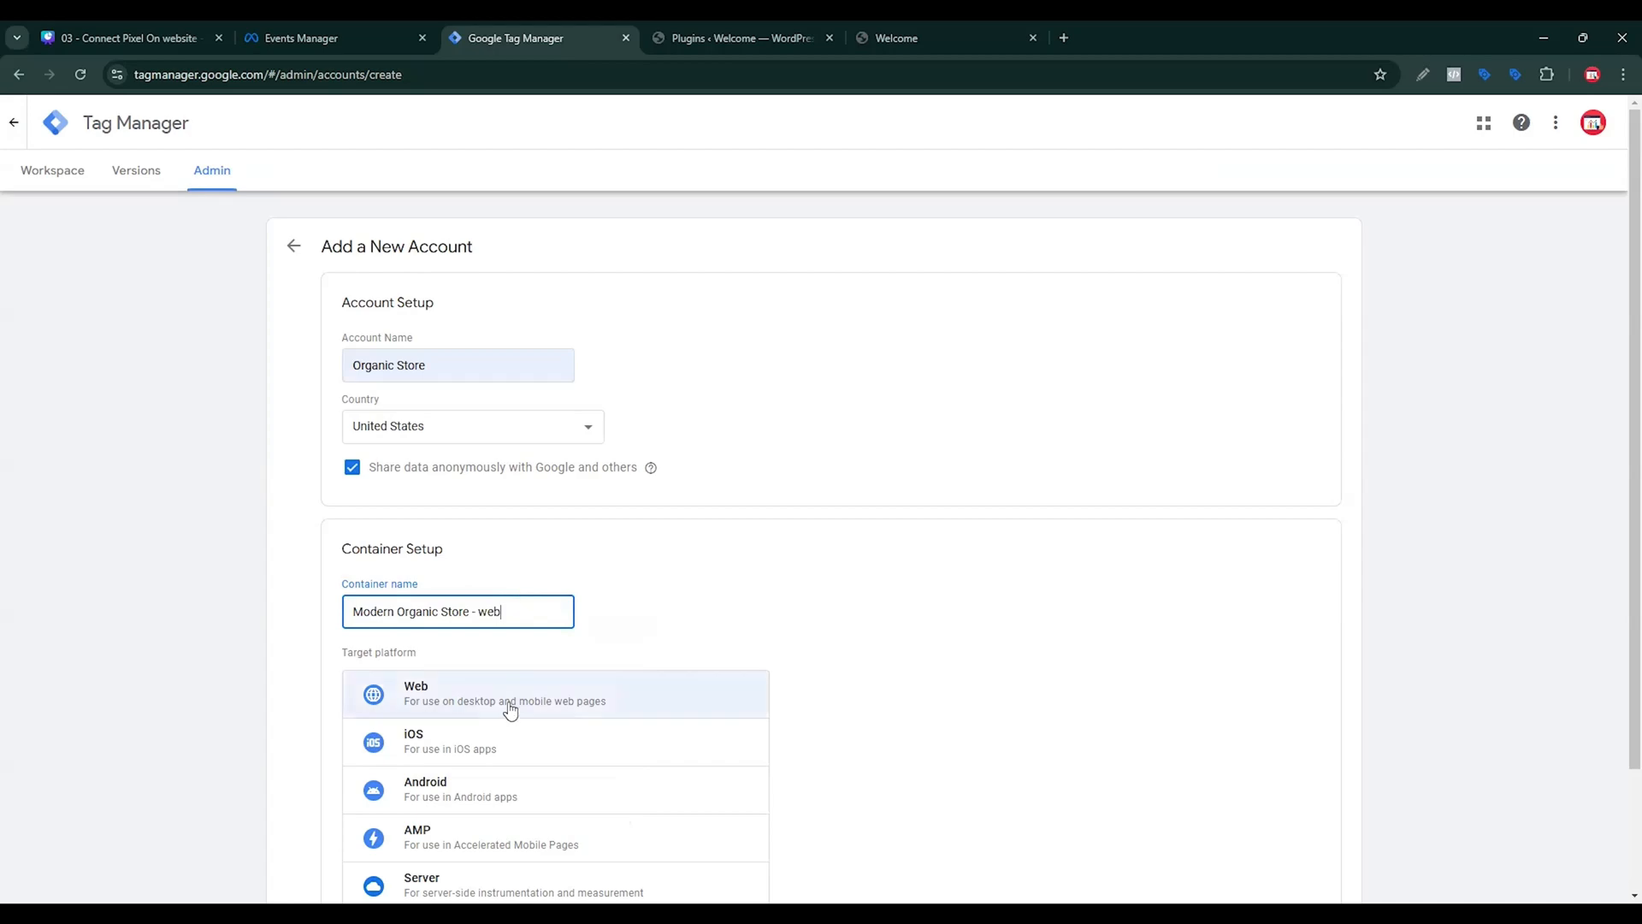
# Create the Organic Store account with a Web container, accepting the Terms of Service and the GDPR Data Processing Terms.
pyautogui.click(513, 708)
pyautogui.scroll(-2, 1074, 679)
pyautogui.click(389, 821)
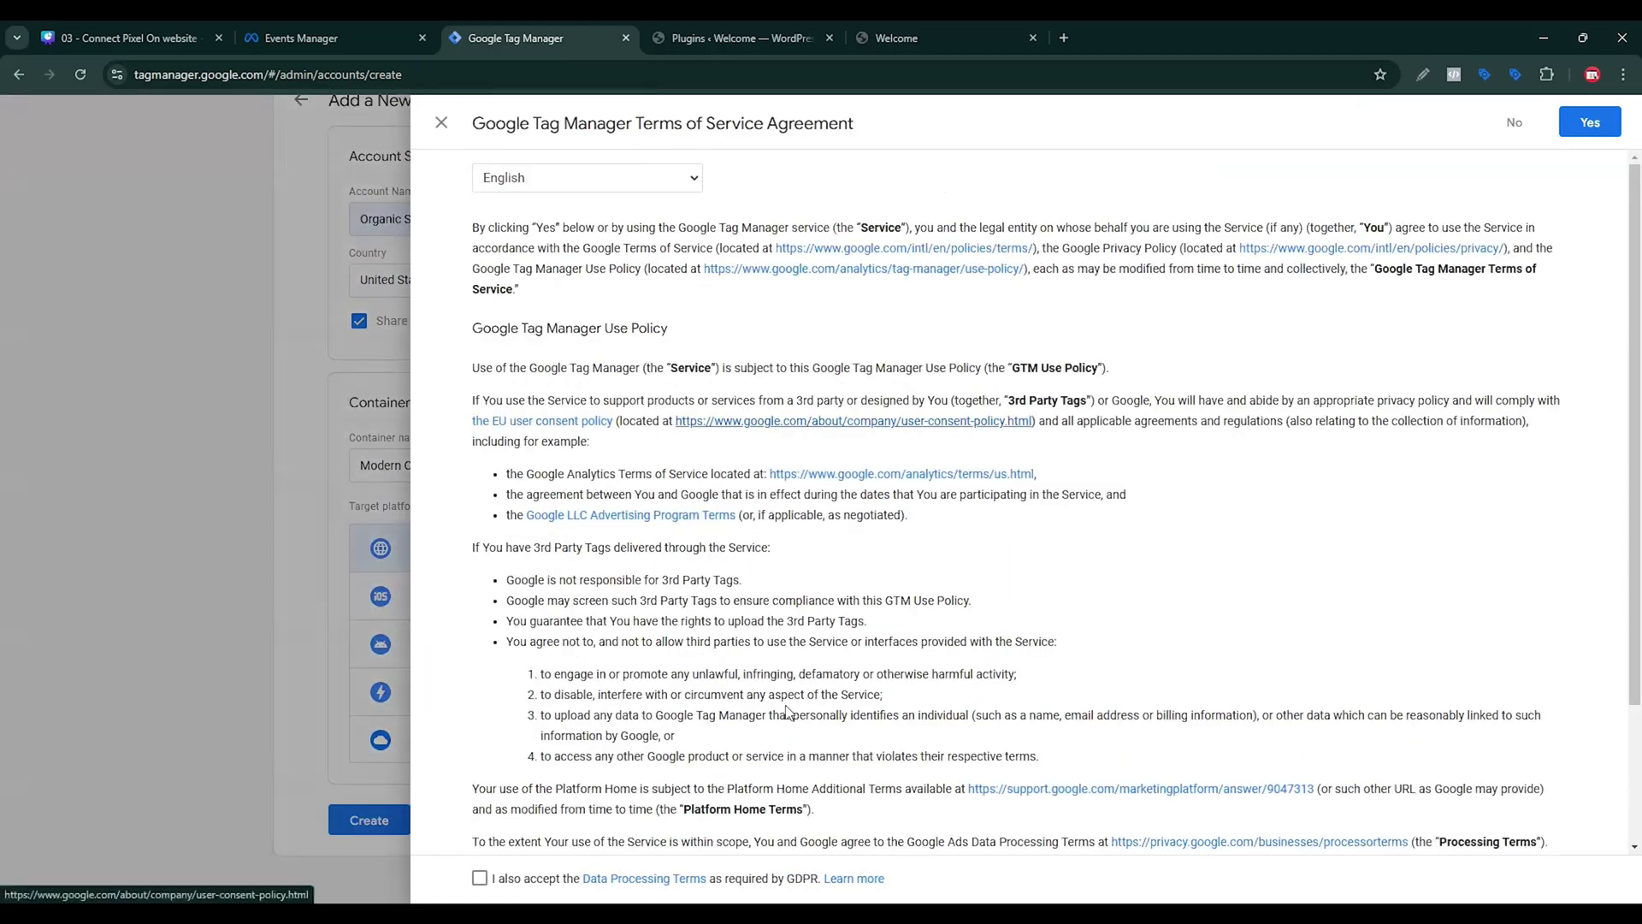
pyautogui.scroll(-3, 787, 709)
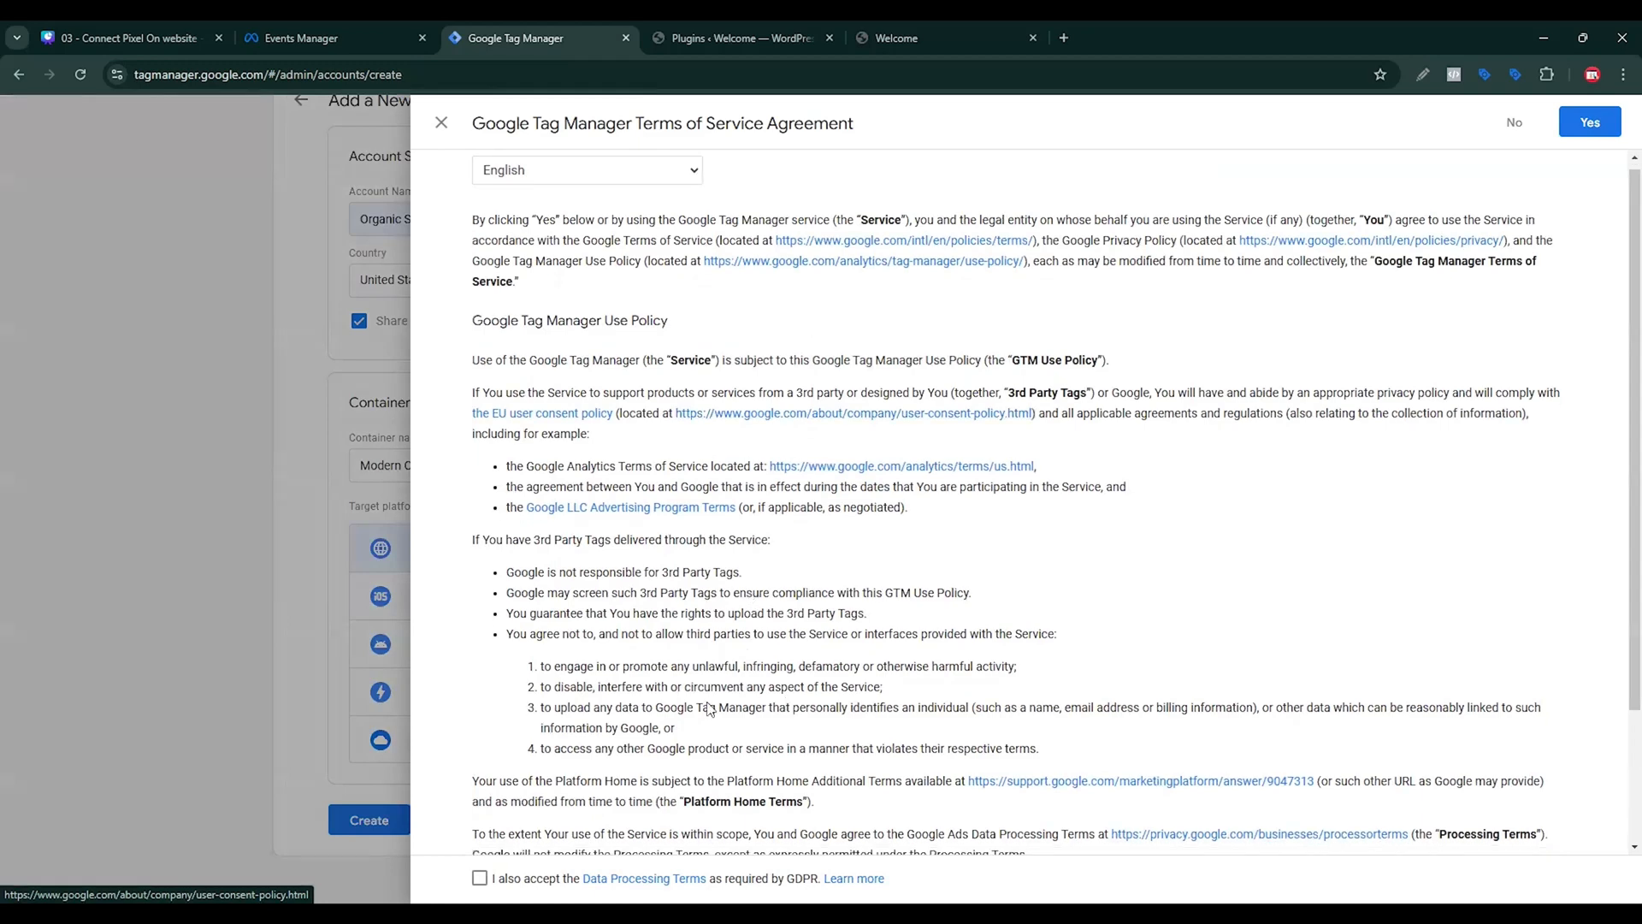
pyautogui.click(481, 881)
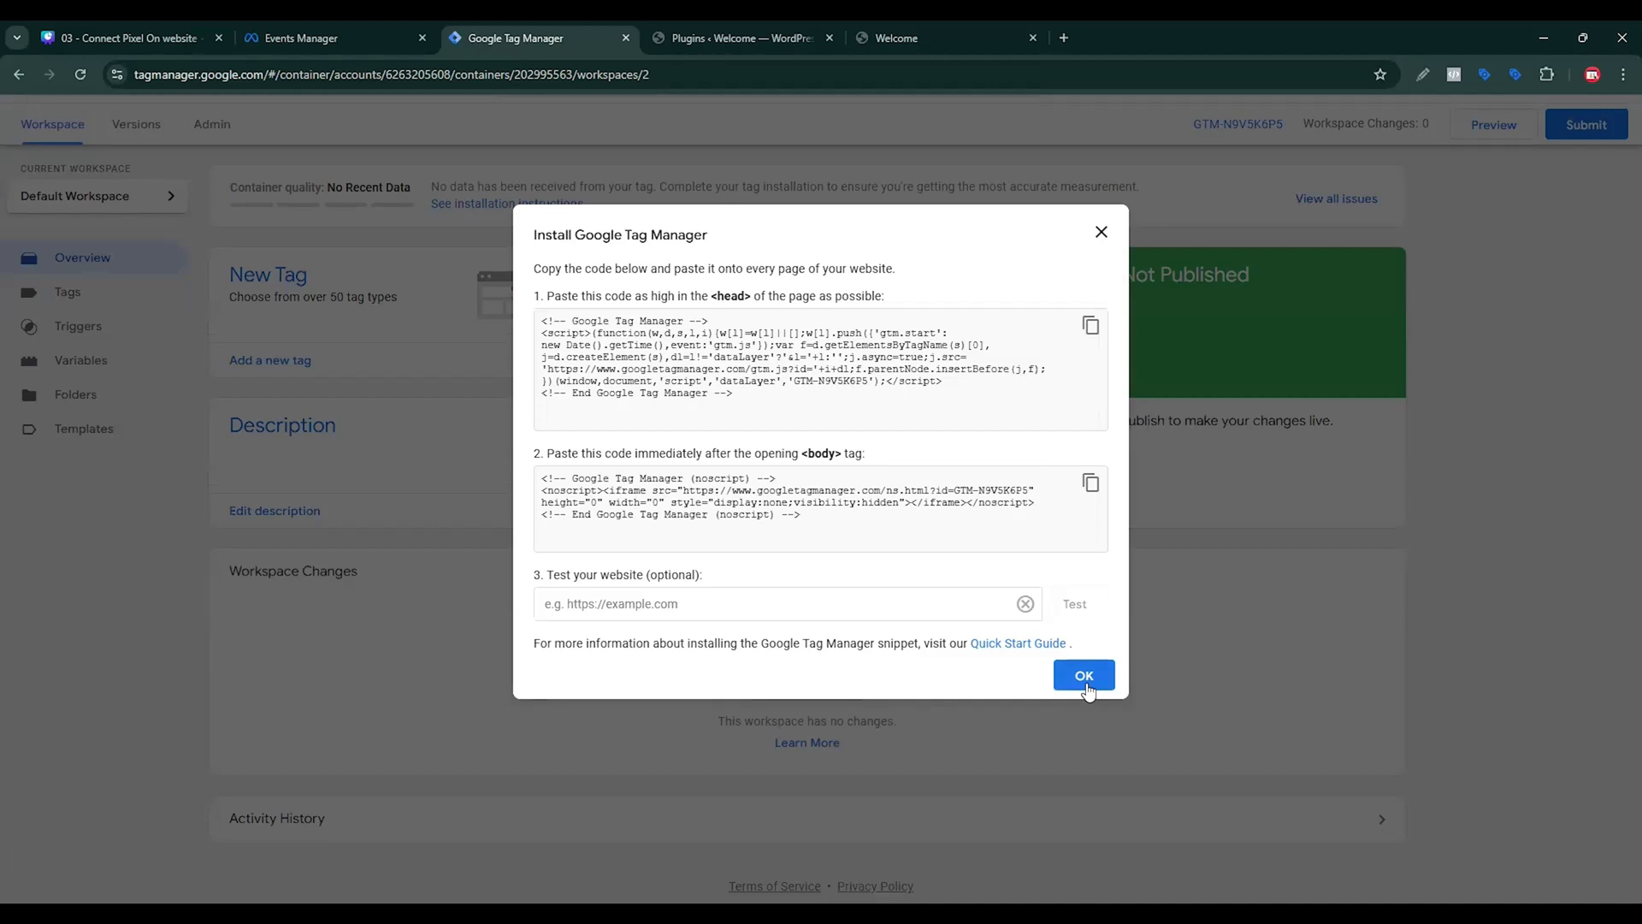
# Highlight the container ID in the head installation snippet and close the installation instructions.
pyautogui.moveTo(794, 382); pyautogui.dragTo(861, 381)
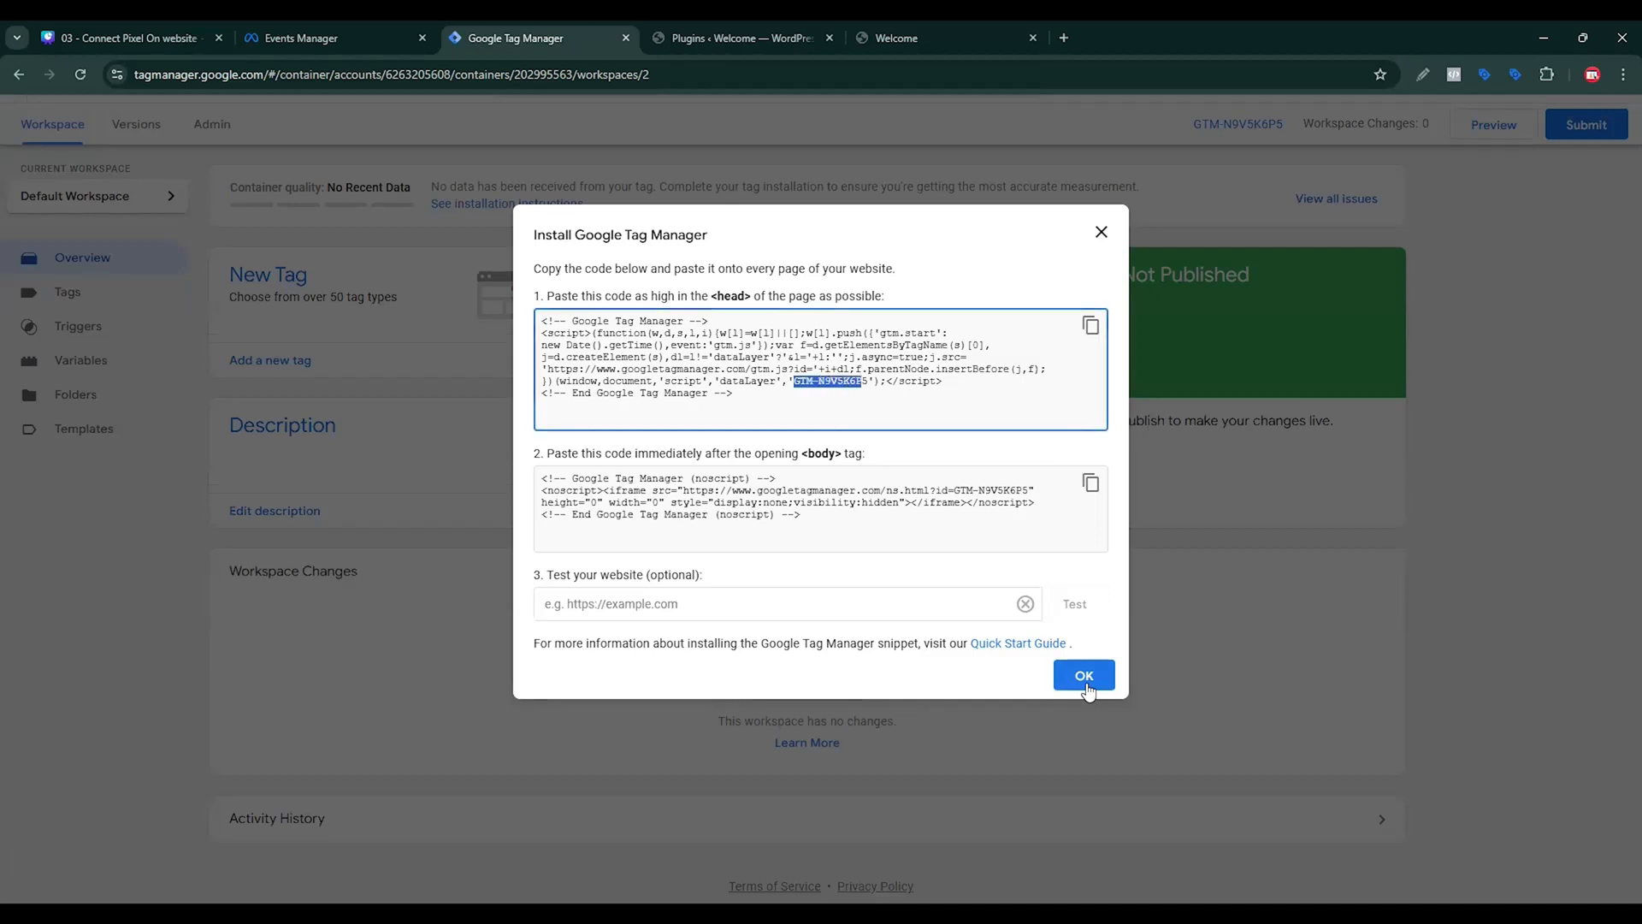
pyautogui.click(861, 381)
pyautogui.click(1083, 675)
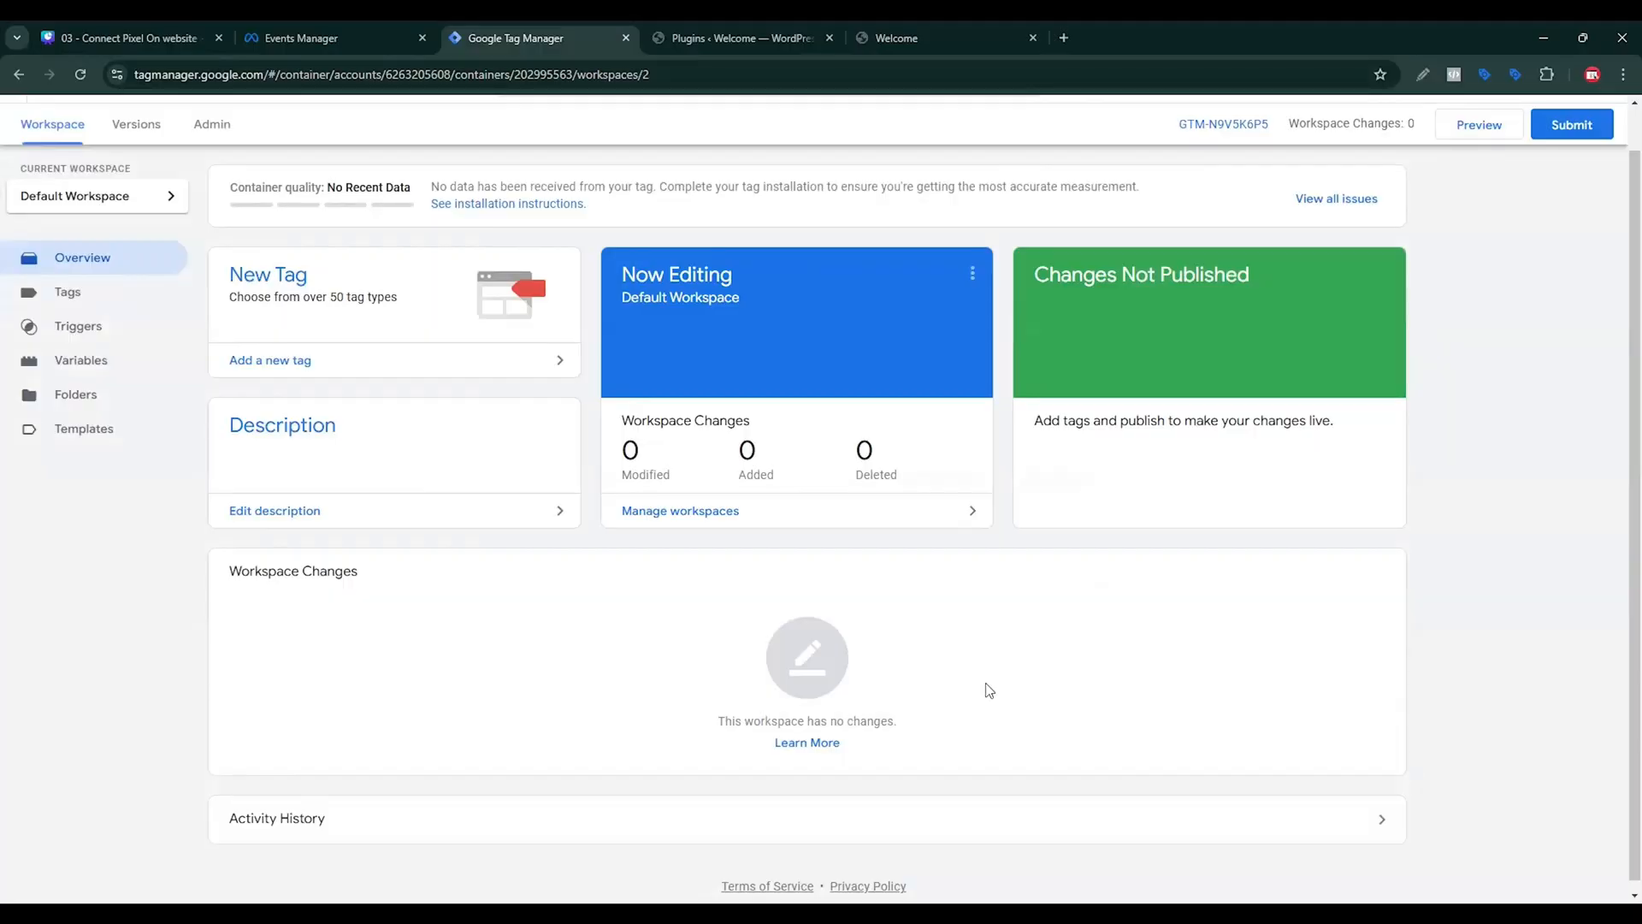
# Look over the mranalyst.shop home page and return to the site's WordPress plugin administration.
pyautogui.click(752, 23)
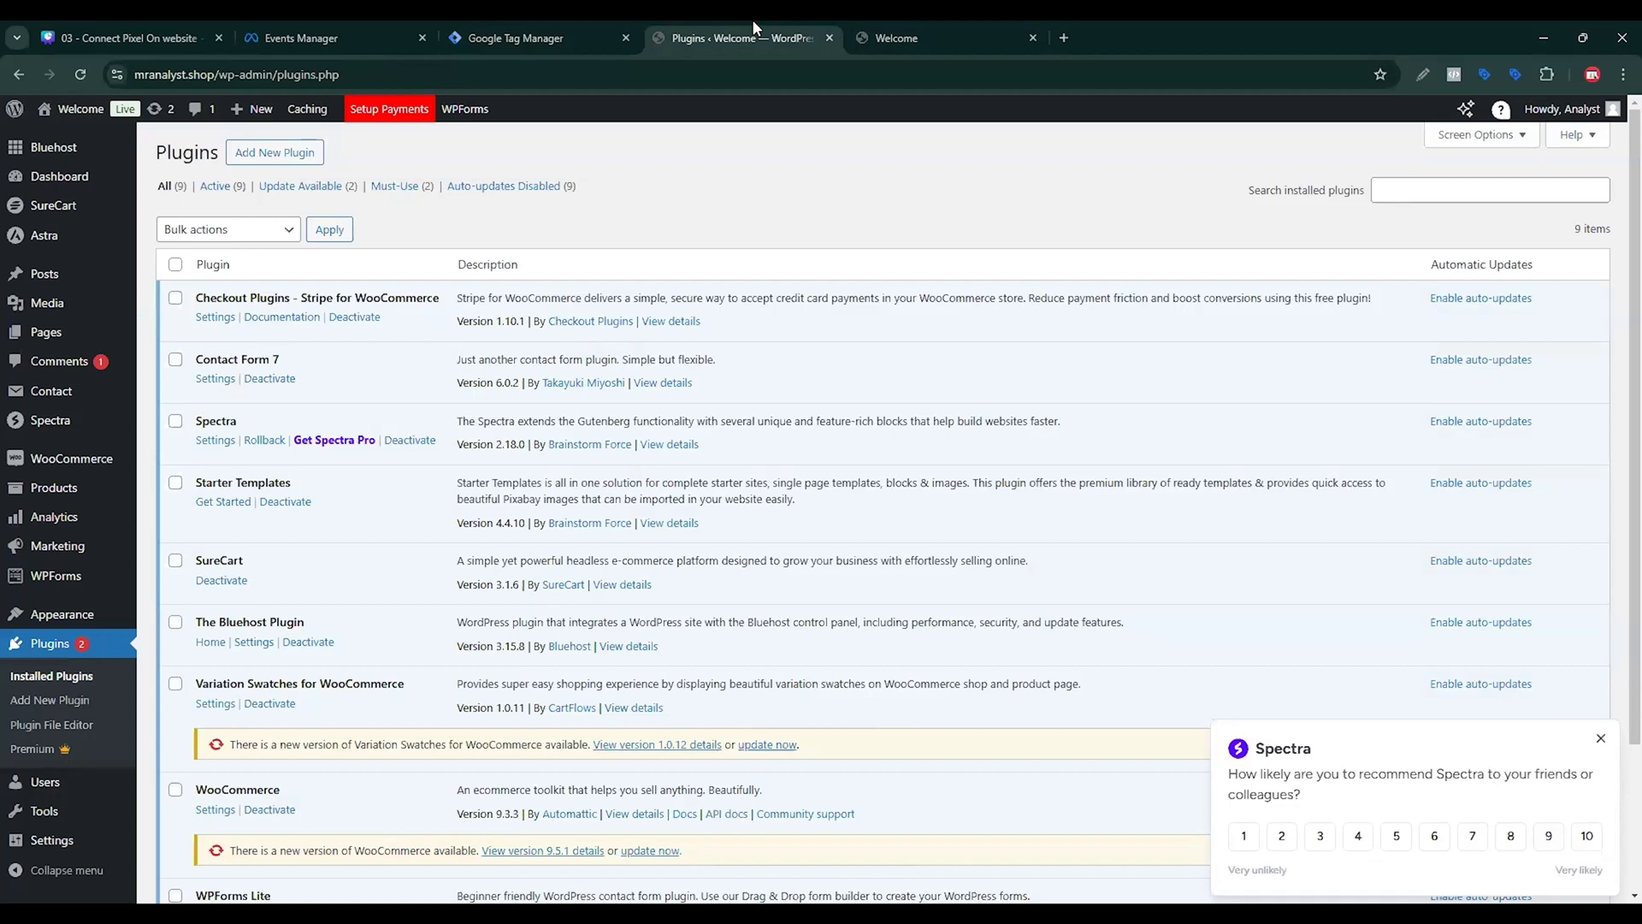
pyautogui.click(873, 24)
pyautogui.scroll(7, 660, 187)
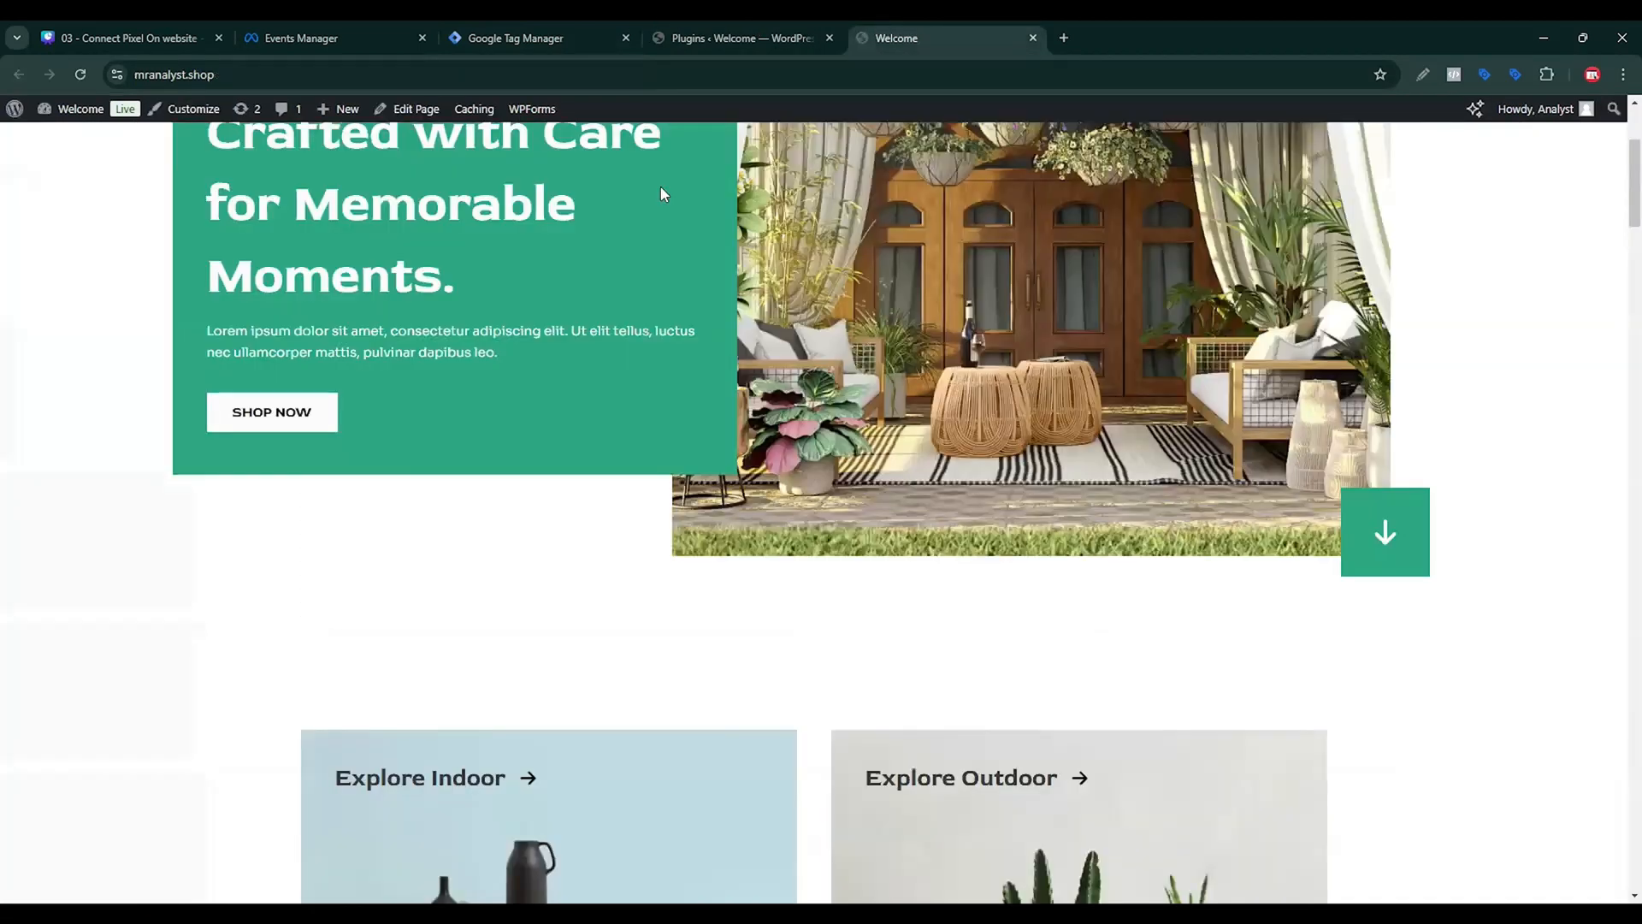
pyautogui.hotkey('ctrl', 'shift', 'Tab')
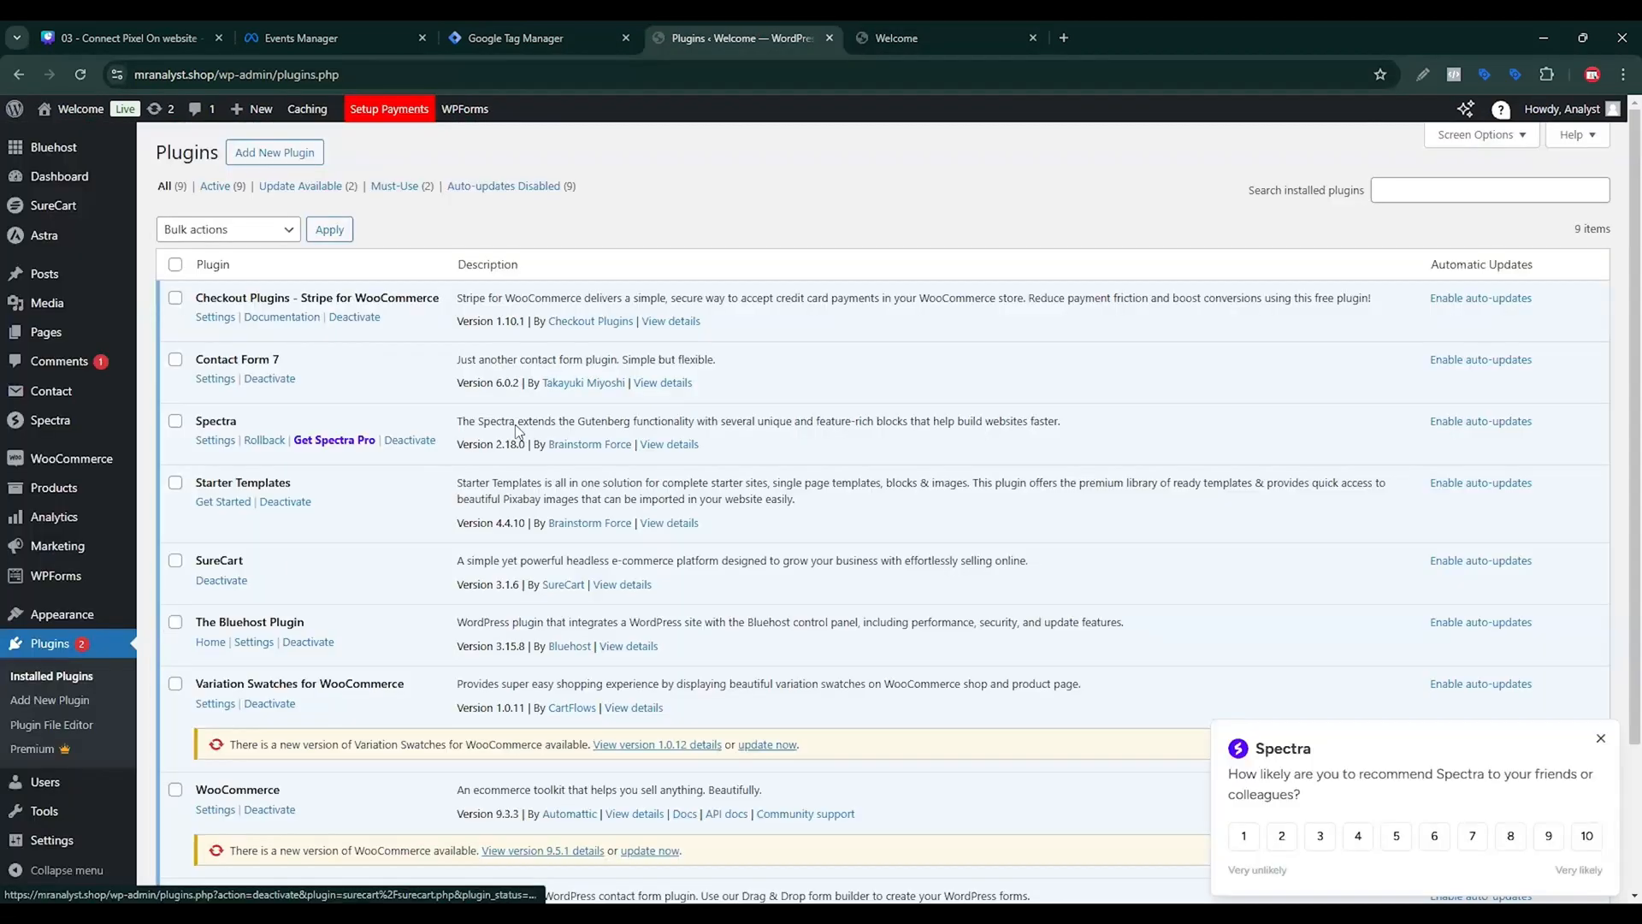
# Find the GTM4WP plugin by searching for gtm4wp among new plugins, then install and activate it.
pyautogui.click(34, 647)
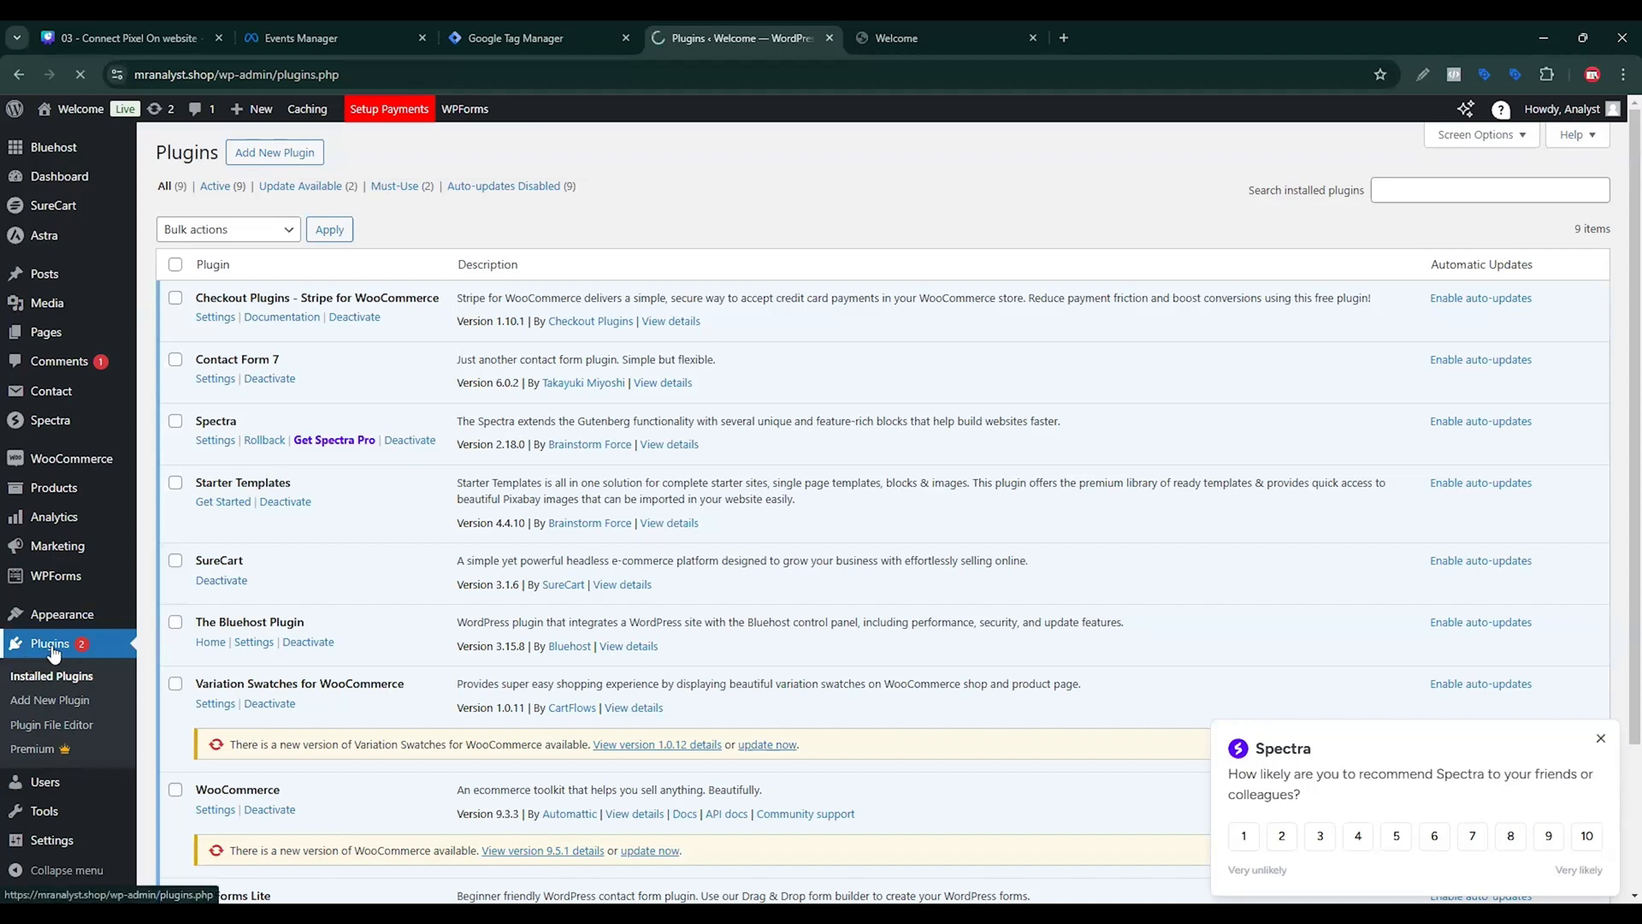
pyautogui.click(285, 153)
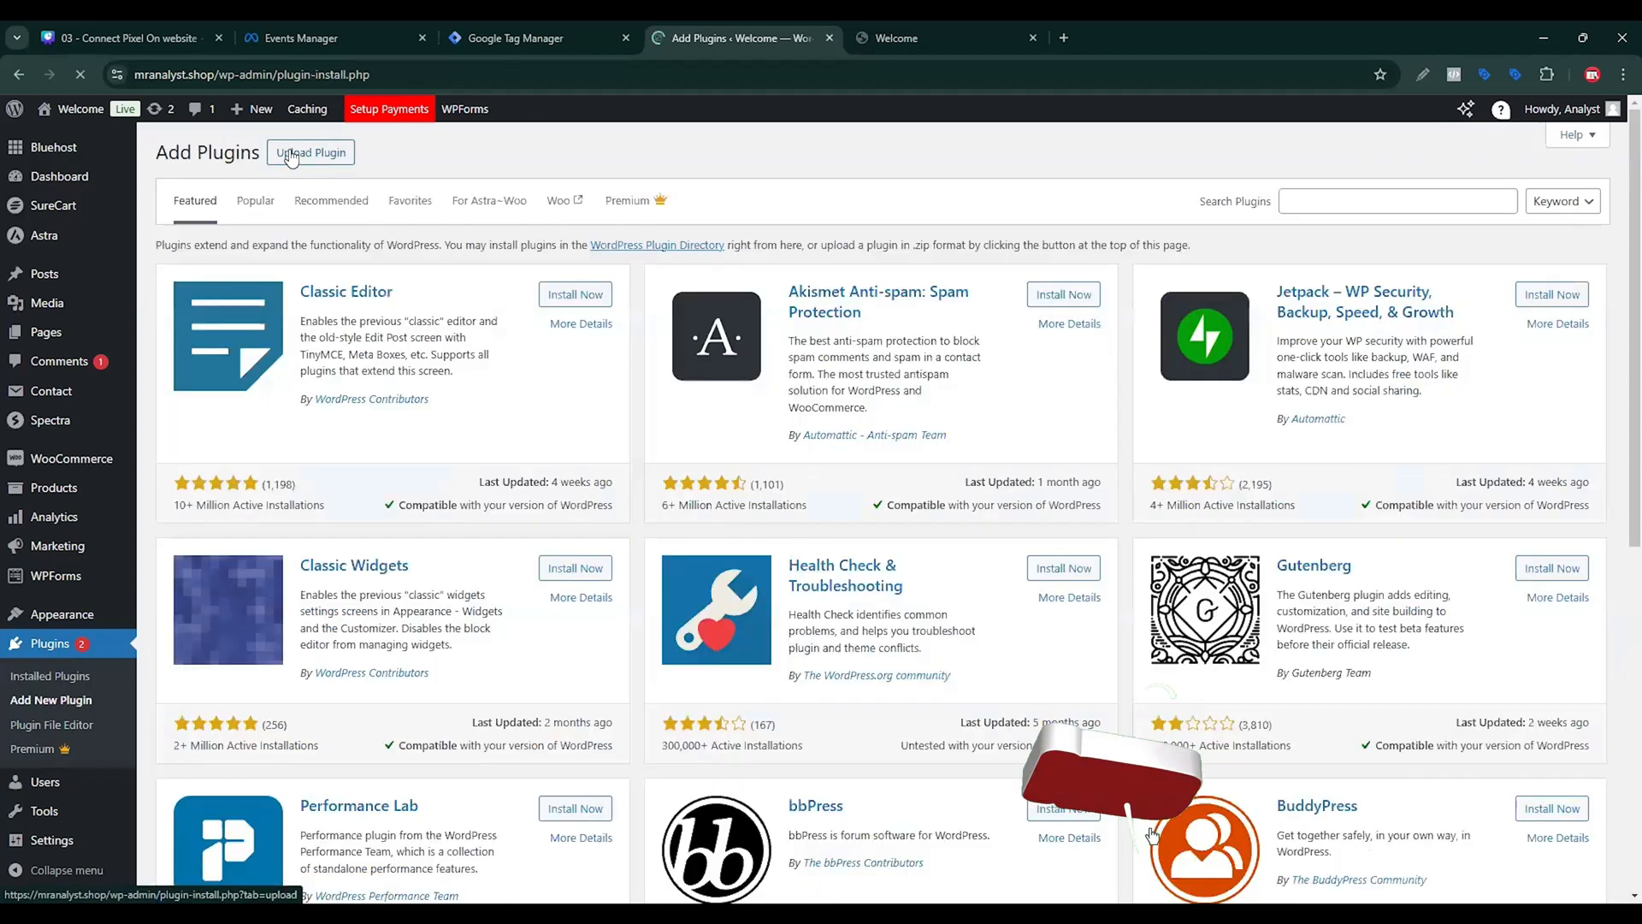
pyautogui.click(1339, 201)
pyautogui.write('gtm4wp')
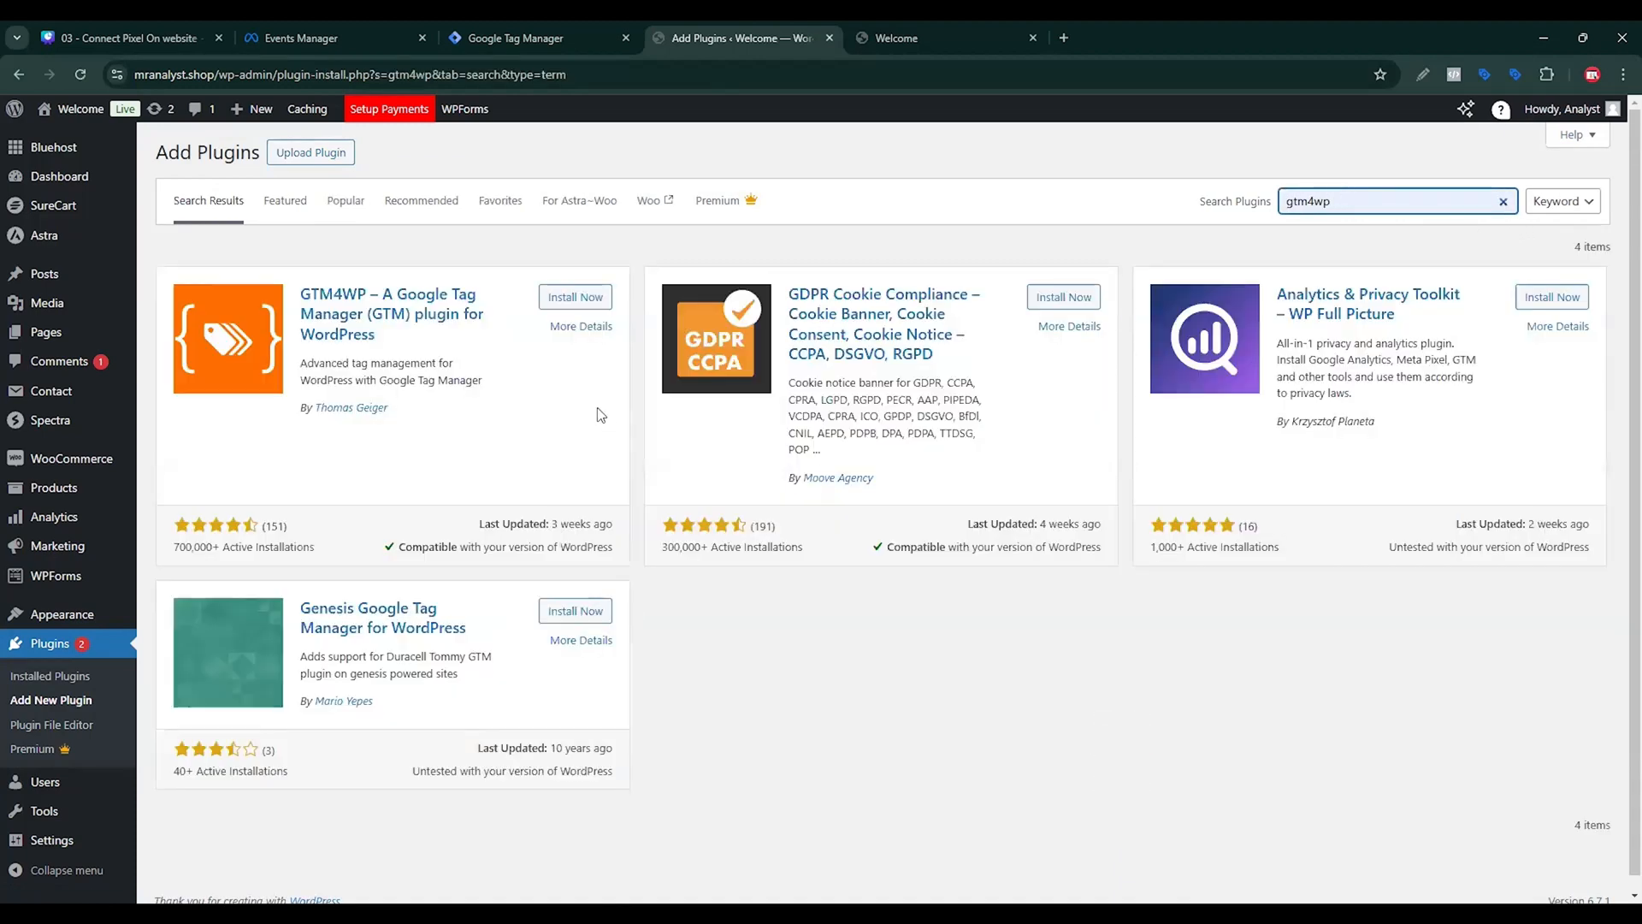
pyautogui.click(587, 299)
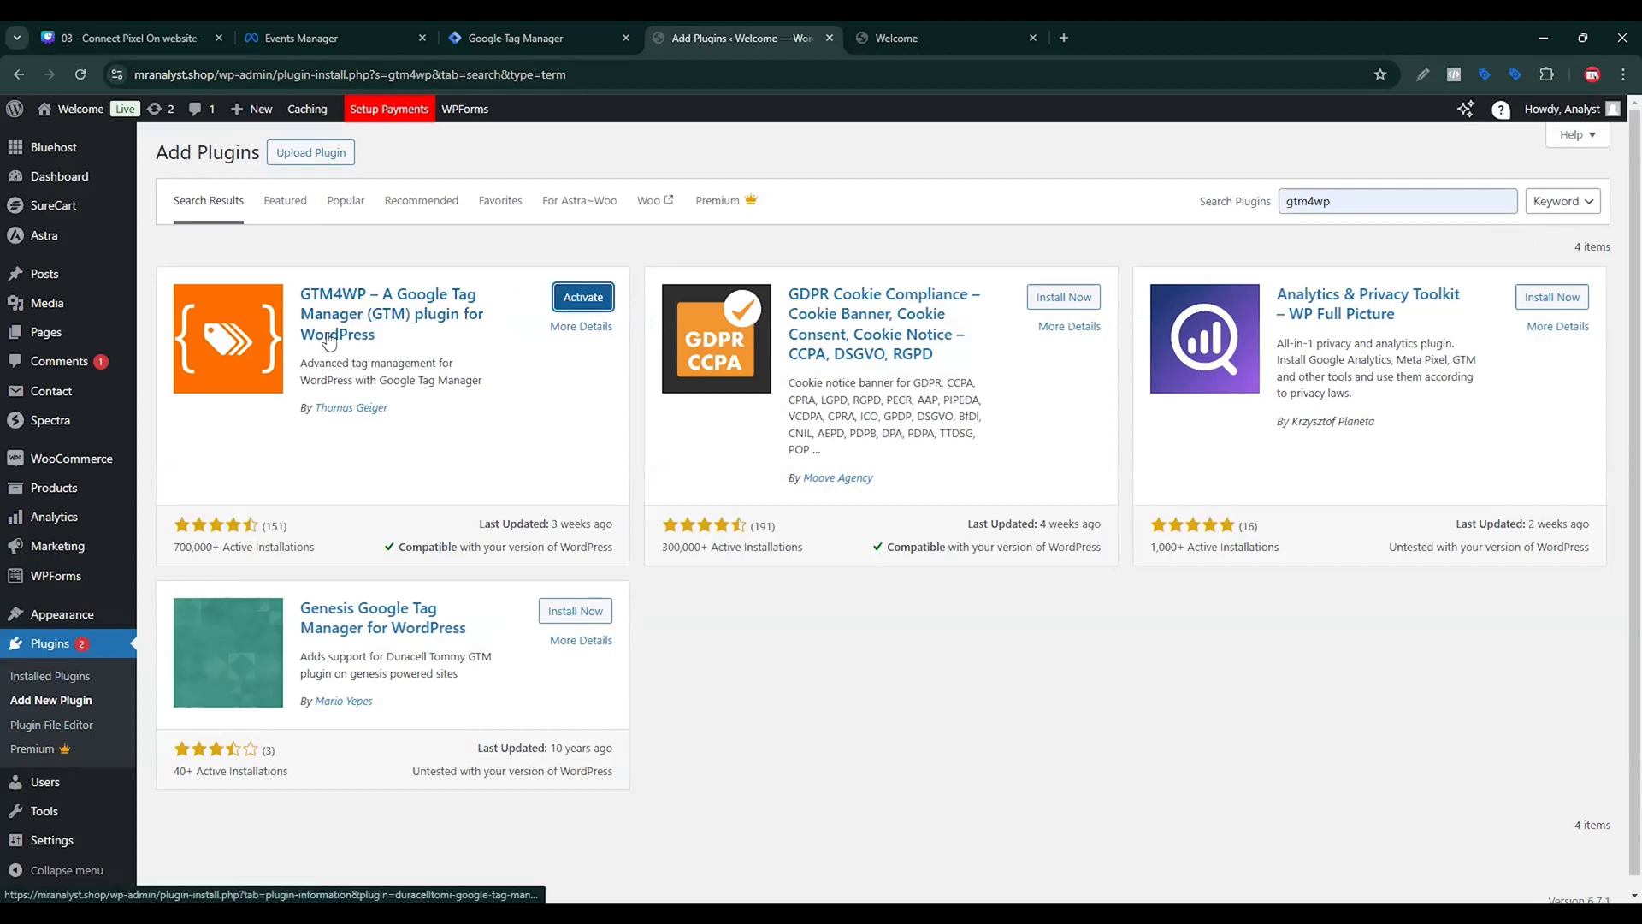
pyautogui.click(571, 306)
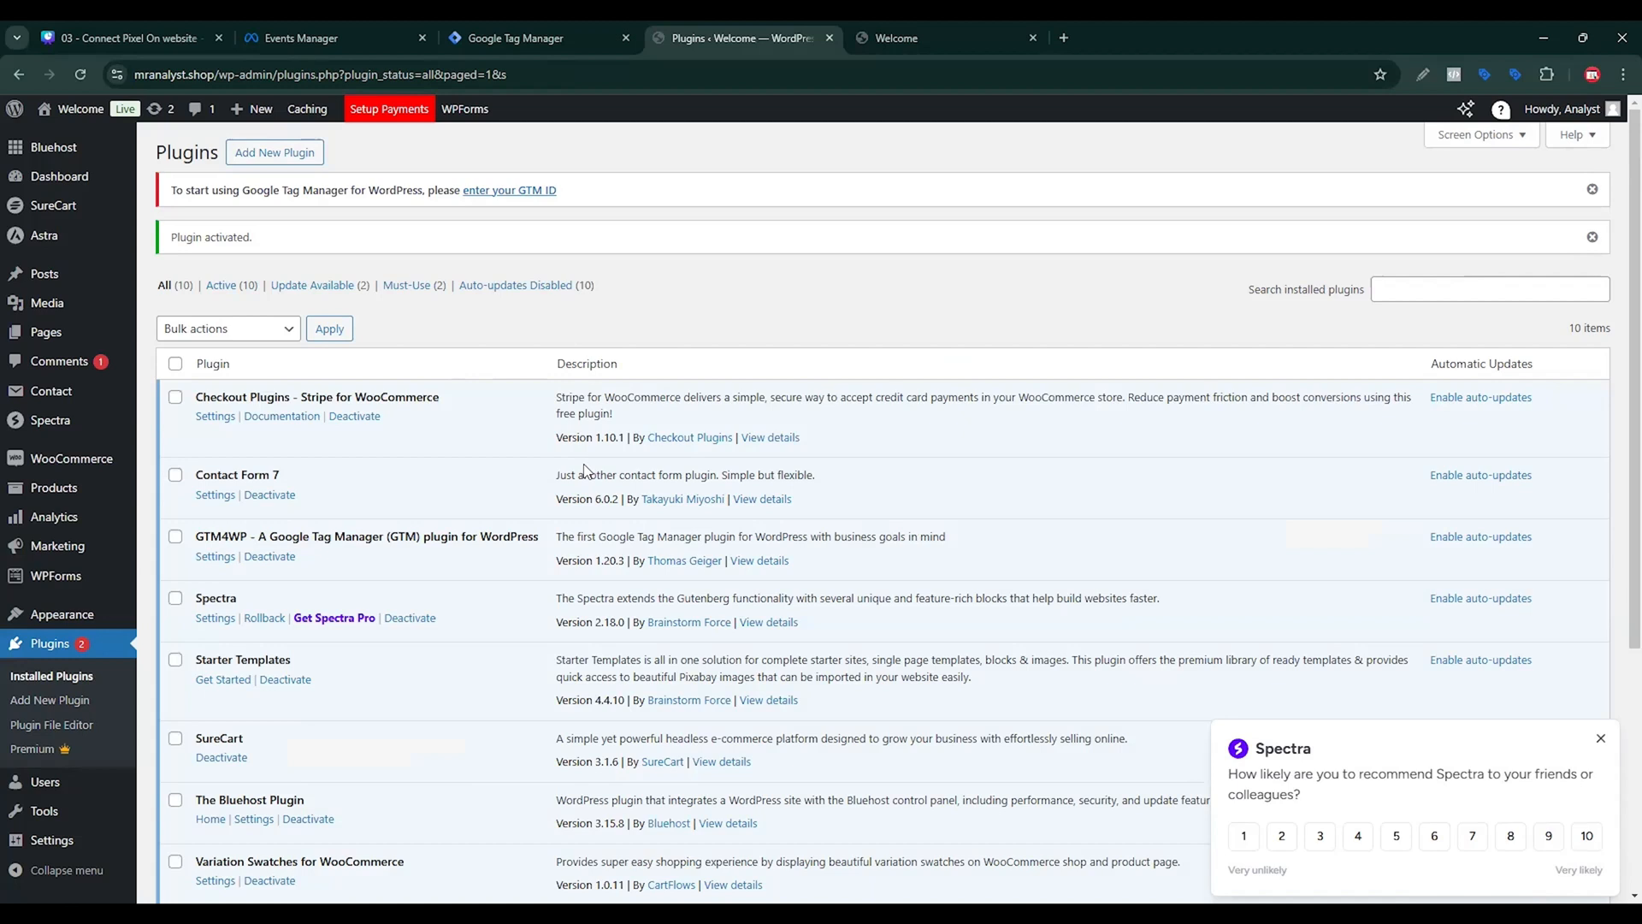
# Set the GTM4WP plugin's Google Tag Manager ID to GTM-N9V5K6P5, turn its container code on and save the settings.
pyautogui.click(215, 558)
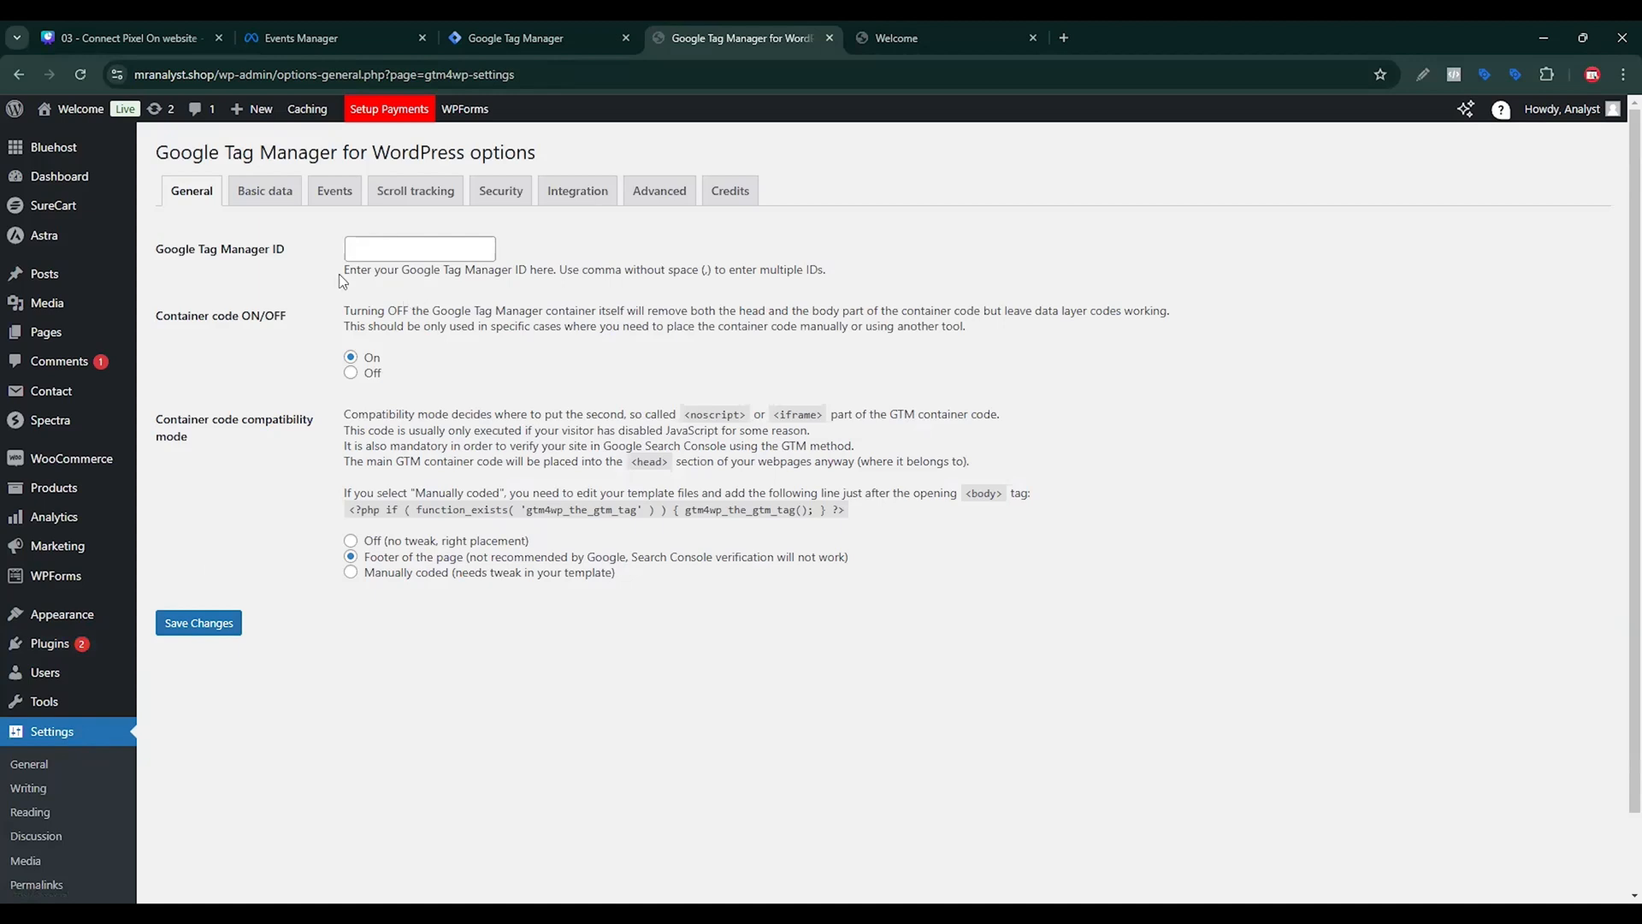
pyautogui.click(542, 26)
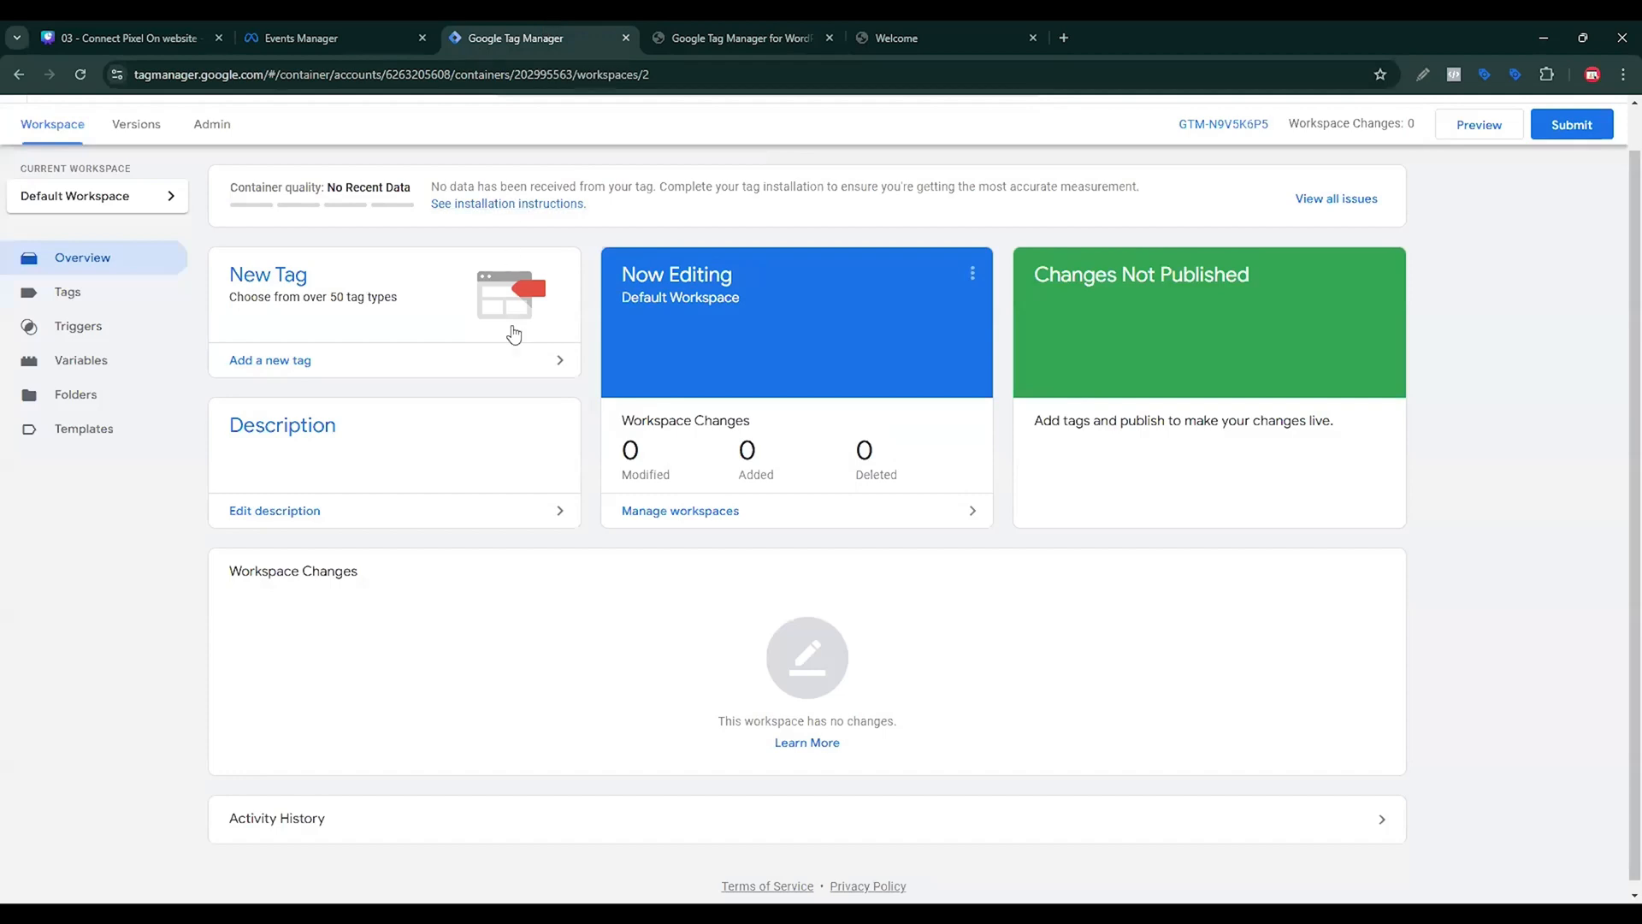
pyautogui.click(1235, 128)
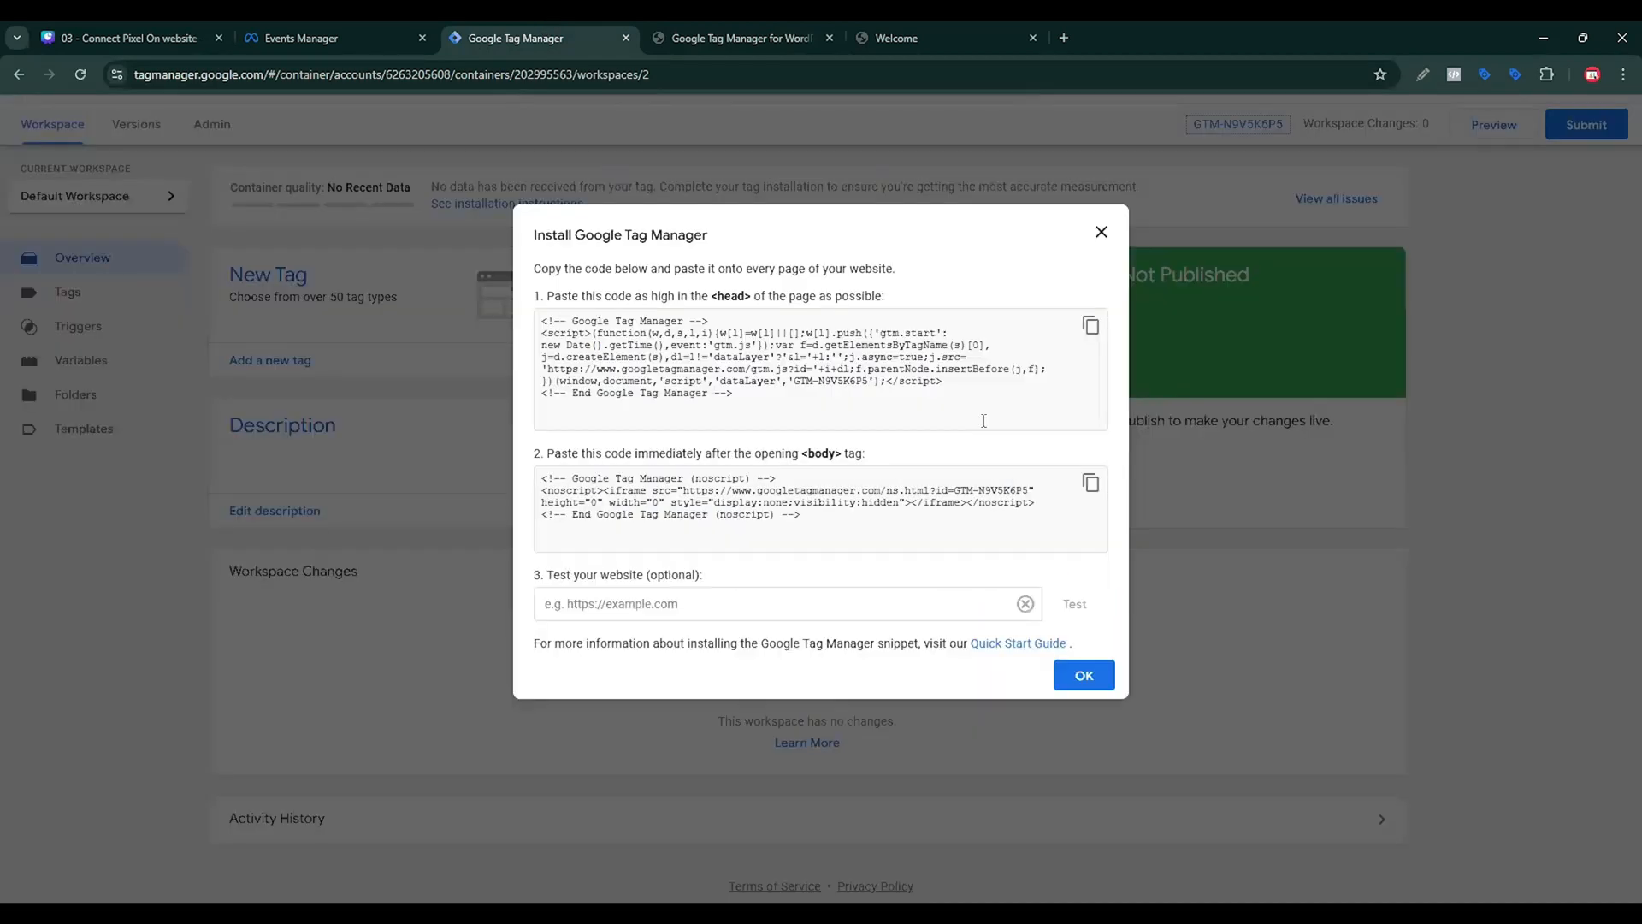
pyautogui.hotkey('ctrl', 'Tab')
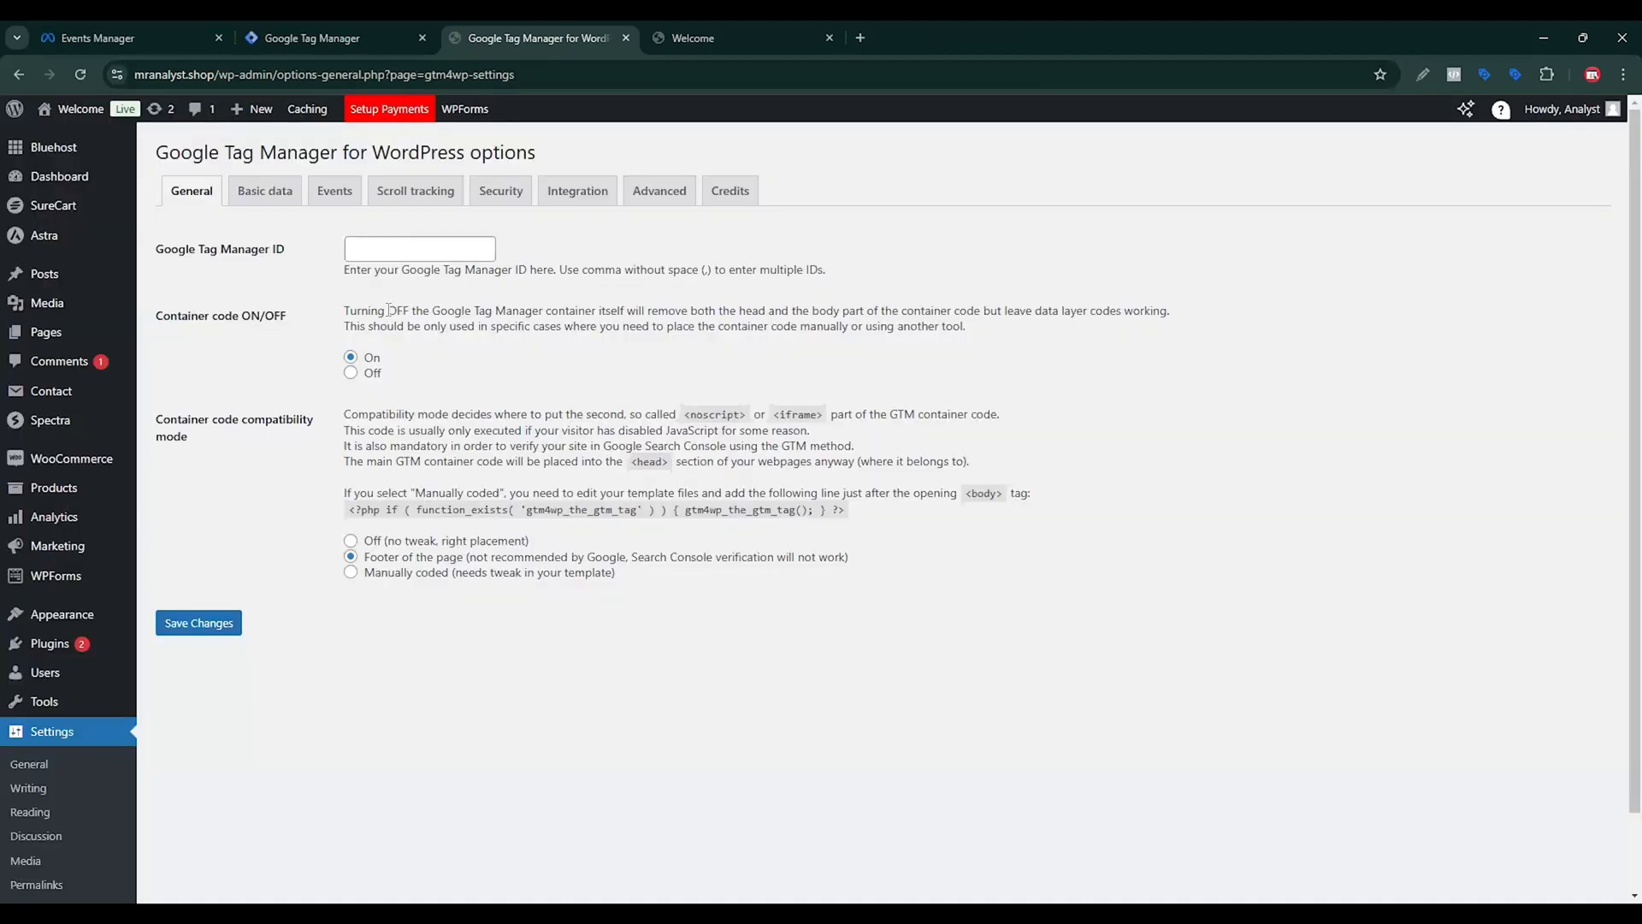
pyautogui.click(414, 249)
pyautogui.write('GTM-N9V5K6P5')
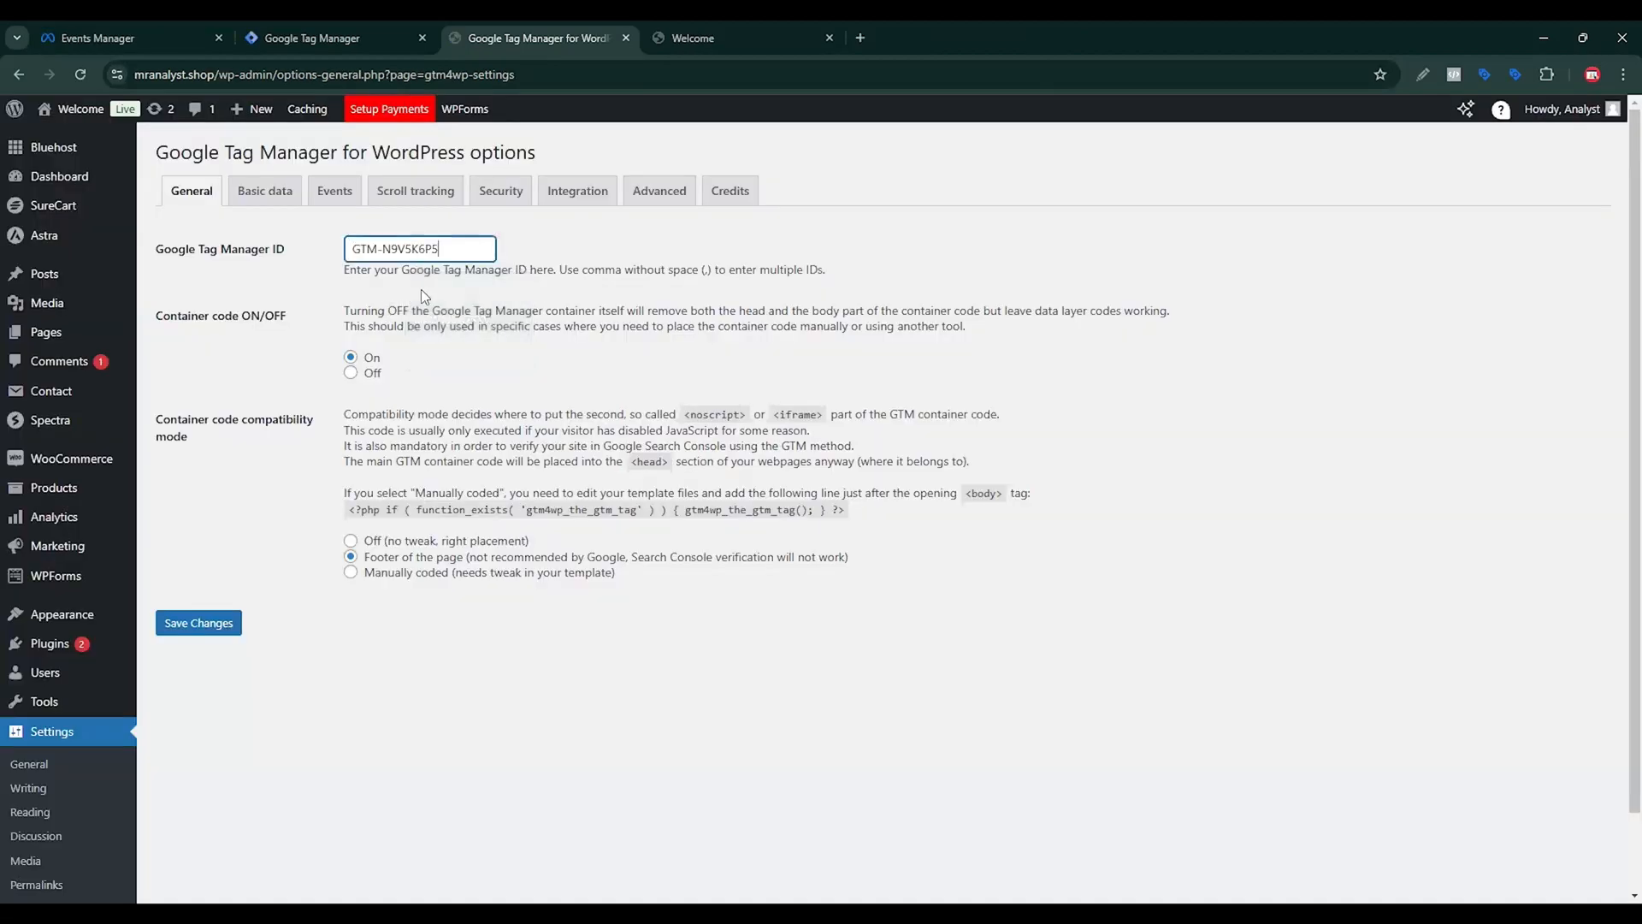
pyautogui.click(232, 628)
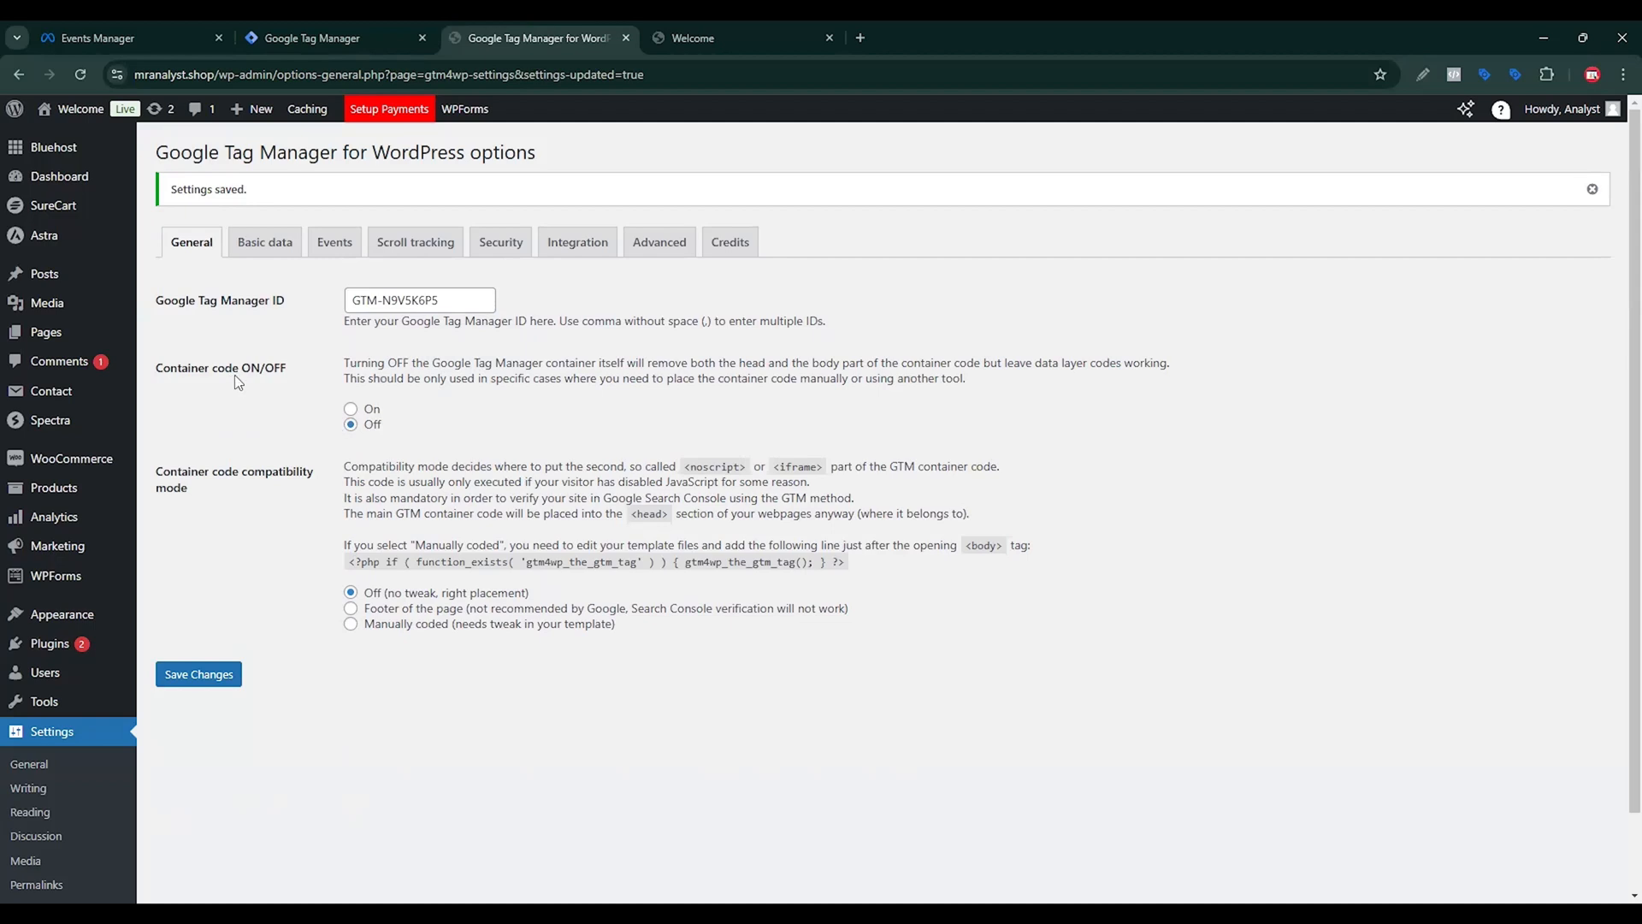
pyautogui.click(351, 410)
pyautogui.click(212, 681)
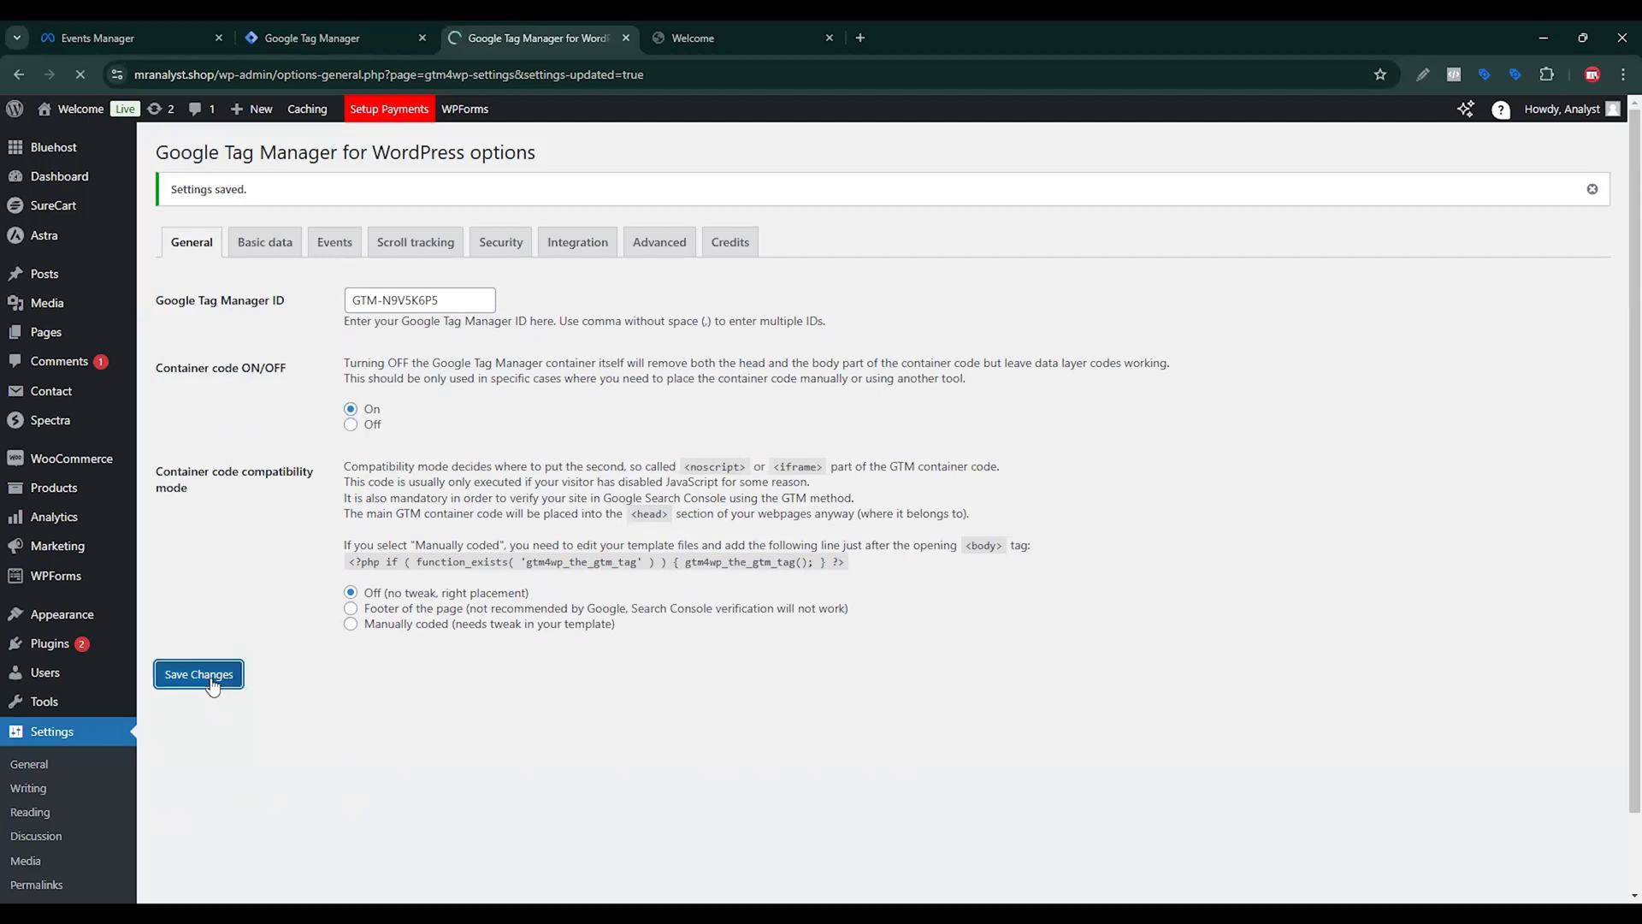
pyautogui.click(289, 30)
pyautogui.click(1083, 675)
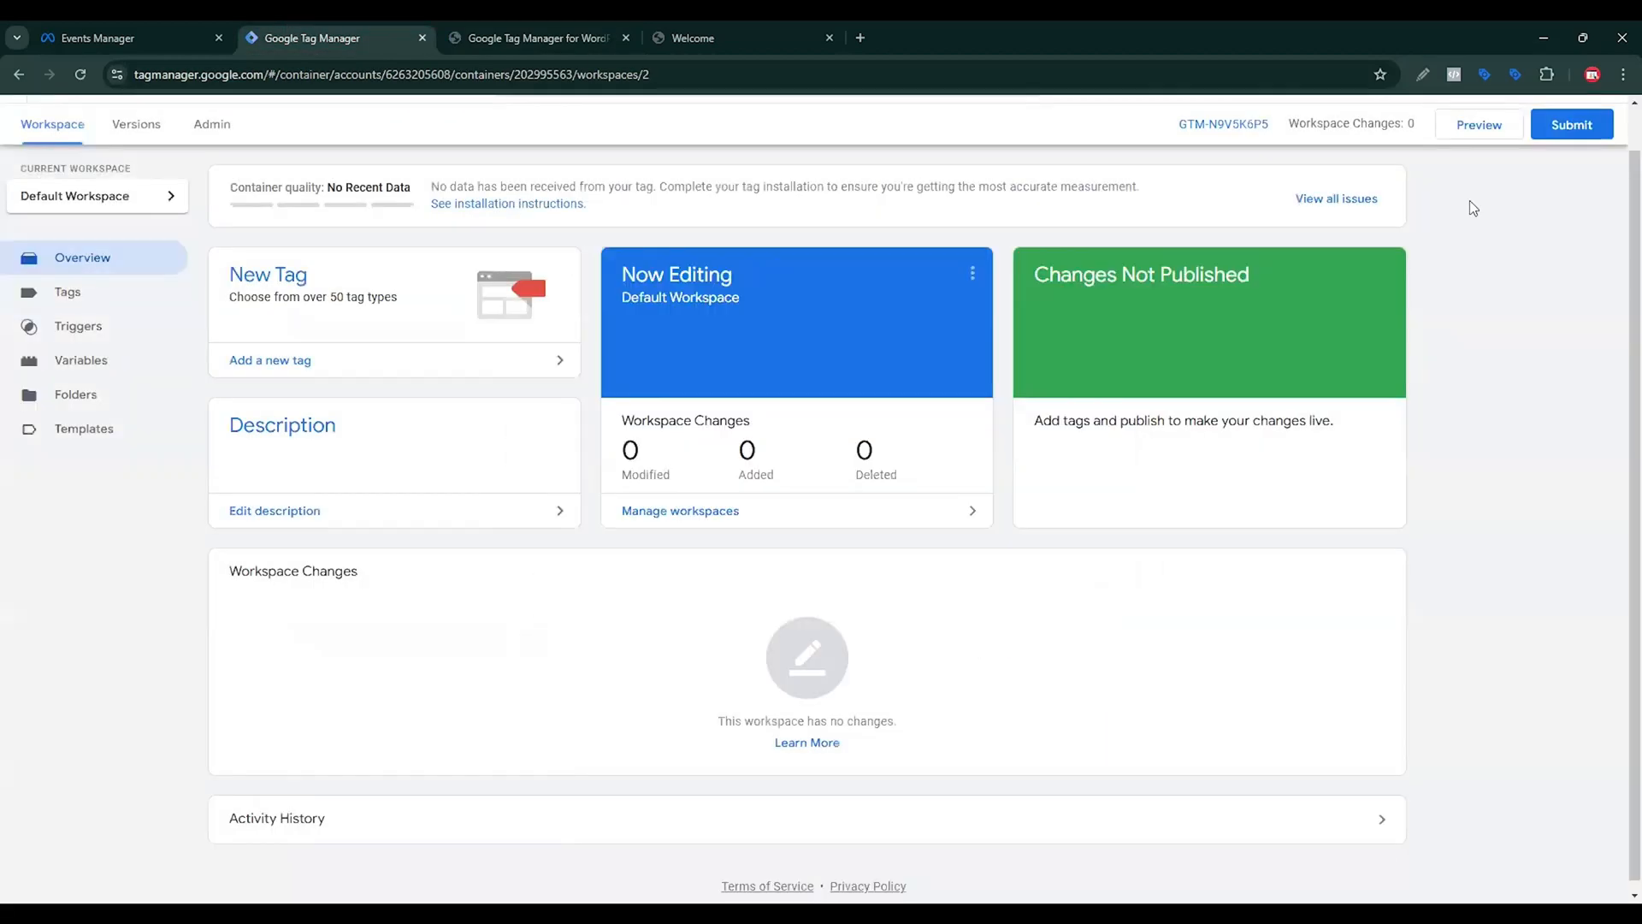
pyautogui.click(1462, 122)
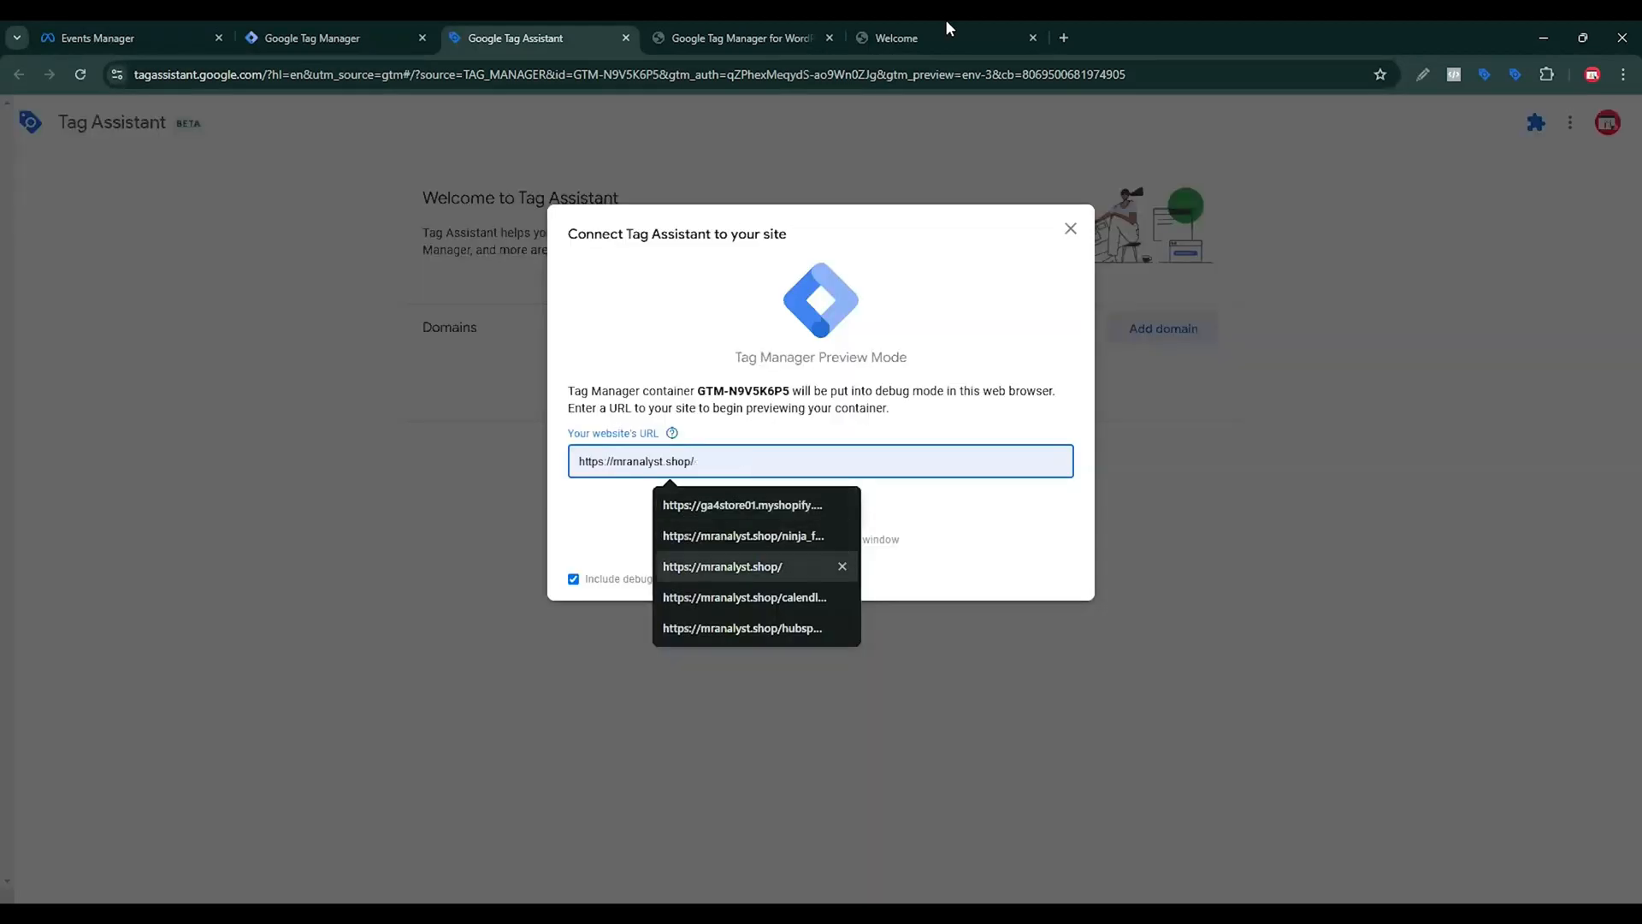
pyautogui.write('//mranalyst.shop/')
pyautogui.press('Return')
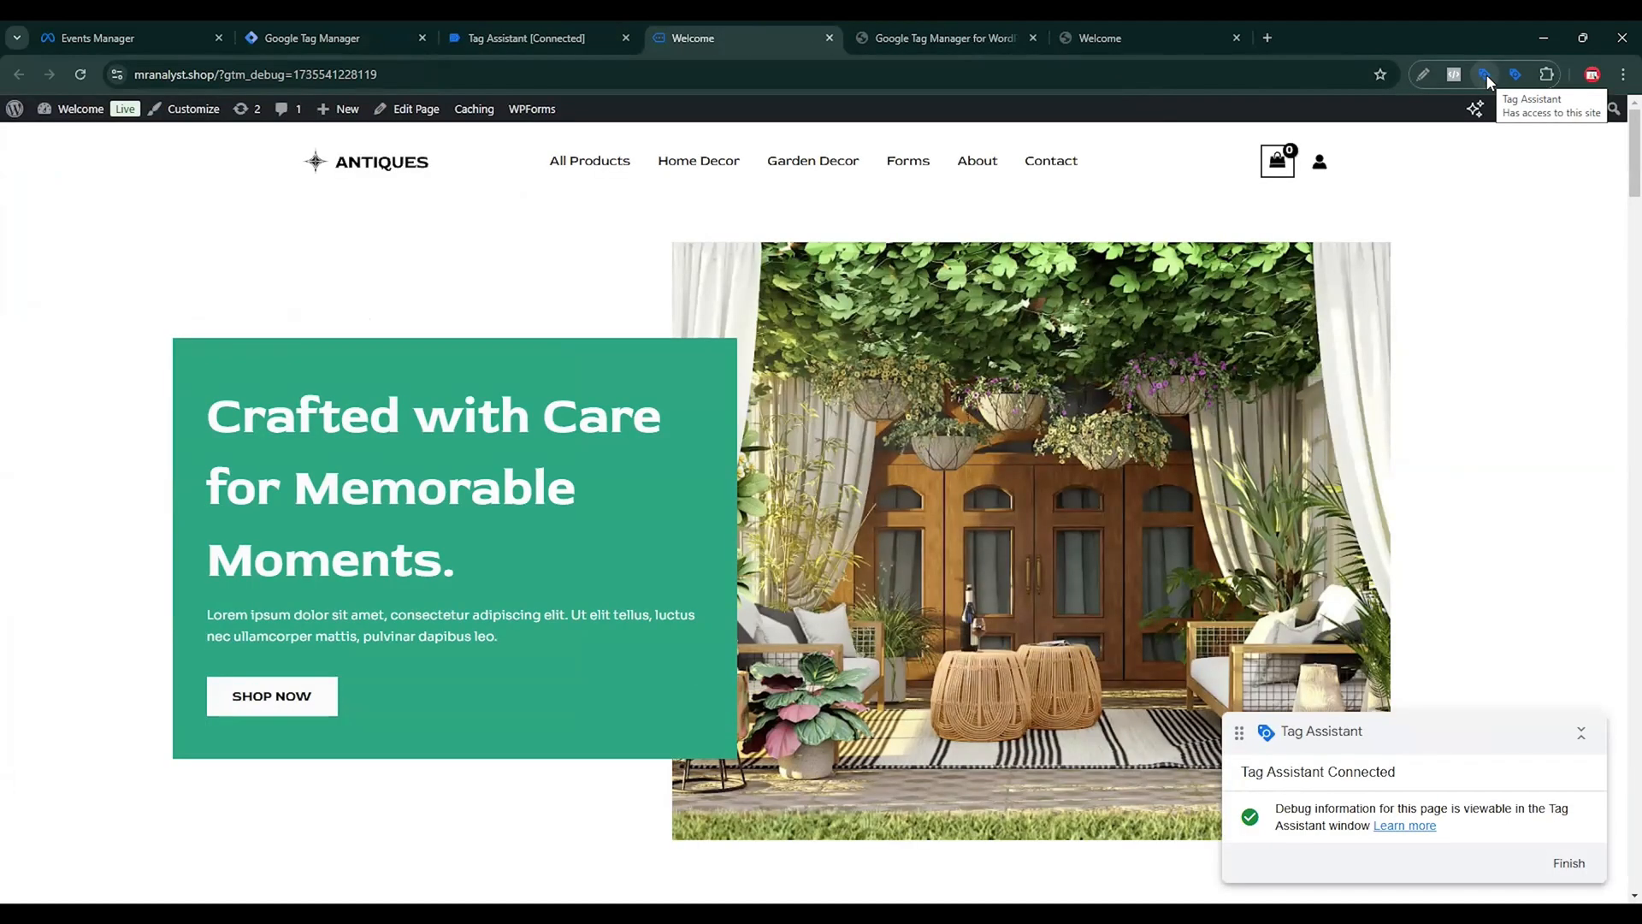
pyautogui.click(1486, 75)
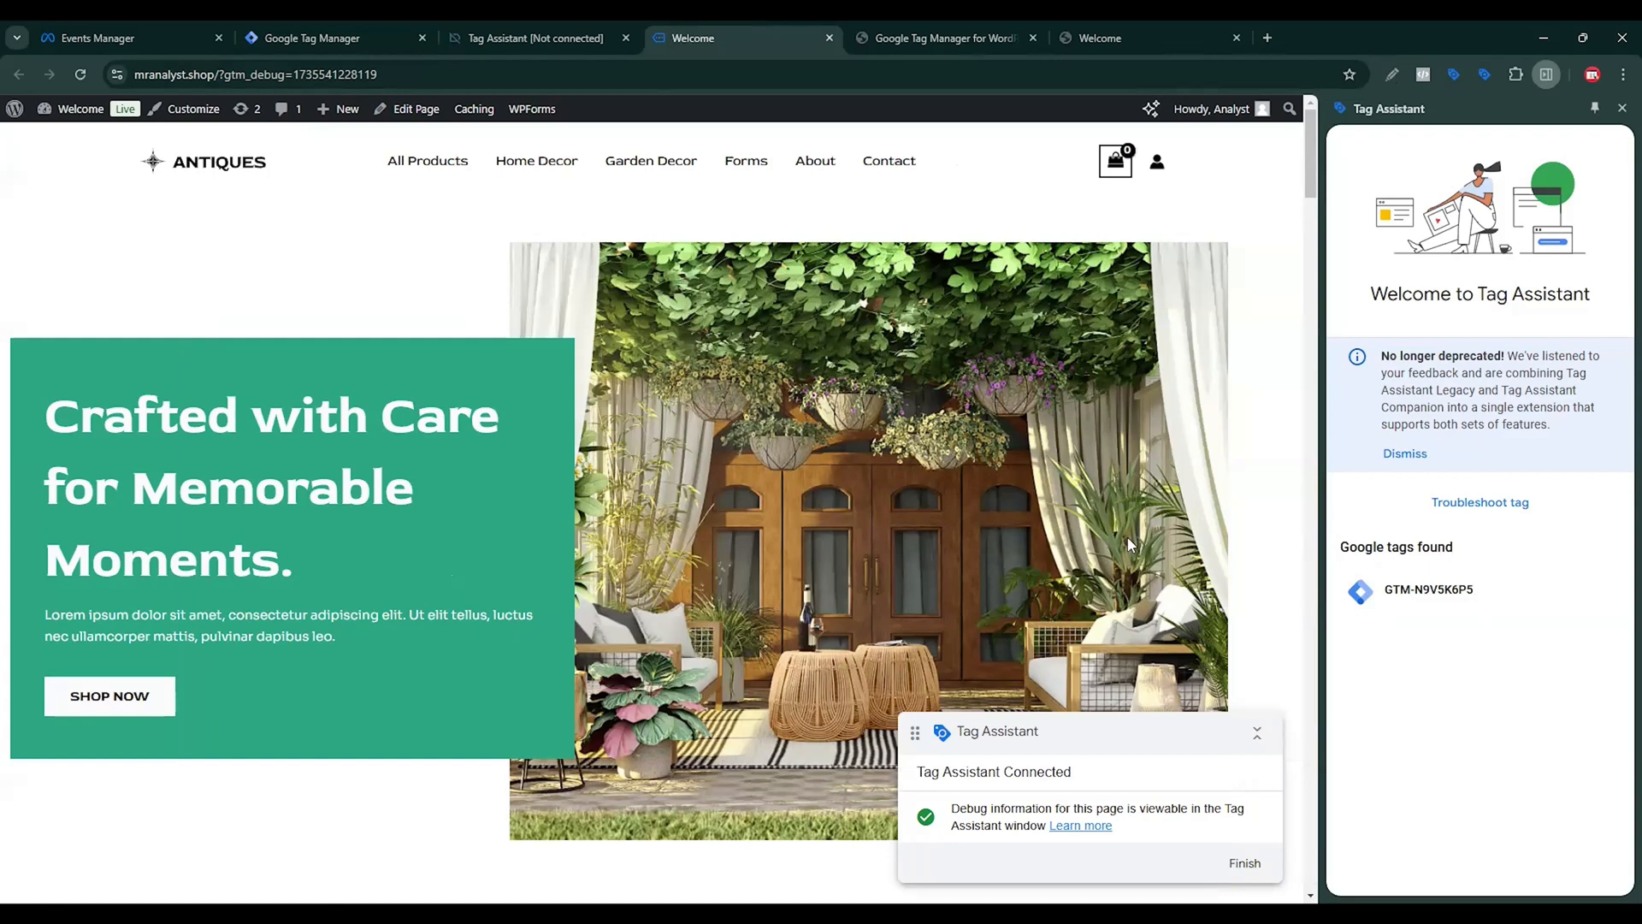
# Copy the Modern Organic Store dataset ID from its Meta Events Manager settings and return to Google Tag Manager.
pyautogui.click(373, 34)
pyautogui.hotkey('ctrl', 'shift', 'Tab')
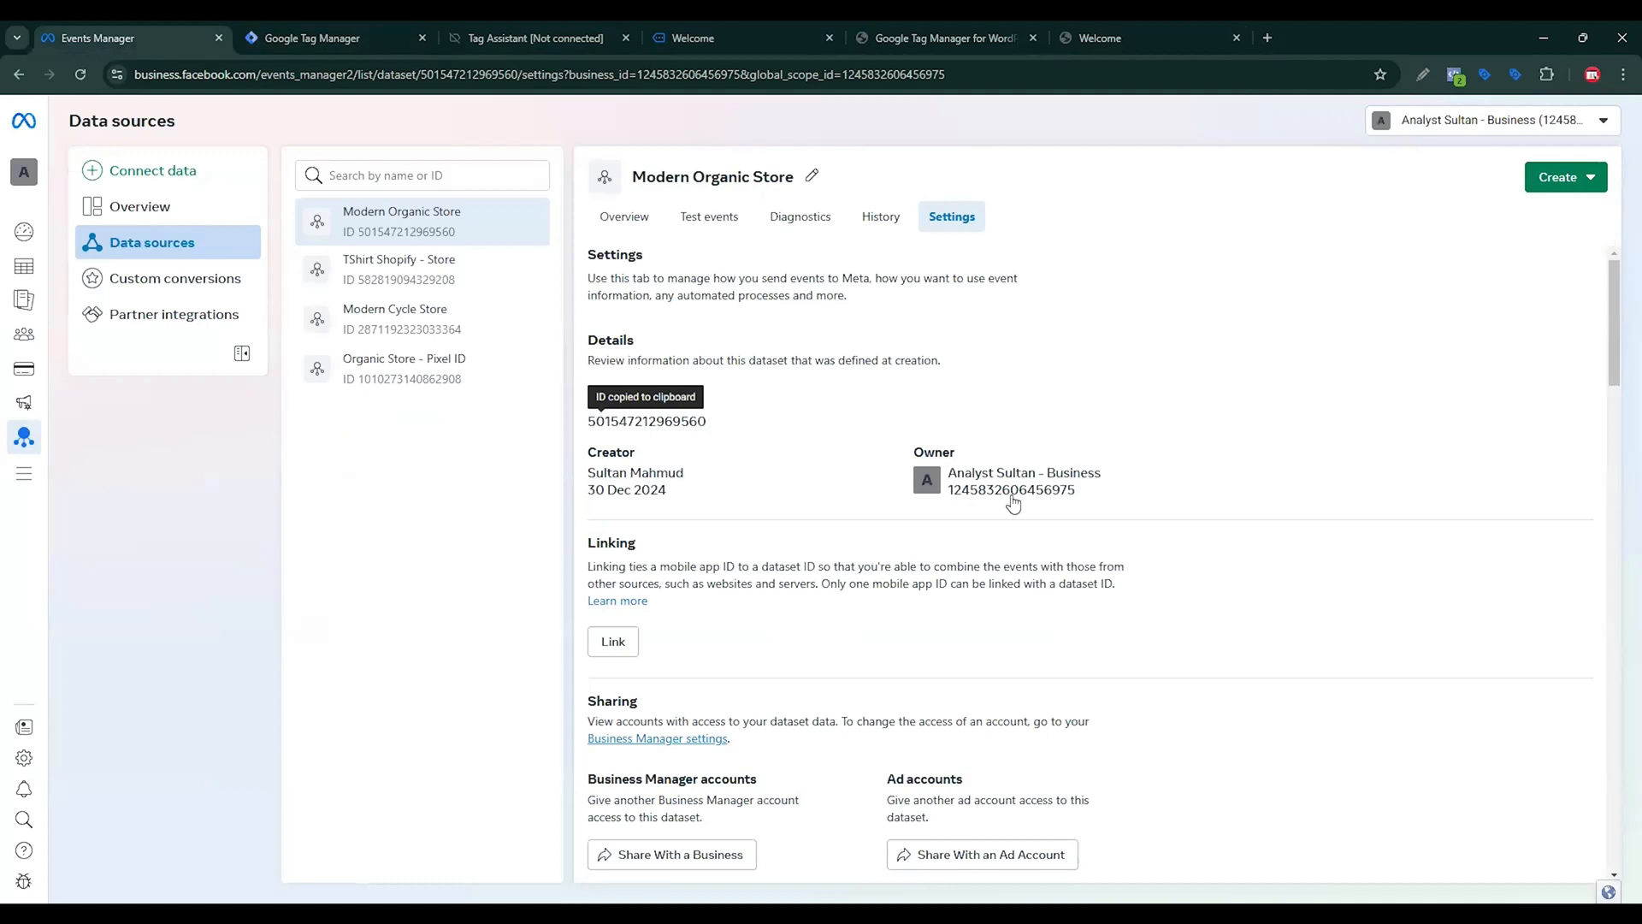
pyautogui.click(325, 36)
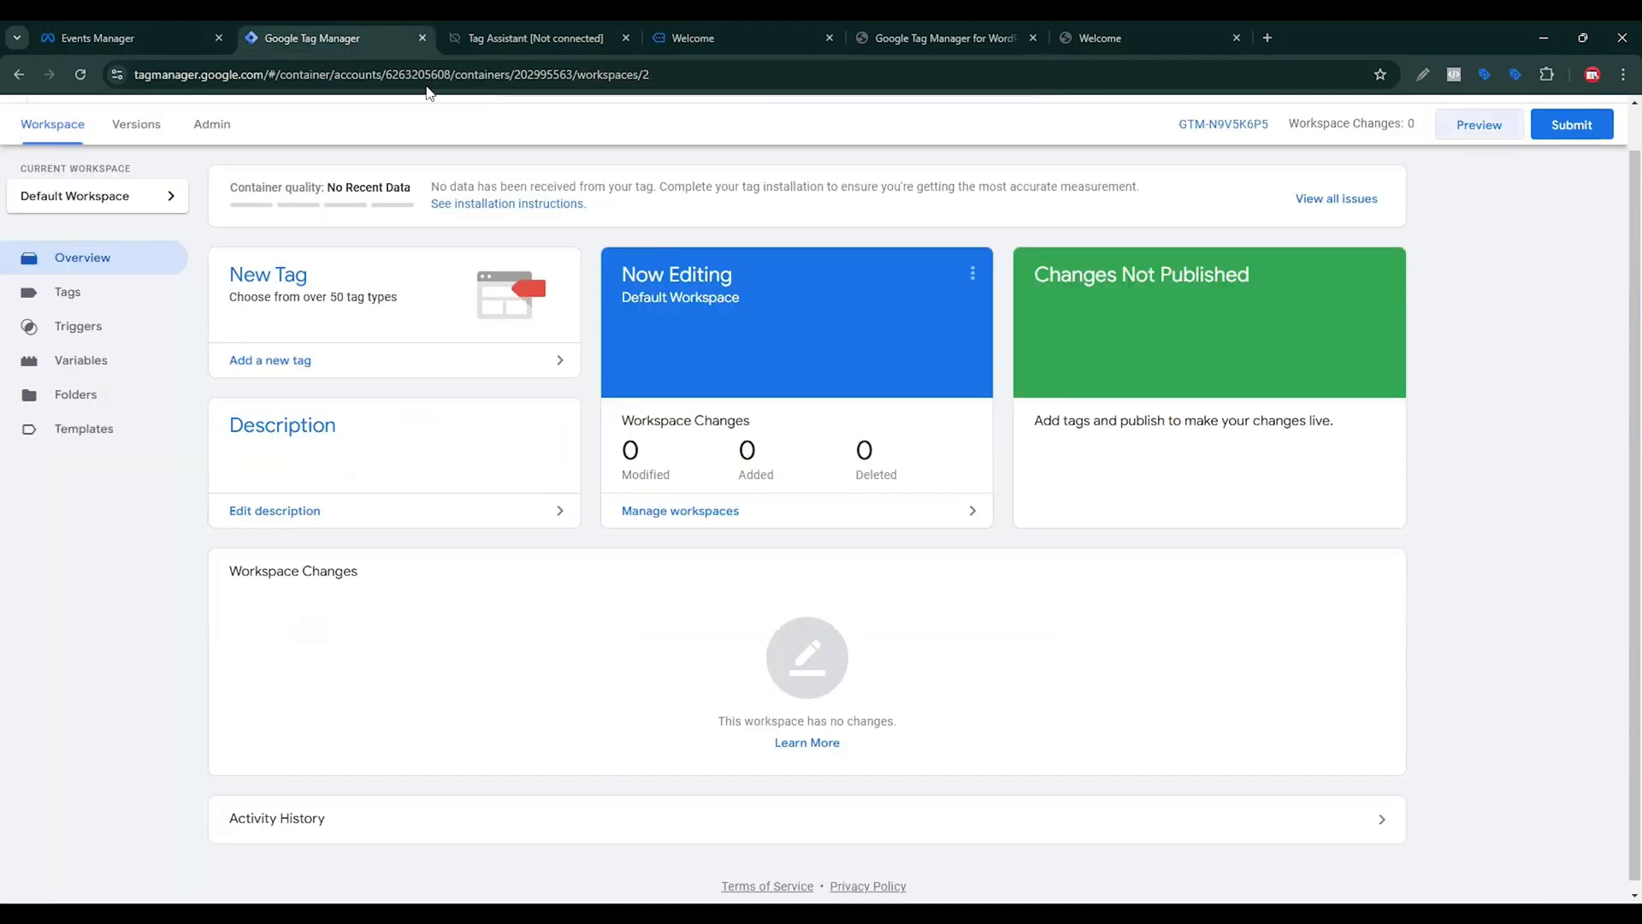
# Start a new tag and add the Facebook Pixel template by facebookarchive from the Community Template Gallery as its type.
pyautogui.click(79, 297)
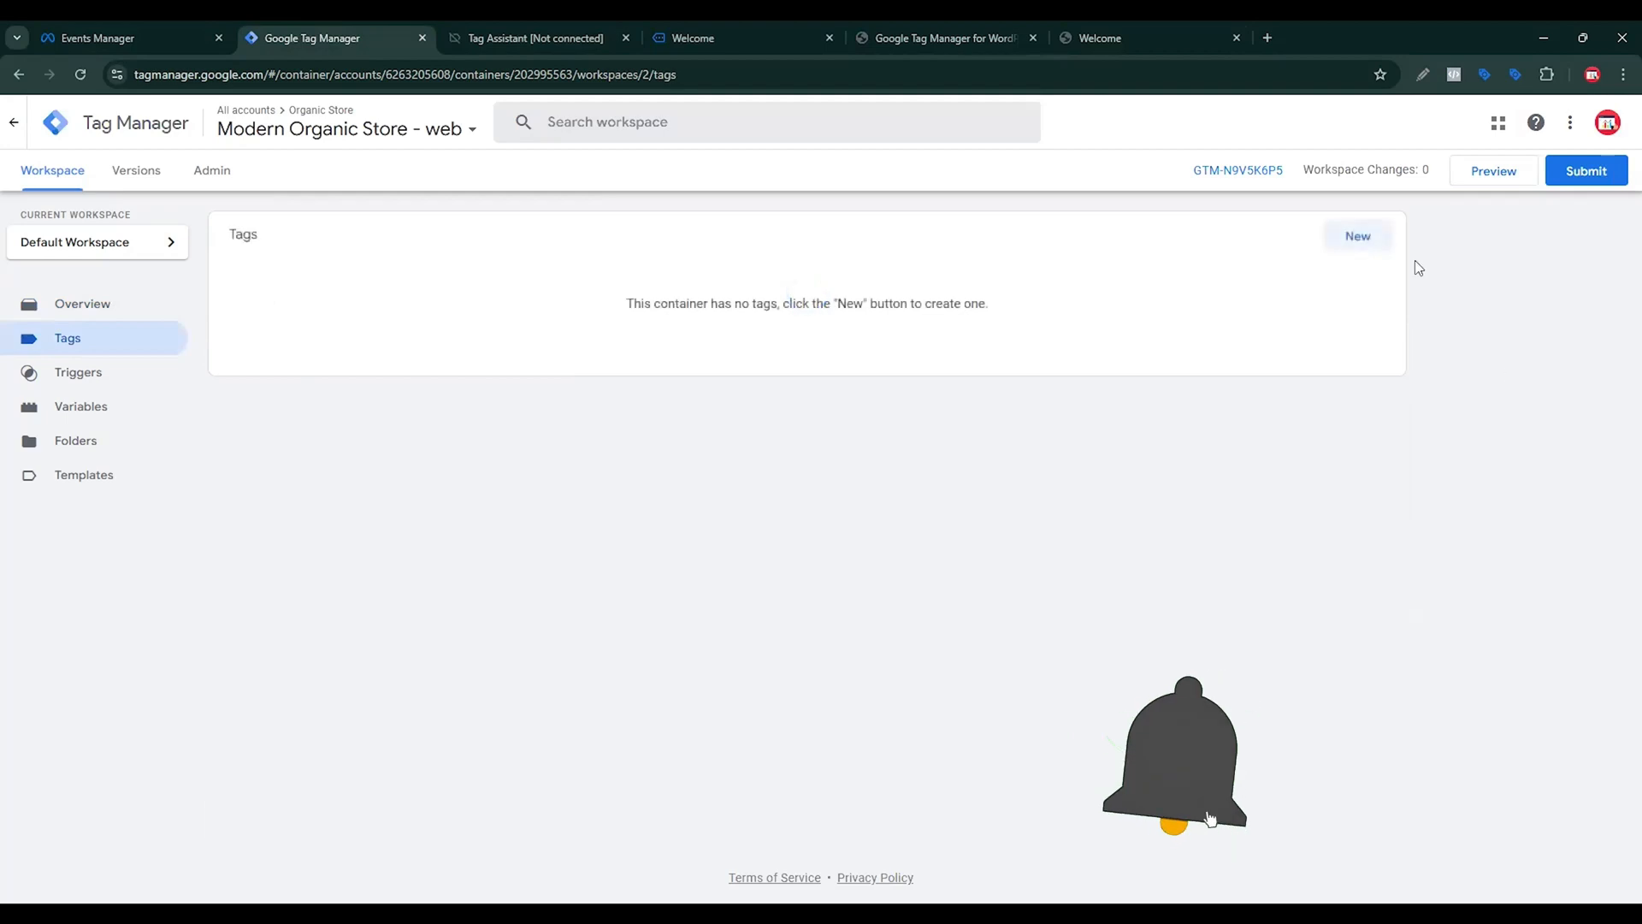
pyautogui.click(1381, 240)
pyautogui.click(1360, 261)
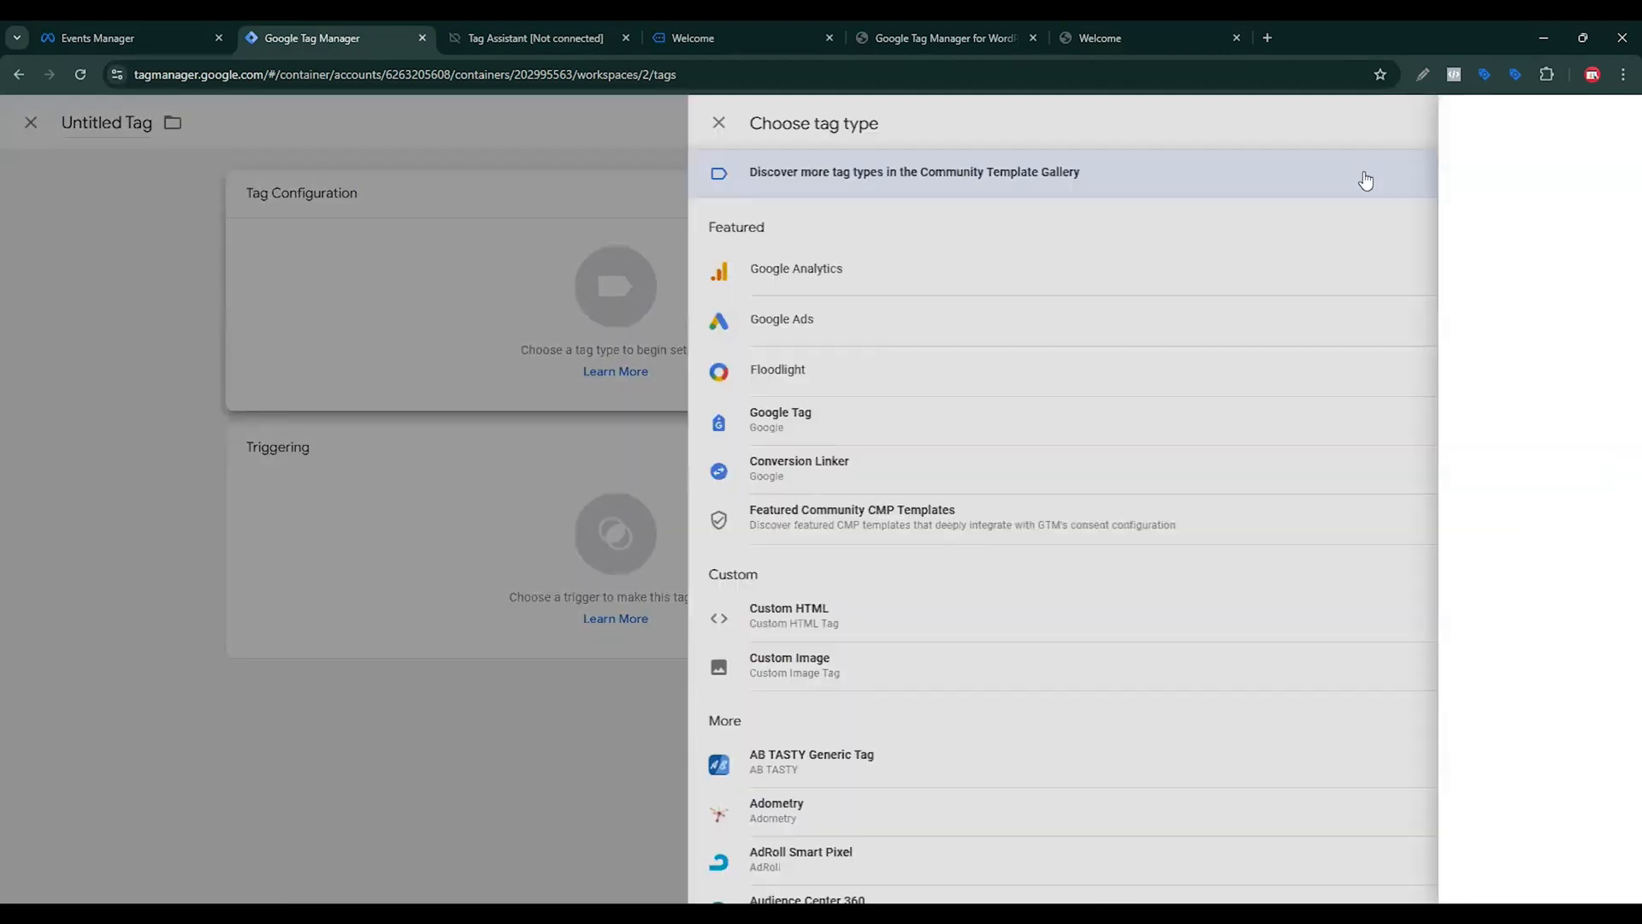
pyautogui.click(1364, 176)
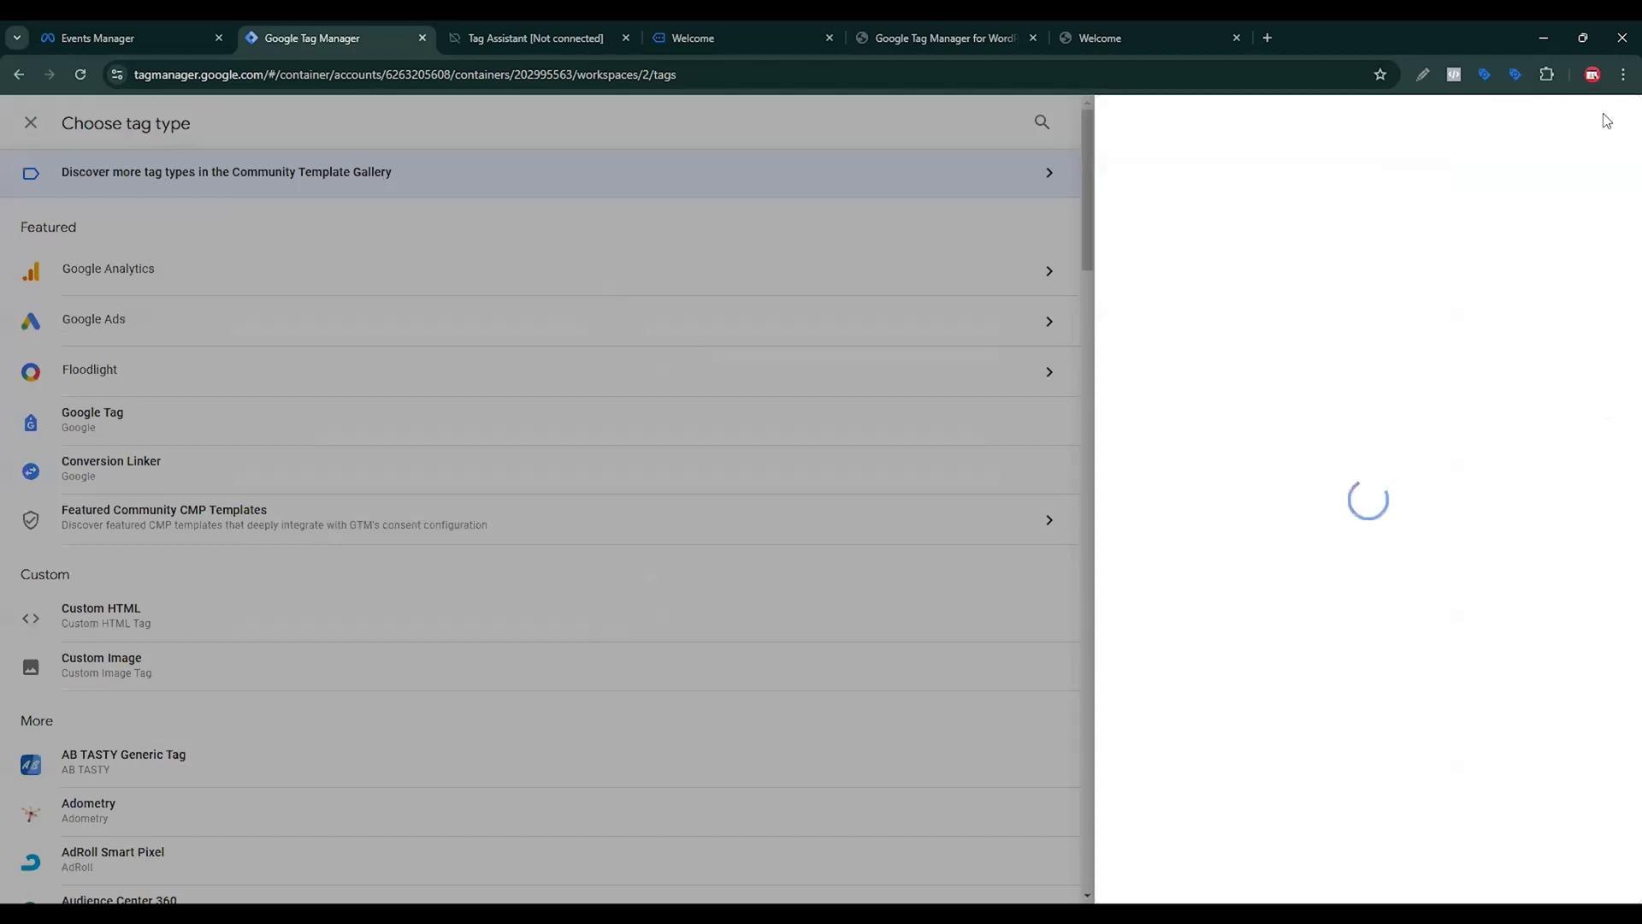
pyautogui.click(1423, 125)
pyautogui.write('face')
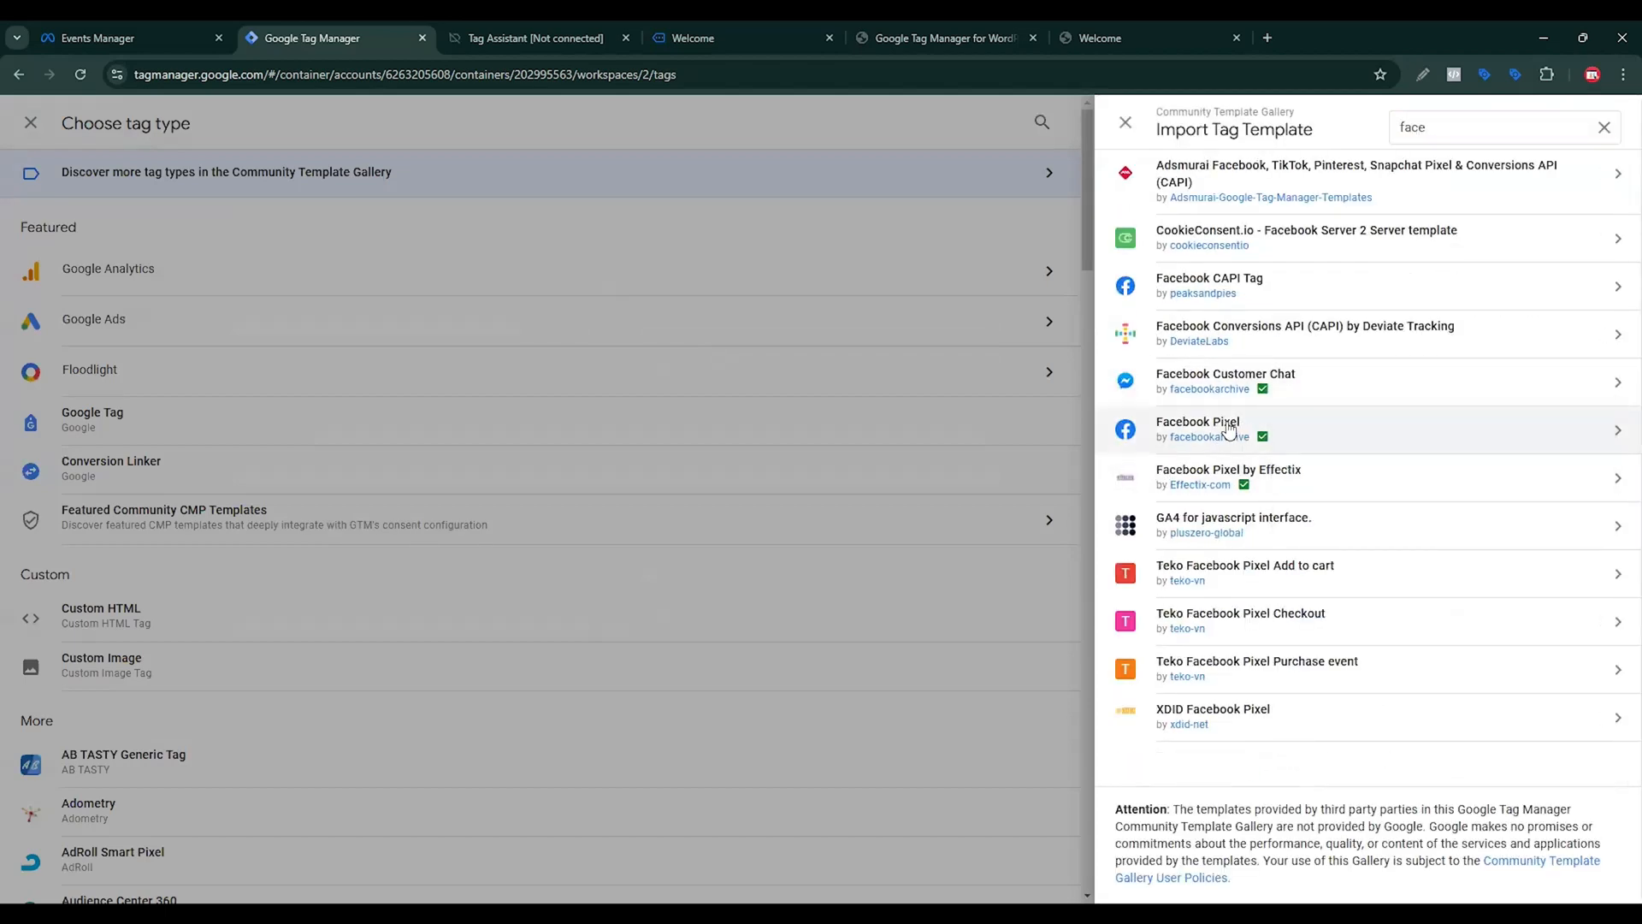
pyautogui.click(1368, 423)
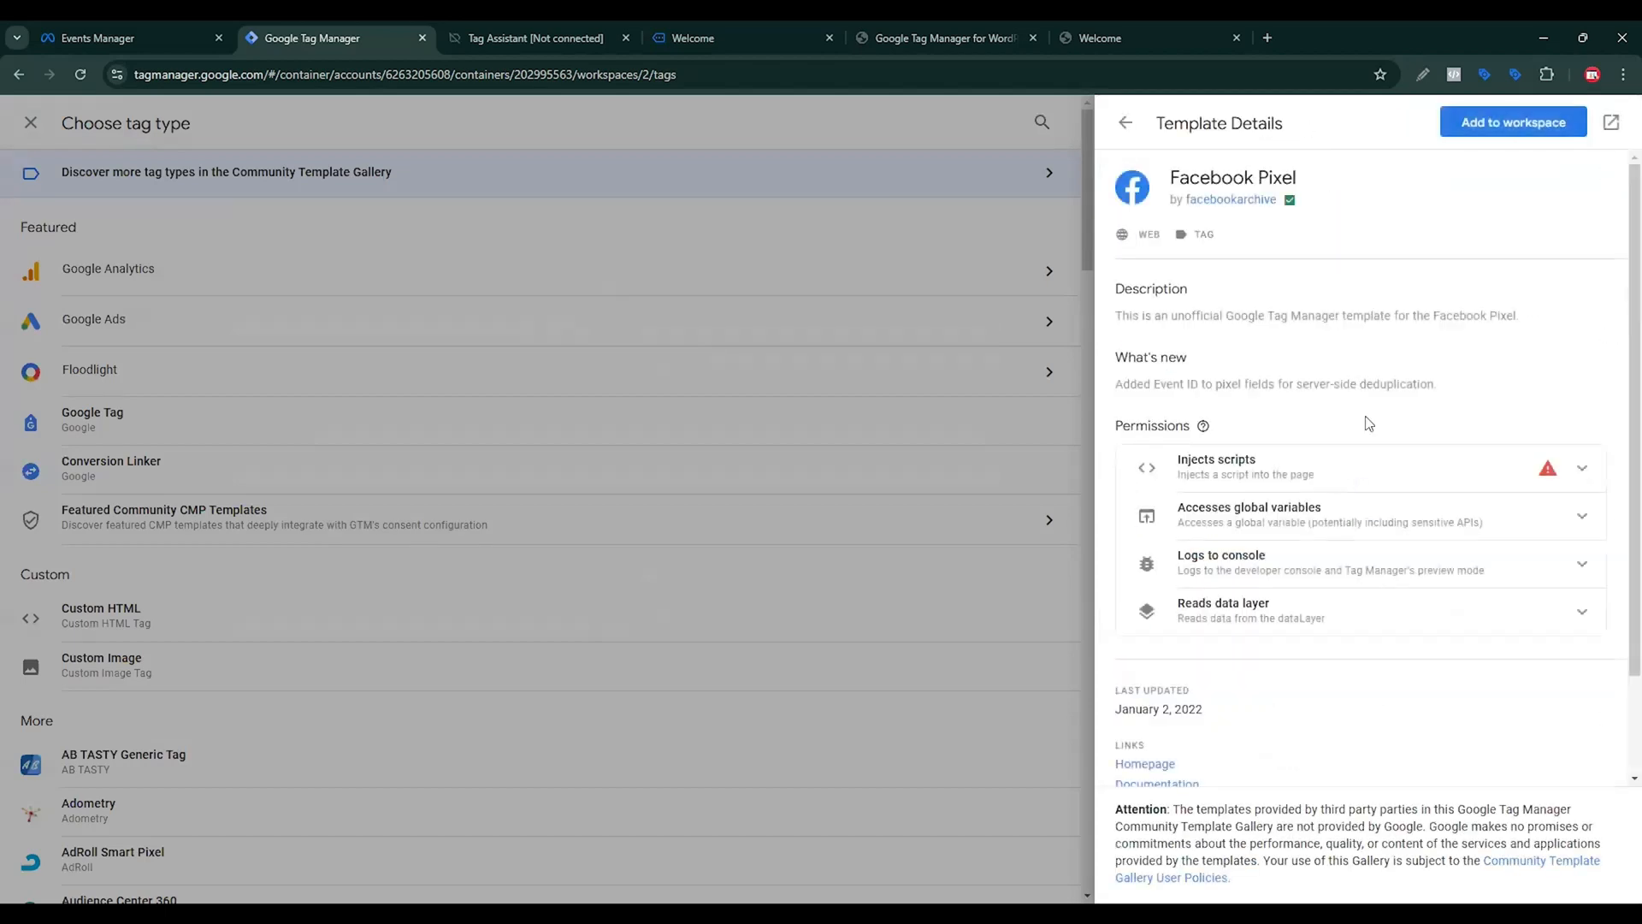
pyautogui.click(1520, 115)
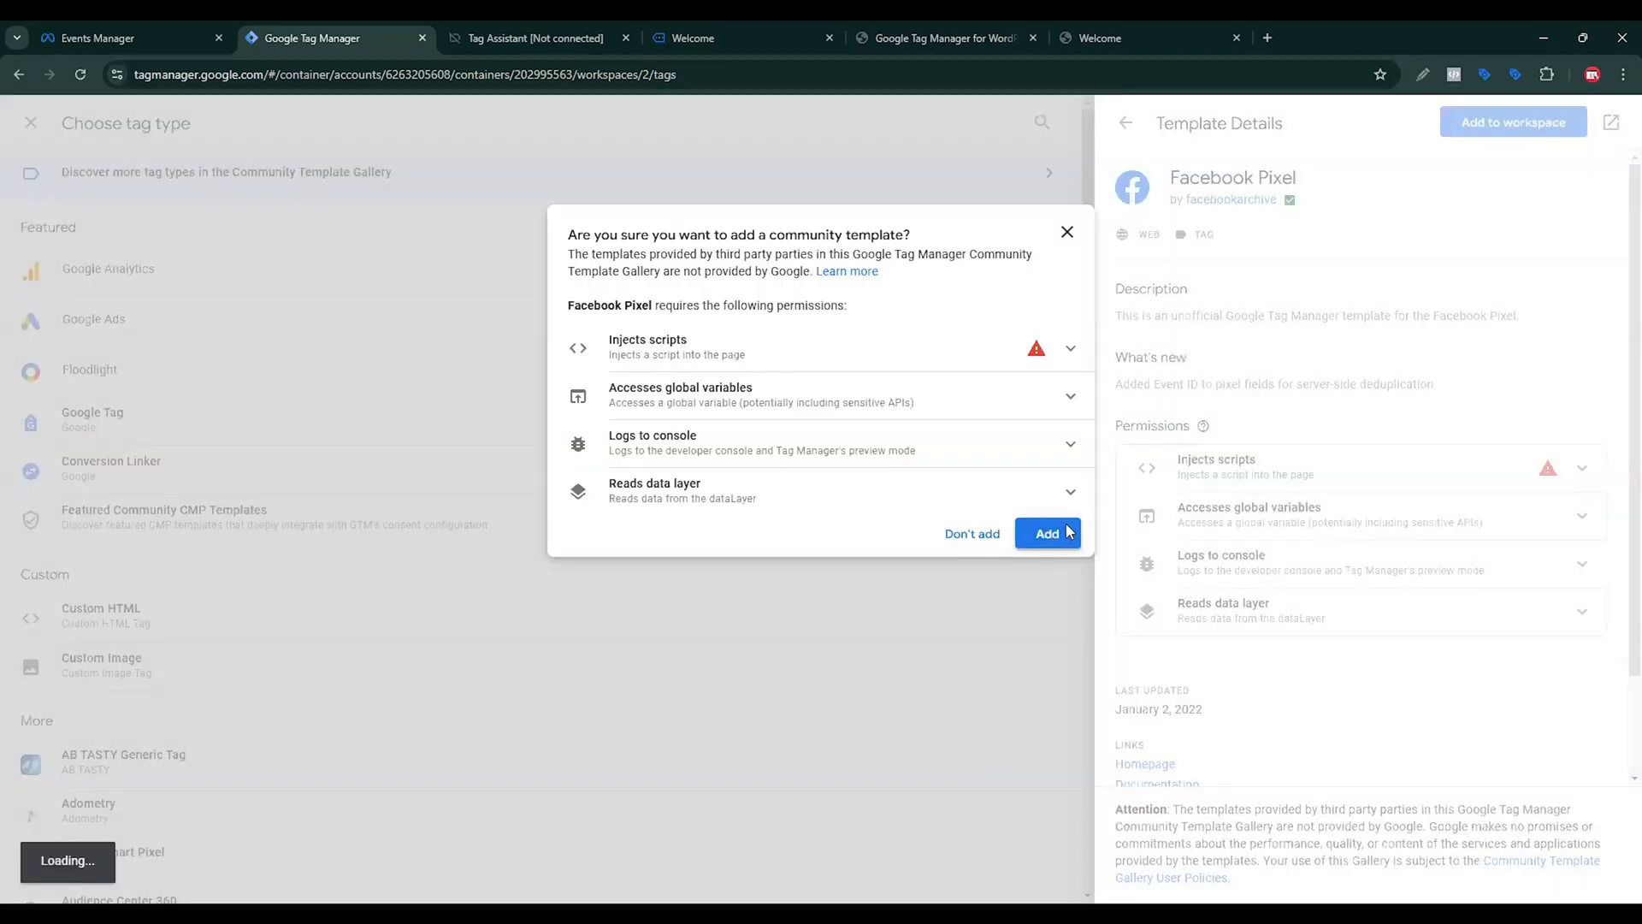
pyautogui.click(1048, 533)
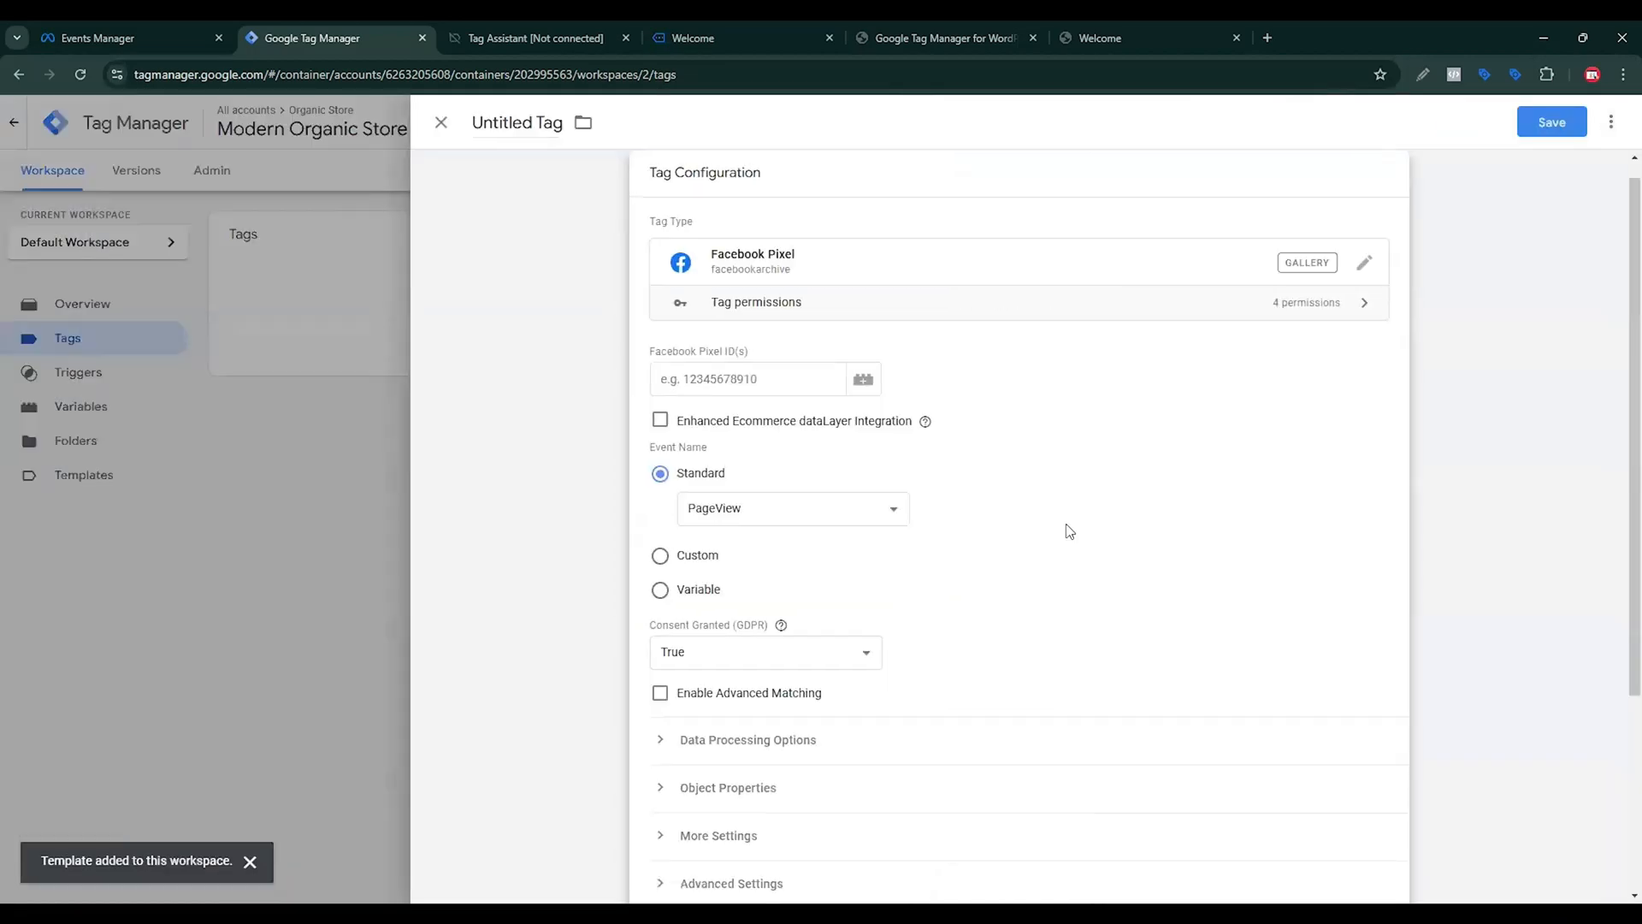
pyautogui.hotkey('ctrl', 'v')
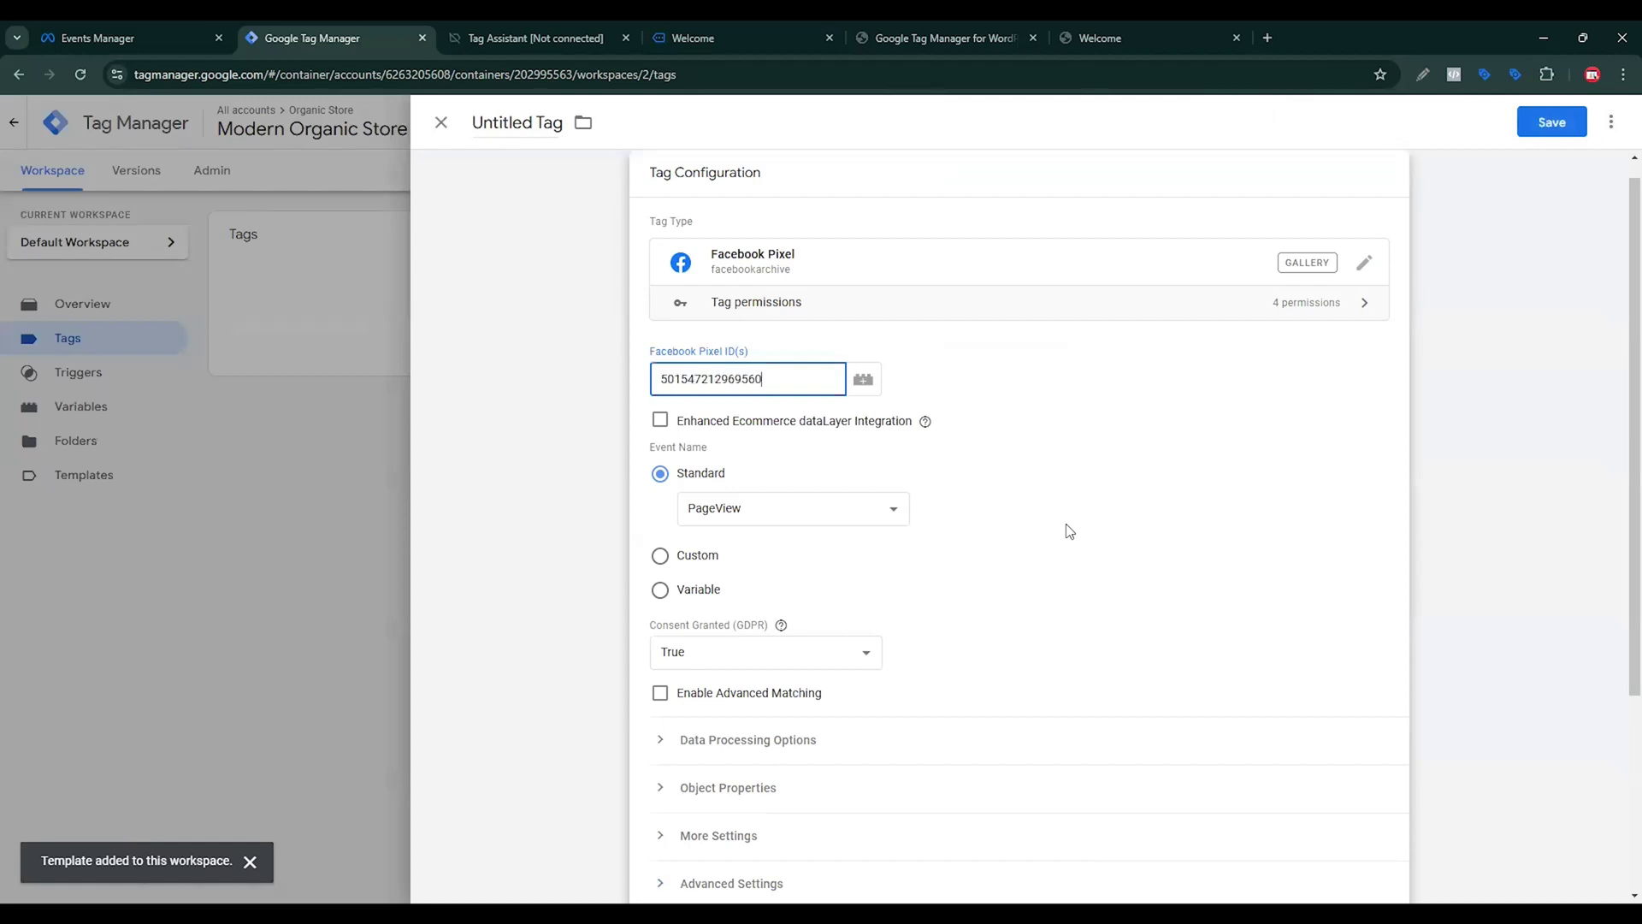
pyautogui.scroll(-4, 1015, 637)
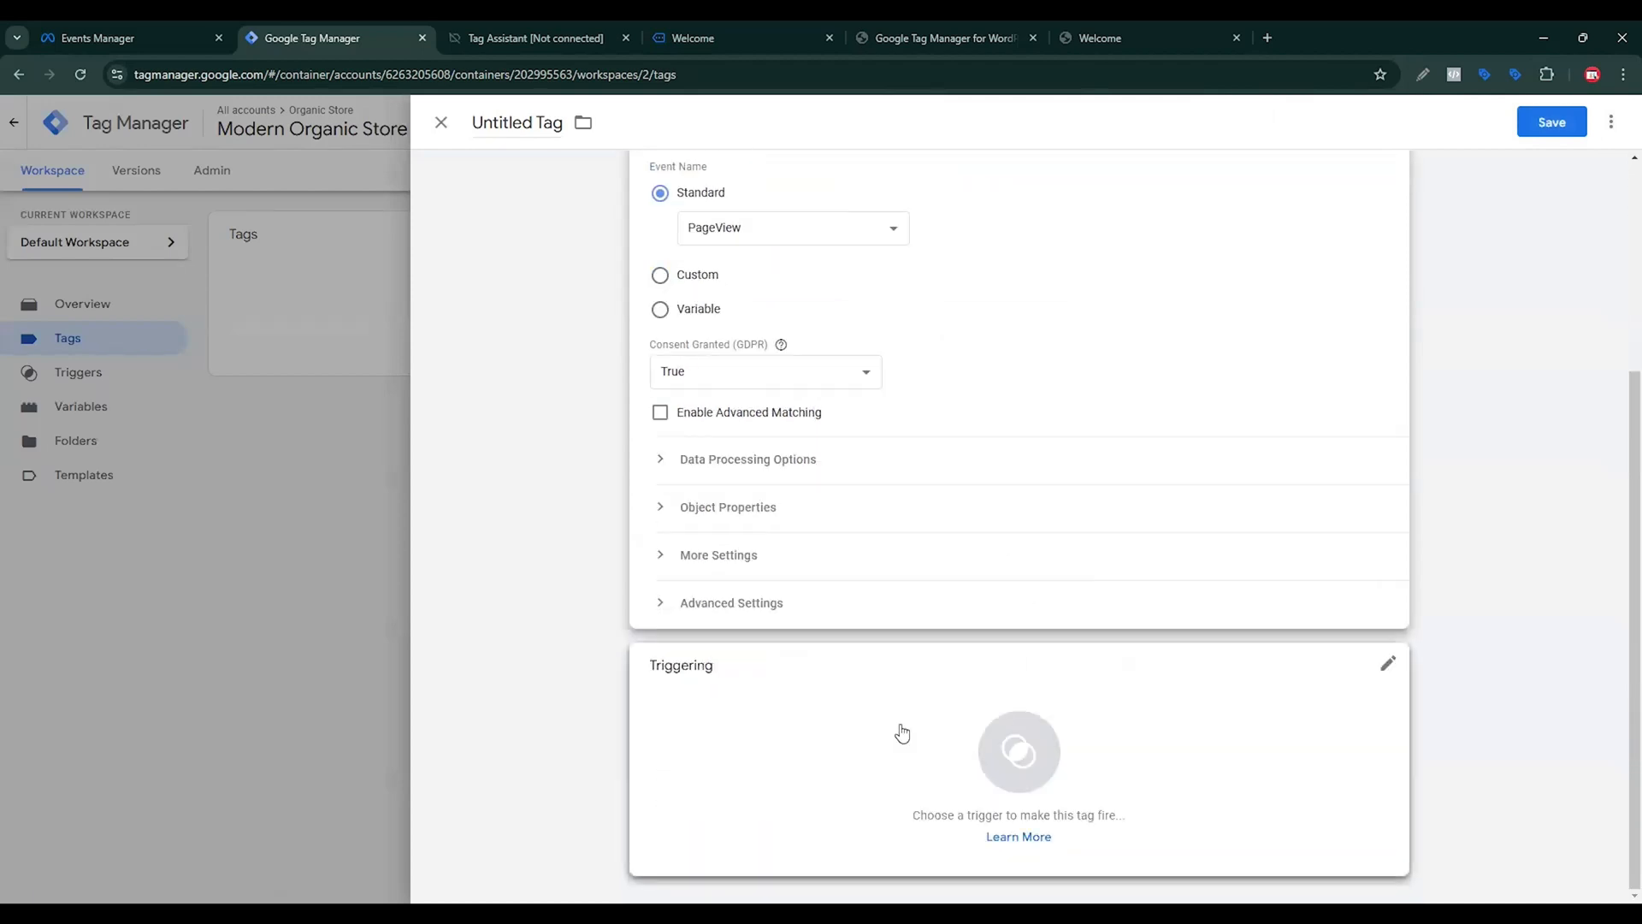
# Add the All Pages trigger to the Facebook Pixel tag and save the tag with the suggested name.
pyautogui.click(834, 712)
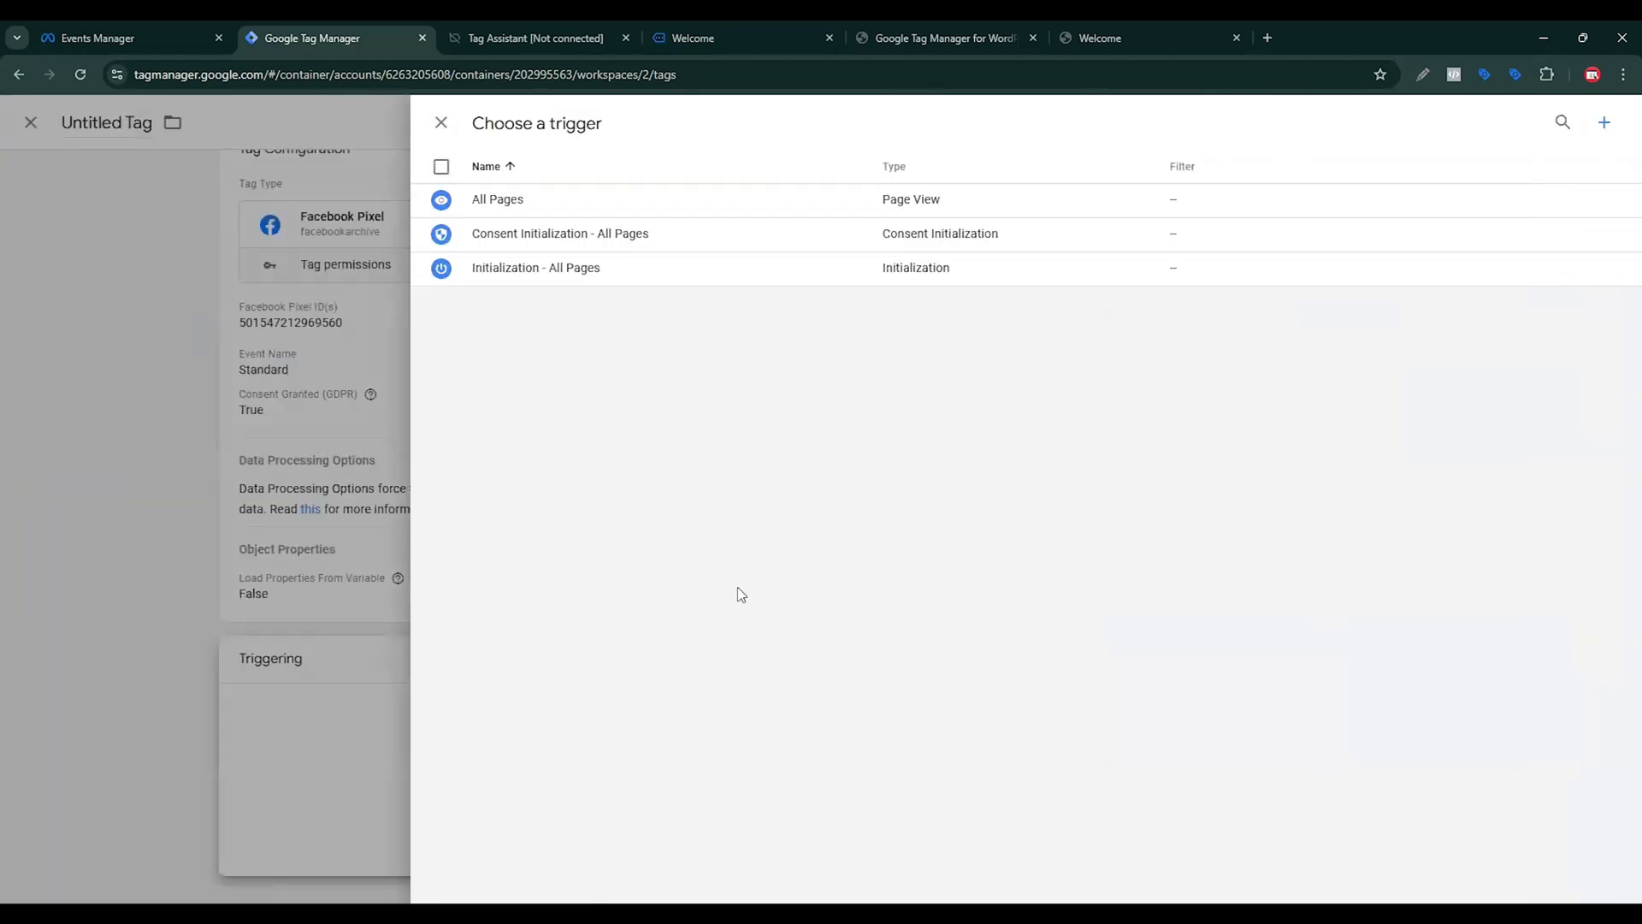
pyautogui.click(503, 198)
pyautogui.click(1577, 129)
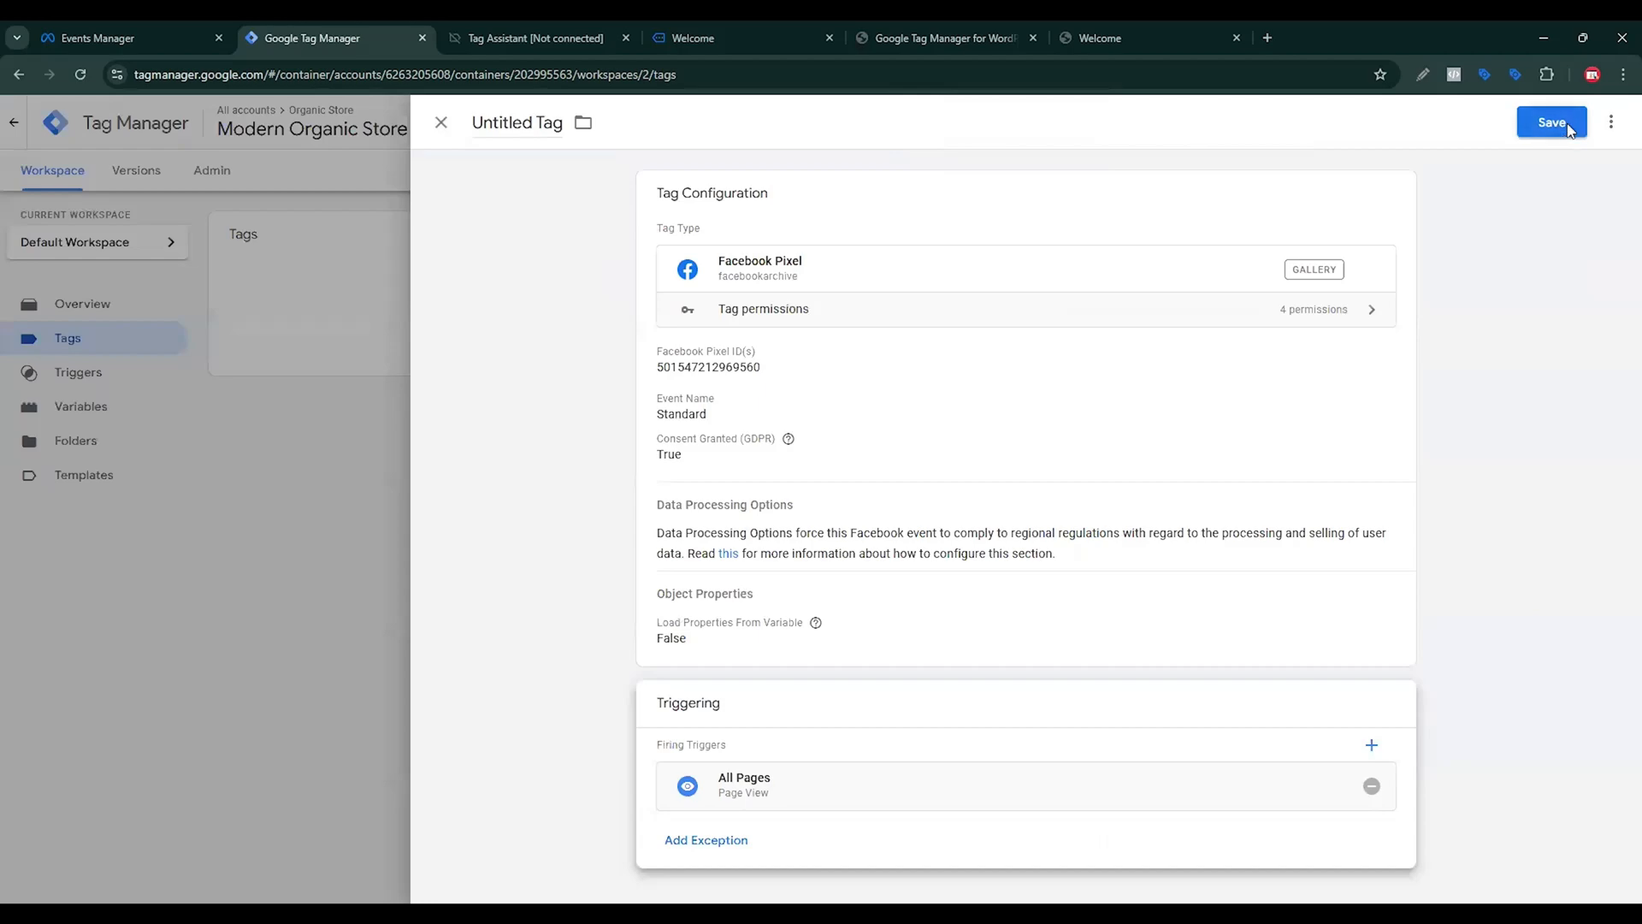
pyautogui.click(982, 379)
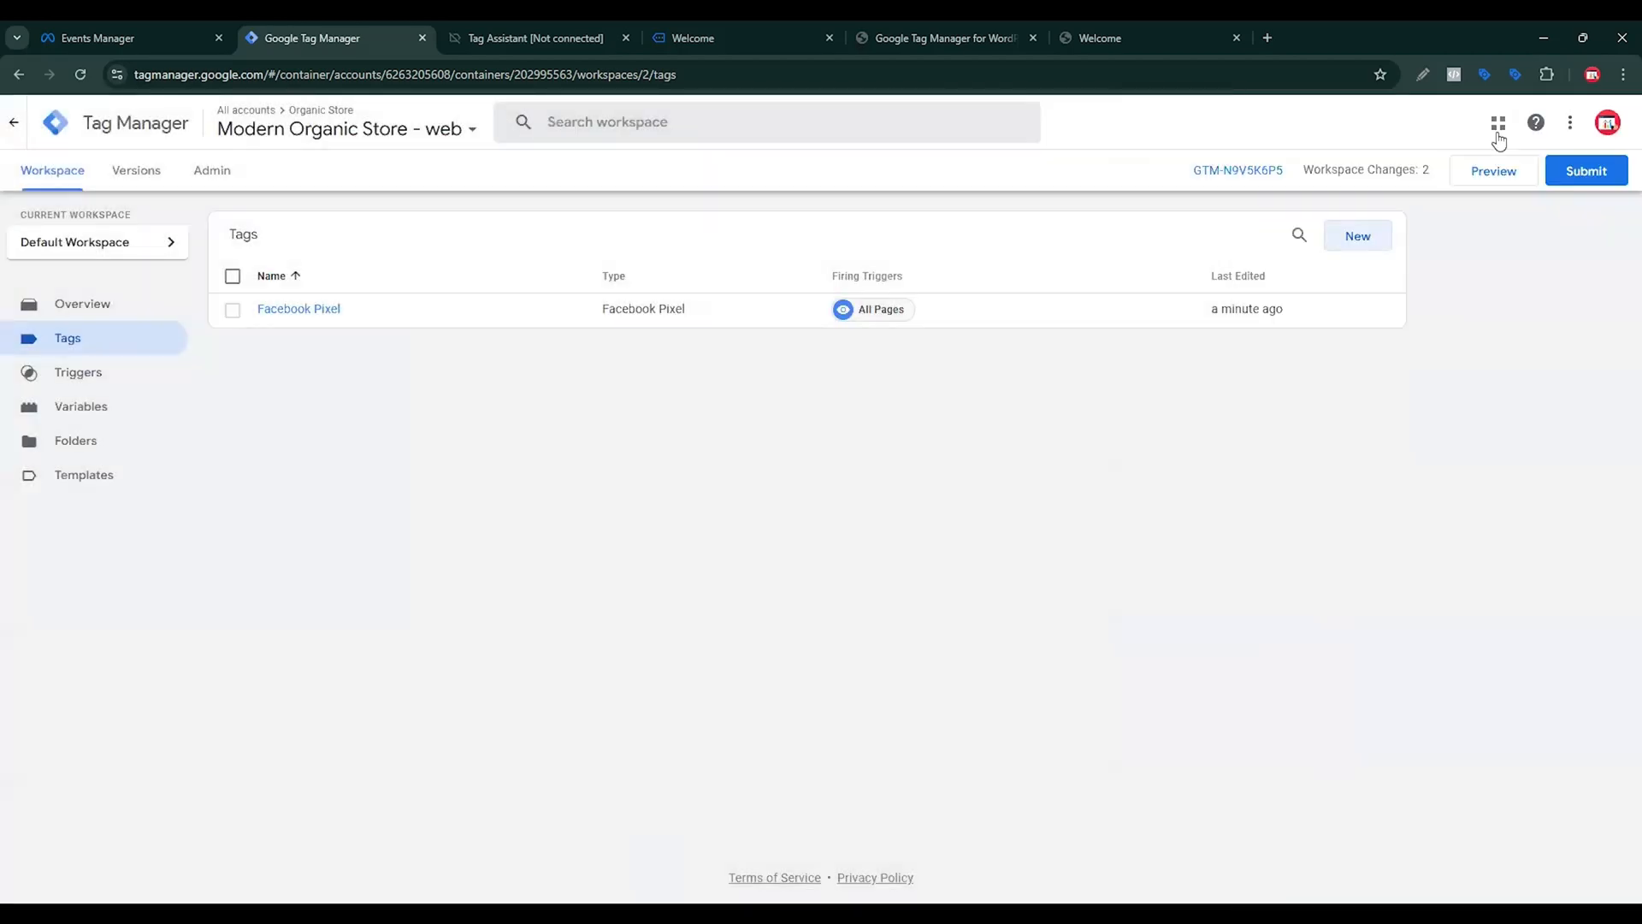
# Preview the container on the store site and check its PageView event with Meta Pixel Helper and its Google tags with Tag Assistant.
pyautogui.click(1482, 179)
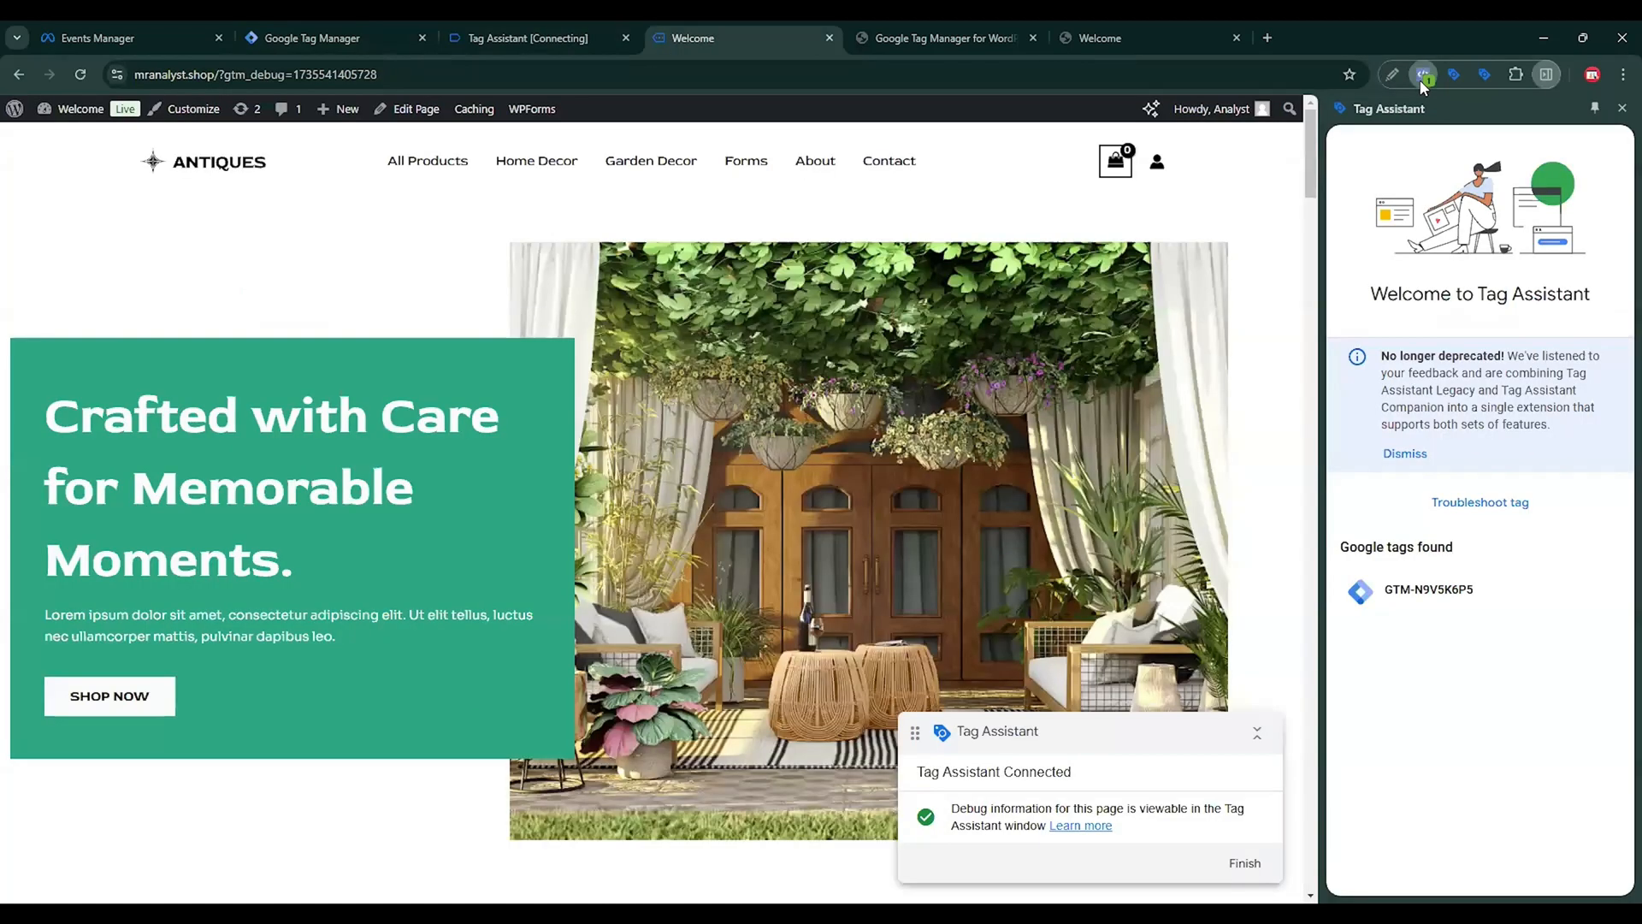
pyautogui.click(1421, 75)
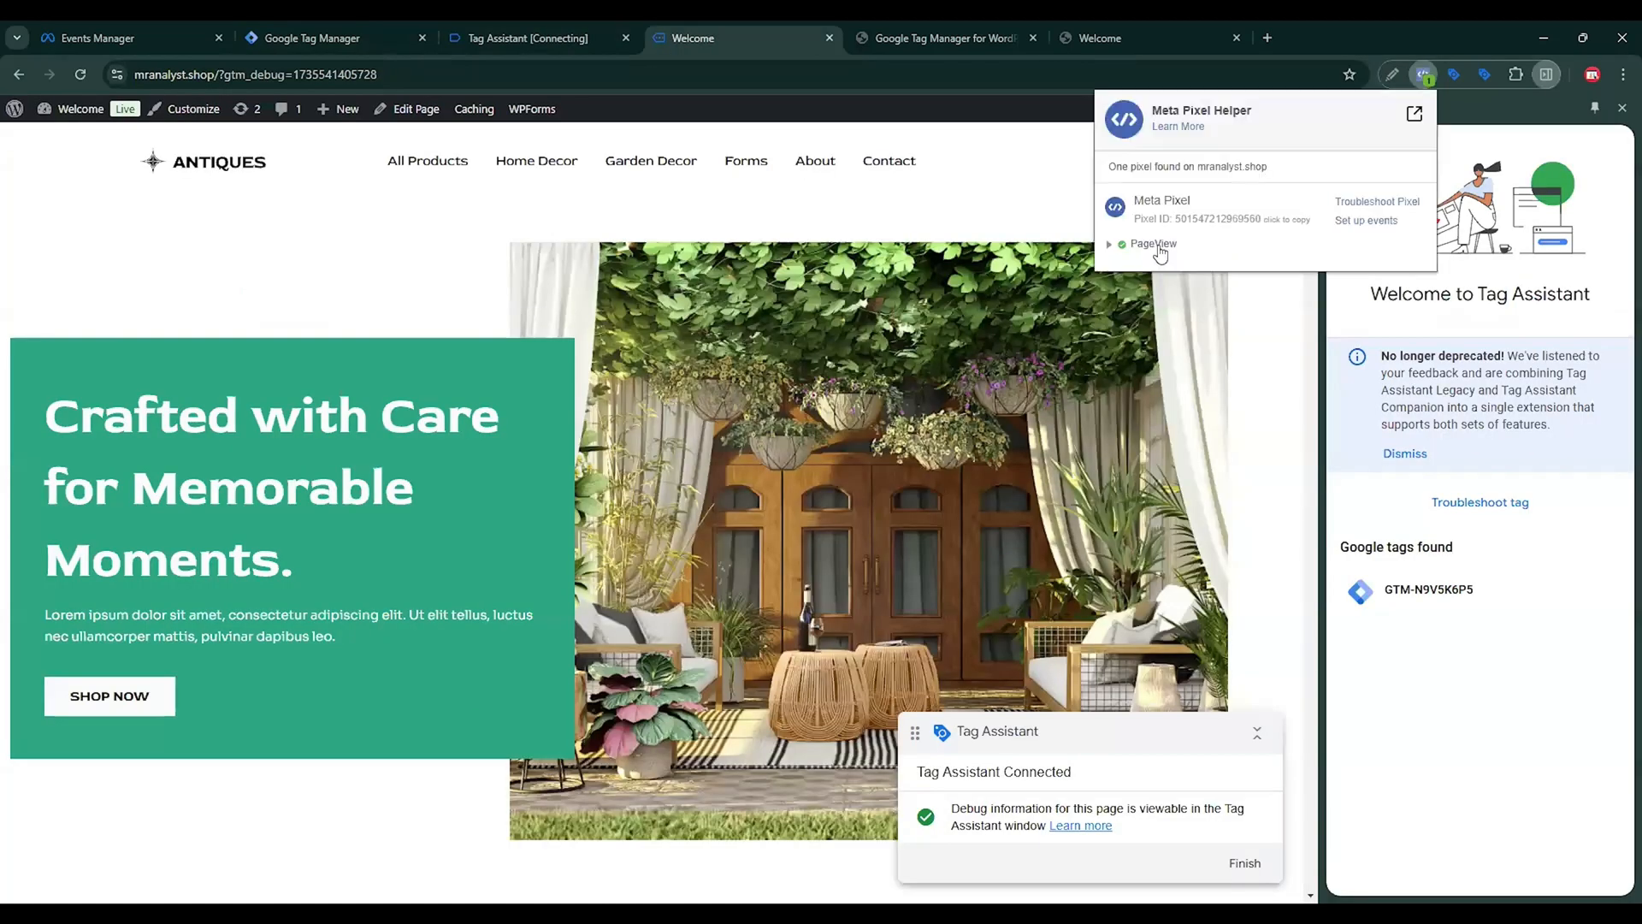
pyautogui.click(1157, 245)
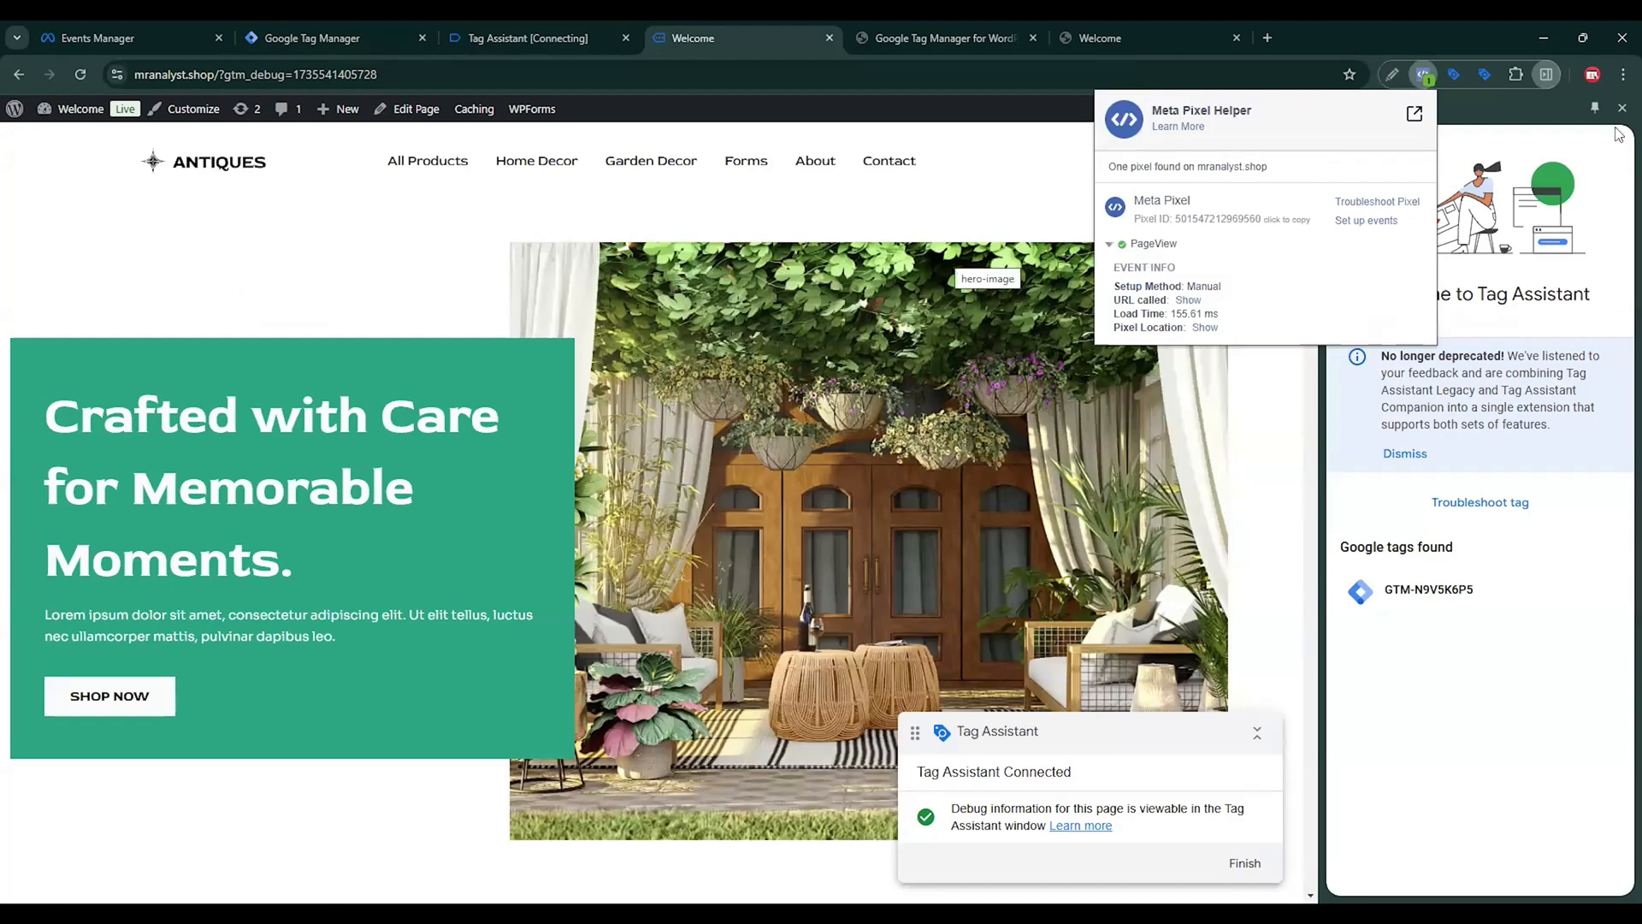
pyautogui.click(1003, 477)
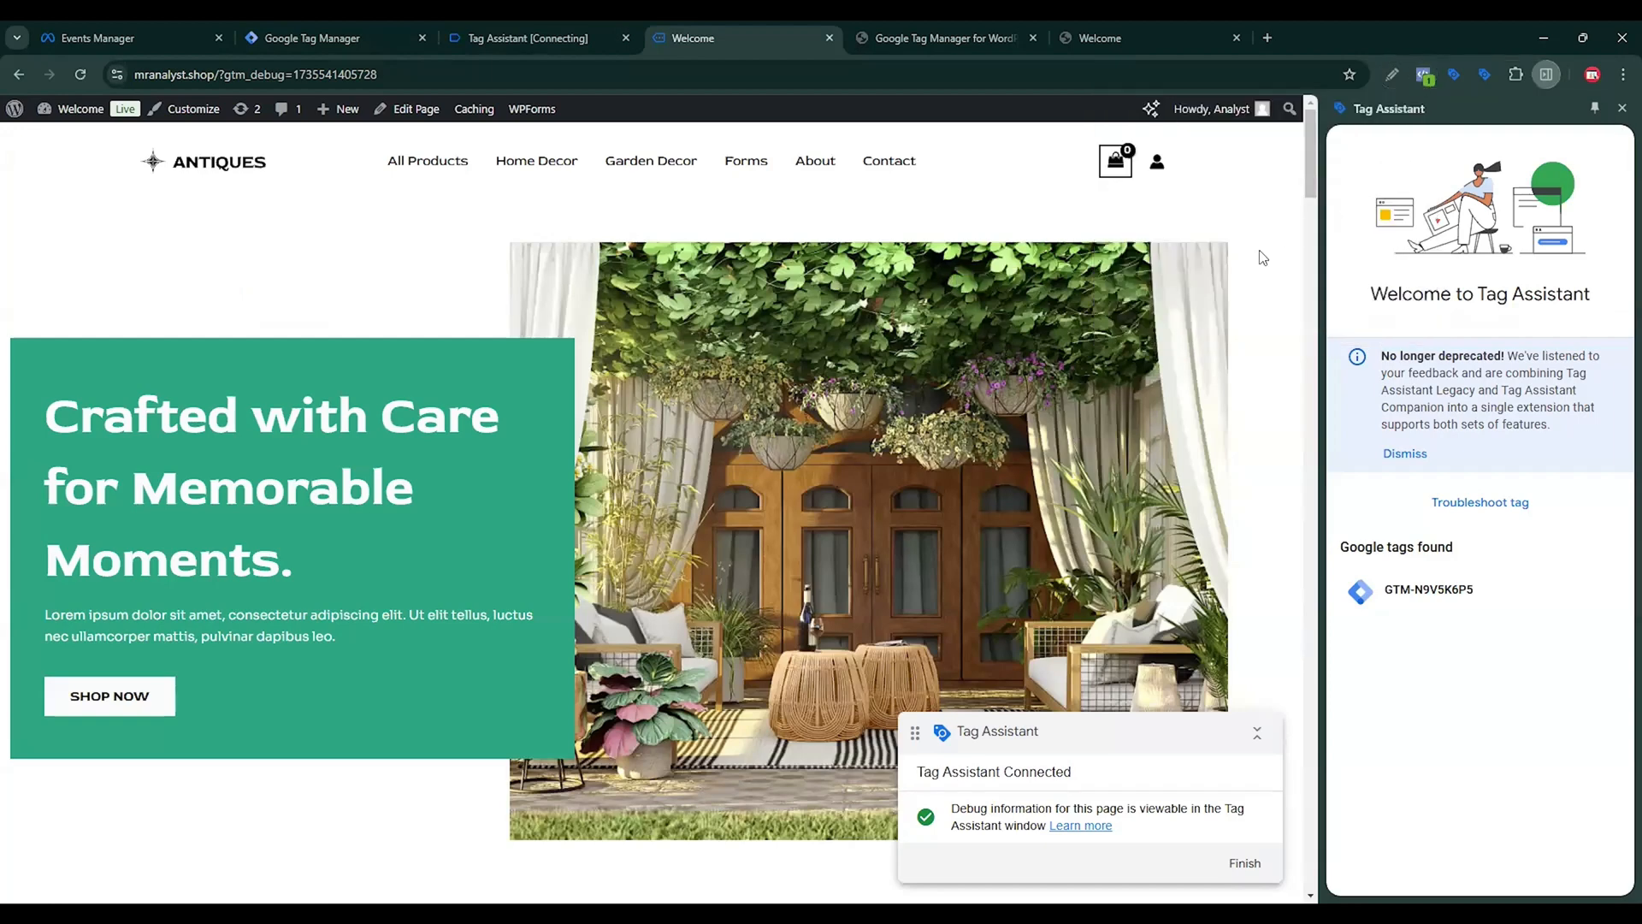
pyautogui.click(1547, 74)
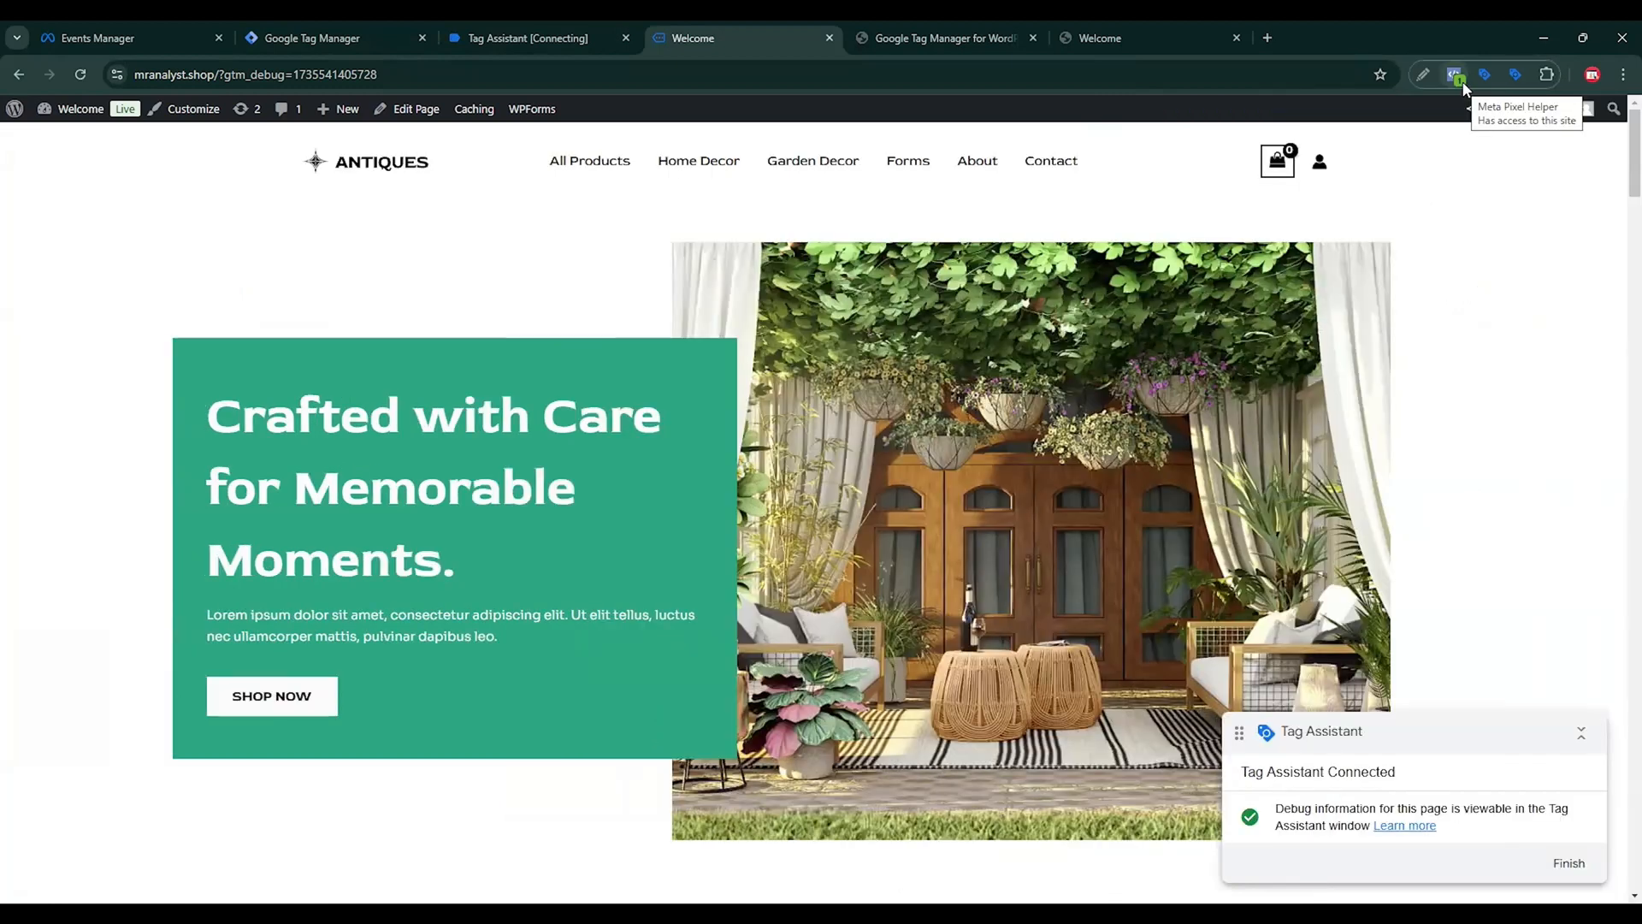
pyautogui.click(1455, 76)
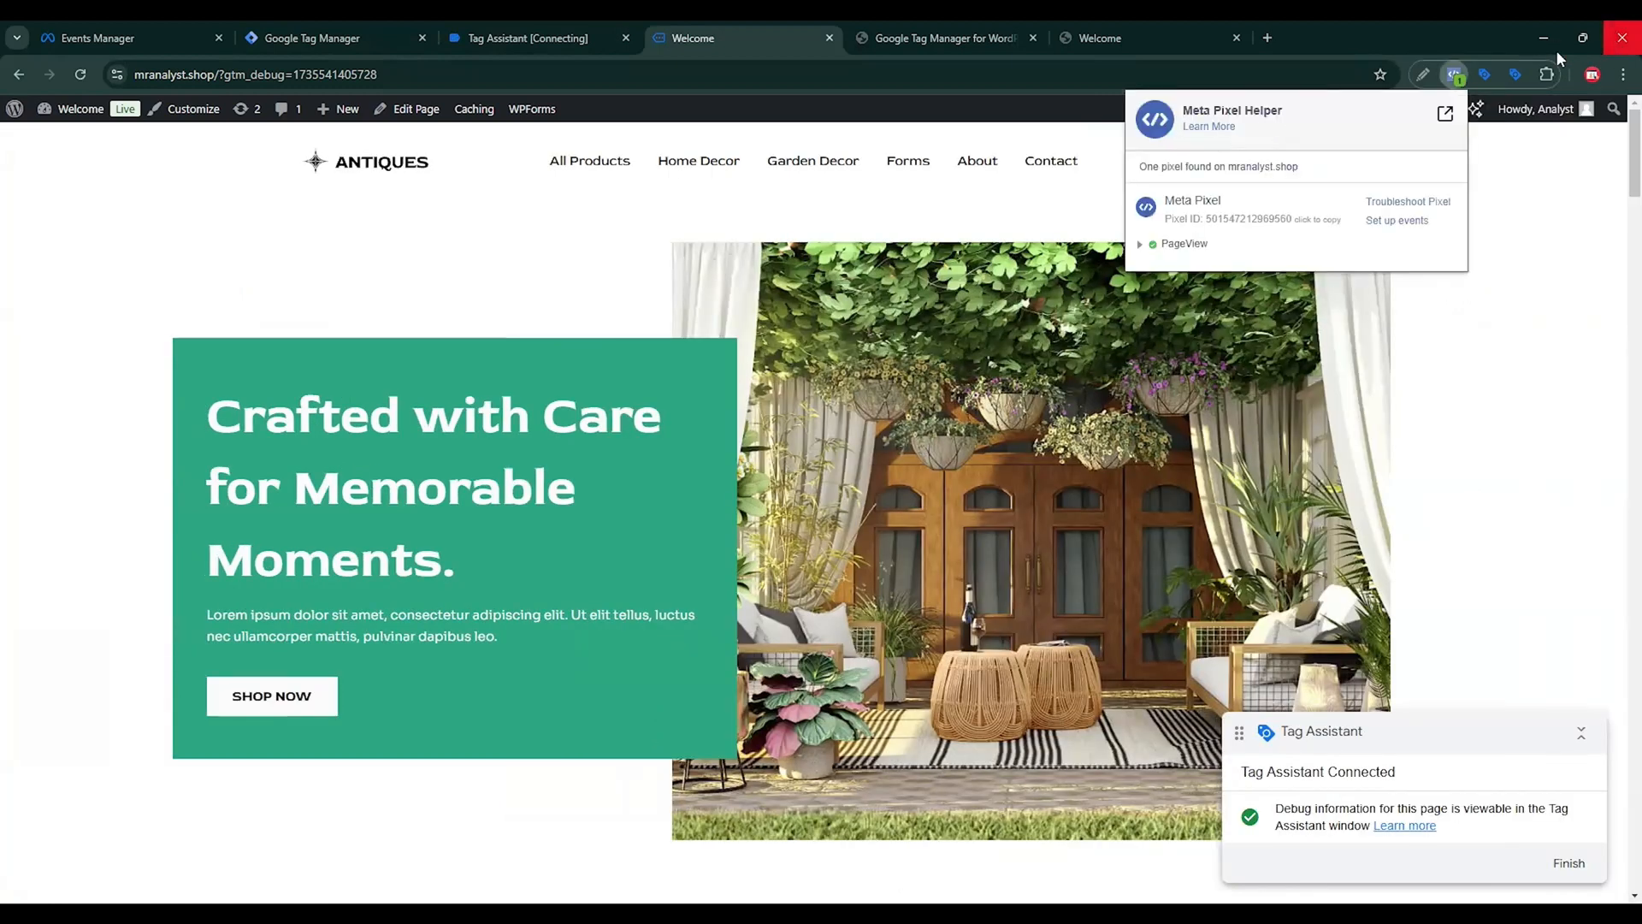
pyautogui.click(1482, 76)
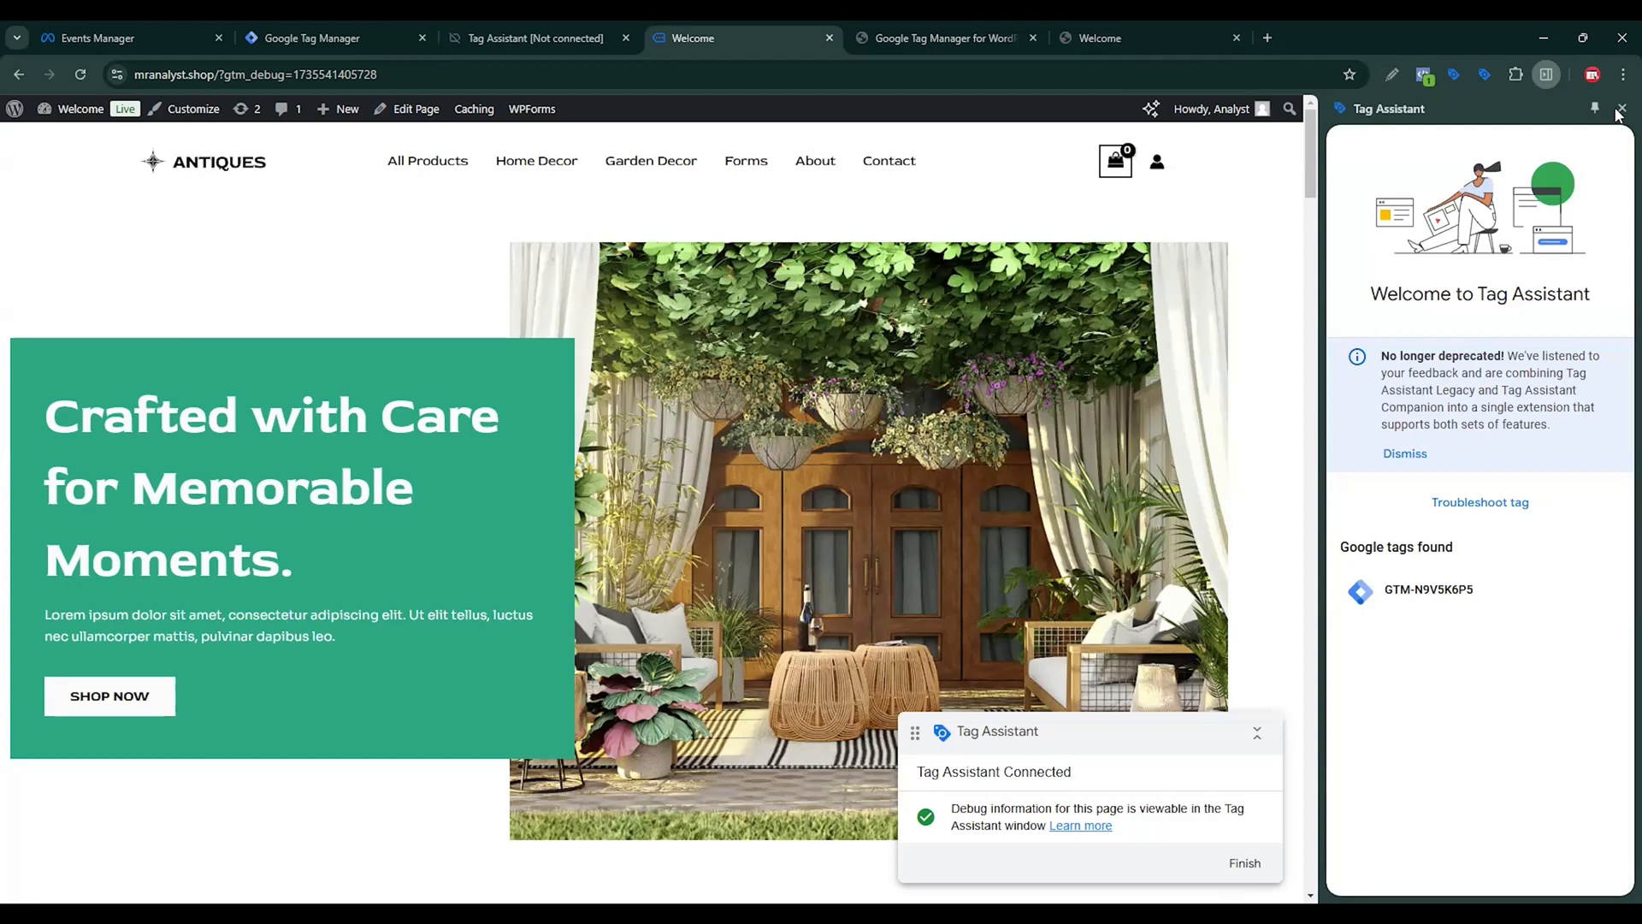
# Search Google for google tag assistant extension and view the Tag Assistant page in the Chrome Web Store.
pyautogui.click(1269, 37)
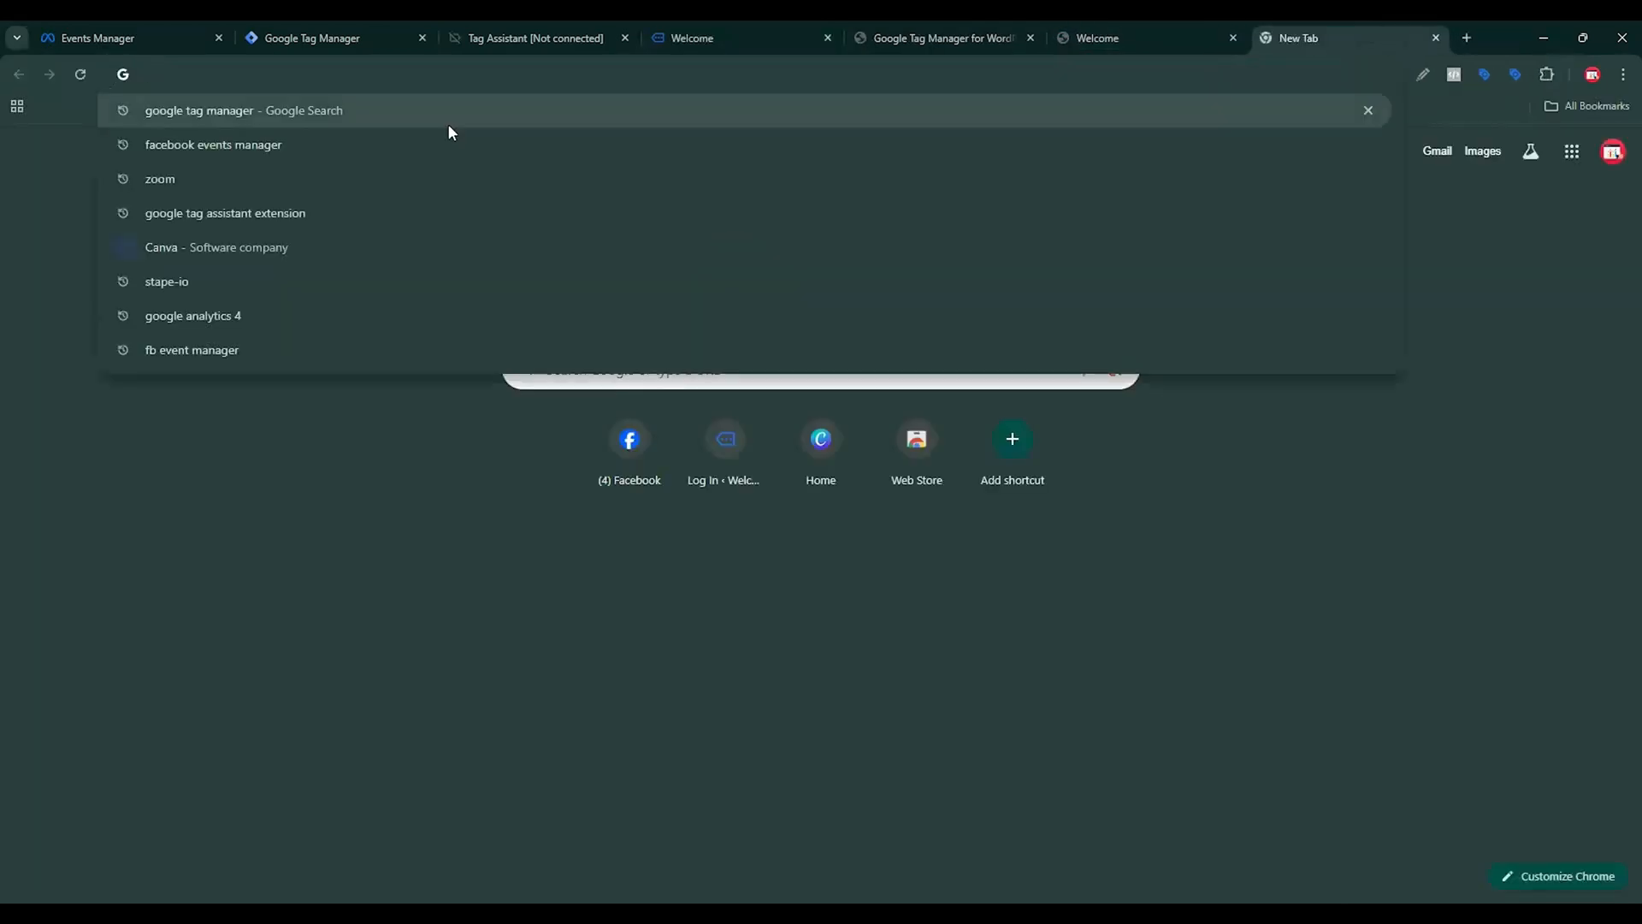
pyautogui.click(443, 211)
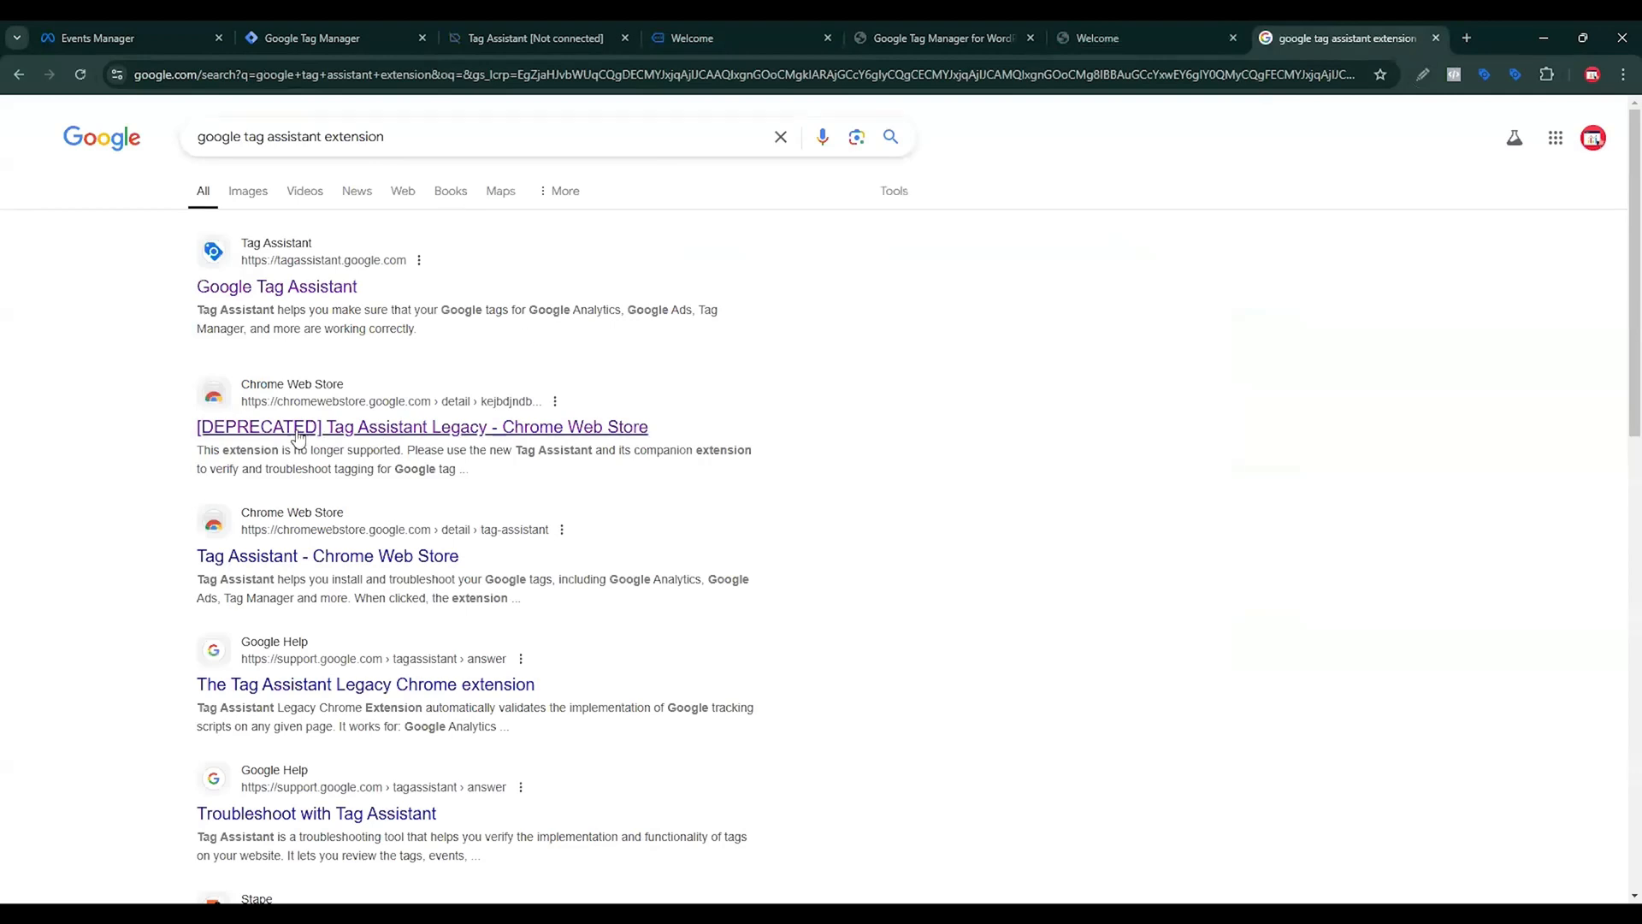
pyautogui.click(316, 429)
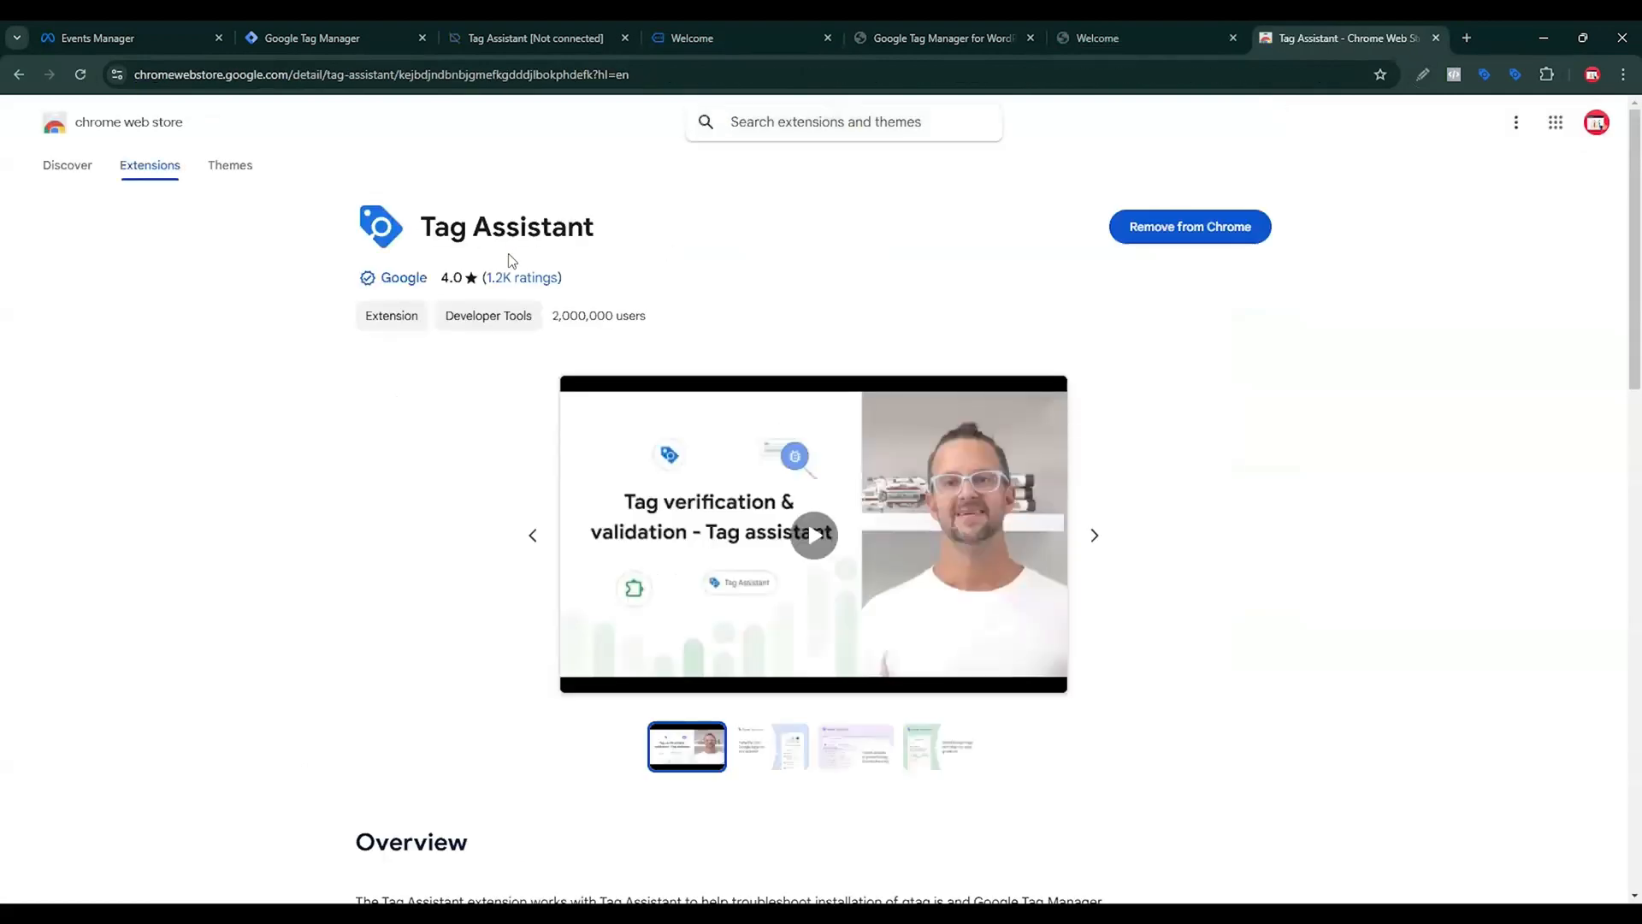
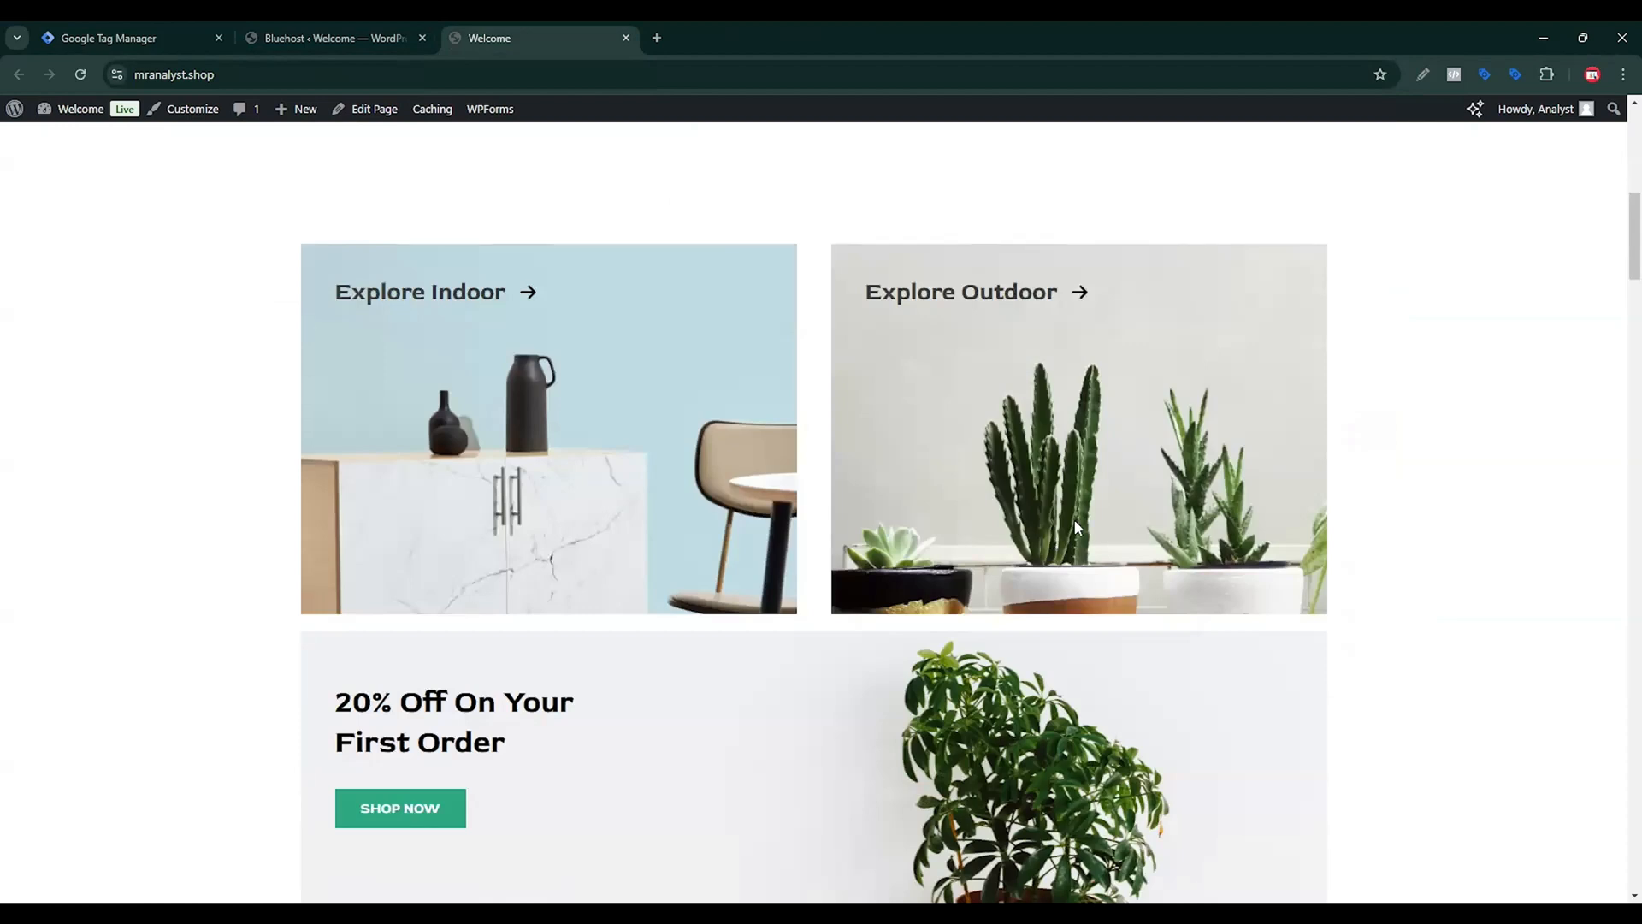
# Open the Modern Organic Store - web container in Google Tag Manager and copy its container ID from the installation code.
pyautogui.click(126, 35)
pyautogui.scroll(-3, 429, 678)
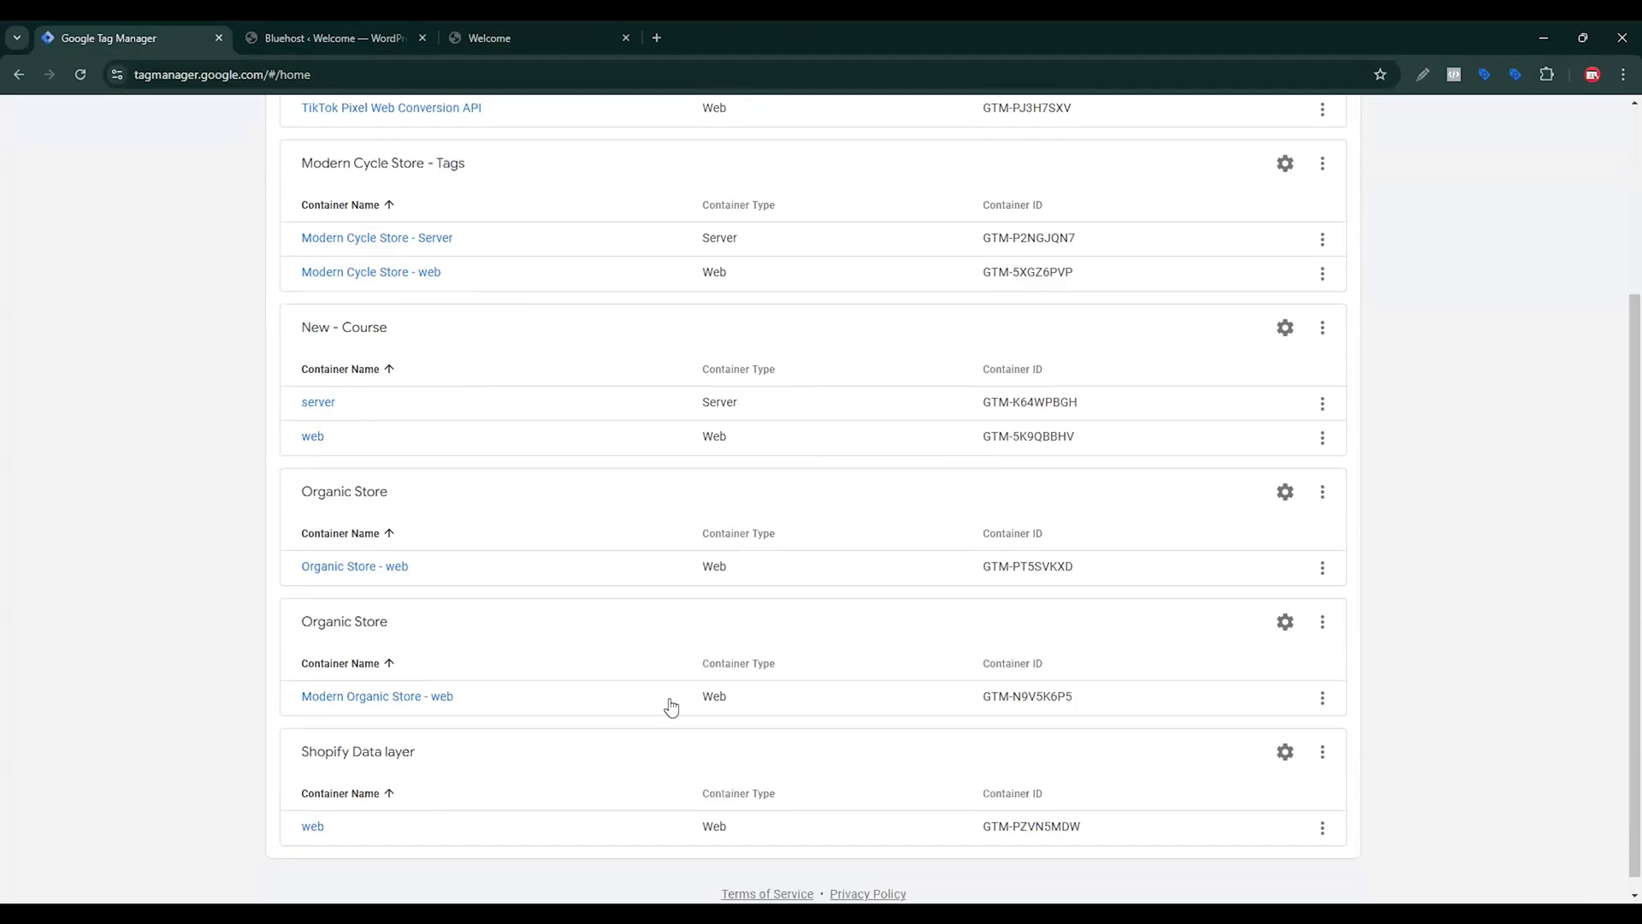
pyautogui.click(419, 698)
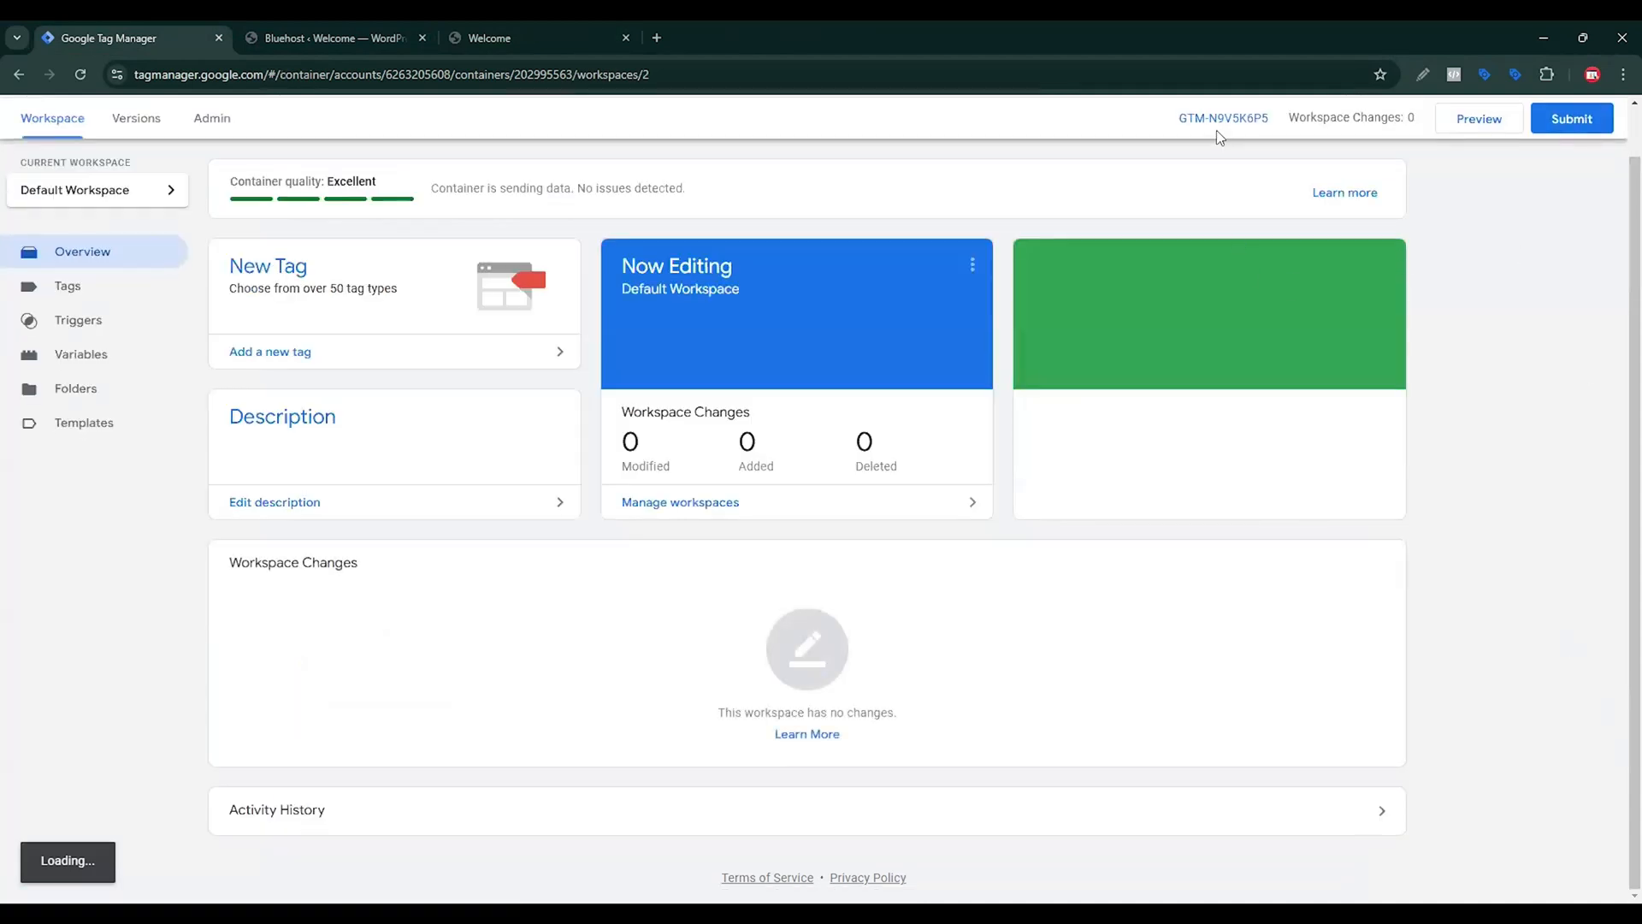
pyautogui.click(1221, 120)
pyautogui.moveTo(794, 381); pyautogui.dragTo(867, 381)
pyautogui.rightClick(860, 382)
pyautogui.click(881, 401)
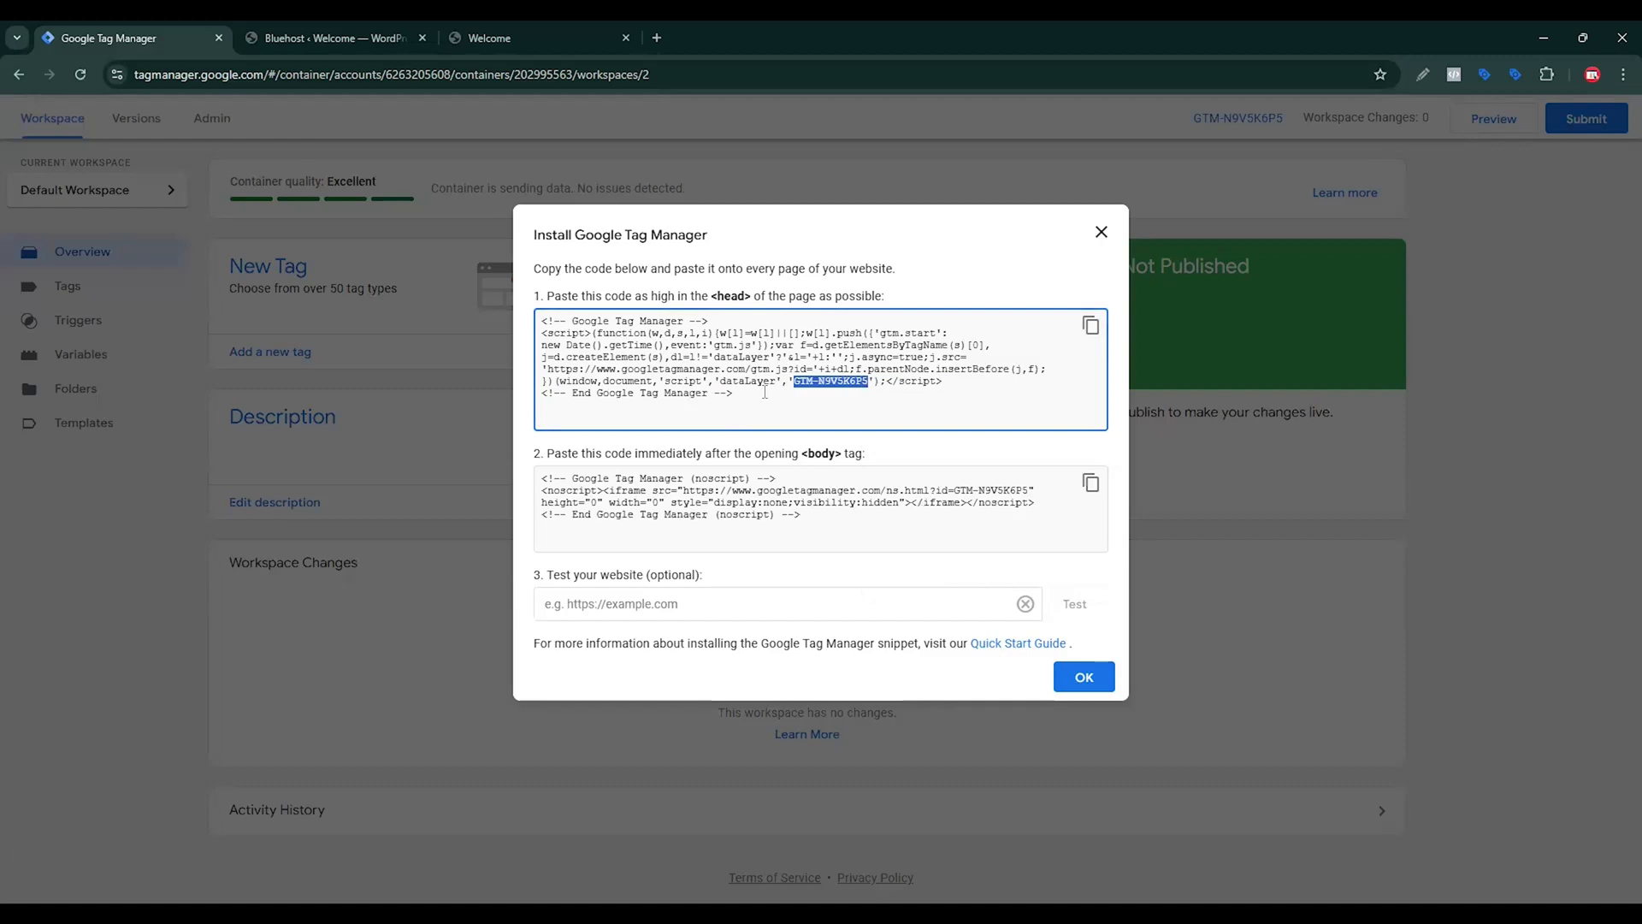
# Switch to the WordPress admin and search the plugins available to add for gtm4wp.
pyautogui.click(431, 36)
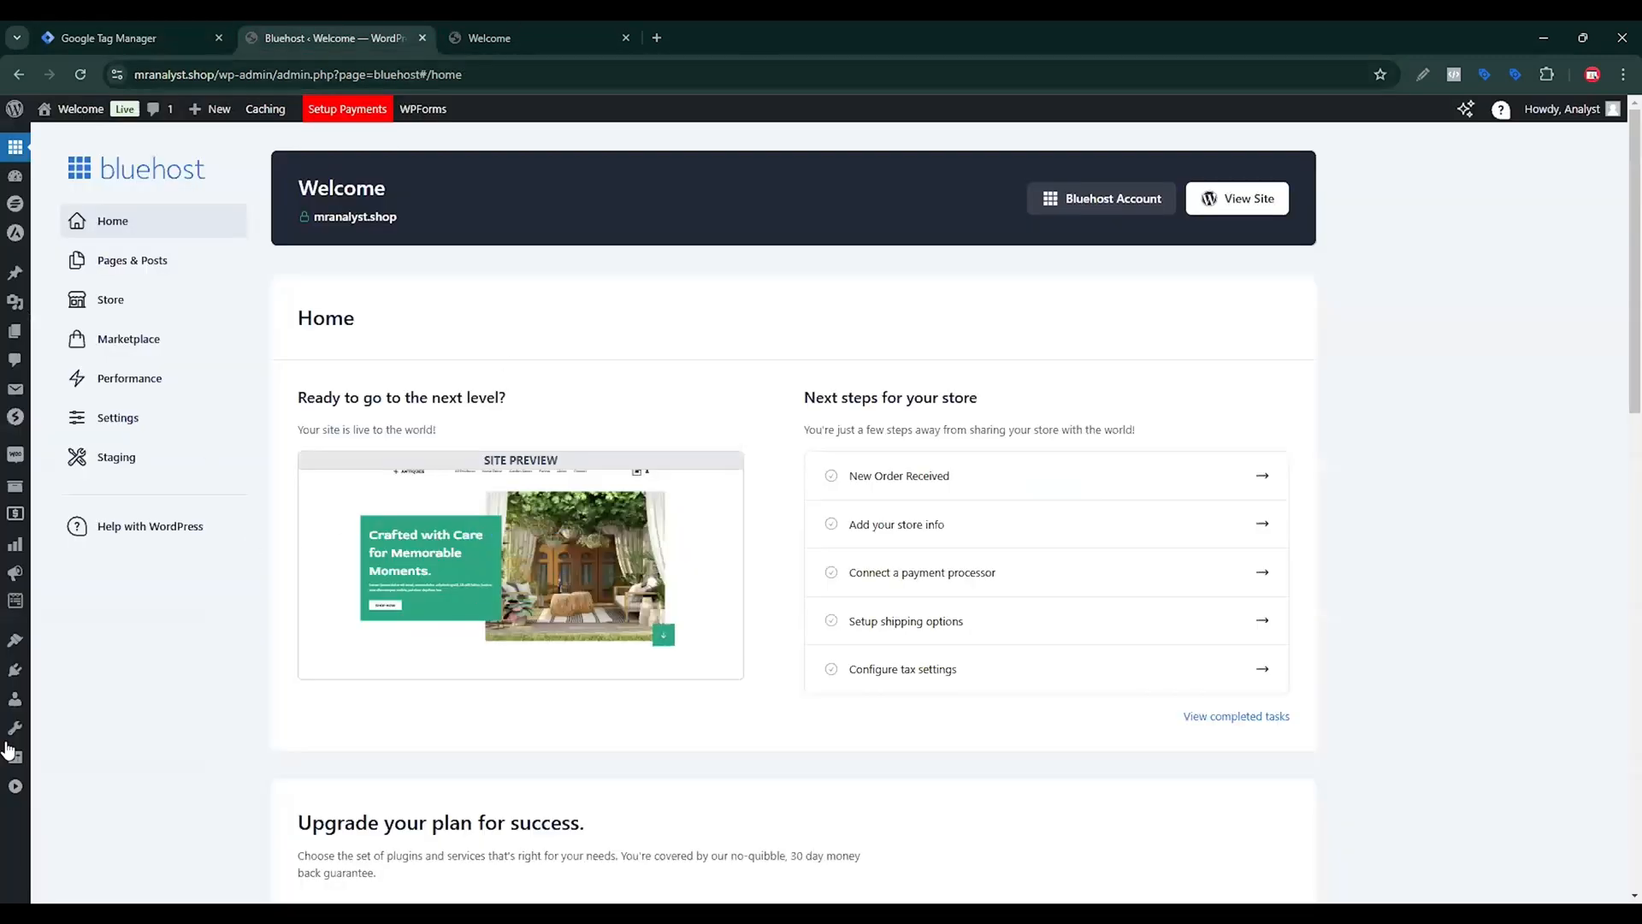
pyautogui.moveTo(15, 676)
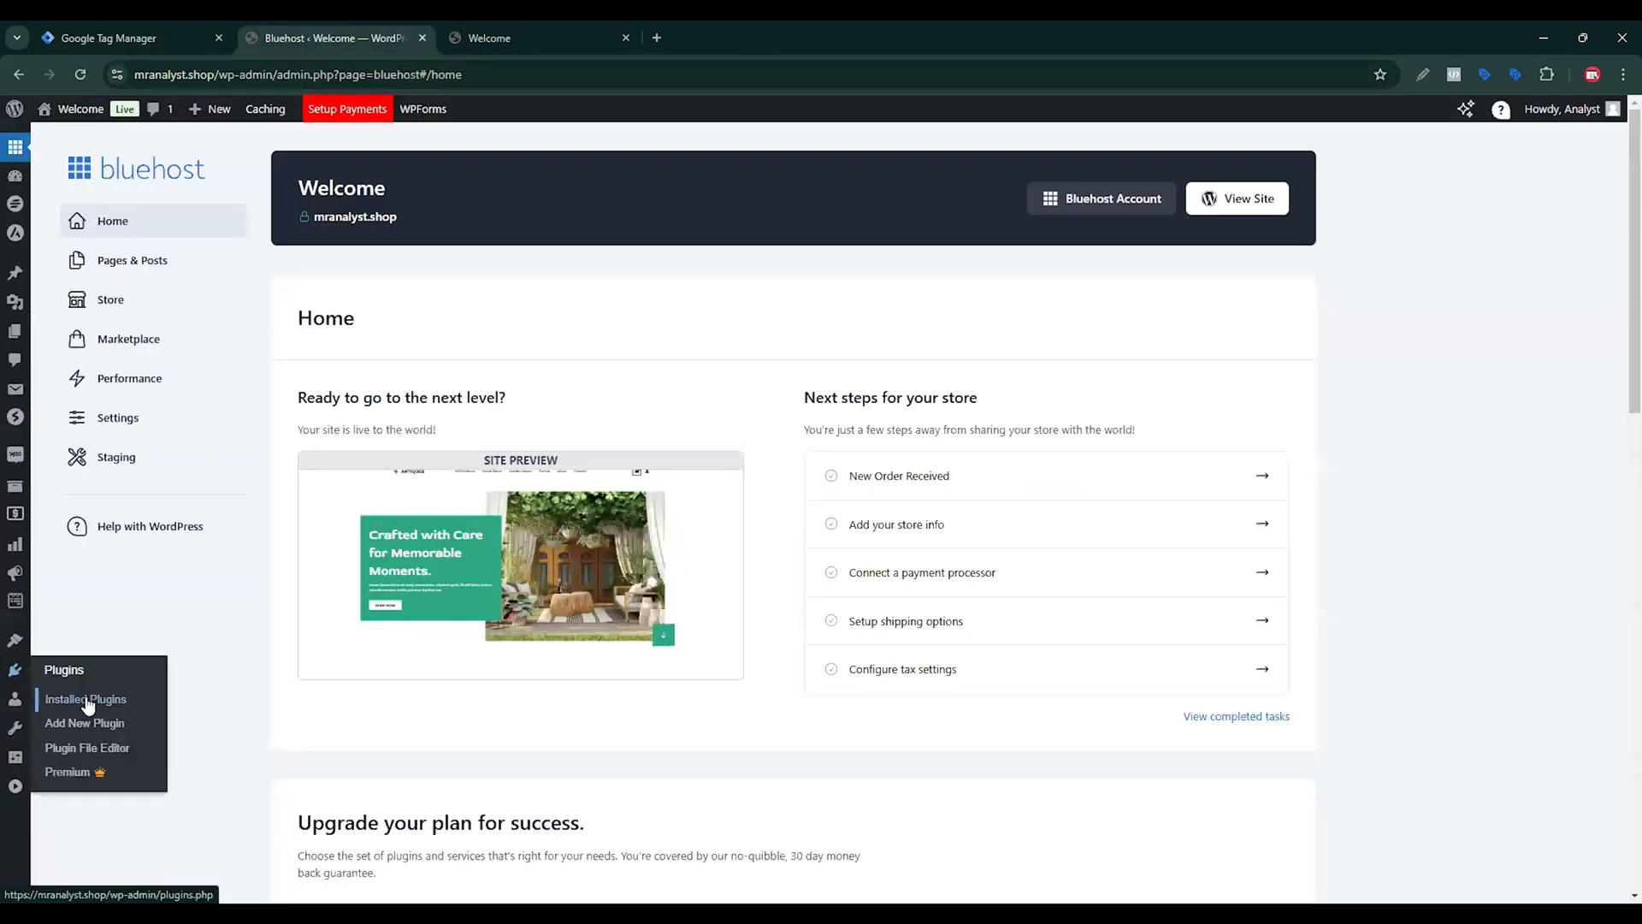
pyautogui.click(86, 699)
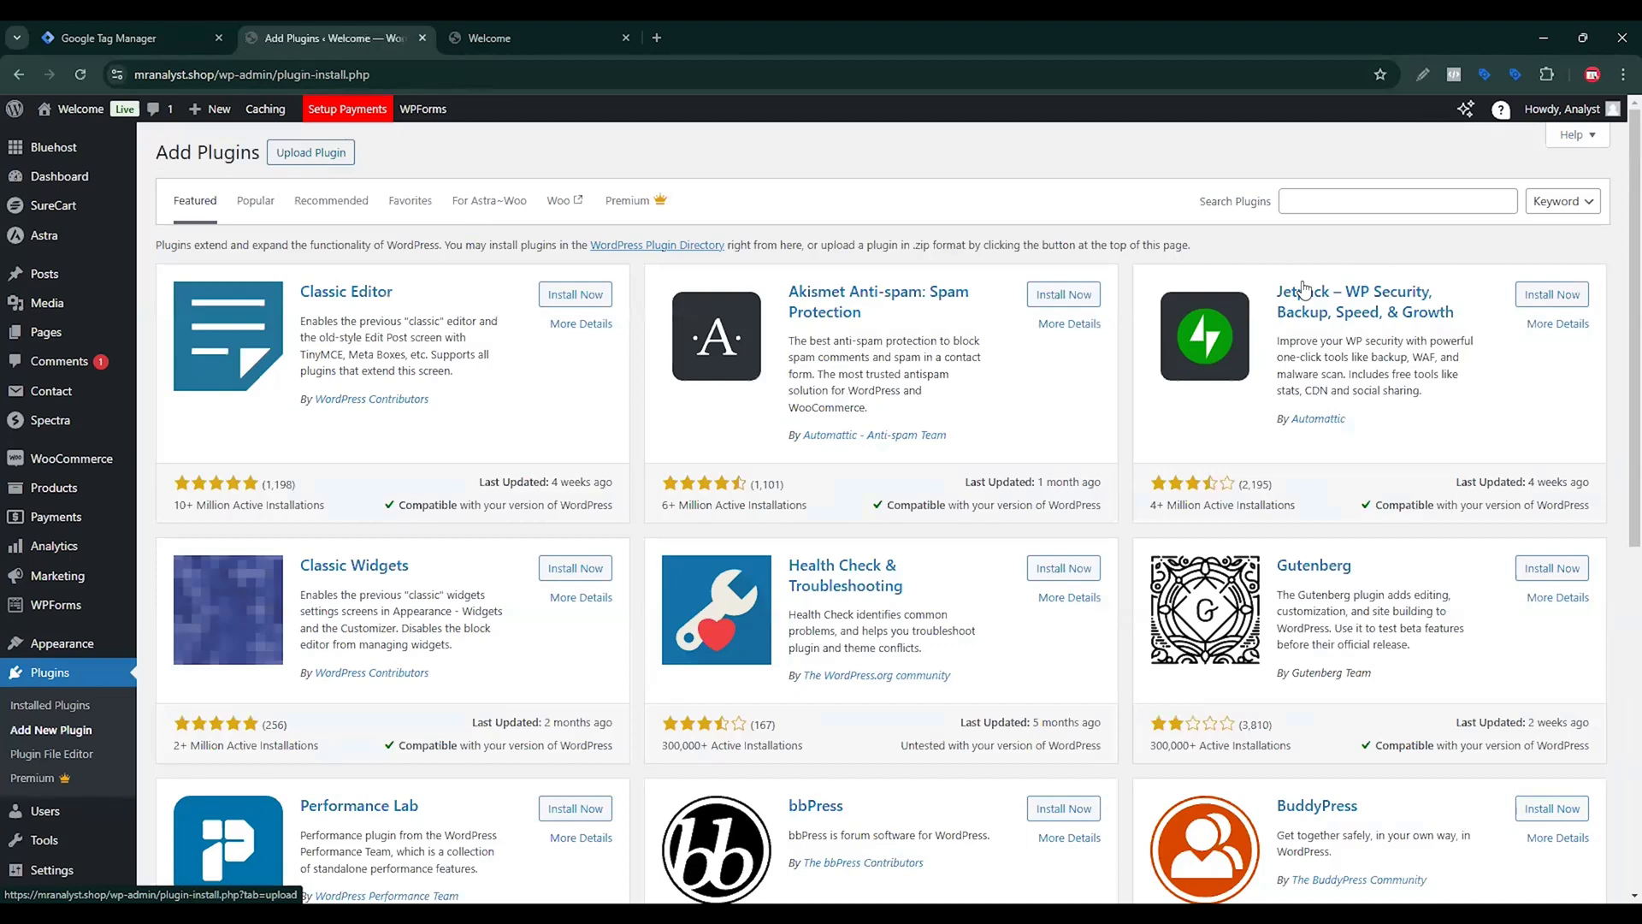
pyautogui.click(1368, 201)
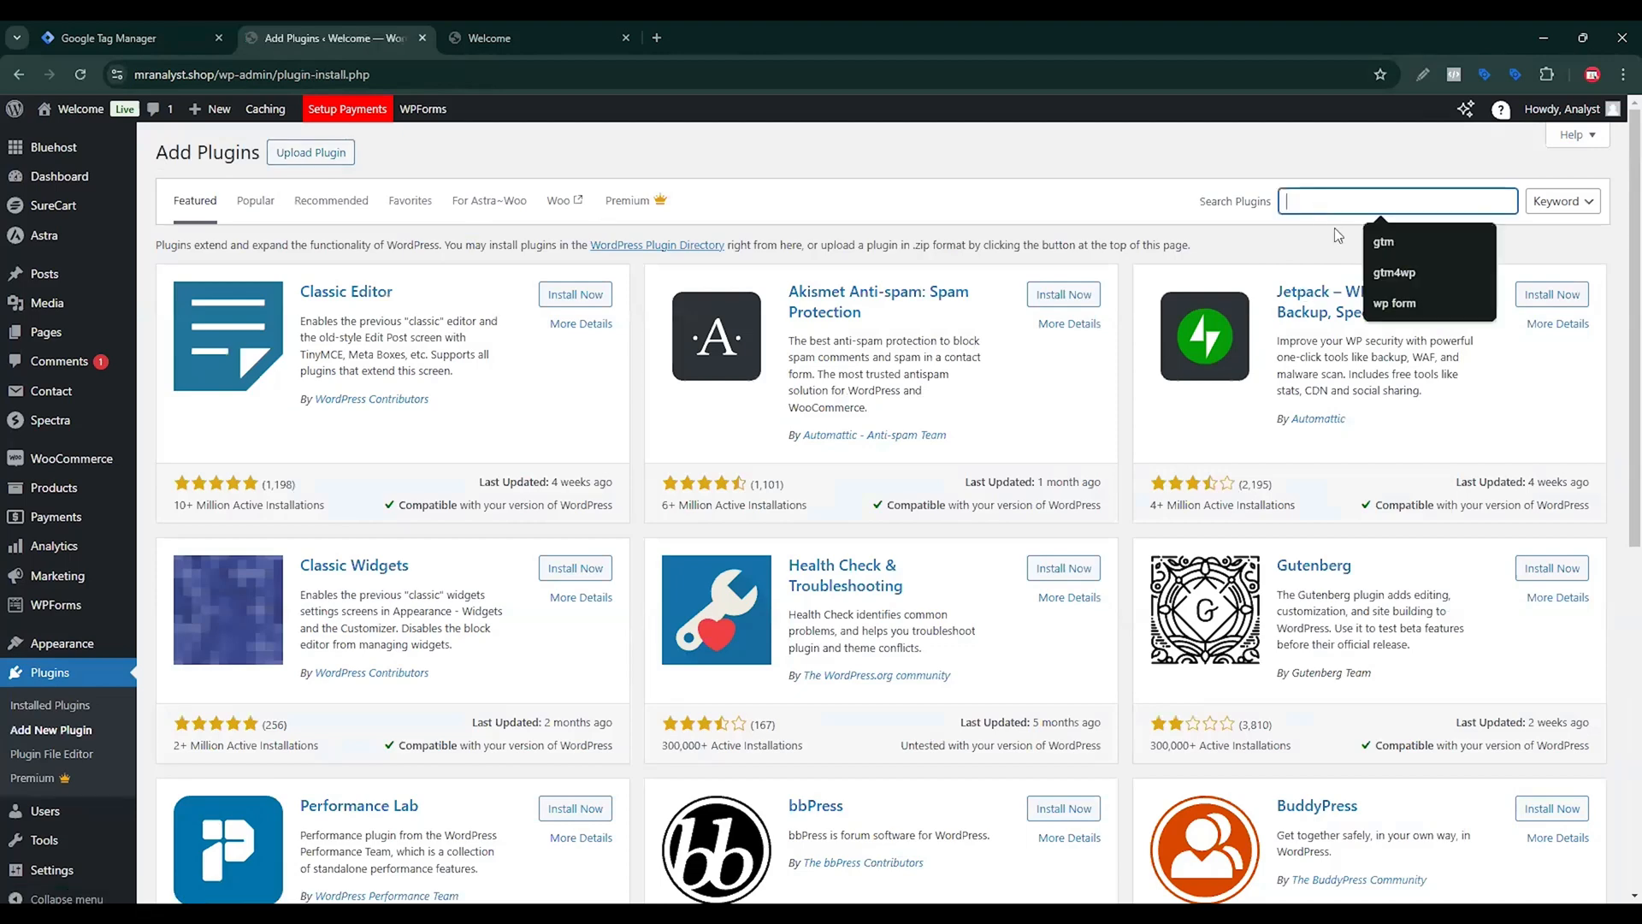
pyautogui.click(1394, 272)
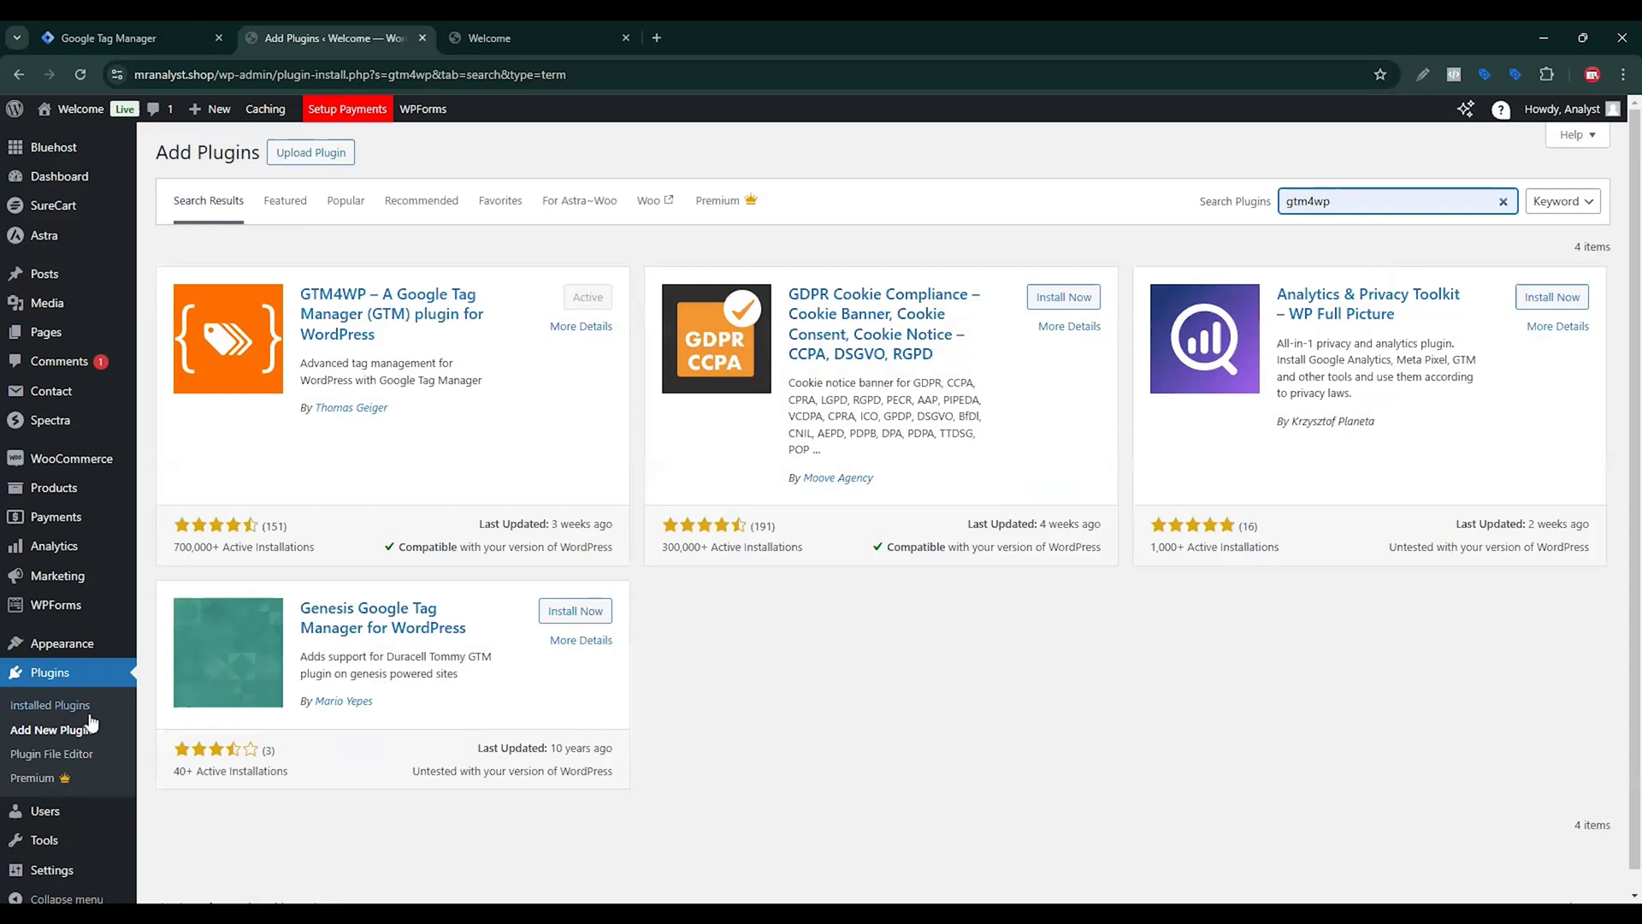
# Set the Google Tag Manager ID to GTM-N9V5K6P5 in the installed GTM4WP plugin's settings and save the changes.
pyautogui.click(56, 707)
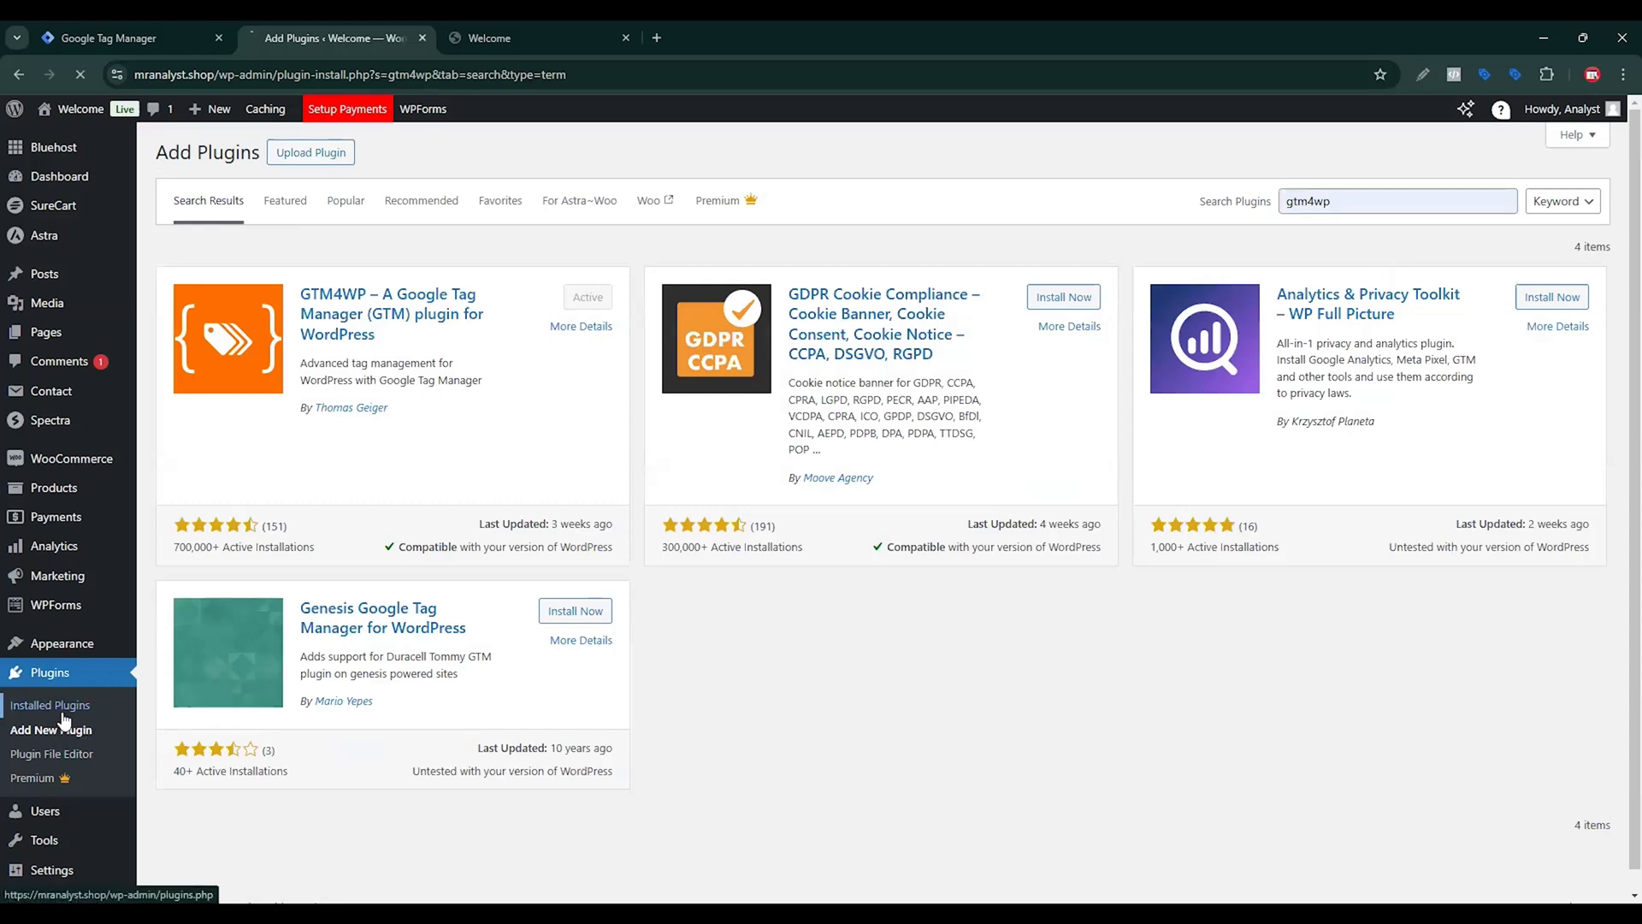
pyautogui.click(214, 570)
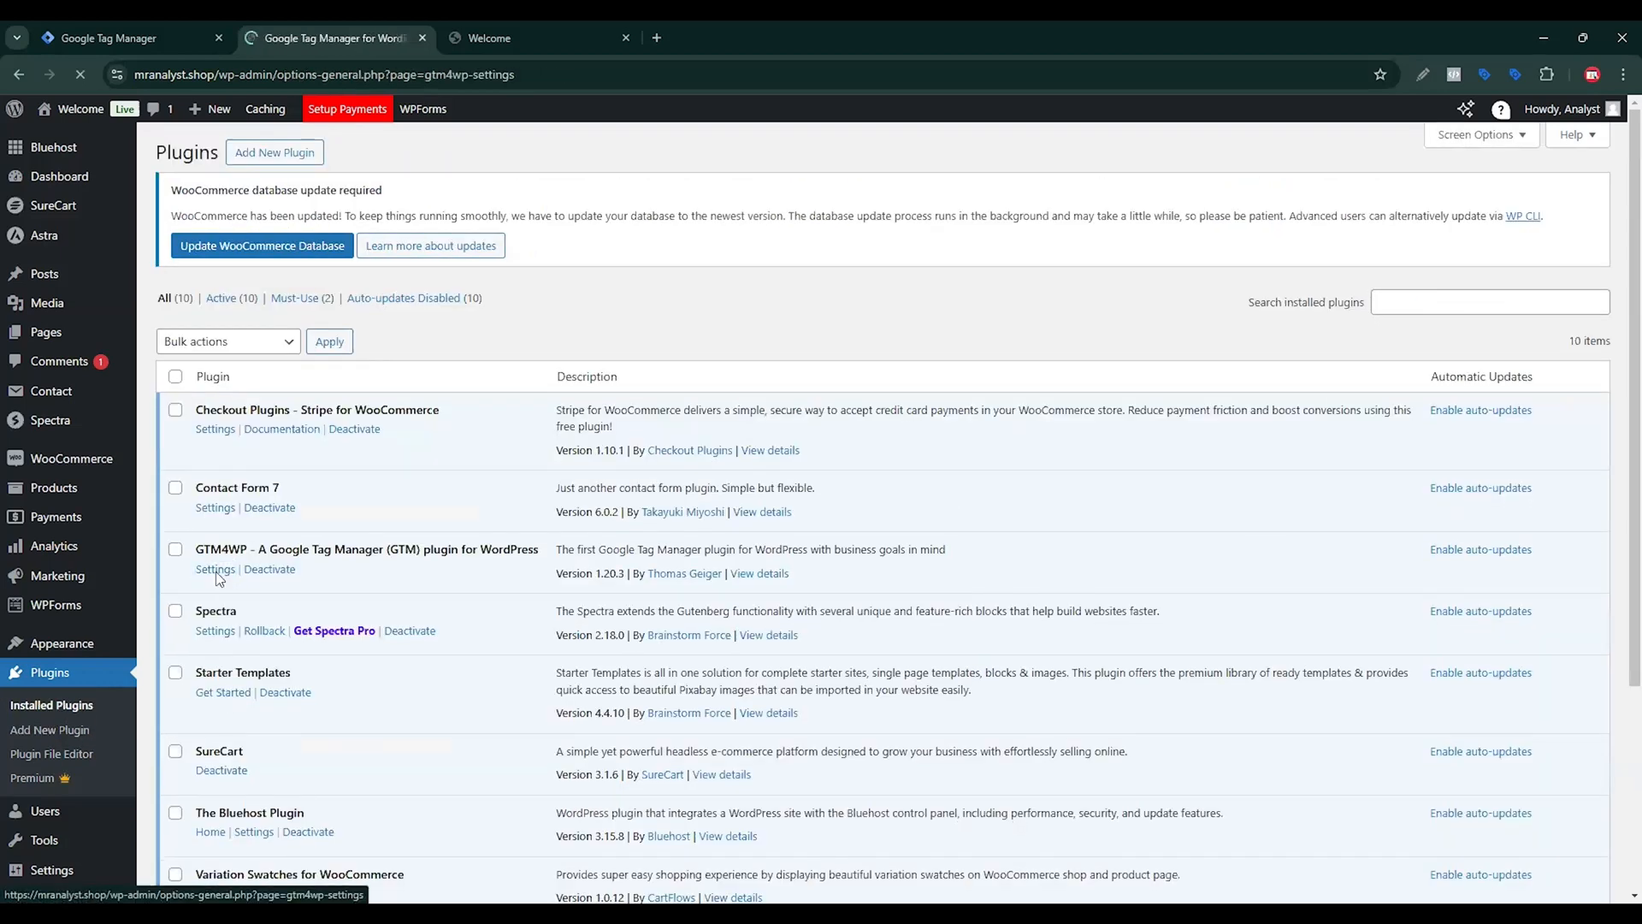
pyautogui.tripleClick(405, 257)
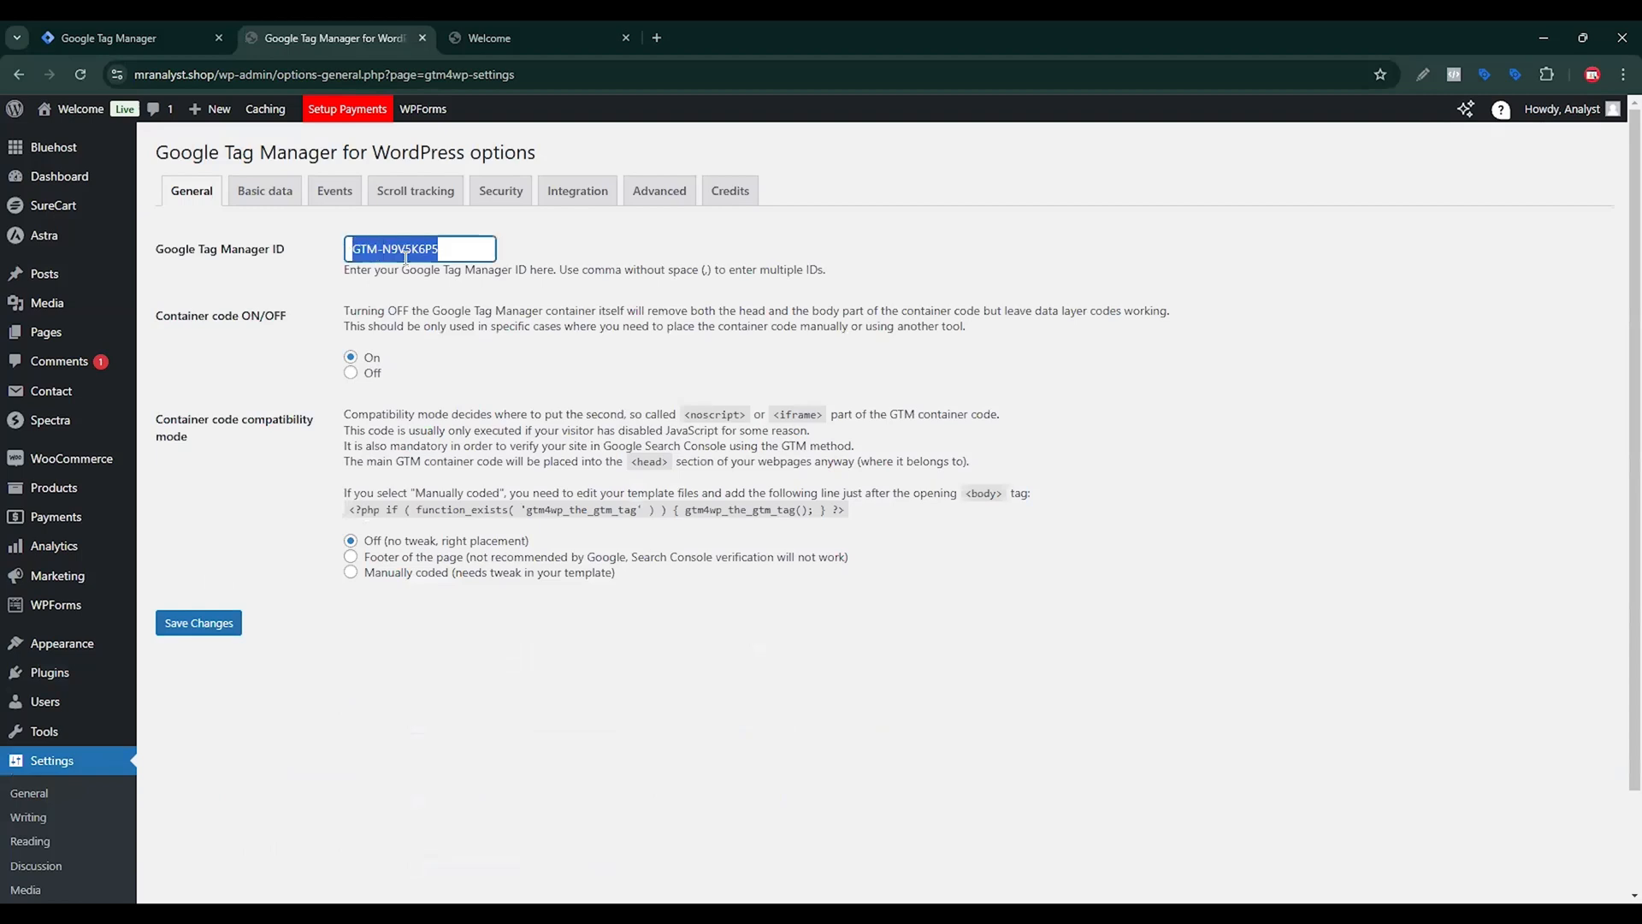
pyautogui.click(419, 253)
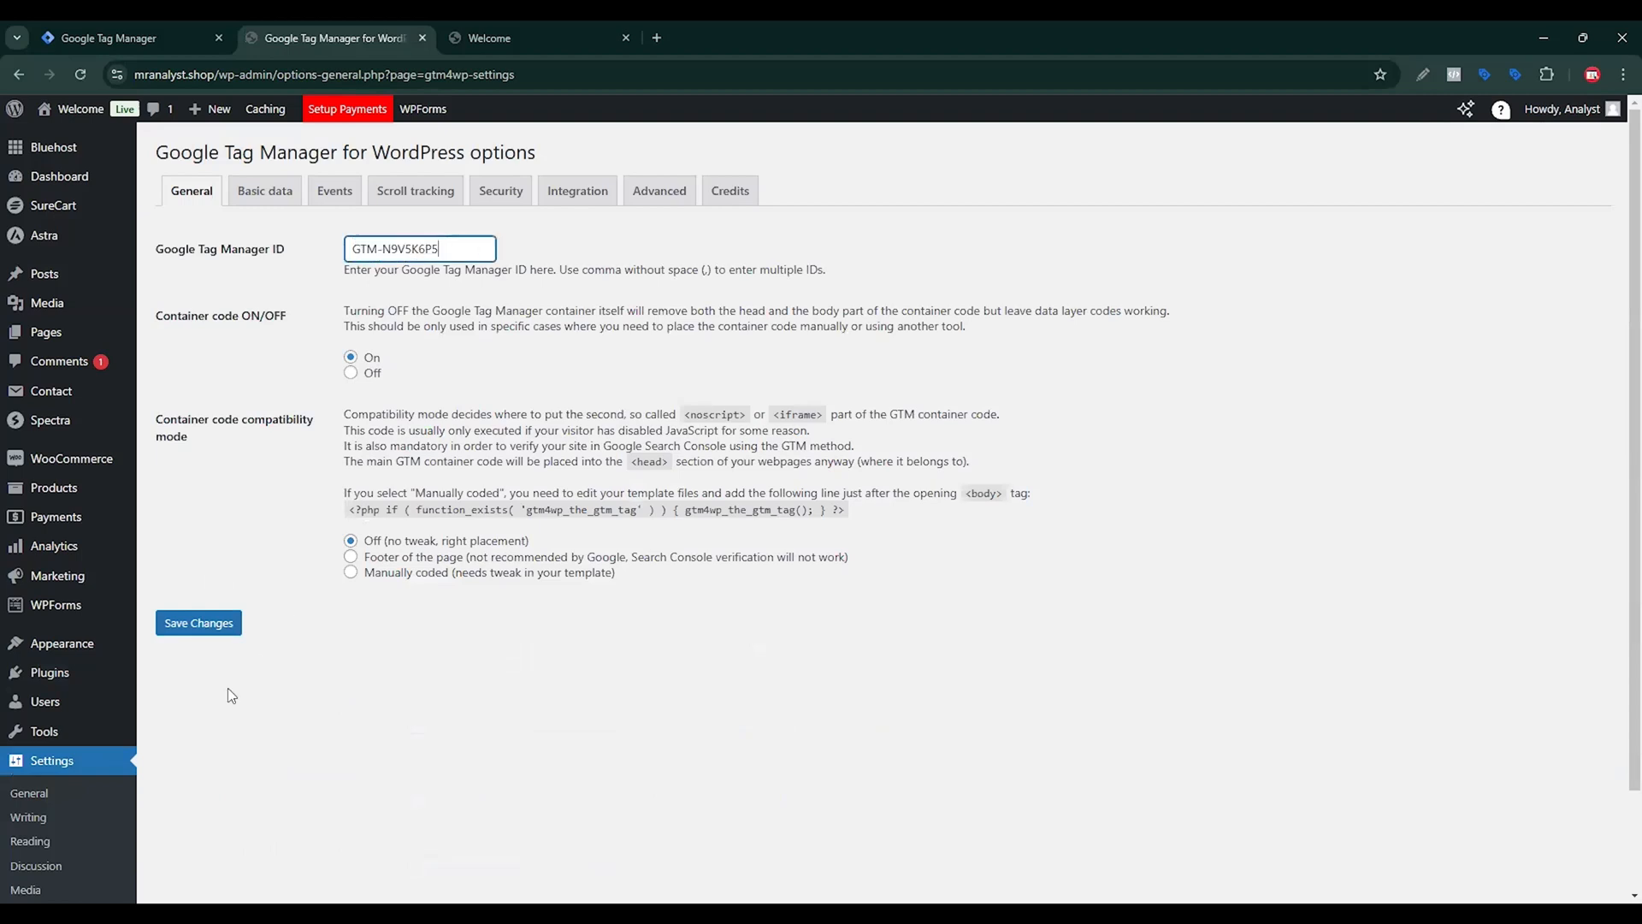
pyautogui.click(205, 624)
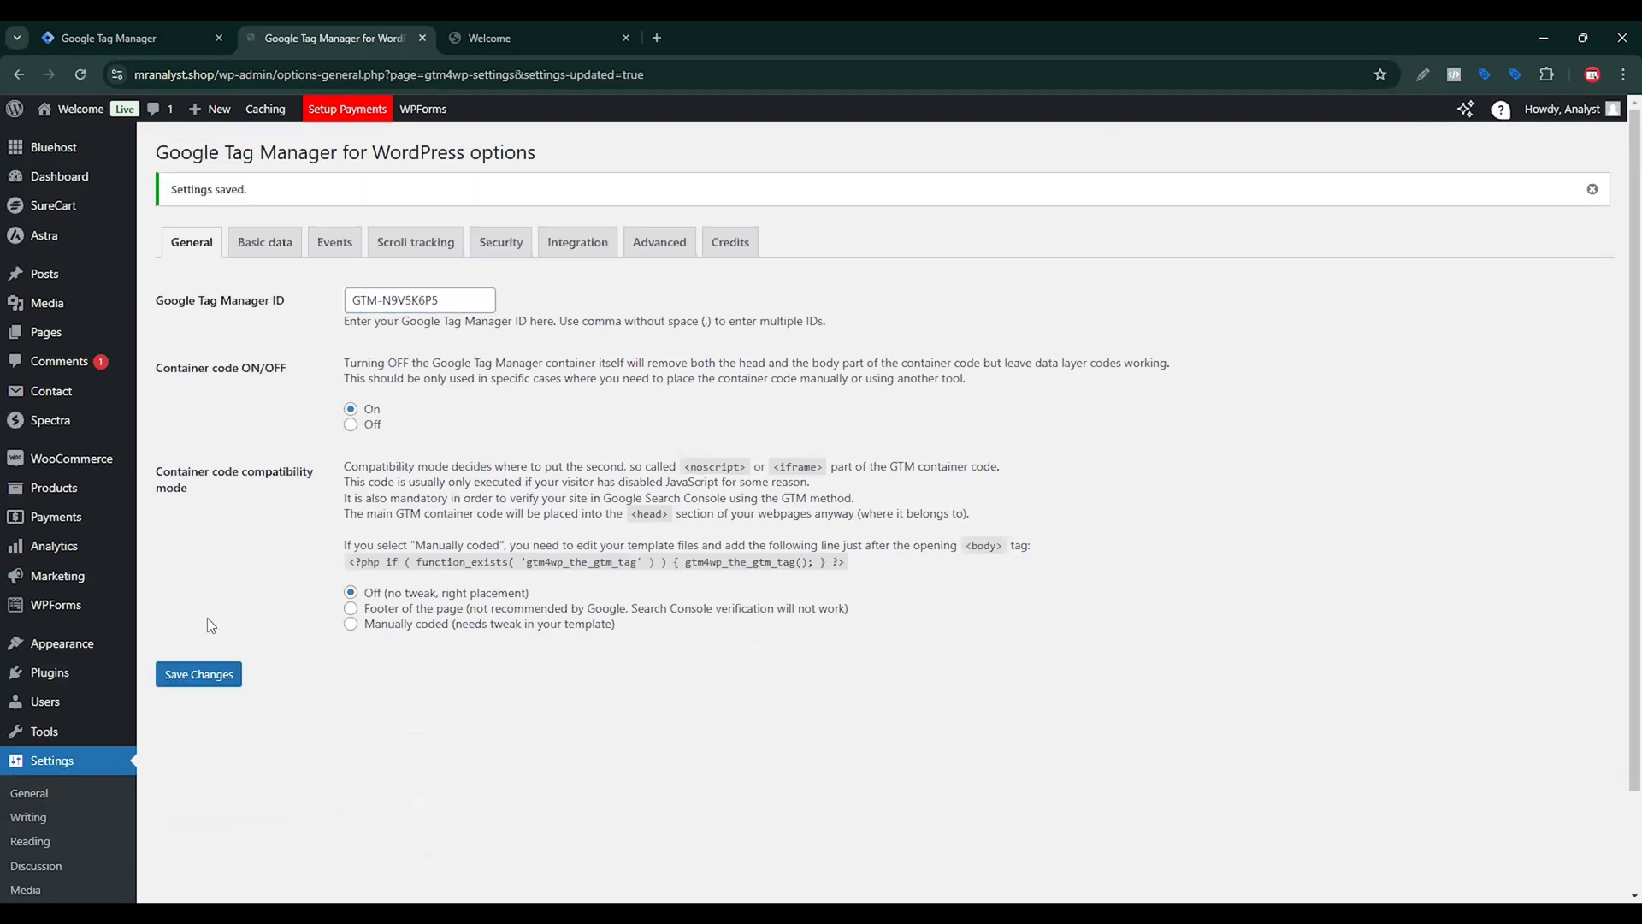
pyautogui.click(124, 34)
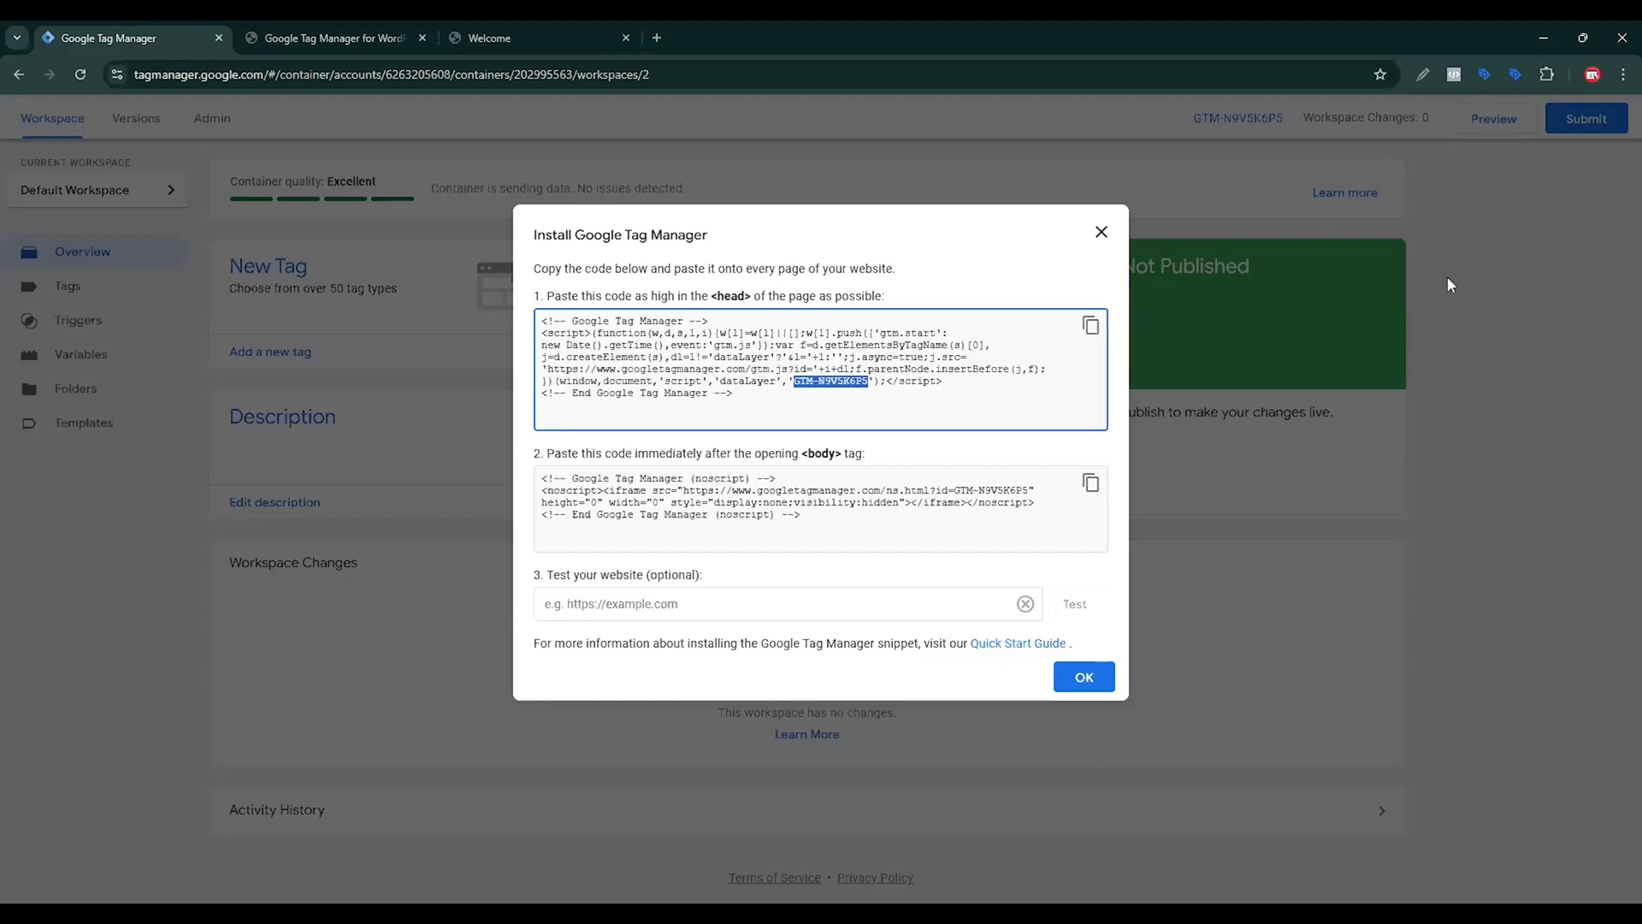
pyautogui.click(1494, 118)
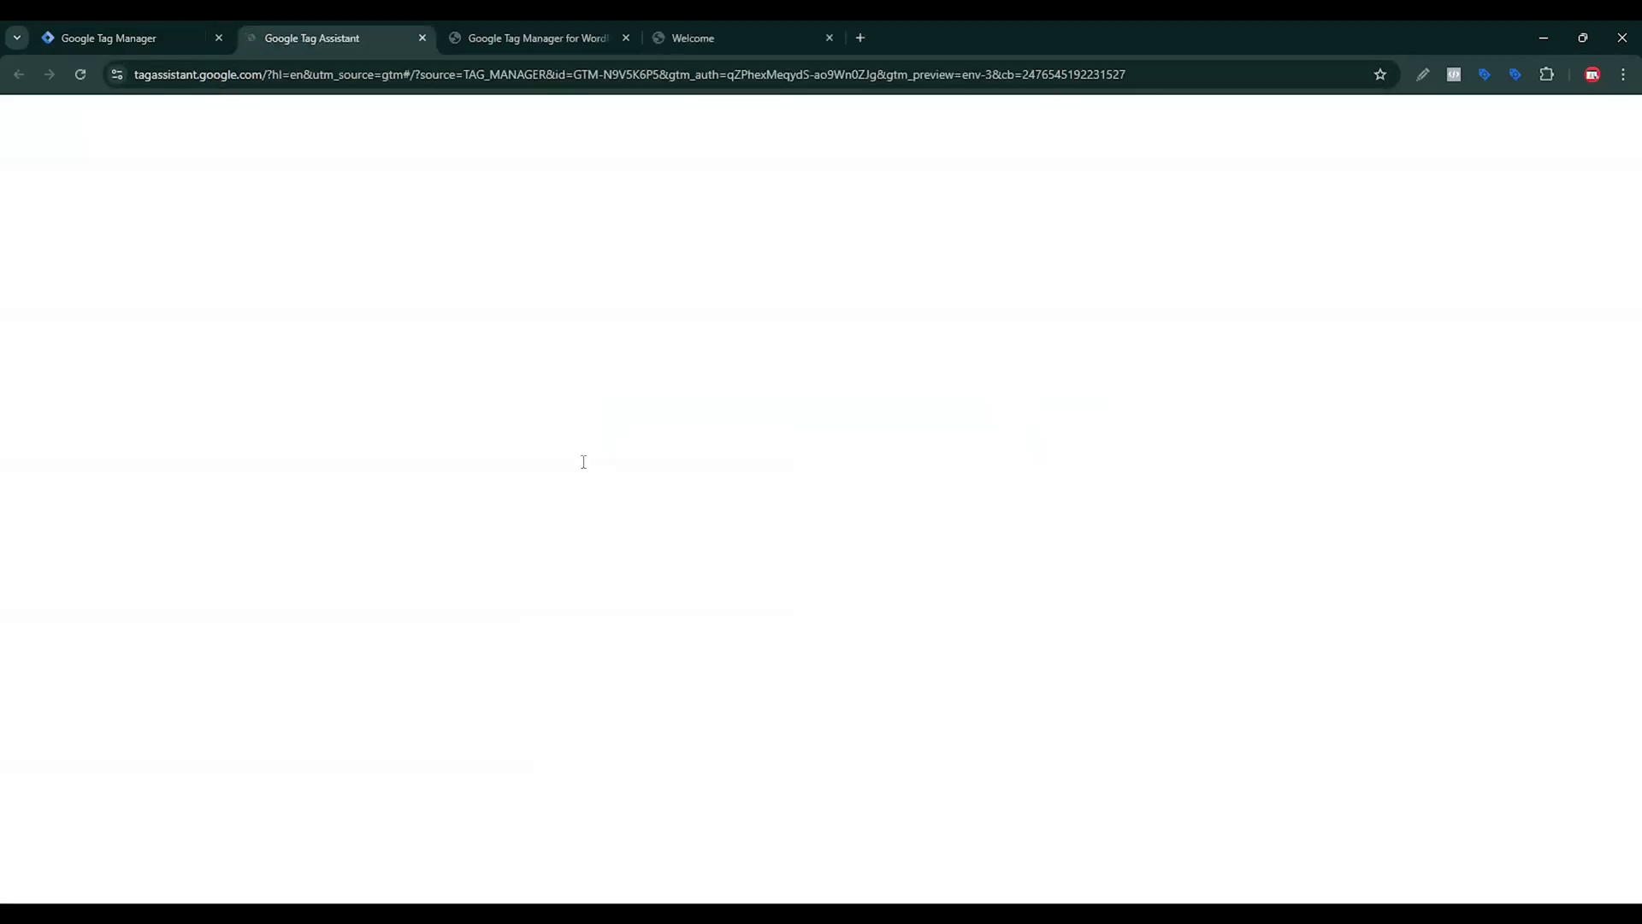
pyautogui.click(652, 460)
pyautogui.click(708, 567)
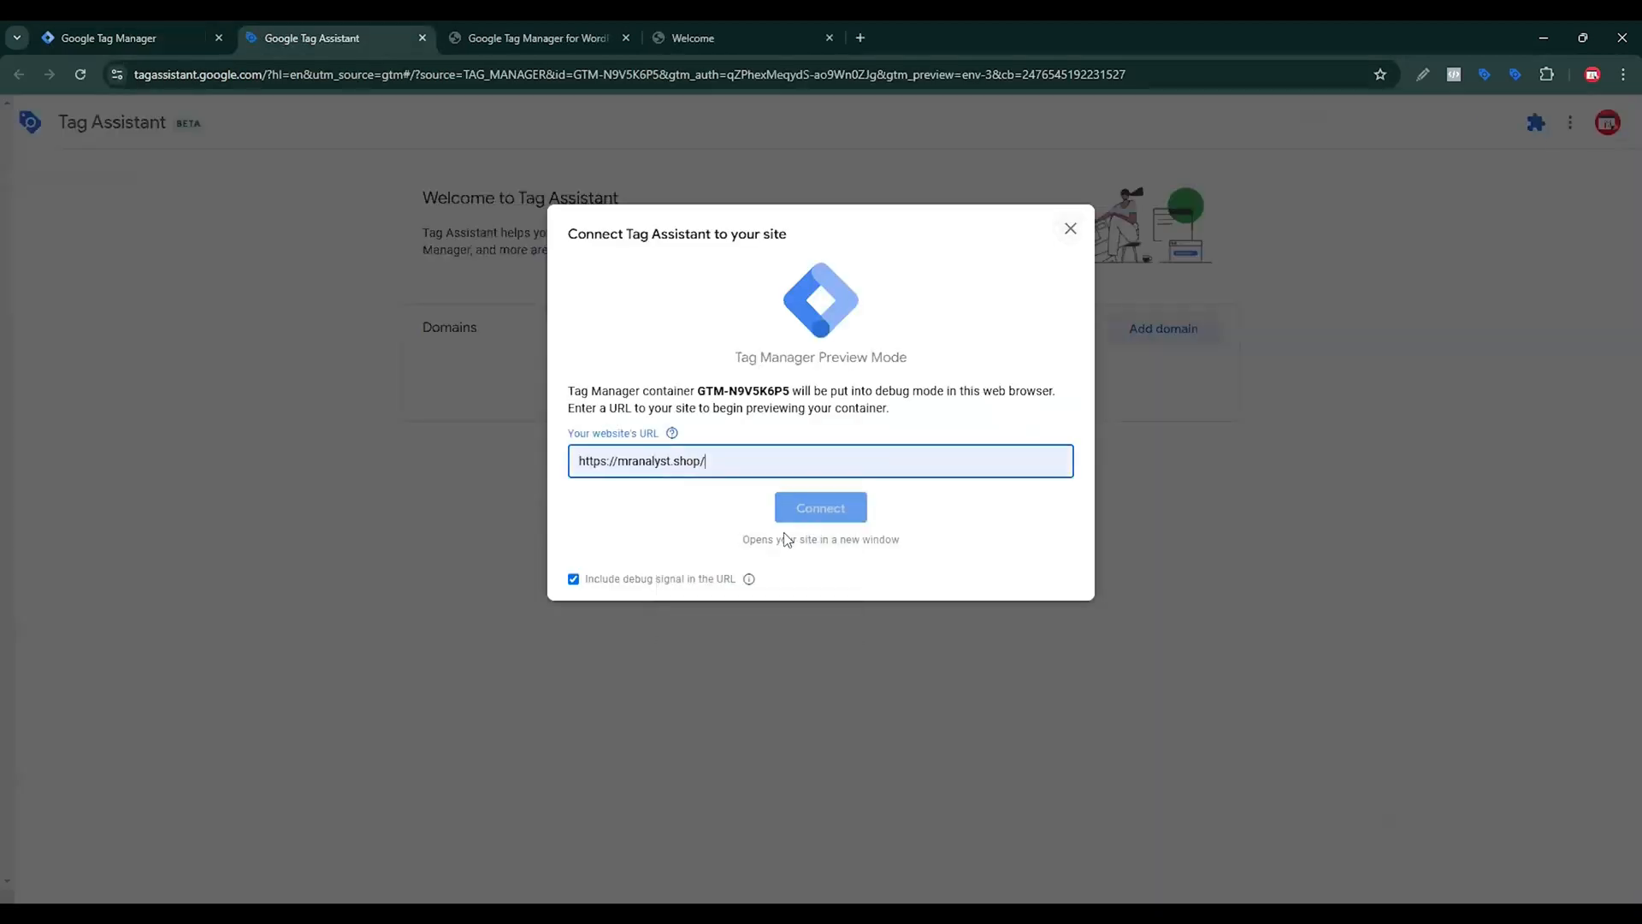
pyautogui.click(810, 511)
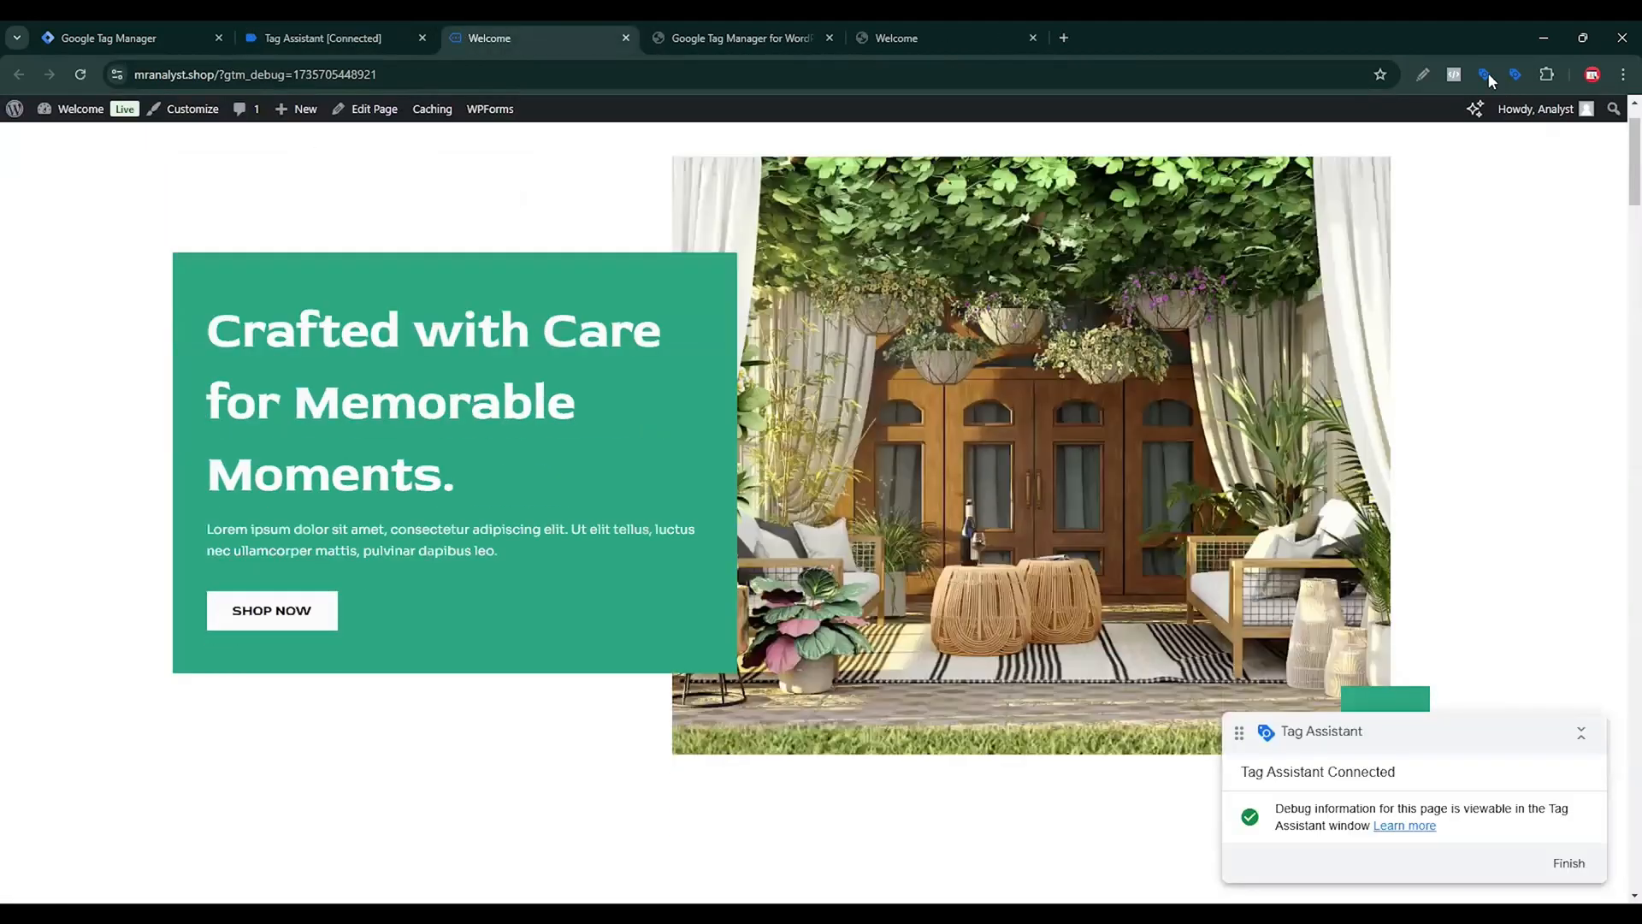
# Check the store page's Google tags with the Tag Assistant extension and review the container summary in the connected debug session.
pyautogui.click(1507, 77)
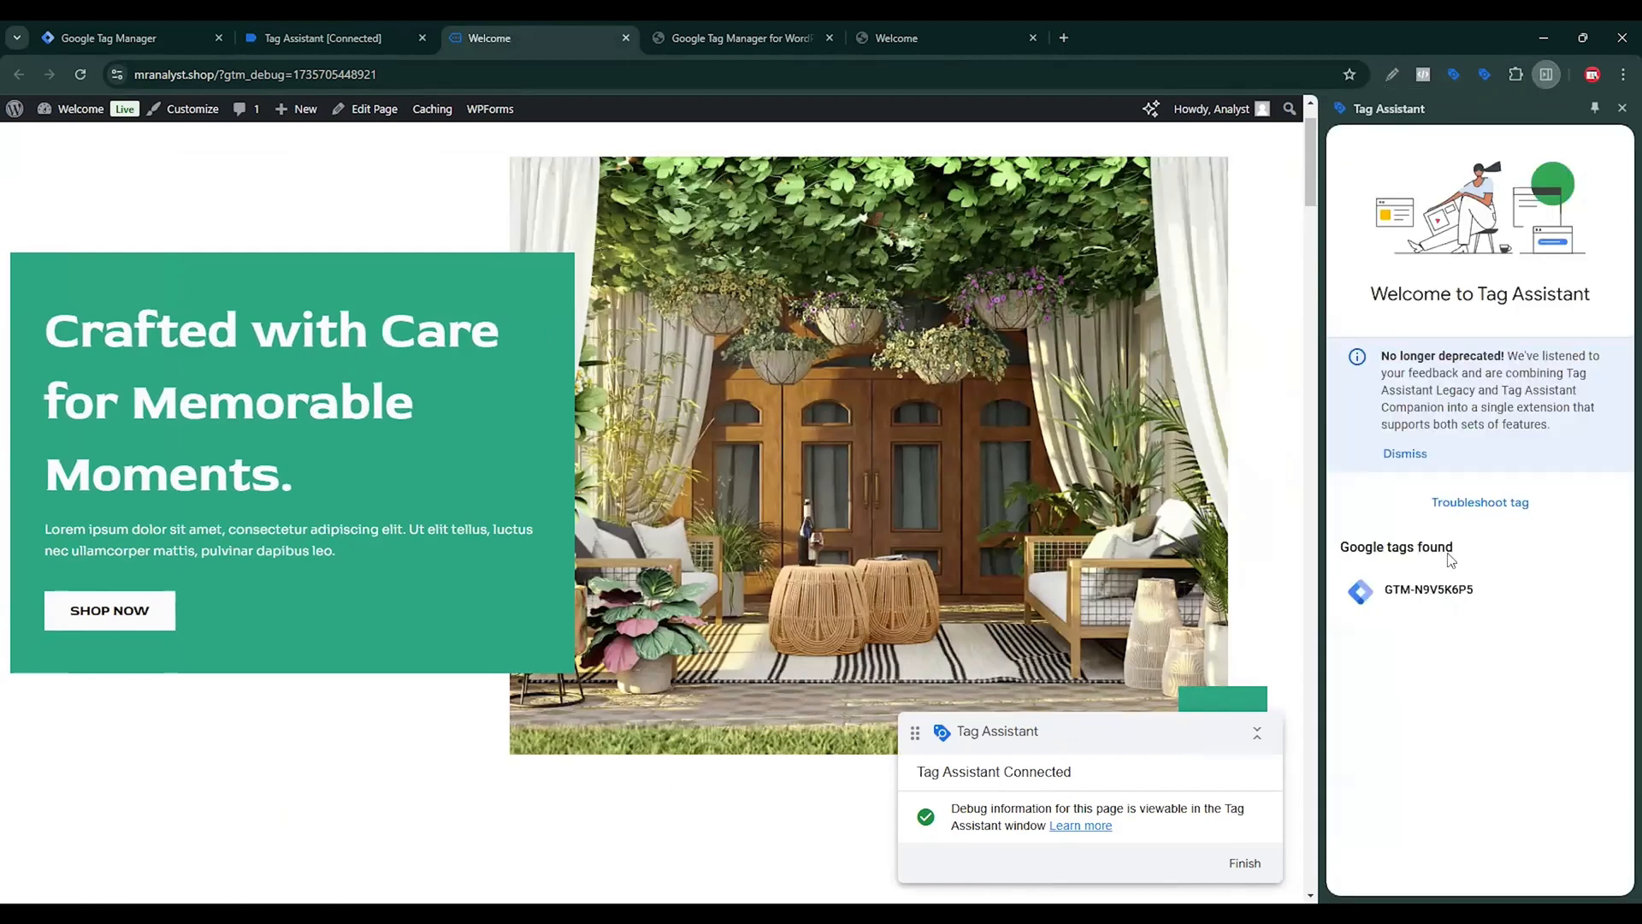
pyautogui.click(325, 43)
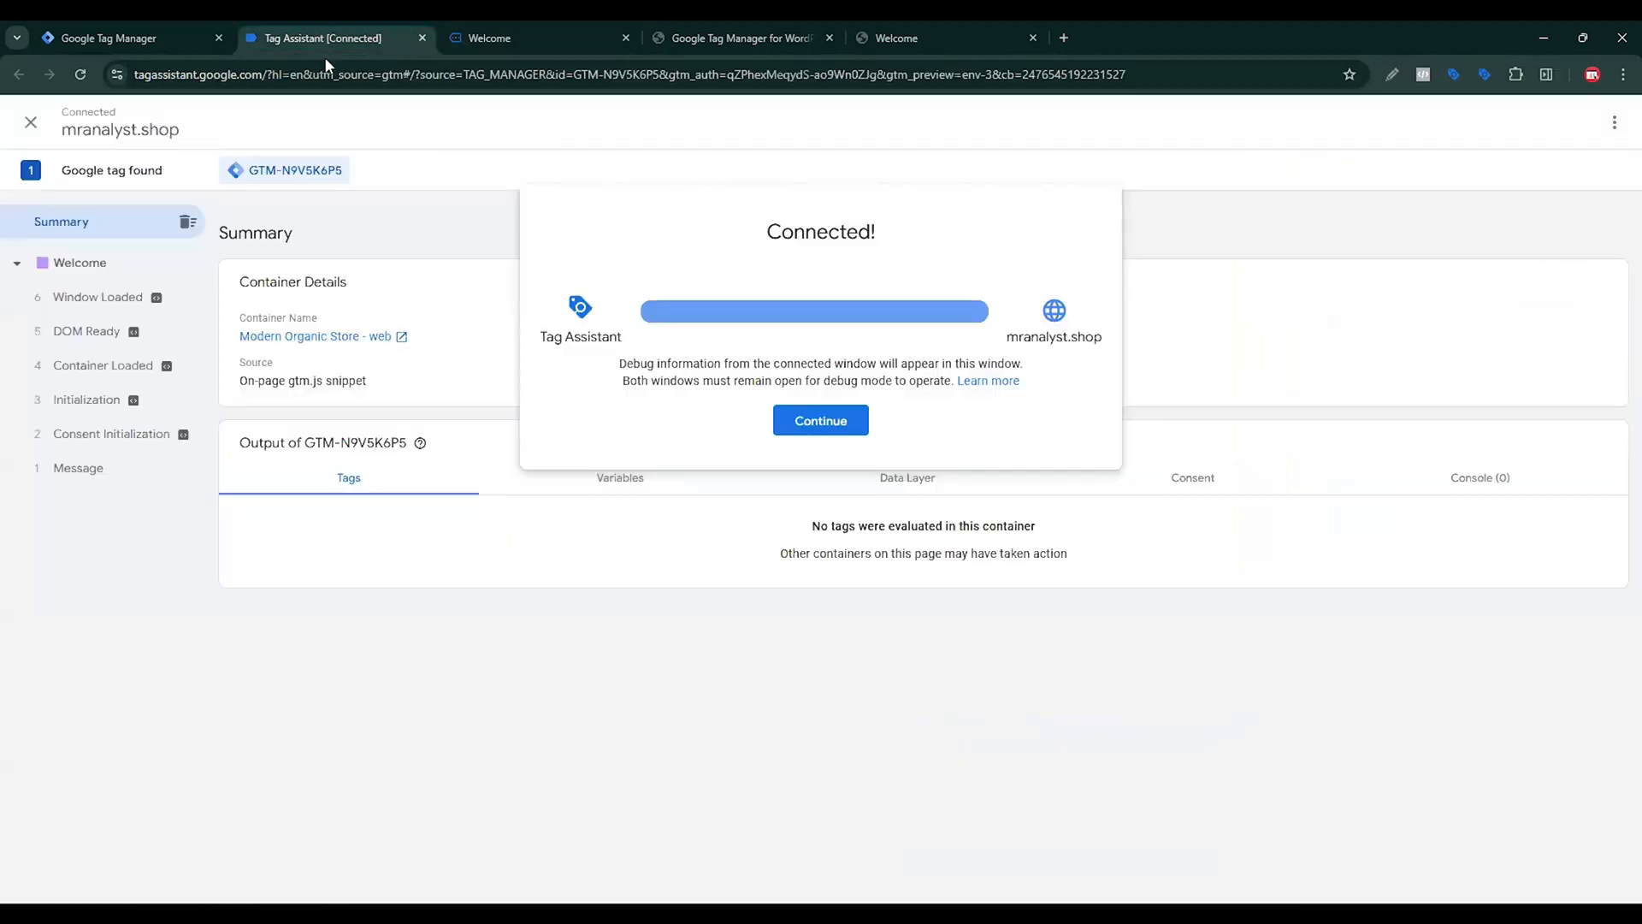
pyautogui.click(817, 419)
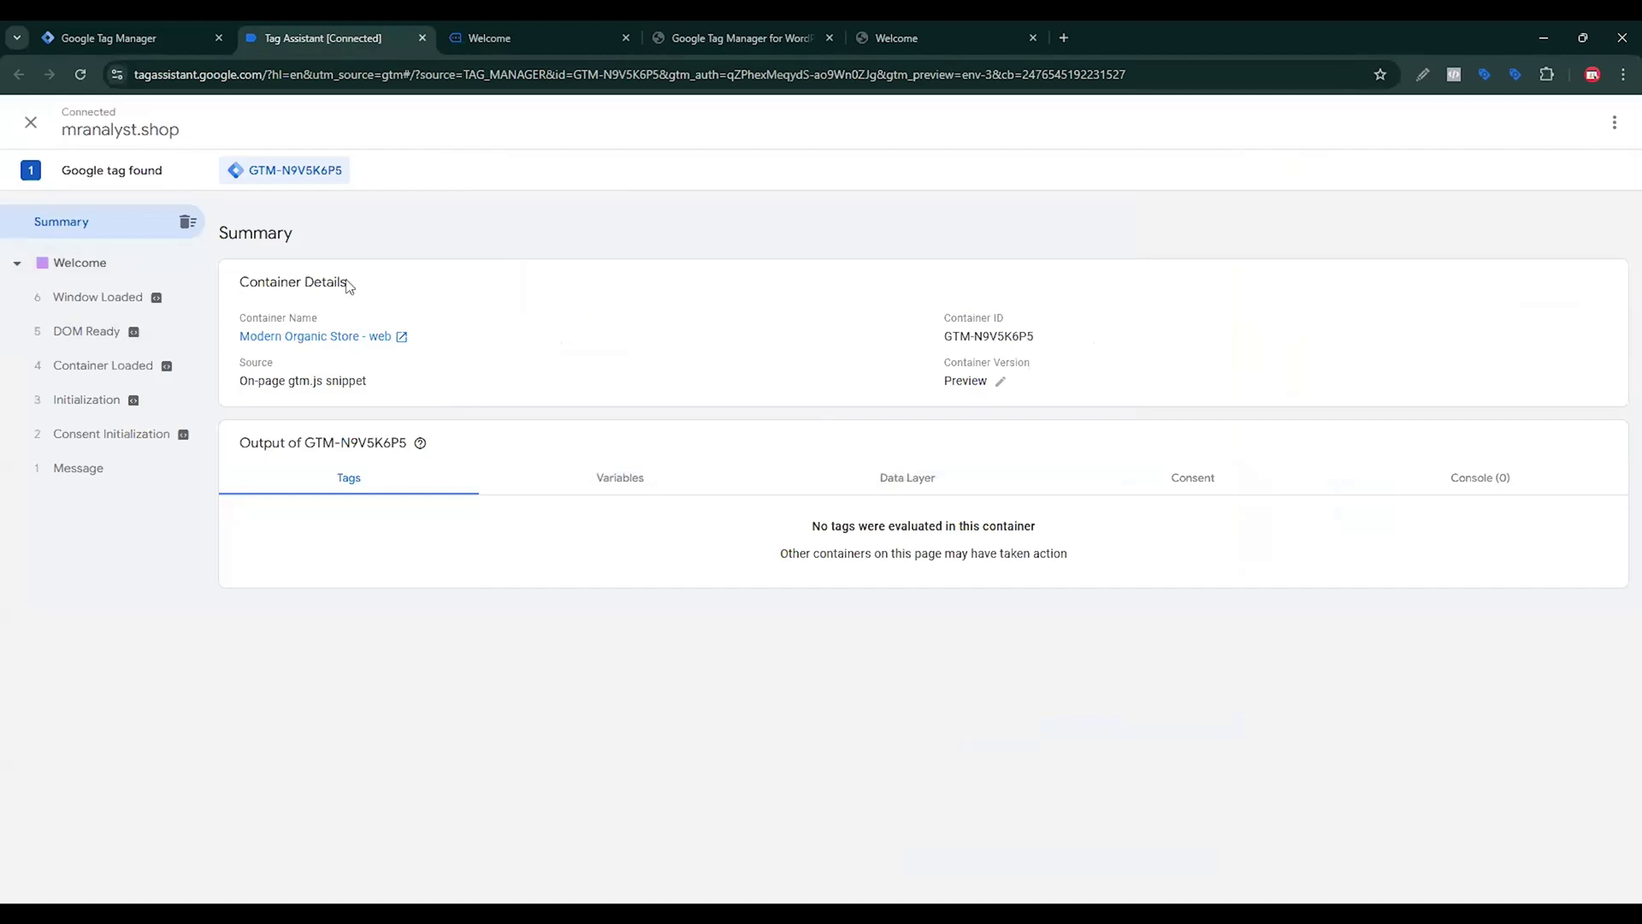
pyautogui.click(609, 31)
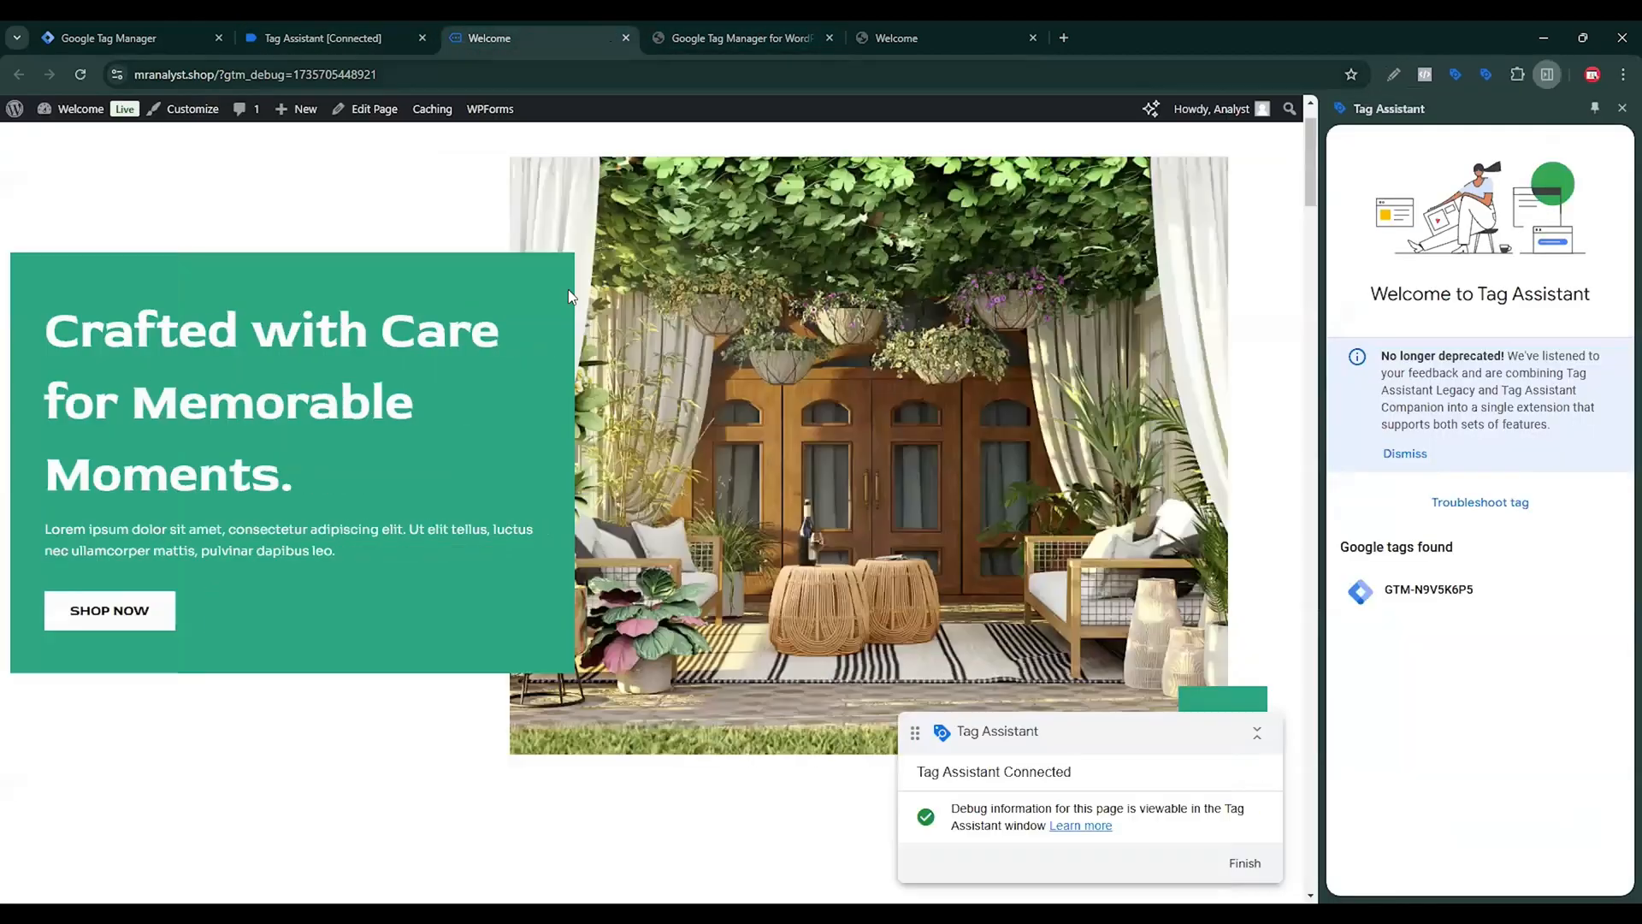
# Open the Wooden Vases product page on the store and review its recorded events in the connected Tag Assistant session.
pyautogui.scroll(-10, 609, 468)
pyautogui.click(479, 171)
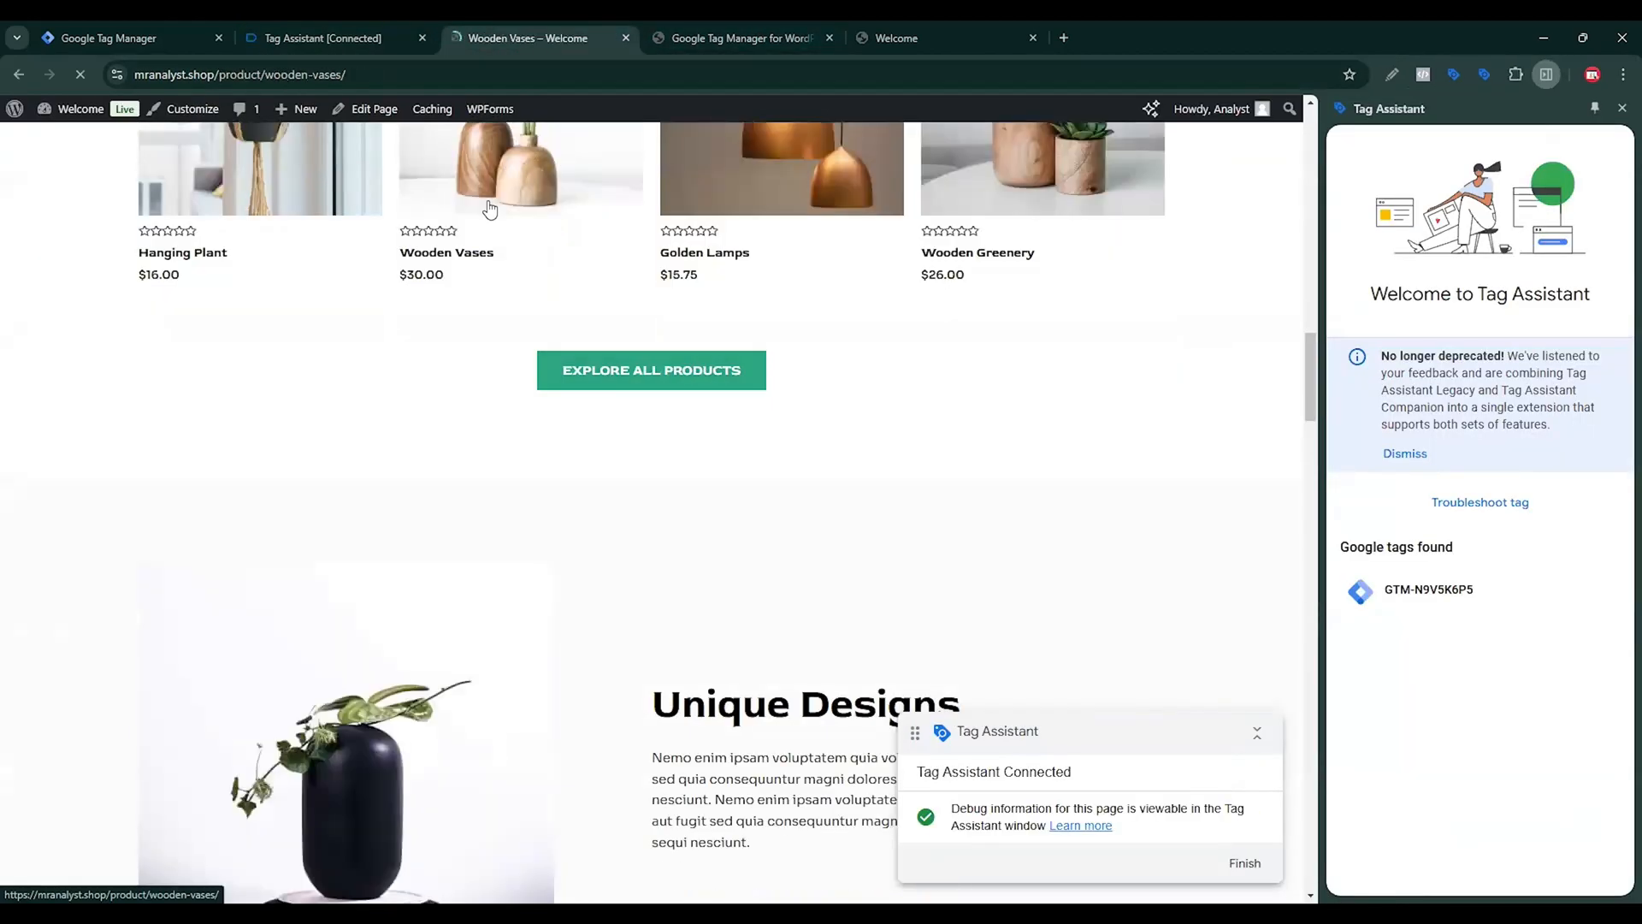
pyautogui.click(325, 38)
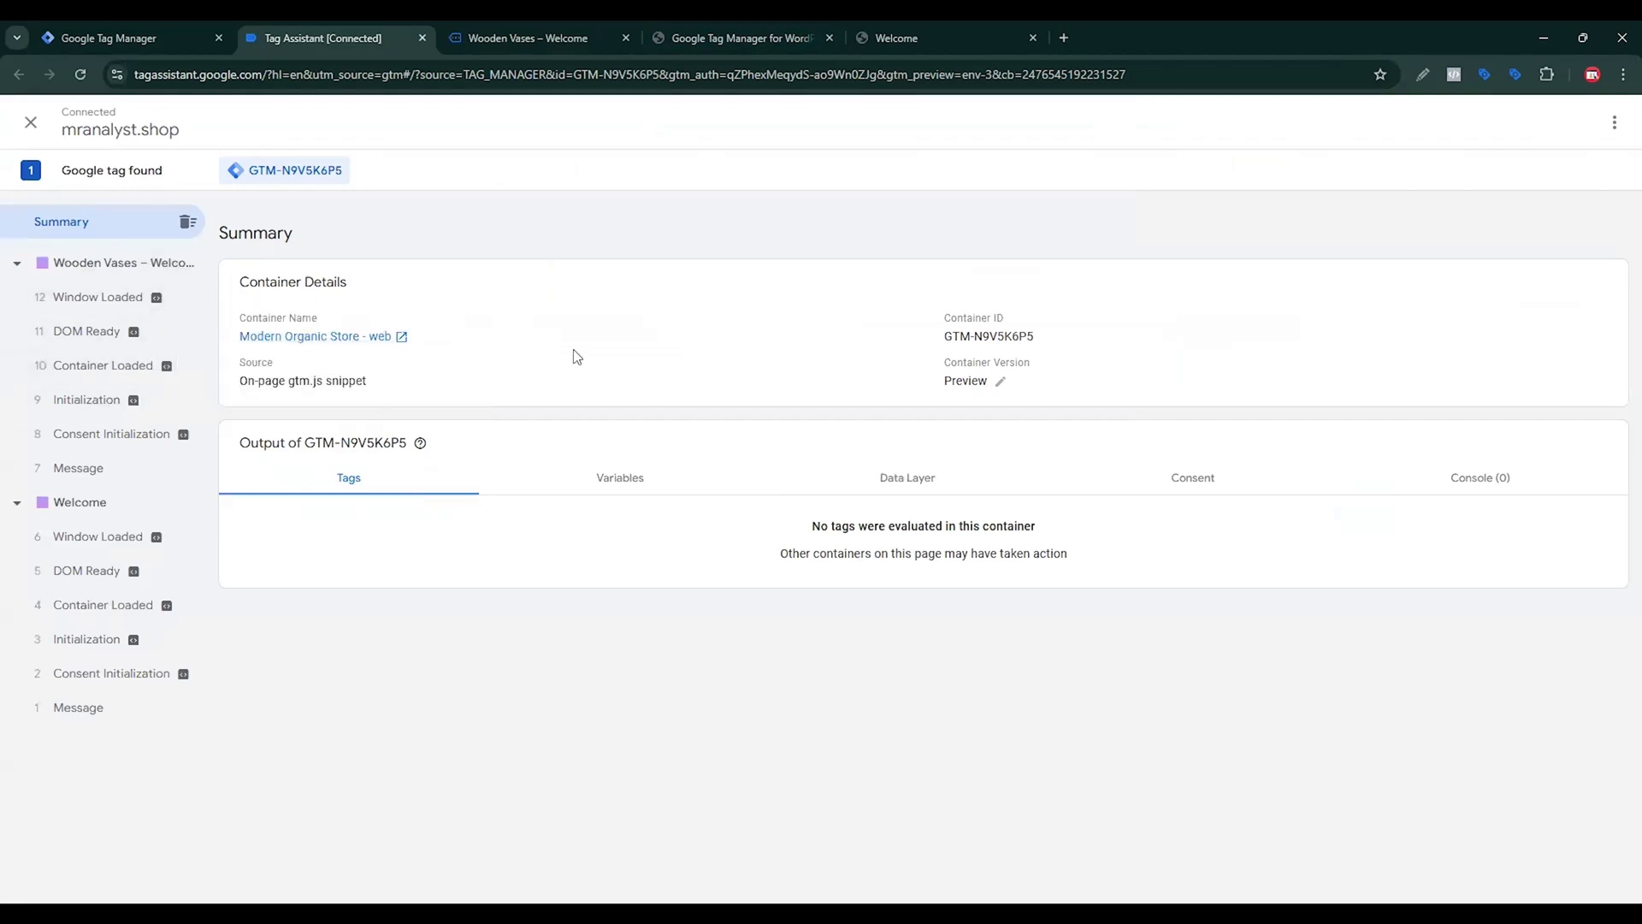
# Switch to the WordPress admin and open the WooCommerce integration settings of the installed GTM4WP plugin.
pyautogui.click(578, 33)
pyautogui.click(732, 23)
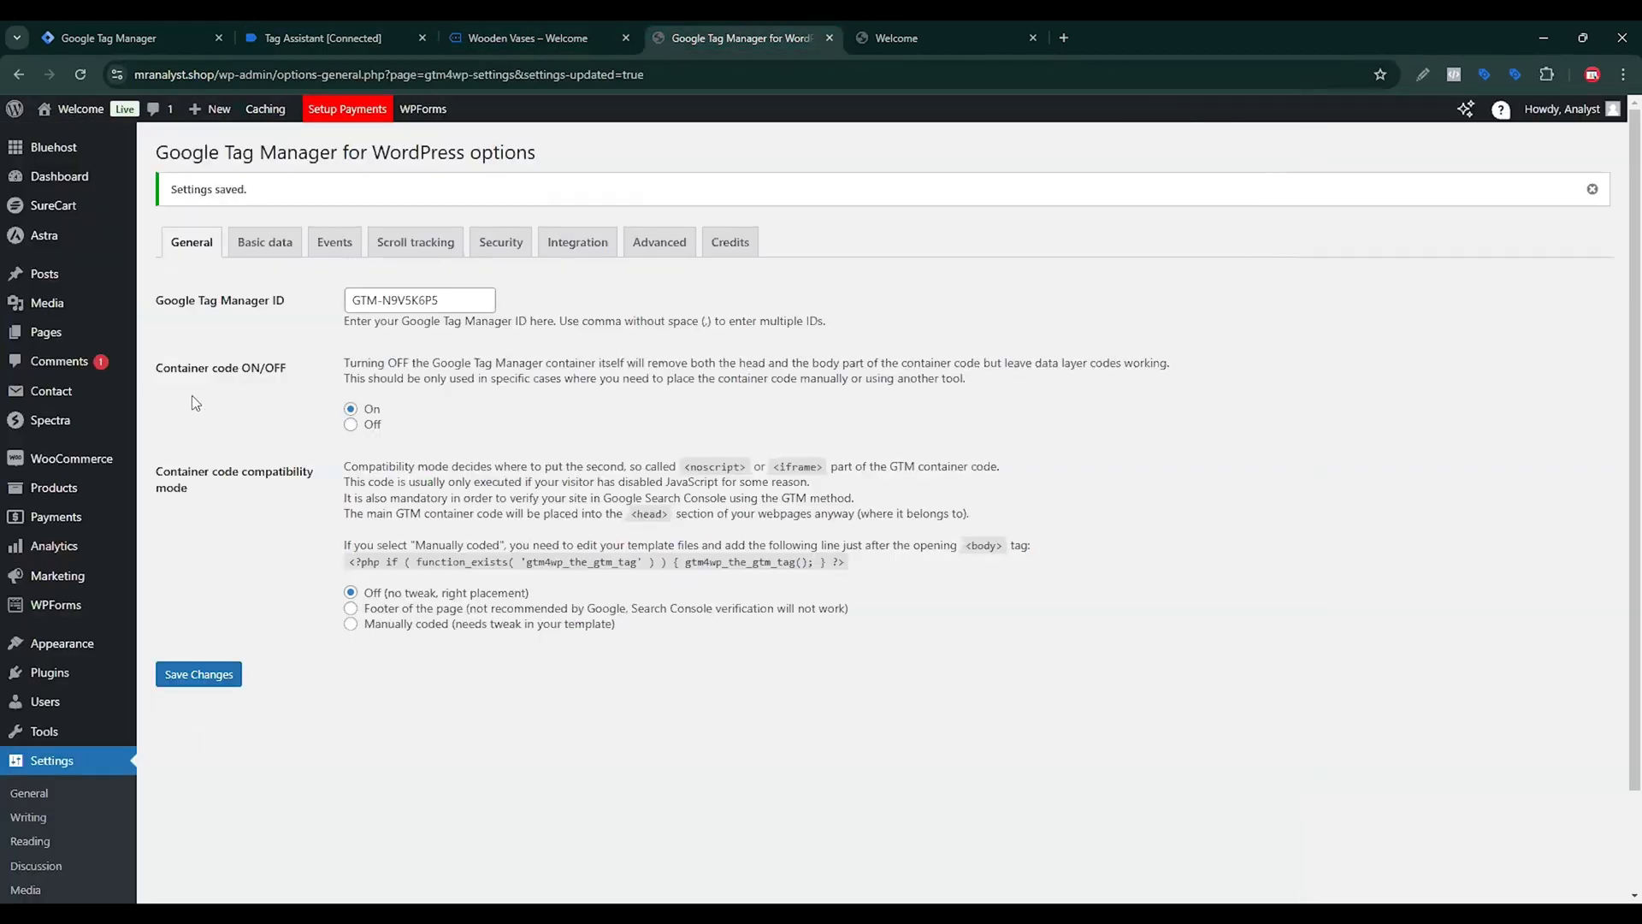
pyautogui.click(70, 761)
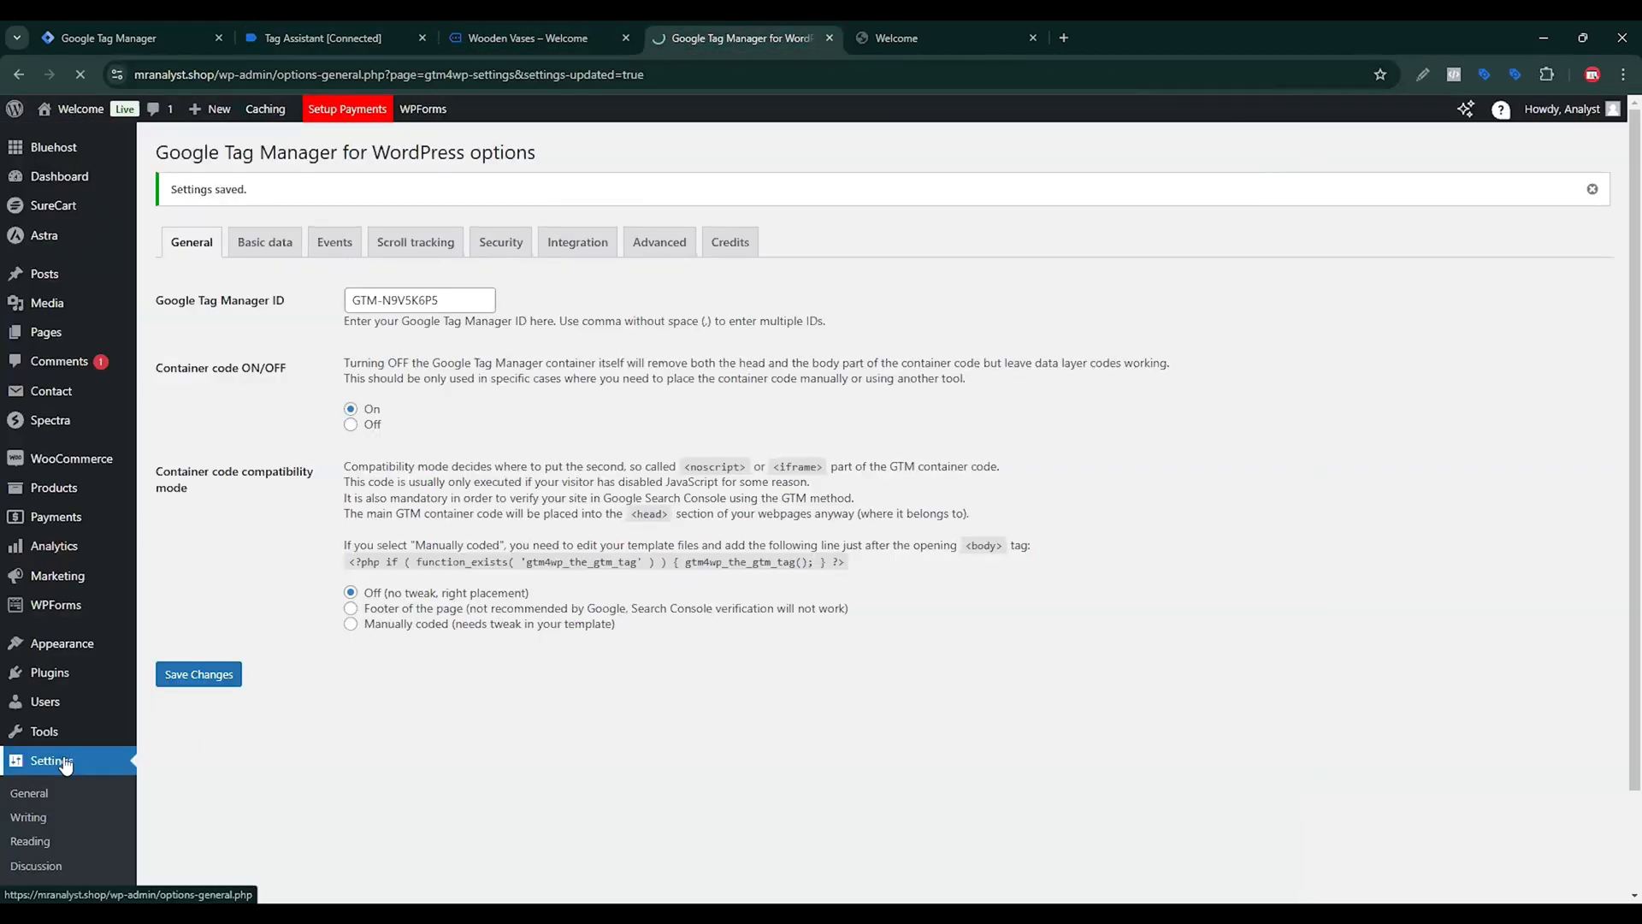
pyautogui.scroll(-1, 74, 760)
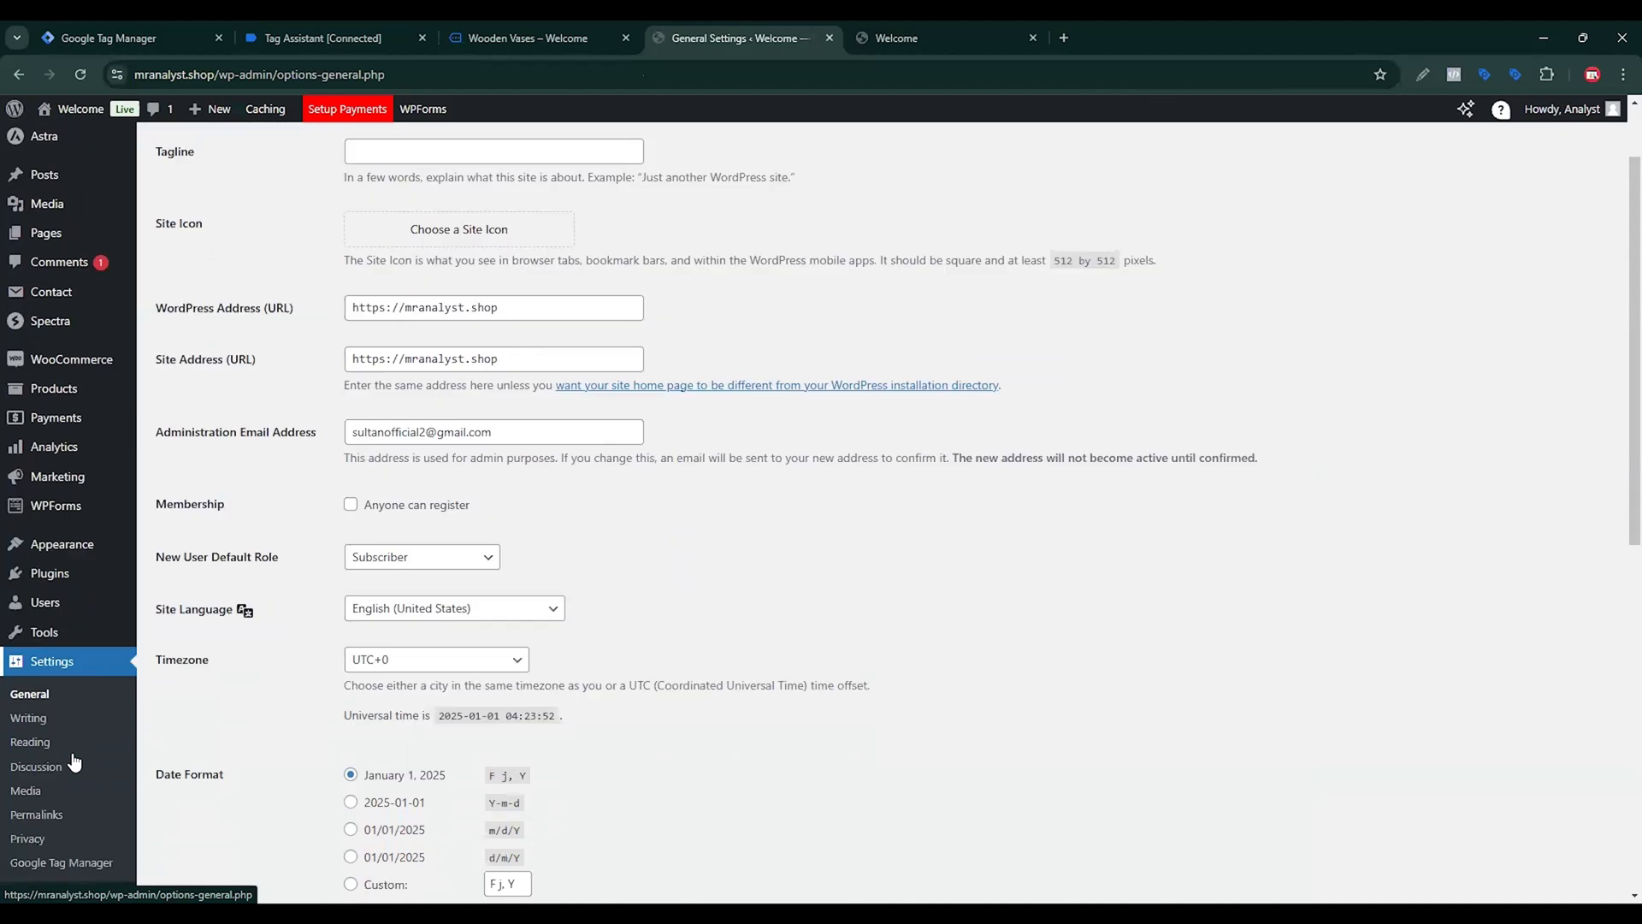
pyautogui.scroll(-1, 55, 854)
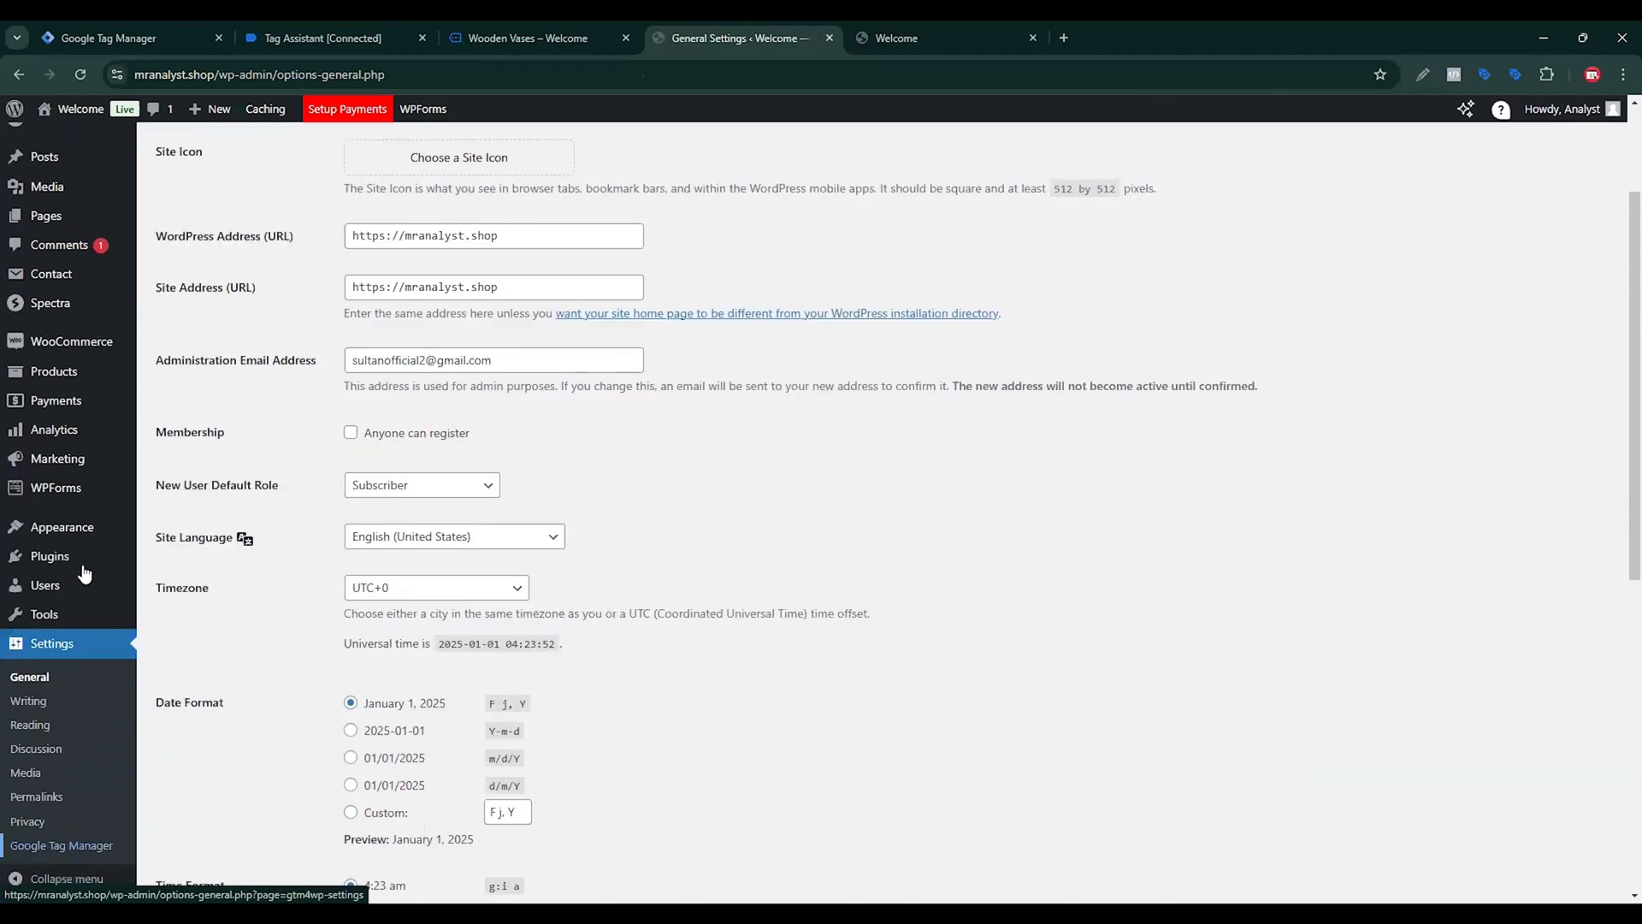
pyautogui.click(201, 568)
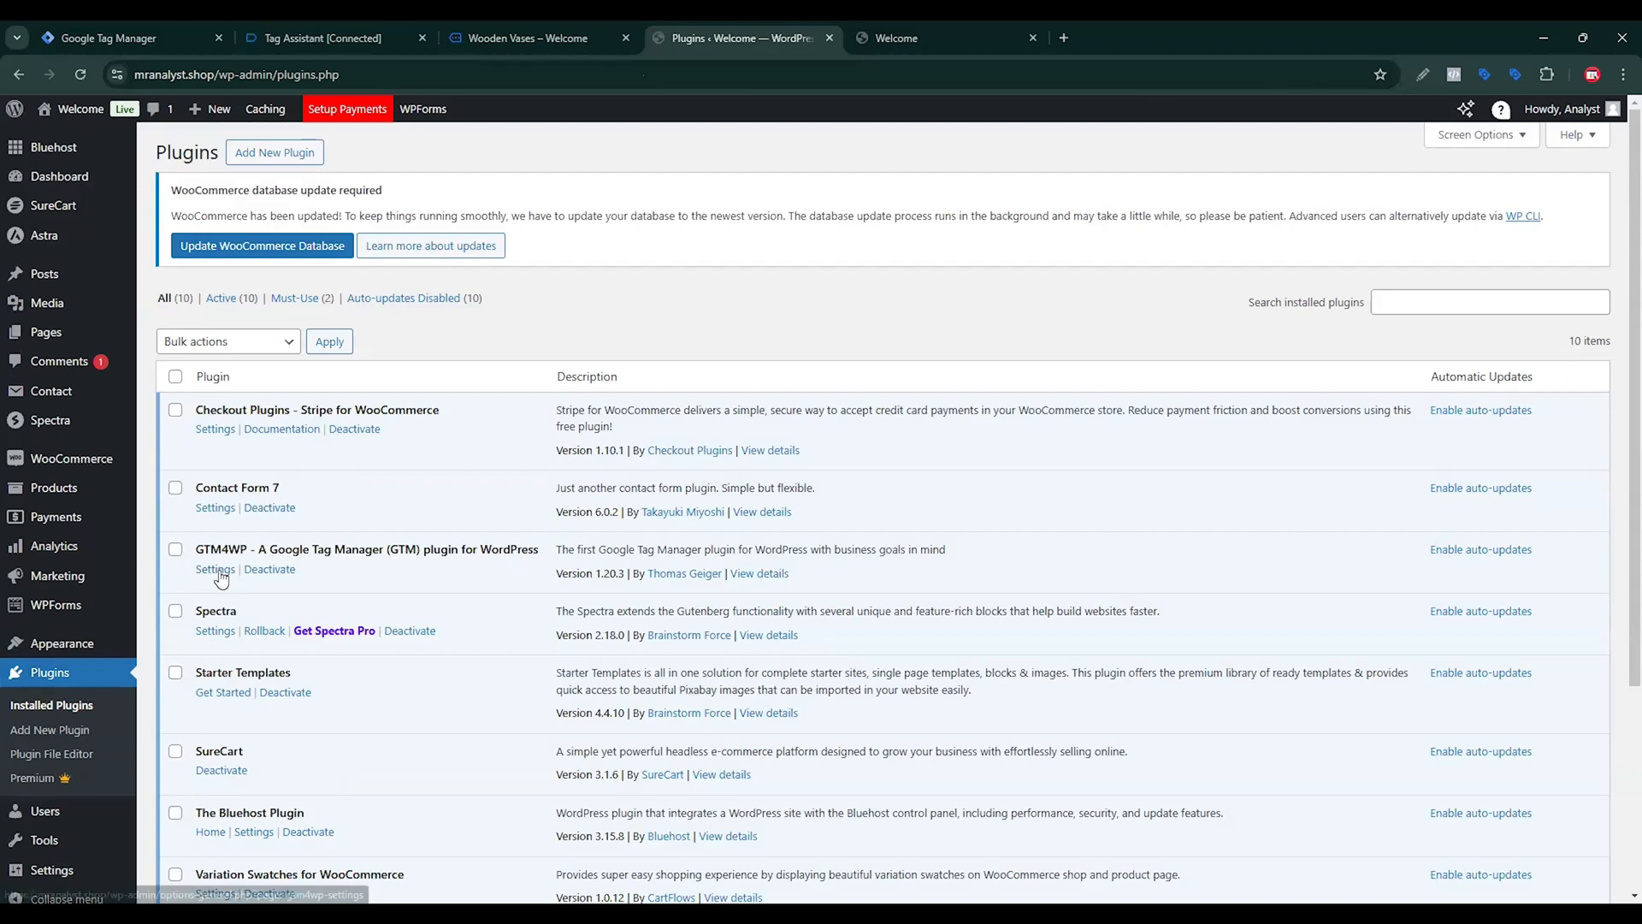
pyautogui.click(217, 571)
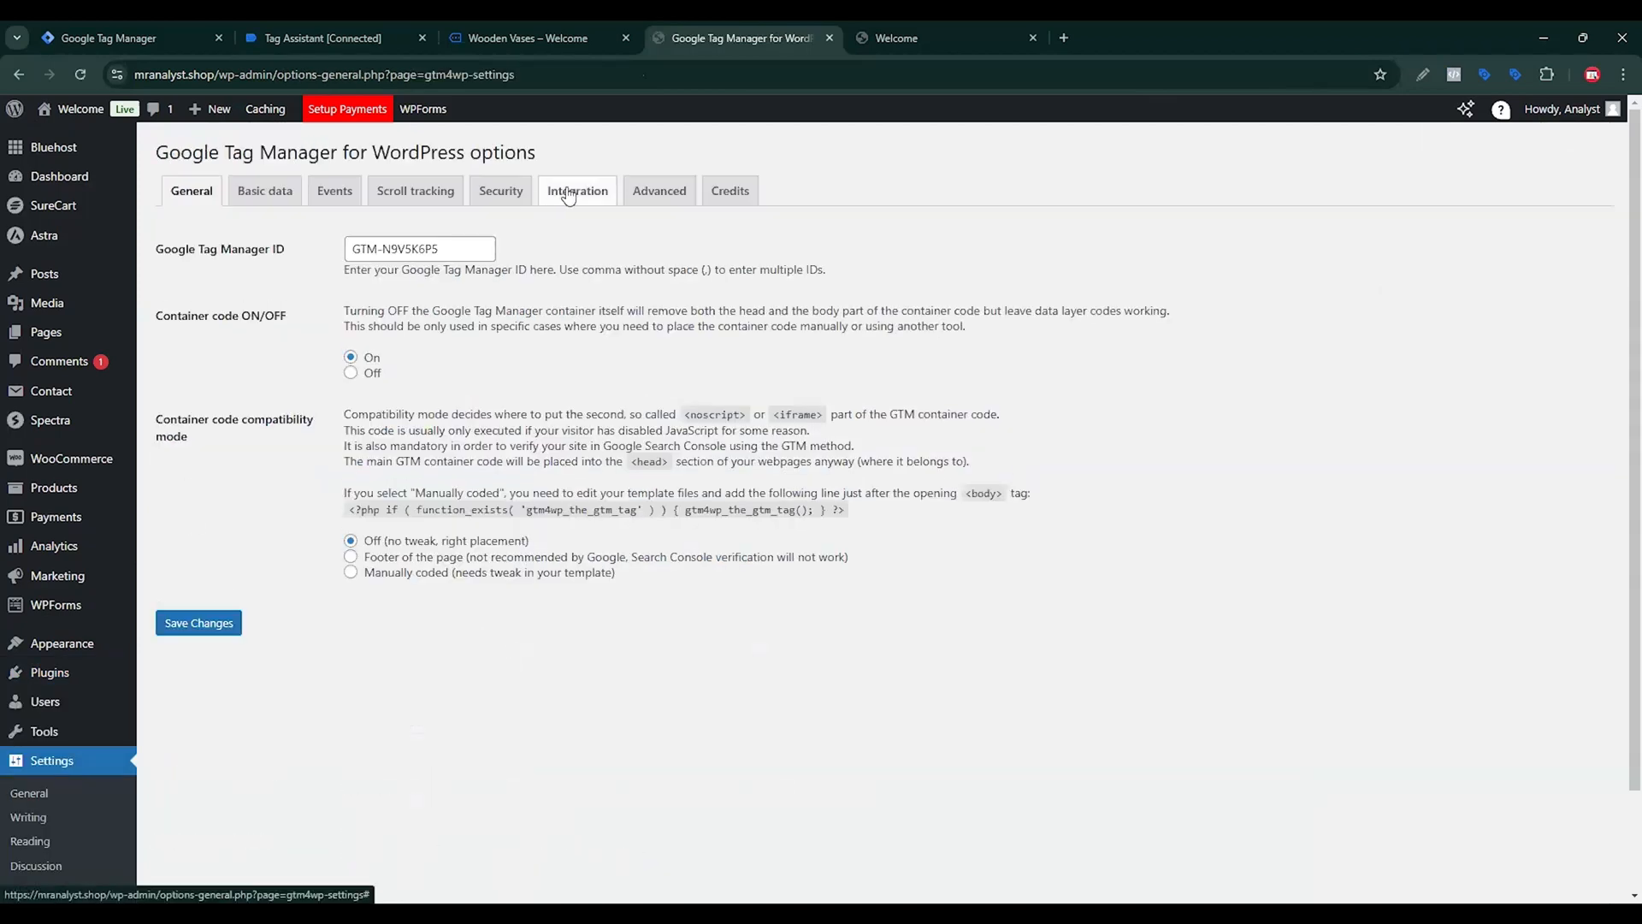
pyautogui.click(566, 192)
pyautogui.click(289, 228)
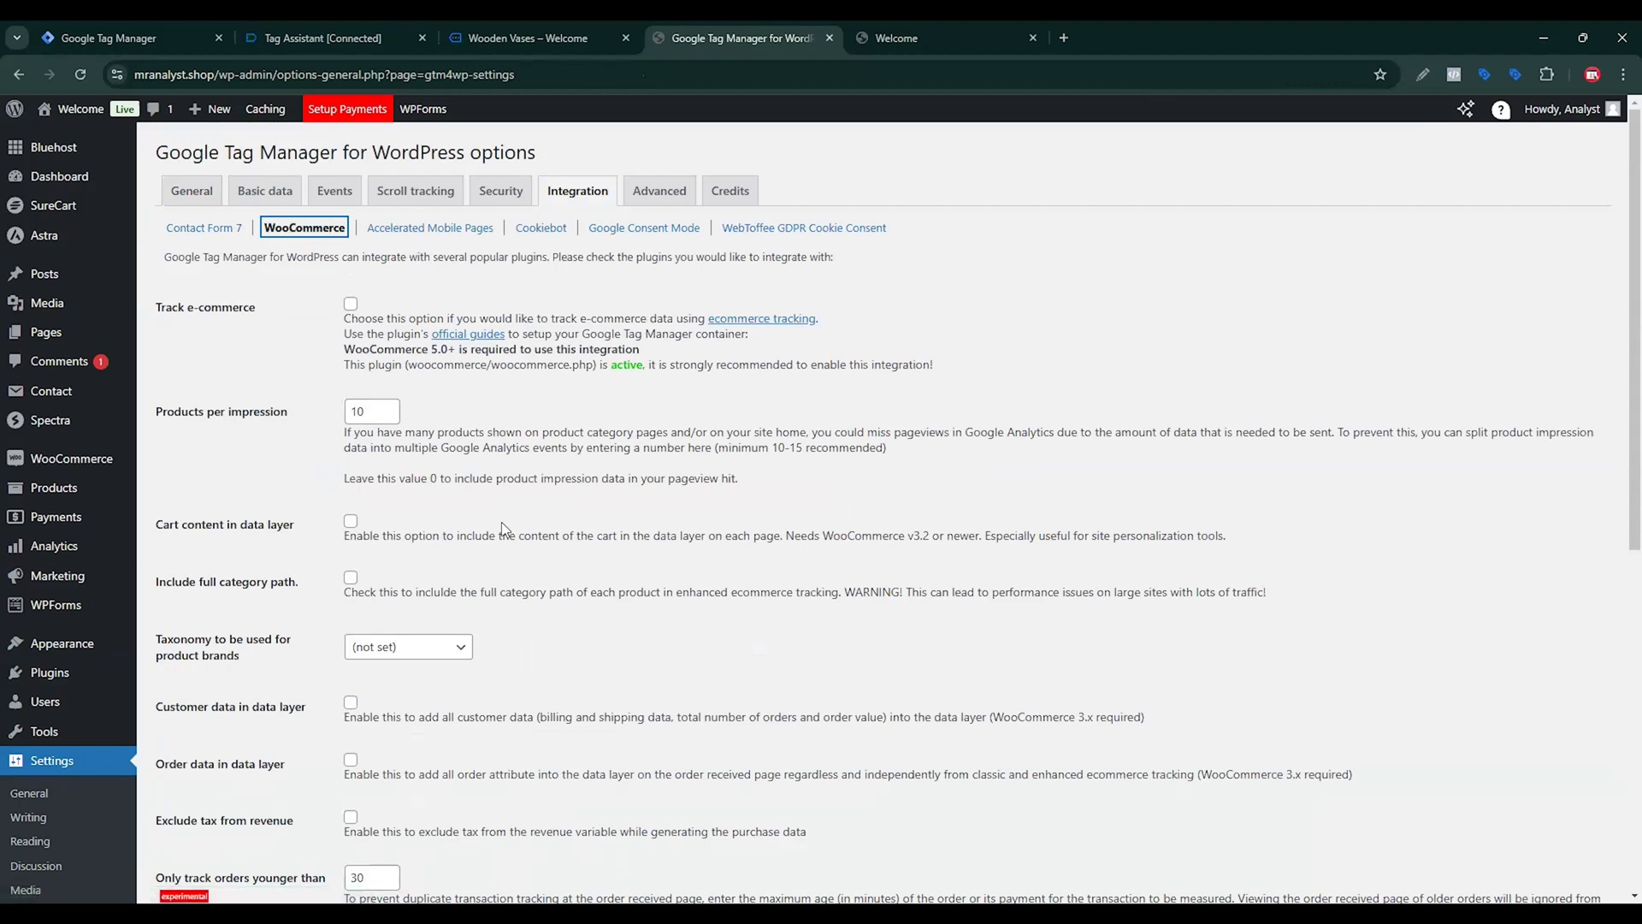
# Enable e-commerce tracking and set the products per impression to 0.
pyautogui.click(351, 305)
pyautogui.doubleClick(372, 411)
pyautogui.write('0')
# Include cart content, customer data and order data in the data layer.
pyautogui.scroll(-1, 105, 491)
pyautogui.scroll(-1, 171, 470)
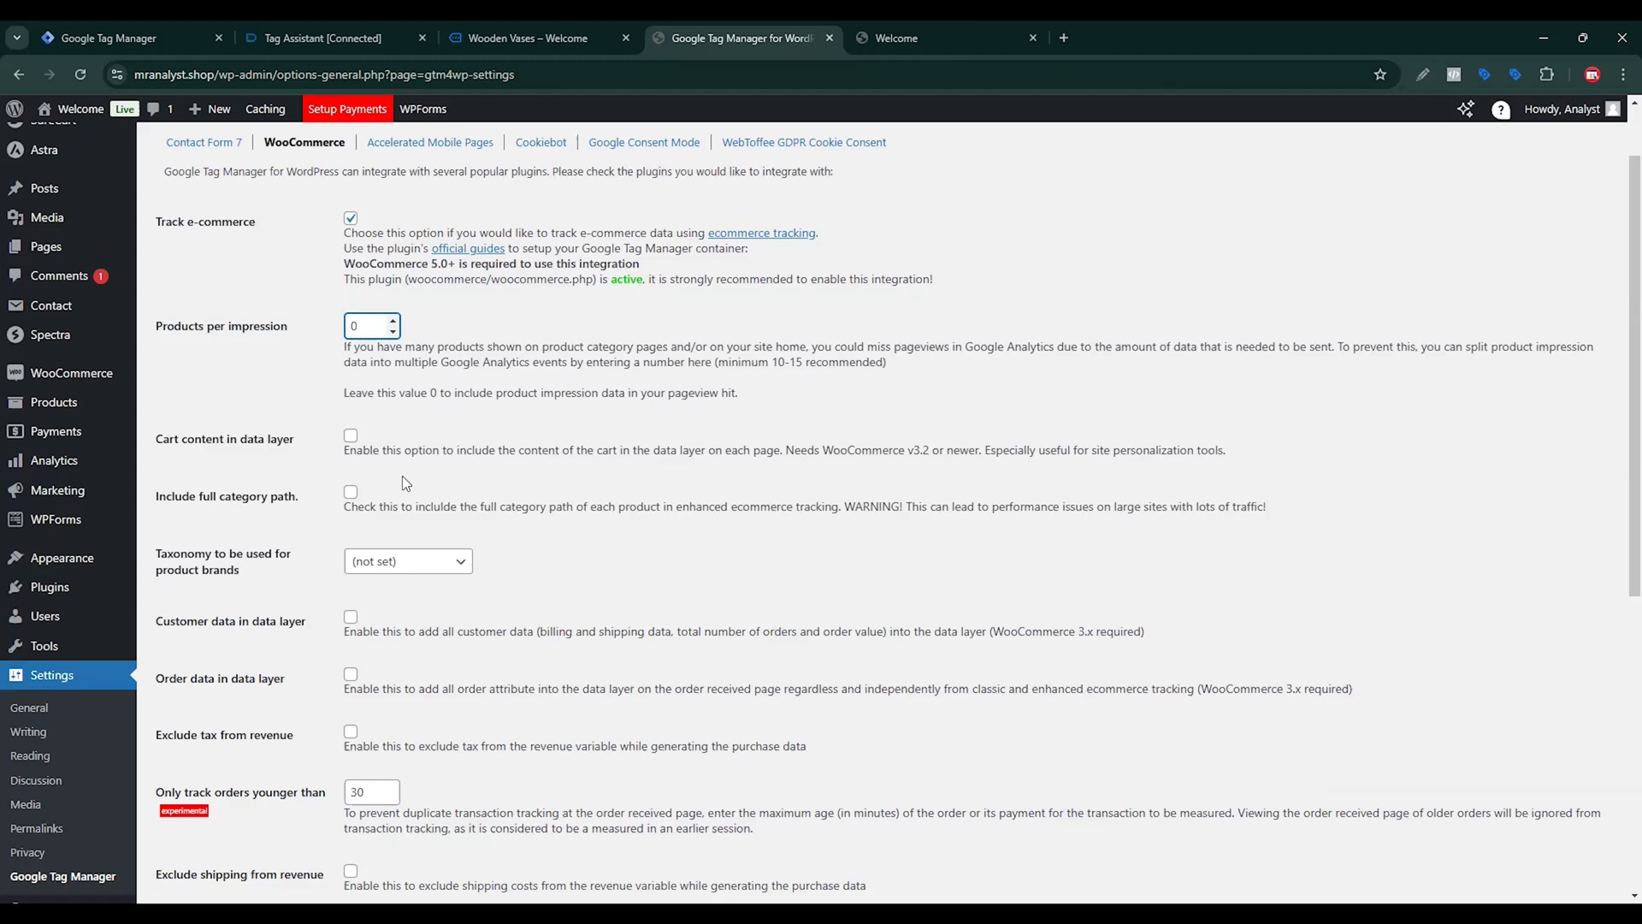
pyautogui.click(351, 437)
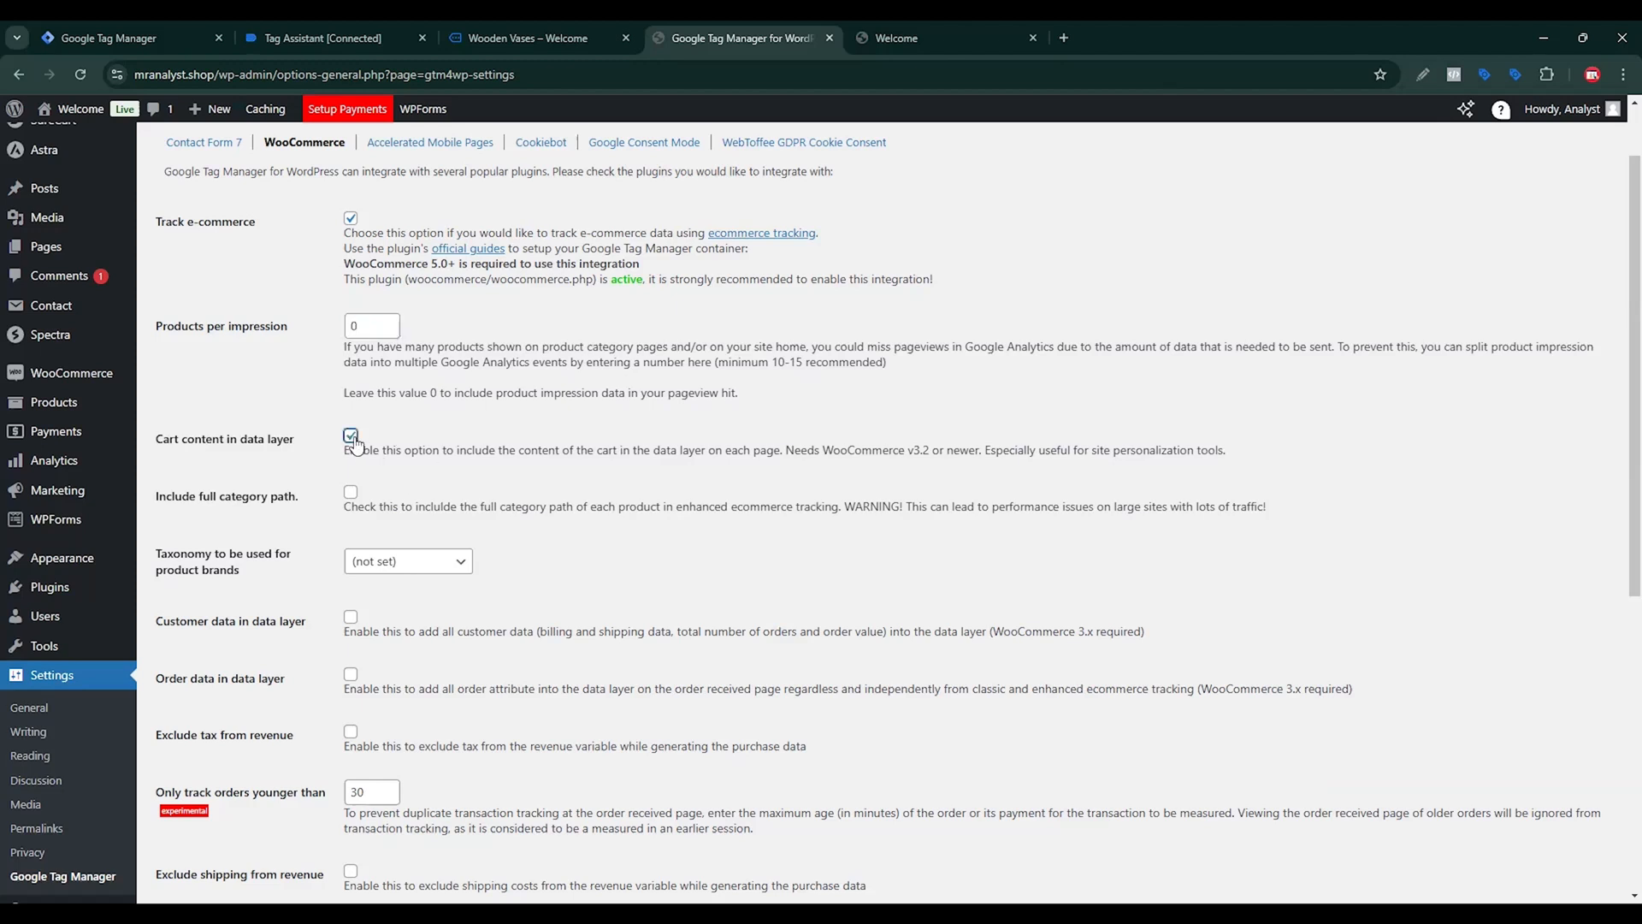
pyautogui.click(350, 617)
pyautogui.click(350, 675)
# Enable clearing the ecommerce object before each new event and save the WooCommerce integration changes.
pyautogui.scroll(-5, 778, 445)
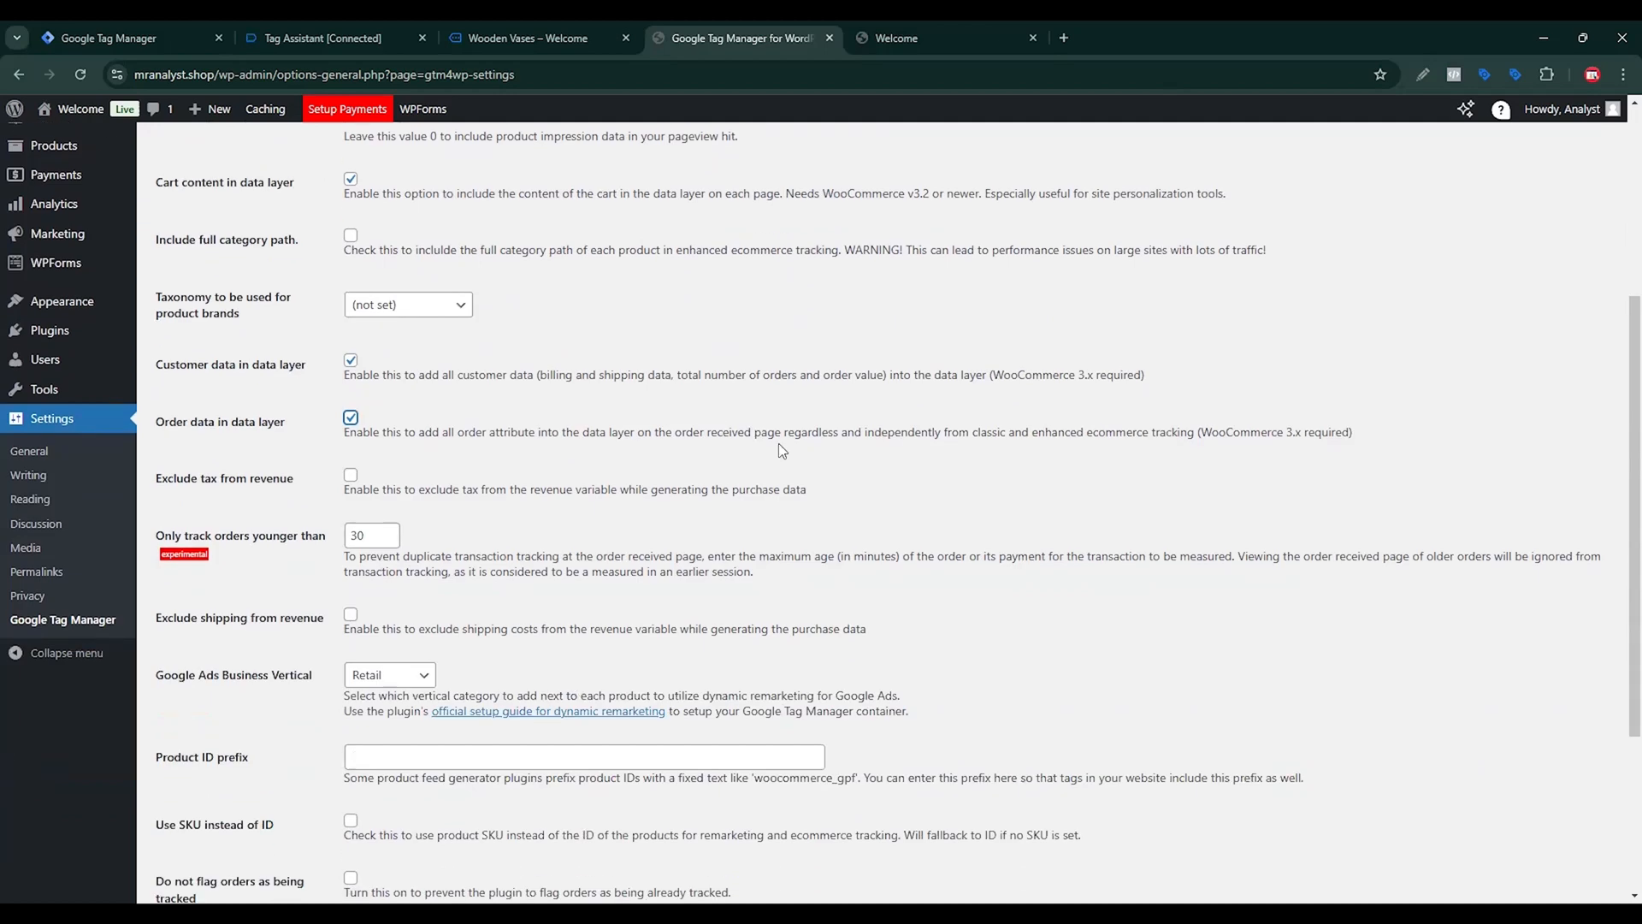
pyautogui.scroll(-1, 778, 454)
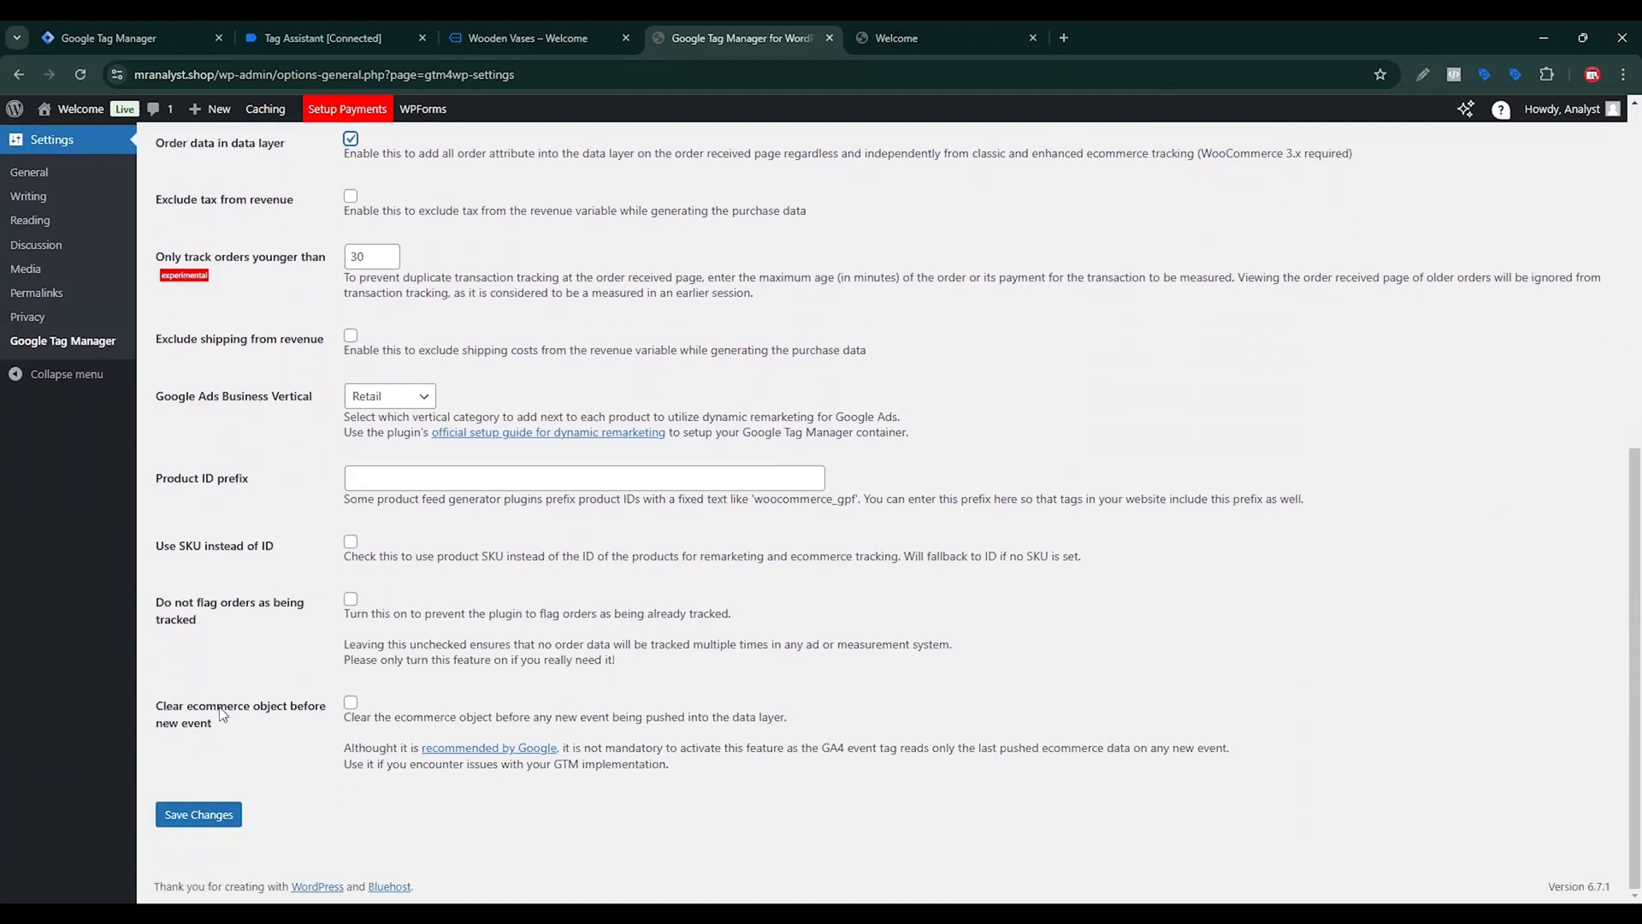
pyautogui.click(351, 703)
pyautogui.click(240, 821)
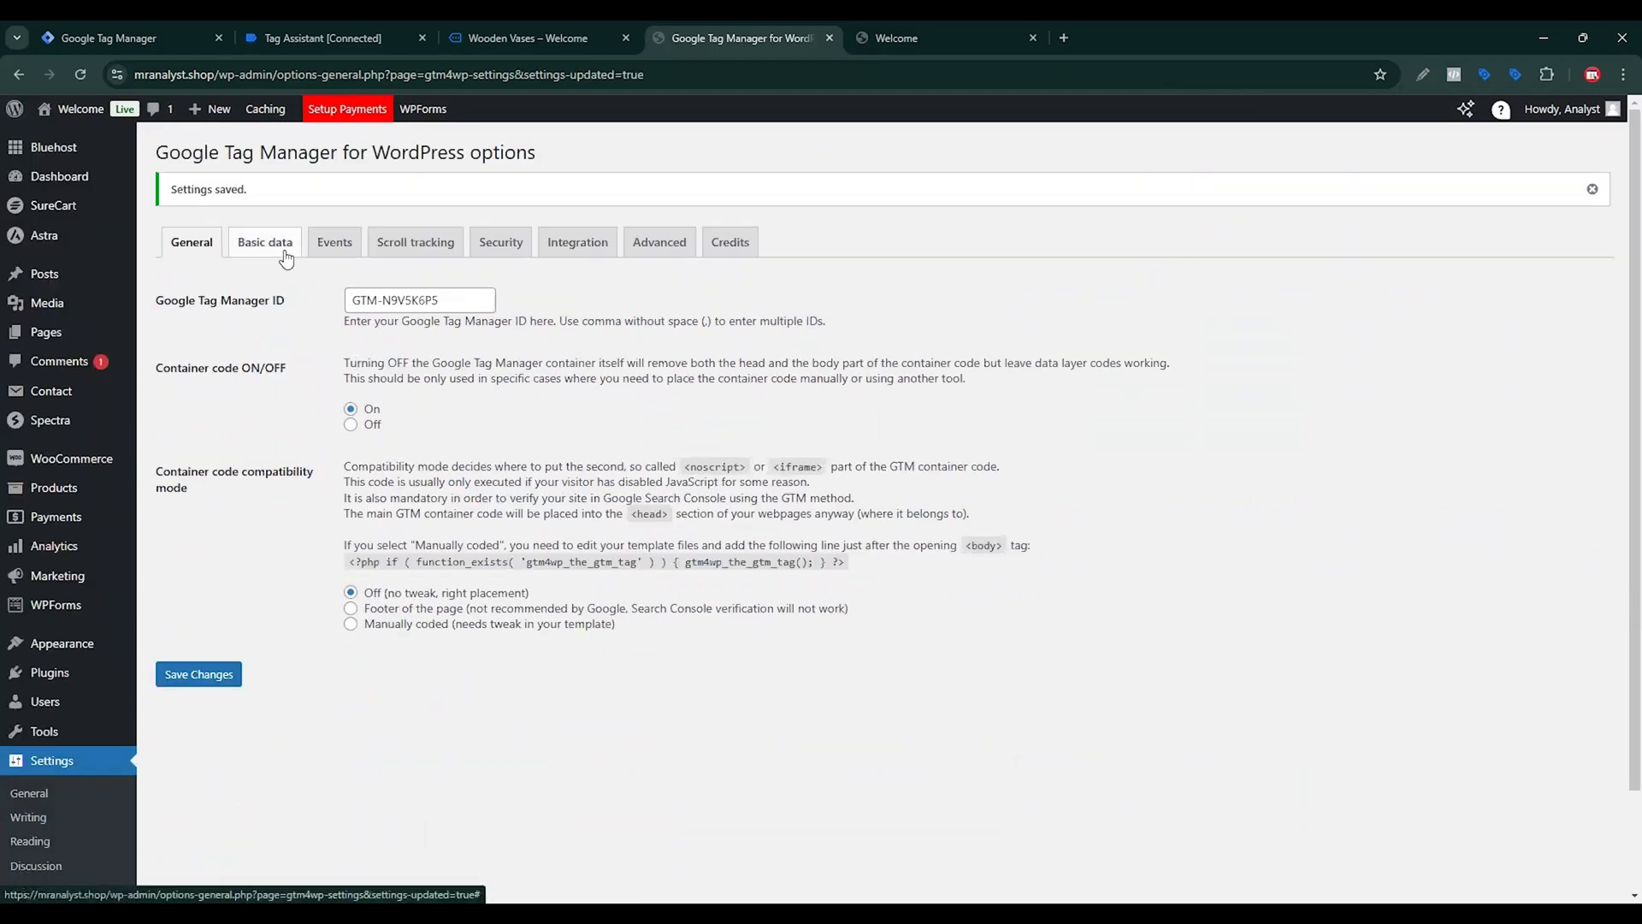
# Review the plugin's basic data options for posts and visitors and save the settings.
pyautogui.click(286, 257)
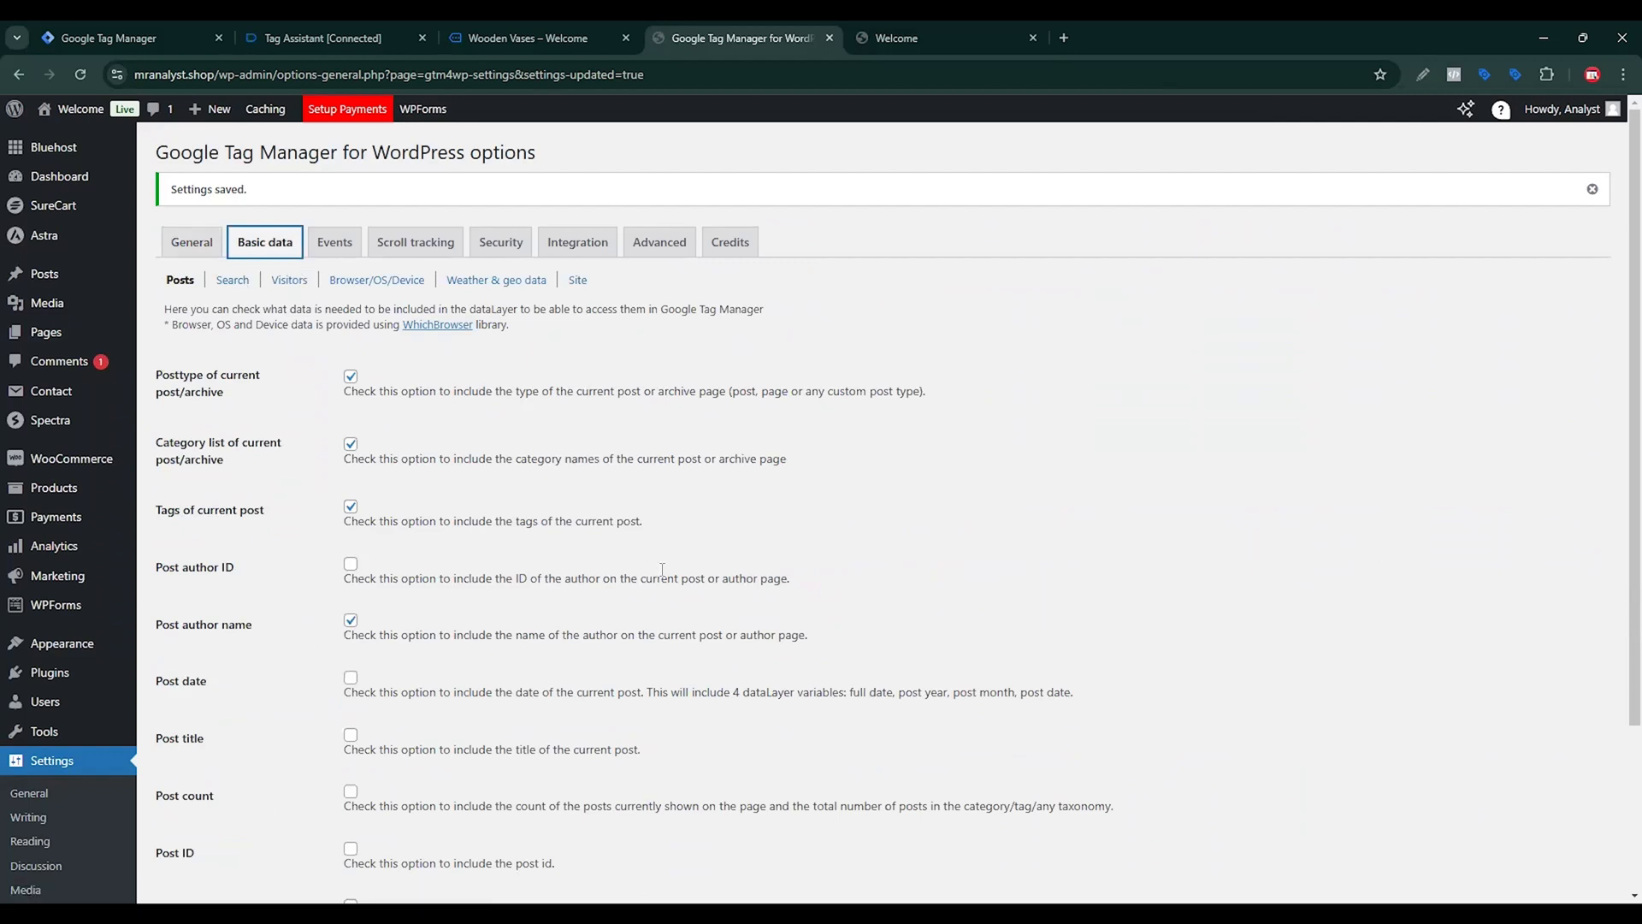
pyautogui.scroll(-2, 557, 565)
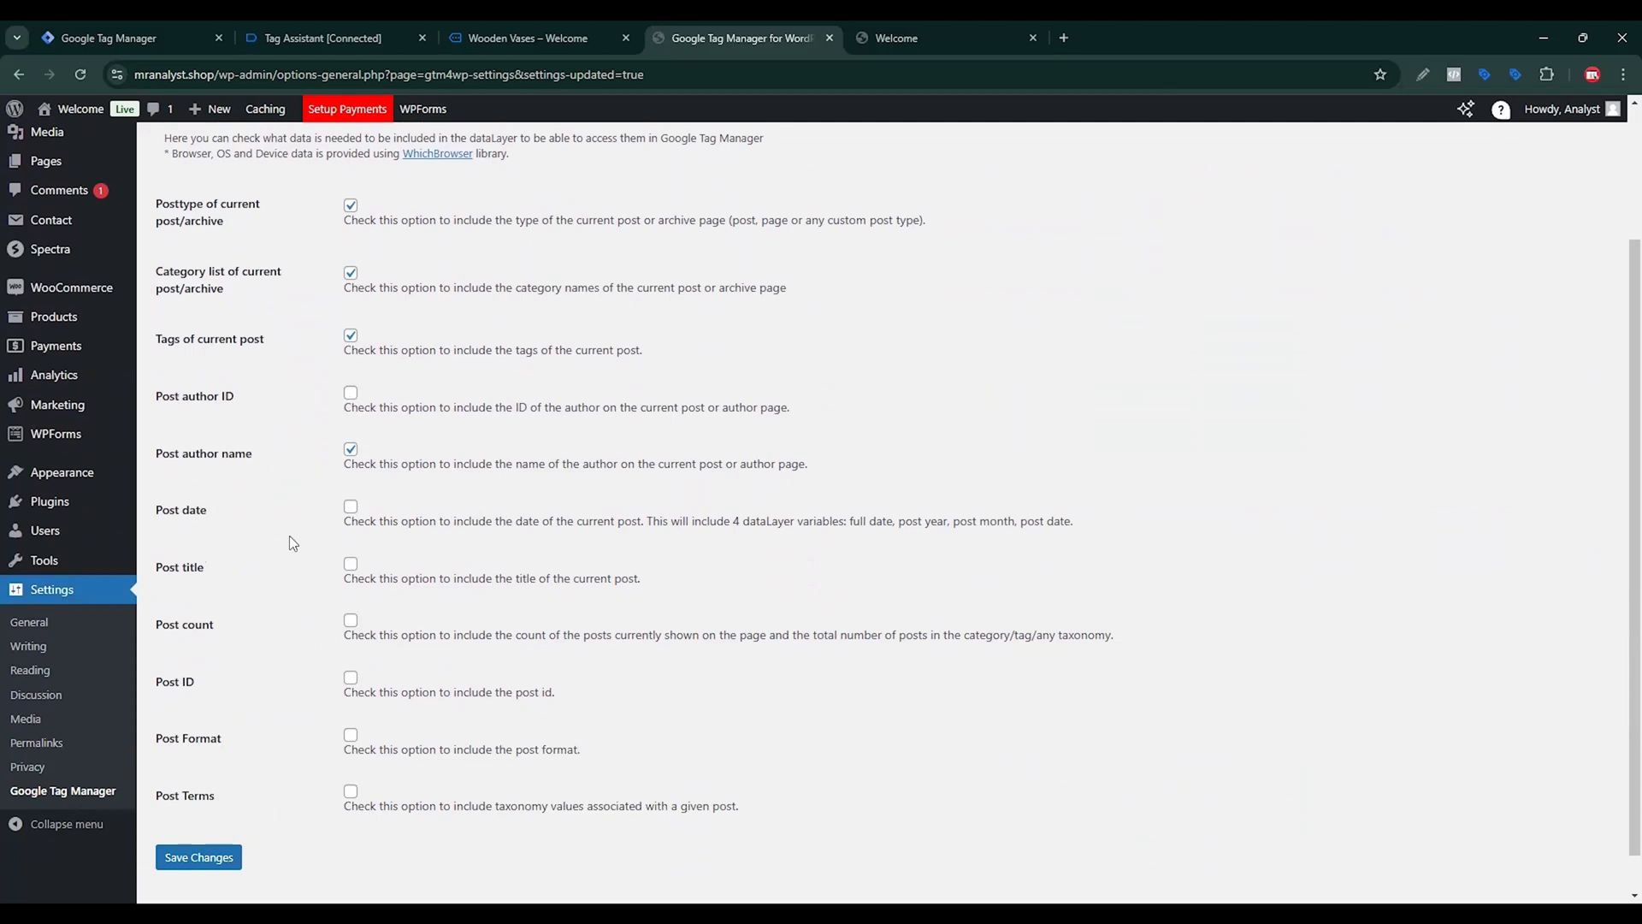
pyautogui.scroll(2, 360, 445)
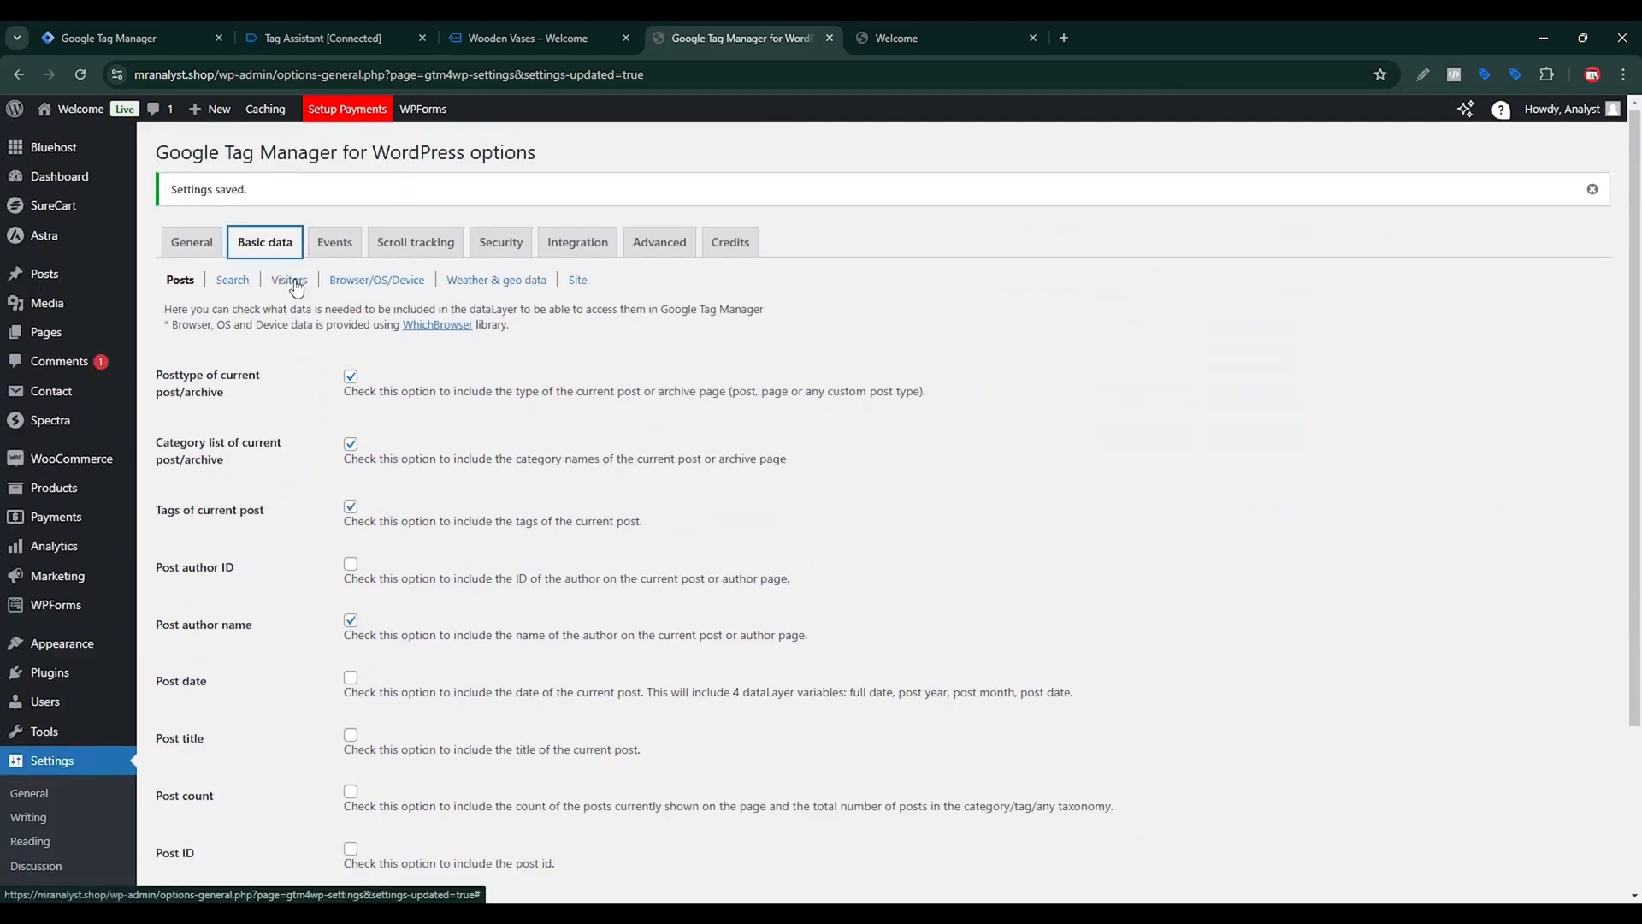
pyautogui.click(295, 286)
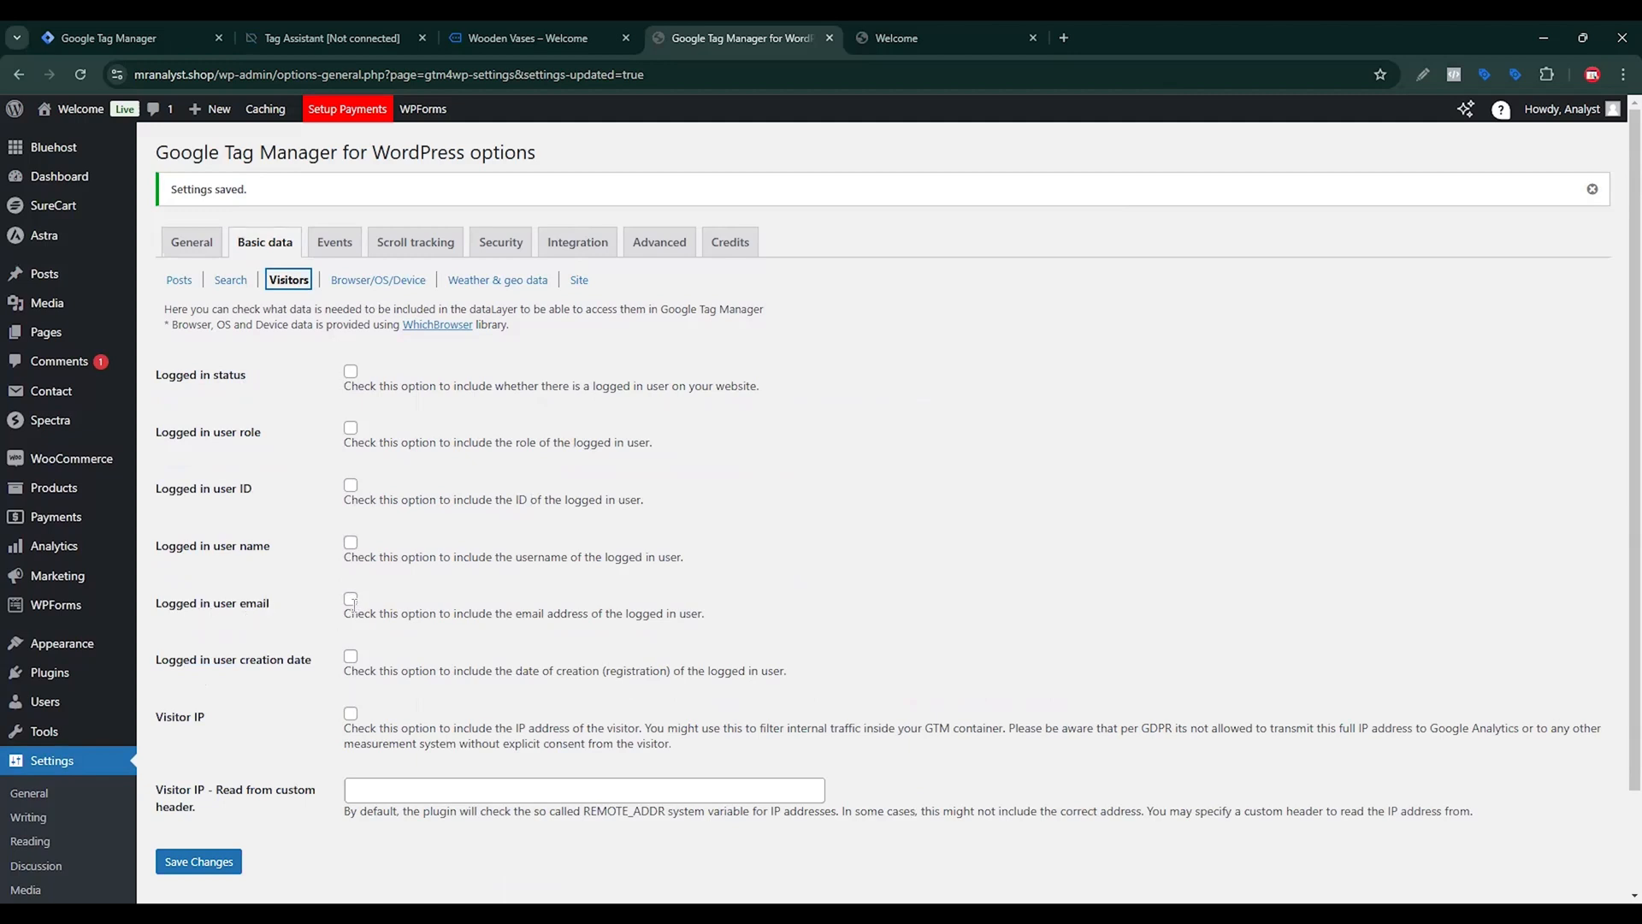
pyautogui.click(218, 862)
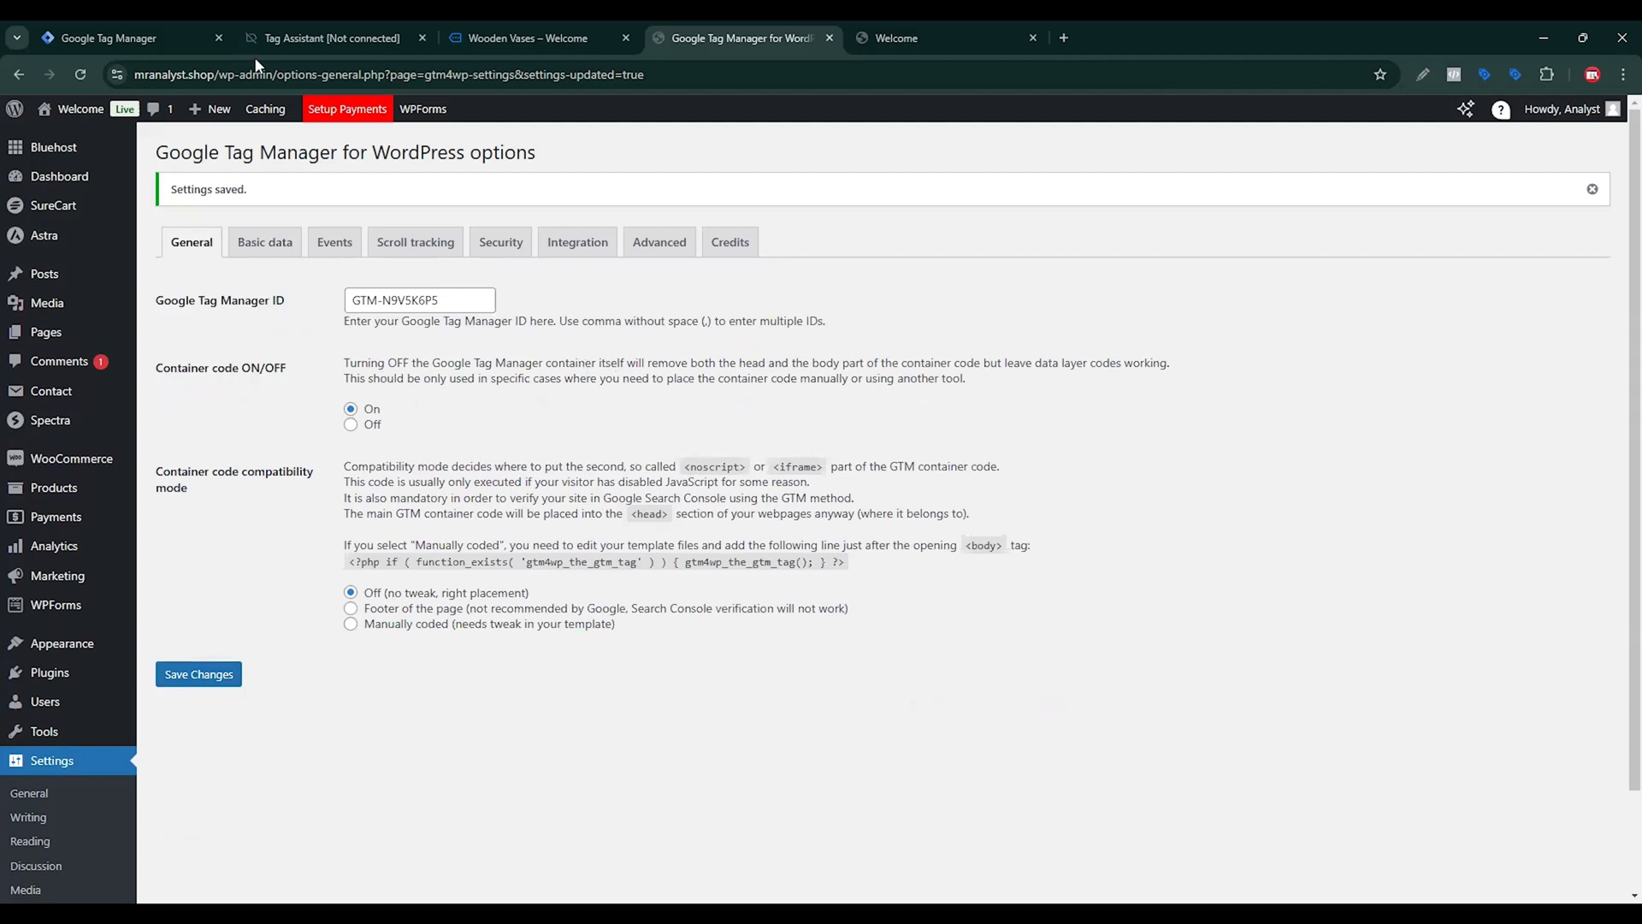
# Return to Google Tag Manager, start the container preview again and open the Wooden Vases product on the connected store.
pyautogui.click(128, 38)
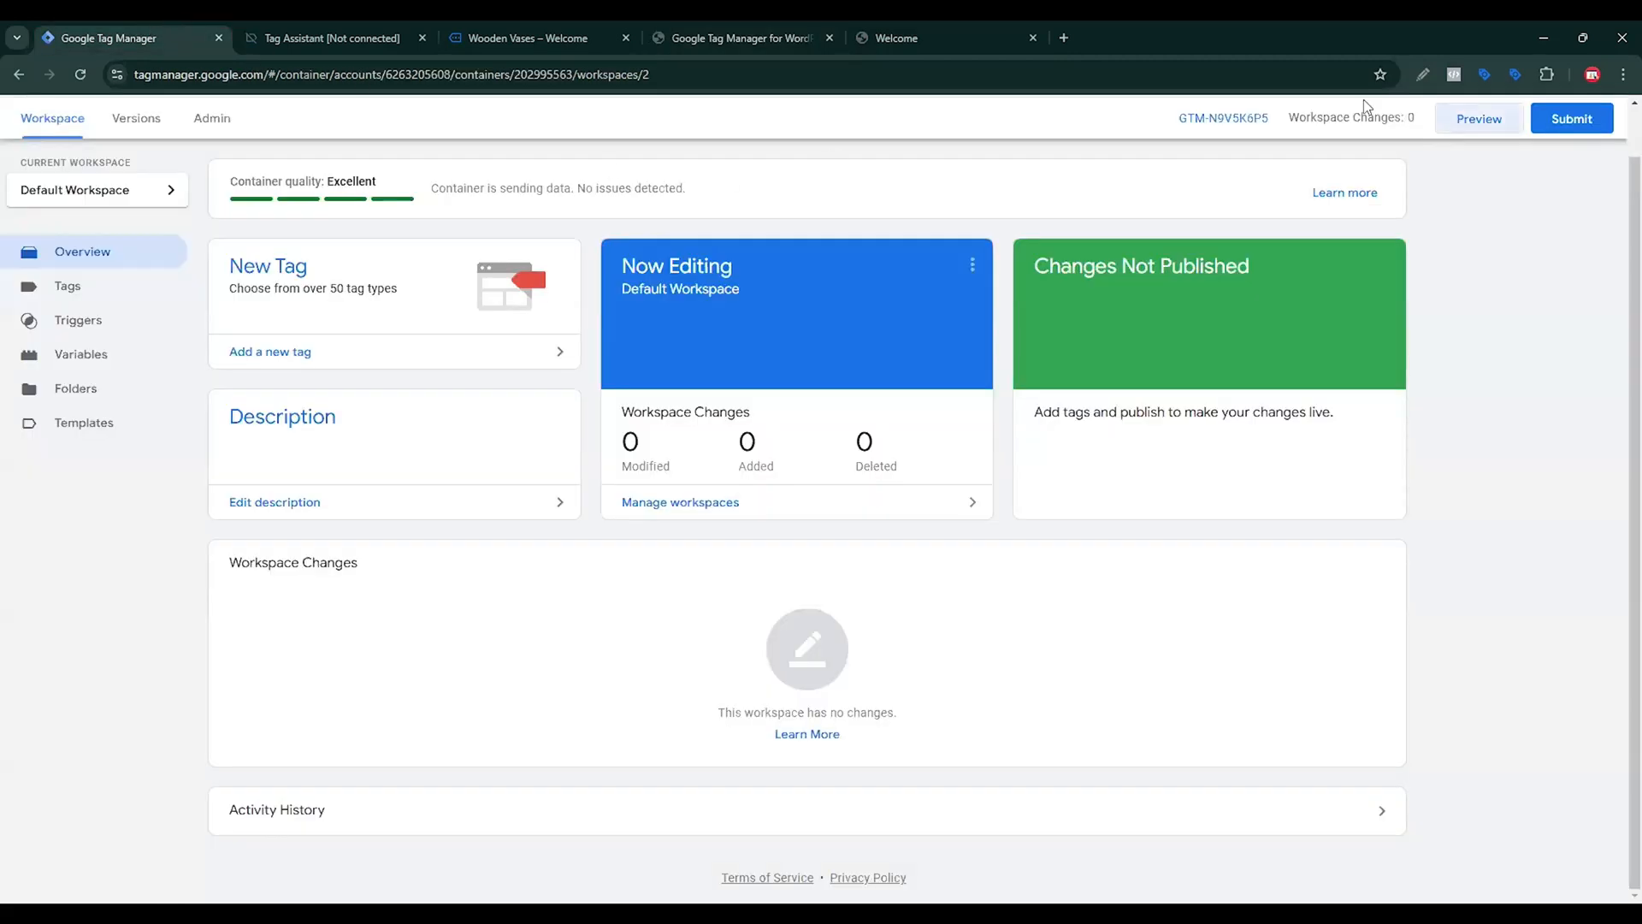
pyautogui.click(1482, 127)
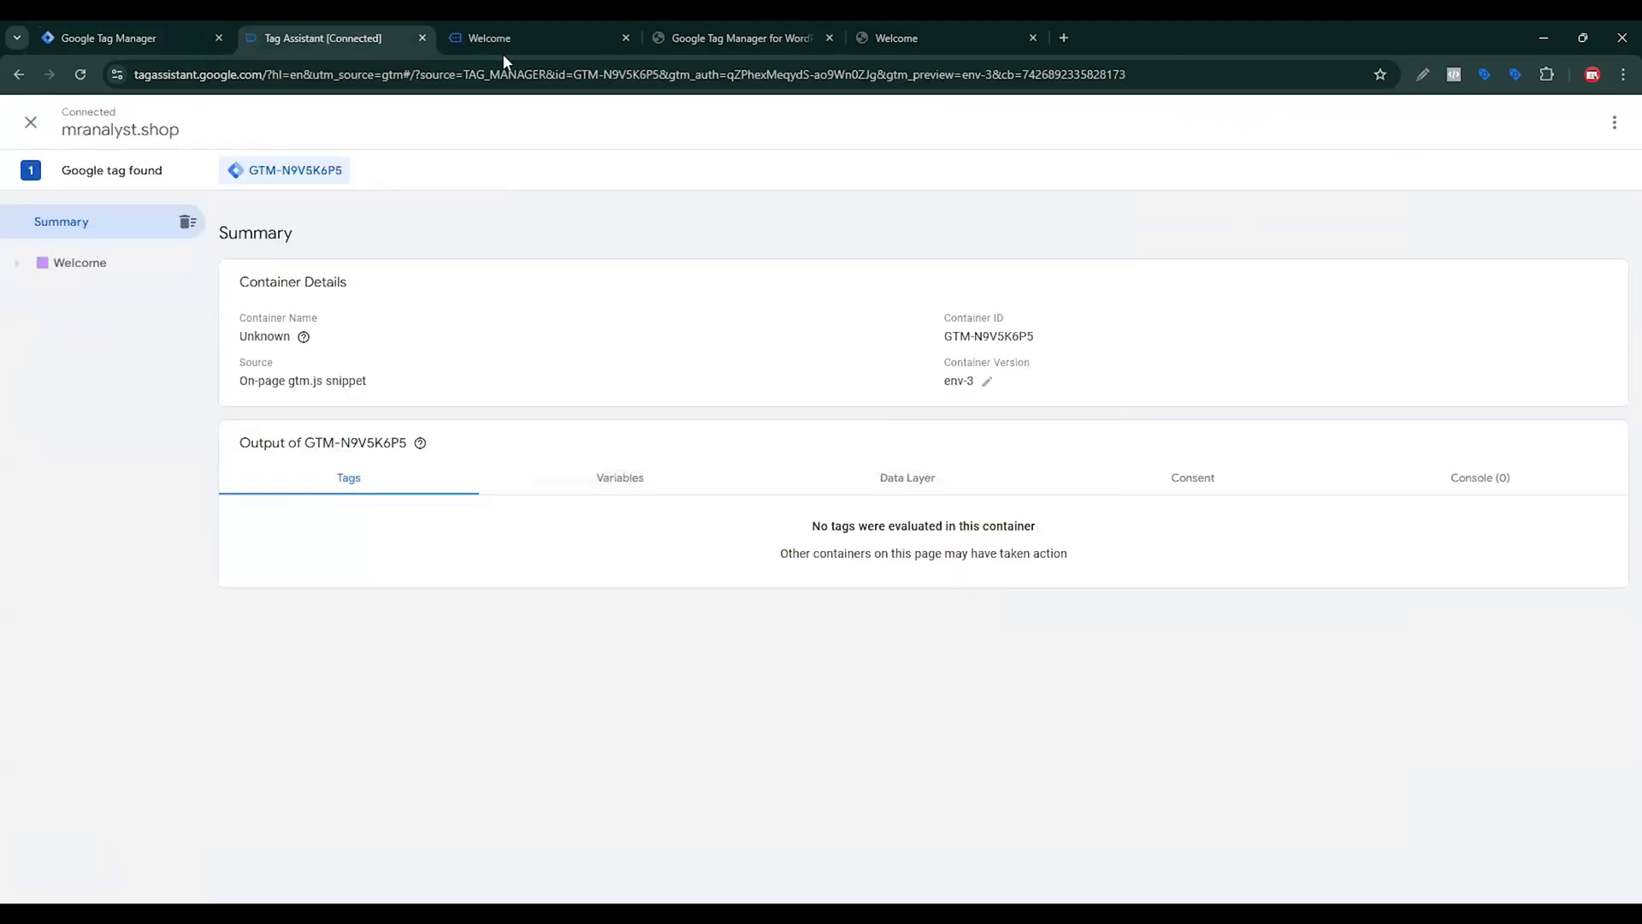
pyautogui.click(501, 50)
pyautogui.scroll(-10, 849, 453)
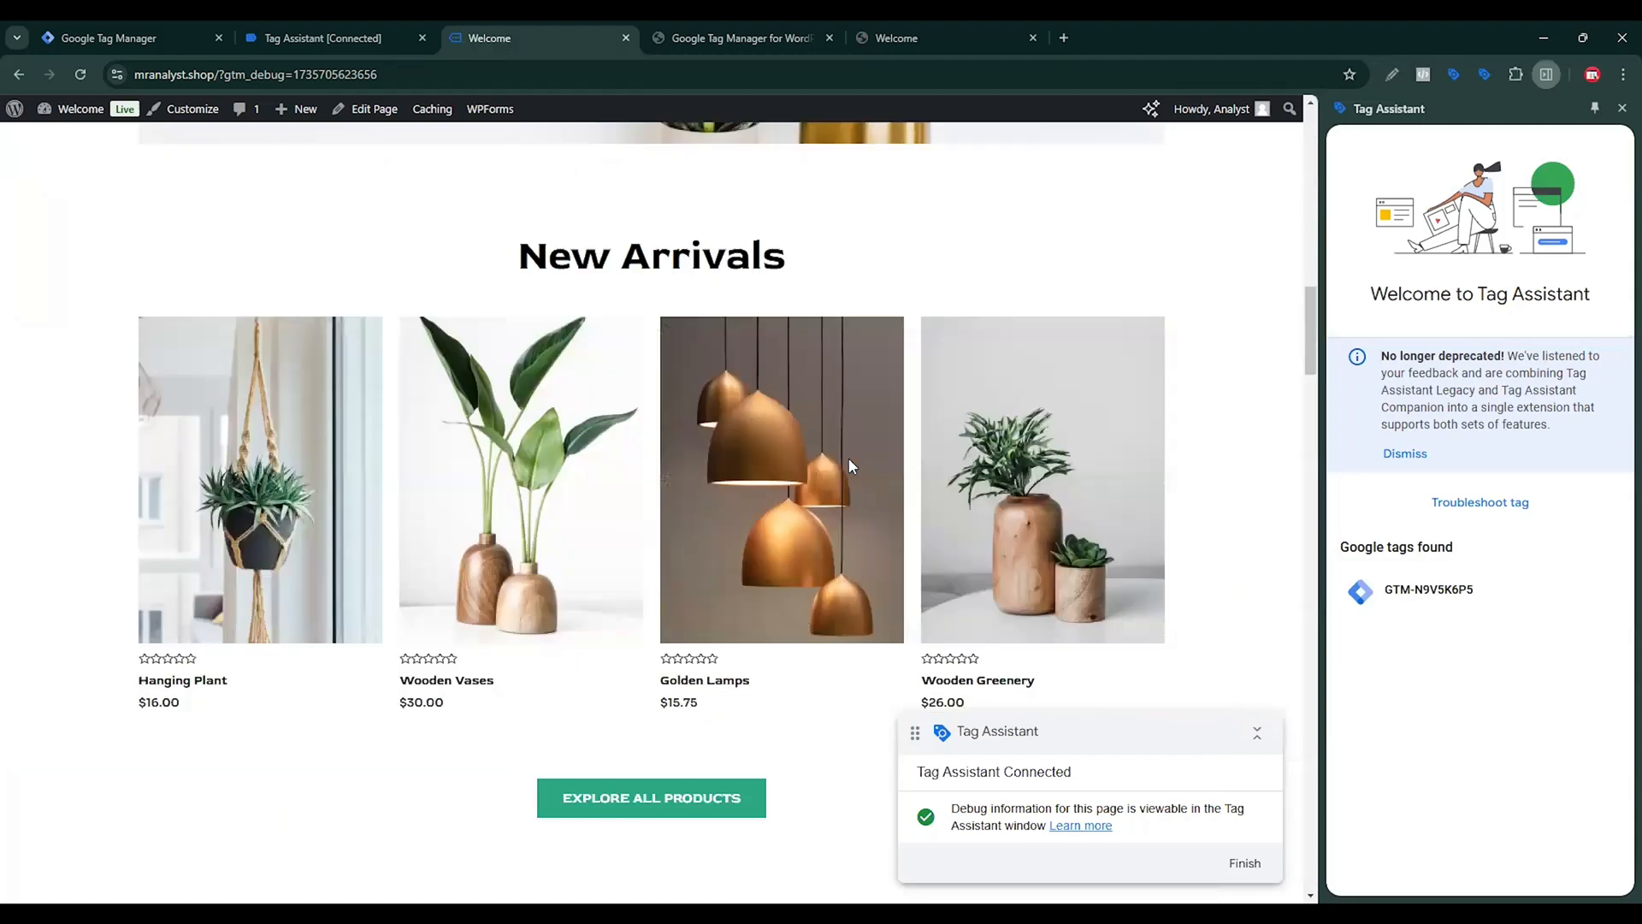
pyautogui.scroll(4, 710, 432)
pyautogui.click(551, 419)
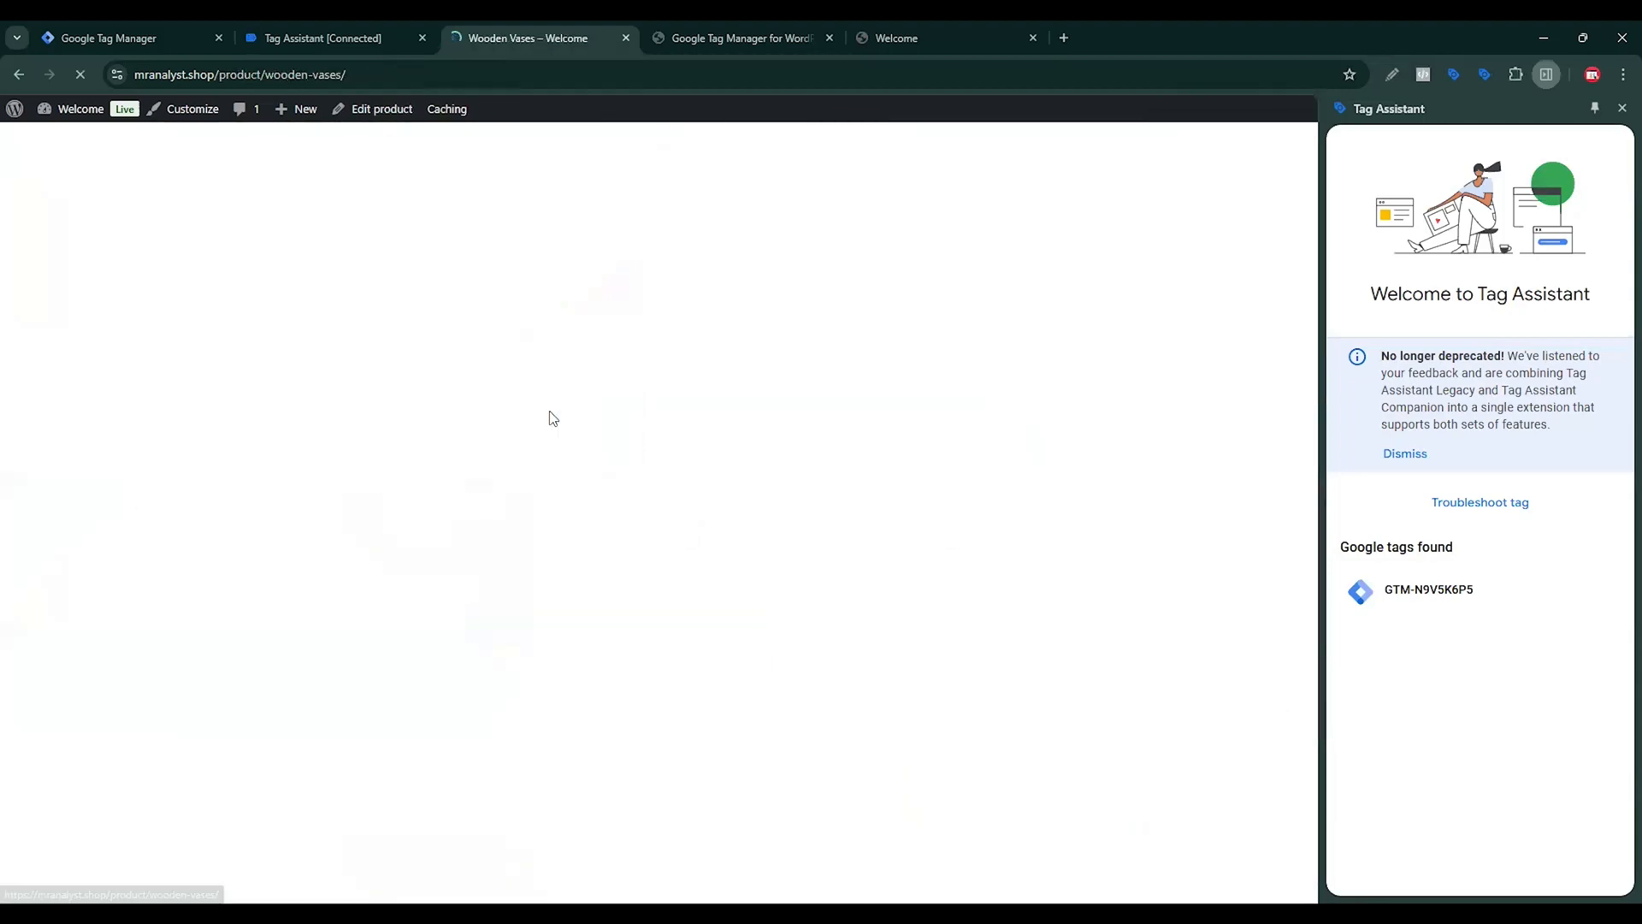
# Examine the view_item event's full data layer push in Tag Assistant, checking its item name, price, category and currency fields.
pyautogui.click(299, 47)
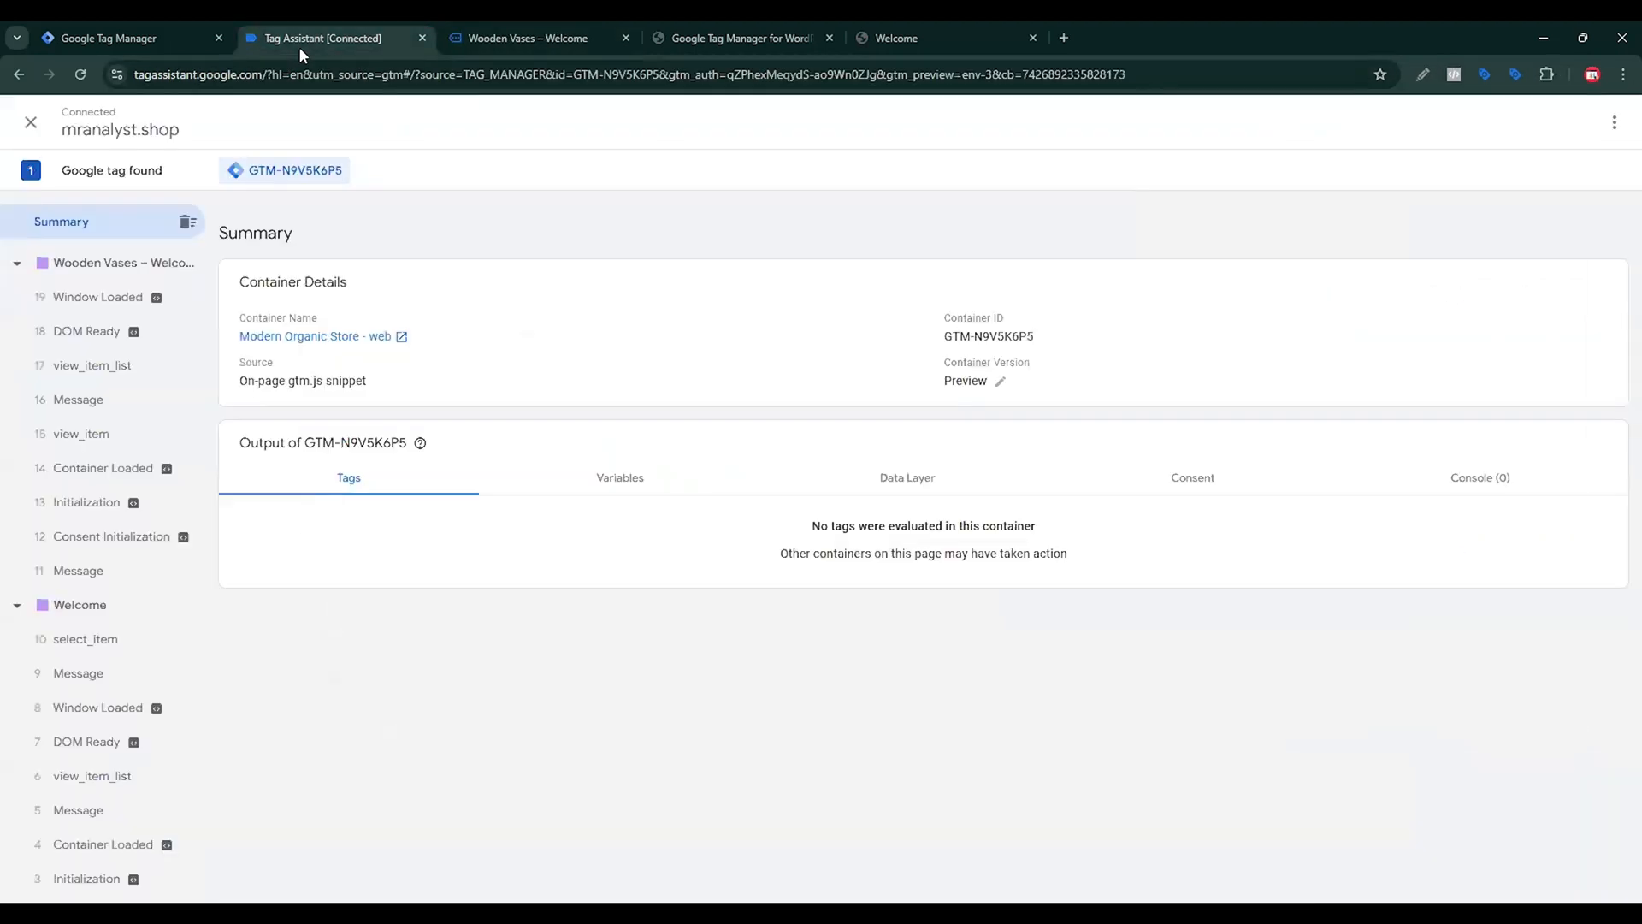
pyautogui.click(112, 437)
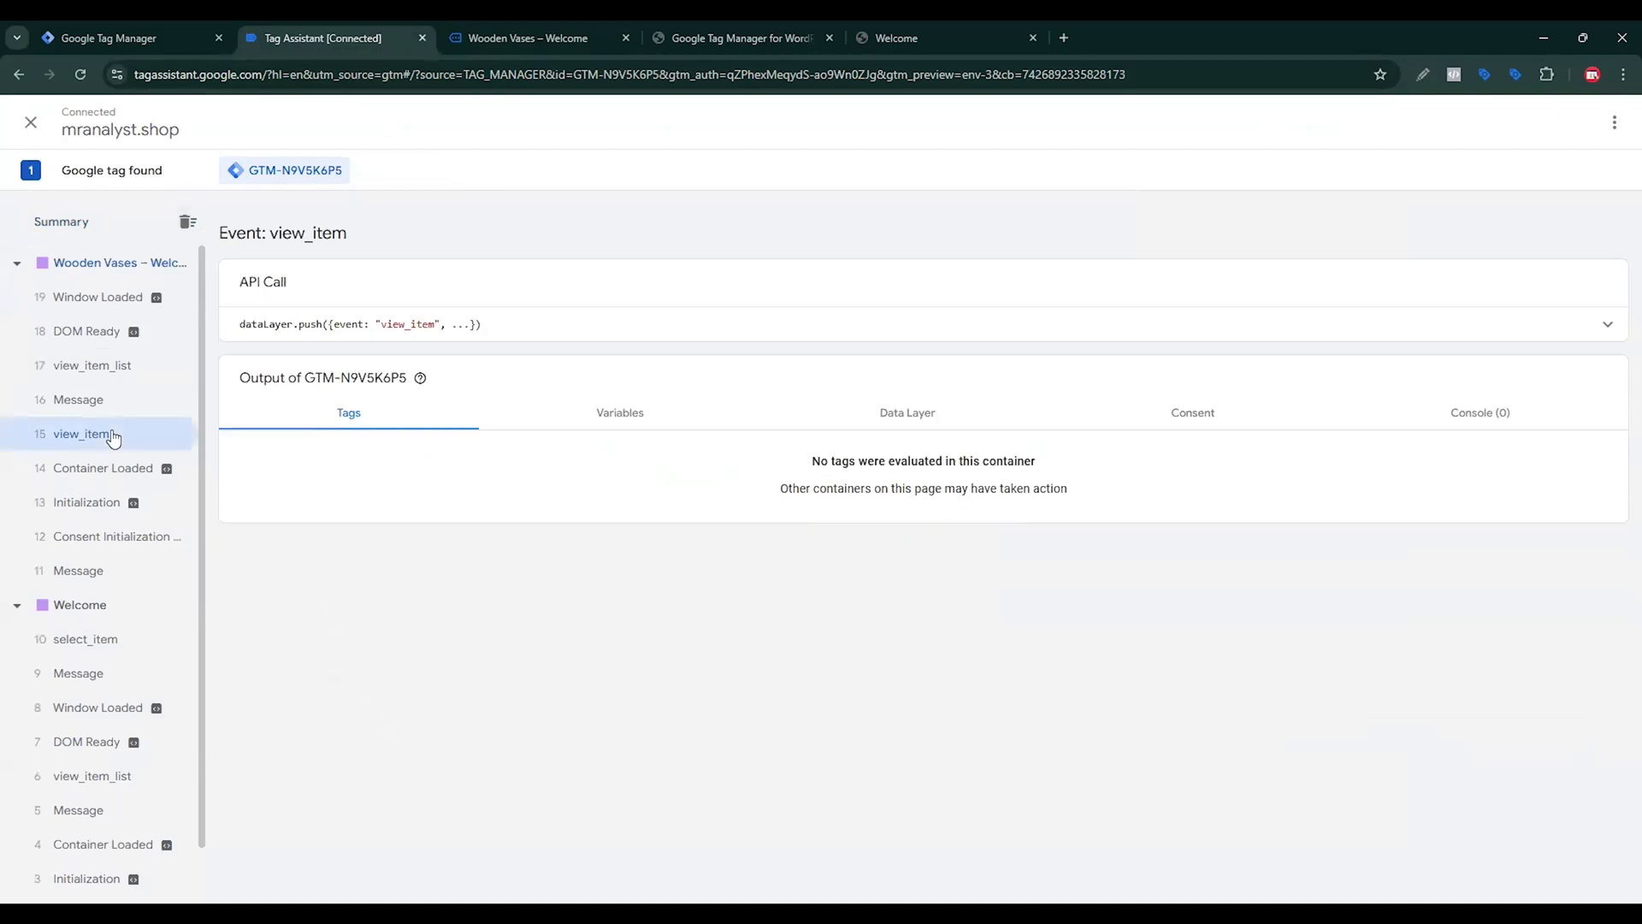
pyautogui.click(1579, 333)
pyautogui.moveTo(359, 419); pyautogui.dragTo(418, 419)
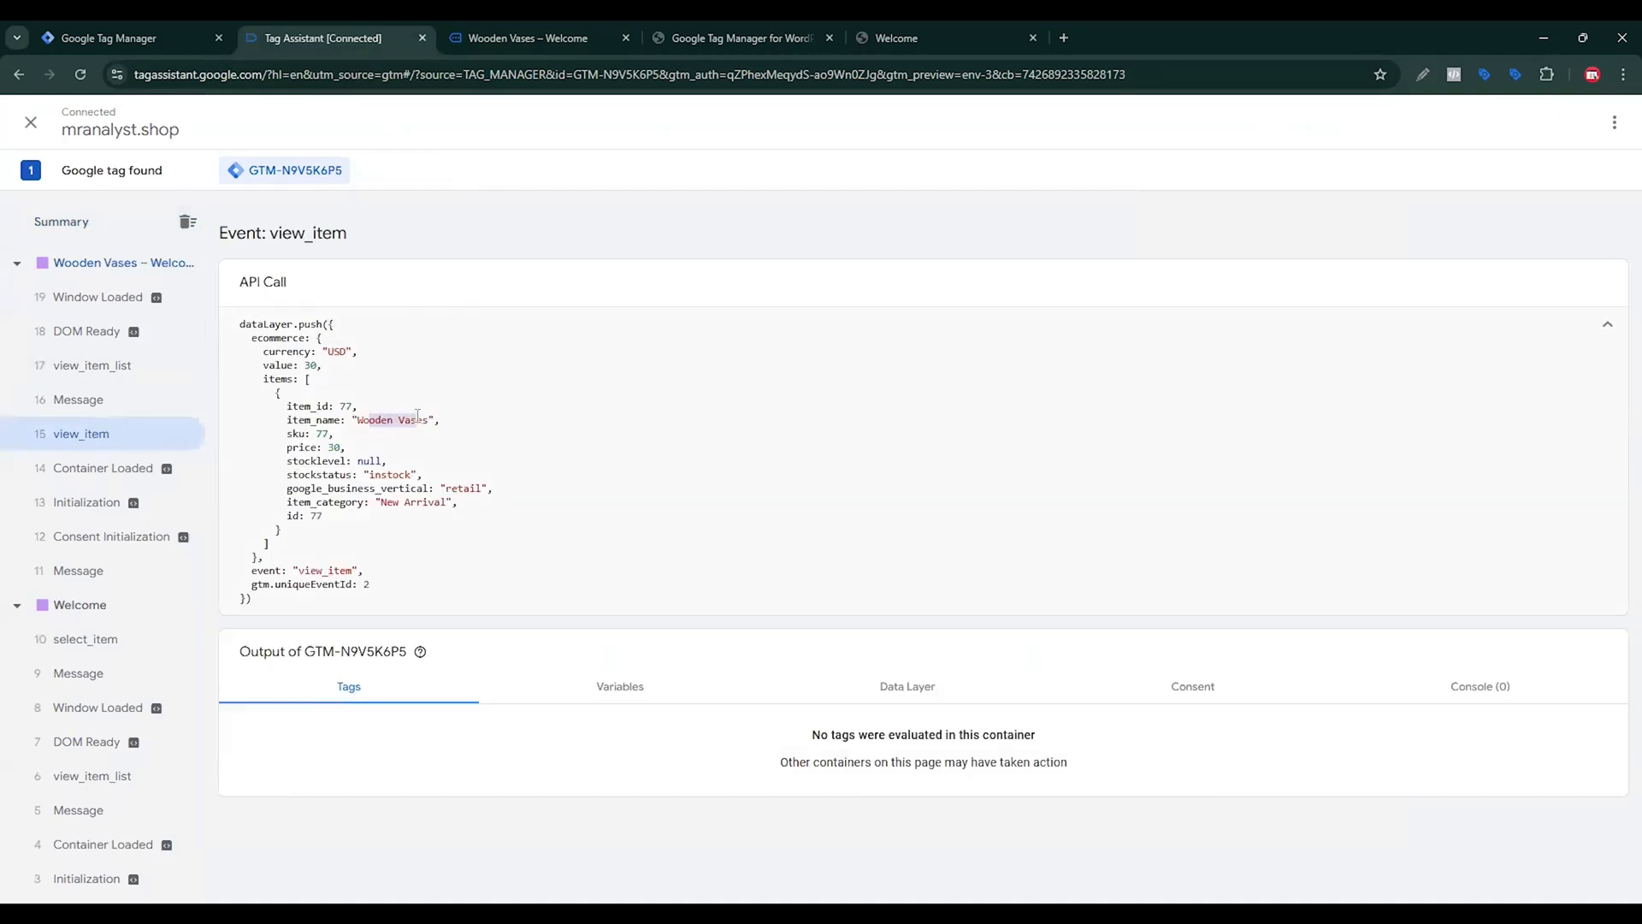
pyautogui.click(340, 443)
pyautogui.moveTo(299, 462); pyautogui.dragTo(391, 464)
pyautogui.moveTo(294, 513); pyautogui.dragTo(360, 504)
pyautogui.moveTo(270, 351)
pyautogui.mouseDown()
pyautogui.moveTo(399, 348)
pyautogui.moveTo(287, 351)
pyautogui.moveTo(254, 326)
pyautogui.mouseUp()
pyautogui.click(398, 348)
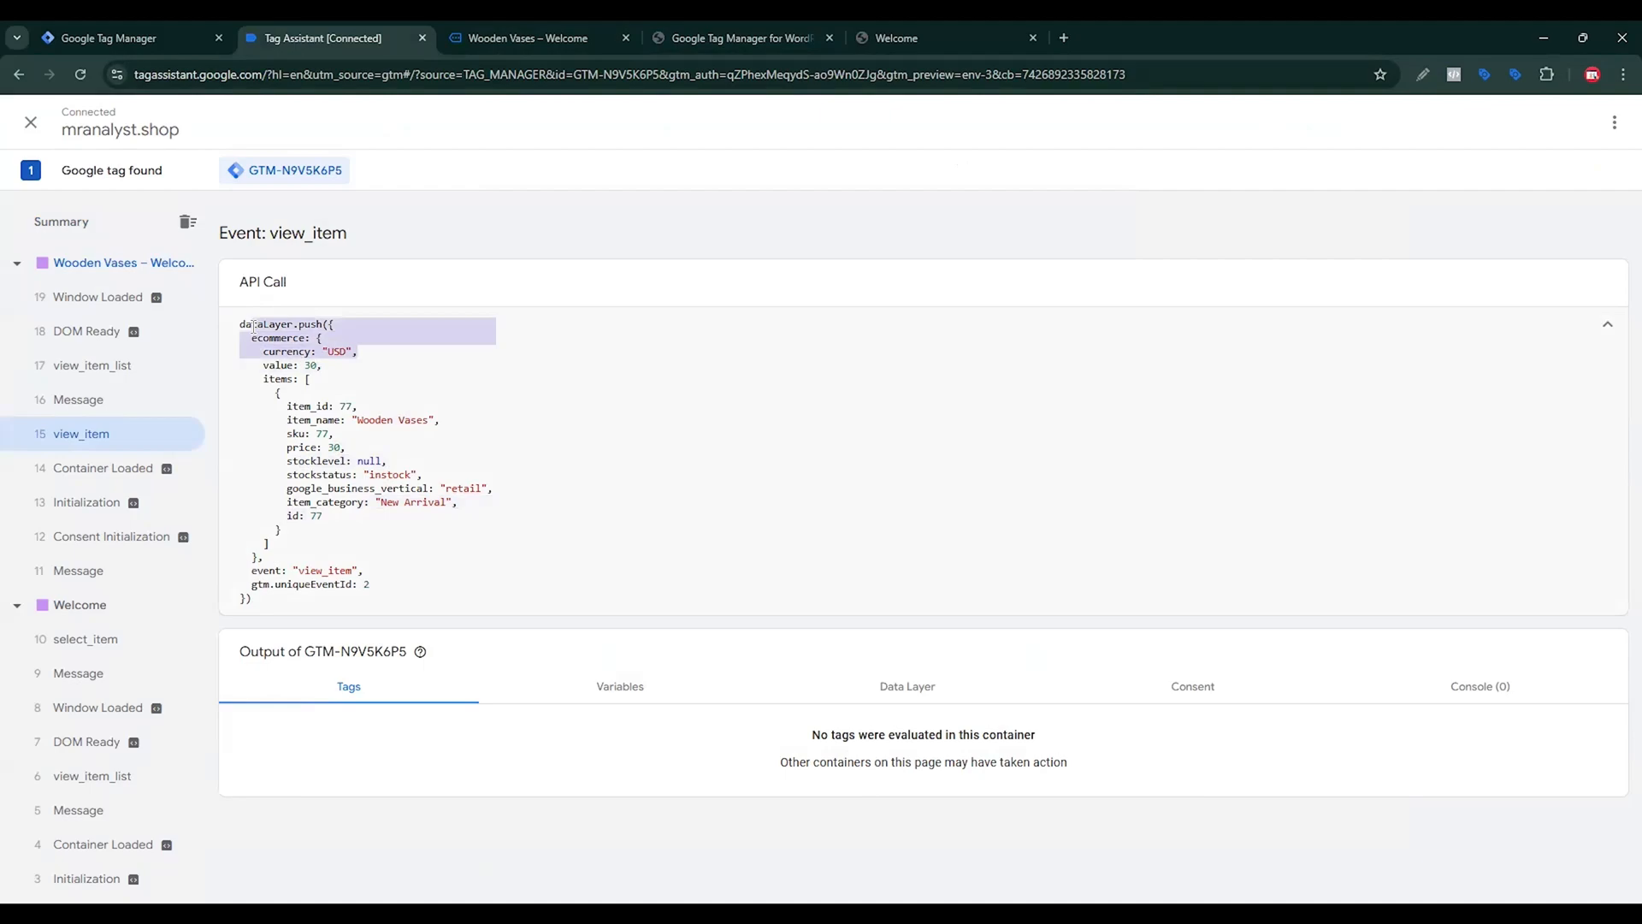
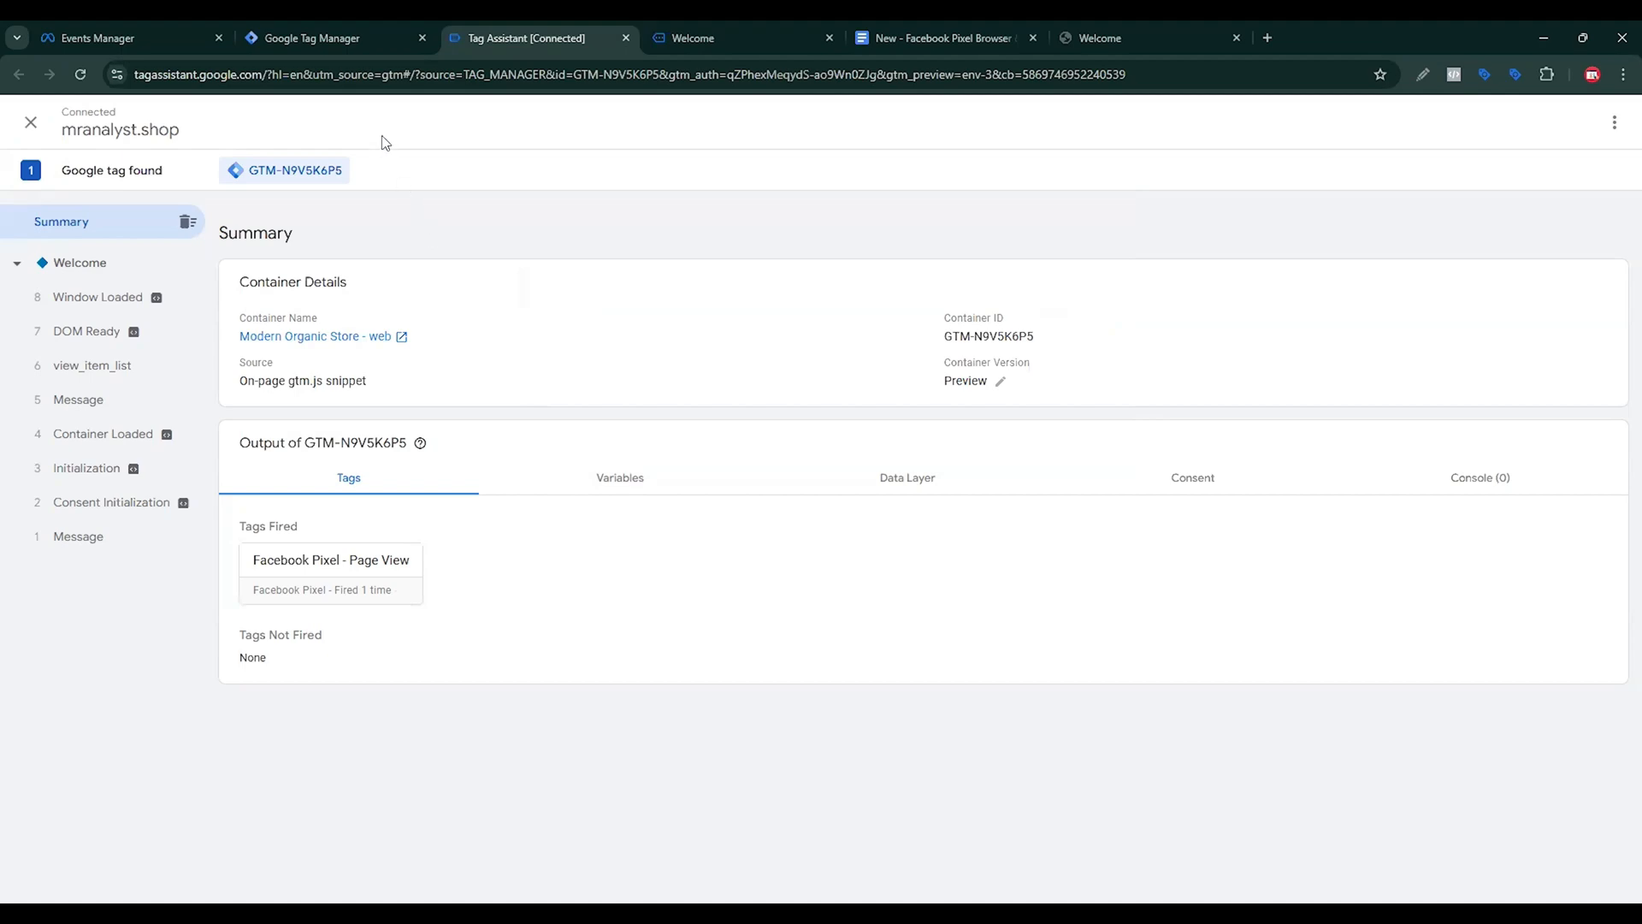
# Switch to the connected store page and open the Wooden Vases product from New Arrivals.
pyautogui.click(697, 42)
pyautogui.scroll(-8, 649, 530)
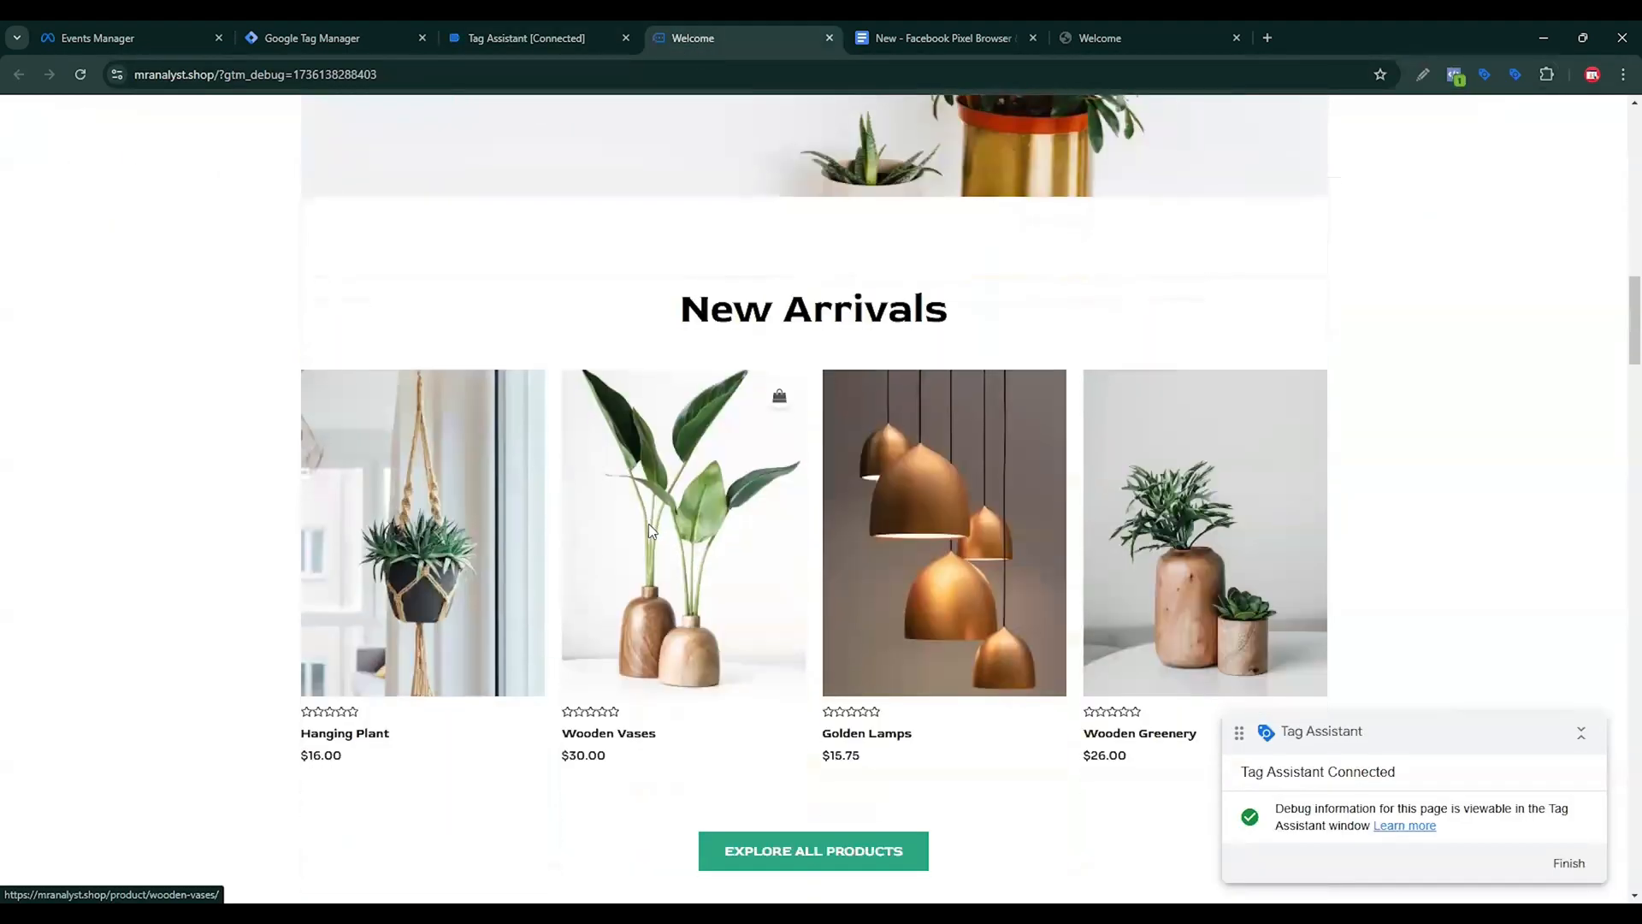
pyautogui.scroll(-3, 650, 531)
pyautogui.click(651, 530)
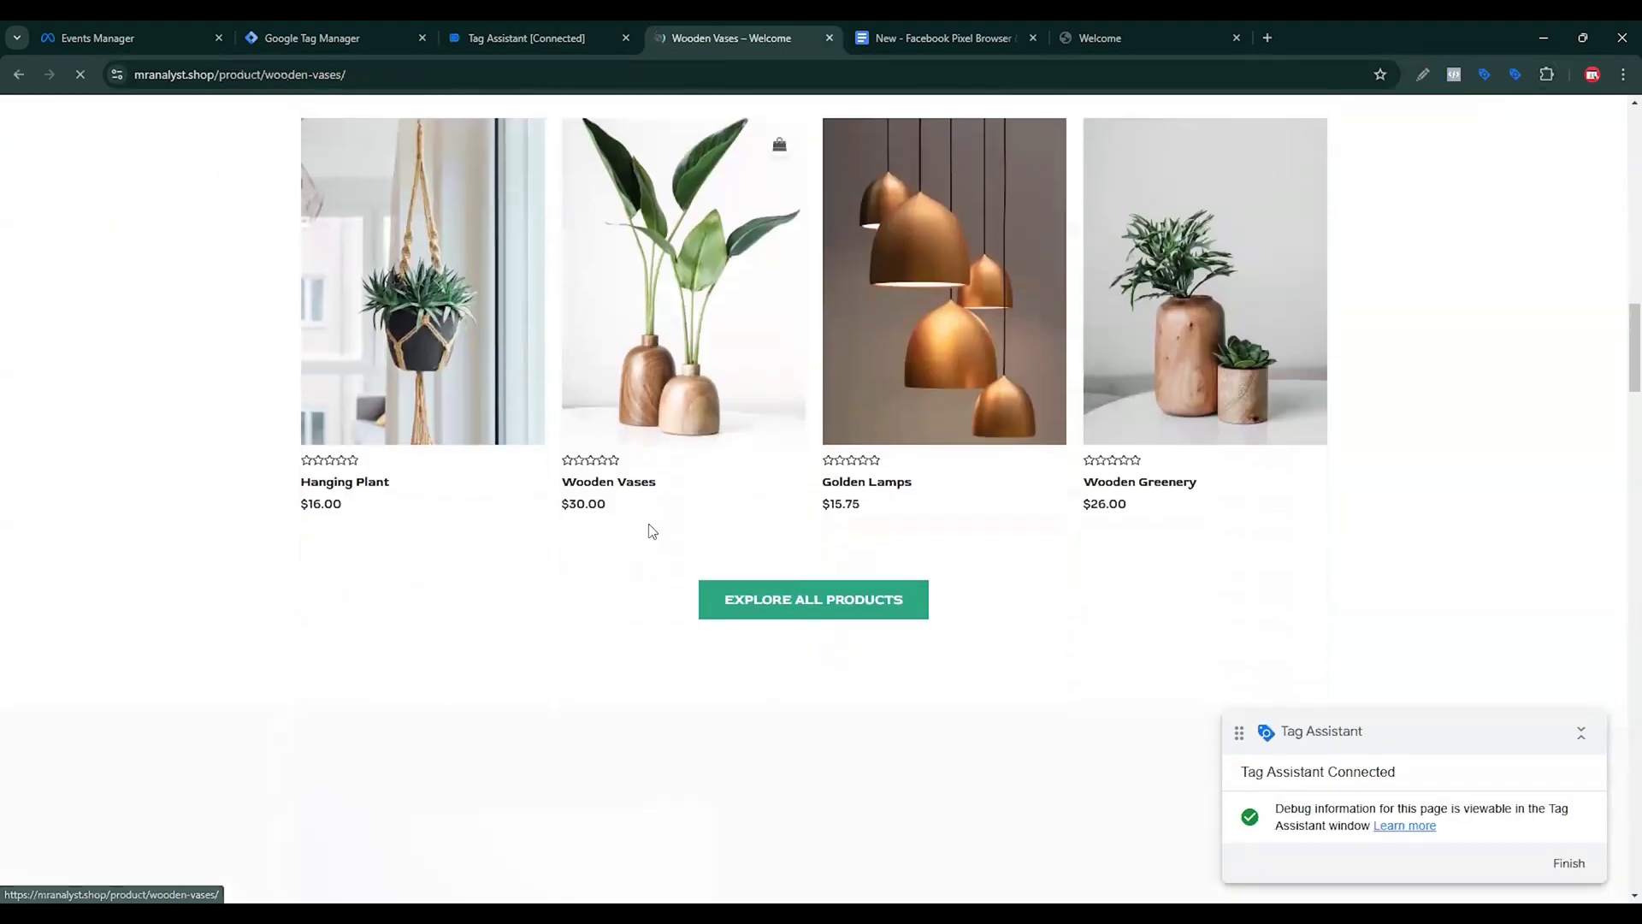
# Examine the Data Layer values of the Wooden Vases view_item event in Tag Assistant, especially the ecommerce value and items.
pyautogui.click(567, 39)
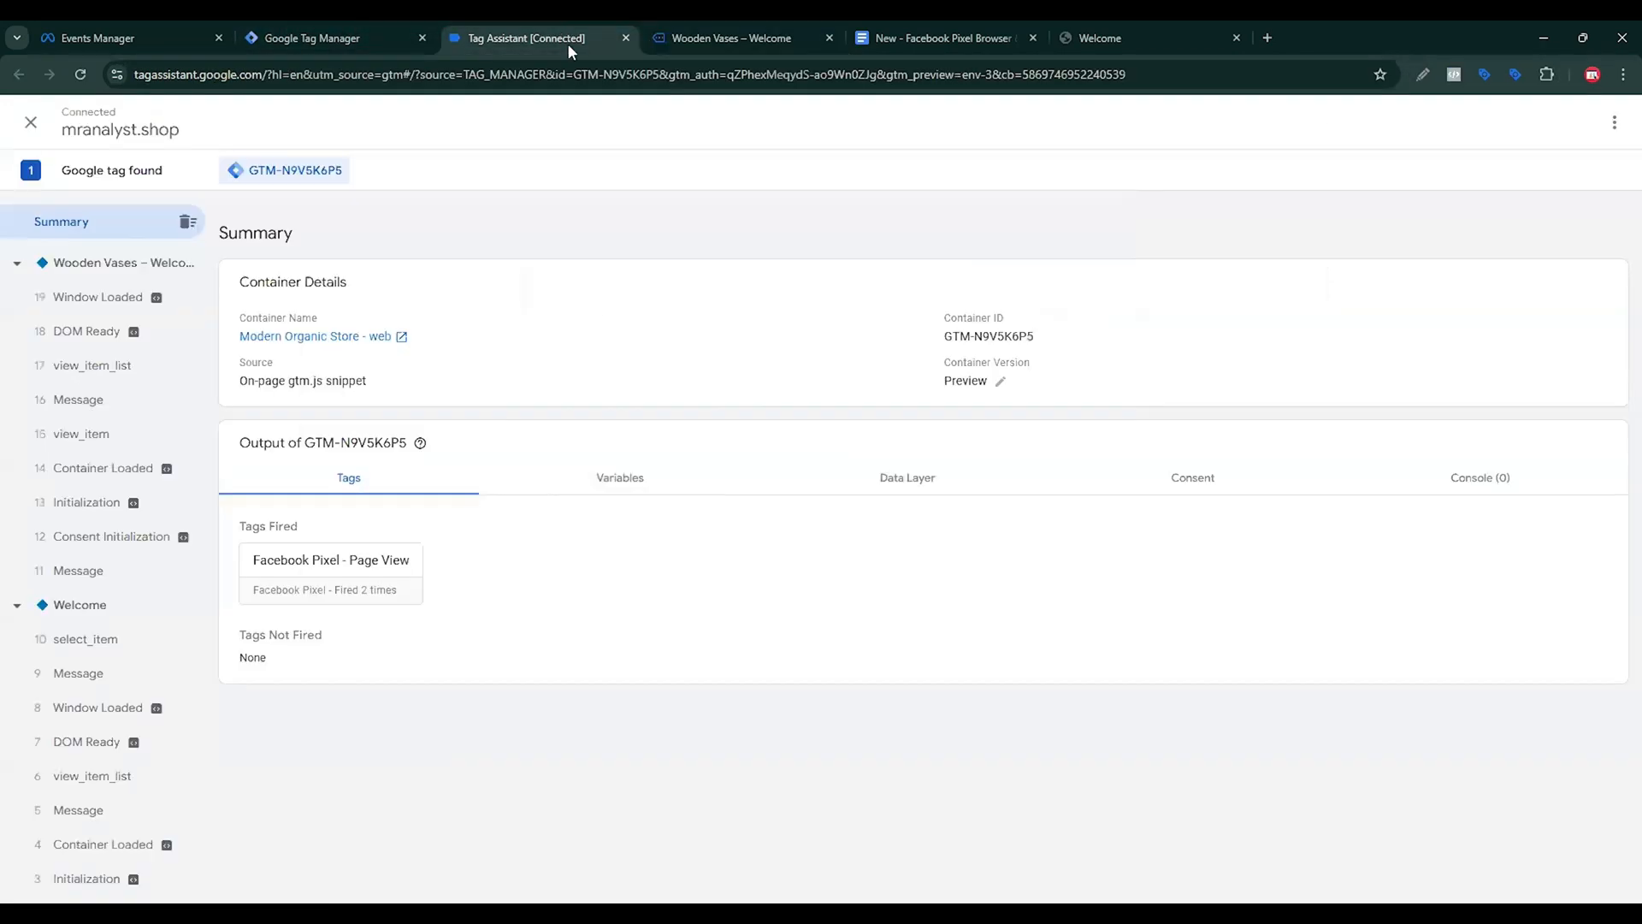
pyautogui.click(82, 436)
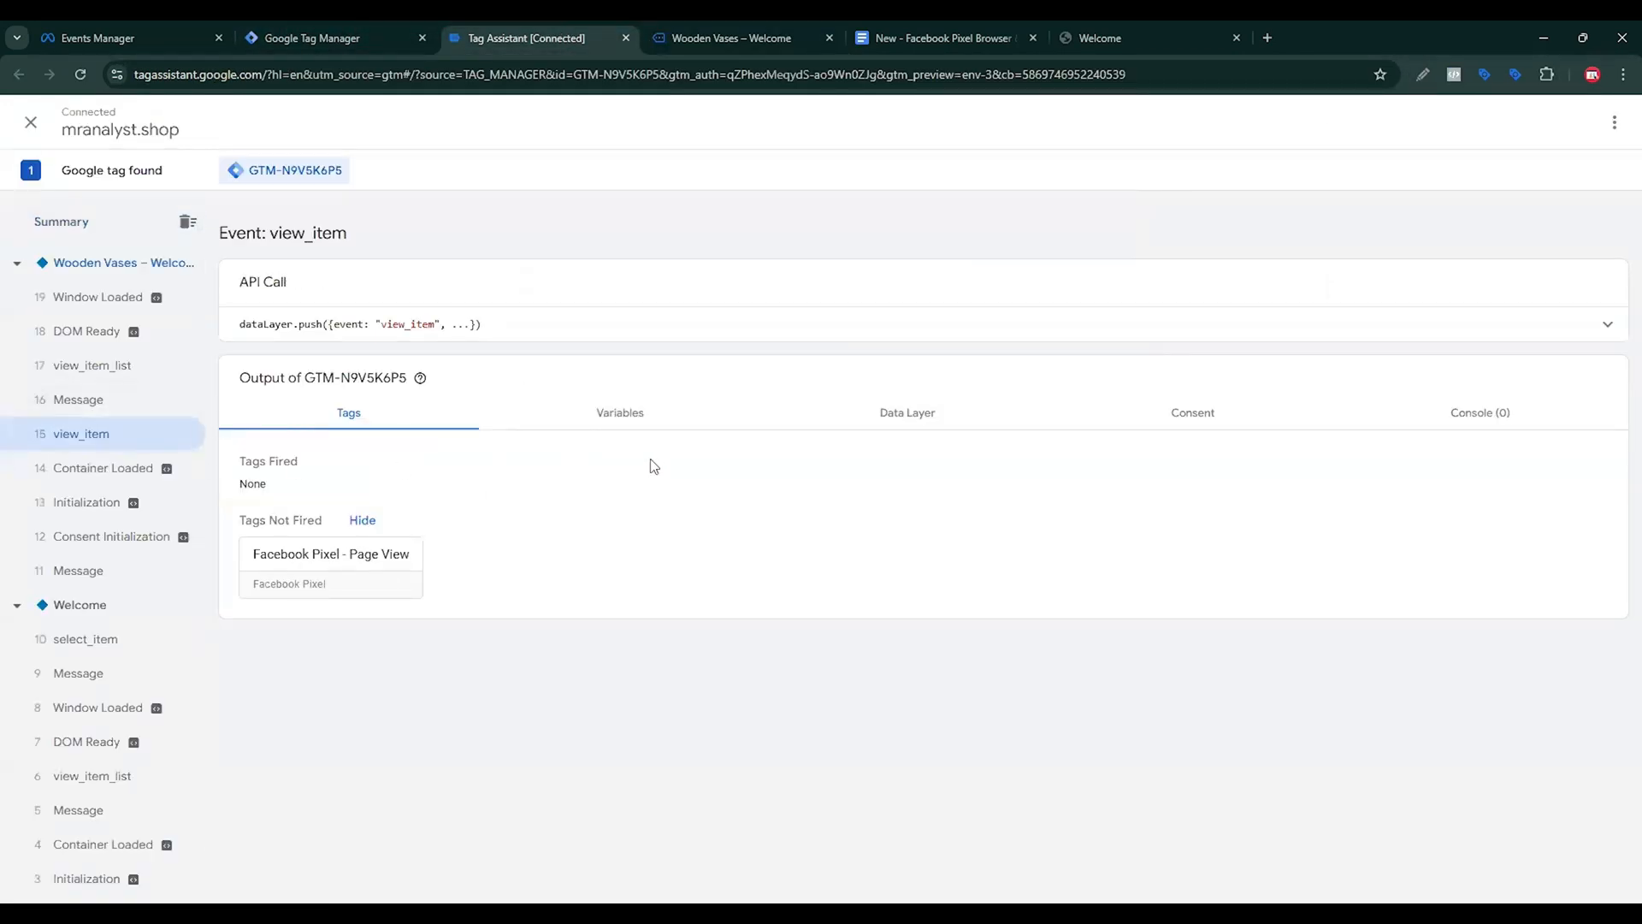
pyautogui.click(908, 413)
pyautogui.scroll(-5, 429, 645)
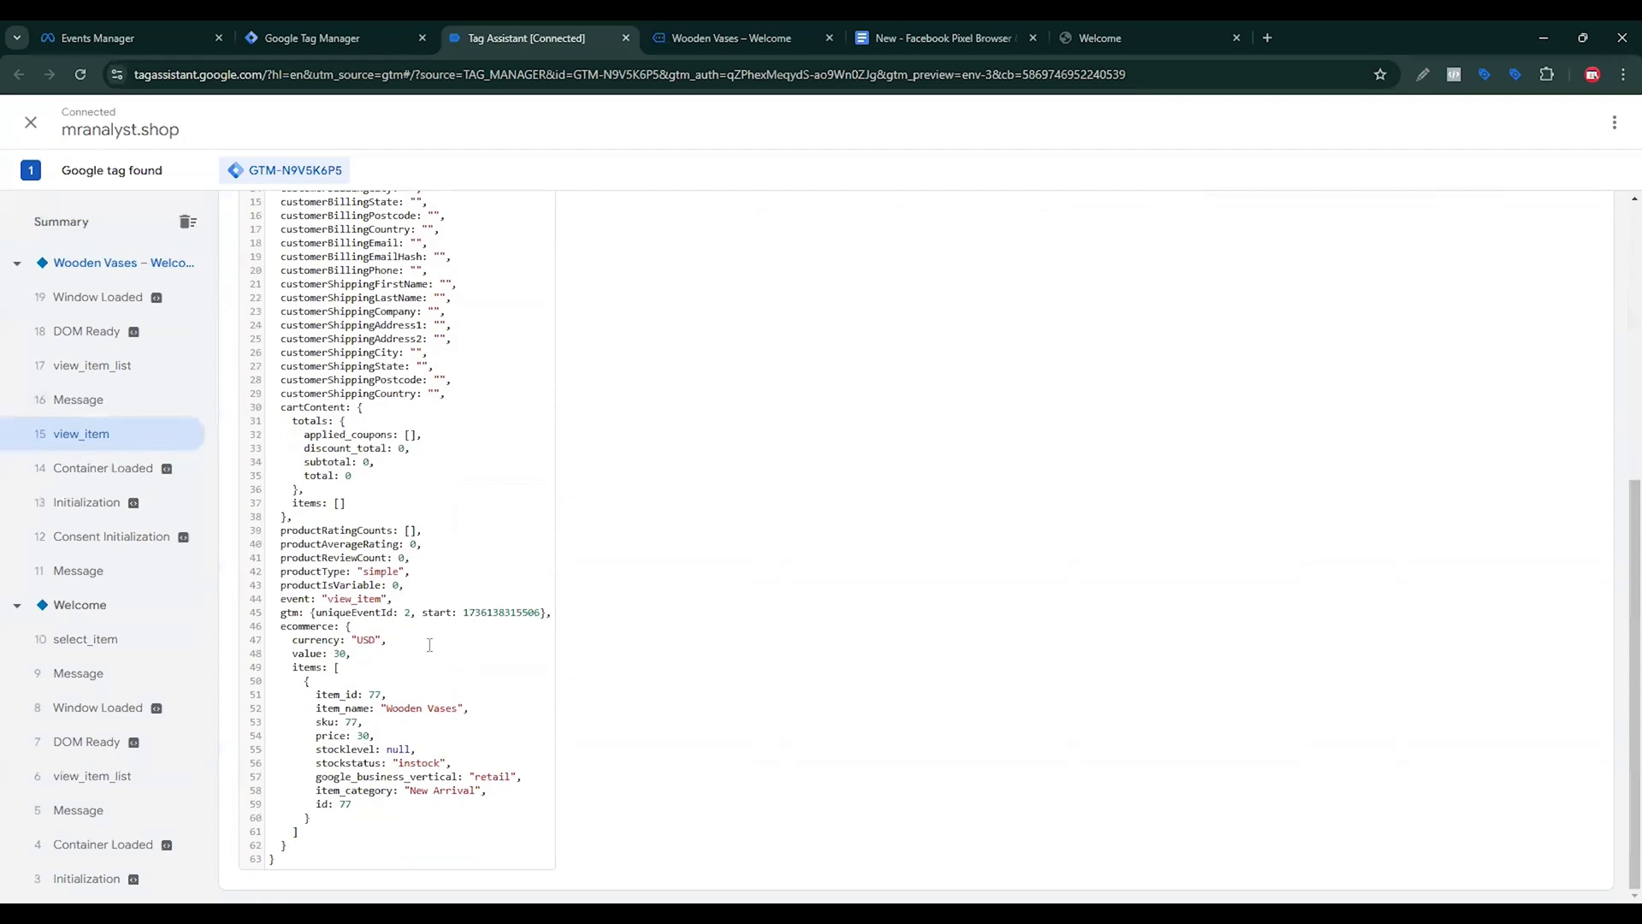
pyautogui.moveTo(552, 800); pyautogui.dragTo(274, 653)
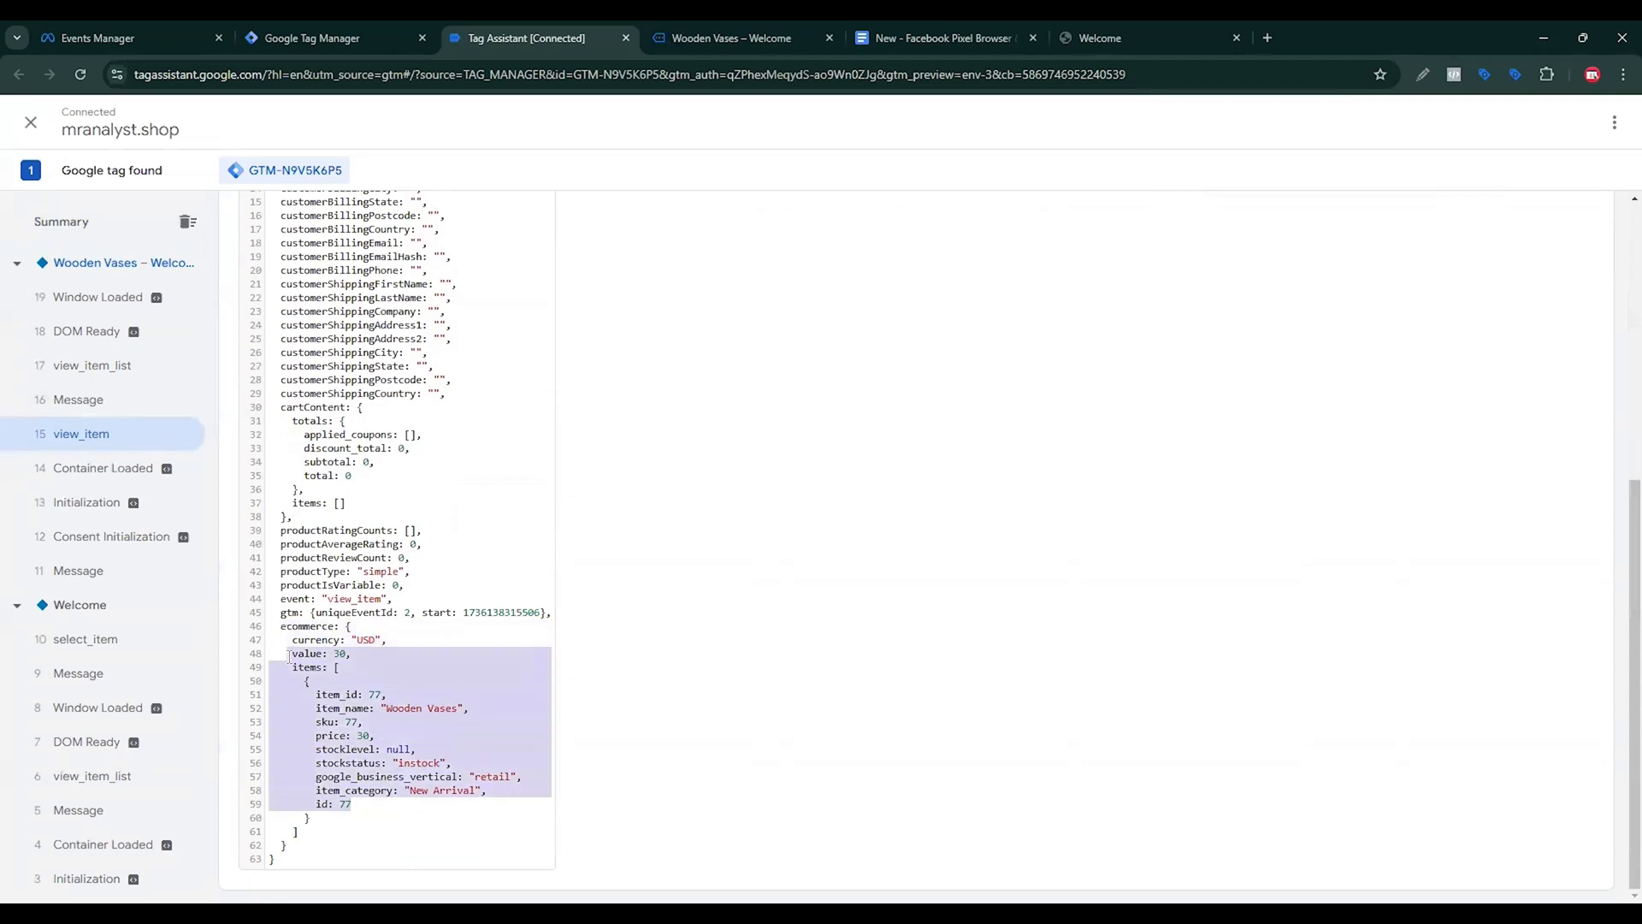
pyautogui.scroll(3, 601, 619)
pyautogui.scroll(5, 604, 618)
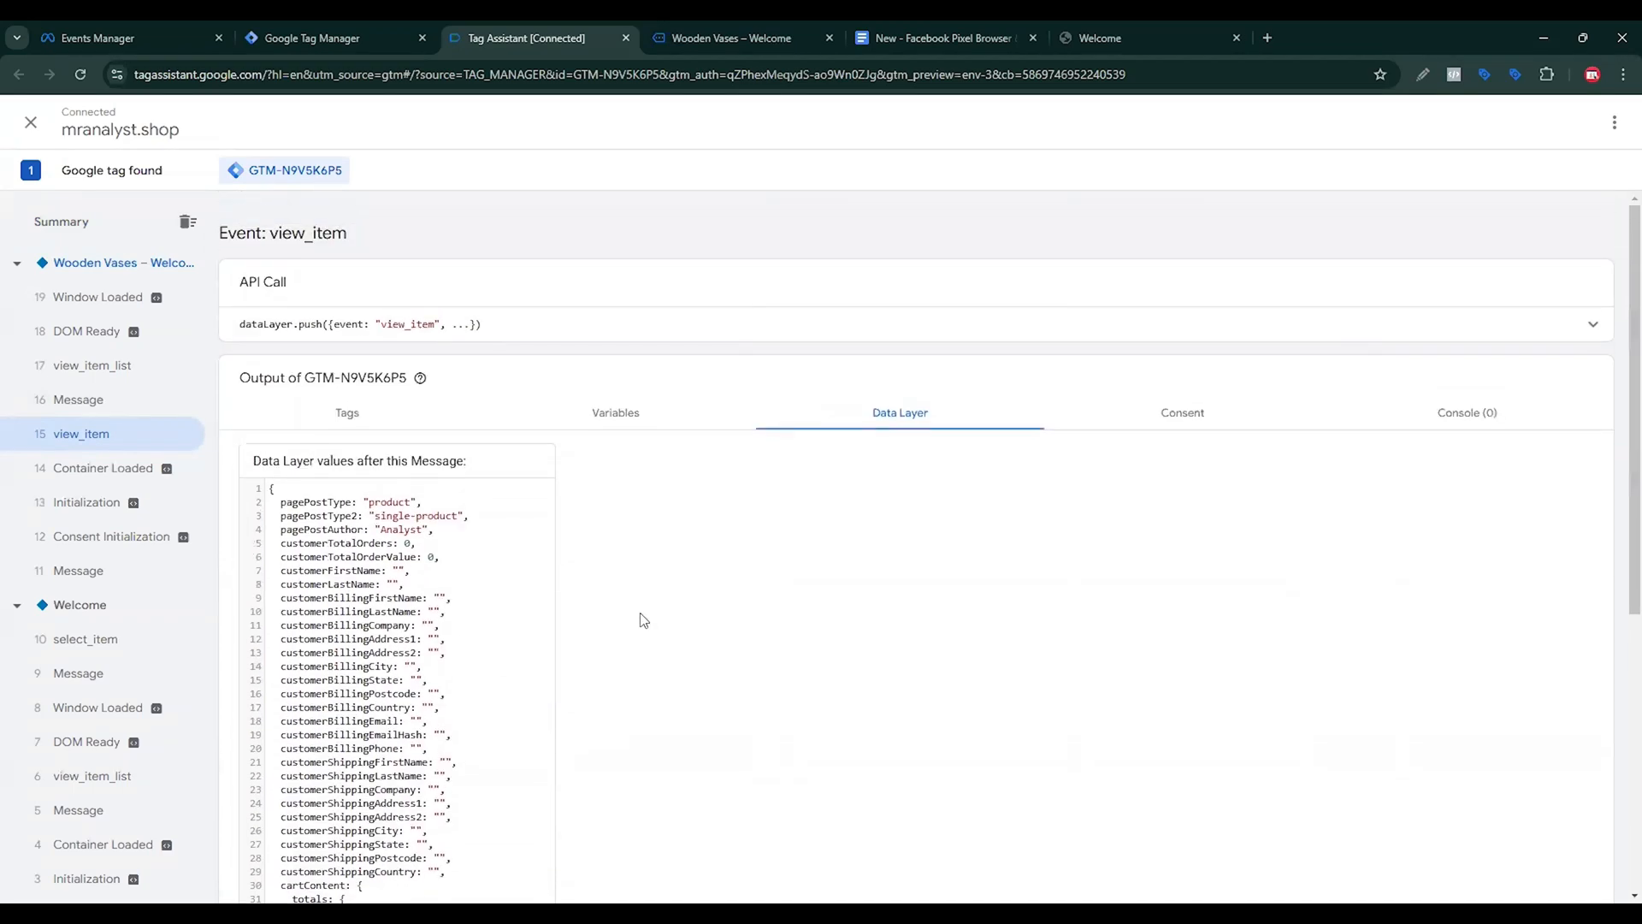
# Expand the view_item API call in Tag Assistant and create a Facebook Pixel tag in Google Tag Manager.
pyautogui.click(1595, 325)
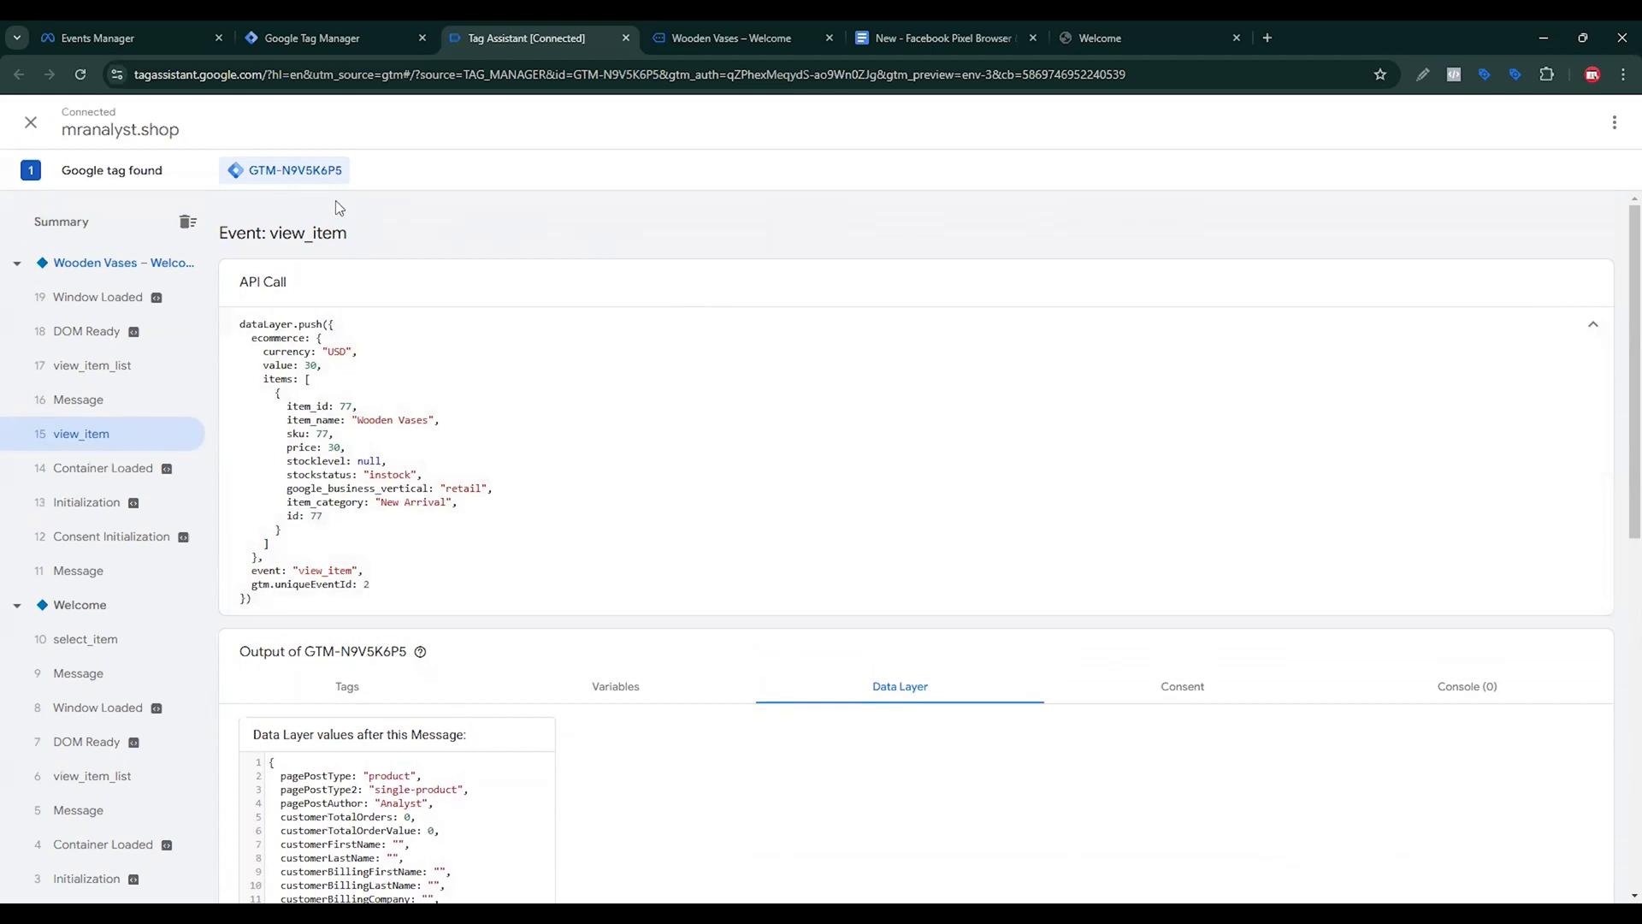
pyautogui.click(338, 43)
pyautogui.click(1383, 248)
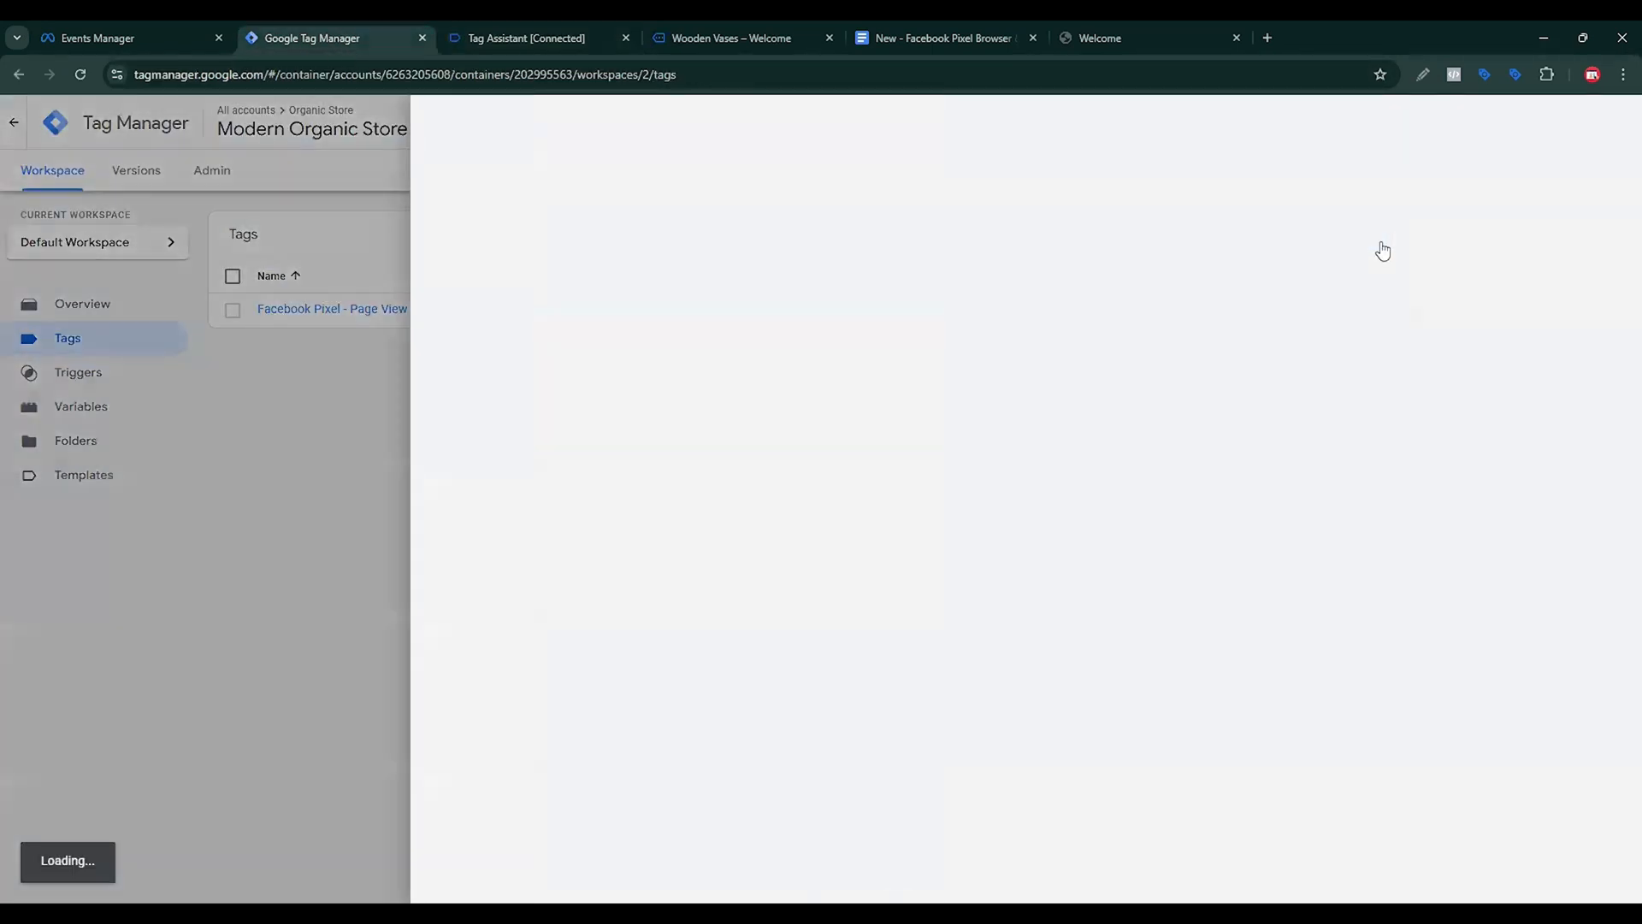
pyautogui.click(1380, 250)
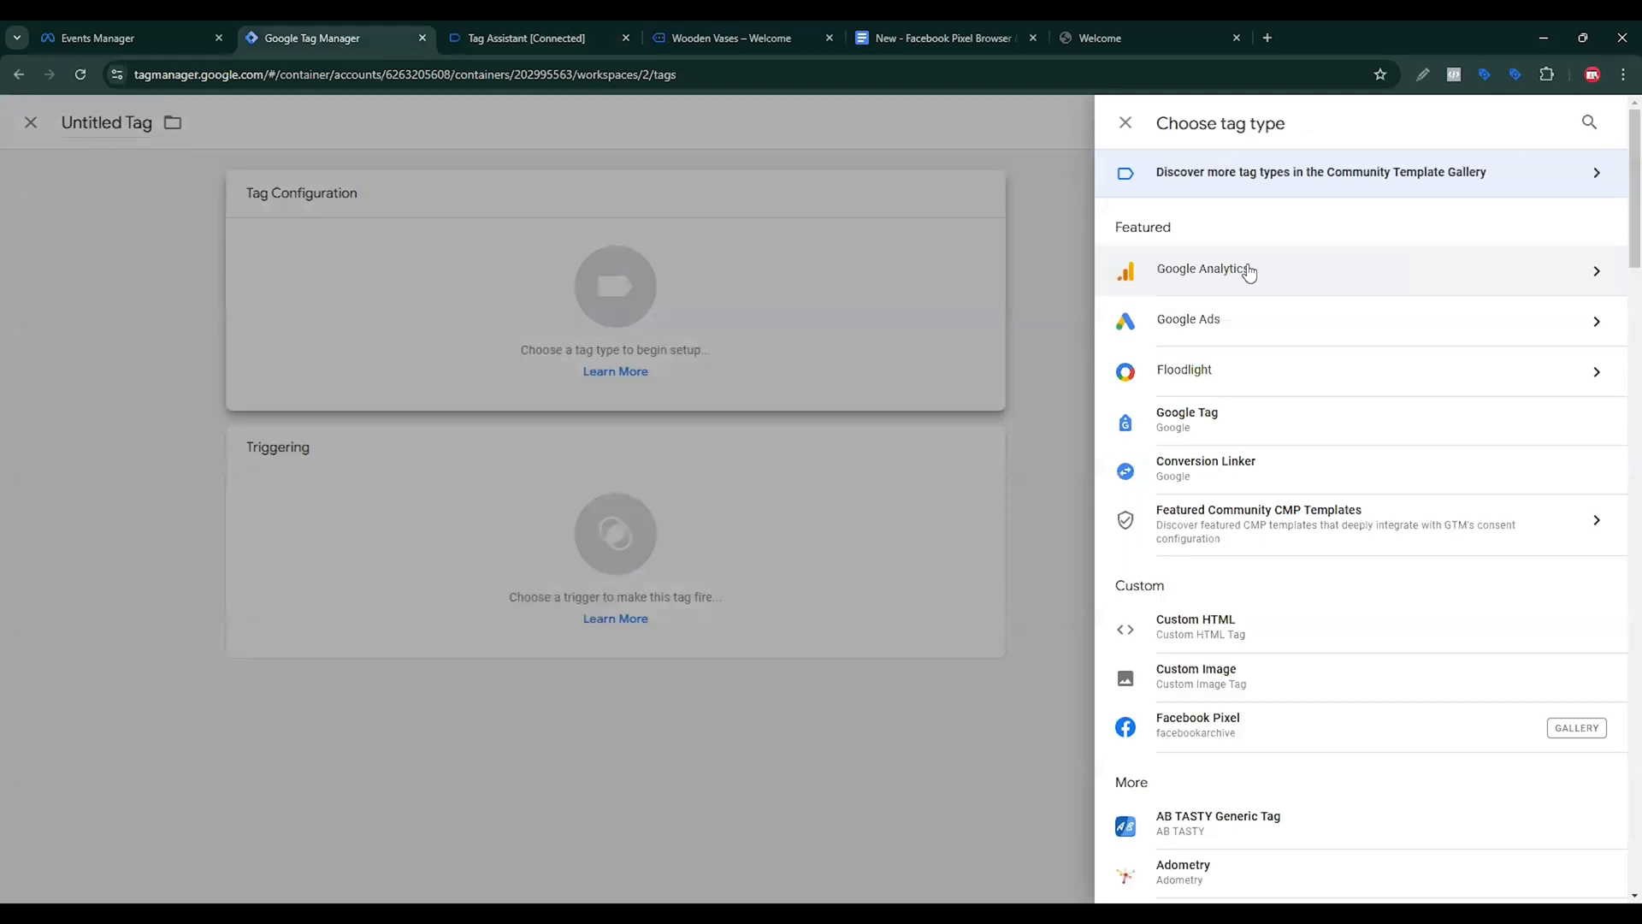
pyautogui.click(1265, 735)
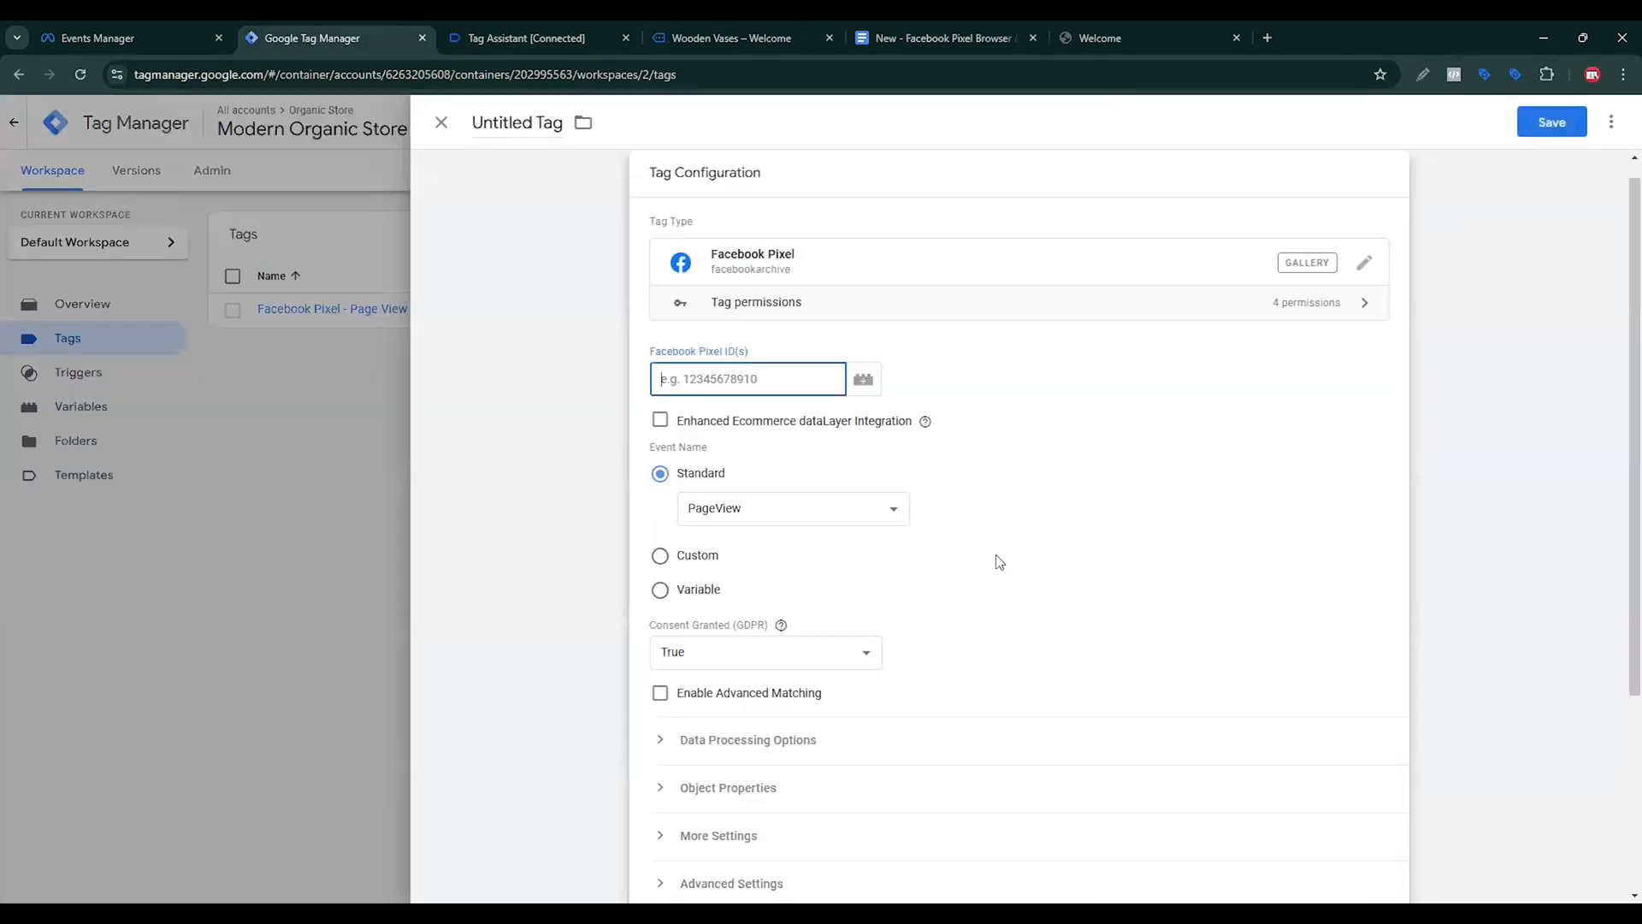
# Set the new tag's Facebook Pixel ID to the {{Pixel ID}} variable and its standard event to ViewContent.
pyautogui.write('{{')
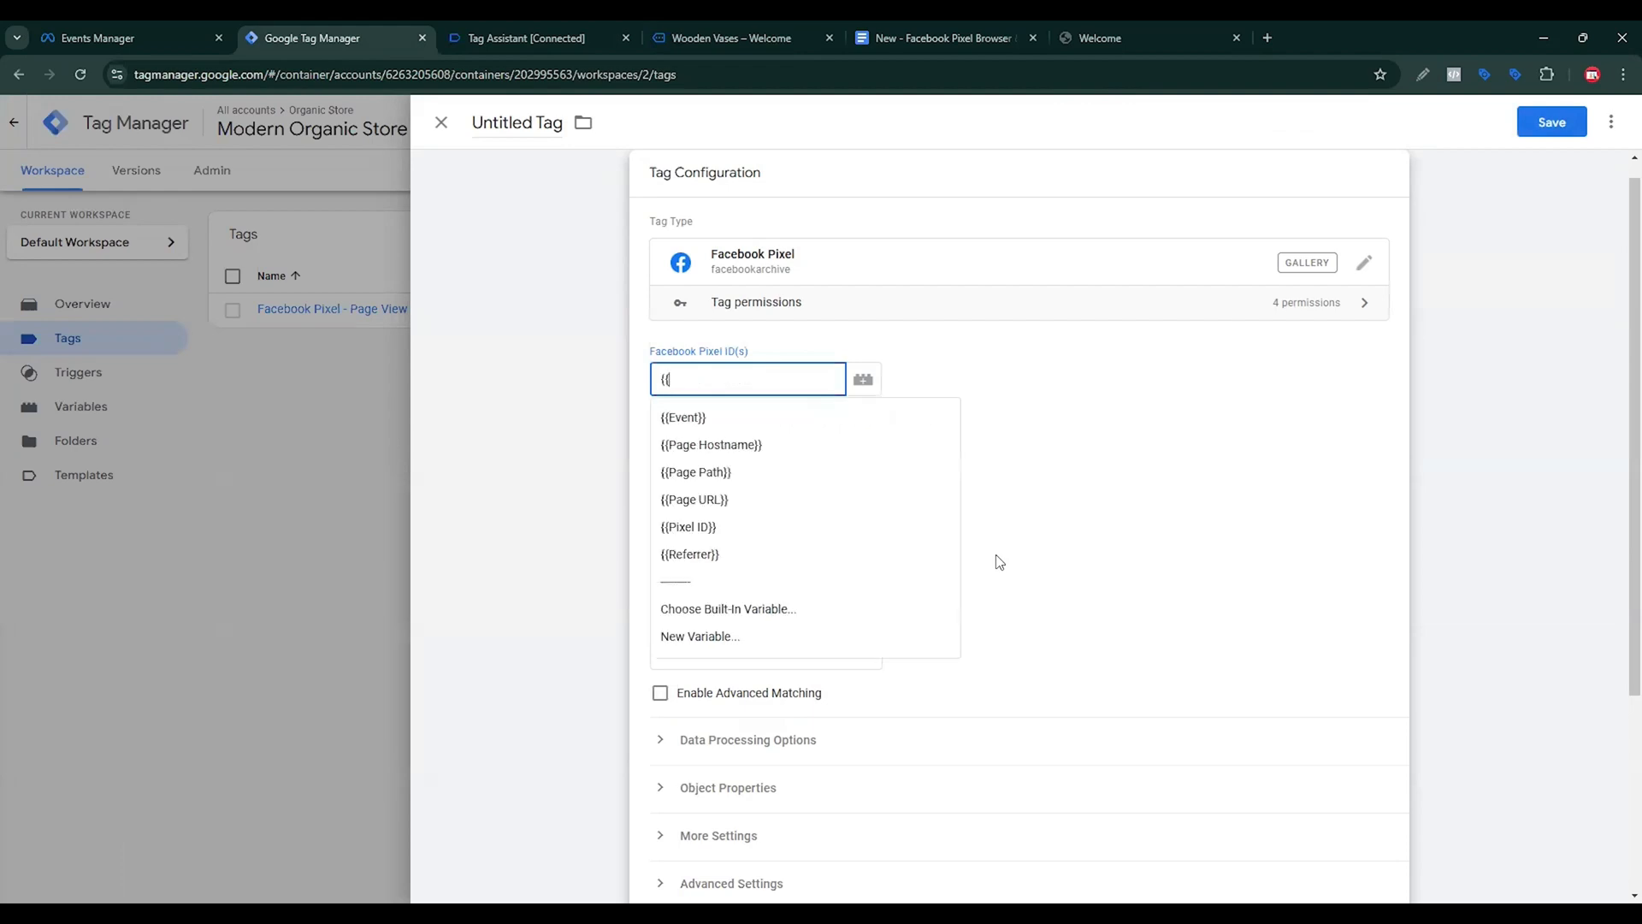
pyautogui.press('Down')
pyautogui.press('Down')
pyautogui.press('Down')
pyautogui.press('Down')
pyautogui.press('Down')
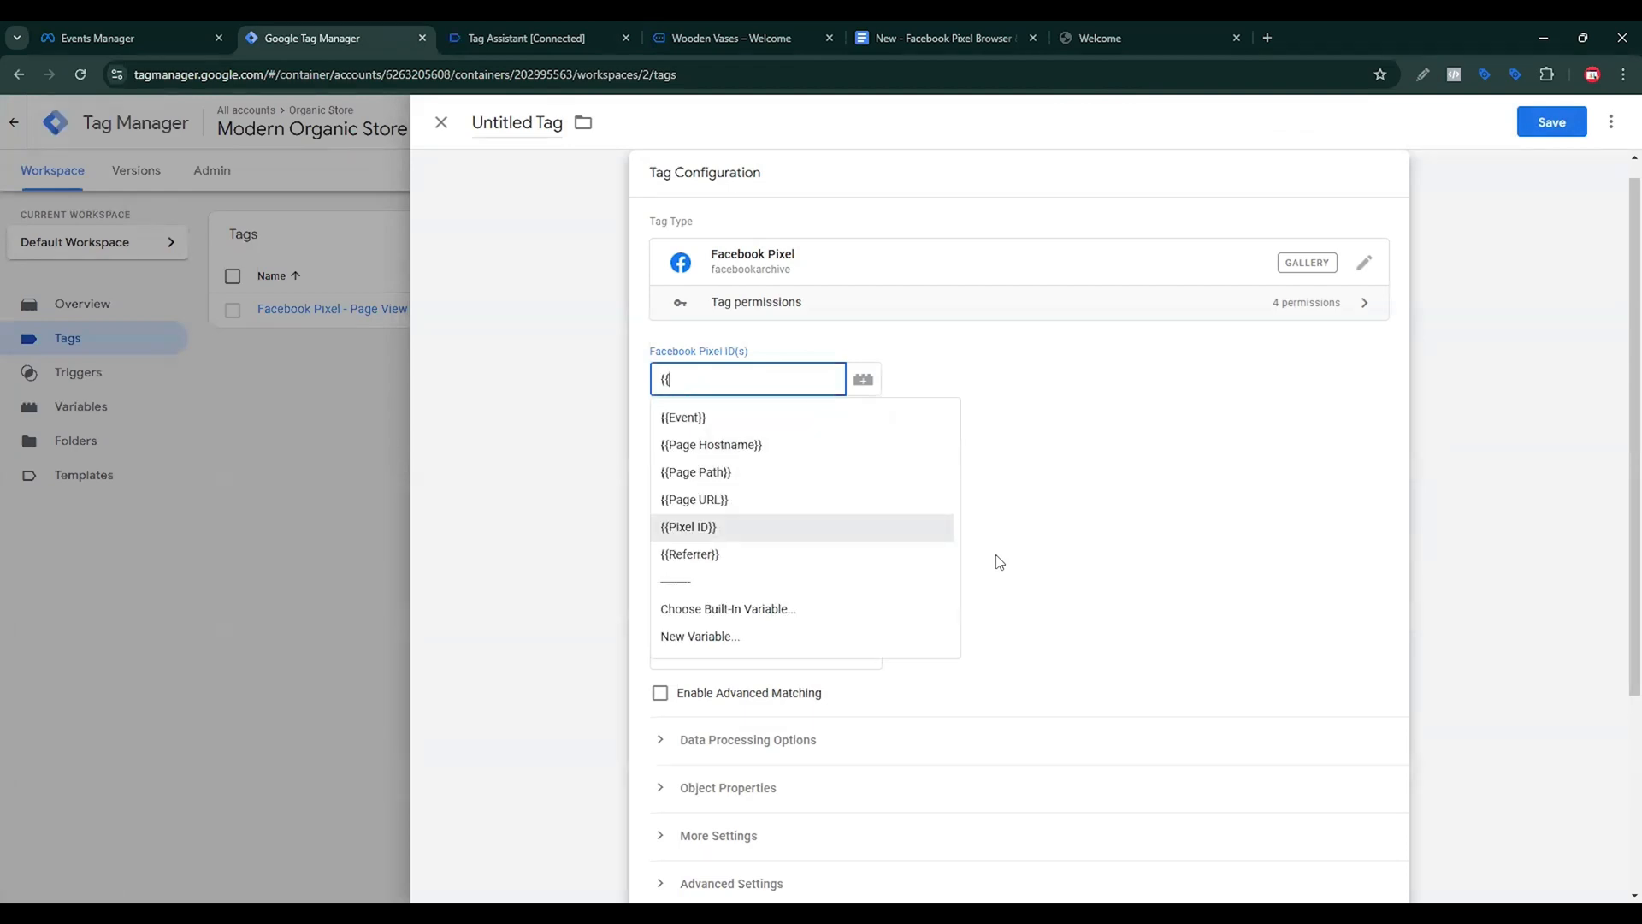
pyautogui.press('Return')
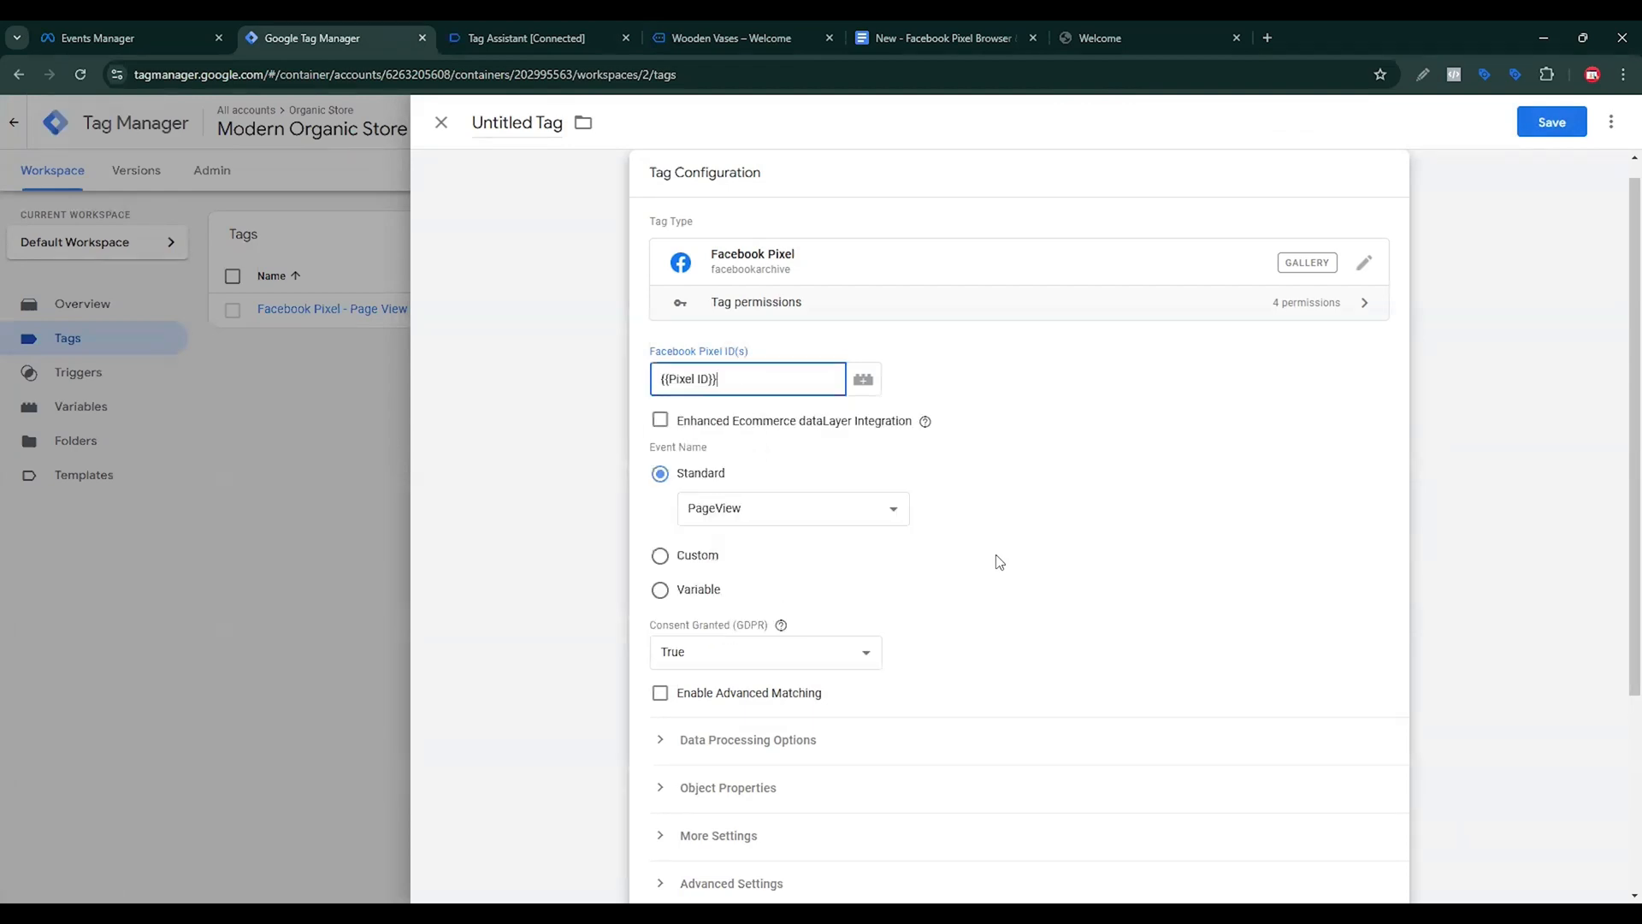
pyautogui.click(659, 477)
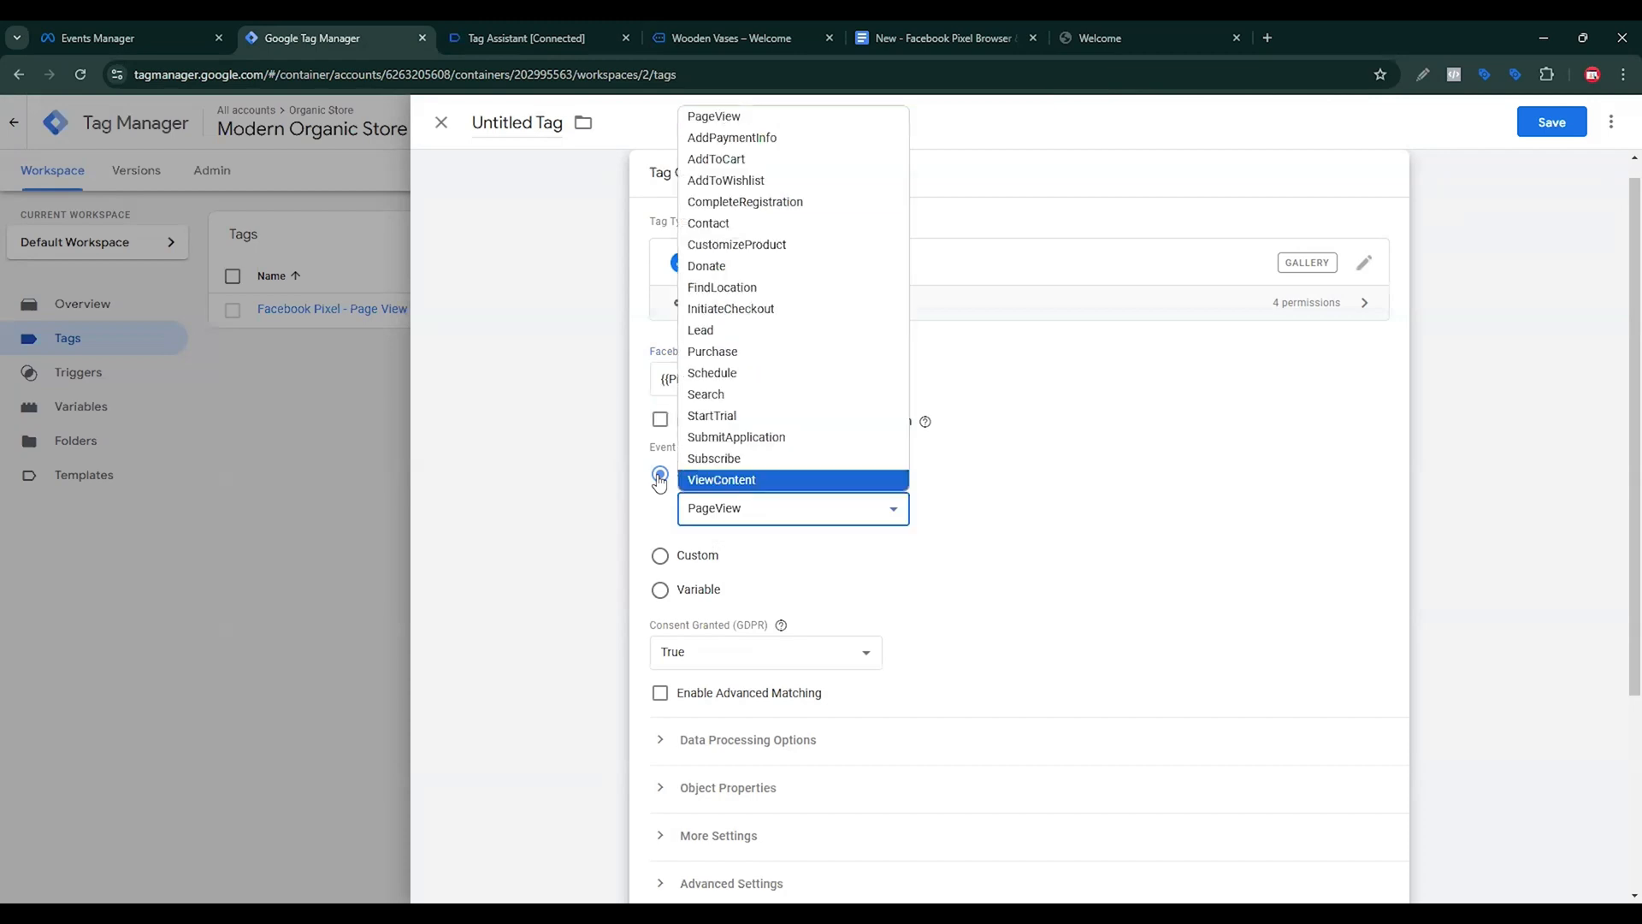
pyautogui.press('Return')
# Add seven empty property rows under the tag's Object Properties.
pyautogui.scroll(-2, 659, 481)
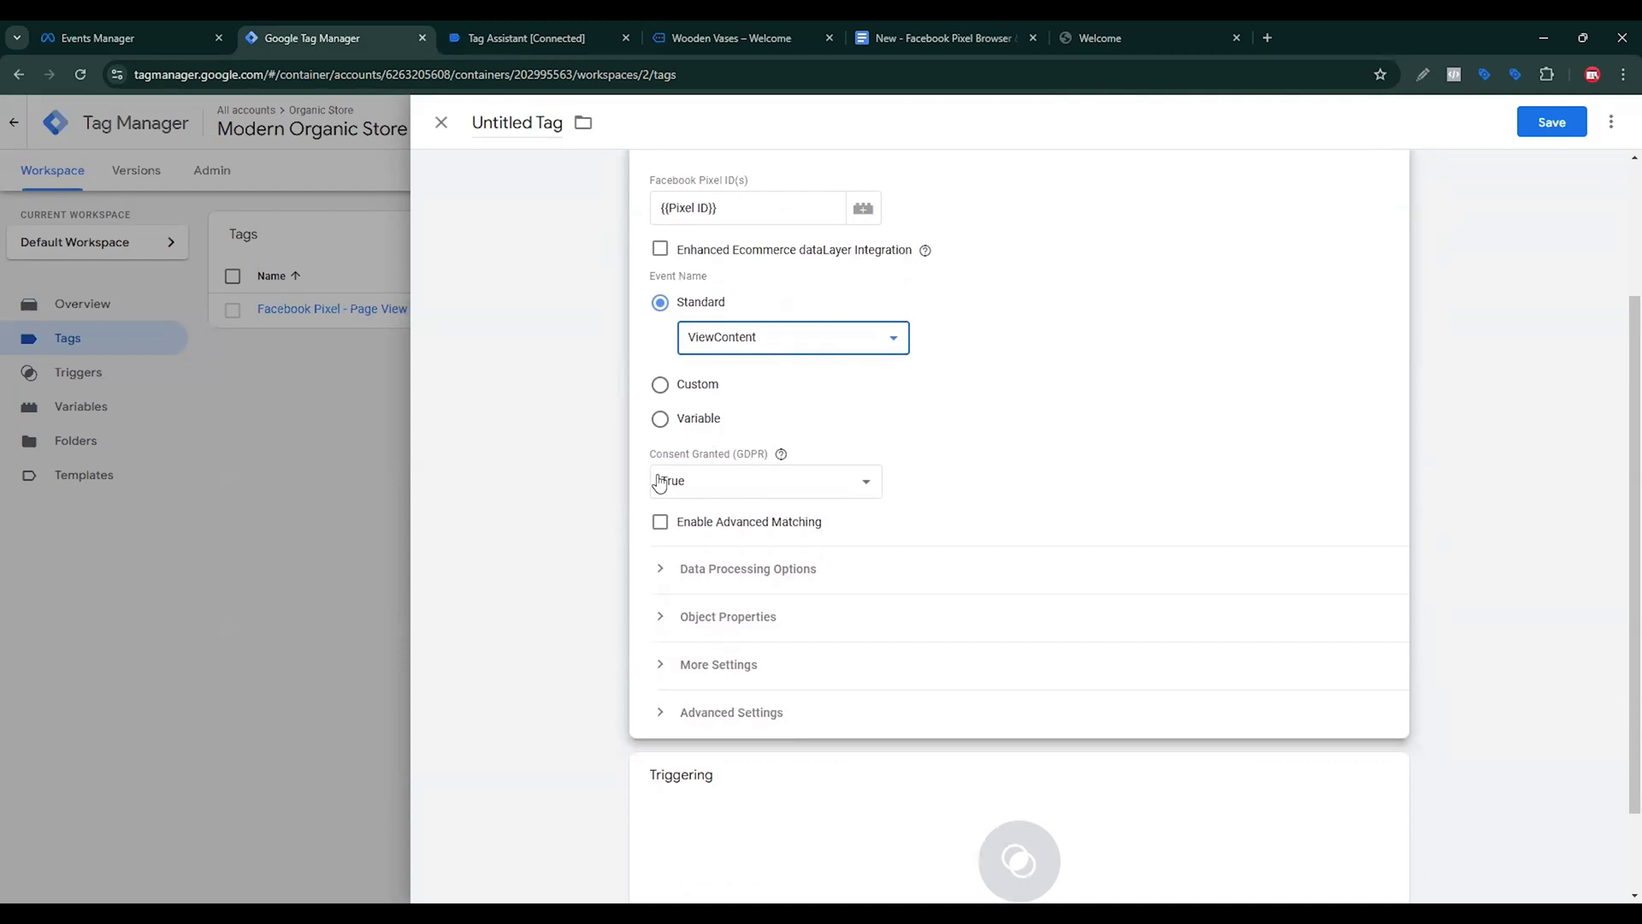
pyautogui.click(711, 617)
pyautogui.scroll(-3, 817, 630)
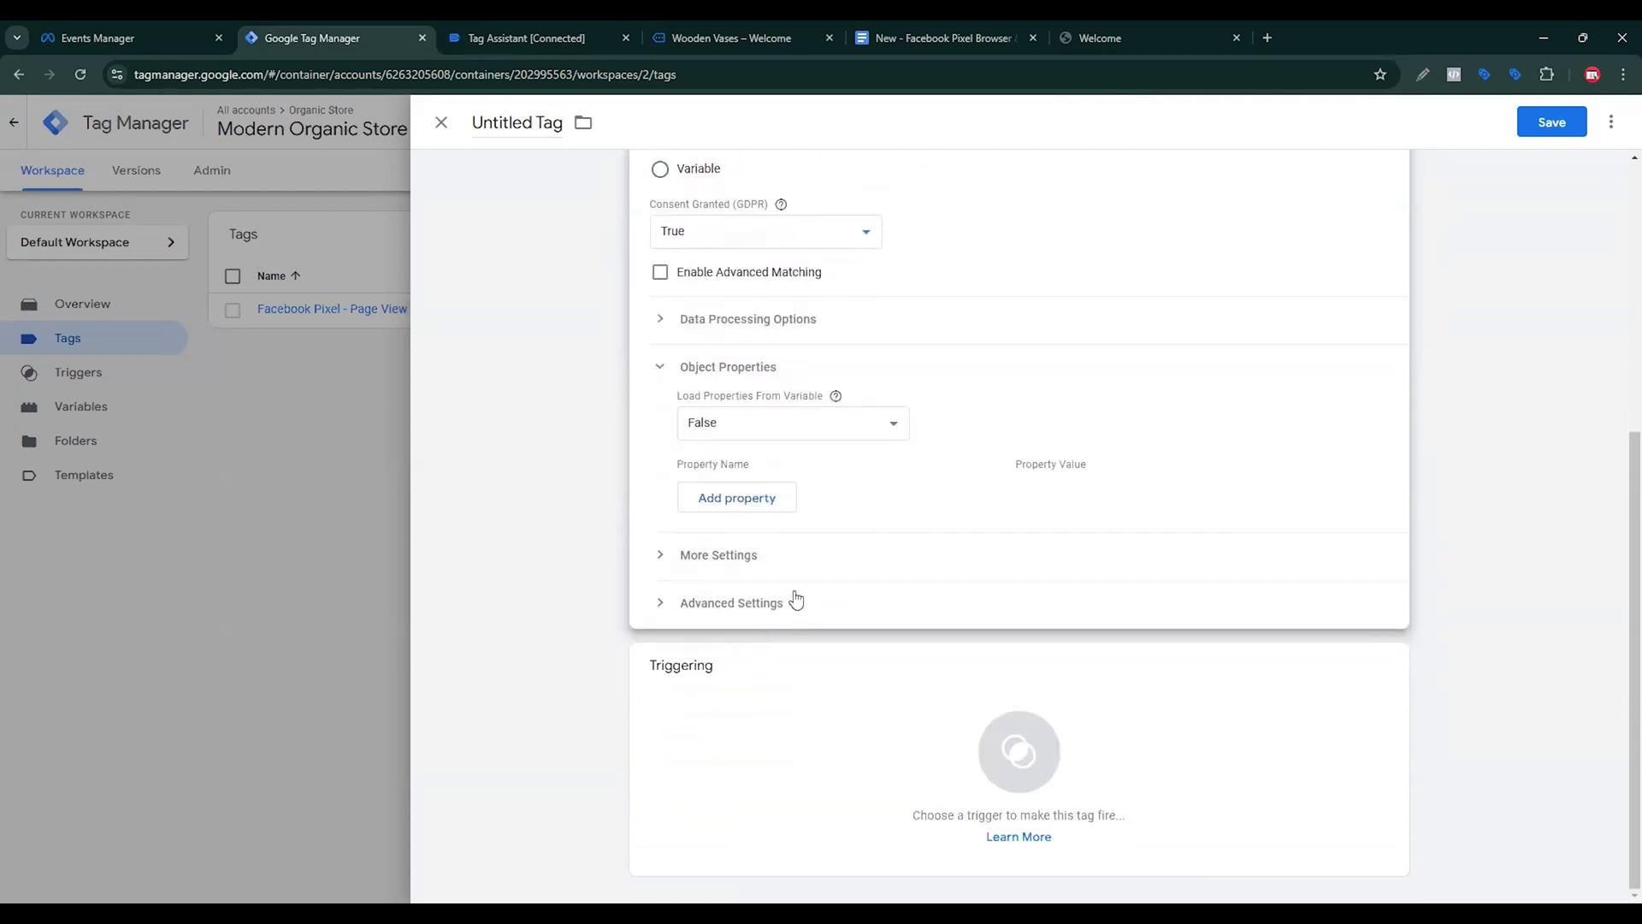
pyautogui.click(737, 497)
pyautogui.click(736, 538)
pyautogui.click(765, 590)
pyautogui.click(773, 611)
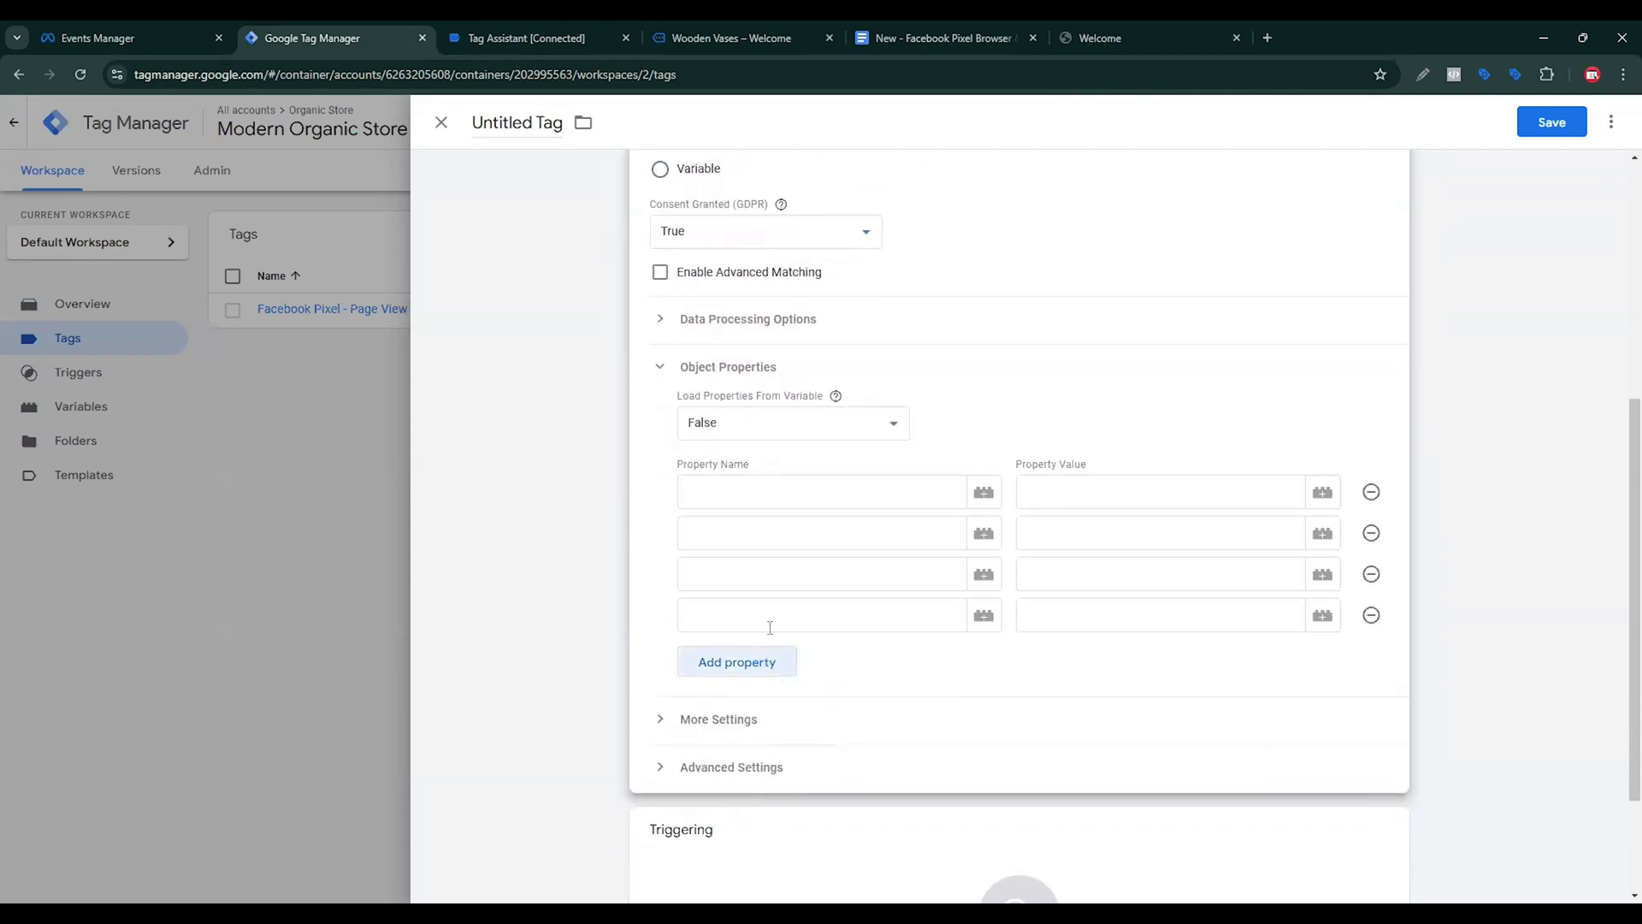
pyautogui.click(770, 664)
pyautogui.click(770, 665)
pyautogui.click(769, 664)
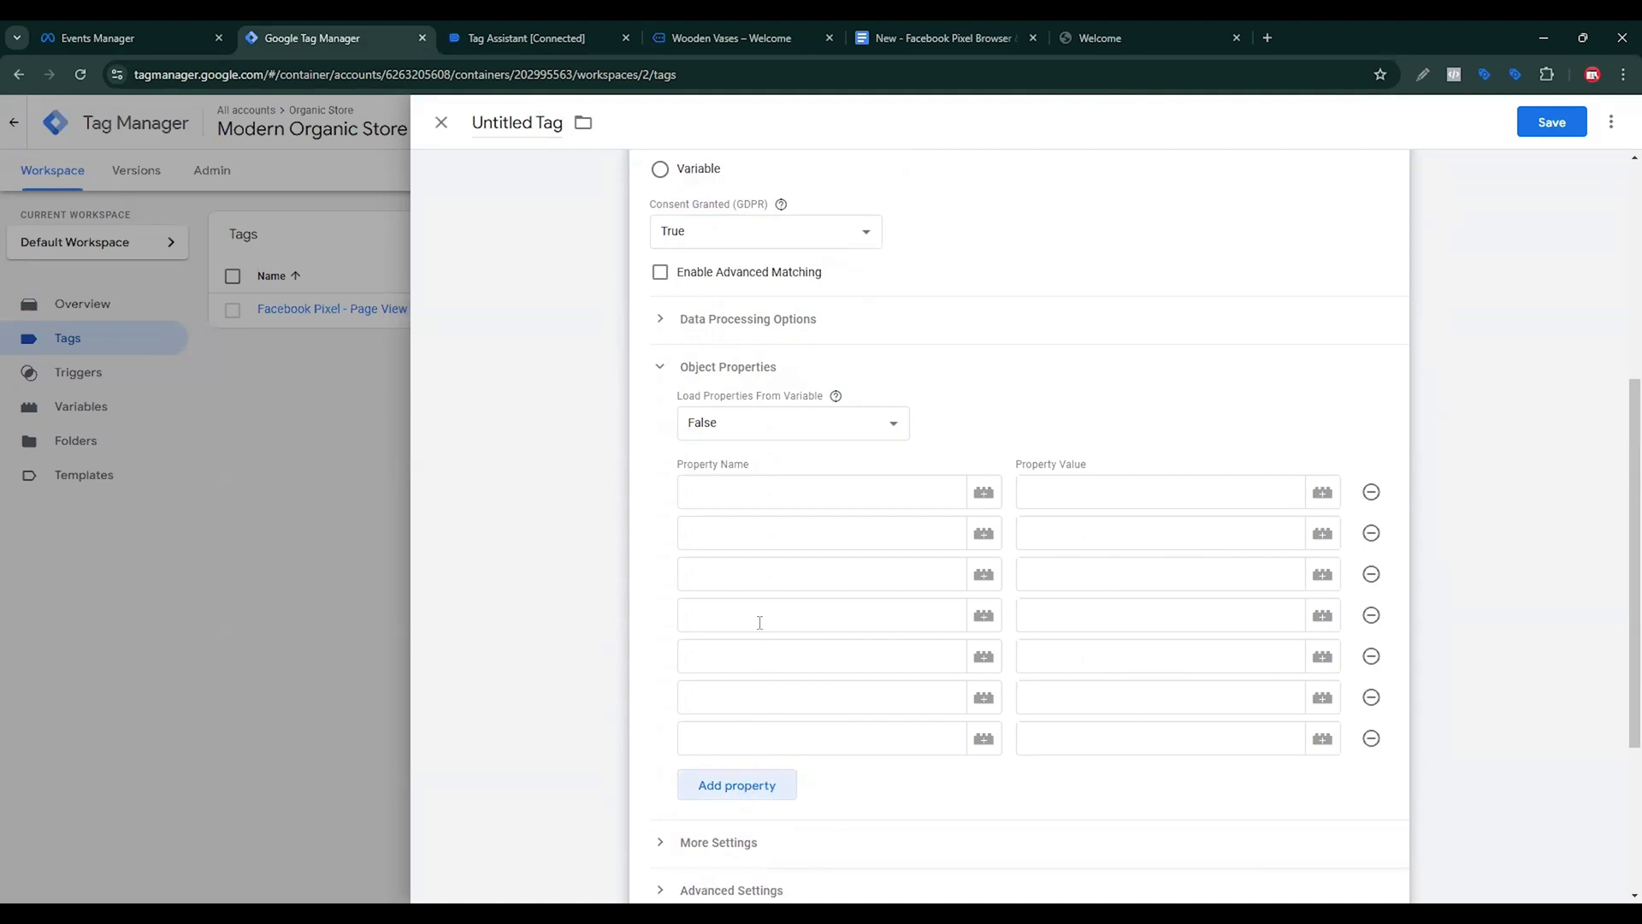
# Consult the View Content object properties in the Google Docs guide and copy the ecommerce key from Tag Assistant's view_item call.
pyautogui.click(910, 40)
pyautogui.scroll(-10, 842, 620)
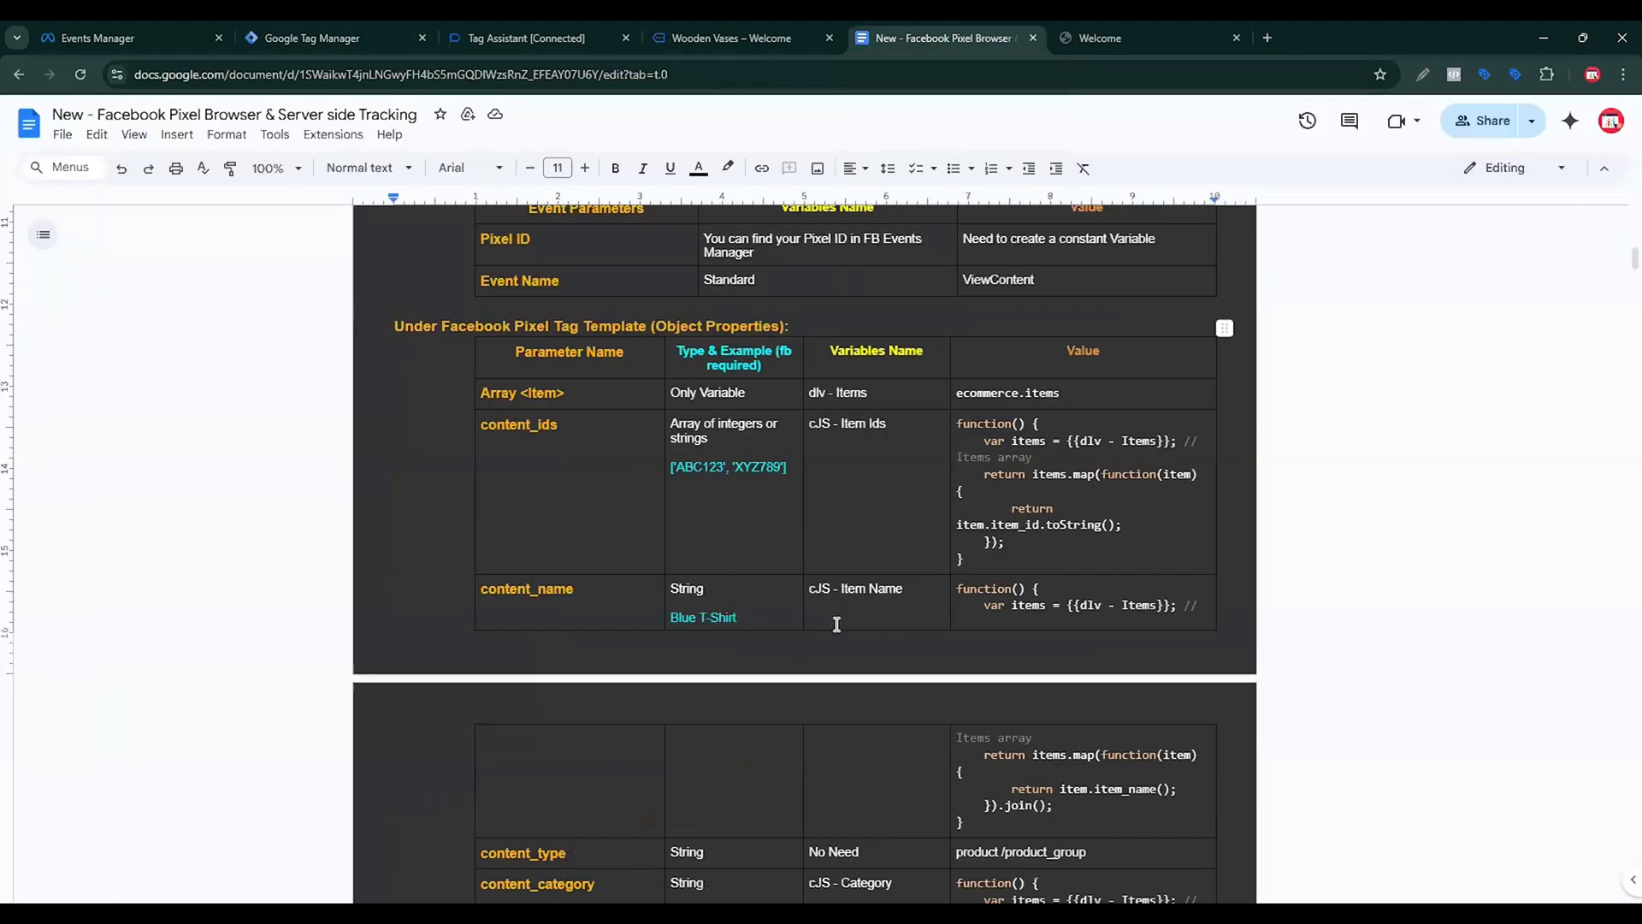
pyautogui.scroll(2, 843, 620)
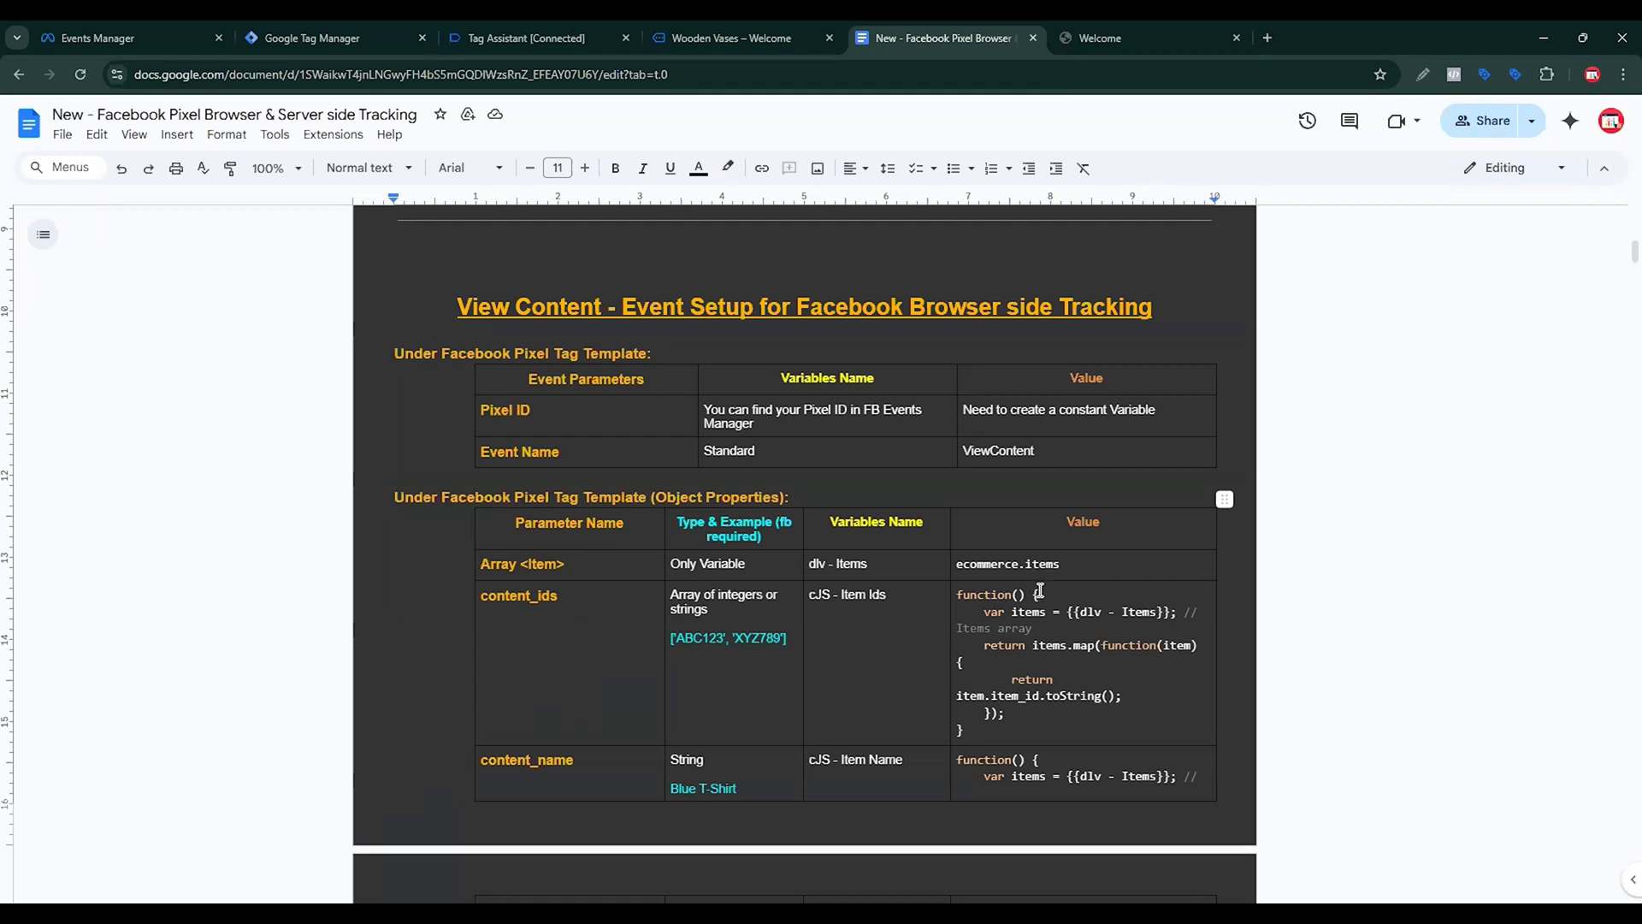
pyautogui.click(542, 39)
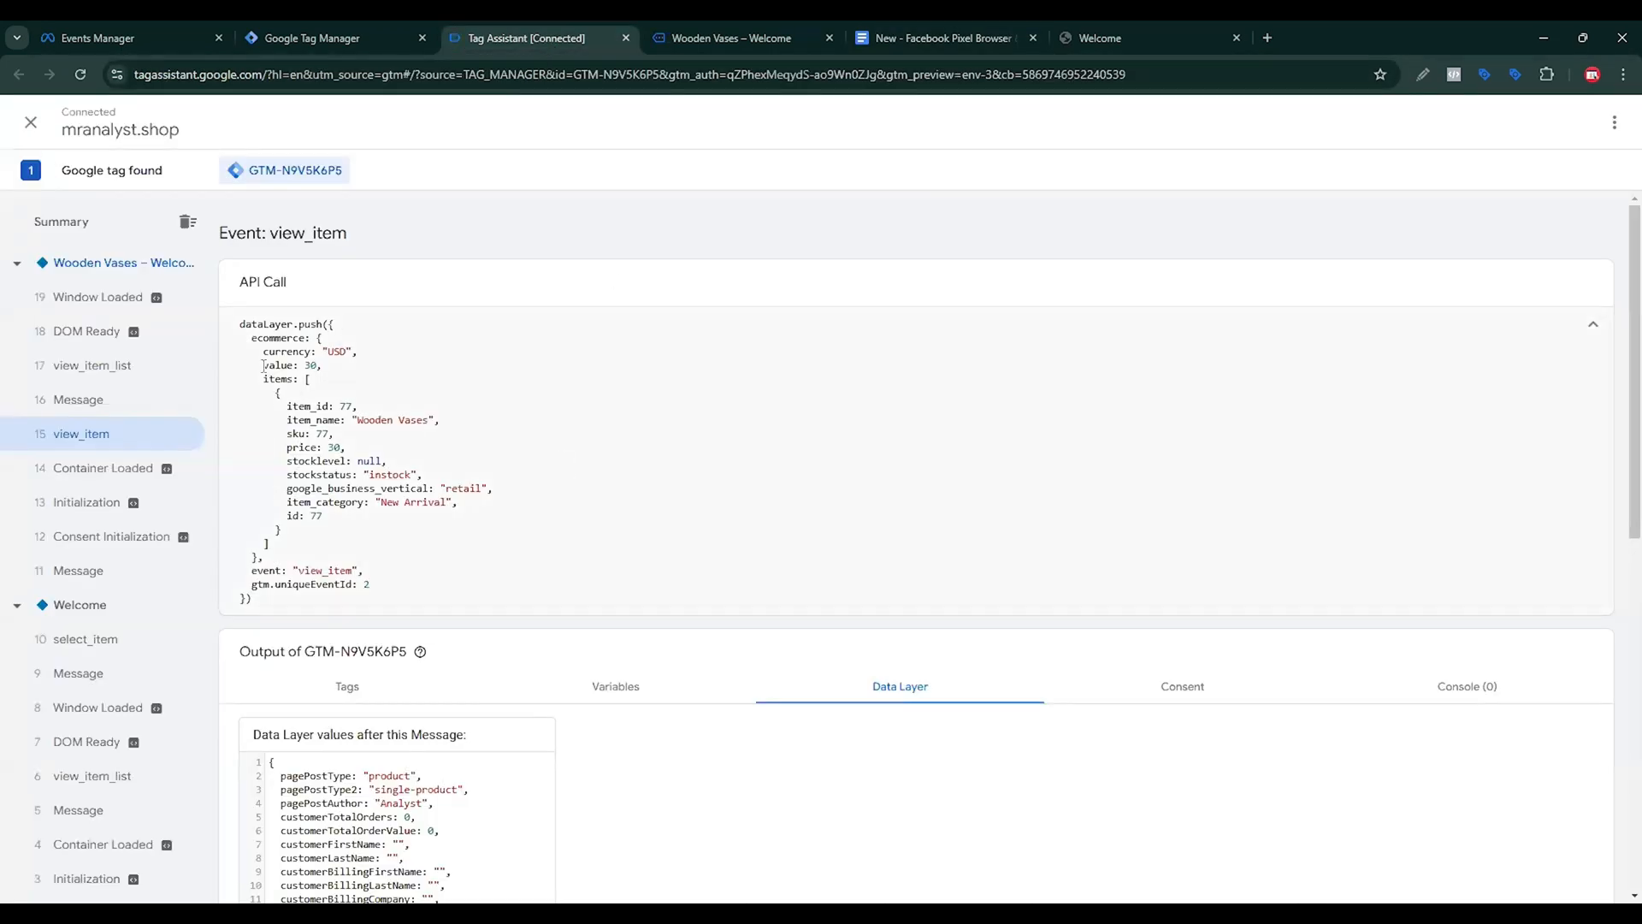
pyautogui.moveTo(250, 344); pyautogui.dragTo(306, 341)
pyautogui.hotkey('ctrl', 'c')
# Return to Google Tag Manager and start a new Data Layer Variable from the first object property's value.
pyautogui.click(328, 33)
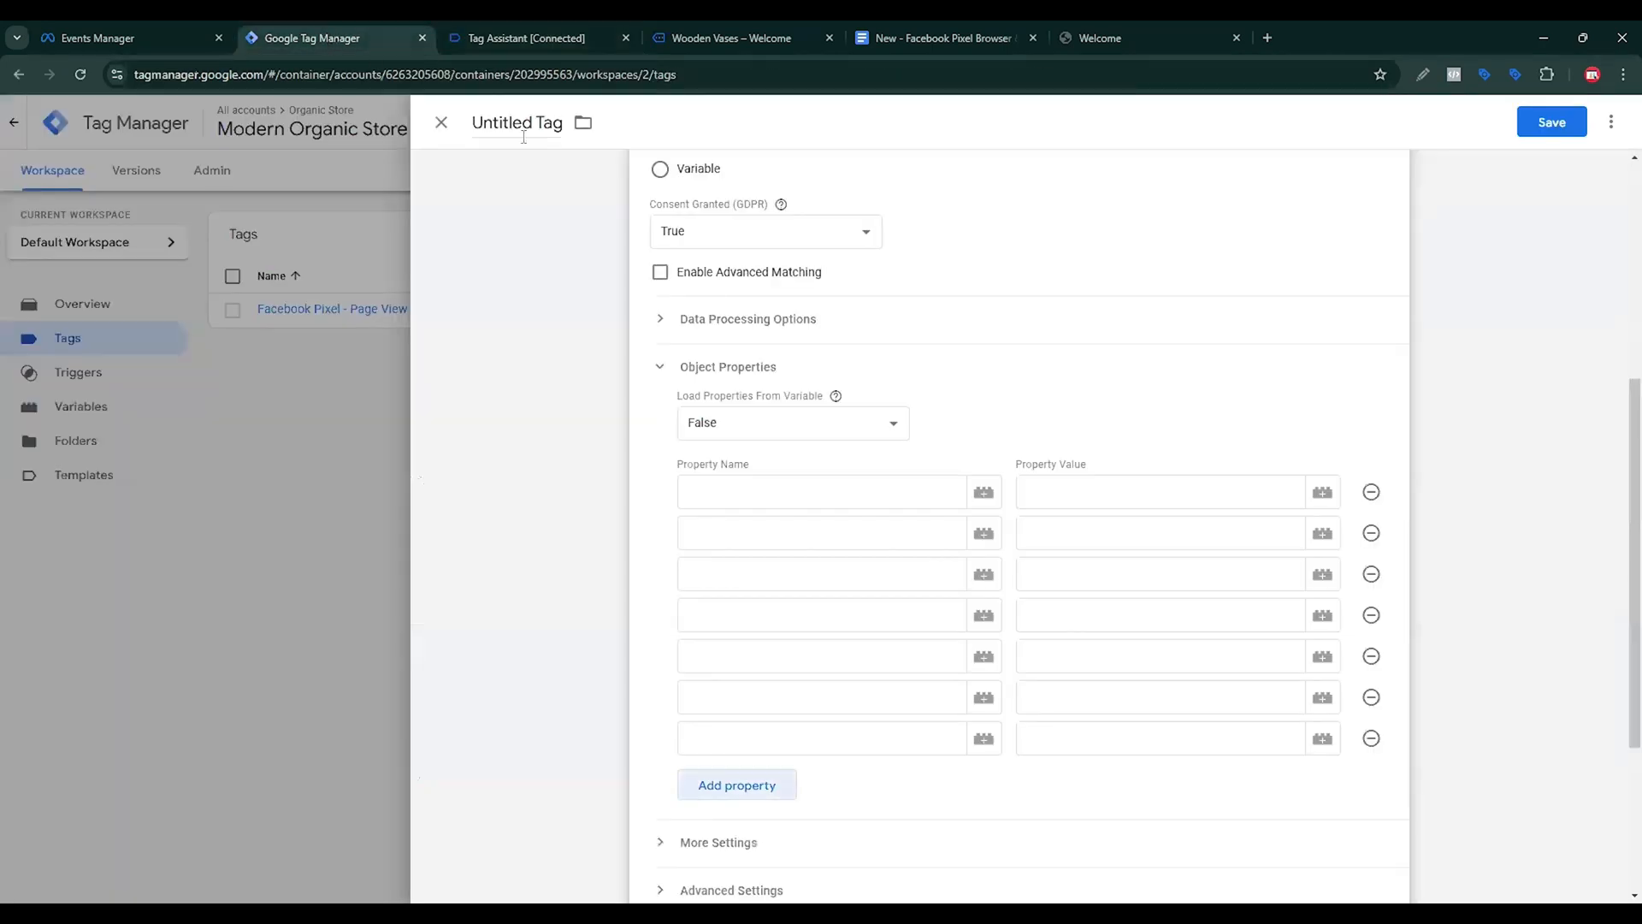
pyautogui.click(1122, 488)
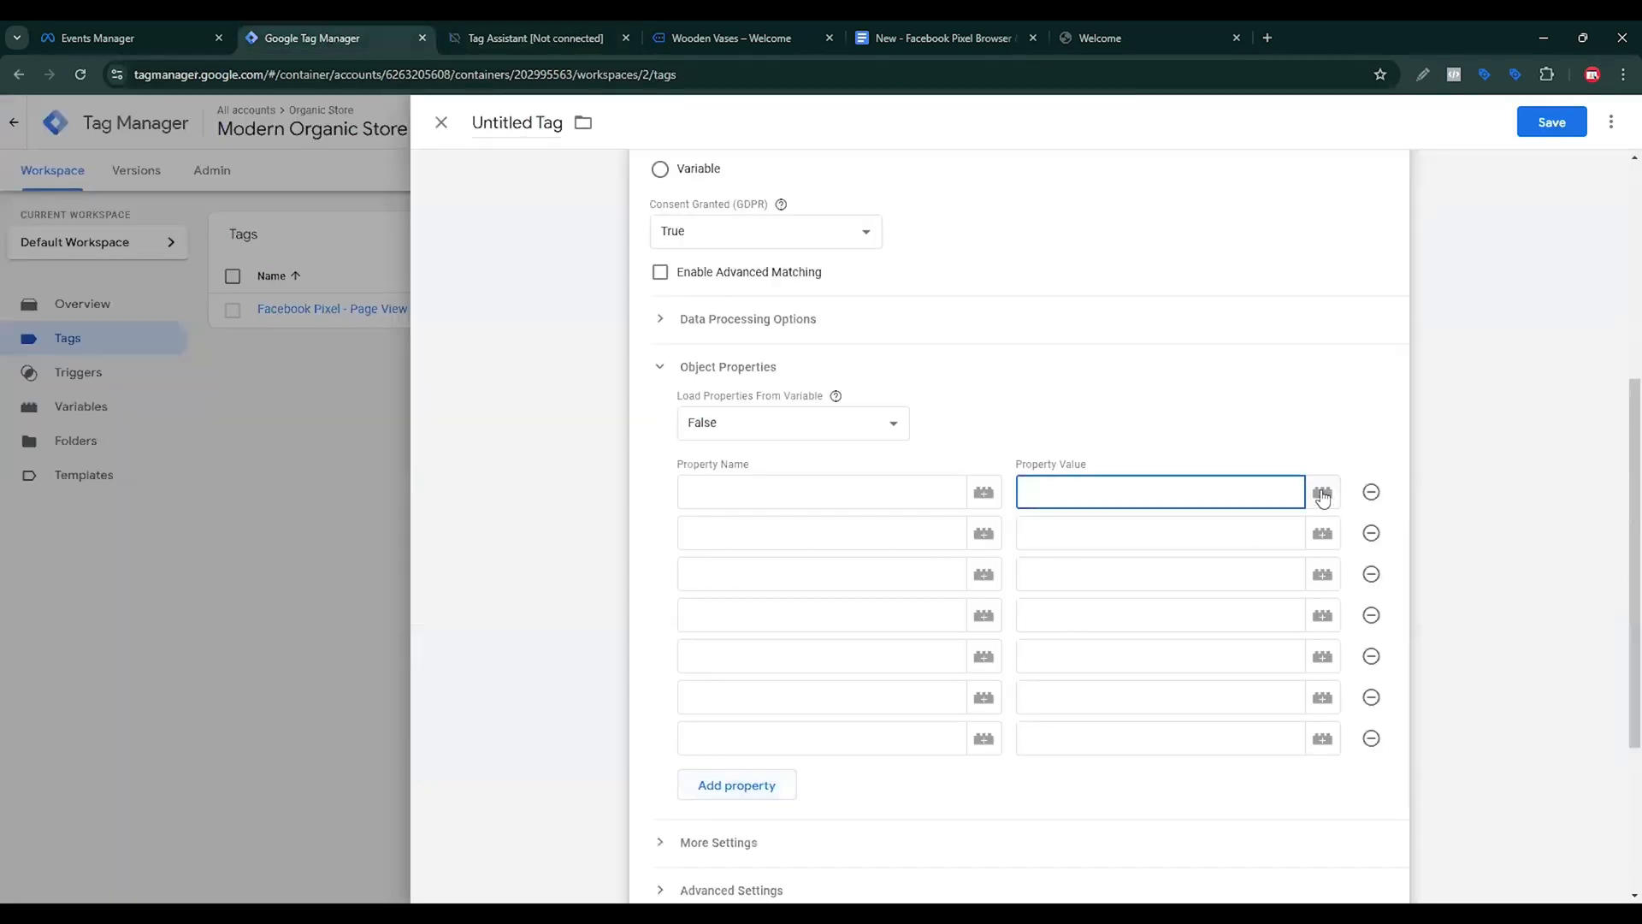
pyautogui.click(1322, 494)
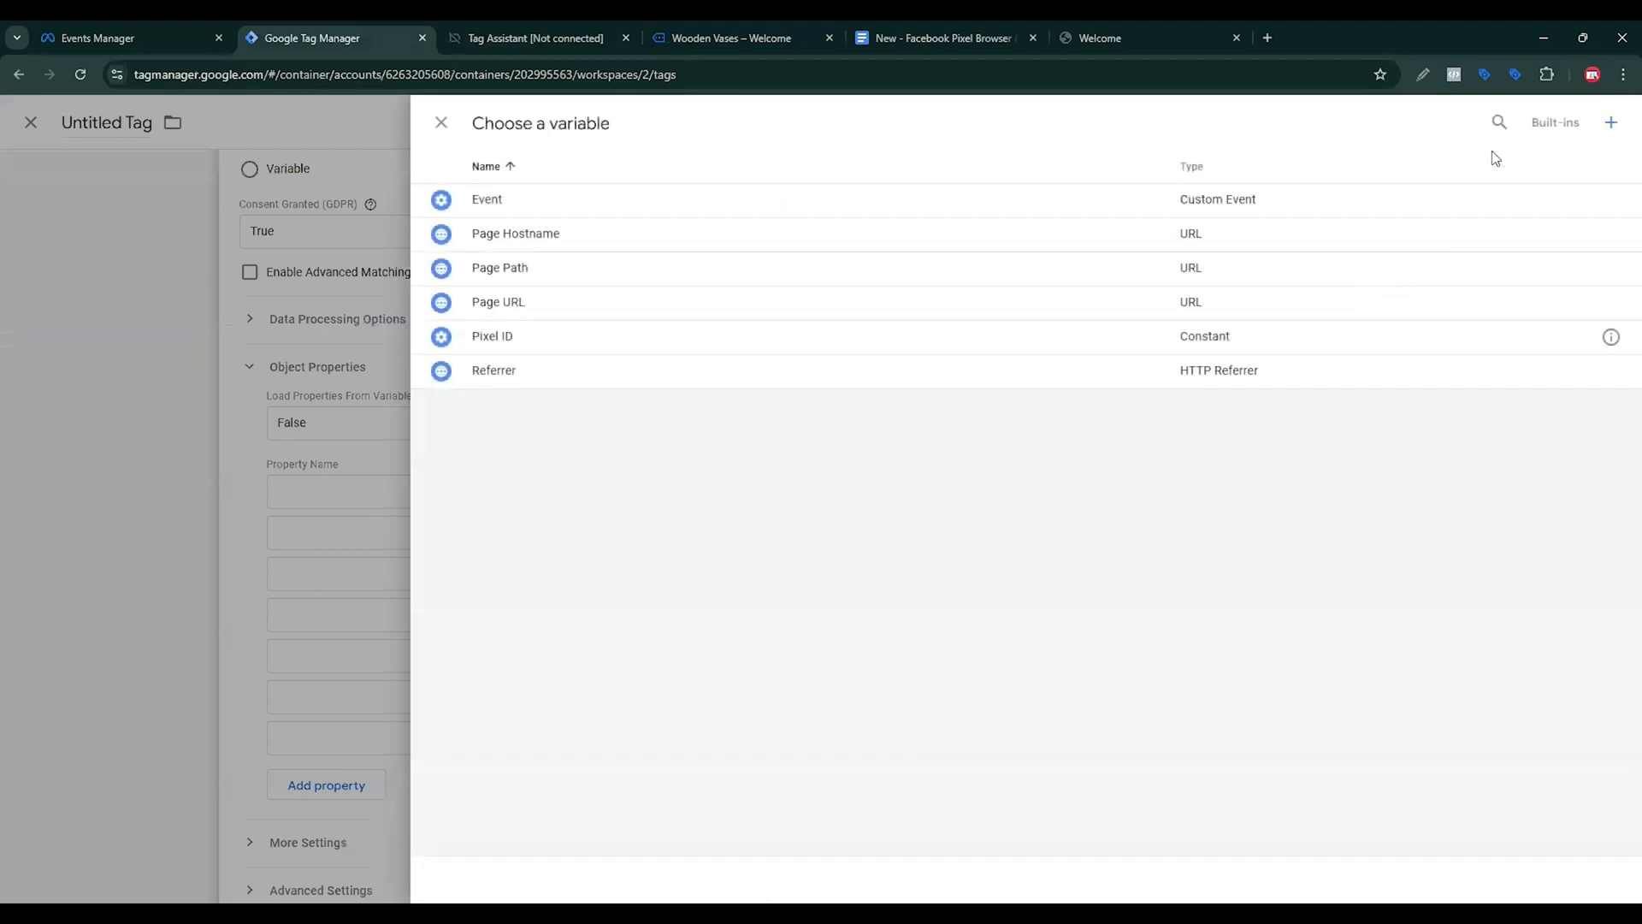
pyautogui.click(1611, 122)
pyautogui.click(1116, 287)
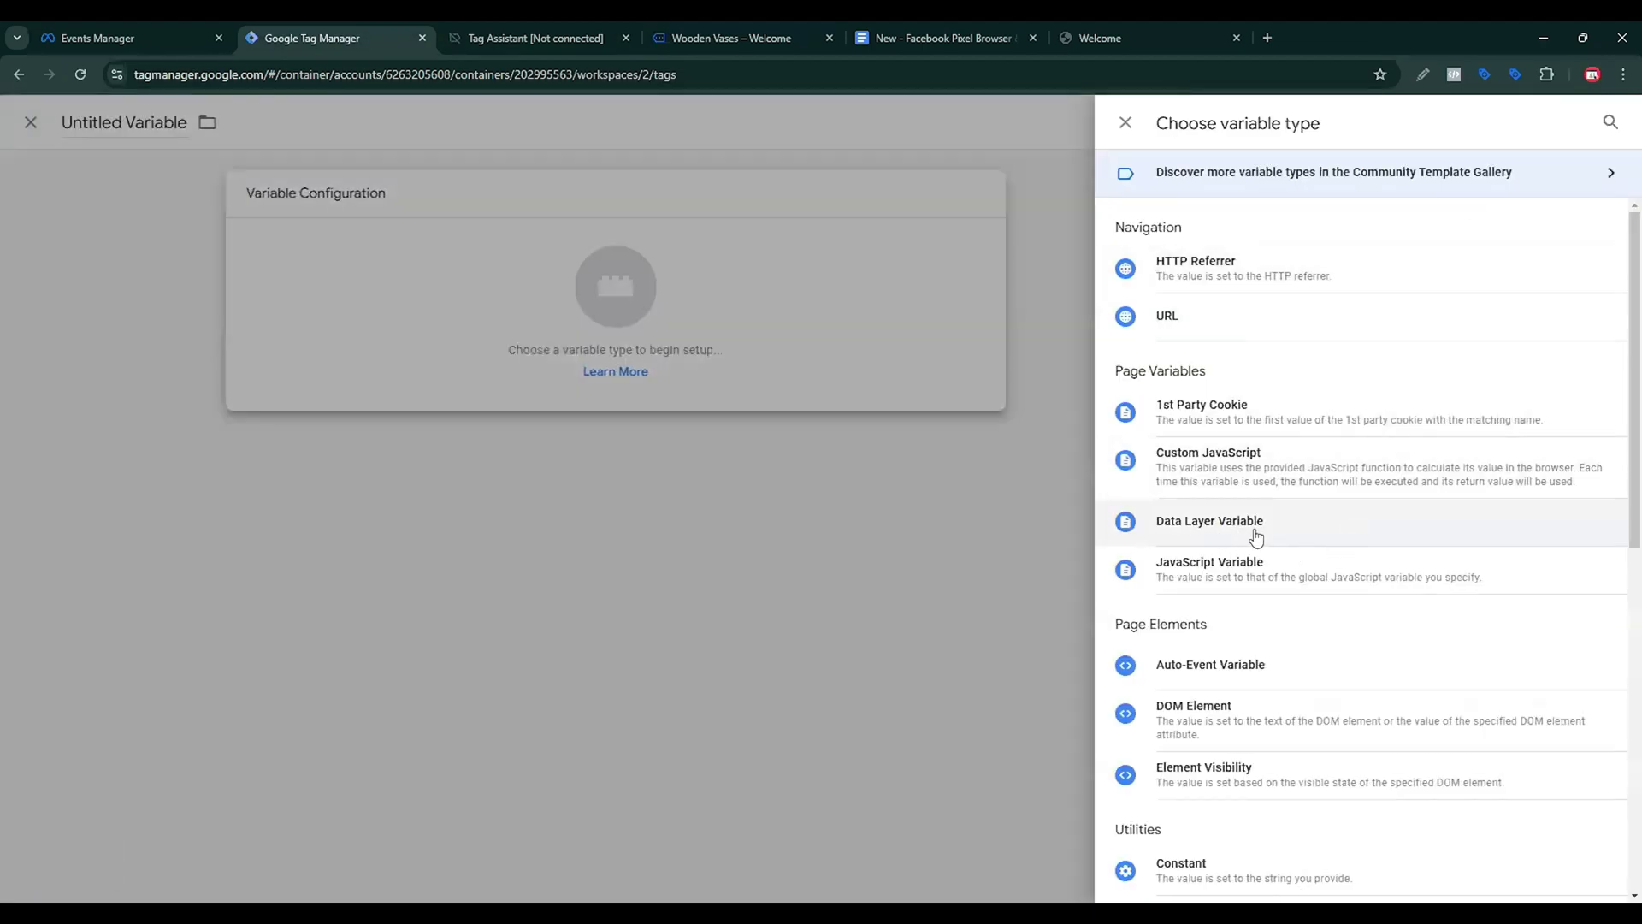
pyautogui.click(1256, 536)
# Set the Data Layer Variable Name to ecommerce.items, copying the keys from the view_item call in Tag Assistant.
pyautogui.click(546, 37)
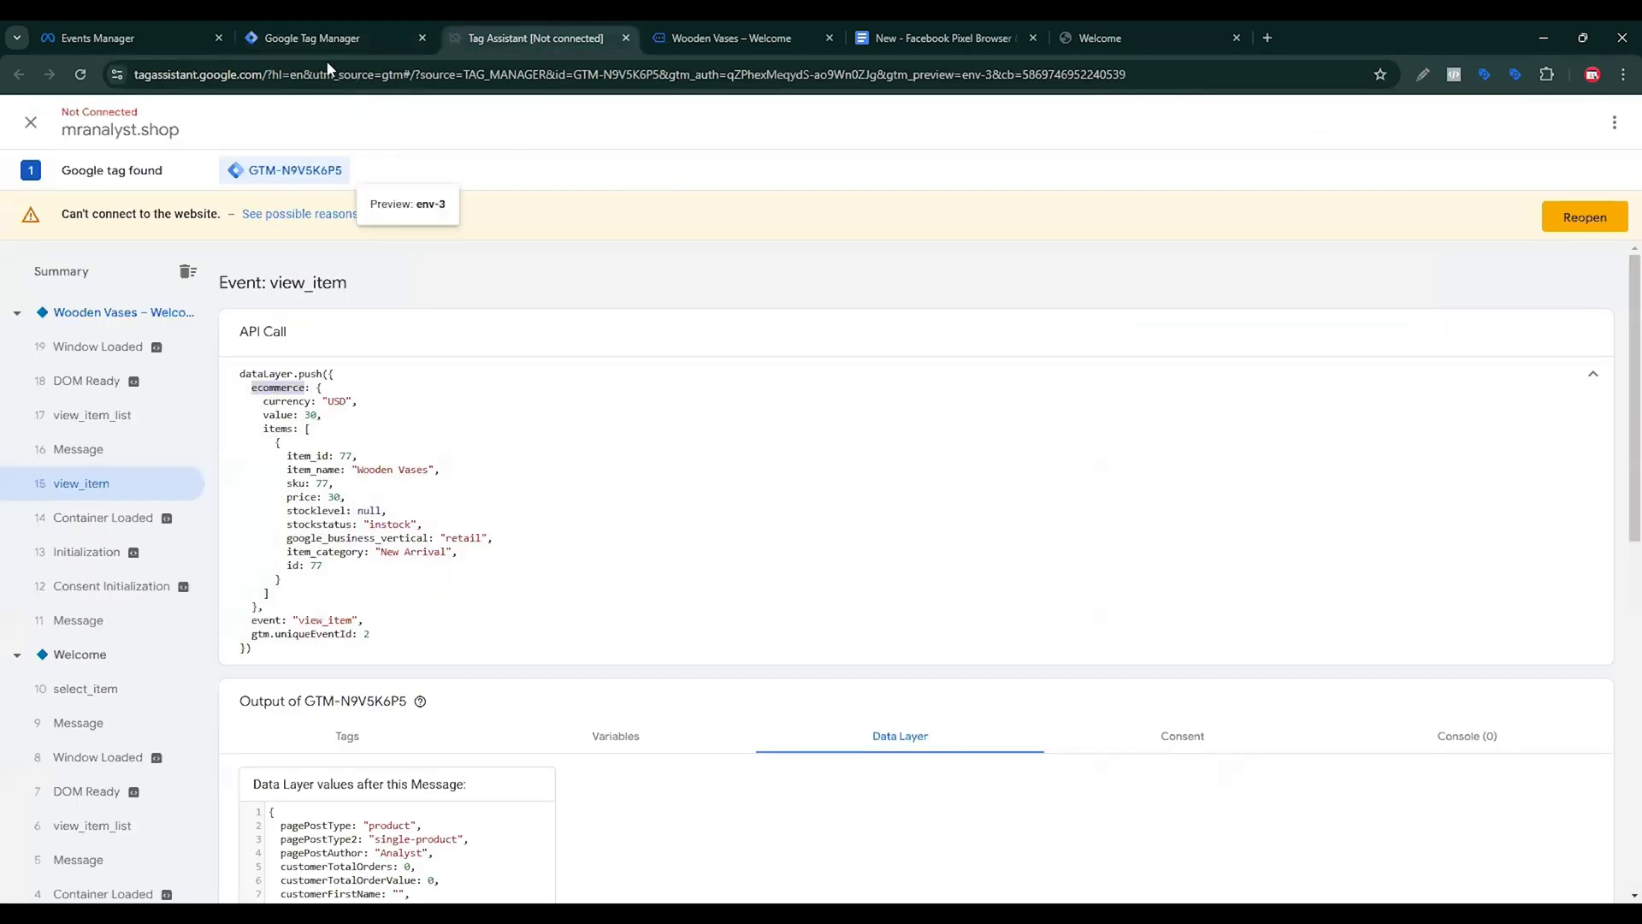
pyautogui.click(317, 38)
pyautogui.hotkey('ctrl', 'v')
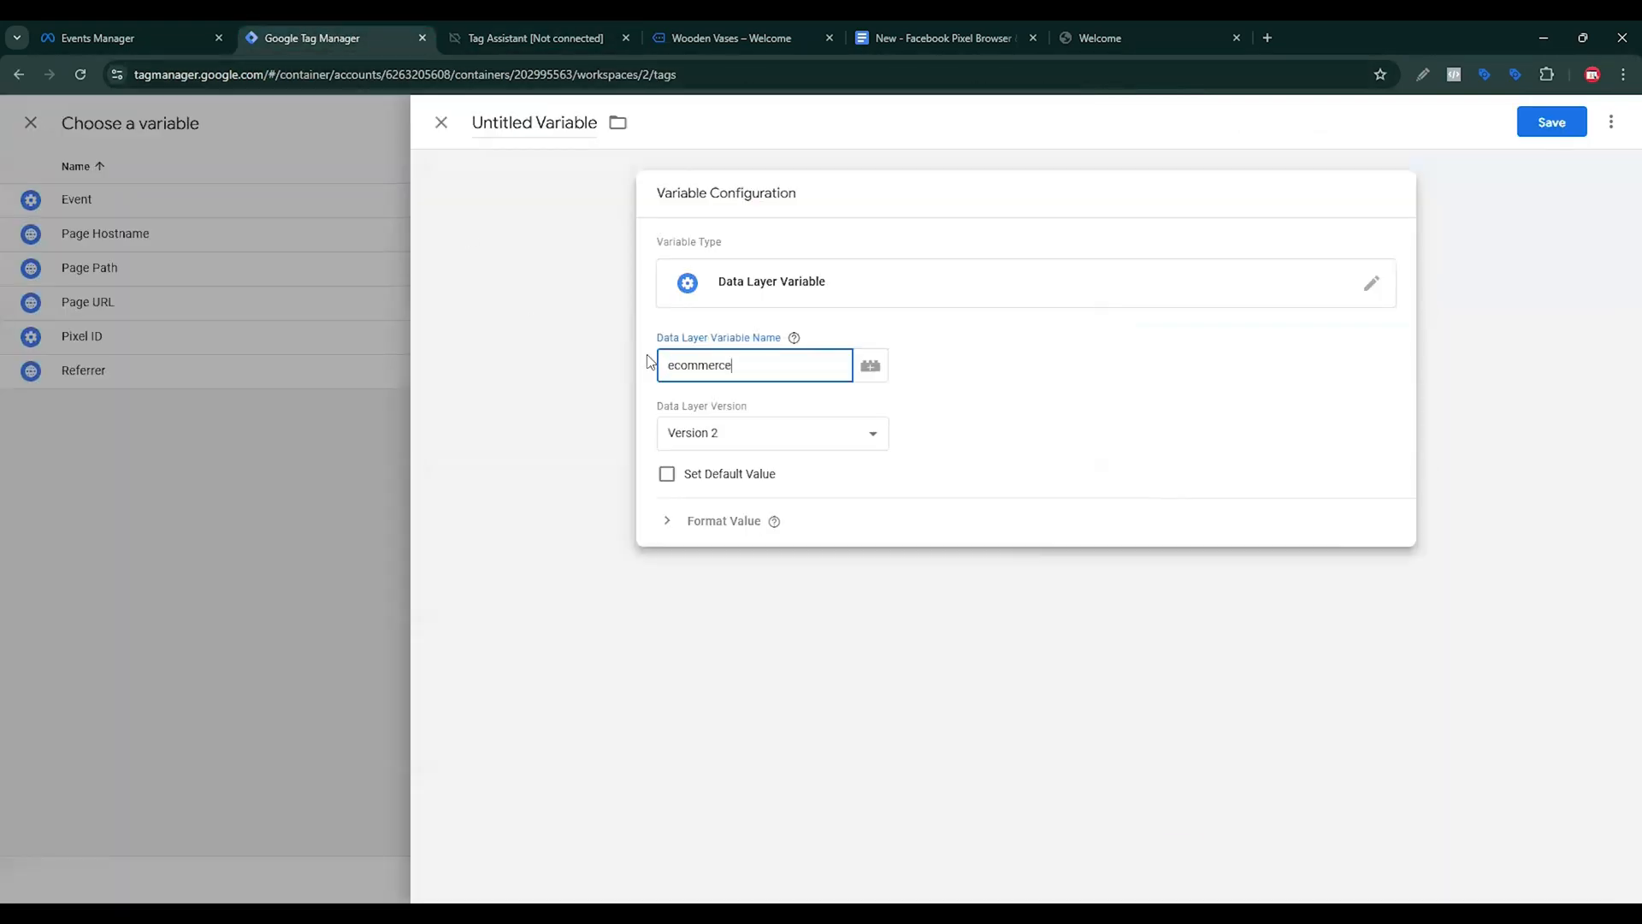
pyautogui.click(481, 34)
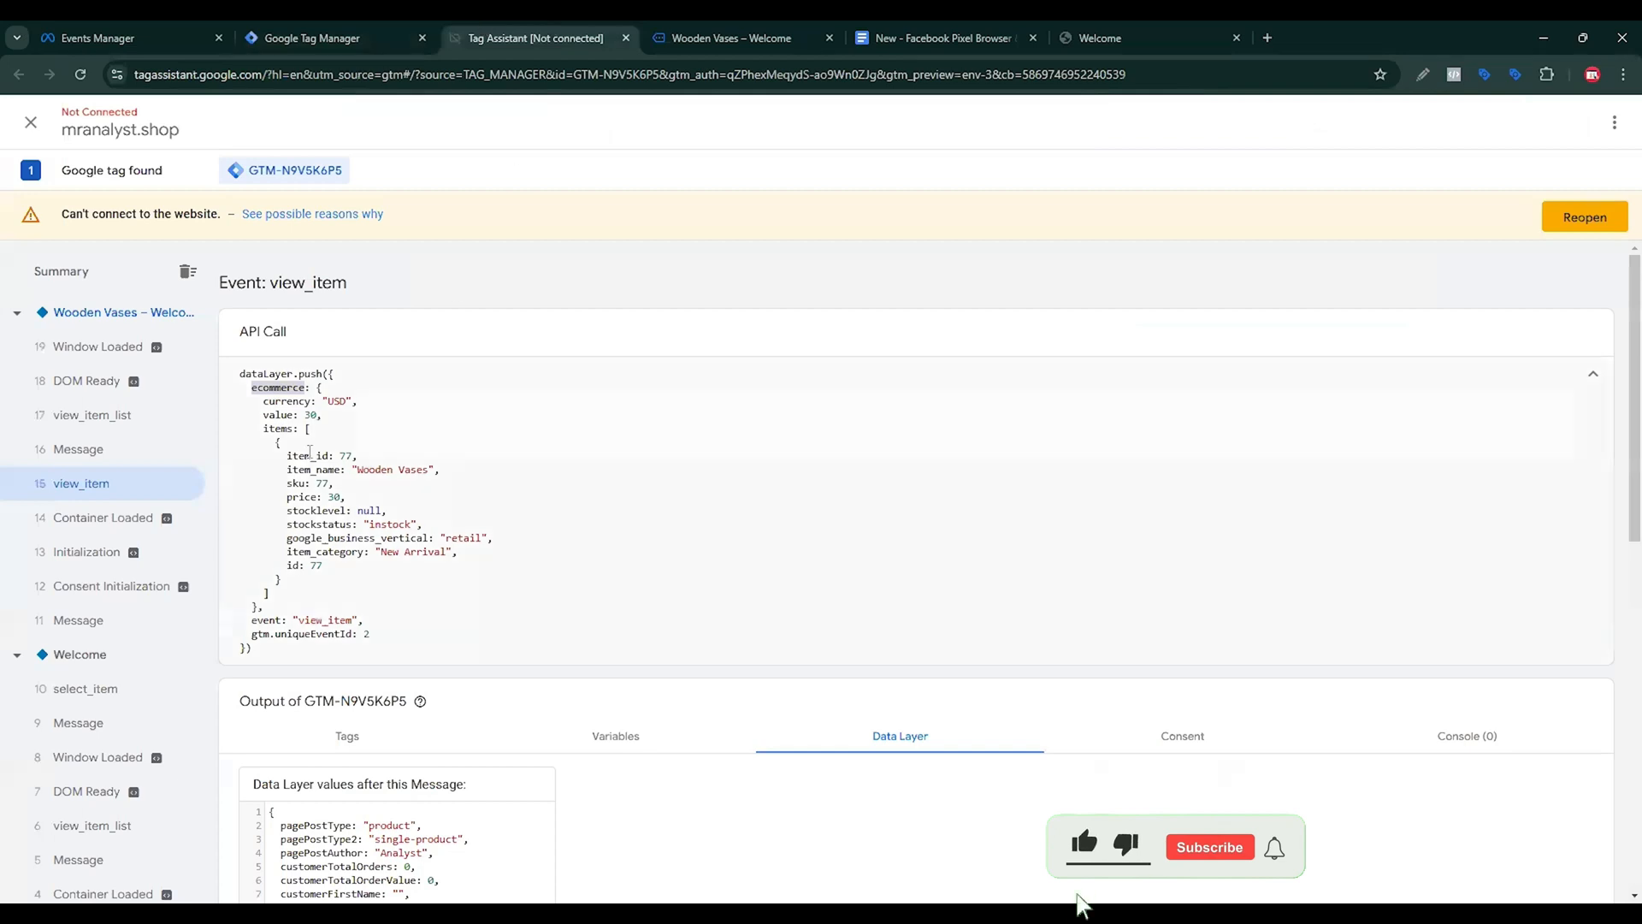
pyautogui.moveTo(262, 428); pyautogui.dragTo(295, 428)
pyautogui.hotkey('ctrl', 'c')
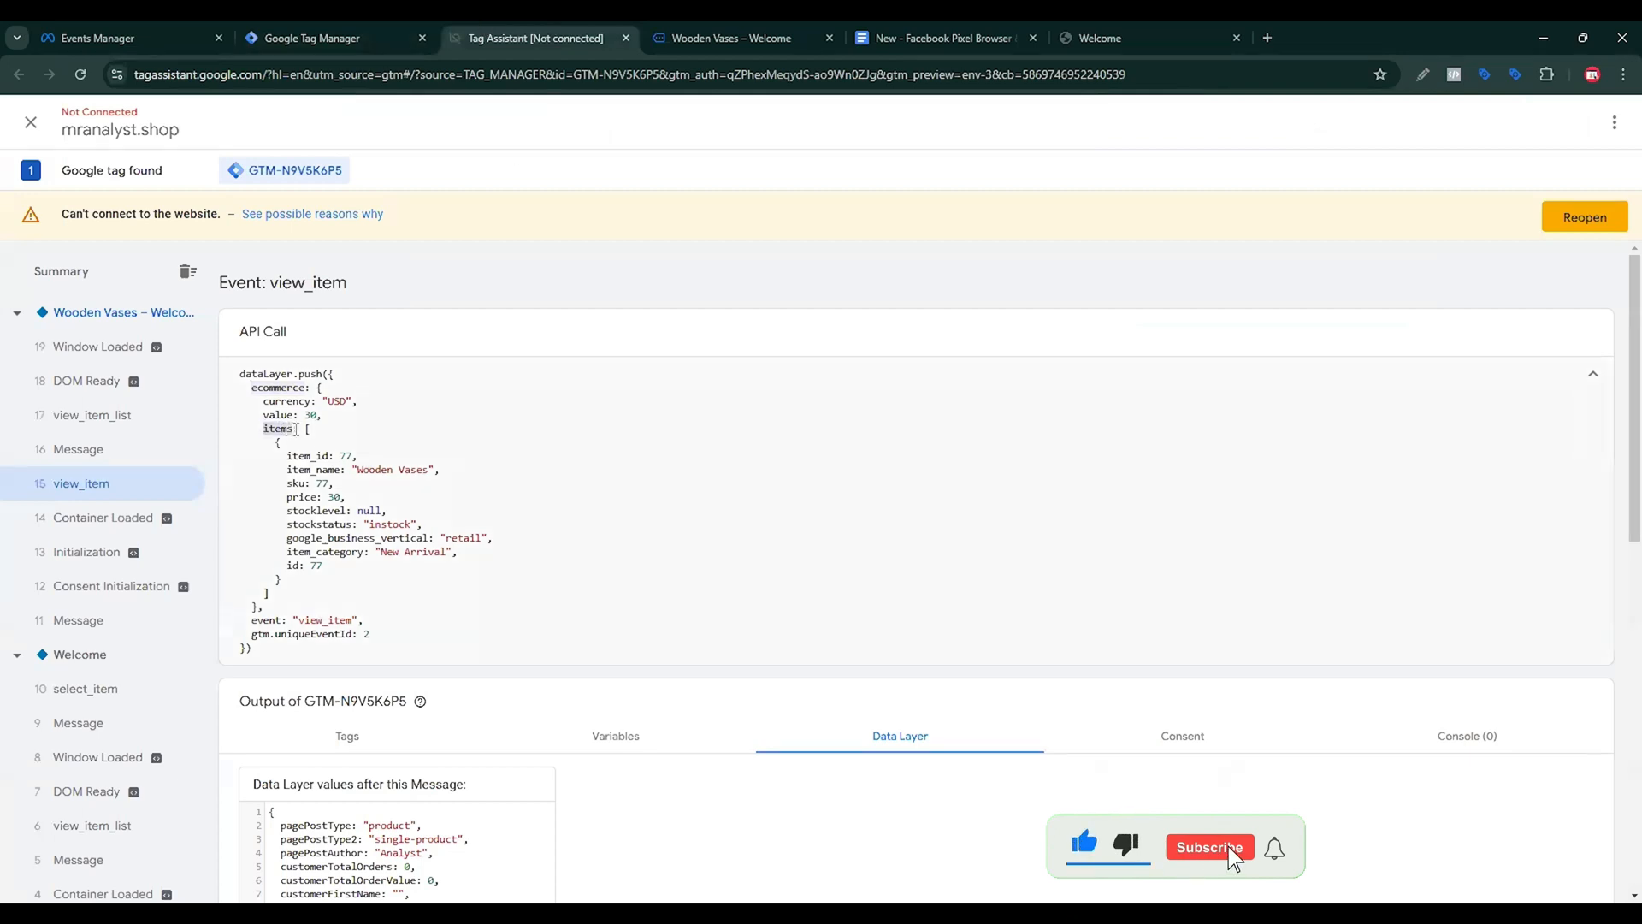
pyautogui.click(358, 38)
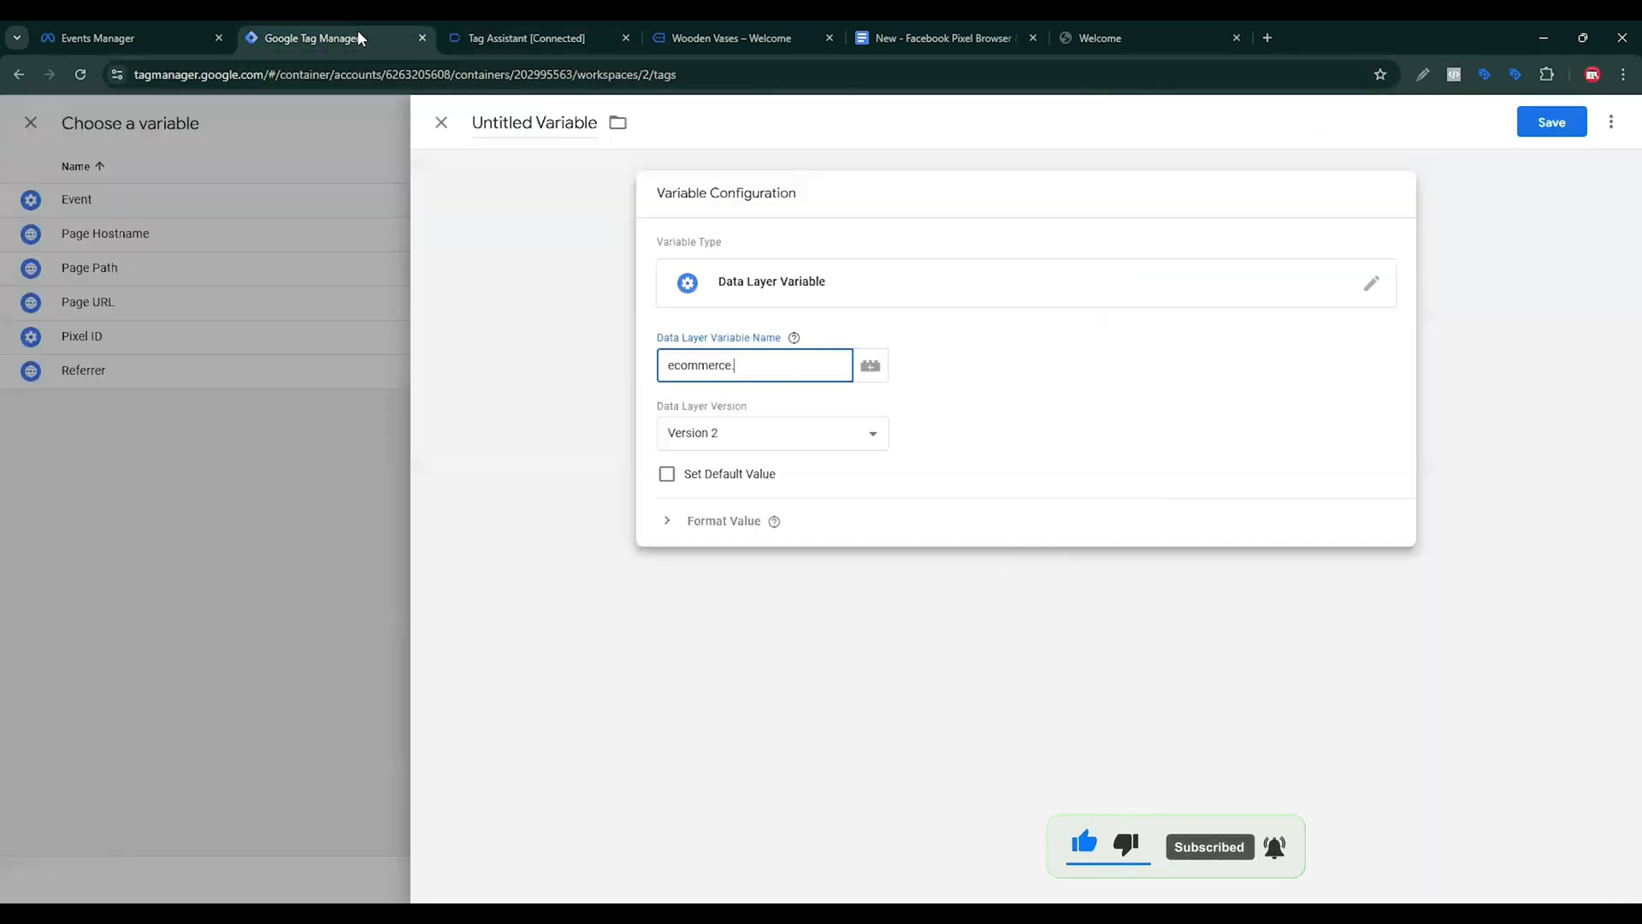
pyautogui.hotkey('ctrl', 'v')
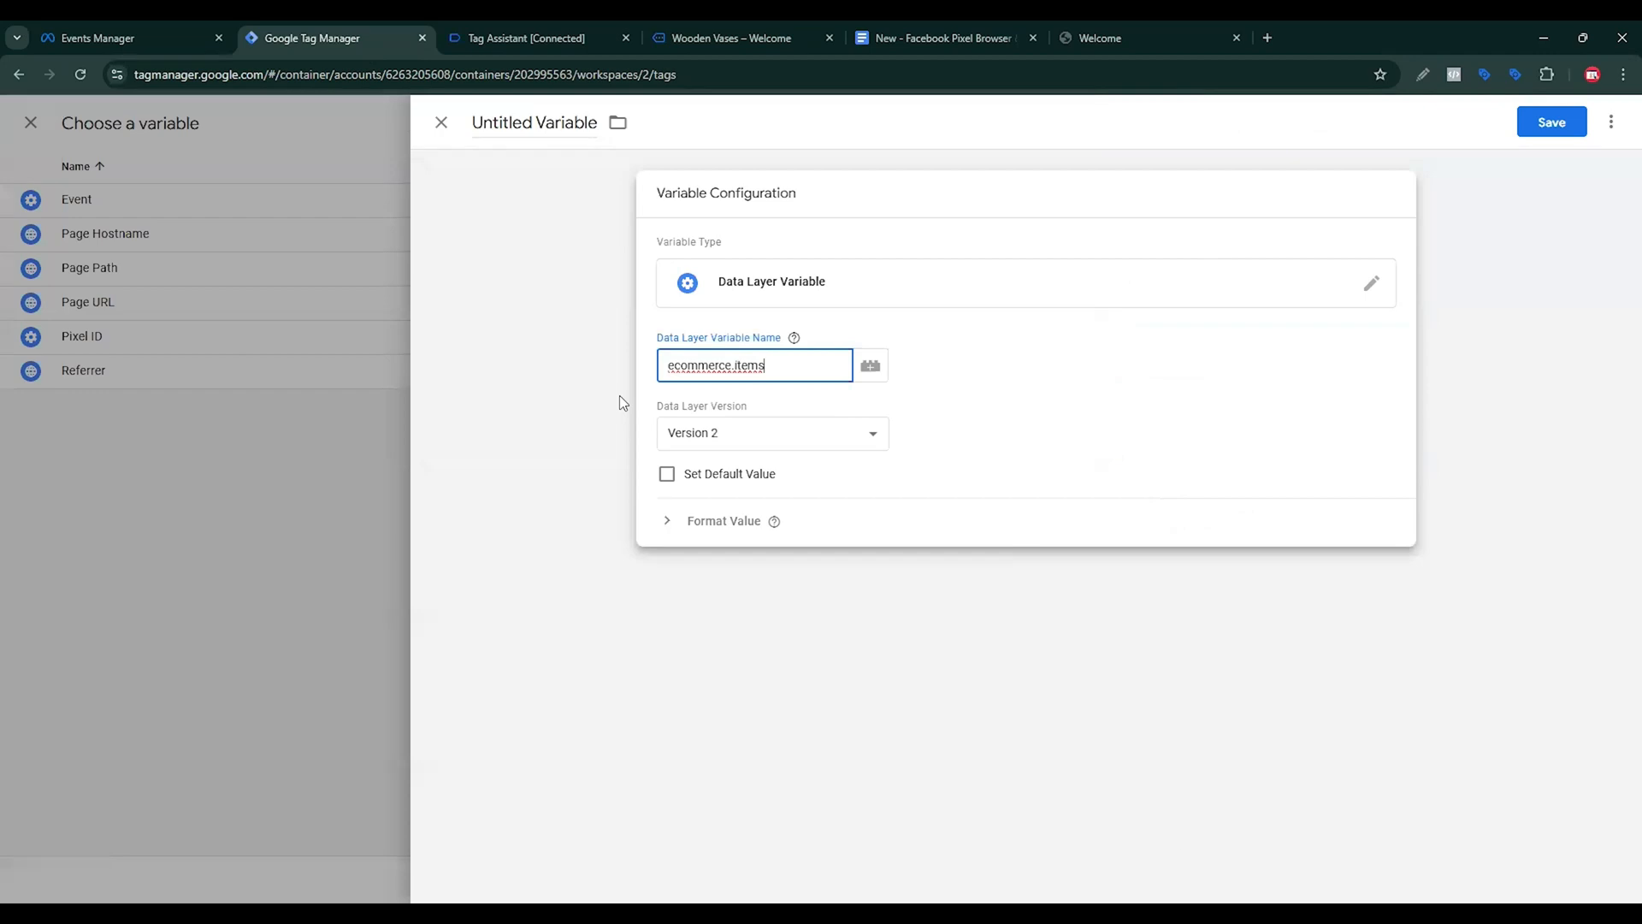
# Name the variable "dlv - Items", copied from the Google Docs guide, and save it in Google Tag Manager.
pyautogui.click(928, 34)
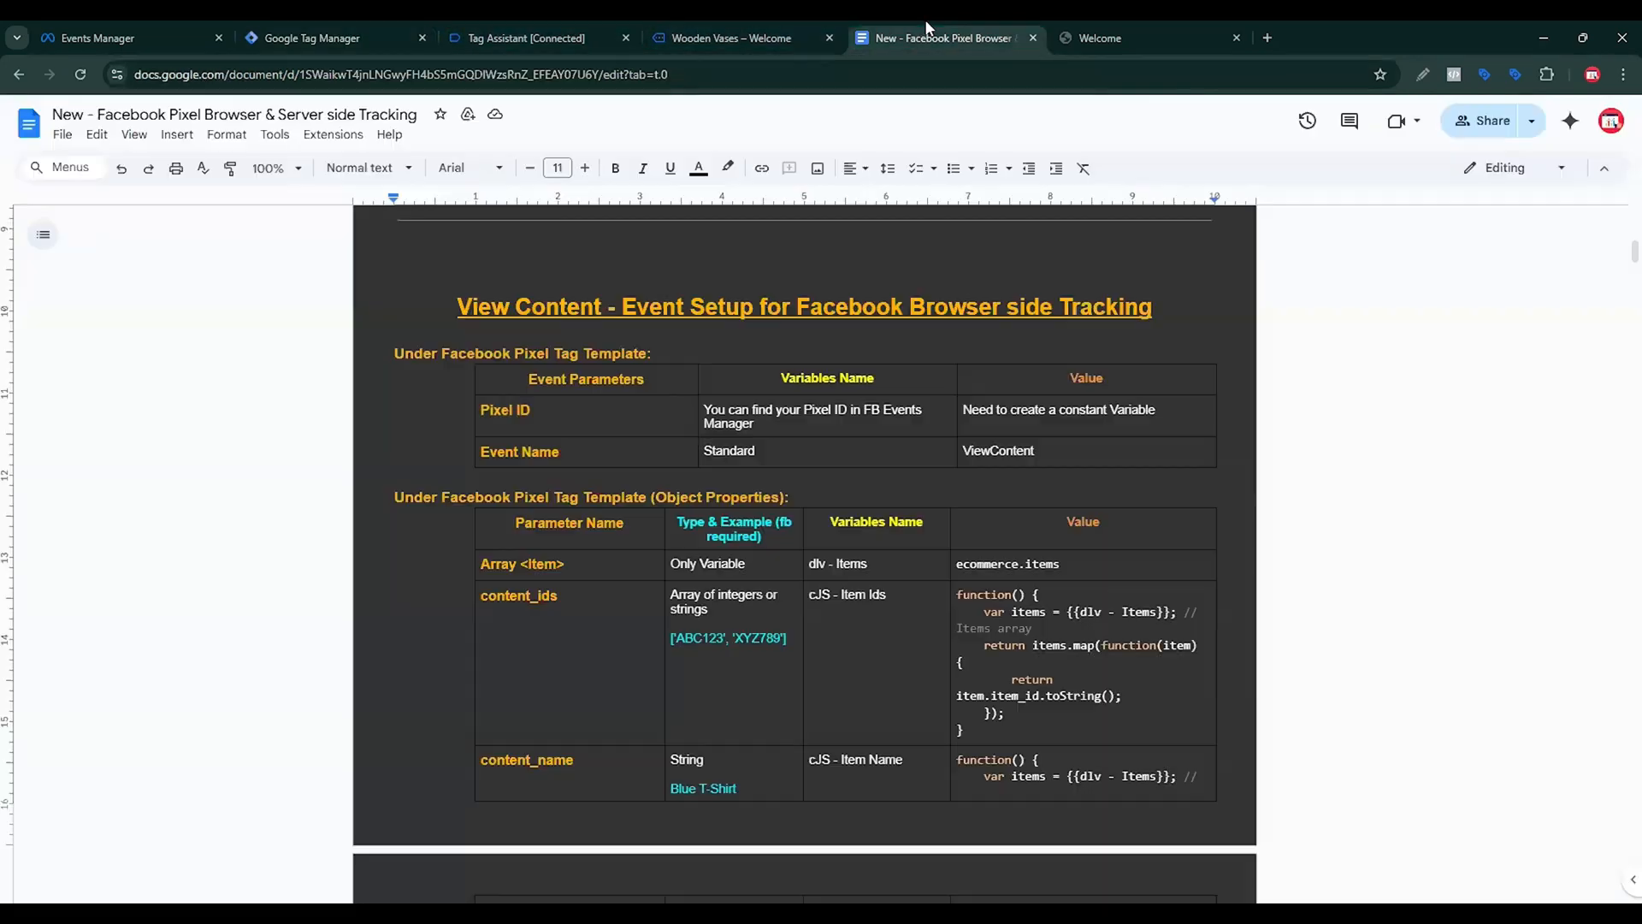
pyautogui.tripleClick(853, 582)
pyautogui.hotkey('ctrl', 'c')
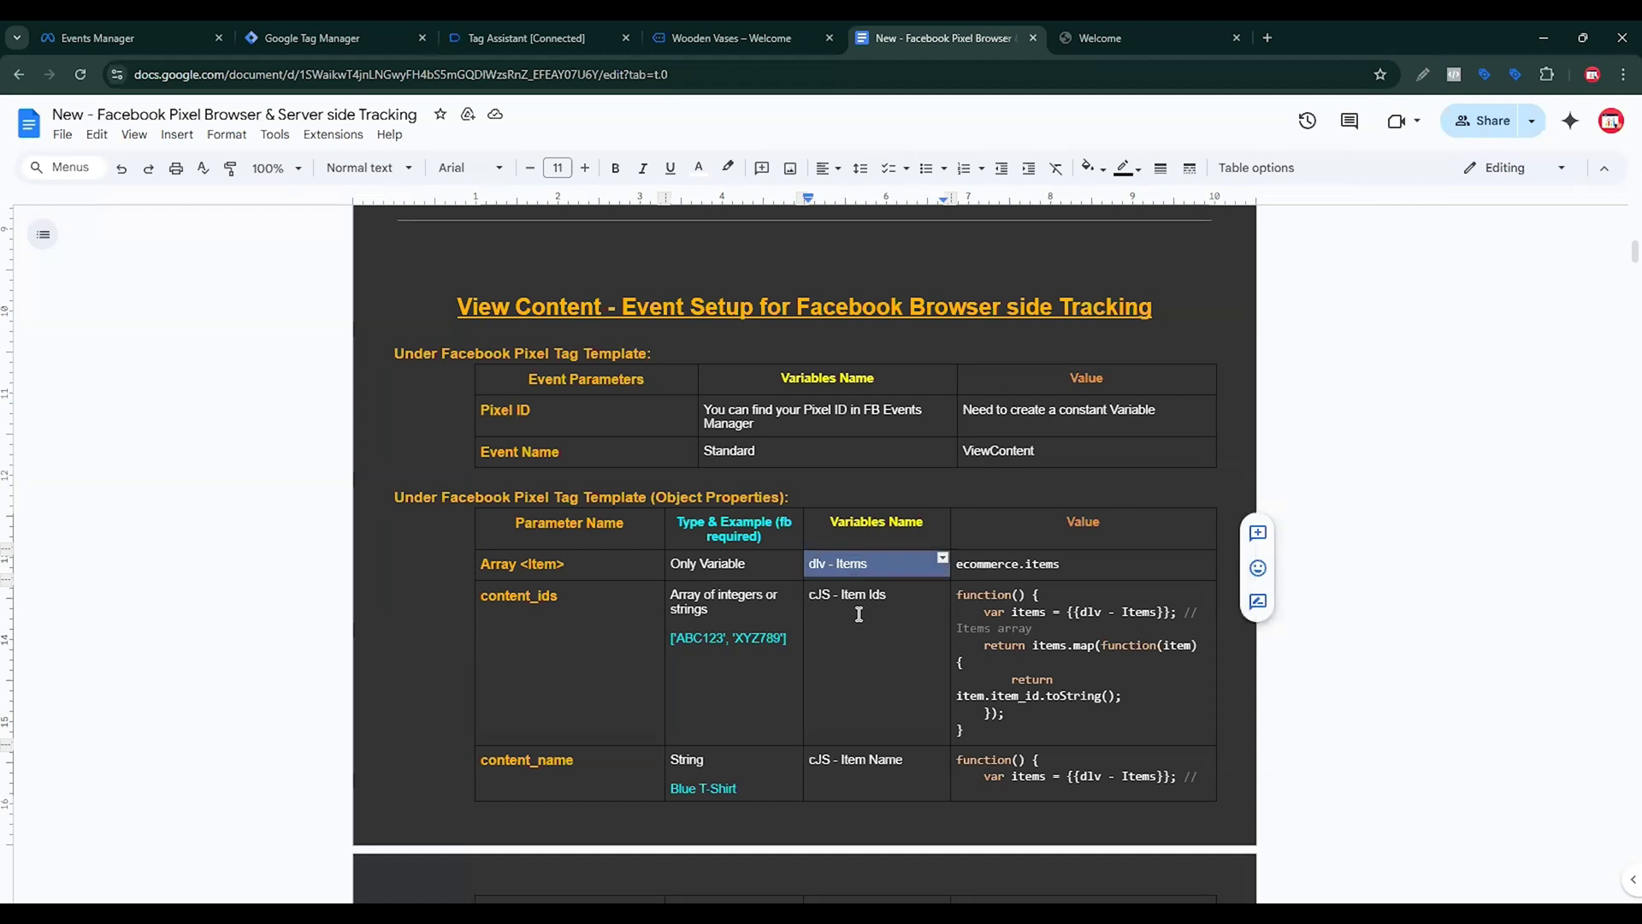
pyautogui.click(357, 19)
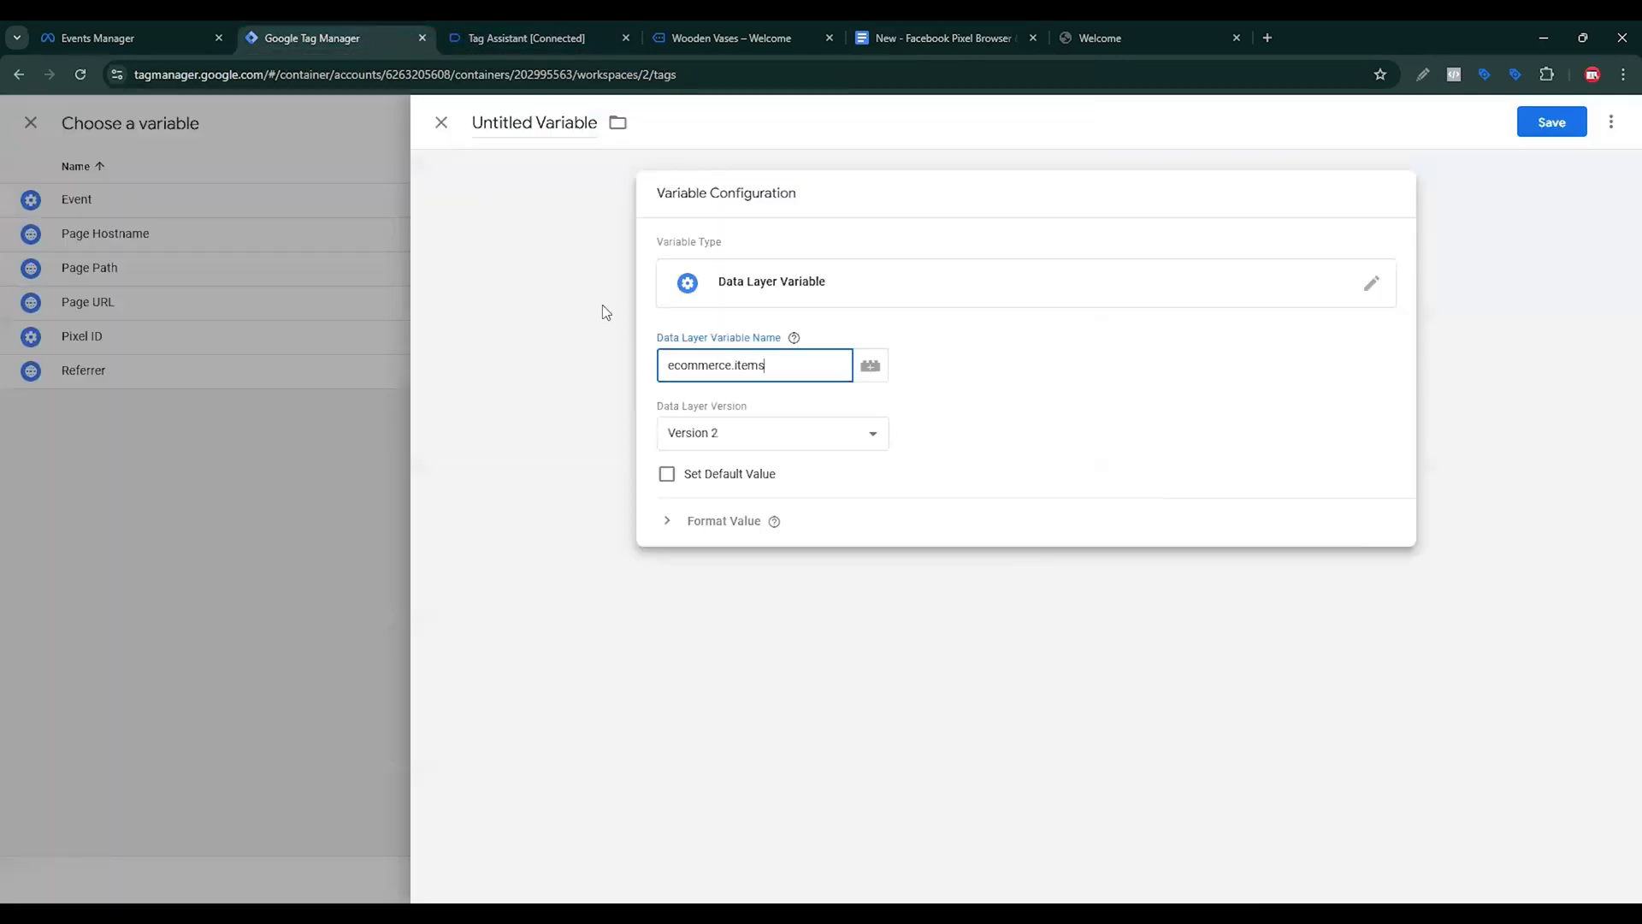
pyautogui.tripleClick(538, 126)
pyautogui.hotkey('ctrl', 'v')
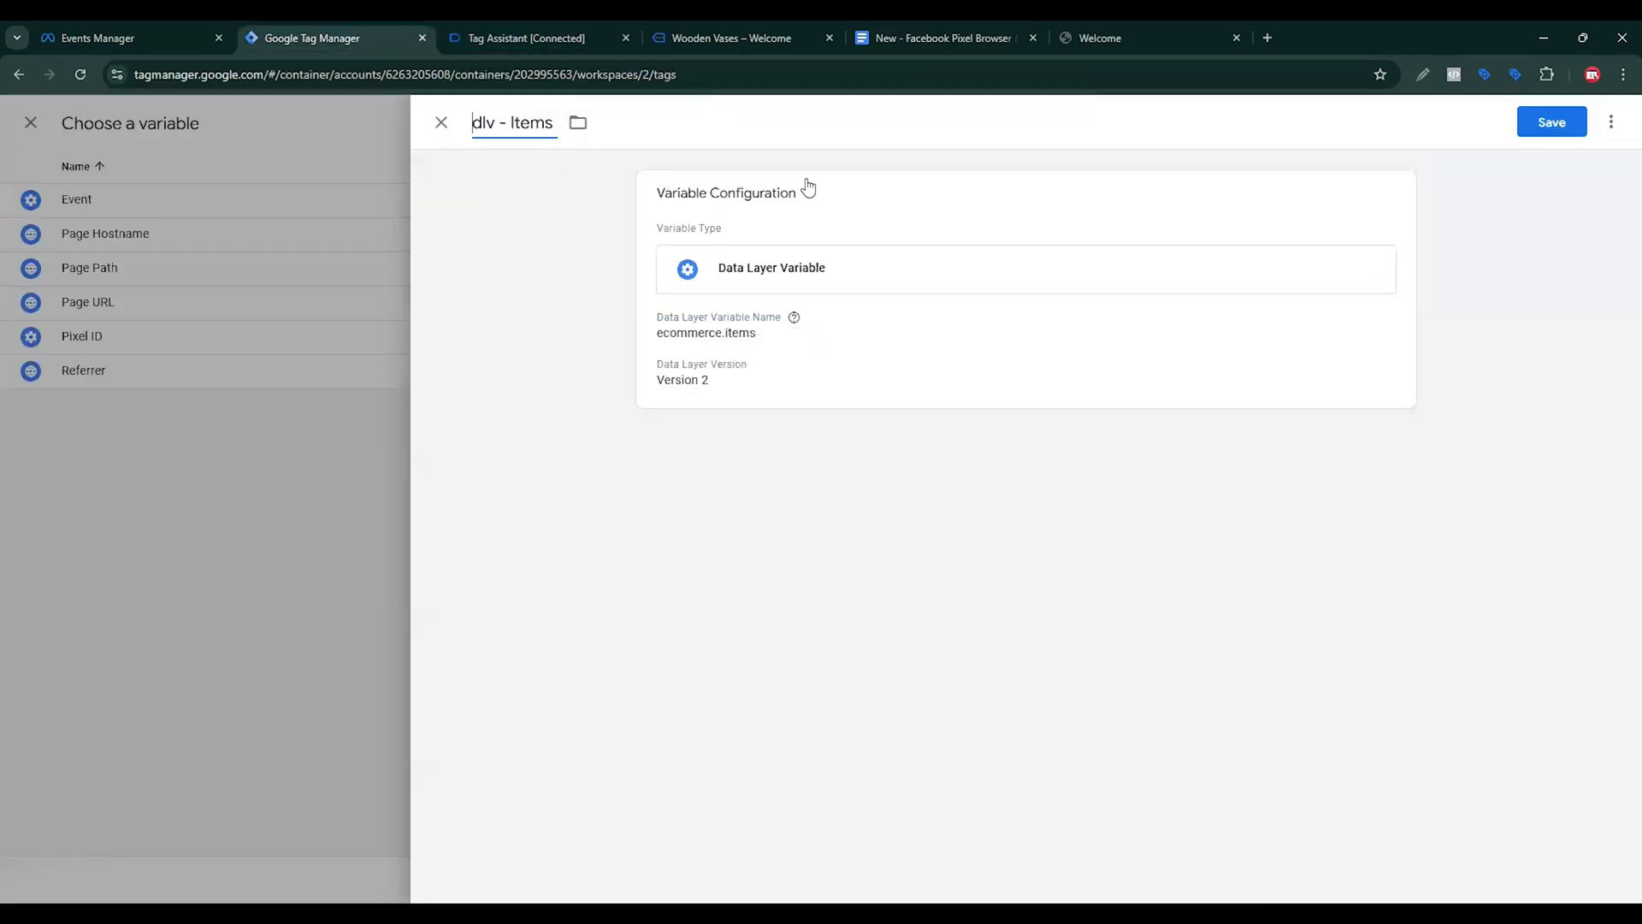
pyautogui.click(1533, 128)
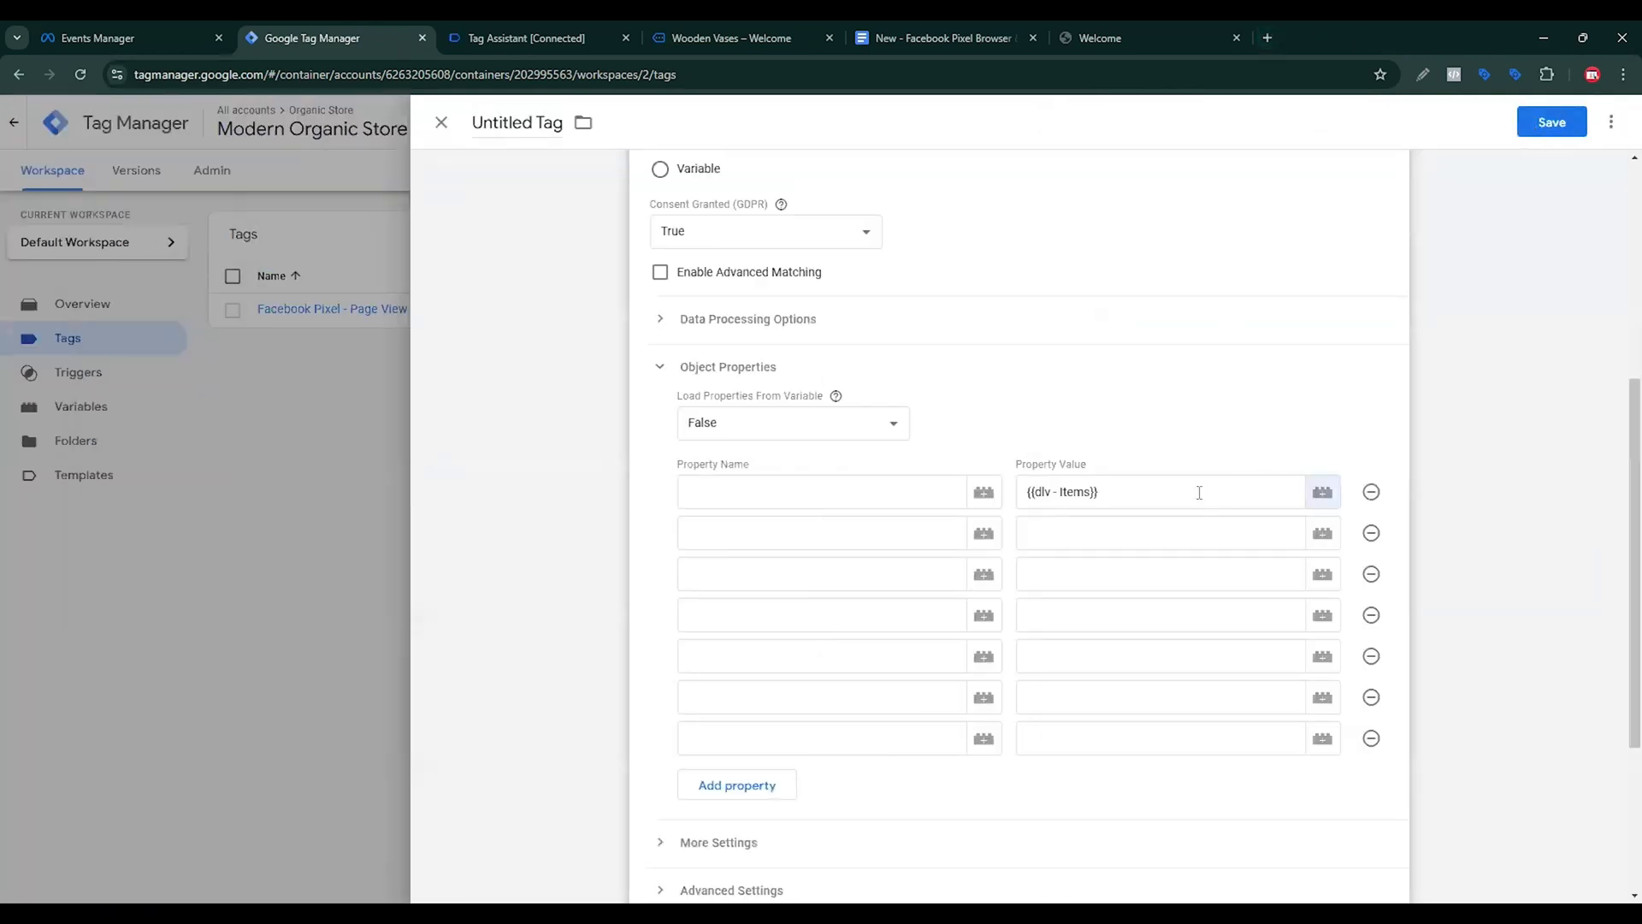
# Clear the {{dlv - Items}} reference from the first object property's value.
pyautogui.tripleClick(1094, 493)
pyautogui.press('BackSpace')
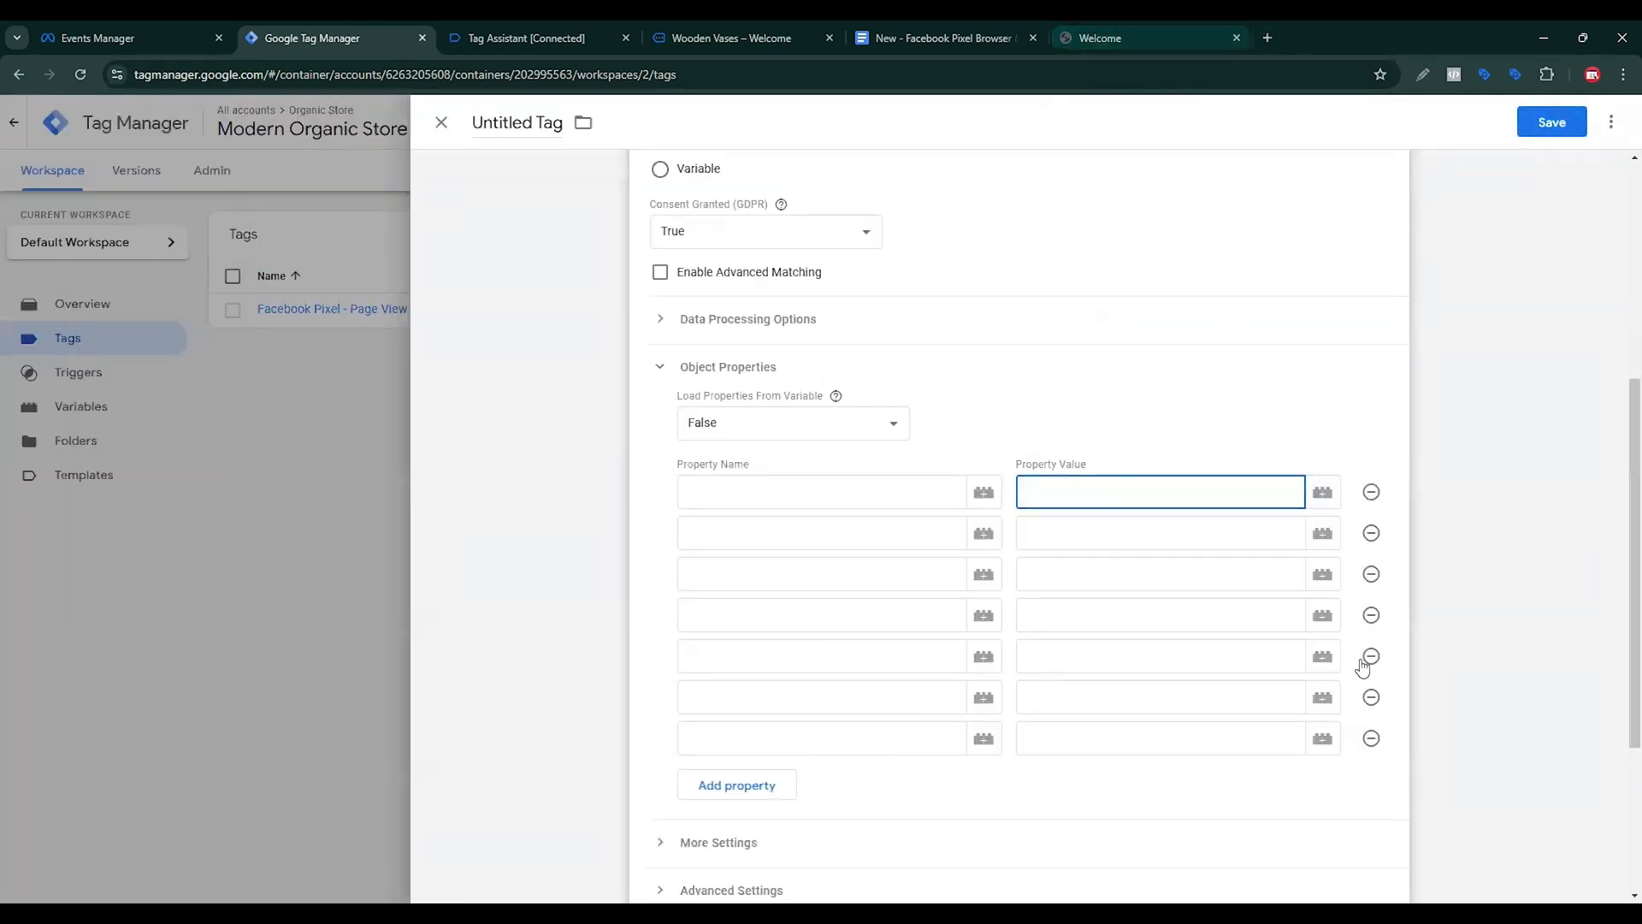
pyautogui.click(795, 185)
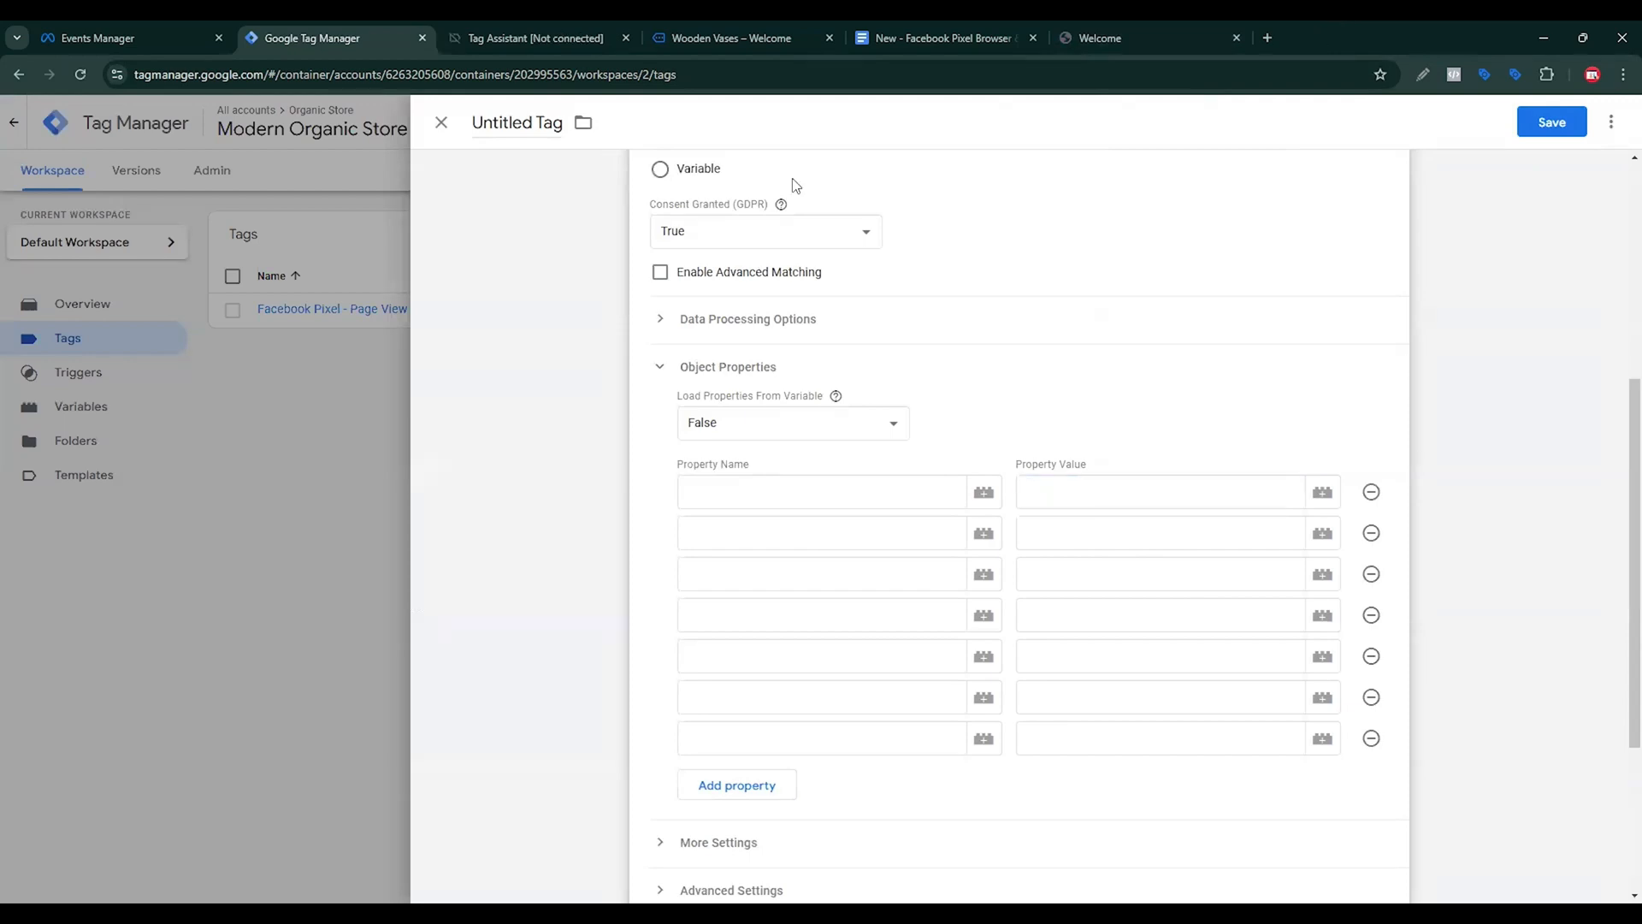
# Name the first object property content_ids, copying the parameter name from the Google Docs guide into Google Tag Manager.
pyautogui.click(902, 18)
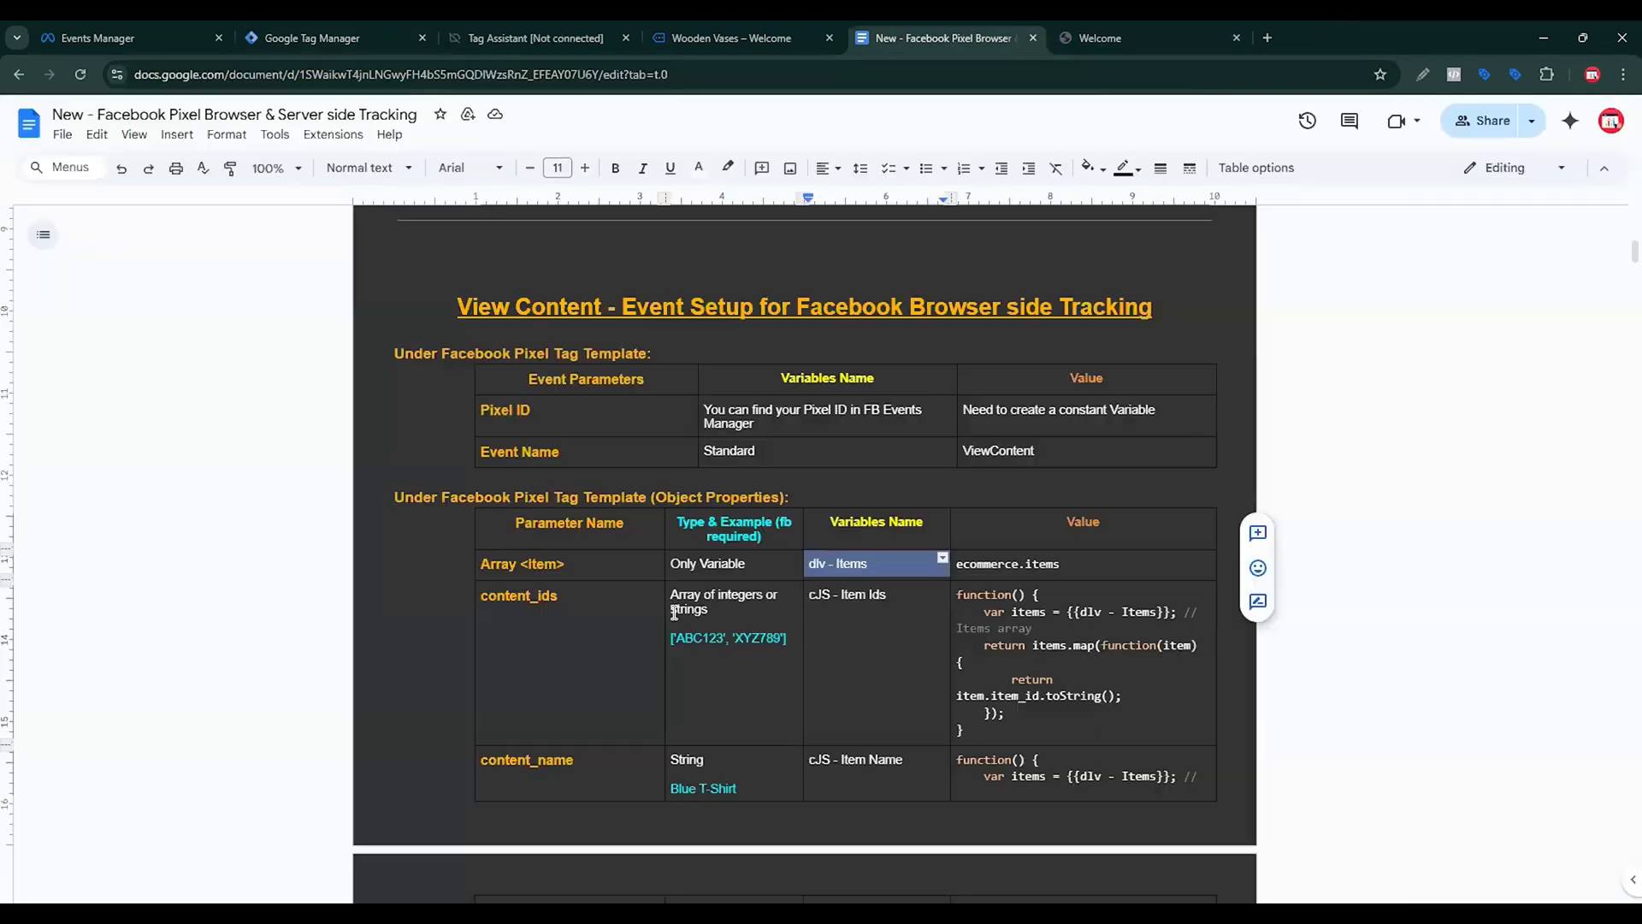
pyautogui.moveTo(558, 596); pyautogui.dragTo(480, 598)
pyautogui.hotkey('ctrl', 'c')
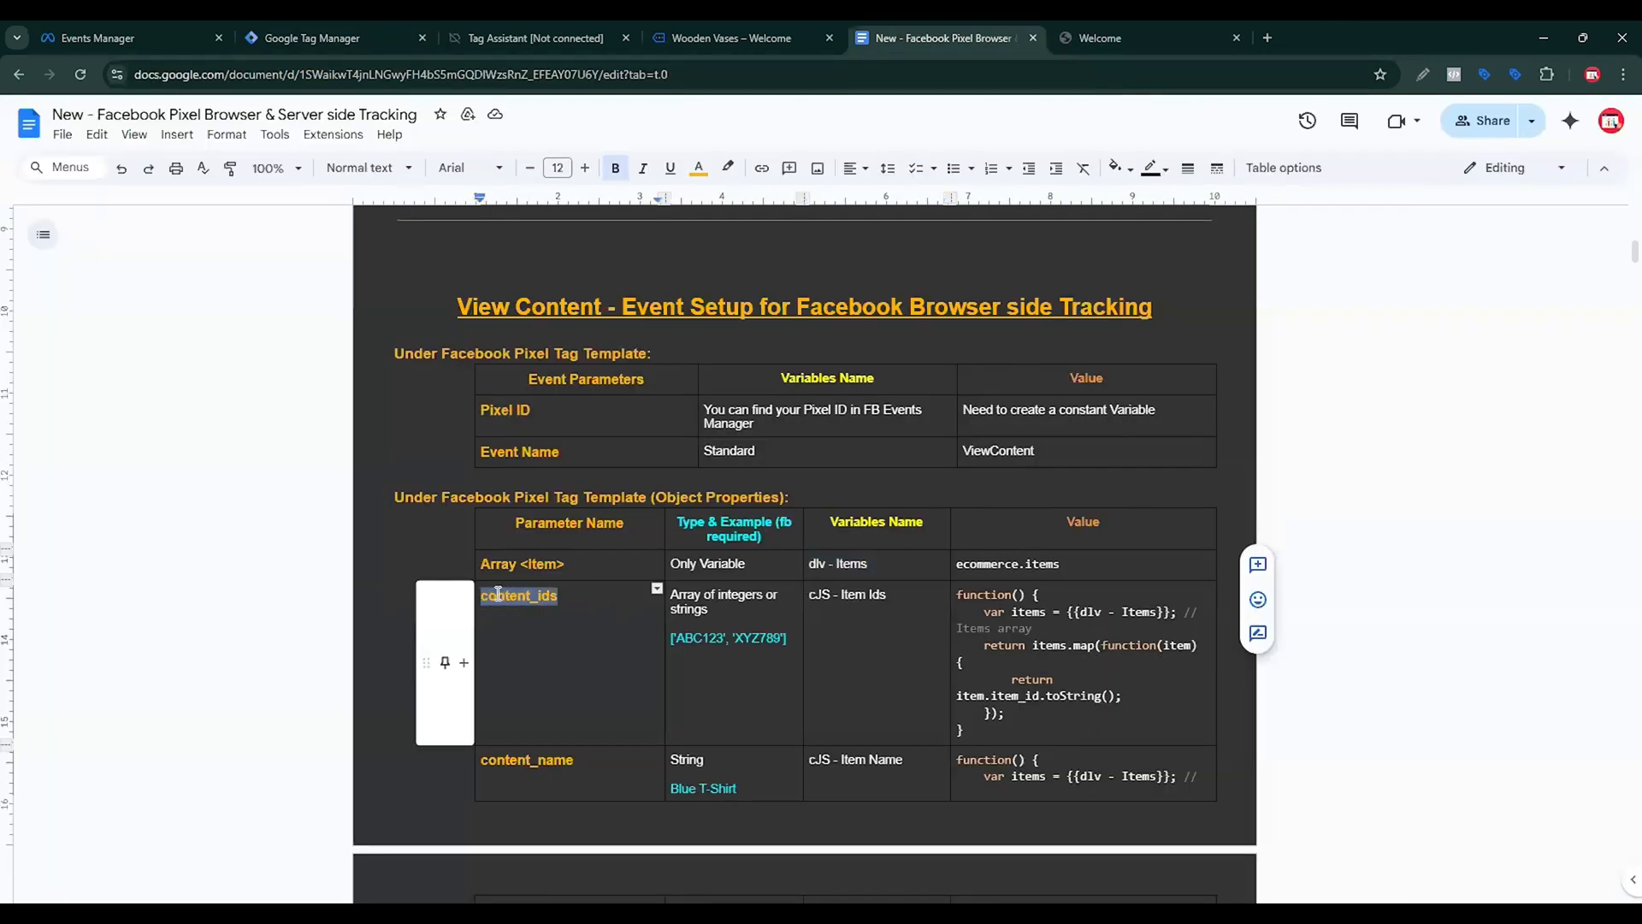
pyautogui.click(367, 25)
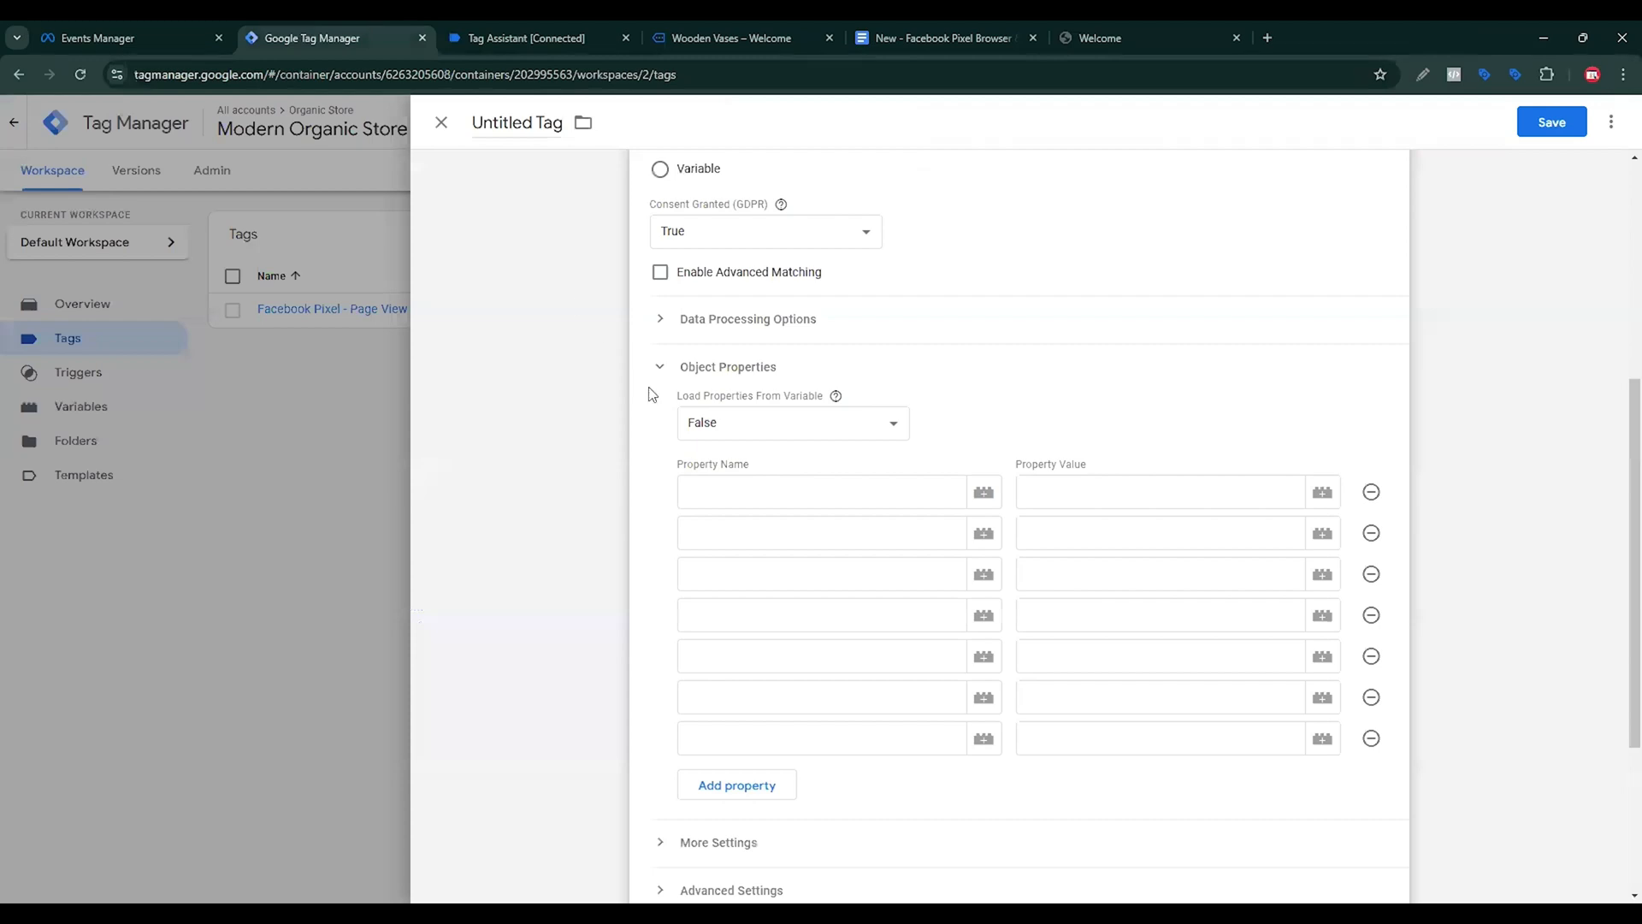
pyautogui.hotkey('ctrl', 'v')
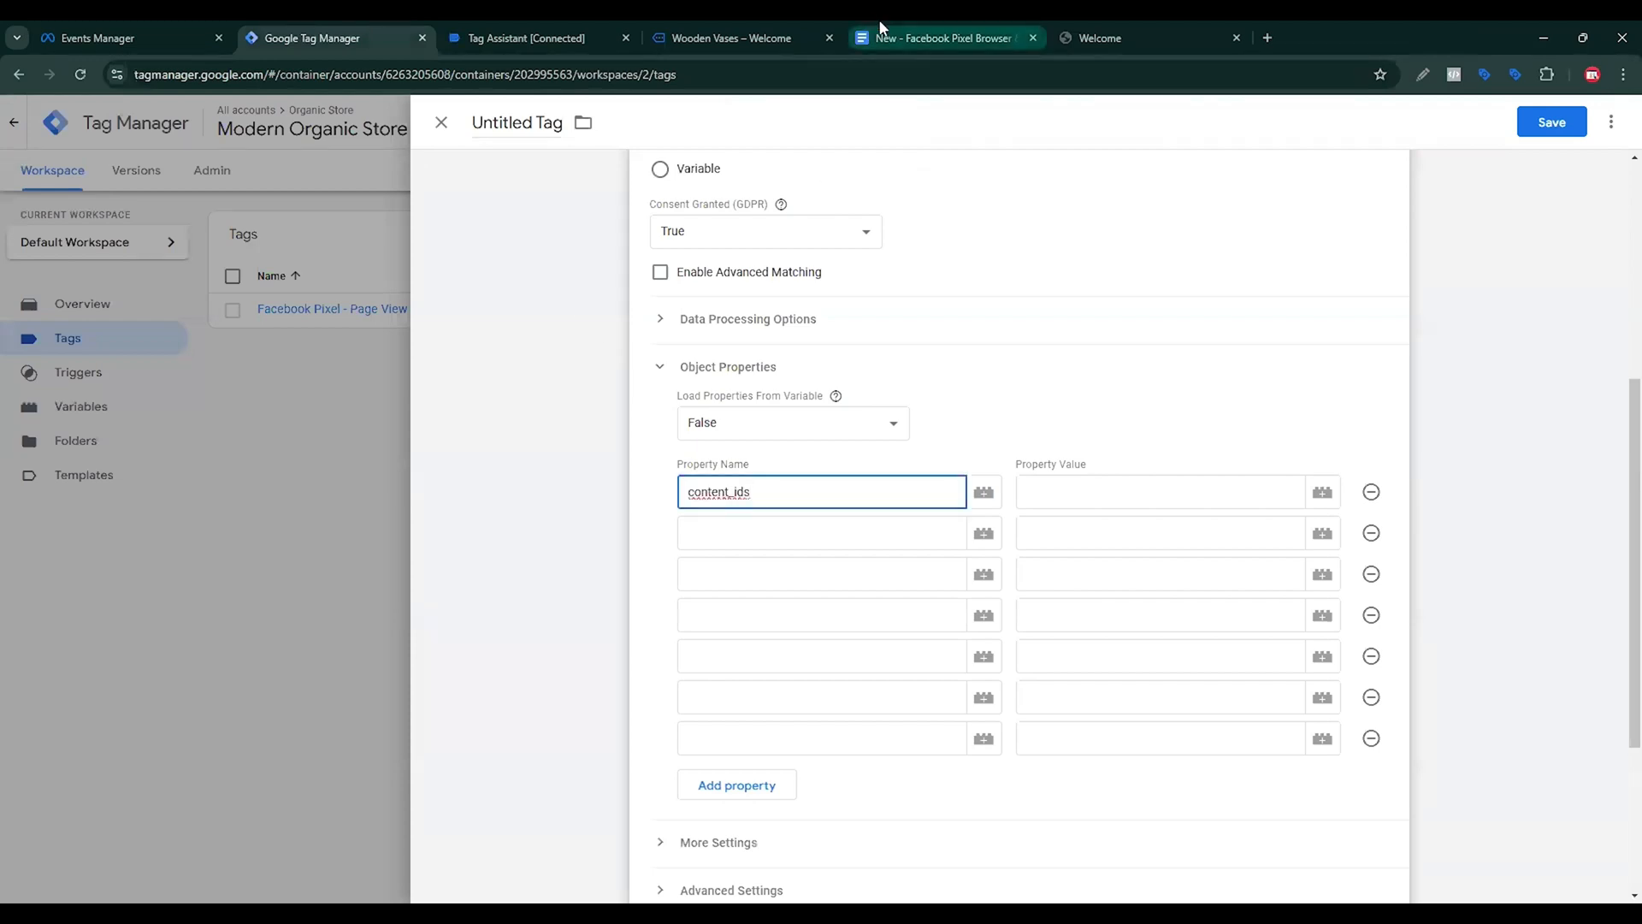
# Copy content_name from the Google Docs guide and enter it as the second object property's name in Google Tag Manager.
pyautogui.click(905, 37)
pyautogui.doubleClick(526, 760)
pyautogui.hotkey('ctrl', 'c')
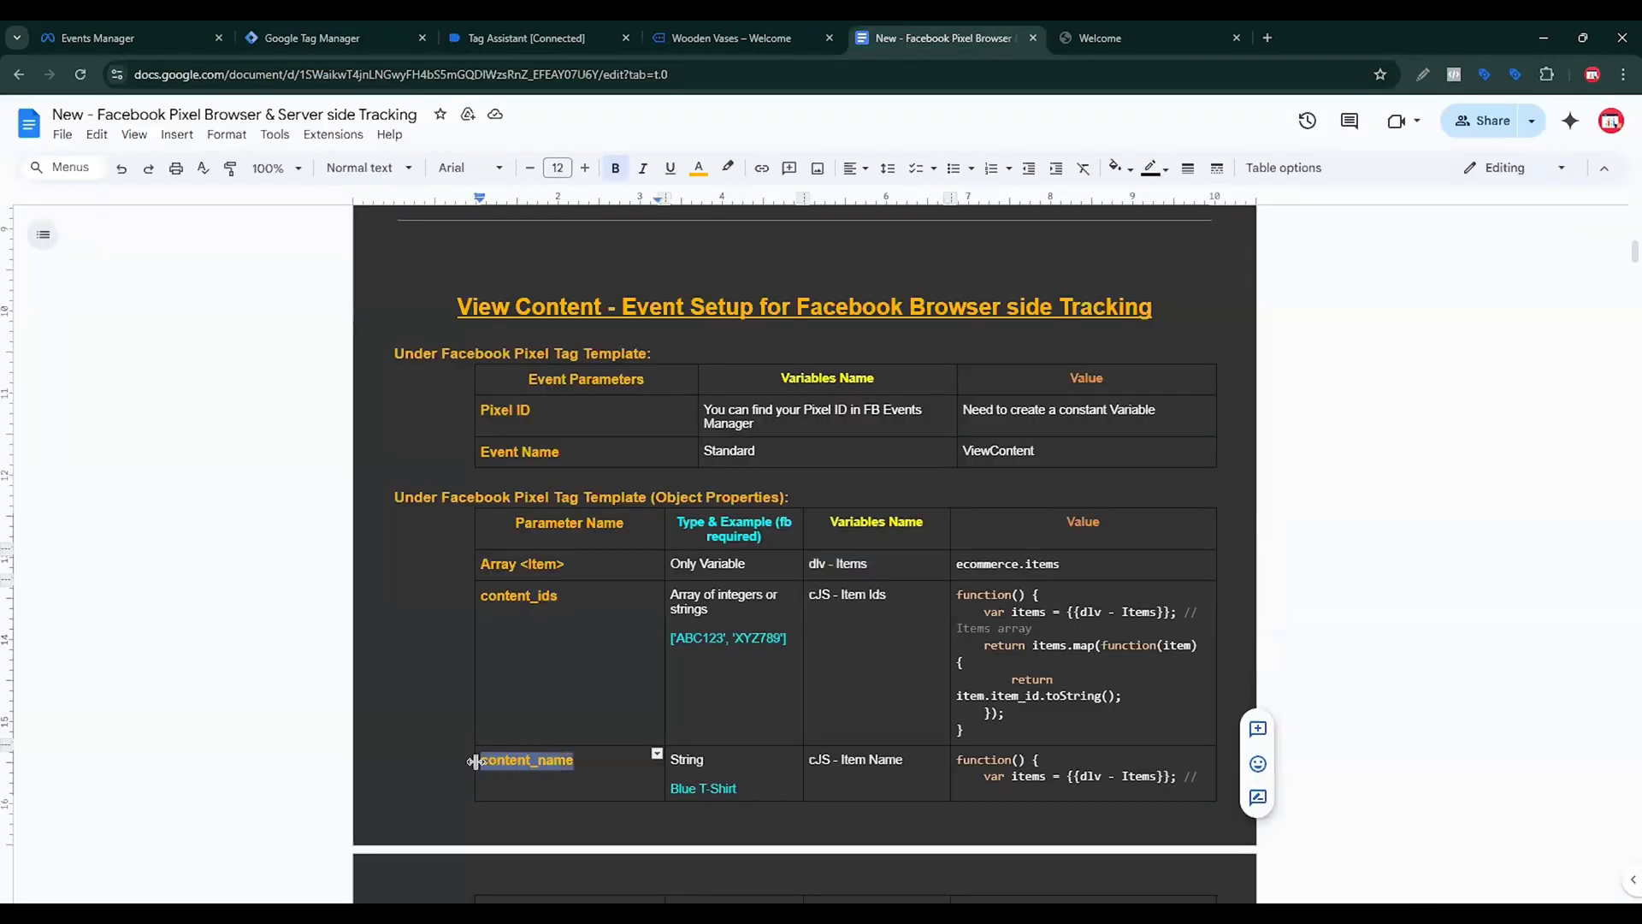
pyautogui.click(359, 36)
pyautogui.press('Return')
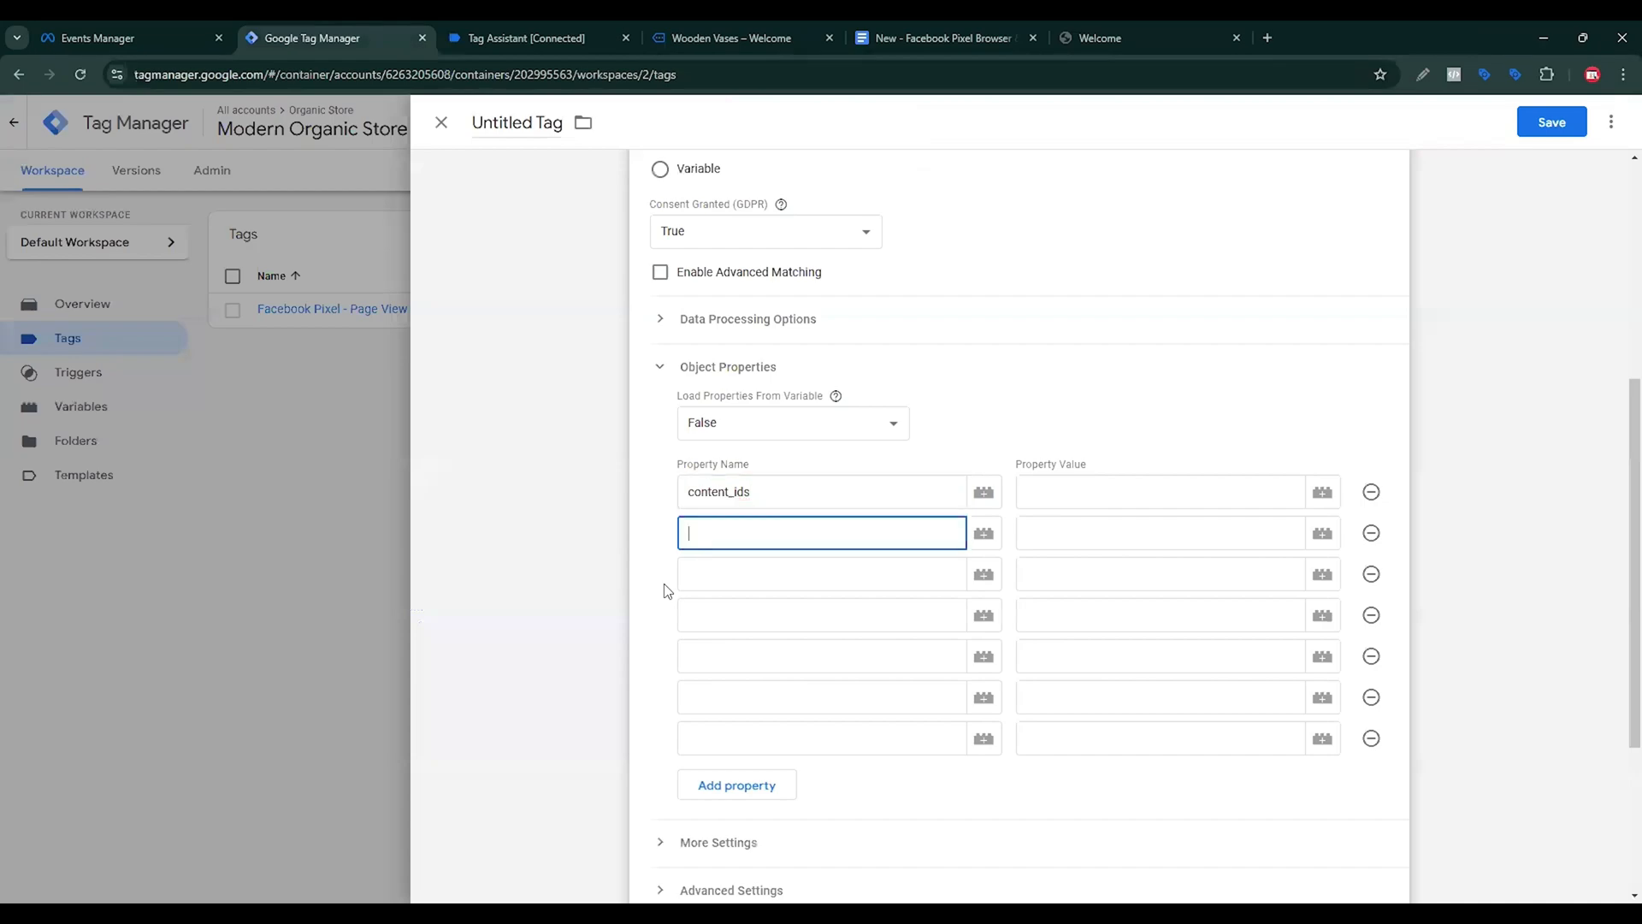
pyautogui.hotkey('ctrl', 'v')
# Copy content_type from the Google Docs guide and enter it as the third object property's name in Google Tag Manager.
pyautogui.click(948, 35)
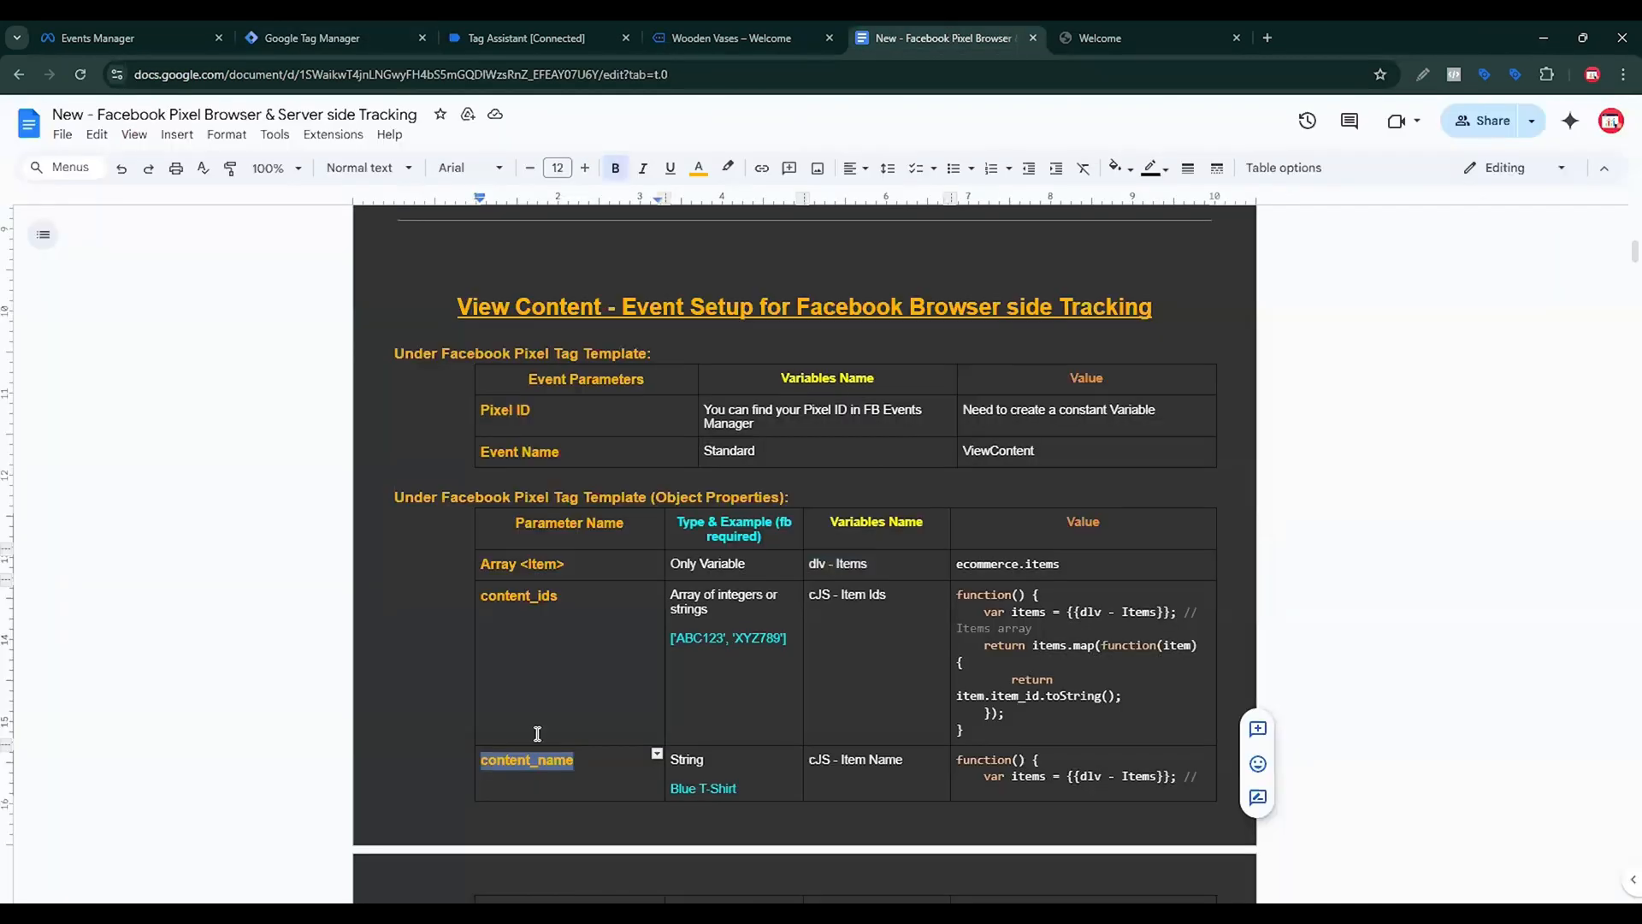
pyautogui.scroll(-5, 537, 734)
pyautogui.doubleClick(485, 596)
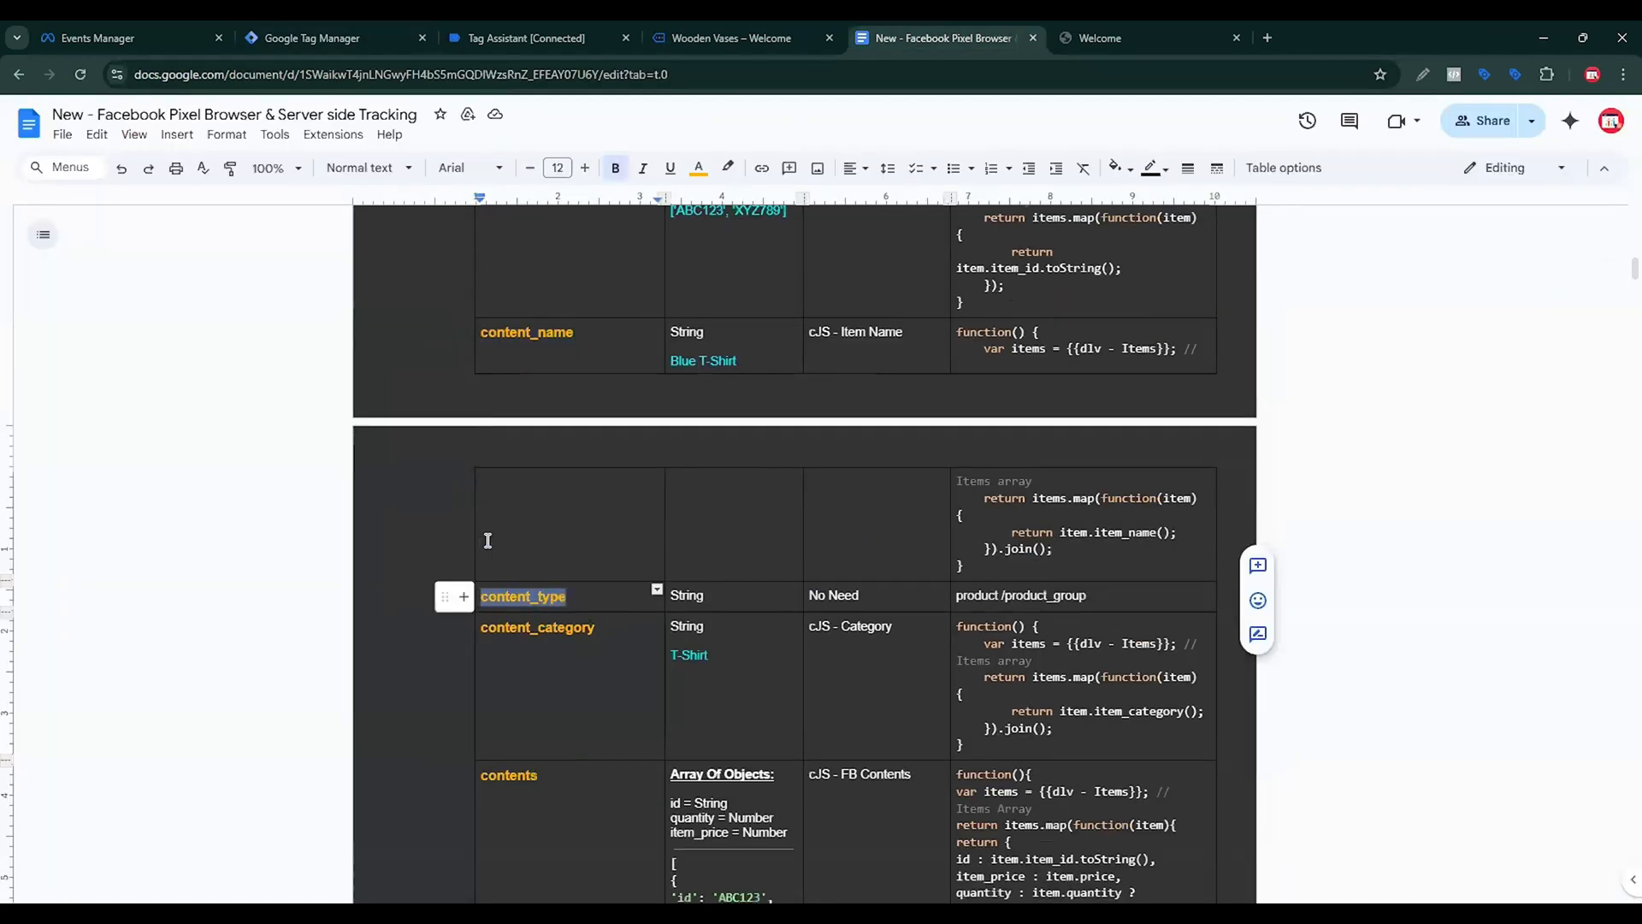
pyautogui.hotkey('ctrl', 'c')
pyautogui.click(325, 38)
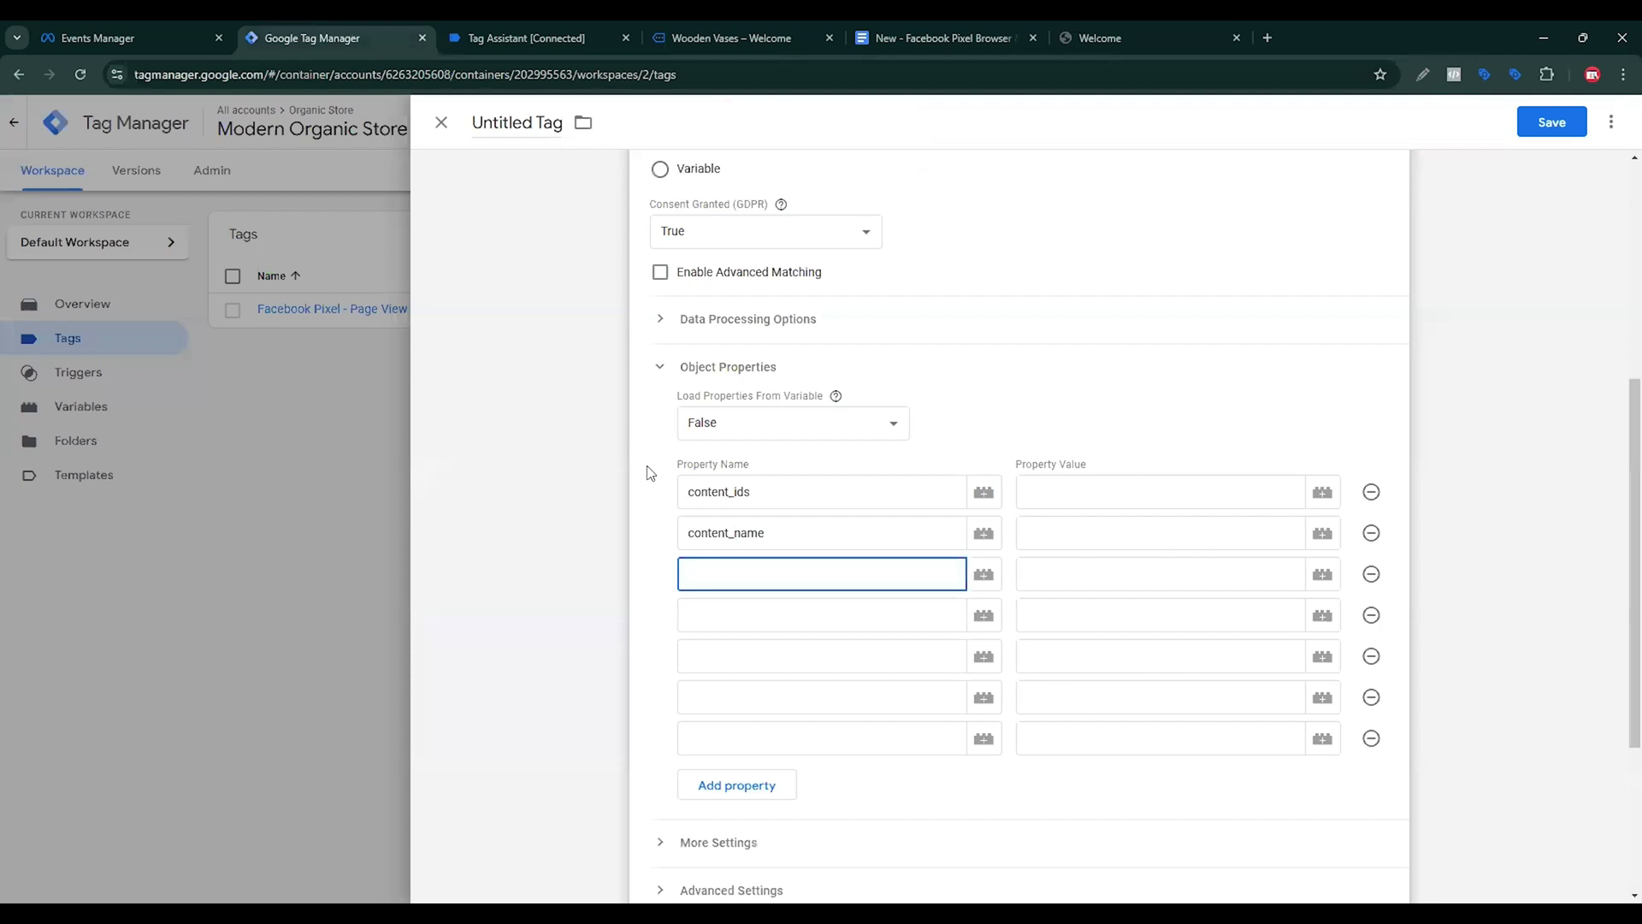
pyautogui.hotkey('ctrl', 'v')
# Copy content_category from the Google Docs guide and enter it as the fourth object property's name in Google Tag Manager.
pyautogui.click(757, 609)
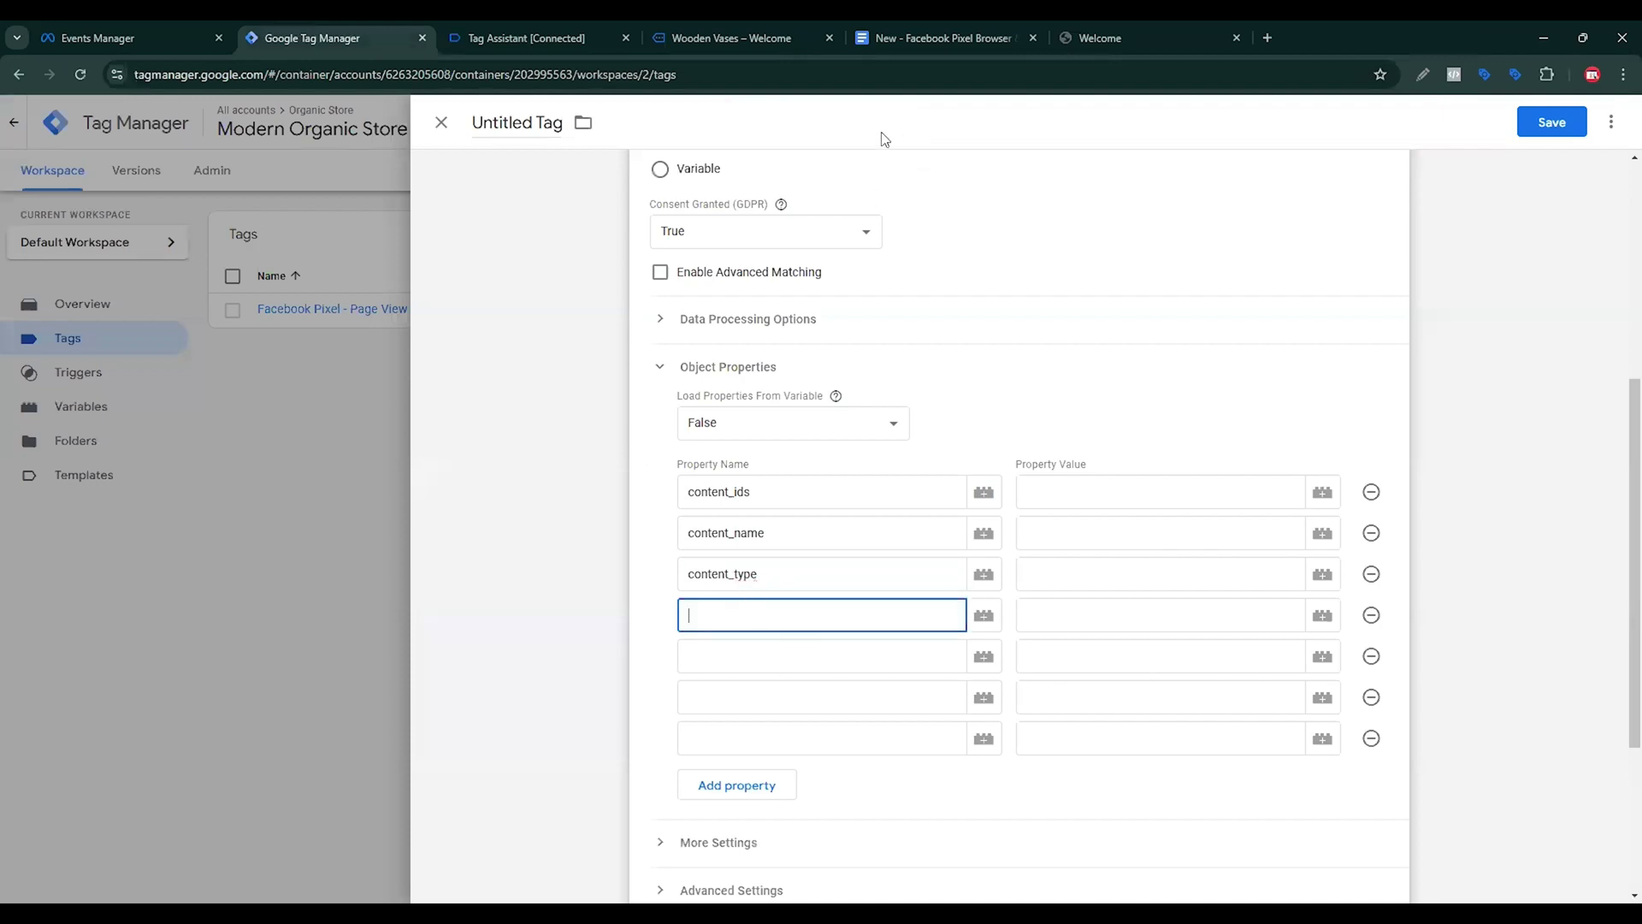
pyautogui.click(941, 38)
pyautogui.moveTo(614, 633); pyautogui.dragTo(462, 627)
pyautogui.hotkey('ctrl', 'c')
pyautogui.click(349, 40)
pyautogui.hotkey('ctrl', 'v')
# Copy contents from the Google Docs guide and enter it as the fifth object property's name in Google Tag Manager.
pyautogui.click(941, 37)
pyautogui.moveTo(539, 605); pyautogui.dragTo(469, 609)
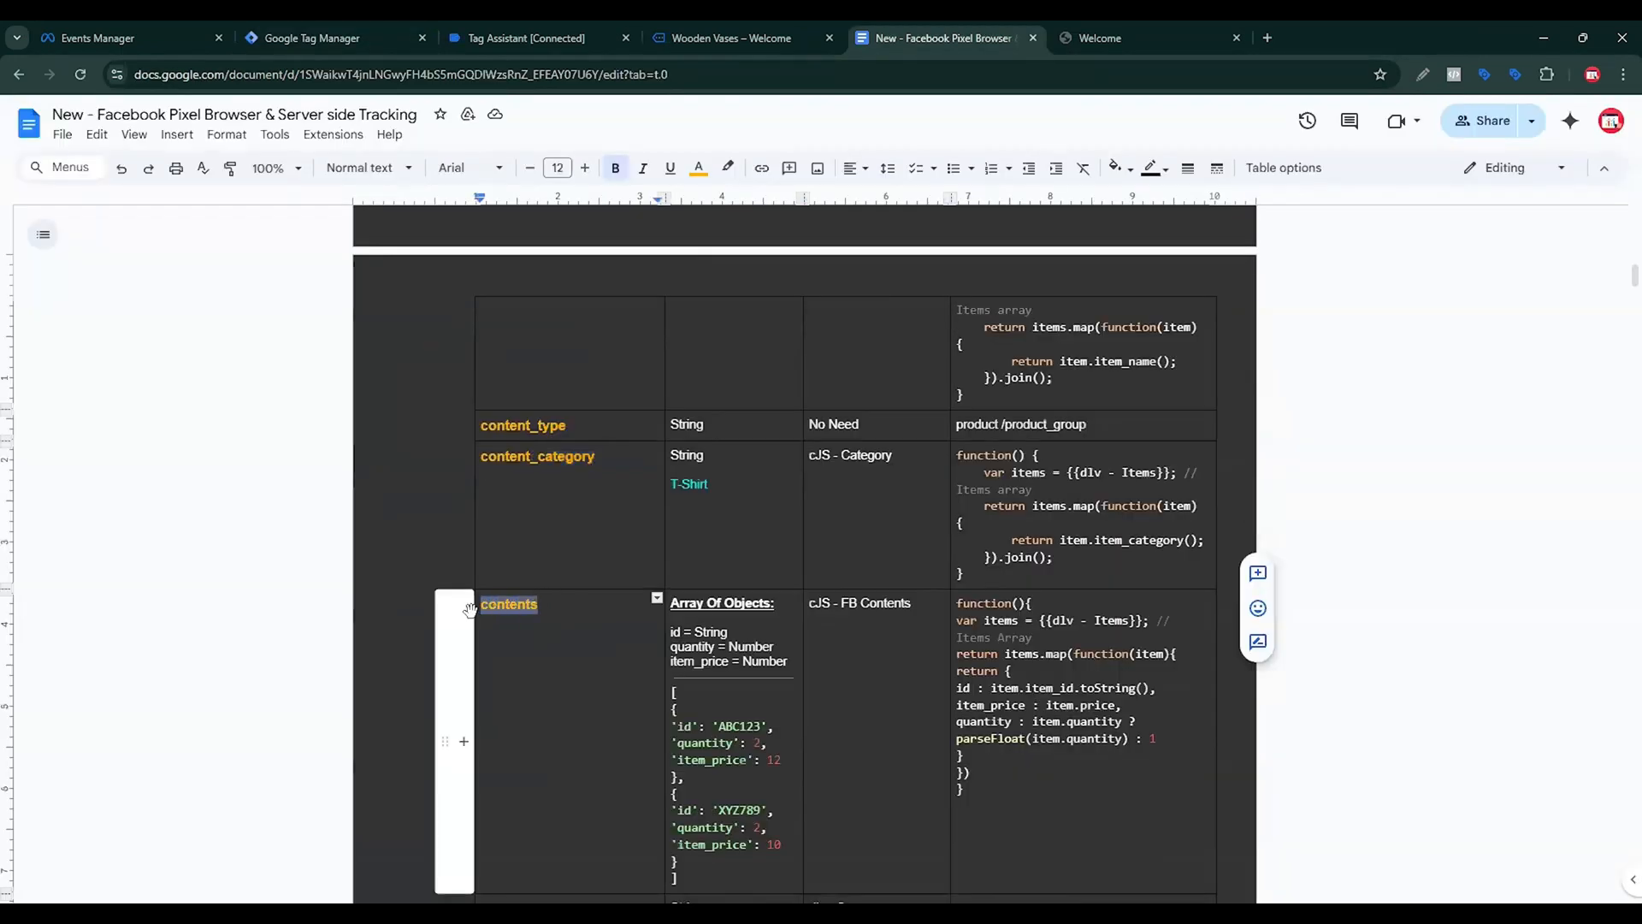
pyautogui.hotkey('ctrl', 'c')
pyautogui.click(398, 40)
pyautogui.click(753, 656)
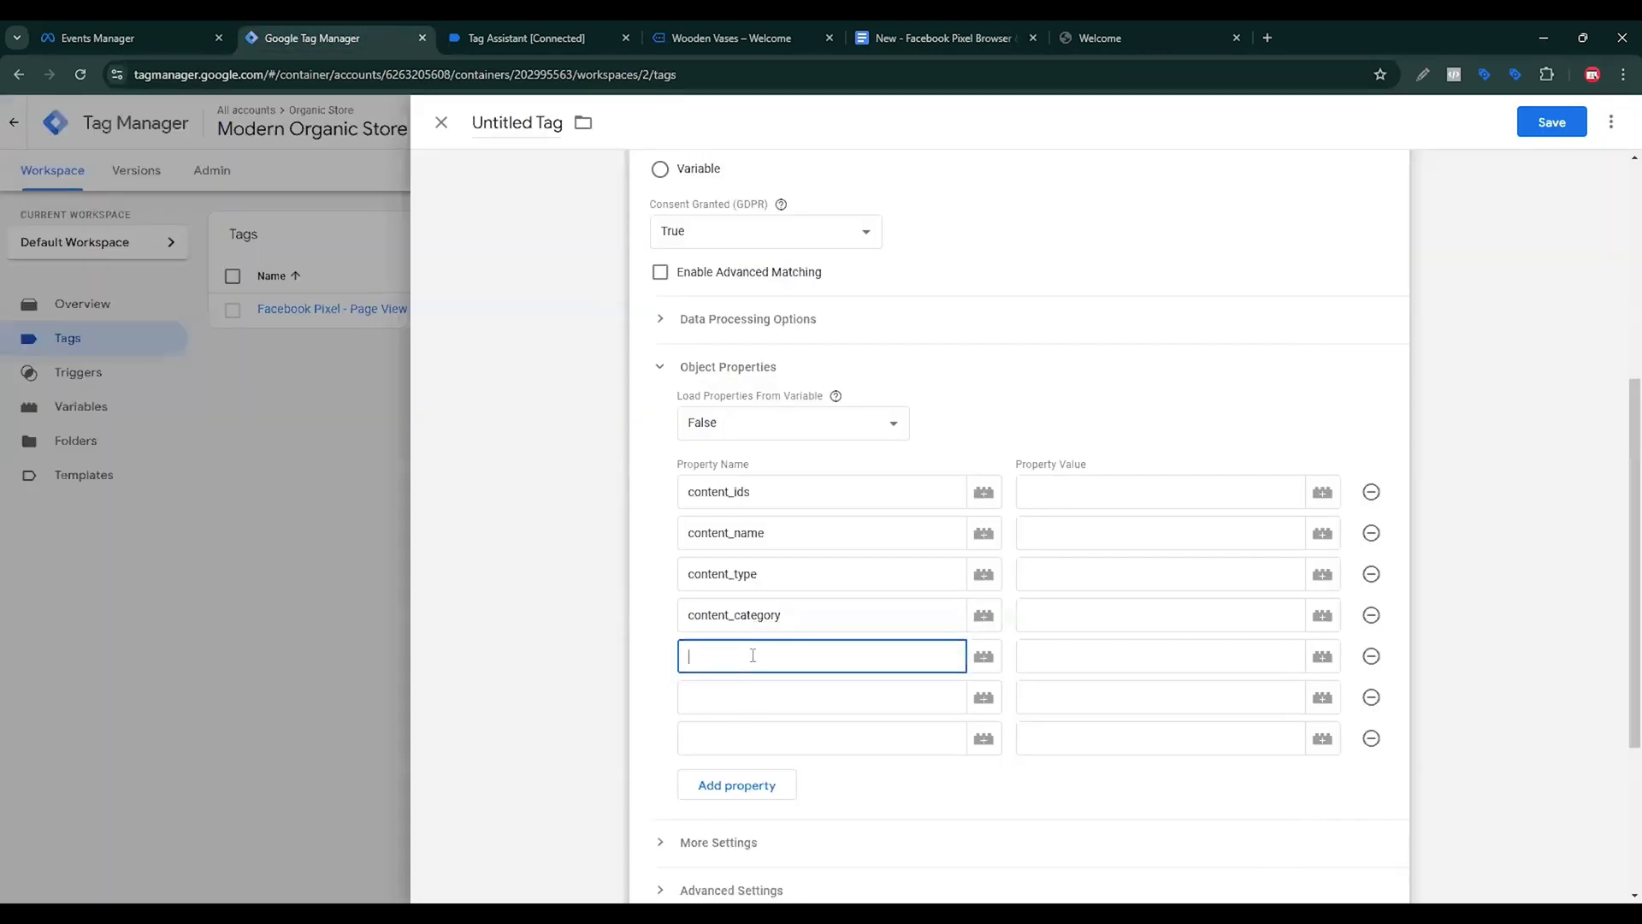
pyautogui.hotkey('ctrl', 'v')
# Name the sixth object property currency, copied from the Google Docs guide, and the seventh value in Google Tag Manager.
pyautogui.click(941, 38)
pyautogui.doubleClick(509, 567)
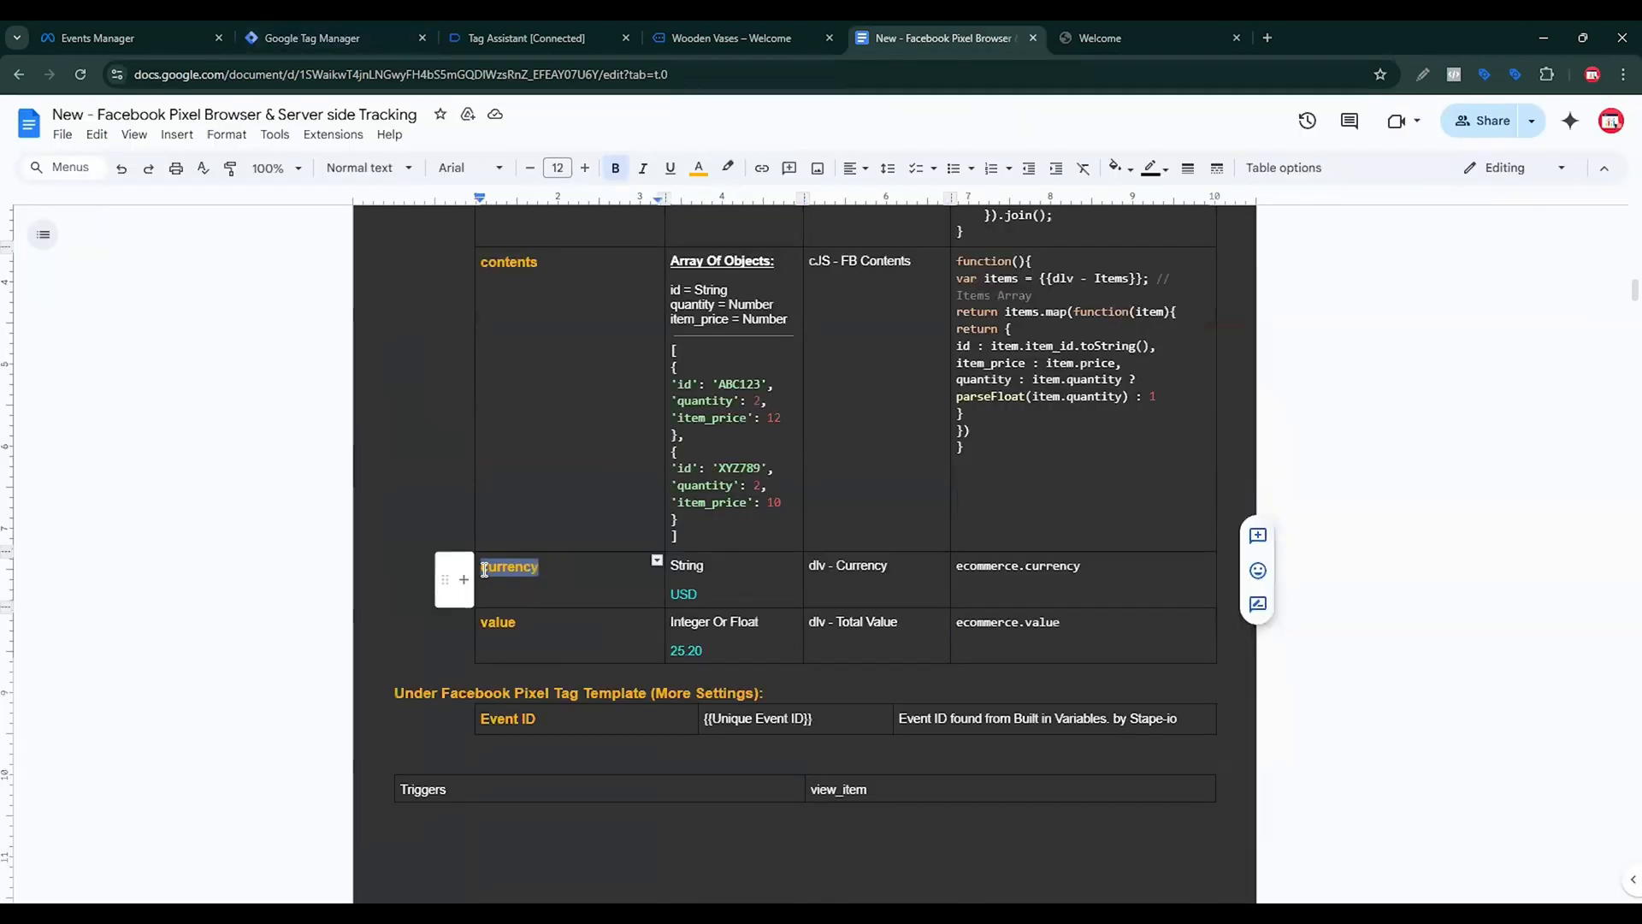
pyautogui.click(405, 31)
pyautogui.click(745, 698)
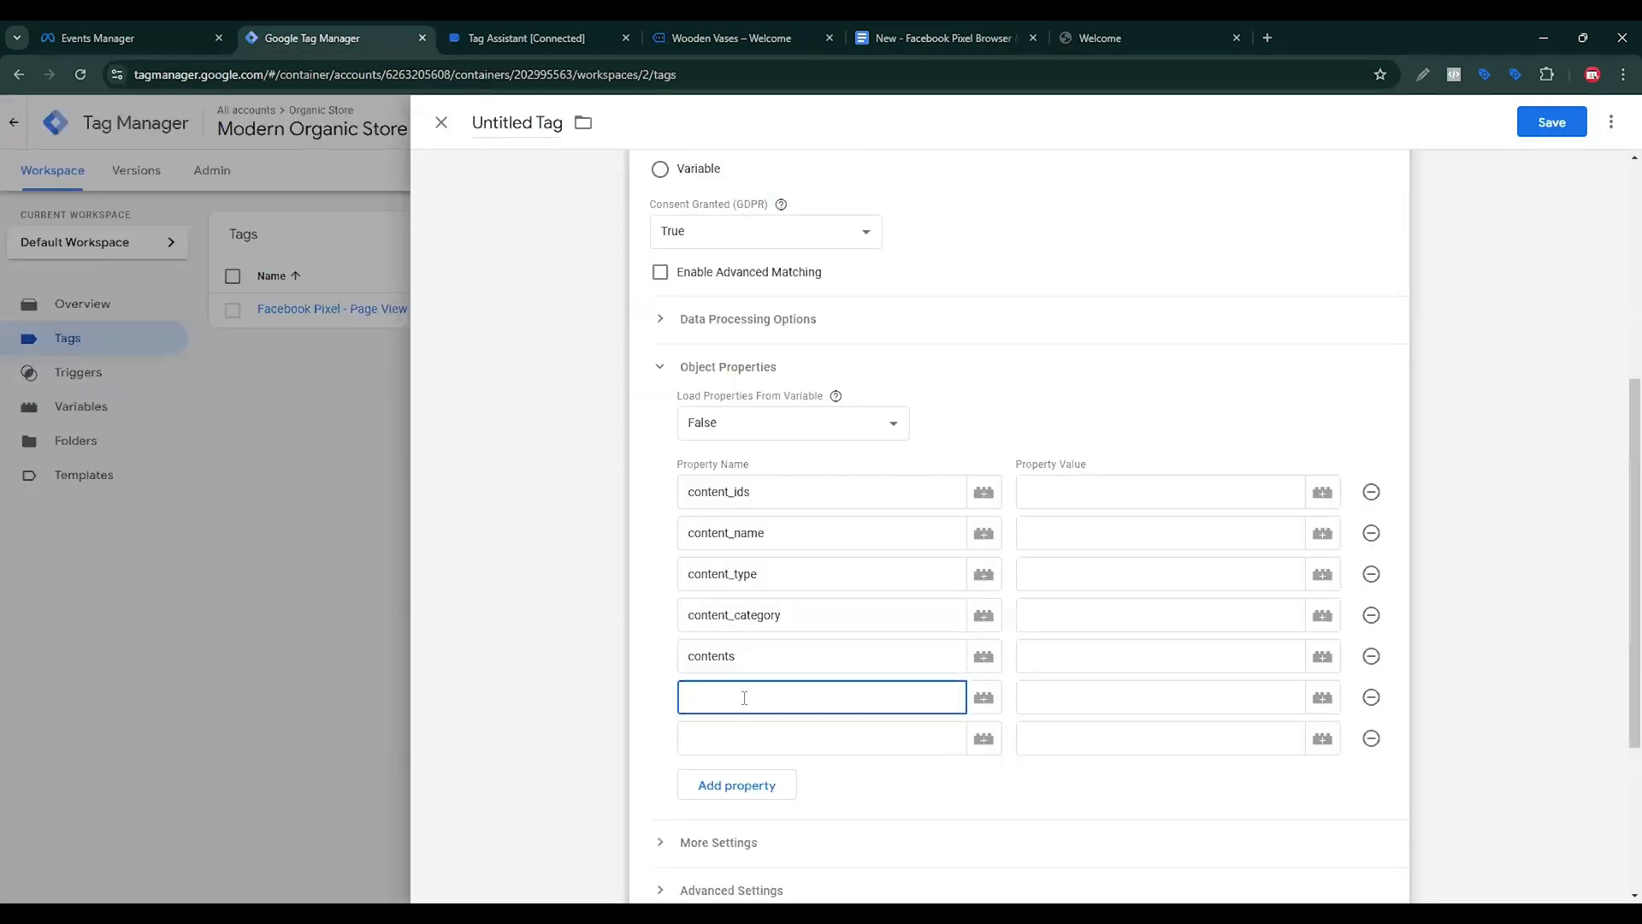
pyautogui.hotkey('ctrl', 'v')
pyautogui.click(748, 738)
pyautogui.write('value')
# Copy the content_ids JavaScript function from the value column of the View Content table in the Google Docs guide.
pyautogui.click(1126, 487)
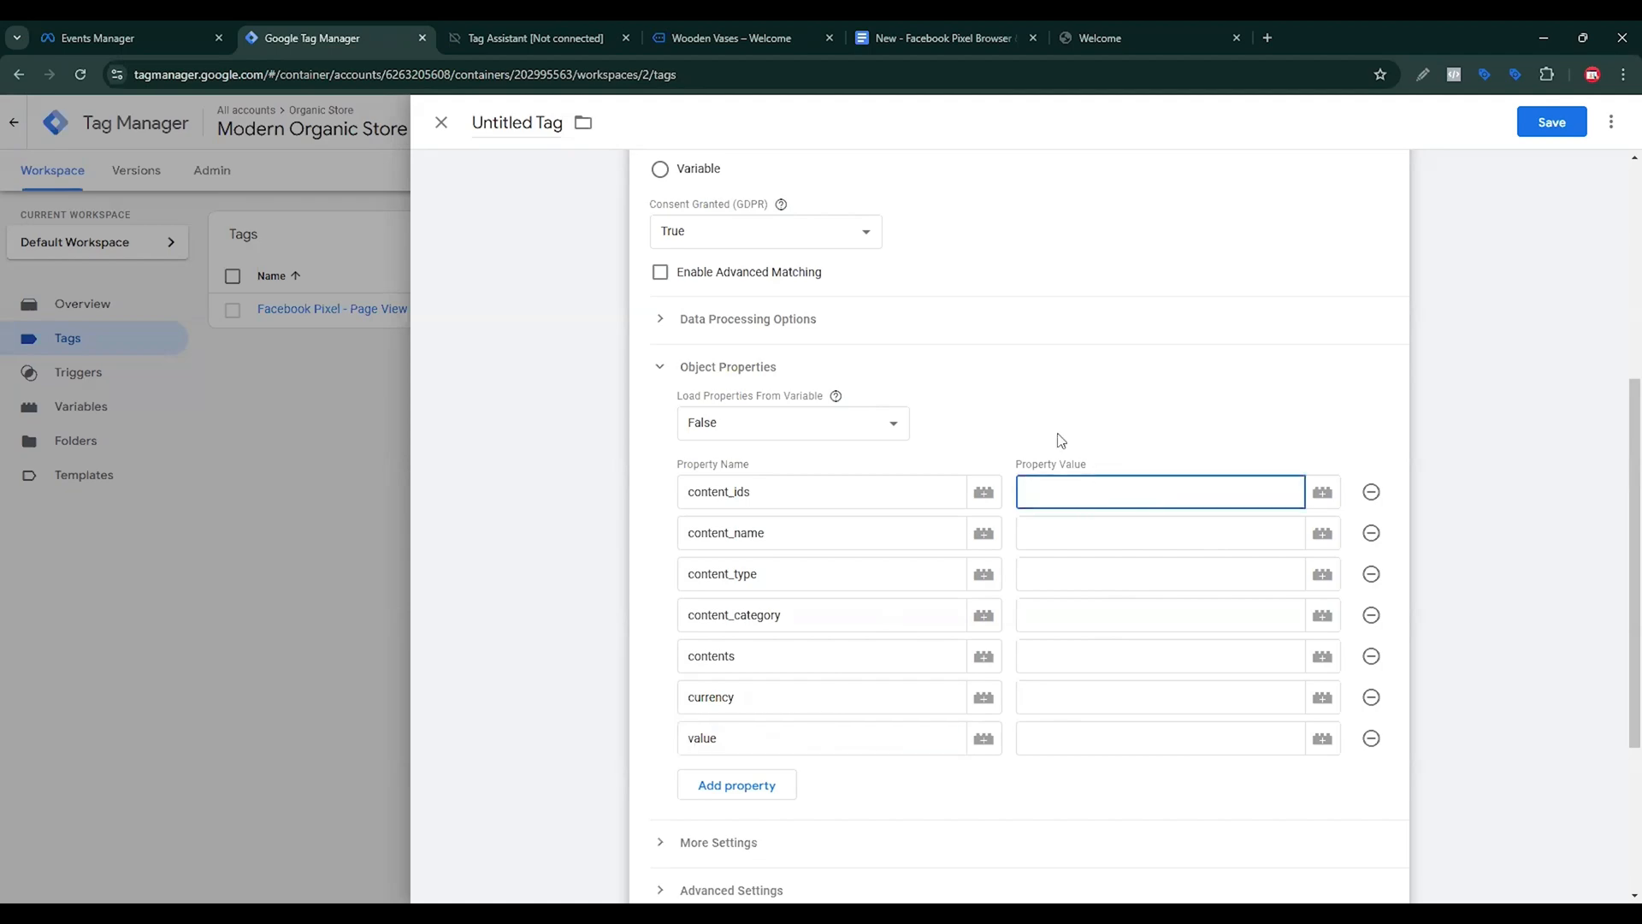
pyautogui.click(974, 37)
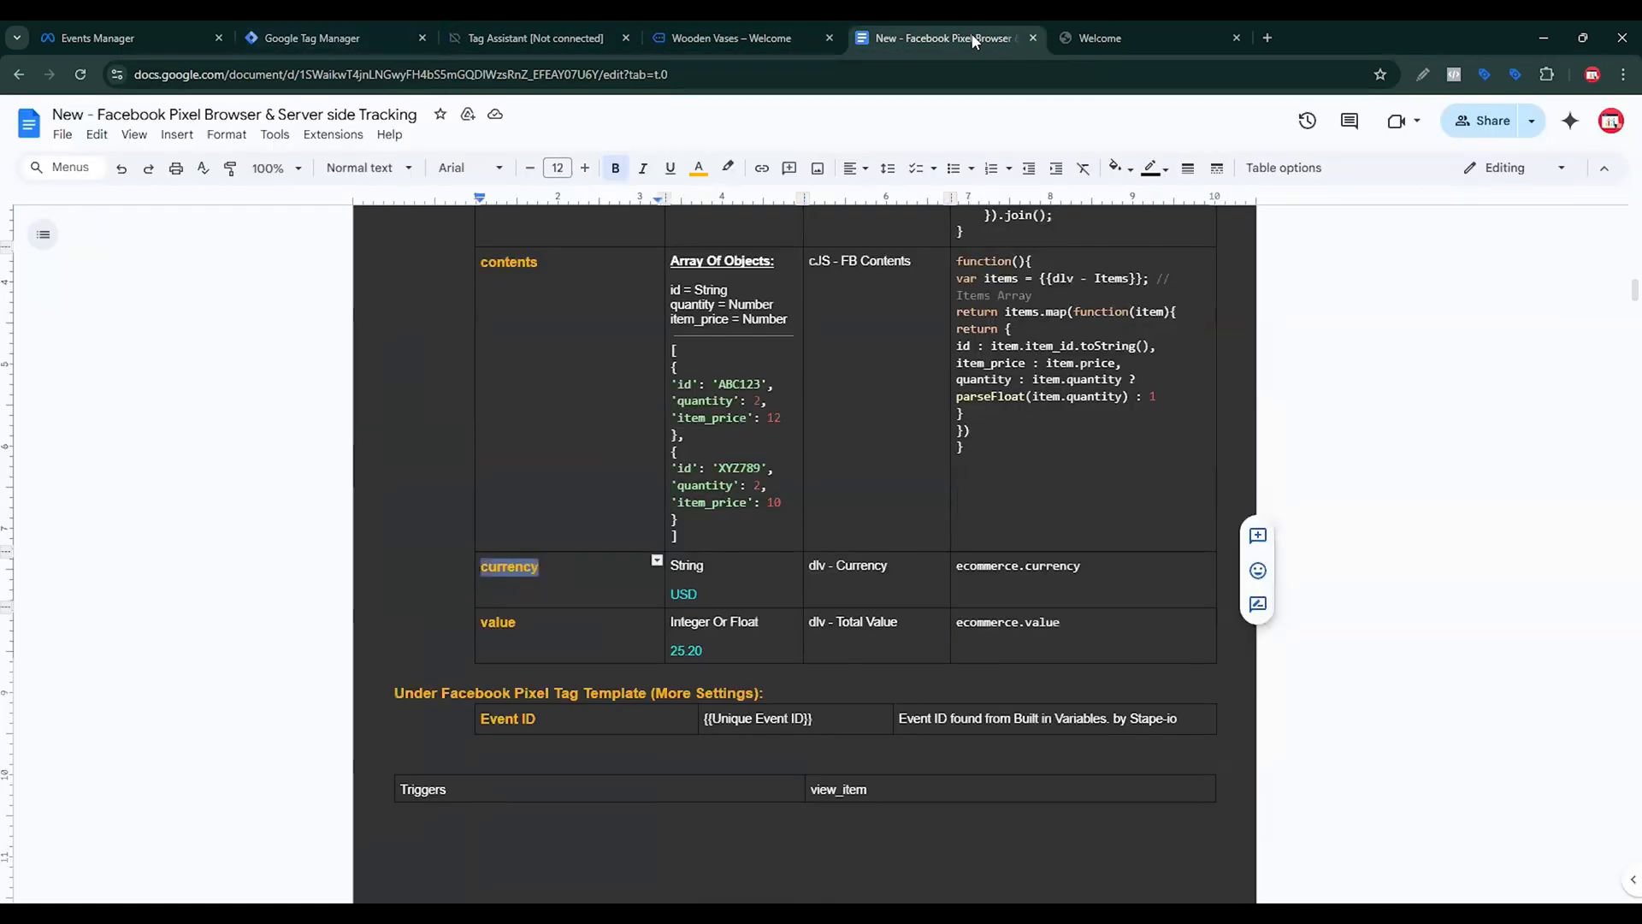
pyautogui.scroll(11, 978, 611)
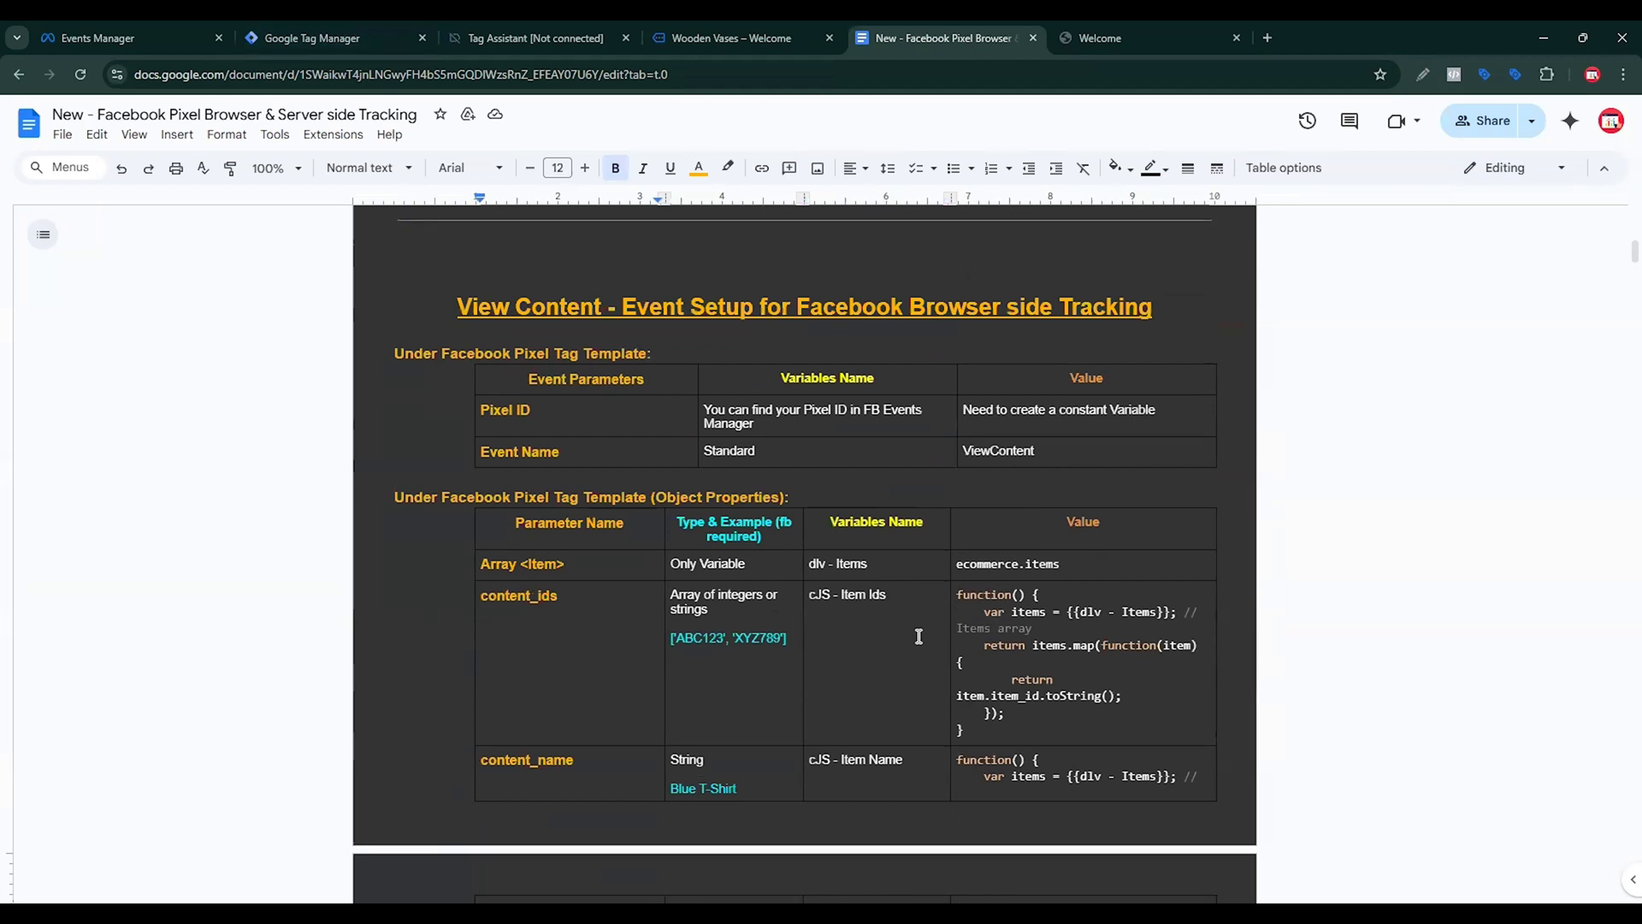
pyautogui.scroll(-2, 919, 636)
pyautogui.tripleClick(985, 525)
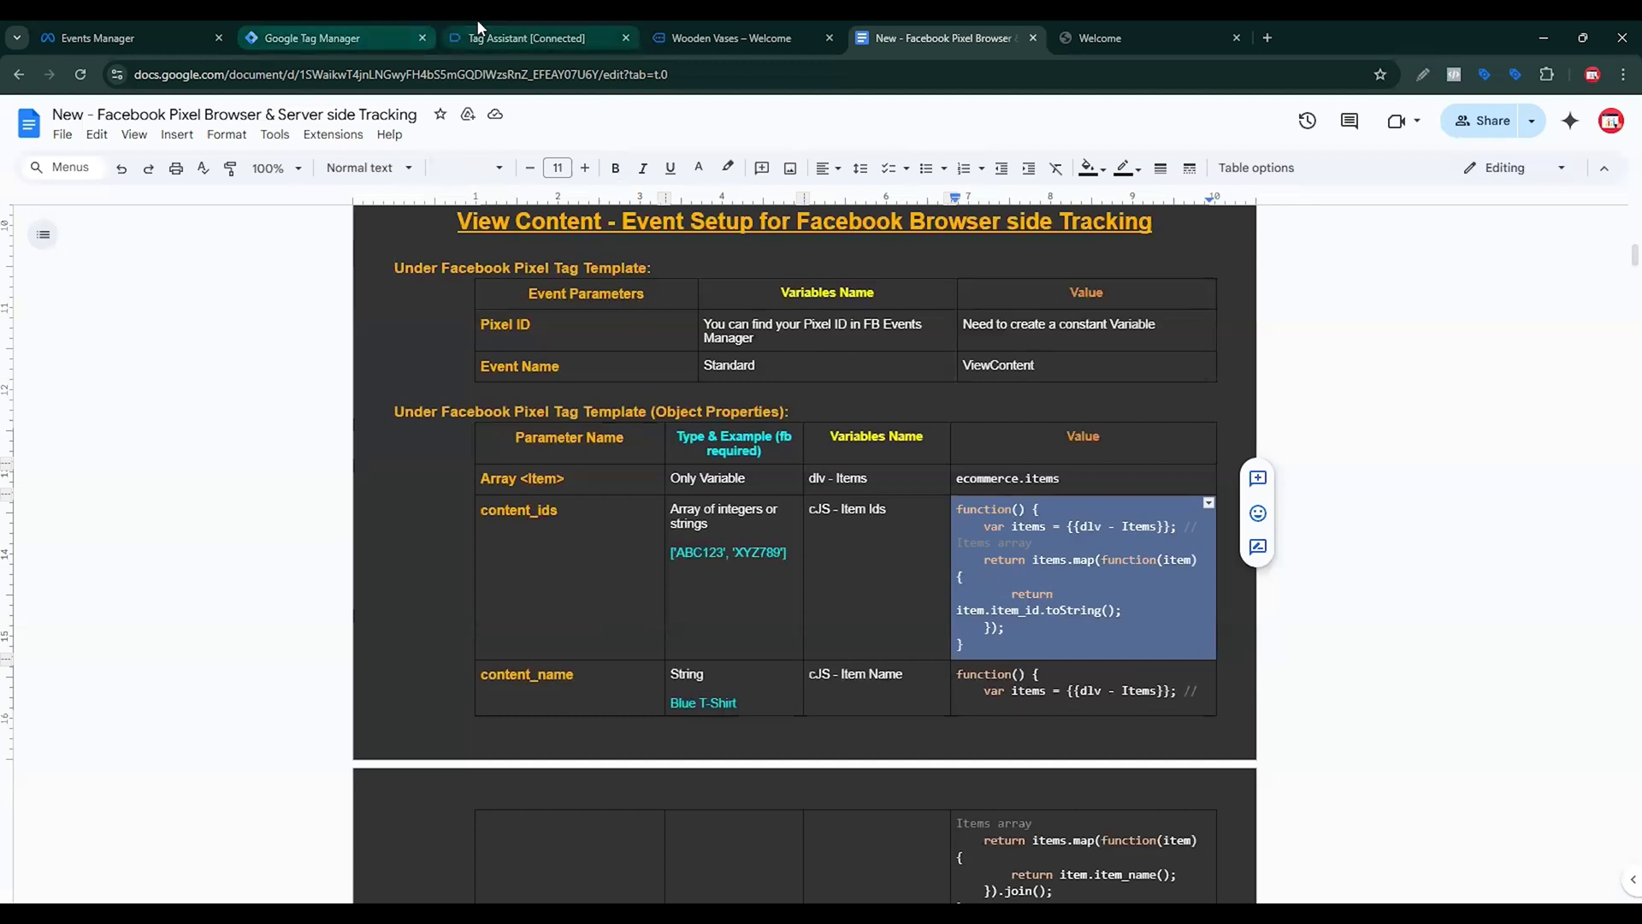
# In Google Tag Manager, start a new Custom JavaScript variable from the content_ids value and paste the copied function into it.
pyautogui.click(366, 29)
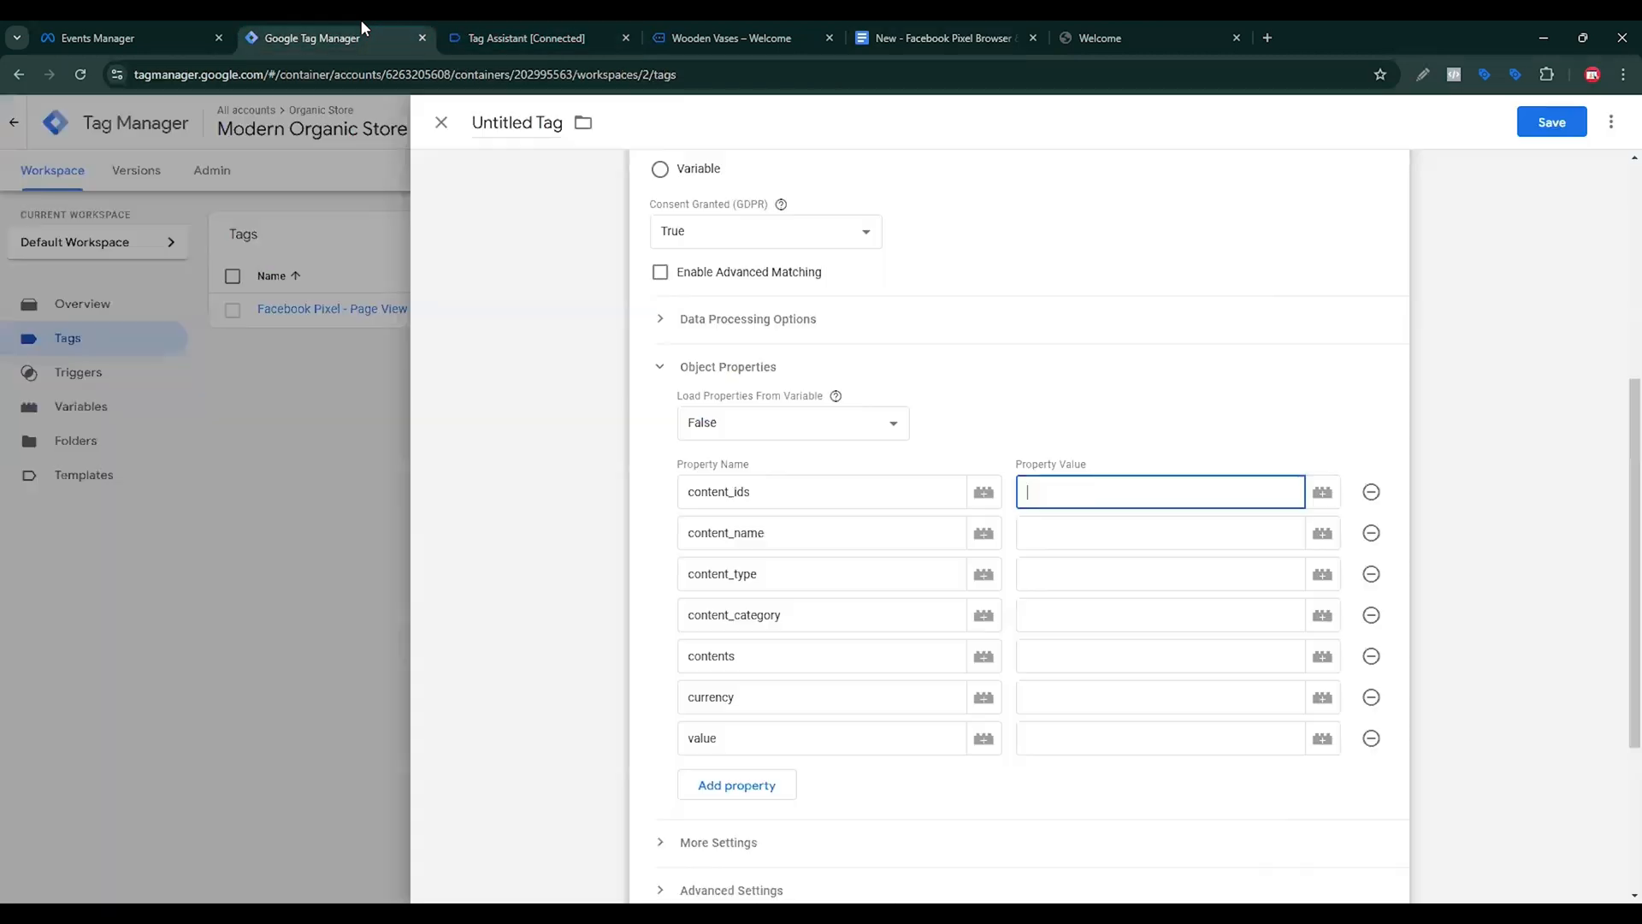
pyautogui.click(1322, 492)
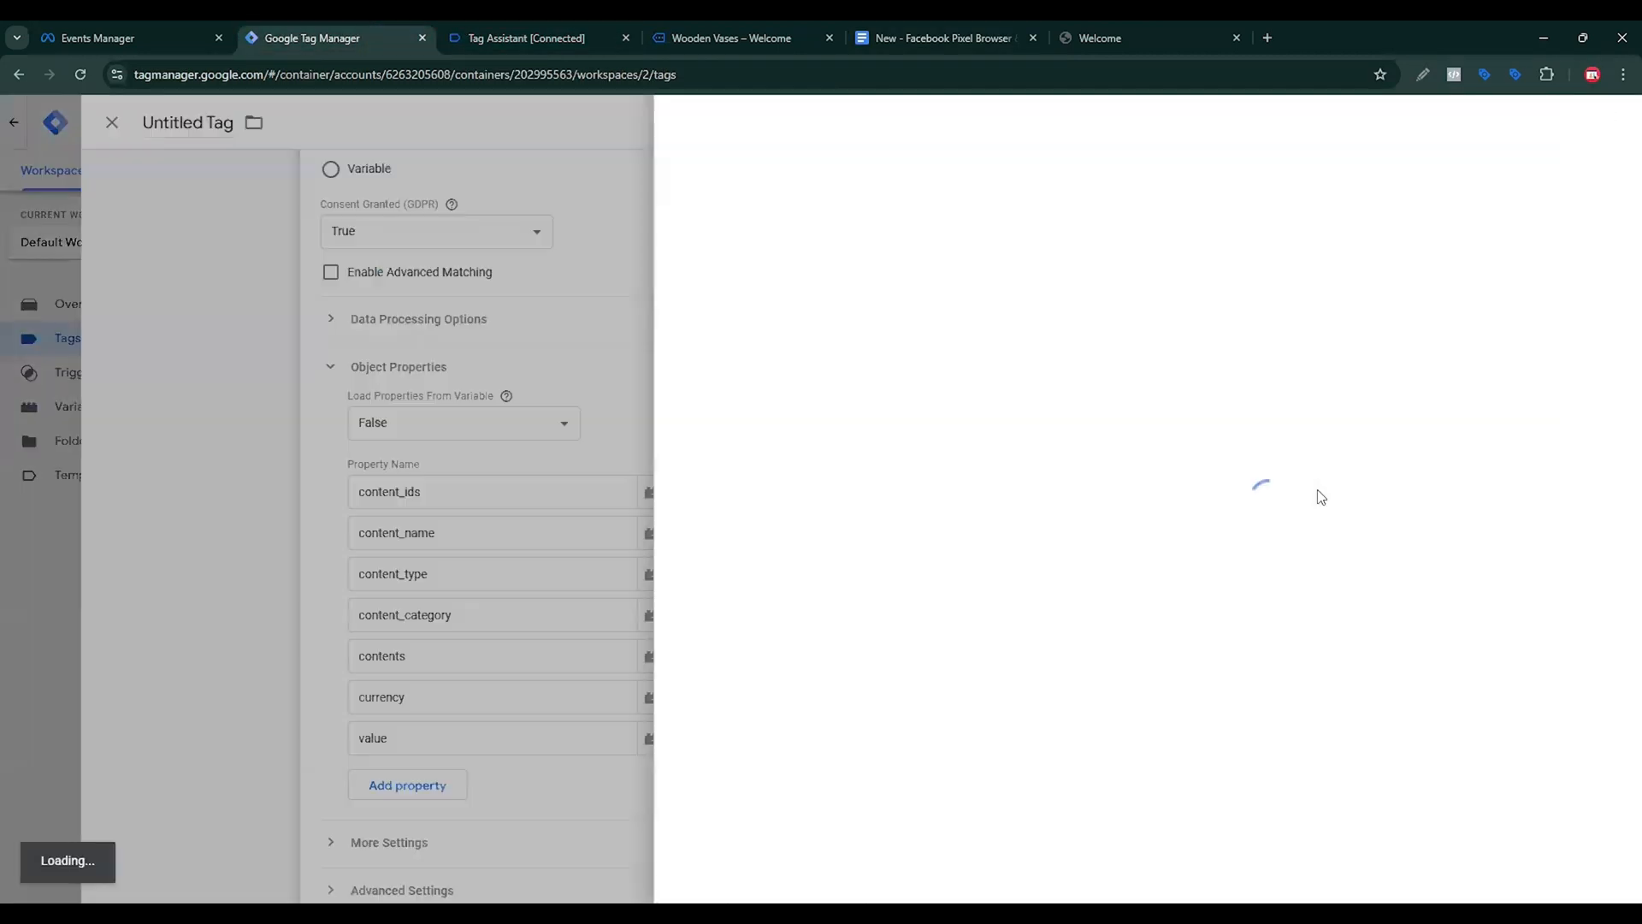
pyautogui.click(1610, 122)
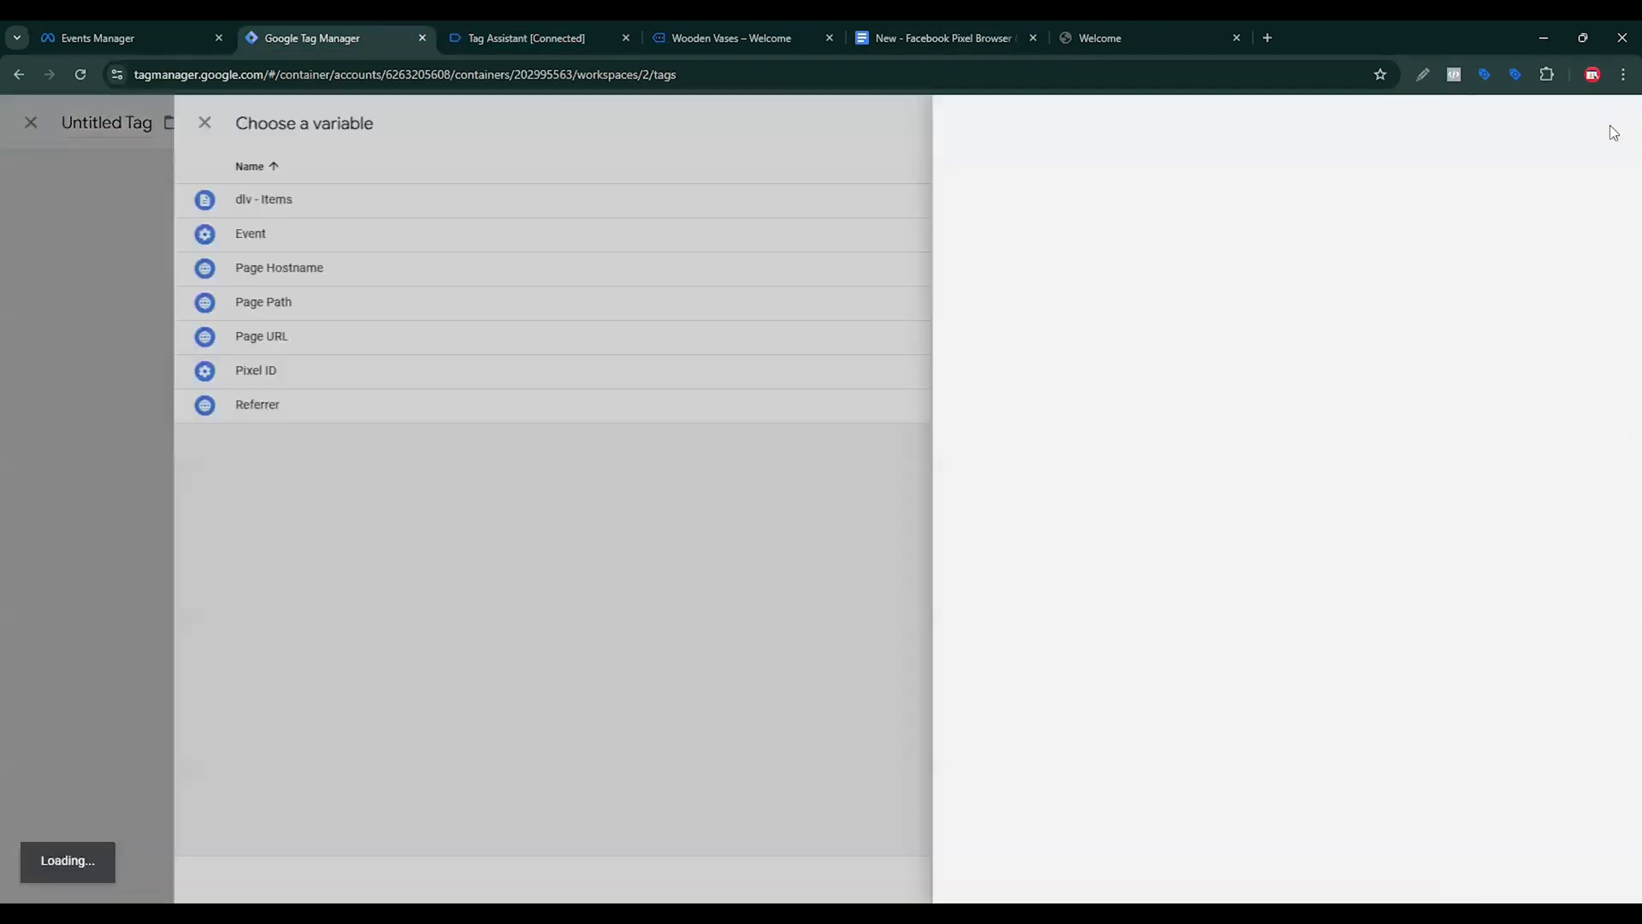
pyautogui.scroll(-2, 1283, 530)
pyautogui.scroll(3, 1272, 447)
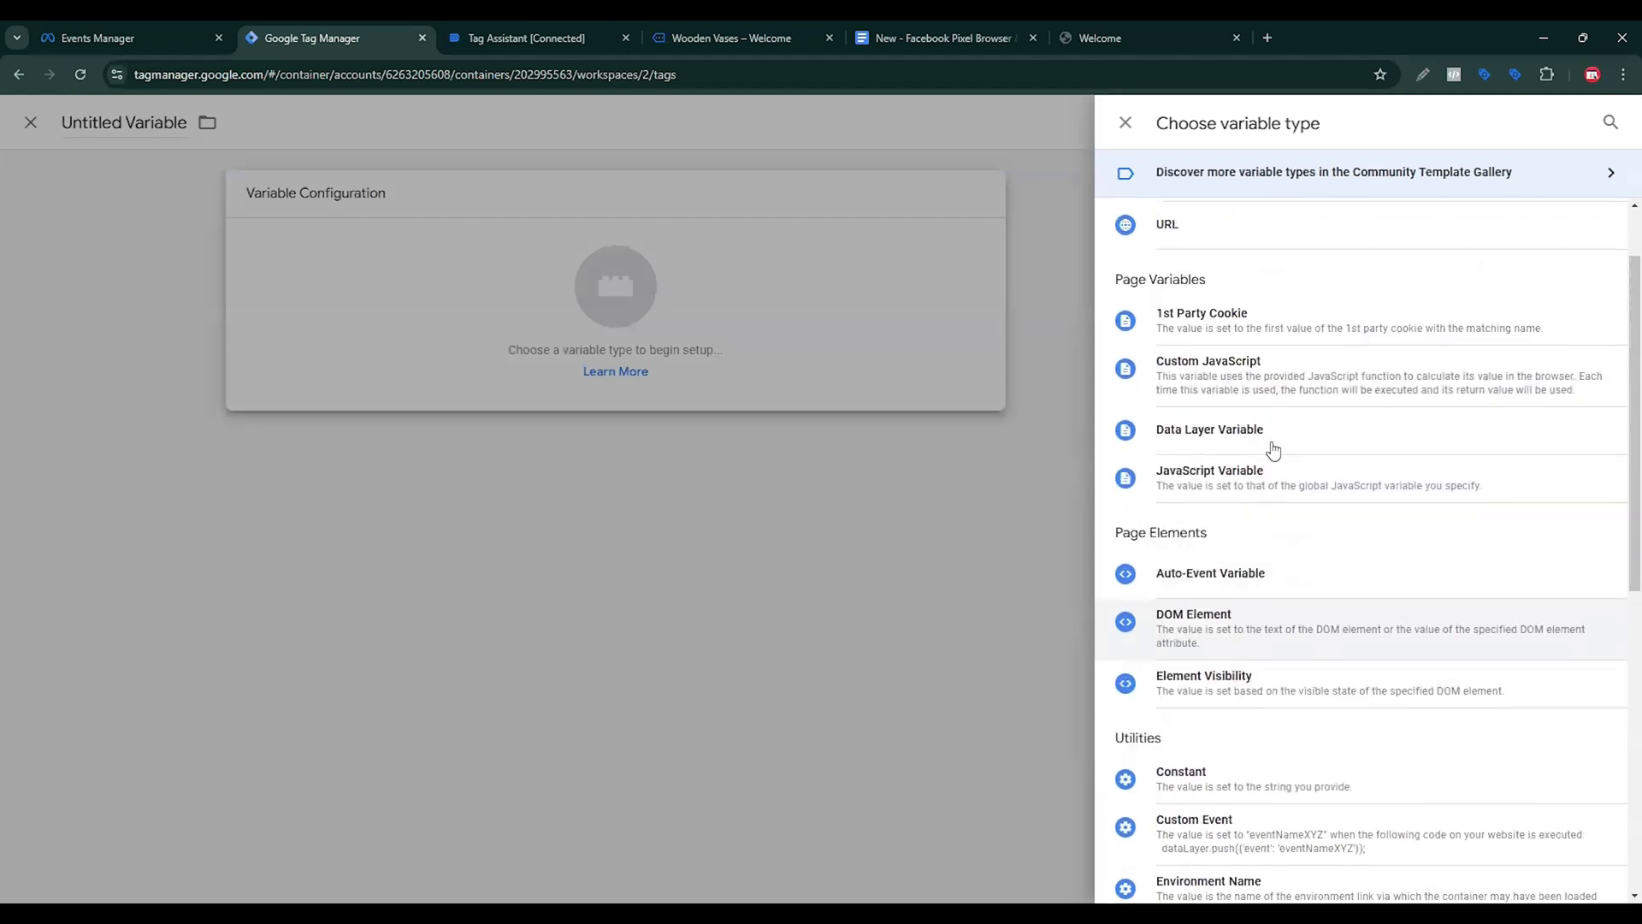
pyautogui.click(1231, 473)
pyautogui.click(1030, 488)
pyautogui.hotkey('ctrl', 'v')
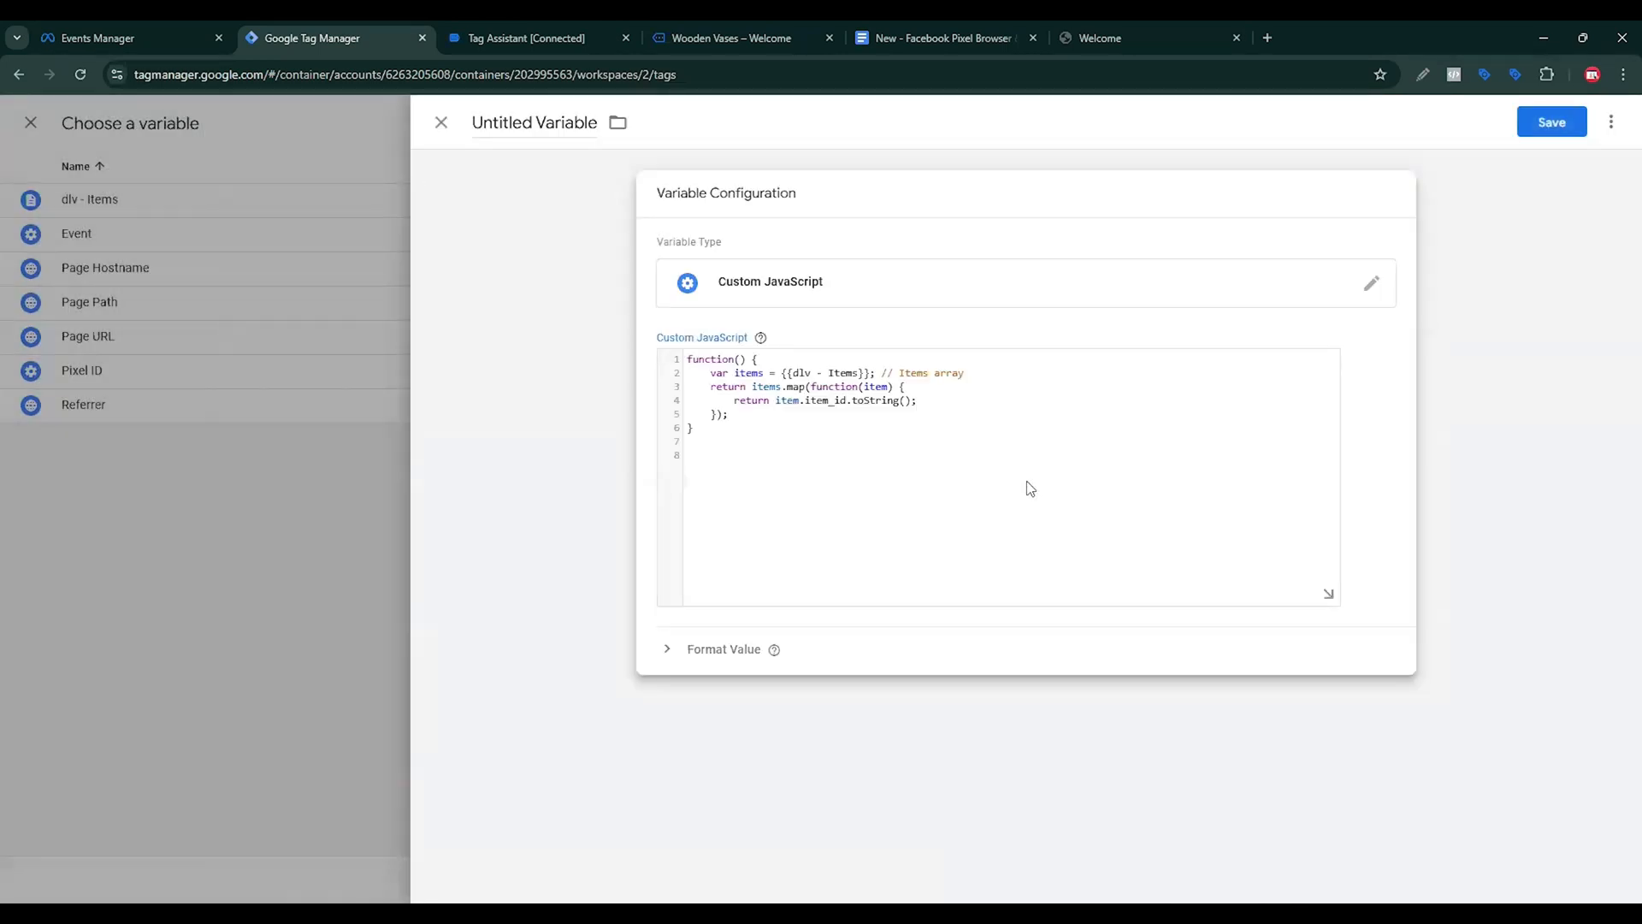
# Re-enter the {{dlv - Items}} variable reference in the function's items line.
pyautogui.moveTo(782, 373); pyautogui.dragTo(870, 373)
pyautogui.write('{{dlv - Items}}')
pyautogui.press('Return')
# Name the variable "cJS - Item Ids", copied from the Google Docs guide, and save it in Google Tag Manager.
pyautogui.click(922, 41)
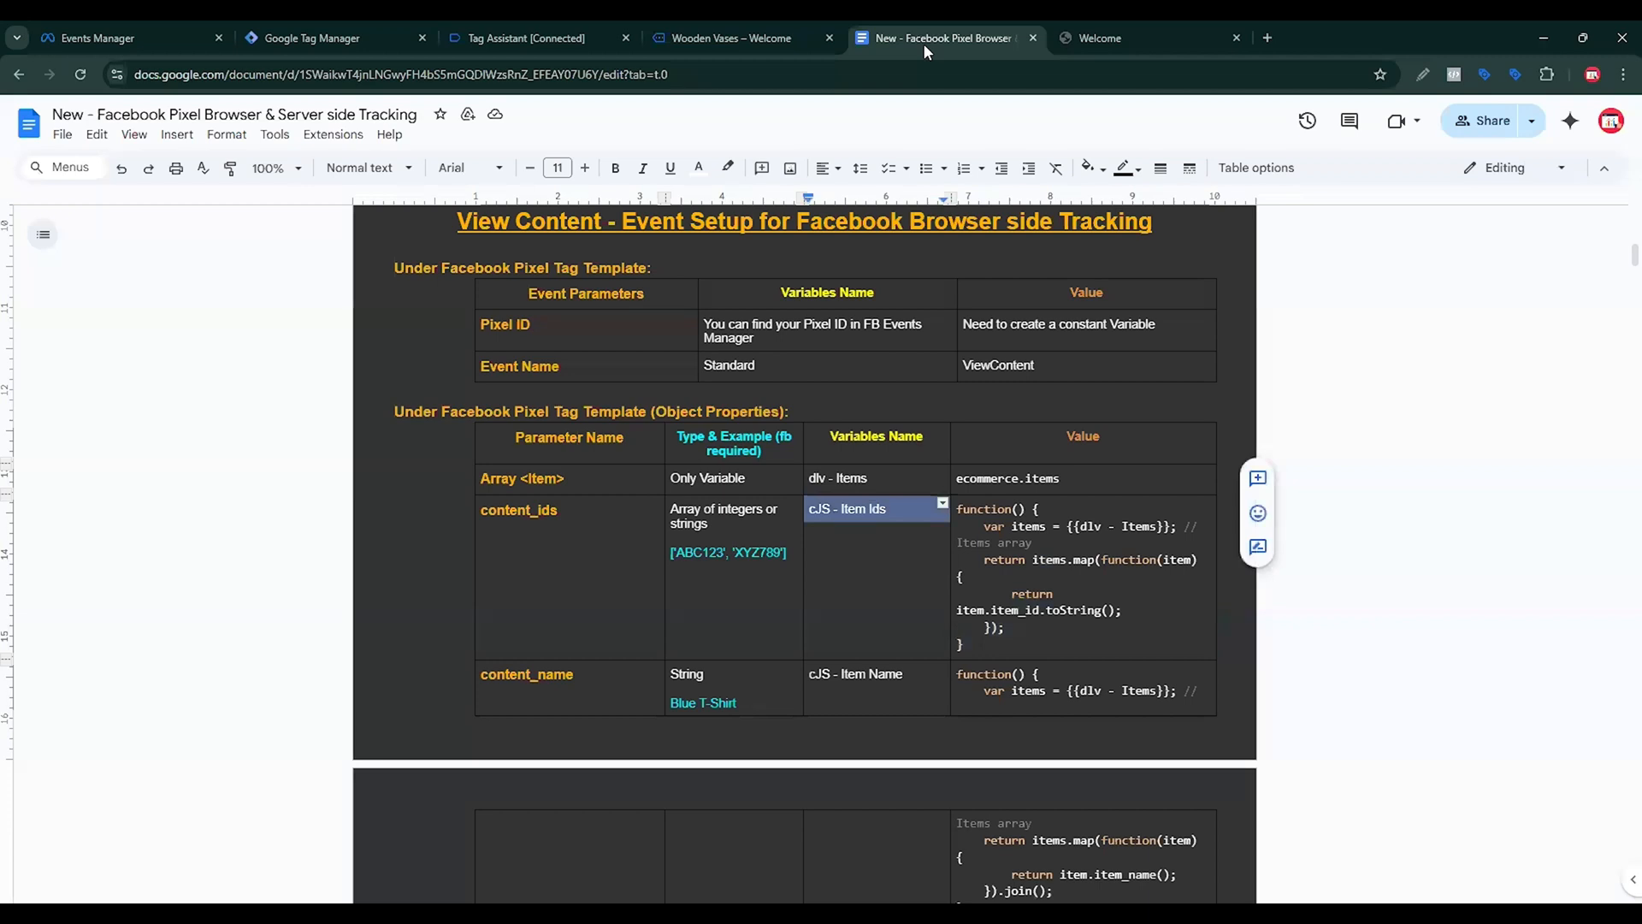
pyautogui.click(320, 26)
pyautogui.click(540, 121)
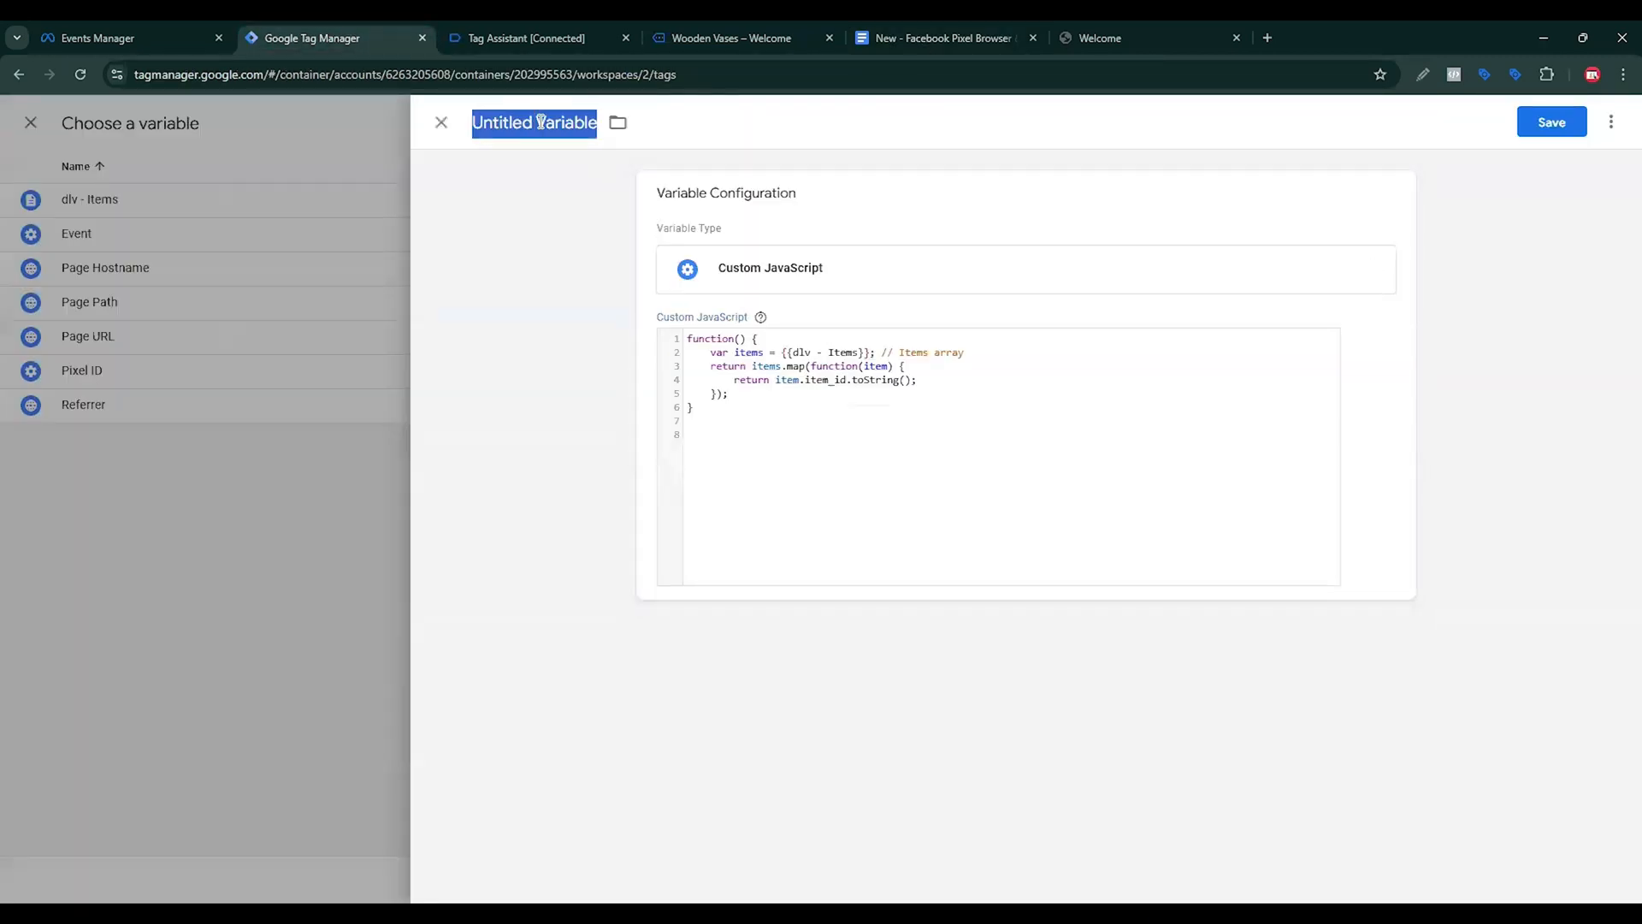
pyautogui.hotkey('ctrl', 'v')
pyautogui.click(1535, 124)
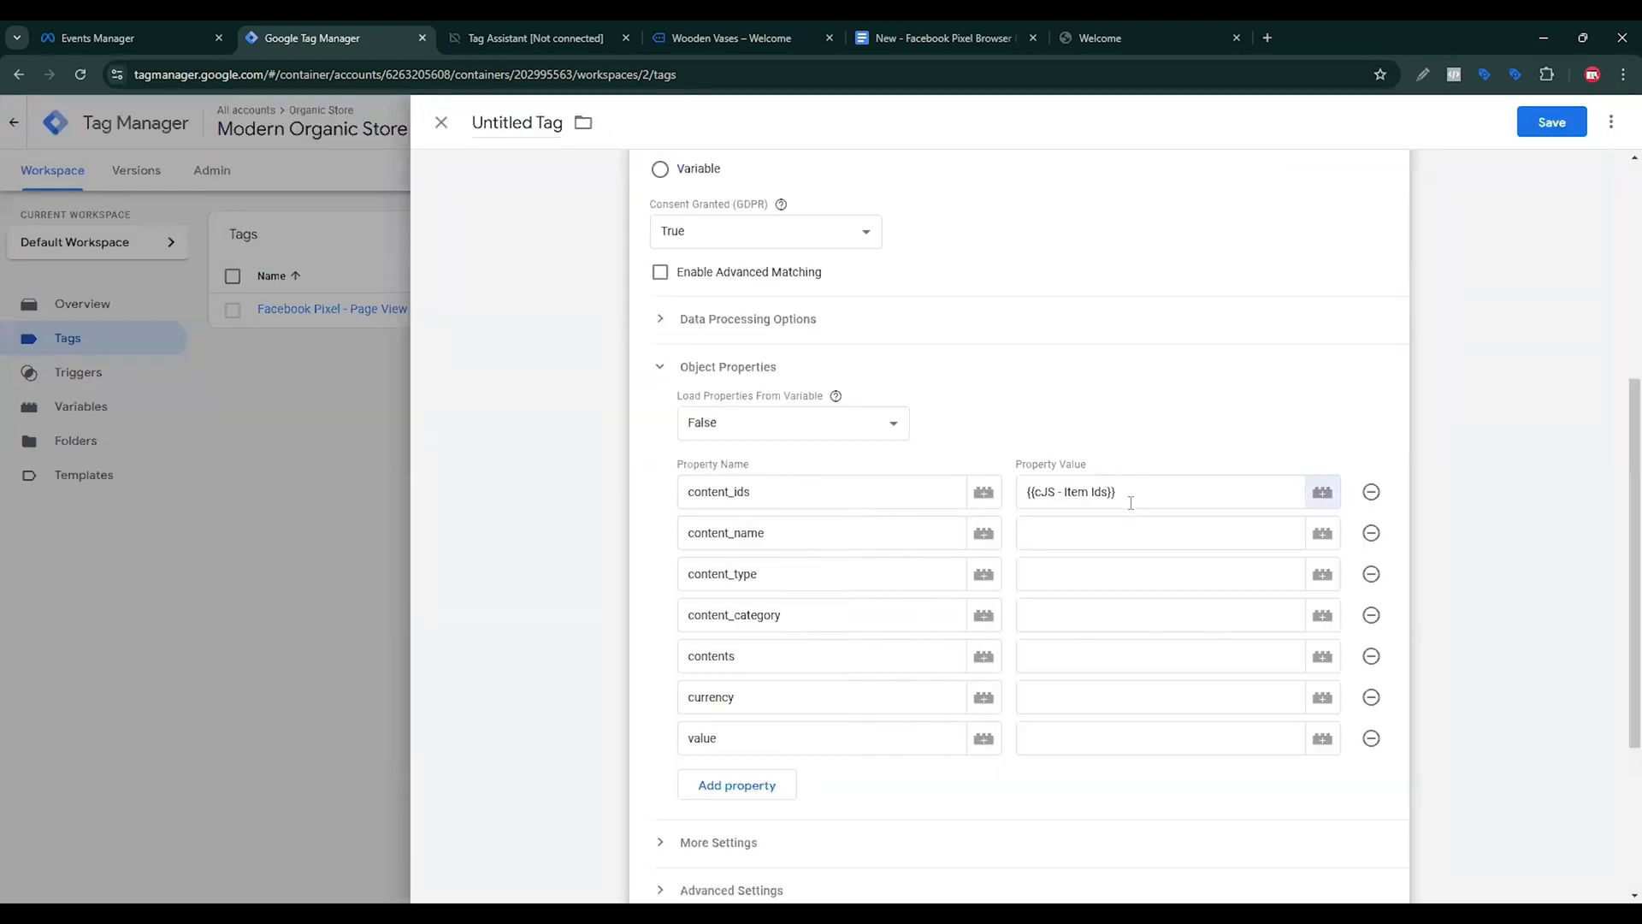
# Copy the content_name JavaScript function, which spans two pages, from the Google Docs guide.
pyautogui.click(1086, 532)
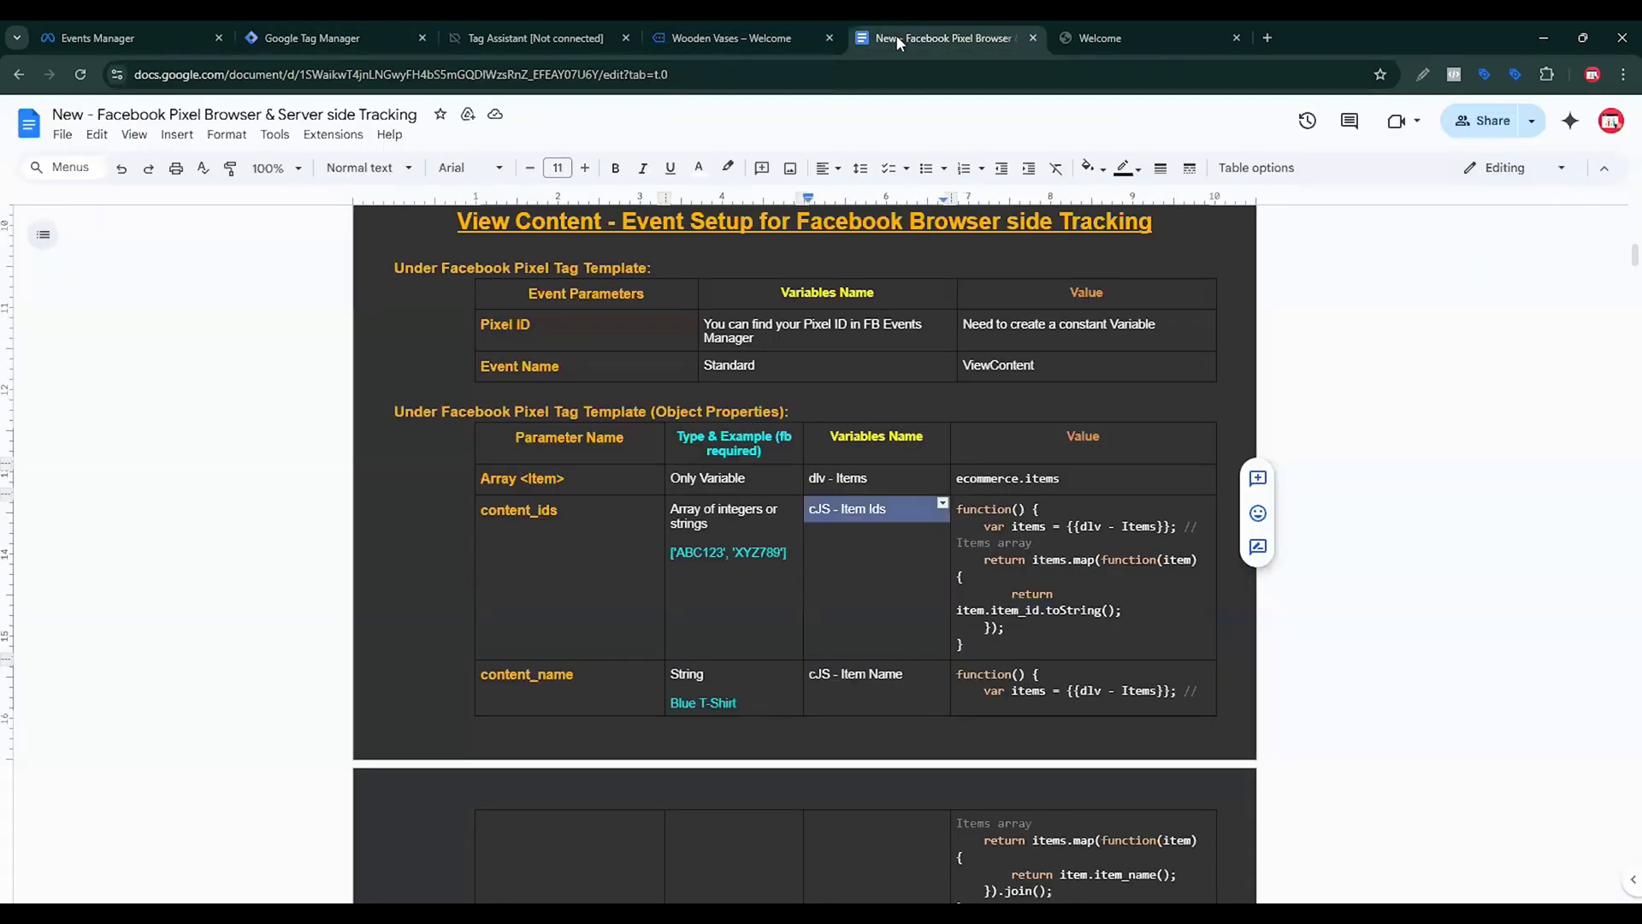
pyautogui.scroll(-2, 987, 554)
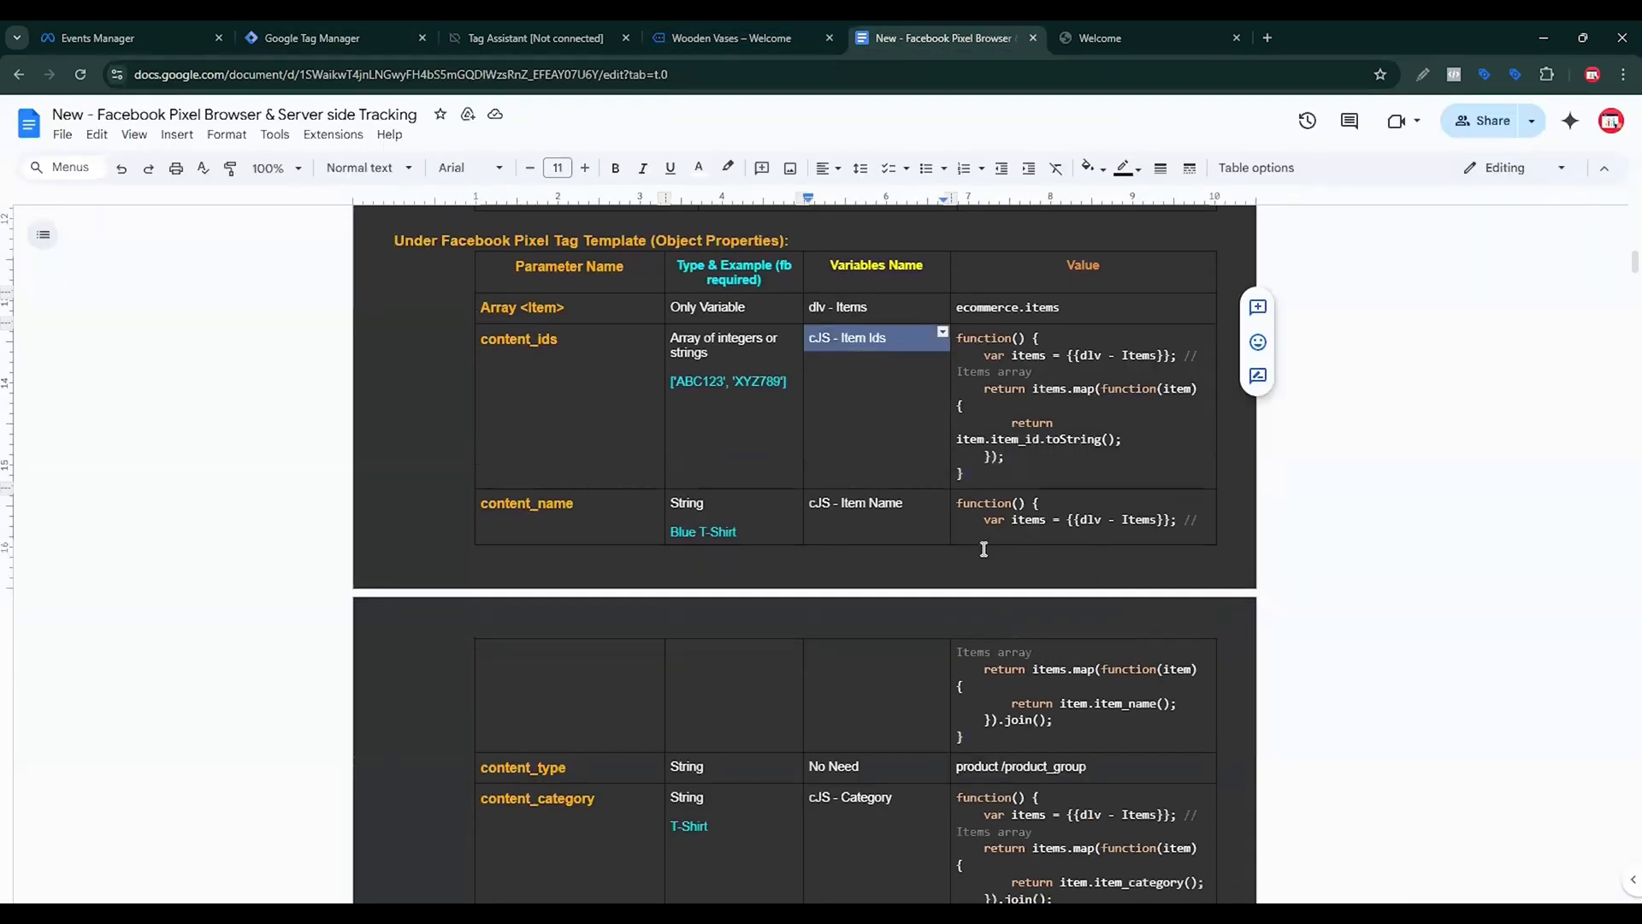
pyautogui.moveTo(983, 549); pyautogui.dragTo(1022, 737)
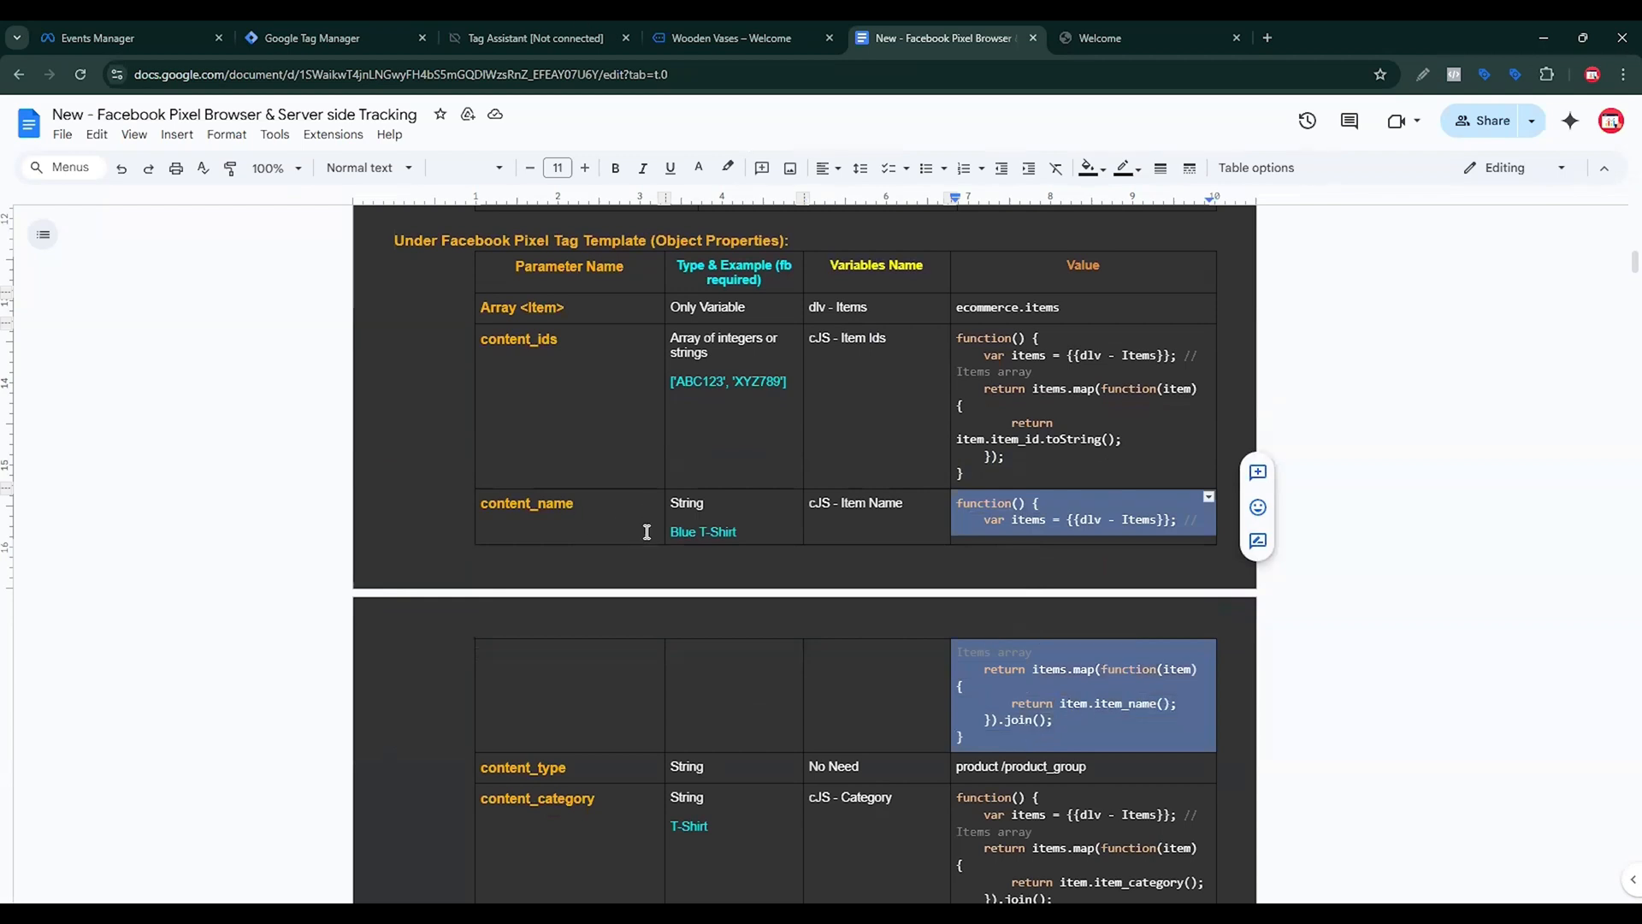
# In Google Tag Manager, start a new Custom JavaScript variable from the content_name value and paste the copied function into it.
pyautogui.click(333, 38)
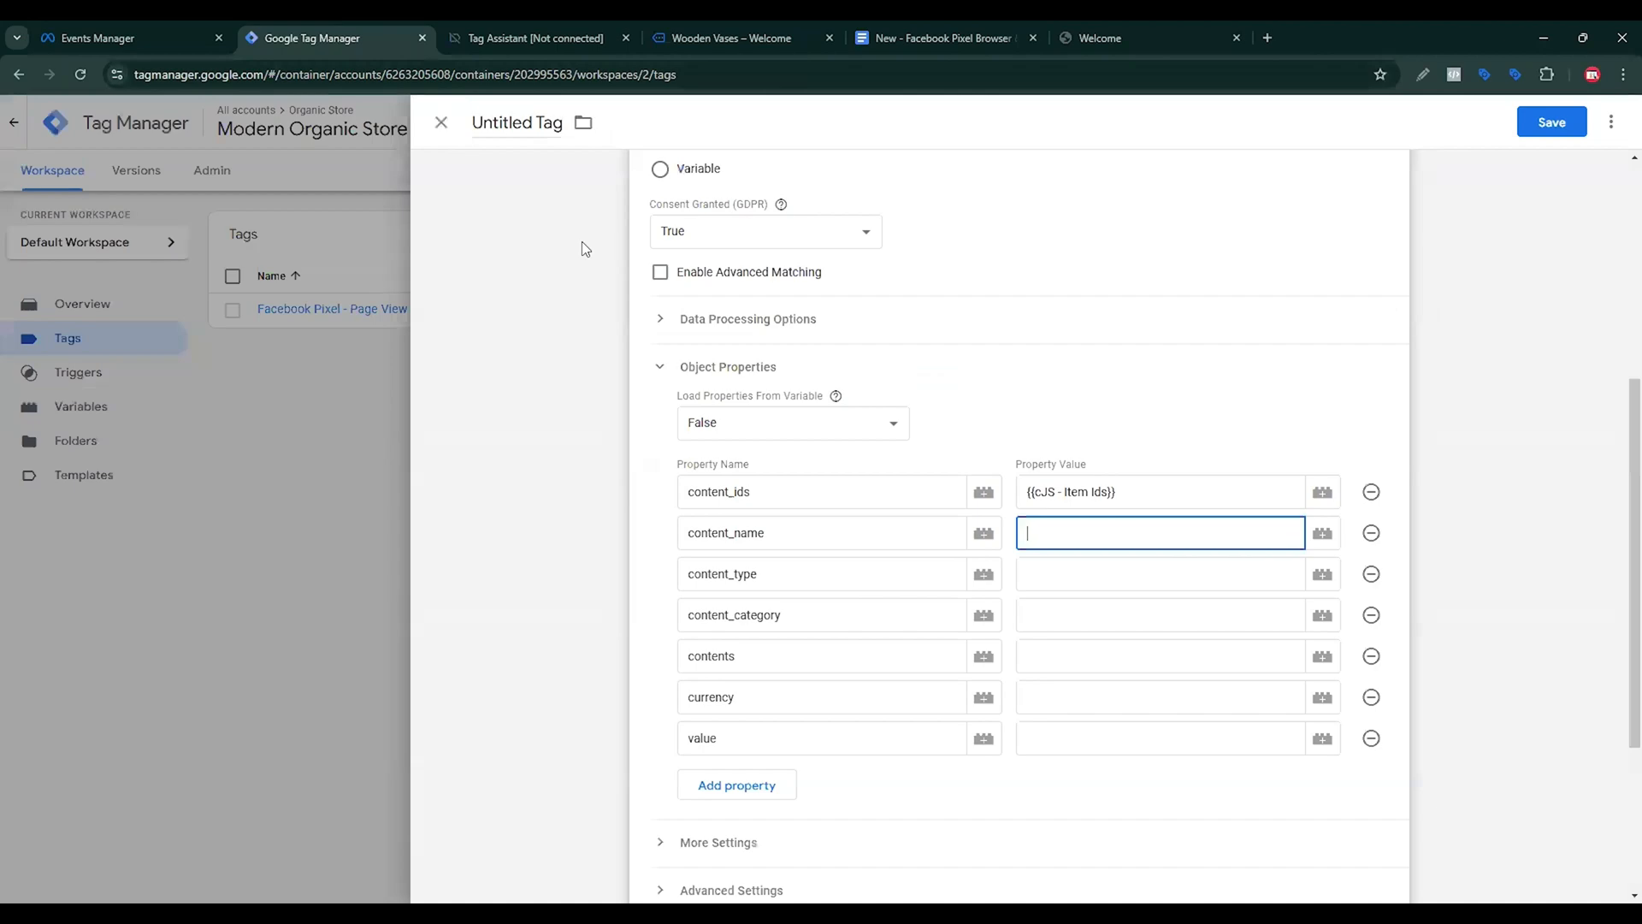
pyautogui.click(1322, 533)
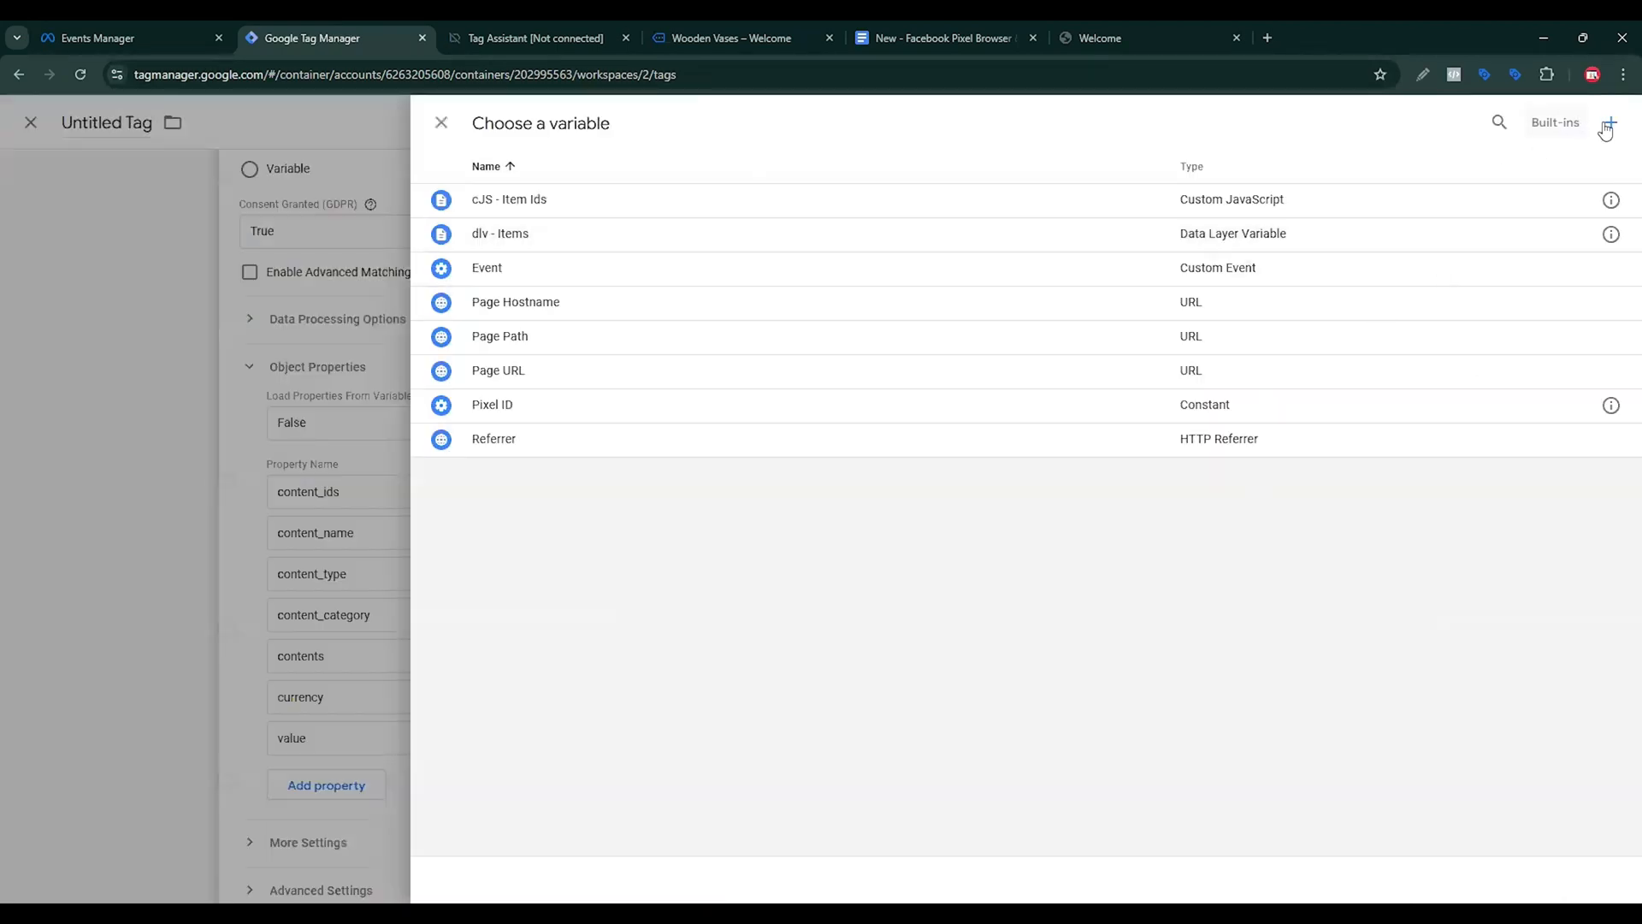
pyautogui.click(1608, 125)
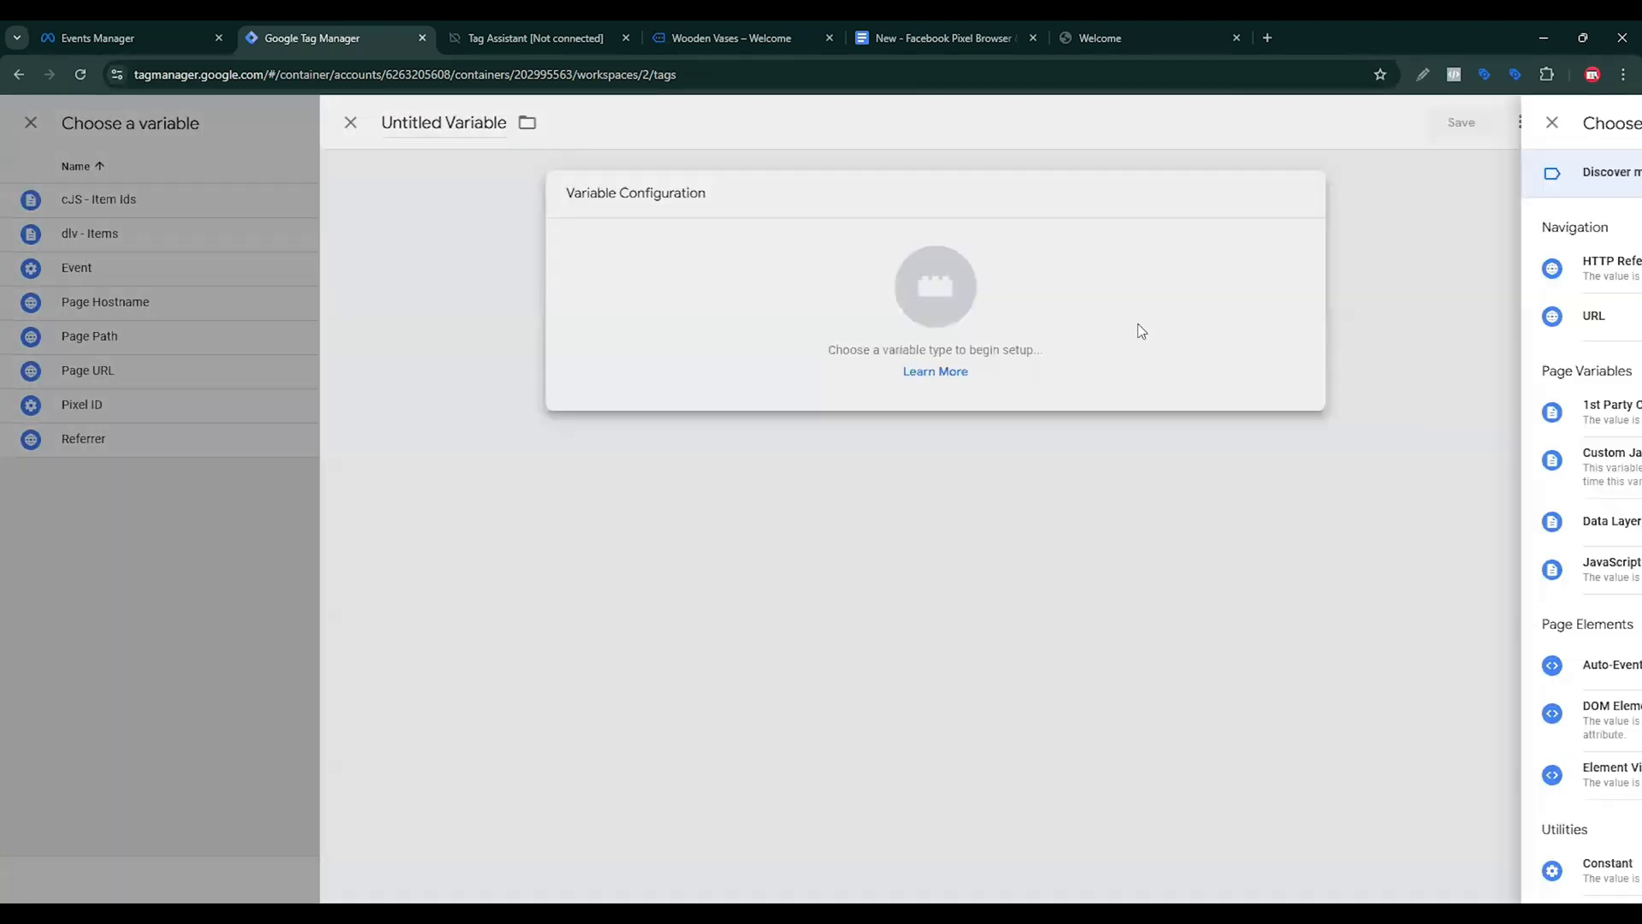
pyautogui.scroll(-1, 1291, 496)
pyautogui.click(1225, 387)
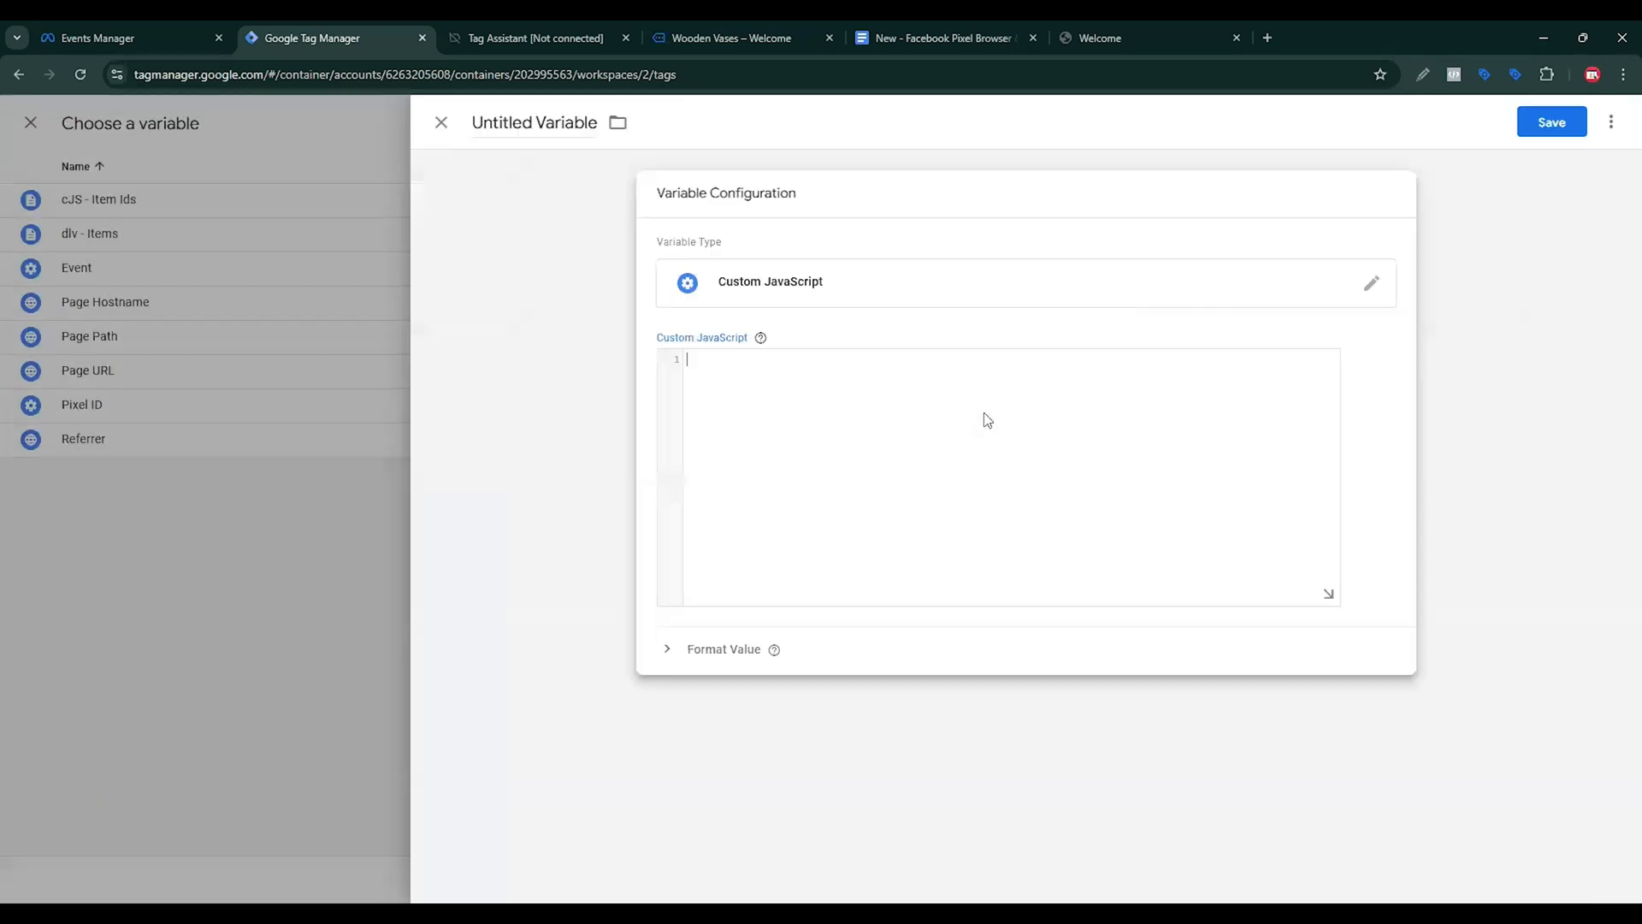
pyautogui.hotkey('ctrl', 'v')
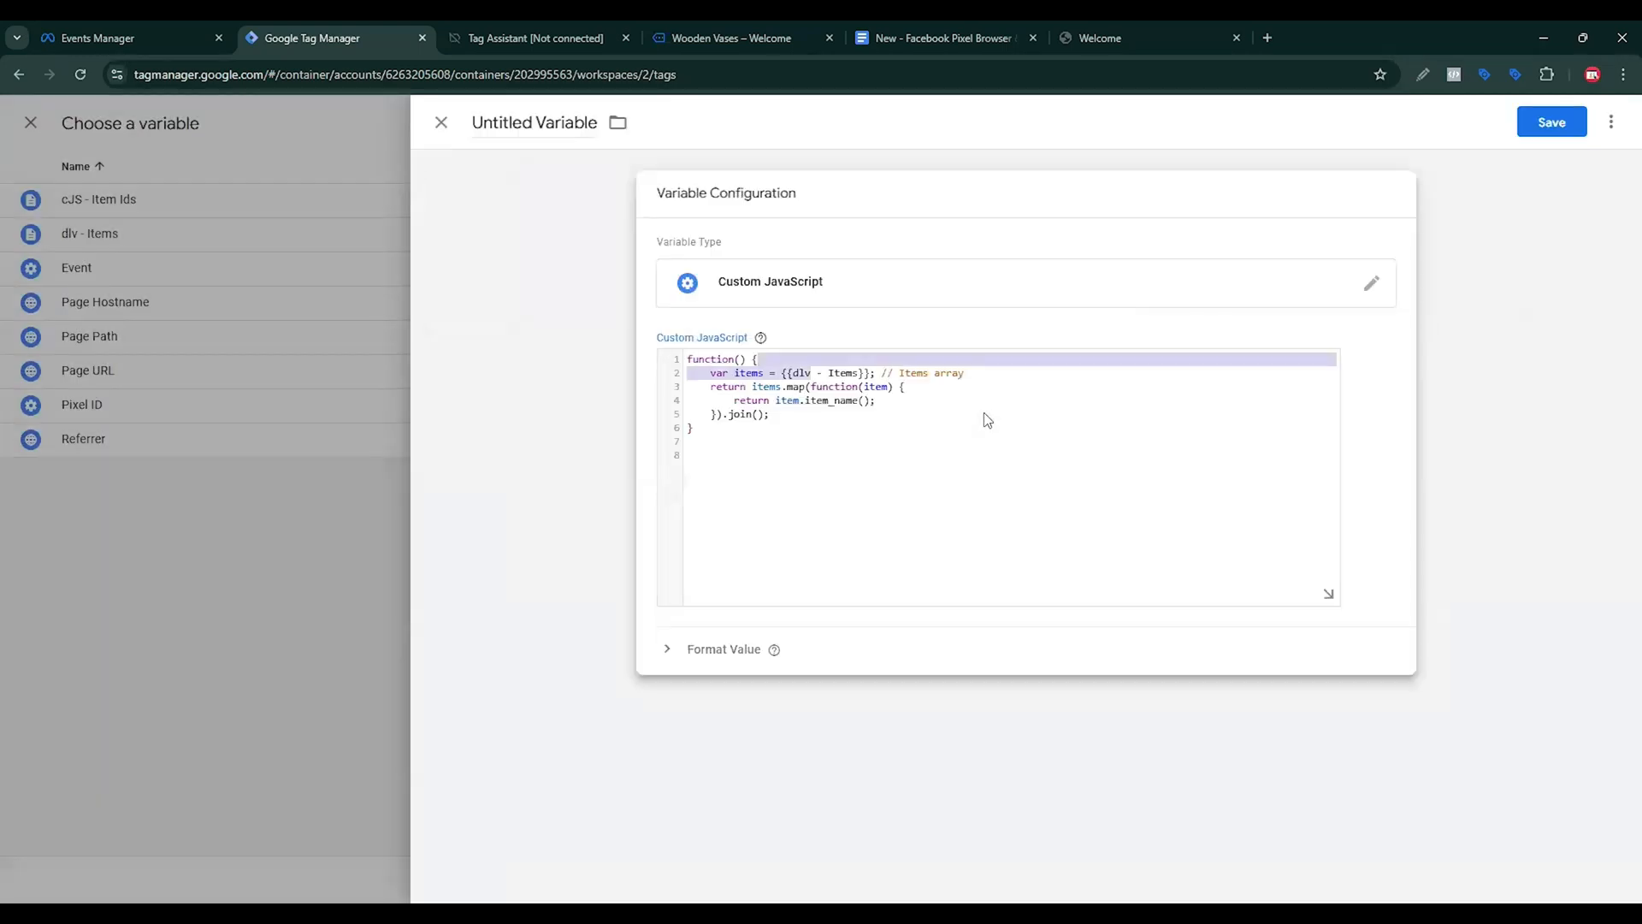
# Re-enter the {{dlv - Items}} variable reference in the items line of the item_name function.
pyautogui.write('{{')
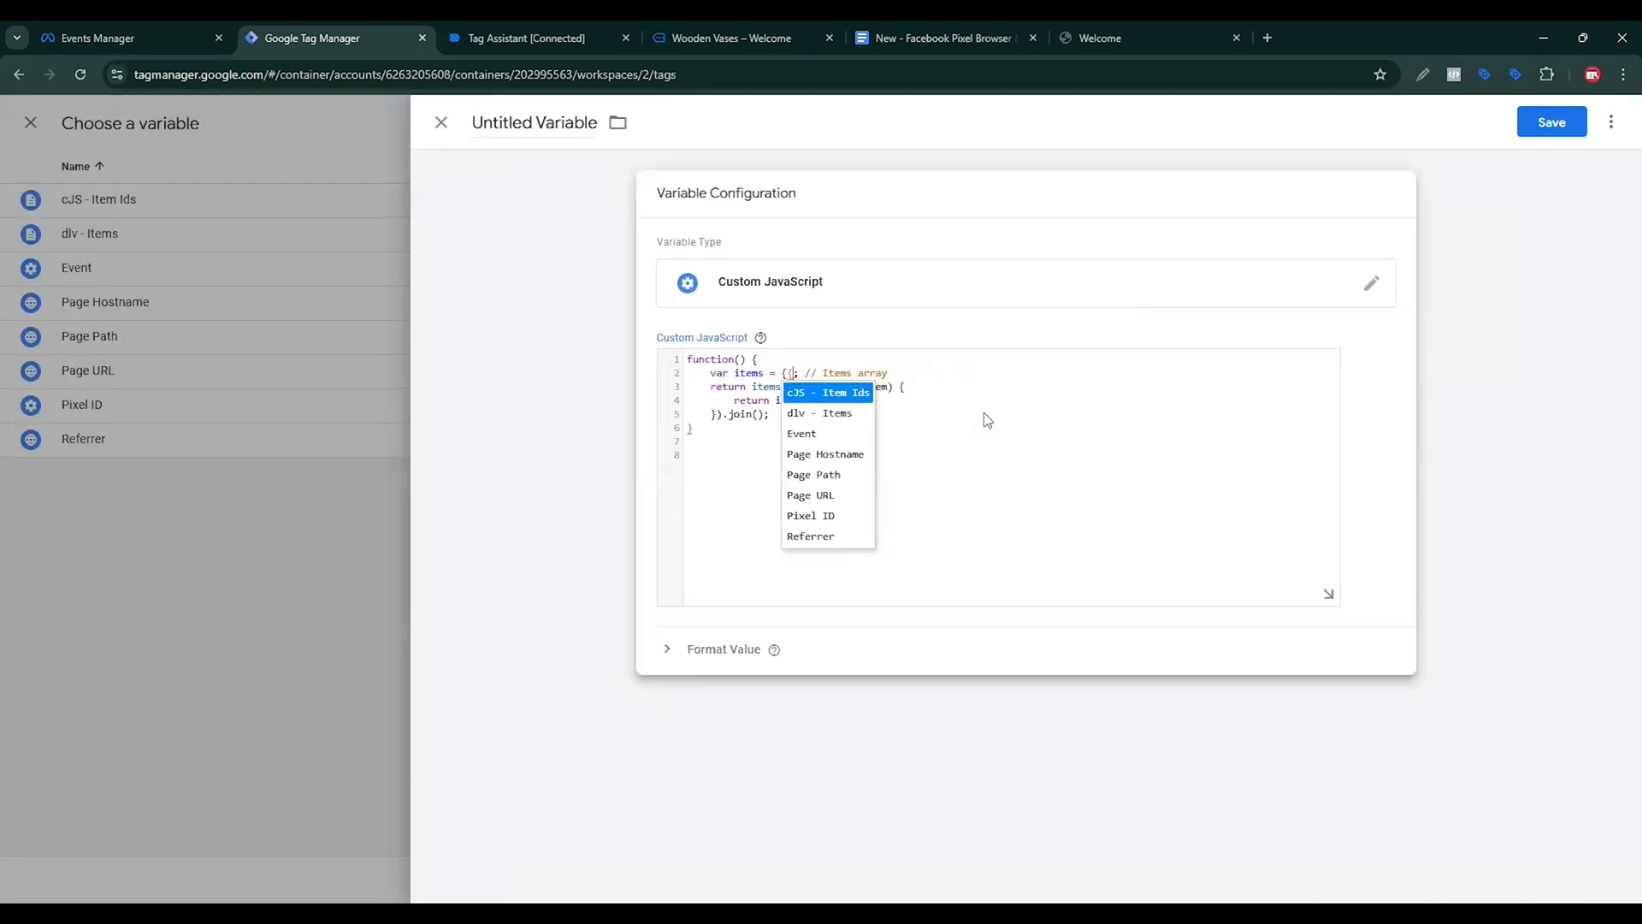
pyautogui.press('Down')
pyautogui.press('Return')
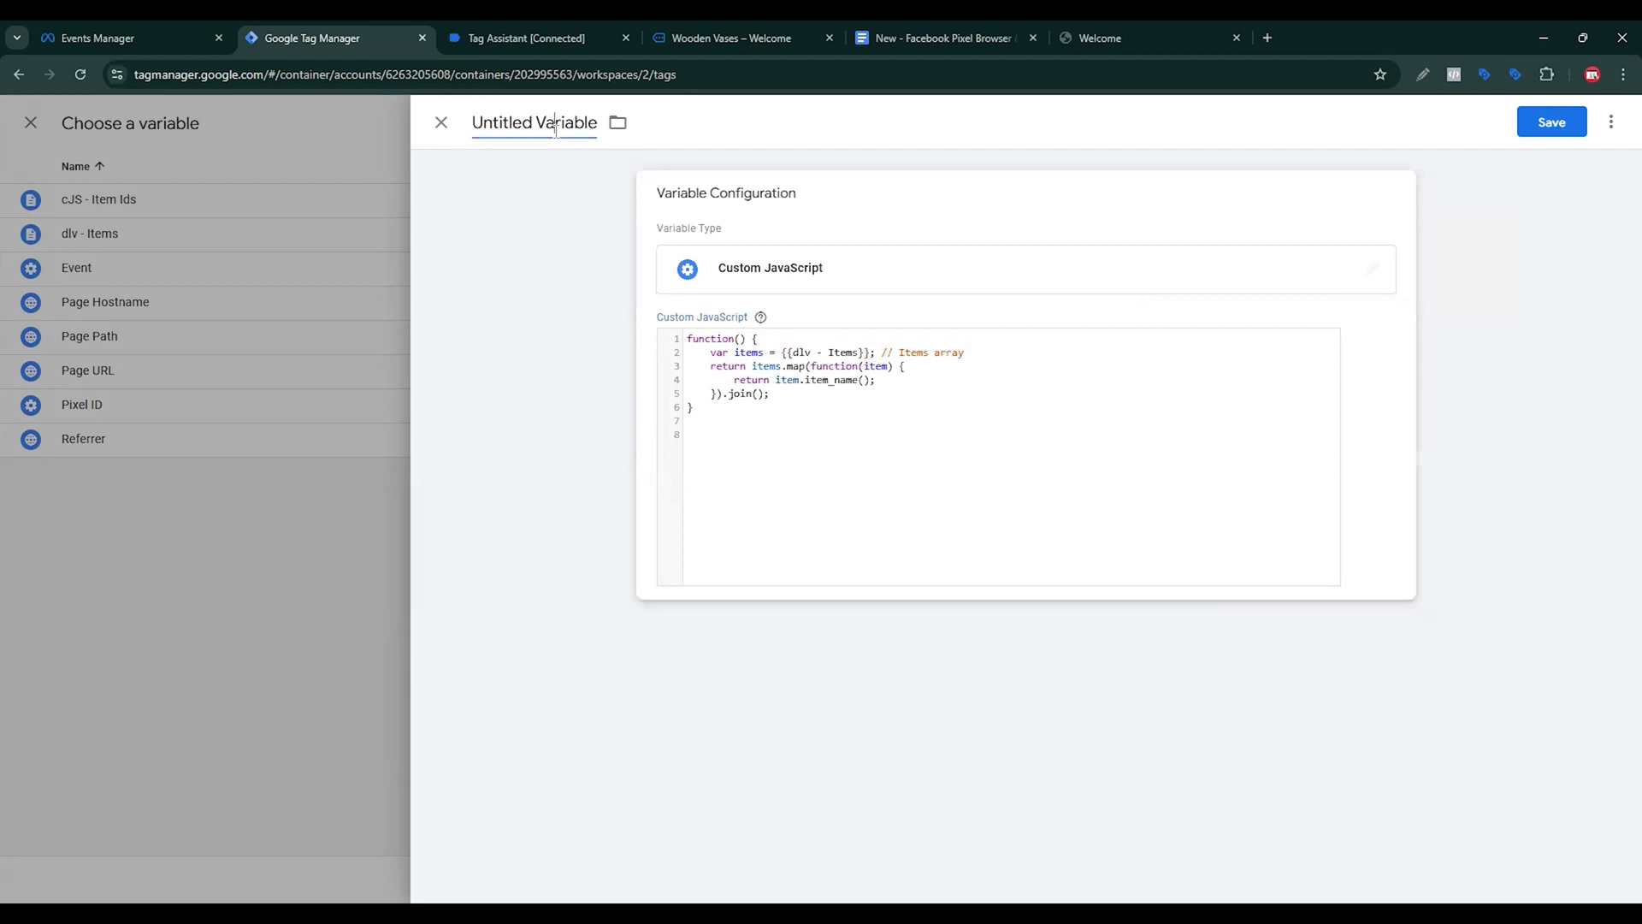
# Name the variable "cJS - Item Name", copied from the Google Docs guide, and save it in Google Tag Manager.
pyautogui.click(917, 41)
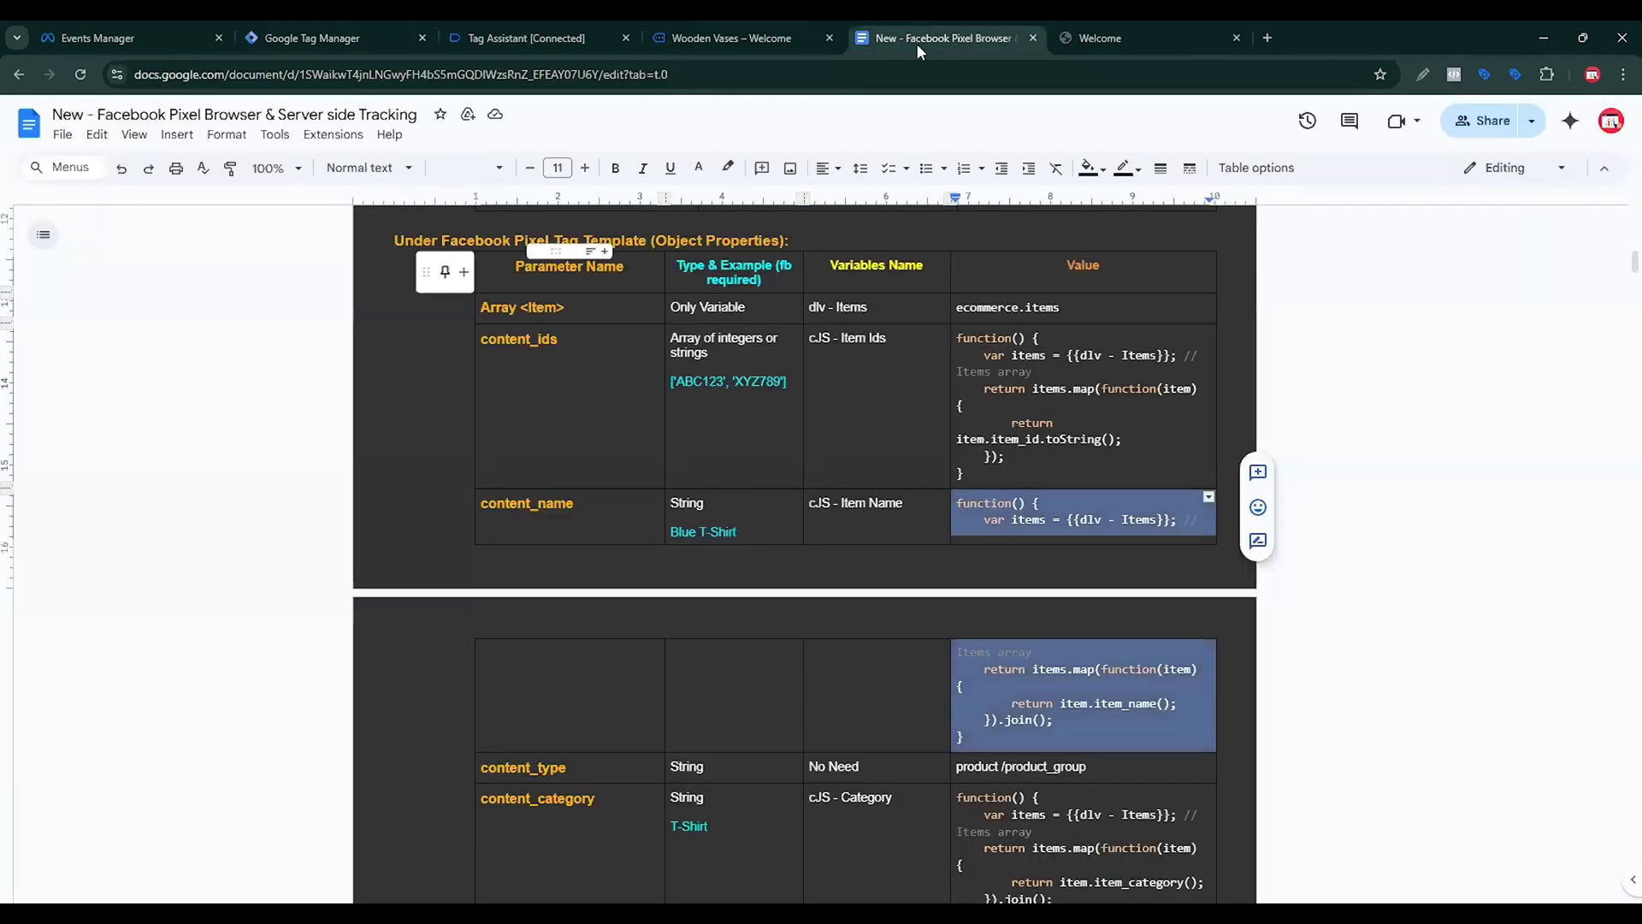
pyautogui.hotkey('shift', 'Tab')
pyautogui.hotkey('ctrl', 'c')
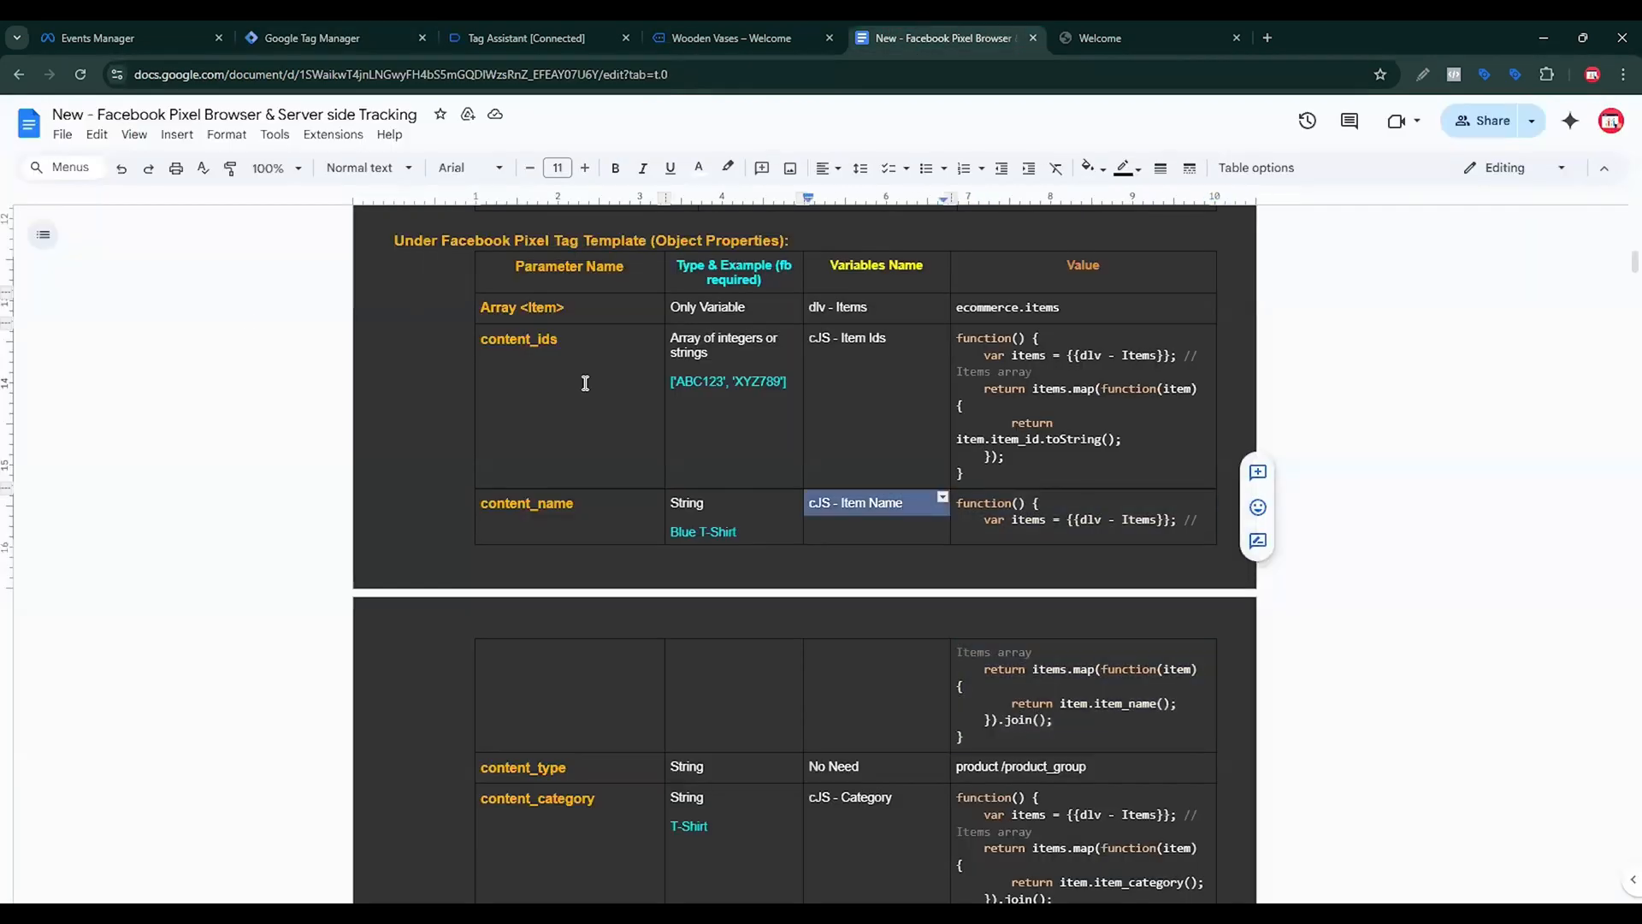
pyautogui.click(317, 38)
pyautogui.tripleClick(571, 122)
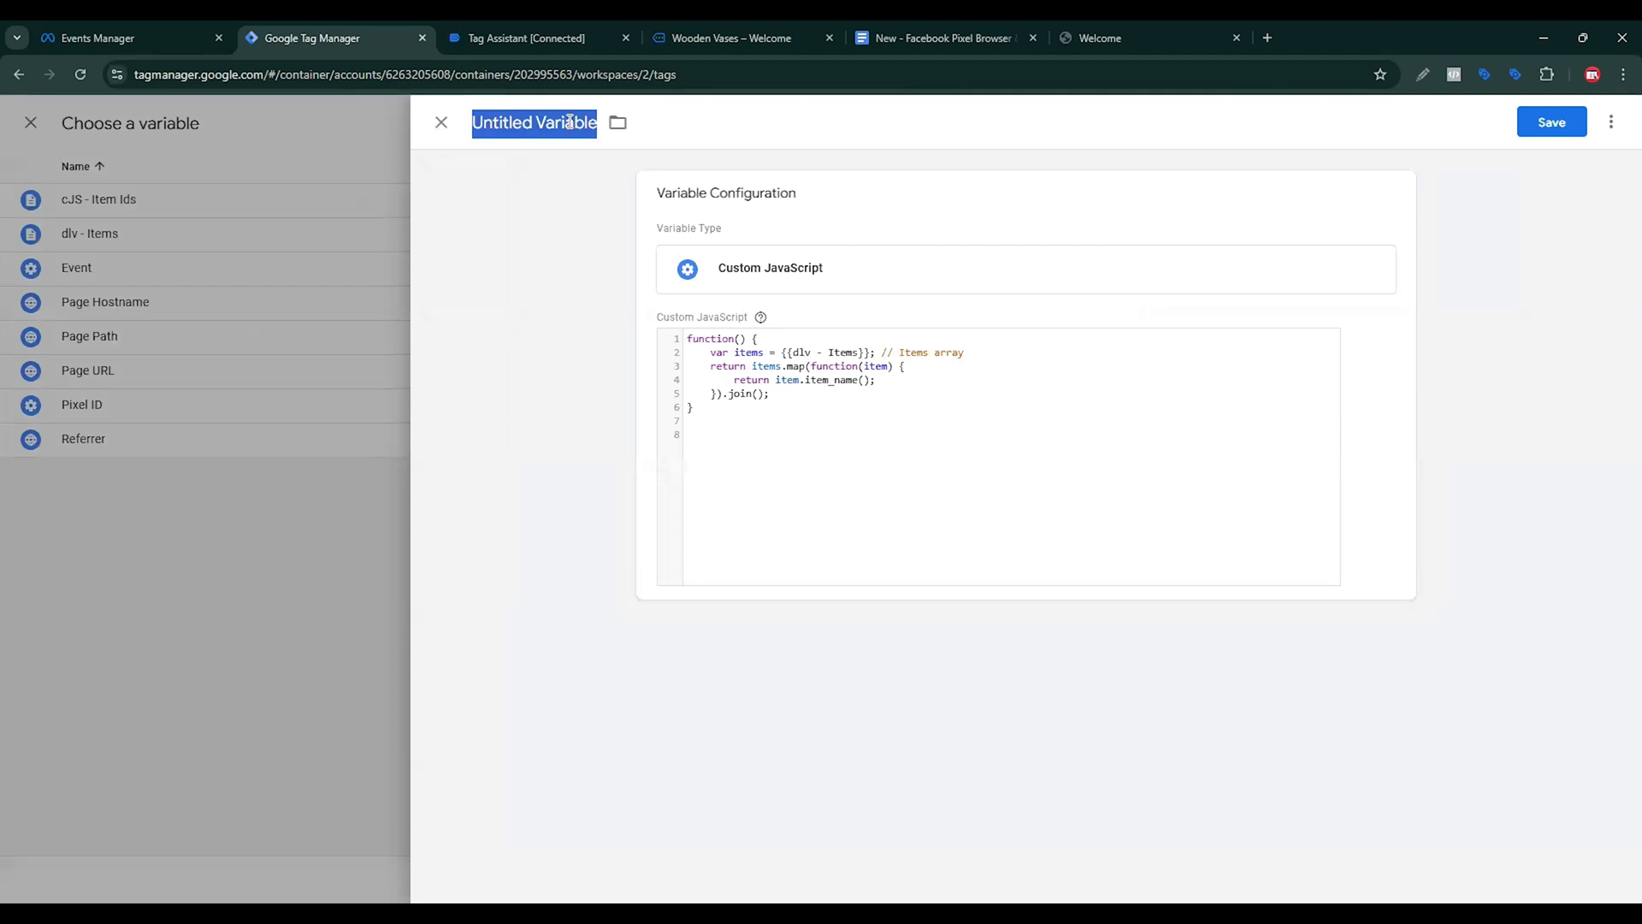
pyautogui.hotkey('ctrl', 'v')
pyautogui.click(1553, 124)
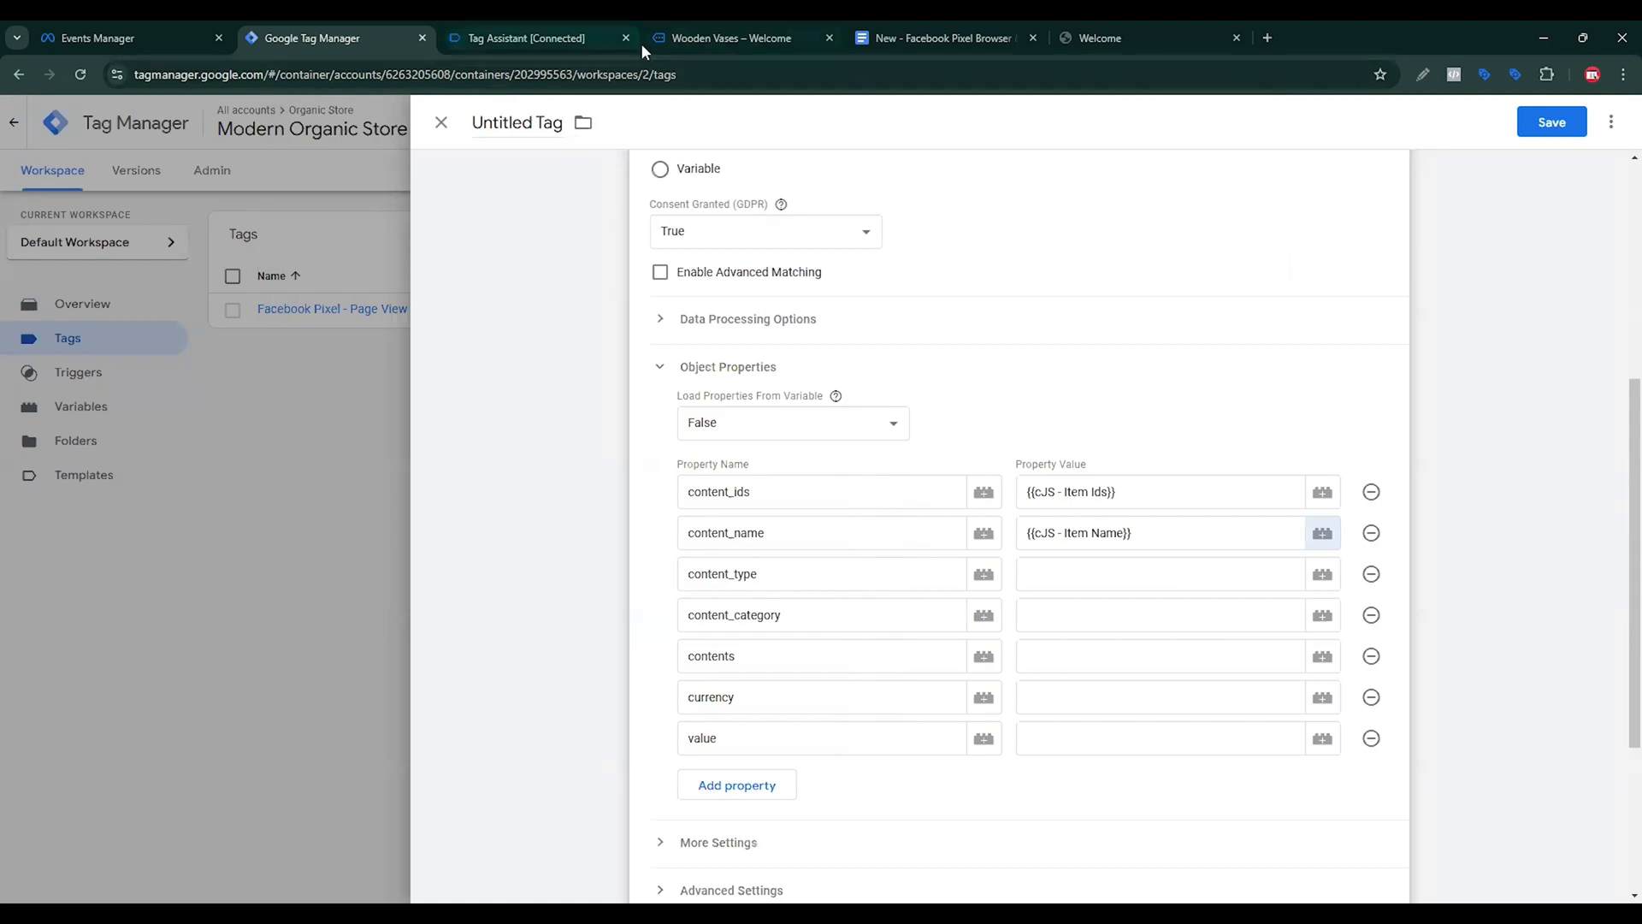
# Set the content_type property value to "product" in the Google Tag Manager tag.
pyautogui.click(676, 34)
pyautogui.hotkey('ctrl', 'shift', 'Tab')
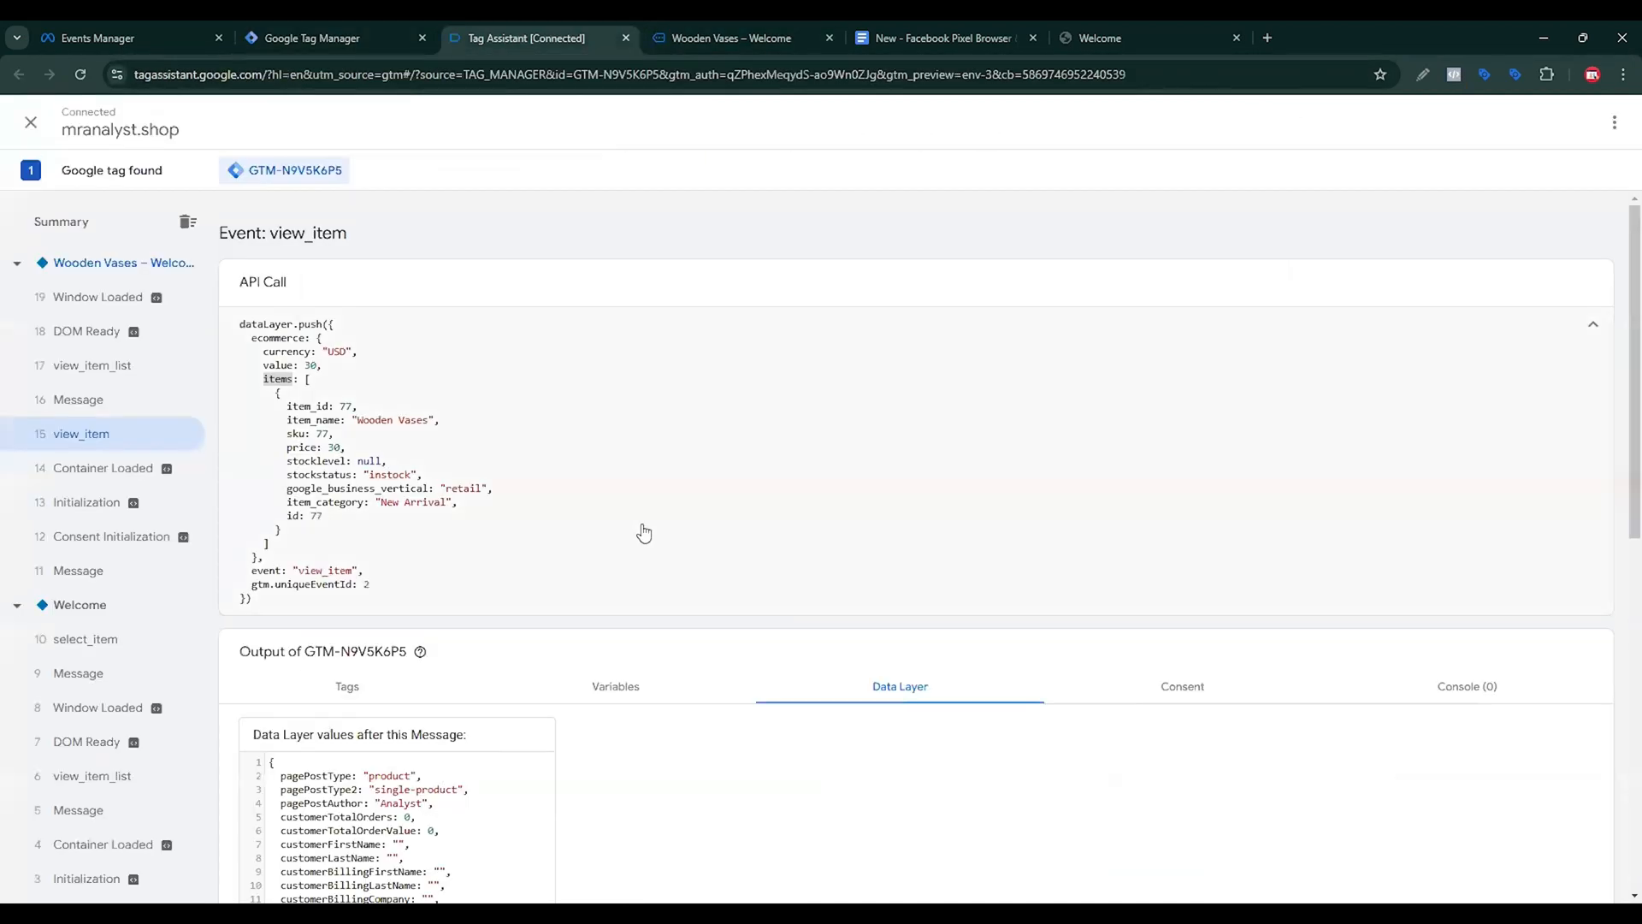
pyautogui.click(377, 36)
pyautogui.click(1067, 571)
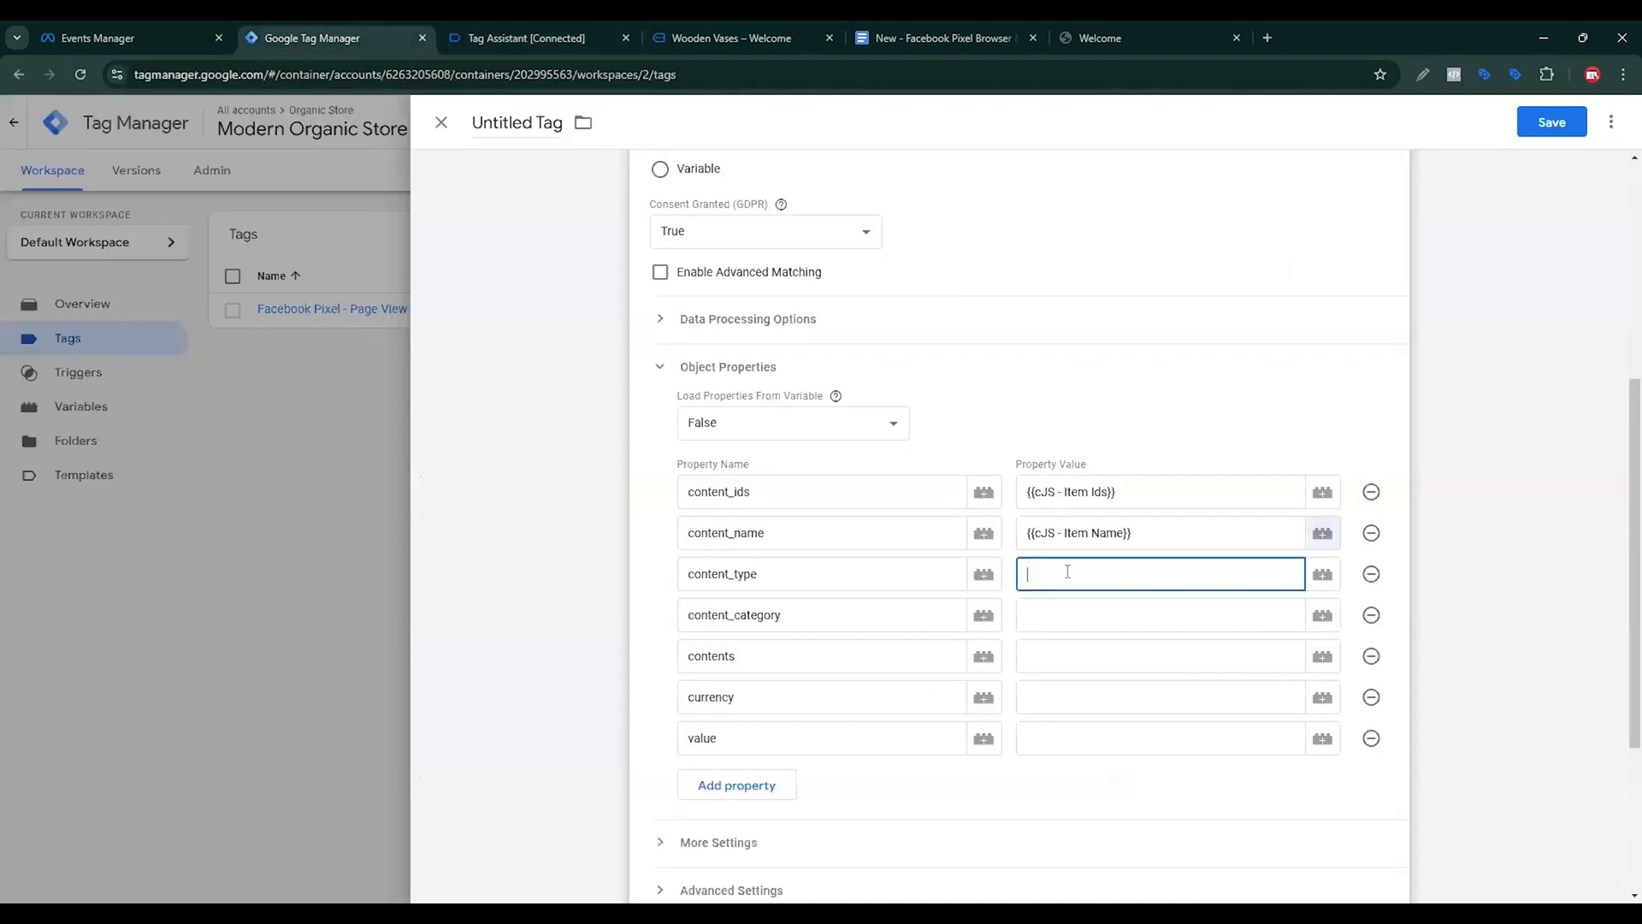
pyautogui.write('product')
# Check the content_category row in the Google Docs guide and start a Custom JavaScript variable for that property in Google Tag Manager.
pyautogui.hotkey('ctrl', '5')
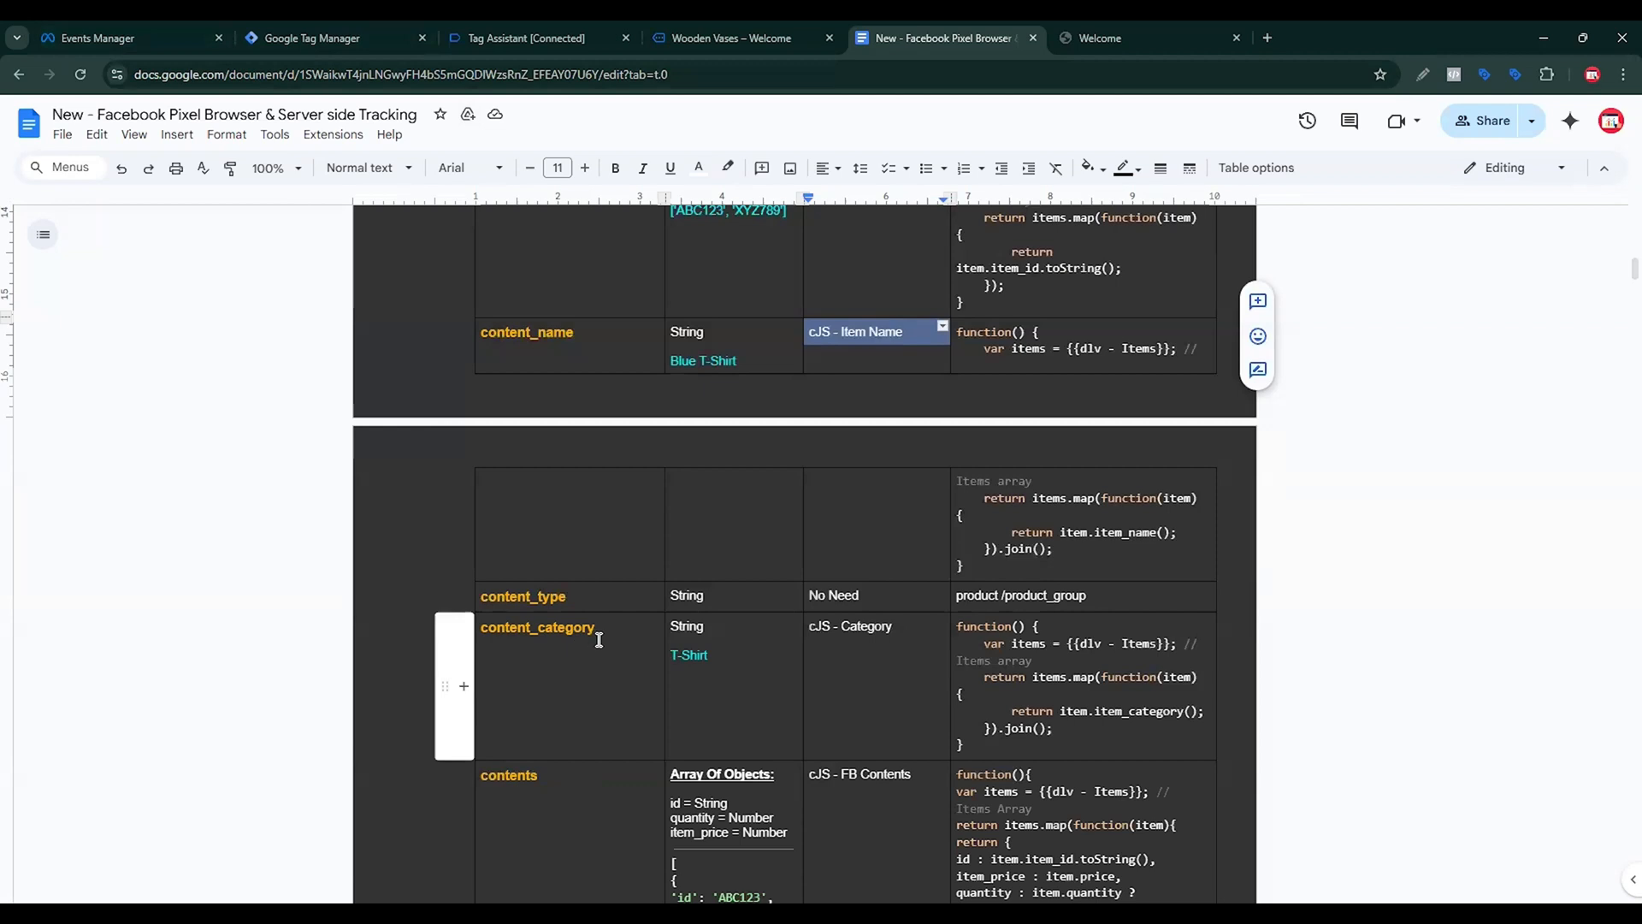
pyautogui.click(358, 31)
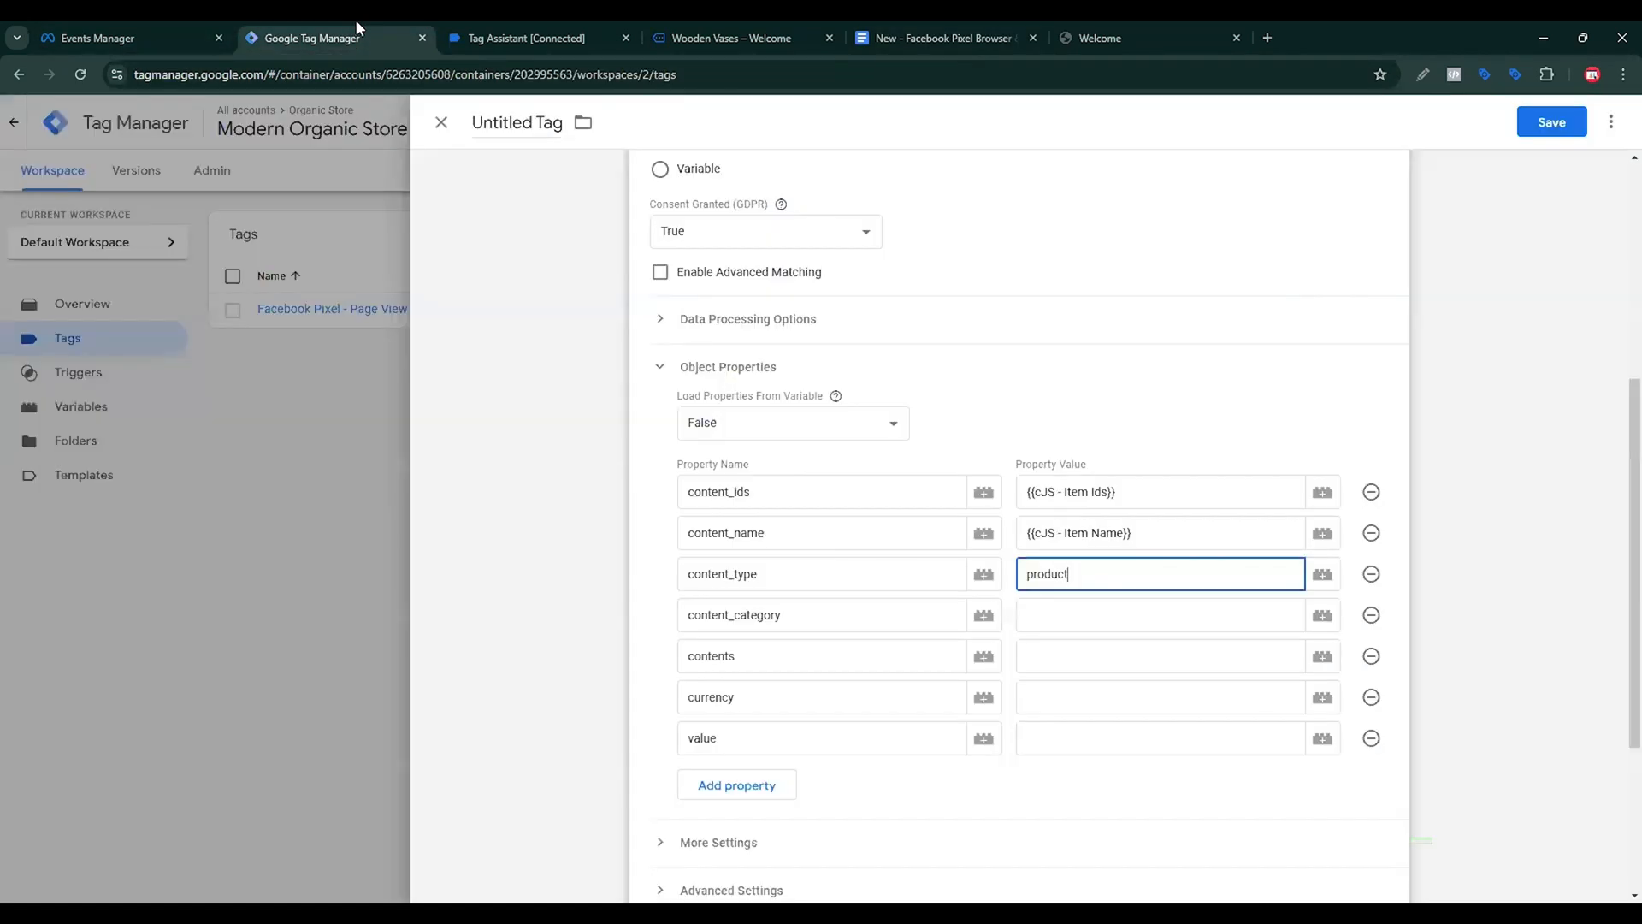
pyautogui.click(1040, 609)
pyautogui.click(1324, 616)
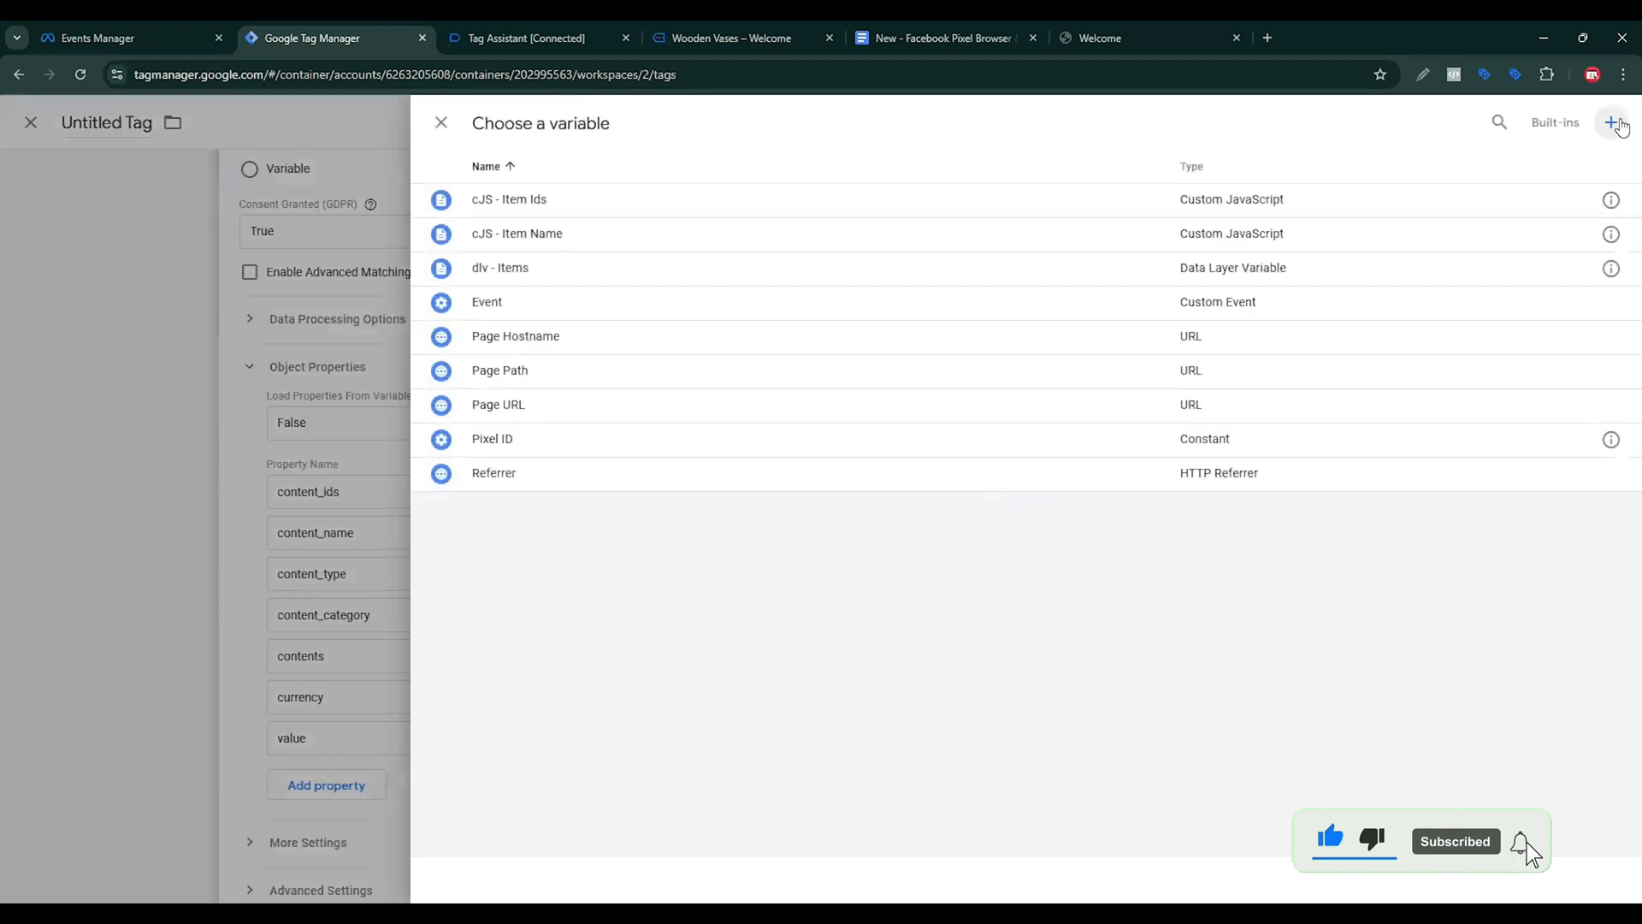
pyautogui.click(1611, 123)
pyautogui.click(1239, 315)
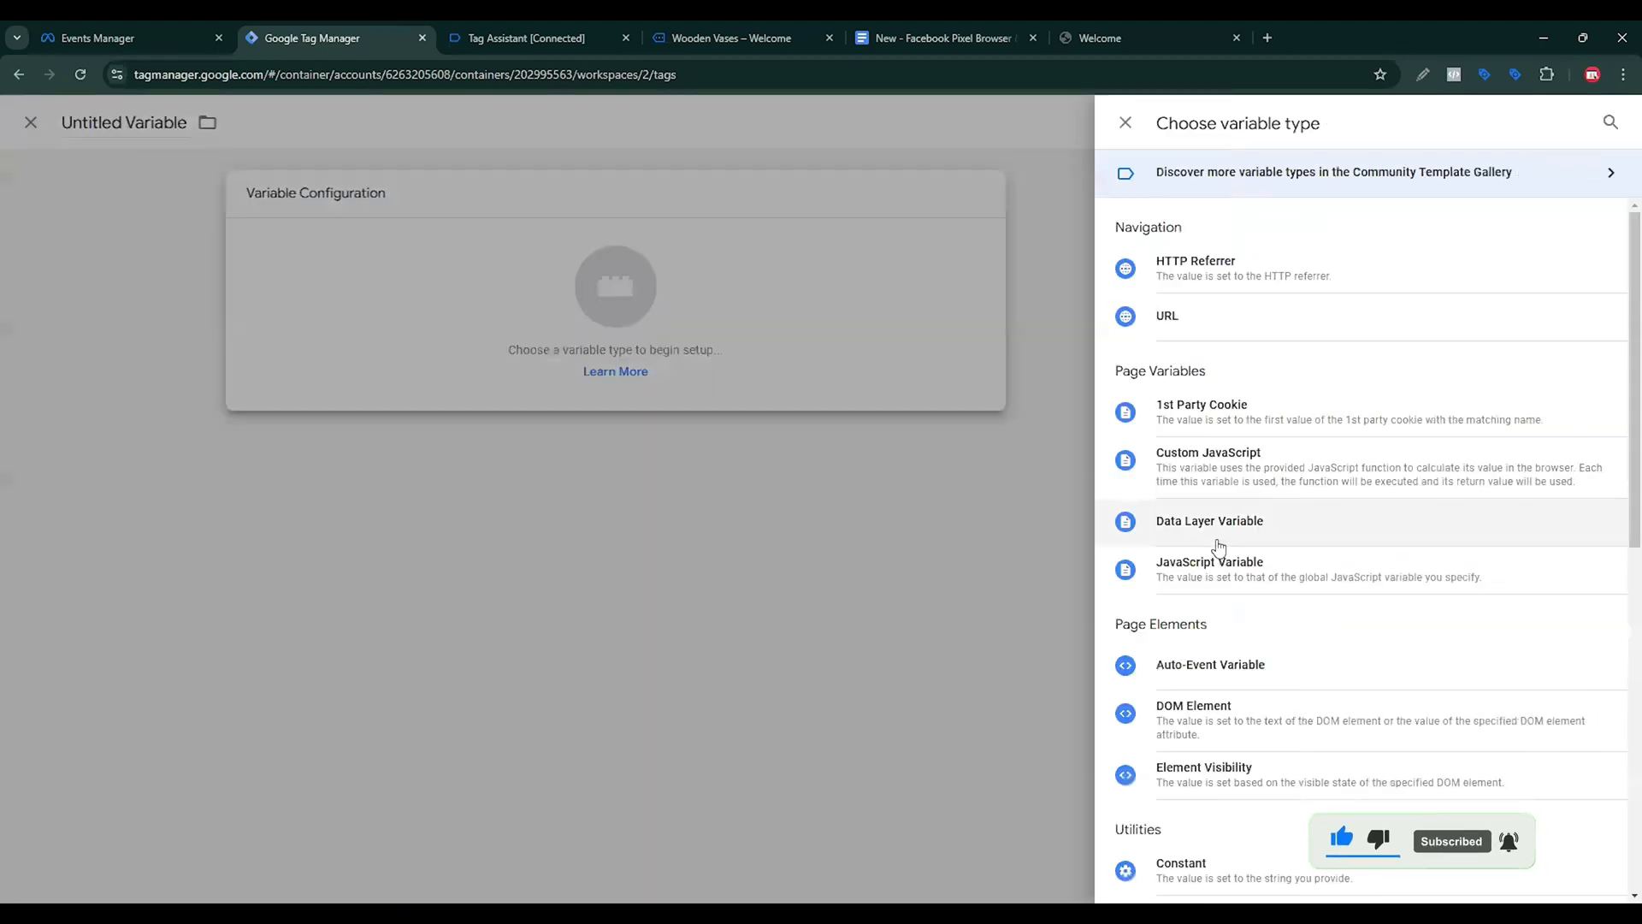
pyautogui.click(1242, 474)
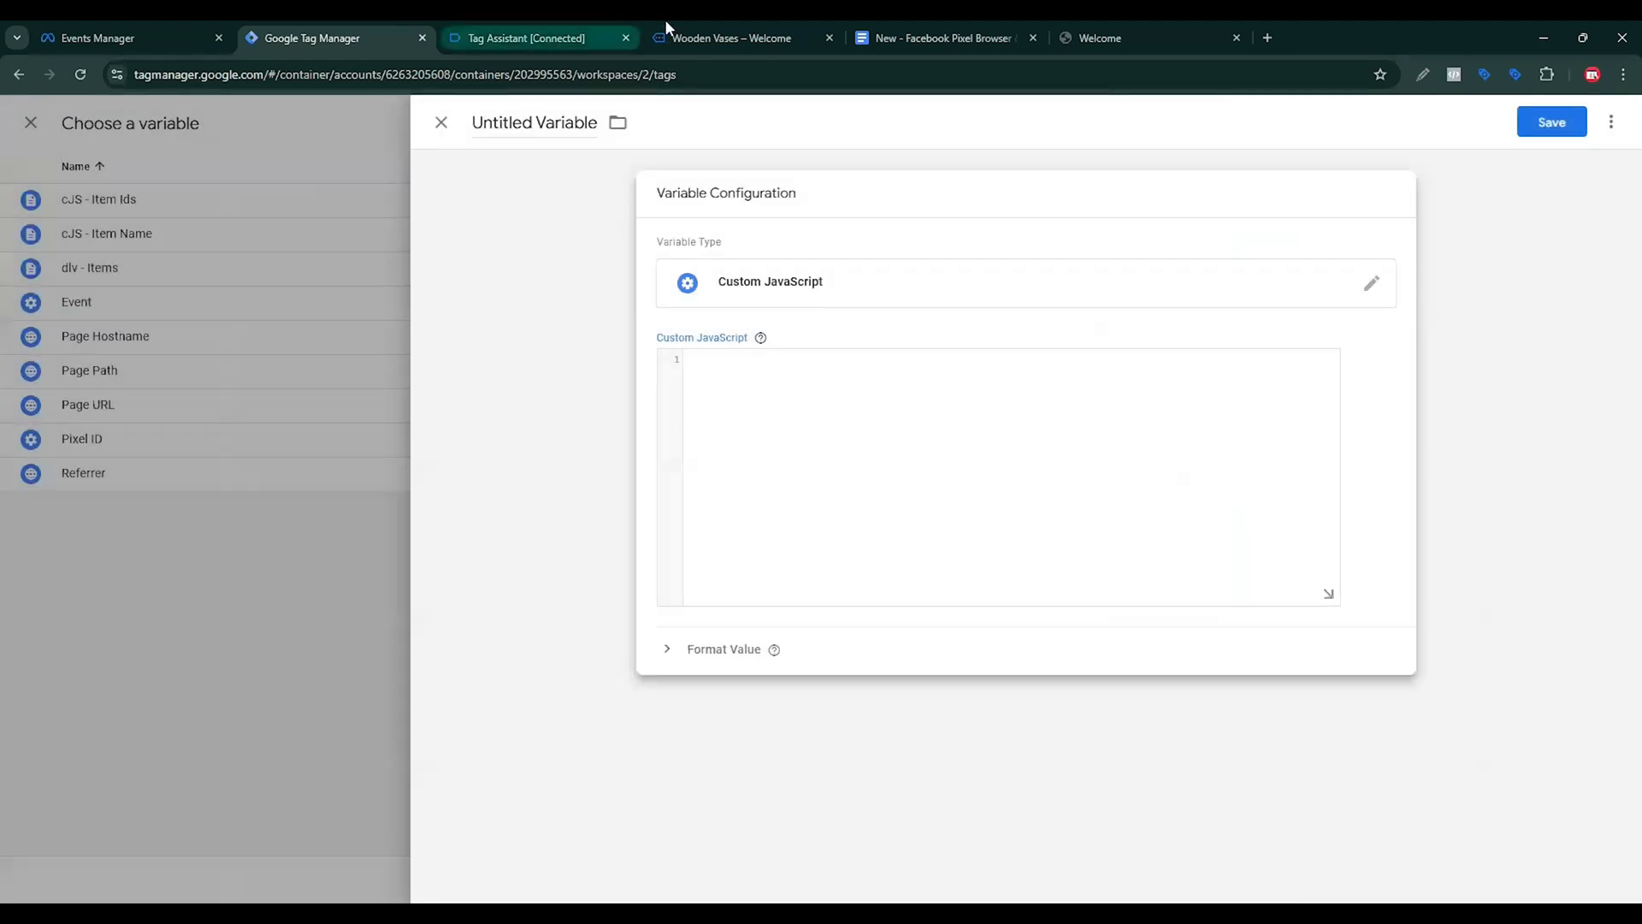
# Copy the content_category function from the Google Docs guide into the Google Tag Manager variable and re-enter its {{dlv - Items}} reference.
pyautogui.click(941, 38)
pyautogui.scroll(-2, 958, 675)
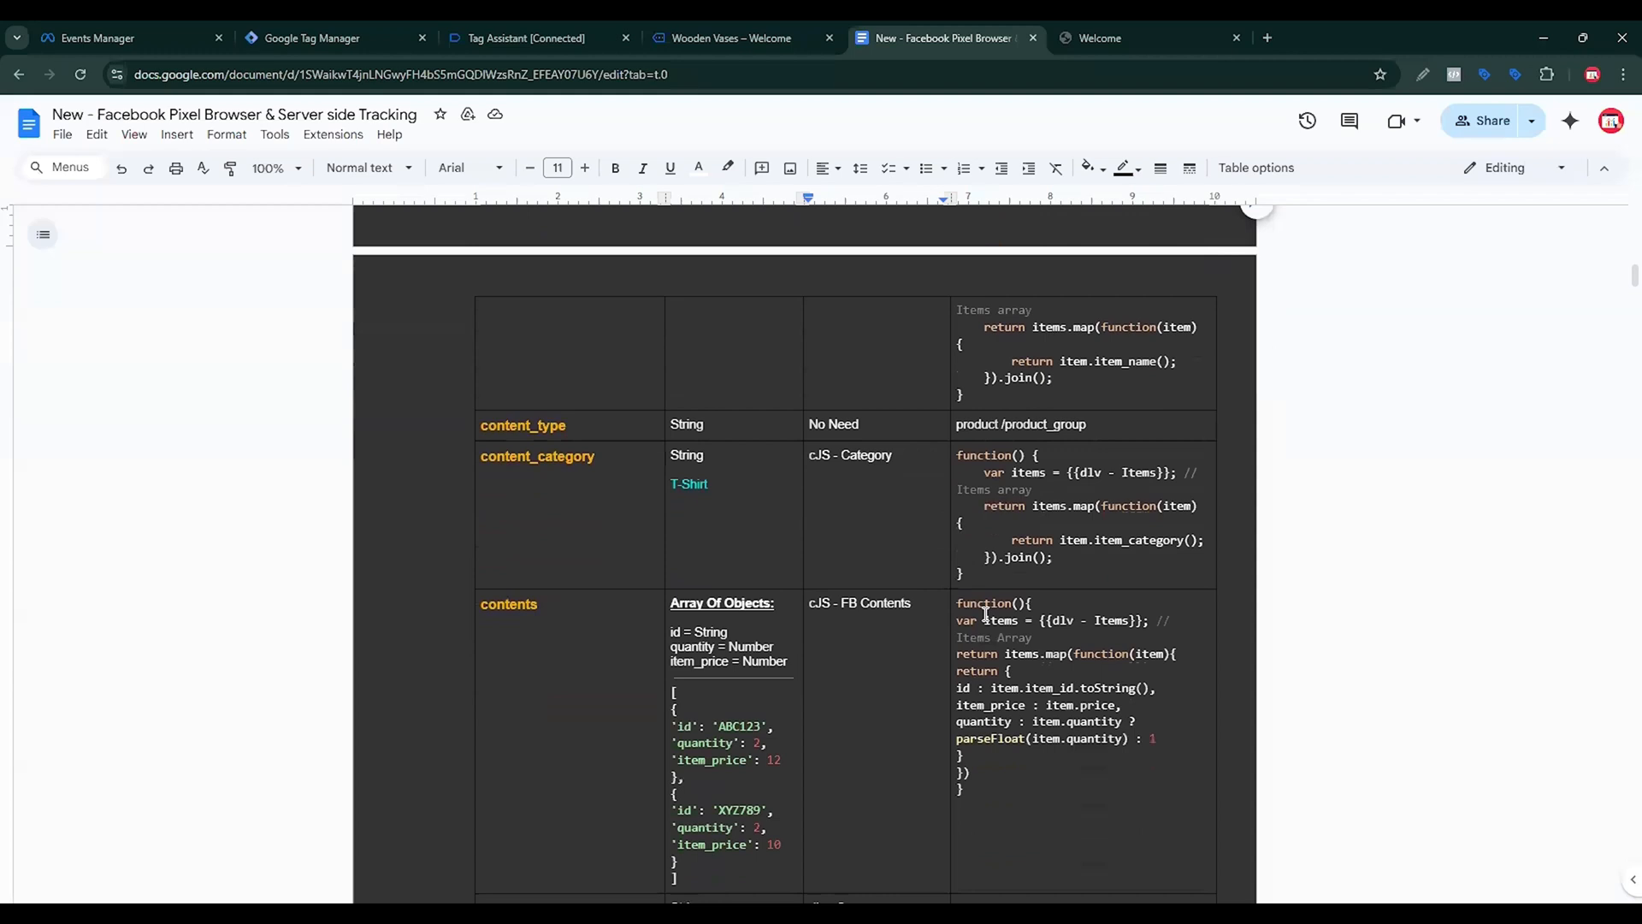
pyautogui.tripleClick(985, 518)
pyautogui.hotkey('ctrl', 'c')
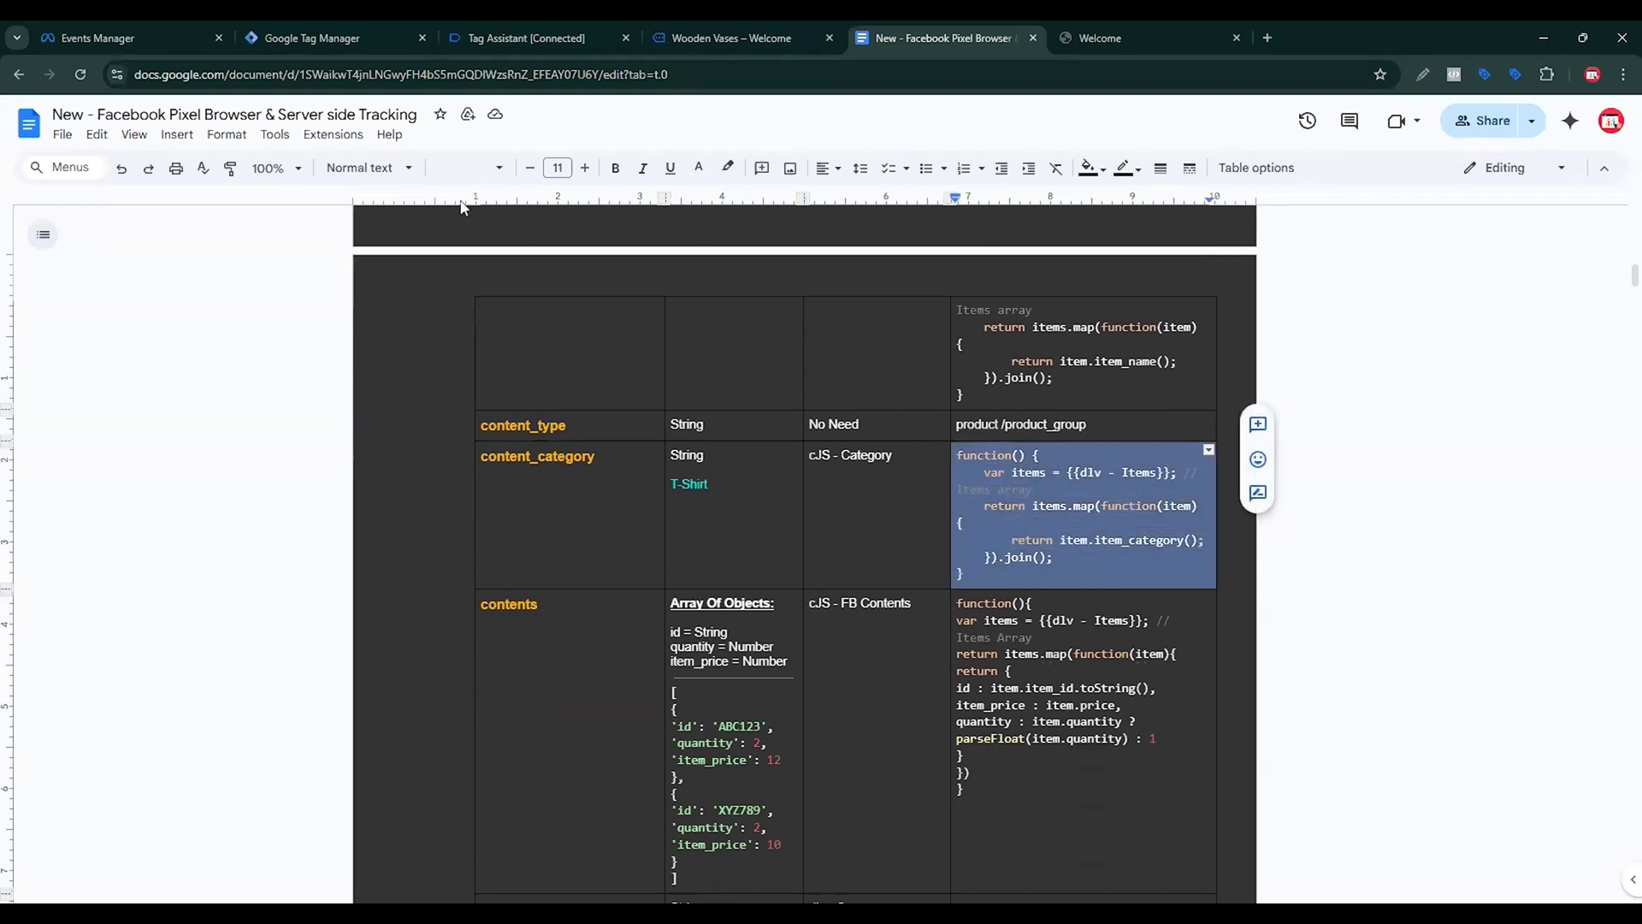
pyautogui.click(394, 38)
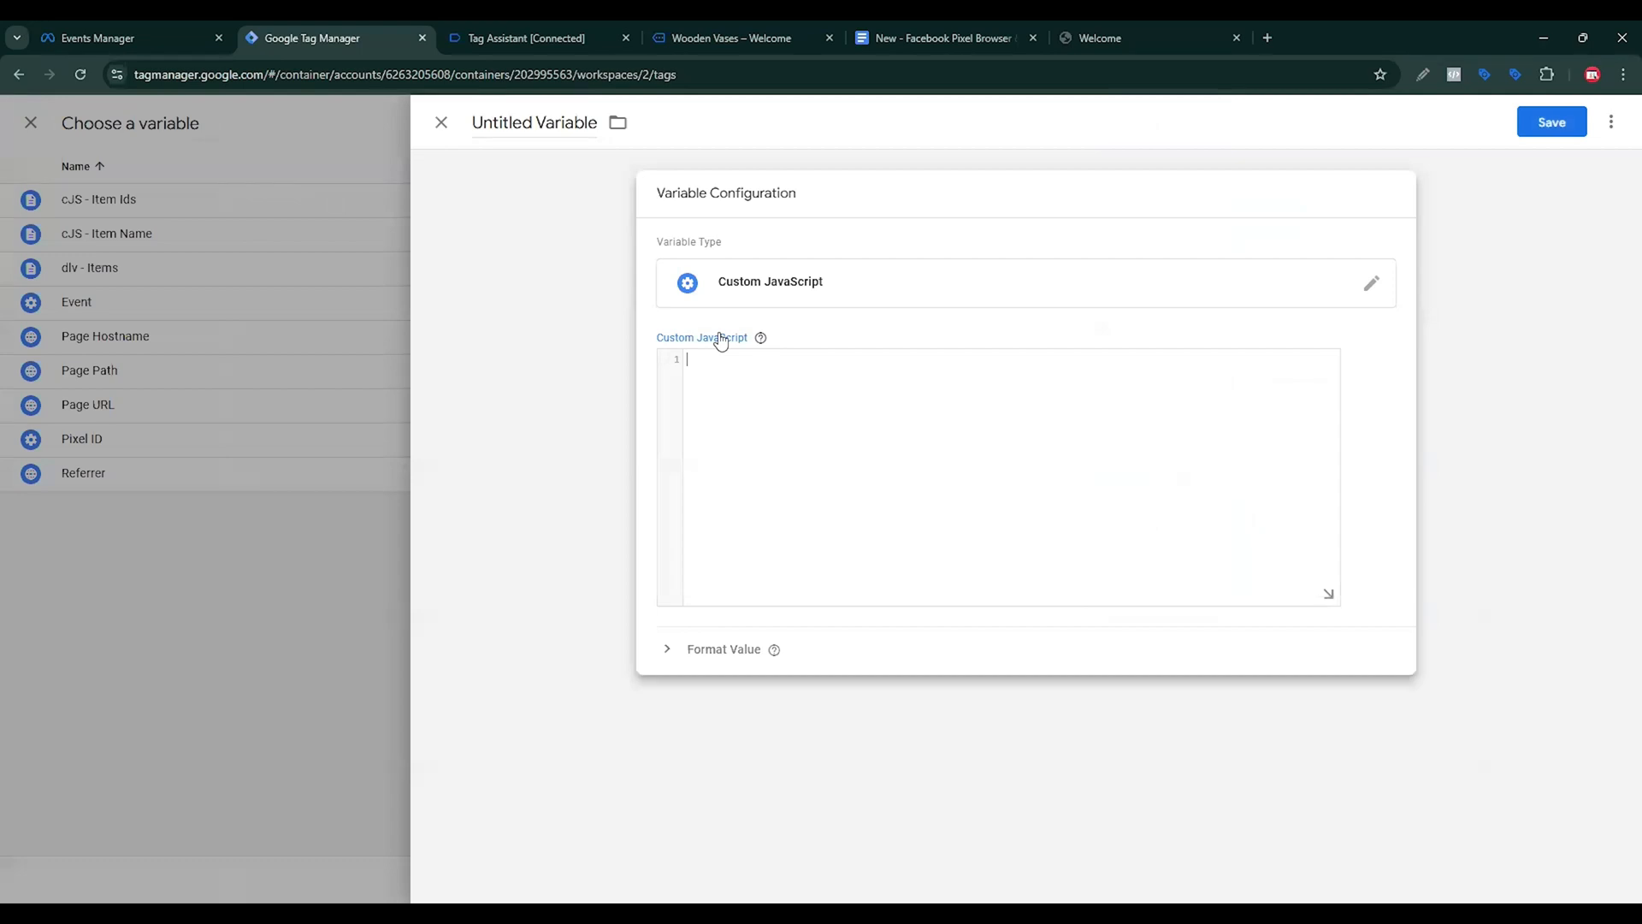
pyautogui.hotkey('ctrl', 'v')
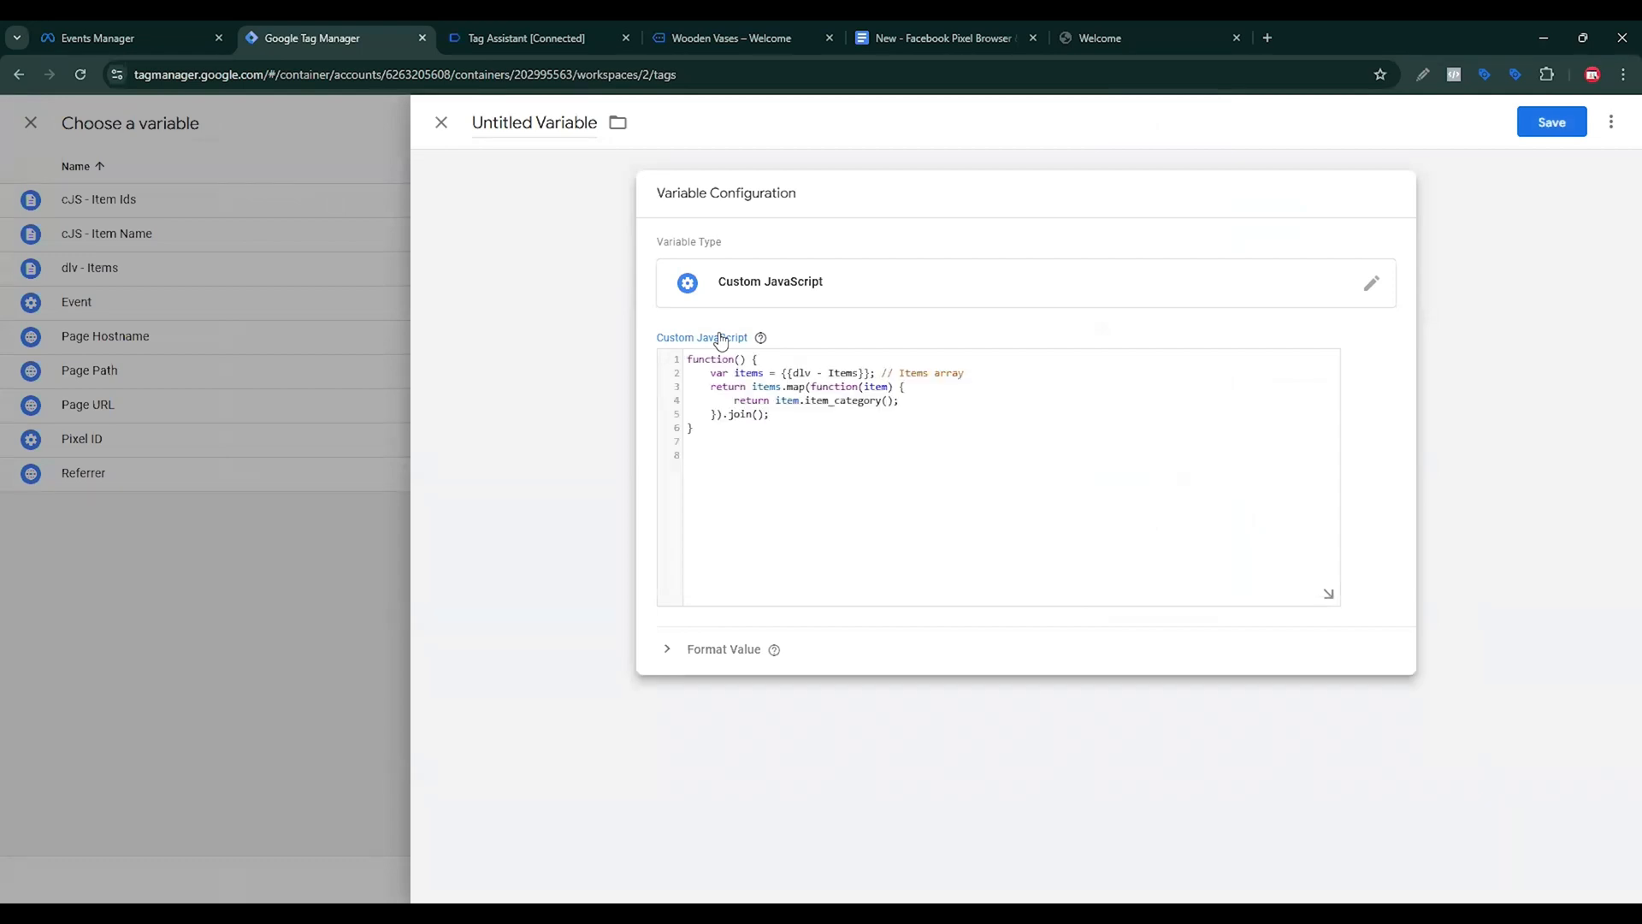
pyautogui.moveTo(781, 373); pyautogui.dragTo(858, 374)
pyautogui.press('Right')
# Name the variable "cJS - Category", copied from the Google Docs guide, and save it in Google Tag Manager.
pyautogui.hotkey('ctrl', '5')
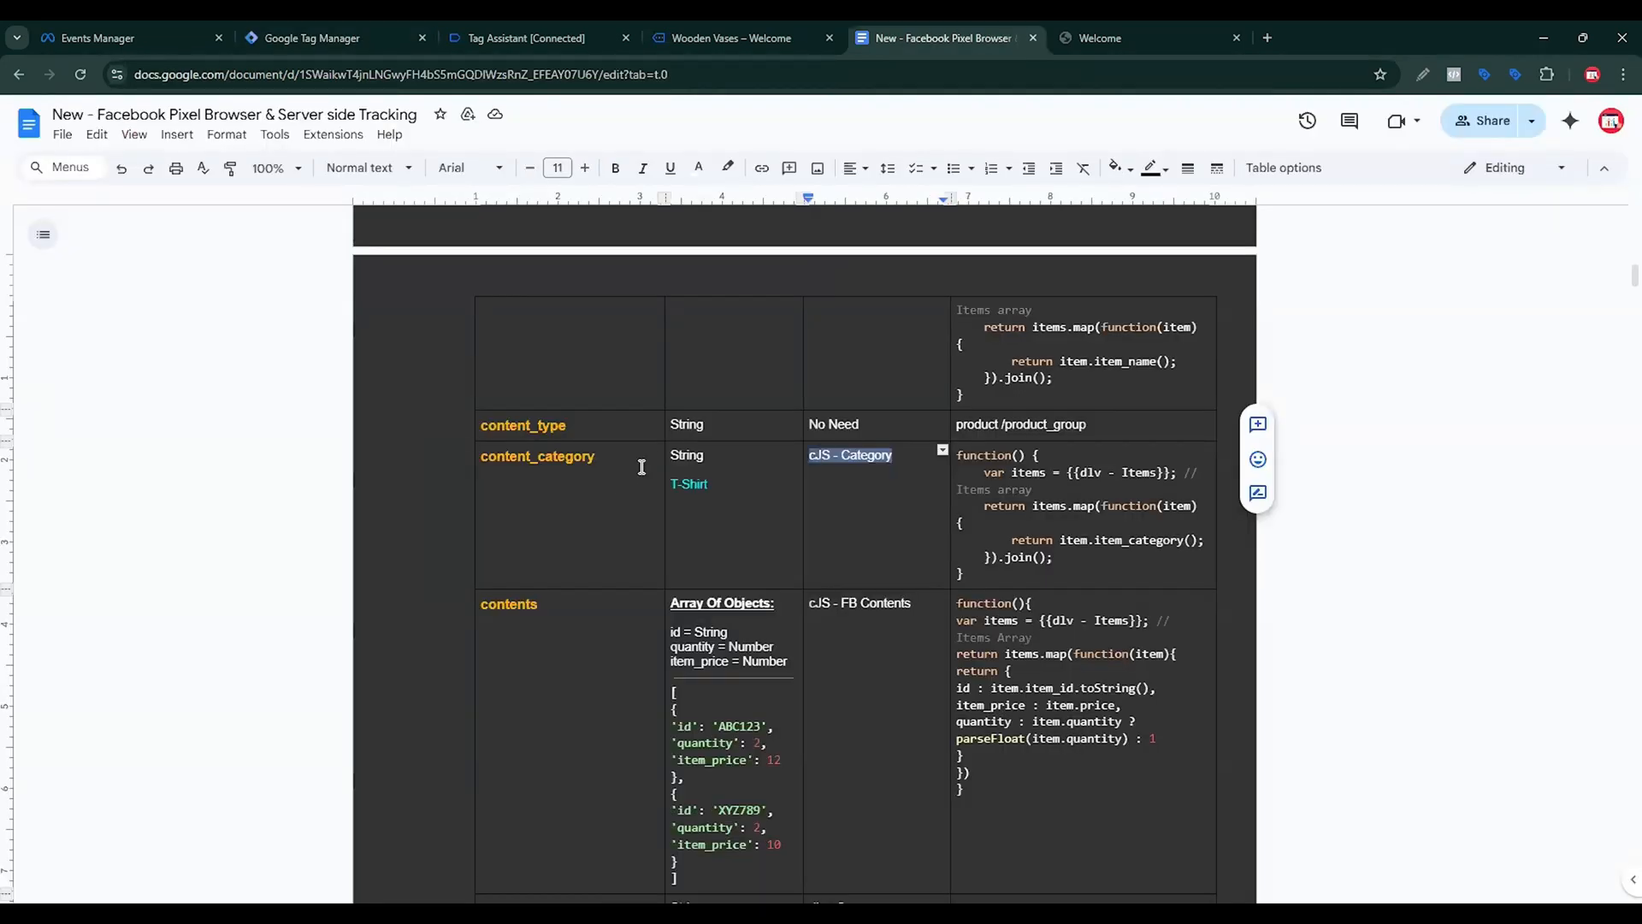
pyautogui.click(392, 35)
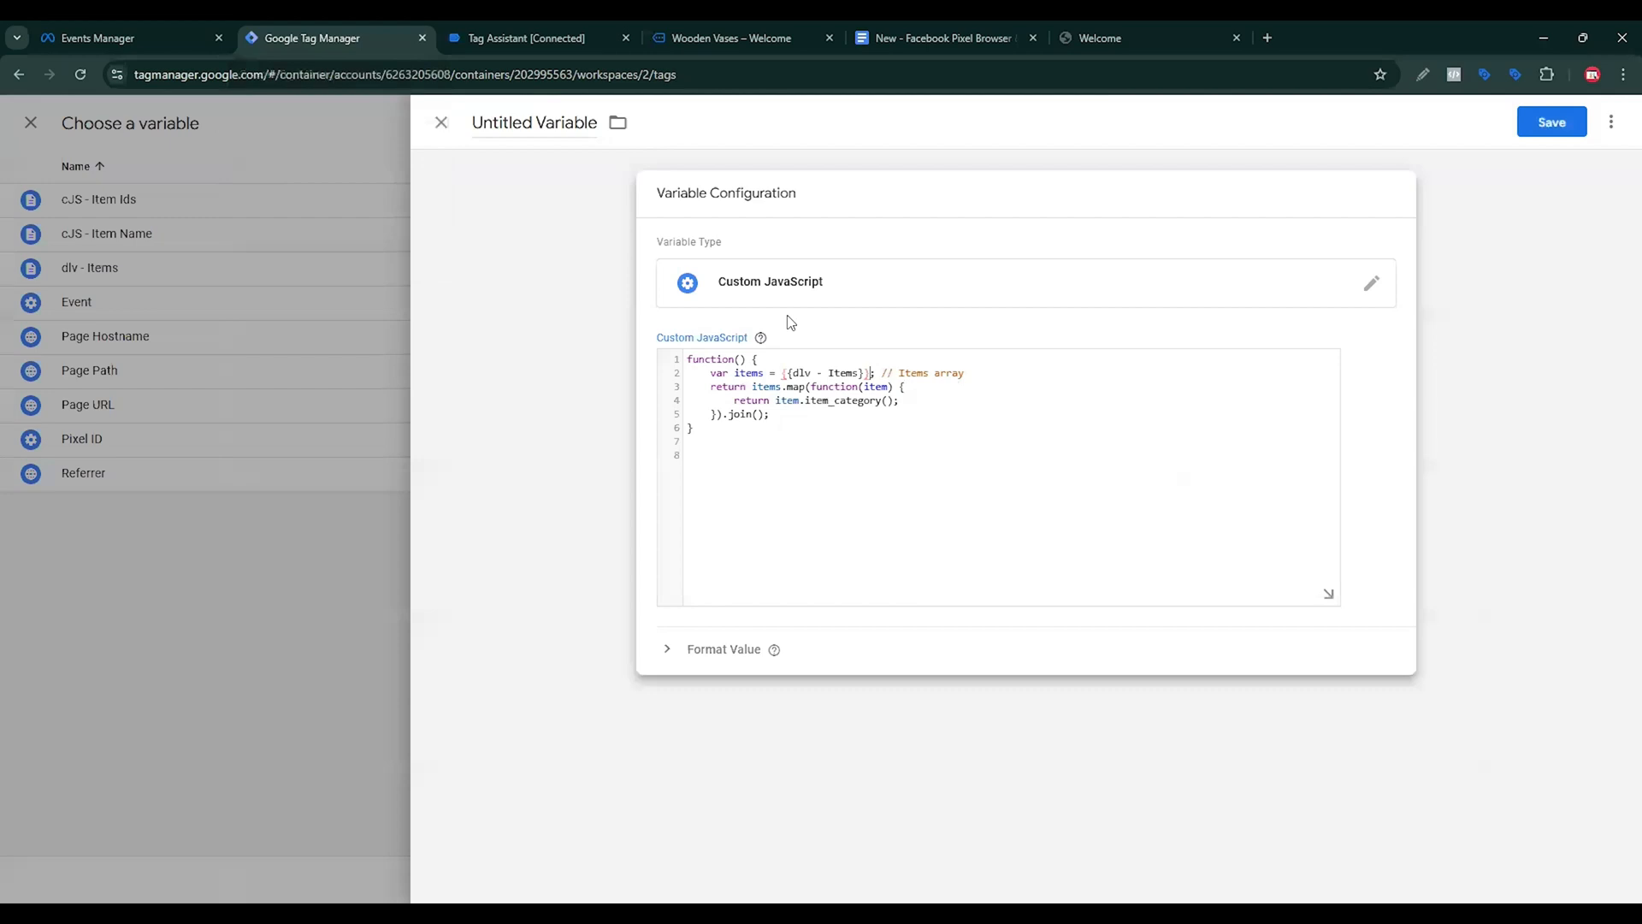
pyautogui.tripleClick(548, 130)
pyautogui.write('cJS - Category')
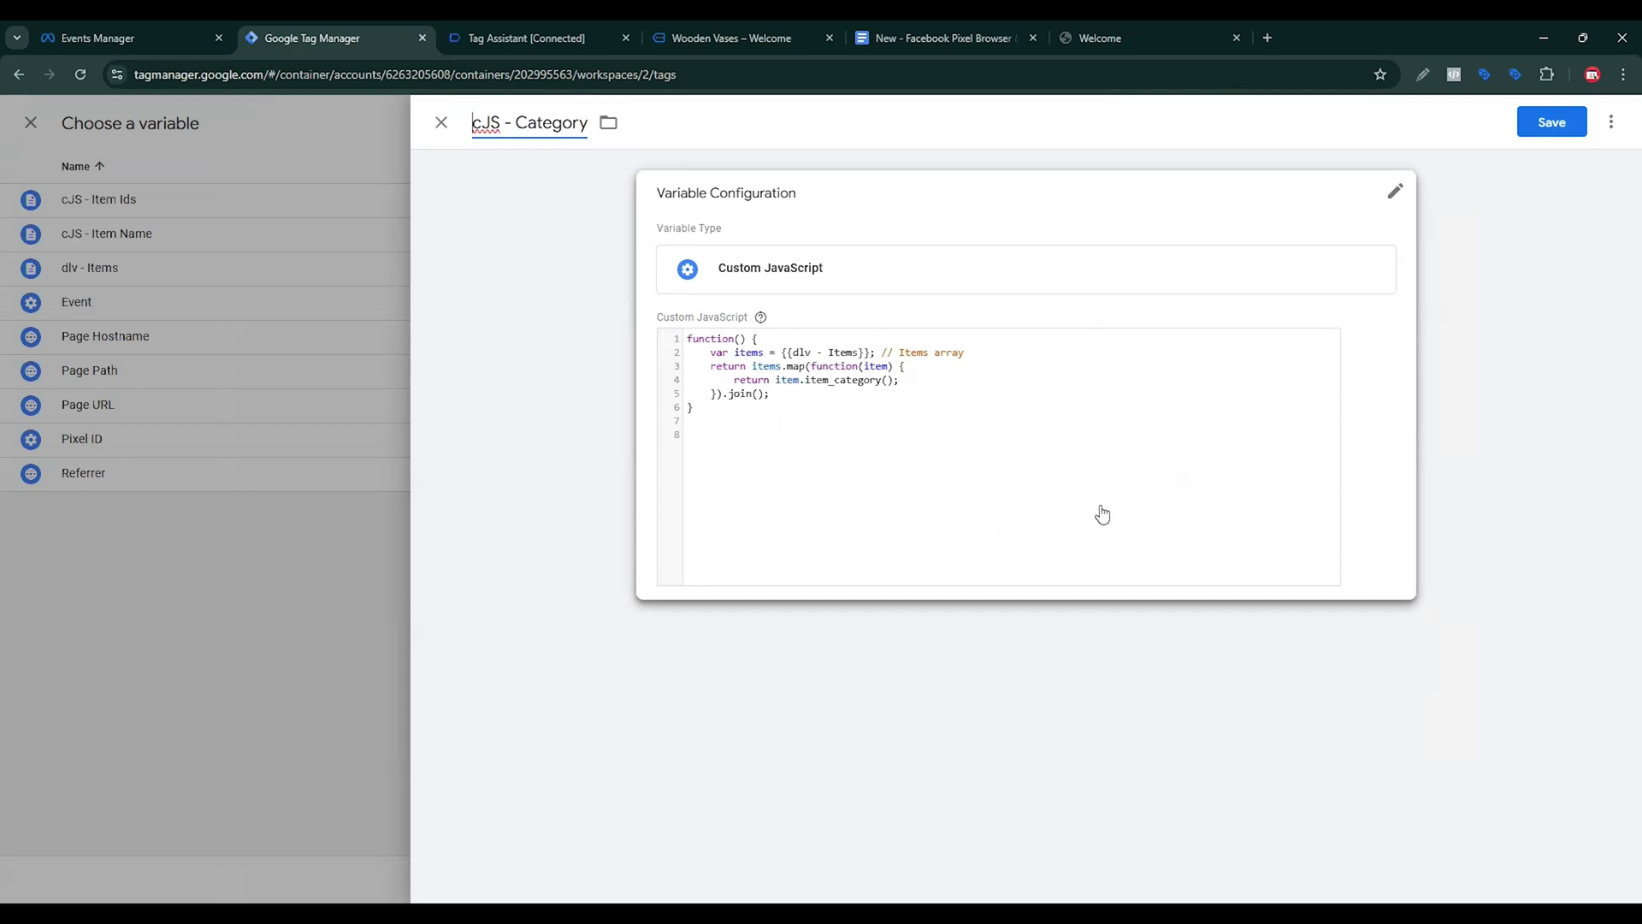
pyautogui.click(1562, 137)
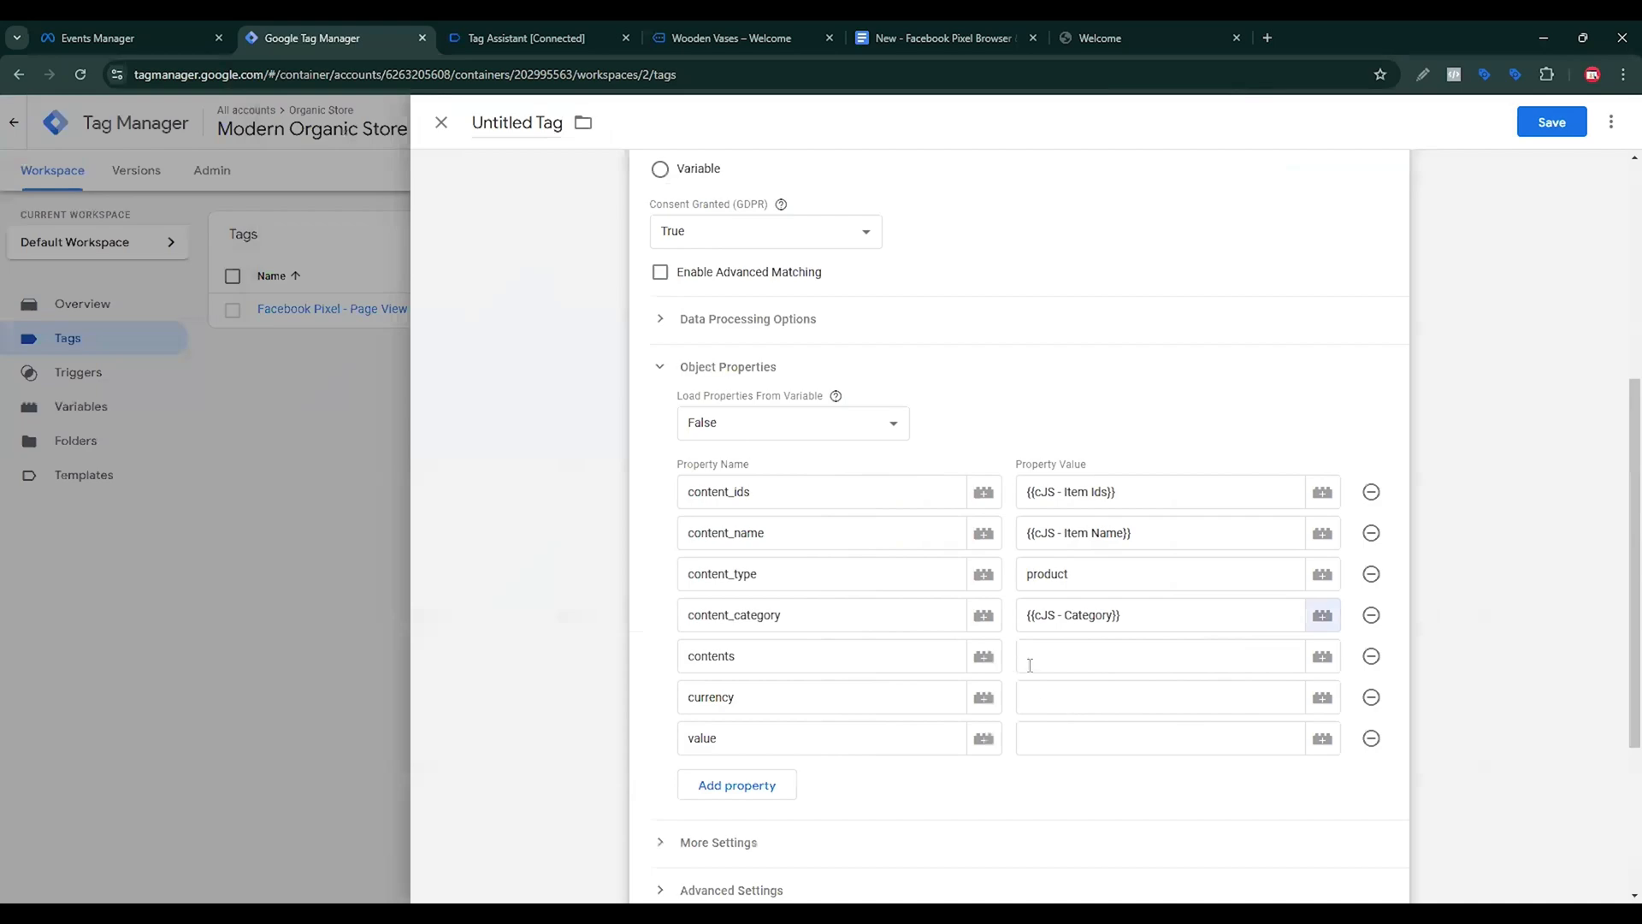
# Copy the whole contents JavaScript function from the Value column of the Google Docs guide.
pyautogui.click(1030, 664)
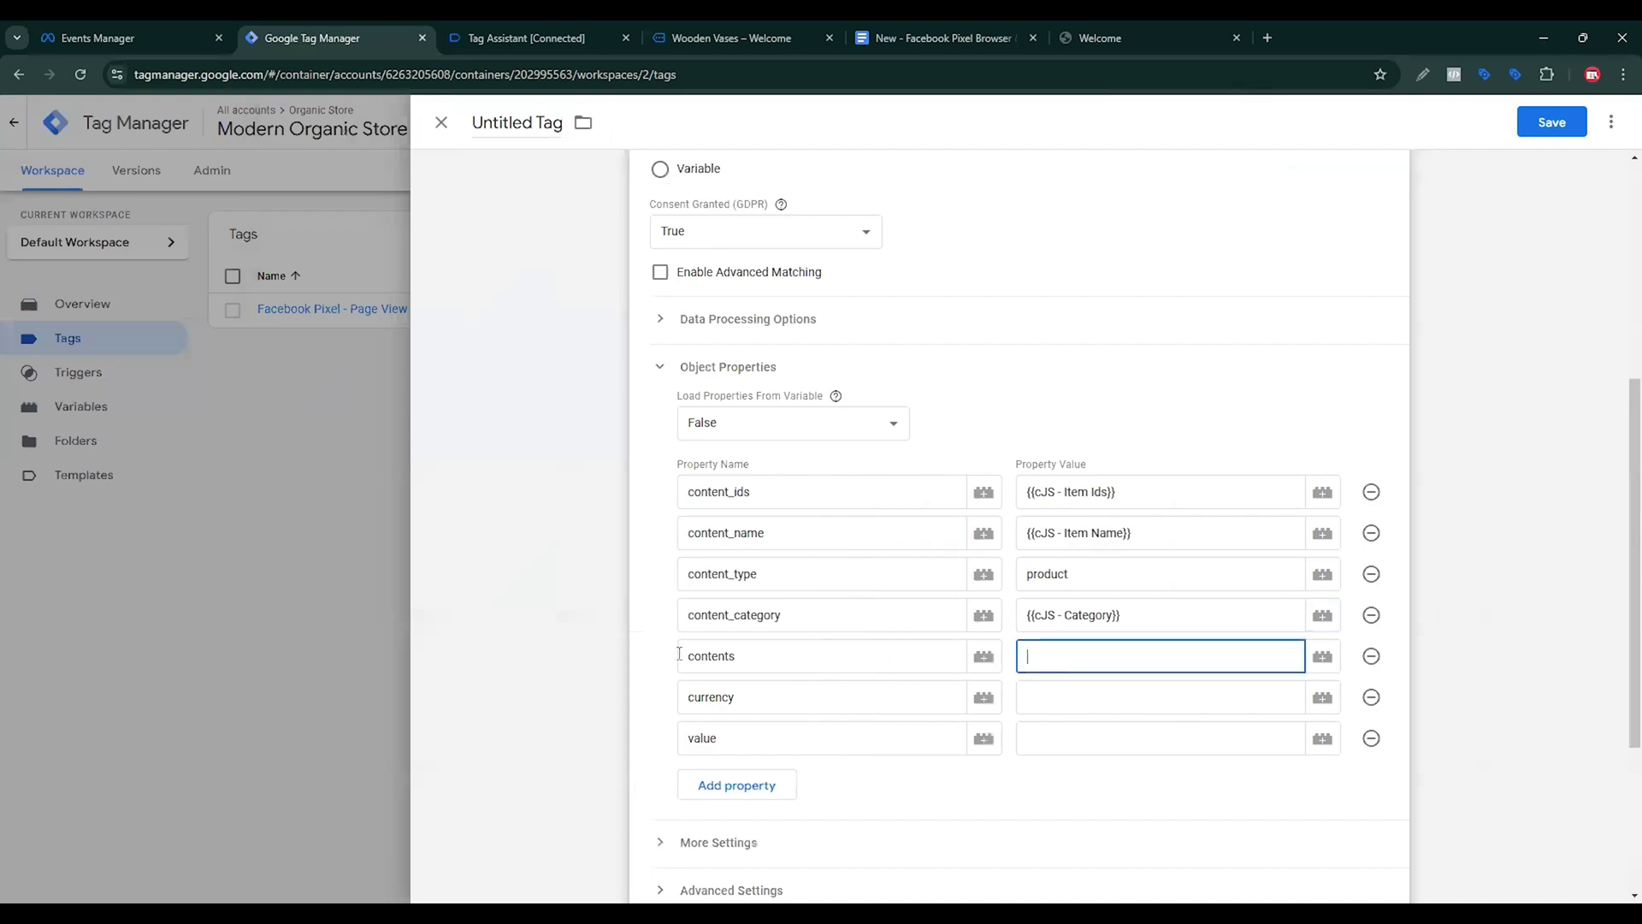
pyautogui.click(720, 38)
pyautogui.click(621, 26)
pyautogui.click(888, 25)
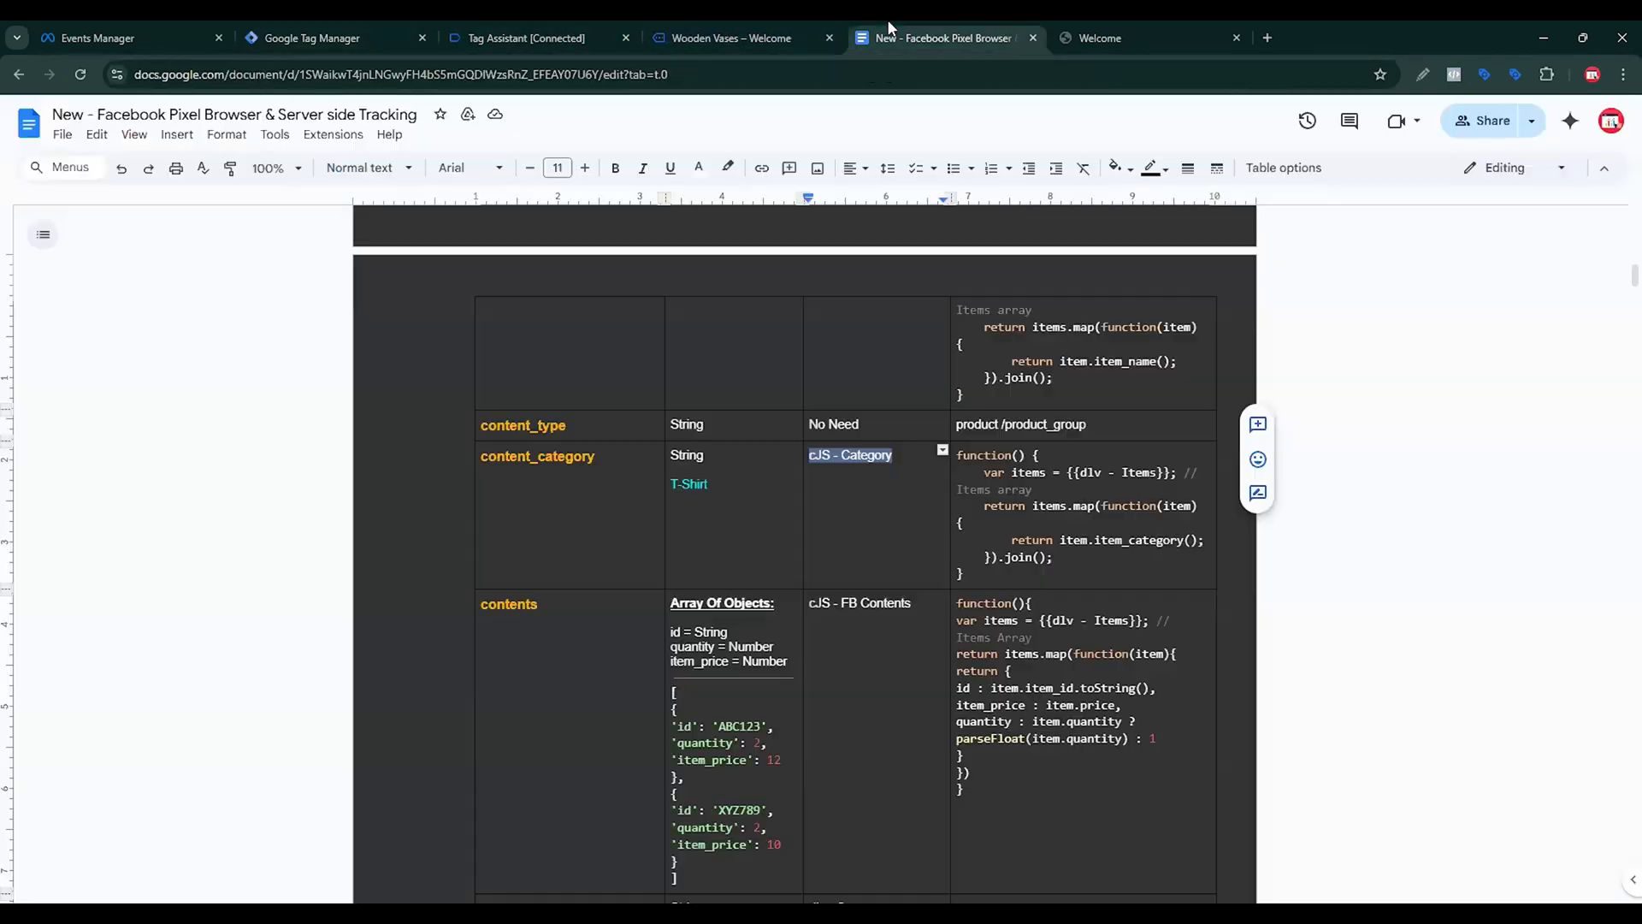
pyautogui.scroll(-3, 997, 599)
pyautogui.click(991, 548)
pyautogui.hotkey('shift', 'Up')
pyautogui.hotkey('shift', 'Up')
pyautogui.hotkey('shift', 'Up')
pyautogui.hotkey('shift', 'Up')
pyautogui.hotkey('shift', 'Up')
pyautogui.hotkey('shift', 'Up')
pyautogui.hotkey('shift', 'Up')
pyautogui.hotkey('shift', 'Up')
pyautogui.hotkey('shift', 'Up')
pyautogui.hotkey('shift', 'Up')
pyautogui.hotkey('shift', 'Up')
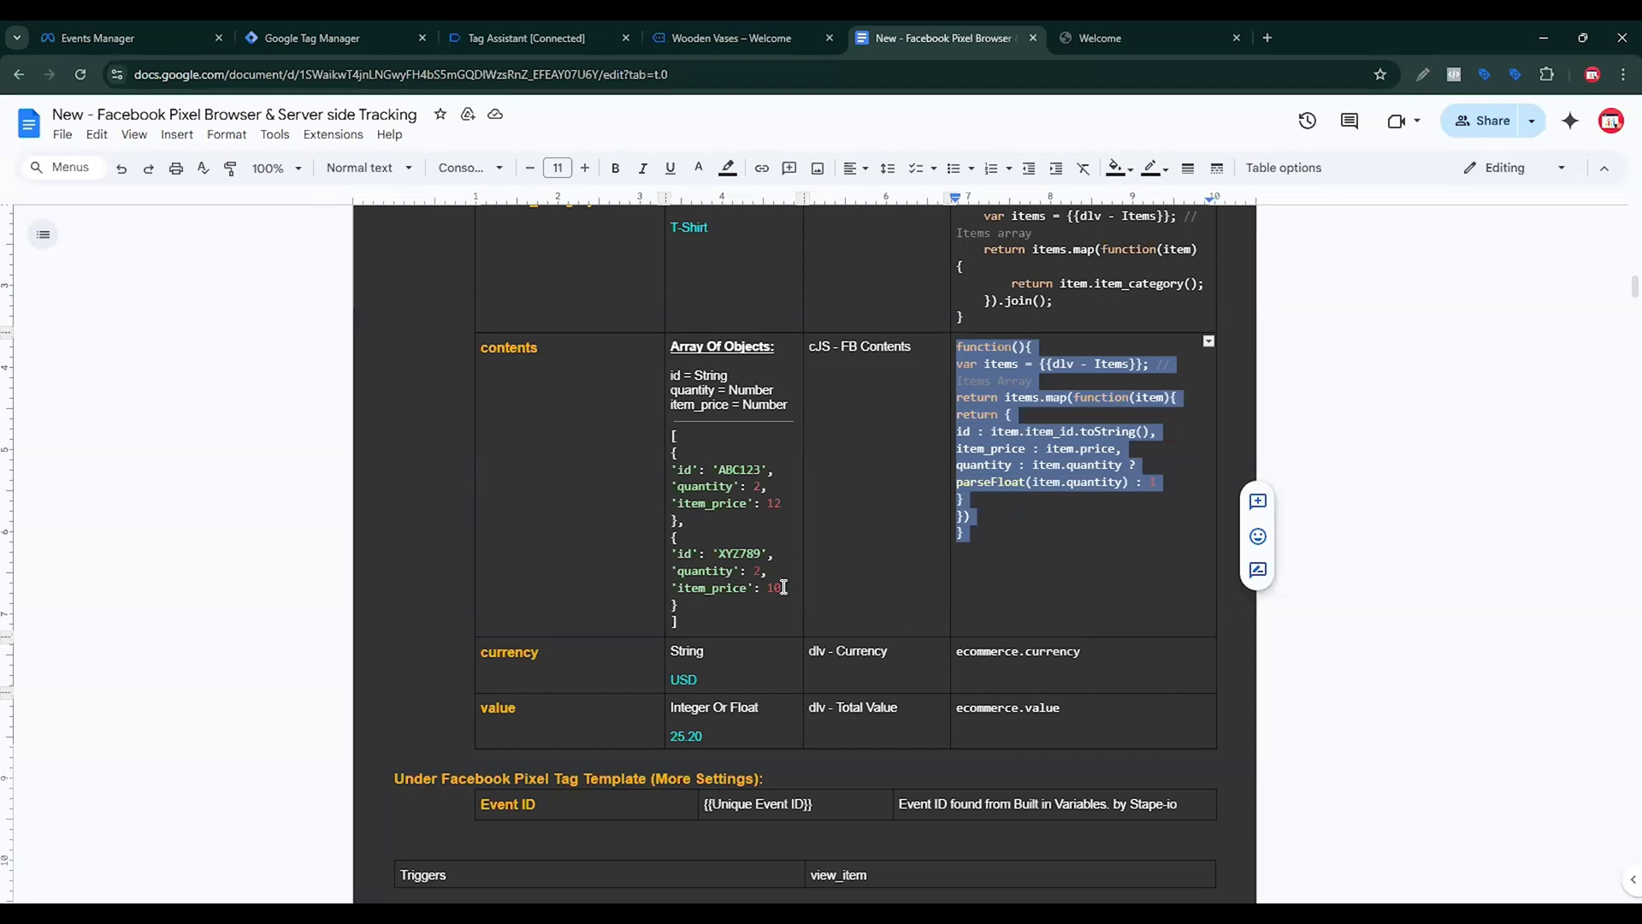
# In Google Tag Manager, start a new Custom JavaScript variable from the contents value and paste the copied function into it.
pyautogui.click(317, 37)
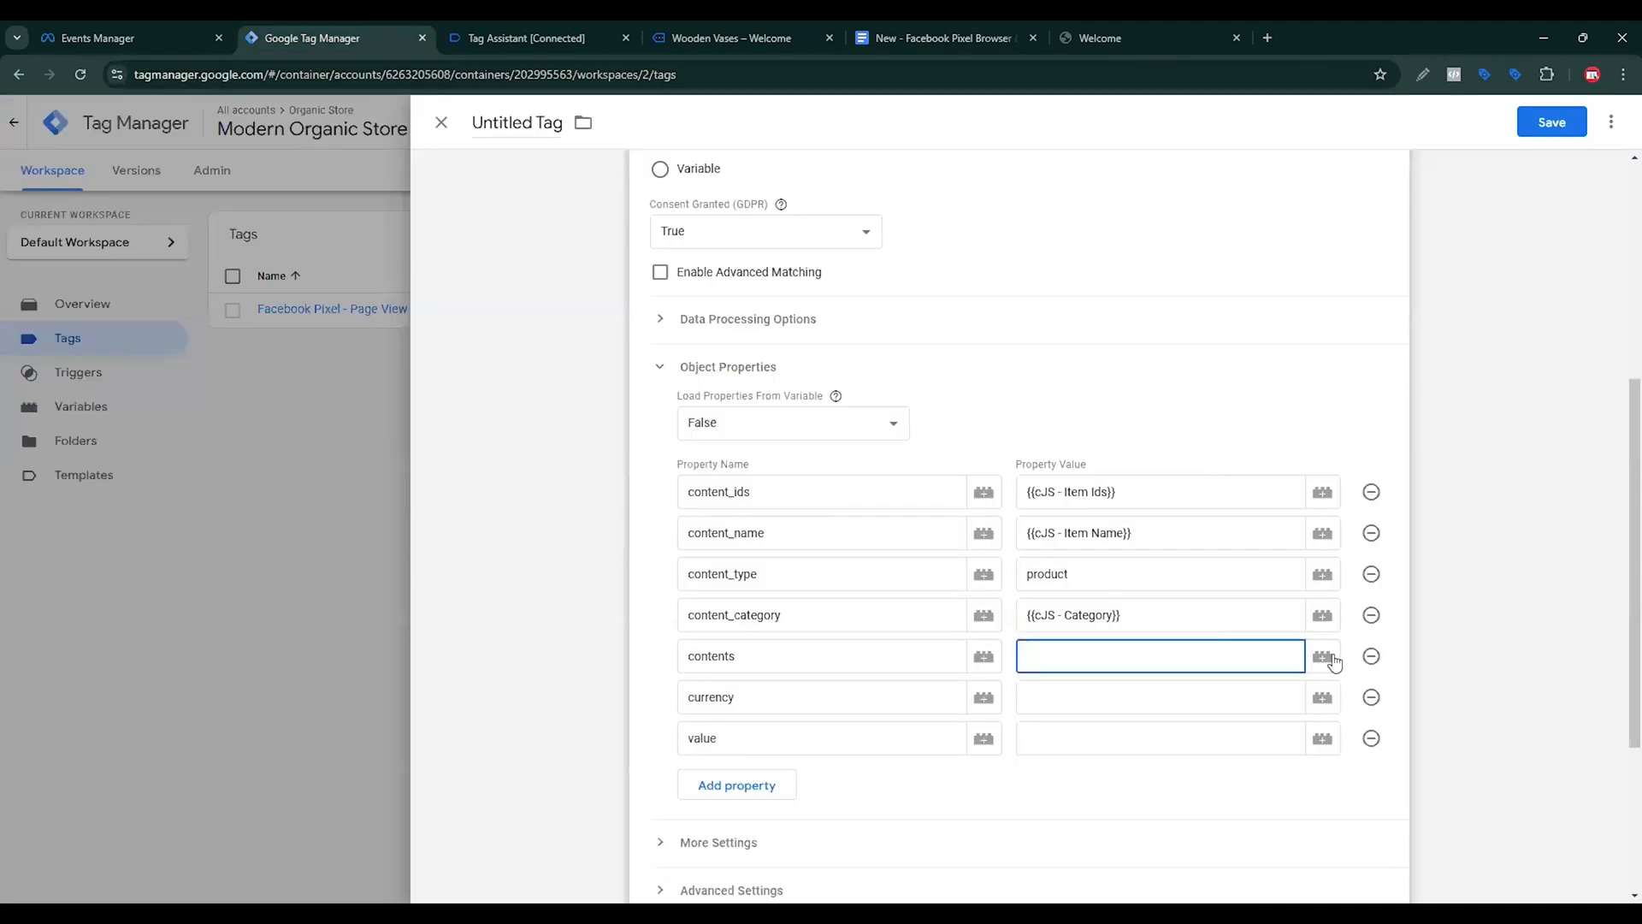
pyautogui.click(1334, 663)
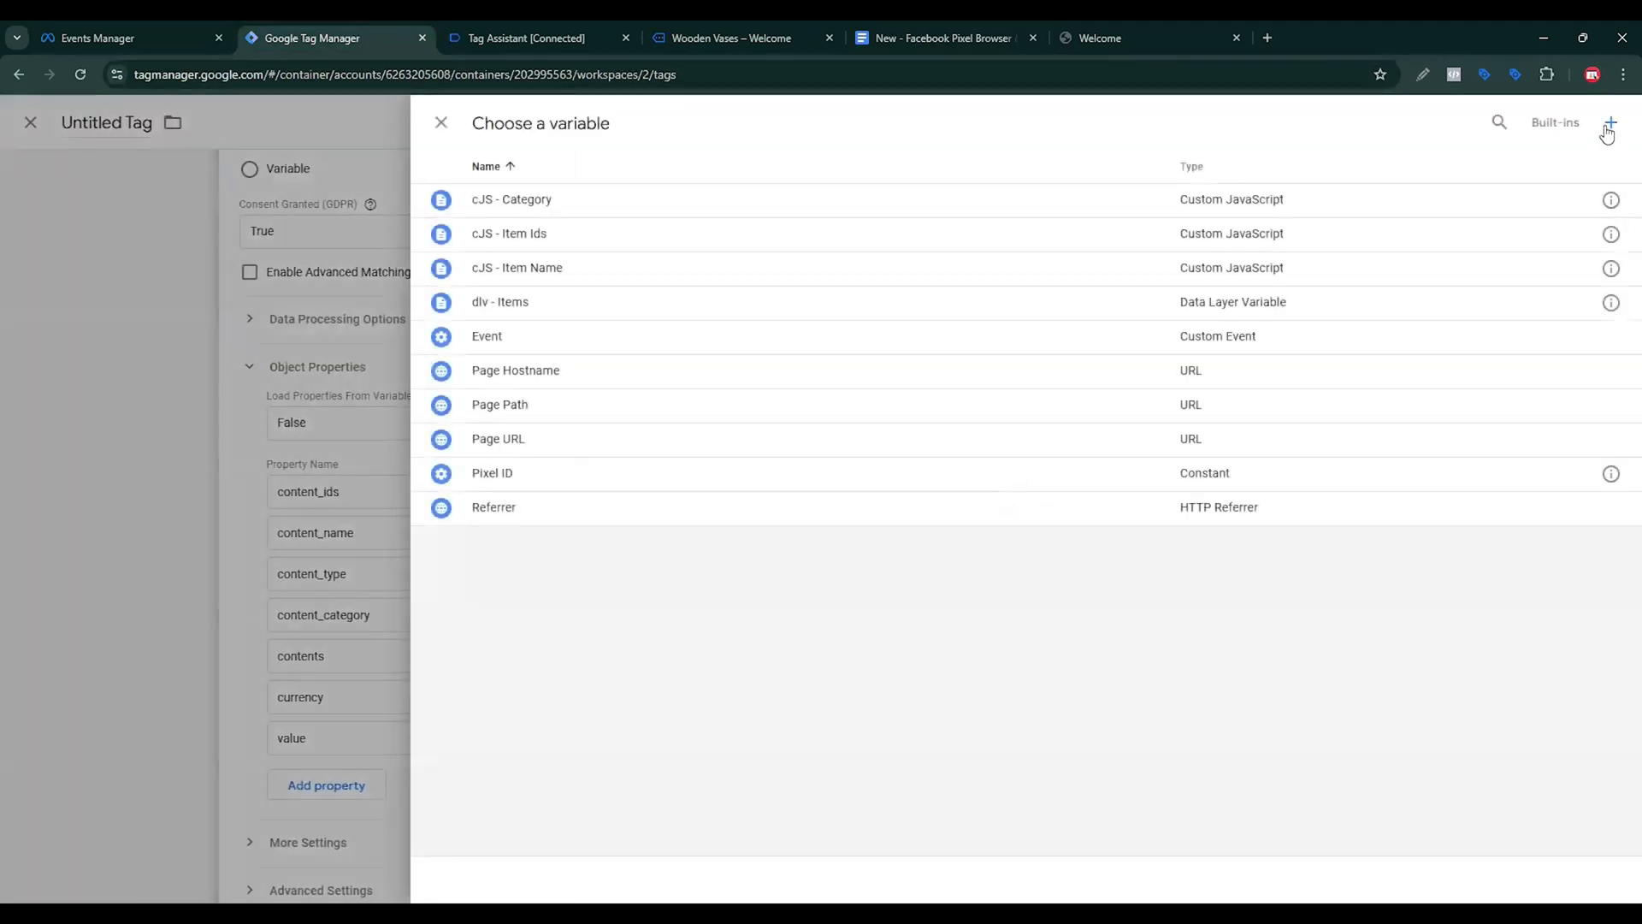
pyautogui.click(1610, 122)
pyautogui.click(1213, 274)
pyautogui.click(1231, 414)
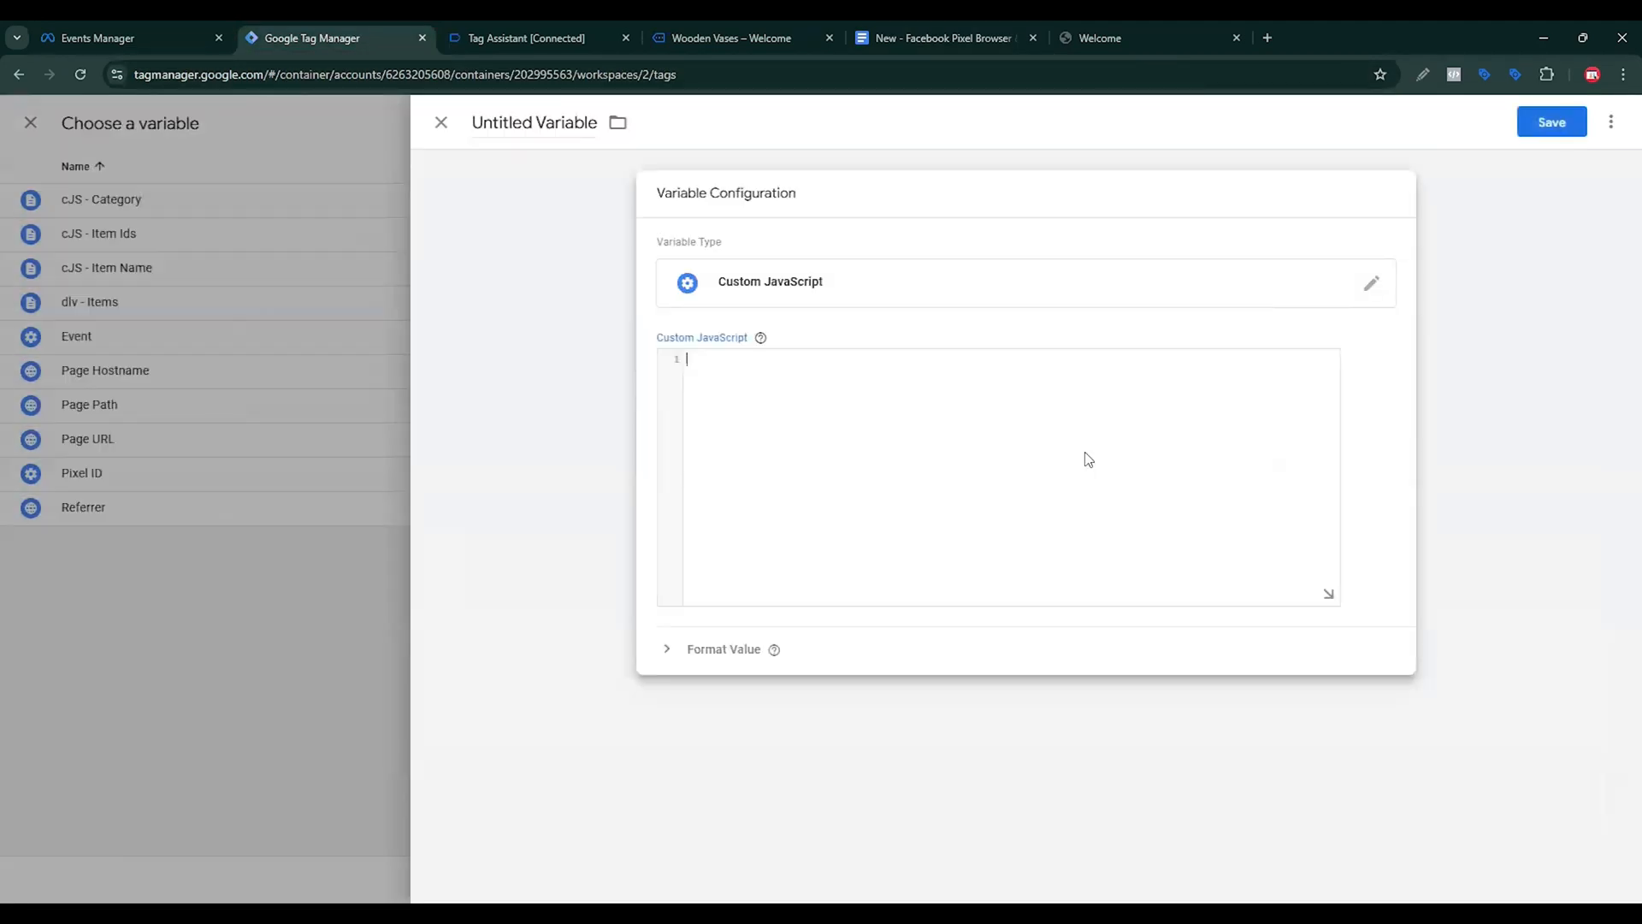
pyautogui.click(1088, 460)
pyautogui.write('function(){ var items = {{dlv - Items}}; // Items Array return items.map(function(item){ return { id : item.item_id.toString(), item_price : item.price, quantity : item.quantity ? parseFloat(item.quantity) : 1 } }) }')
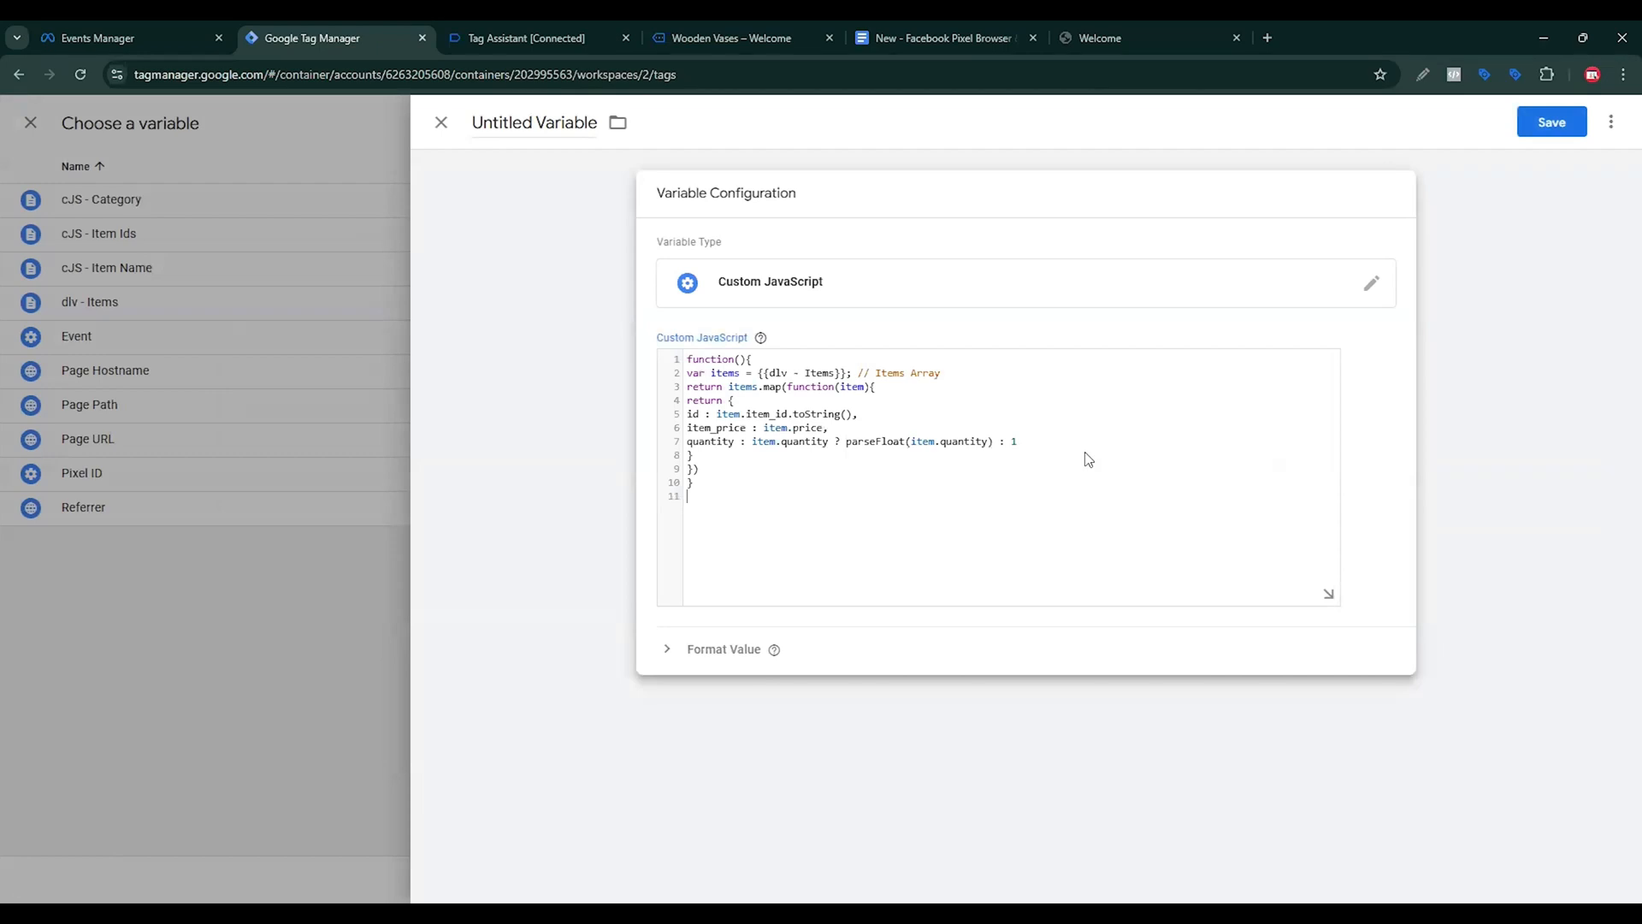
# Re-enter the {{dlv - Items}} variable reference in the items line of the contents function.
pyautogui.hotkey('shift', 'Left')
pyautogui.write('{{')
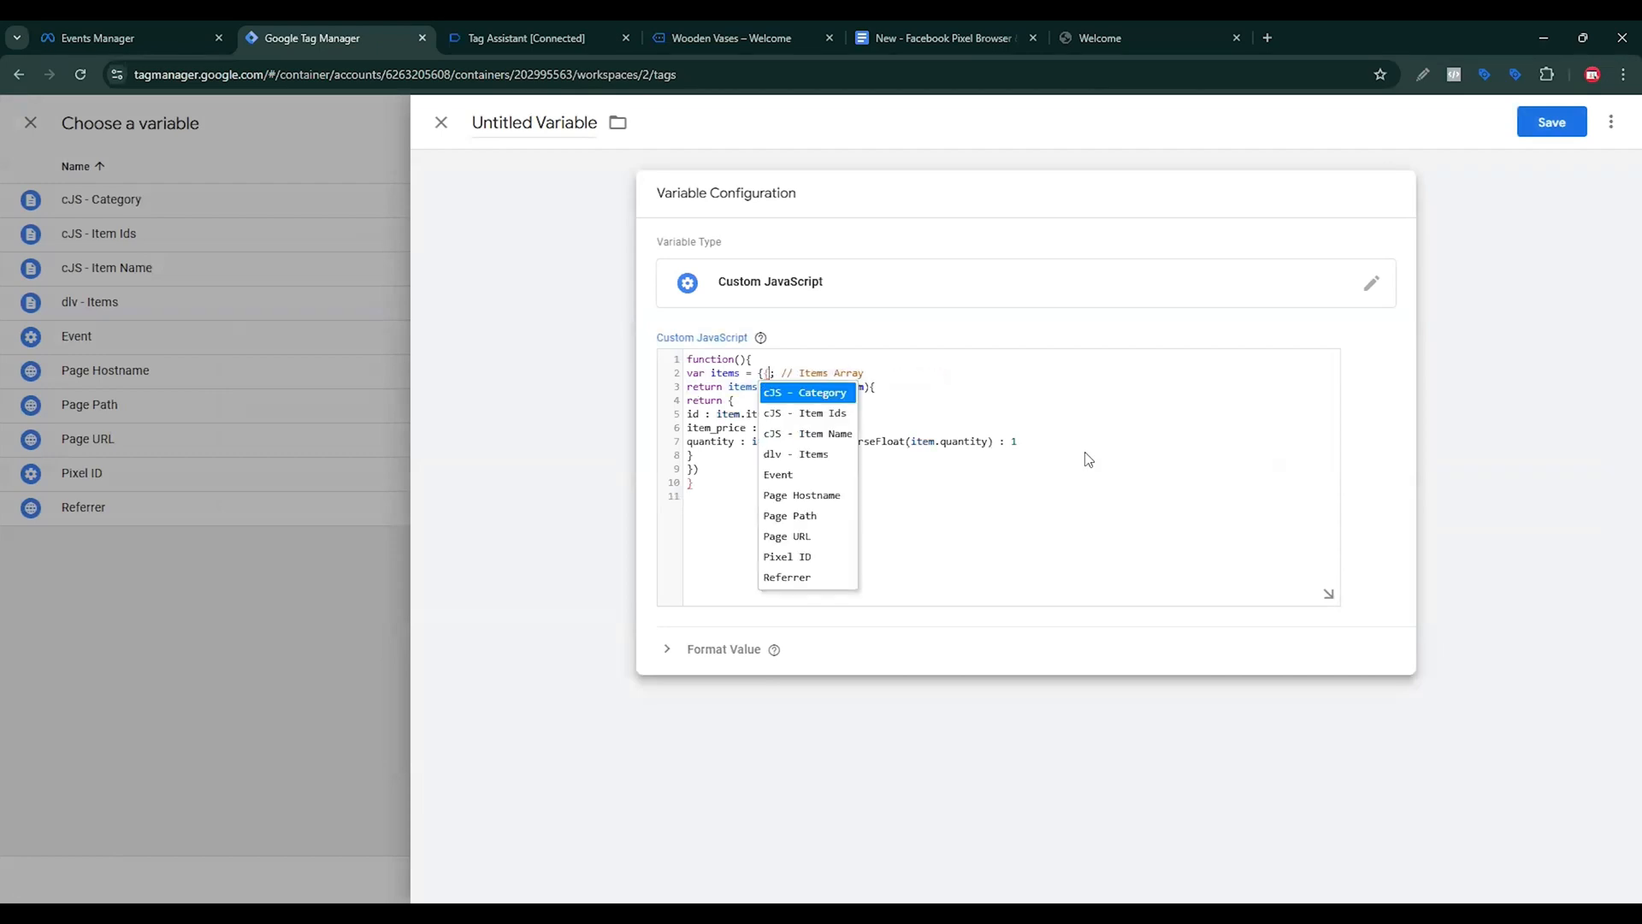
pyautogui.press('Down')
pyautogui.press('Down')
pyautogui.press('Down')
pyautogui.press('Return')
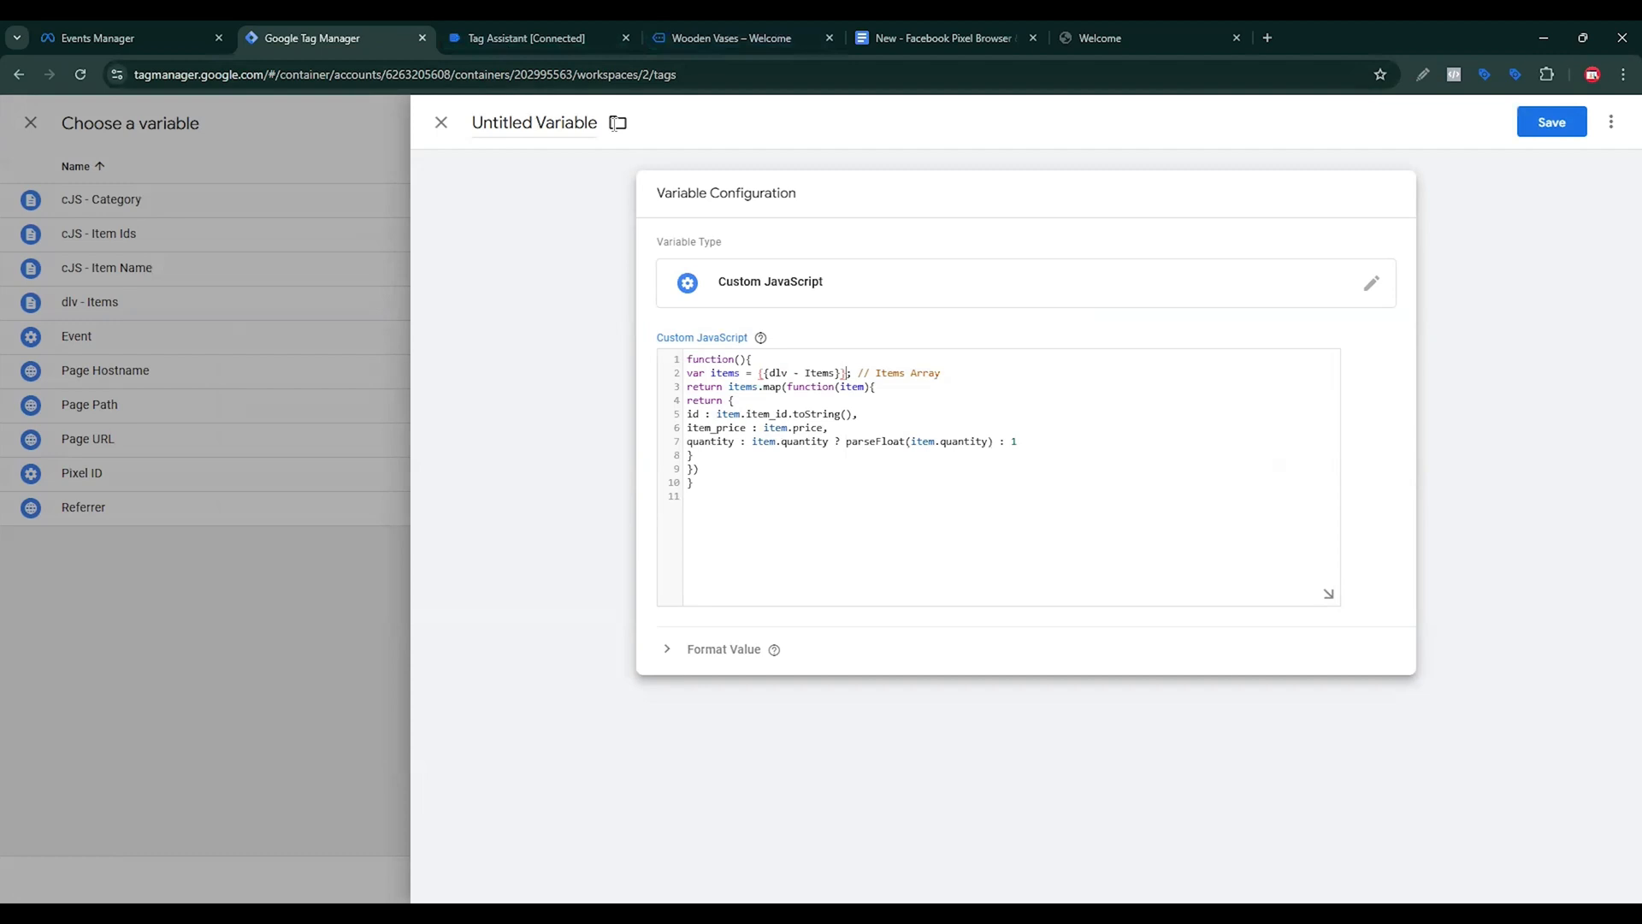
# Name the contents variable "cJS - FB Contents", as given in the Google Docs guide, and save it in Google Tag Manager.
pyautogui.hotkey('ctrl', '5')
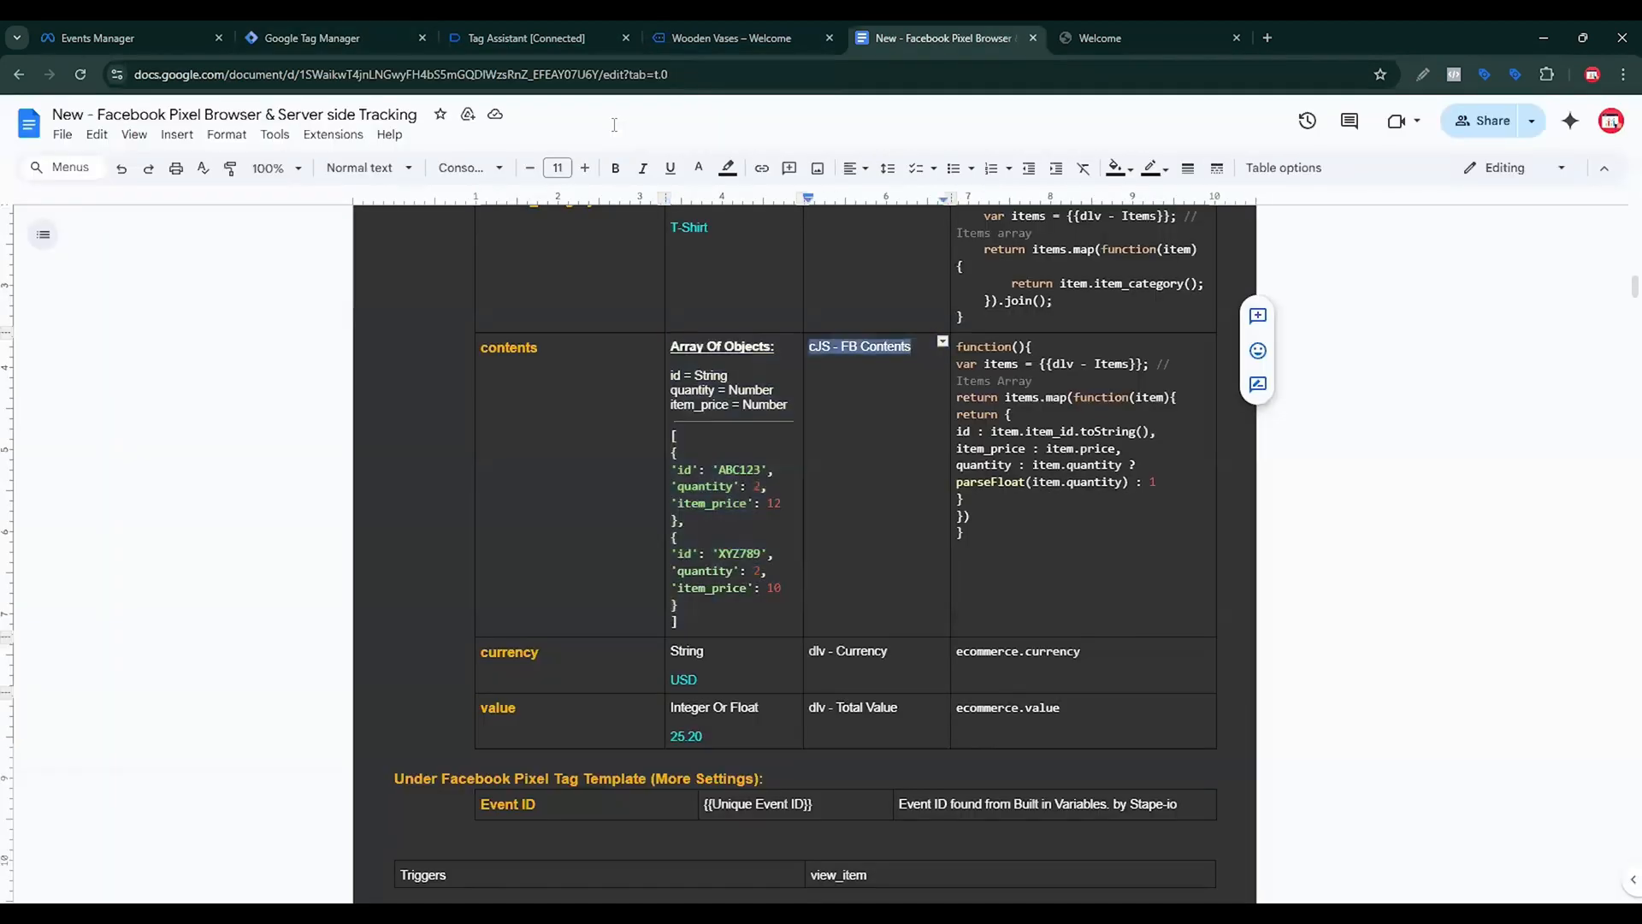
pyautogui.click(293, 29)
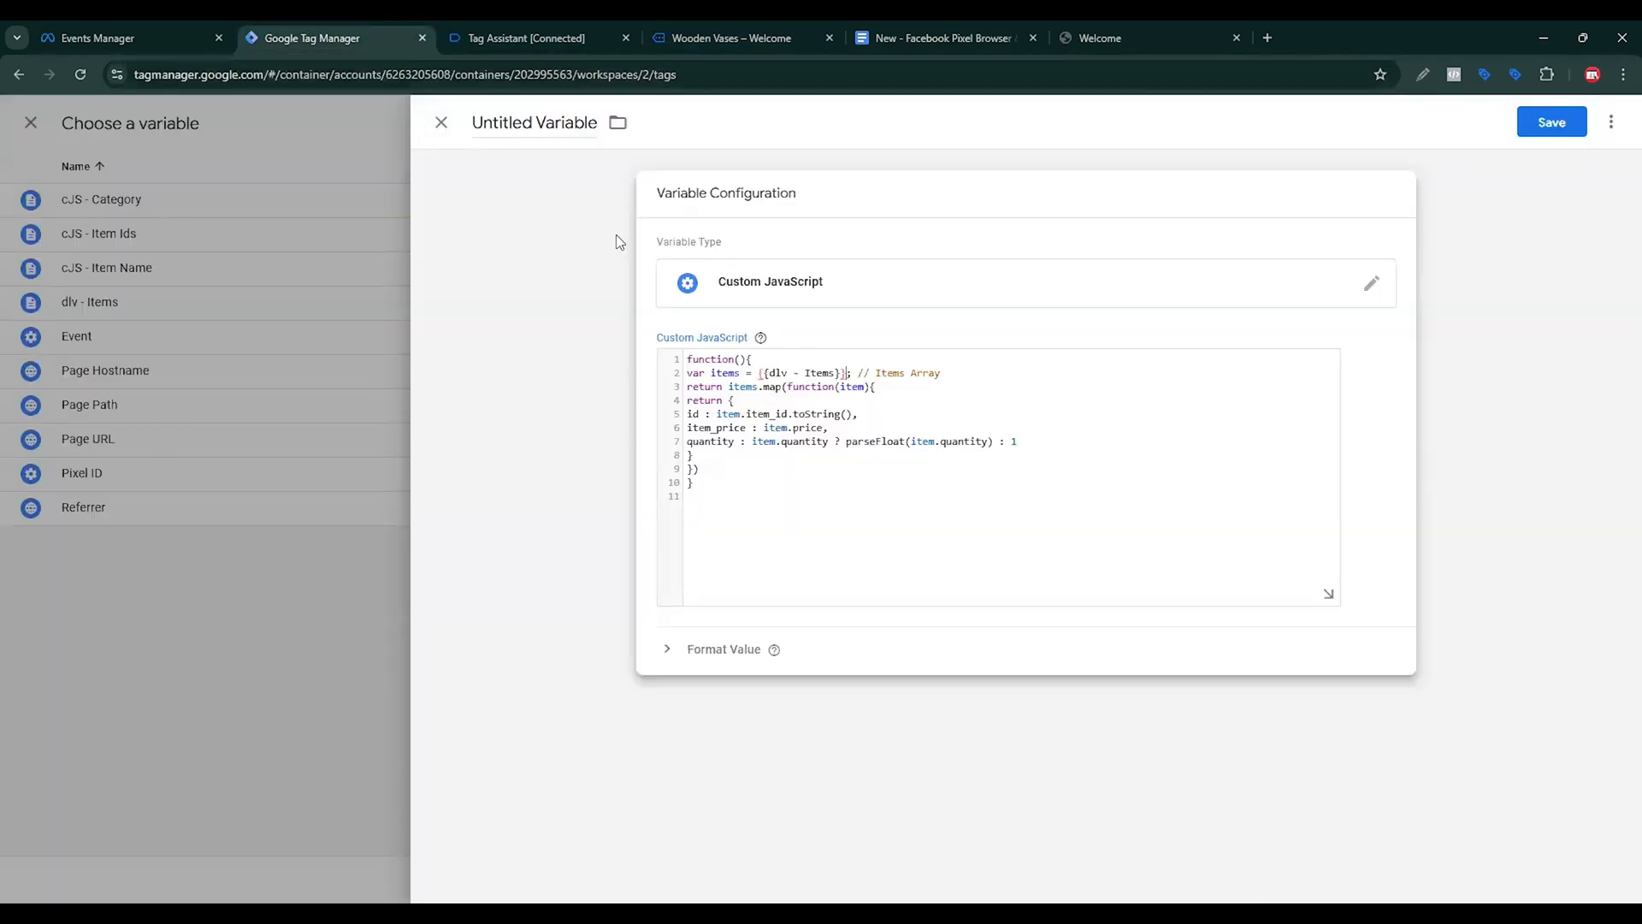
pyautogui.click(549, 132)
pyautogui.write('cJS - FB Contents')
pyautogui.click(1552, 122)
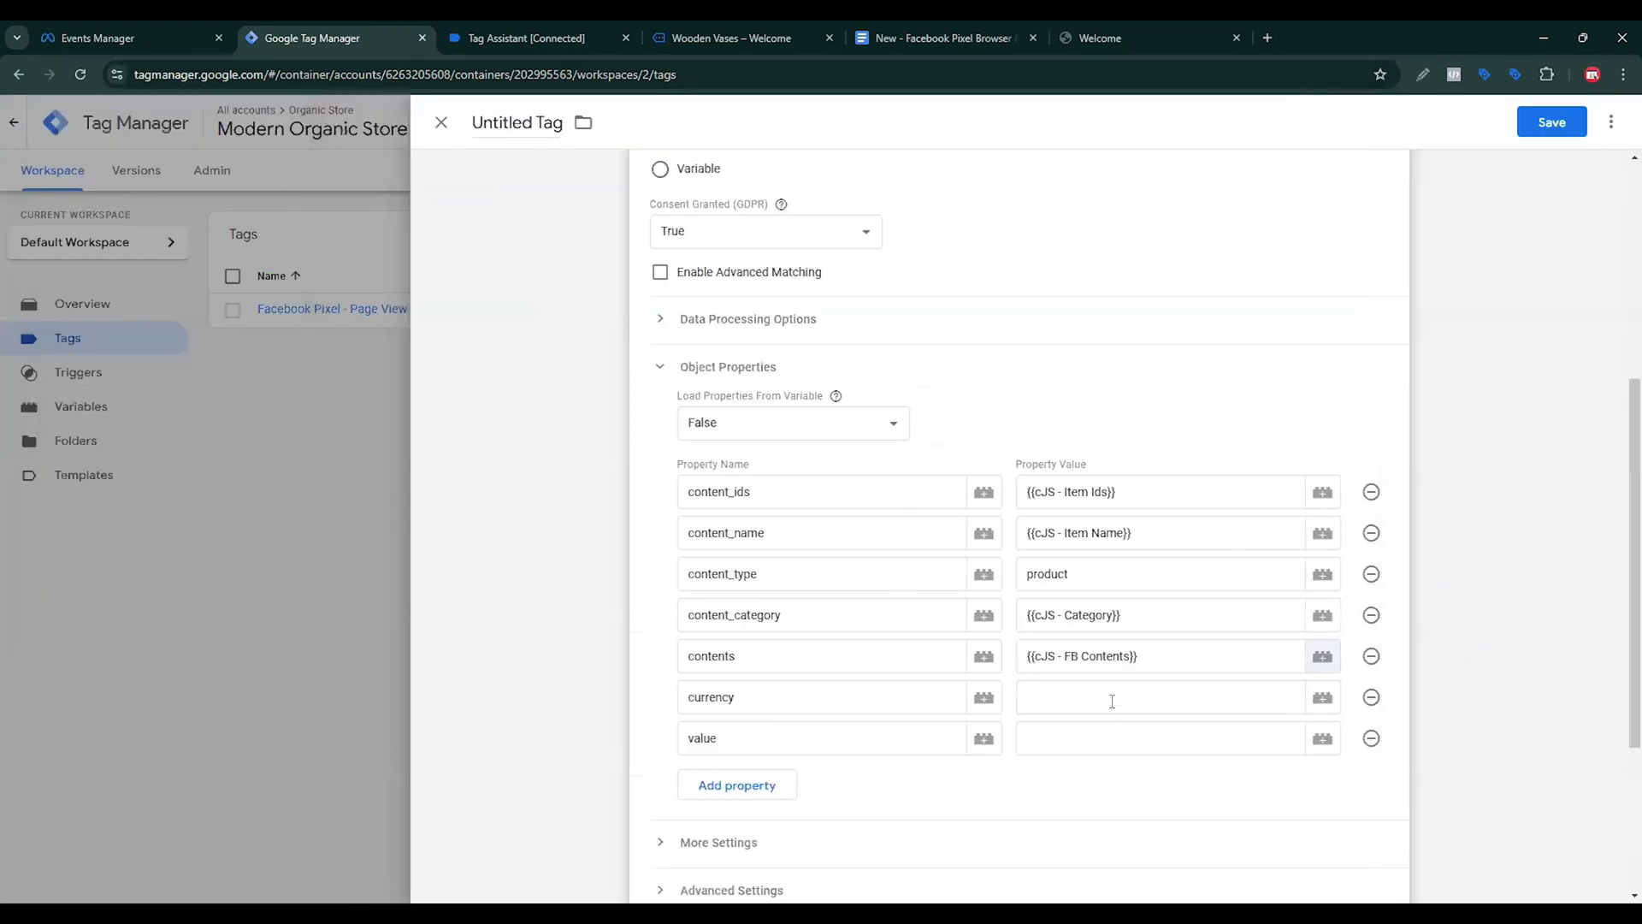
# In Tag Assistant, examine where the currency and value keys sit within the ecommerce object of the view_item event.
pyautogui.click(1098, 693)
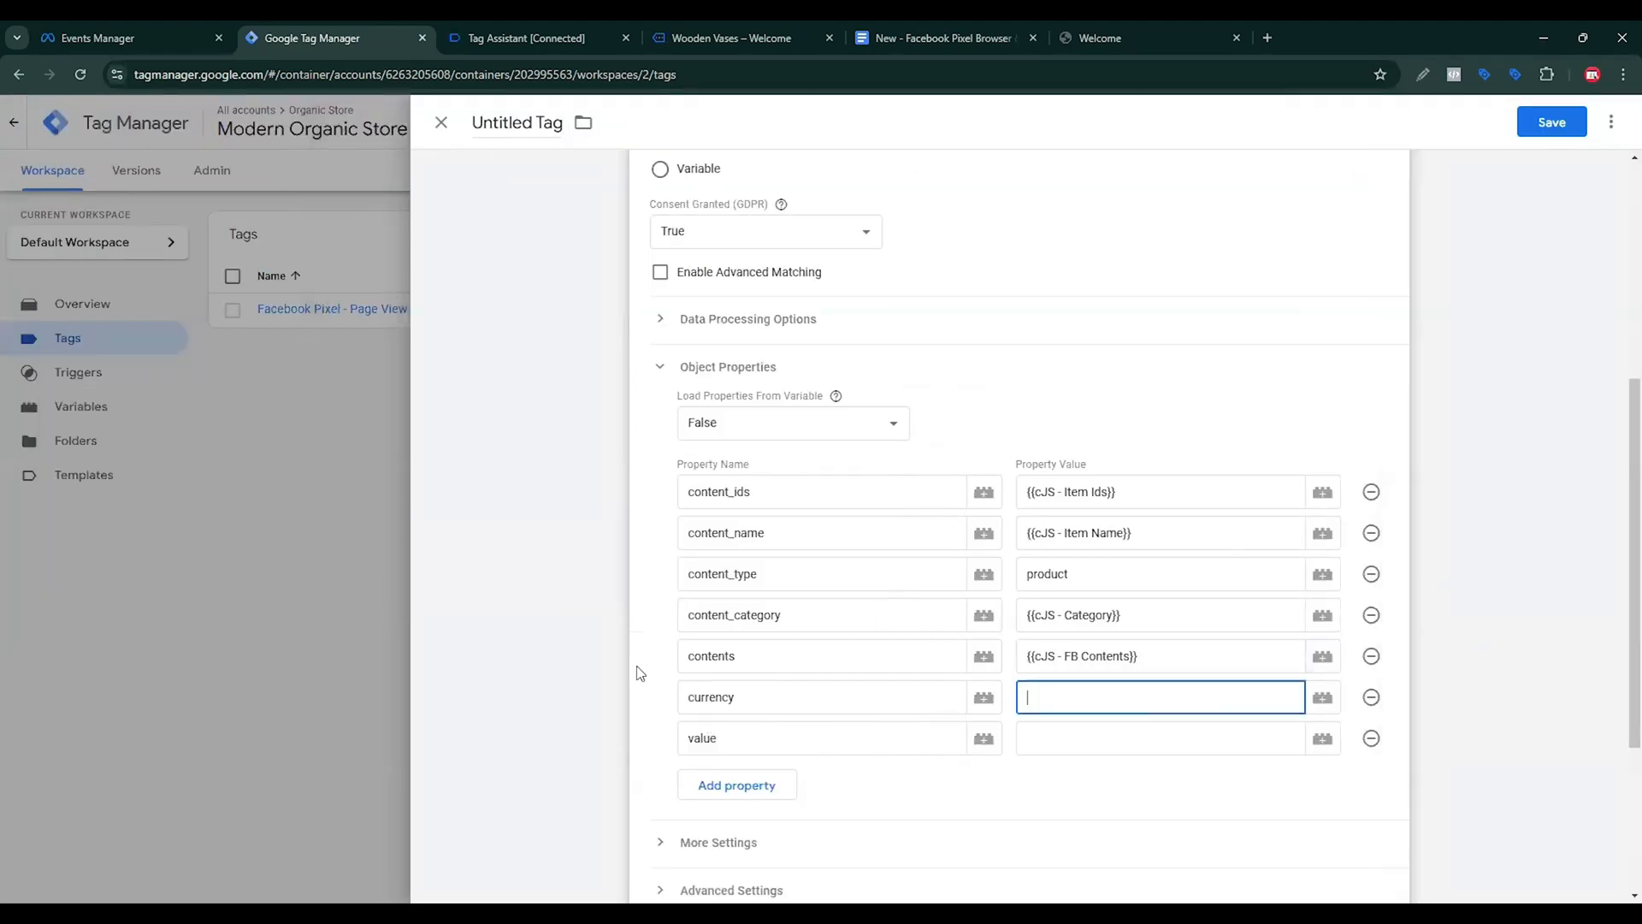
pyautogui.click(527, 37)
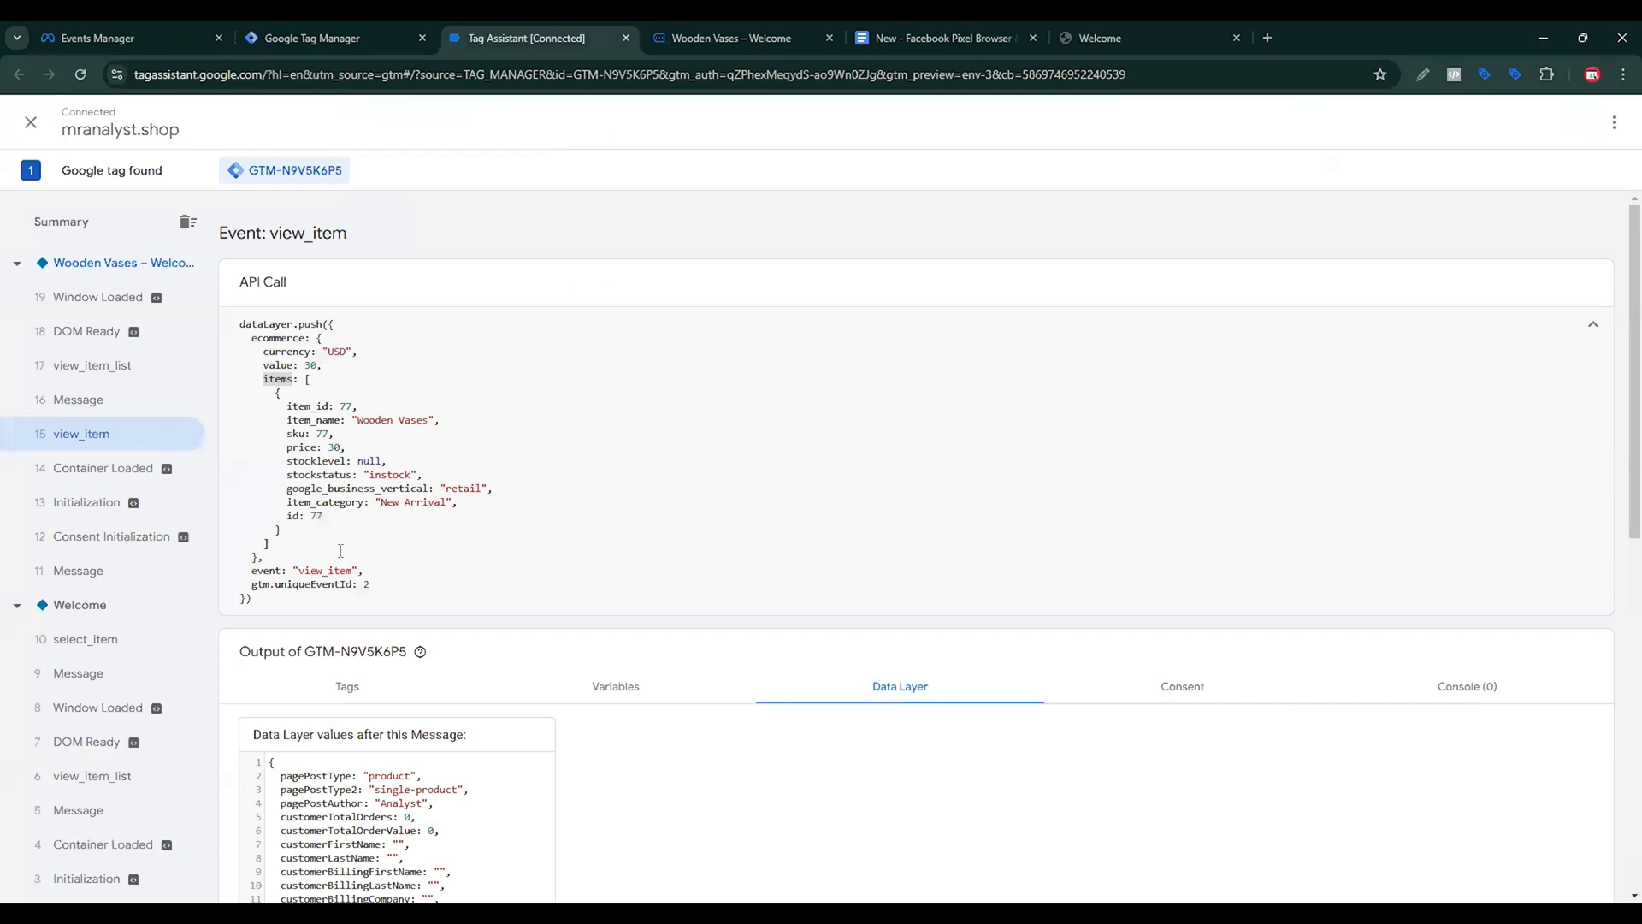
pyautogui.moveTo(318, 338); pyautogui.dragTo(334, 364)
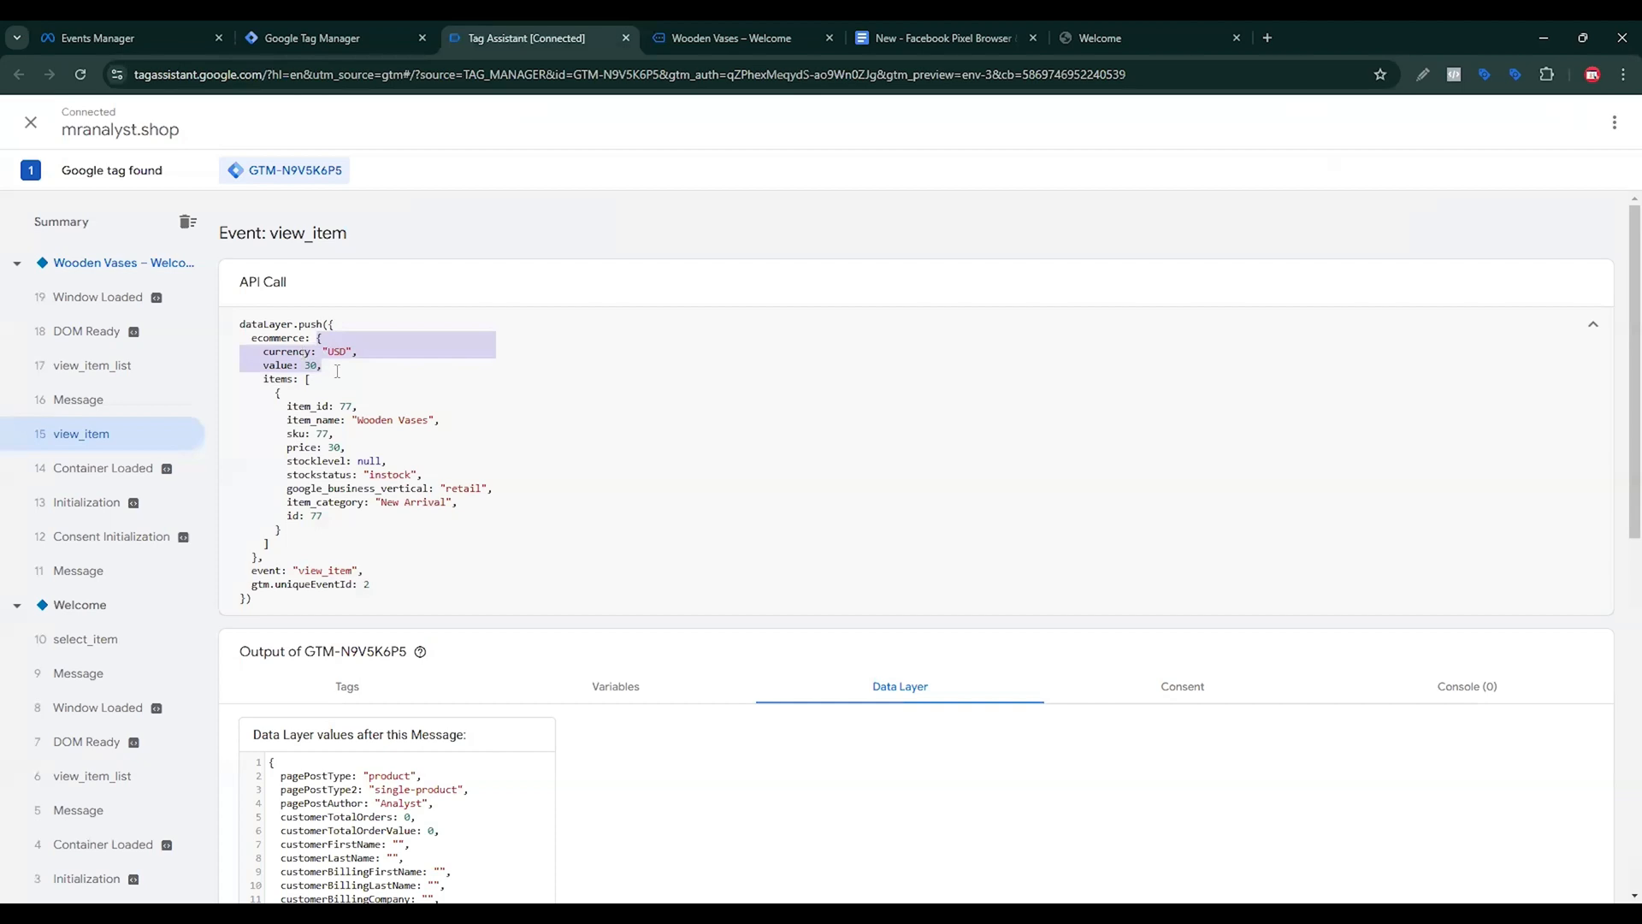
pyautogui.doubleClick(288, 340)
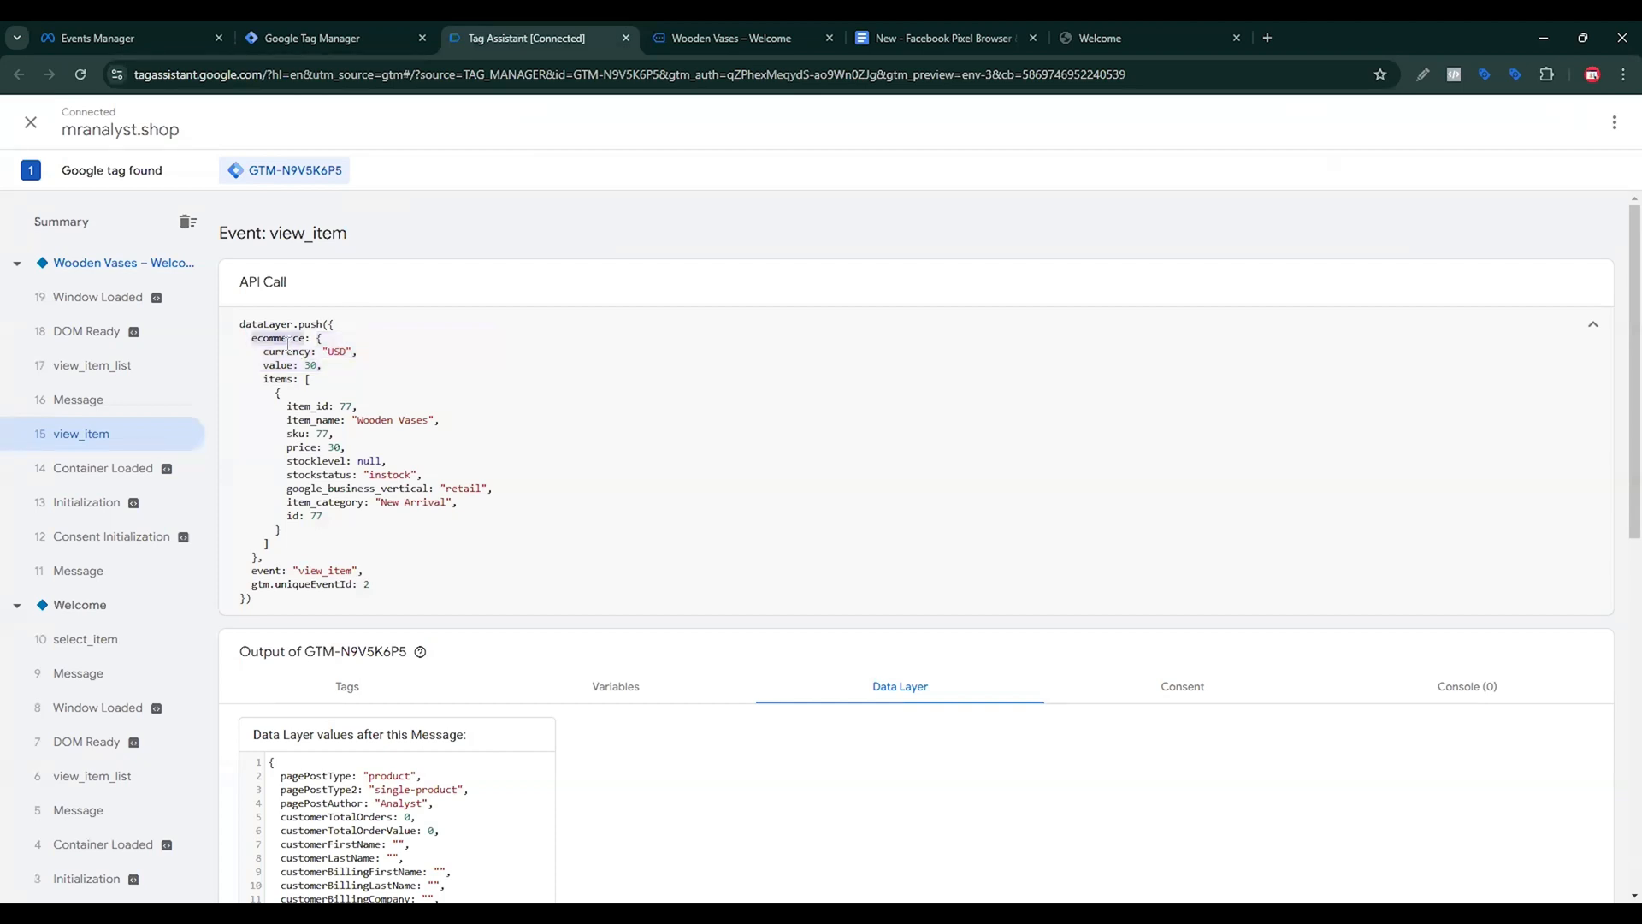
pyautogui.click(295, 36)
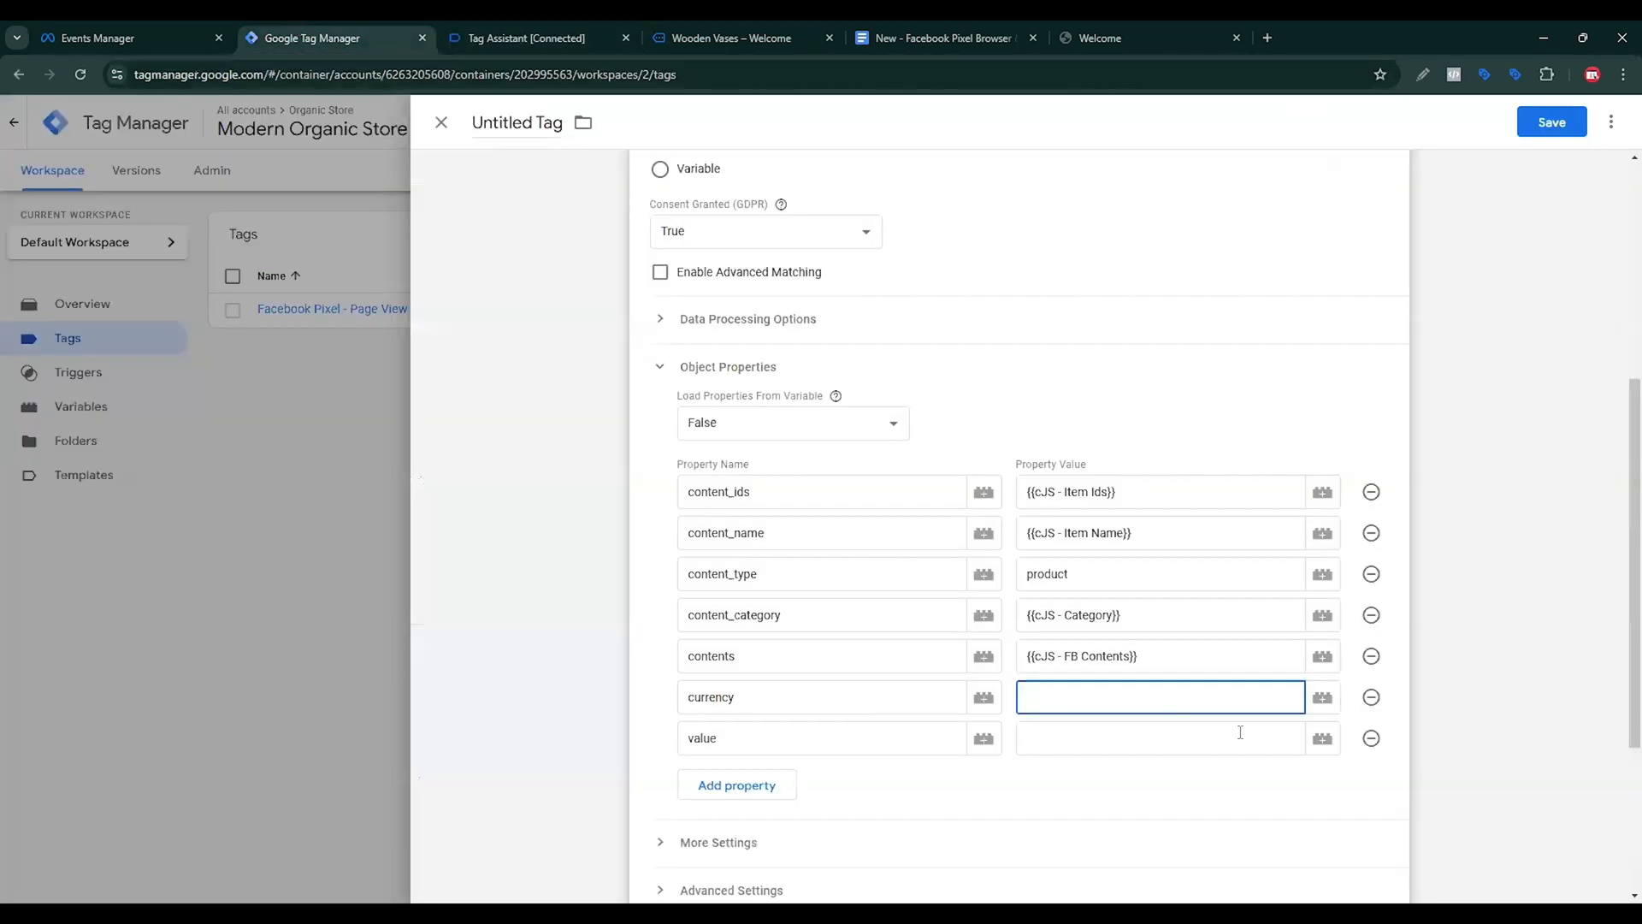
# In Google Tag Manager, start a new Data Layer Variable for the value of the currency property.
pyautogui.click(1322, 698)
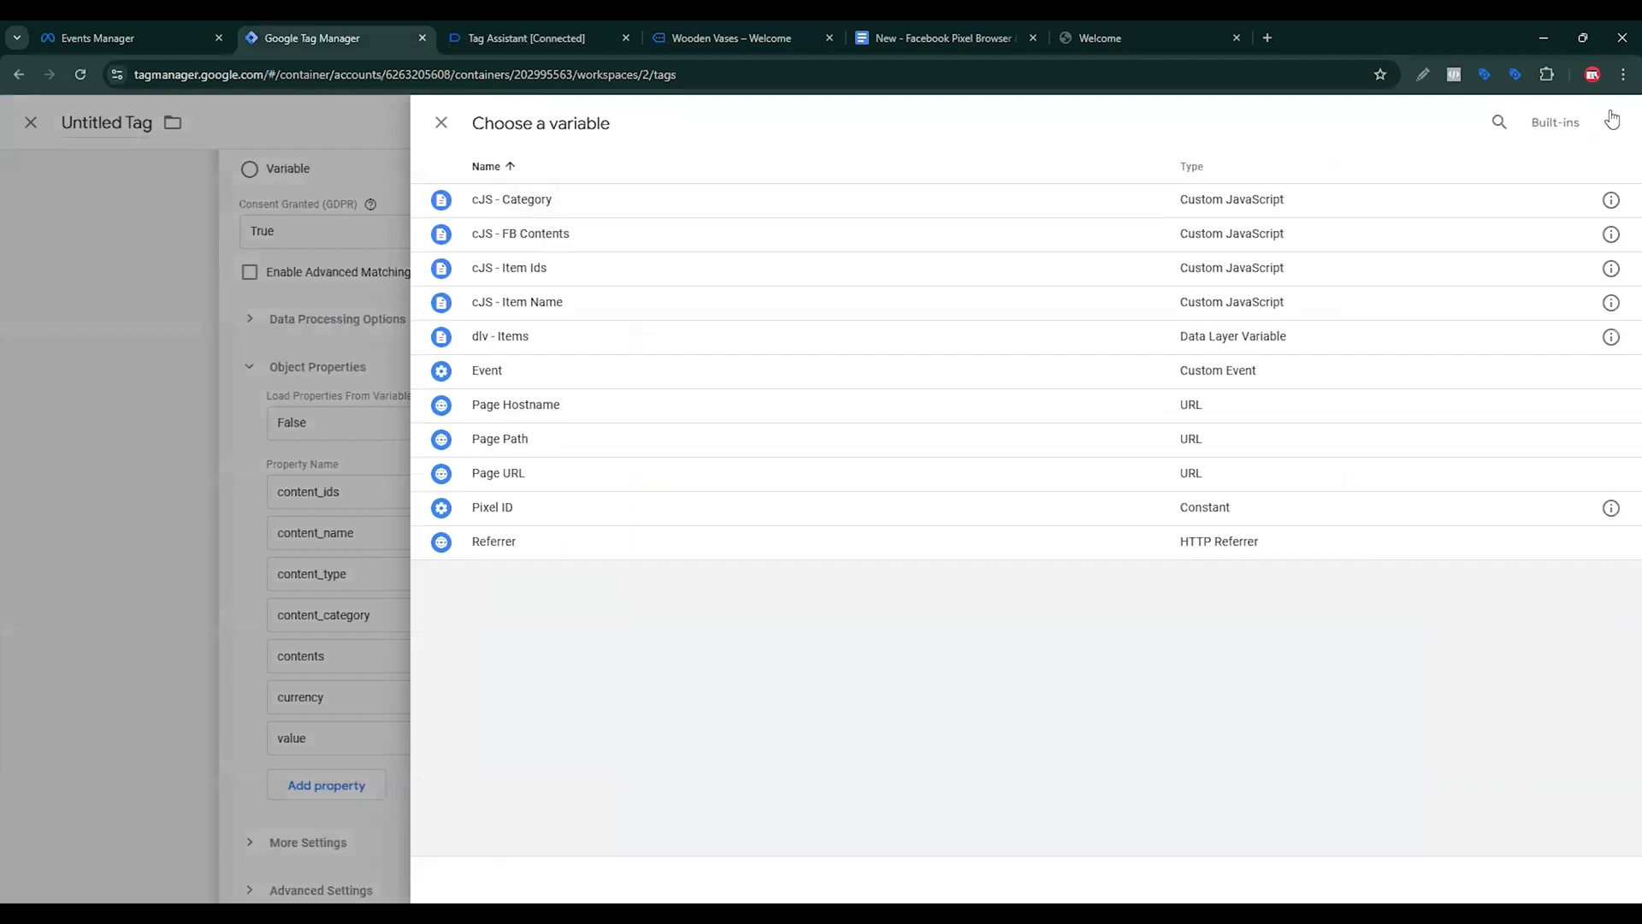
pyautogui.click(1611, 123)
pyautogui.click(1320, 308)
pyautogui.scroll(-2, 1246, 650)
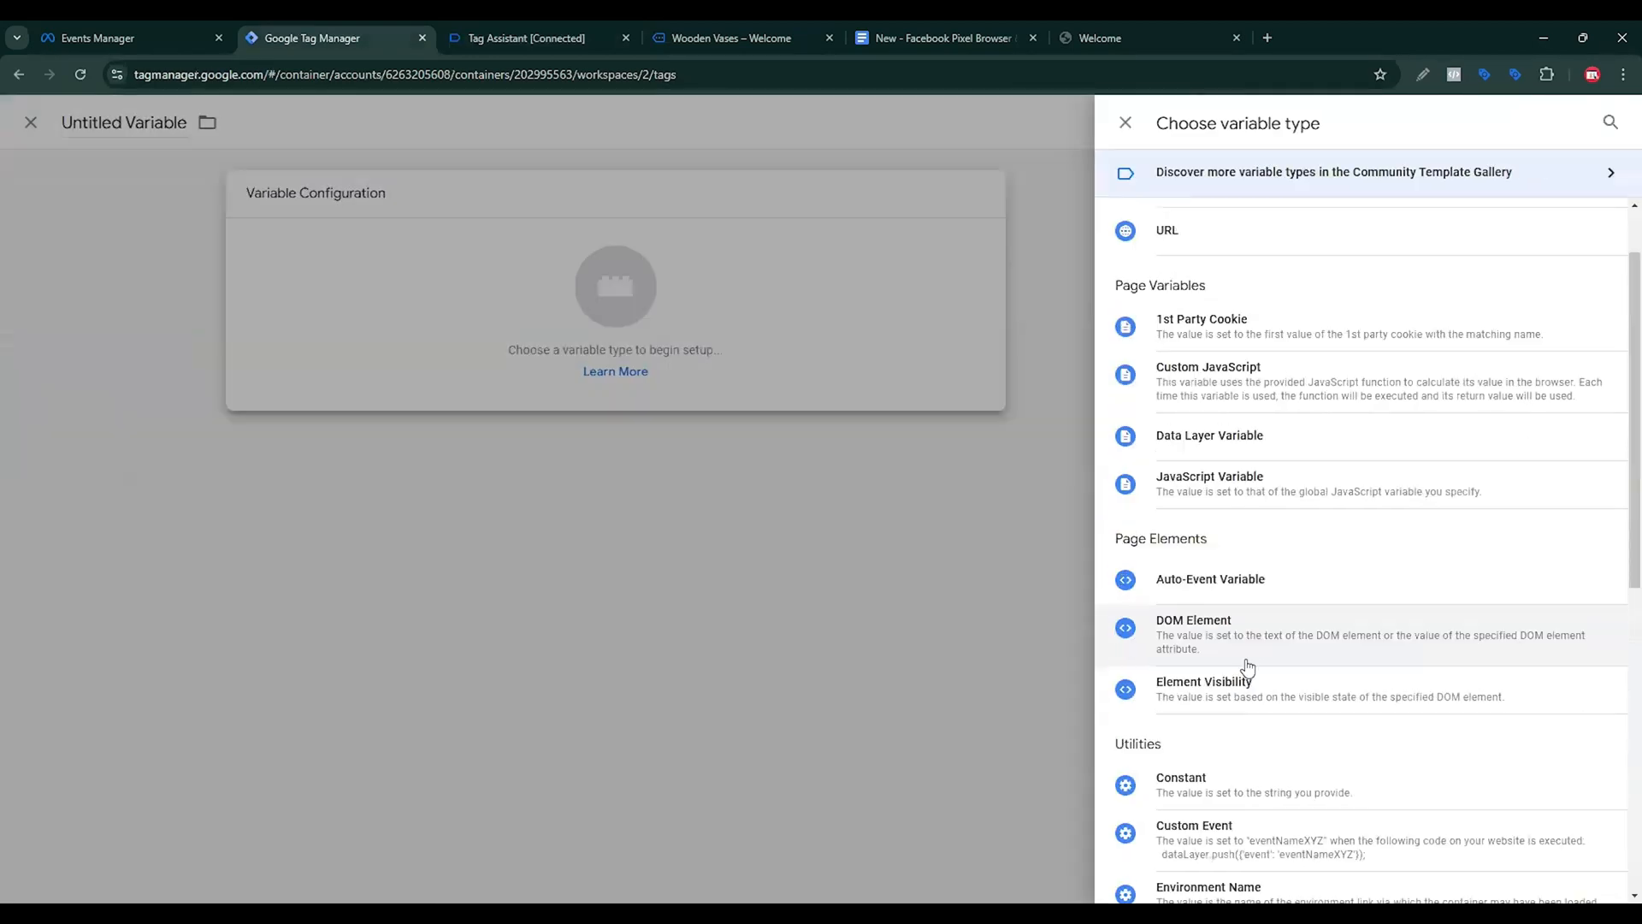
pyautogui.click(1210, 435)
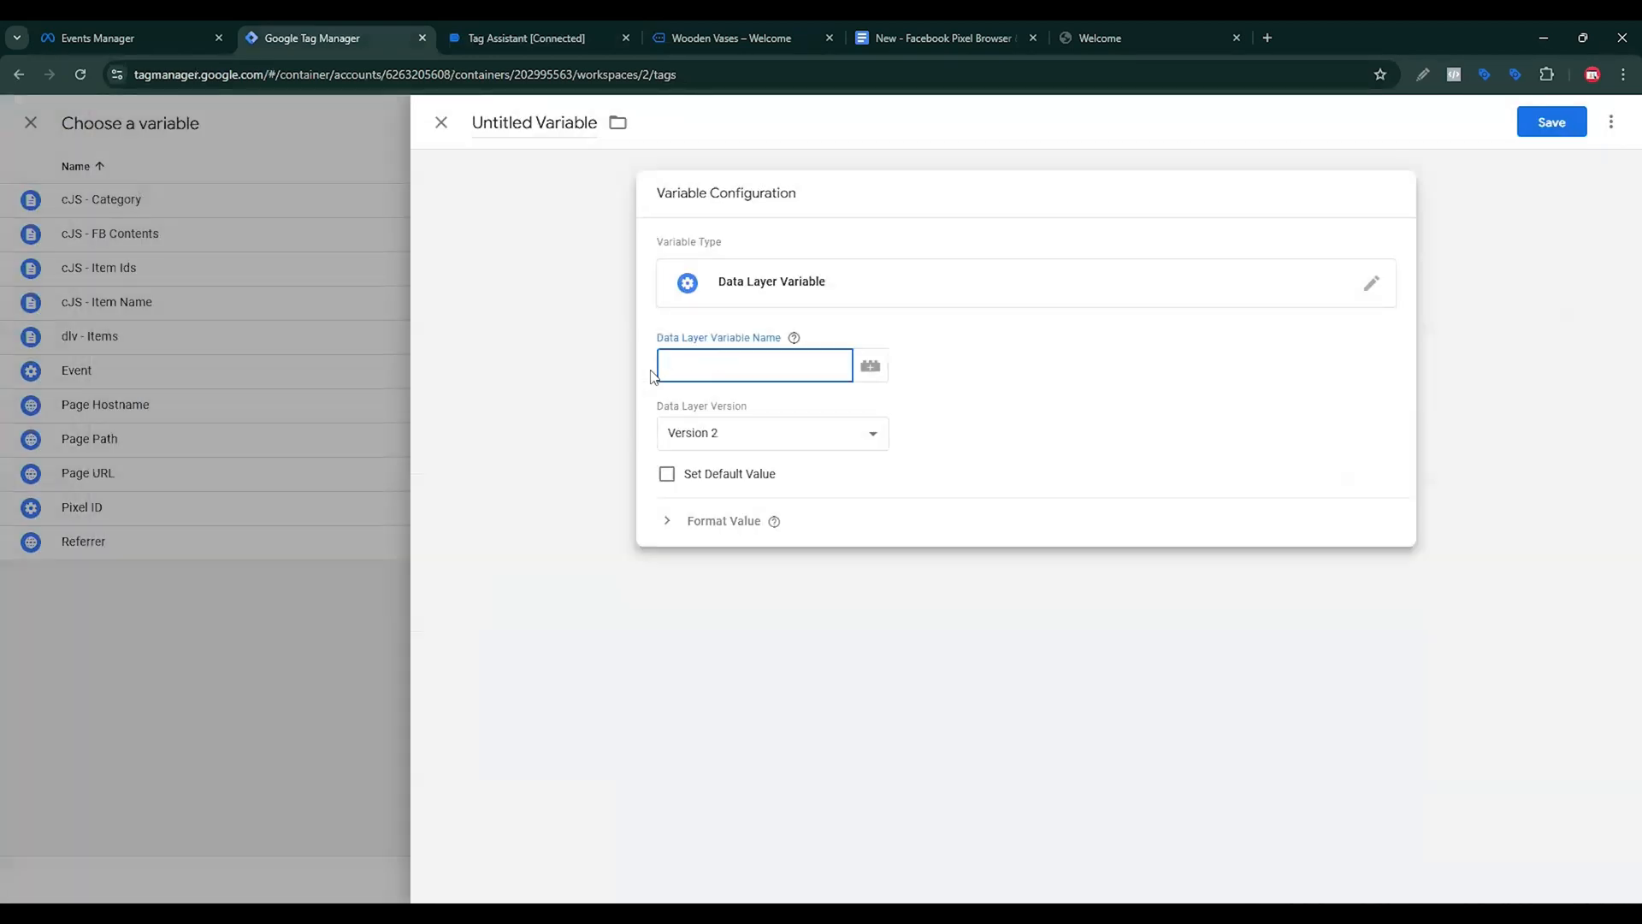
# Set the Data Layer Variable Name to ecommerce.currency, checking the key against the view_item event in Tag Assistant.
pyautogui.write('ecommerce')
pyautogui.click(528, 27)
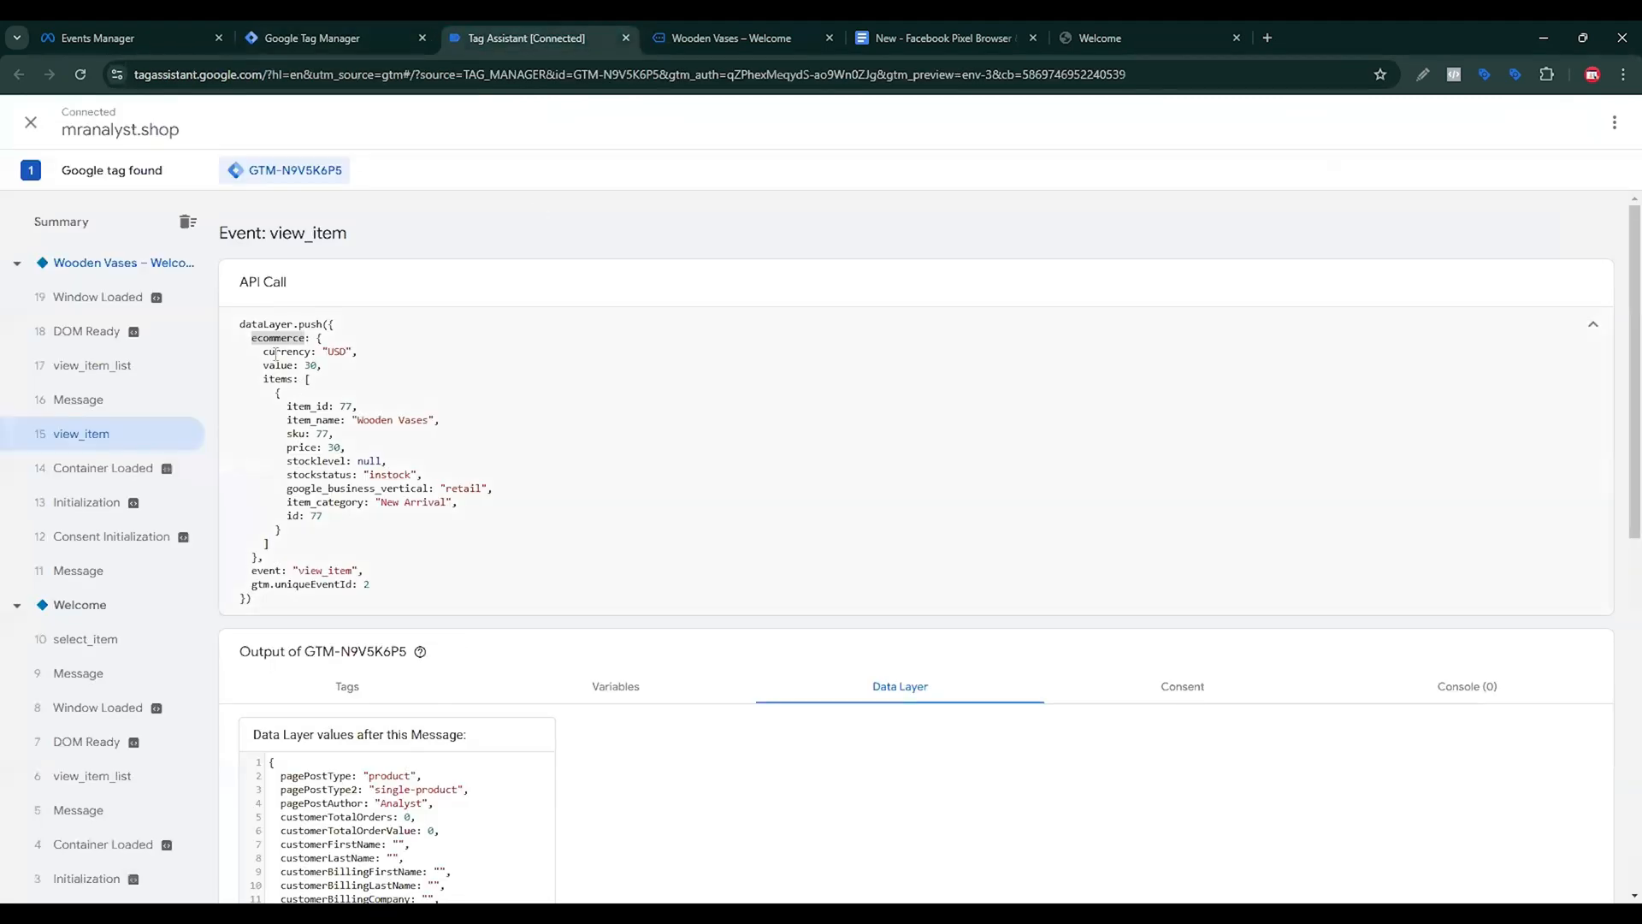
pyautogui.click(333, 38)
pyautogui.write('.cu')
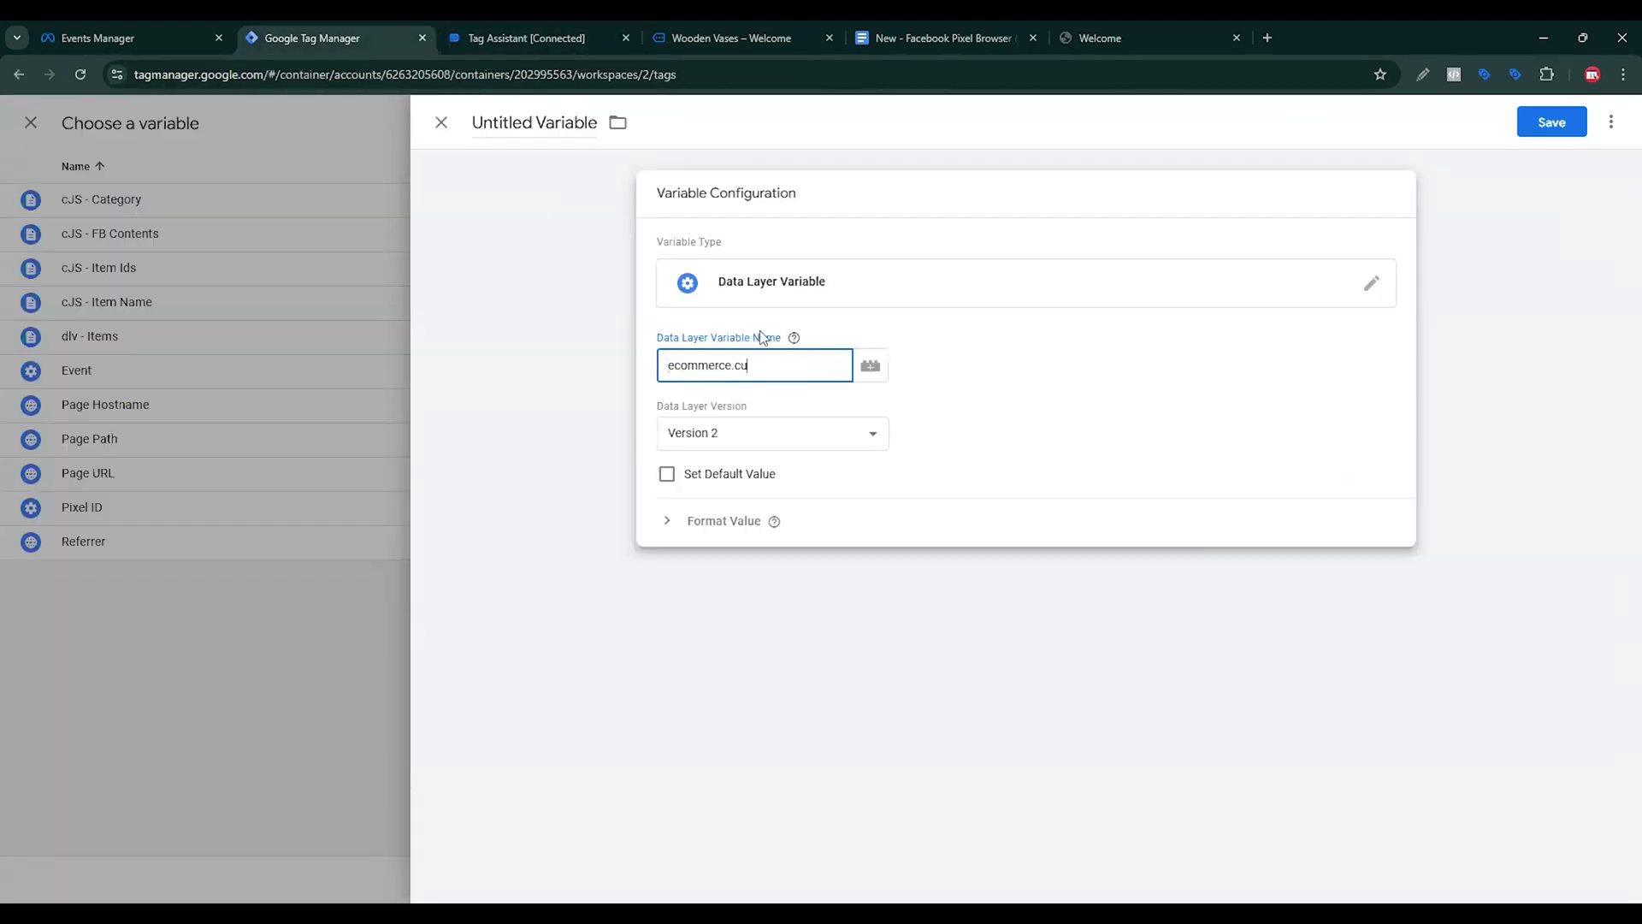
pyautogui.write('rrency')
# Name the variable "dlv - Currency", copied from the Google Docs guide, and save it in Google Tag Manager.
pyautogui.click(961, 38)
pyautogui.moveTo(890, 654); pyautogui.dragTo(804, 656)
pyautogui.hotkey('ctrl', 'c')
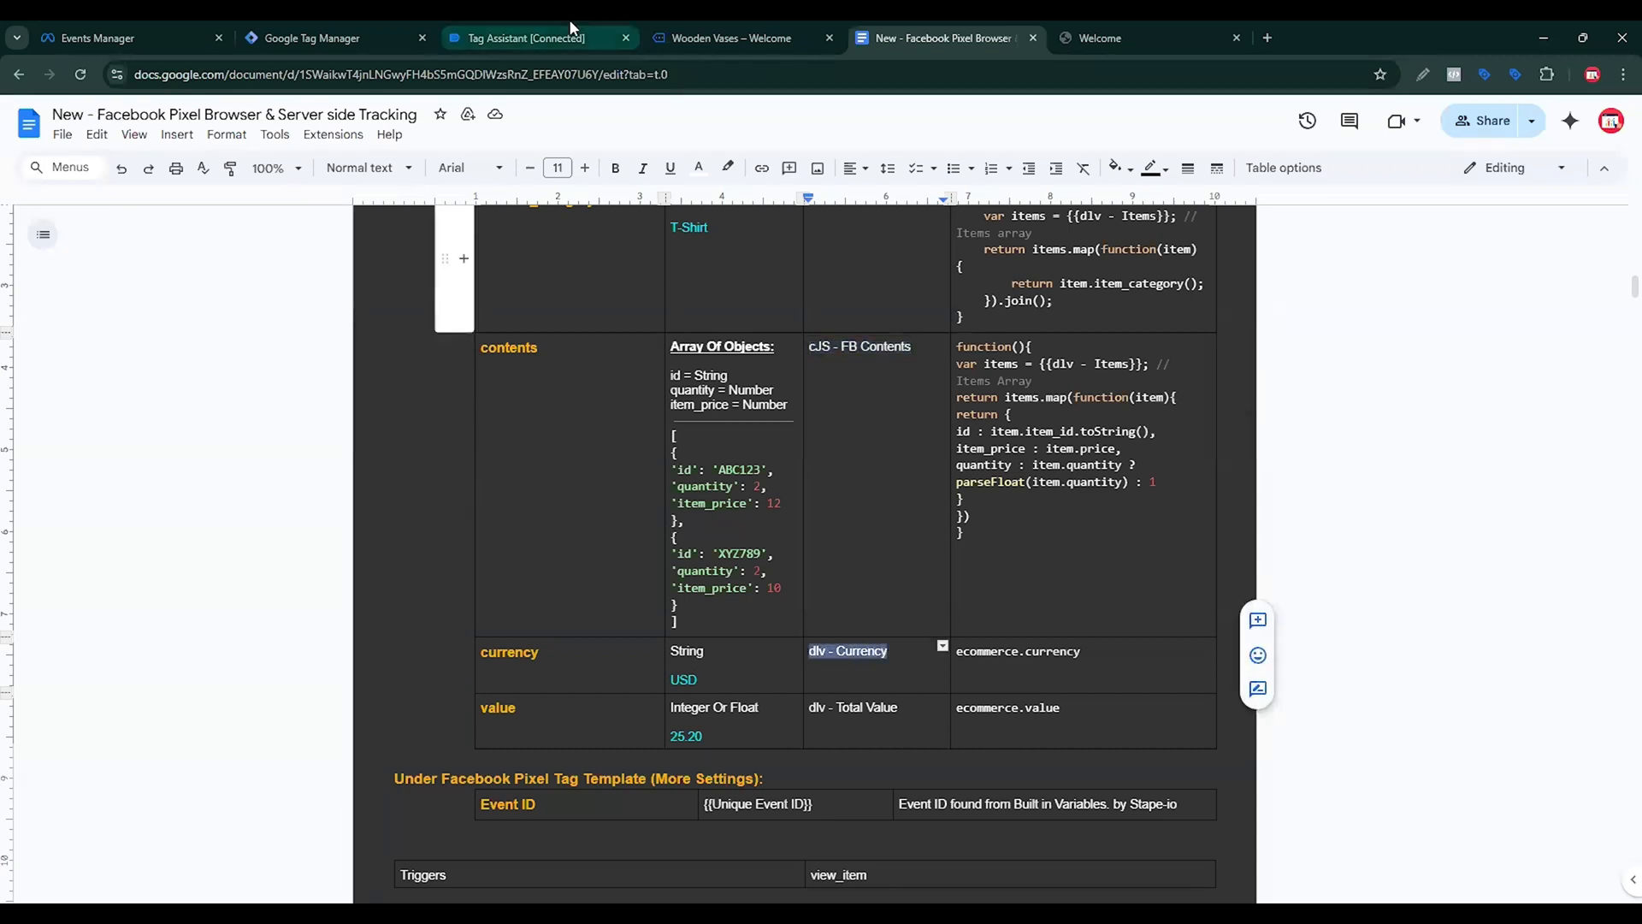
pyautogui.click(385, 38)
pyautogui.doubleClick(521, 126)
pyautogui.hotkey('ctrl', 'a')
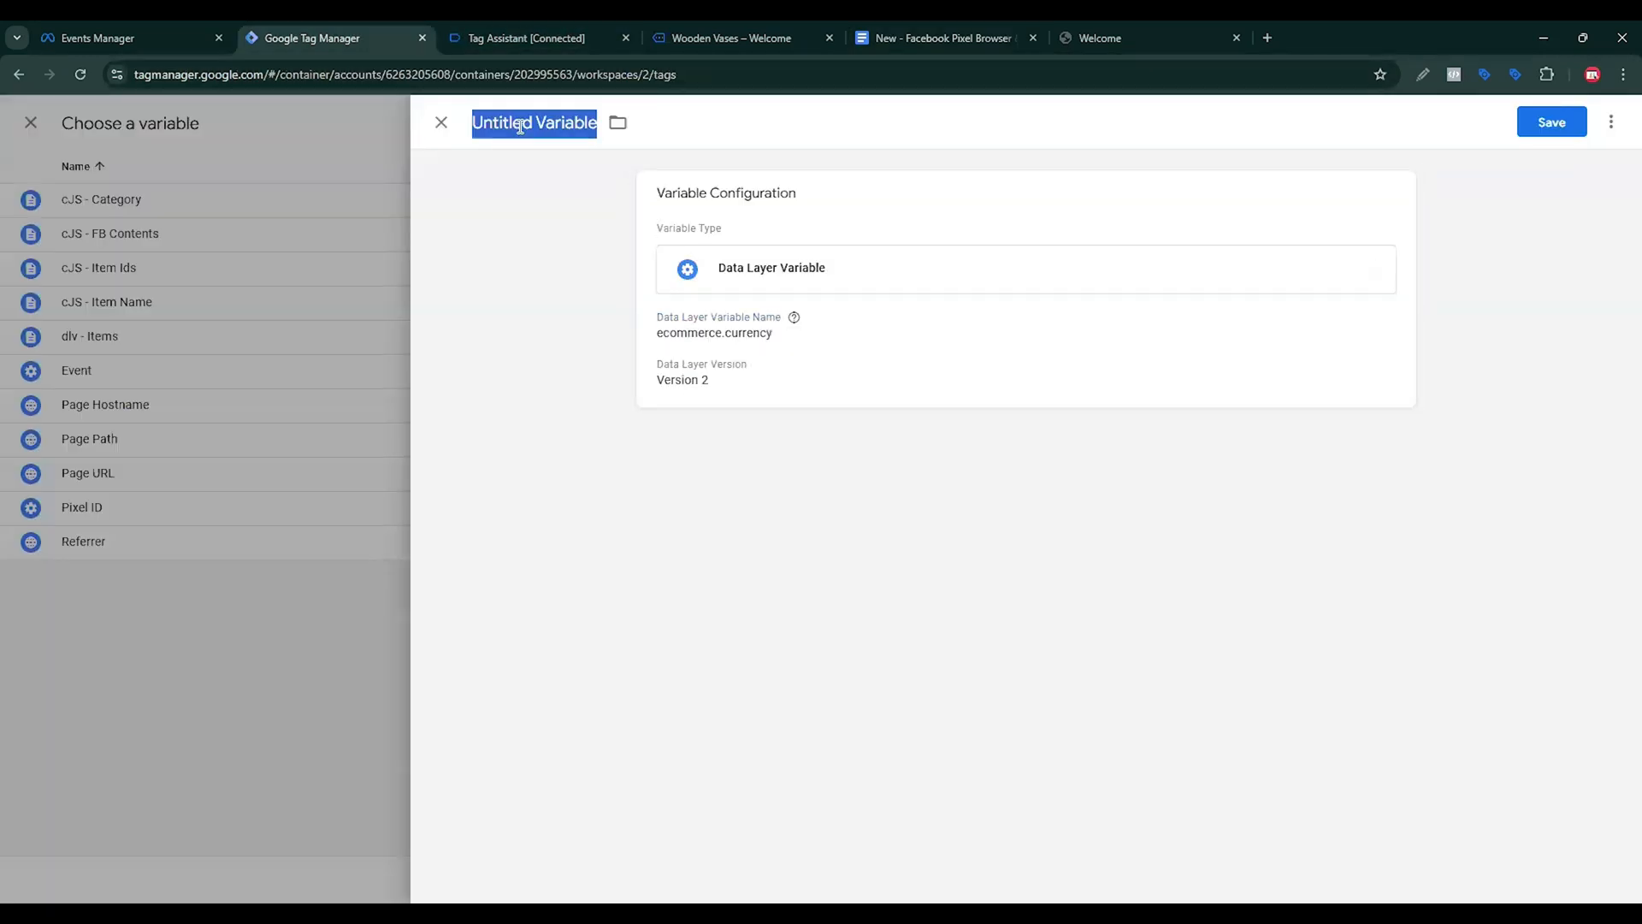
pyautogui.hotkey('ctrl', 'v')
pyautogui.click(1555, 124)
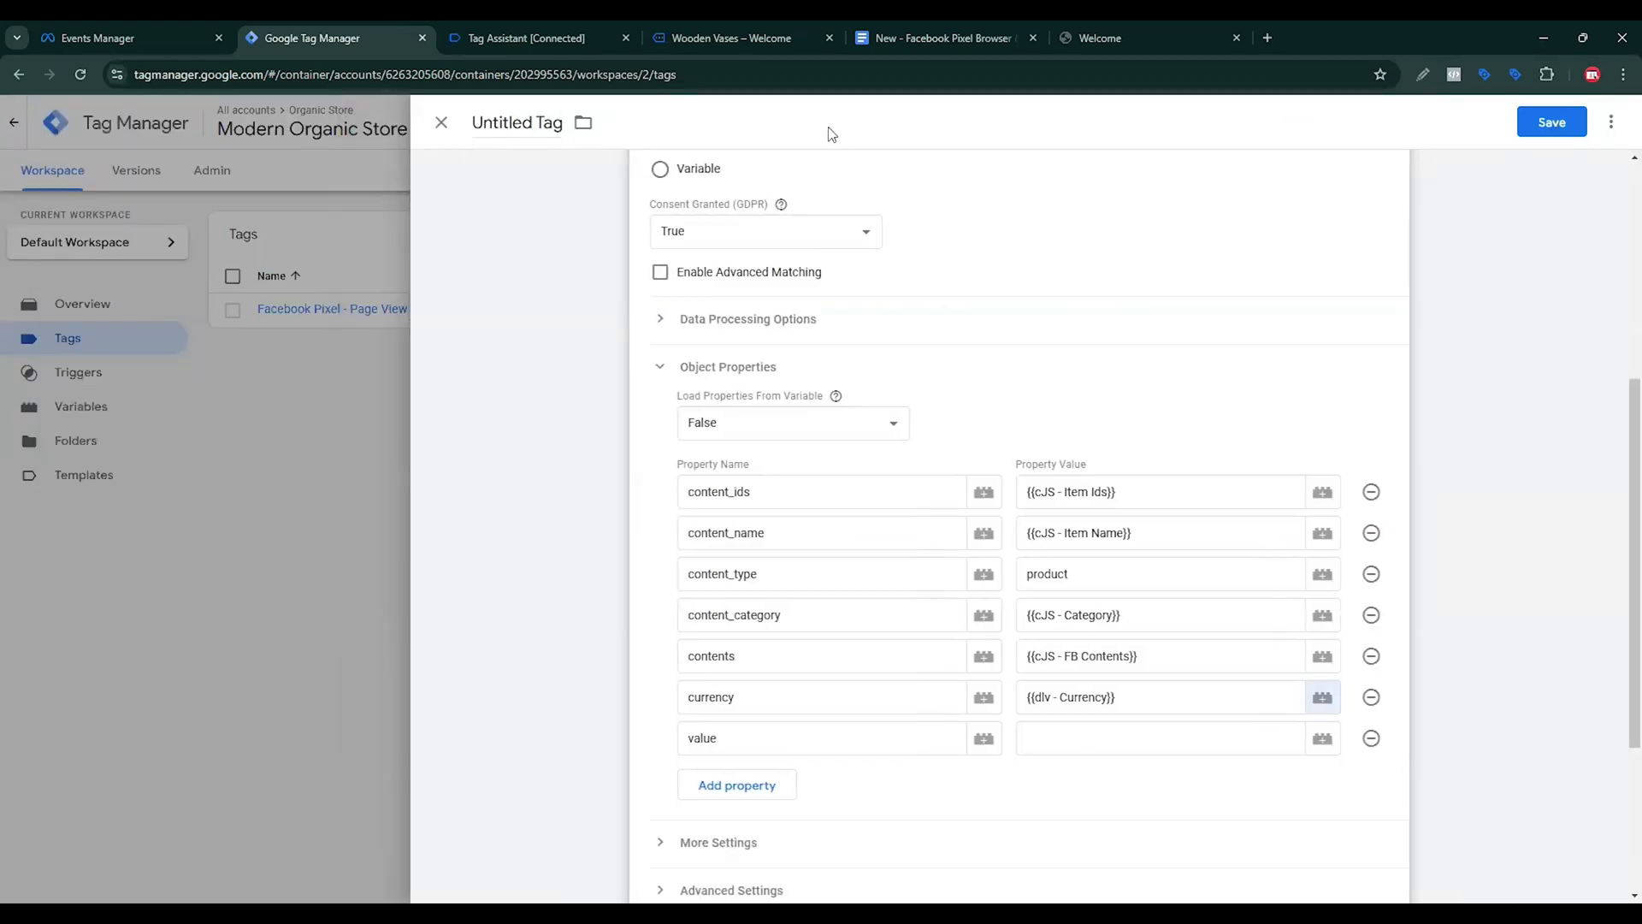
# Check the value key in Tag Assistant and start a new Data Layer Variable for the tag's value property in Google Tag Manager.
pyautogui.hotkey('ctrl', 'Tab')
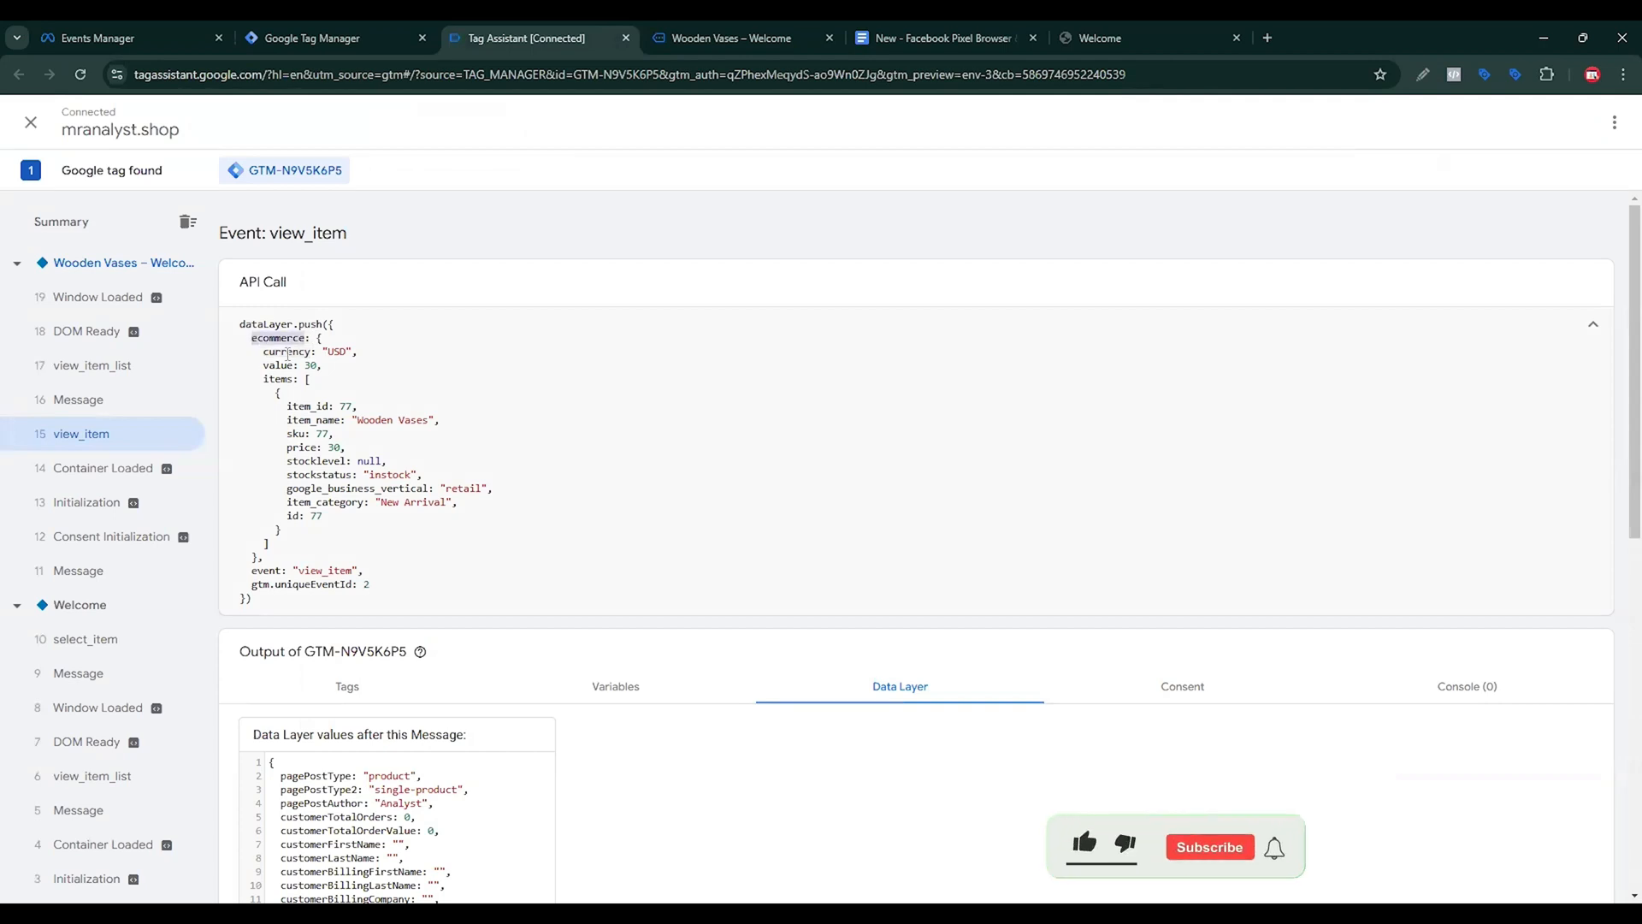
pyautogui.click(325, 37)
pyautogui.click(1296, 738)
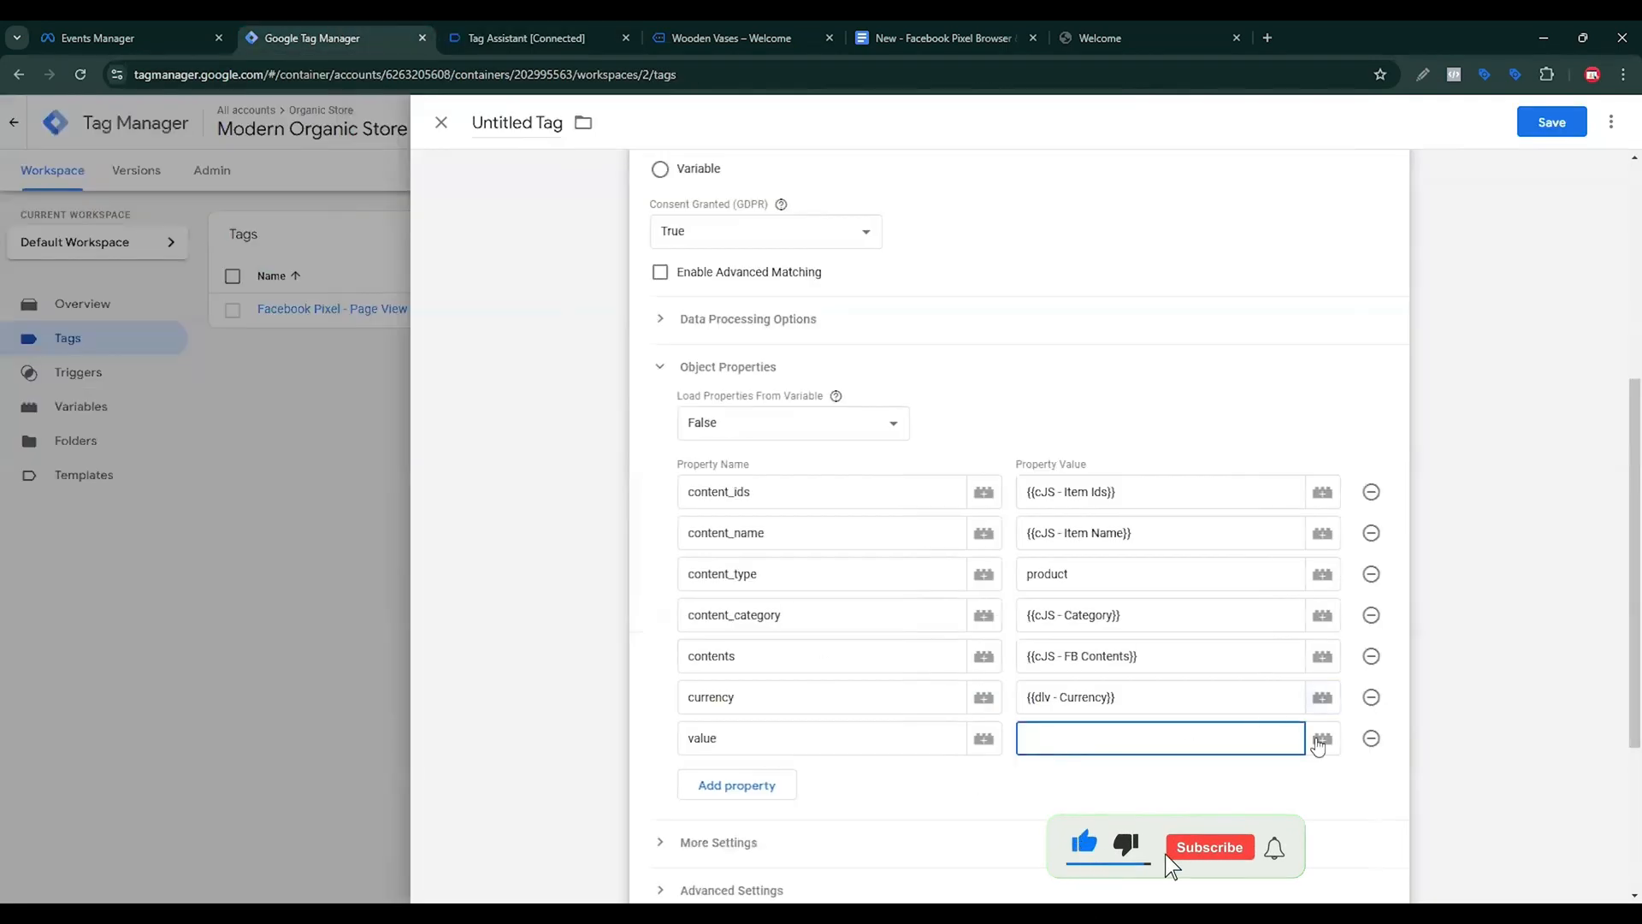
pyautogui.click(1318, 740)
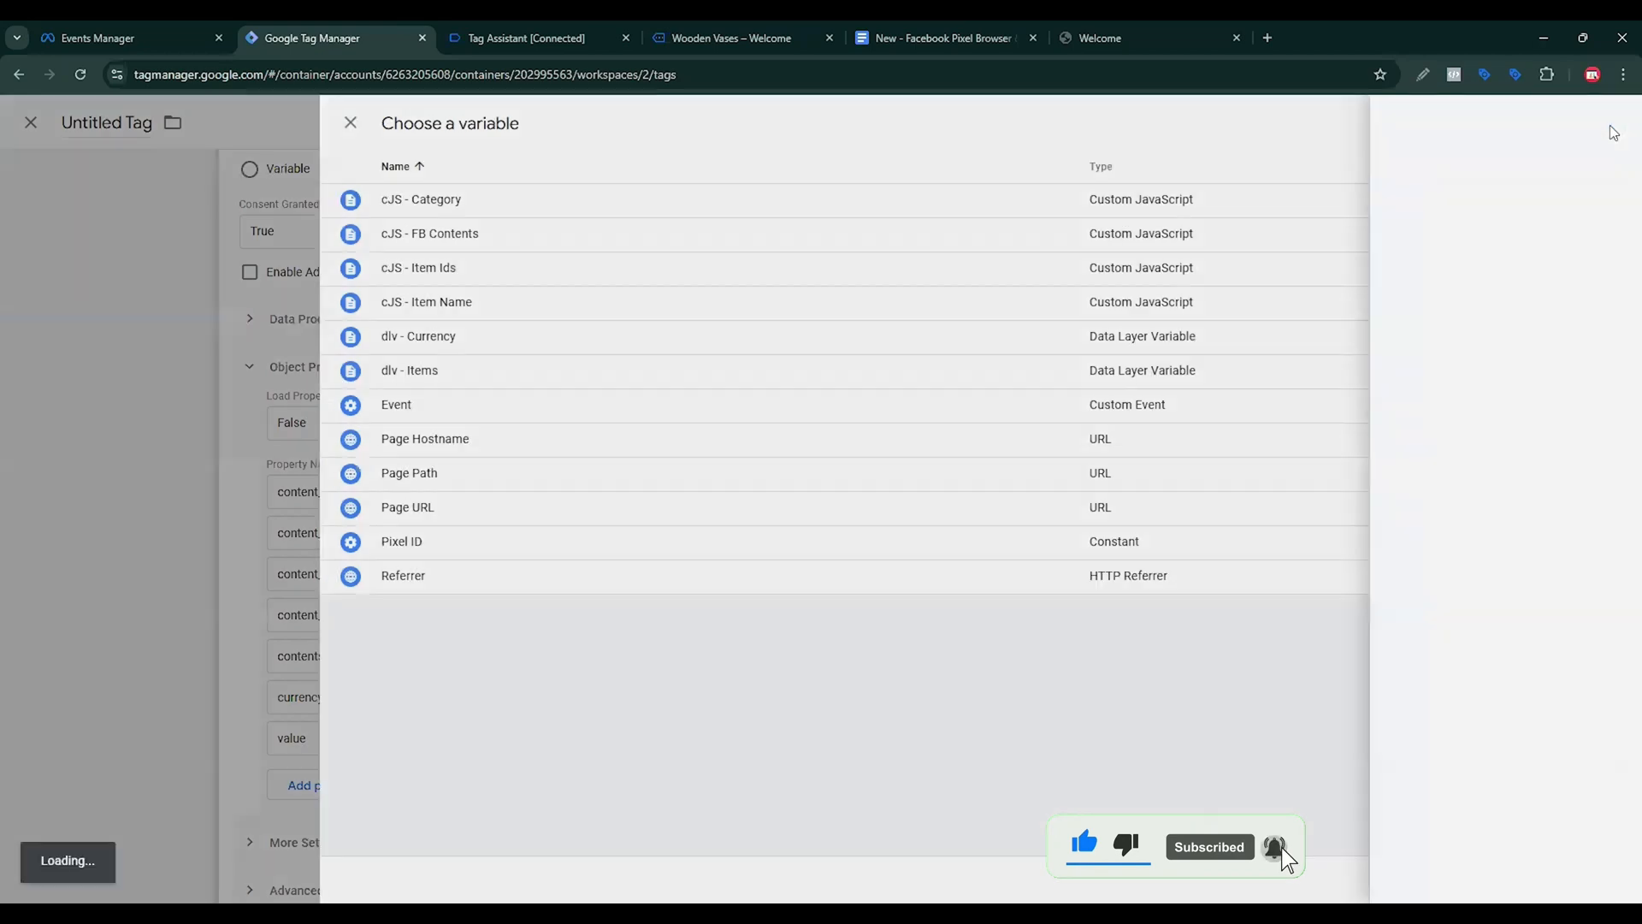
pyautogui.click(1614, 128)
pyautogui.click(1331, 263)
pyautogui.scroll(-2, 1274, 530)
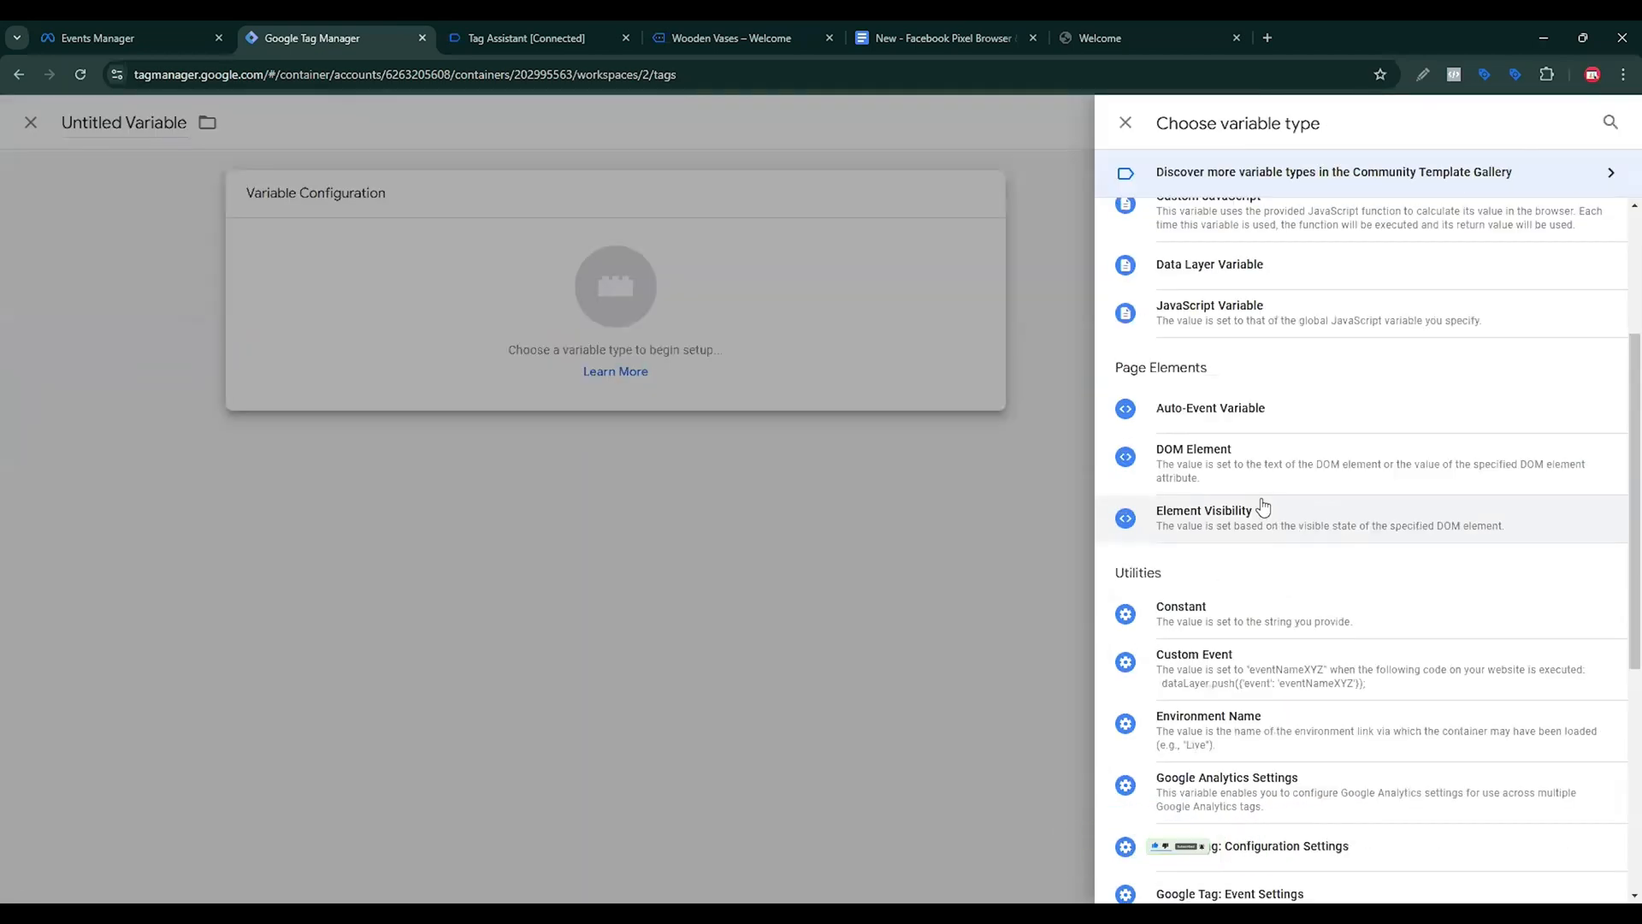
pyautogui.scroll(3, 1263, 507)
pyautogui.click(1214, 520)
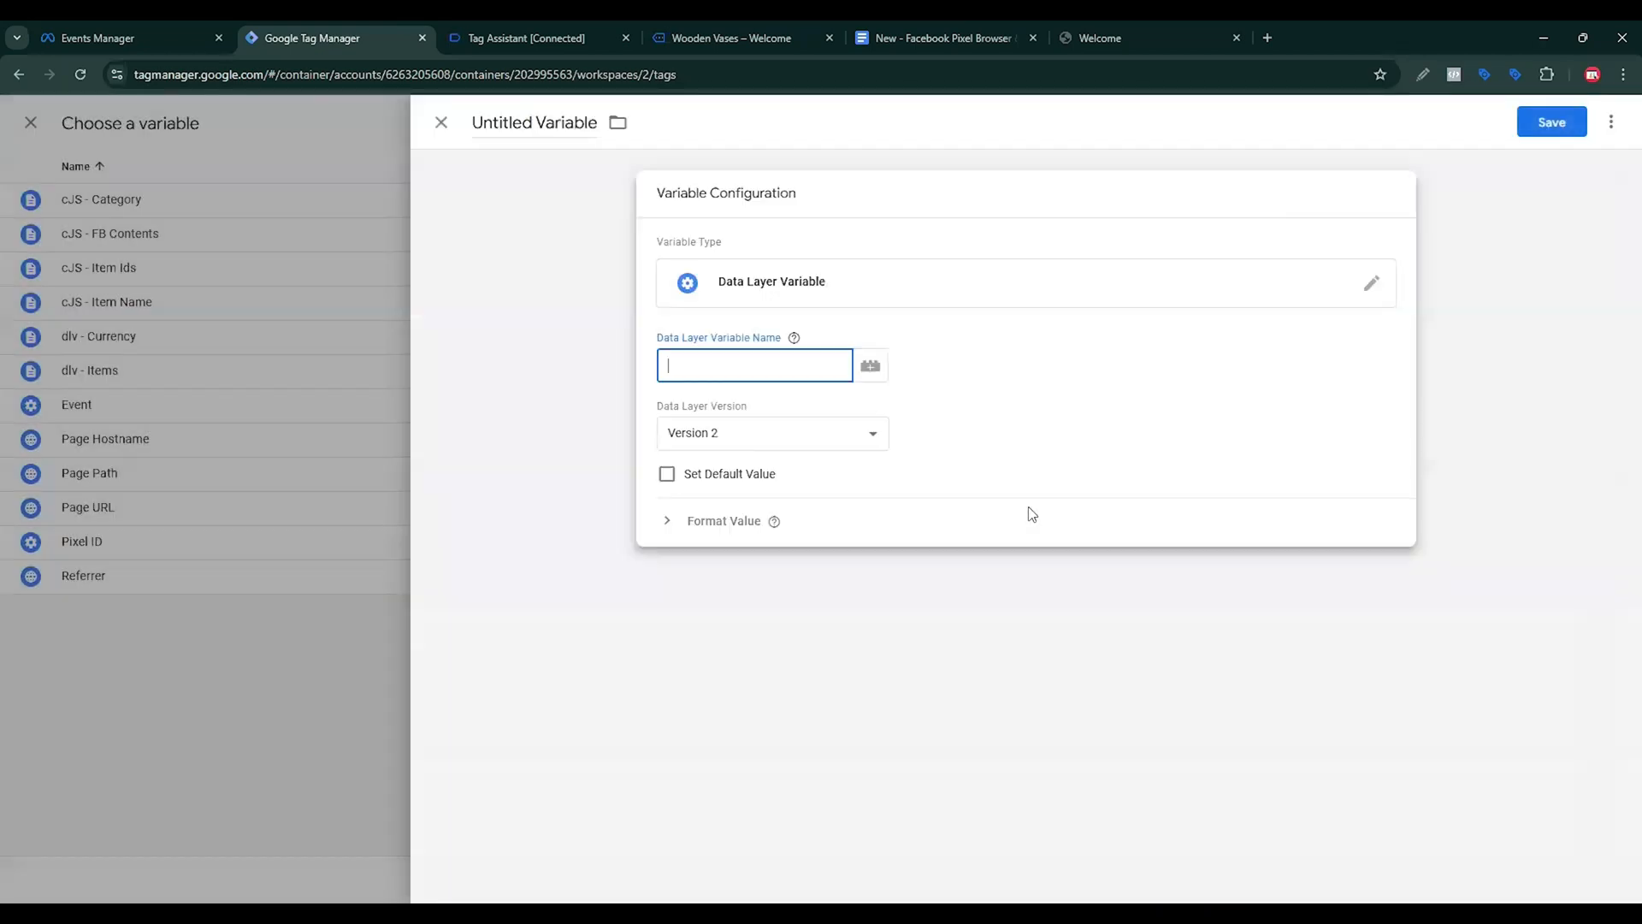
# Set the Data Layer Variable Name to ecommerce.value, copying the value key from the view_item event in Tag Assistant.
pyautogui.write('ecommerce.')
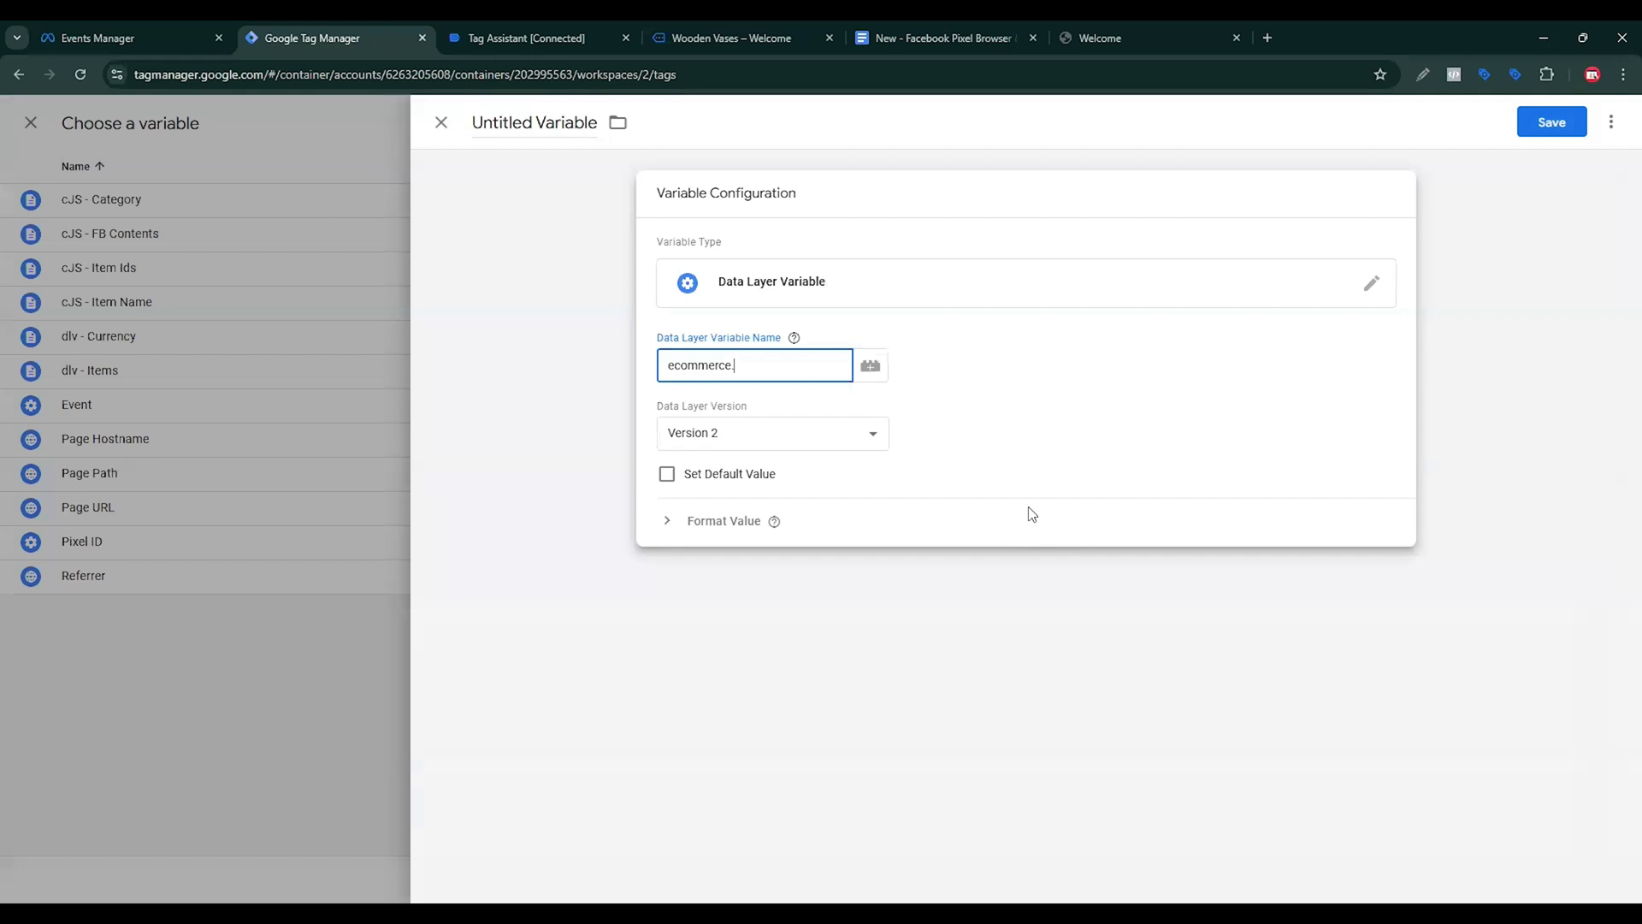
pyautogui.click(503, 34)
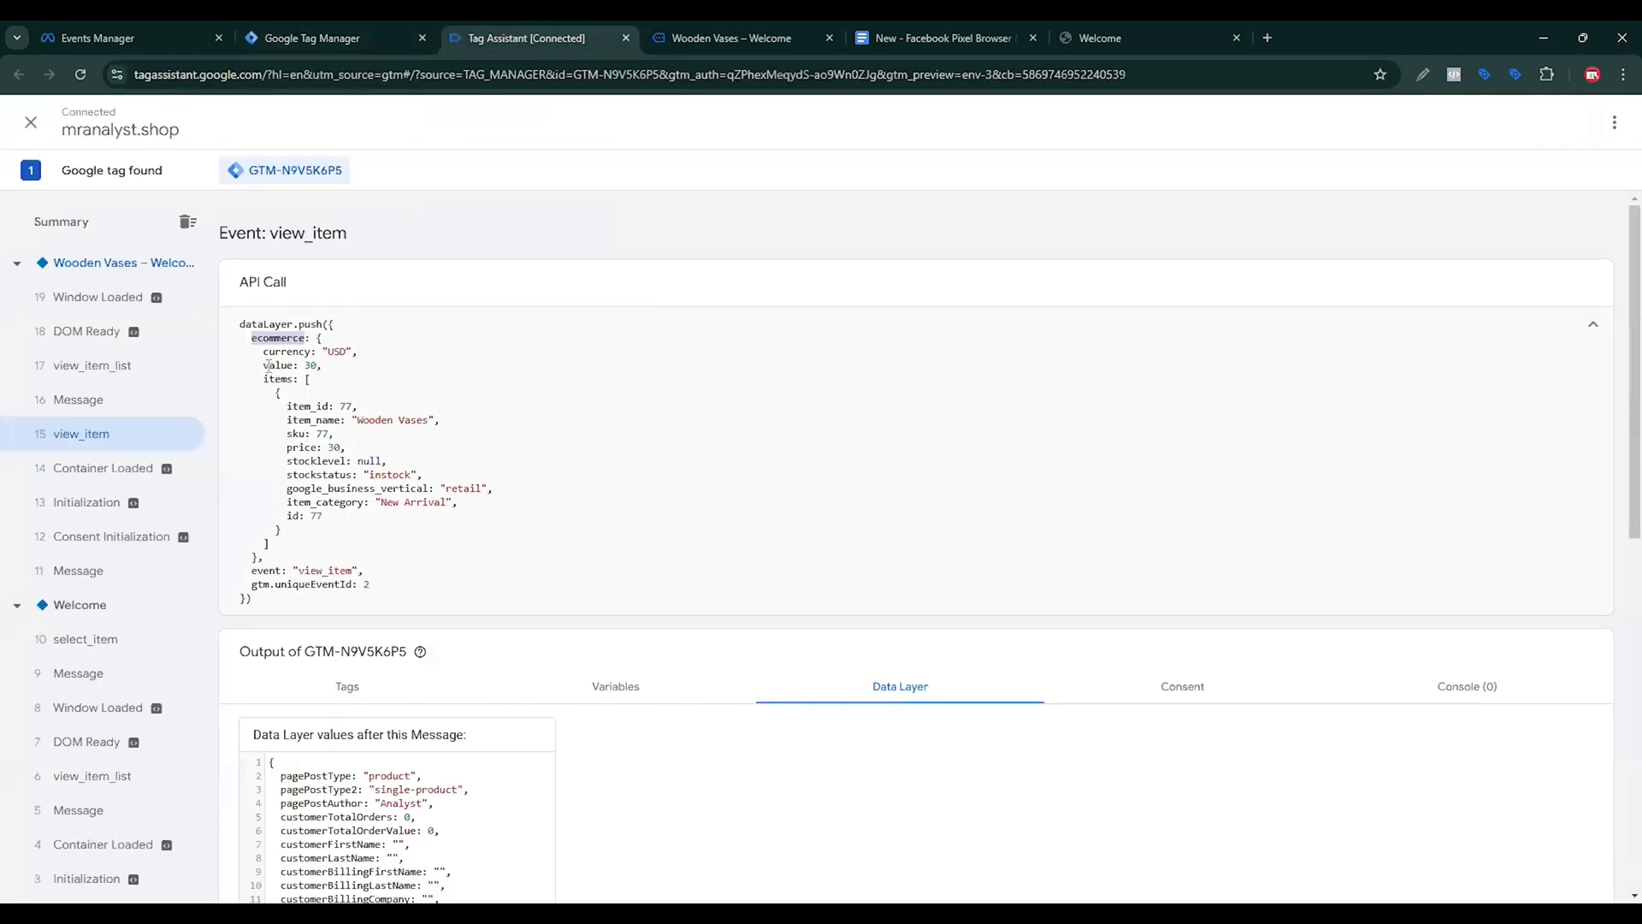
pyautogui.moveTo(265, 364); pyautogui.dragTo(287, 366)
pyautogui.hotkey('ctrl', 'c')
pyautogui.click(315, 36)
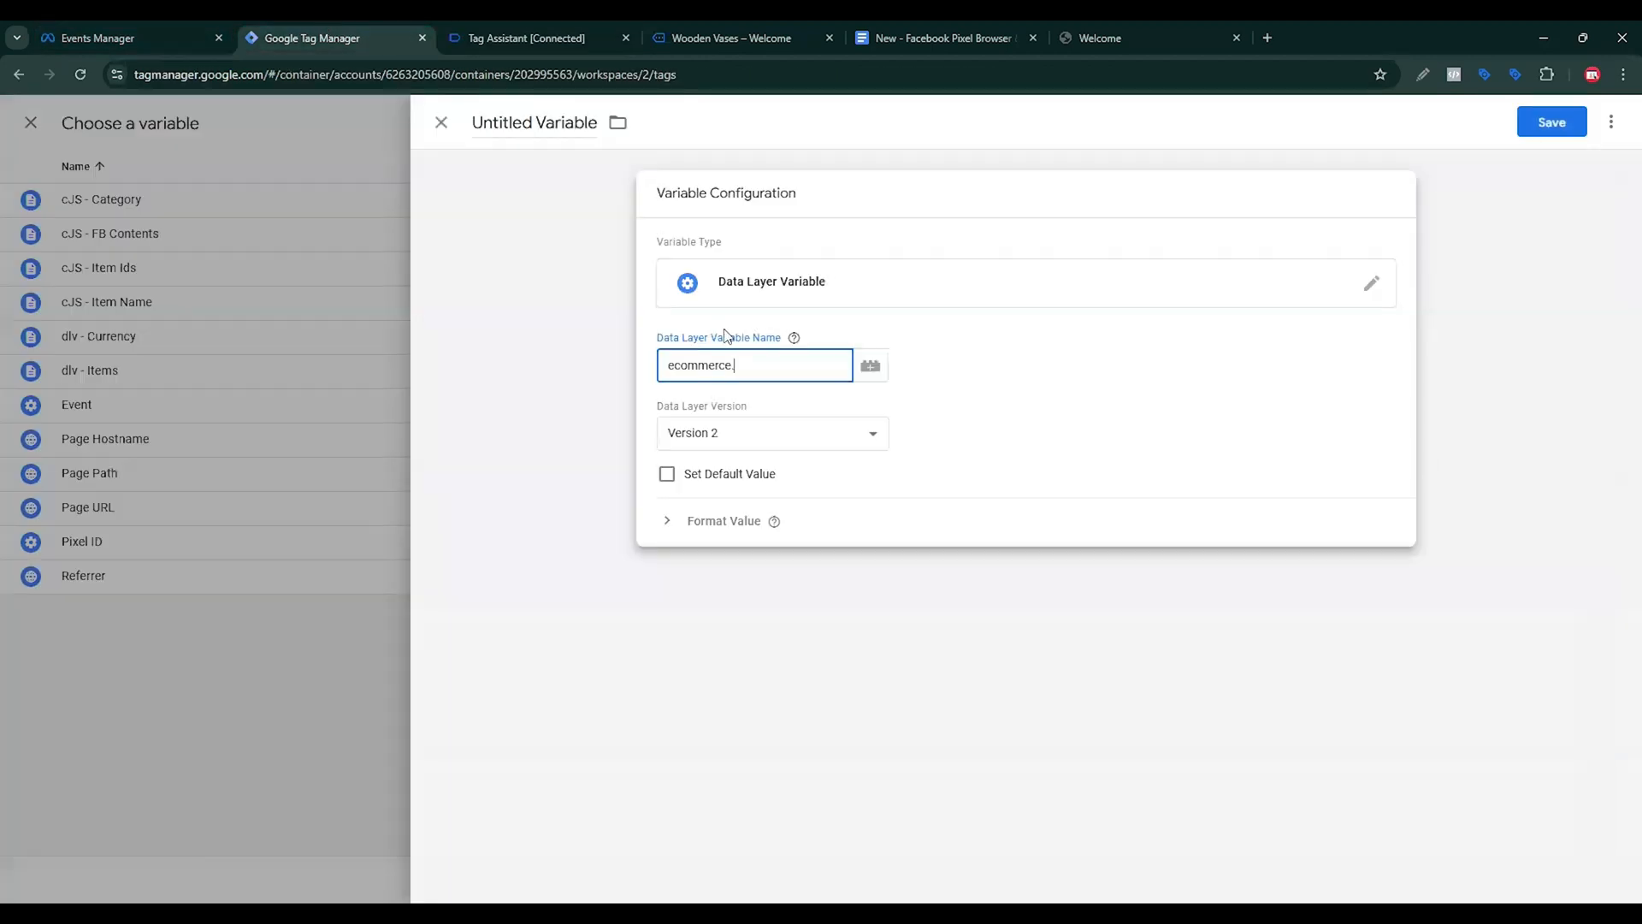
pyautogui.hotkey('ctrl', 'v')
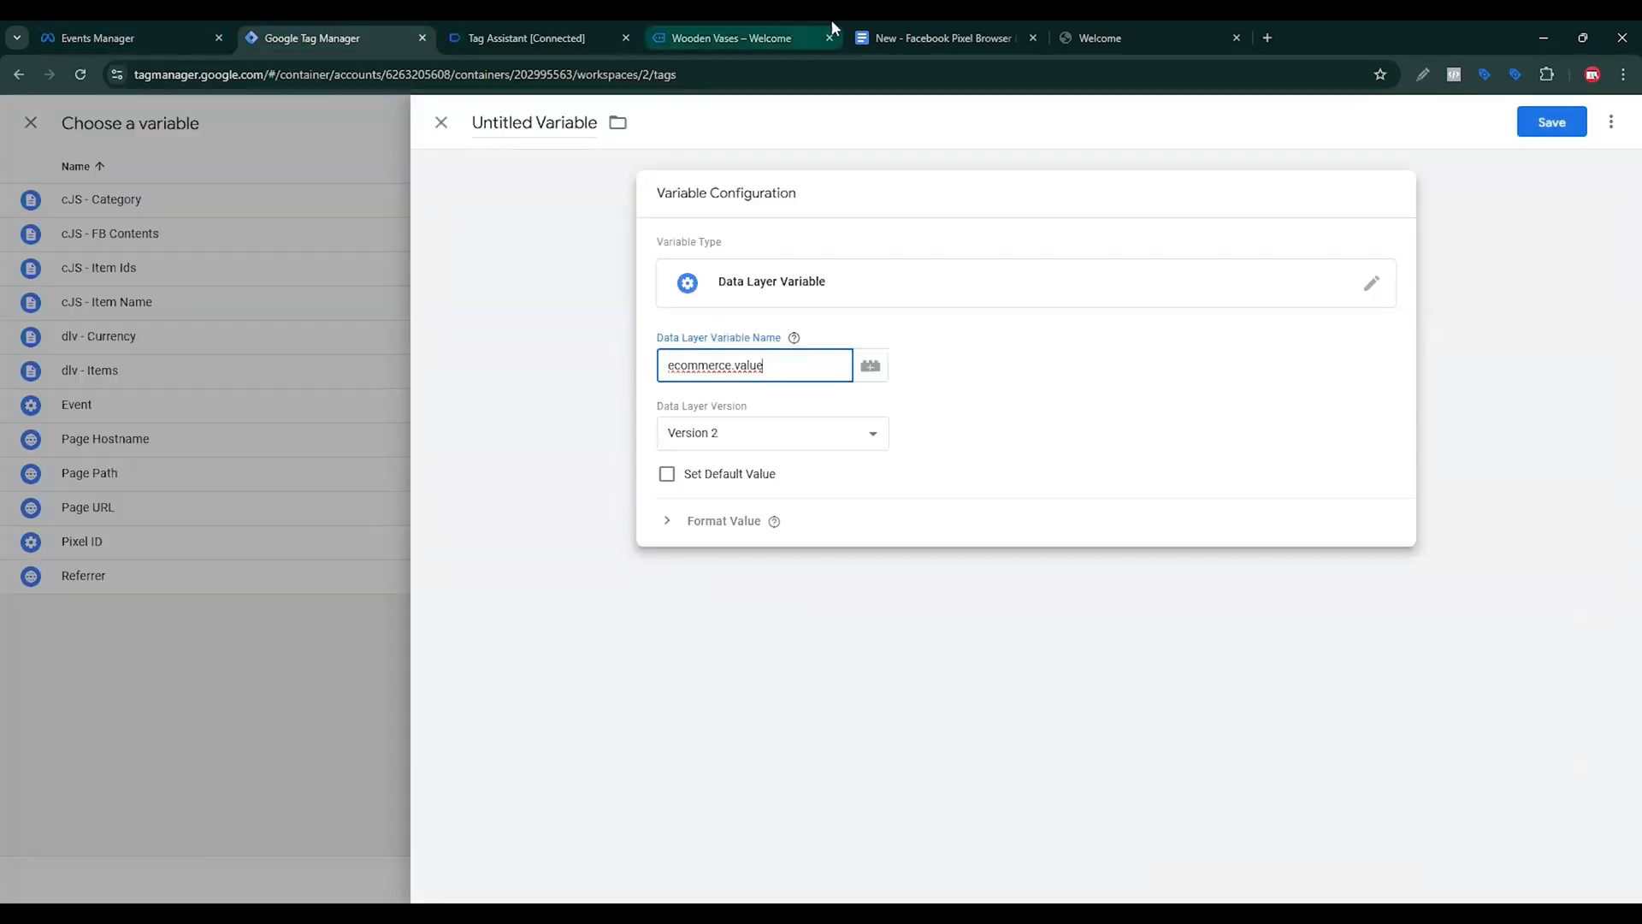
# Name the variable "dlv - Total Value", copied from the Google Docs guide, and save it in Google Tag Manager.
pyautogui.click(981, 31)
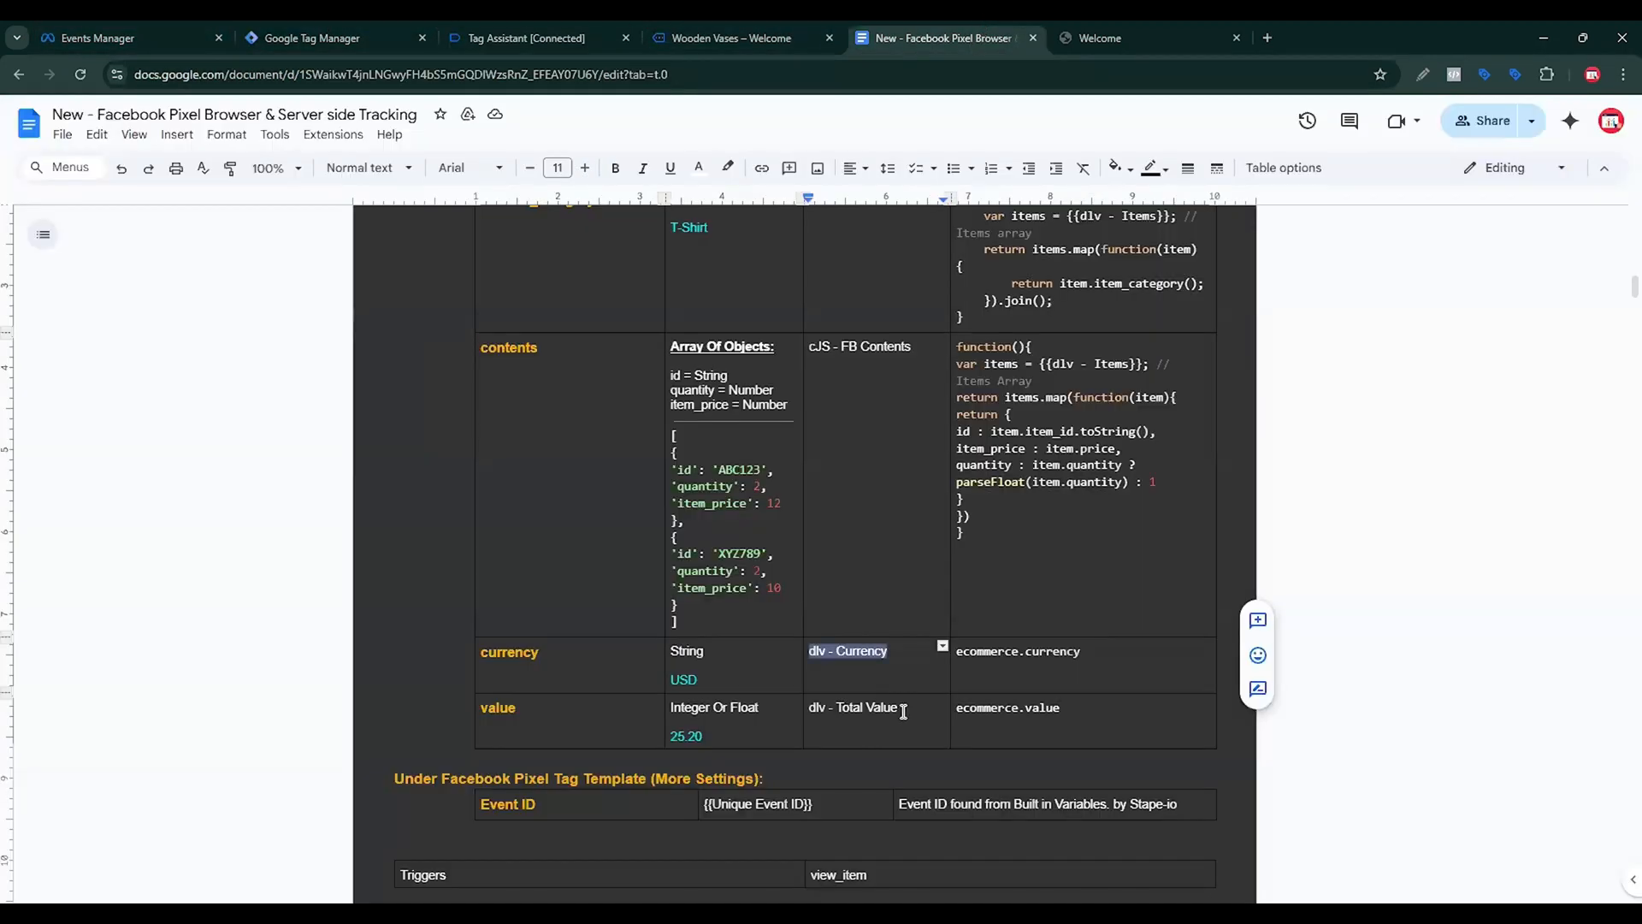
pyautogui.moveTo(900, 708); pyautogui.dragTo(809, 717)
pyautogui.hotkey('ctrl', 'c')
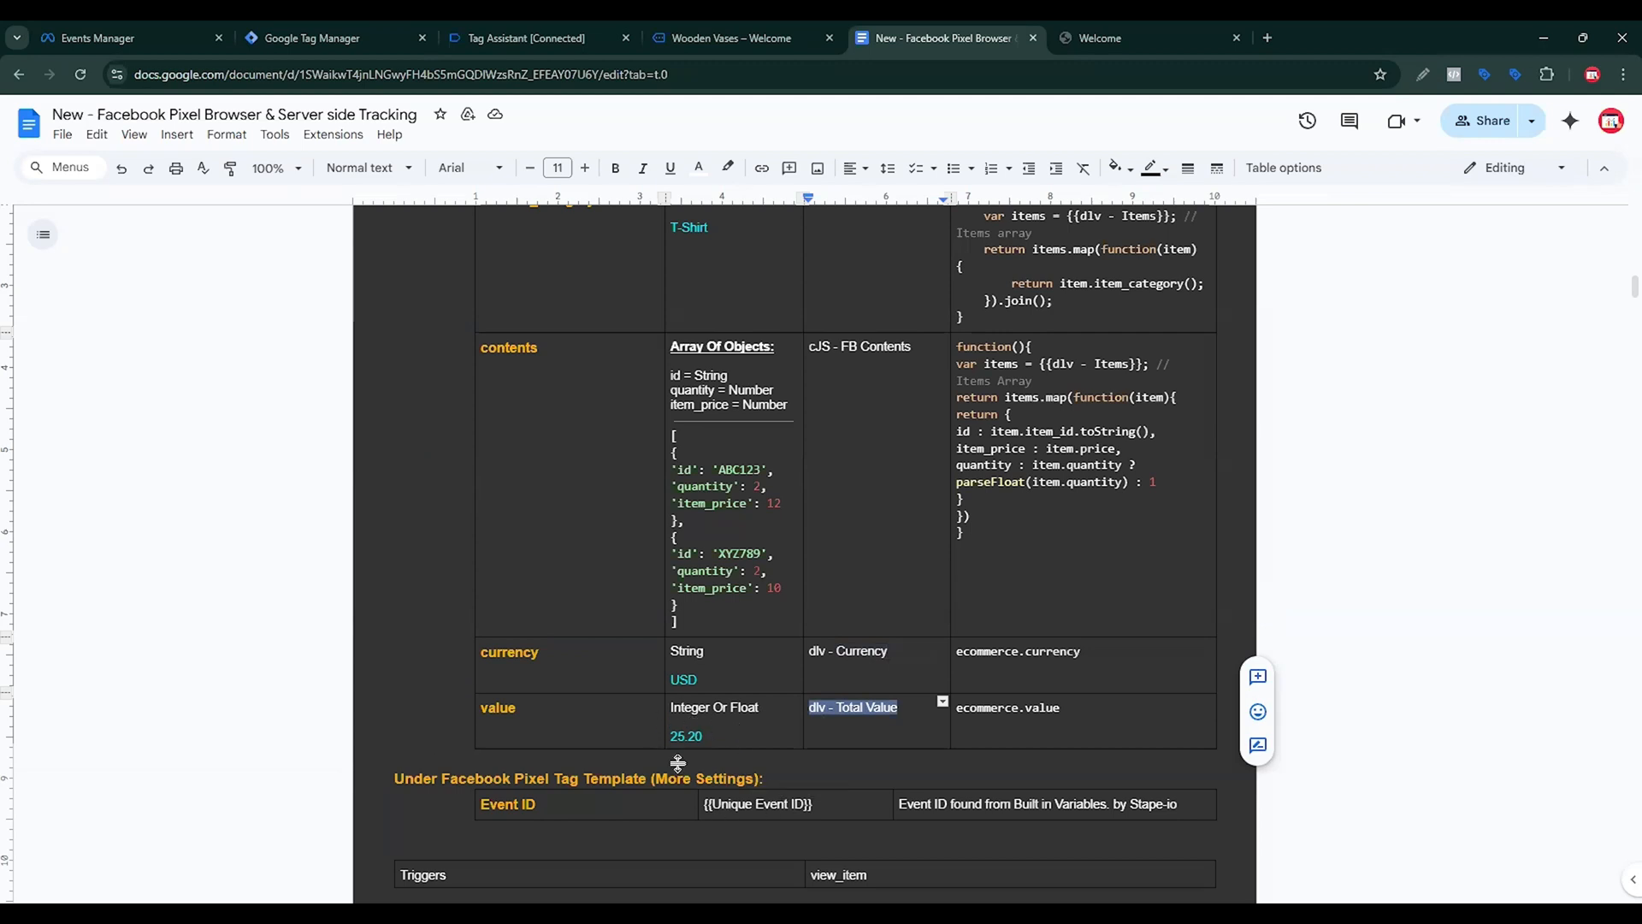
pyautogui.click(333, 31)
pyautogui.doubleClick(564, 124)
pyautogui.hotkey('ctrl', 'a')
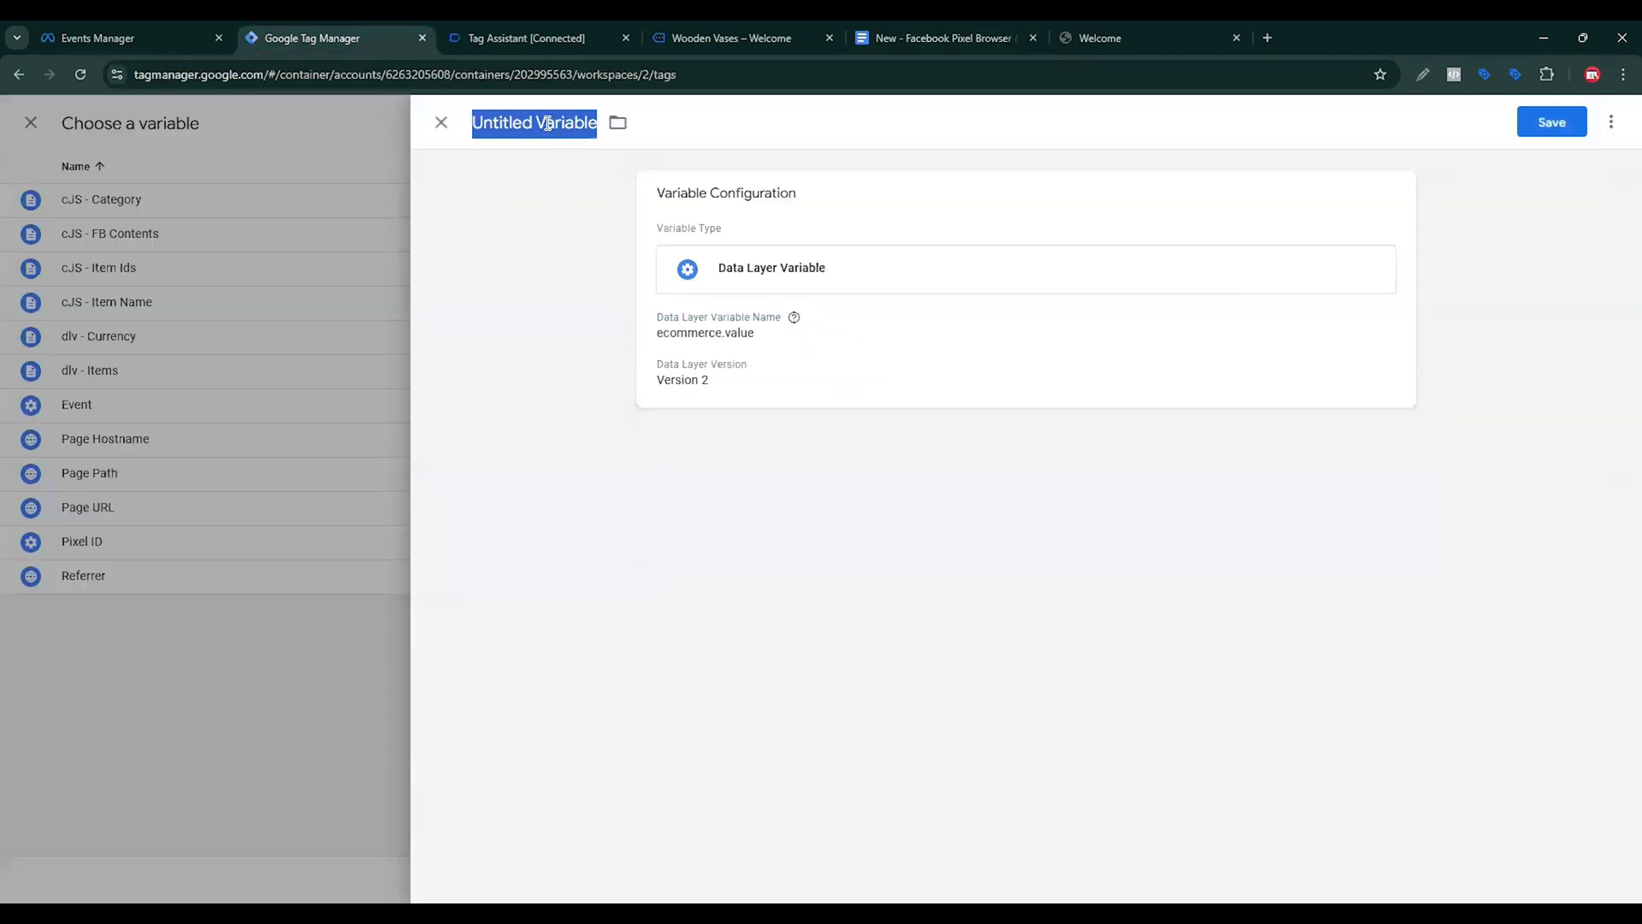
pyautogui.hotkey('ctrl', 'v')
pyautogui.click(1569, 127)
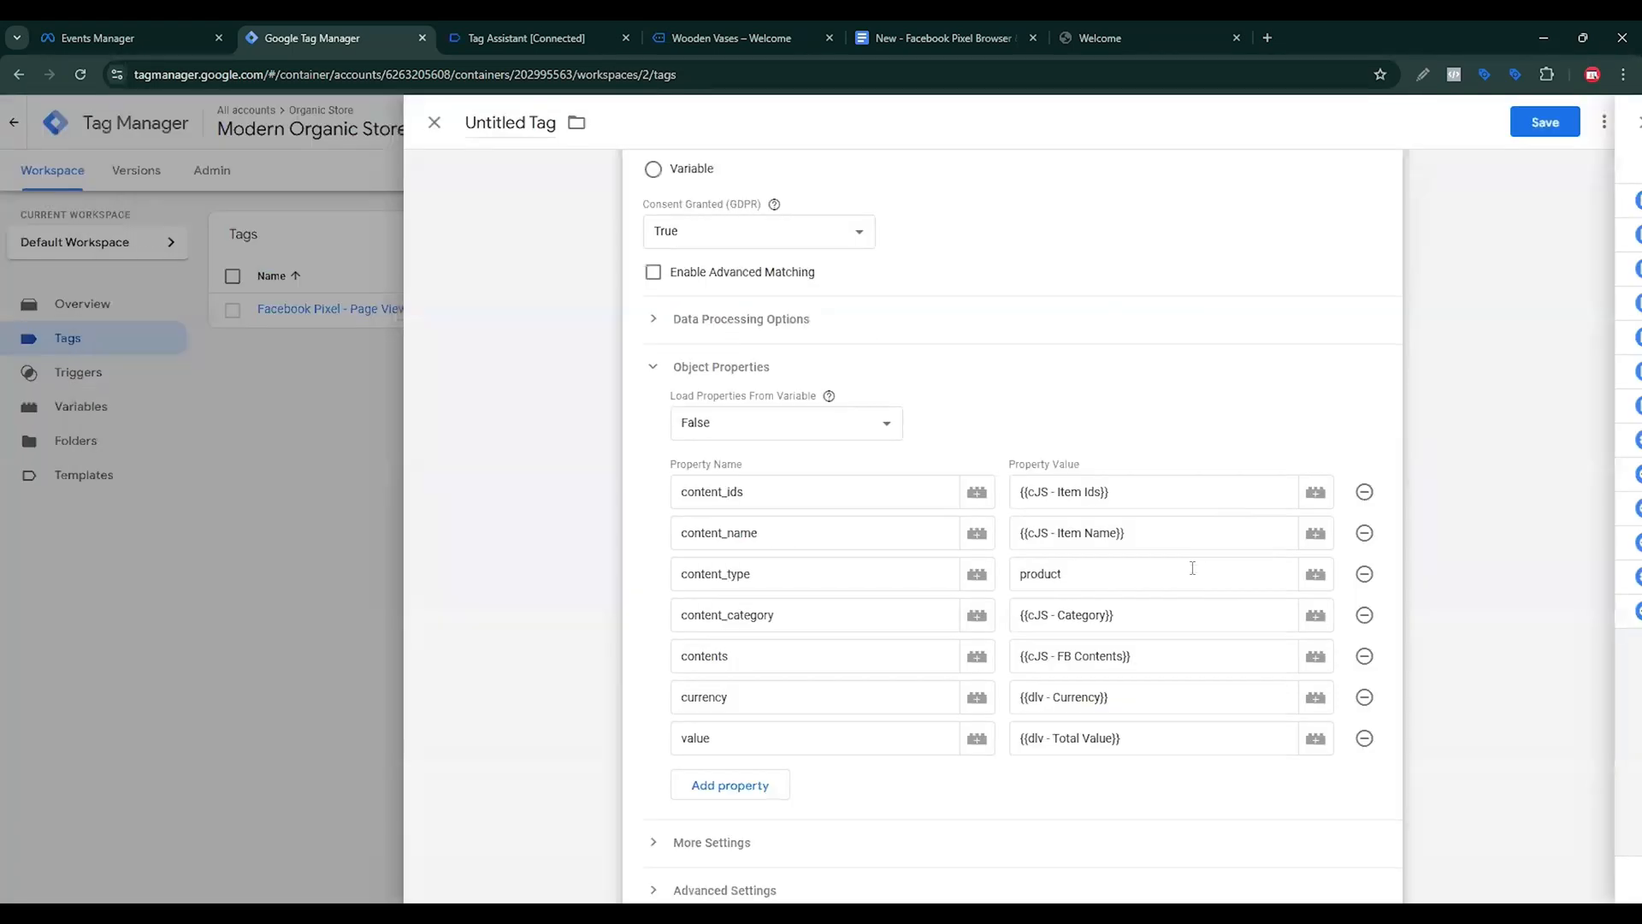
# Start a new trigger for the ViewContent tag and set its type to Custom Event.
pyautogui.scroll(-3, 858, 643)
pyautogui.click(919, 768)
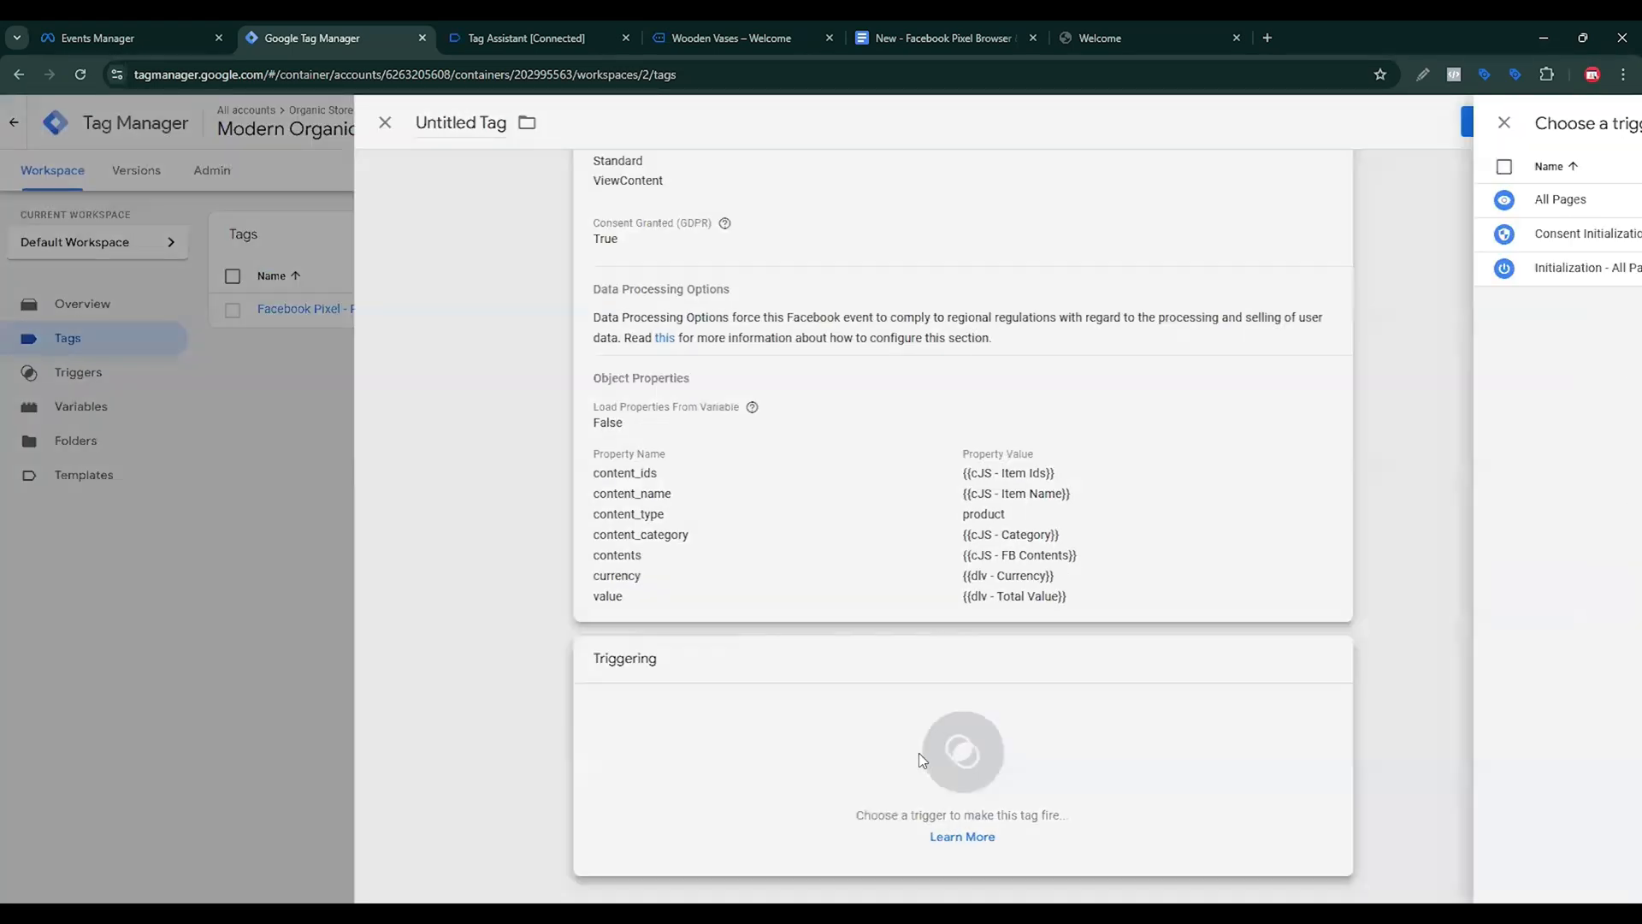
pyautogui.click(1604, 122)
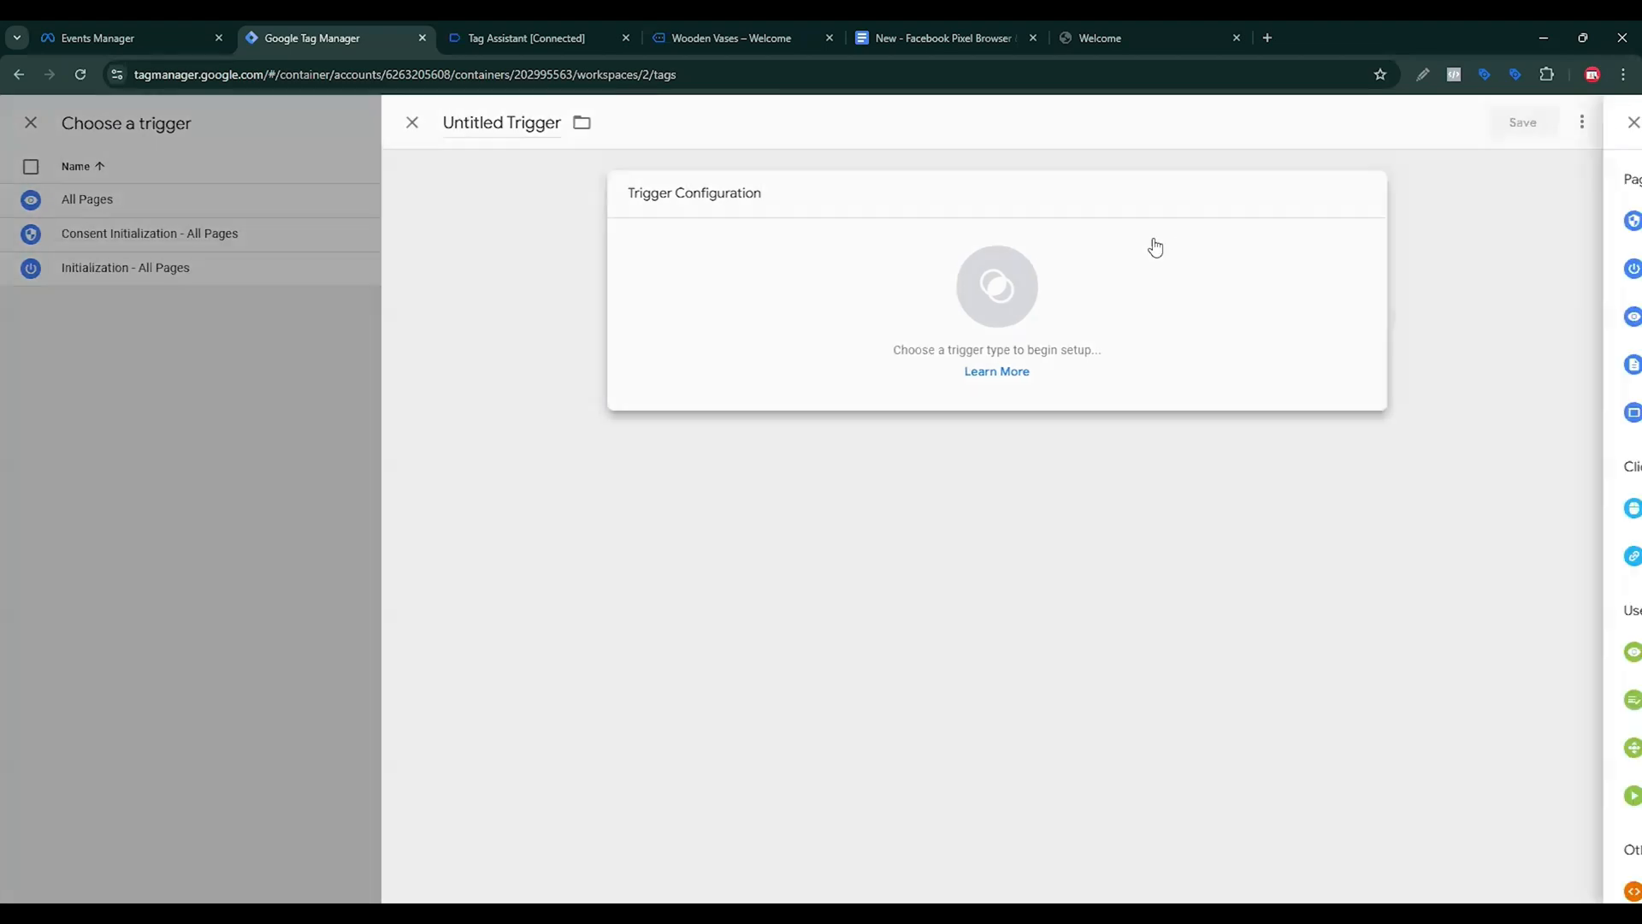
pyautogui.click(1155, 249)
pyautogui.scroll(-3, 1210, 550)
pyautogui.click(1209, 703)
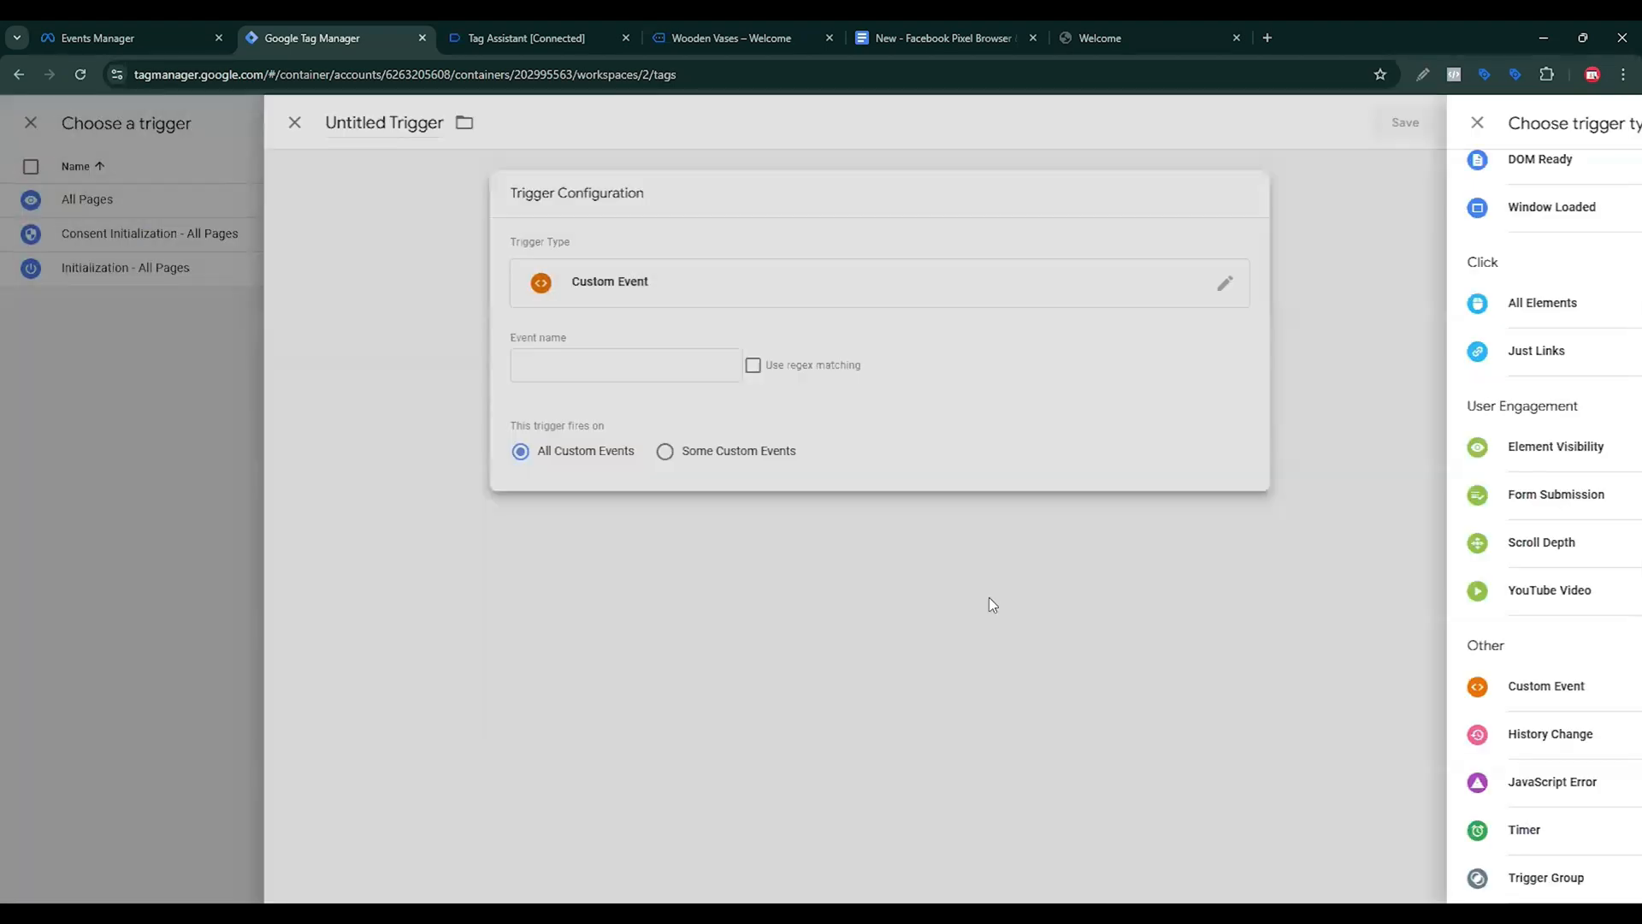
# Set the trigger's event name to view_item, copied from the event heading in Tag Assistant.
pyautogui.click(496, 35)
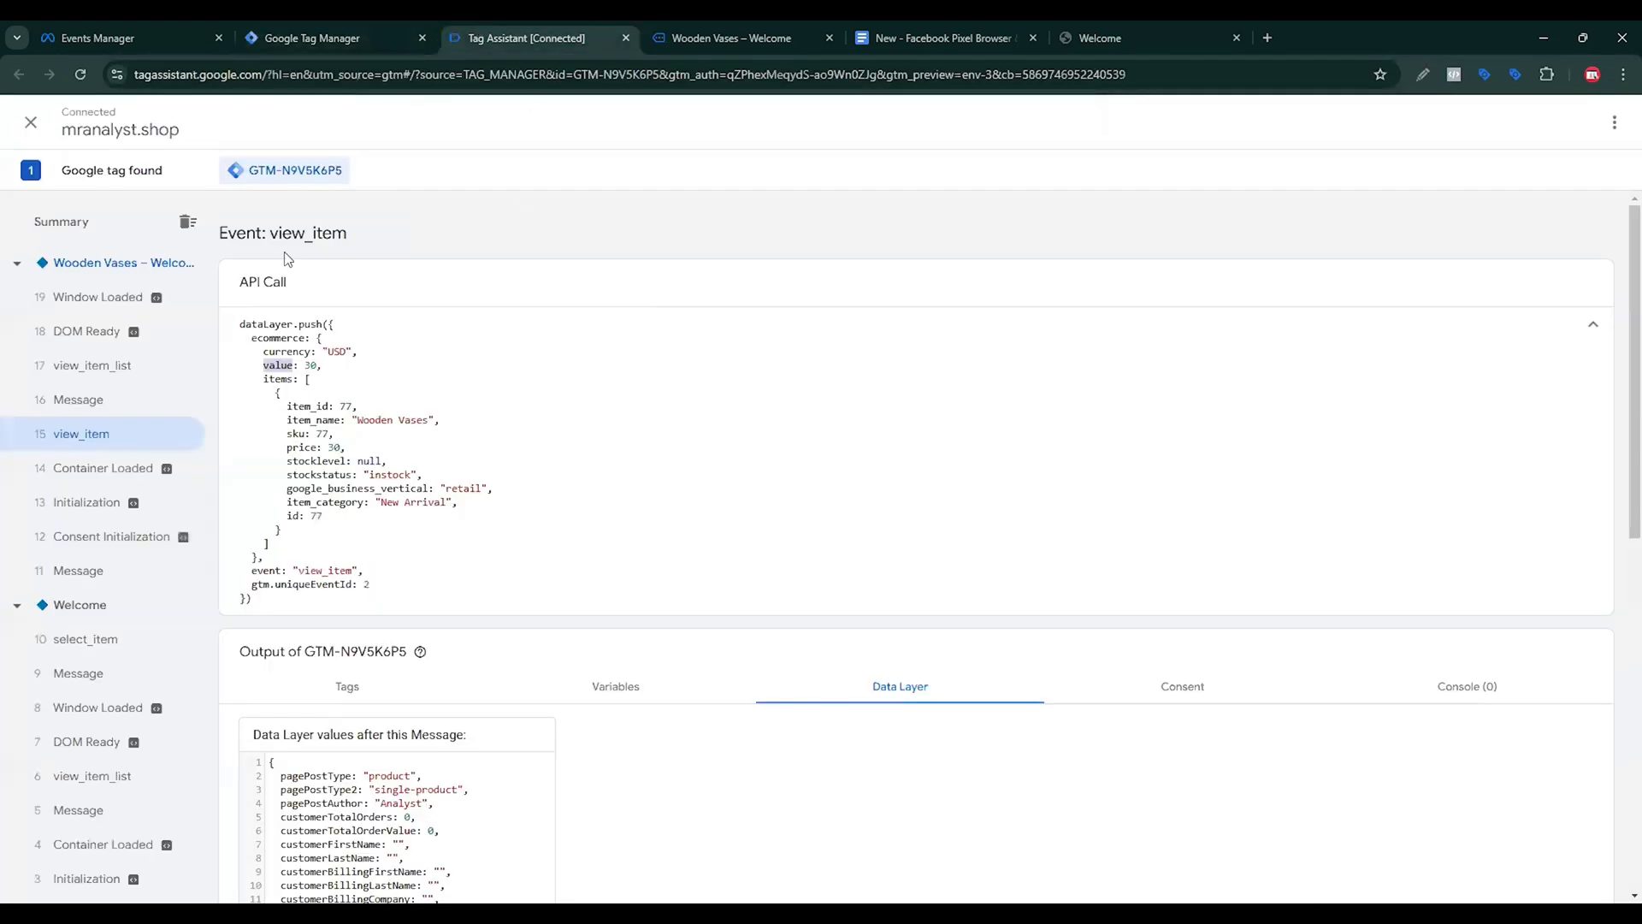
pyautogui.moveTo(271, 240); pyautogui.dragTo(349, 248)
pyautogui.hotkey('ctrl', 'c')
pyautogui.click(343, 38)
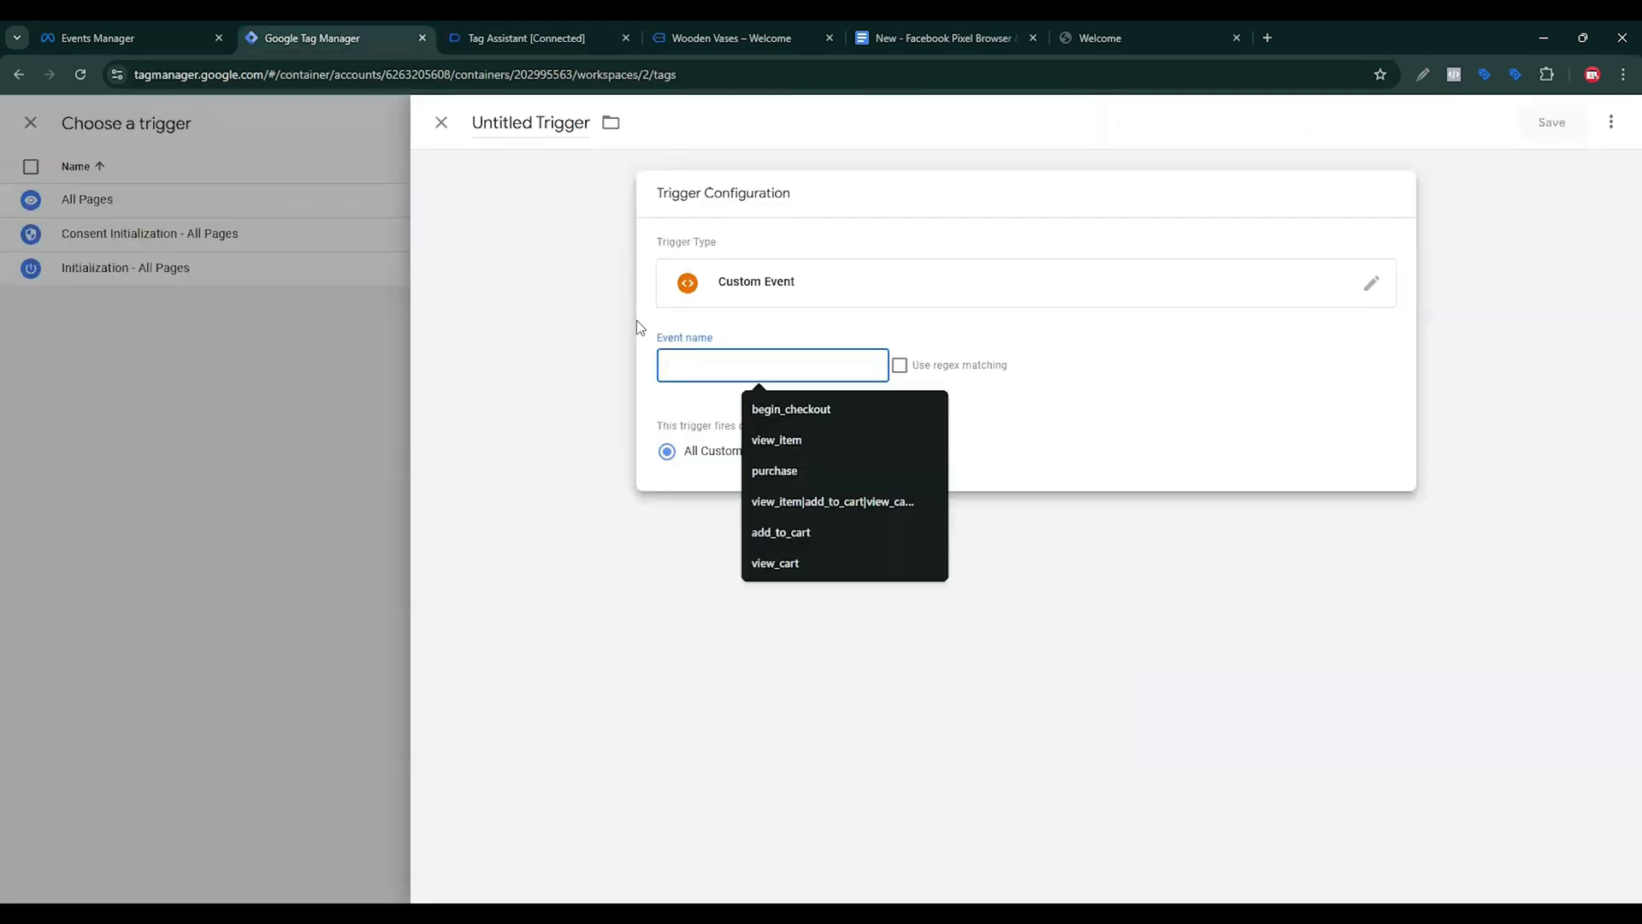
pyautogui.hotkey('ctrl', 'v')
# Name the trigger "view_item - Trigger" and save it, attaching it to the ViewContent tag.
pyautogui.click(913, 39)
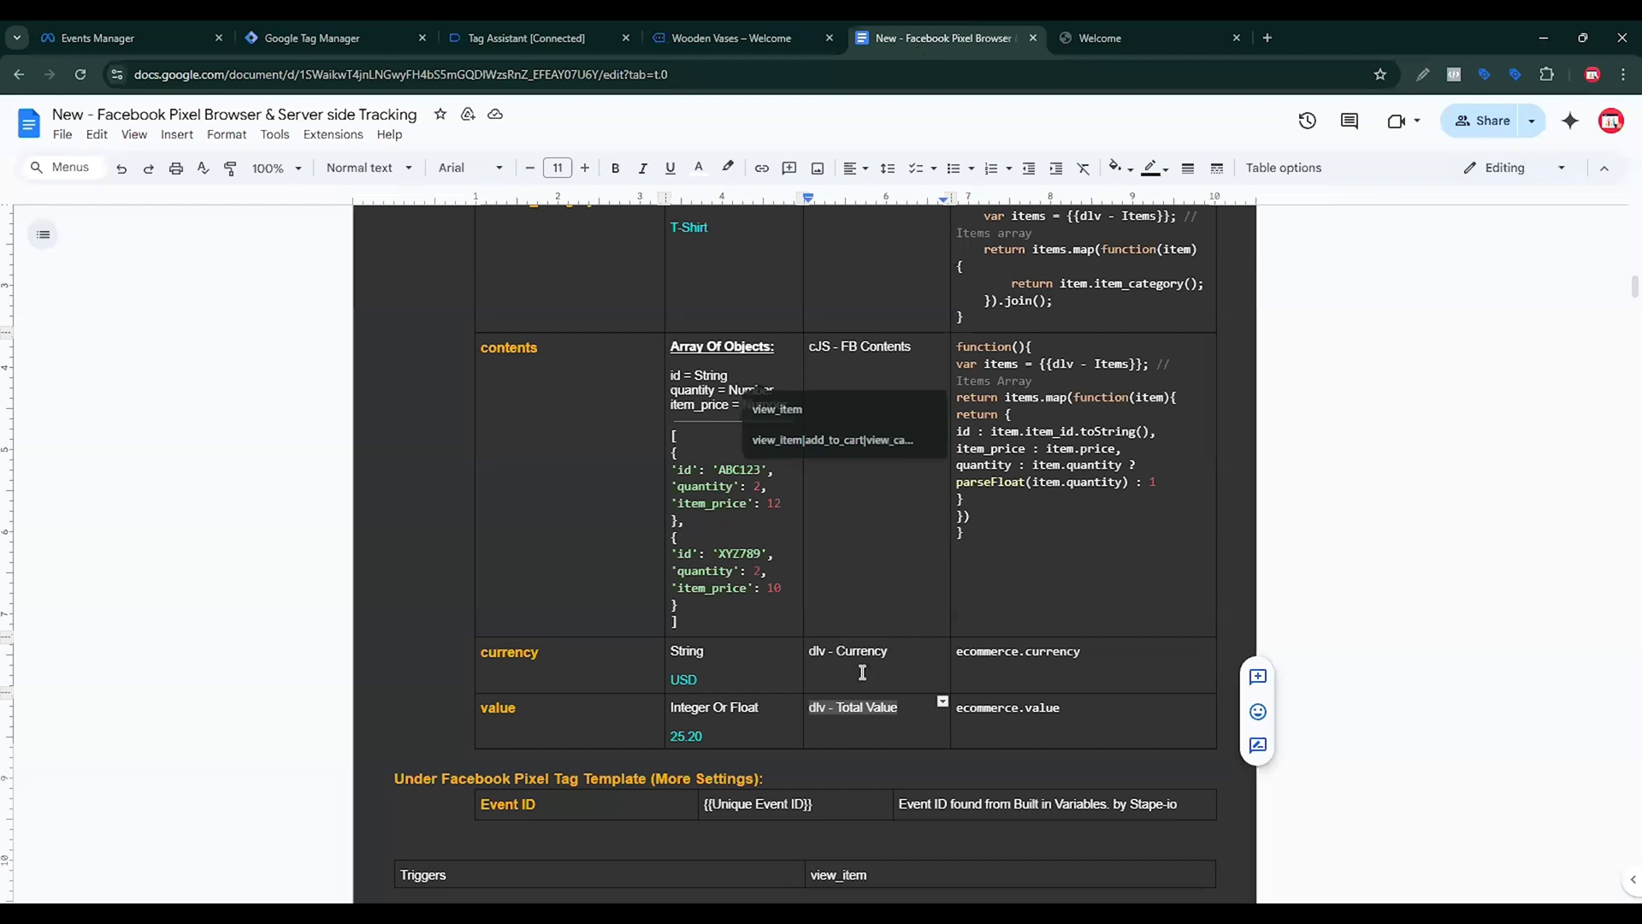
pyautogui.click(331, 34)
pyautogui.doubleClick(568, 129)
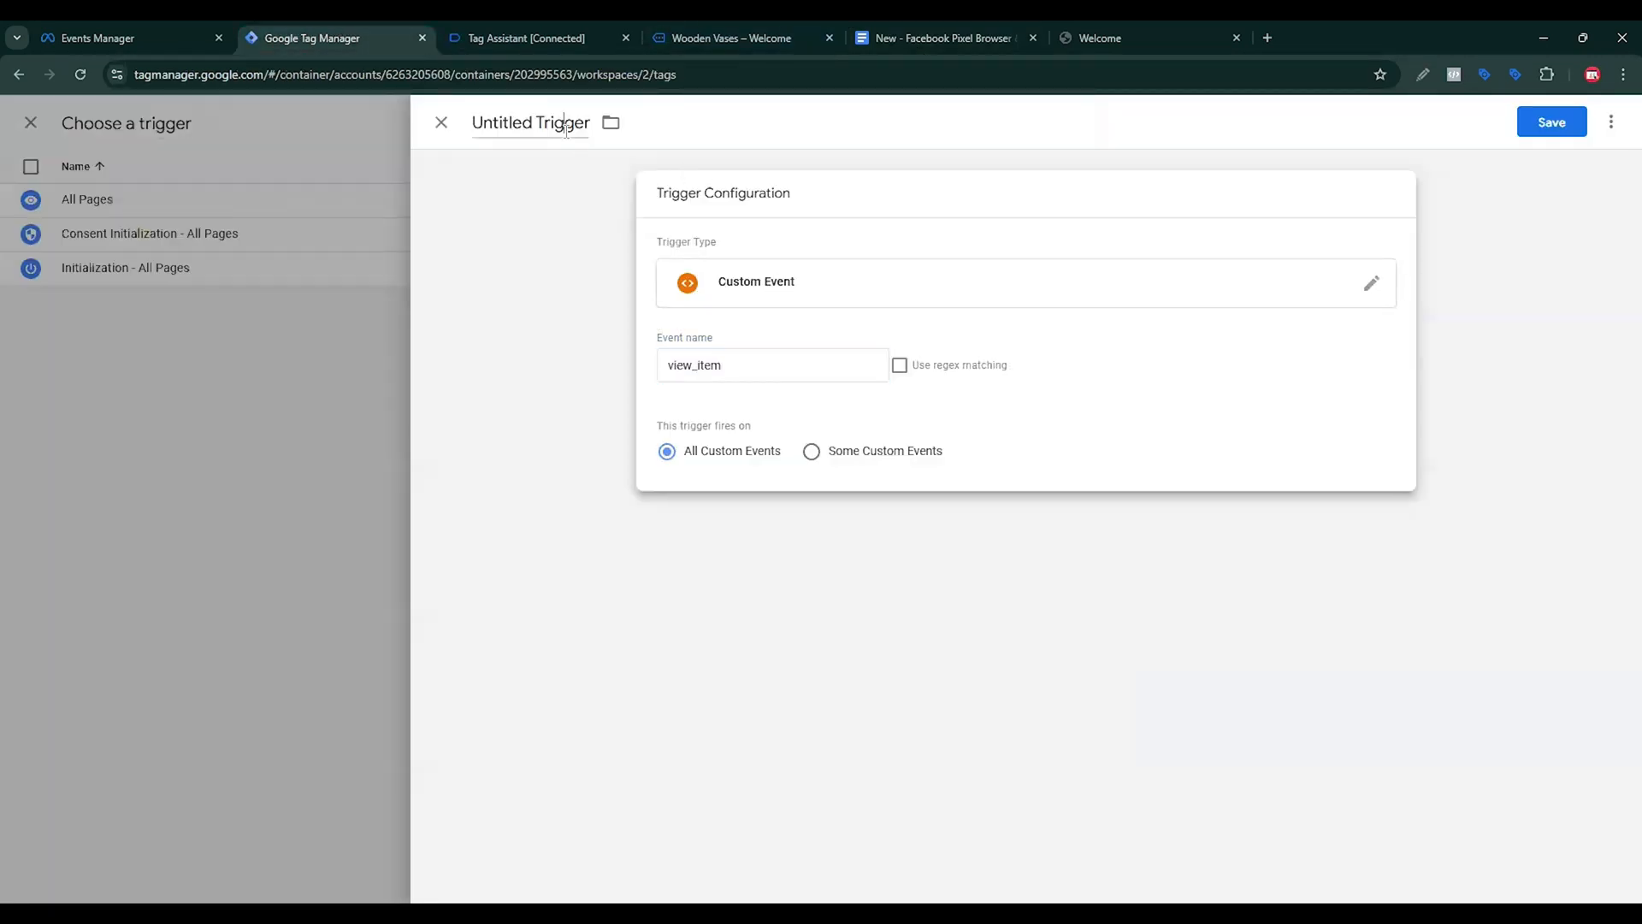
pyautogui.moveTo(532, 123); pyautogui.dragTo(454, 132)
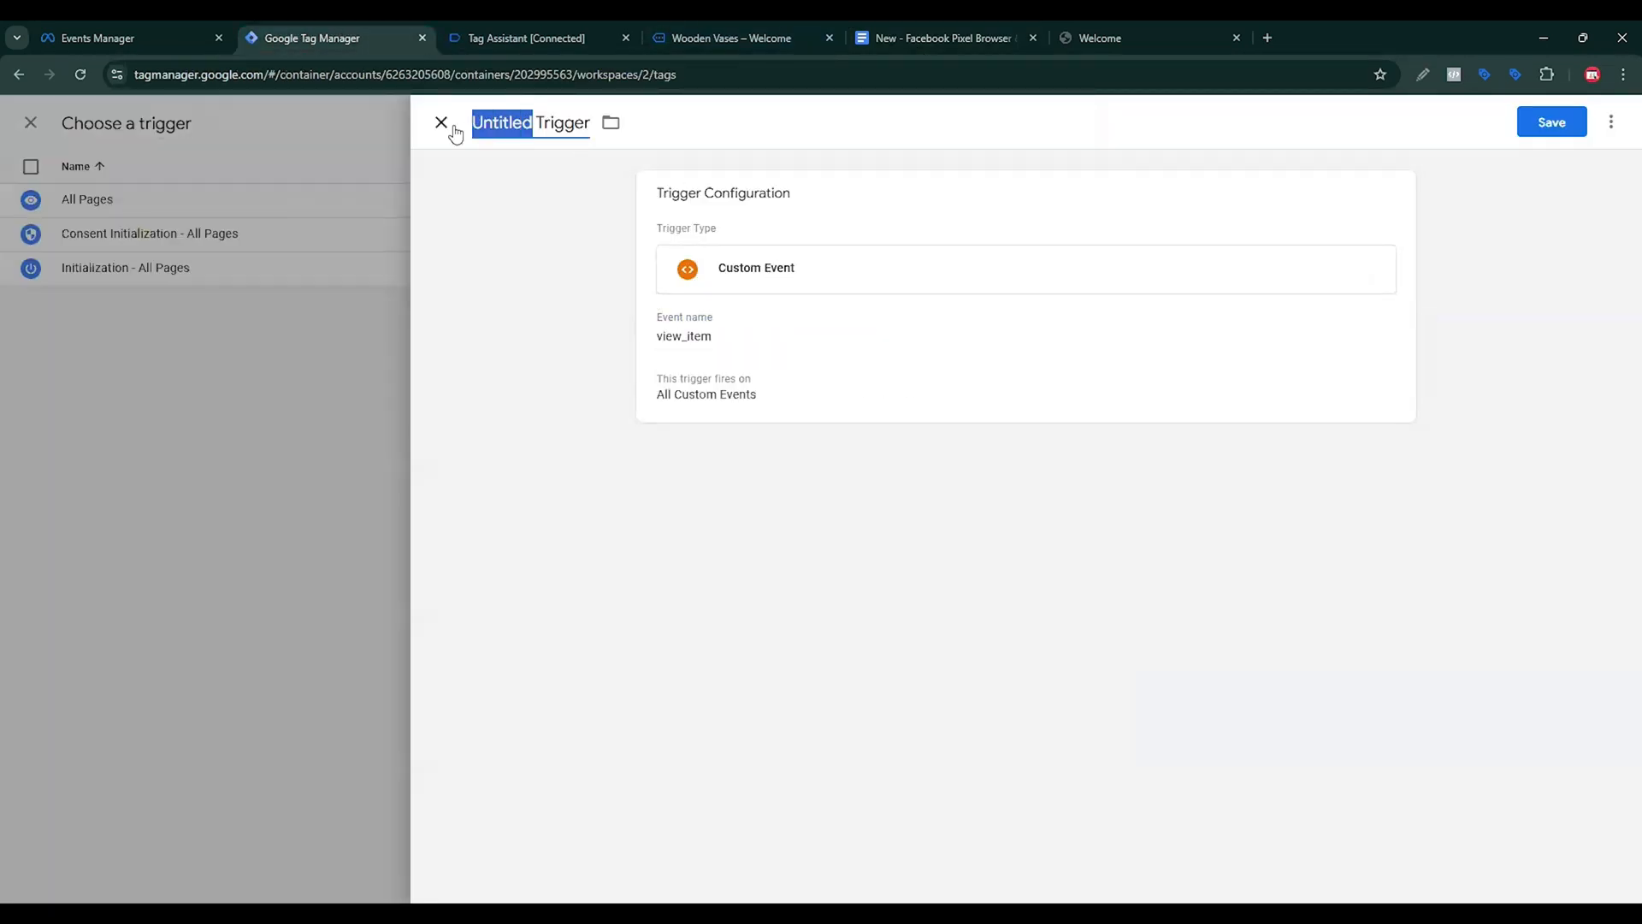
pyautogui.hotkey('ctrl', 'v')
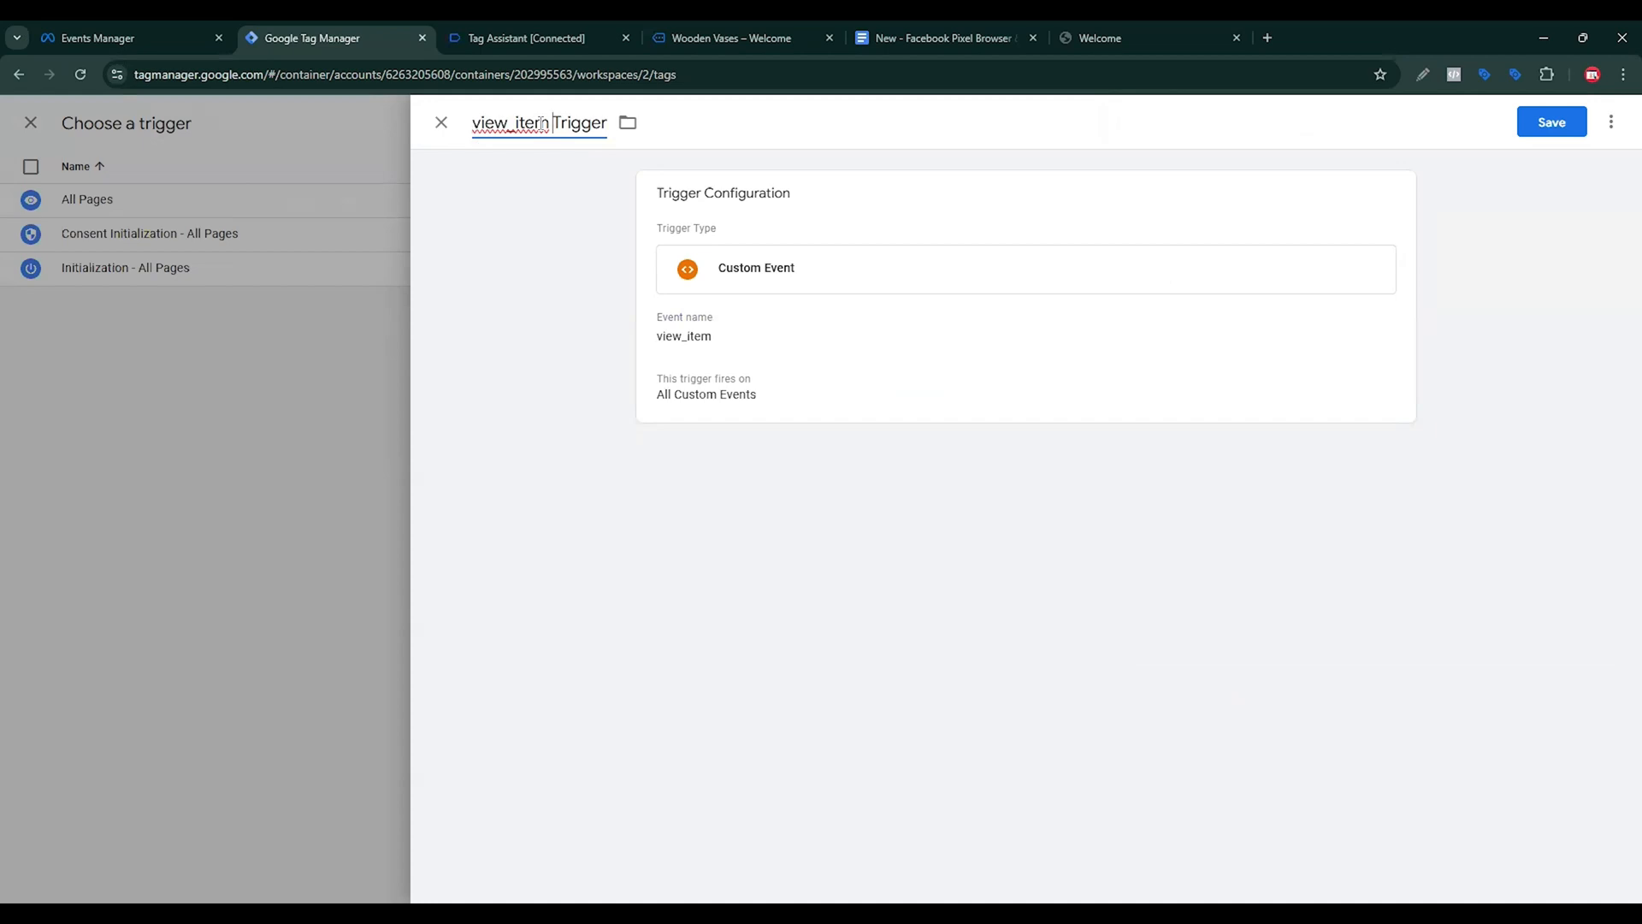
pyautogui.write('-')
pyautogui.click(1557, 125)
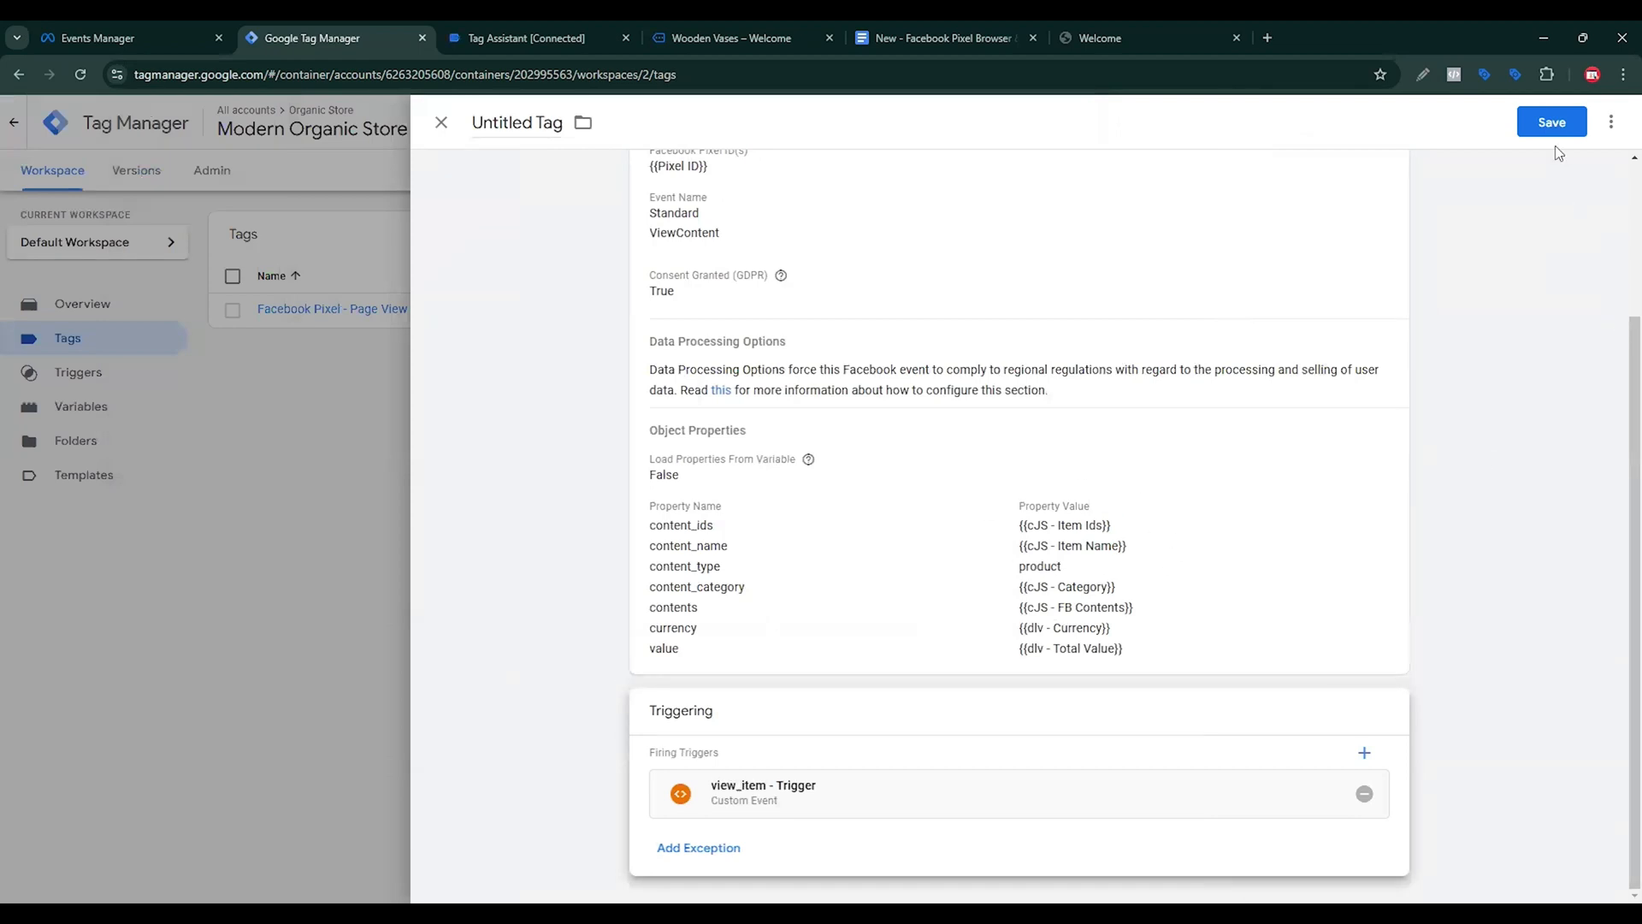
# Save the tag under the name "Facebook Pixel - View Content".
pyautogui.click(1552, 124)
pyautogui.click(834, 332)
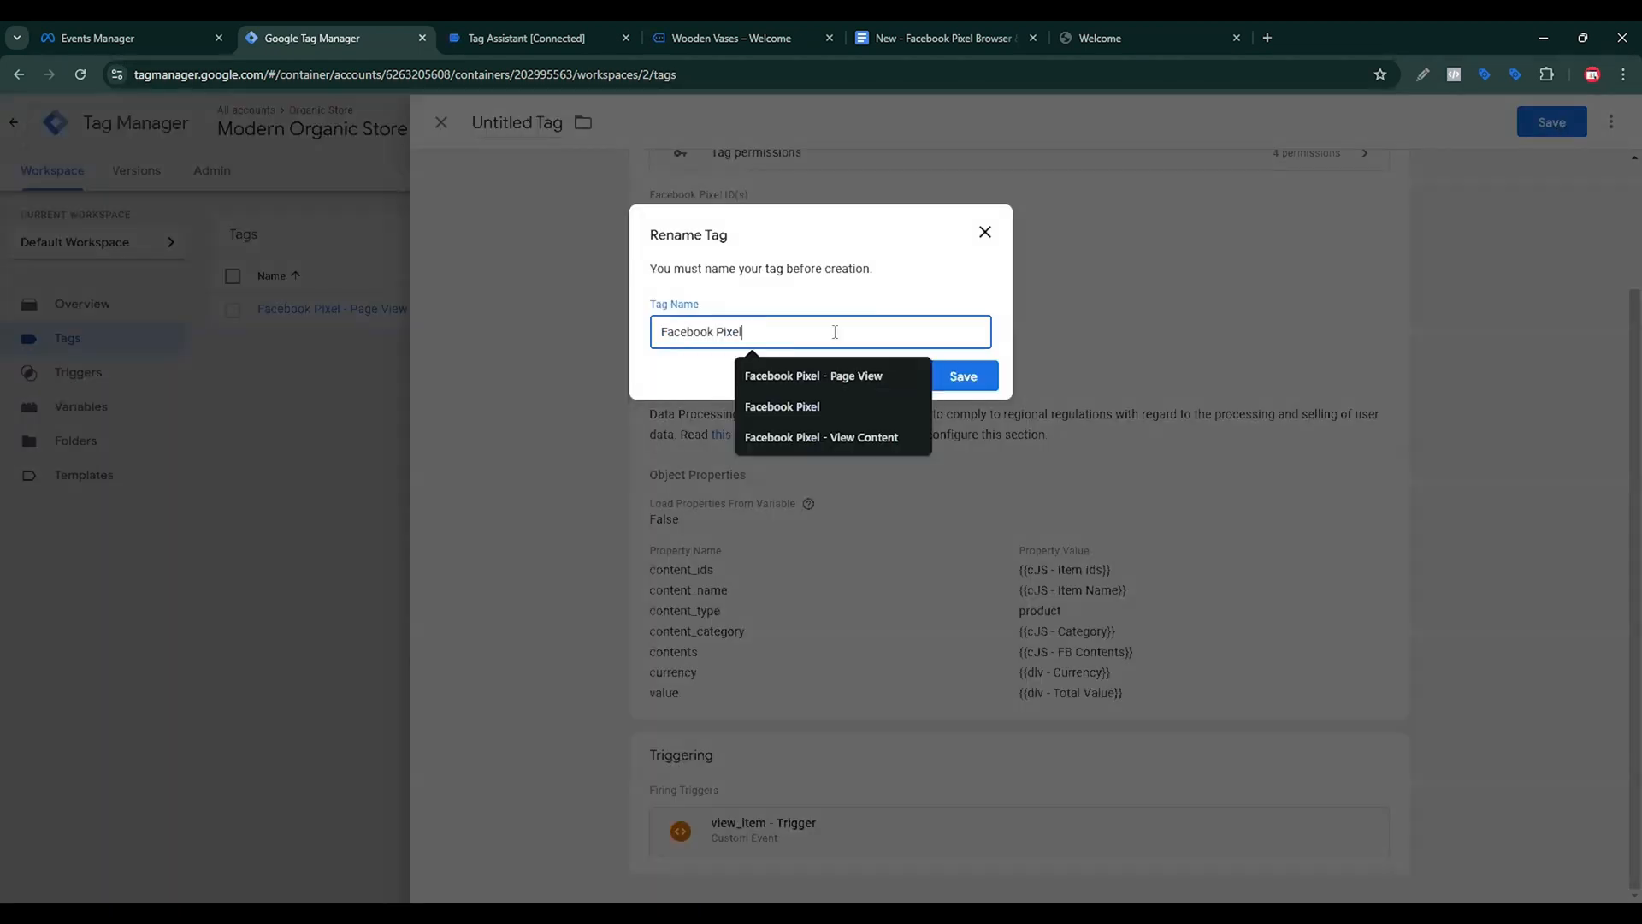
pyautogui.press('Down')
pyautogui.press('Down')
pyautogui.press('Down')
pyautogui.press('Return')
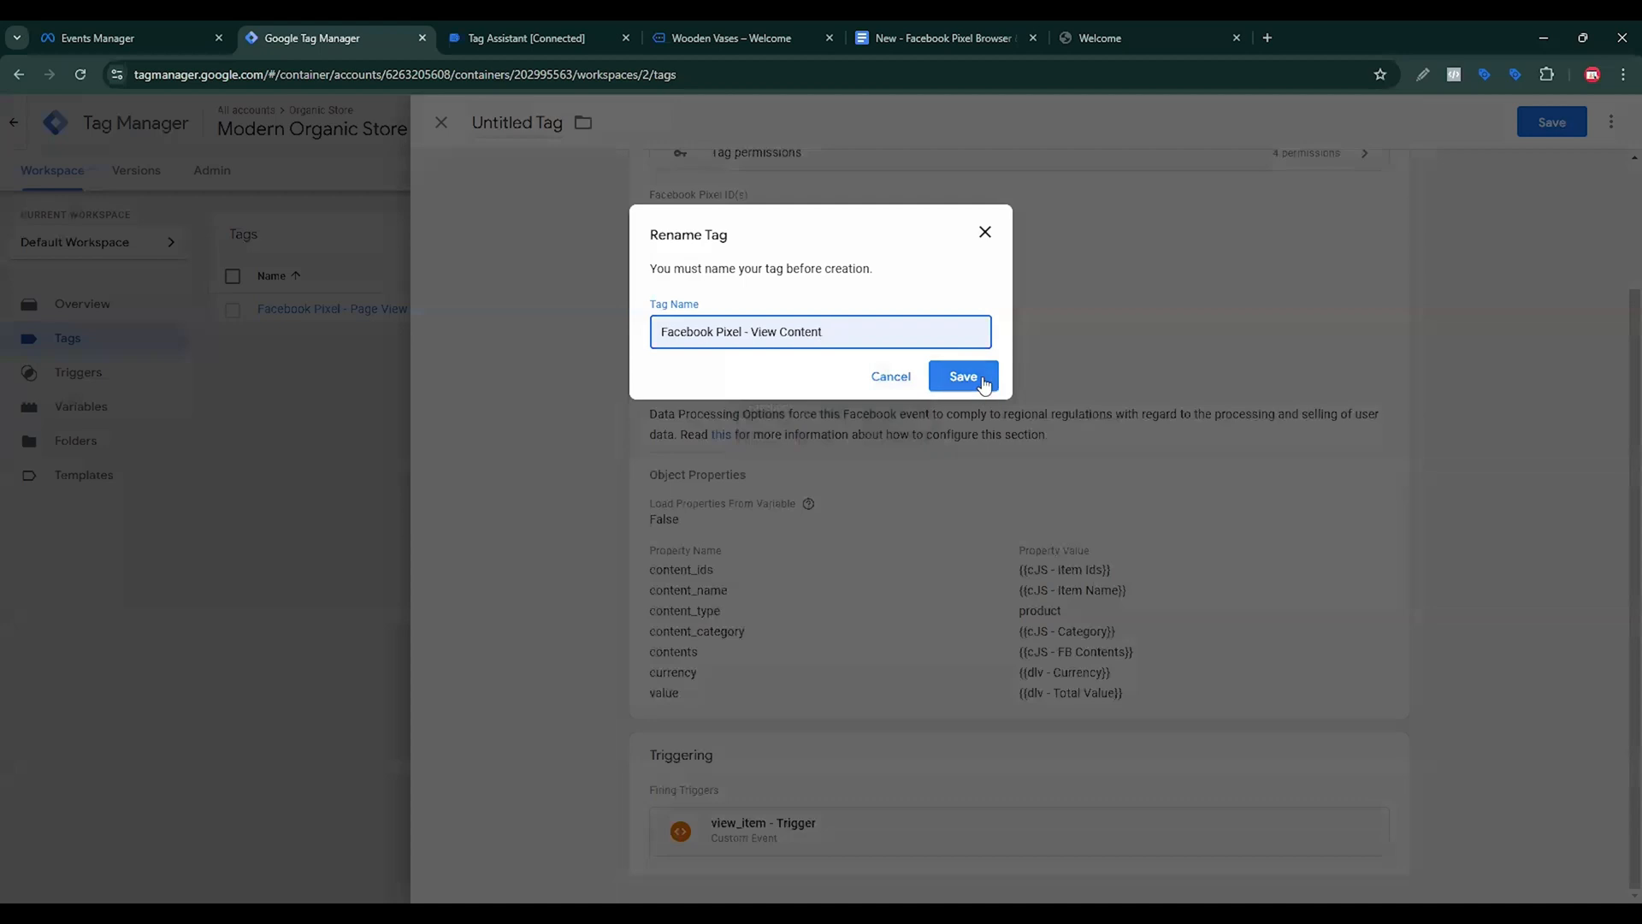
pyautogui.click(985, 391)
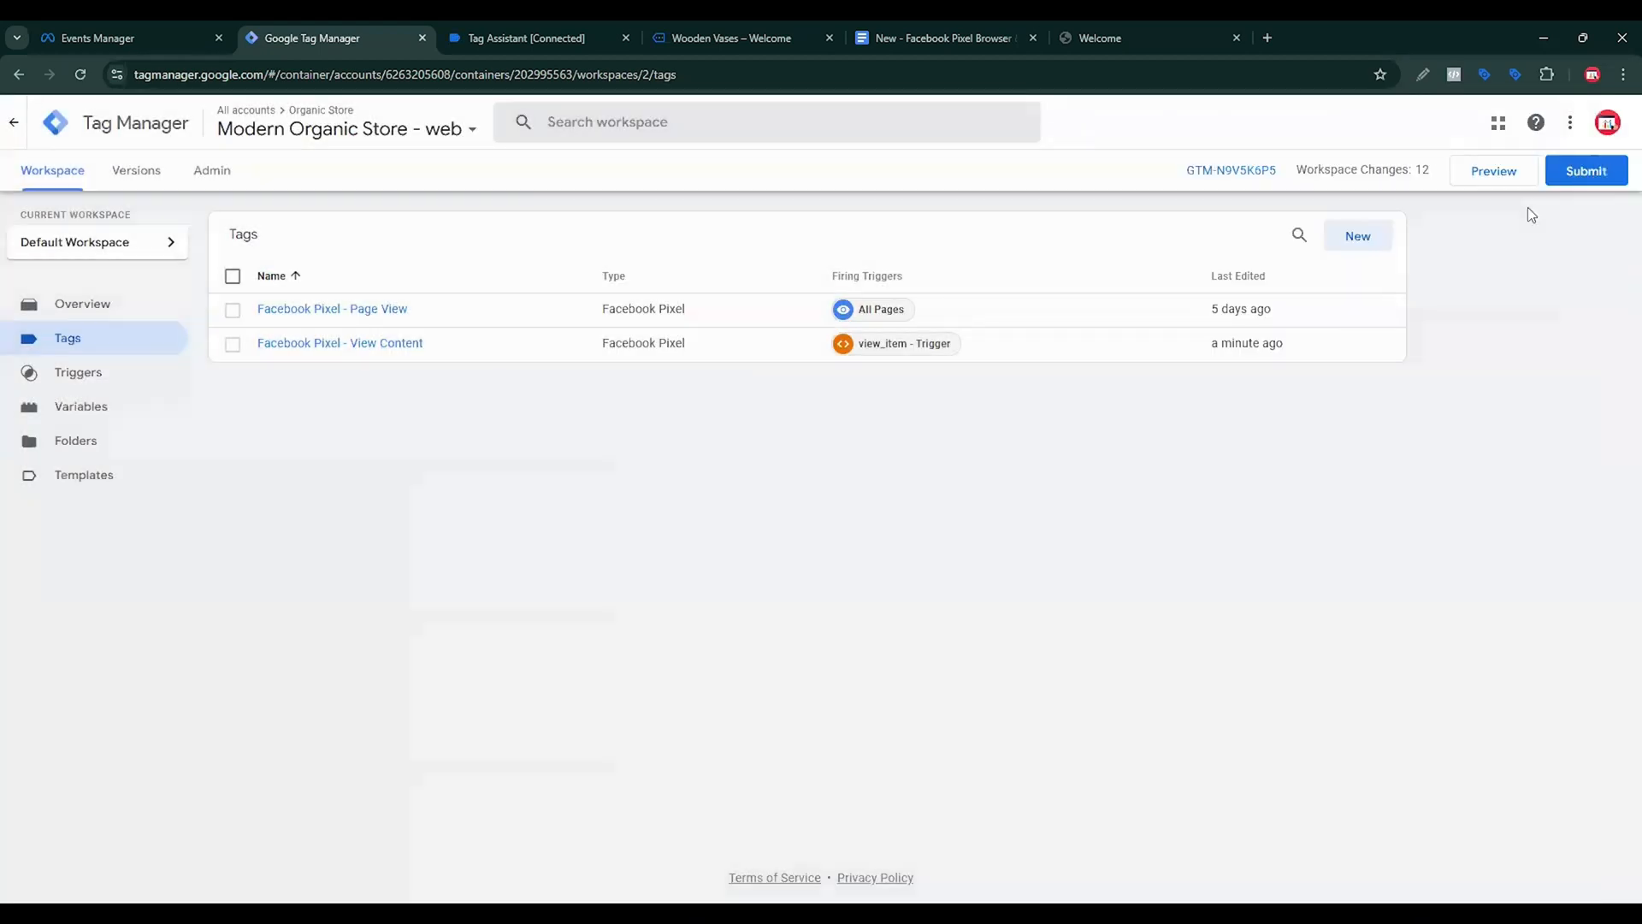
# Start a container preview and open the Wooden Vases product page in the connected store.
pyautogui.click(1483, 175)
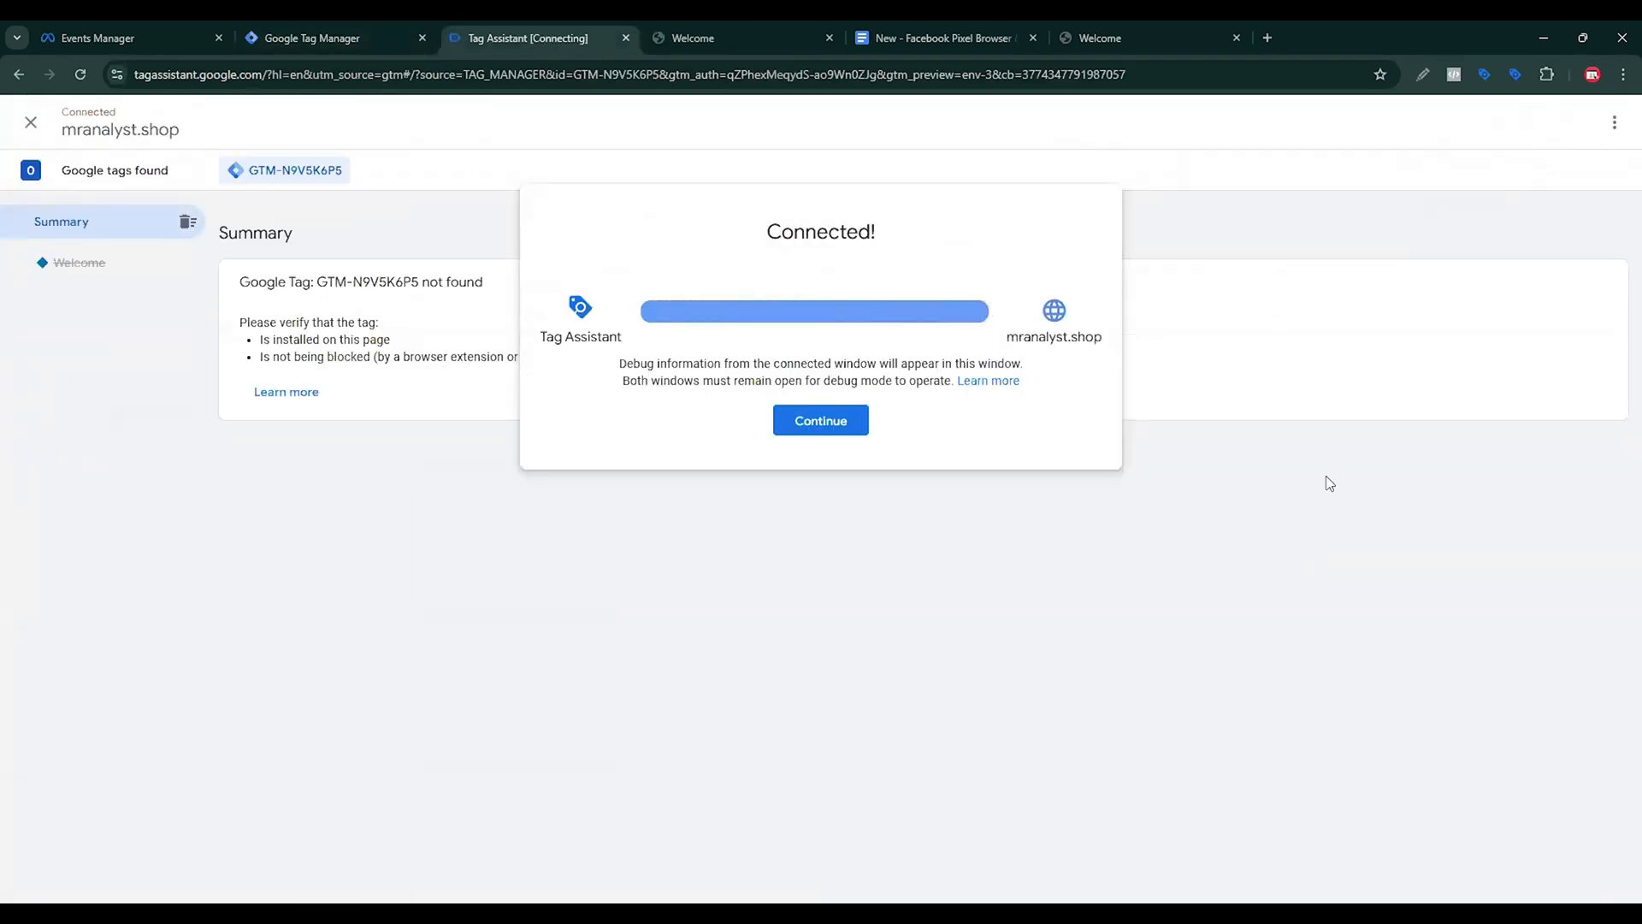
pyautogui.click(688, 37)
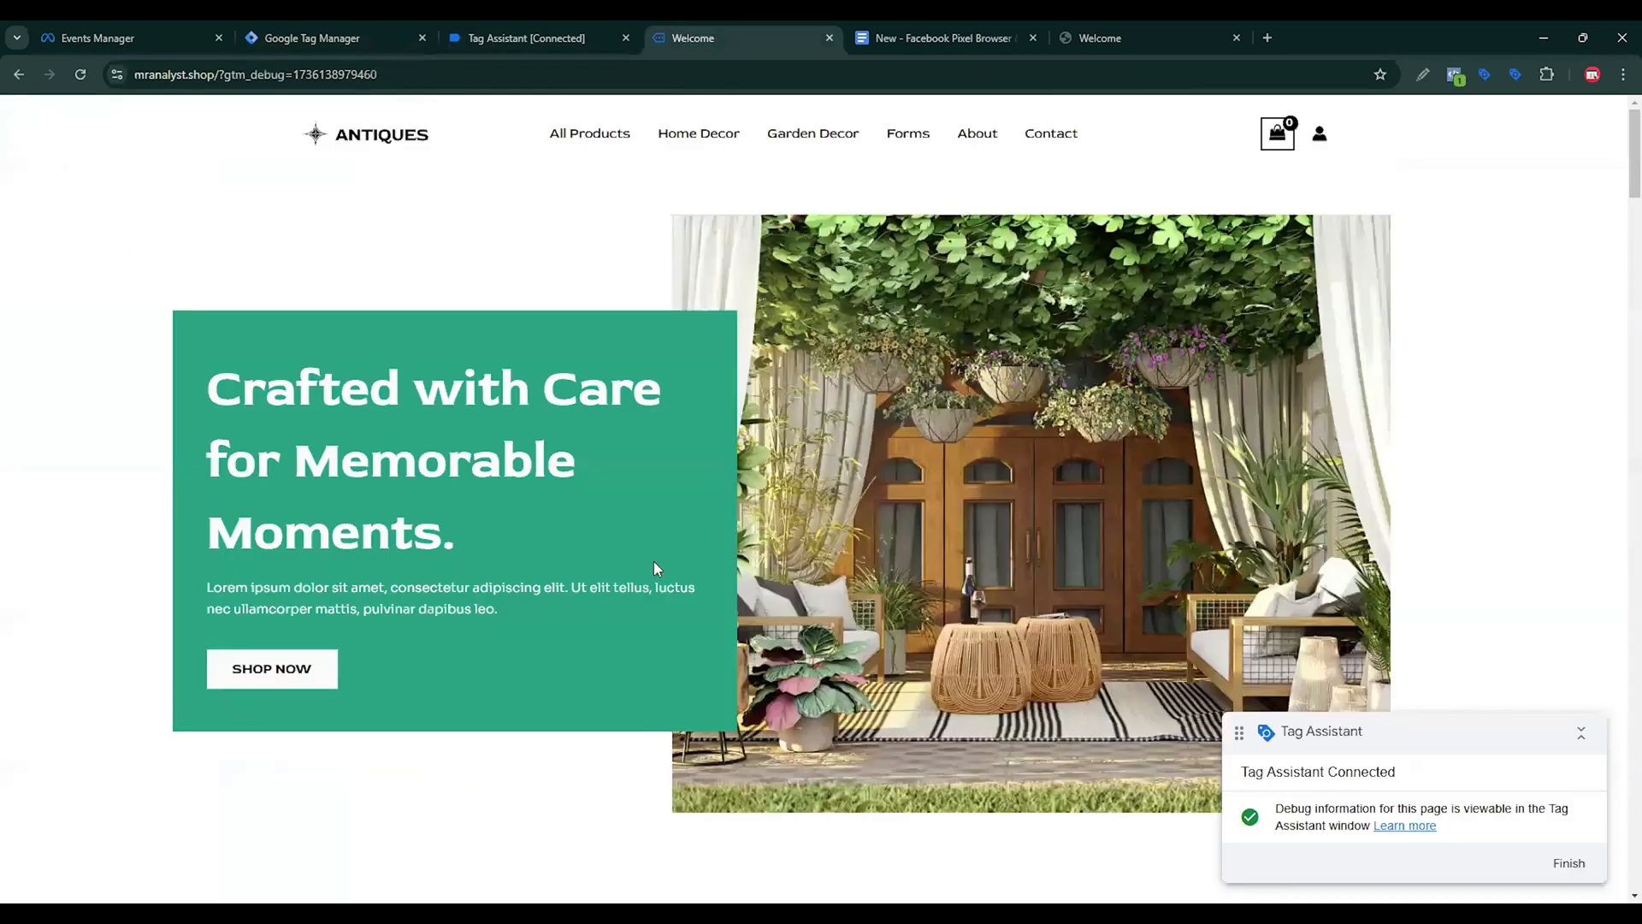
pyautogui.scroll(-15, 653, 562)
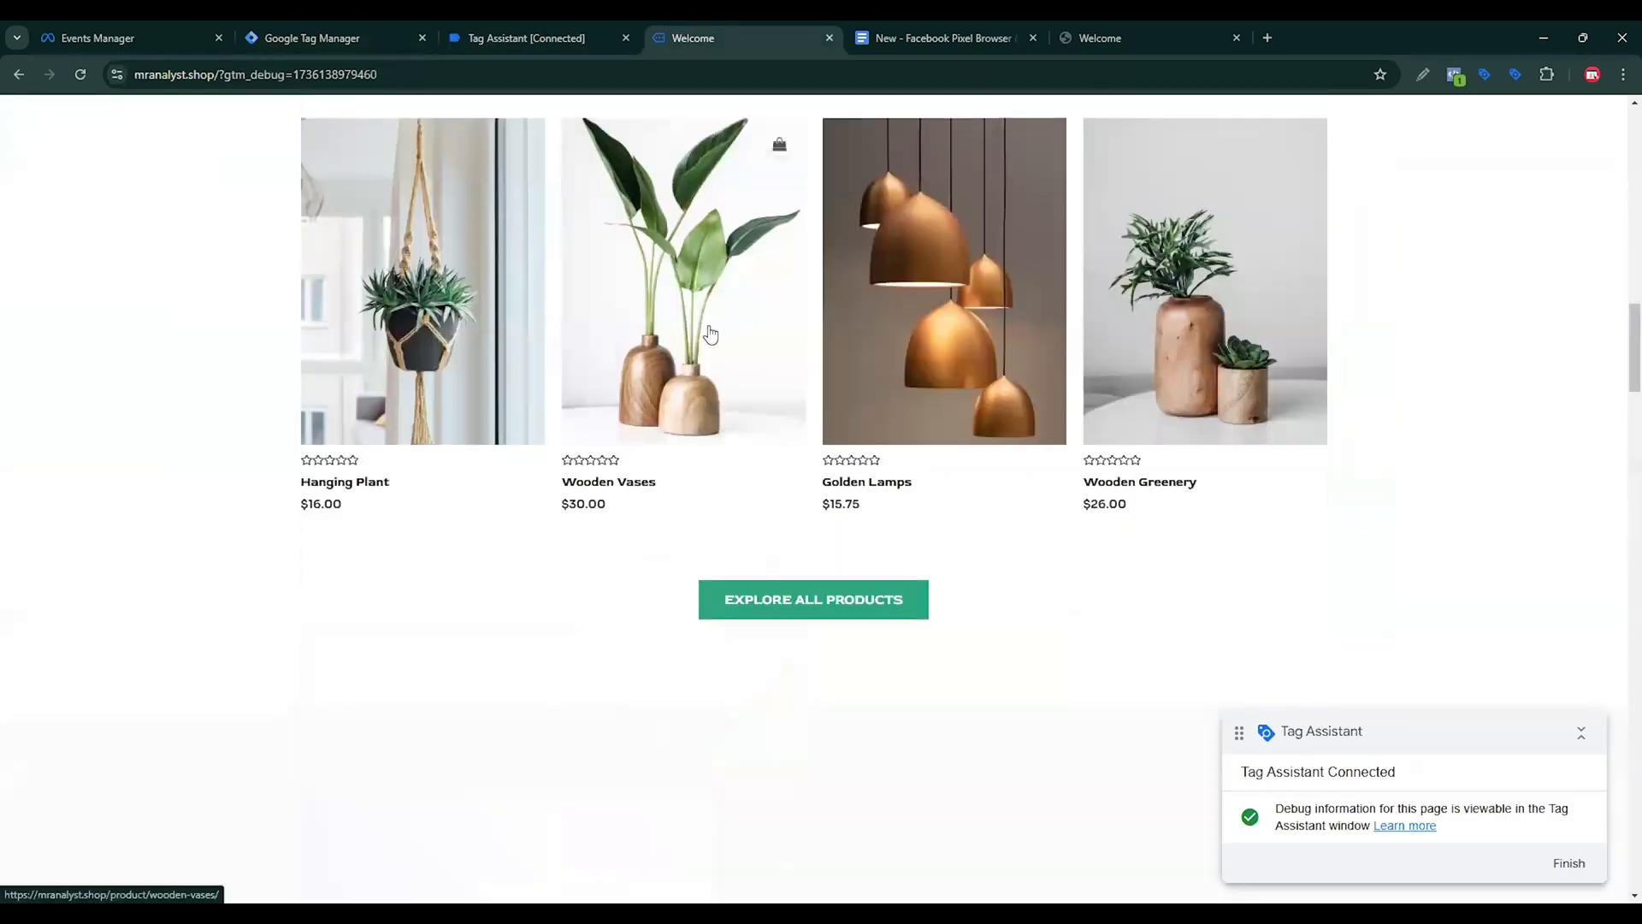
pyautogui.click(709, 334)
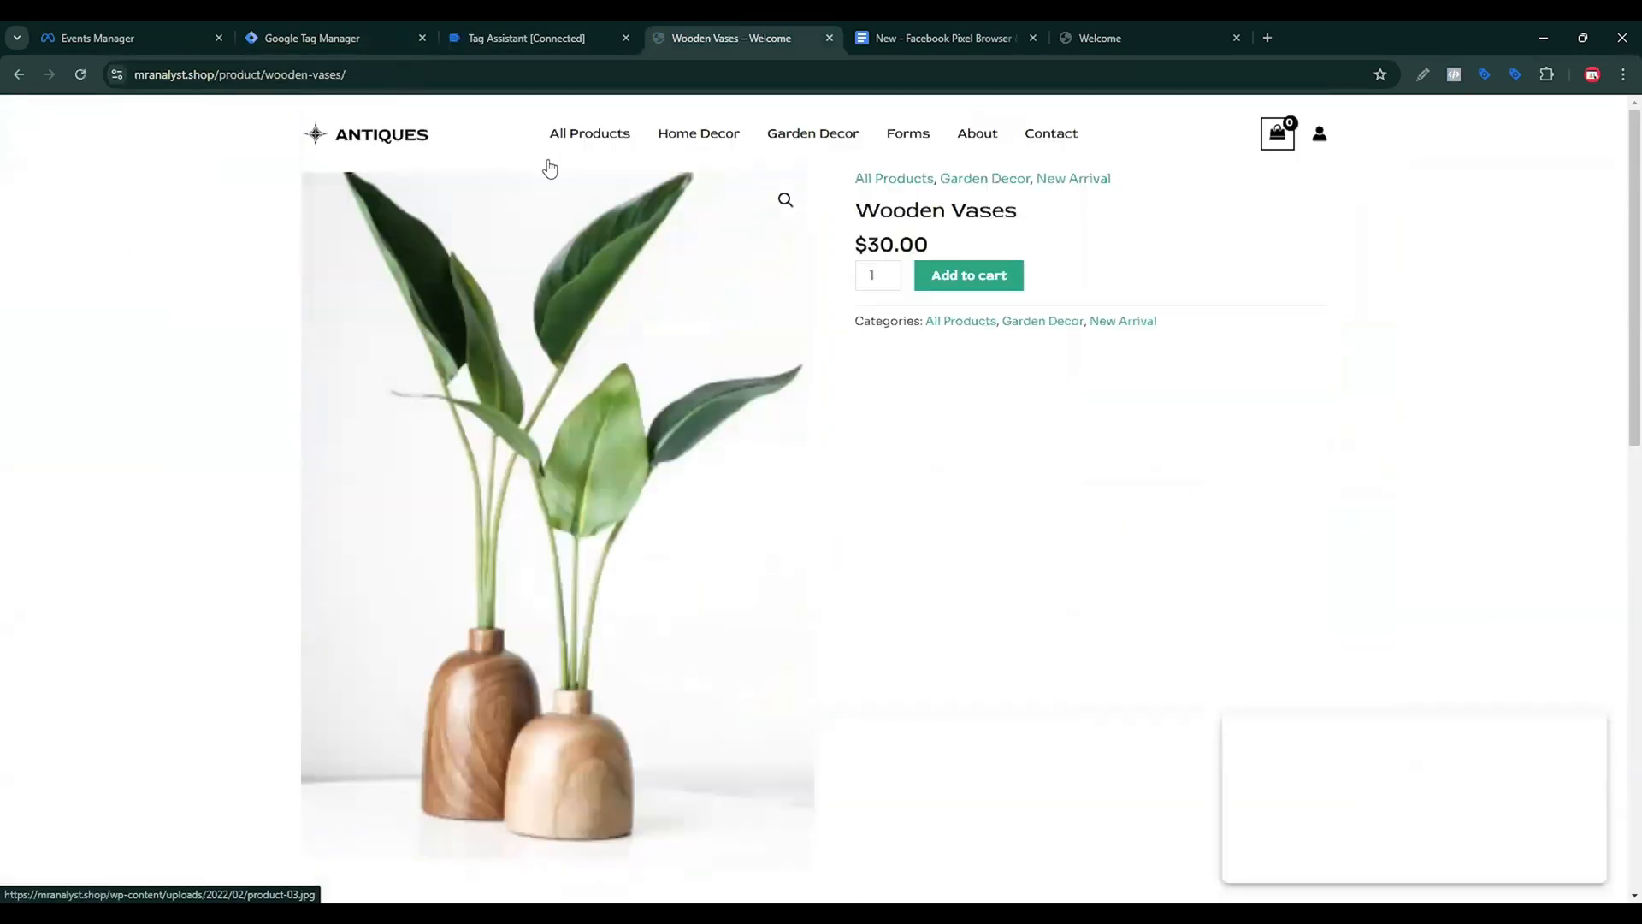
# Switch to Tag Assistant and examine the details of the fired Facebook Pixel - View Content tag, including its object properties.
pyautogui.click(527, 38)
pyautogui.click(572, 588)
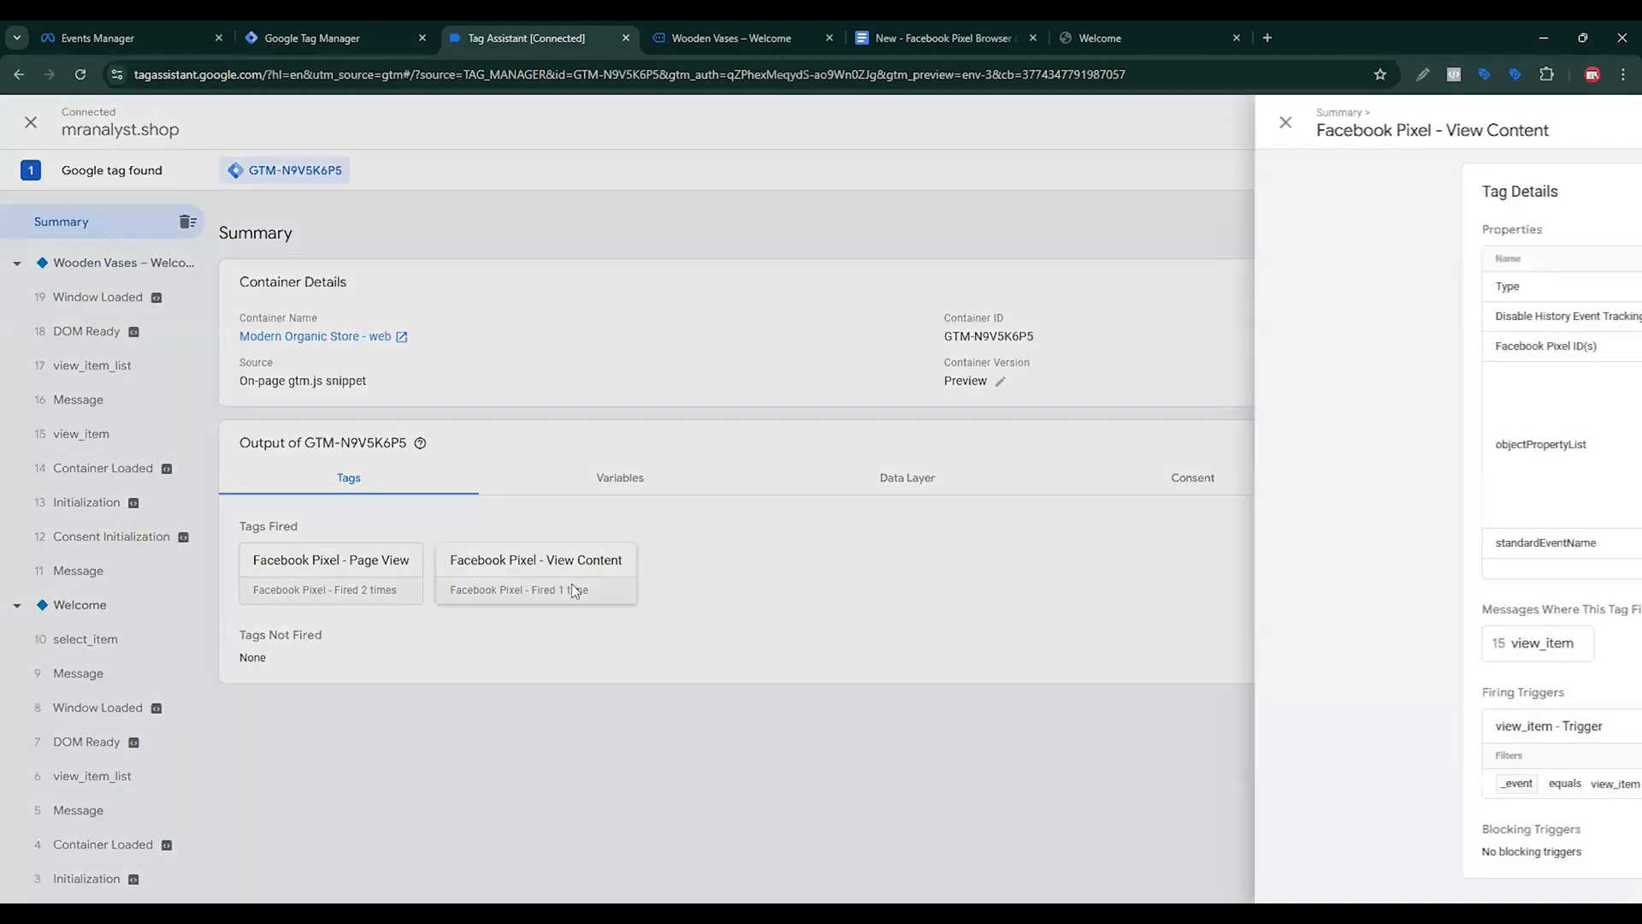
pyautogui.click(648, 575)
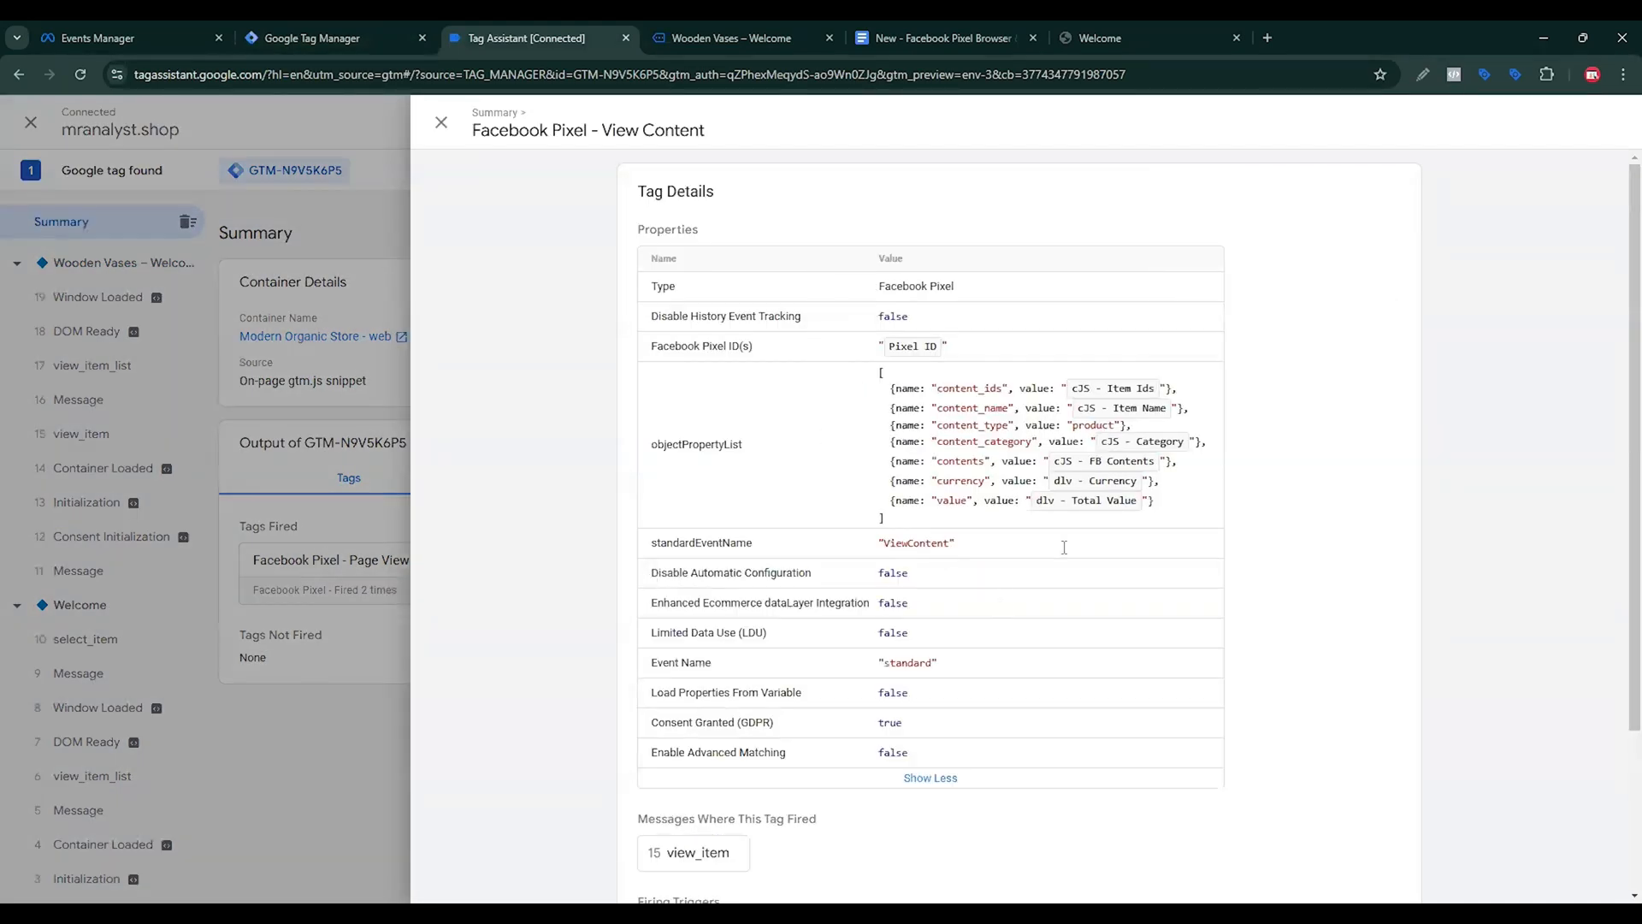
pyautogui.click(441, 122)
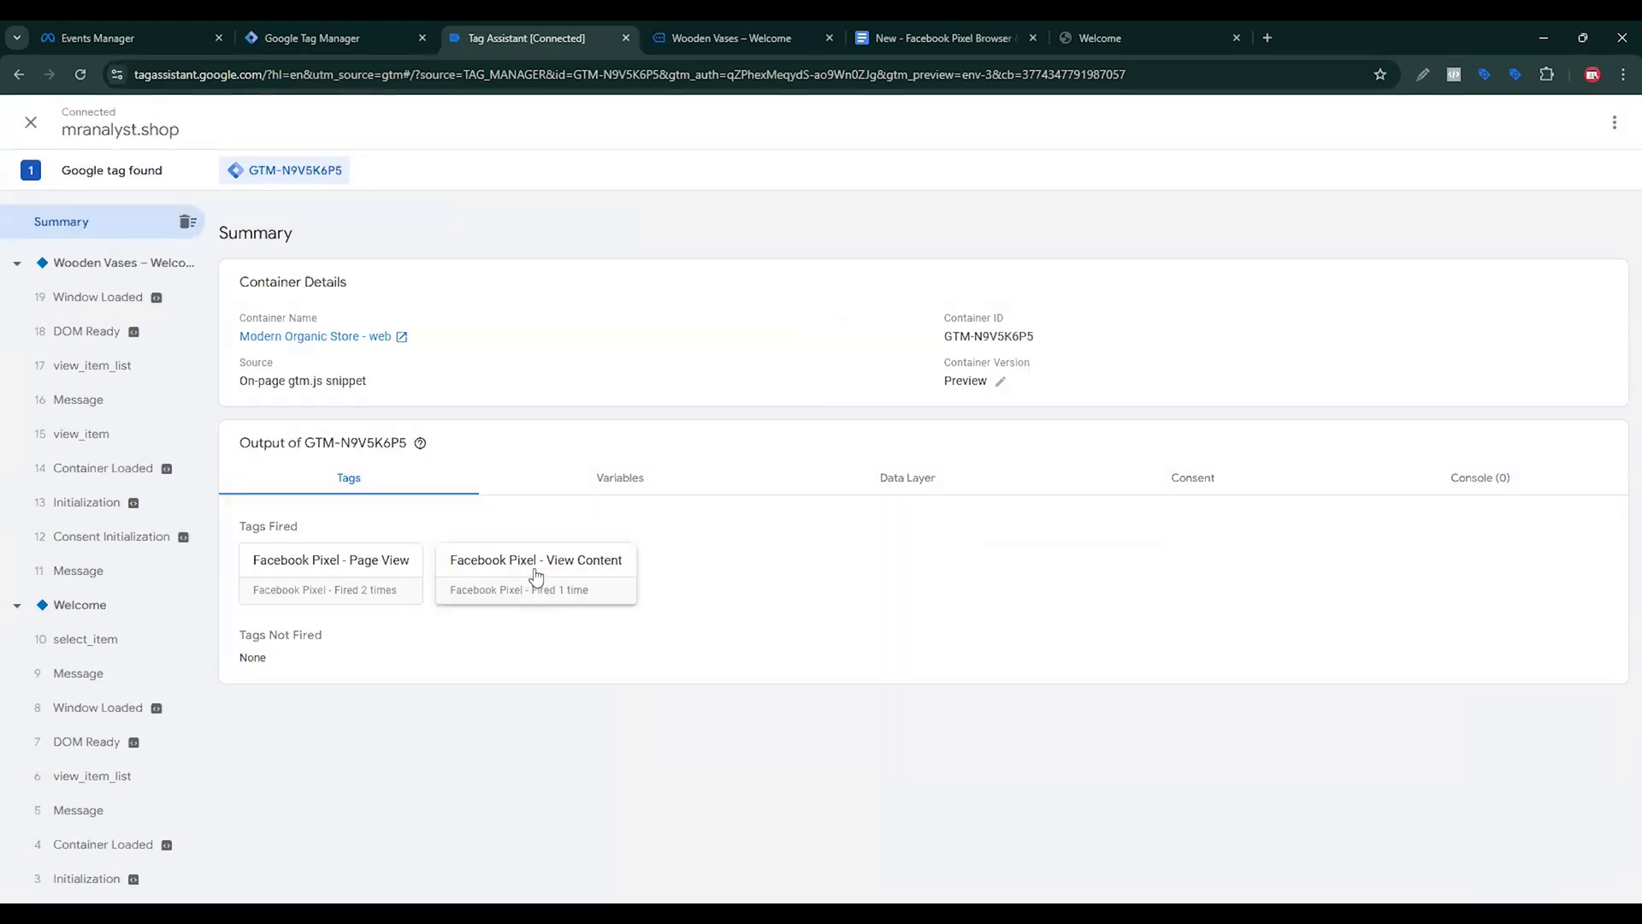
# Examine the ViewContent event's parameters with Meta Pixel Helper on the Wooden Vases page, expanding its contents and checking its value.
pyautogui.click(696, 25)
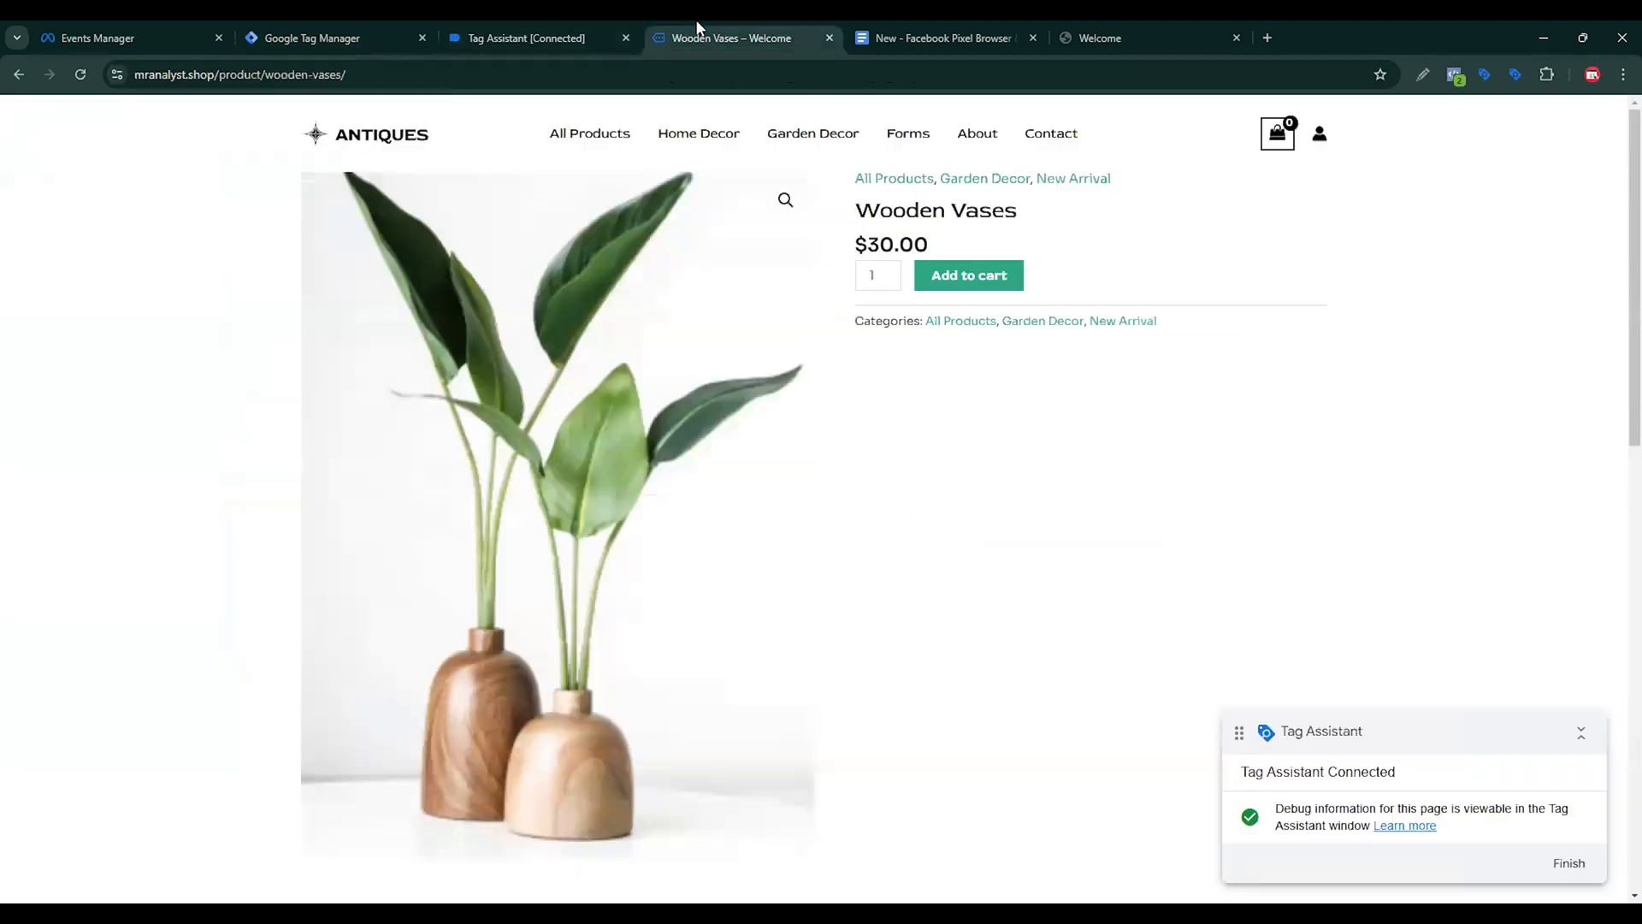
pyautogui.click(1454, 76)
pyautogui.click(1213, 267)
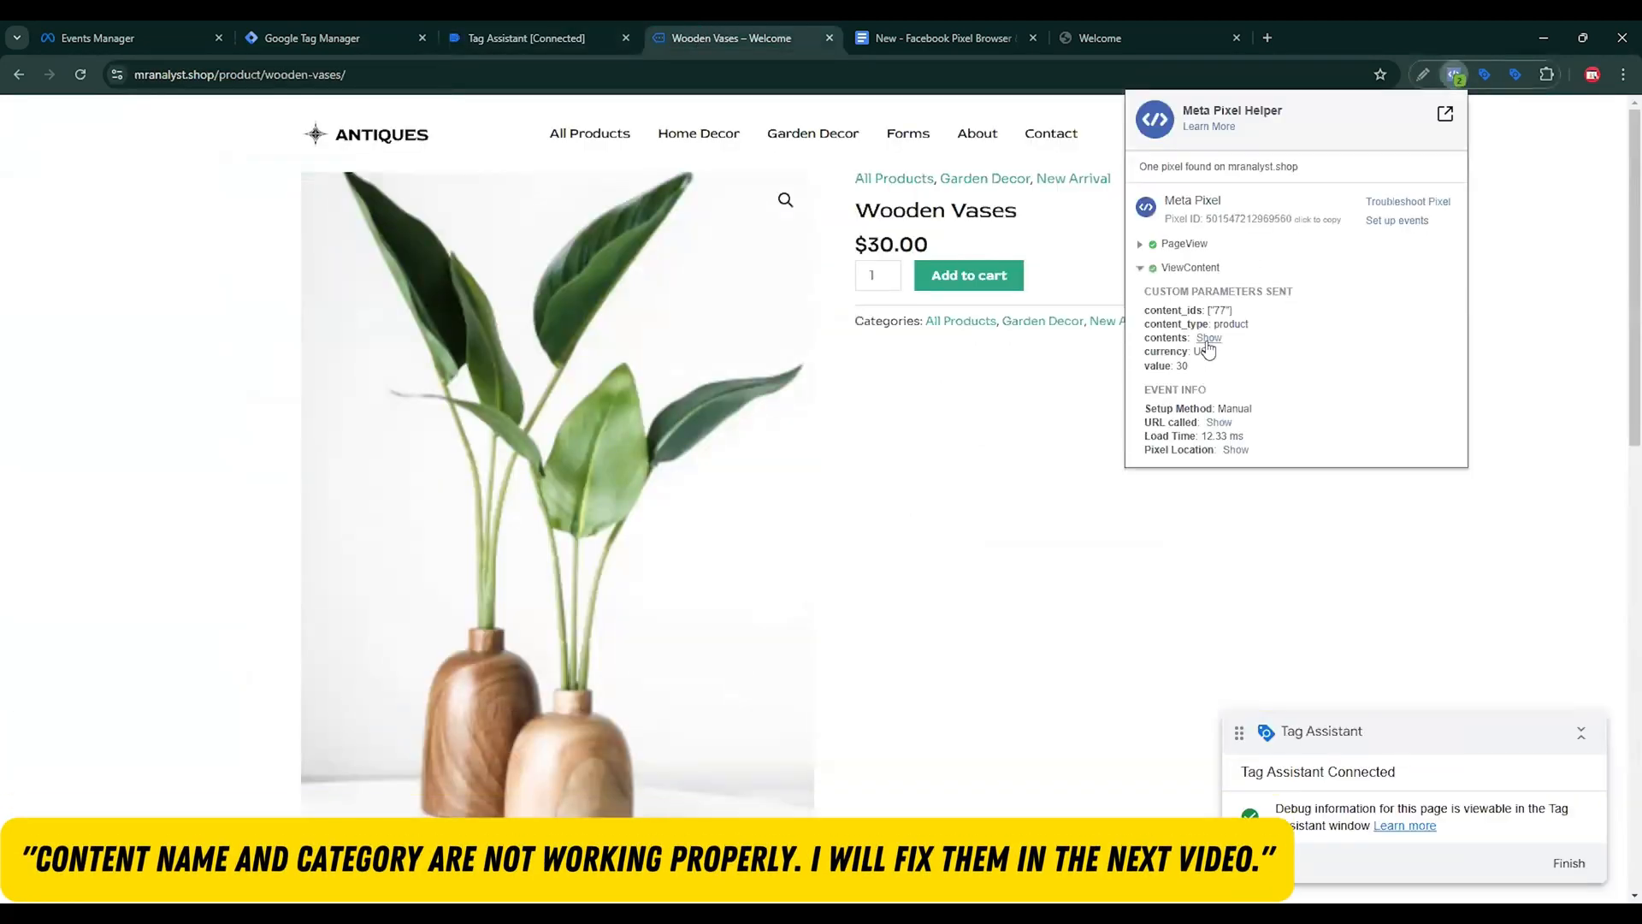
pyautogui.click(1208, 339)
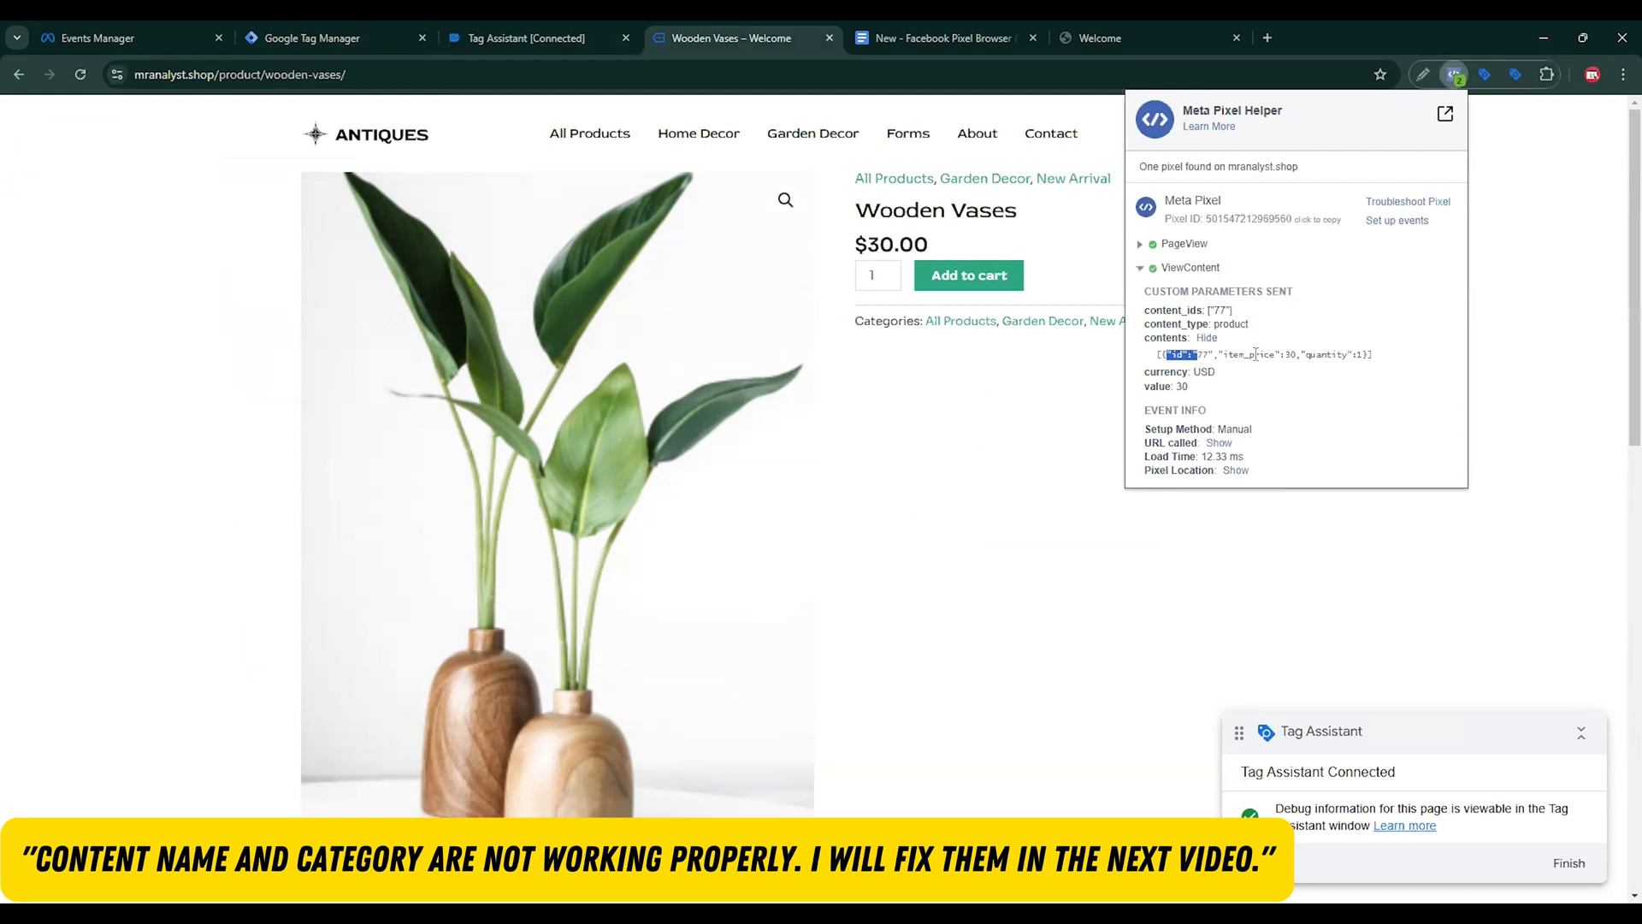
pyautogui.moveTo(1252, 354); pyautogui.dragTo(1364, 354)
pyautogui.moveTo(1189, 387); pyautogui.dragTo(1150, 387)
pyautogui.click(1232, 347)
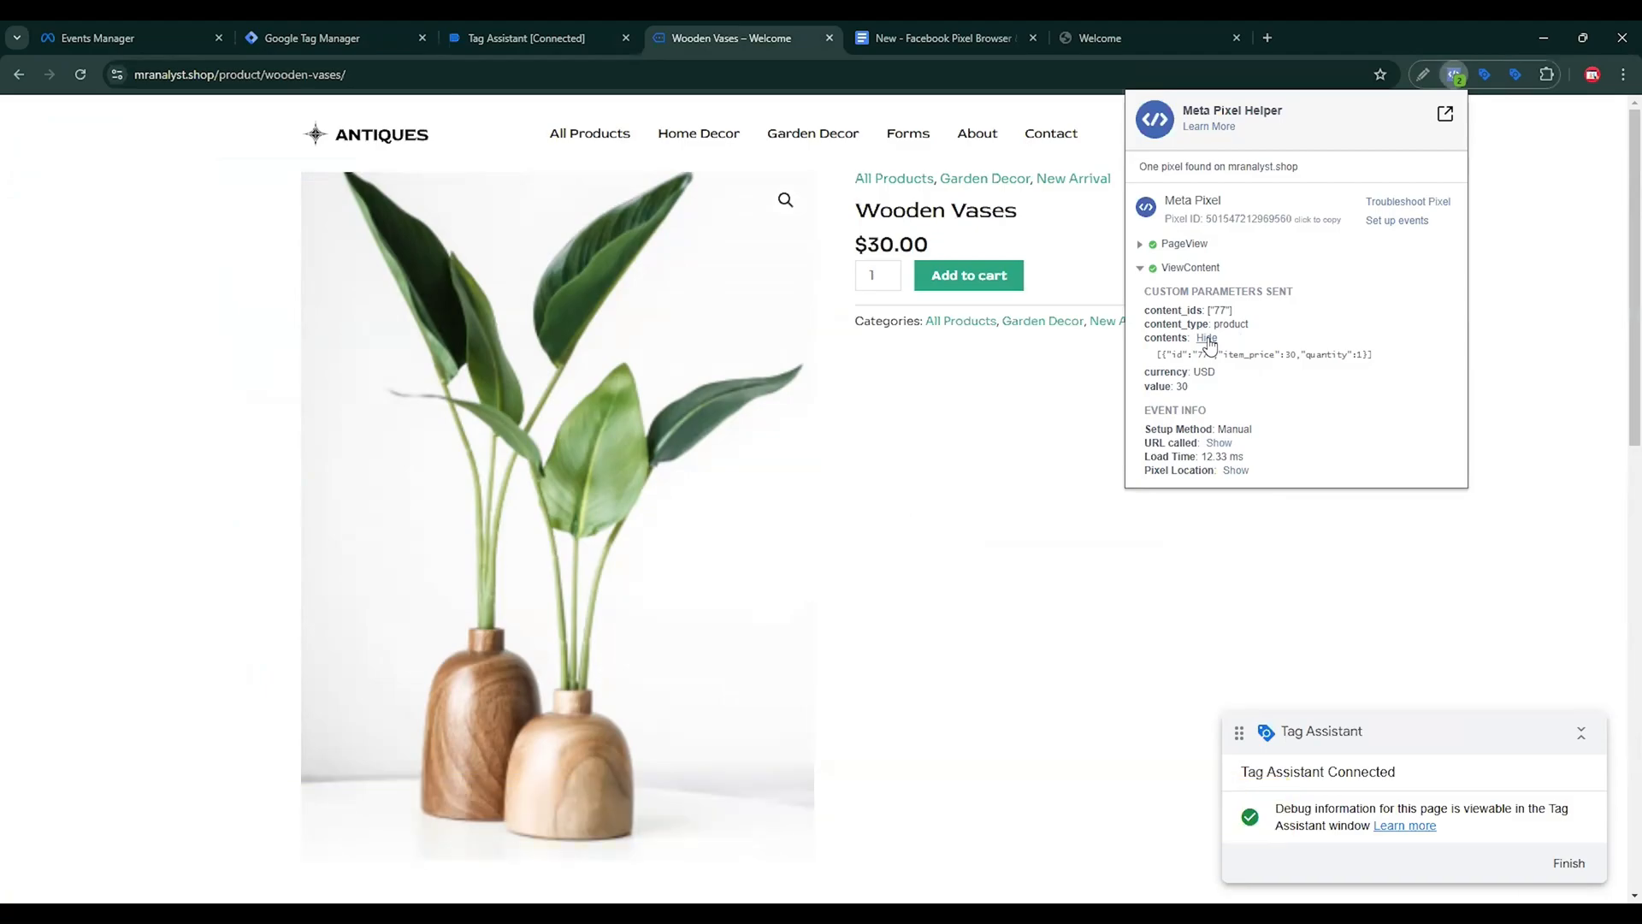
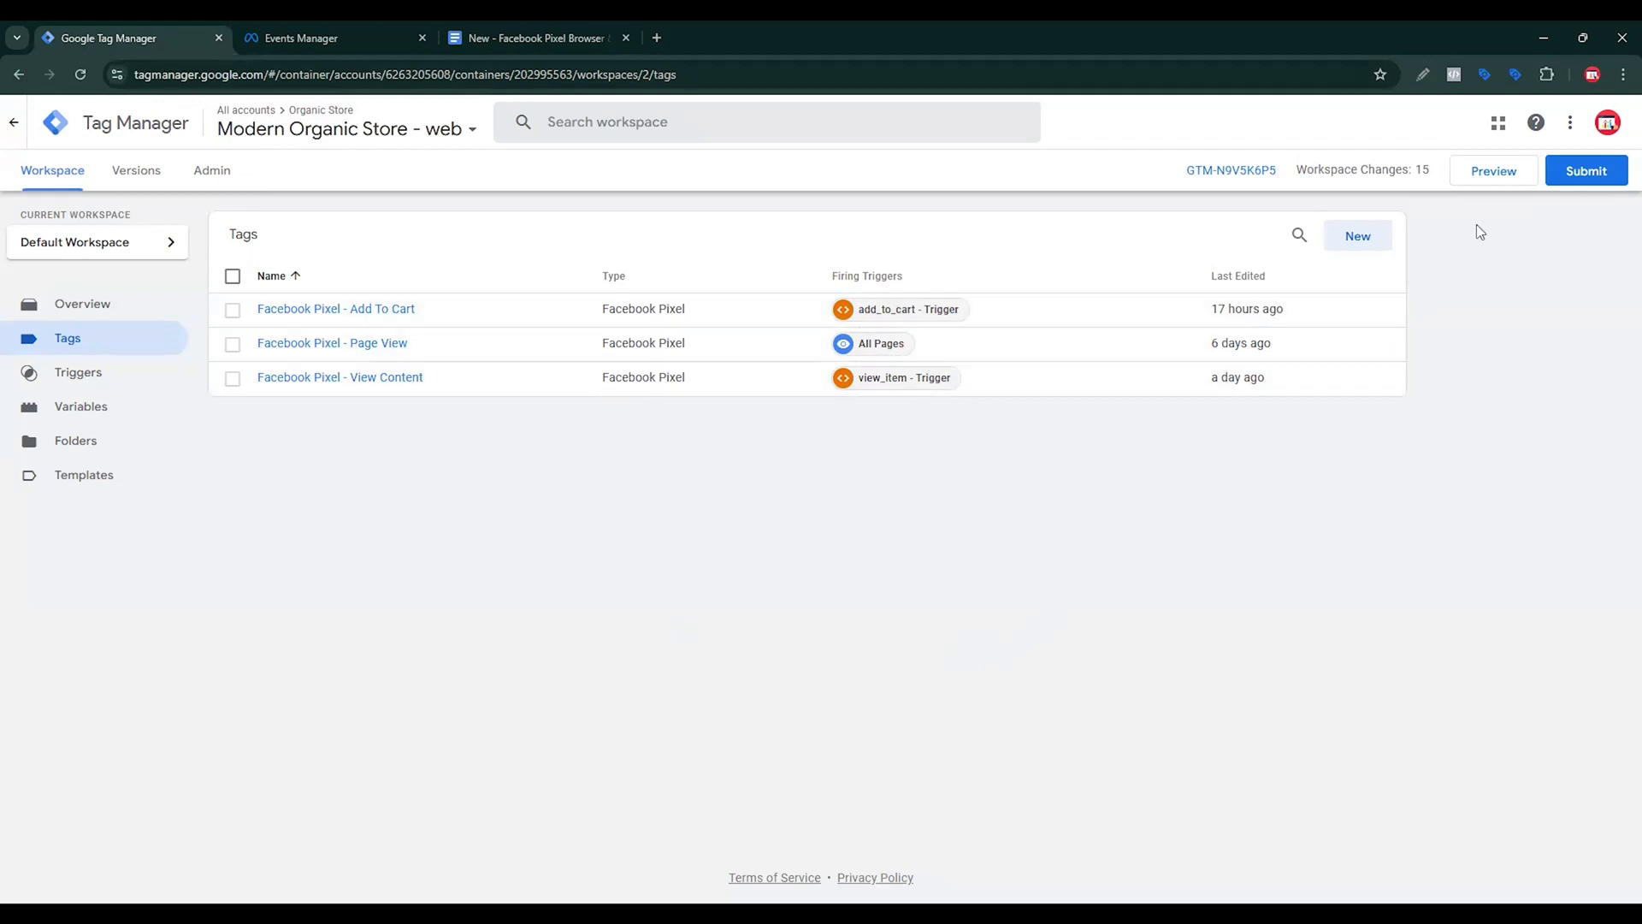
pyautogui.click(1494, 181)
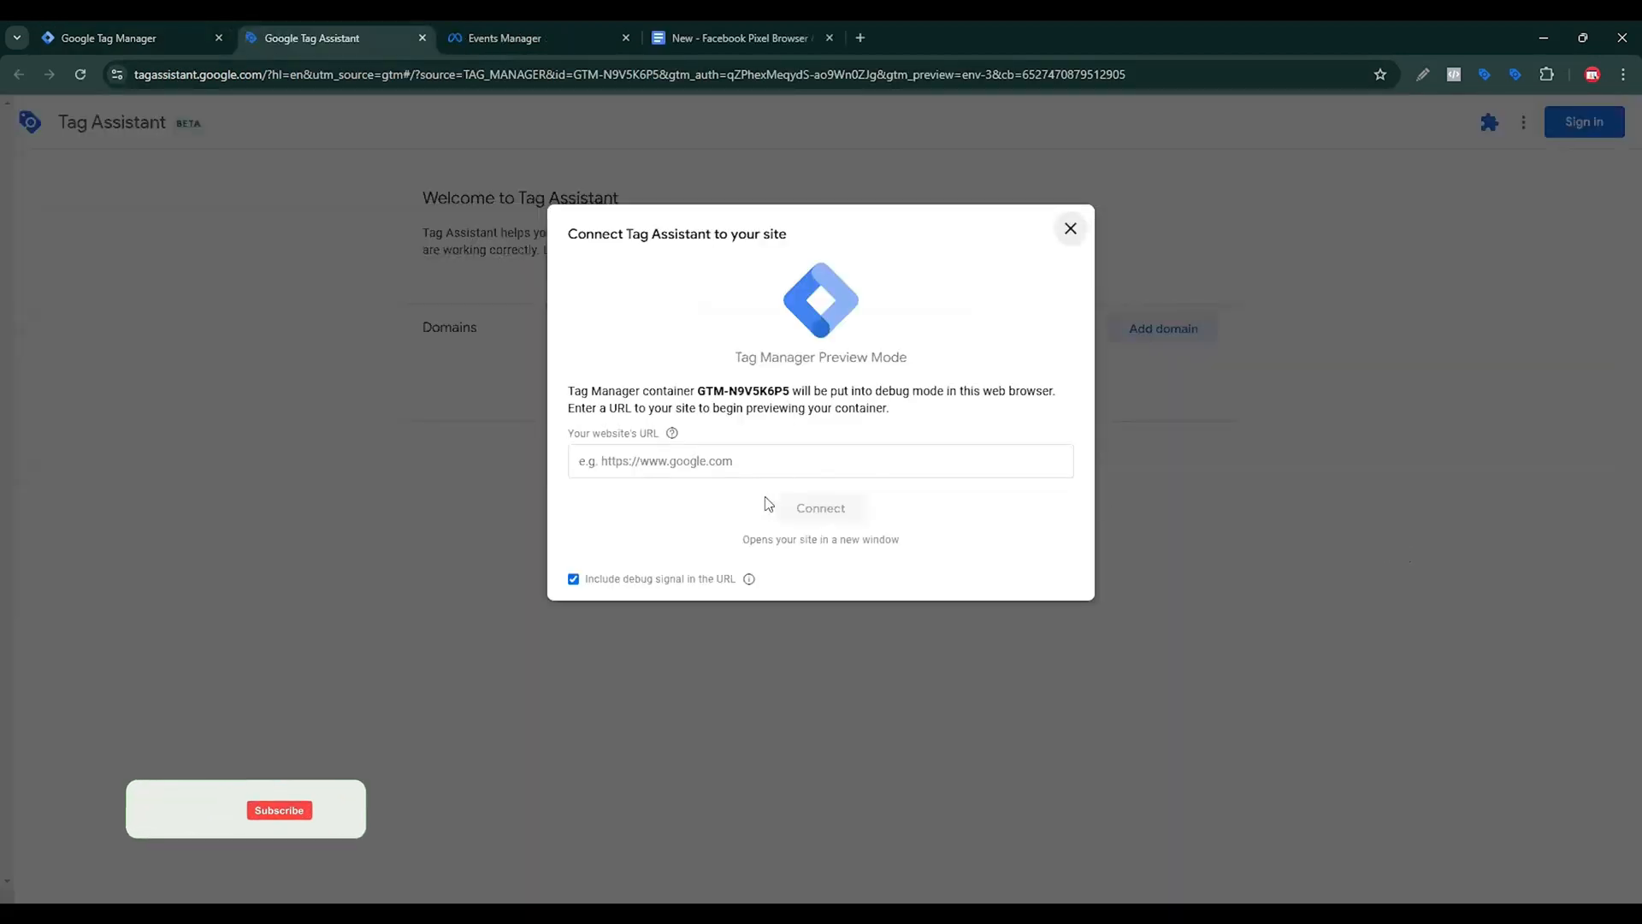
pyautogui.click(769, 462)
pyautogui.click(784, 565)
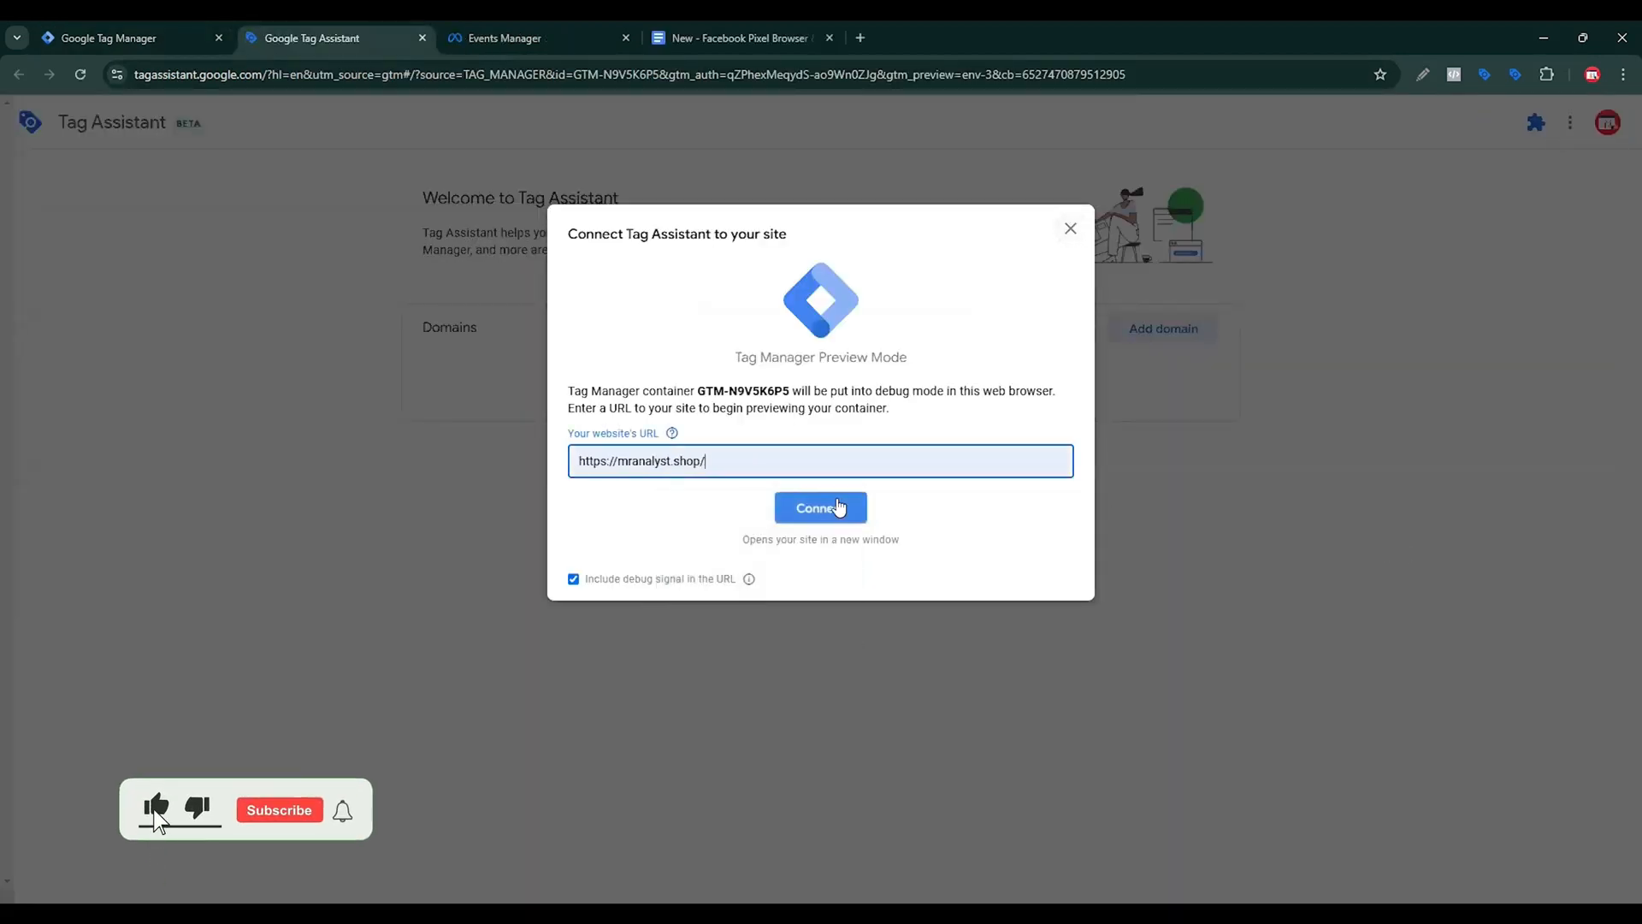
pyautogui.click(841, 507)
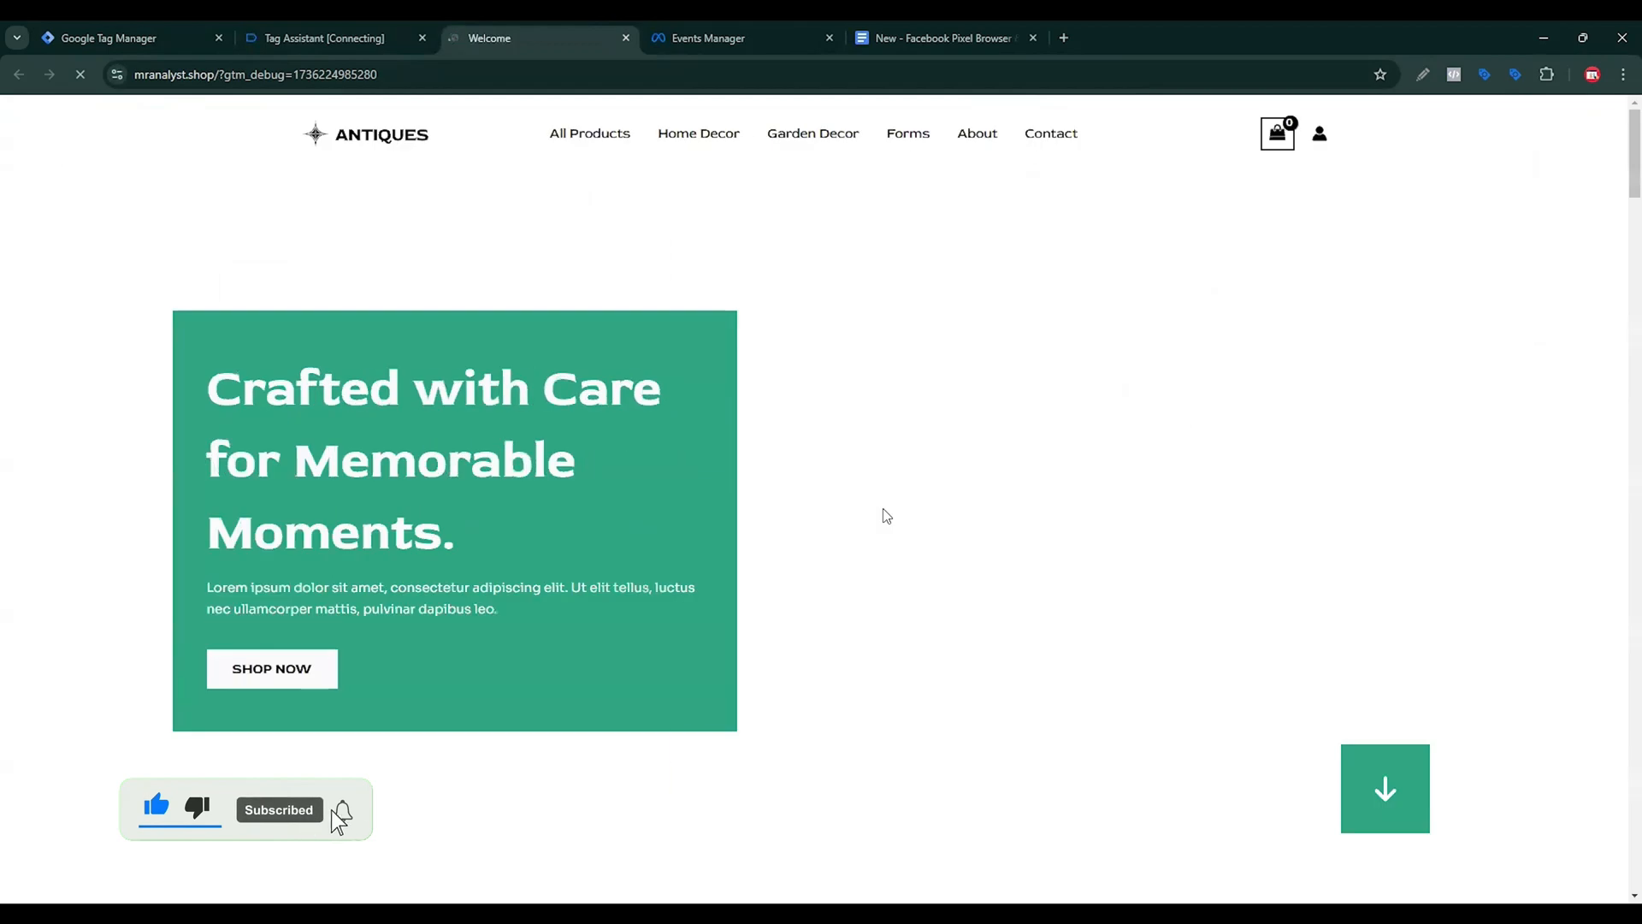
# Add the Wooden Vases product to the store's cart and proceed through the cart to the checkout page.
pyautogui.scroll(-4, 872, 526)
pyautogui.scroll(-5, 872, 531)
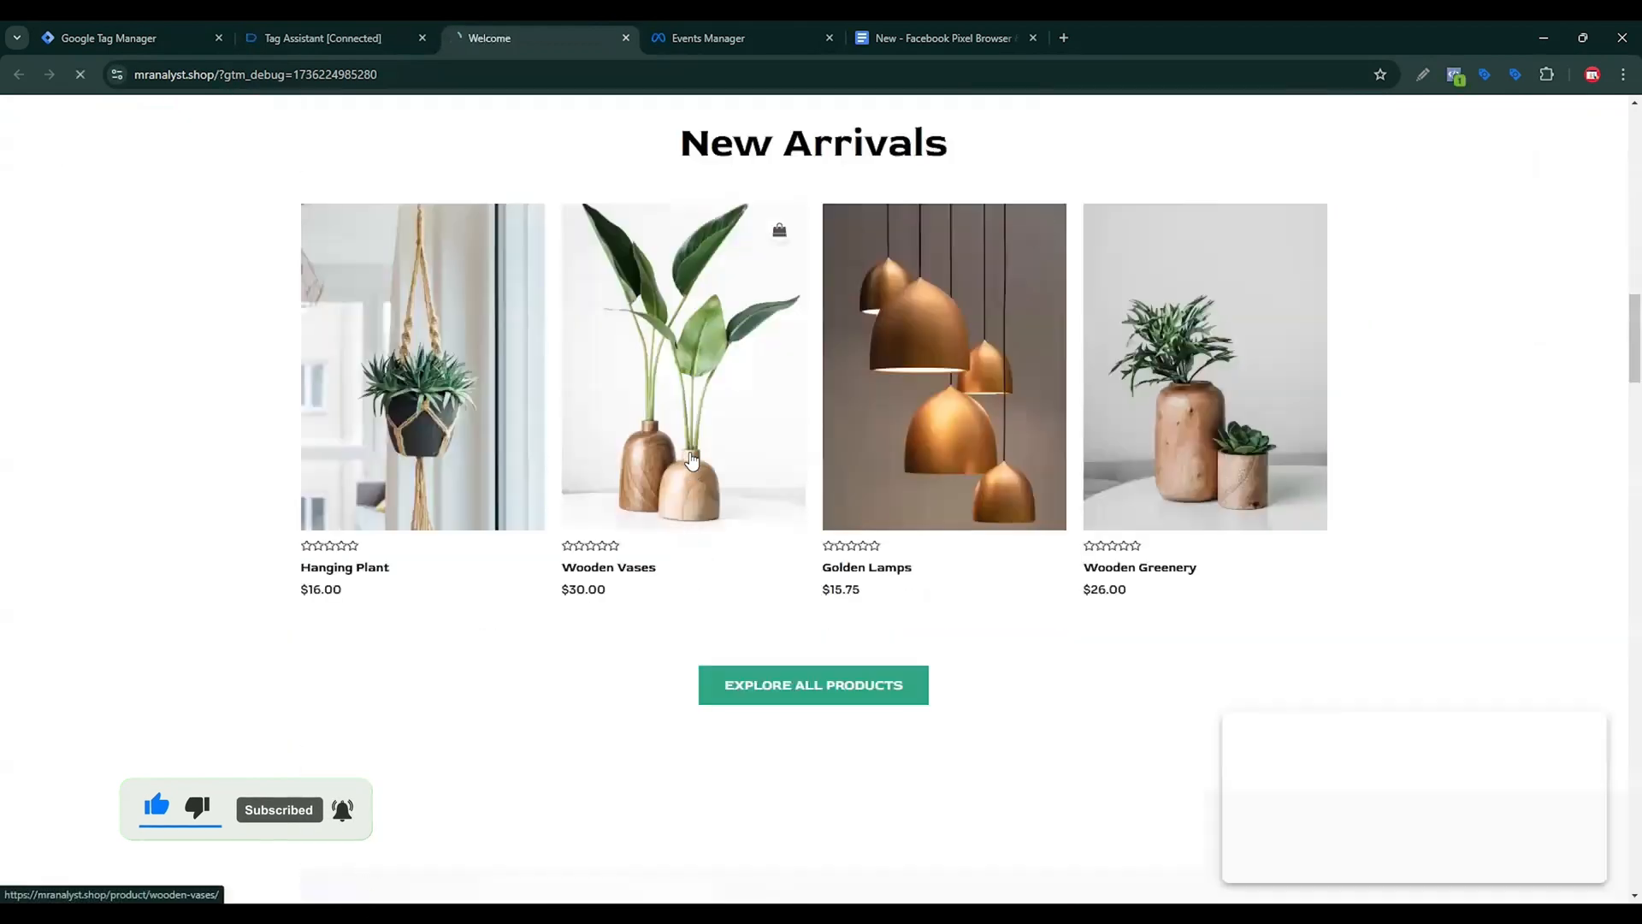
pyautogui.click(693, 462)
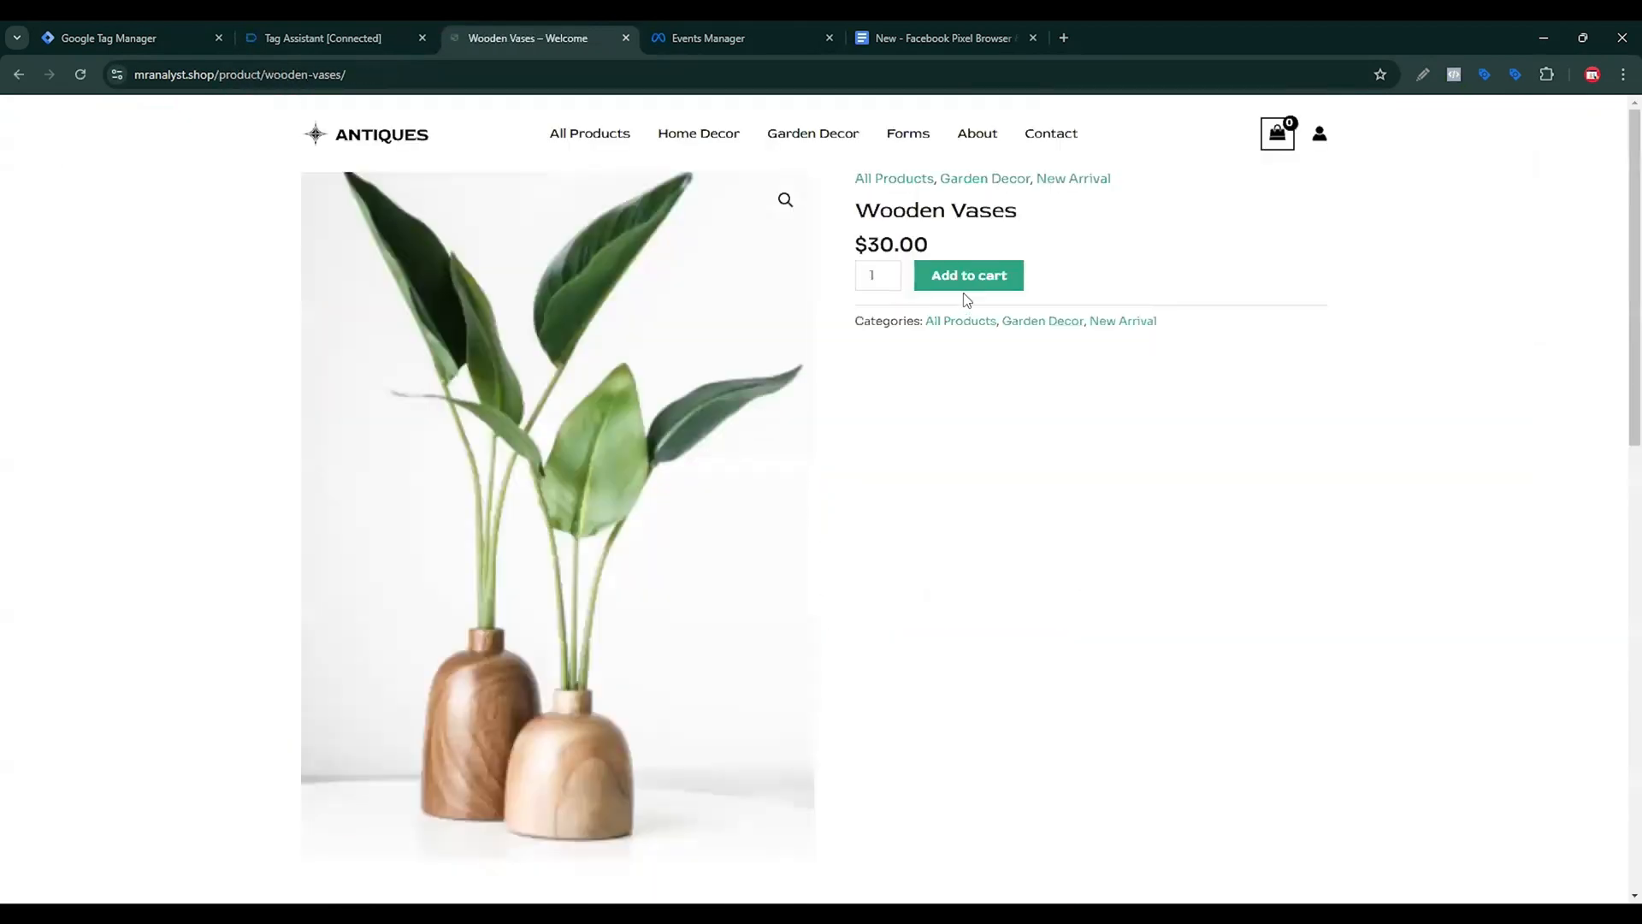
pyautogui.click(967, 291)
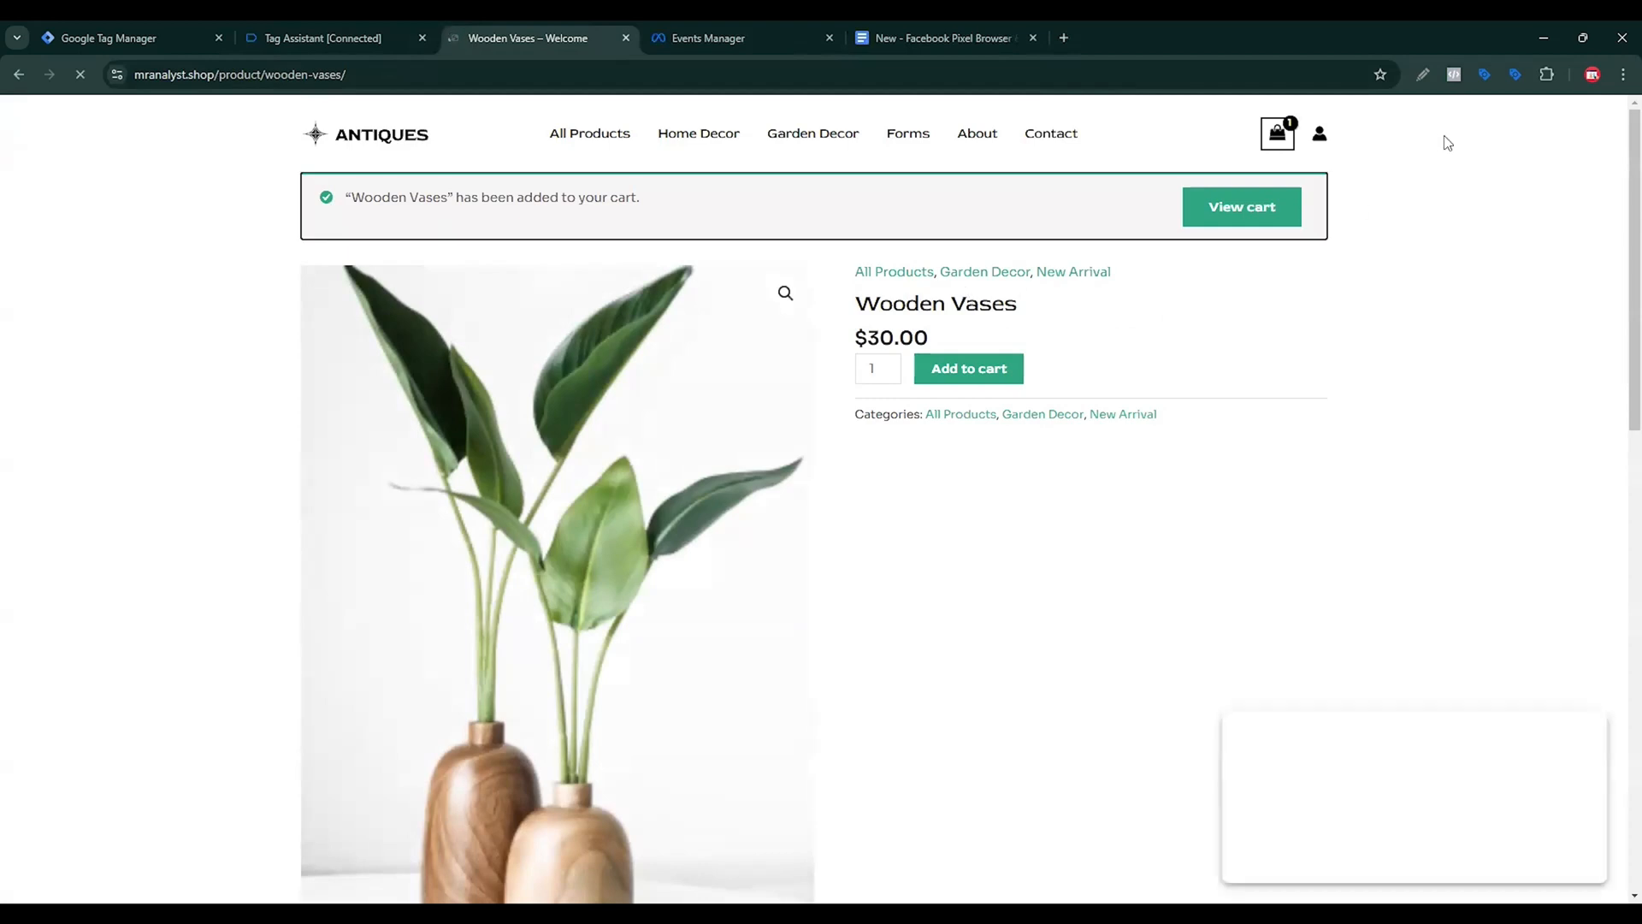
pyautogui.click(1271, 217)
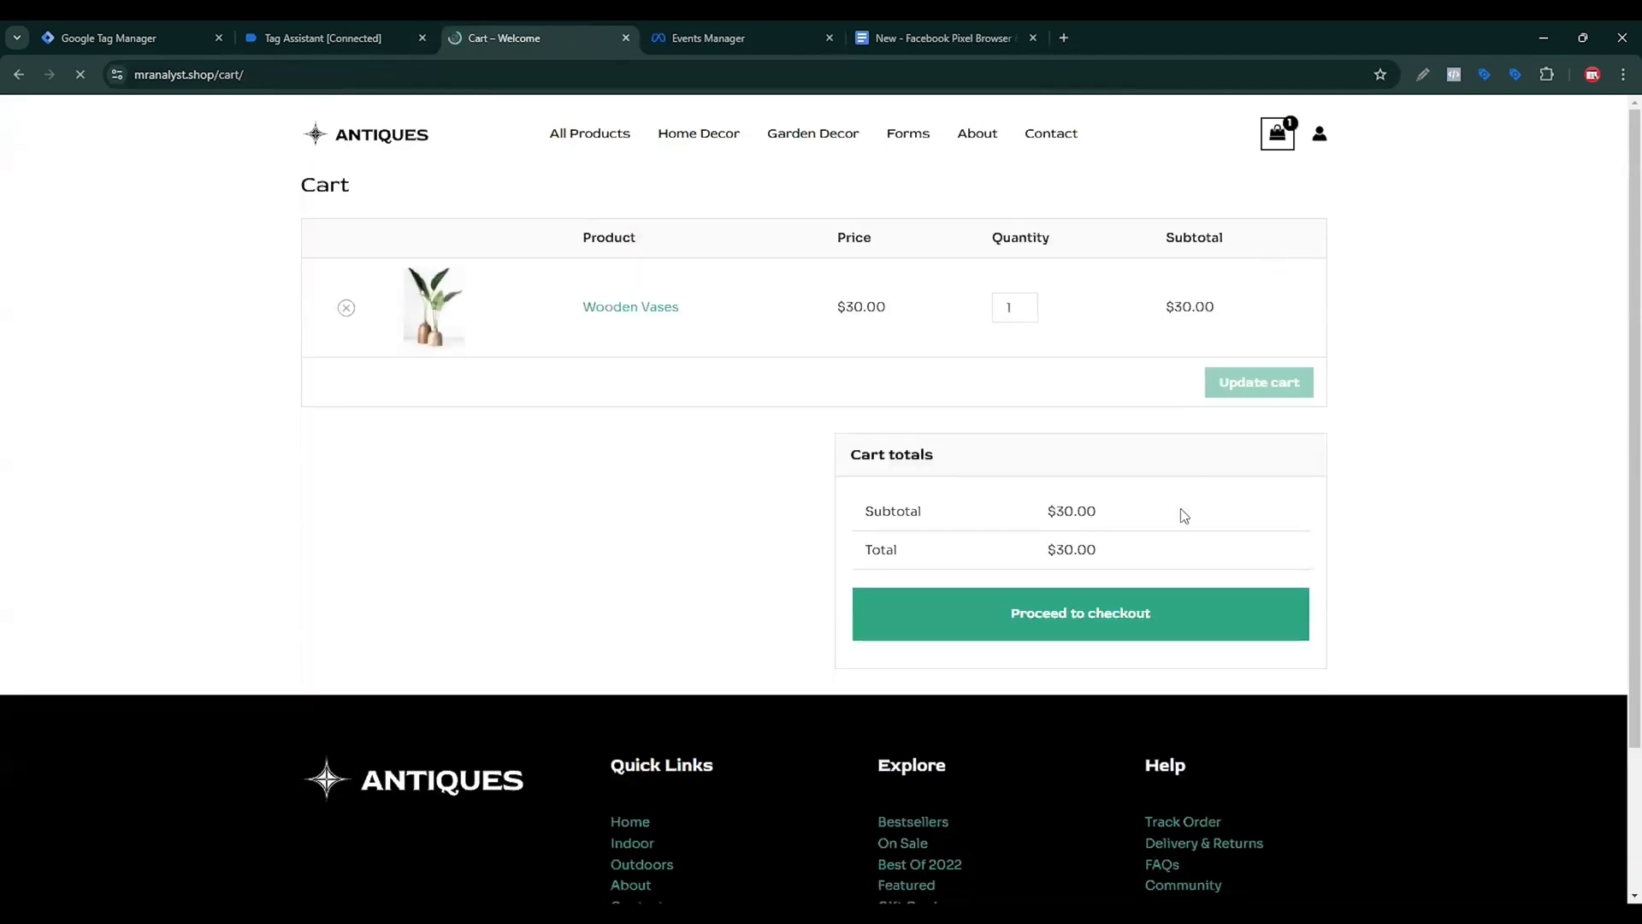
pyautogui.click(1060, 616)
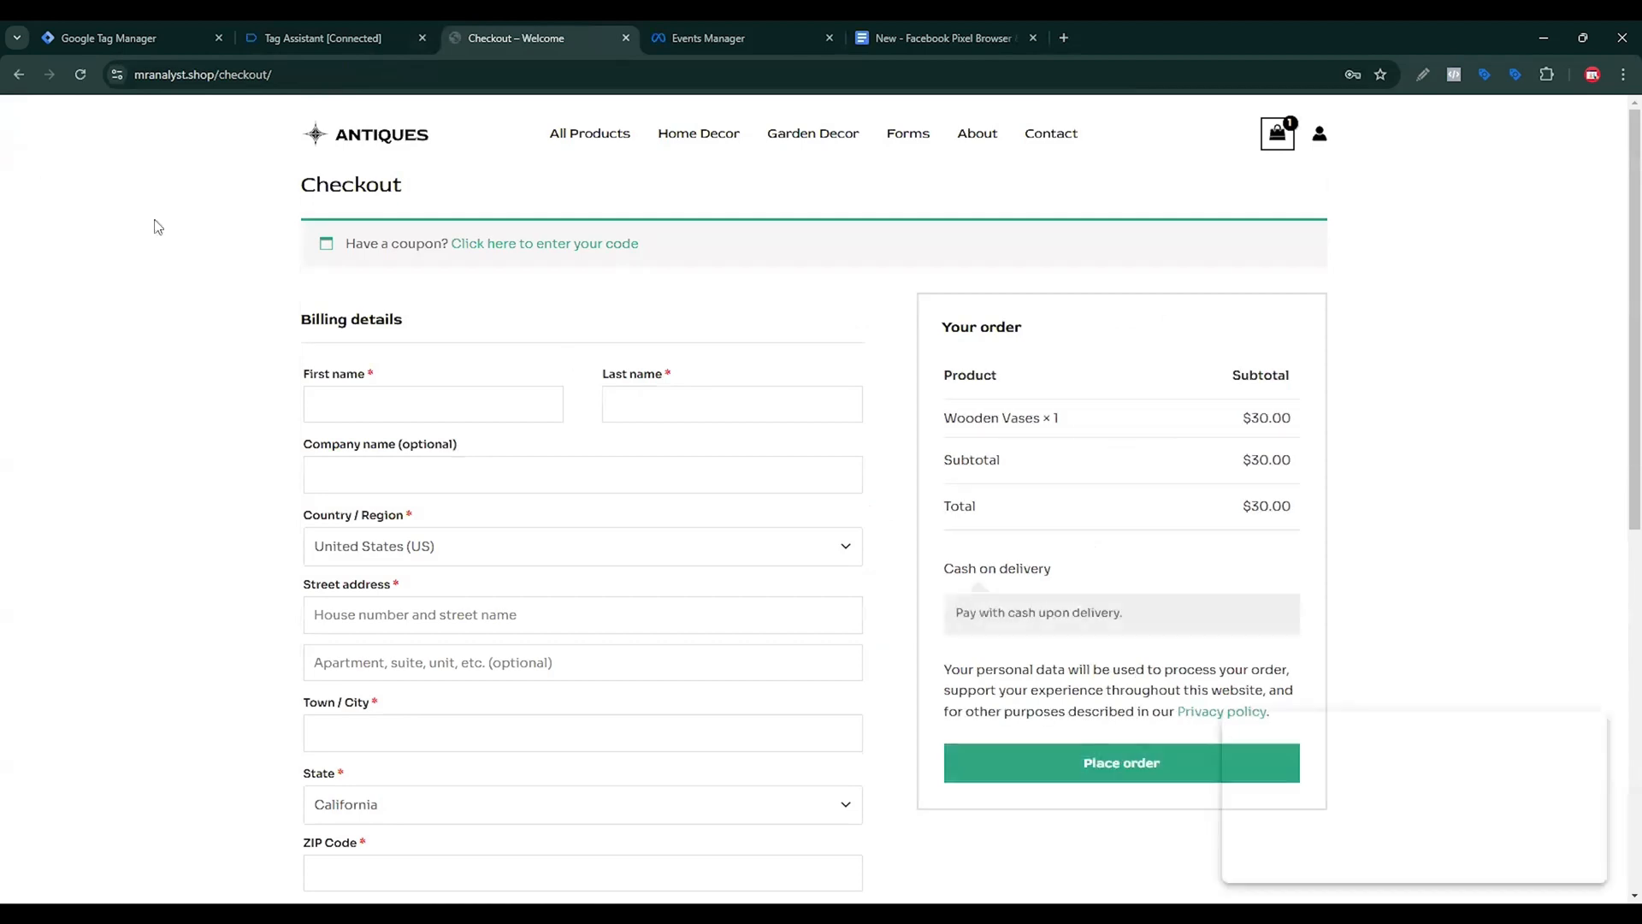
# Examine the begin_checkout event's data layer in Tag Assistant, including its ecommerce currency, value and items.
pyautogui.click(364, 33)
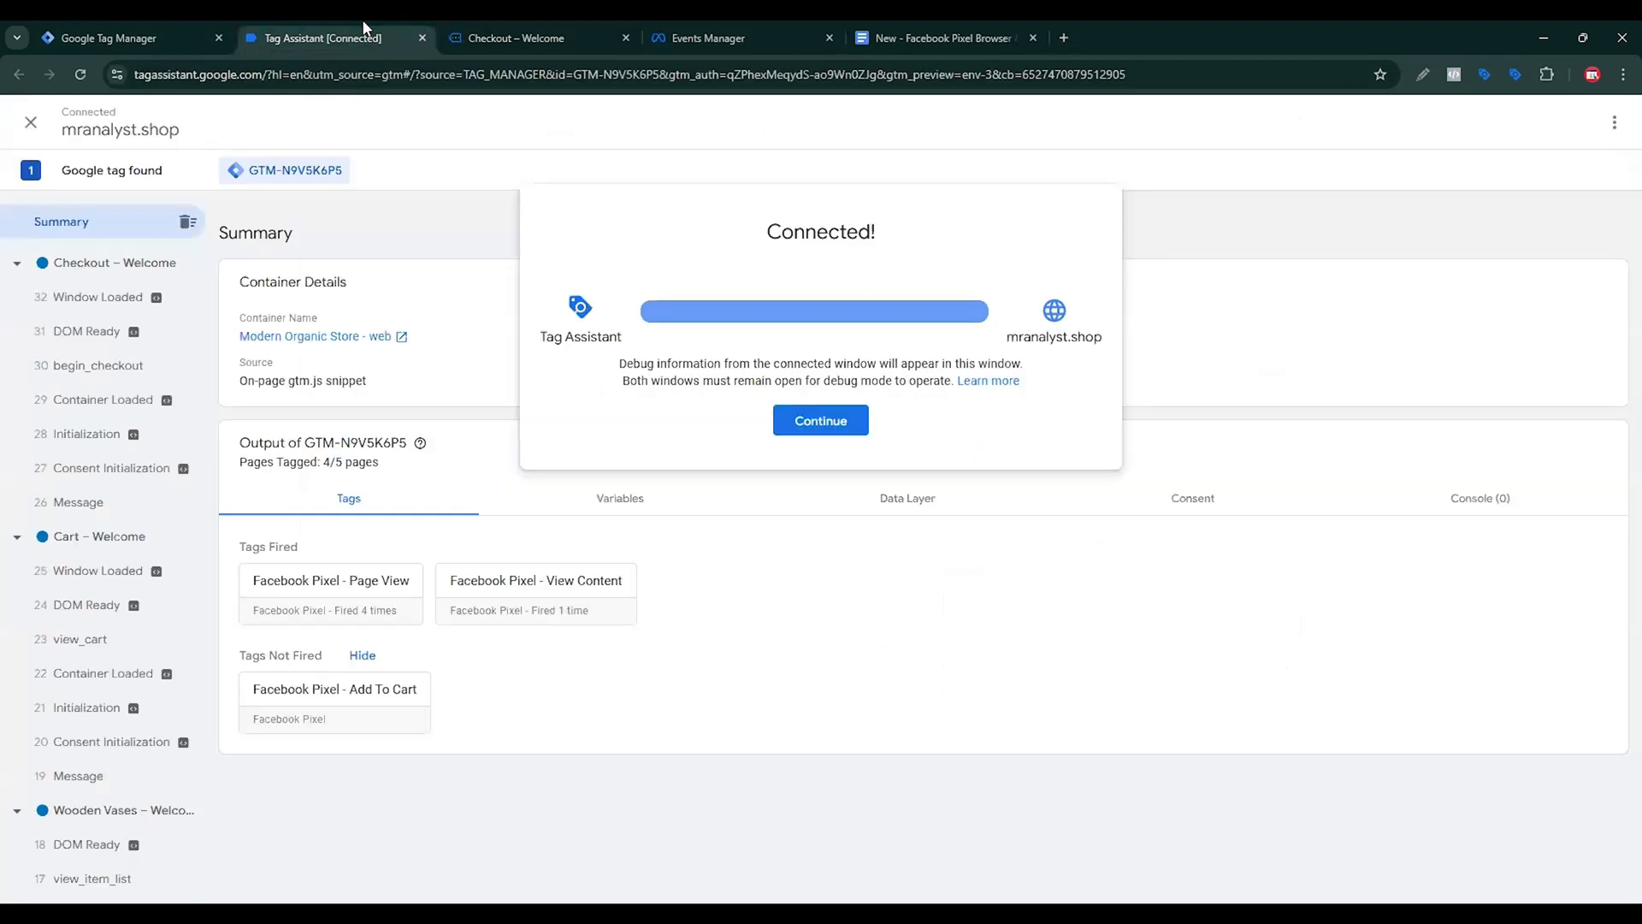
pyautogui.click(819, 426)
pyautogui.click(127, 375)
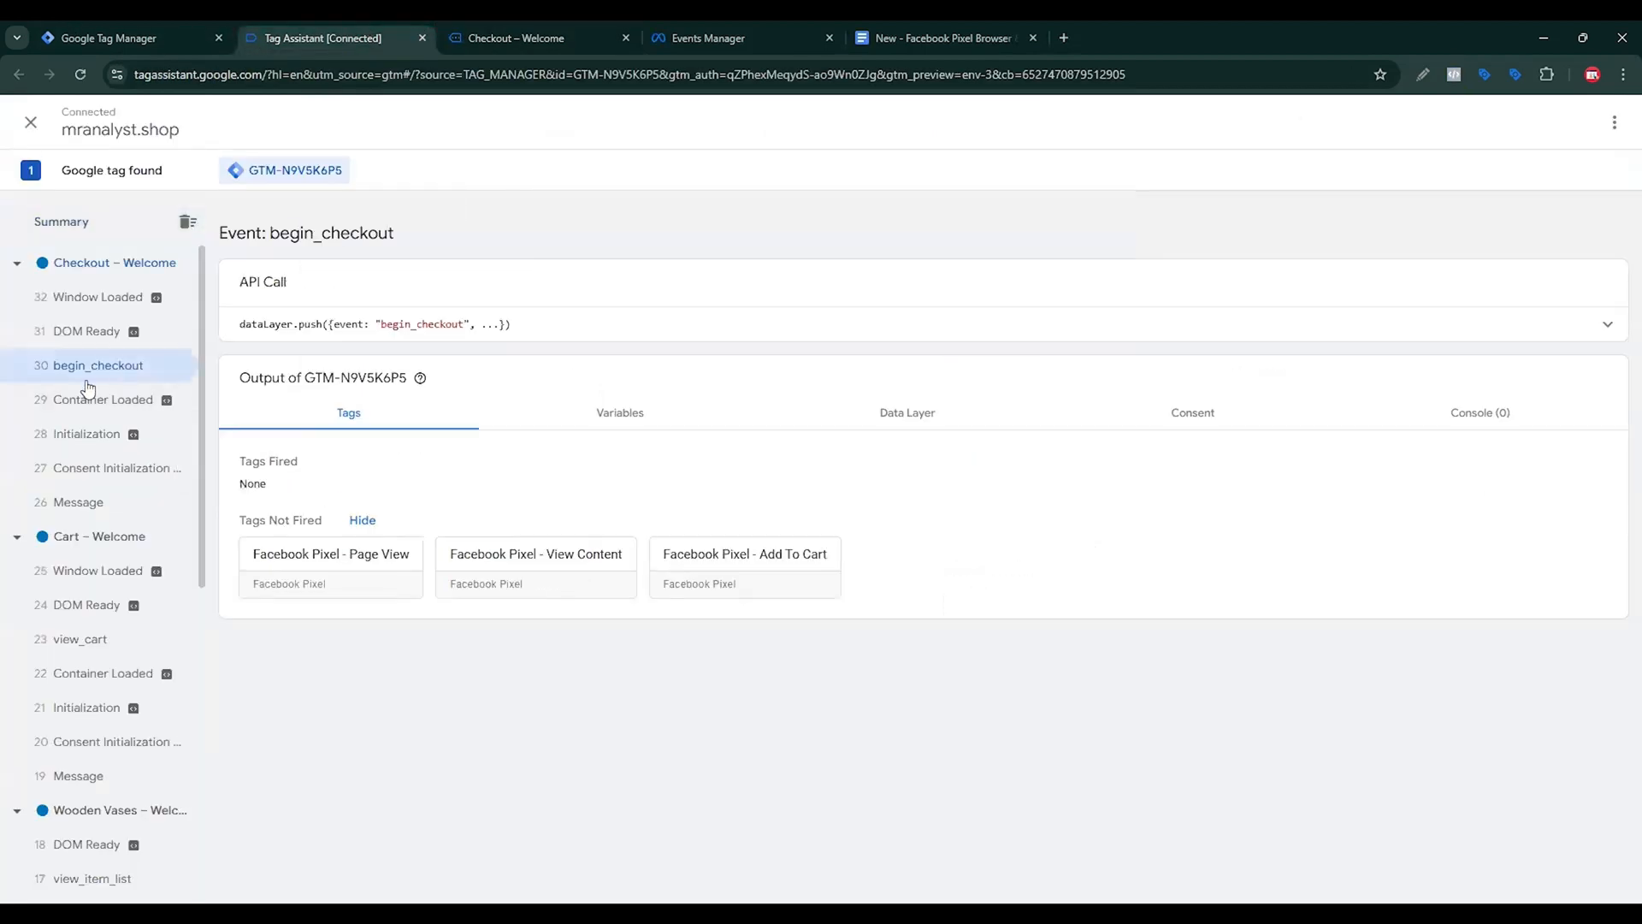
pyautogui.click(889, 417)
pyautogui.scroll(-7, 529, 539)
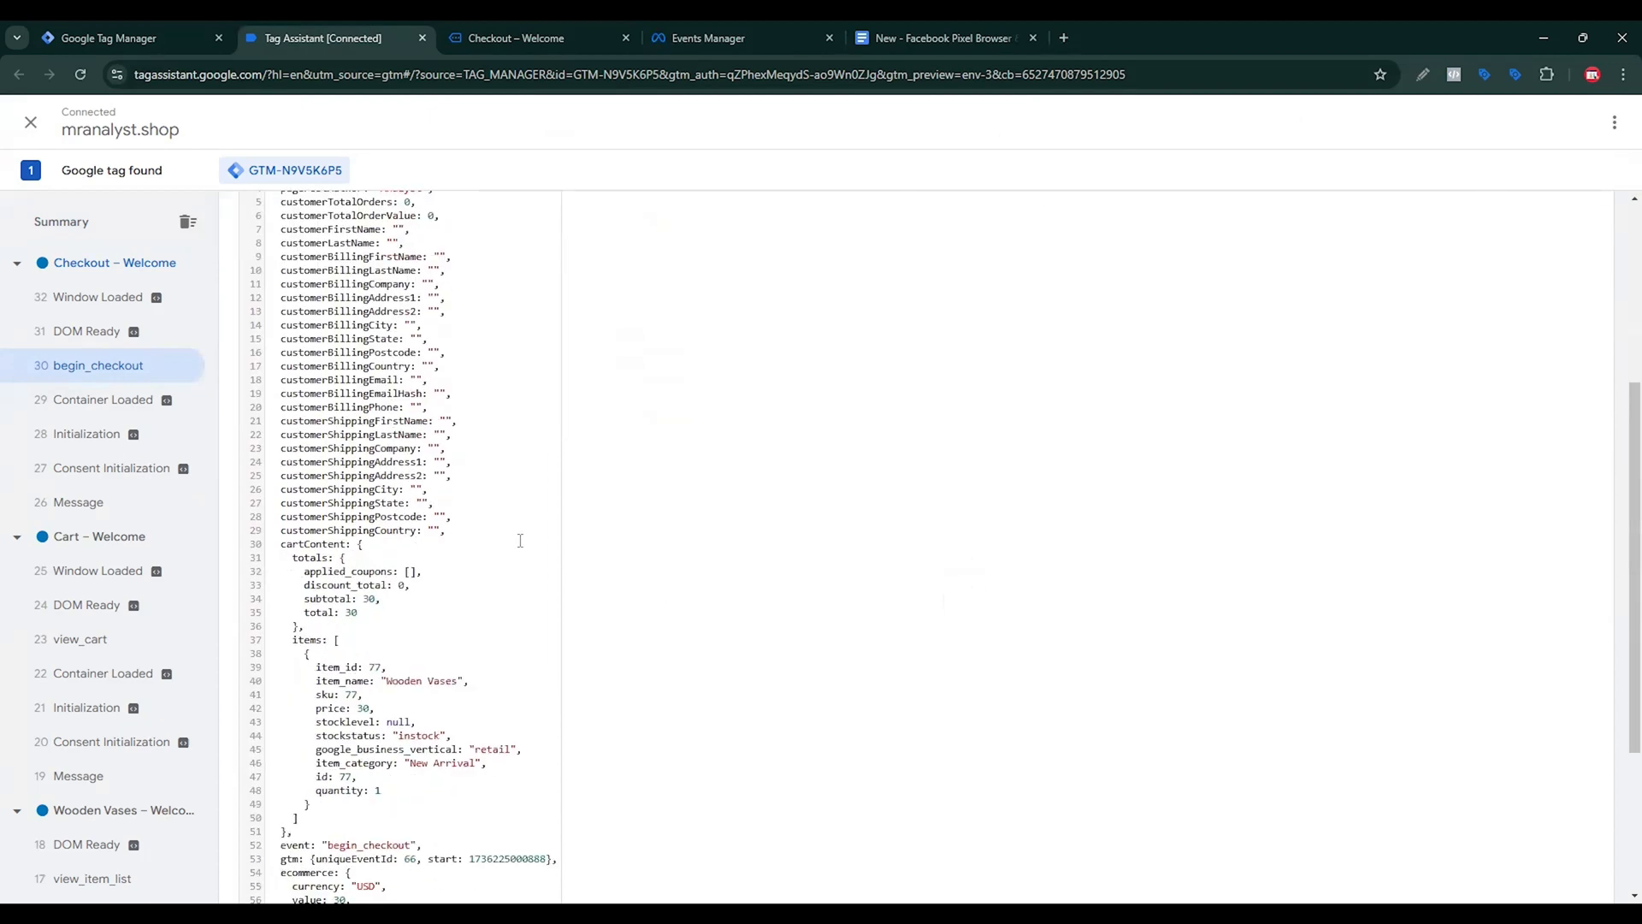
pyautogui.moveTo(324, 438); pyautogui.dragTo(433, 808)
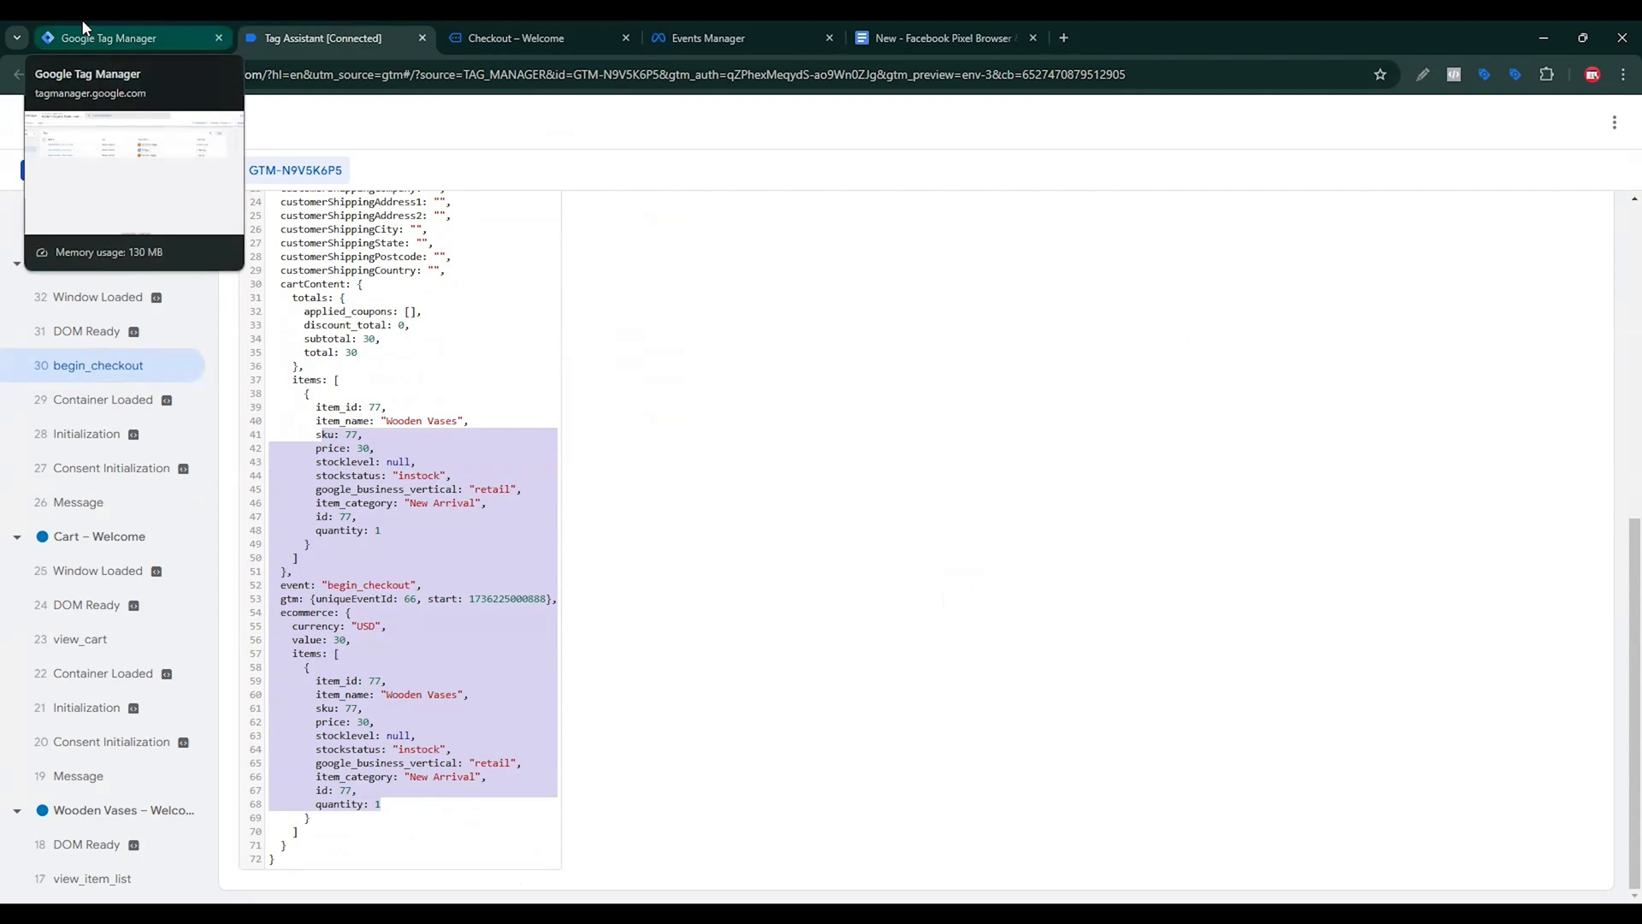
# Start a new tag in Google Tag Manager and set its type to Facebook Pixel.
pyautogui.click(96, 41)
pyautogui.click(1358, 234)
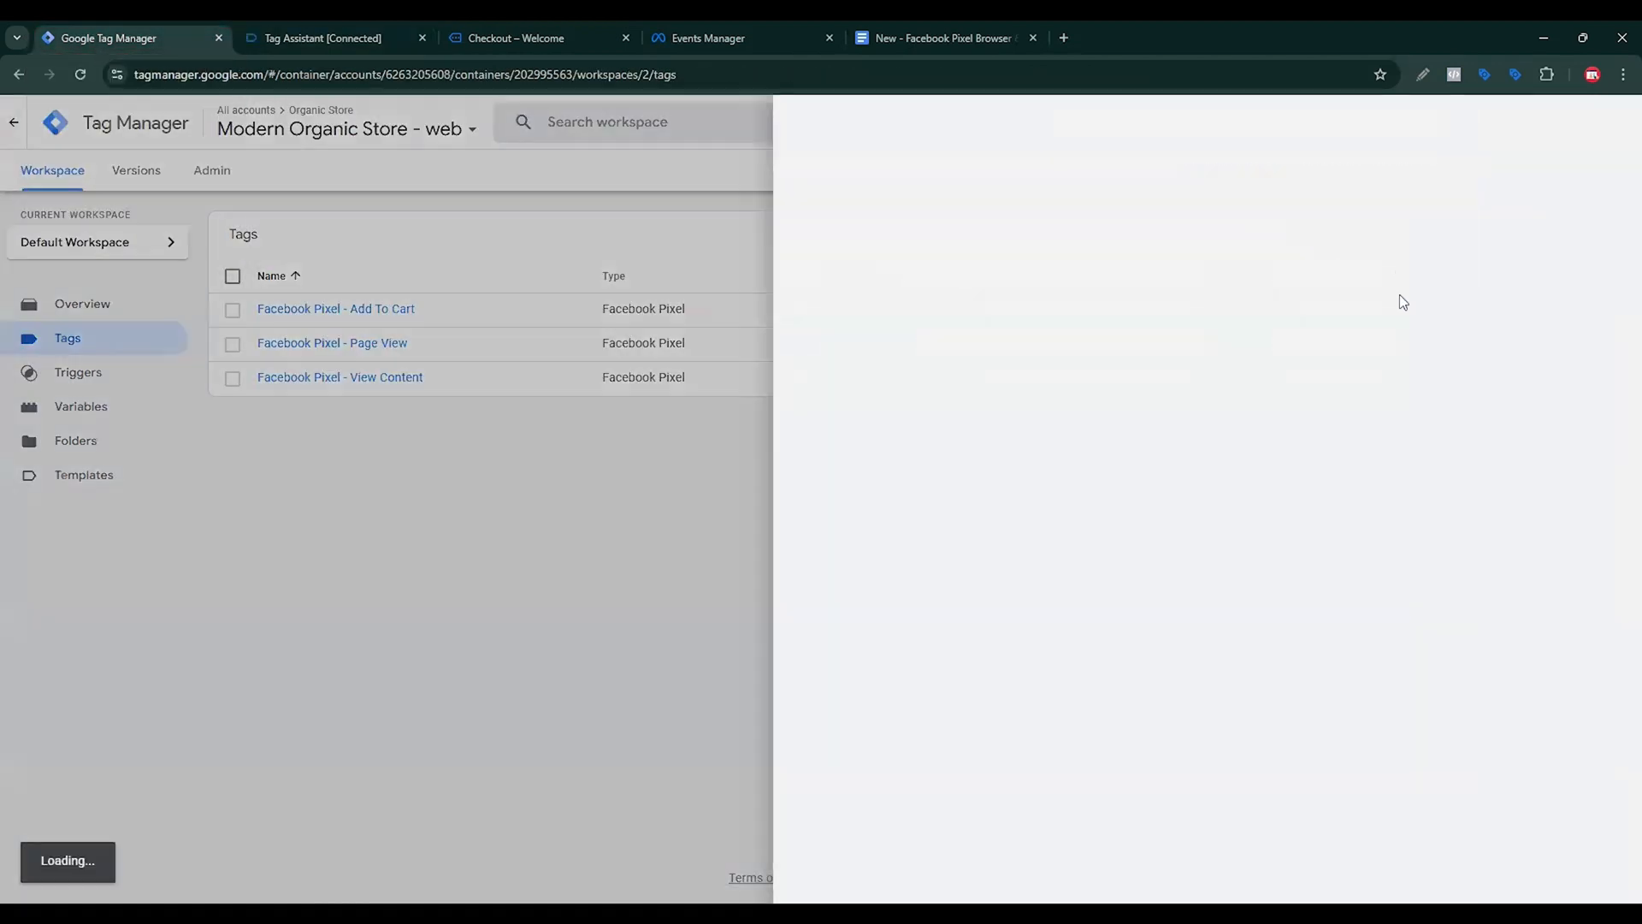
pyautogui.click(1294, 352)
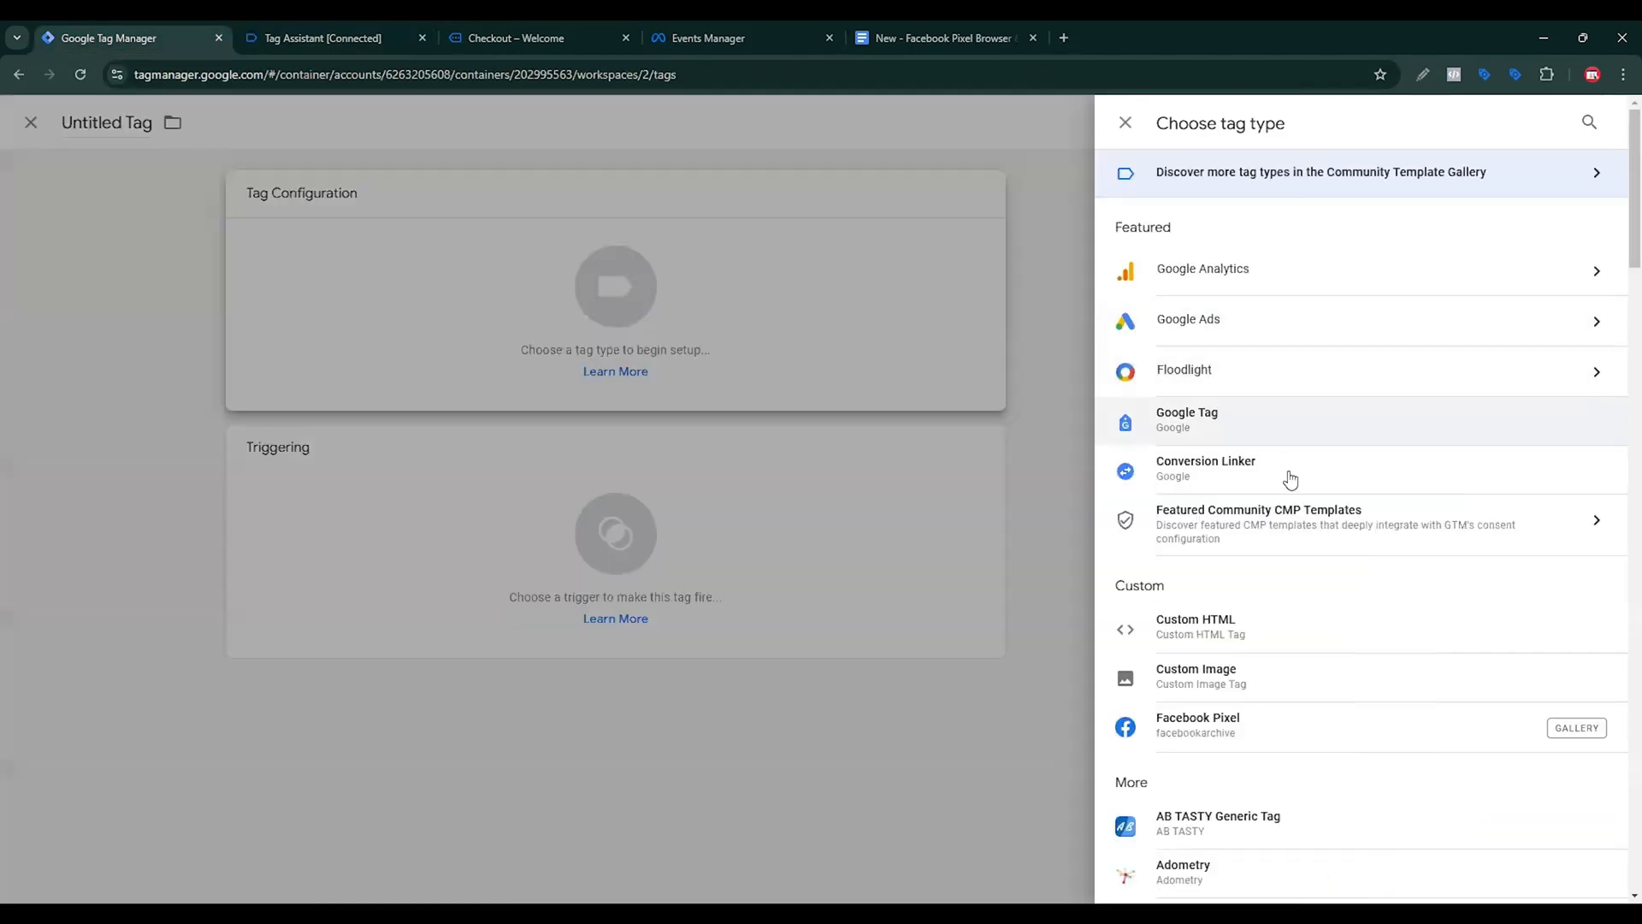
pyautogui.click(1248, 740)
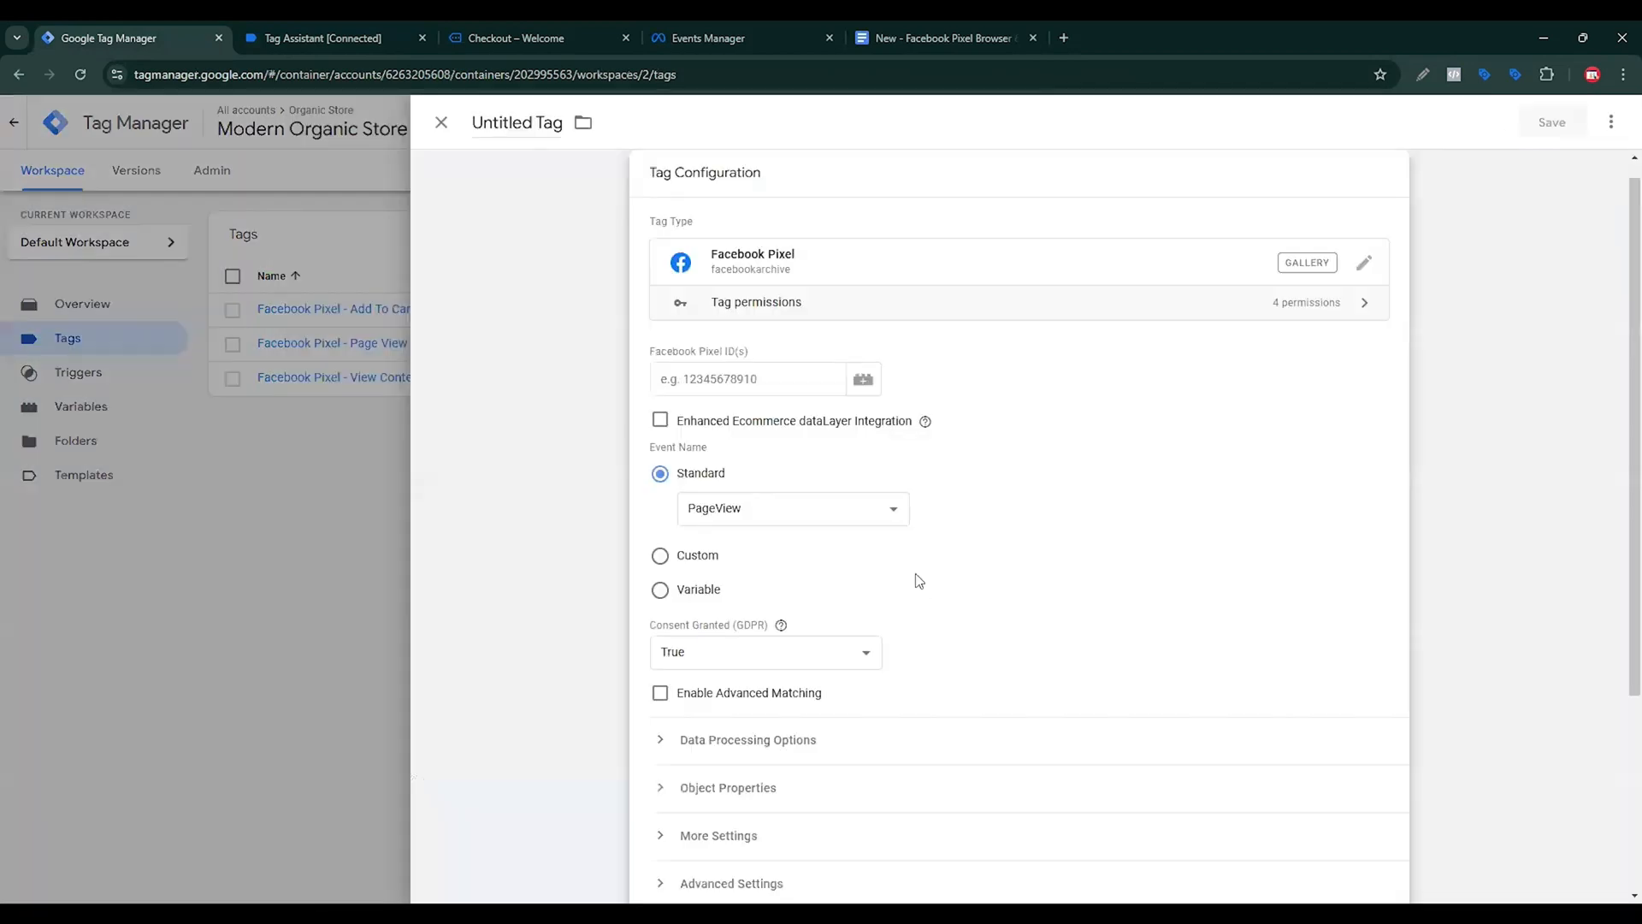
# Use the {{Pixel ID}} variable as the tag's Facebook Pixel ID and choose InitiateCheckout as the standard event.
pyautogui.click(716, 382)
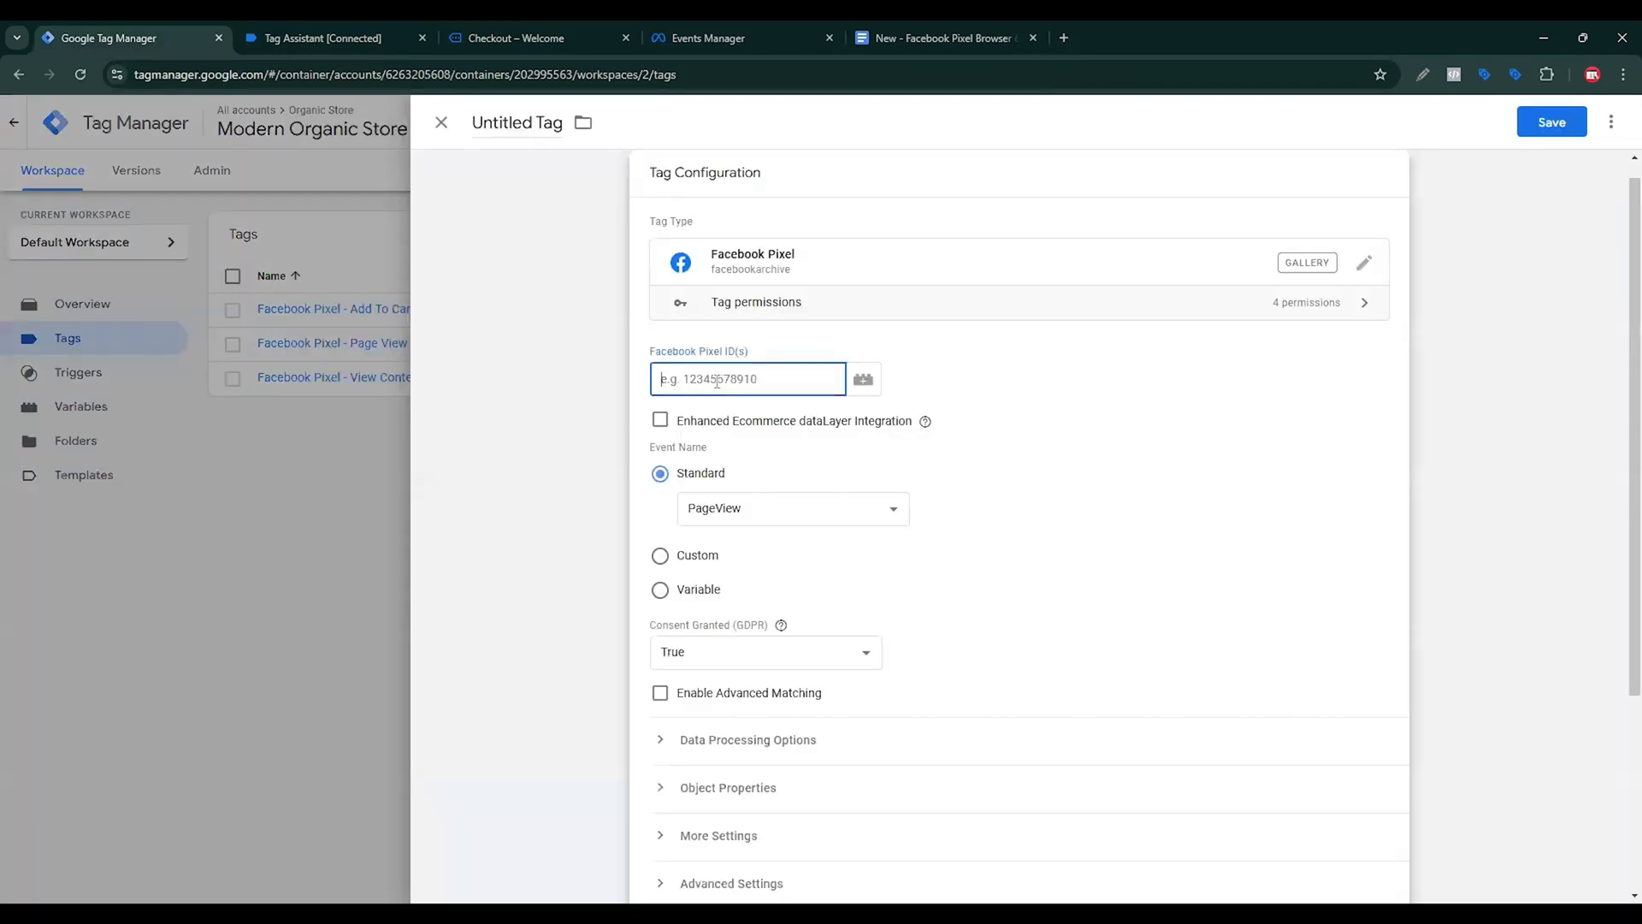
pyautogui.write('{{')
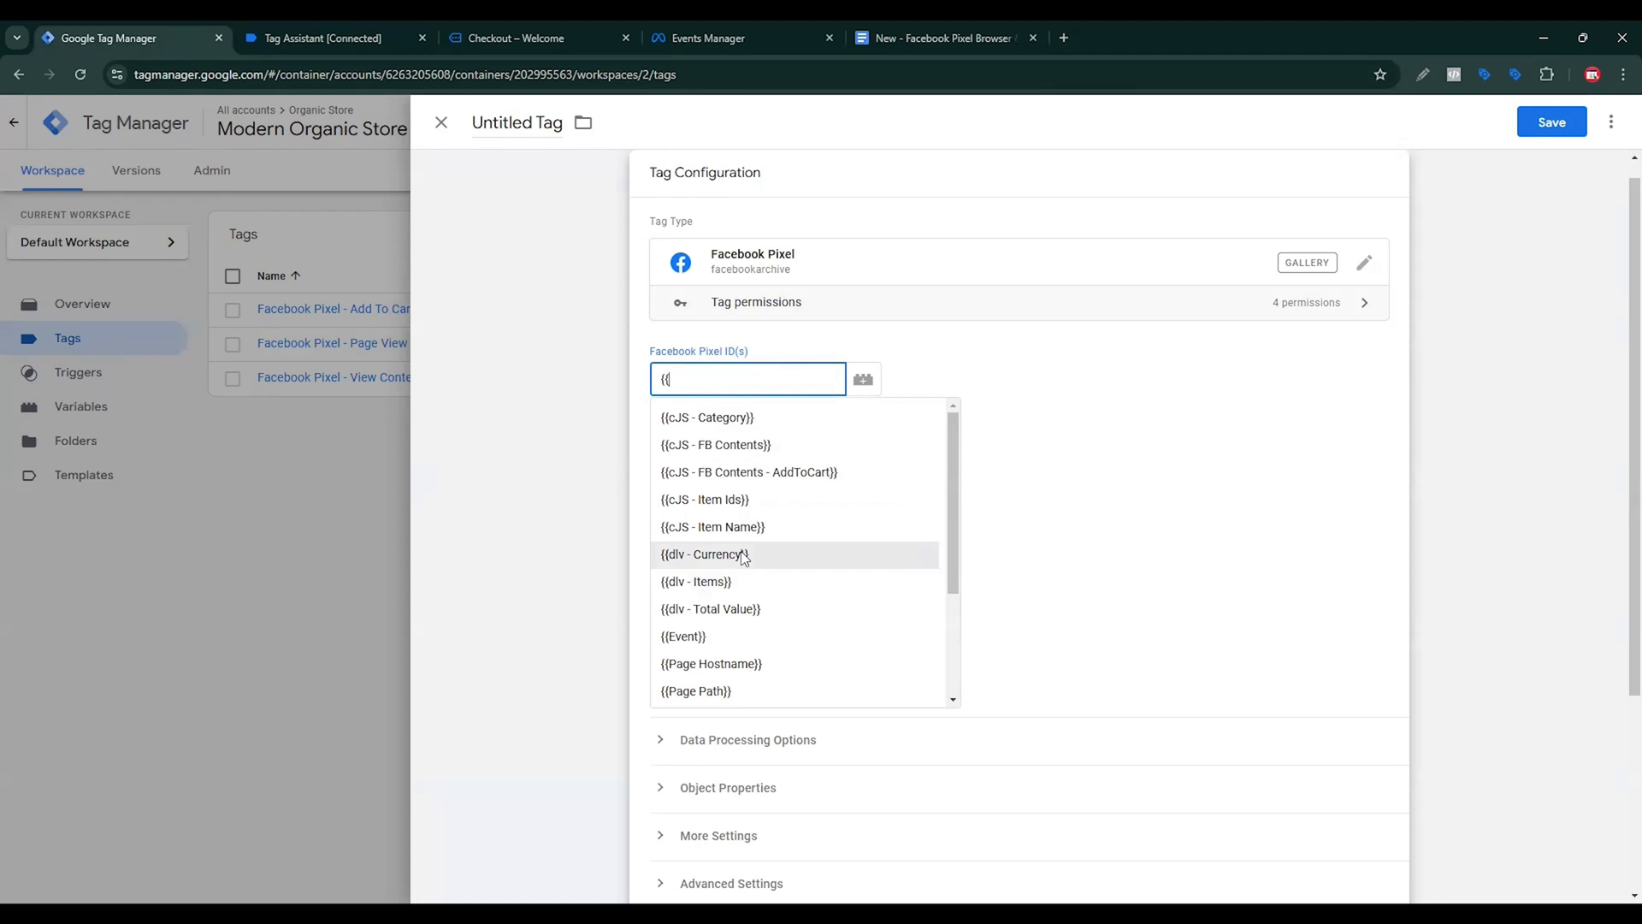
pyautogui.scroll(-3, 743, 556)
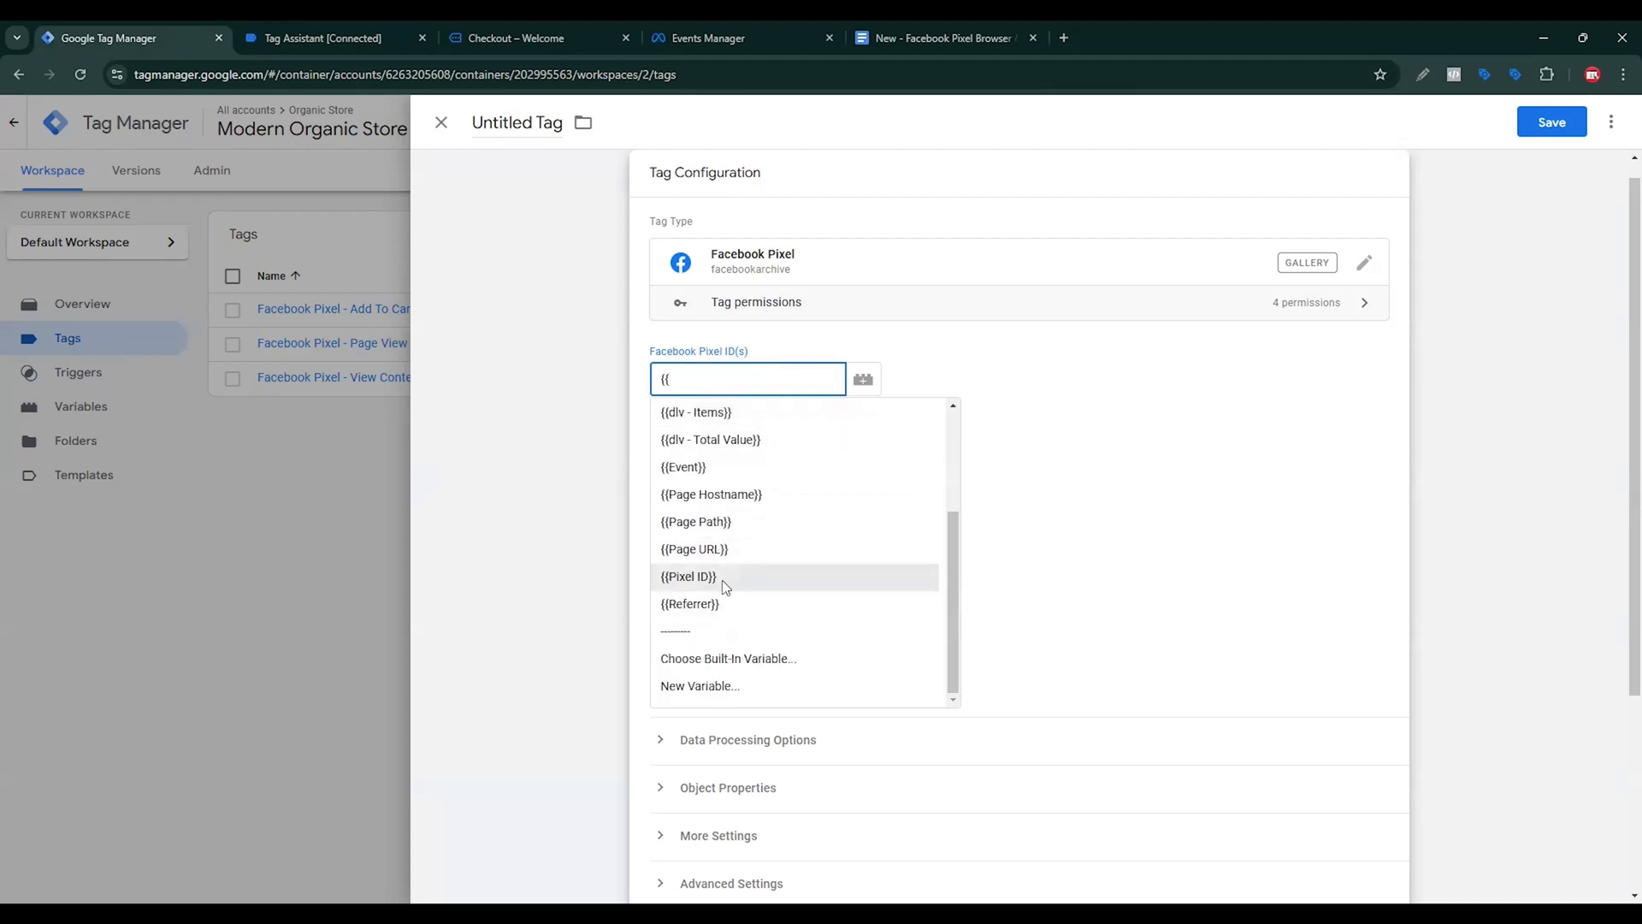
pyautogui.click(722, 580)
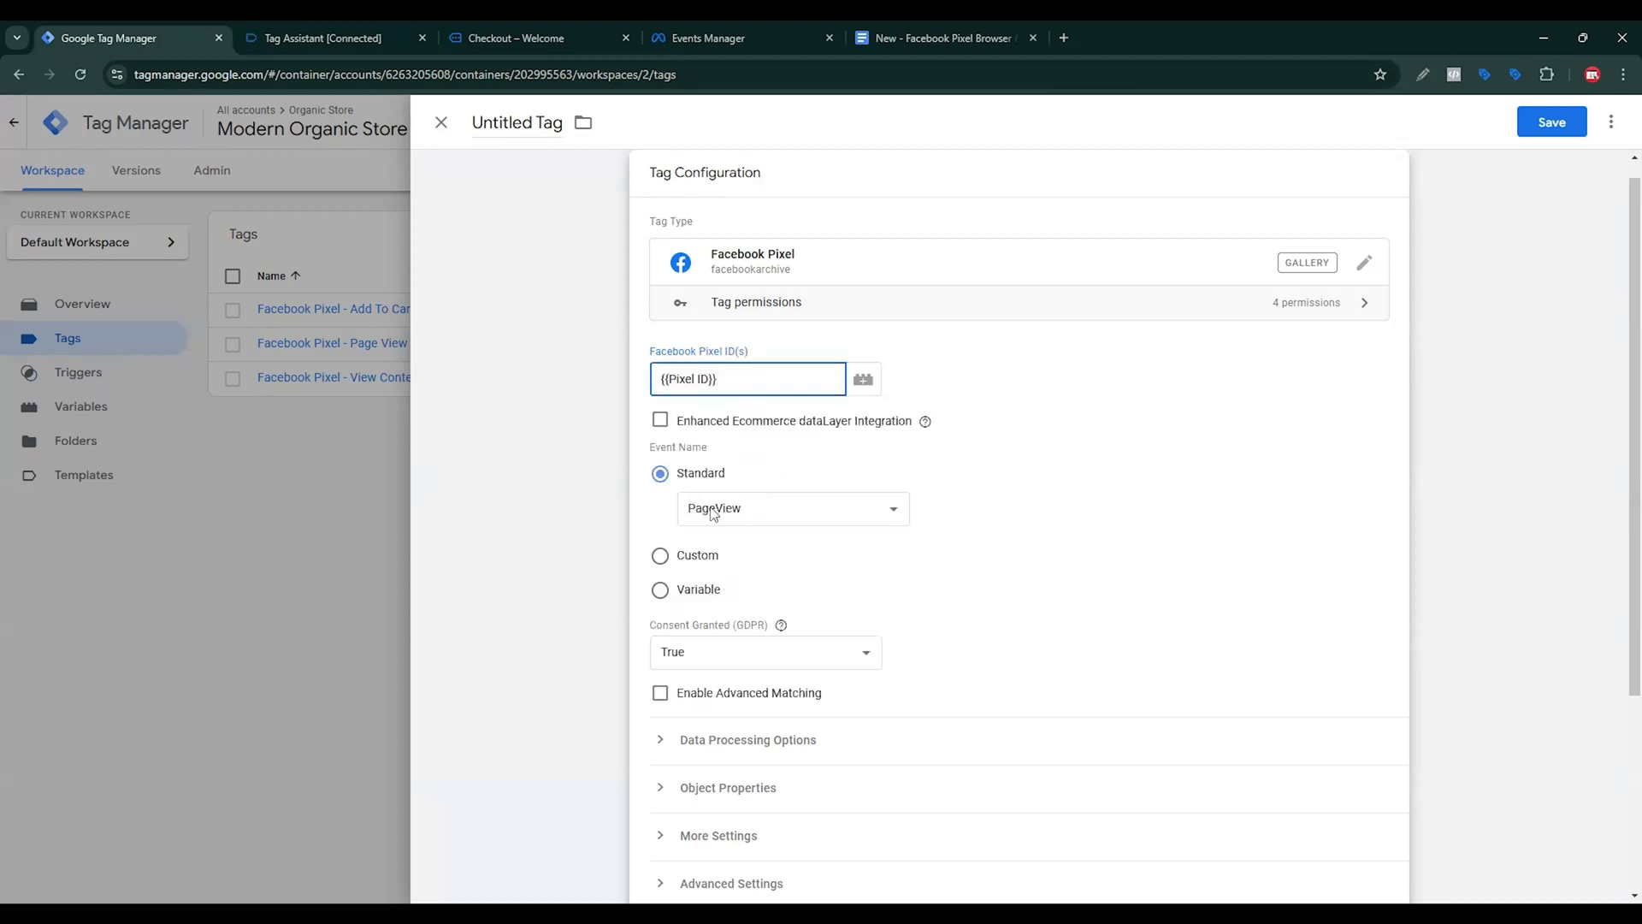
pyautogui.click(770, 519)
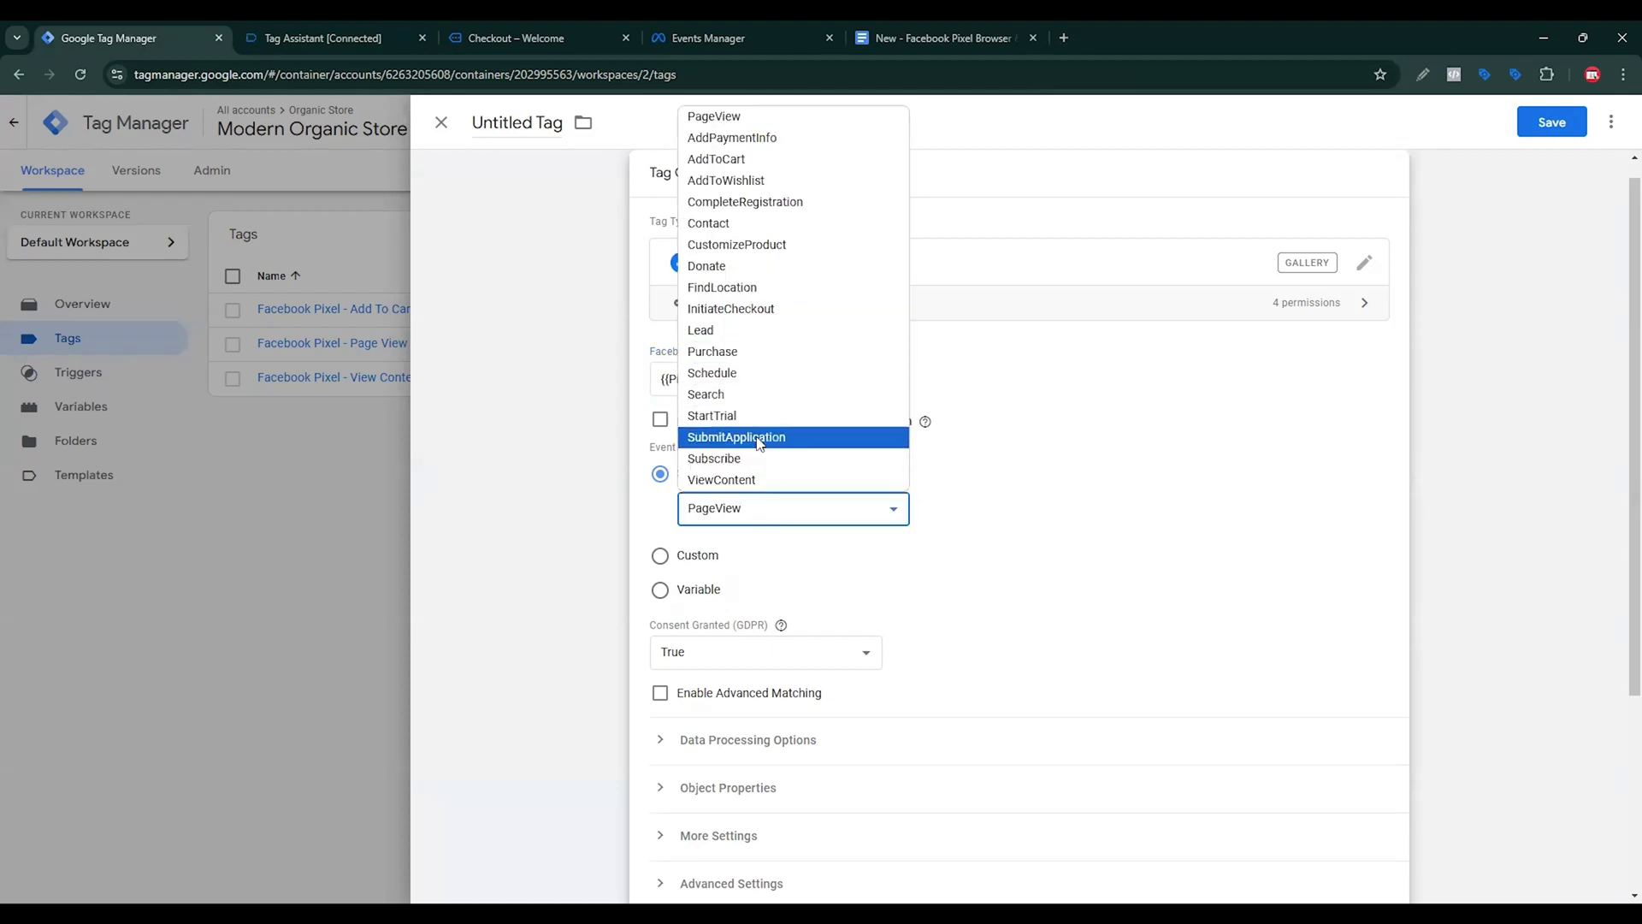
pyautogui.click(780, 311)
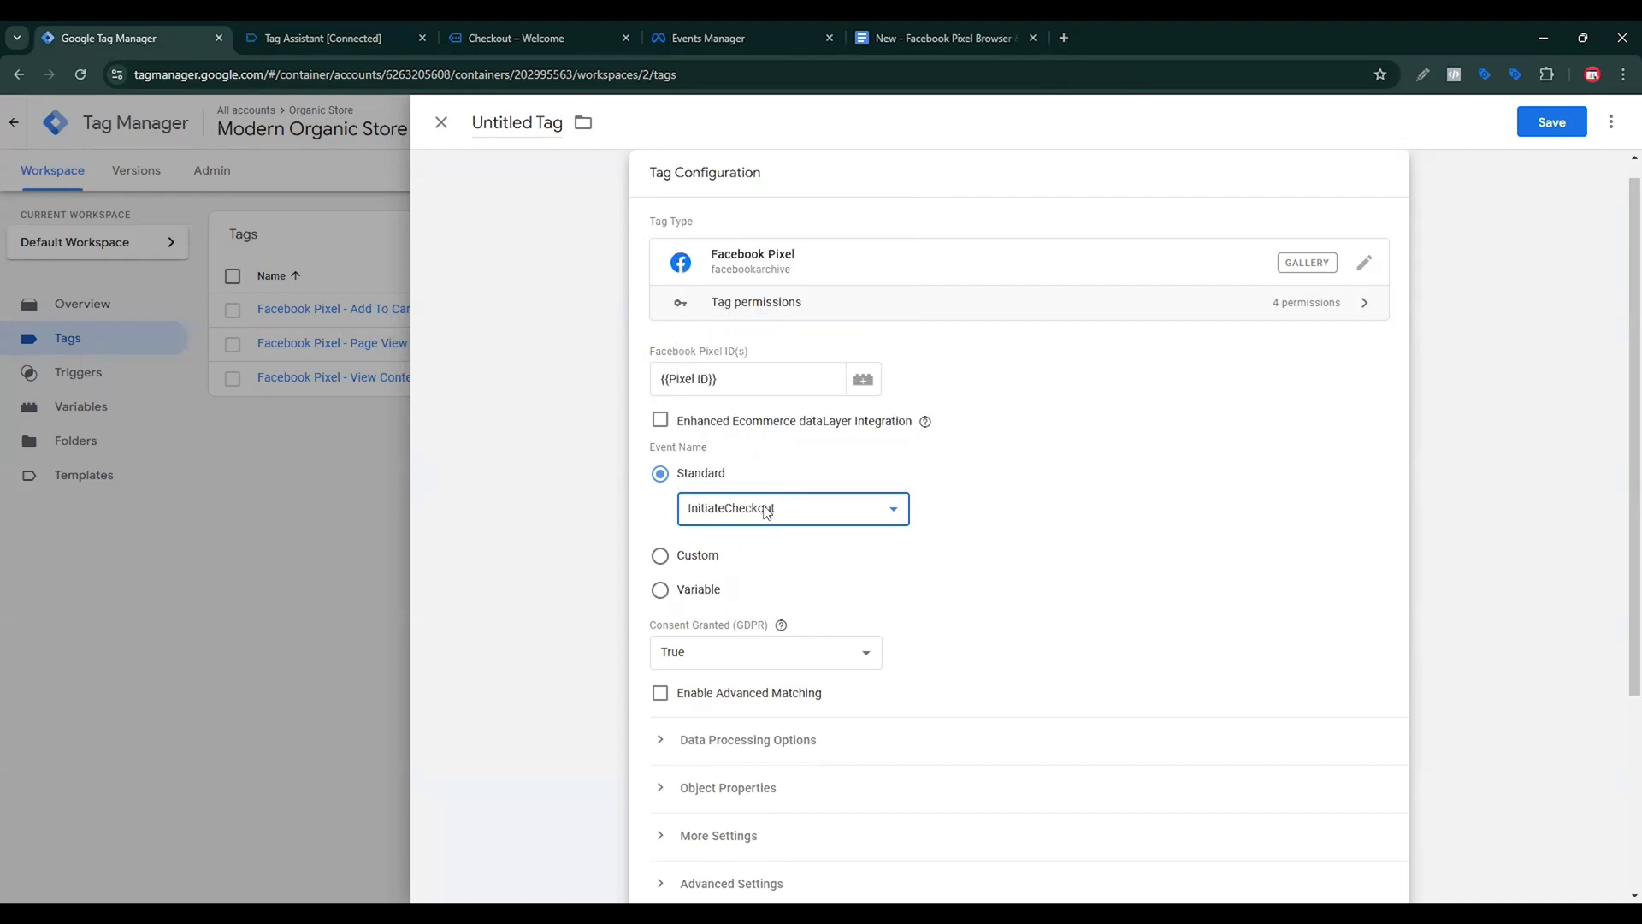
# Add seven blank property rows under the tag's Object Properties.
pyautogui.scroll(-3, 853, 550)
pyautogui.click(746, 532)
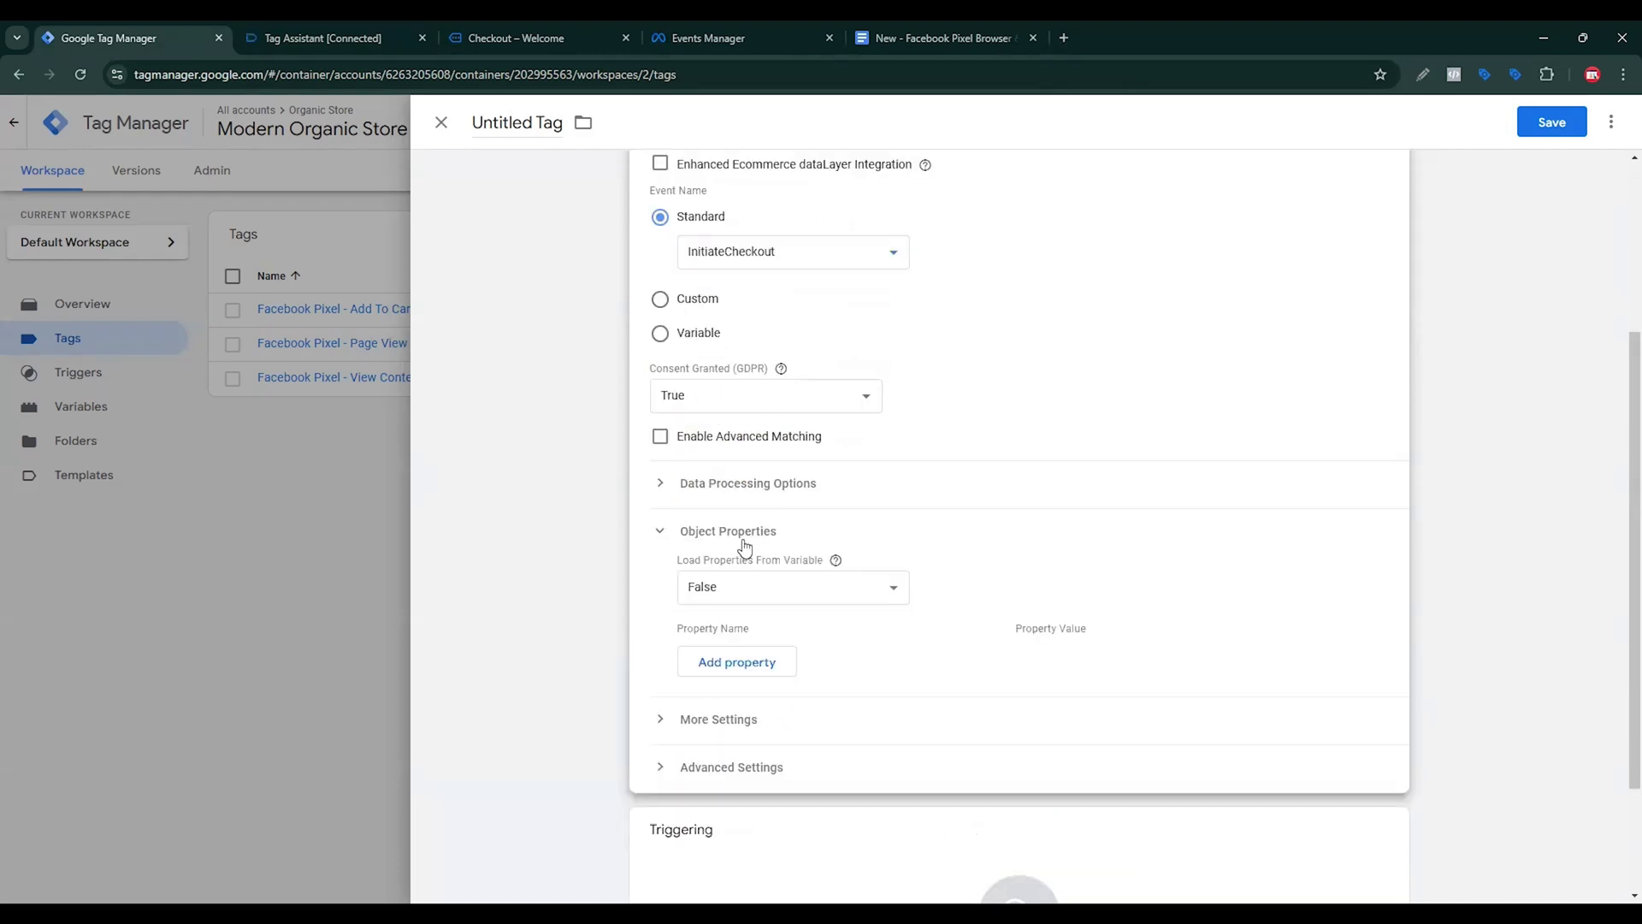
pyautogui.scroll(-2, 760, 603)
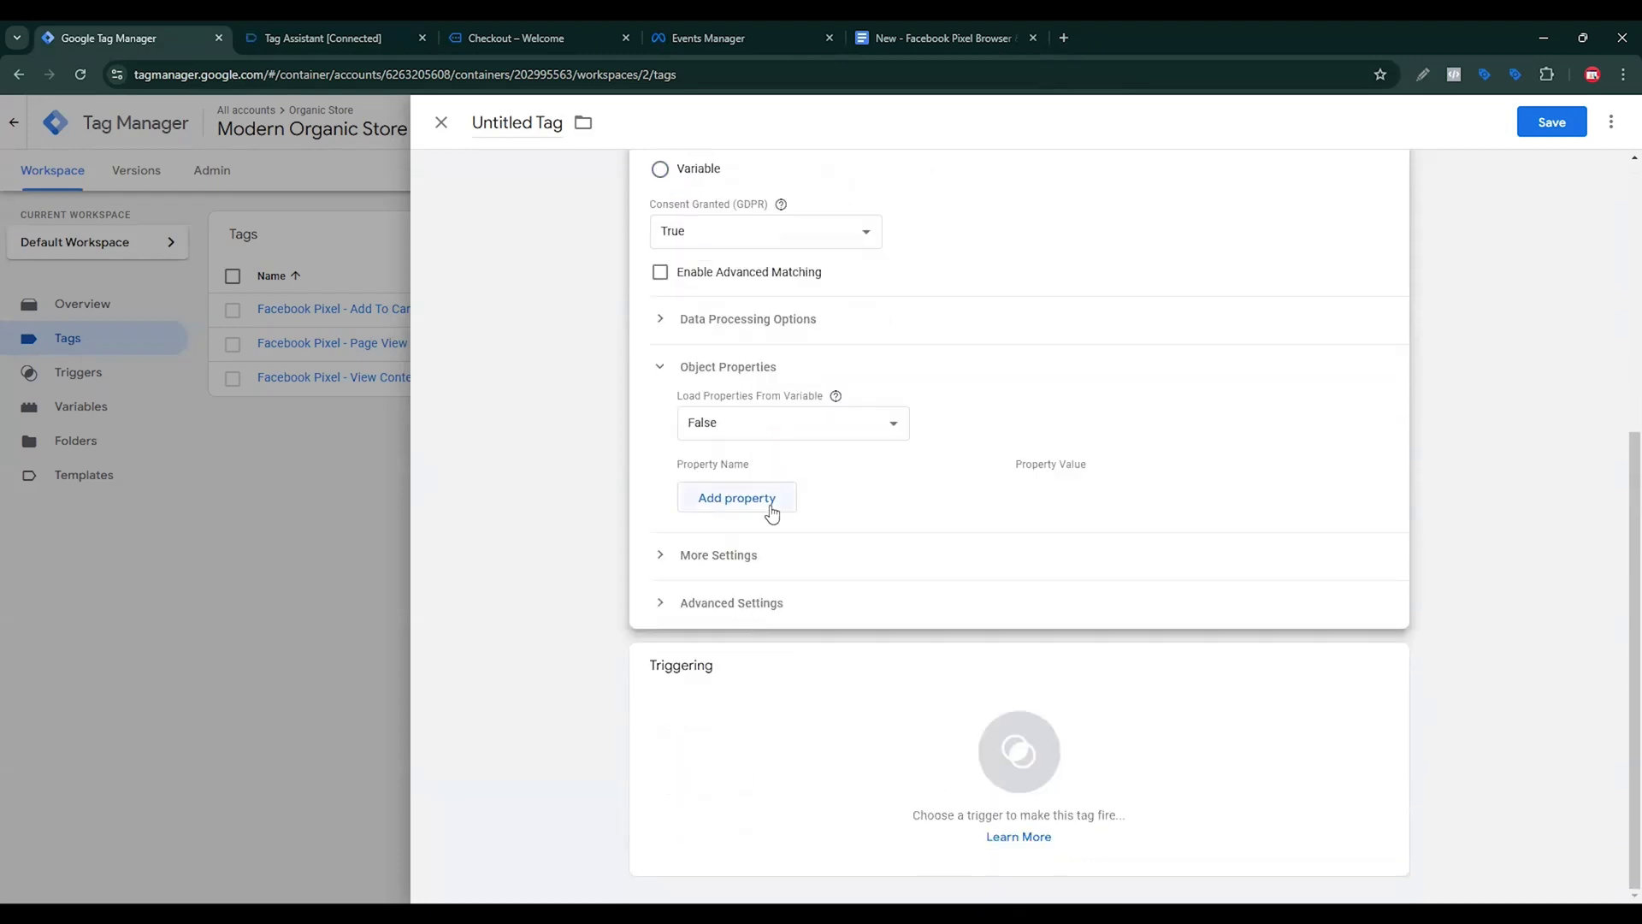
pyautogui.doubleClick(772, 504)
pyautogui.click(737, 575)
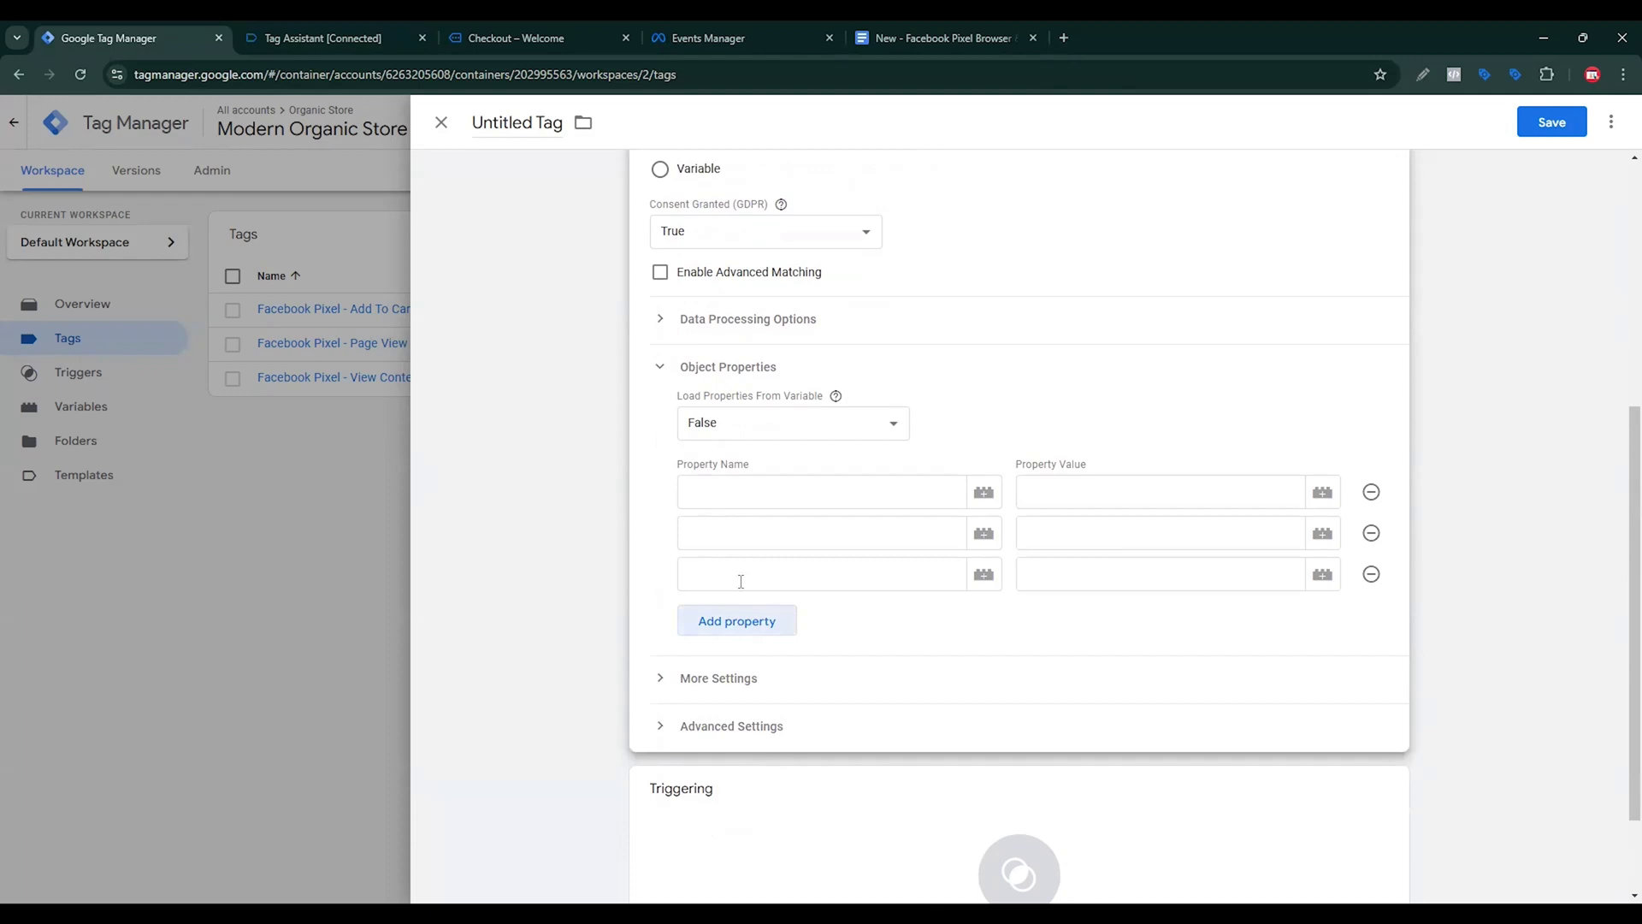
pyautogui.click(757, 622)
pyautogui.click(768, 669)
pyautogui.click(764, 708)
pyautogui.click(761, 742)
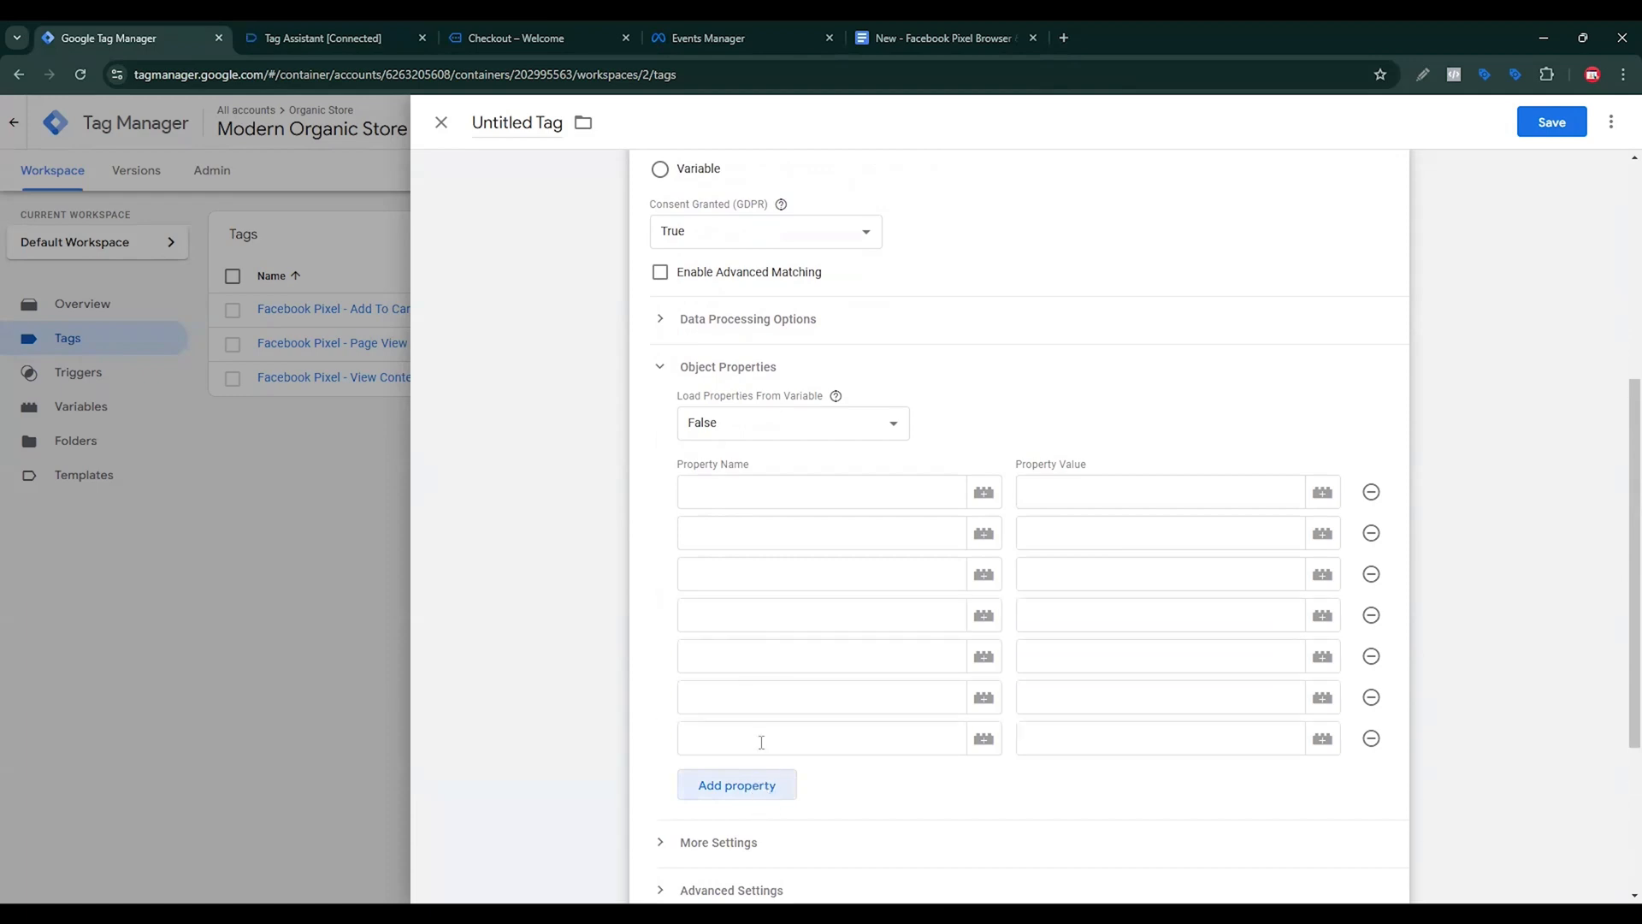
# Copy content_ids from the Initiate Checkout parameter table in Google Docs into the tag's first property name.
pyautogui.click(789, 492)
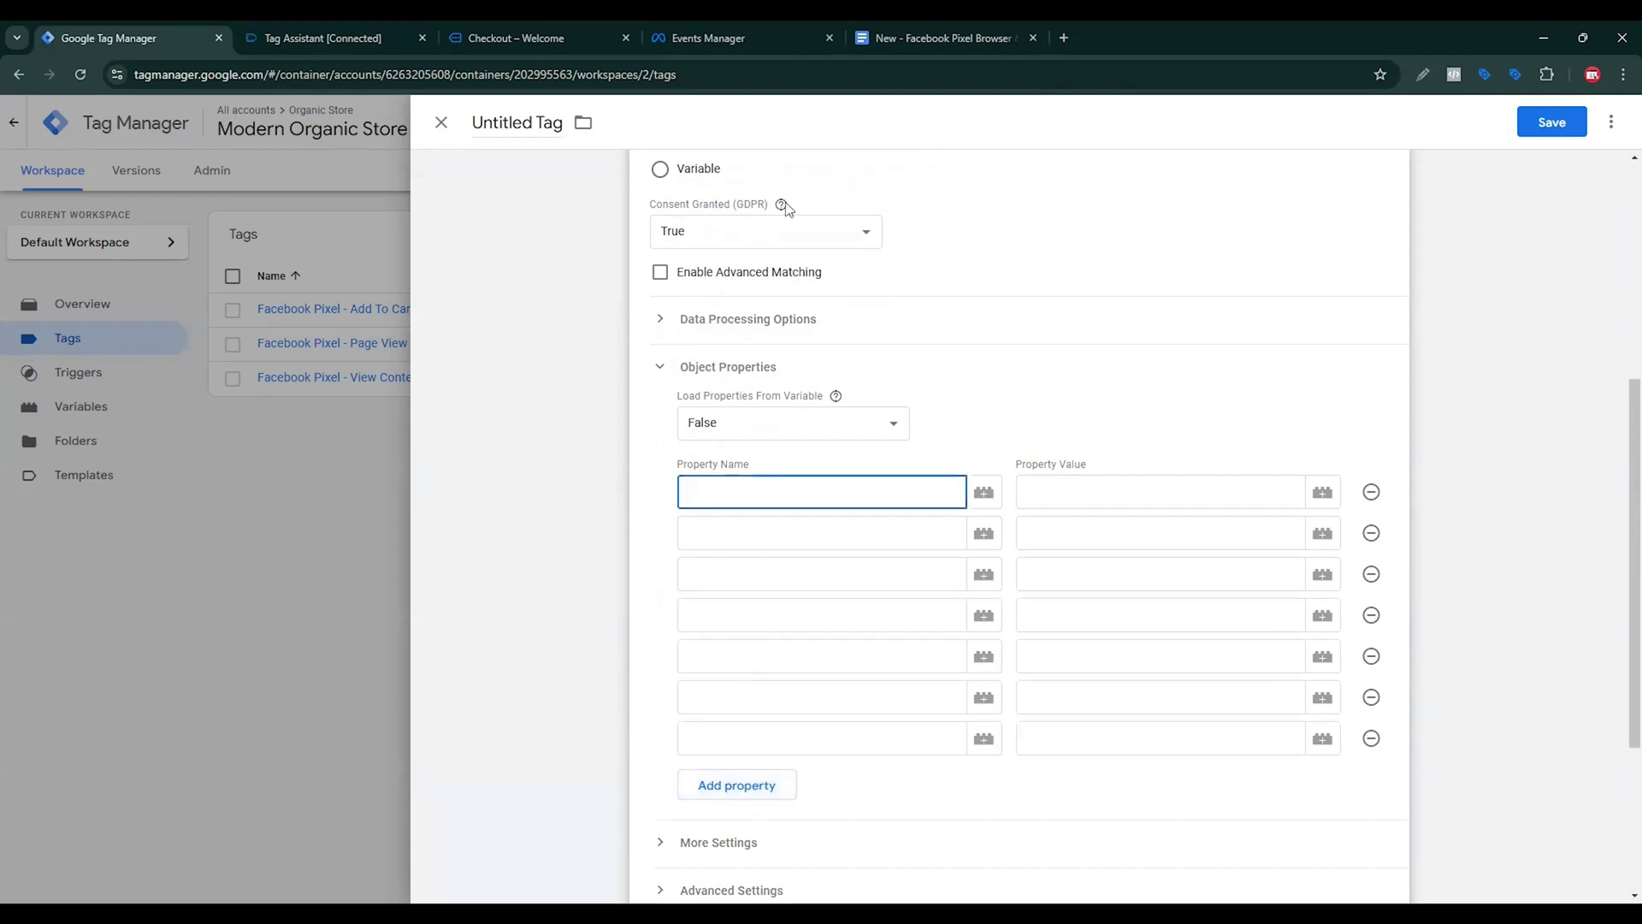
pyautogui.click(907, 38)
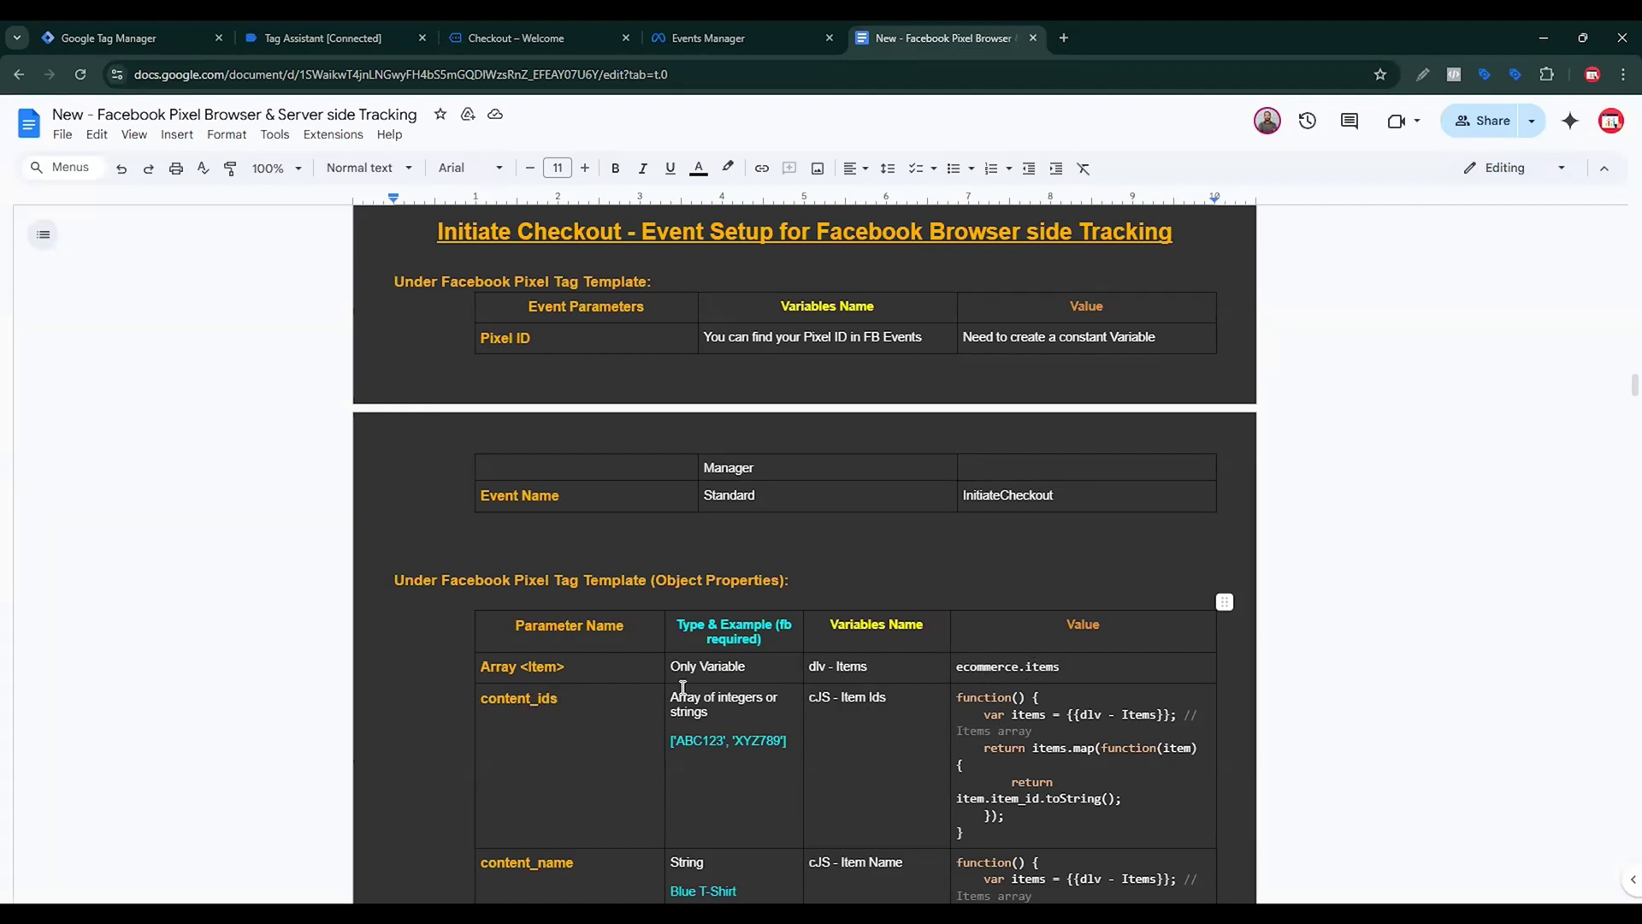
pyautogui.moveTo(560, 697); pyautogui.dragTo(479, 696)
pyautogui.hotkey('ctrl', 'c')
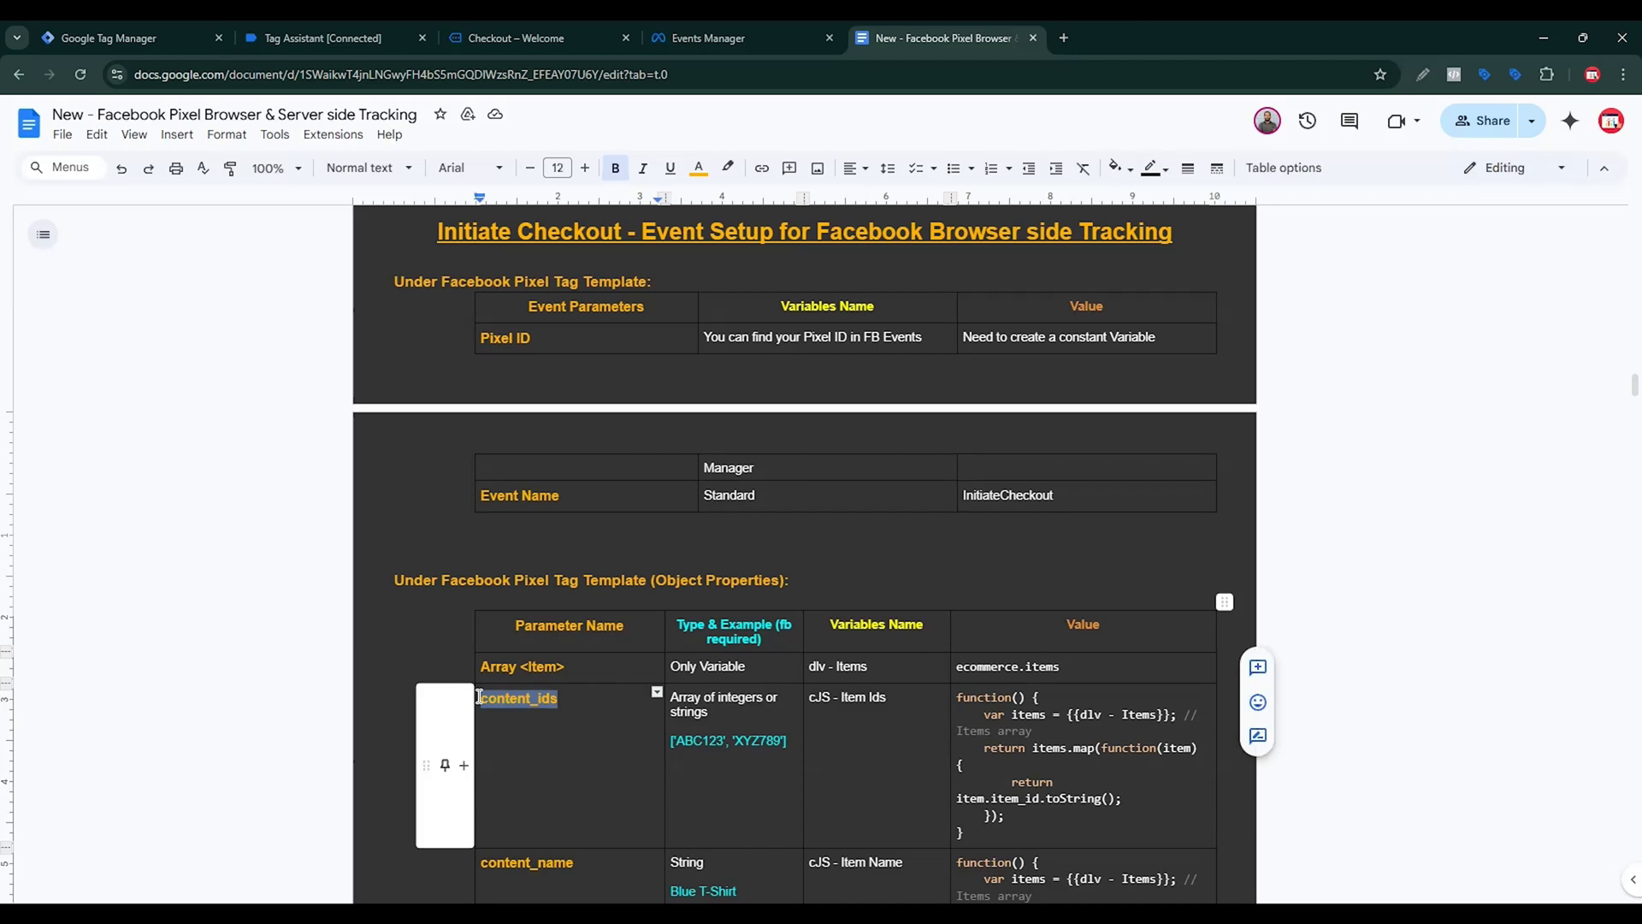
pyautogui.click(128, 38)
pyautogui.click(746, 497)
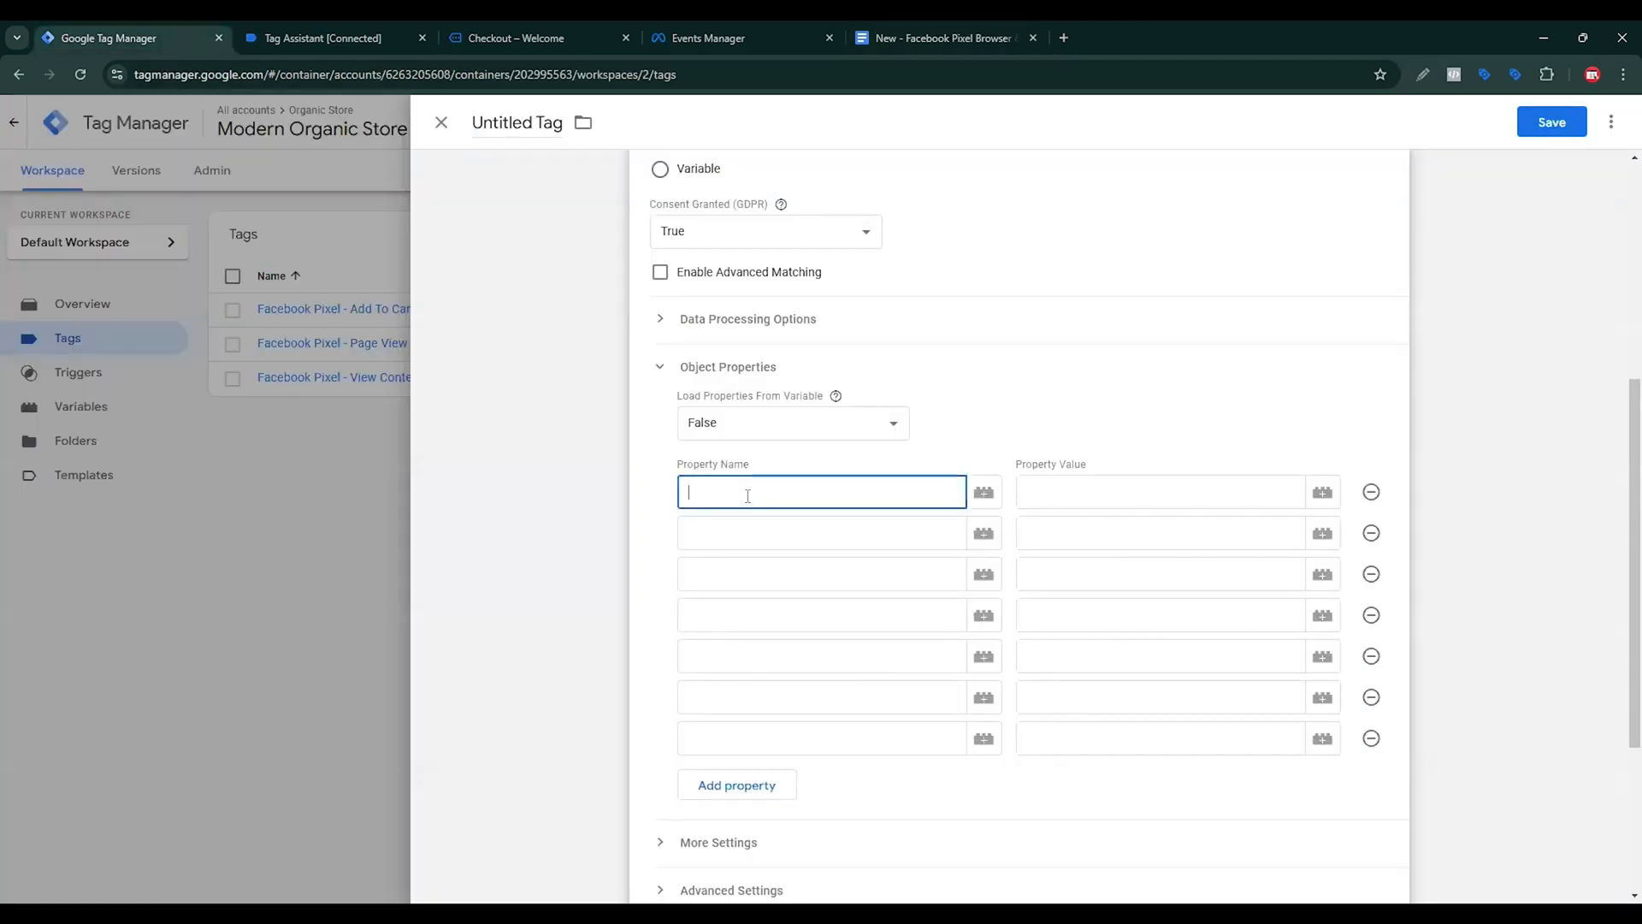
pyautogui.hotkey('ctrl', 'v')
# Copy the content_name parameter from the Google Docs table into the tag's second property name.
pyautogui.click(910, 21)
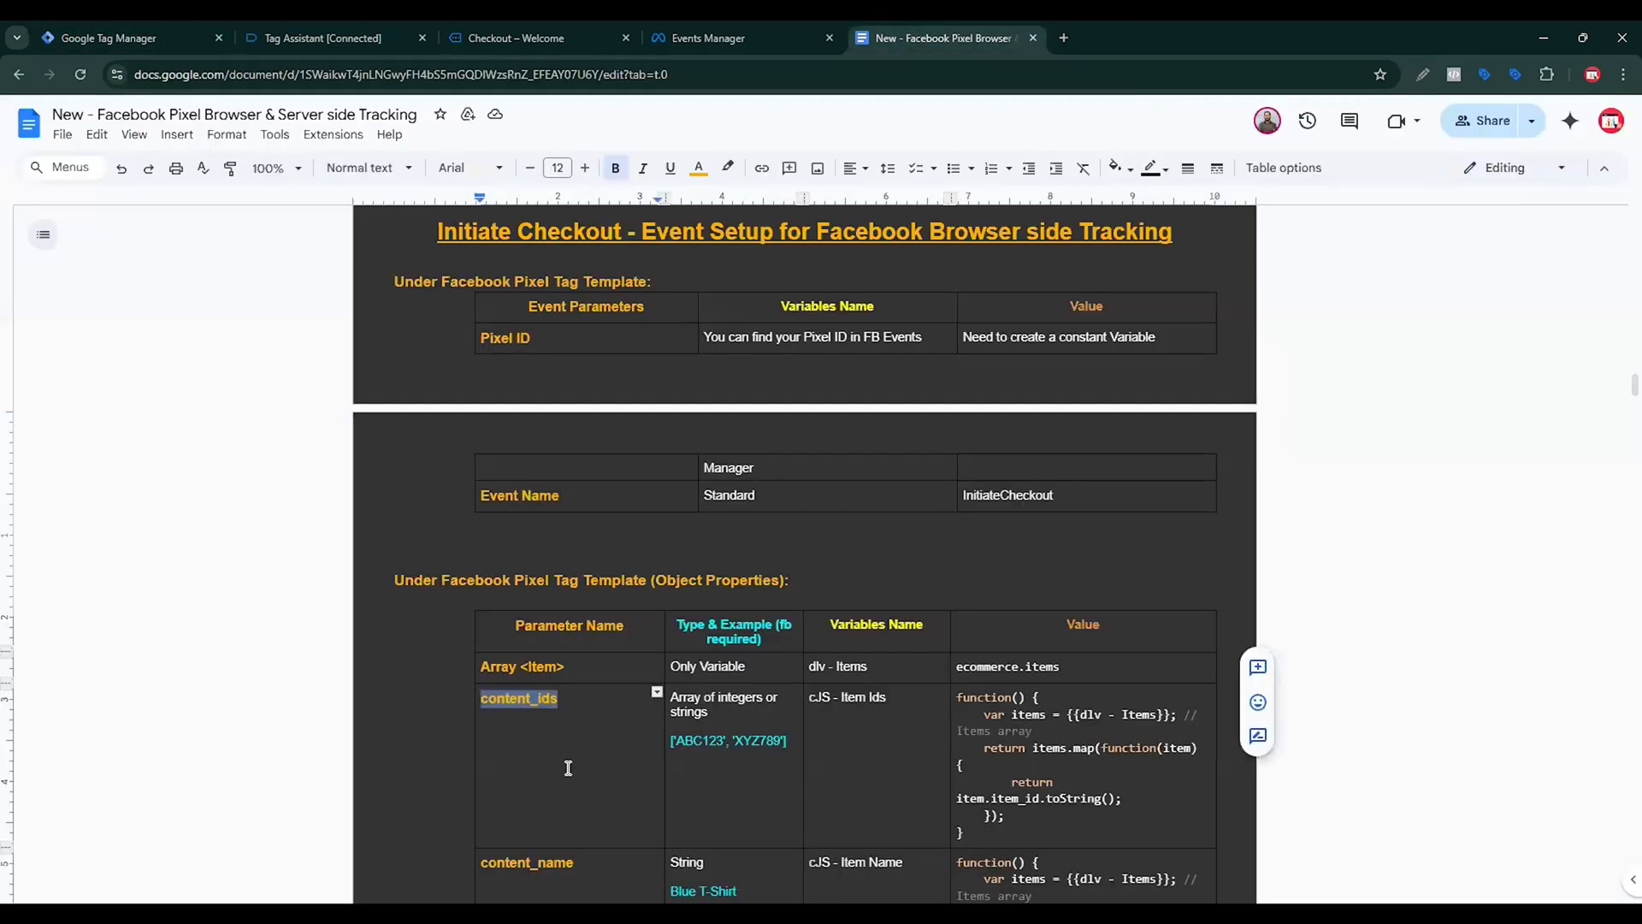
pyautogui.scroll(-2, 599, 599)
pyautogui.moveTo(573, 691); pyautogui.dragTo(479, 697)
pyautogui.hotkey('ctrl', 'c')
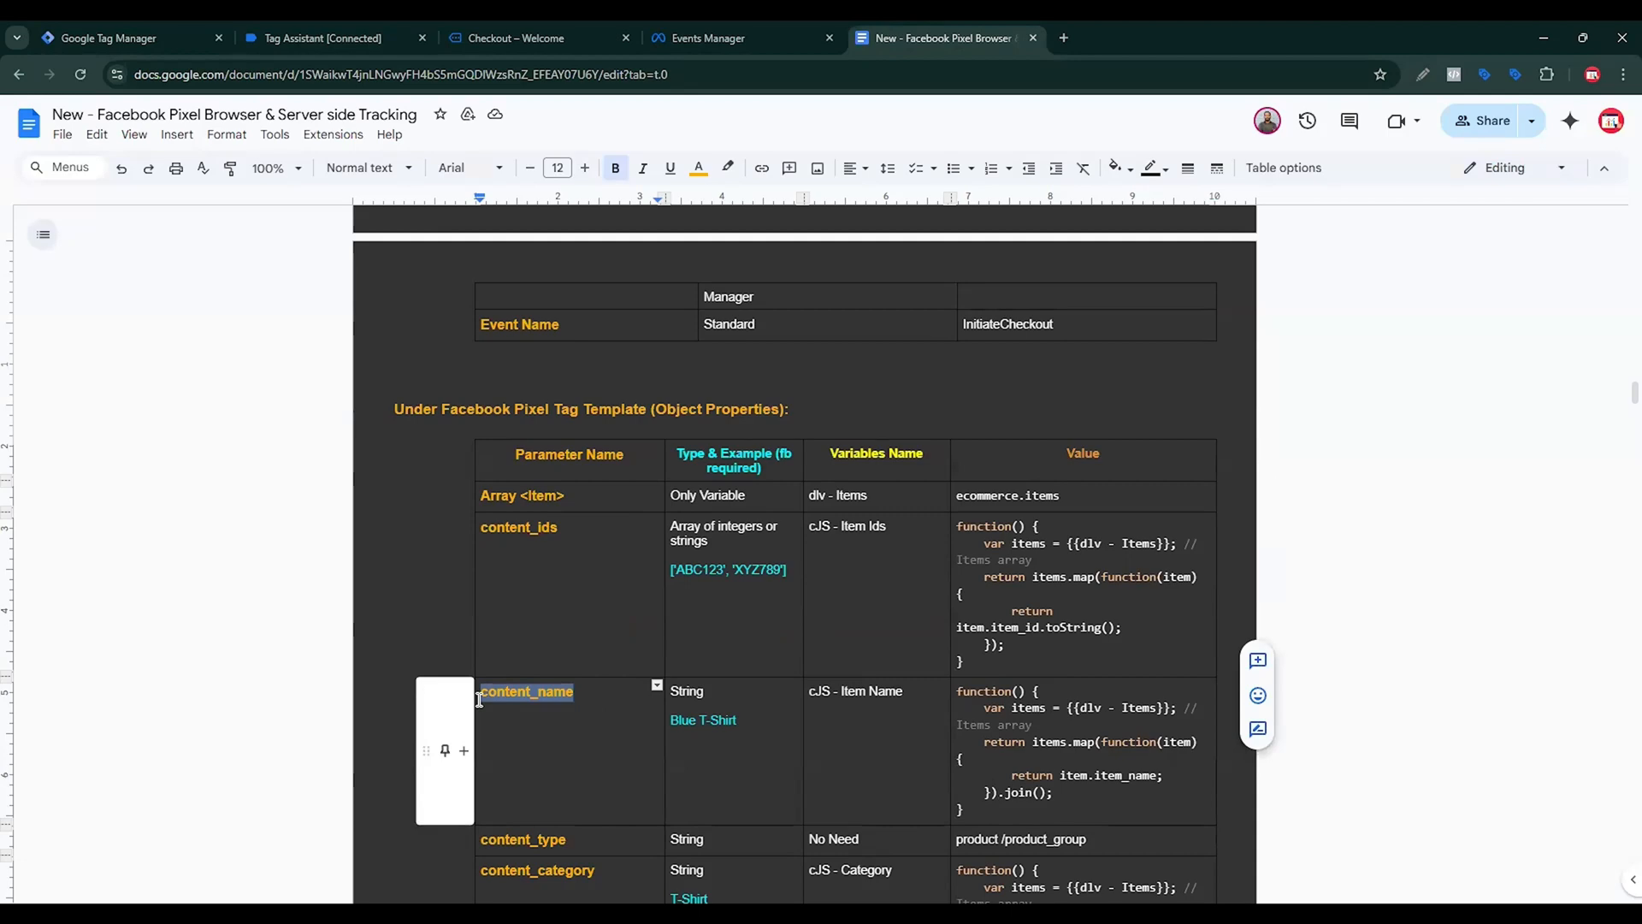
pyautogui.click(128, 38)
pyautogui.click(736, 531)
pyautogui.hotkey('ctrl', 'v')
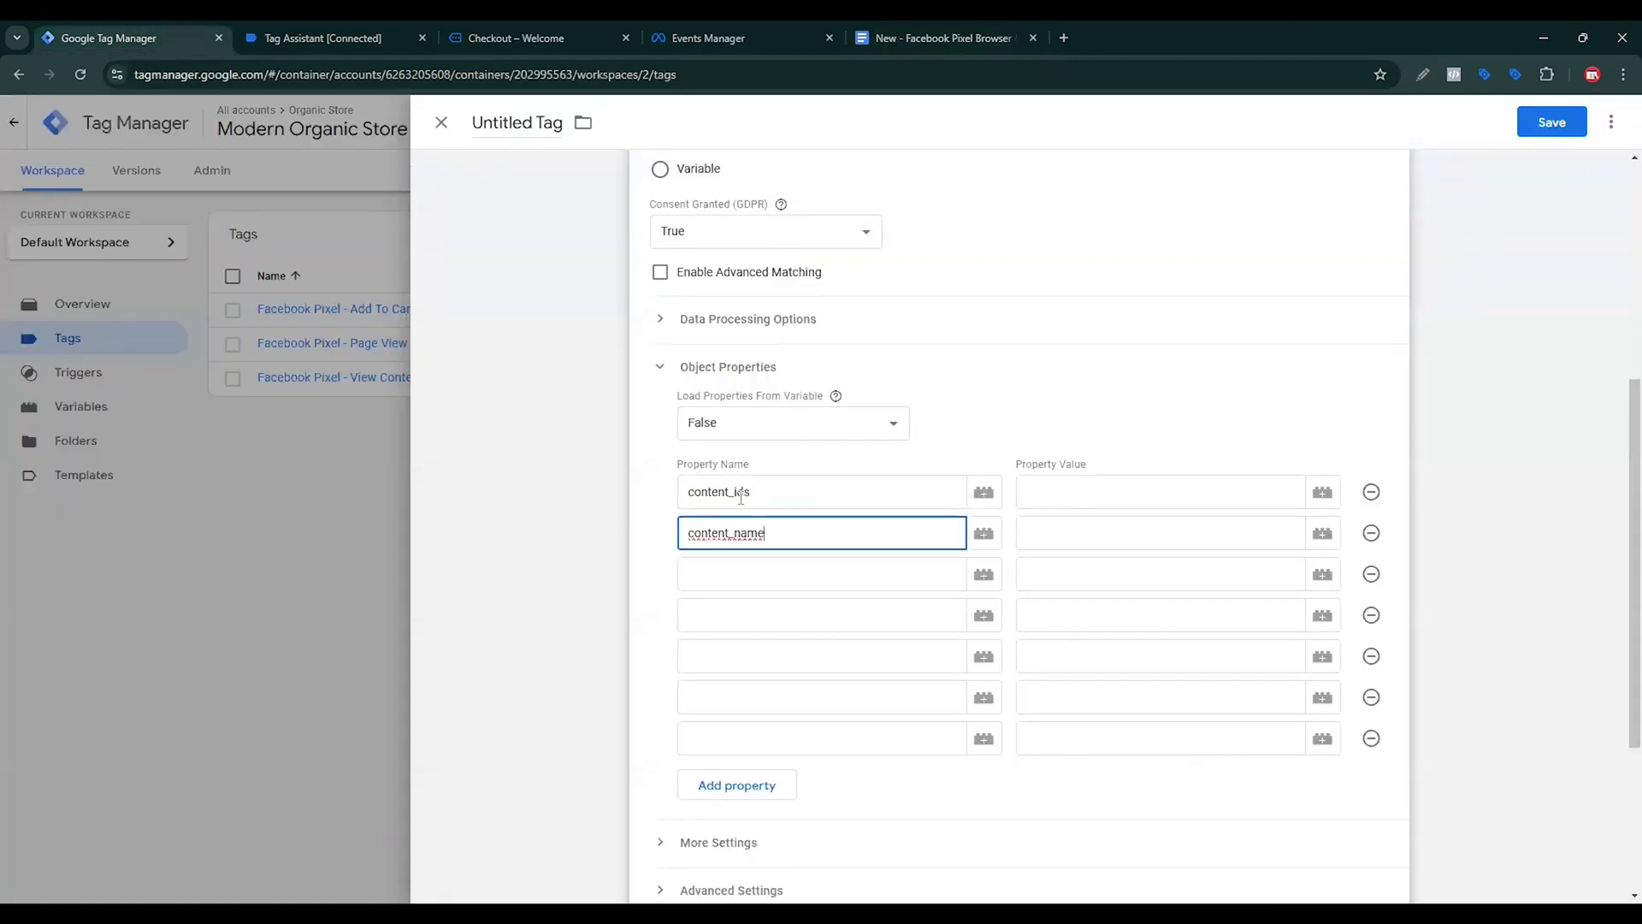
# Copy the content_type parameter from the Google Docs table into the tag's third property name.
pyautogui.hotkey('ctrl', 'shift', 'Tab')
pyautogui.moveTo(566, 670); pyautogui.dragTo(482, 670)
pyautogui.hotkey('ctrl', 'c')
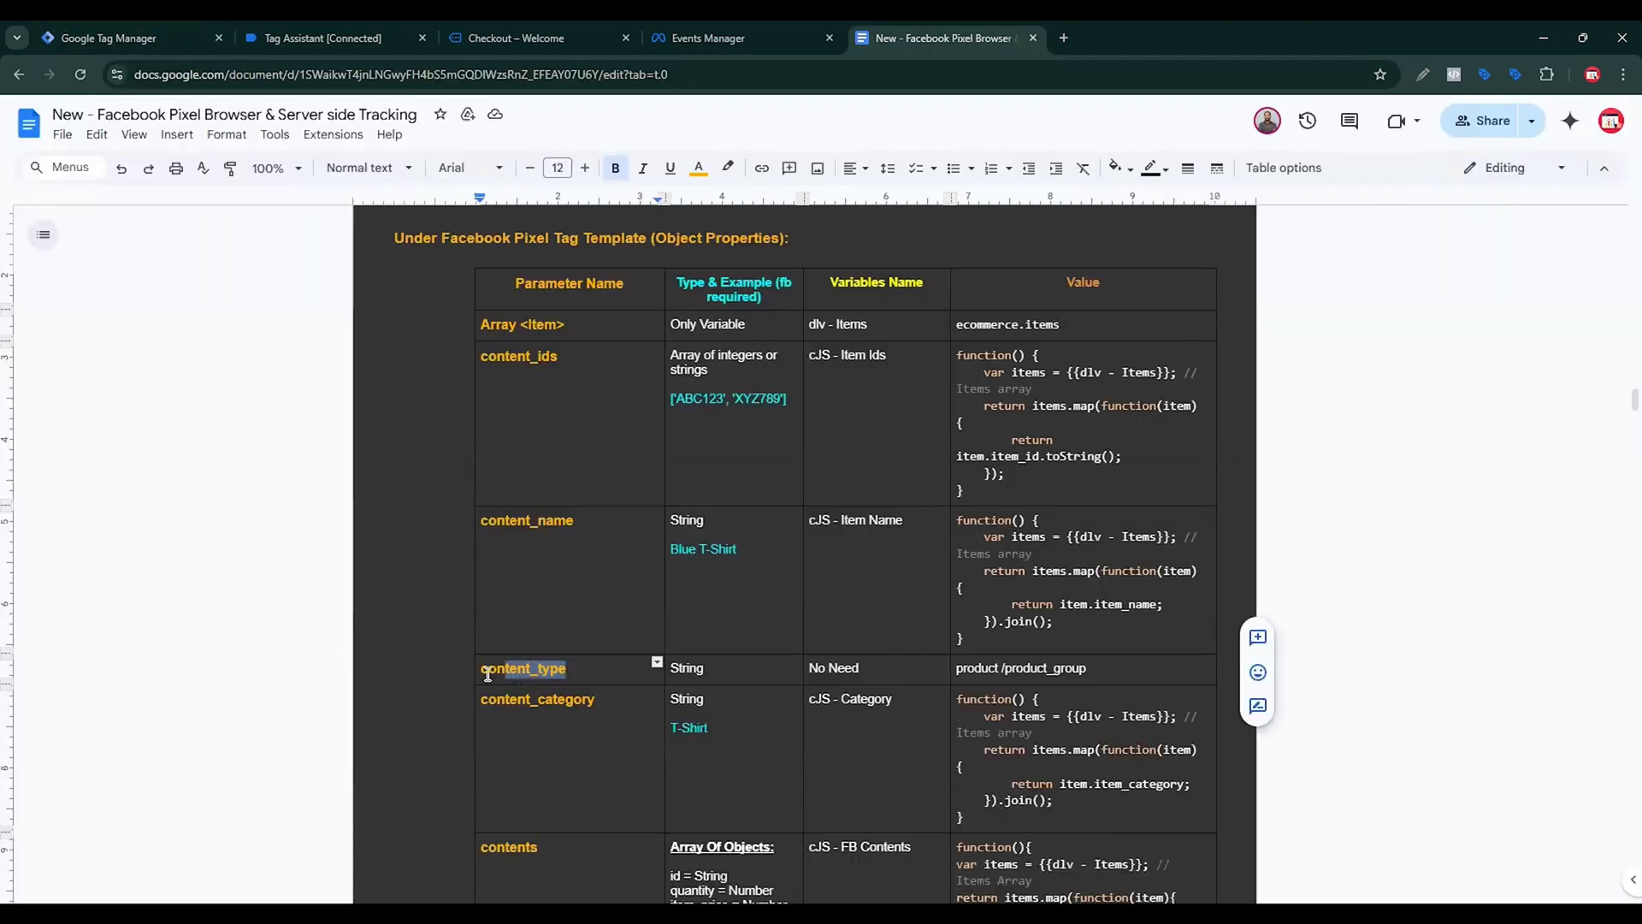
pyautogui.click(197, 38)
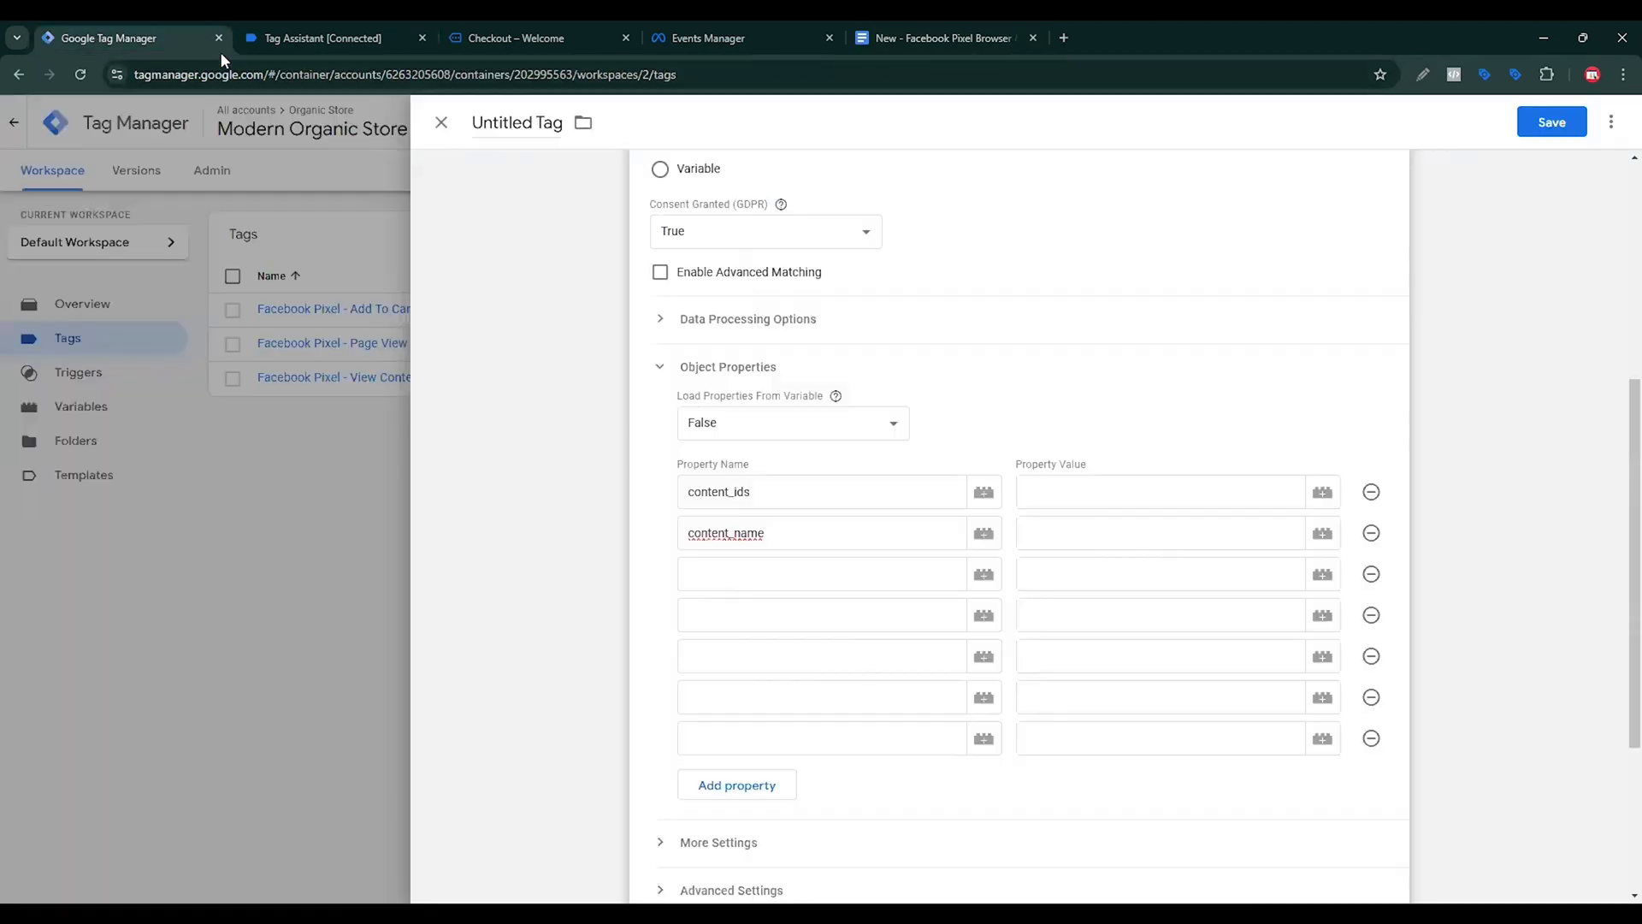
pyautogui.click(734, 572)
pyautogui.hotkey('ctrl', 'v')
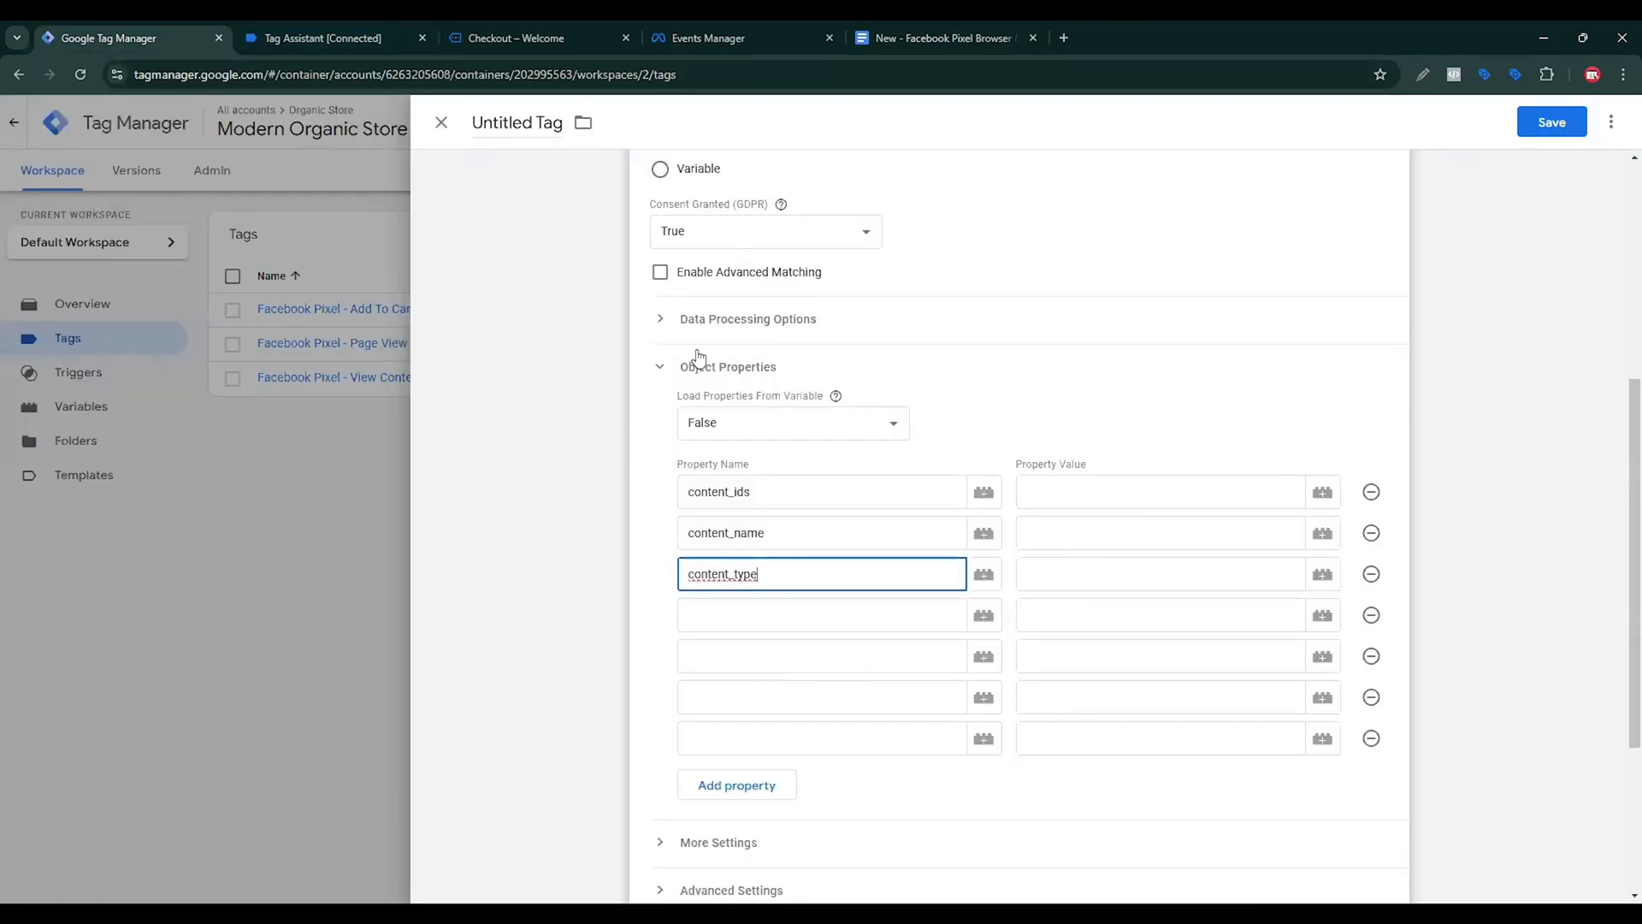
# Place the Google Docs page beside Google Tag Manager in the browser and copy content_category from it into the fourth property name.
pyautogui.moveTo(920, 32); pyautogui.dragTo(309, 29)
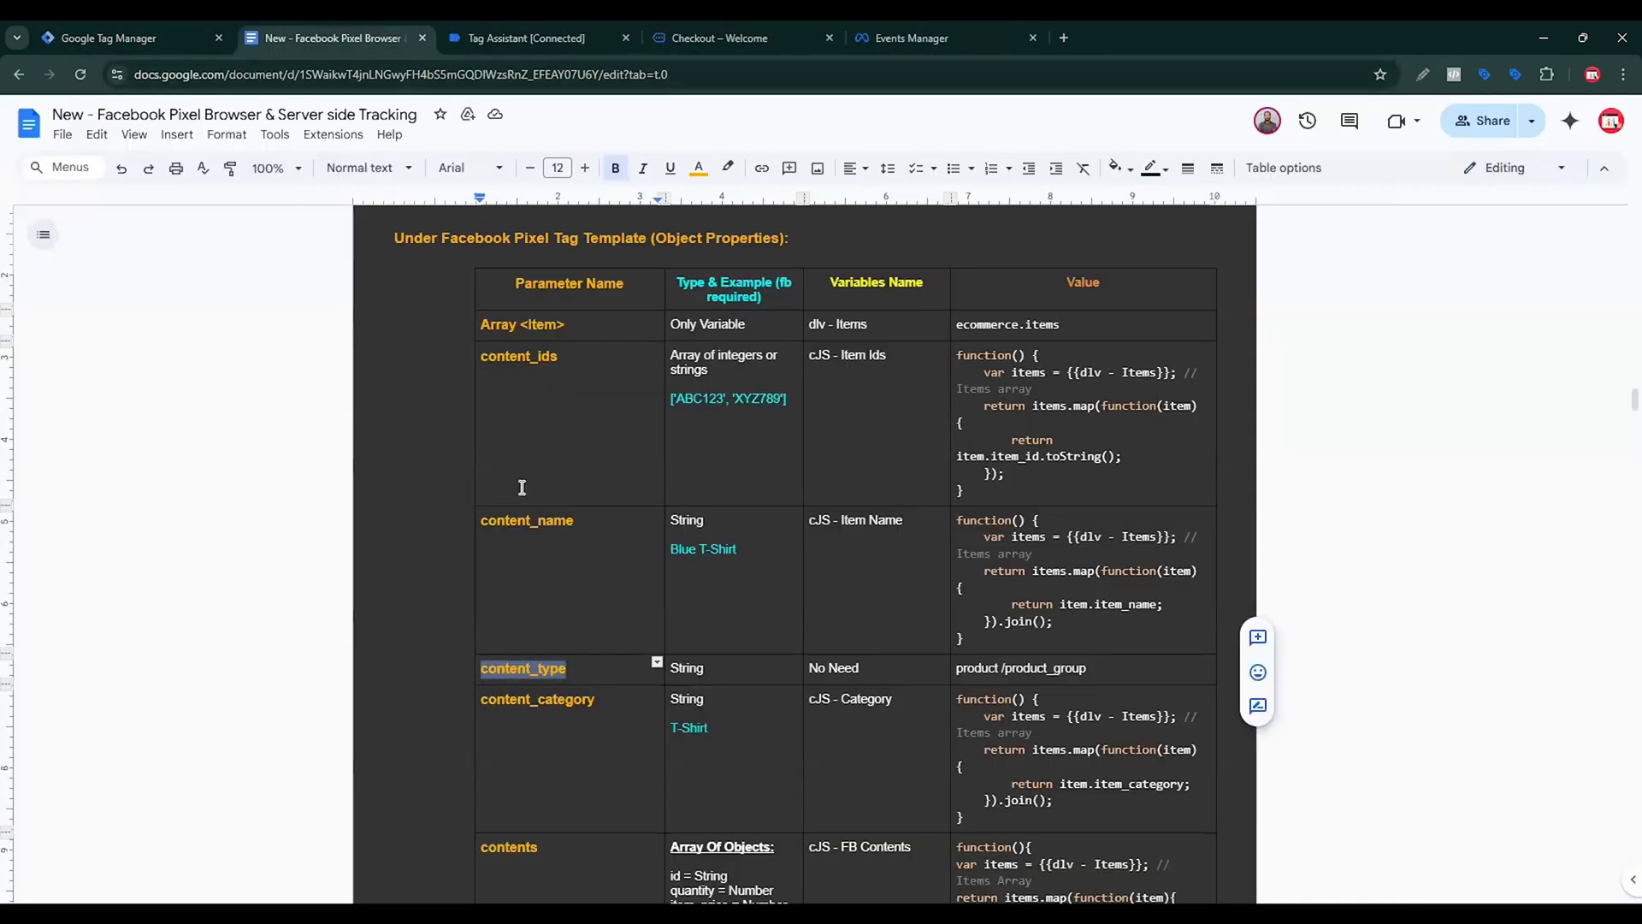
pyautogui.scroll(-1, 638, 733)
pyautogui.moveTo(595, 614); pyautogui.dragTo(466, 619)
pyautogui.hotkey('ctrl', 'c')
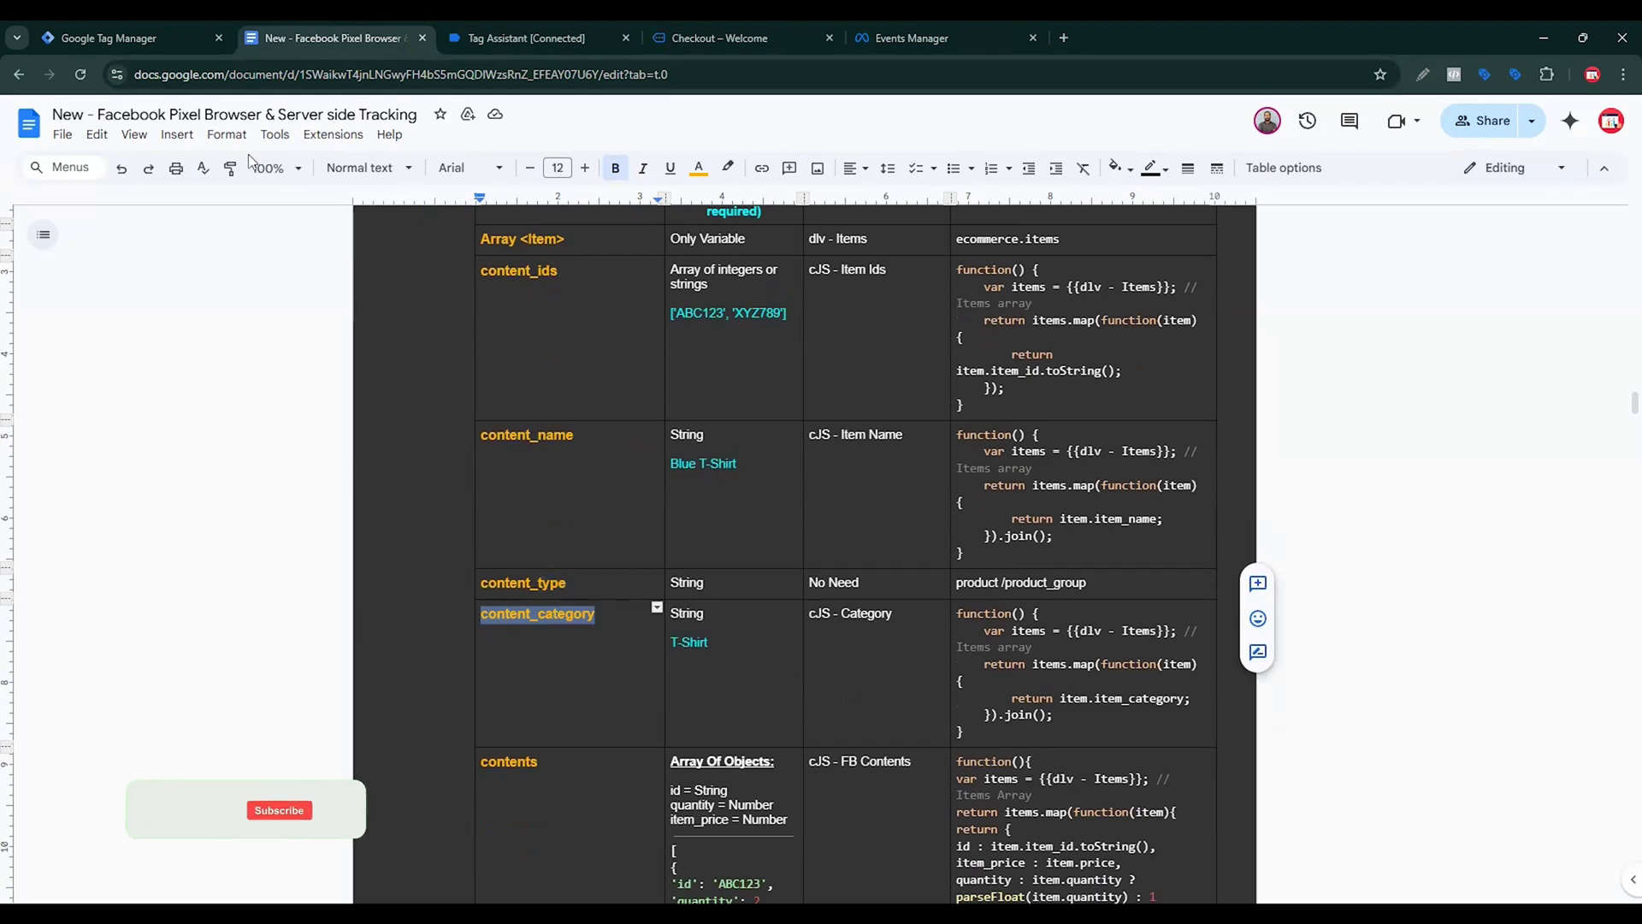
pyautogui.click(108, 38)
pyautogui.click(796, 609)
pyautogui.hotkey('ctrl', 'v')
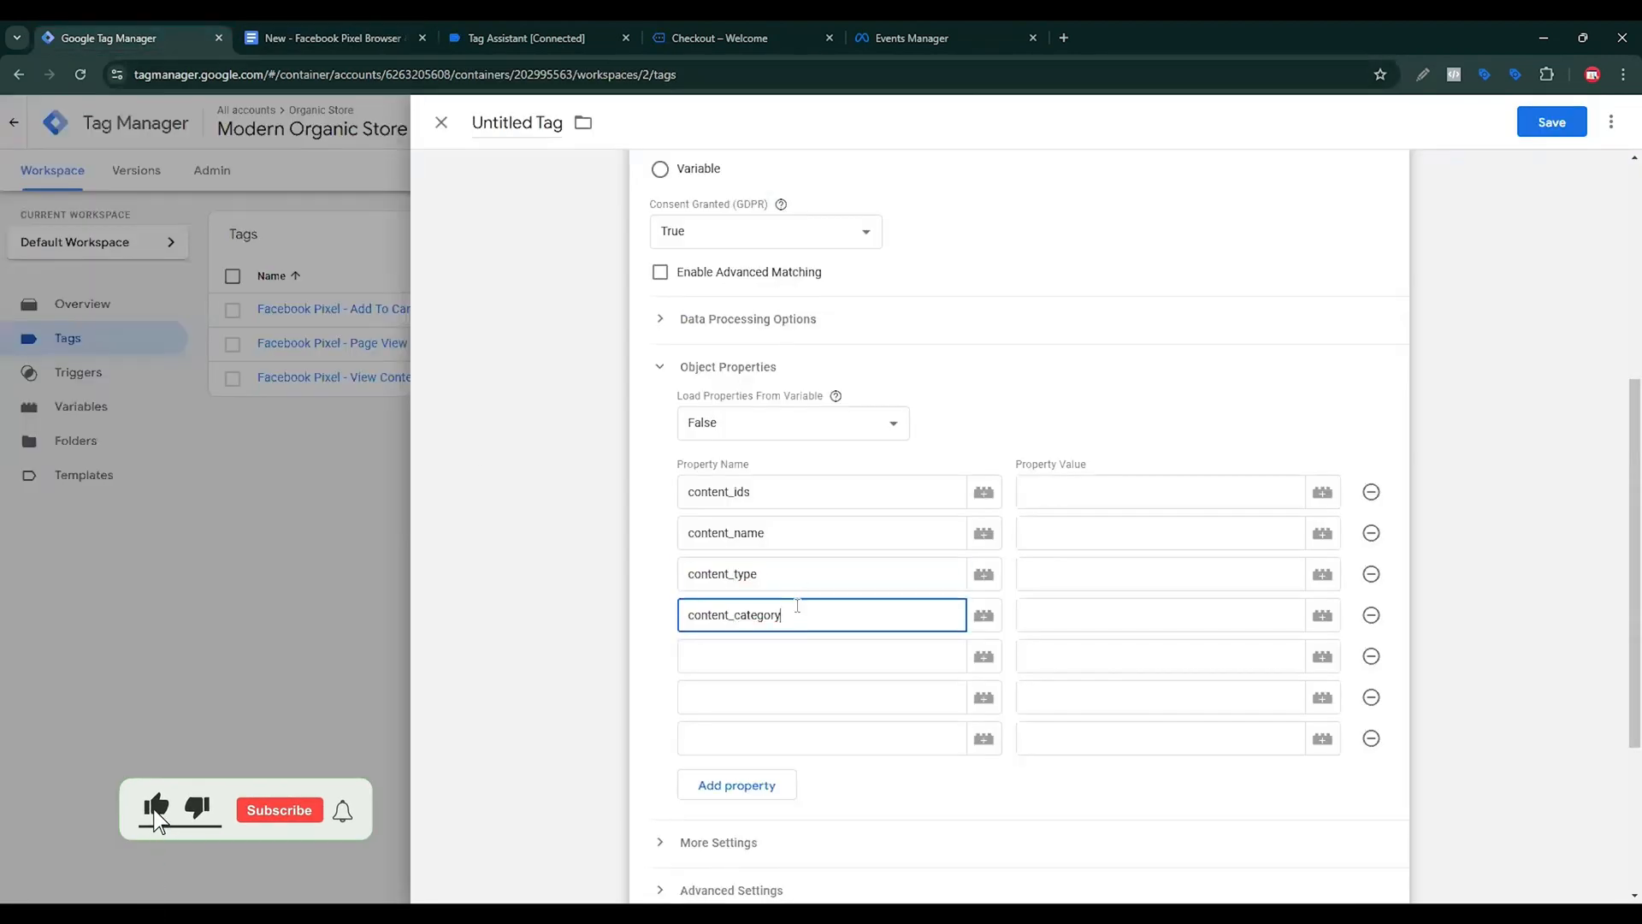
# Copy the contents parameter from the Google Docs table into the tag's fifth property name.
pyautogui.click(785, 655)
pyautogui.click(402, 37)
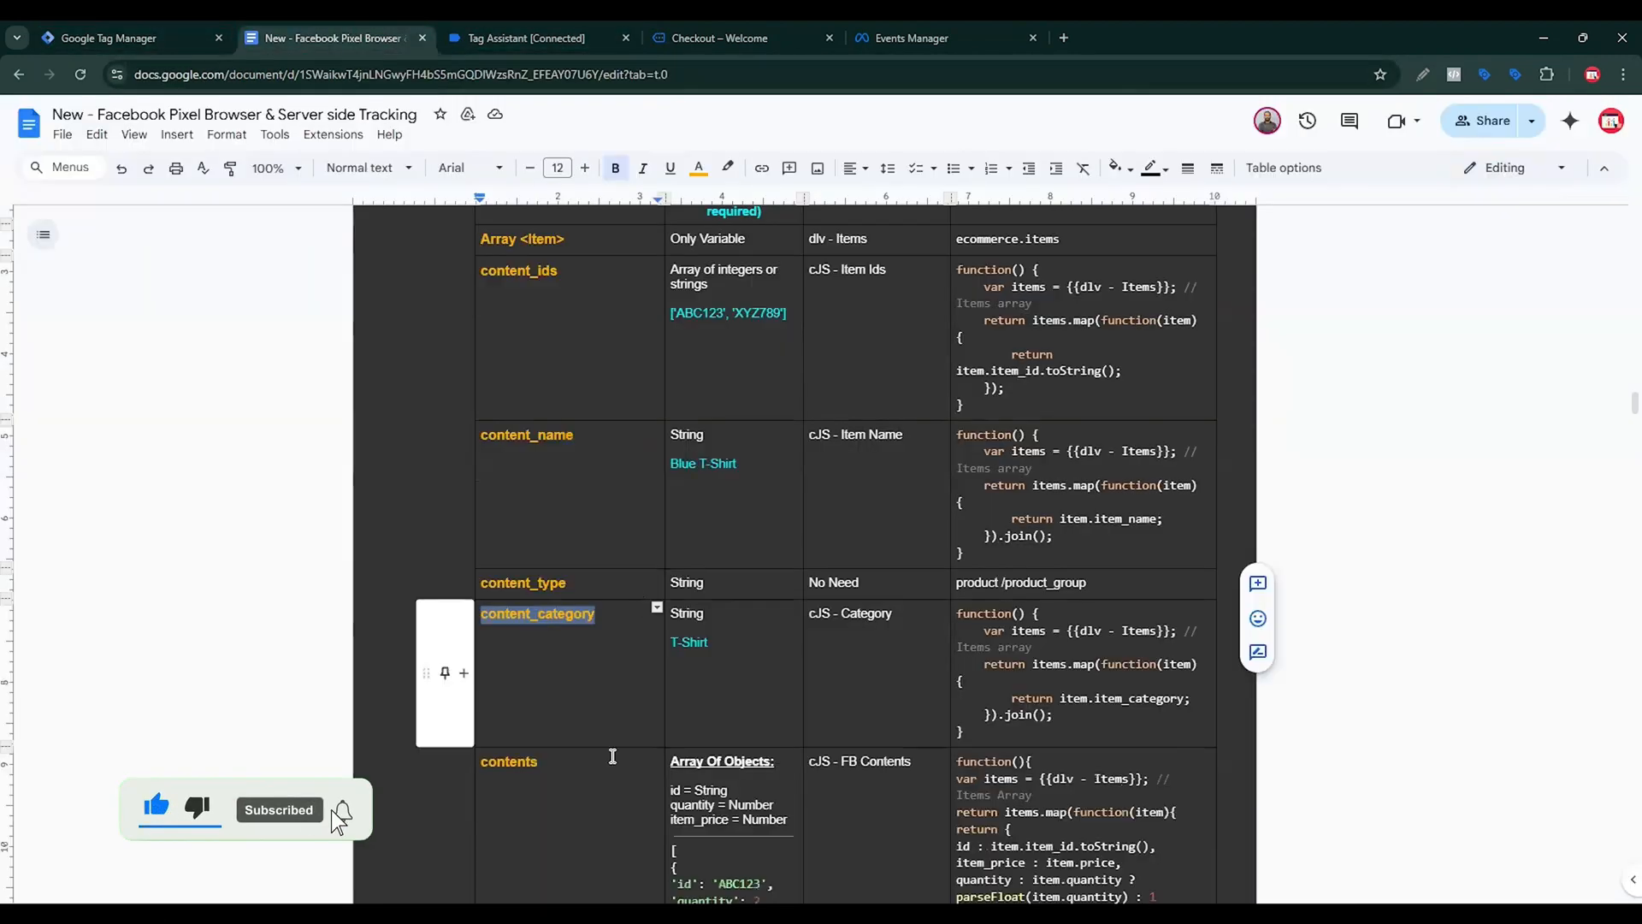
pyautogui.moveTo(539, 762); pyautogui.dragTo(479, 772)
pyautogui.hotkey('ctrl', 'c')
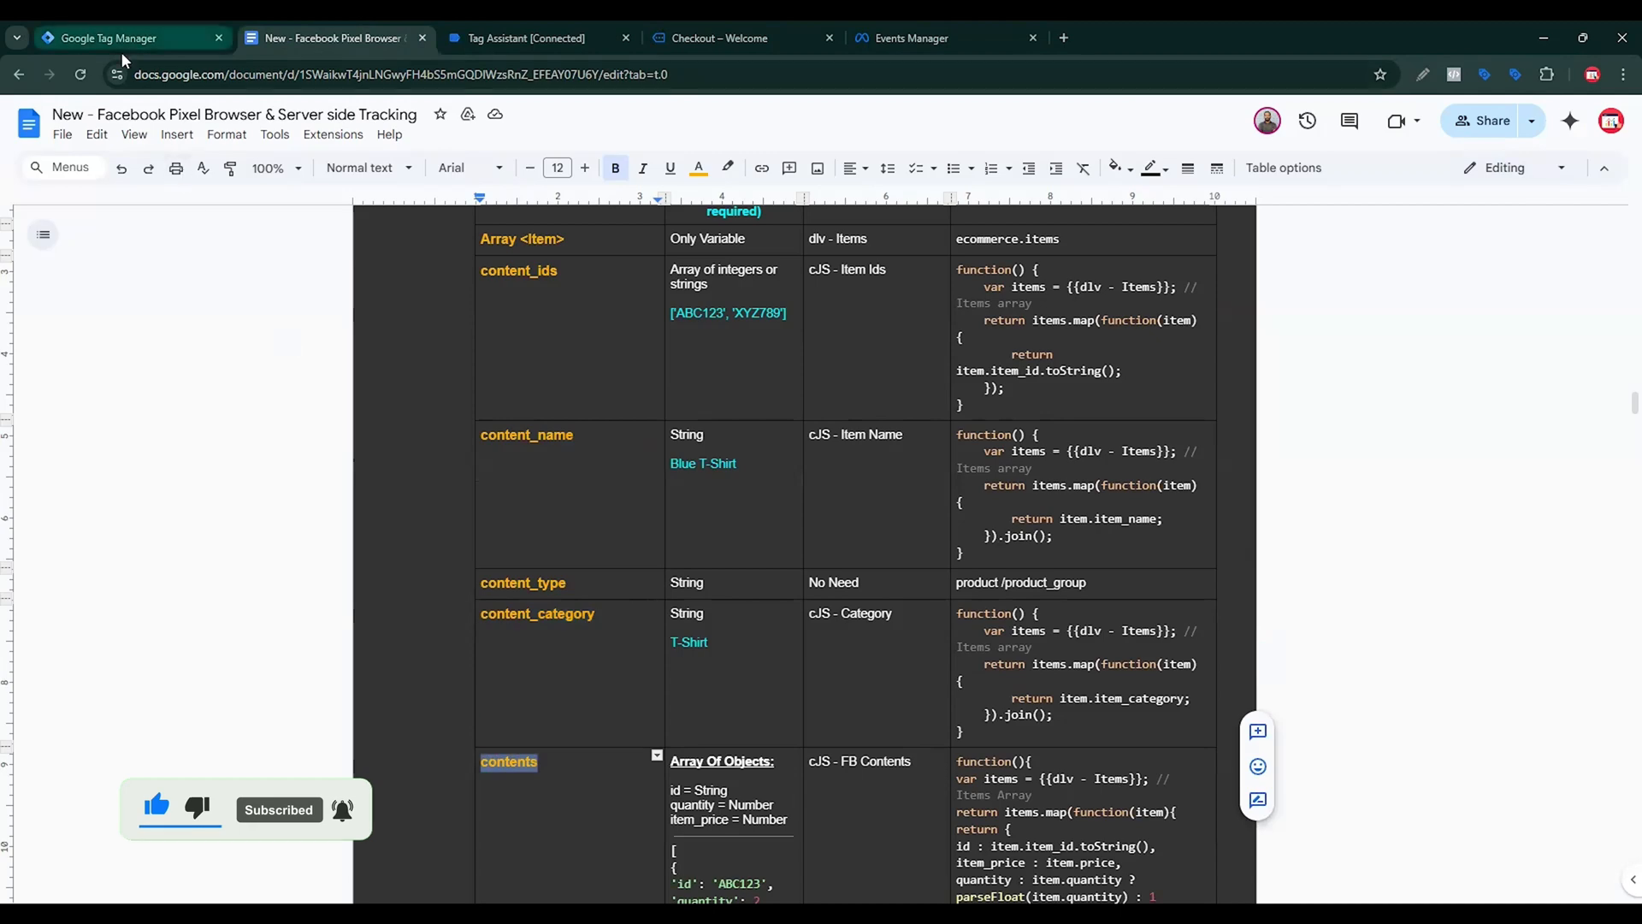
pyautogui.click(109, 38)
pyautogui.hotkey('ctrl', 'v')
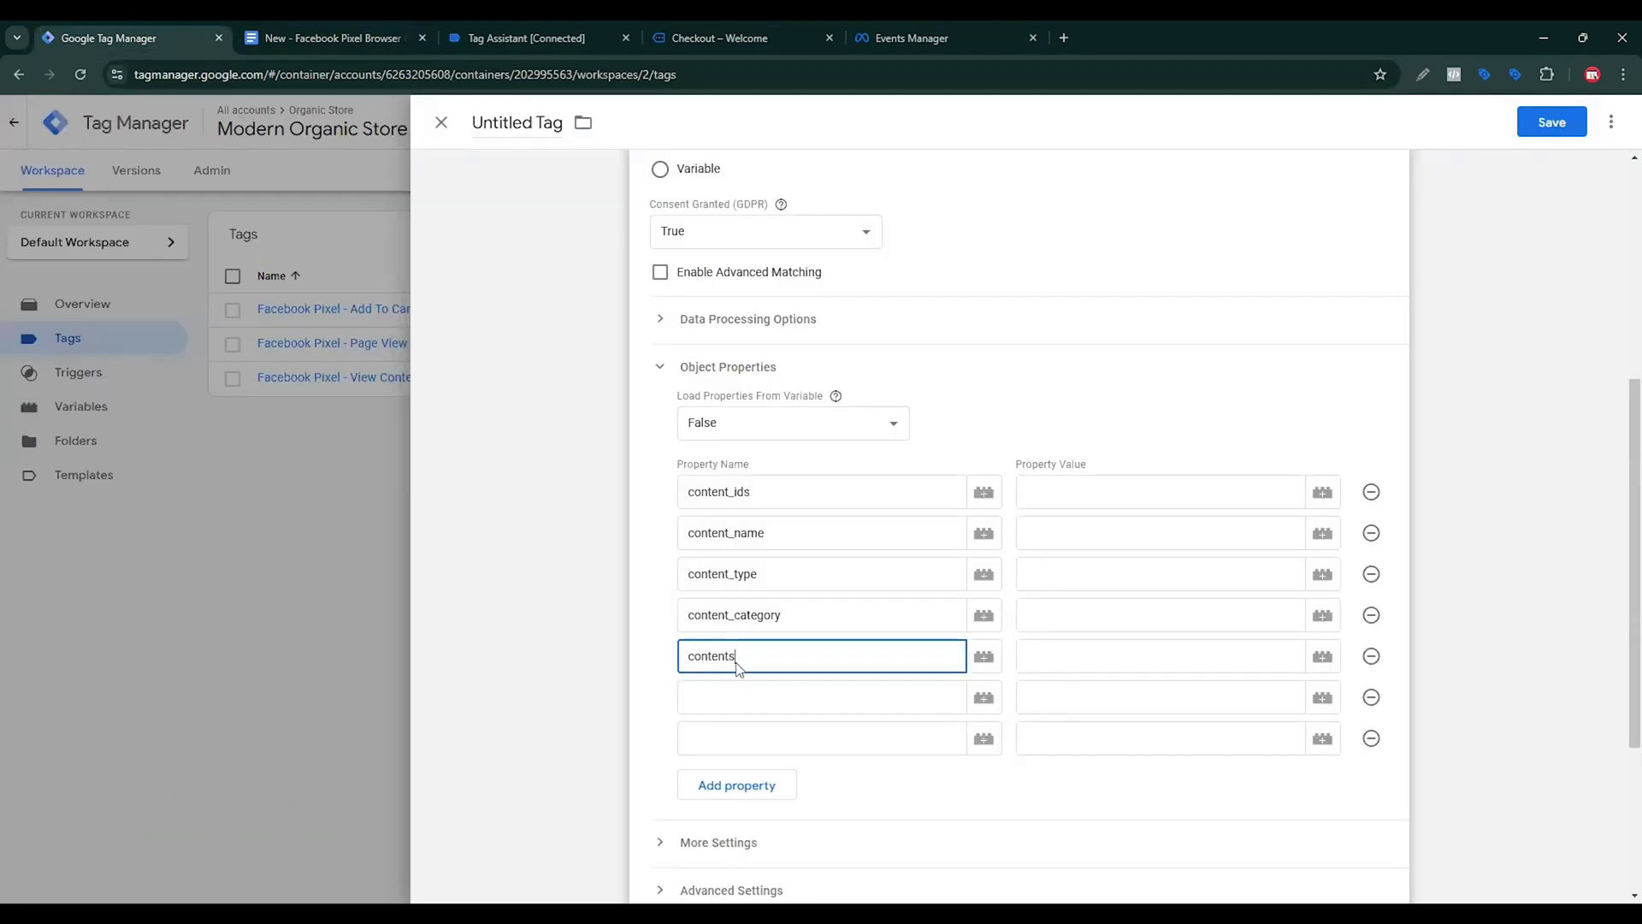
# Fill the tag's sixth and seventh property names with currency and value from the Google Docs table.
pyautogui.click(325, 38)
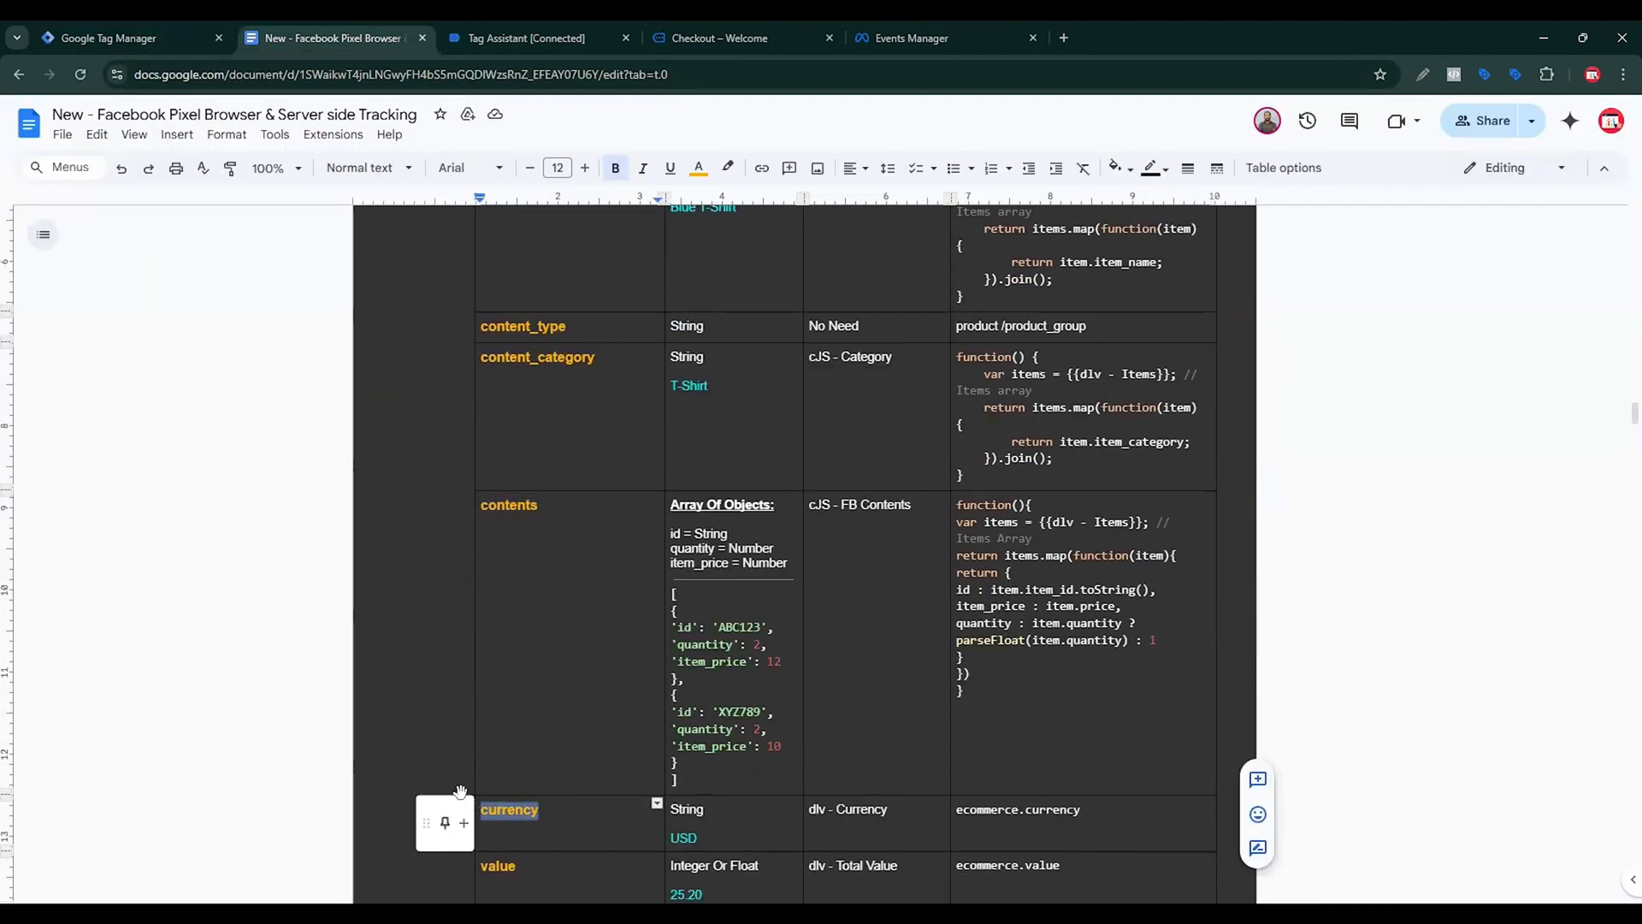
pyautogui.click(137, 38)
pyautogui.click(708, 706)
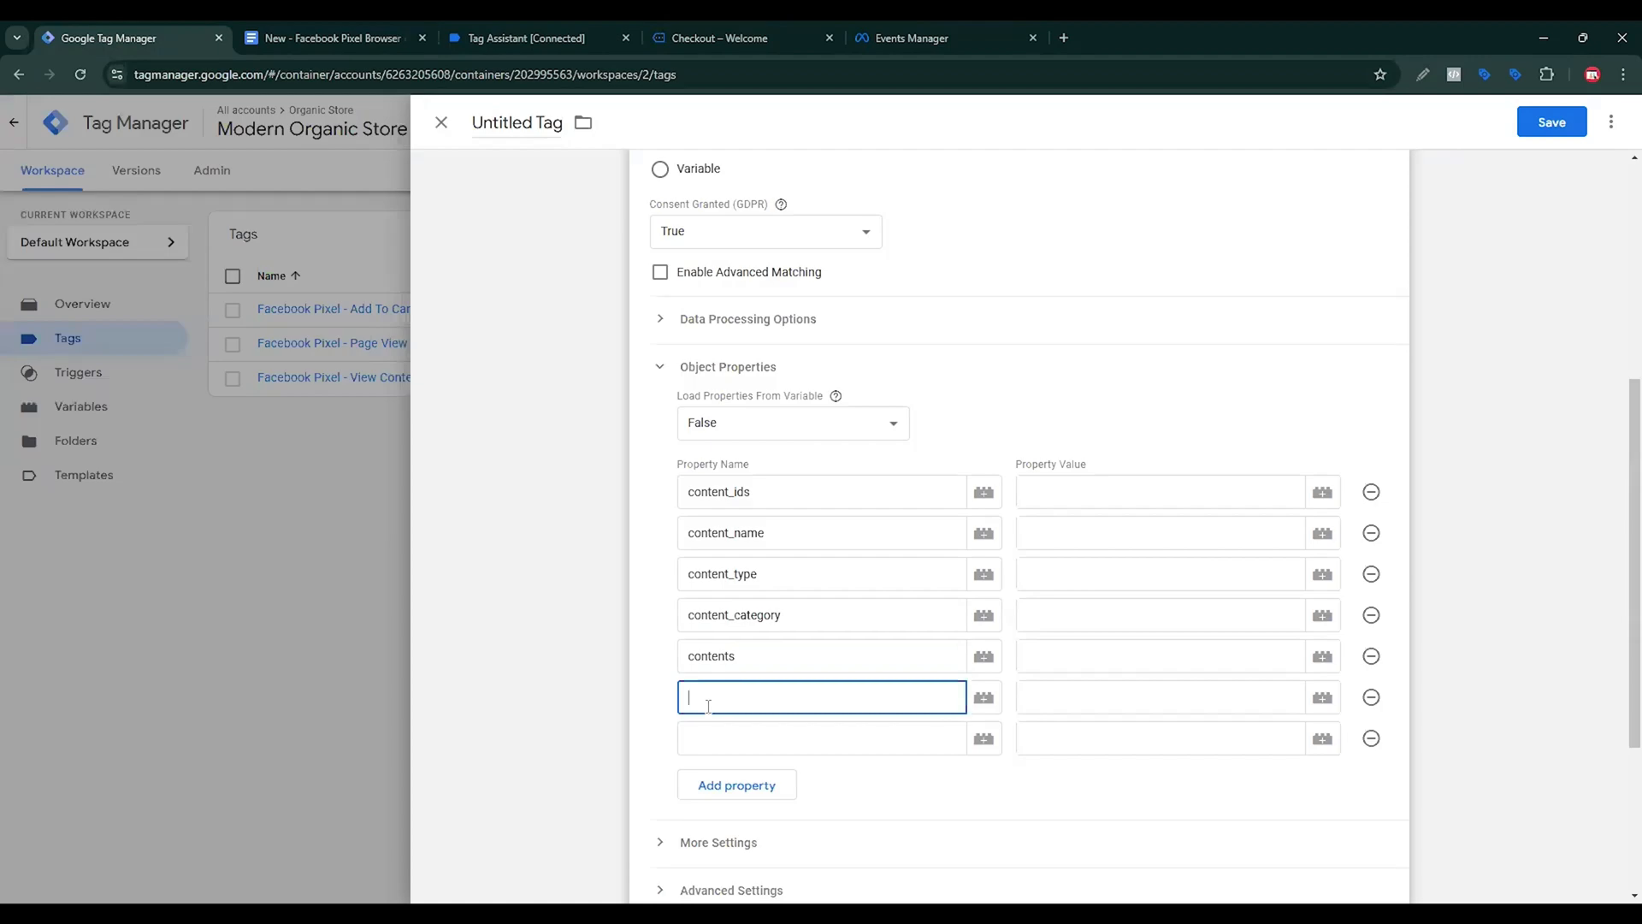
pyautogui.write('currency')
pyautogui.click(325, 38)
pyautogui.scroll(-1, 593, 698)
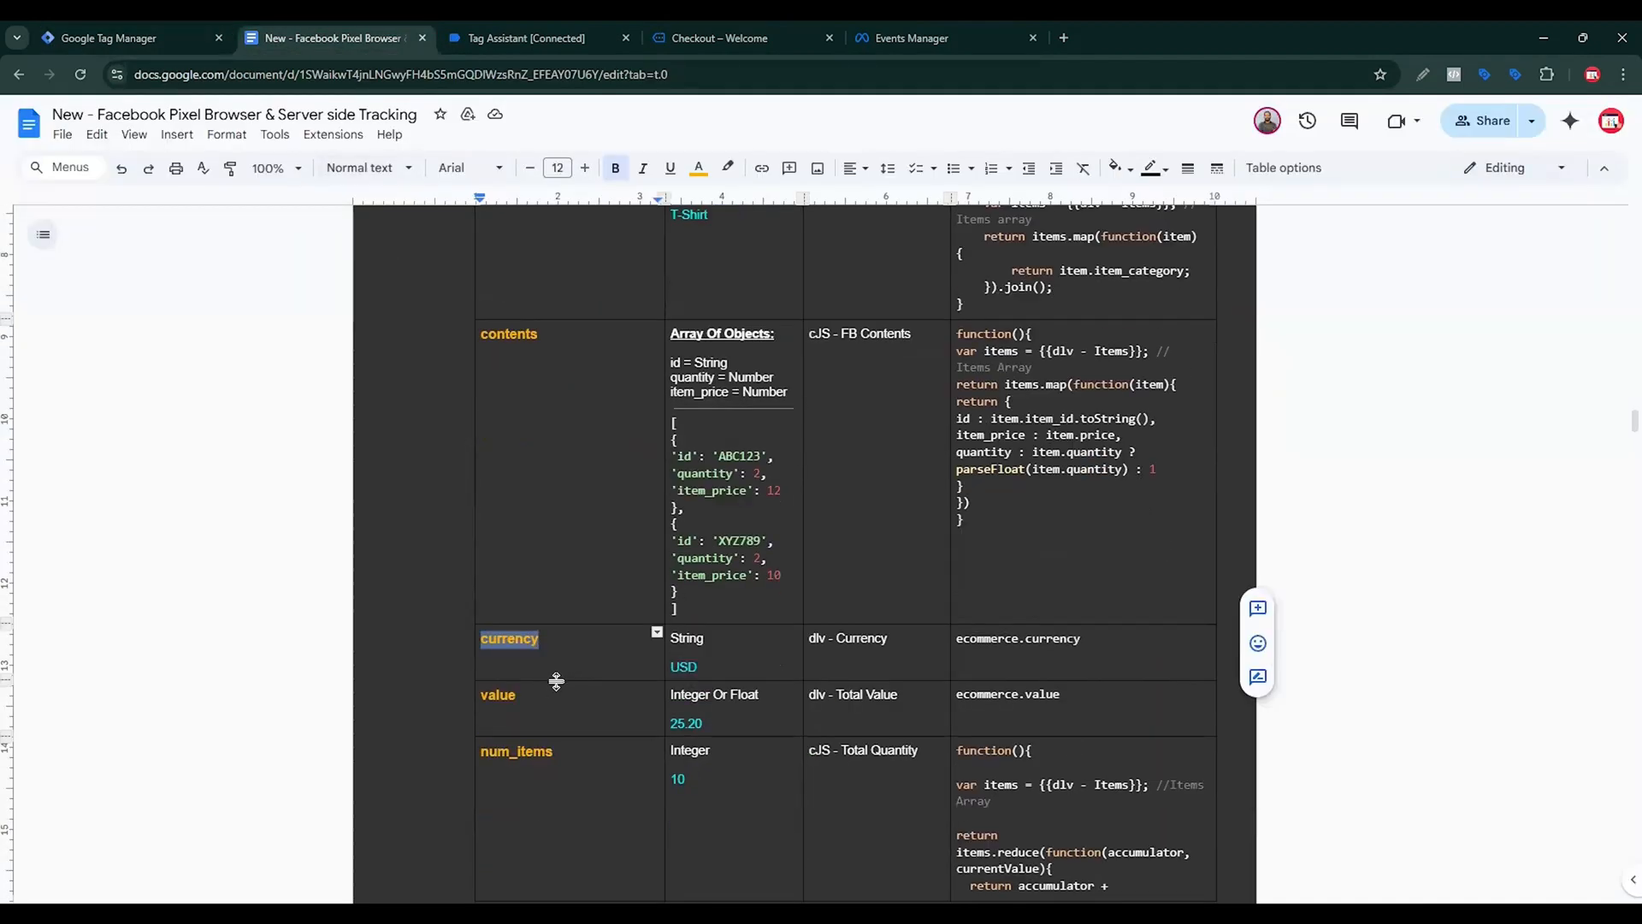
pyautogui.doubleClick(498, 694)
pyautogui.click(117, 38)
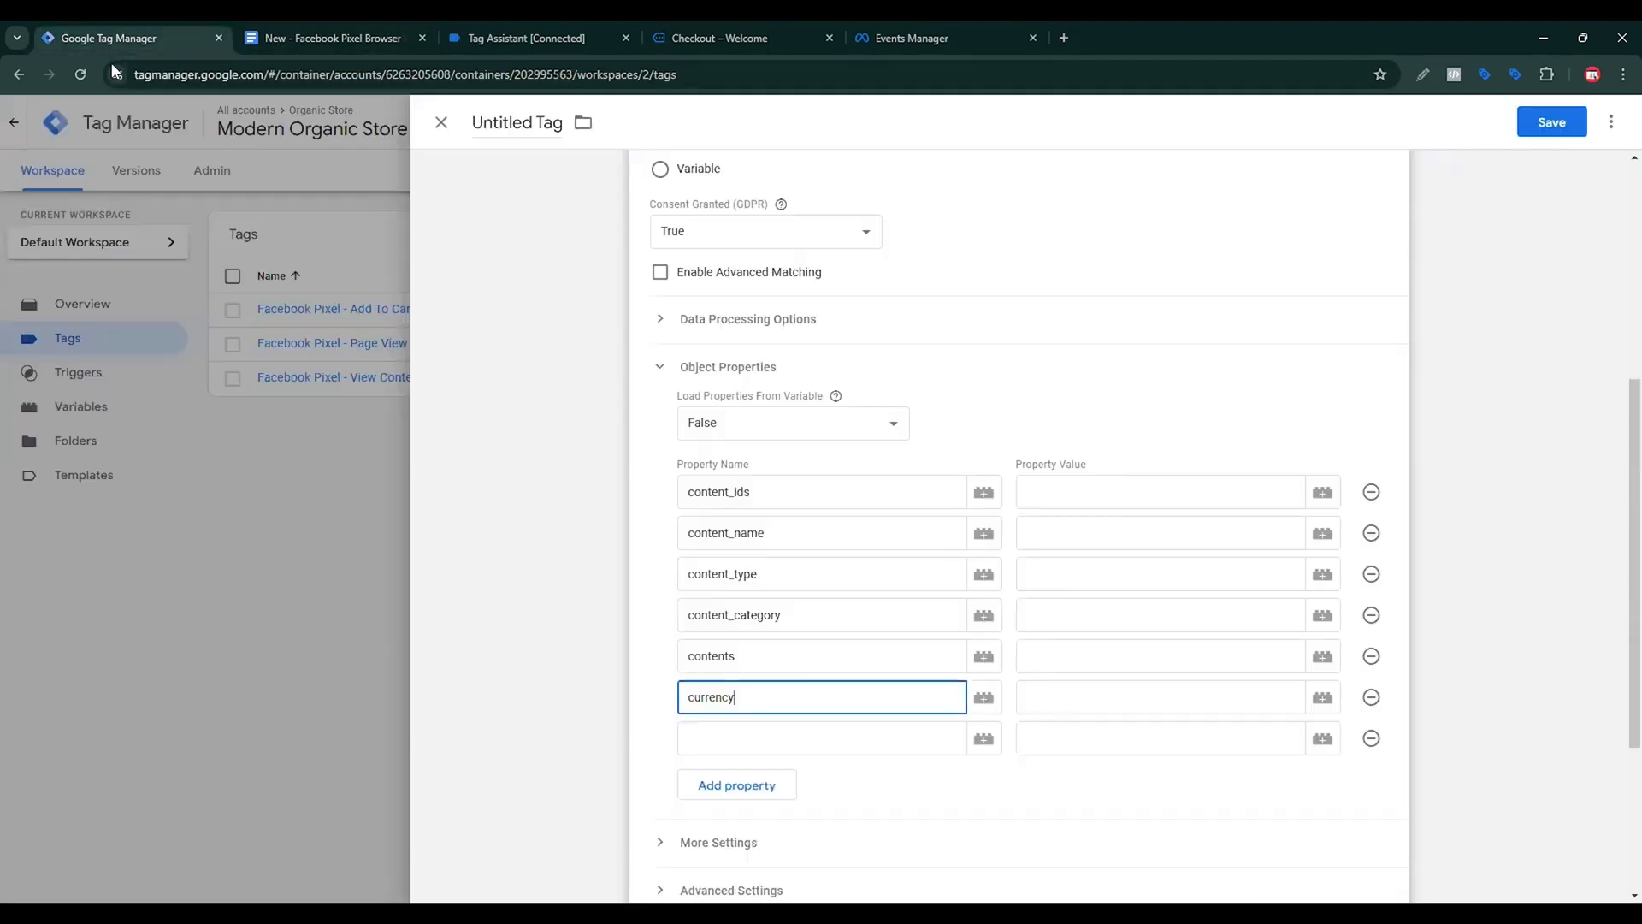
pyautogui.click(773, 729)
pyautogui.write('value')
# Add an eighth property row to the tag and name it num_items, copied from the Google Docs table.
pyautogui.click(762, 783)
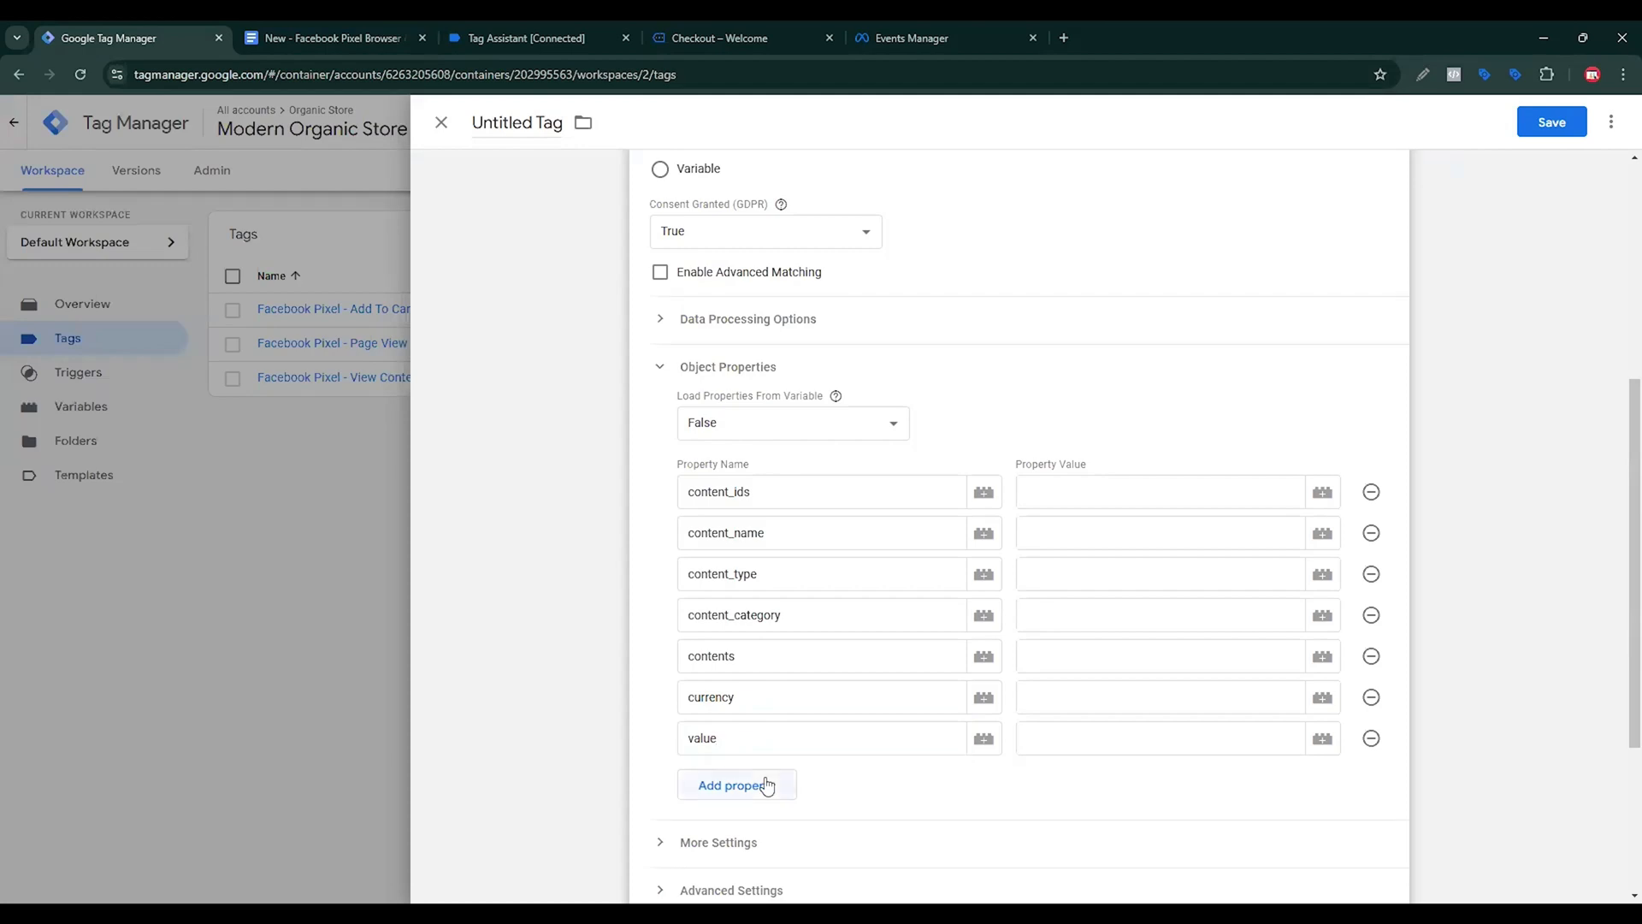
pyautogui.click(338, 37)
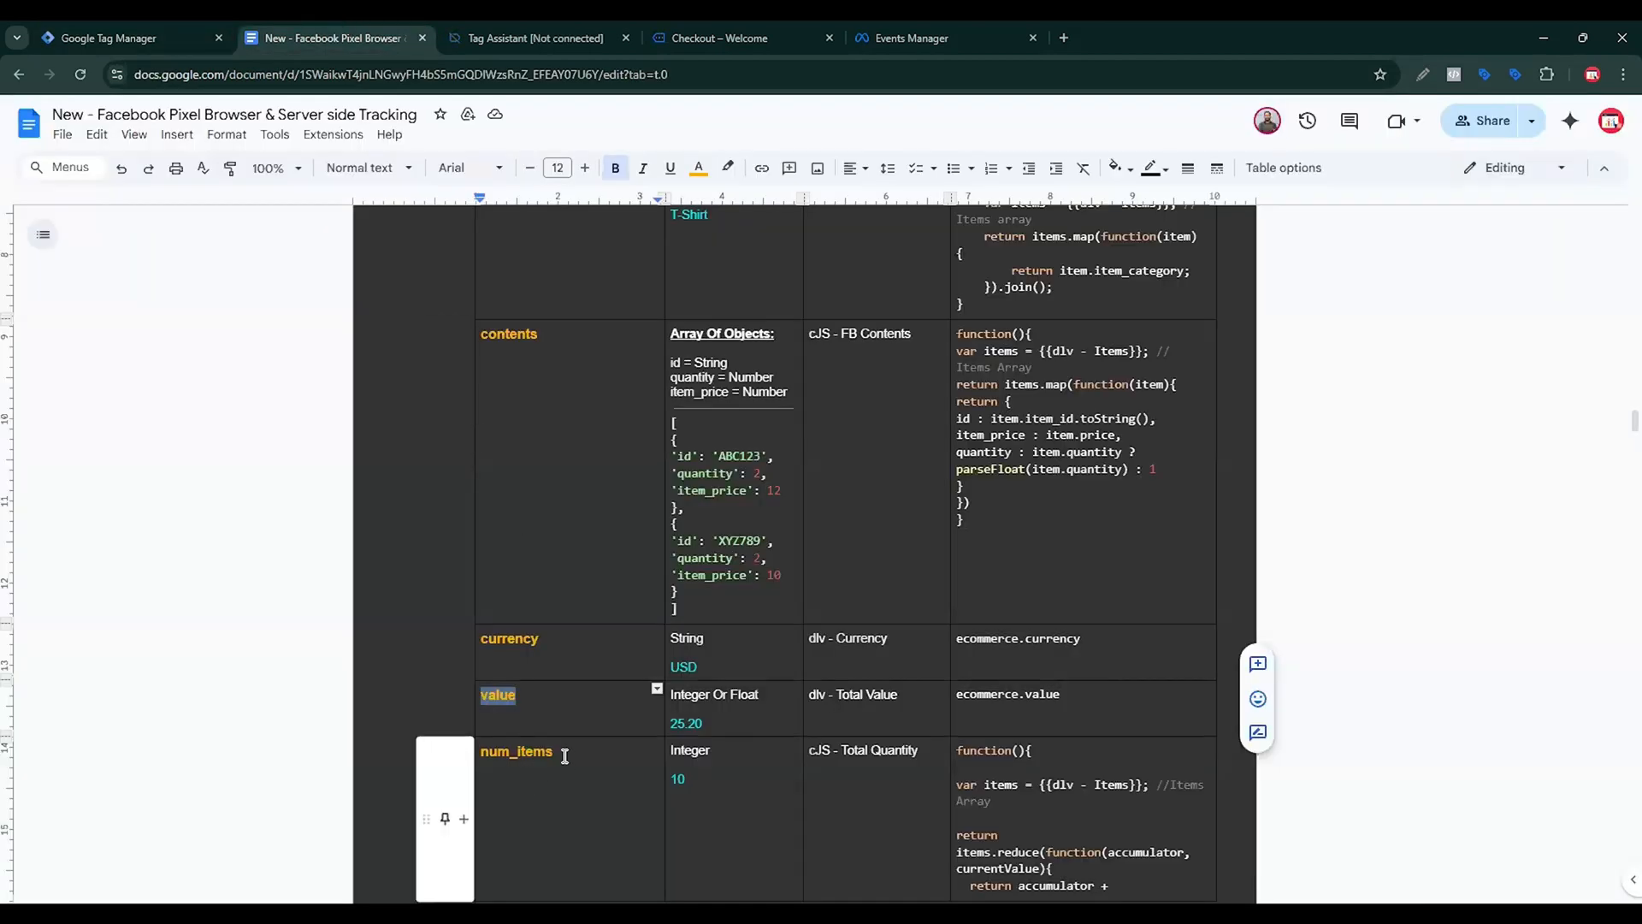
pyautogui.moveTo(560, 751); pyautogui.dragTo(487, 754)
pyautogui.hotkey('ctrl', 'c')
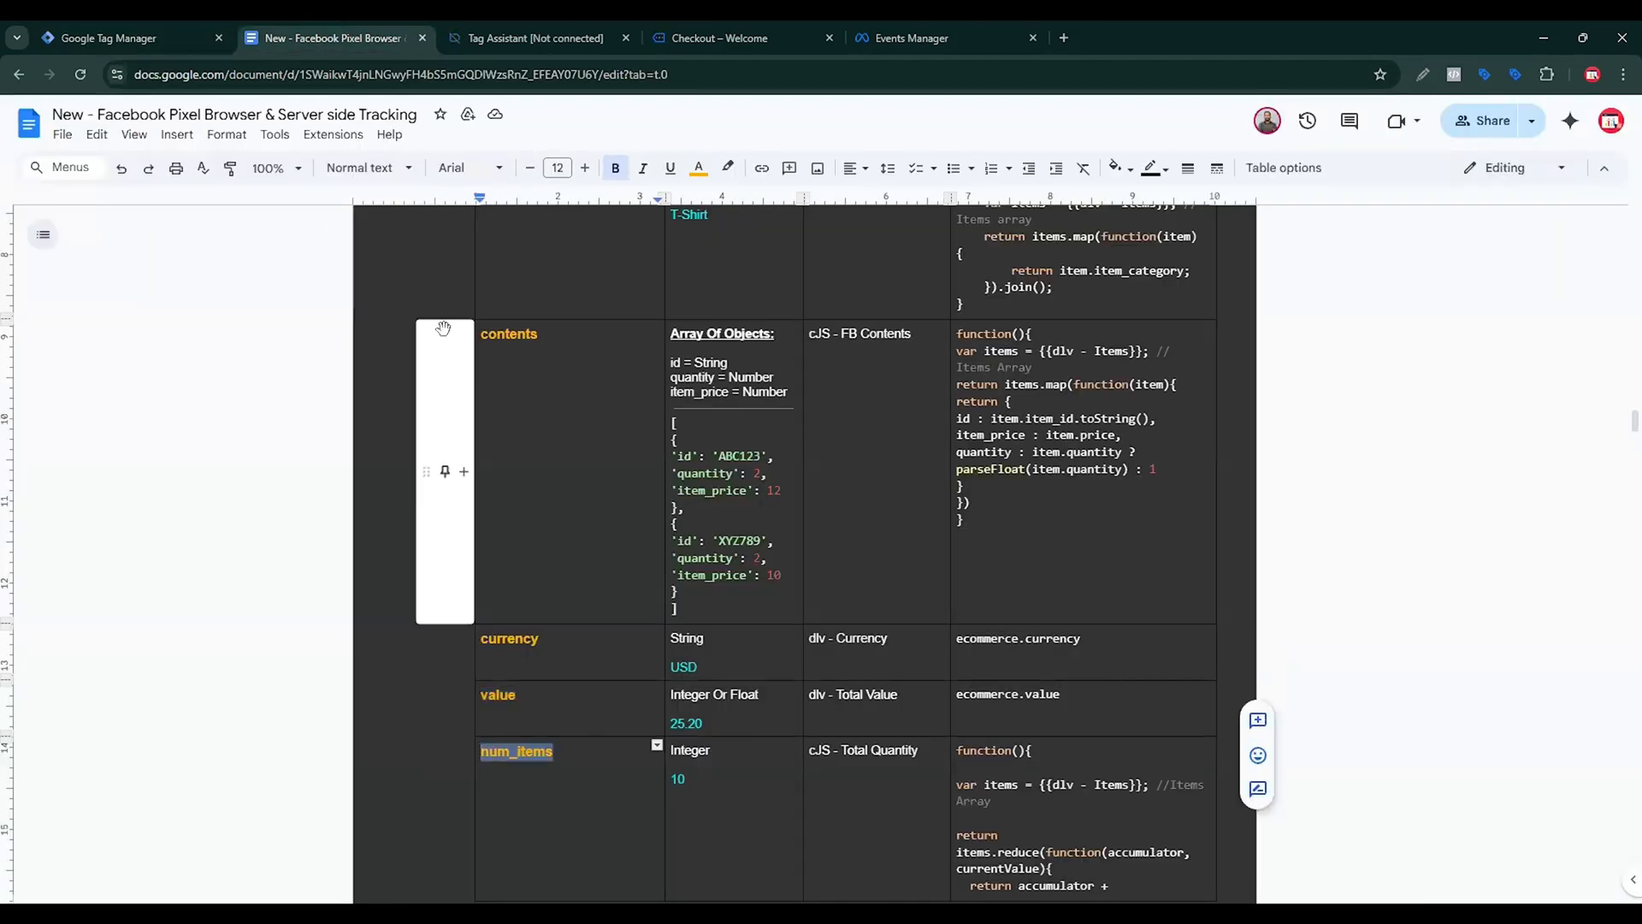
pyautogui.hotkey('ctrl', 'shift', 'Tab')
pyautogui.click(715, 769)
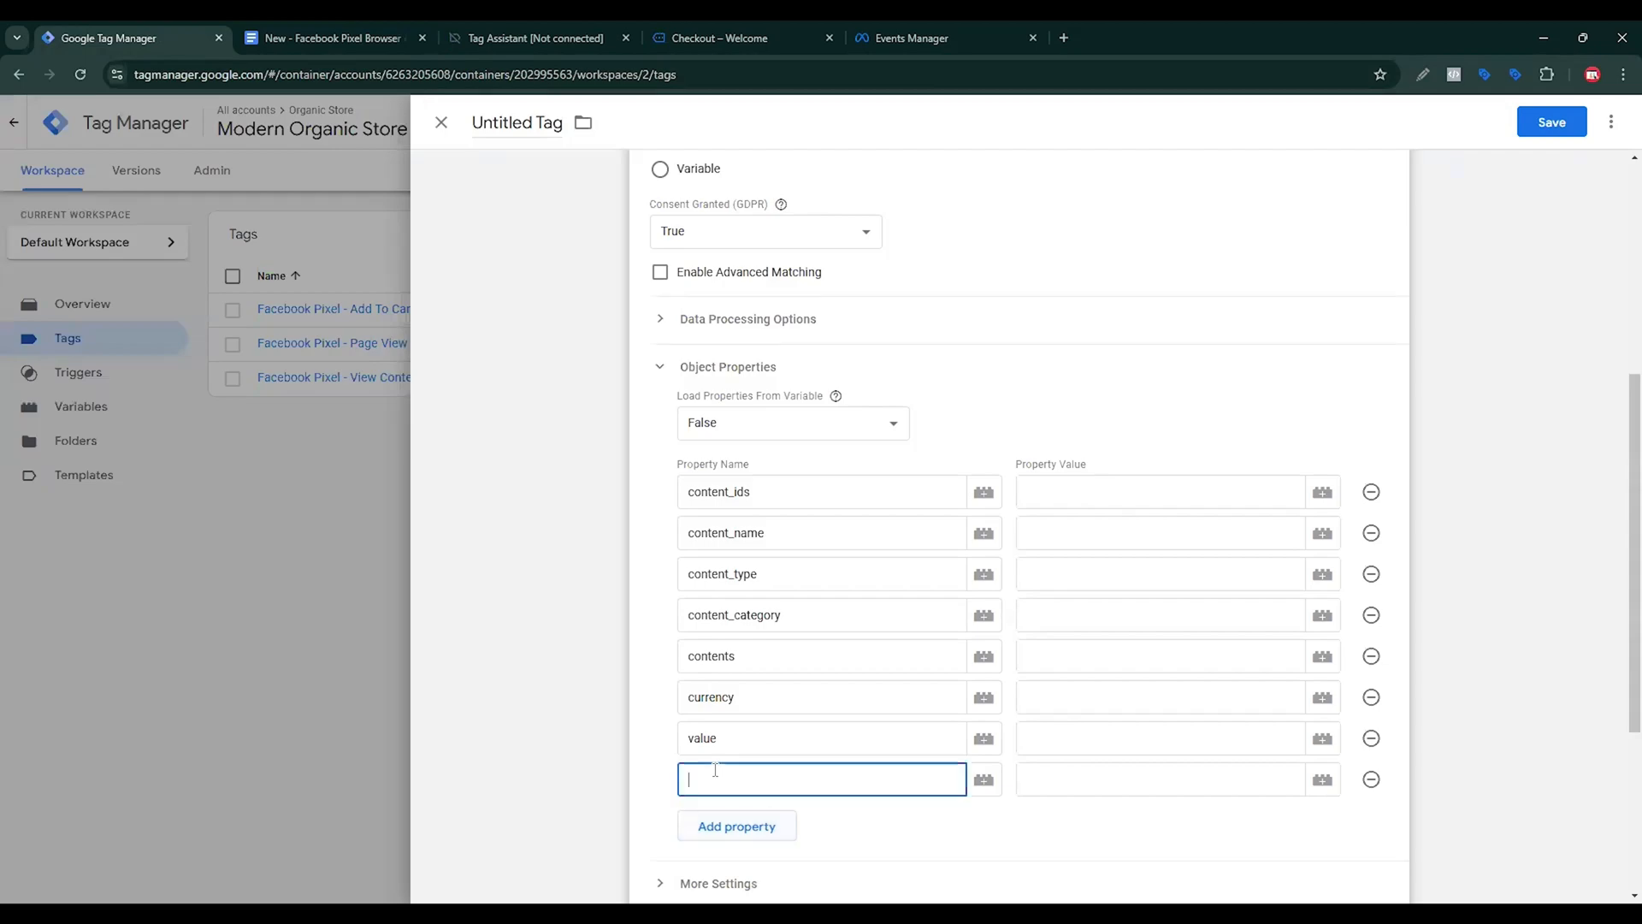
pyautogui.hotkey('ctrl', 'v')
# Look up the content_ids variable in the Google Docs table and set the tag's content_ids value to {{cJS - Item Ids}}.
pyautogui.click(1025, 500)
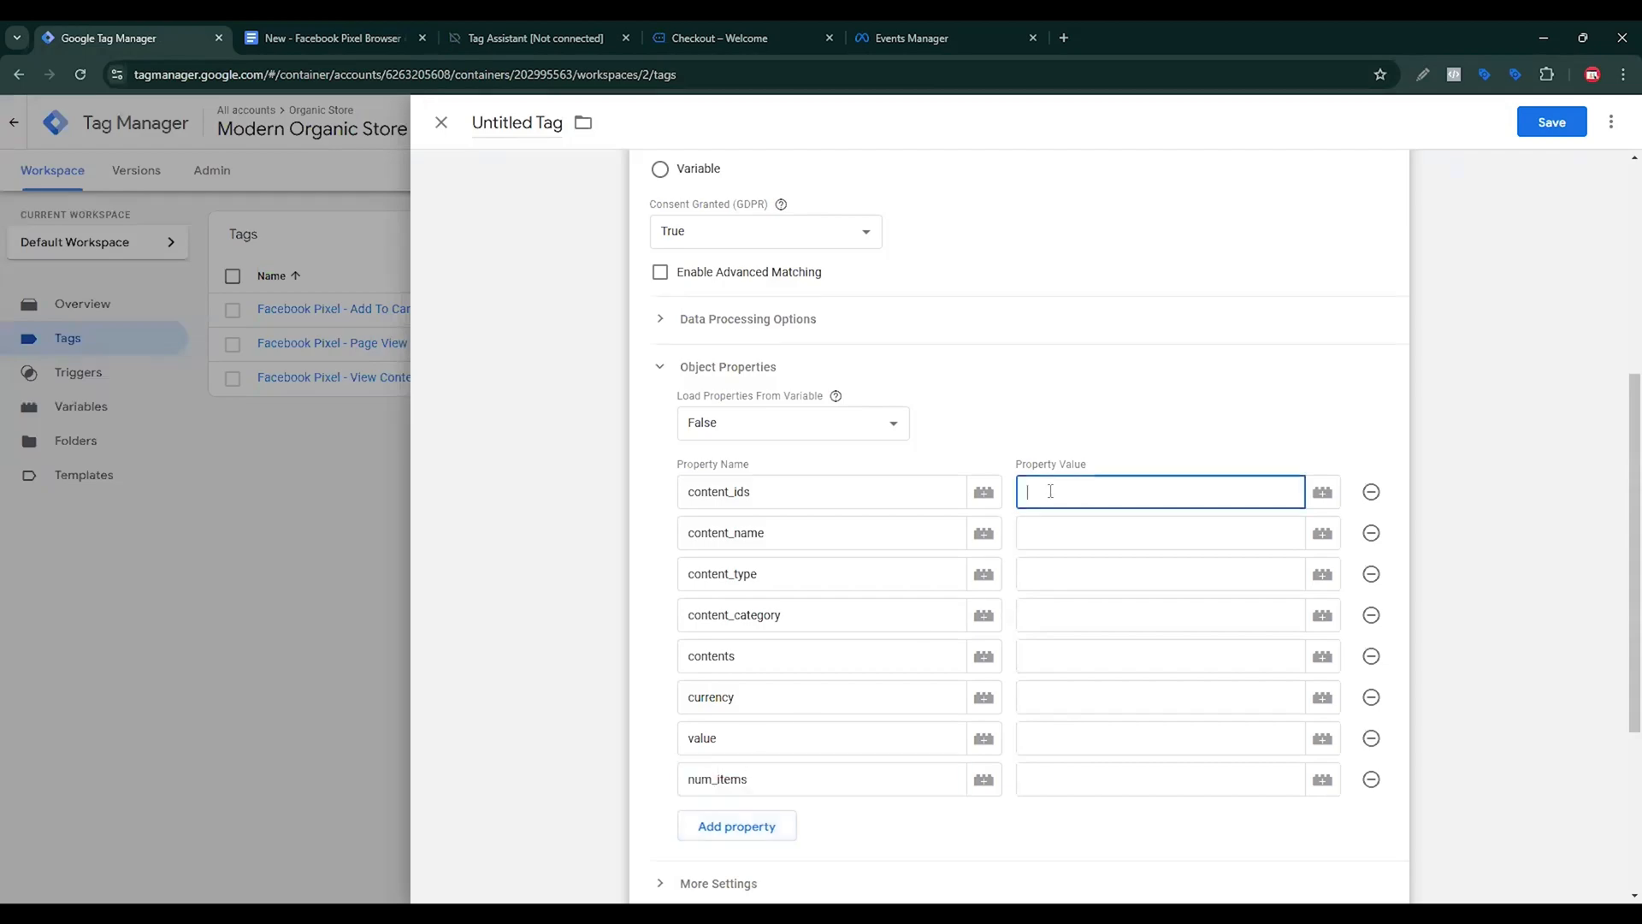
pyautogui.click(316, 34)
pyautogui.scroll(7, 754, 539)
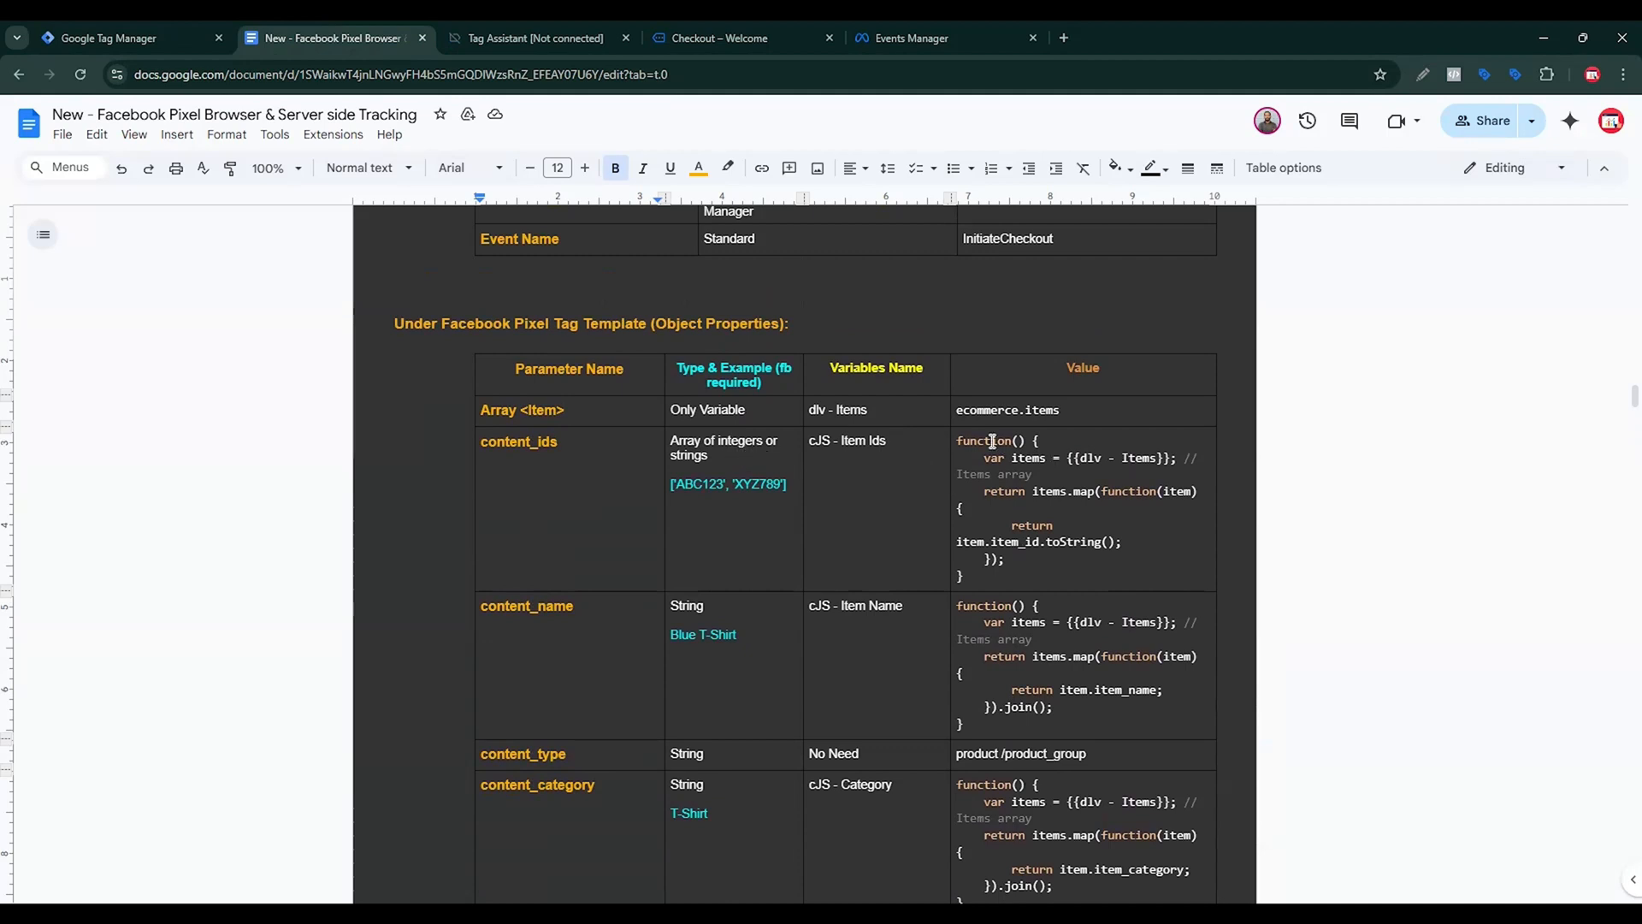
pyautogui.click(128, 37)
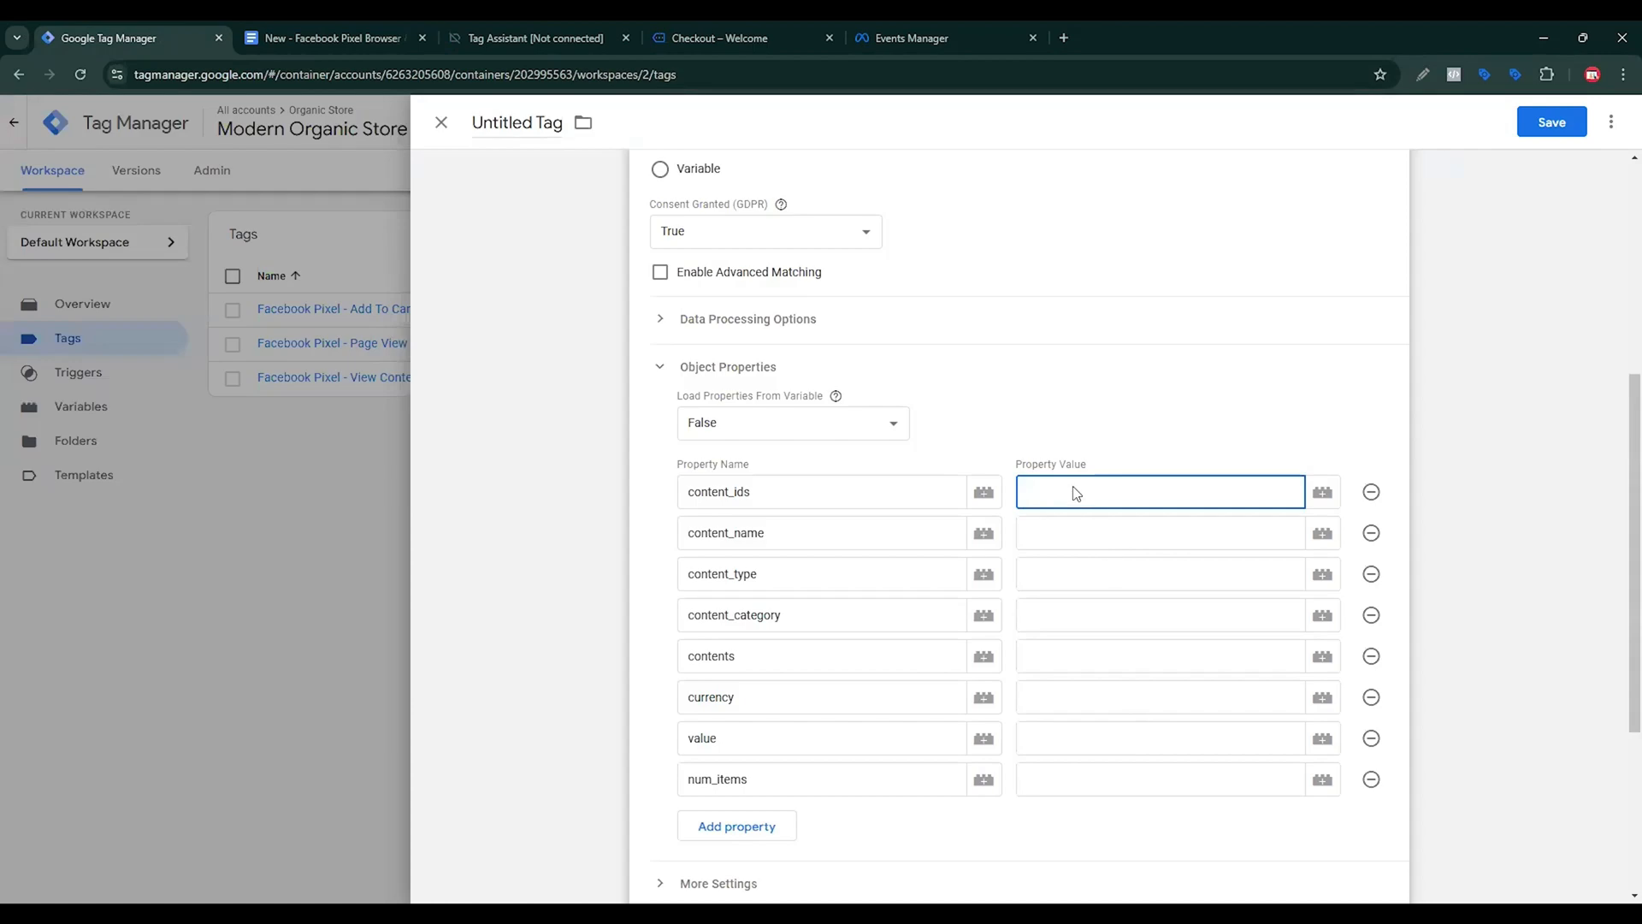
pyautogui.click(1322, 492)
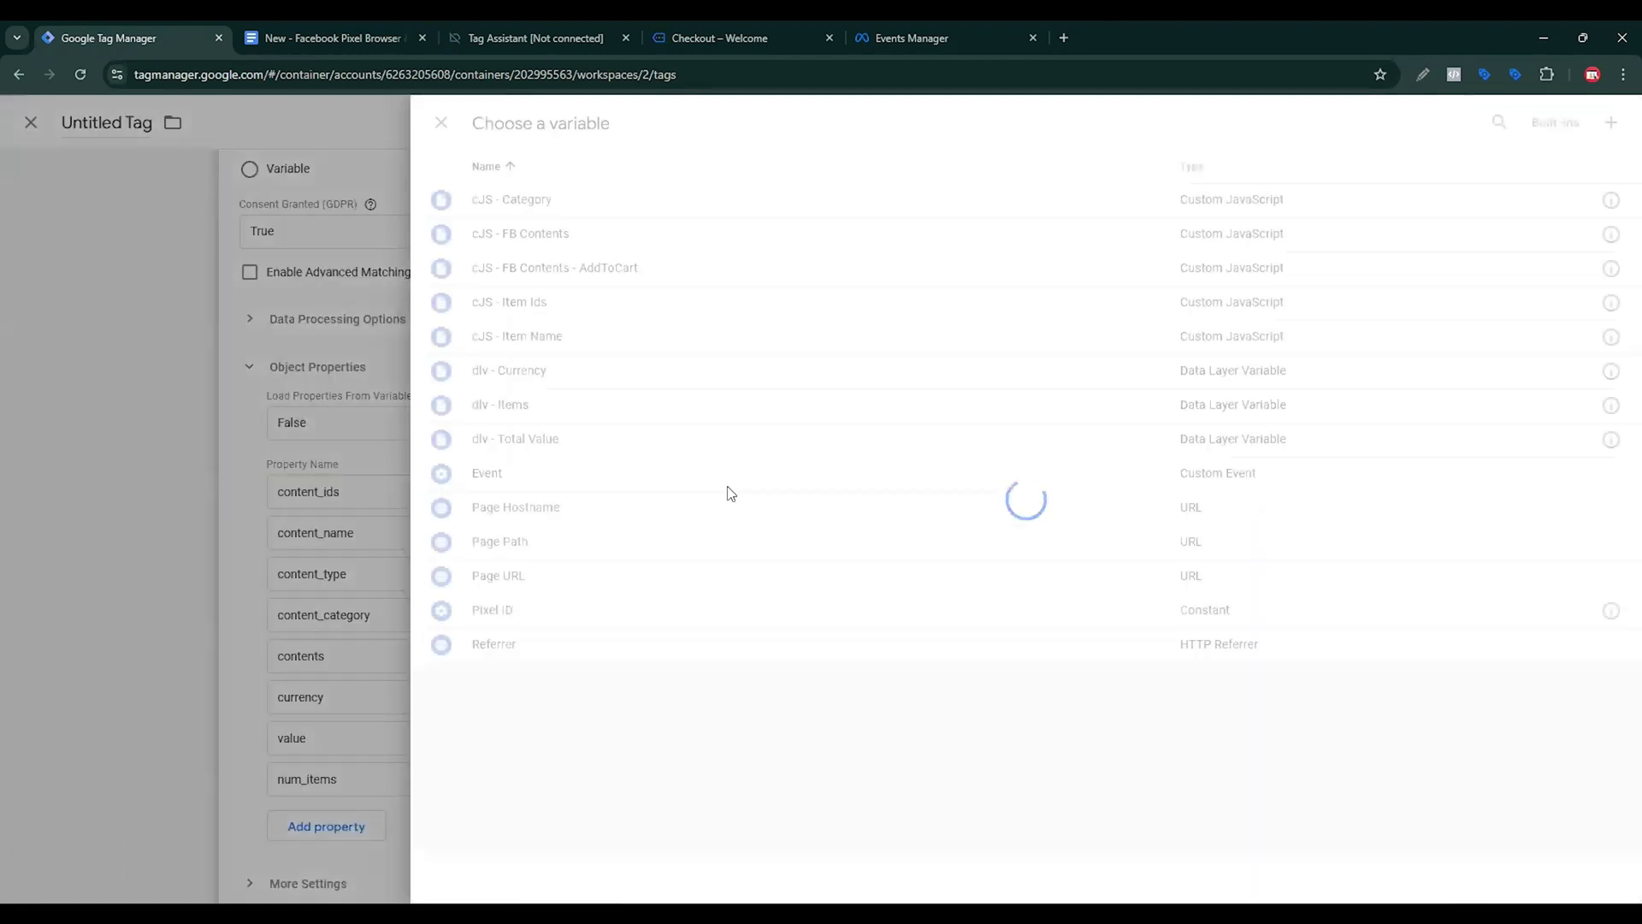
pyautogui.click(561, 308)
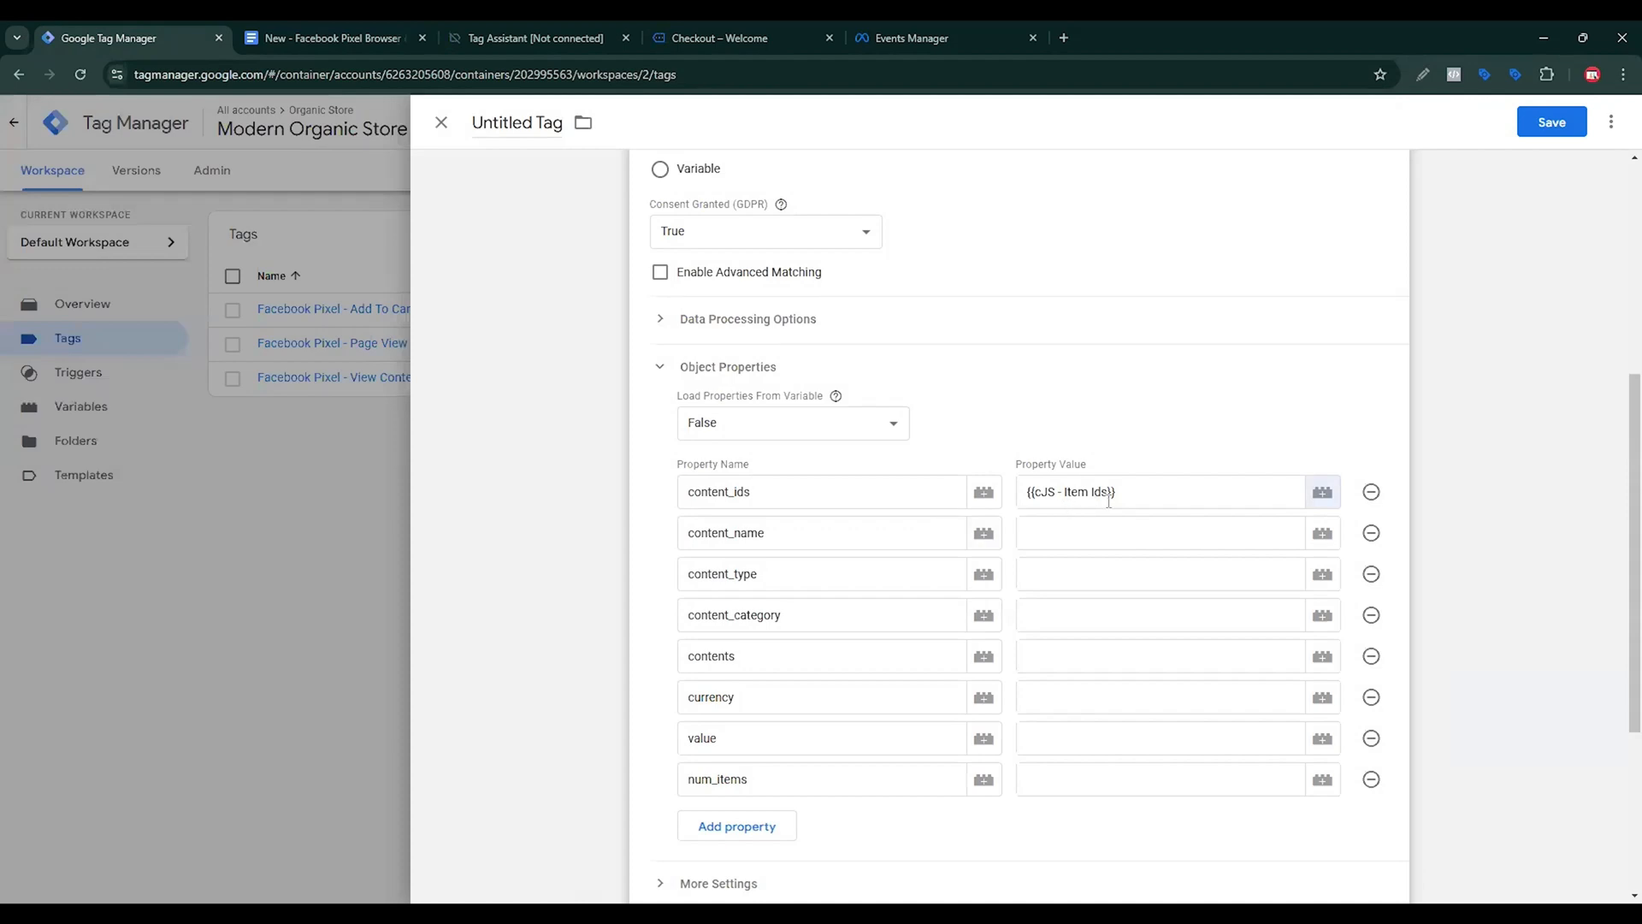
# Set the content_name value to {{cJS - Item Name}} and the content_type value to product.
pyautogui.click(1079, 530)
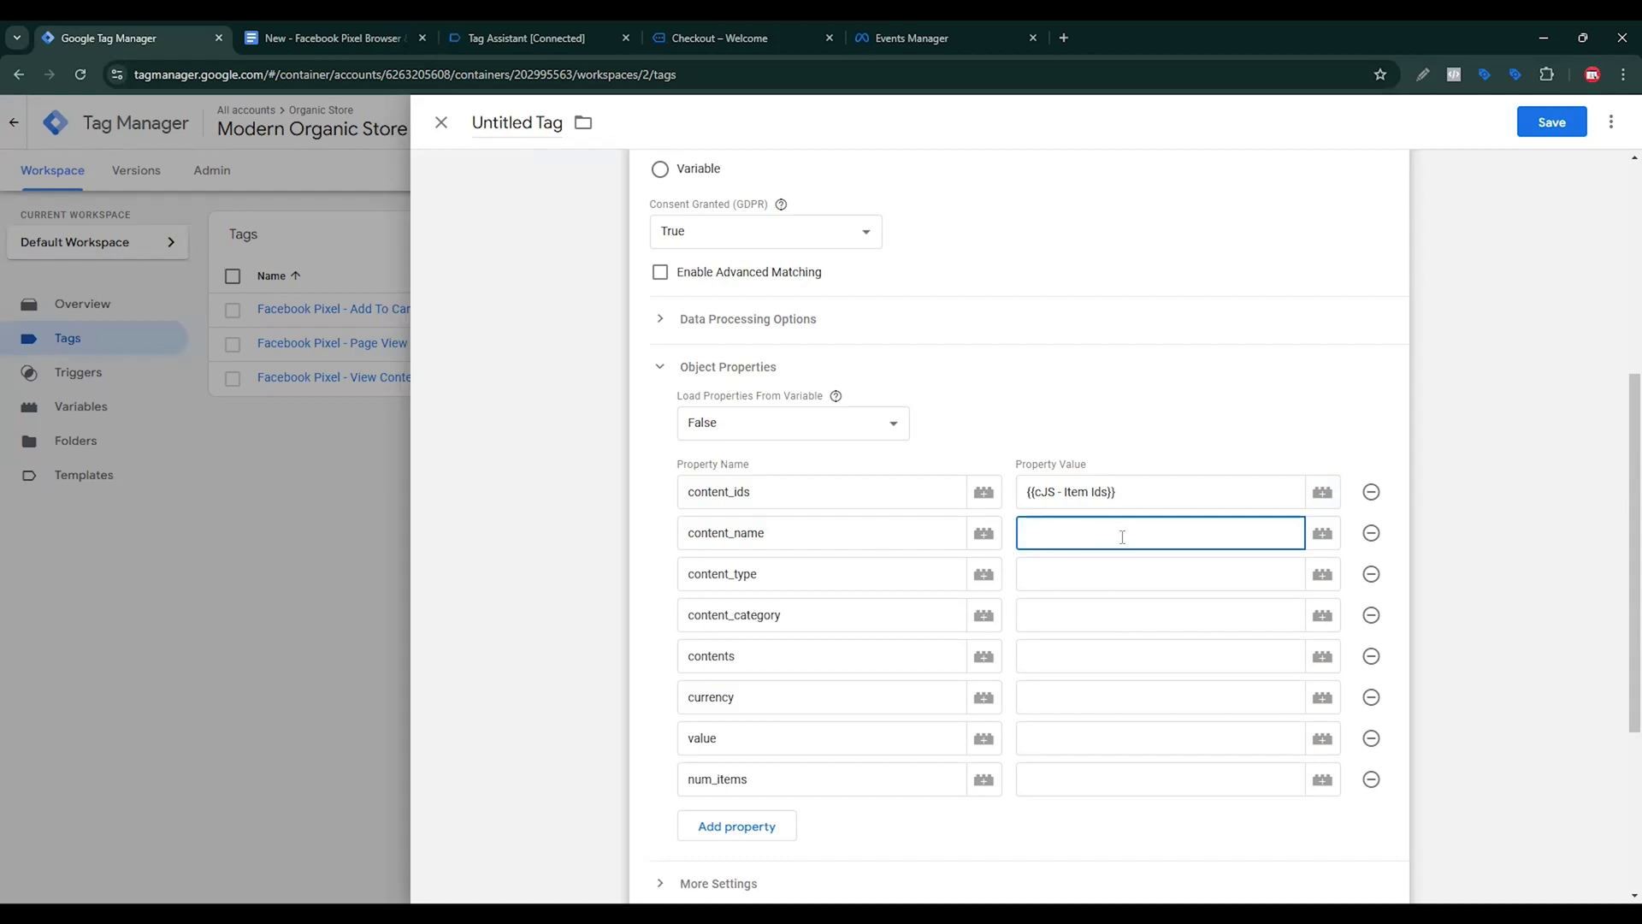
pyautogui.click(1323, 533)
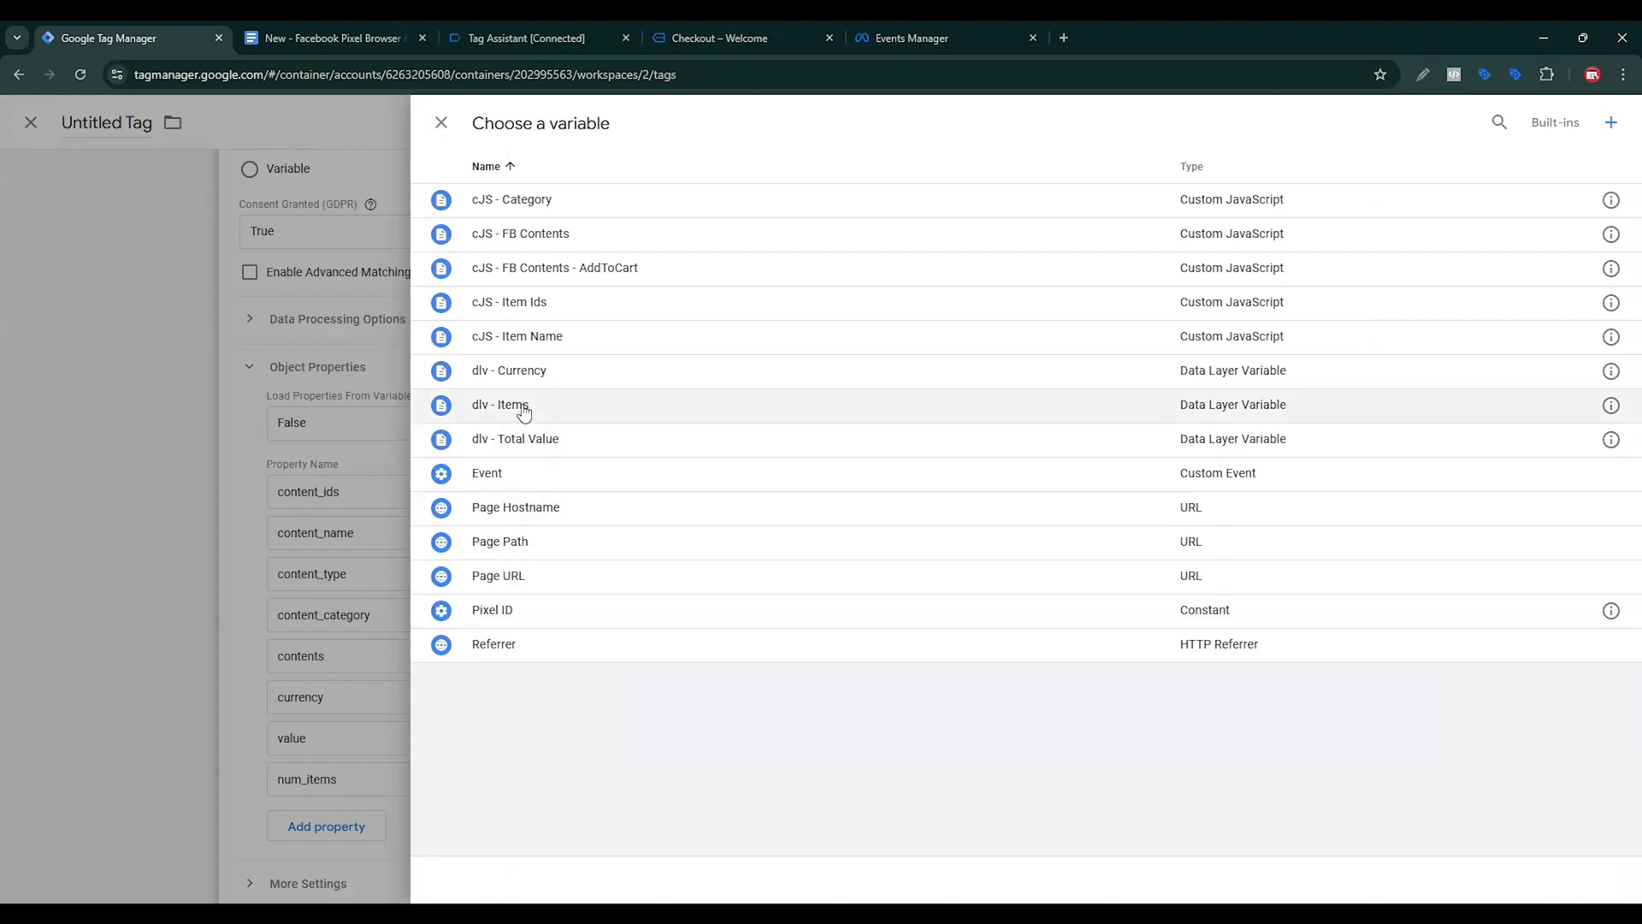
pyautogui.click(548, 336)
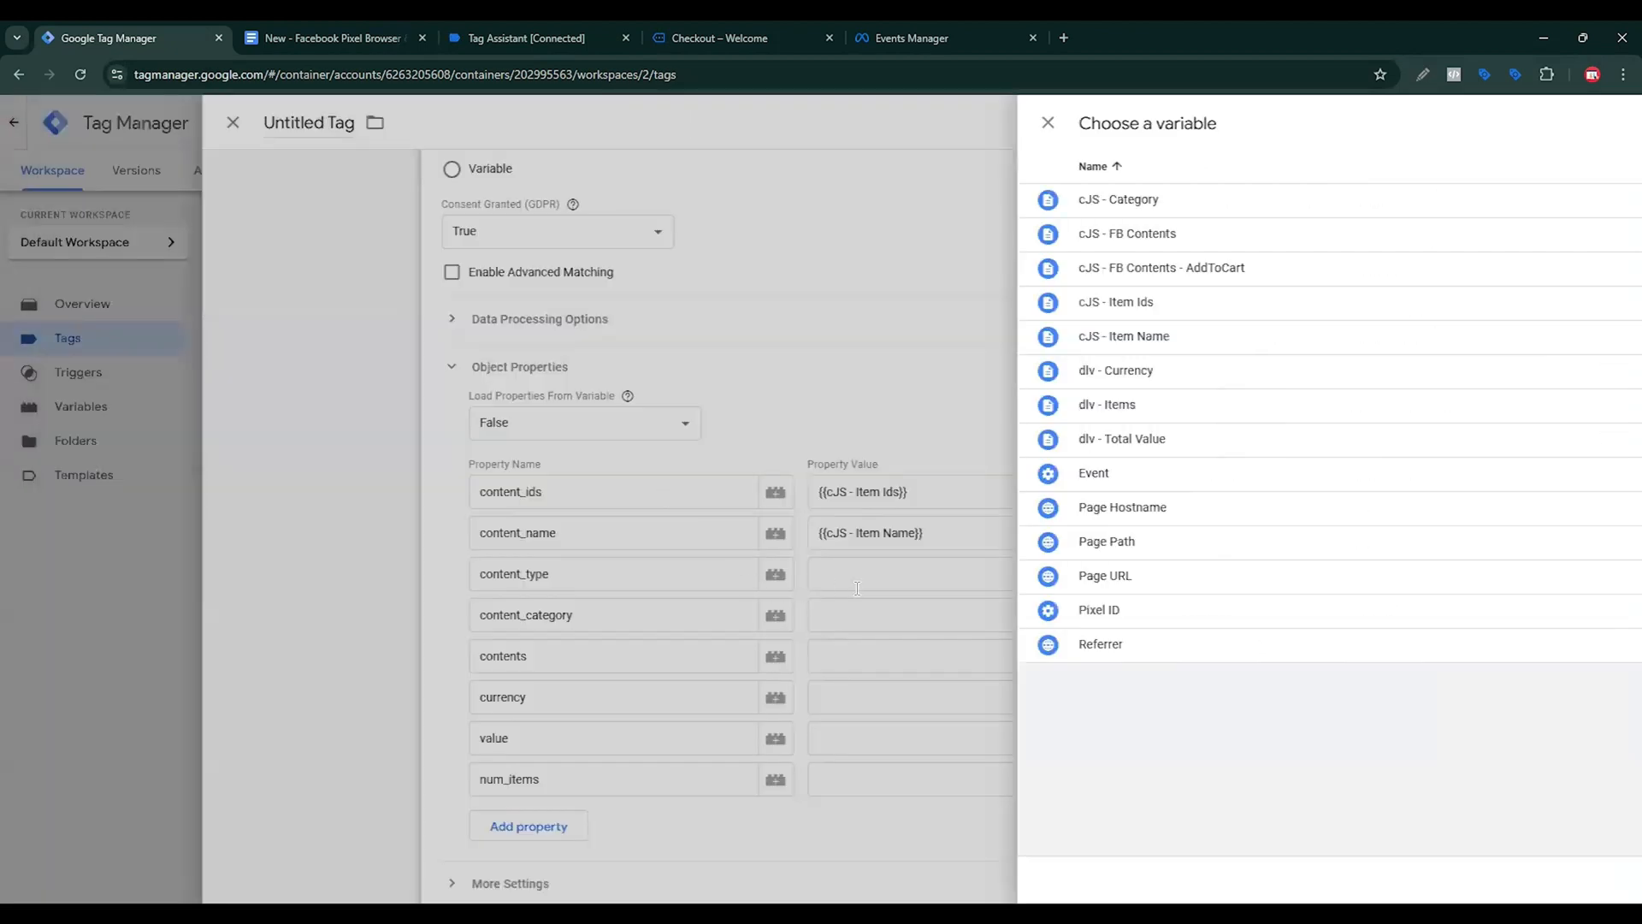
pyautogui.click(1117, 575)
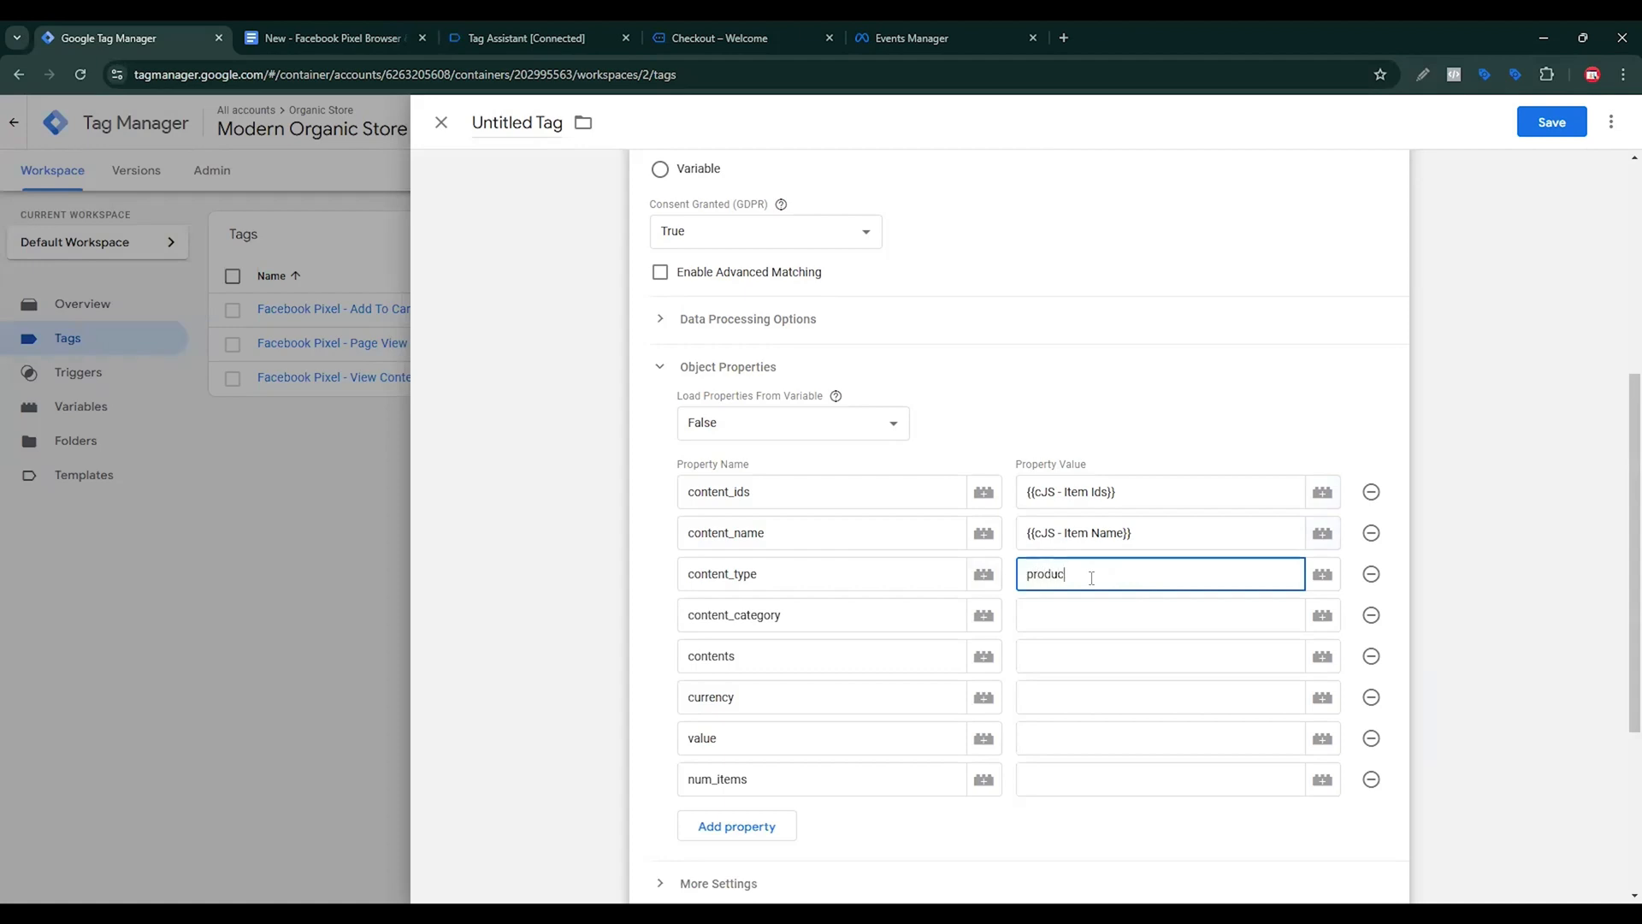
# Set the content_category value to {{cJS - Category}} and the contents value to {{cJS - FB Contents}}.
pyautogui.click(1083, 619)
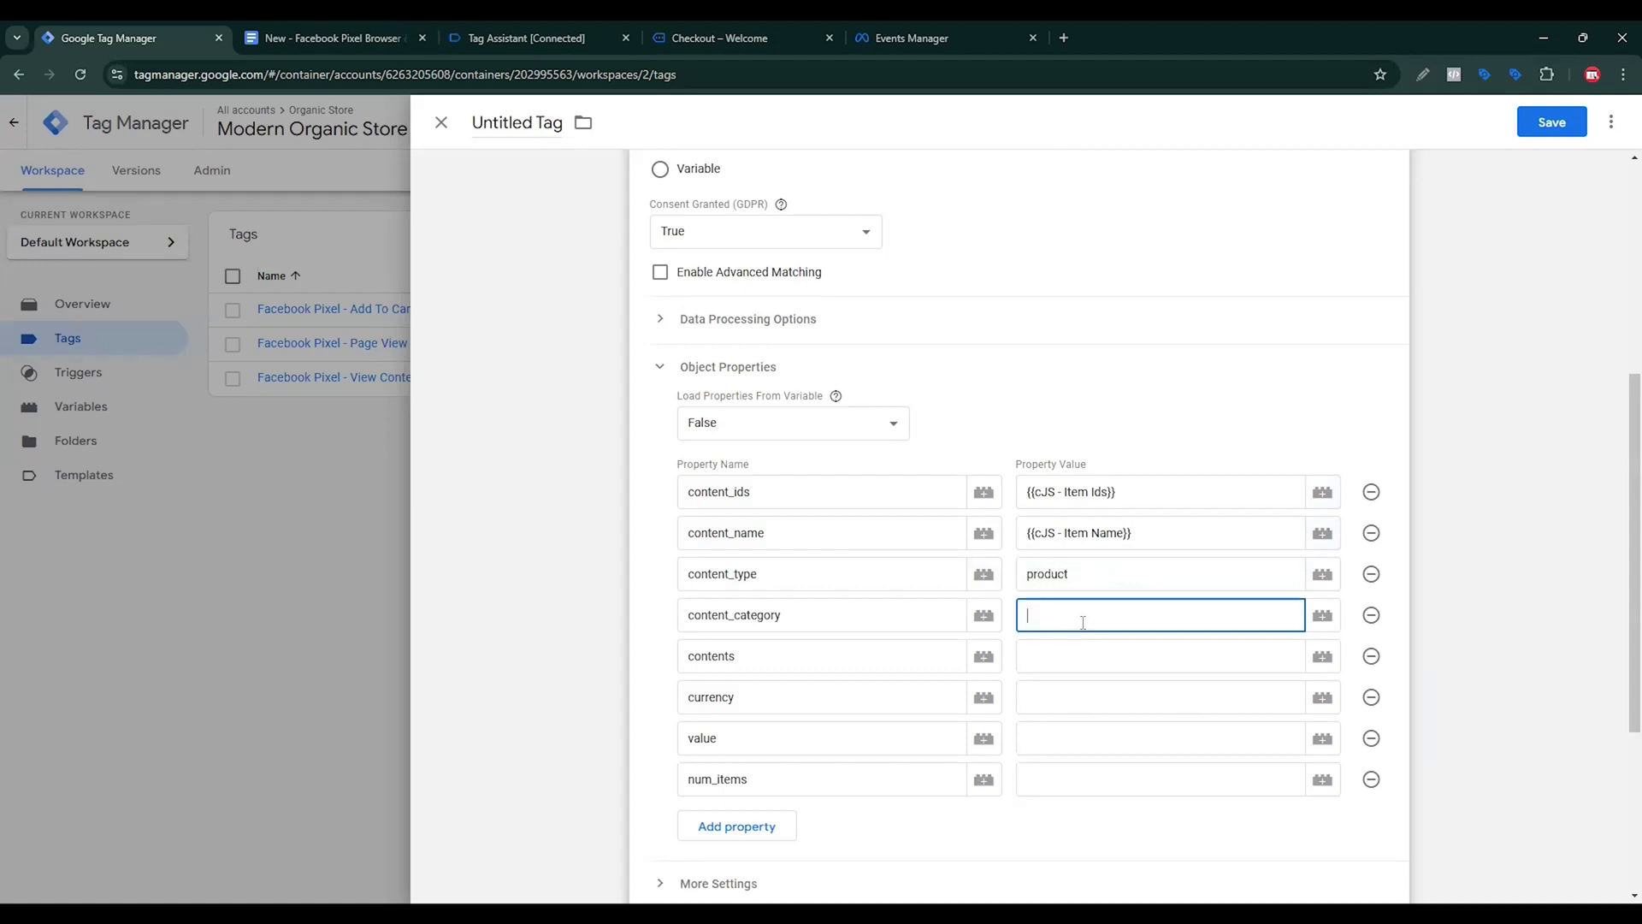
pyautogui.click(1322, 615)
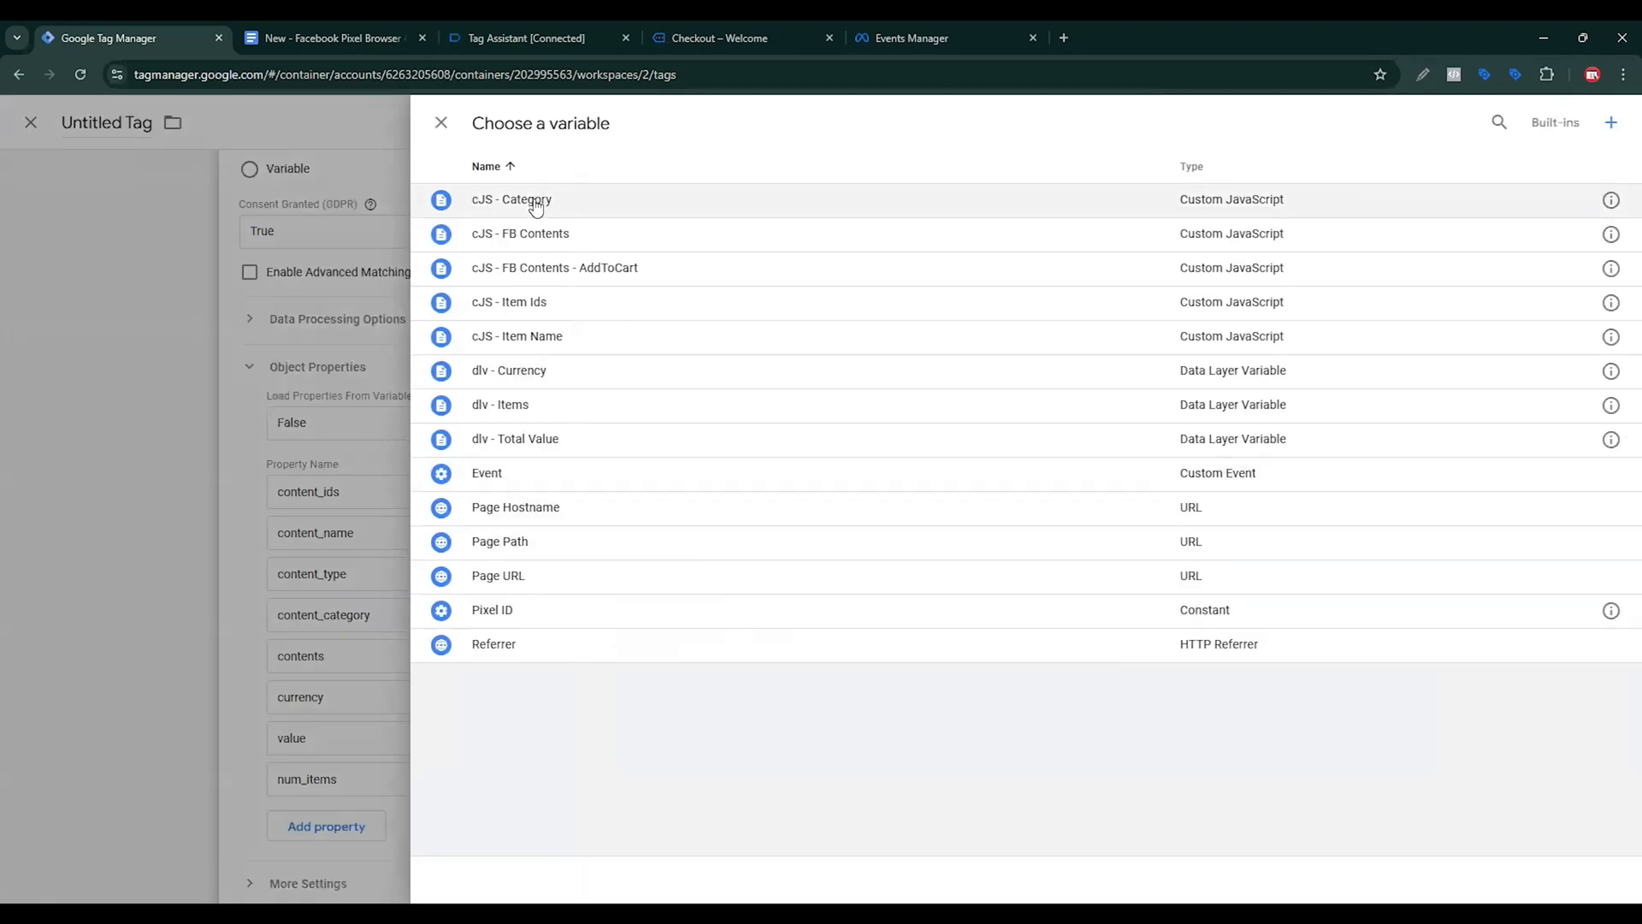
pyautogui.click(605, 211)
pyautogui.click(1063, 652)
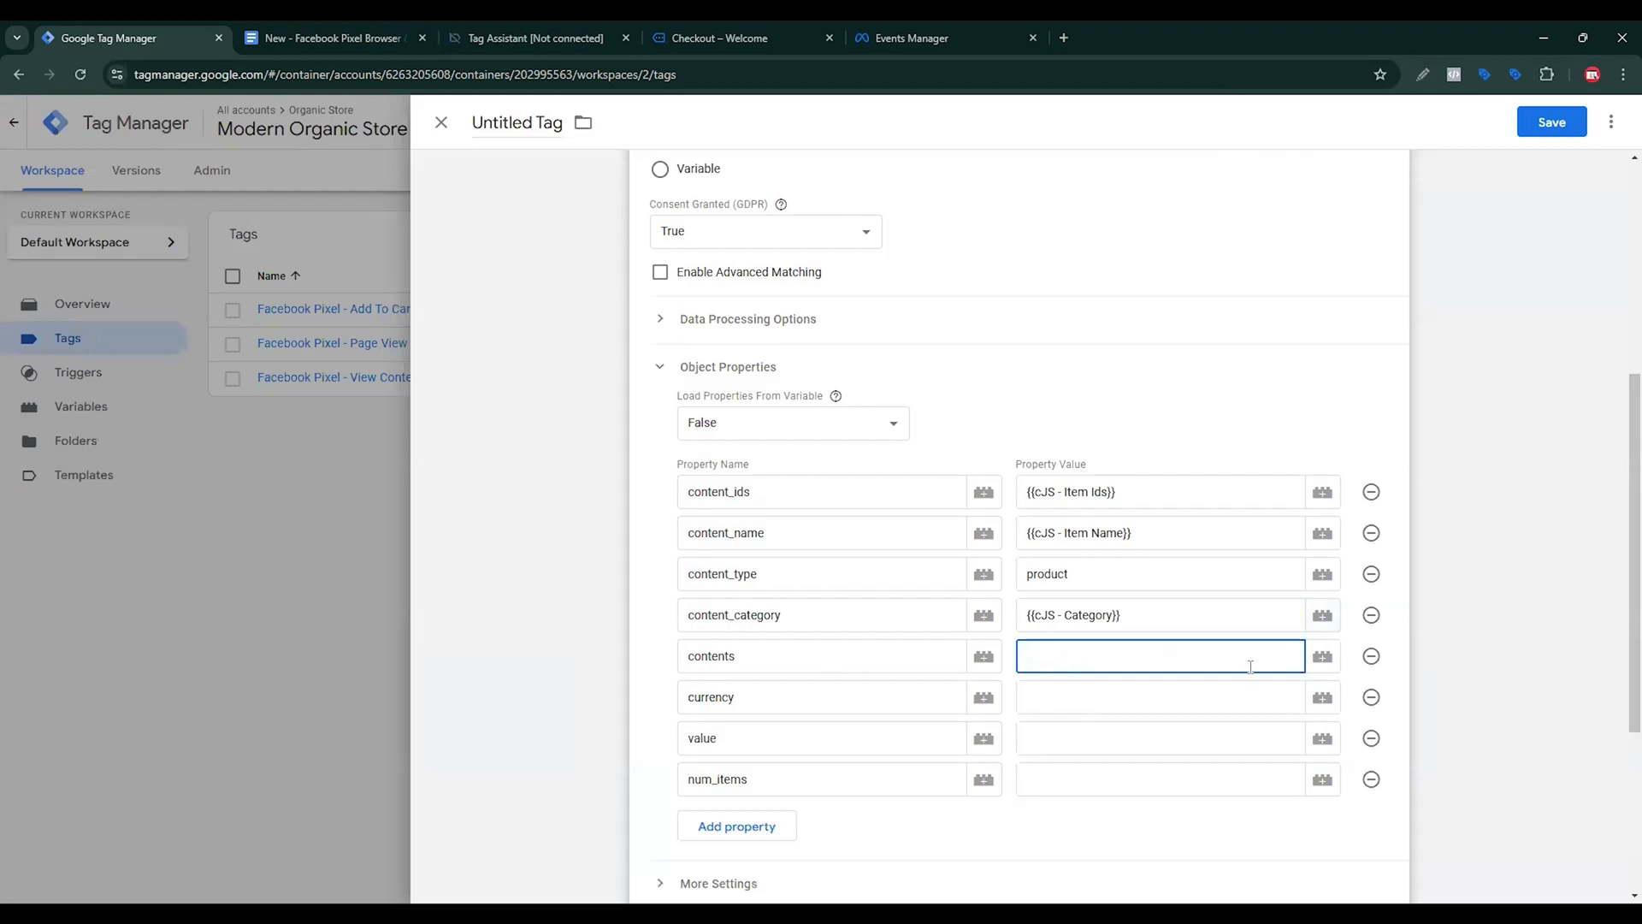
pyautogui.click(1311, 657)
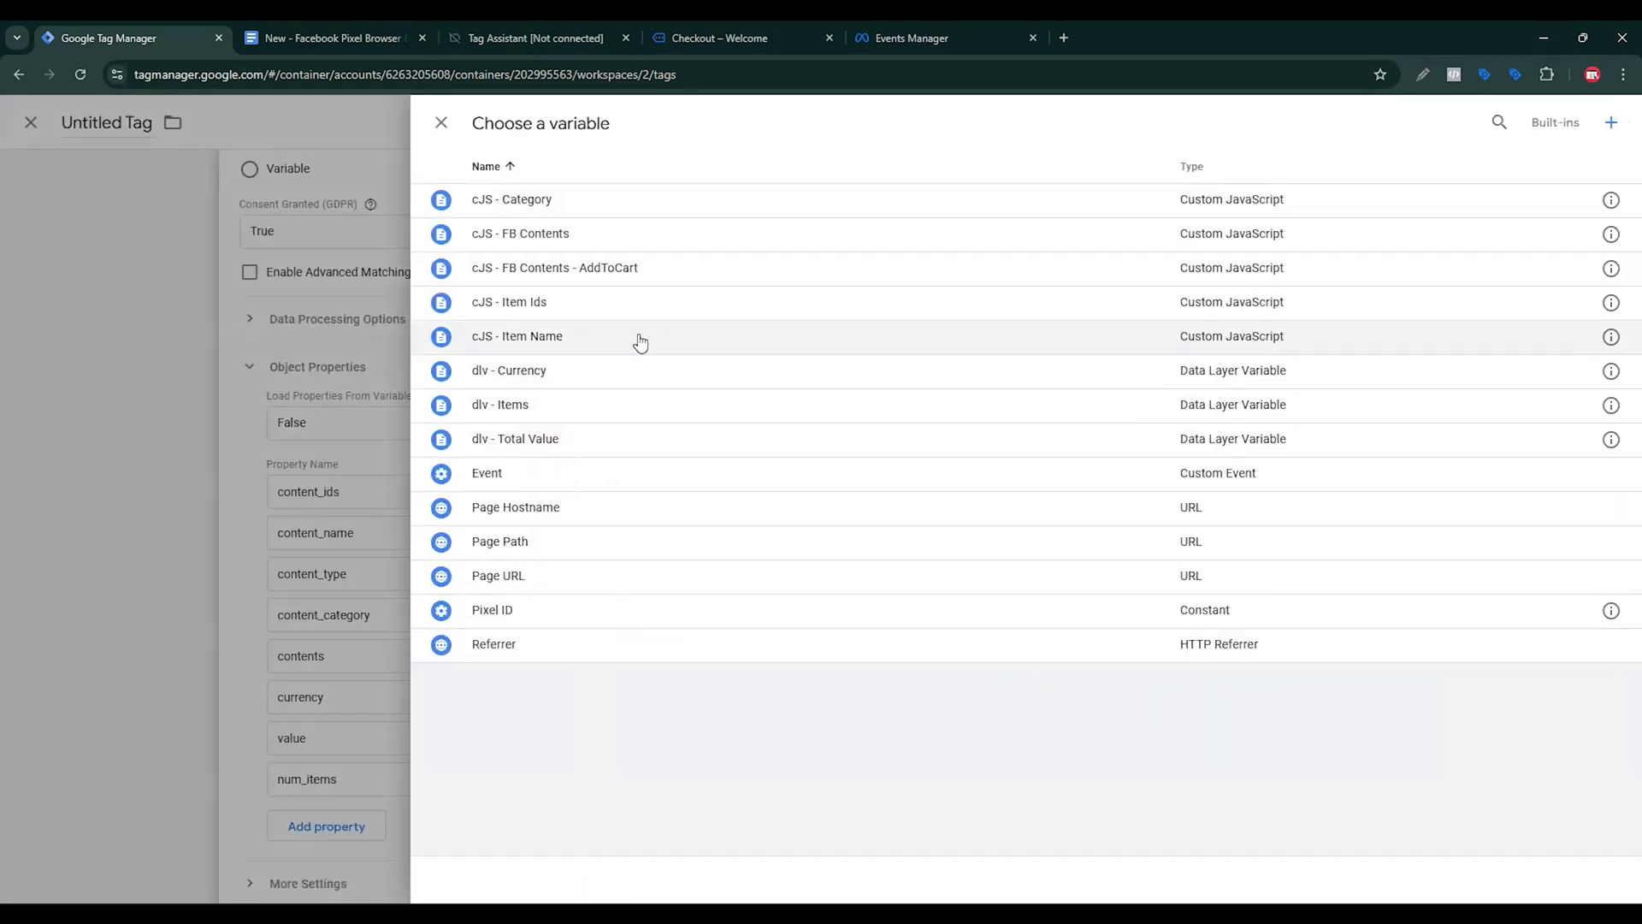
pyautogui.click(617, 245)
# Open the variable choices for the currency value, and examine the ecommerce currency and value keys of the begin_checkout API call in Tag Assistant.
pyautogui.click(1112, 697)
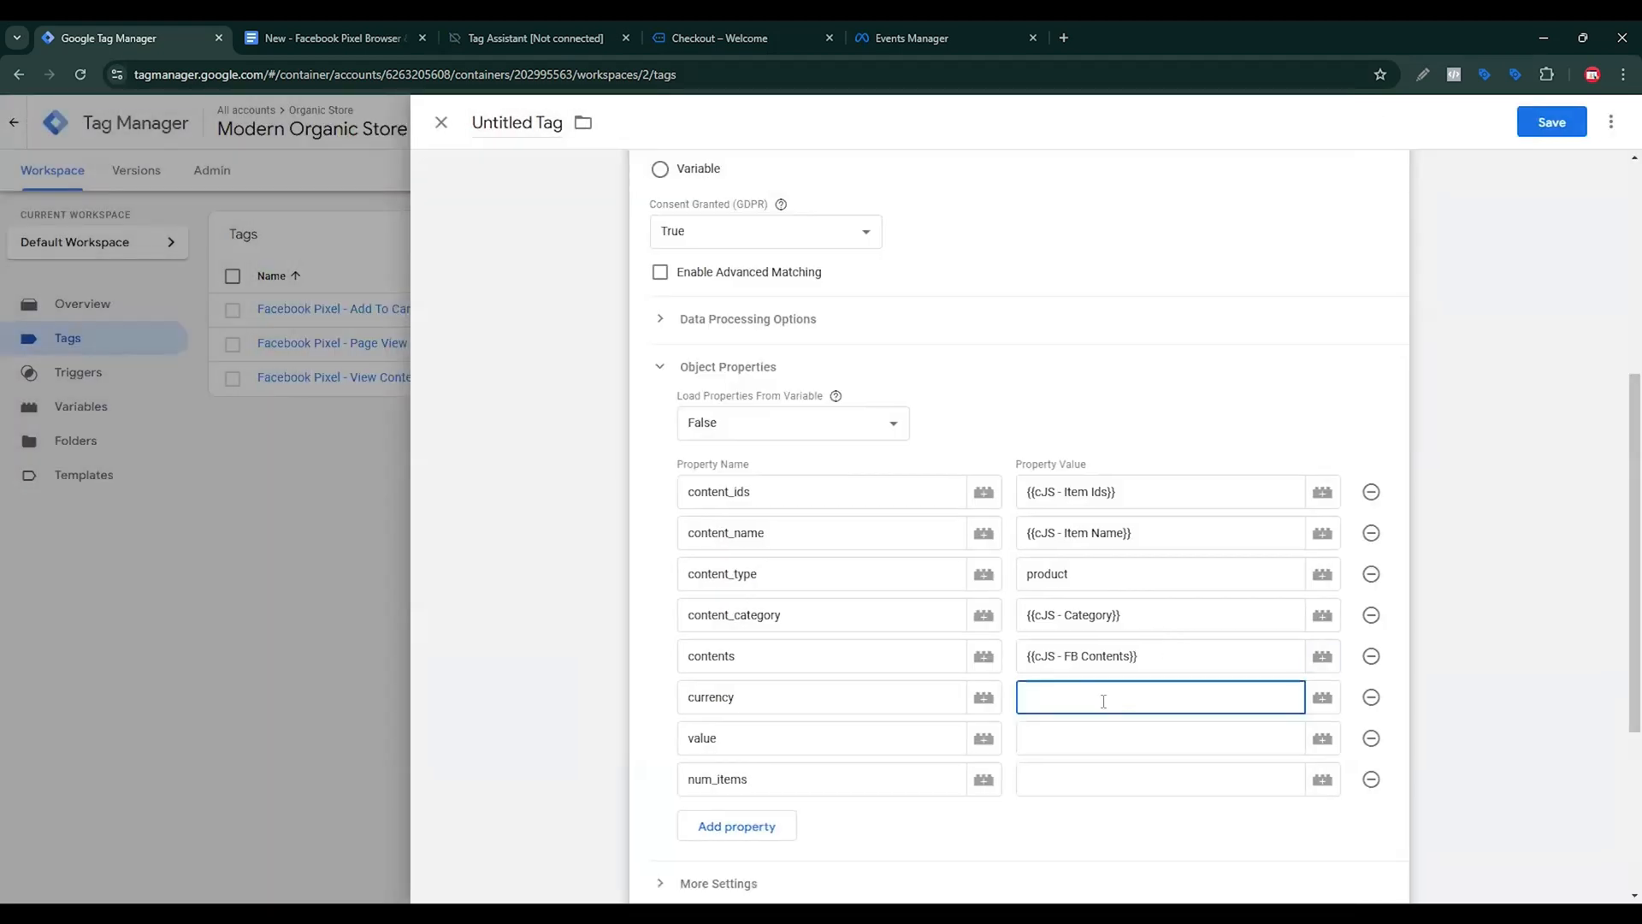
pyautogui.click(1322, 698)
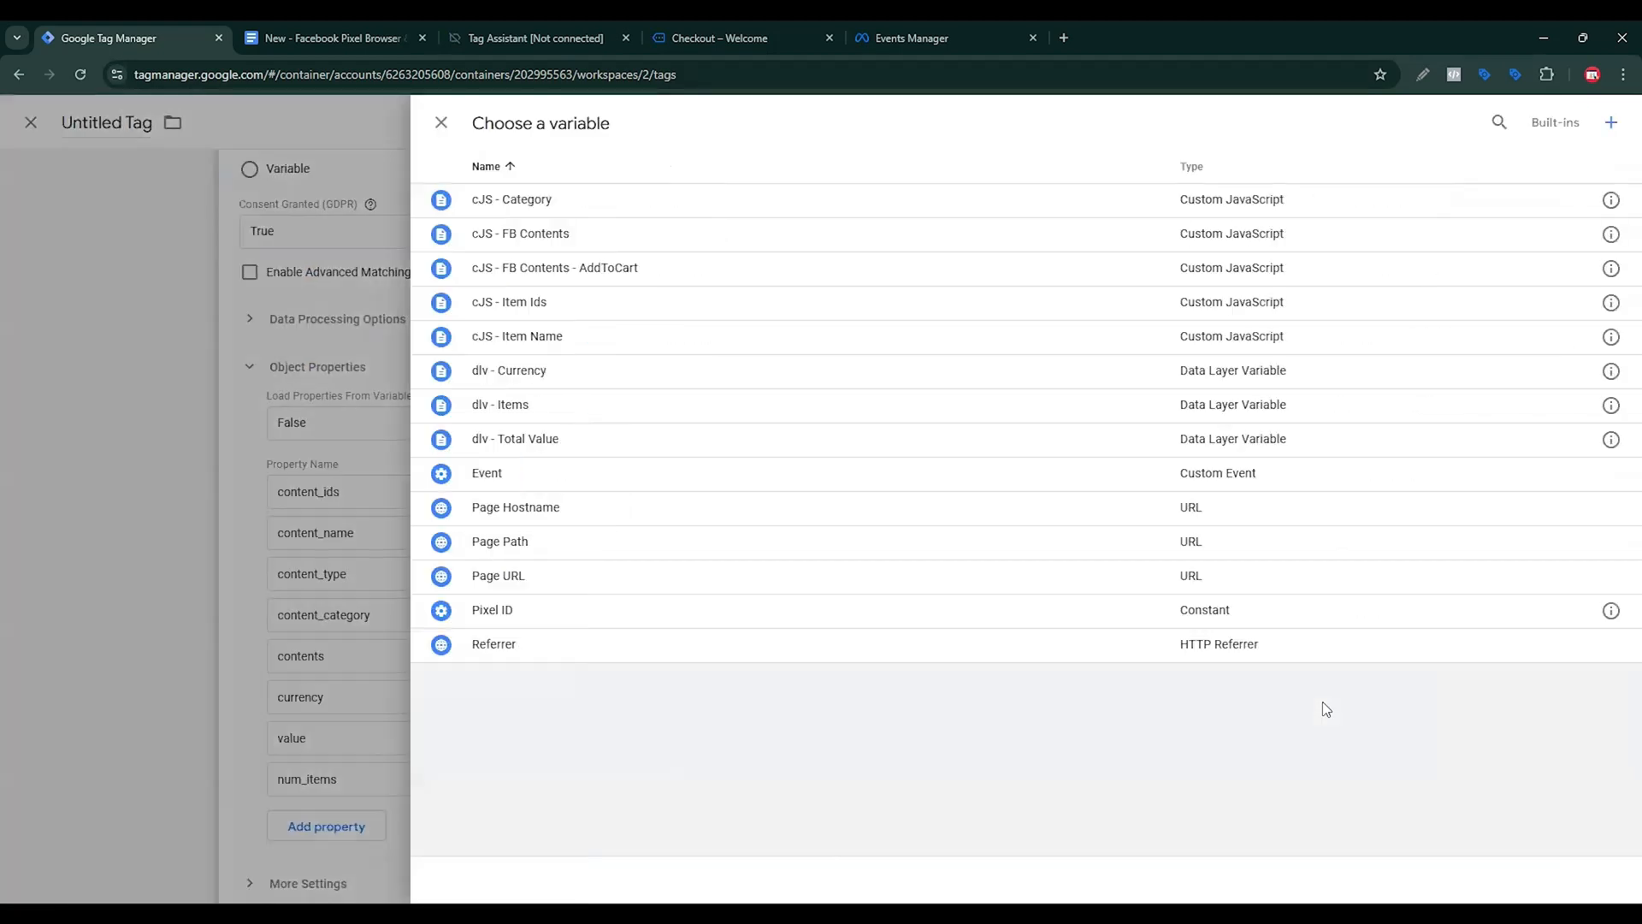
pyautogui.click(523, 36)
pyautogui.scroll(10, 439, 445)
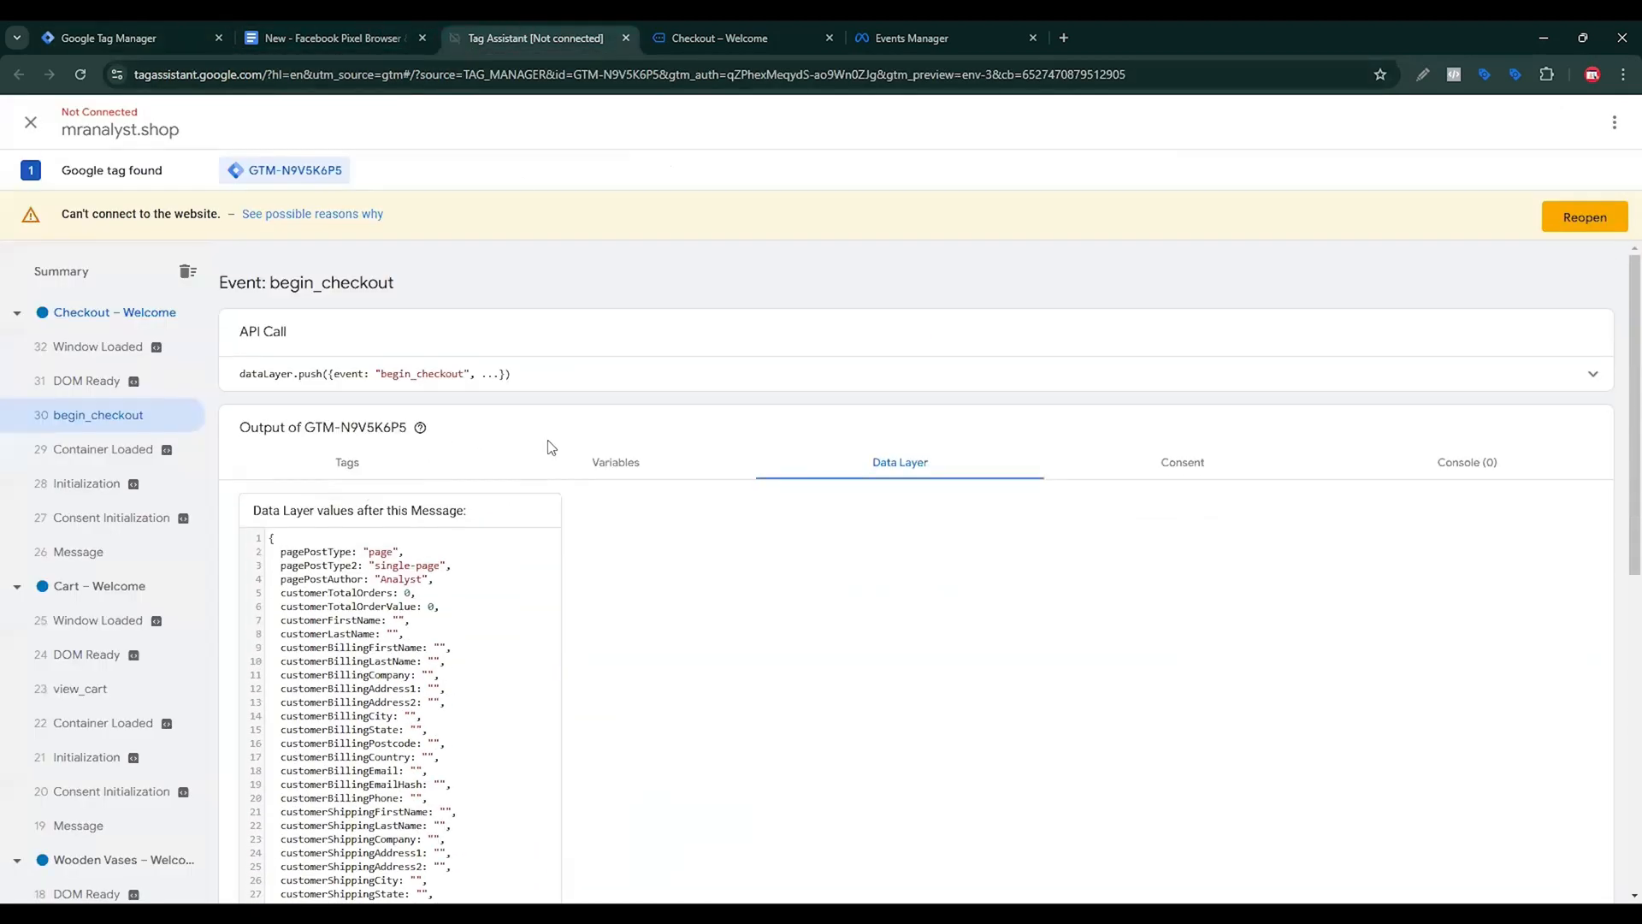
pyautogui.click(1426, 374)
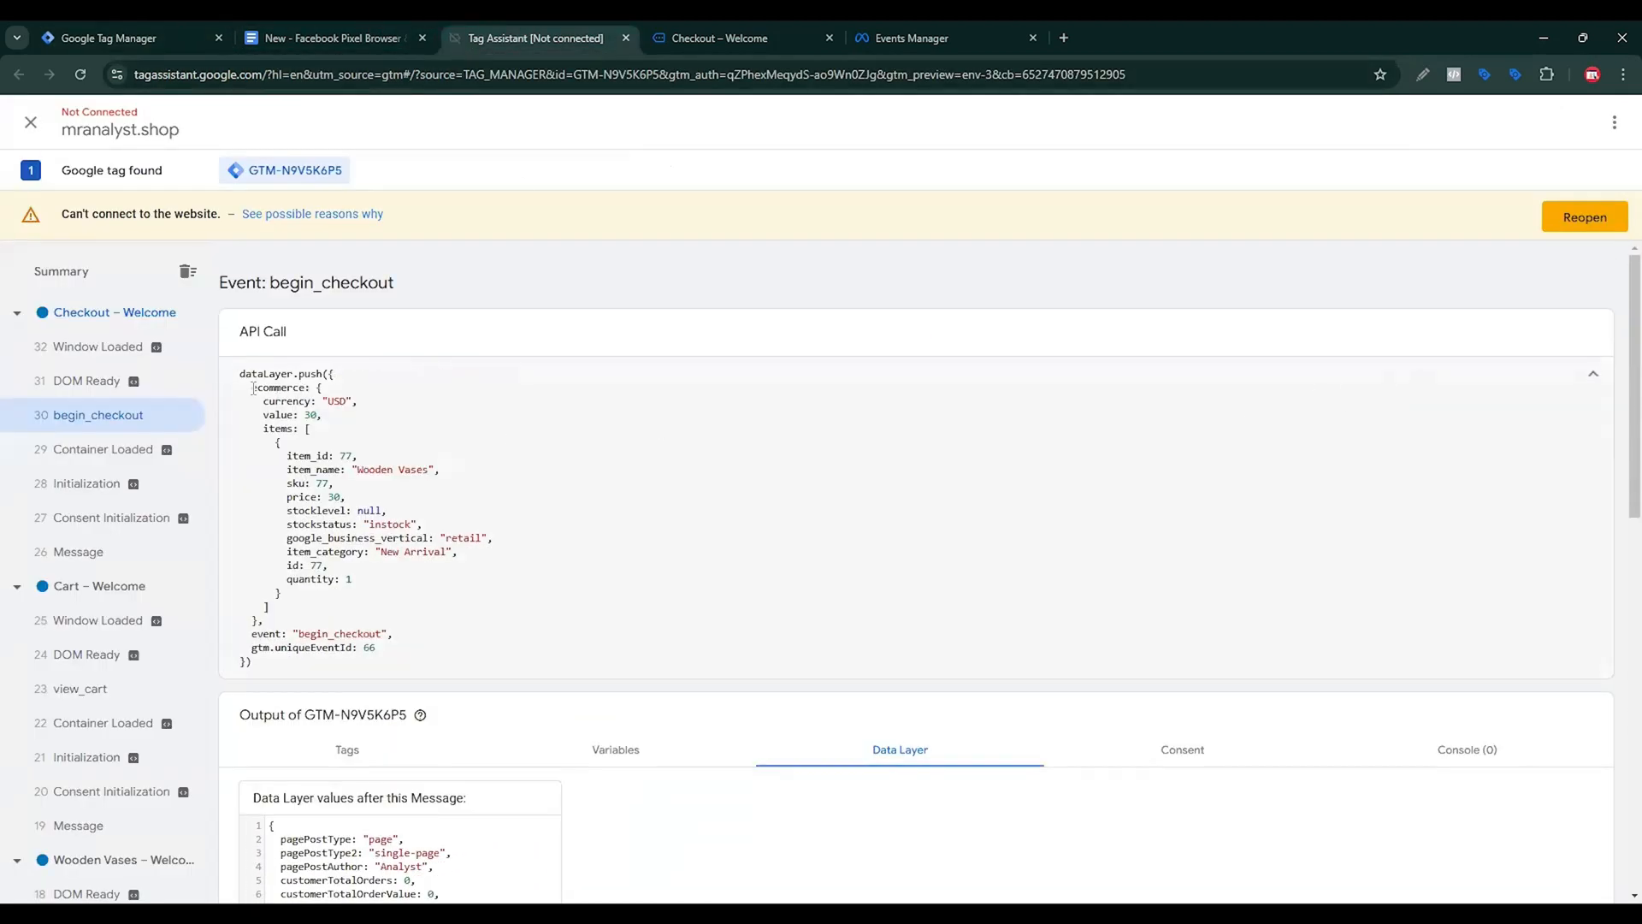
pyautogui.moveTo(253, 389); pyautogui.dragTo(295, 340)
pyautogui.click(324, 366)
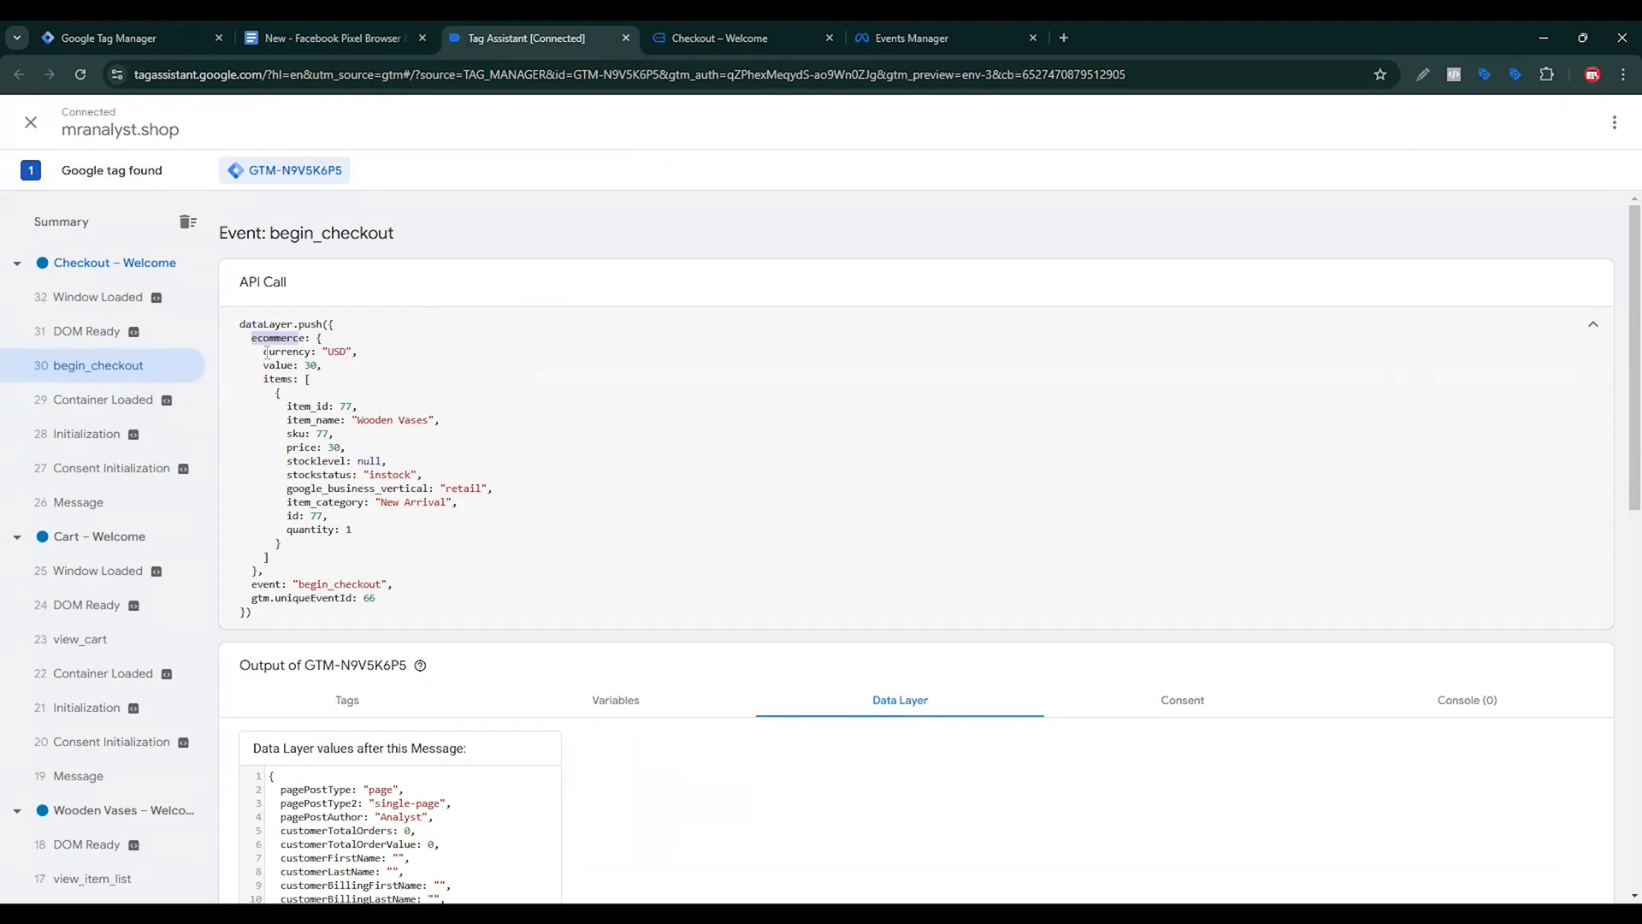
pyautogui.moveTo(262, 366); pyautogui.dragTo(293, 366)
pyautogui.click(293, 365)
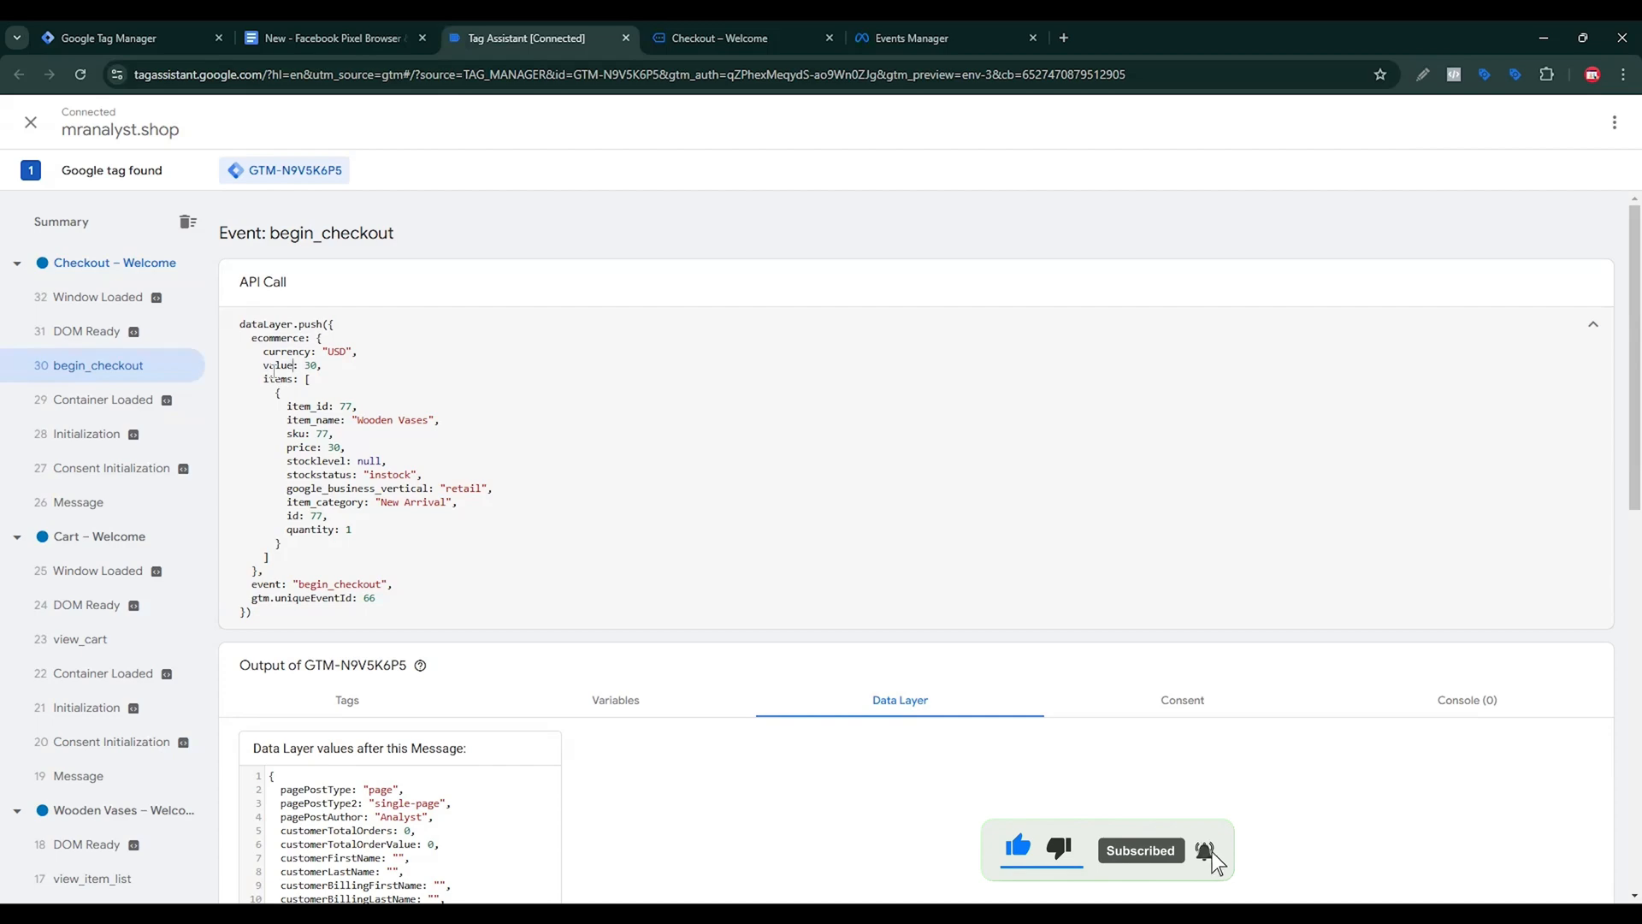
# Back in Google Tag Manager, set the currency value to {{dlv - Currency}} and the value property to {{dlv - Total Value}}.
pyautogui.click(111, 37)
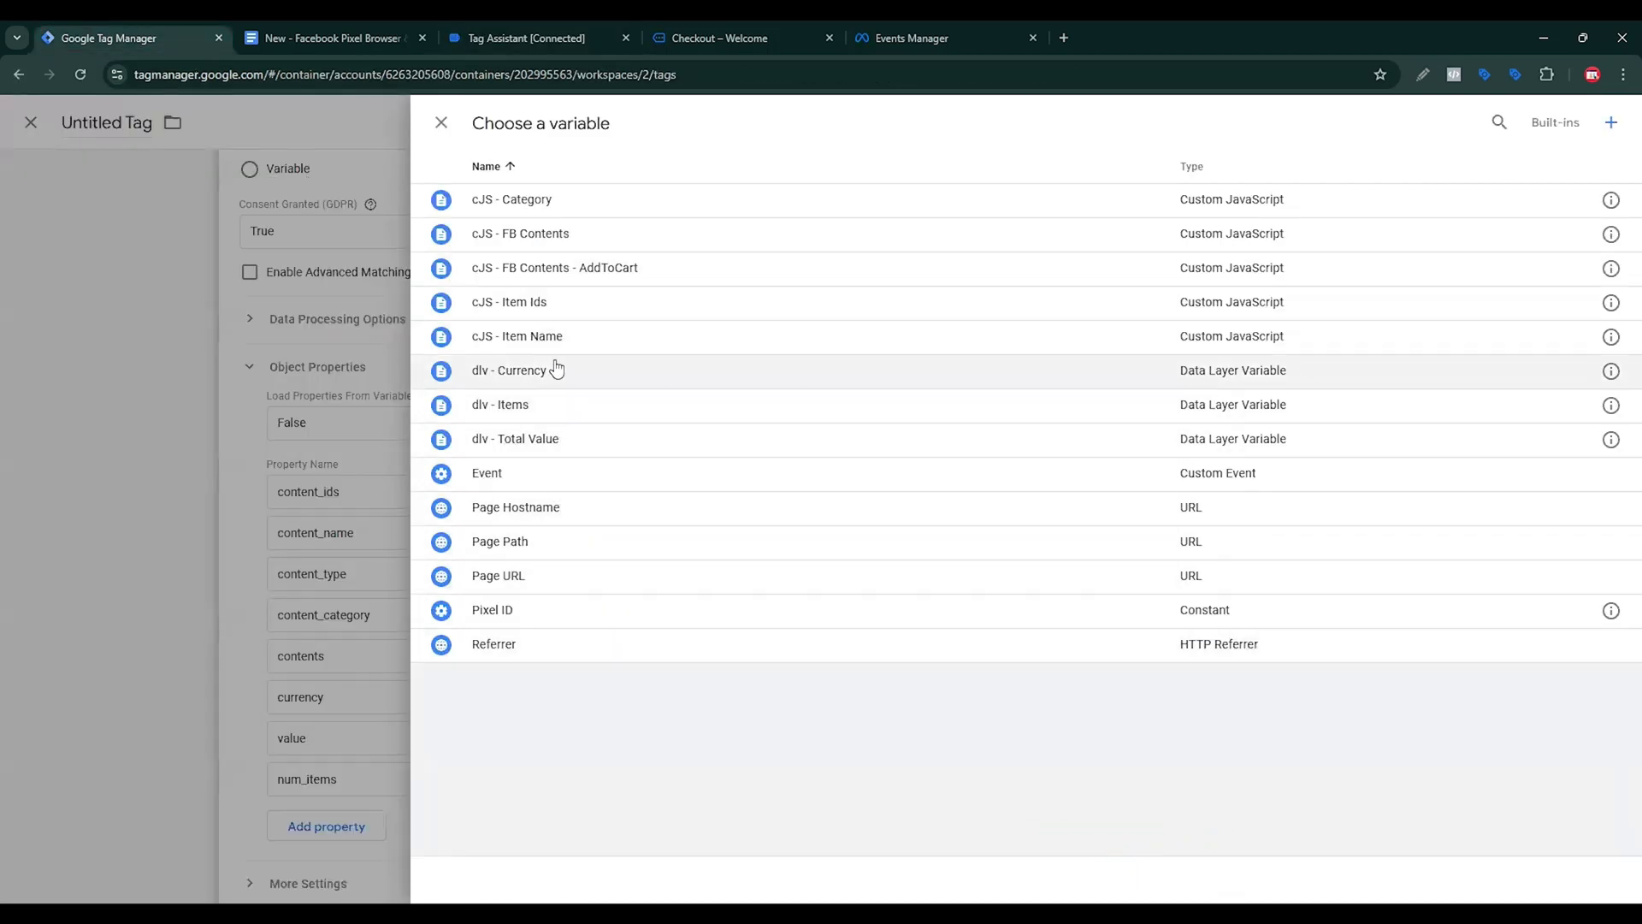
pyautogui.click(550, 368)
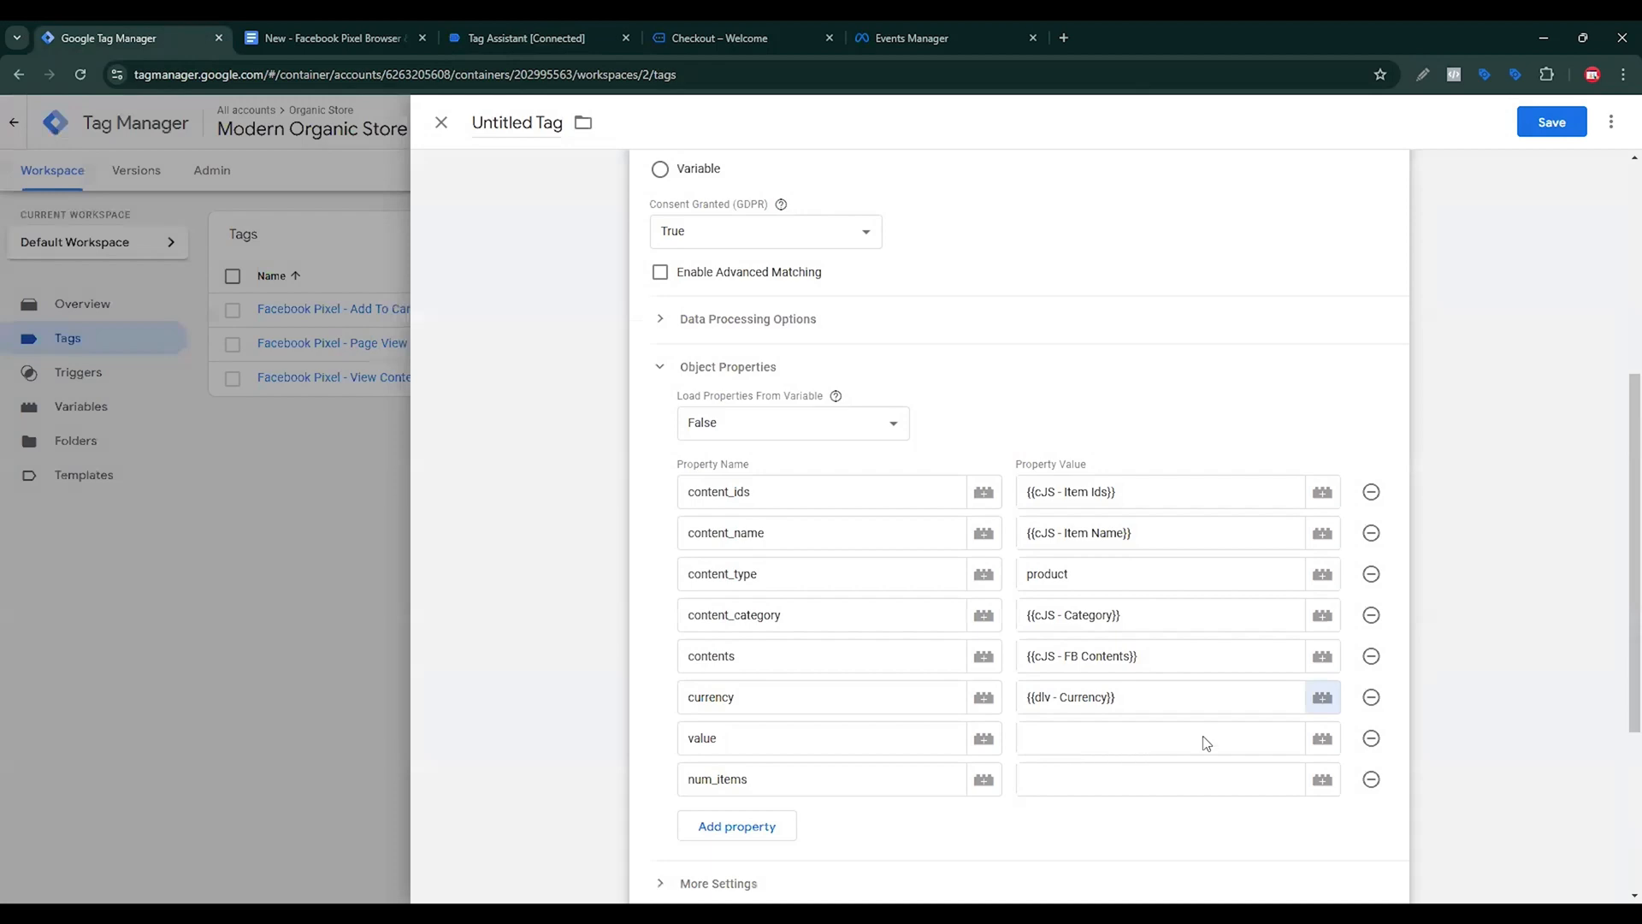
pyautogui.click(1323, 738)
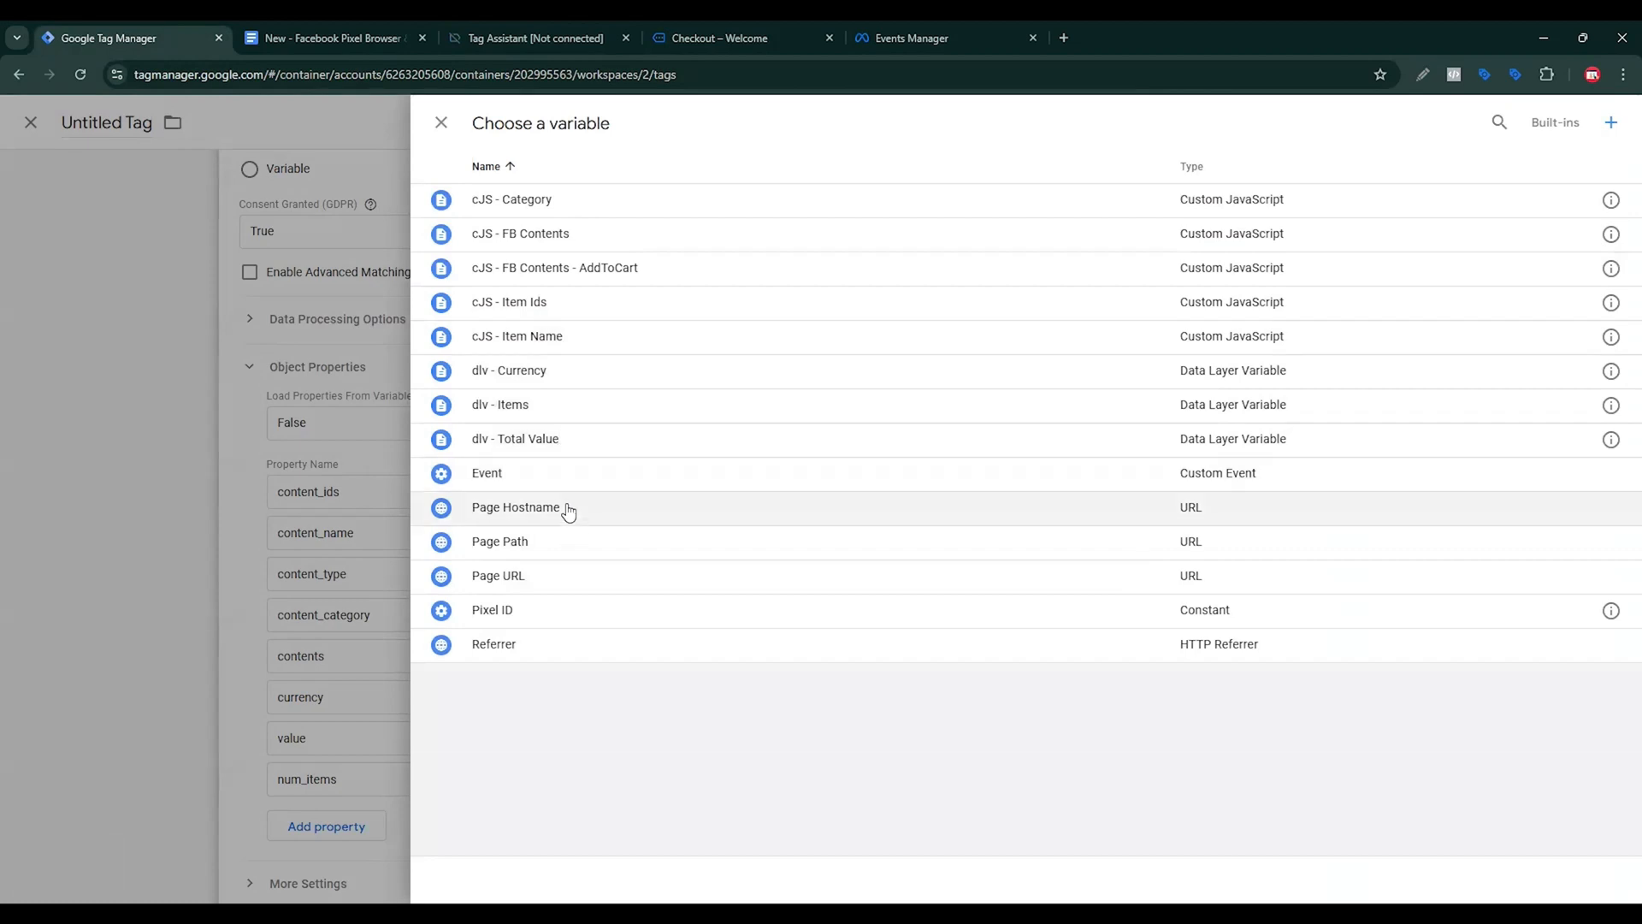
pyautogui.click(543, 439)
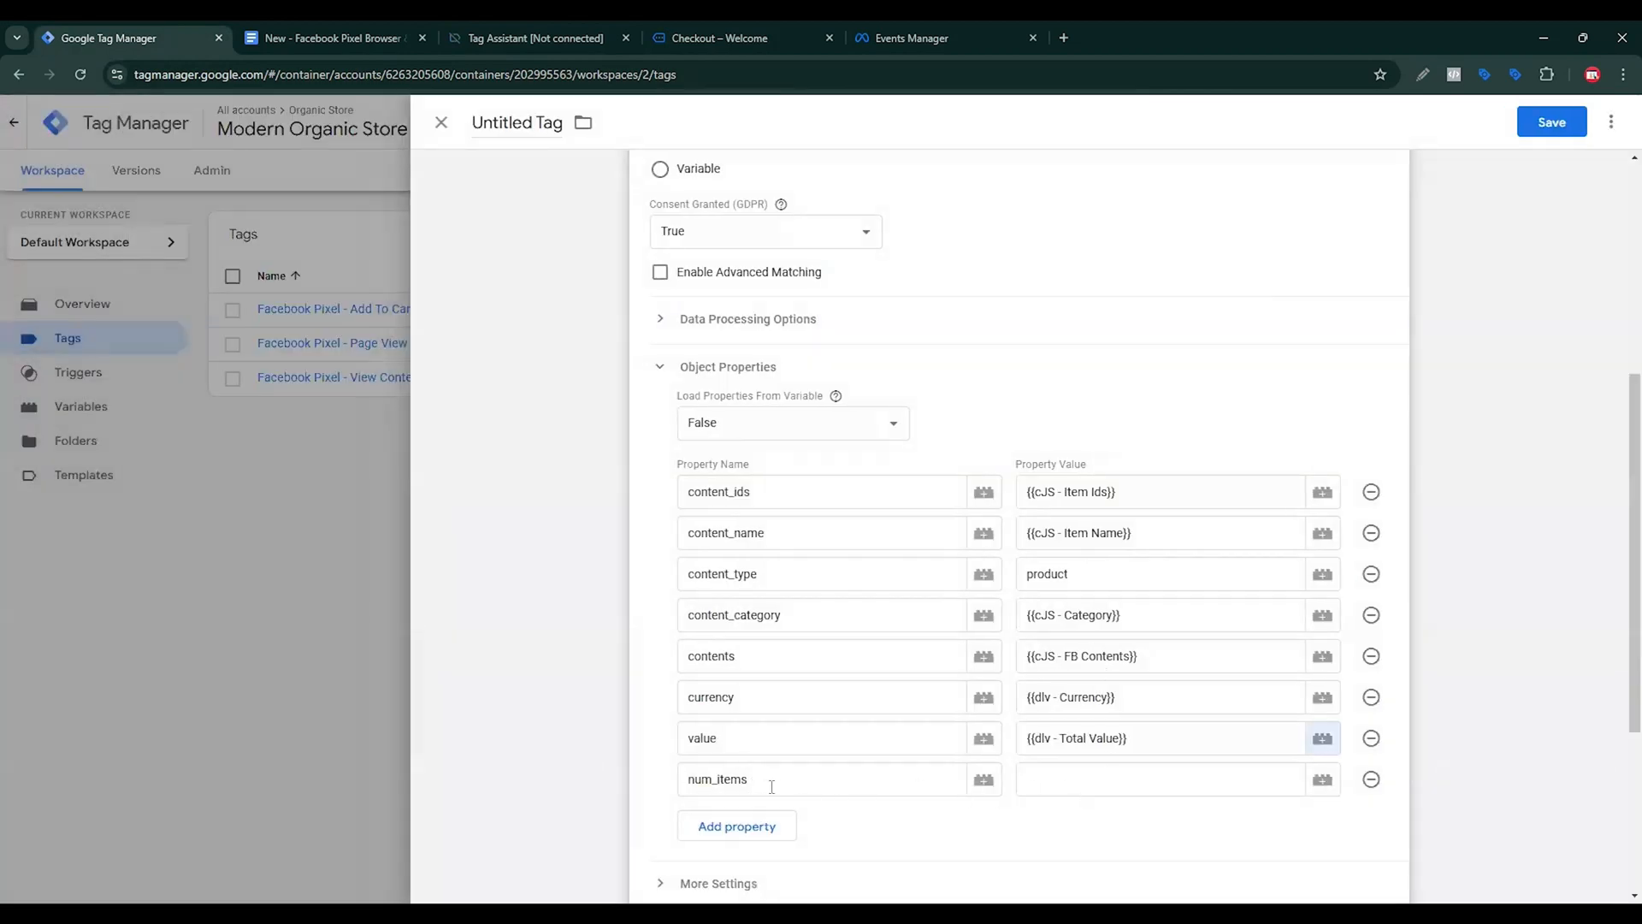
# Create a new variable of type Custom JavaScript for the num_items property value.
pyautogui.click(1324, 781)
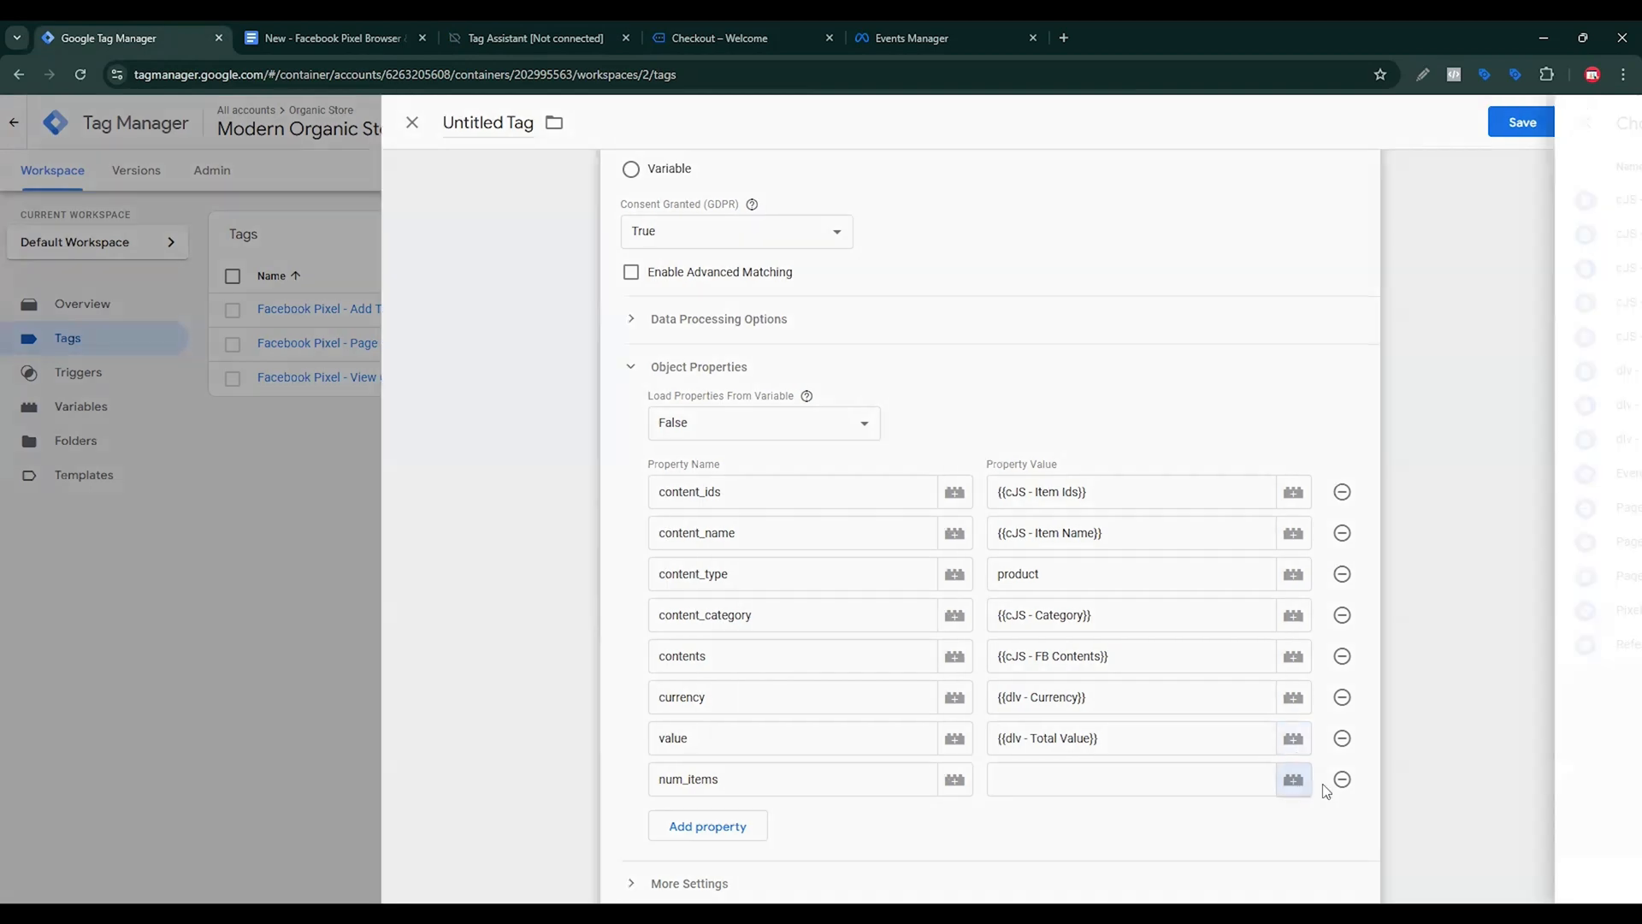
pyautogui.click(1601, 123)
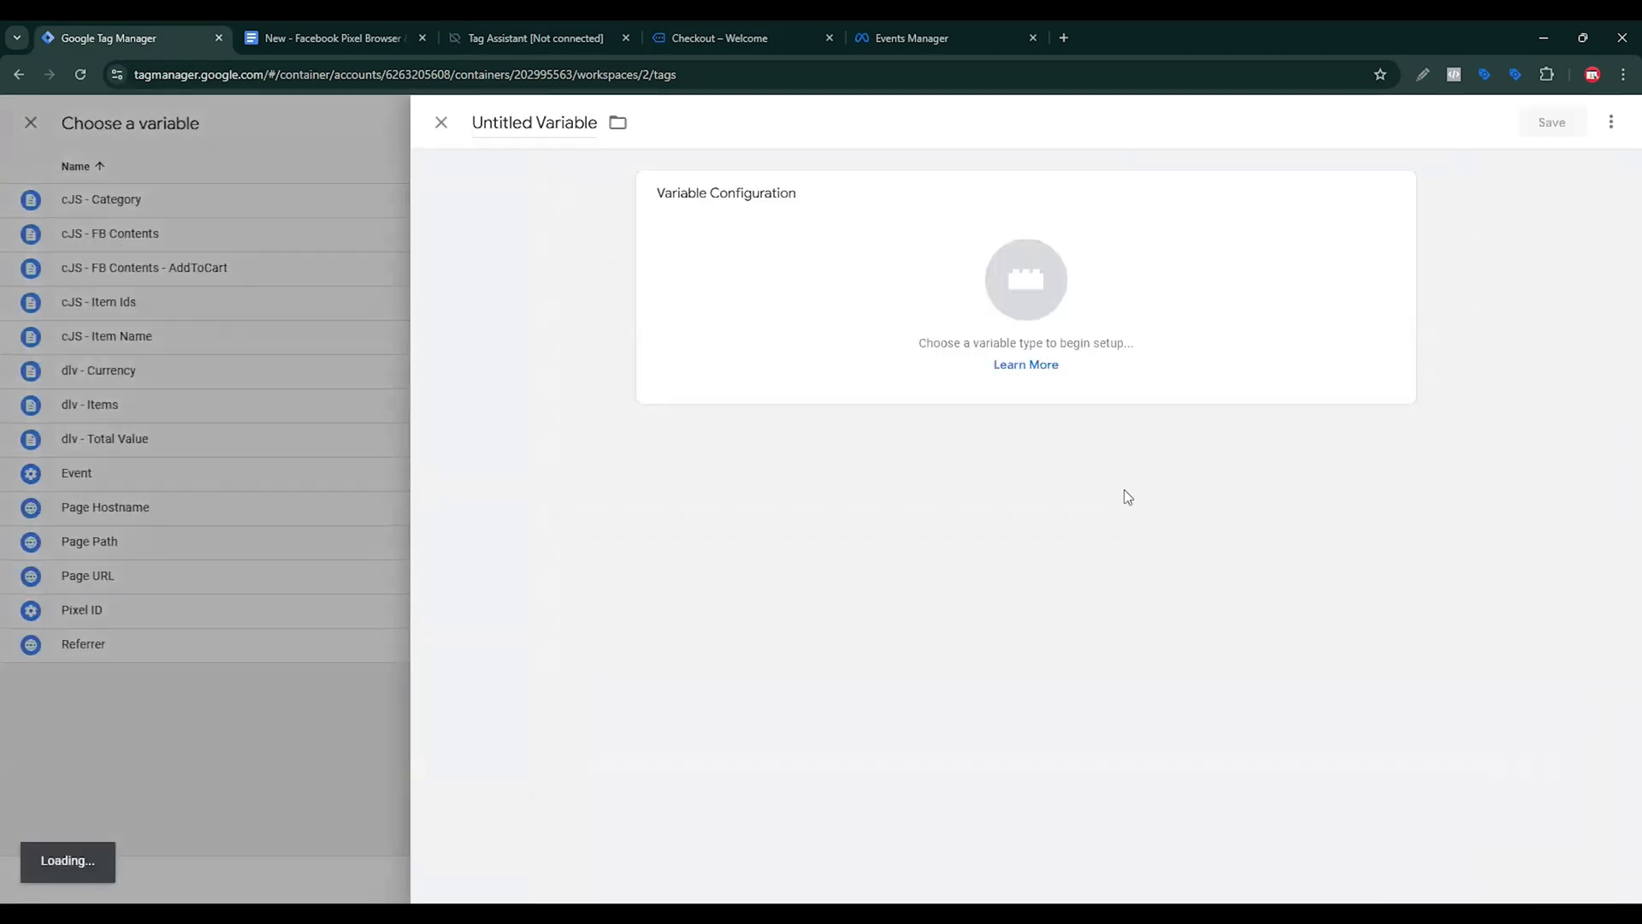
pyautogui.click(1172, 319)
pyautogui.scroll(-1, 1225, 473)
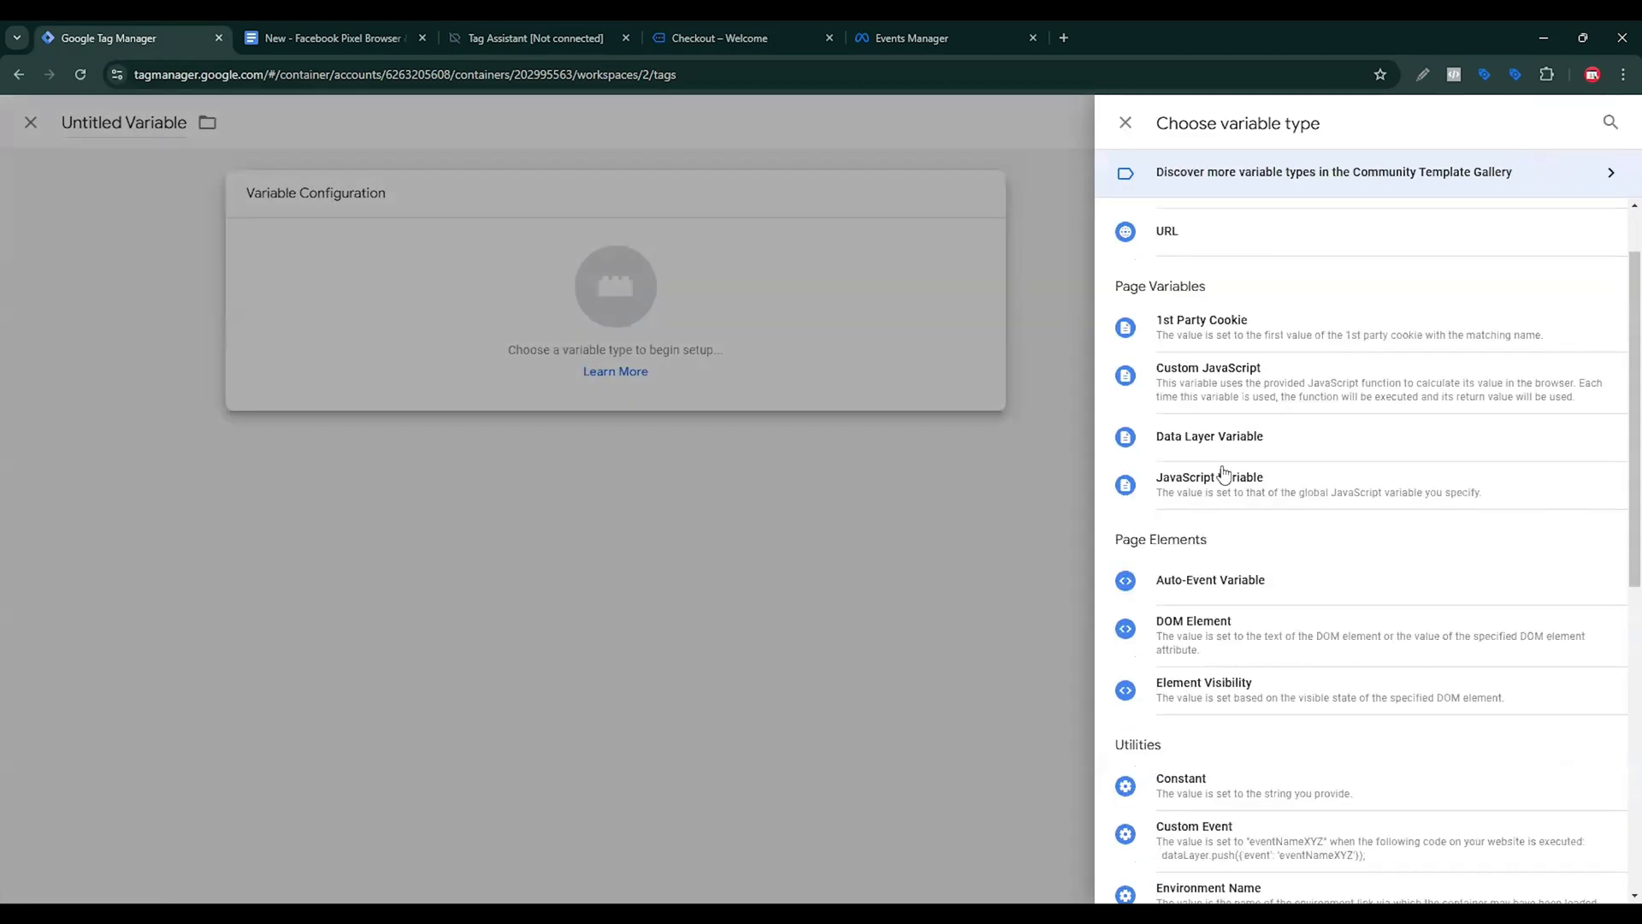
pyautogui.click(1250, 402)
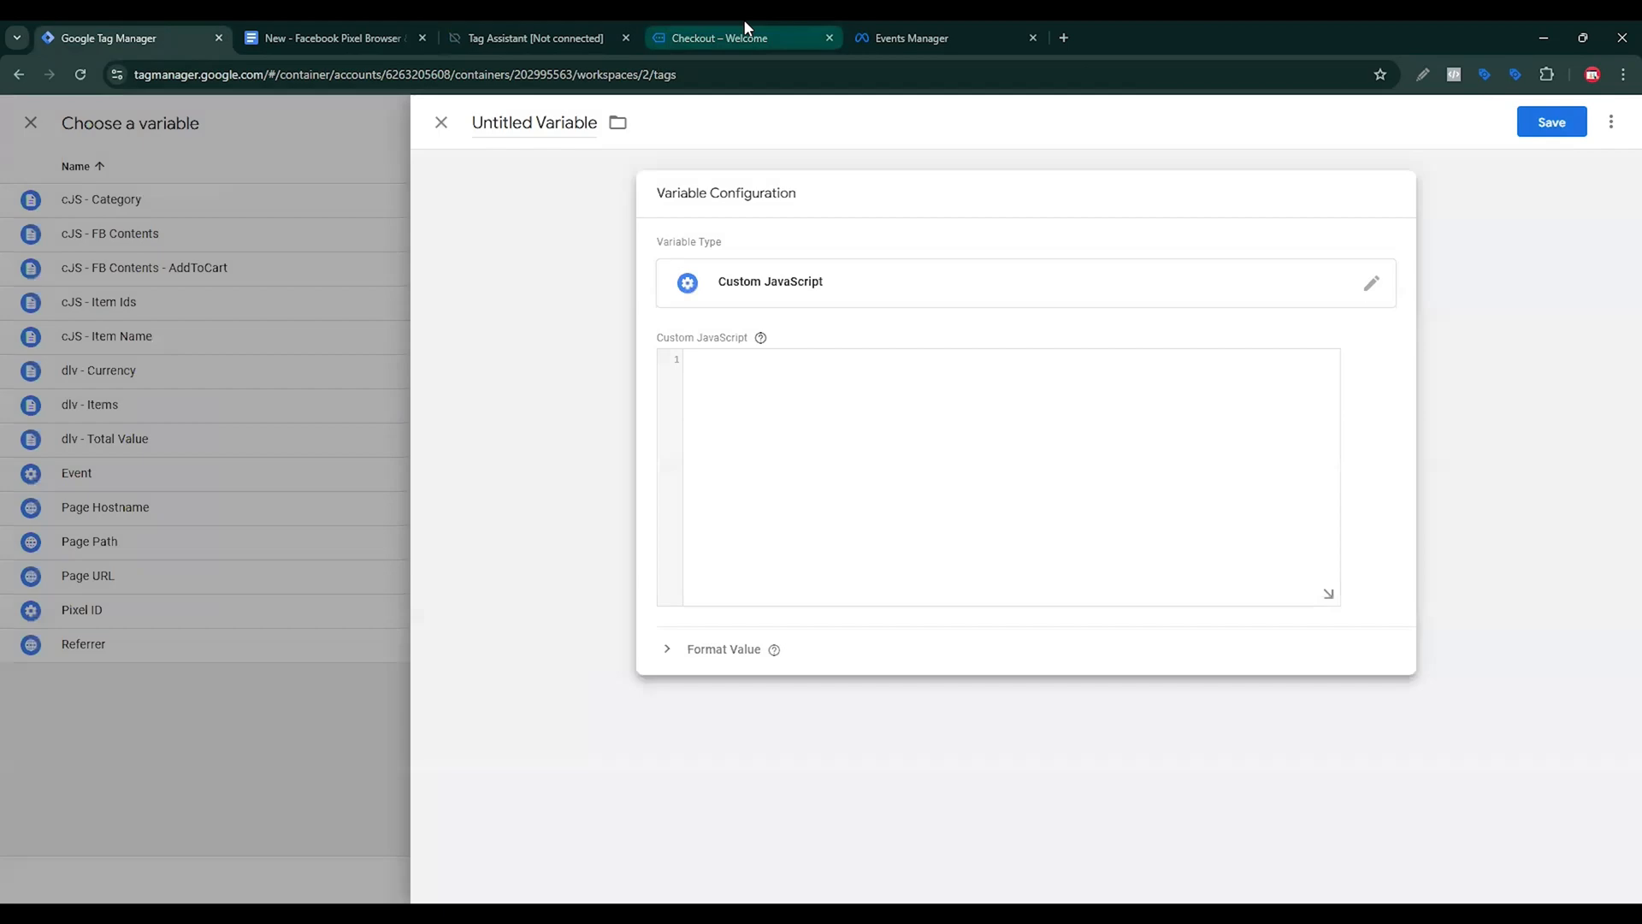
# Copy the num_items function from the Google Docs table and paste it into the new variable's Custom JavaScript code.
pyautogui.click(389, 38)
pyautogui.scroll(-7, 855, 616)
pyautogui.scroll(-2, 914, 666)
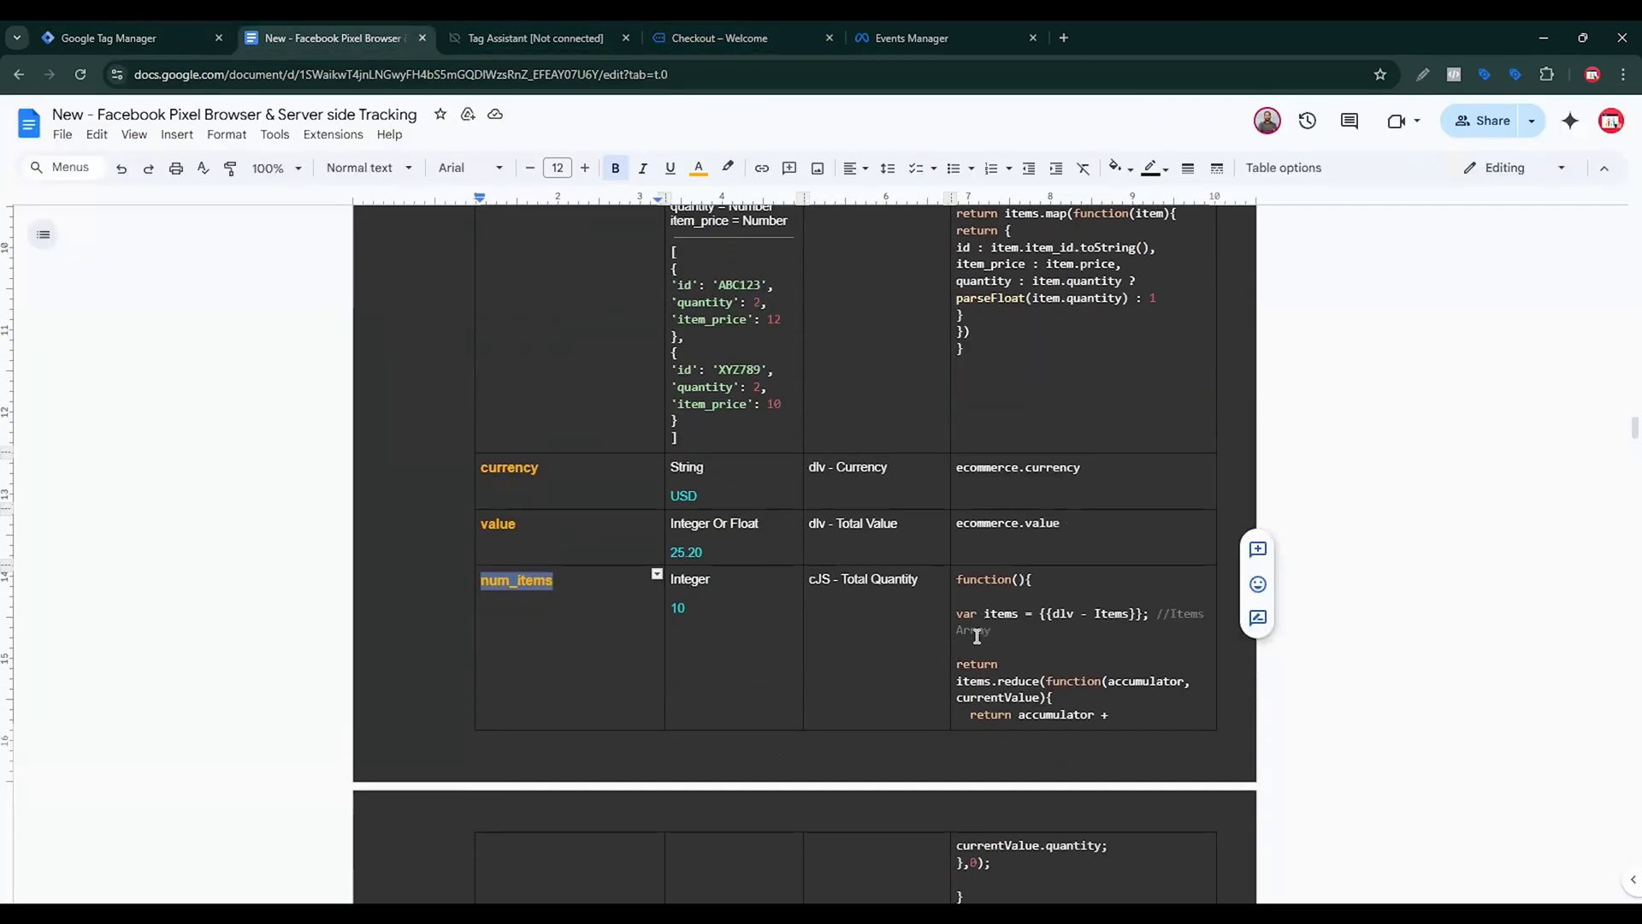
pyautogui.moveTo(958, 589); pyautogui.dragTo(987, 853)
pyautogui.hotkey('ctrl', 'c')
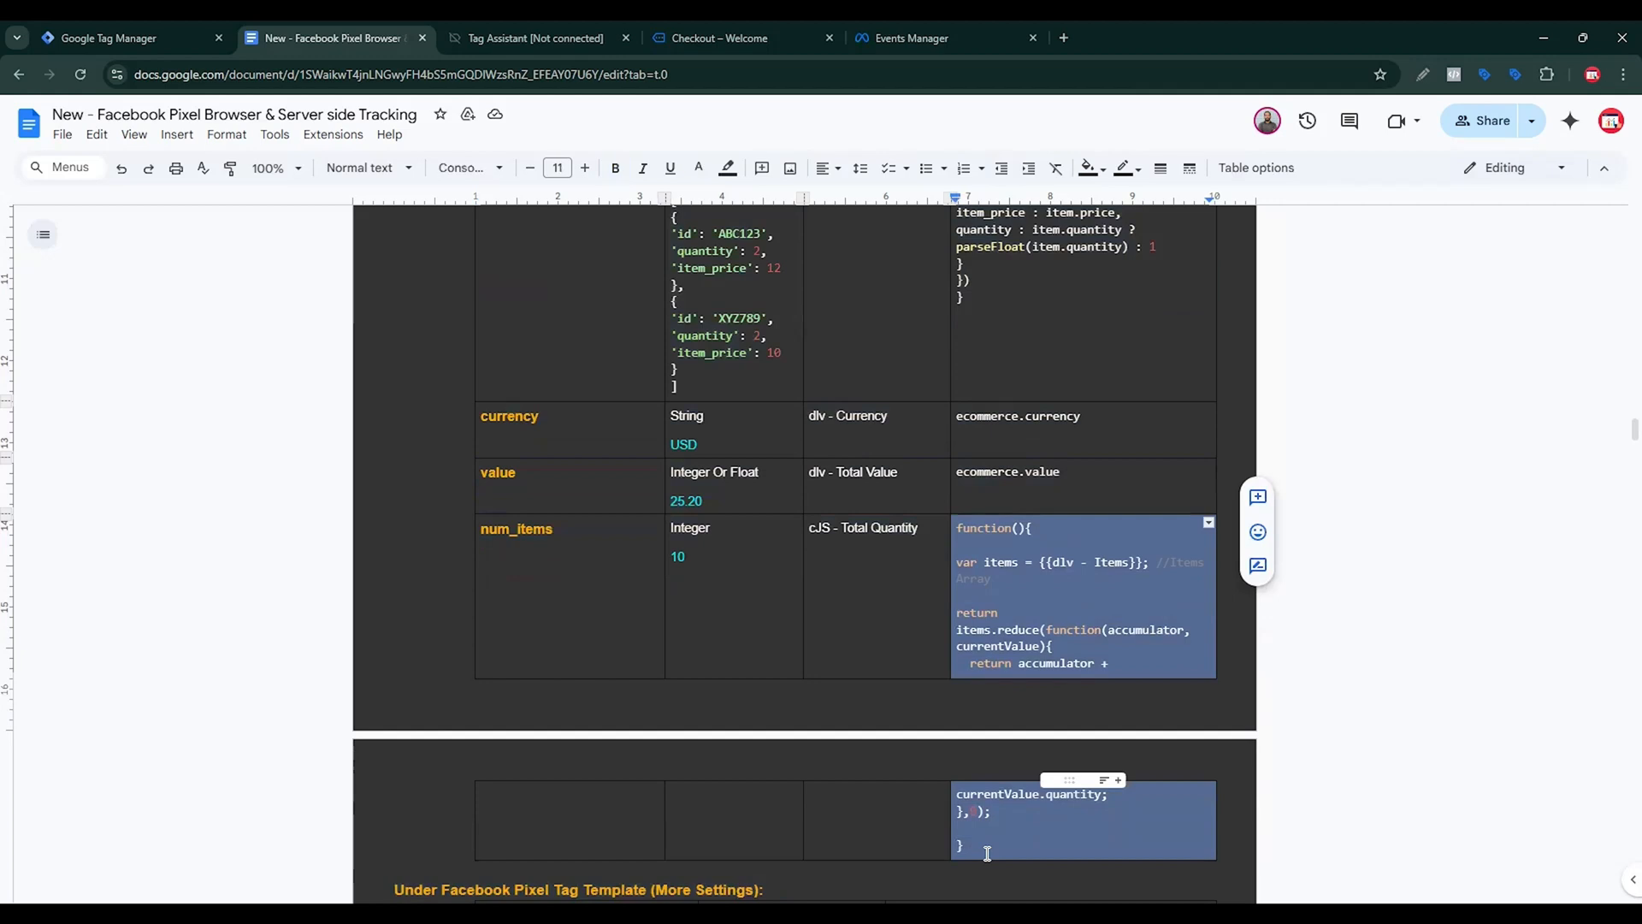
pyautogui.click(146, 38)
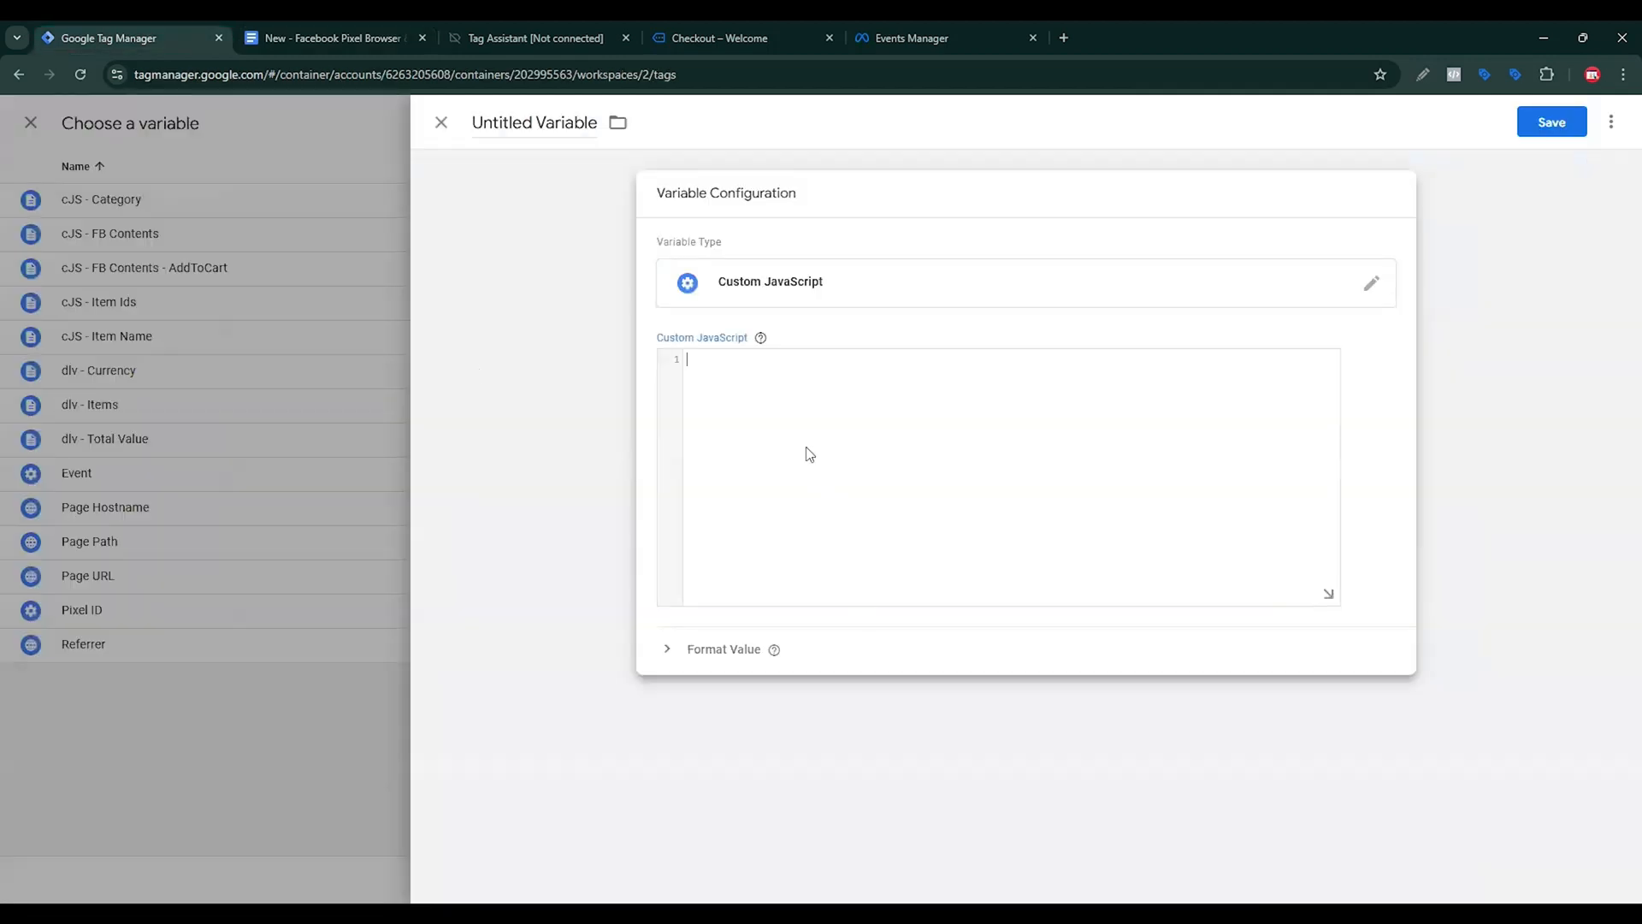
pyautogui.hotkey('ctrl', 'v')
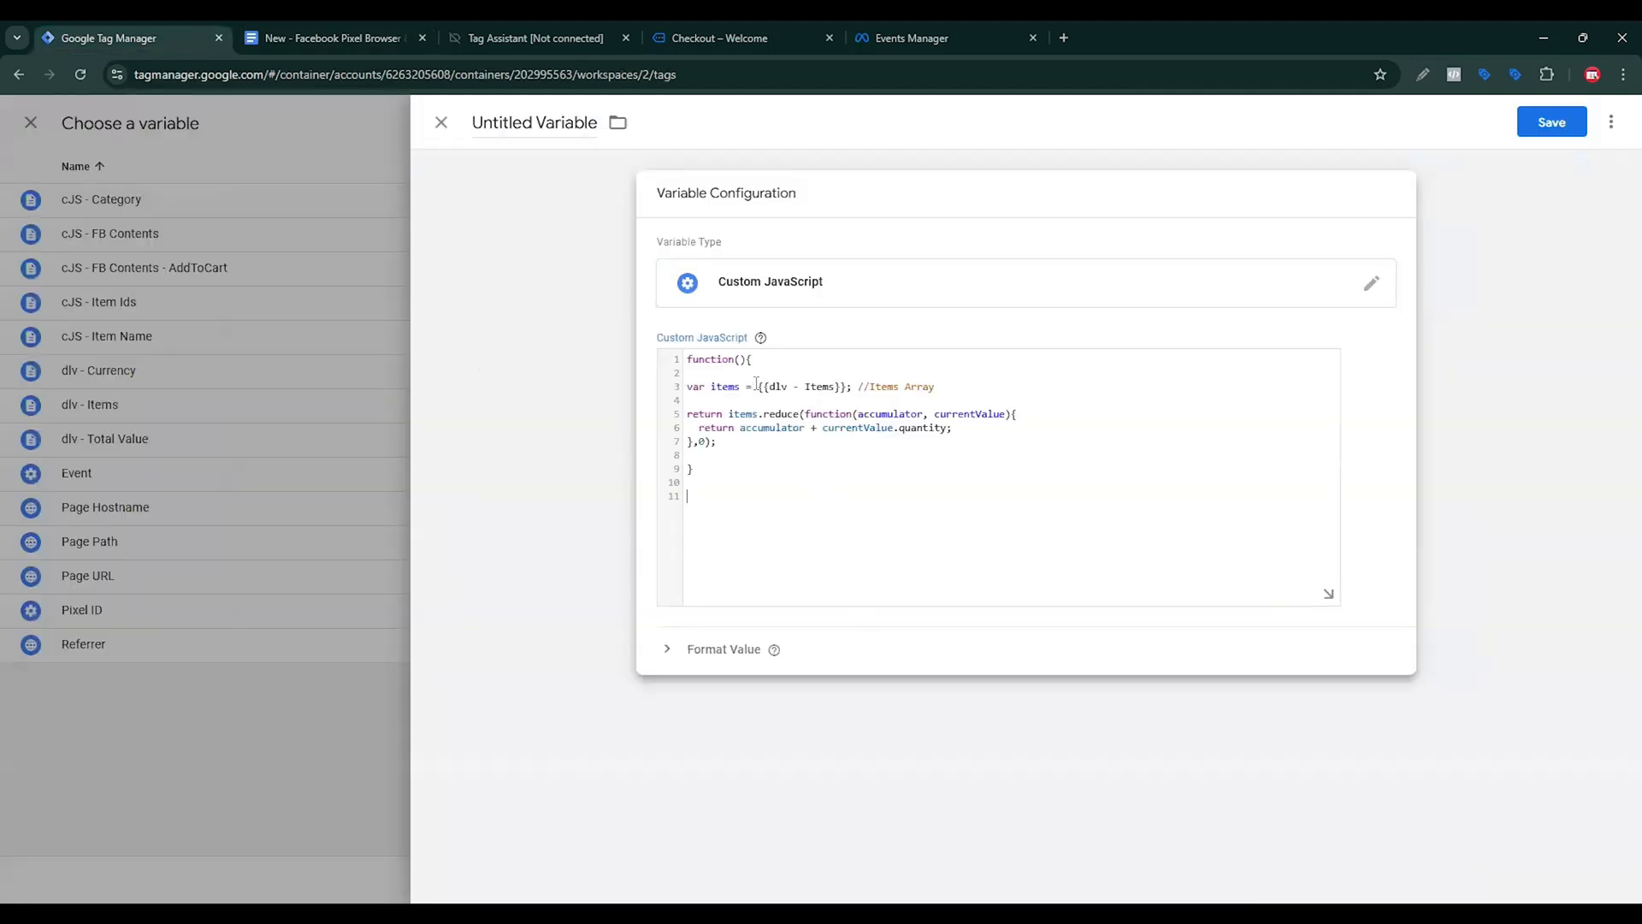
# Replace the items reference on line 3 of the code with the container's {{dlv - Items}} variable.
pyautogui.moveTo(760, 386); pyautogui.dragTo(845, 392)
pyautogui.write('{{')
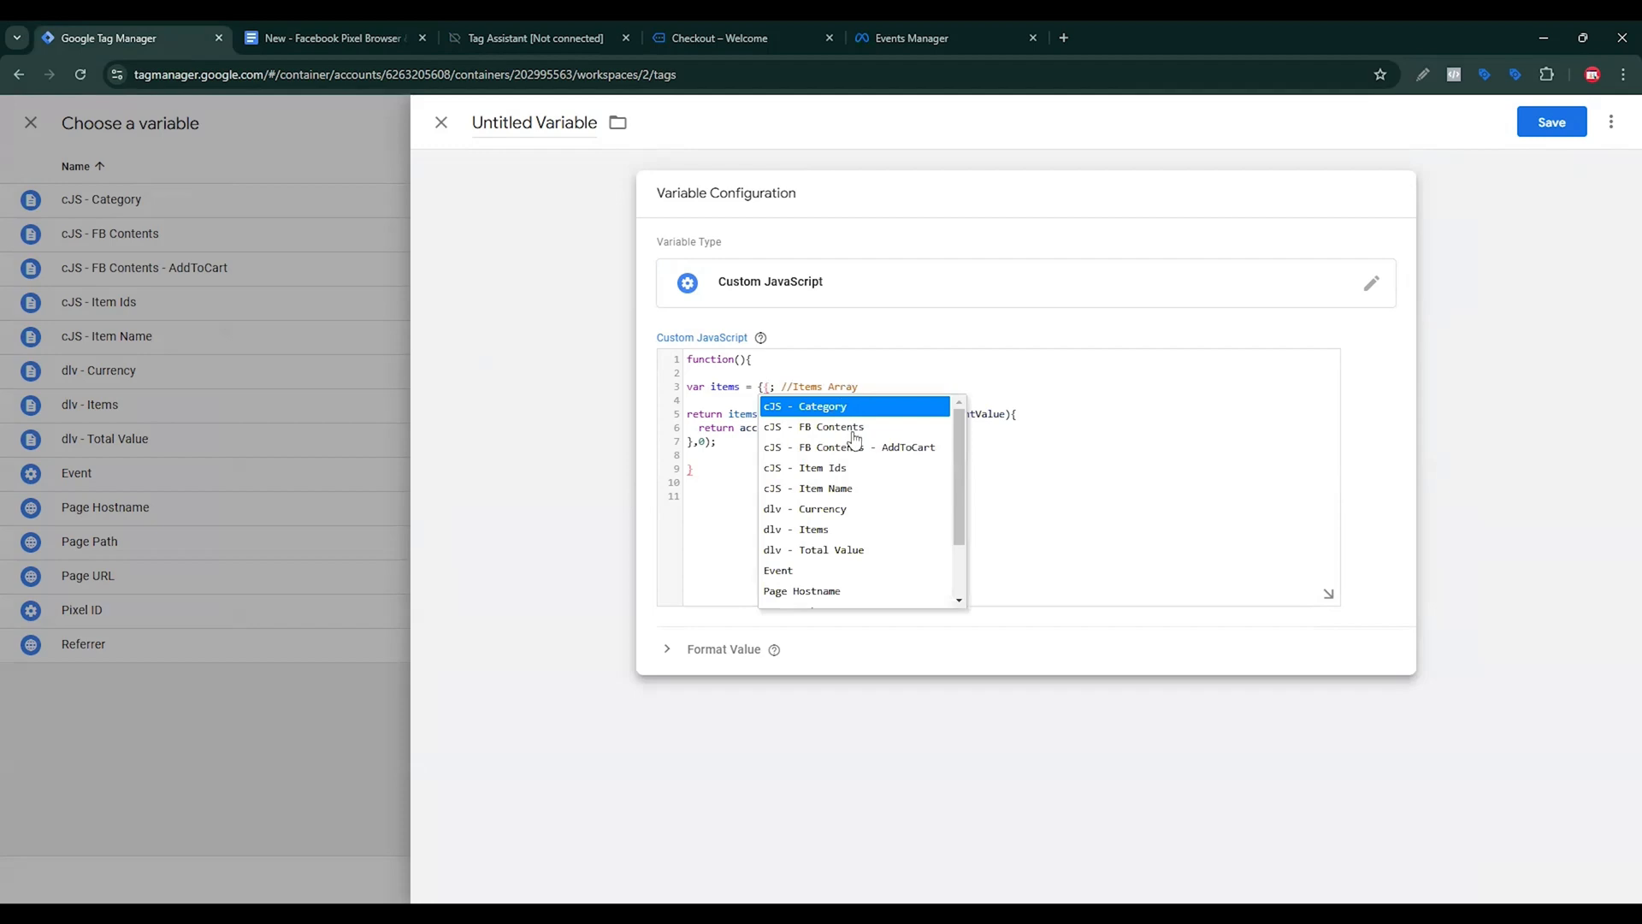
pyautogui.click(821, 530)
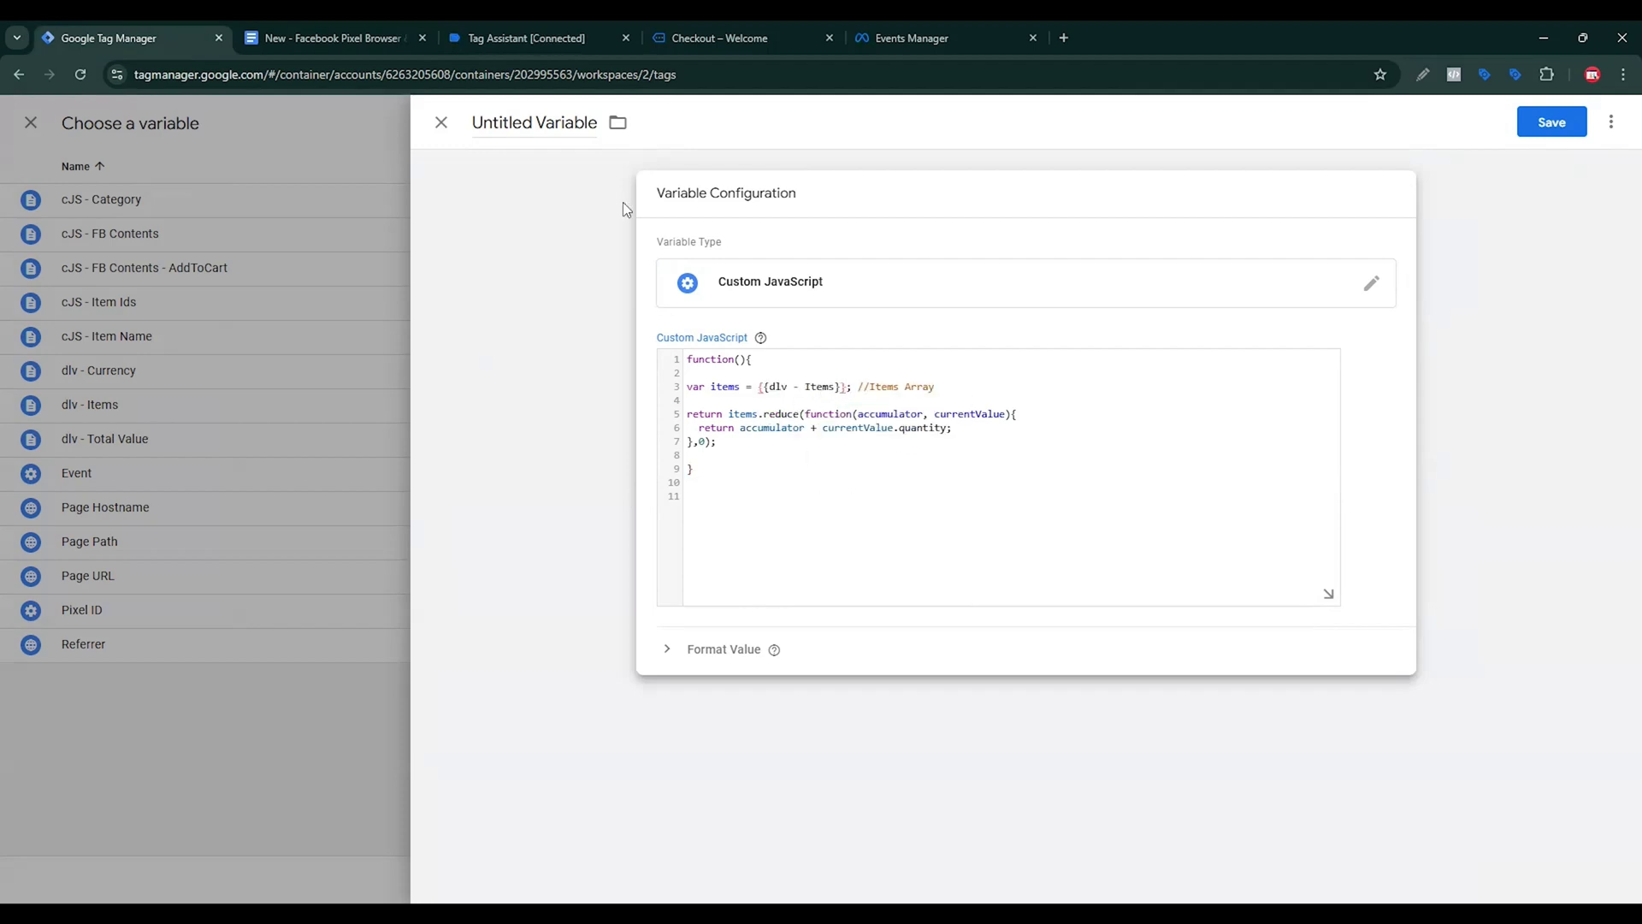
# Name the new variable "cJS - Total Quantity" using the name copied from the Google Docs table, and save it as the num_items value.
pyautogui.click(359, 37)
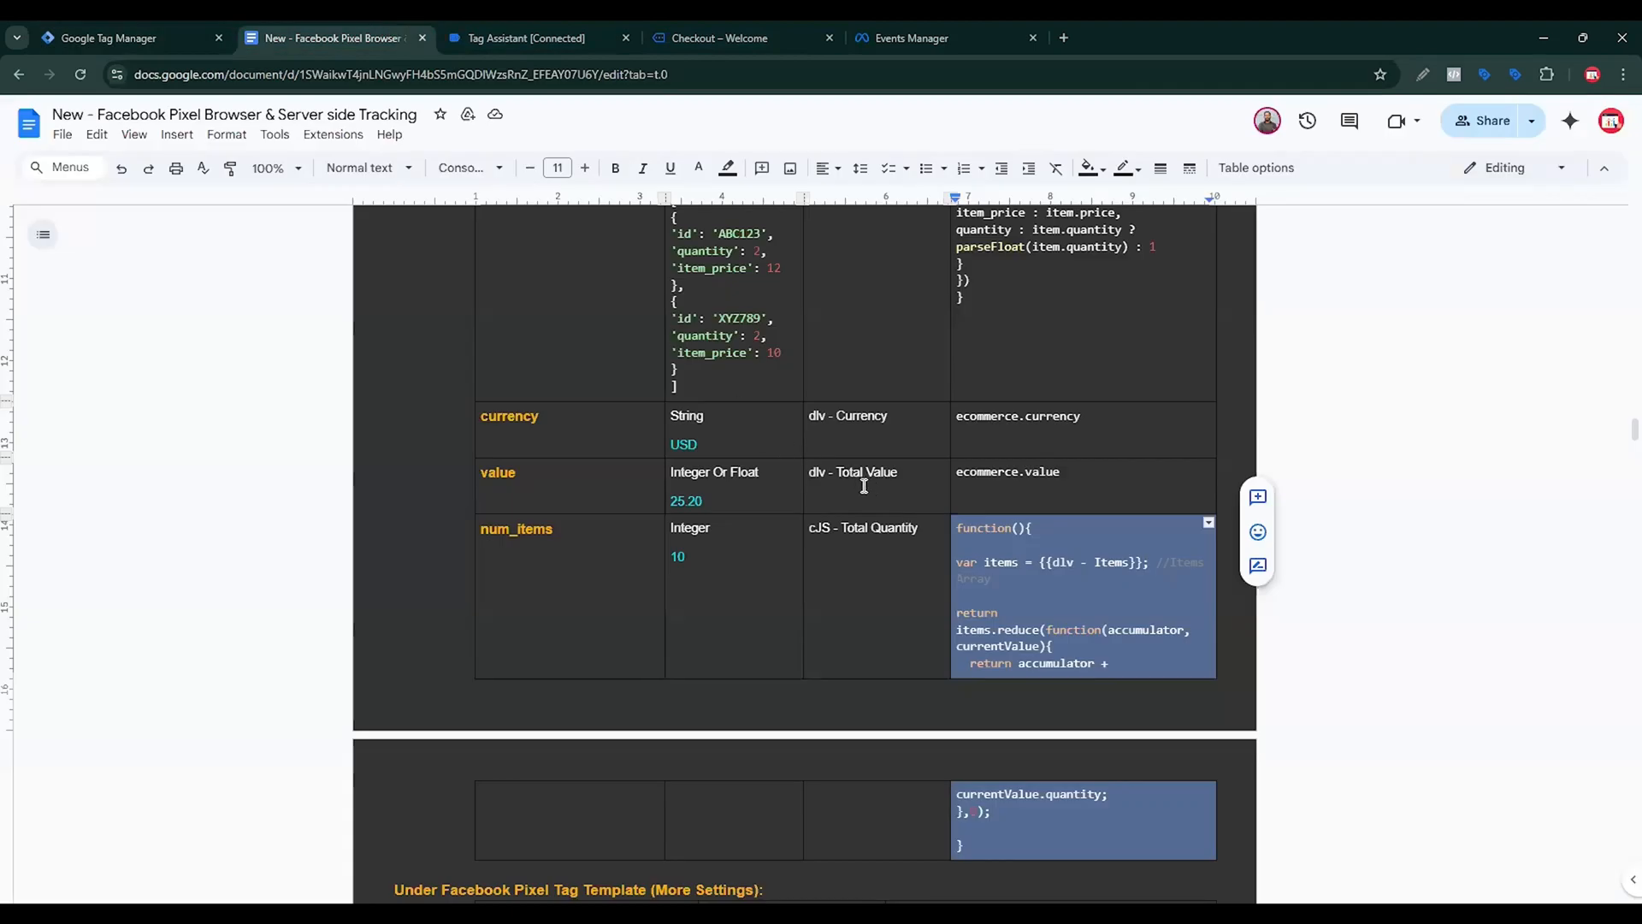
pyautogui.moveTo(922, 528); pyautogui.dragTo(809, 533)
pyautogui.hotkey('ctrl', 'c')
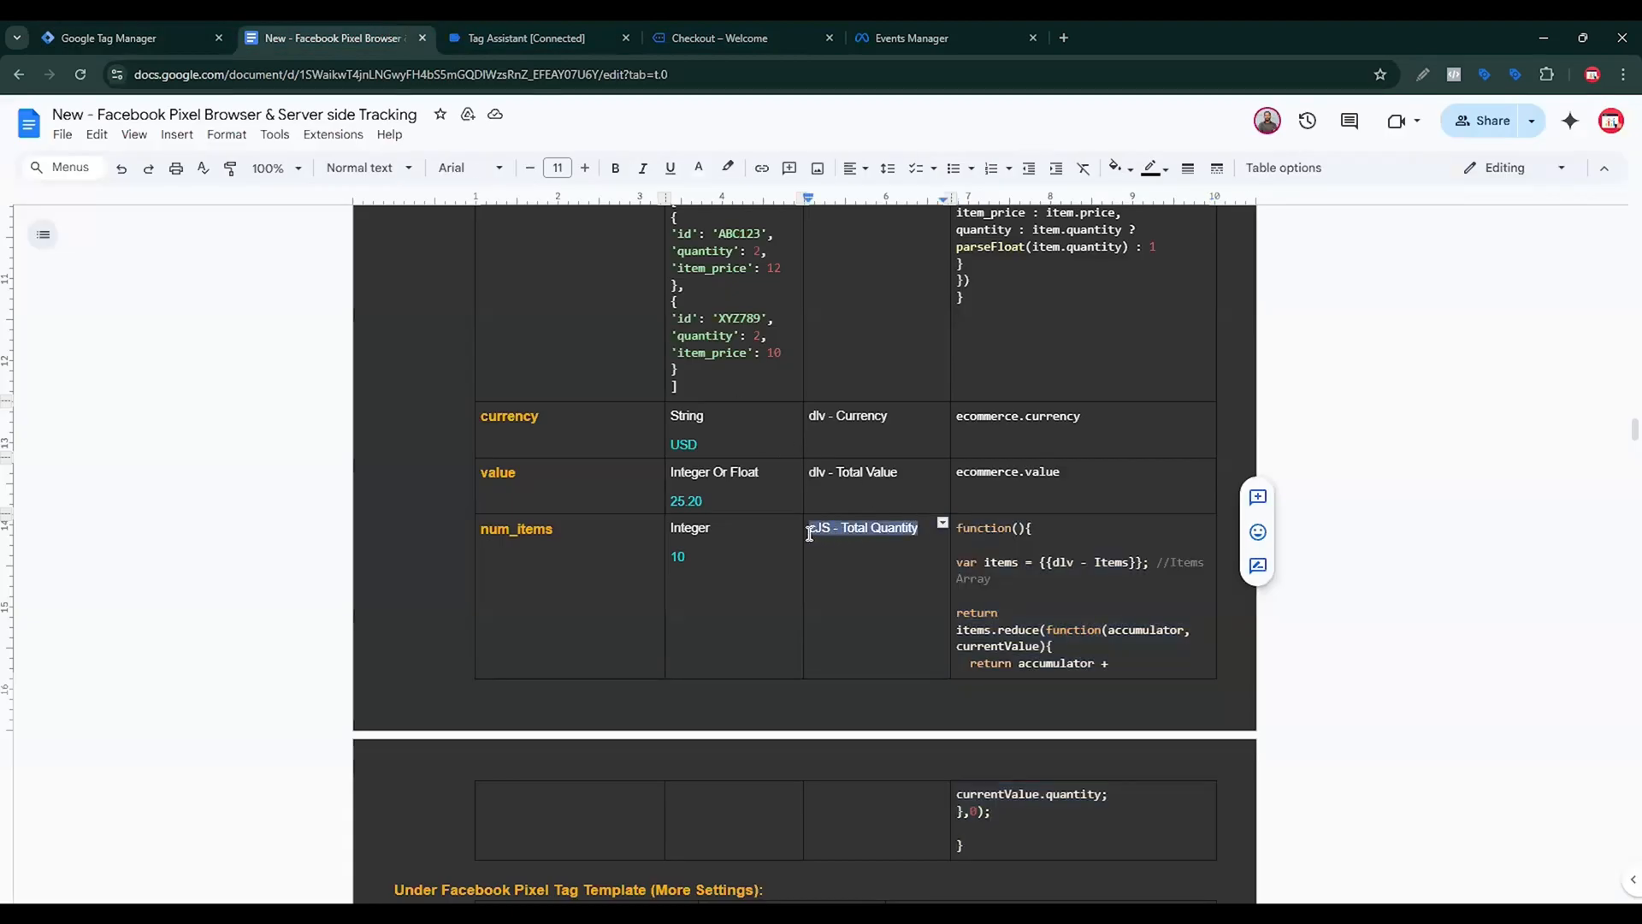
pyautogui.click(120, 37)
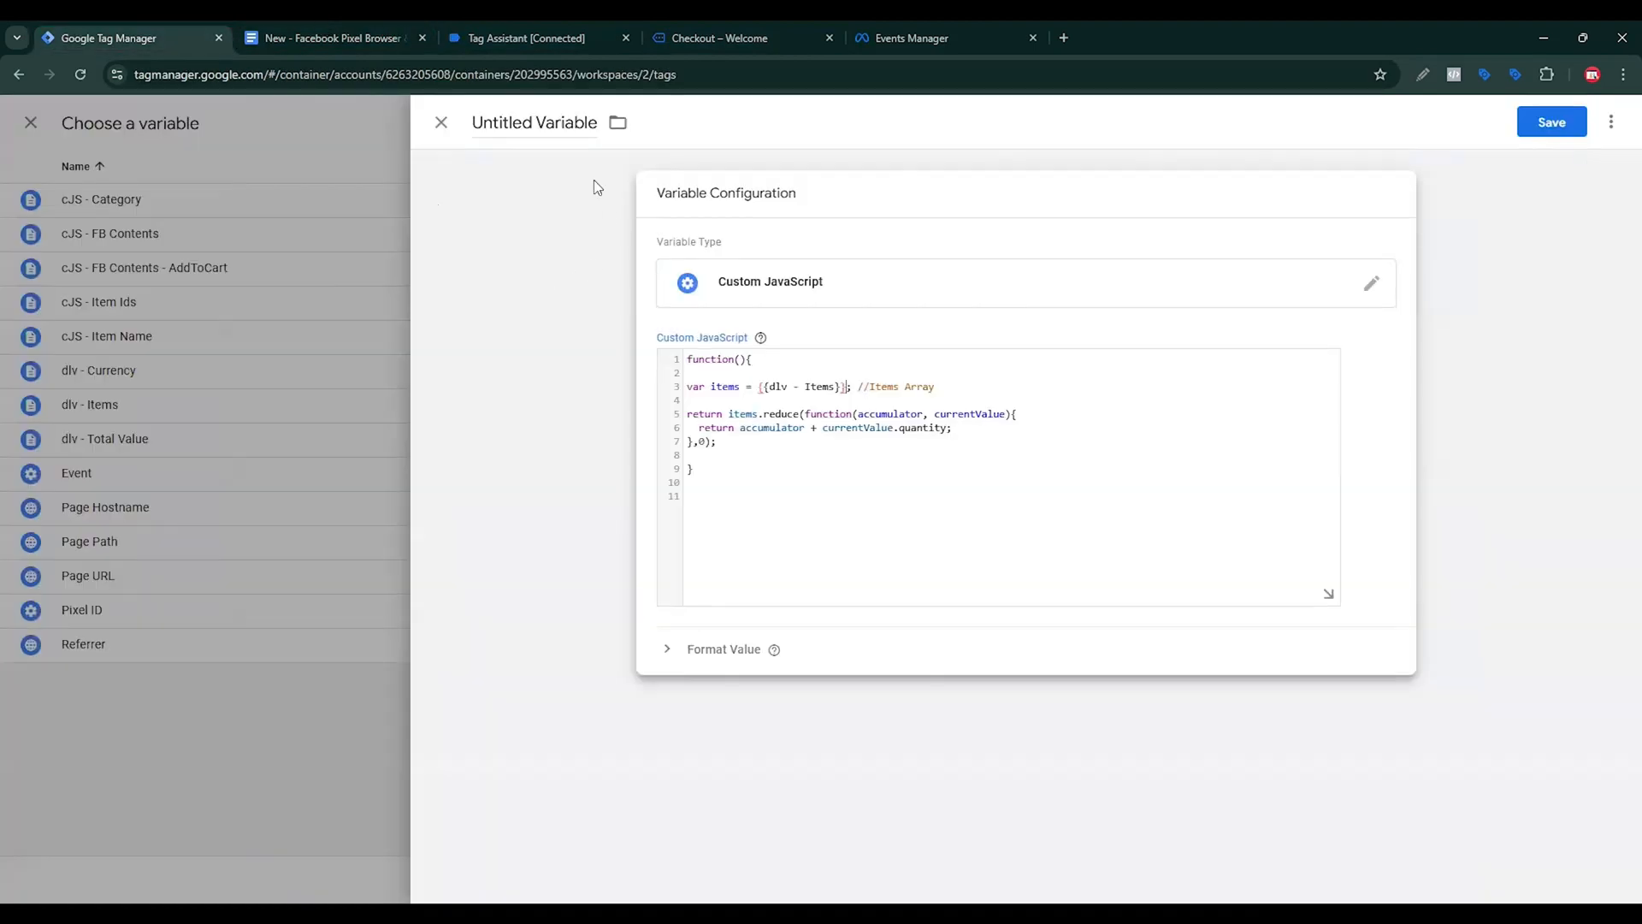
pyautogui.hotkey('ctrl', 'a')
pyautogui.hotkey('ctrl', 'v')
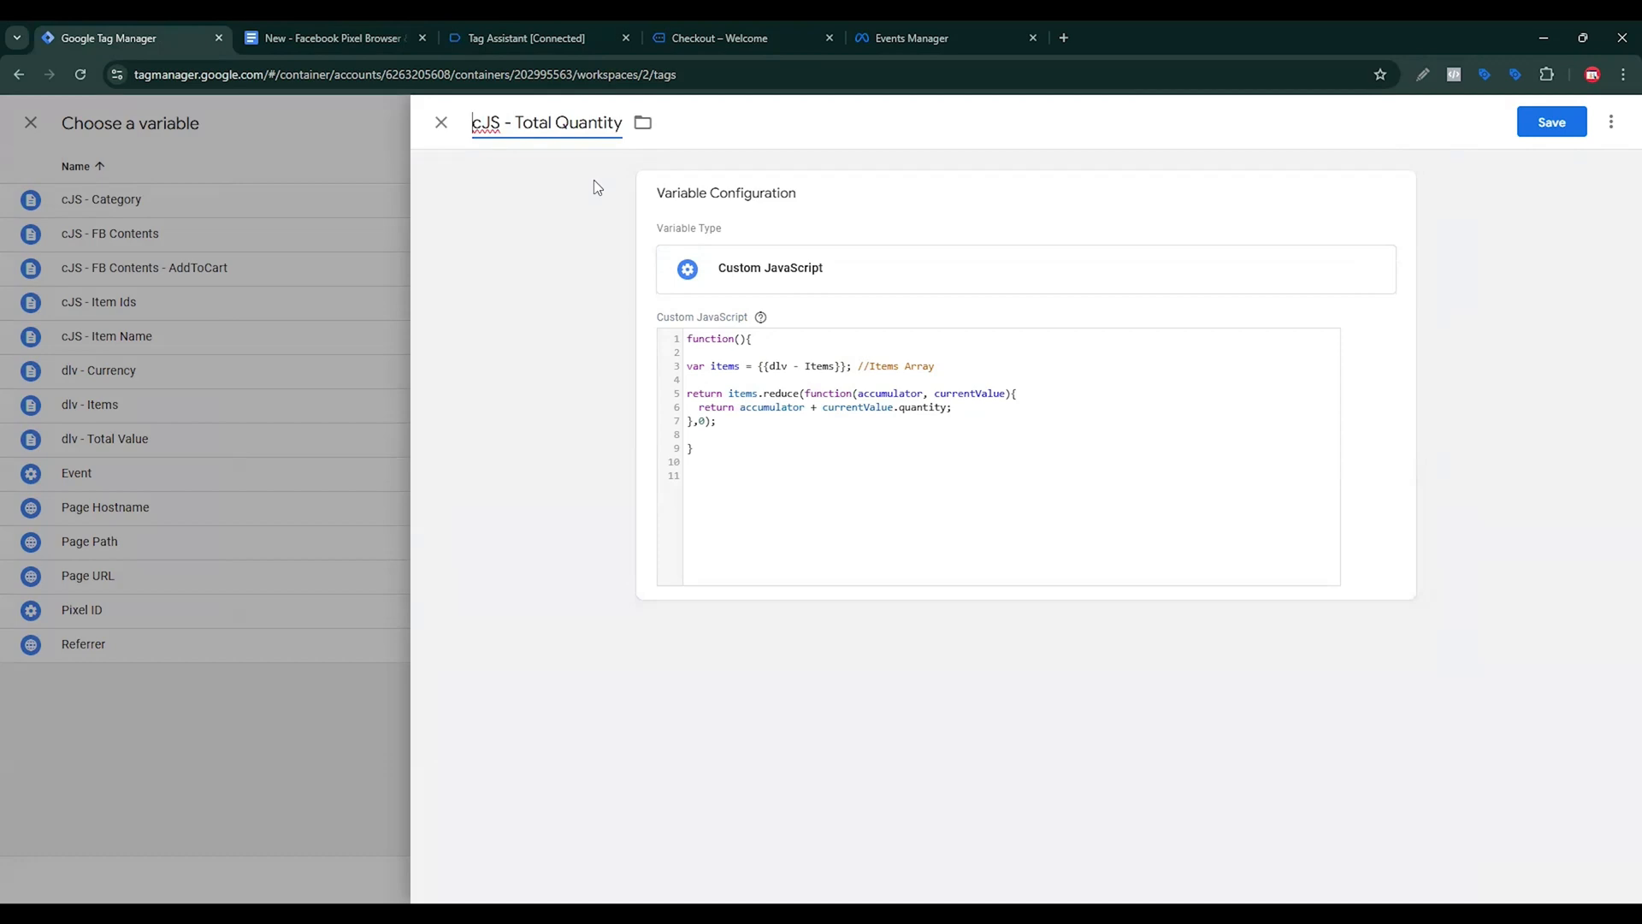
pyautogui.click(1552, 124)
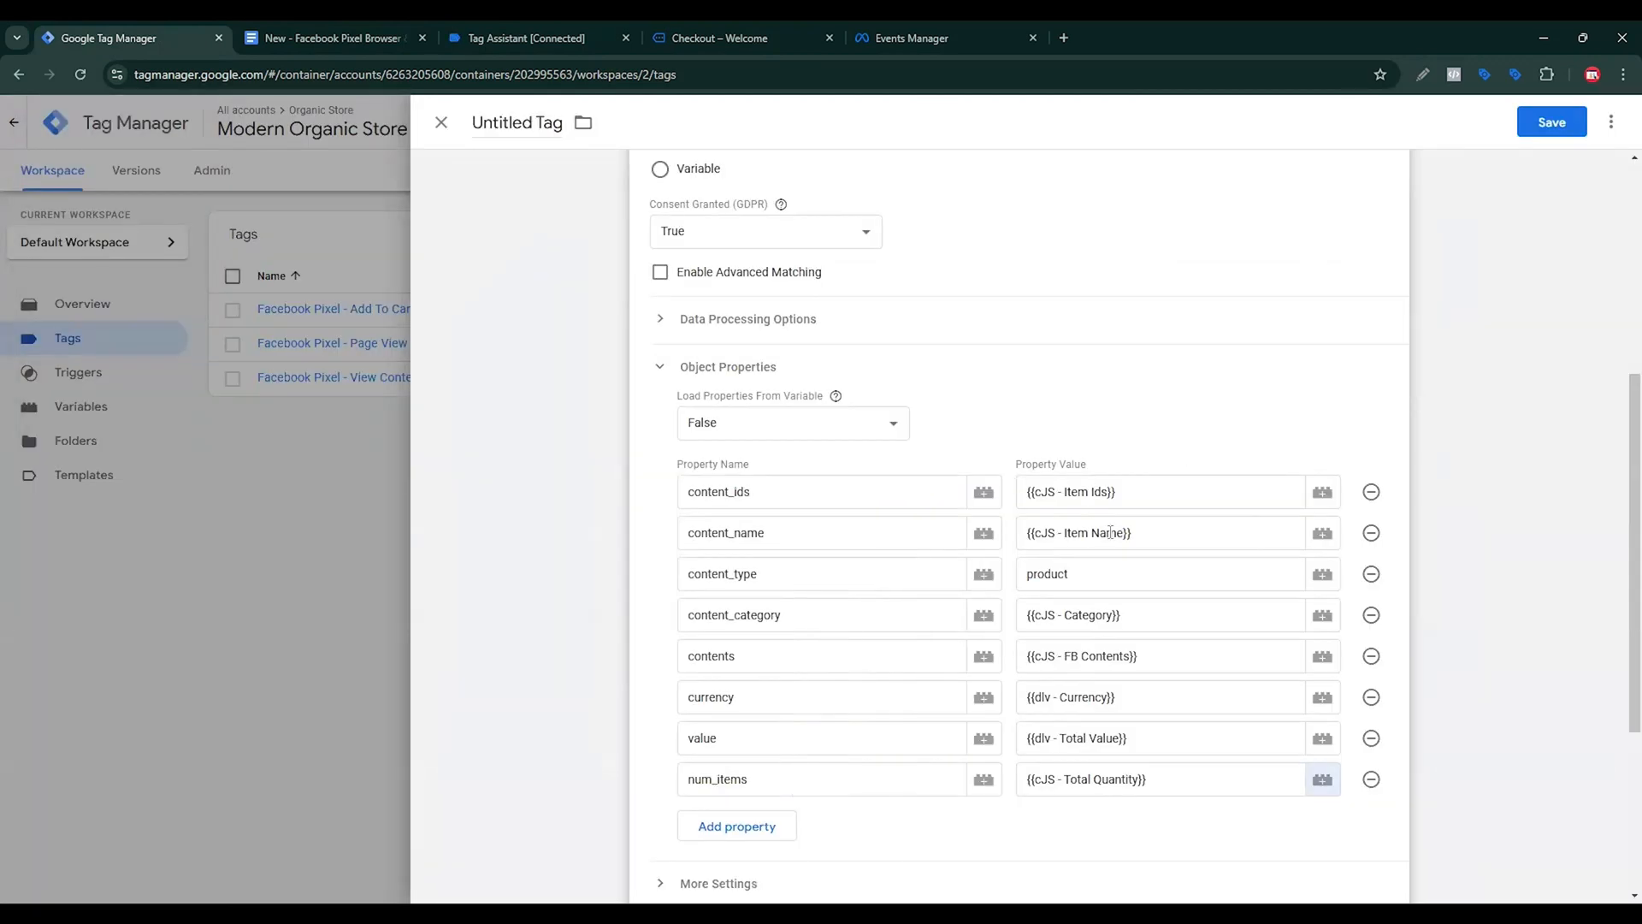
# Start a new trigger for the InitiateCheckout tag and choose Custom Event as its type.
pyautogui.scroll(-4, 1144, 686)
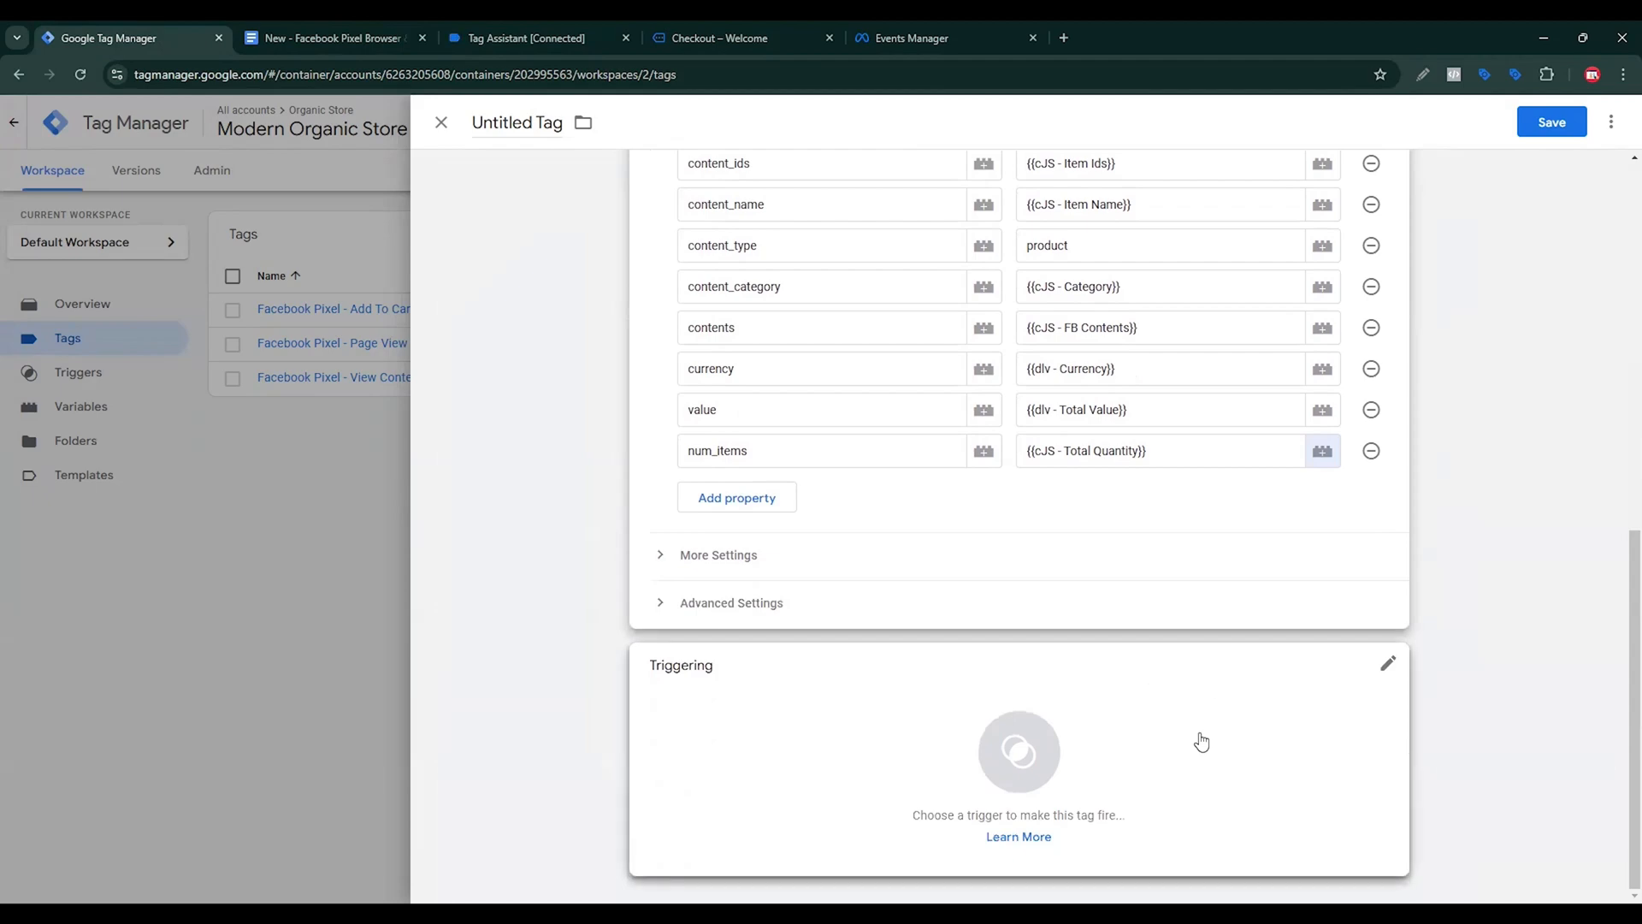
pyautogui.click(1198, 741)
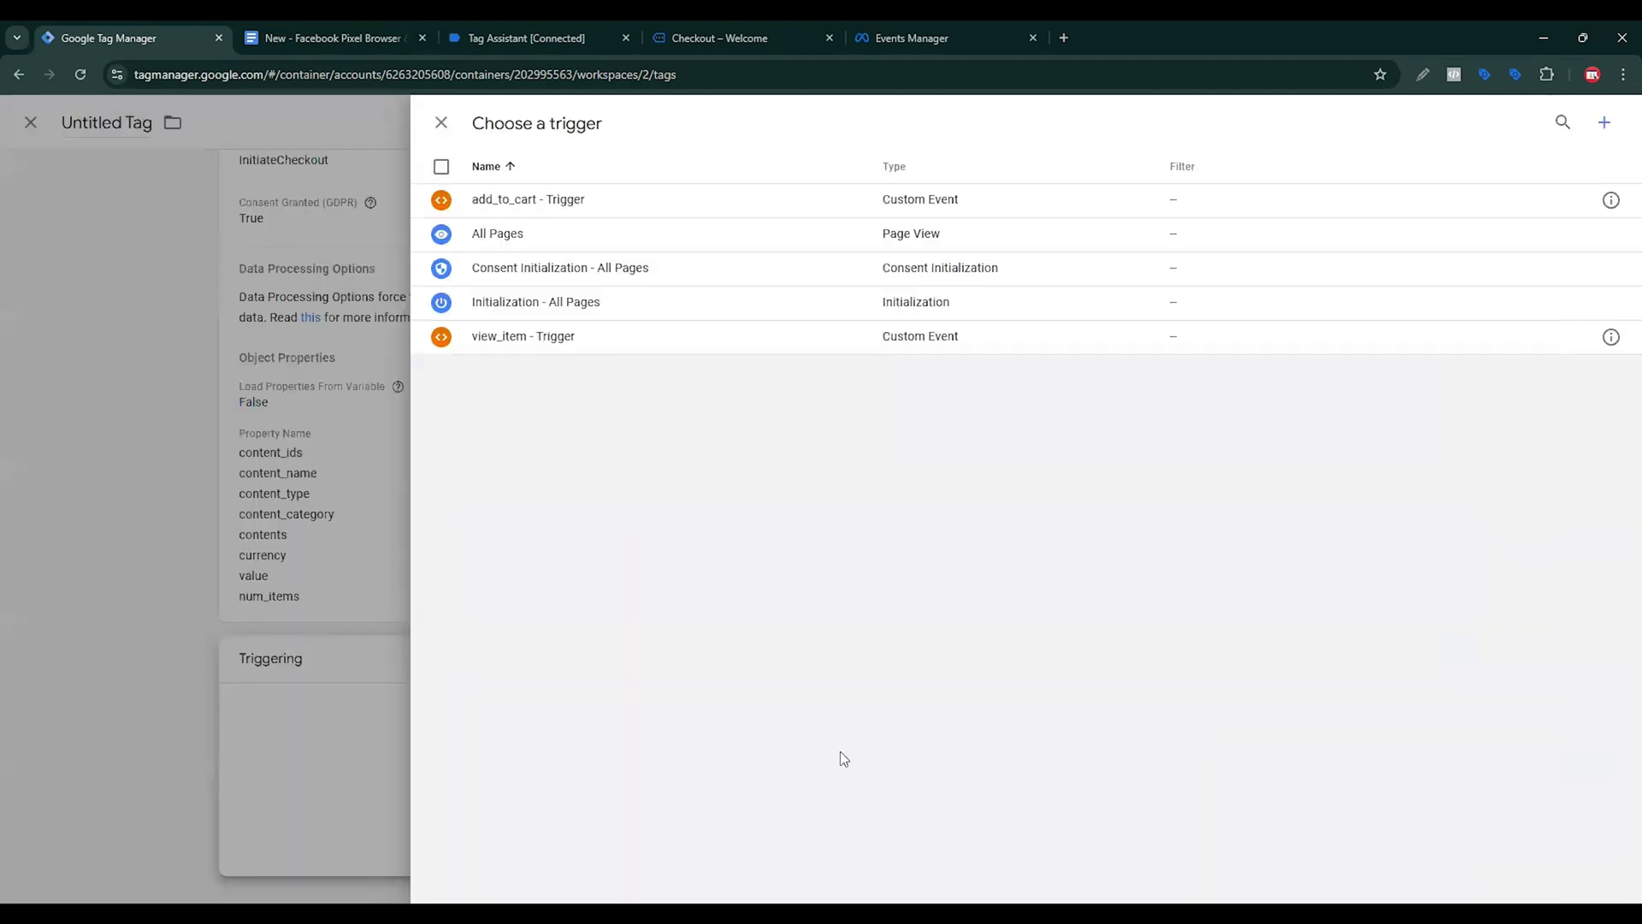
pyautogui.click(1604, 123)
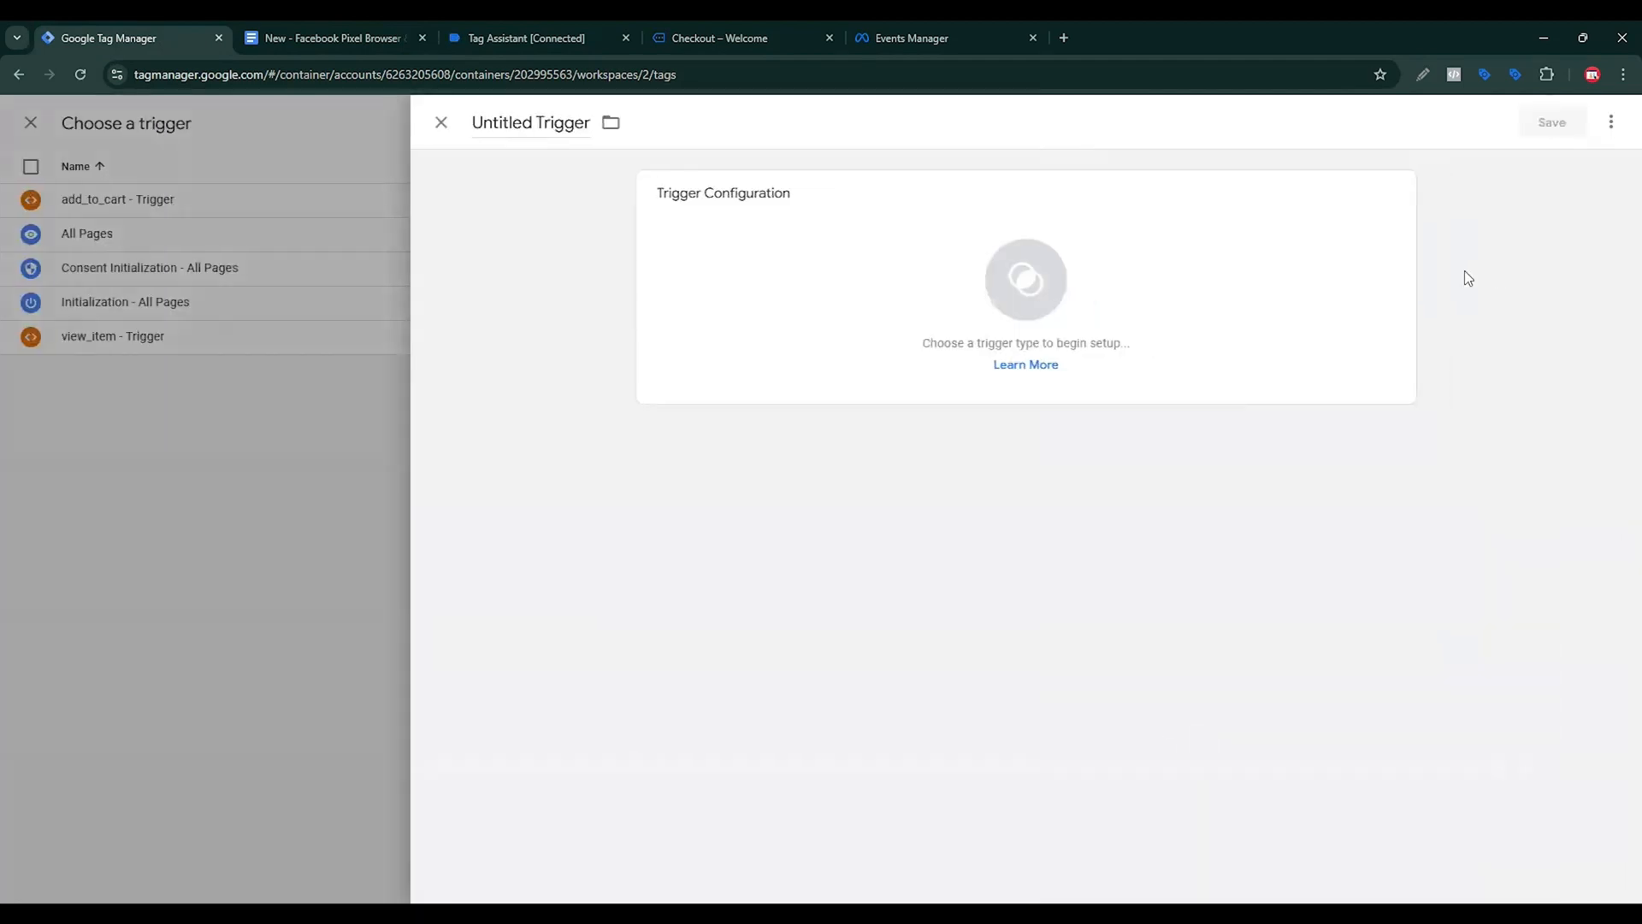
pyautogui.click(1402, 325)
pyautogui.scroll(-3, 1272, 696)
pyautogui.click(1231, 697)
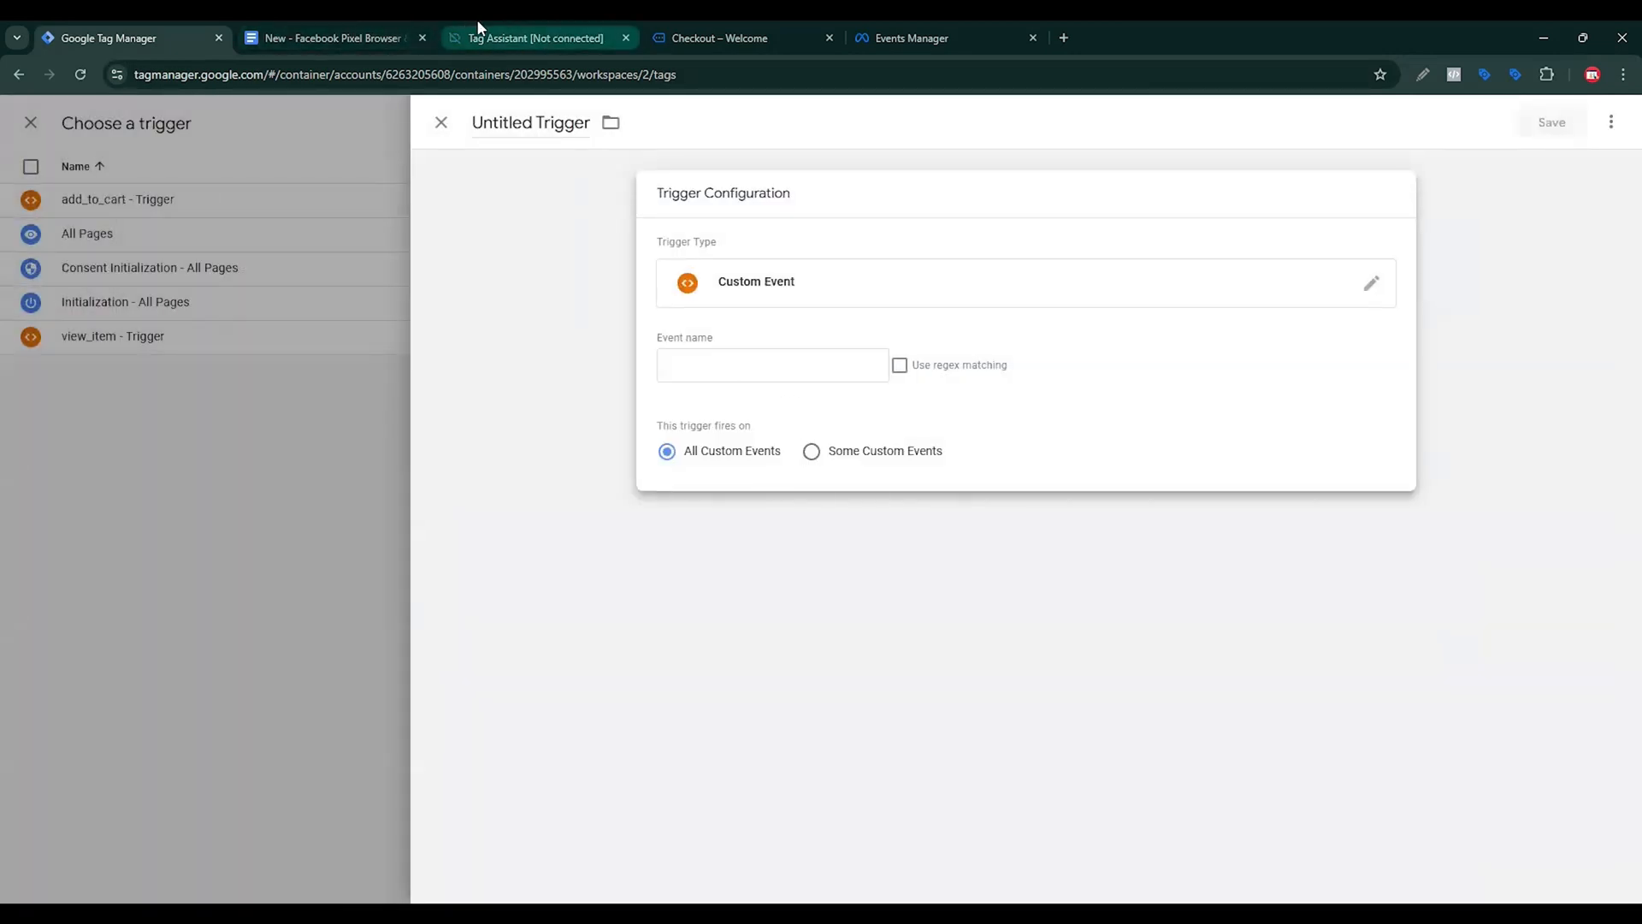
# Set the trigger's event name to begin_checkout, matching the event in Tag Assistant, and save the trigger as "begin_checkout - Trigger".
pyautogui.click(513, 38)
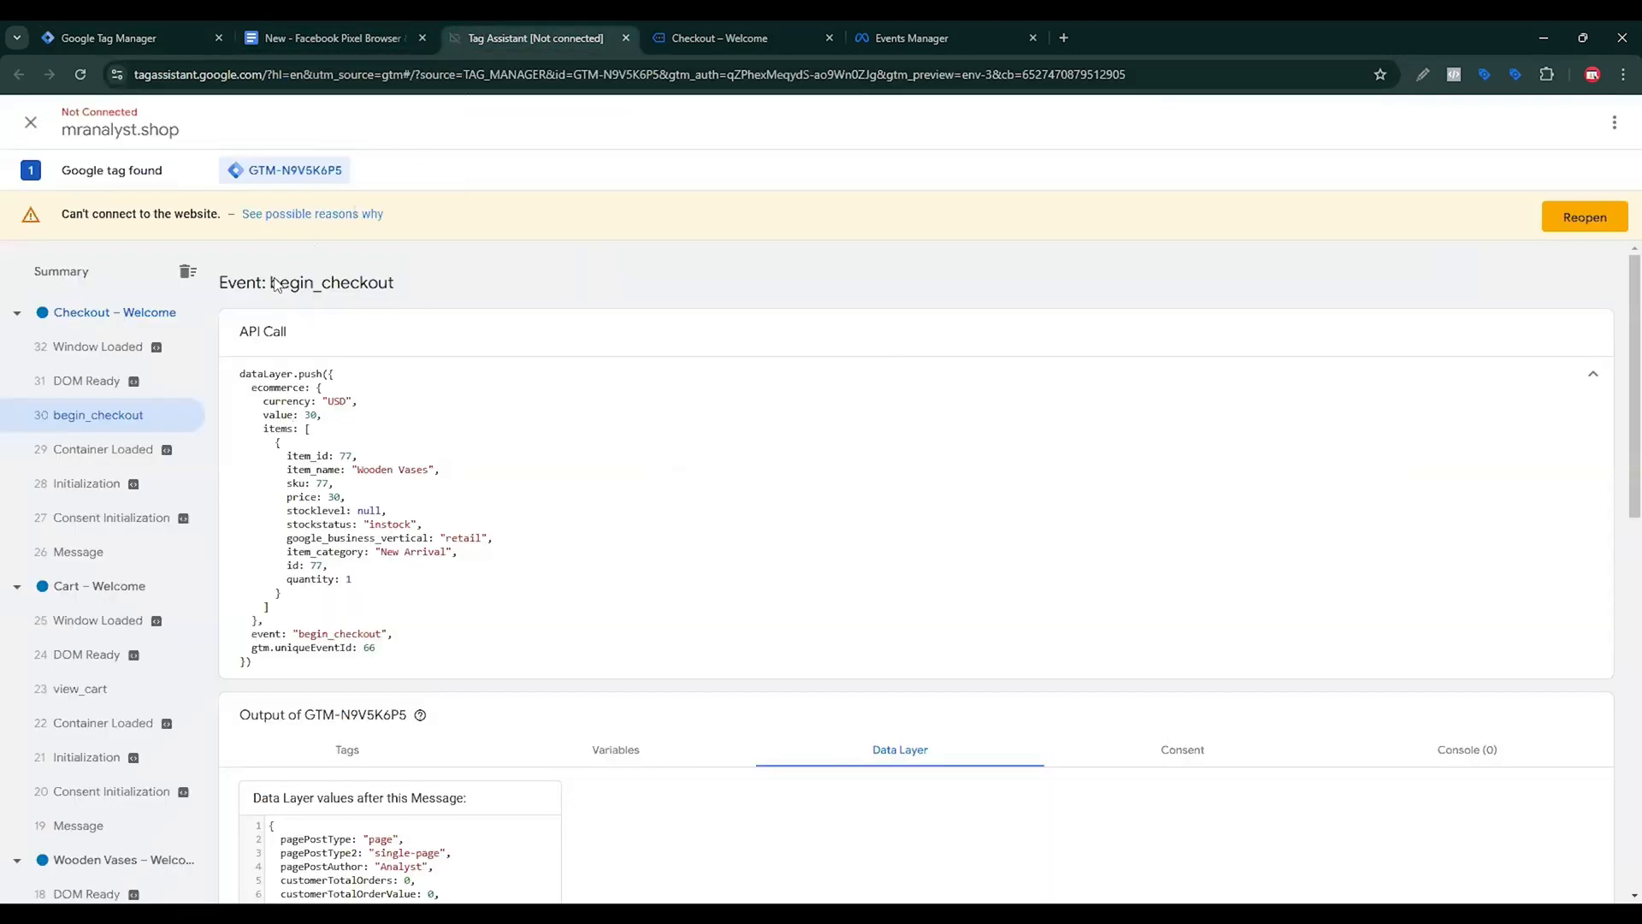
pyautogui.moveTo(272, 288); pyautogui.dragTo(393, 286)
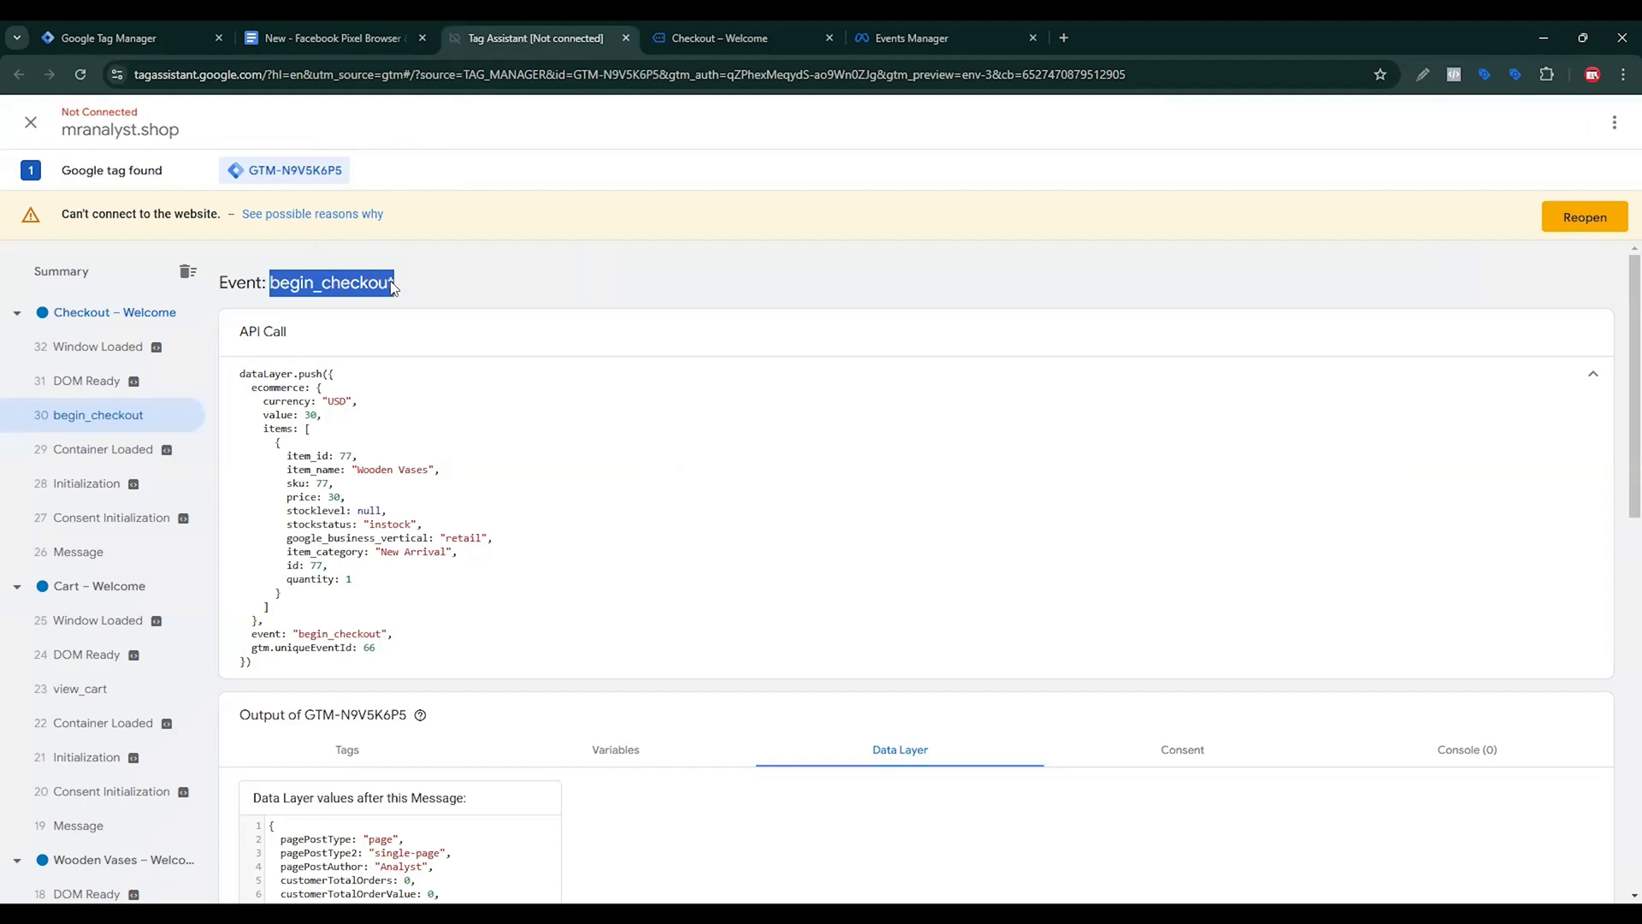
pyautogui.click(120, 38)
pyautogui.click(686, 371)
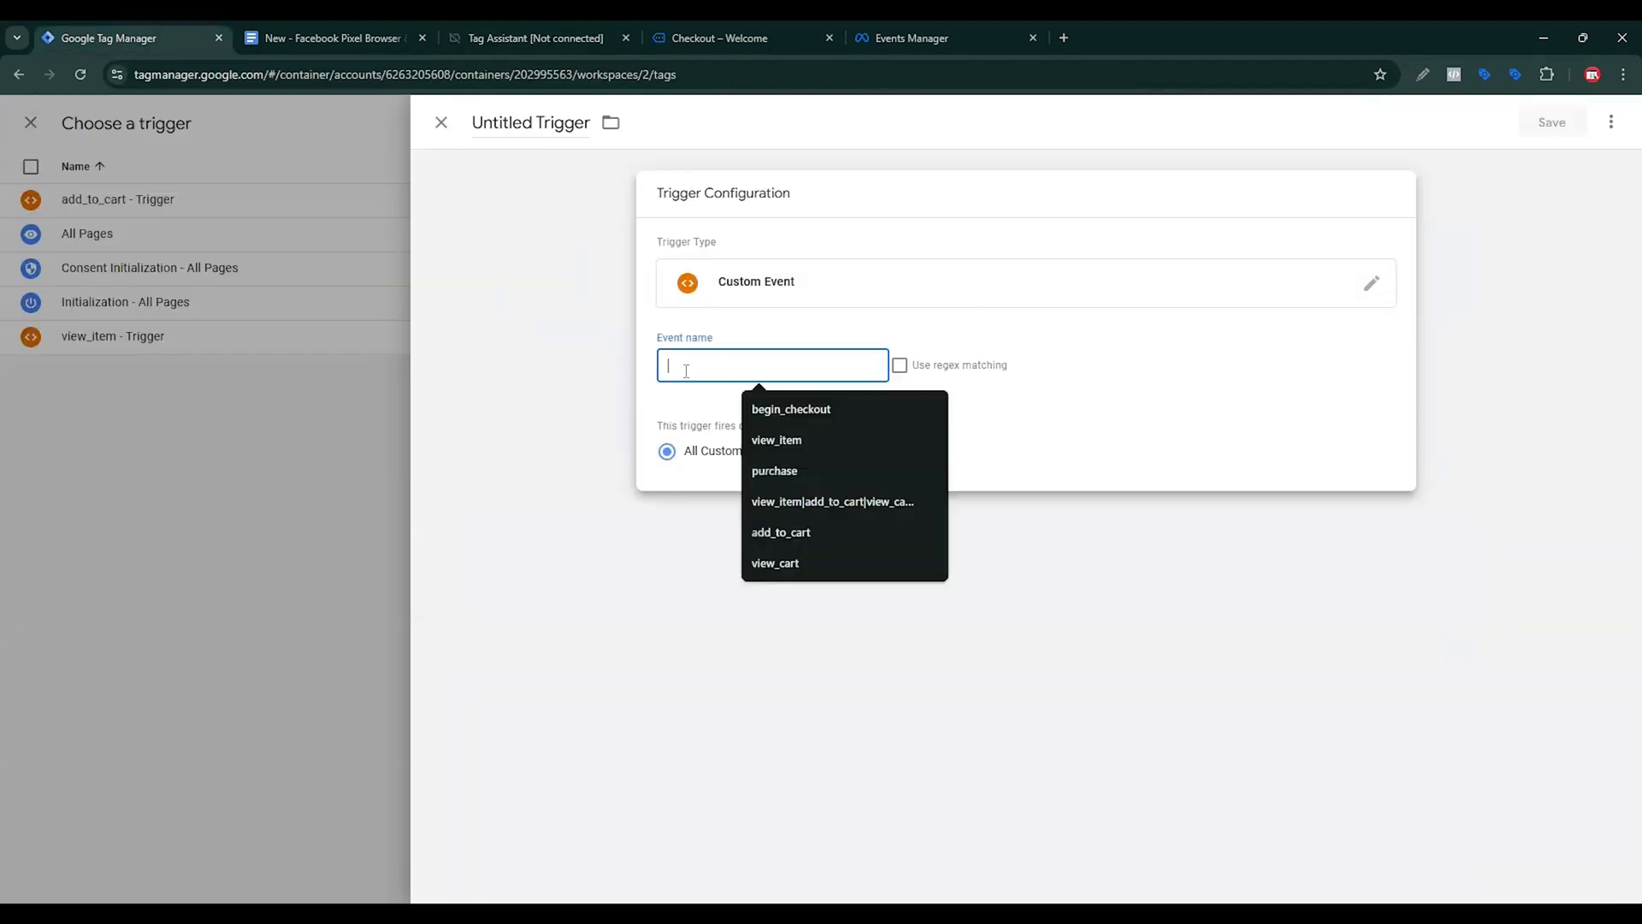
pyautogui.write('begin_checkout')
pyautogui.moveTo(557, 123); pyautogui.dragTo(472, 122)
pyautogui.write('begin_checkout')
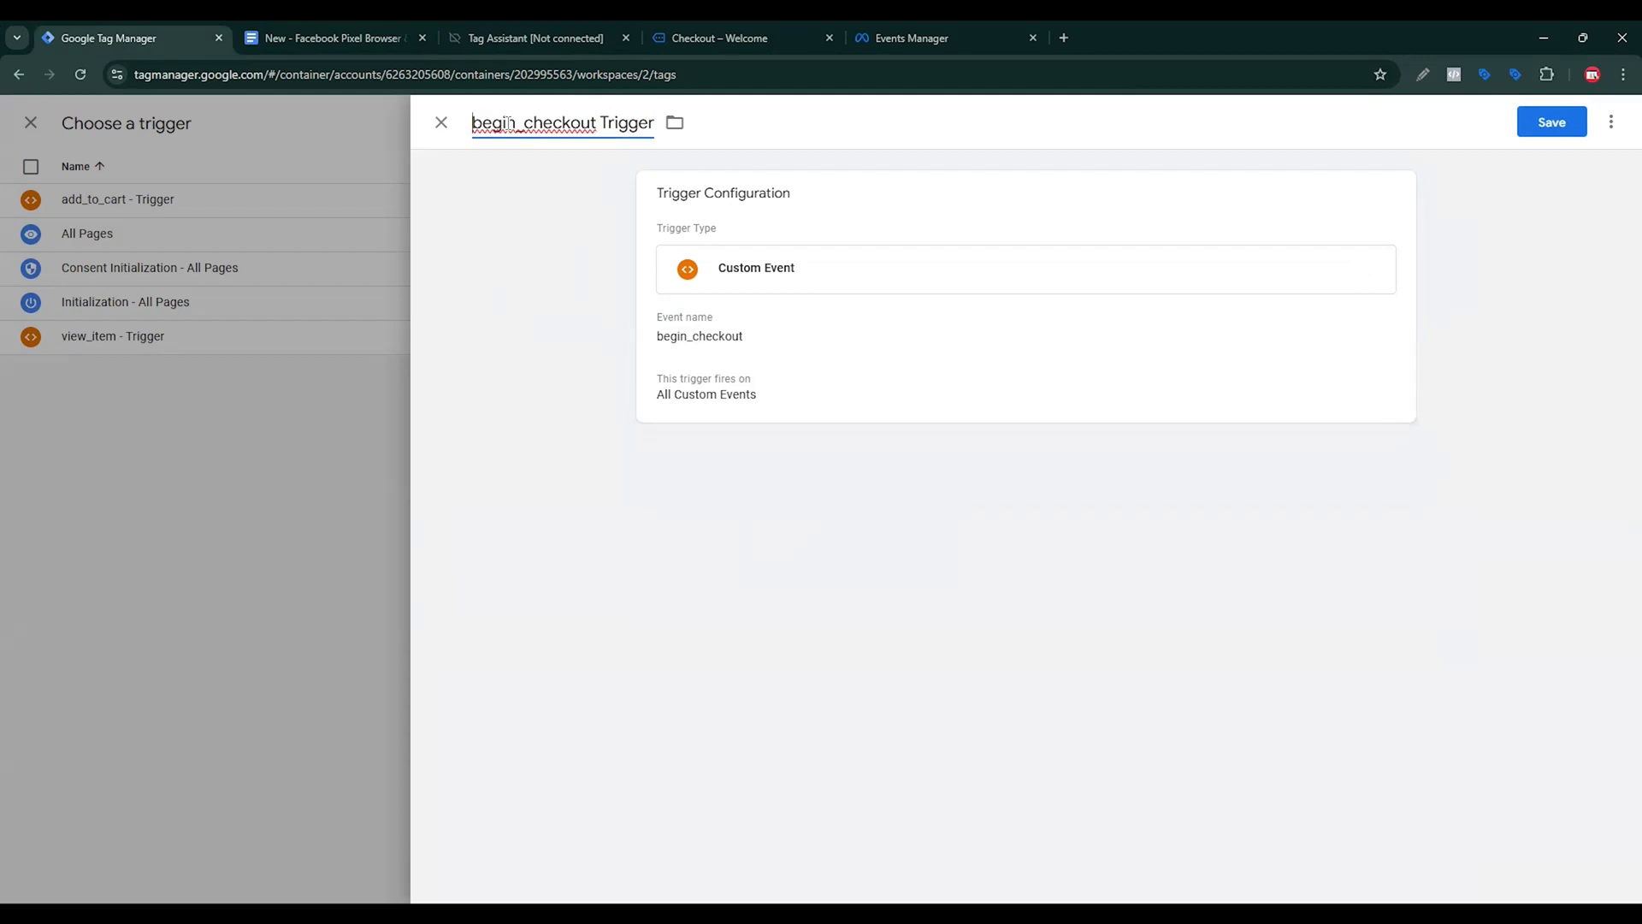
pyautogui.write('-')
pyautogui.click(1536, 130)
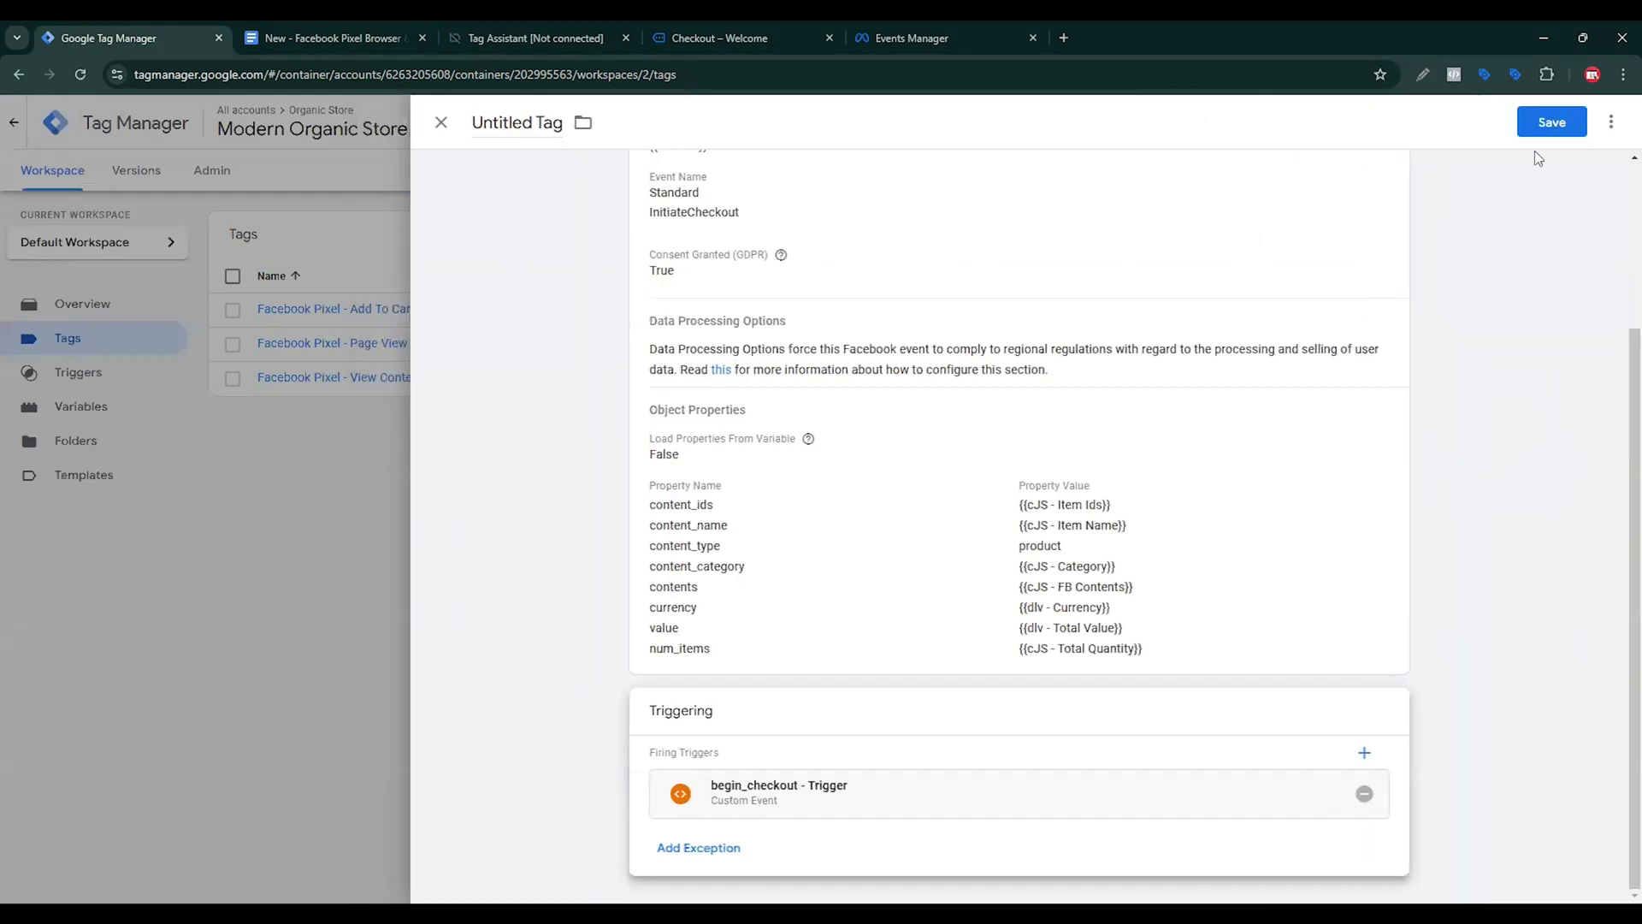
# Save the tag under the name "Facebook Pixel - begin_checkout".
pyautogui.click(1546, 123)
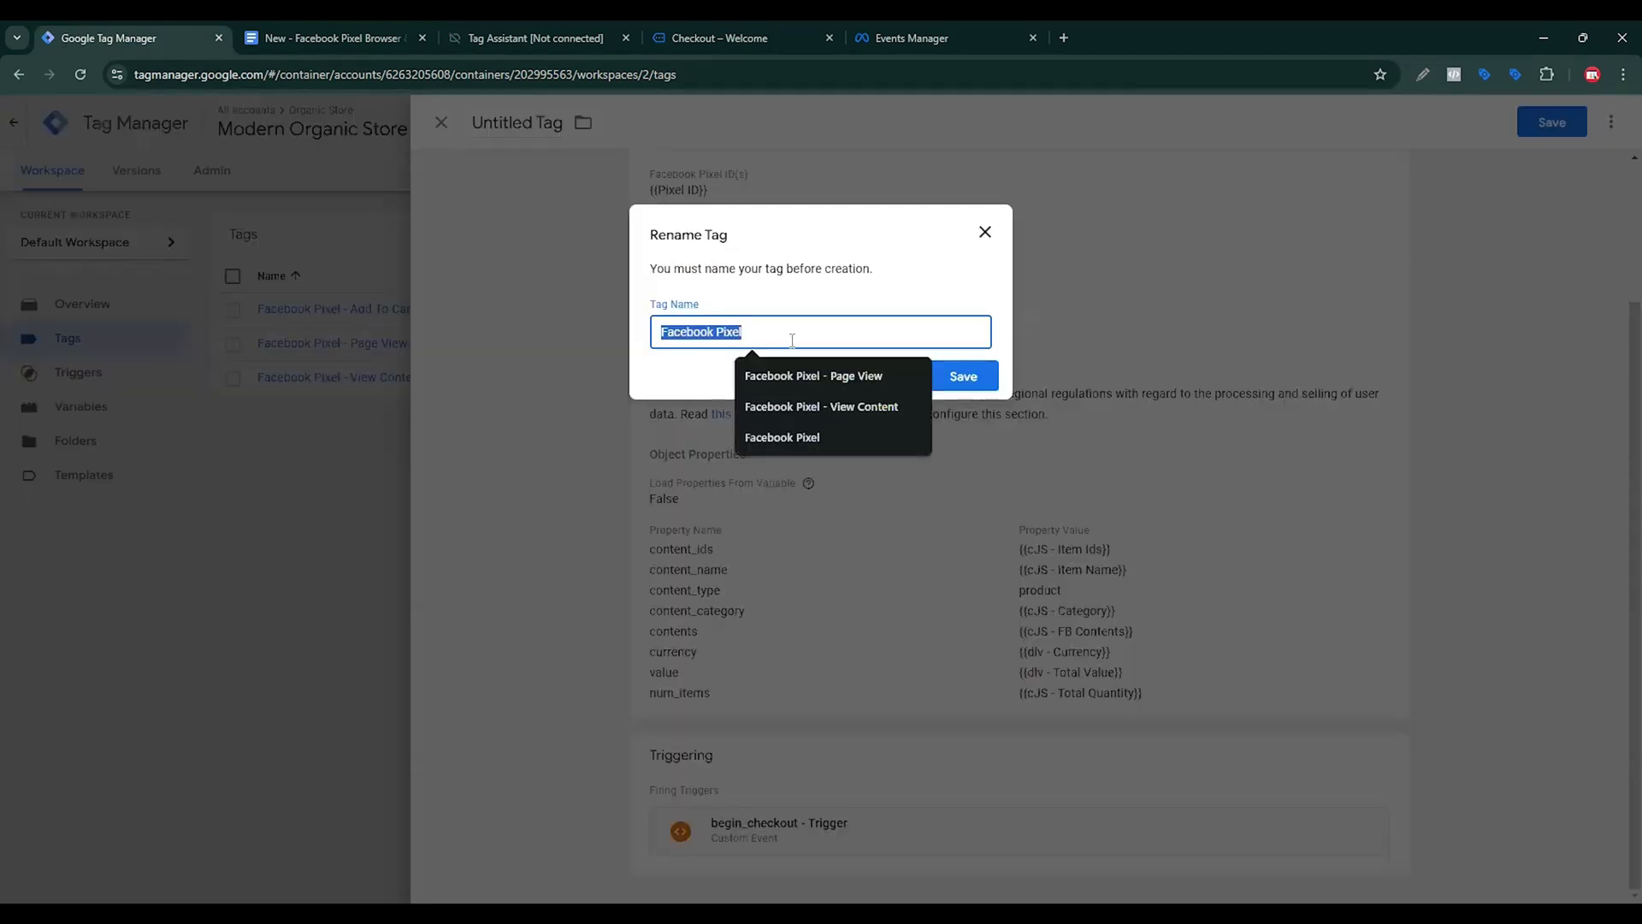
pyautogui.click(749, 330)
pyautogui.write('-')
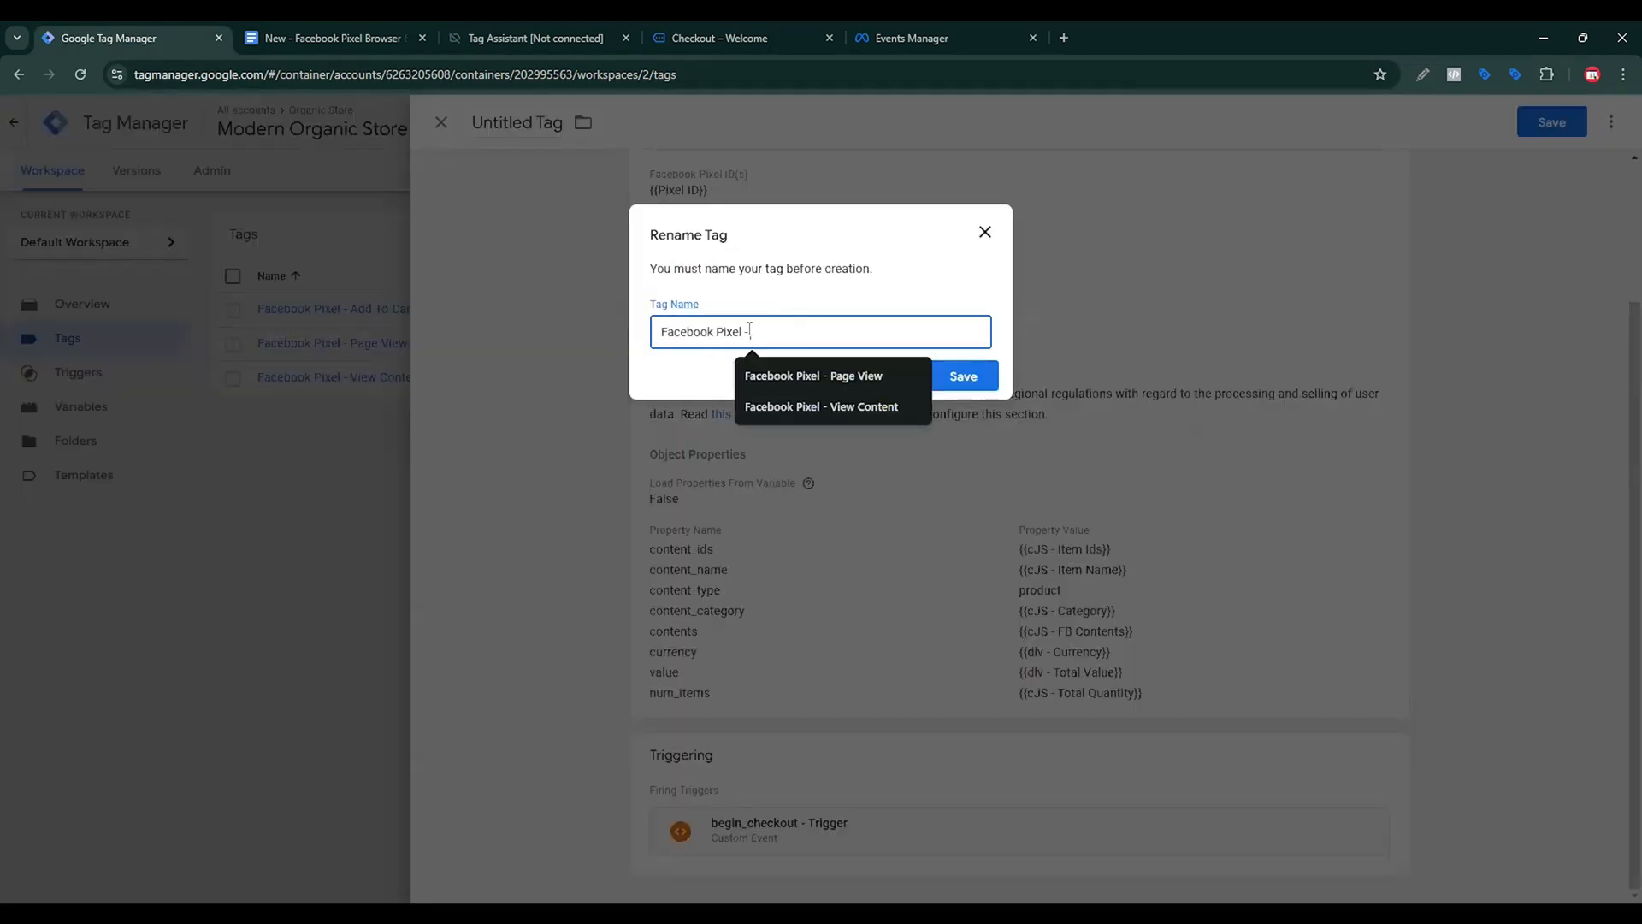
pyautogui.click(971, 382)
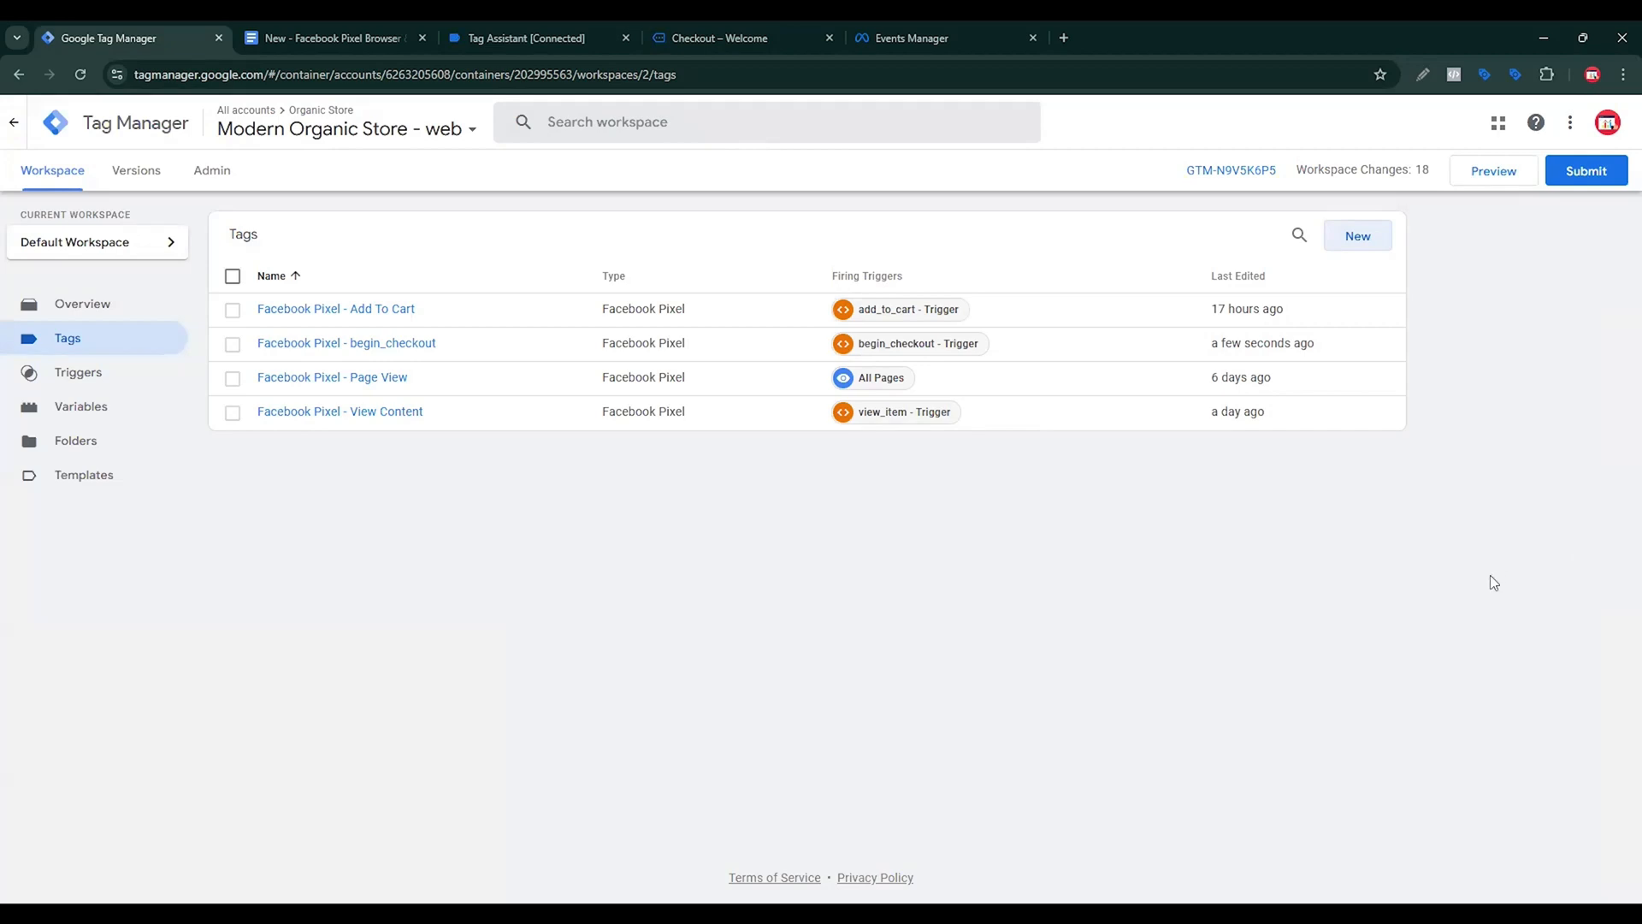
# Start a preview session for the container and switch to the connected store site.
pyautogui.click(1493, 177)
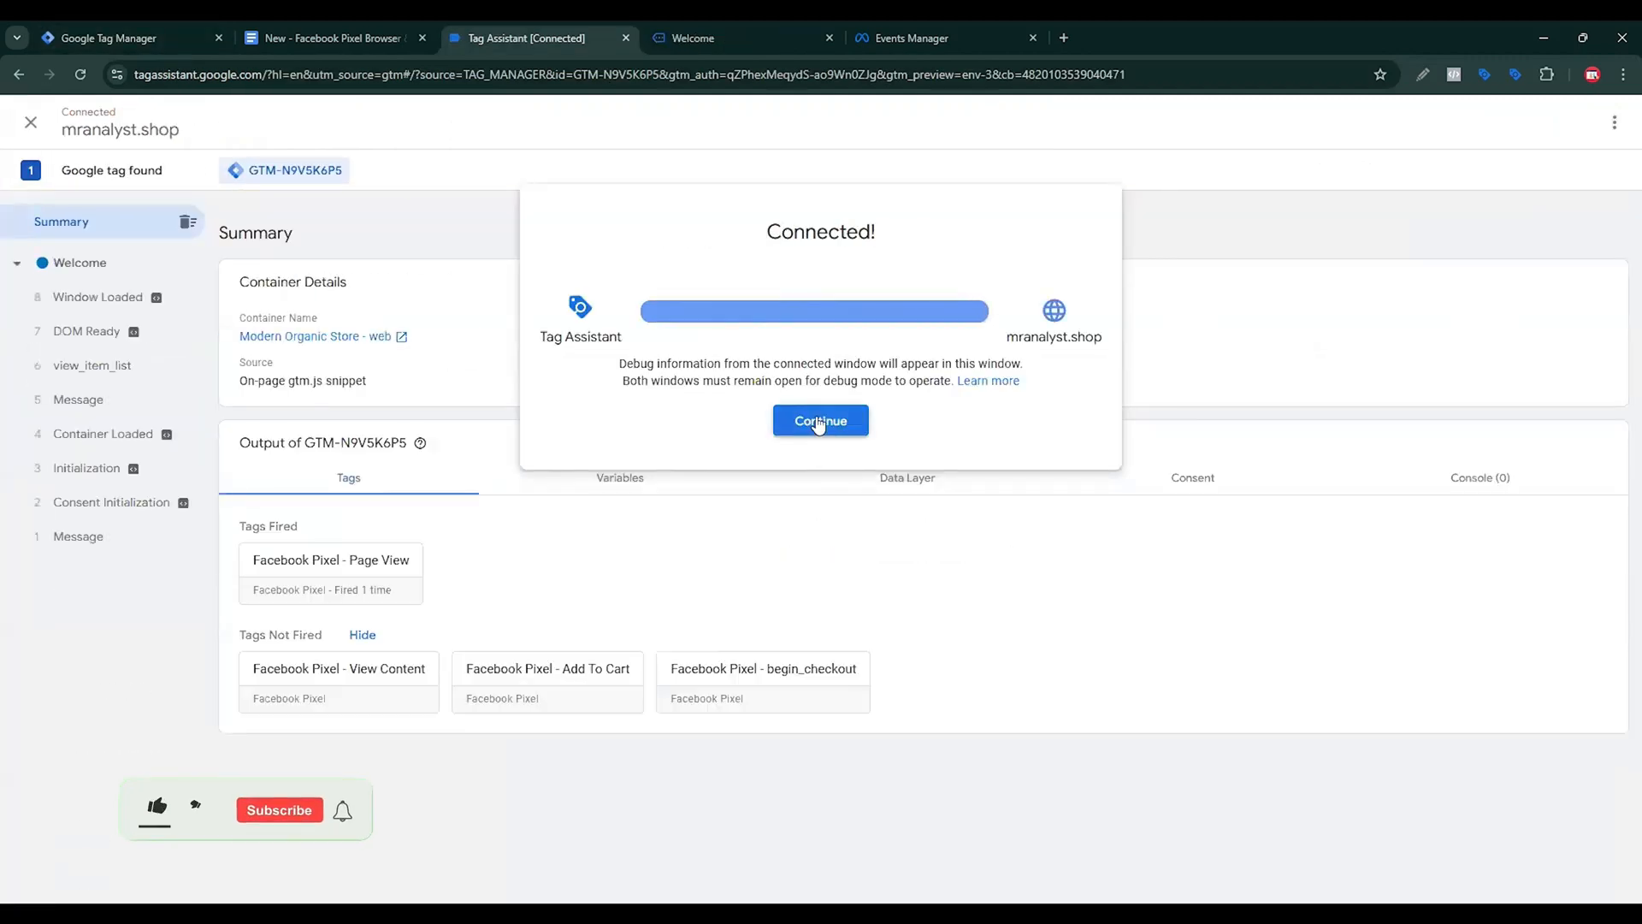
pyautogui.click(818, 422)
pyautogui.click(766, 34)
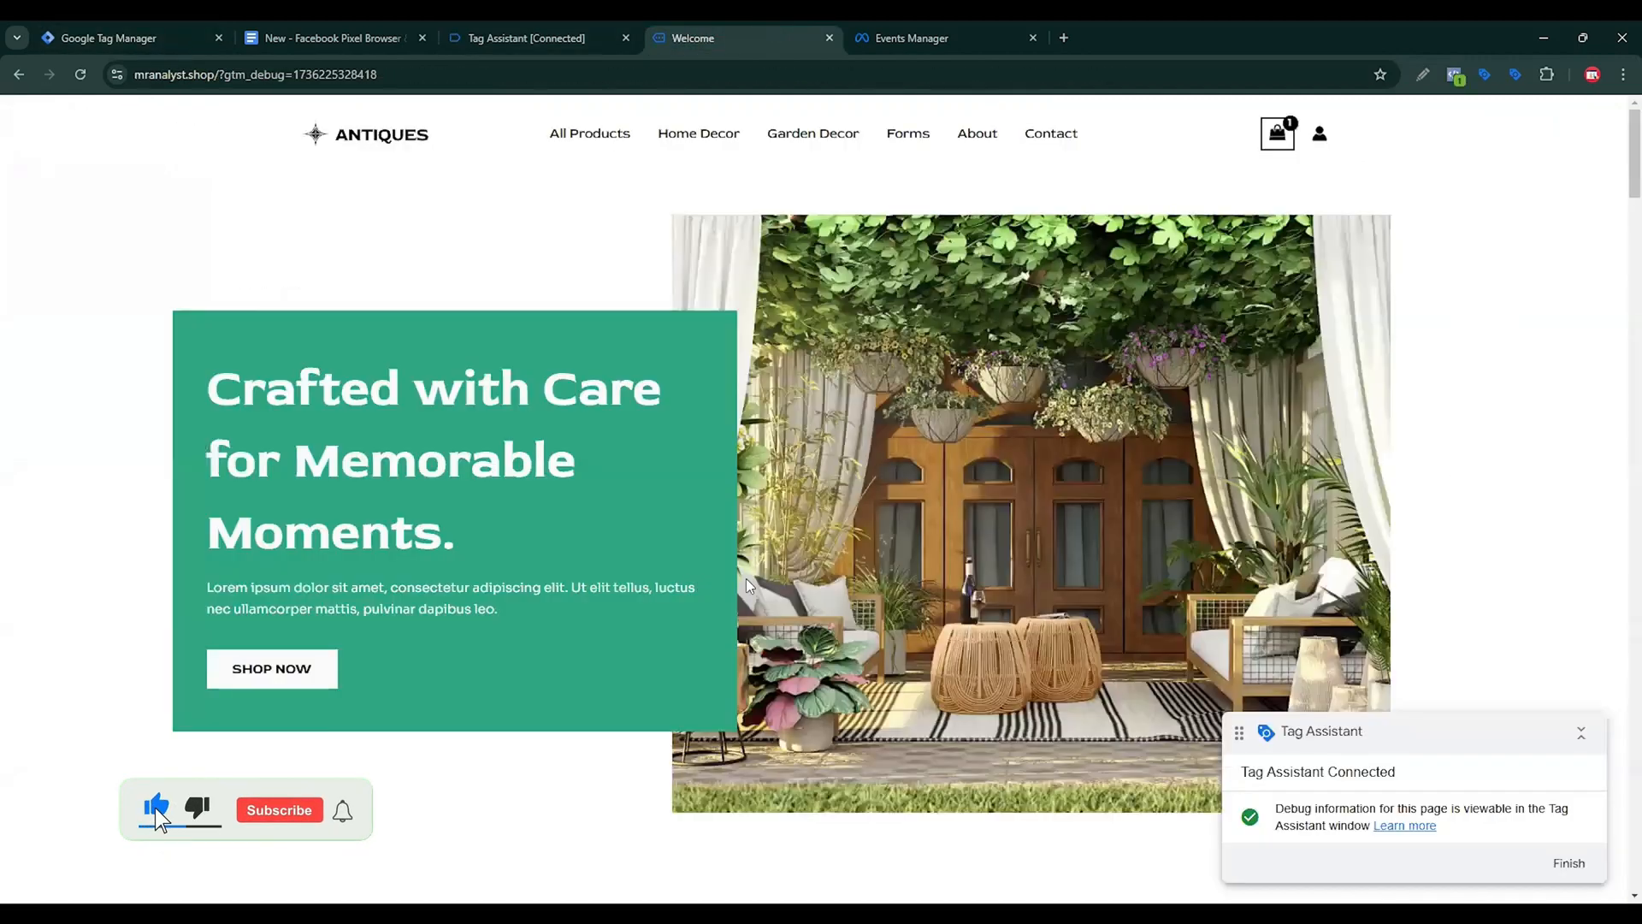
# Add one Golden Lamps product to the store cart and proceed through the cart to the checkout page.
pyautogui.scroll(-8, 746, 578)
pyautogui.click(941, 615)
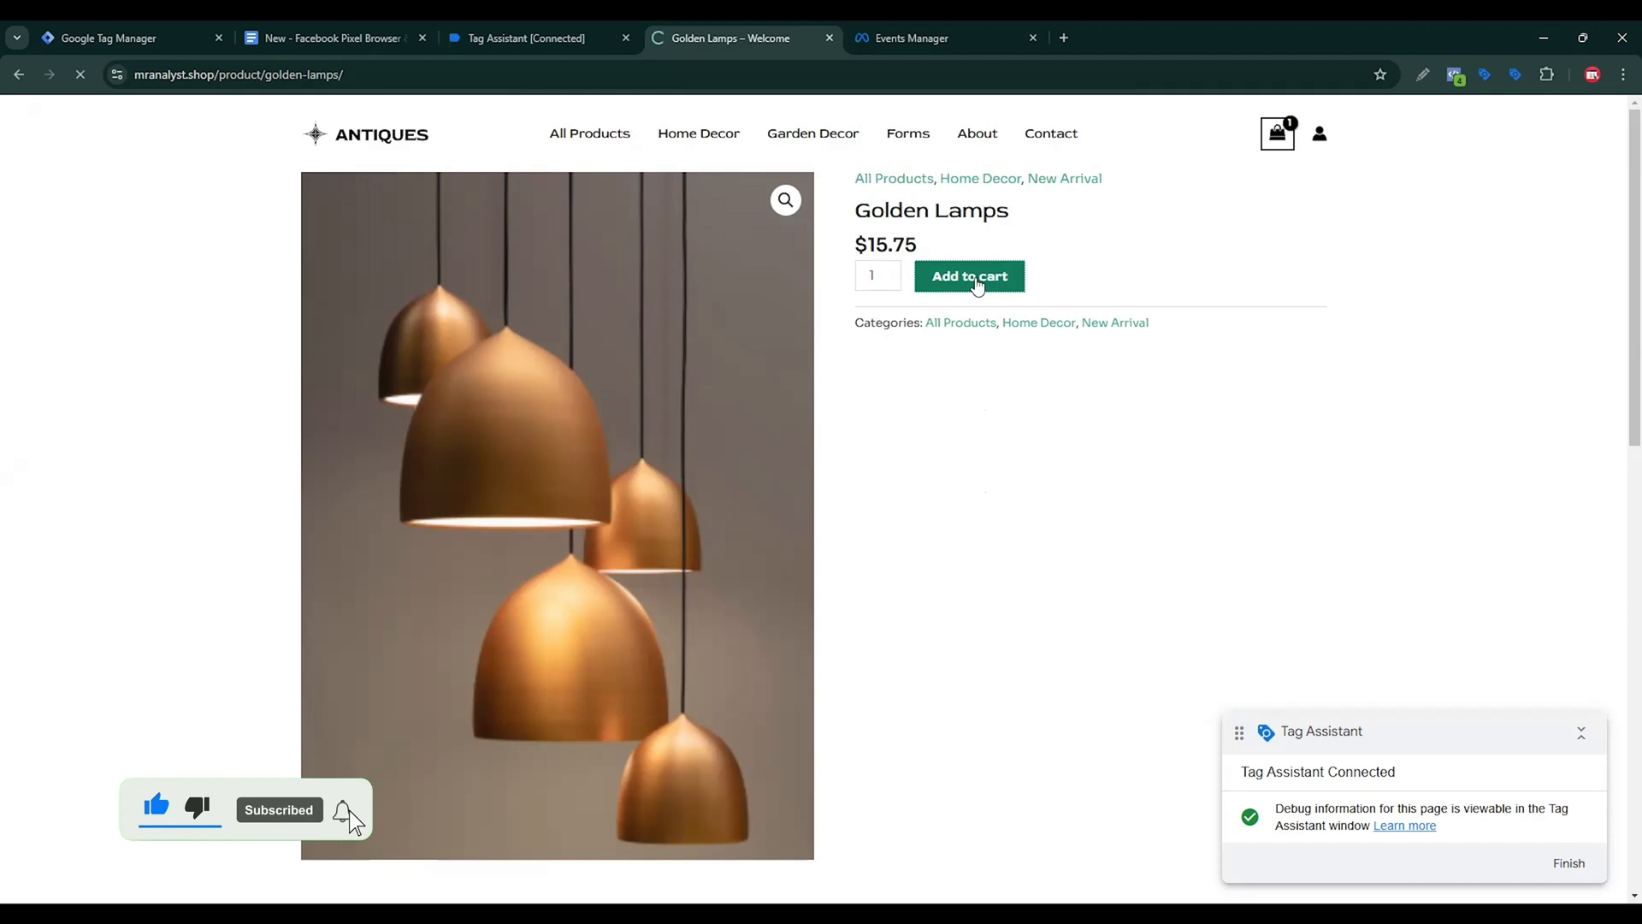
pyautogui.click(977, 286)
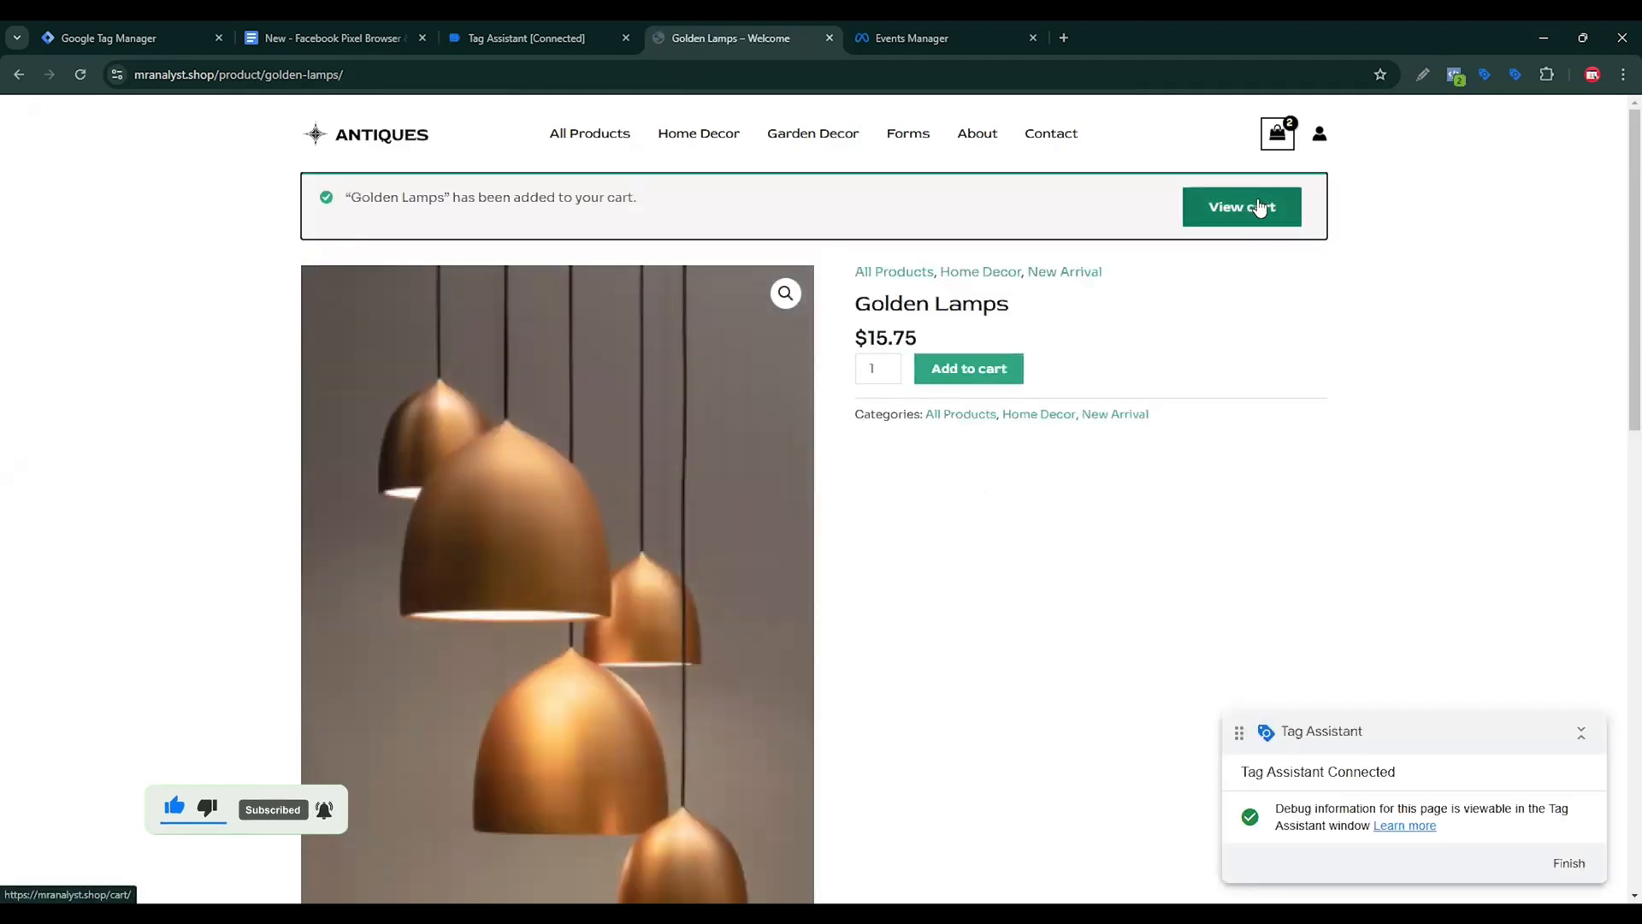
pyautogui.click(1259, 207)
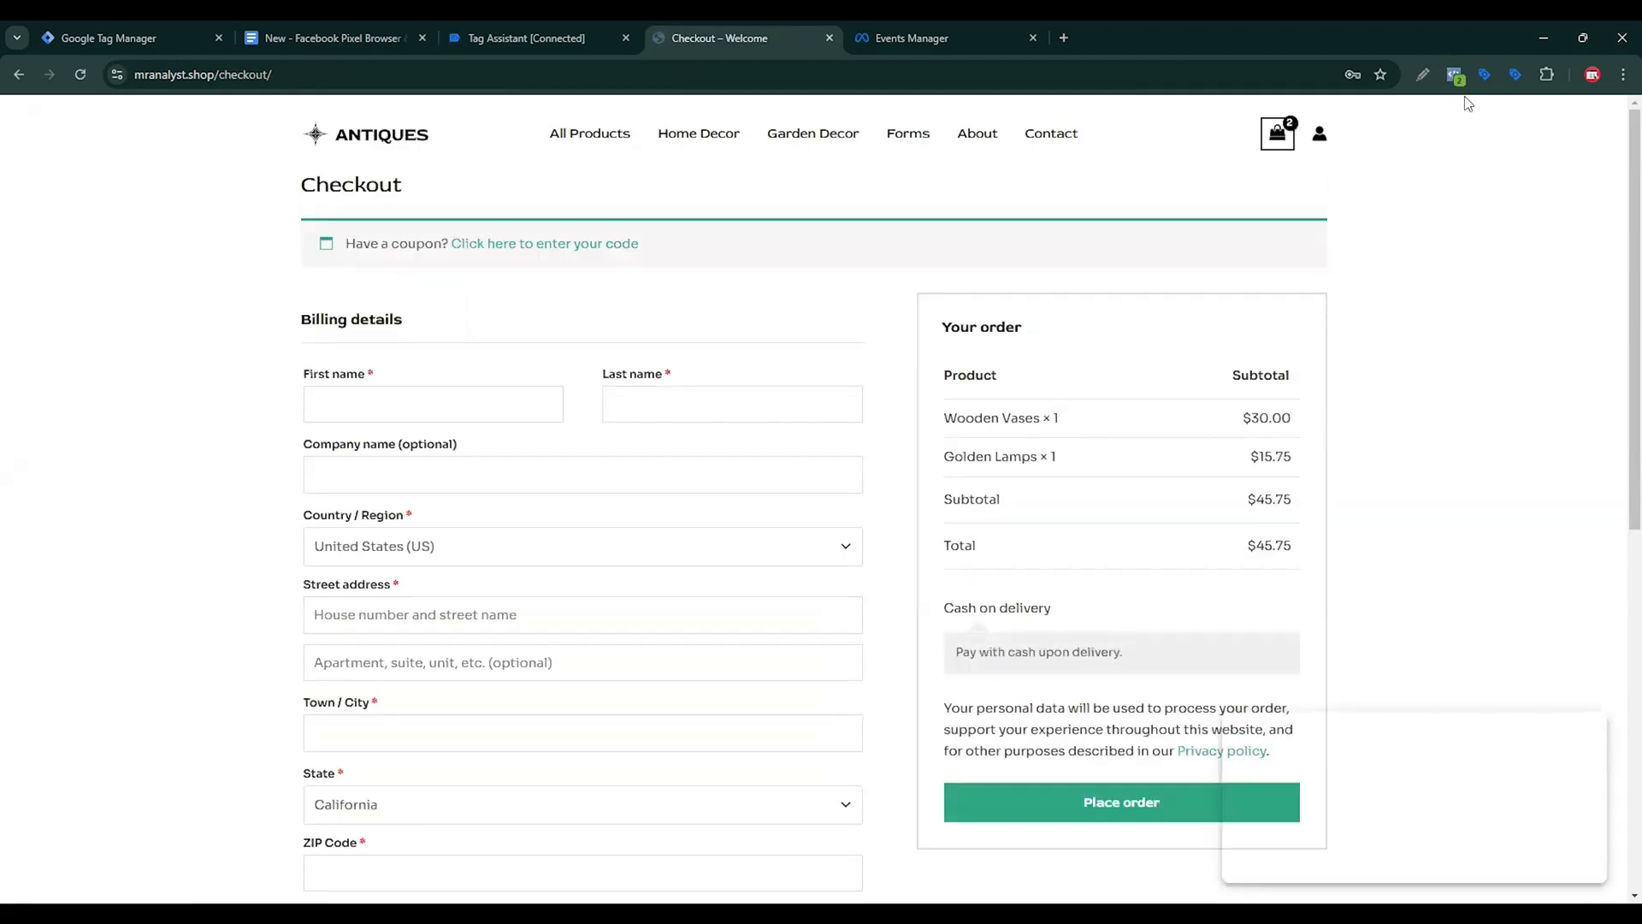
# Examine the InitiateCheckout event's parameters in Meta Pixel Helper, expanding content_name, contents and content_category.
pyautogui.click(1458, 78)
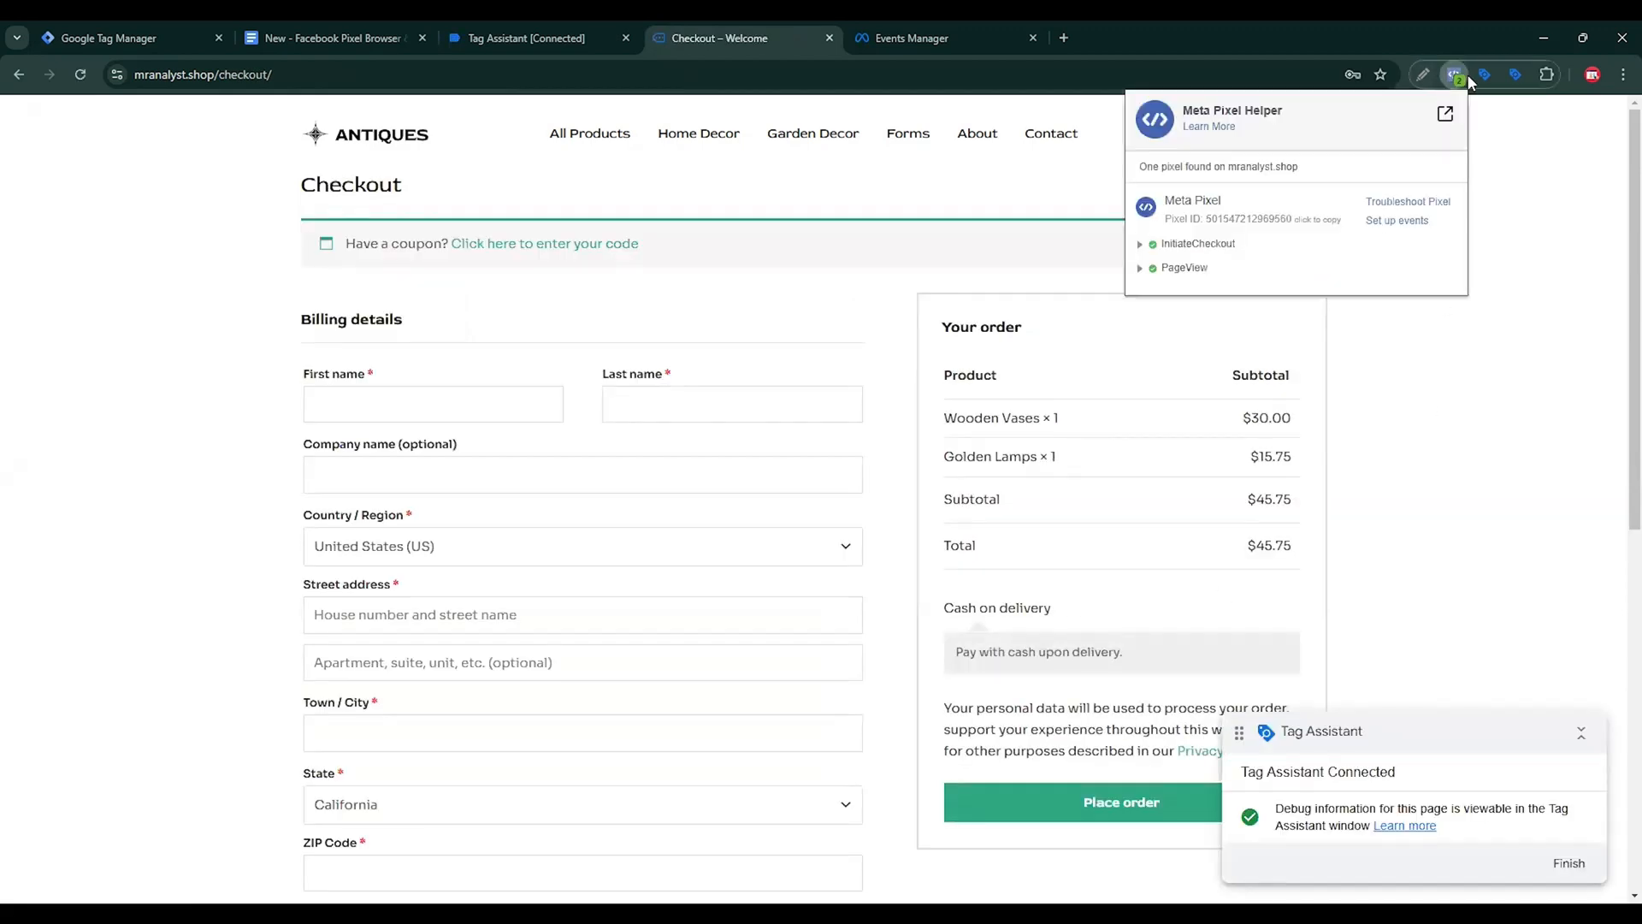
pyautogui.click(1177, 245)
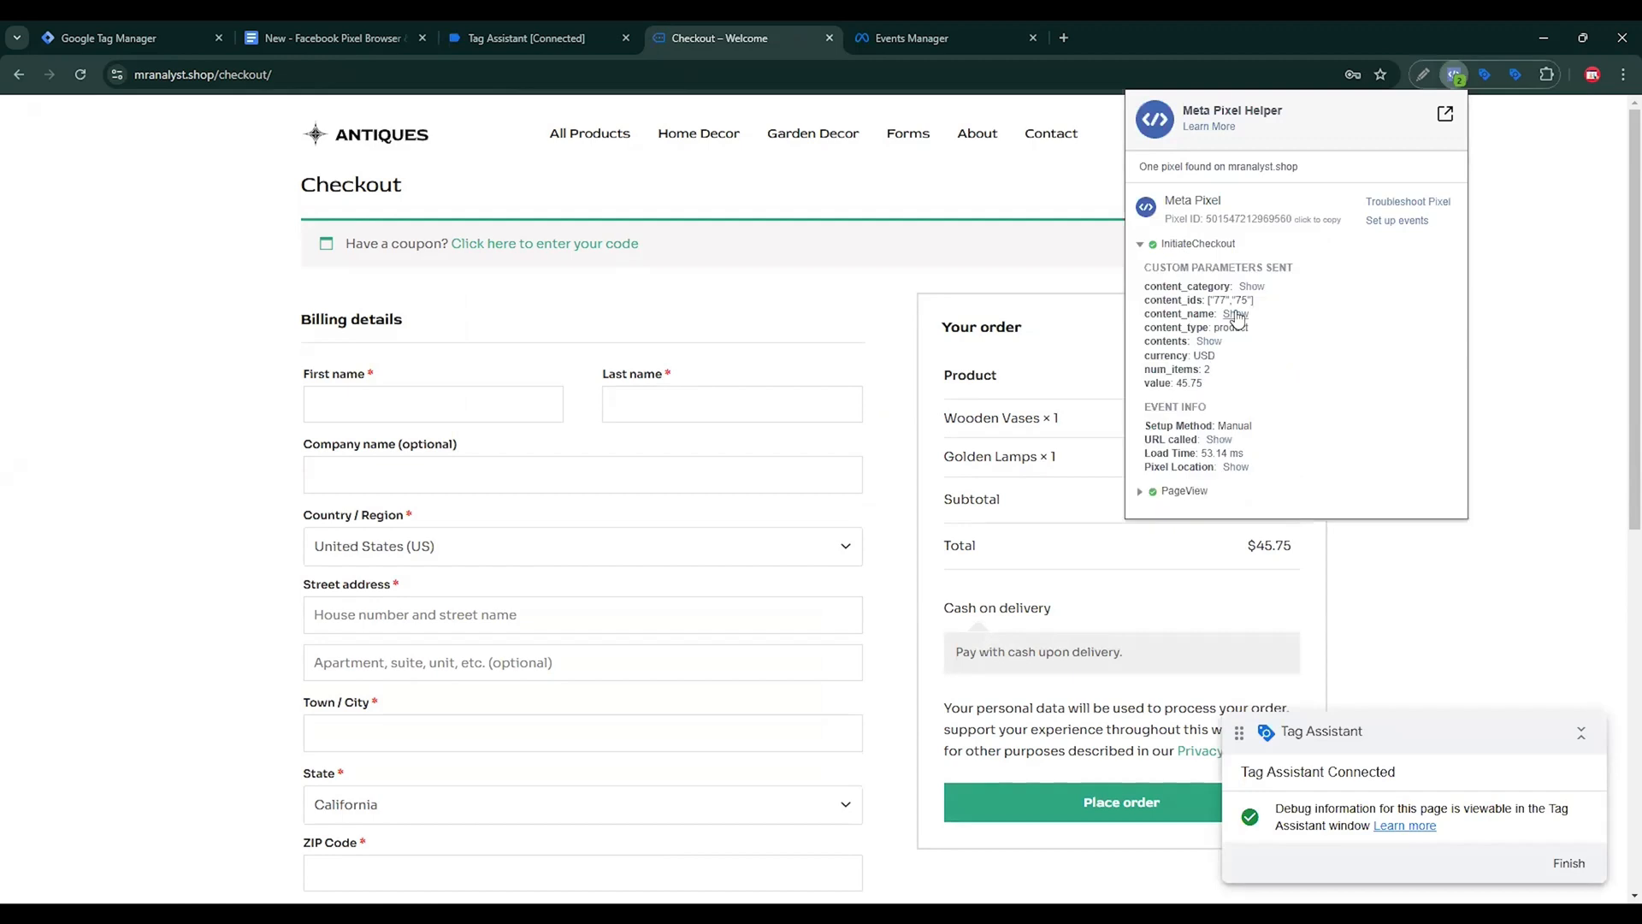
pyautogui.click(1236, 315)
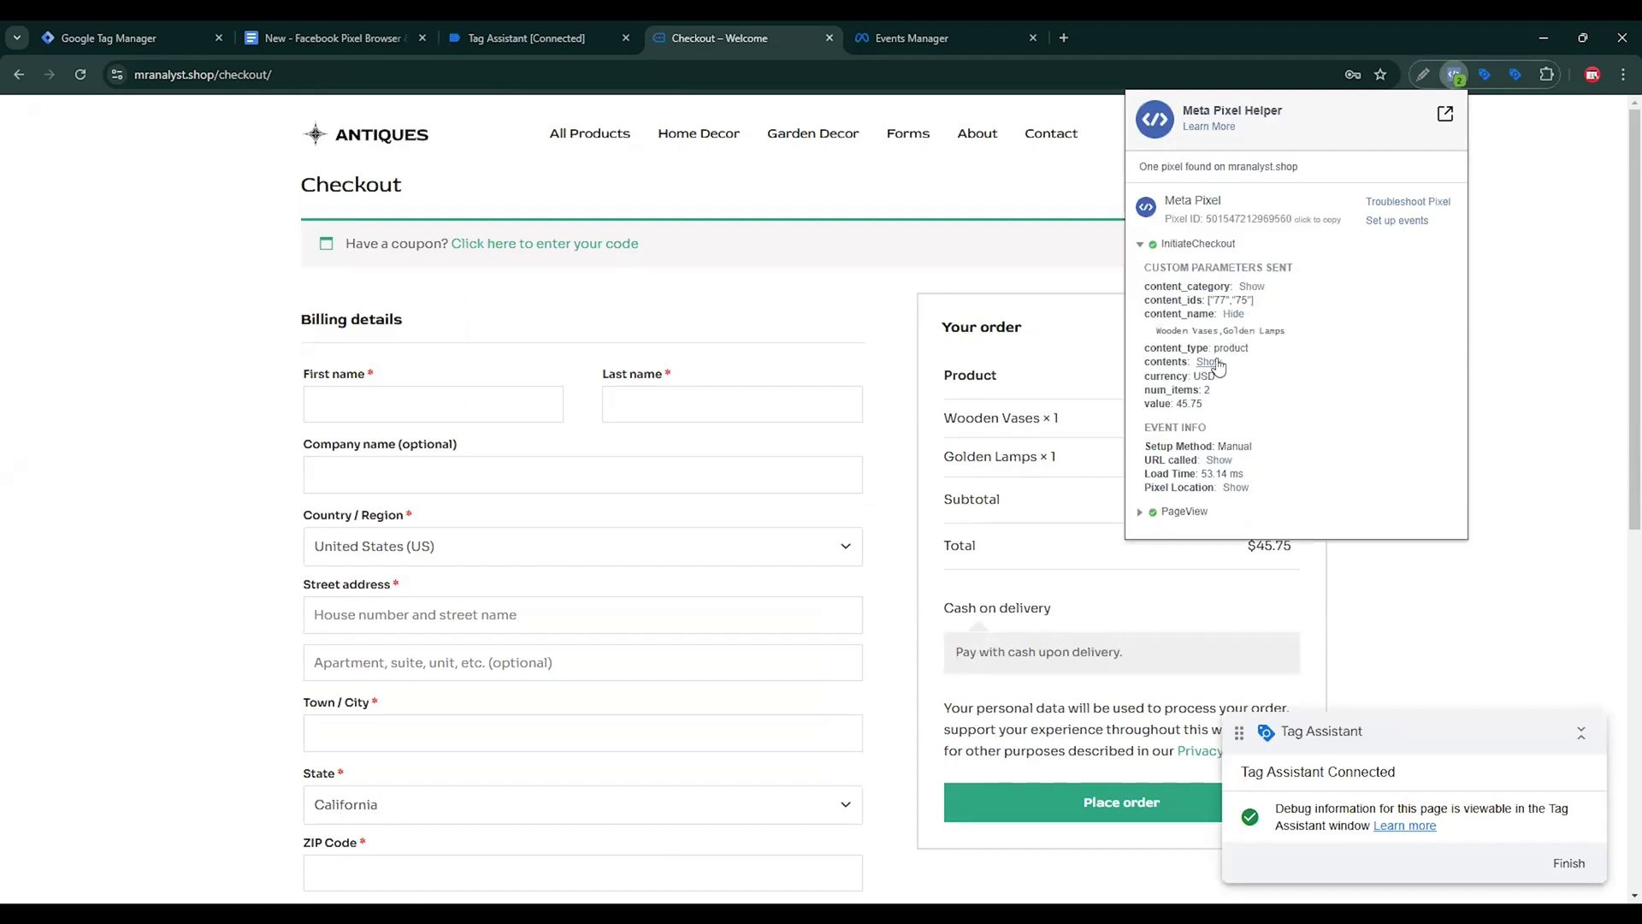
pyautogui.click(1214, 364)
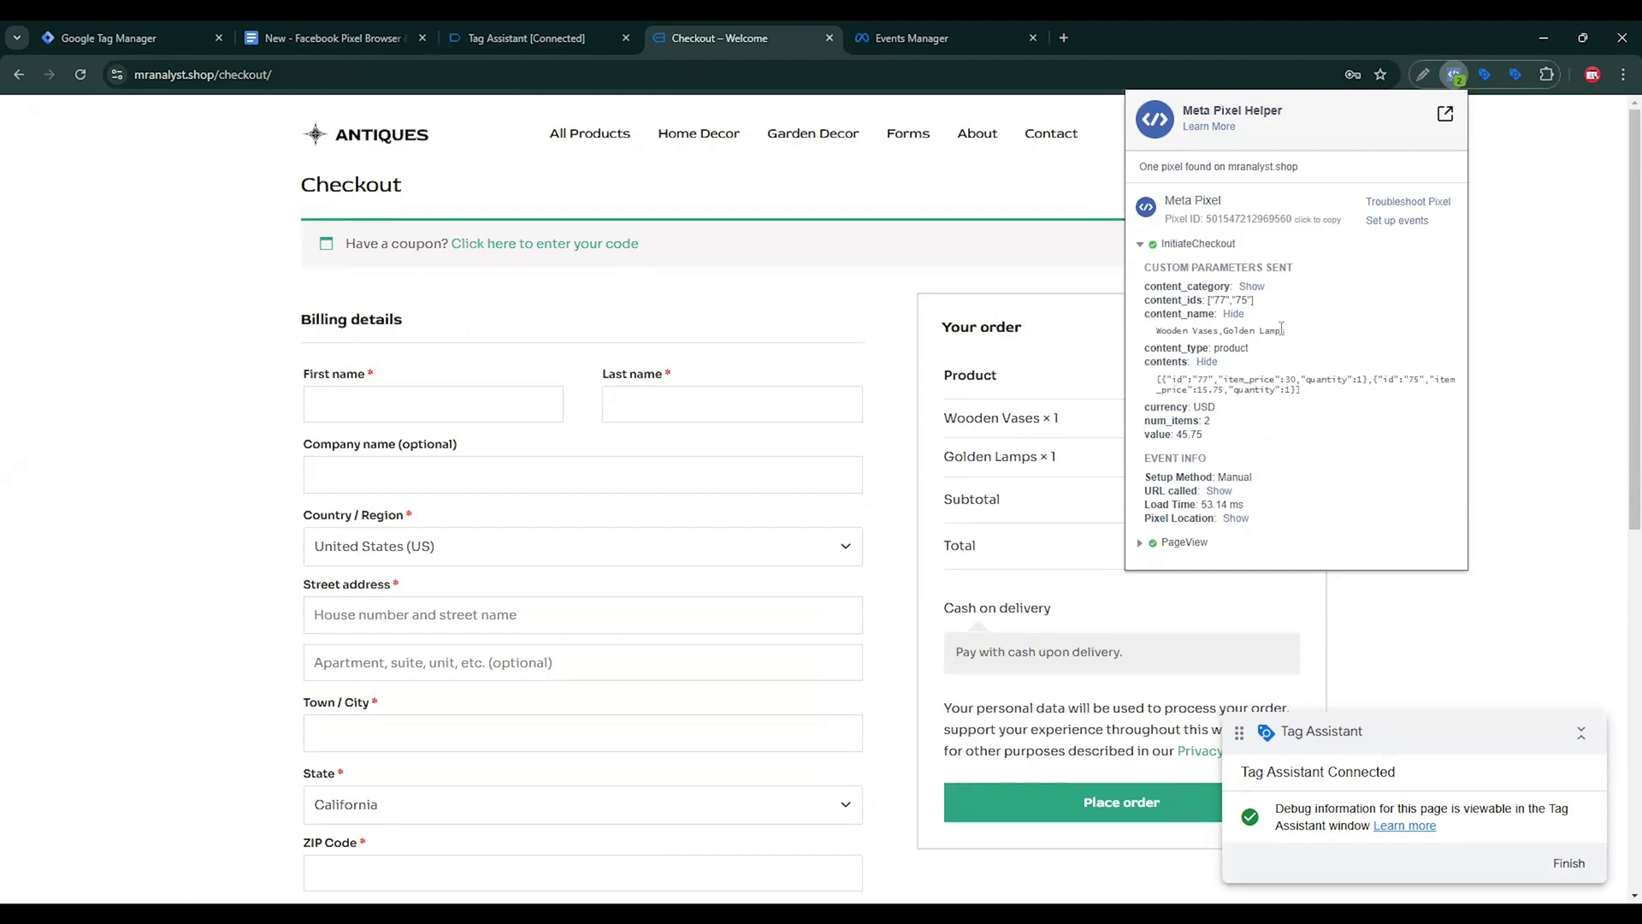
pyautogui.moveTo(1210, 301); pyautogui.dragTo(1267, 307)
pyautogui.click(1252, 287)
pyautogui.click(1251, 287)
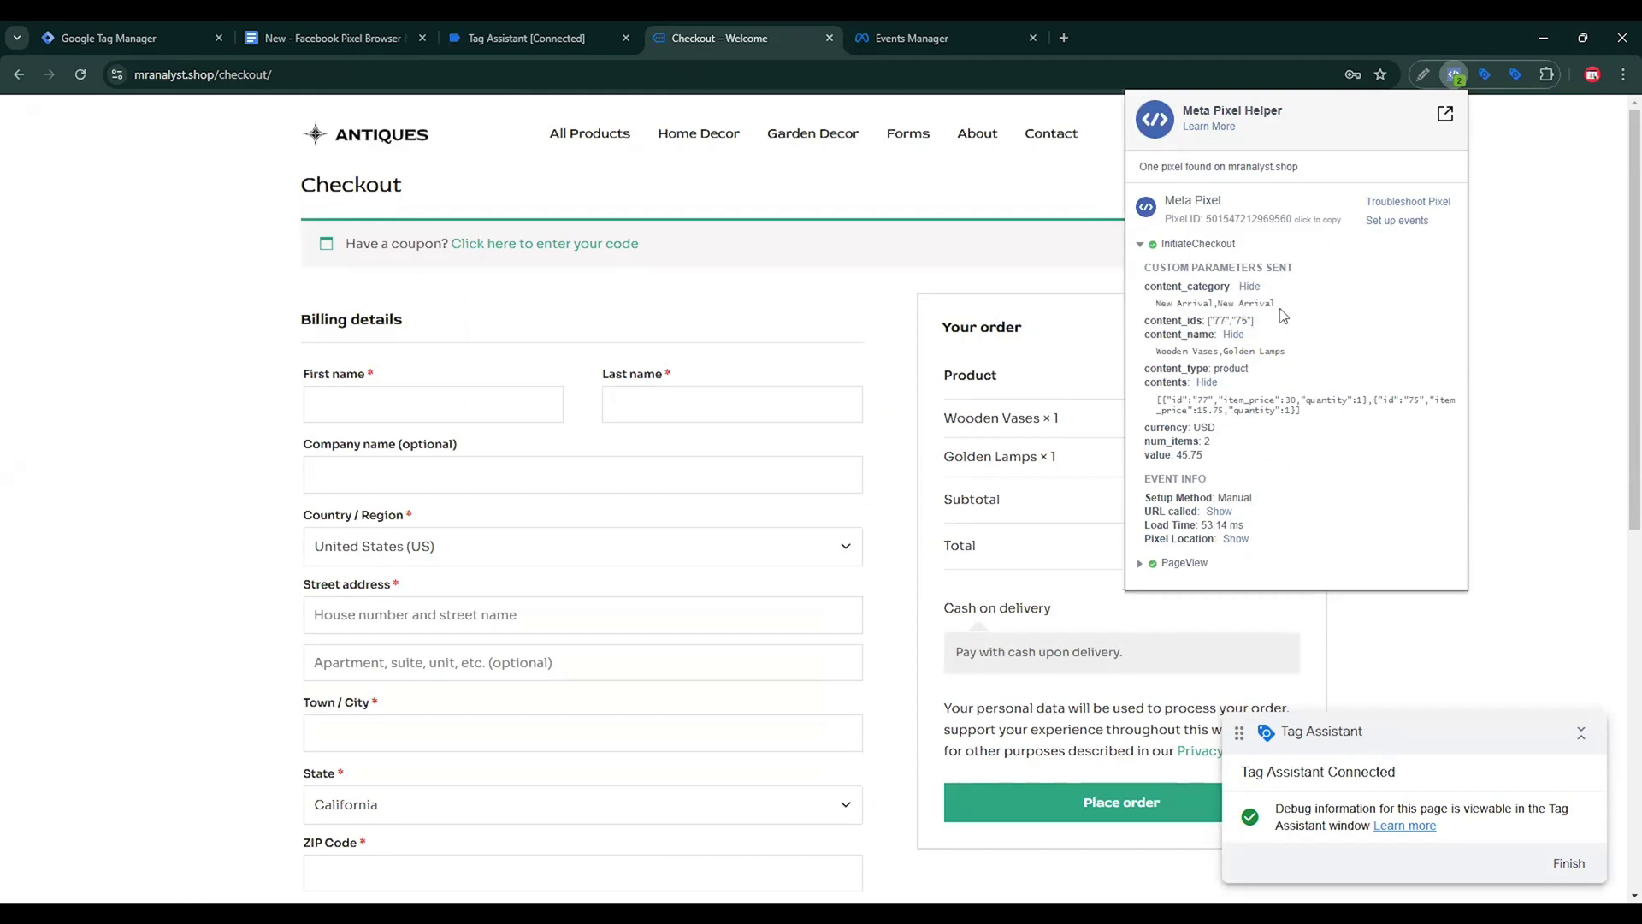
pyautogui.moveTo(1159, 399); pyautogui.dragTo(1314, 431)
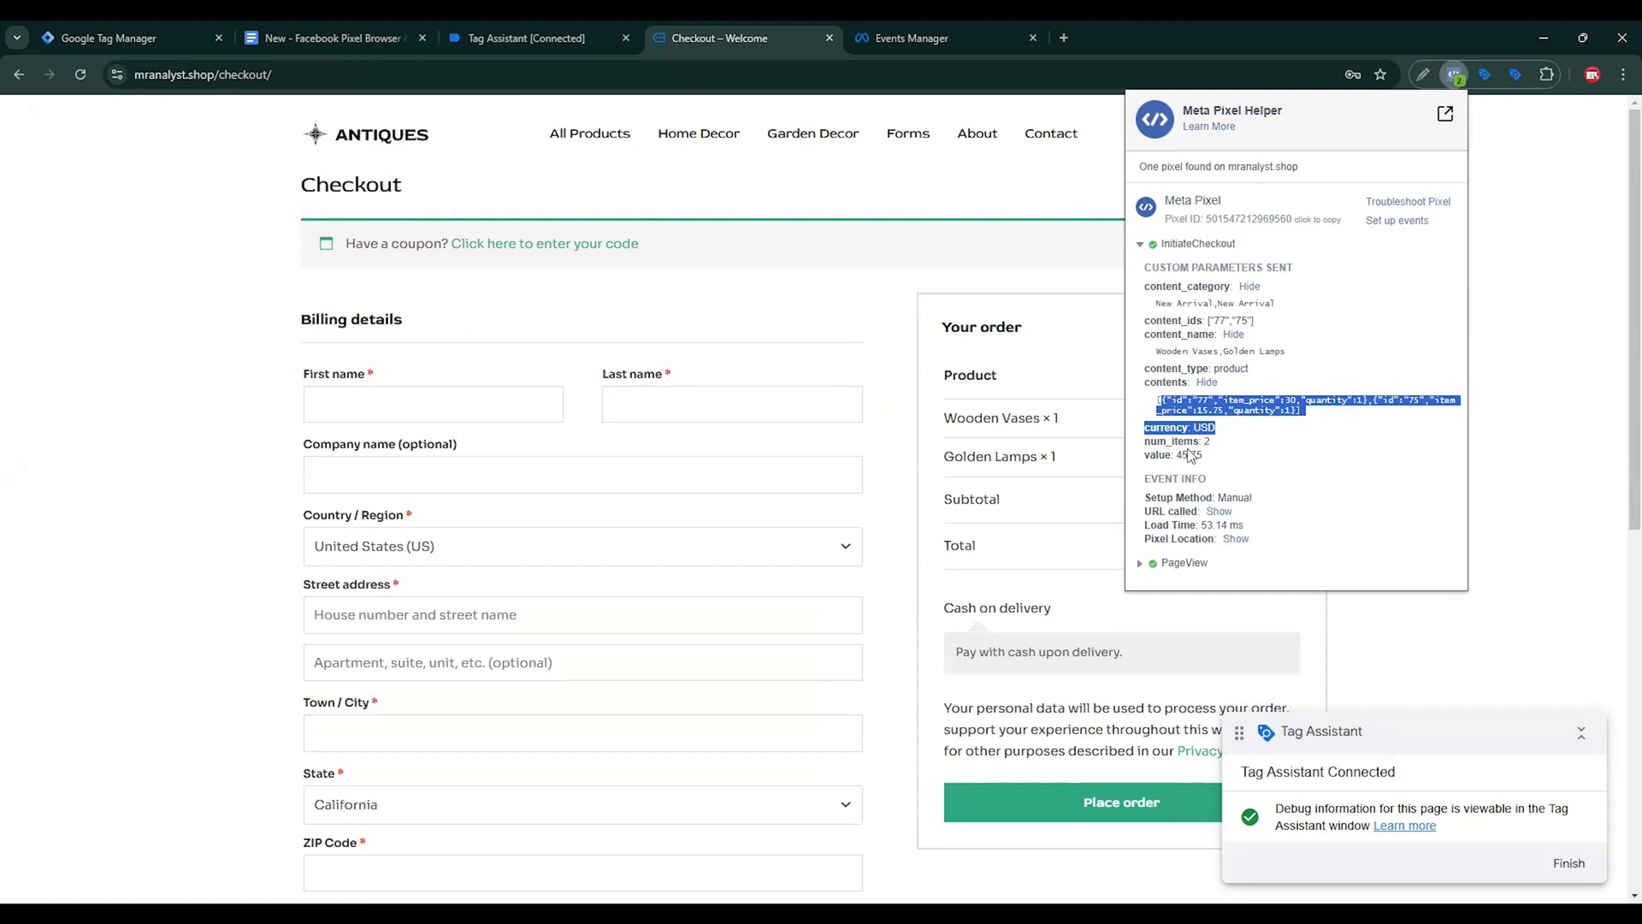
# Examine the value parameter sent with the InitiateCheckout event and the fired tags listed in Tag Assistant.
pyautogui.moveTo(1180, 455); pyautogui.dragTo(1221, 467)
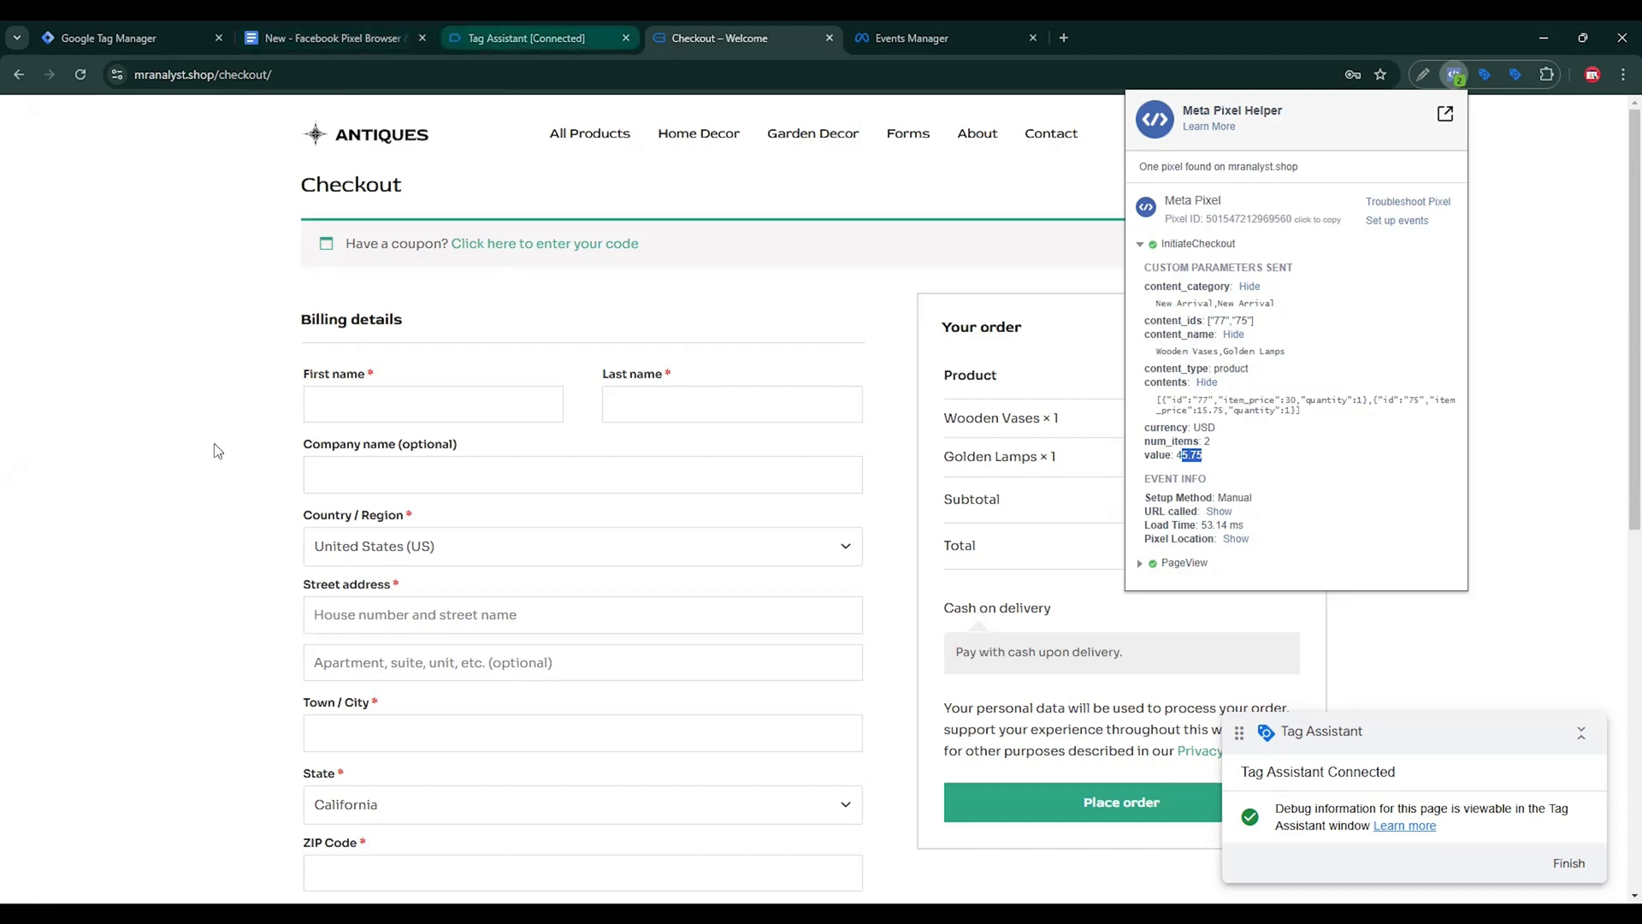
pyautogui.click(526, 37)
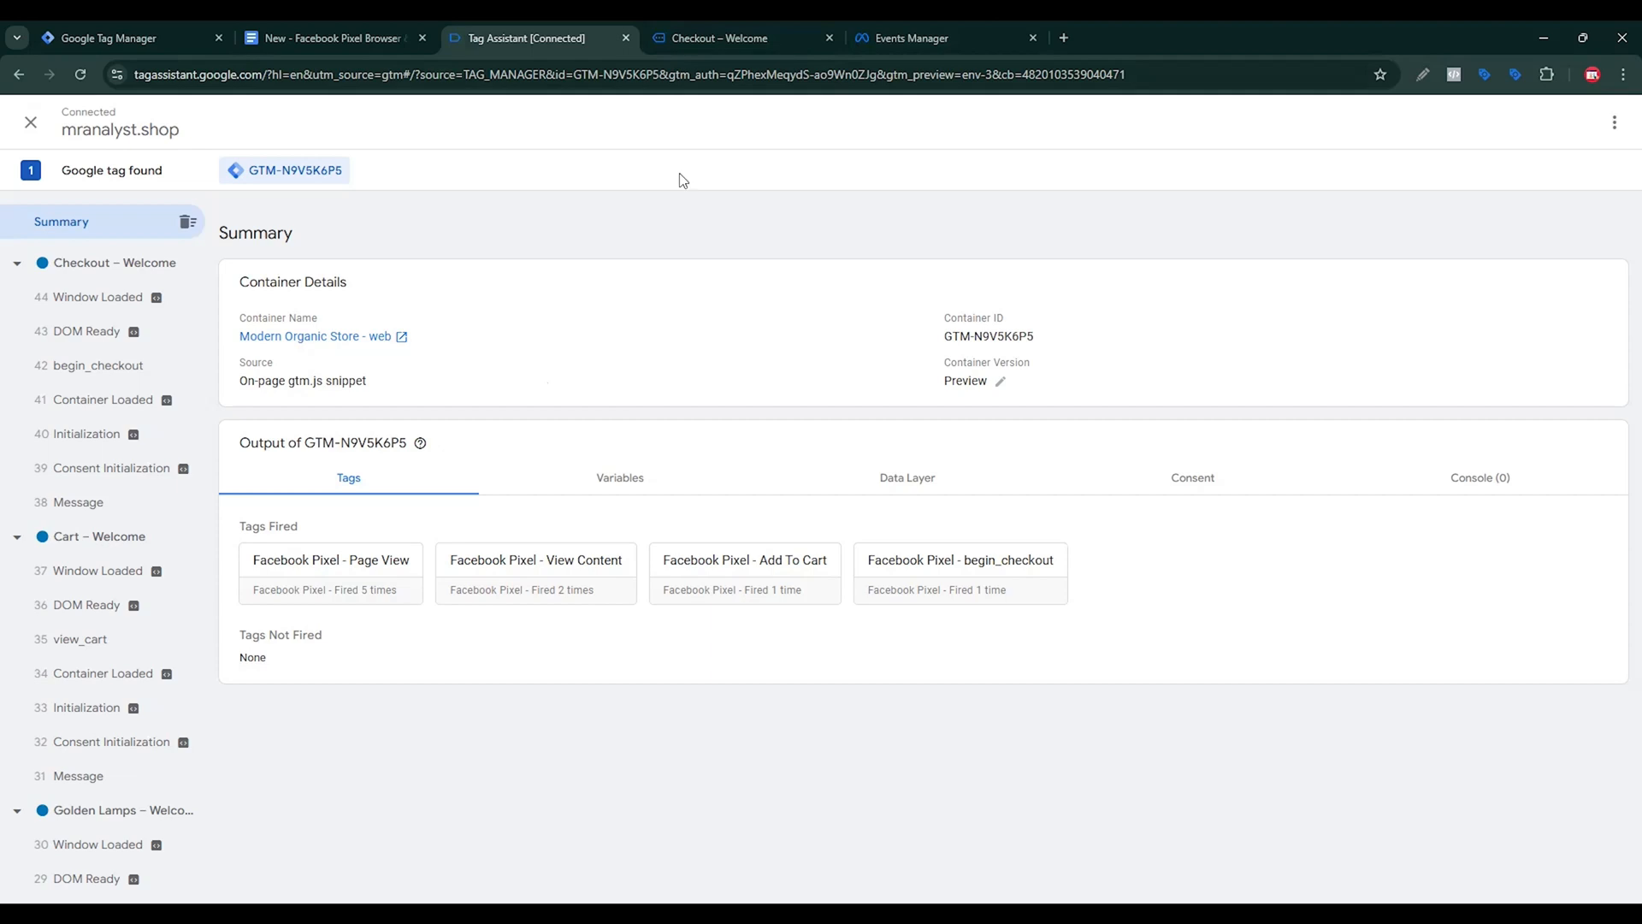
# Switch to Events Manager and review the test events page and the event overview of the Modern Organic Store dataset.
pyautogui.click(907, 37)
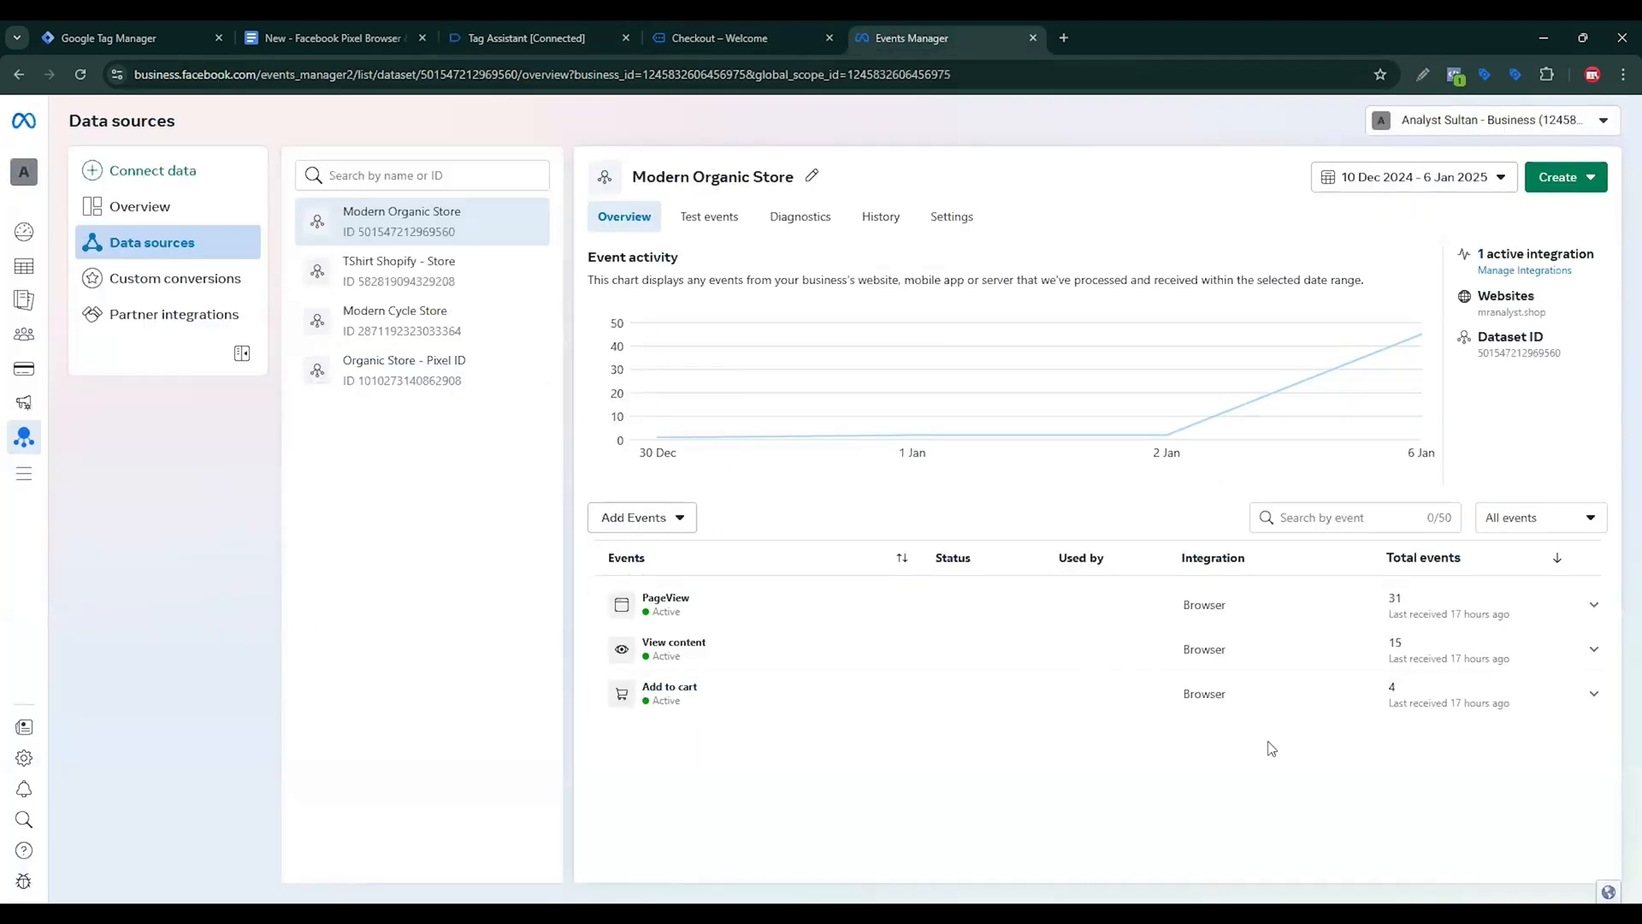
pyautogui.click(719, 220)
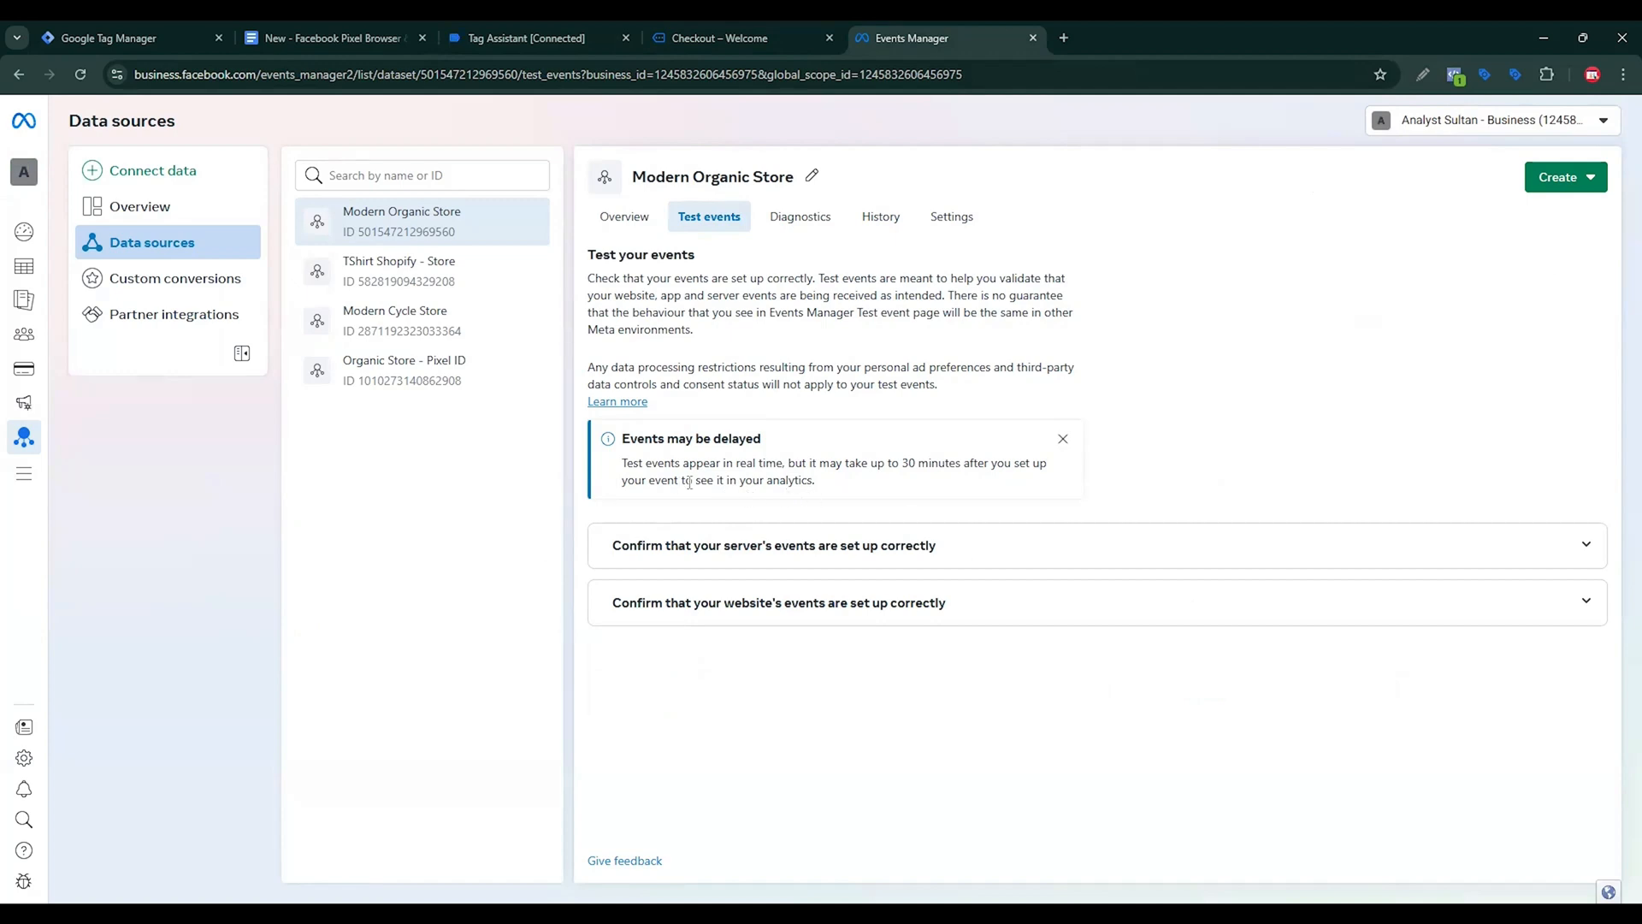
pyautogui.click(624, 218)
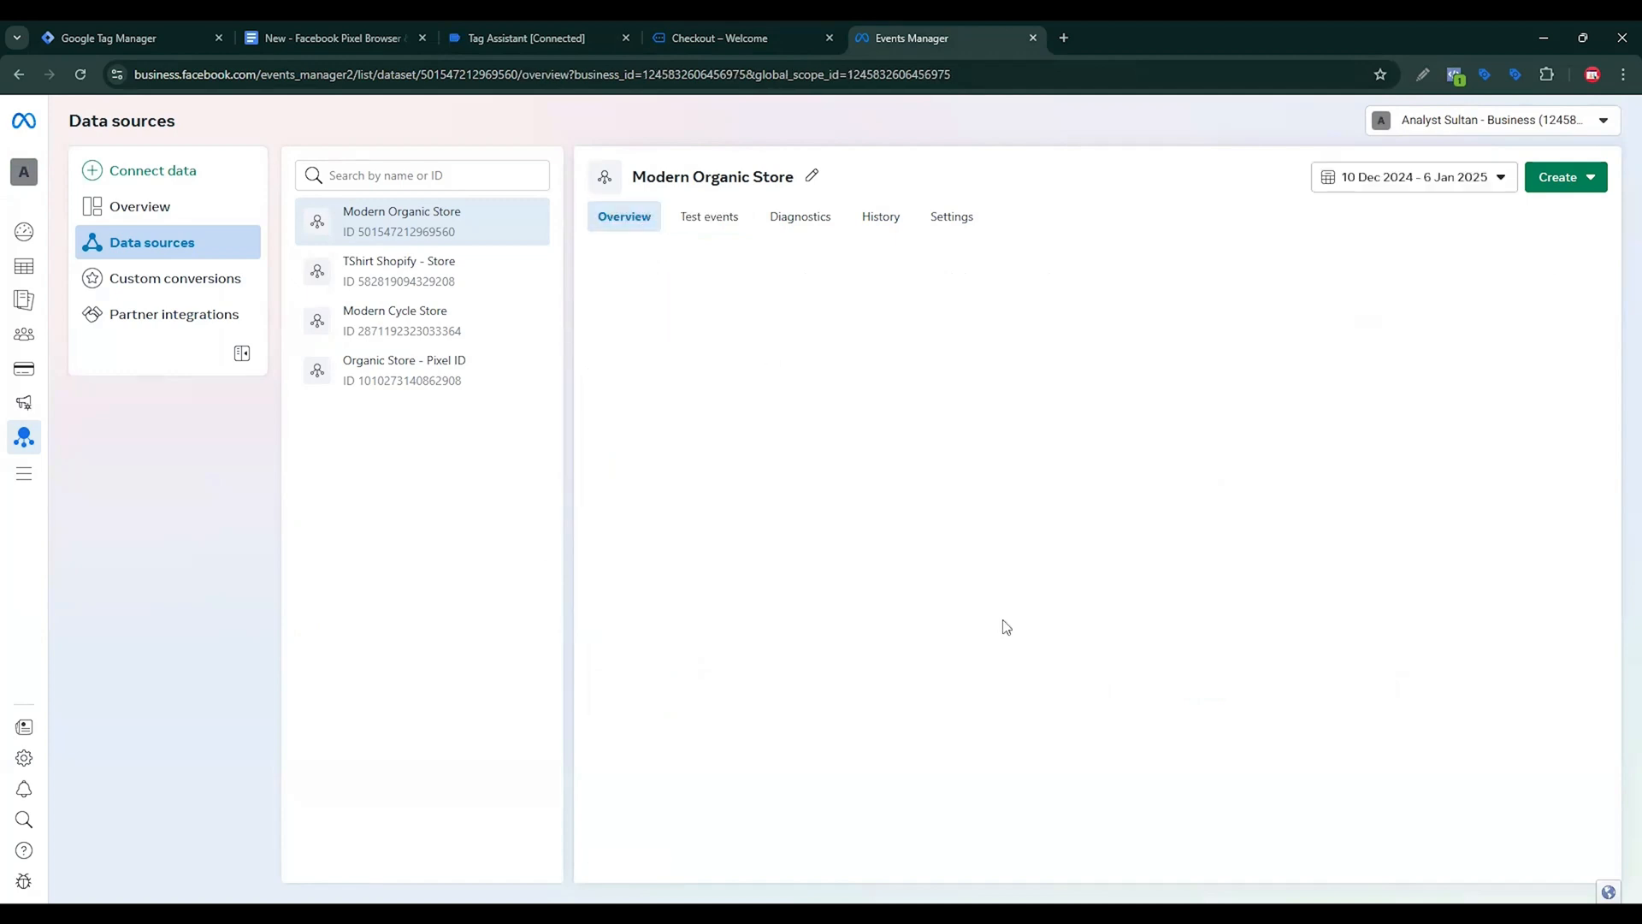
pyautogui.scroll(-1, 823, 430)
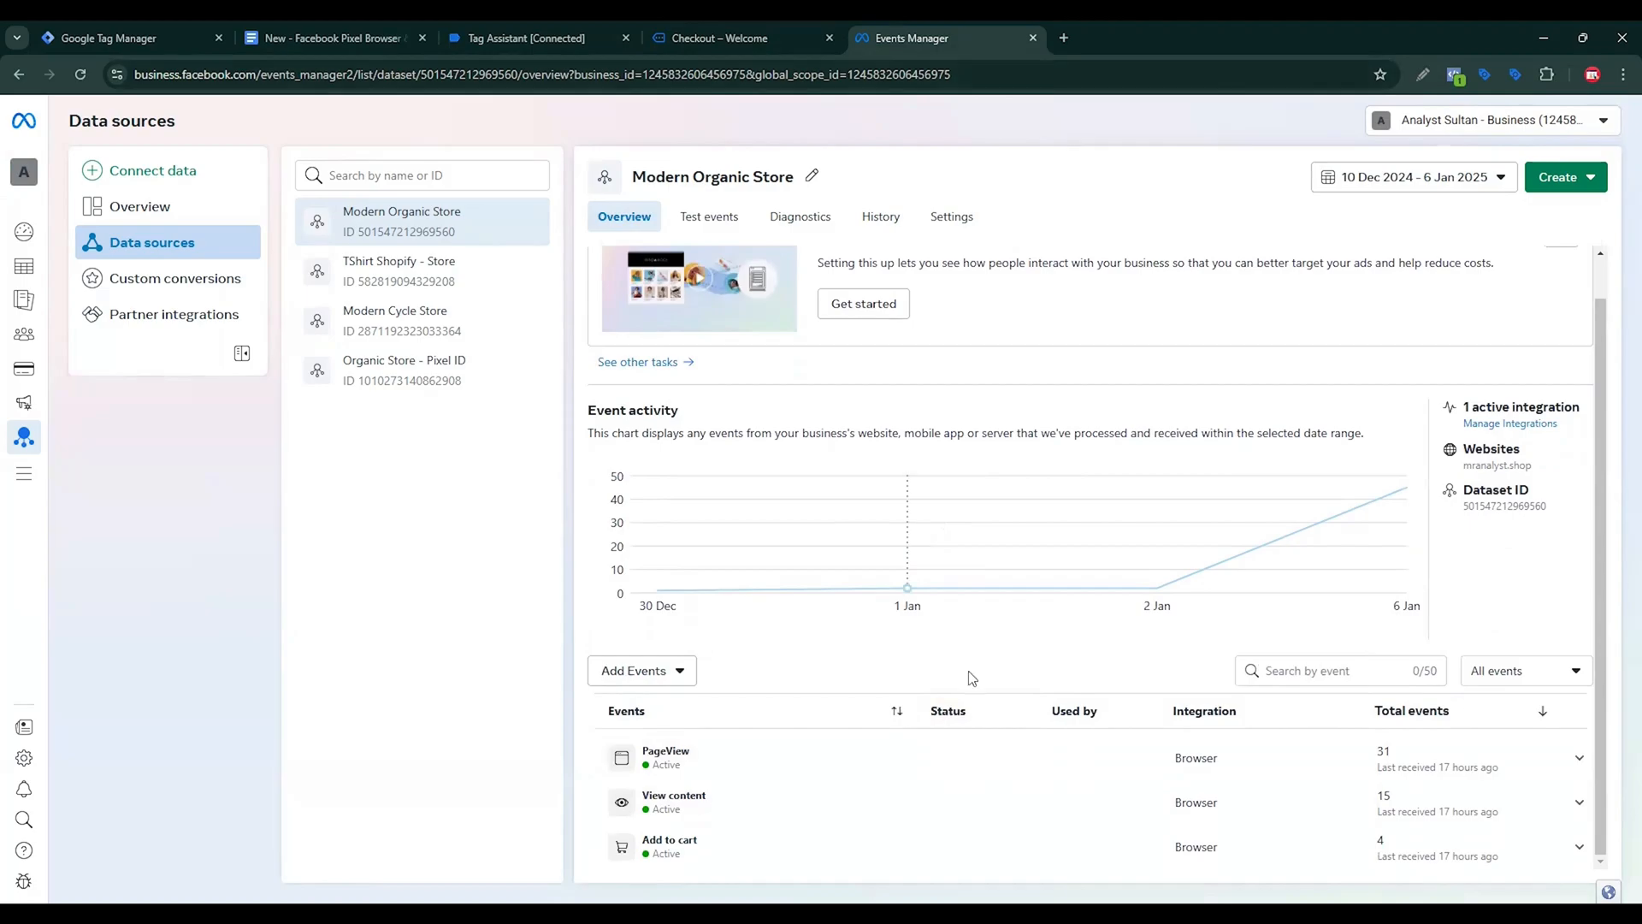
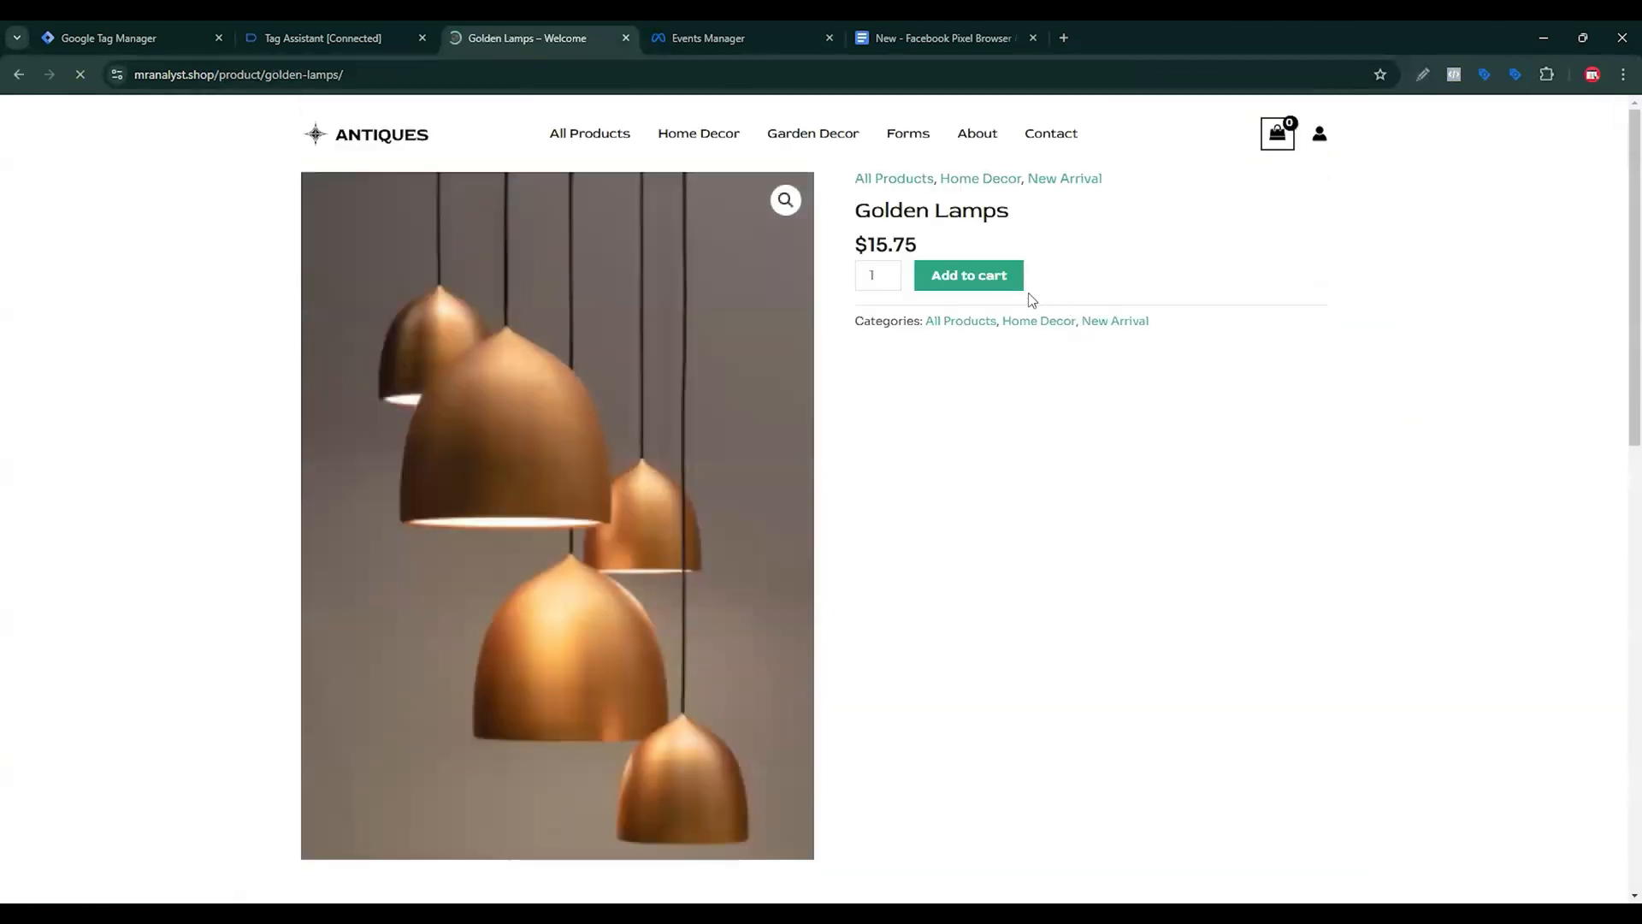
# Add the Golden Lamps product to the cart and proceed from the cart to checkout.
pyautogui.click(982, 278)
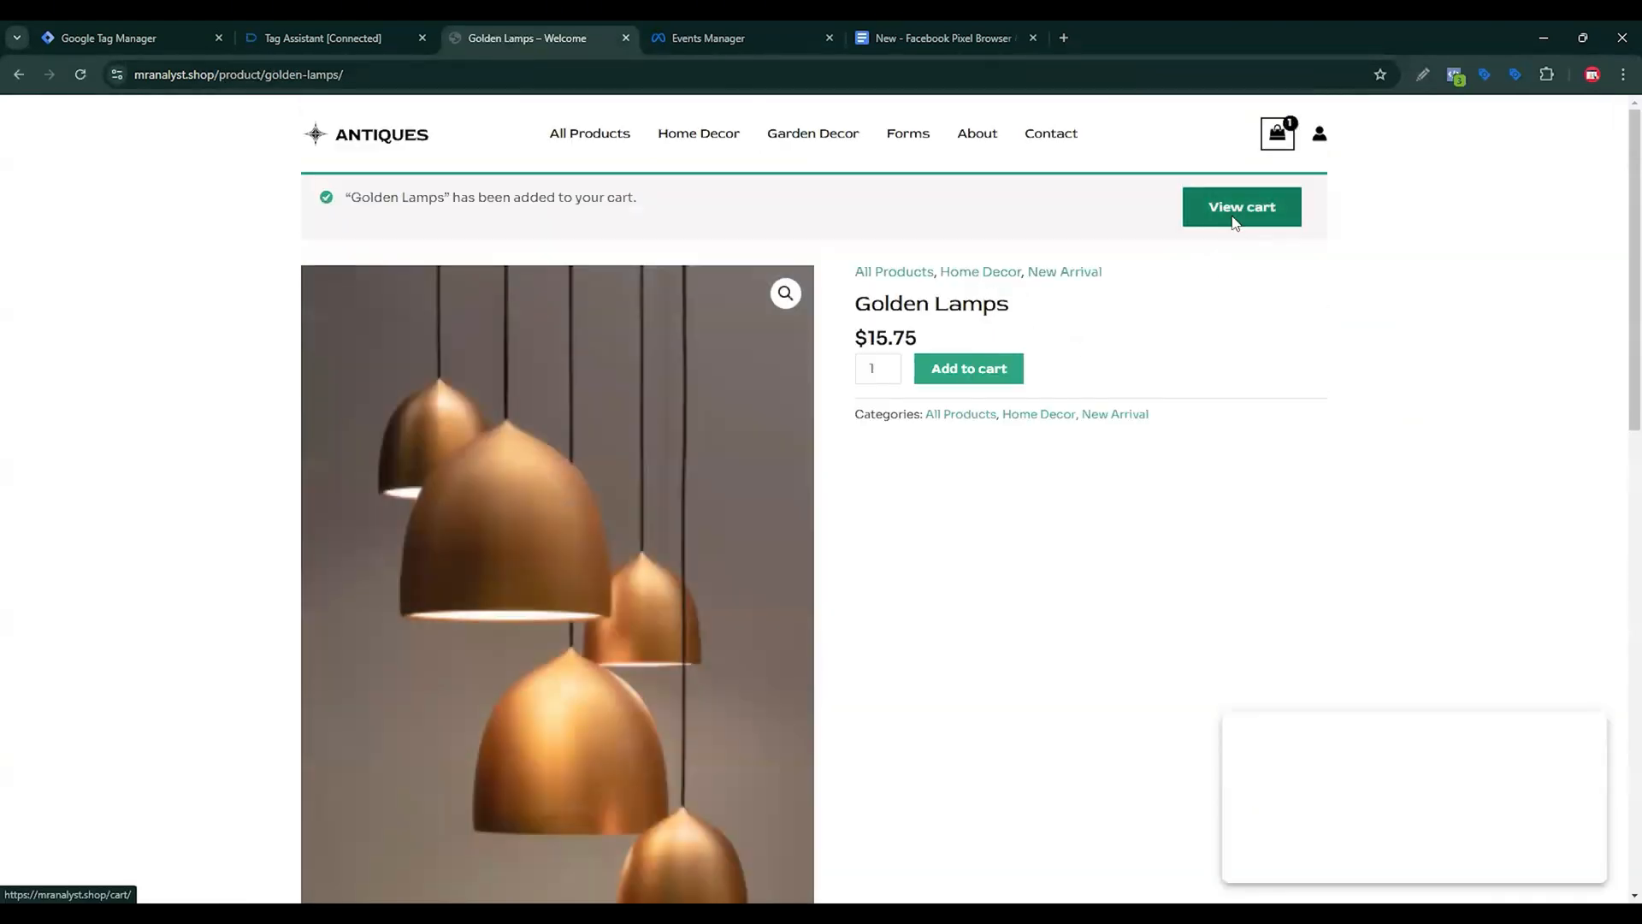
pyautogui.click(1235, 222)
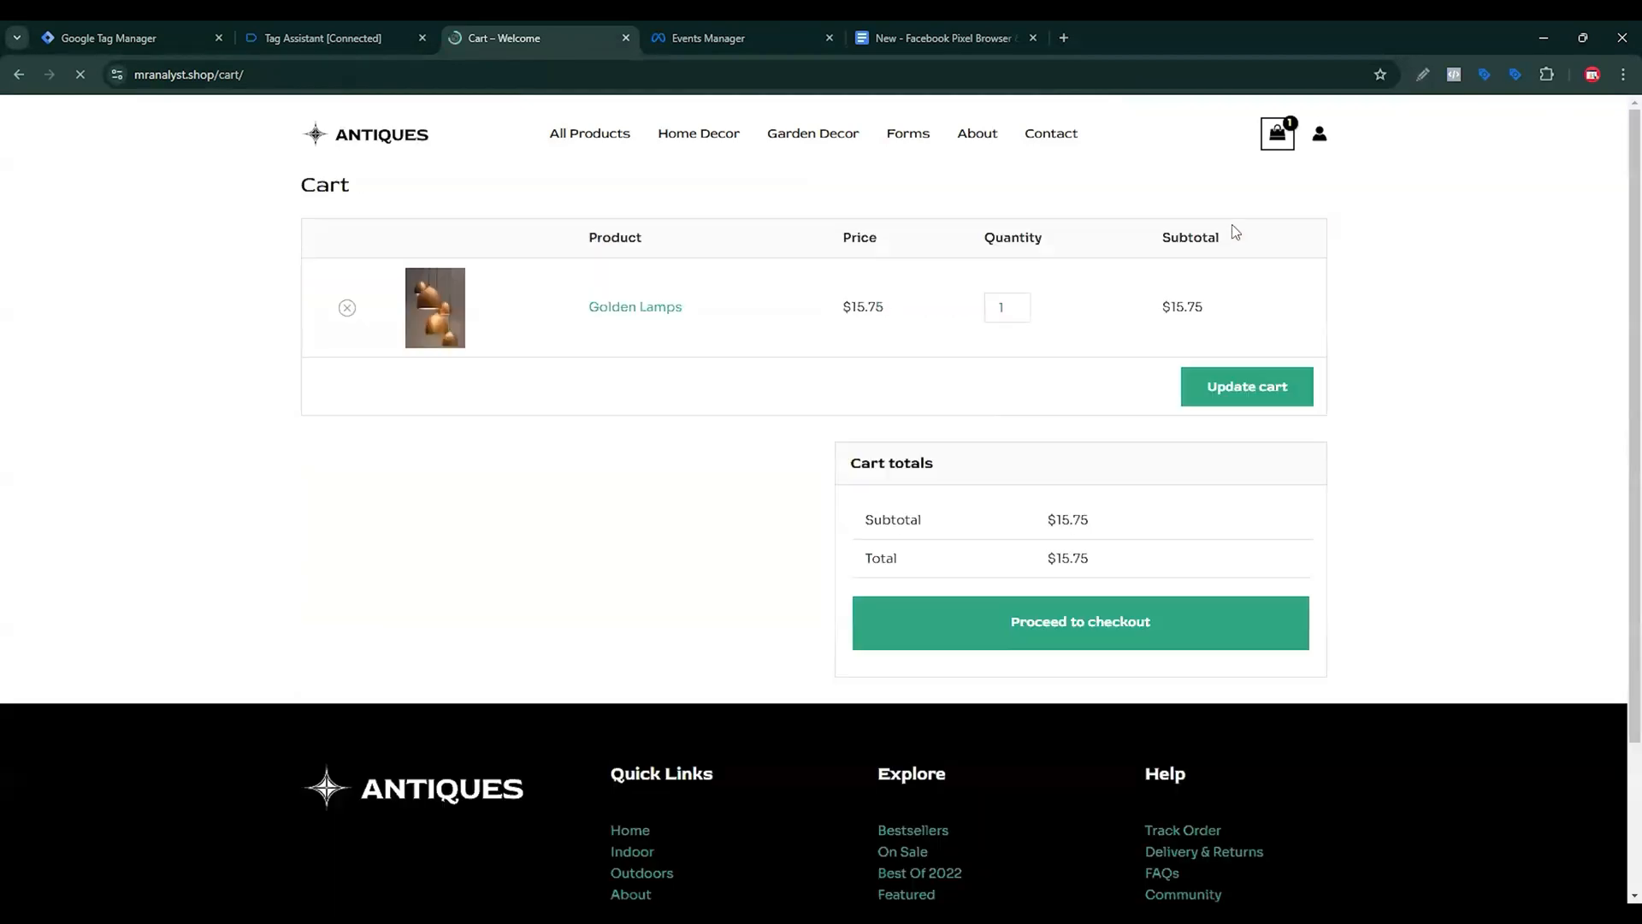
pyautogui.click(982, 618)
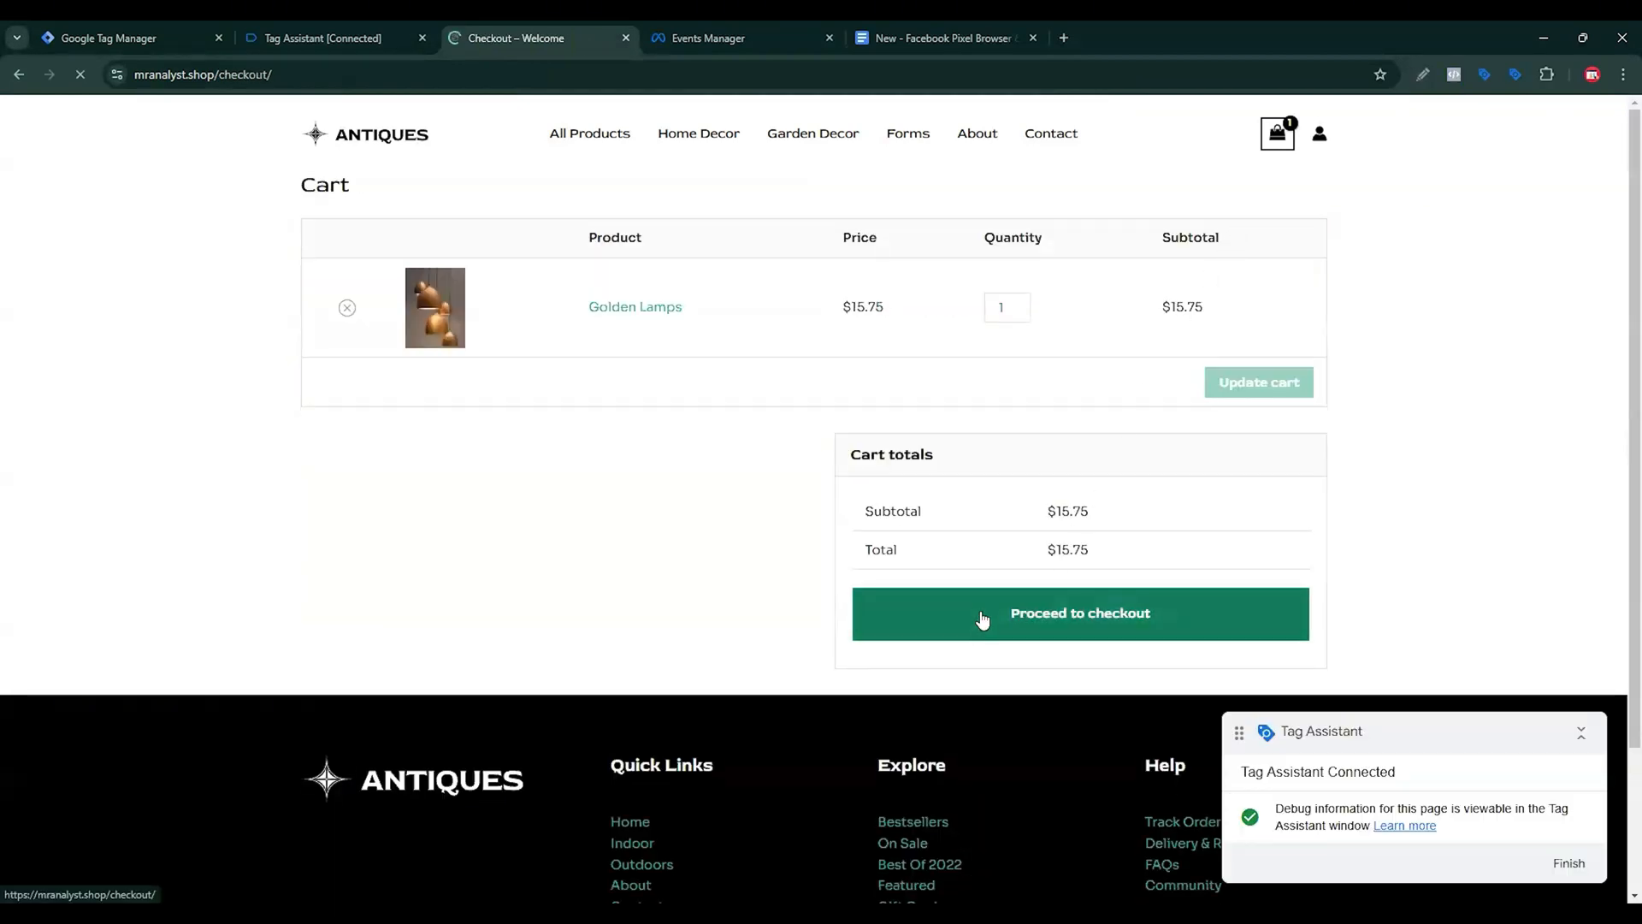
# Fill in the billing details from the saved address, choose the district, add the phone and e-mail suggestions, and place the order.
pyautogui.click(441, 421)
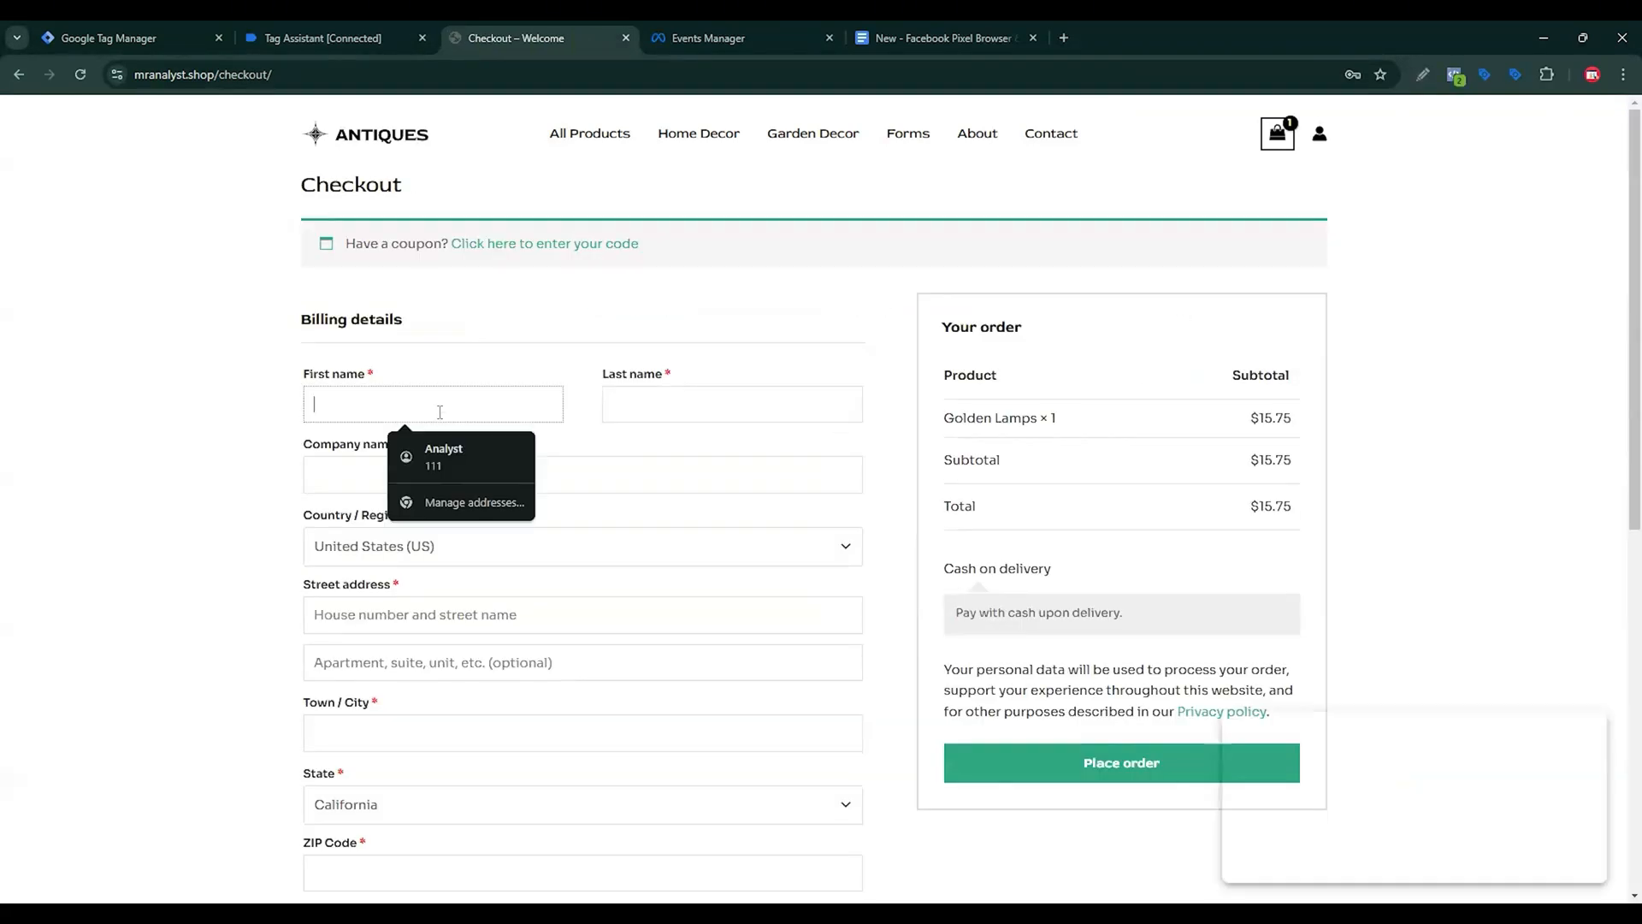
pyautogui.click(469, 447)
pyautogui.scroll(-2, 547, 537)
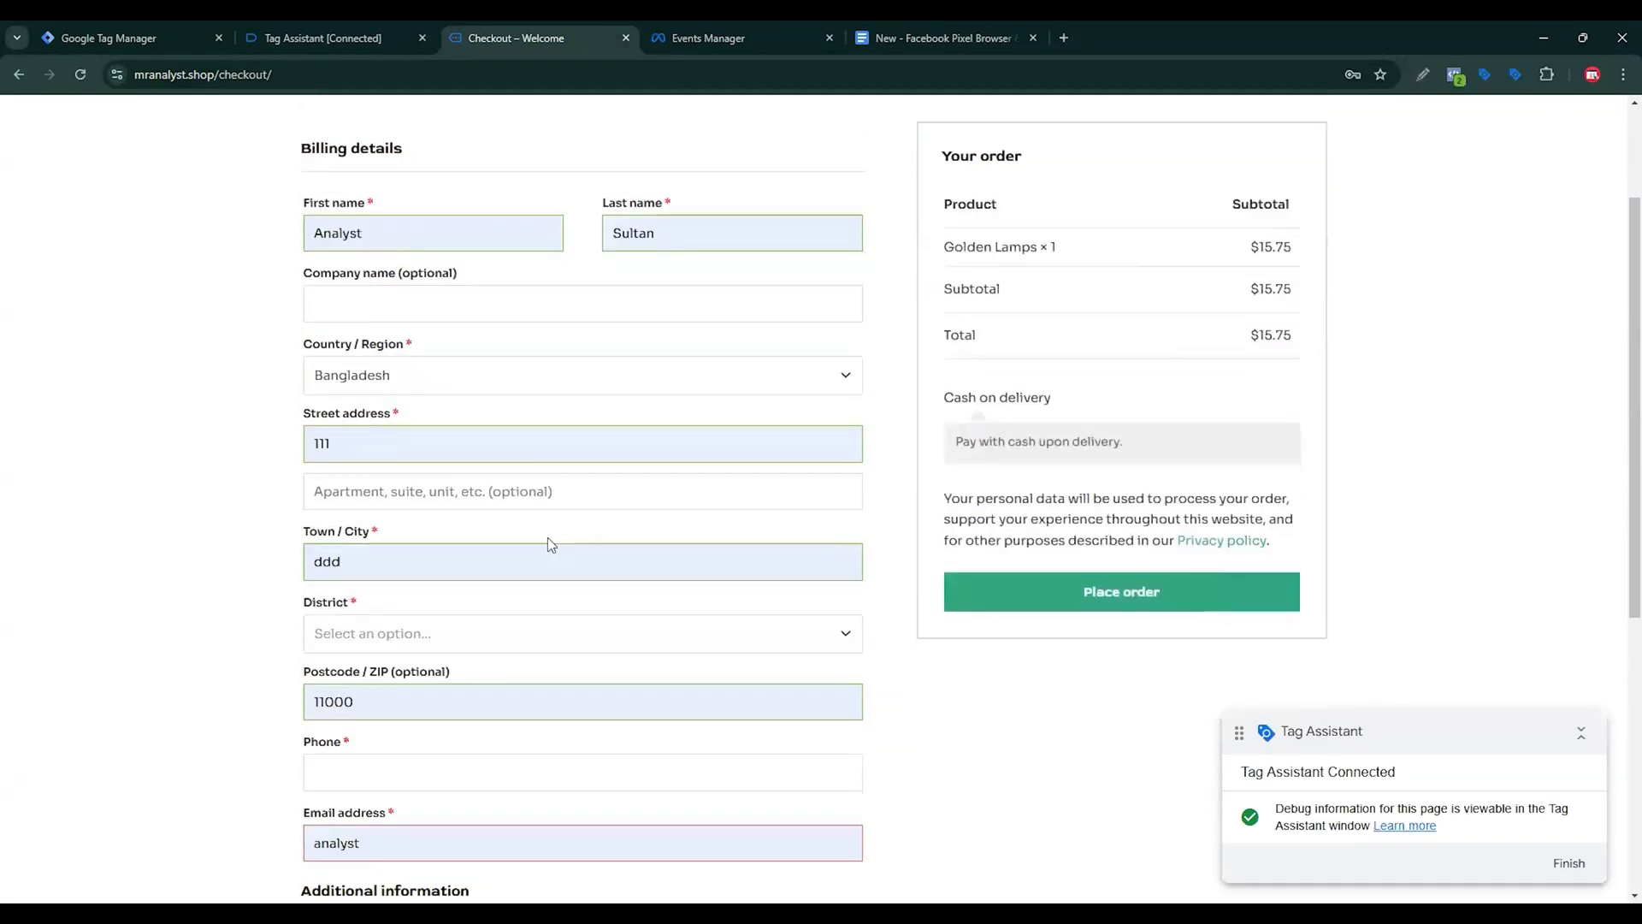
pyautogui.click(505, 639)
pyautogui.click(396, 736)
pyautogui.scroll(-4, 509, 556)
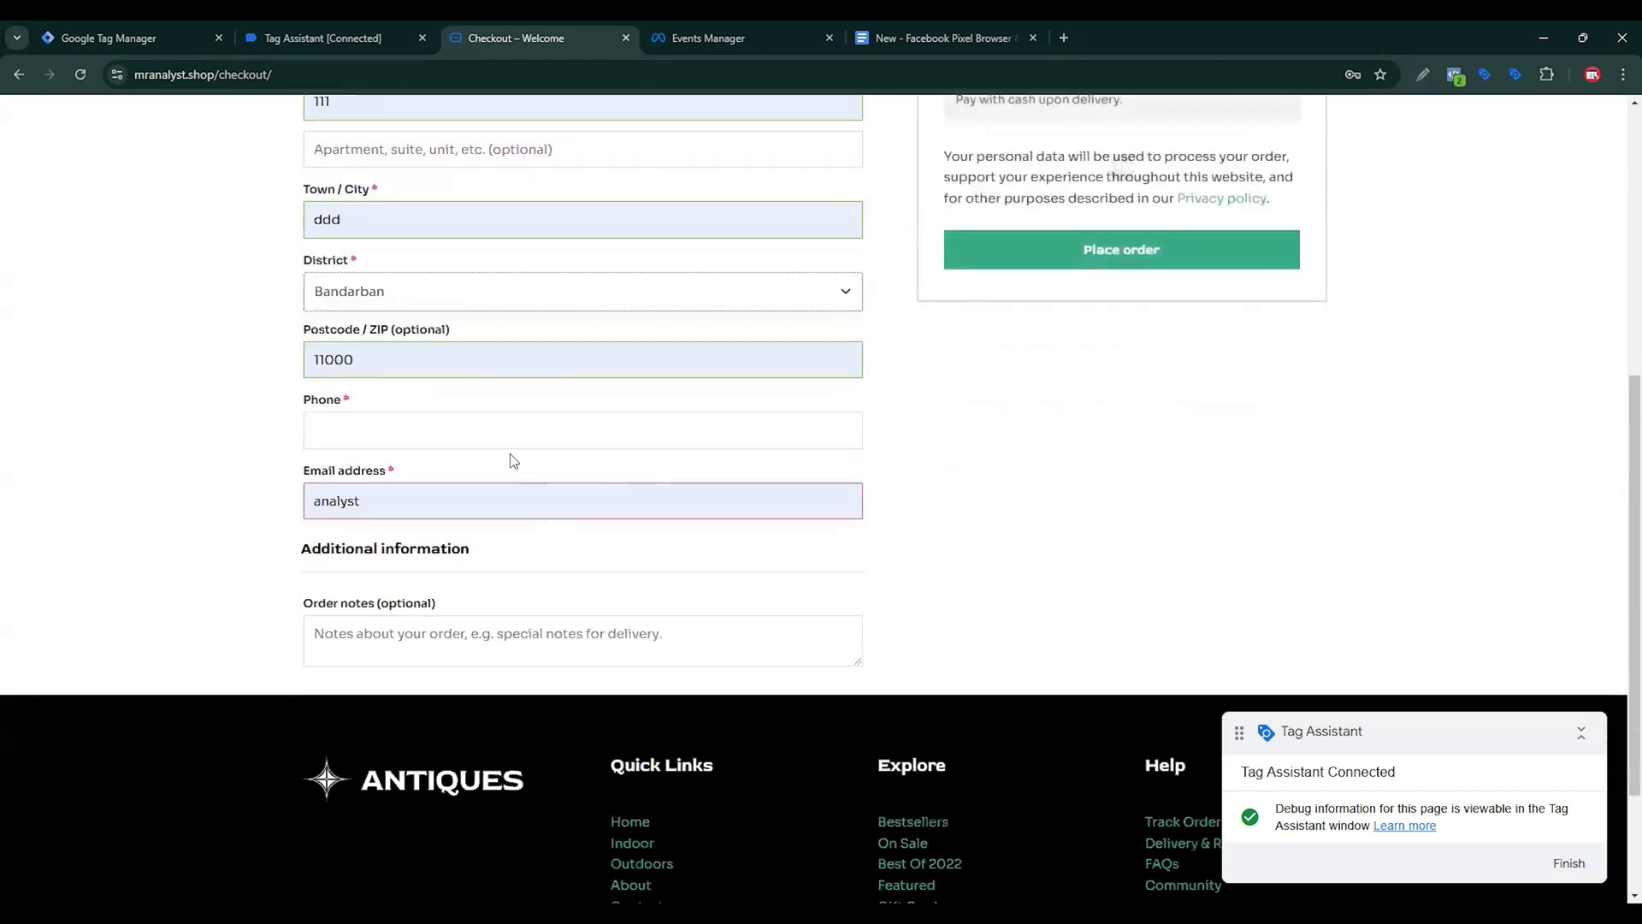
pyautogui.click(396, 510)
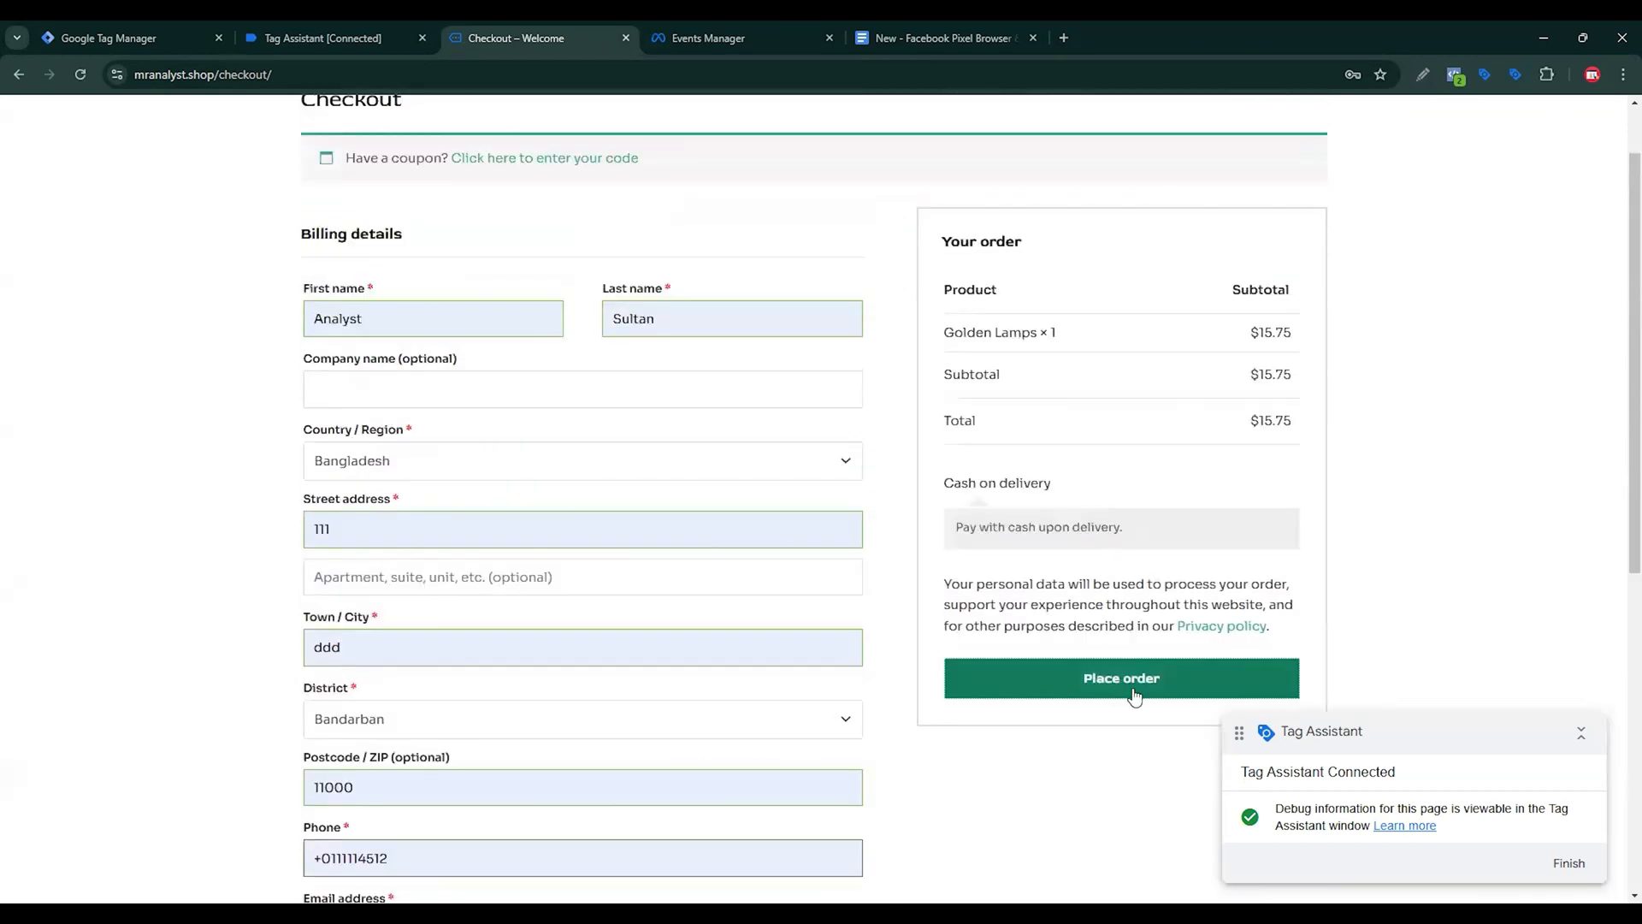
pyautogui.click(1133, 687)
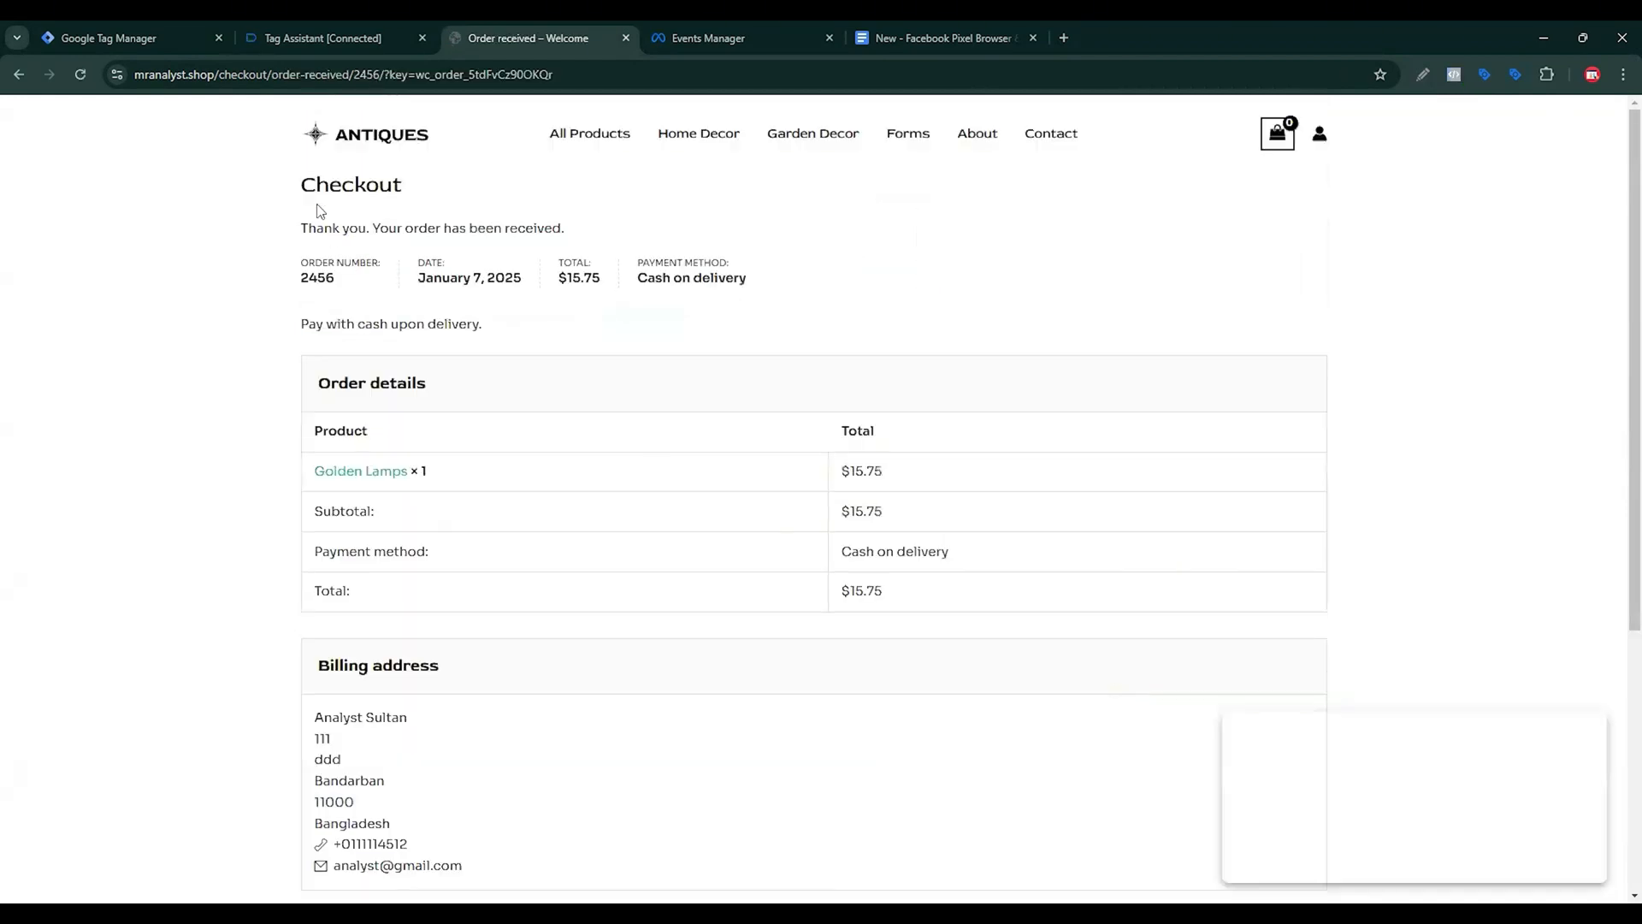
# Check the fired tags in Tag Assistant and make a copy of the Facebook Pixel - begin_checkout tag in Google Tag Manager.
pyautogui.click(299, 35)
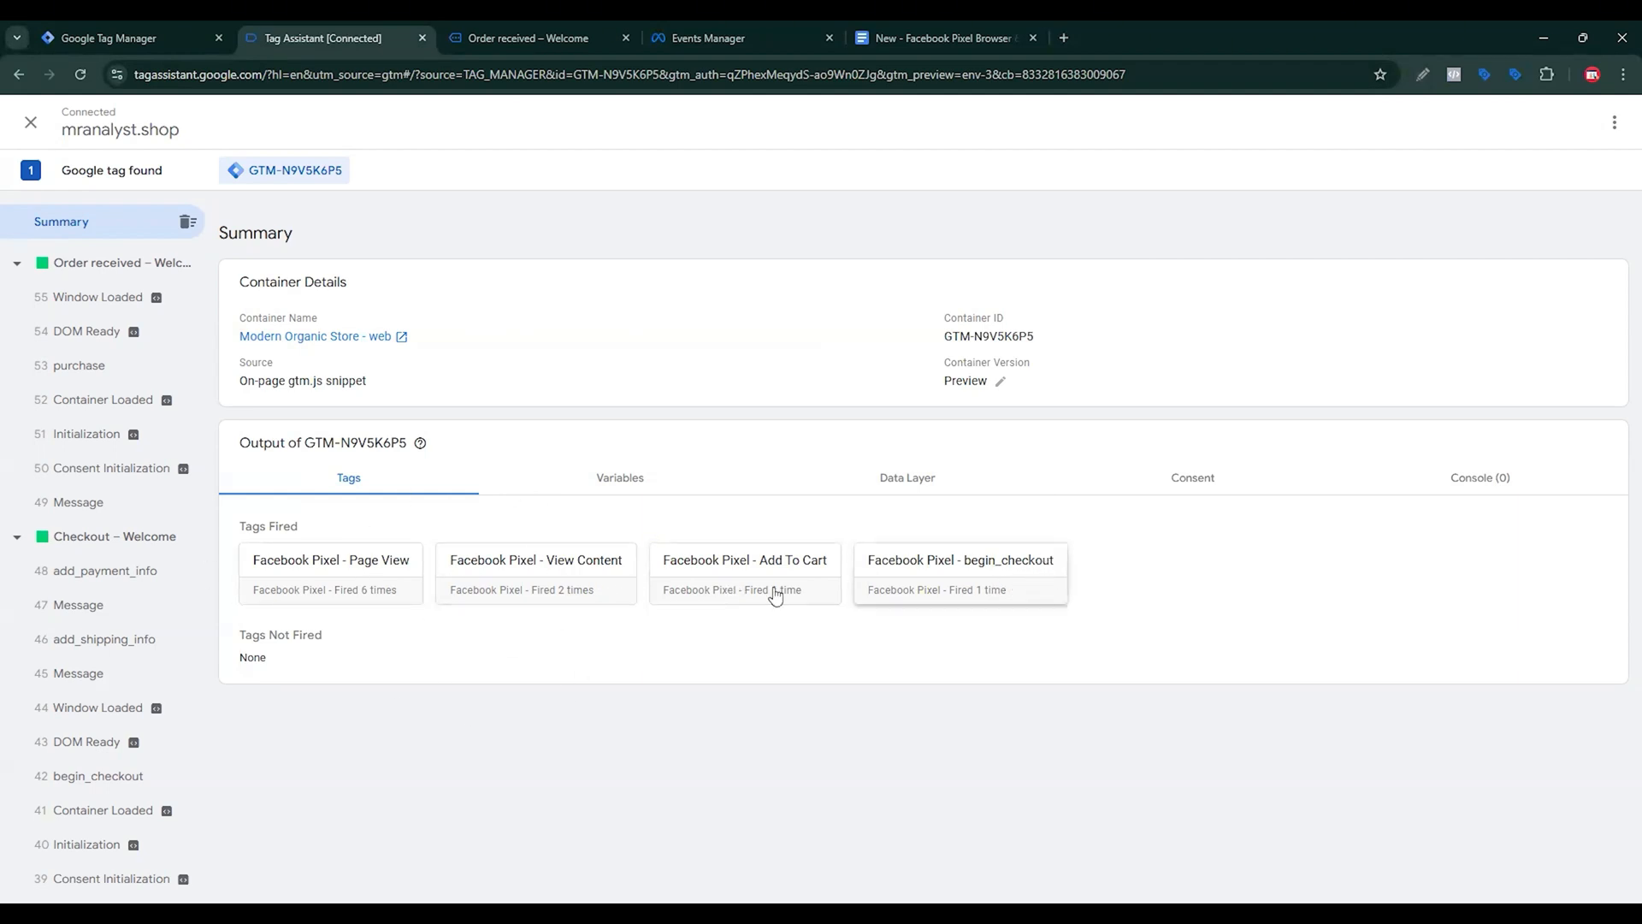
pyautogui.click(74, 50)
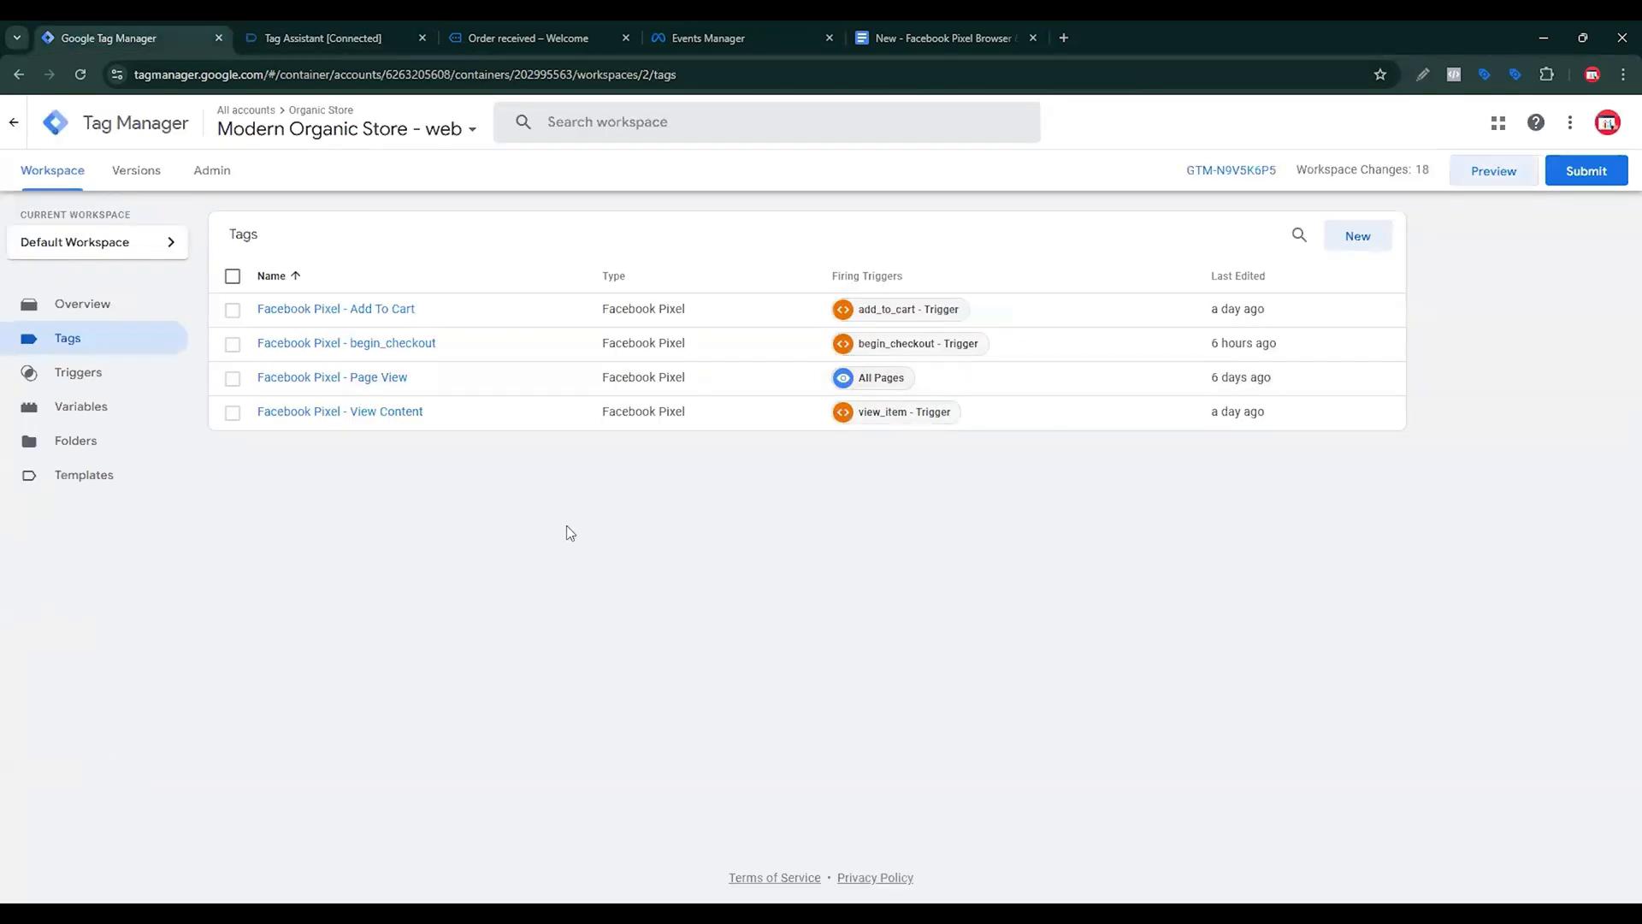
pyautogui.click(402, 344)
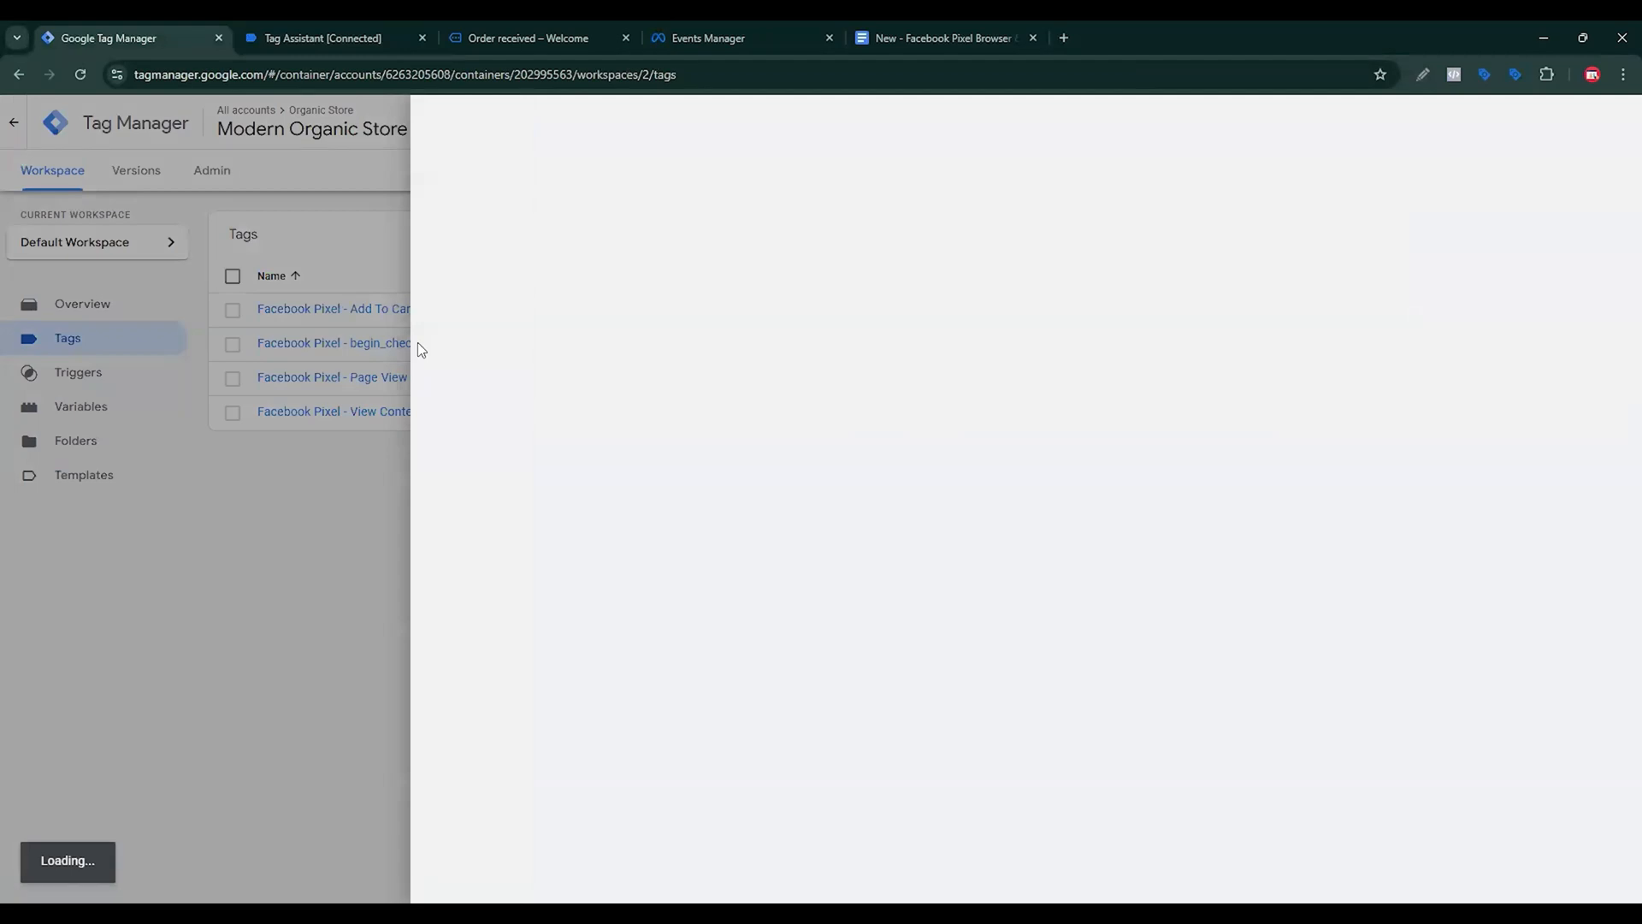
# Rename the copied tag as Facebook Pixel - Purchase.
pyautogui.moveTo(539, 122); pyautogui.dragTo(473, 123)
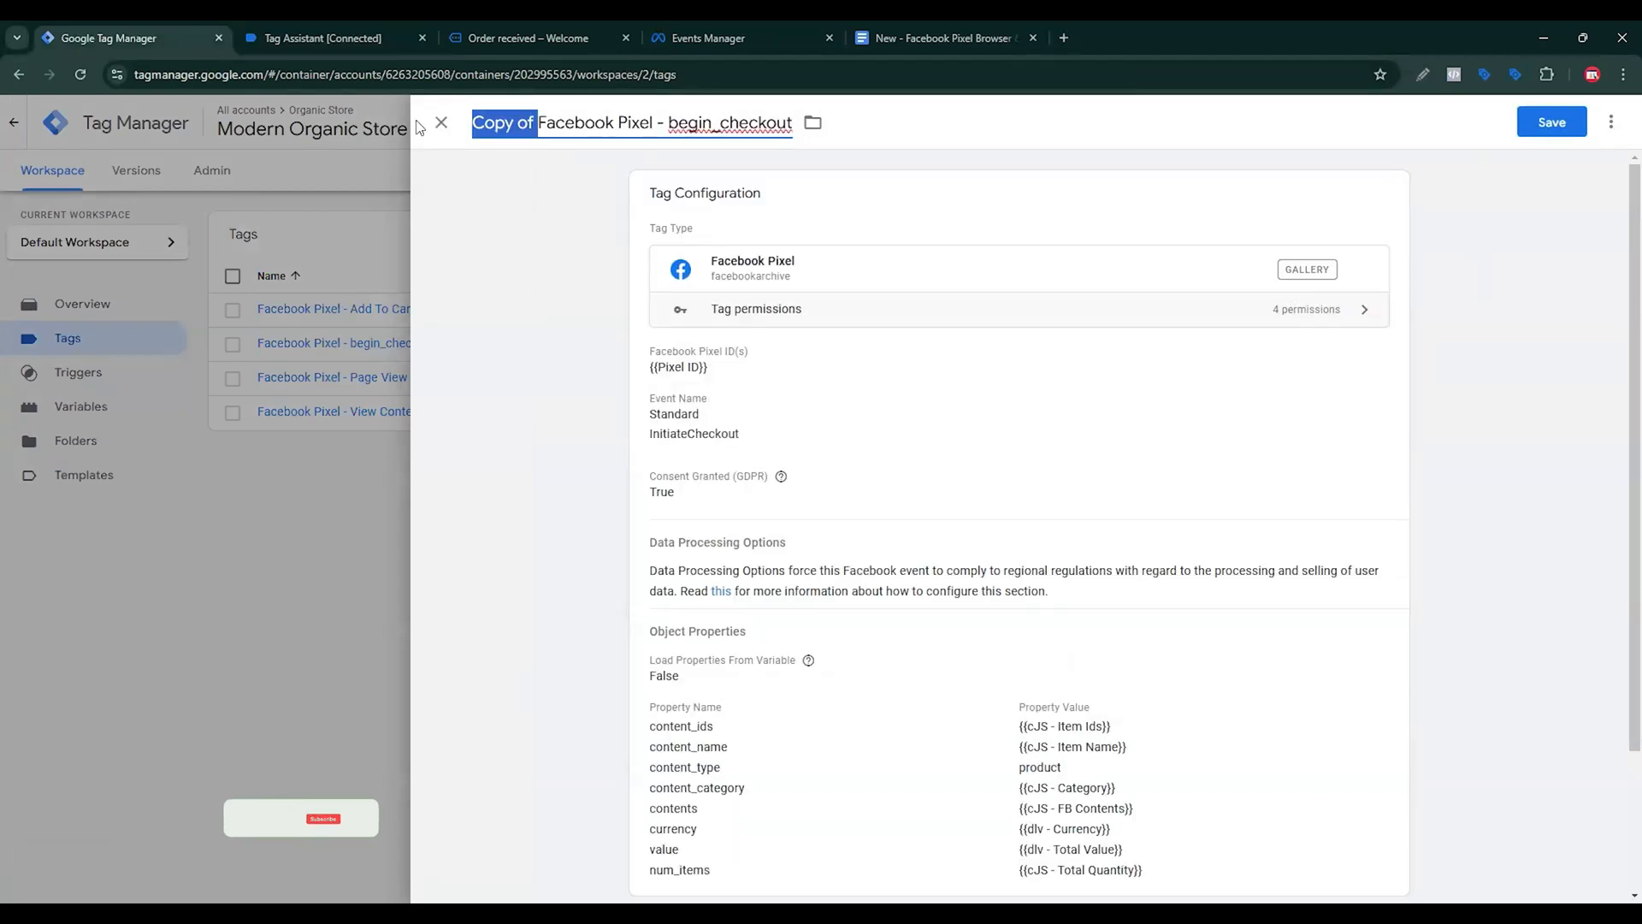
pyautogui.press('BackSpace')
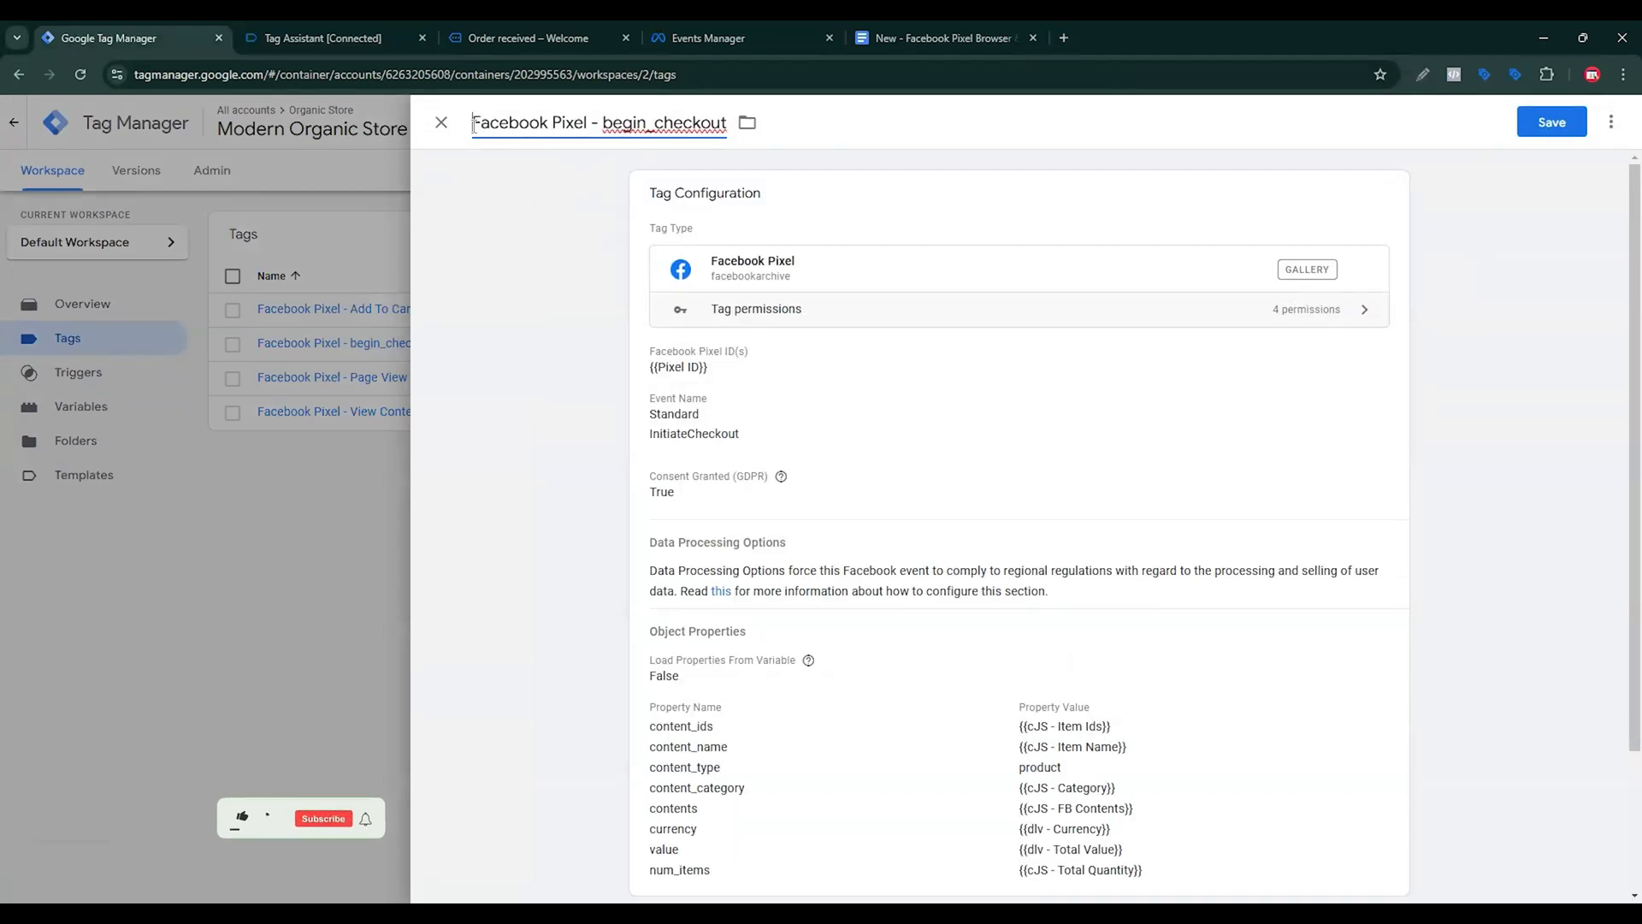
pyautogui.hotkey('shift', 'Right')
pyautogui.hotkey('shift', 'Right')
pyautogui.hotkey('shift', 'Right')
pyautogui.hotkey('shift', 'Right')
pyautogui.hotkey('shift', 'Right')
pyautogui.hotkey('shift', 'Right')
pyautogui.hotkey('shift', 'Right')
pyautogui.hotkey('shift', 'Right')
pyautogui.hotkey('shift', 'Right')
pyautogui.hotkey('shift', 'Right')
pyautogui.hotkey('shift', 'Right')
pyautogui.hotkey('shift', 'Right')
pyautogui.hotkey('shift', 'Right')
pyautogui.hotkey('shift', 'Right')
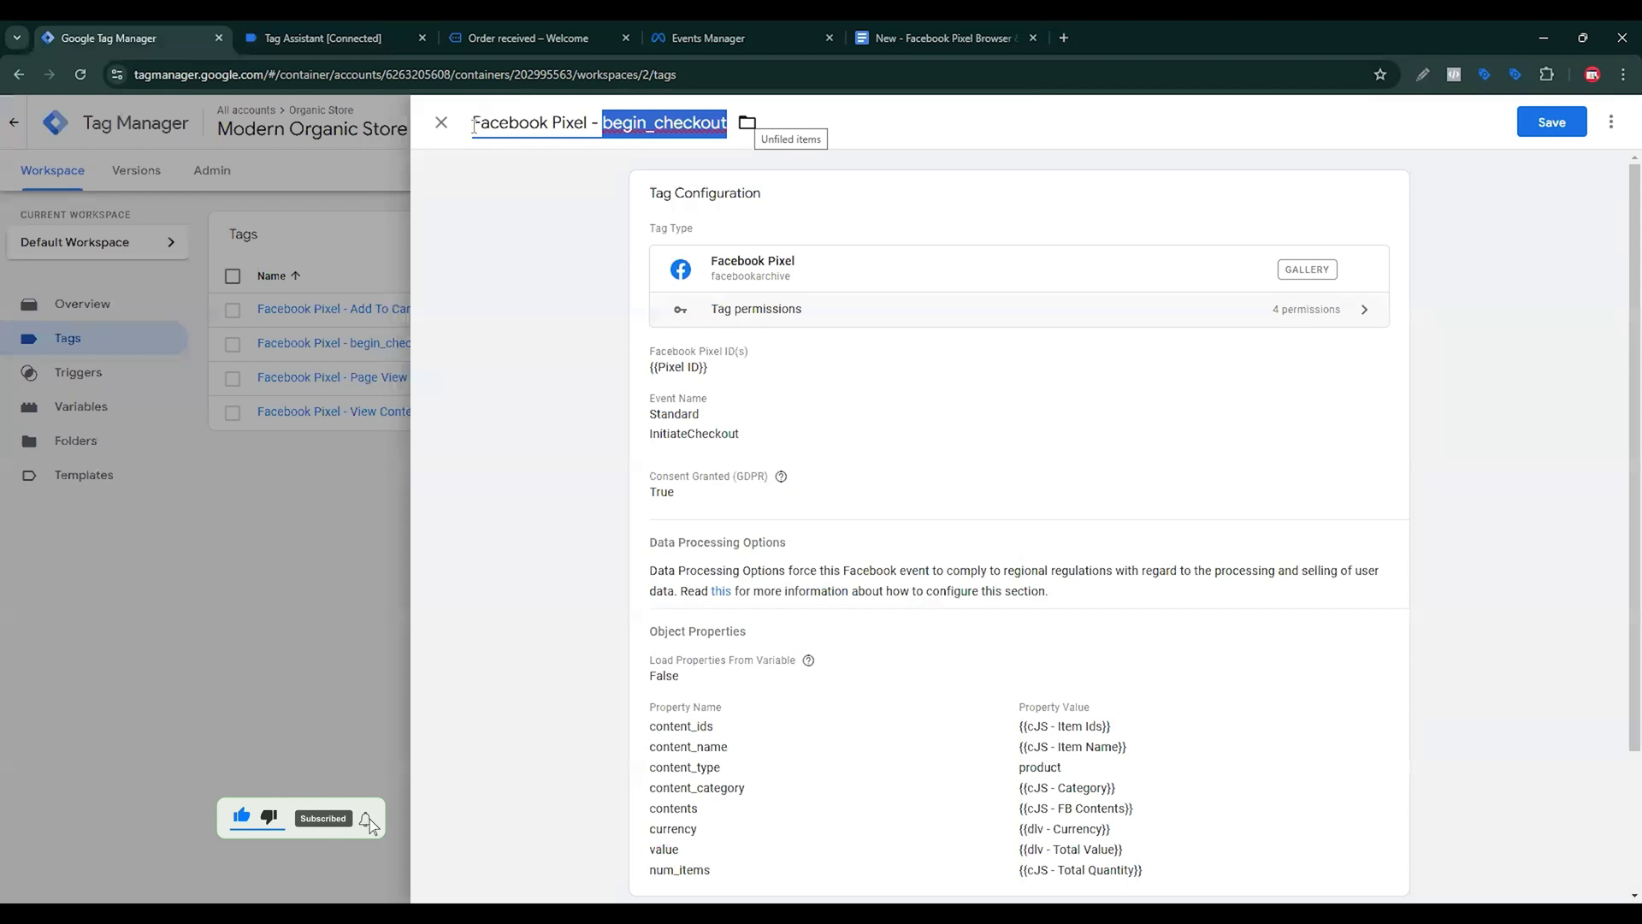
pyautogui.write('Purc')
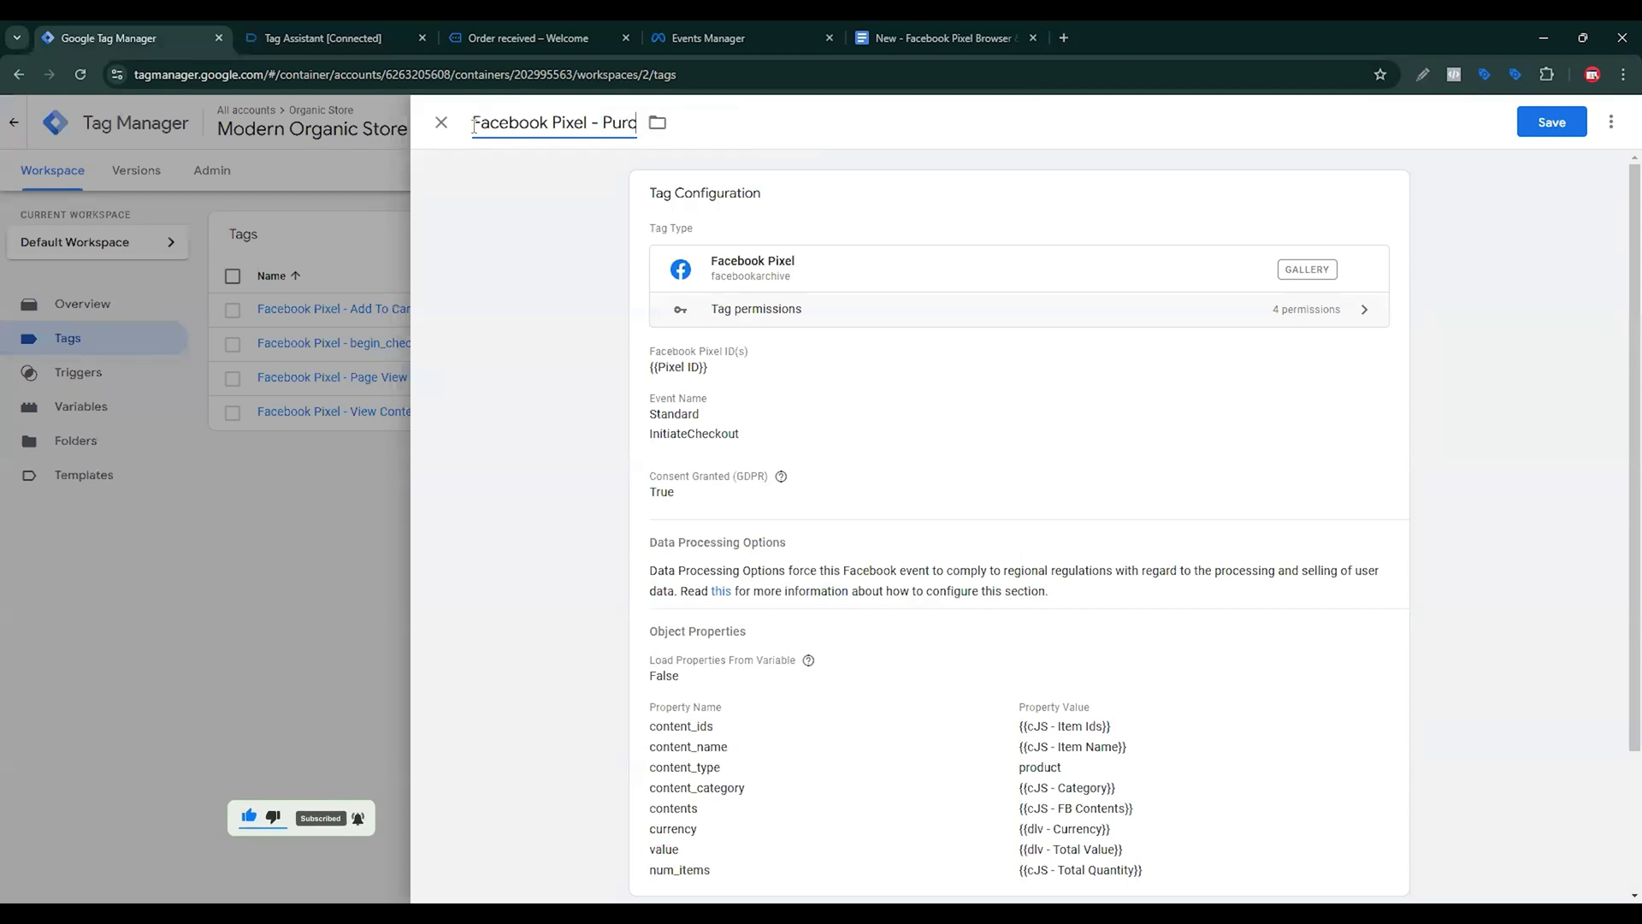
pyautogui.write('hase')
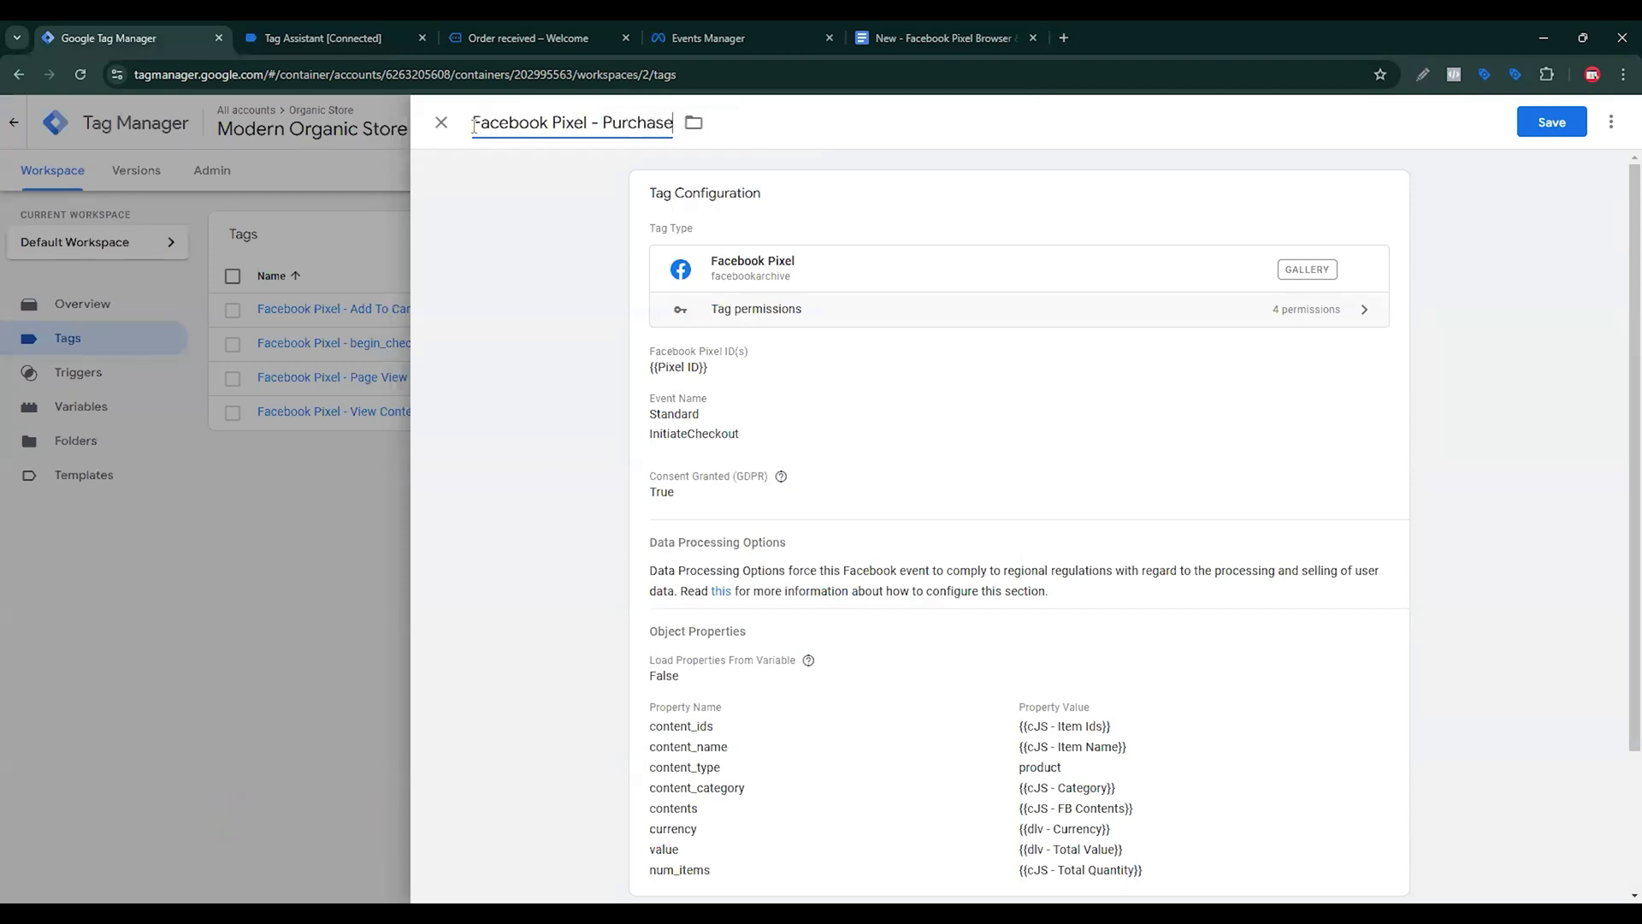
# Set the tag's standard event name to Purchase.
pyautogui.click(794, 427)
pyautogui.click(793, 529)
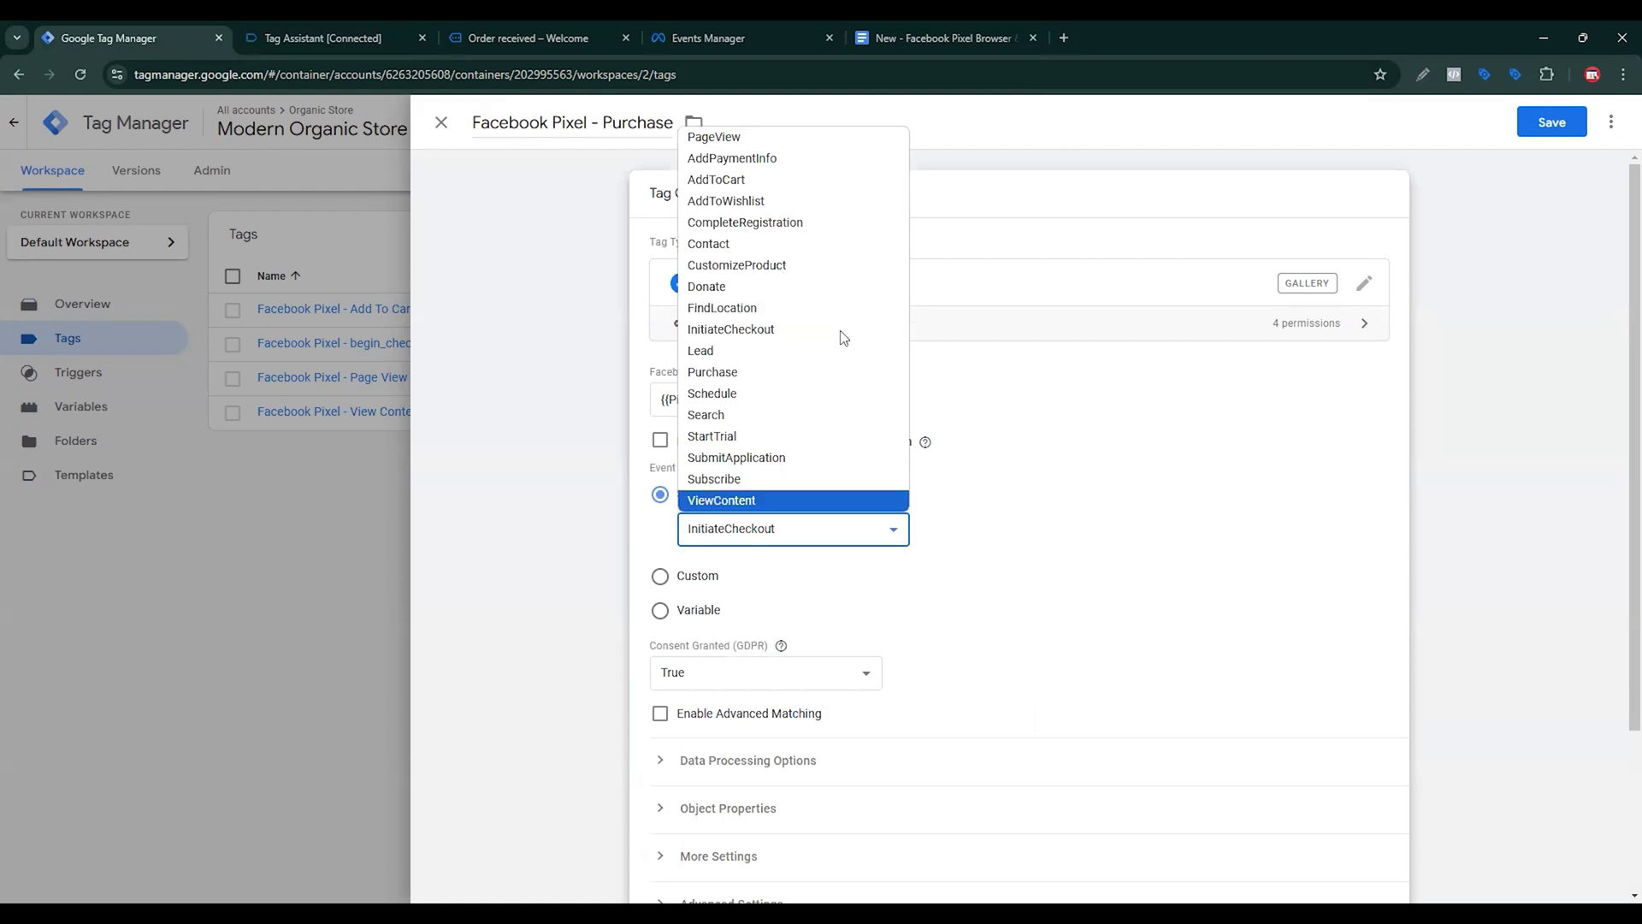
pyautogui.click(843, 371)
# Remove the begin_checkout - Trigger from the tag's firing triggers.
pyautogui.scroll(-2, 843, 337)
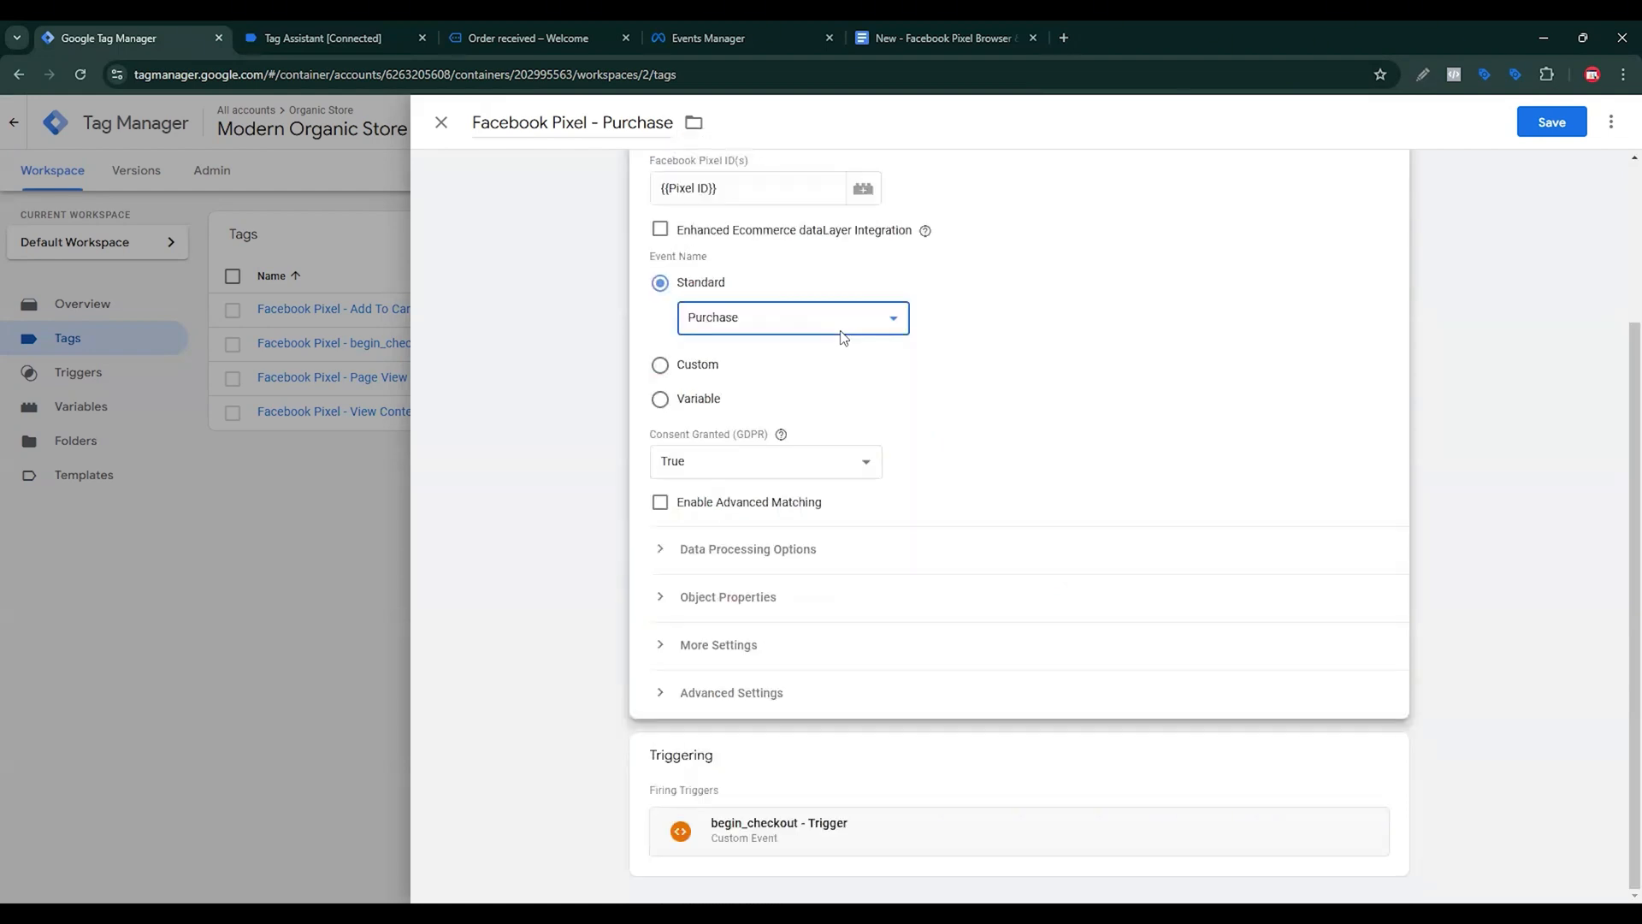
pyautogui.click(1389, 753)
pyautogui.click(1369, 801)
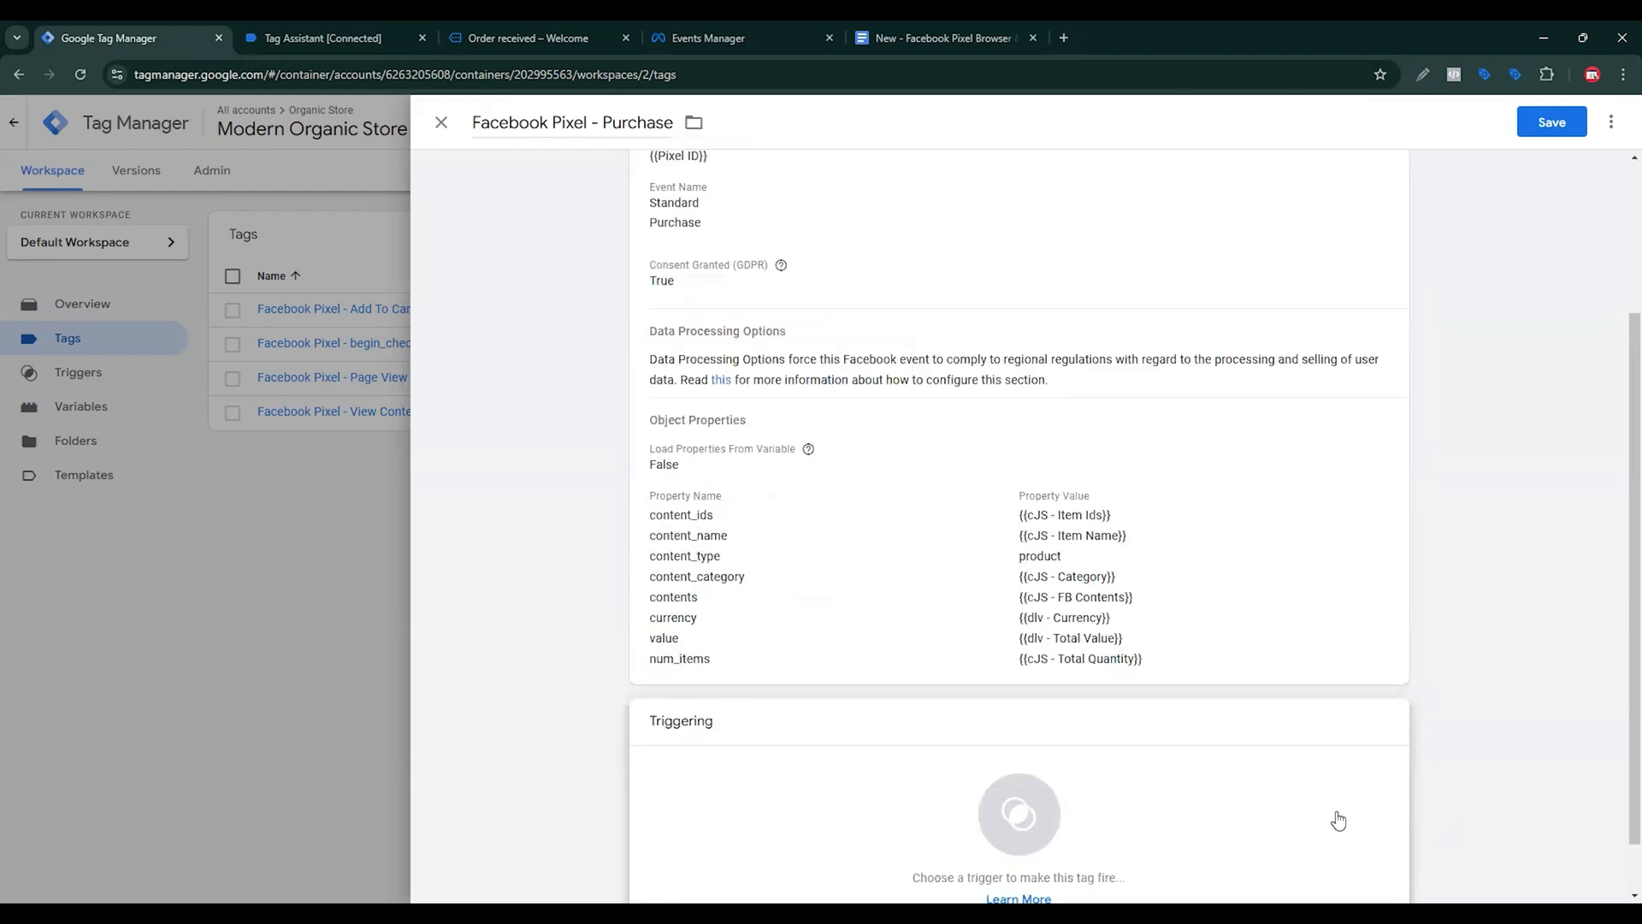
# Create a new firing trigger for the Purchase tag with the Custom Event type.
pyautogui.click(1266, 795)
pyautogui.click(1604, 124)
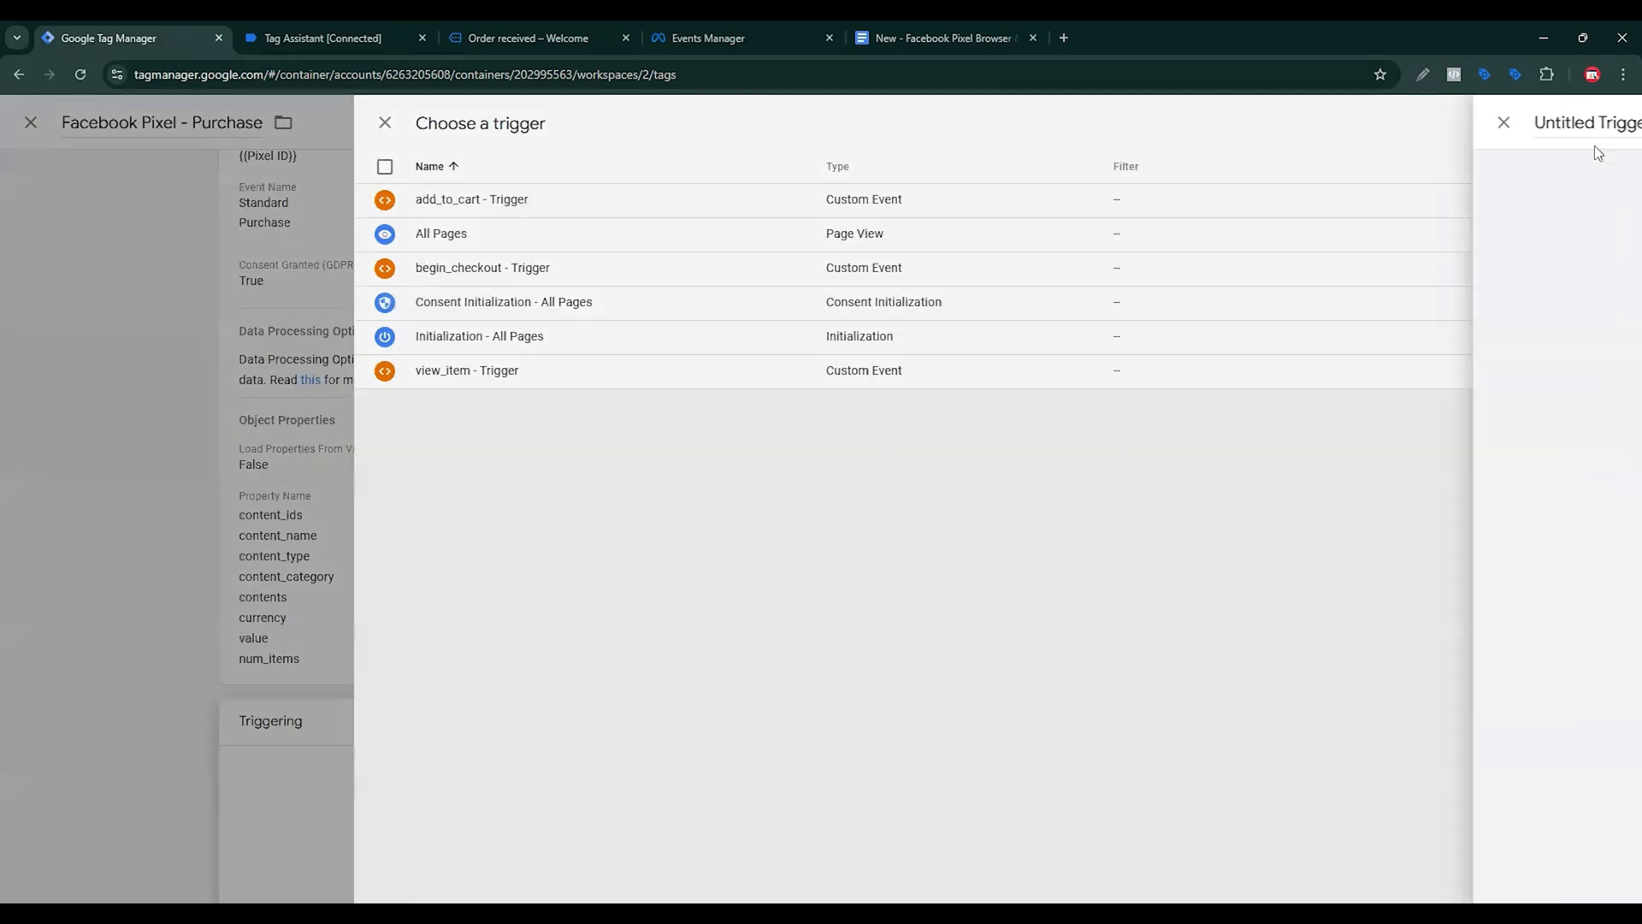
pyautogui.click(1246, 266)
pyautogui.scroll(-2, 1207, 678)
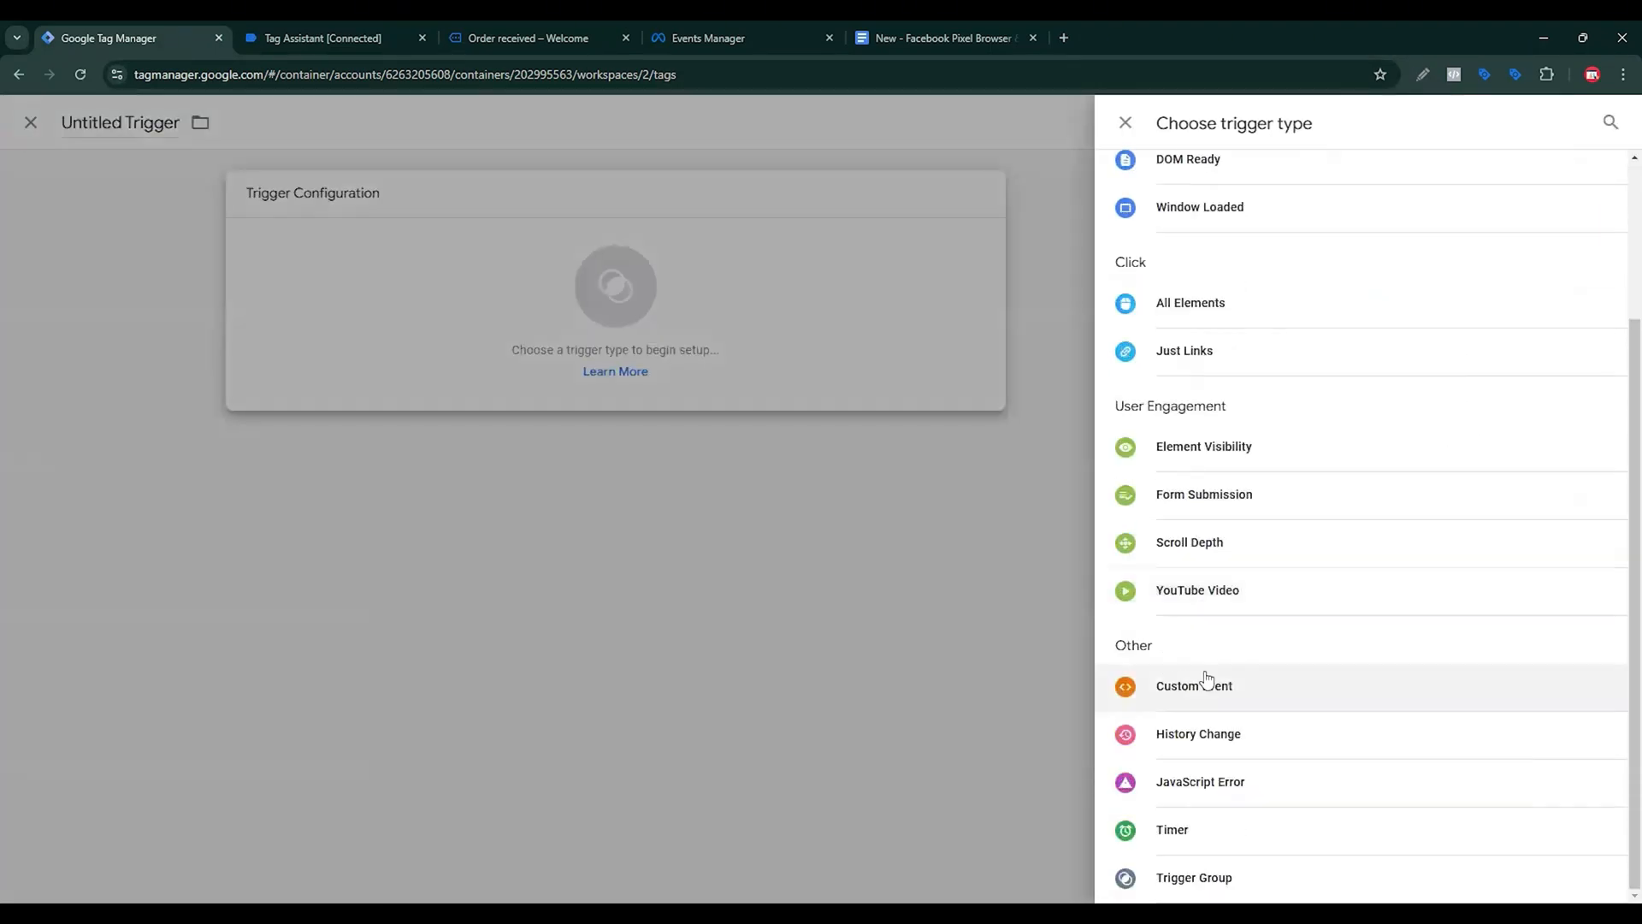
pyautogui.click(1207, 681)
# Copy the purchase event's name from Tag Assistant and enter it as the custom event trigger's event name.
pyautogui.click(310, 30)
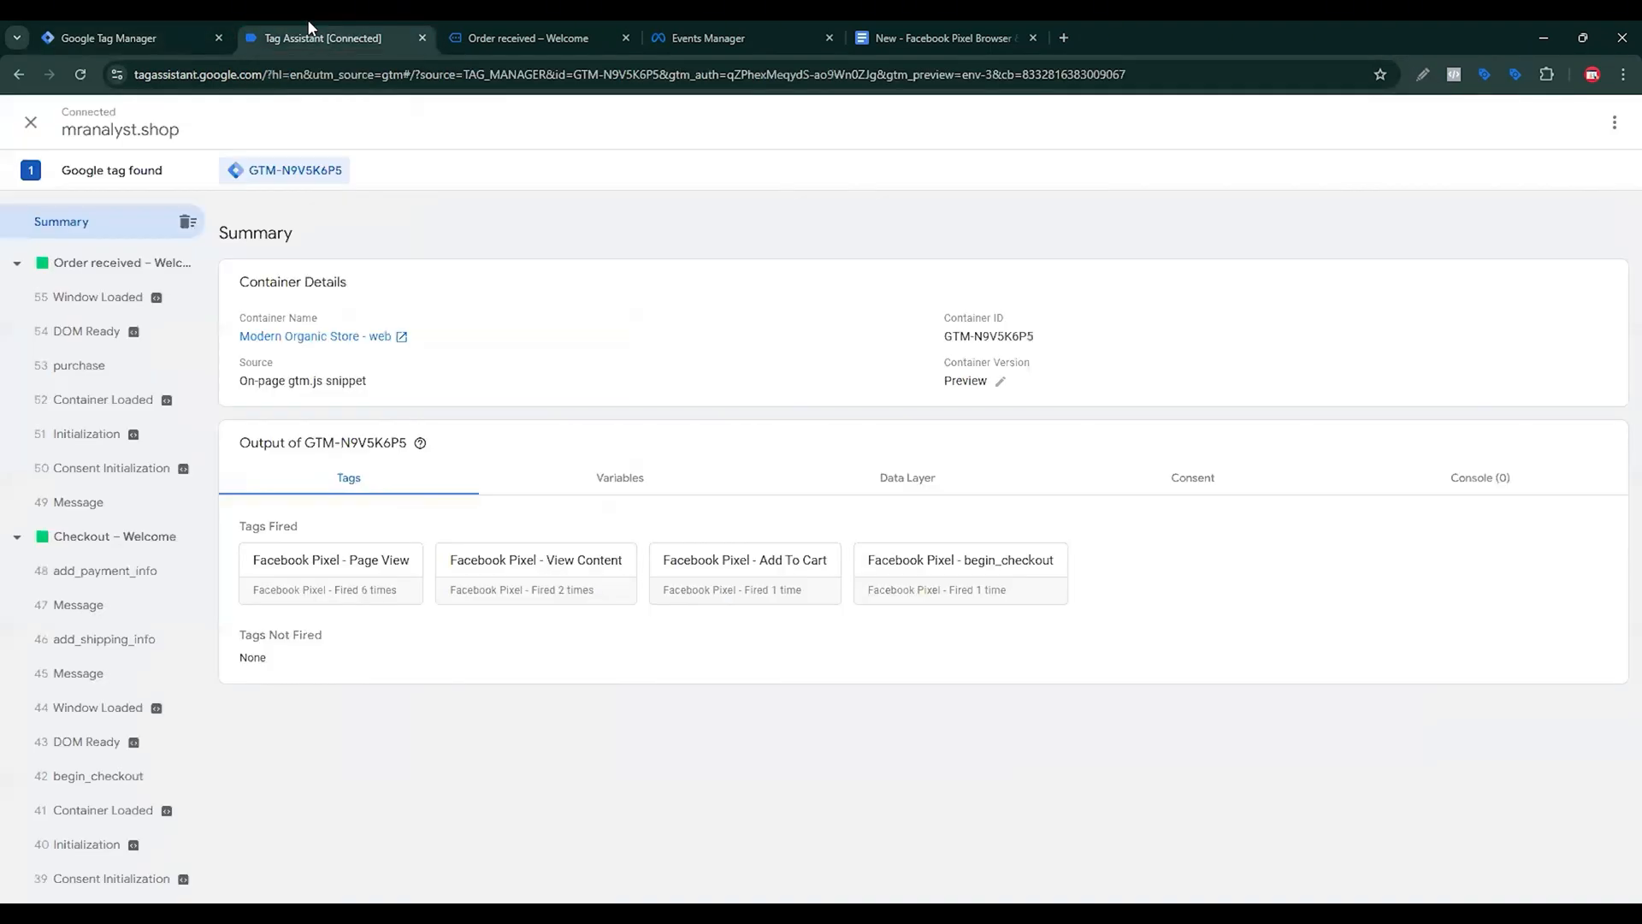
pyautogui.click(75, 372)
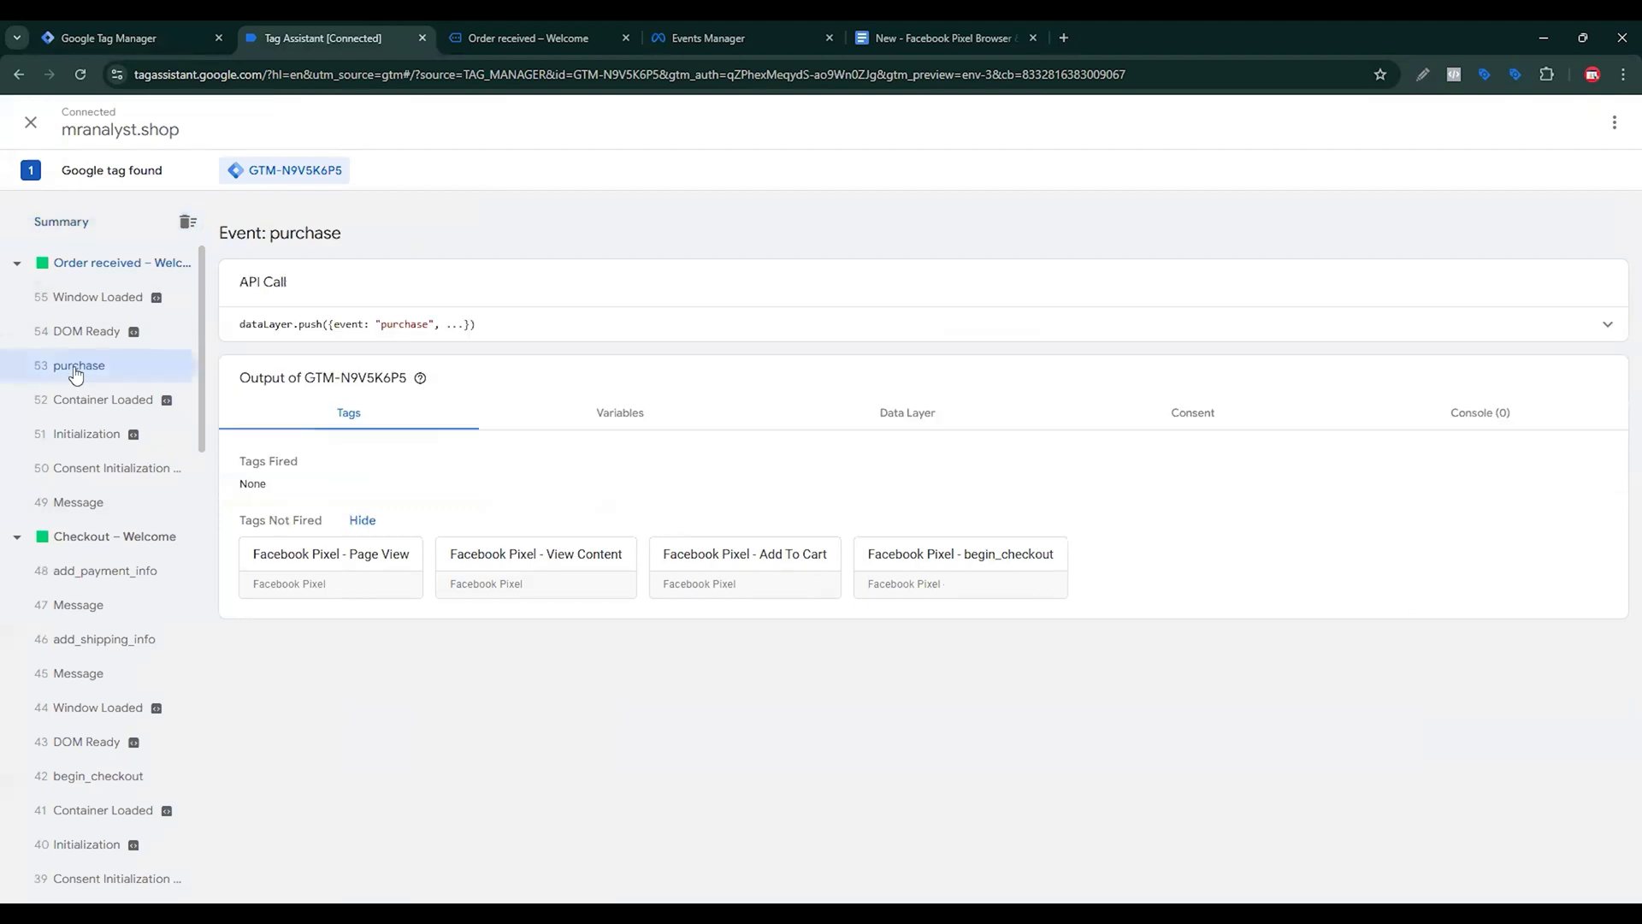
pyautogui.click(605, 329)
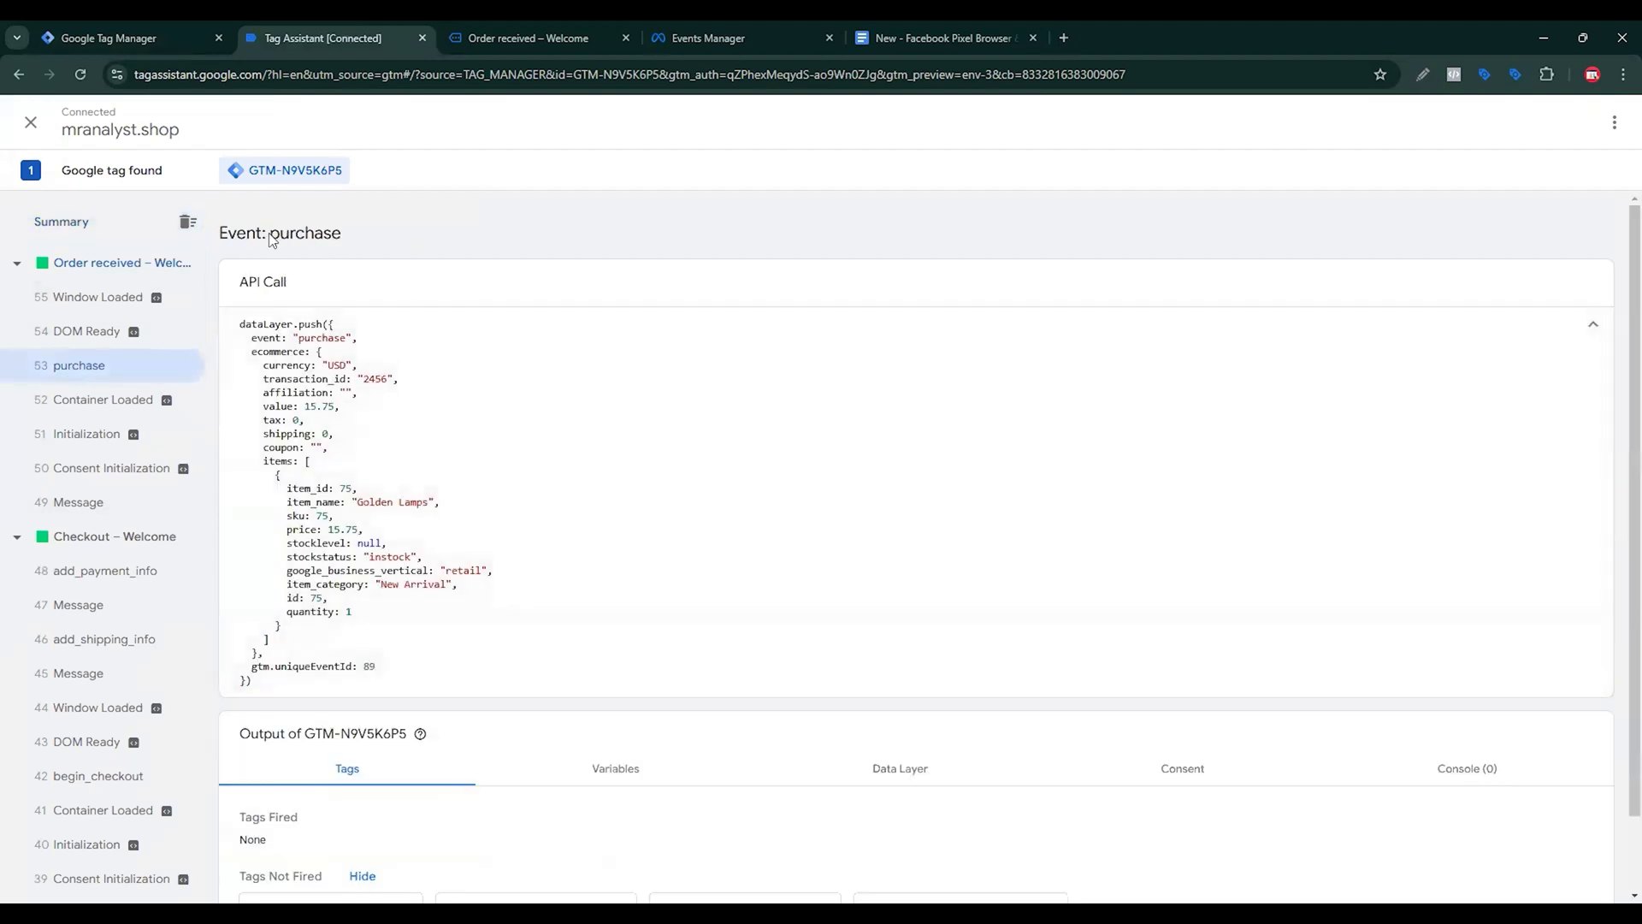
pyautogui.moveTo(271, 238); pyautogui.dragTo(366, 235)
pyautogui.hotkey('ctrl', 'c')
pyautogui.click(129, 38)
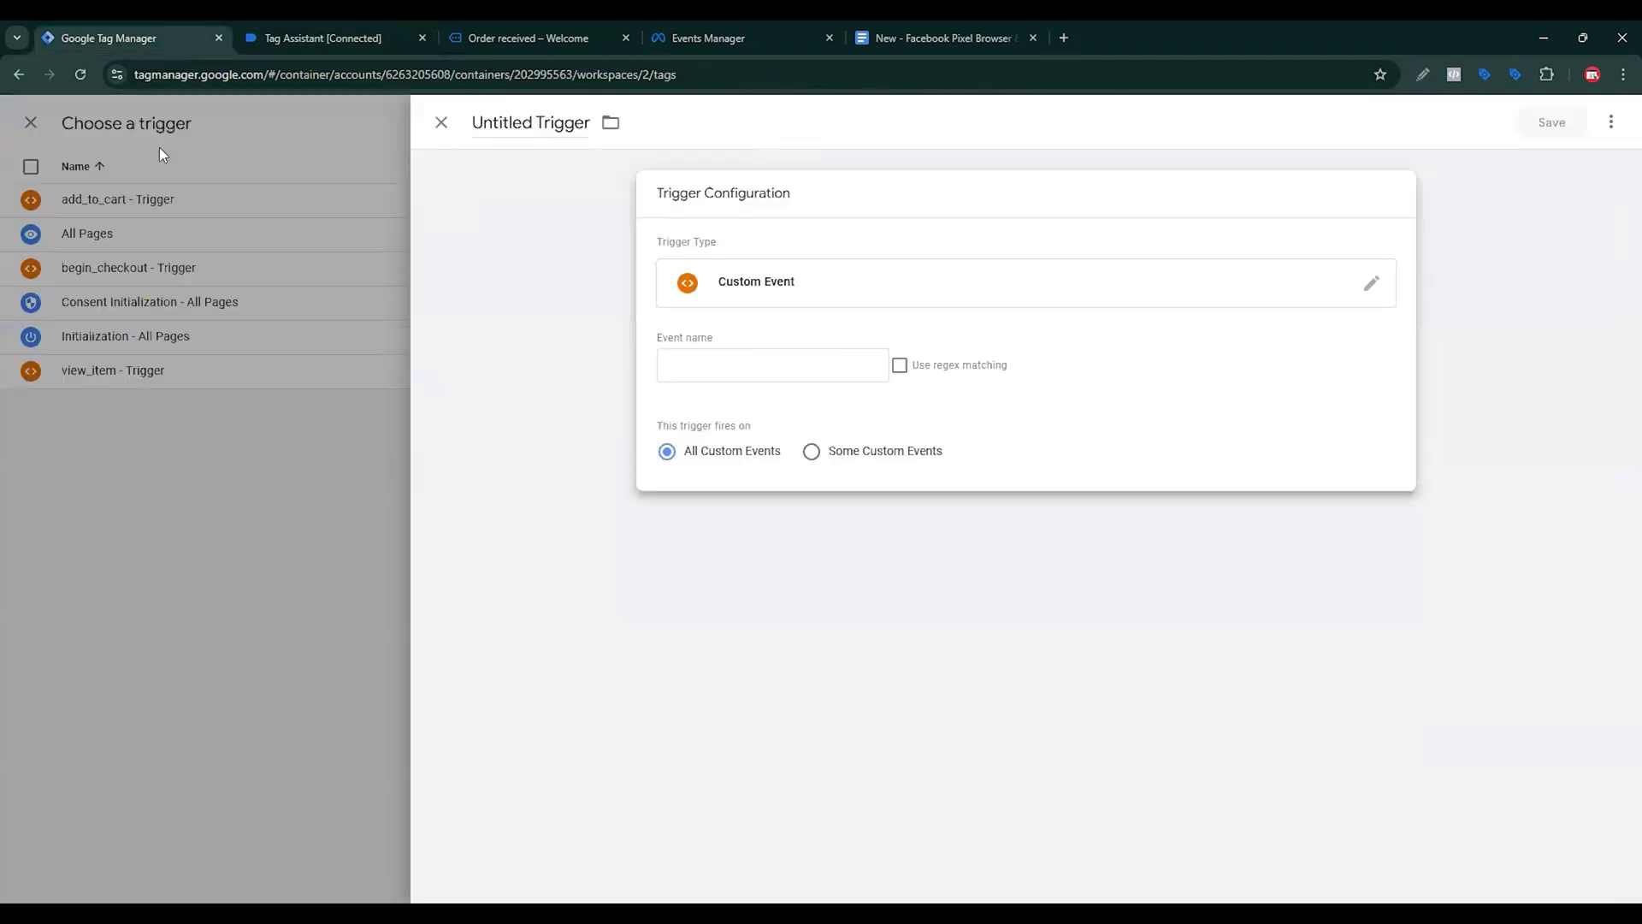
pyautogui.click(656, 354)
pyautogui.hotkey('ctrl', 'v')
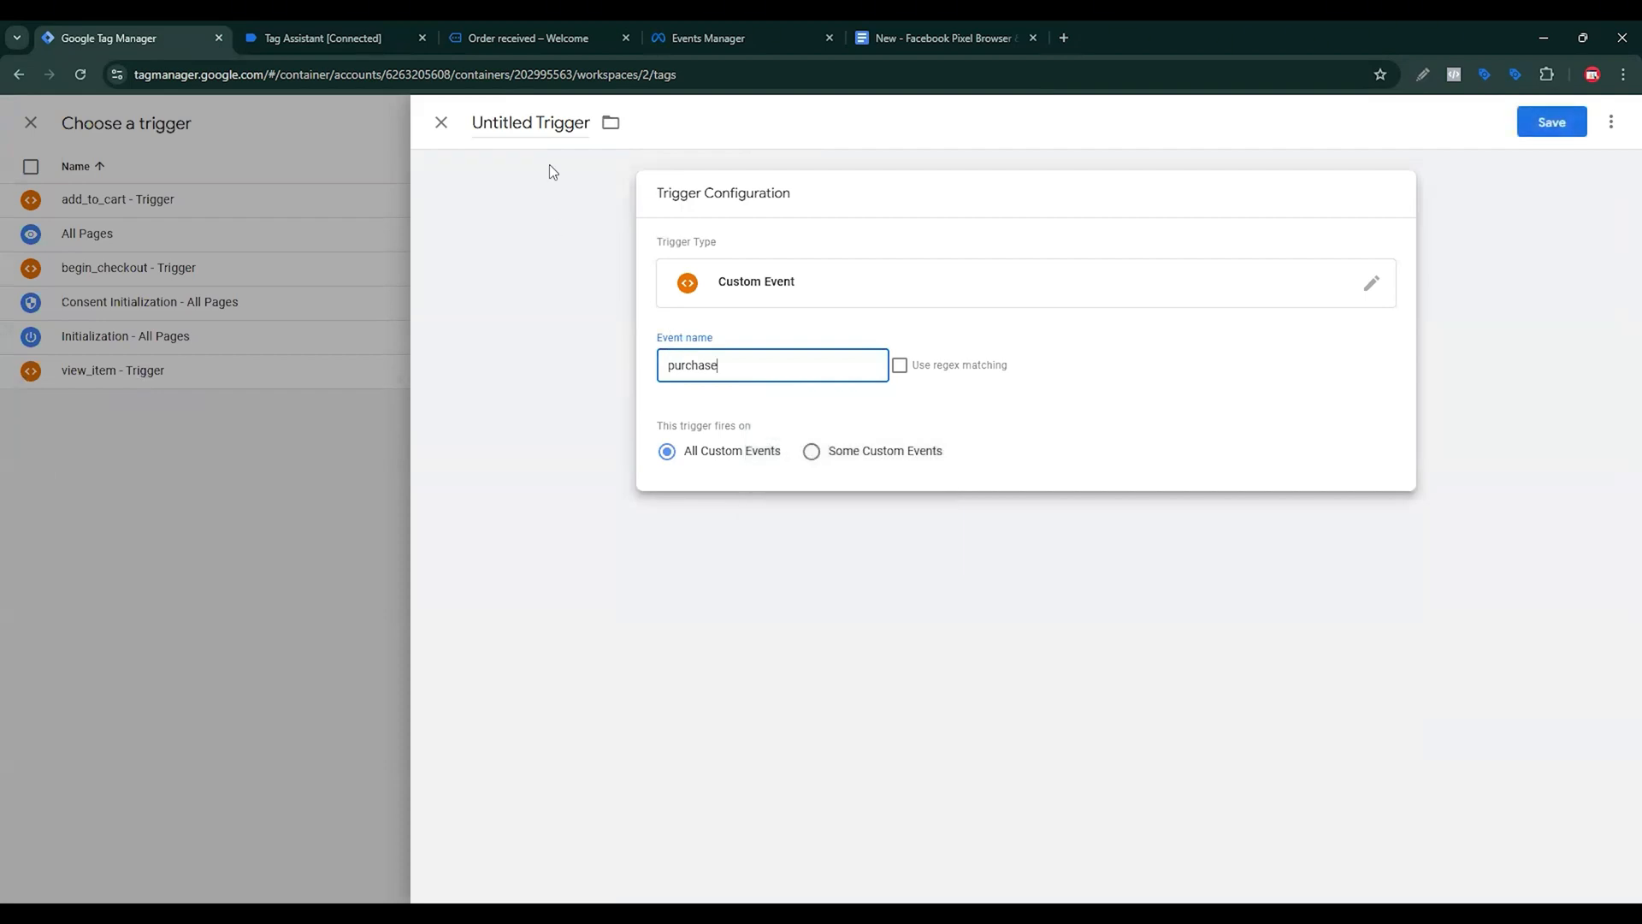
# Name the trigger purchase - Trigger and save it.
pyautogui.moveTo(533, 125); pyautogui.dragTo(481, 126)
pyautogui.doubleClick(480, 126)
pyautogui.hotkey('ctrl', 'v')
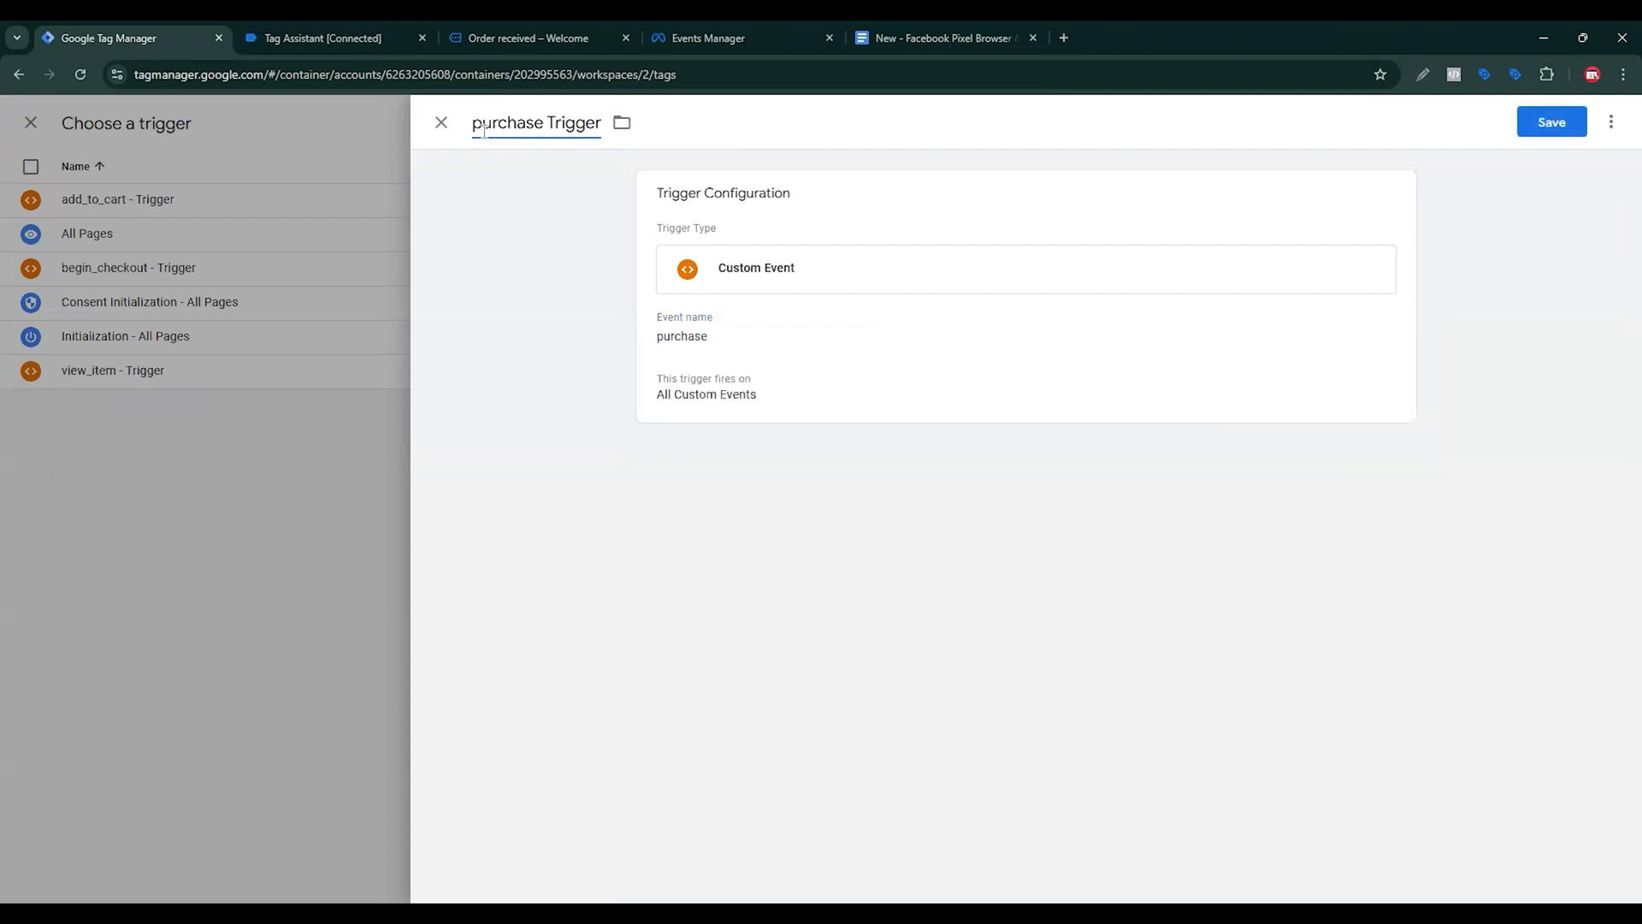
pyautogui.write('-')
pyautogui.click(1565, 125)
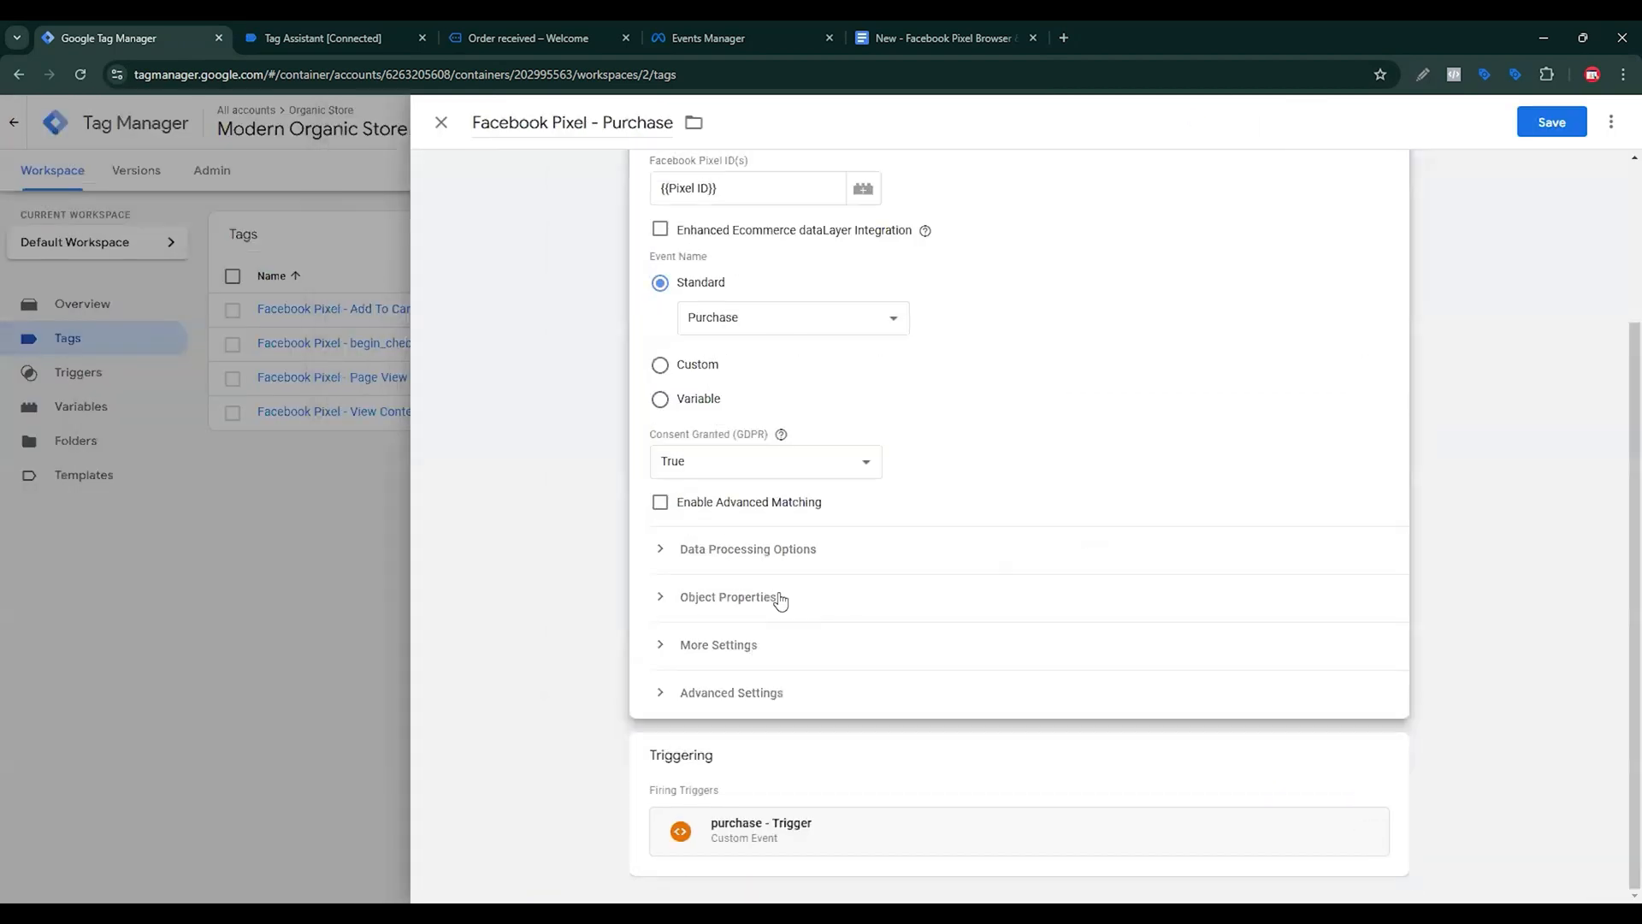
# Add an empty property row to the Purchase tag's Object Properties.
pyautogui.click(761, 599)
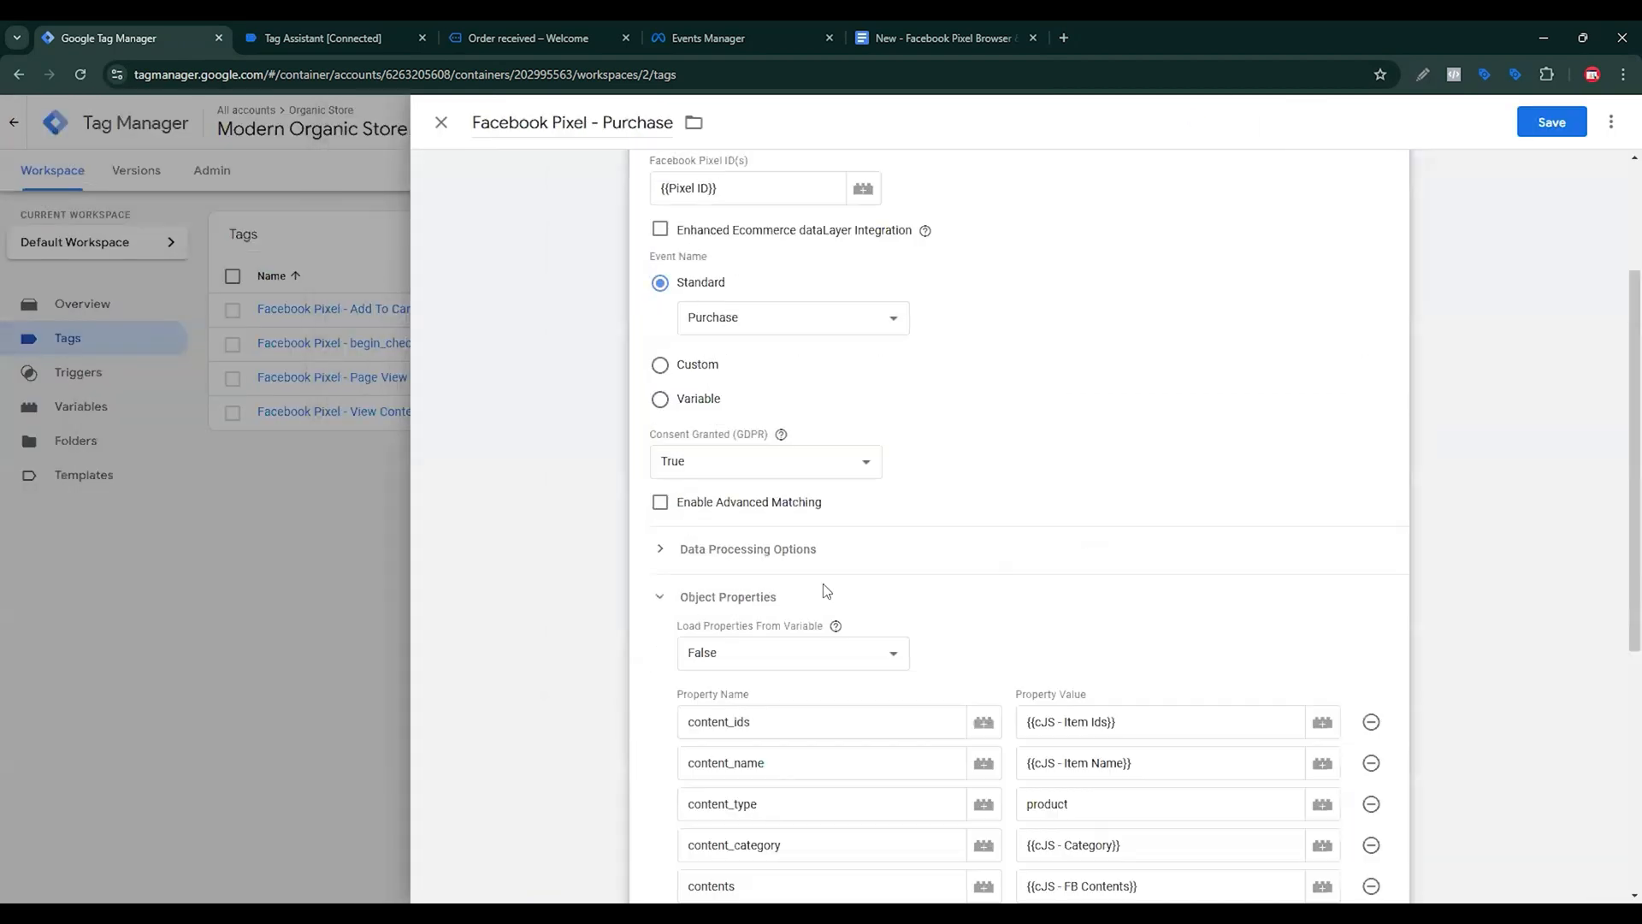
pyautogui.scroll(-3, 826, 590)
pyautogui.scroll(-2, 770, 599)
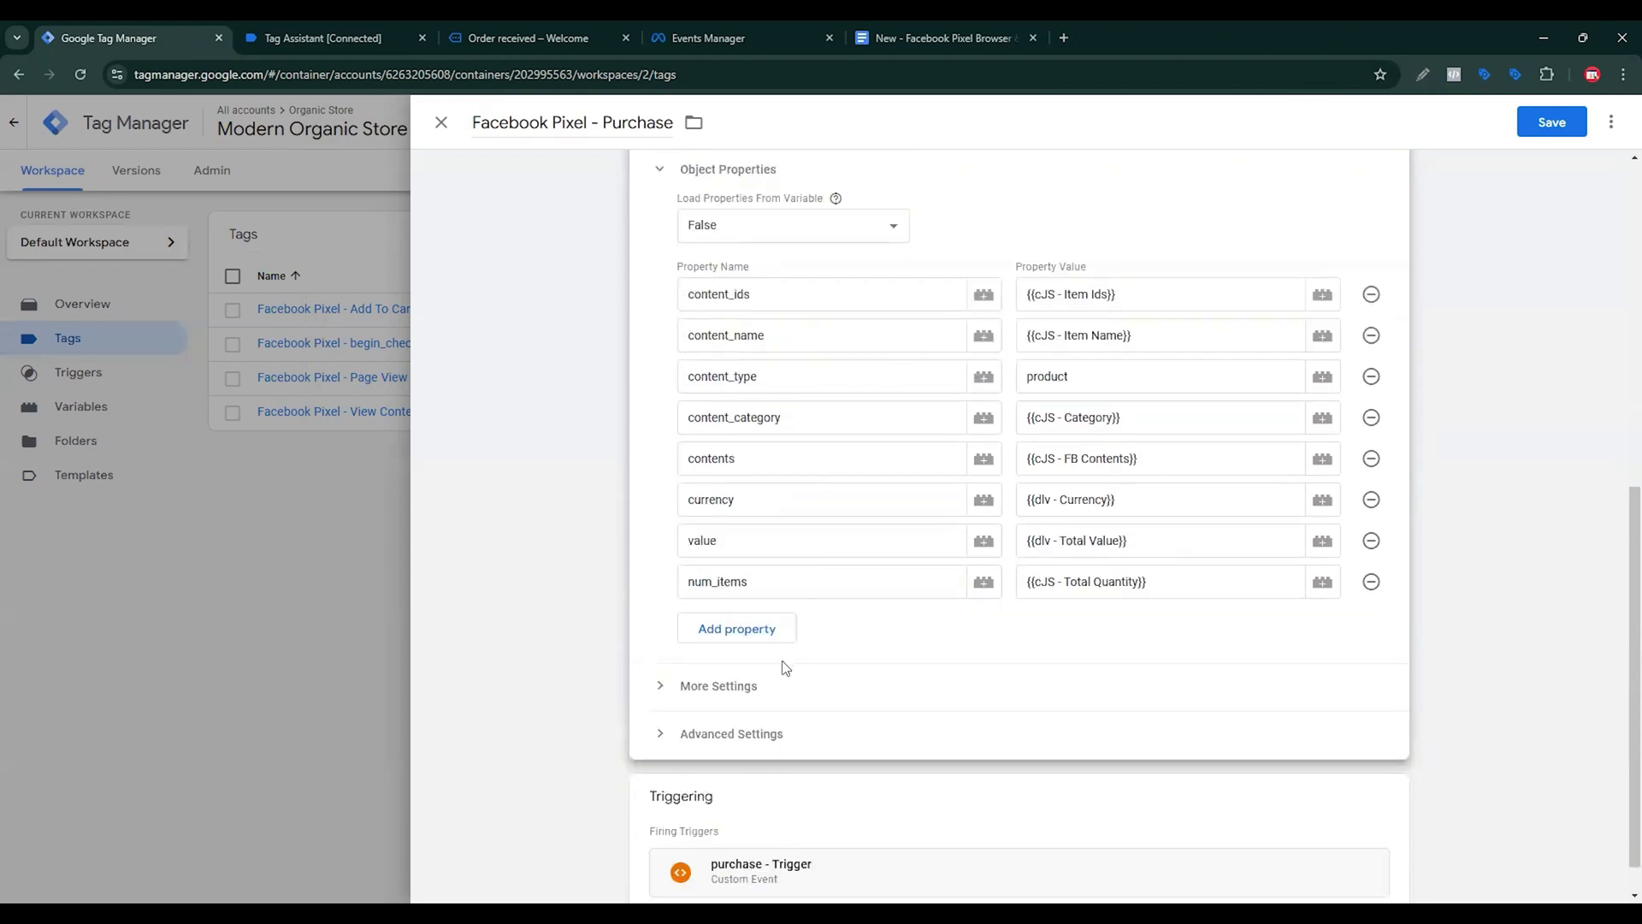
pyautogui.click(749, 637)
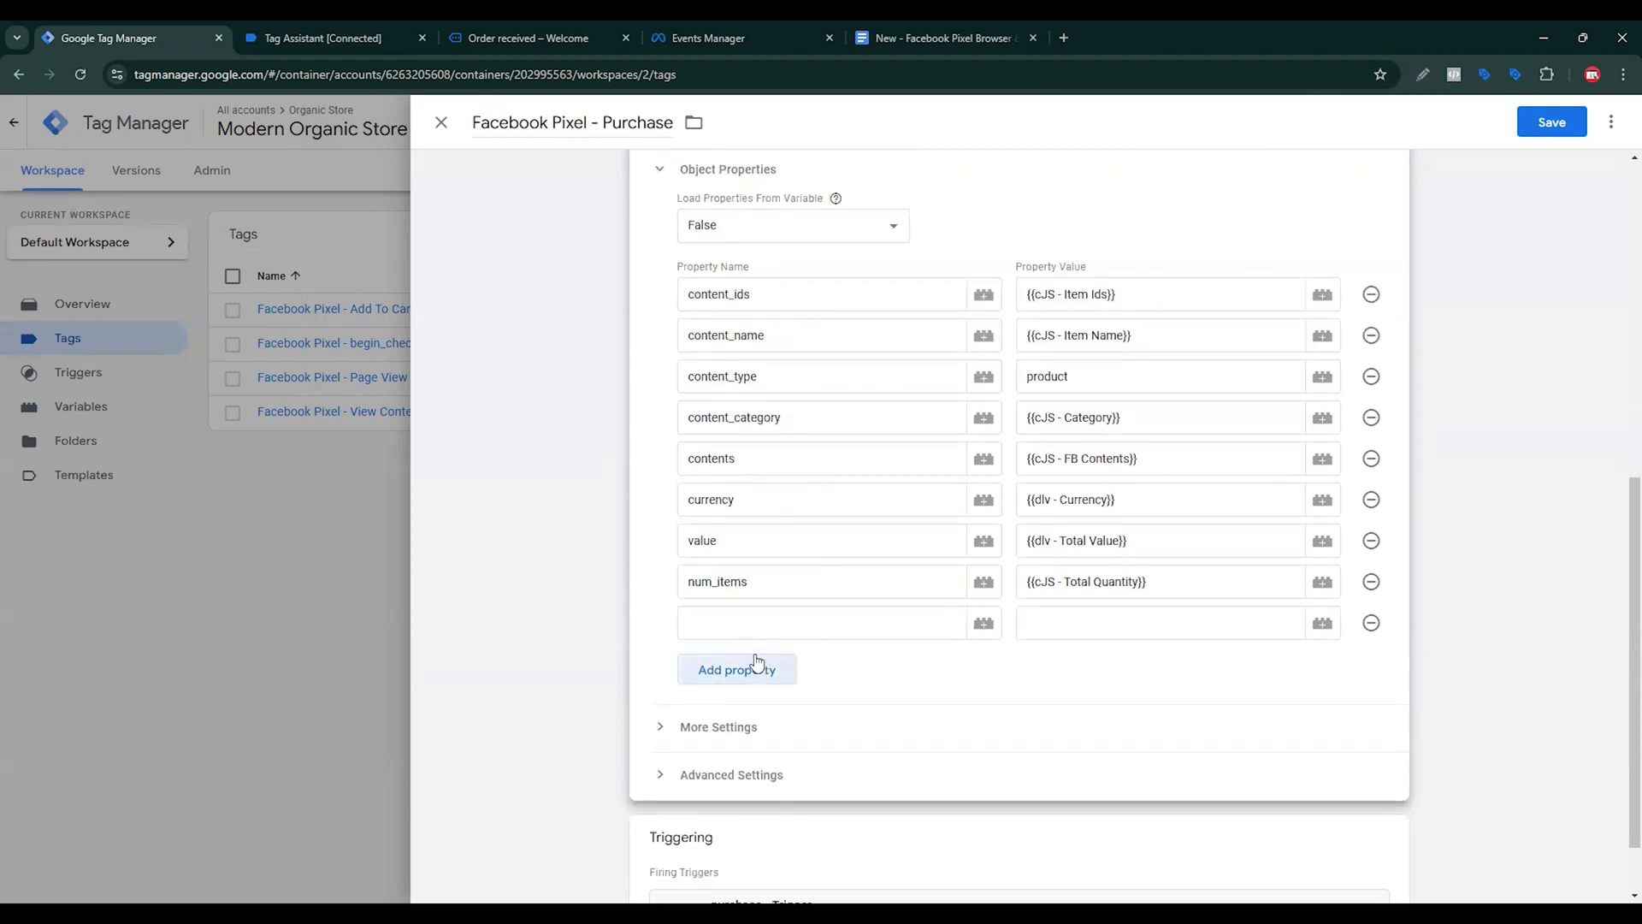
# Copy the order_id parameter name from the Purchase event setup document in Google Docs and enter it as the new property's name.
pyautogui.click(949, 37)
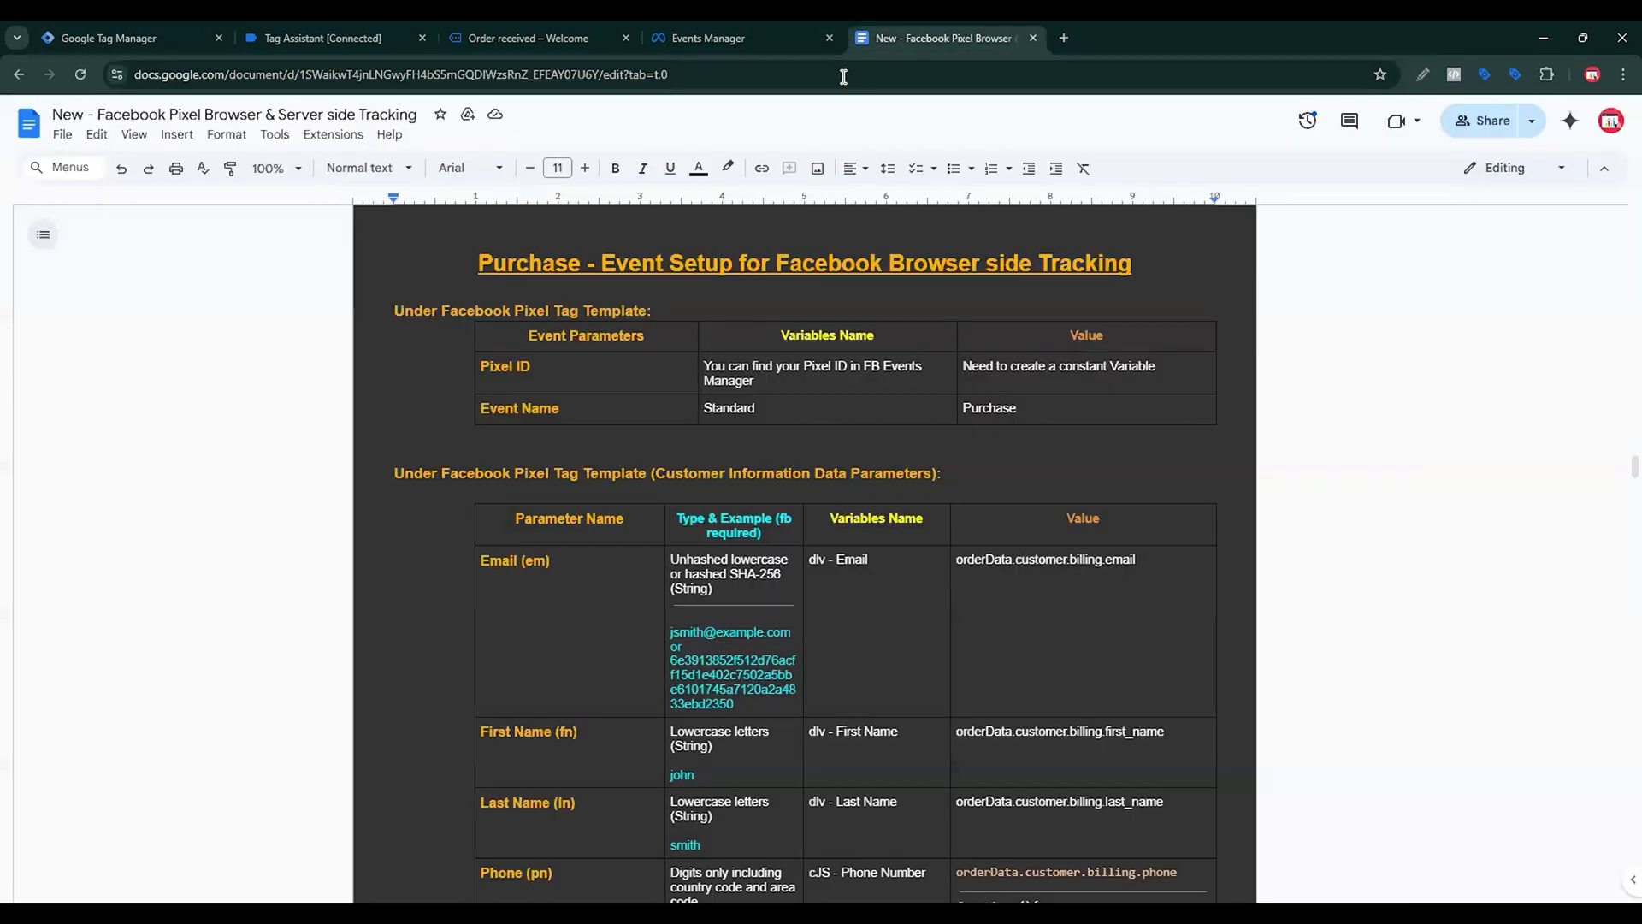
pyautogui.scroll(-20, 843, 76)
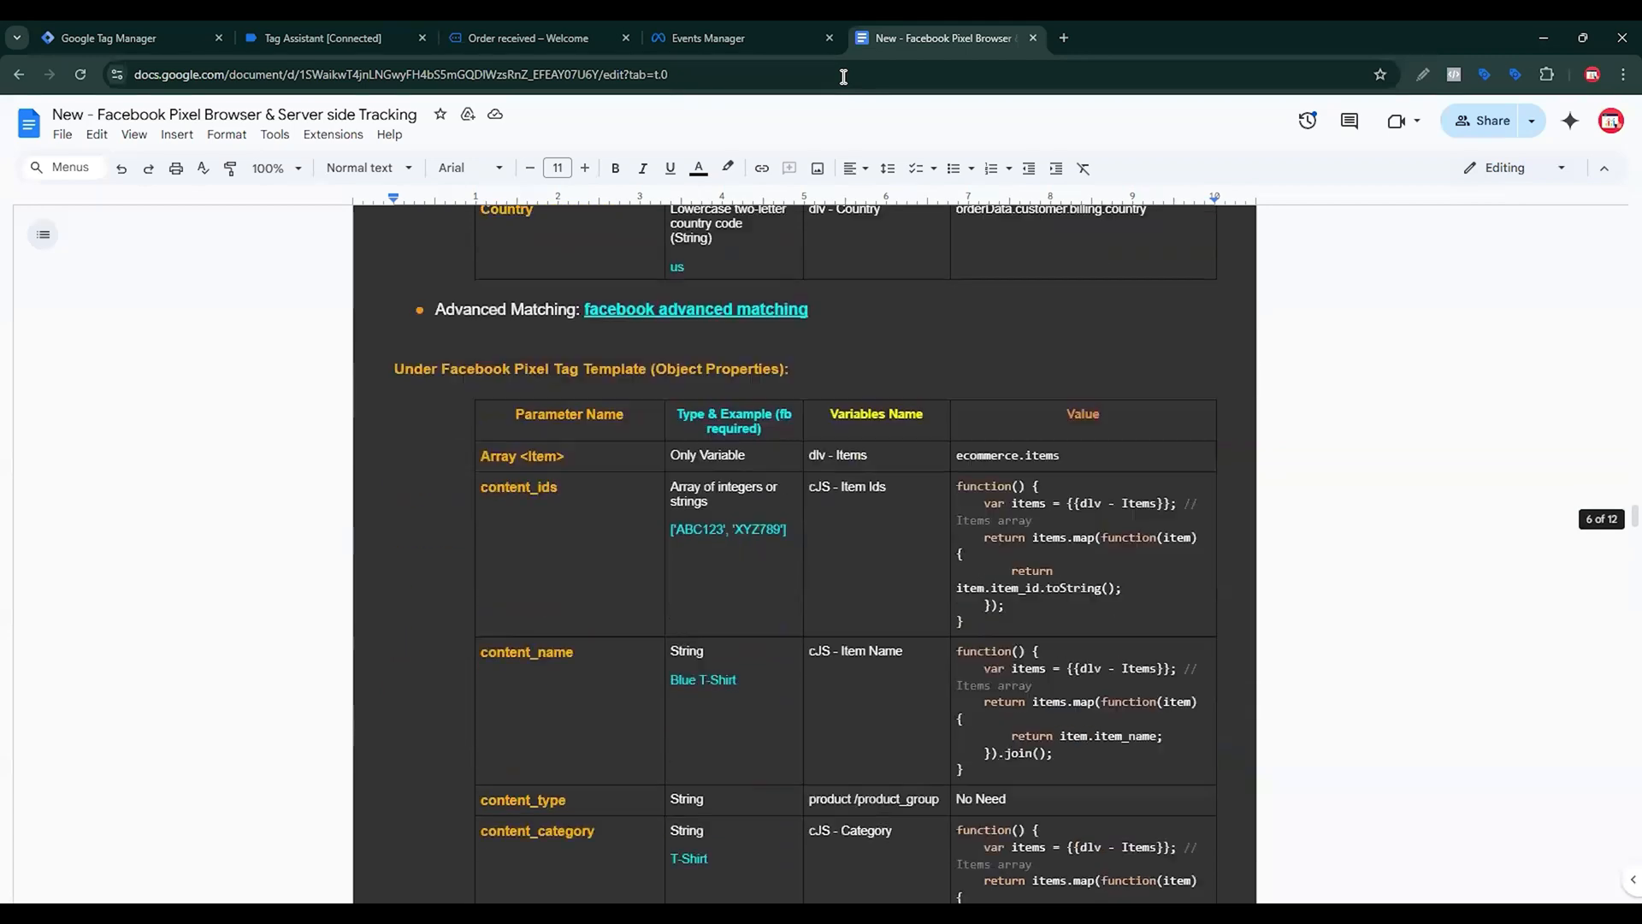
pyautogui.scroll(-8, 844, 76)
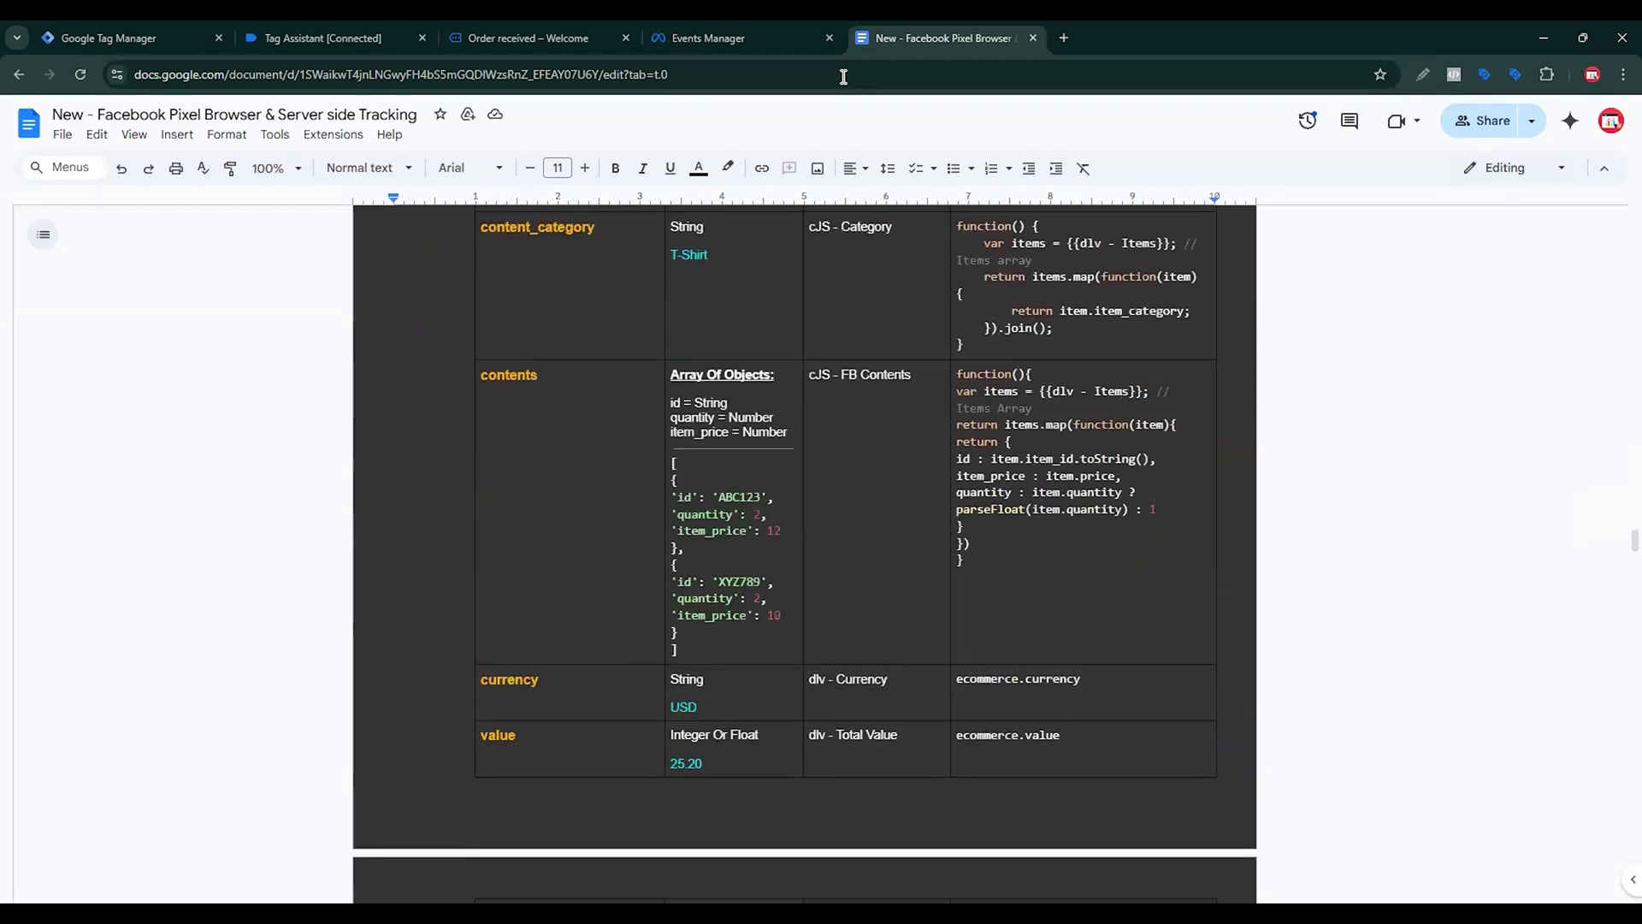
pyautogui.doubleClick(484, 694)
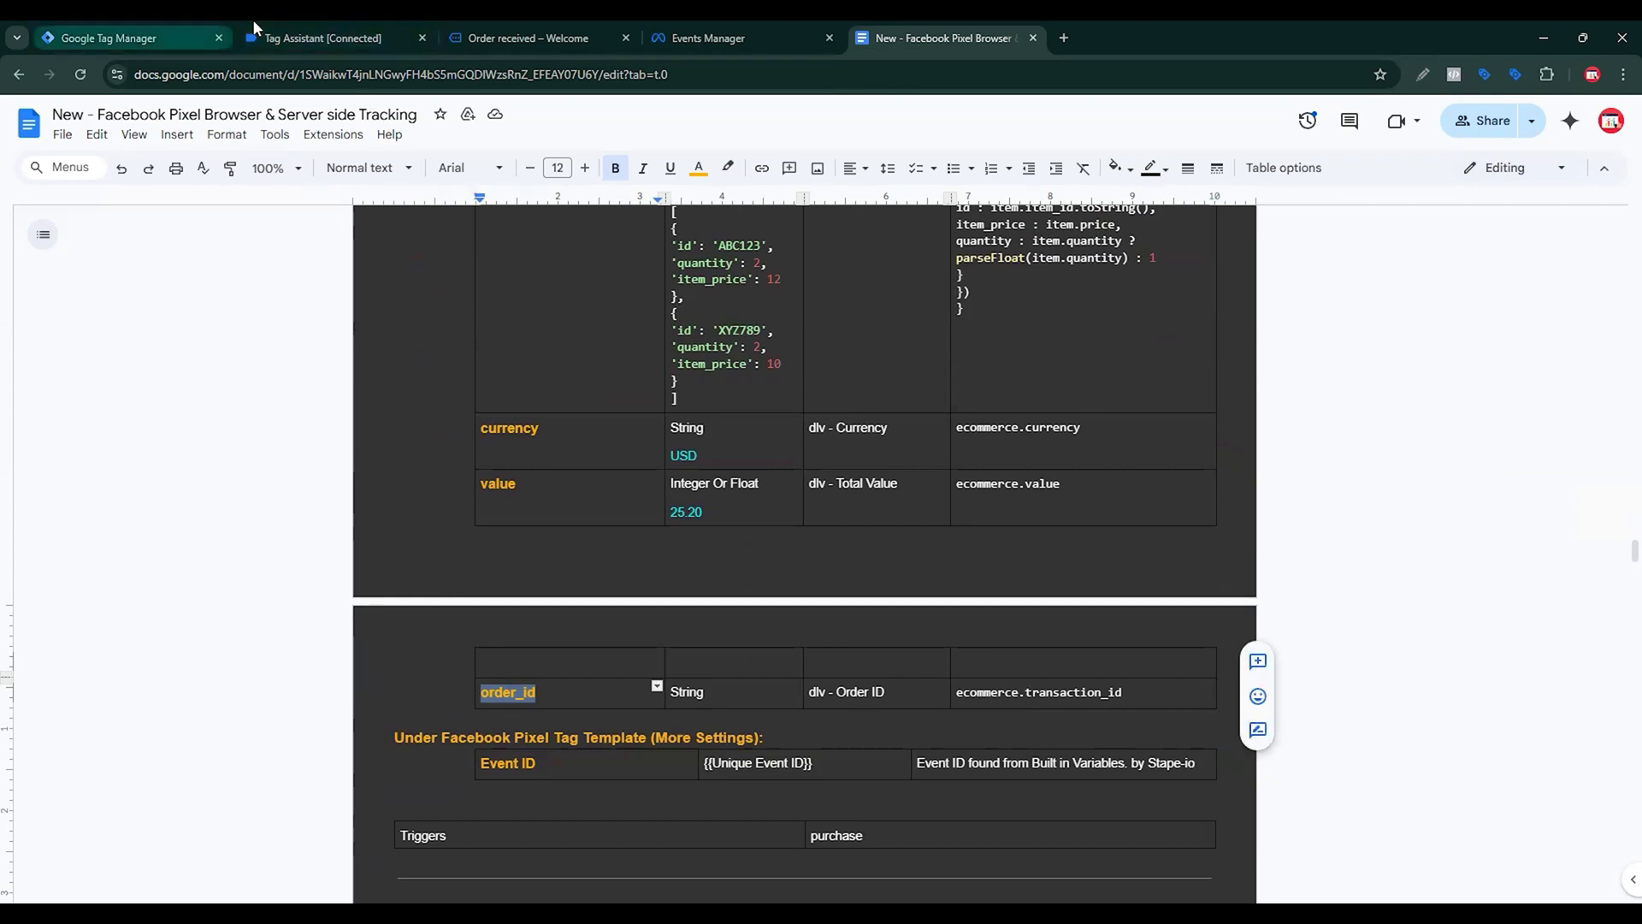
pyautogui.click(196, 36)
pyautogui.click(730, 622)
pyautogui.hotkey('ctrl', 'v')
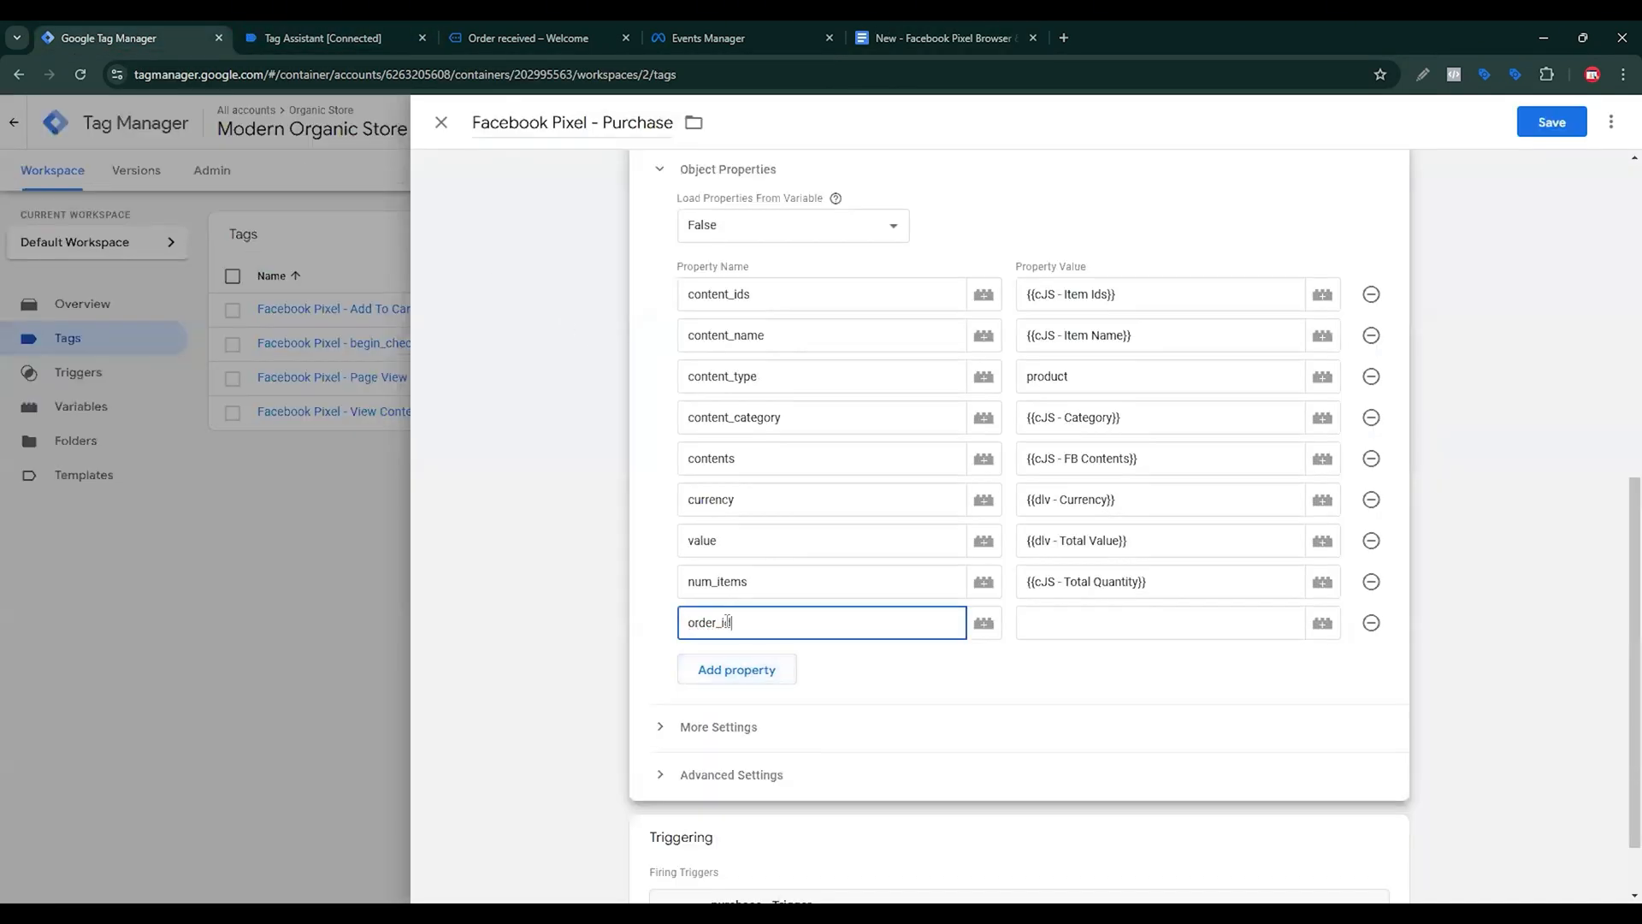
# Copy the ecommerce key from Tag Assistant's purchase event and create a new Data Layer Variable for the order_id value.
pyautogui.click(1046, 625)
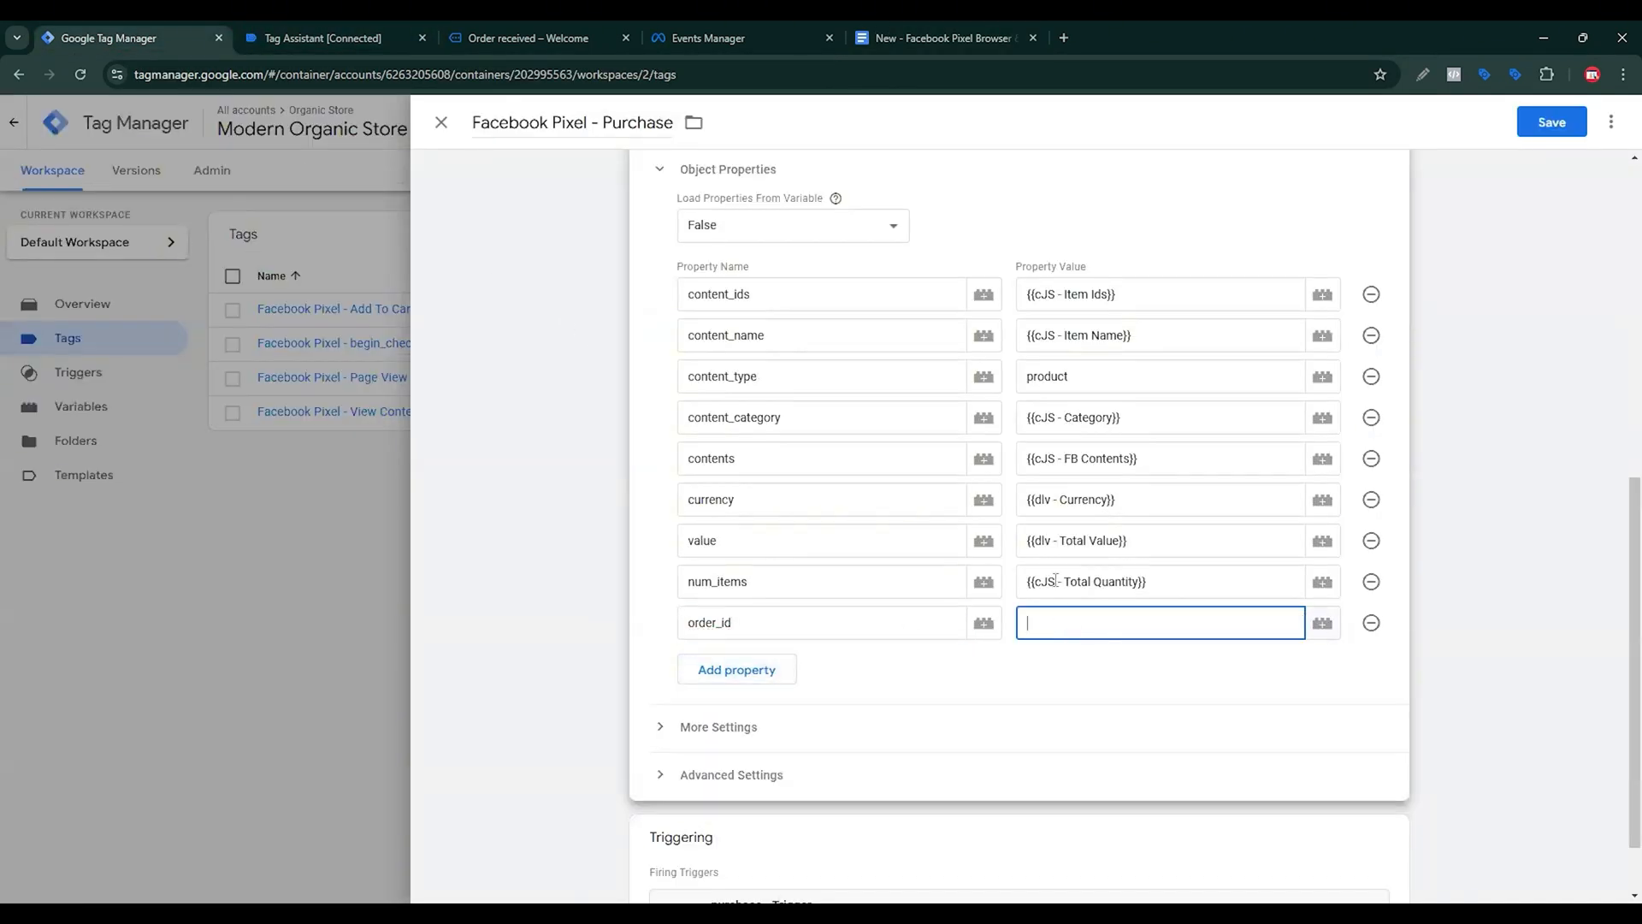
pyautogui.click(295, 34)
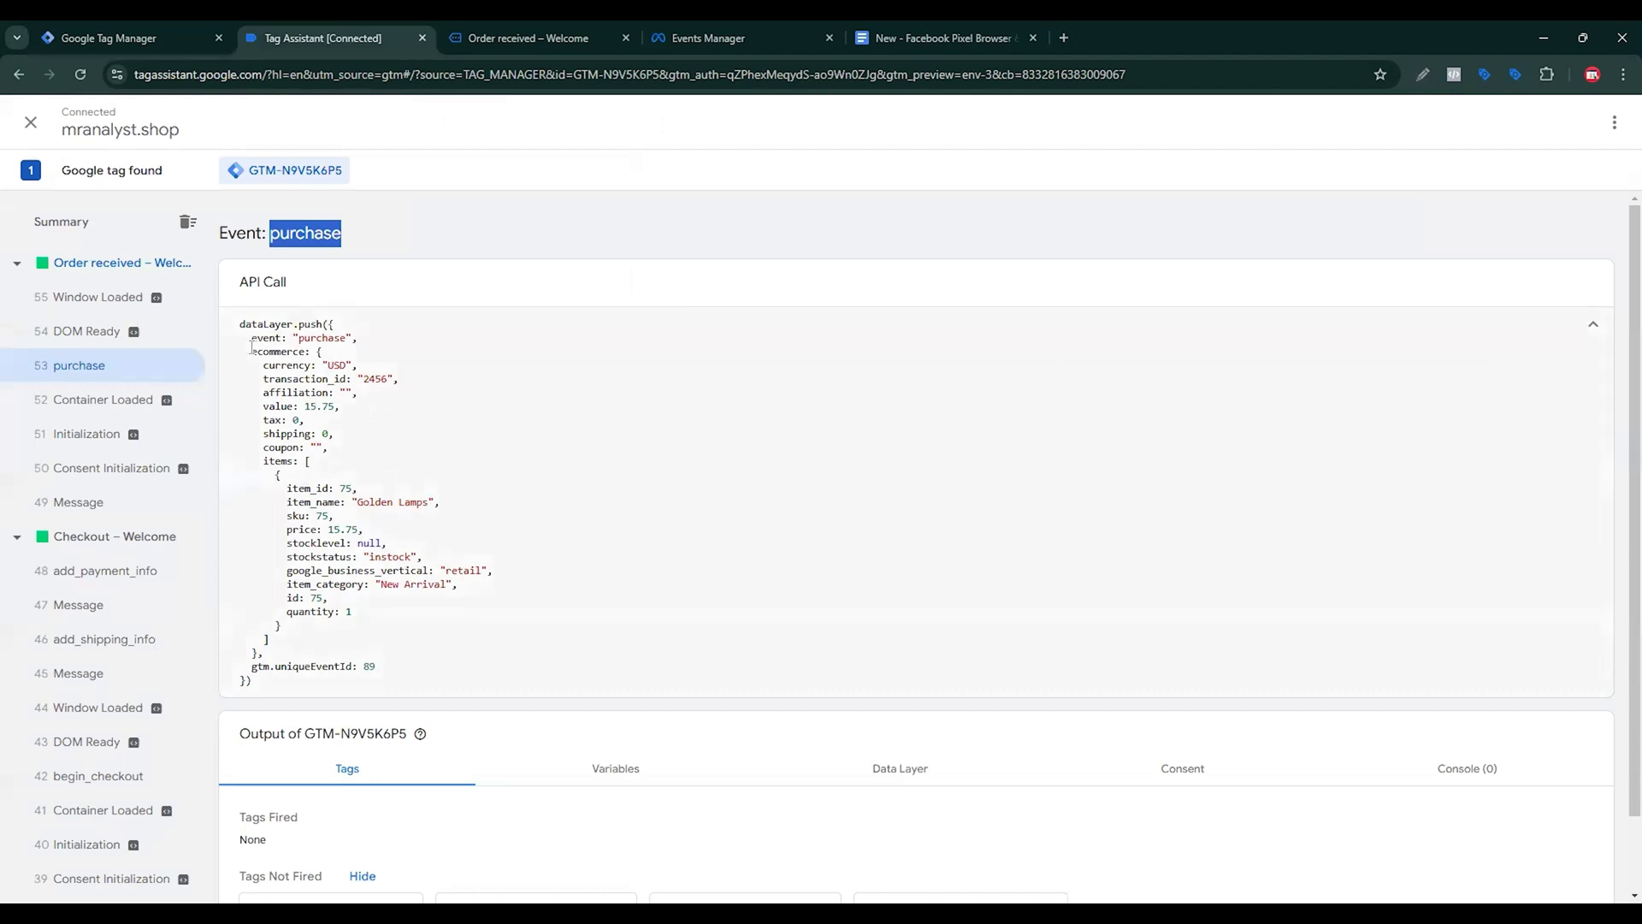
pyautogui.moveTo(252, 350); pyautogui.dragTo(298, 351)
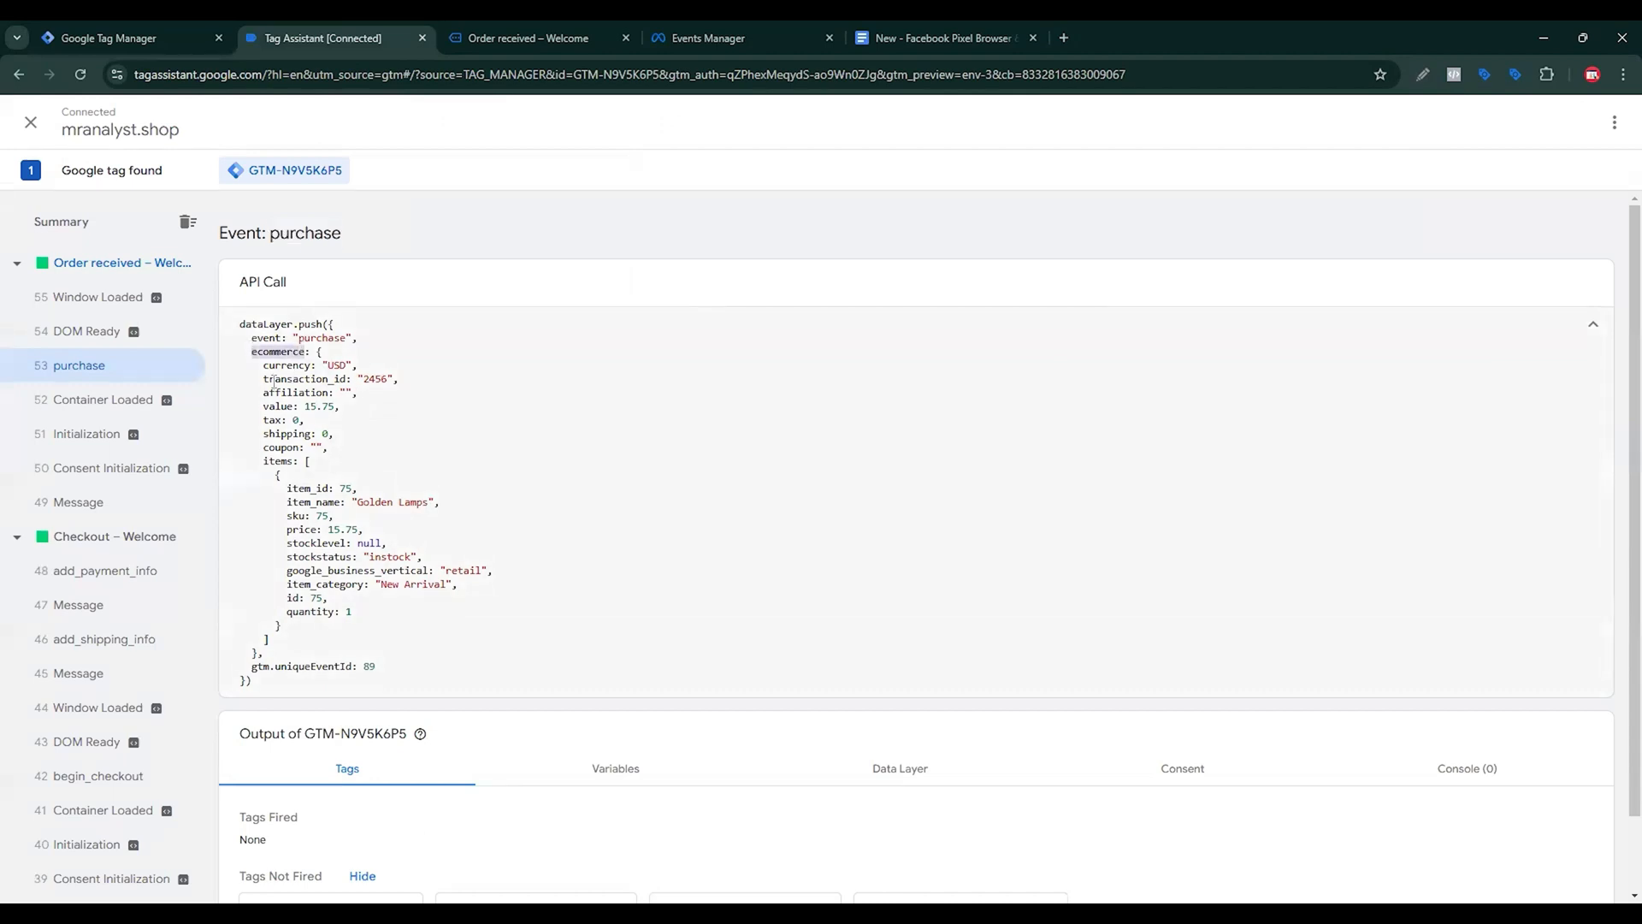
pyautogui.click(128, 38)
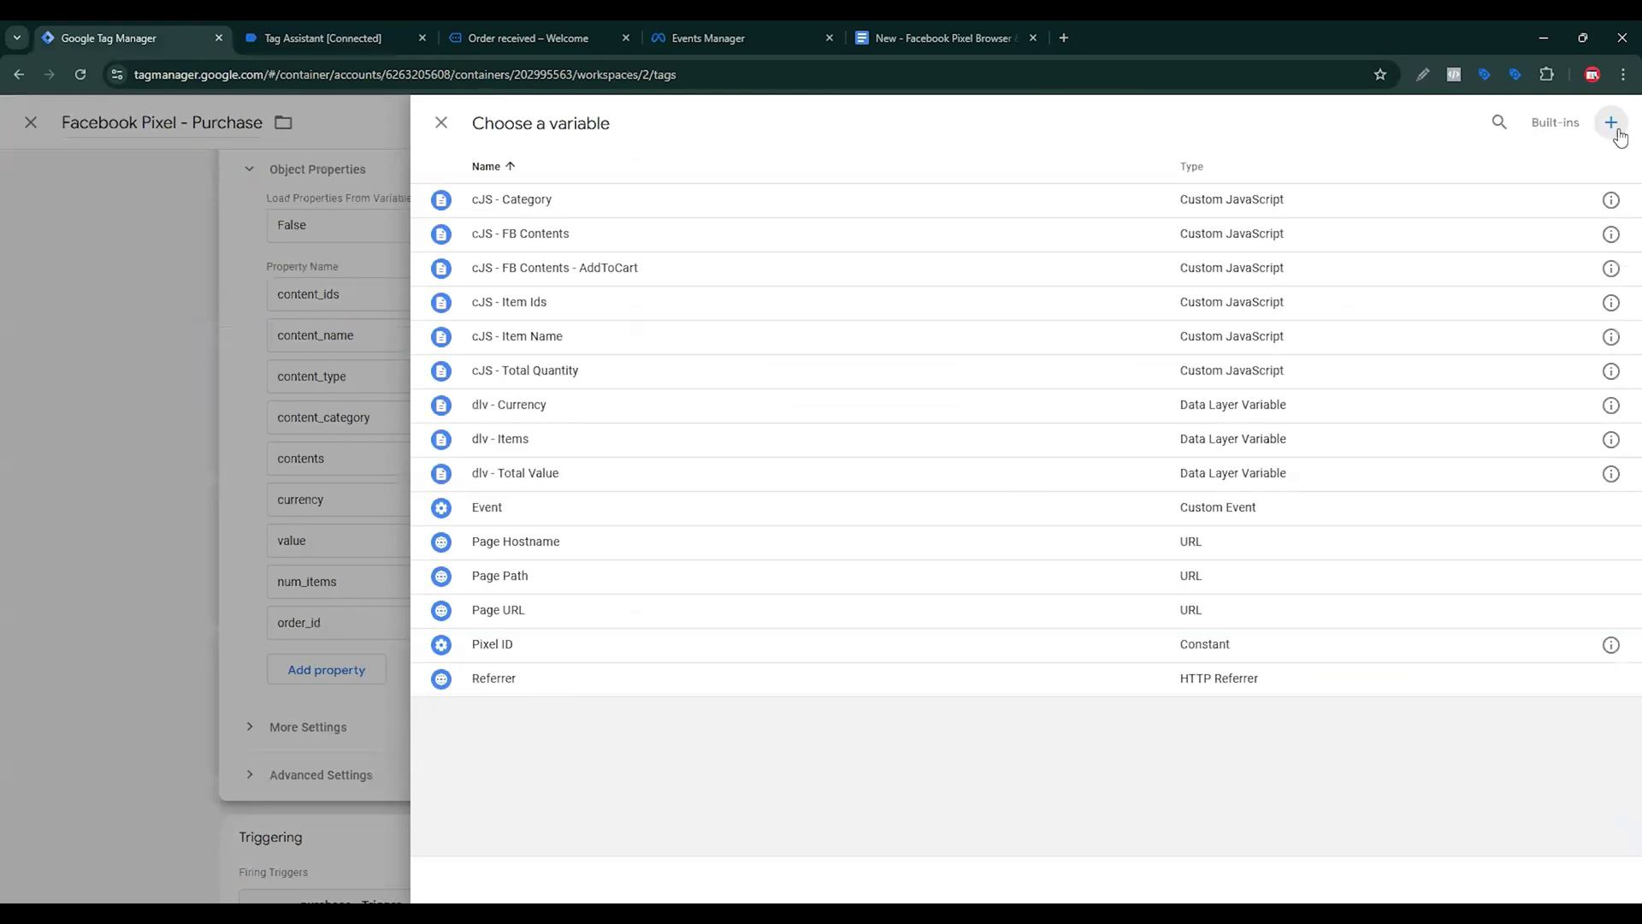
pyautogui.click(1604, 122)
pyautogui.click(1184, 315)
pyautogui.scroll(-3, 1192, 550)
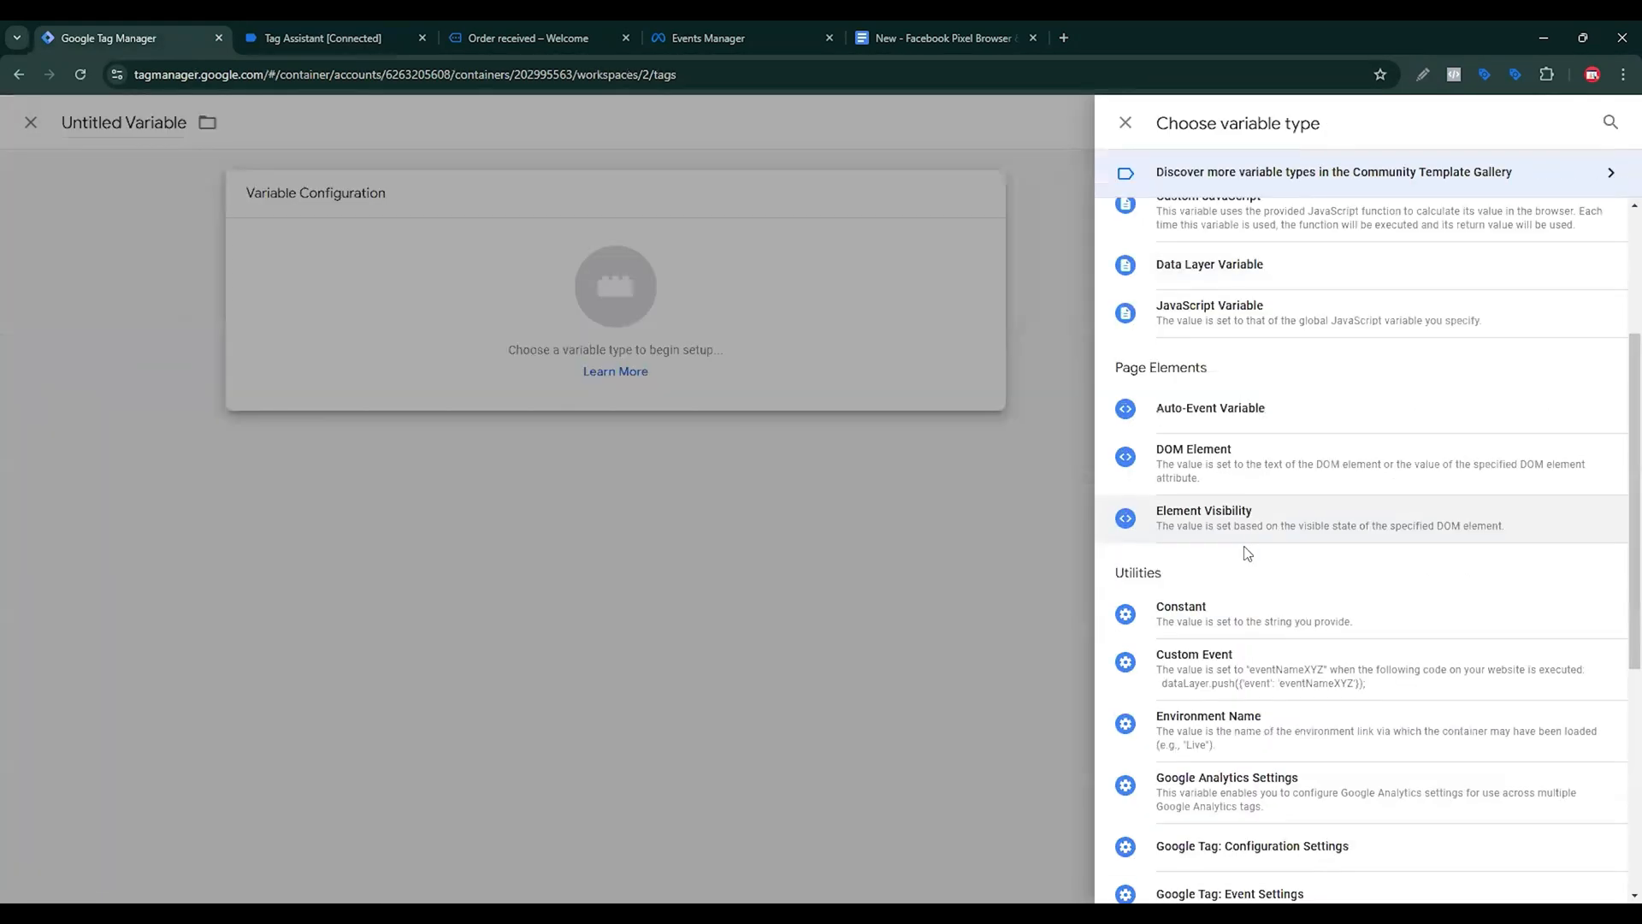
pyautogui.scroll(2, 1227, 432)
pyautogui.click(1225, 441)
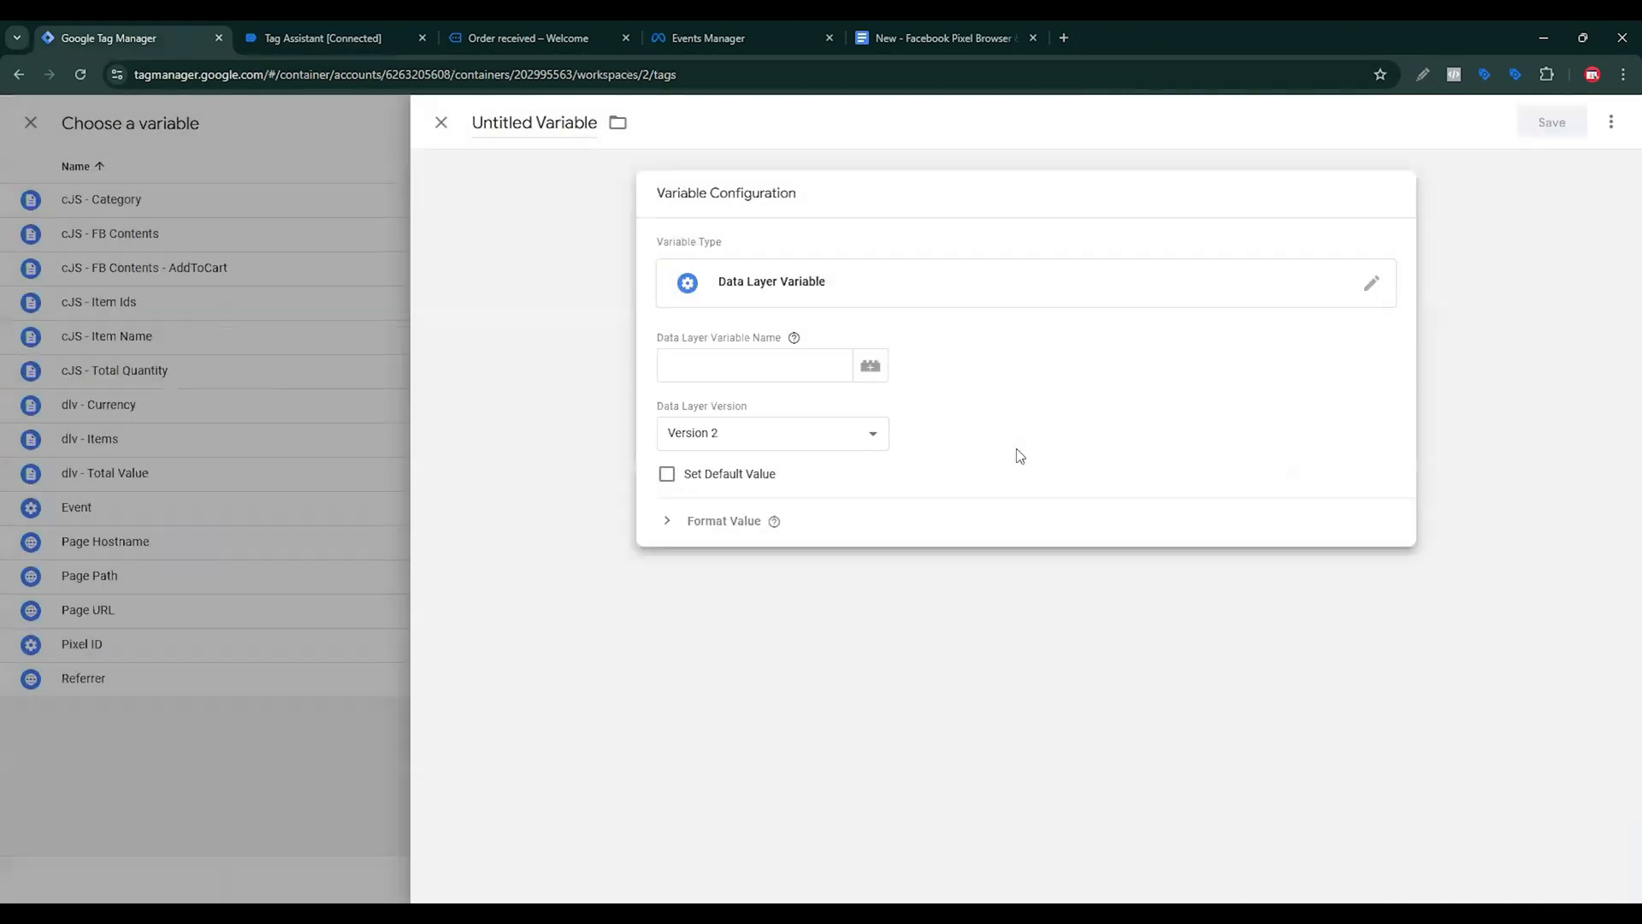
# Set the data layer variable name to ecommerce.transaction_id, using the keys from the purchase event in Tag Assistant.
pyautogui.click(314, 29)
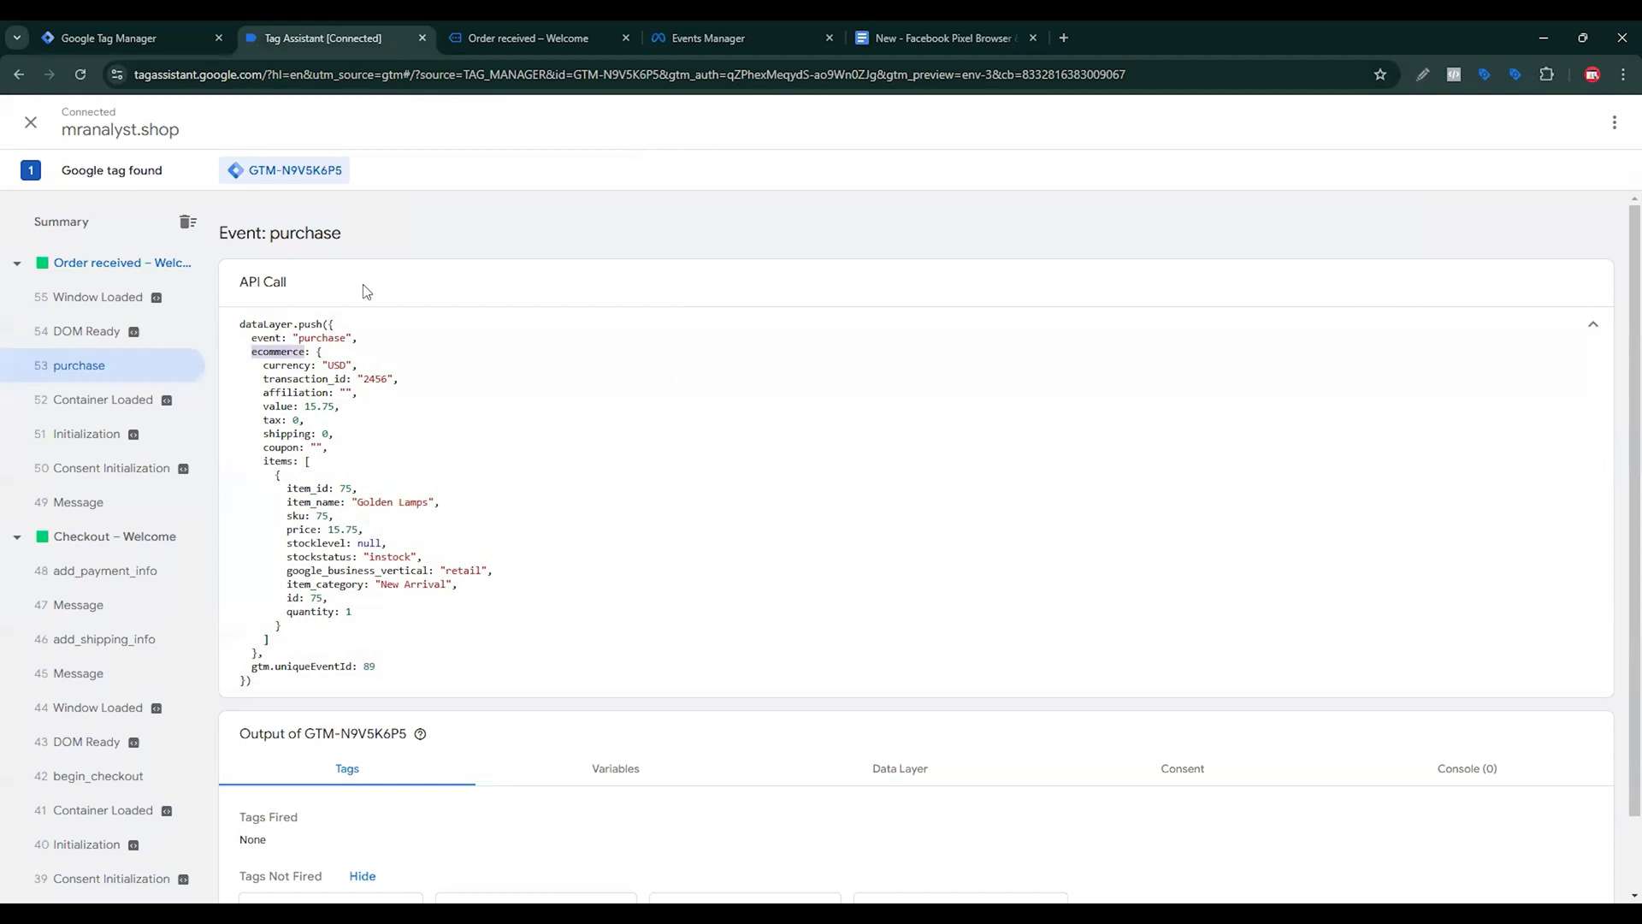
pyautogui.click(129, 38)
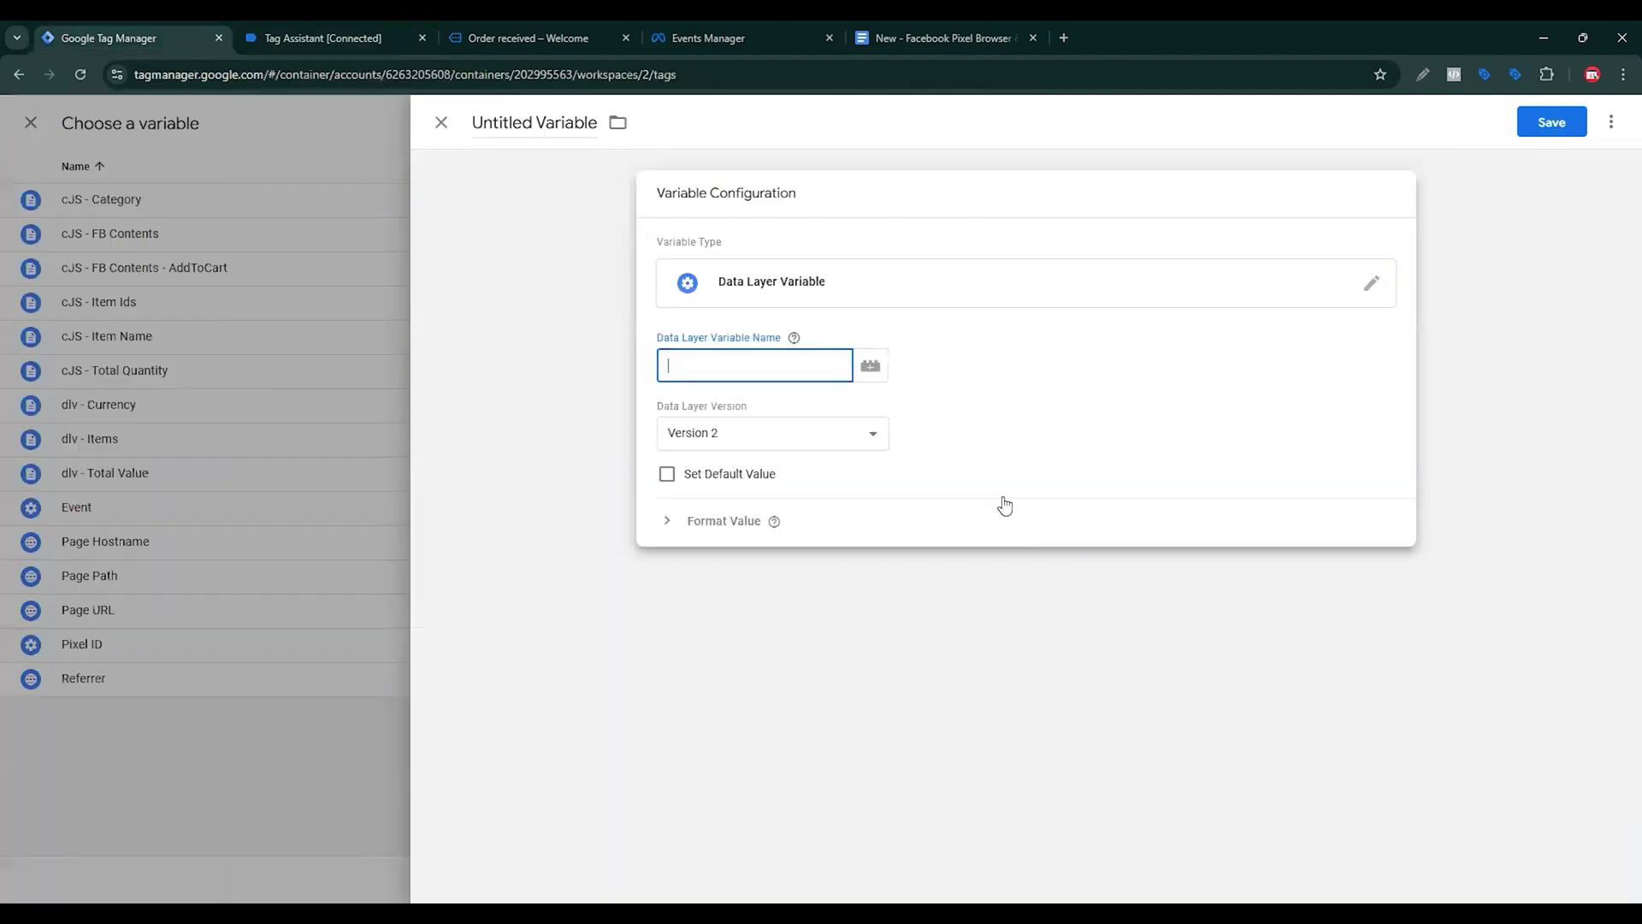
pyautogui.hotkey('ctrl', 'v')
pyautogui.click(346, 29)
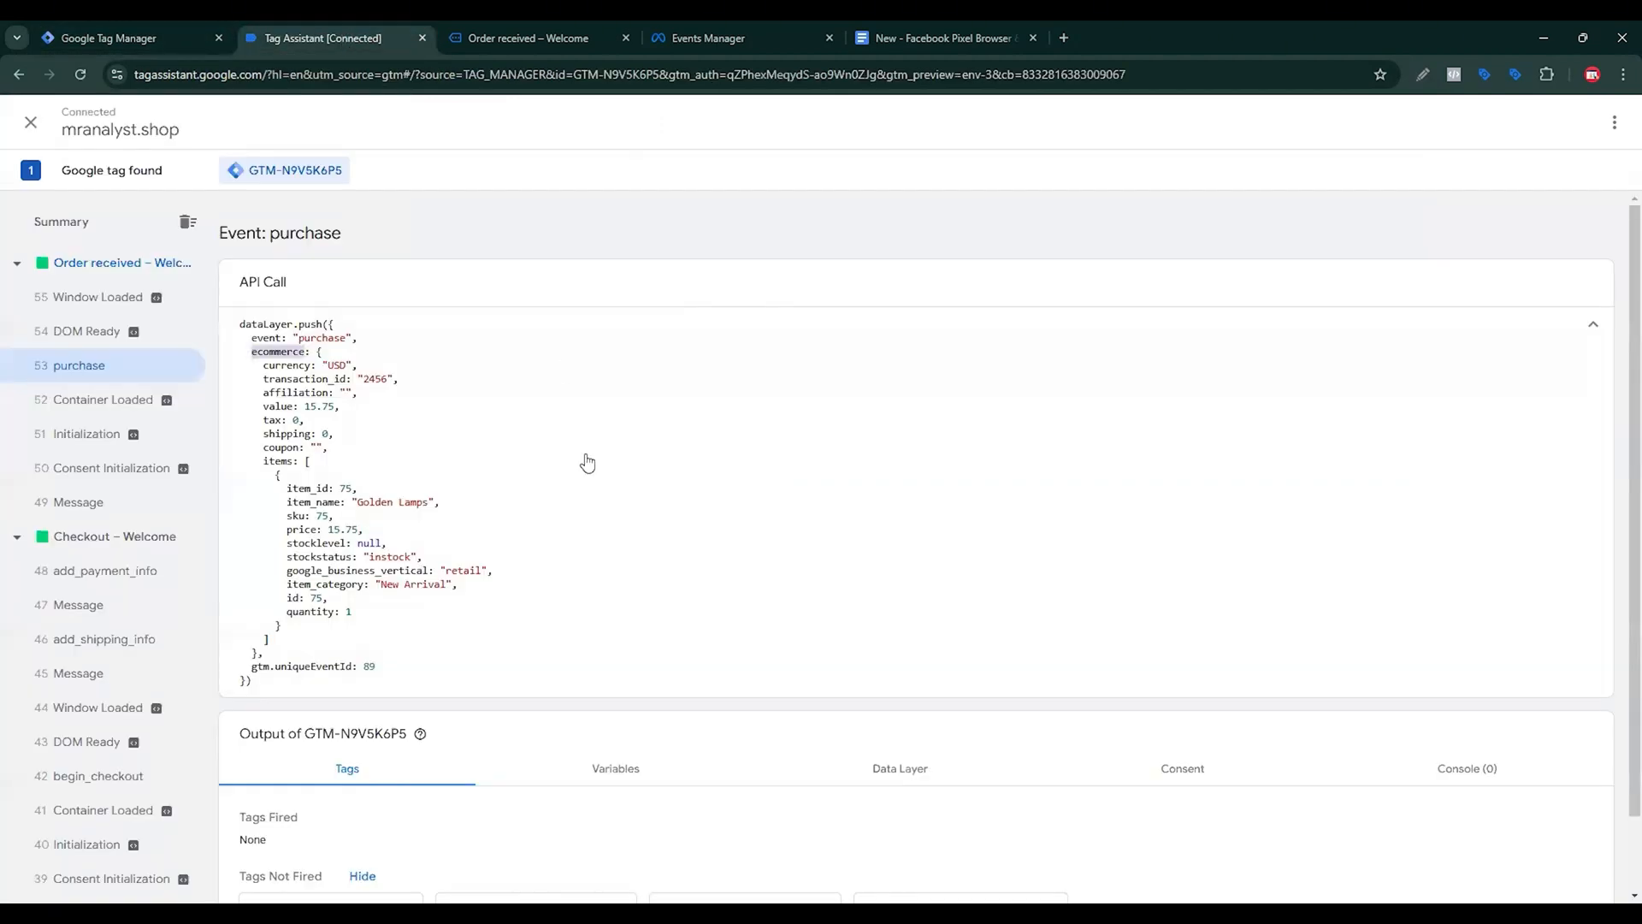
pyautogui.moveTo(265, 380); pyautogui.dragTo(328, 378)
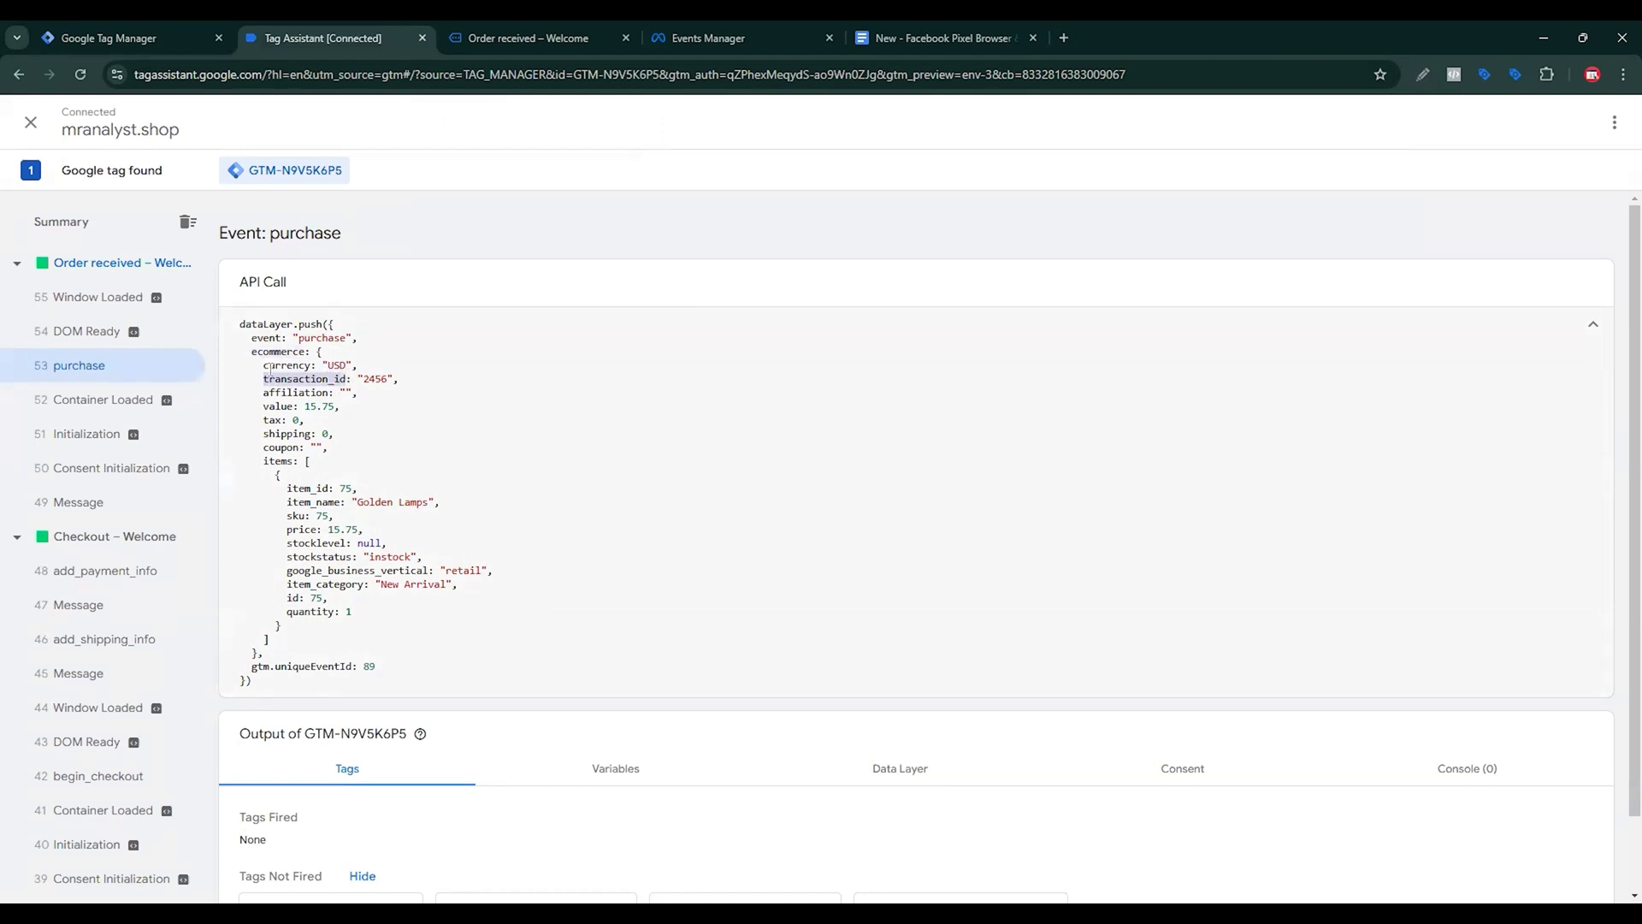
pyautogui.click(161, 49)
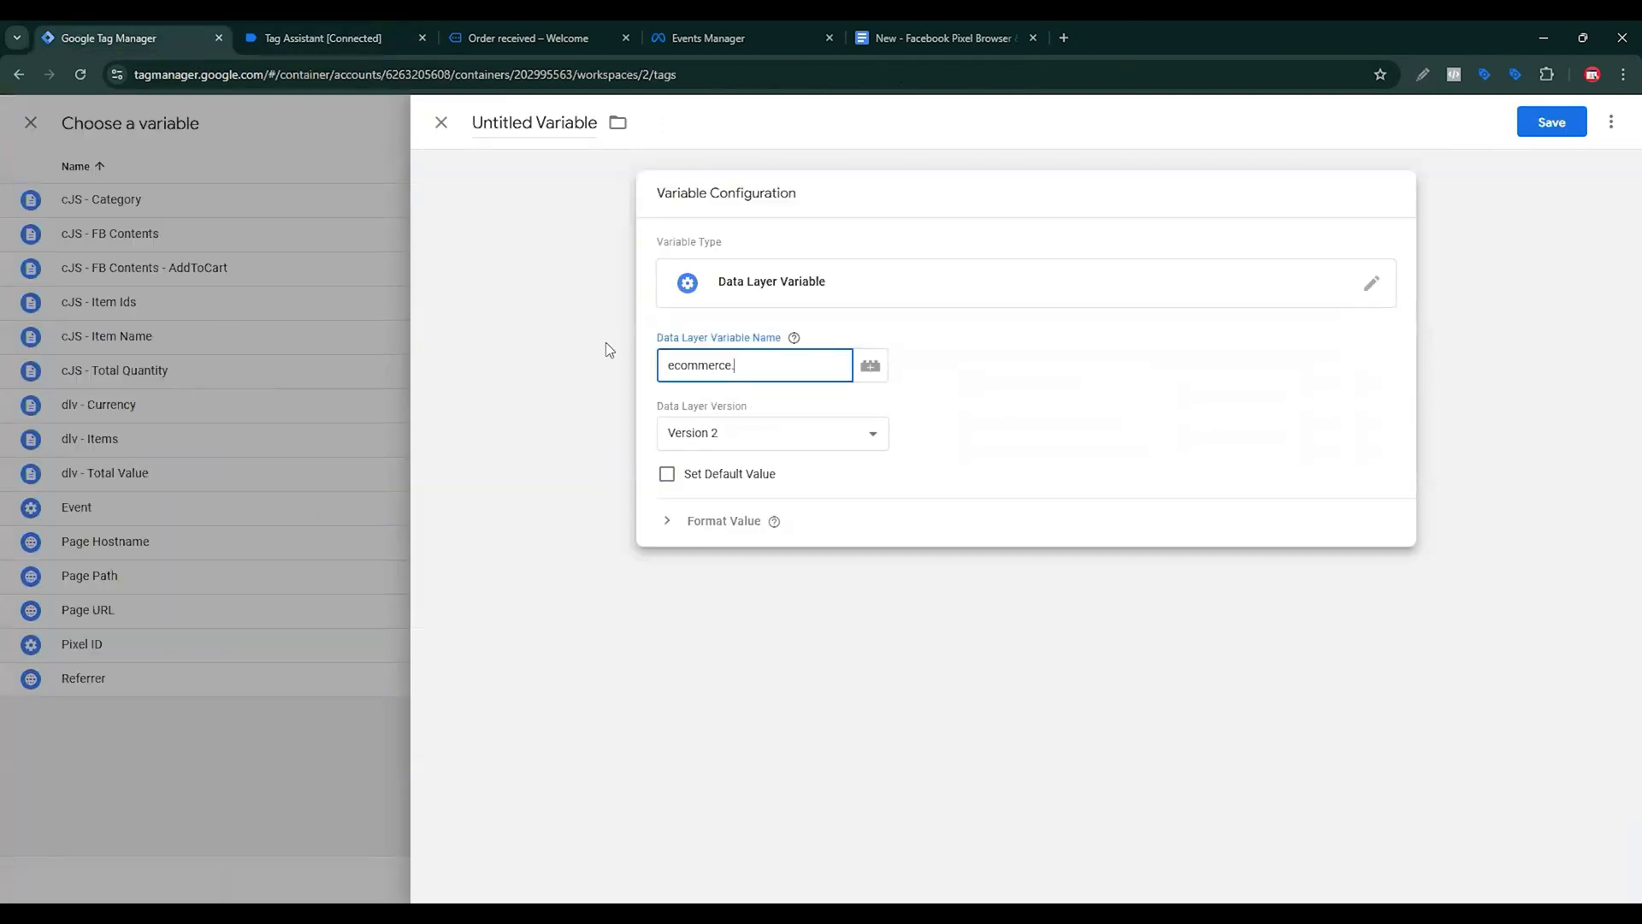
pyautogui.write('transaction_id')
pyautogui.press('Return')
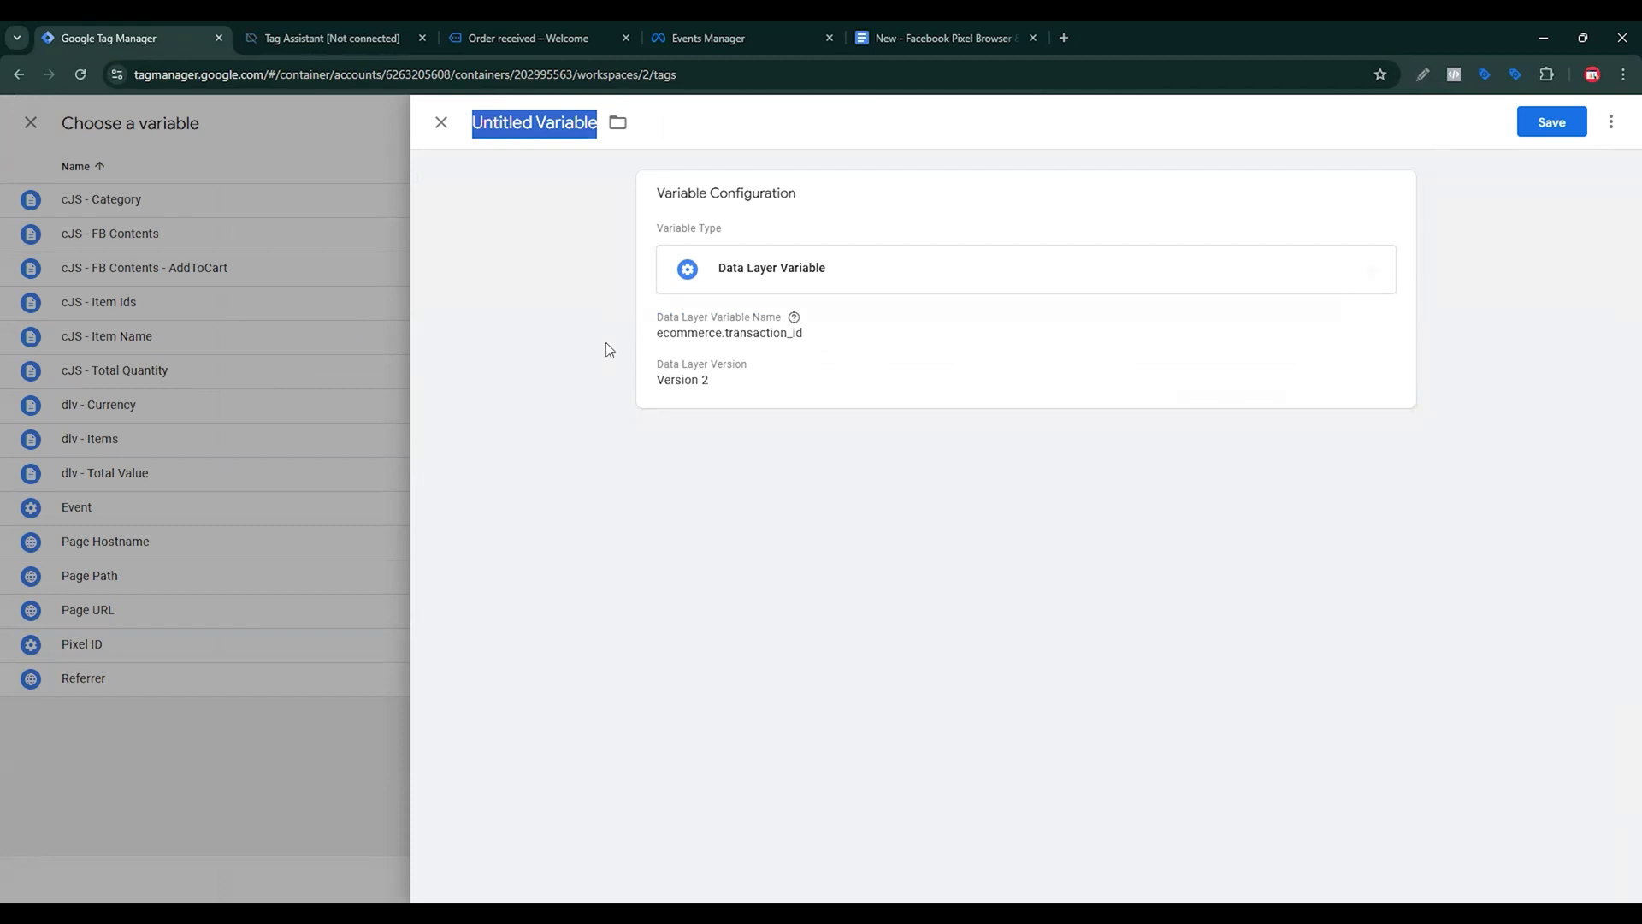
# Name the variable dlv - transaction_id and save it as the order_id property's value.
pyautogui.write('transaction_id')
pyautogui.press('Home')
pyautogui.write('dlv -')
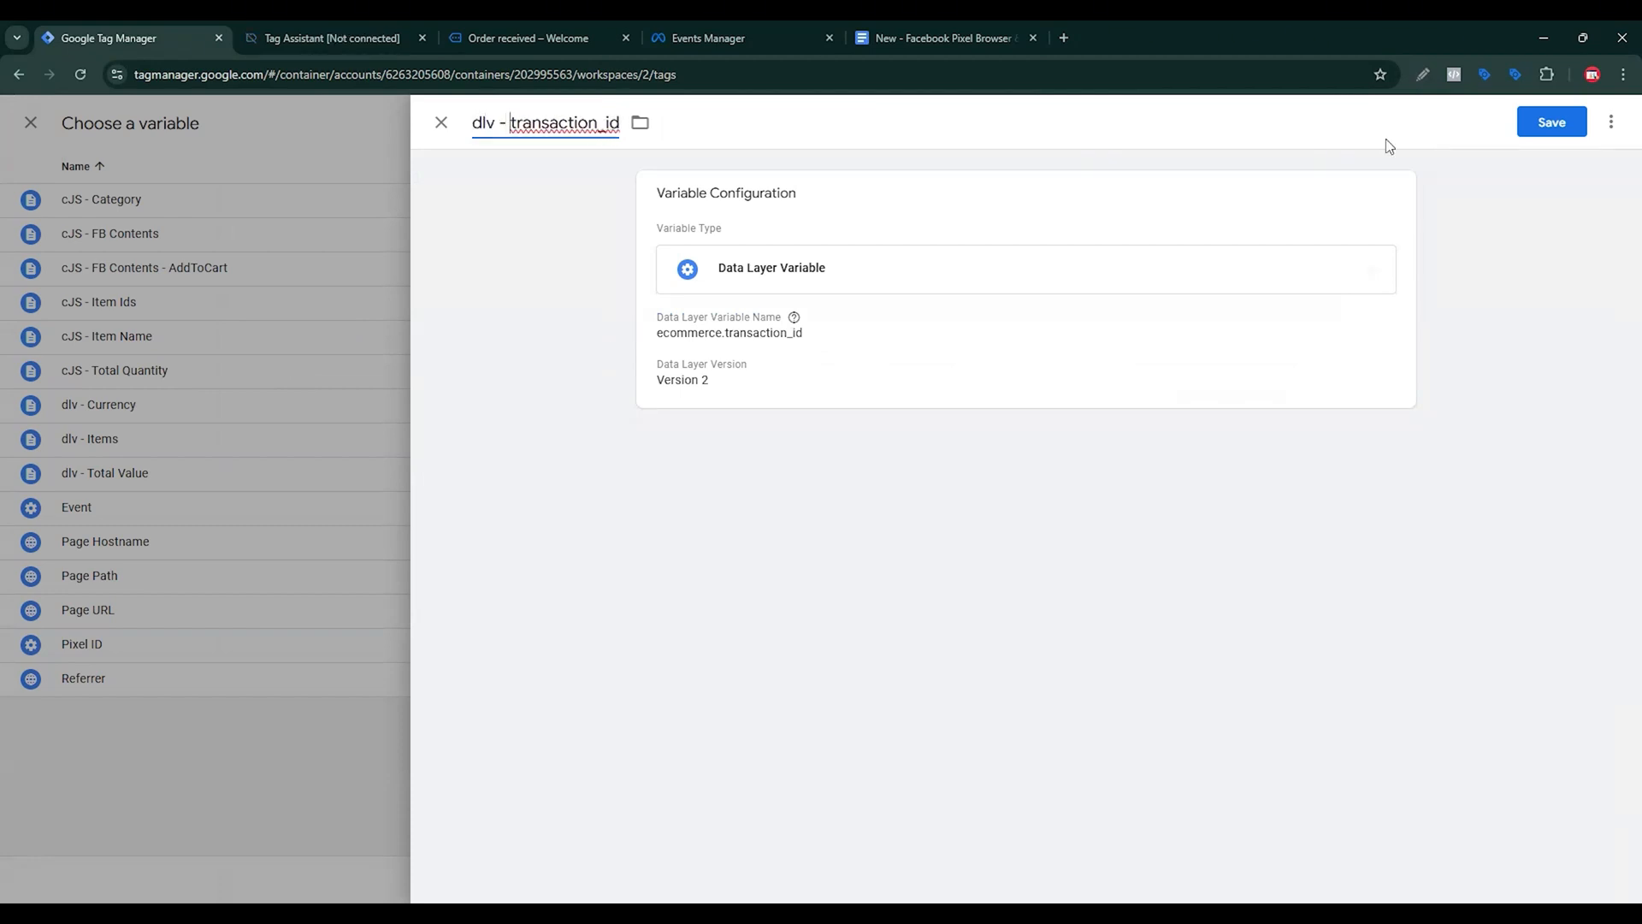
pyautogui.click(1566, 133)
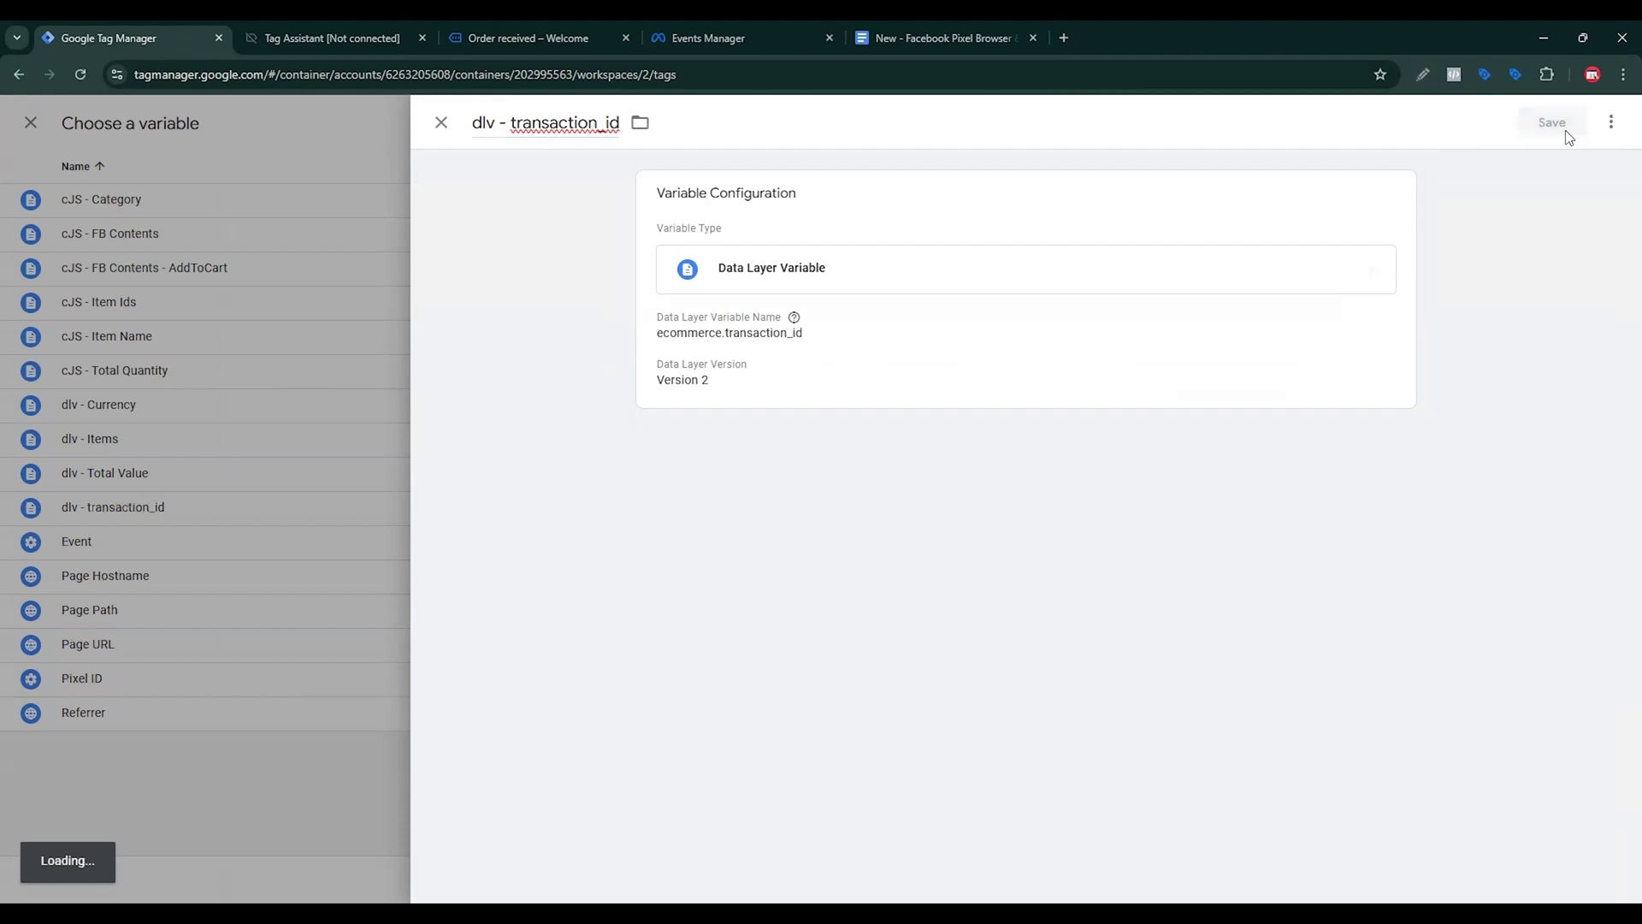
# Enable Advanced Matching on the Purchase tag and expand its Customer Information Data Parameters.
pyautogui.scroll(7, 1008, 576)
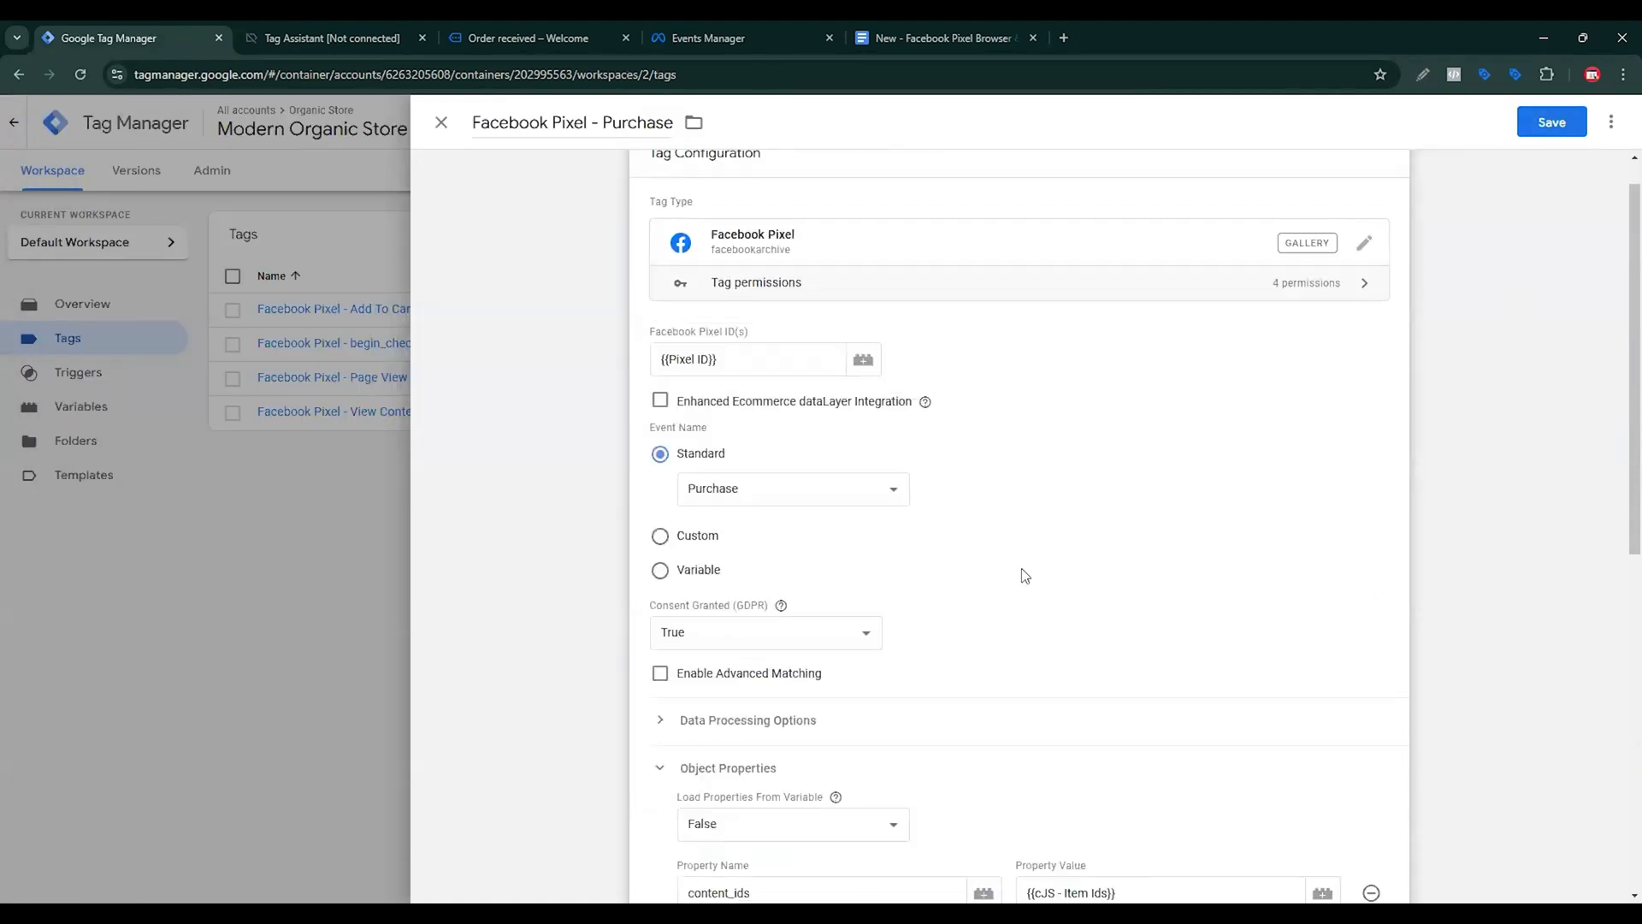
pyautogui.click(661, 674)
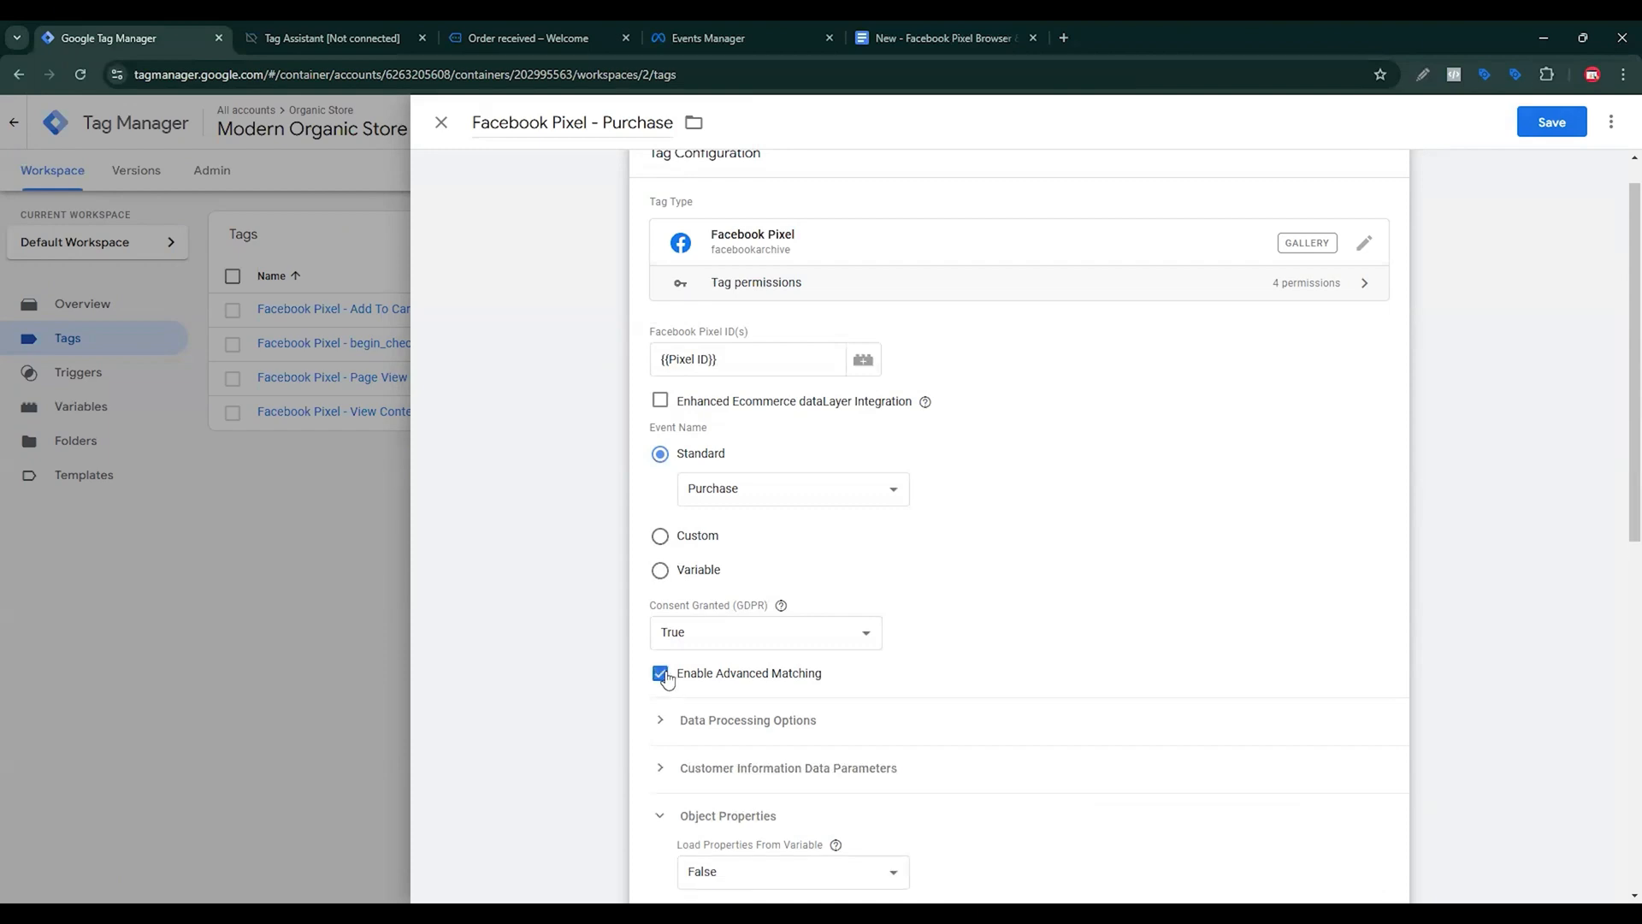
pyautogui.scroll(-2, 770, 633)
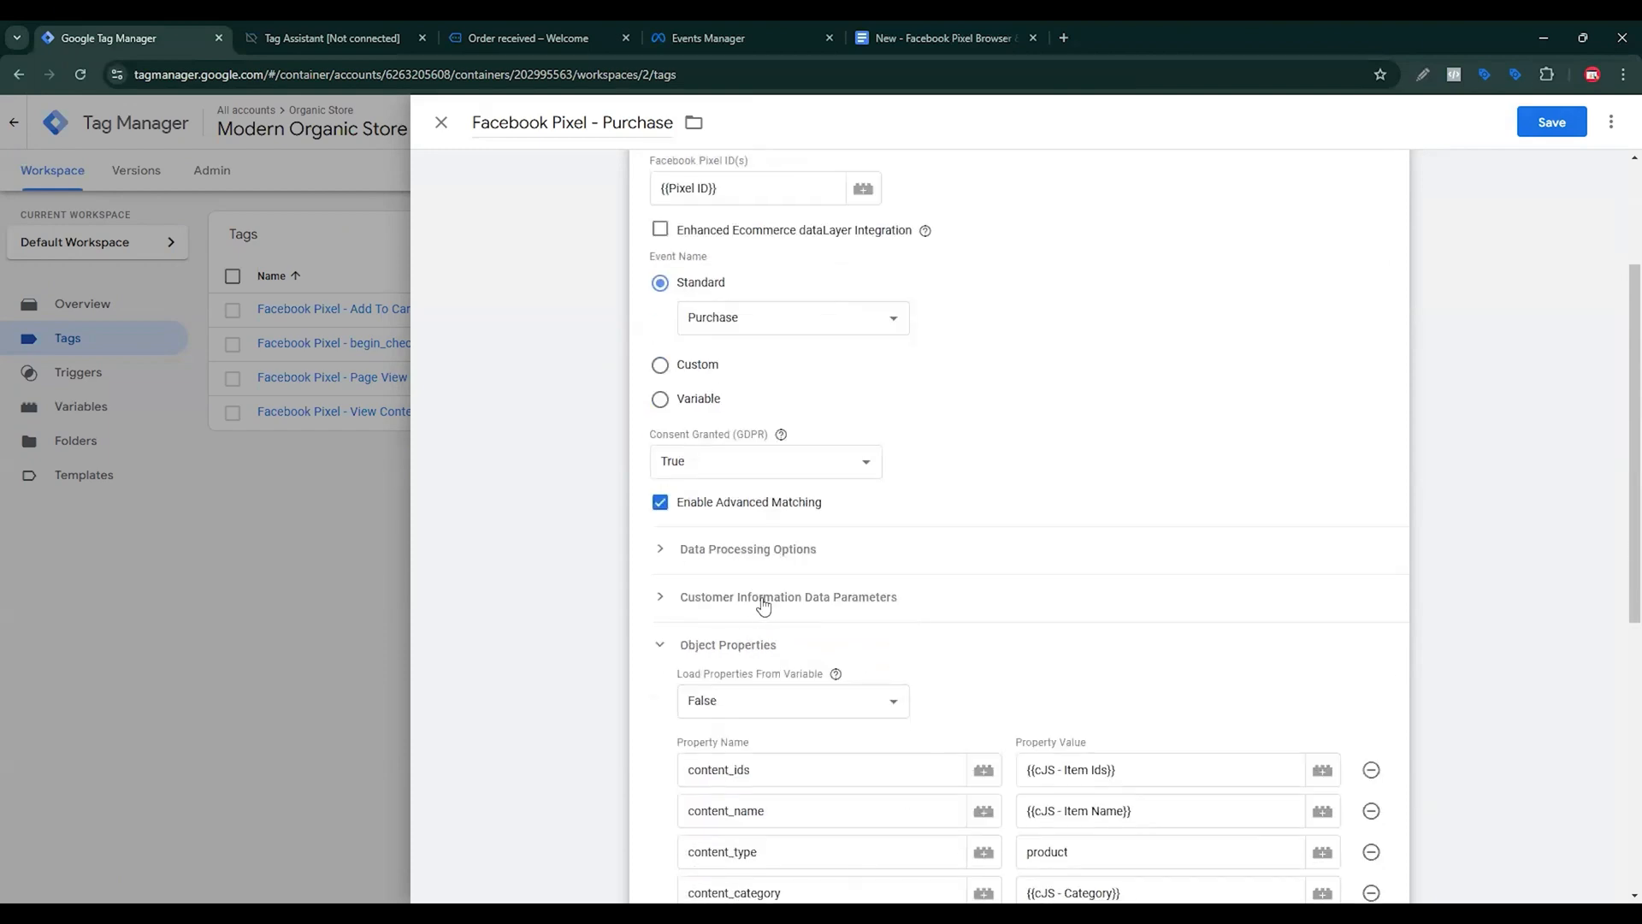
pyautogui.click(764, 597)
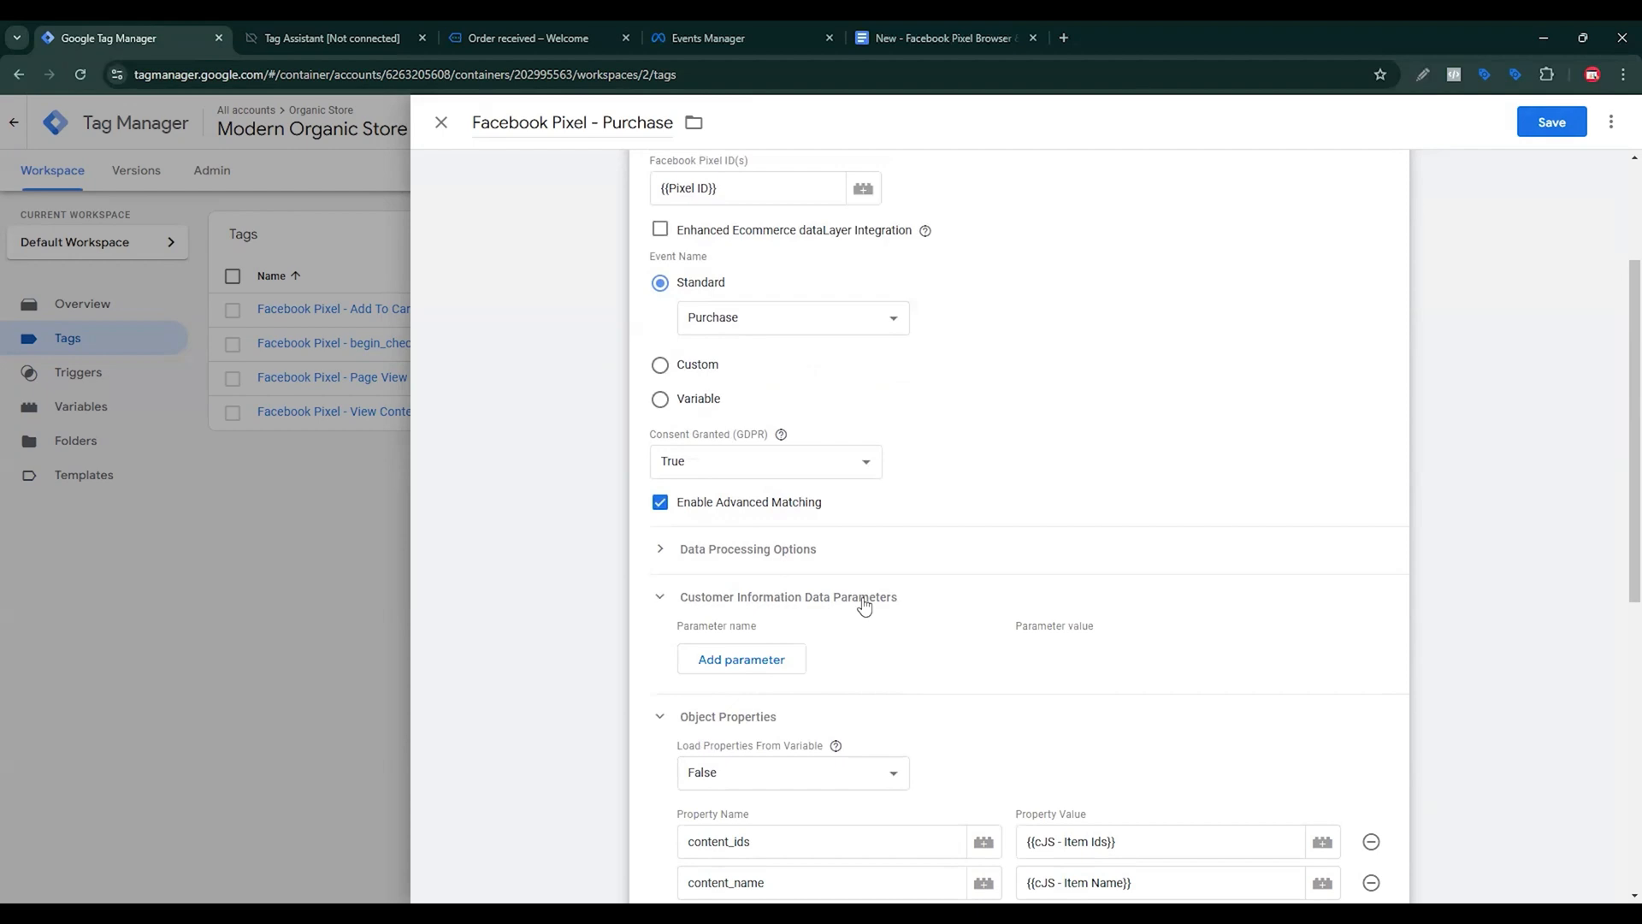
# Add six empty parameter rows under the tag's Customer Information Data Parameters.
pyautogui.scroll(-2, 864, 606)
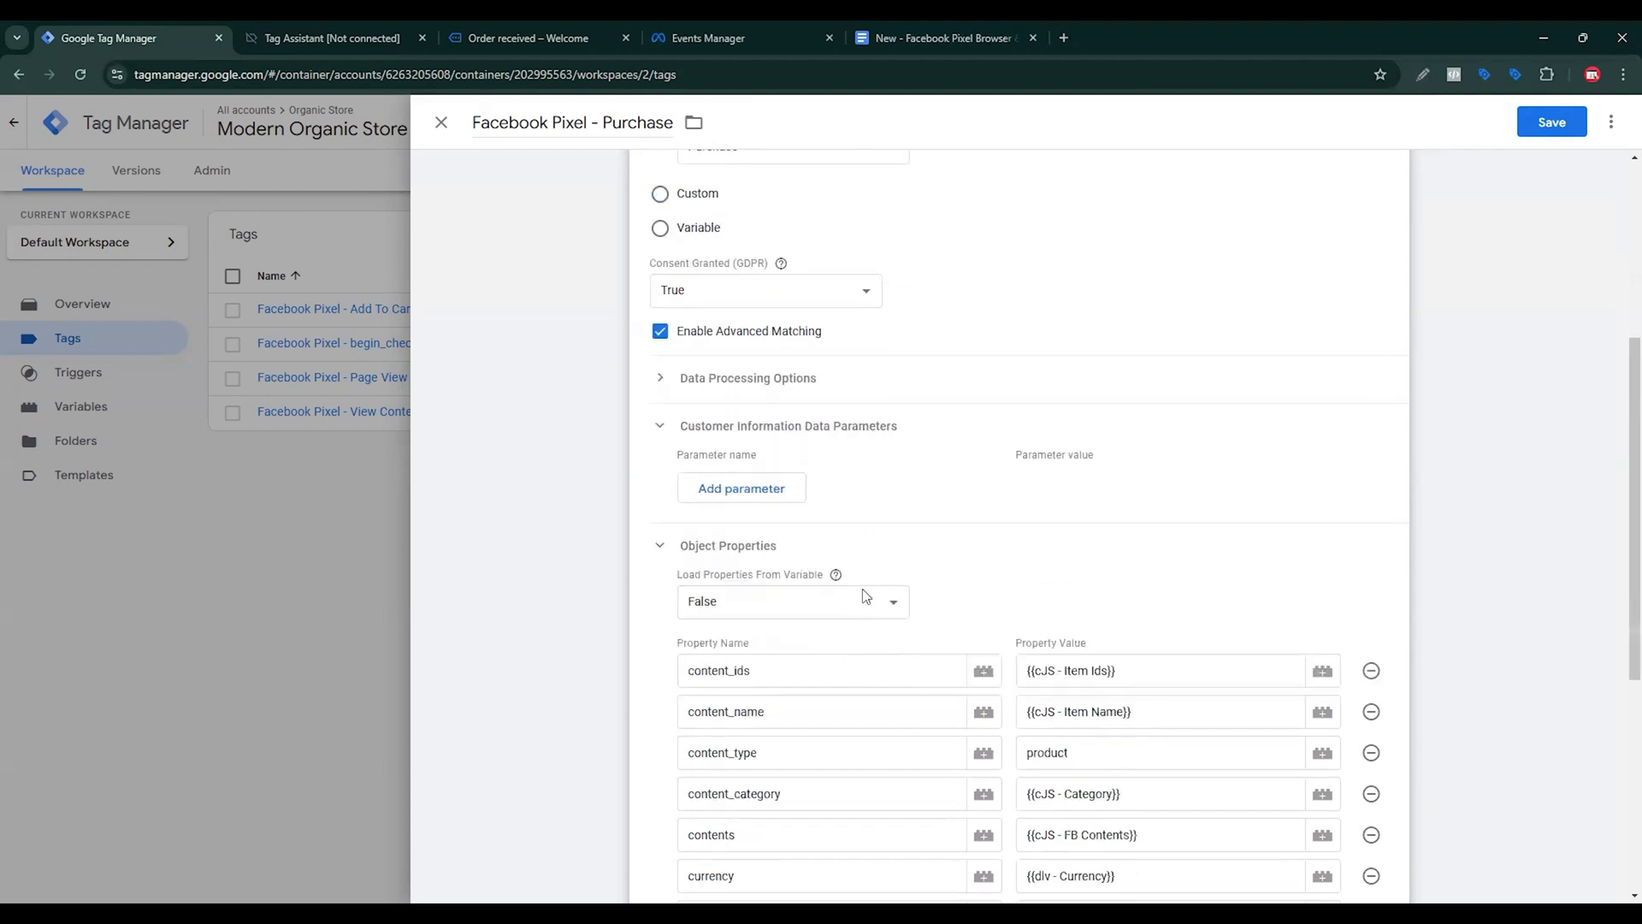
pyautogui.click(742, 488)
pyautogui.click(742, 528)
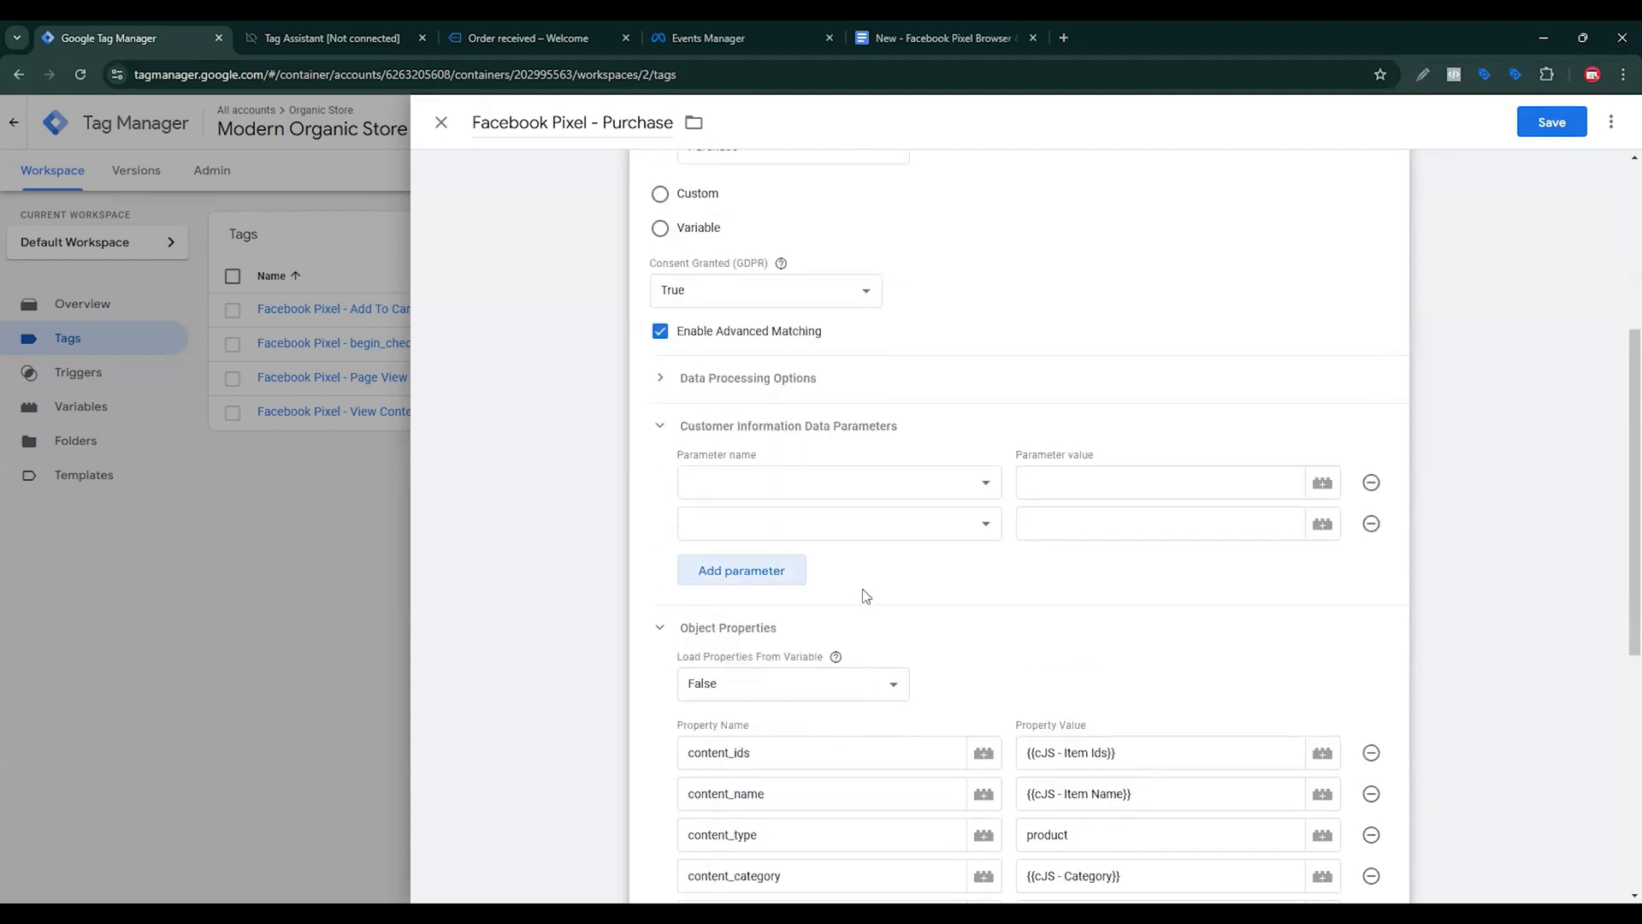
pyautogui.click(745, 568)
pyautogui.click(759, 608)
pyautogui.click(751, 652)
pyautogui.click(760, 693)
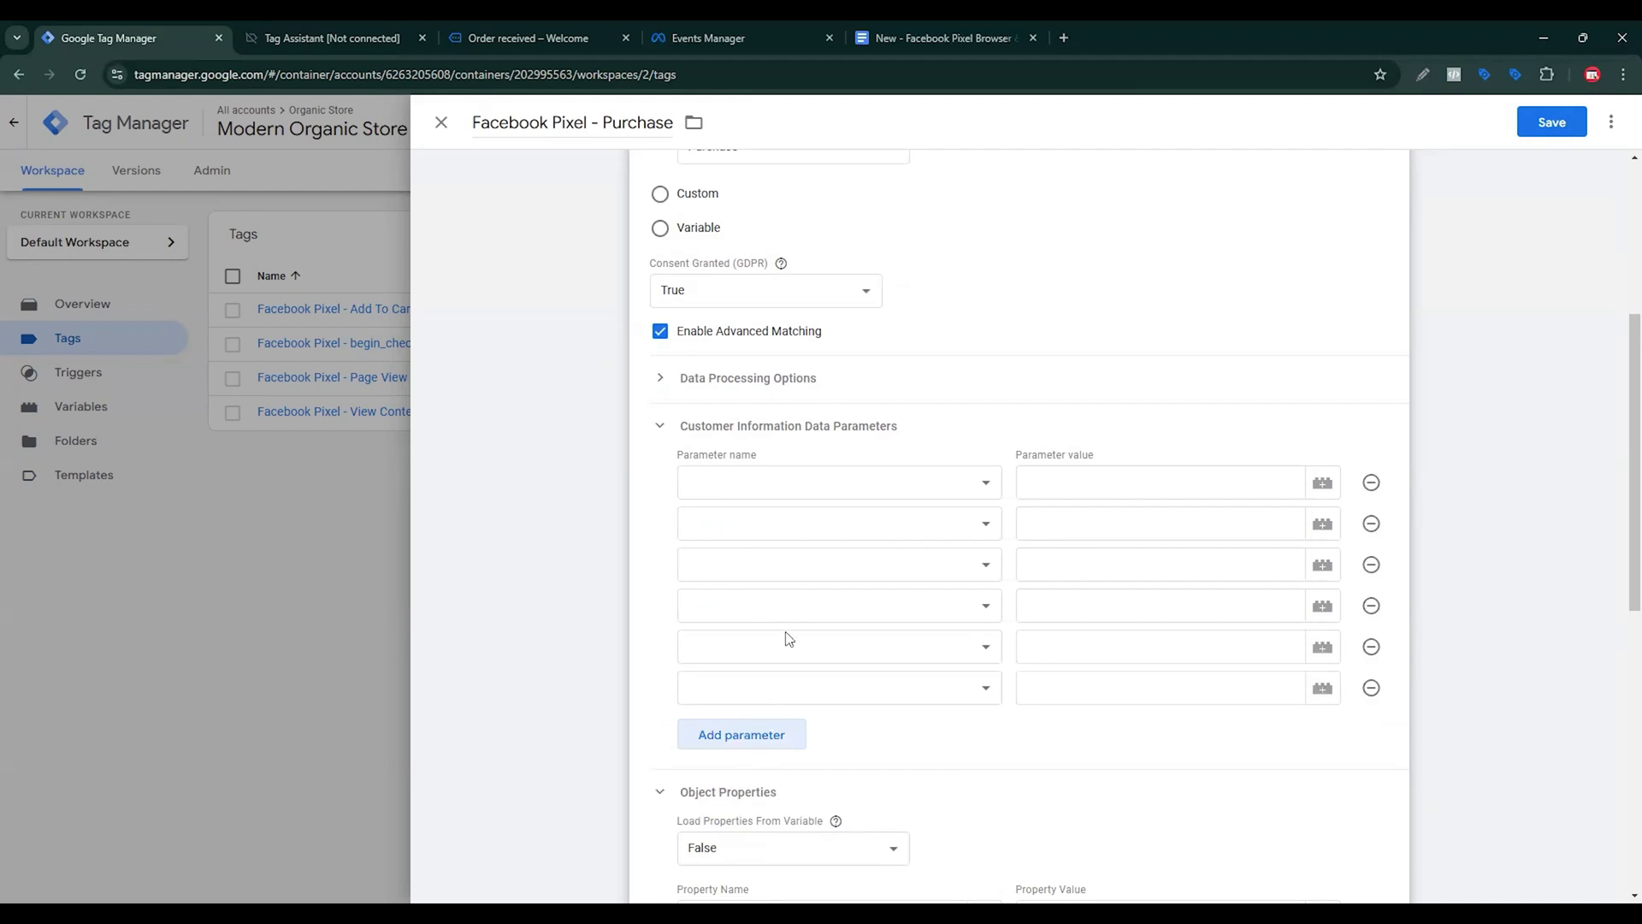
# Examine the available customer parameter names and the customer information parameters listed for the Purchase event in the Google Docs setup document.
pyautogui.click(808, 484)
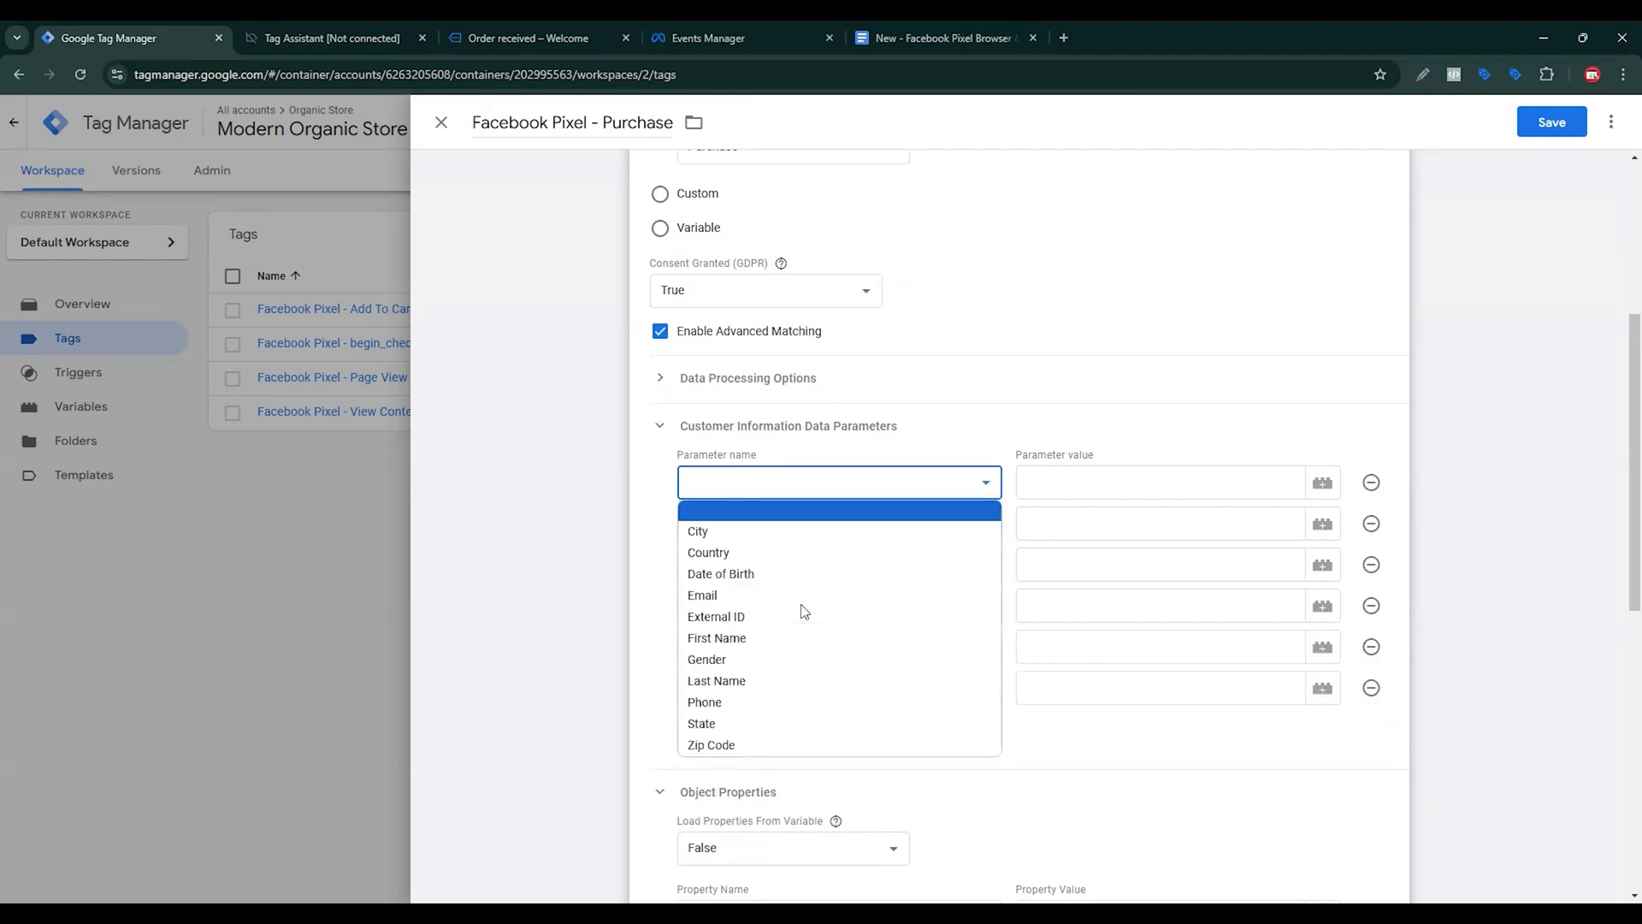
pyautogui.click(537, 31)
pyautogui.click(879, 38)
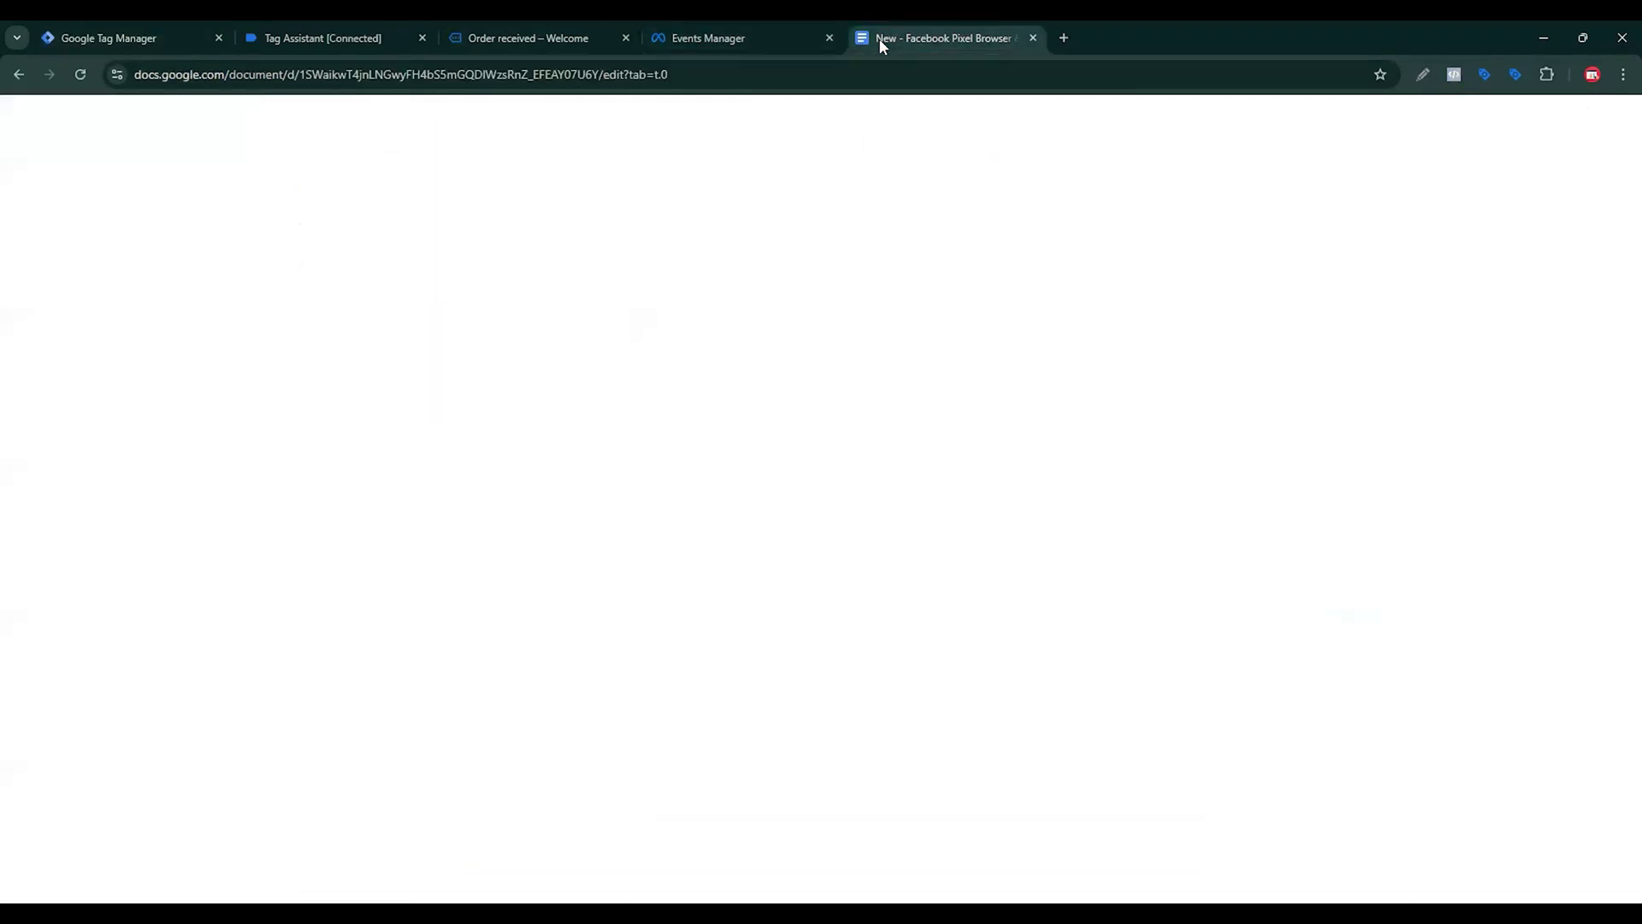
pyautogui.scroll(20, 861, 76)
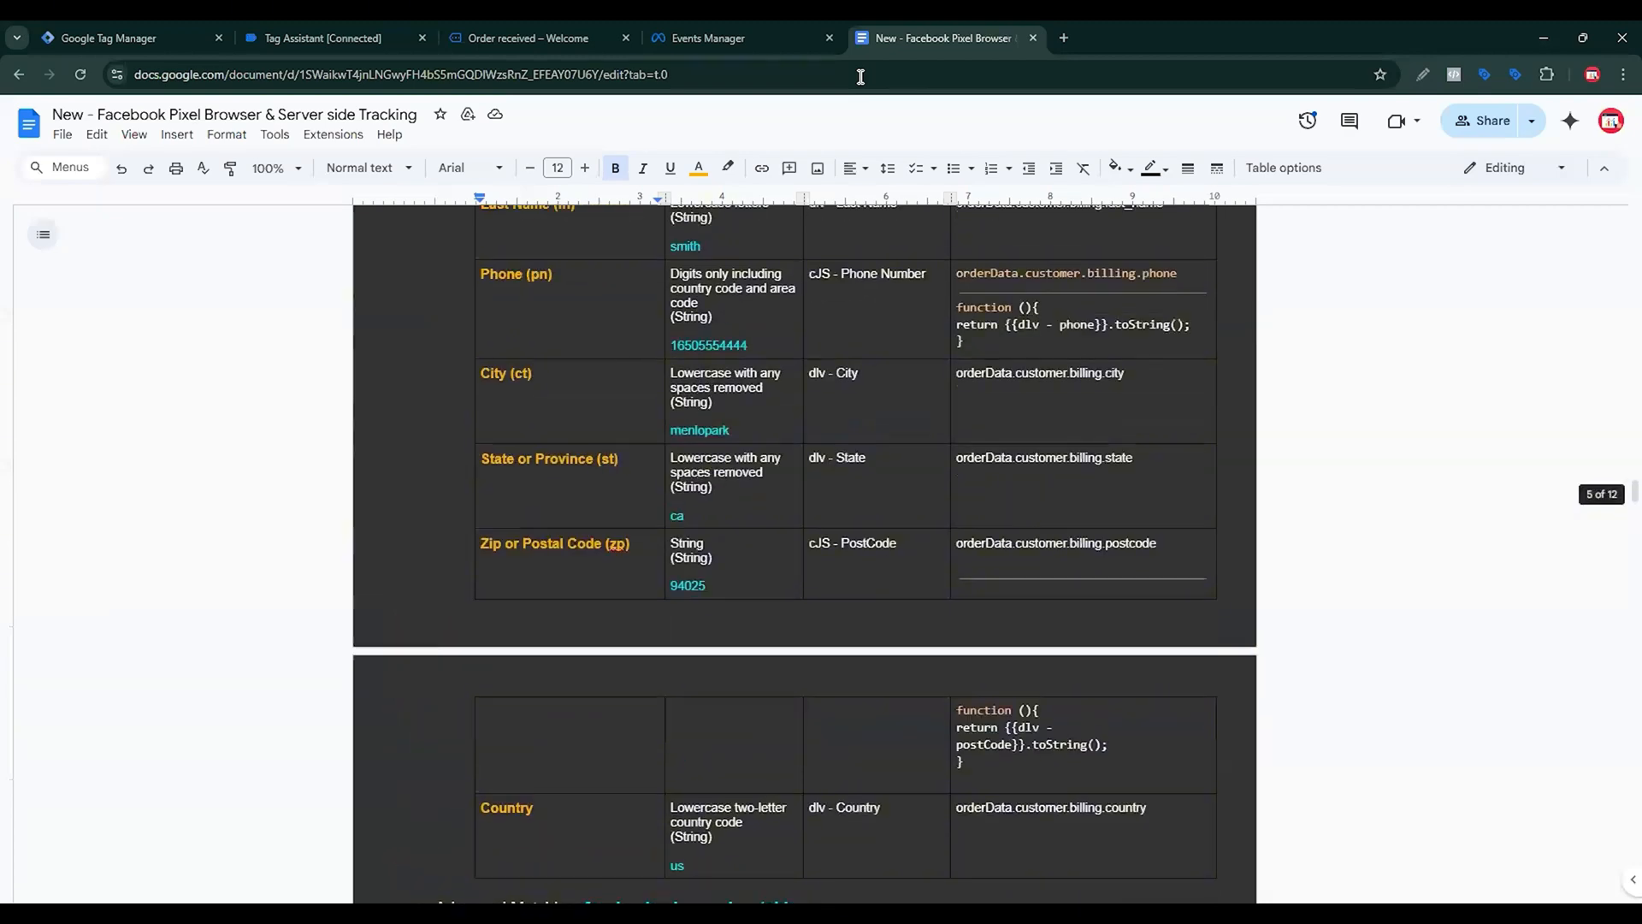
pyautogui.scroll(-1, 553, 484)
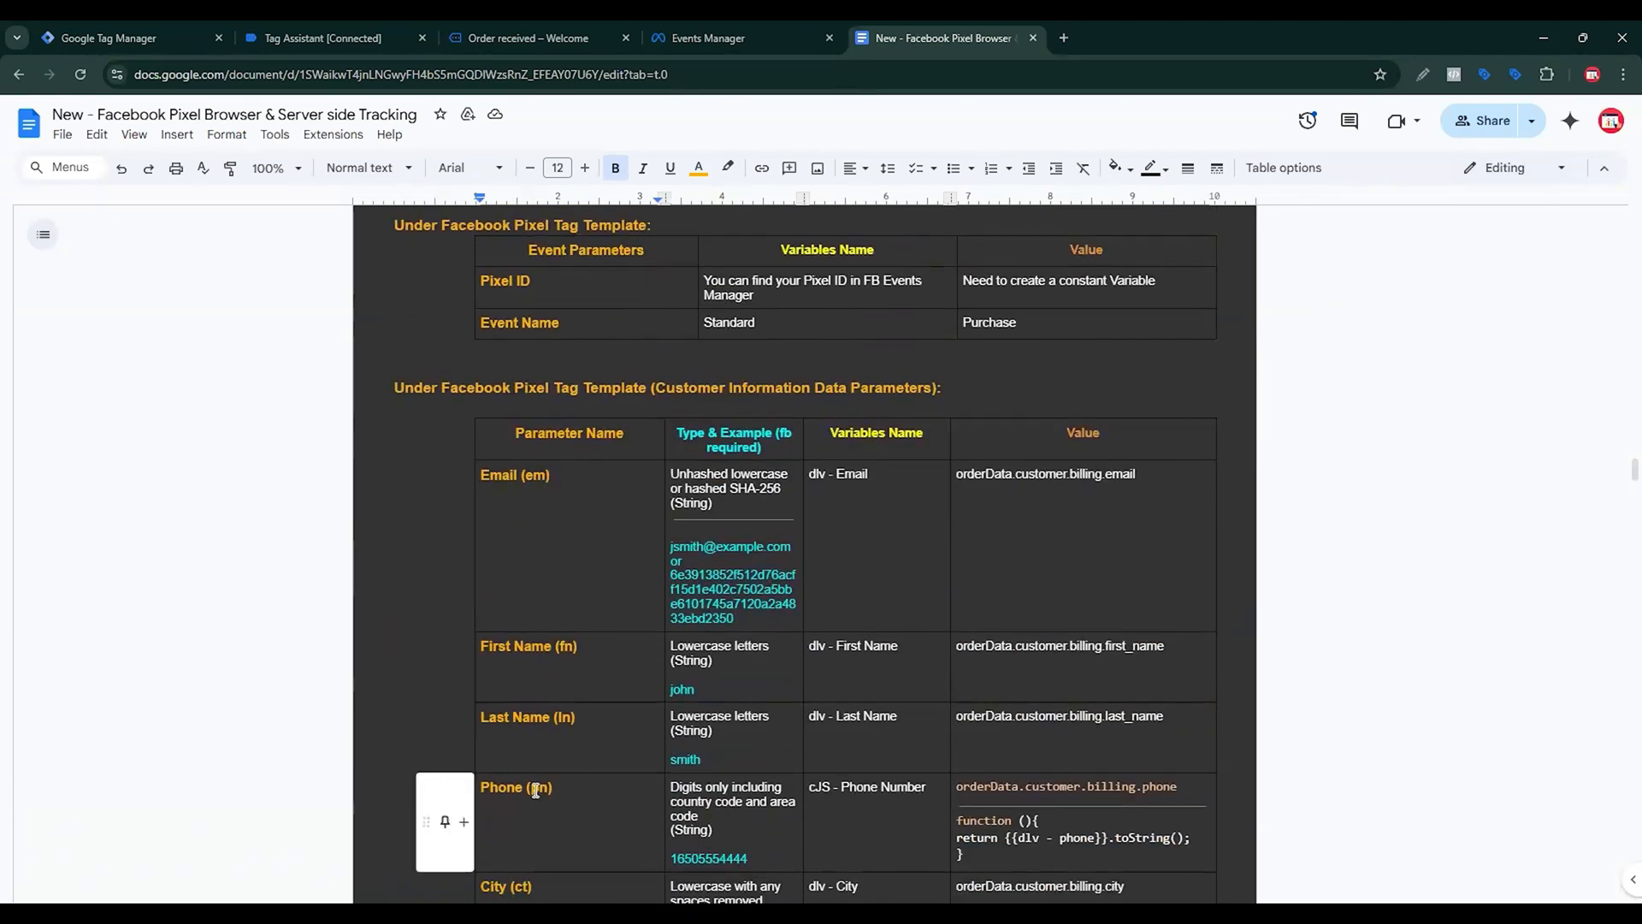
pyautogui.scroll(-3, 599, 753)
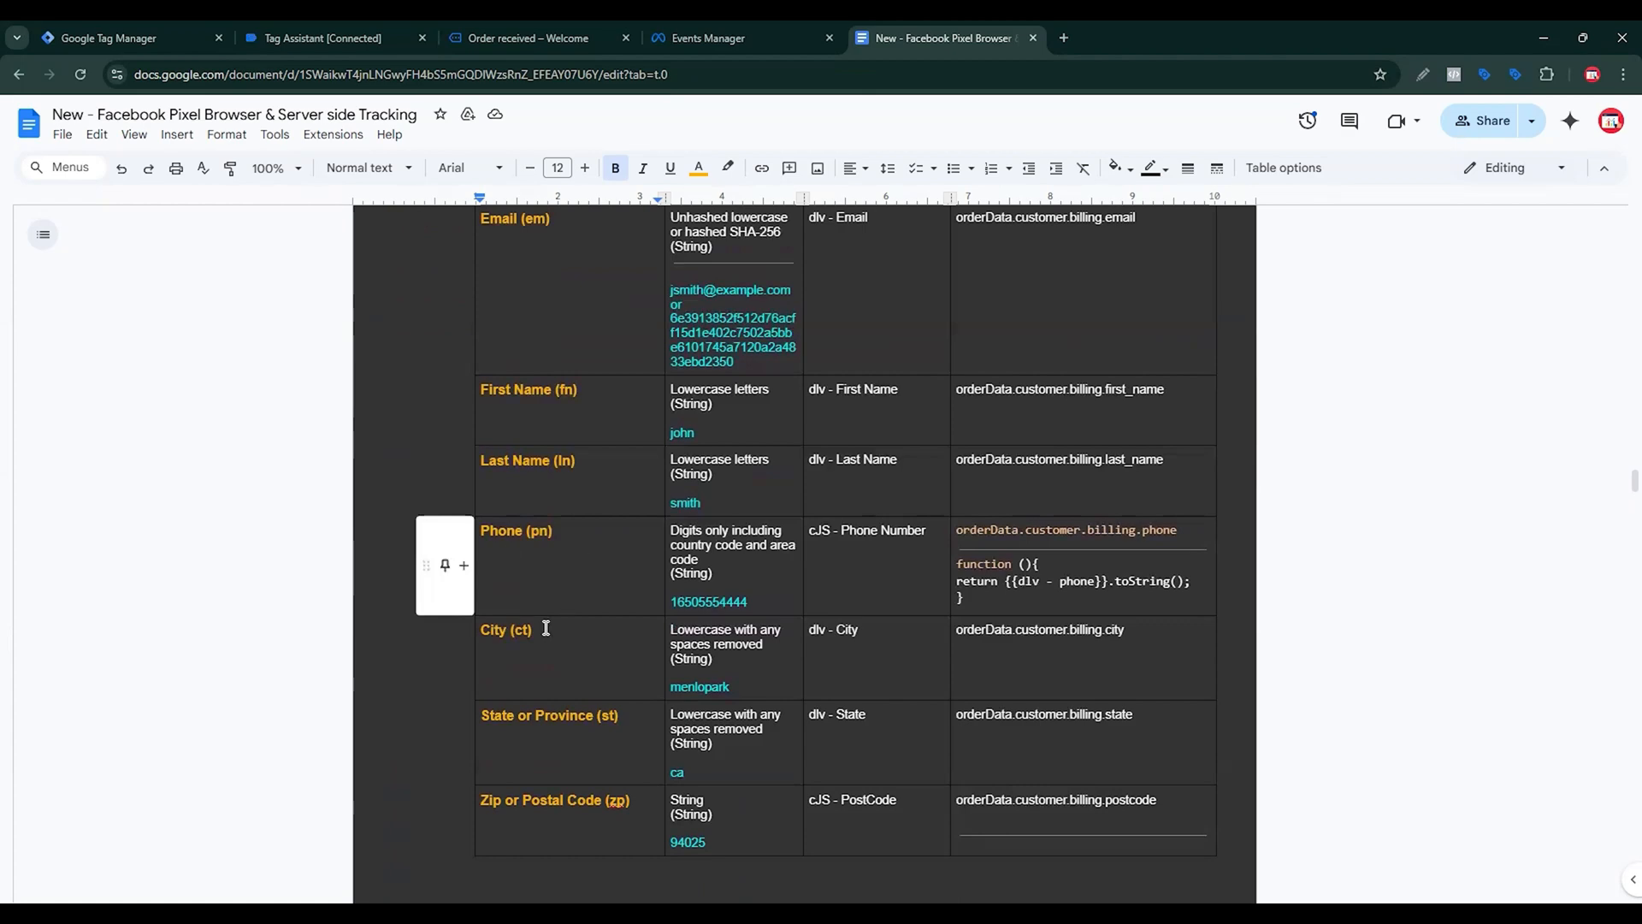
pyautogui.scroll(-2, 587, 747)
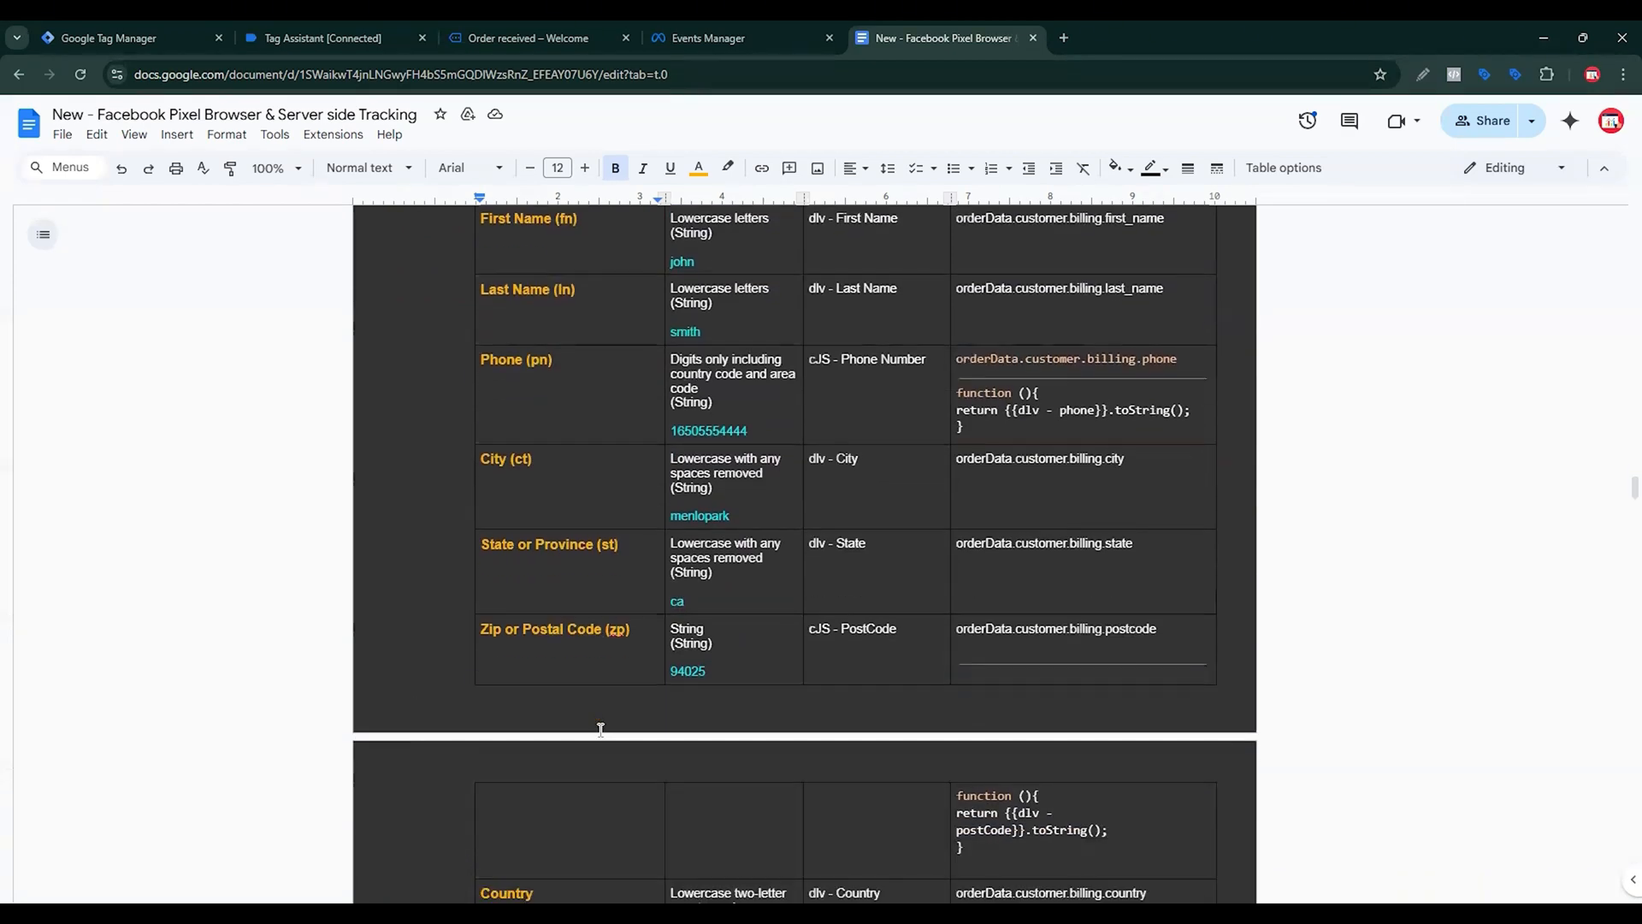
# Switch to Google Tag Manager and set the first customer information parameter's name to Email in the Purchase tag.
pyautogui.scroll(-2, 590, 736)
pyautogui.scroll(8, 658, 684)
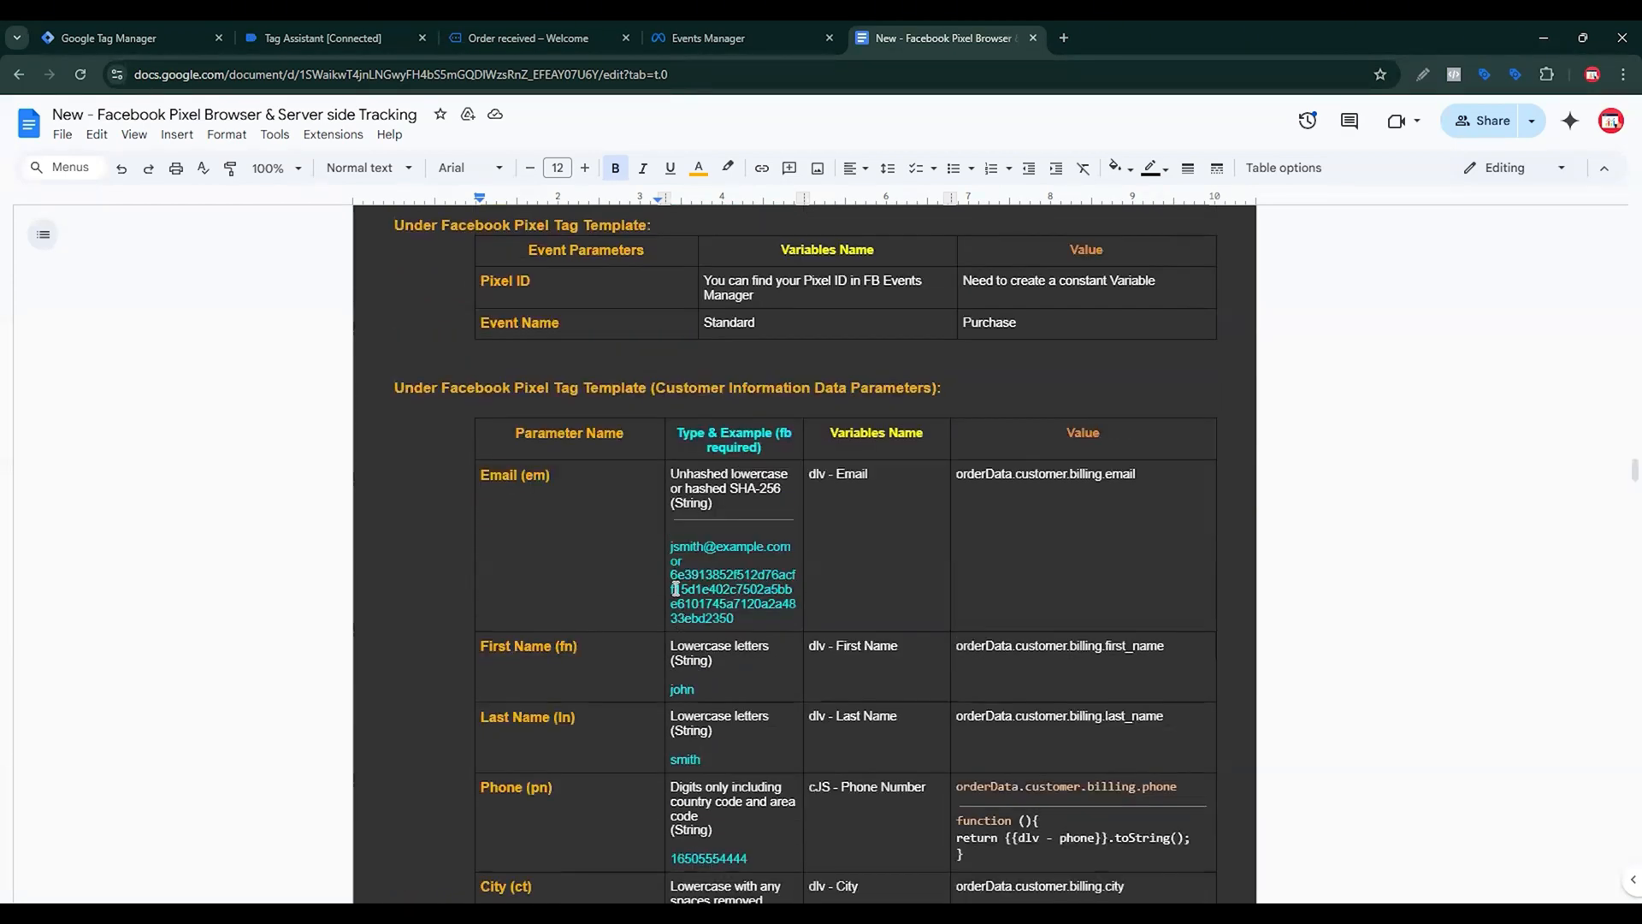
pyautogui.click(299, 38)
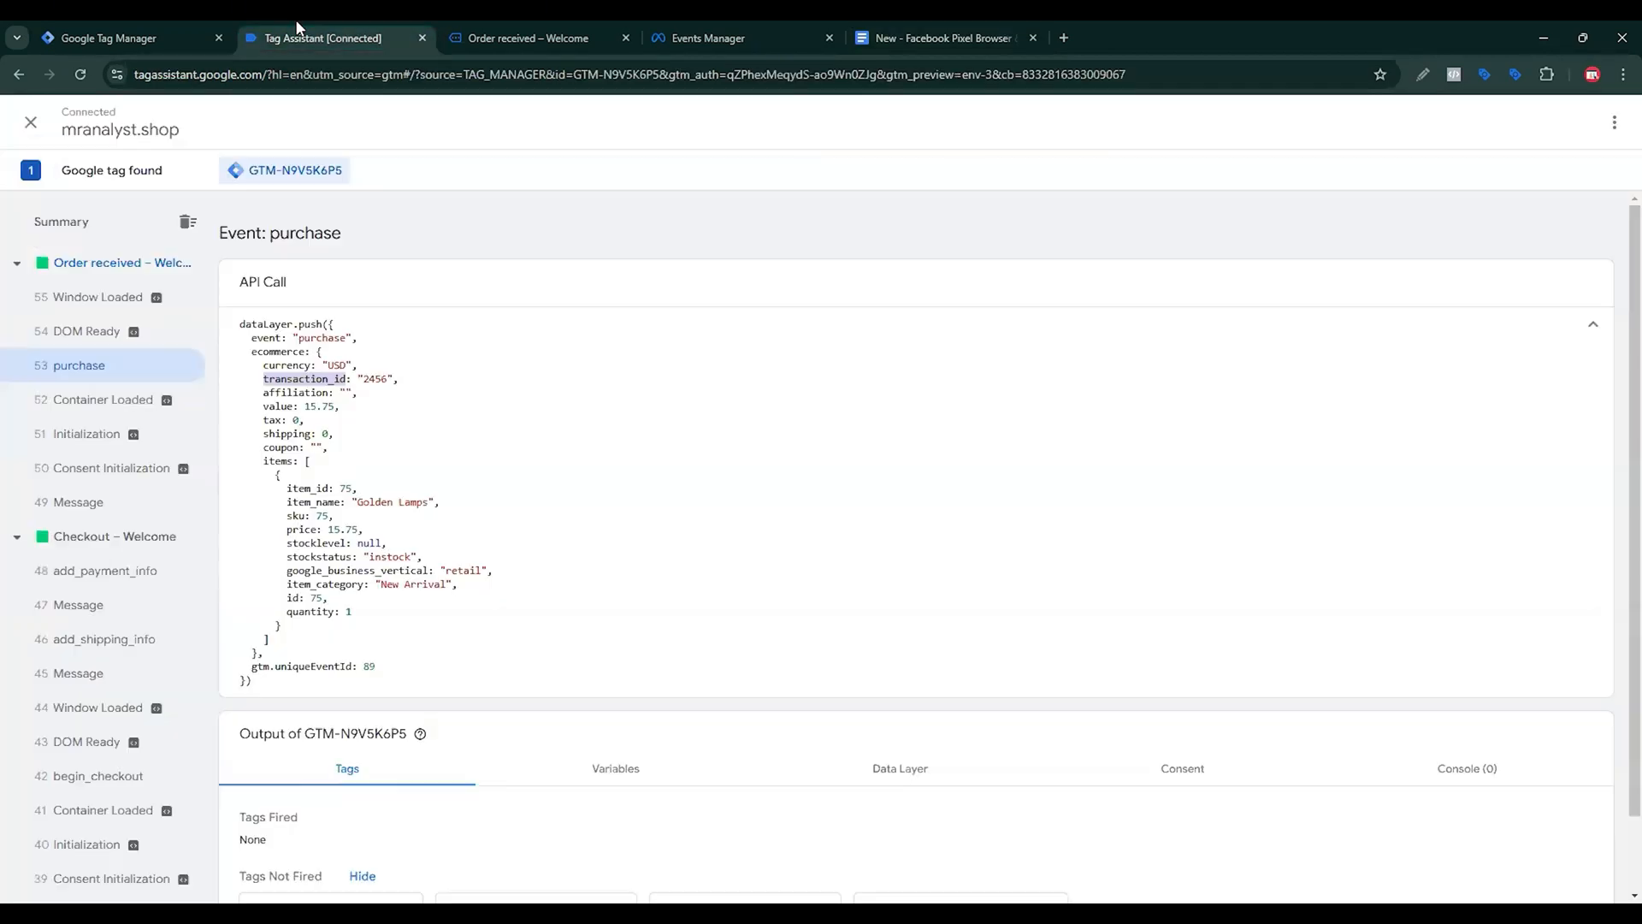
pyautogui.click(111, 38)
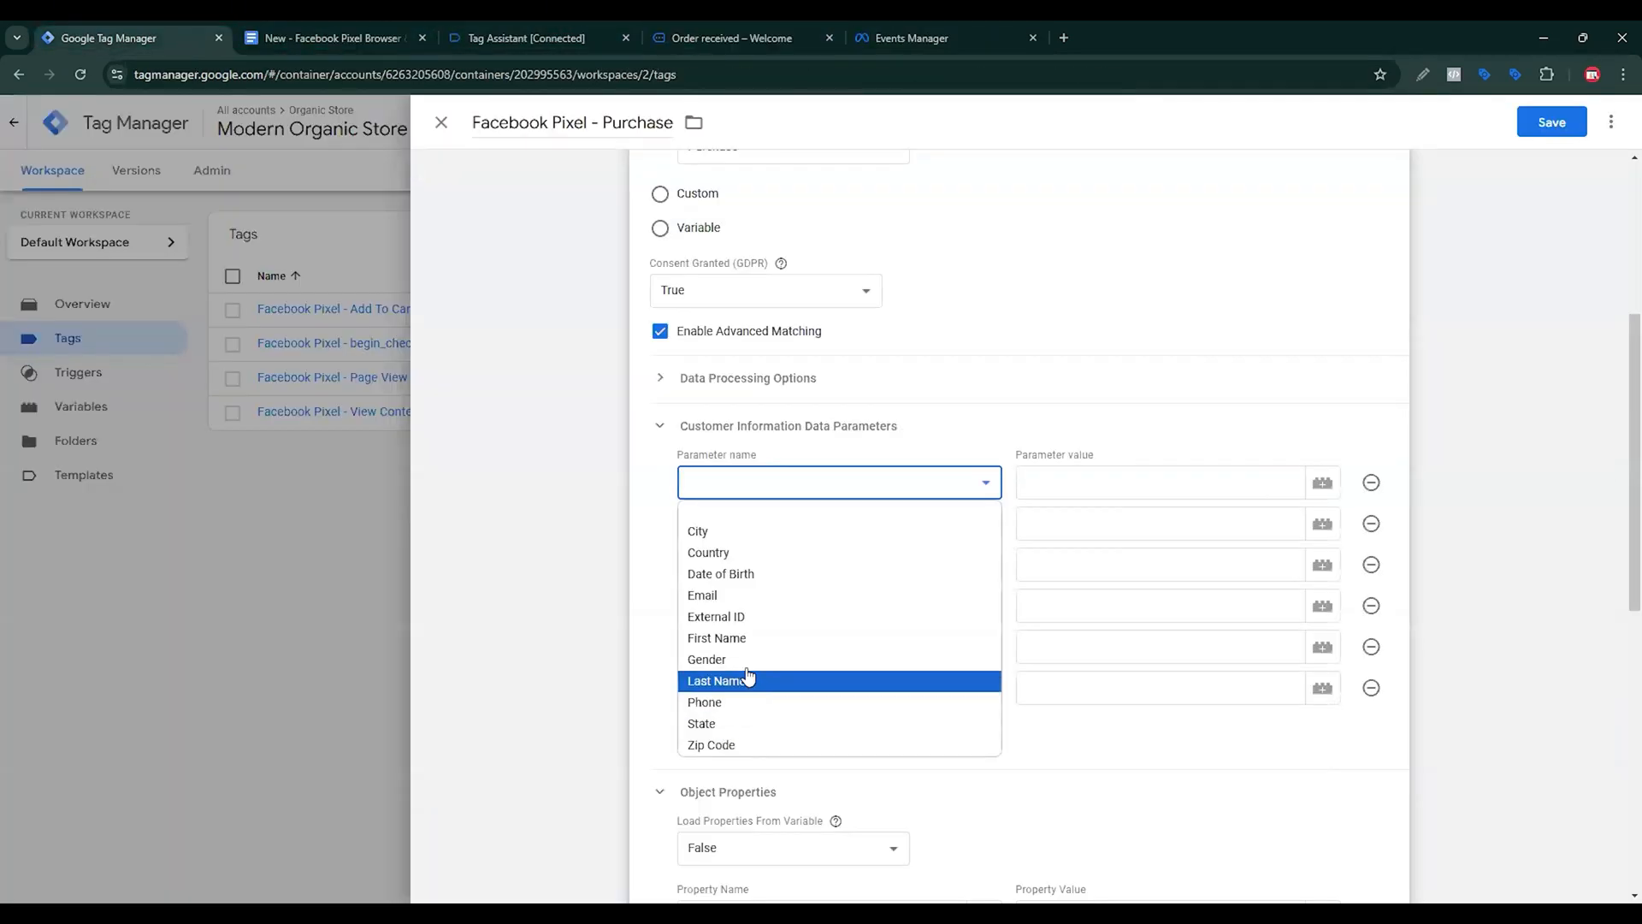
pyautogui.click(754, 602)
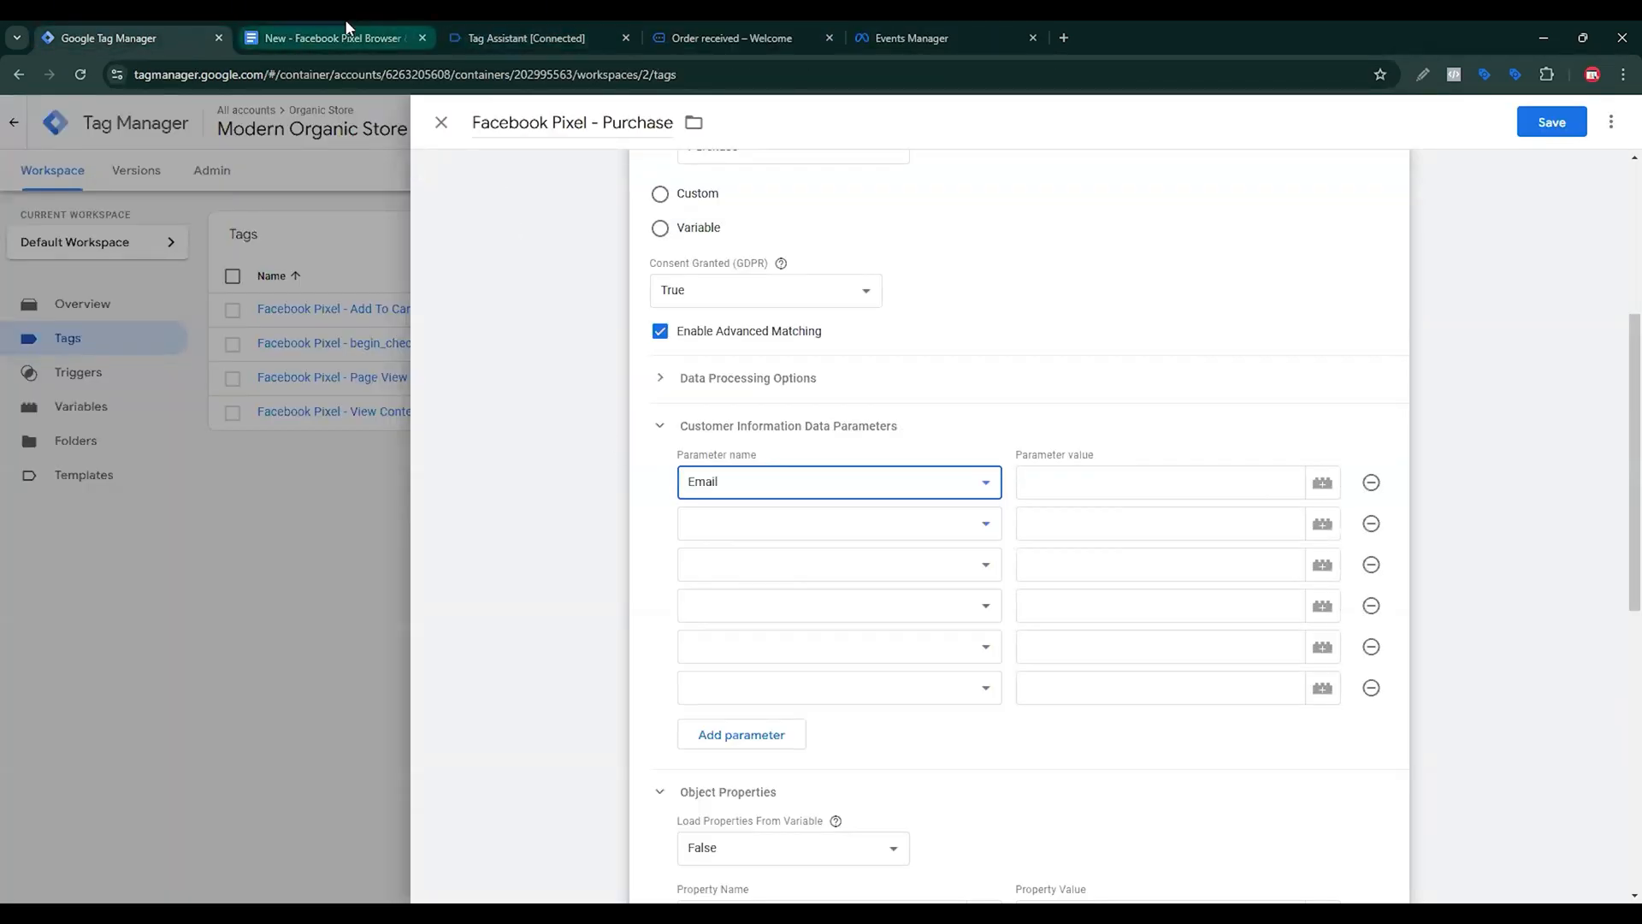
# In Tag Assistant, examine the purchase event's data layer for the email field nested under orderData, customer and billing.
pyautogui.click(503, 31)
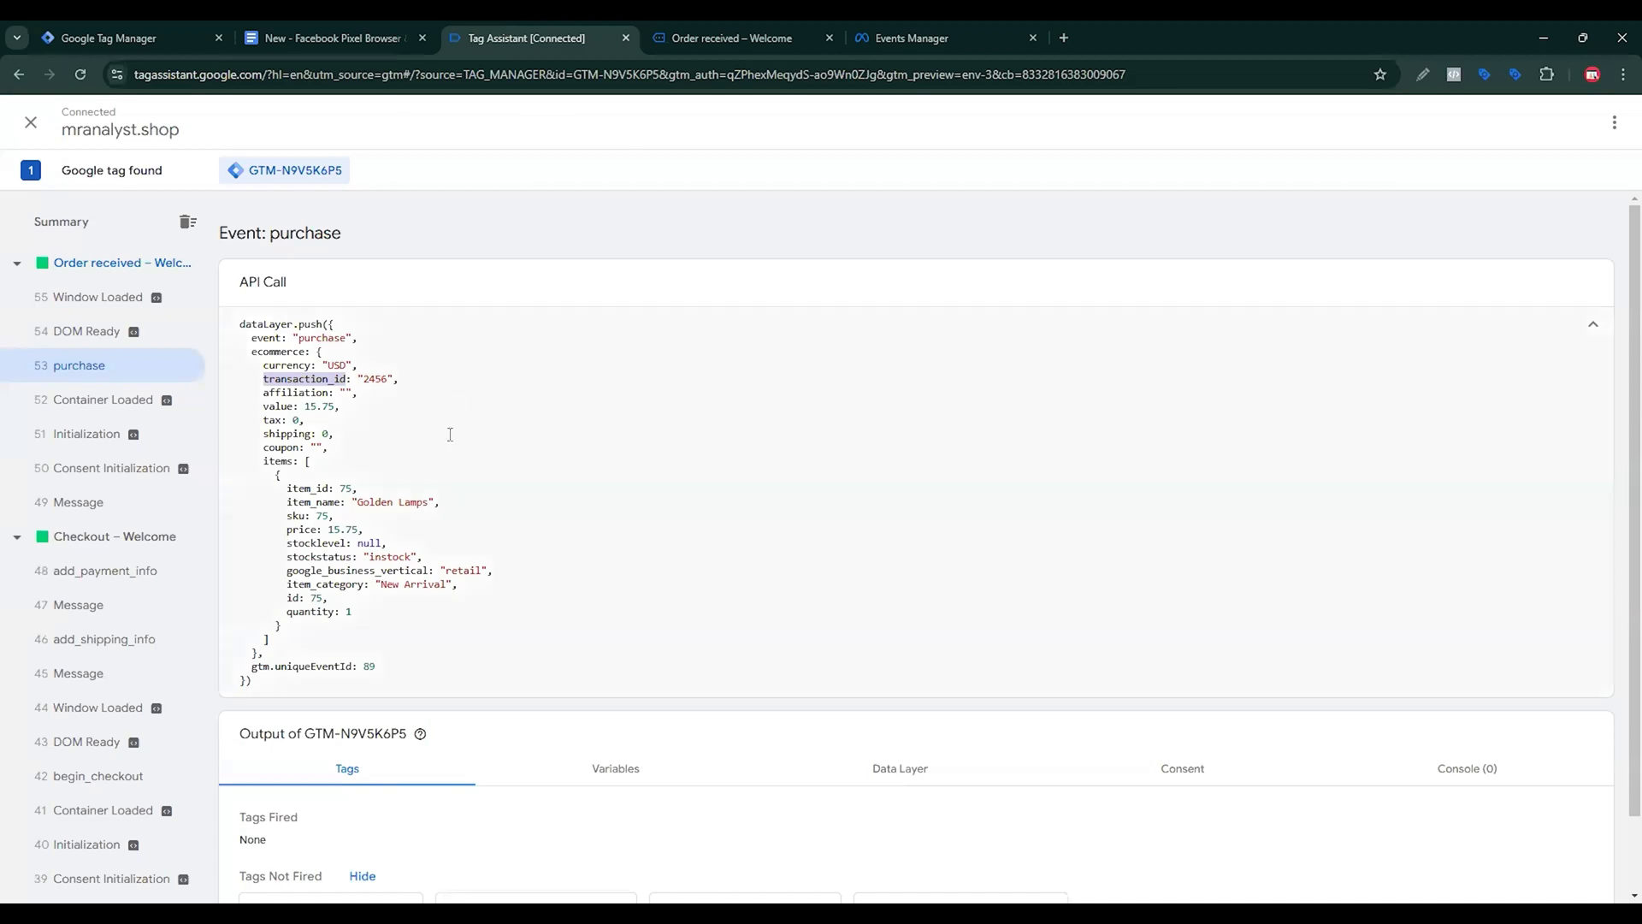
pyautogui.scroll(-1, 564, 550)
pyautogui.click(898, 682)
pyautogui.scroll(-3, 797, 601)
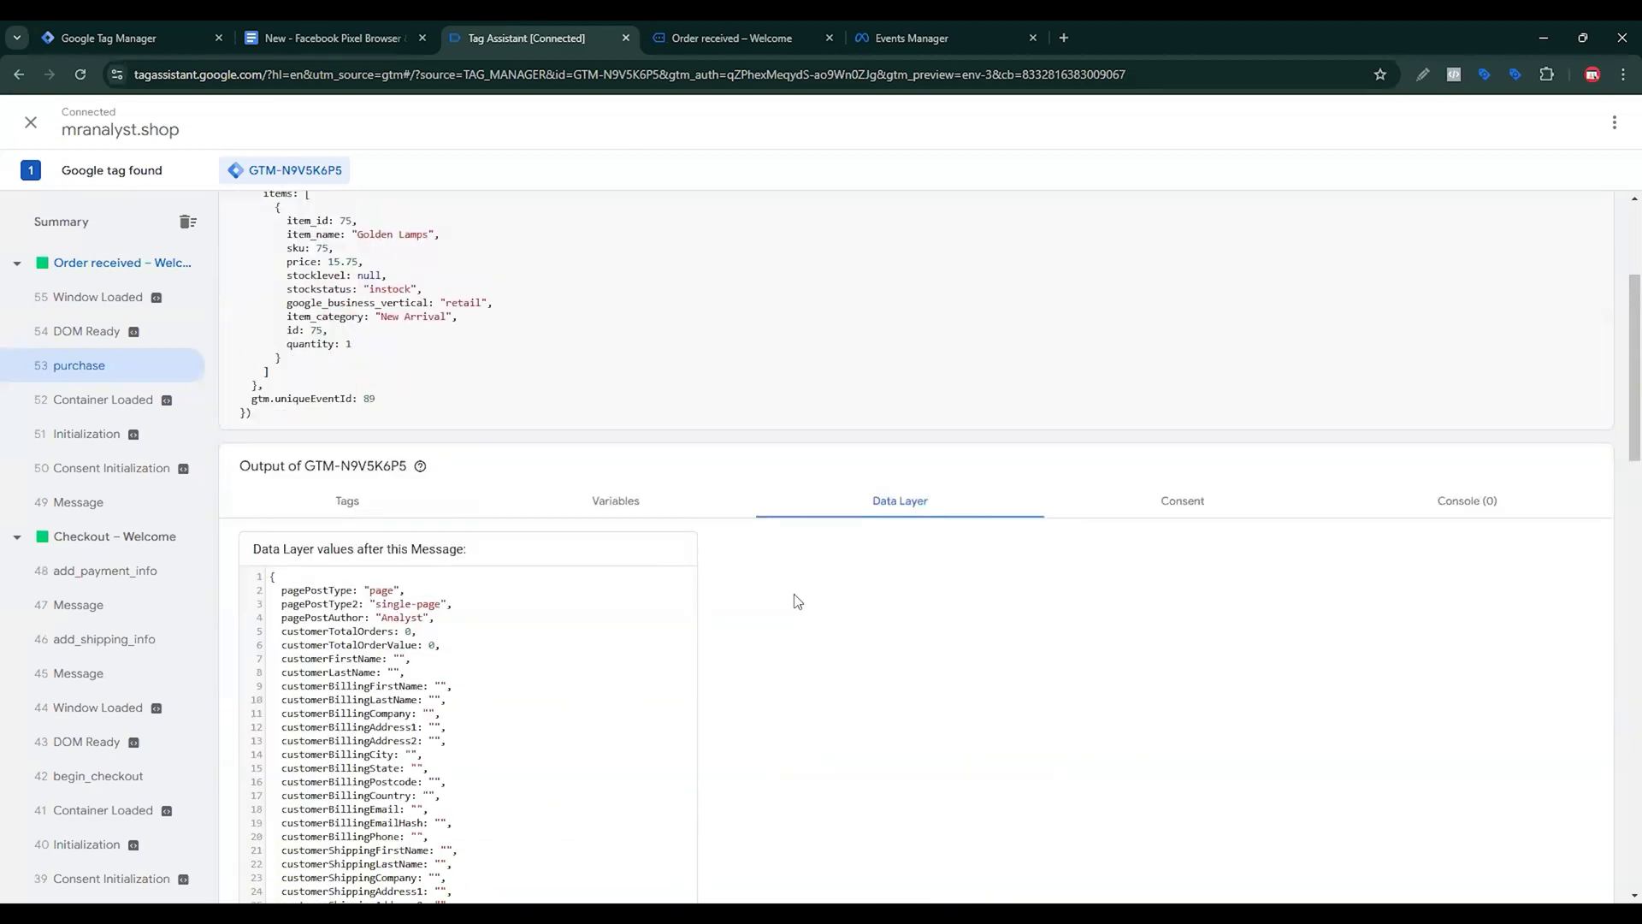
pyautogui.scroll(-10, 797, 601)
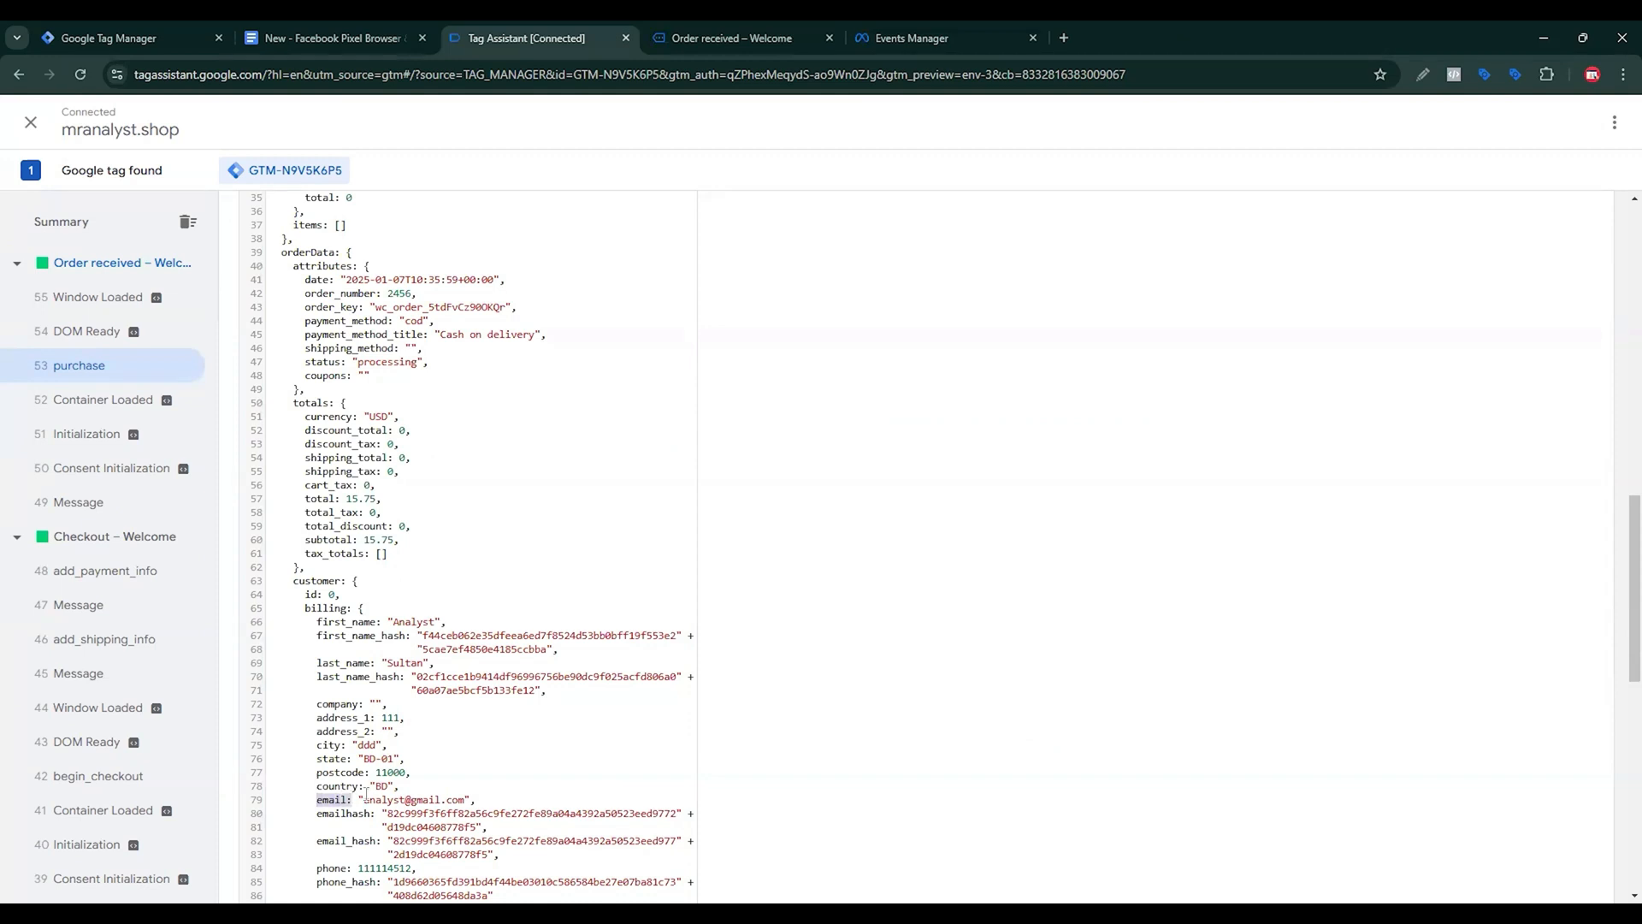
pyautogui.moveTo(283, 253); pyautogui.dragTo(331, 252)
pyautogui.moveTo(295, 583); pyautogui.dragTo(351, 609)
# Copy the value orderData.customer.billing.email from the Email row of the Google Docs setup document.
pyautogui.click(136, 38)
pyautogui.click(333, 38)
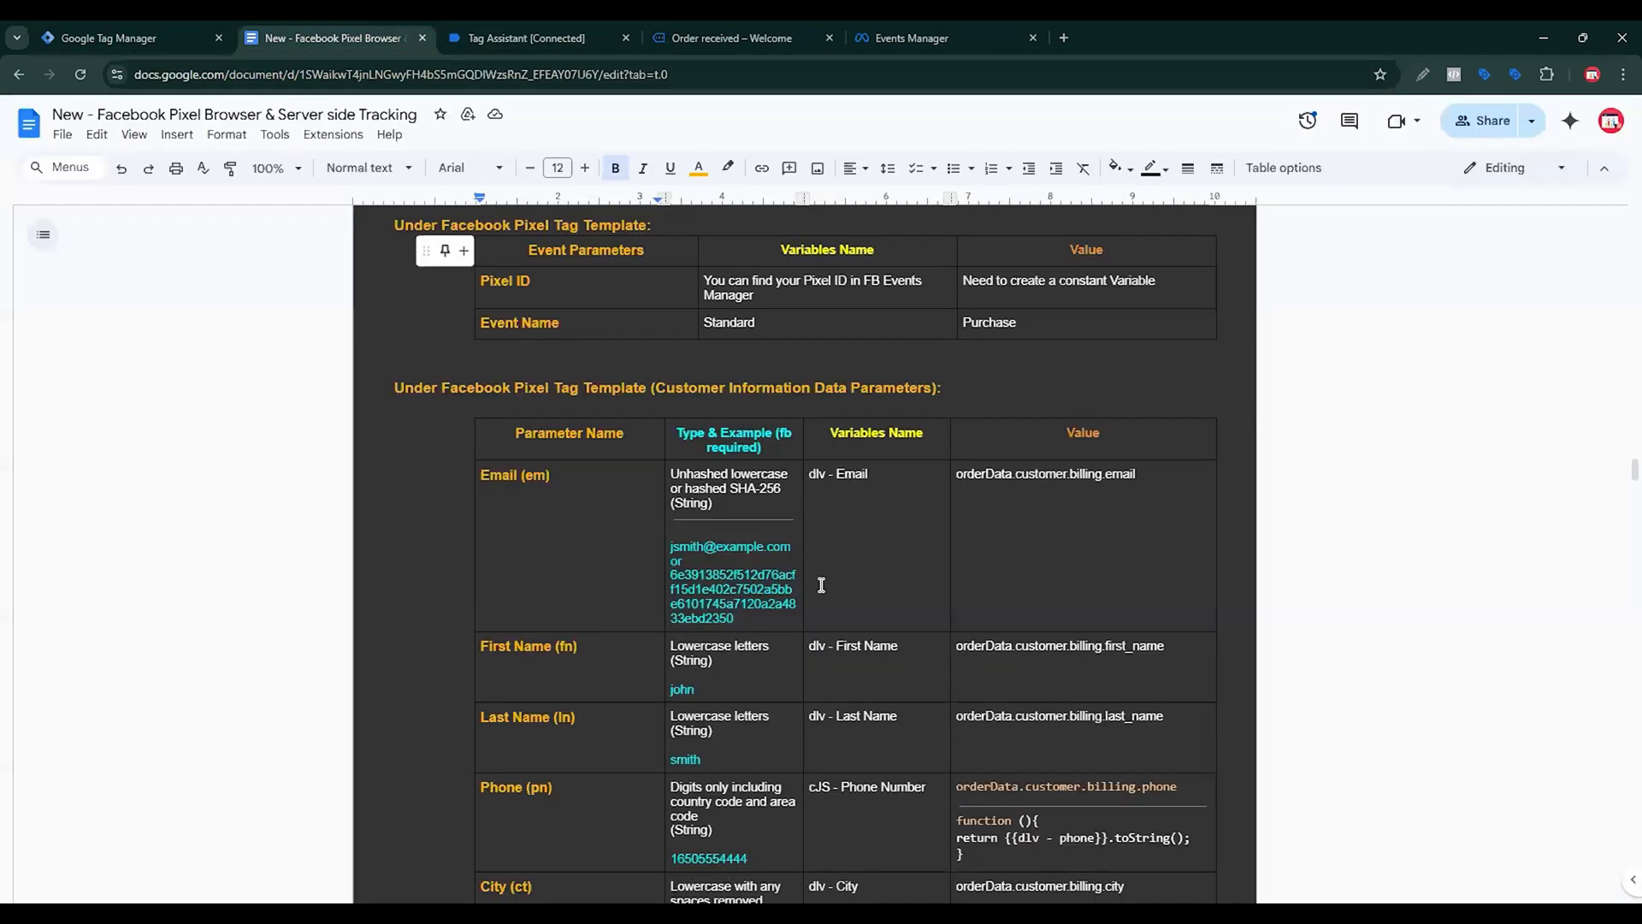
pyautogui.tripleClick(1084, 476)
pyautogui.hotkey('ctrl', 'c')
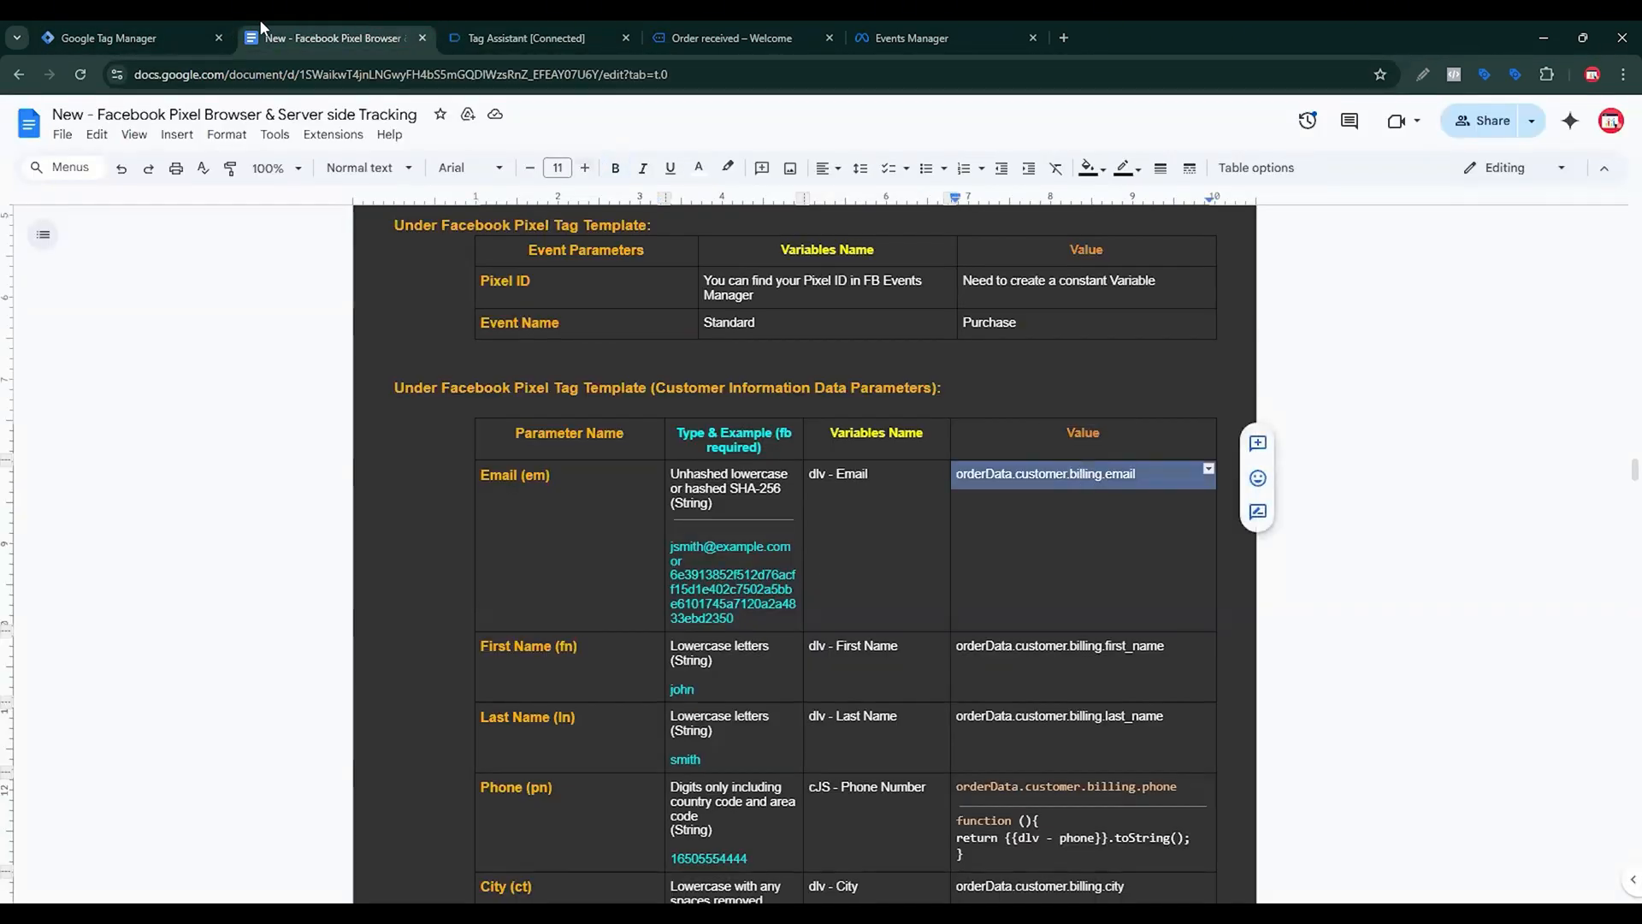
# In Google Tag Manager, create a Data Layer Variable for the Email parameter's value with the data layer name orderData.customer.billing.email.
pyautogui.click(128, 38)
pyautogui.click(1034, 481)
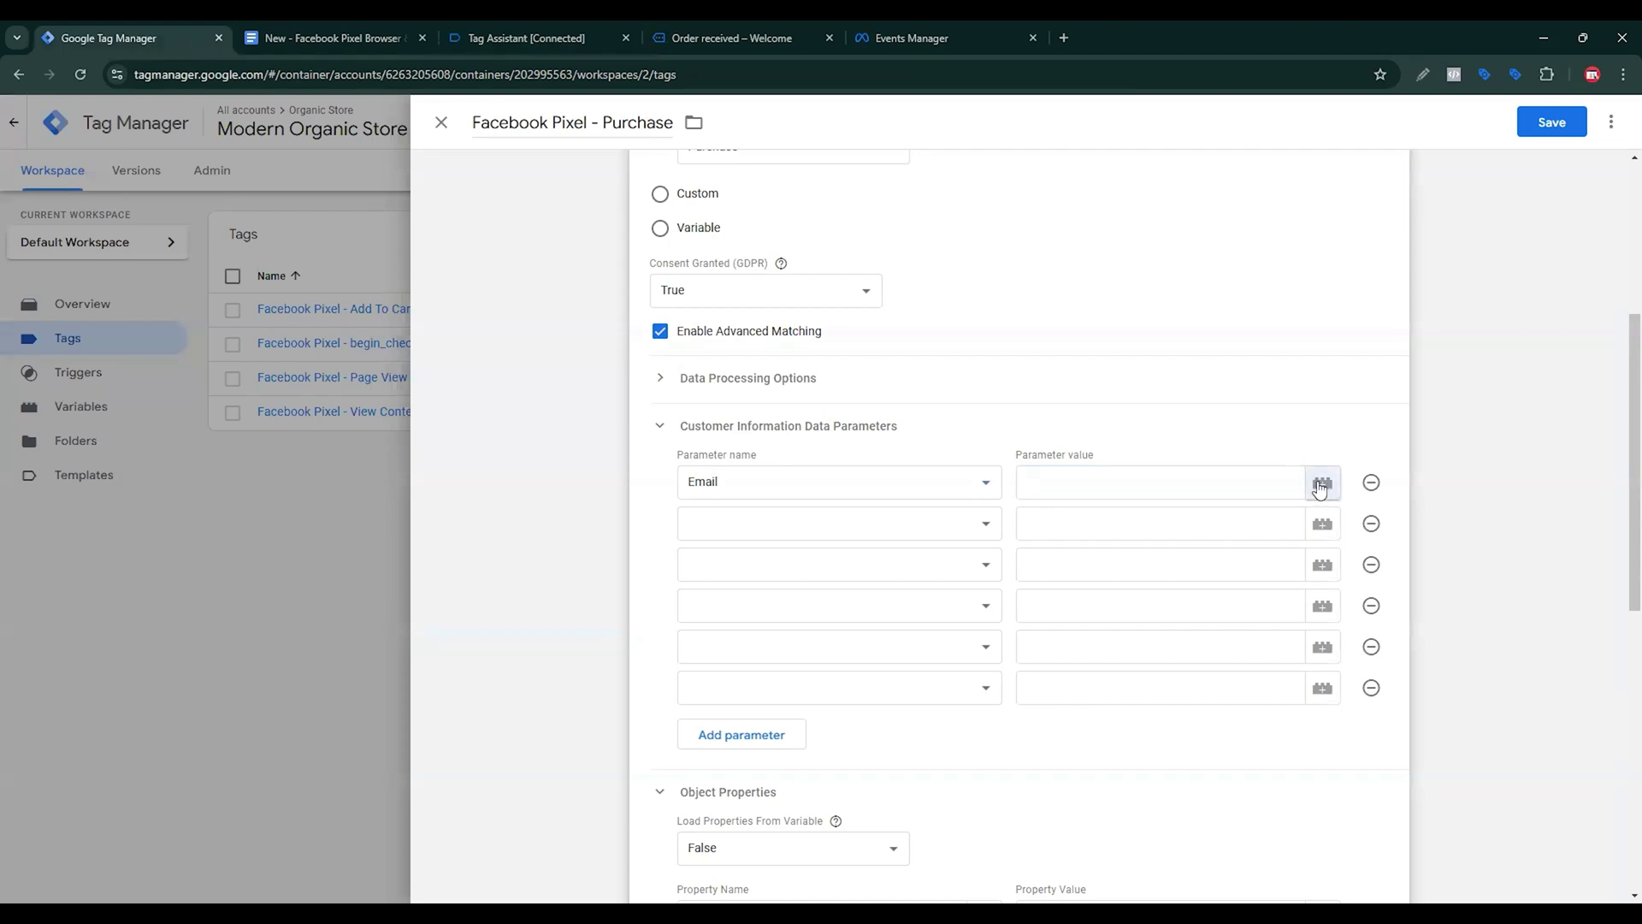
pyautogui.click(1322, 482)
pyautogui.click(1615, 126)
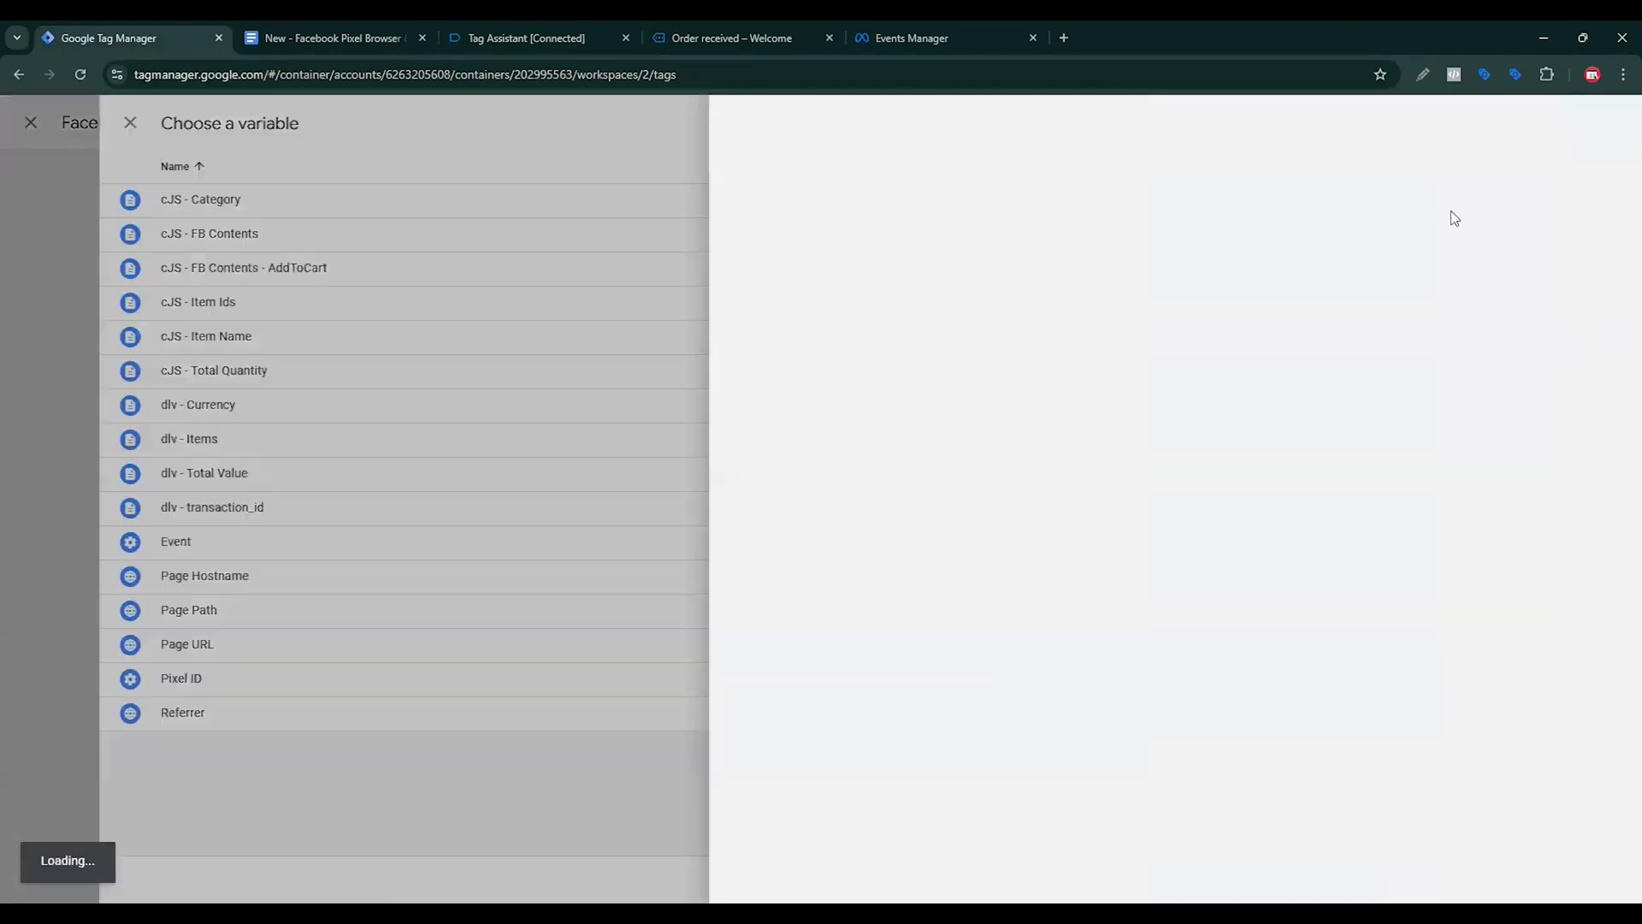
pyautogui.click(1240, 317)
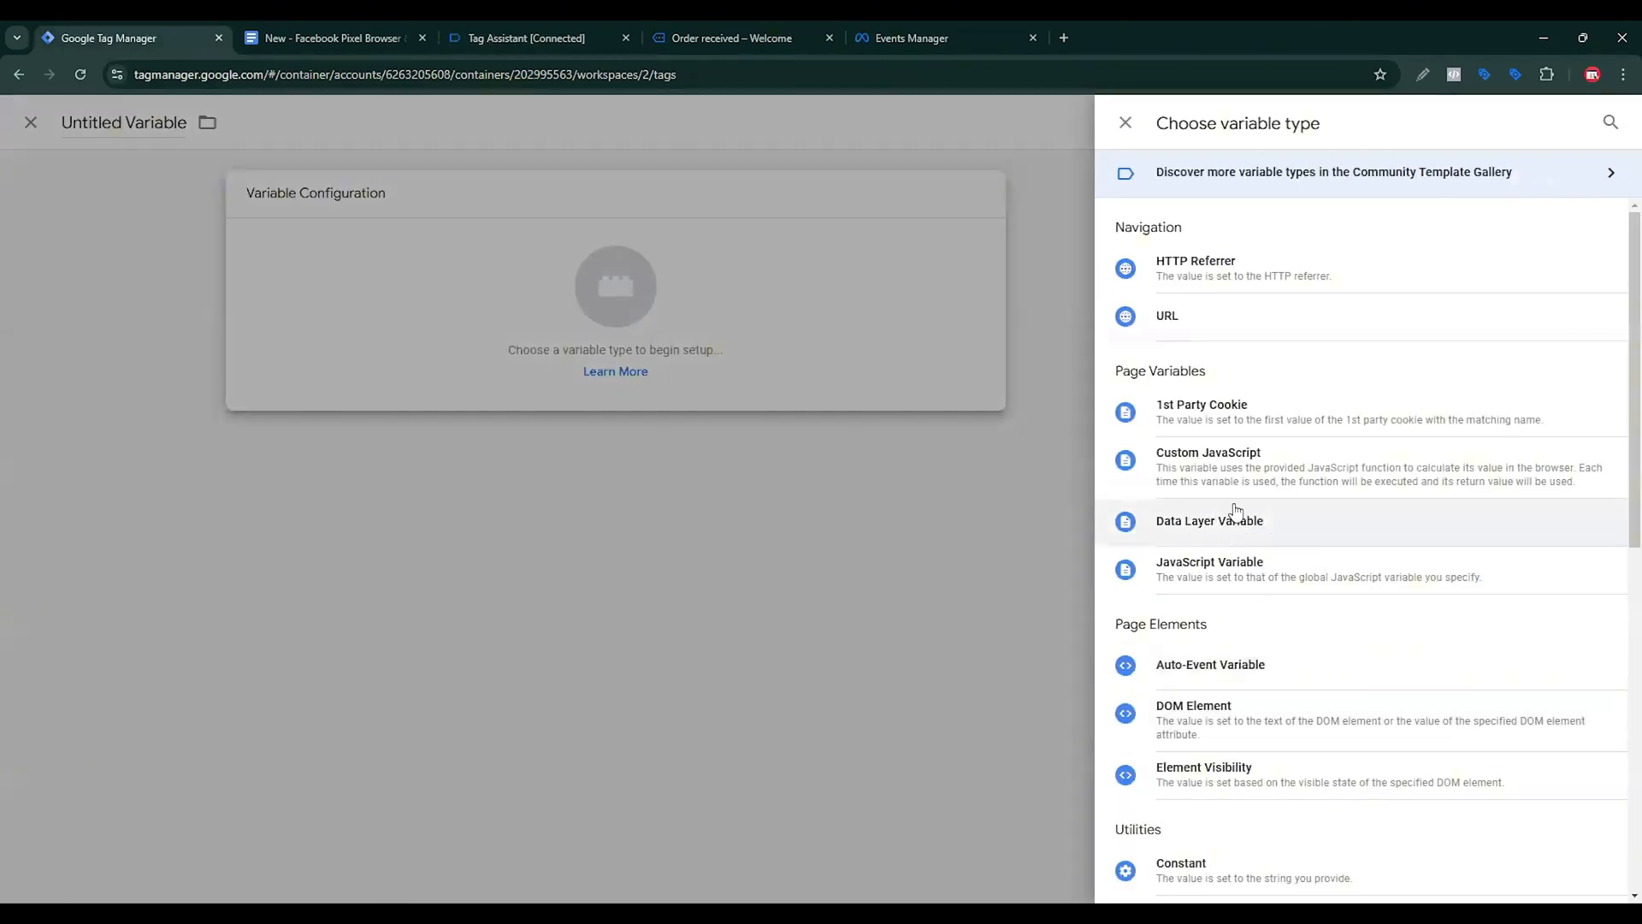
pyautogui.click(1235, 521)
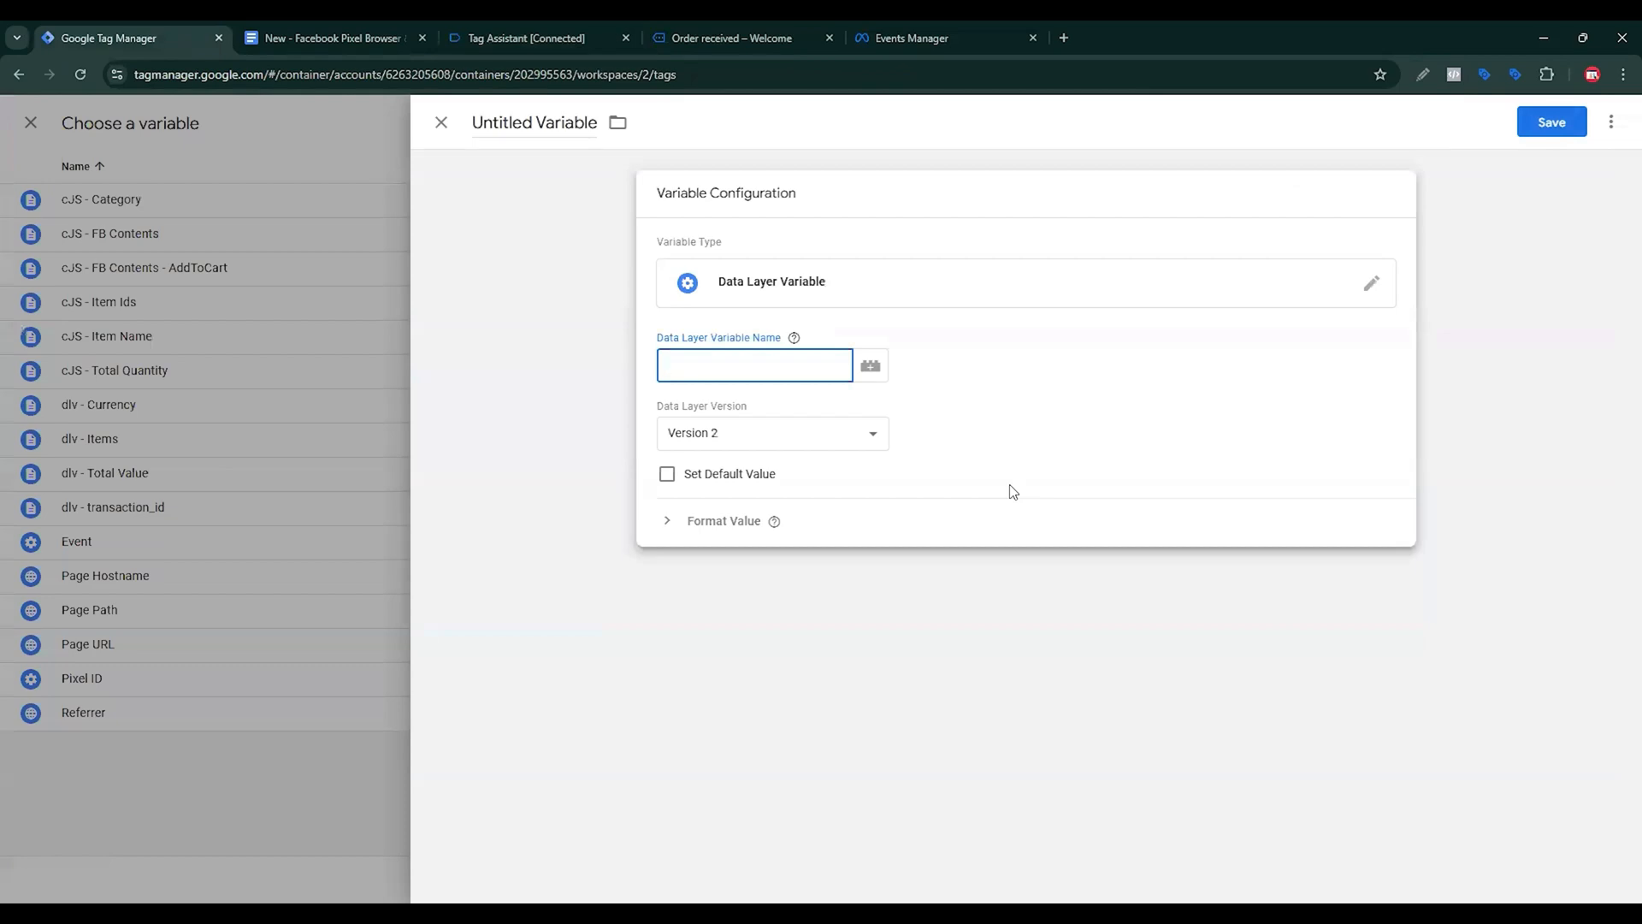
pyautogui.hotkey('ctrl', 'v')
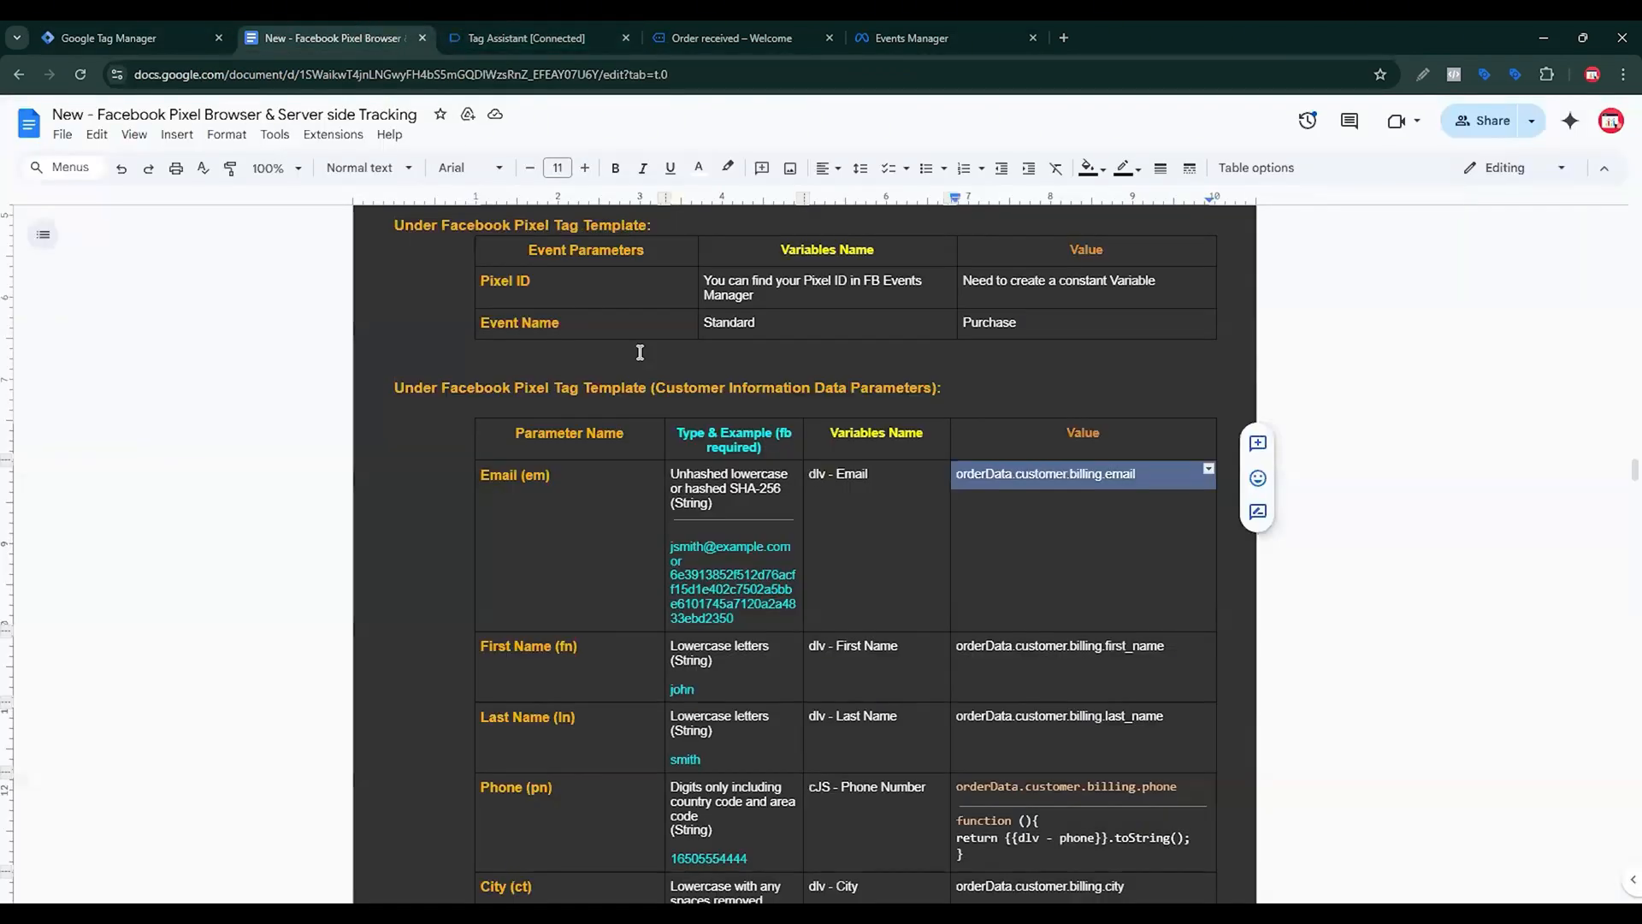
# Name the variable dlv - Email and save it as the Email parameter's value.
pyautogui.moveTo(864, 460); pyautogui.dragTo(828, 477)
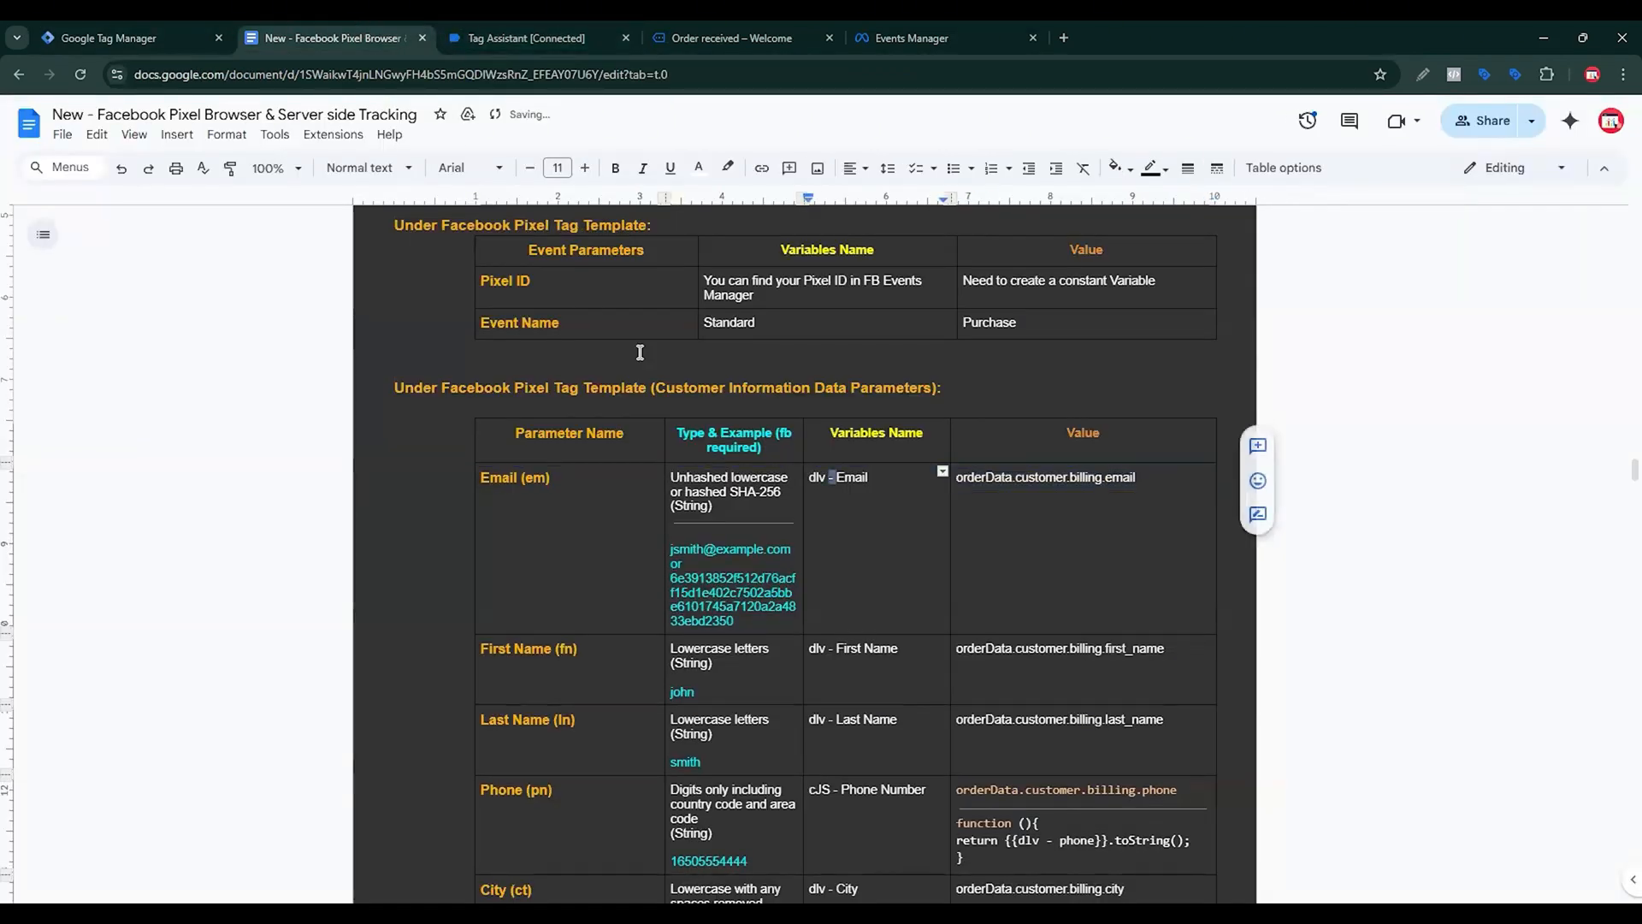
pyautogui.click(190, 36)
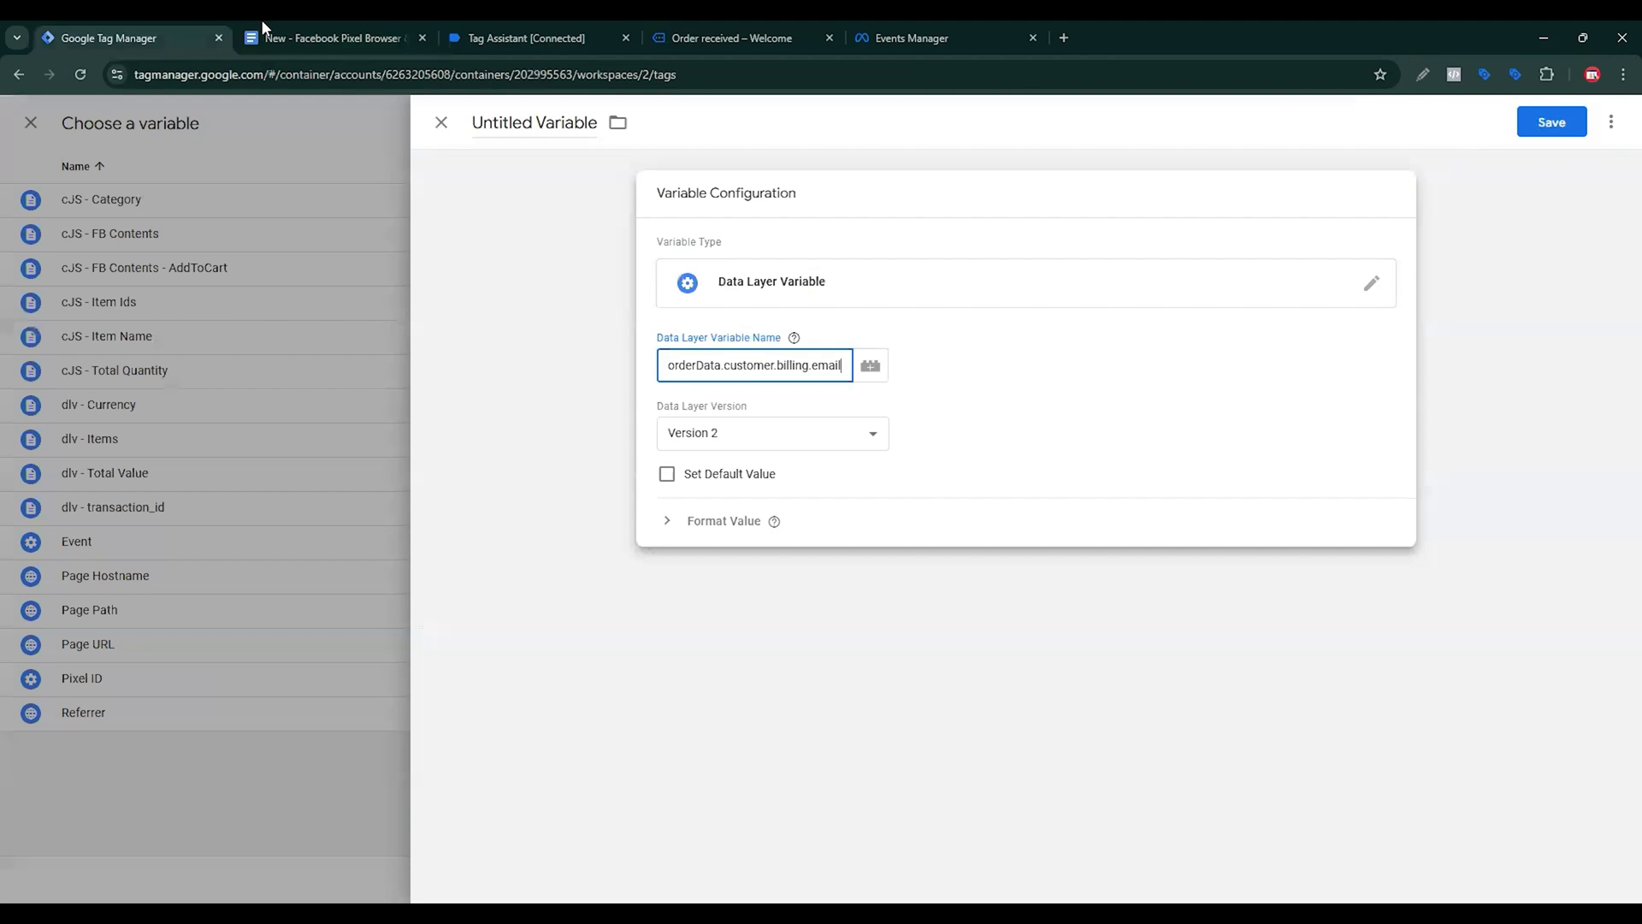
pyautogui.tripleClick(552, 169)
pyautogui.write('dlv - Email')
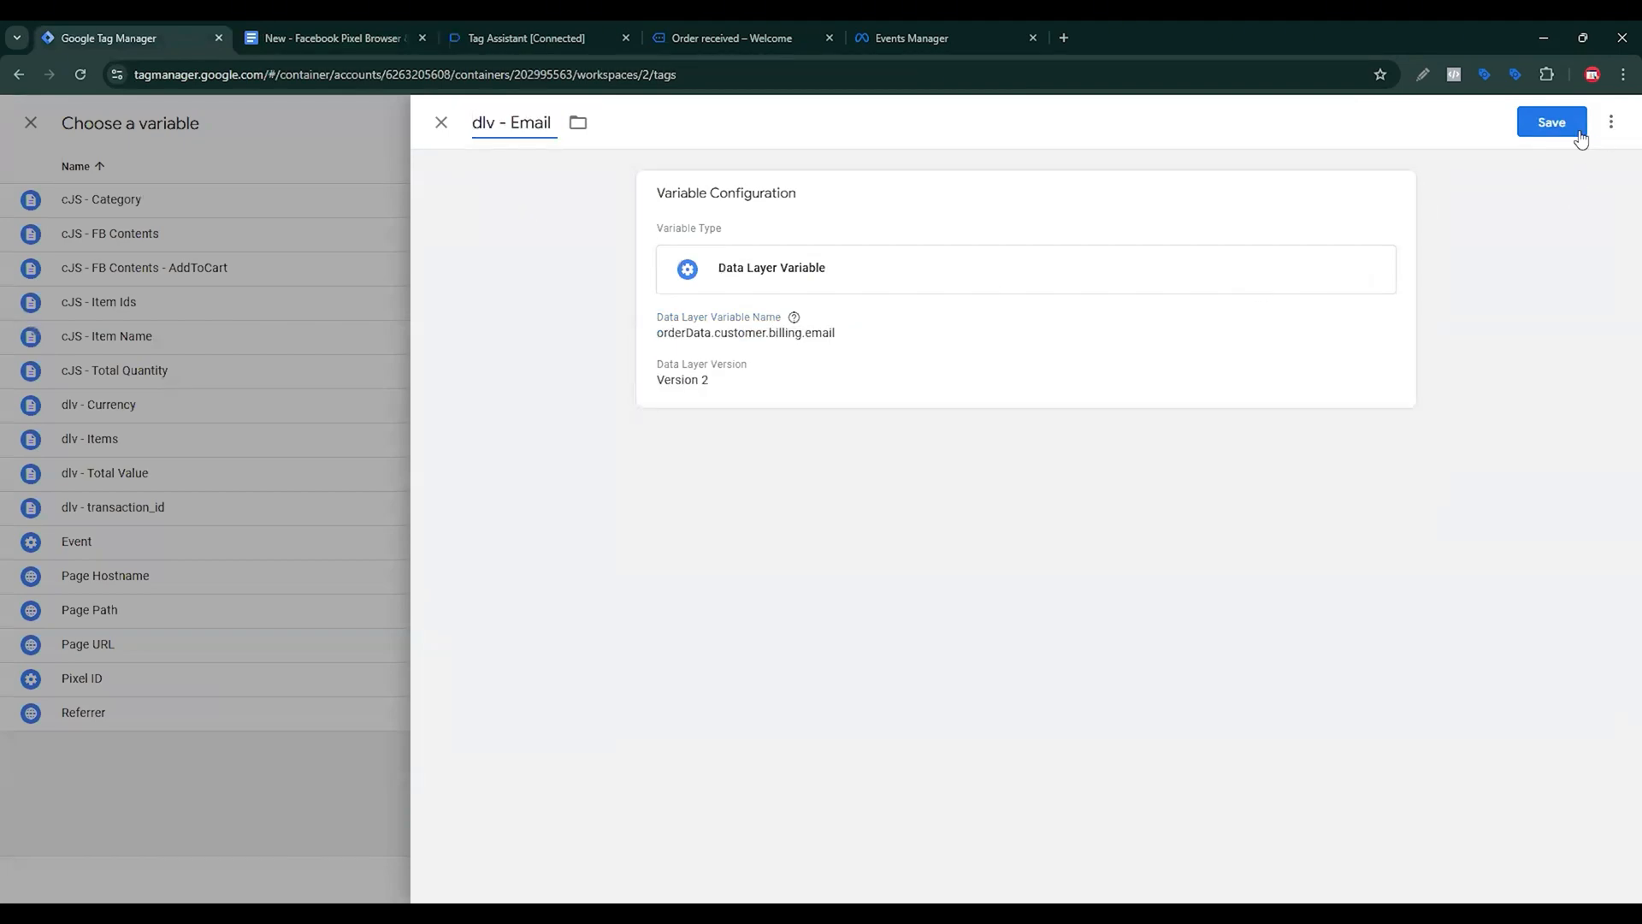
pyautogui.click(1574, 129)
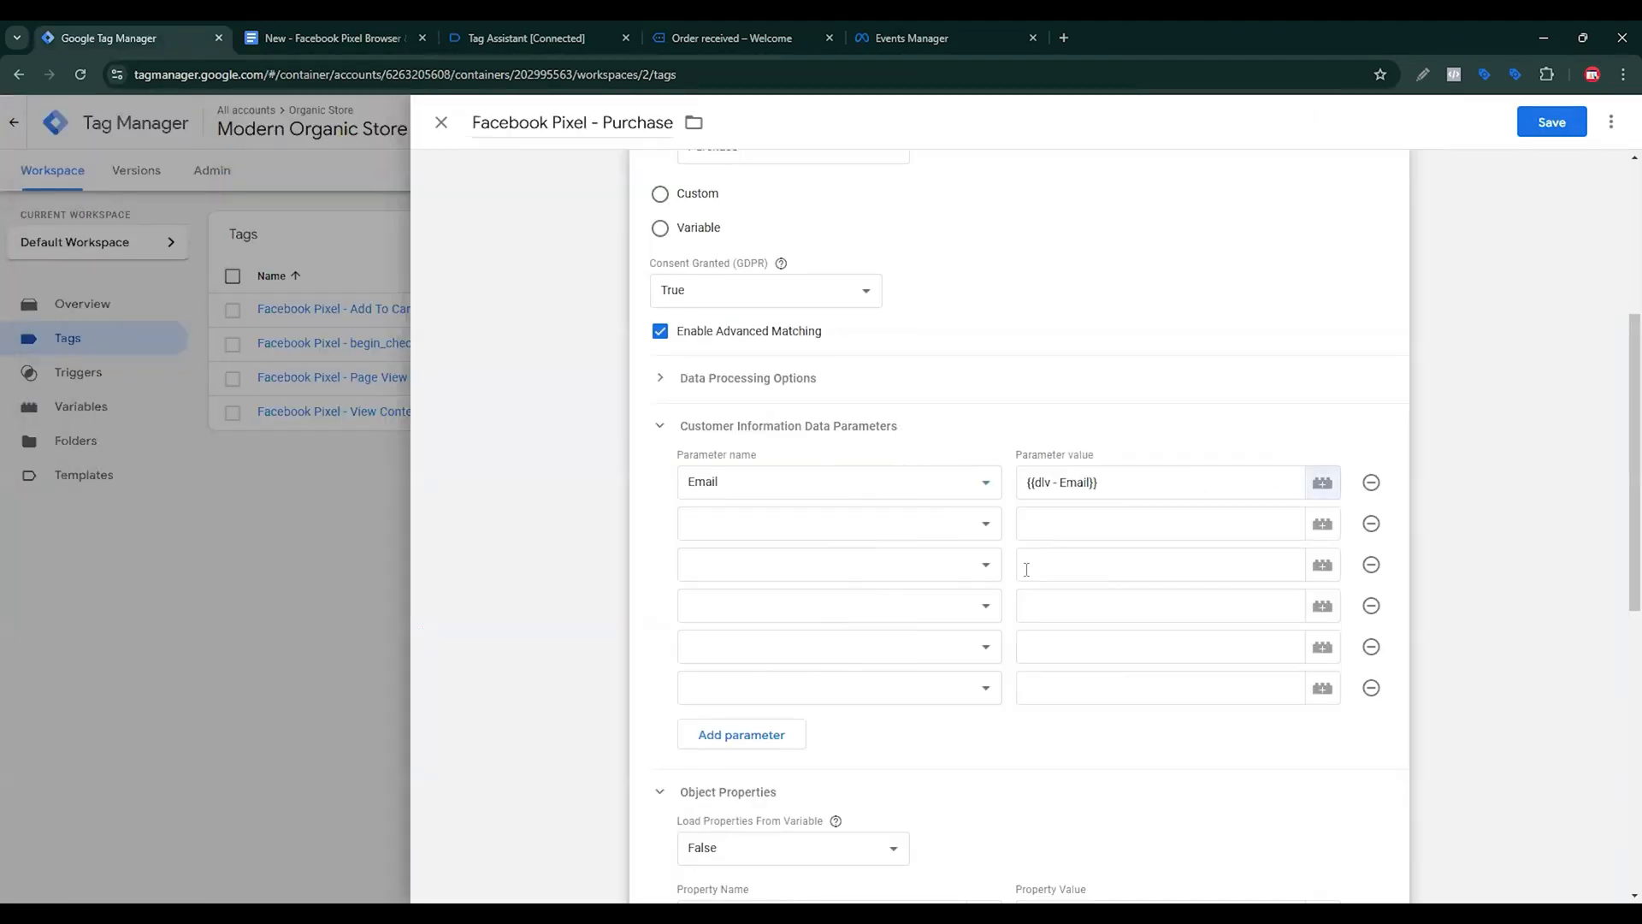
# Set the second customer information parameter's name to Phone.
pyautogui.click(985, 524)
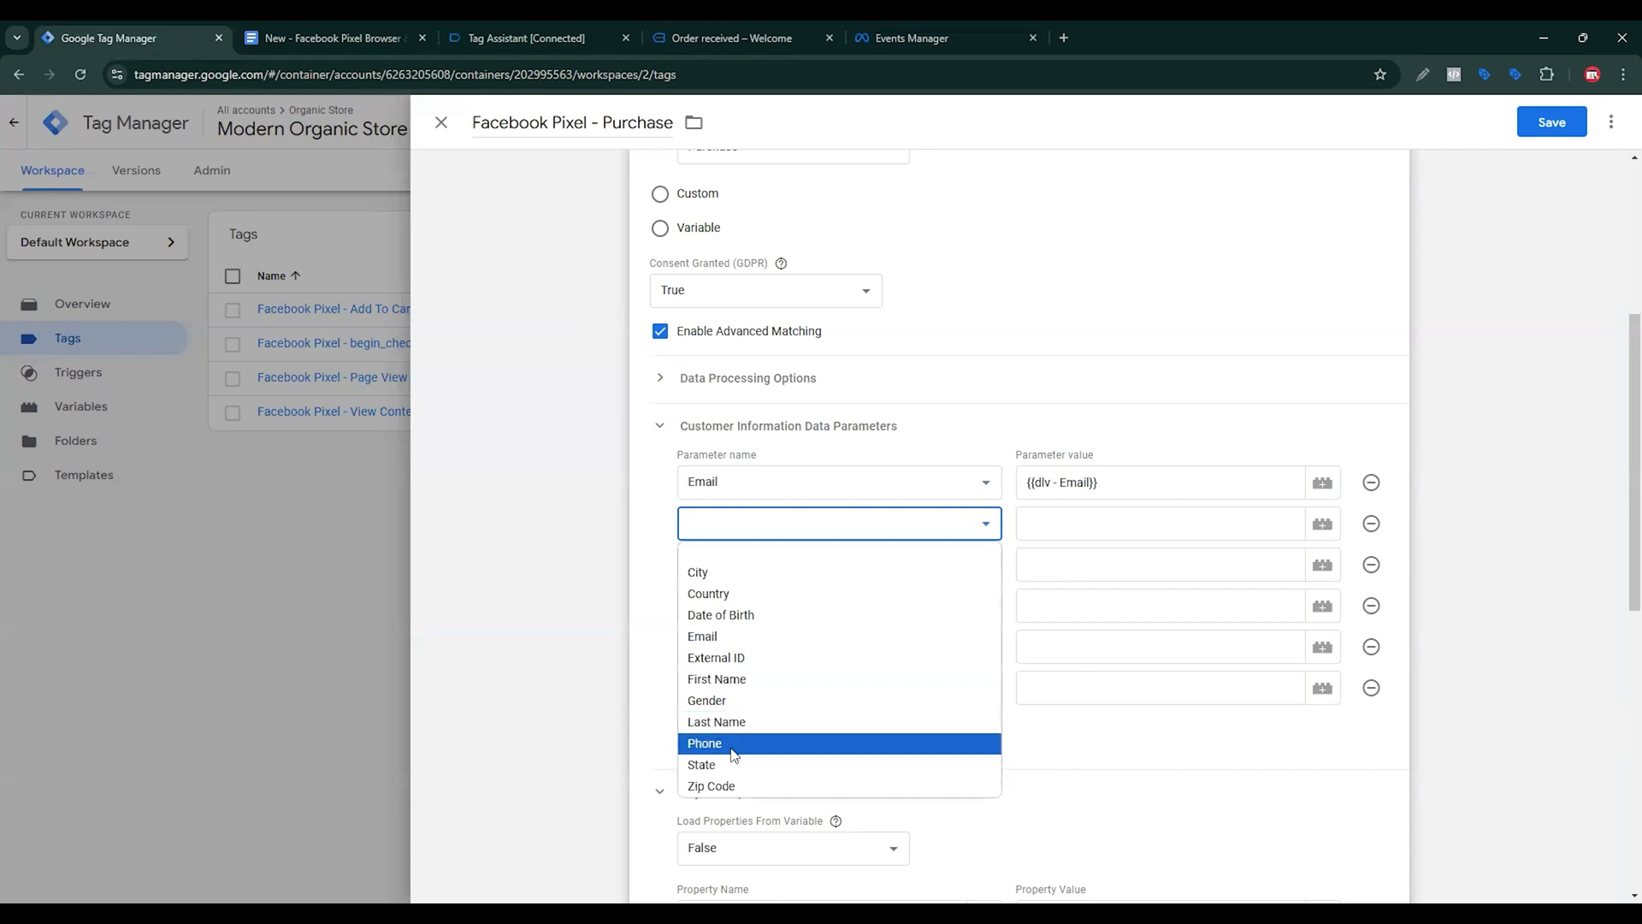
pyautogui.click(733, 745)
pyautogui.click(744, 565)
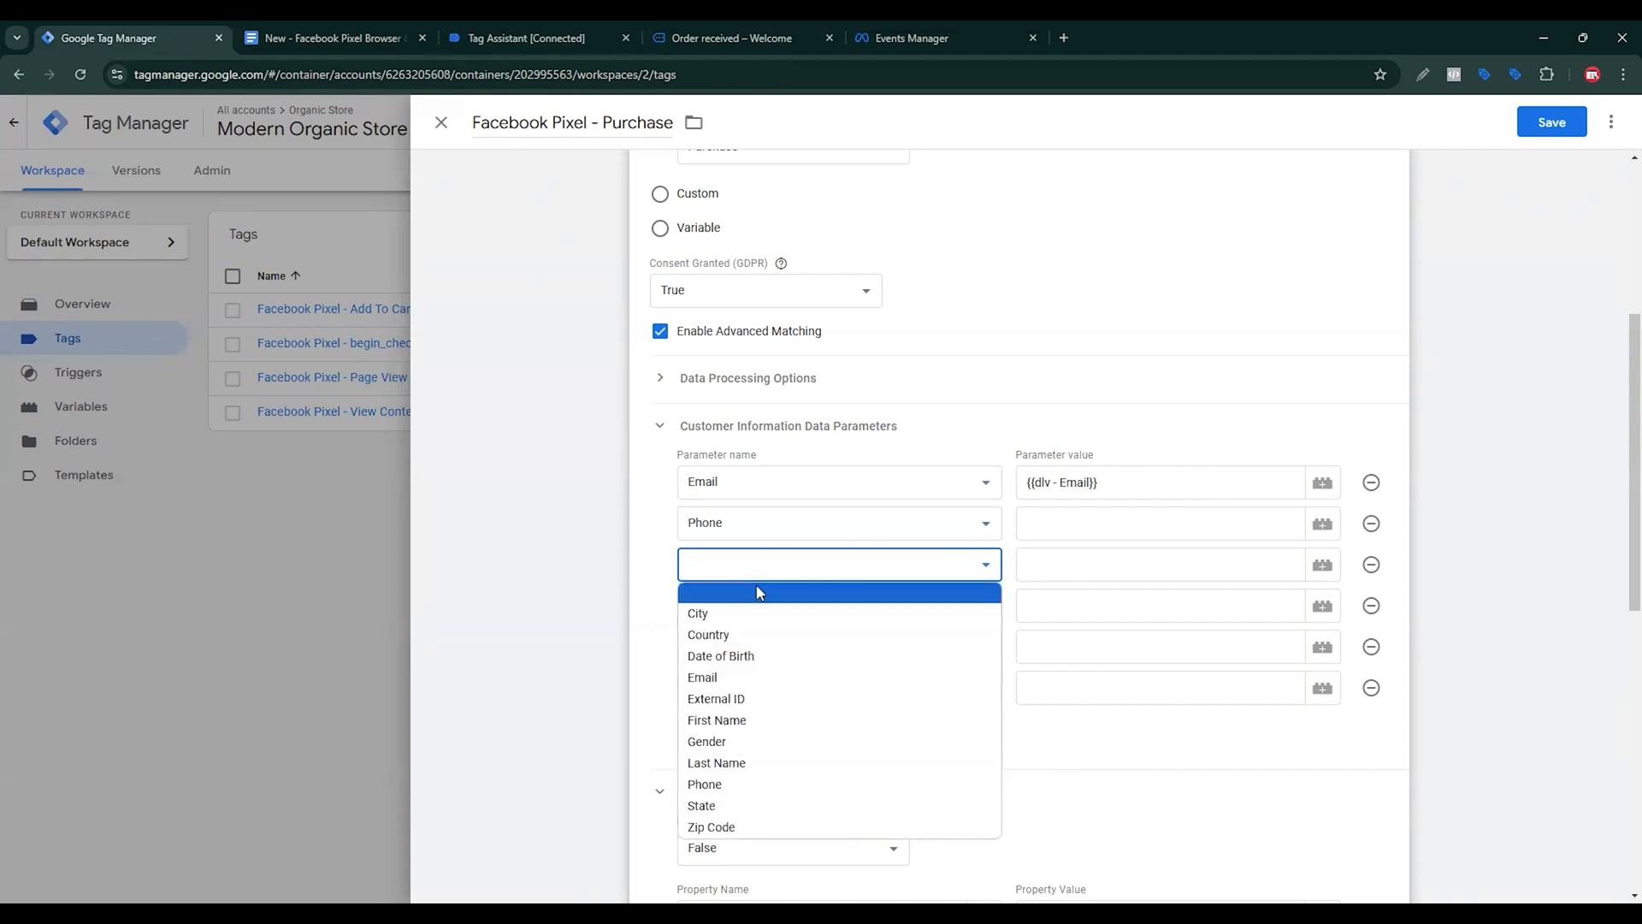
pyautogui.click(1136, 528)
# Start a new variable of type Data Layer Variable for the Phone parameter's value.
pyautogui.click(1322, 524)
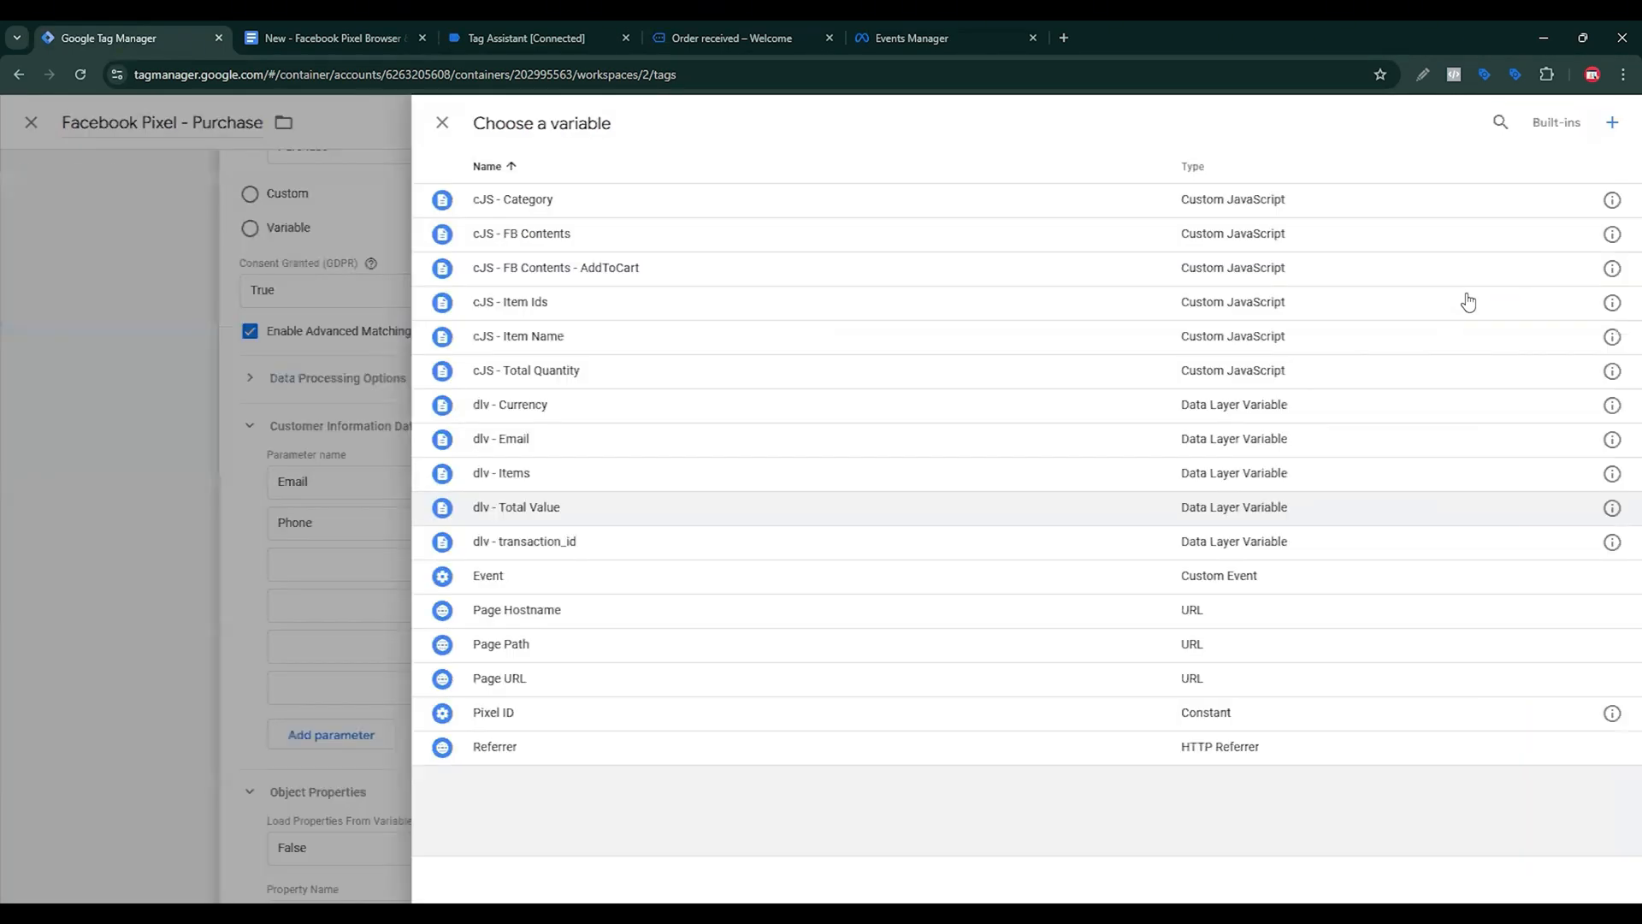
pyautogui.click(1611, 123)
pyautogui.click(1290, 264)
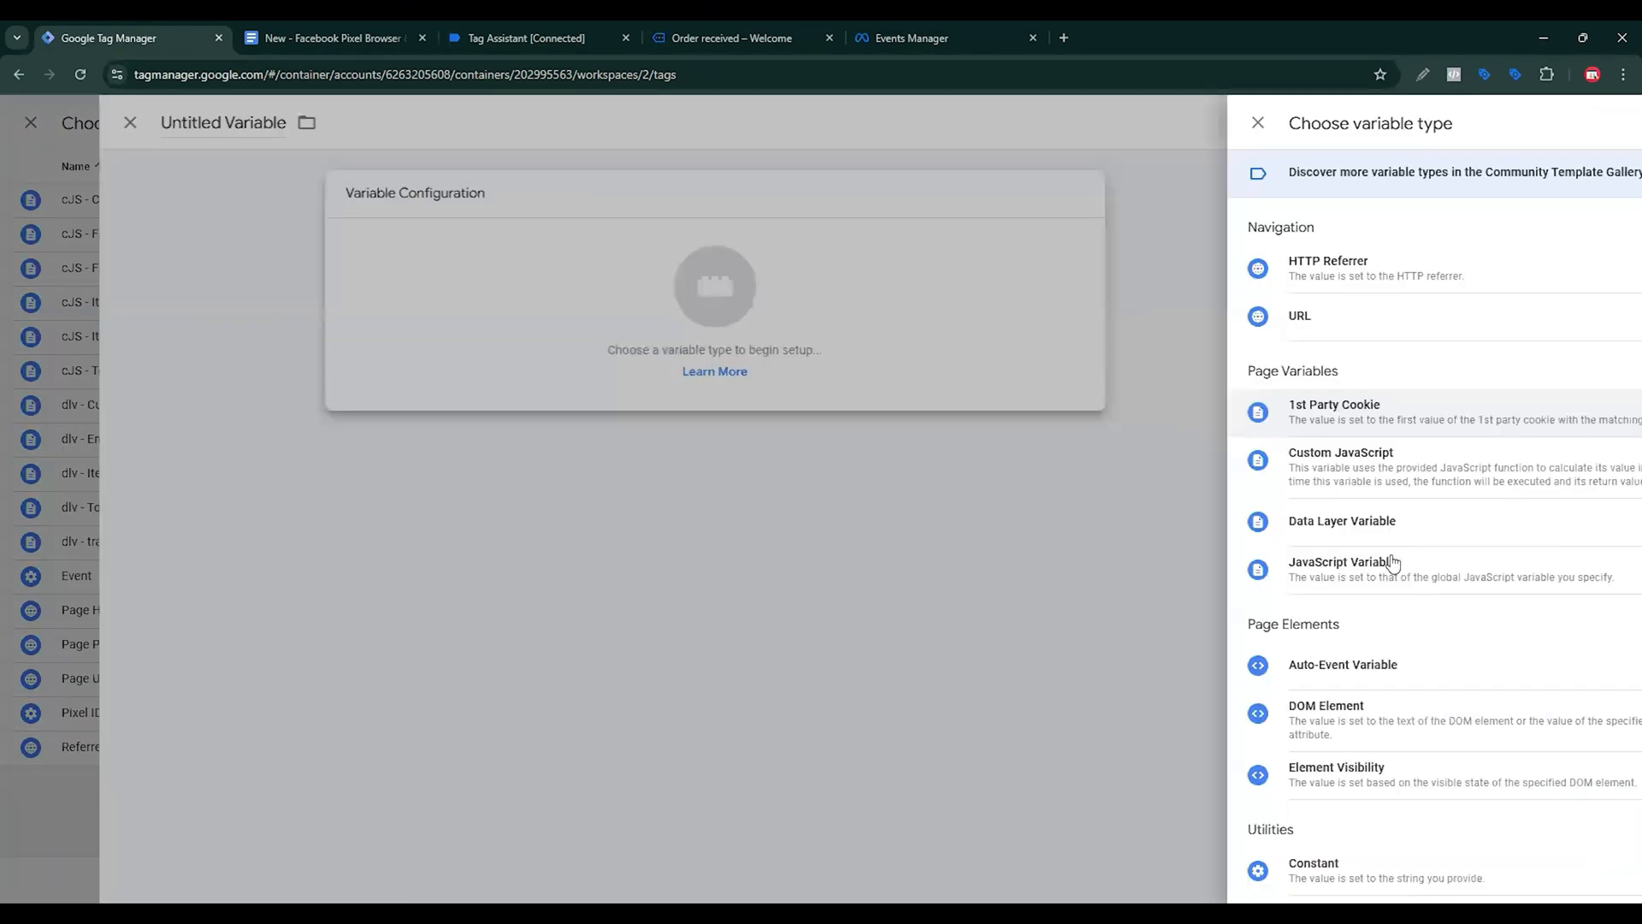
pyautogui.scroll(-3, 1253, 489)
pyautogui.scroll(2, 1253, 490)
pyautogui.click(1203, 439)
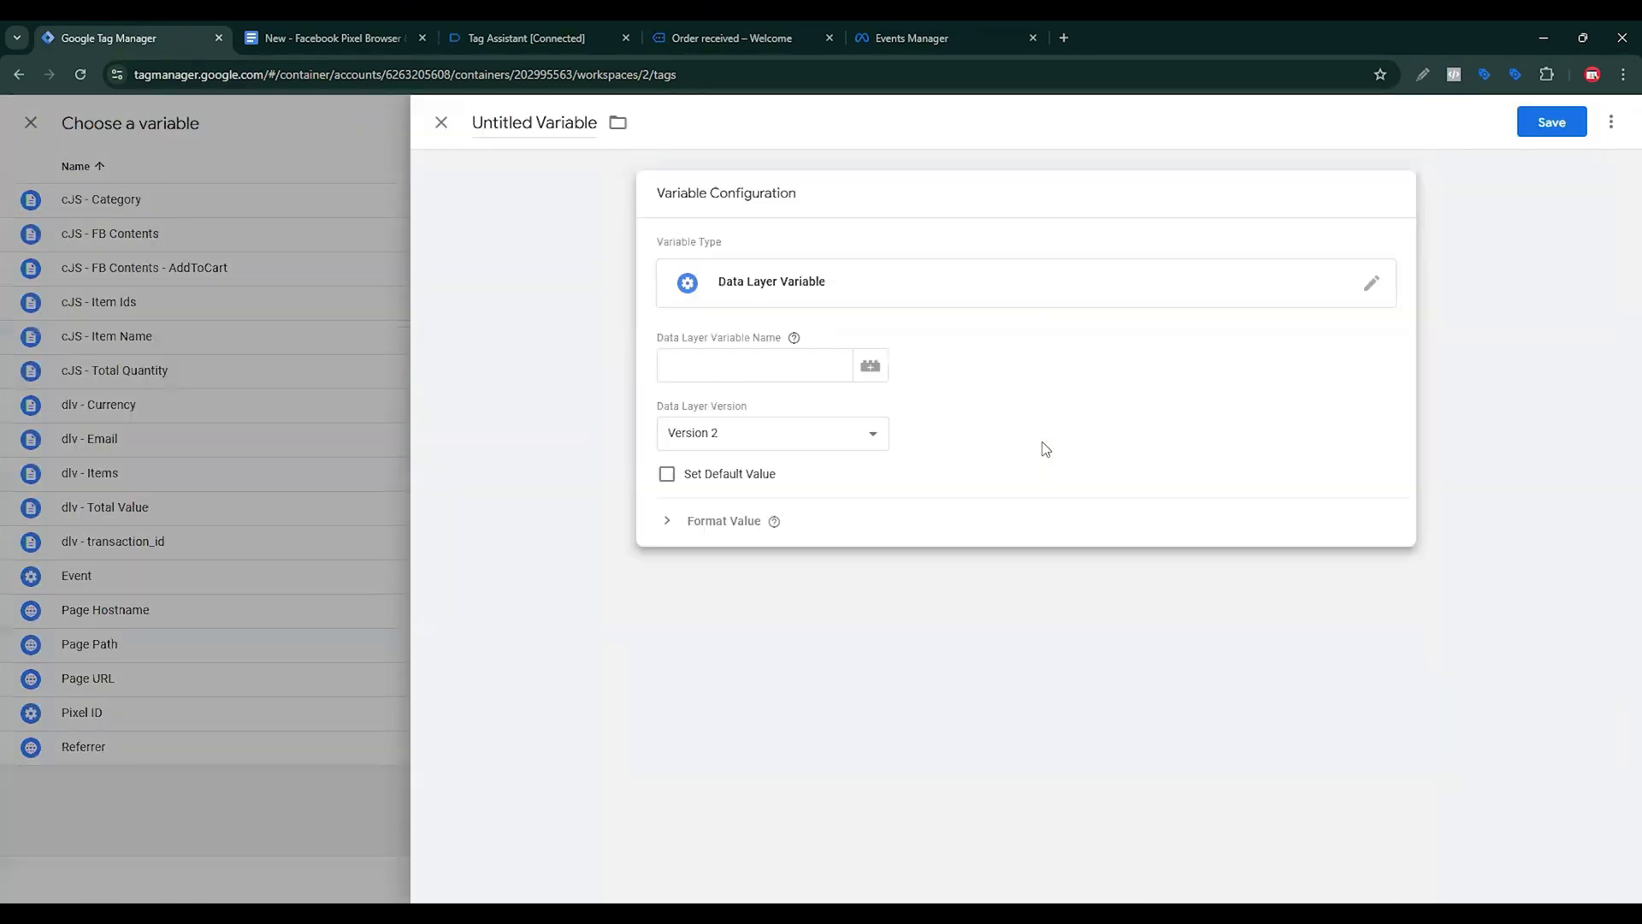
# Copy orderData.customer.billing.phone from the setup document's Phone row into the new variable's data layer variable name.
pyautogui.click(334, 38)
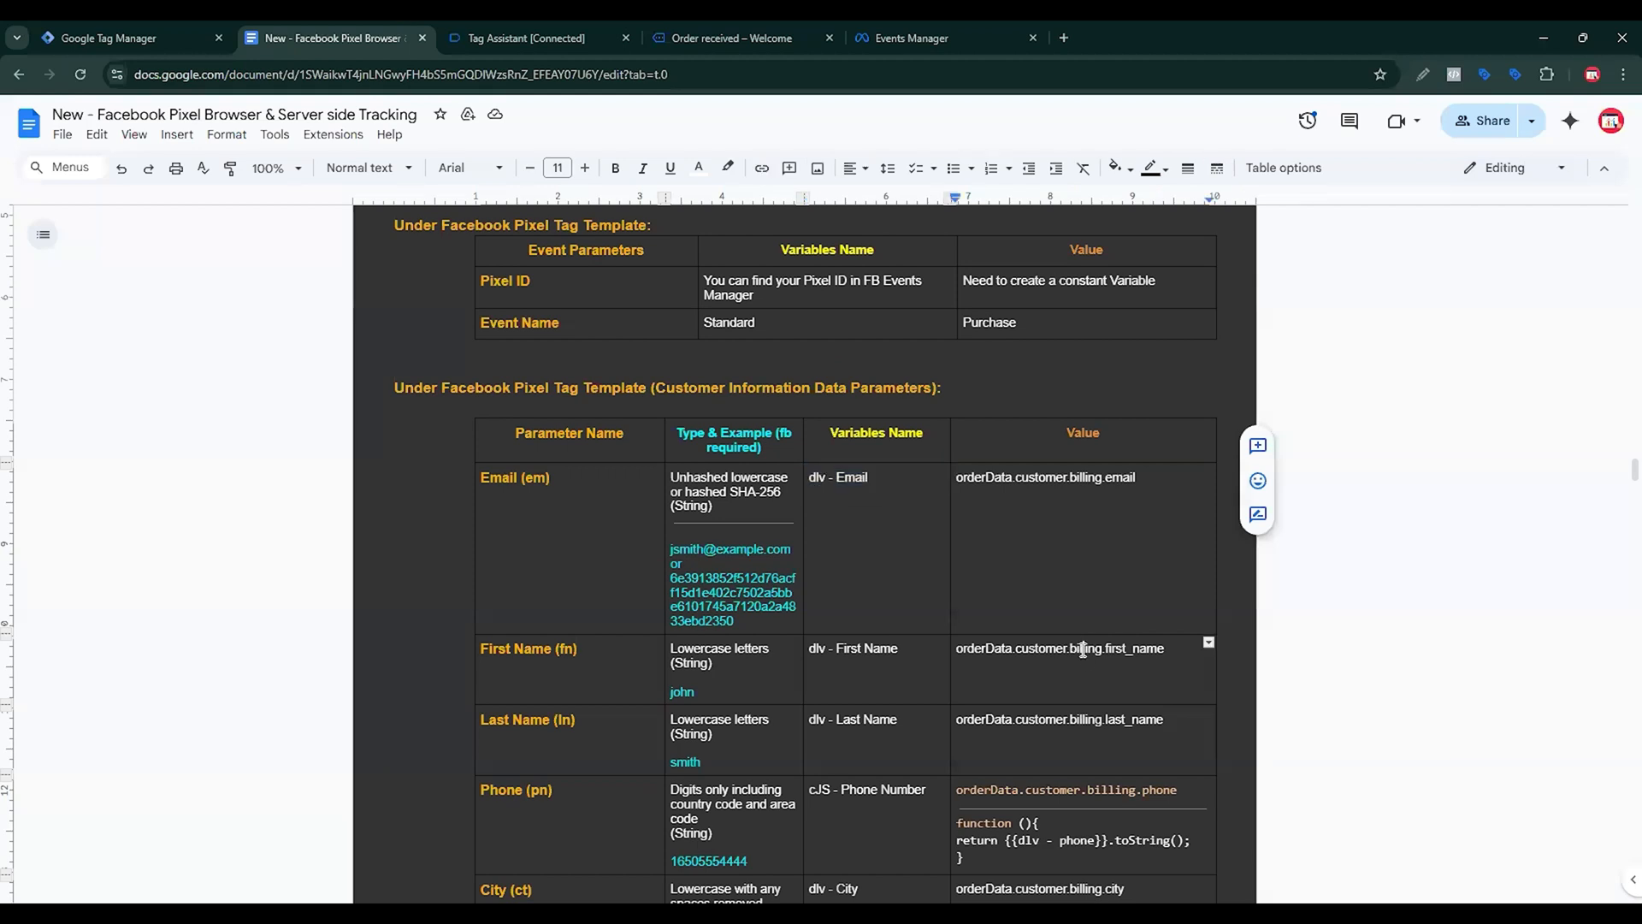
pyautogui.tripleClick(1083, 650)
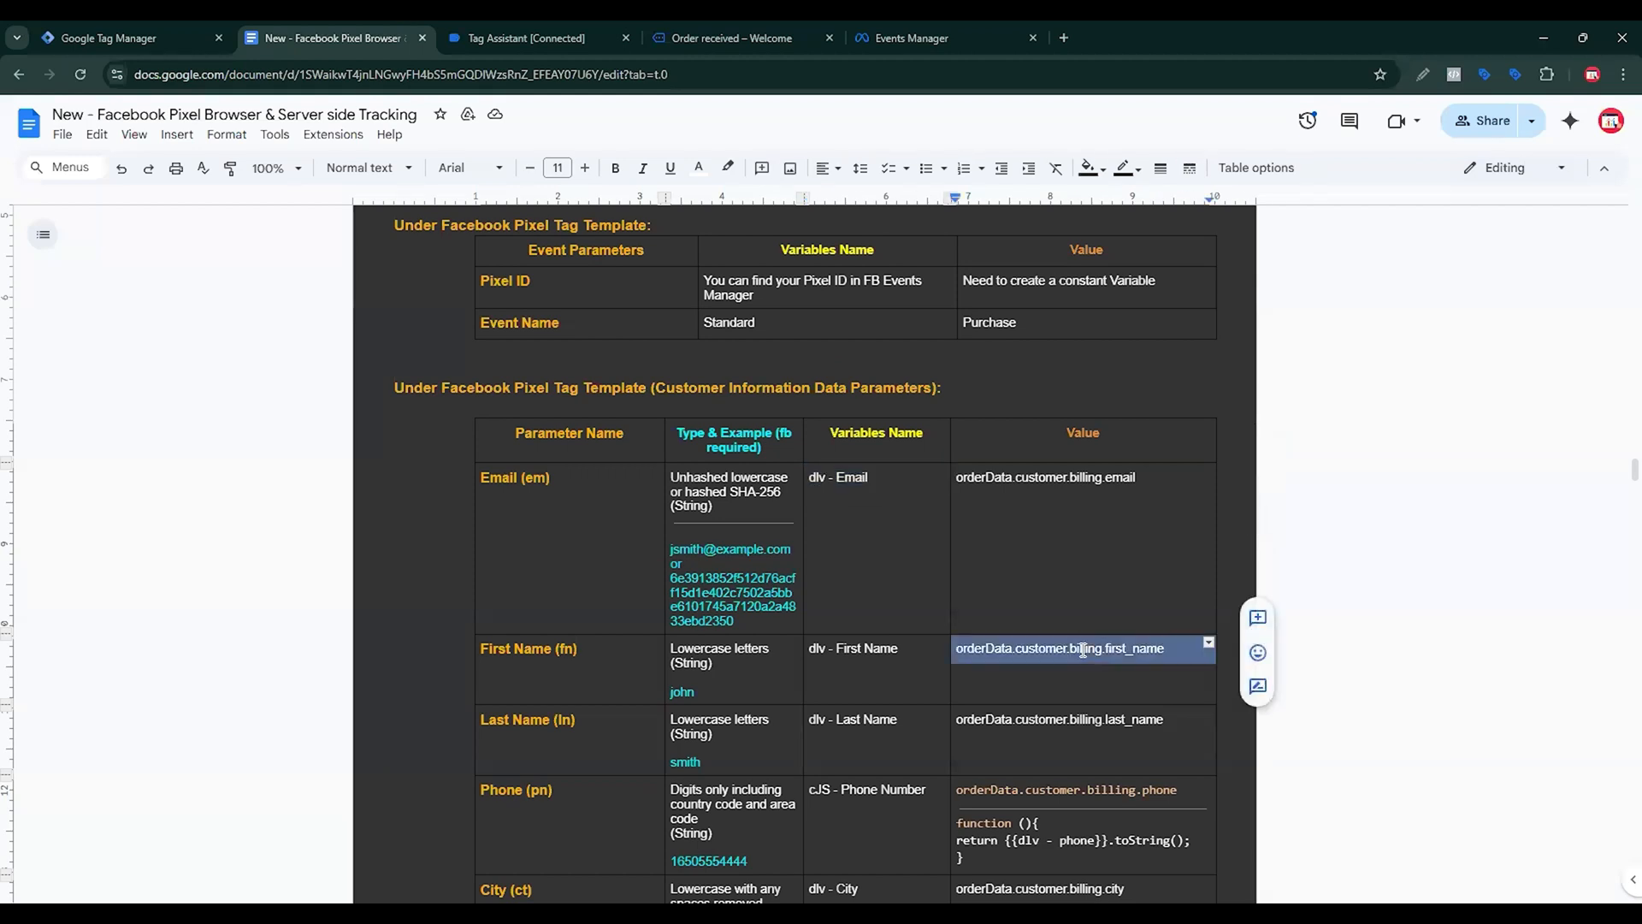
pyautogui.tripleClick(1036, 797)
pyautogui.hotkey('ctrl', 'c')
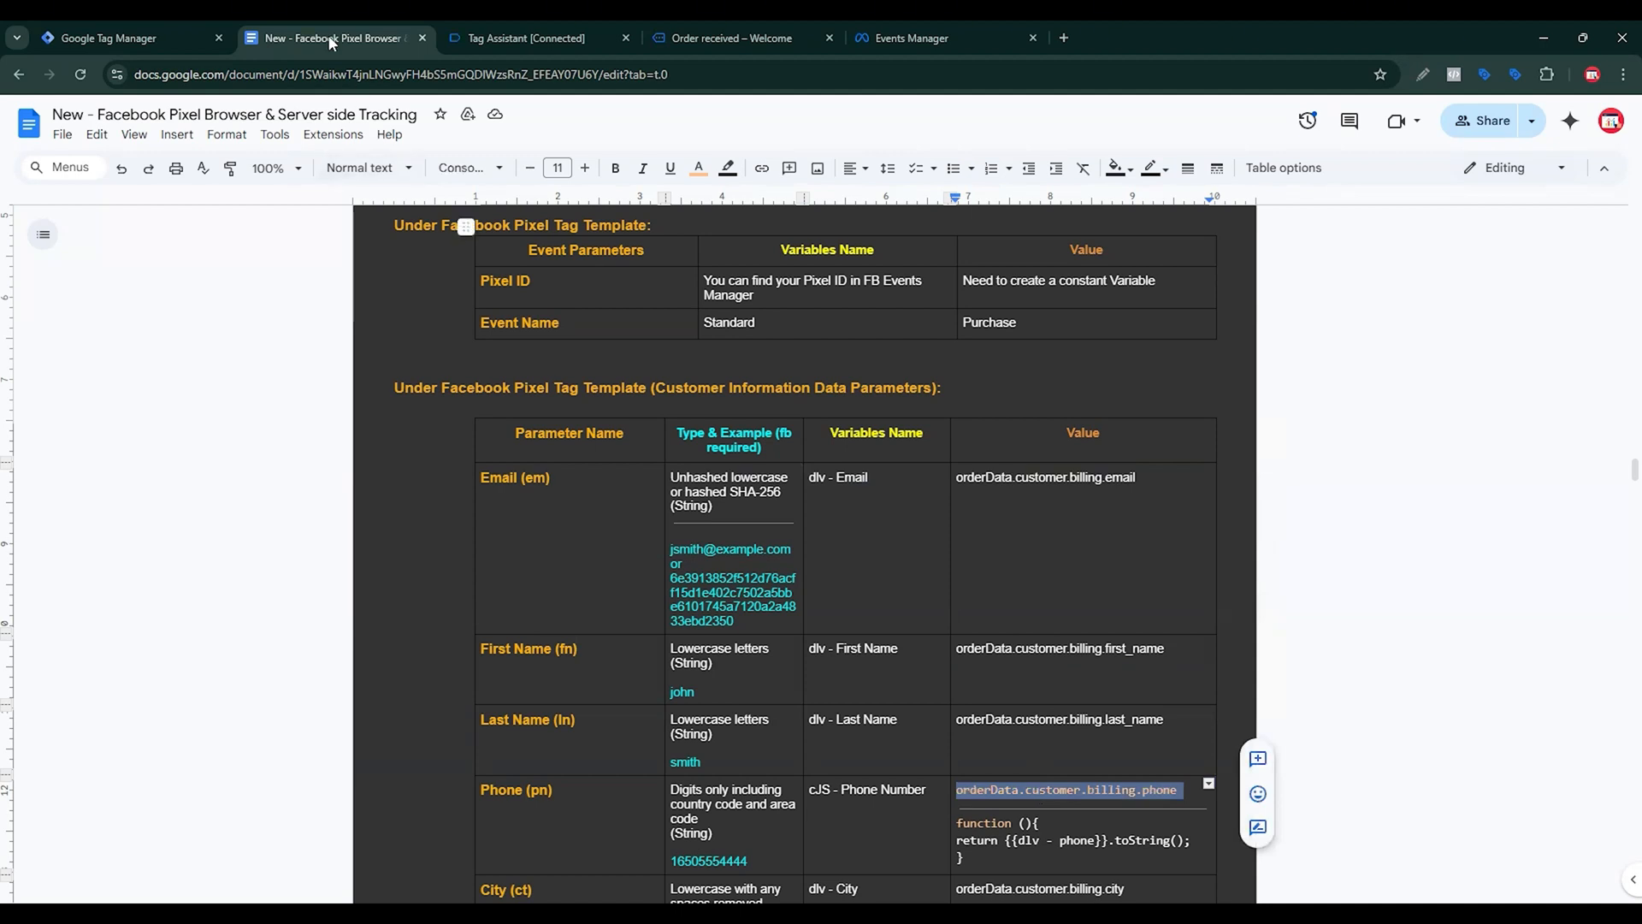
pyautogui.click(175, 37)
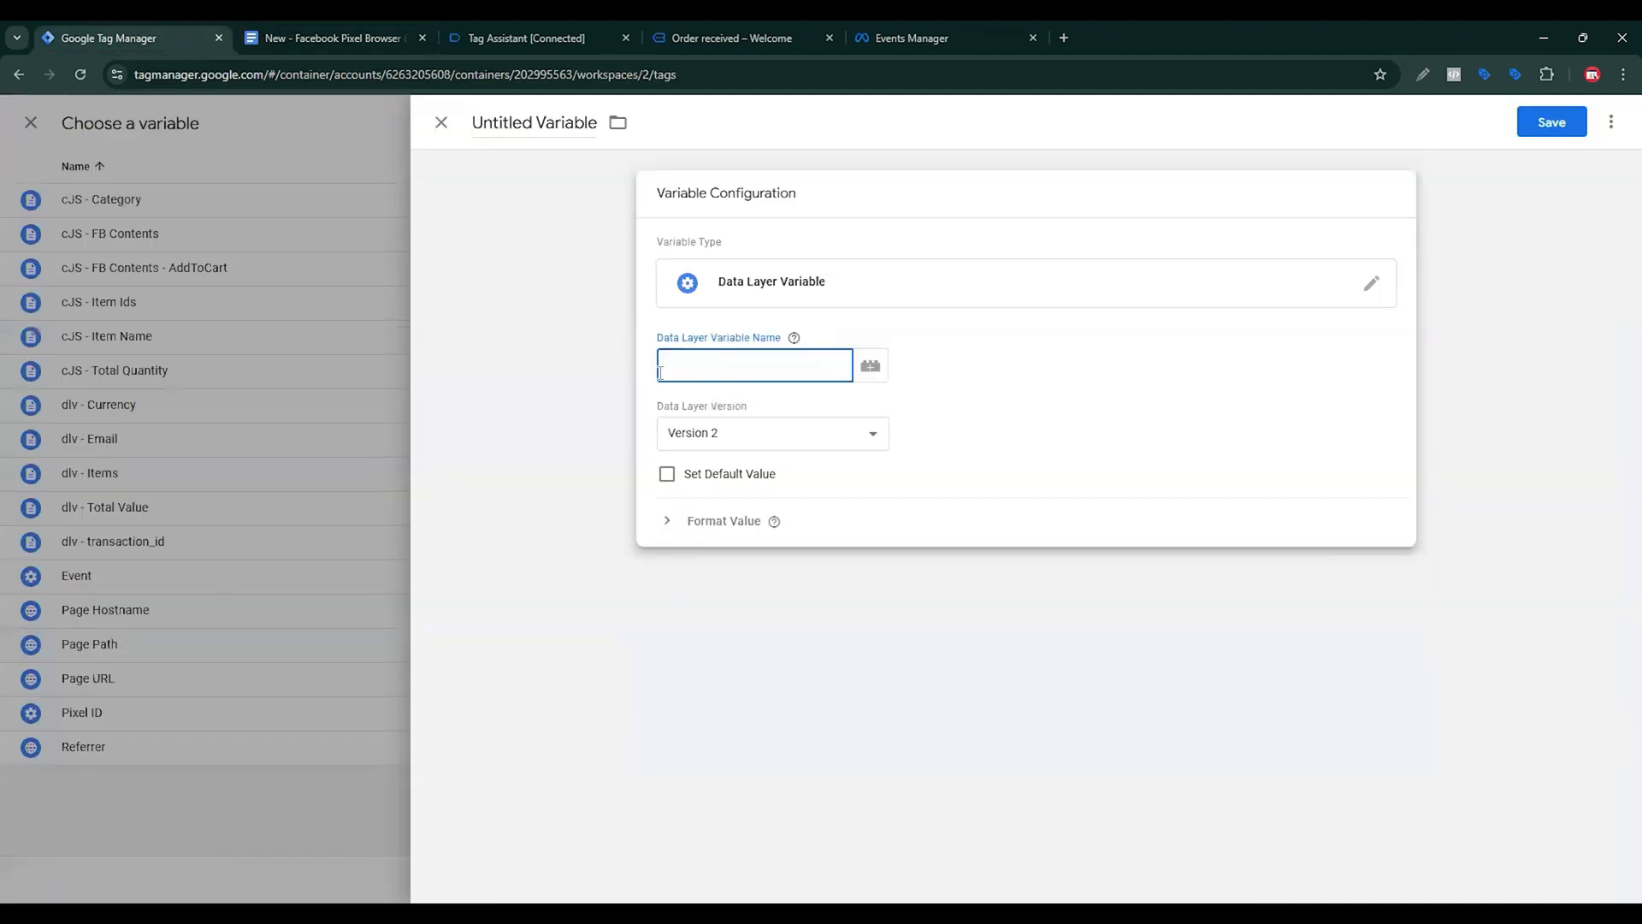
pyautogui.hotkey('ctrl', 'v')
# Name the variable dlv - Phone and save it as the Phone parameter's value.
pyautogui.click(580, 168)
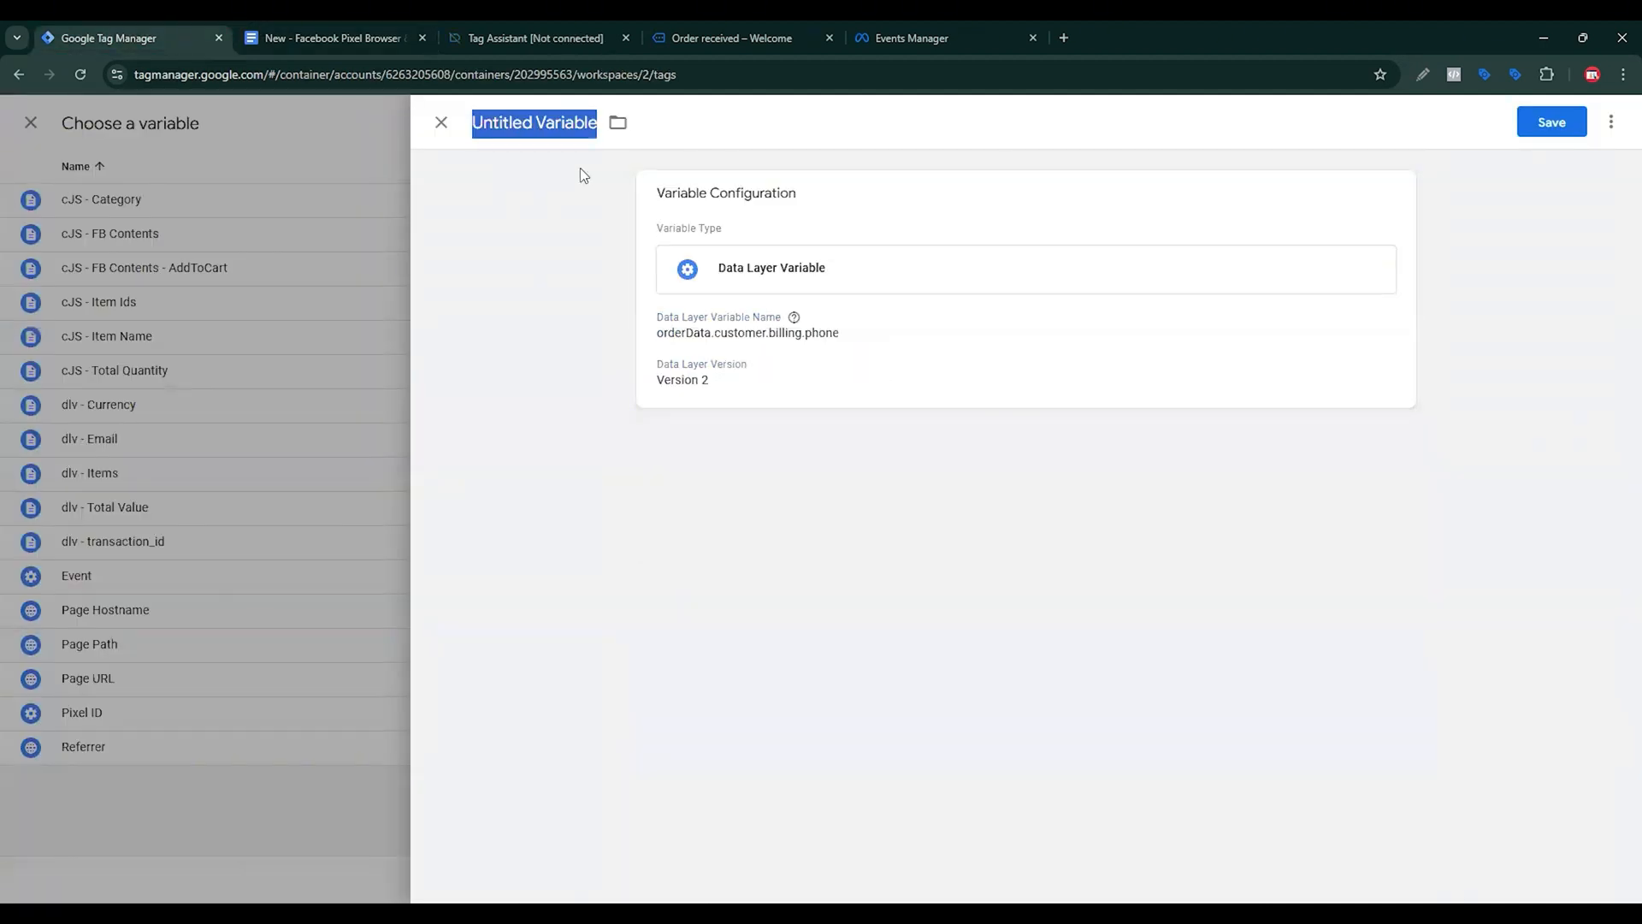
pyautogui.write('dlv ')
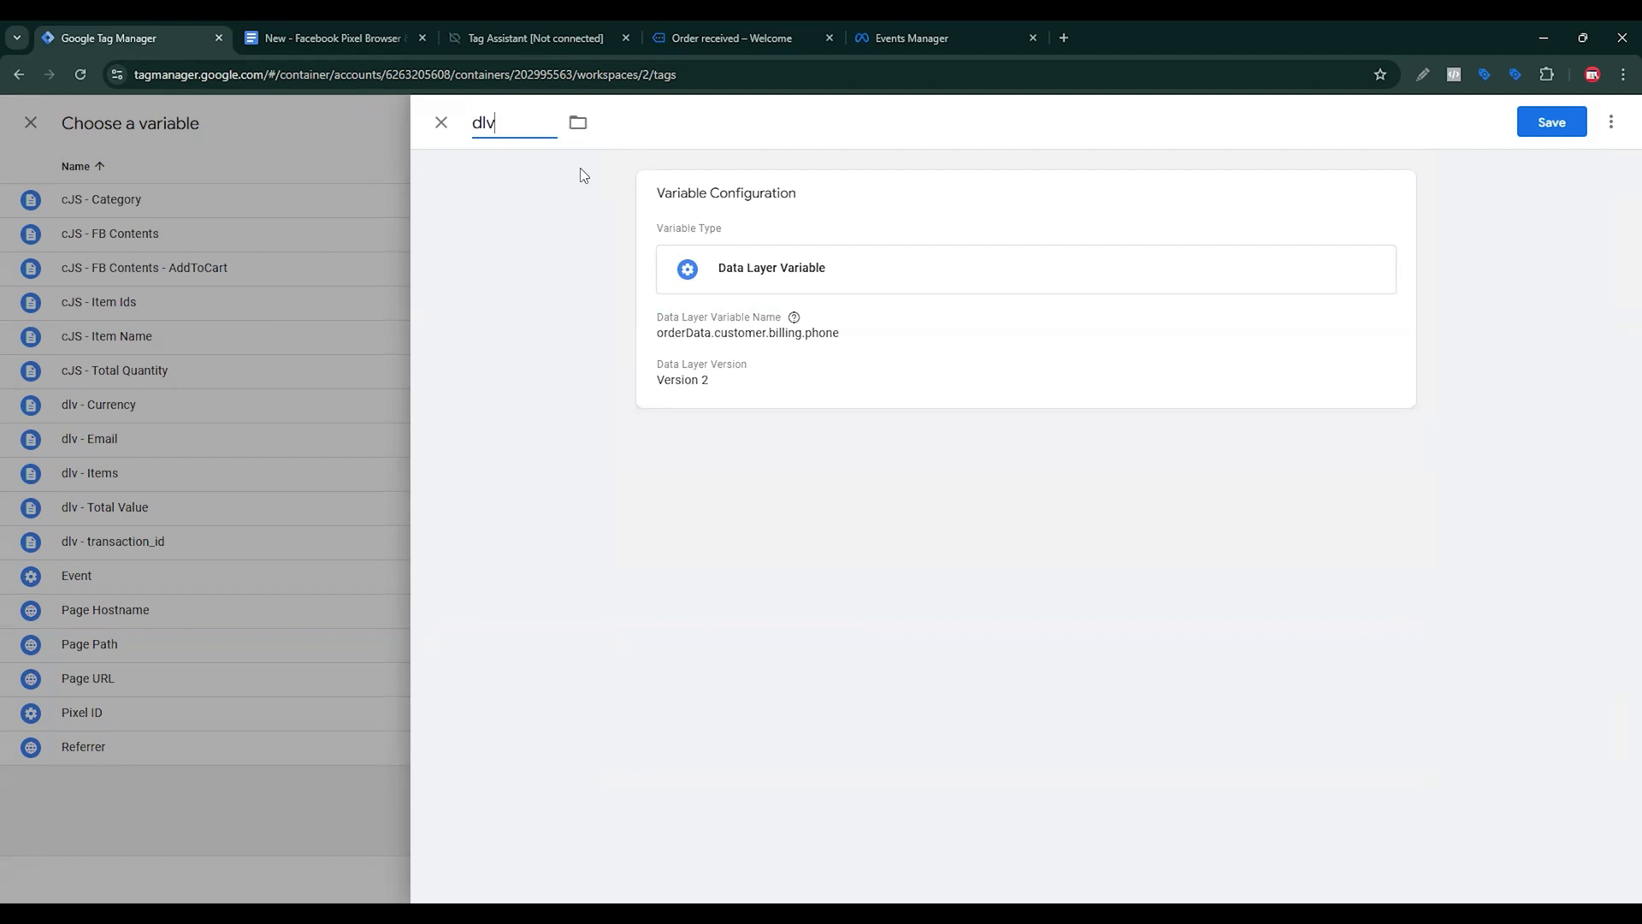
pyautogui.write('- Pho')
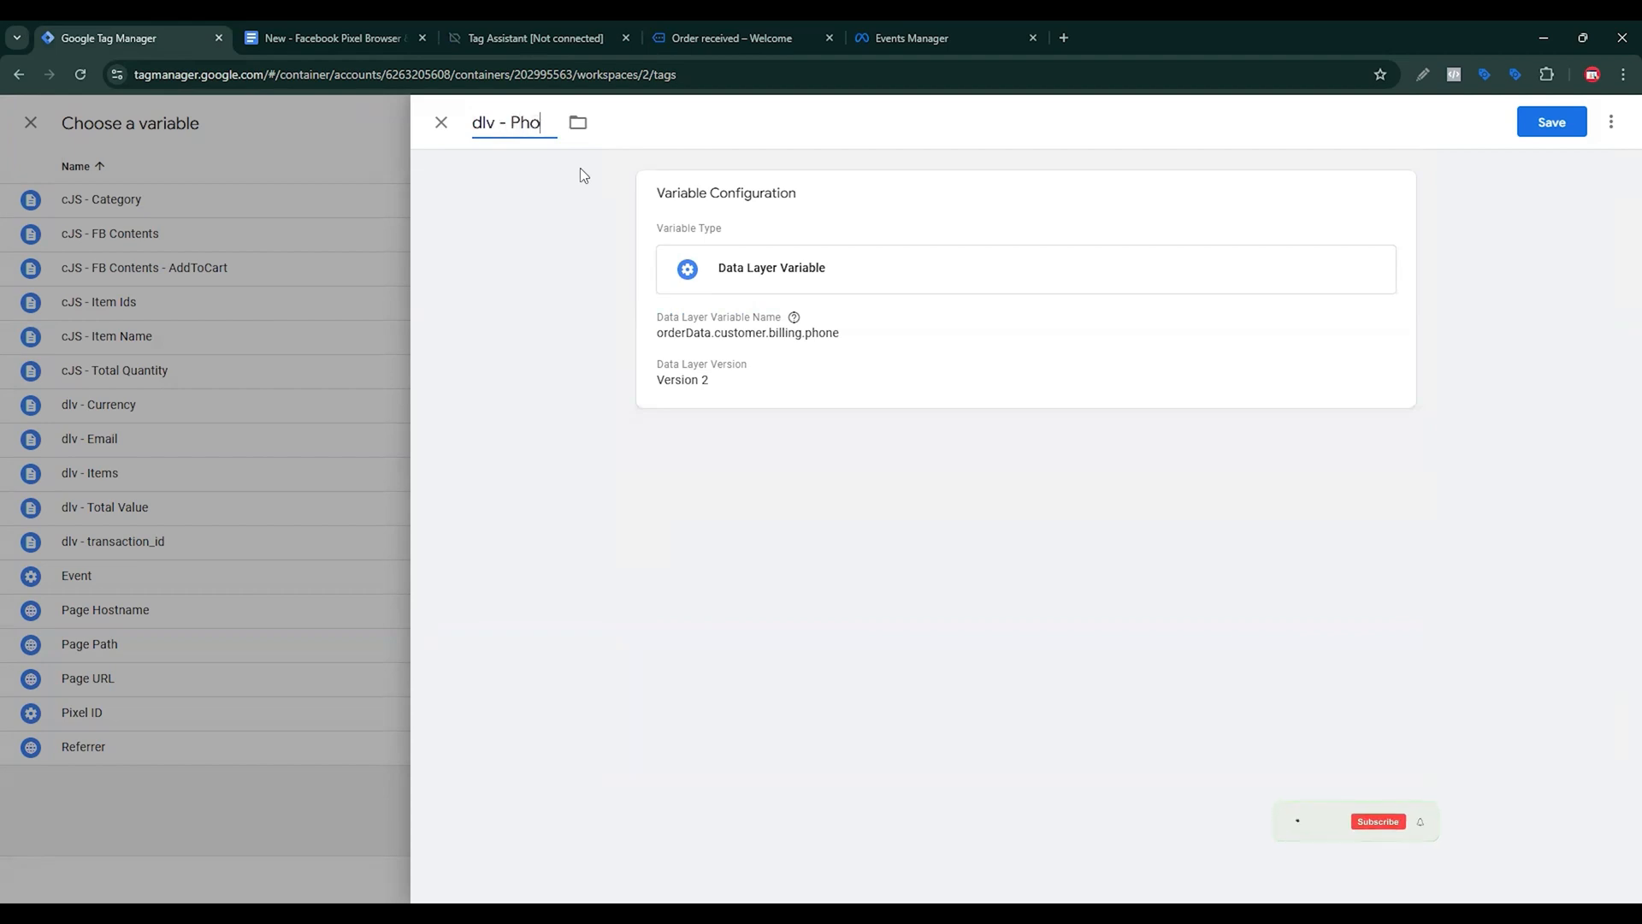
pyautogui.write('ne')
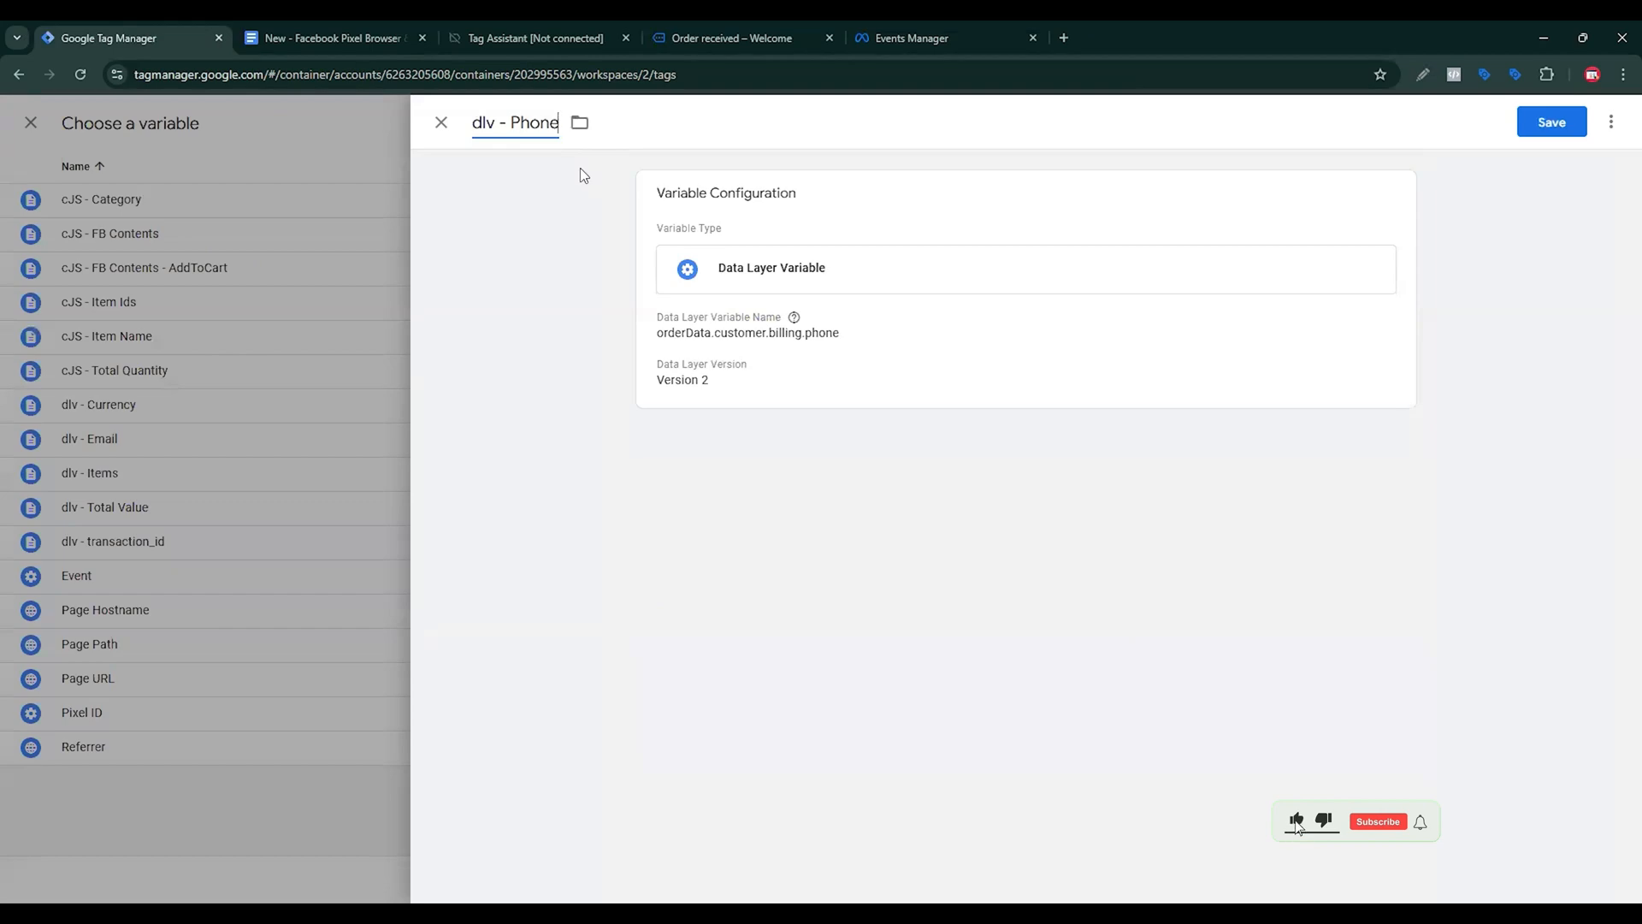
pyautogui.click(1551, 123)
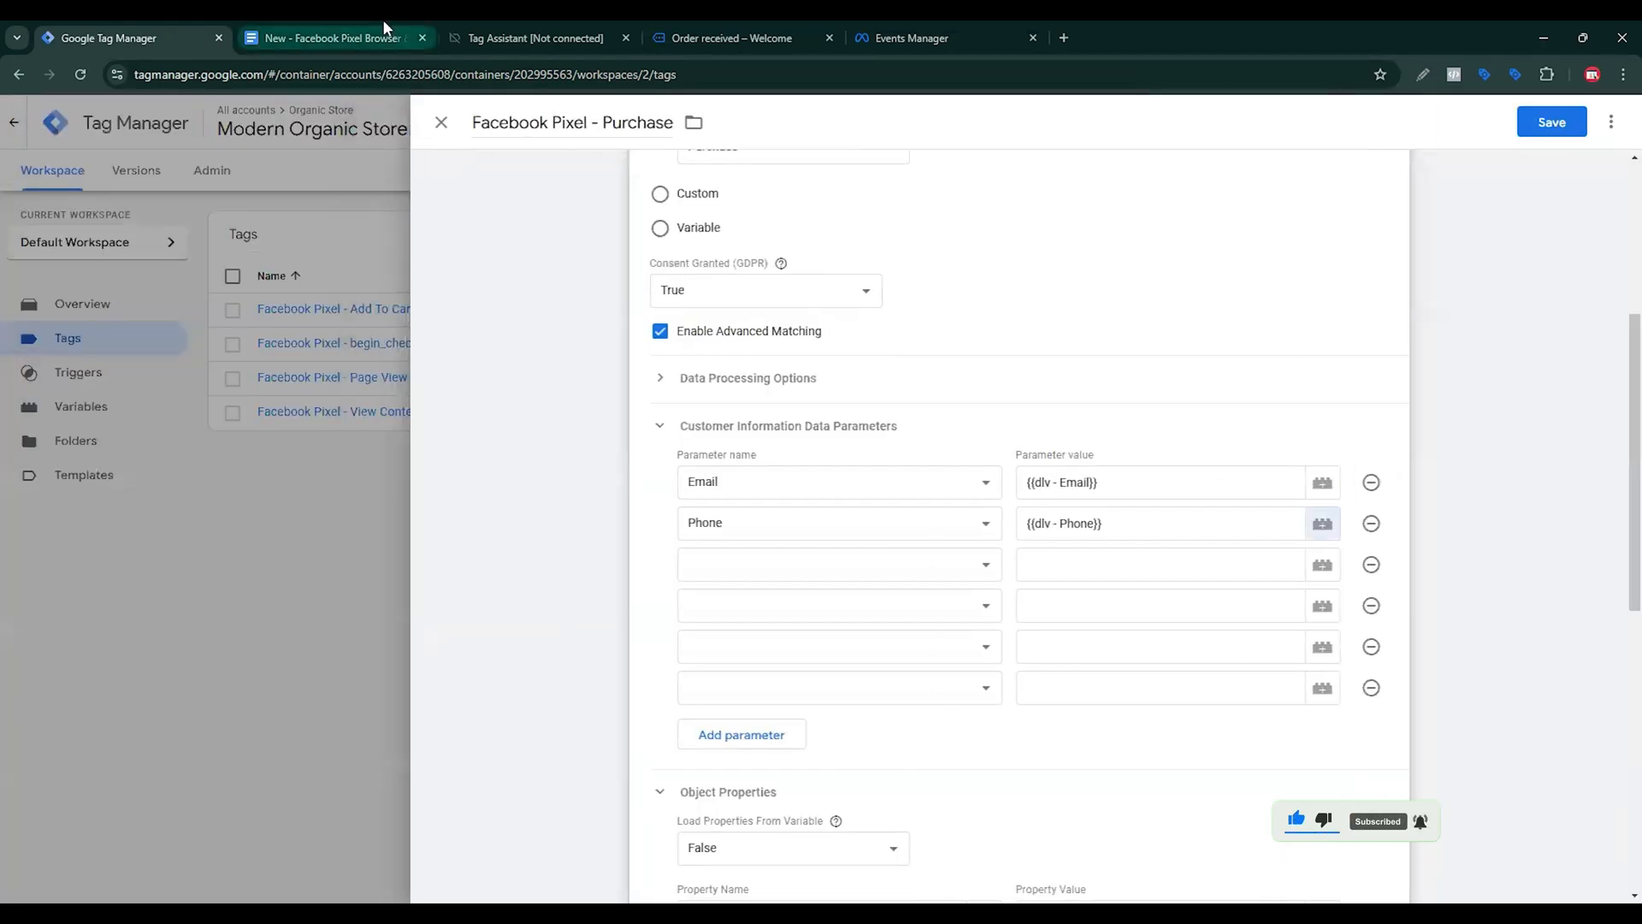
# Copy the function returning {{dlv - phone}}.toString() from the Phone row of the Google Docs setup document.
pyautogui.click(334, 38)
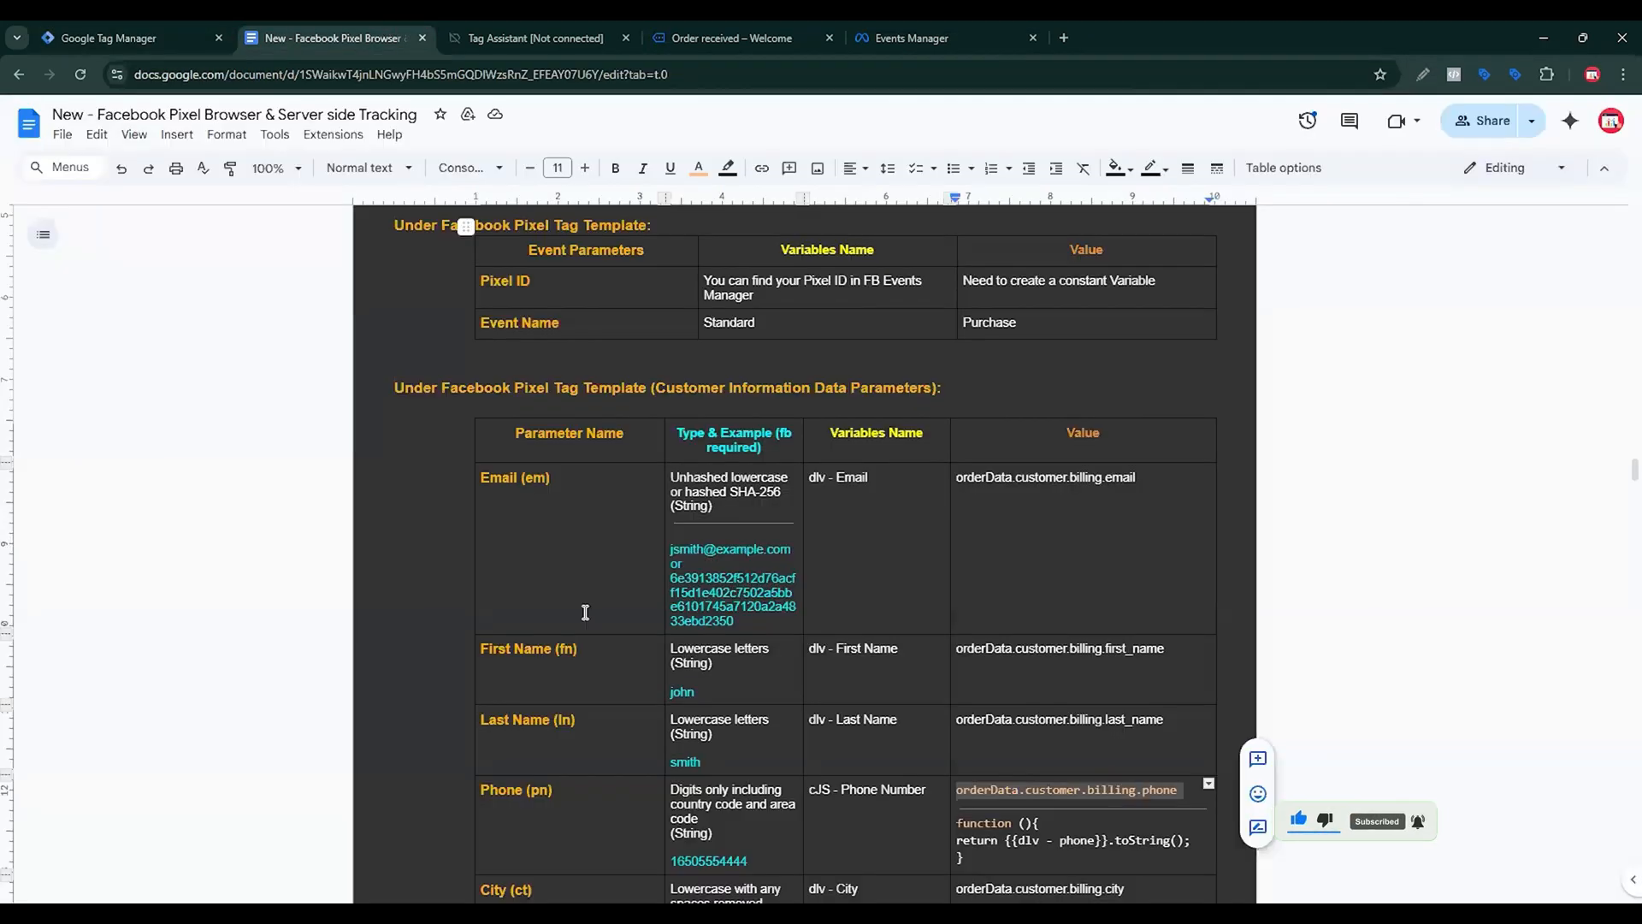
pyautogui.scroll(-1, 760, 703)
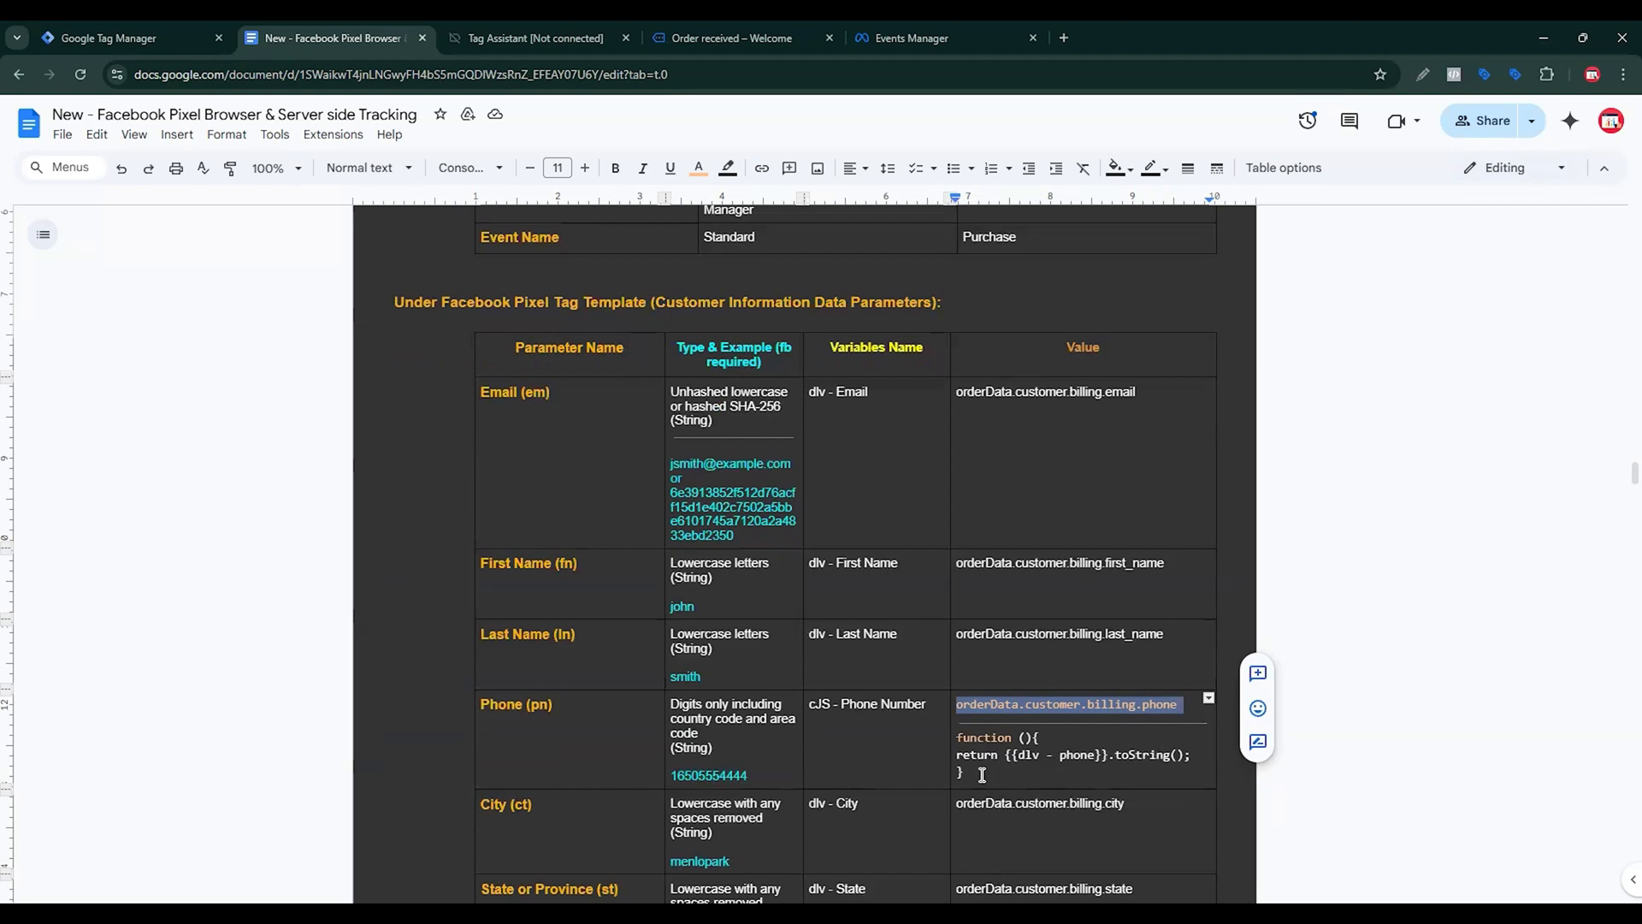
pyautogui.moveTo(982, 775); pyautogui.dragTo(949, 737)
pyautogui.hotkey('ctrl', 'c')
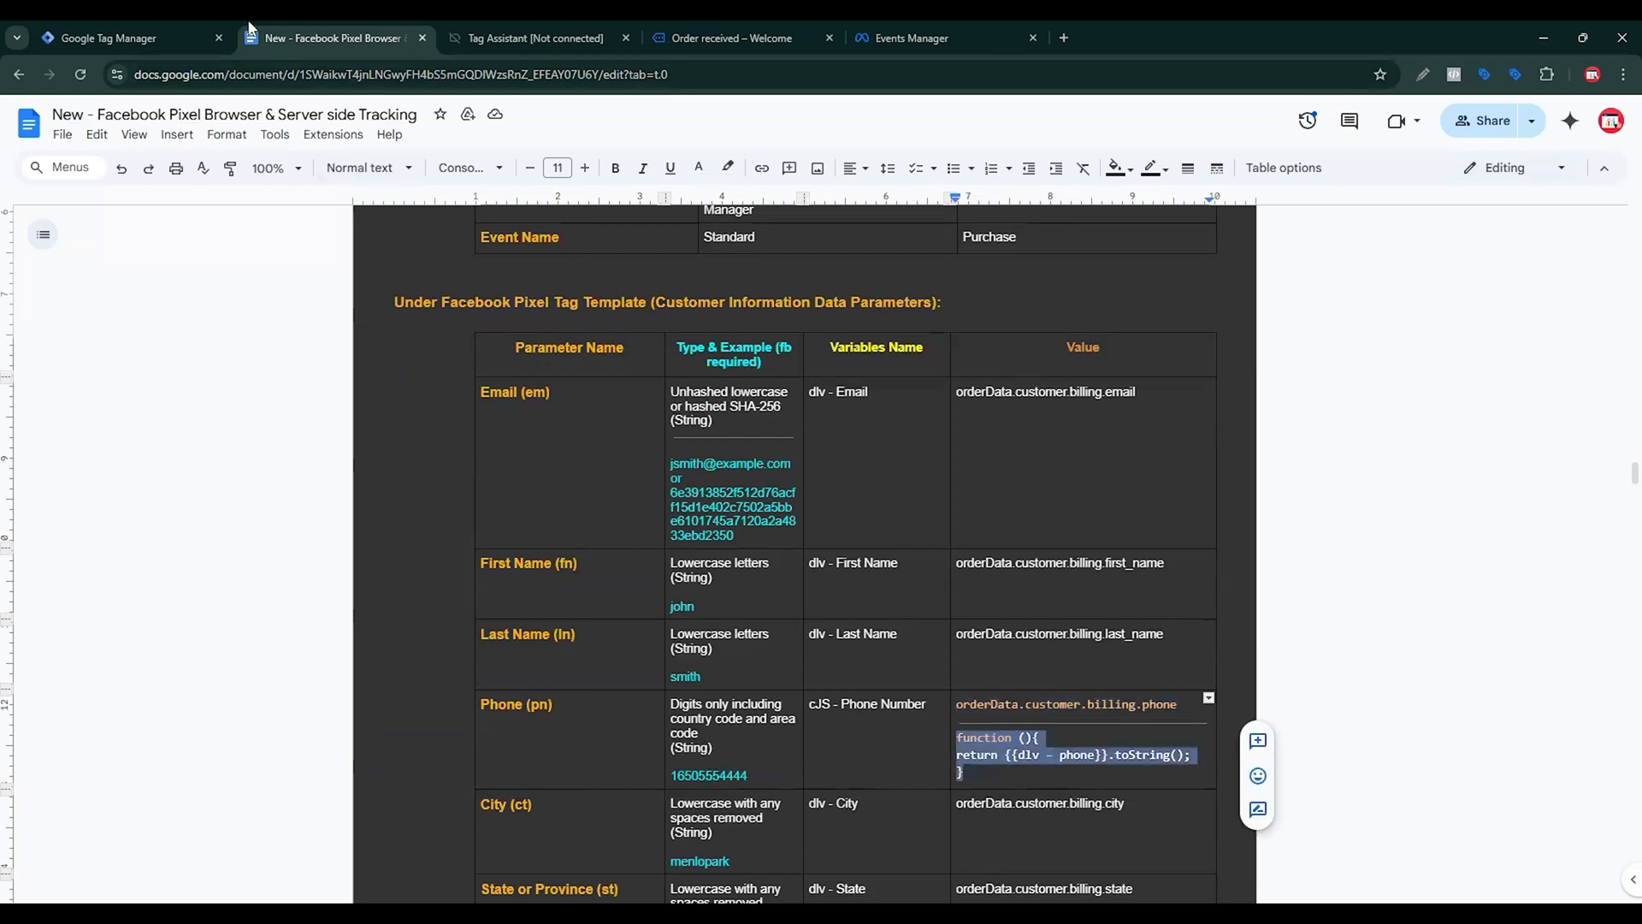
# In Google Tag Manager, clear the Phone parameter's value and start a new Custom JavaScript variable for it.
pyautogui.click(206, 36)
pyautogui.moveTo(1188, 520); pyautogui.dragTo(1010, 530)
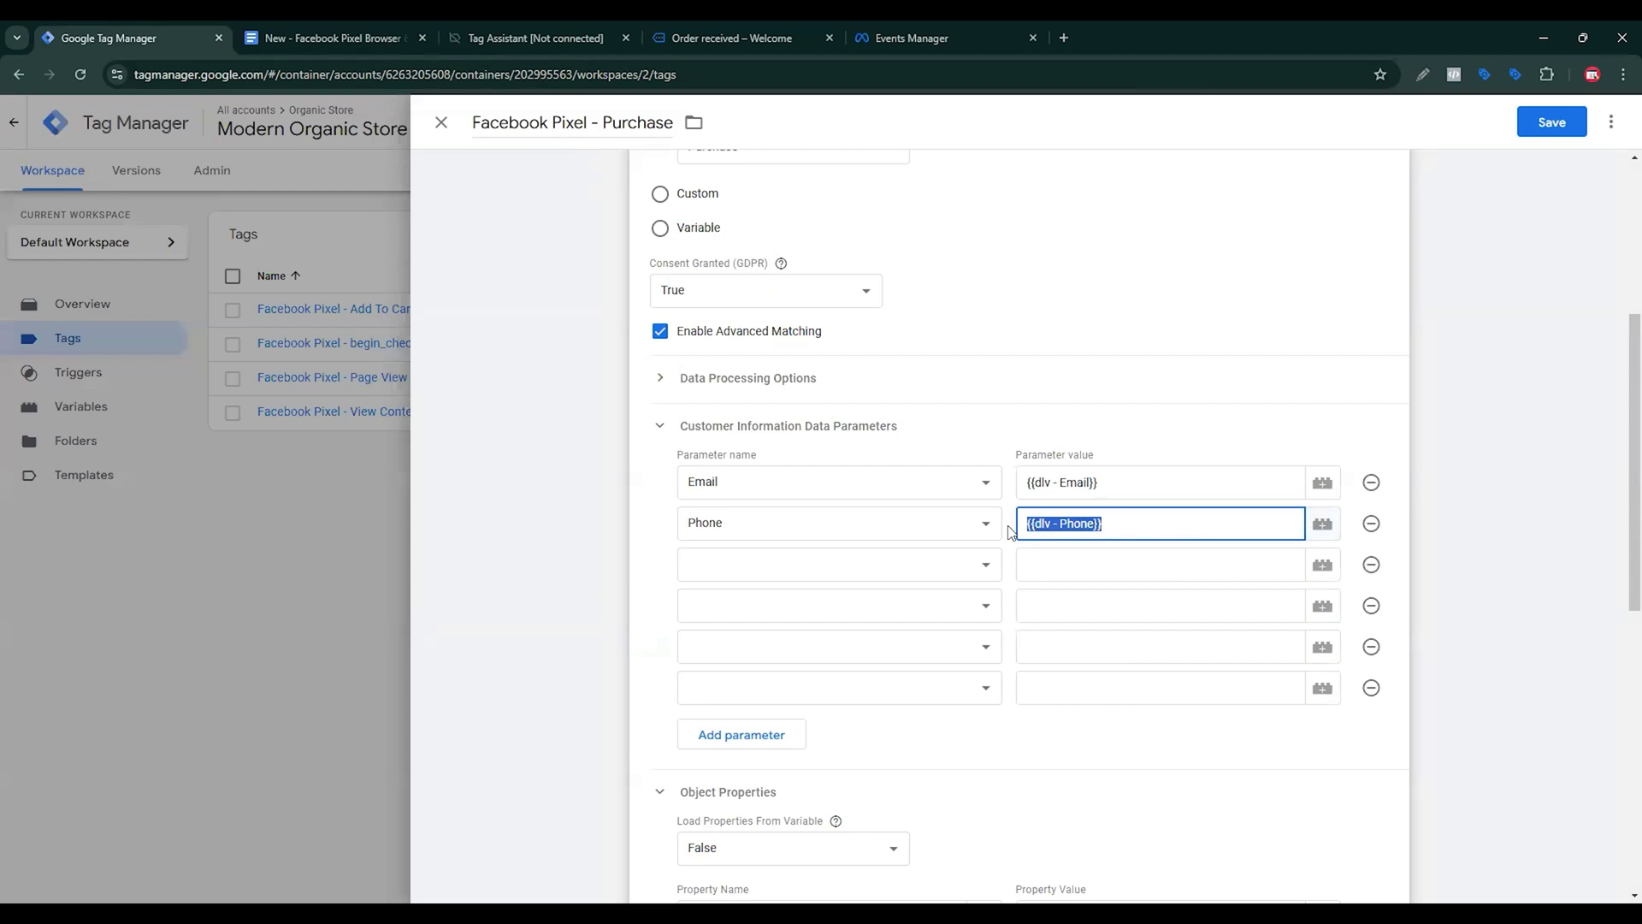
pyautogui.press('BackSpace')
pyautogui.click(1324, 525)
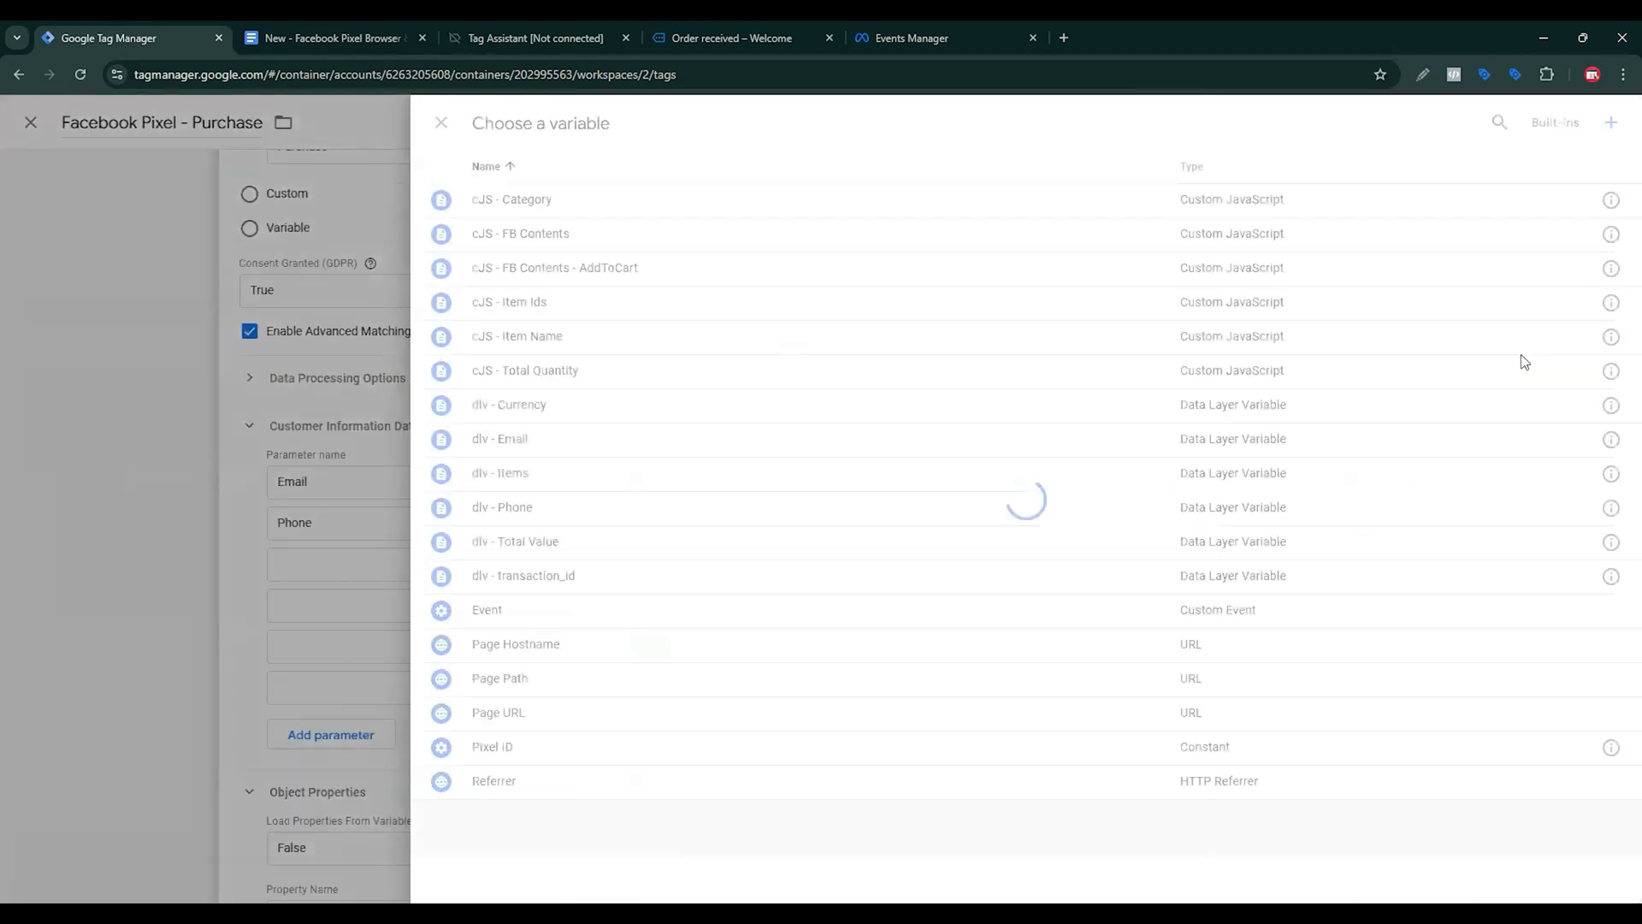
pyautogui.click(1616, 125)
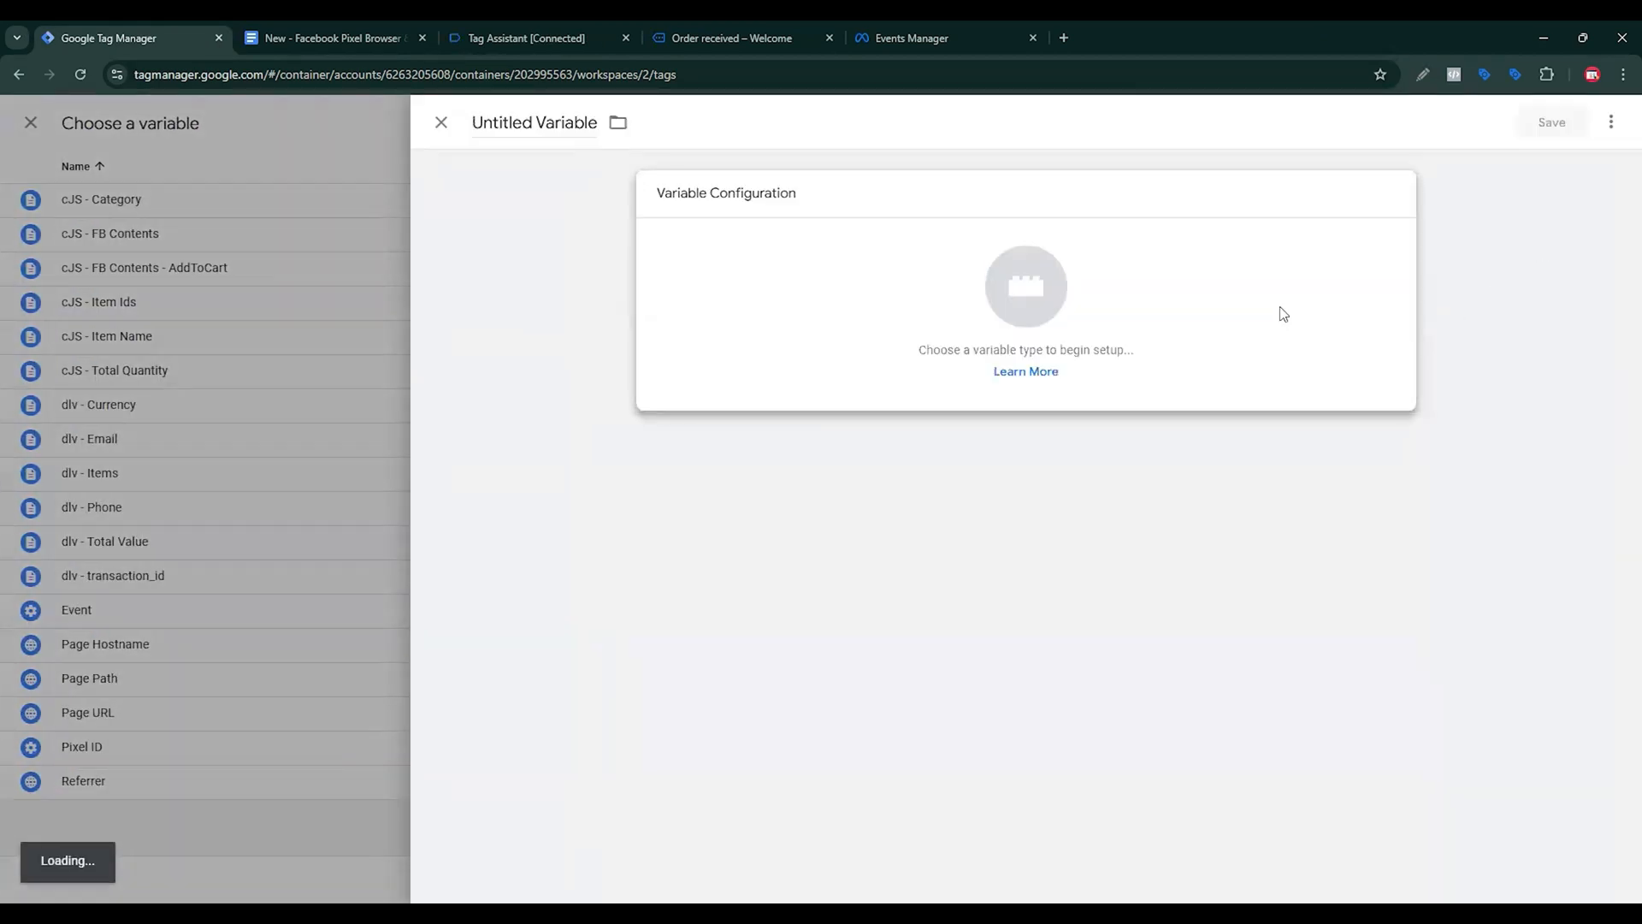
pyautogui.click(1280, 311)
pyautogui.scroll(-1, 1293, 463)
pyautogui.click(1253, 484)
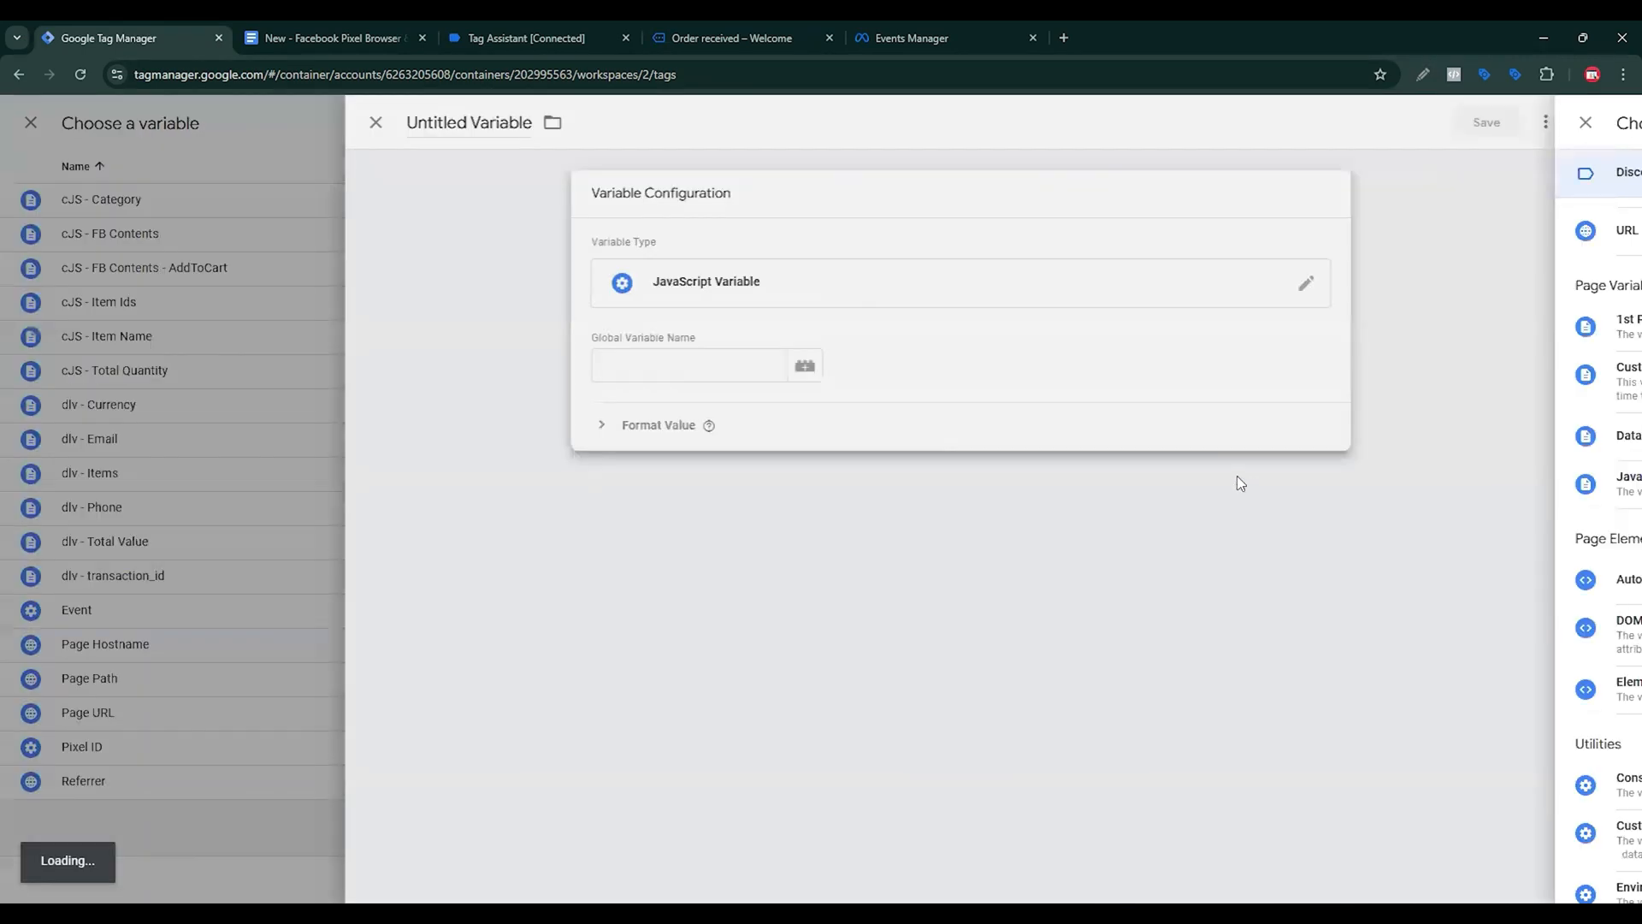
pyautogui.click(1372, 285)
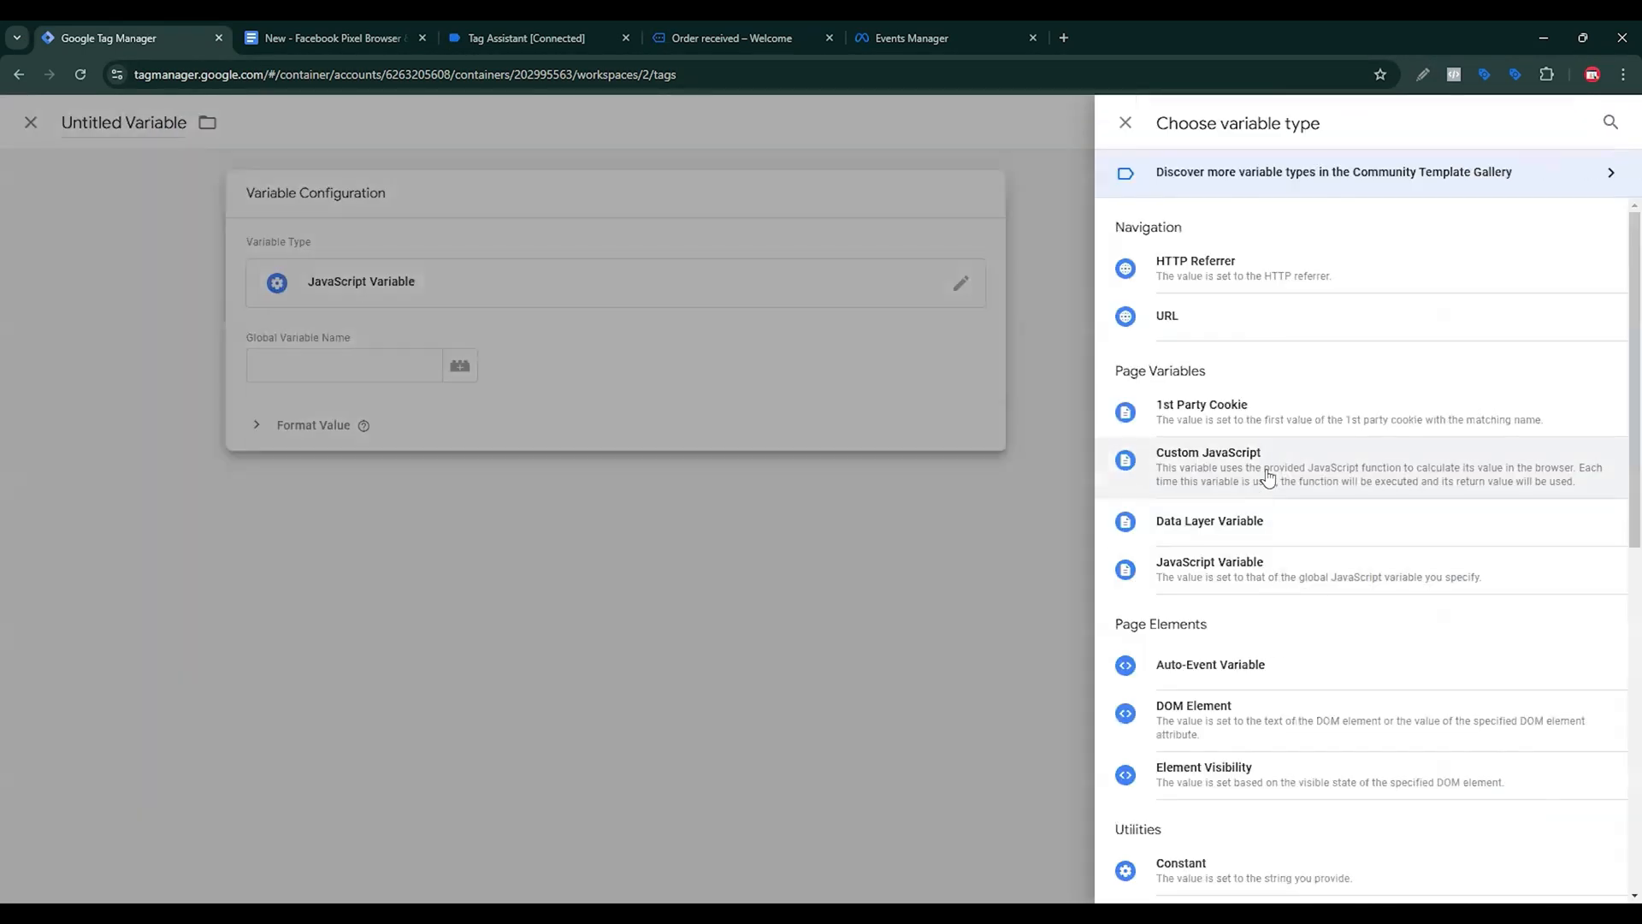
pyautogui.click(1166, 475)
# Paste the copied function into the variable's code and replace its variable reference with {{dlv - Phone}}.
pyautogui.hotkey('ctrl', 'v')
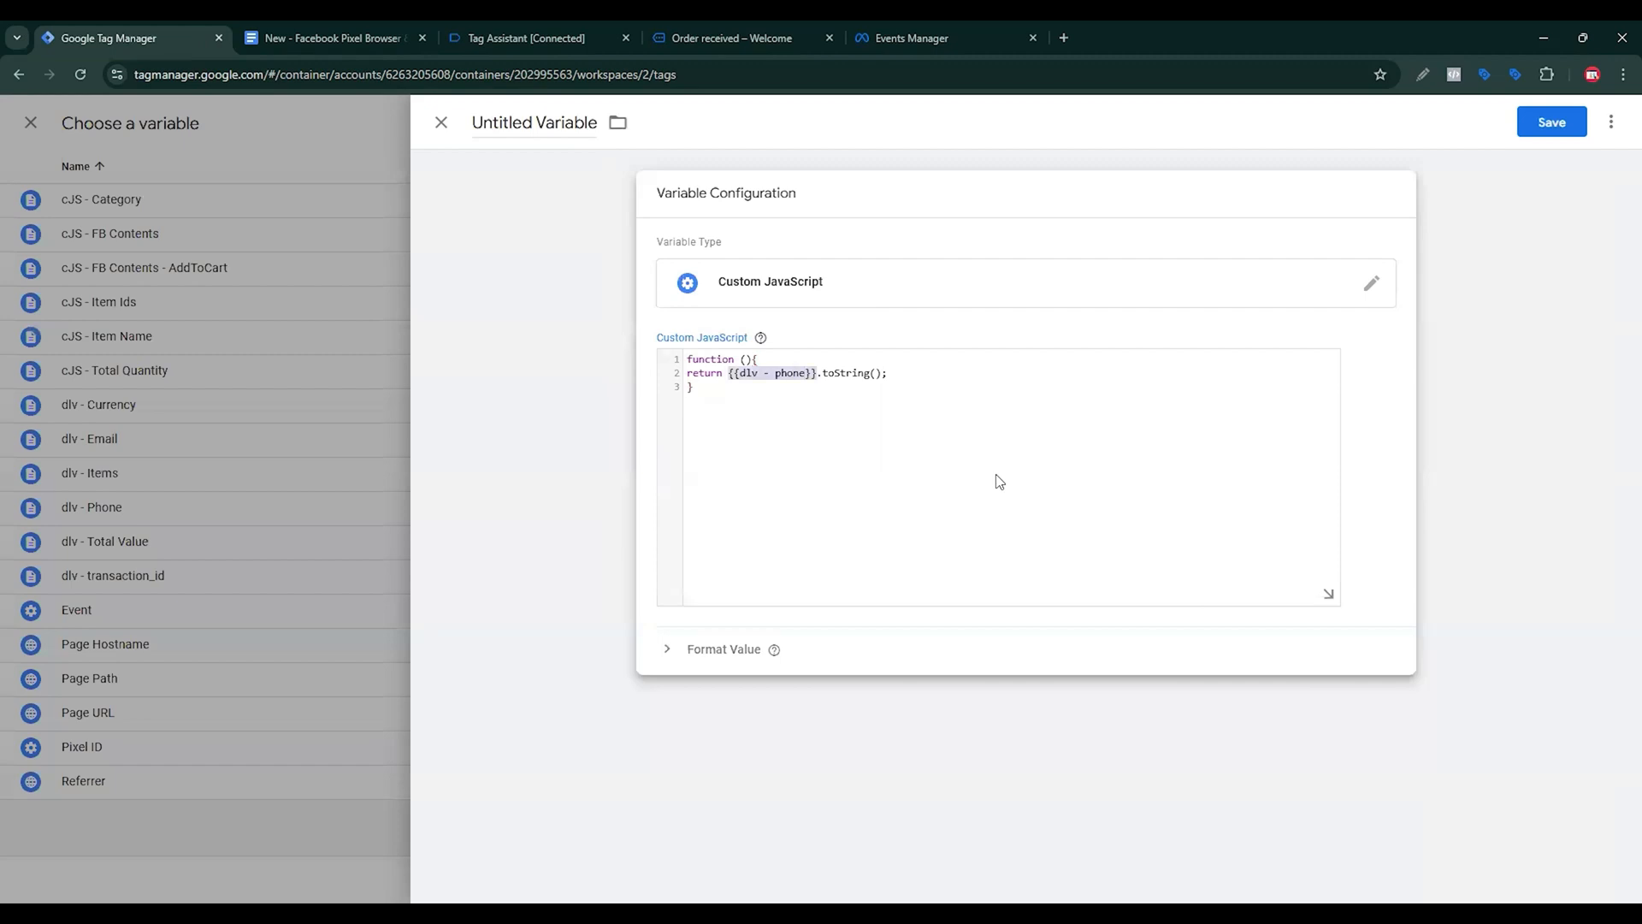
pyautogui.write('{{')
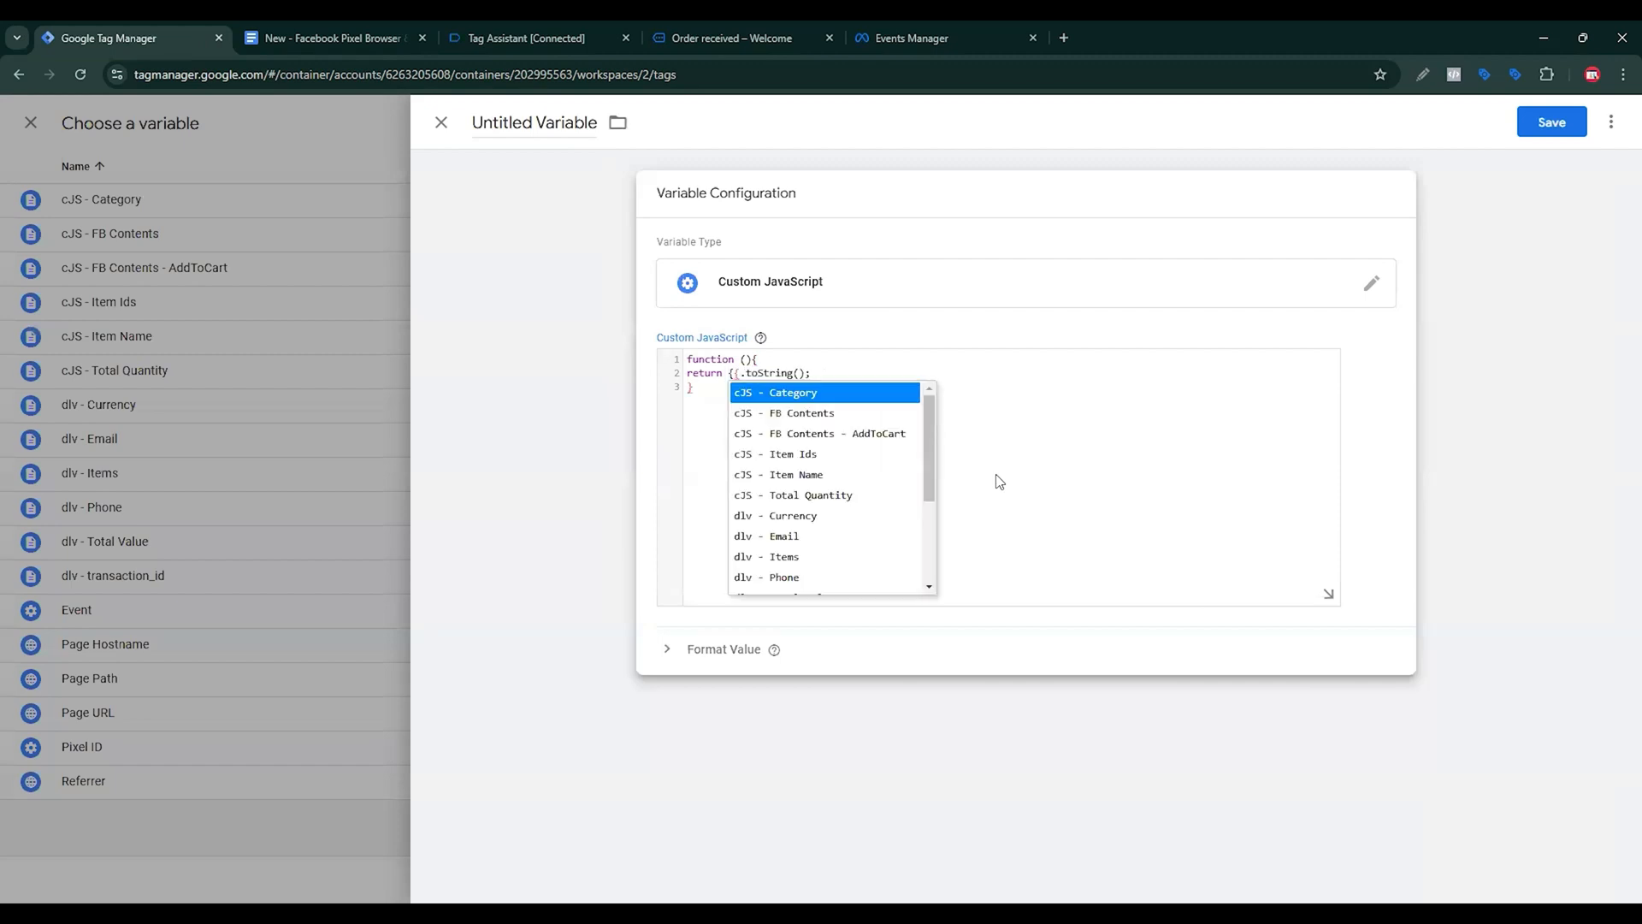
pyautogui.write('dlv - Phone}}')
pyautogui.press('Return')
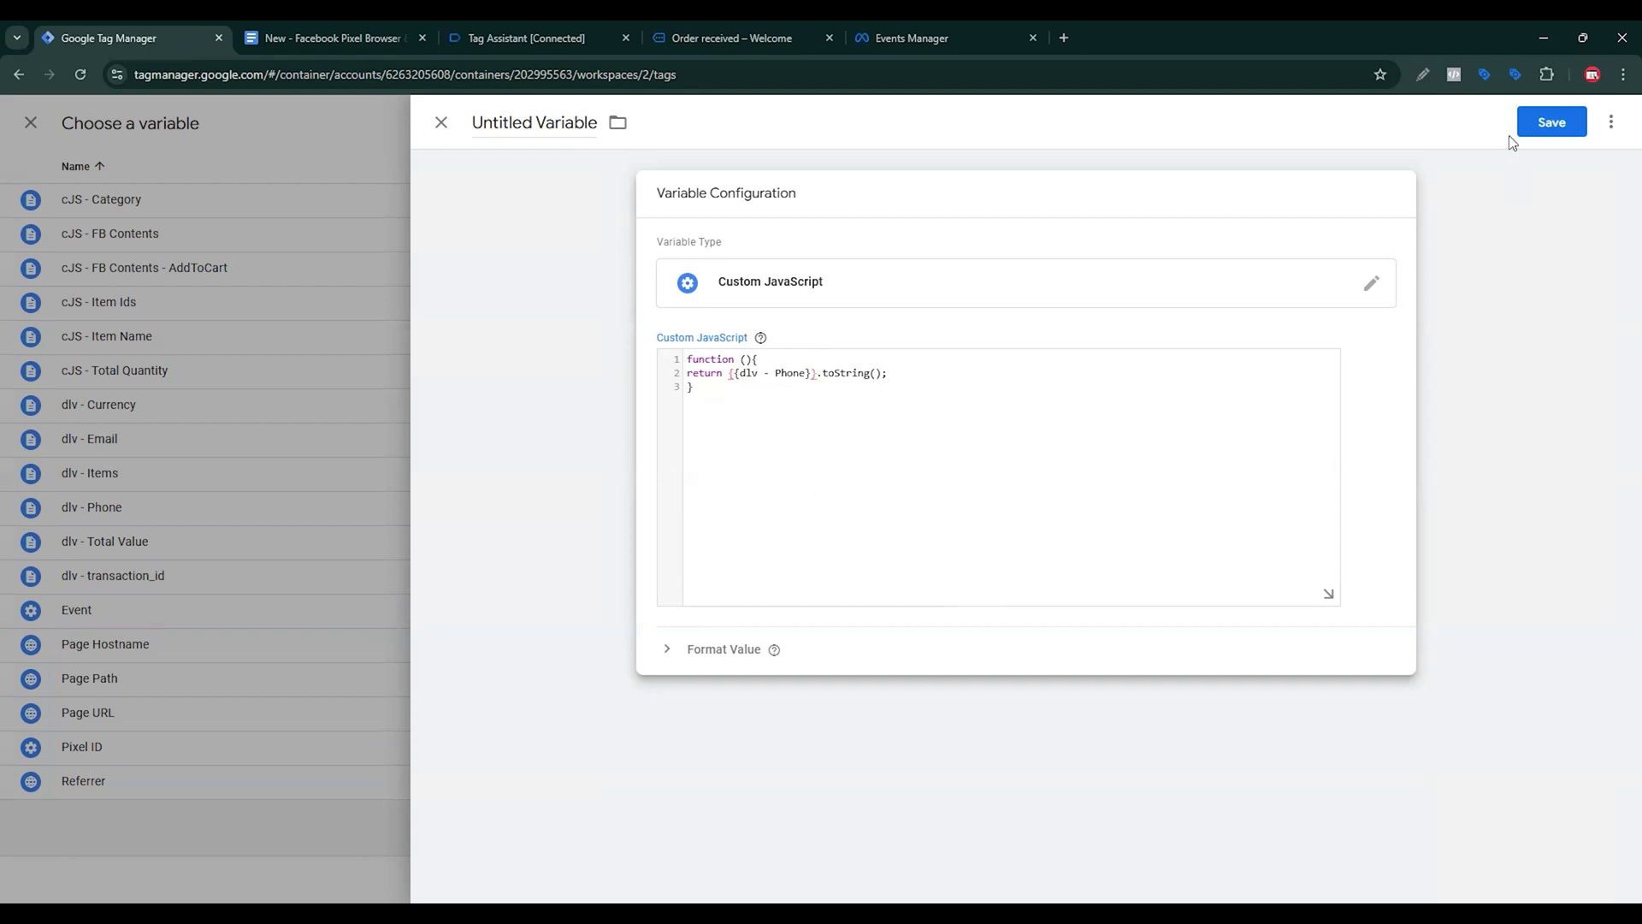
# Name the variable cJS - Phone and save it as the Phone parameter's value.
pyautogui.click(472, 111)
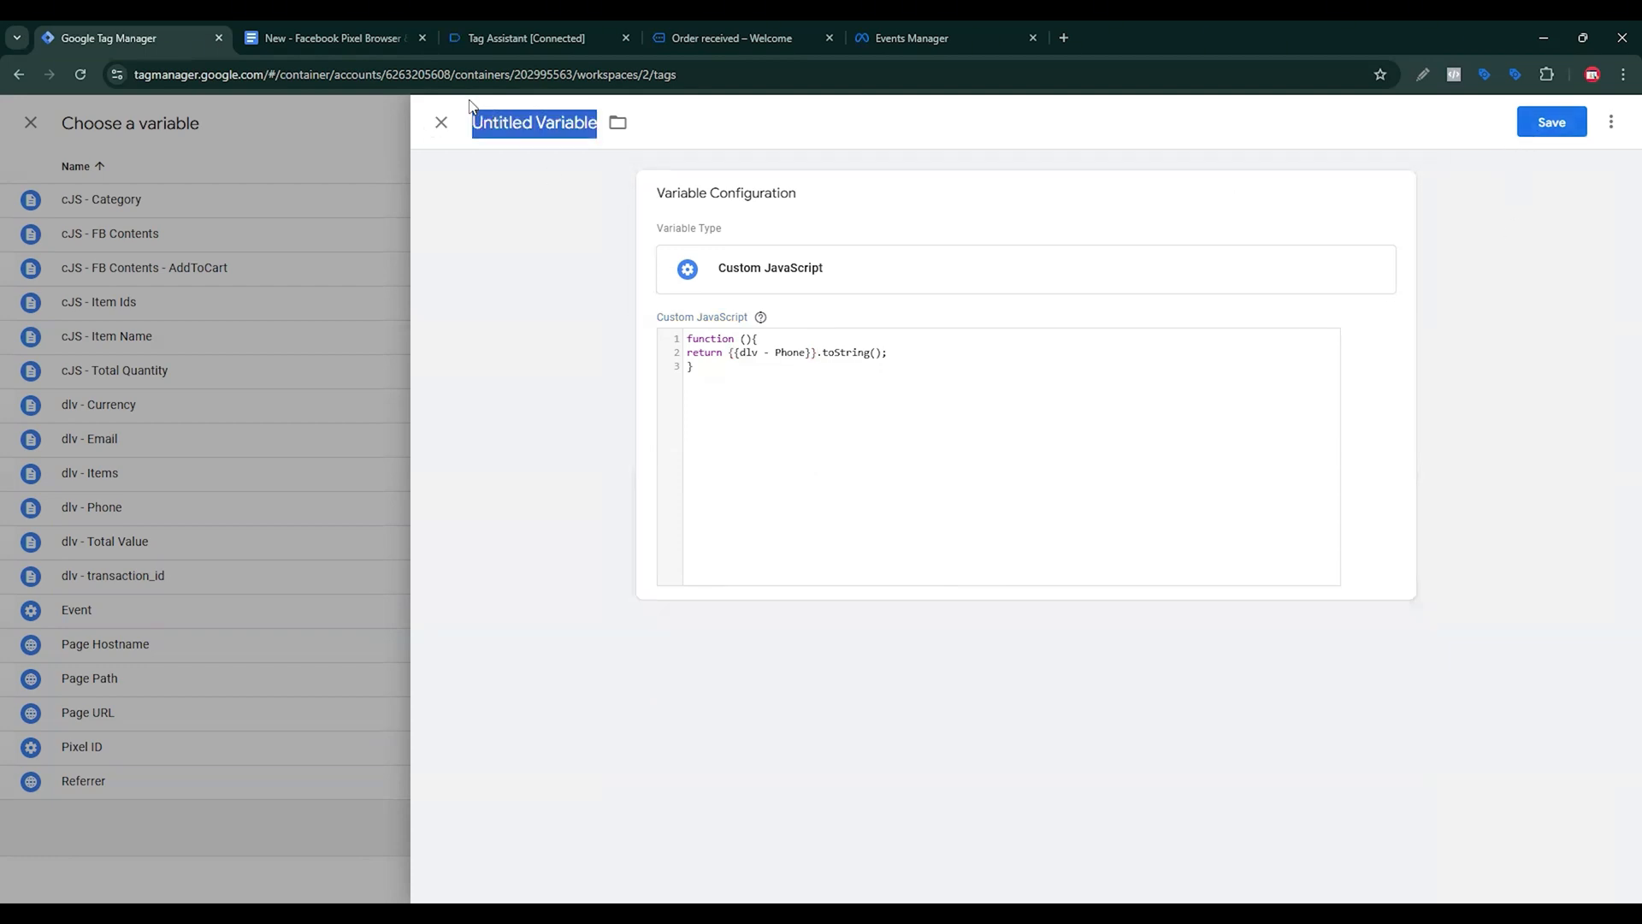
pyautogui.write('c')
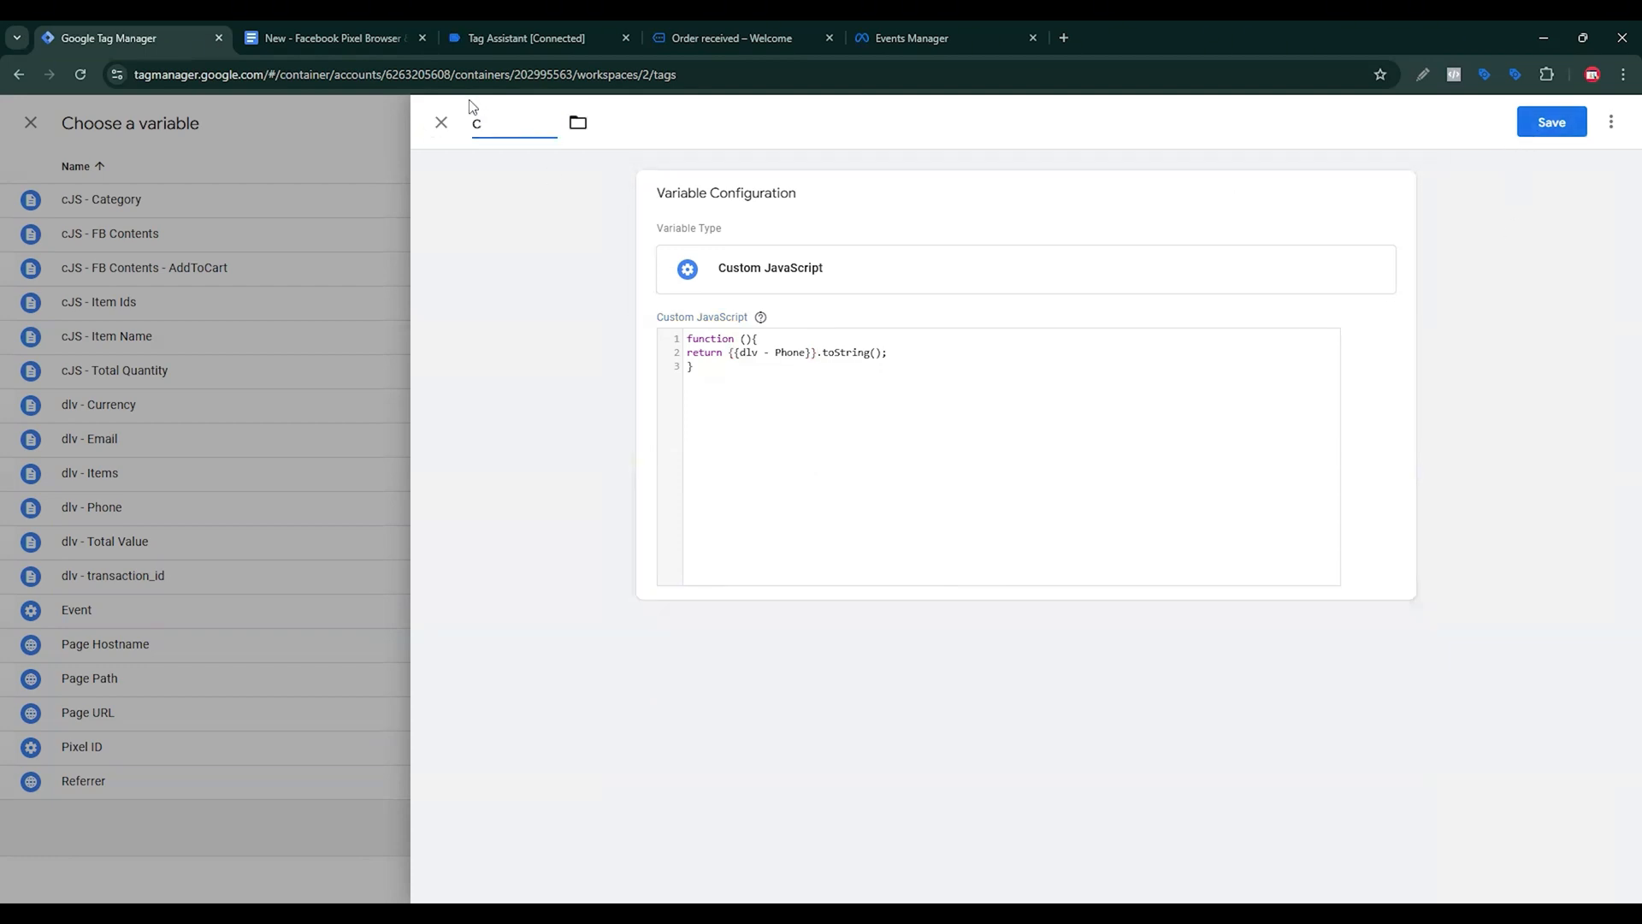
pyautogui.write('JS - Phone')
pyautogui.click(1556, 127)
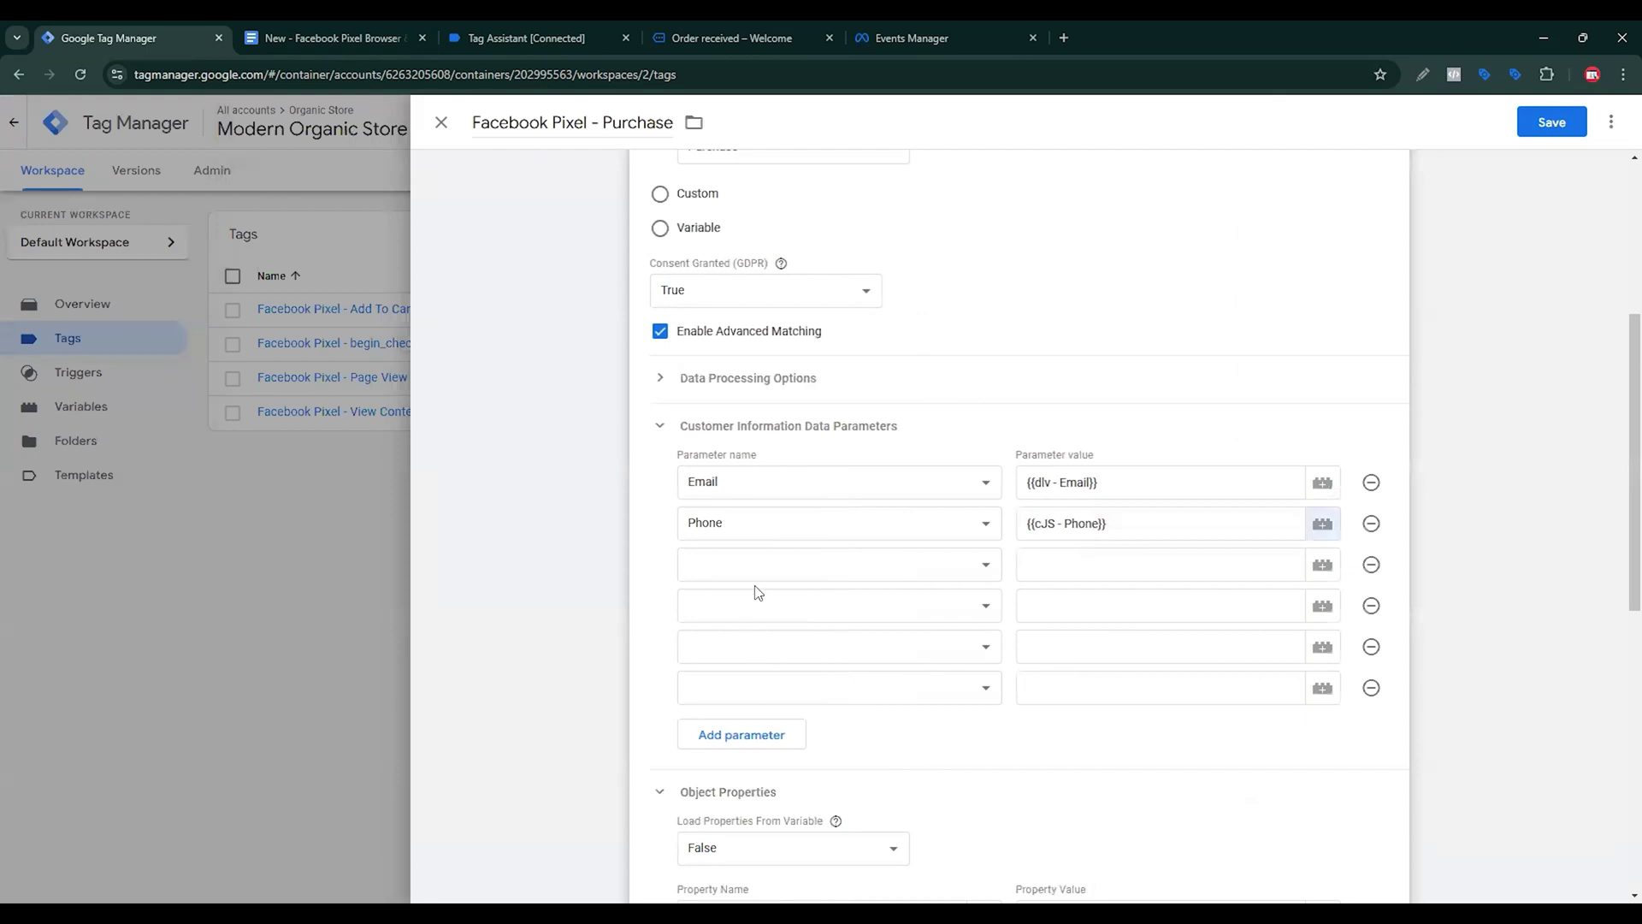
# Set the next two empty customer parameter names to First Name and Last Name.
pyautogui.click(756, 573)
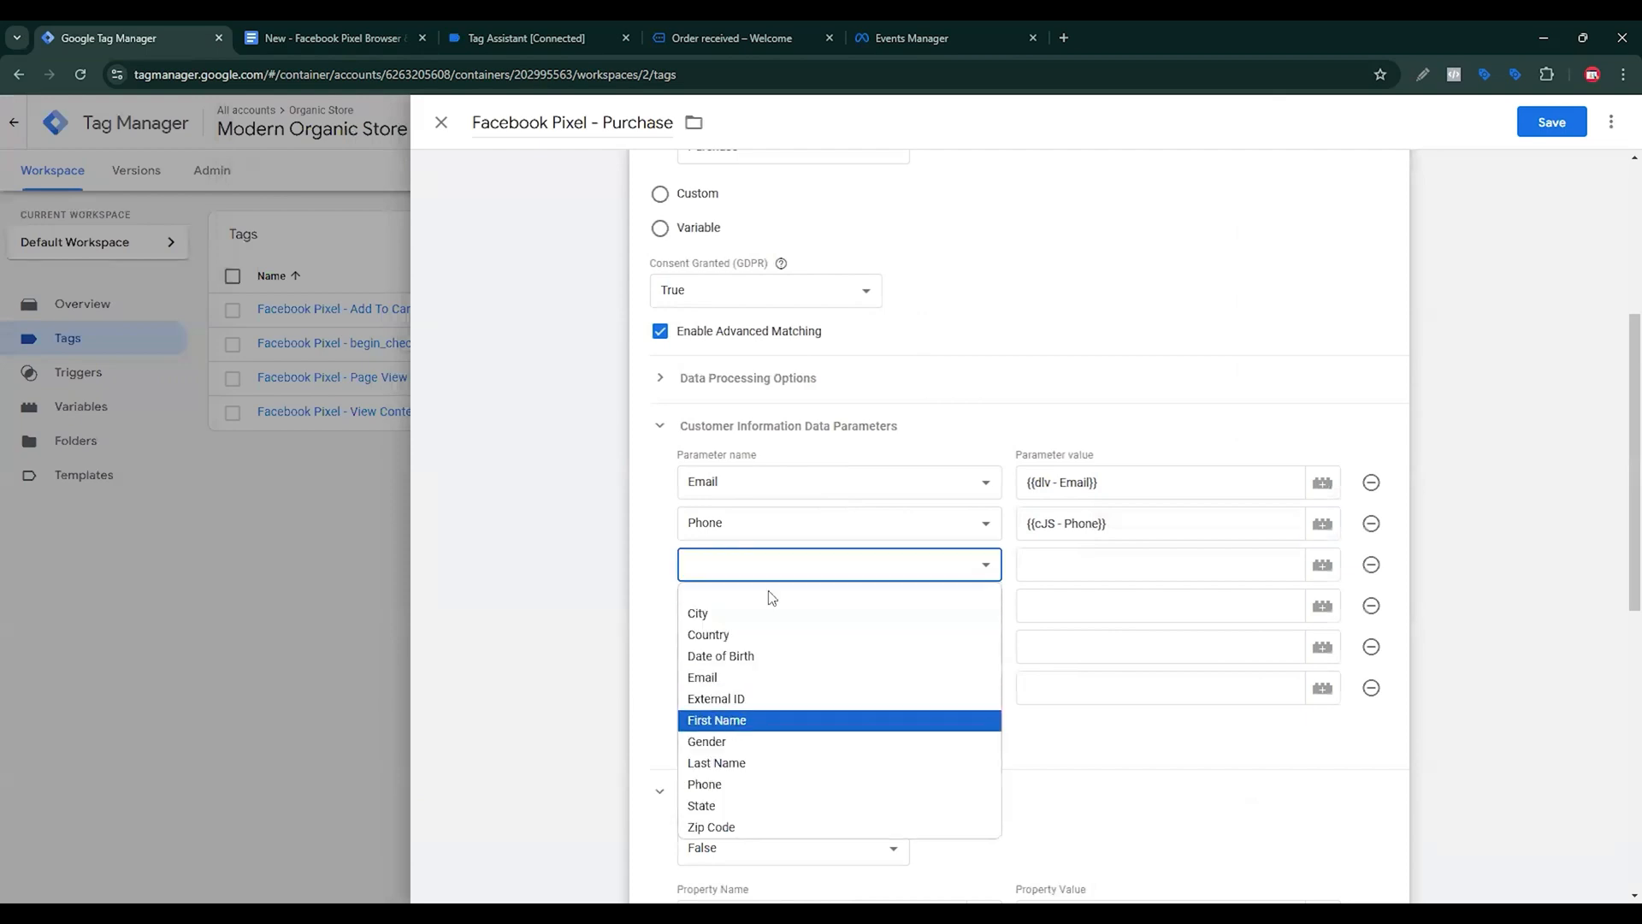
pyautogui.click(717, 720)
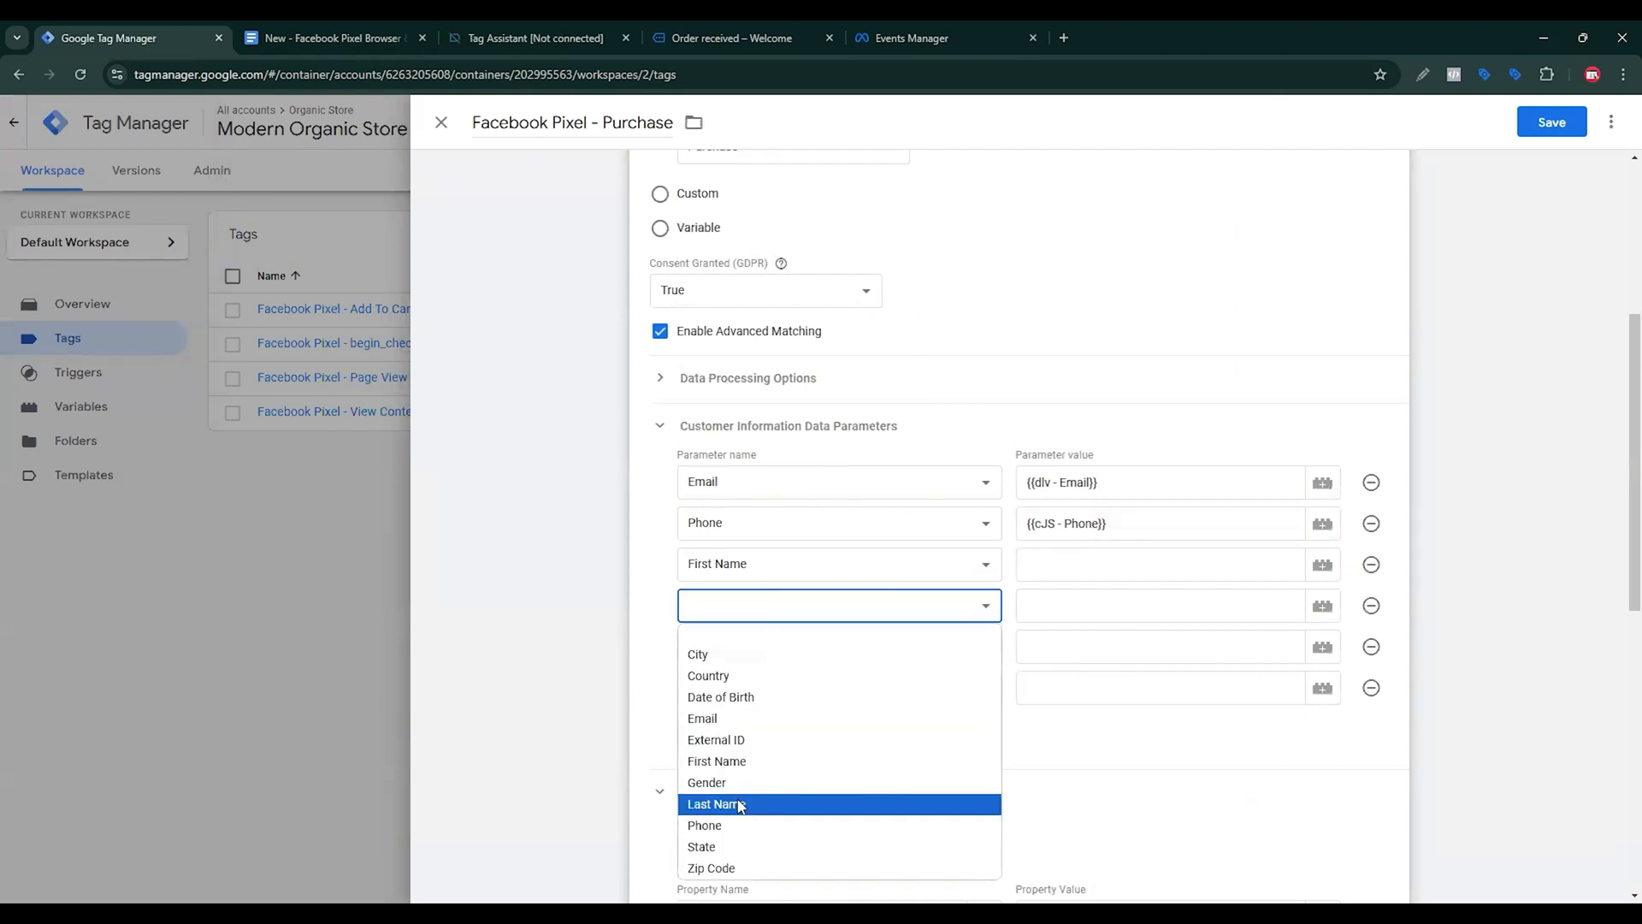
pyautogui.click(741, 805)
# Check the parameter list in the setup document and set the fifth customer parameter name to City.
pyautogui.click(775, 648)
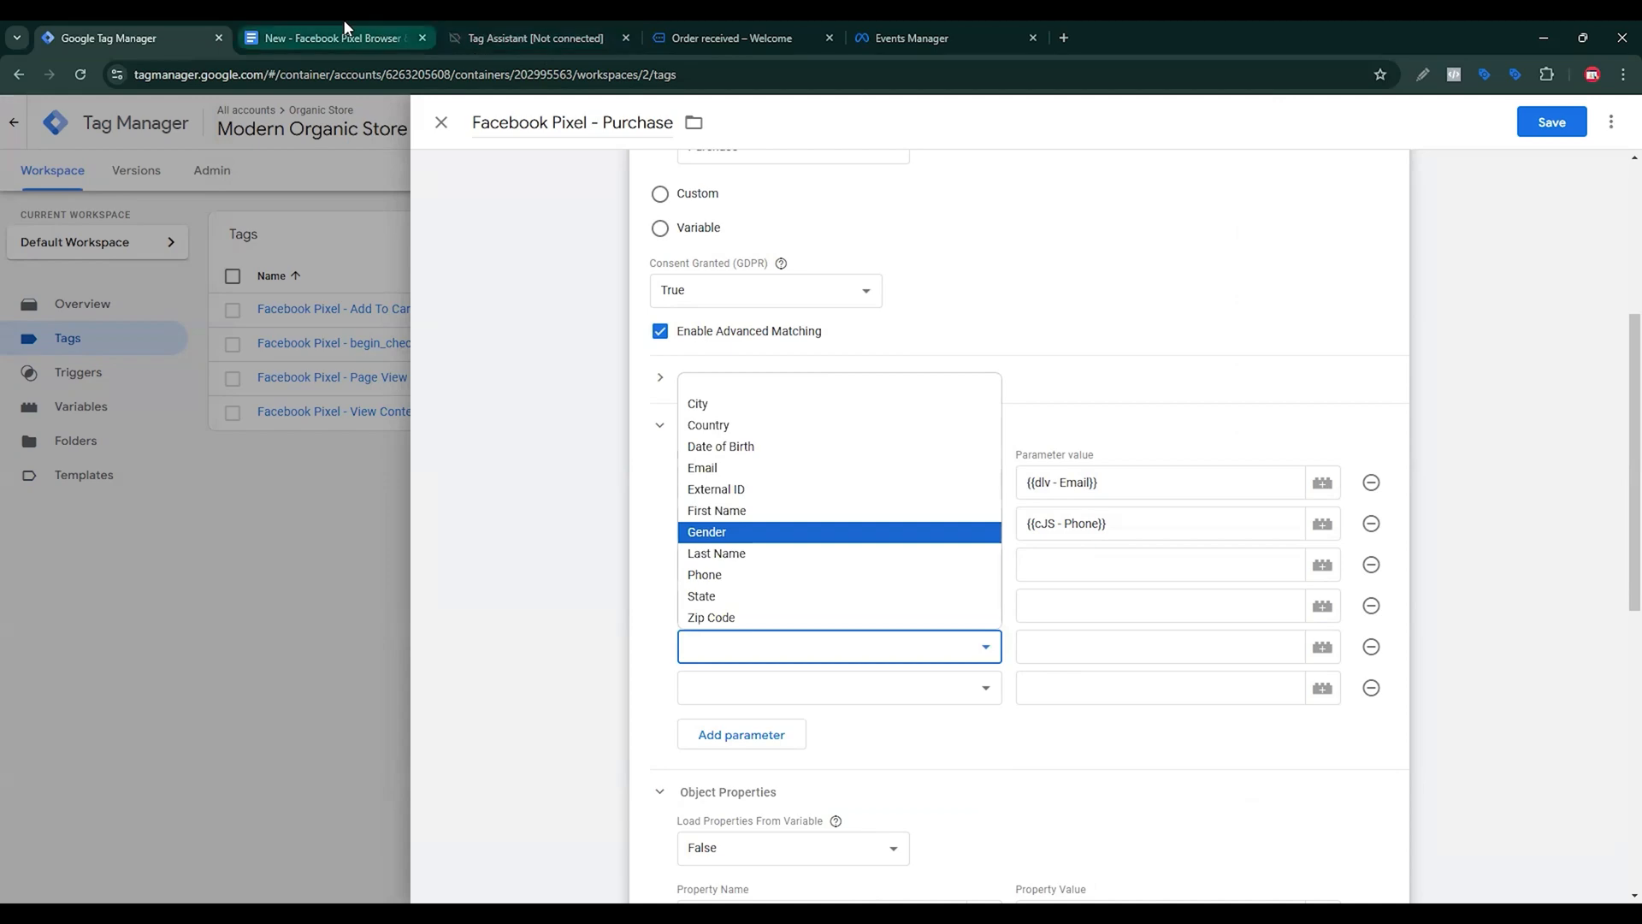
pyautogui.click(338, 37)
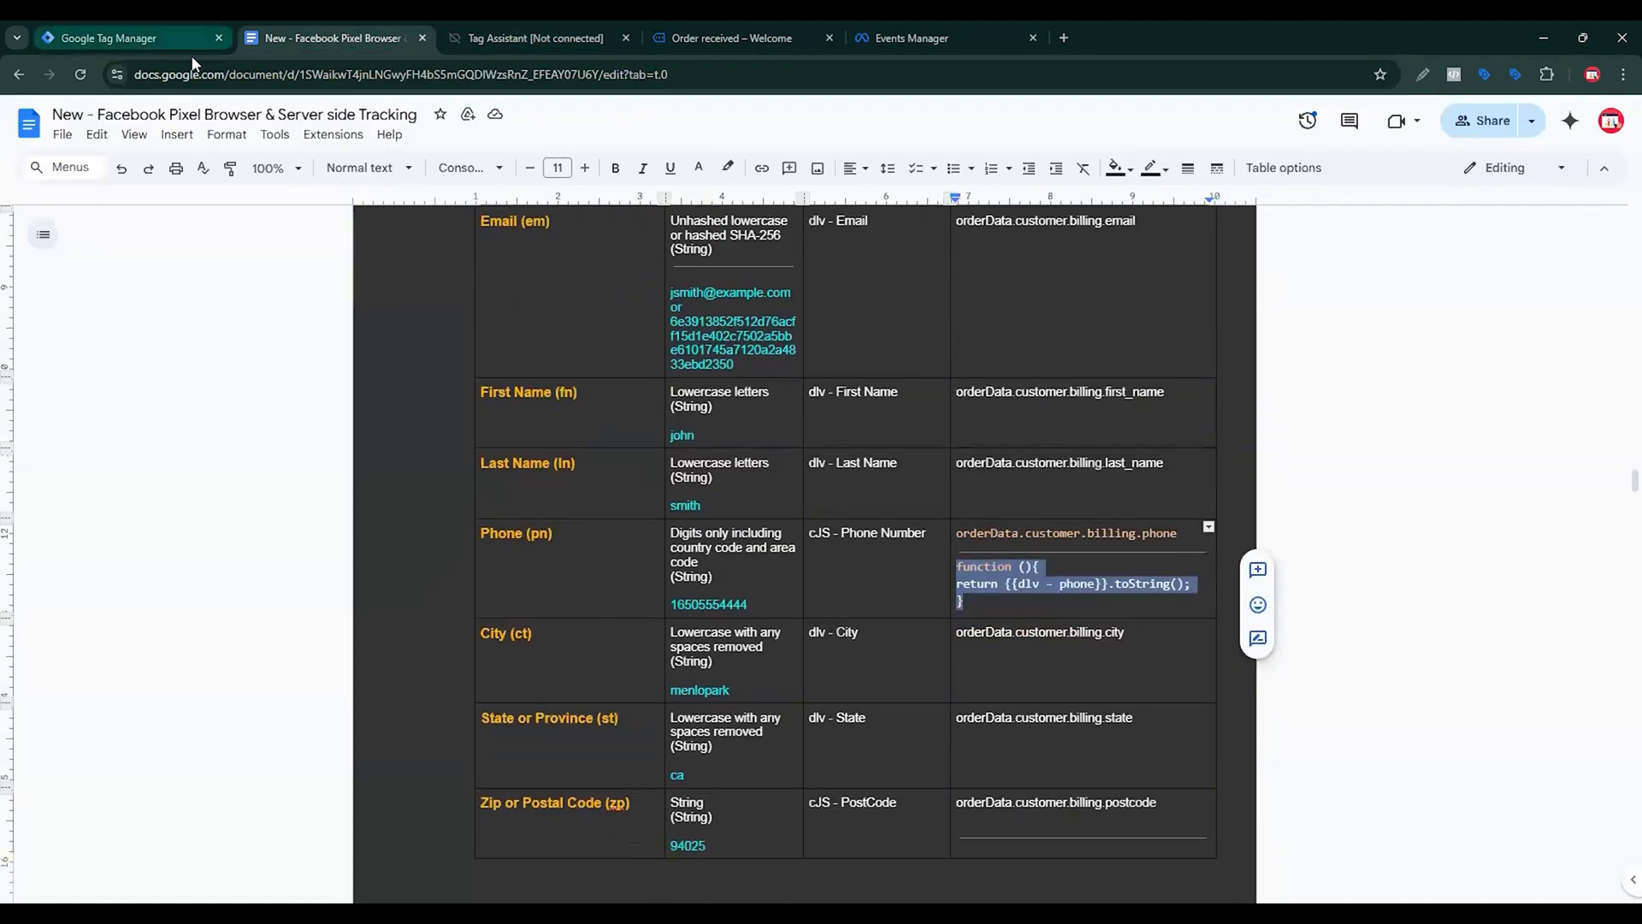
pyautogui.click(129, 38)
pyautogui.click(793, 654)
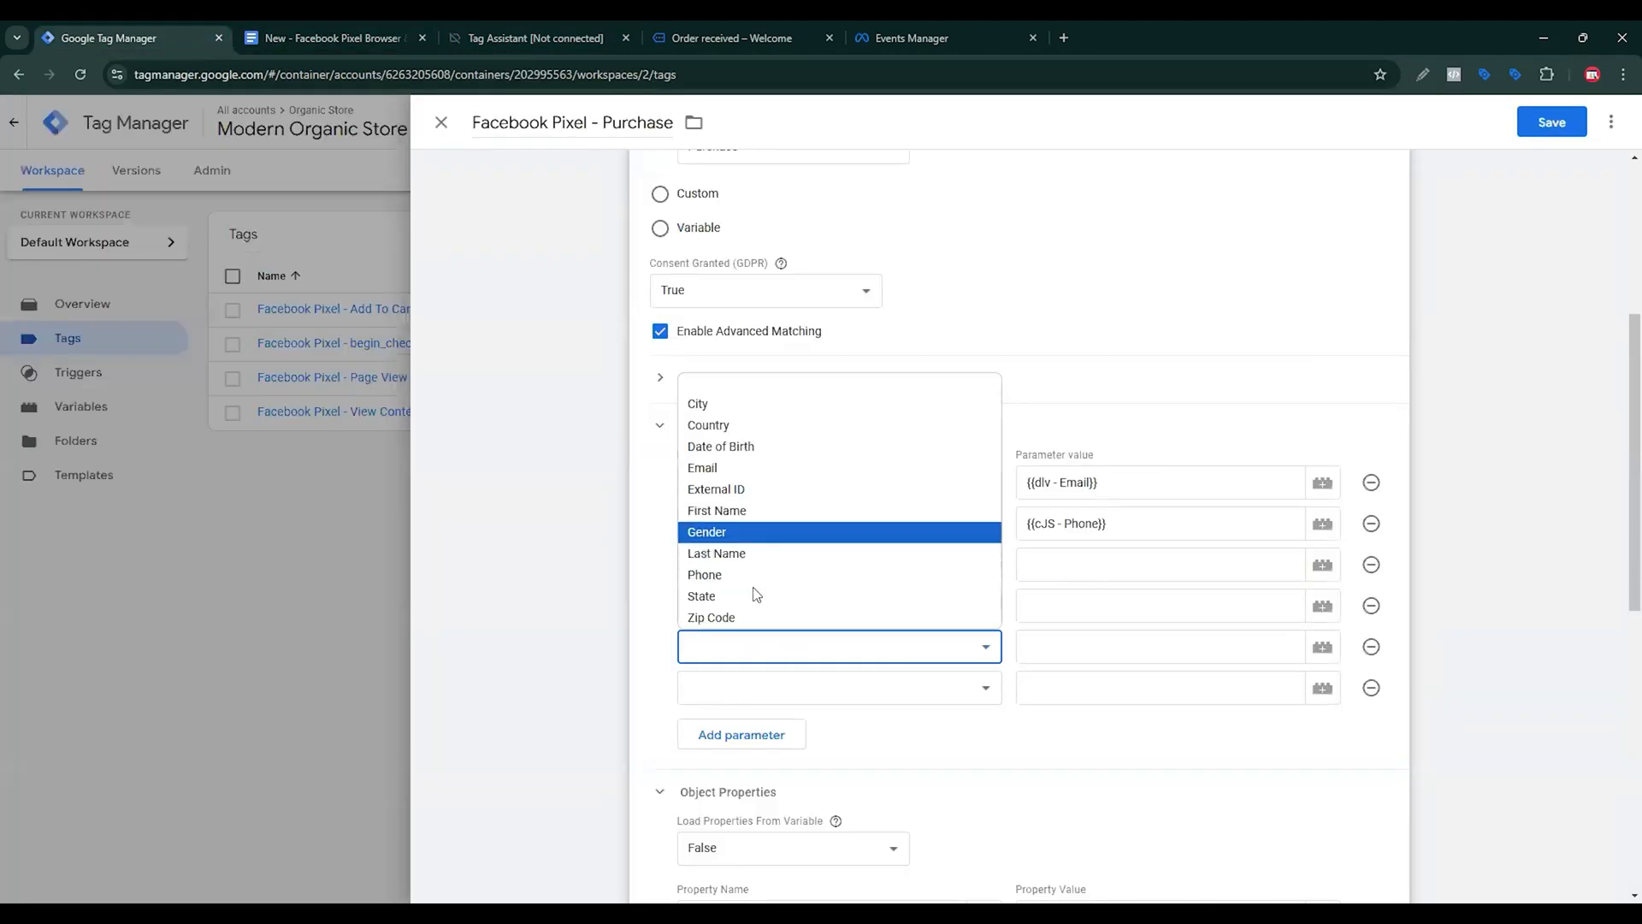
pyautogui.press('Up')
pyautogui.press('Up')
pyautogui.press('Up')
pyautogui.press('Up')
pyautogui.press('Up')
pyautogui.press('Up')
pyautogui.press('Up')
pyautogui.press('Up')
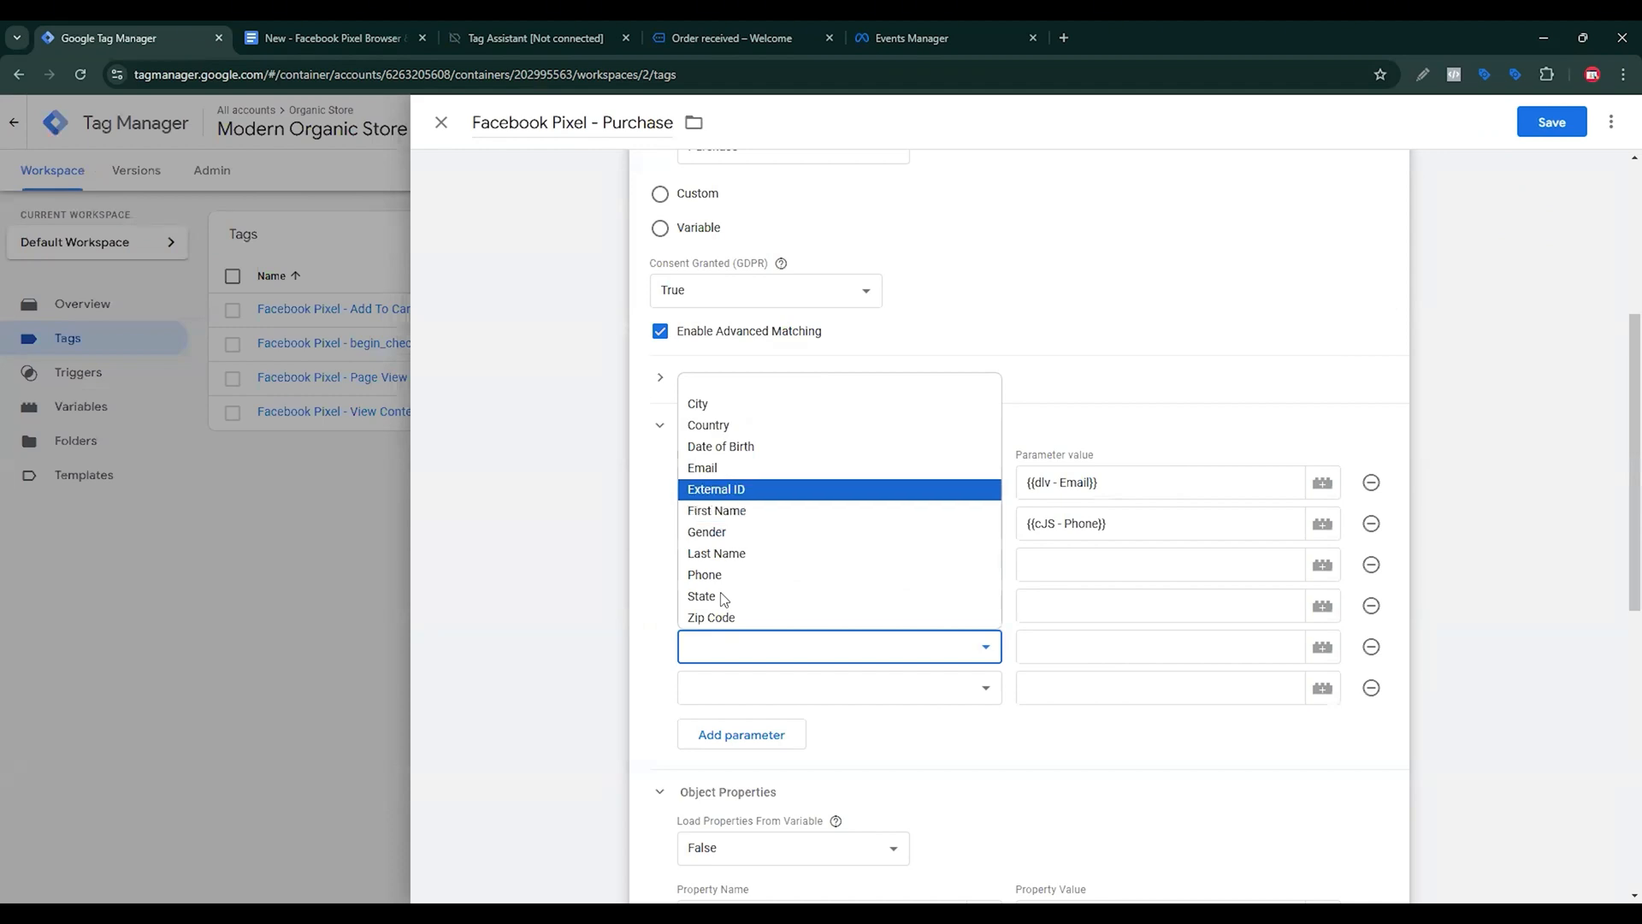
pyautogui.press('Return')
# Set the sixth customer parameter name to State and add a seventh parameter named Zip Code.
pyautogui.click(773, 692)
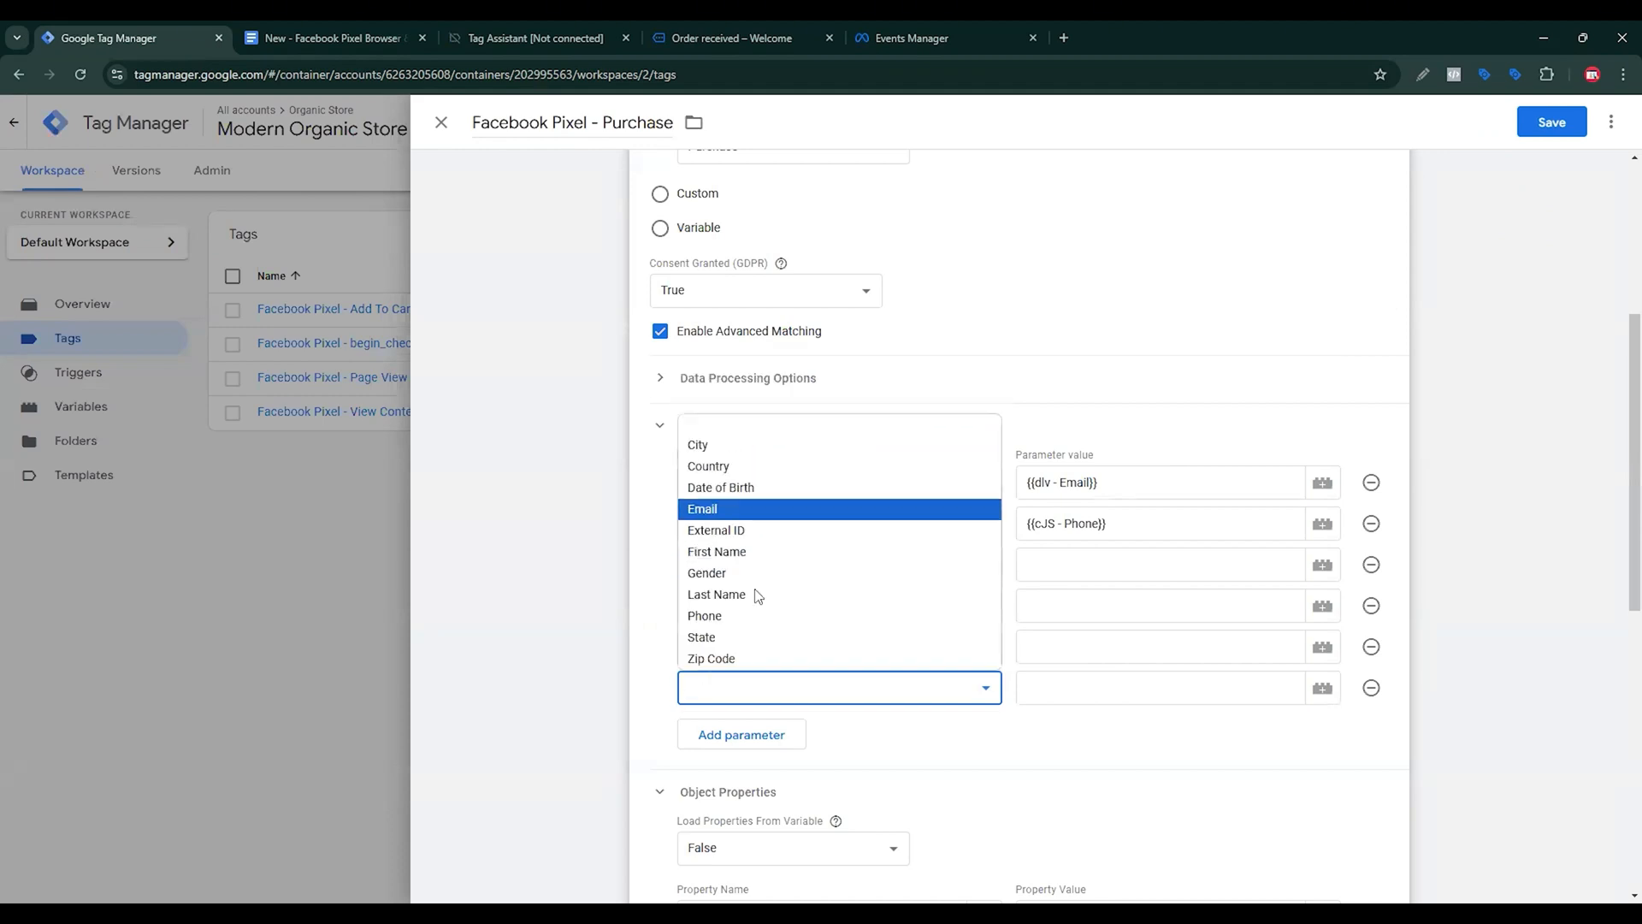
pyautogui.press('Up')
pyautogui.press('Up')
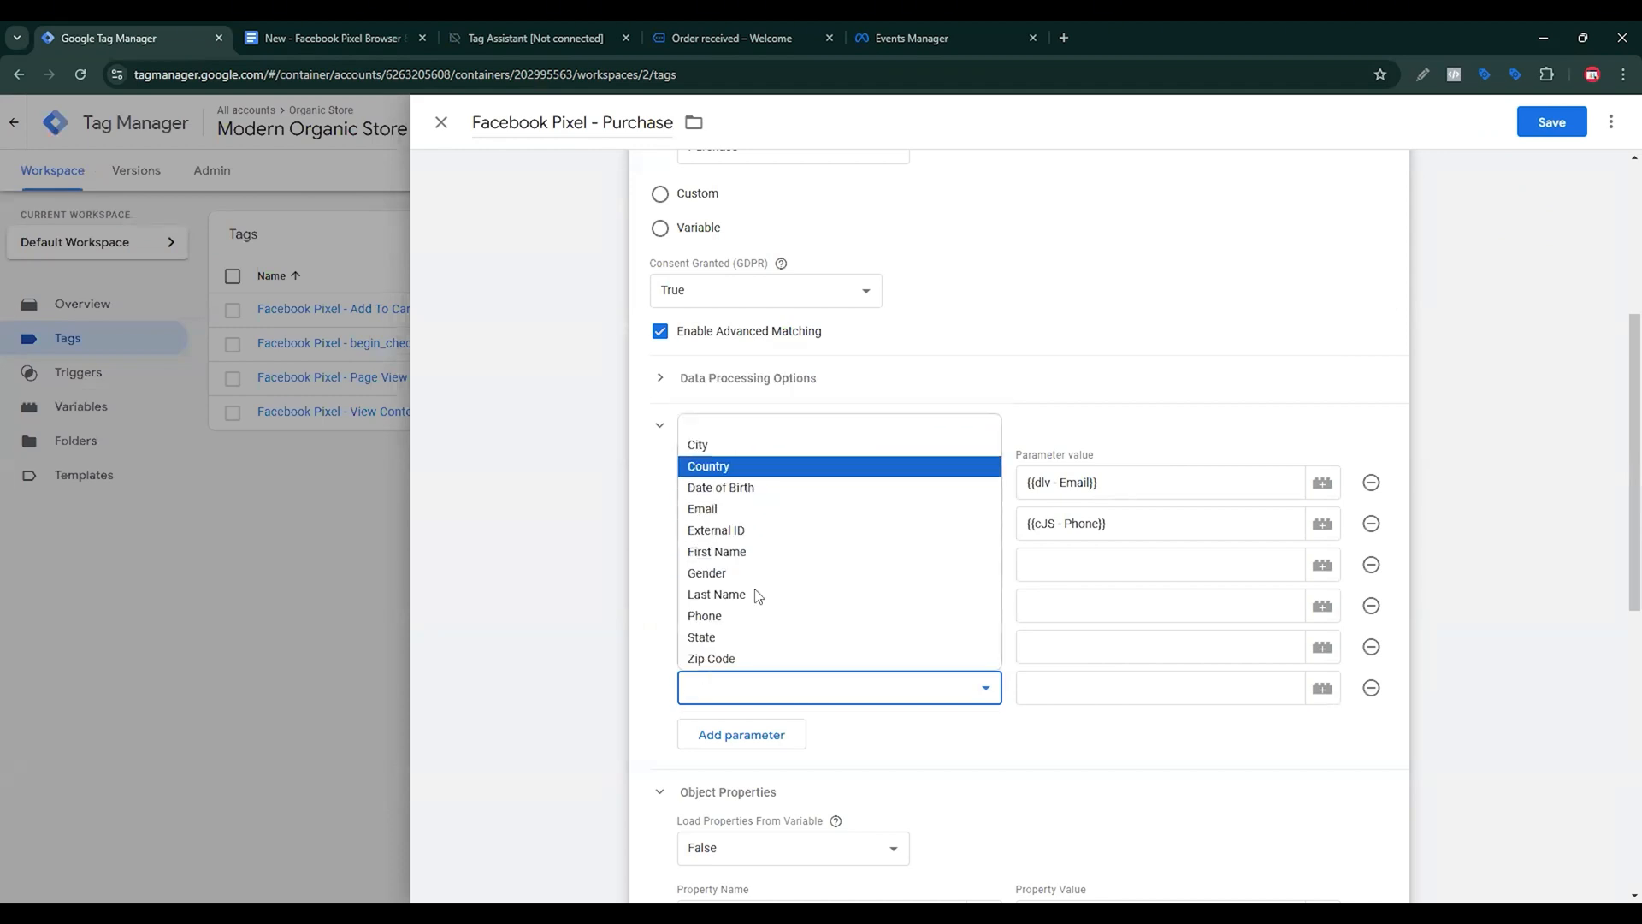
pyautogui.click(721, 640)
pyautogui.click(741, 734)
pyautogui.click(735, 728)
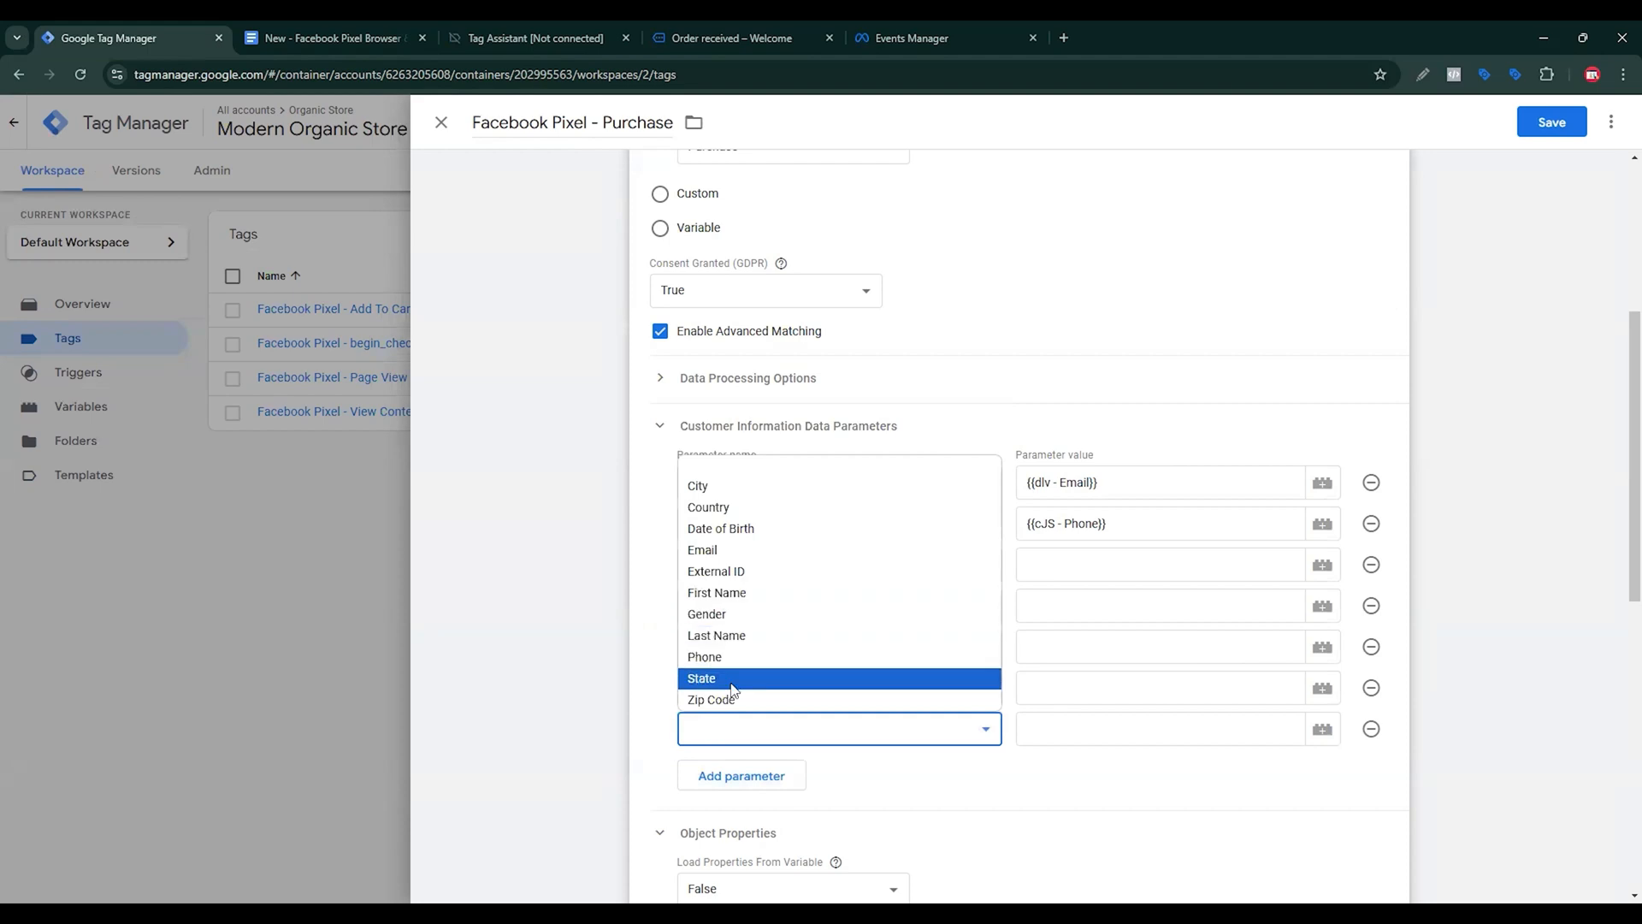
pyautogui.click(733, 700)
# Add another customer information parameter named Country.
pyautogui.scroll(-2, 759, 598)
pyautogui.click(740, 601)
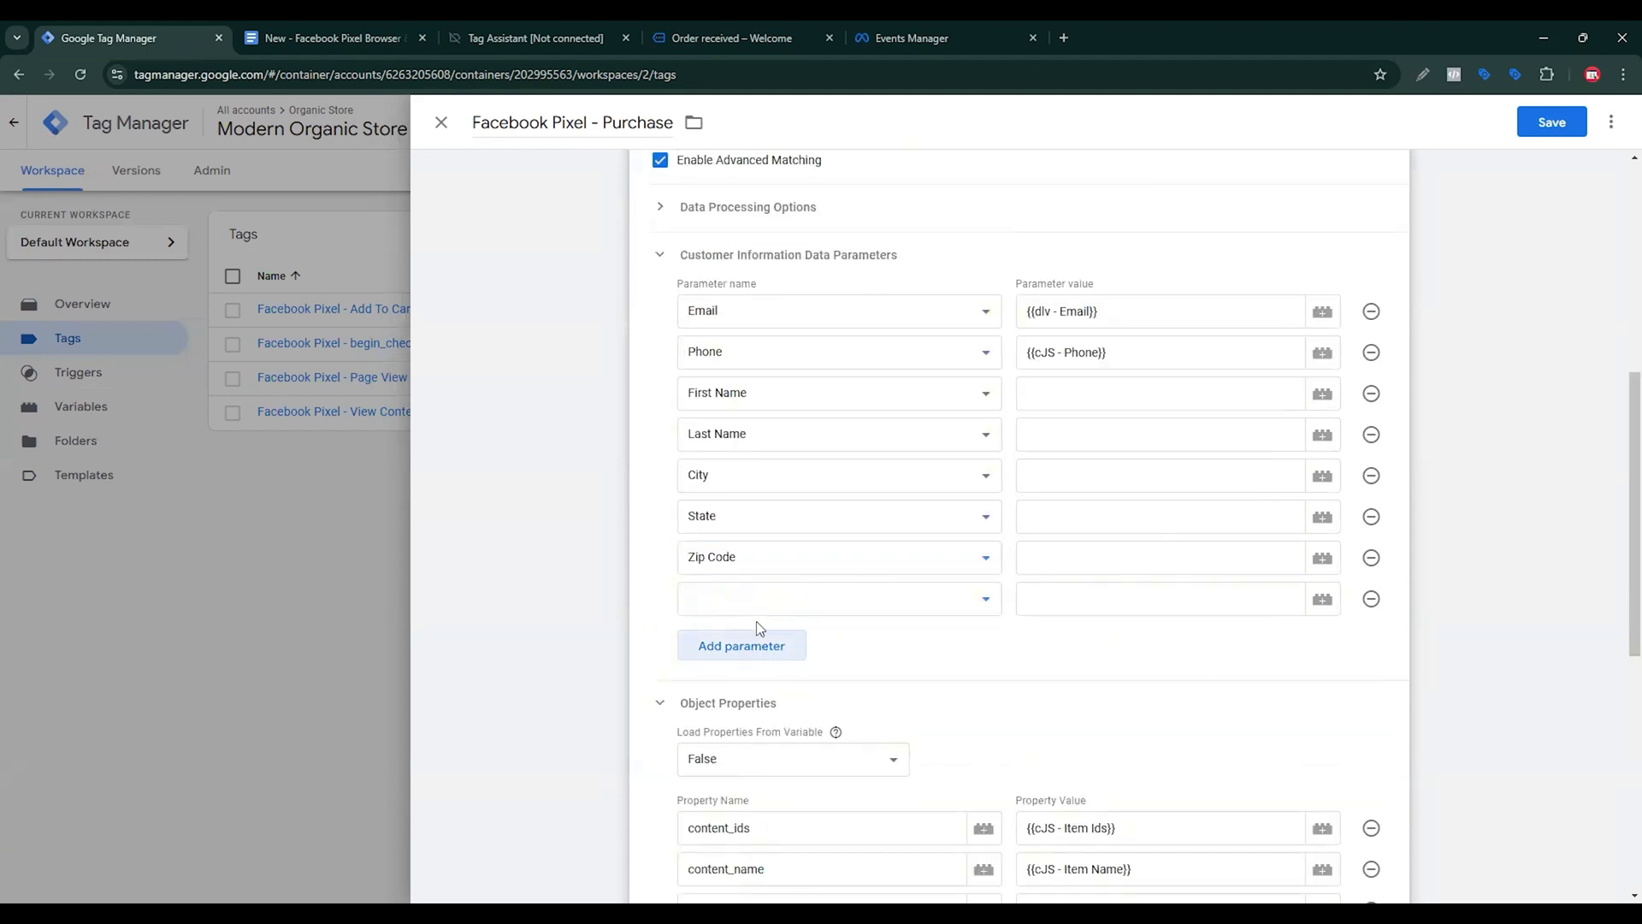
pyautogui.click(764, 598)
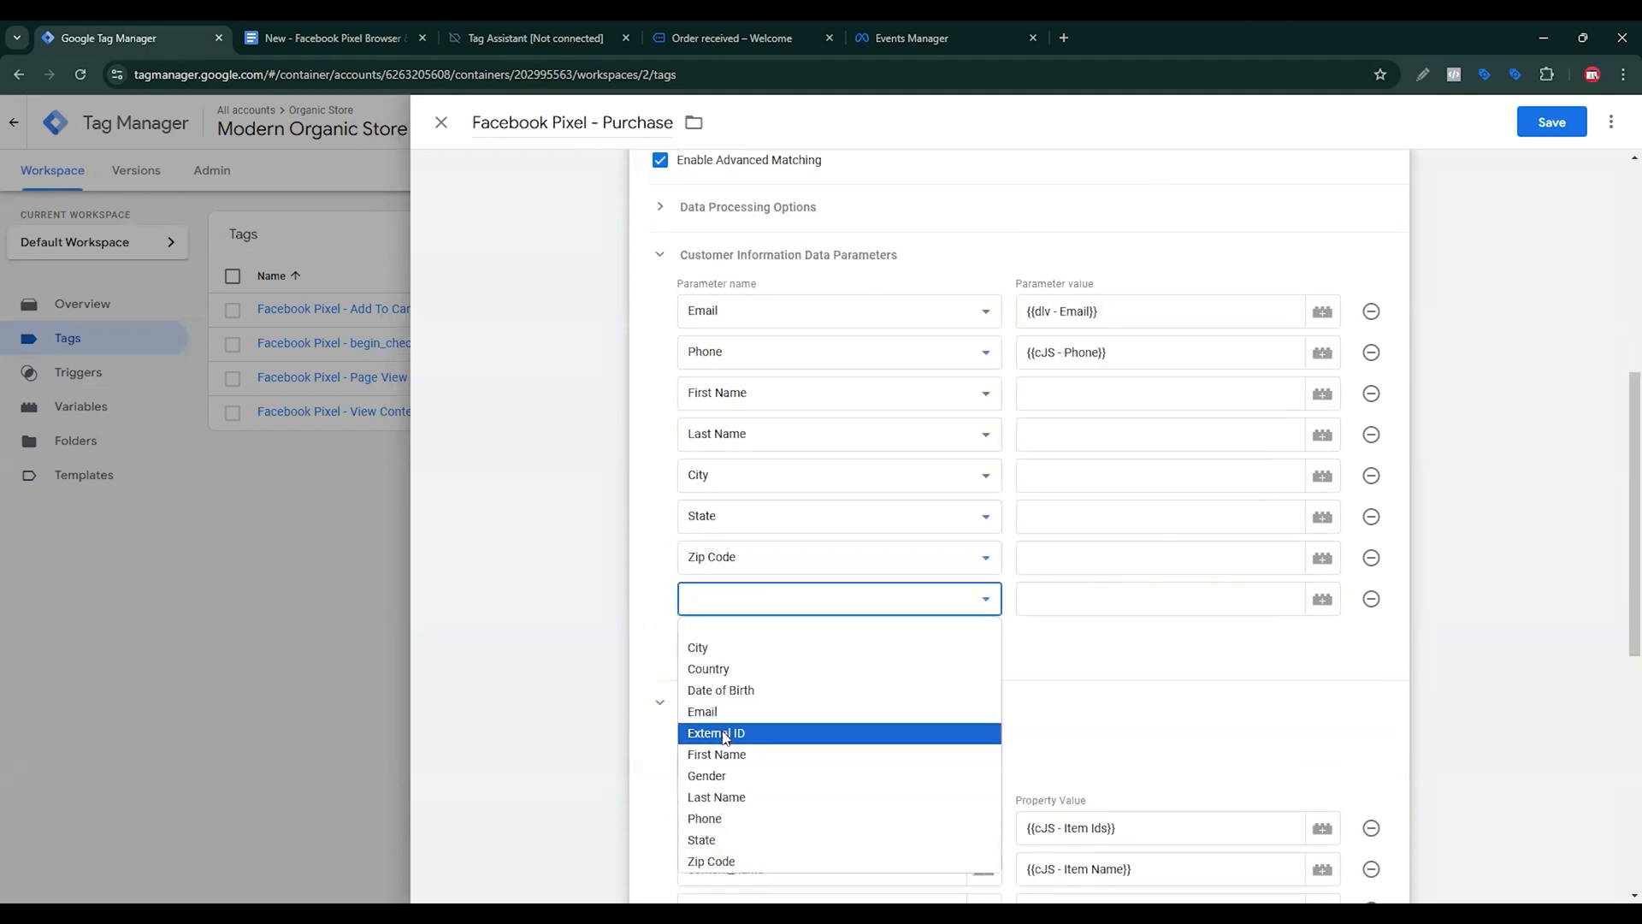
pyautogui.click(723, 671)
# Examine the purchase event's data in Tag Assistant, tracing orderData, customer and billing down to the first_name field.
pyautogui.click(1067, 390)
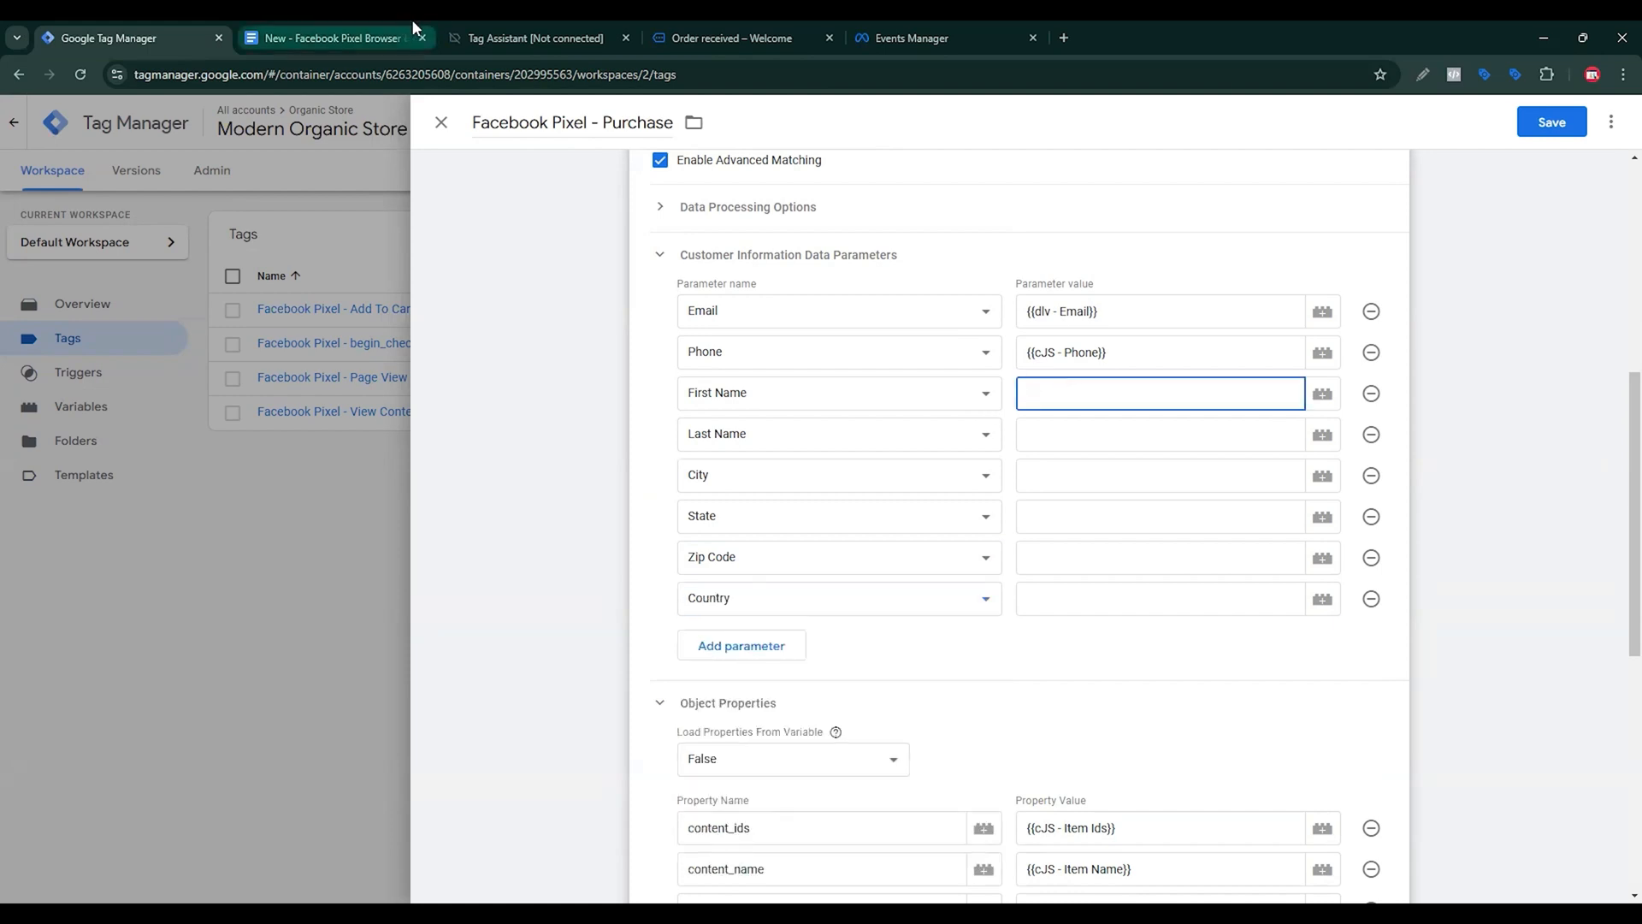
pyautogui.click(537, 37)
pyautogui.scroll(2, 385, 628)
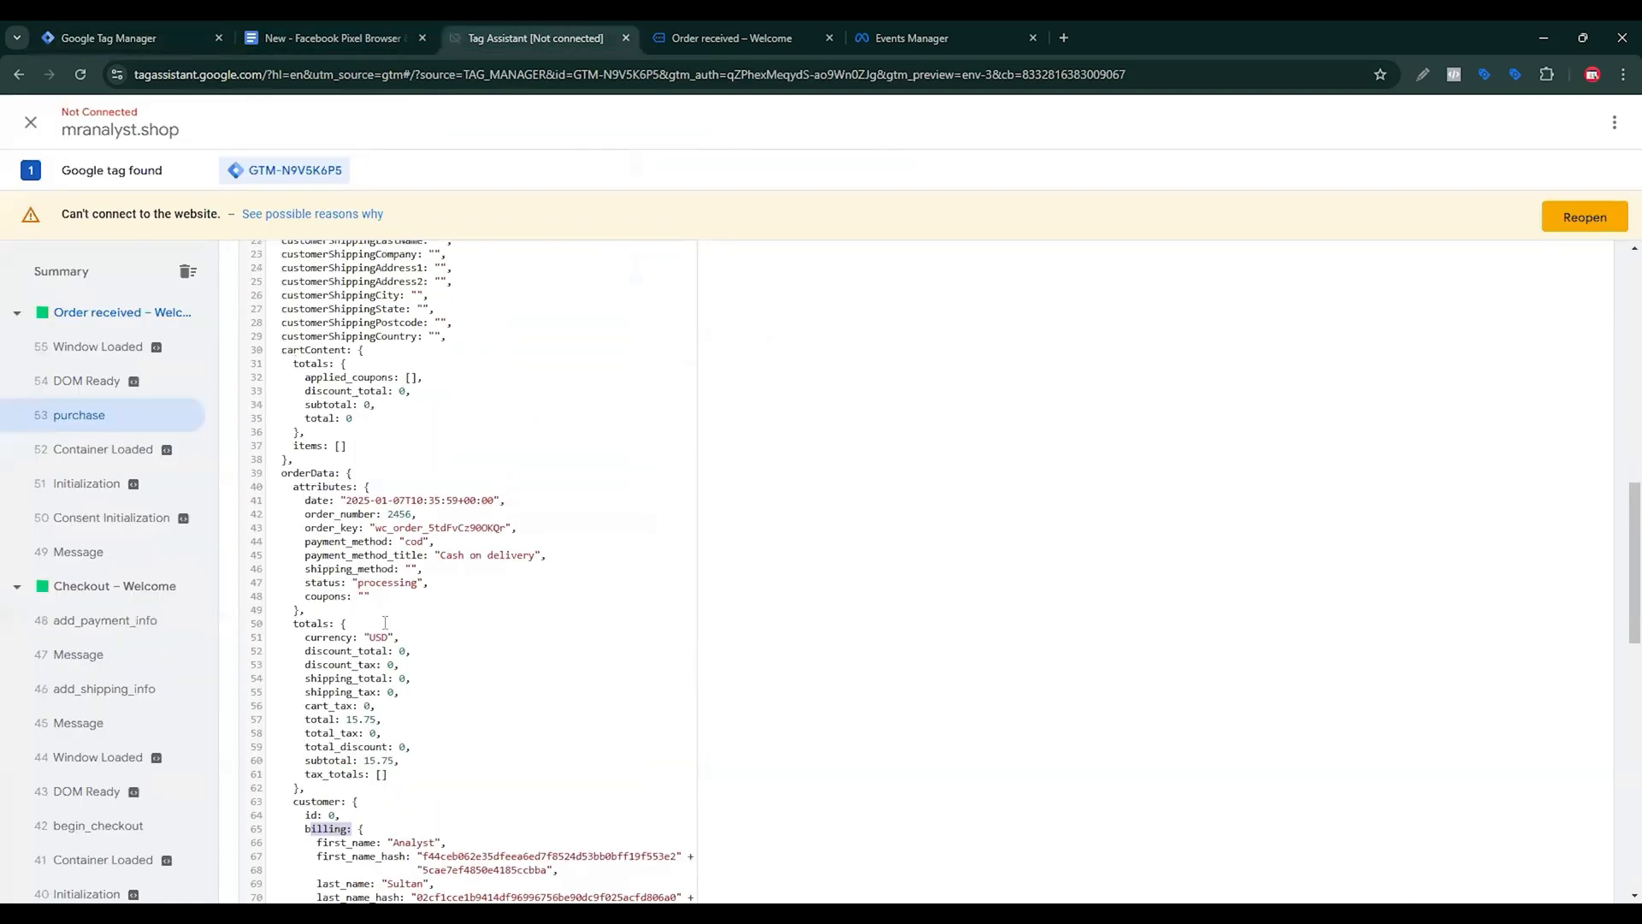
pyautogui.moveTo(281, 473); pyautogui.dragTo(330, 469)
pyautogui.moveTo(298, 800); pyautogui.dragTo(326, 796)
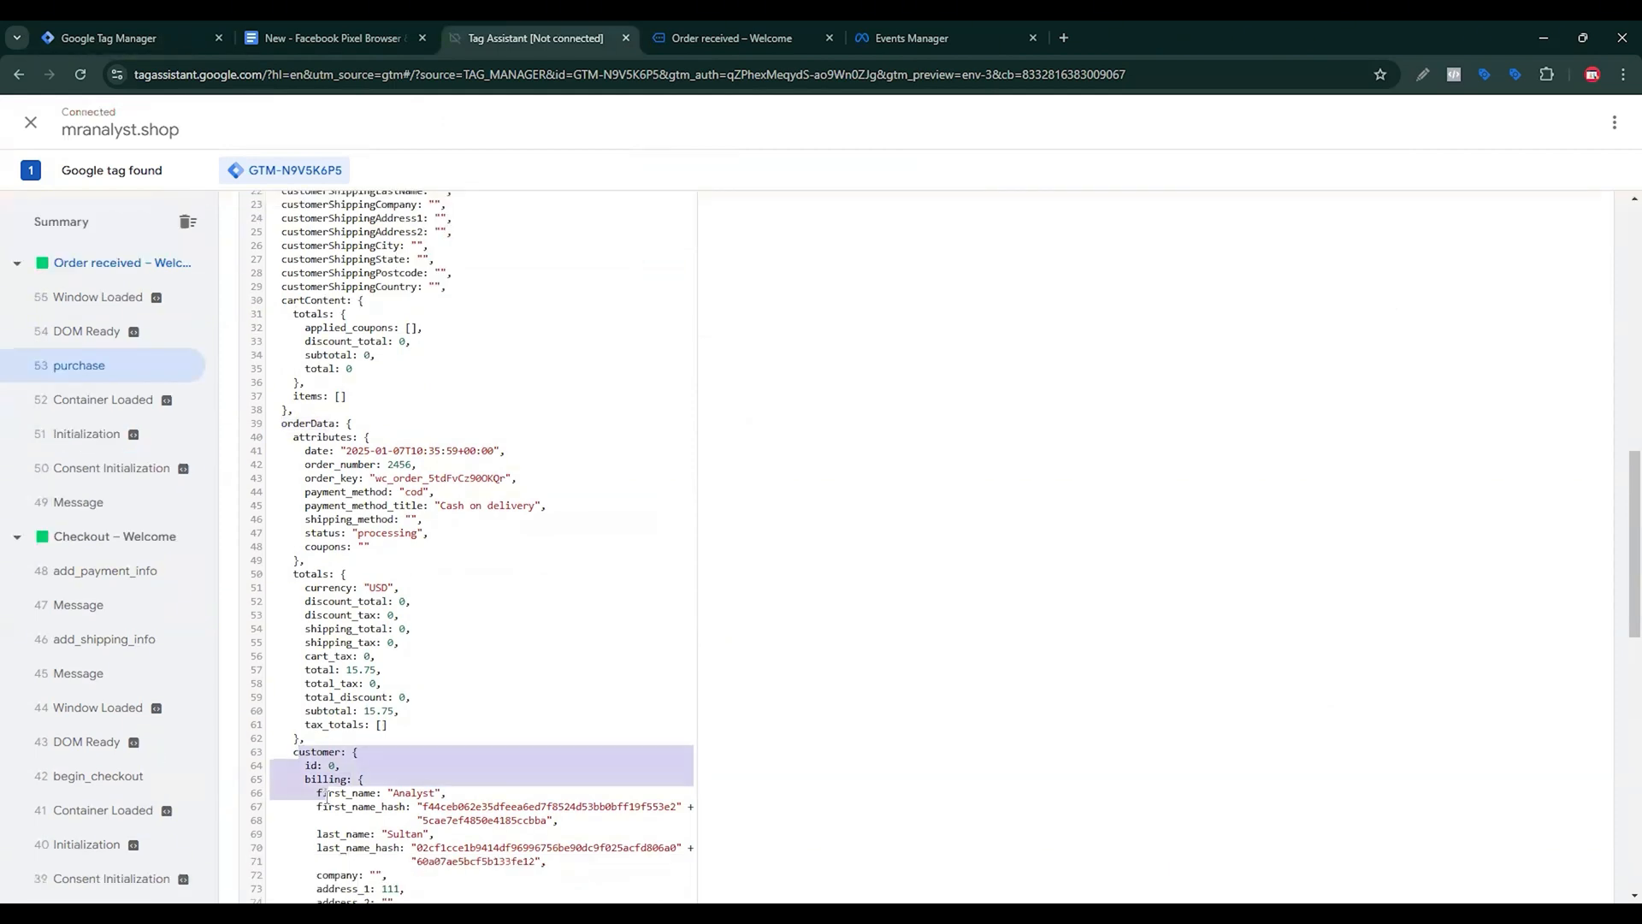
pyautogui.click(312, 780)
pyautogui.scroll(-3, 430, 739)
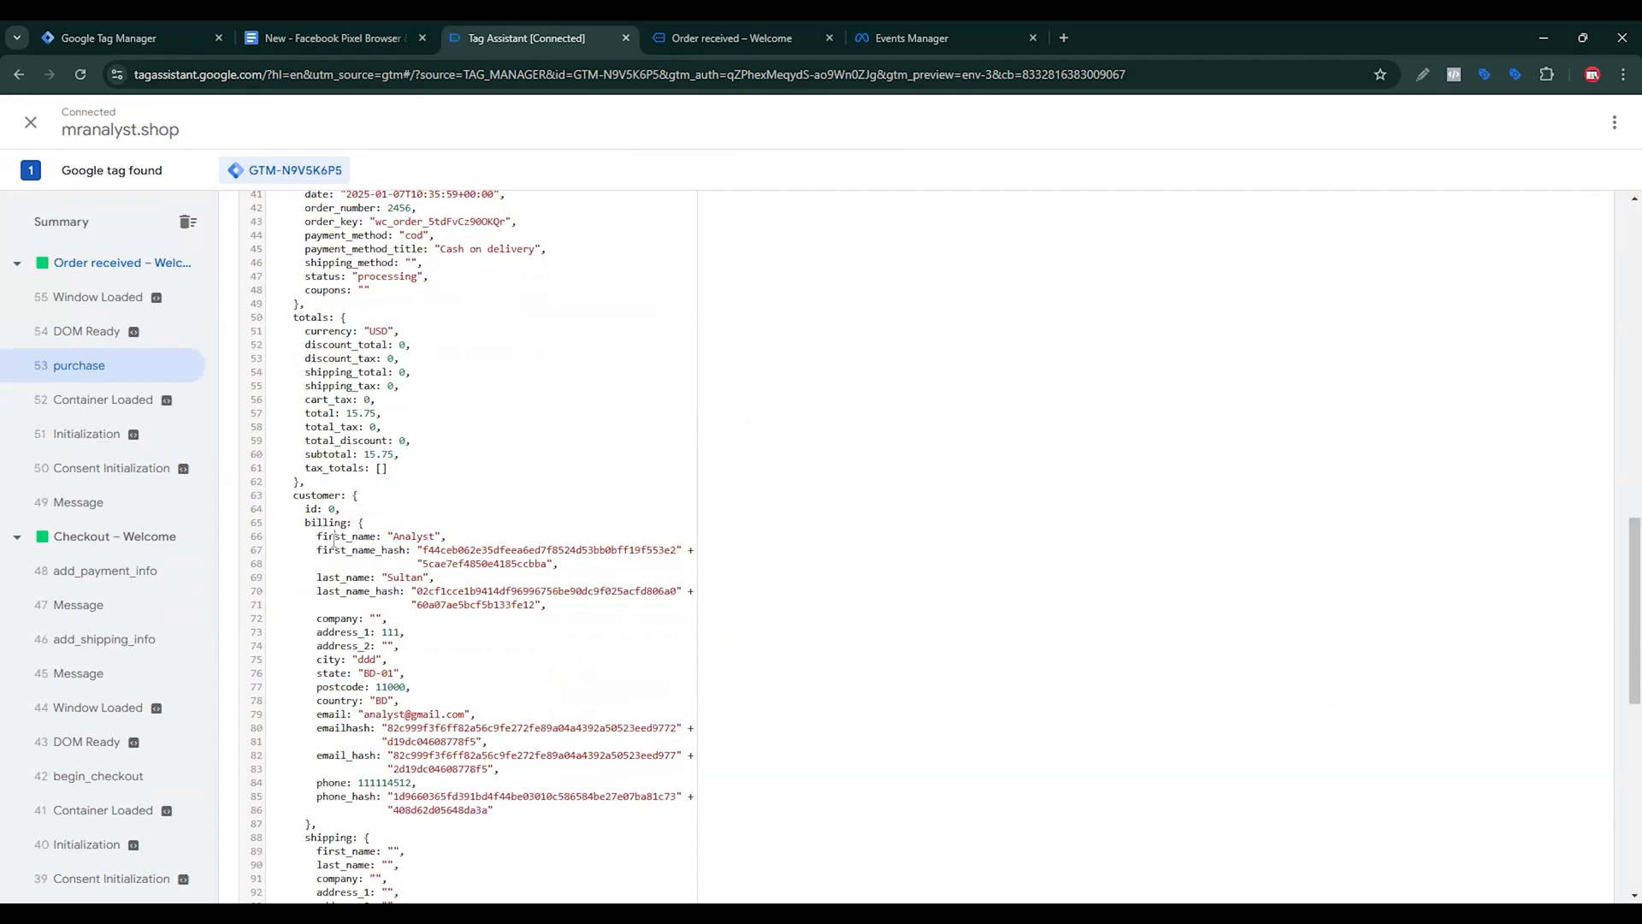
# Copy orderData.customer.billing.first_name from the First Name row of the Google Docs setup document.
pyautogui.click(330, 38)
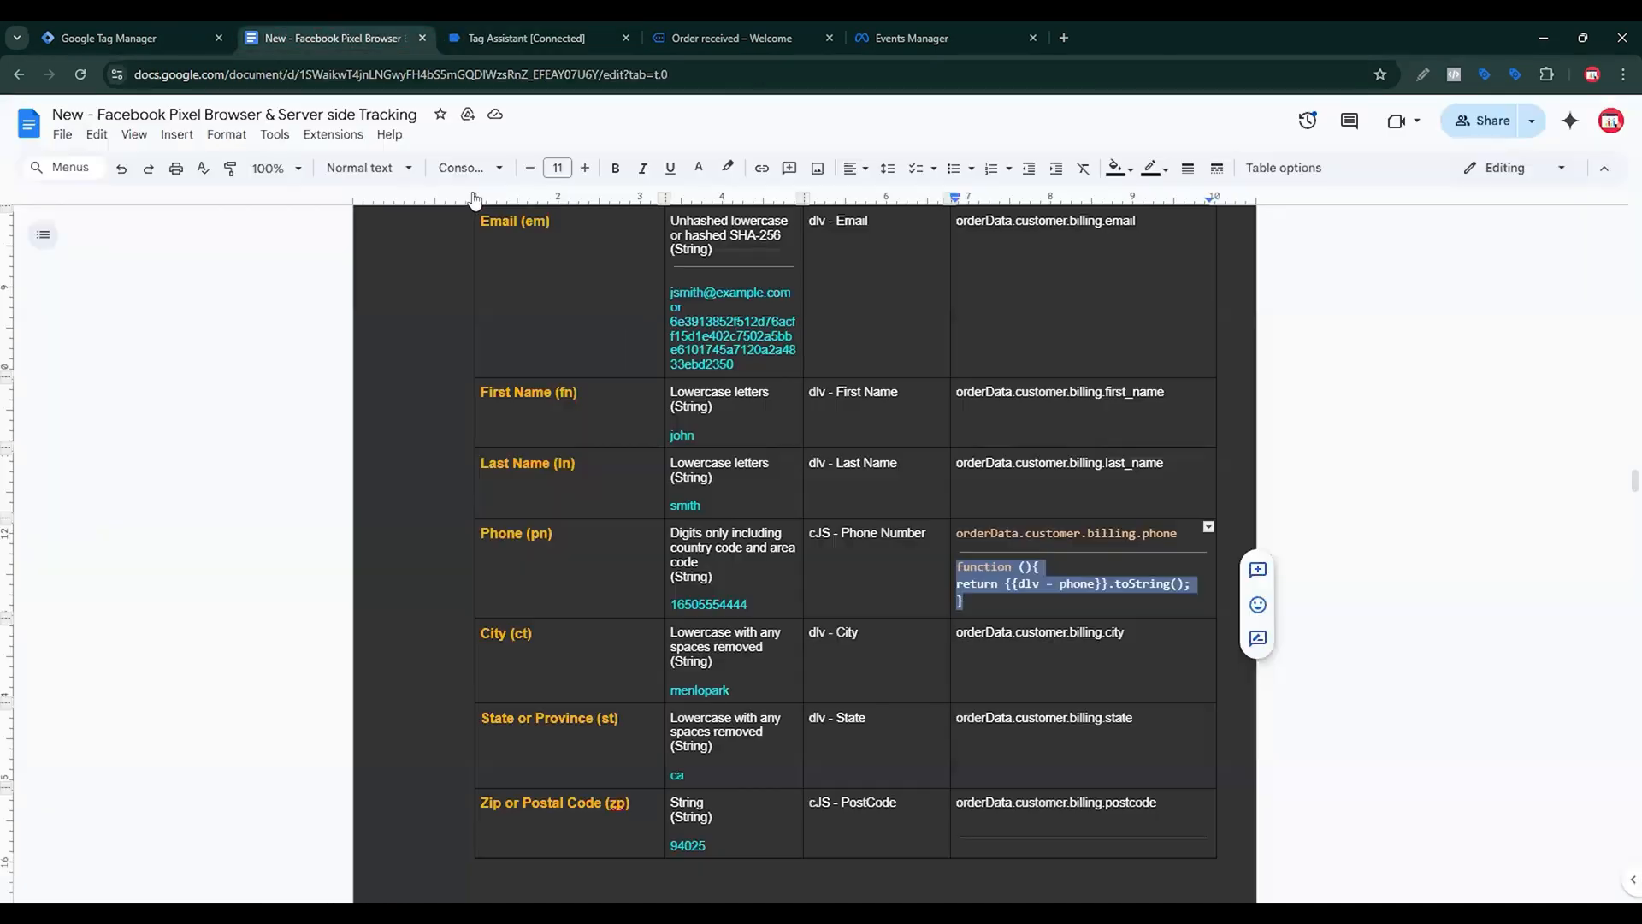
pyautogui.tripleClick(994, 392)
pyautogui.hotkey('ctrl', 'c')
# In Google Tag Manager, create a Data Layer Variable for the First Name value, using orderData.customer.billing.first_name as its data layer variable name.
pyautogui.click(171, 38)
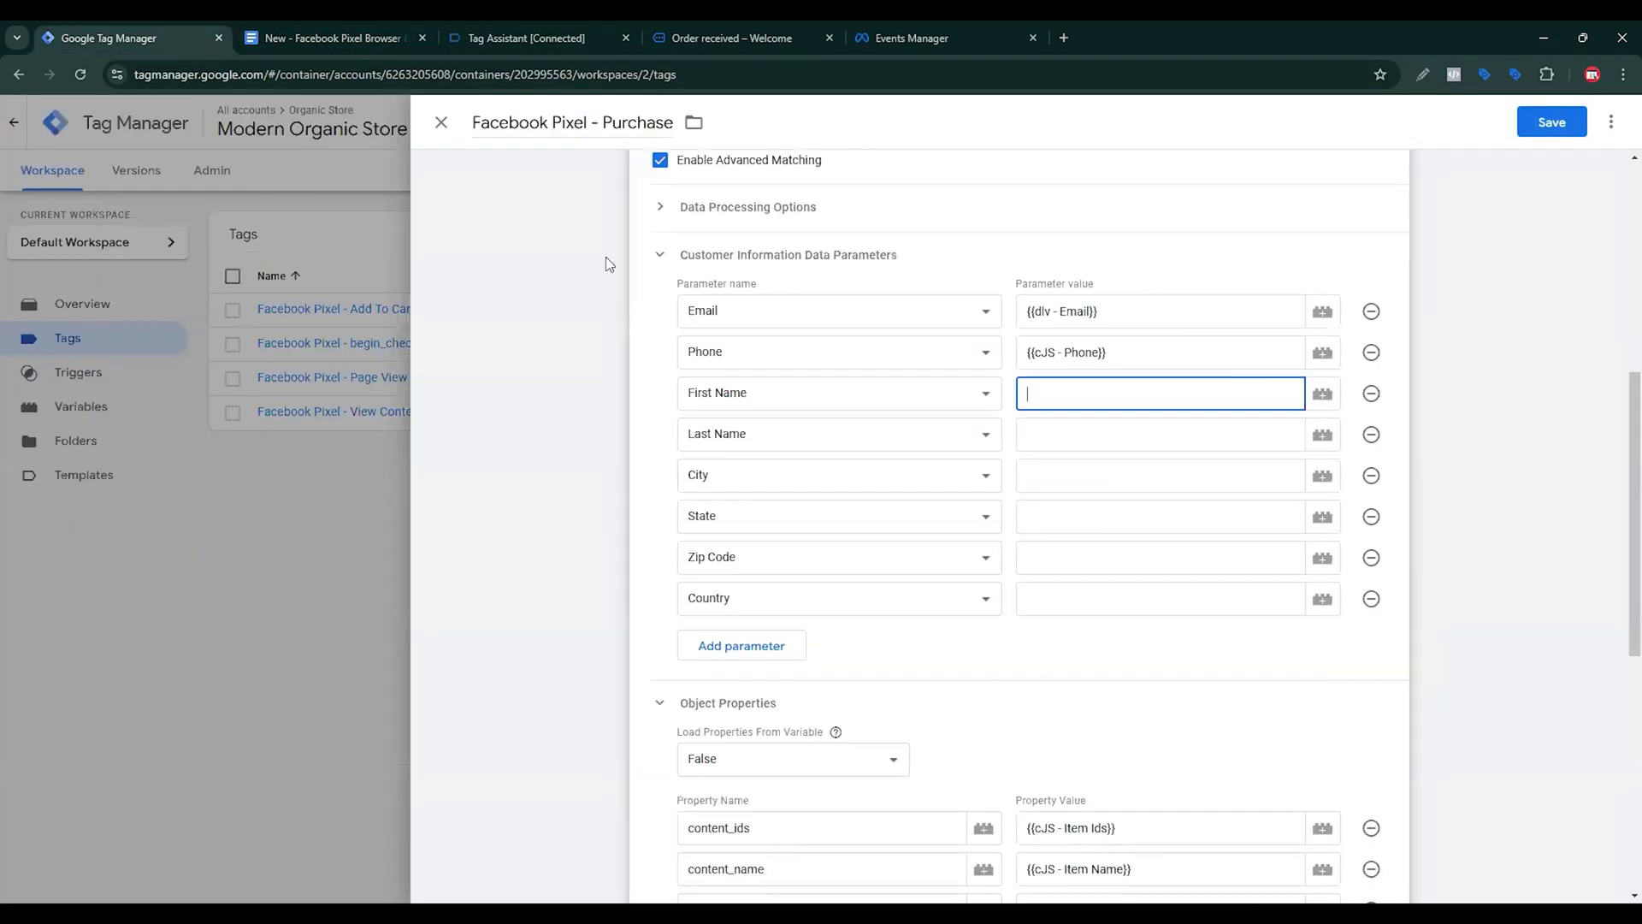
pyautogui.click(1322, 394)
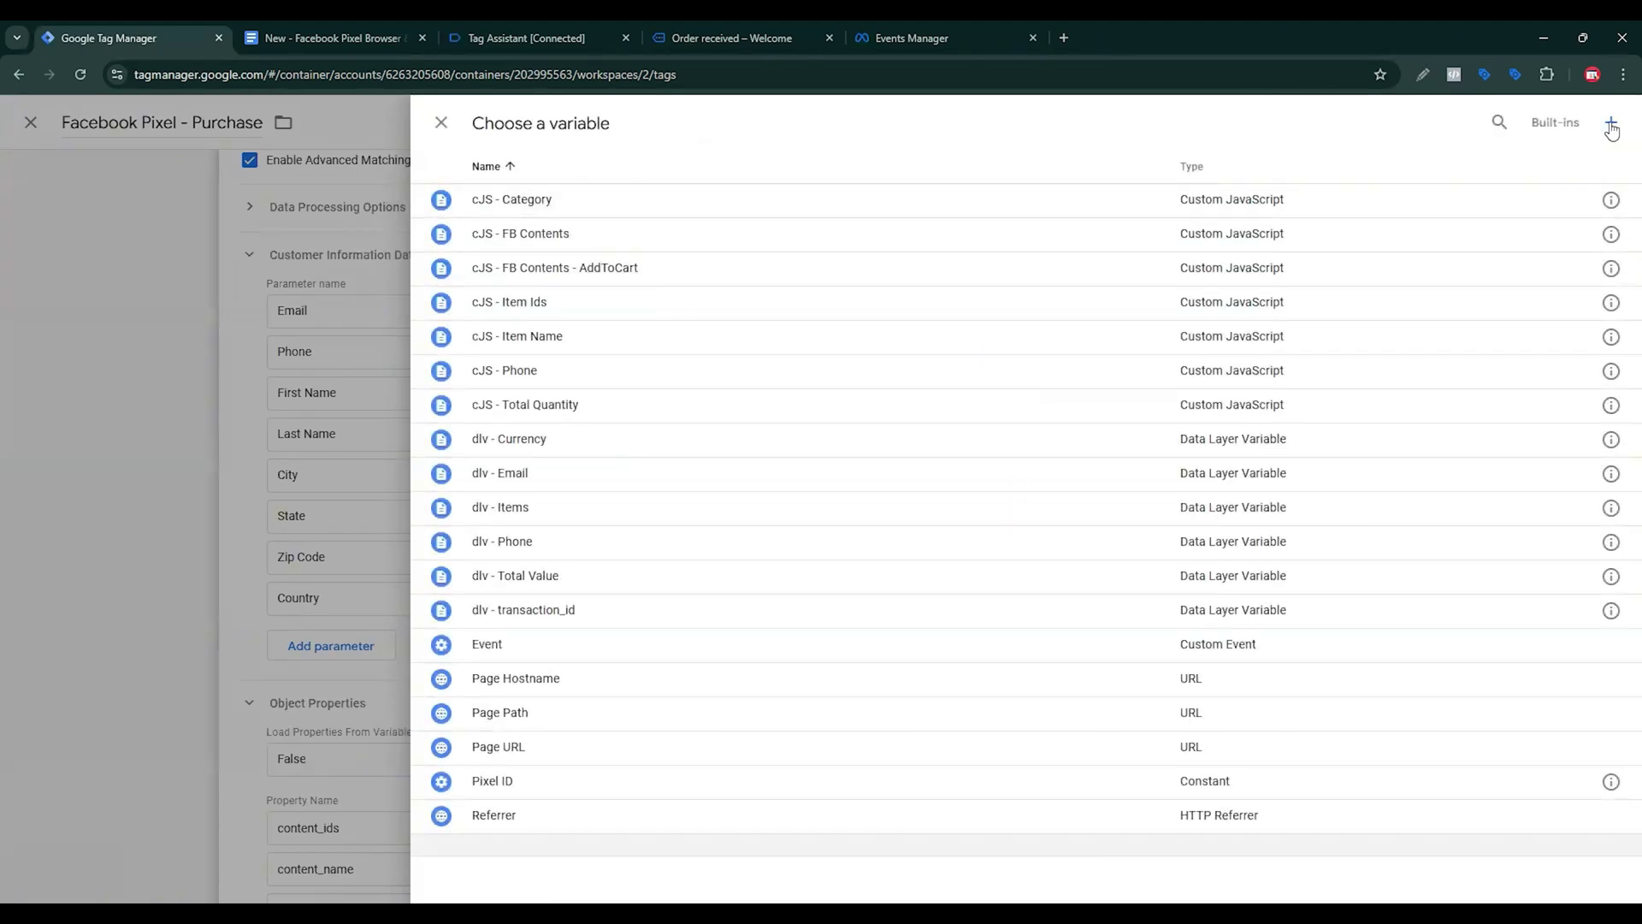
pyautogui.click(1611, 126)
pyautogui.click(1158, 319)
pyautogui.scroll(-3, 1107, 521)
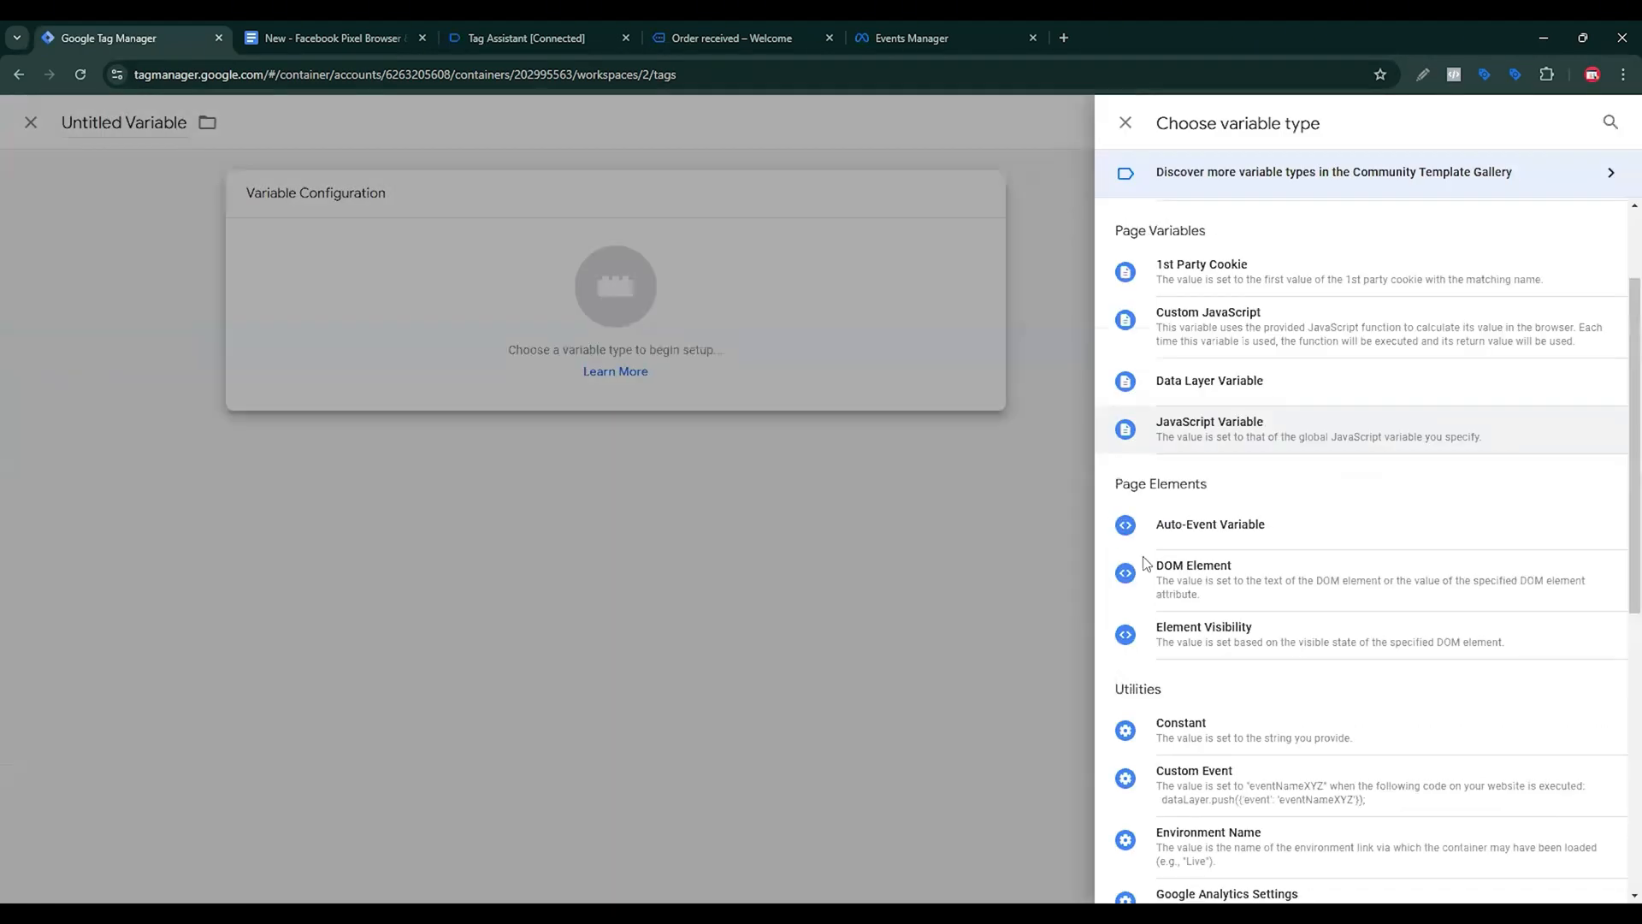
pyautogui.click(1127, 264)
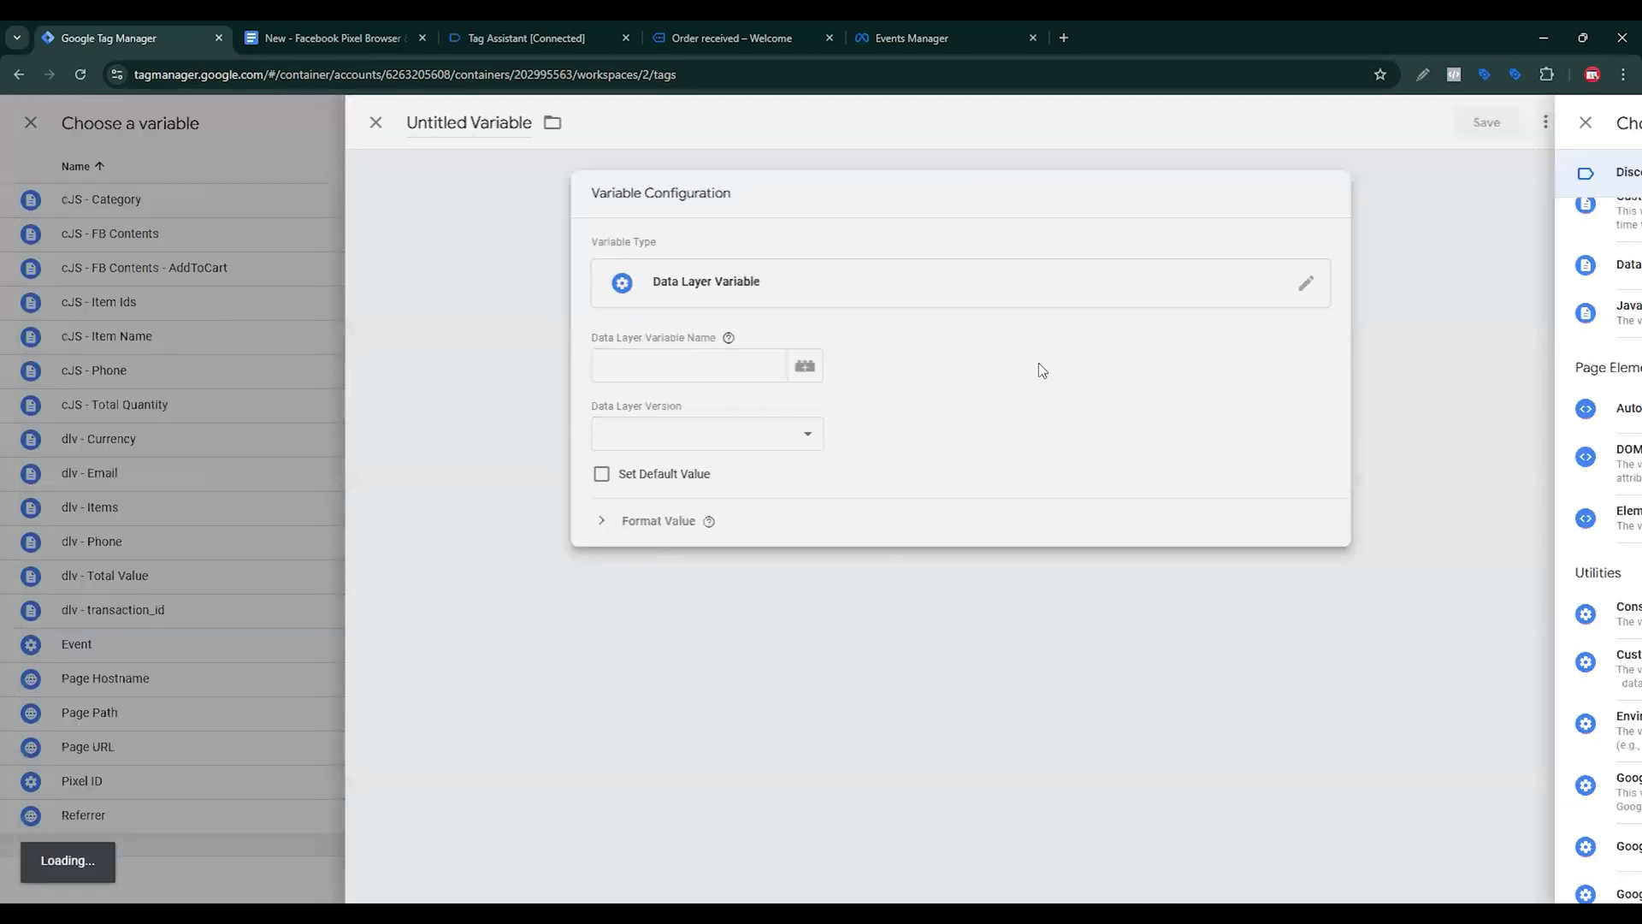
pyautogui.hotkey('ctrl', 'v')
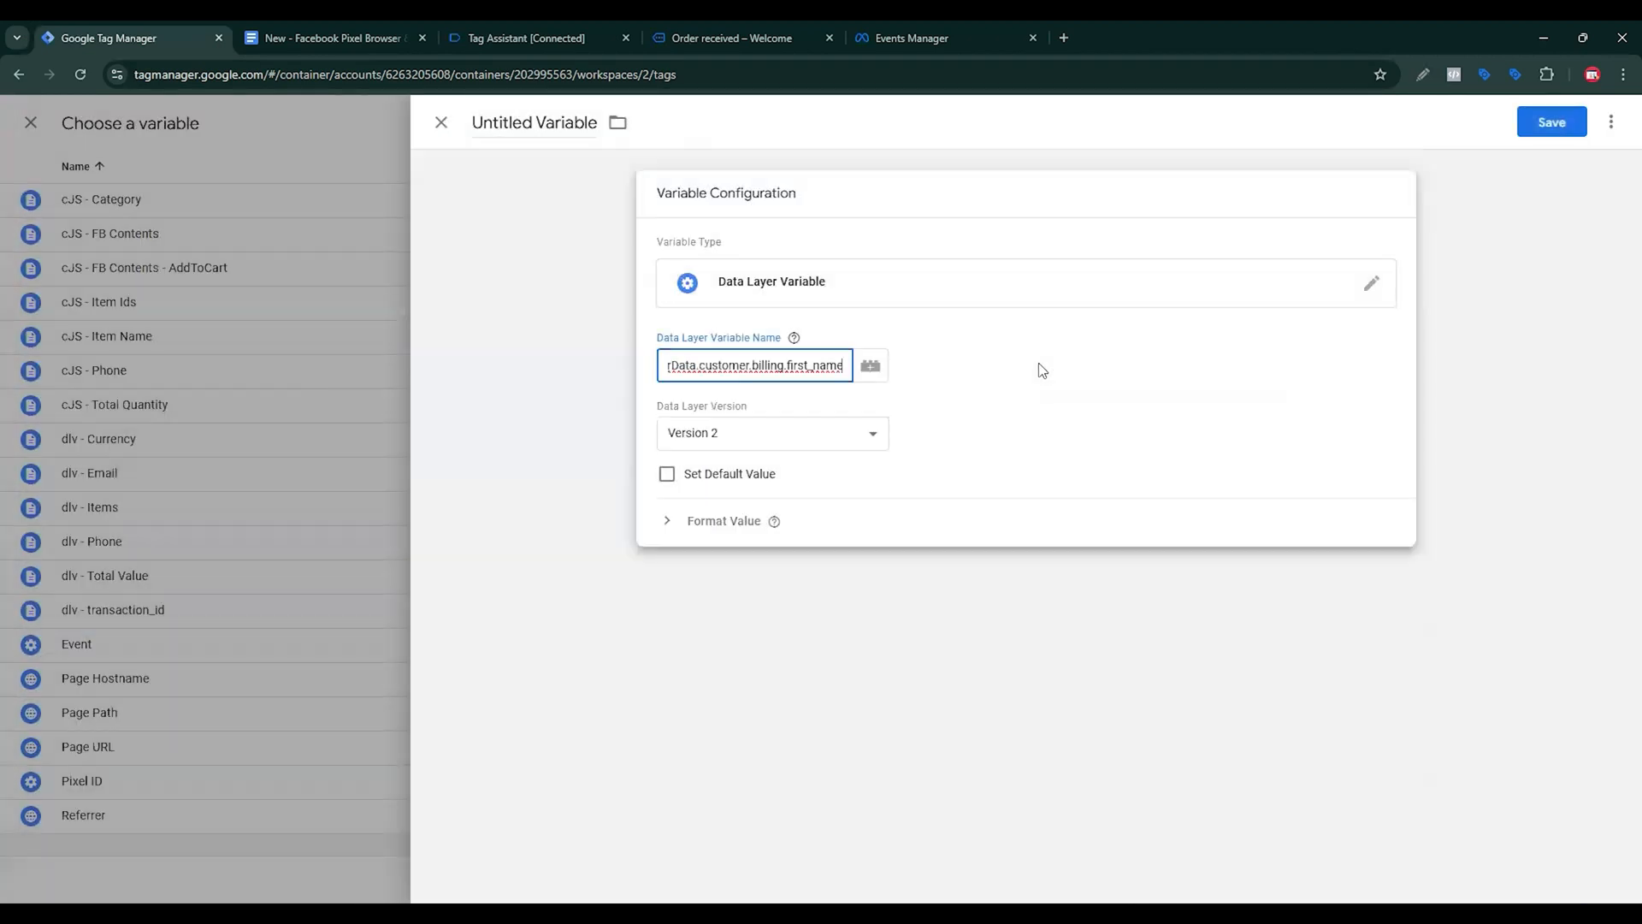
# Name the variable dlv - First Name and save it as the First Name parameter's value.
pyautogui.click(578, 226)
pyautogui.write('dlv ')
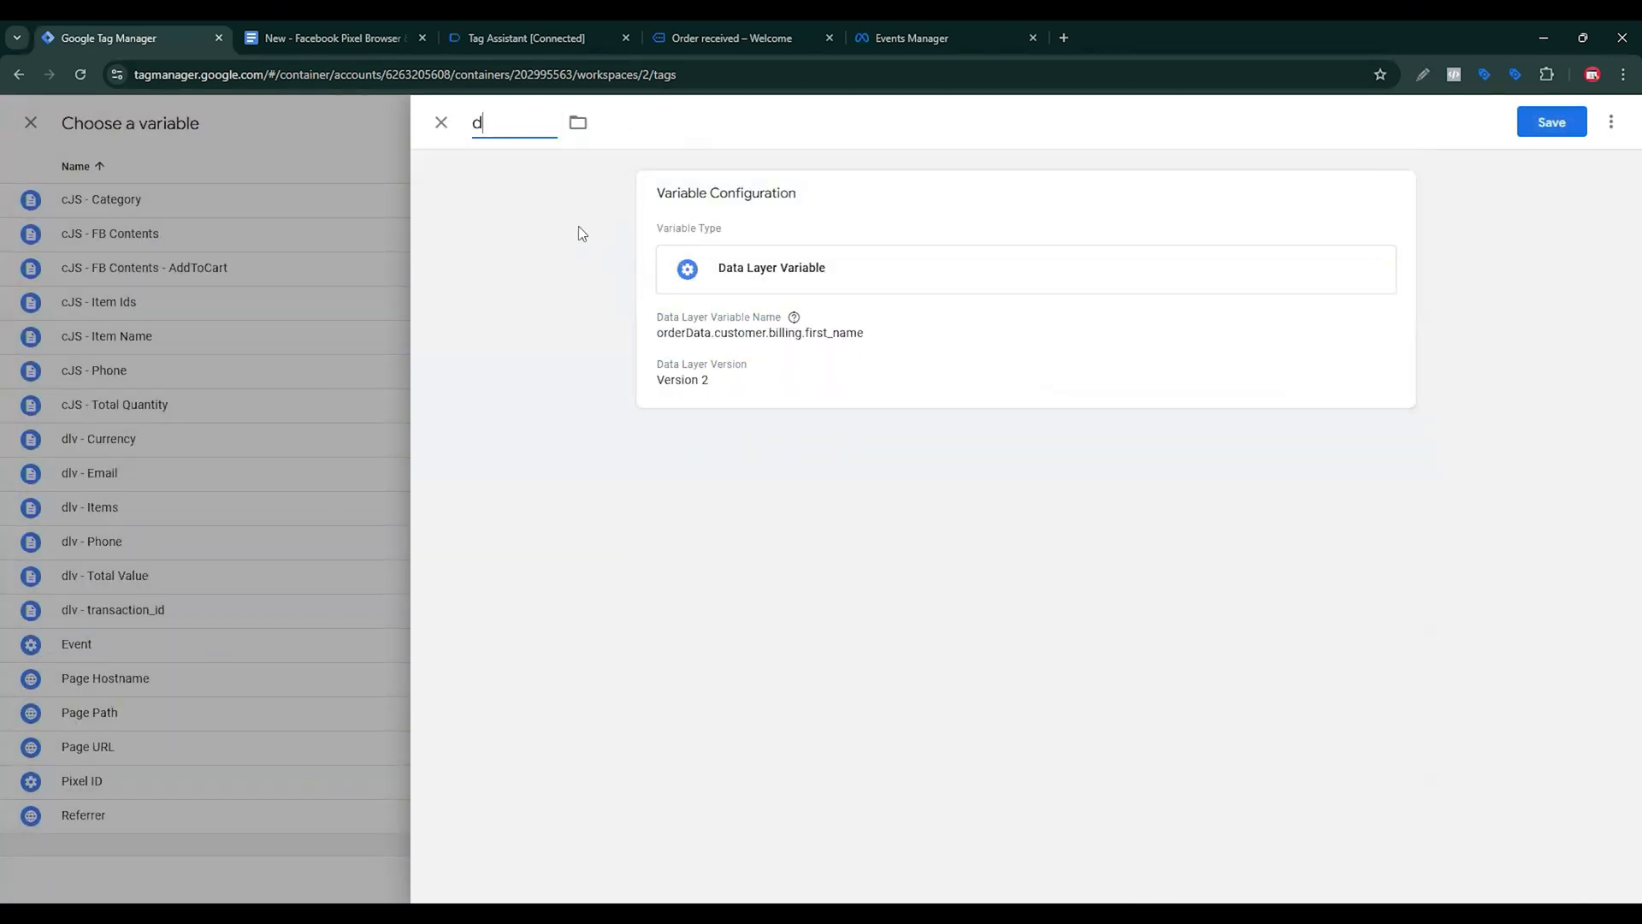
pyautogui.write('- First Name')
pyautogui.click(1529, 129)
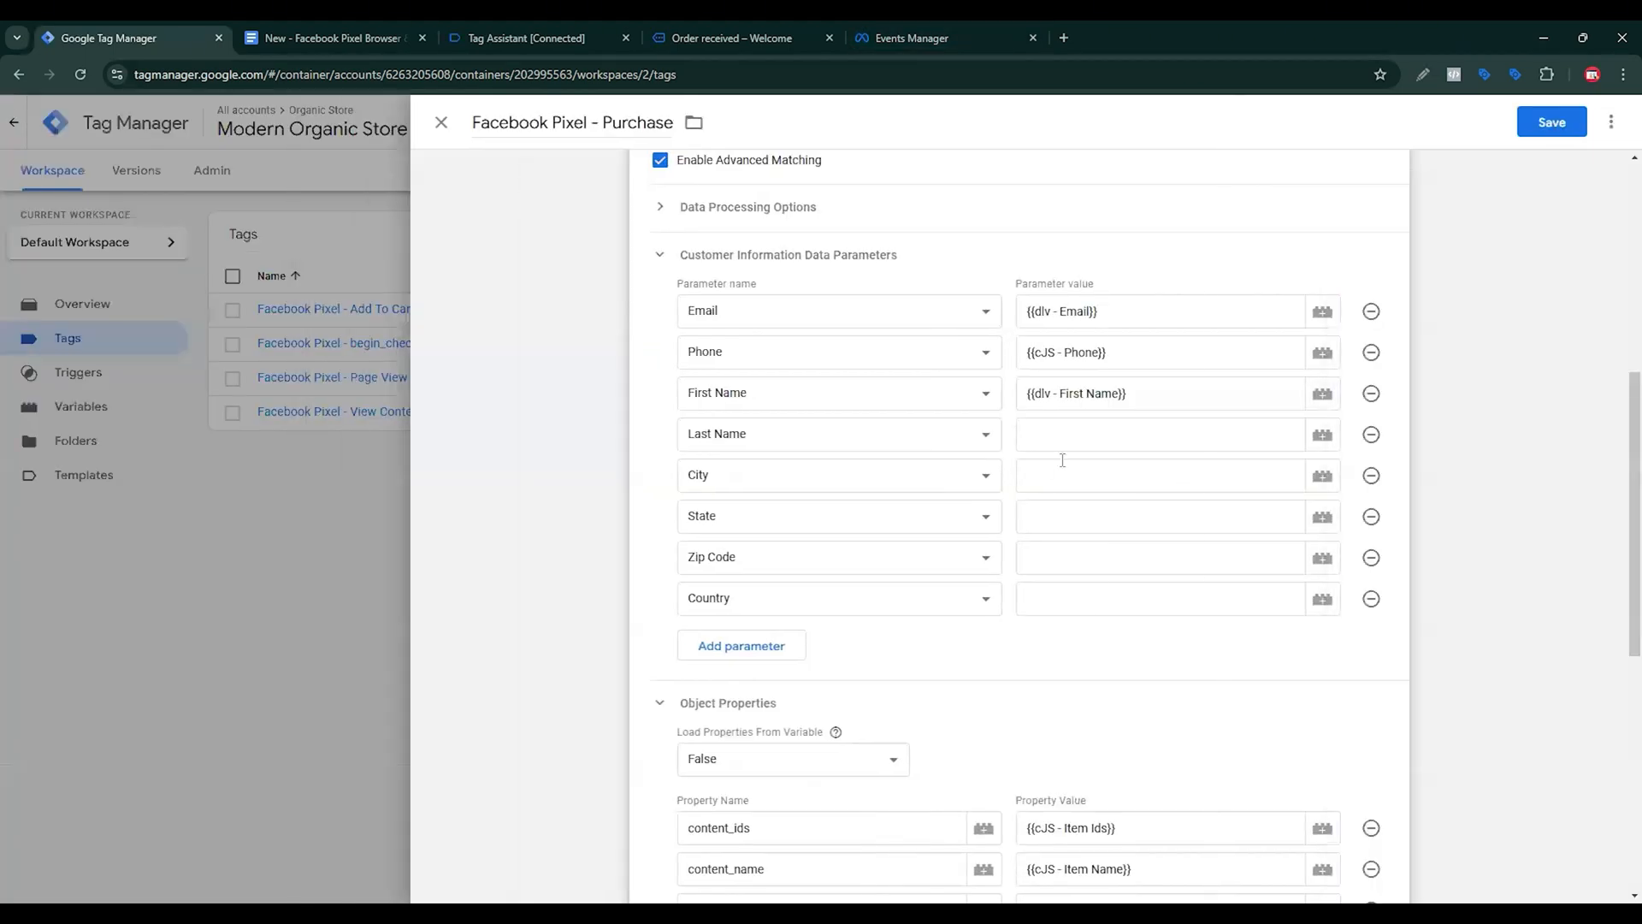
# Create a Data Layer Variable for the Last Name value, using orderData.customer.billing.last_name copied from the Google Docs setup document as its data layer variable name.
pyautogui.click(1265, 443)
pyautogui.click(1322, 435)
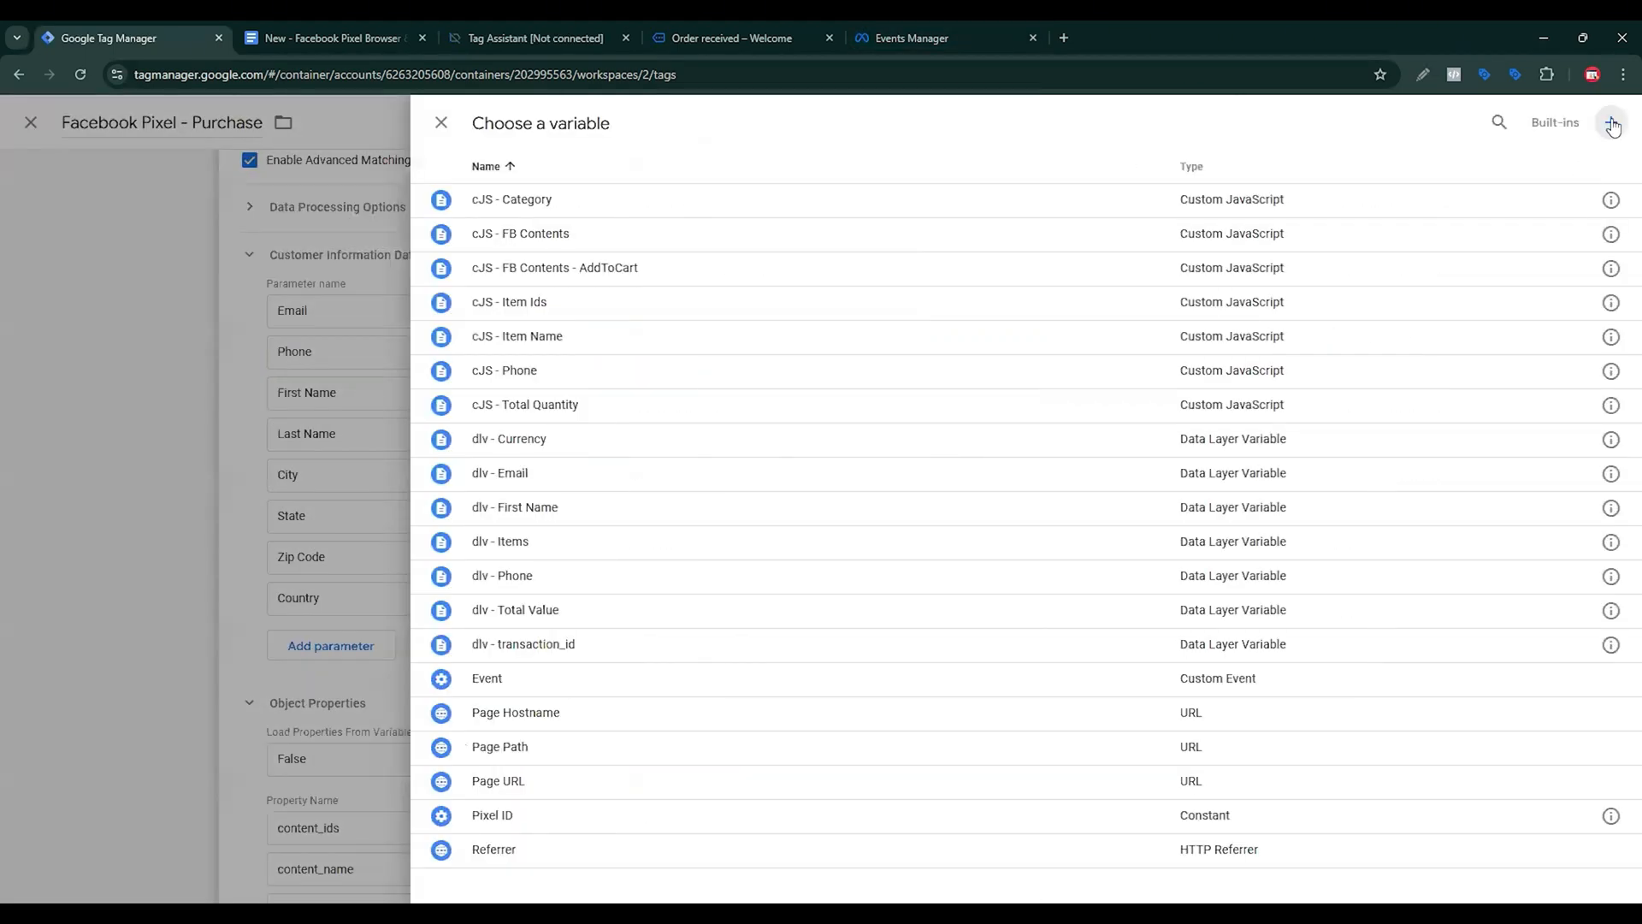
pyautogui.click(1612, 126)
pyautogui.click(1312, 315)
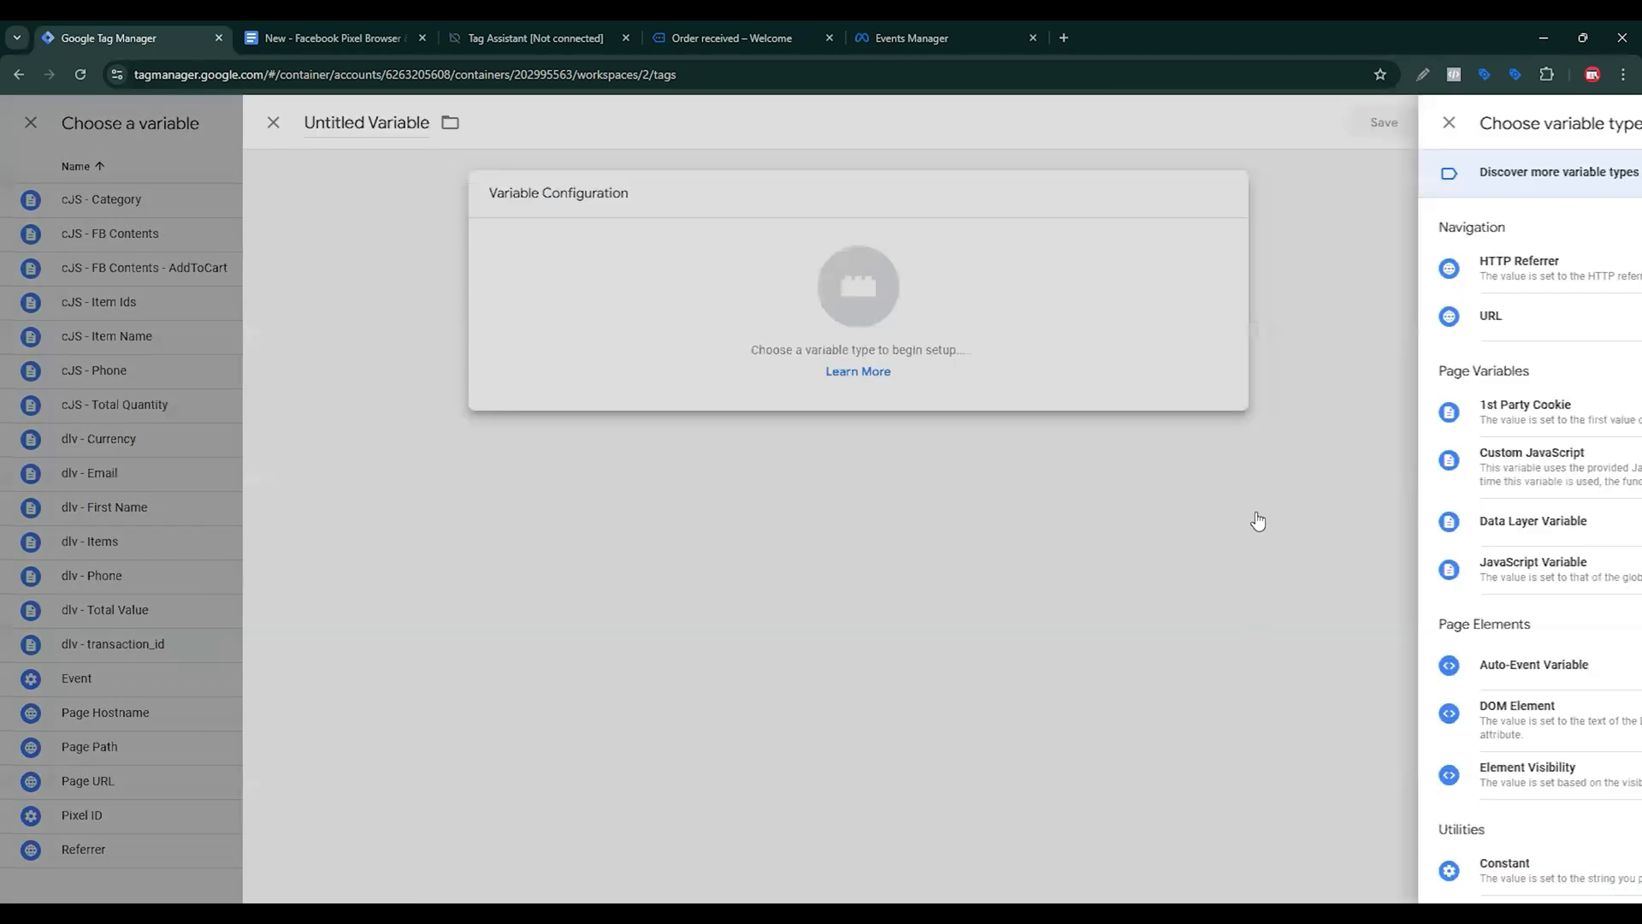
pyautogui.click(1209, 521)
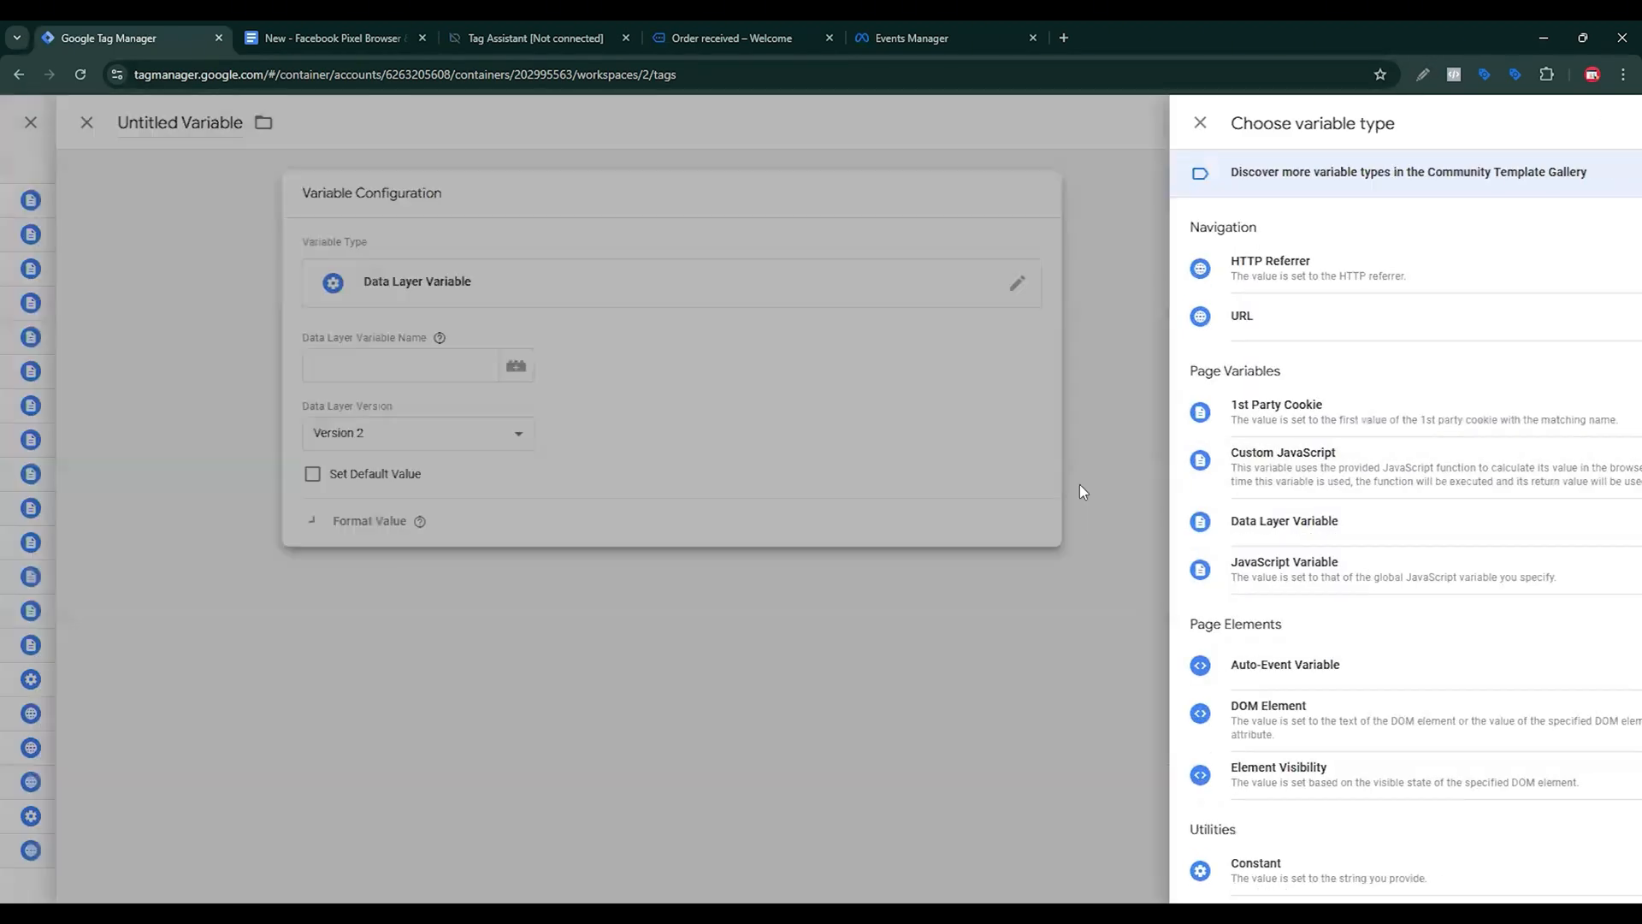
pyautogui.click(419, 37)
pyautogui.tripleClick(1026, 463)
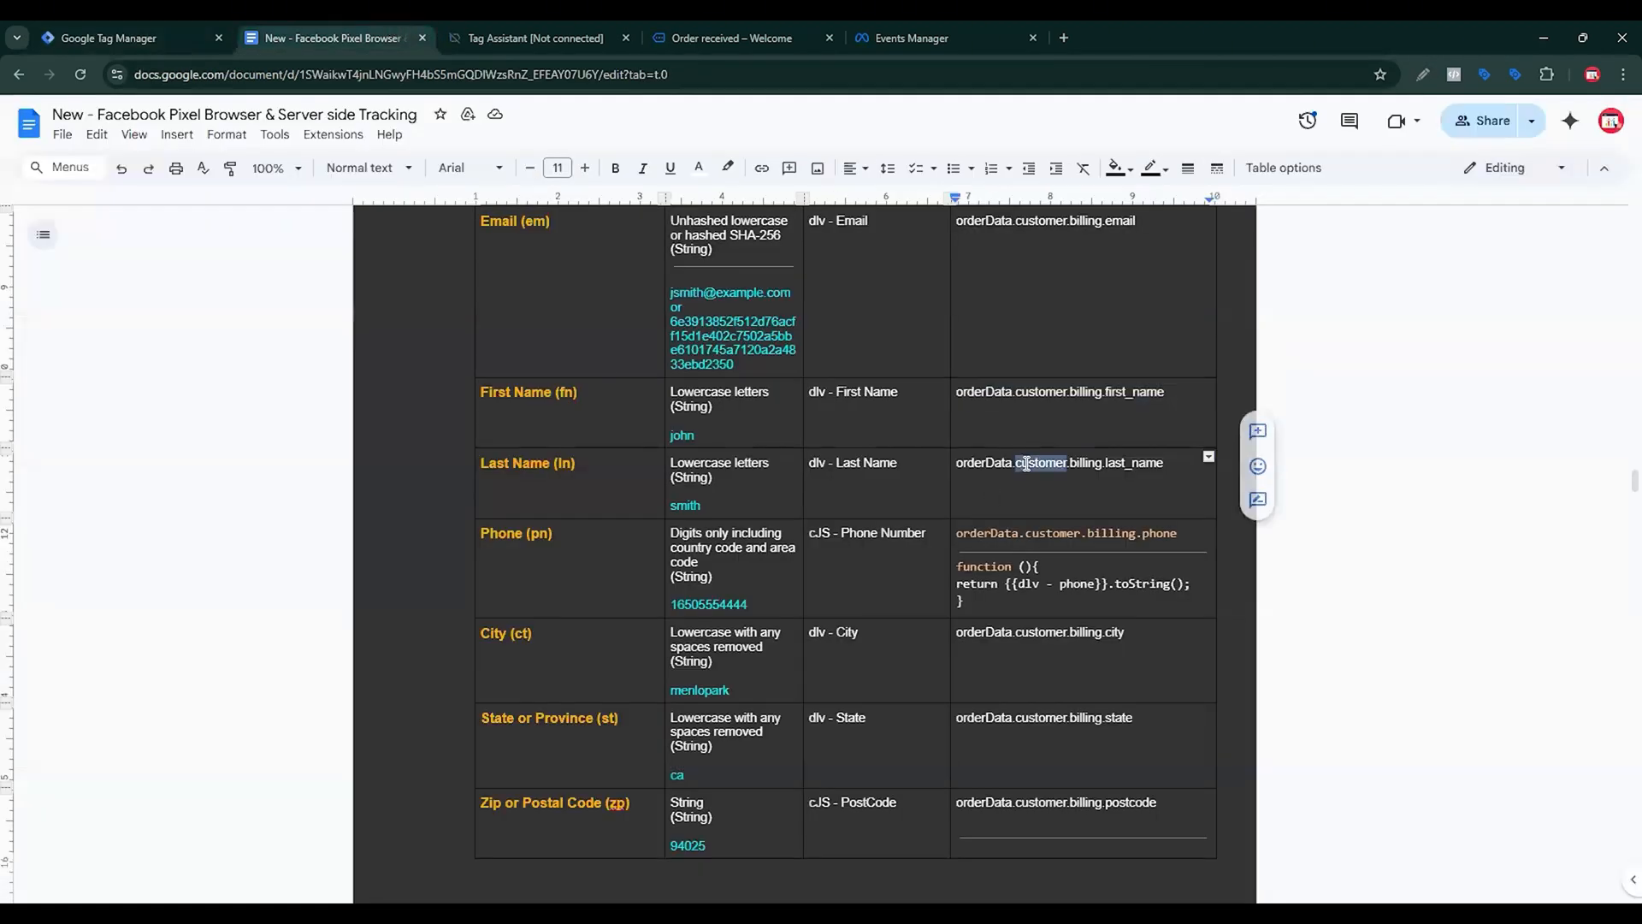
pyautogui.hotkey('ctrl', 'c')
pyautogui.click(128, 38)
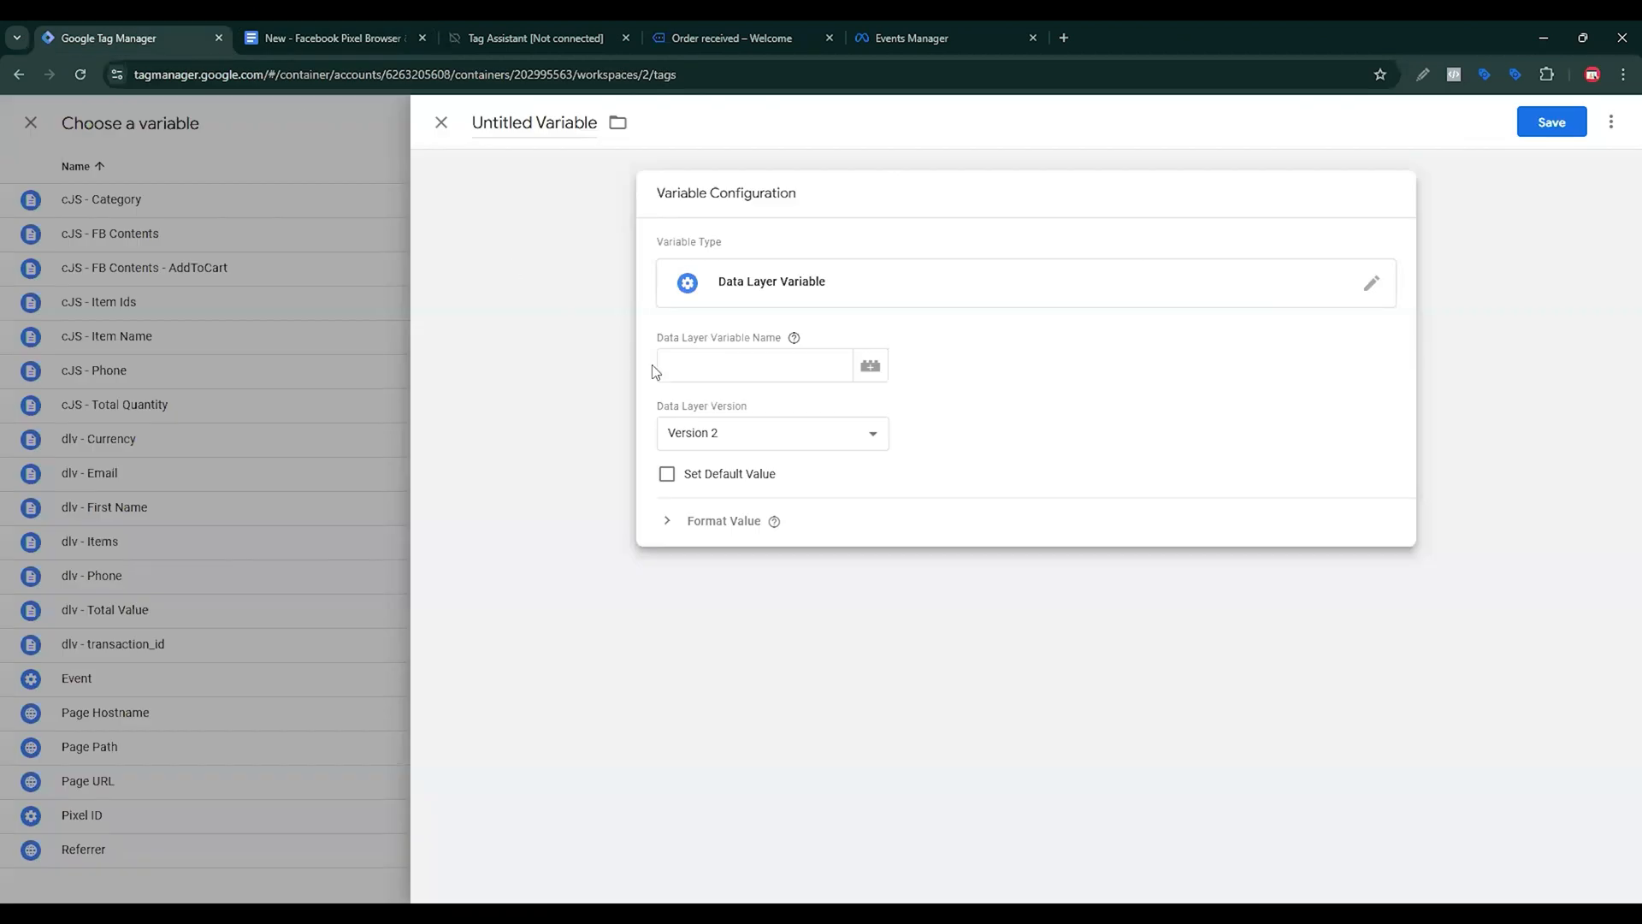
pyautogui.click(663, 365)
pyautogui.hotkey('ctrl', 'v')
# Name the variable dlv - Last Name and save it as the Last Name parameter's value.
pyautogui.click(532, 253)
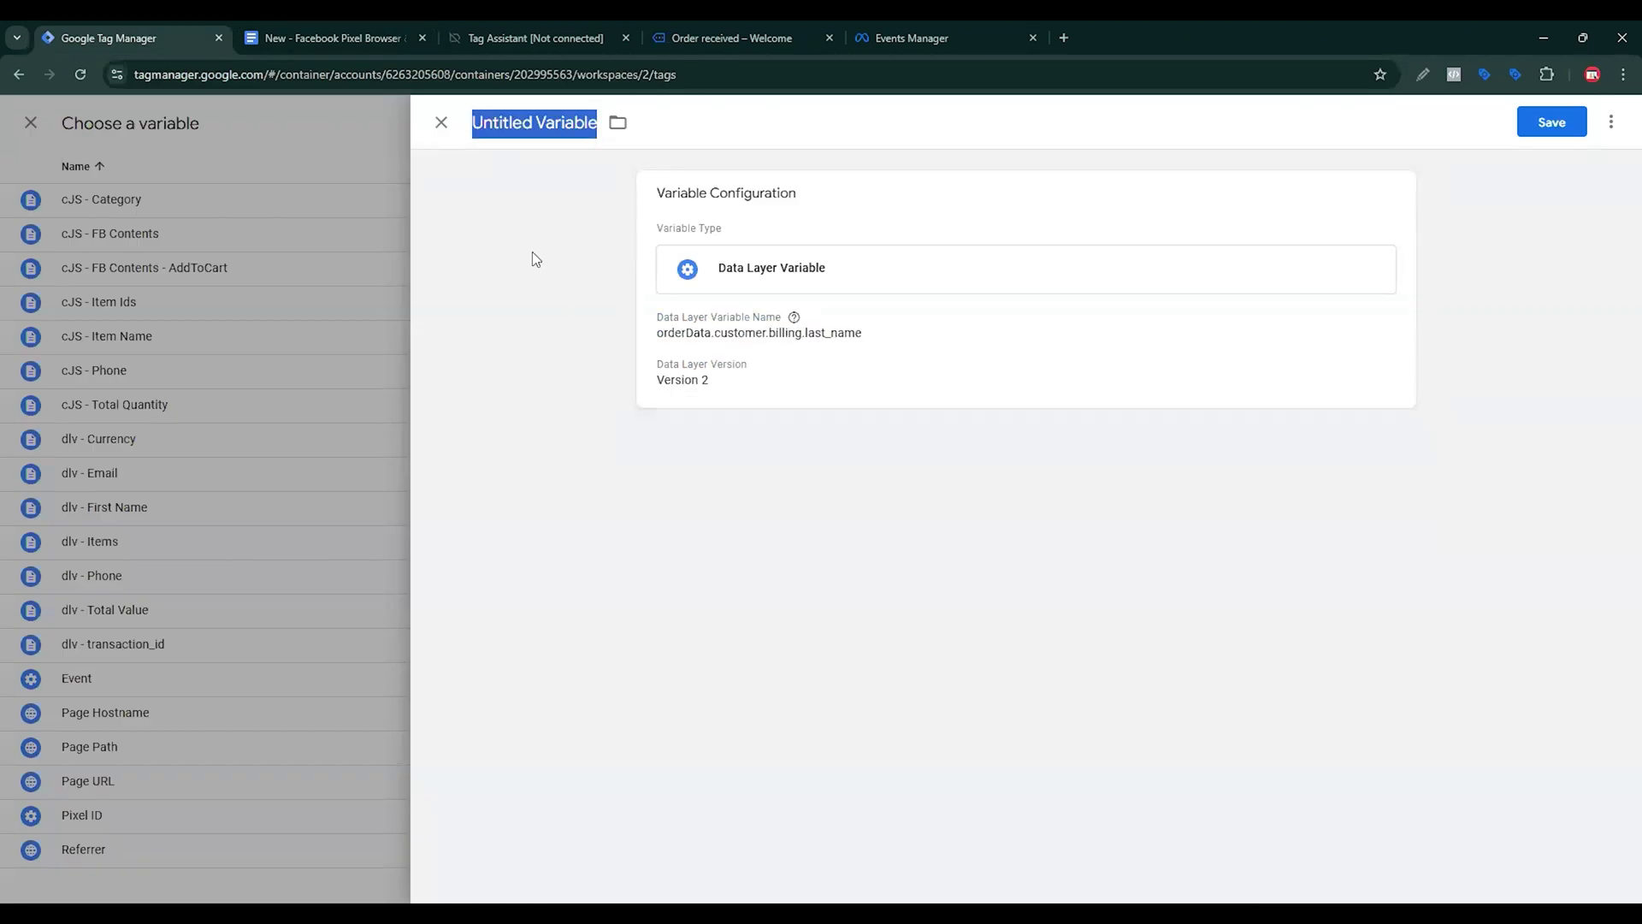
pyautogui.write('dlv -')
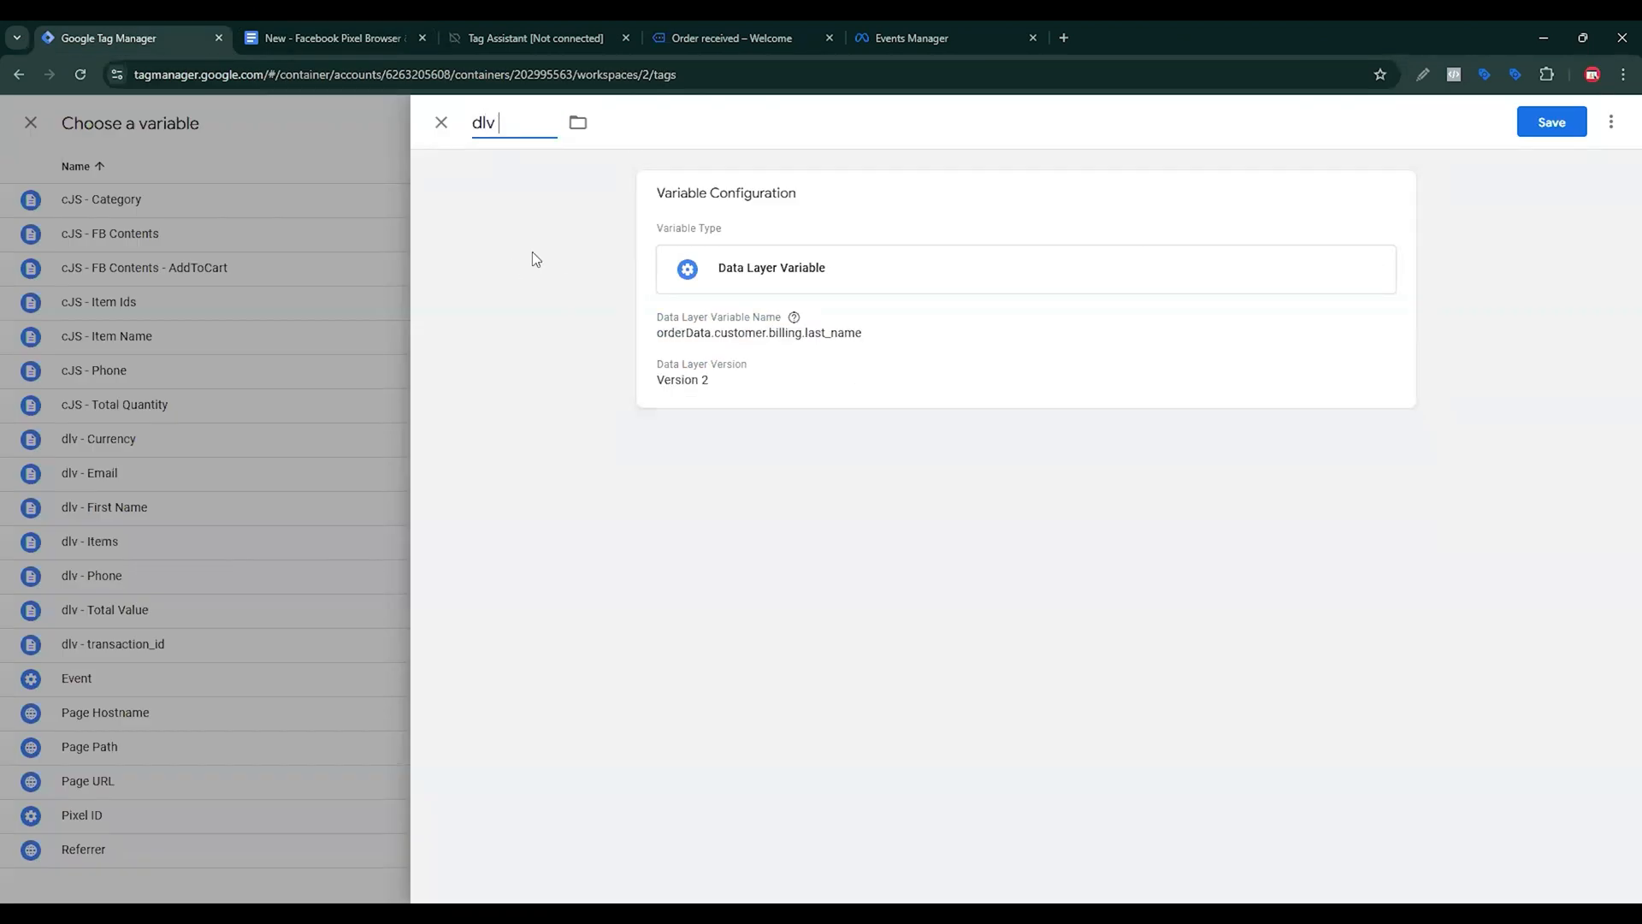
pyautogui.write(' Lat')
pyautogui.press('BackSpace')
pyautogui.write('st Name')
pyautogui.click(1554, 123)
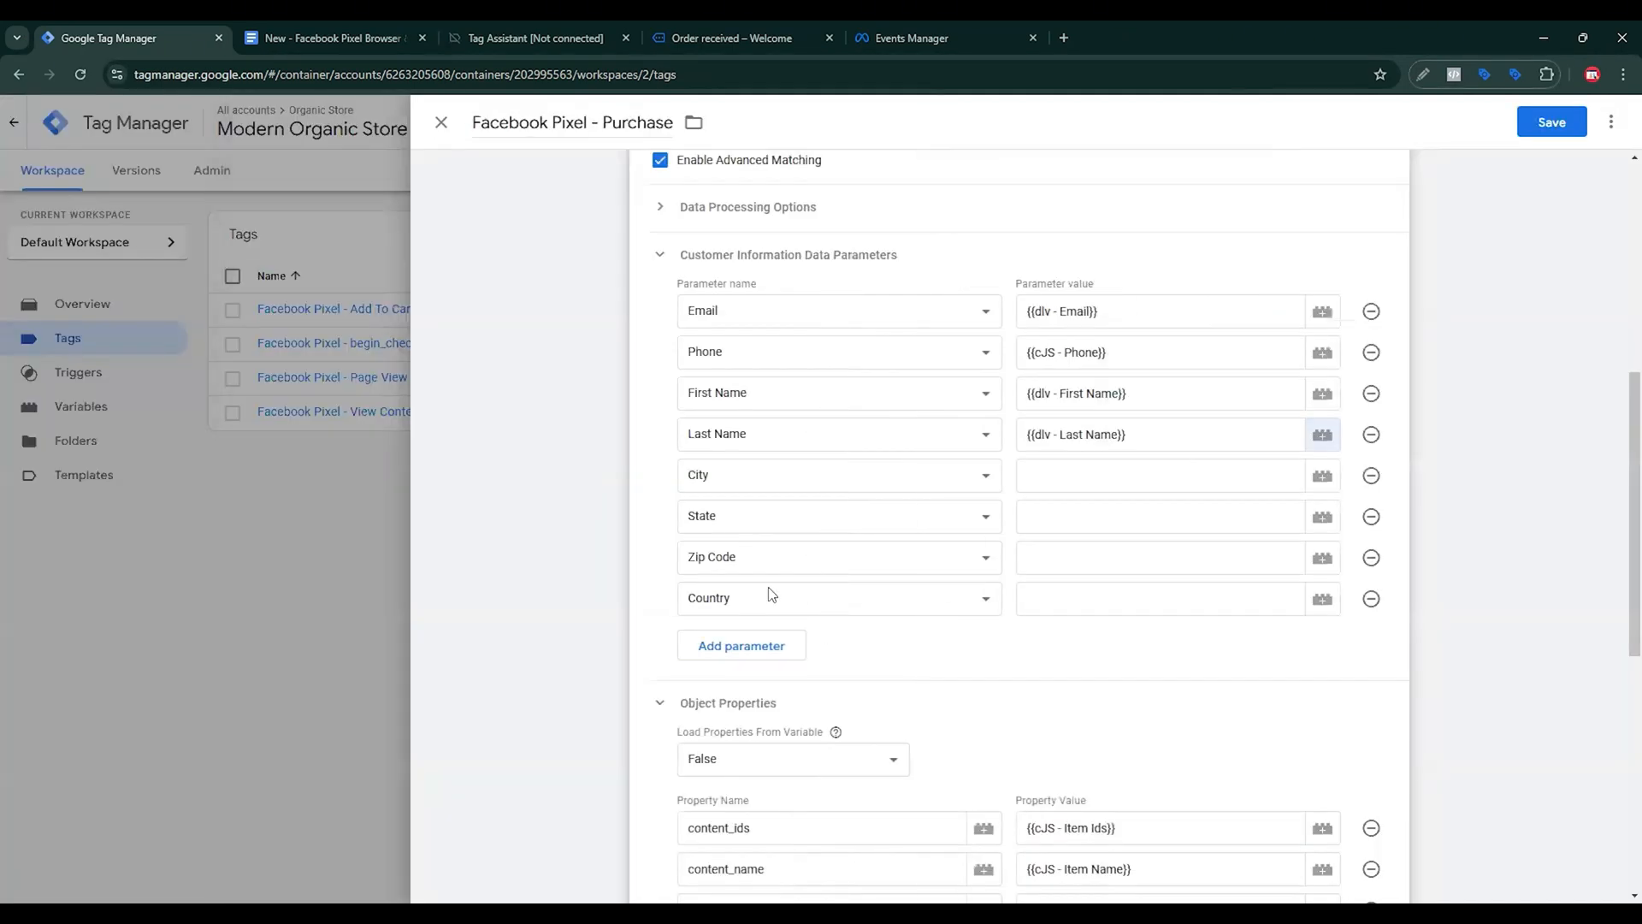
# Copy orderData.customer.billing.city from the Google Docs setup document into a new Google Tag Manager Data Layer Variable for the City value.
pyautogui.click(327, 35)
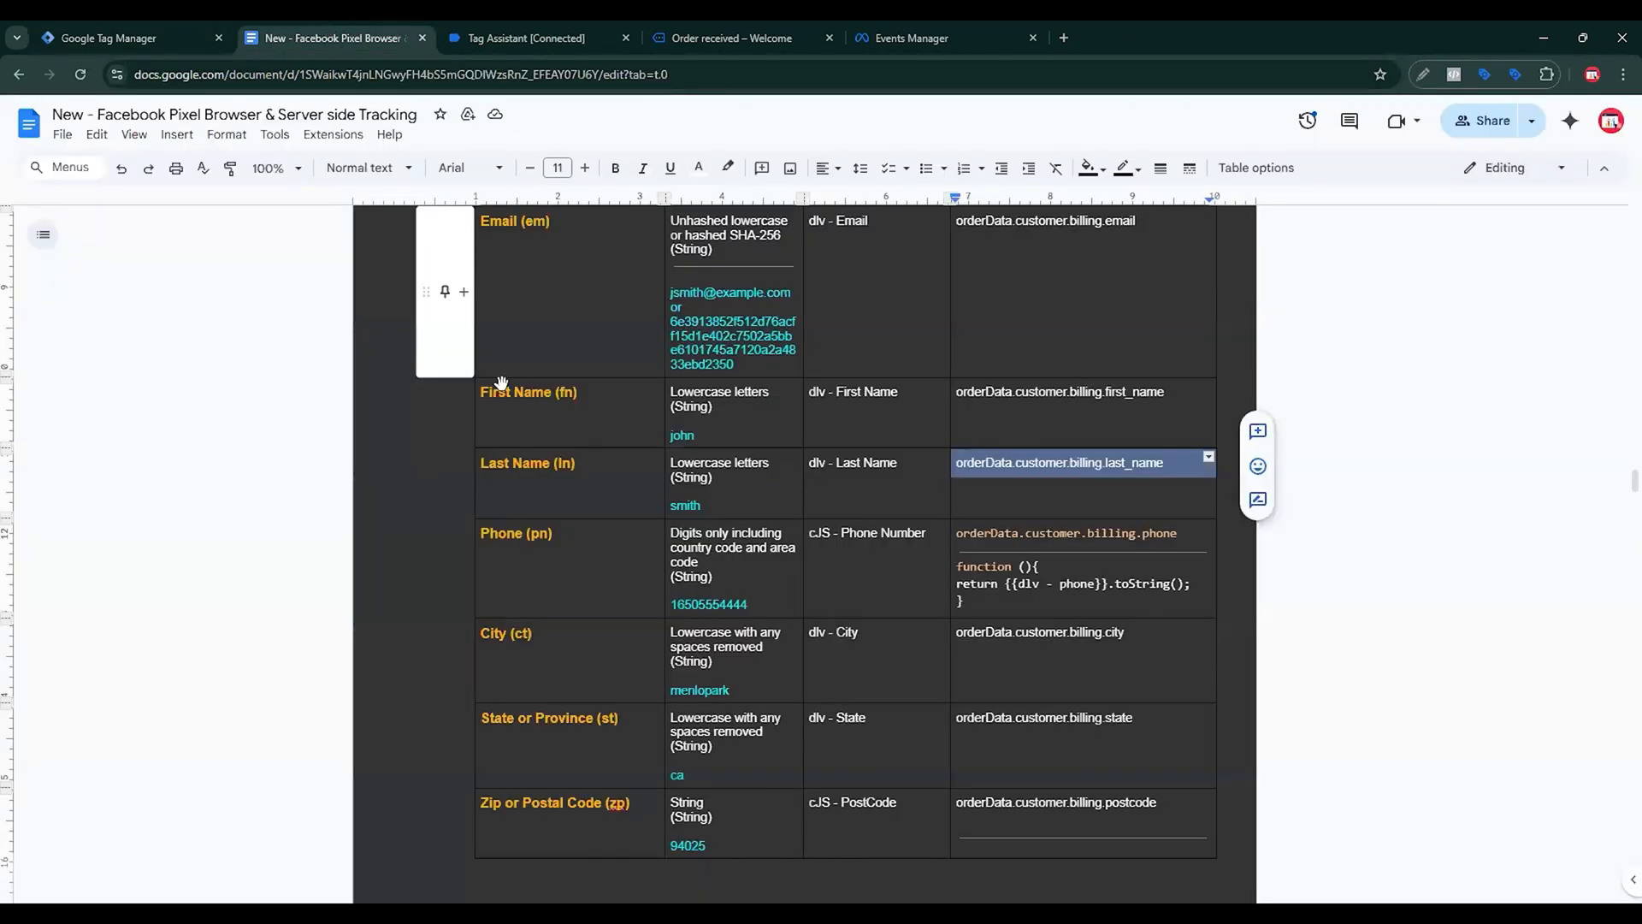
pyautogui.tripleClick(1060, 637)
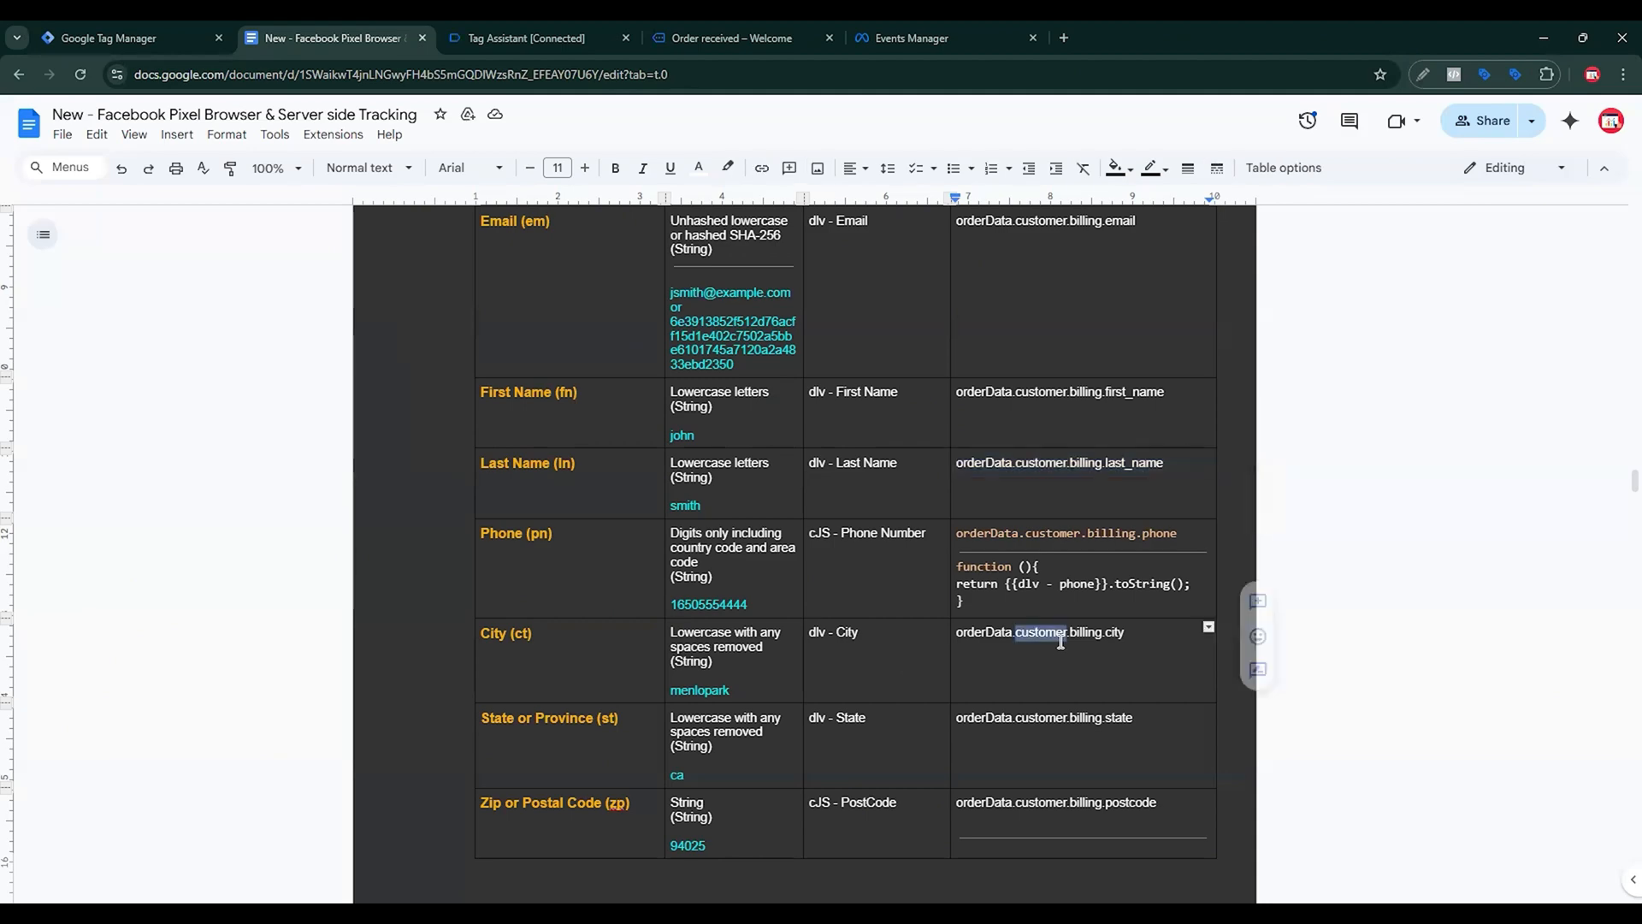
pyautogui.click(109, 37)
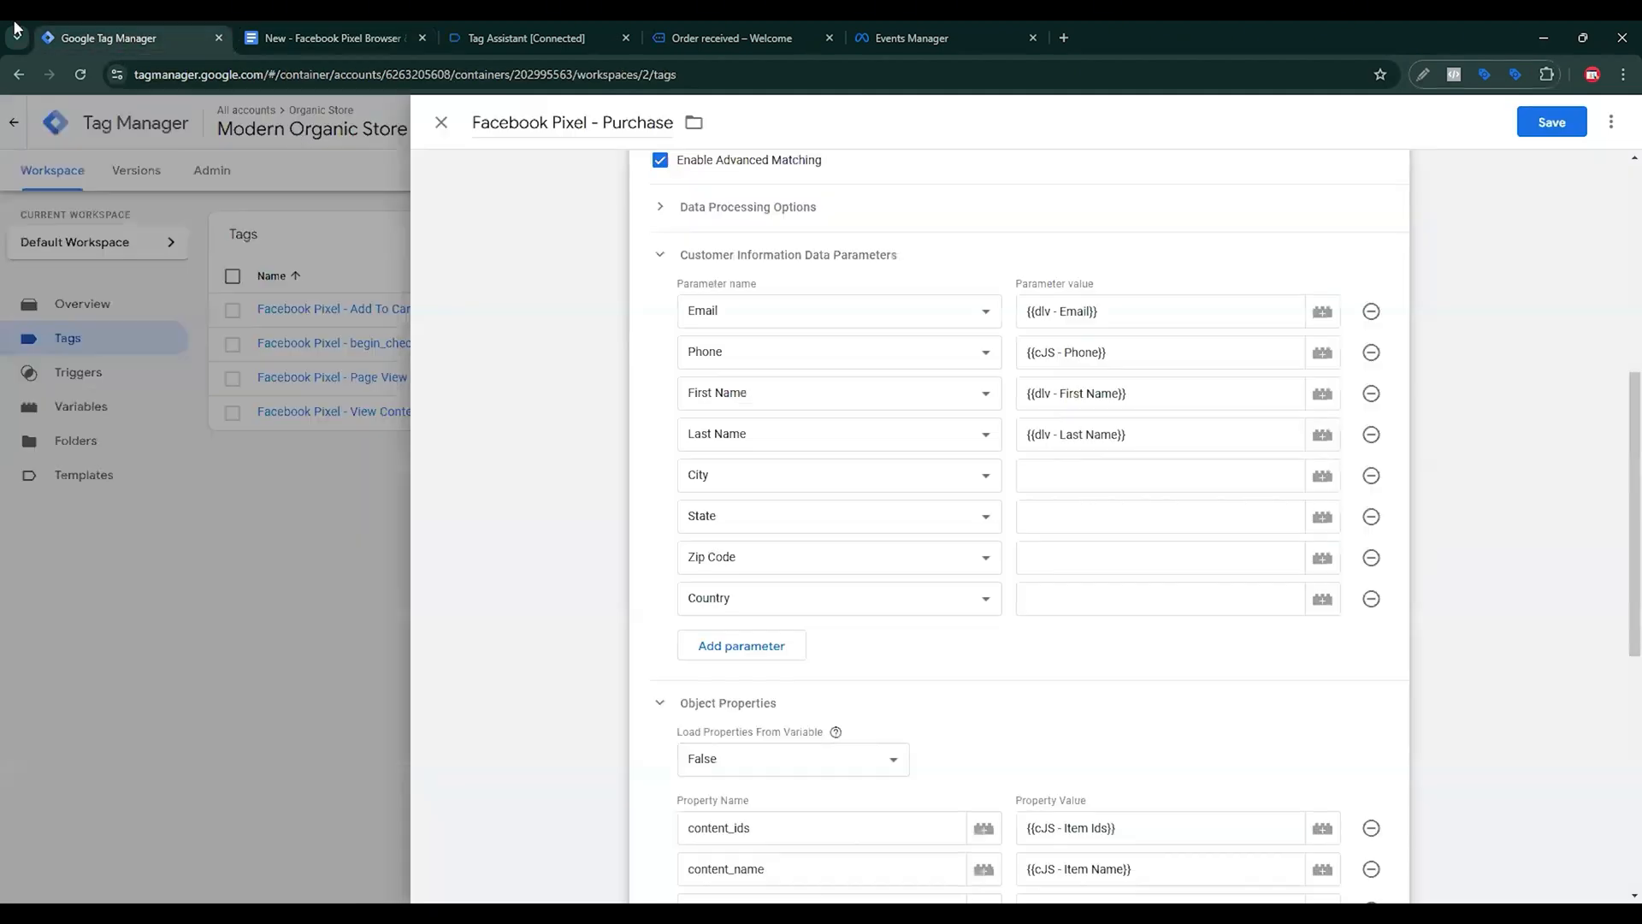
pyautogui.click(1163, 477)
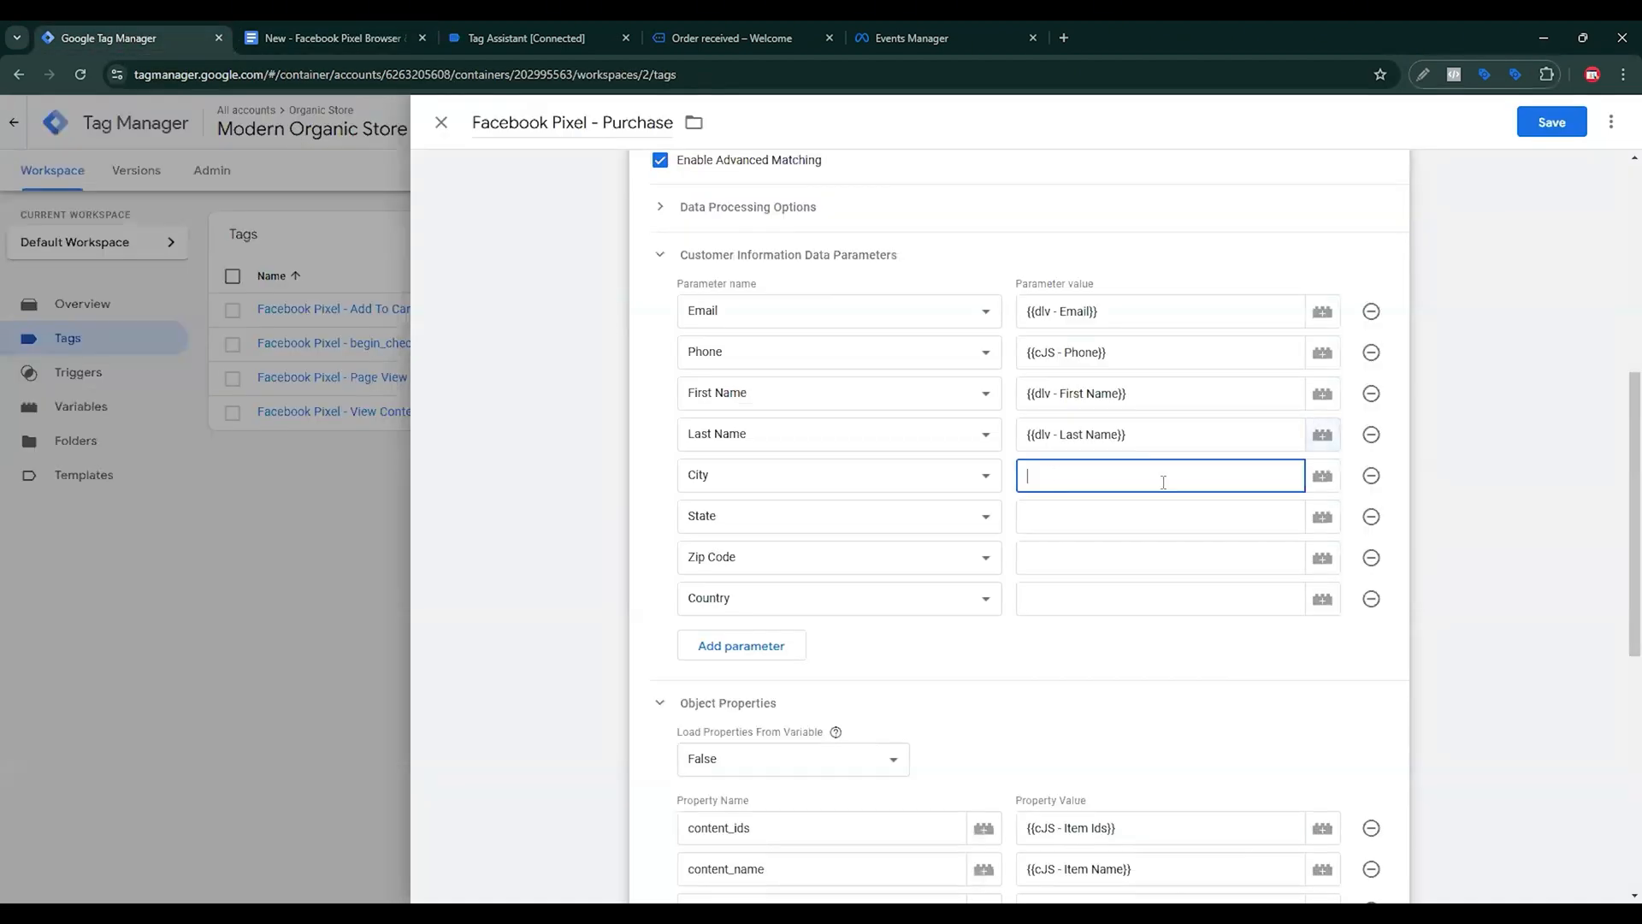
pyautogui.click(1323, 476)
pyautogui.click(1612, 124)
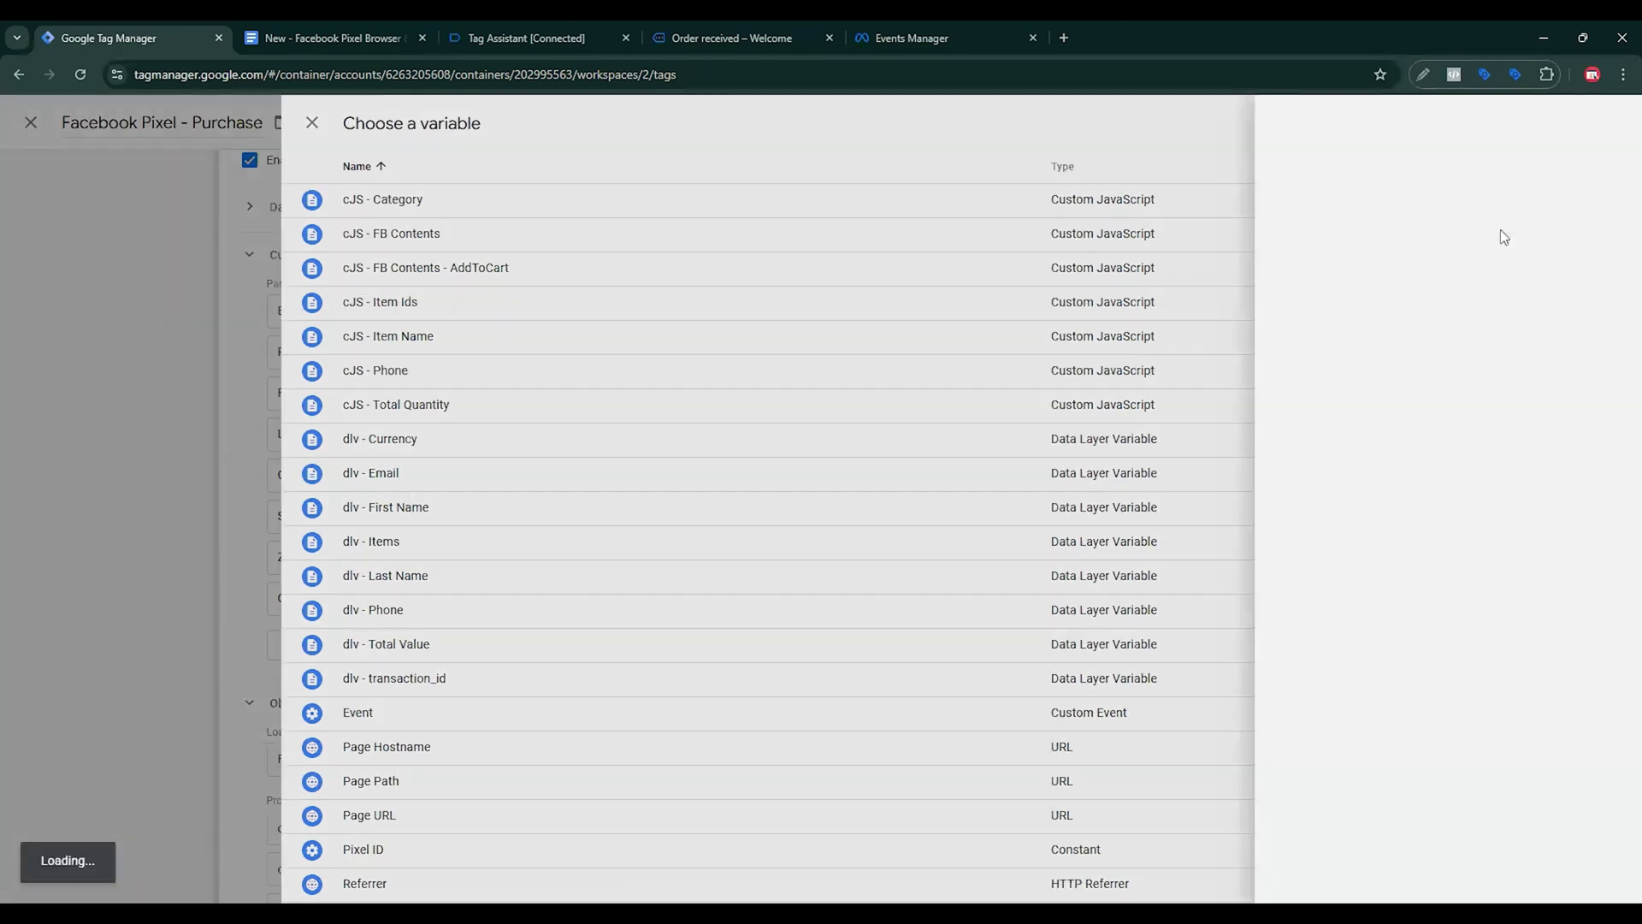
pyautogui.click(1154, 304)
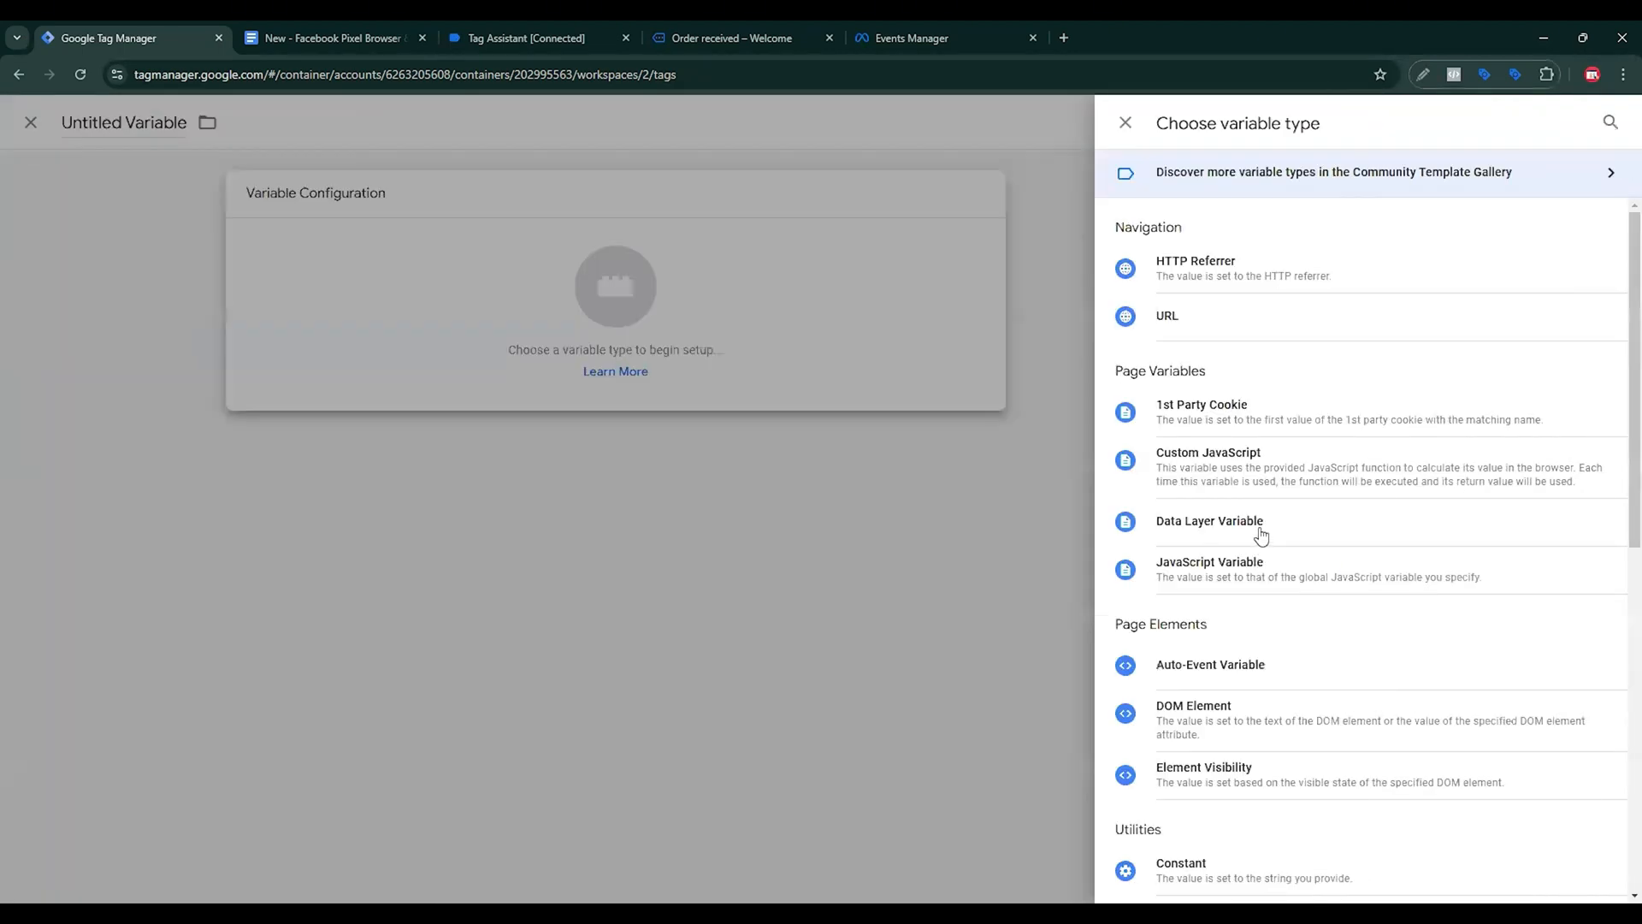
pyautogui.click(1257, 524)
pyautogui.hotkey('ctrl', 'v')
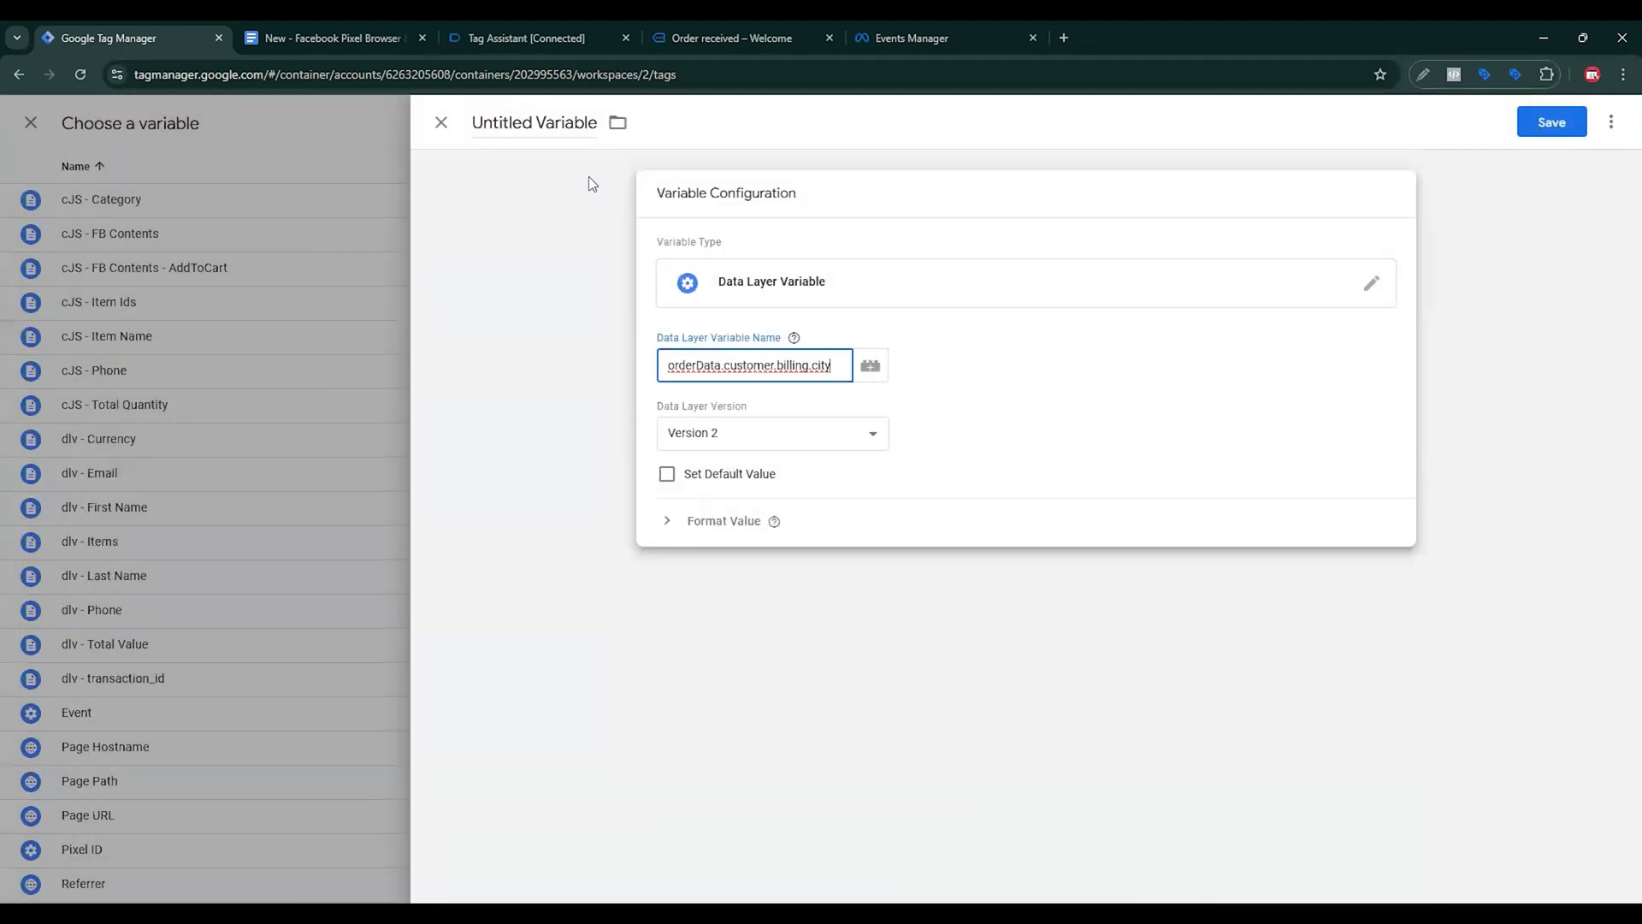
# Name the variable dlv - city and save it as the City parameter's value.
pyautogui.click(588, 176)
pyautogui.write('dl')
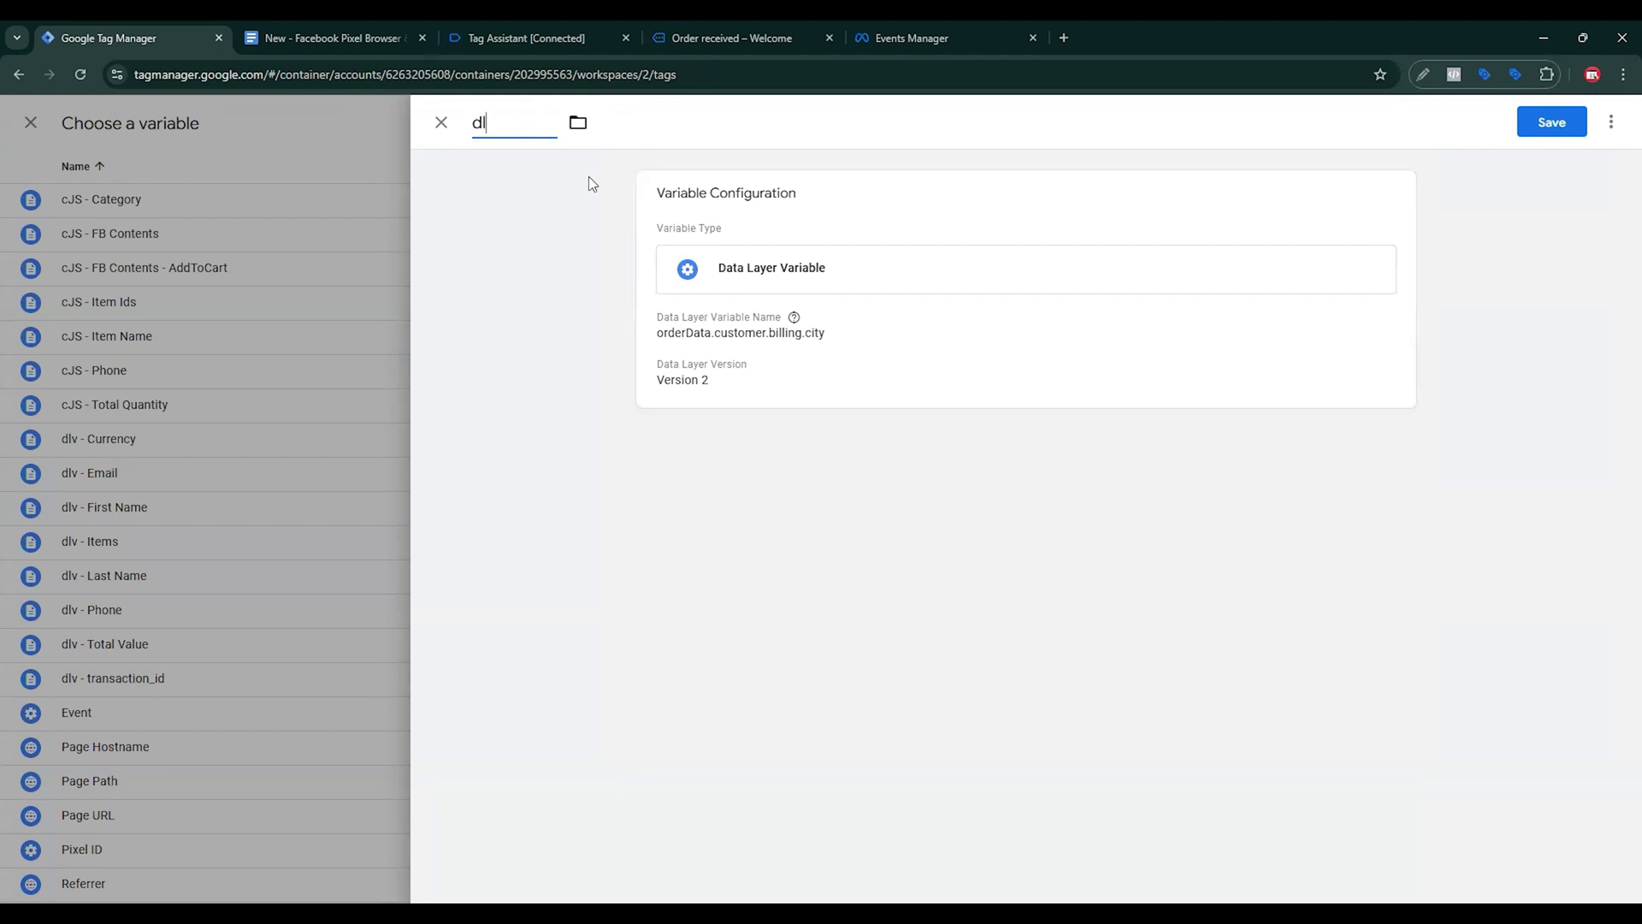
pyautogui.write('v - city')
pyautogui.click(1529, 132)
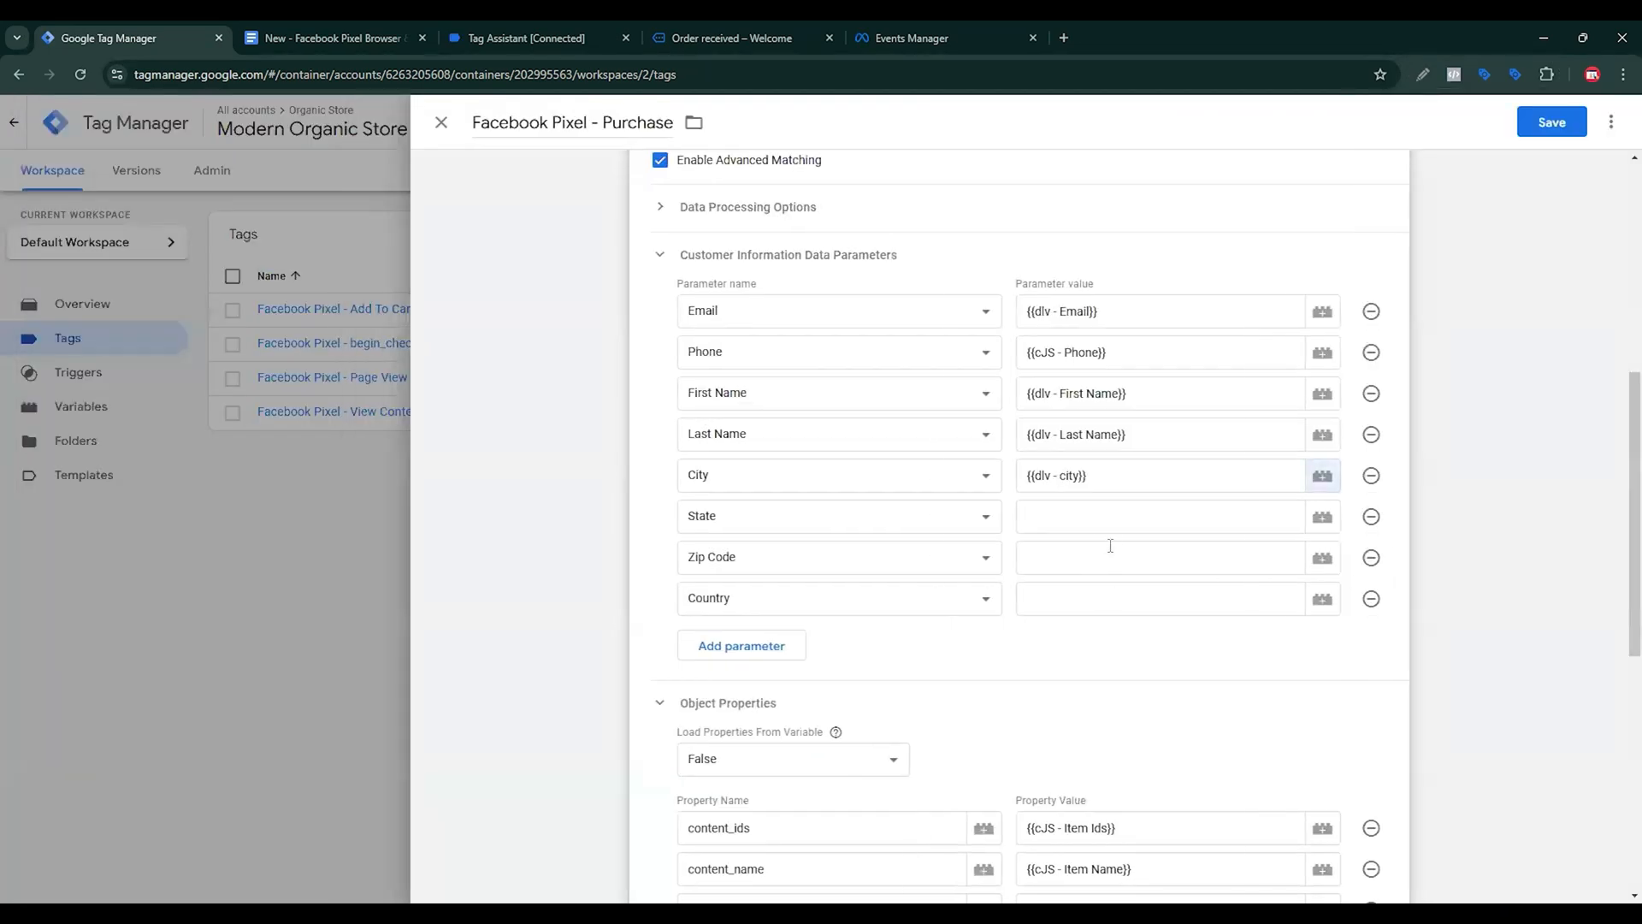
# Create a Data Layer Variable for the State value, using orderData.customer.billing.state copied from the Google Docs setup document as its data layer variable name.
pyautogui.click(1105, 518)
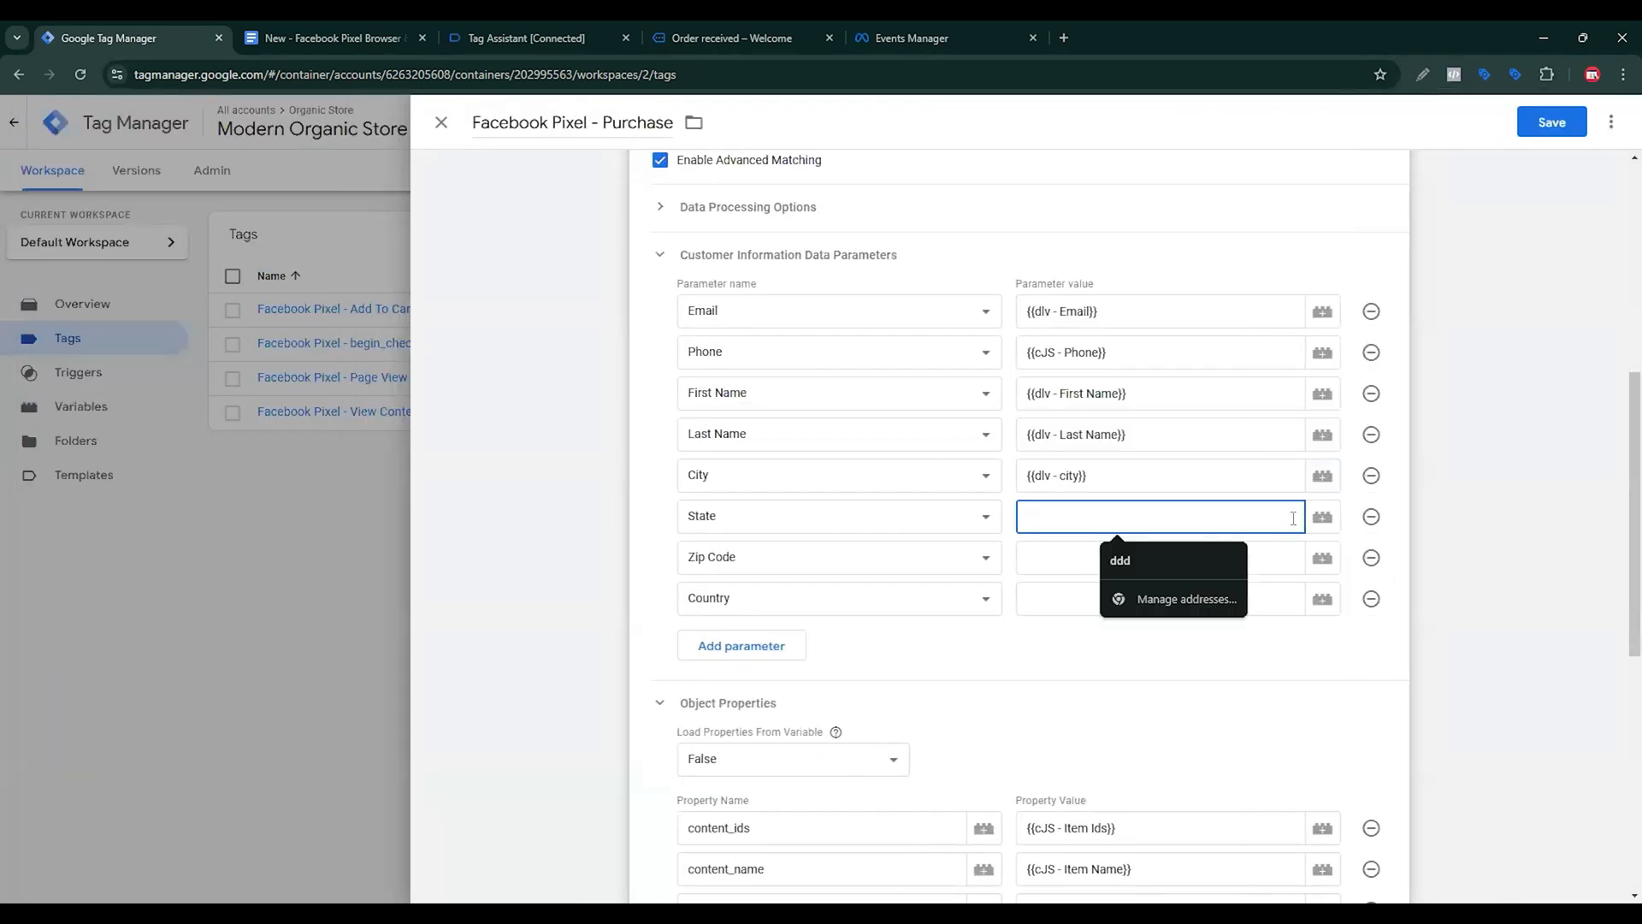
pyautogui.click(1322, 517)
pyautogui.click(1594, 124)
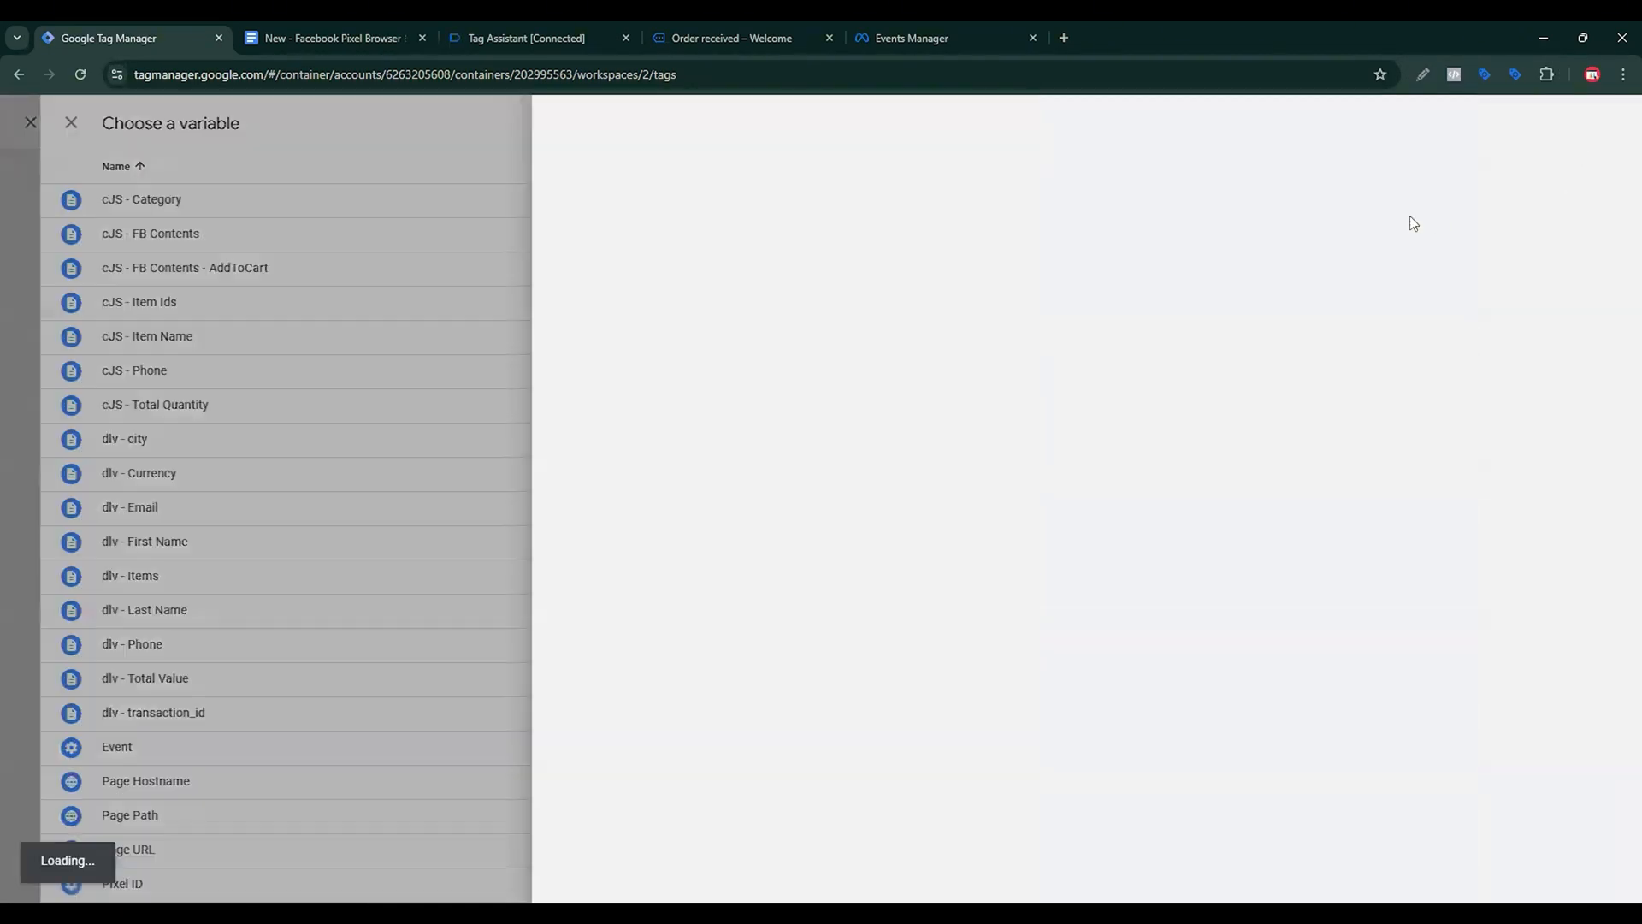
pyautogui.click(1291, 256)
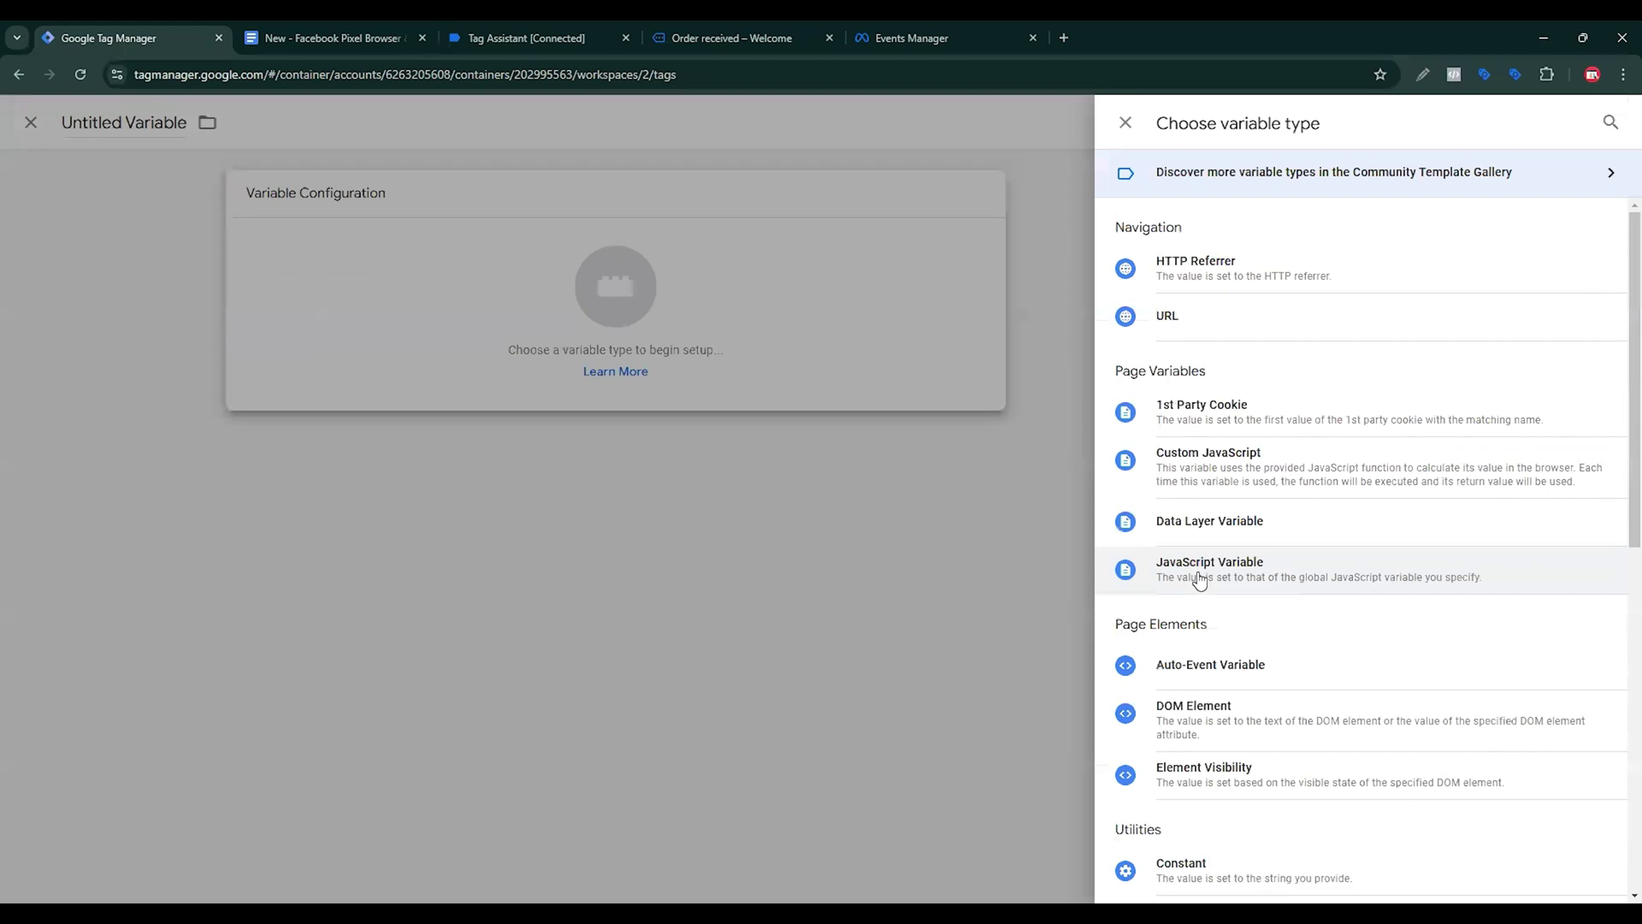
pyautogui.click(1197, 522)
pyautogui.click(333, 37)
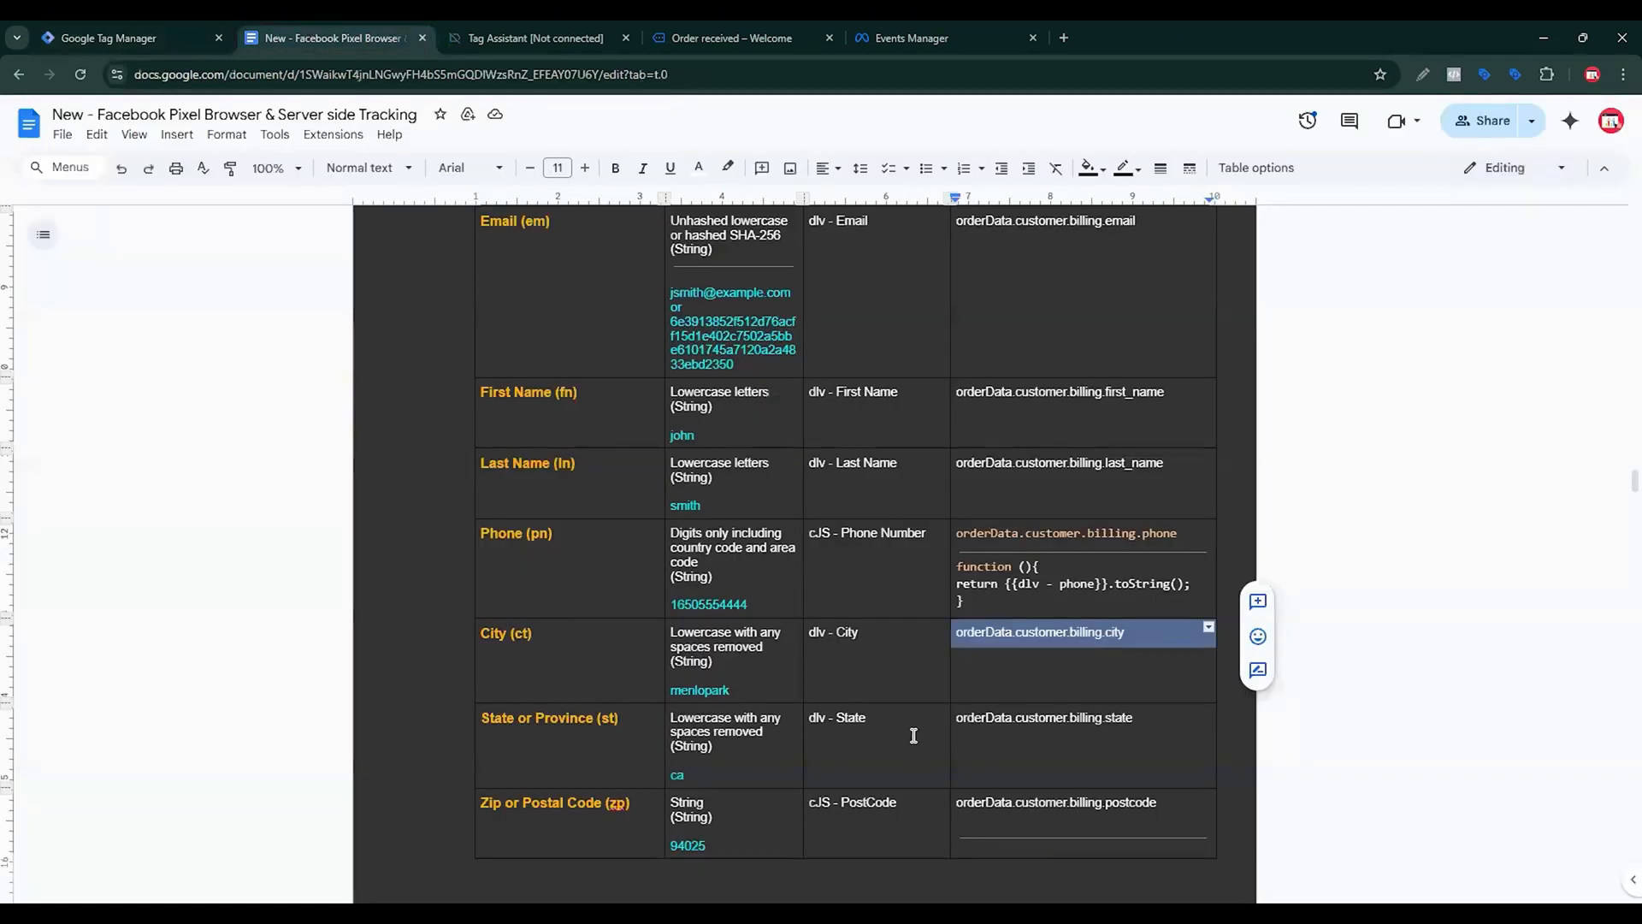
pyautogui.tripleClick(1045, 718)
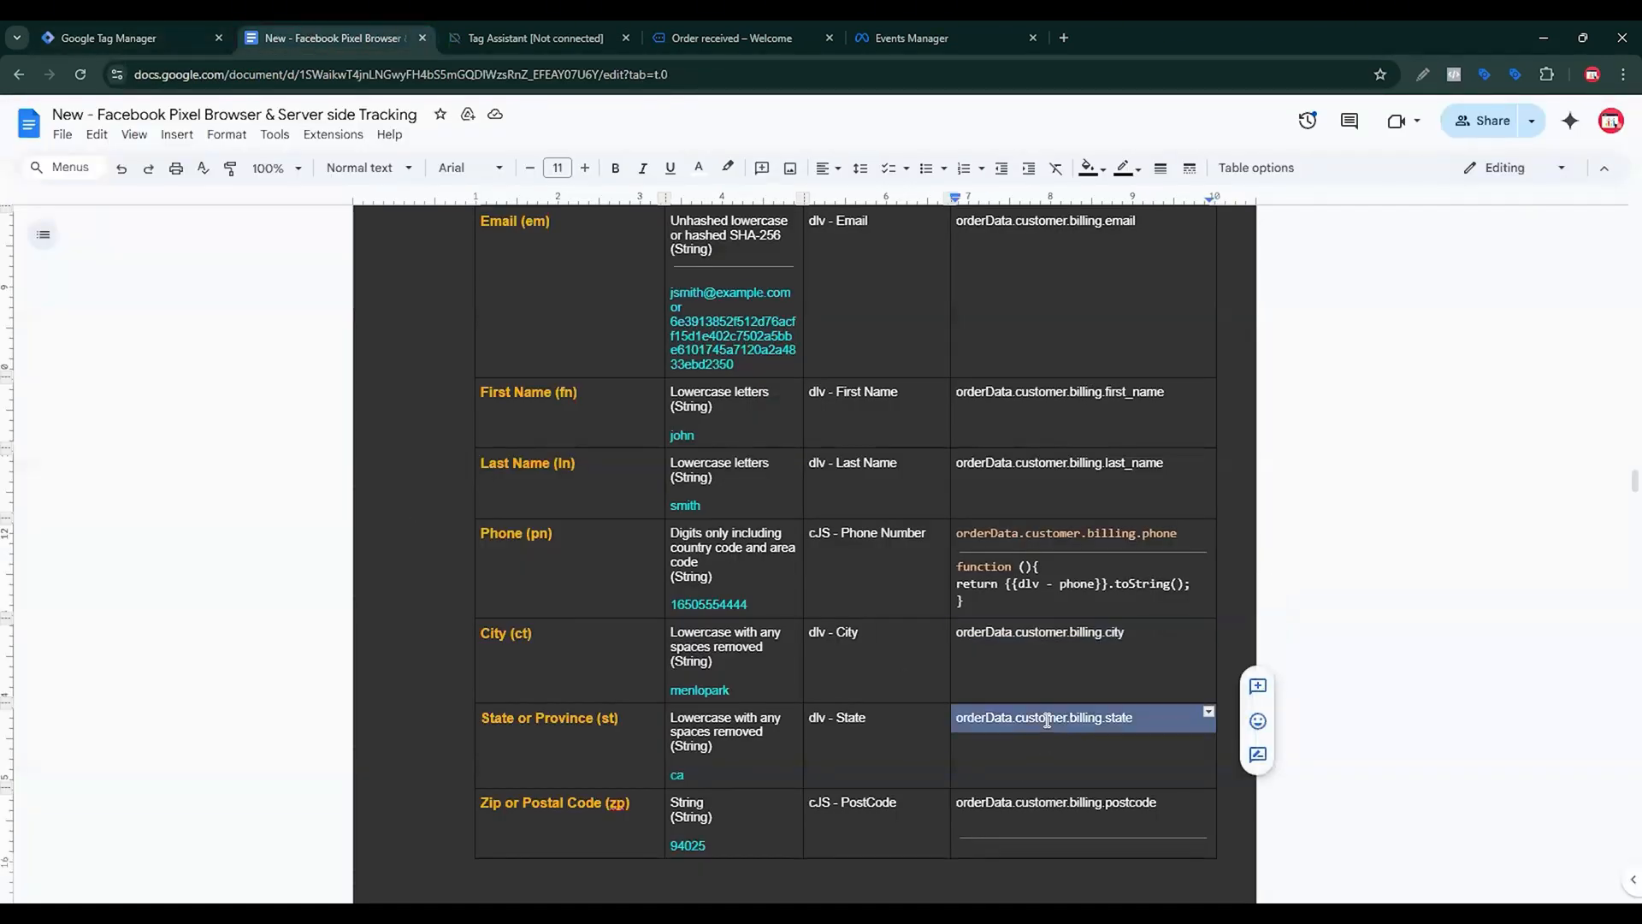
pyautogui.hotkey('ctrl', 'c')
pyautogui.click(128, 38)
pyautogui.click(658, 364)
pyautogui.hotkey('ctrl', 'v')
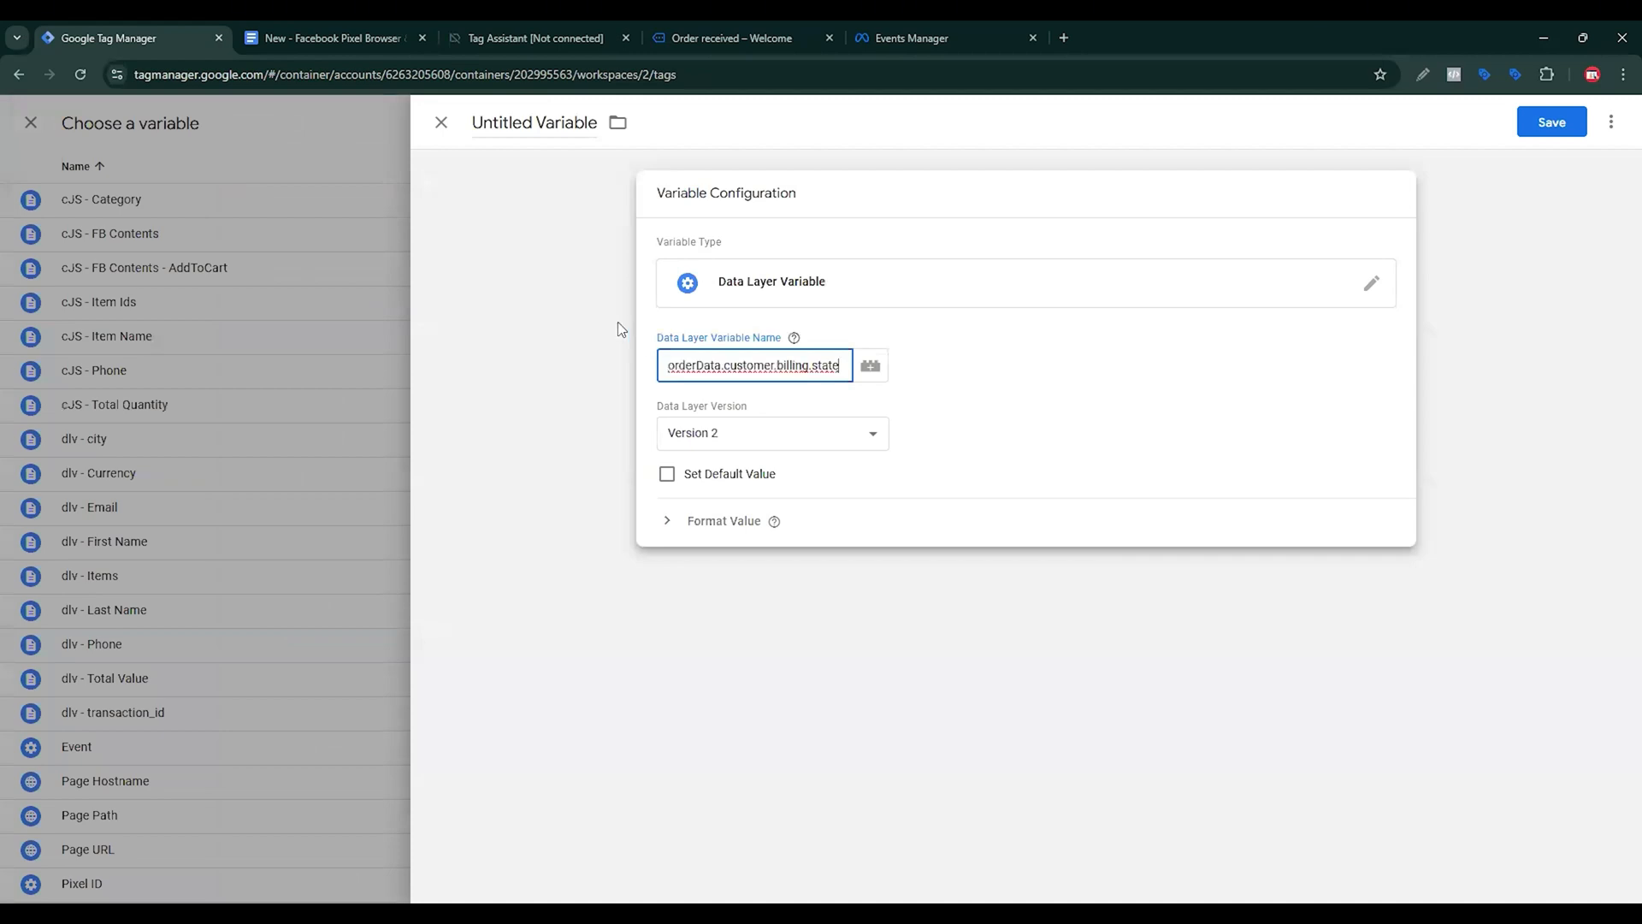
# Name the variable dlv - state and save it as the State parameter's value.
pyautogui.click(571, 174)
pyautogui.write('d')
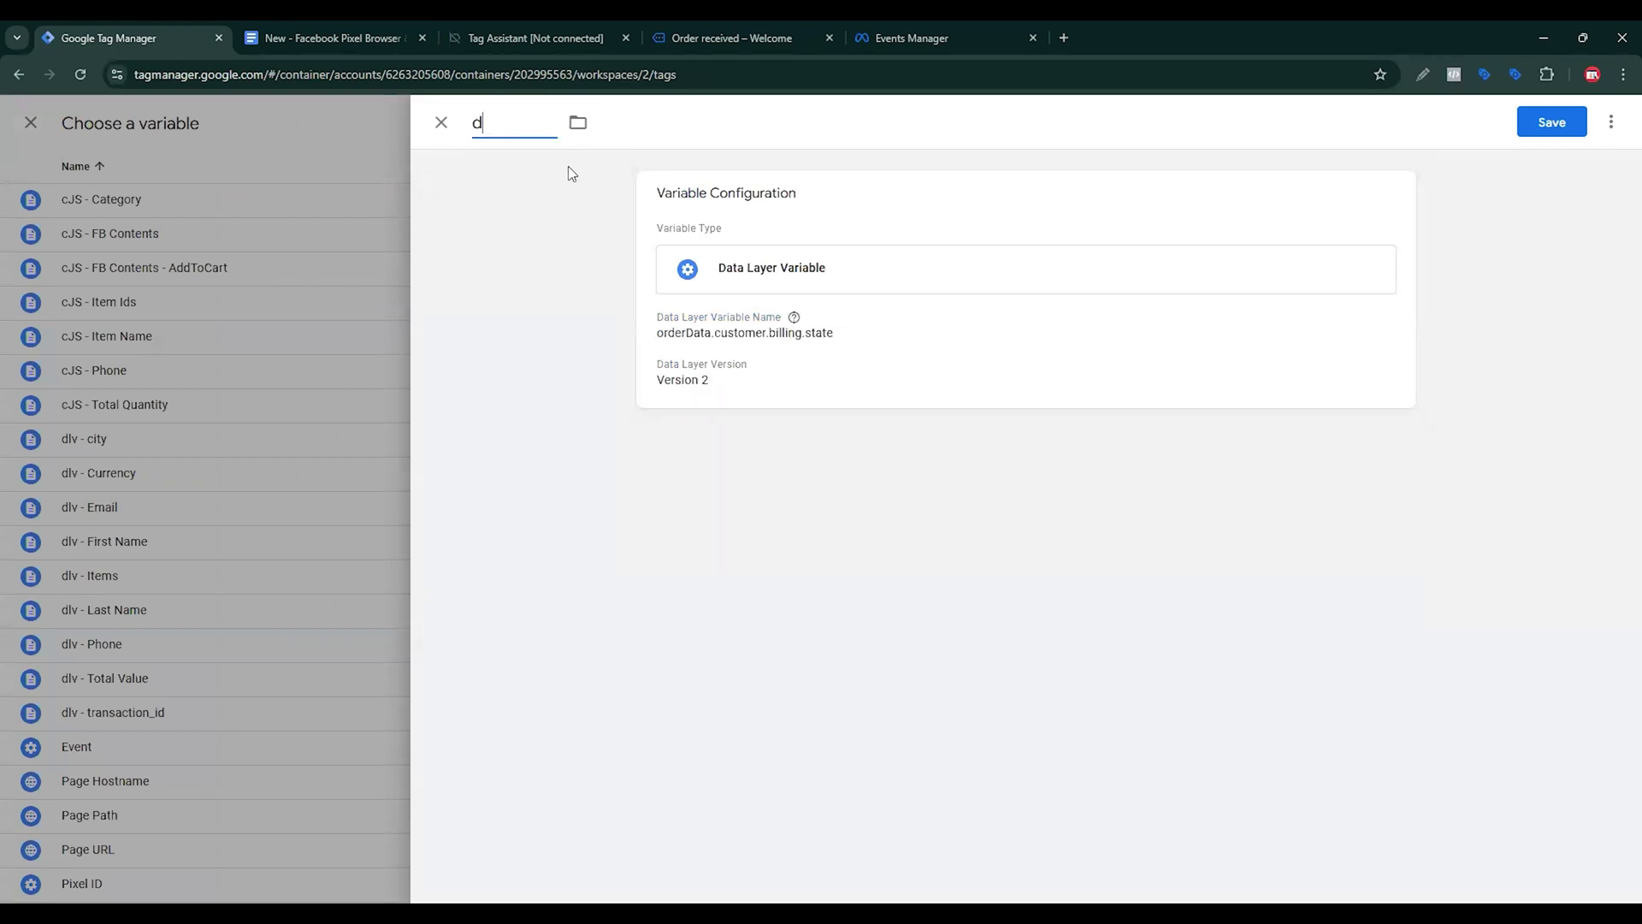
pyautogui.write('lv - state')
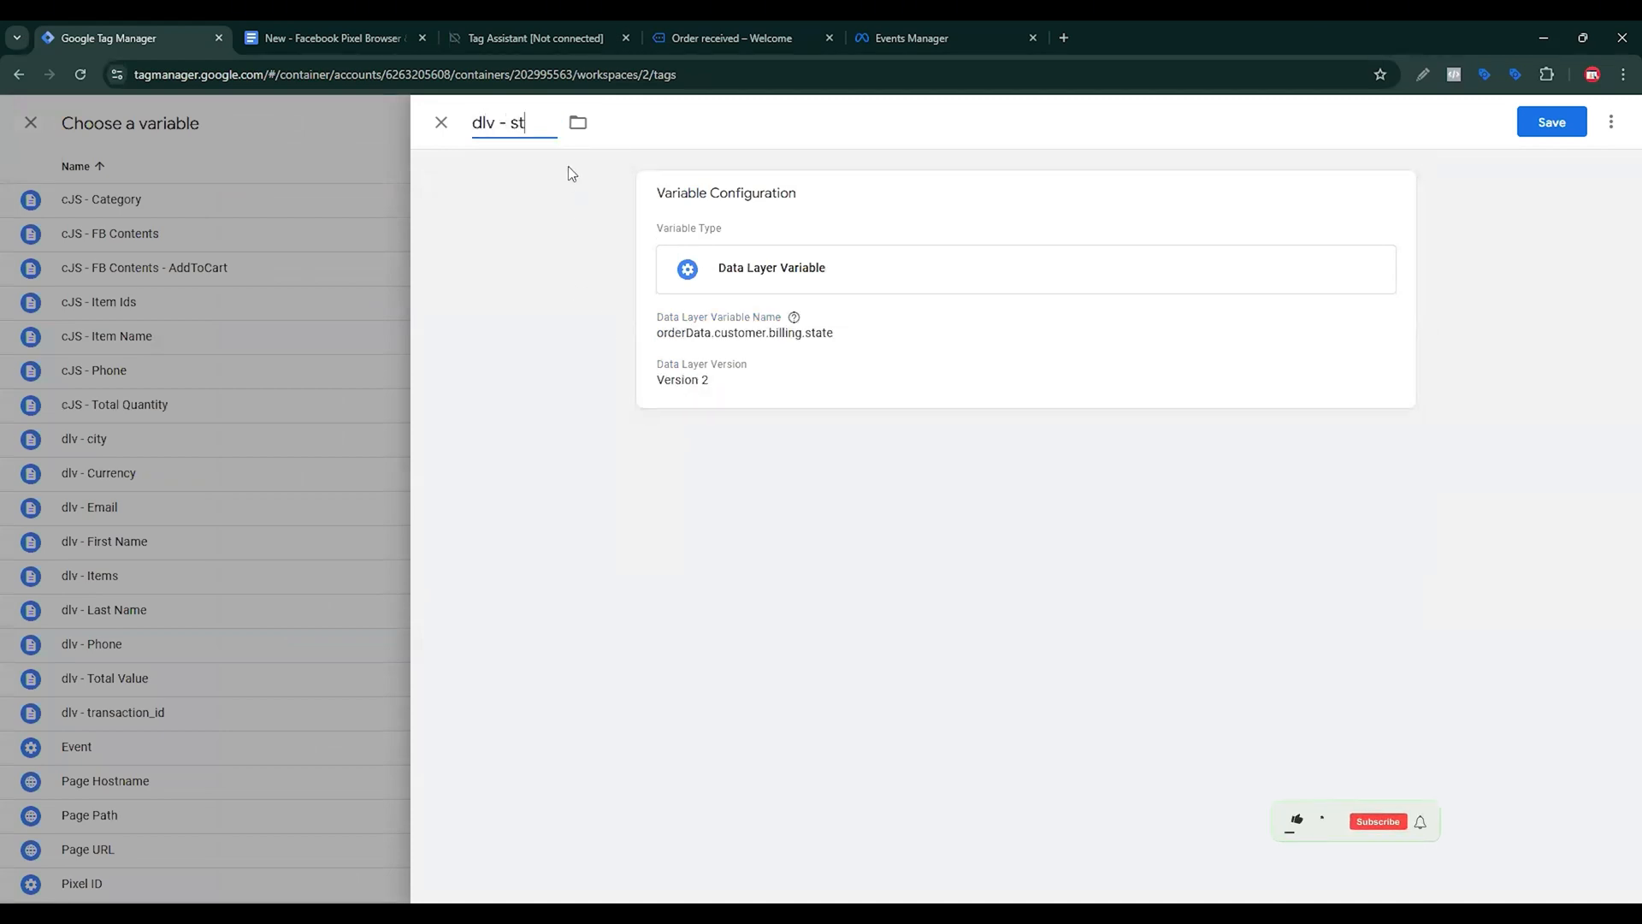
pyautogui.click(1553, 122)
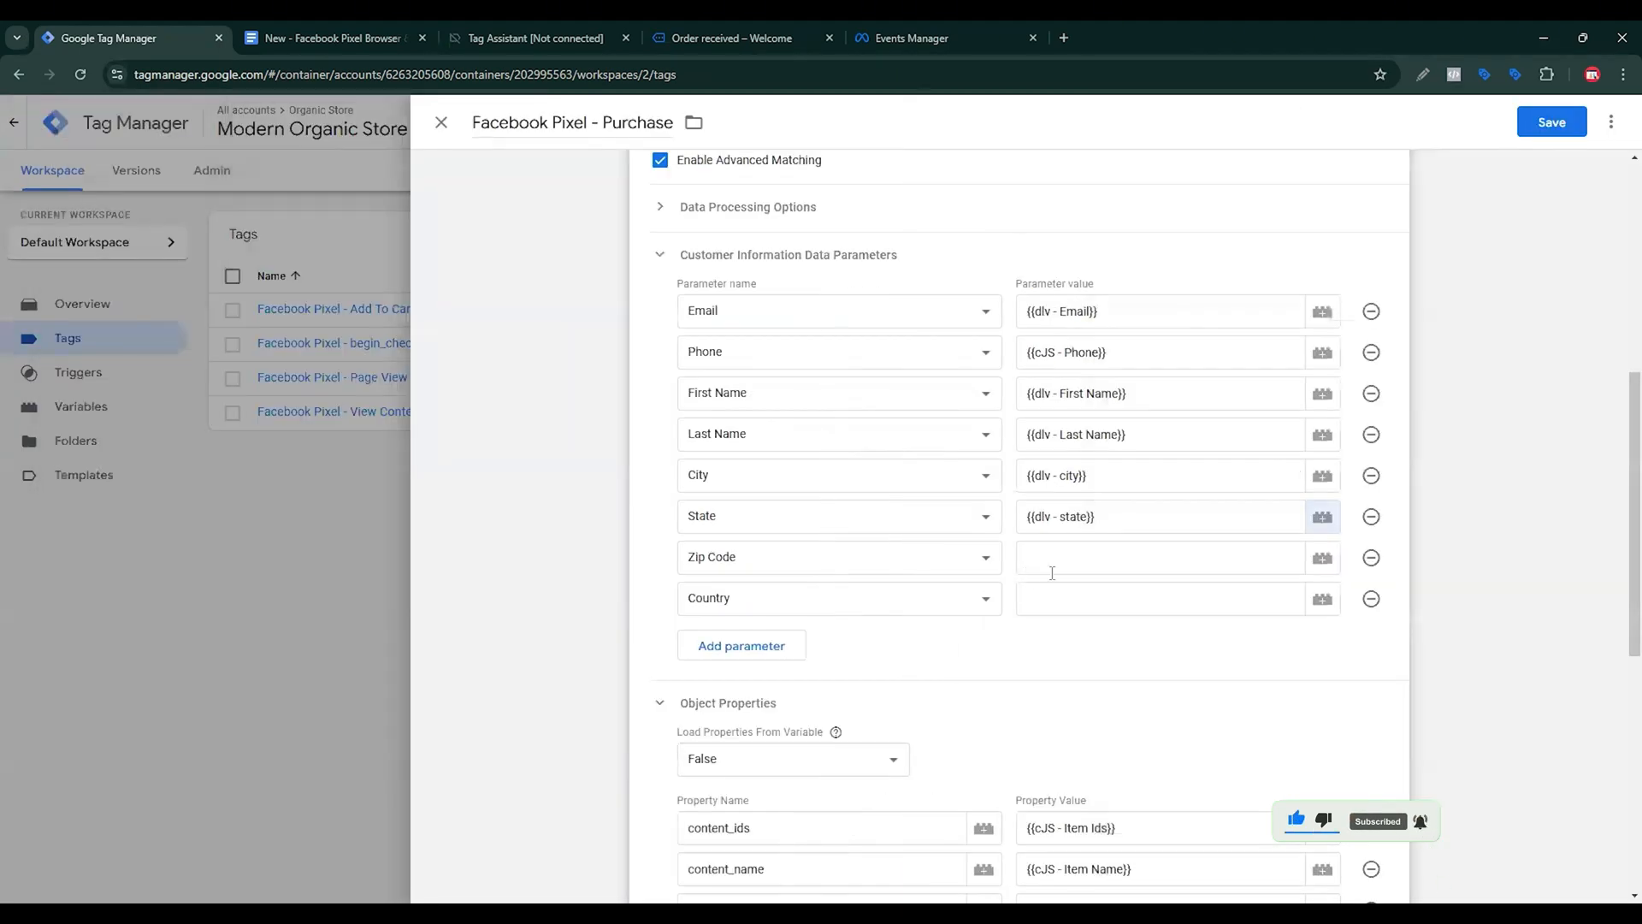
# Copy orderData.customer.billing.postcode from the Google Docs setup document into a new Google Tag Manager Data Layer Variable for the Zip Code value.
pyautogui.click(1052, 570)
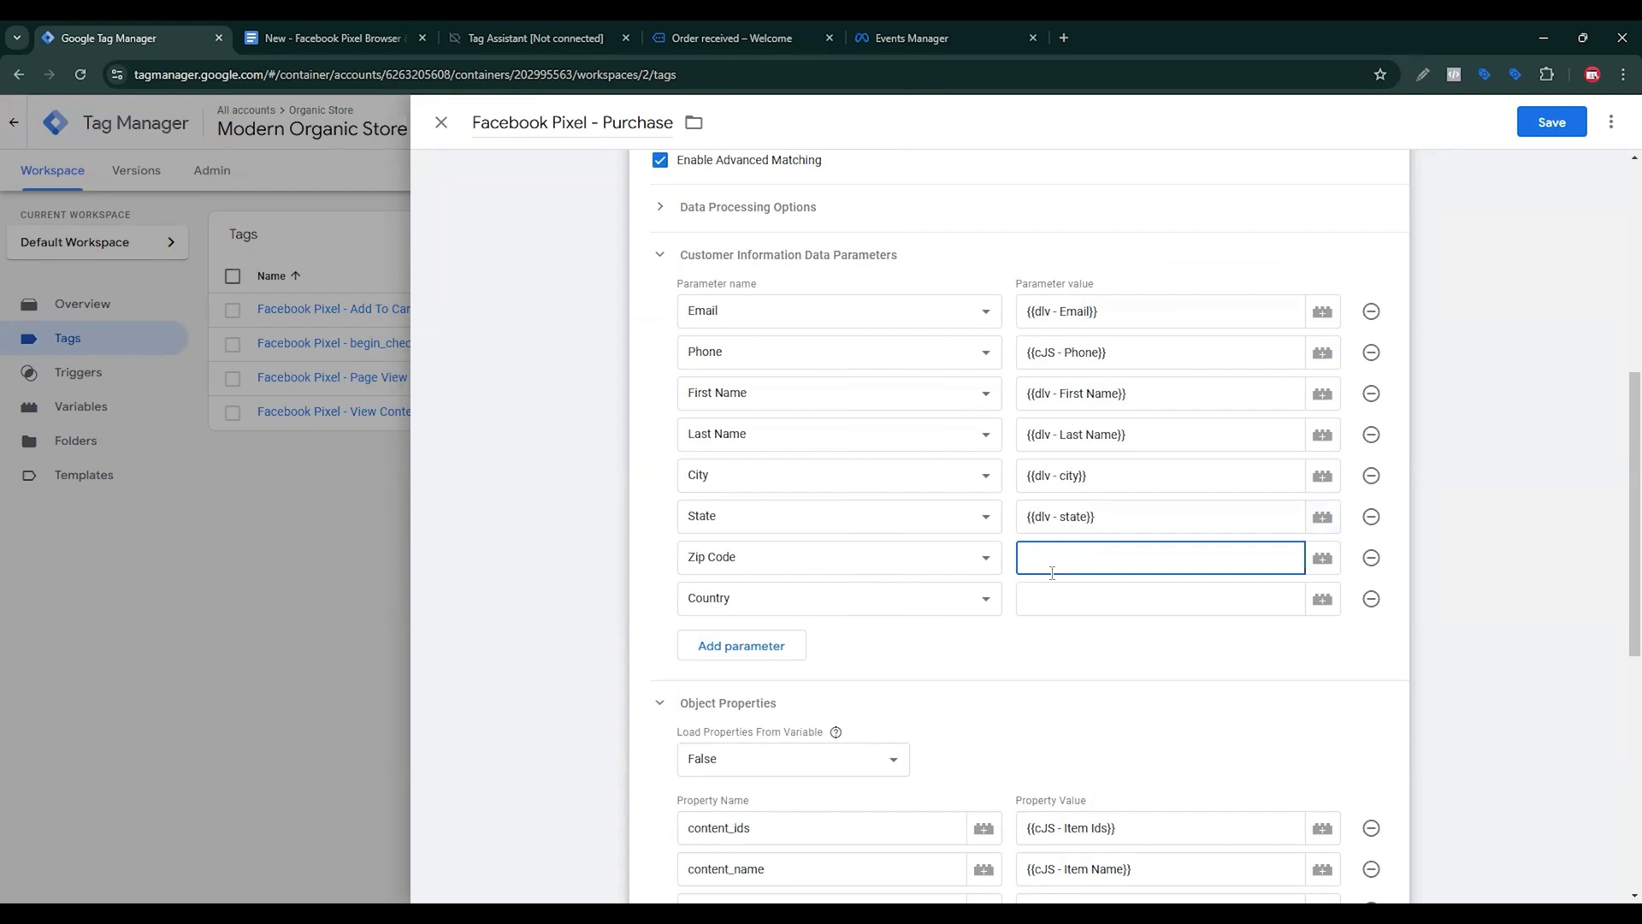
pyautogui.click(371, 35)
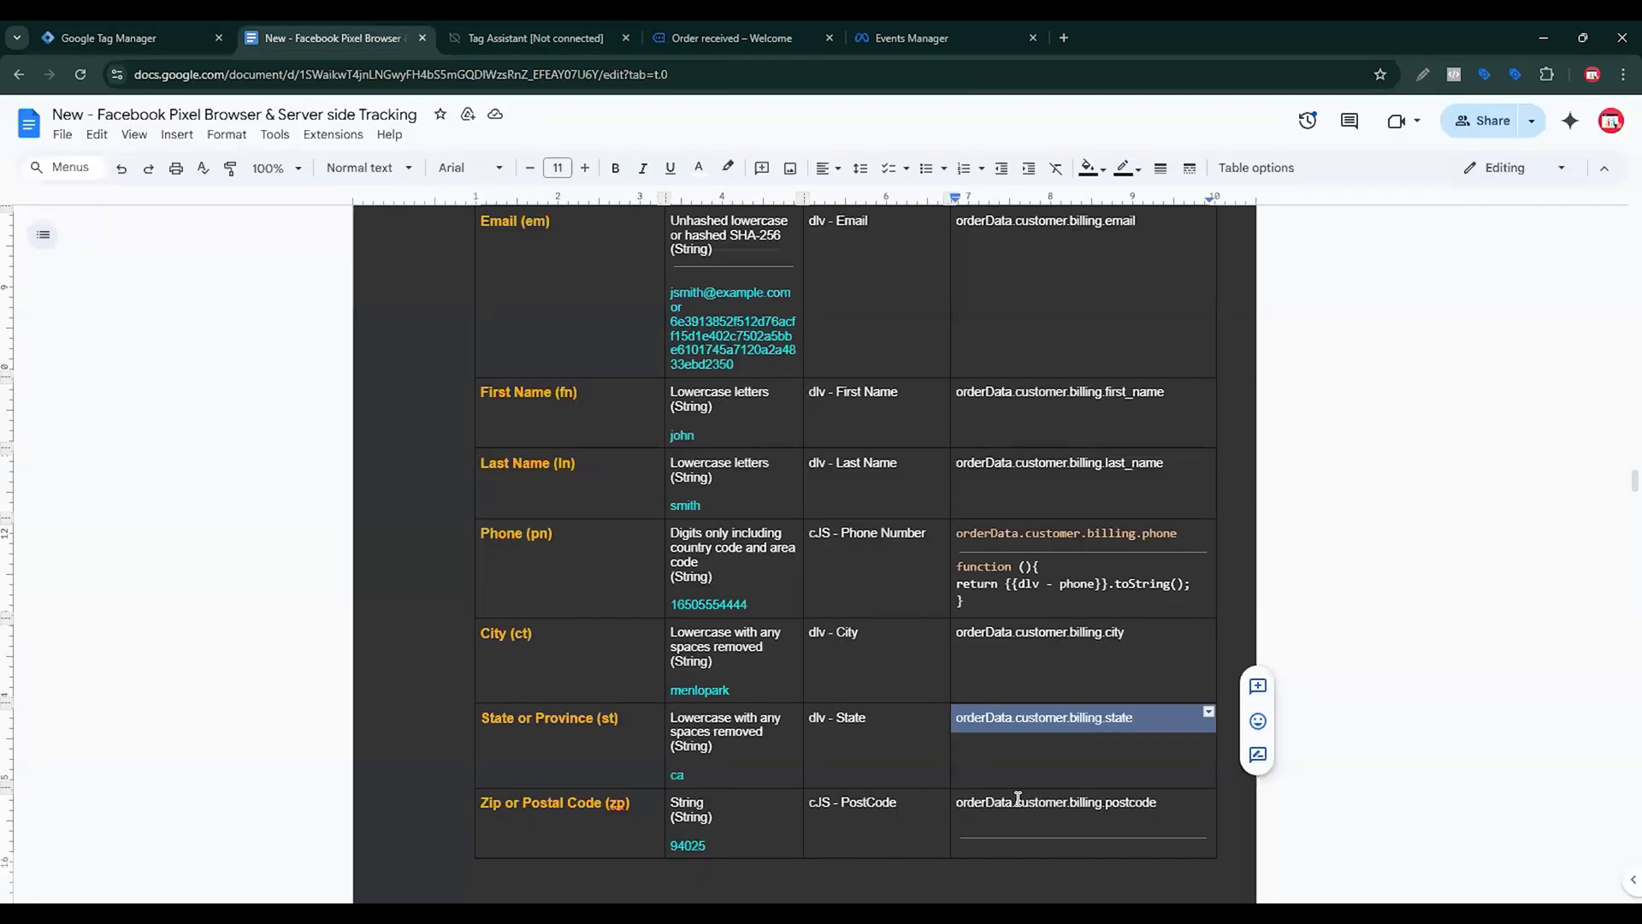
pyautogui.scroll(-2, 1031, 809)
pyautogui.tripleClick(1054, 629)
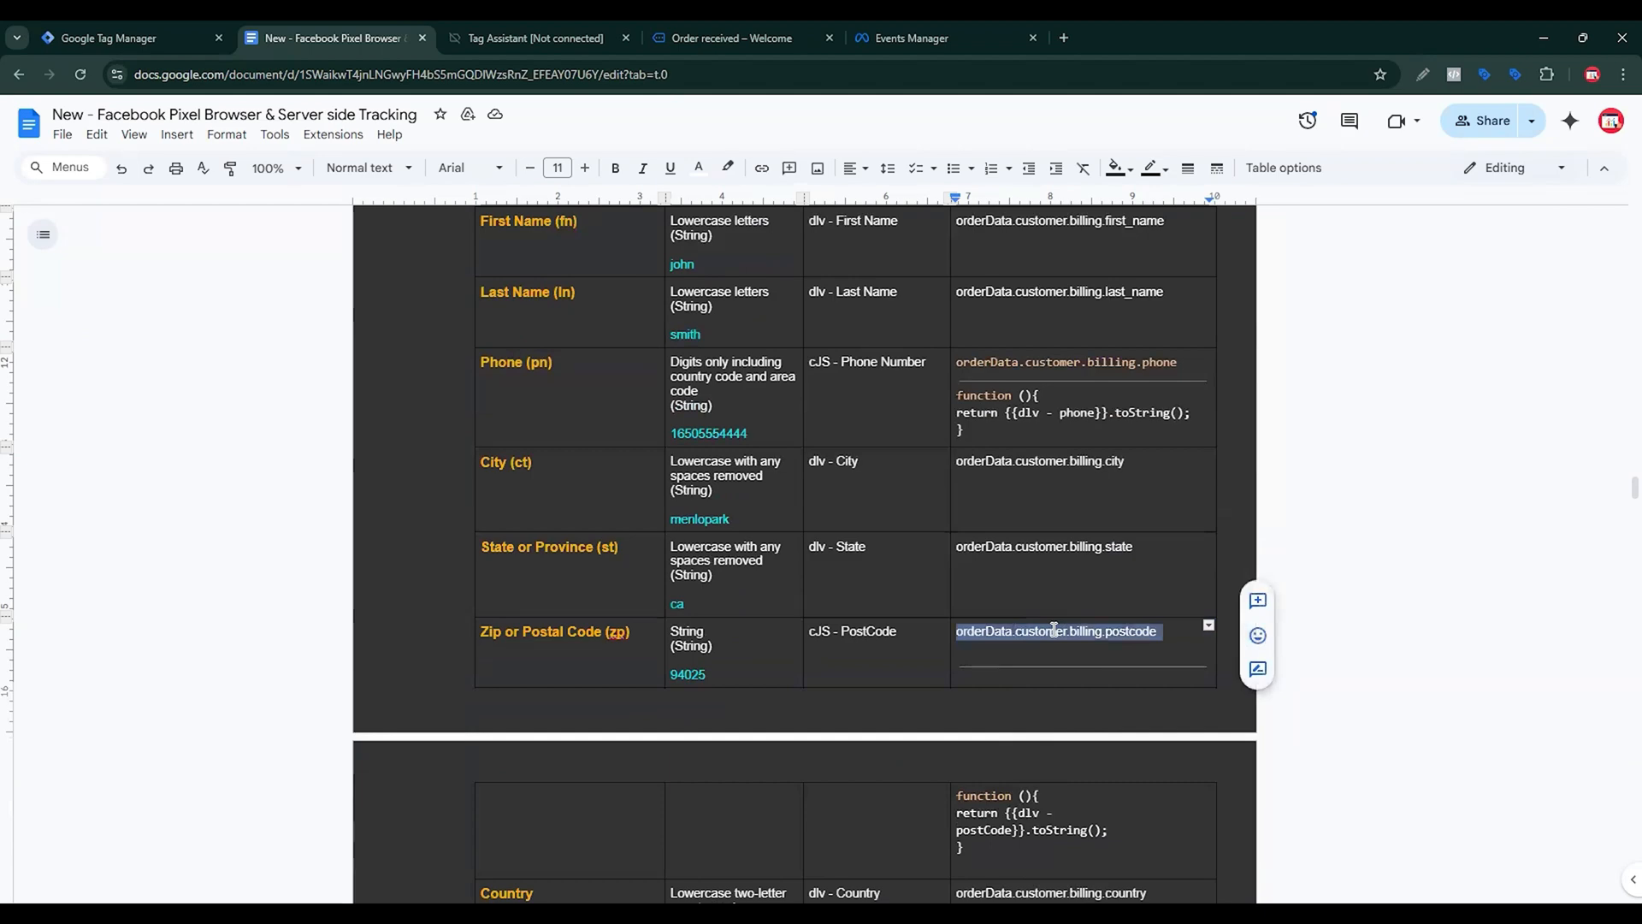
pyautogui.click(128, 38)
pyautogui.click(1322, 558)
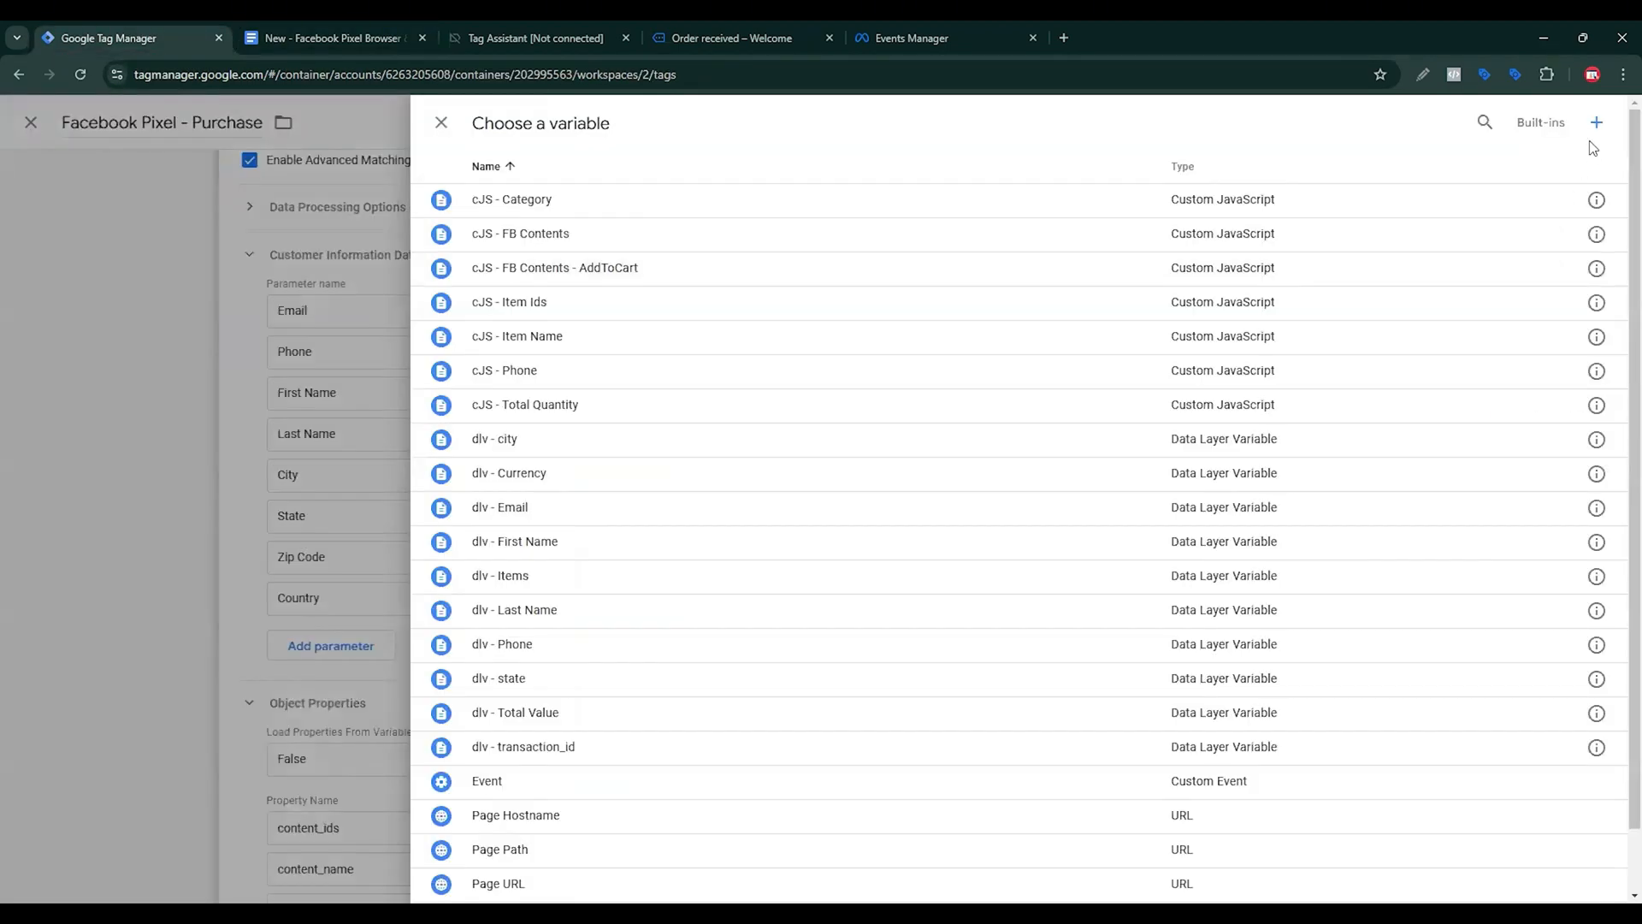
pyautogui.click(1595, 122)
pyautogui.click(1361, 283)
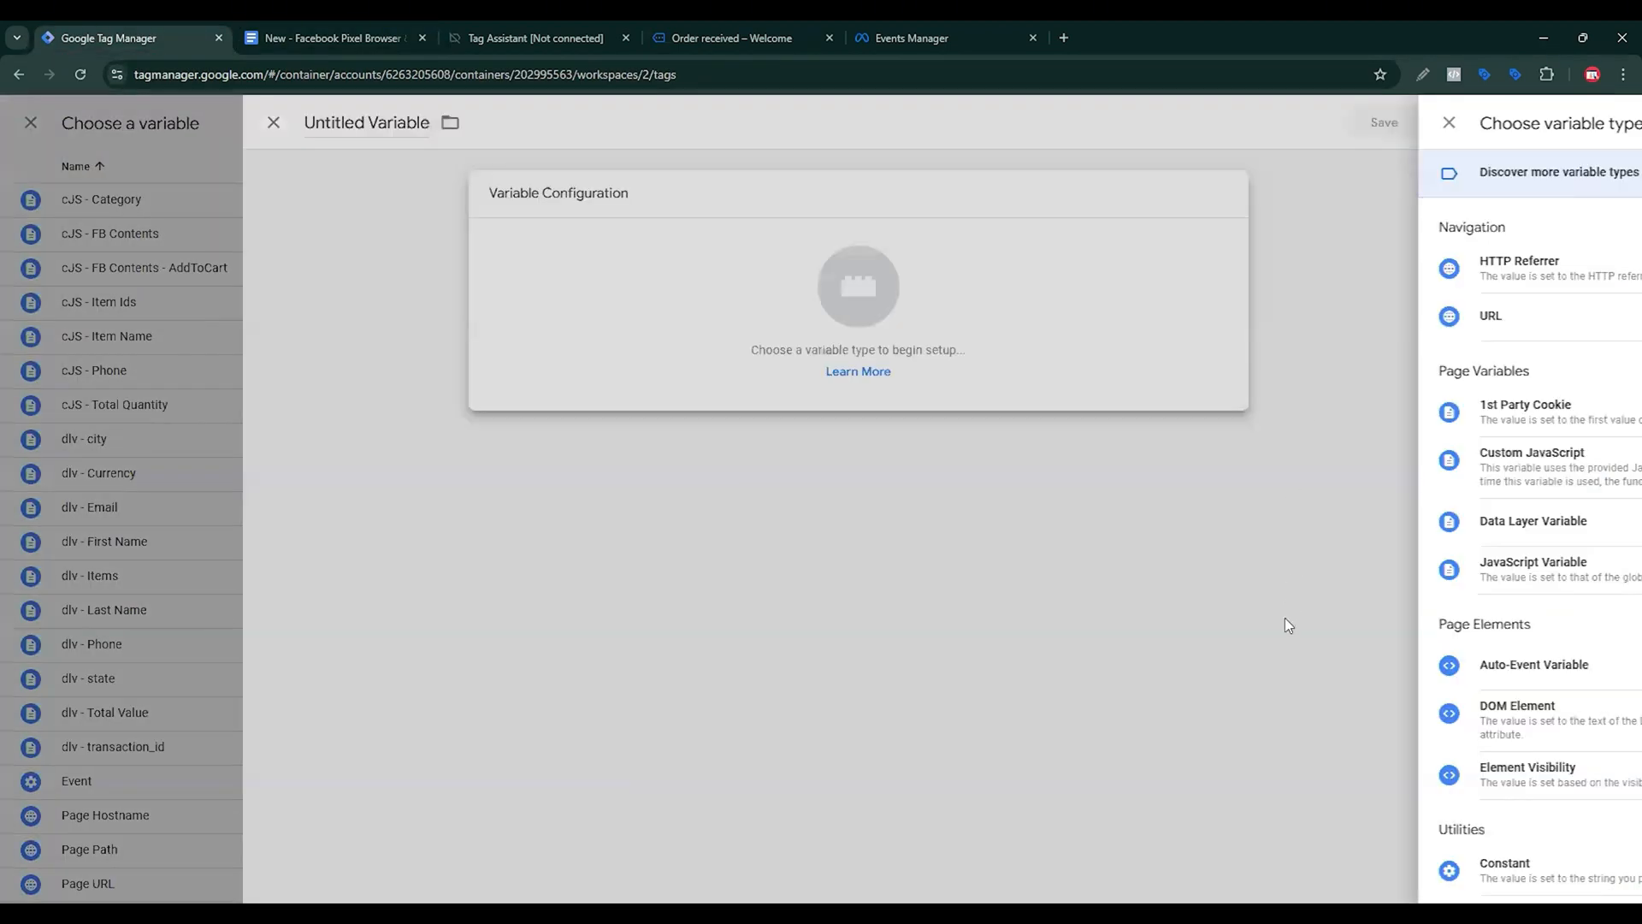
pyautogui.click(1245, 526)
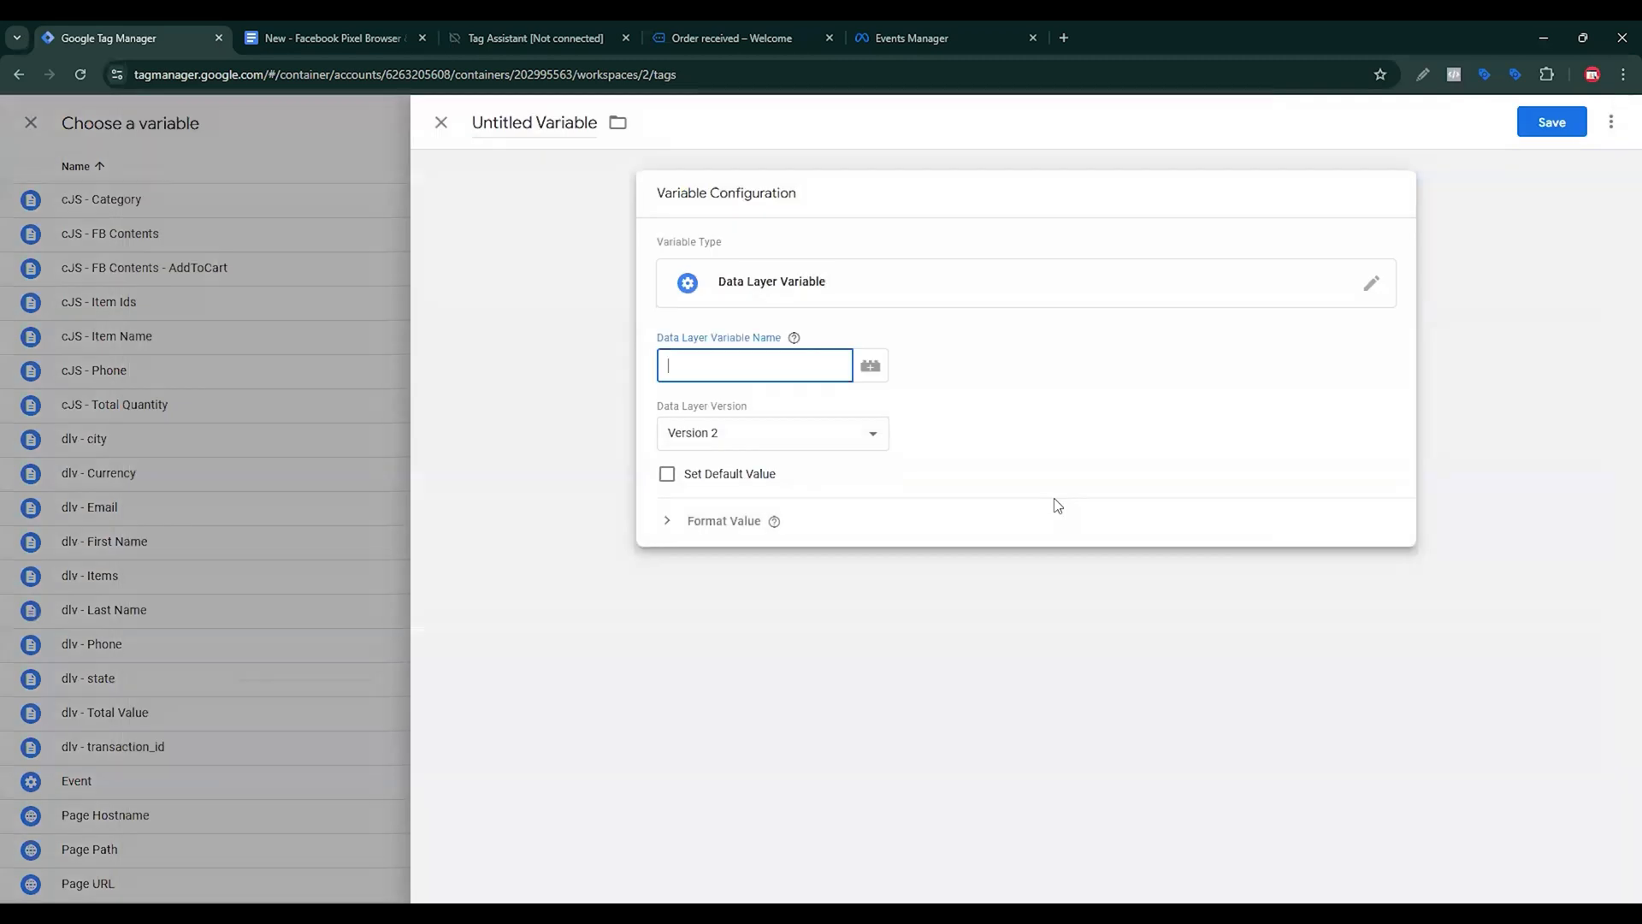
pyautogui.hotkey('ctrl', 'v')
# Name the variable dlv - pastcode and save it as the Zip Code parameter's value.
pyautogui.click(535, 170)
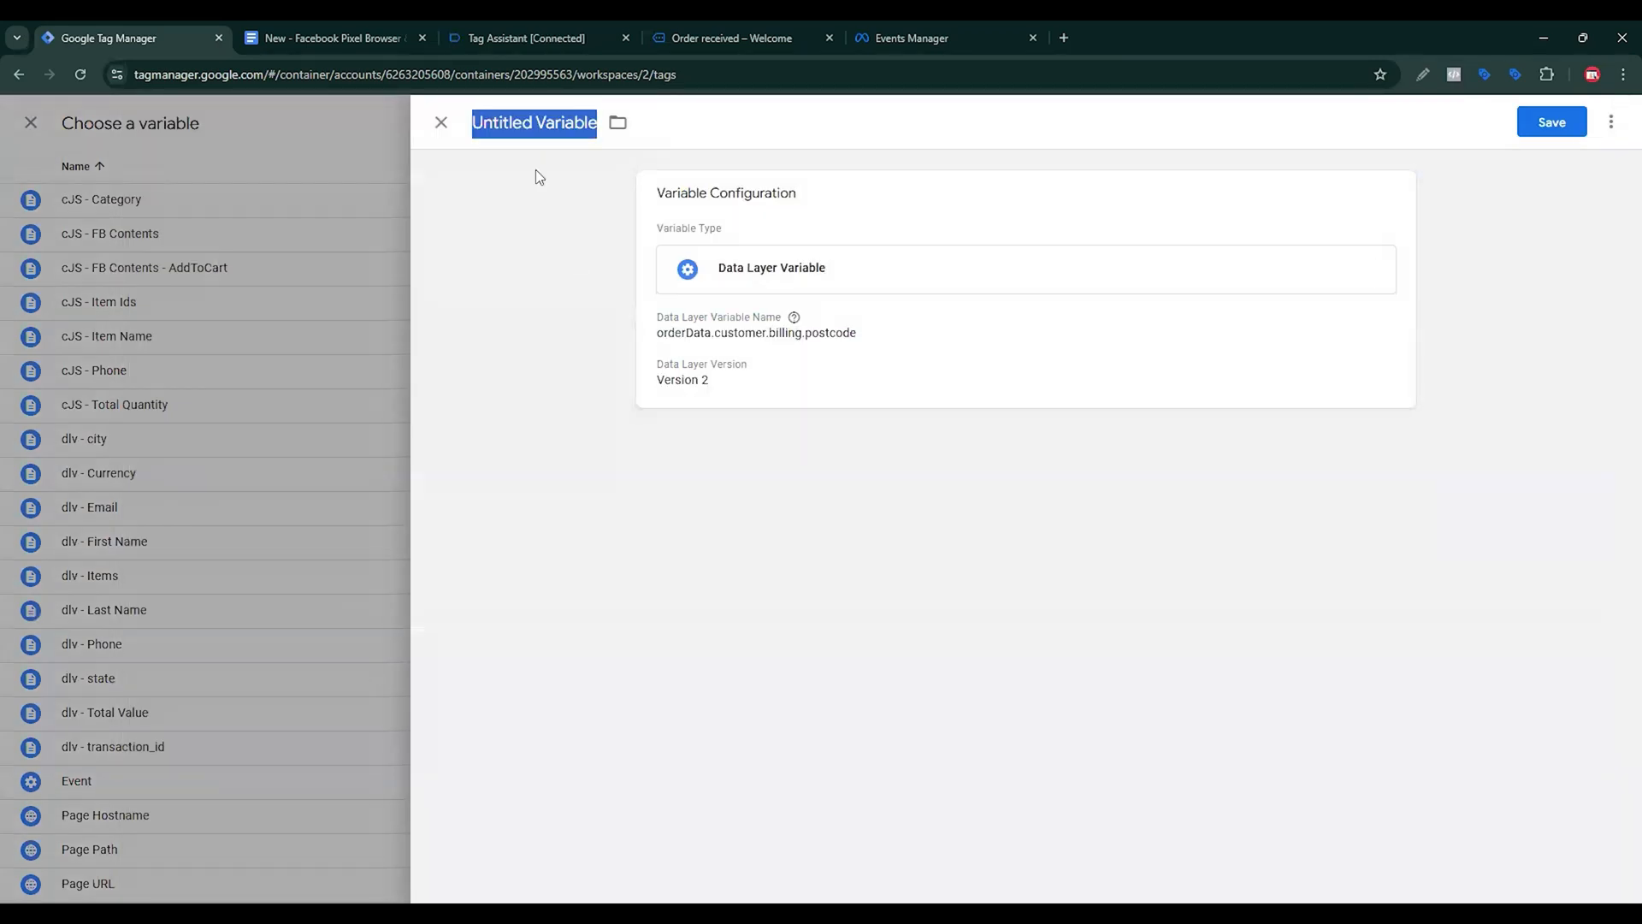
pyautogui.write('dlv - pas')
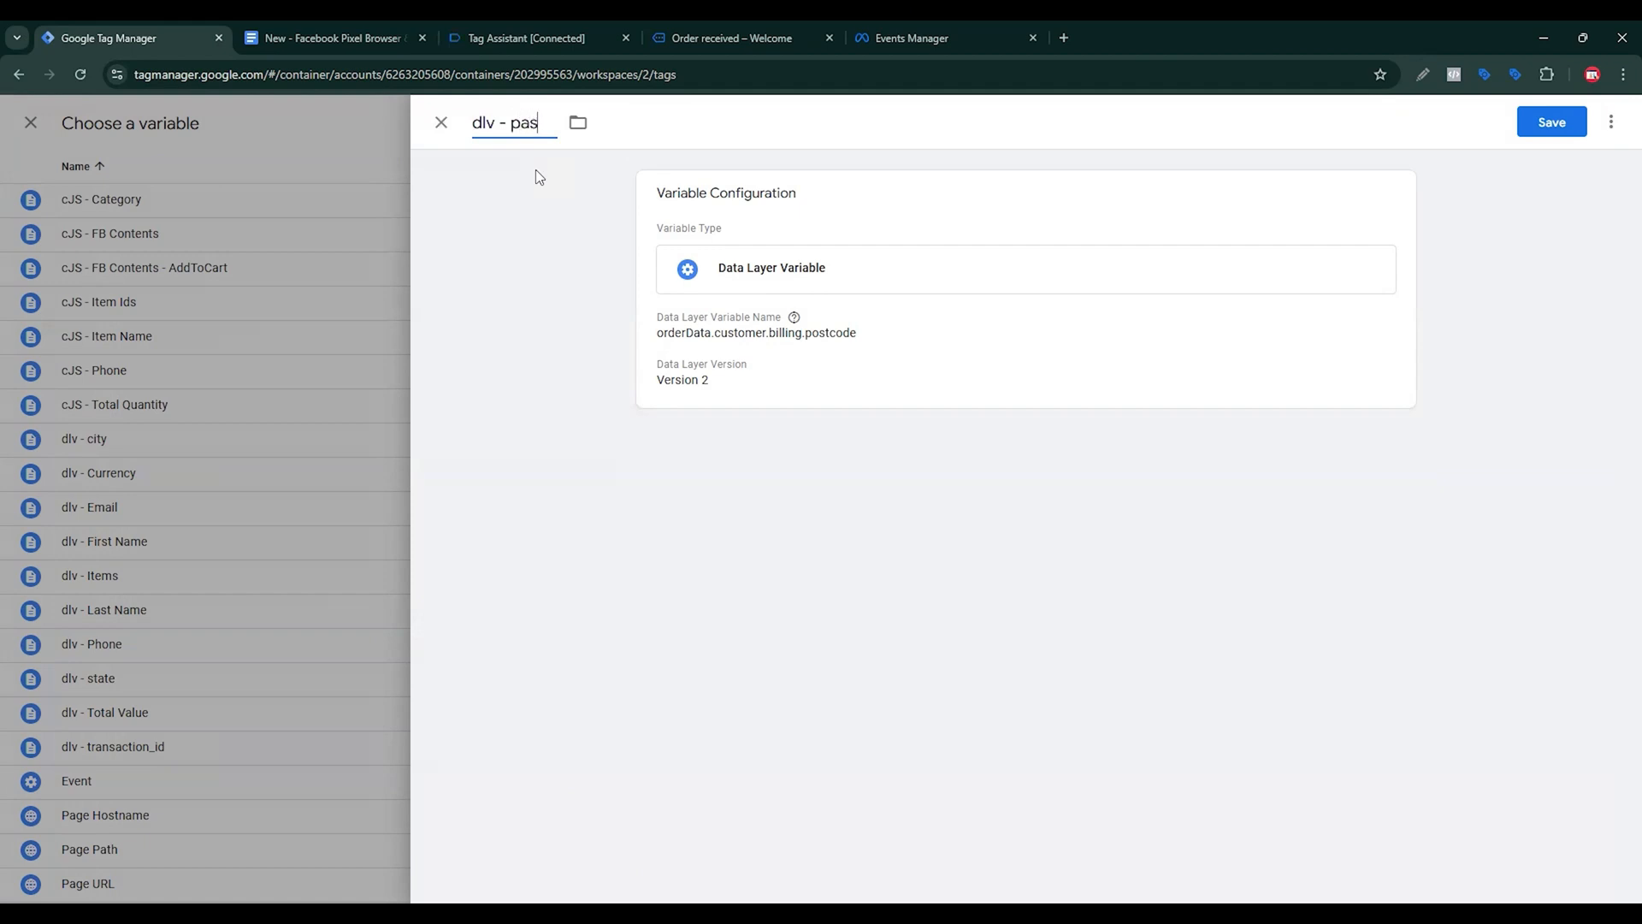
pyautogui.write('tcode')
pyautogui.click(1555, 130)
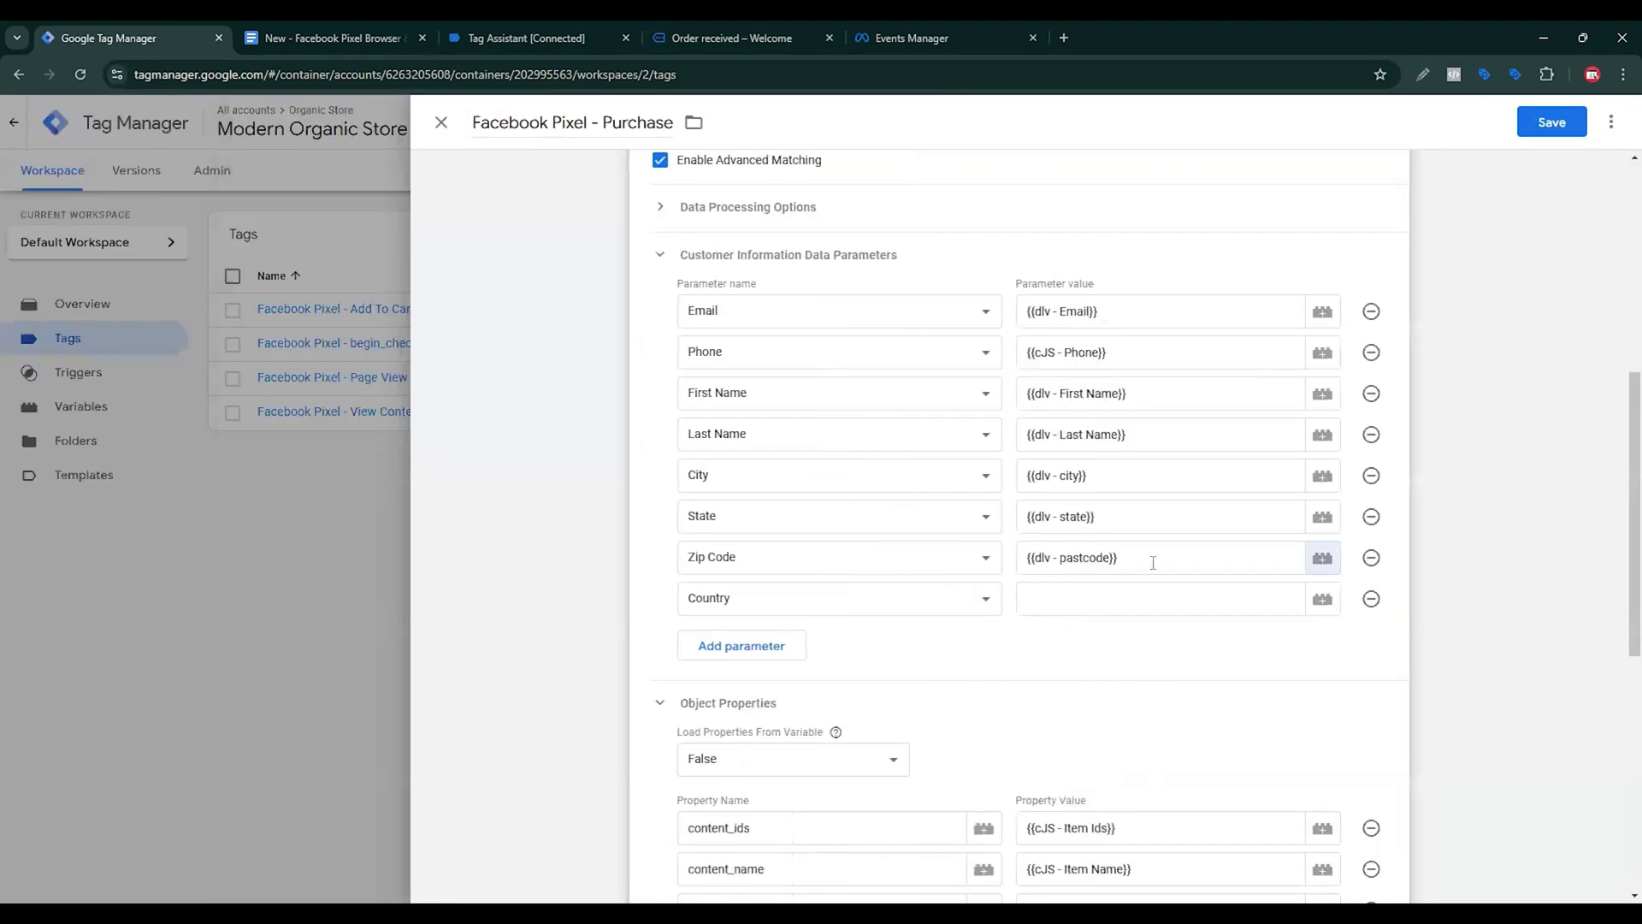
# Clear the Zip Code parameter's value and copy the postCode toString() function from the Google Docs setup document.
pyautogui.tripleClick(1152, 562)
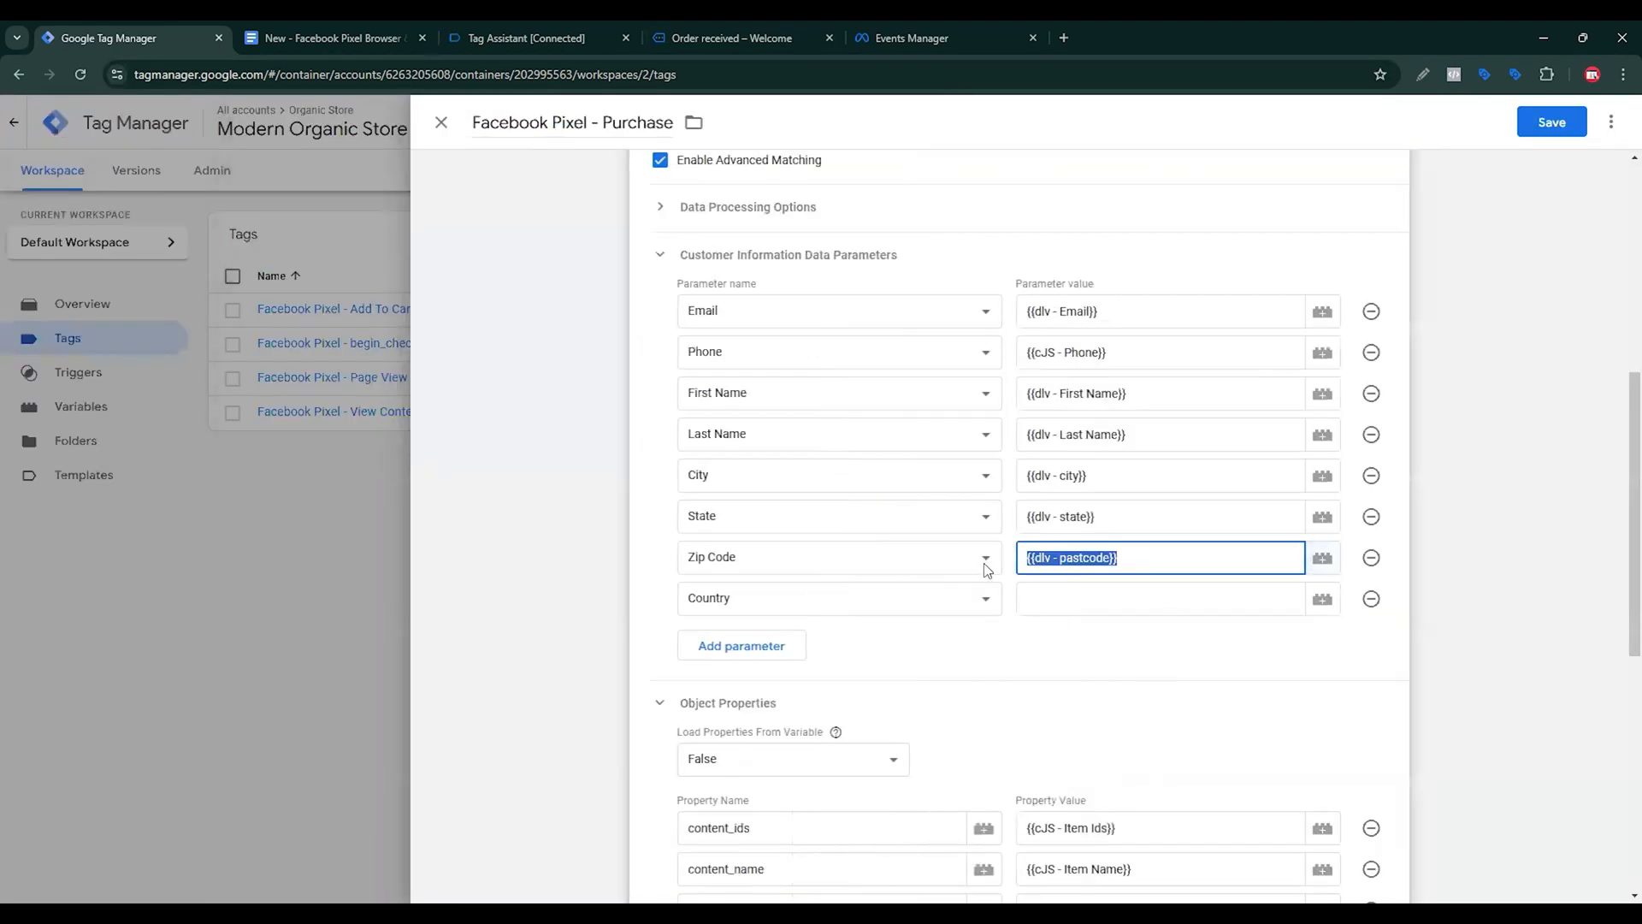
pyautogui.press('BackSpace')
pyautogui.click(325, 37)
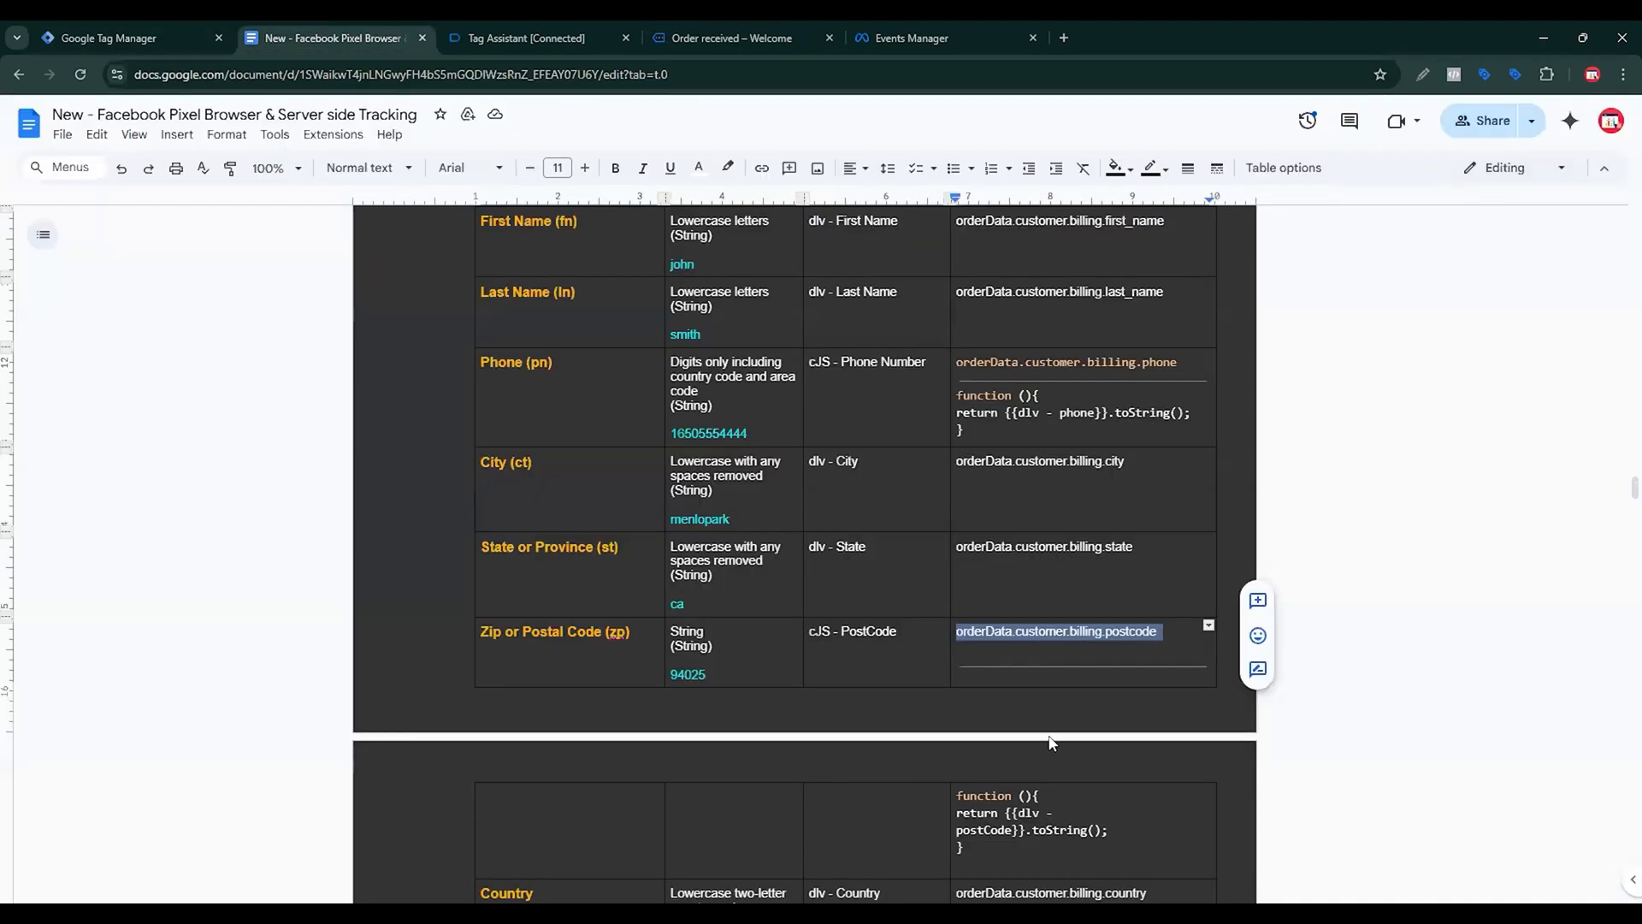
pyautogui.scroll(-3, 840, 783)
pyautogui.moveTo(956, 557); pyautogui.dragTo(971, 590)
pyautogui.hotkey('ctrl', 'c')
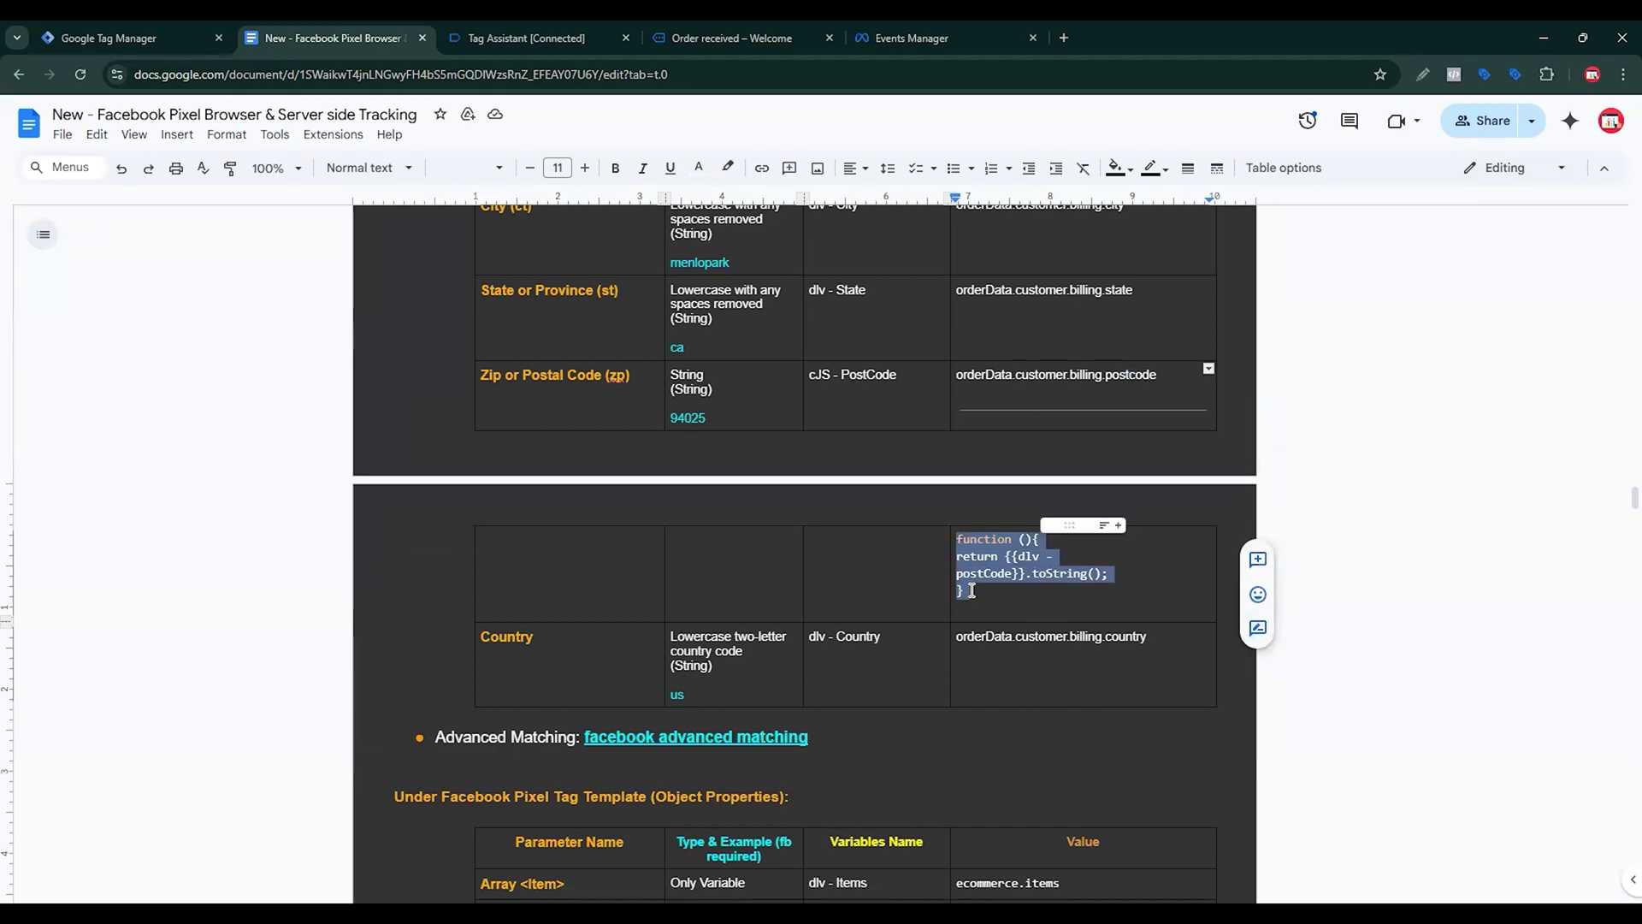
# In Google Tag Manager, create a Custom JavaScript variable for Zip Code with the copied function, replacing its variable reference with {{dlv - pastcode}}.
pyautogui.click(129, 38)
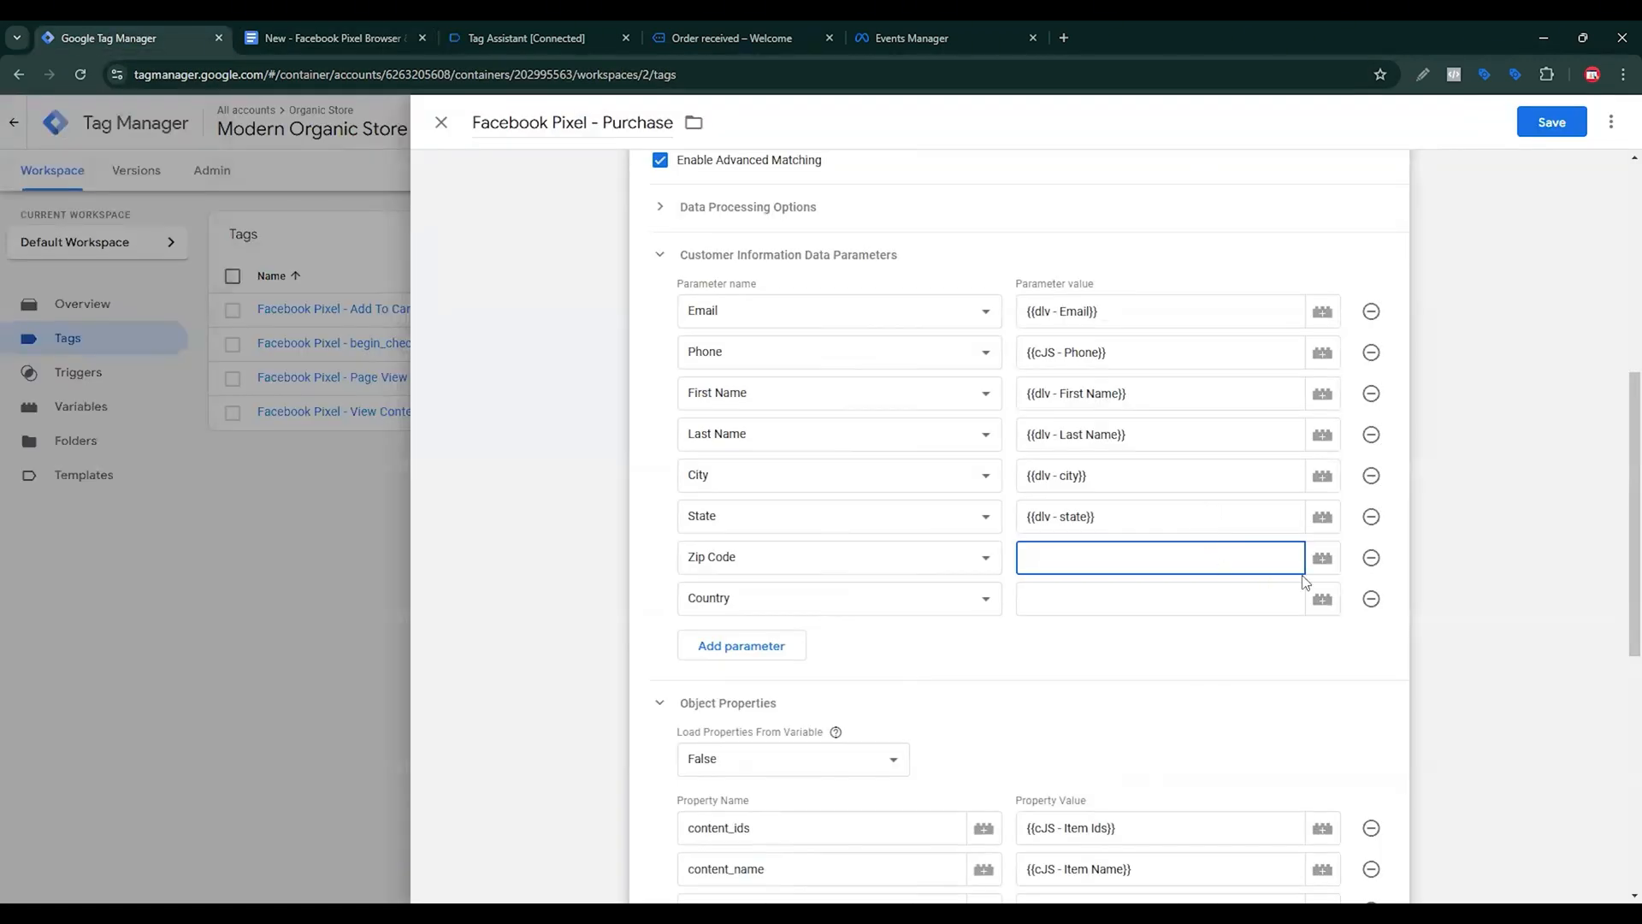
pyautogui.click(1323, 558)
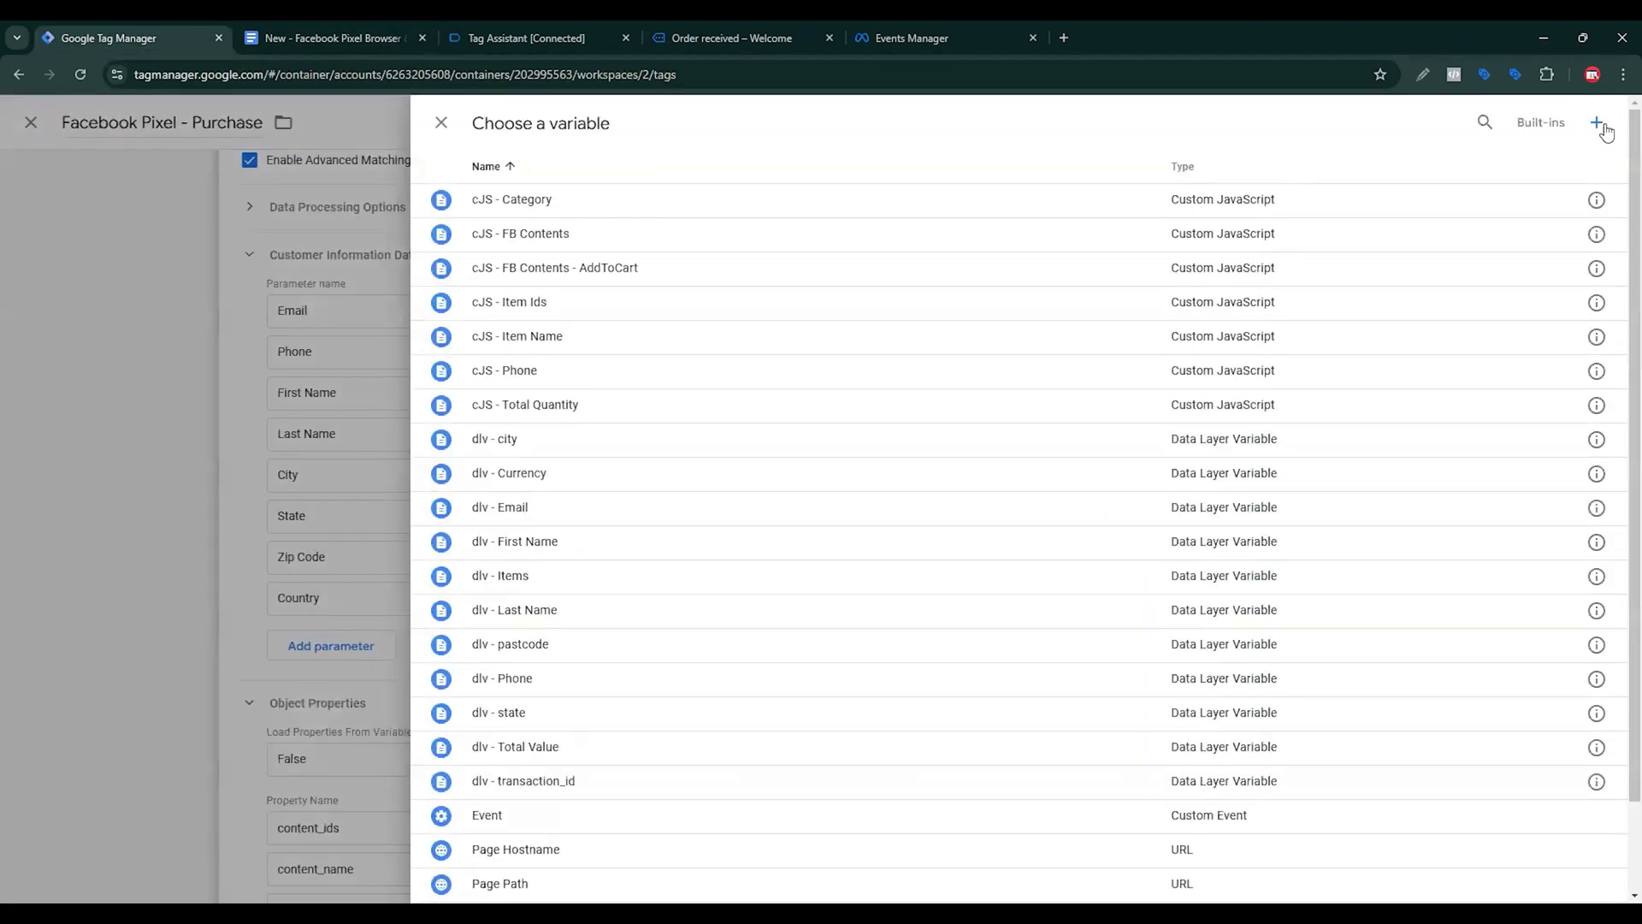
pyautogui.click(1598, 125)
pyautogui.click(1177, 323)
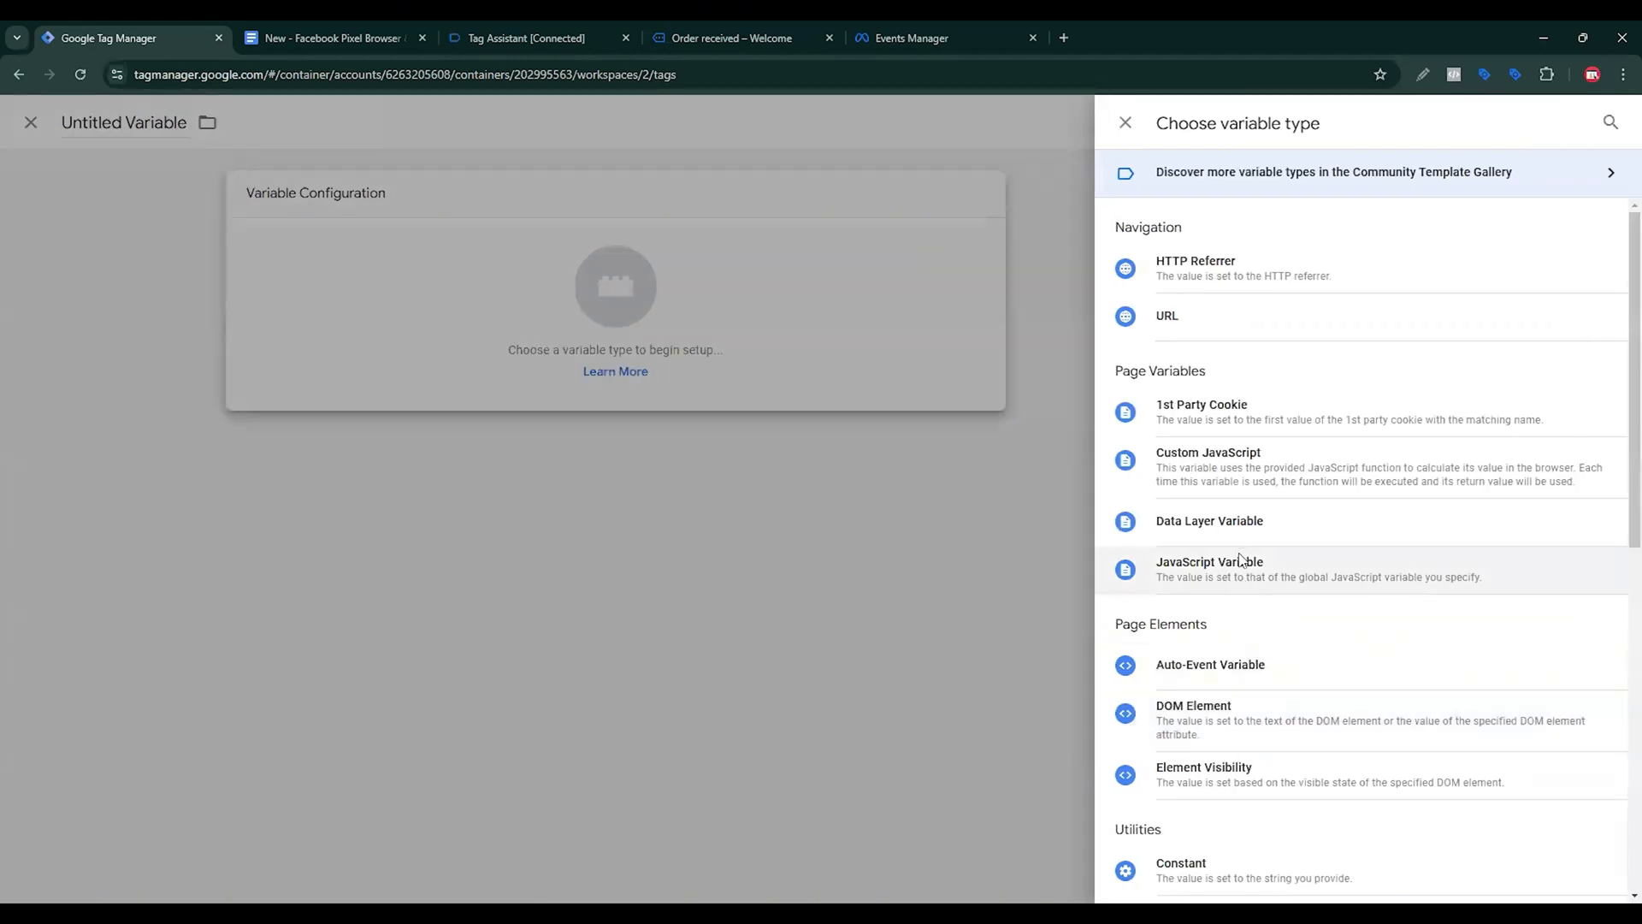
pyautogui.click(1237, 466)
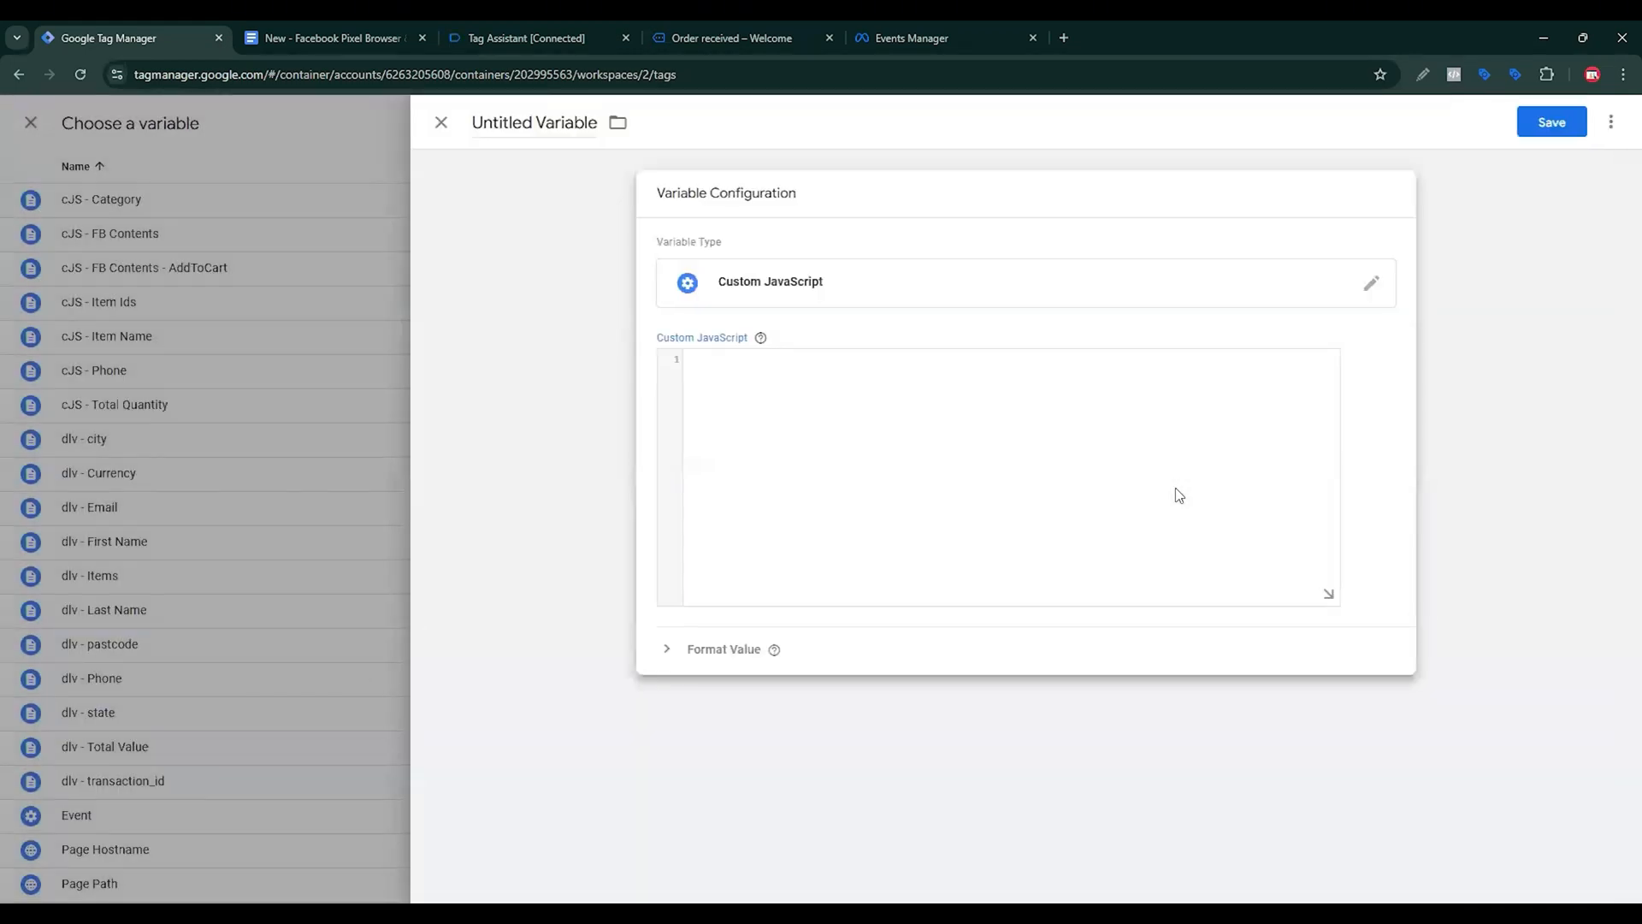
pyautogui.hotkey('ctrl', 'v')
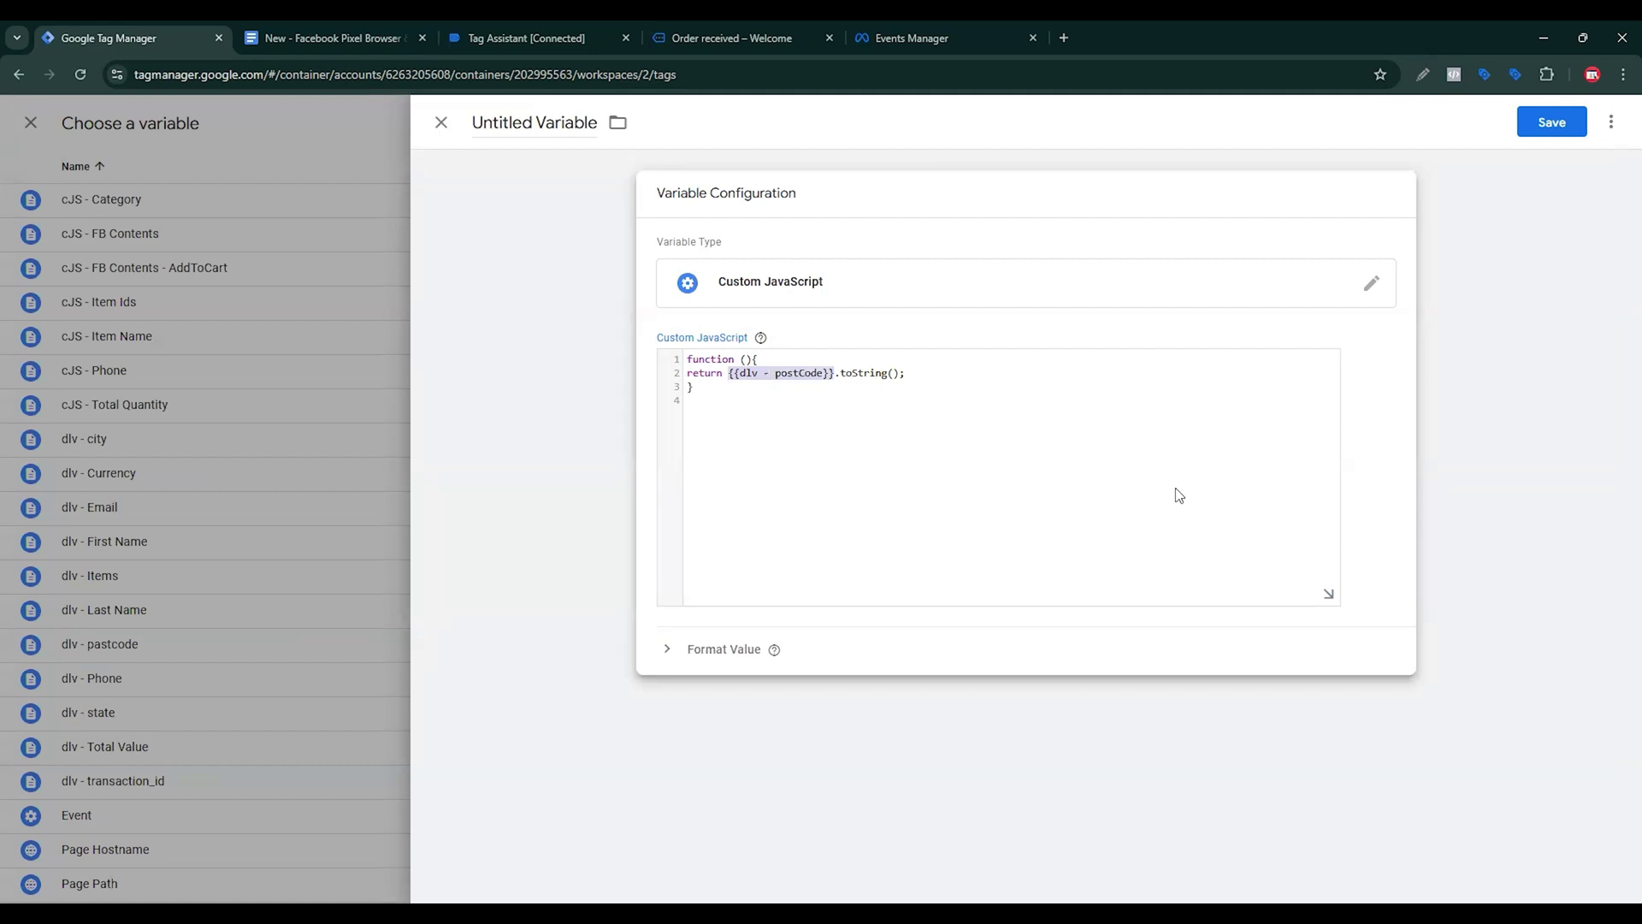
pyautogui.write('{{')
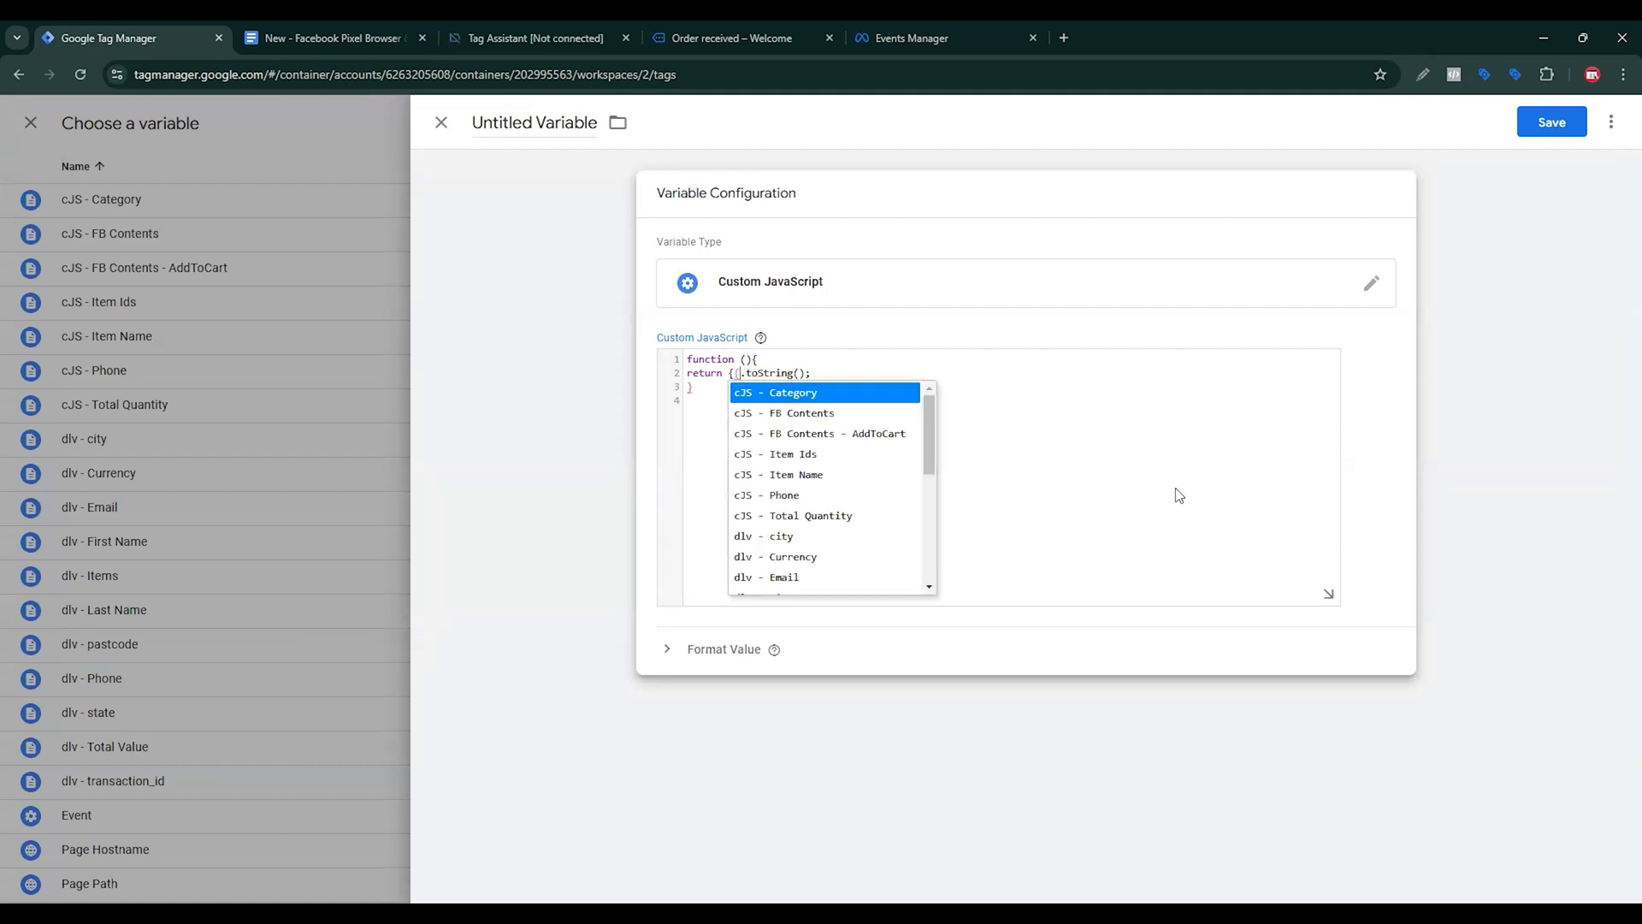
pyautogui.scroll(-2, 1180, 495)
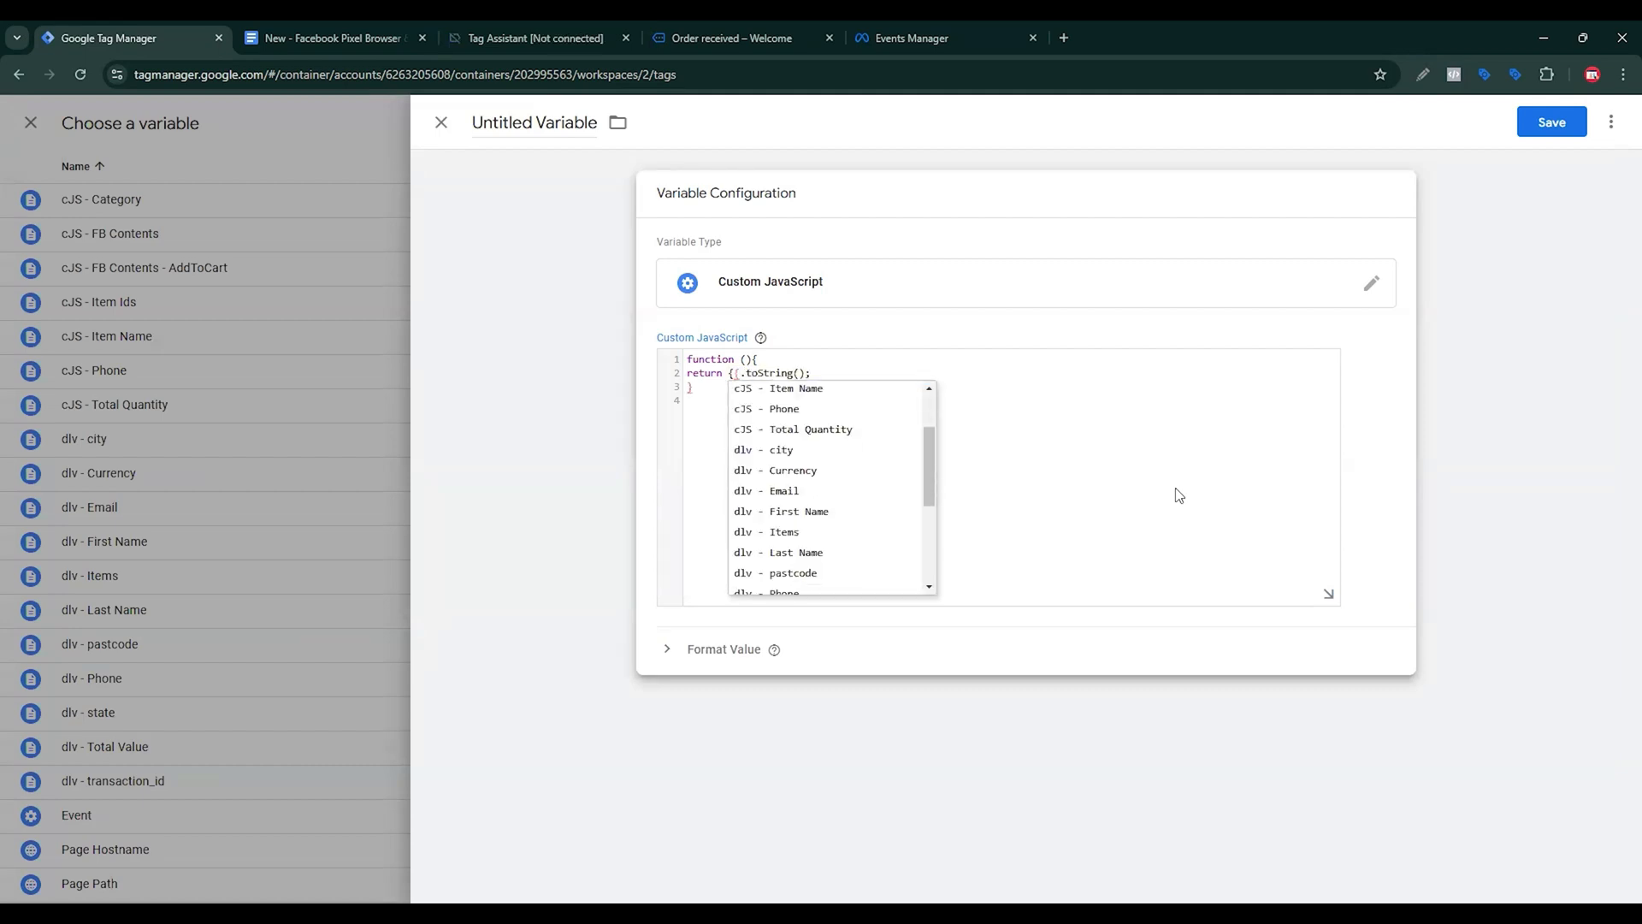
pyautogui.click(775, 488)
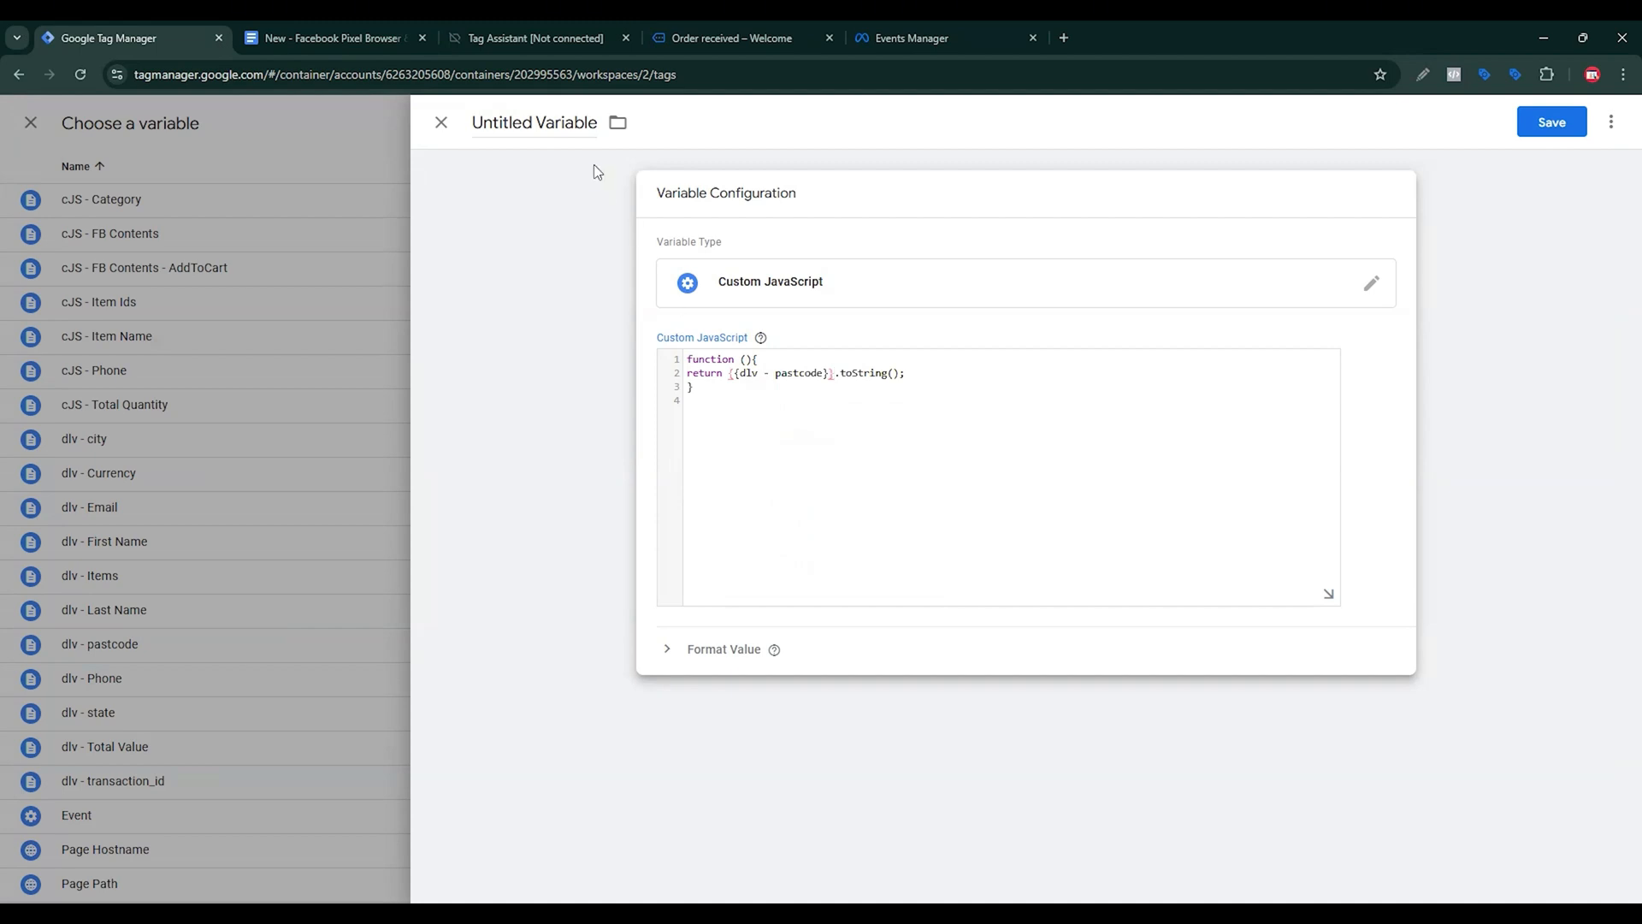
# Name the variable cJS - Post code and save it as the Zip Code parameter's value.
pyautogui.tripleClick(515, 123)
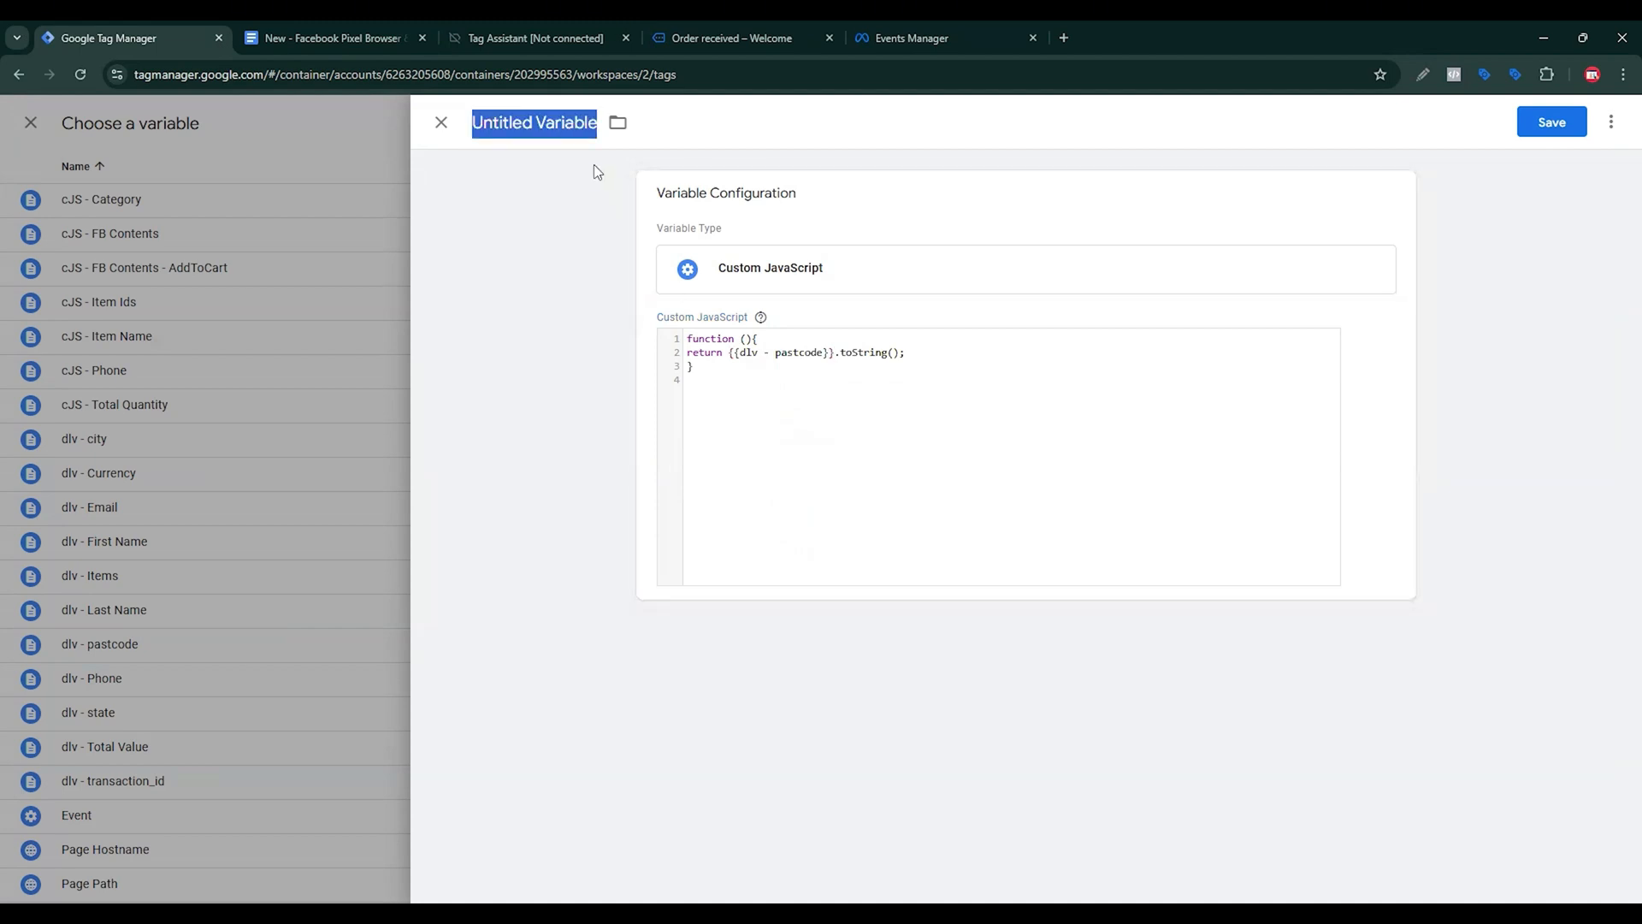
pyautogui.write('cJS - P')
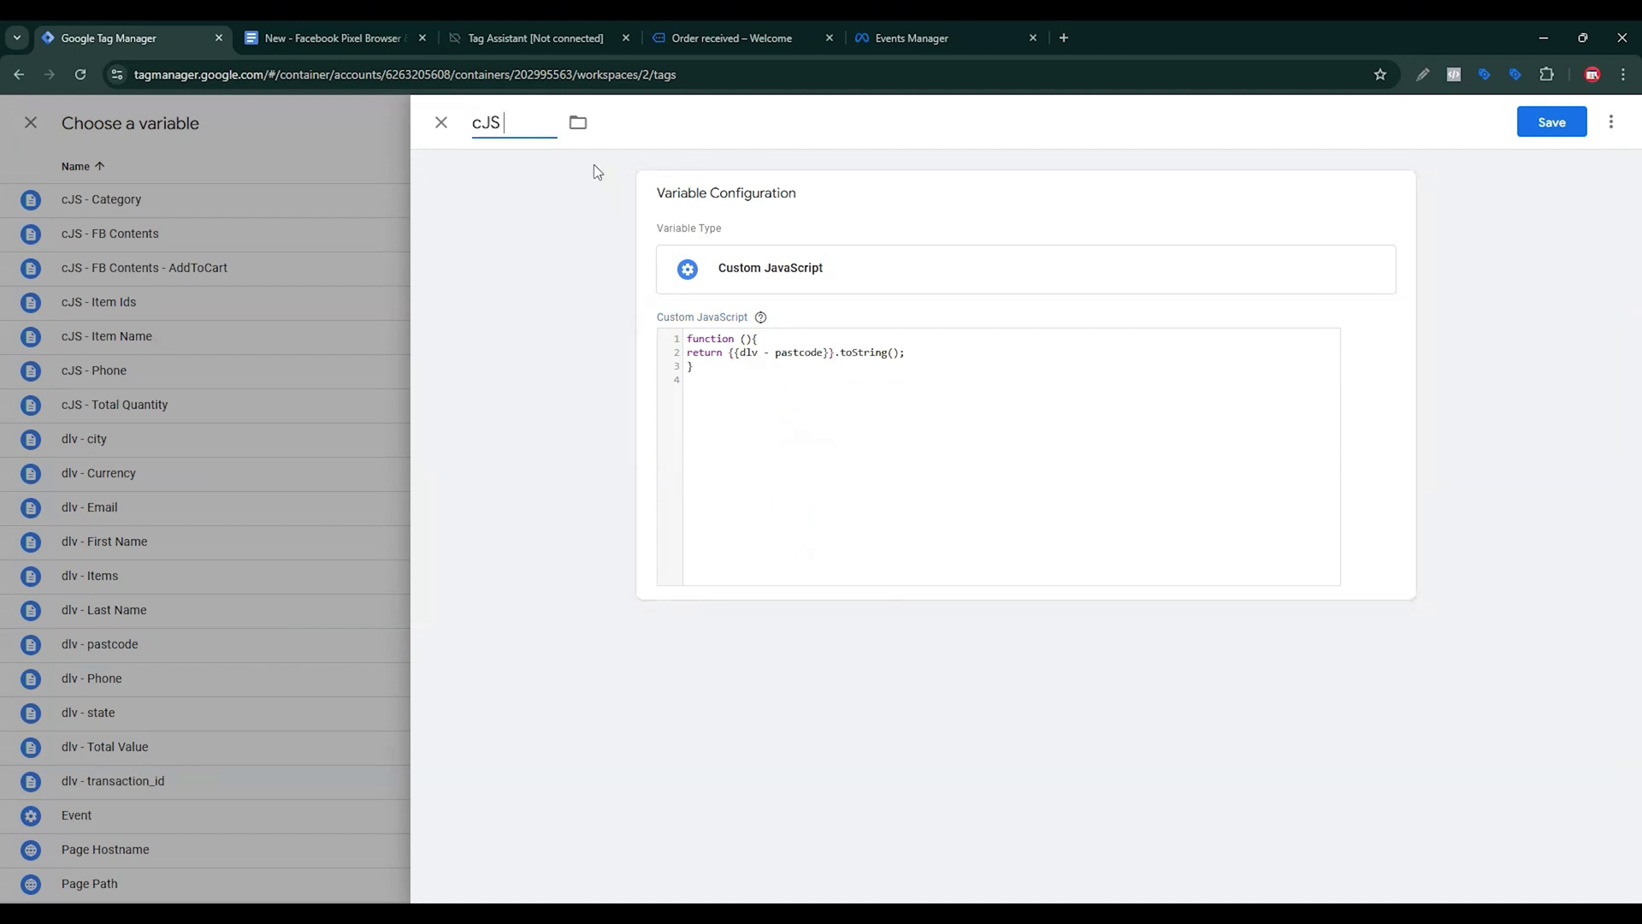
pyautogui.write('ost code')
pyautogui.click(1548, 133)
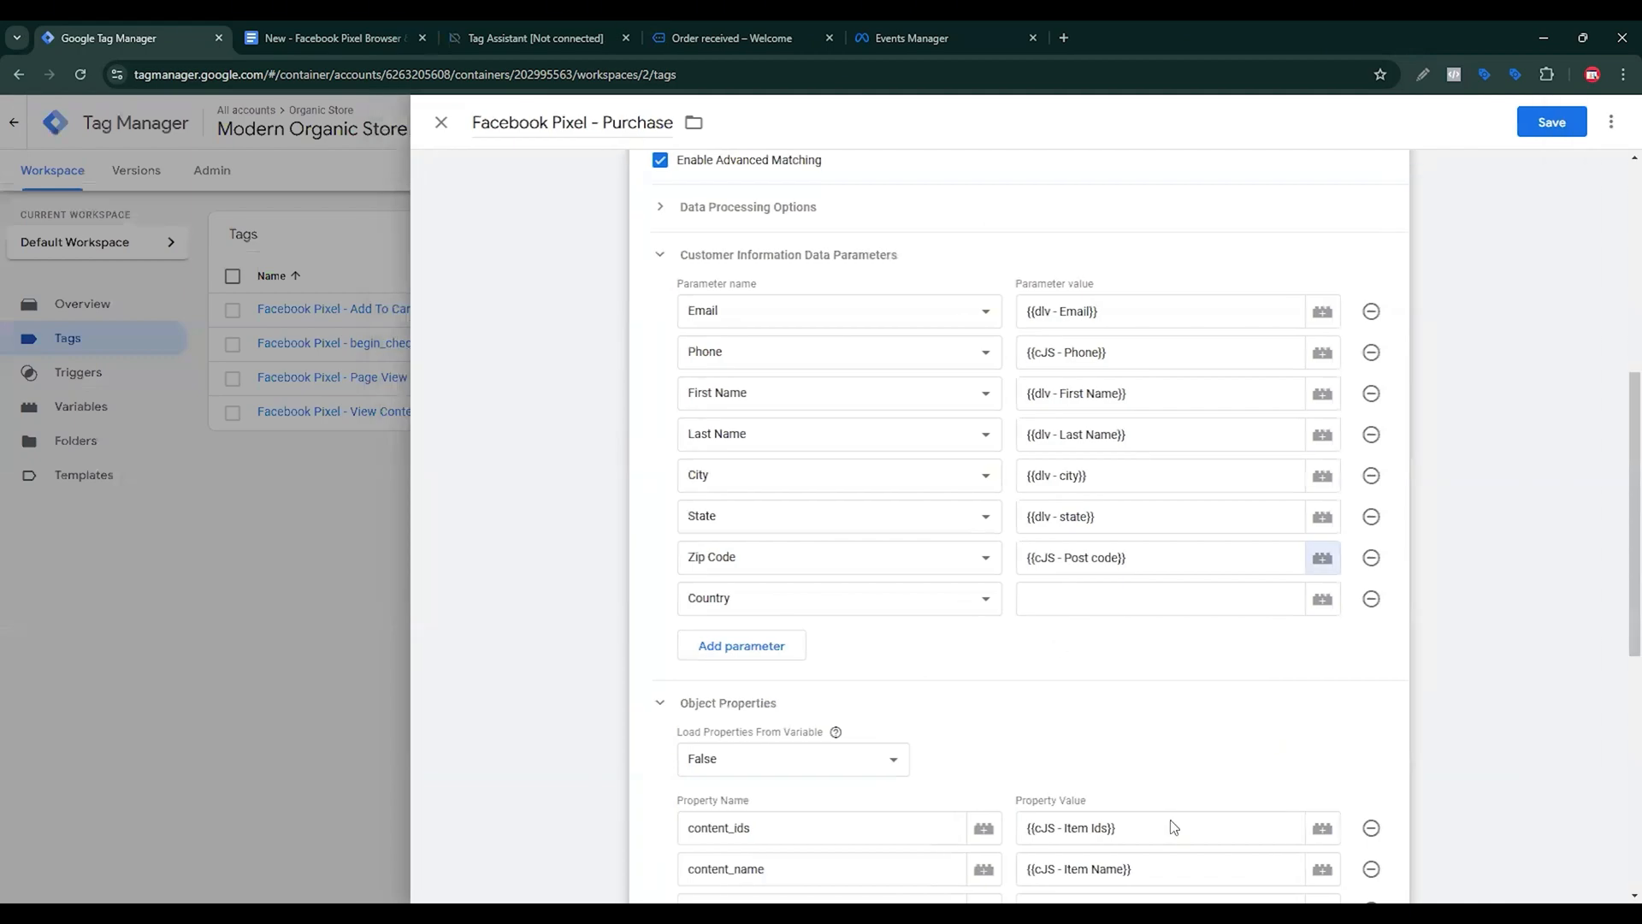
# Start a new Data Layer Variable for the Country parameter's value.
pyautogui.click(1071, 605)
pyautogui.click(1322, 599)
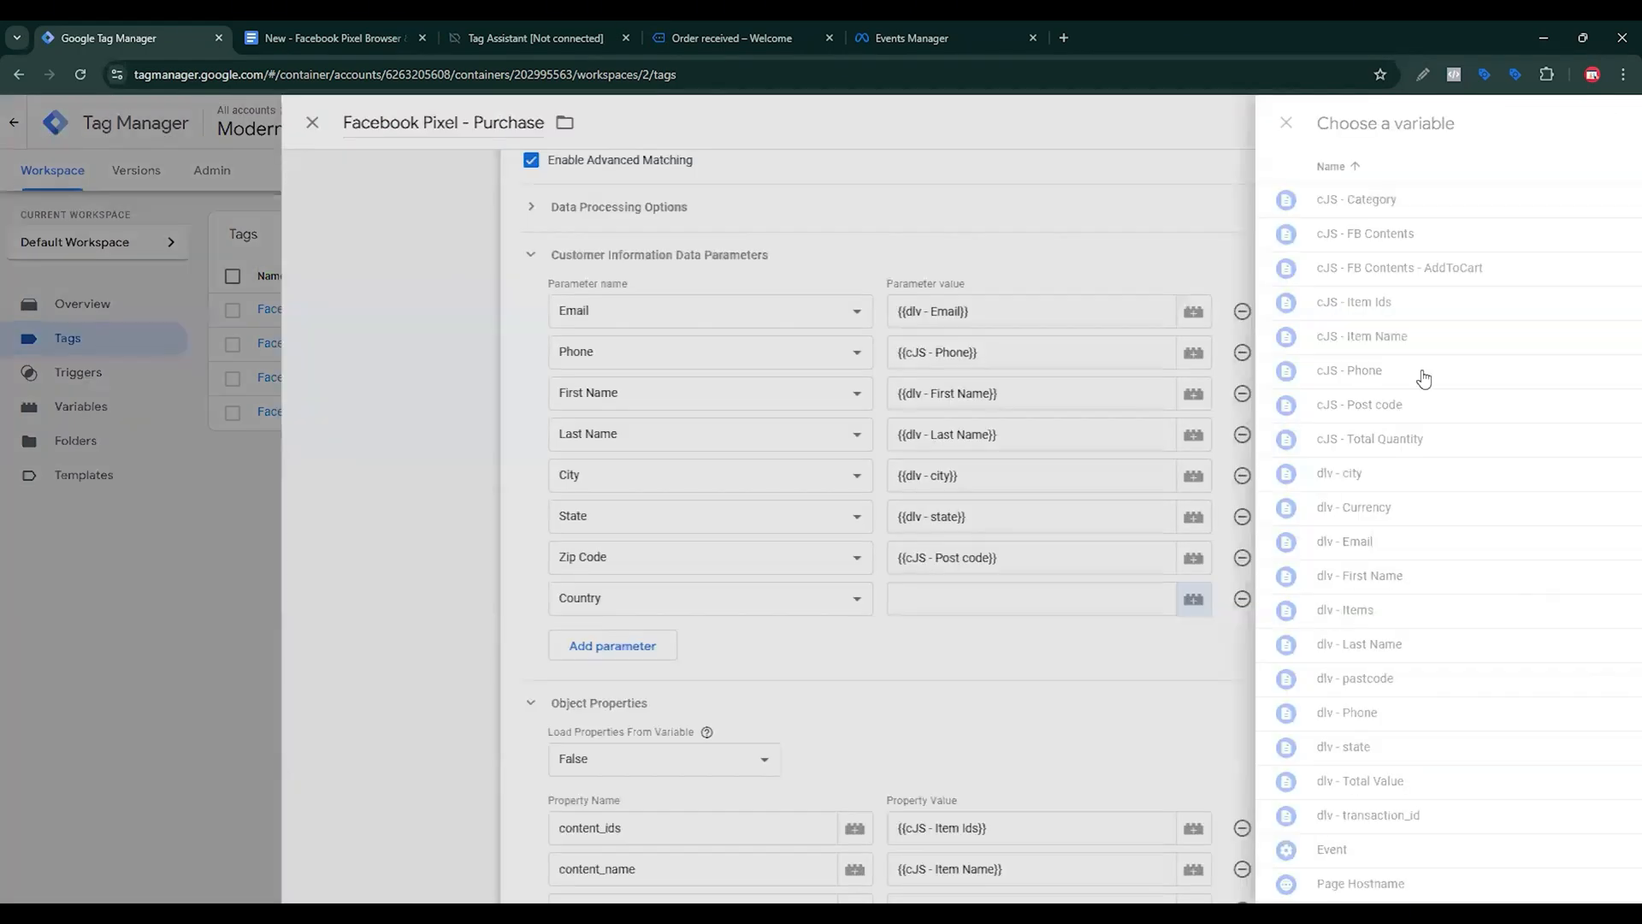
pyautogui.click(1591, 122)
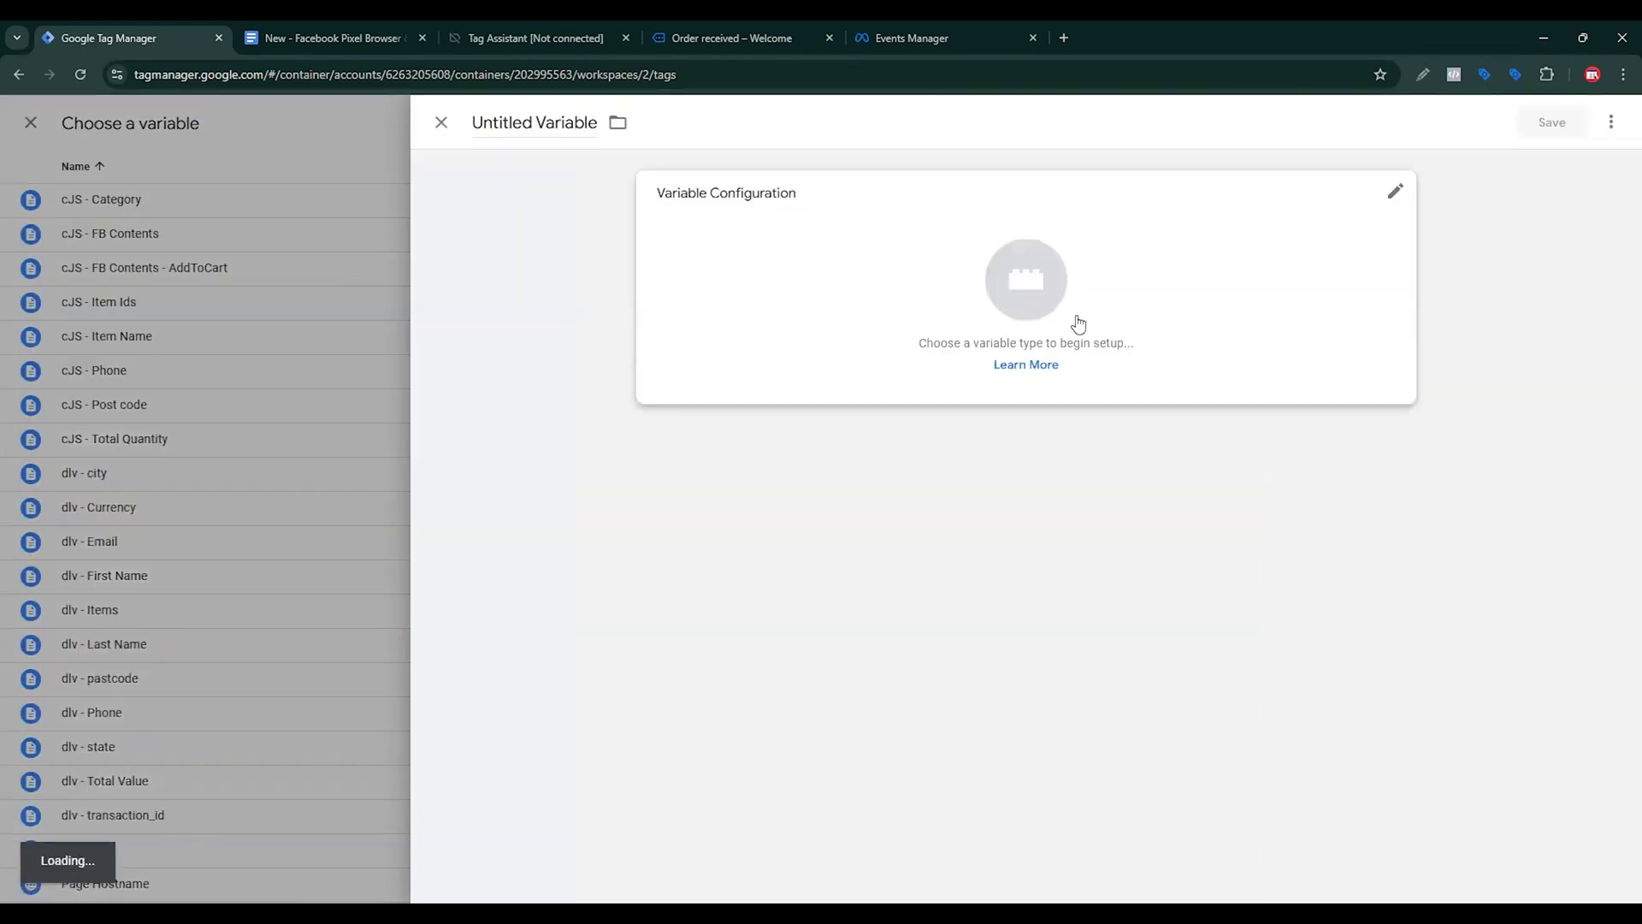
pyautogui.click(1127, 385)
pyautogui.click(1195, 521)
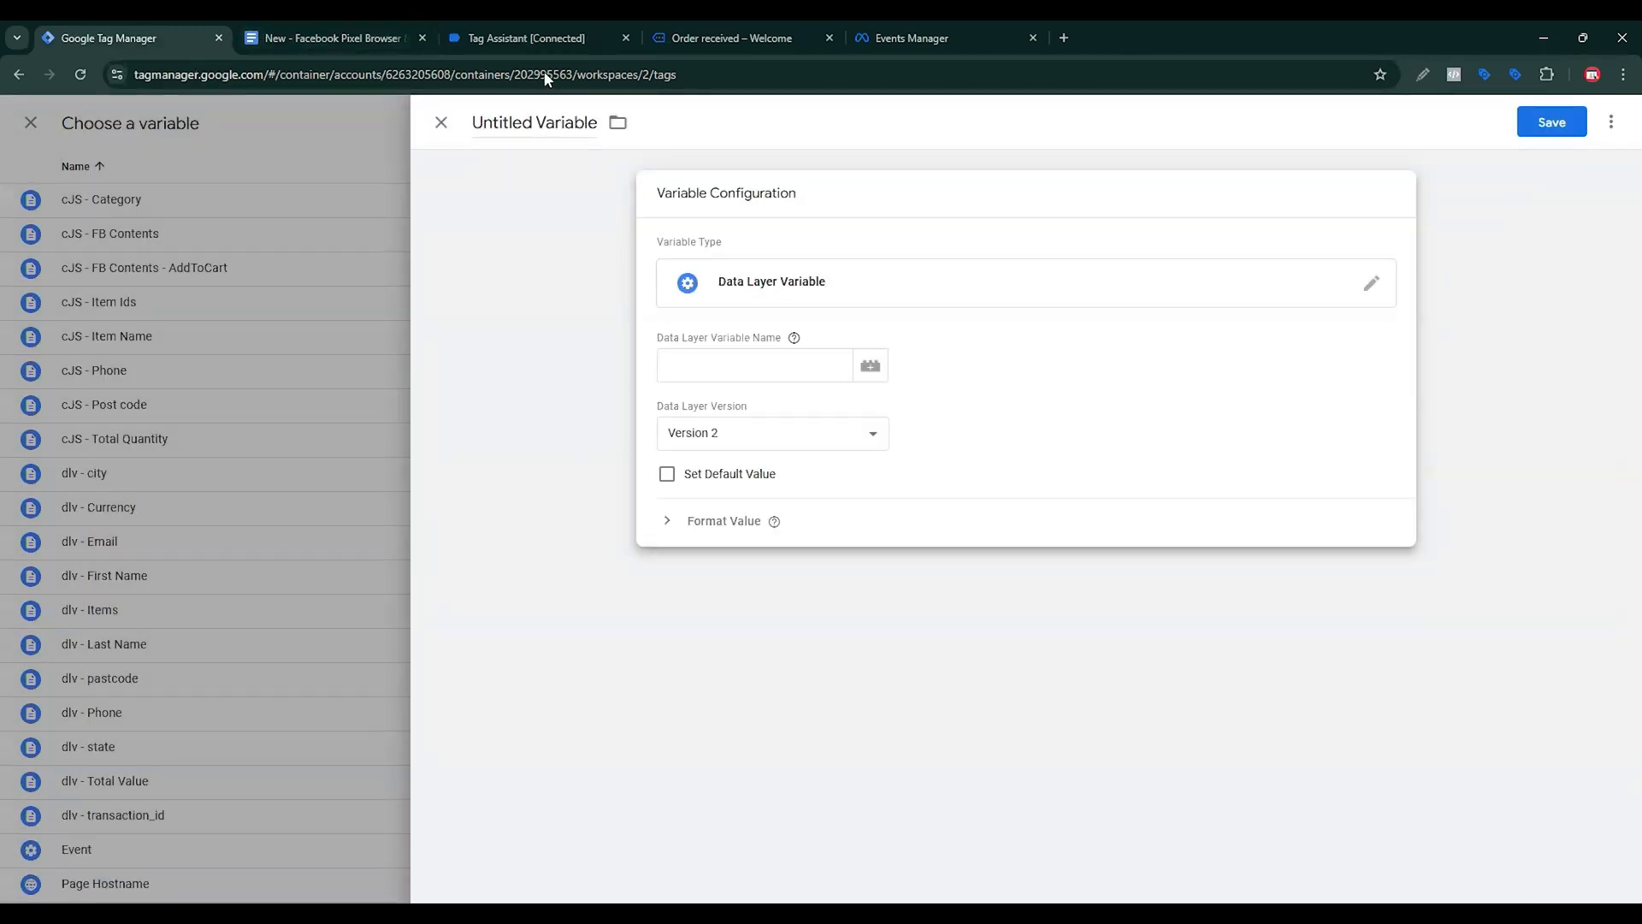
# Switch to Tag Assistant and examine the path to country under orderData, customer and billing in the purchase event's data layer.
pyautogui.click(545, 32)
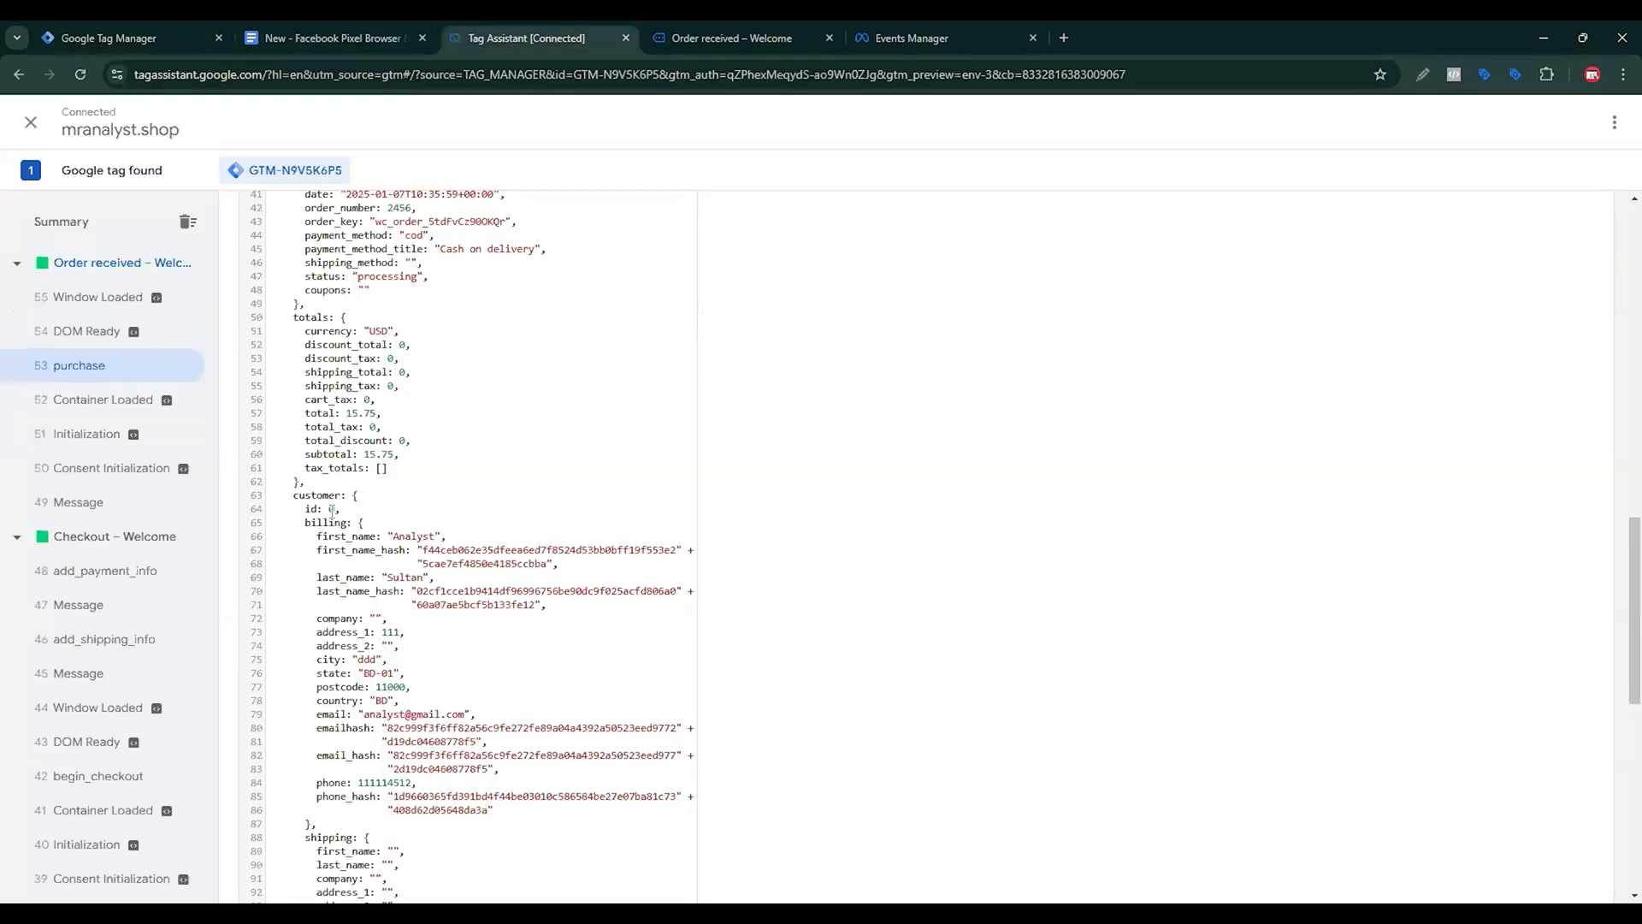
pyautogui.scroll(2, 324, 326)
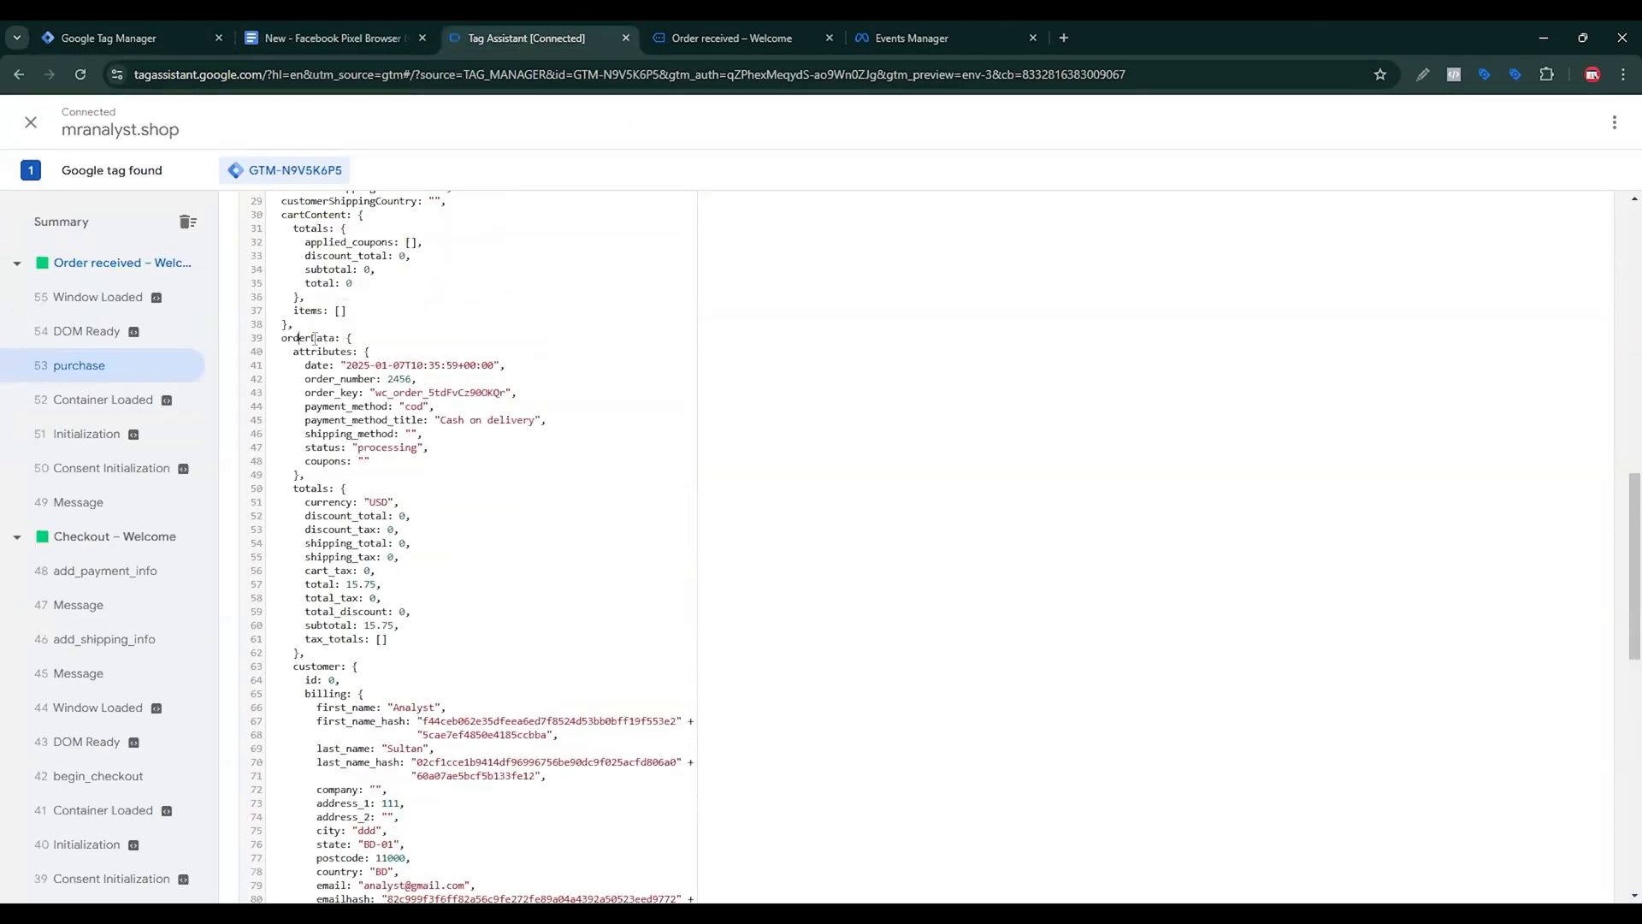
pyautogui.moveTo(298, 339); pyautogui.dragTo(334, 339)
pyautogui.moveTo(322, 693); pyautogui.dragTo(353, 692)
pyautogui.scroll(-2, 342, 745)
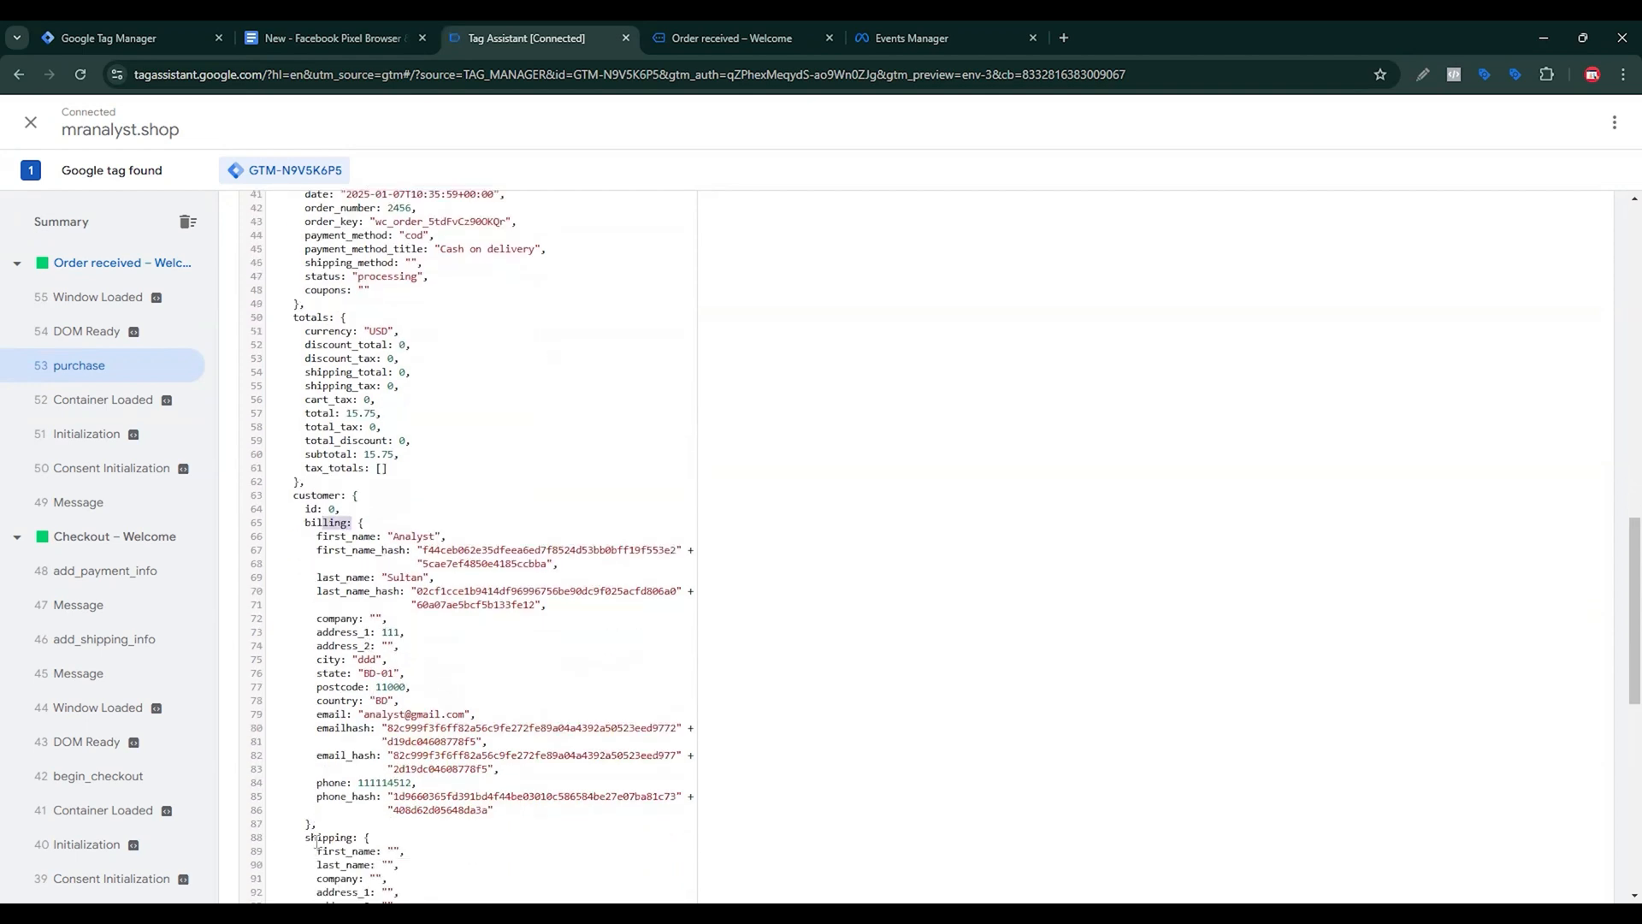
pyautogui.doubleClick(337, 693)
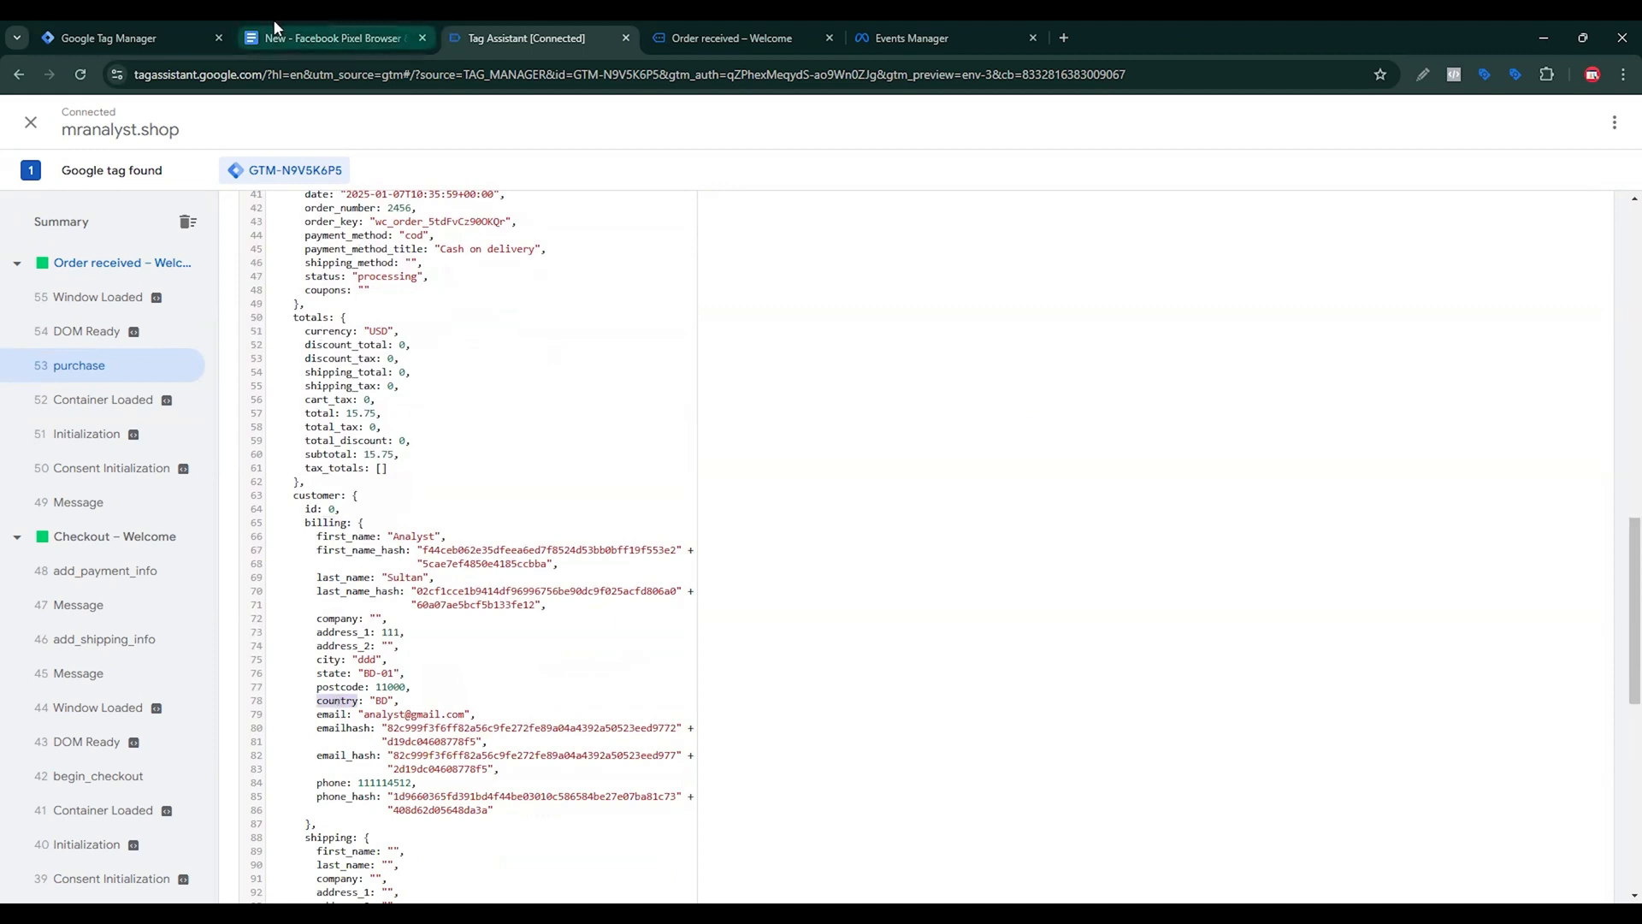
# In Google Tag Manager, set the data layer variable name to orderData.customer.billing.country, name the variable dlv - country, and save it as Country's value.
pyautogui.click(111, 37)
pyautogui.click(754, 339)
pyautogui.hotkey('ctrl', 'v')
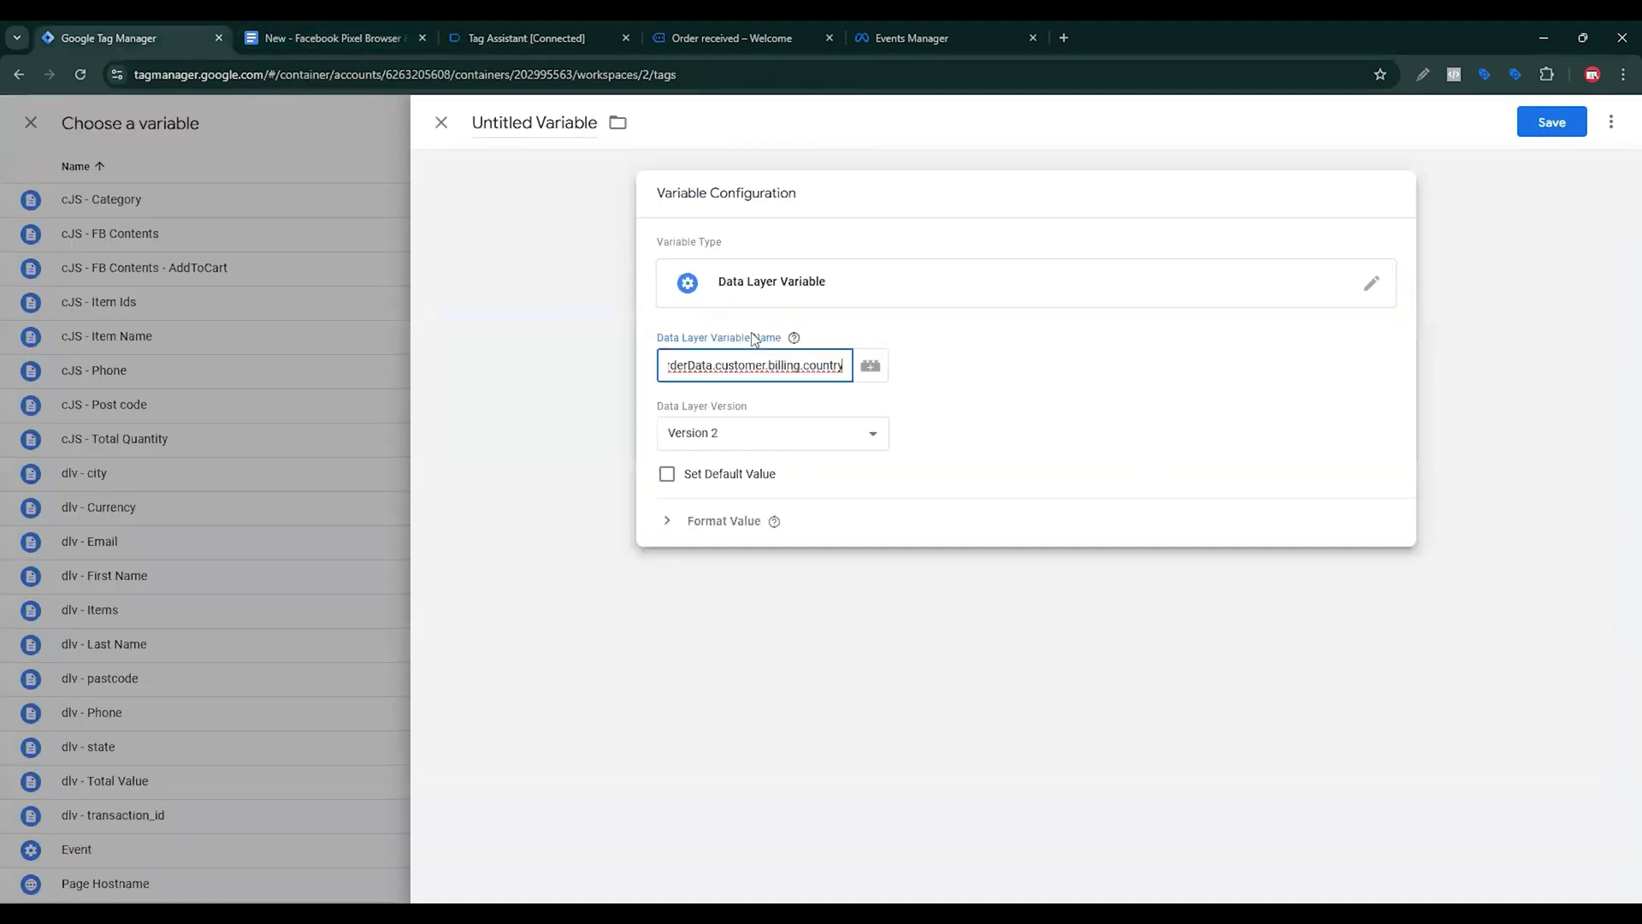
pyautogui.hotkey('shift', 'Tab')
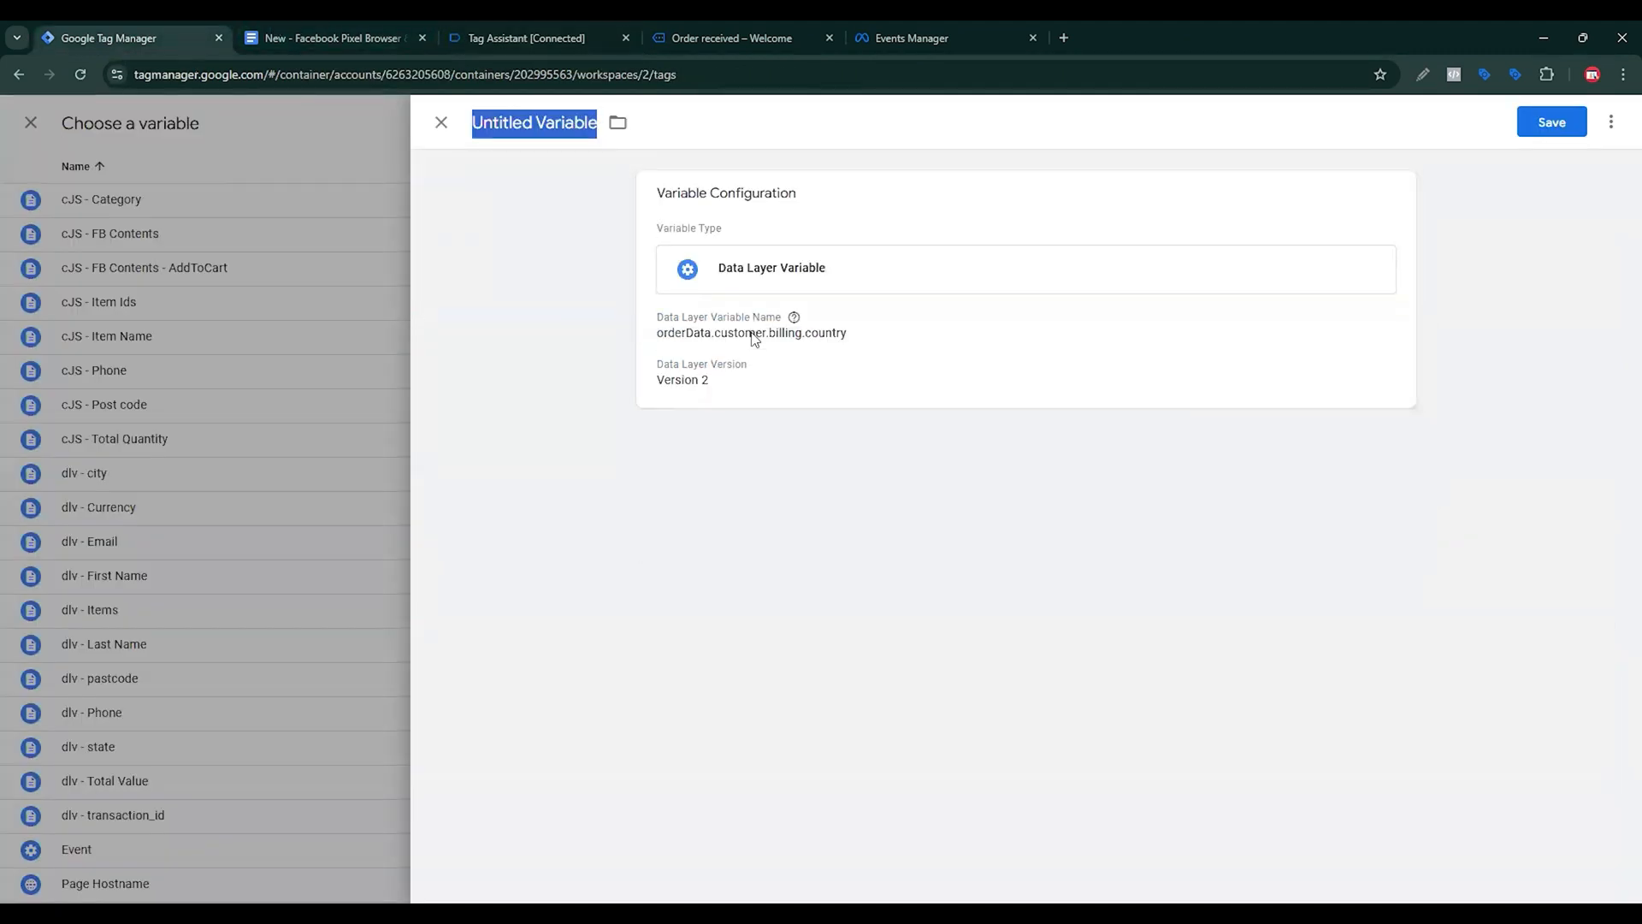
pyautogui.write('dlv -')
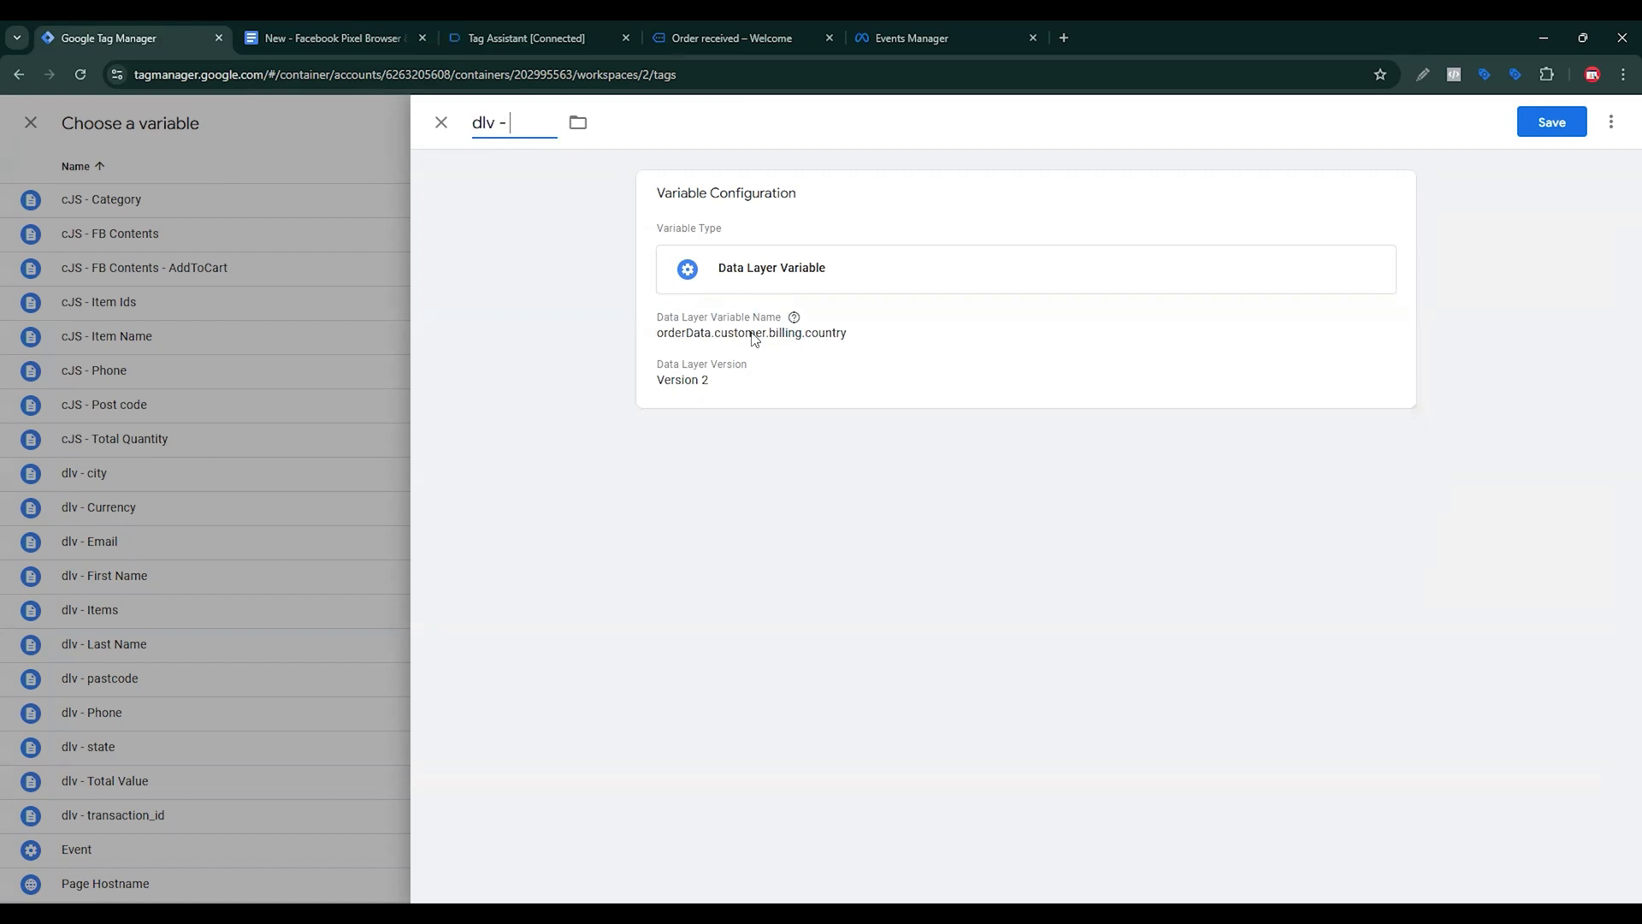
pyautogui.write(' country')
pyautogui.click(1531, 122)
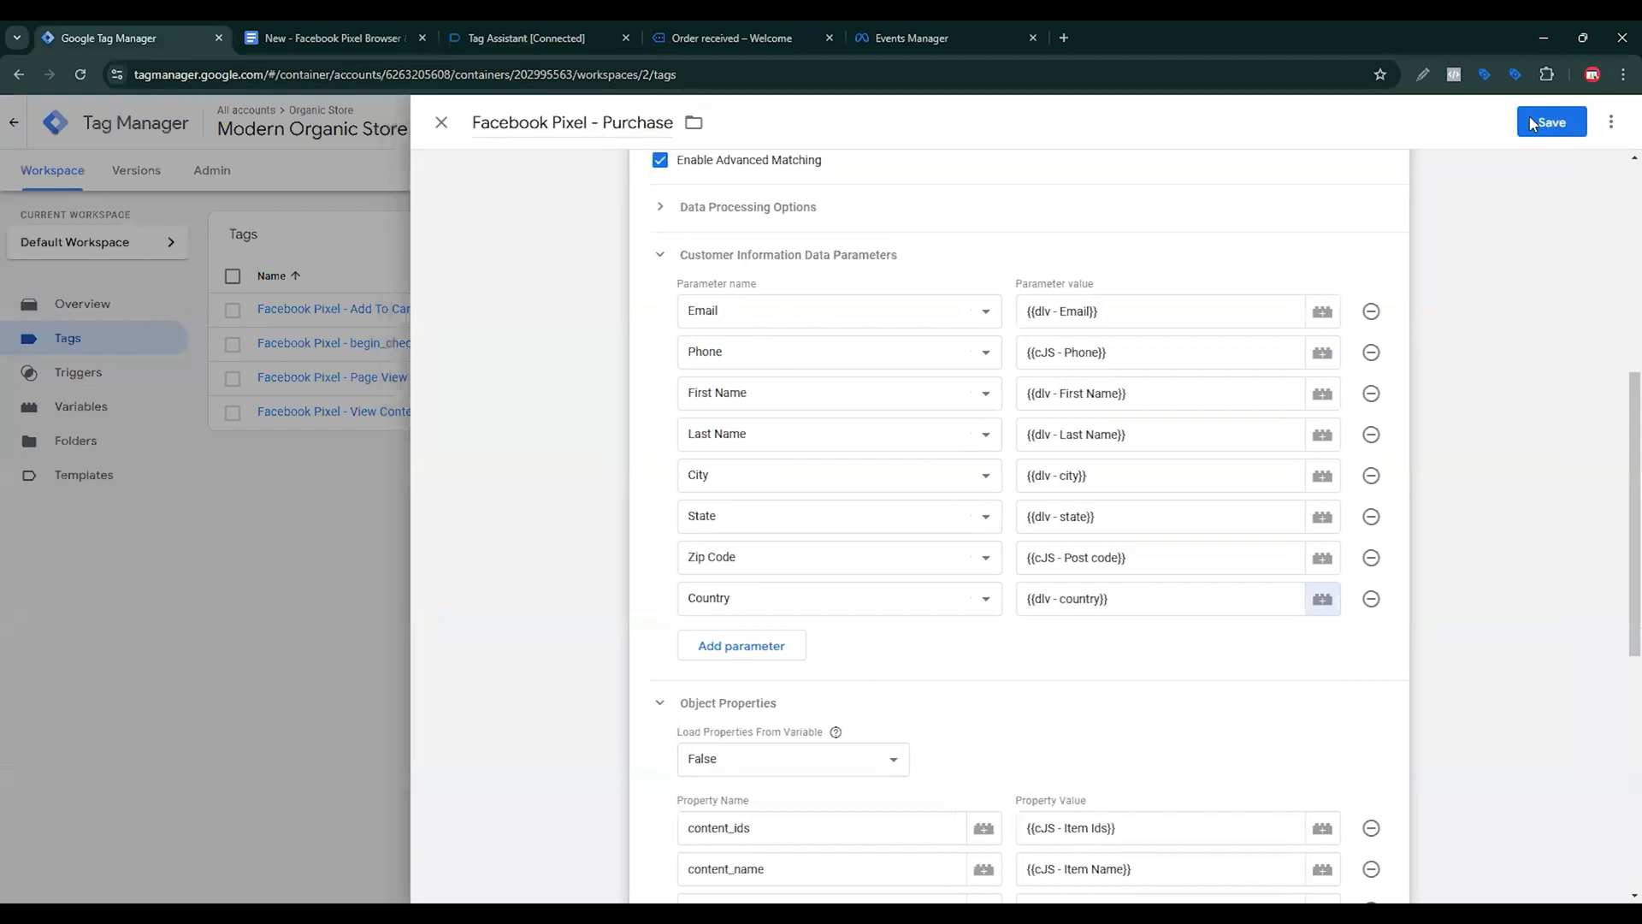
# Save the Facebook Pixel - Purchase tag and start a connected preview session of the container in Tag Assistant.
pyautogui.scroll(-7, 993, 695)
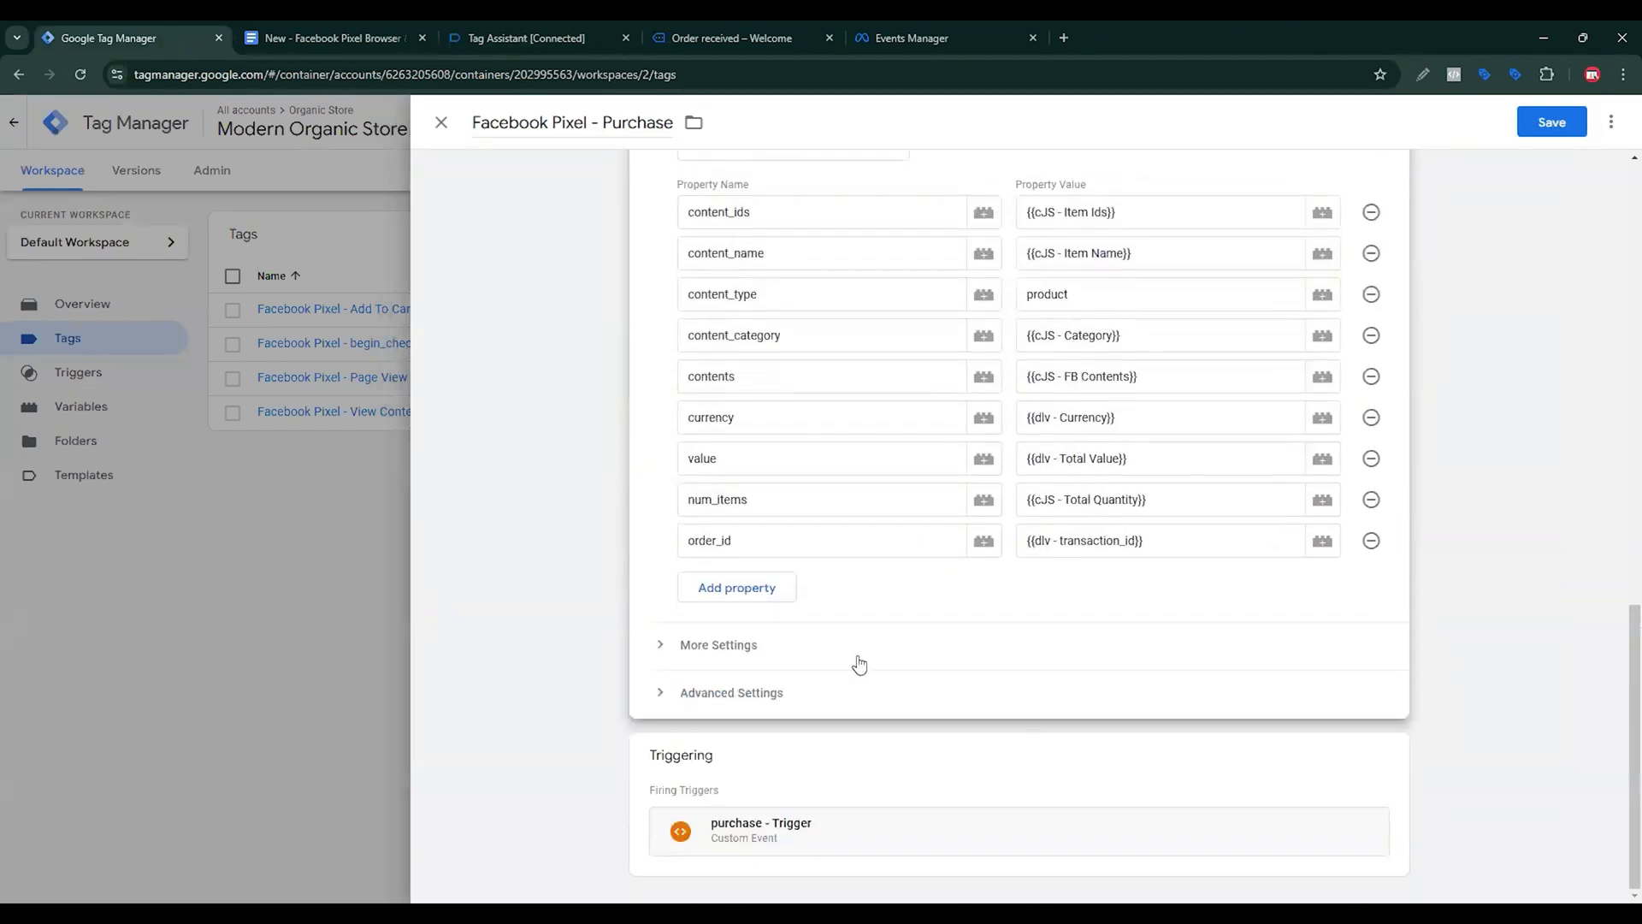
pyautogui.click(1560, 128)
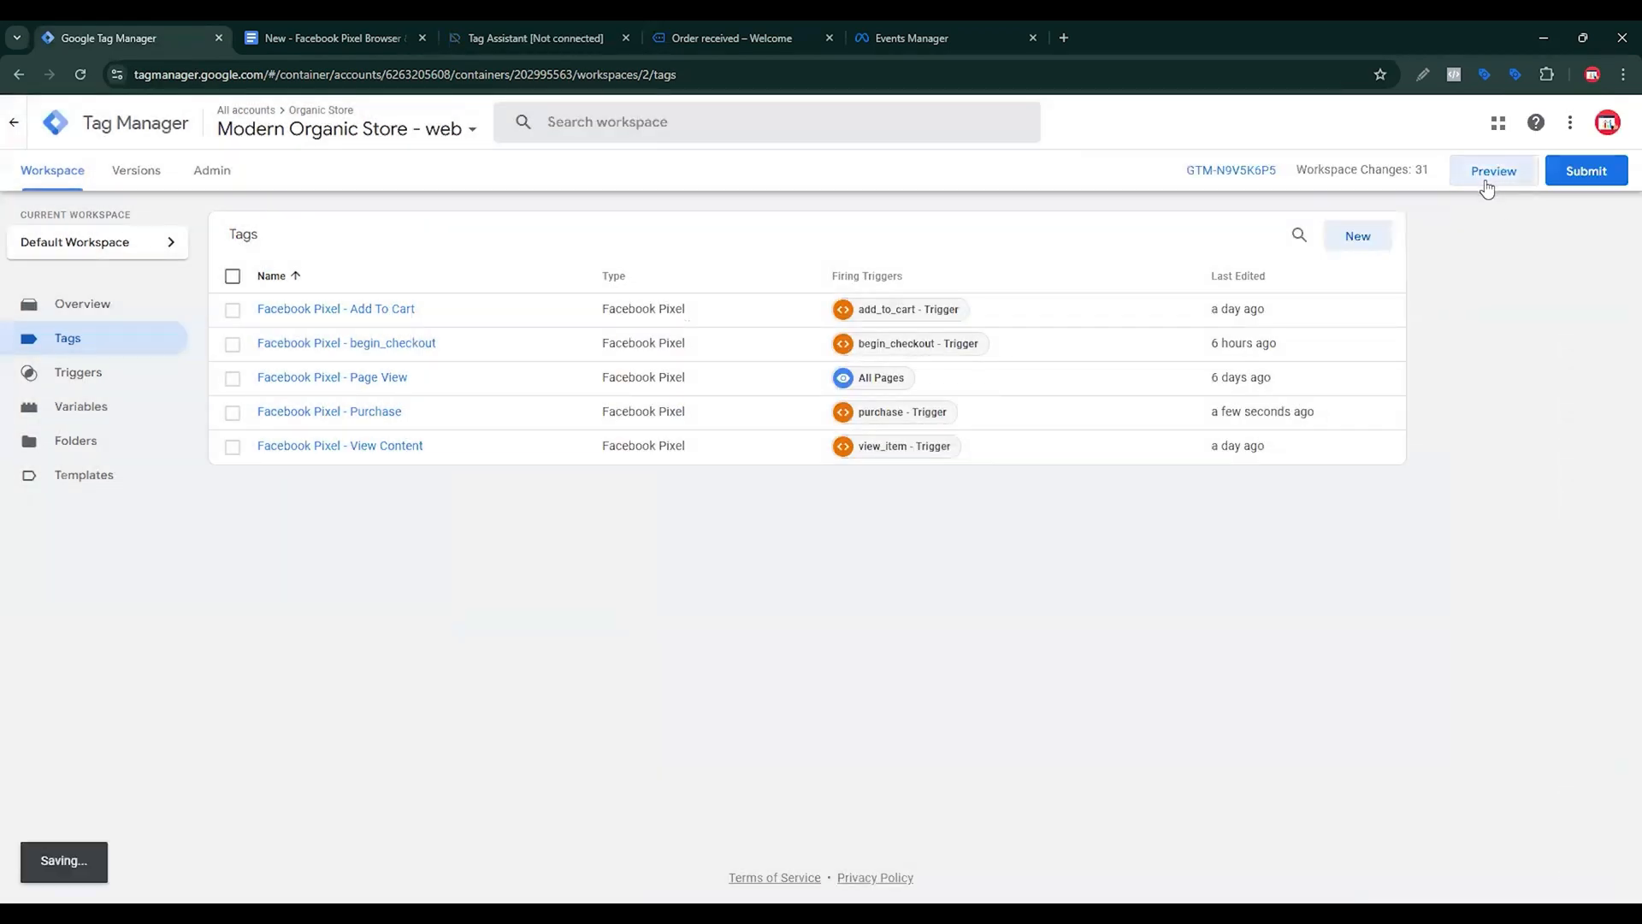
pyautogui.click(1487, 181)
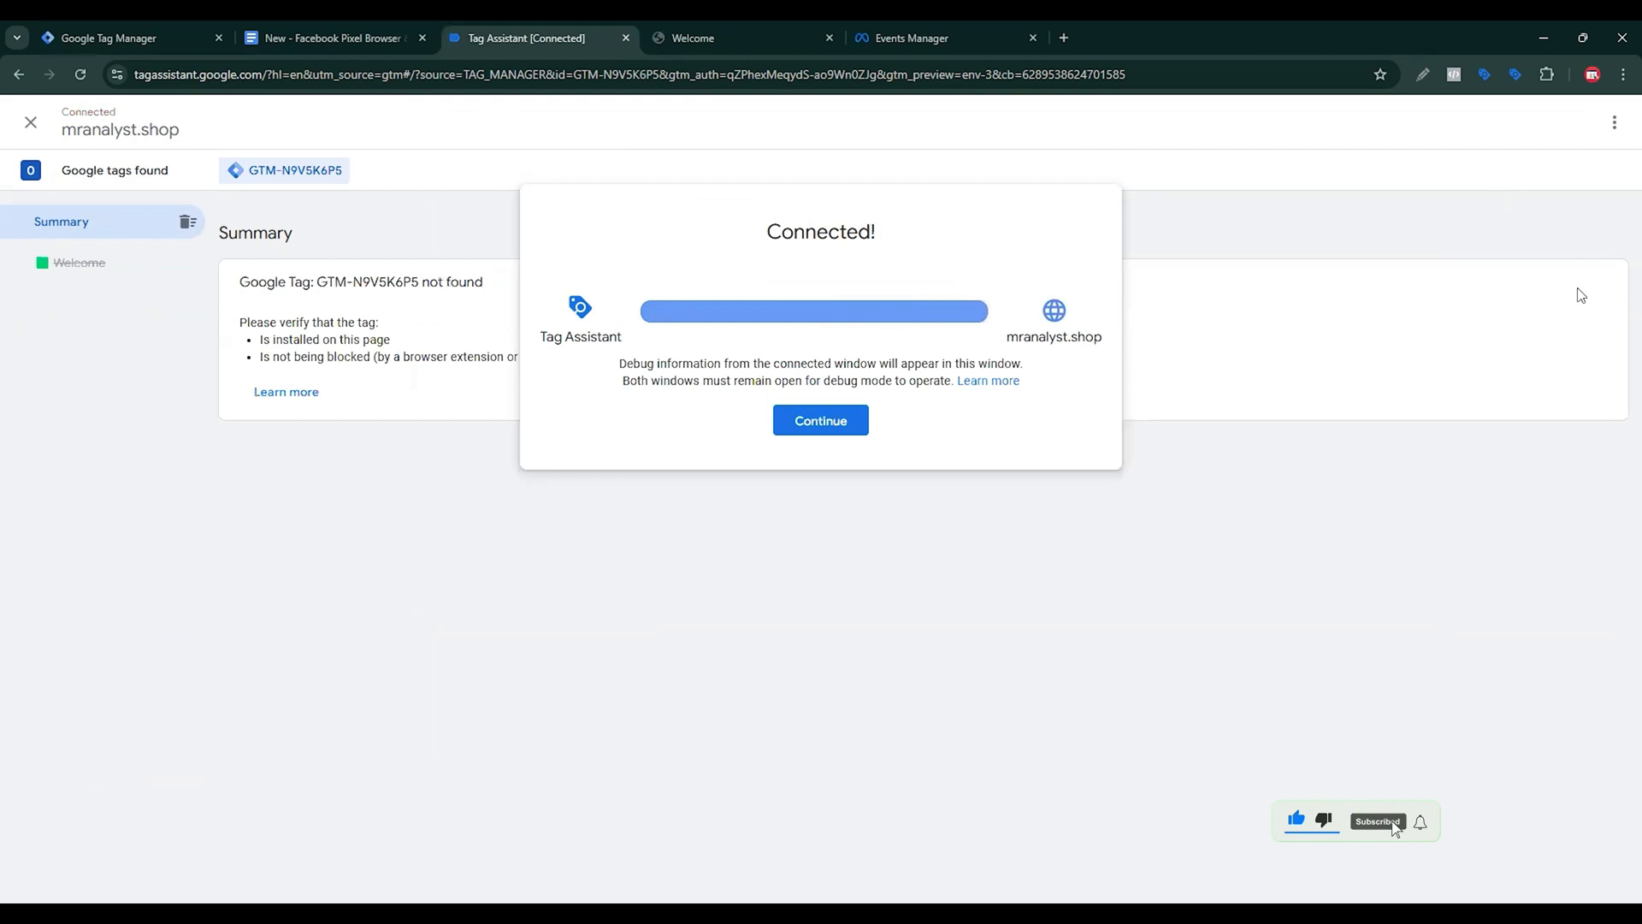
pyautogui.click(821, 420)
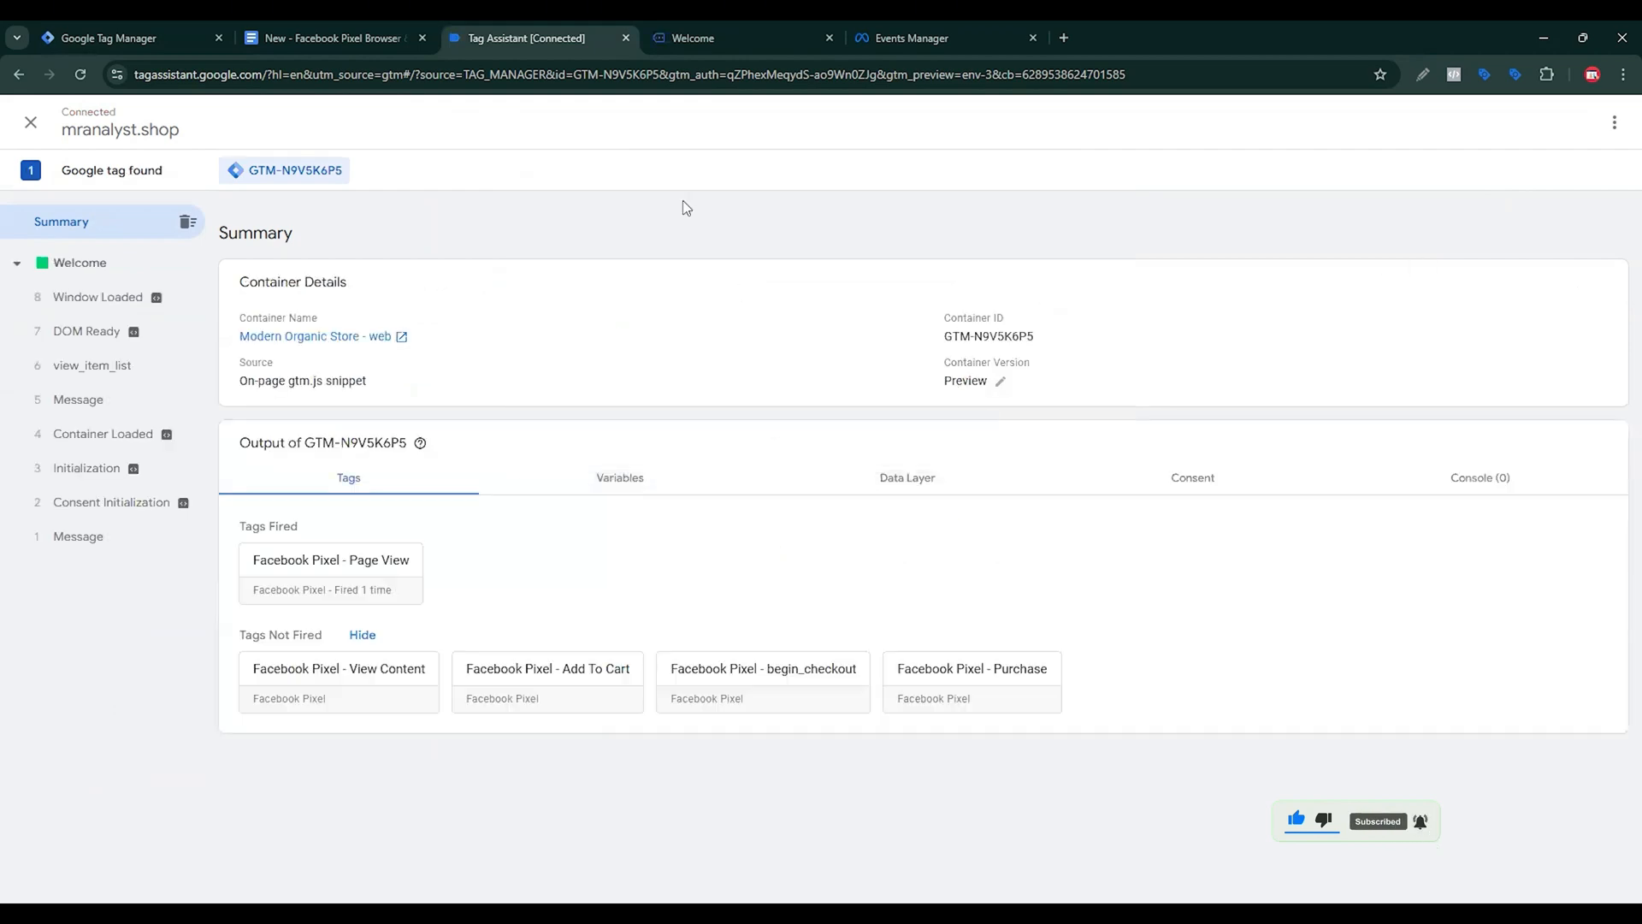
# In the shop's debug page, open the Wooden Vases product from New Arrivals and add 9 of them to the cart.
pyautogui.hotkey('ctrl', 'Tab')
pyautogui.scroll(-5, 778, 586)
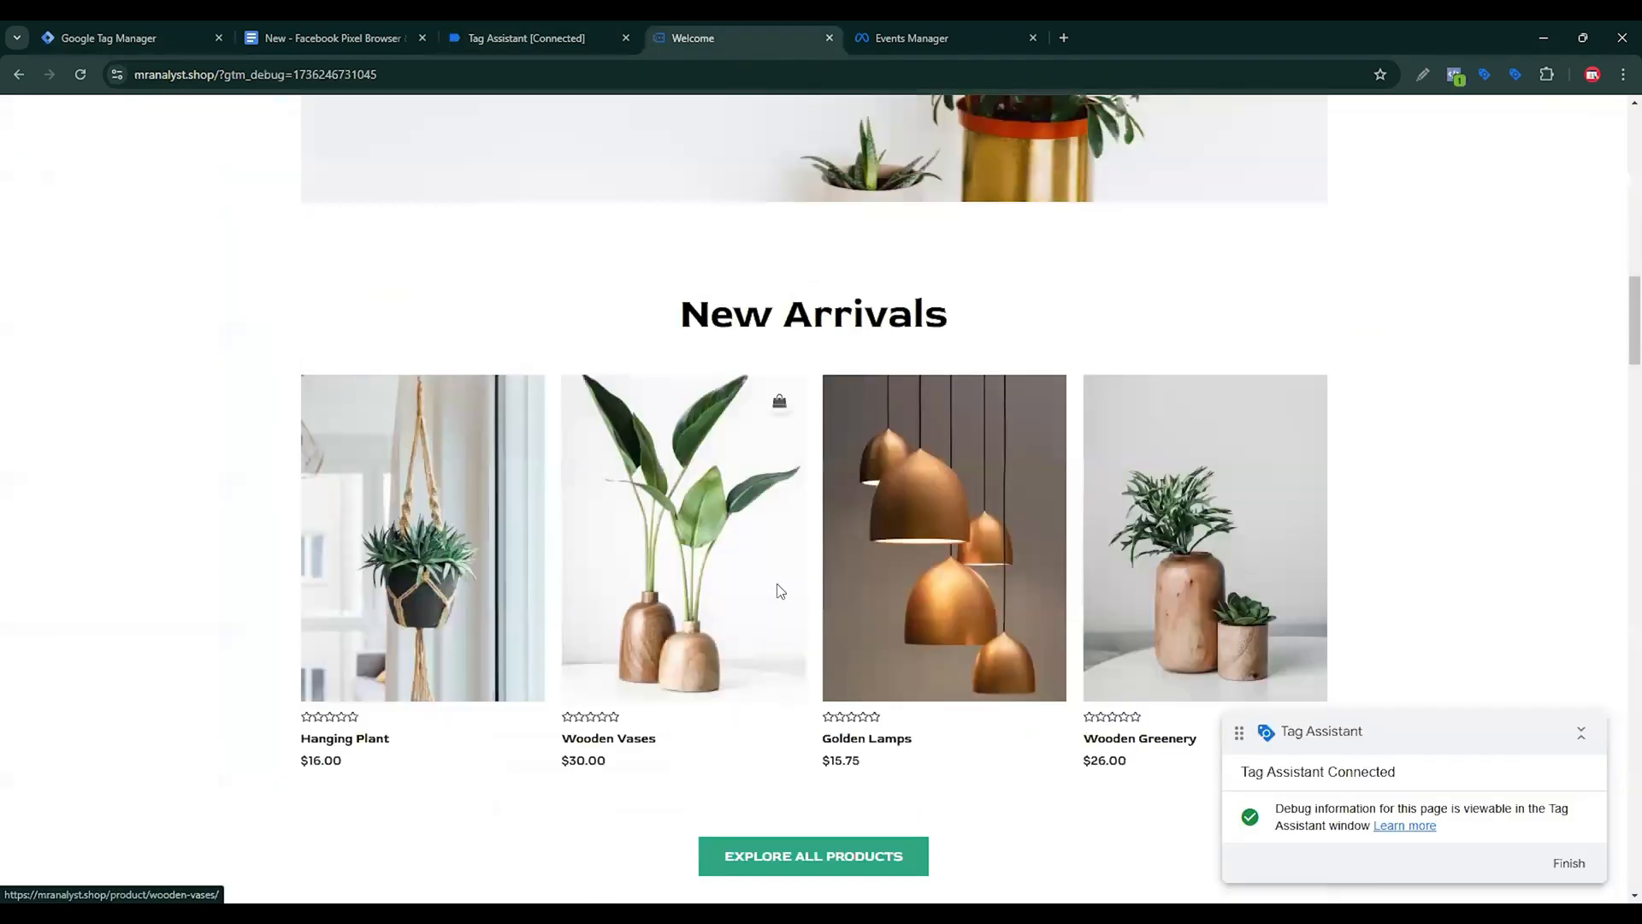
pyautogui.click(780, 590)
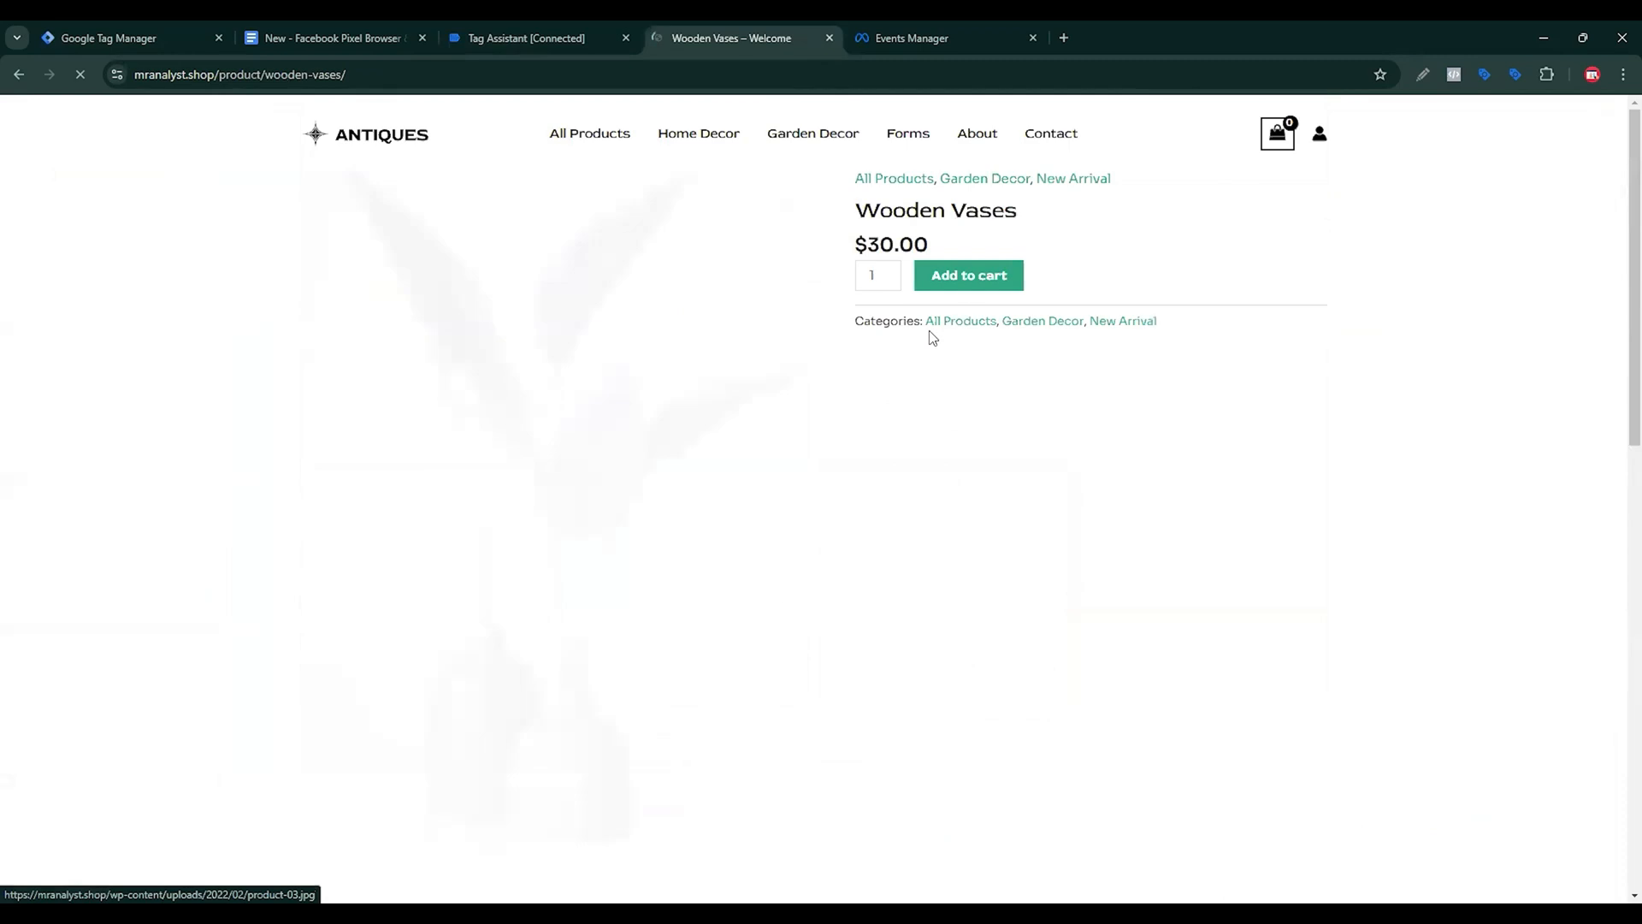
pyautogui.click(892, 269)
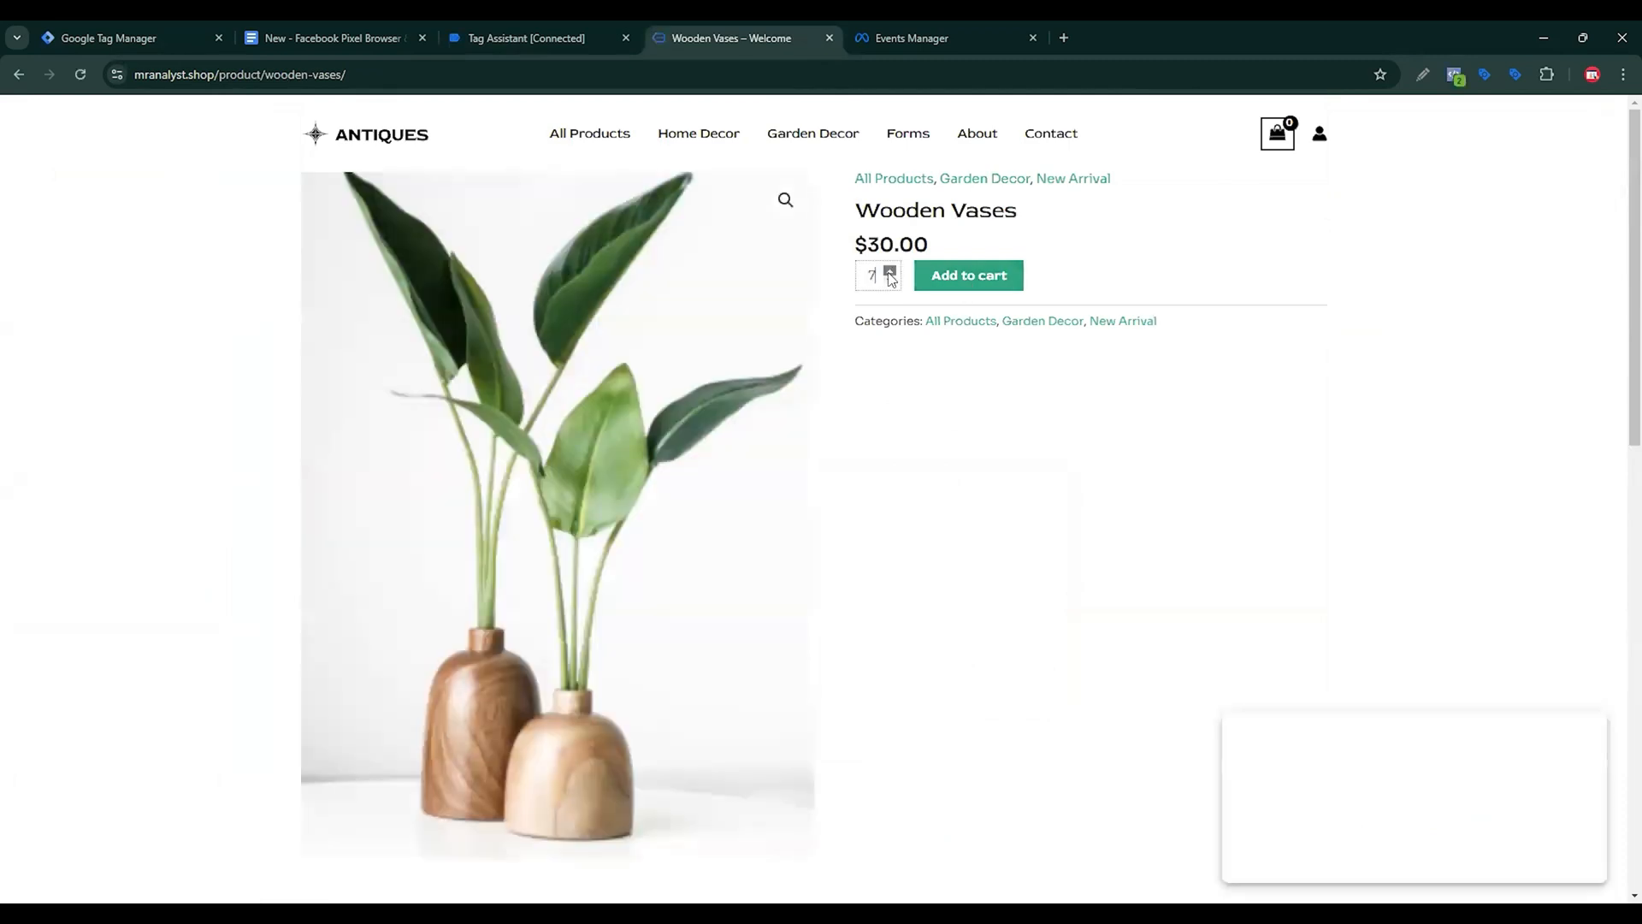
pyautogui.click(954, 281)
# Open Metal Hanging Lights from the related products and add 8 of them to the cart.
pyautogui.scroll(-10, 949, 328)
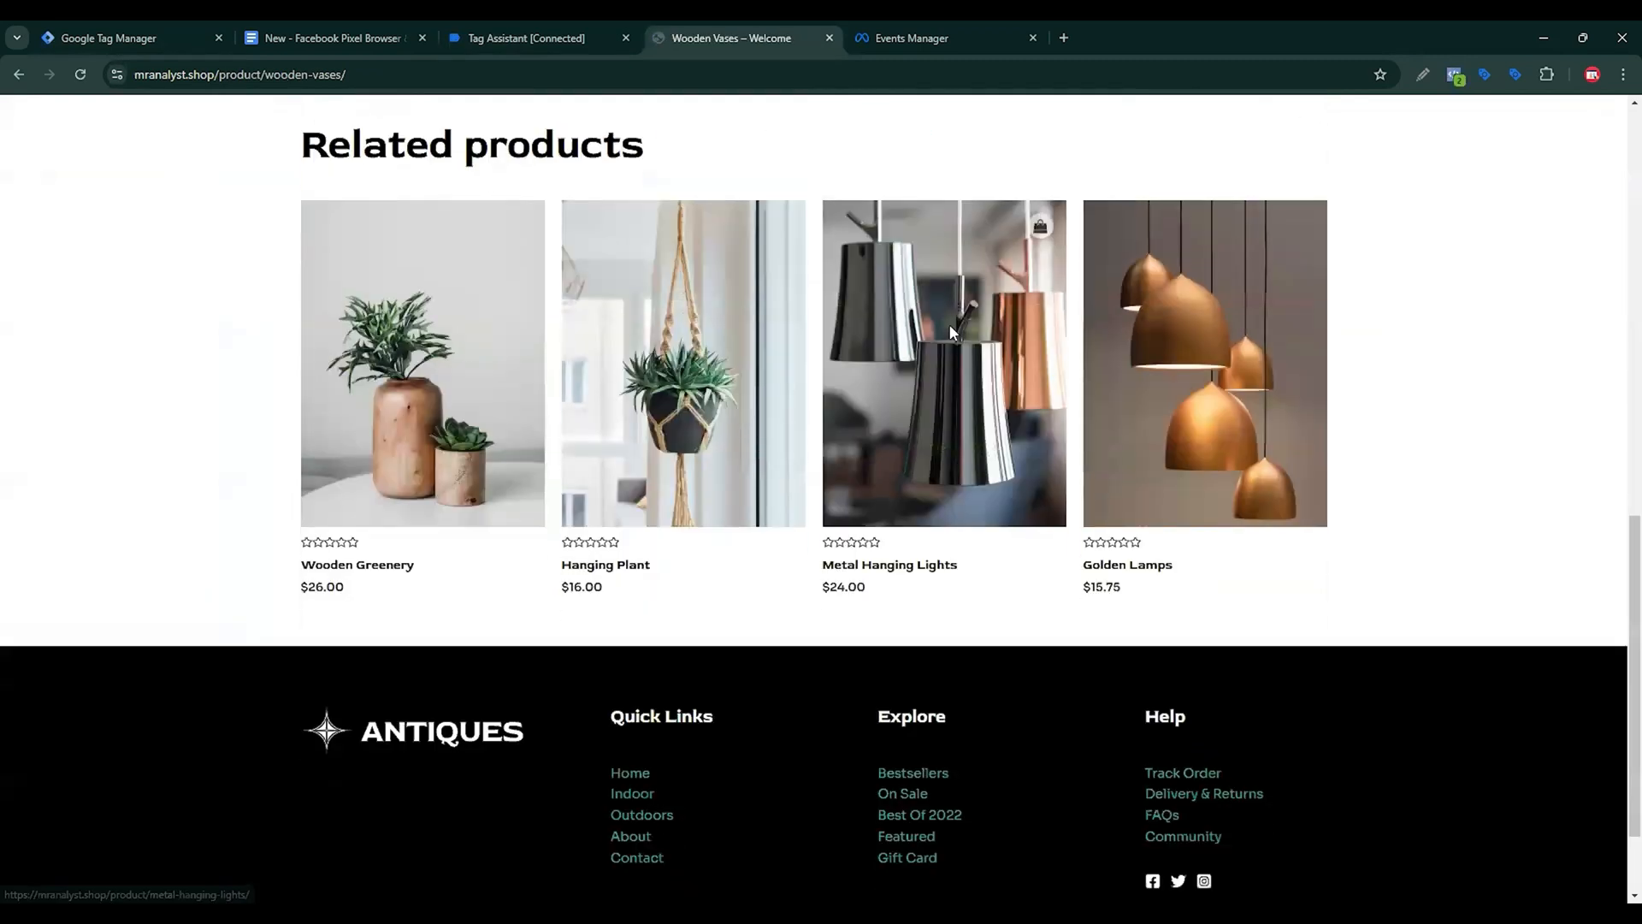
pyautogui.click(950, 325)
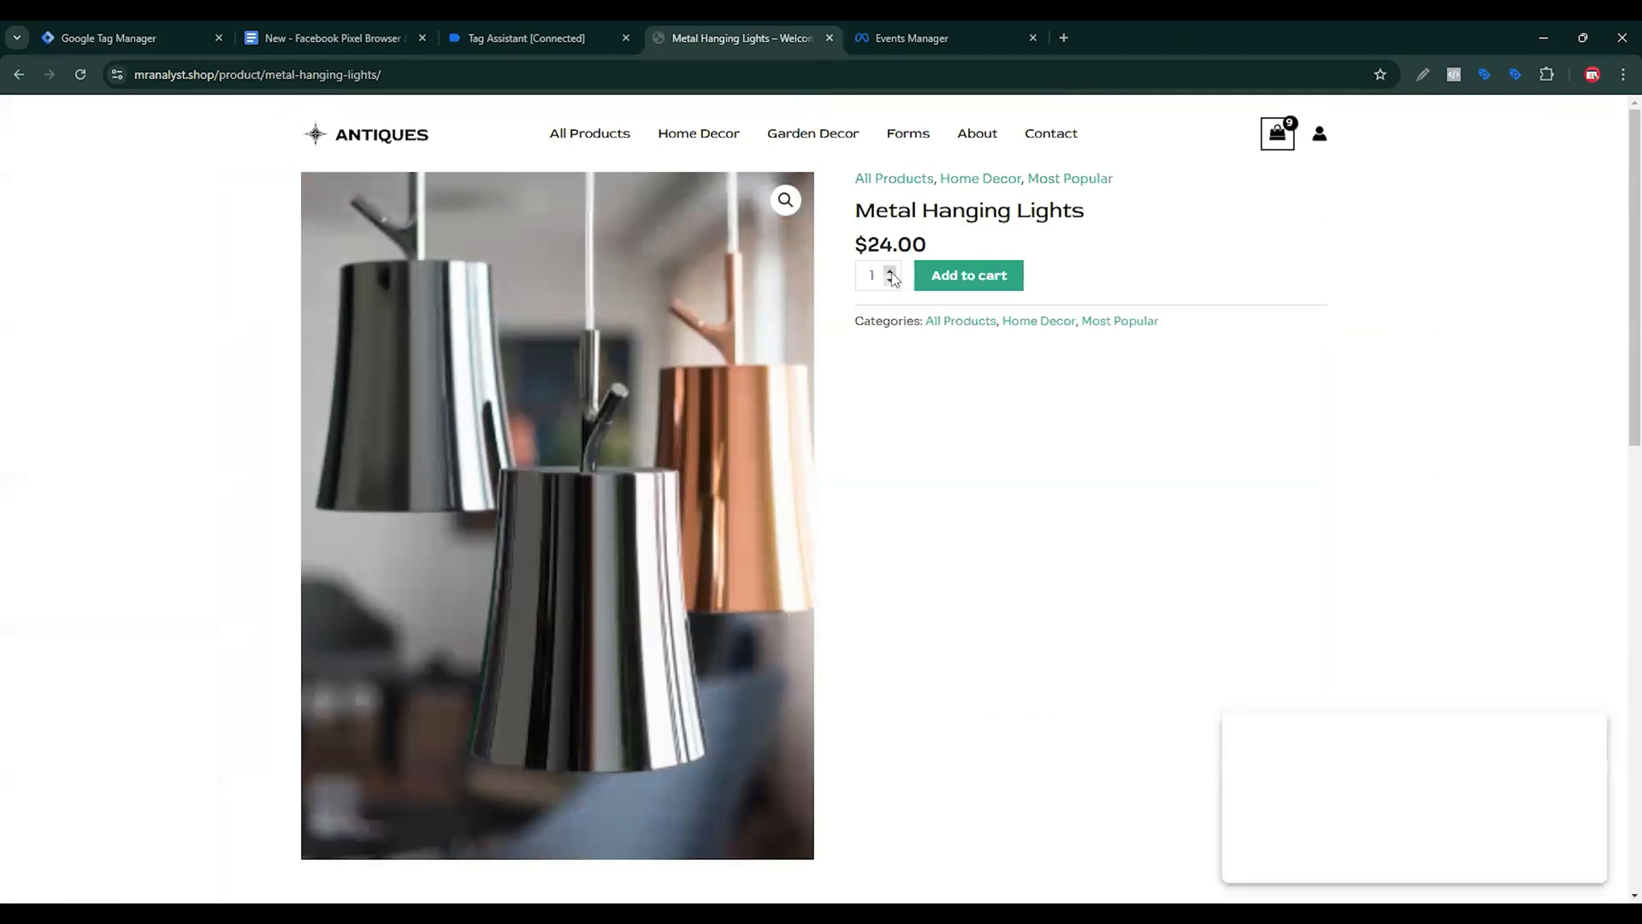
pyautogui.click(891, 272)
pyautogui.click(892, 272)
pyautogui.click(940, 284)
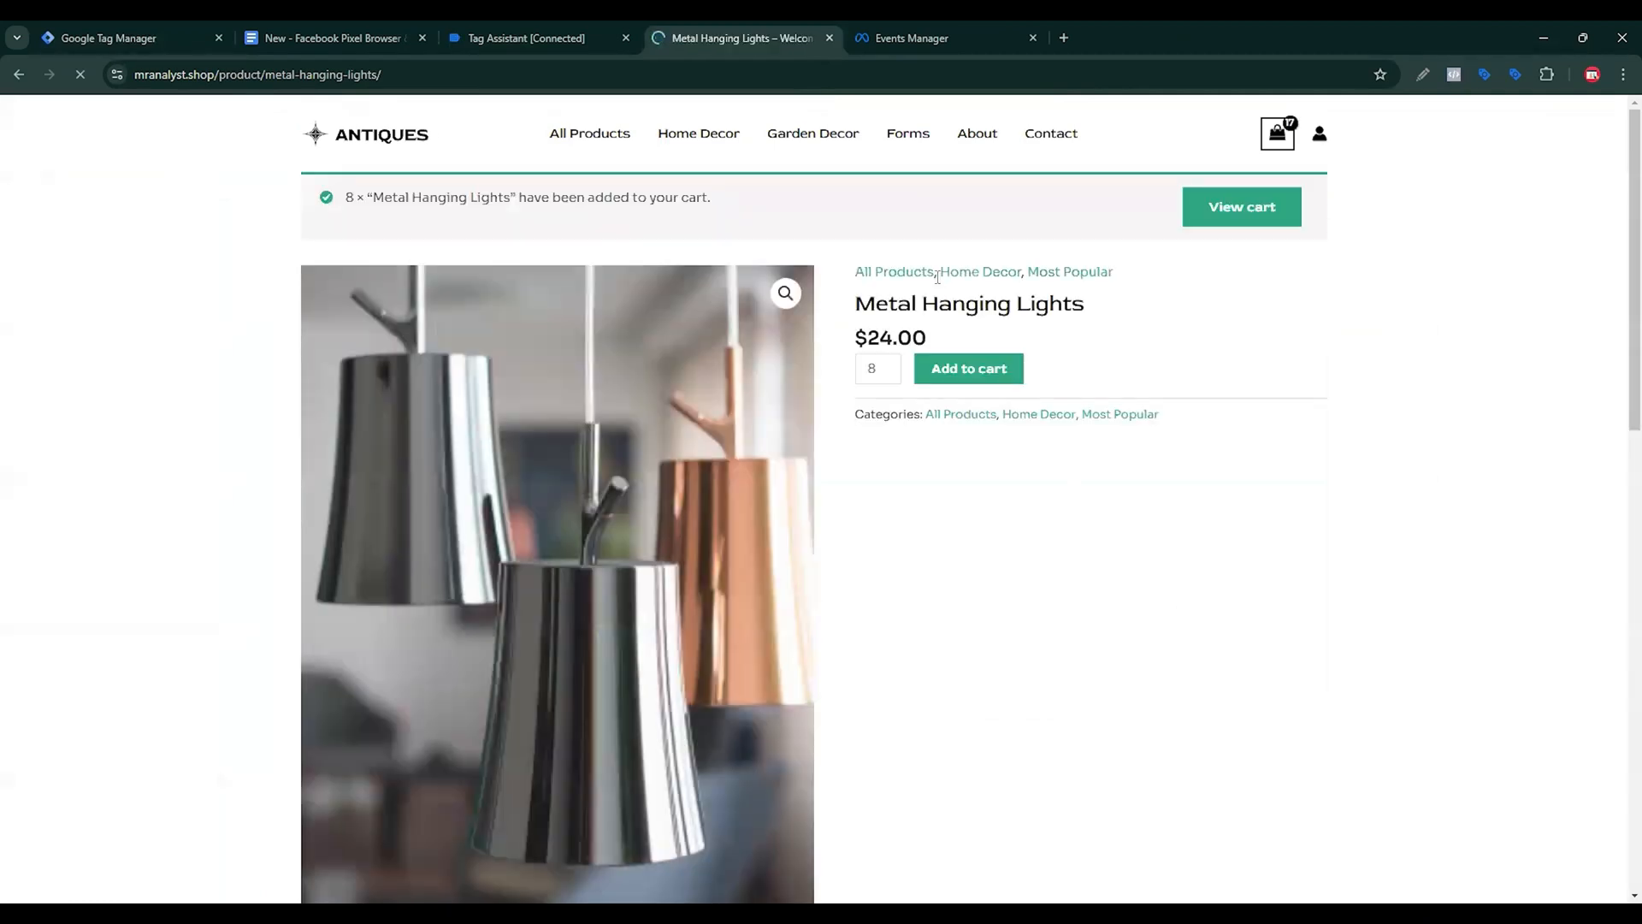
# View the cart with both products, proceed to checkout and place the order with cash on delivery.
pyautogui.click(1266, 208)
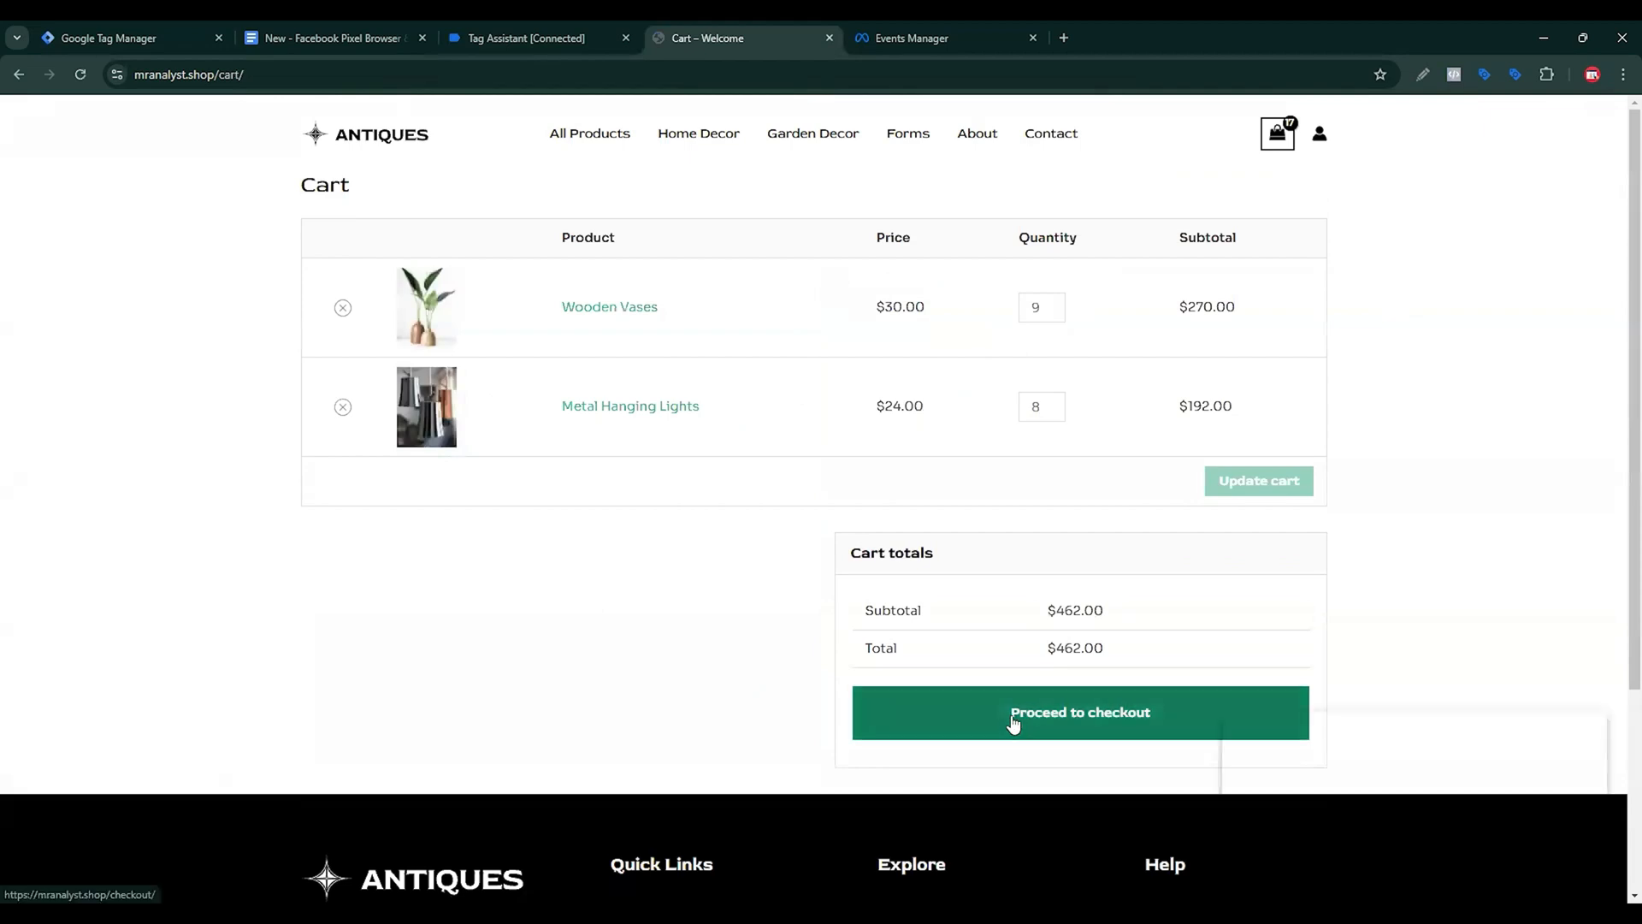
pyautogui.click(1013, 721)
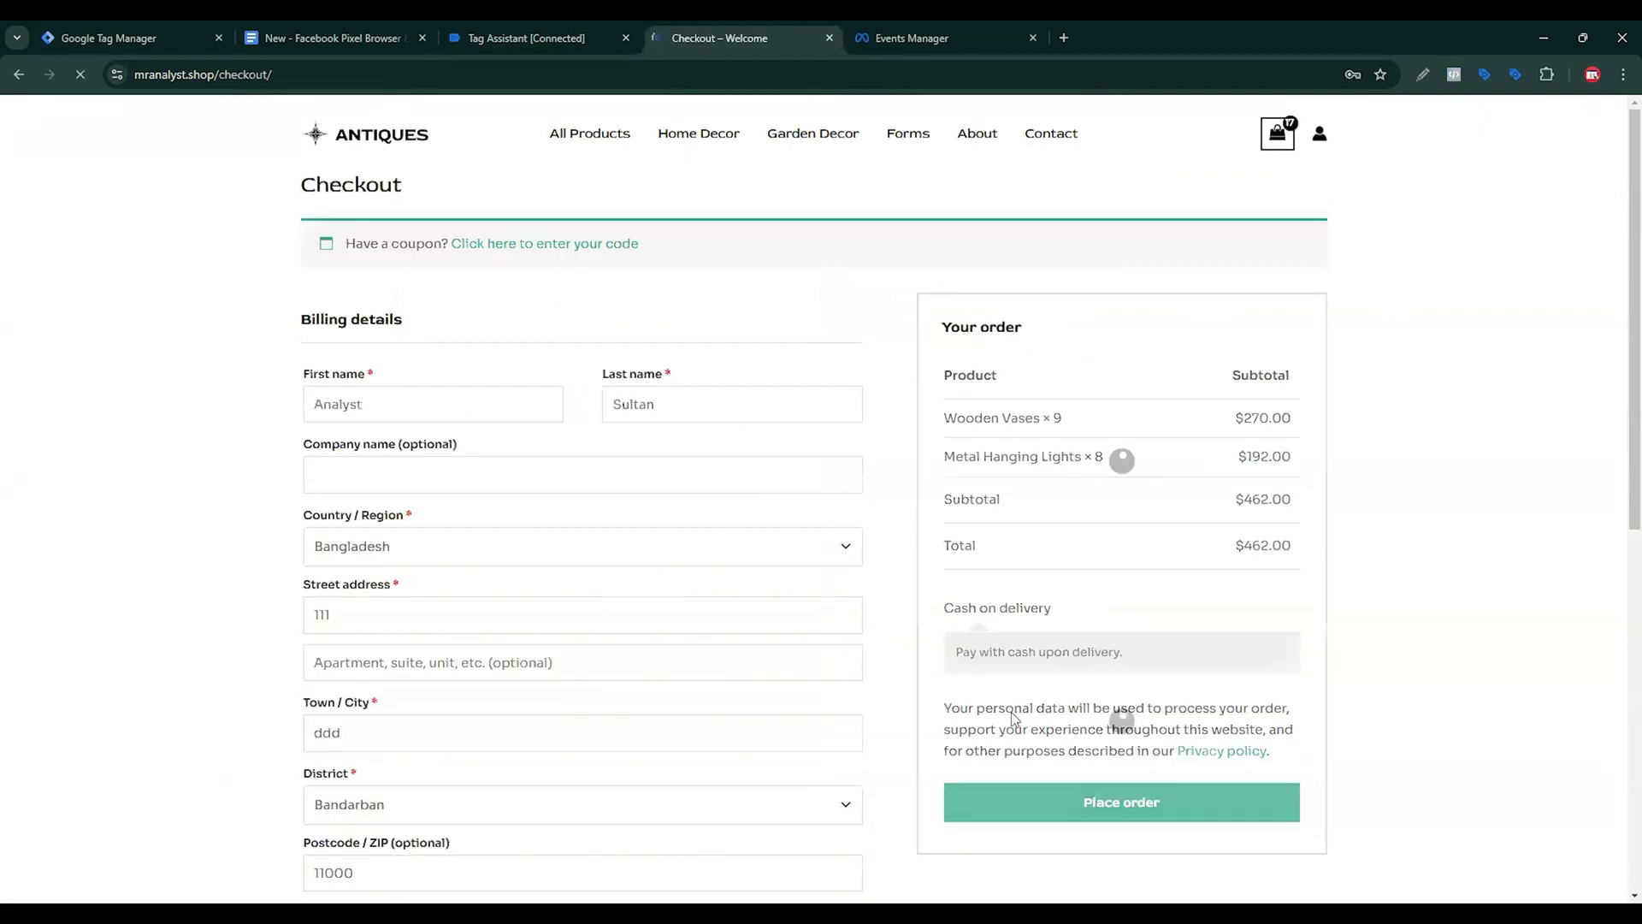
pyautogui.scroll(-4, 996, 675)
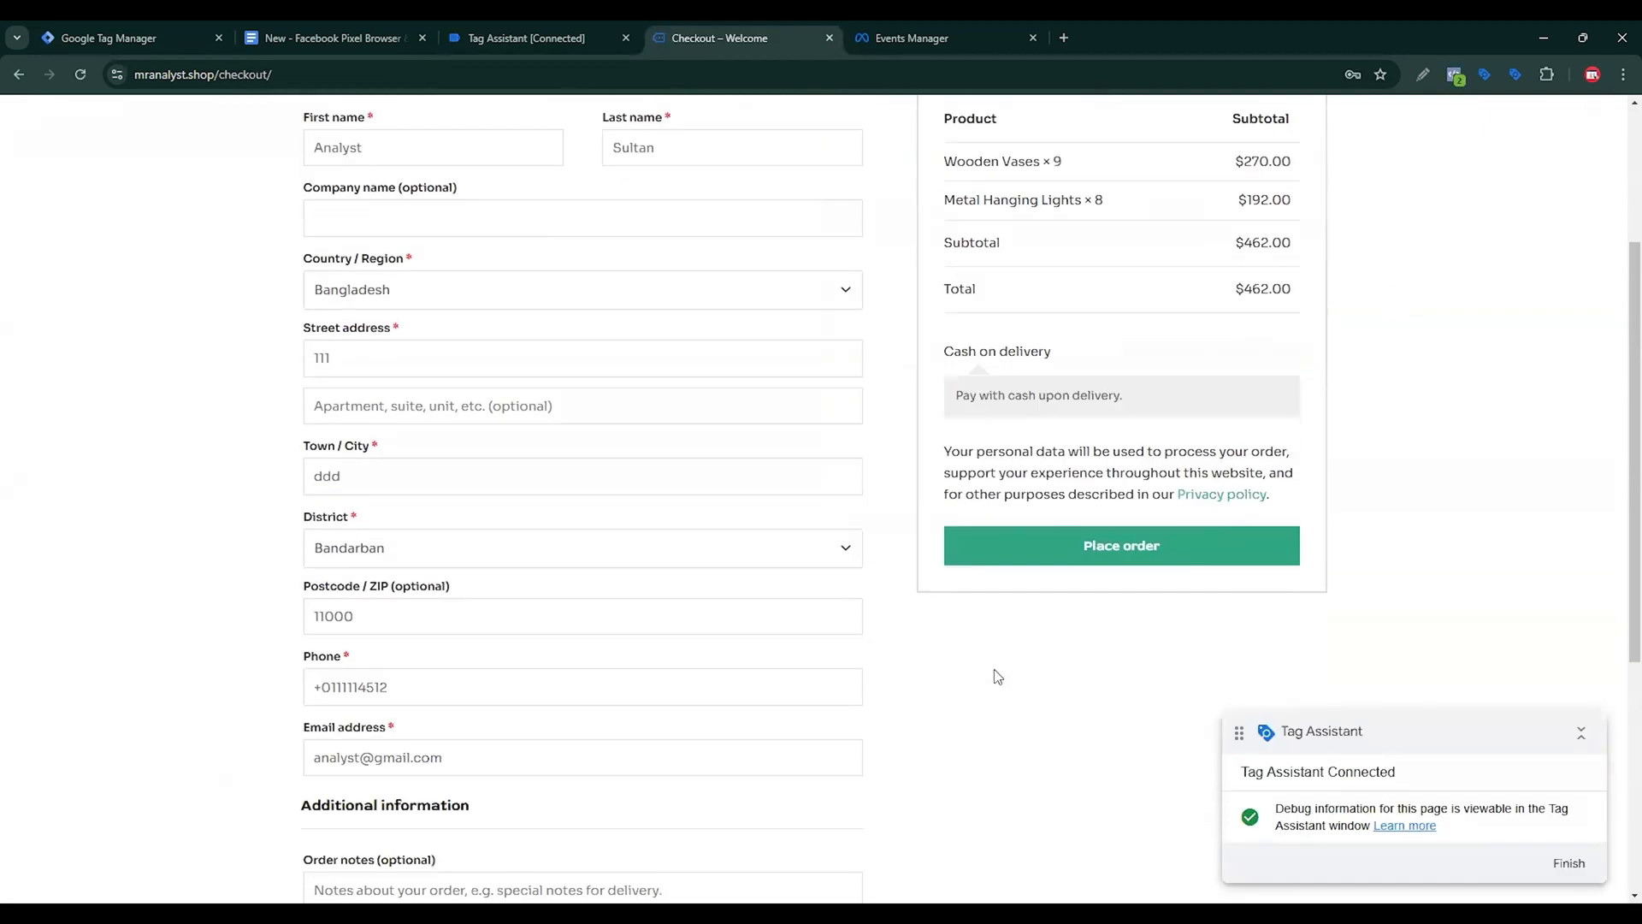
pyautogui.click(1045, 473)
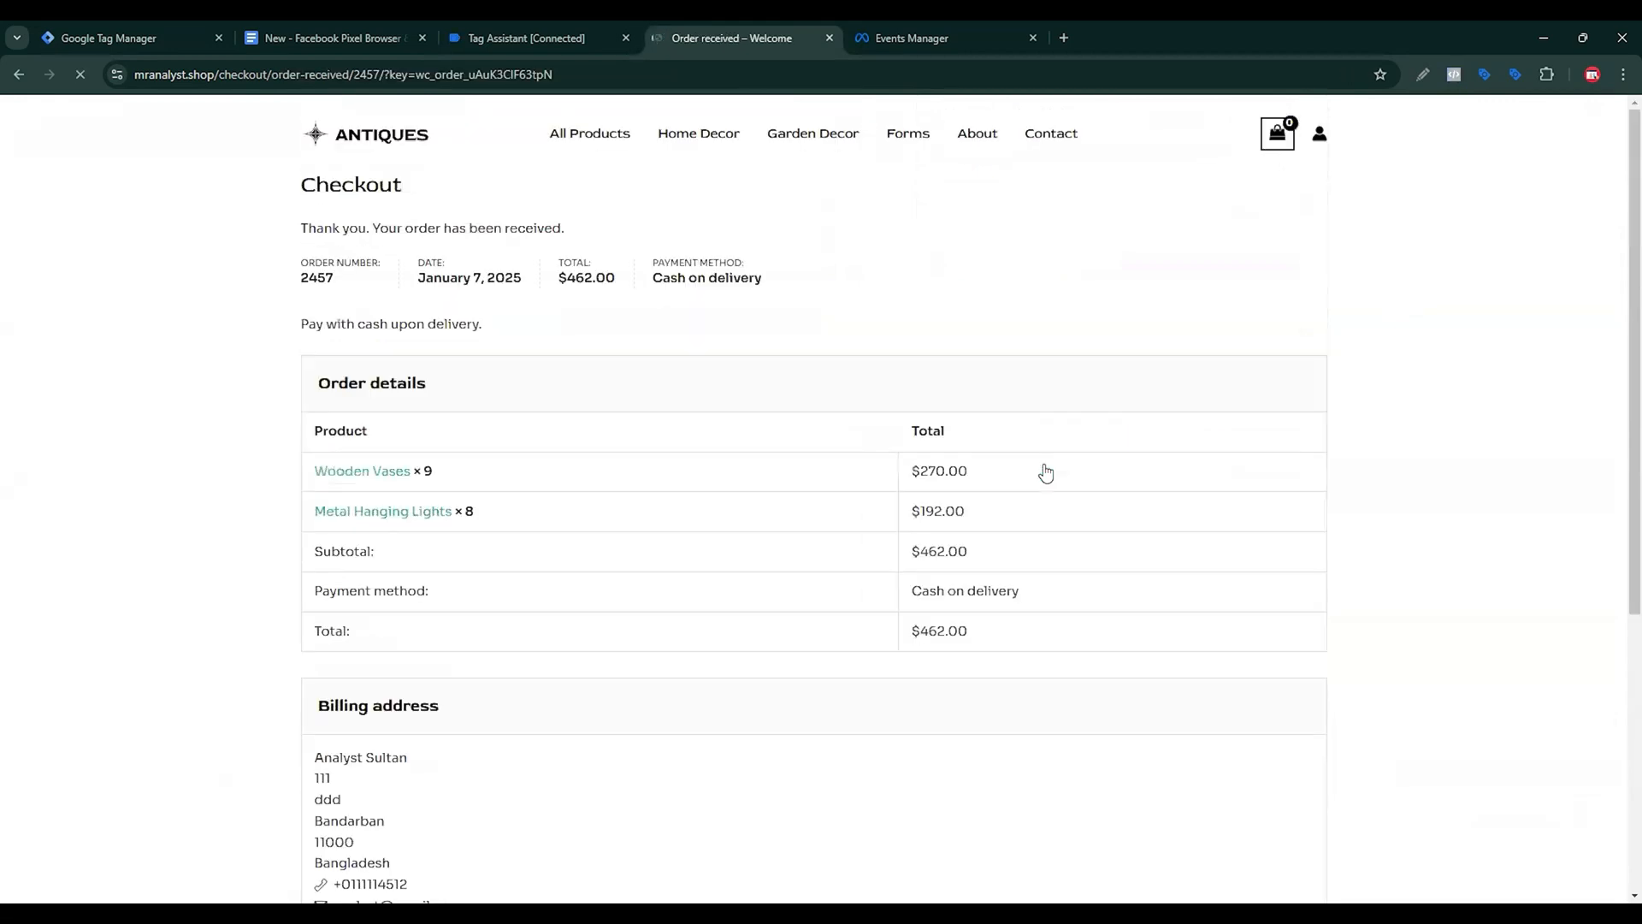
# In Meta Pixel Helper, expand the Purchase event and examine its content_category, content_name and contents parameters.
pyautogui.click(1455, 76)
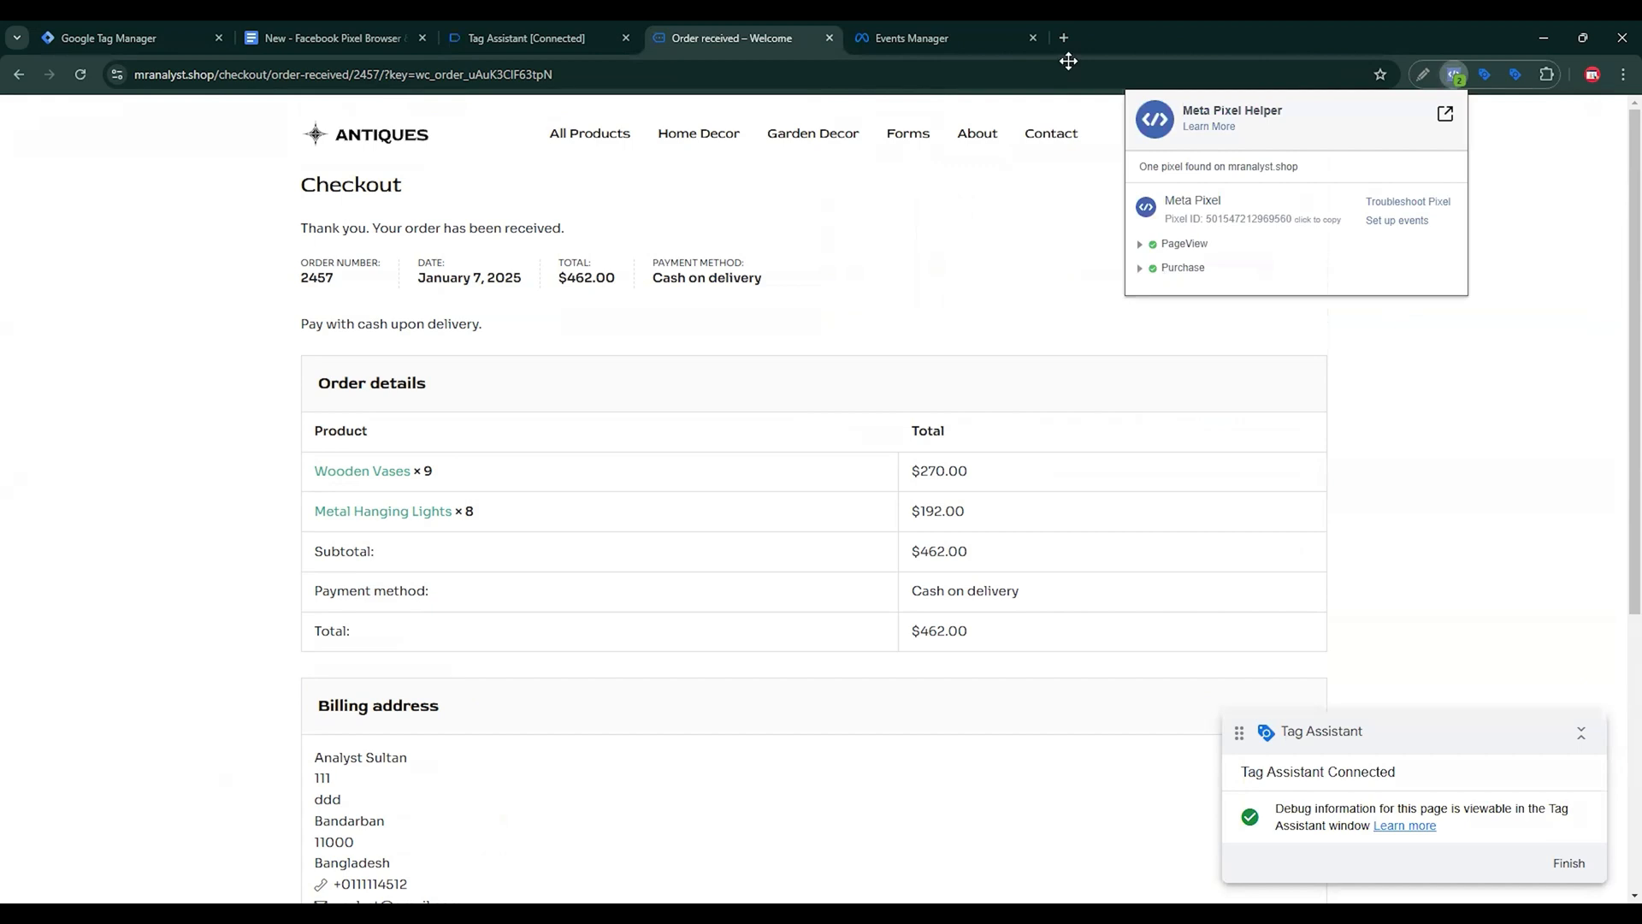
pyautogui.click(1183, 268)
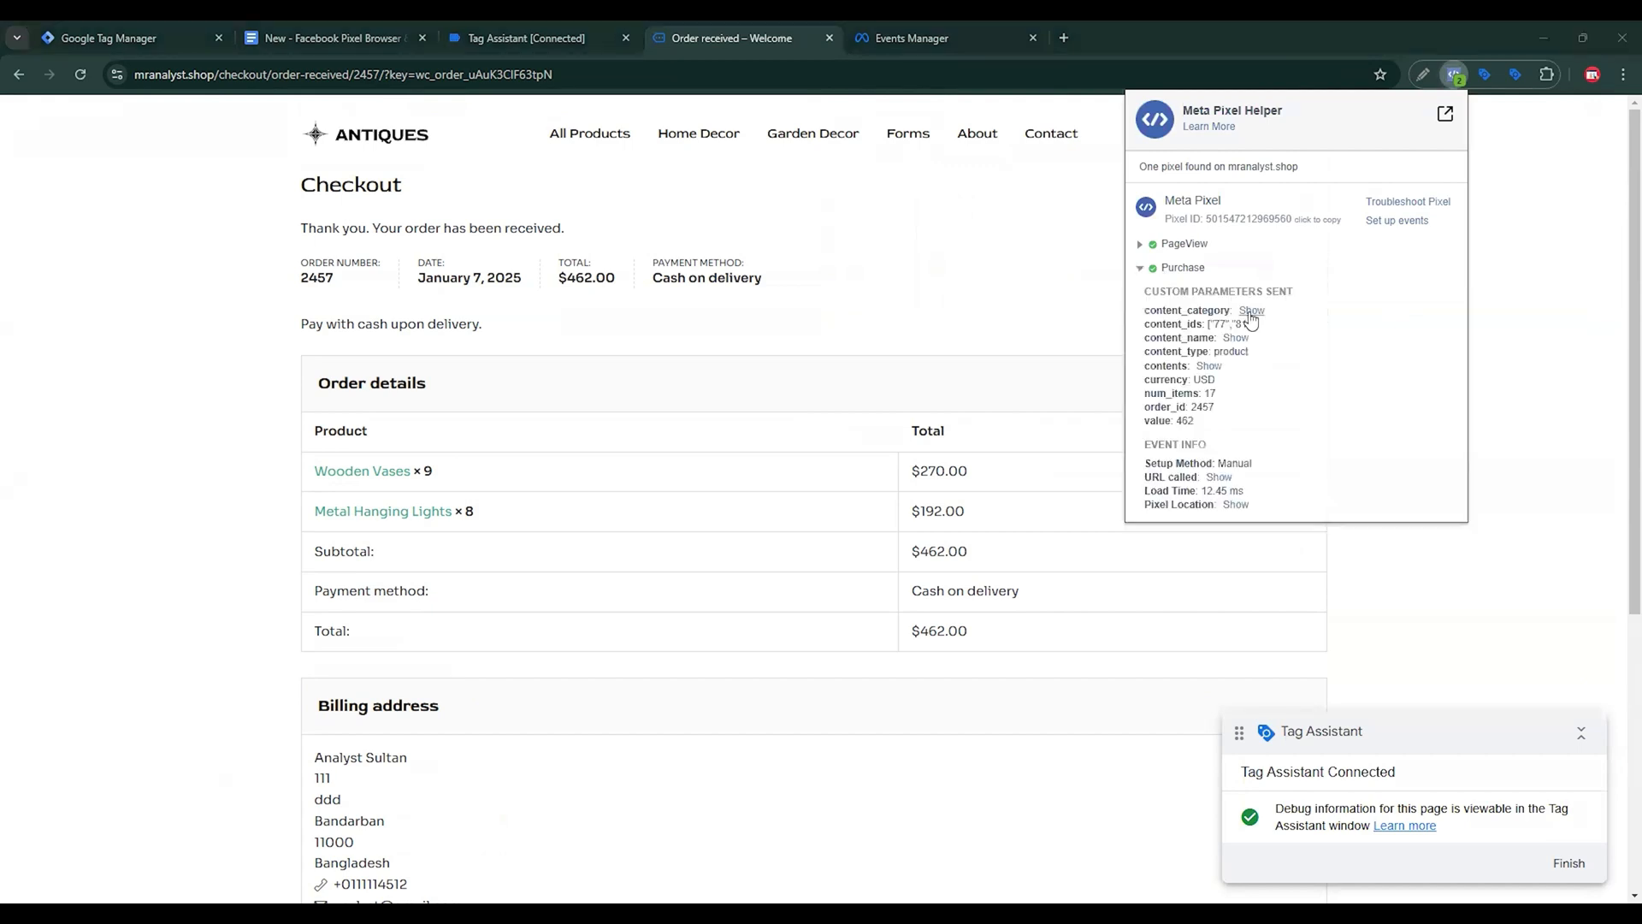
pyautogui.click(1251, 310)
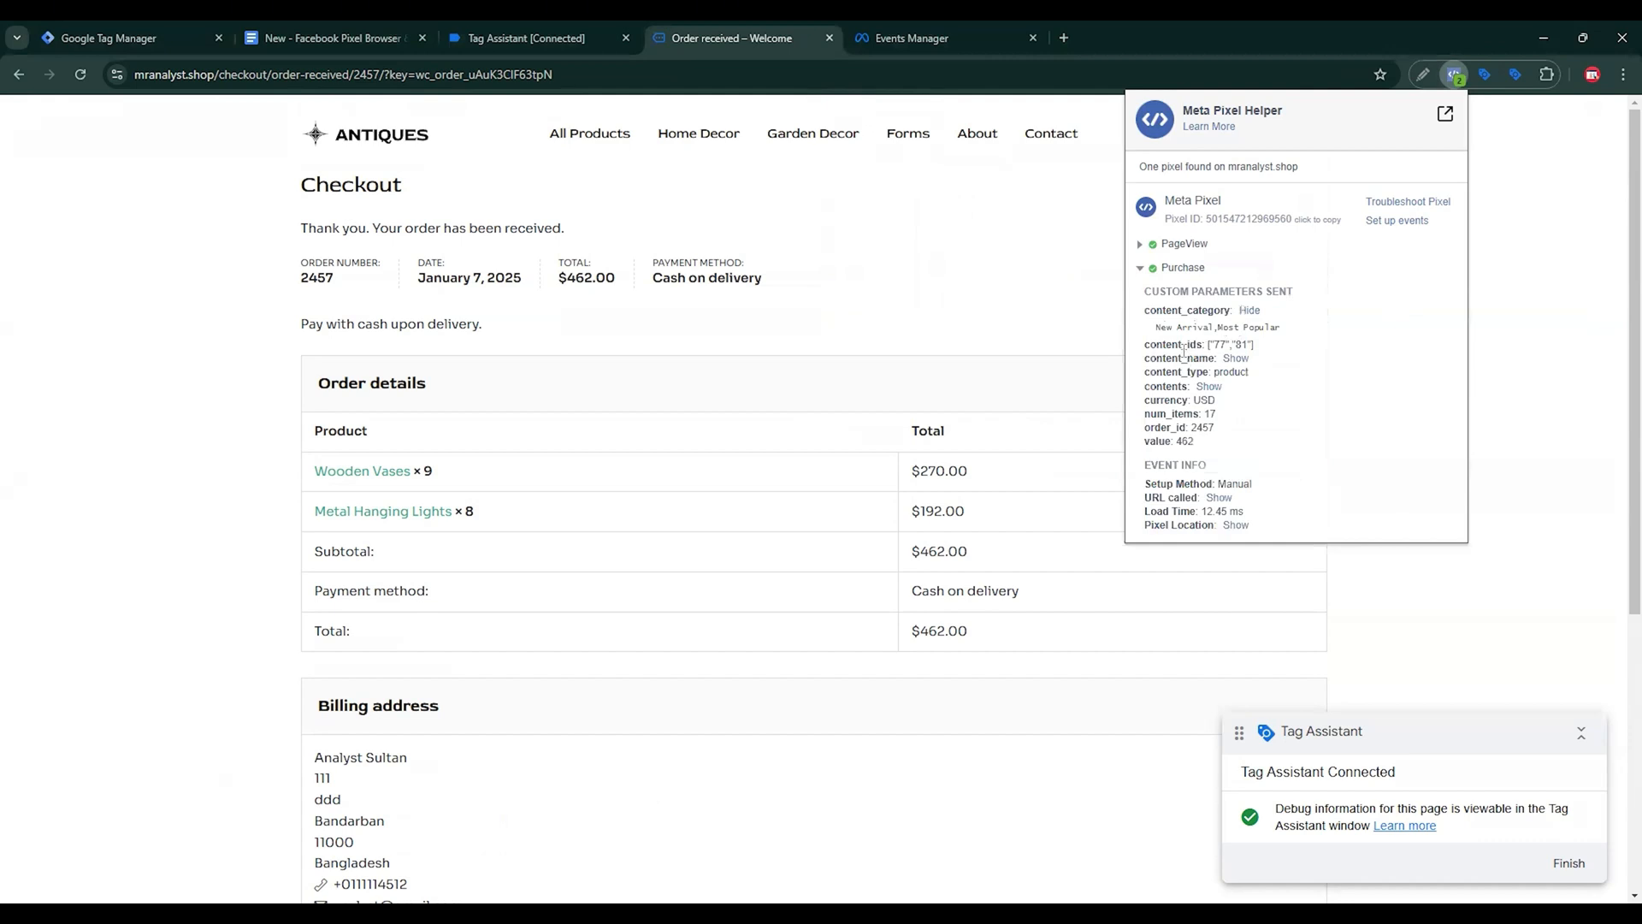
pyautogui.click(1235, 358)
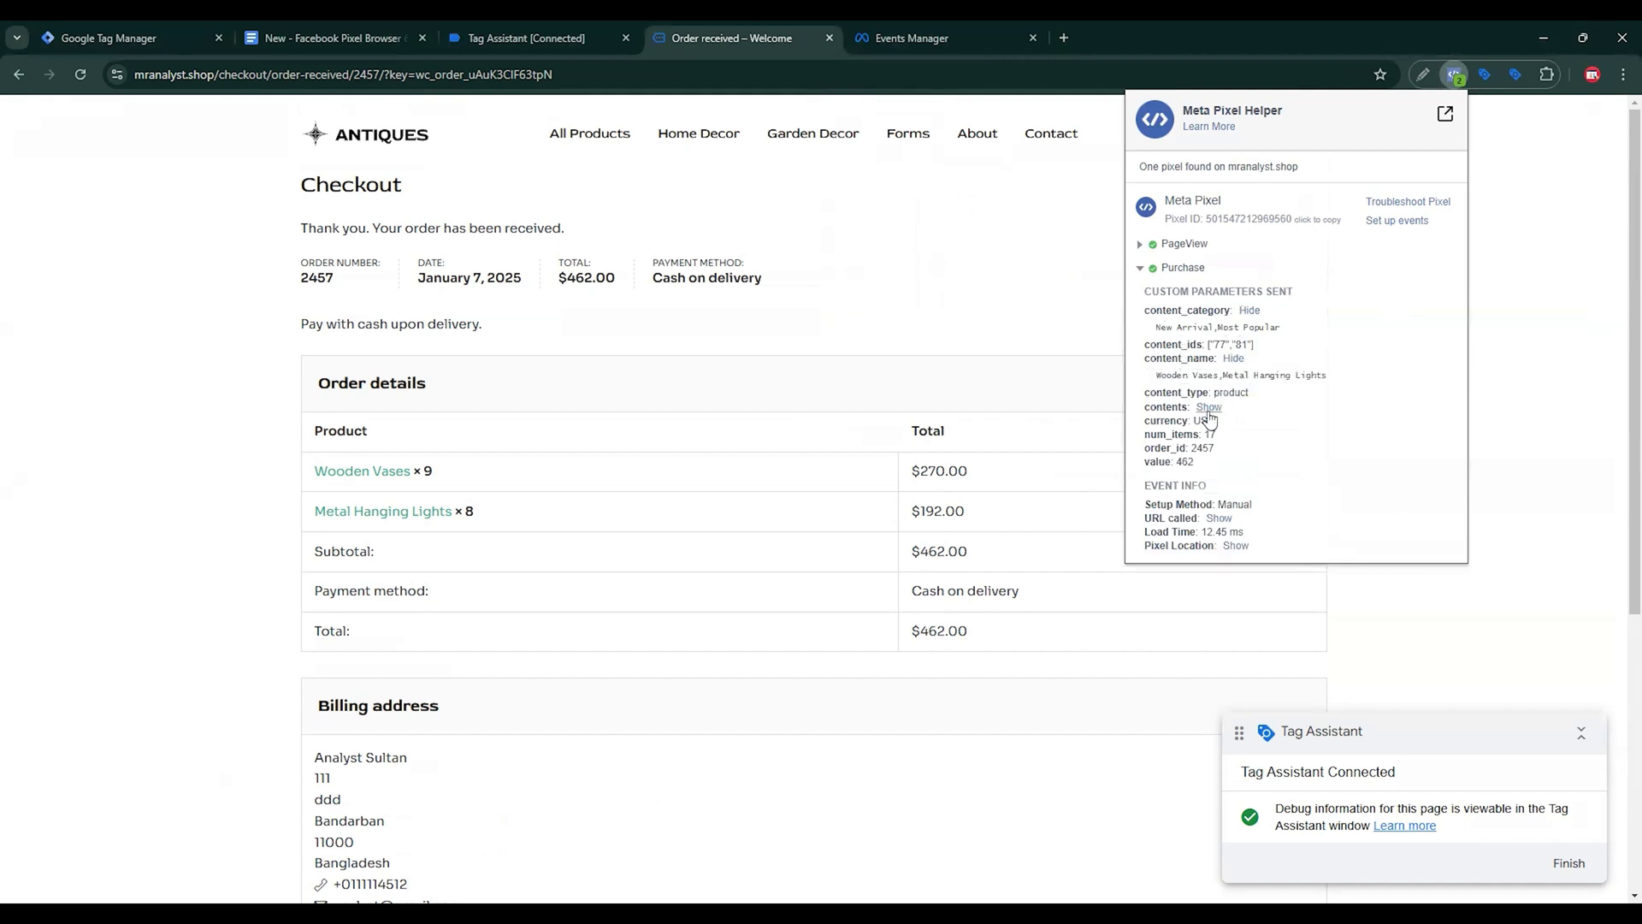
pyautogui.click(1208, 408)
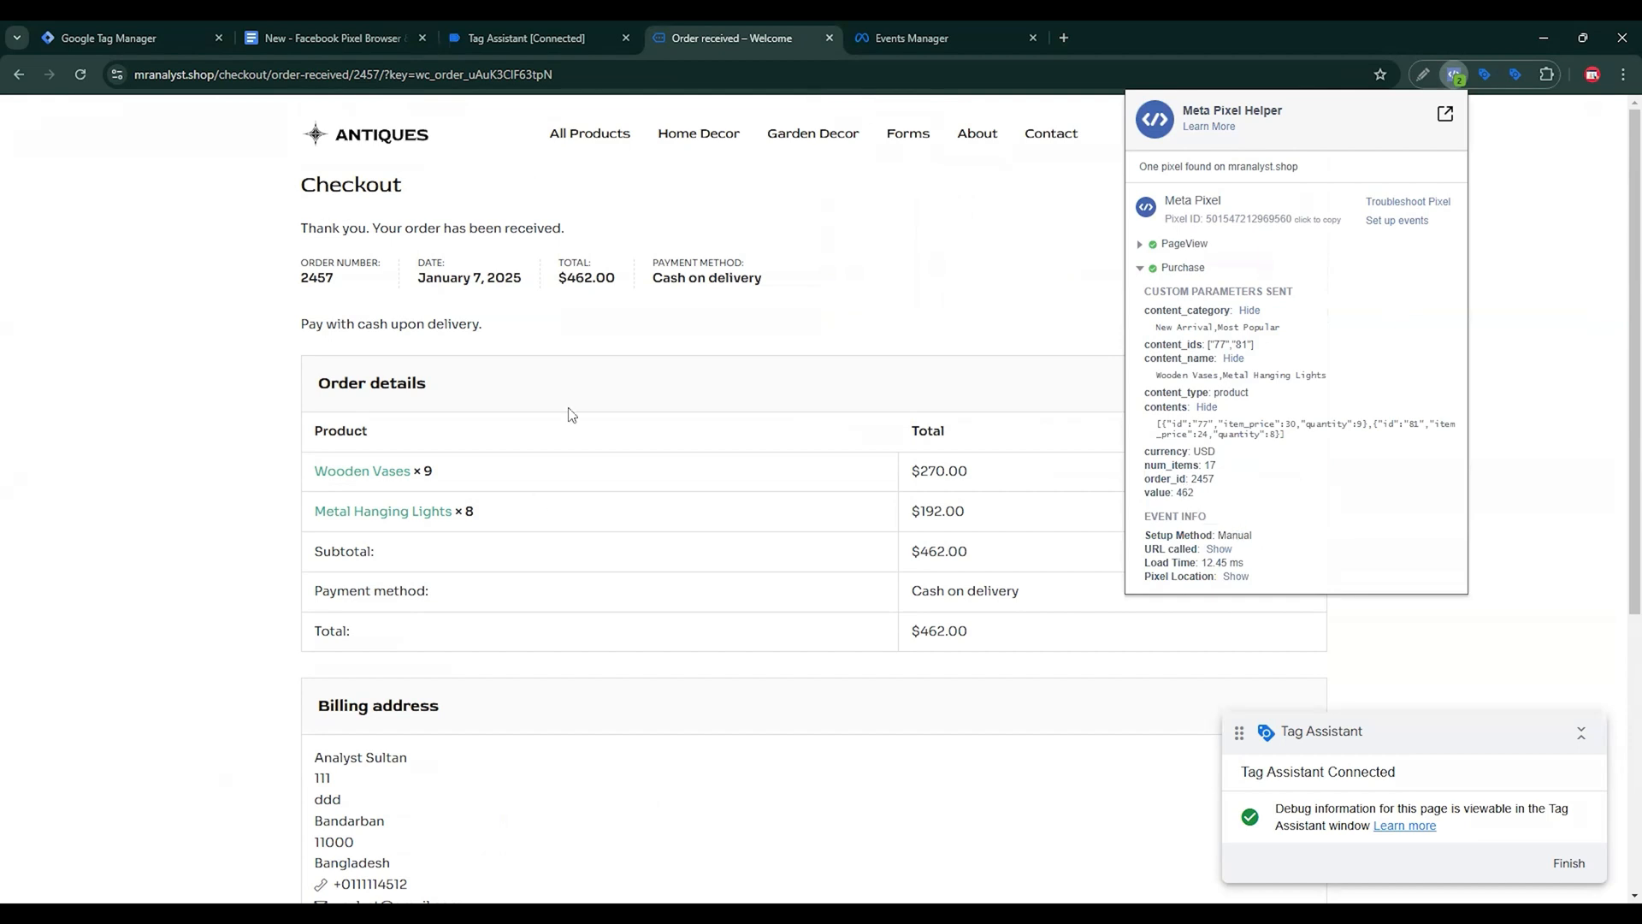
# Check the fired tags in Tag Assistant and open Test events for the Modern Organic Store dataset in Events Manager.
pyautogui.click(525, 38)
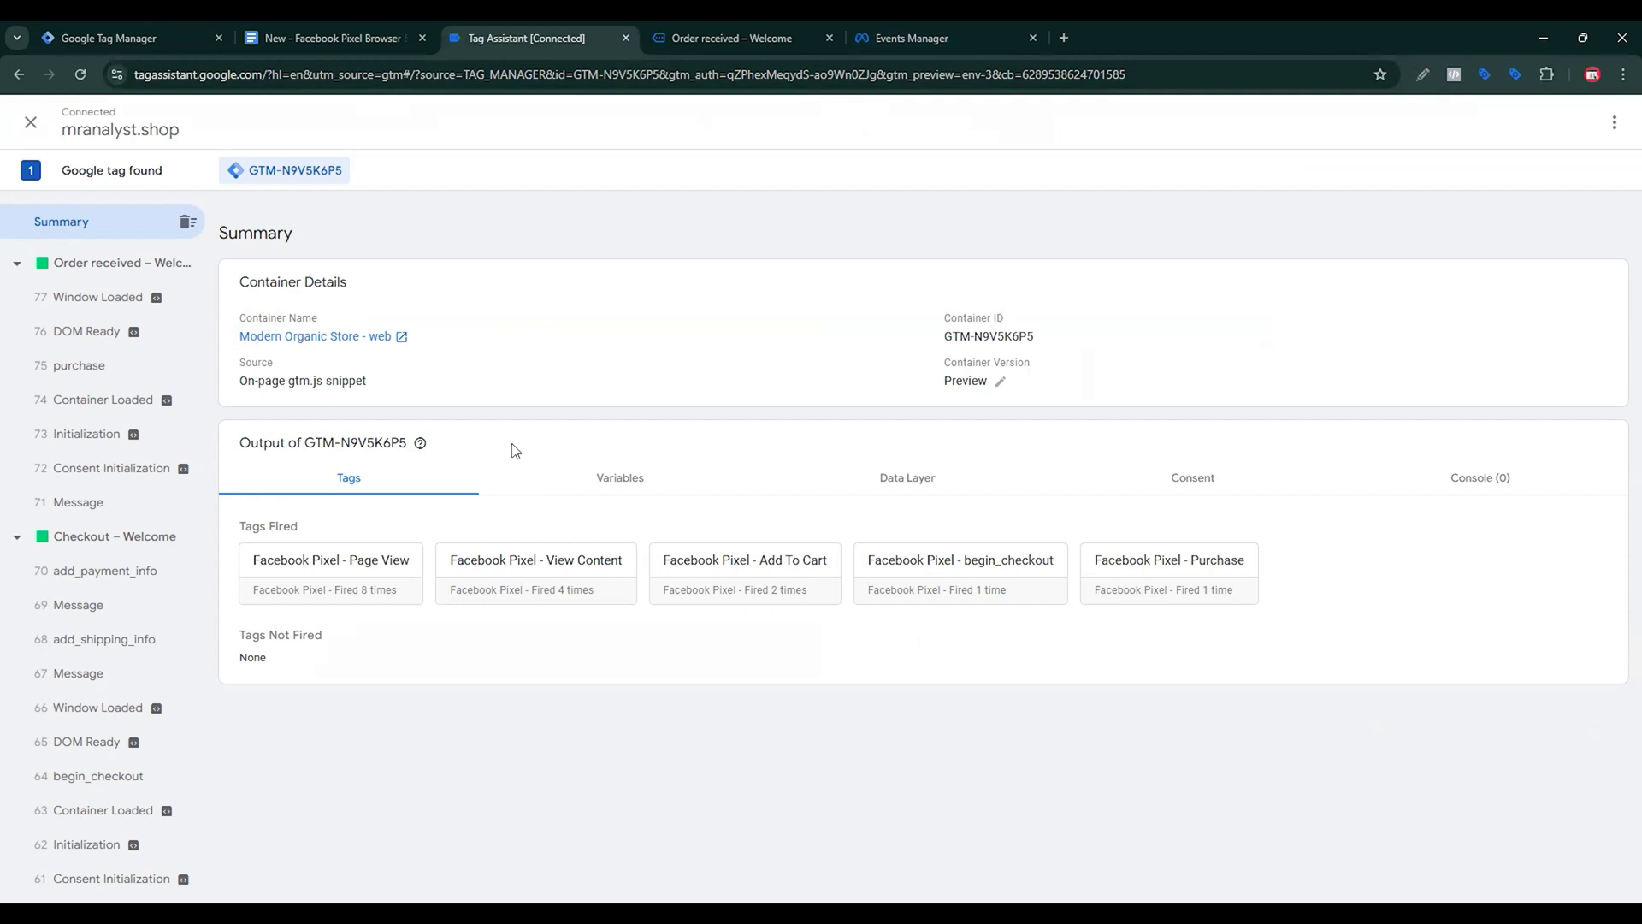
pyautogui.hotkey('ctrl', '5')
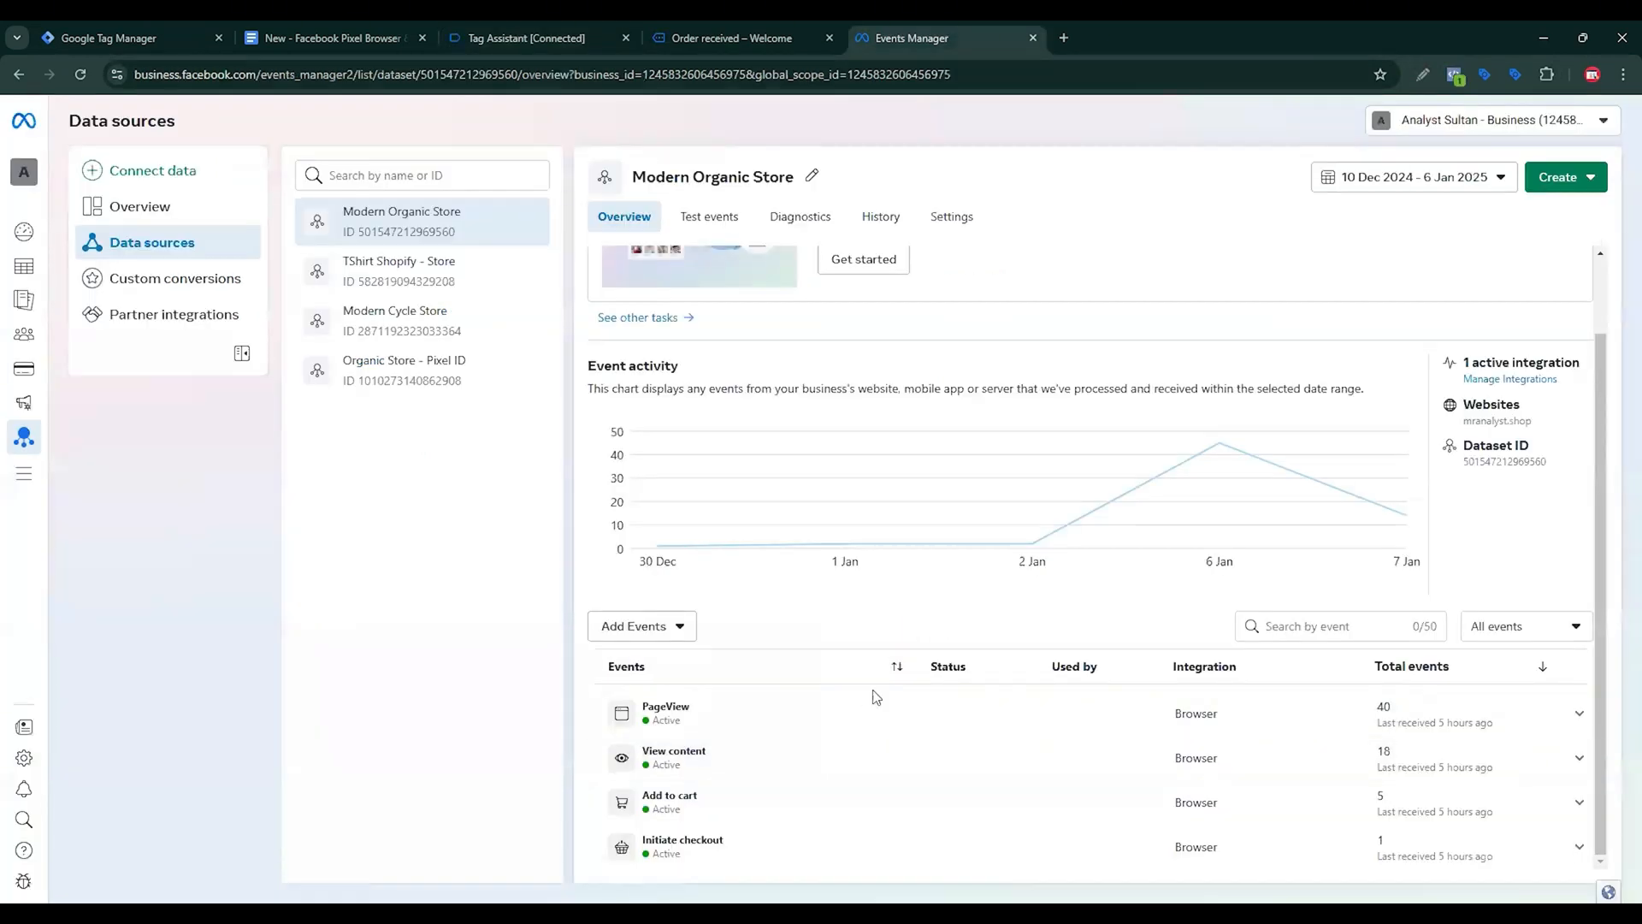
pyautogui.click(710, 217)
# In Tag Assistant, examine all variable values of the purchase event, including the customer data layer variables.
pyautogui.click(480, 20)
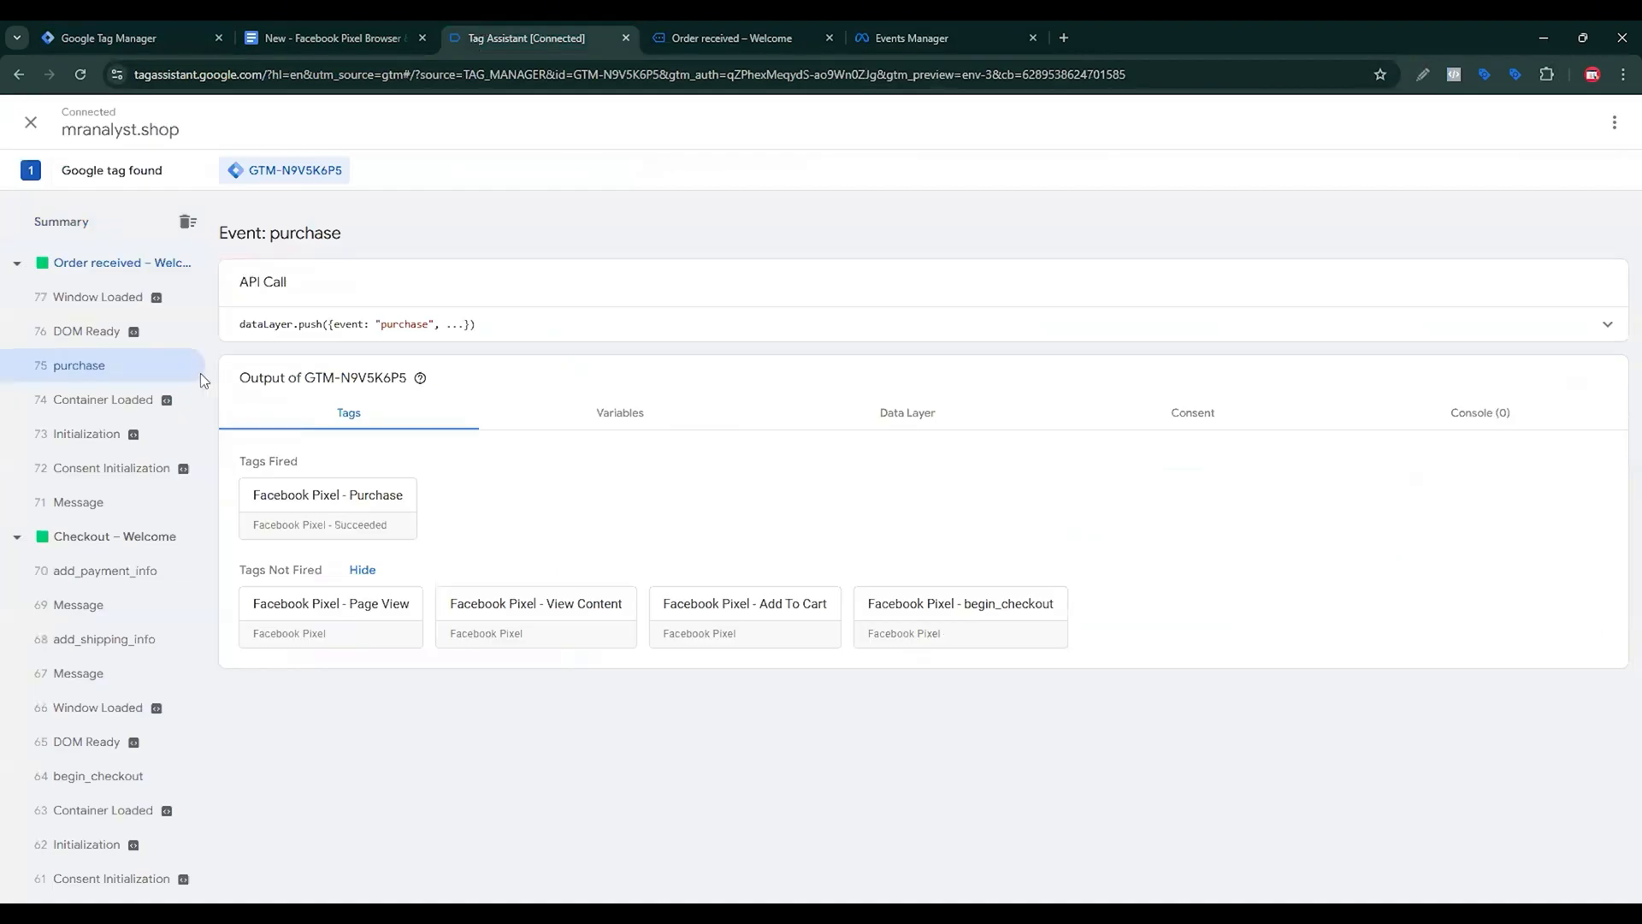
pyautogui.click(644, 419)
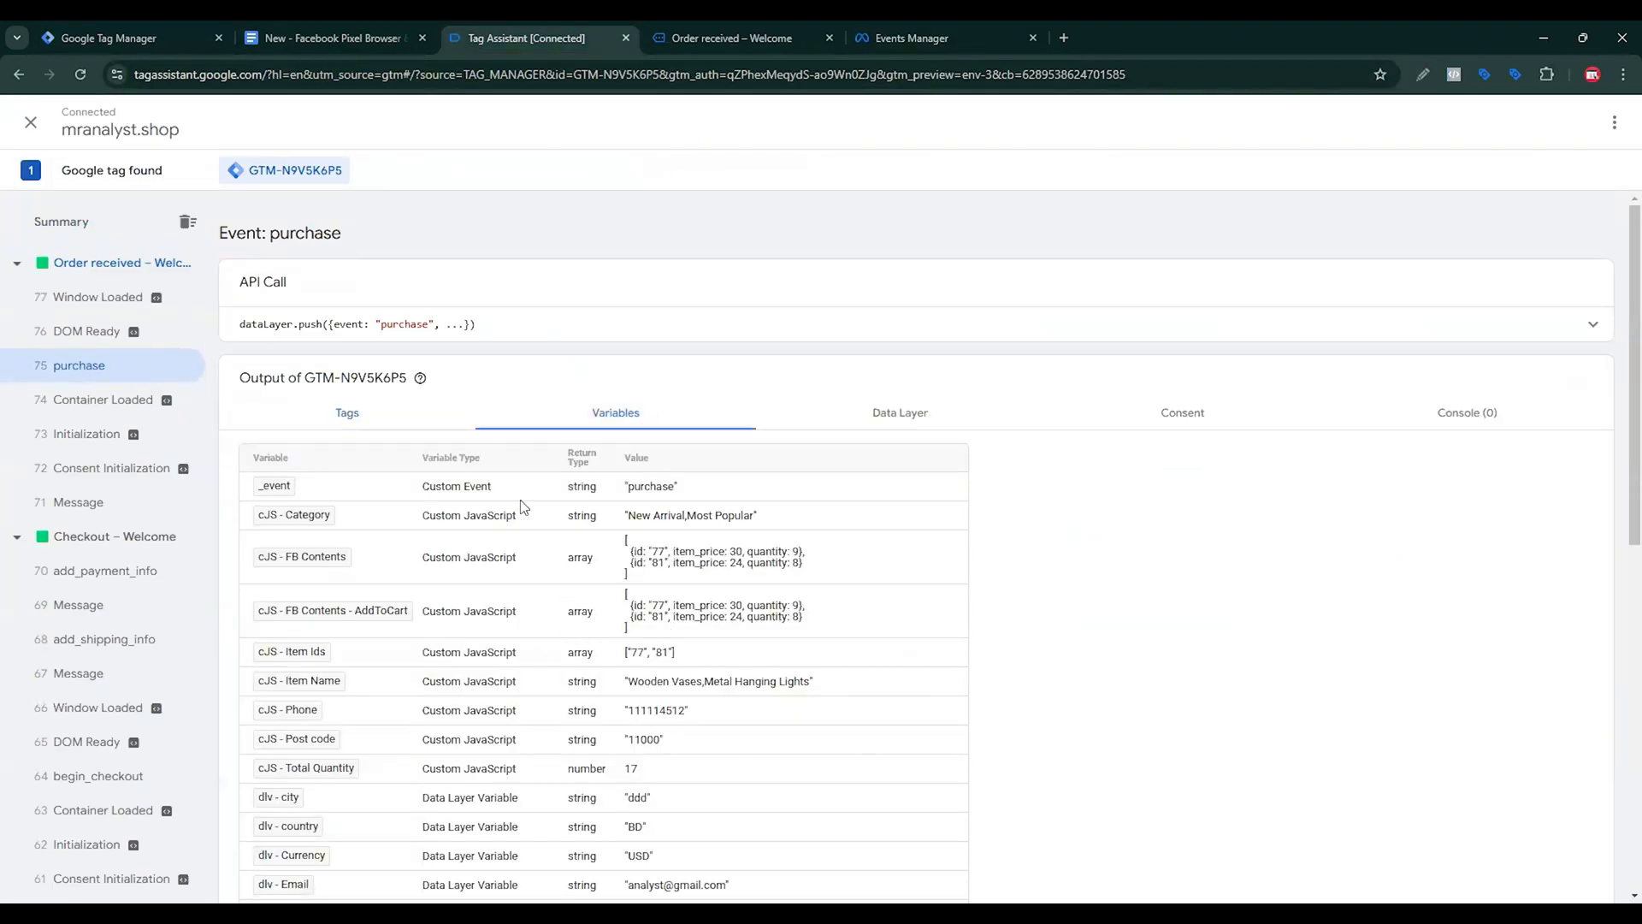
pyautogui.moveTo(523, 507); pyautogui.dragTo(631, 682)
pyautogui.click(634, 690)
pyautogui.scroll(-3, 635, 690)
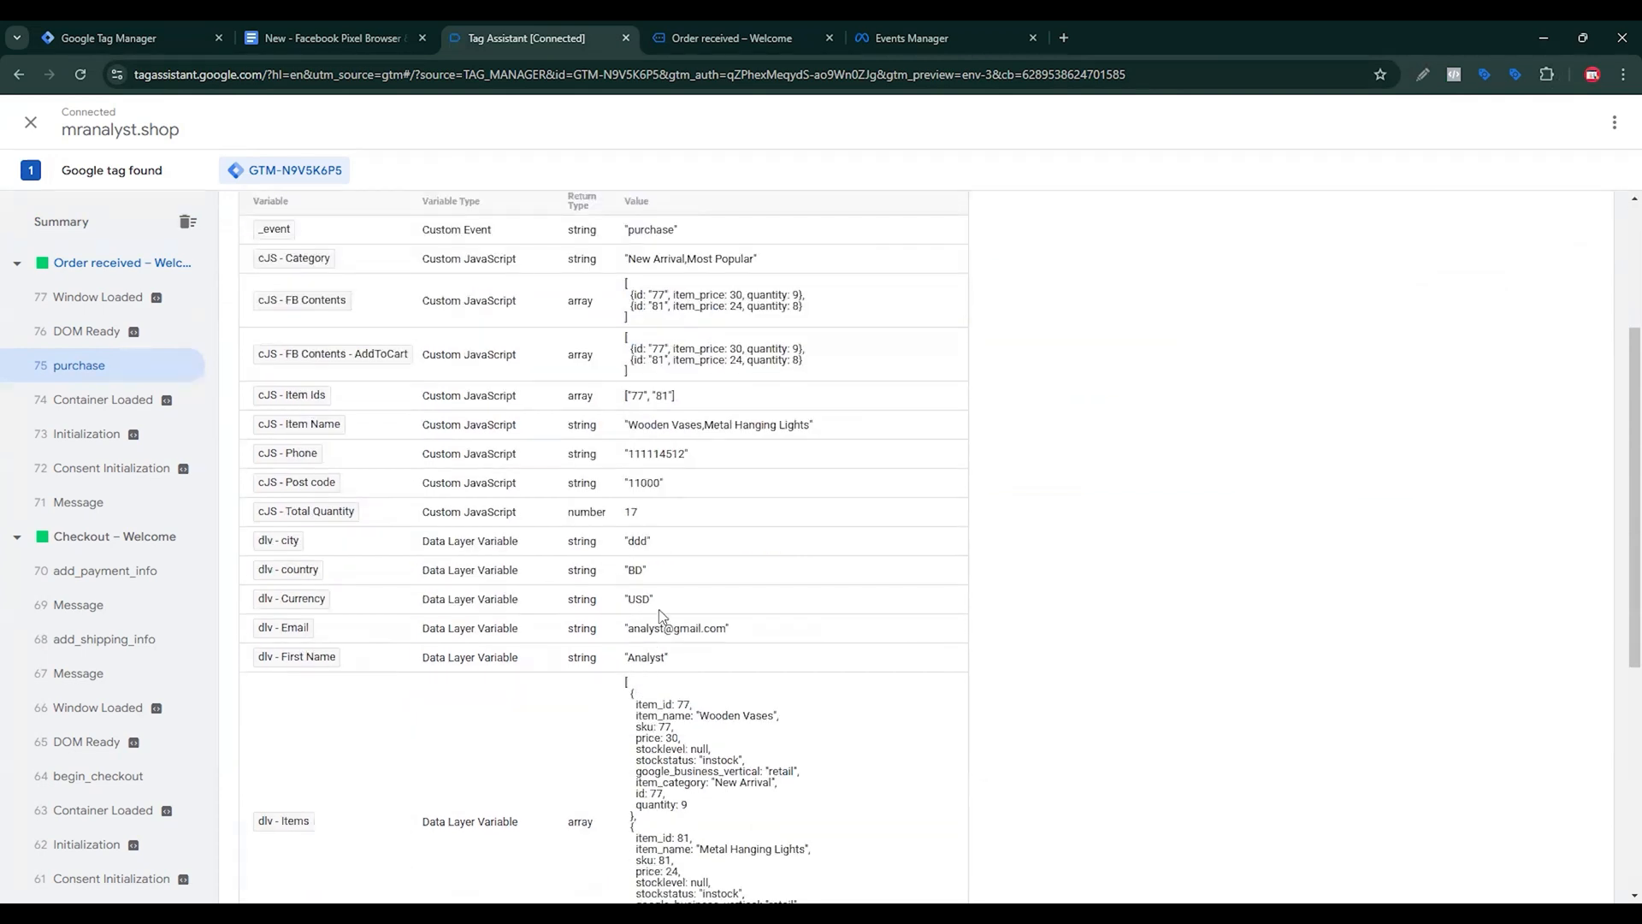
pyautogui.scroll(-5, 661, 618)
pyautogui.scroll(-1, 665, 621)
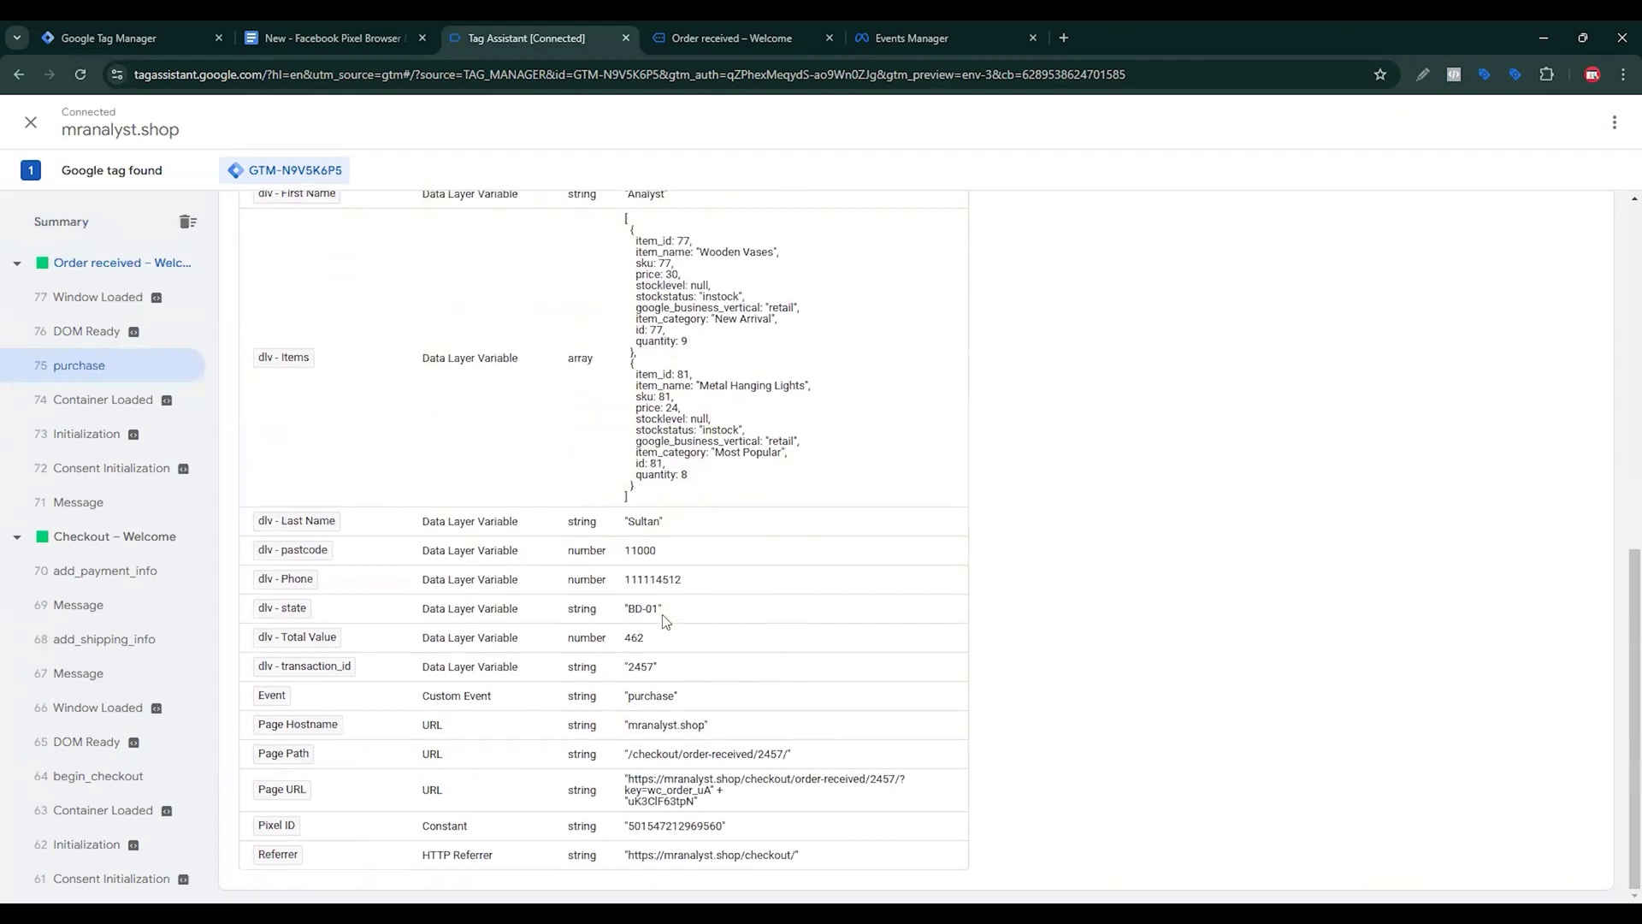
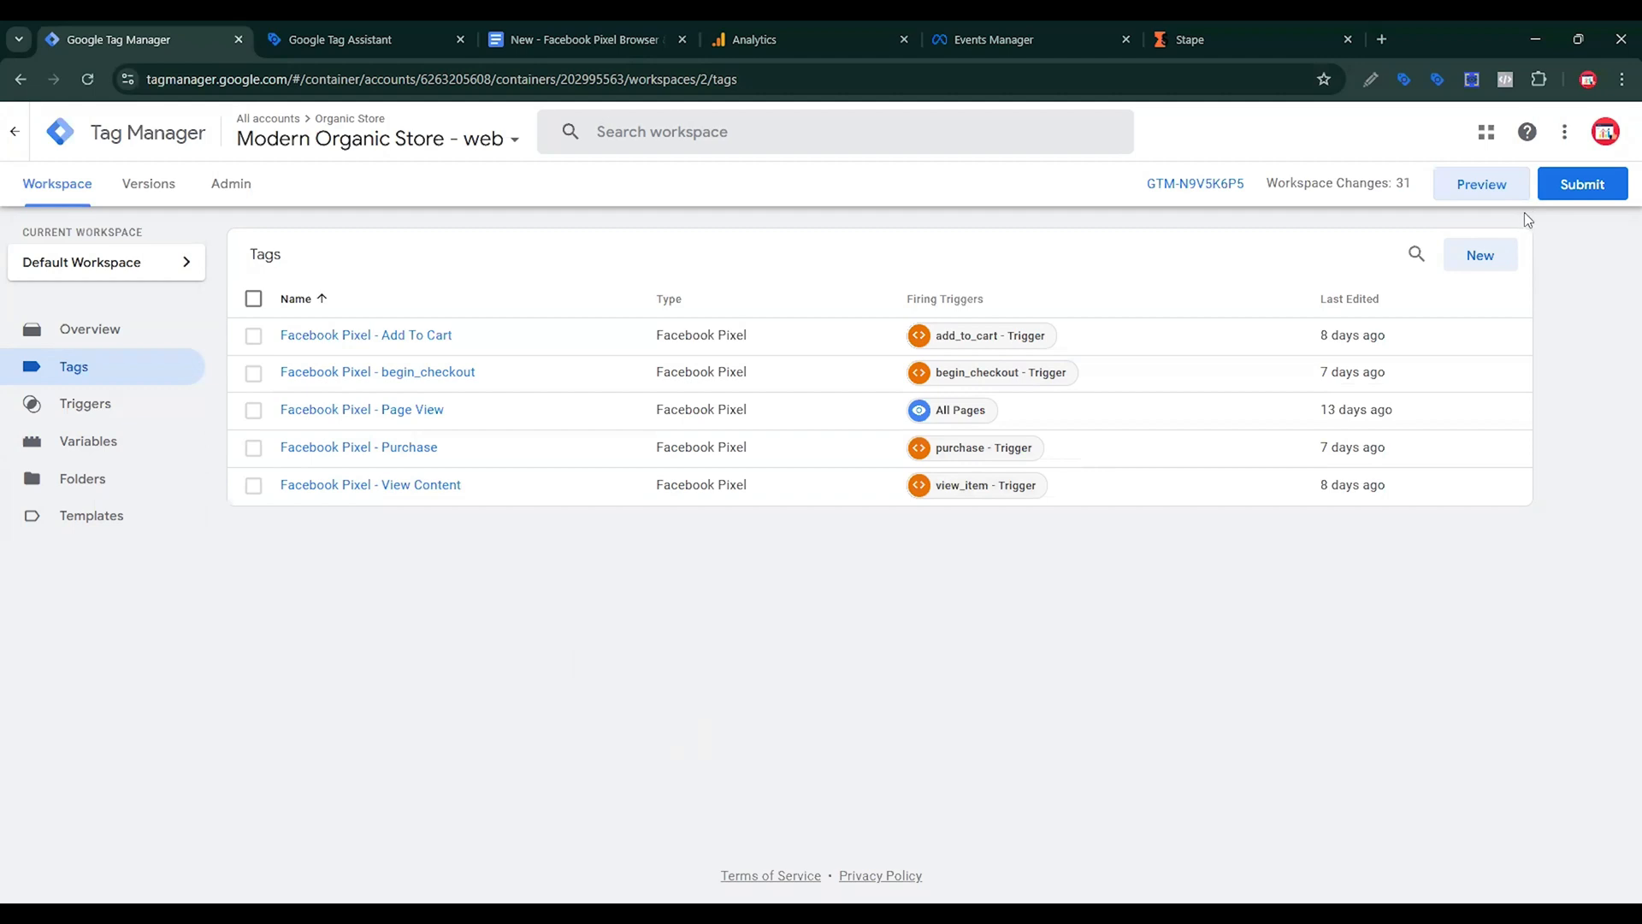
pyautogui.click(1480, 192)
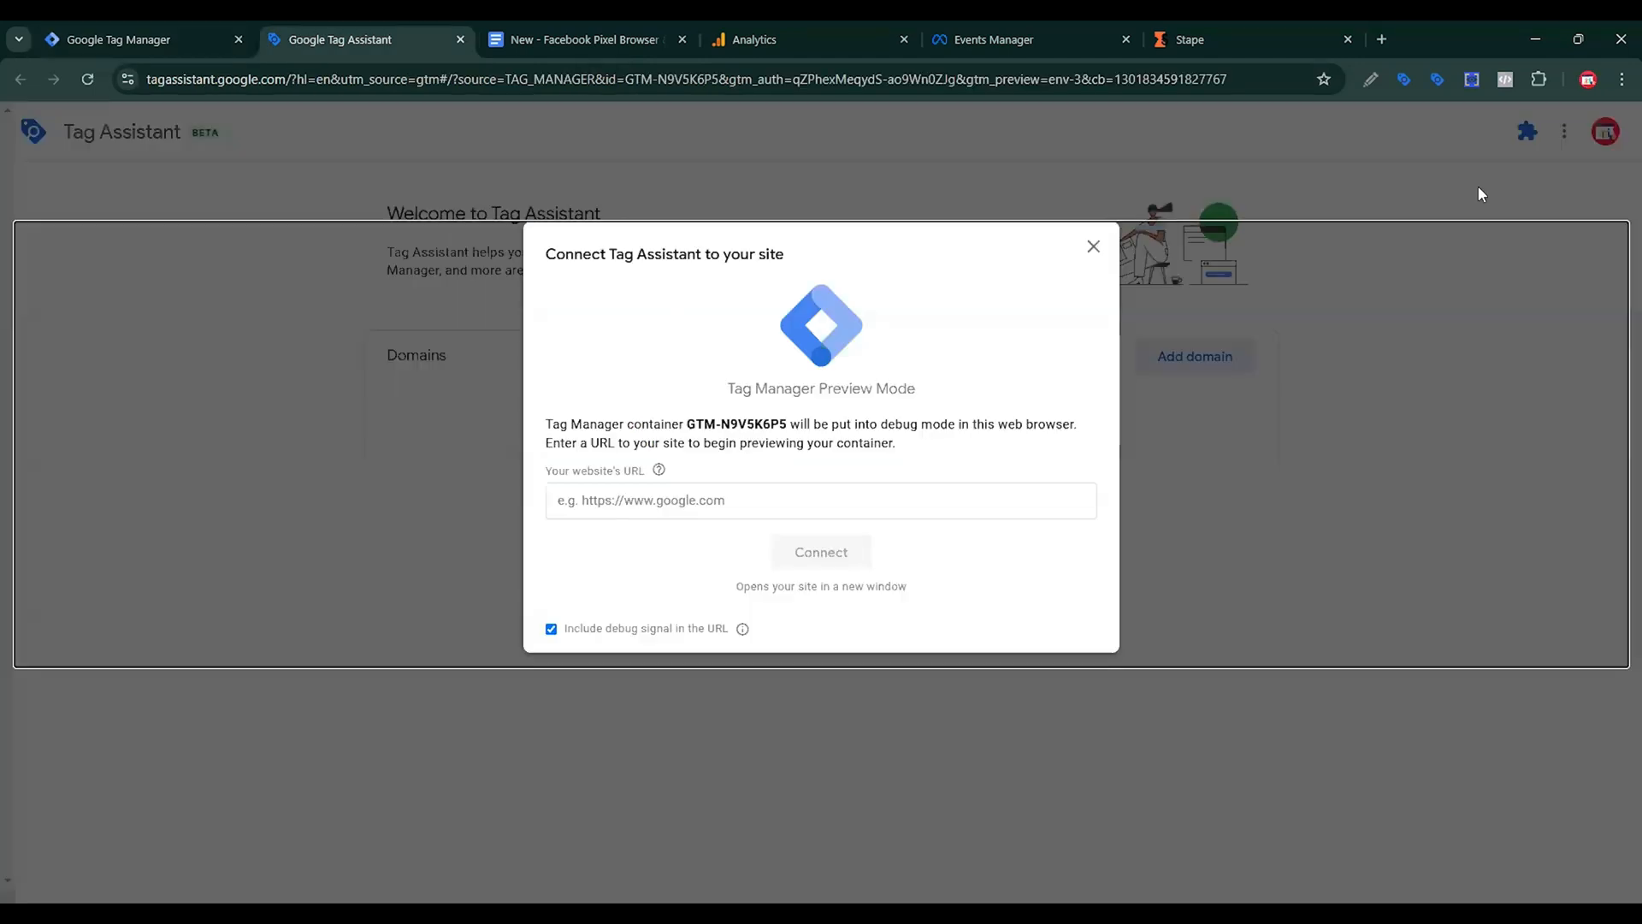
pyautogui.click(683, 500)
pyautogui.click(755, 590)
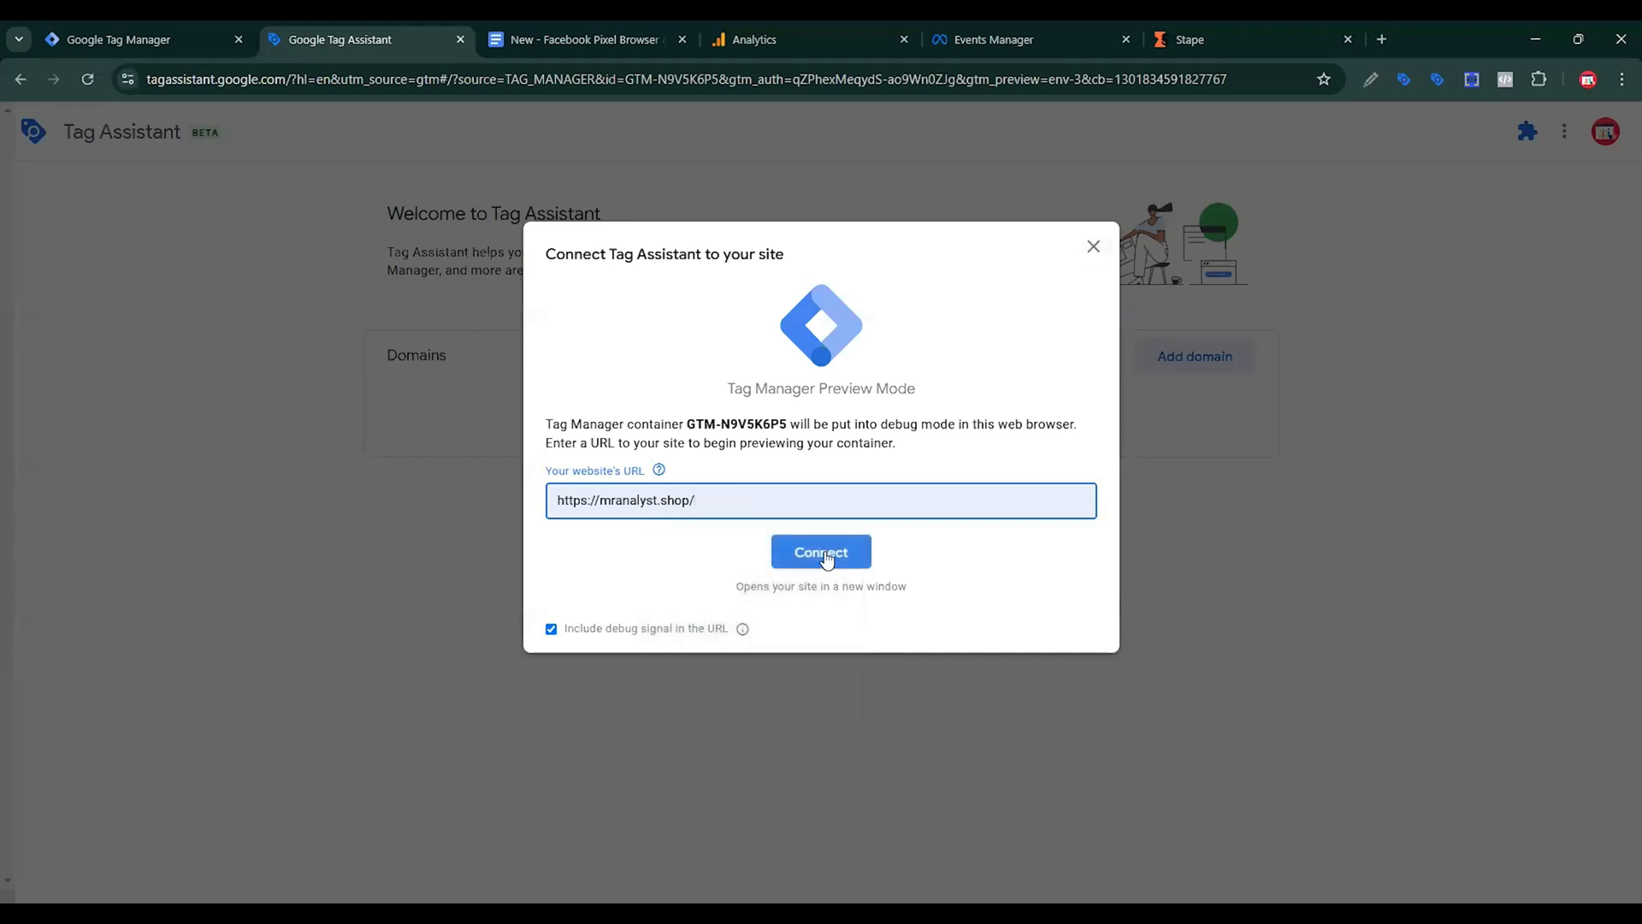
pyautogui.click(821, 553)
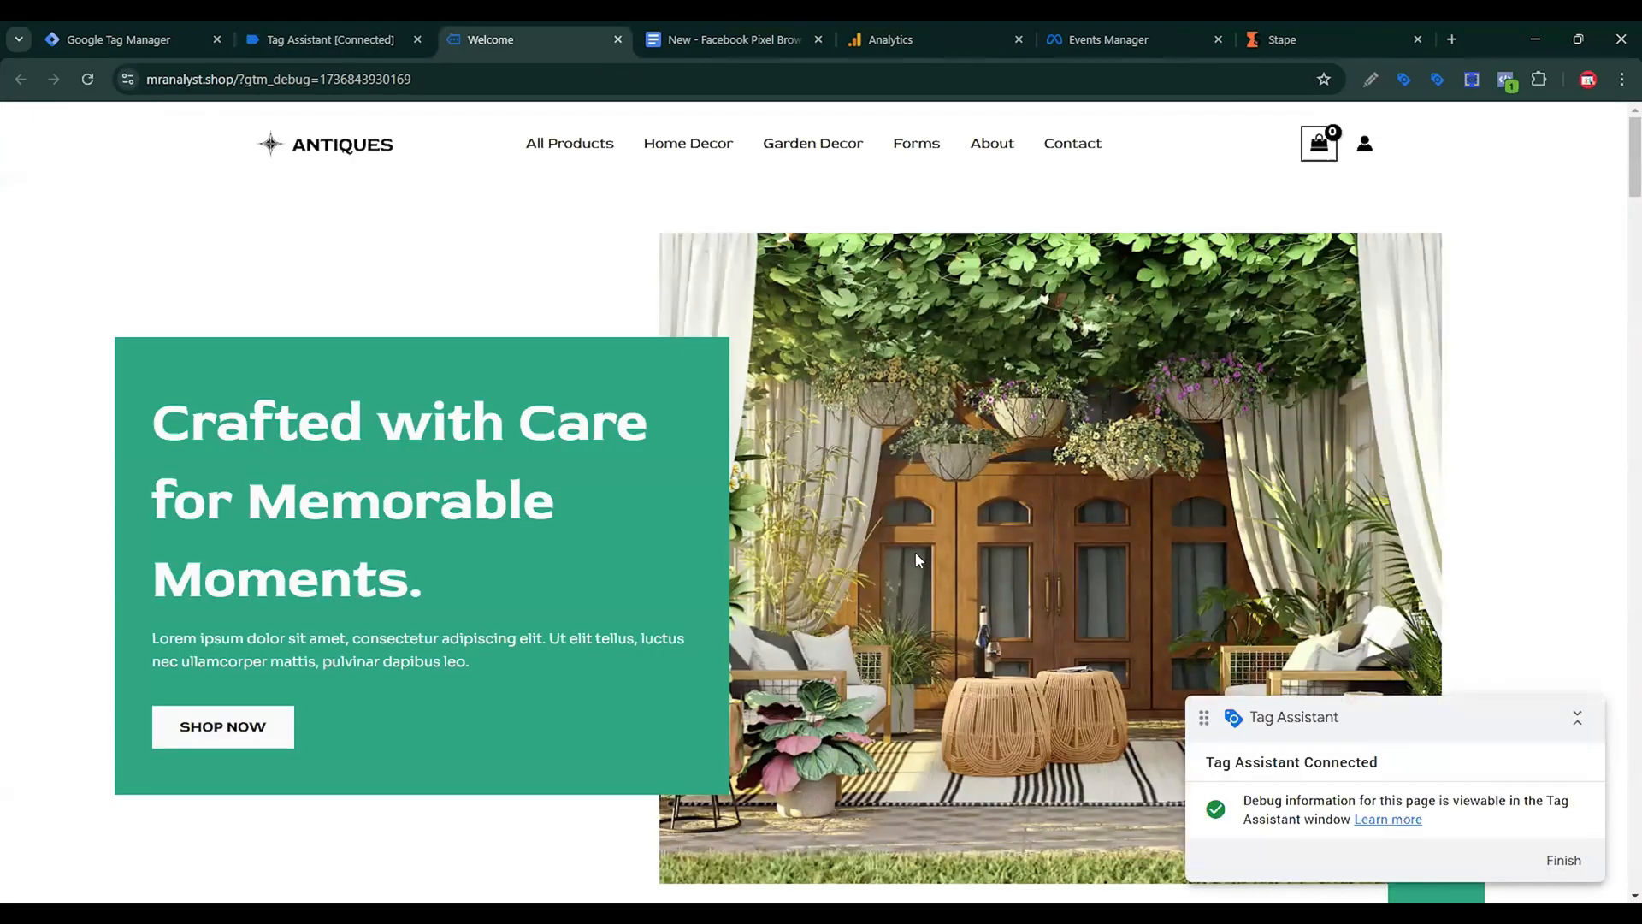
# Back in Google Tag Manager, create a new tag of type Google Tag.
pyautogui.click(129, 38)
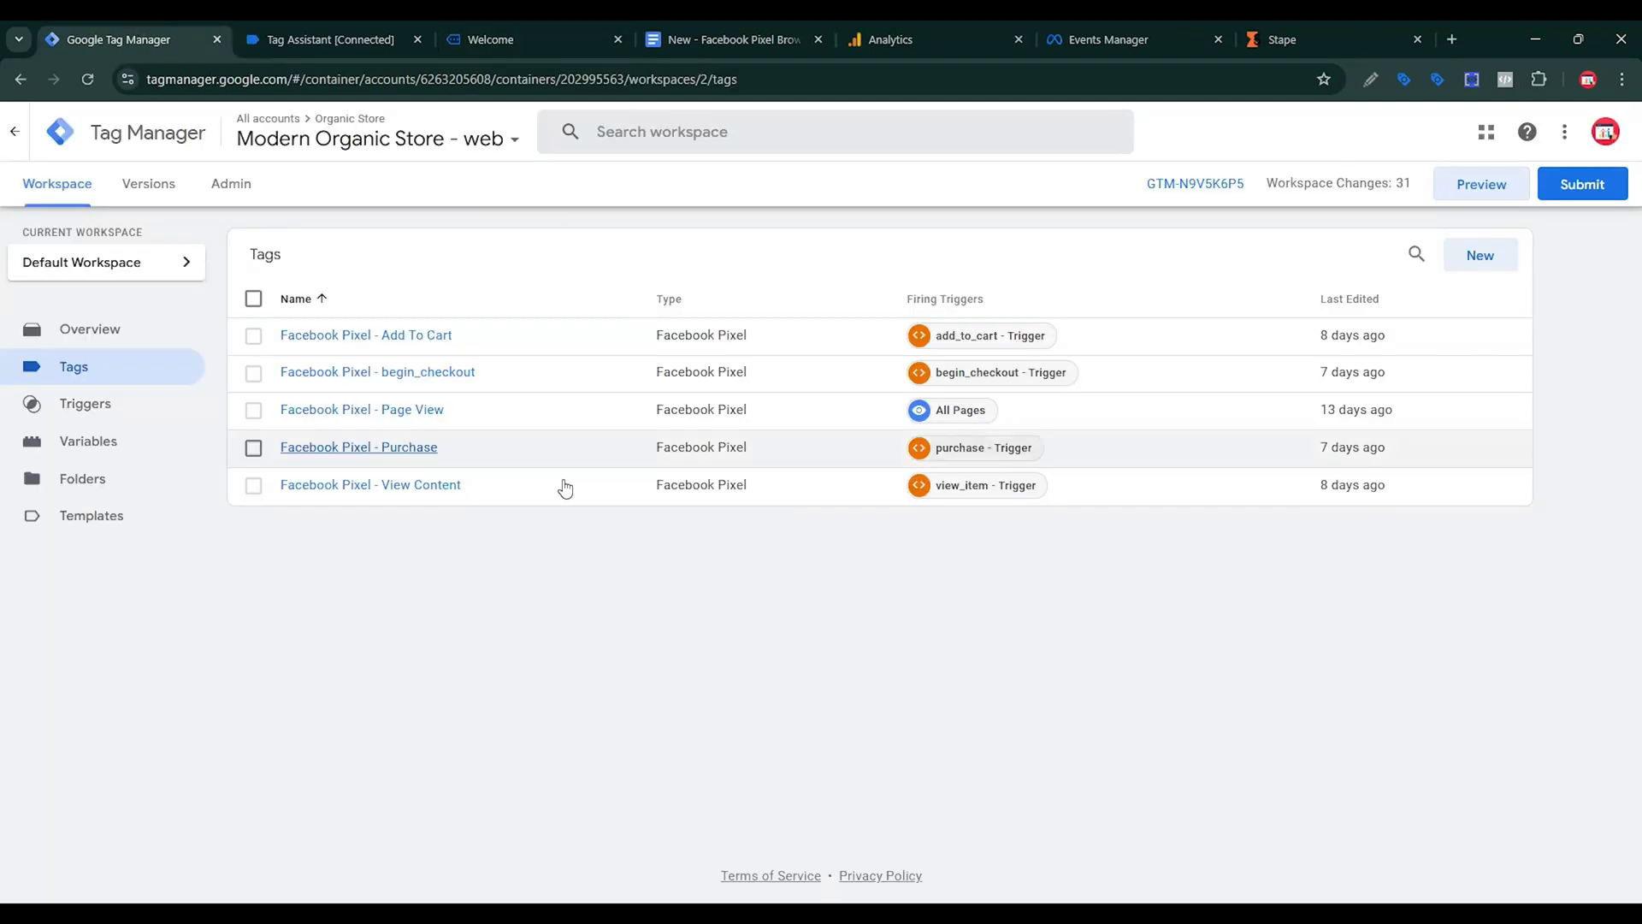
pyautogui.click(1469, 265)
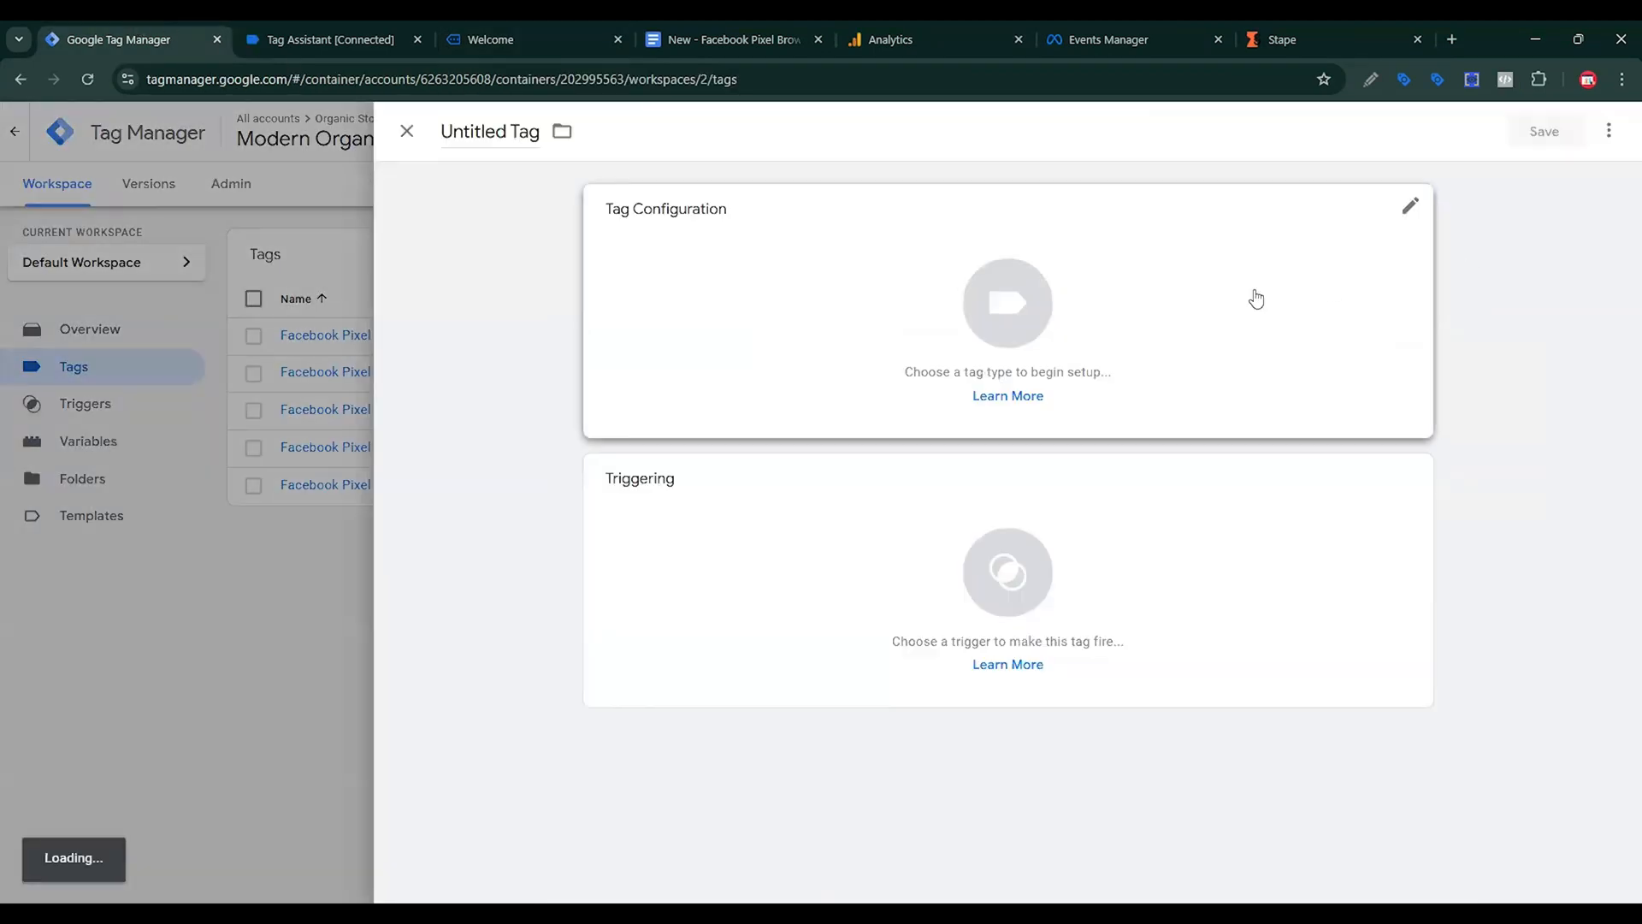
pyautogui.click(1254, 296)
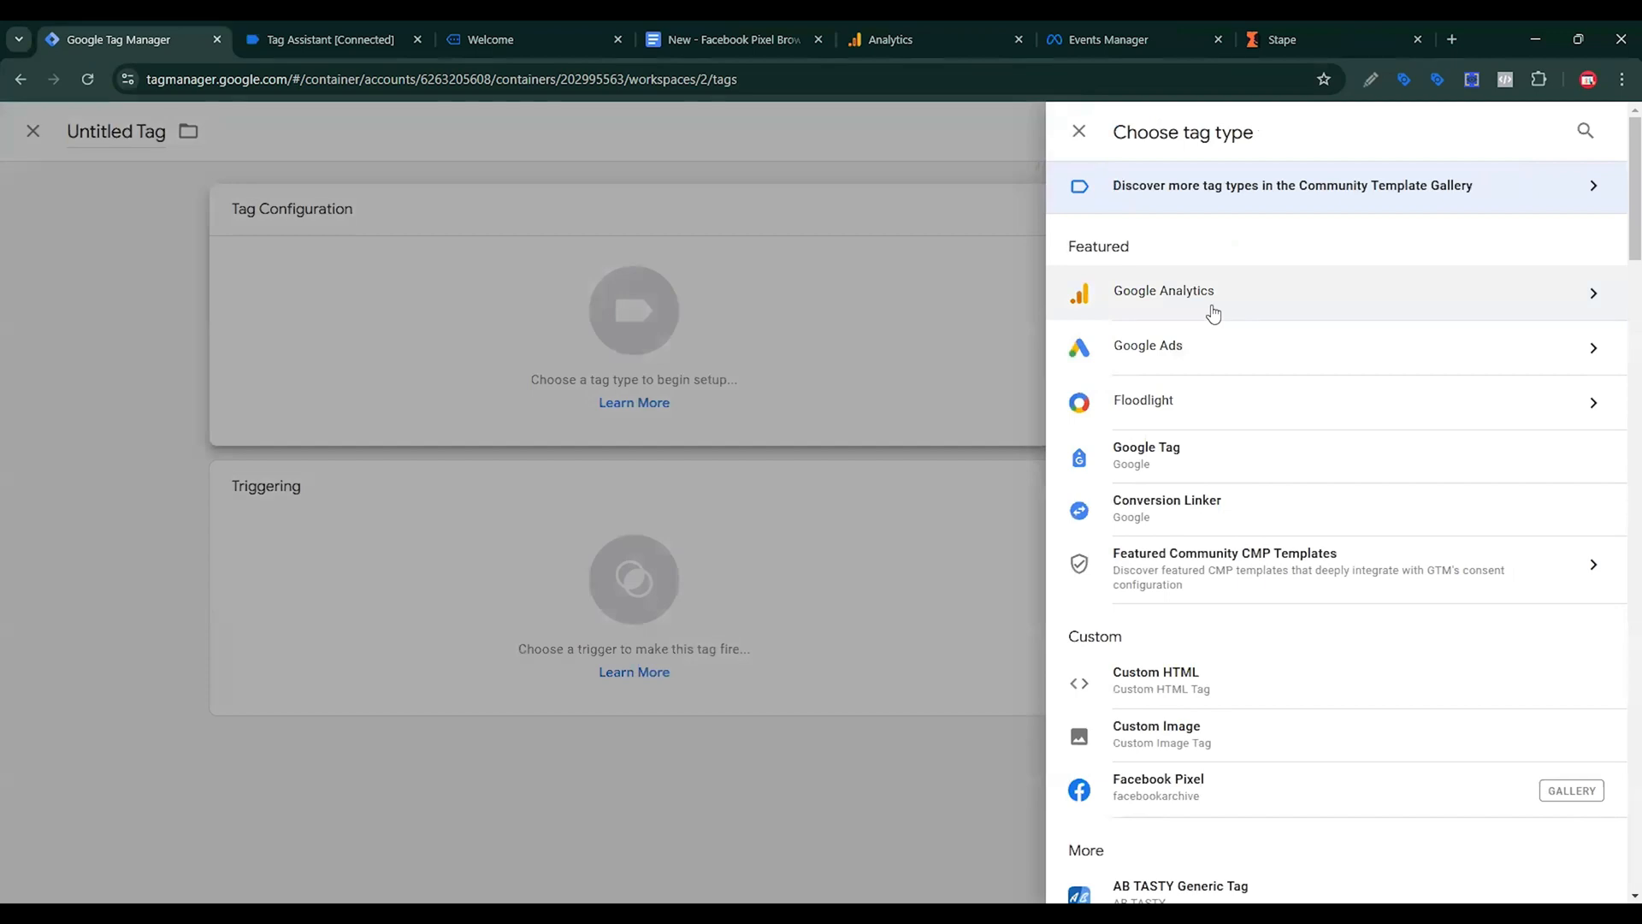
pyautogui.click(1214, 313)
pyautogui.click(1145, 265)
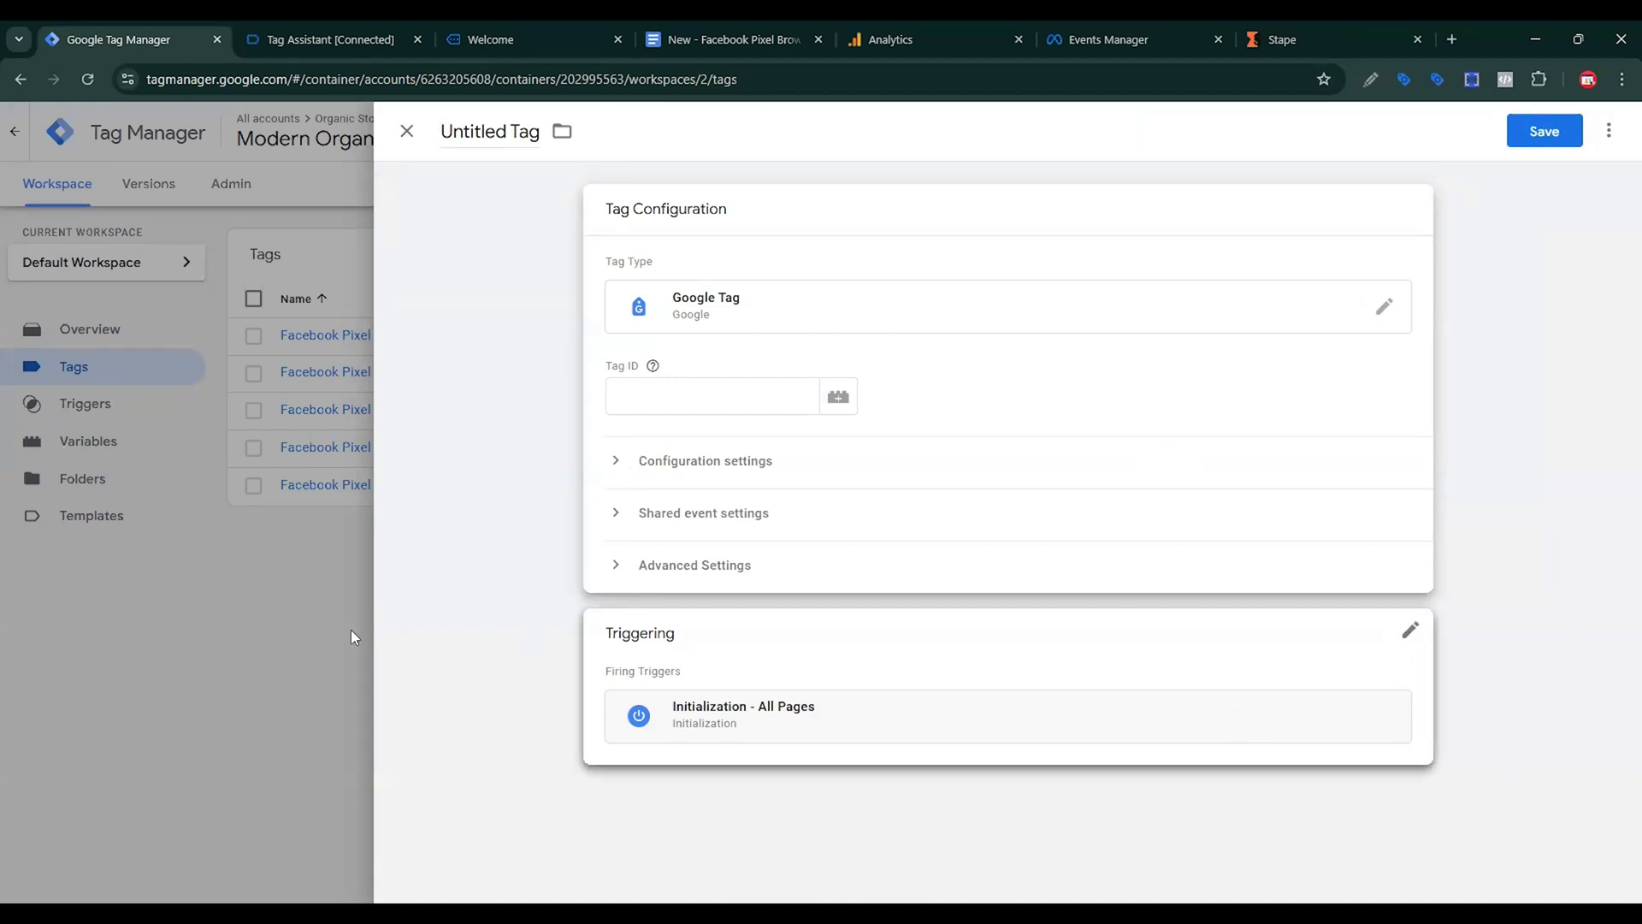
# In Google Analytics, name the new property Modern Organic Store and continue to the business details.
pyautogui.click(900, 26)
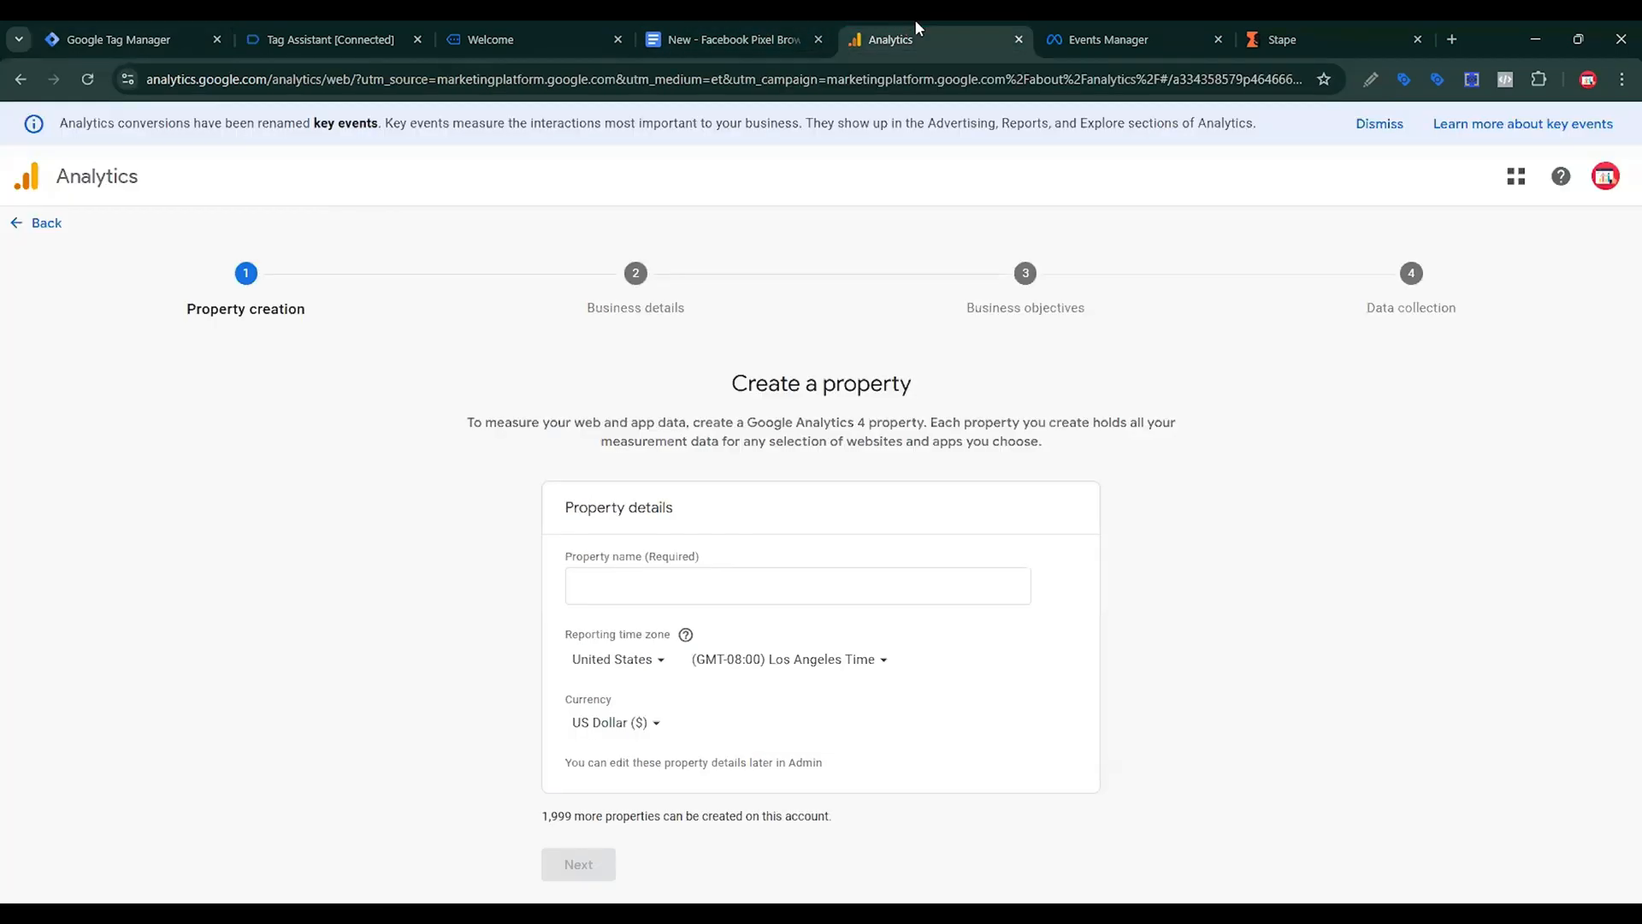
pyautogui.click(657, 591)
pyautogui.click(614, 581)
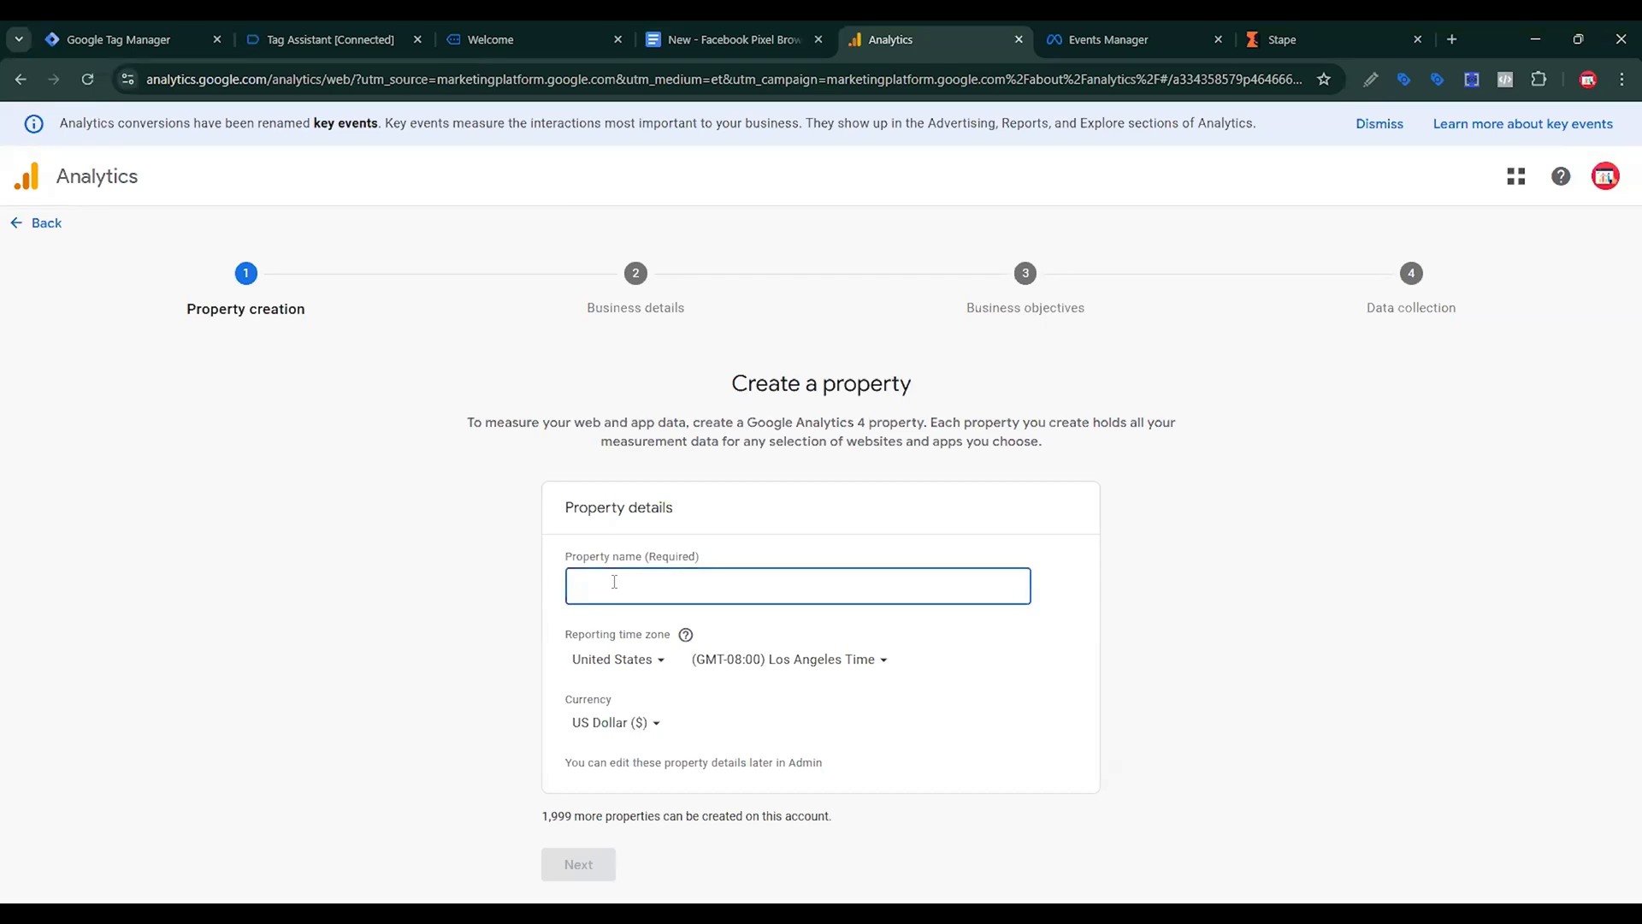
pyautogui.write('Modern Organic Store')
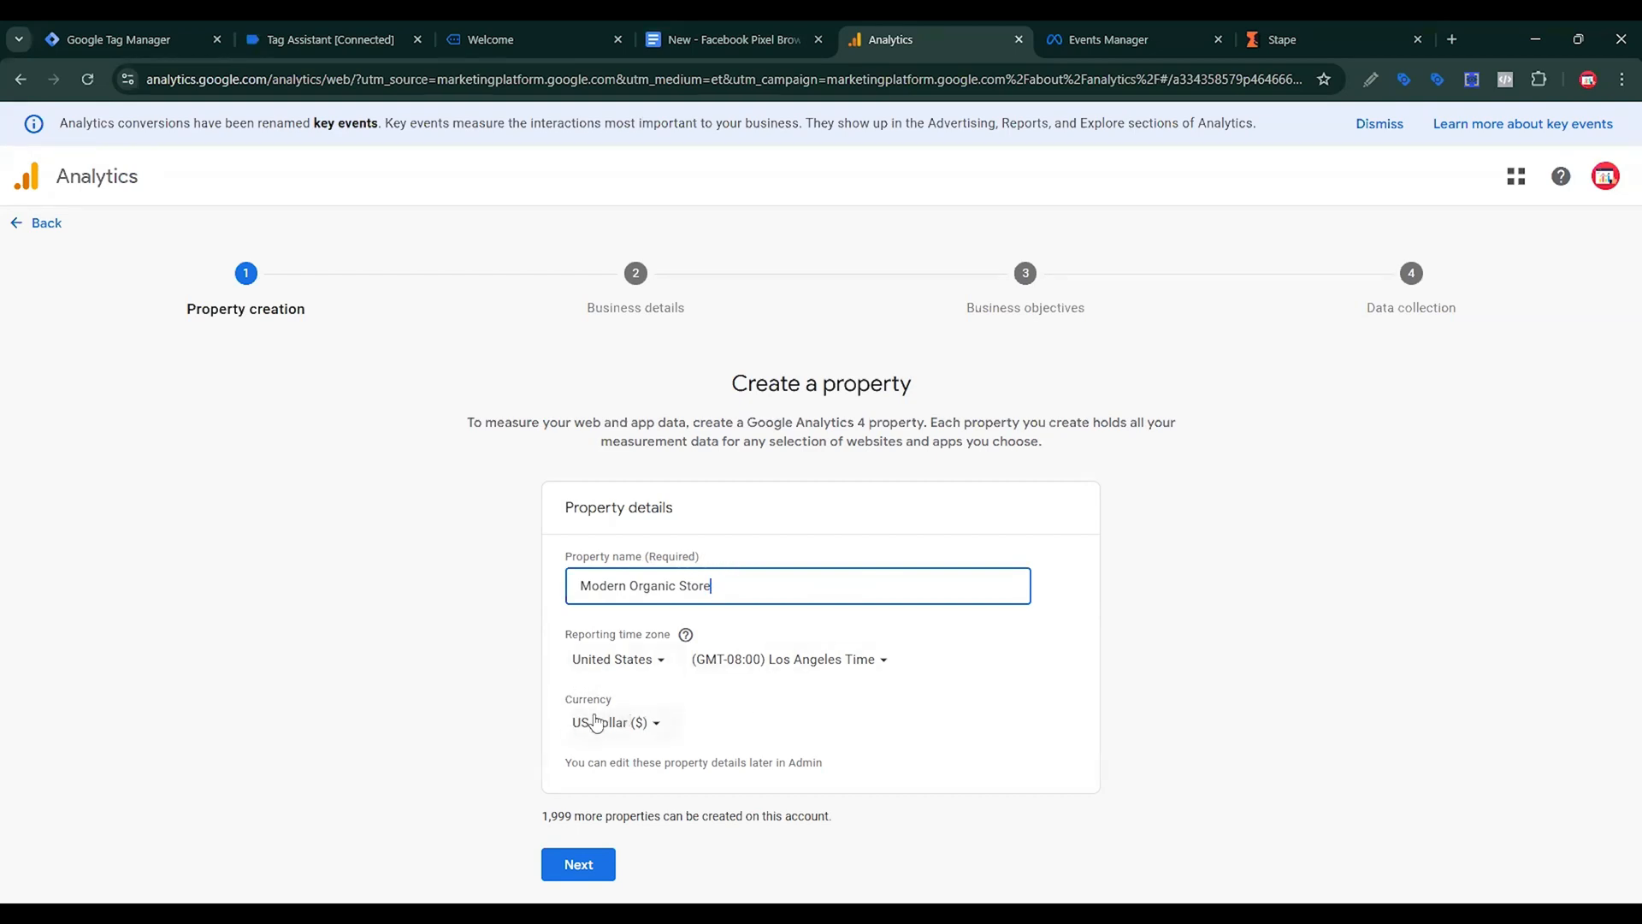
pyautogui.click(594, 865)
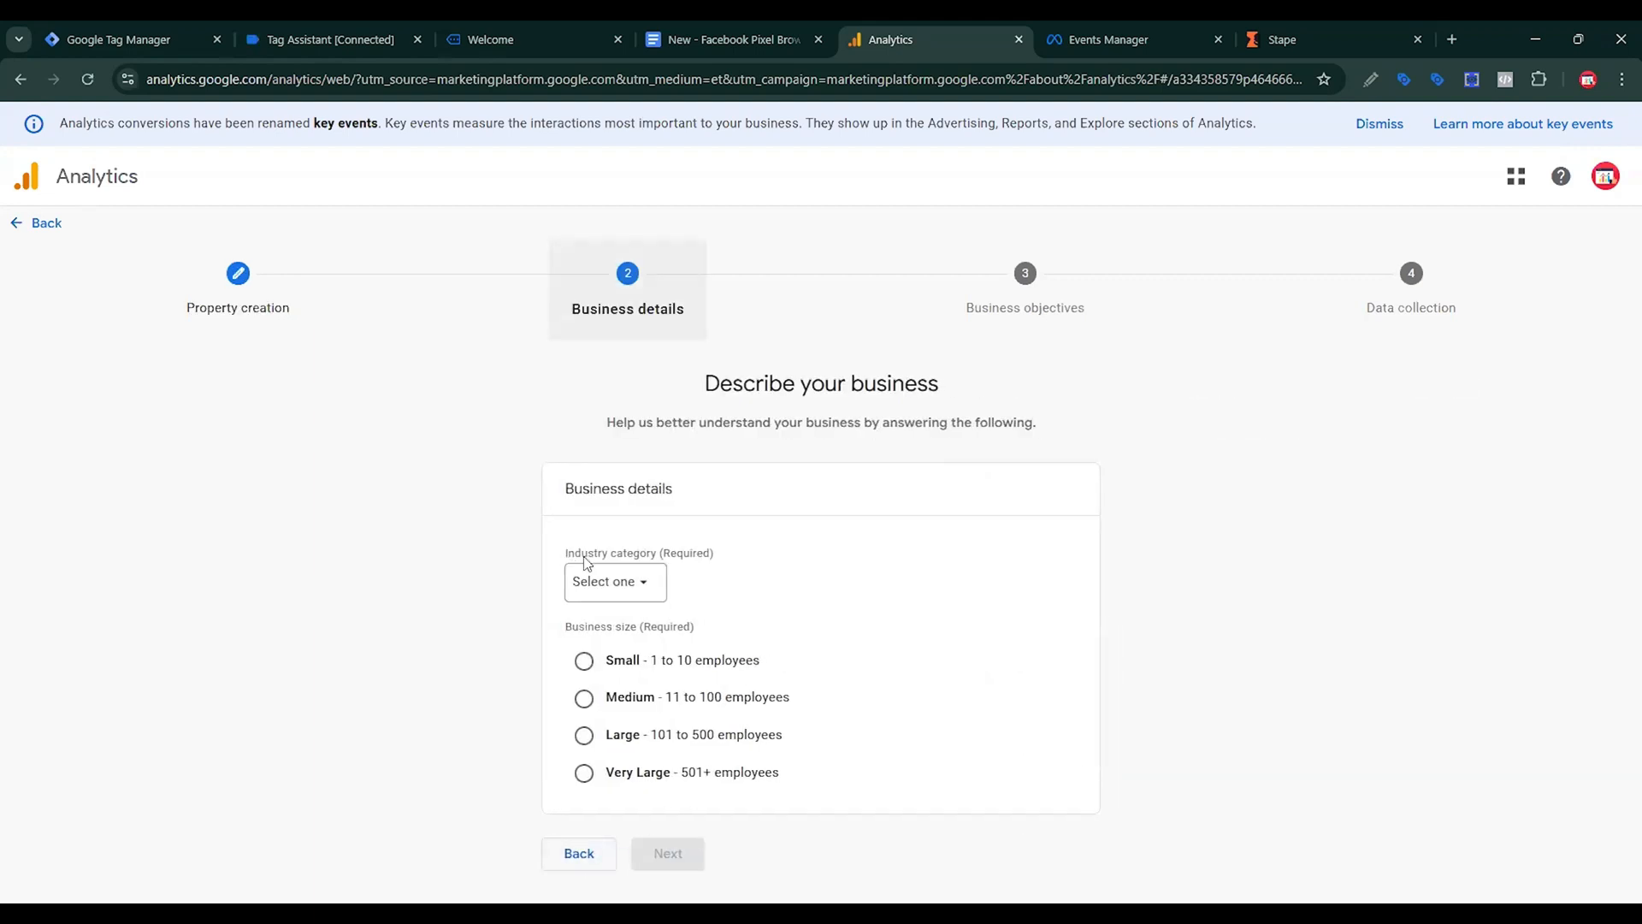
# Set the industry category to Food & Drink and the business size to Medium, then continue to the business objectives.
pyautogui.click(643, 598)
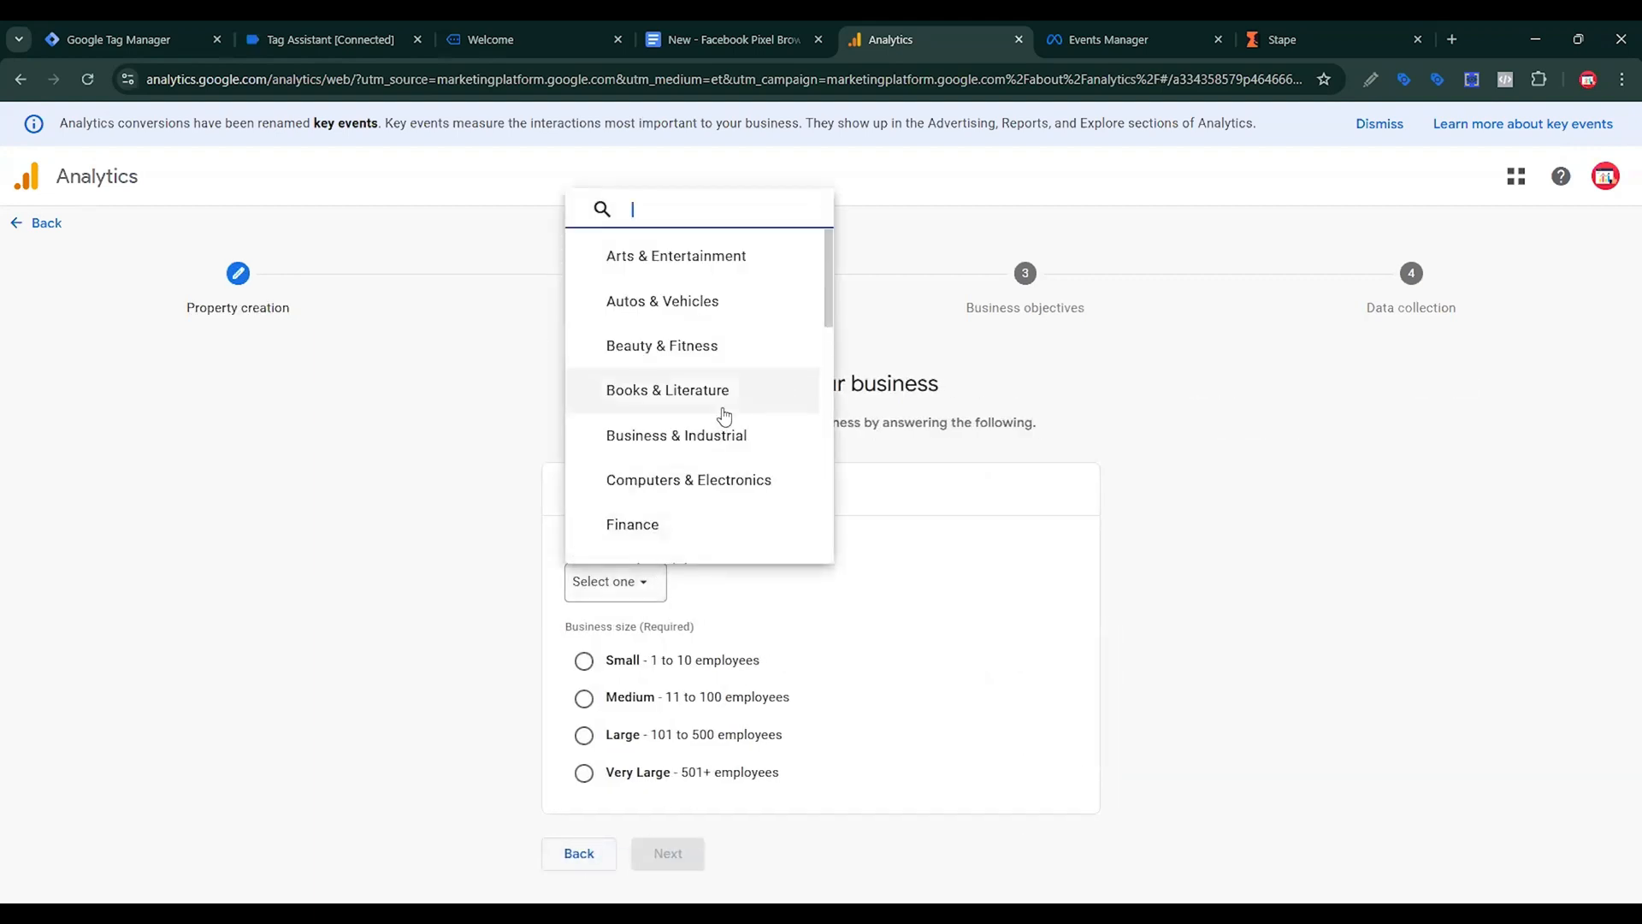
pyautogui.scroll(-2, 723, 415)
pyautogui.click(689, 392)
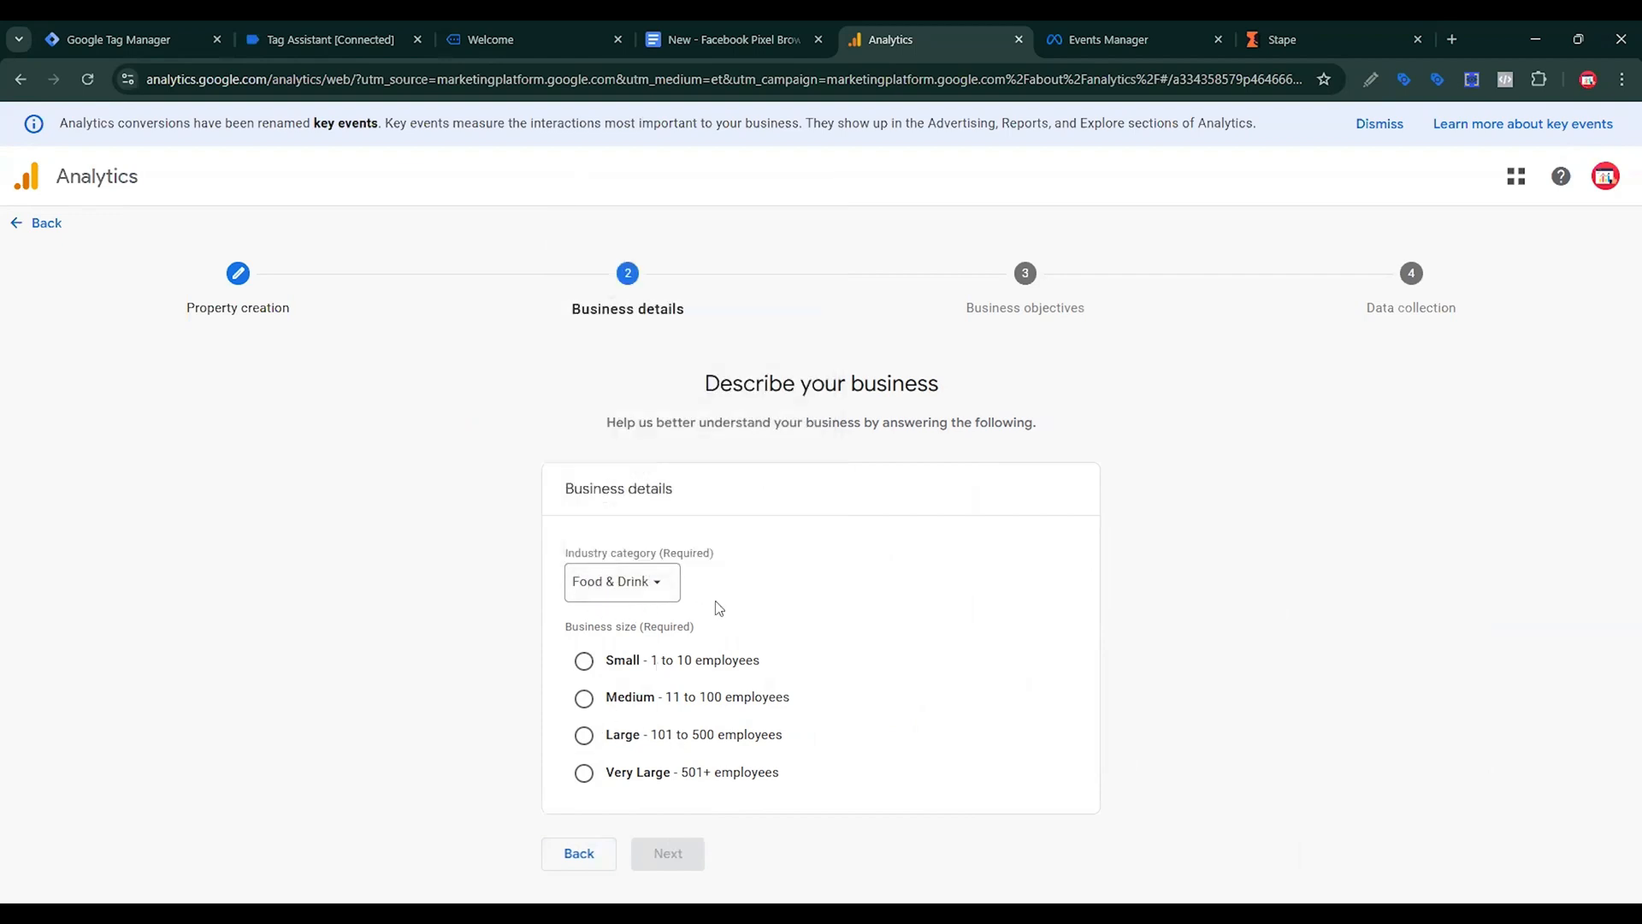
pyautogui.click(583, 698)
pyautogui.click(669, 853)
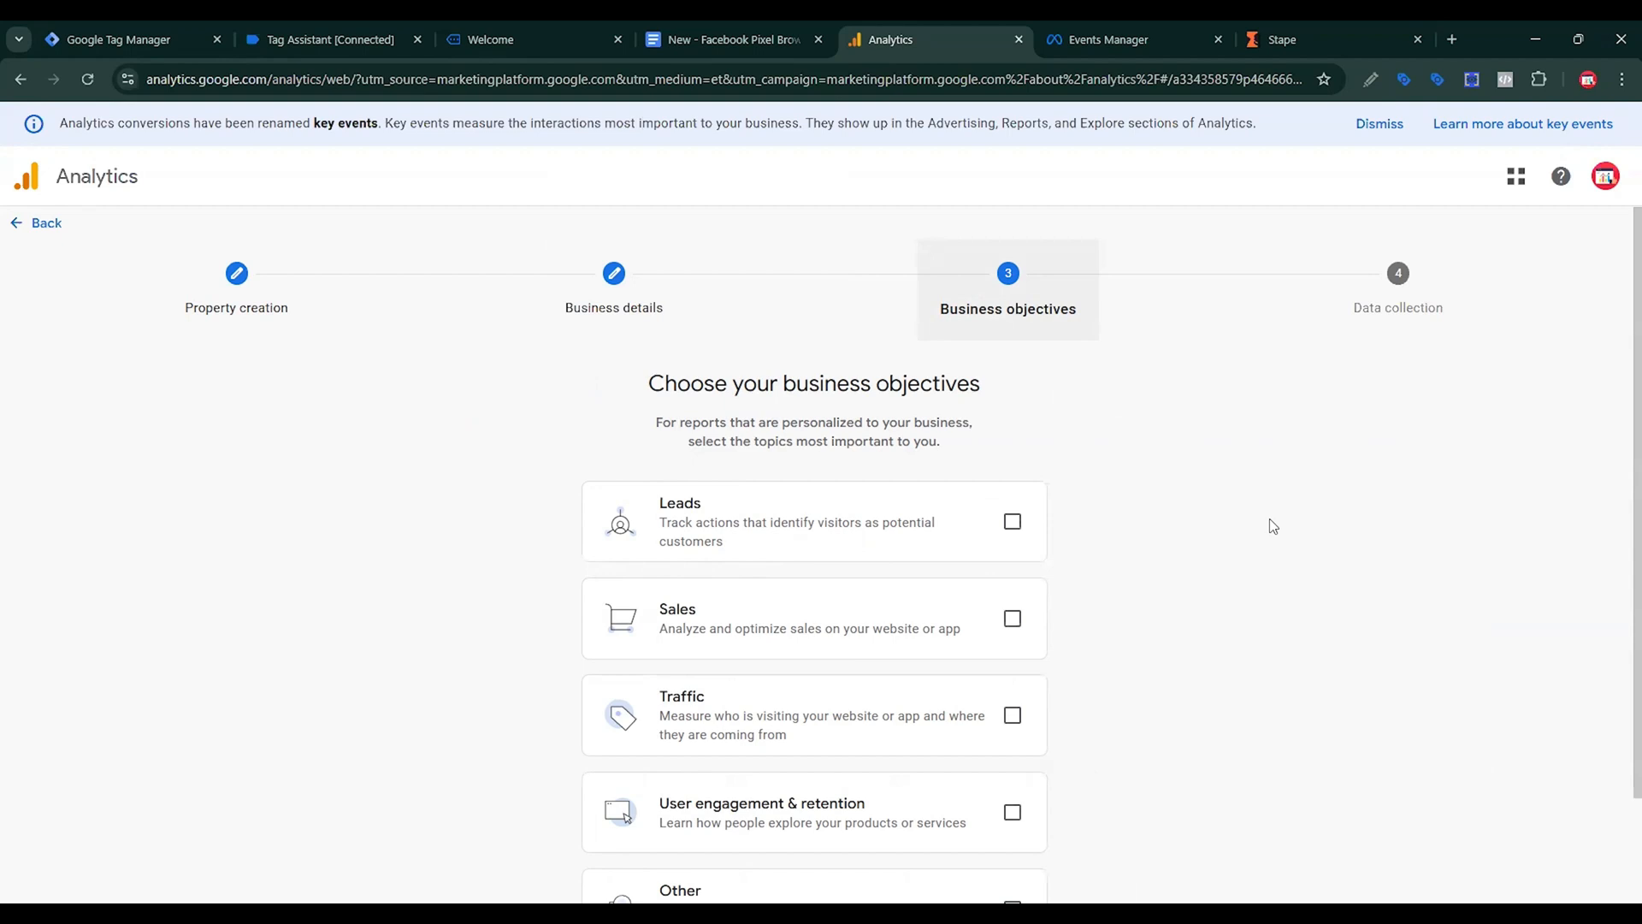
# Choose Leads, Sales, Traffic and User engagement & retention as business objectives and create the property.
pyautogui.scroll(-1, 1152, 535)
pyautogui.click(1012, 523)
pyautogui.click(1014, 445)
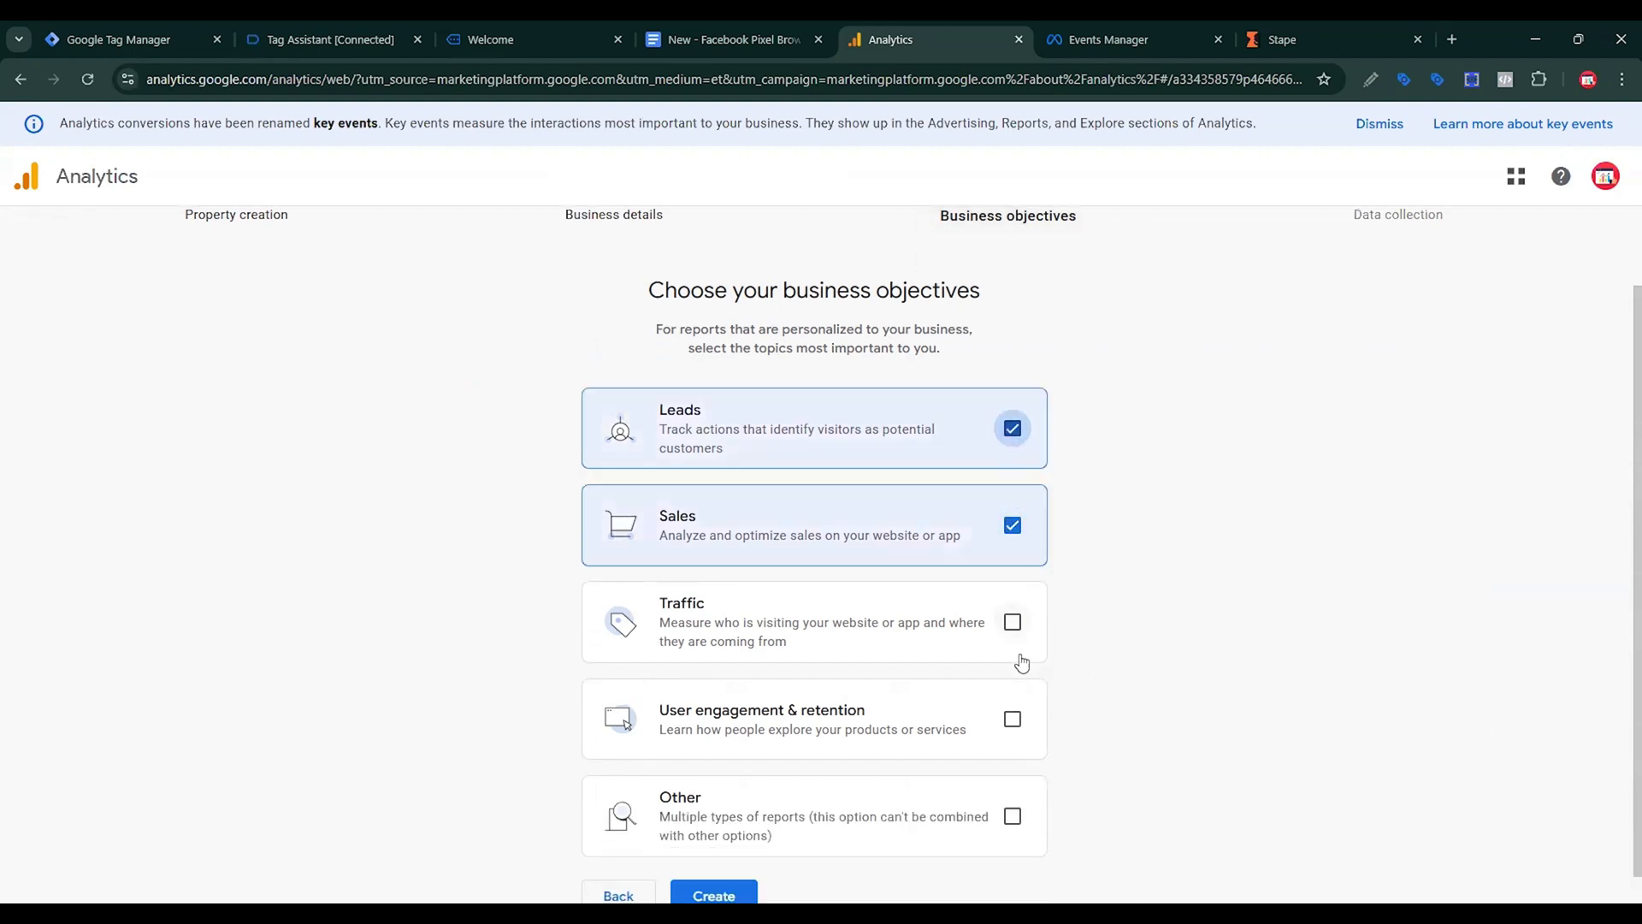
pyautogui.click(1007, 655)
pyautogui.scroll(-1, 914, 787)
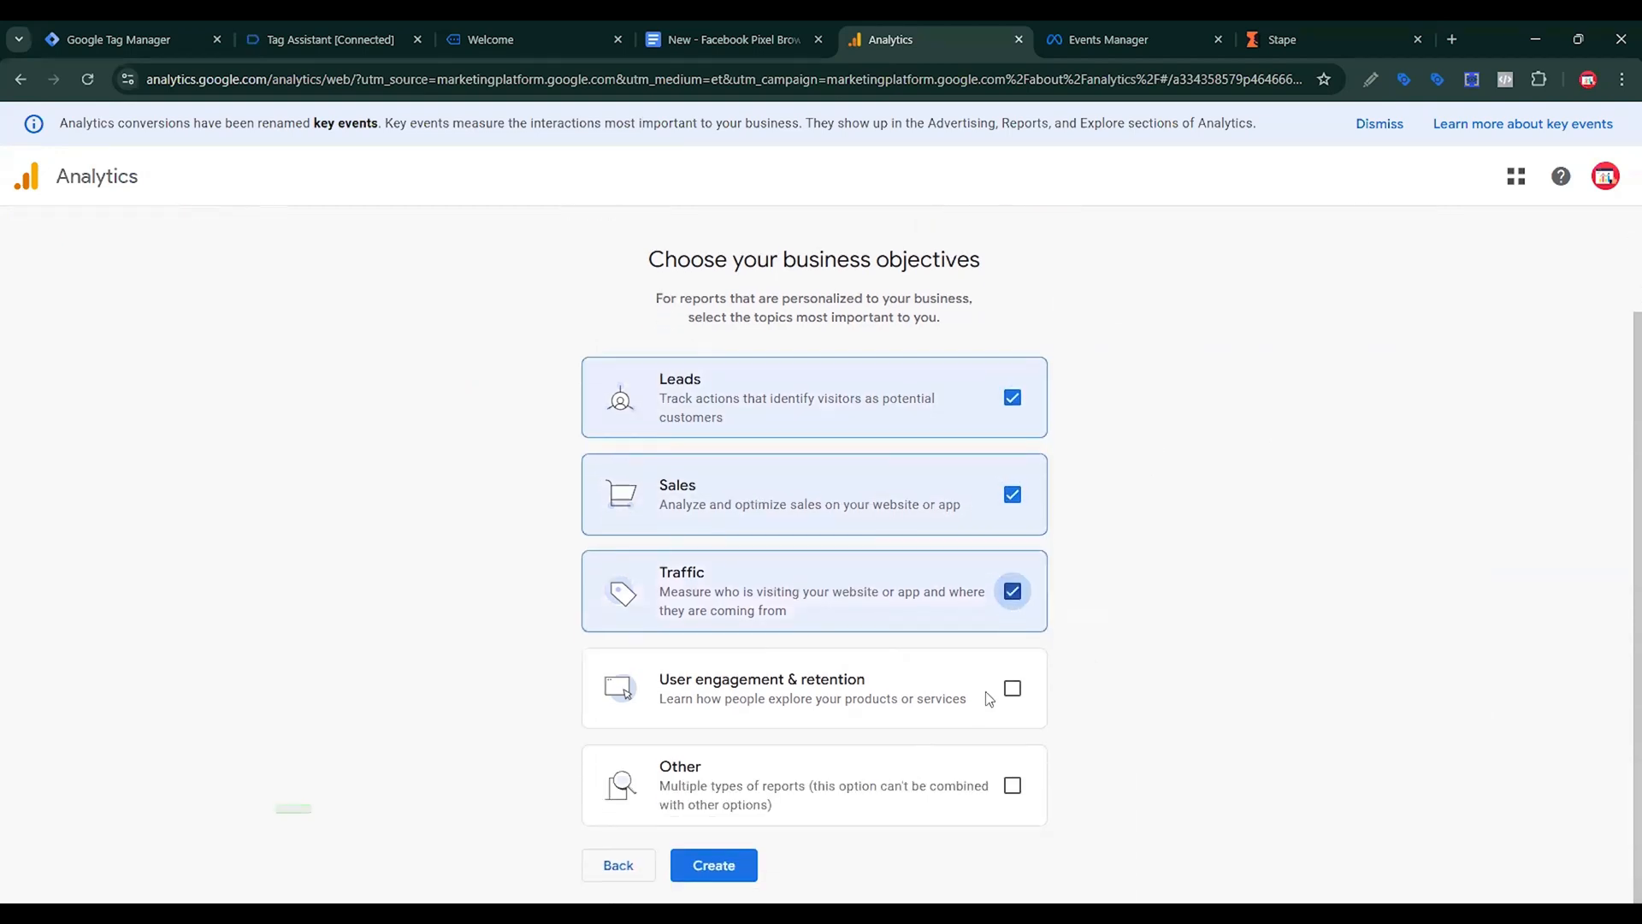
pyautogui.click(987, 689)
pyautogui.click(741, 866)
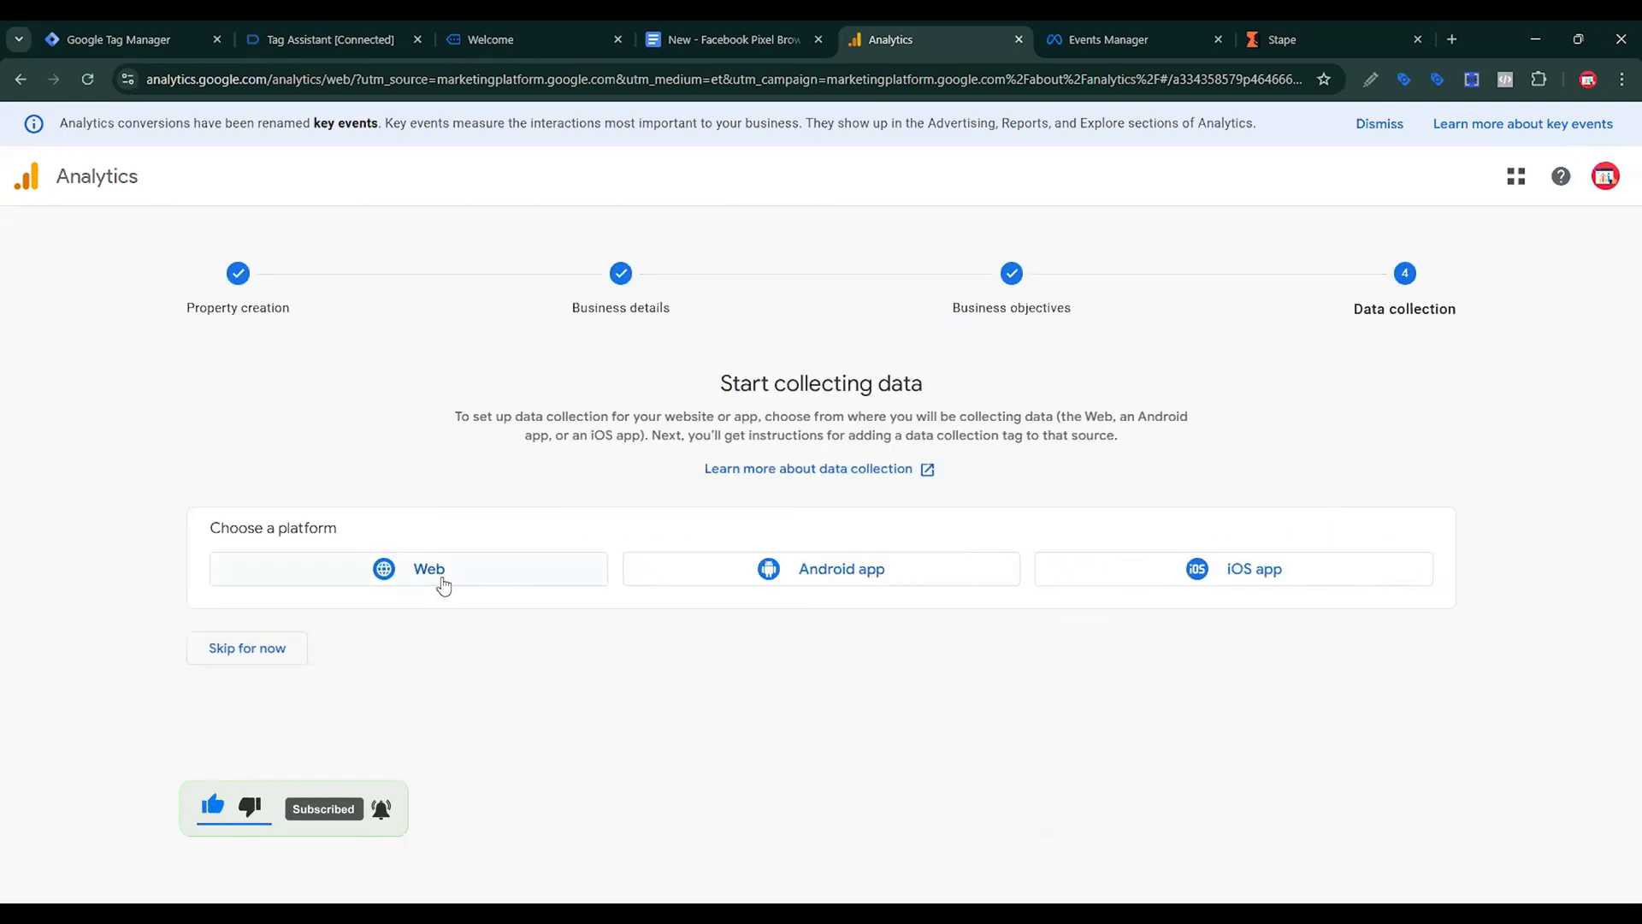
# Set up a web data stream for the new Analytics property with the shop's website URL mranalyst.shop over https.
pyautogui.click(439, 579)
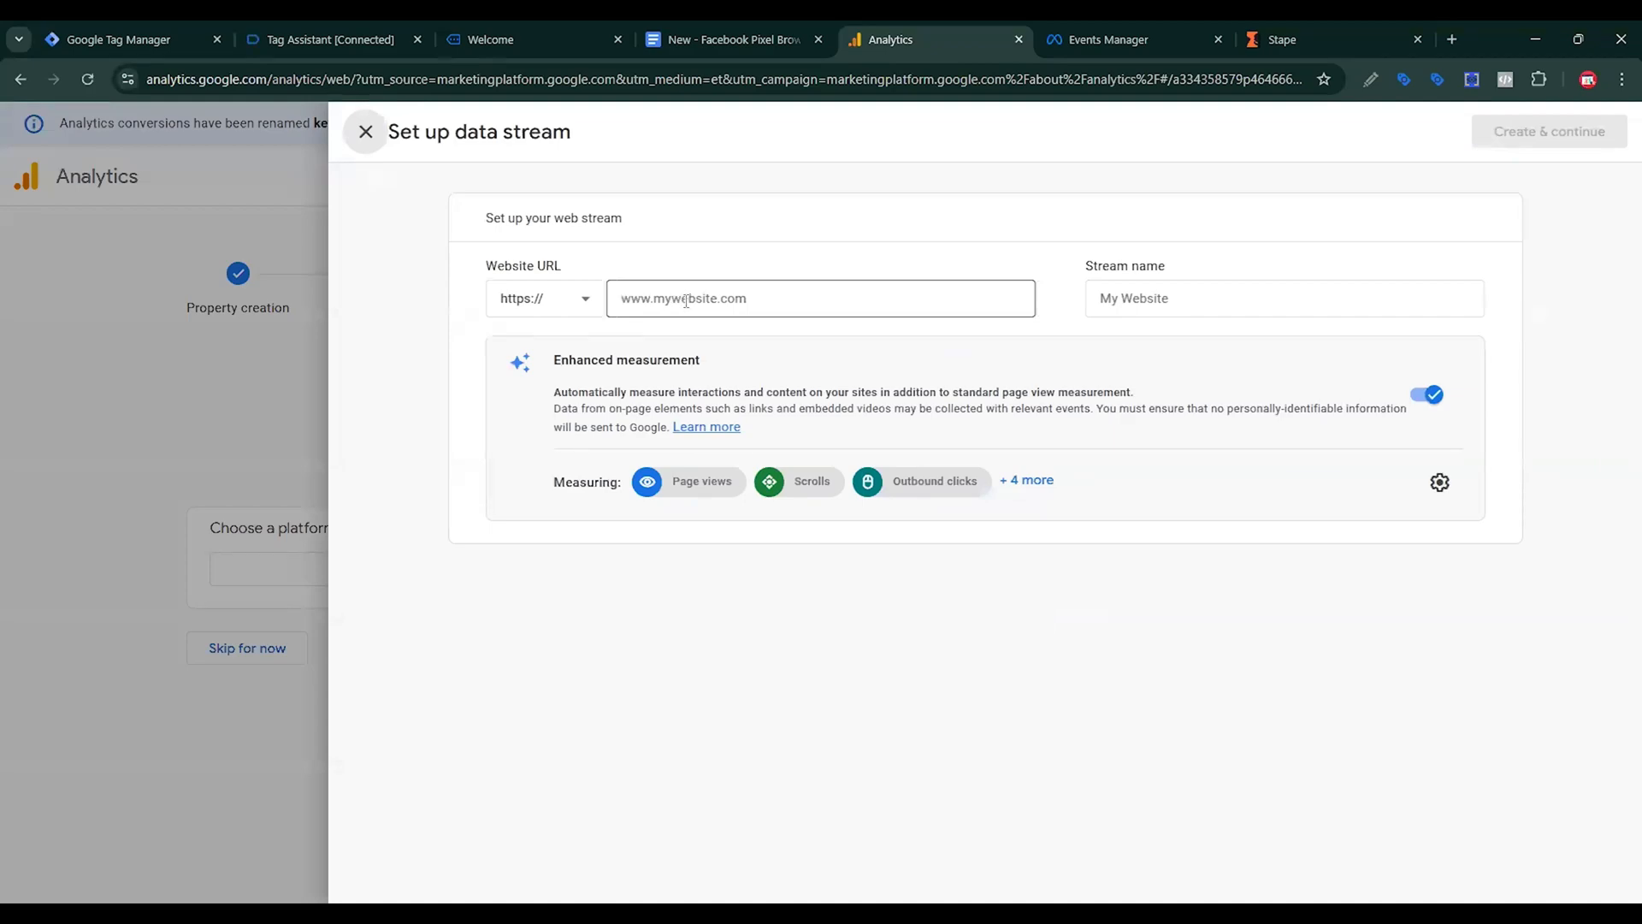
pyautogui.click(527, 32)
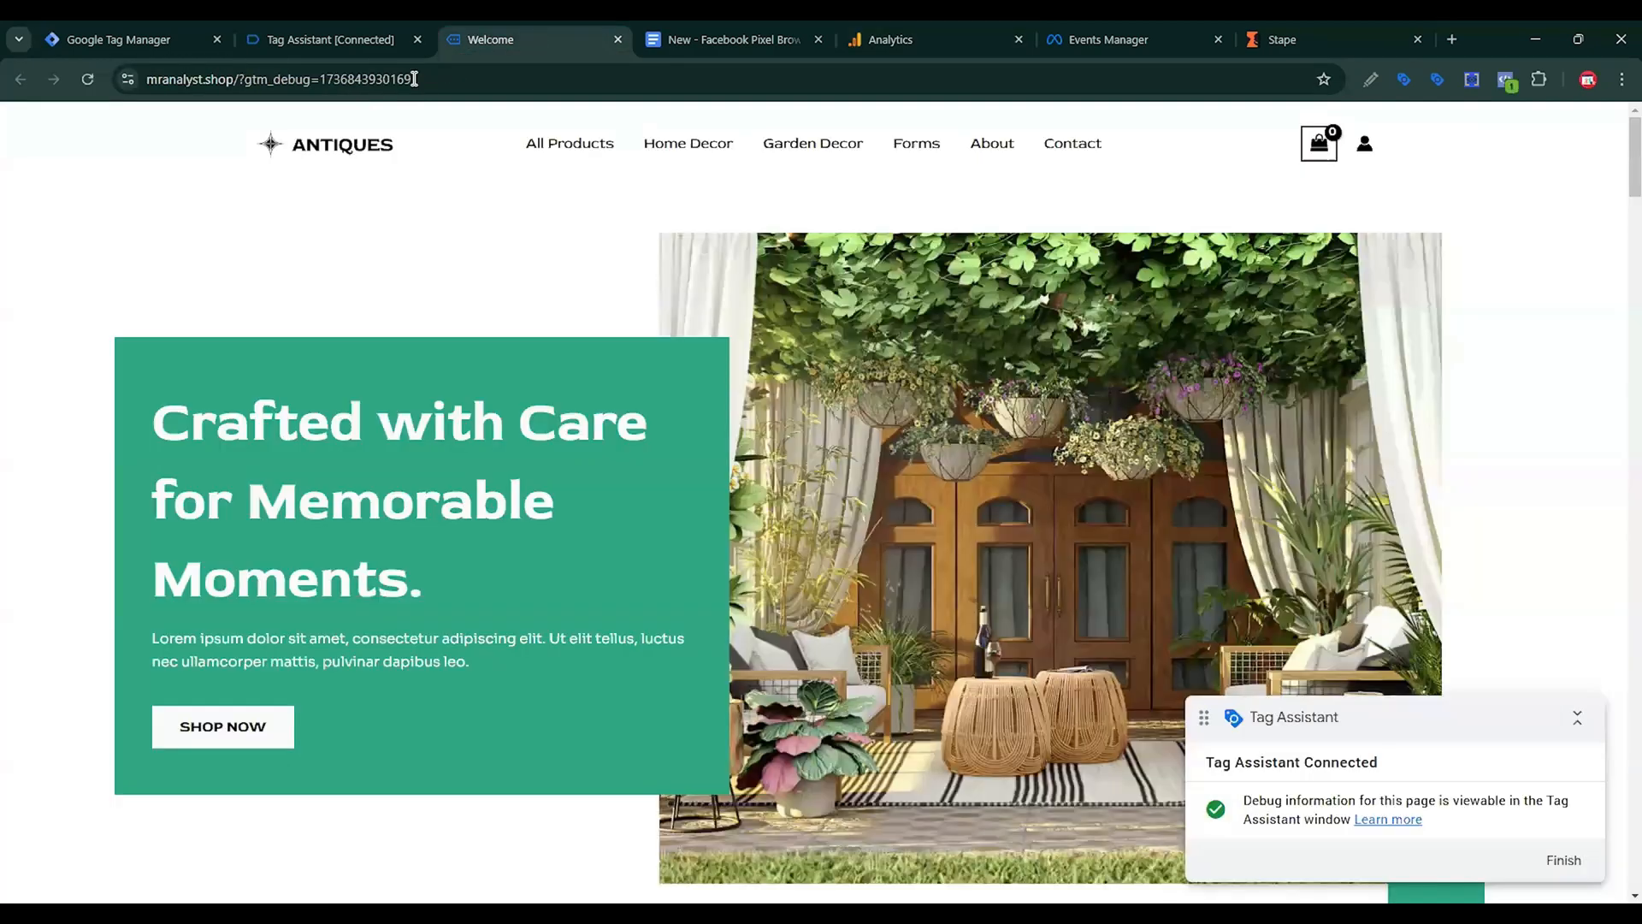
pyautogui.click(238, 75)
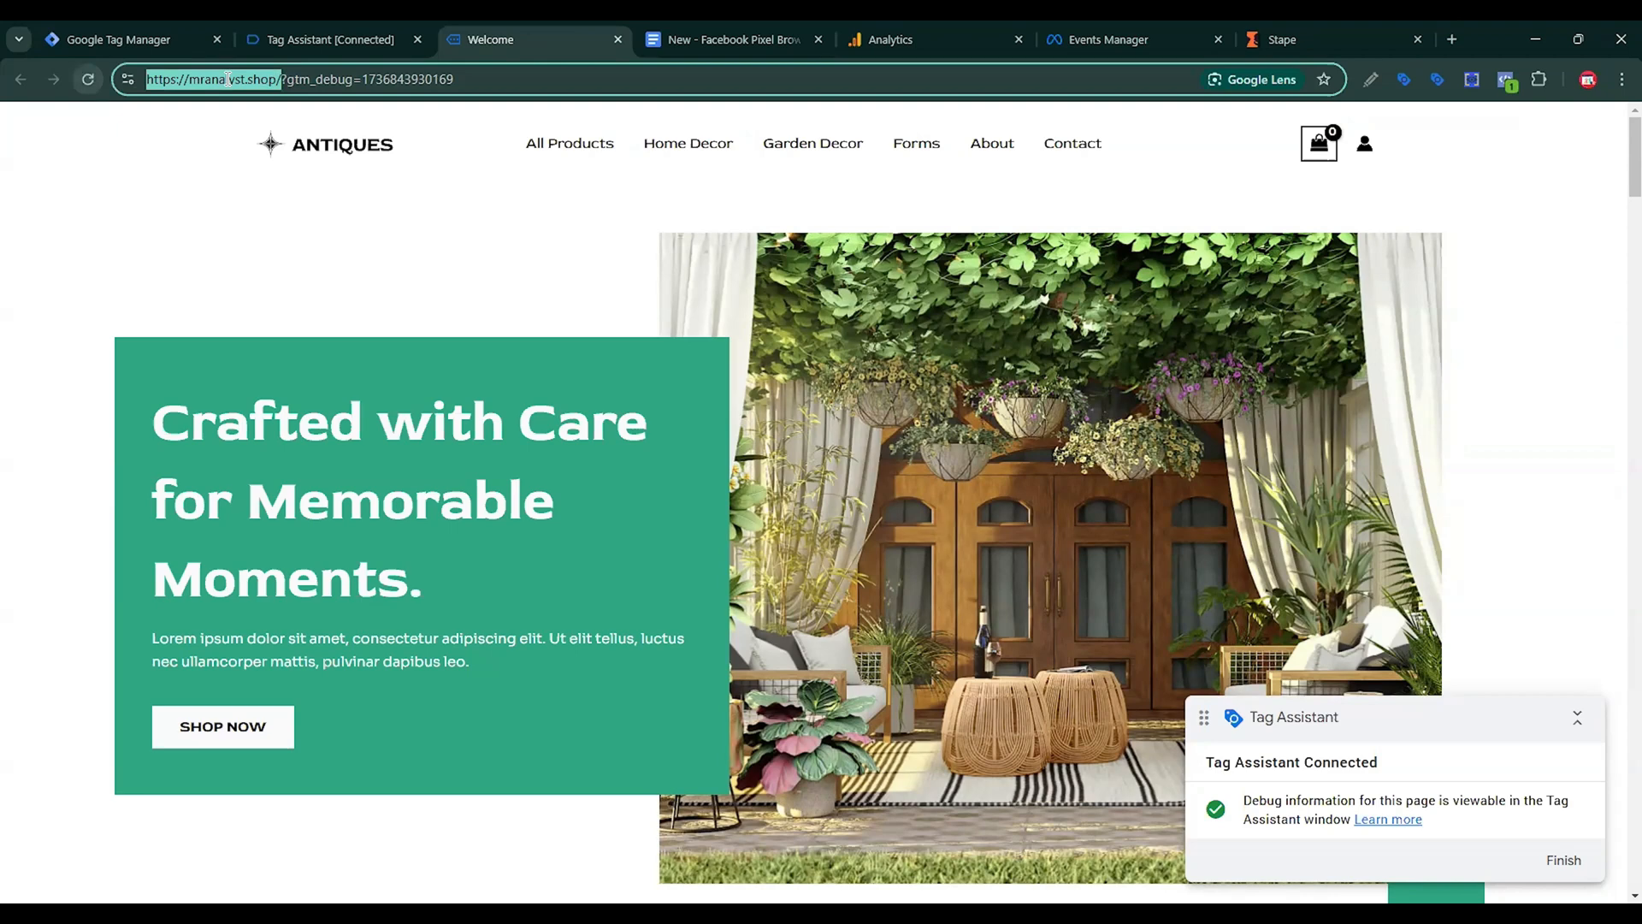
pyautogui.click(694, 20)
pyautogui.click(926, 32)
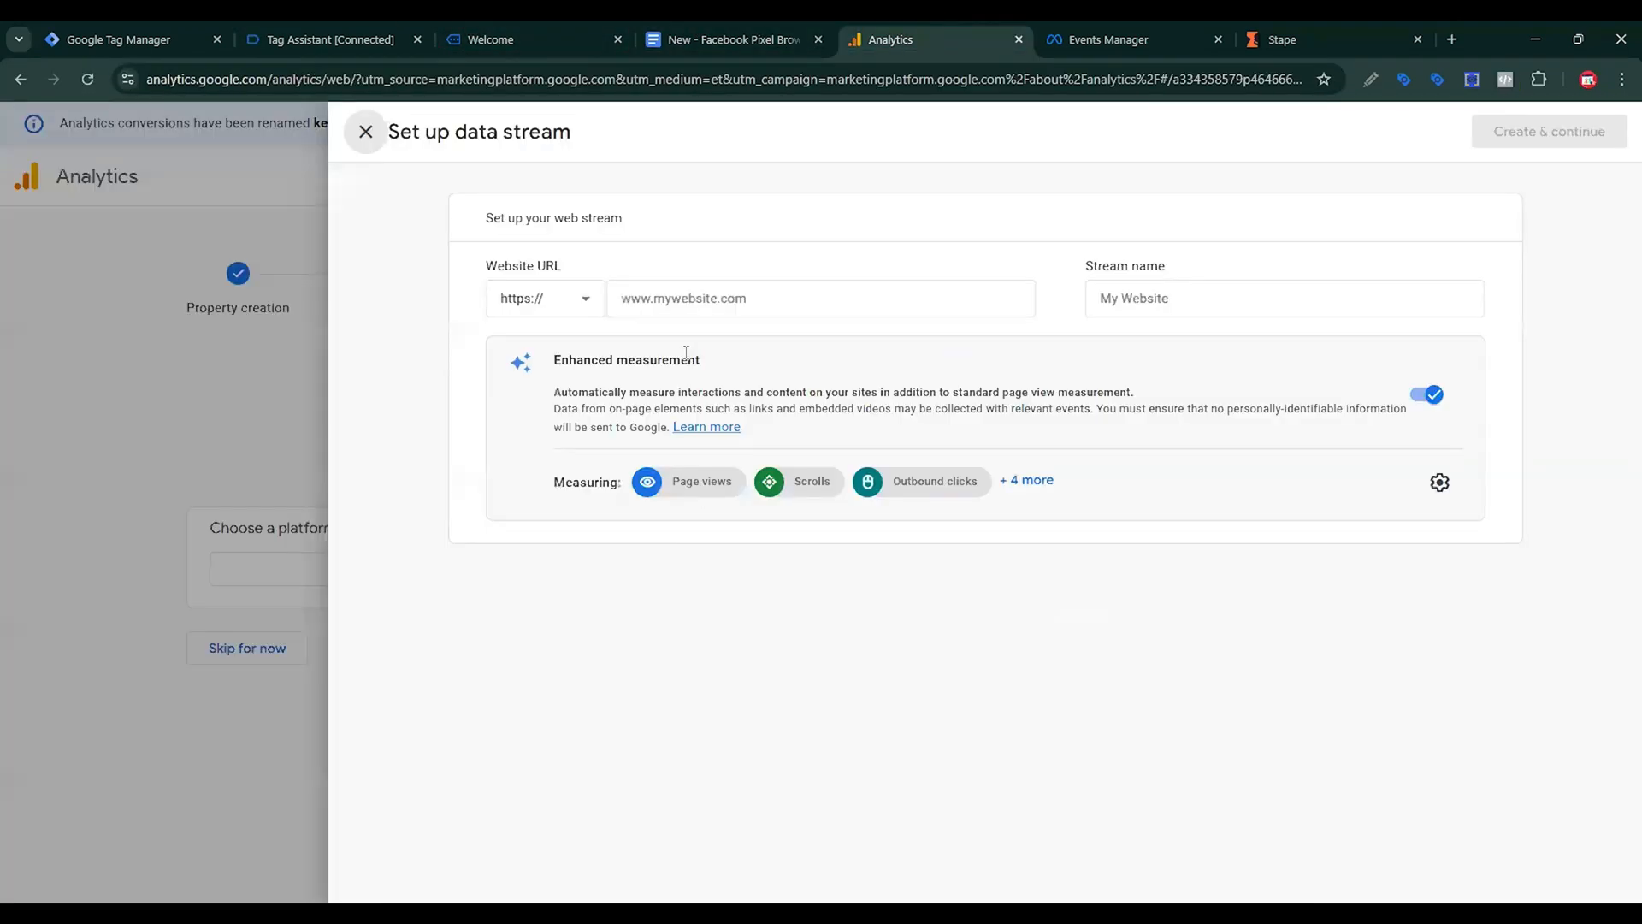
pyautogui.click(692, 297)
pyautogui.write('https://mranalyst.shop/')
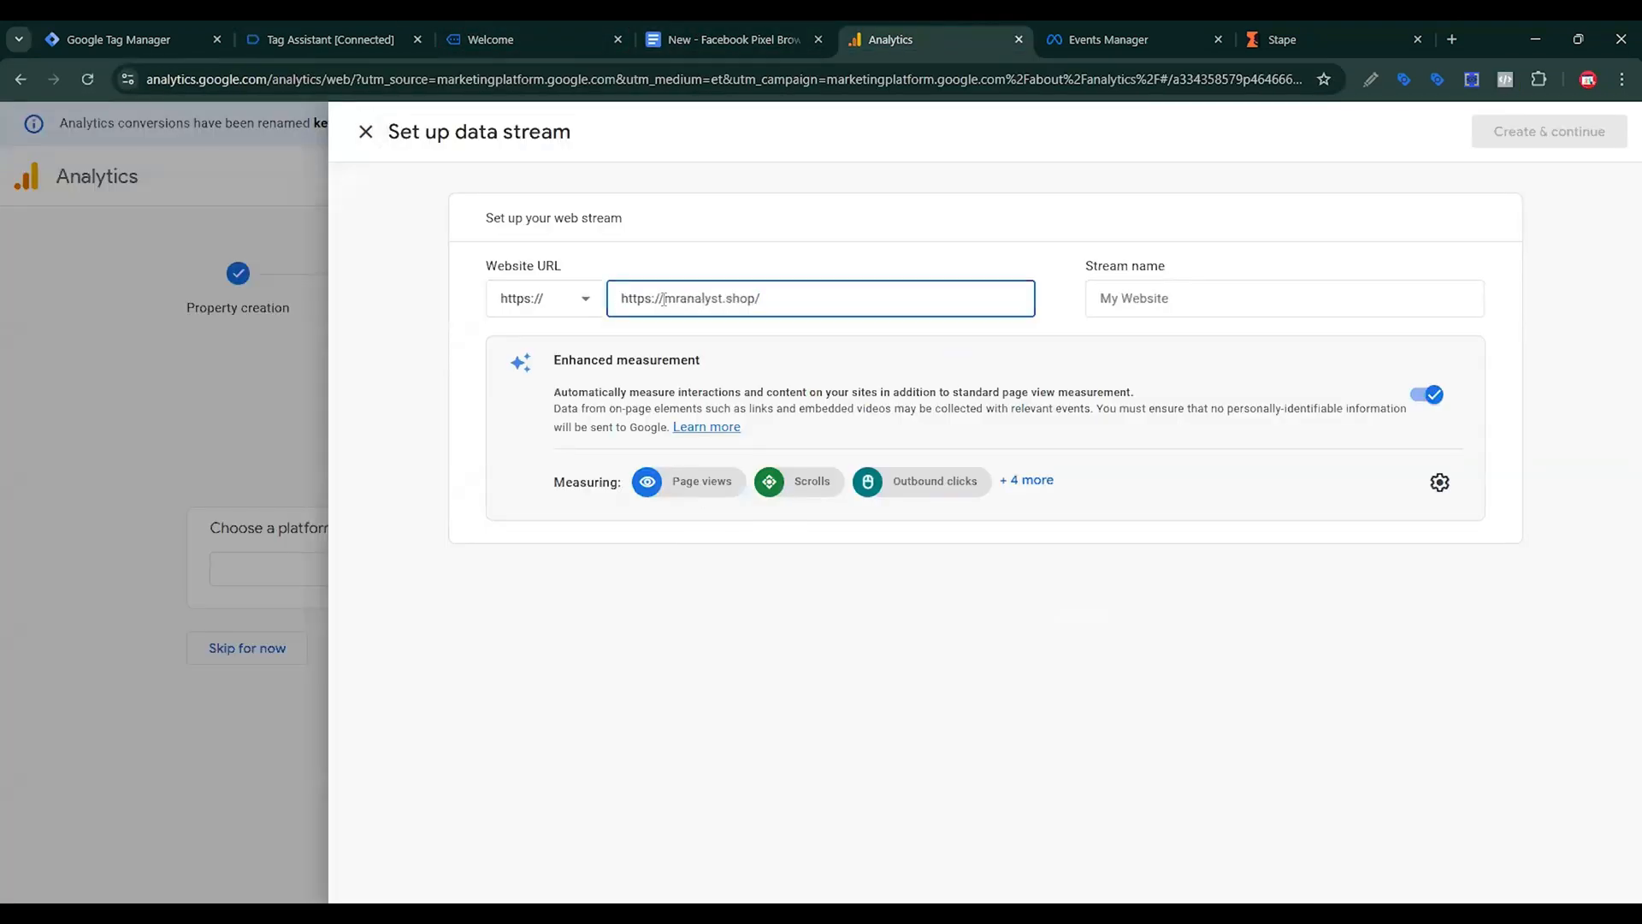
pyautogui.moveTo(665, 300); pyautogui.dragTo(618, 299)
pyautogui.press('BackSpace')
# Name the web stream Organic Store and create it.
pyautogui.click(1185, 299)
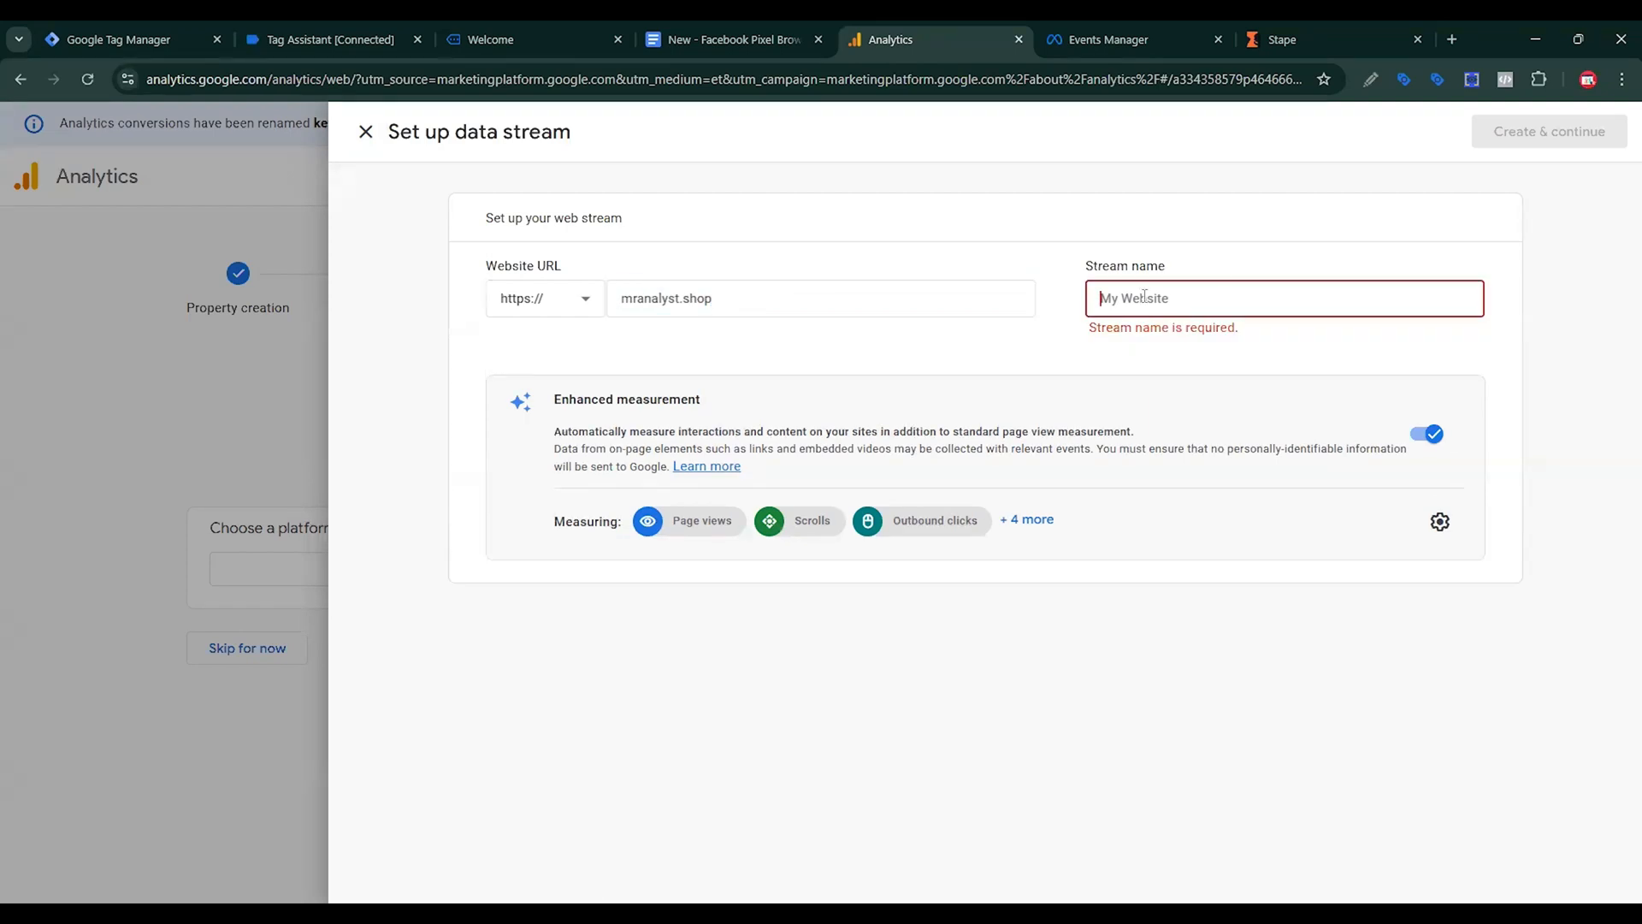
pyautogui.write('Organic Store')
pyautogui.click(1536, 133)
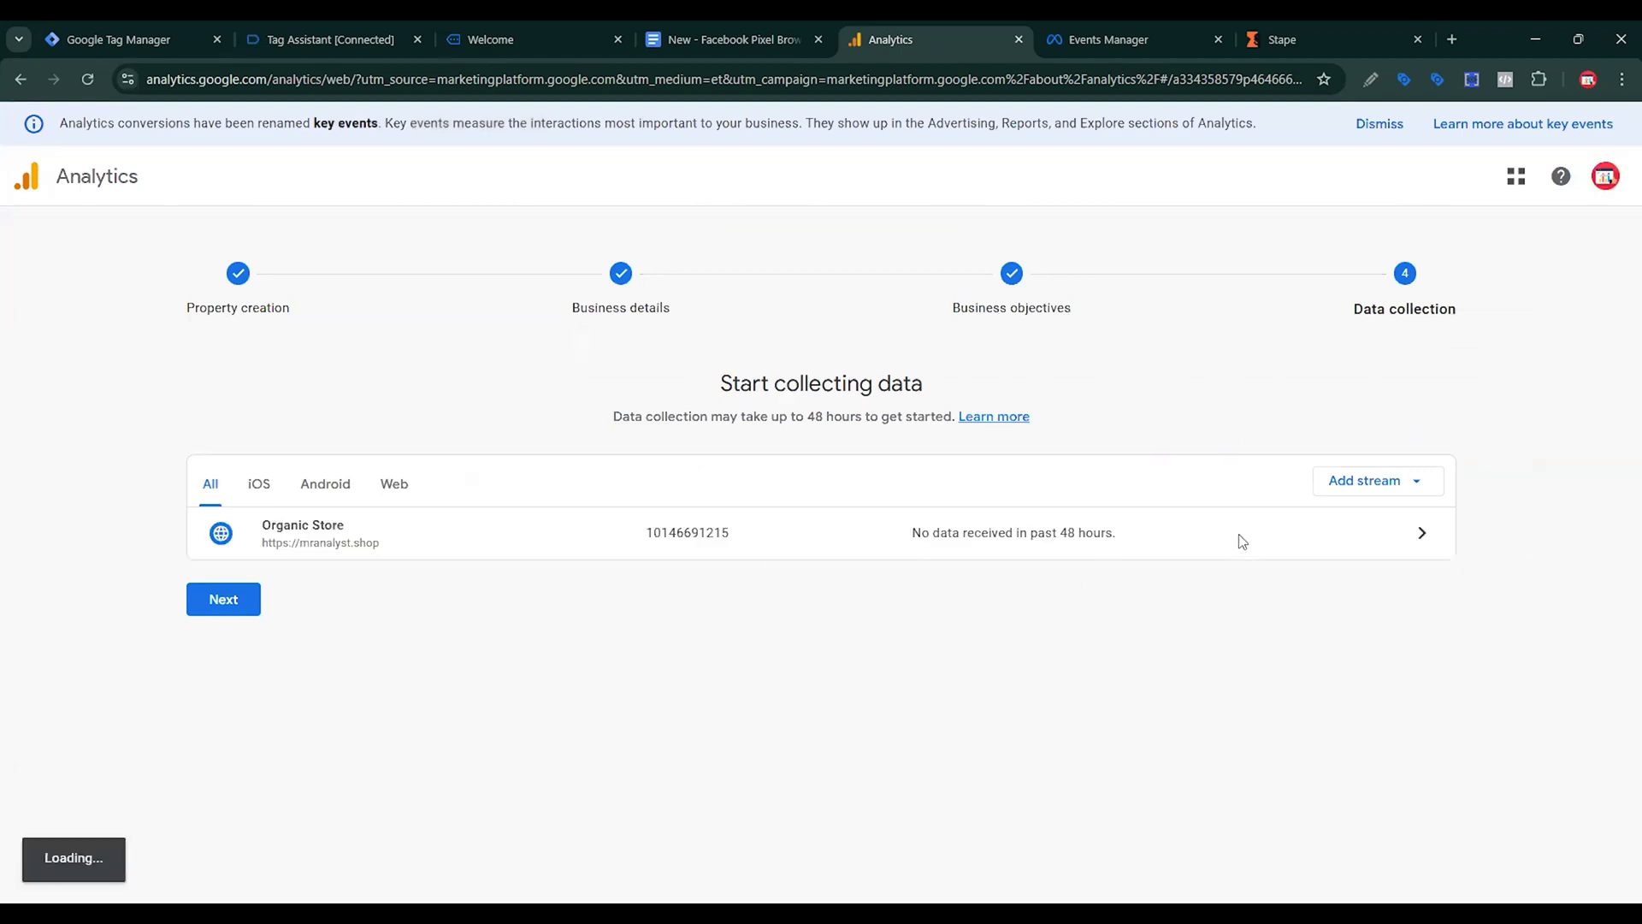
# Examine the manual installation code of the Google tag and the tag ID in it, then close the setup instructions.
pyautogui.click(1422, 533)
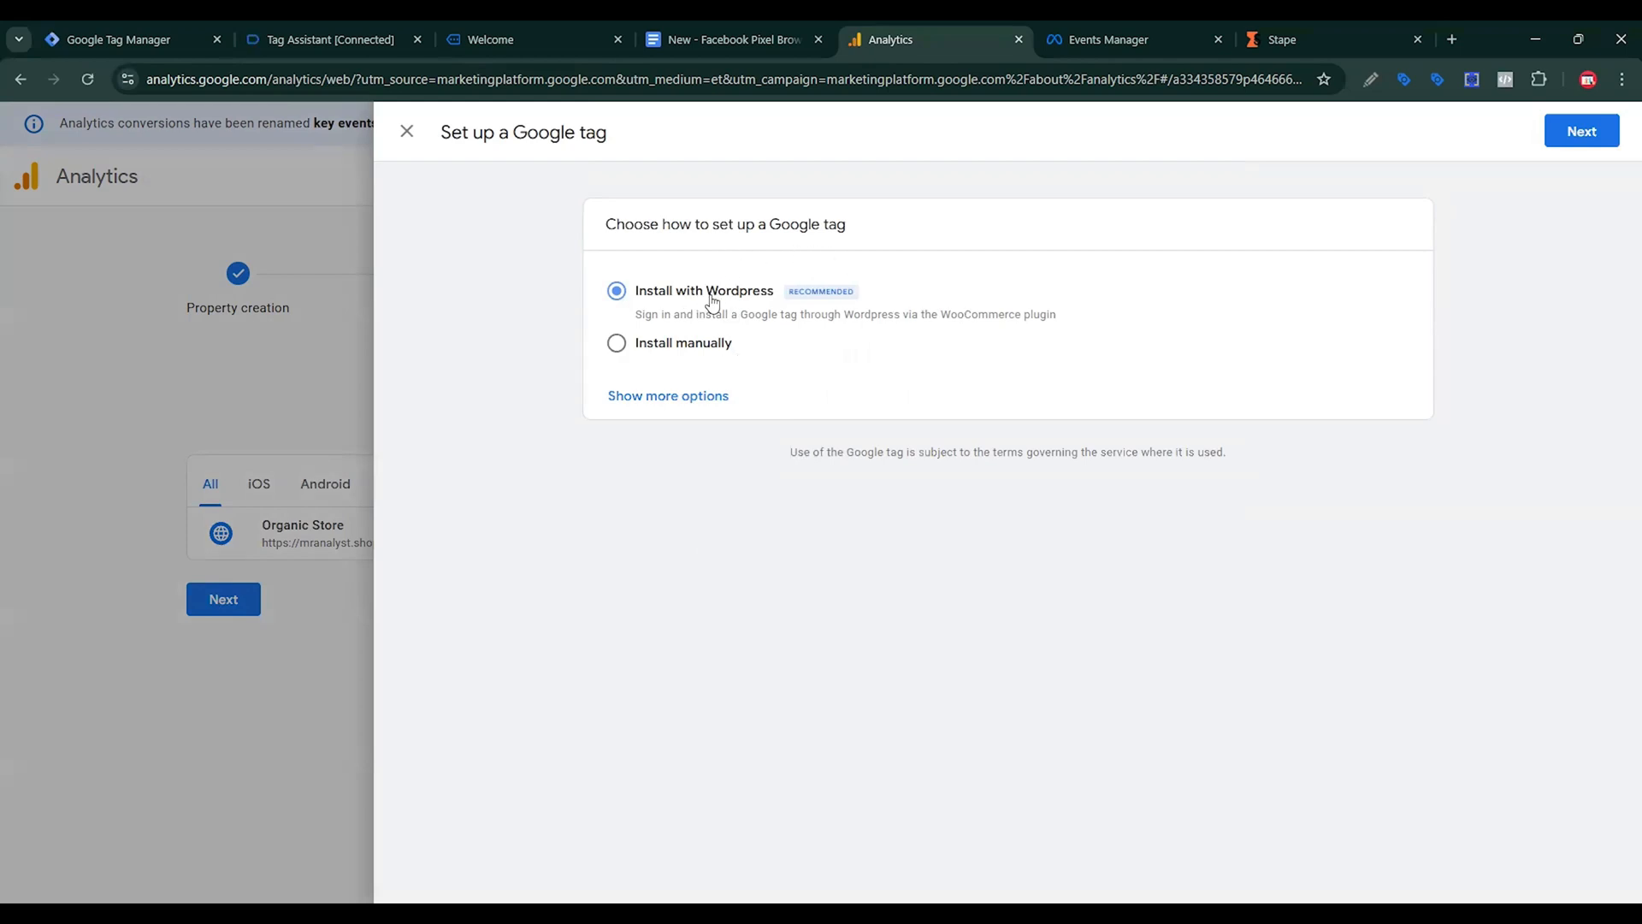
pyautogui.click(672, 351)
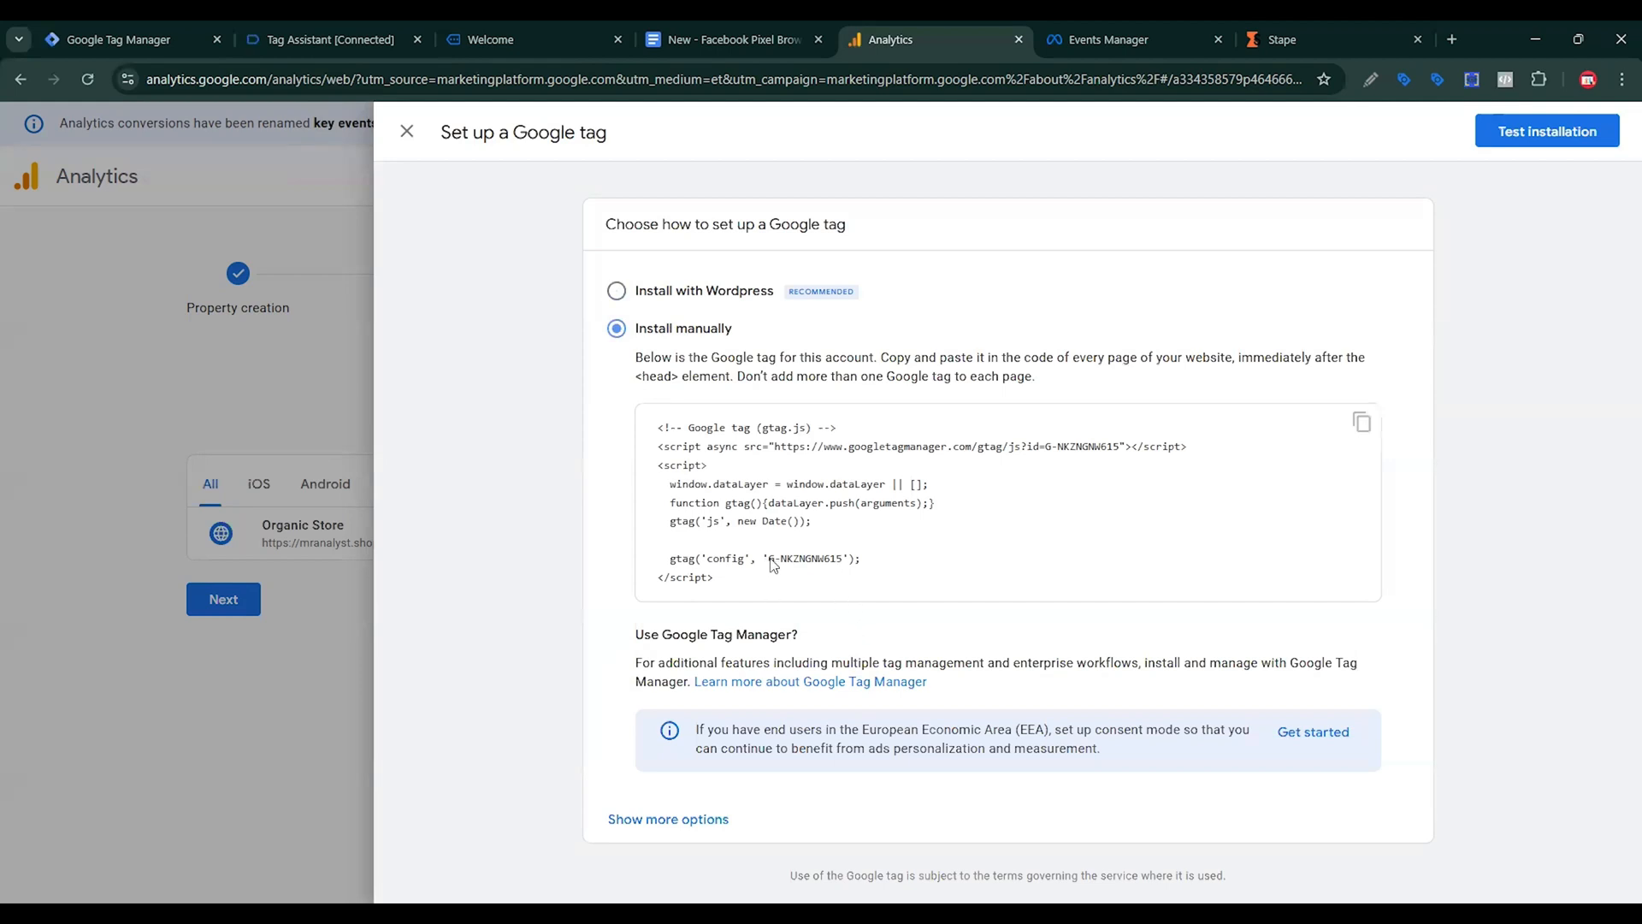
pyautogui.moveTo(772, 562); pyautogui.dragTo(844, 568)
pyautogui.click(407, 130)
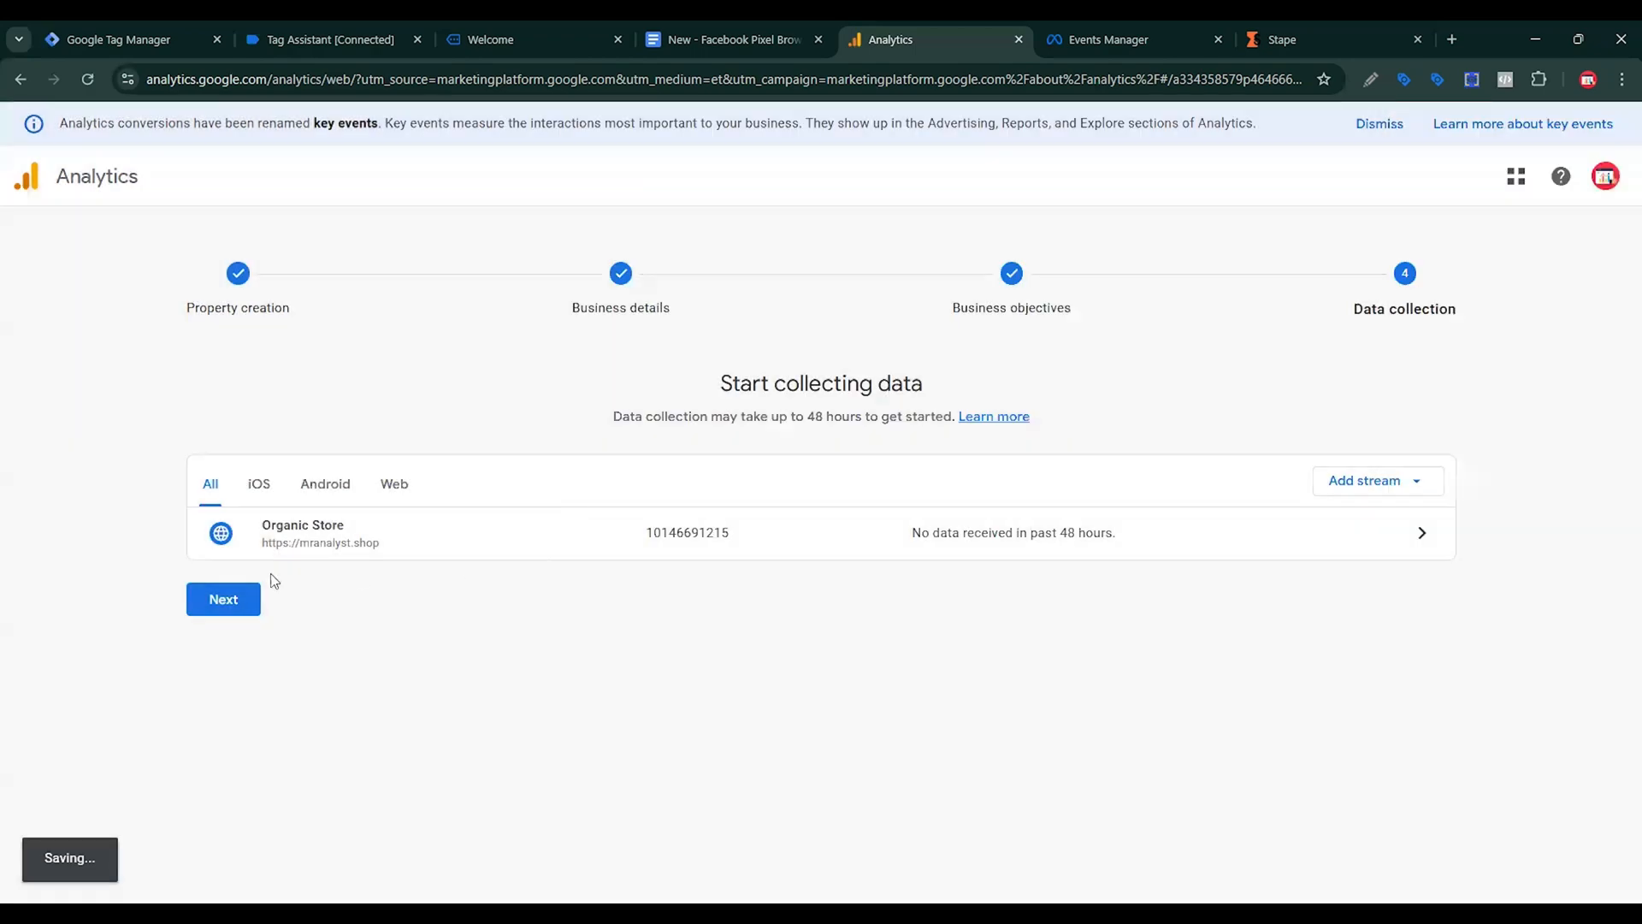
# Copy the Organic Store stream's Measurement ID and enter it as the Tag ID of the untitled Google Tag in Google Tag Manager.
pyautogui.click(219, 602)
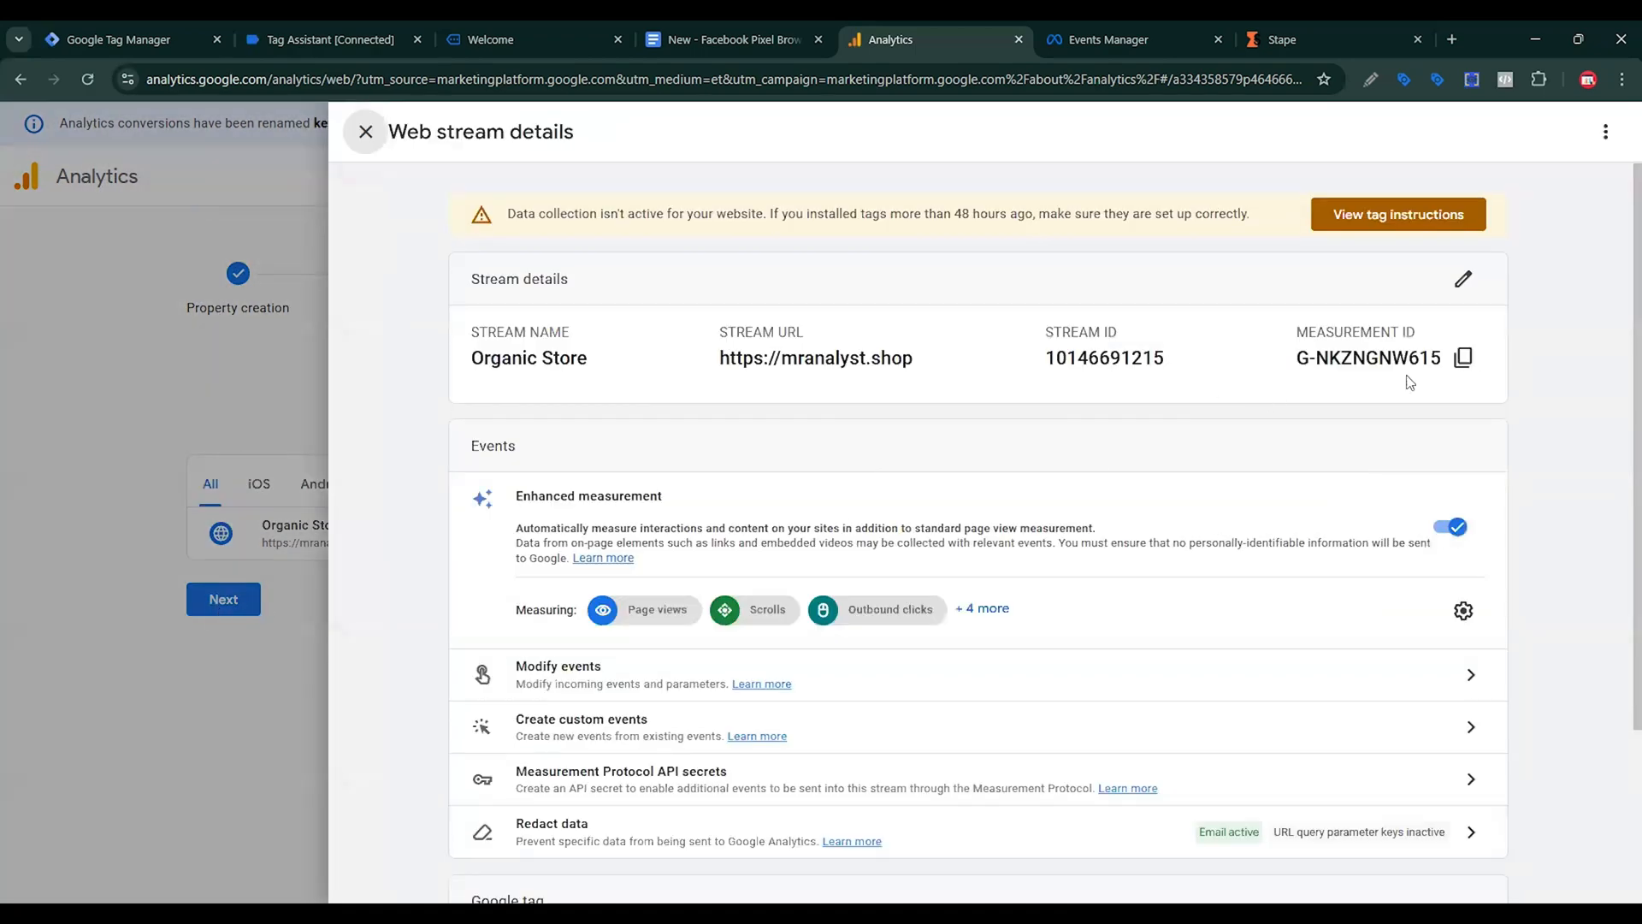
pyautogui.moveTo(1300, 359); pyautogui.dragTo(1462, 363)
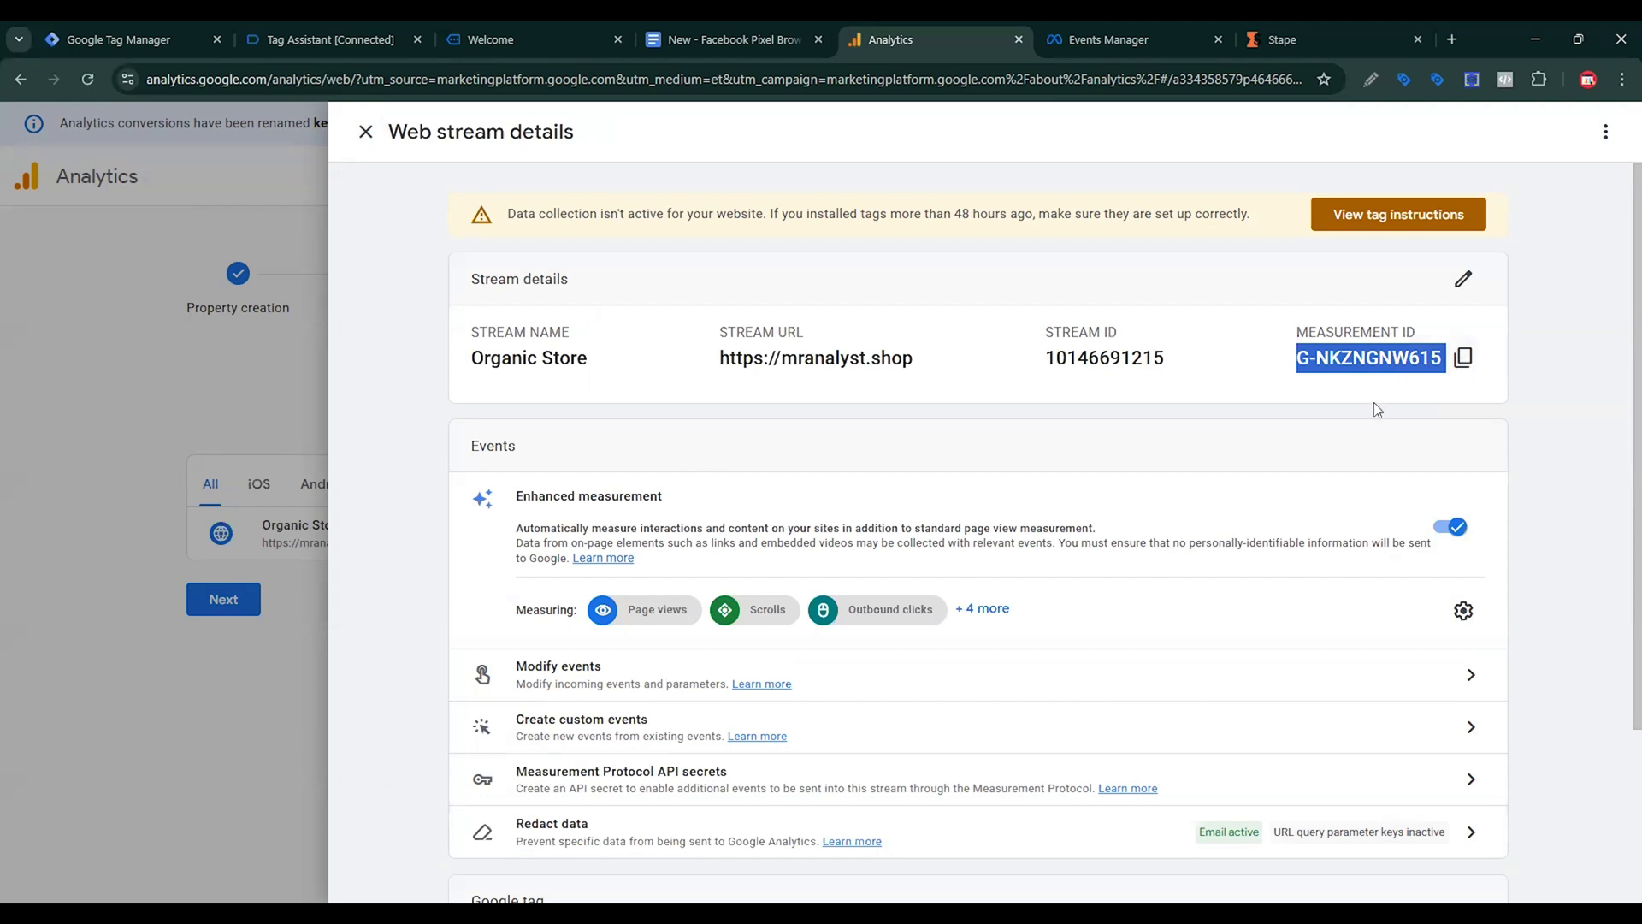
pyautogui.click(1463, 359)
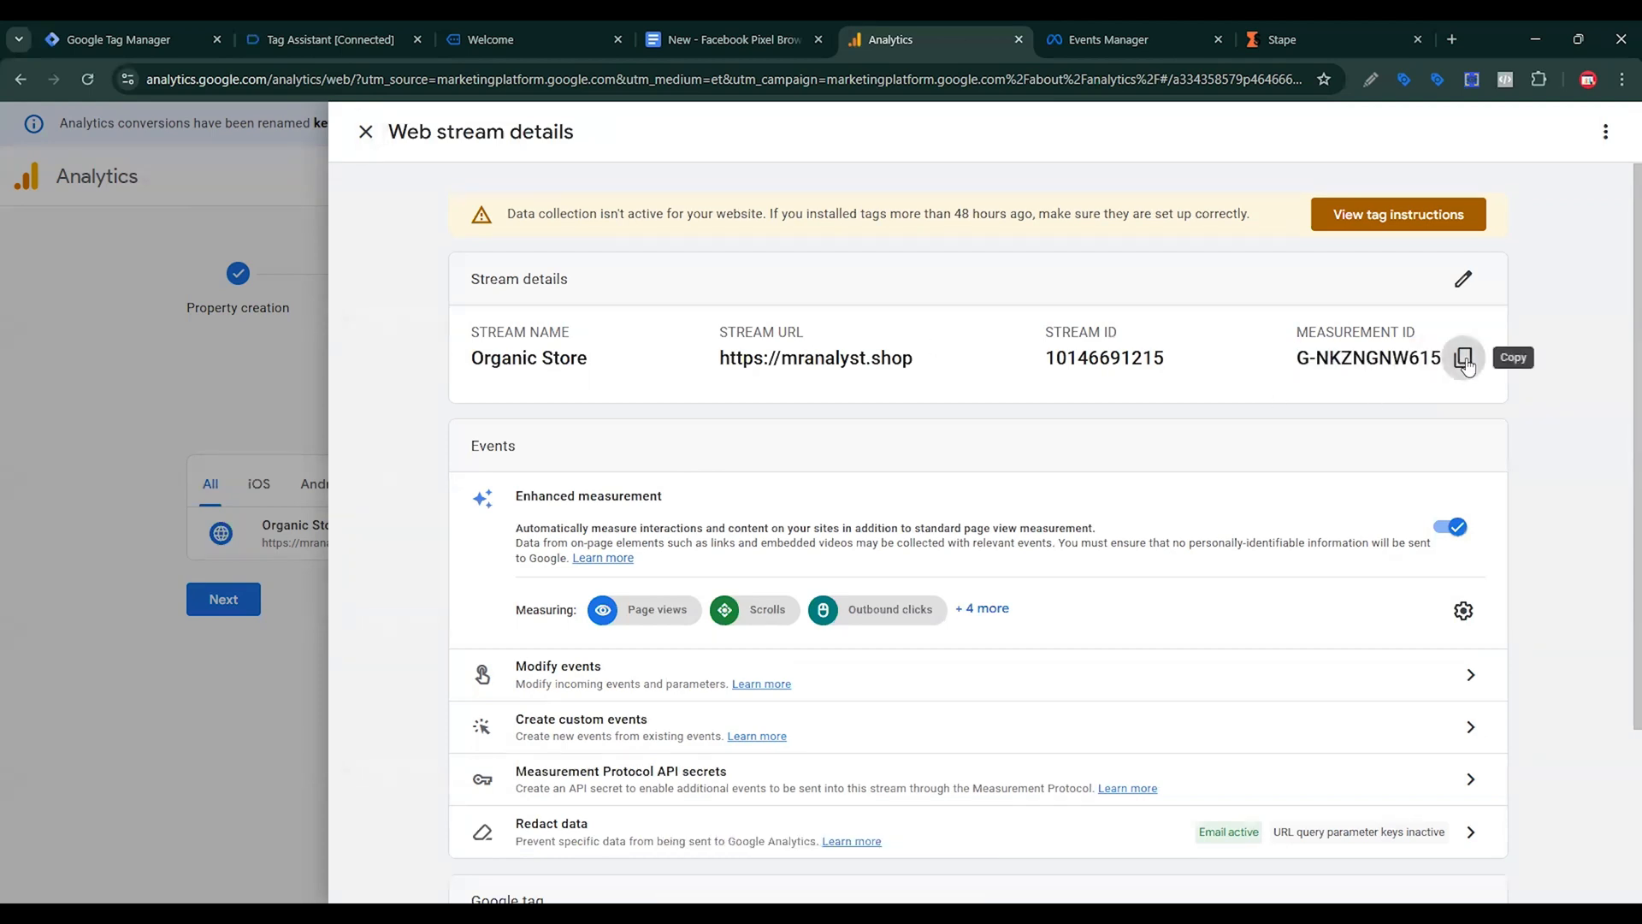
pyautogui.click(1463, 359)
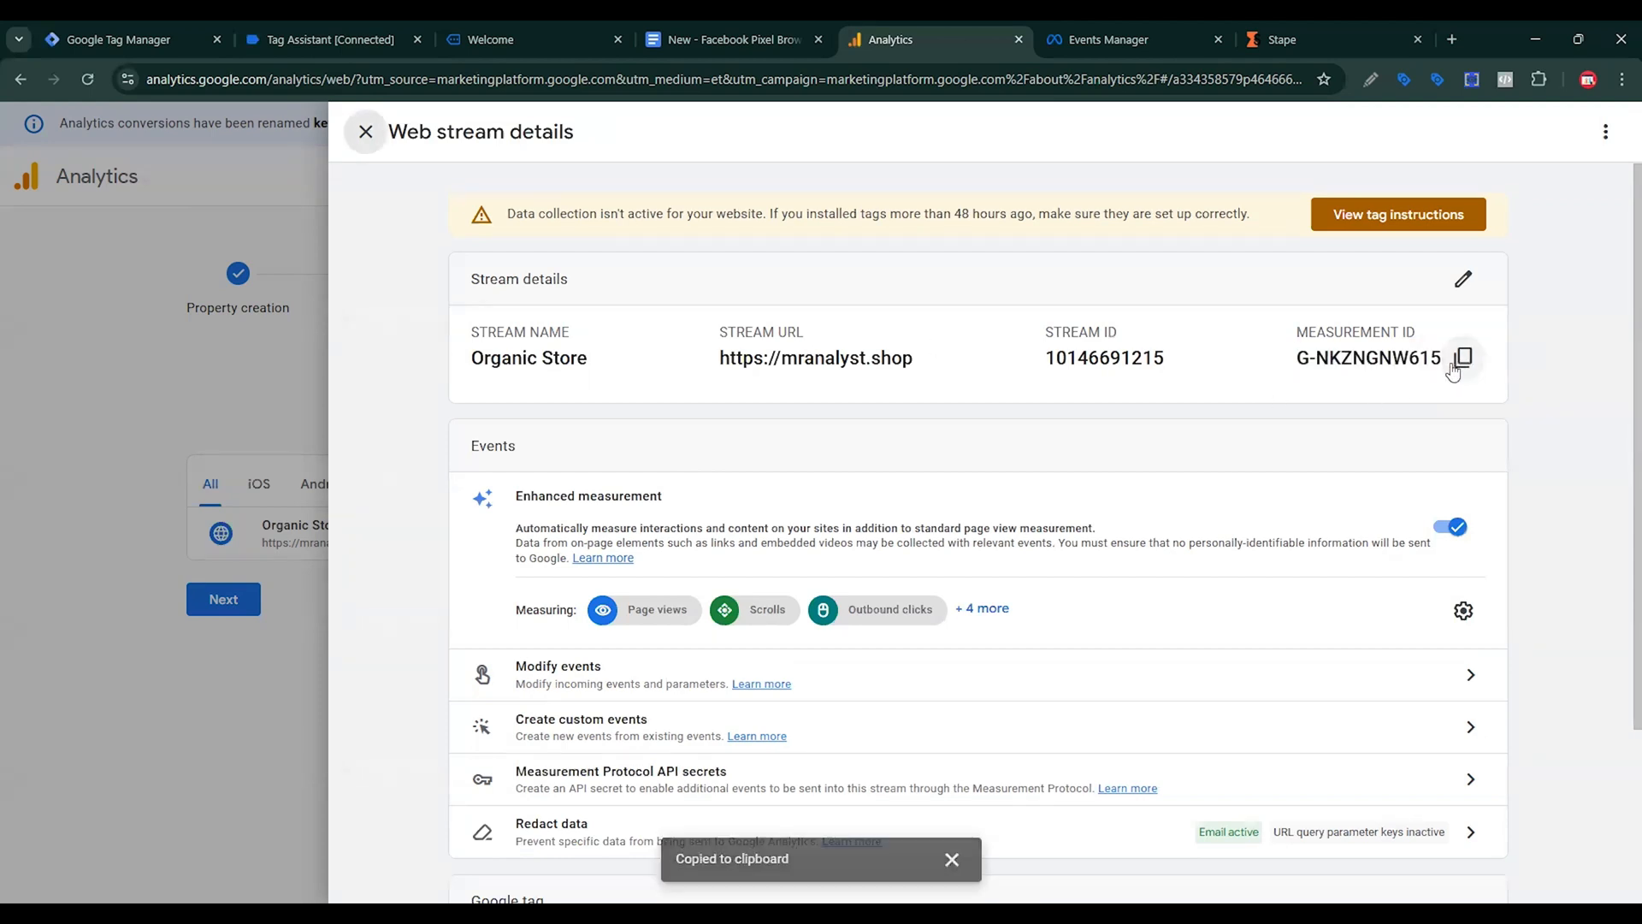
pyautogui.click(323, 31)
pyautogui.click(100, 25)
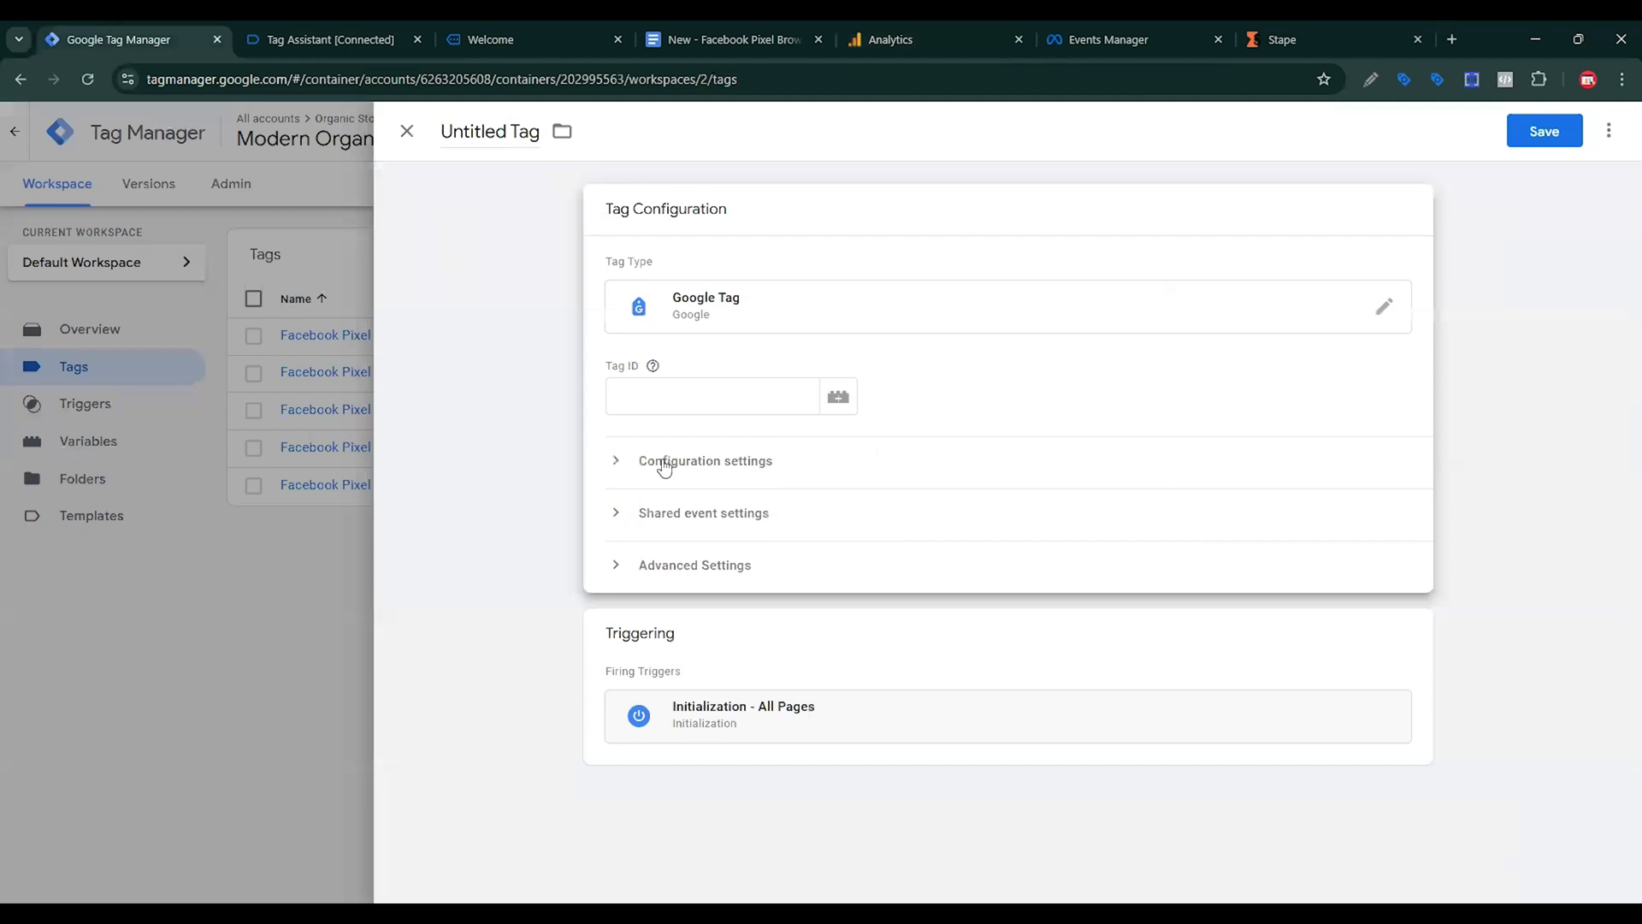
pyautogui.click(664, 401)
pyautogui.hotkey('ctrl', 'v')
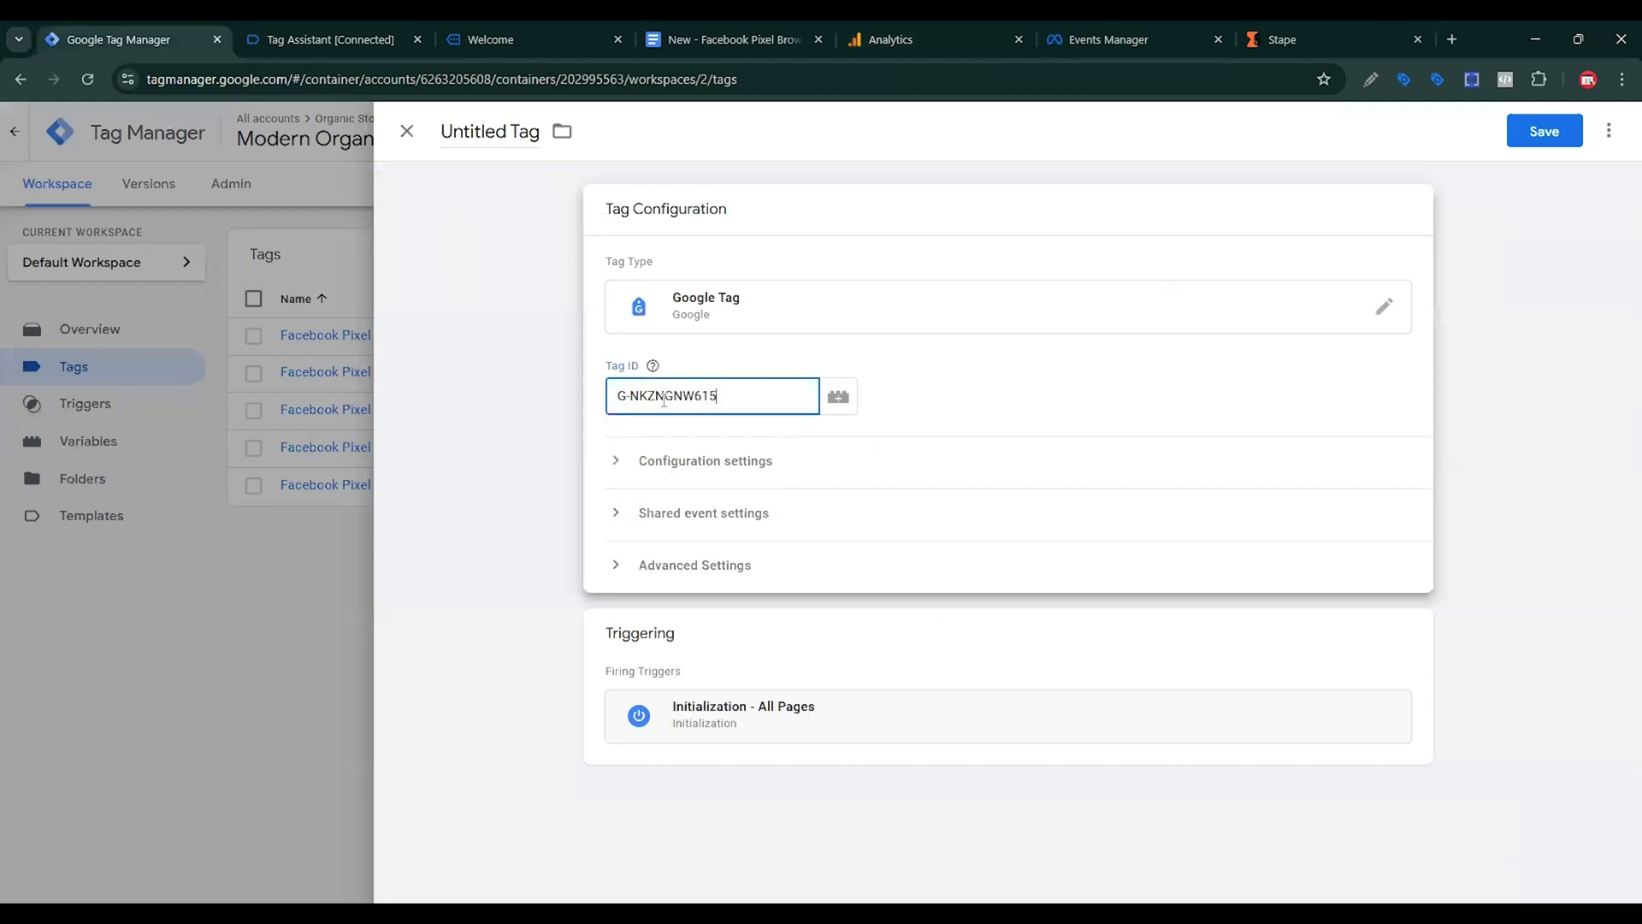
# Add three blank configuration parameters to the Google Tag, then discard the unsaved tag.
pyautogui.click(694, 466)
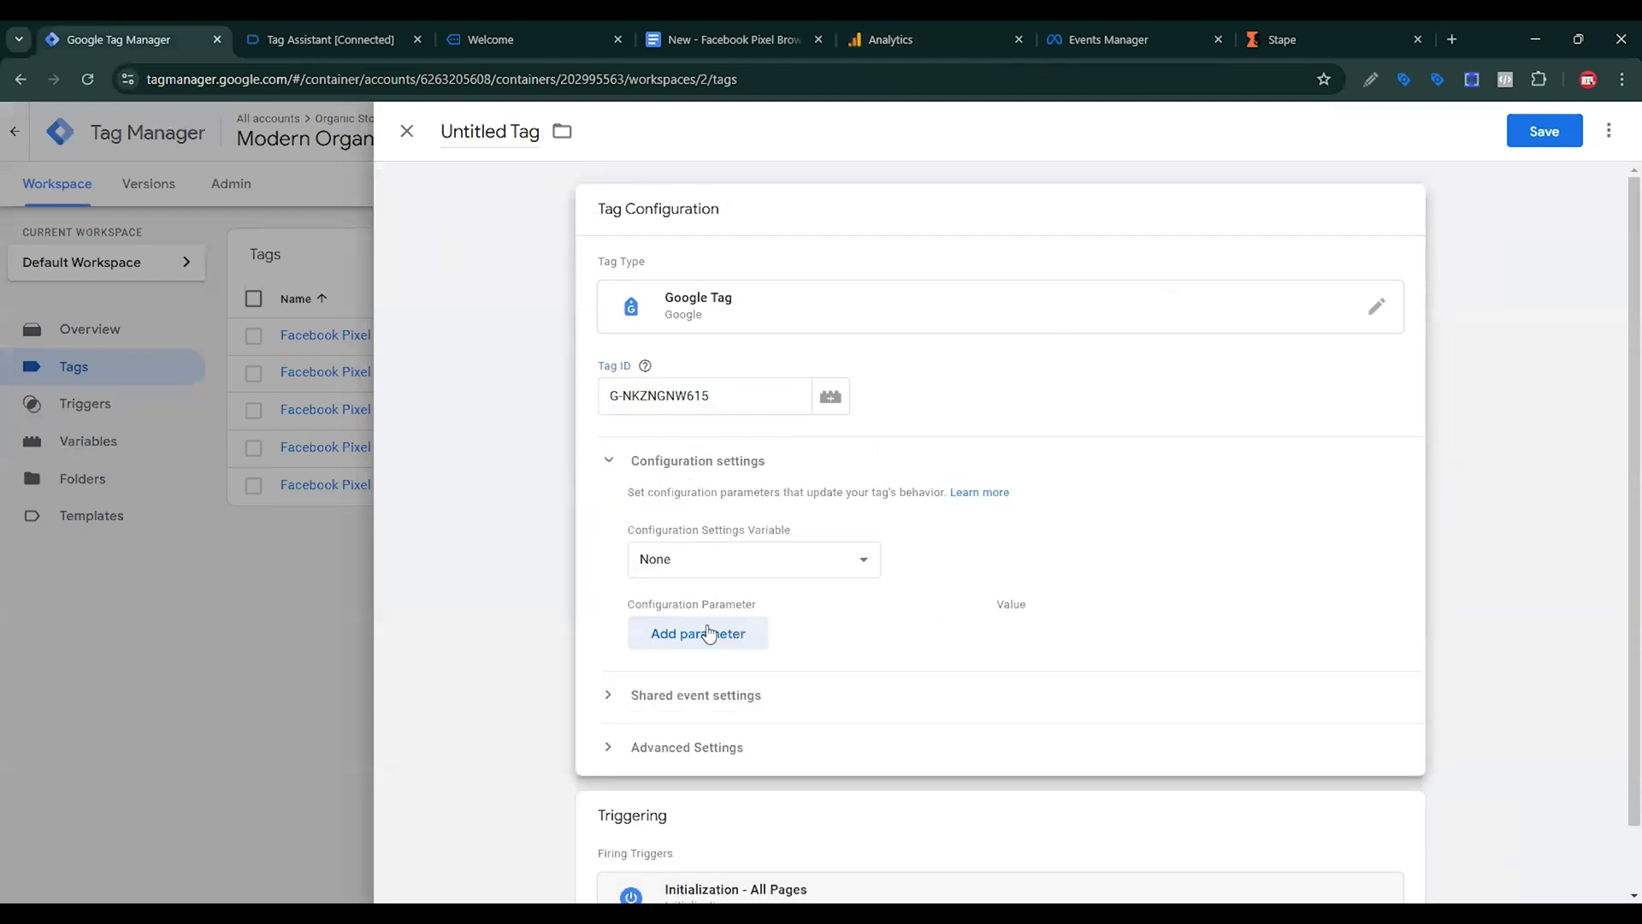
pyautogui.click(691, 635)
pyautogui.scroll(-2, 703, 515)
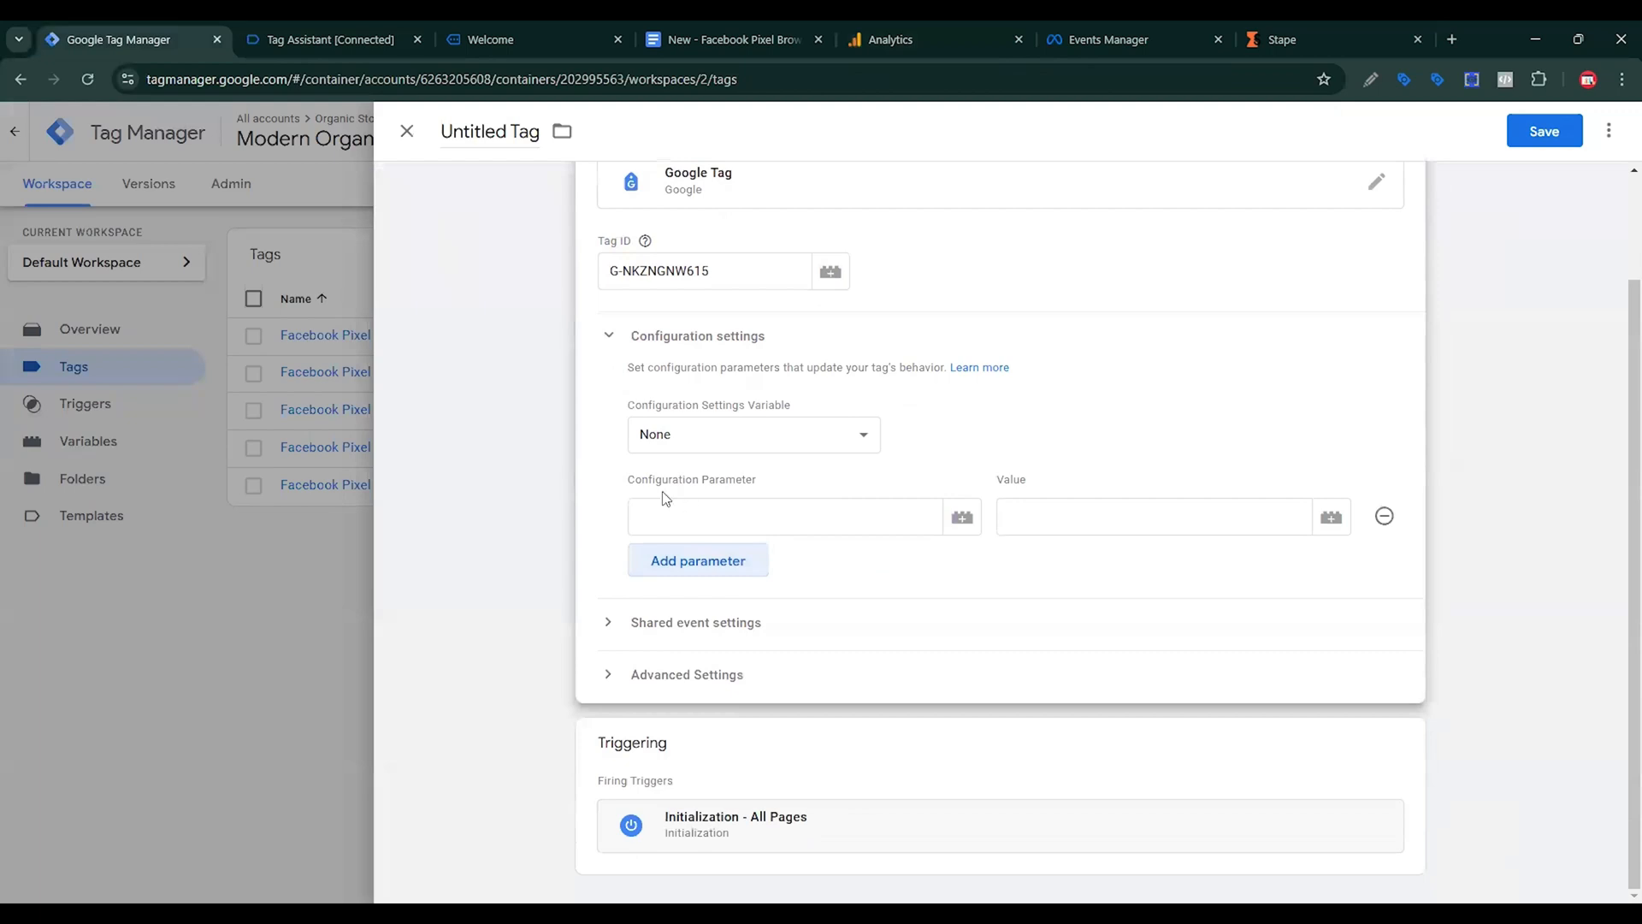
pyautogui.click(684, 573)
pyautogui.click(692, 612)
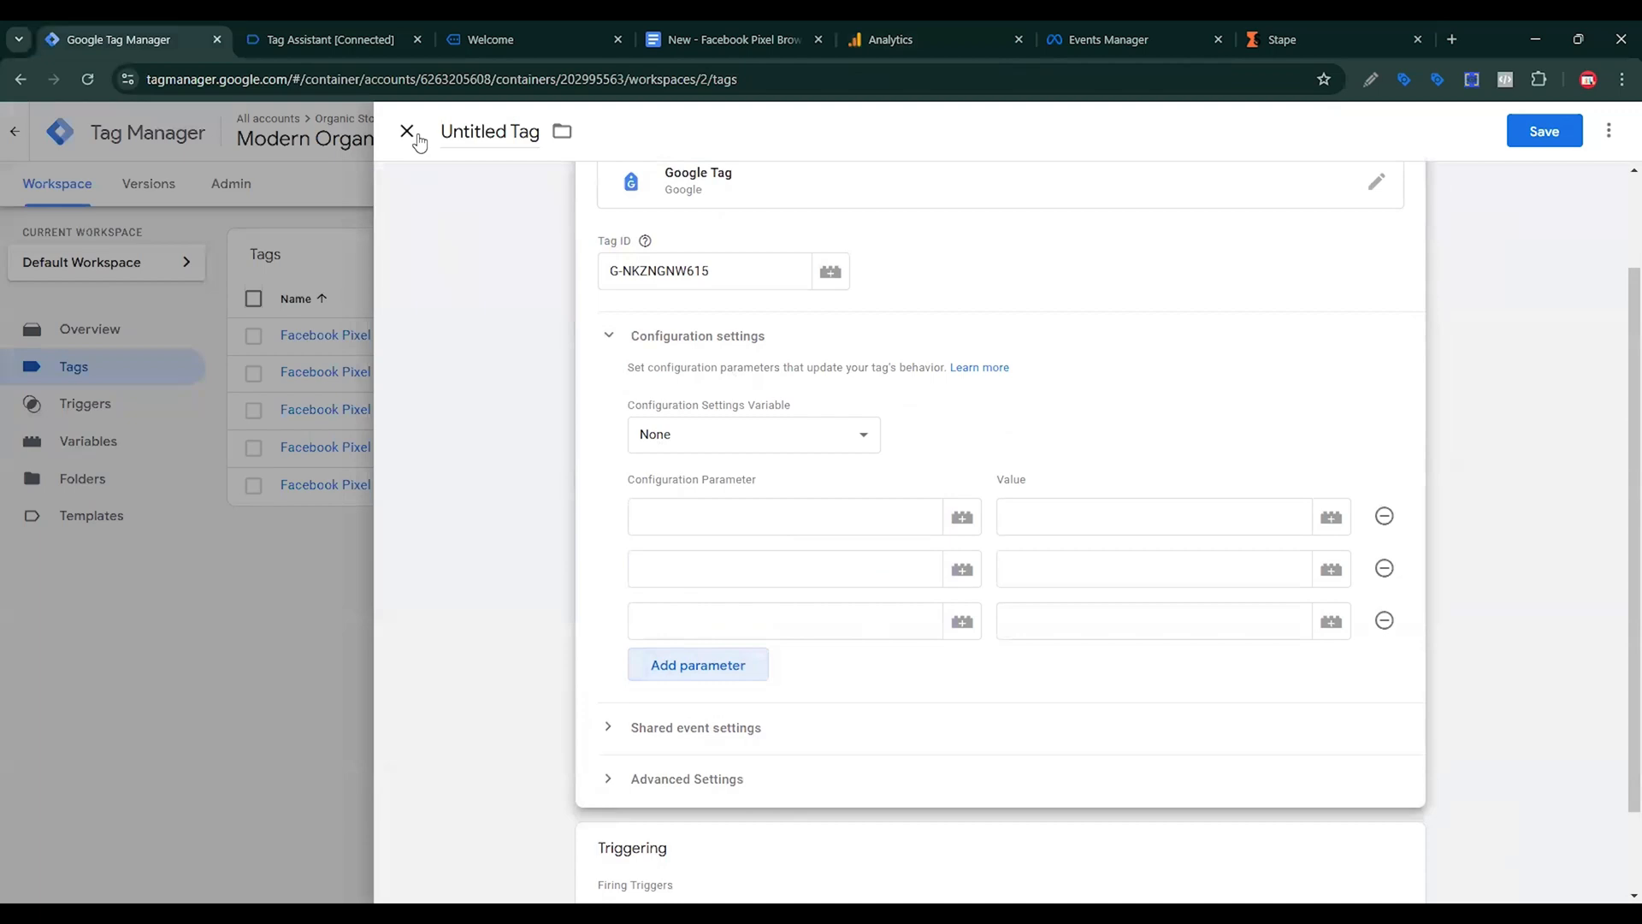
pyautogui.click(407, 131)
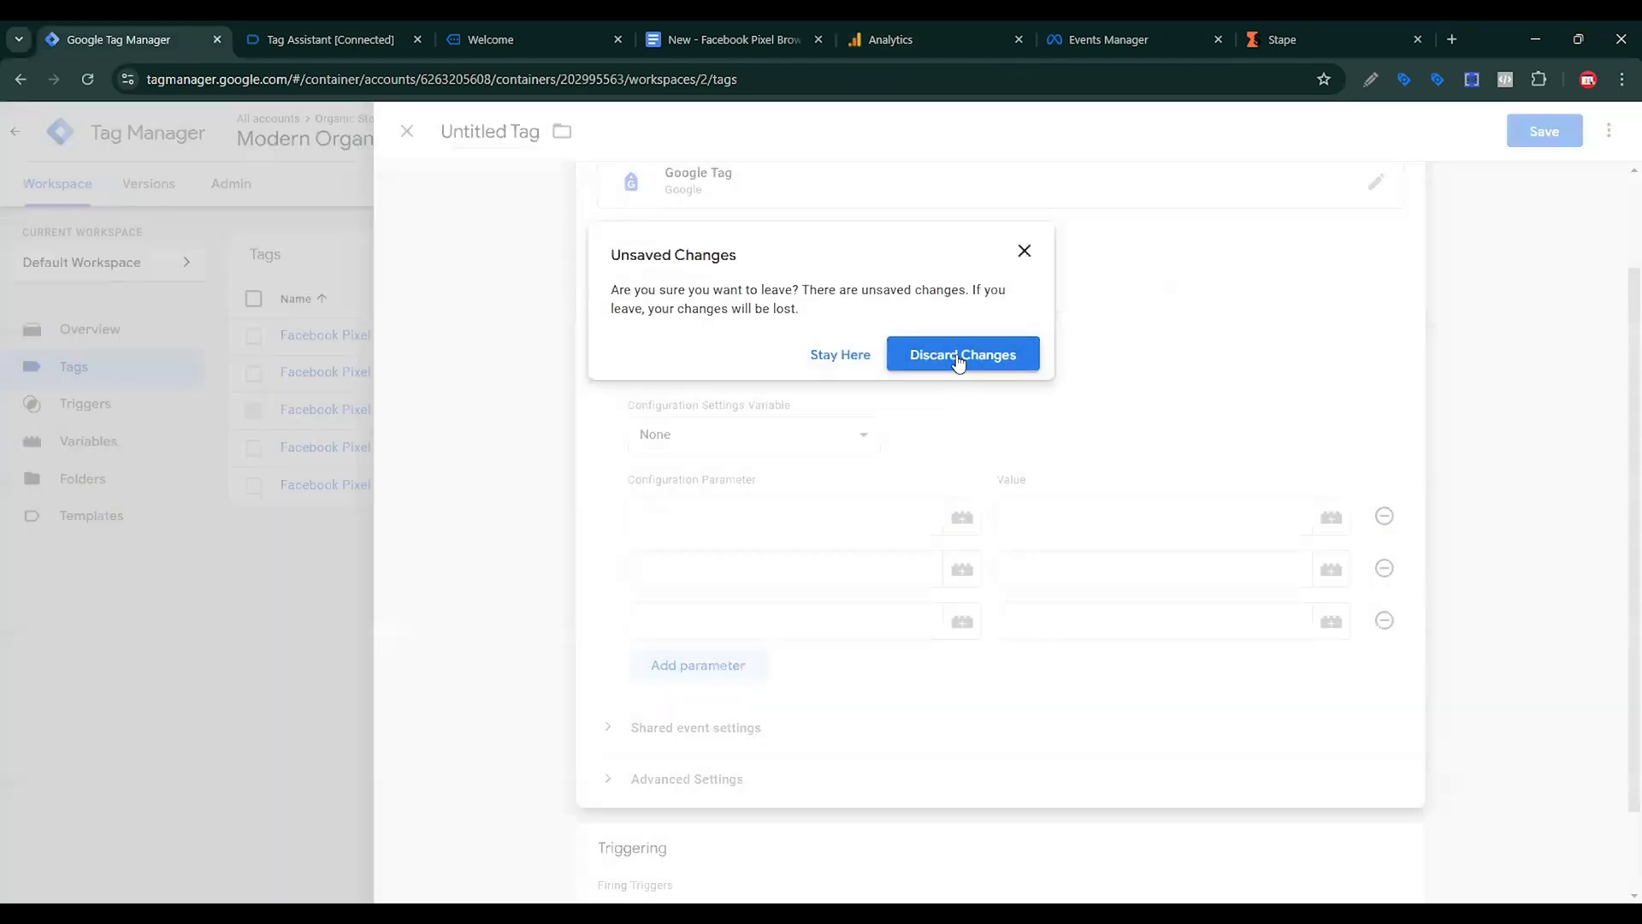
pyautogui.click(958, 356)
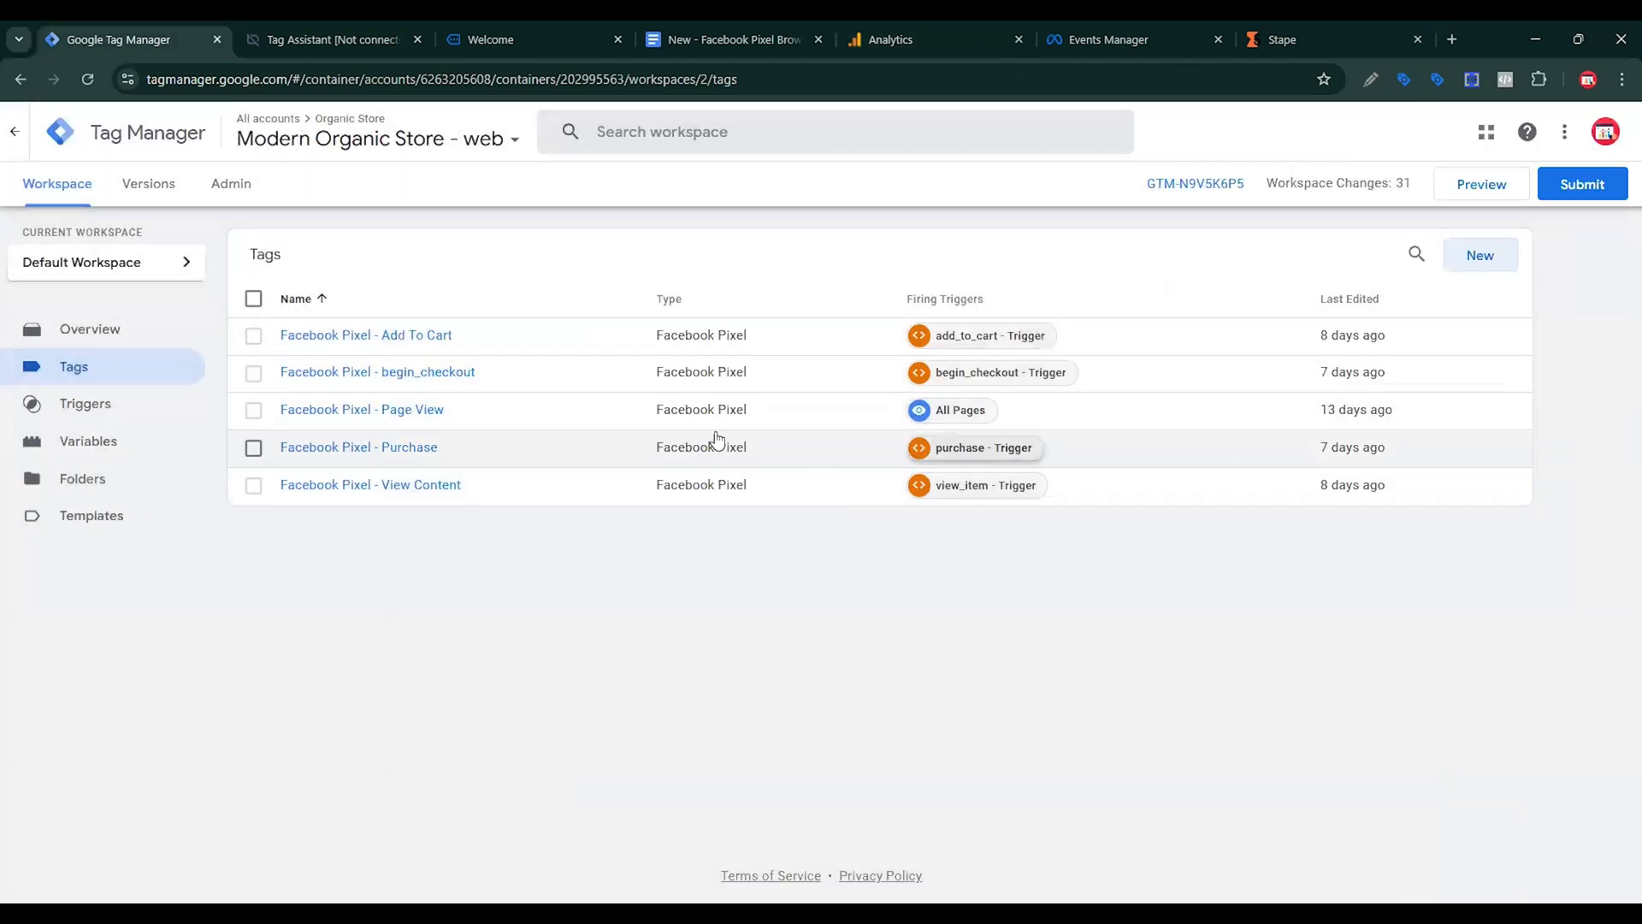
# Create a container named Modern Organic Store - Server with Server as its target platform in the Organic Store account.
pyautogui.click(245, 194)
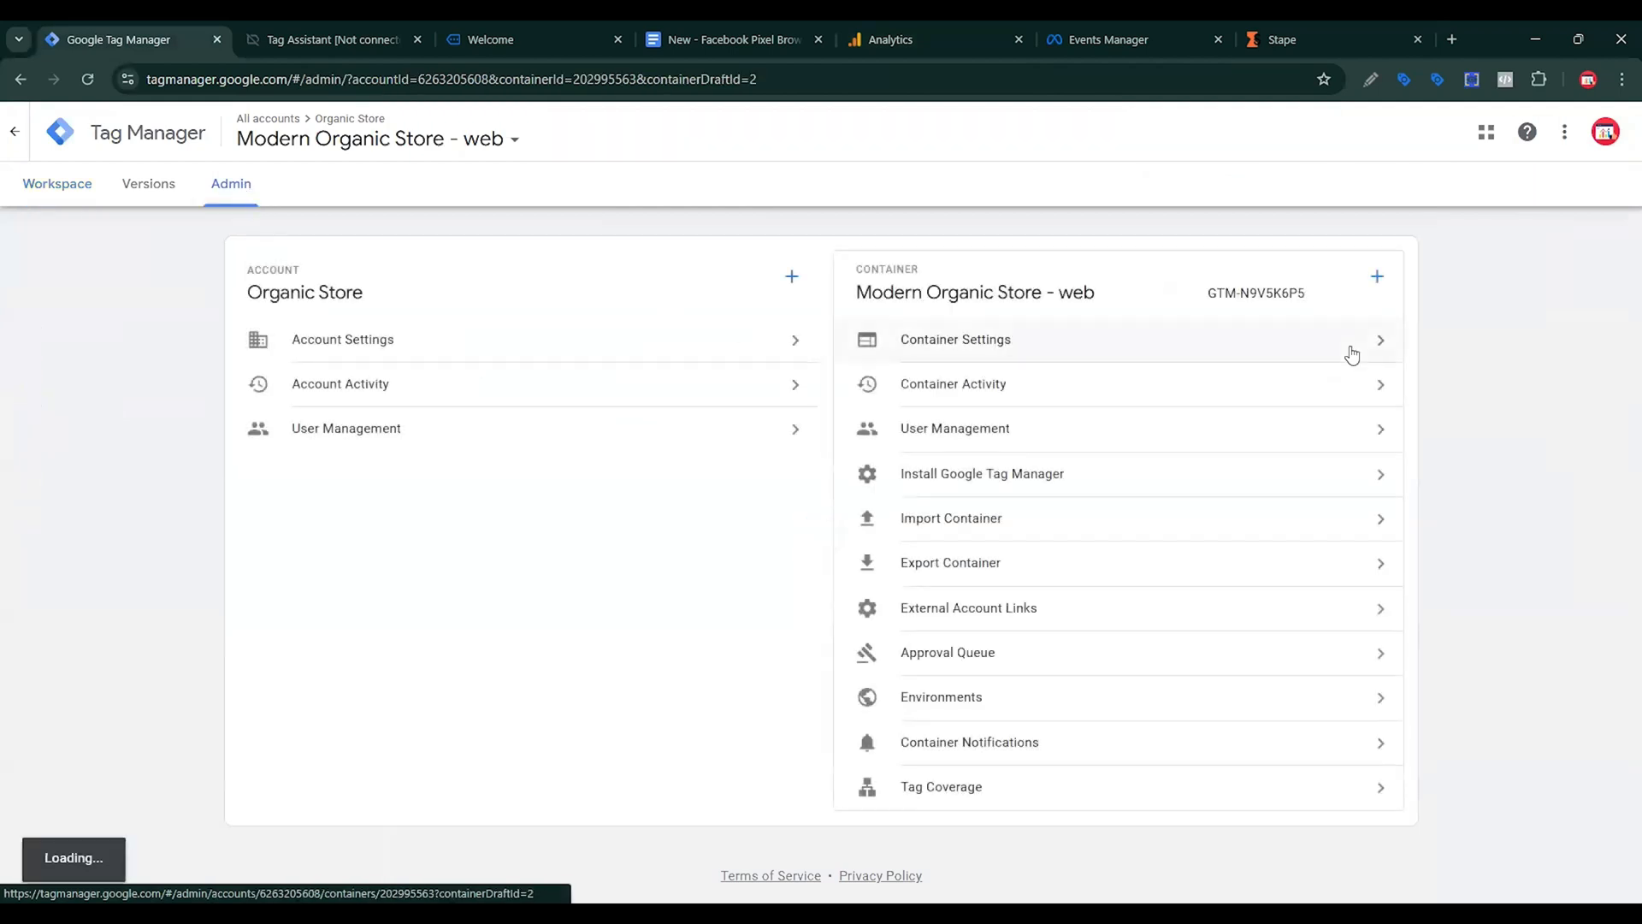
pyautogui.click(1378, 278)
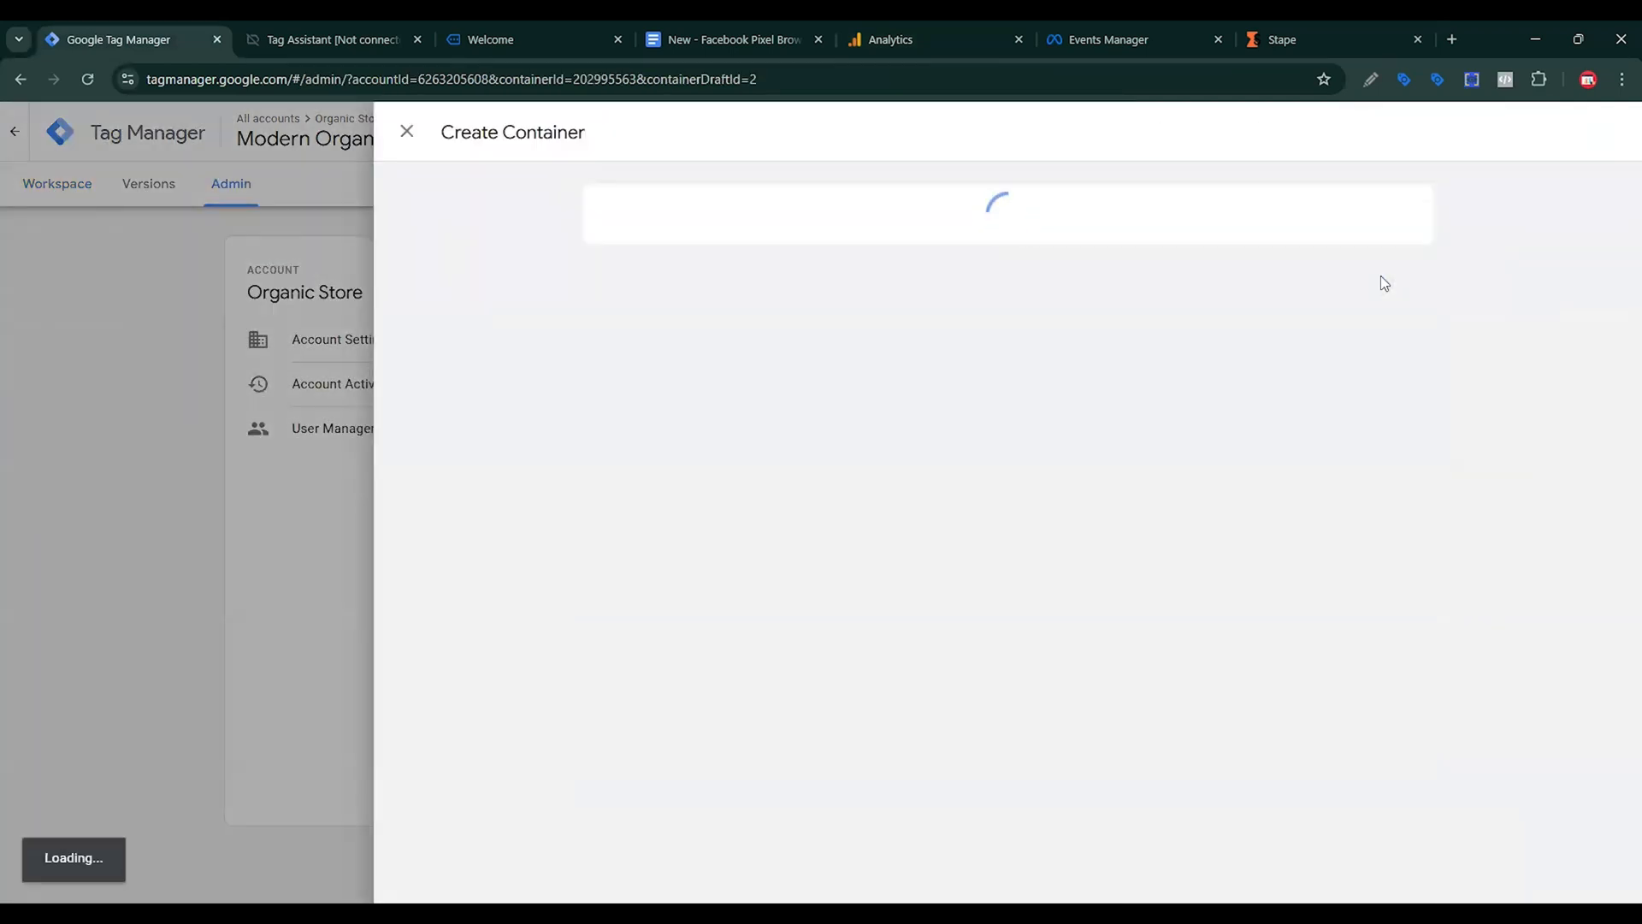
pyautogui.click(648, 301)
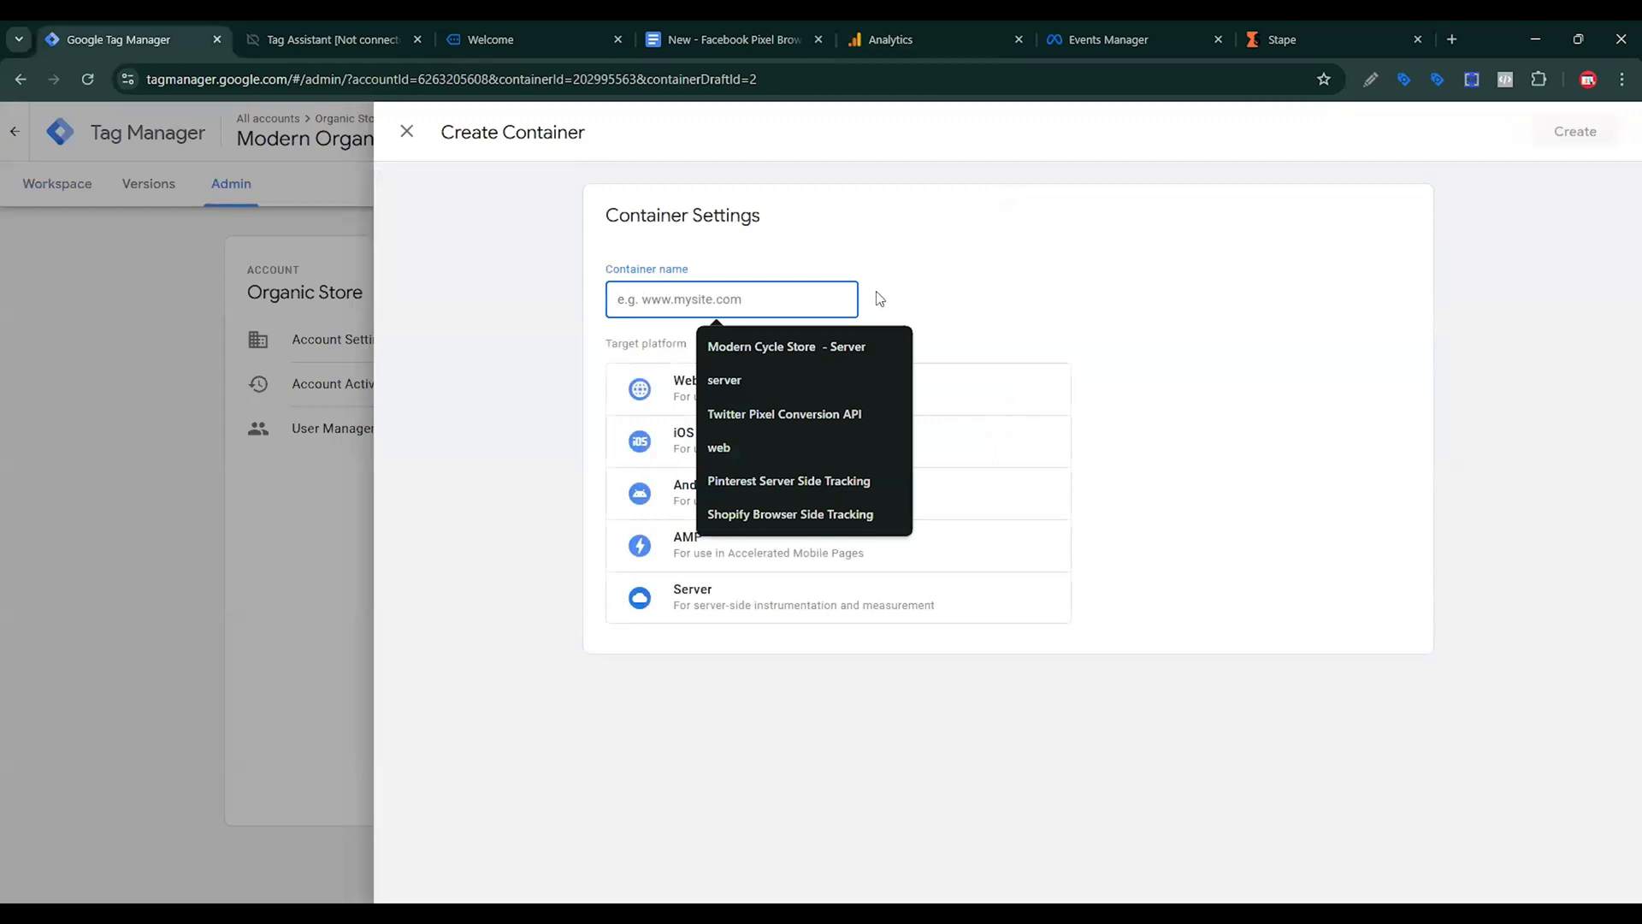
pyautogui.click(804, 347)
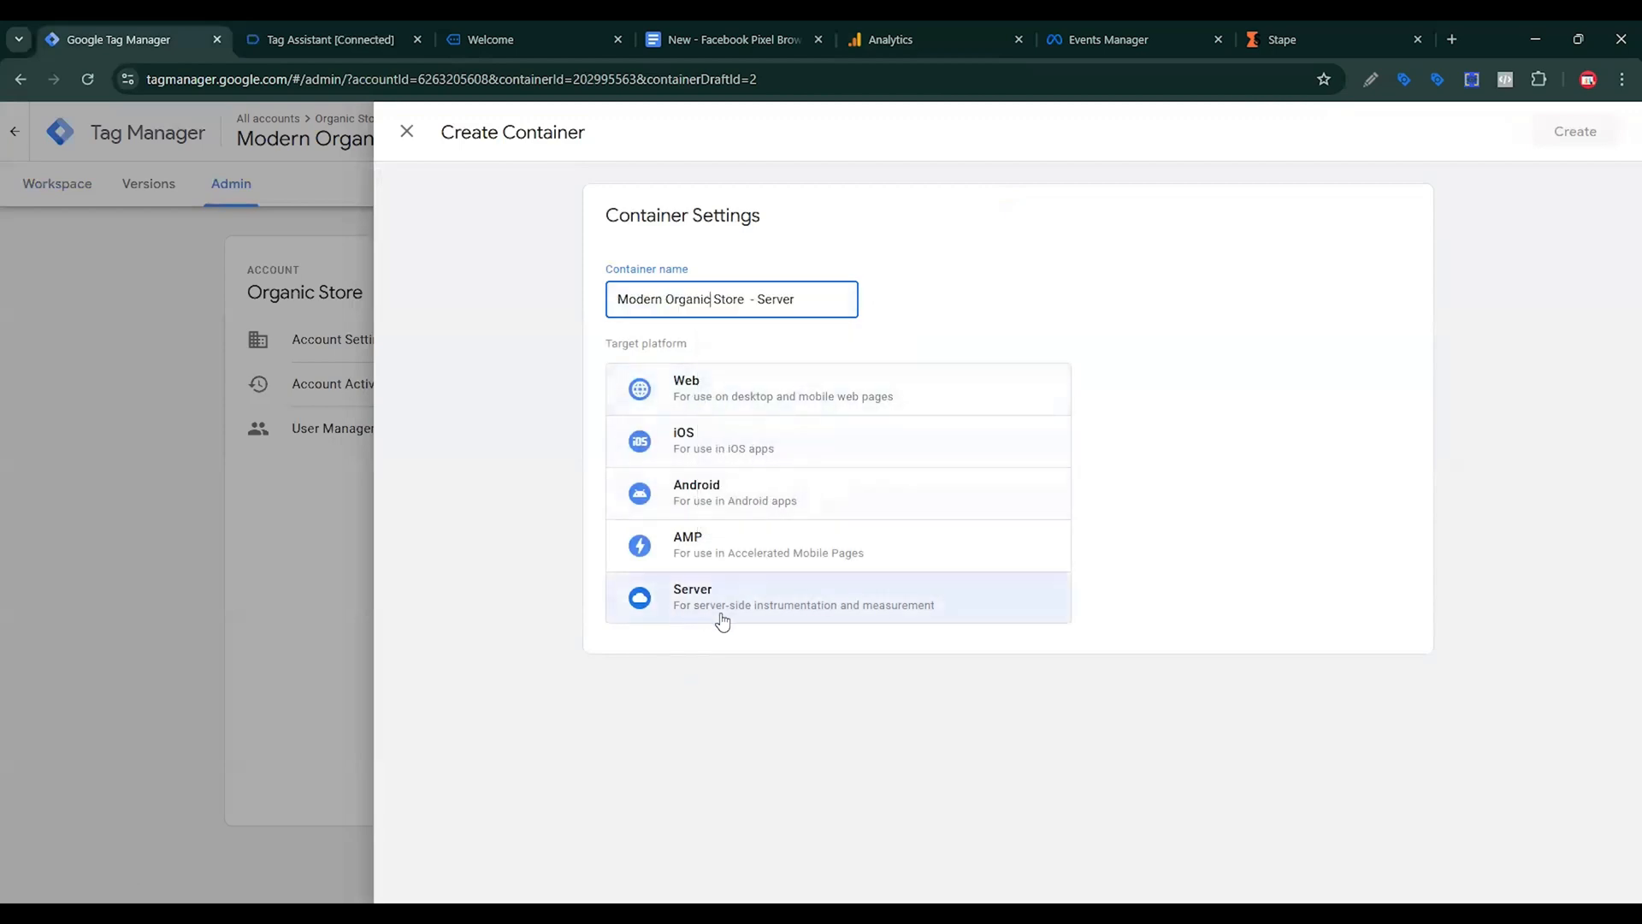
pyautogui.click(858, 618)
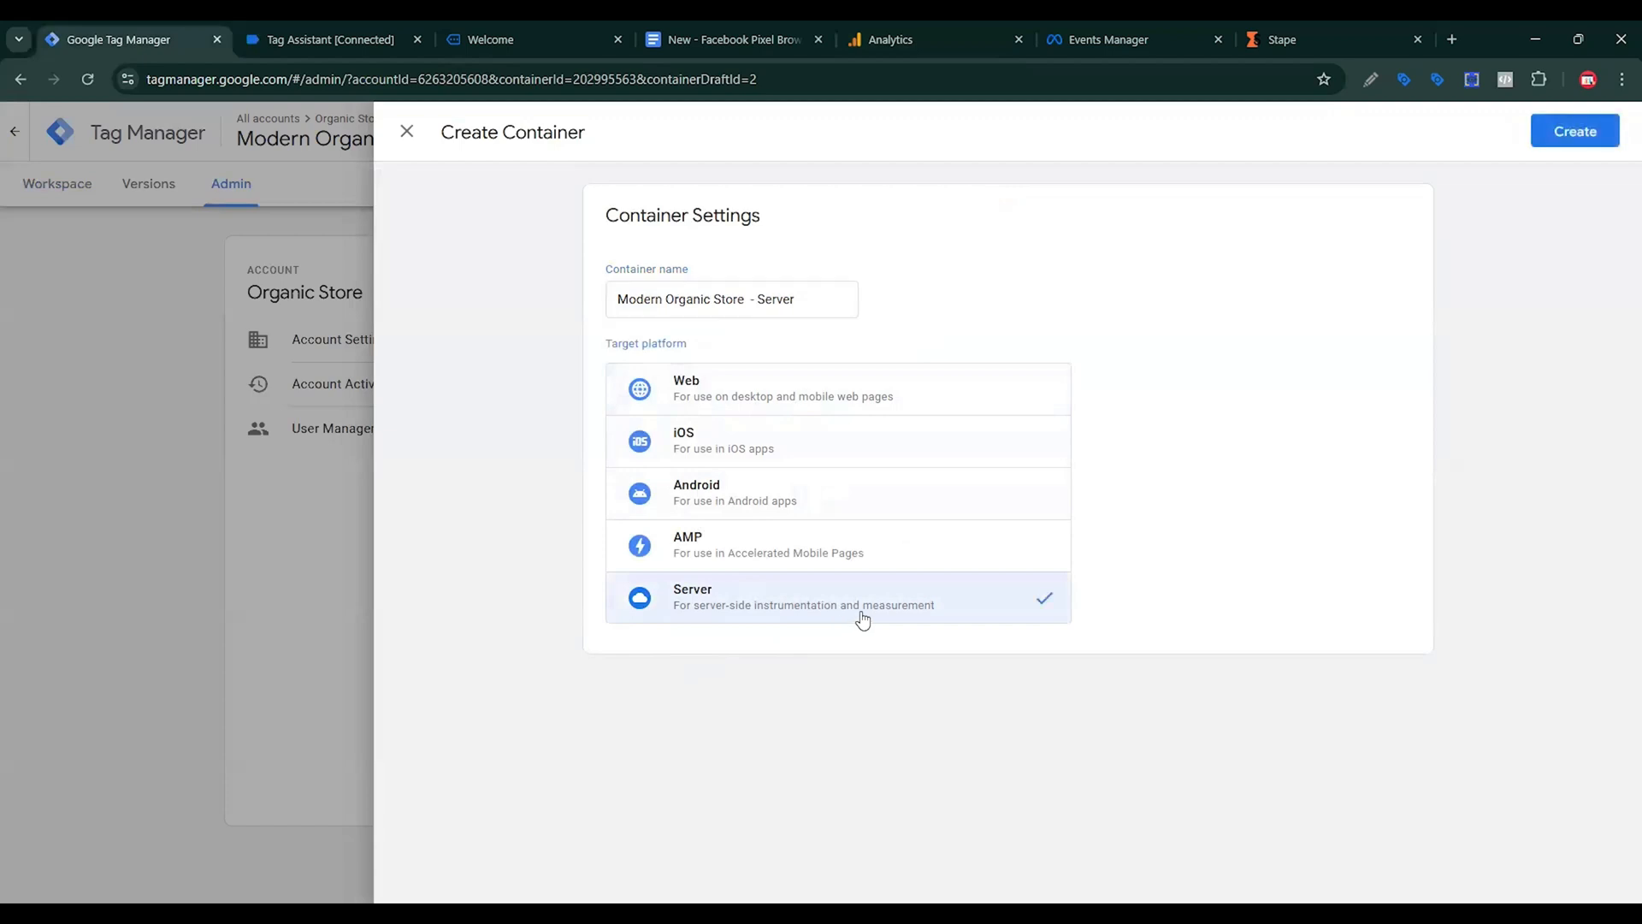
pyautogui.click(1576, 132)
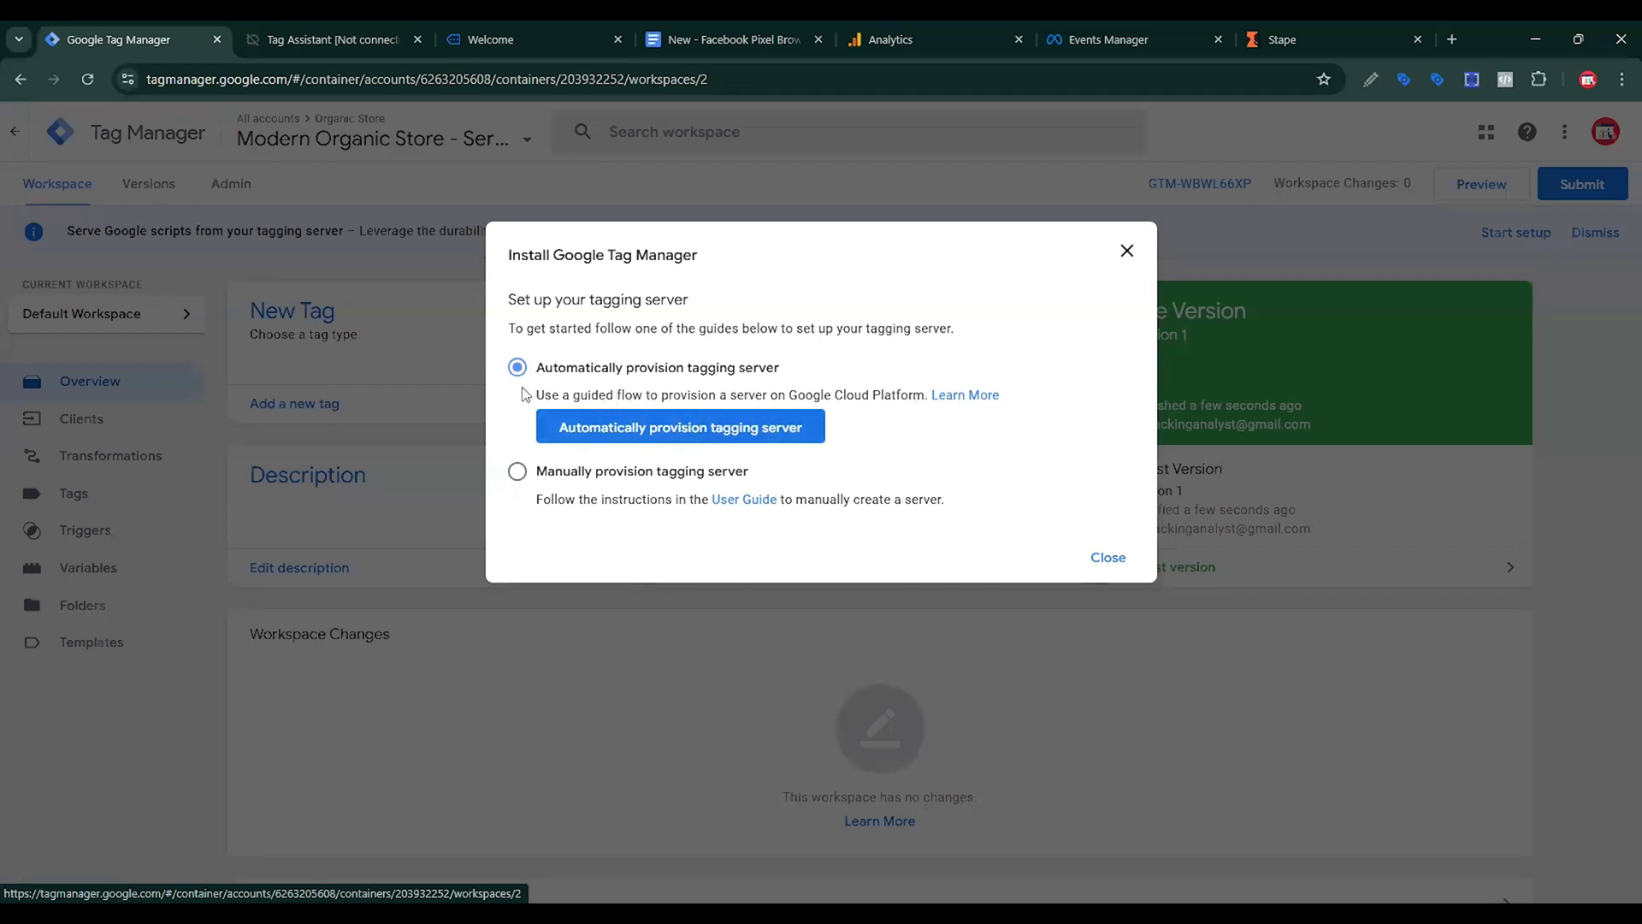
# Choose manual provisioning of the tagging server, copy the container config, and start a new sGTM container in Stape.
pyautogui.click(518, 475)
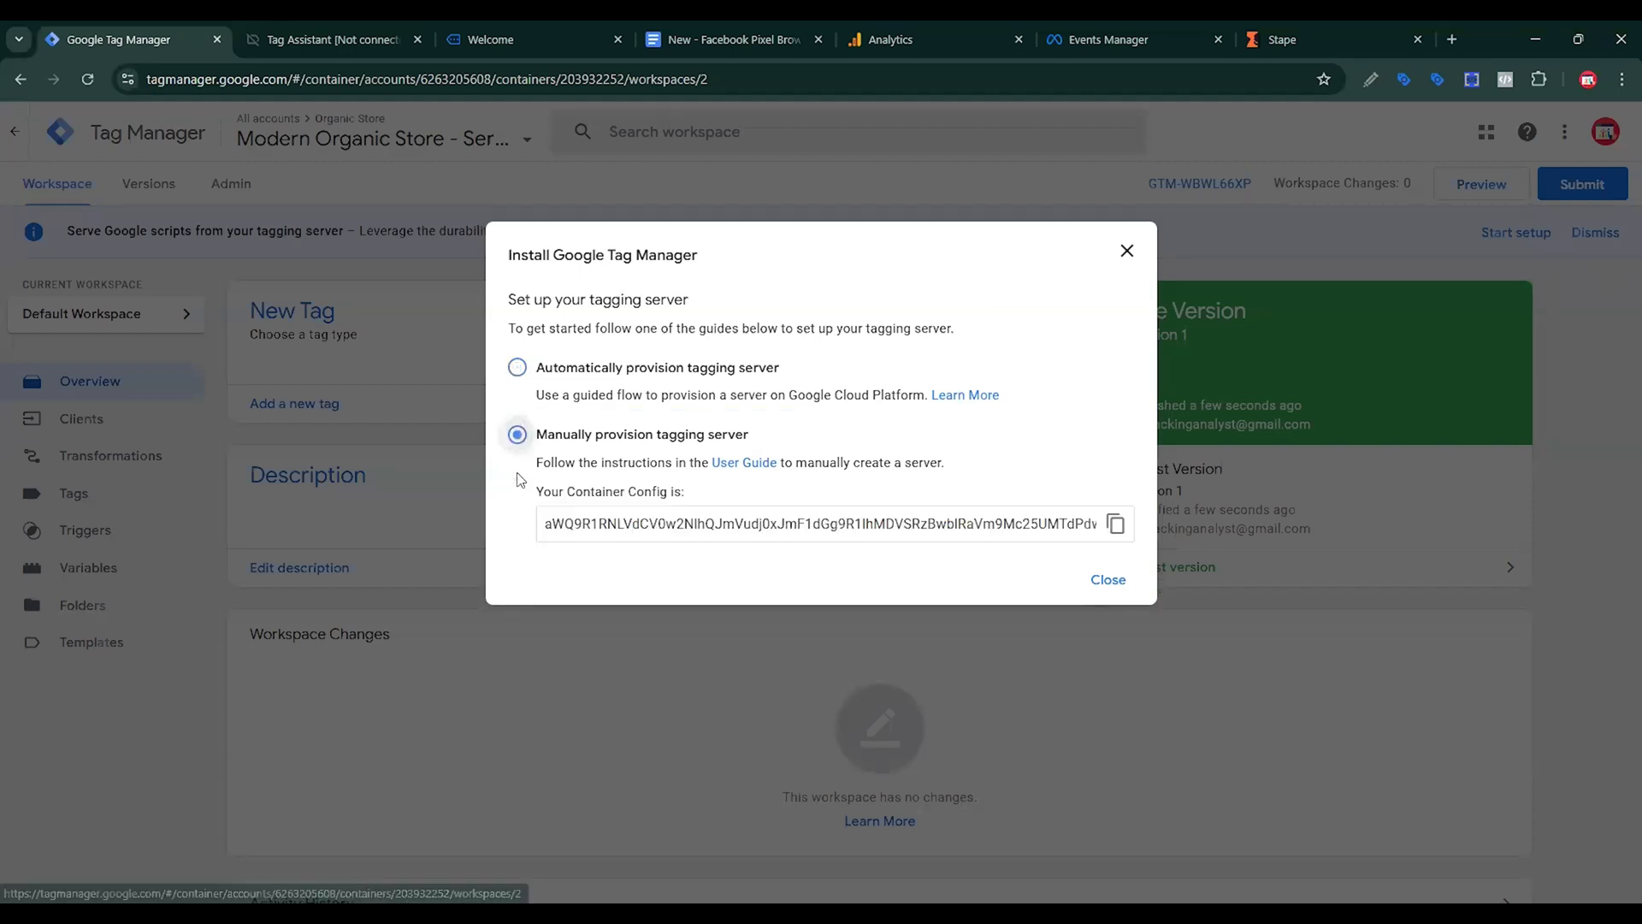
pyautogui.click(1116, 525)
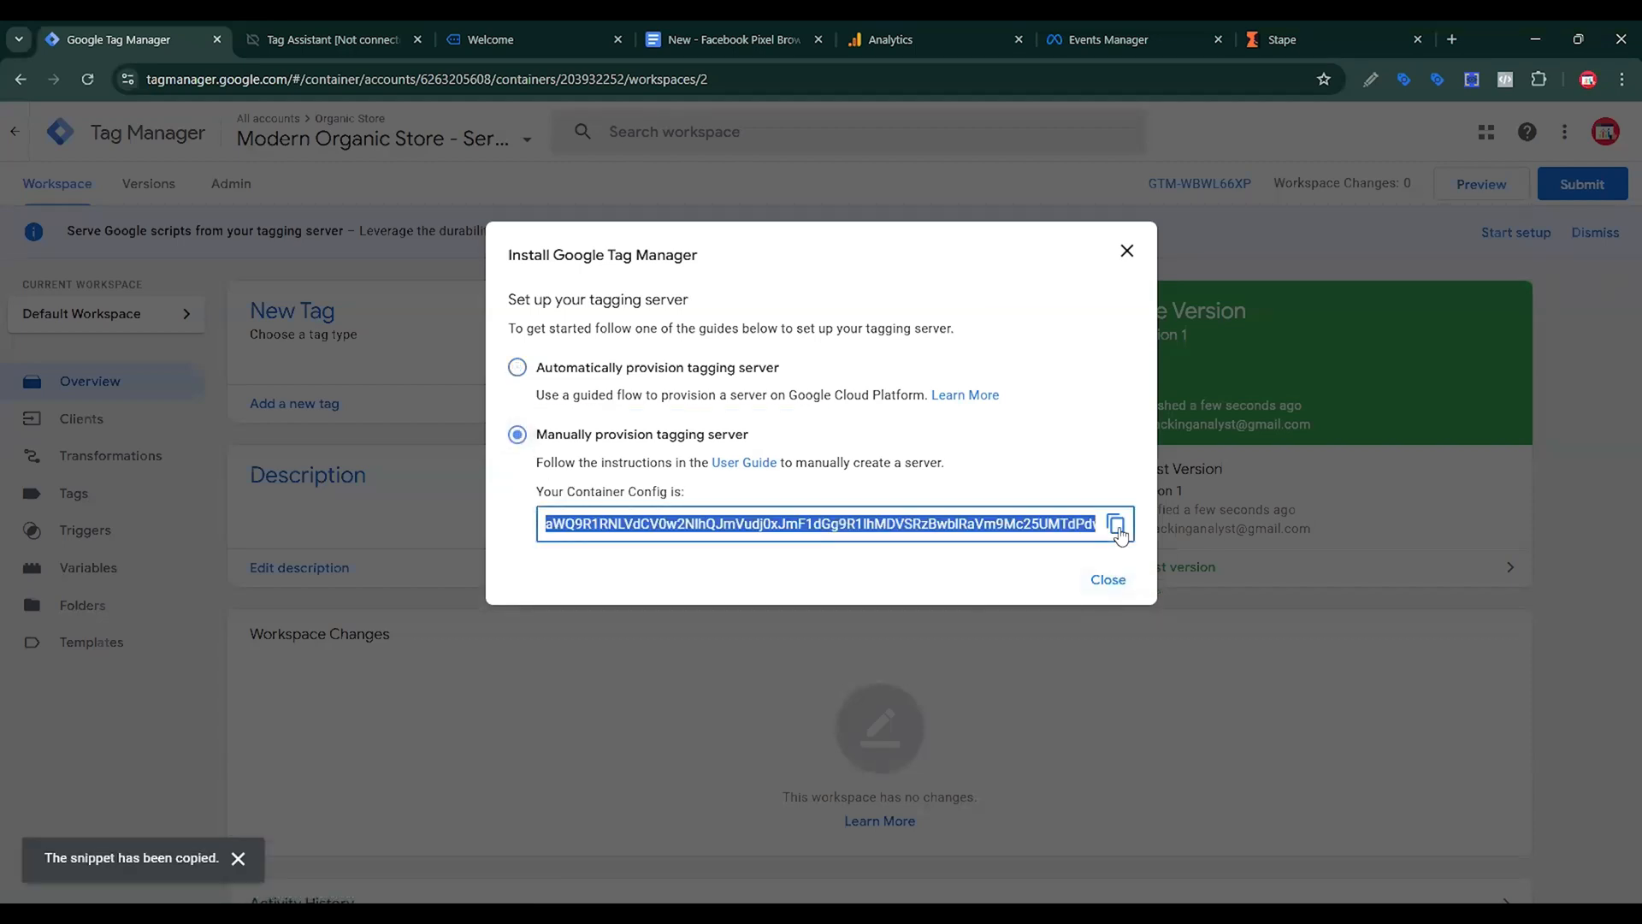
pyautogui.click(1274, 28)
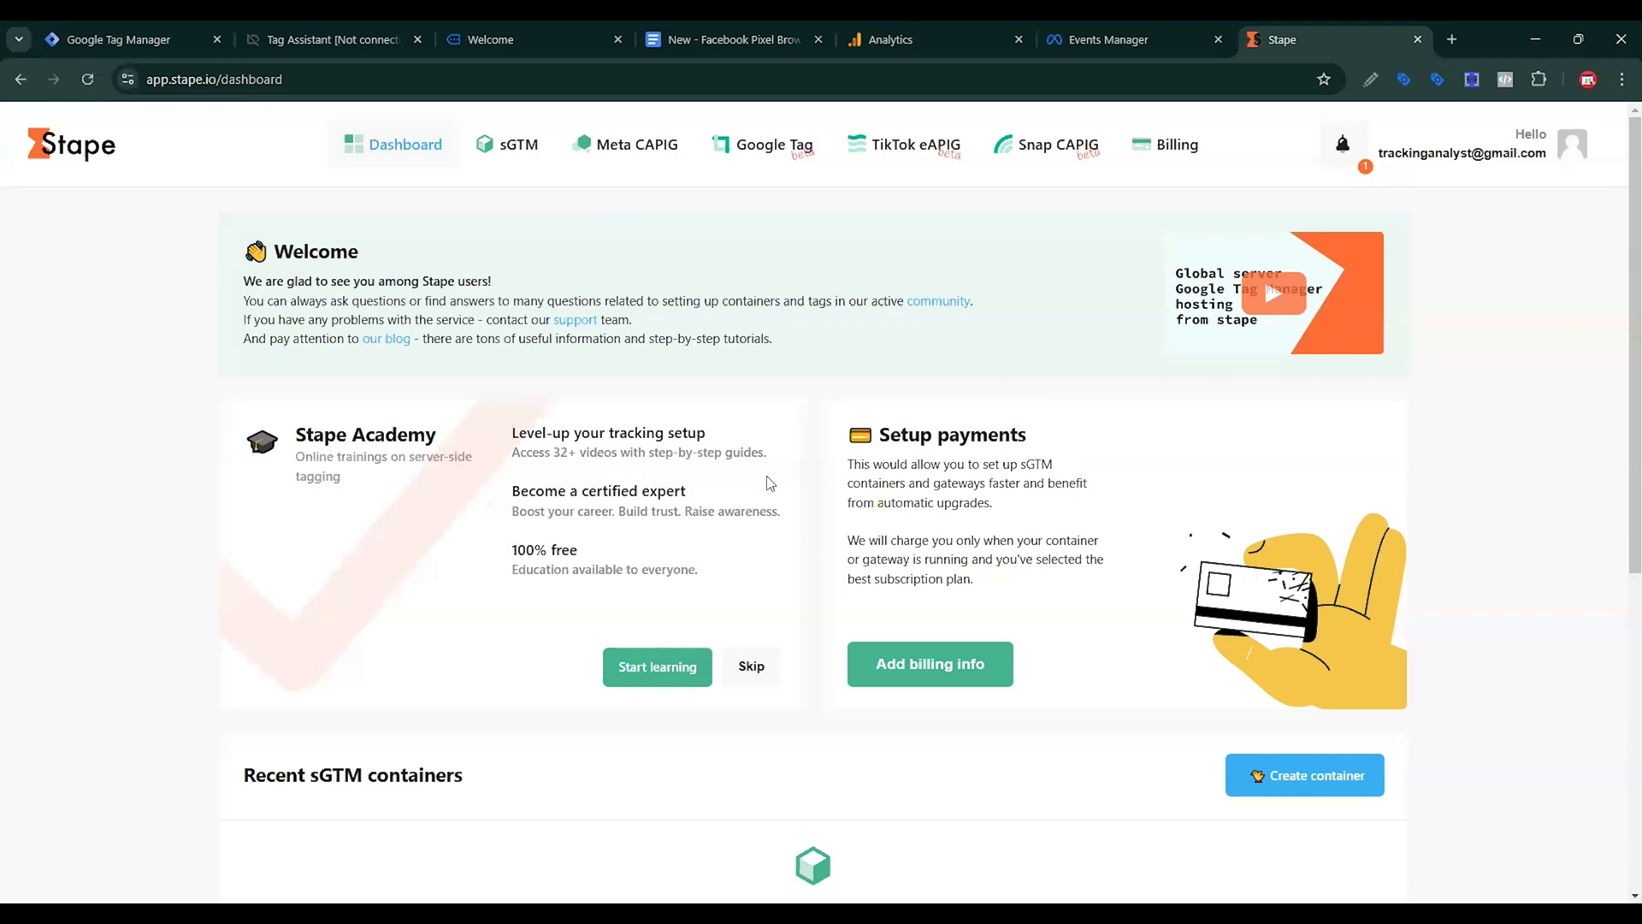
pyautogui.scroll(-6, 1034, 428)
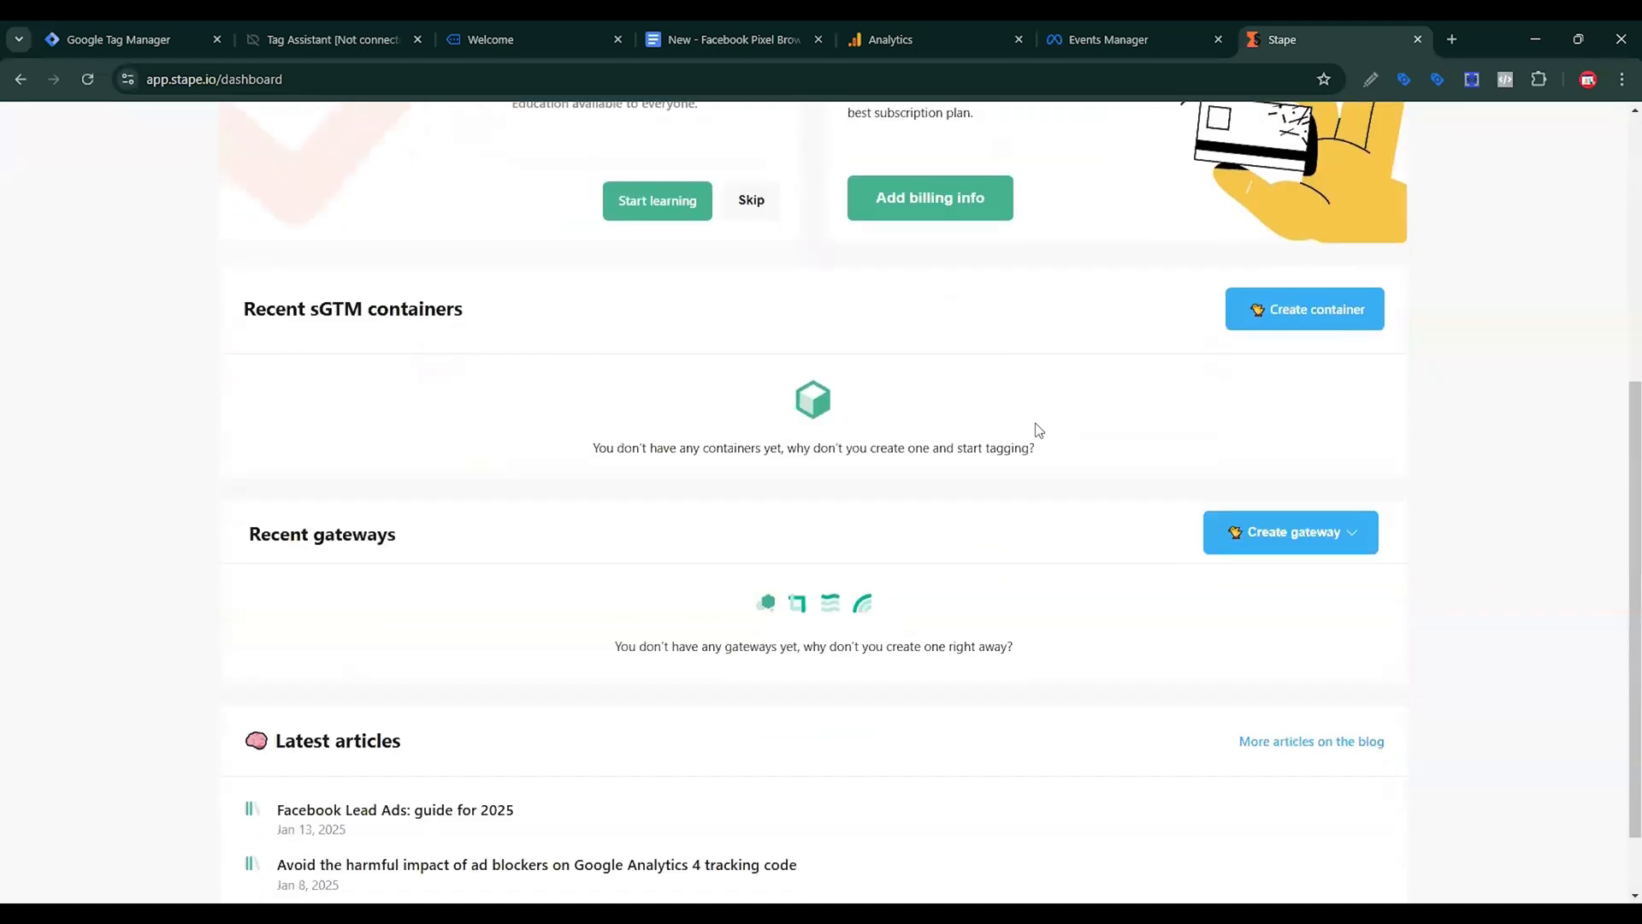
pyautogui.scroll(4, 1315, 448)
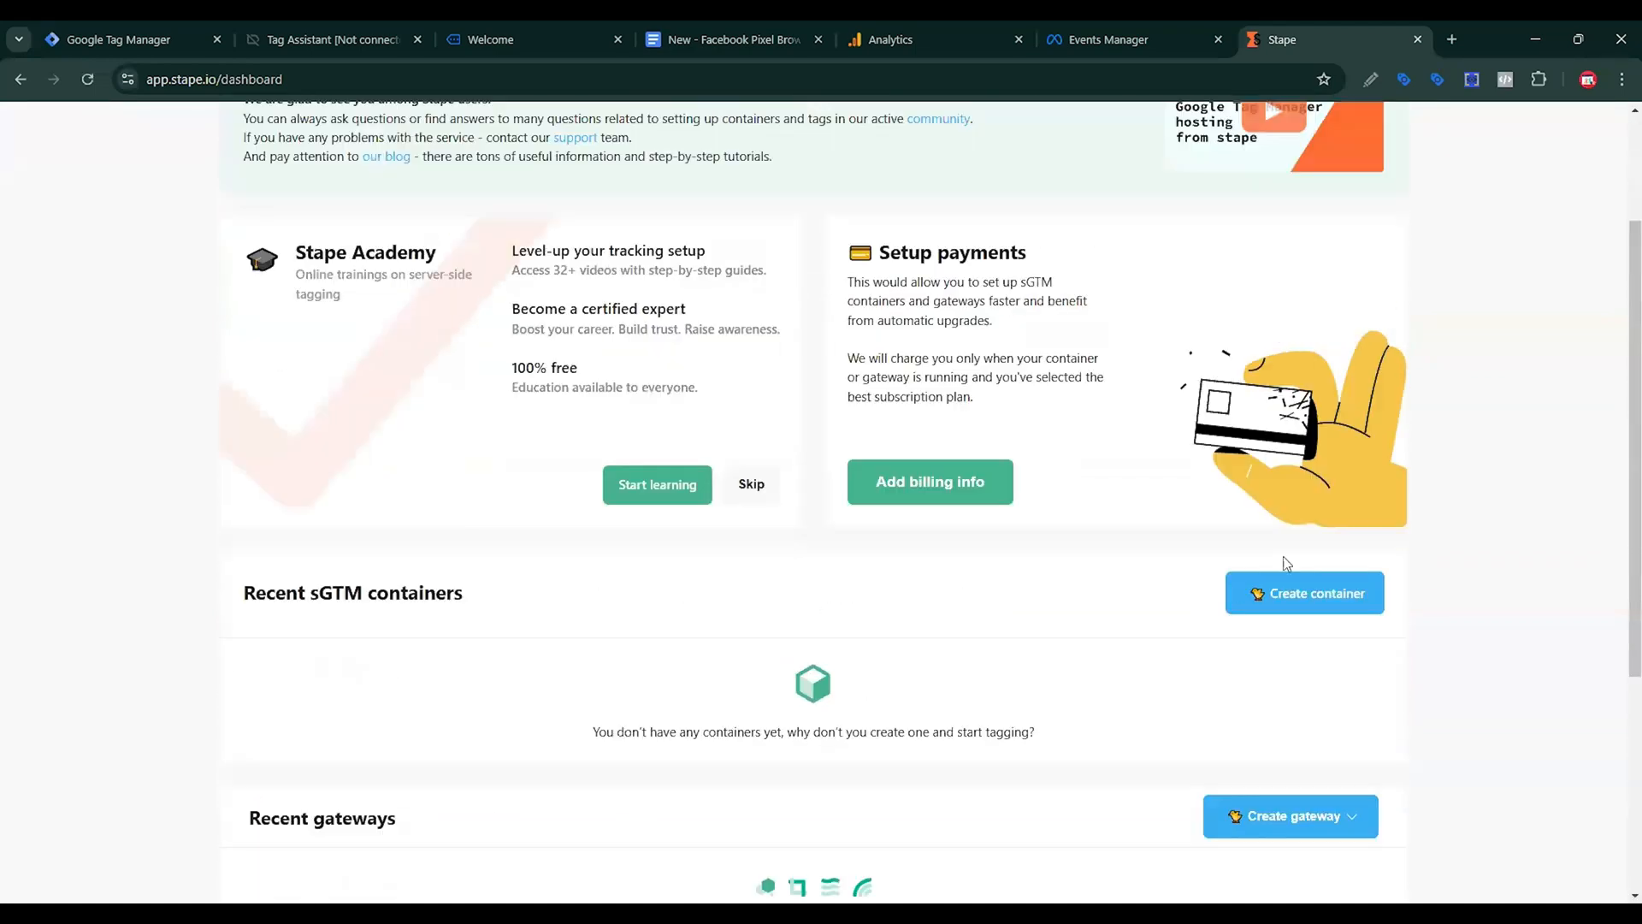
pyautogui.scroll(2, 941, 427)
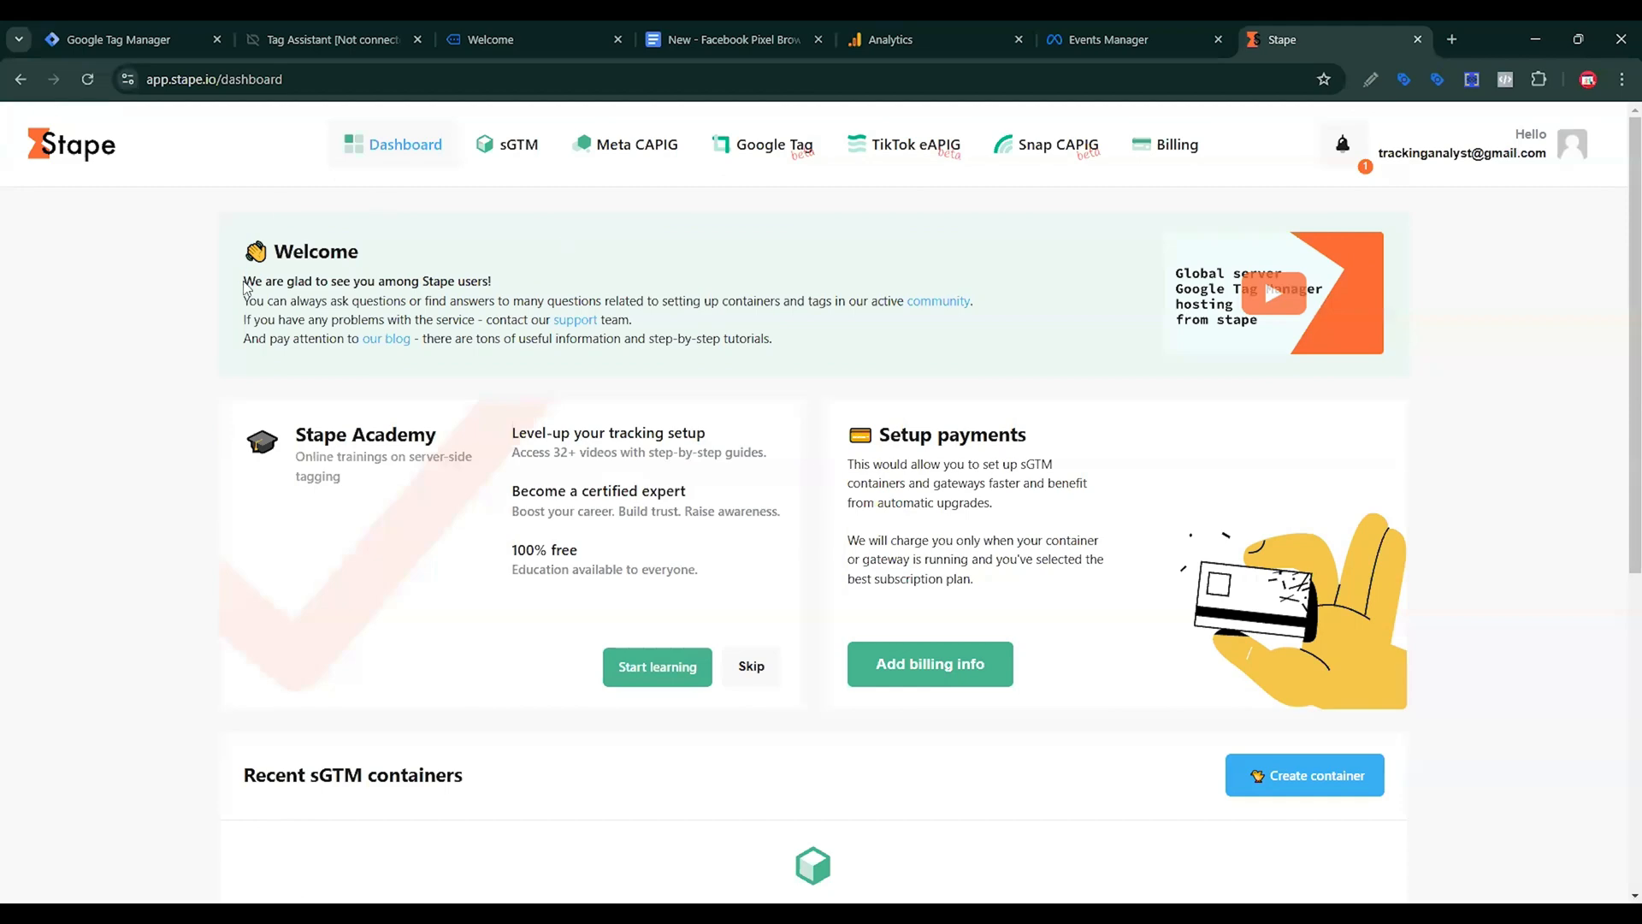
pyautogui.scroll(-4, 793, 510)
pyautogui.scroll(4, 1283, 684)
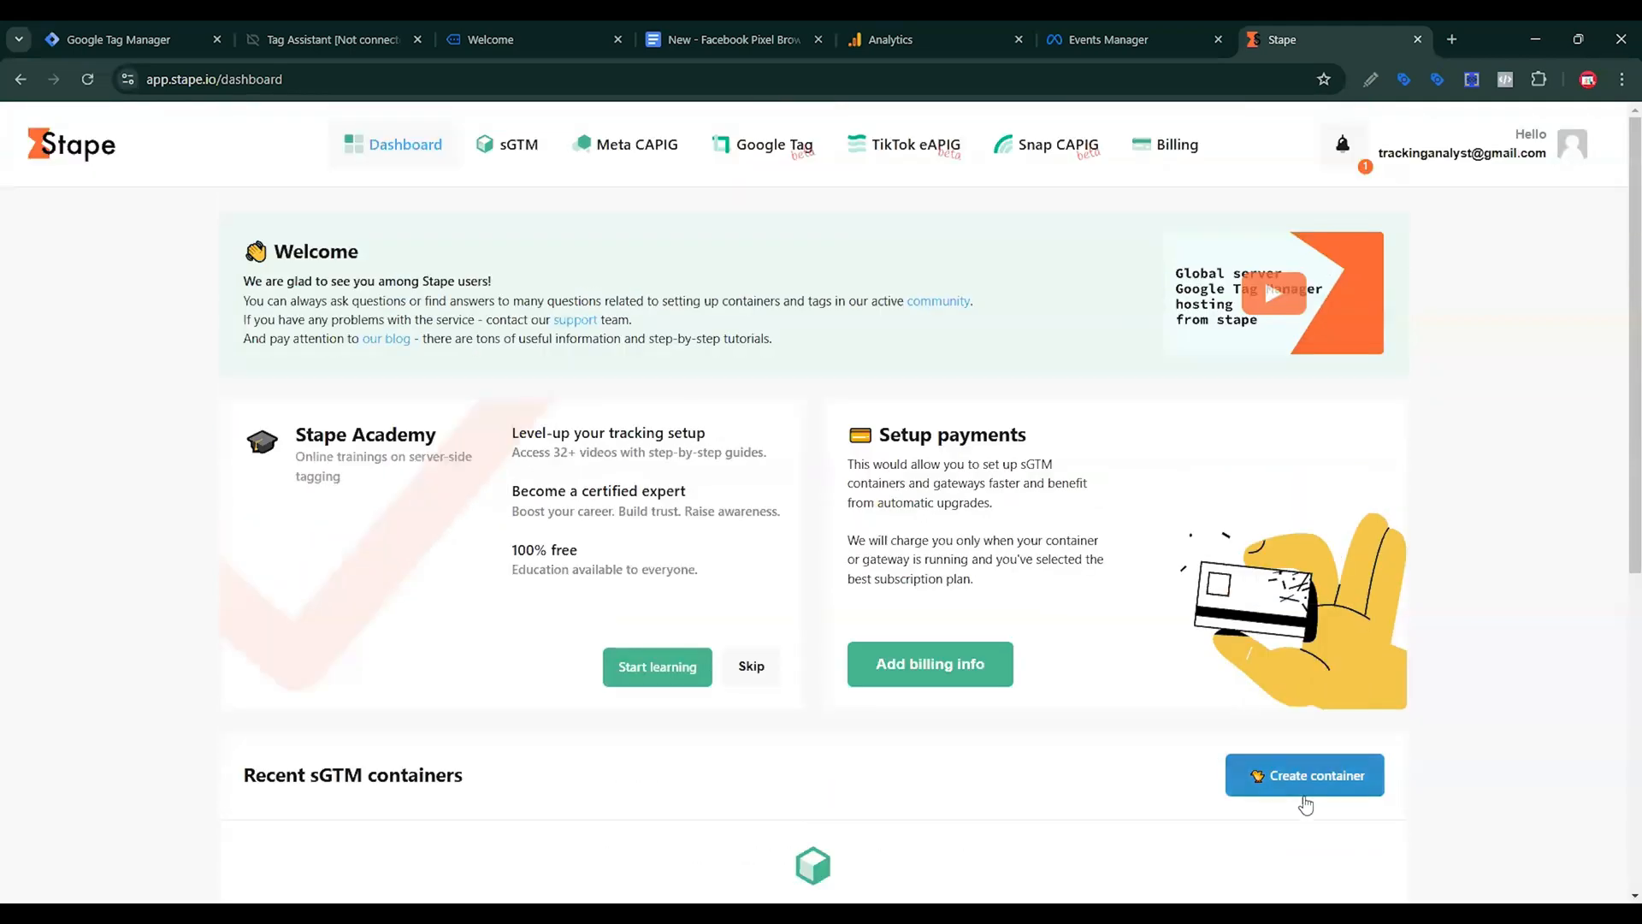
pyautogui.click(1304, 783)
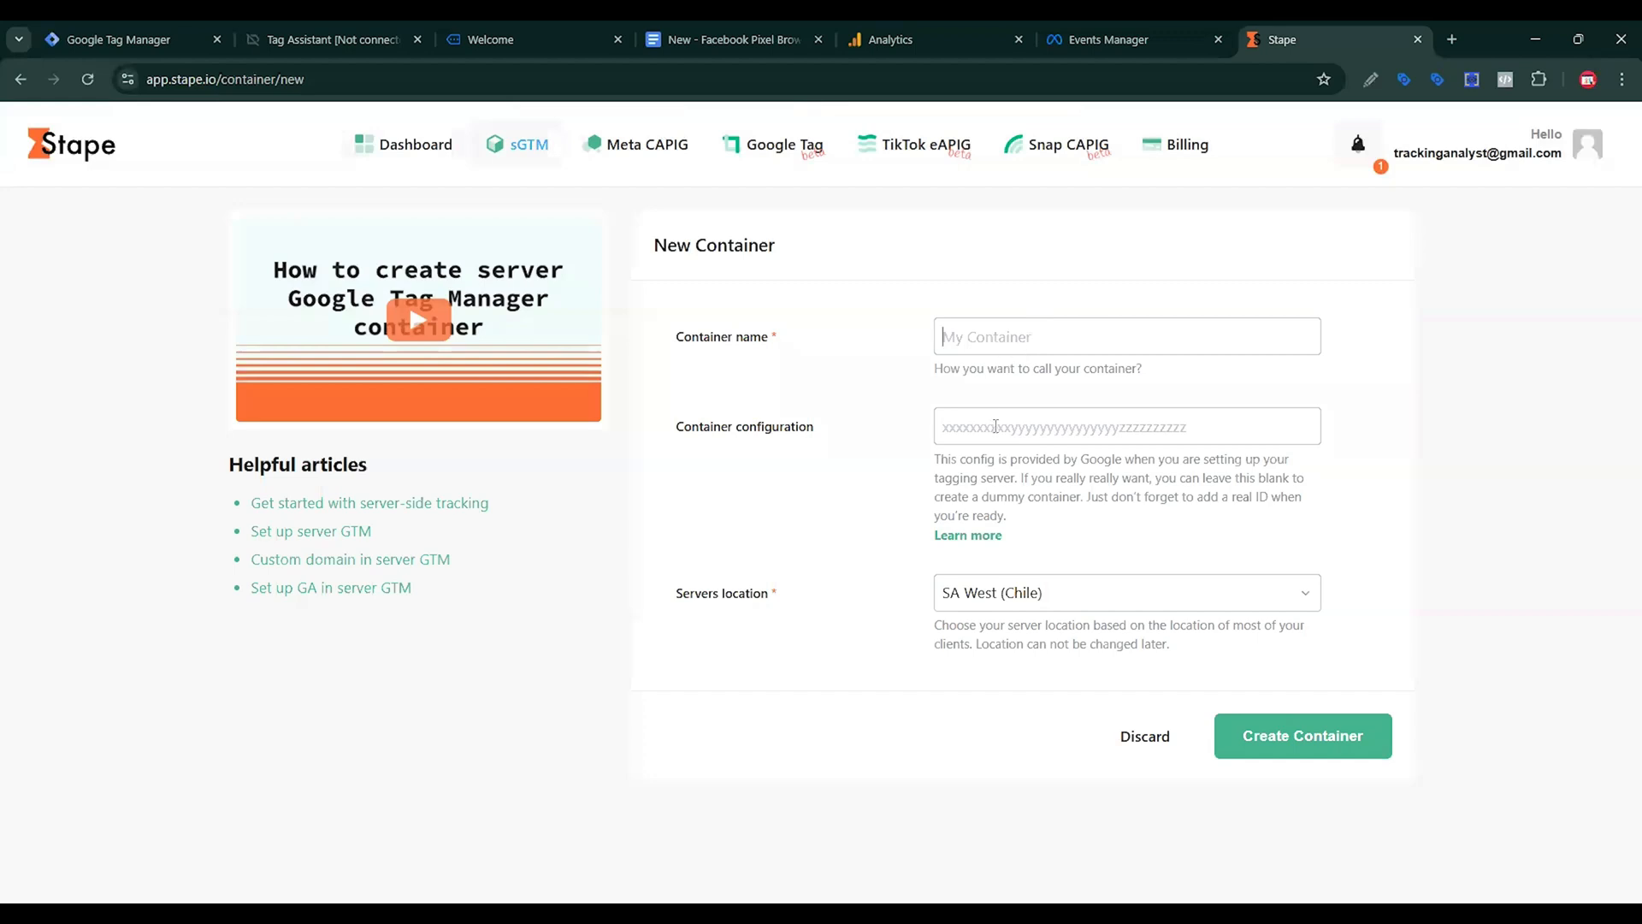
# Create the container with the name Modern Organic Store, the copied container configuration, and US East (South Carolina) as the servers location.
pyautogui.hotkey('ctrl', 'v')
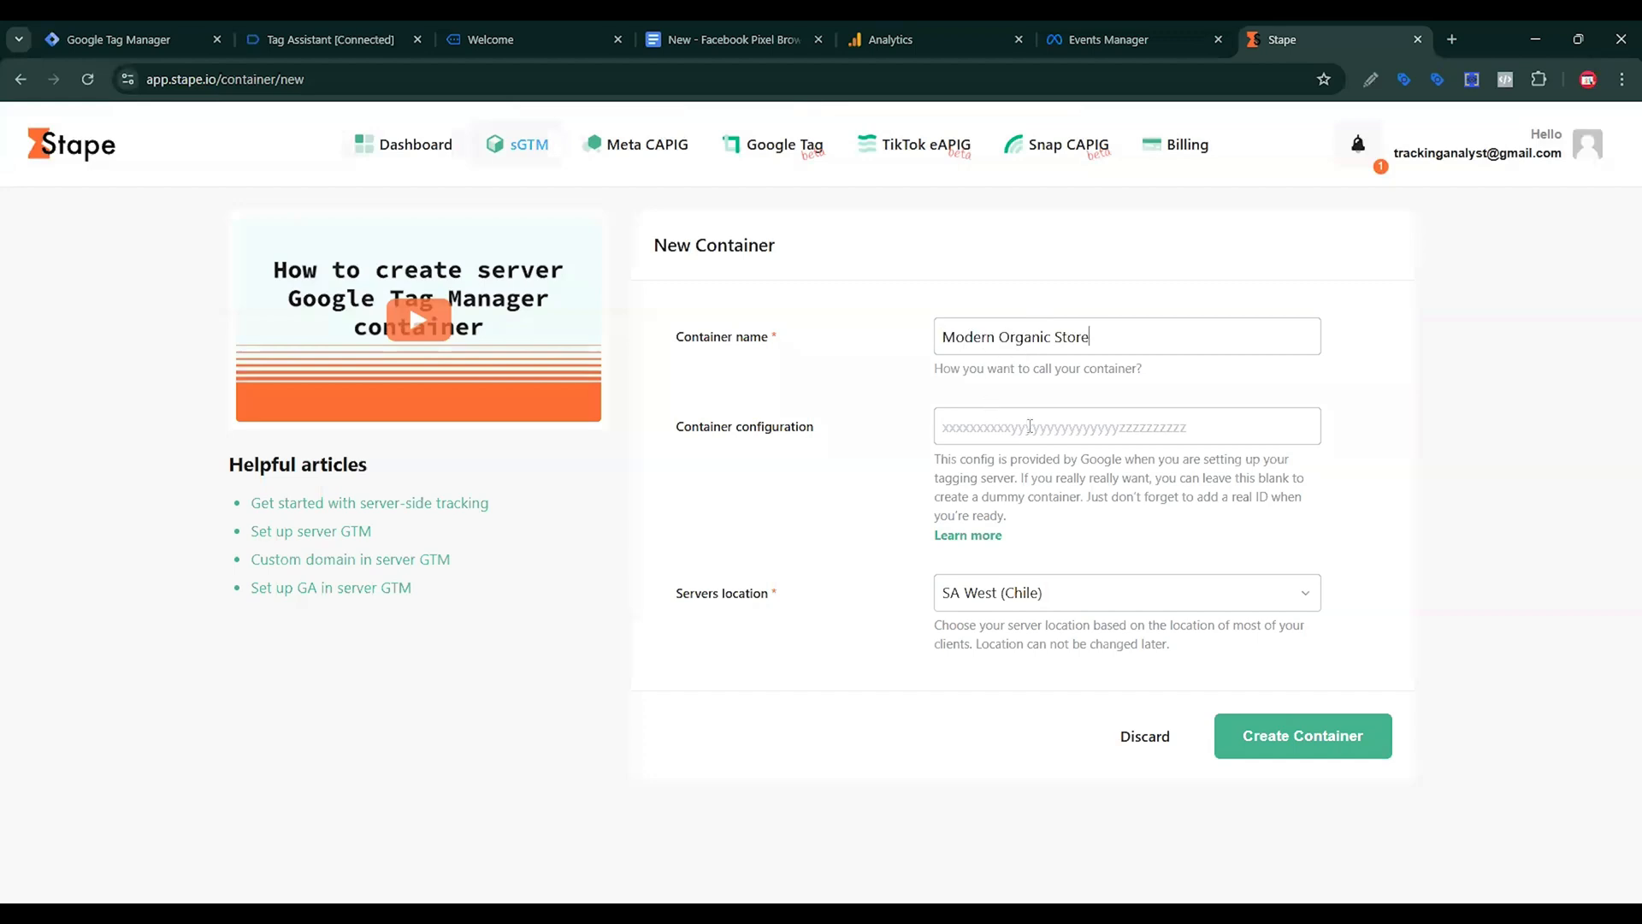
pyautogui.click(1030, 426)
pyautogui.hotkey('ctrl', 'v')
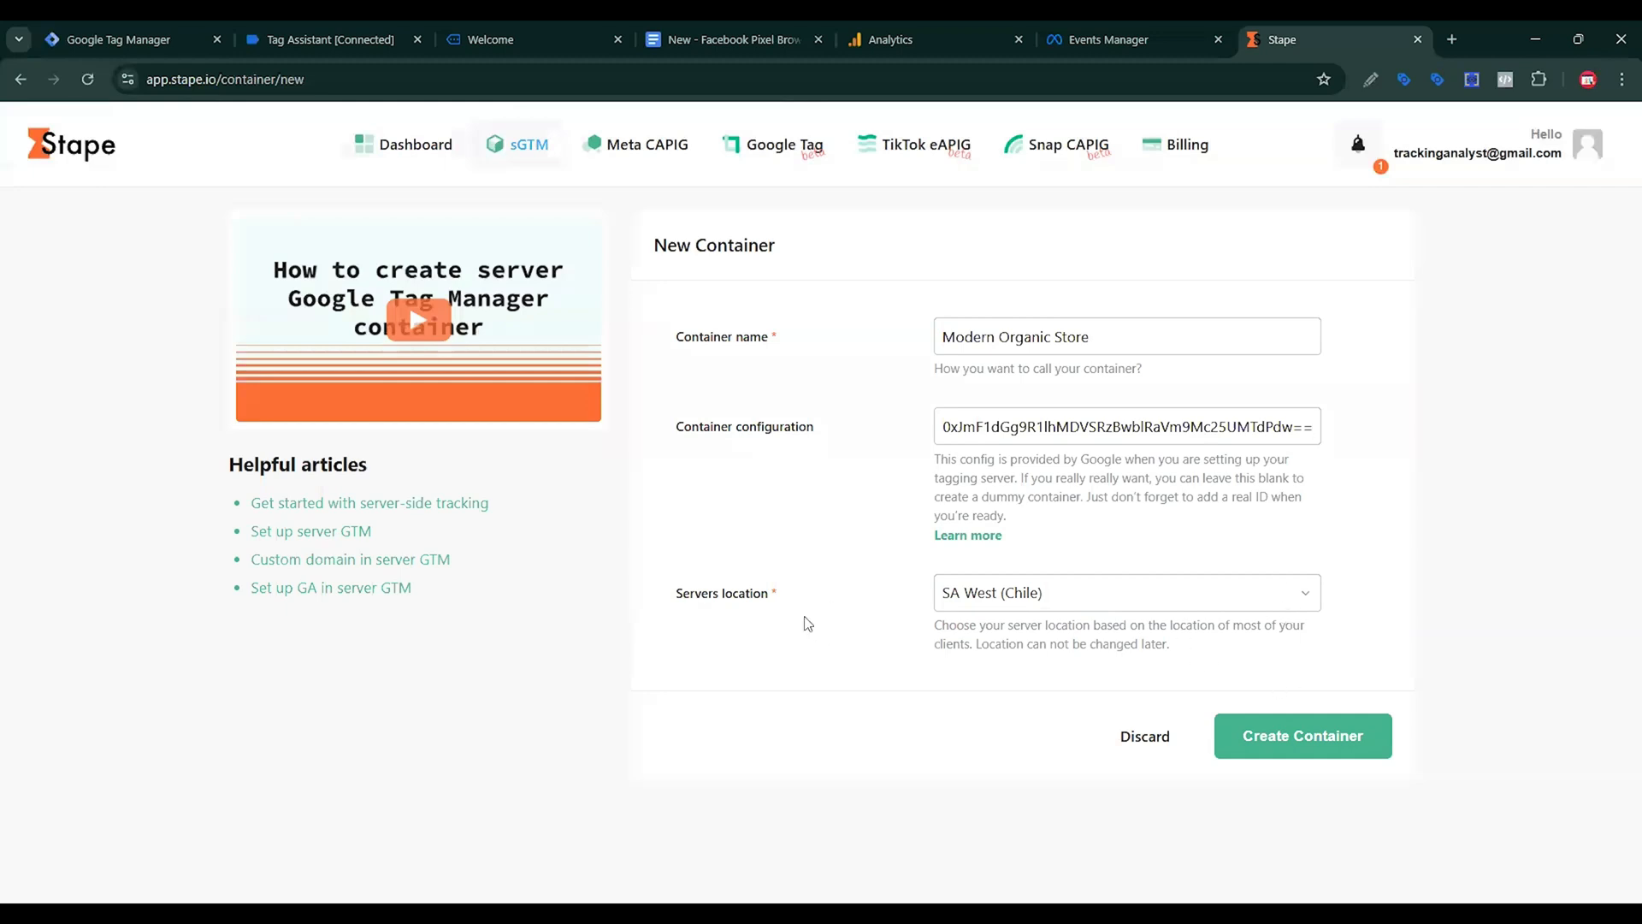
pyautogui.click(1099, 609)
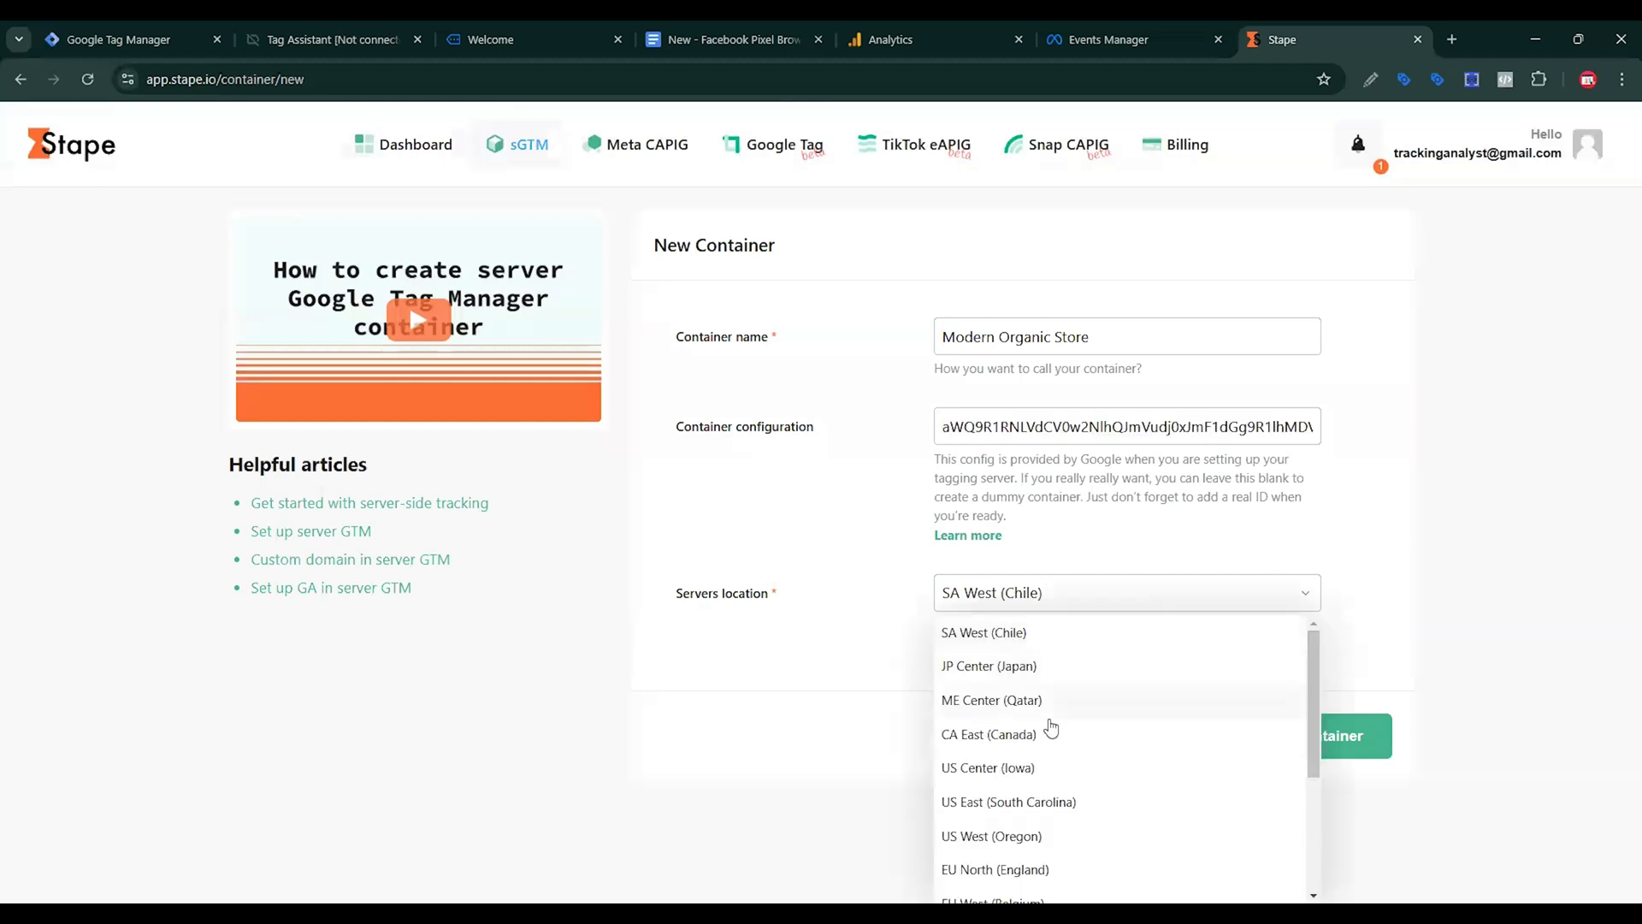
pyautogui.click(1009, 802)
pyautogui.click(1318, 756)
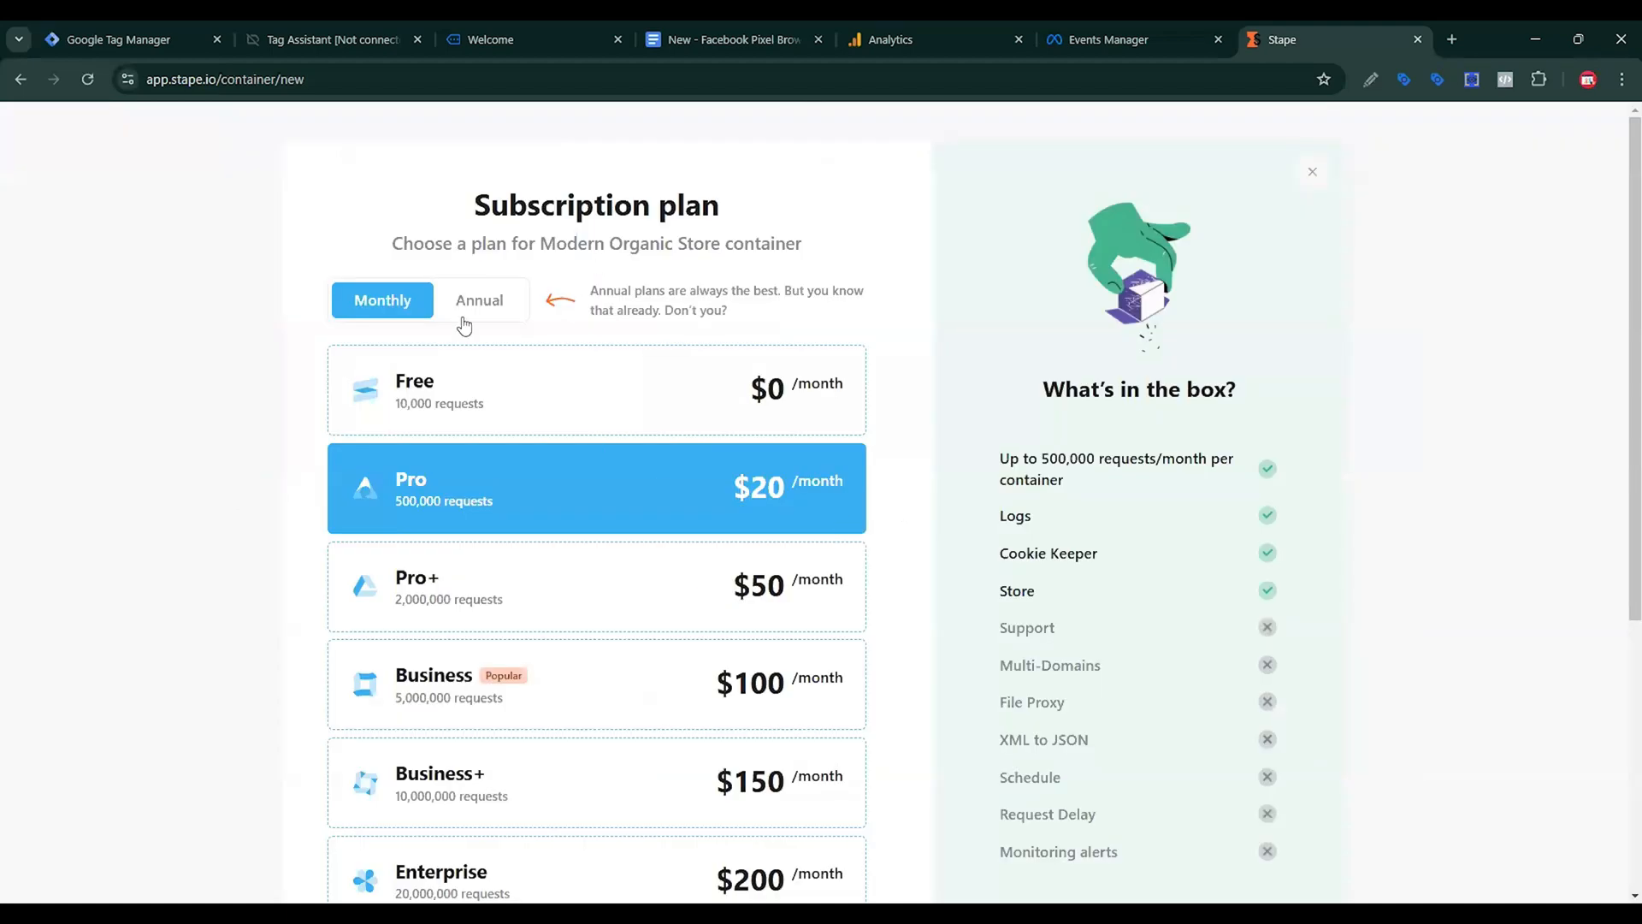
# Choose the Free monthly subscription plan with 10,000 requests for the Modern Organic Store container and continue with it.
pyautogui.scroll(-4, 679, 777)
pyautogui.scroll(3, 744, 740)
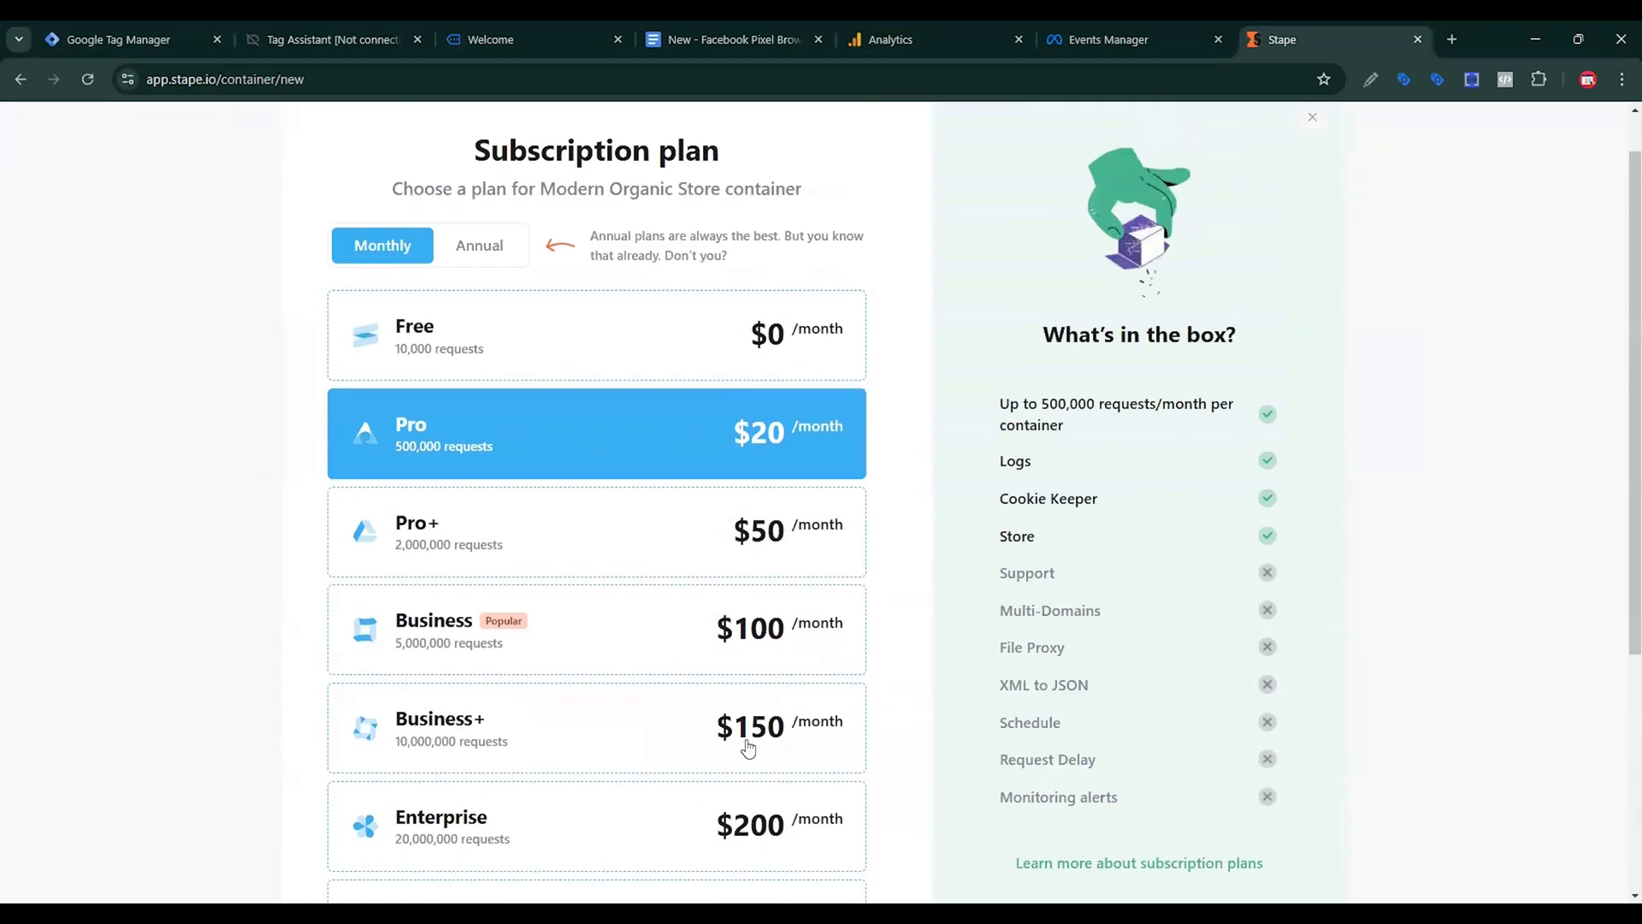
pyautogui.click(855, 366)
pyautogui.scroll(-4, 829, 382)
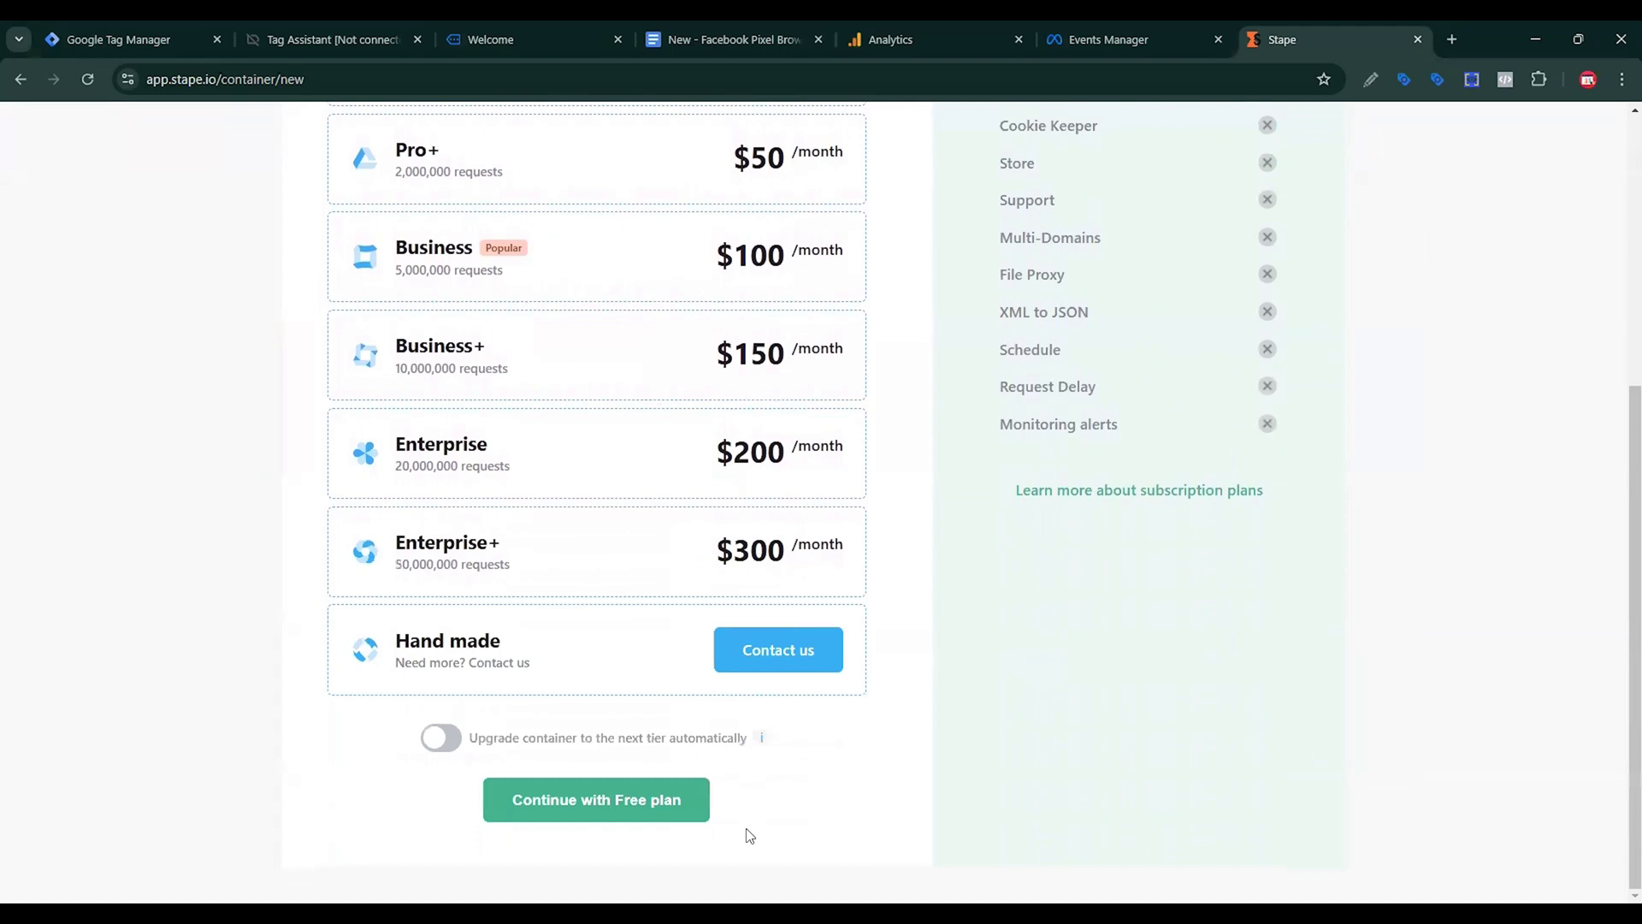
pyautogui.click(624, 802)
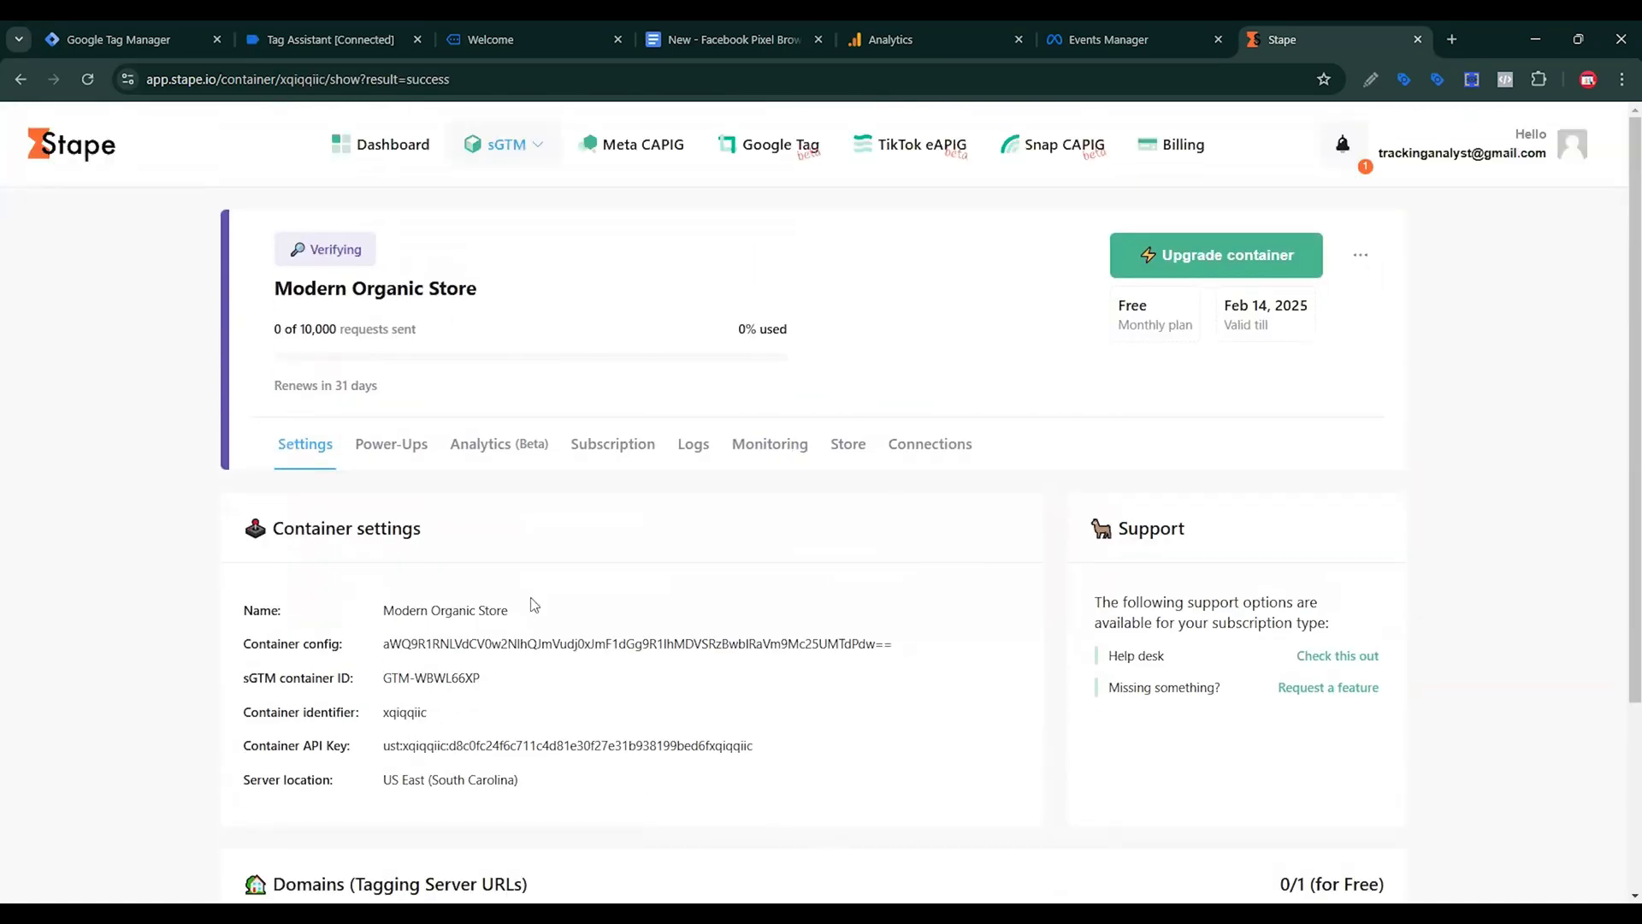
# Add a custom tagging server domain to the container, using the shop's address with a server subdomain: server.mranalyst.shop.
pyautogui.scroll(-3, 599, 590)
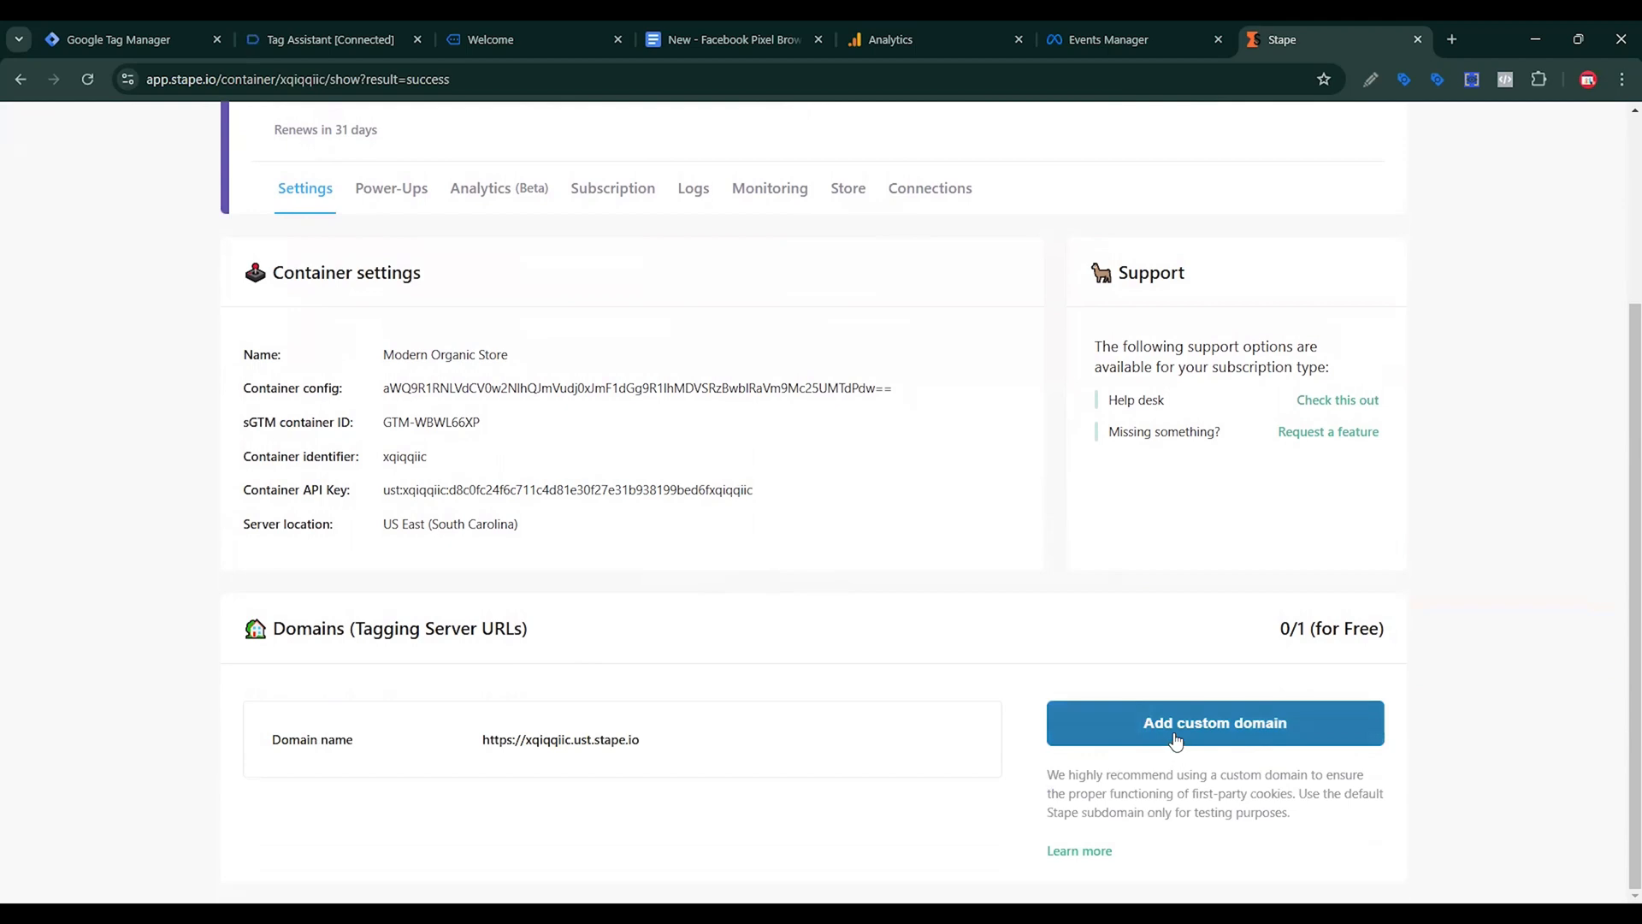
pyautogui.click(1176, 741)
pyautogui.scroll(-2, 863, 693)
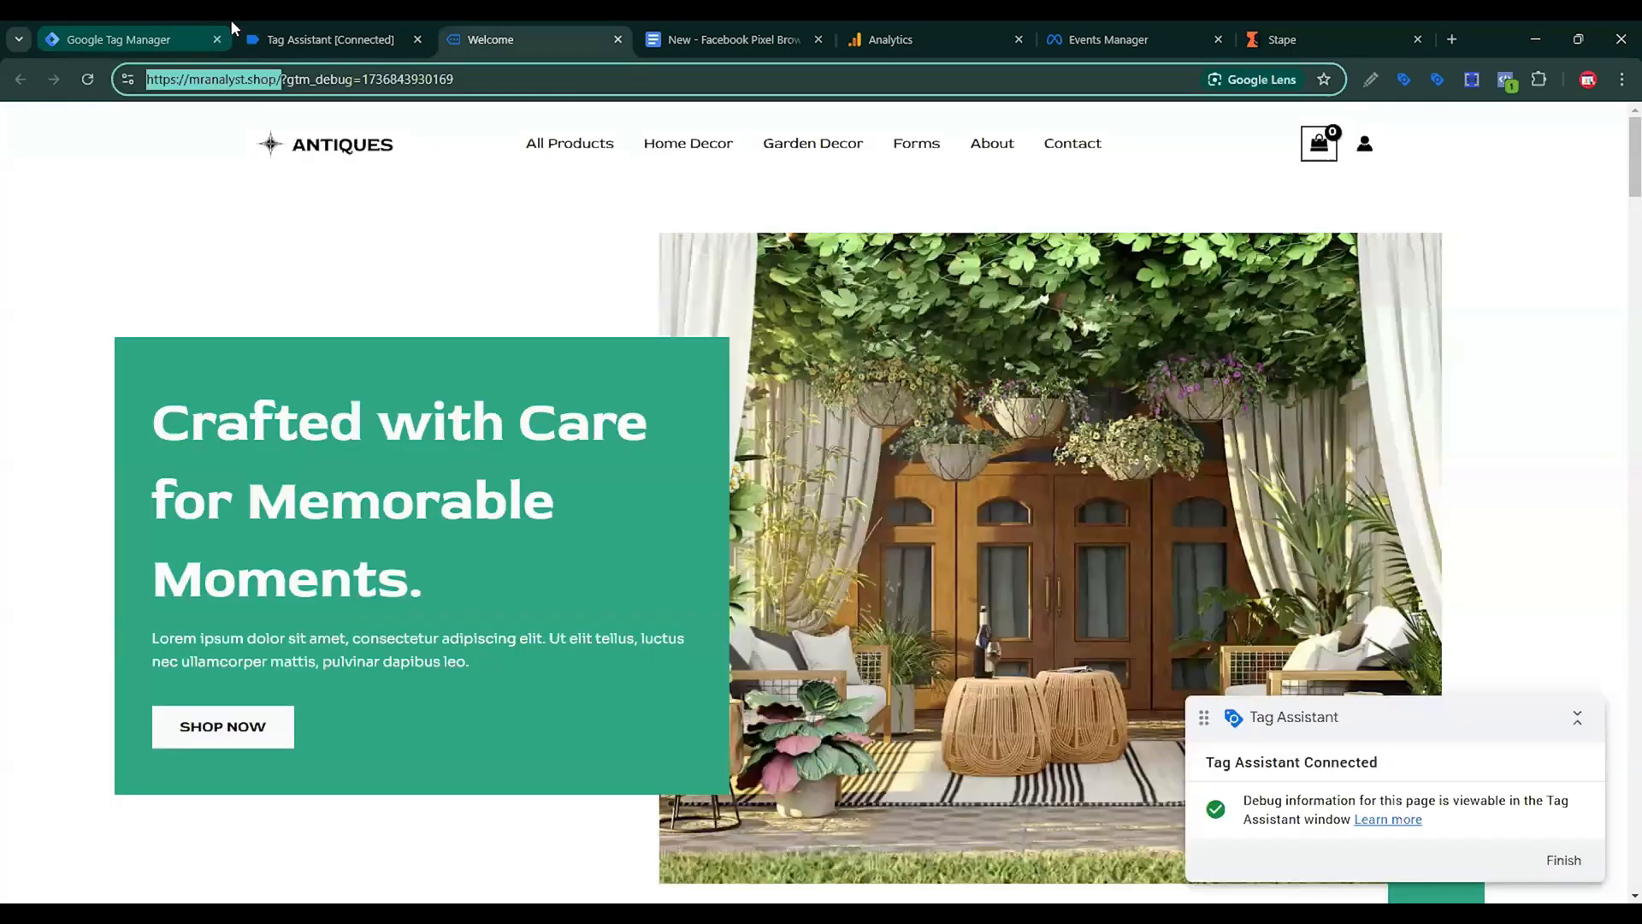
pyautogui.click(1279, 36)
pyautogui.click(522, 656)
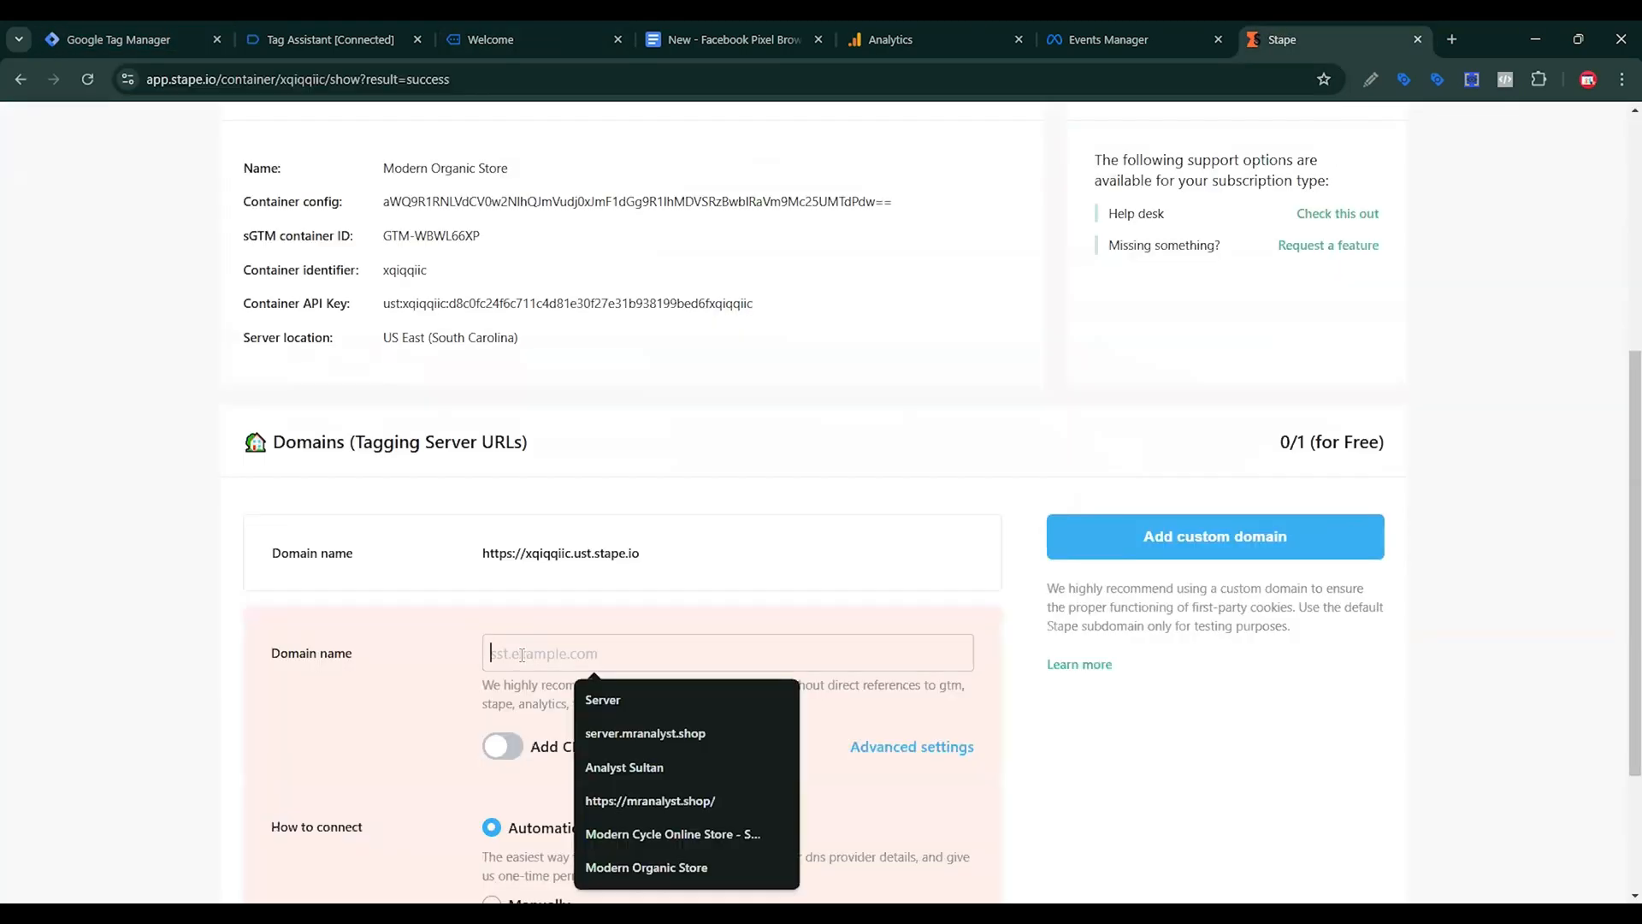
pyautogui.write('https://mranalyst.shop/')
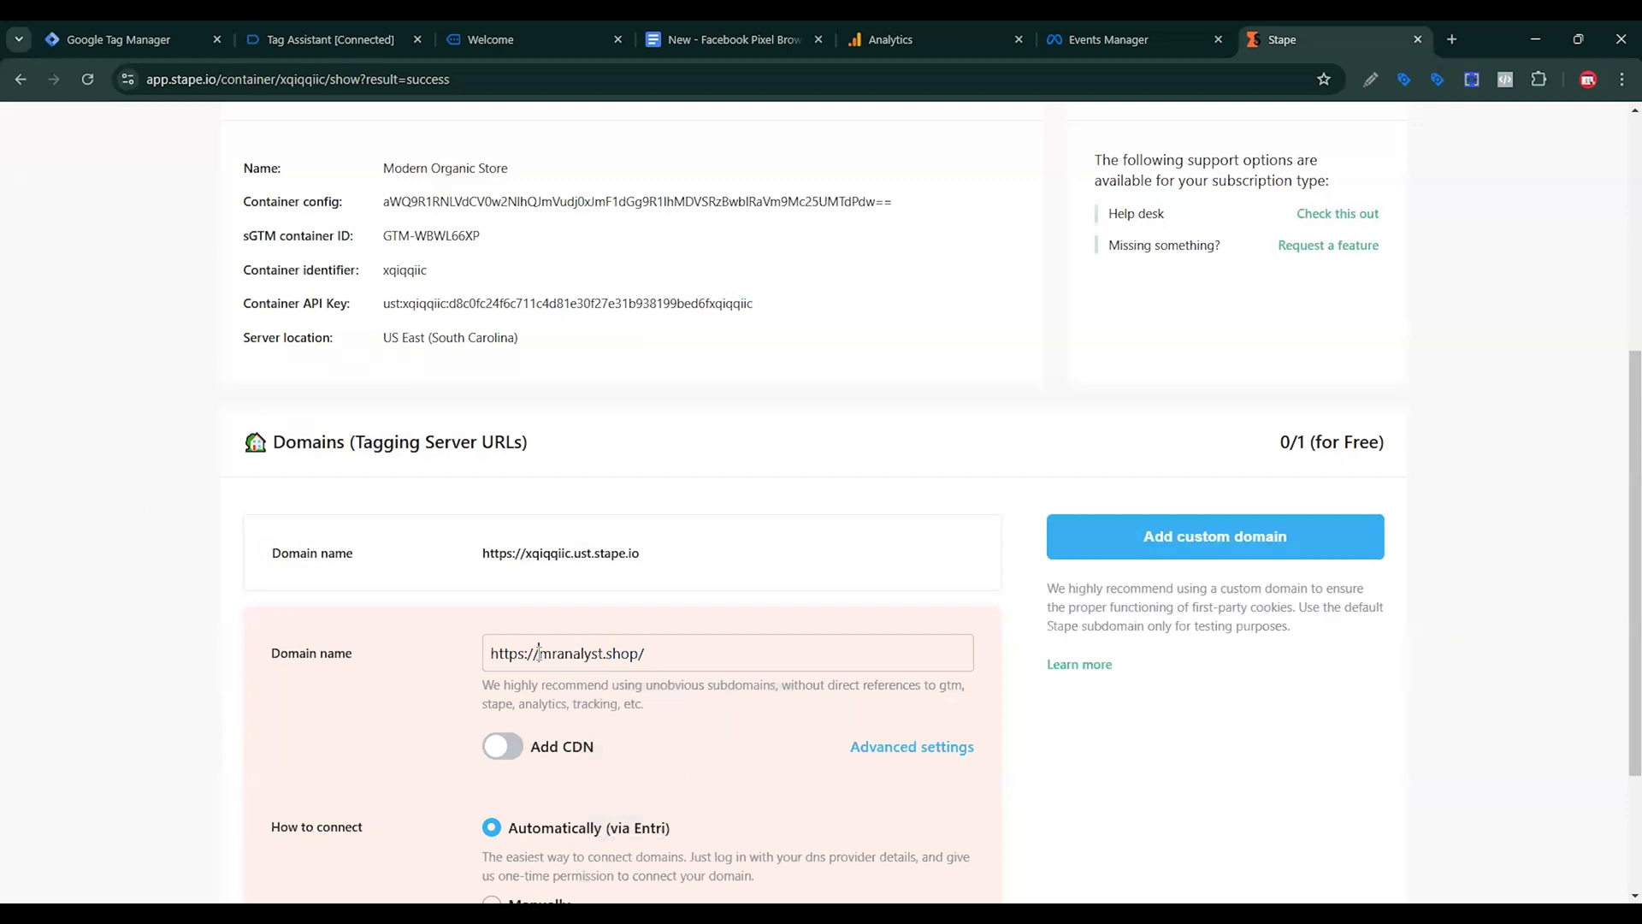
pyautogui.moveTo(539, 653); pyautogui.dragTo(473, 652)
pyautogui.write('server')
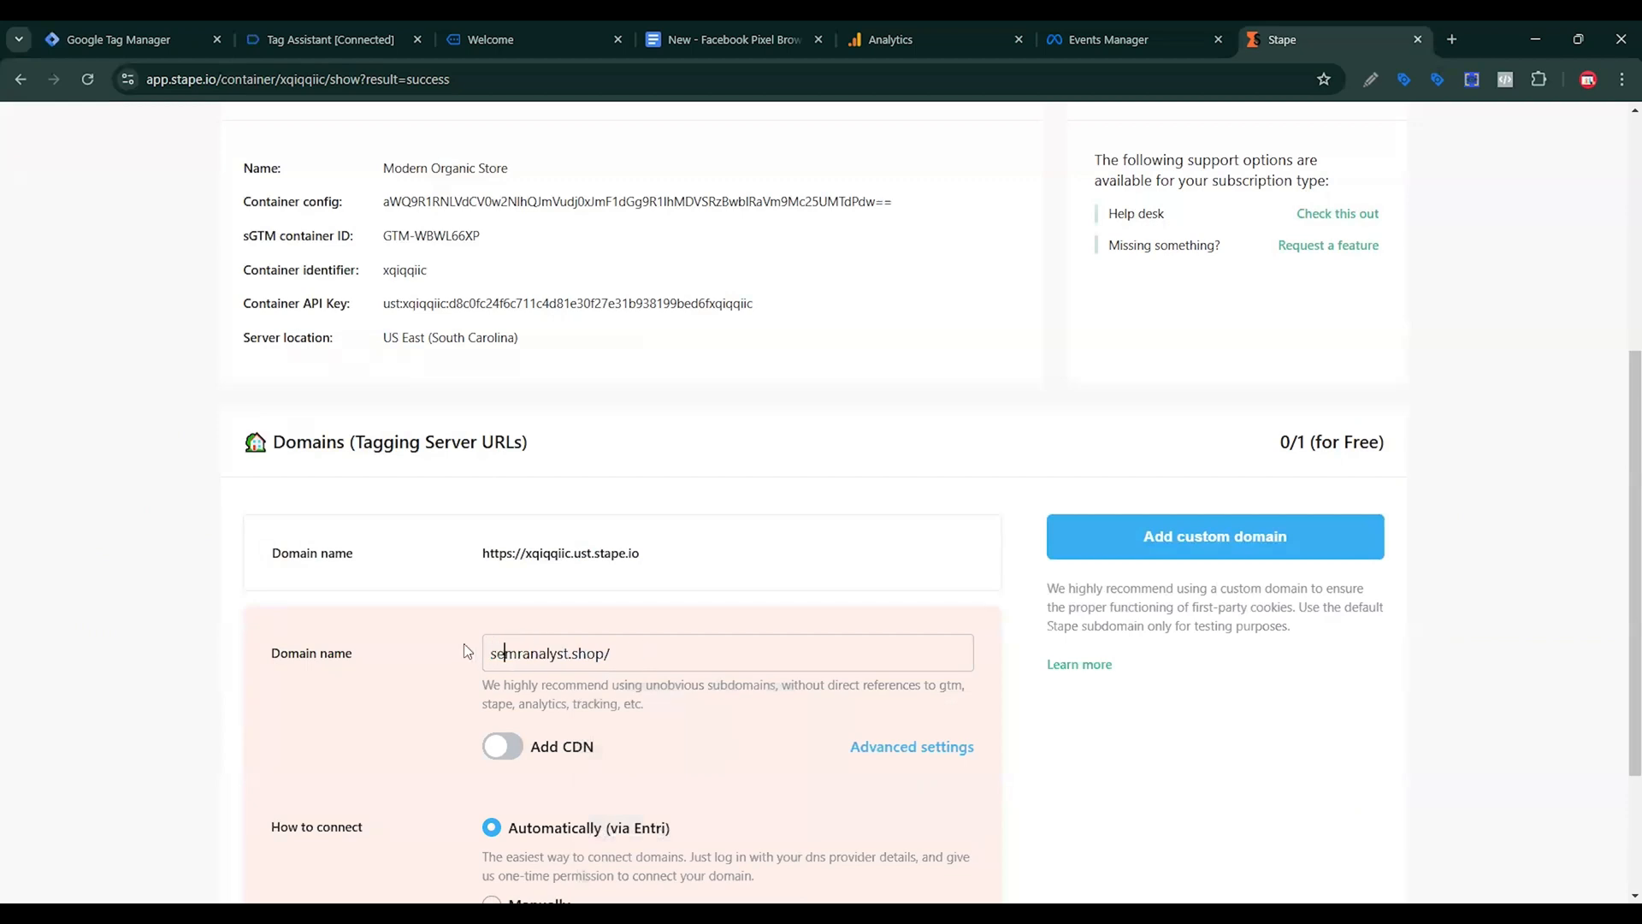
pyautogui.write('.')
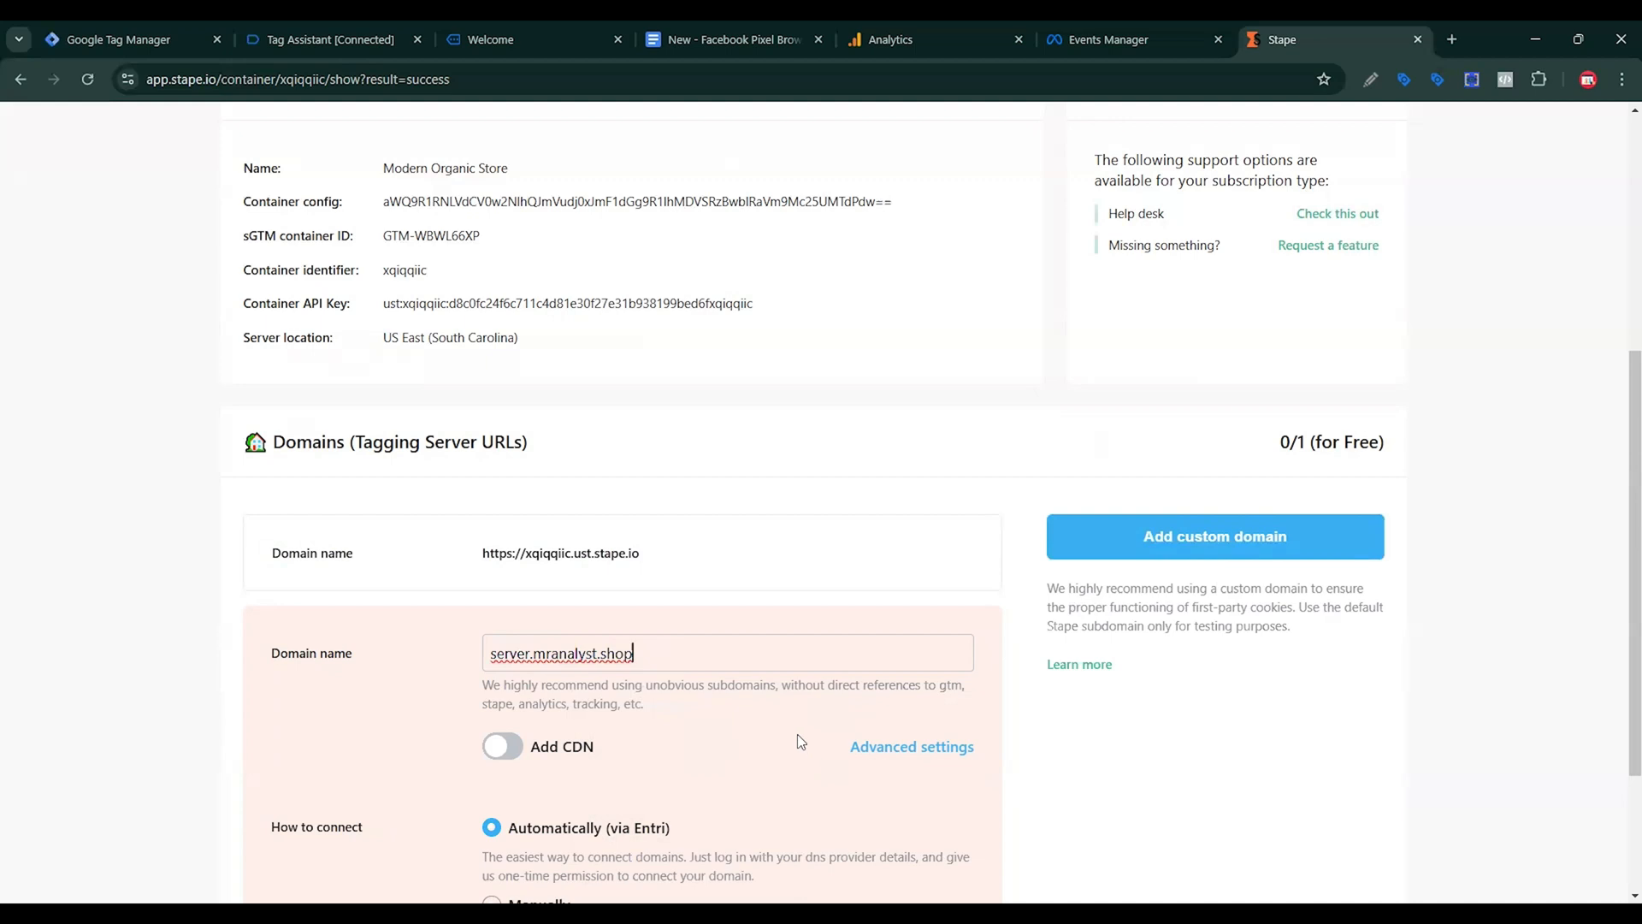
# Select manual connection for the custom domain and continue to its DNS records.
pyautogui.scroll(-2, 795, 737)
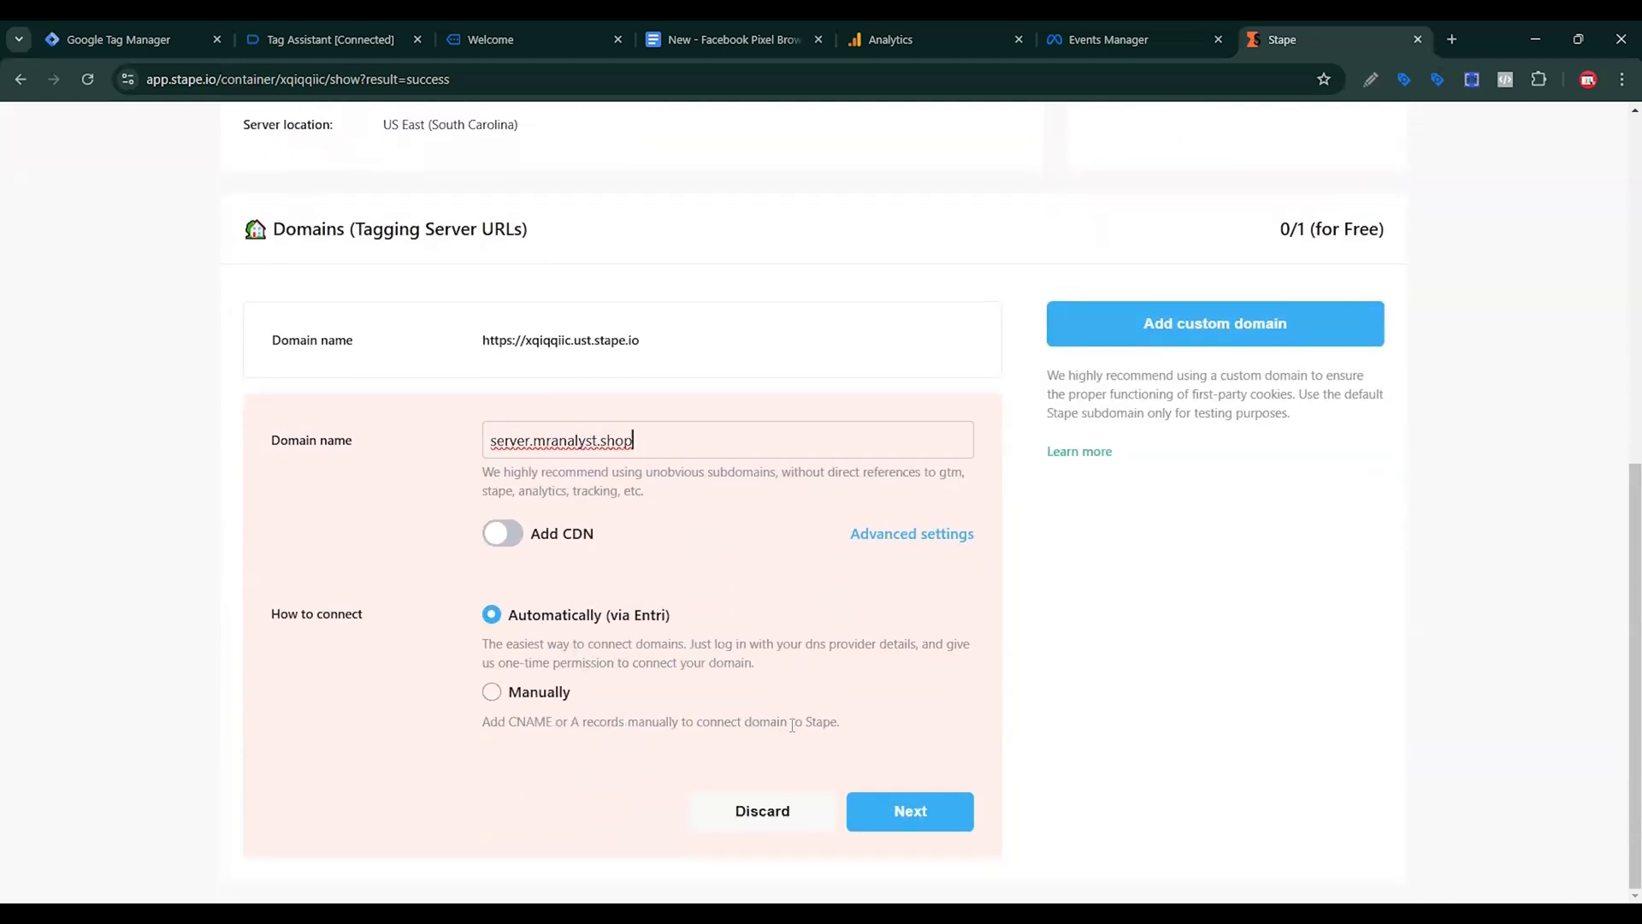
pyautogui.click(492, 691)
pyautogui.click(926, 813)
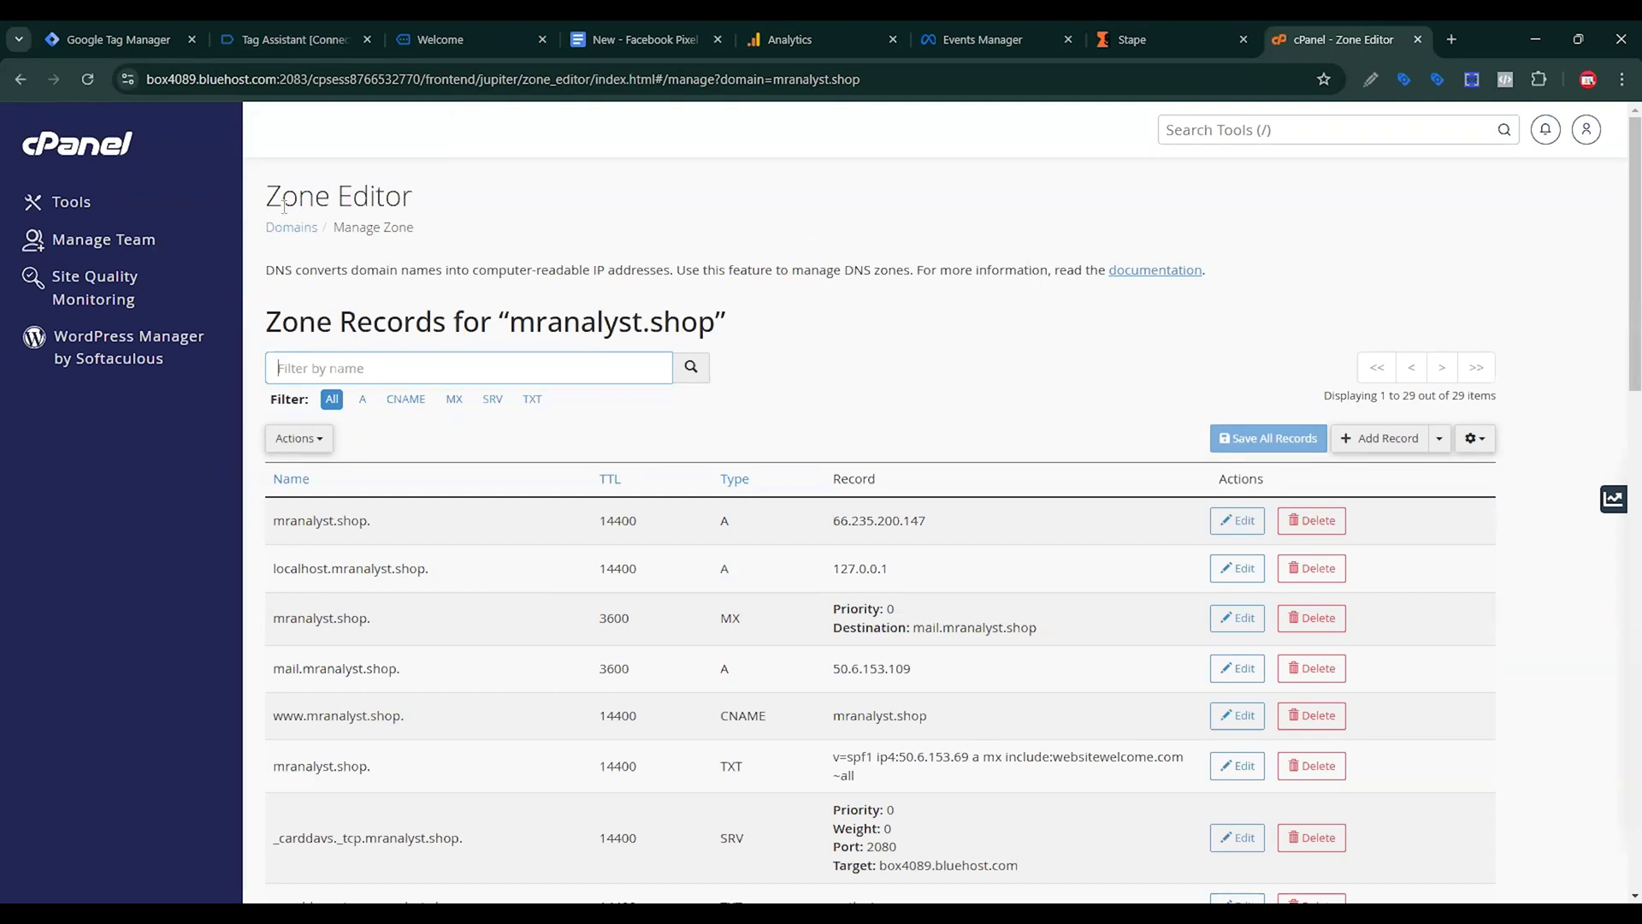
# Start a new zone record for mranalyst.shop in cPanel's Zone Editor and name it with the host copied from Stape, server.mranalyst.shop.
pyautogui.moveTo(253, 214); pyautogui.dragTo(419, 209)
pyautogui.click(420, 209)
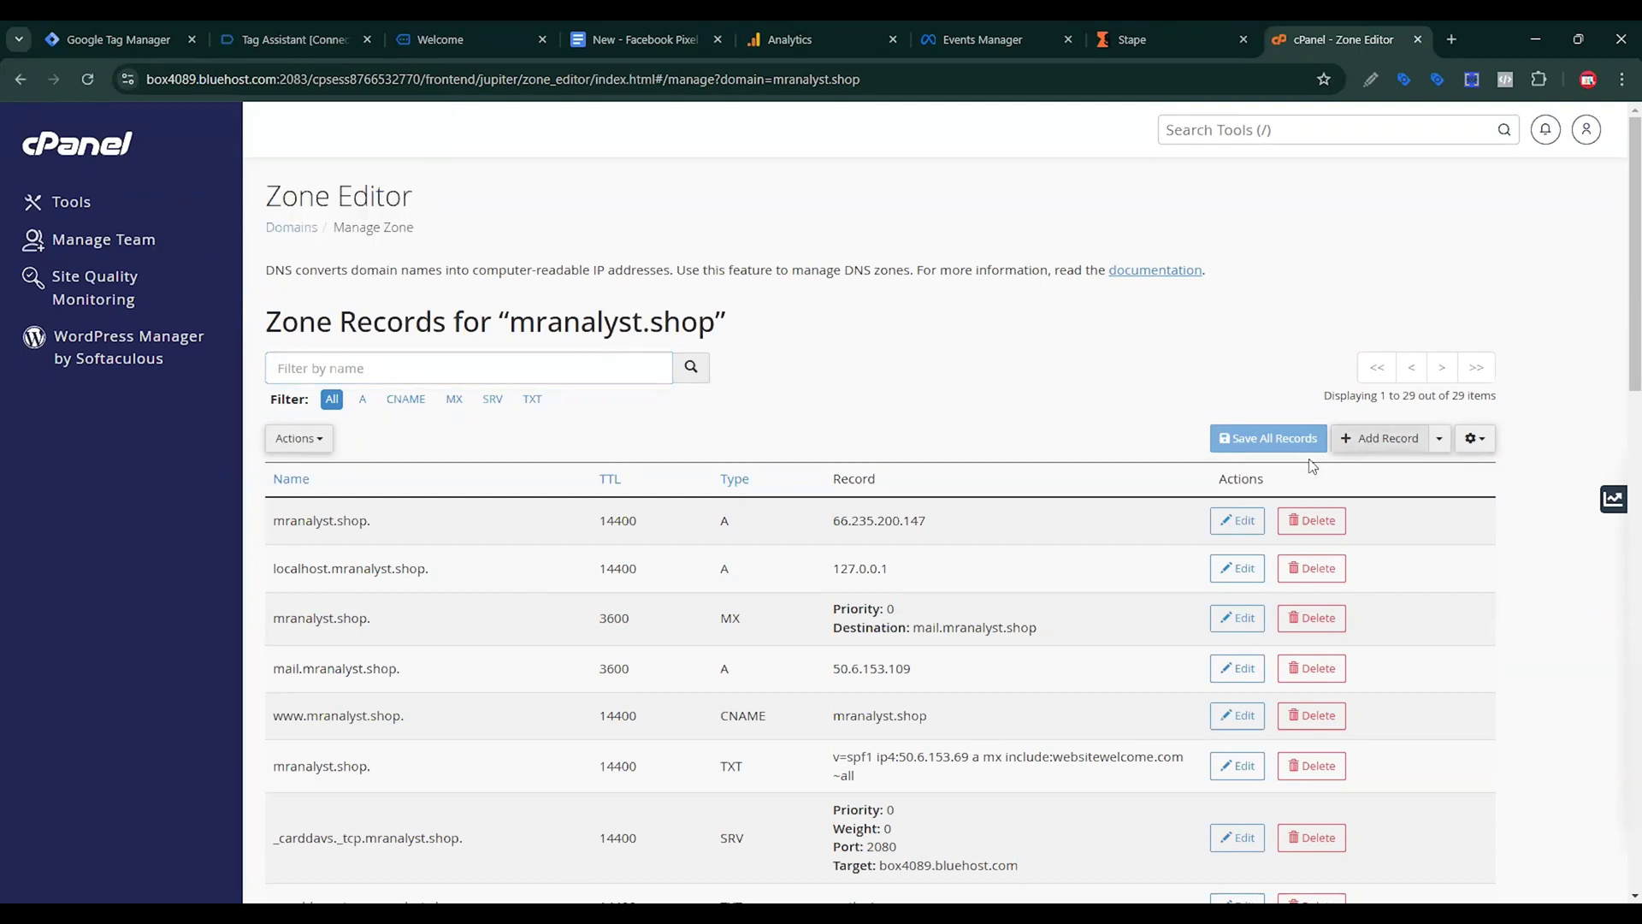
pyautogui.click(1381, 438)
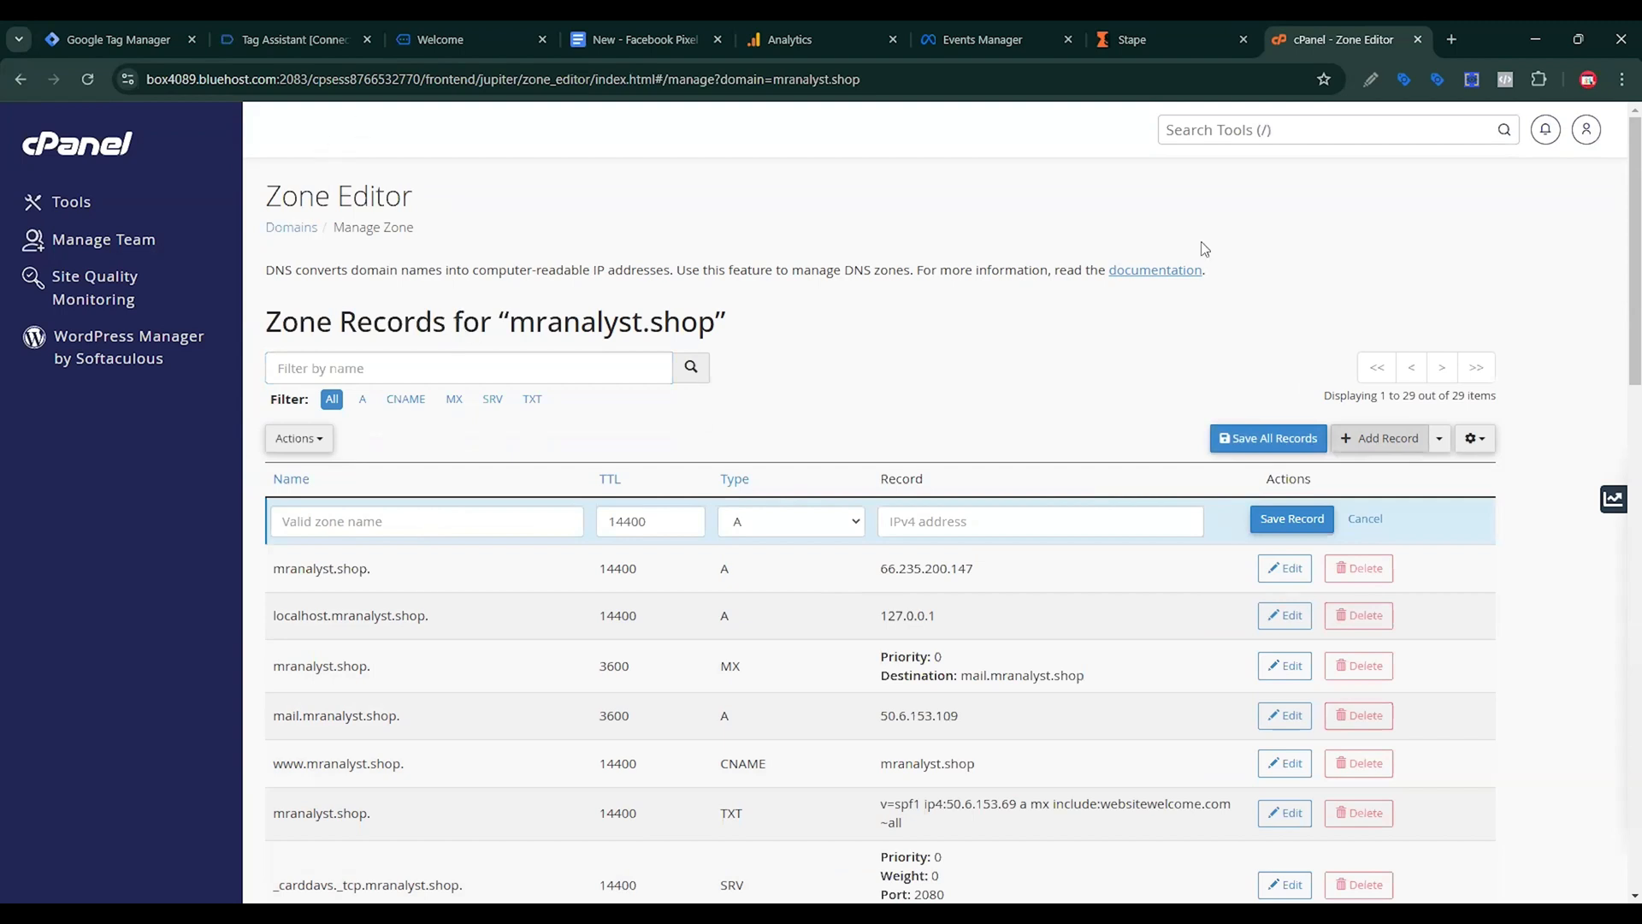
pyautogui.click(1157, 35)
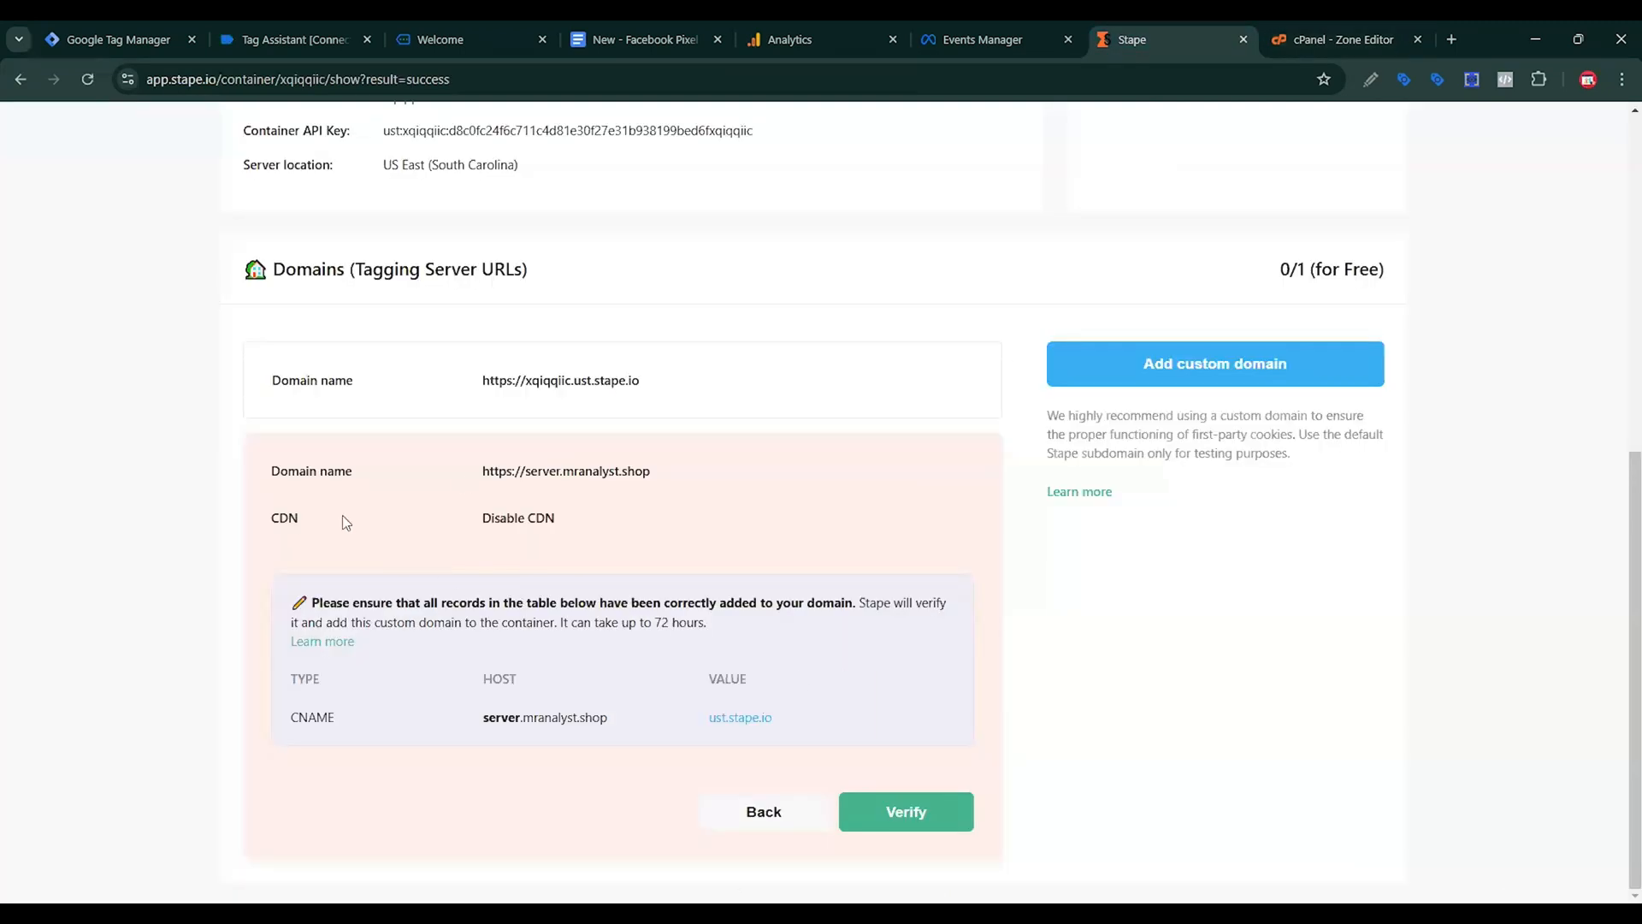
pyautogui.click(619, 717)
pyautogui.click(1320, 42)
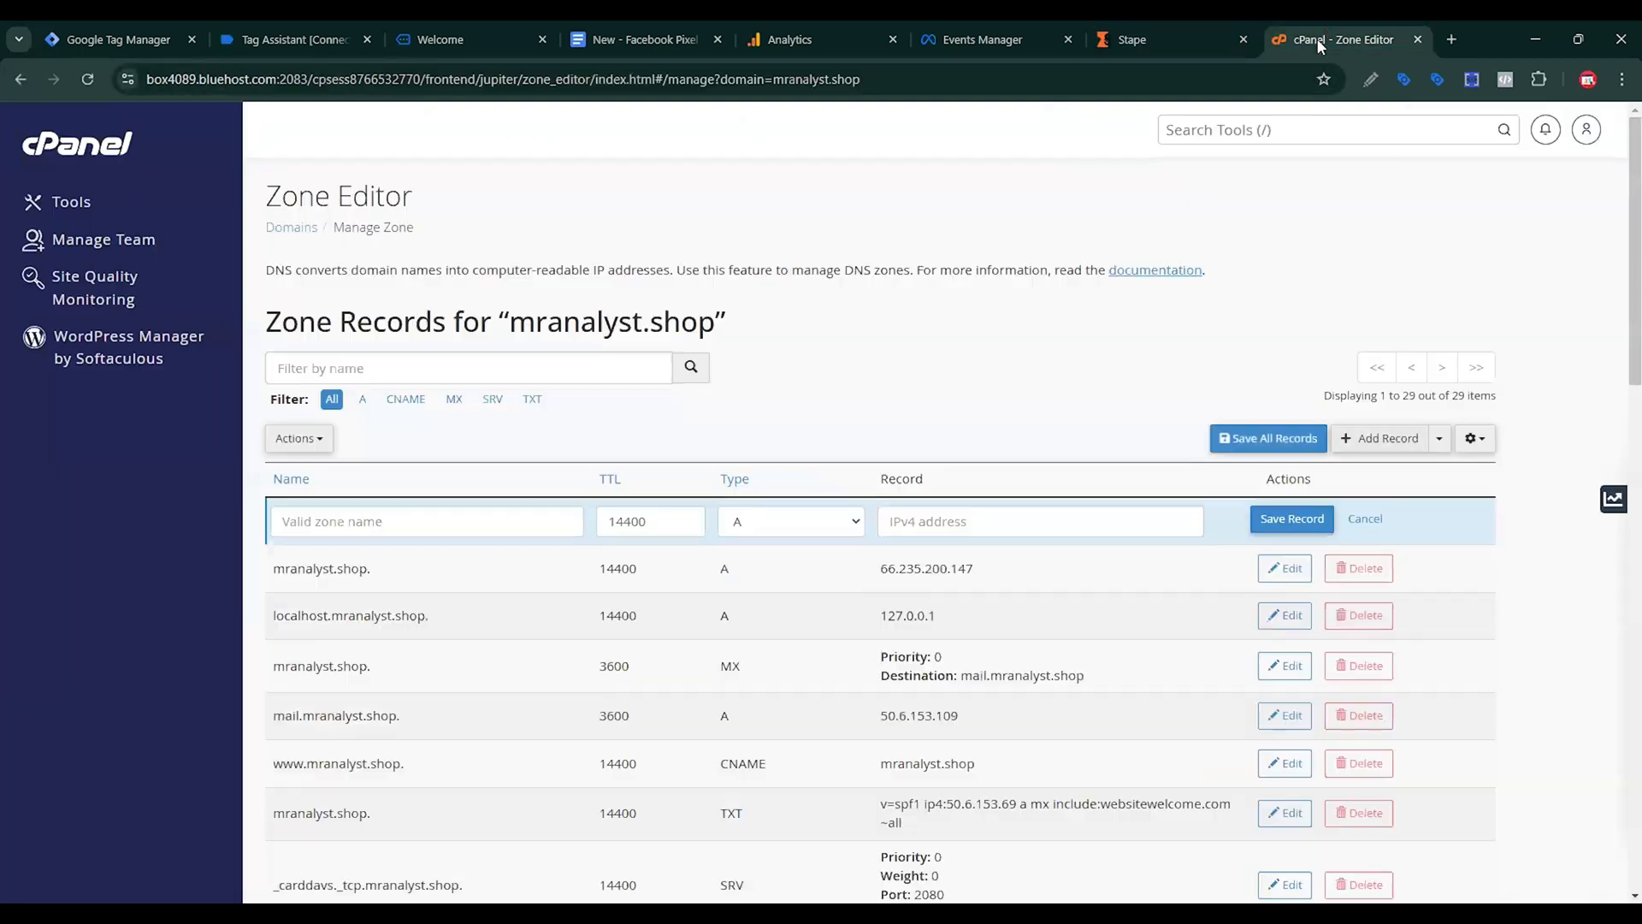
pyautogui.click(361, 524)
pyautogui.hotkey('ctrl', 'v')
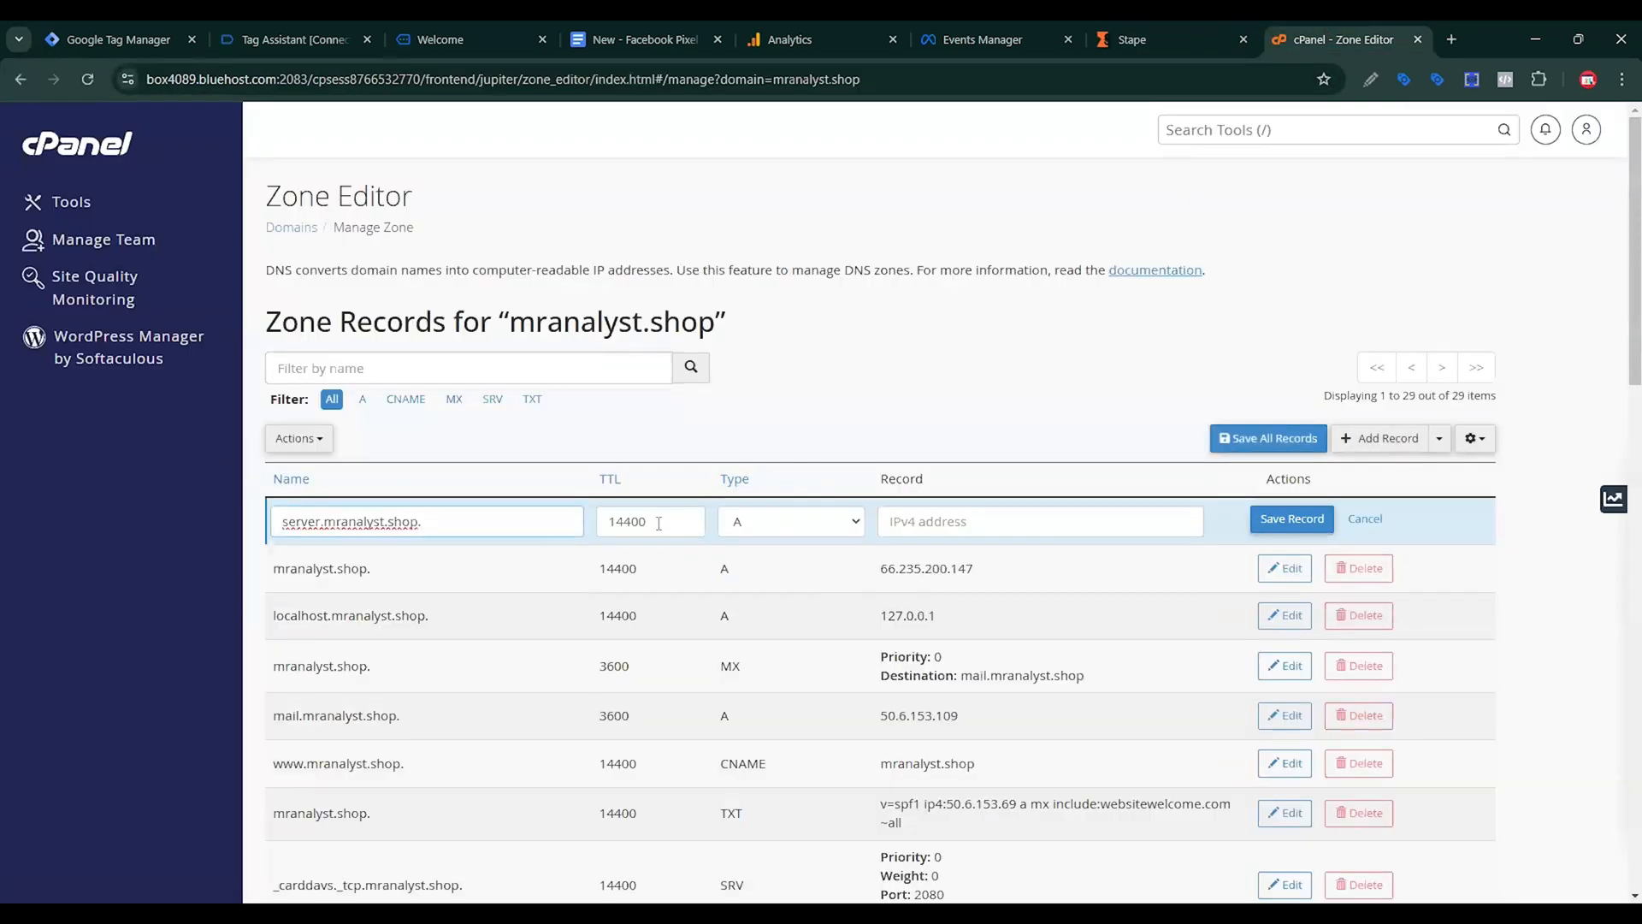
# Set the new zone record's type to CNAME and its value to ust.stape.io copied from Stape, then save the record.
pyautogui.click(843, 528)
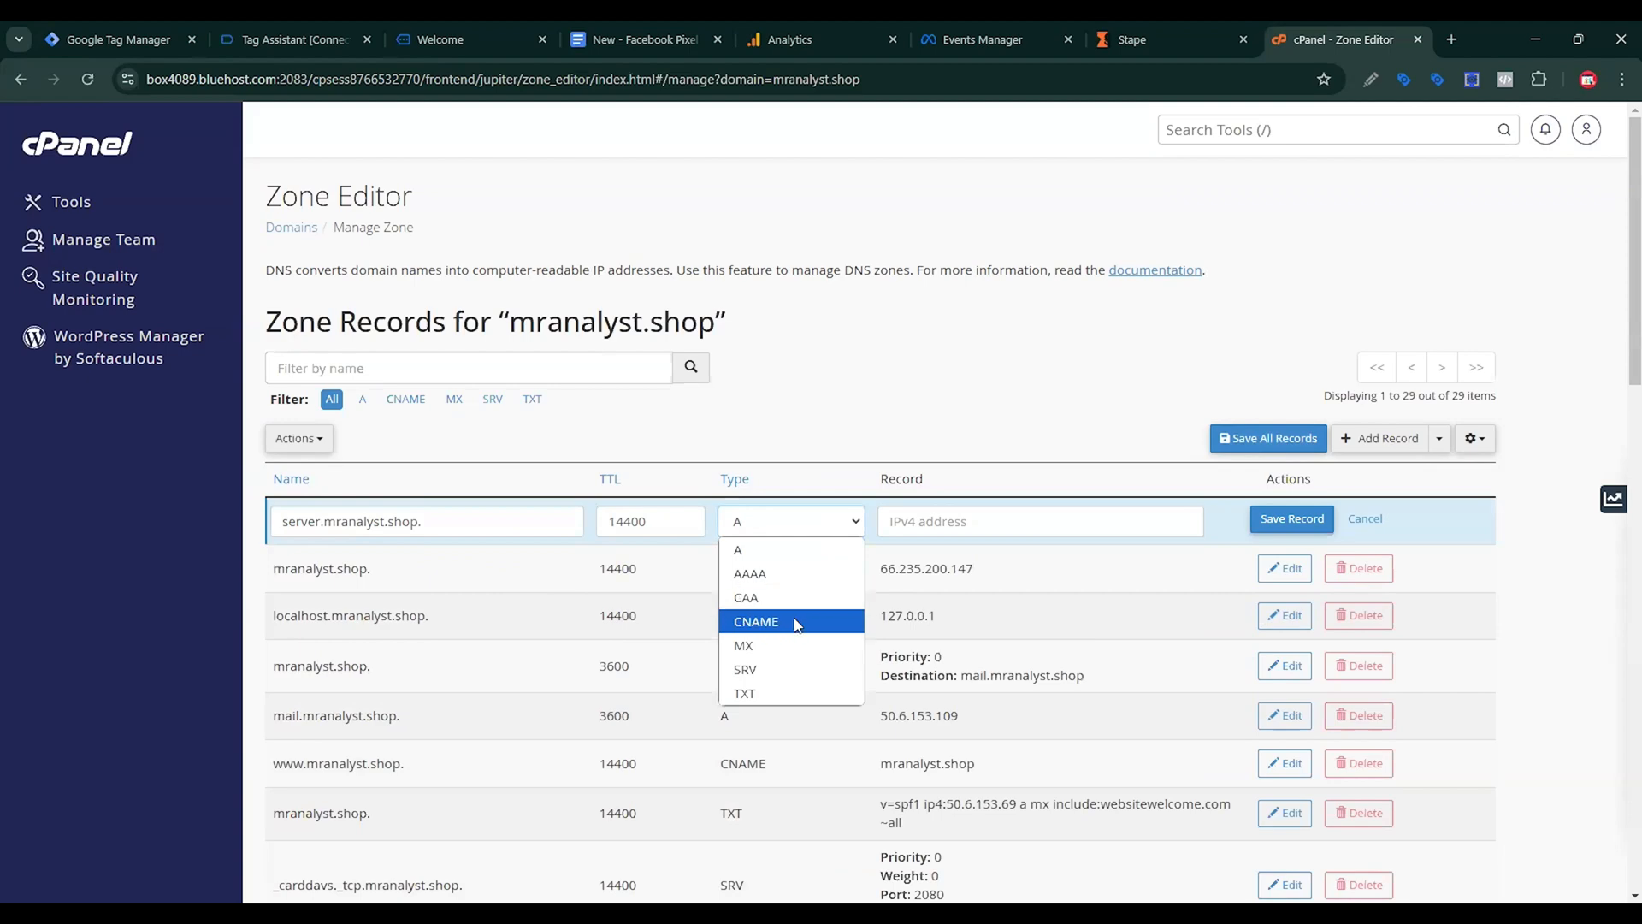
pyautogui.hotkey('ctrl', 'shift', 'Tab')
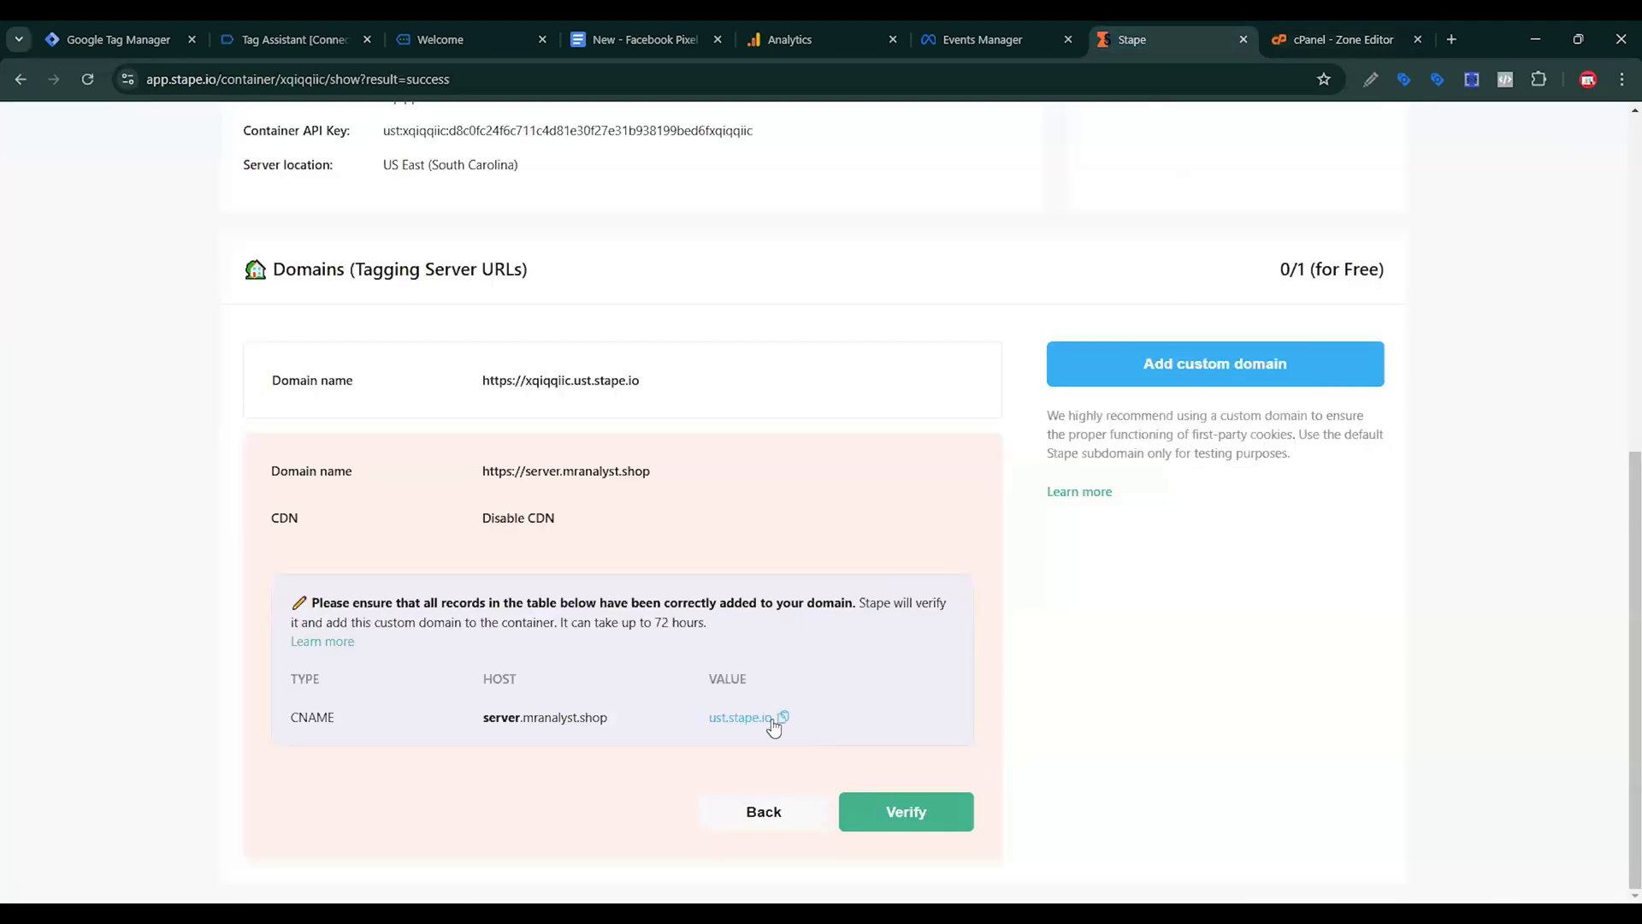
pyautogui.click(782, 721)
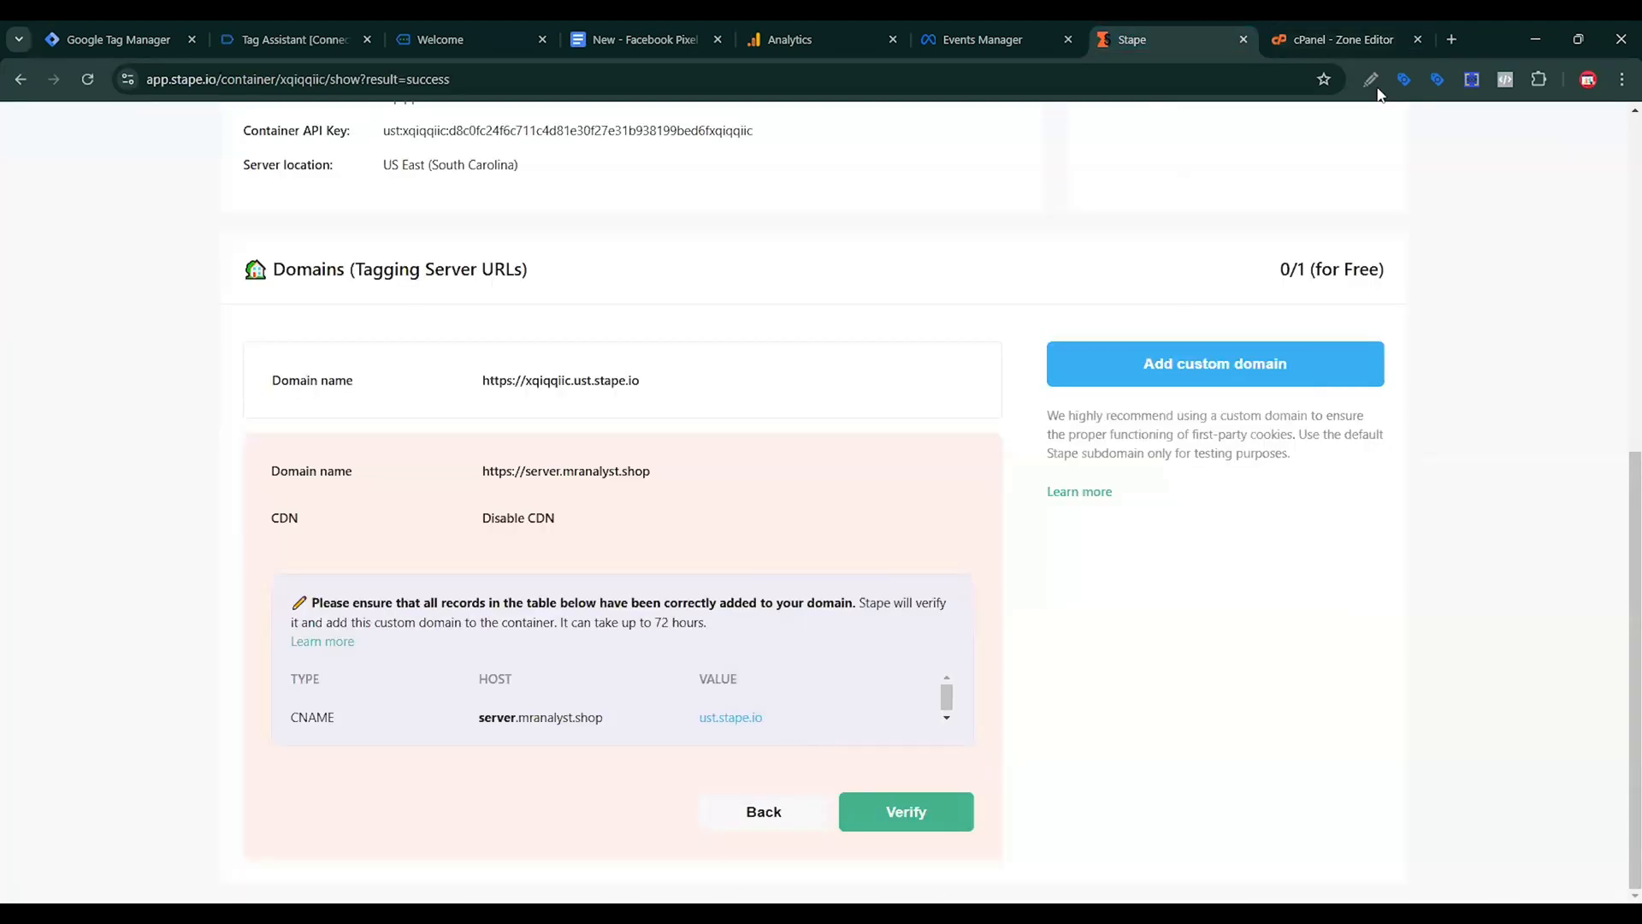
pyautogui.hotkey('ctrl', 'Tab')
pyautogui.click(953, 522)
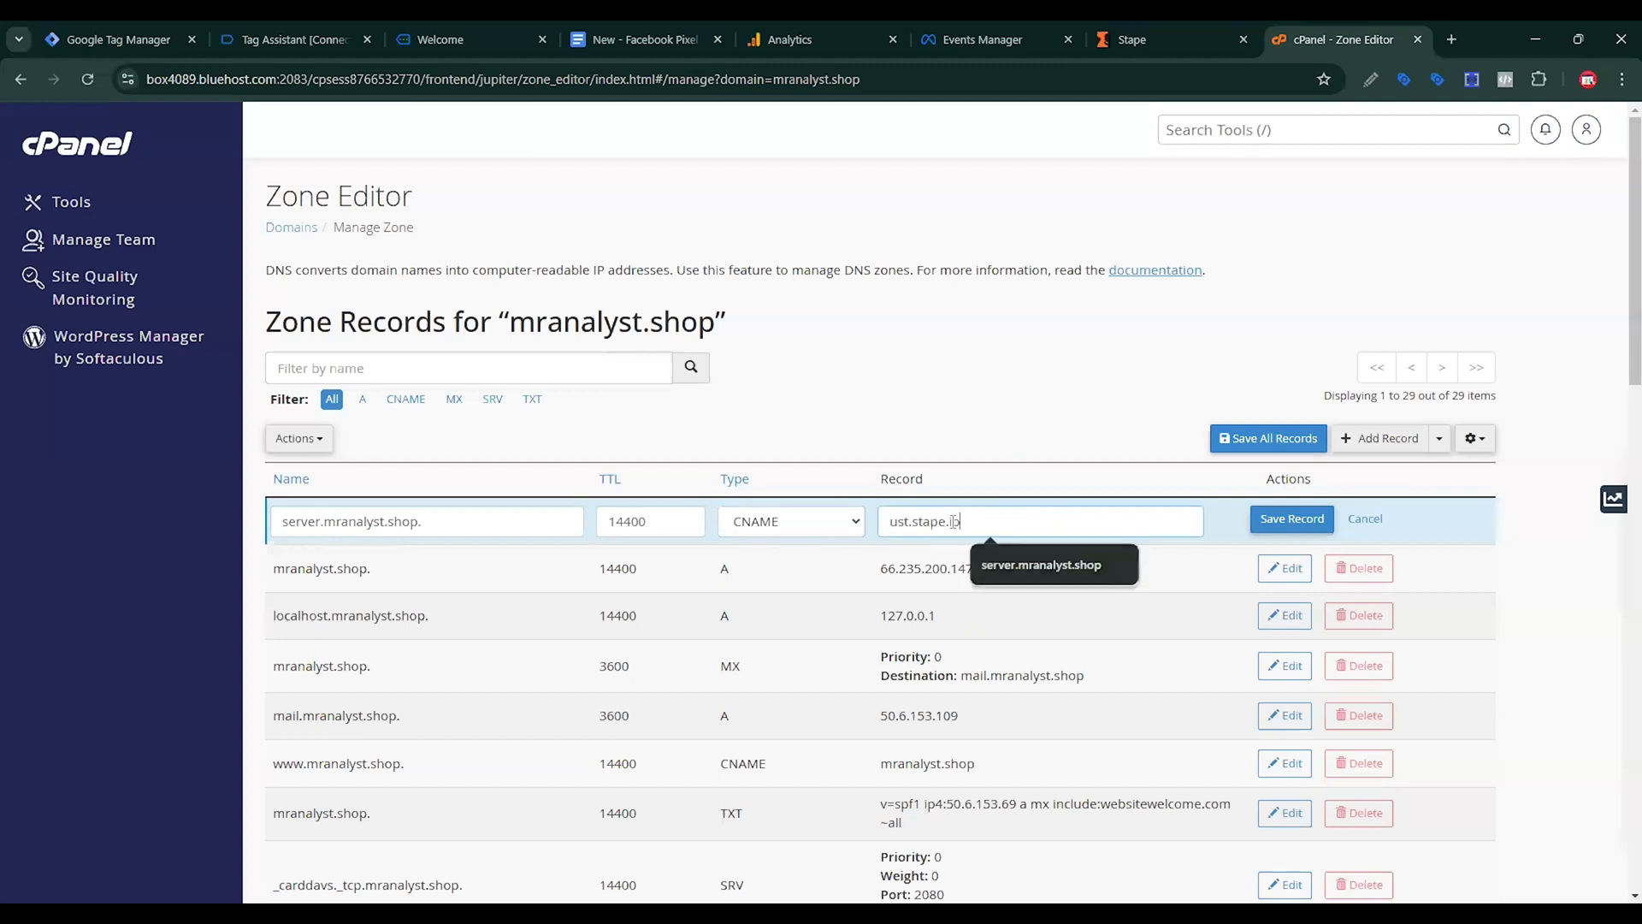
pyautogui.click(1036, 562)
pyautogui.click(1261, 522)
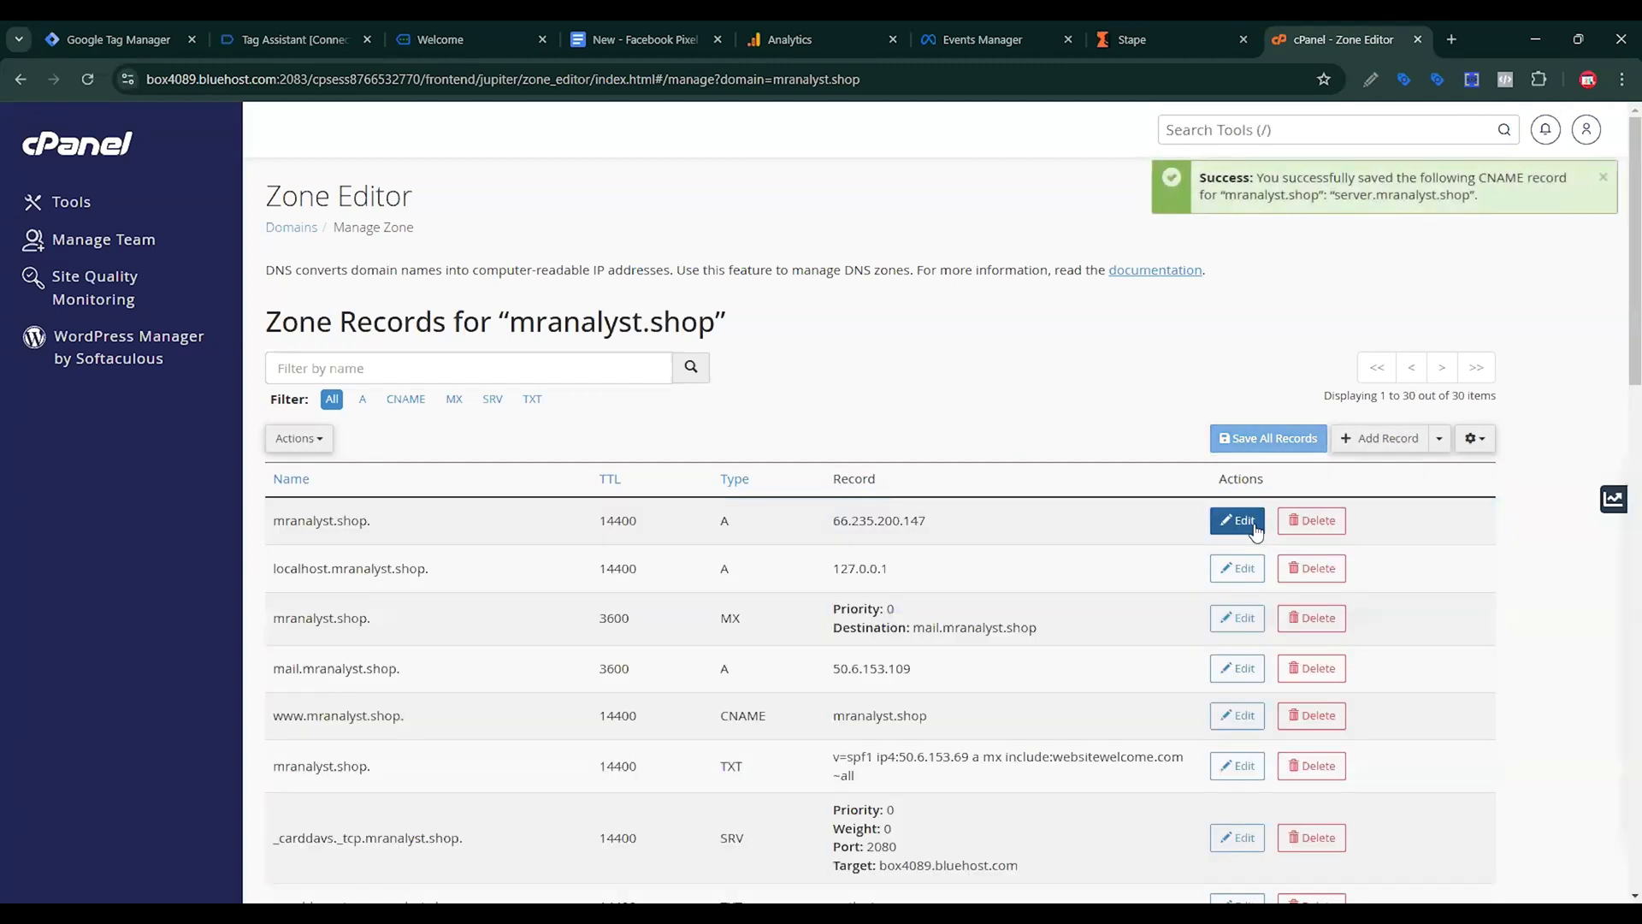
# Return to Stape, start verification of the custom domain, and copy its CNAME host.
pyautogui.click(1146, 39)
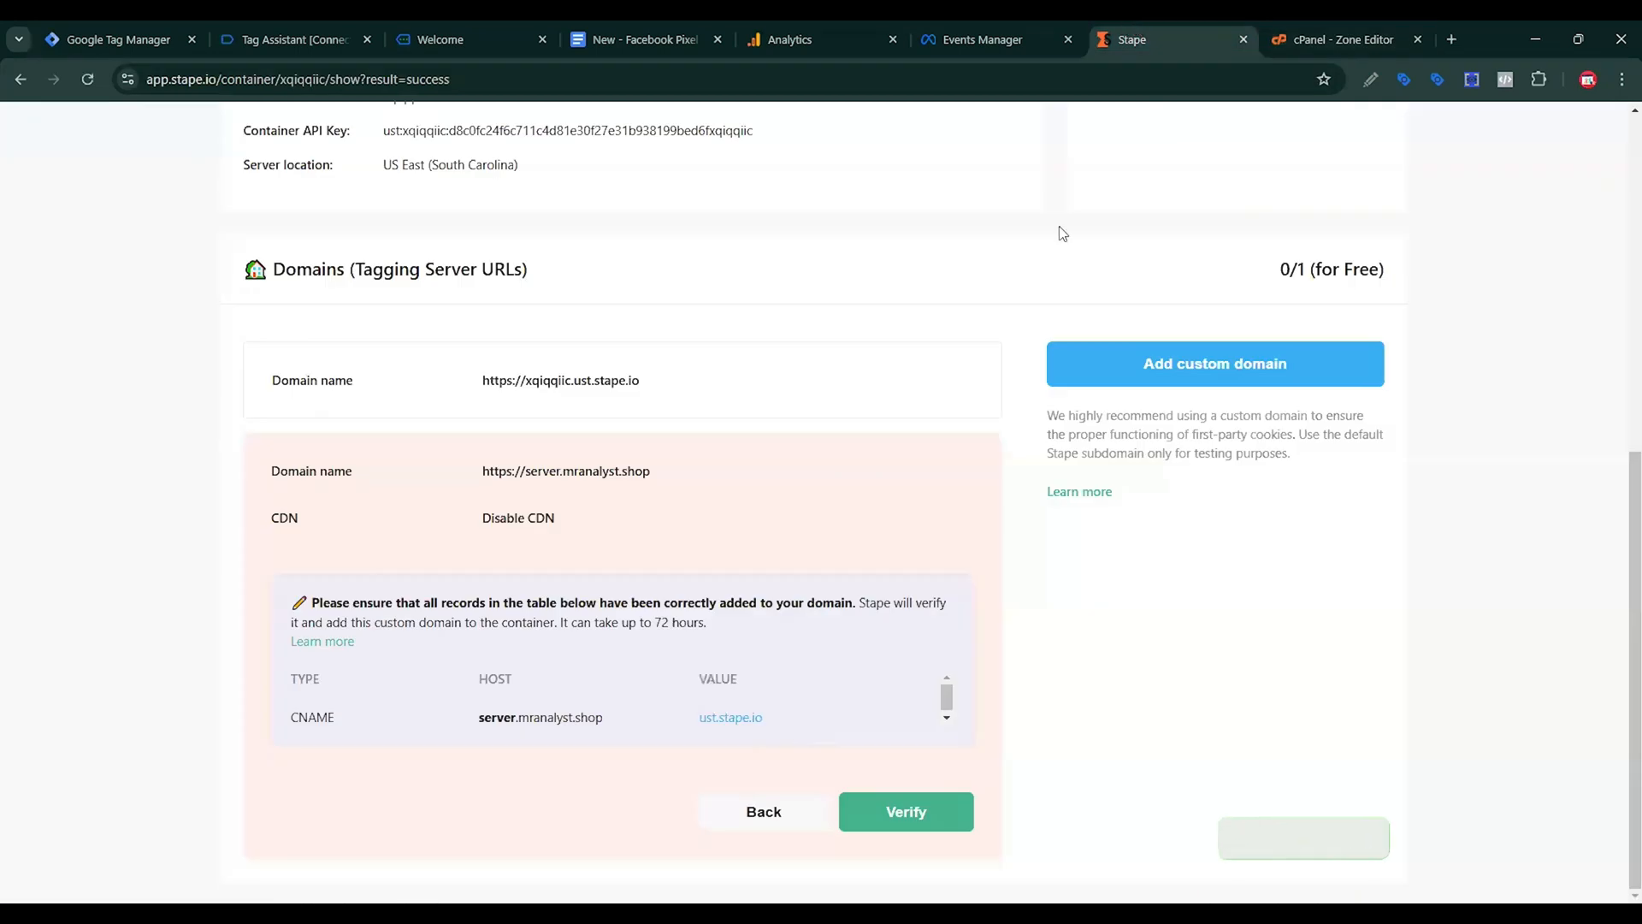
pyautogui.click(923, 819)
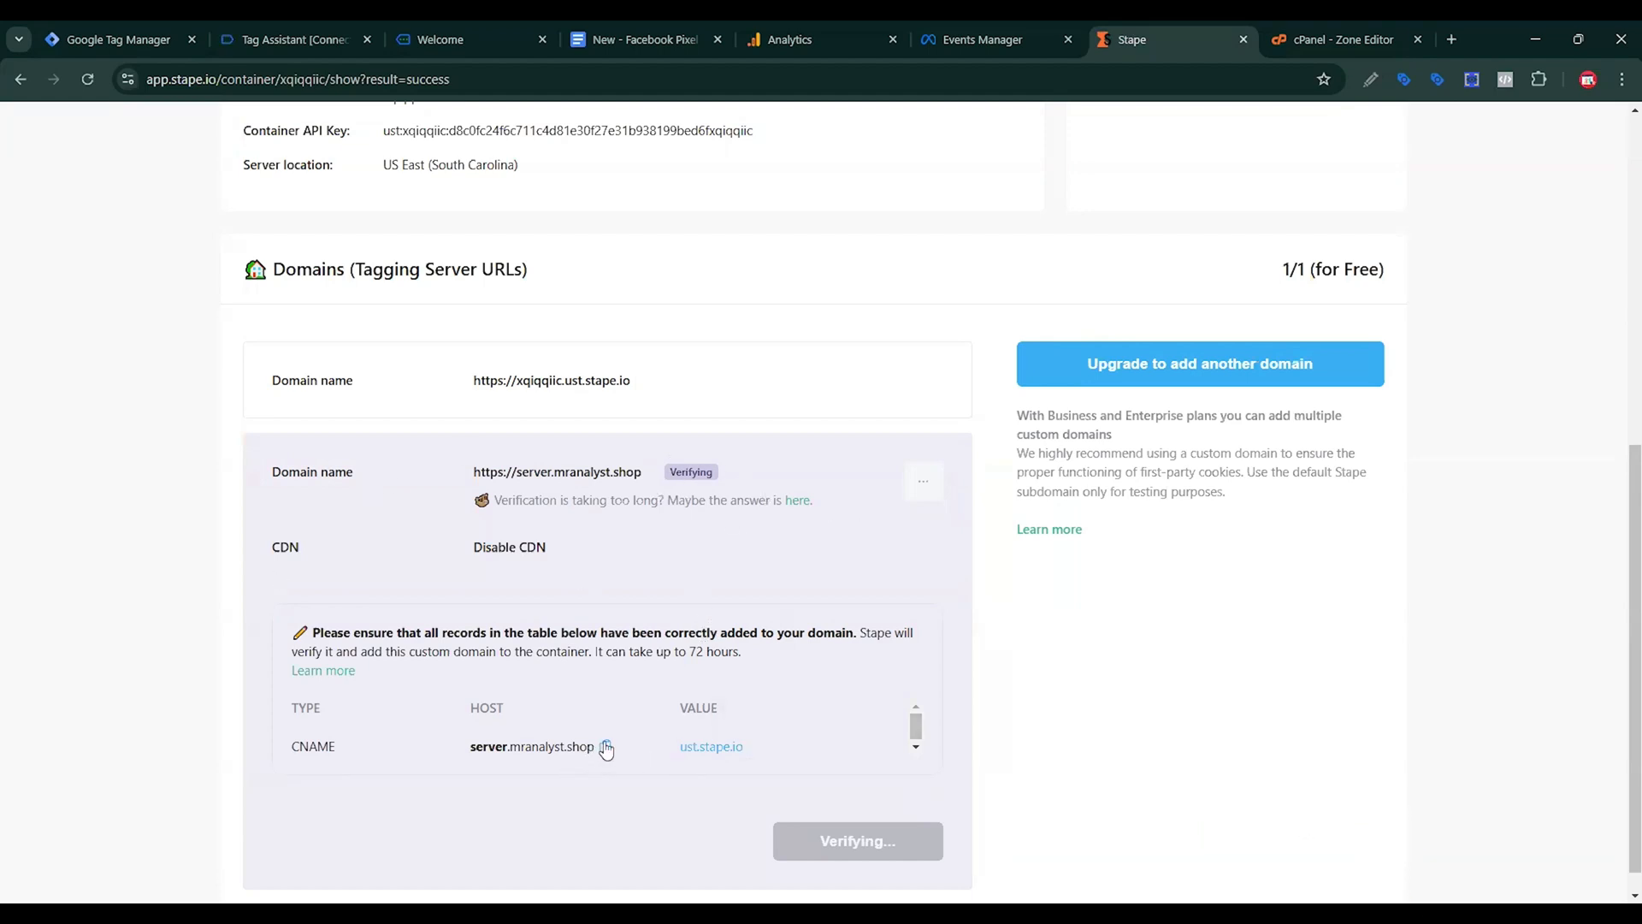
pyautogui.click(603, 746)
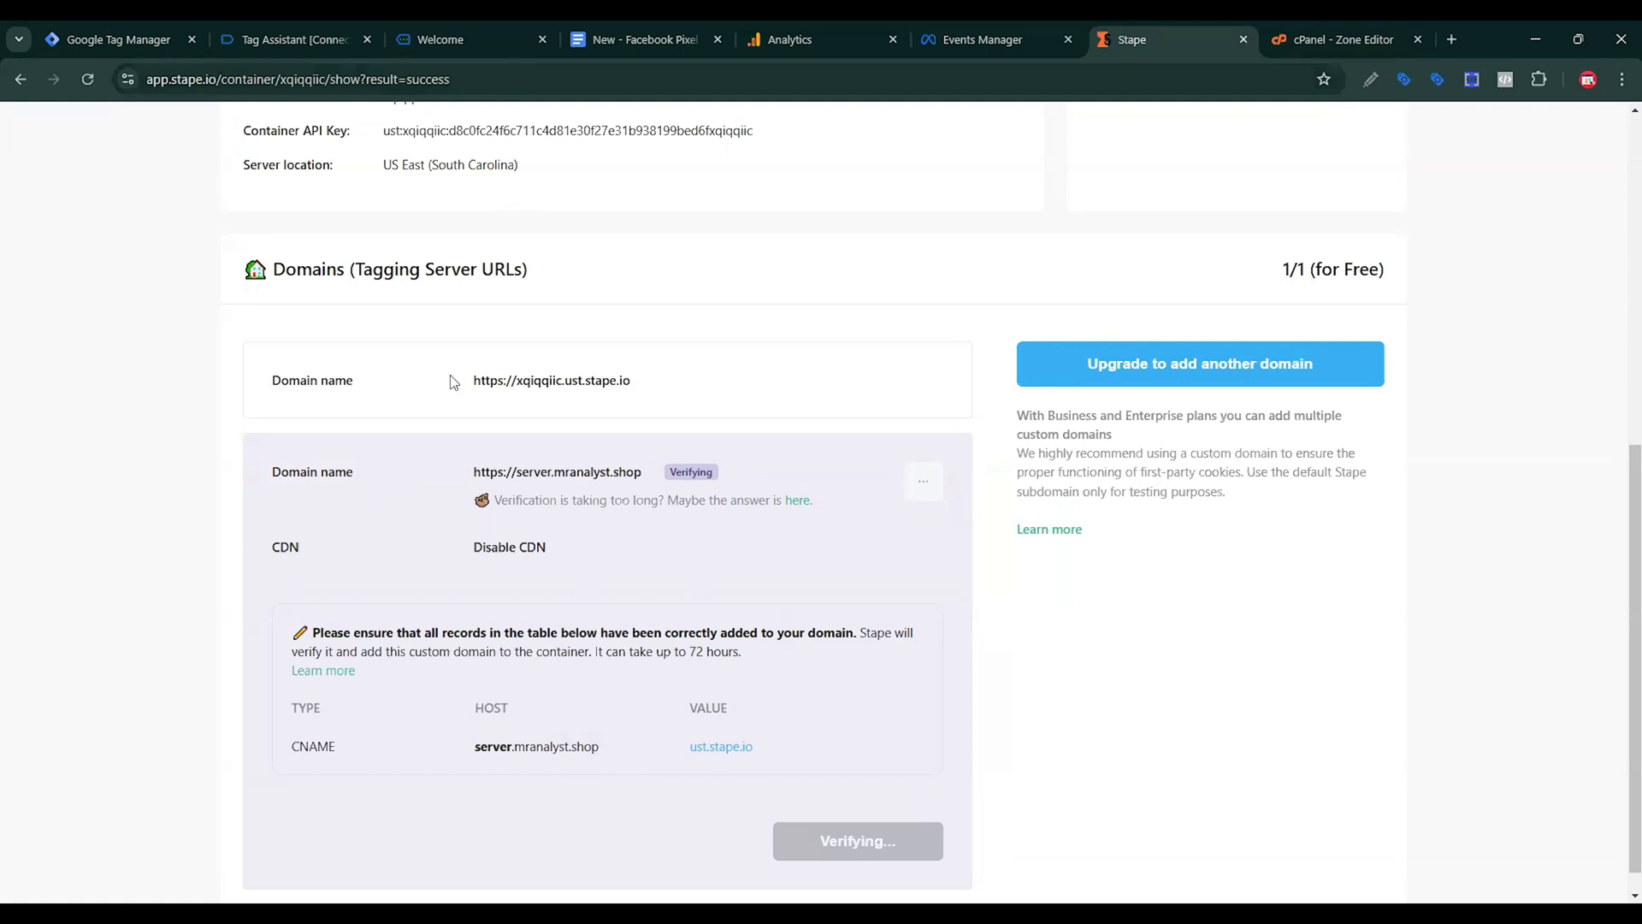
pyautogui.click(85, 20)
pyautogui.click(1110, 579)
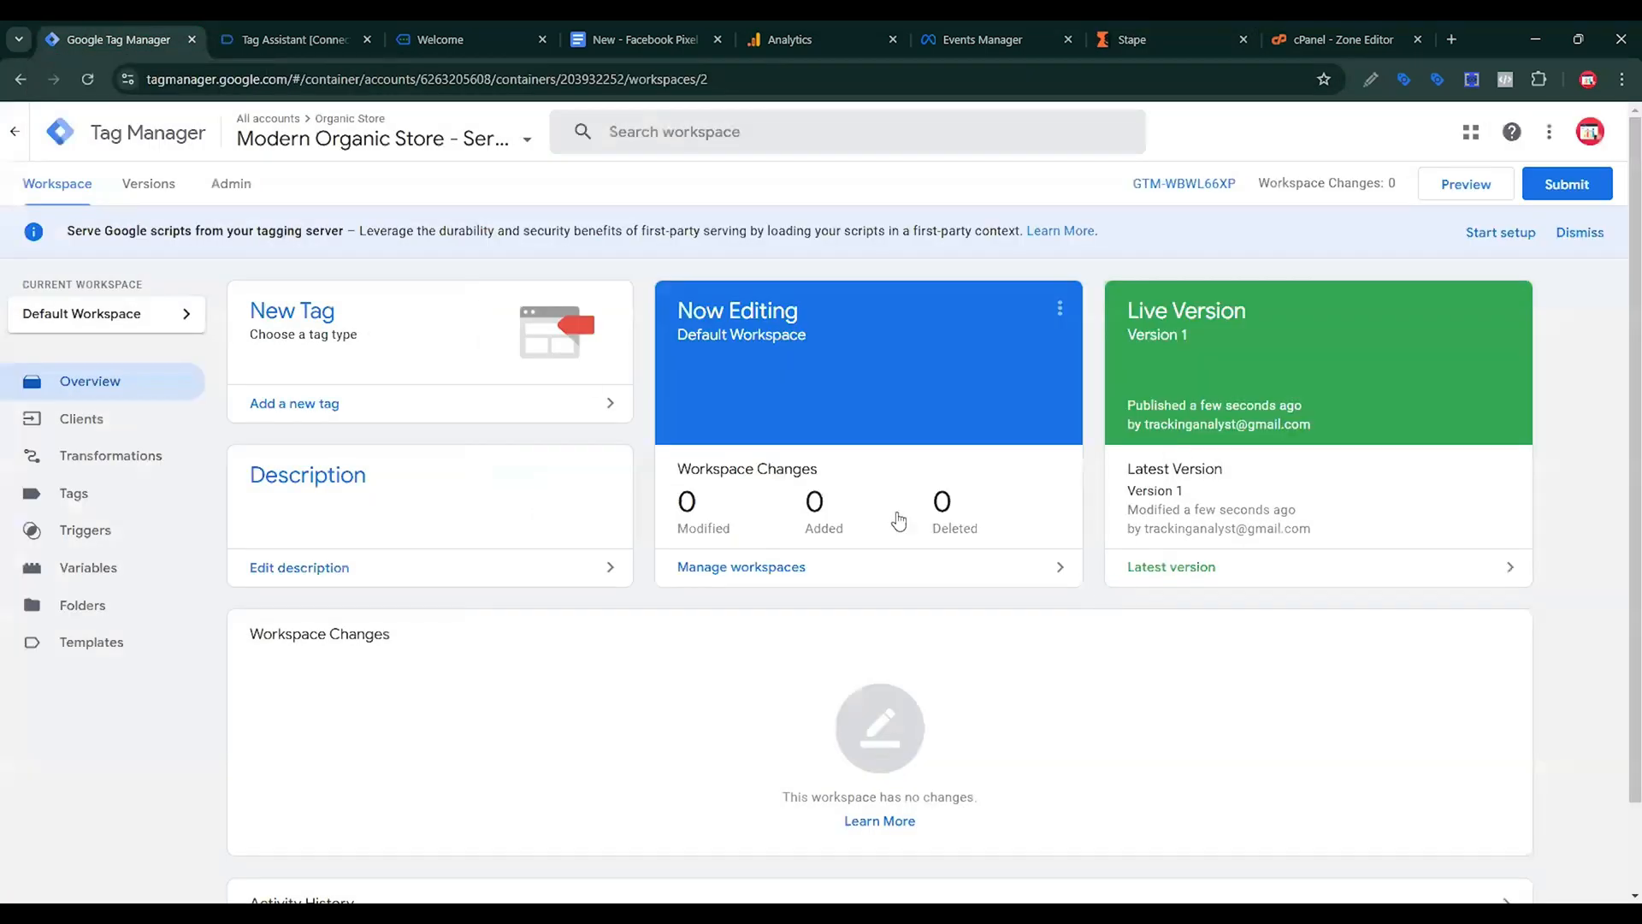
pyautogui.click(238, 196)
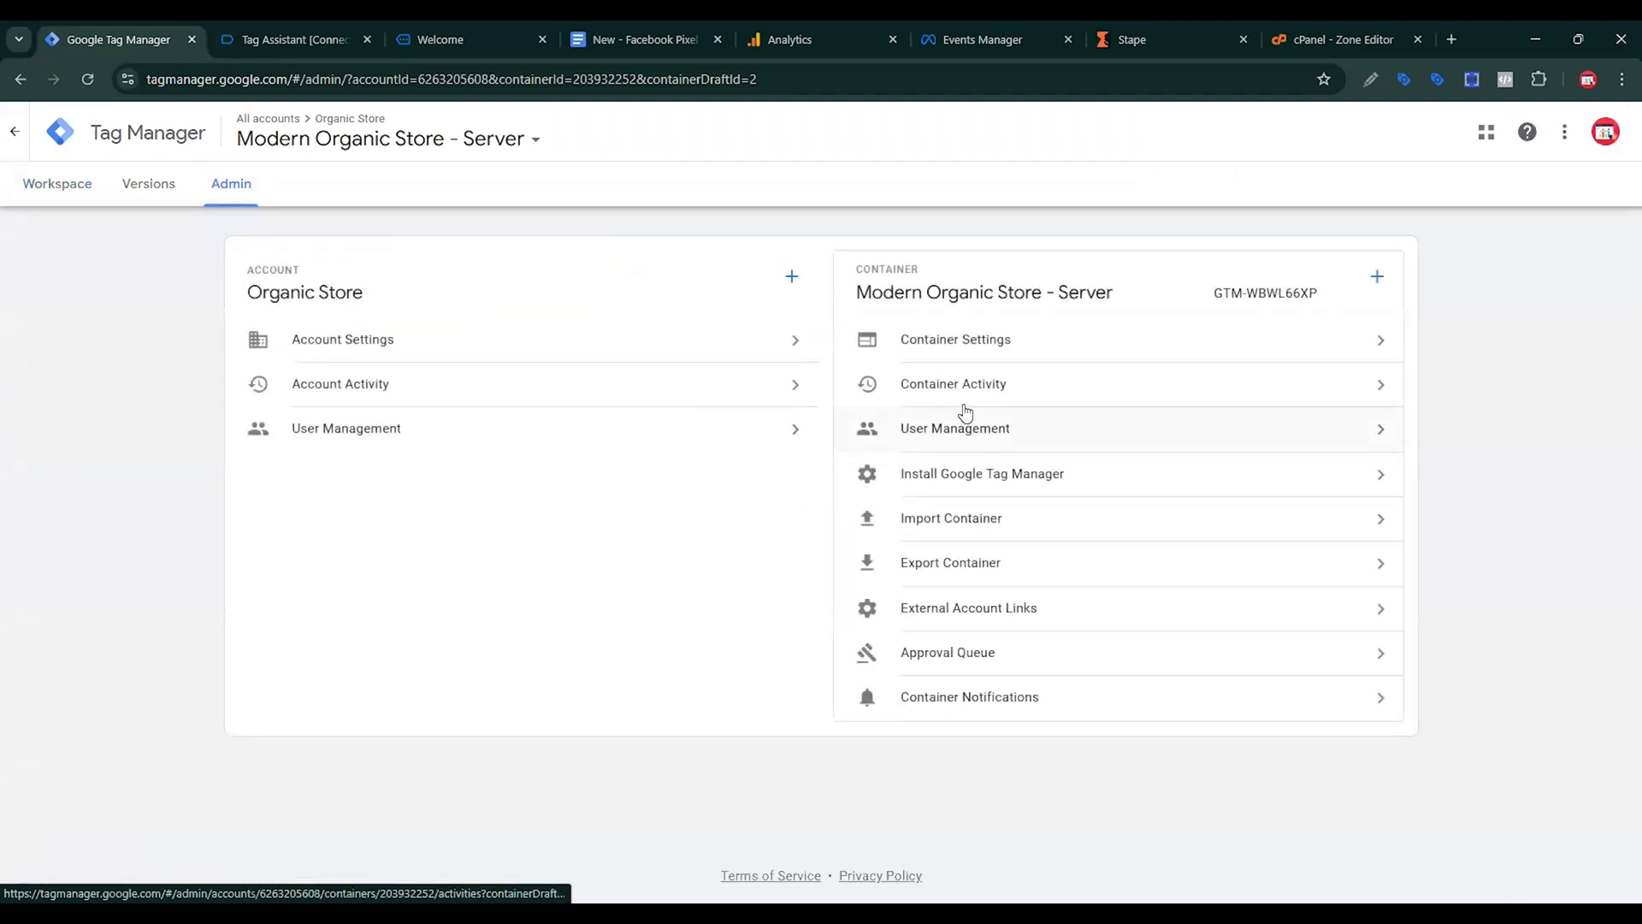
pyautogui.click(998, 347)
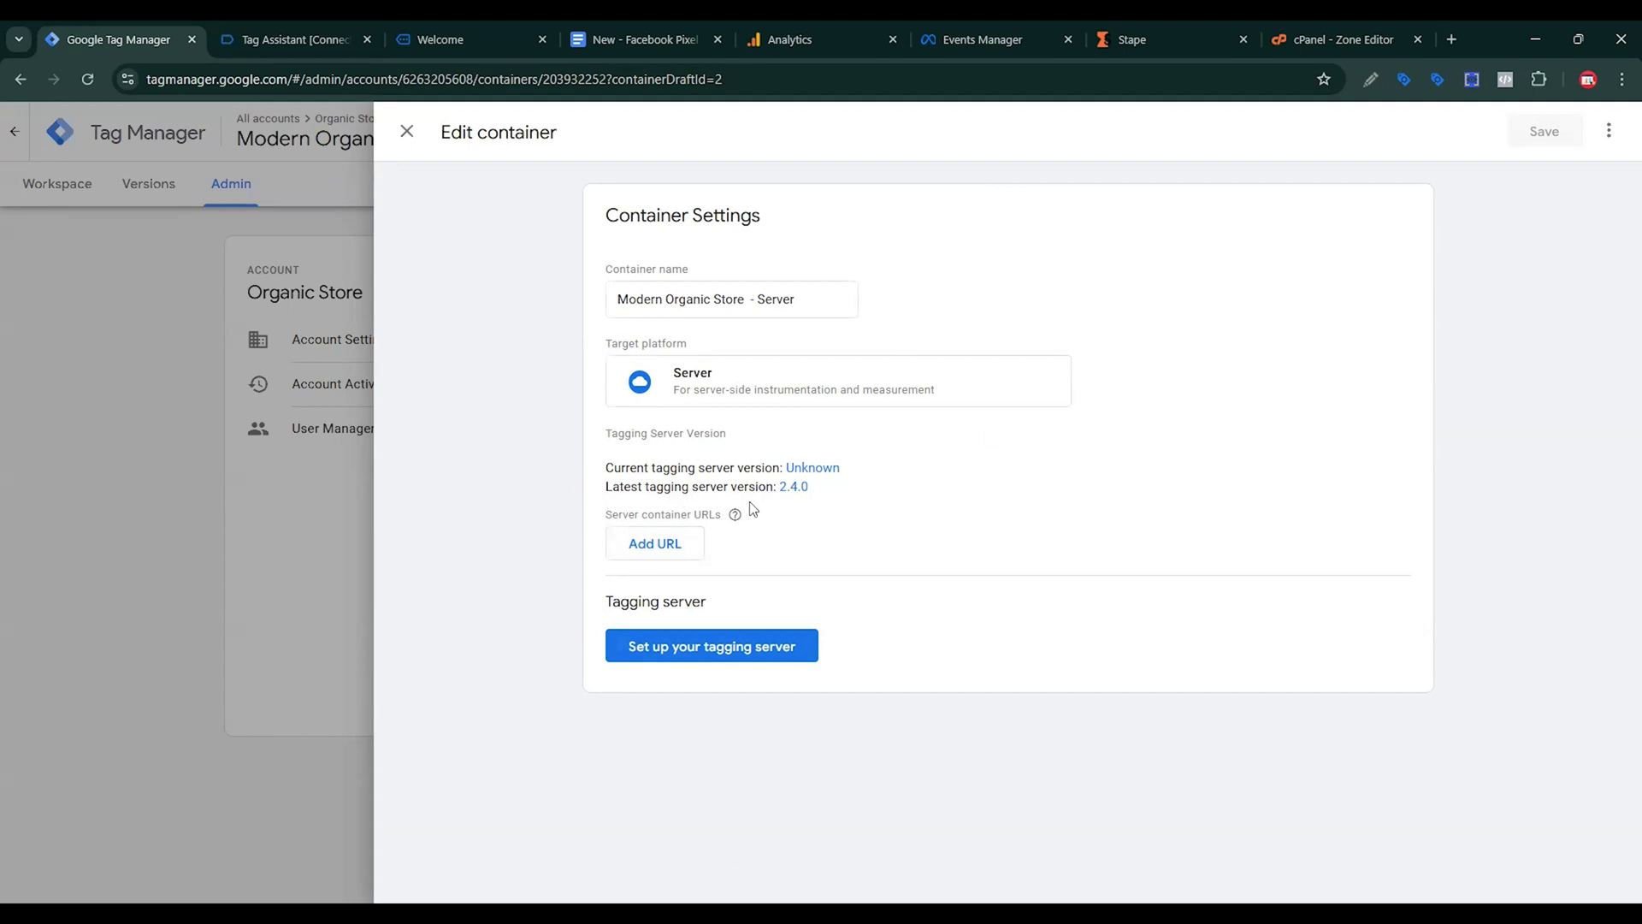
pyautogui.click(655, 544)
pyautogui.click(656, 551)
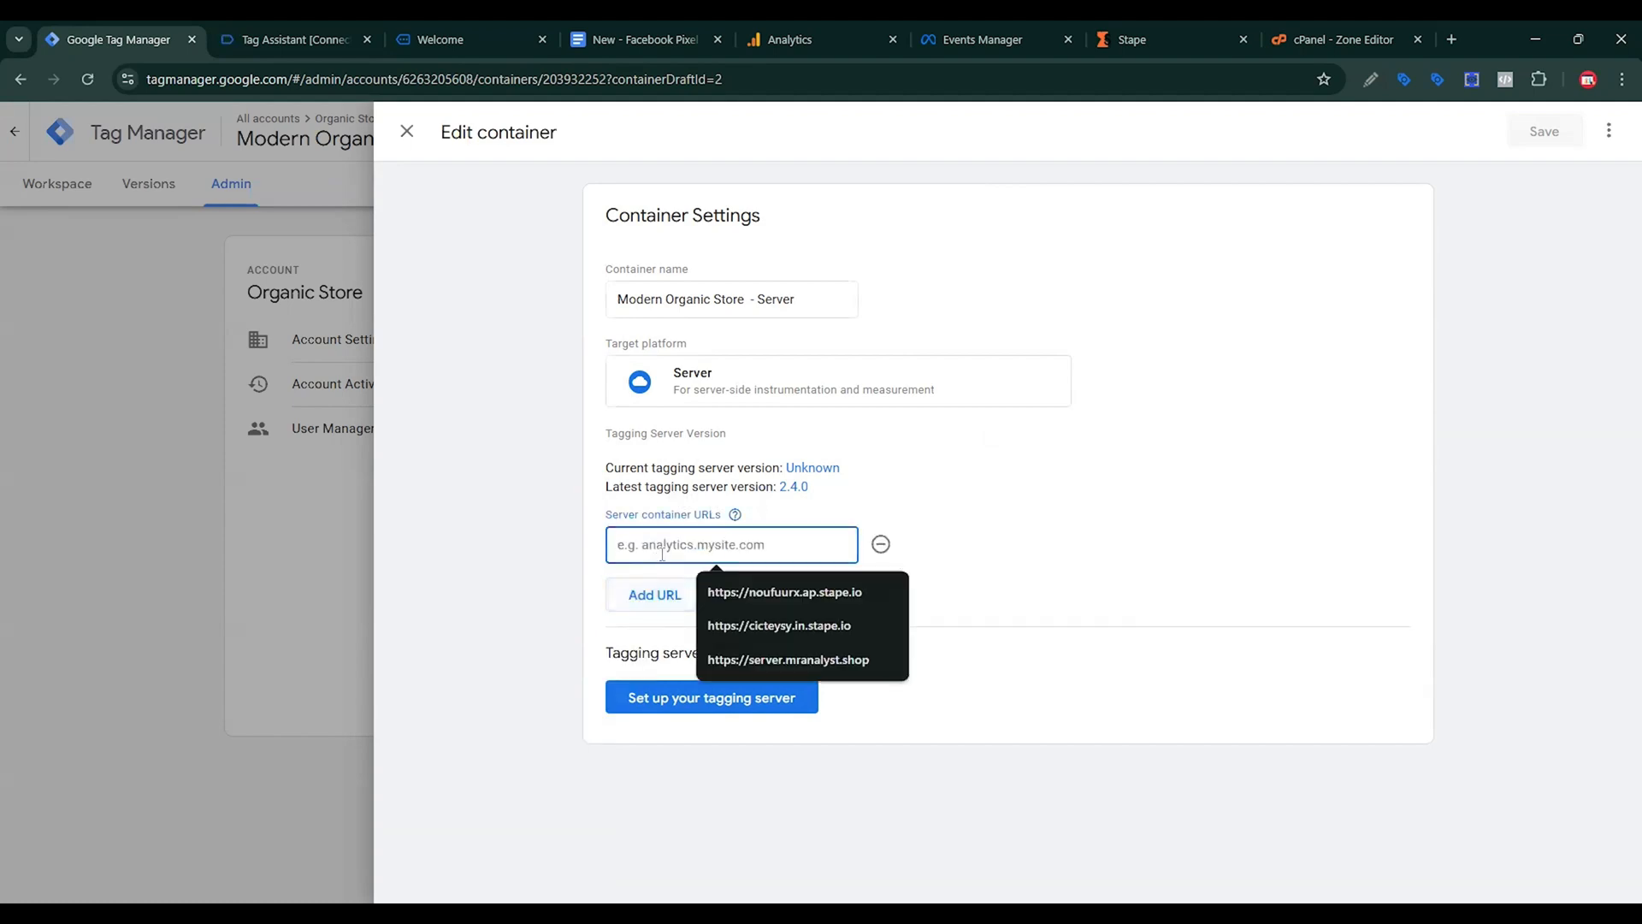
pyautogui.hotkey('ctrl', 'v')
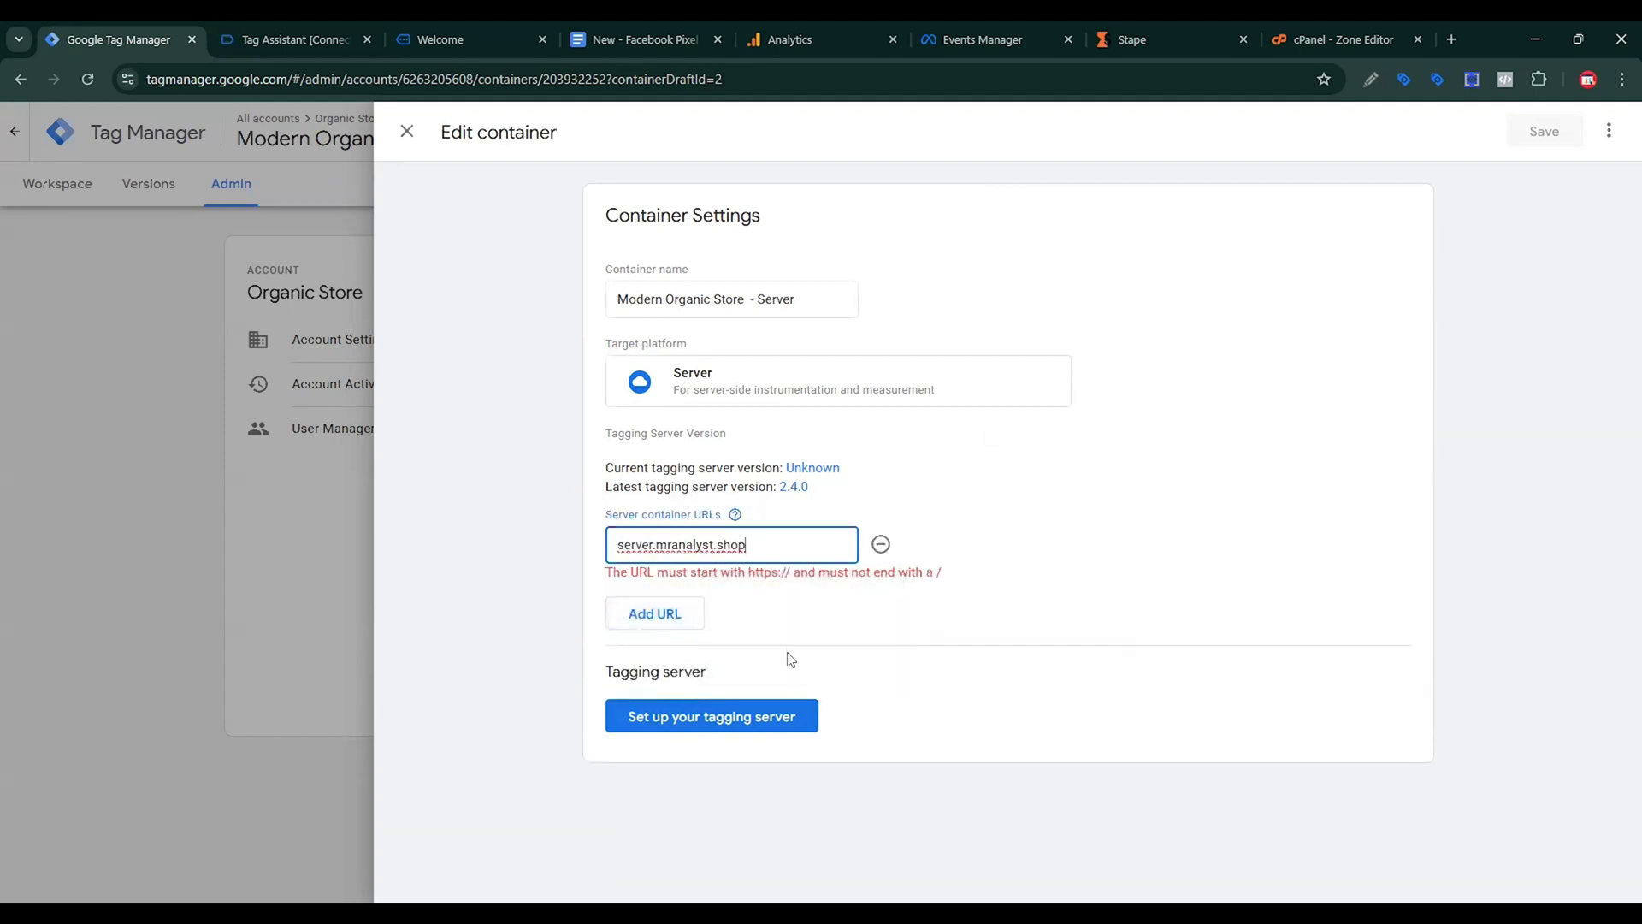
pyautogui.moveTo(749, 572); pyautogui.dragTo(791, 579)
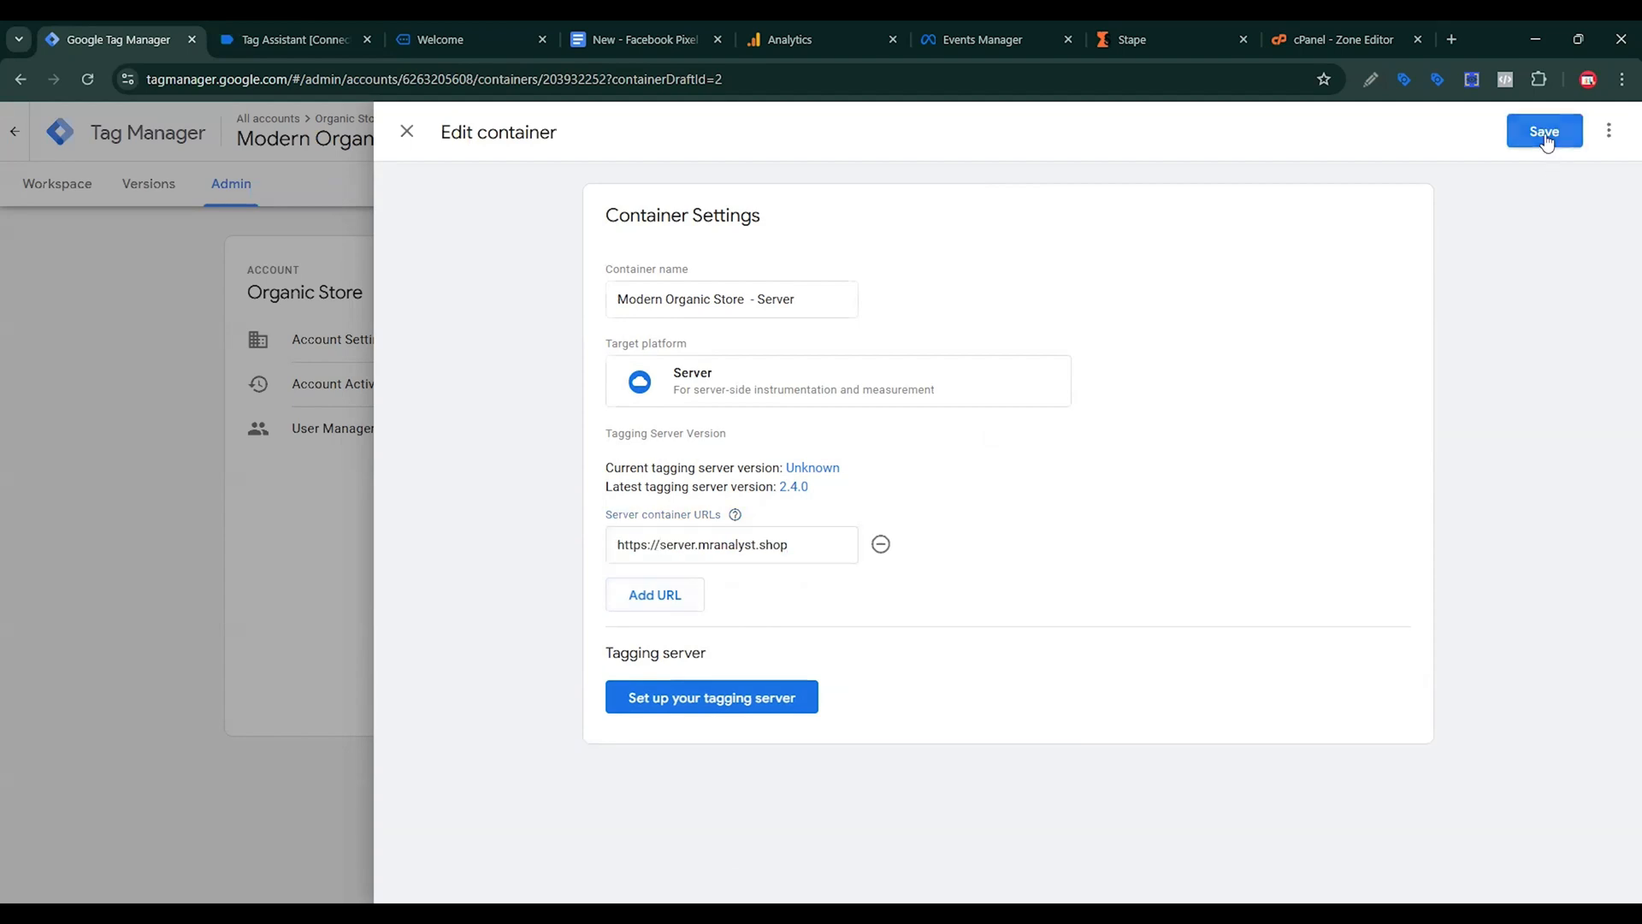
pyautogui.click(1545, 132)
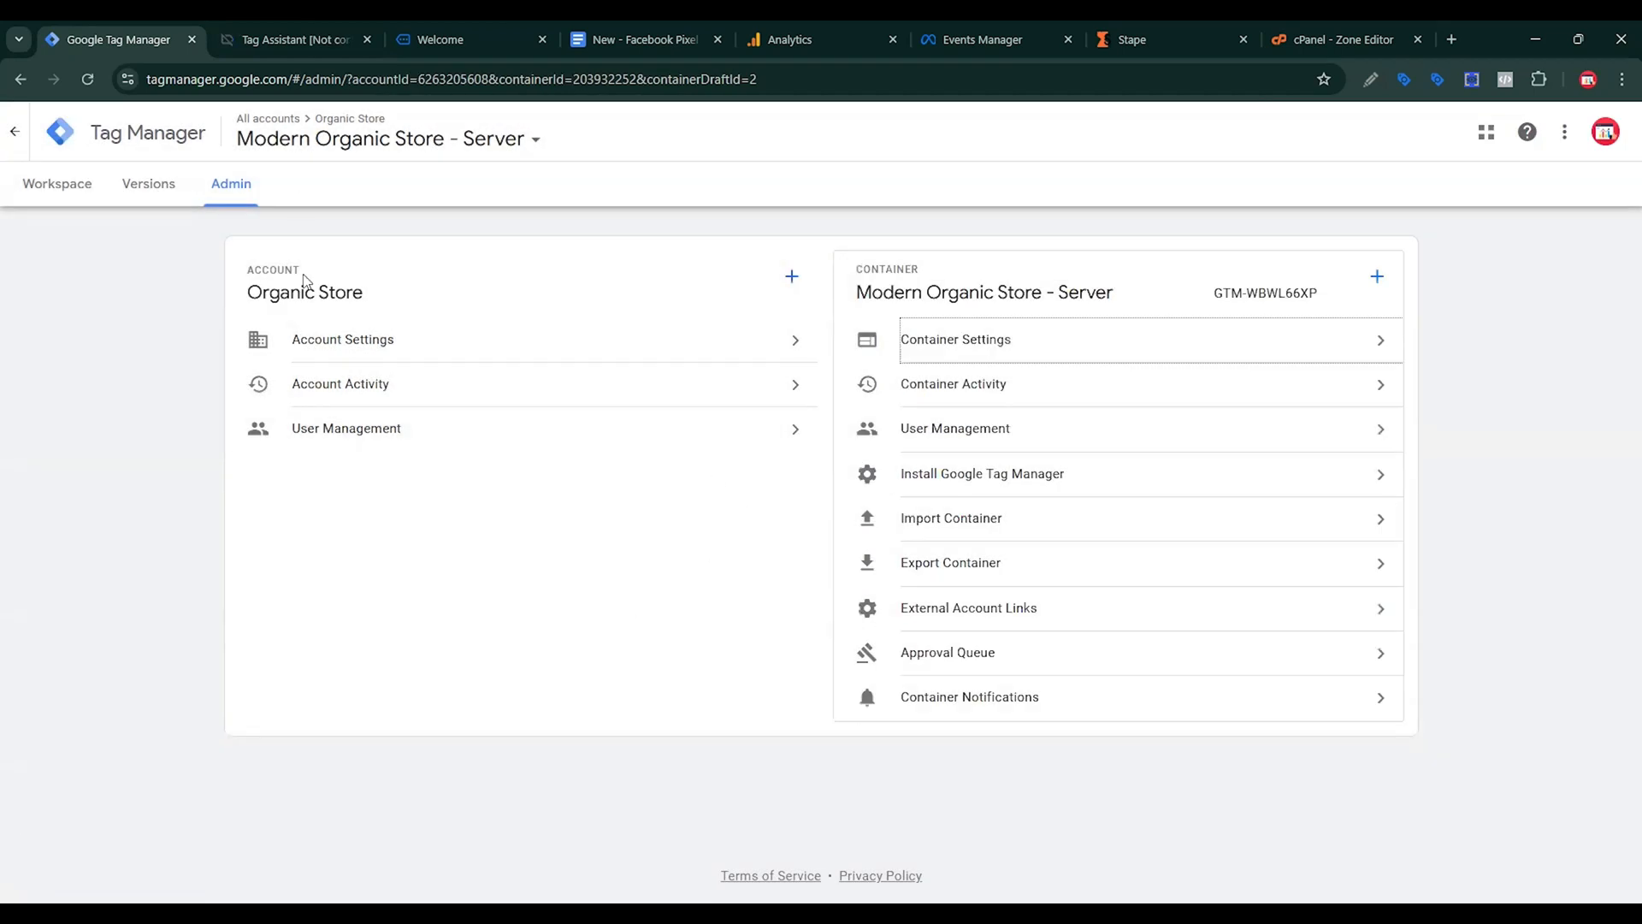
# Switch to the Modern Organic Store - web container and start a new tag of type Google Tag.
pyautogui.click(500, 143)
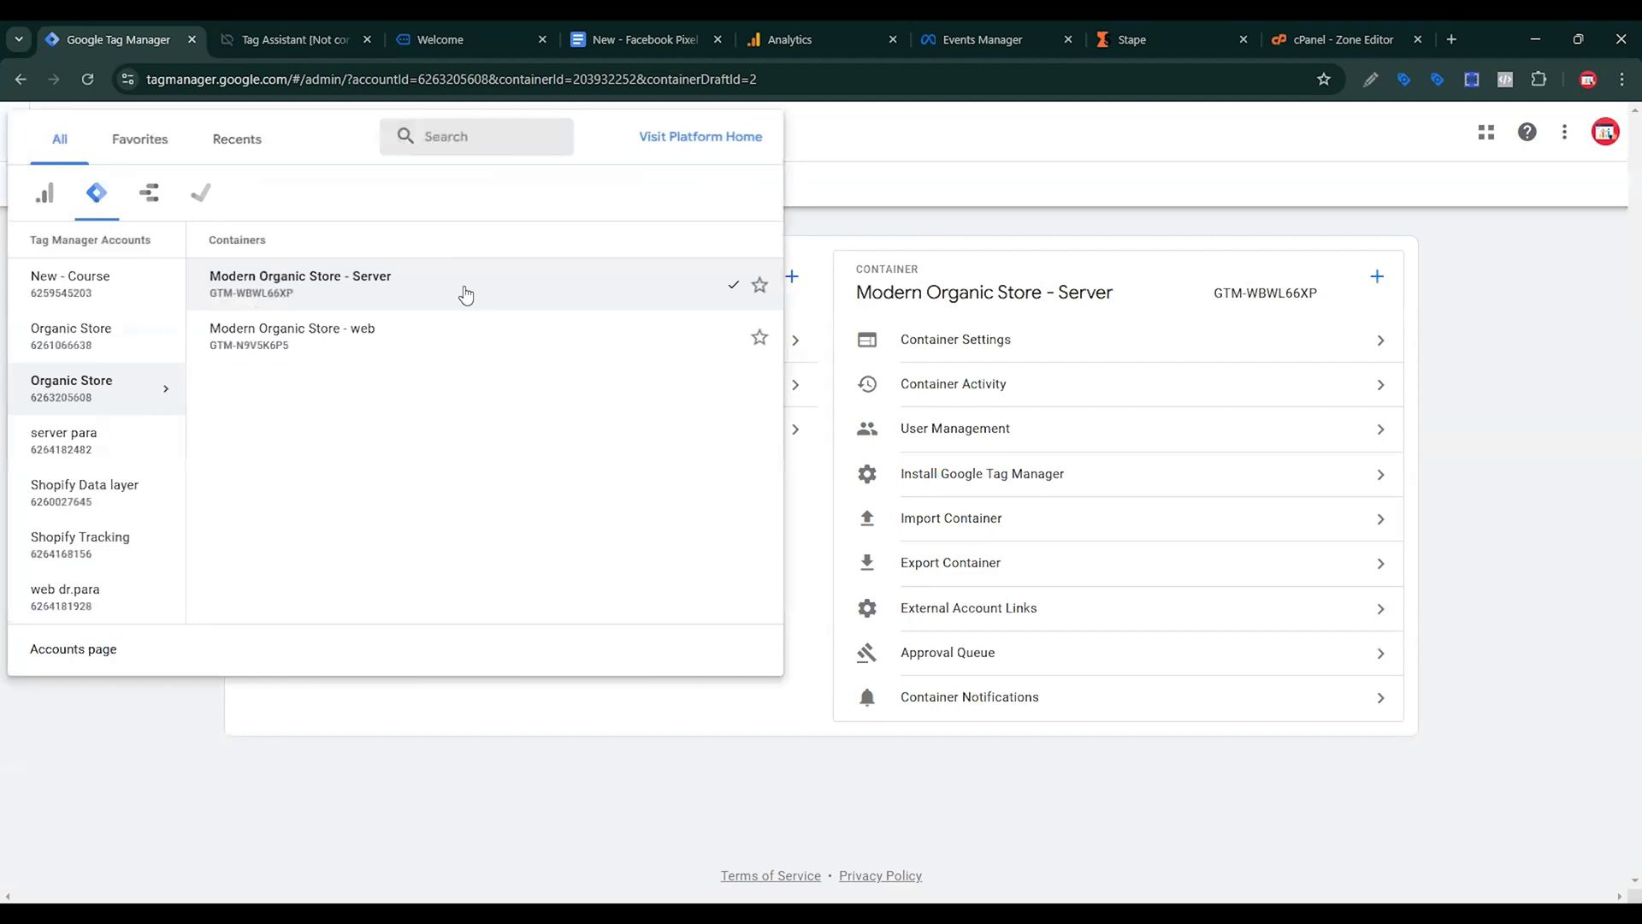
pyautogui.click(356, 351)
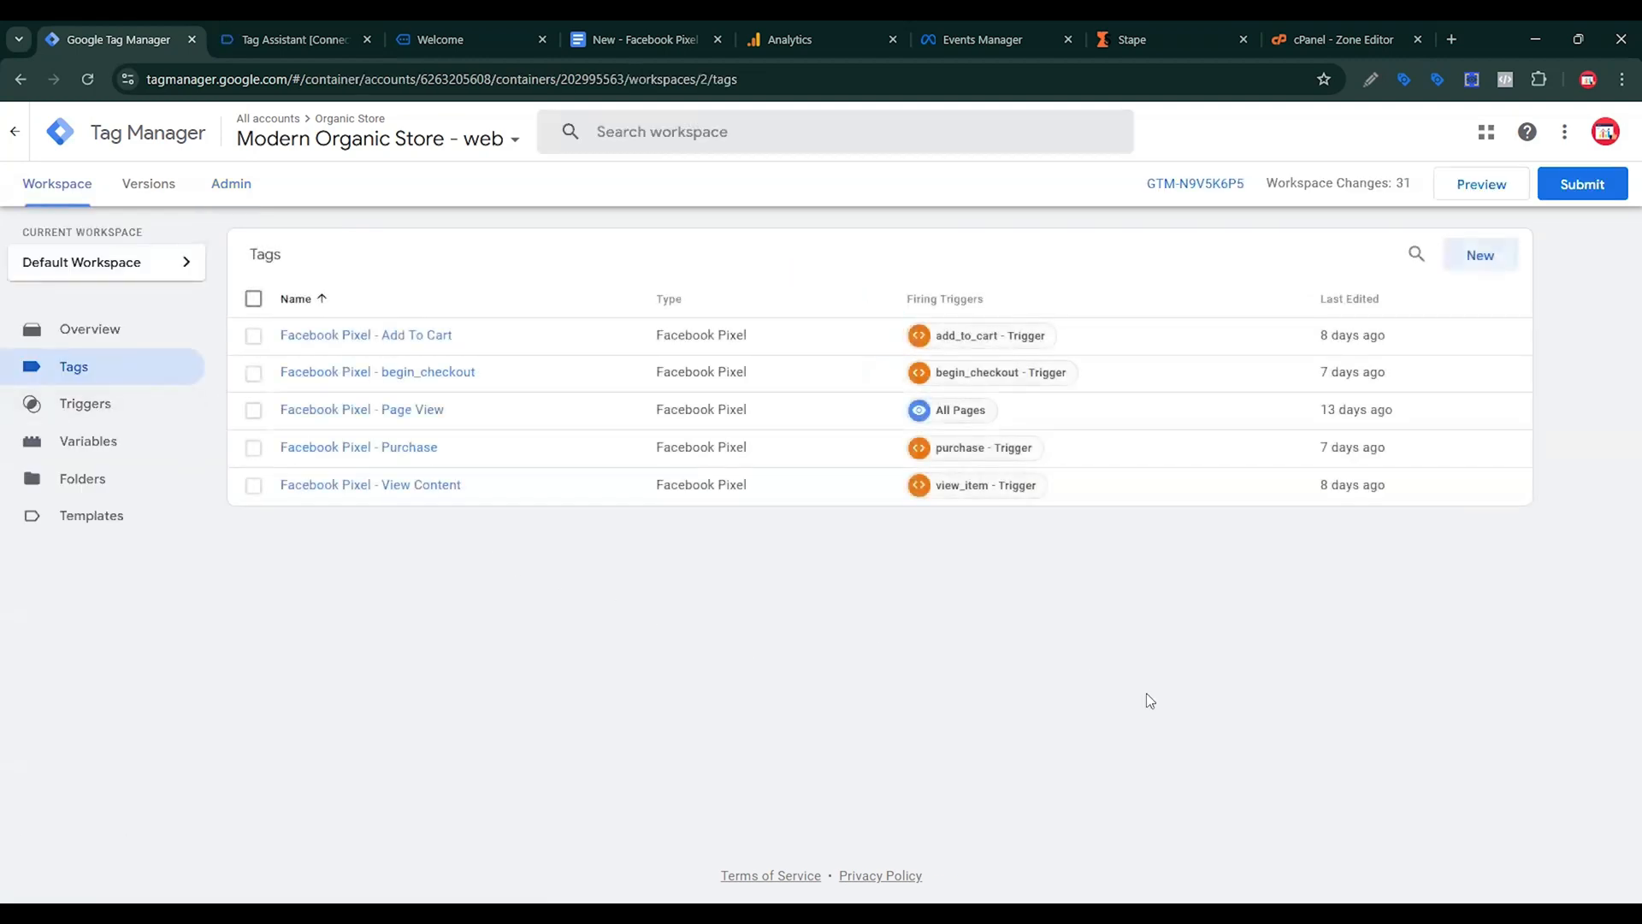
pyautogui.click(1480, 255)
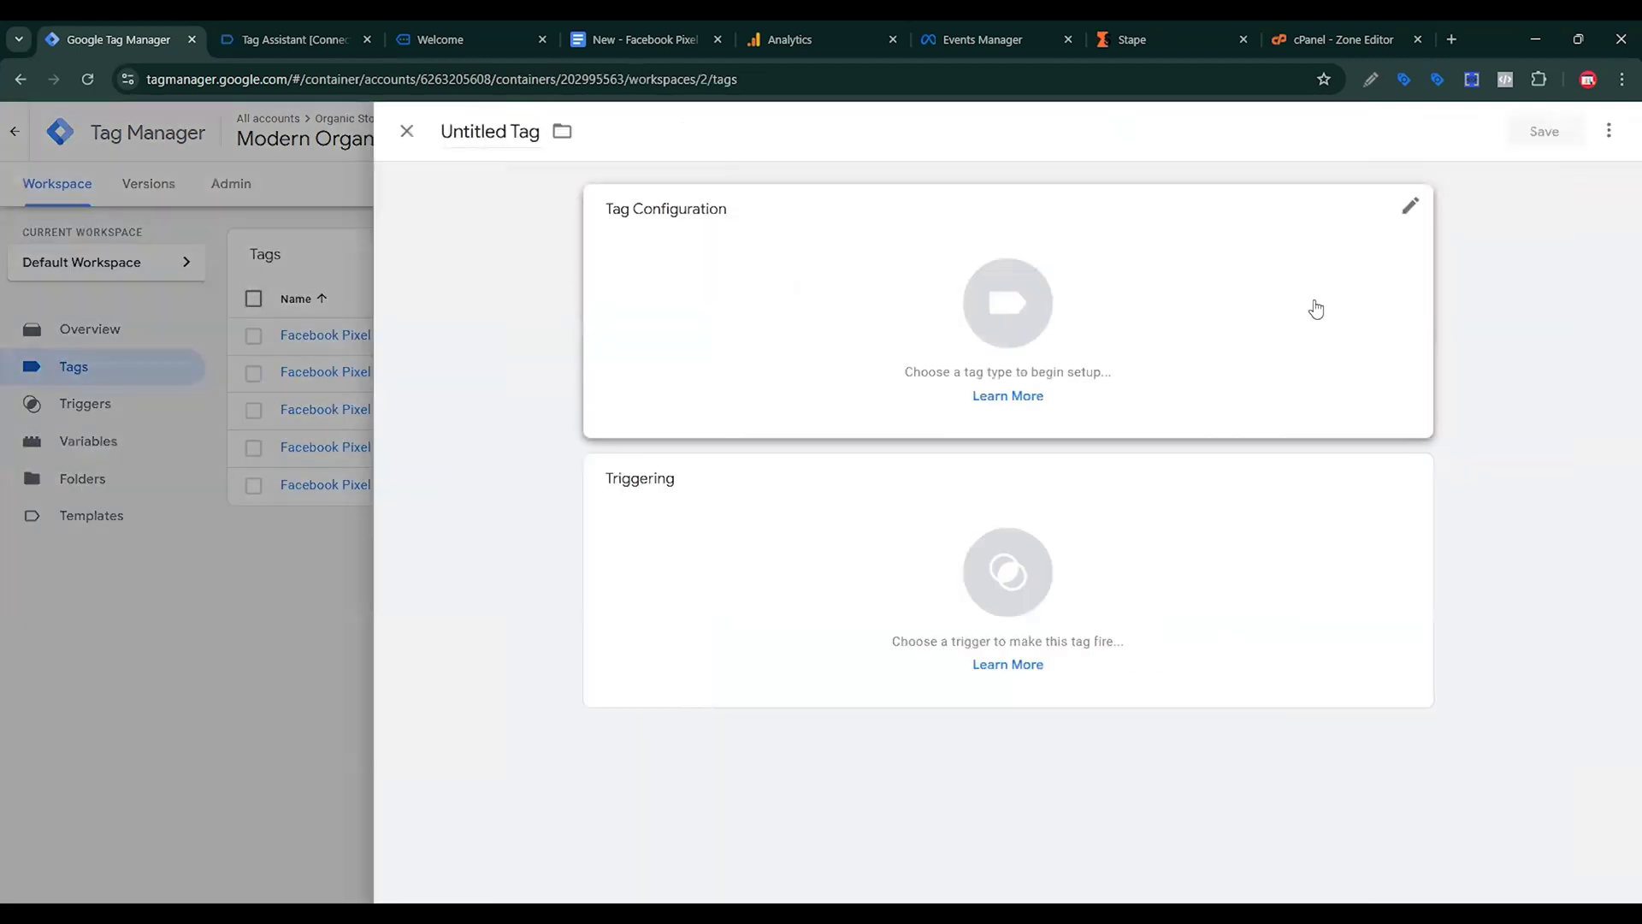
pyautogui.click(1314, 329)
pyautogui.click(1209, 306)
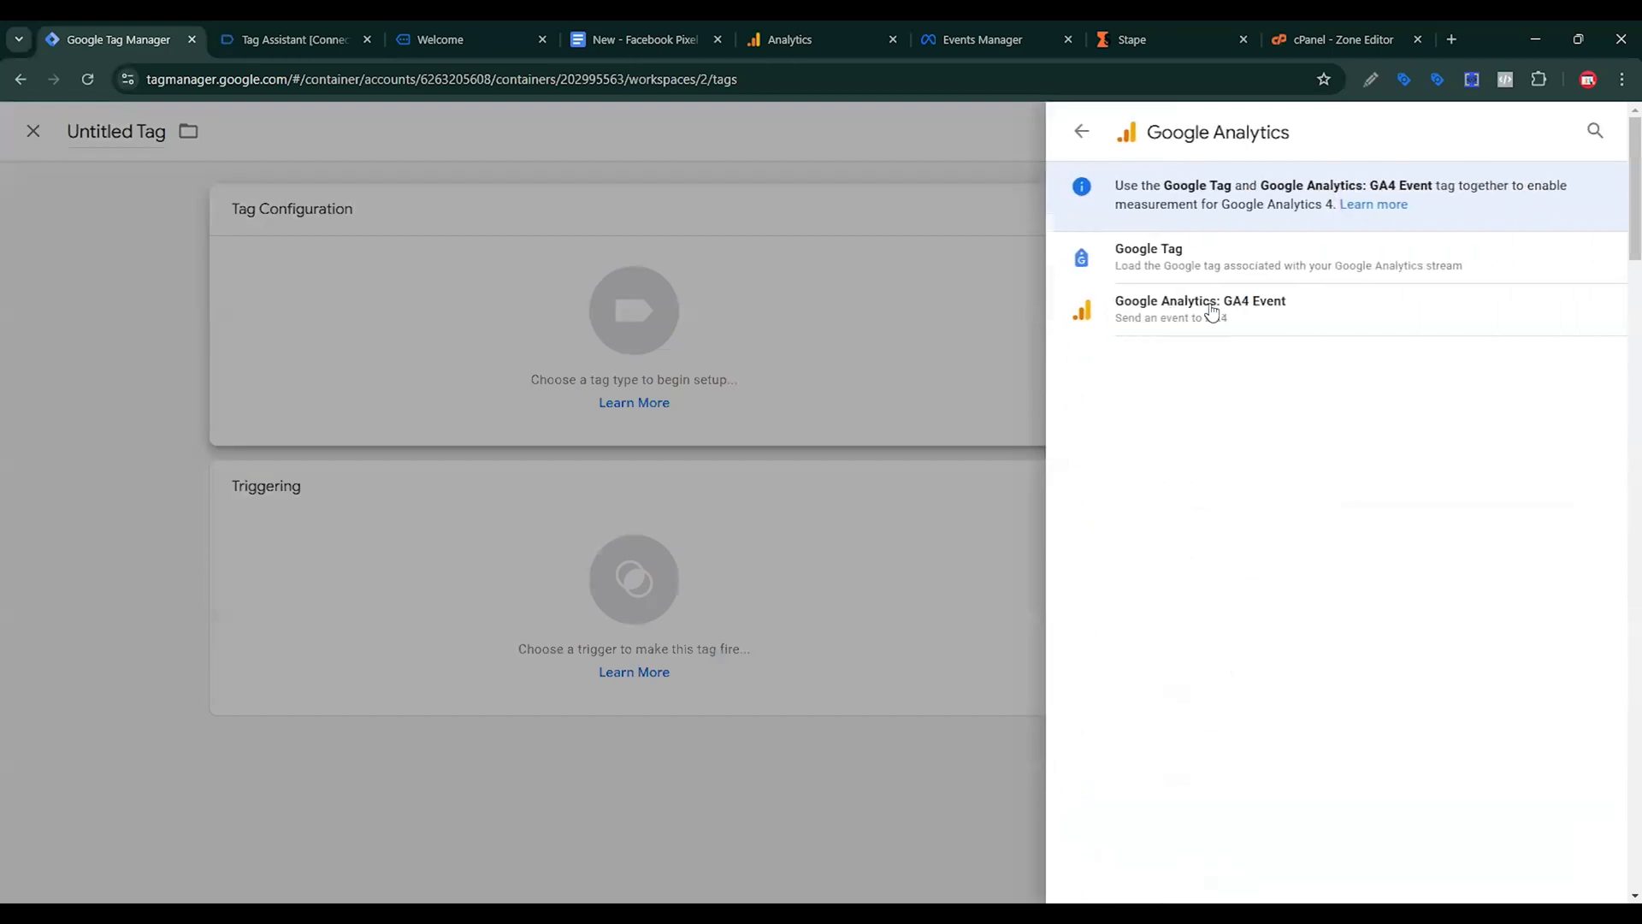
pyautogui.click(1228, 268)
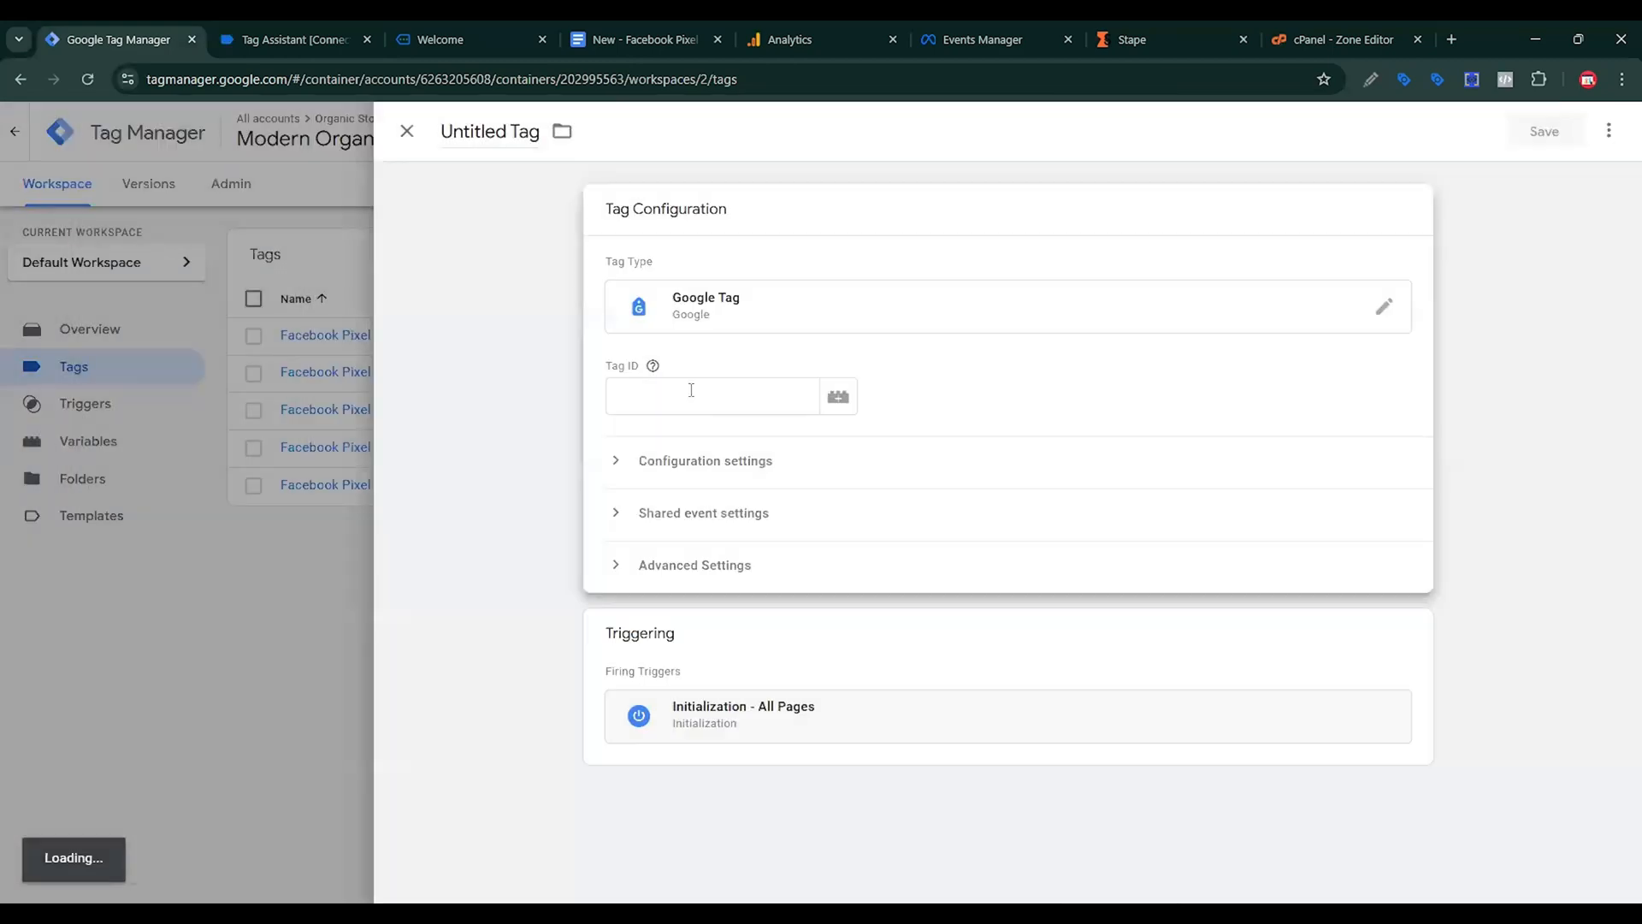
# Copy the Organic Store web stream's measurement ID from Google Analytics and return to the new tag in Google Tag Manager.
pyautogui.click(798, 31)
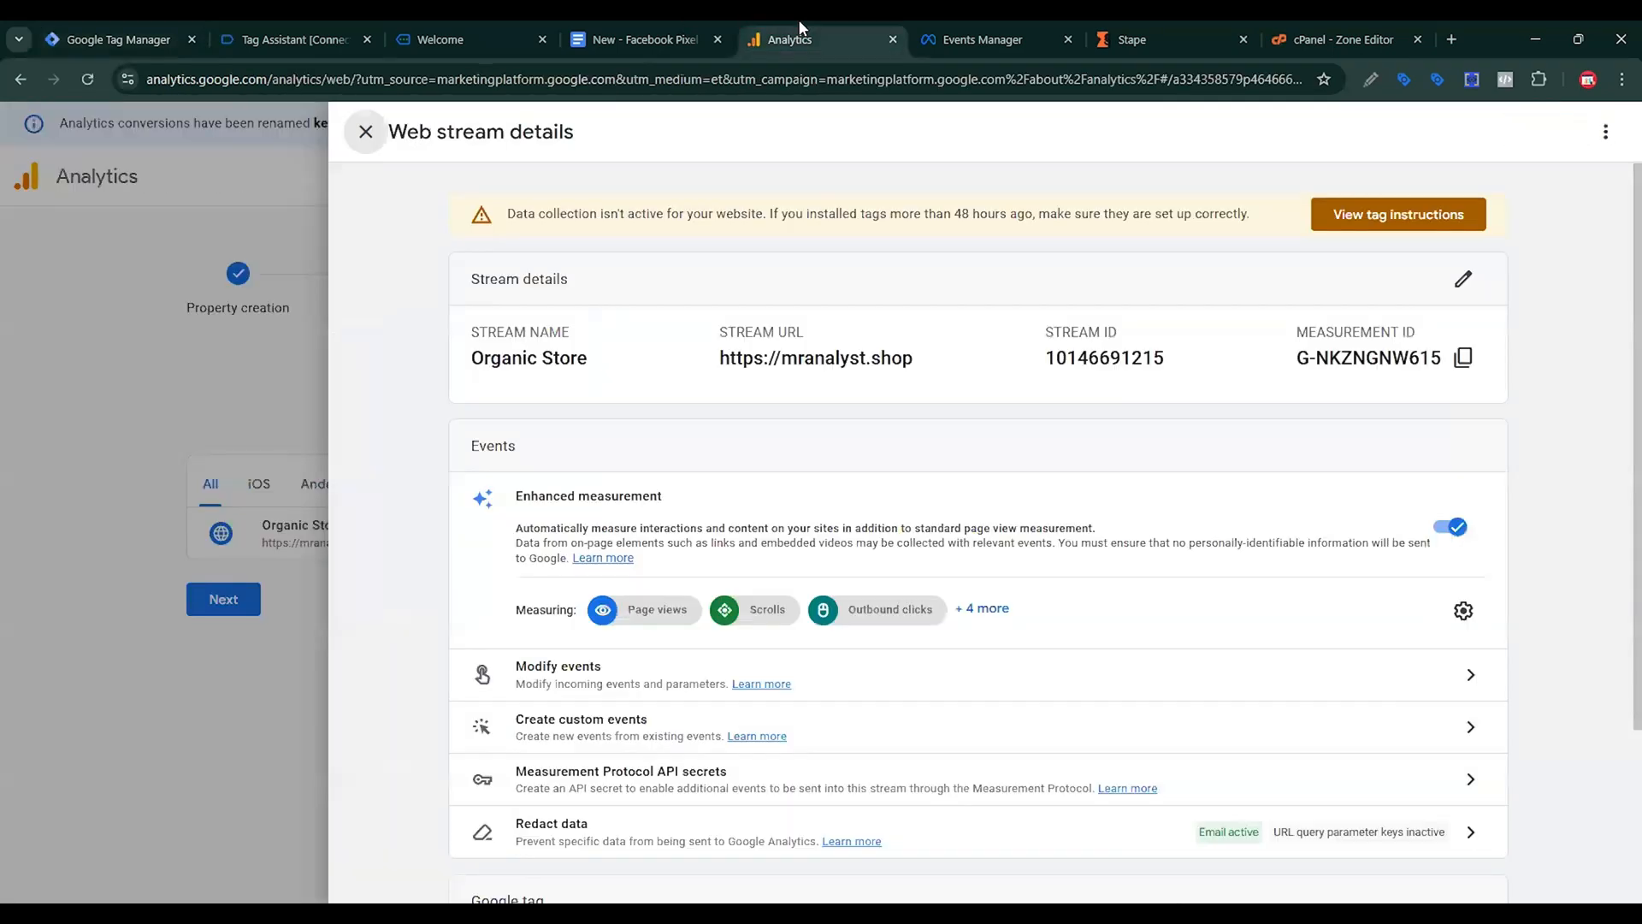
pyautogui.click(1465, 359)
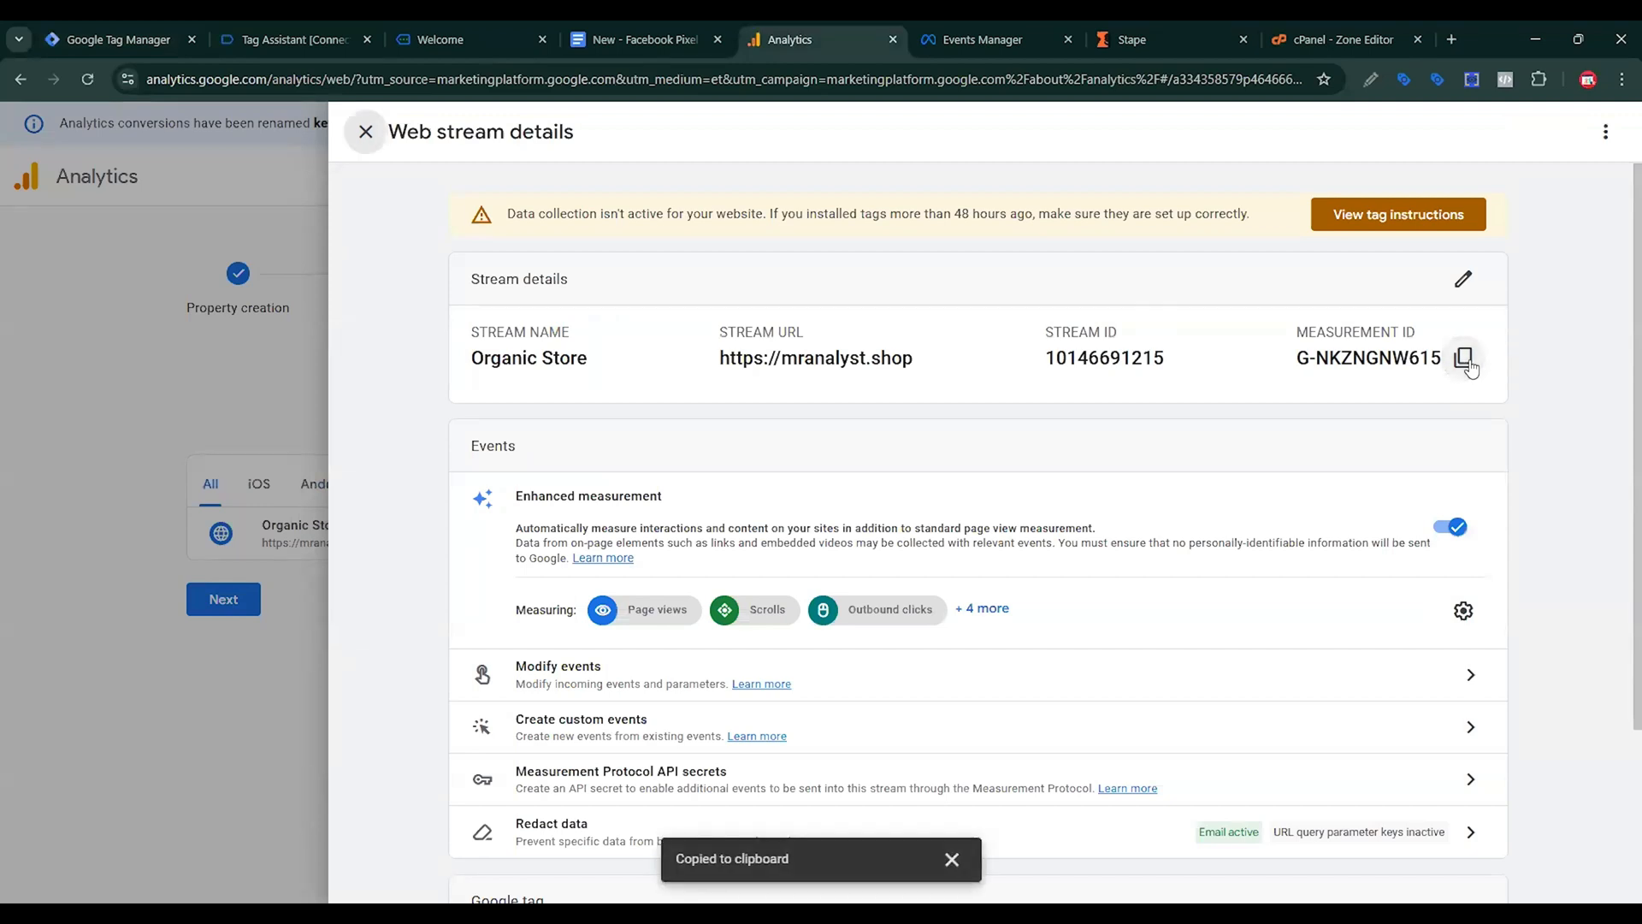
pyautogui.click(167, 39)
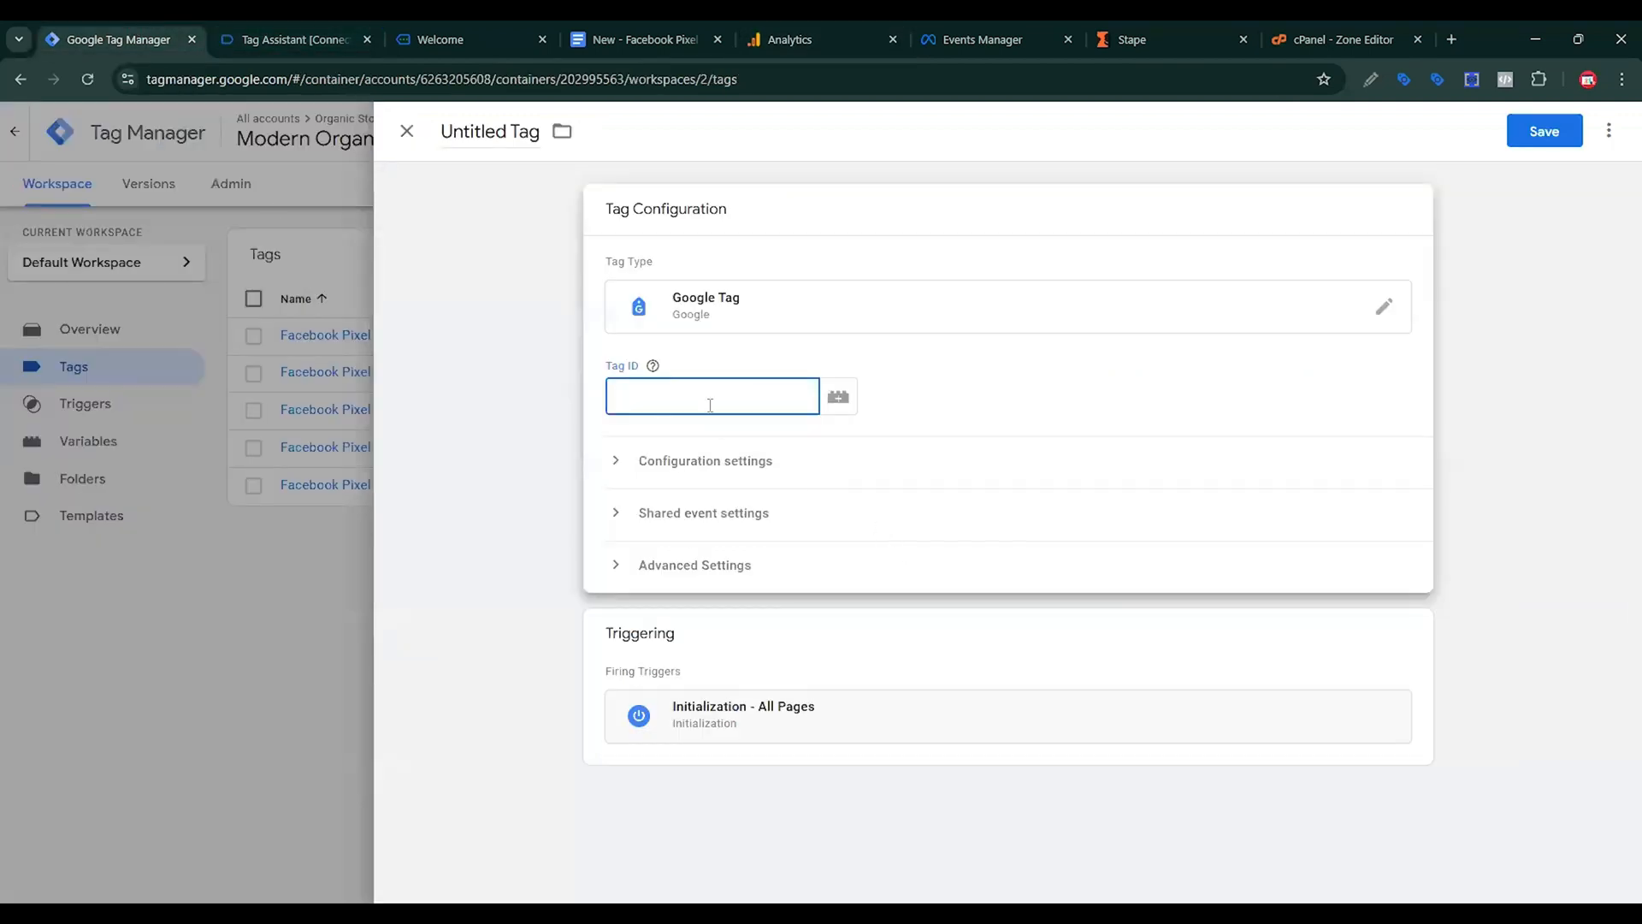
# Create a new Constant variable for the tag's Tag ID with the value G-NKZNGNW615.
pyautogui.click(842, 401)
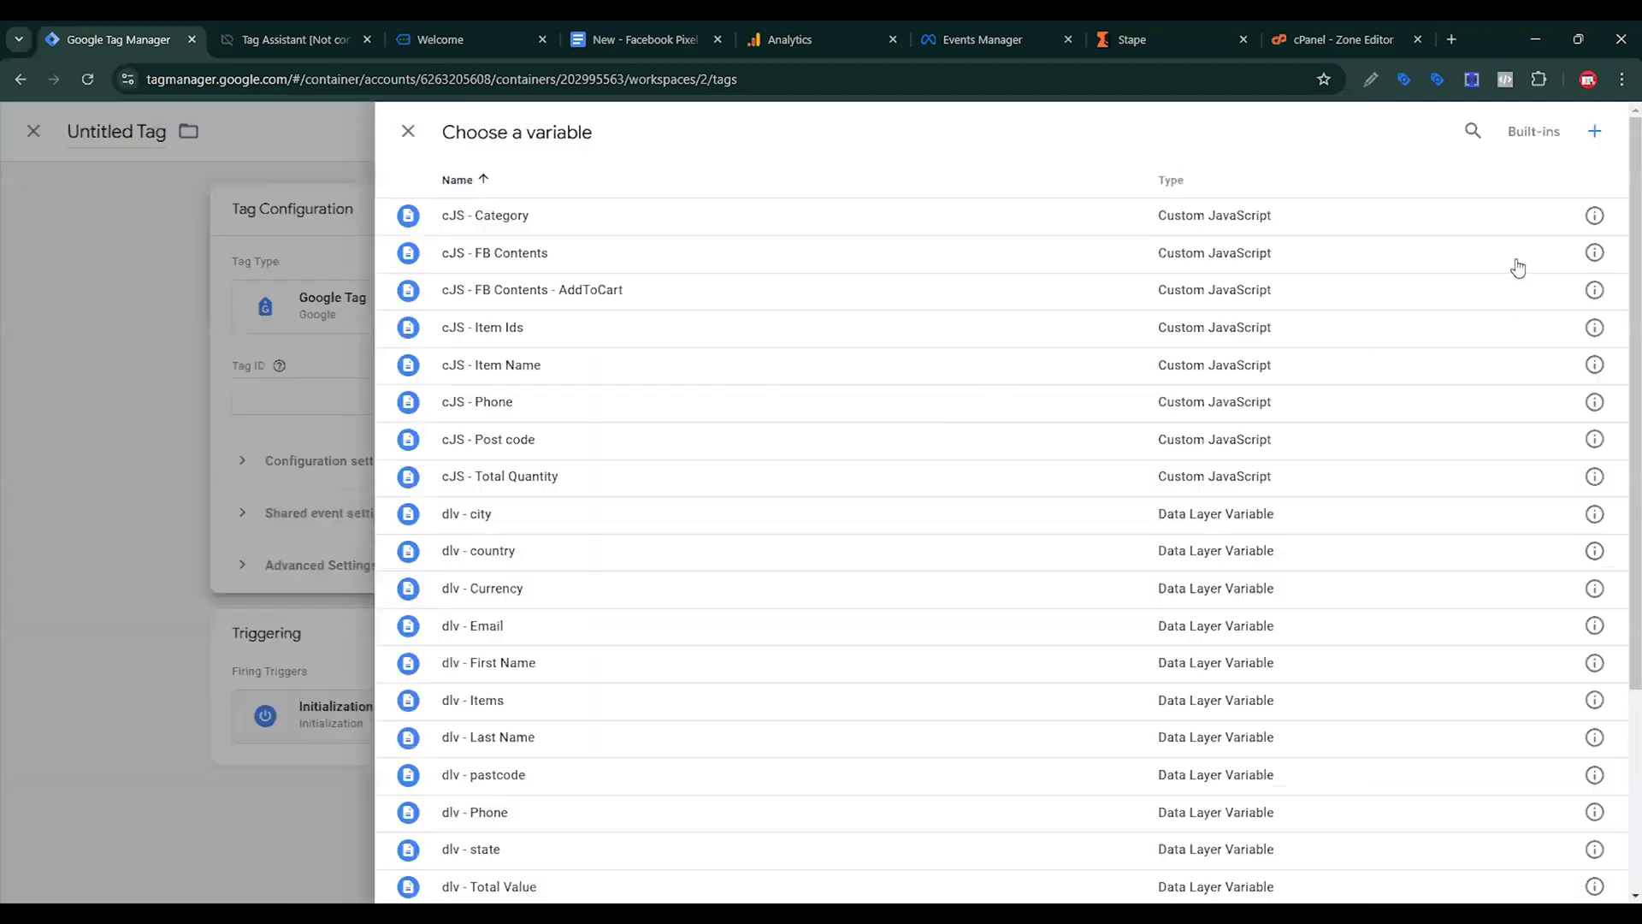
pyautogui.click(1593, 131)
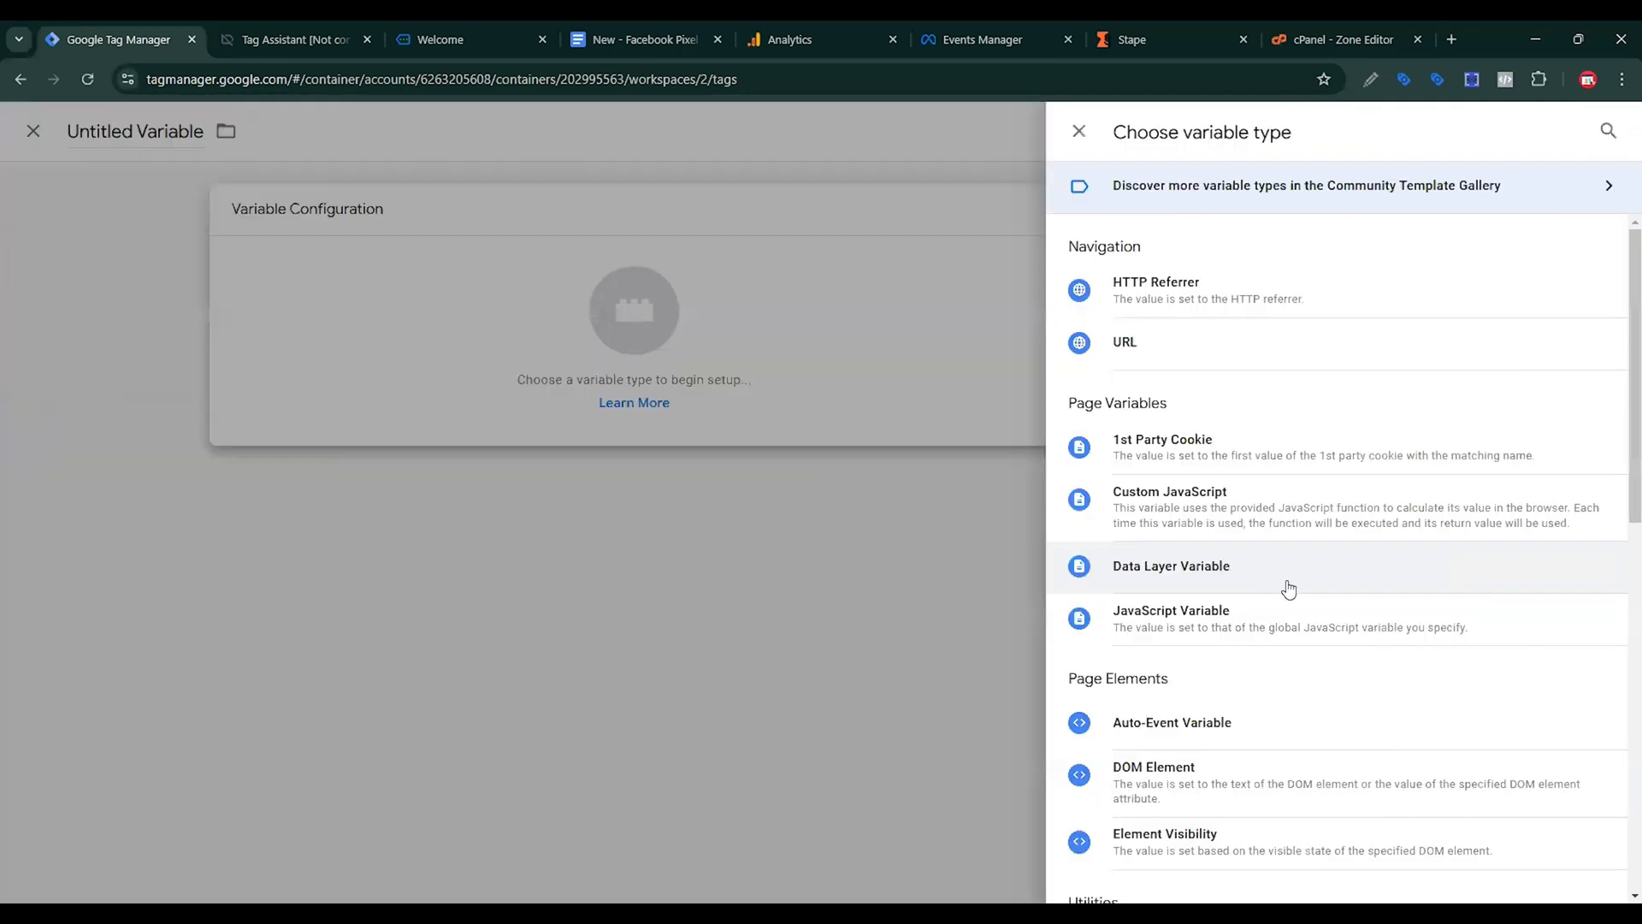
pyautogui.scroll(-2, 1308, 577)
pyautogui.click(1195, 775)
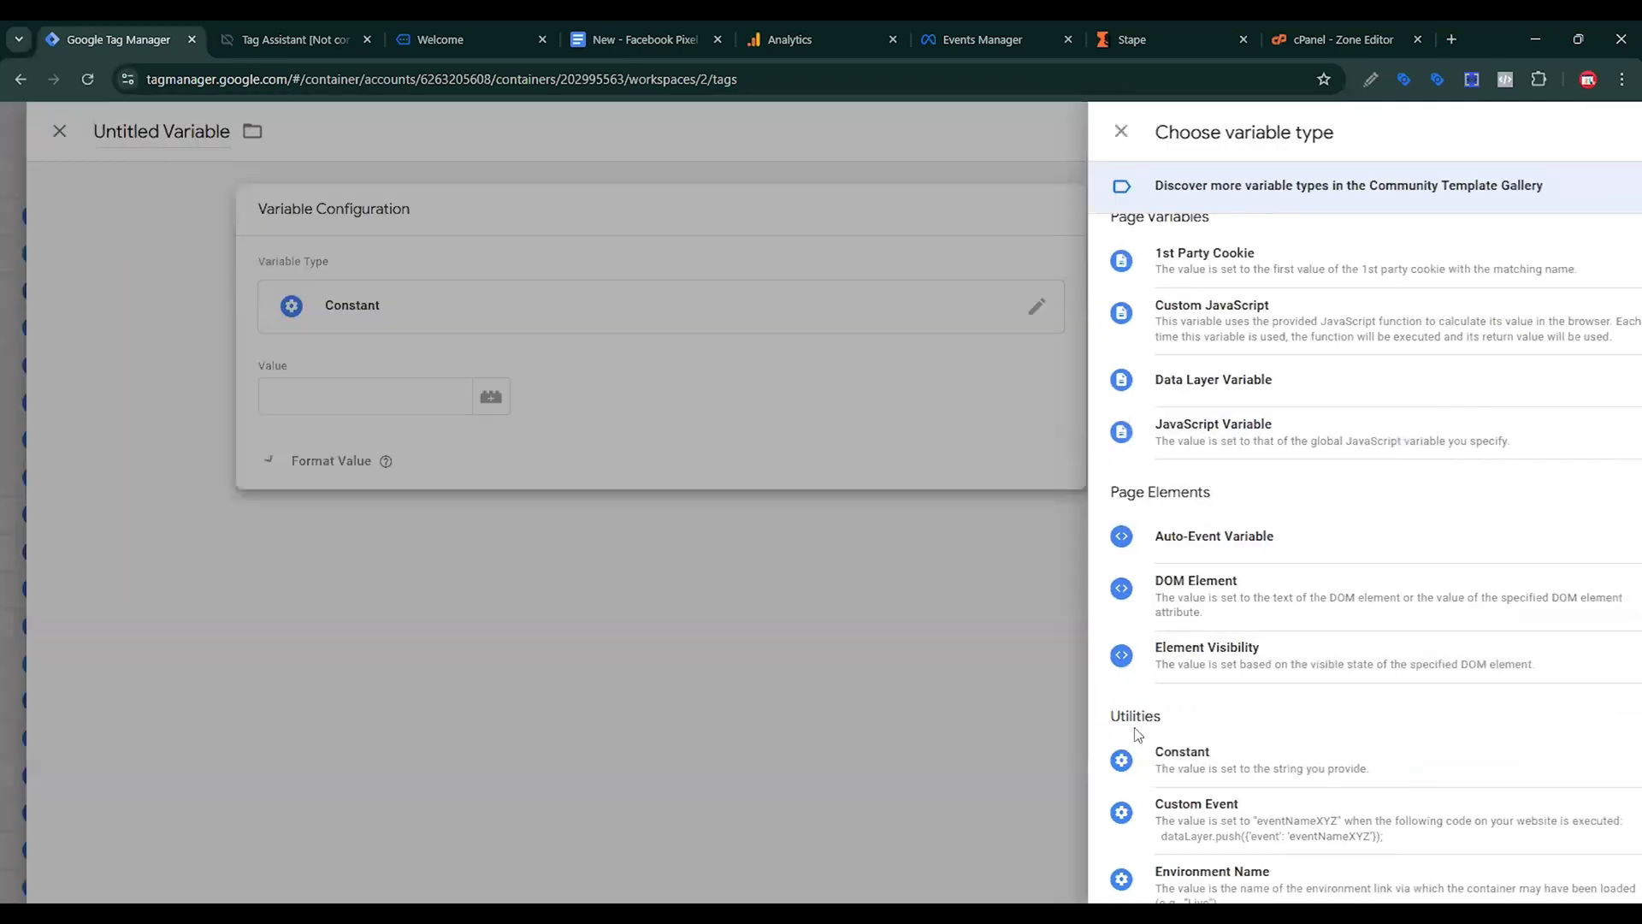
pyautogui.click(693, 395)
pyautogui.hotkey('ctrl', 'v')
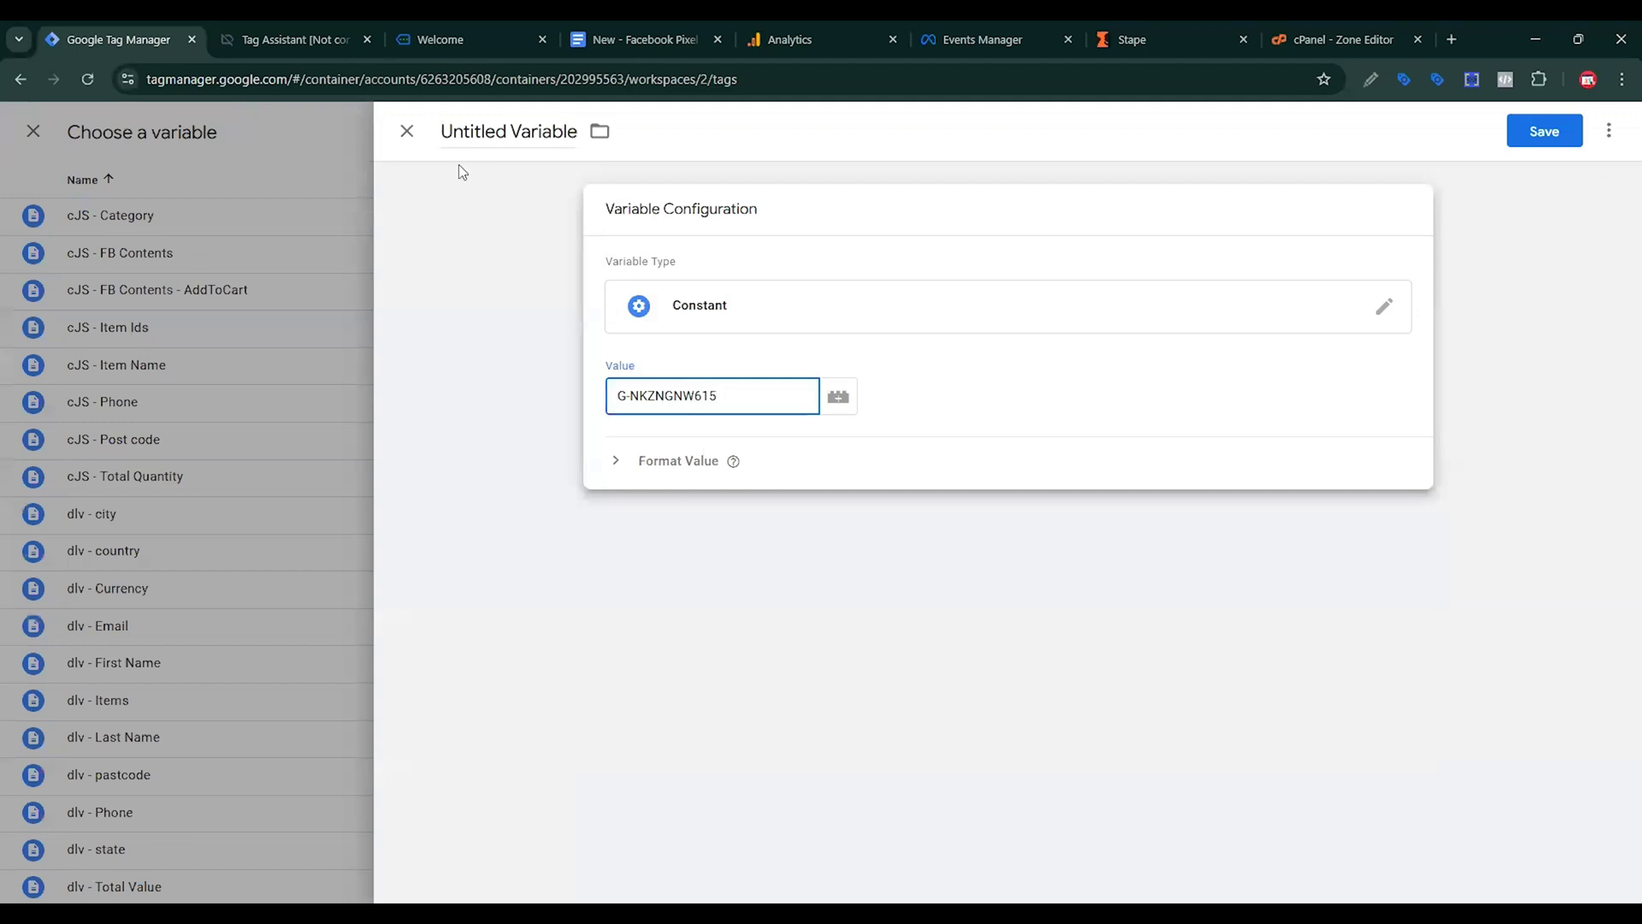
# Name the constant variable GA4 Measurement ID and save it as the tag's Tag ID.
pyautogui.click(459, 137)
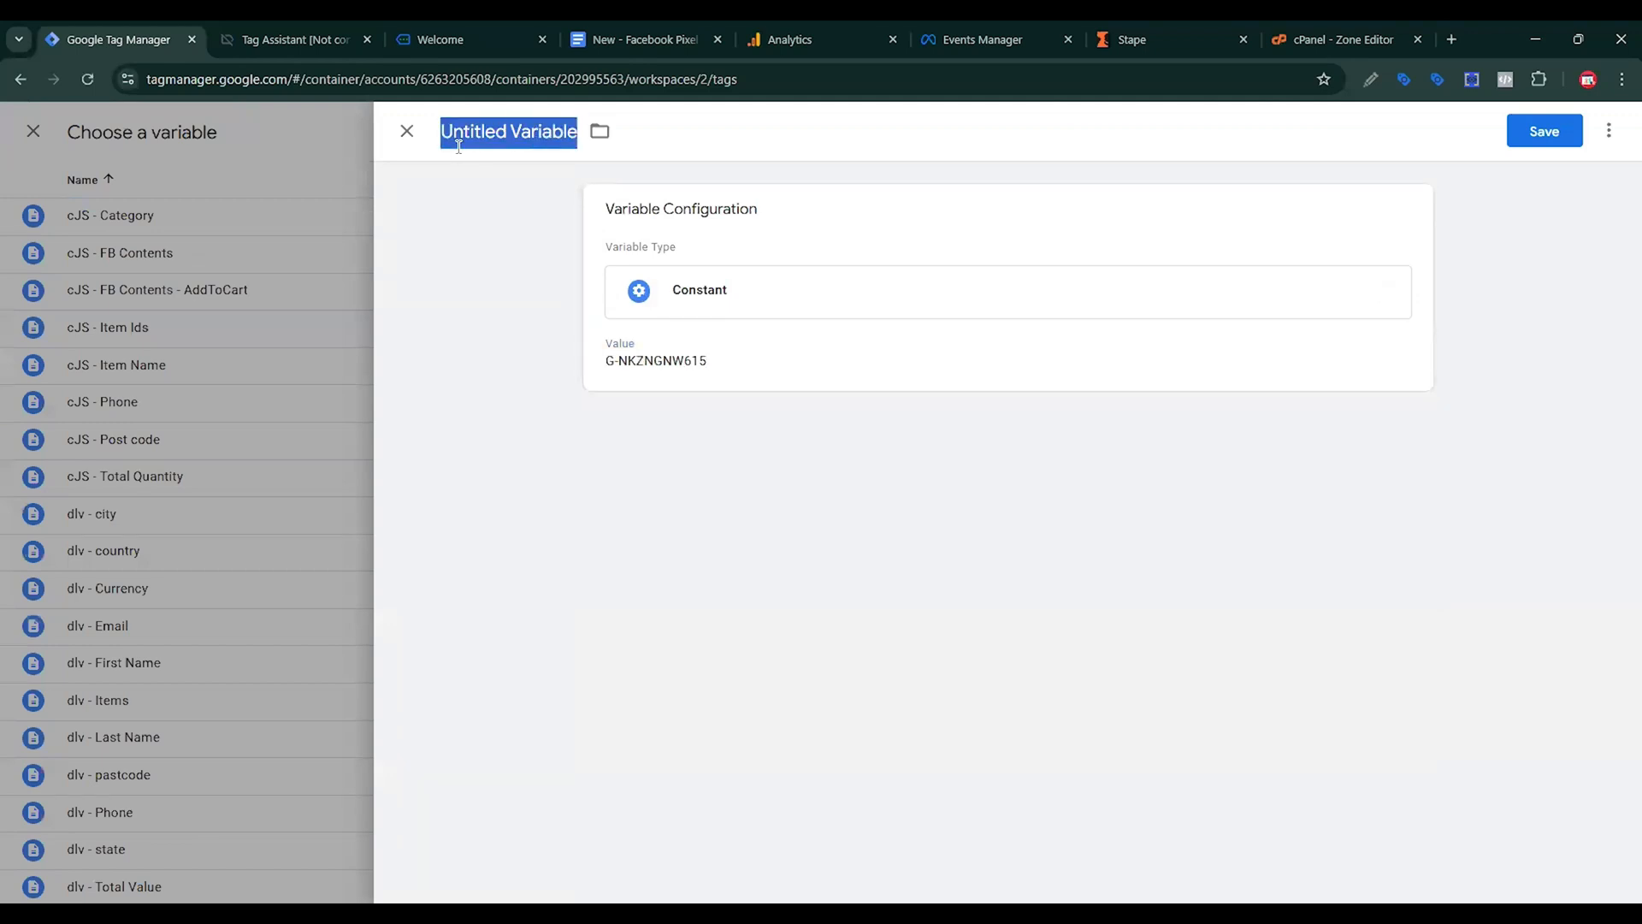
pyautogui.write('GA4 ')
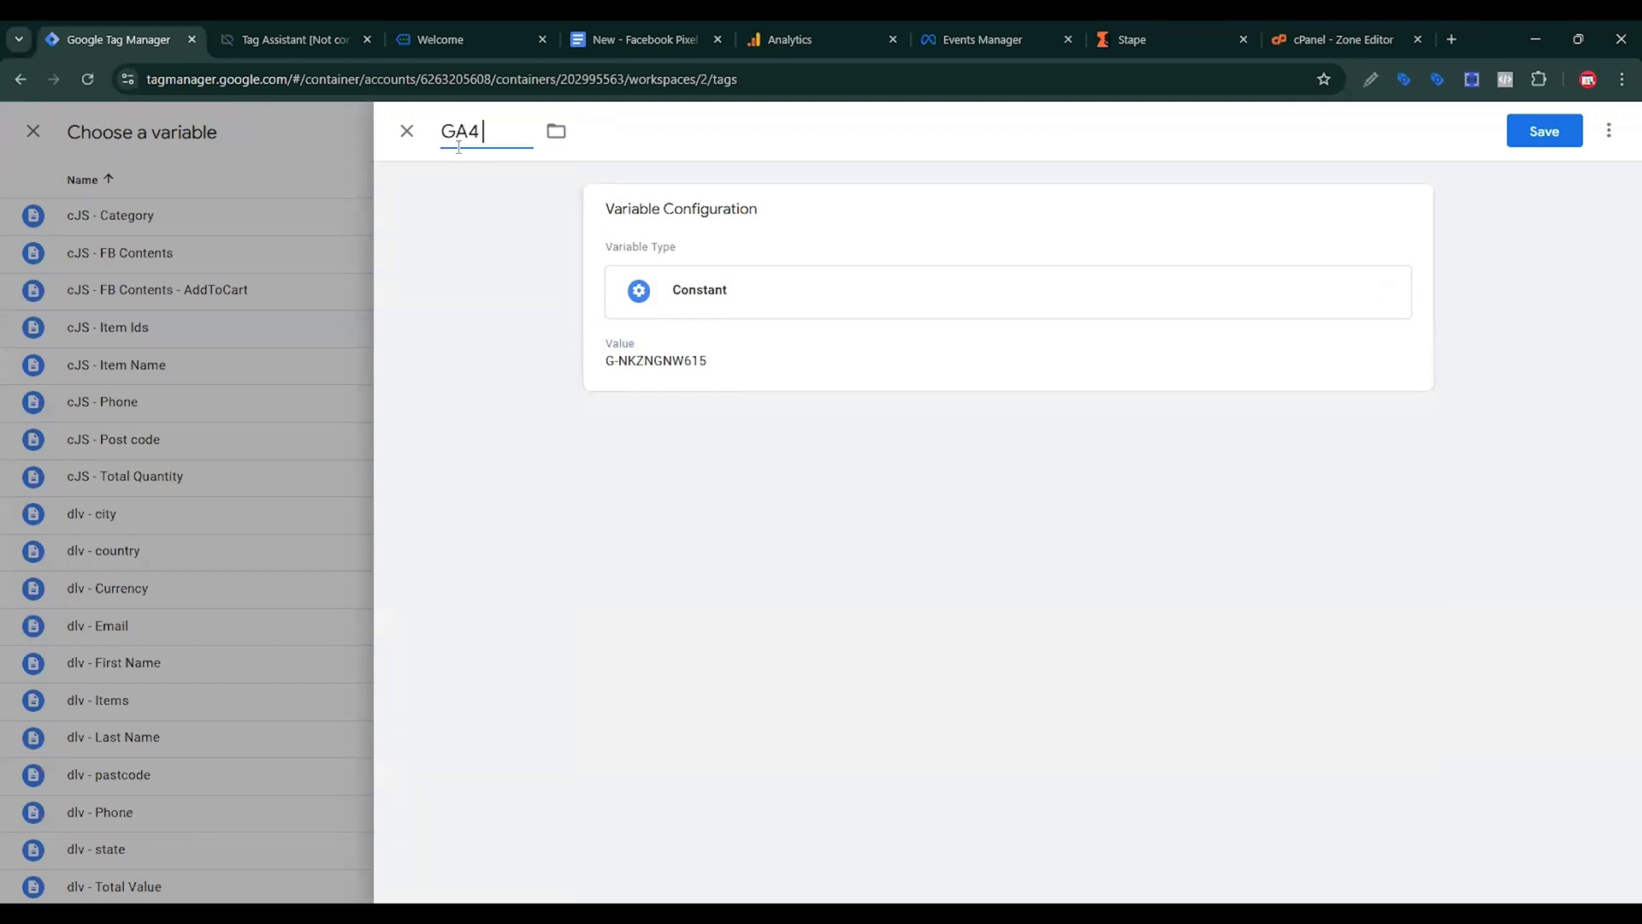
pyautogui.write('Measurement ID')
pyautogui.click(1541, 135)
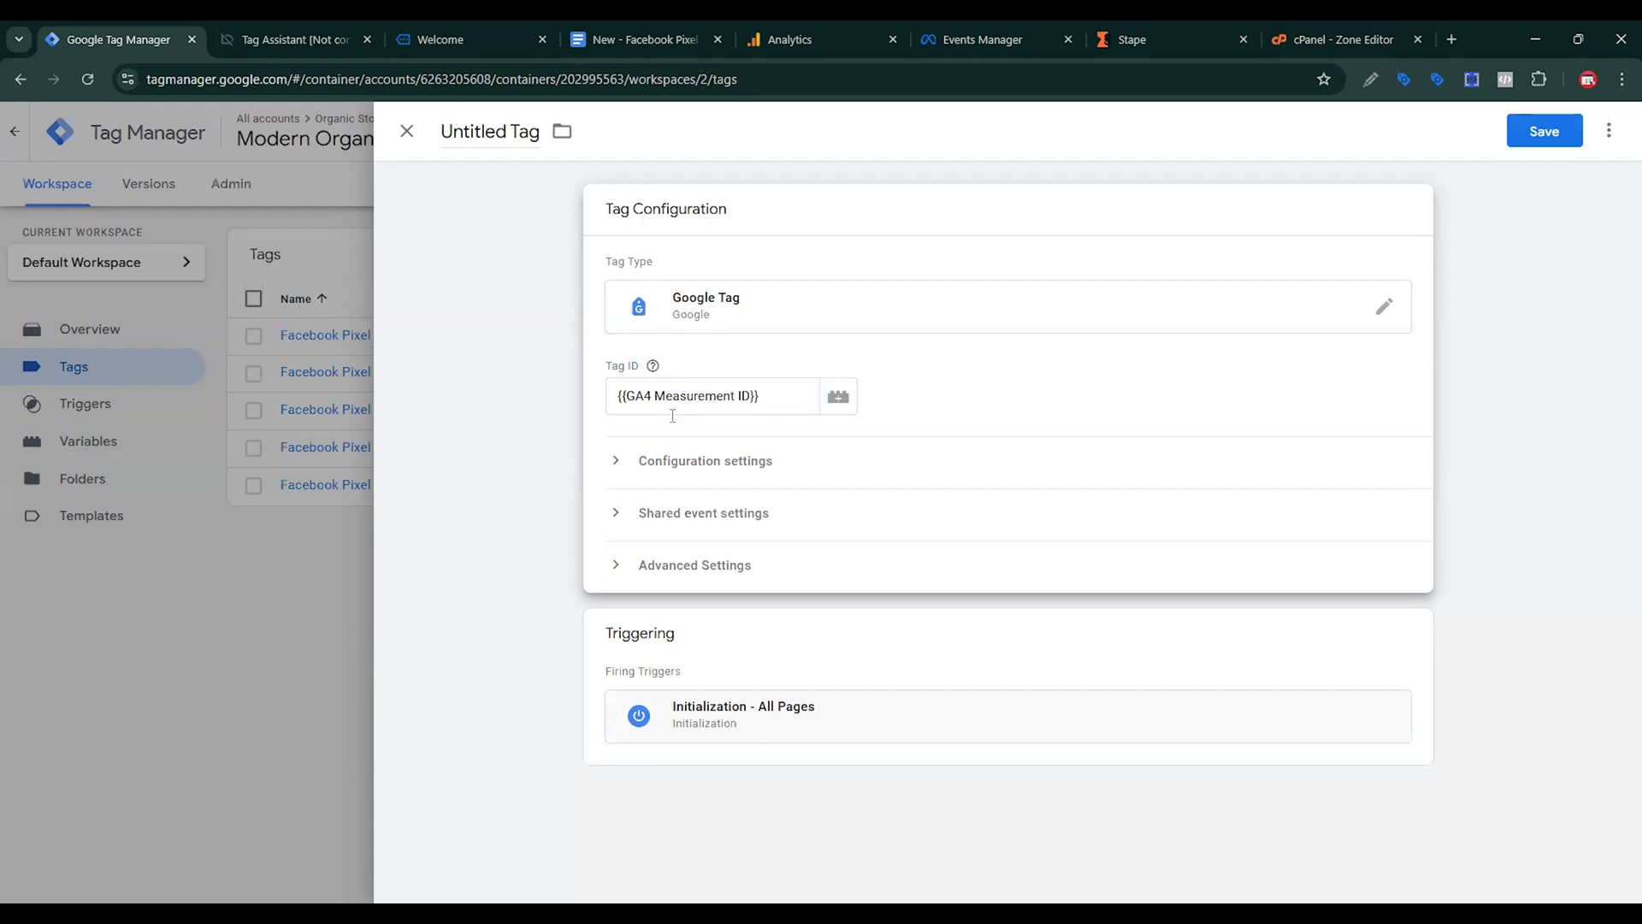
# Expand the Google Tag's configuration settings and add three empty configuration parameter rows.
pyautogui.click(698, 462)
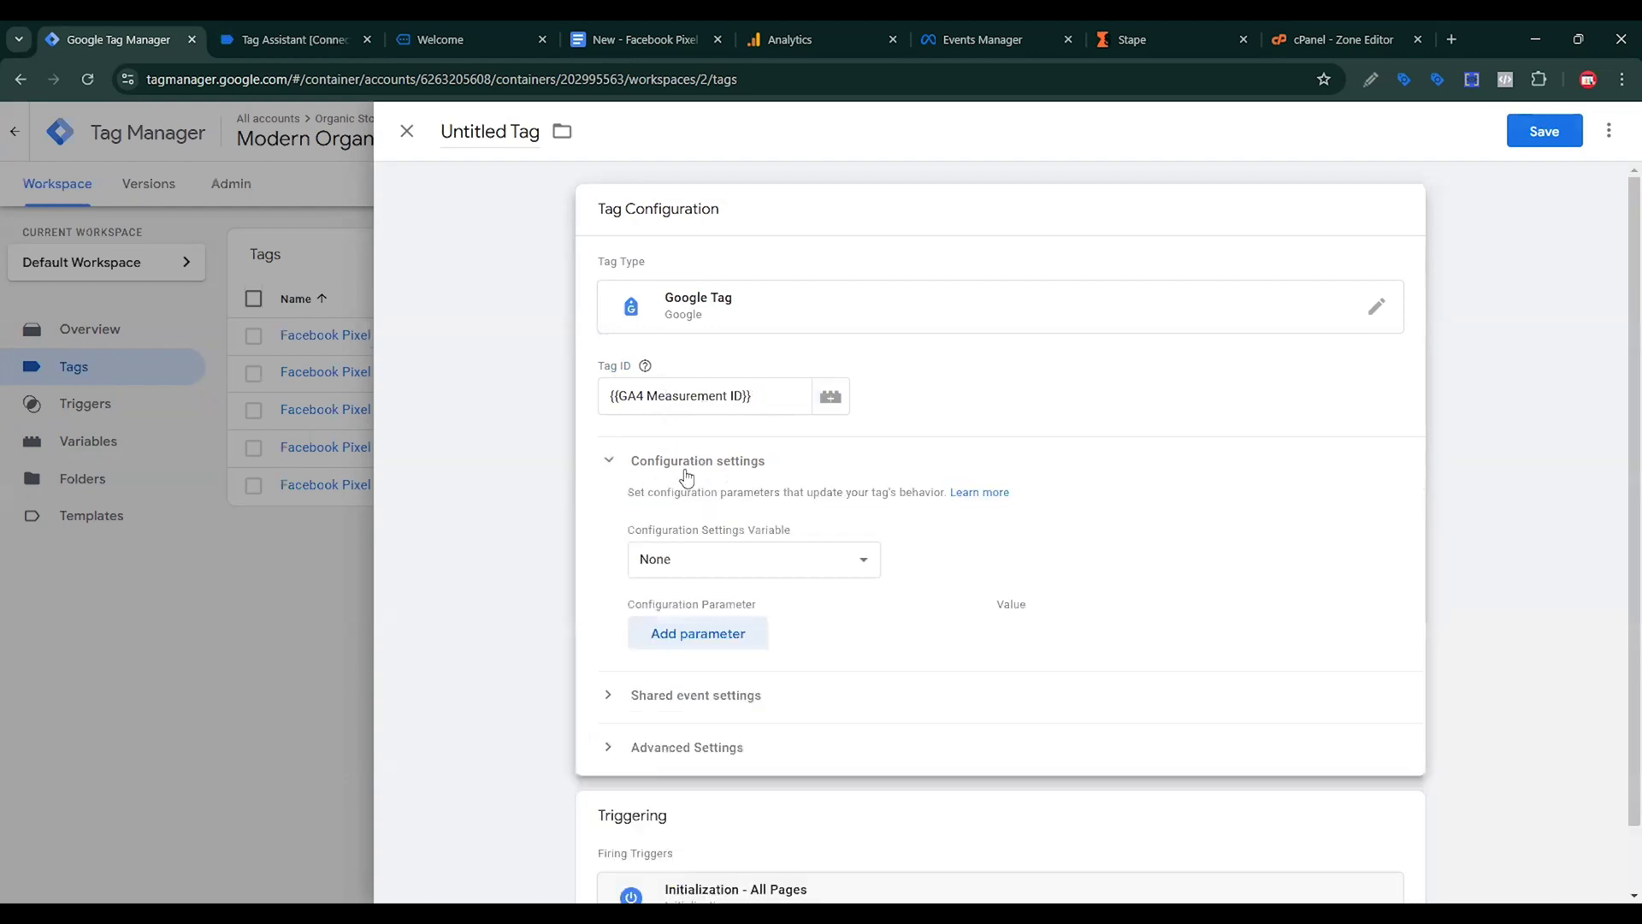
pyautogui.click(680, 633)
pyautogui.scroll(-2, 718, 590)
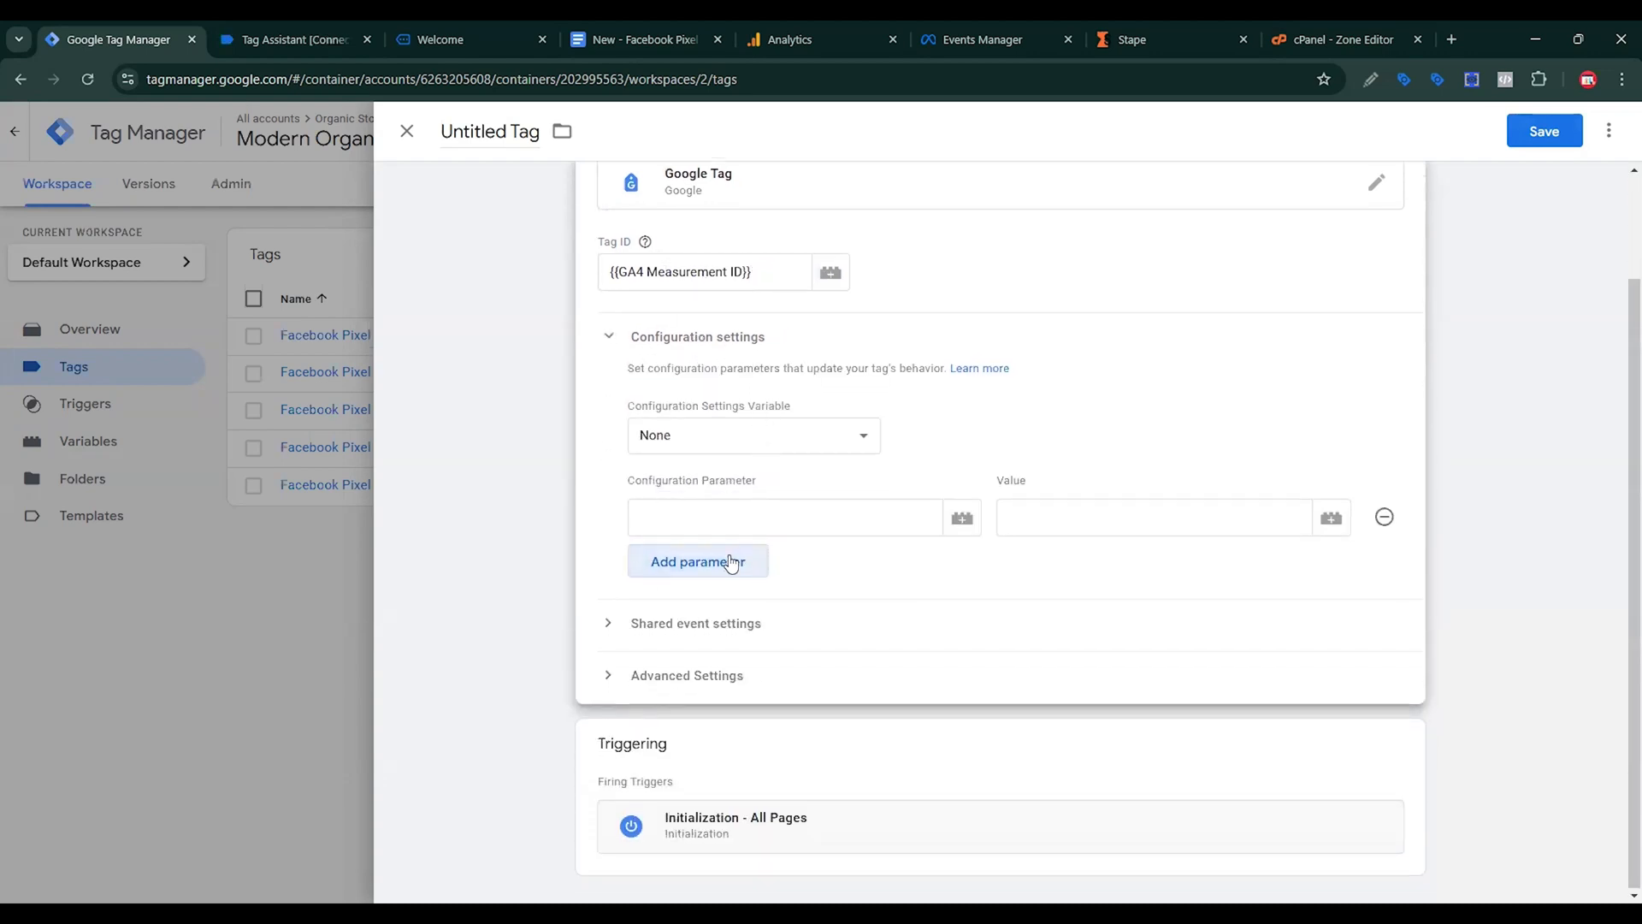
pyautogui.click(731, 562)
pyautogui.click(728, 614)
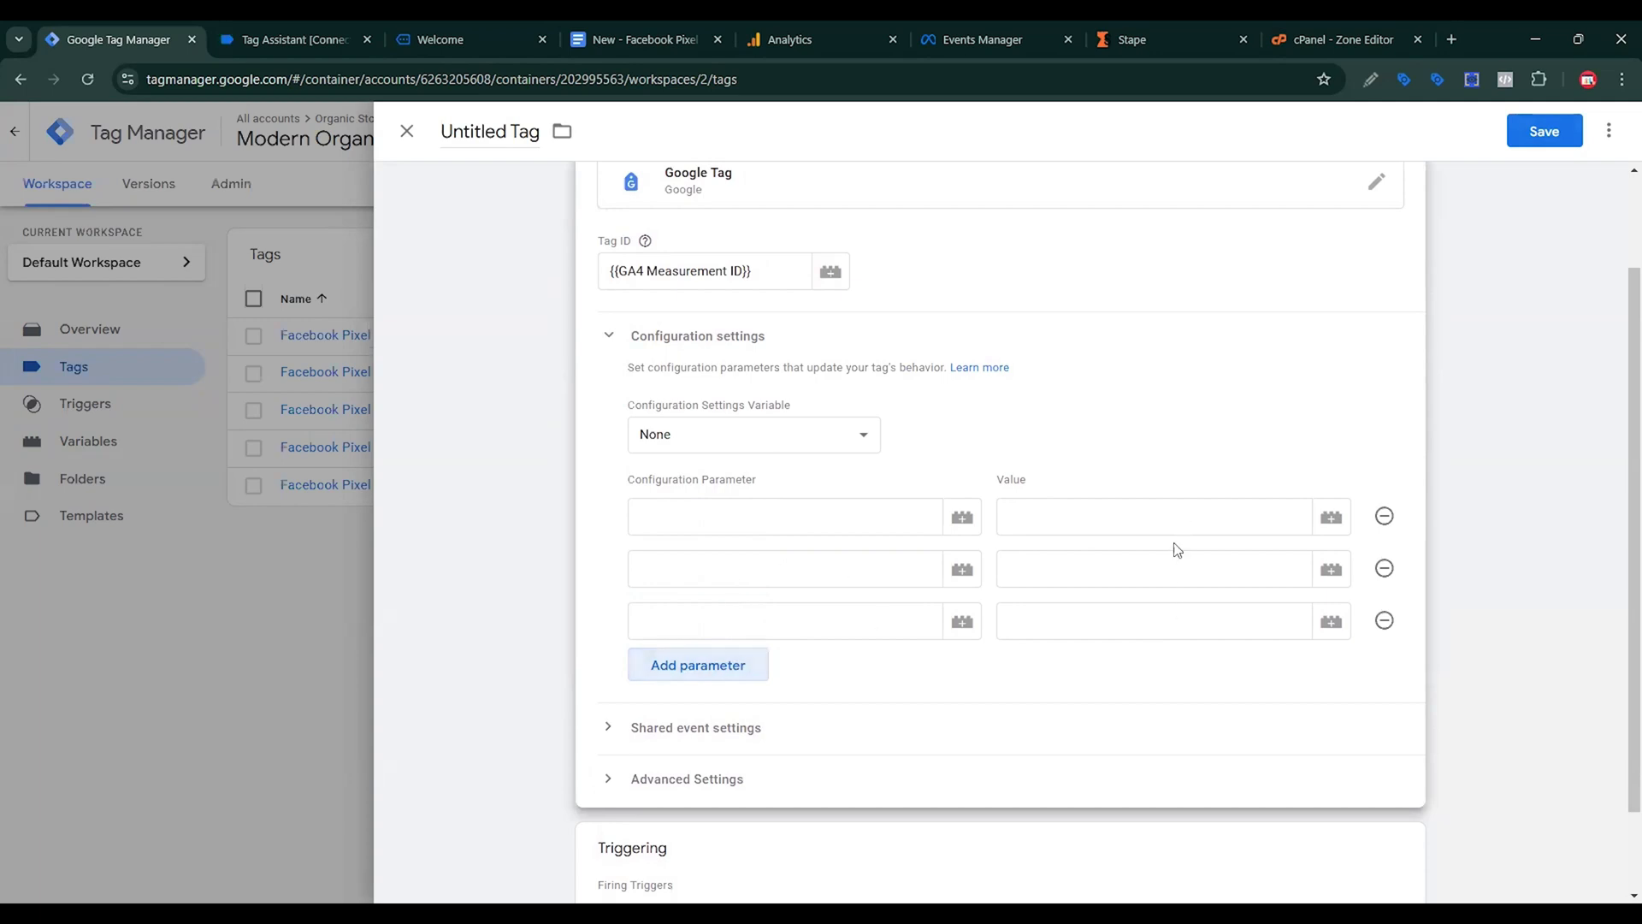
# Look up the first configuration parameter in the Google Docs notes and enter server_container_url in the tag's first parameter row.
pyautogui.click(638, 40)
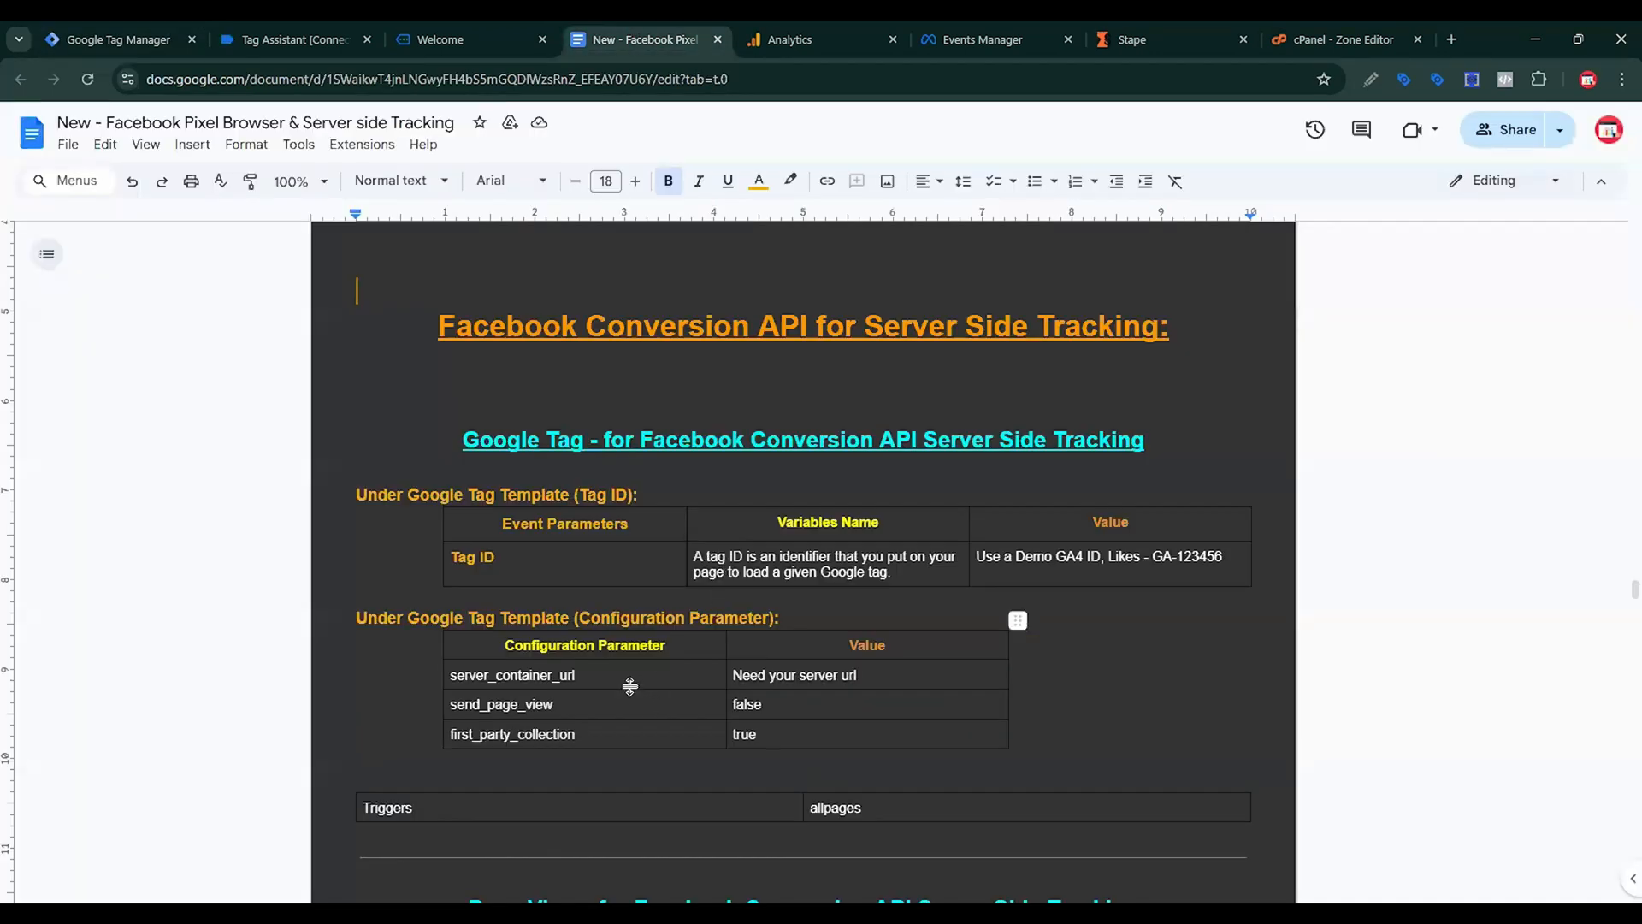
pyautogui.moveTo(547, 677)
pyautogui.moveTo(590, 678); pyautogui.dragTo(448, 676)
pyautogui.click(147, 34)
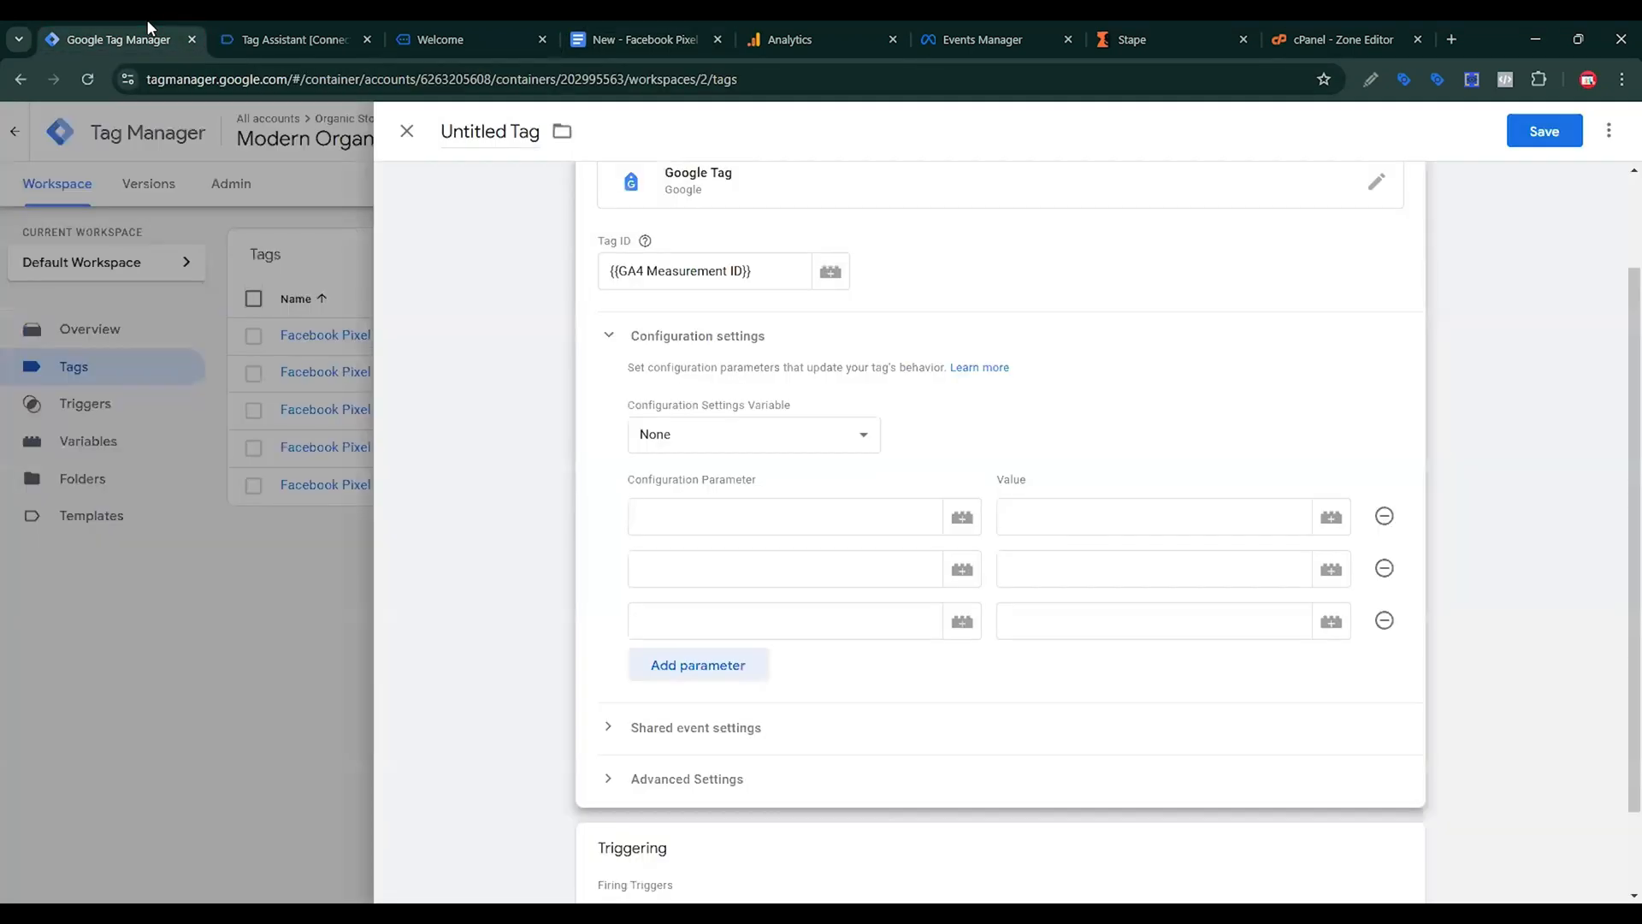
pyautogui.click(652, 500)
pyautogui.write('SE')
pyautogui.write('R')
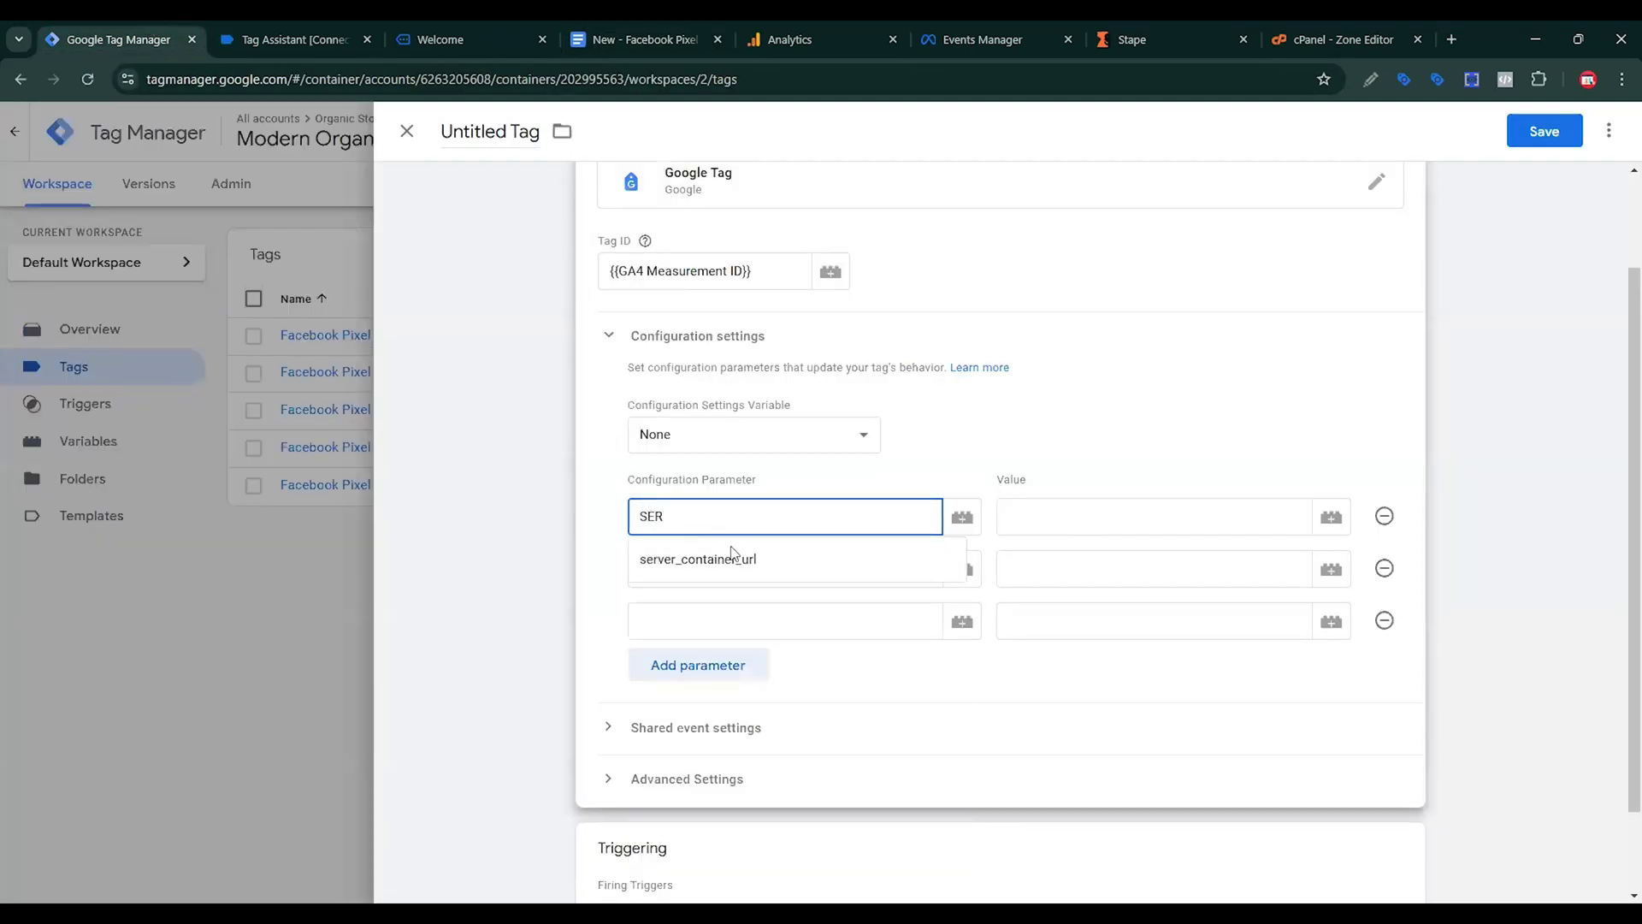
pyautogui.click(730, 556)
pyautogui.click(1026, 527)
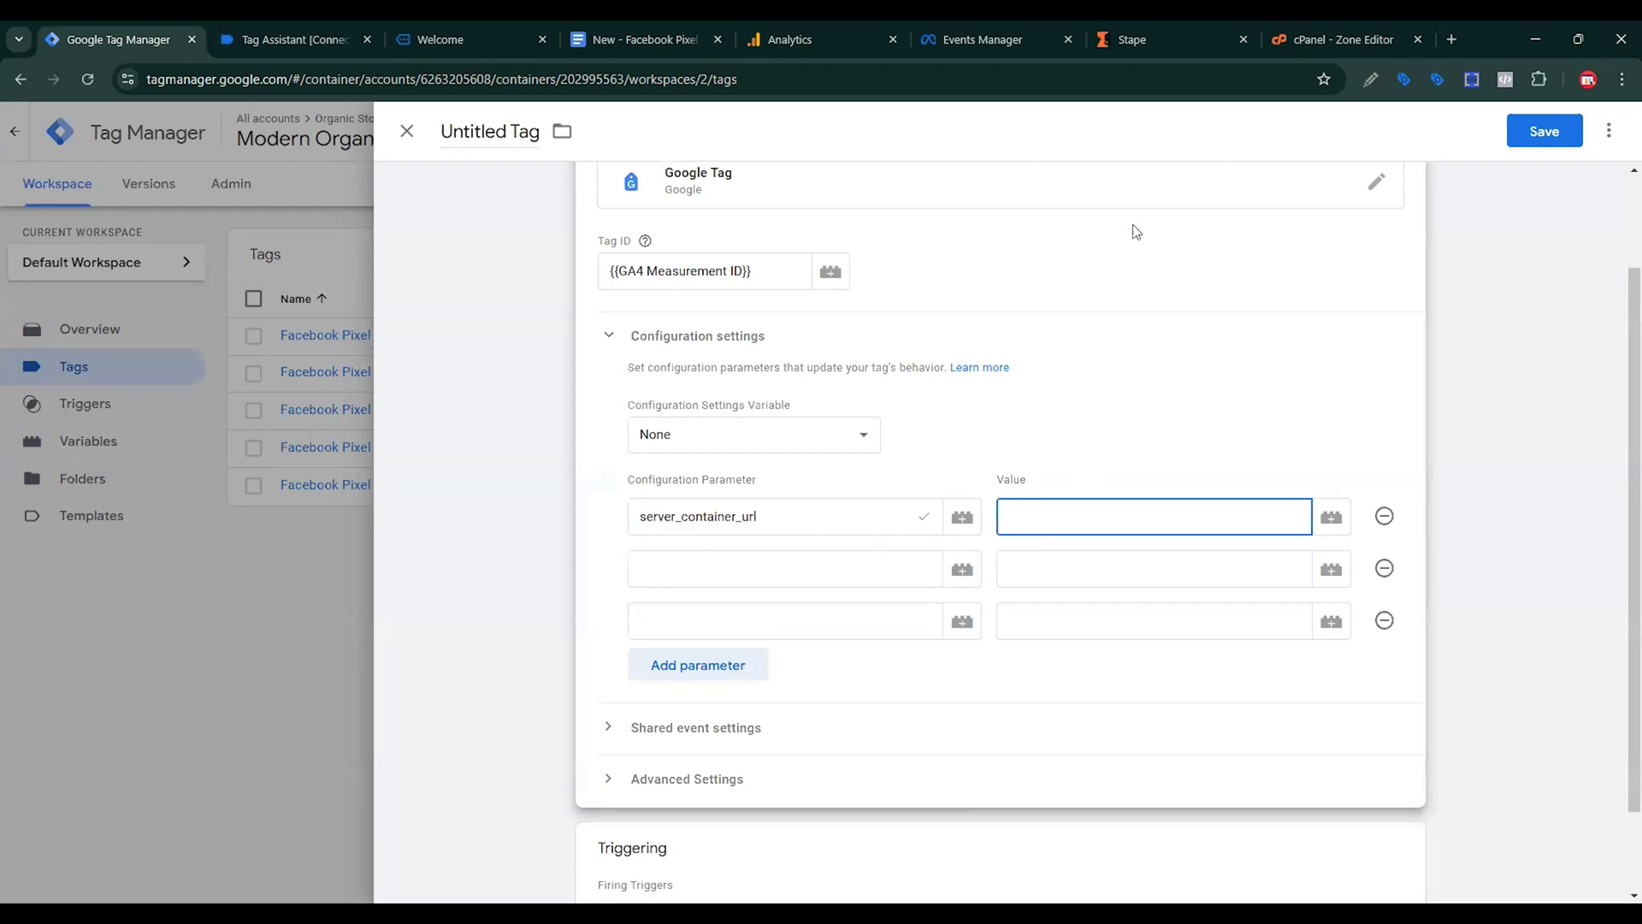
pyautogui.click(1131, 38)
pyautogui.click(652, 473)
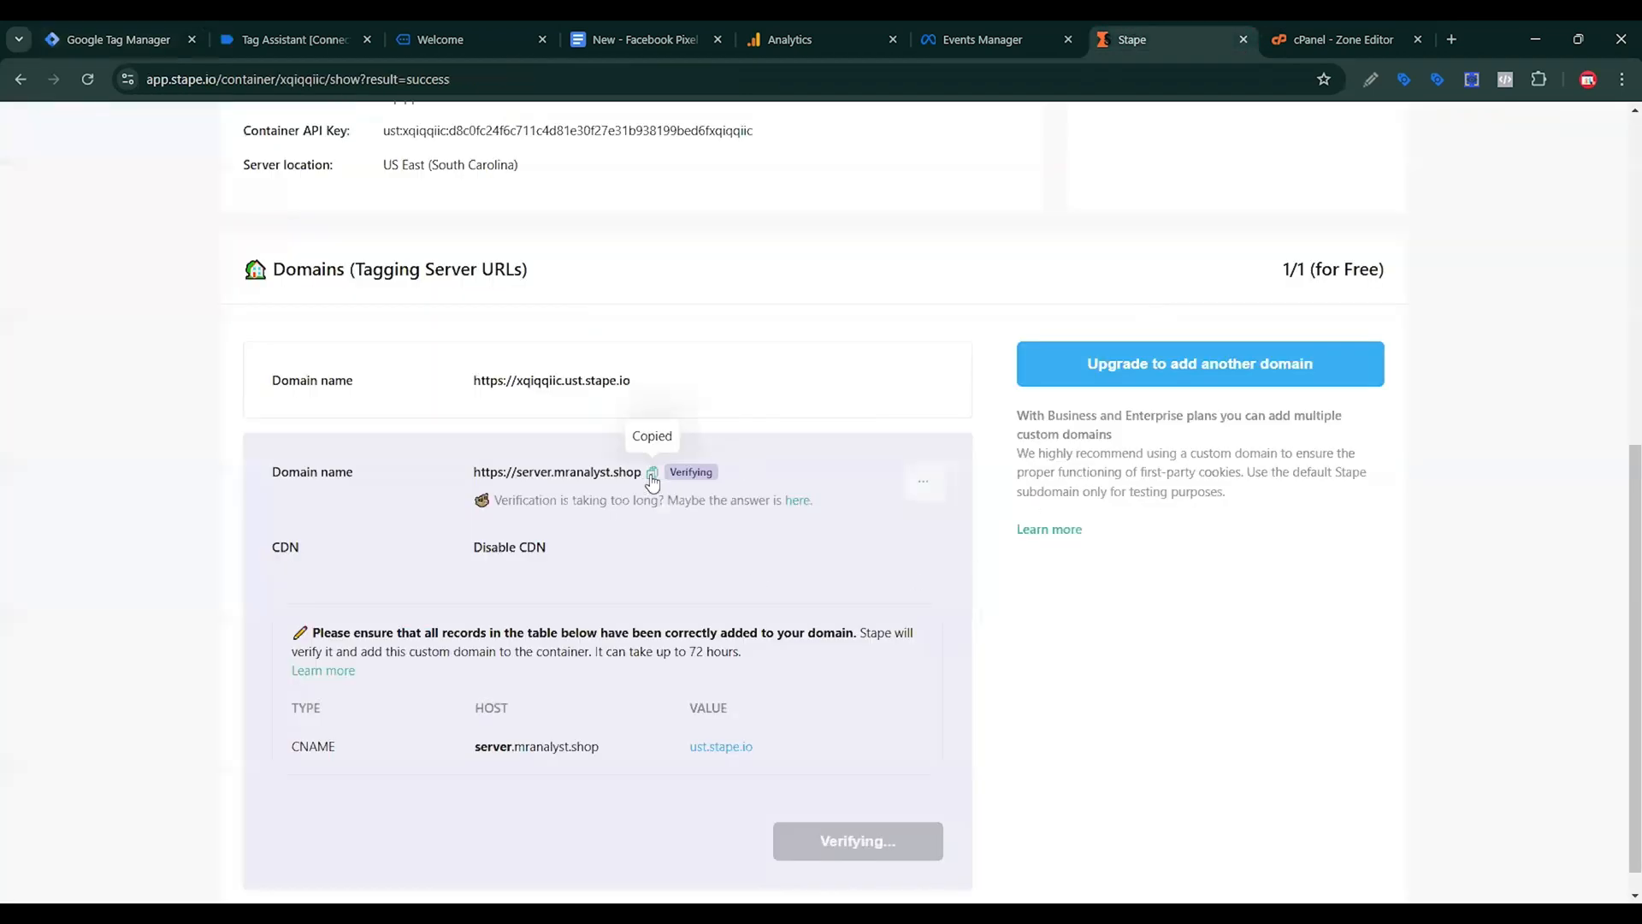
pyautogui.click(85, 39)
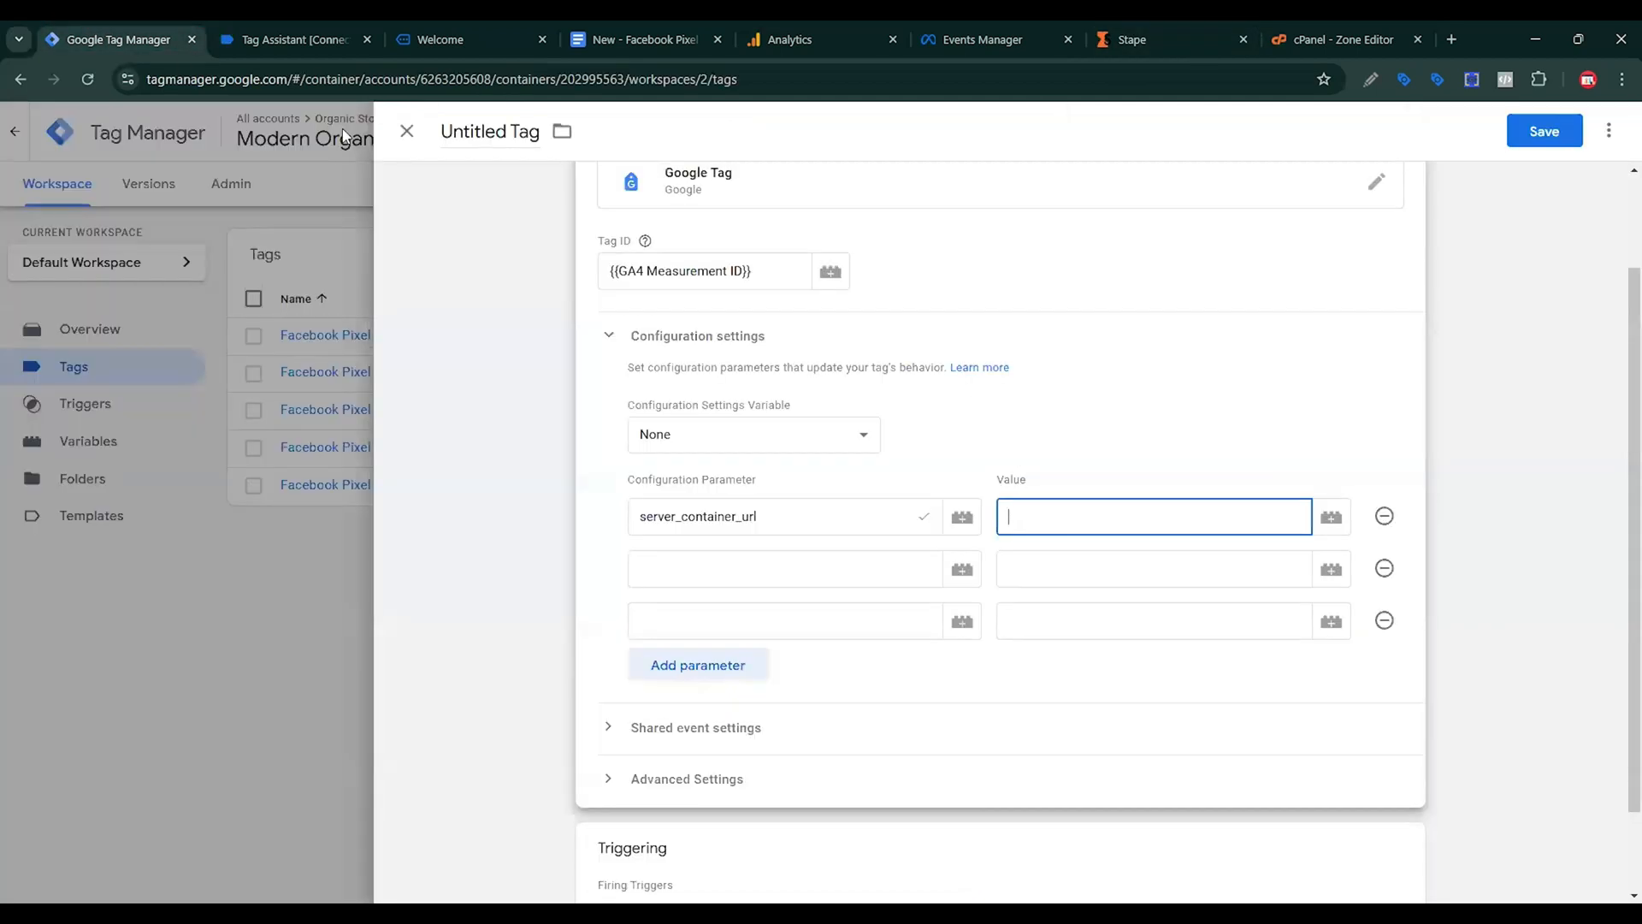
pyautogui.hotkey('ctrl', 'v')
# Set the second configuration parameter to send_page_view with the value false.
pyautogui.click(761, 562)
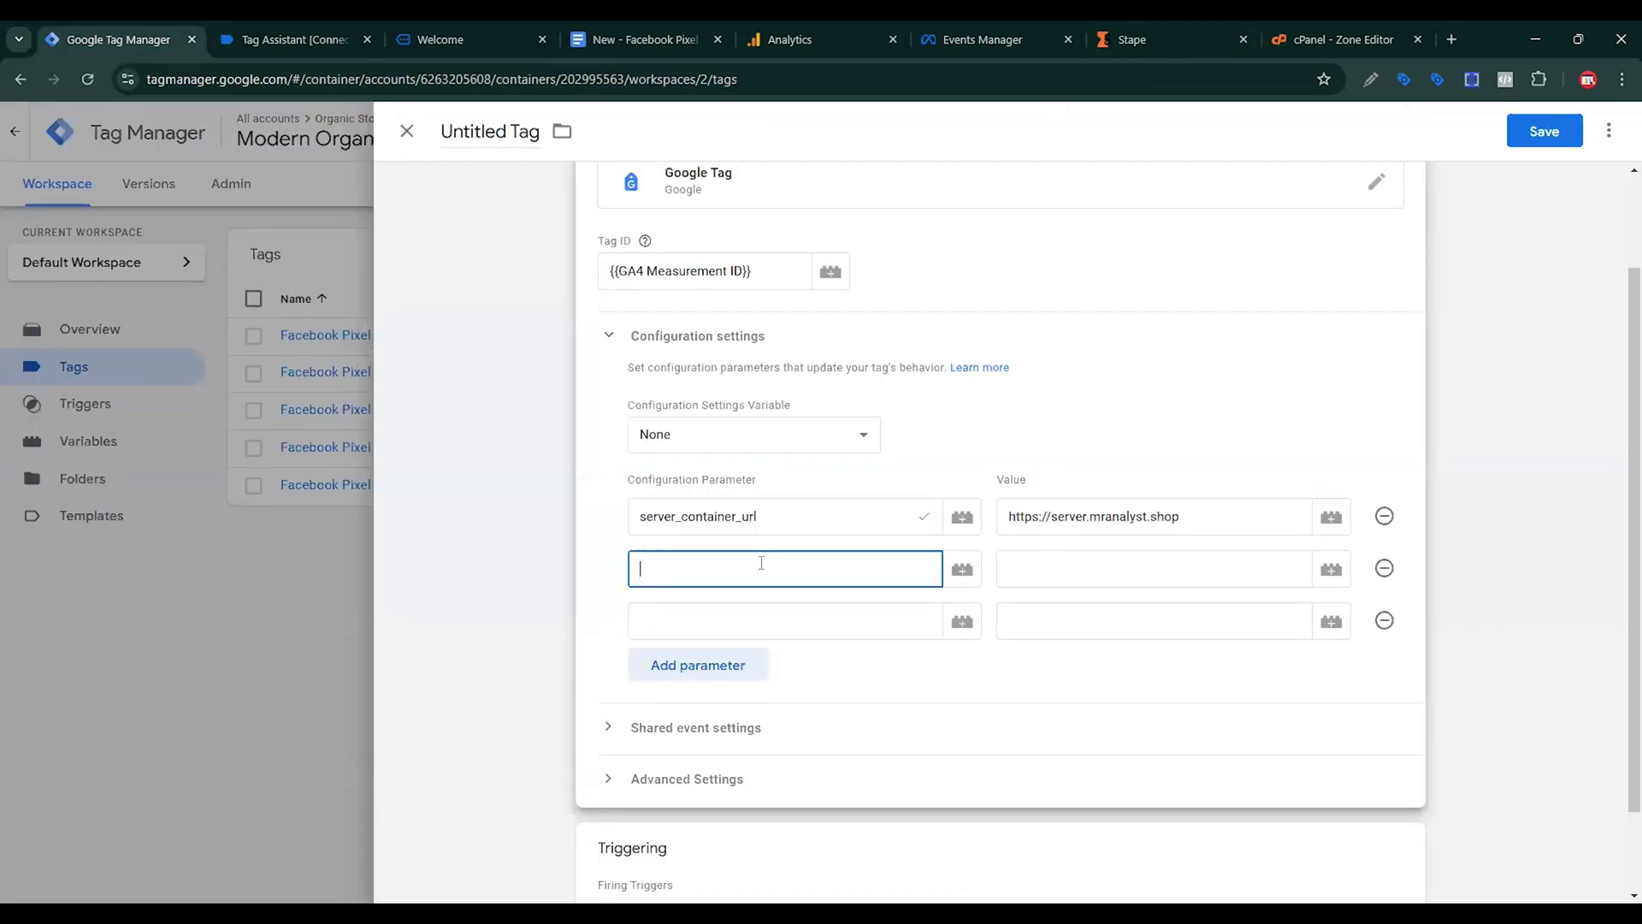
pyautogui.write('se')
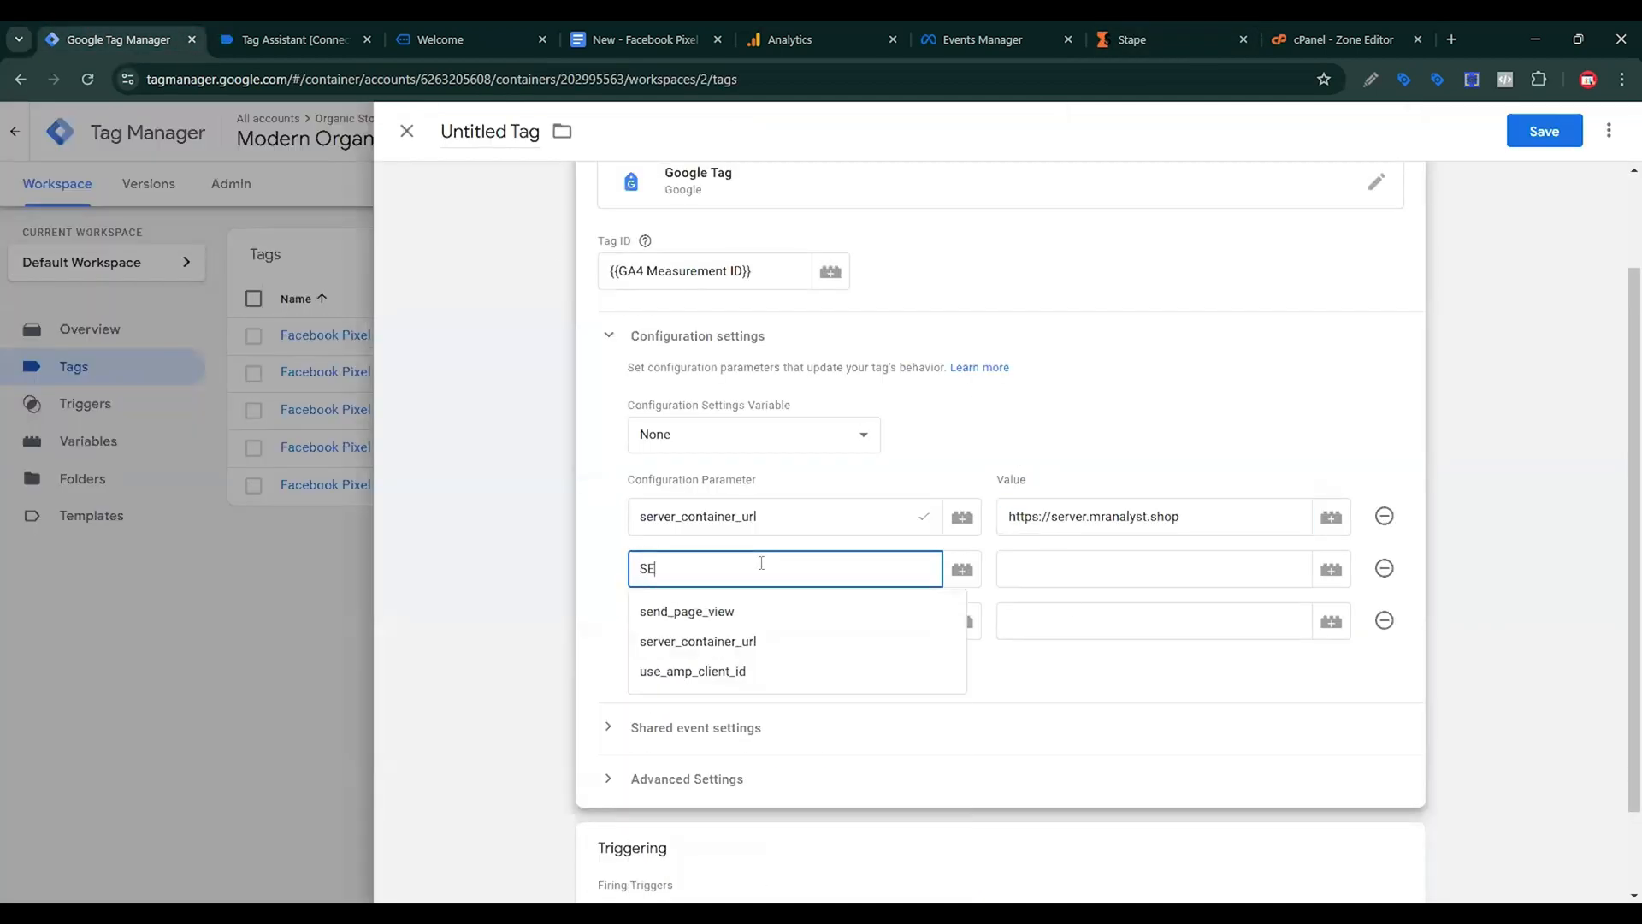
pyautogui.click(770, 607)
pyautogui.click(1030, 575)
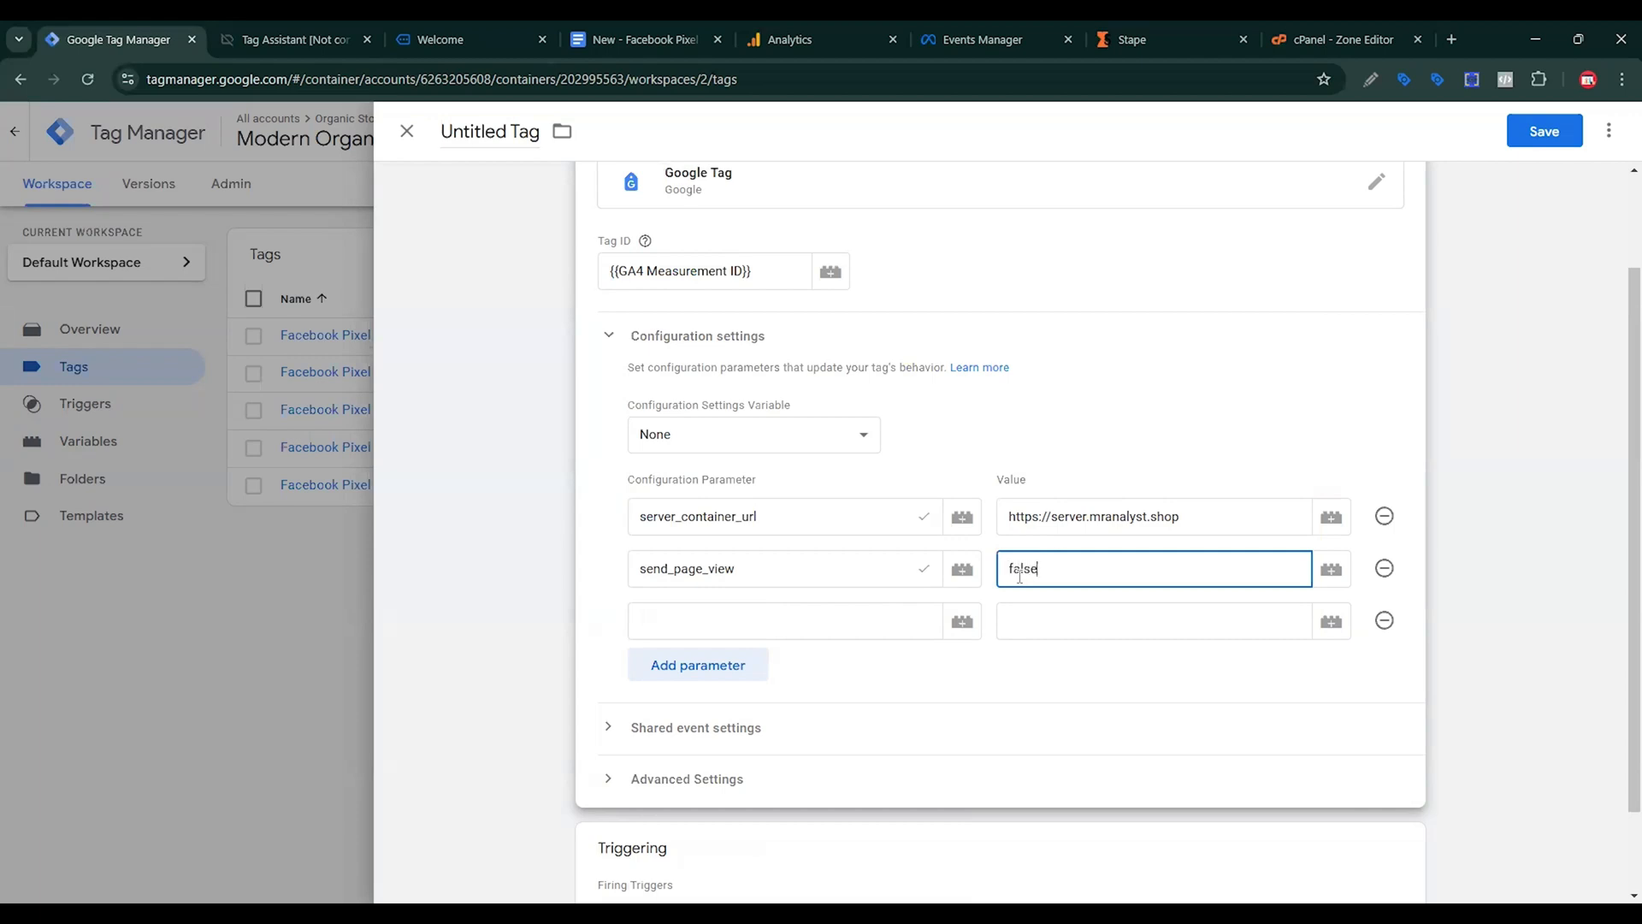
# Set the third configuration parameter to first_party_collection, copied from the Google Docs notes, with the value true.
pyautogui.click(763, 619)
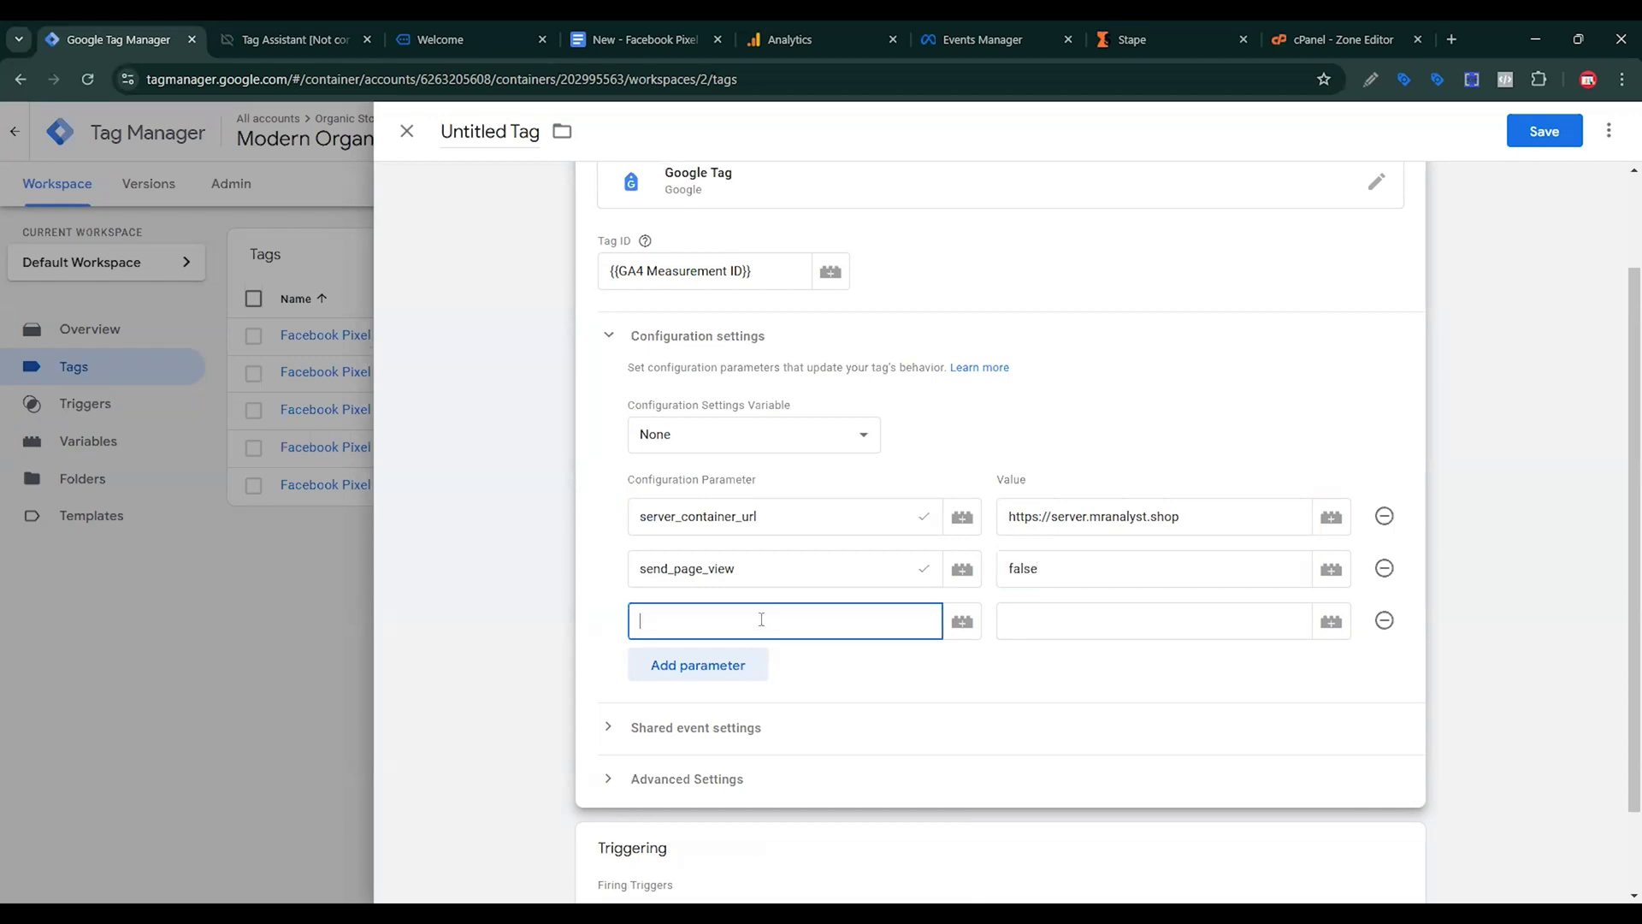
pyautogui.click(596, 28)
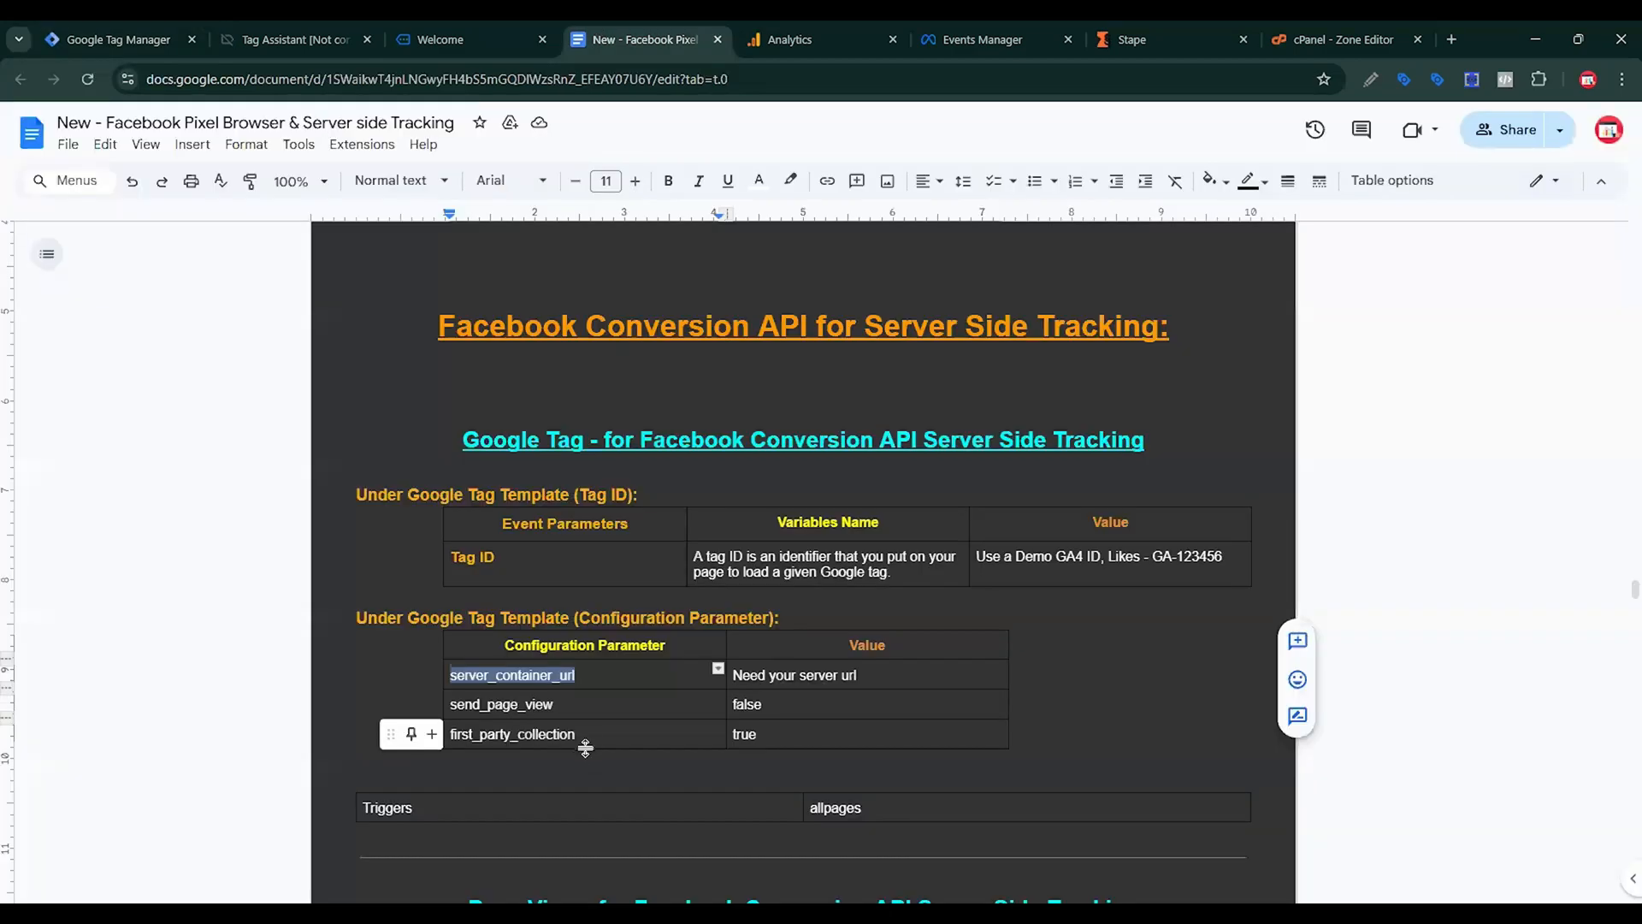
pyautogui.moveTo(576, 733); pyautogui.dragTo(444, 740)
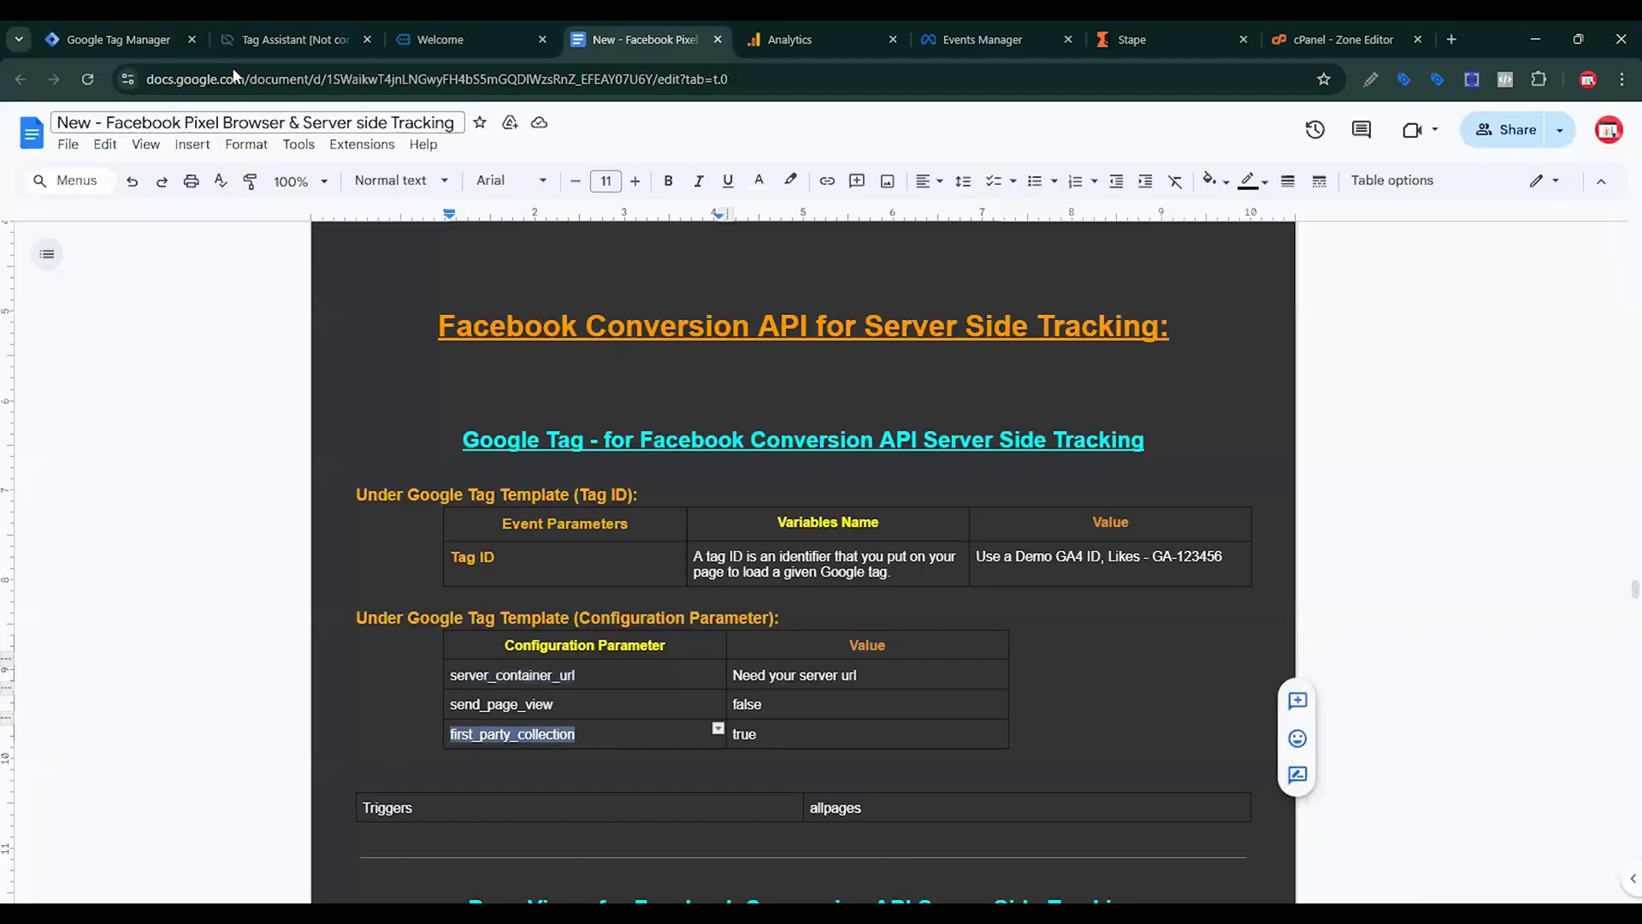
pyautogui.click(135, 38)
pyautogui.hotkey('ctrl', 'v')
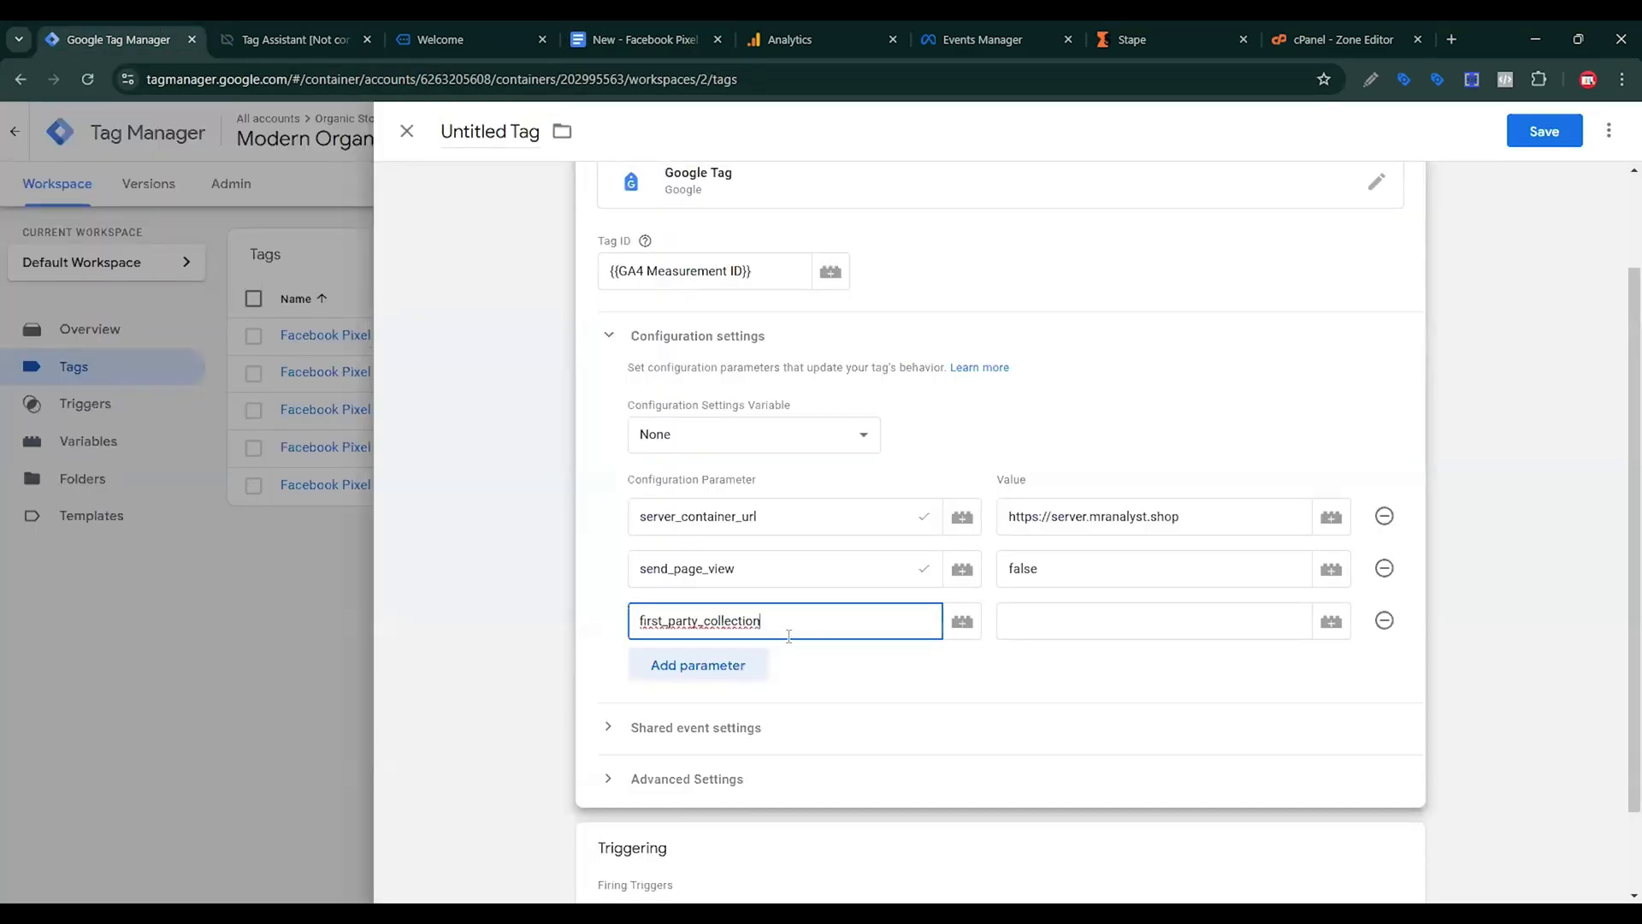
pyautogui.click(1009, 622)
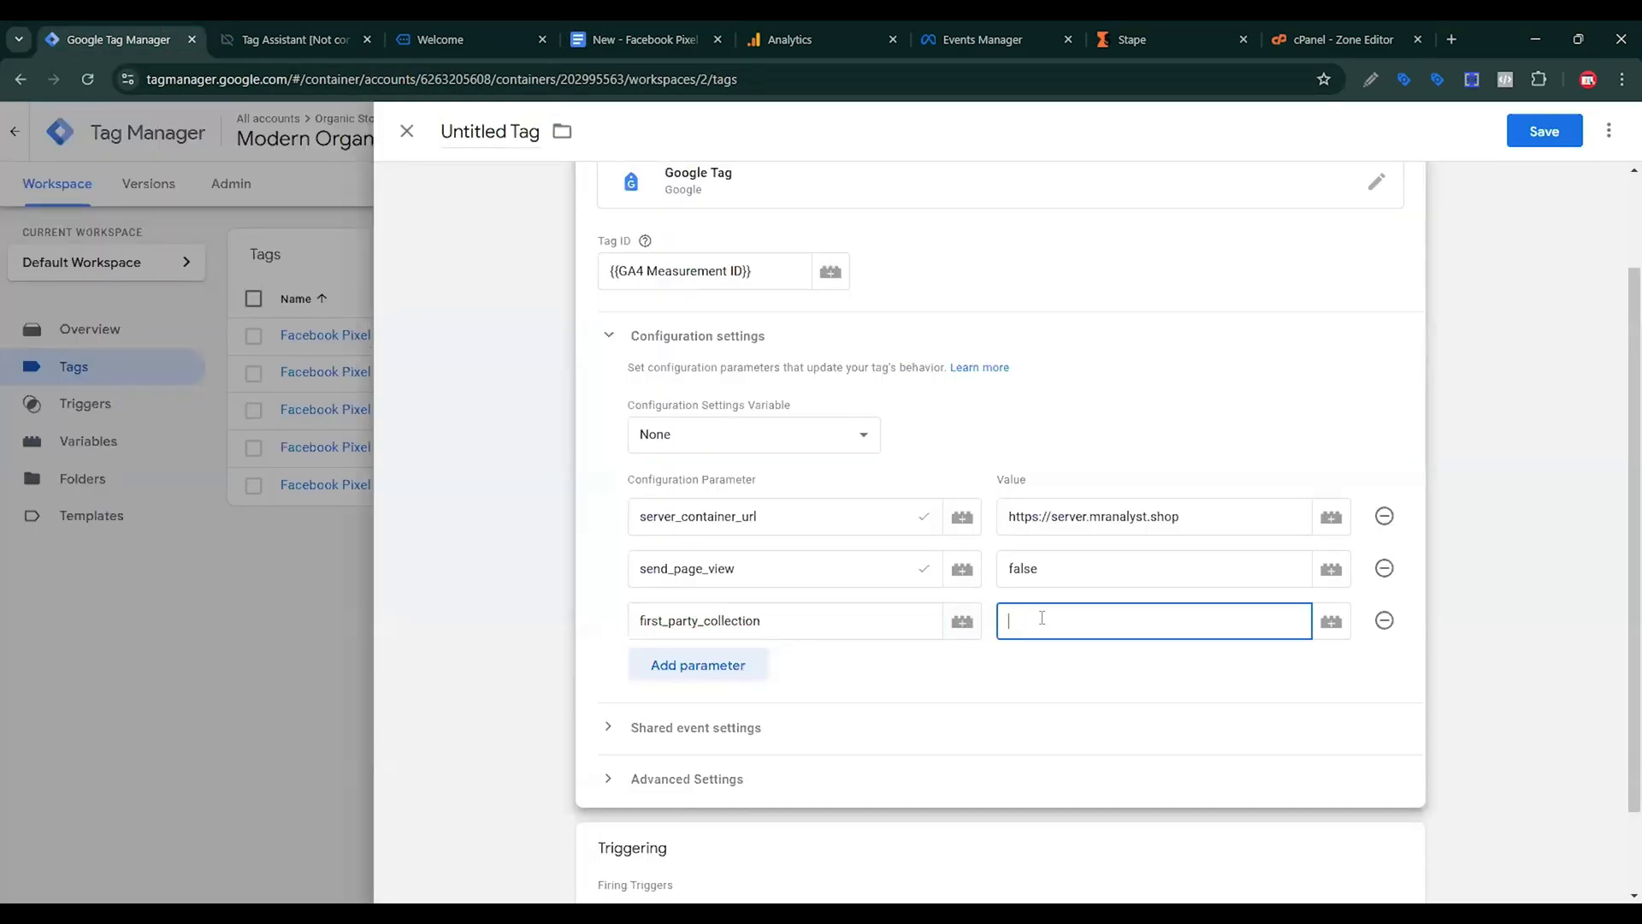
pyautogui.click(674, 30)
pyautogui.click(53, 33)
# Replace the Google Tag's Initialization - All Pages trigger with the All Pages trigger.
pyautogui.scroll(-2, 947, 684)
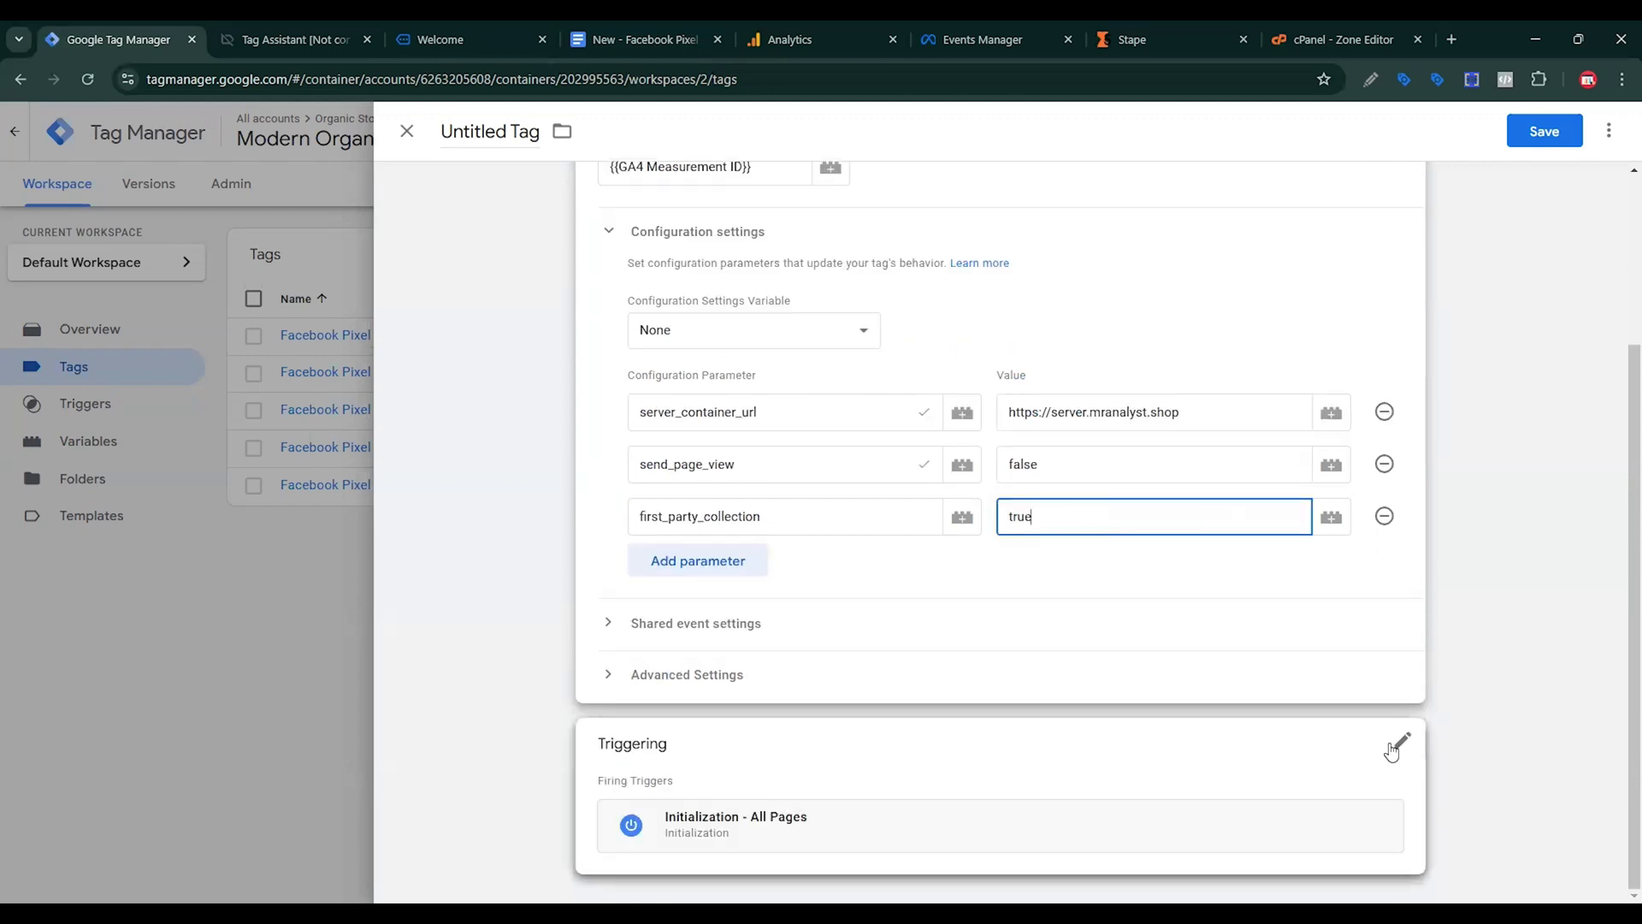
pyautogui.click(1396, 744)
pyautogui.click(1395, 684)
pyautogui.click(1323, 696)
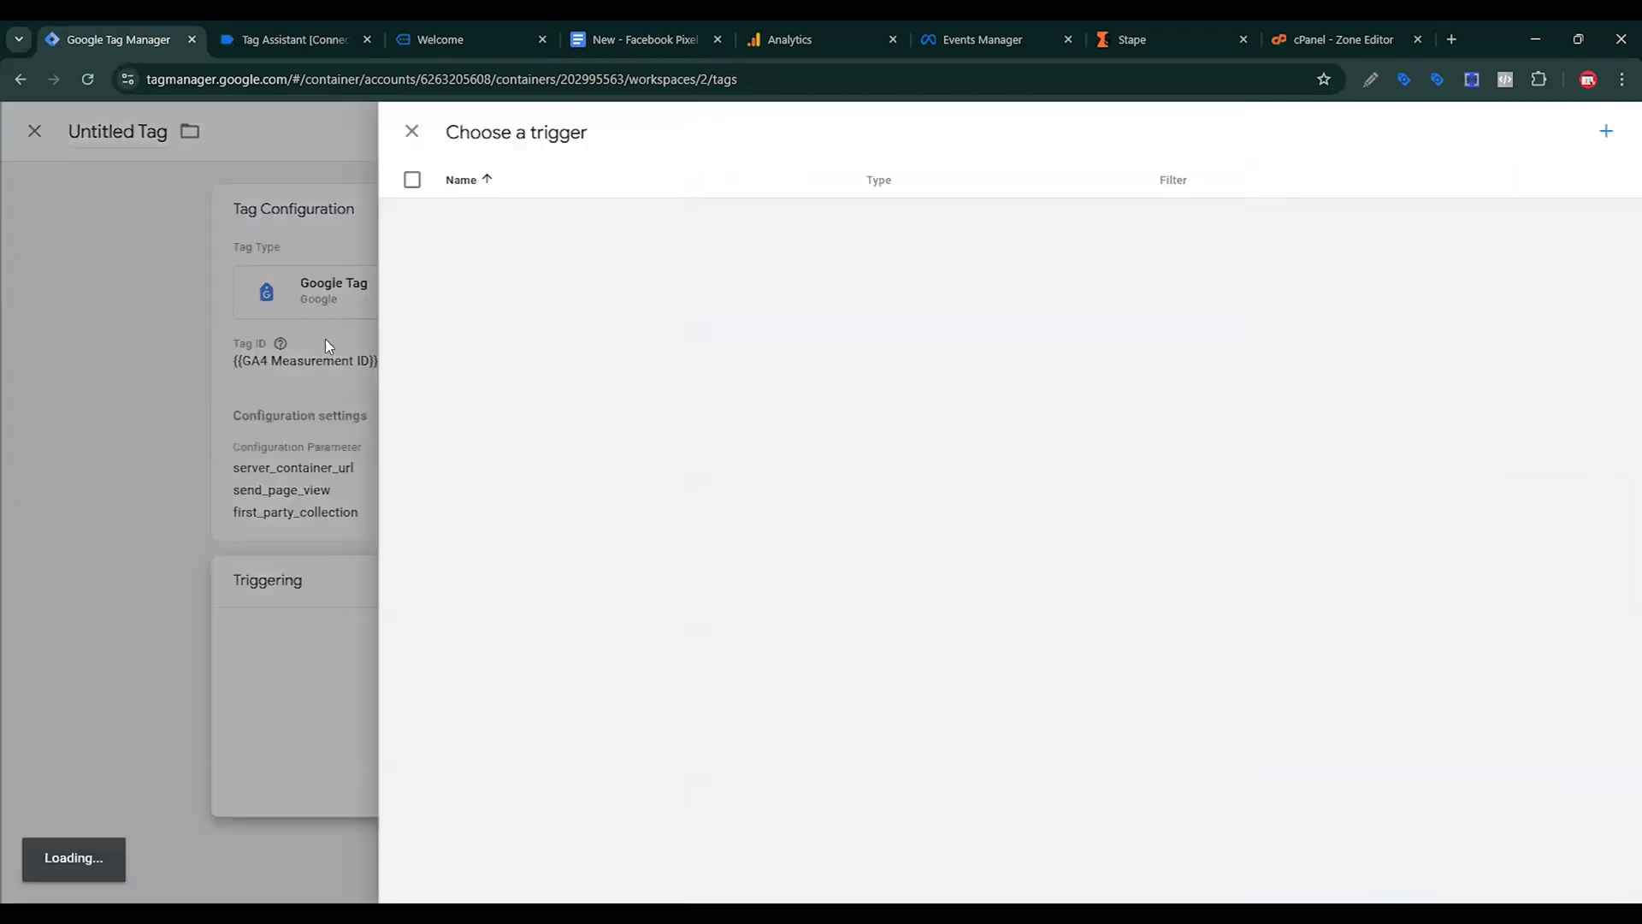
pyautogui.click(503, 252)
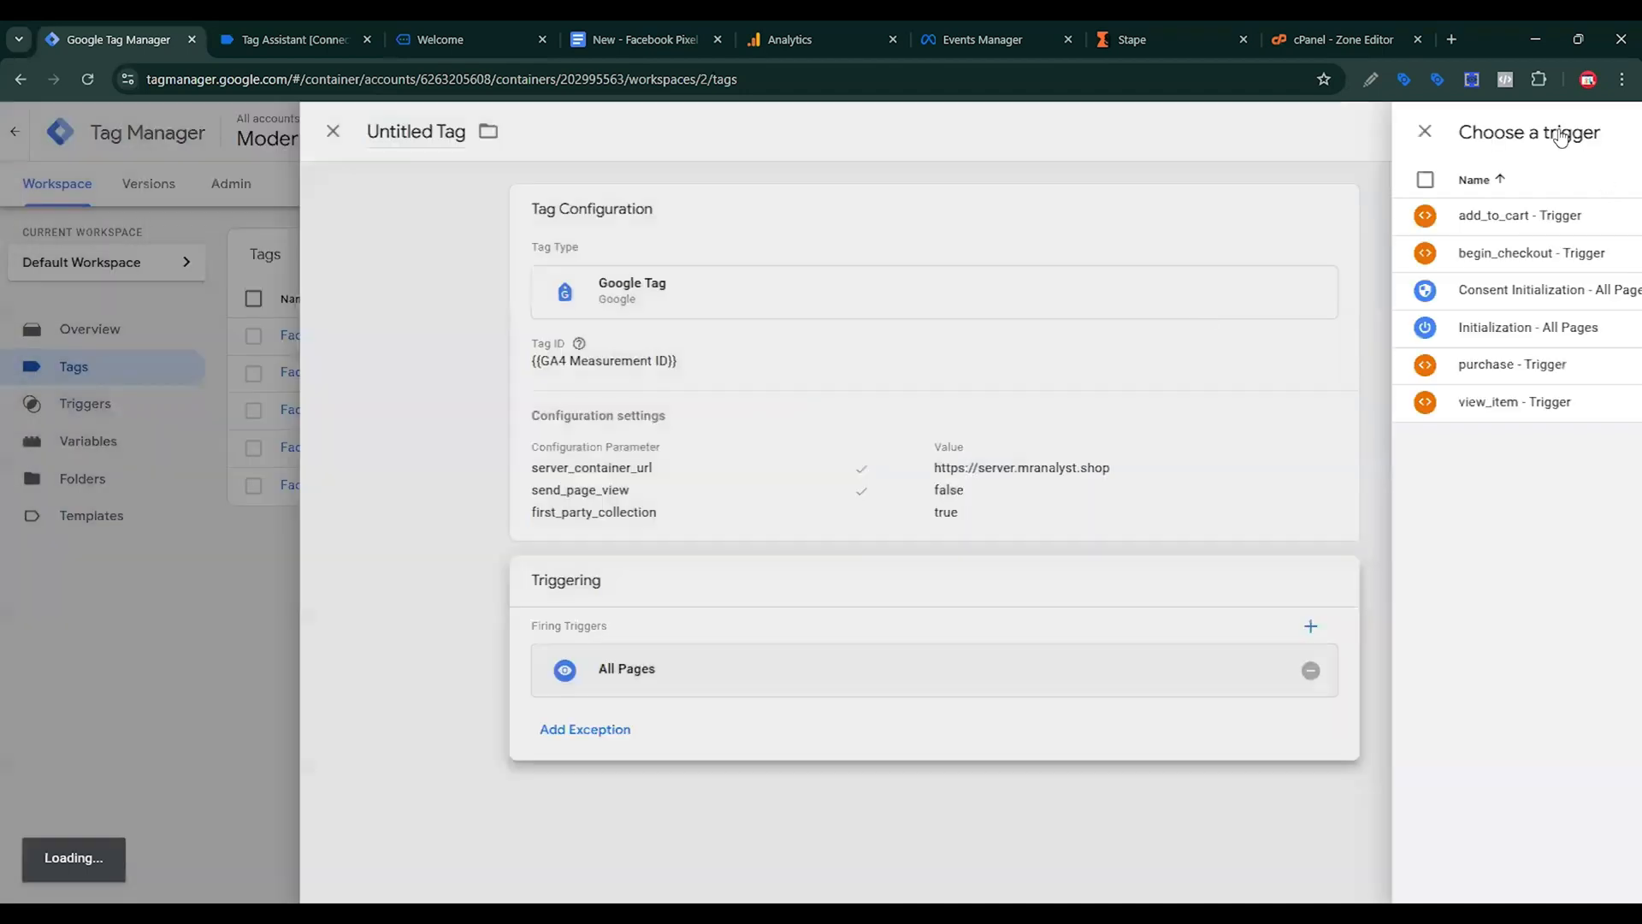
# Save the tag under the name Google Tag - Configuration For FB Server.
pyautogui.click(1545, 133)
pyautogui.click(778, 360)
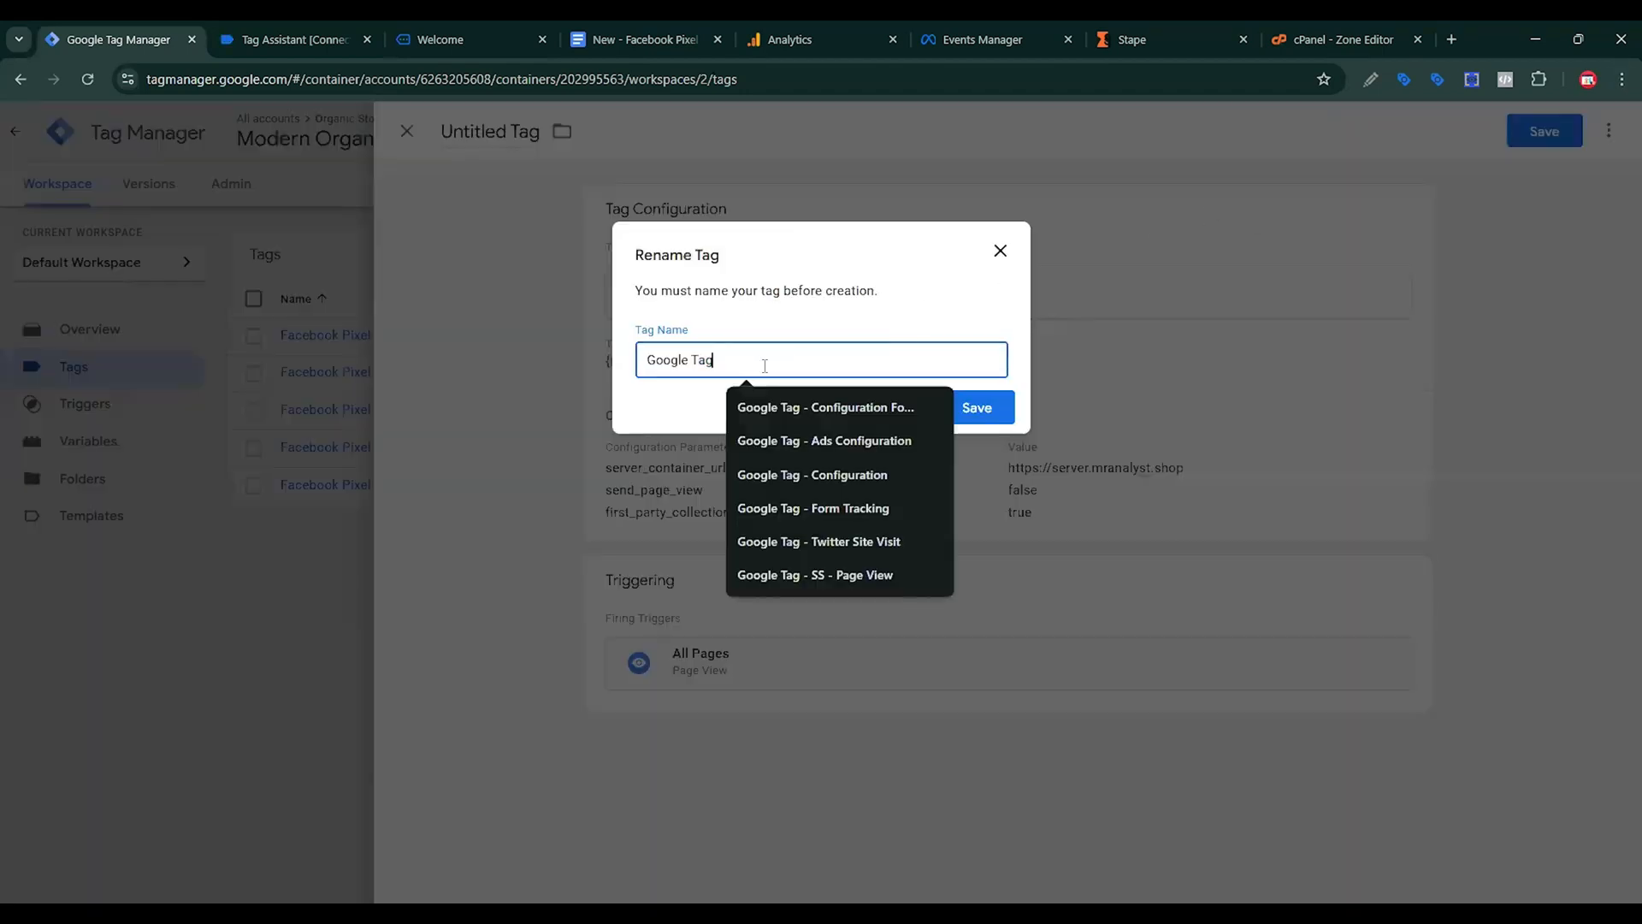
pyautogui.click(850, 403)
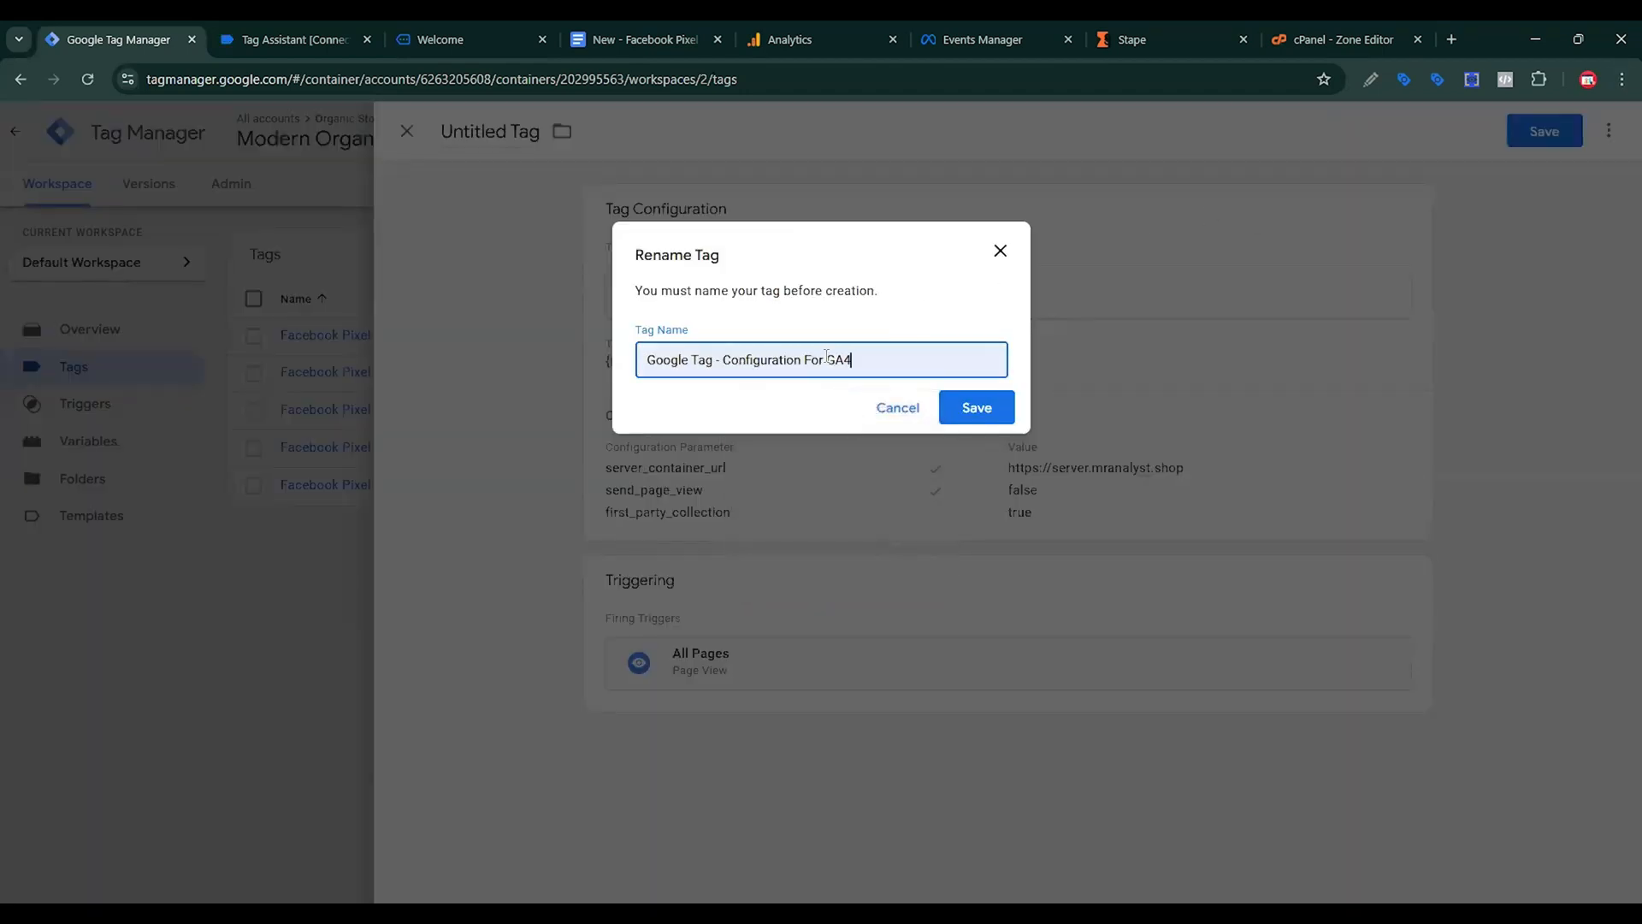
pyautogui.write('FB Server')
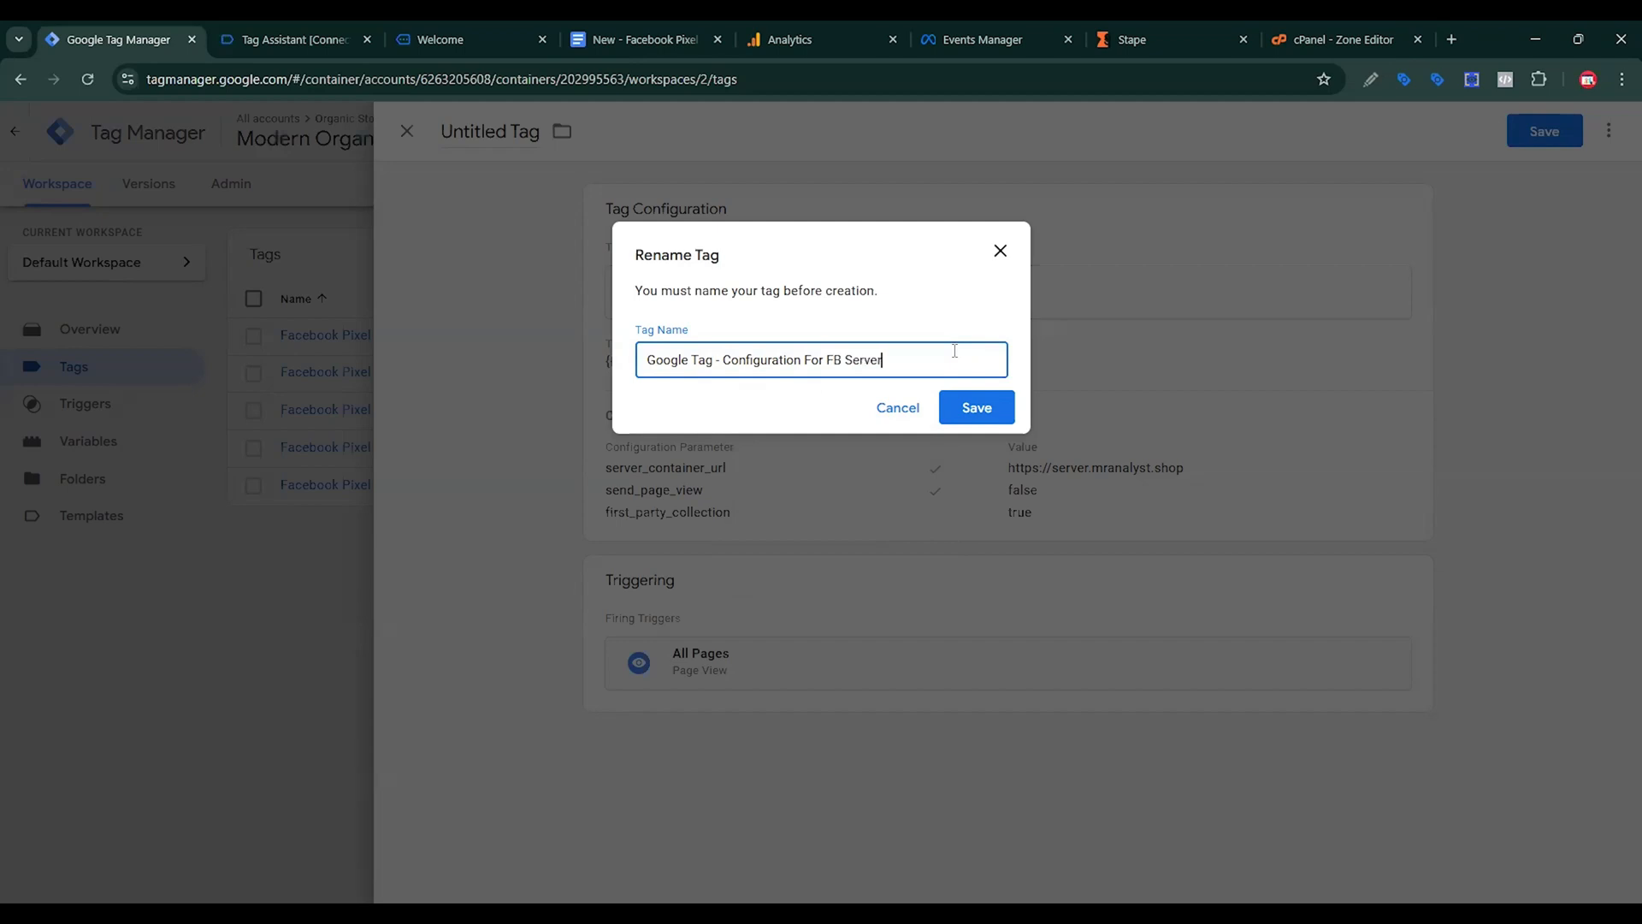
pyautogui.click(986, 417)
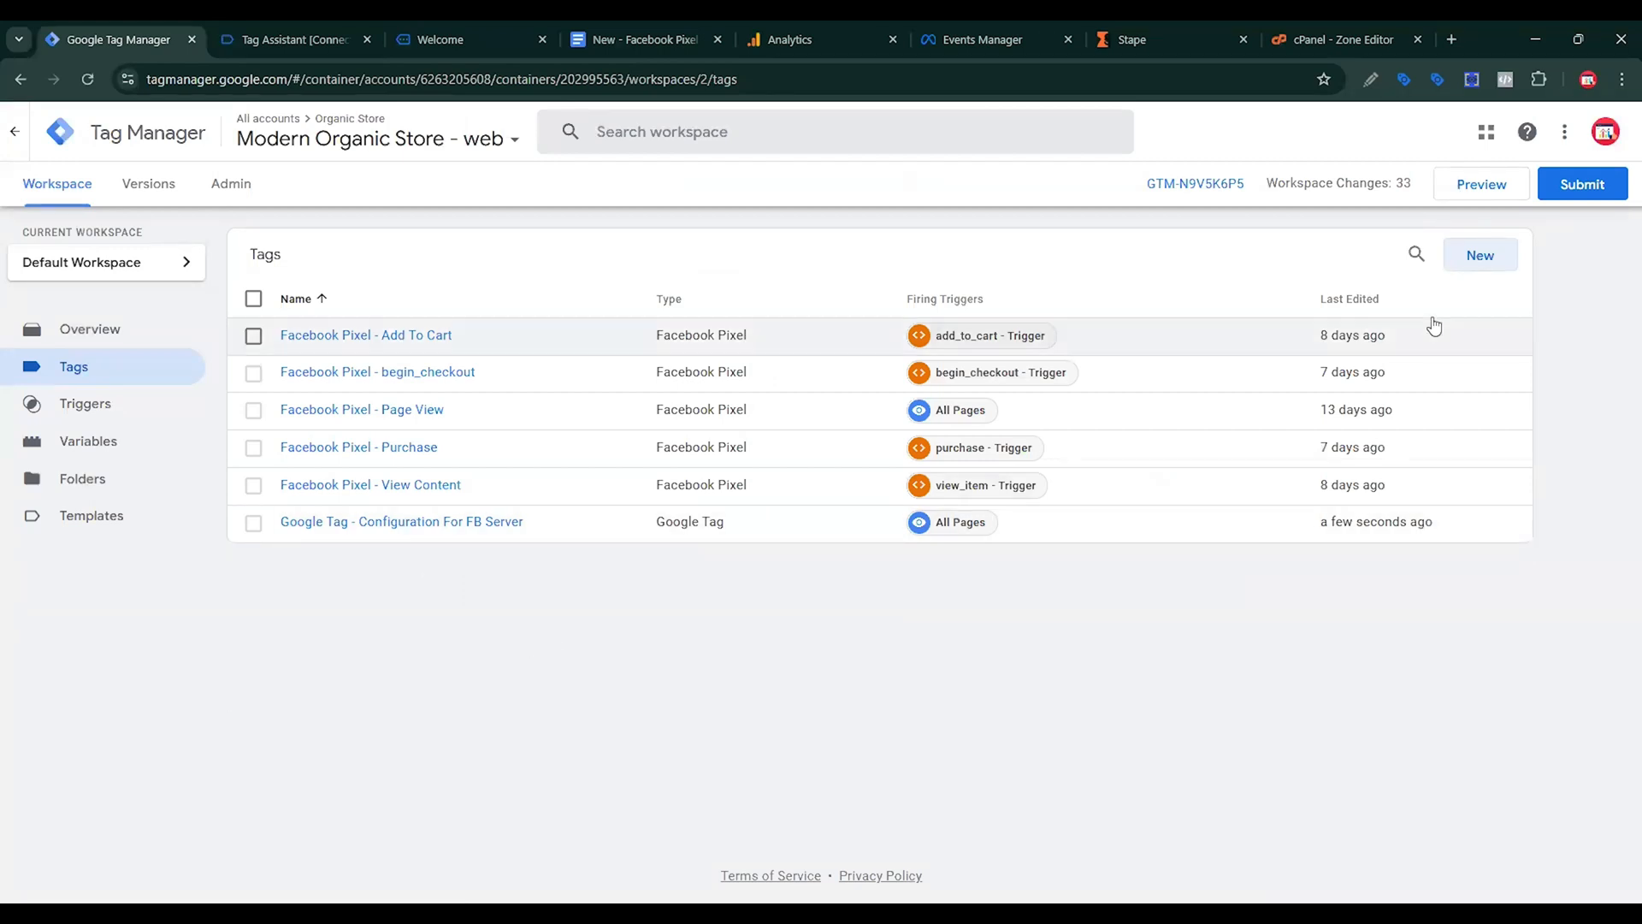
# Create a new Google Analytics: GA4 Event tag with {{GA4 Measurement ID}} as its measurement ID.
pyautogui.click(1486, 261)
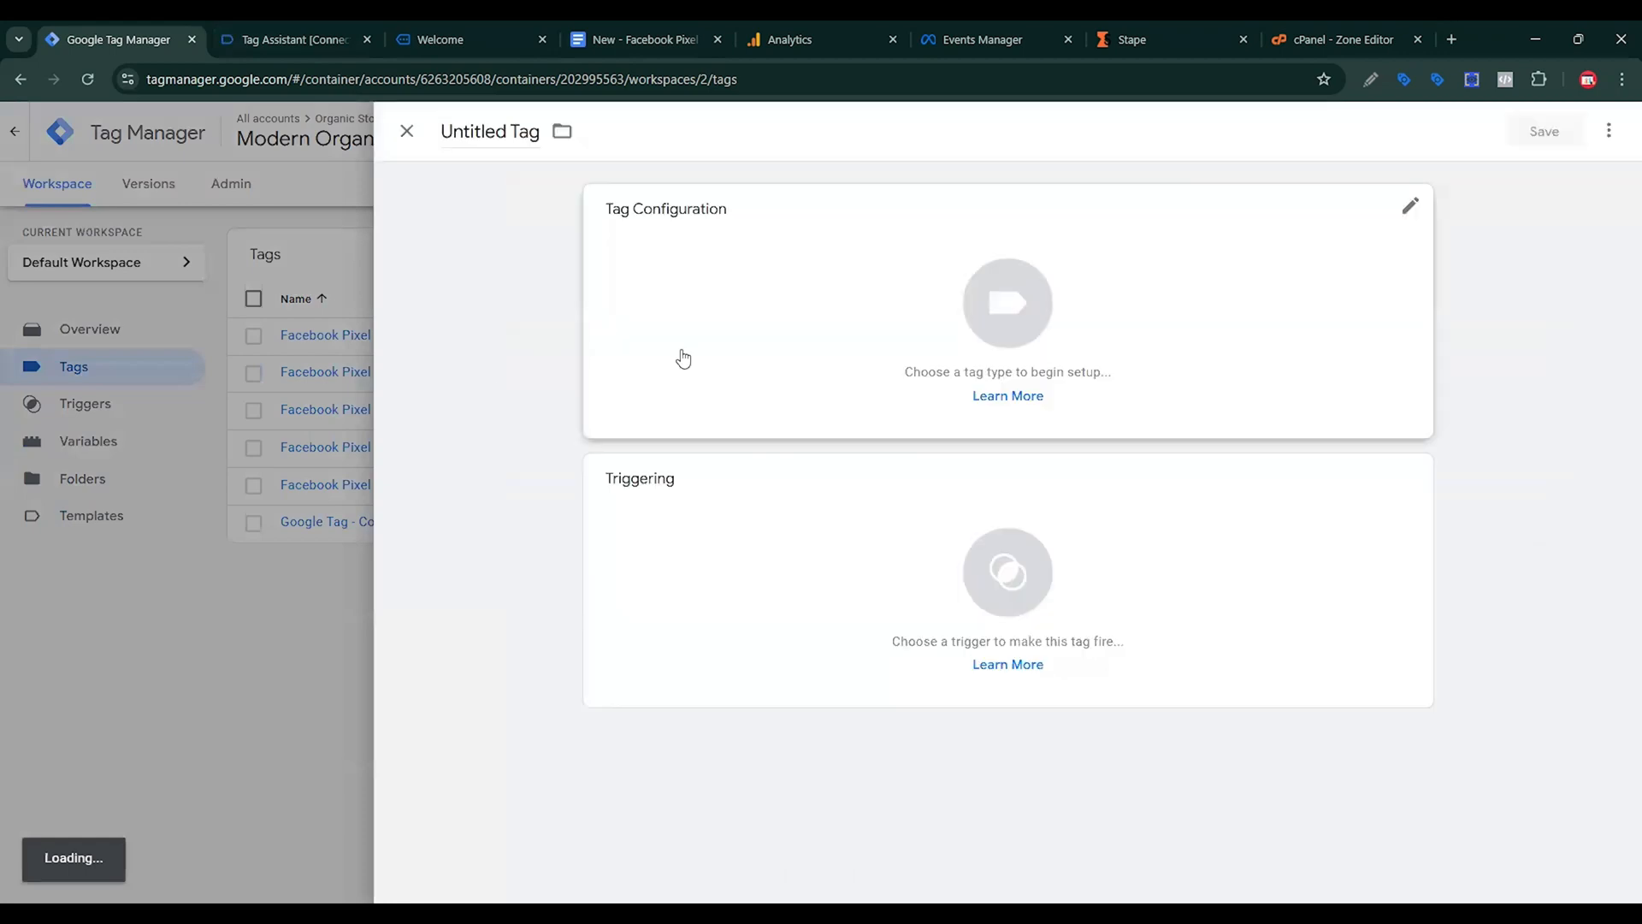
pyautogui.click(1192, 333)
pyautogui.click(1227, 298)
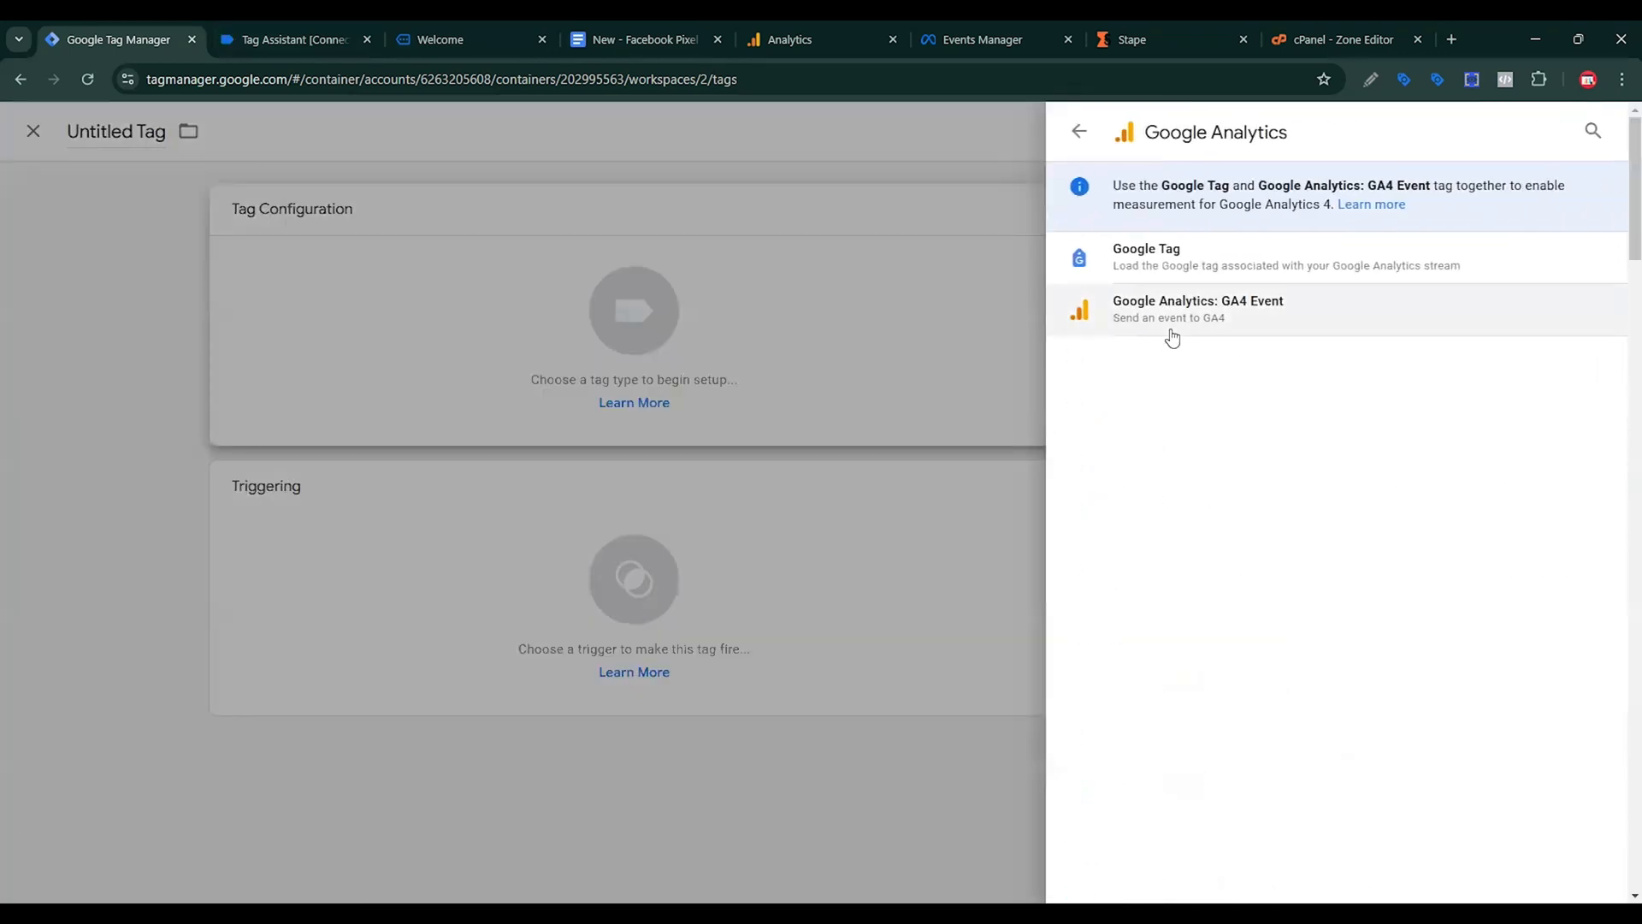
pyautogui.click(1257, 330)
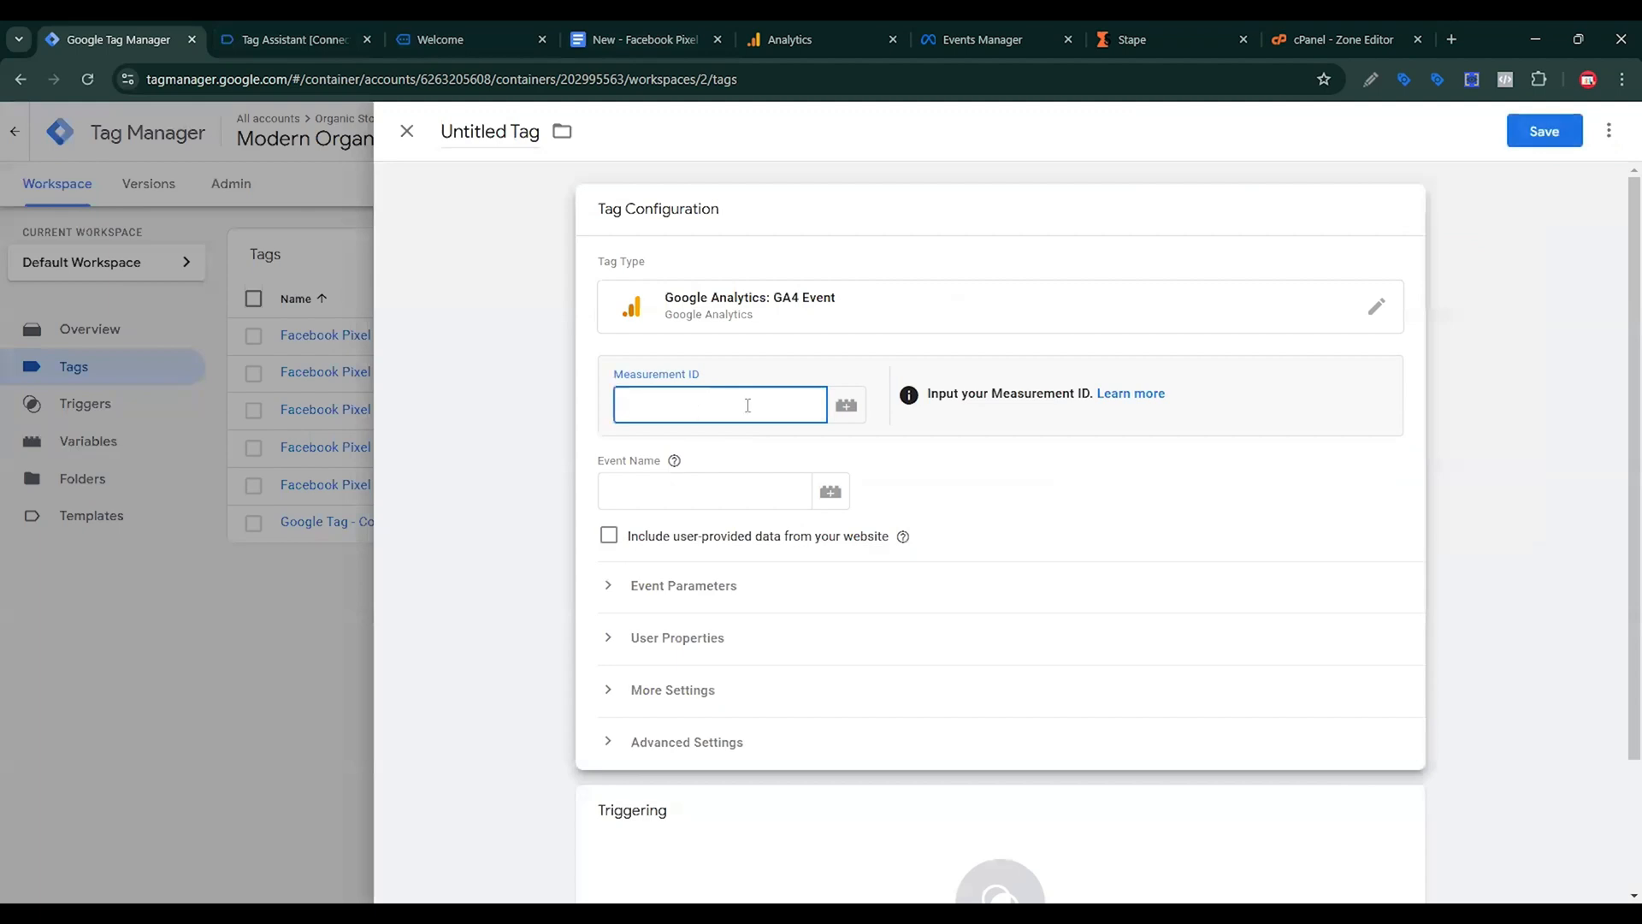
pyautogui.write('{{')
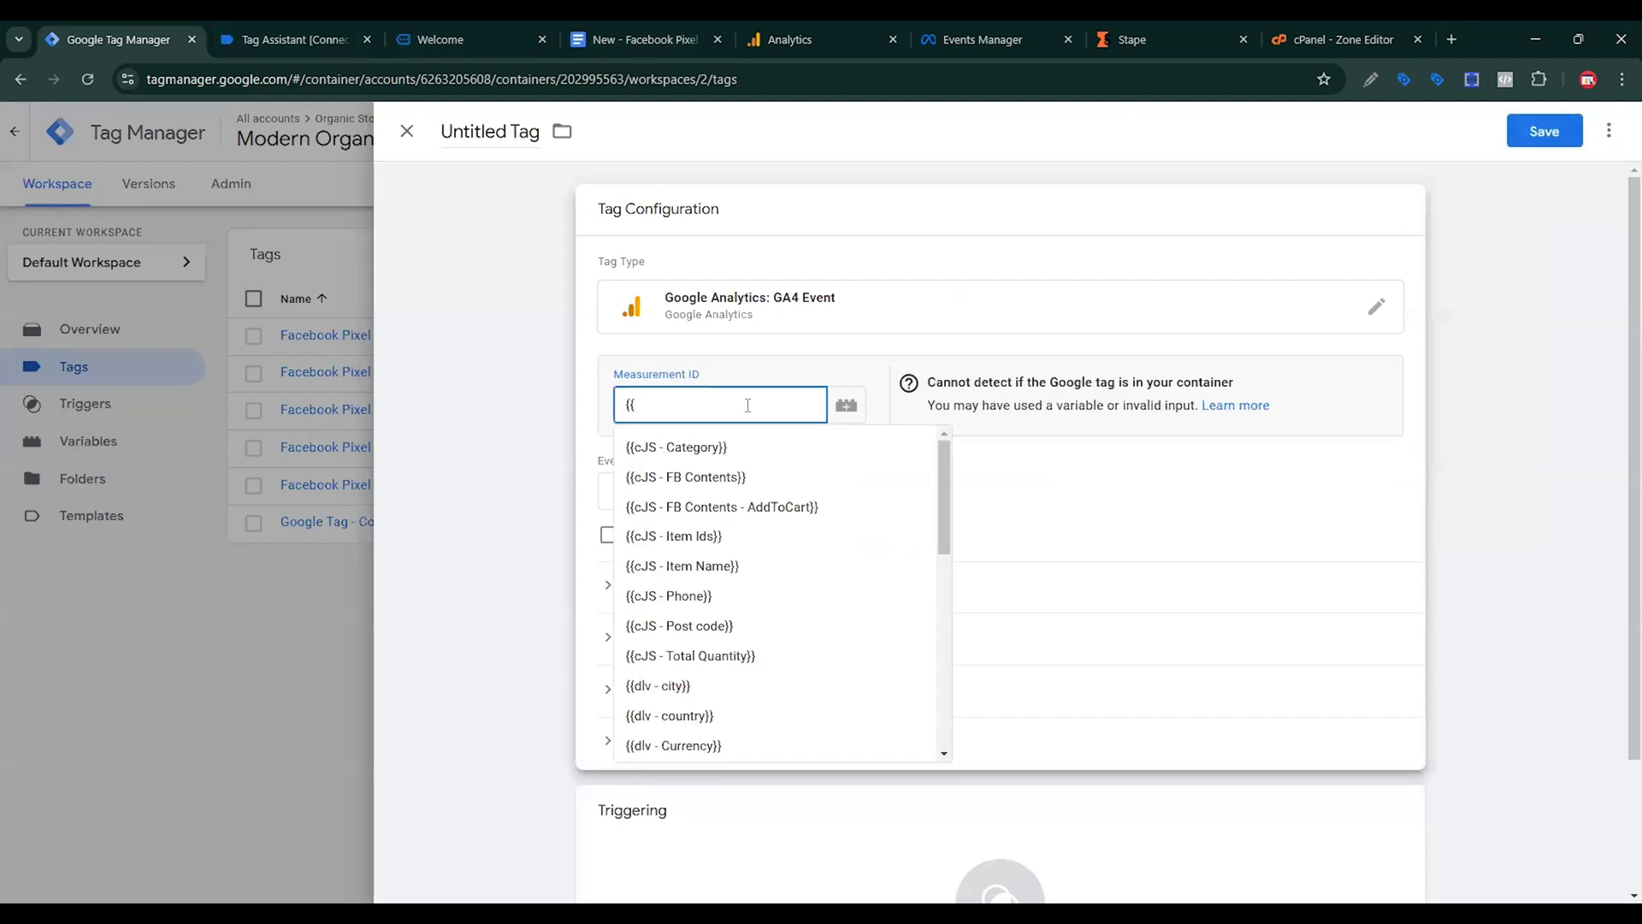
pyautogui.scroll(-8, 769, 575)
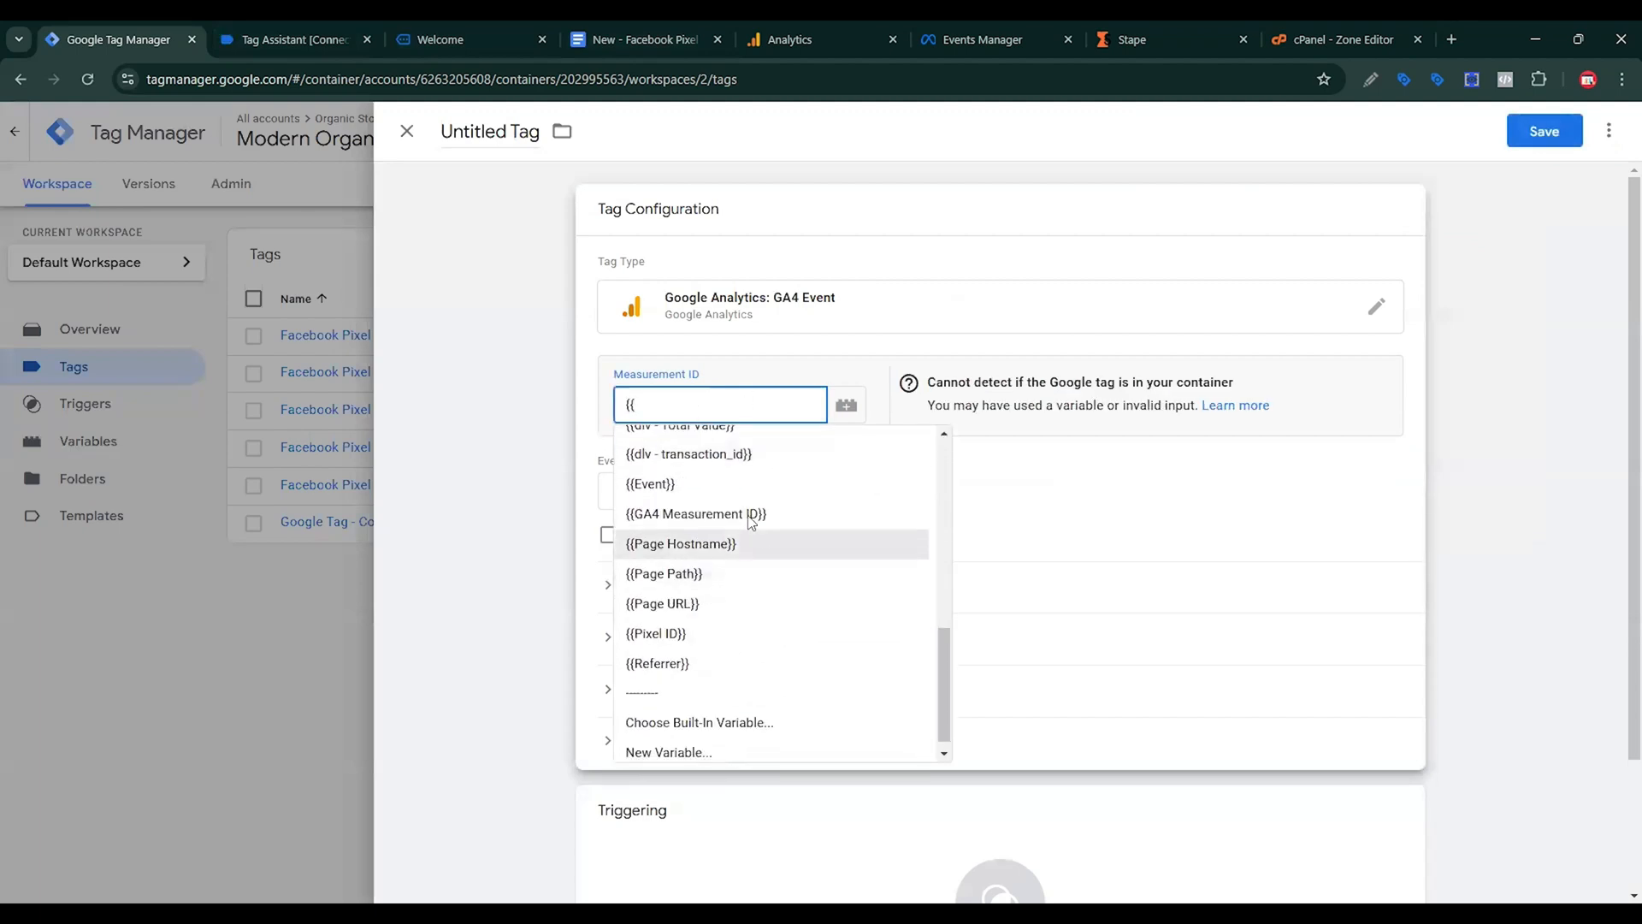
pyautogui.click(751, 515)
# Copy page_view from the Google Docs notes and set it as the tag's event name.
pyautogui.click(723, 498)
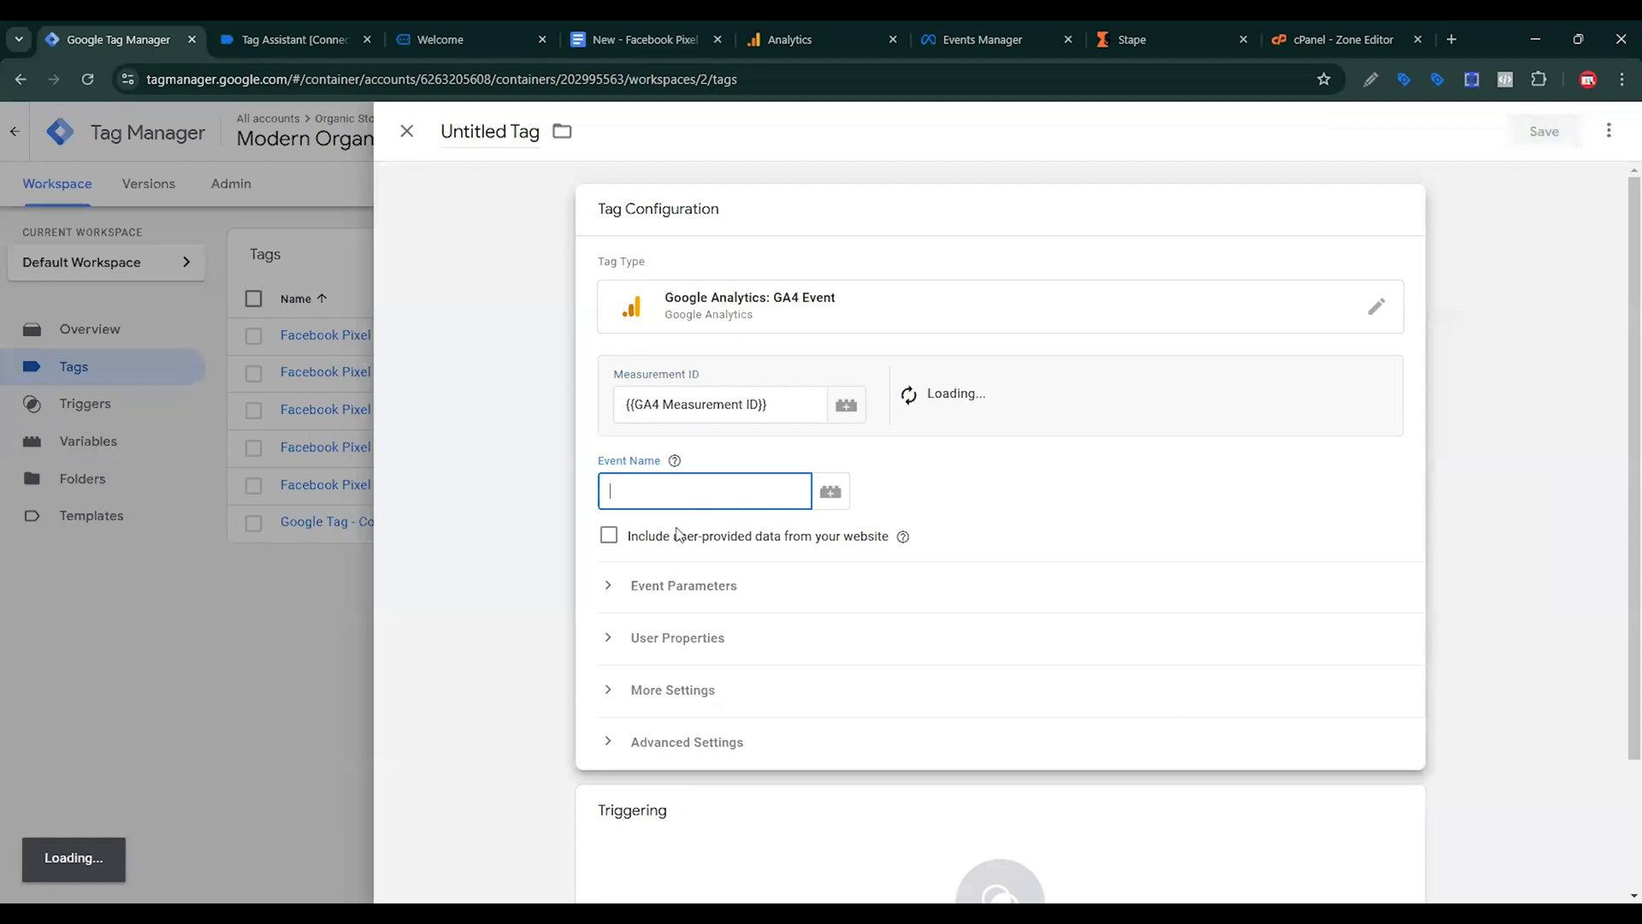
pyautogui.click(624, 40)
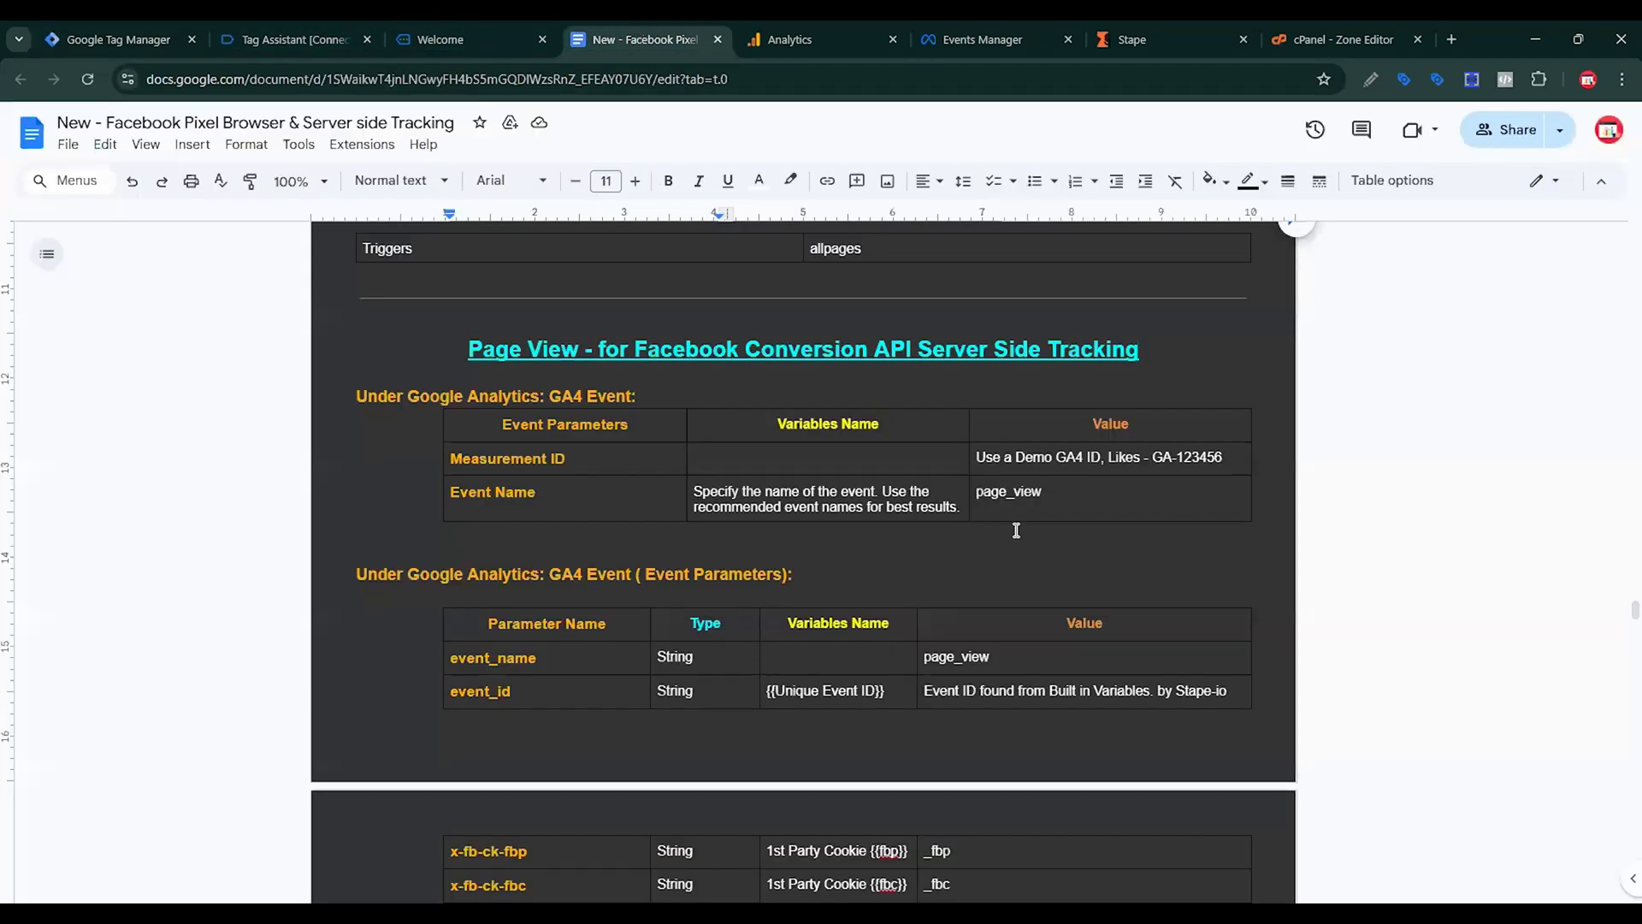
pyautogui.moveTo(1045, 492); pyautogui.dragTo(976, 492)
pyautogui.hotkey('ctrl', 'c')
pyautogui.click(112, 39)
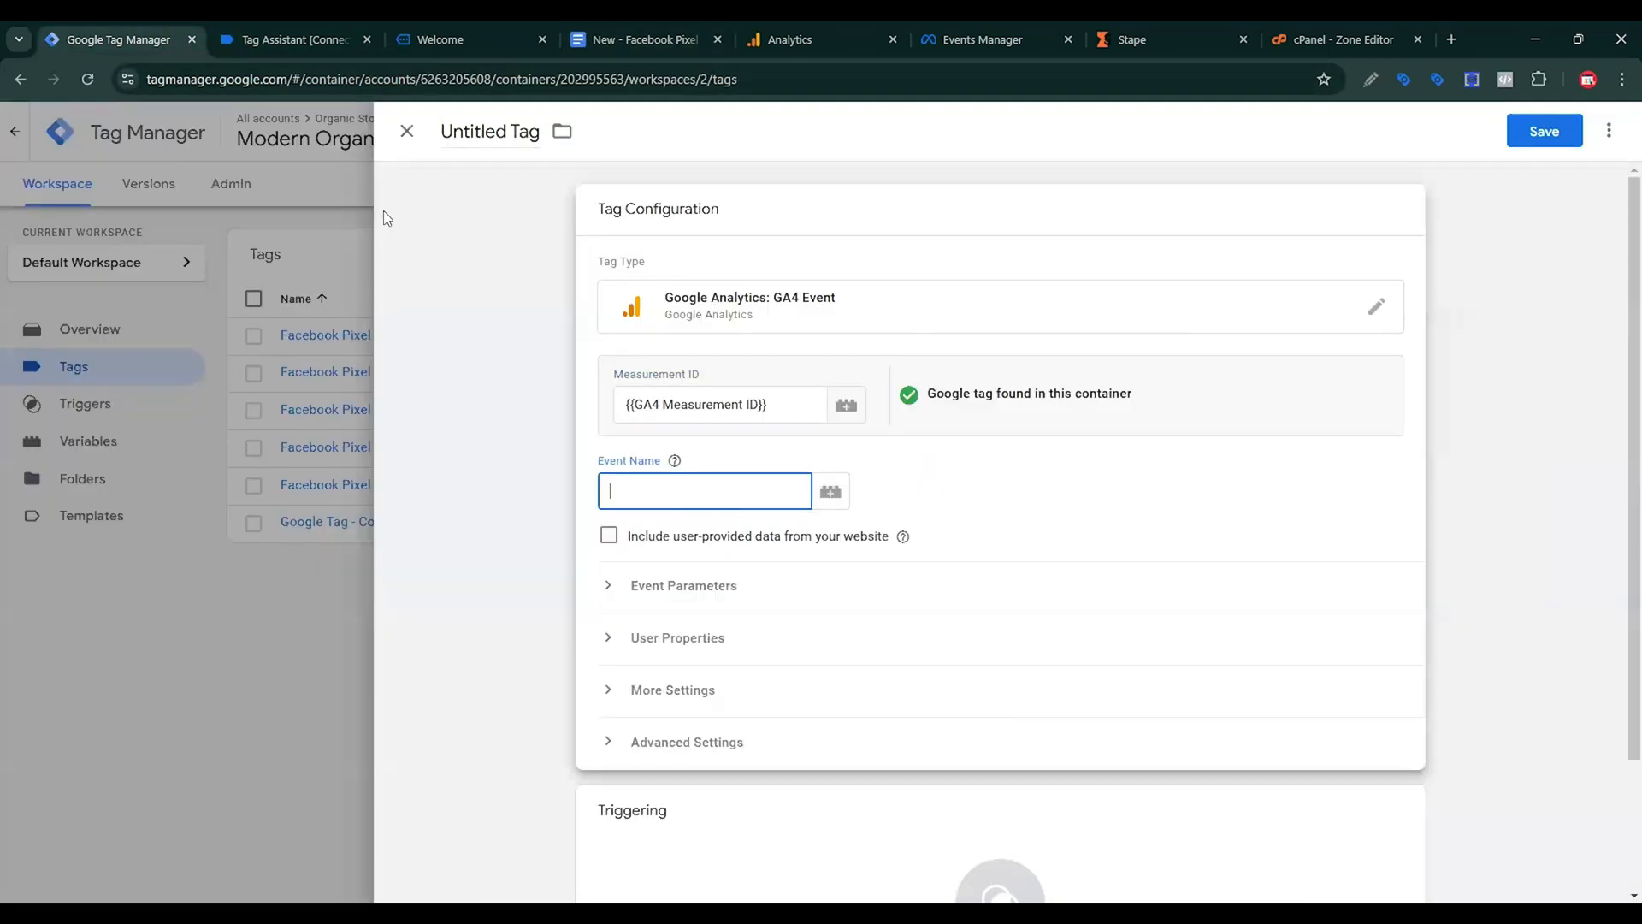
pyautogui.hotkey('ctrl', 'v')
# Add five empty event parameter rows to the GA4 event tag.
pyautogui.click(693, 589)
pyautogui.click(697, 723)
pyautogui.click(697, 772)
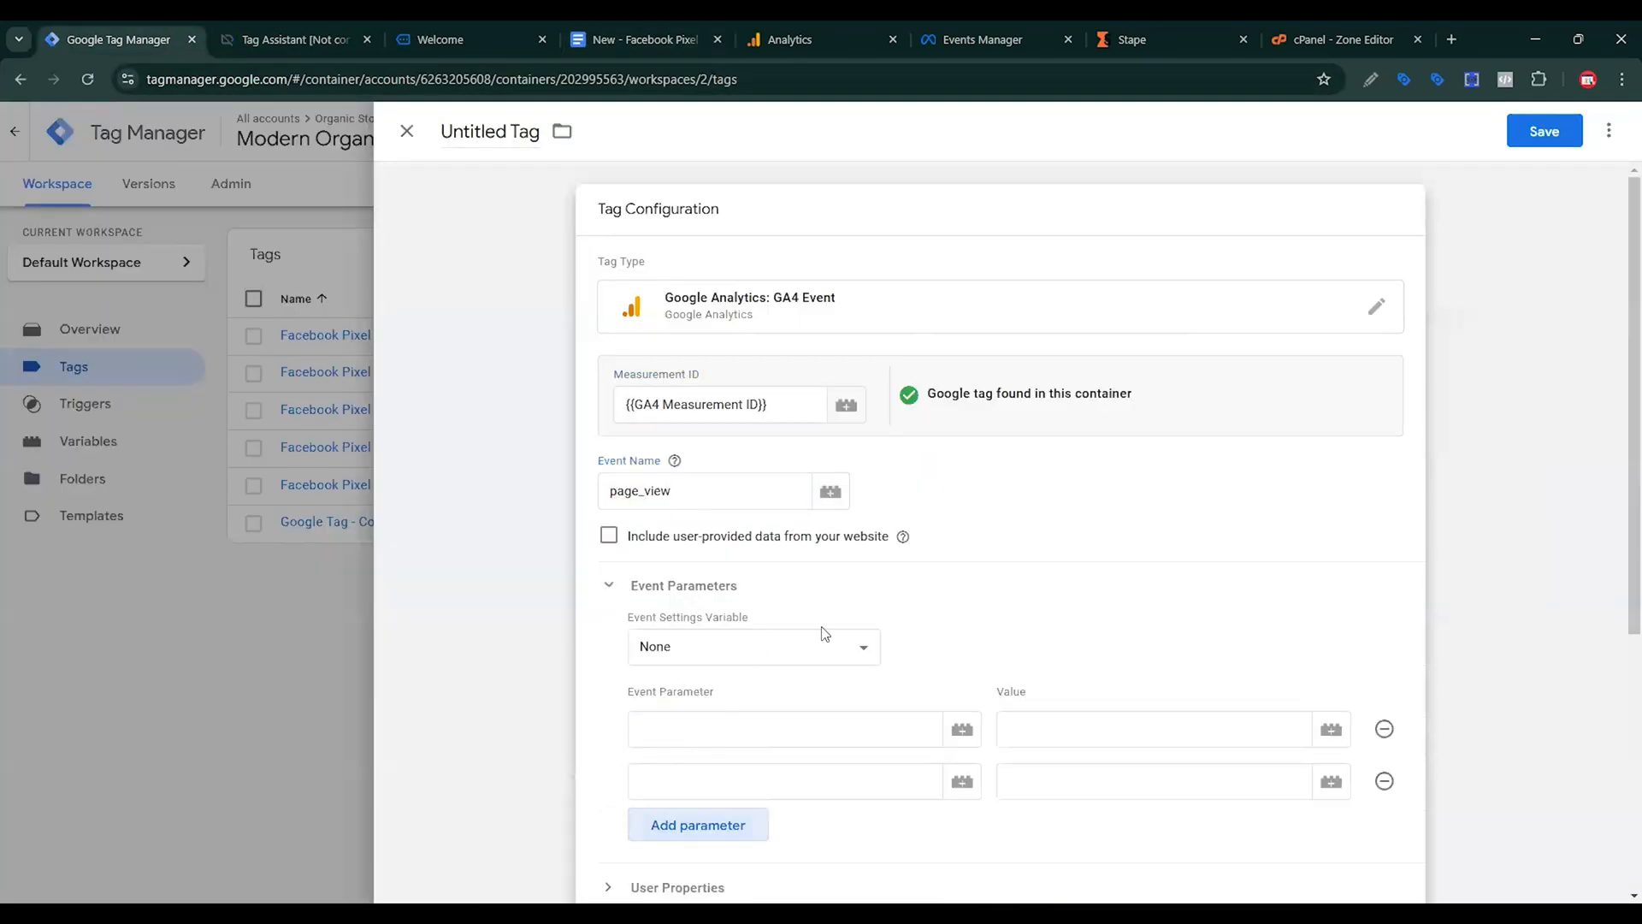
pyautogui.scroll(-2, 822, 633)
pyautogui.click(725, 639)
pyautogui.click(724, 696)
pyautogui.click(719, 733)
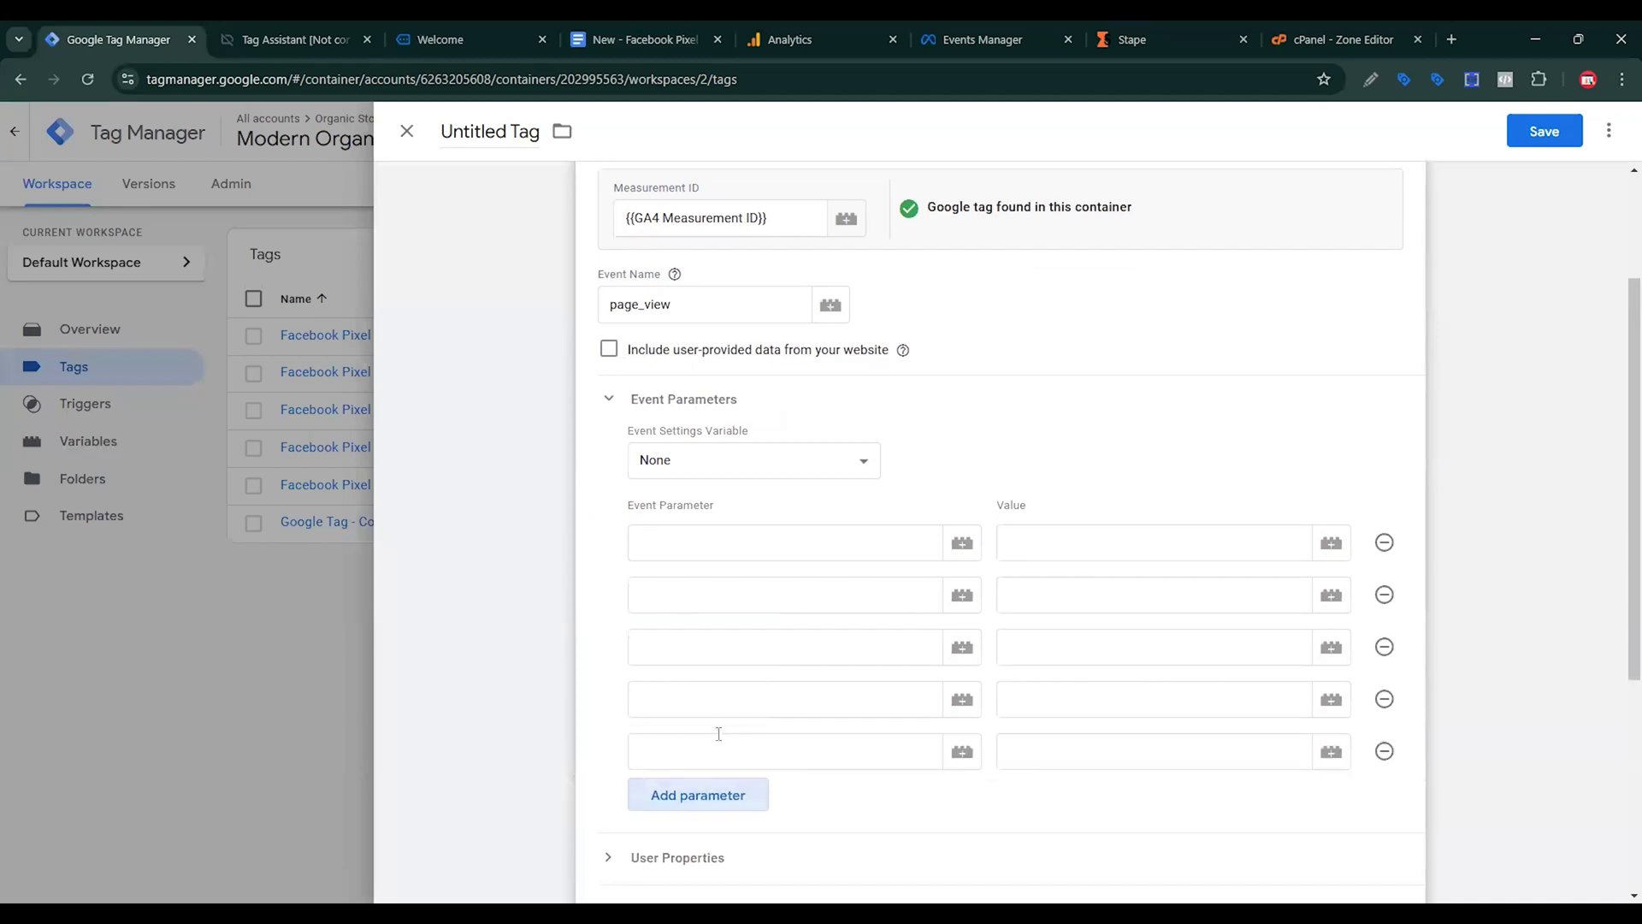
# Copy event_name from the Google Docs notes and enter it as the first event parameter.
pyautogui.click(633, 38)
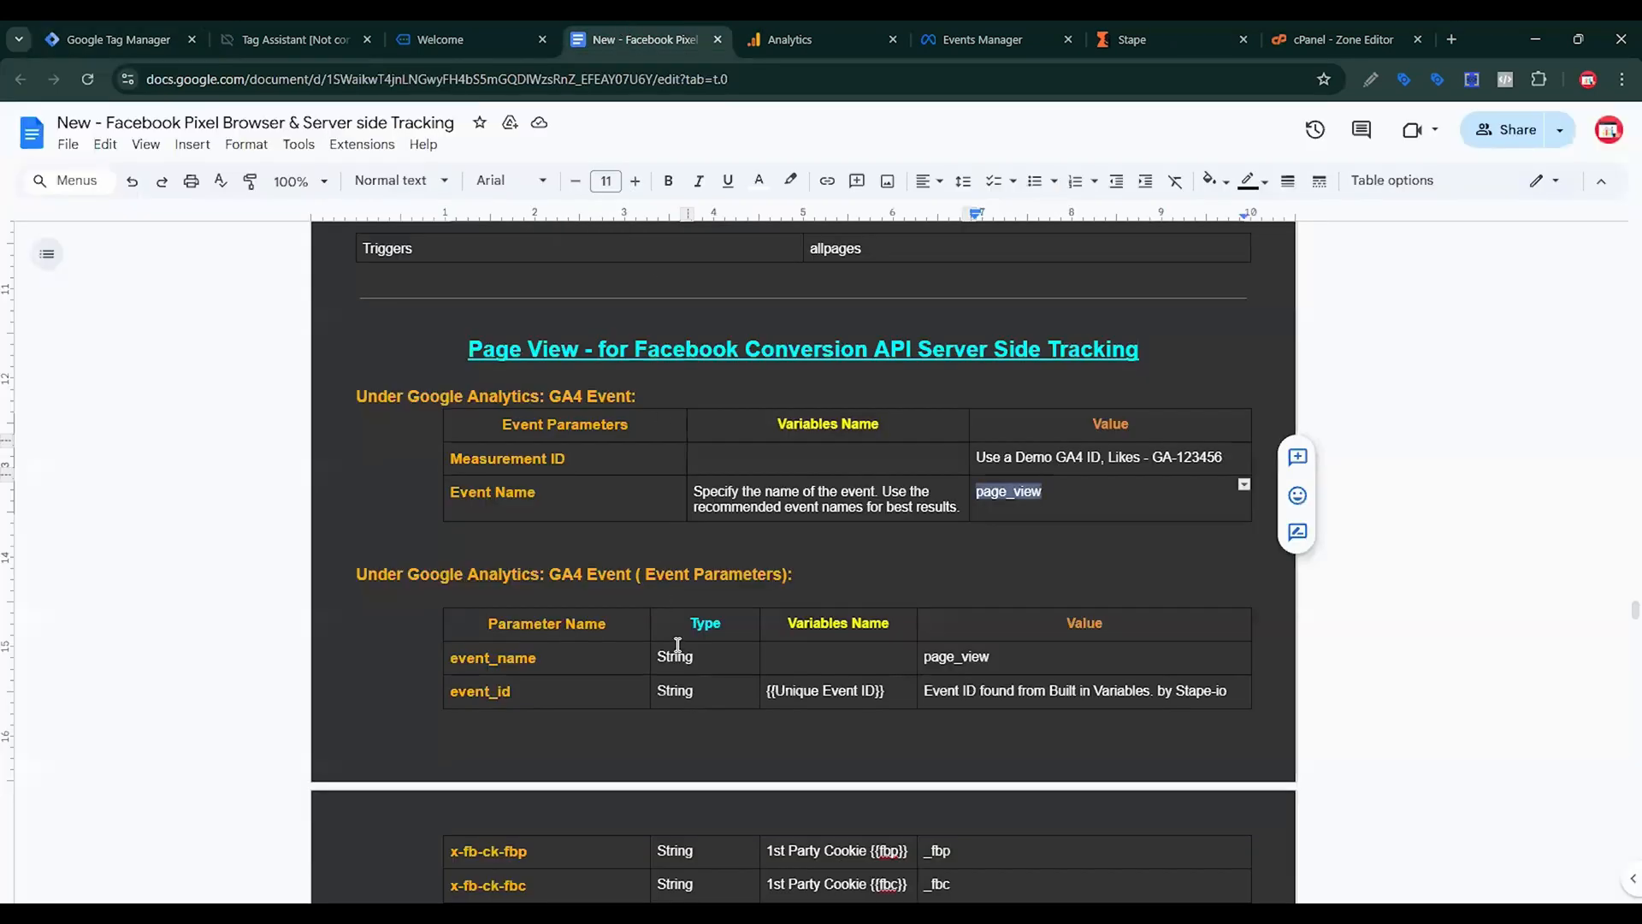
pyautogui.scroll(-3, 618, 613)
pyautogui.moveTo(544, 473); pyautogui.dragTo(446, 472)
pyautogui.hotkey('ctrl', 'c')
pyautogui.click(146, 35)
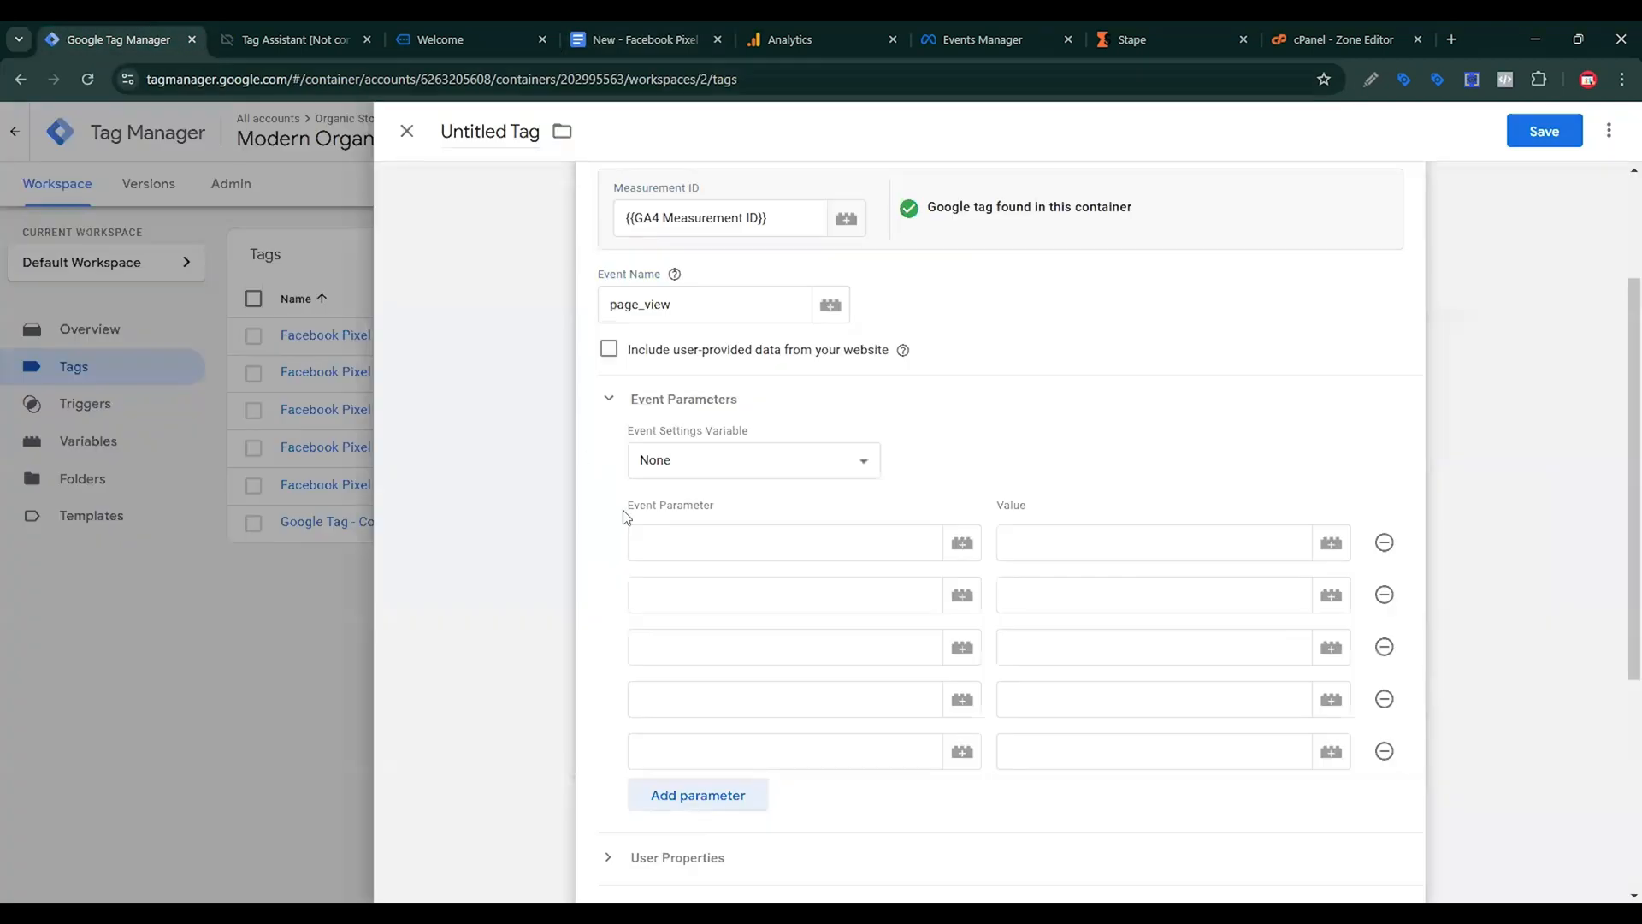
pyautogui.click(665, 537)
pyautogui.hotkey('ctrl', 'v')
# Reuse the tag's event name, page_view, as the value of the event_name parameter.
pyautogui.click(1050, 541)
pyautogui.moveTo(734, 308); pyautogui.dragTo(557, 320)
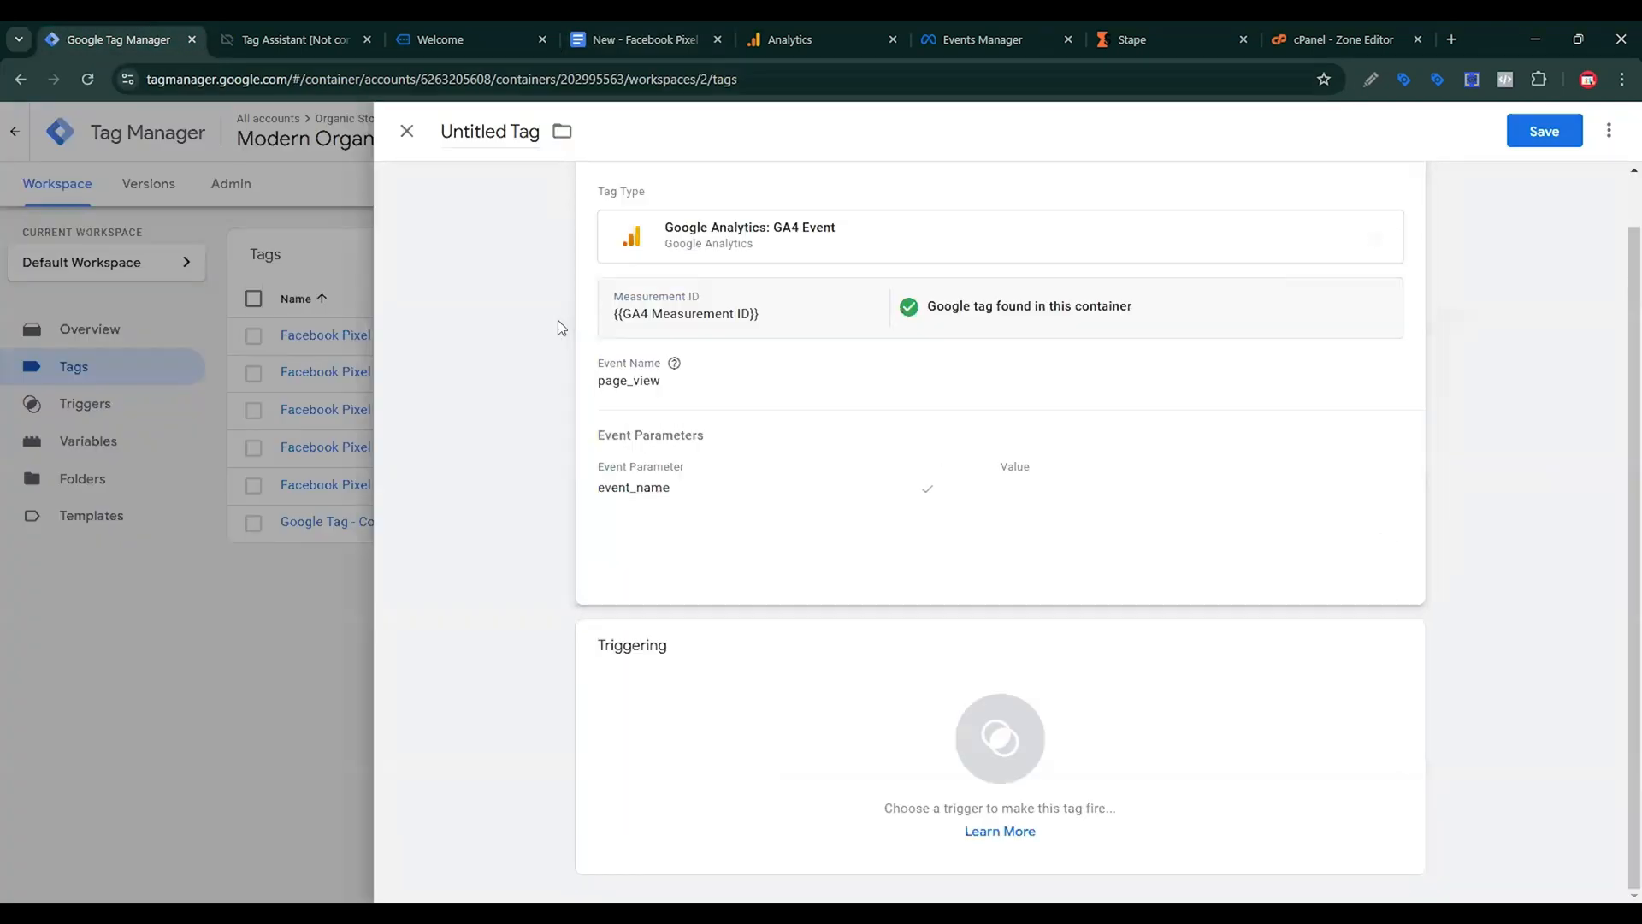
pyautogui.click(1030, 487)
pyautogui.click(1111, 667)
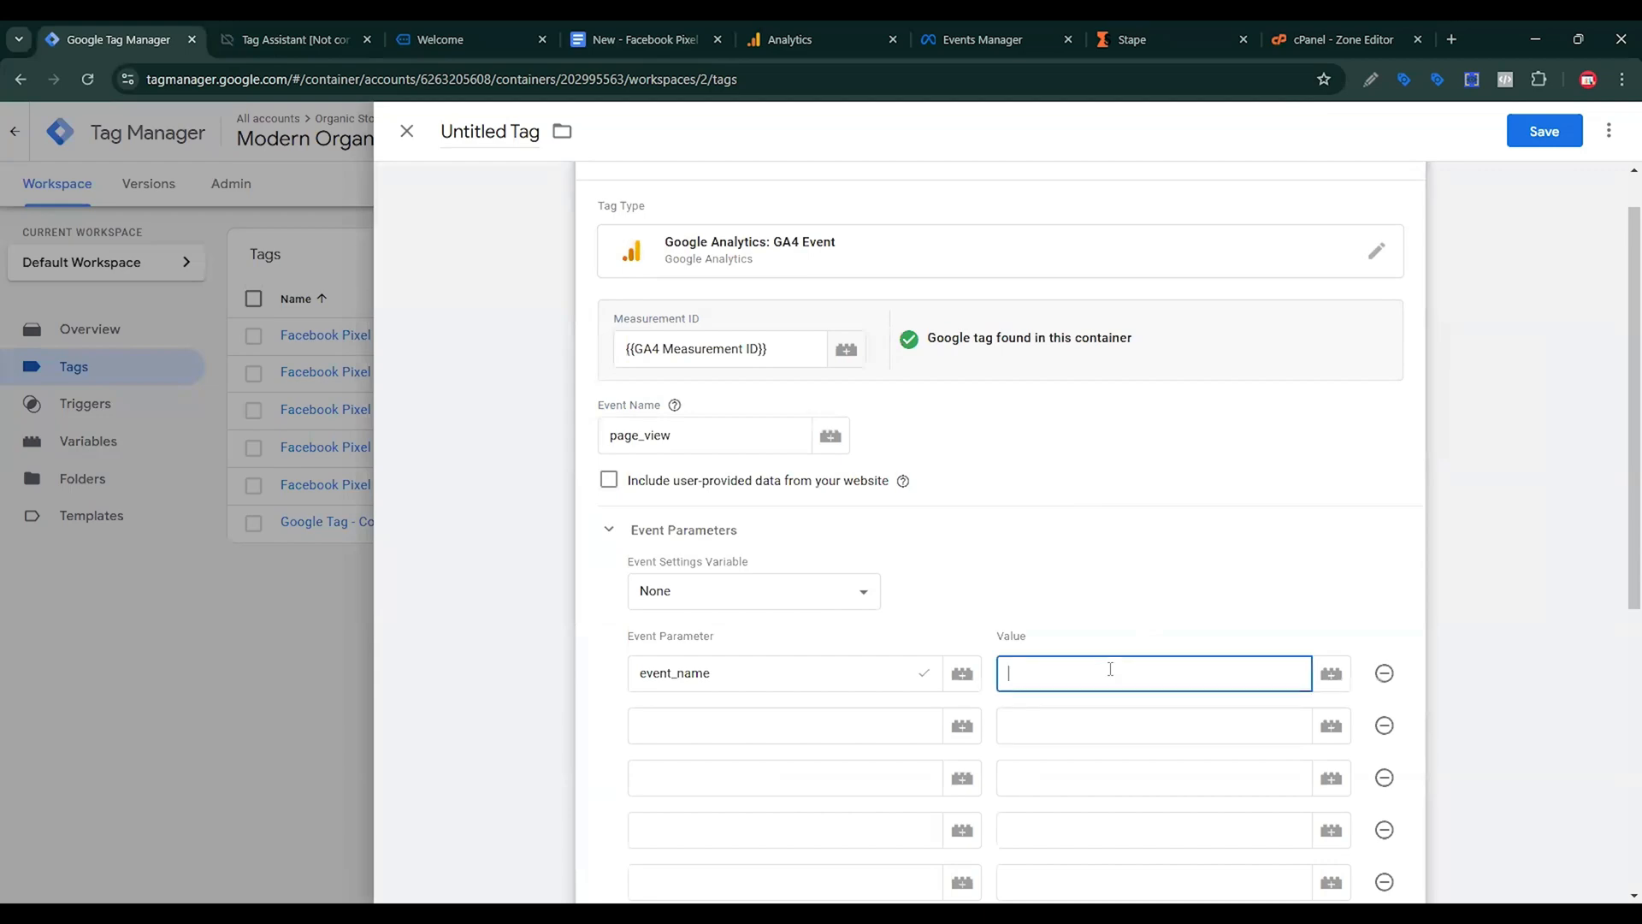
# Set the event_name parameter's value to event_name and add a second parameter, event_id, copied from the Google Docs tracking guide.
pyautogui.hotkey('ctrl', 'v')
pyautogui.click(818, 714)
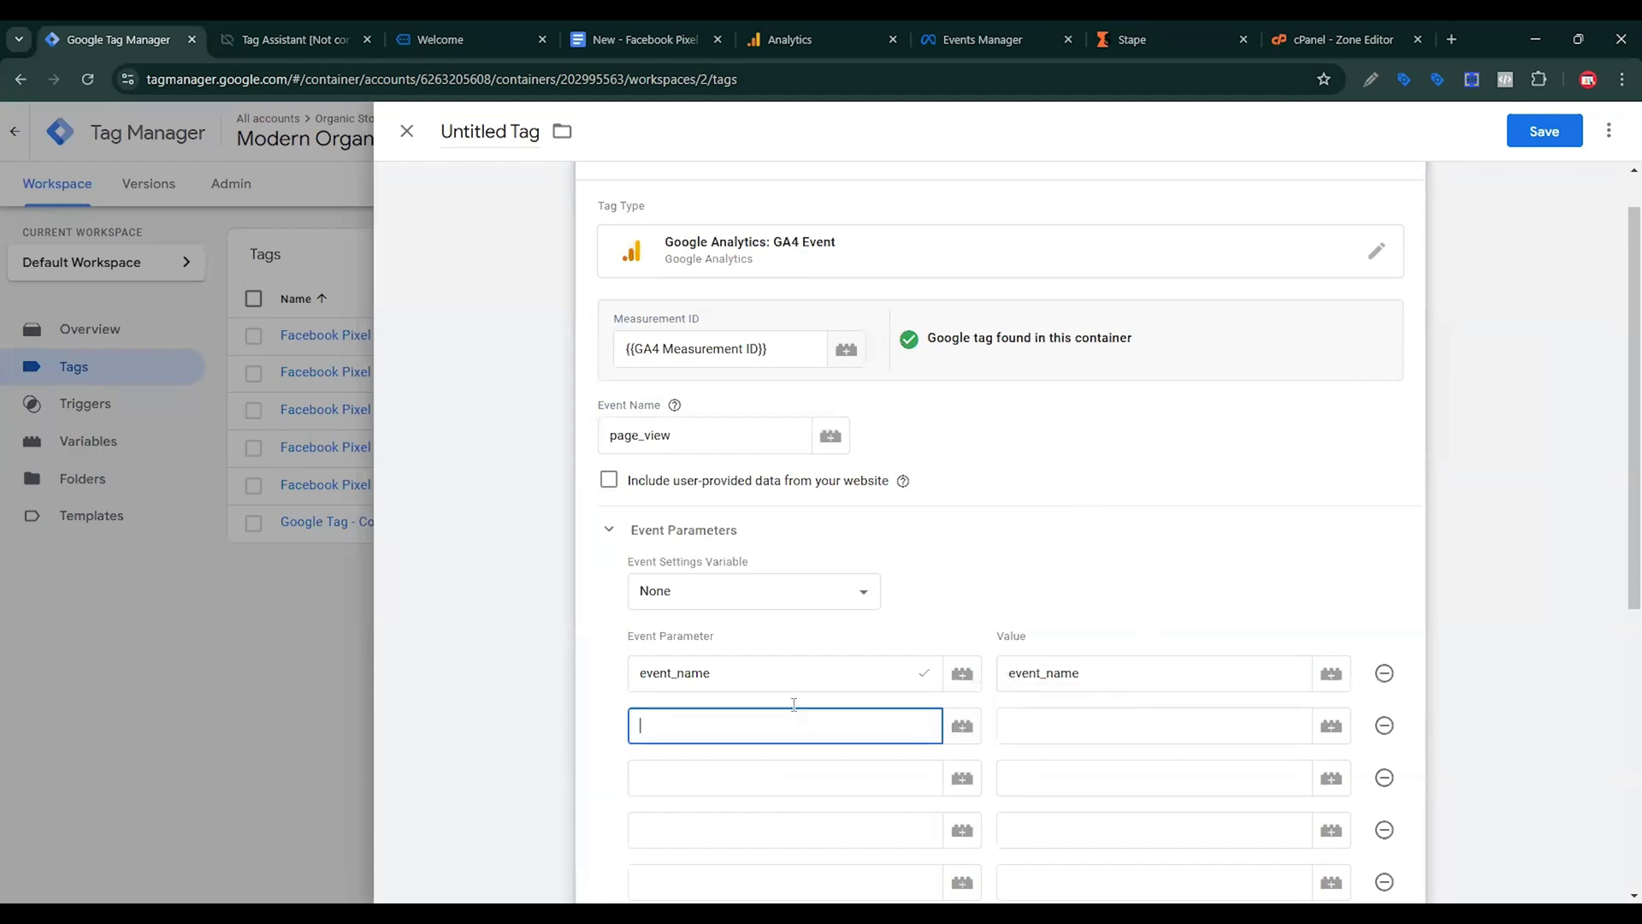
pyautogui.click(477, 38)
pyautogui.click(646, 39)
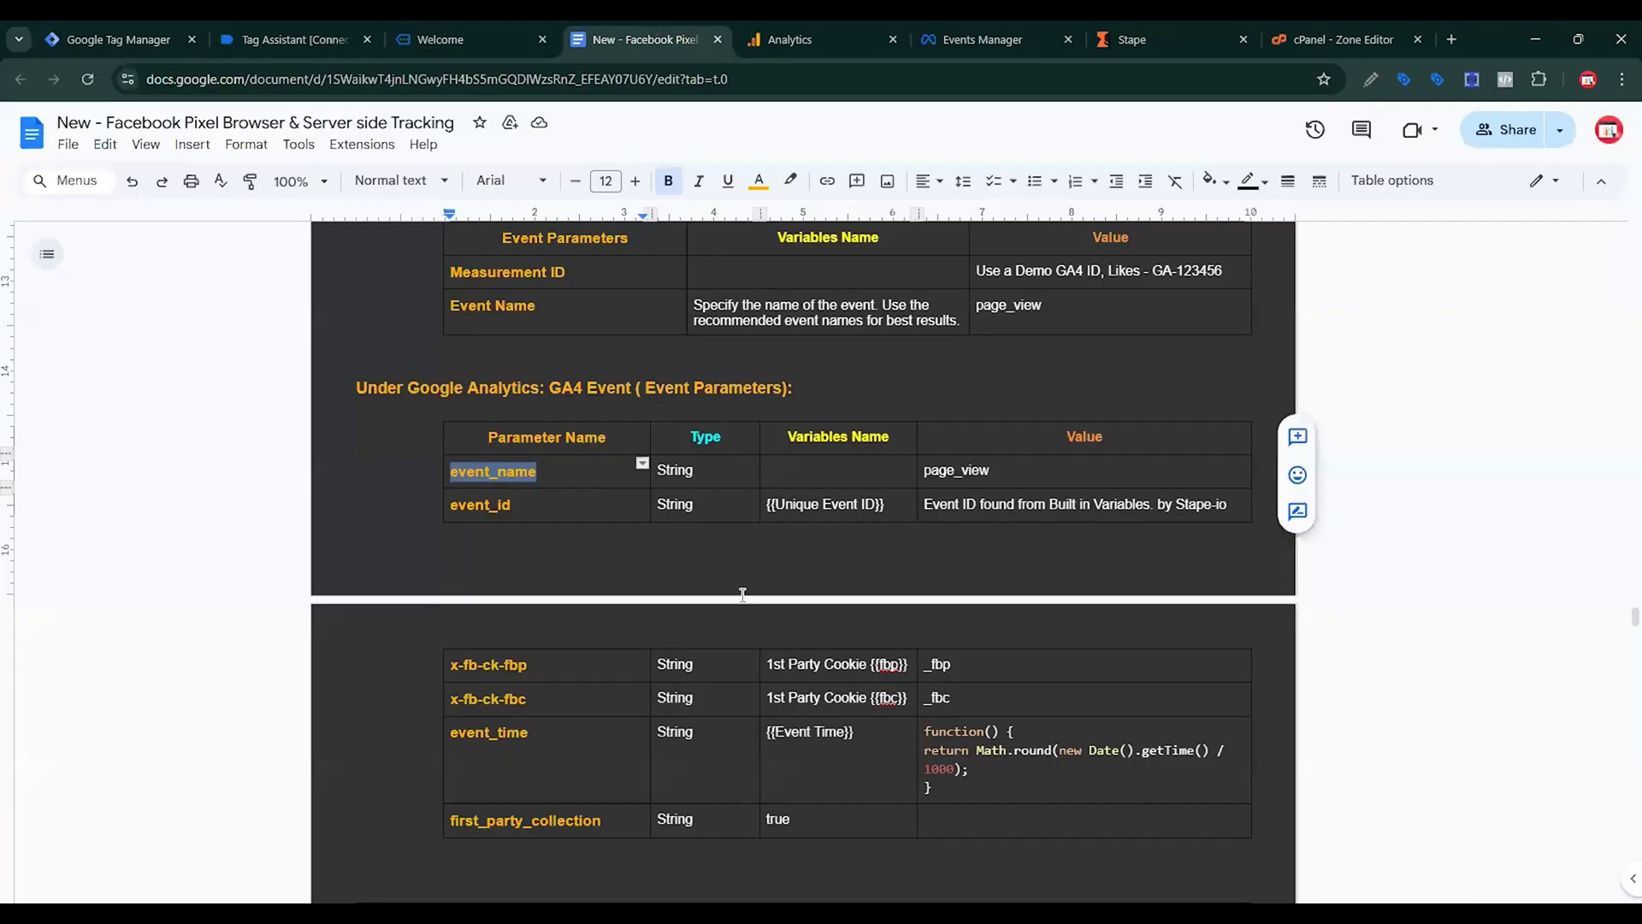
pyautogui.scroll(-2, 742, 594)
pyautogui.doubleClick(480, 318)
pyautogui.hotkey('ctrl', 'c')
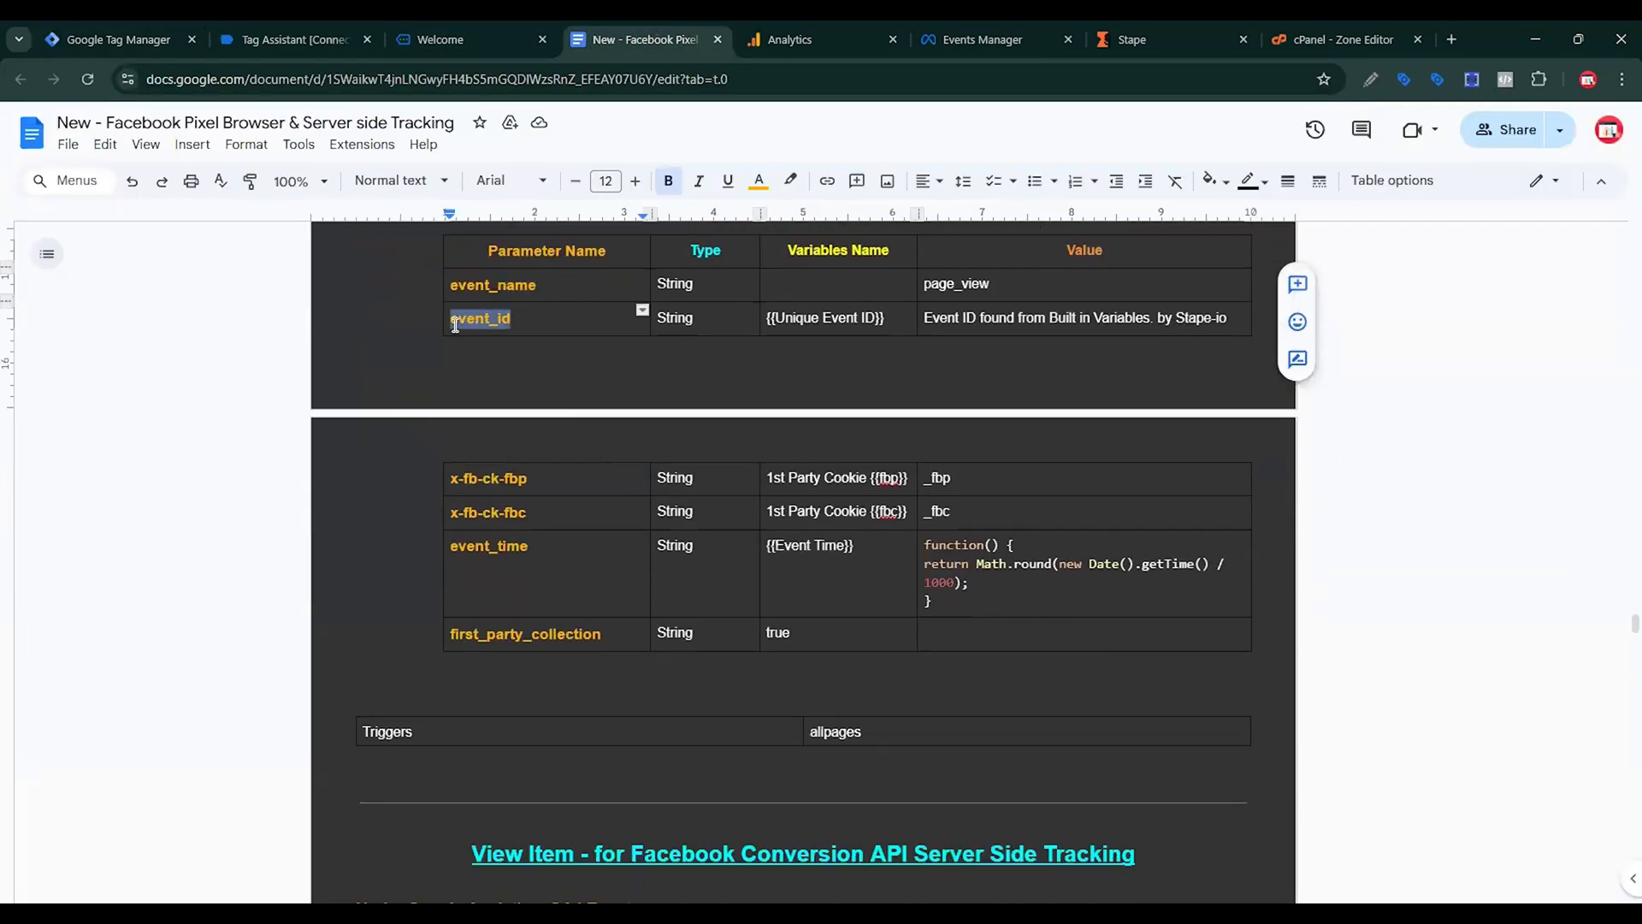
pyautogui.click(161, 31)
pyautogui.hotkey('ctrl', 'v')
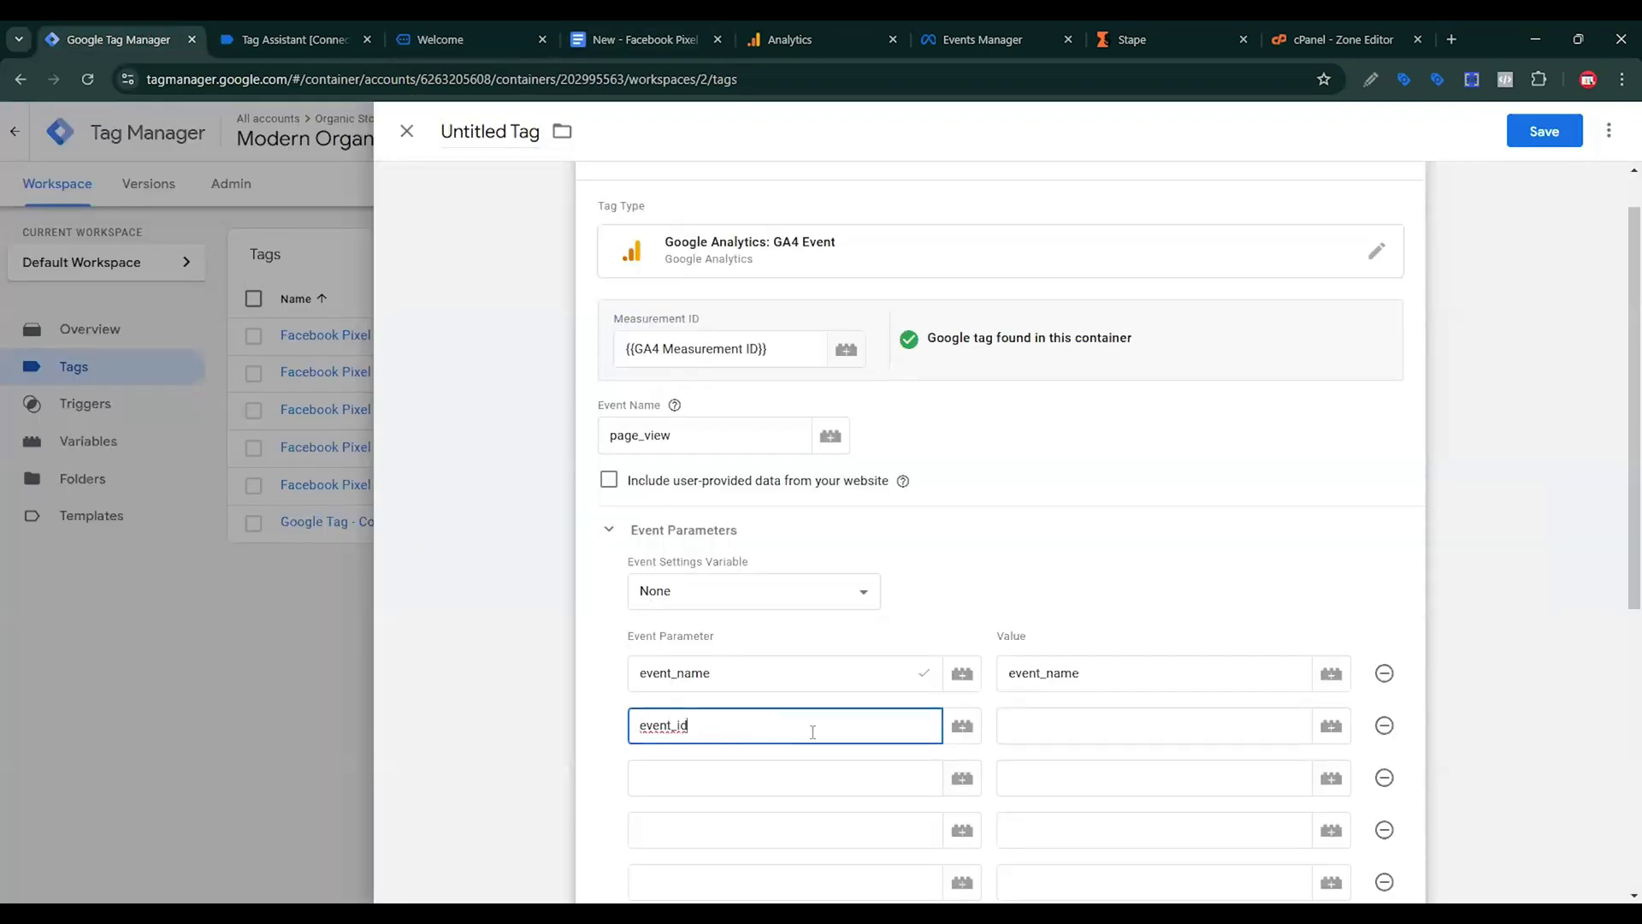
# For the event_id value, add stape-io's Unique Event ID variable template from the Community Template Gallery to the workspace.
pyautogui.click(1012, 722)
pyautogui.click(1331, 725)
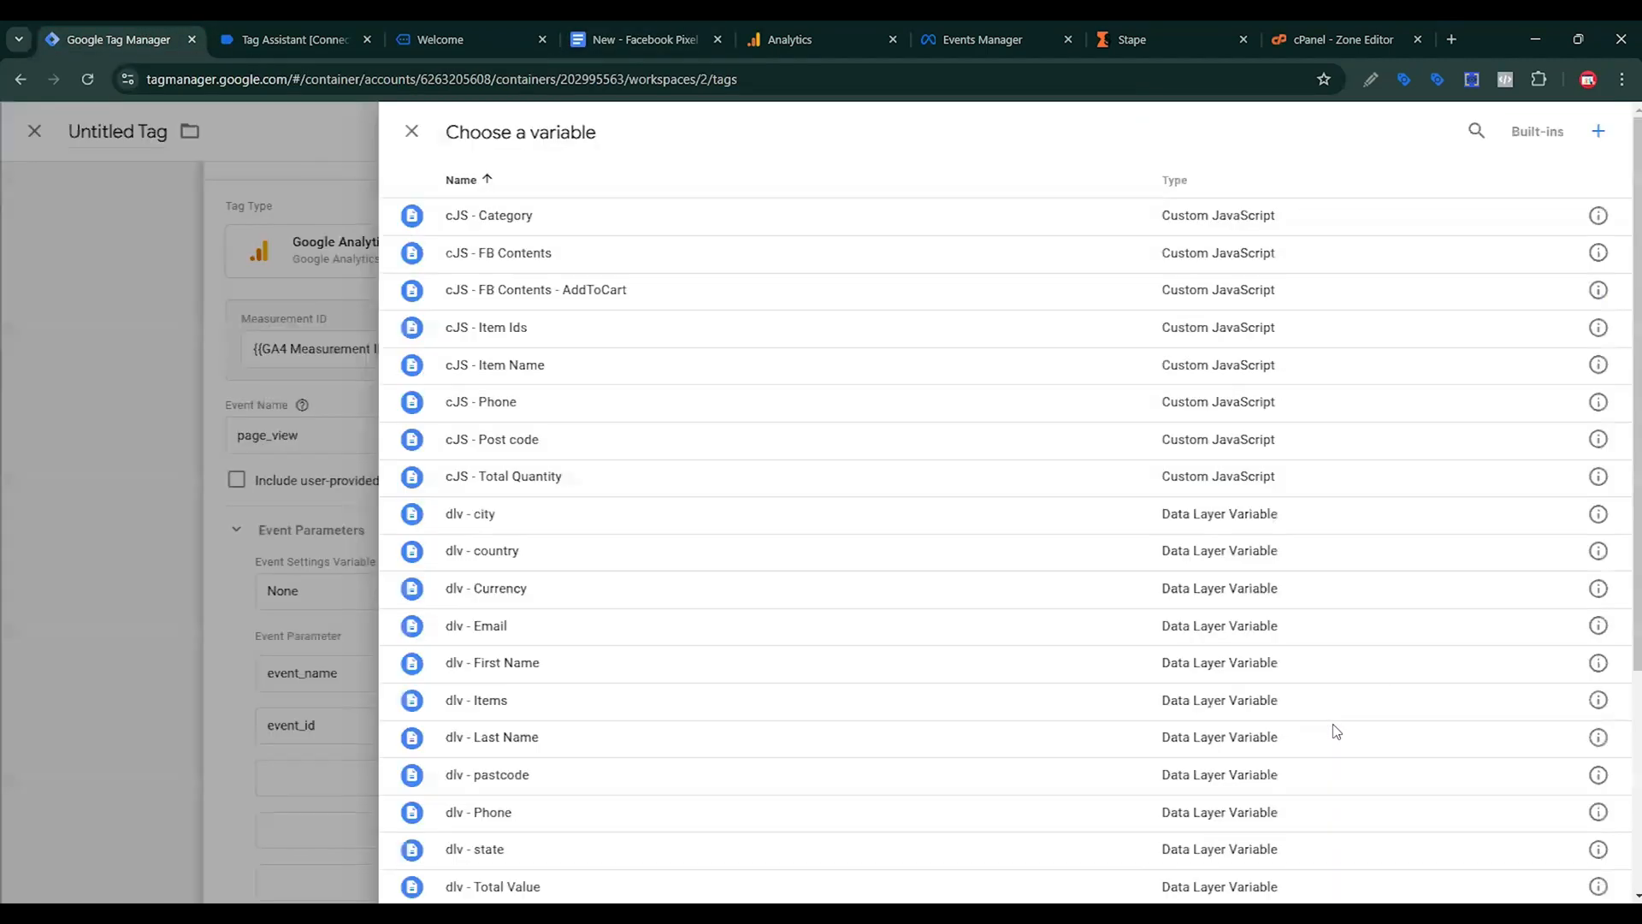
pyautogui.click(1591, 134)
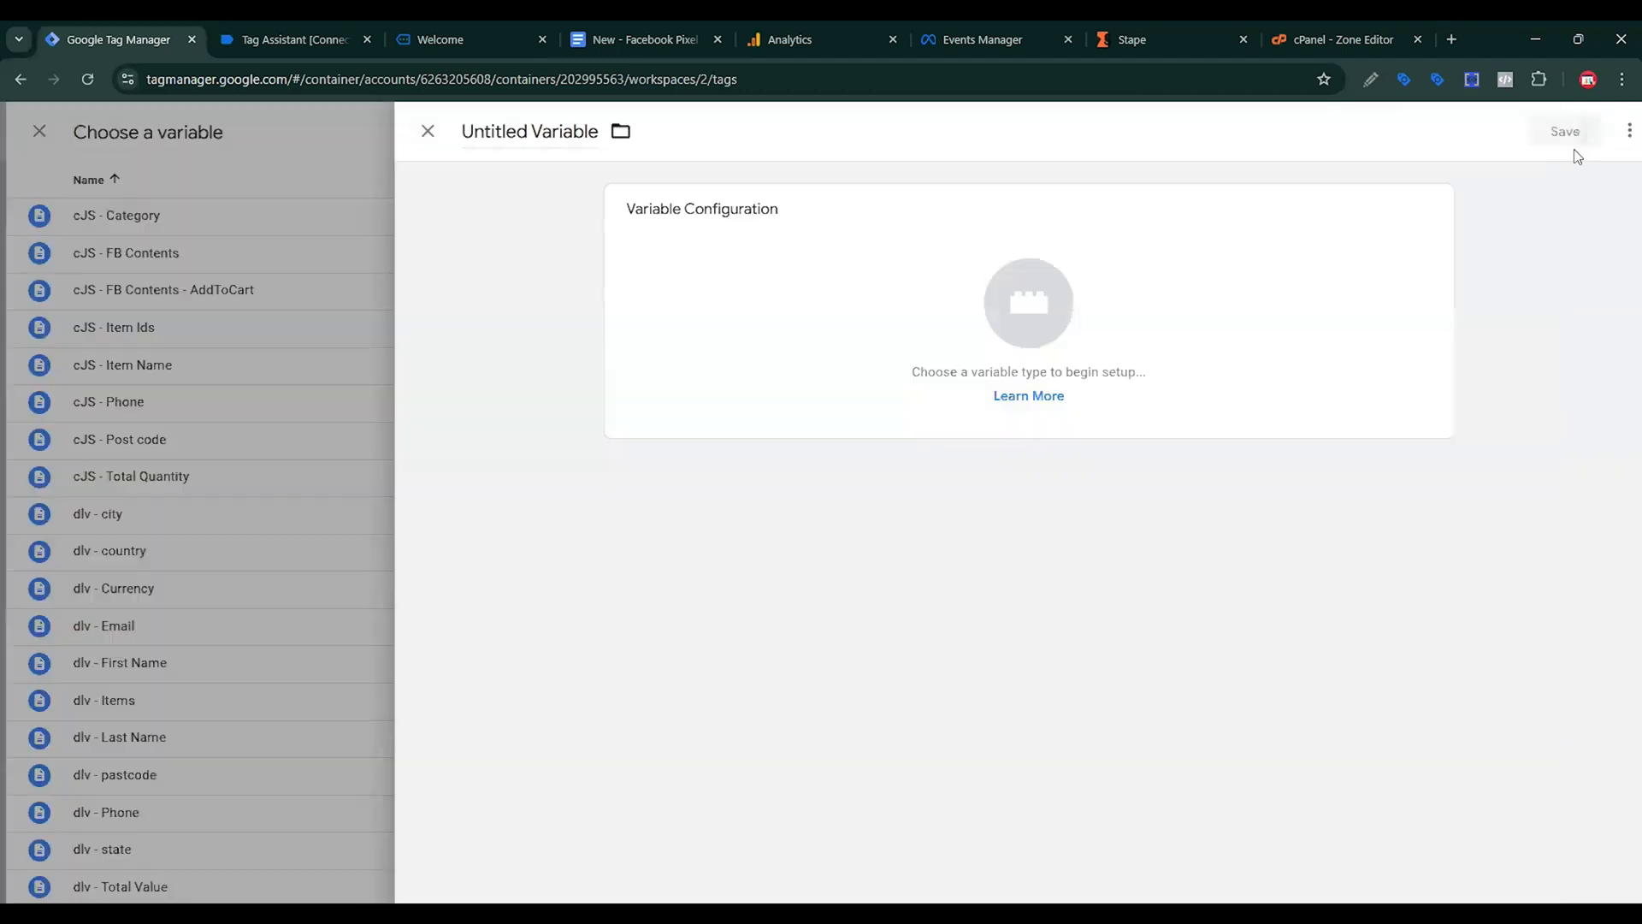
pyautogui.click(1301, 271)
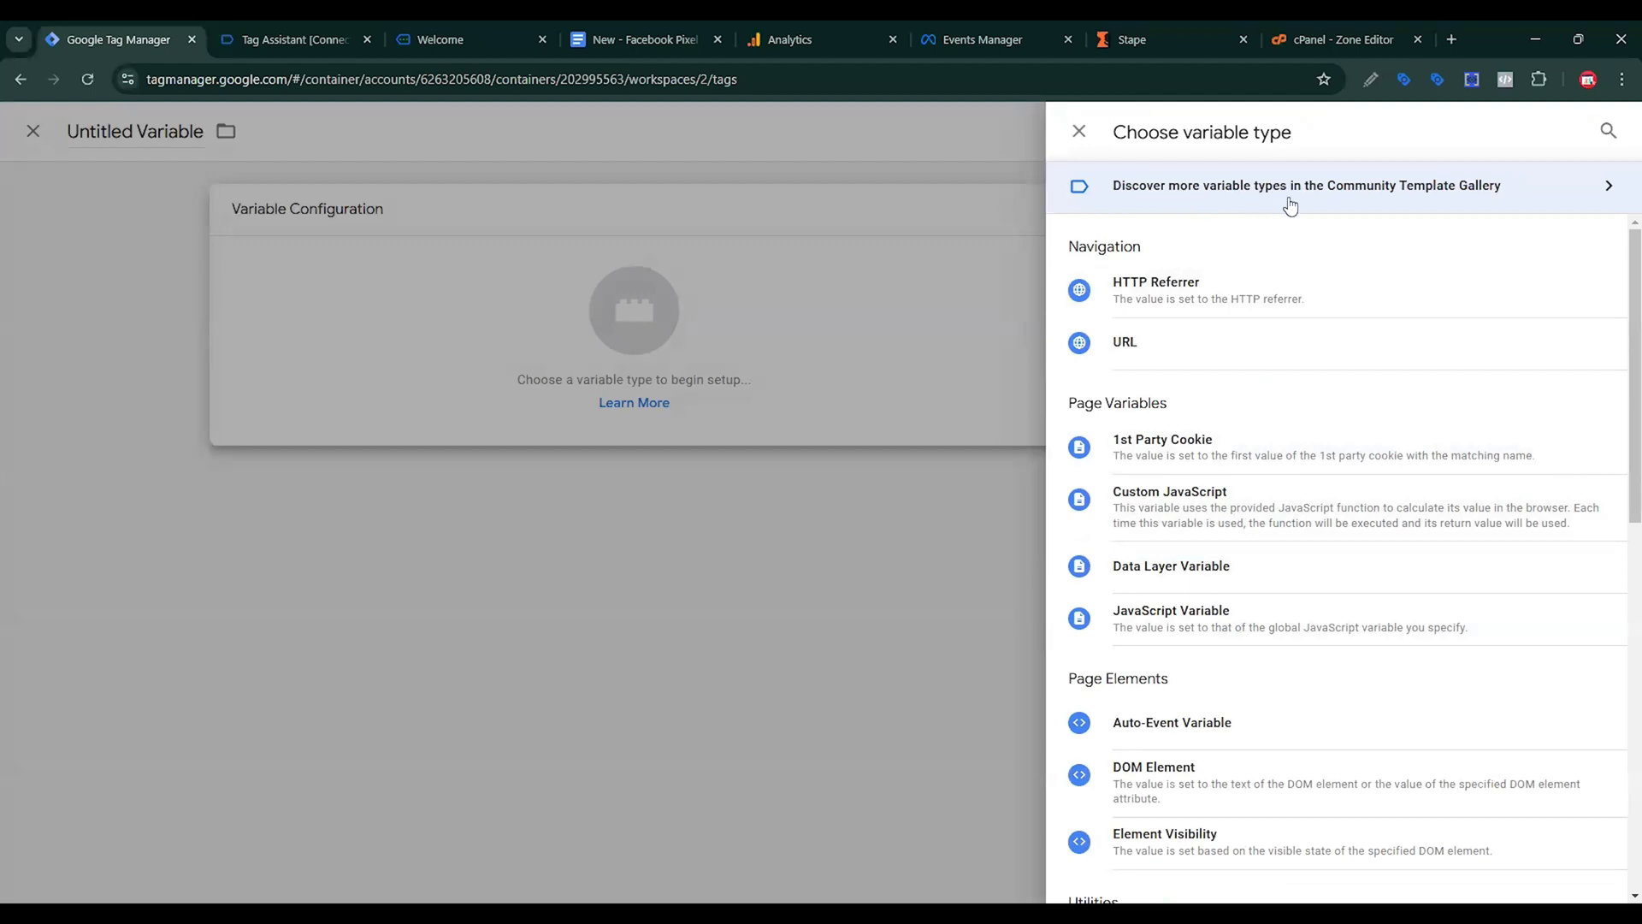
pyautogui.click(1446, 192)
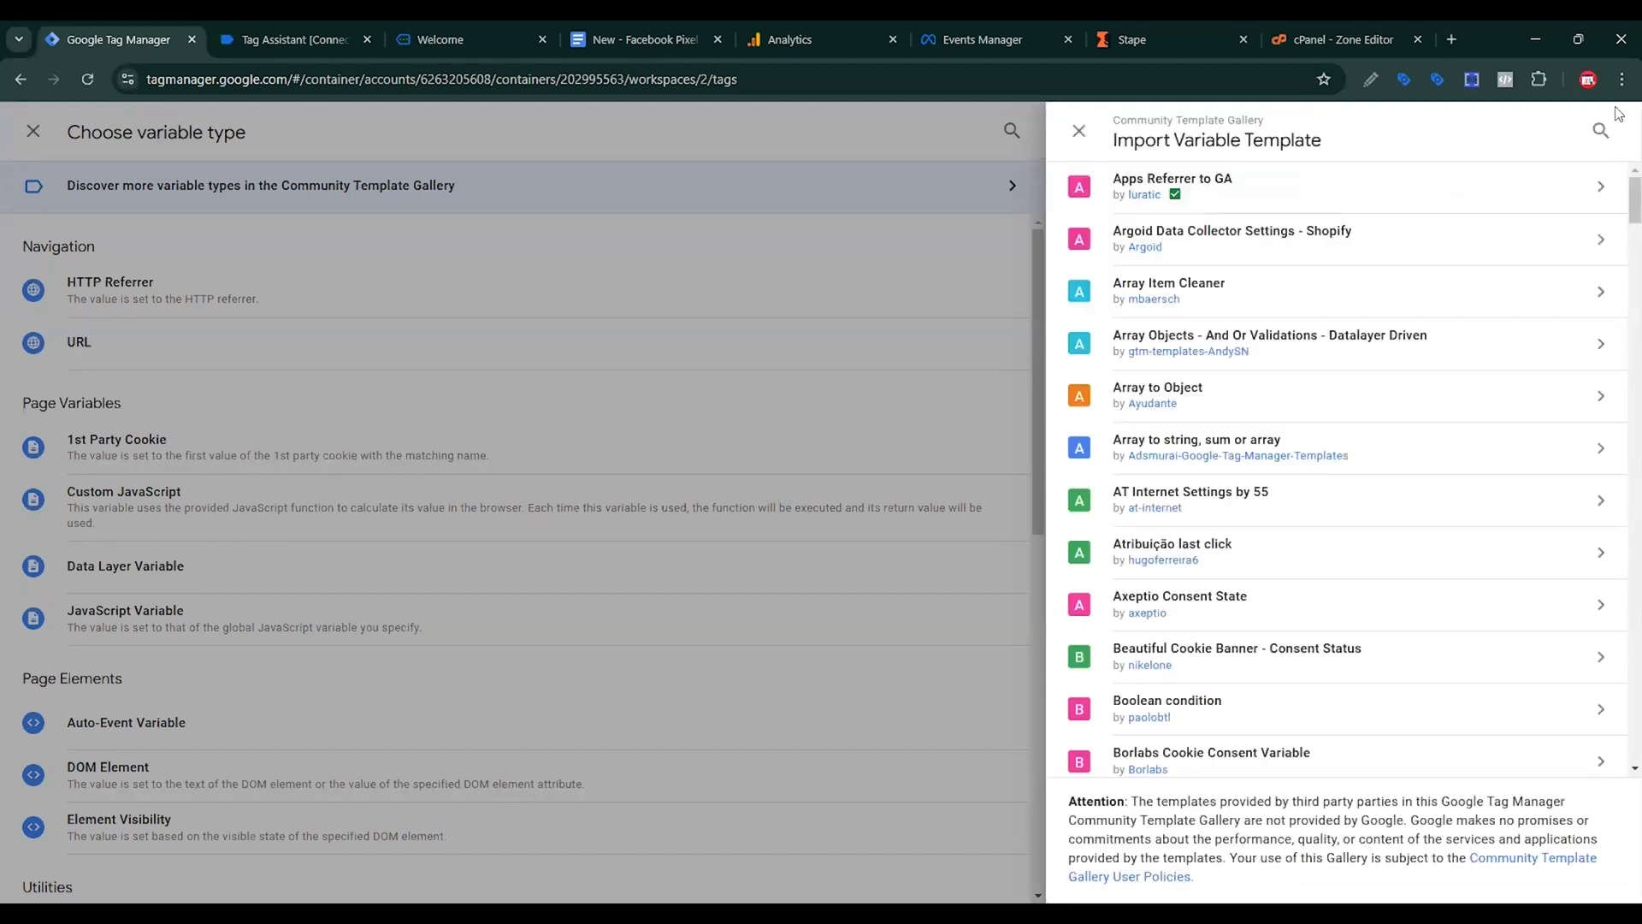
pyautogui.click(1599, 132)
pyautogui.write('e')
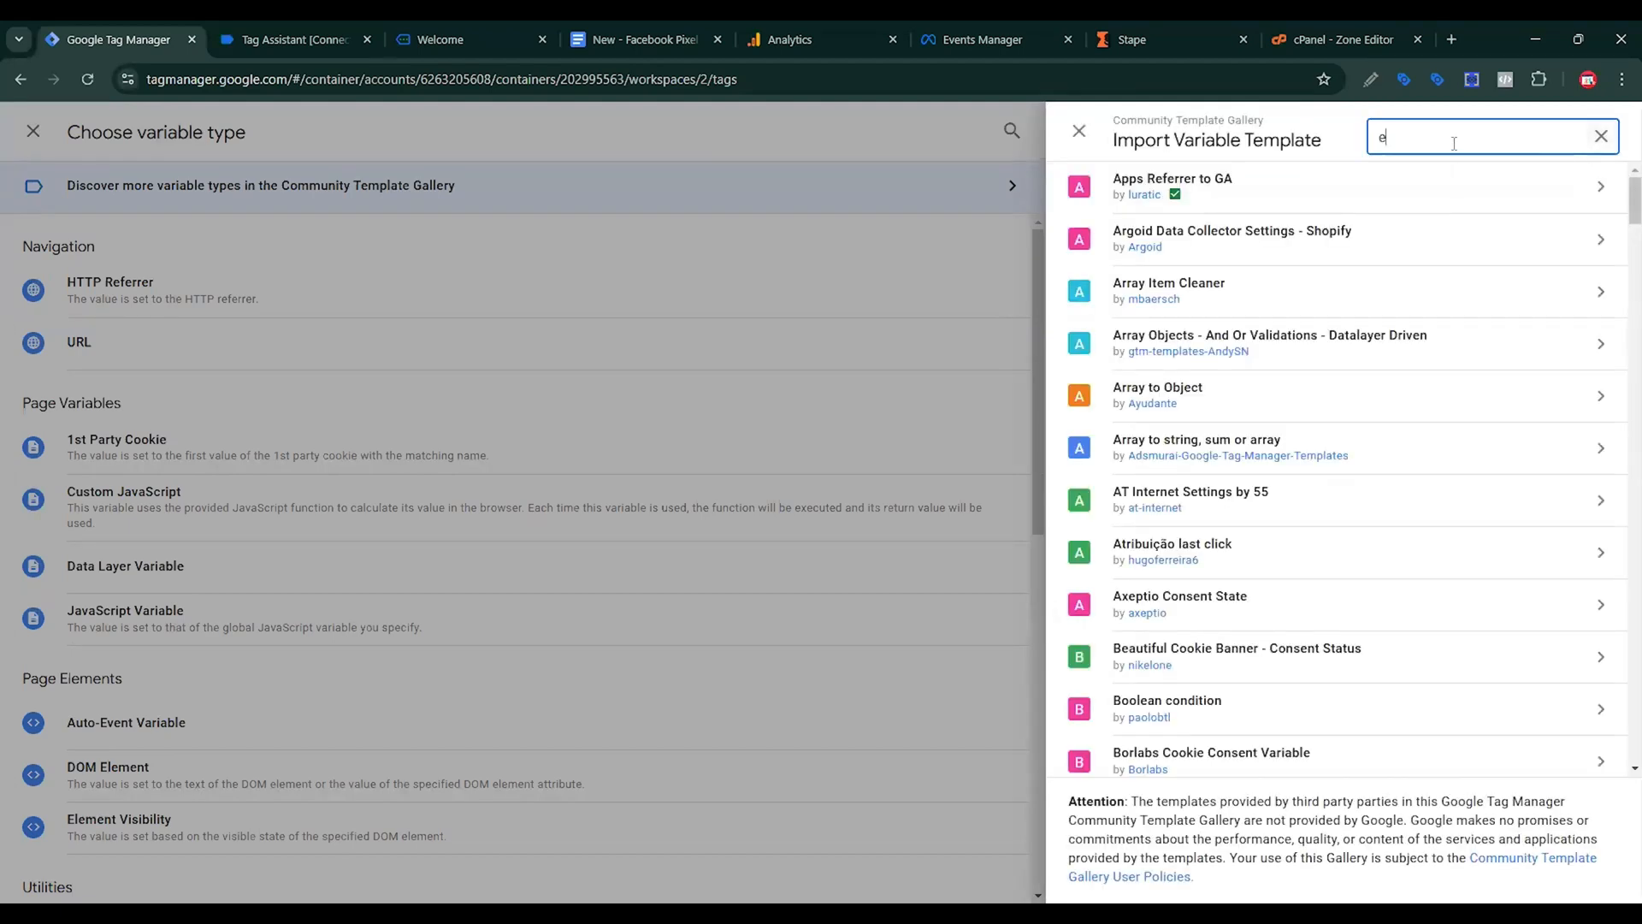
pyautogui.write('ve')
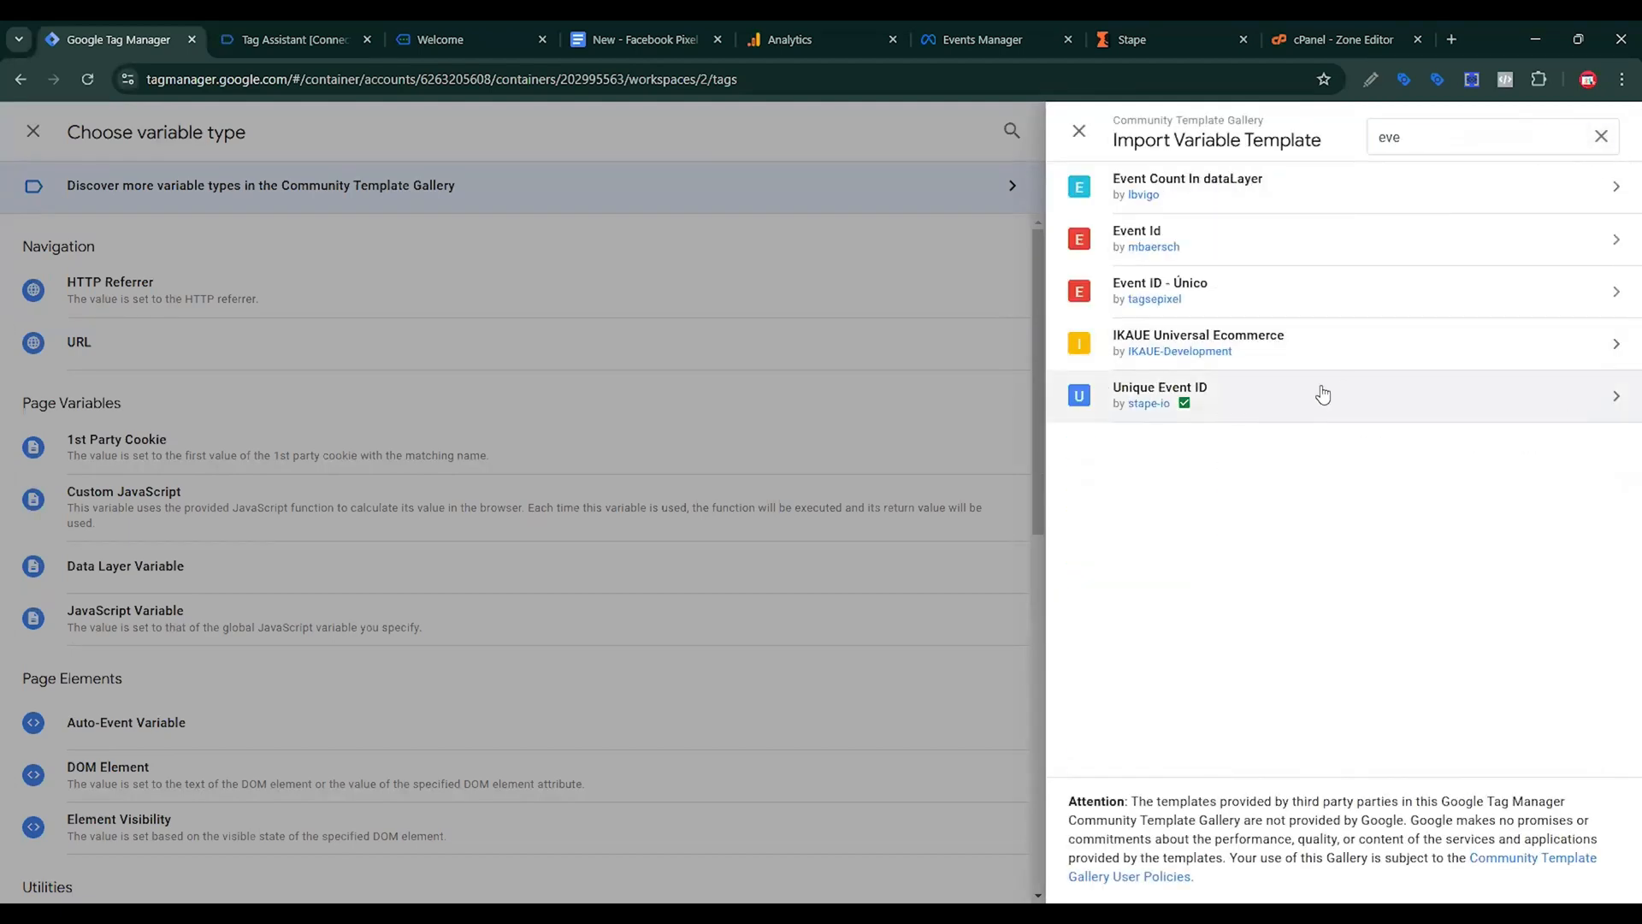
pyautogui.click(1323, 394)
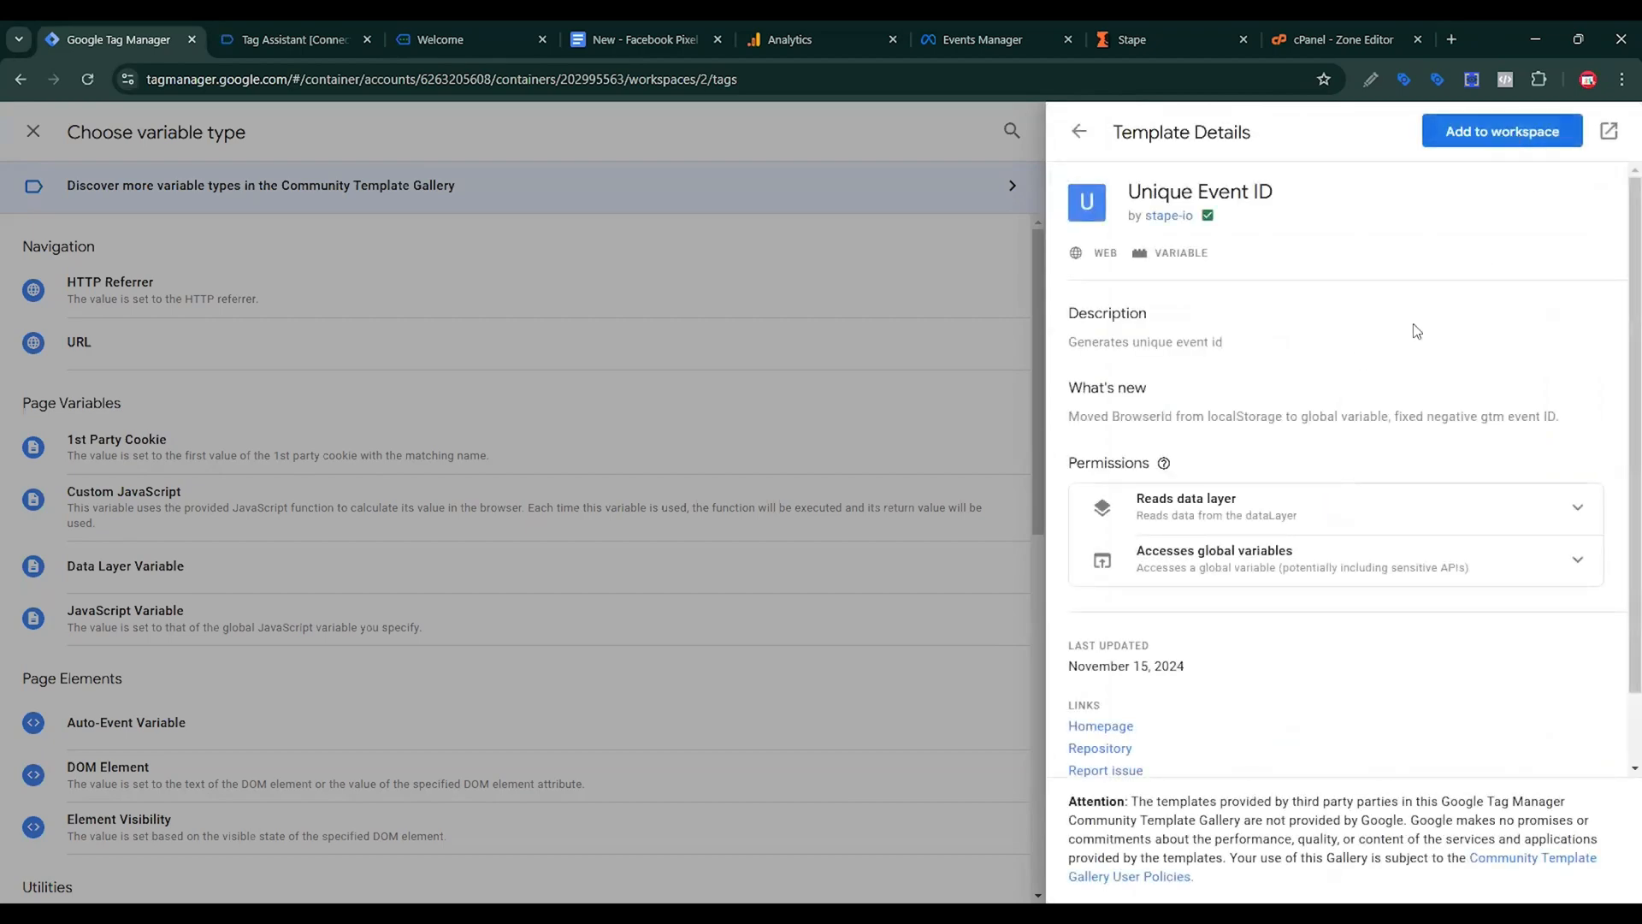
pyautogui.click(1502, 131)
pyautogui.click(1067, 474)
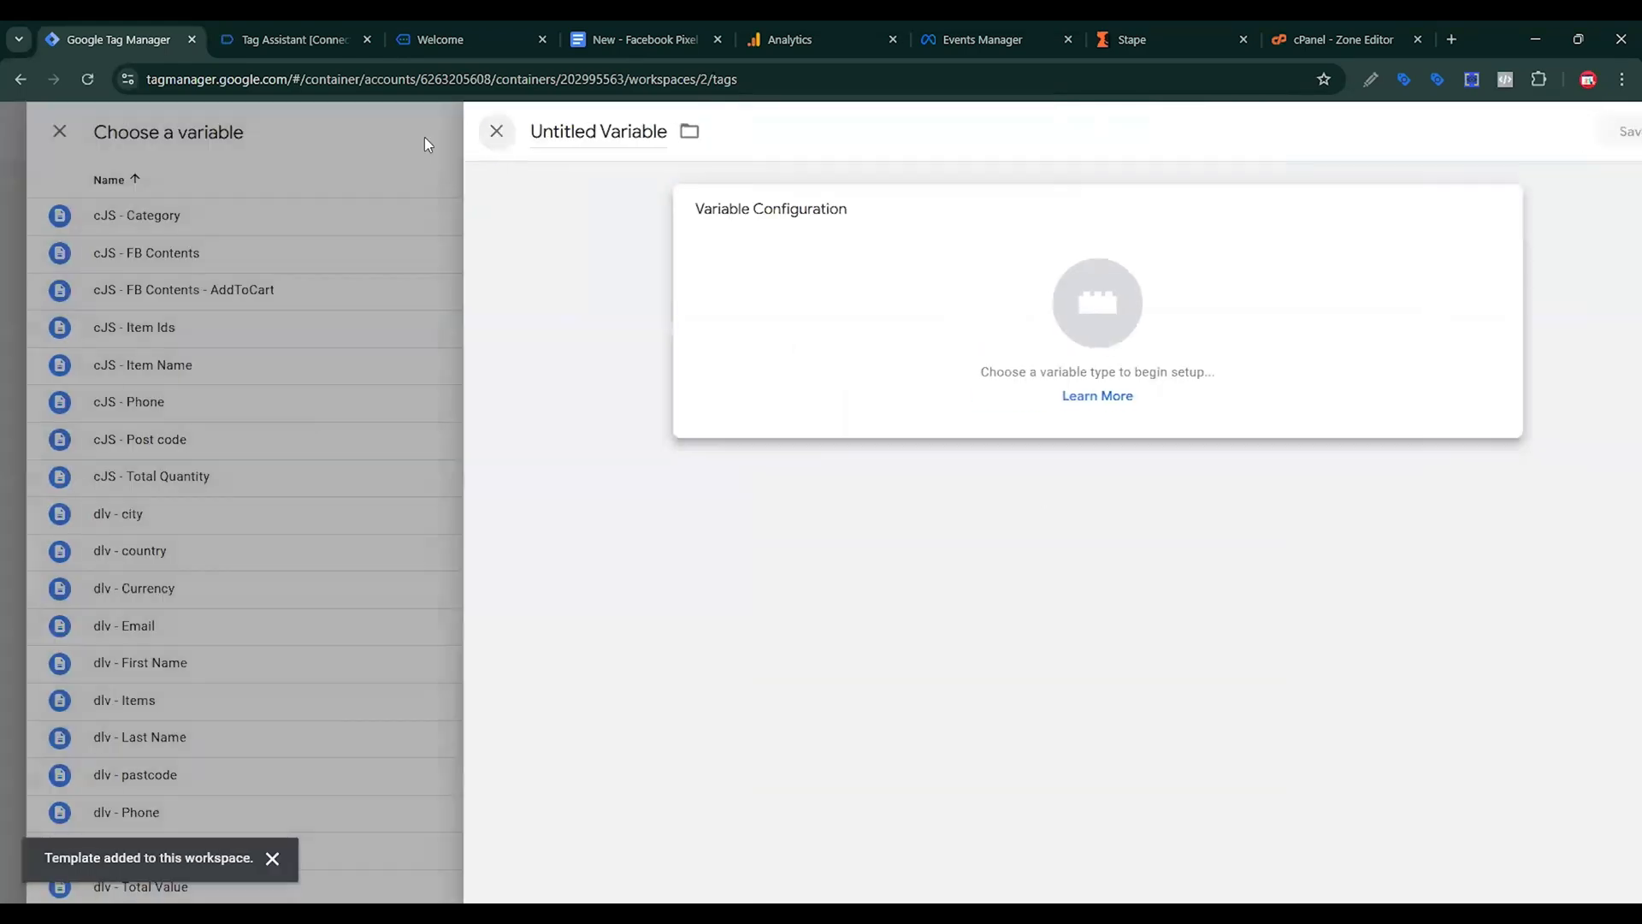
pyautogui.click(425, 137)
# Create a variable of type Unique Event ID, saved as Unique Event ID, as the value of event_id.
pyautogui.click(1591, 135)
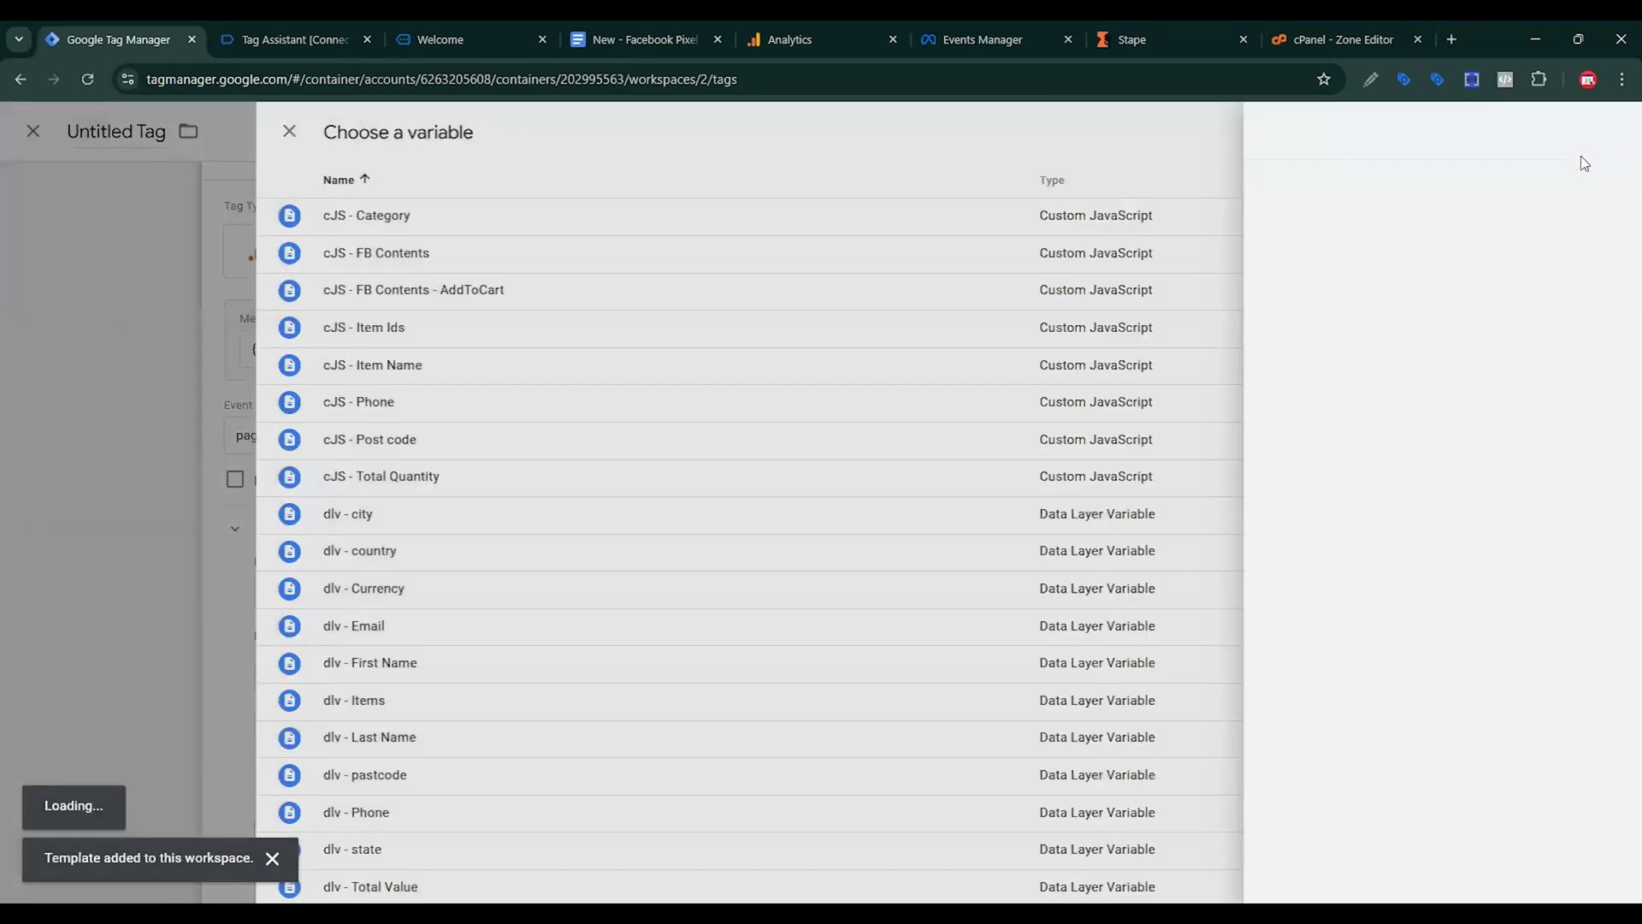
pyautogui.click(1148, 282)
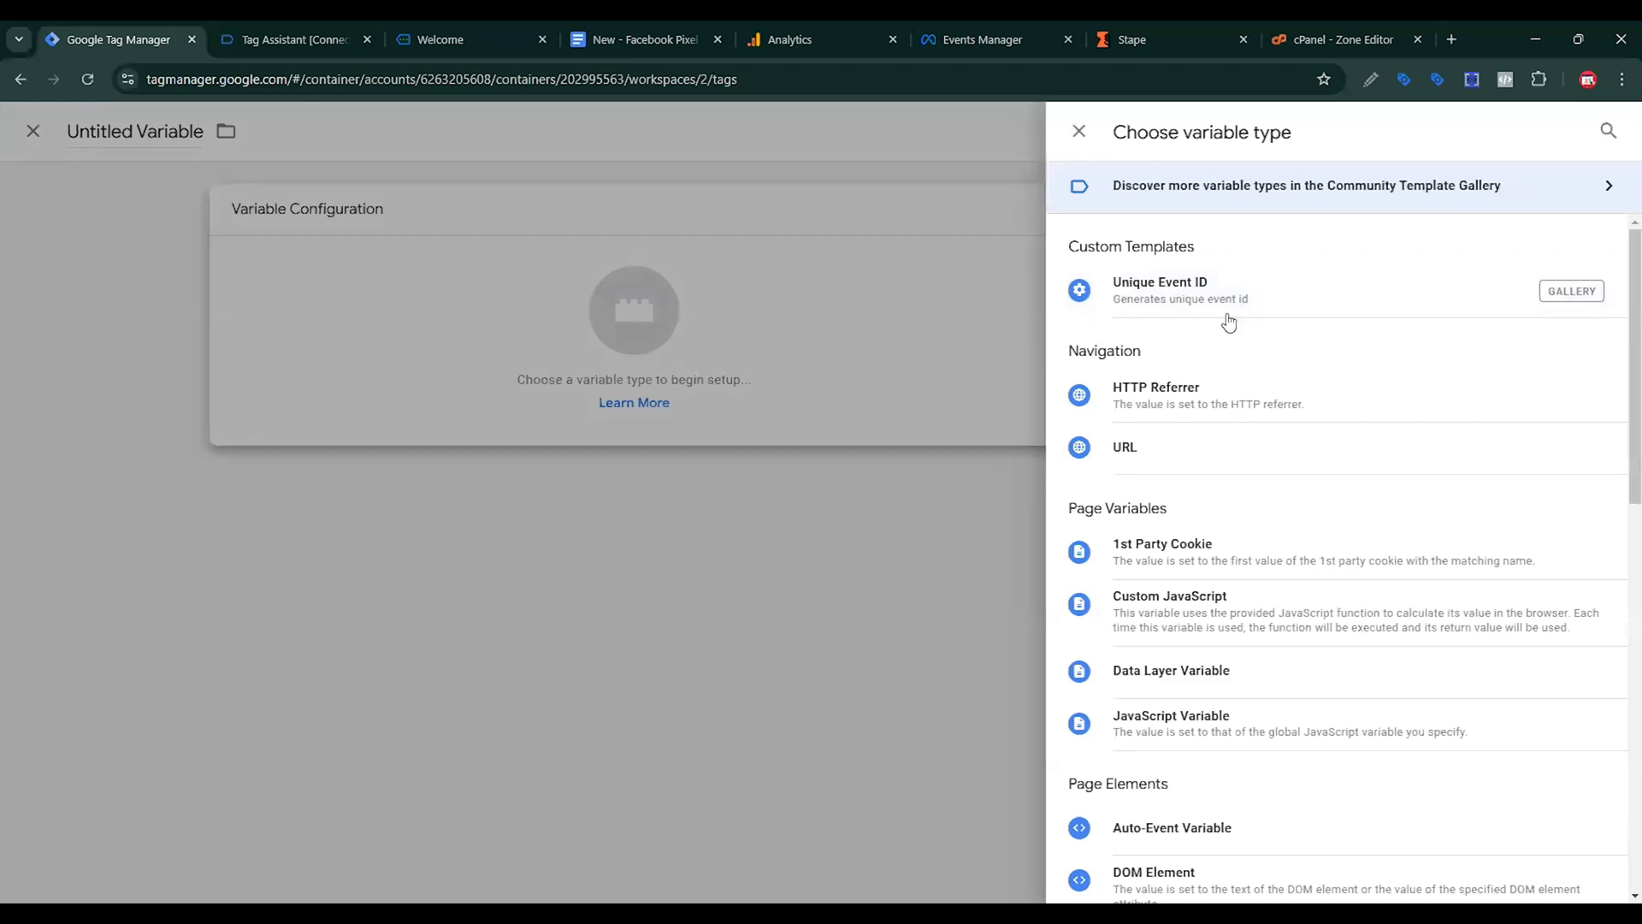
pyautogui.click(1229, 317)
pyautogui.click(1544, 135)
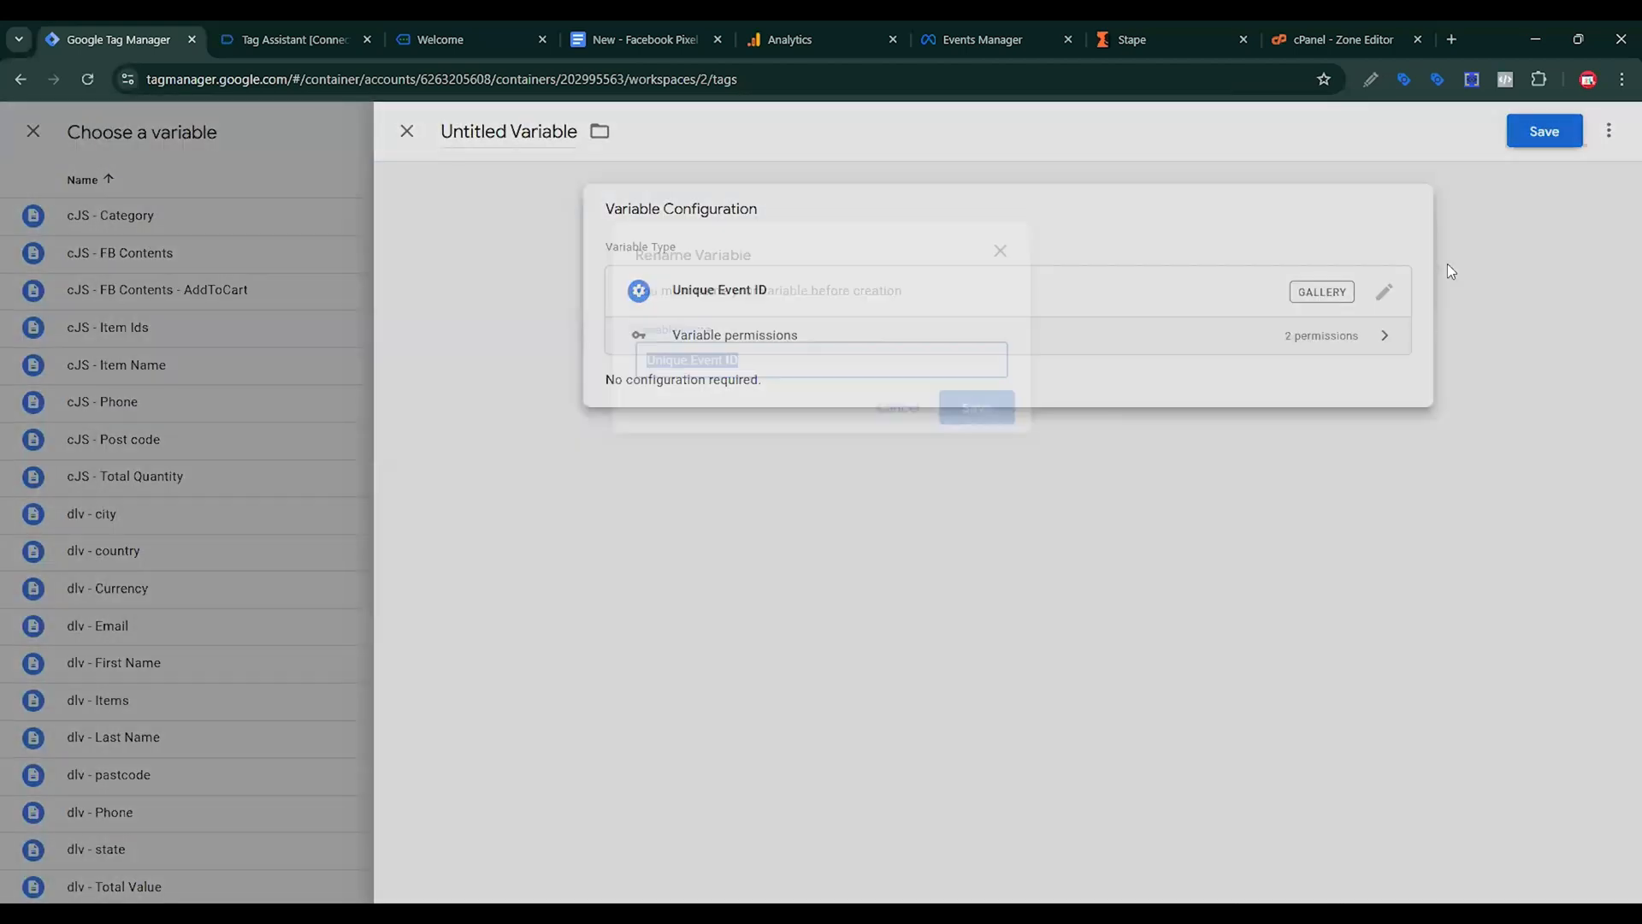
pyautogui.click(999, 409)
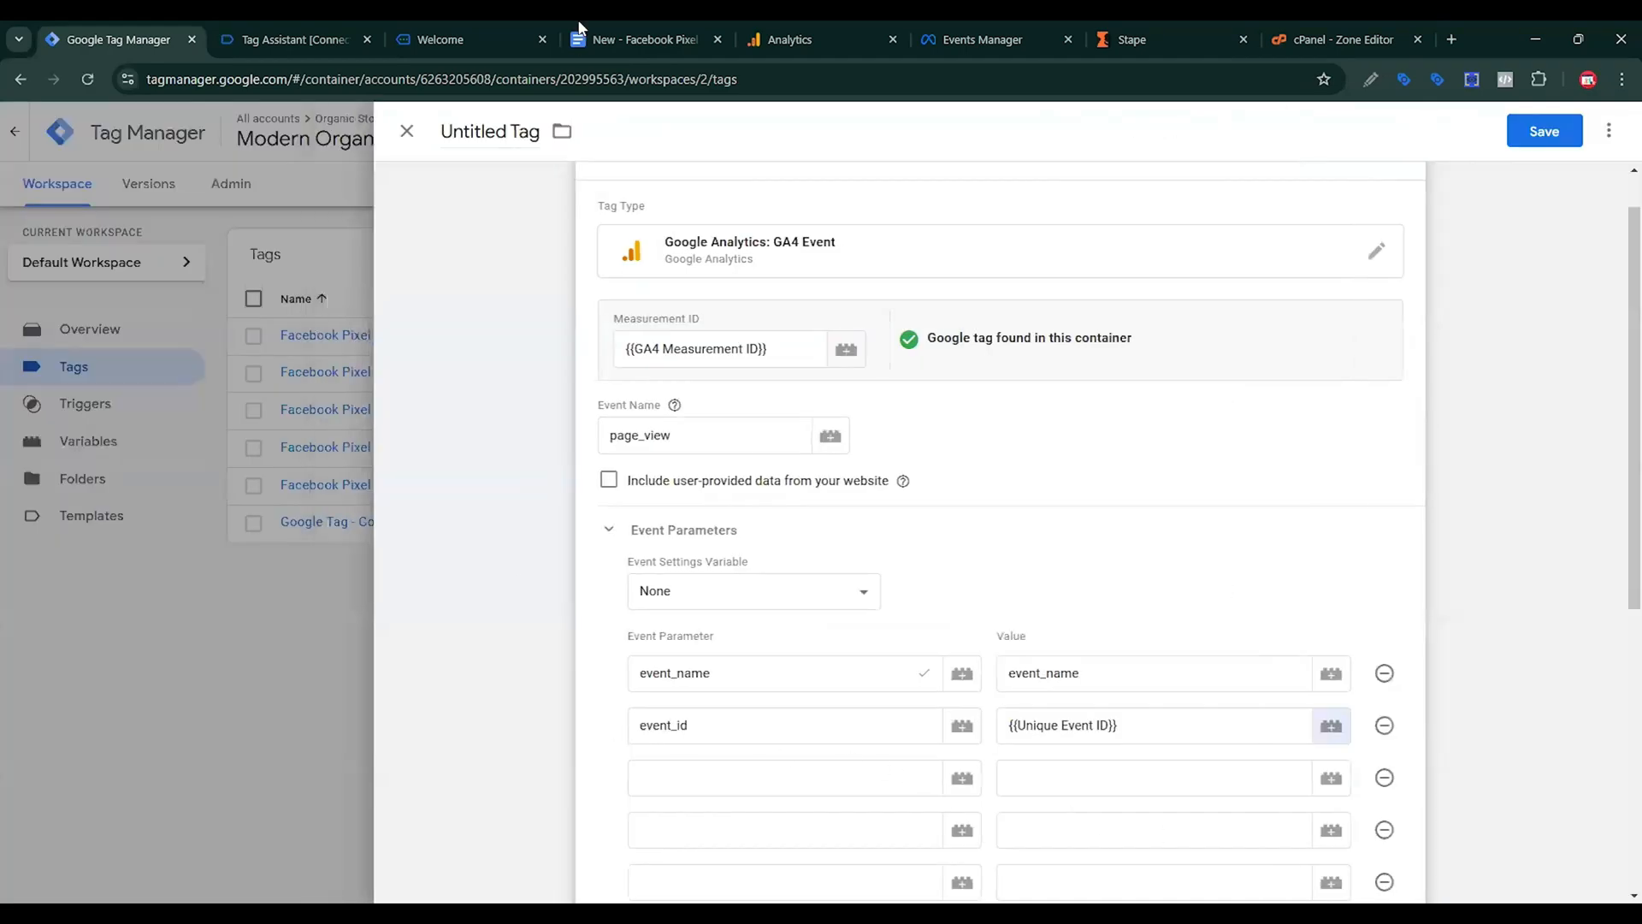
# Add the event parameters x-fb-ck-fbp and x-fb-ck-fbc to the tag, using the names in the Google Docs guide.
pyautogui.click(580, 29)
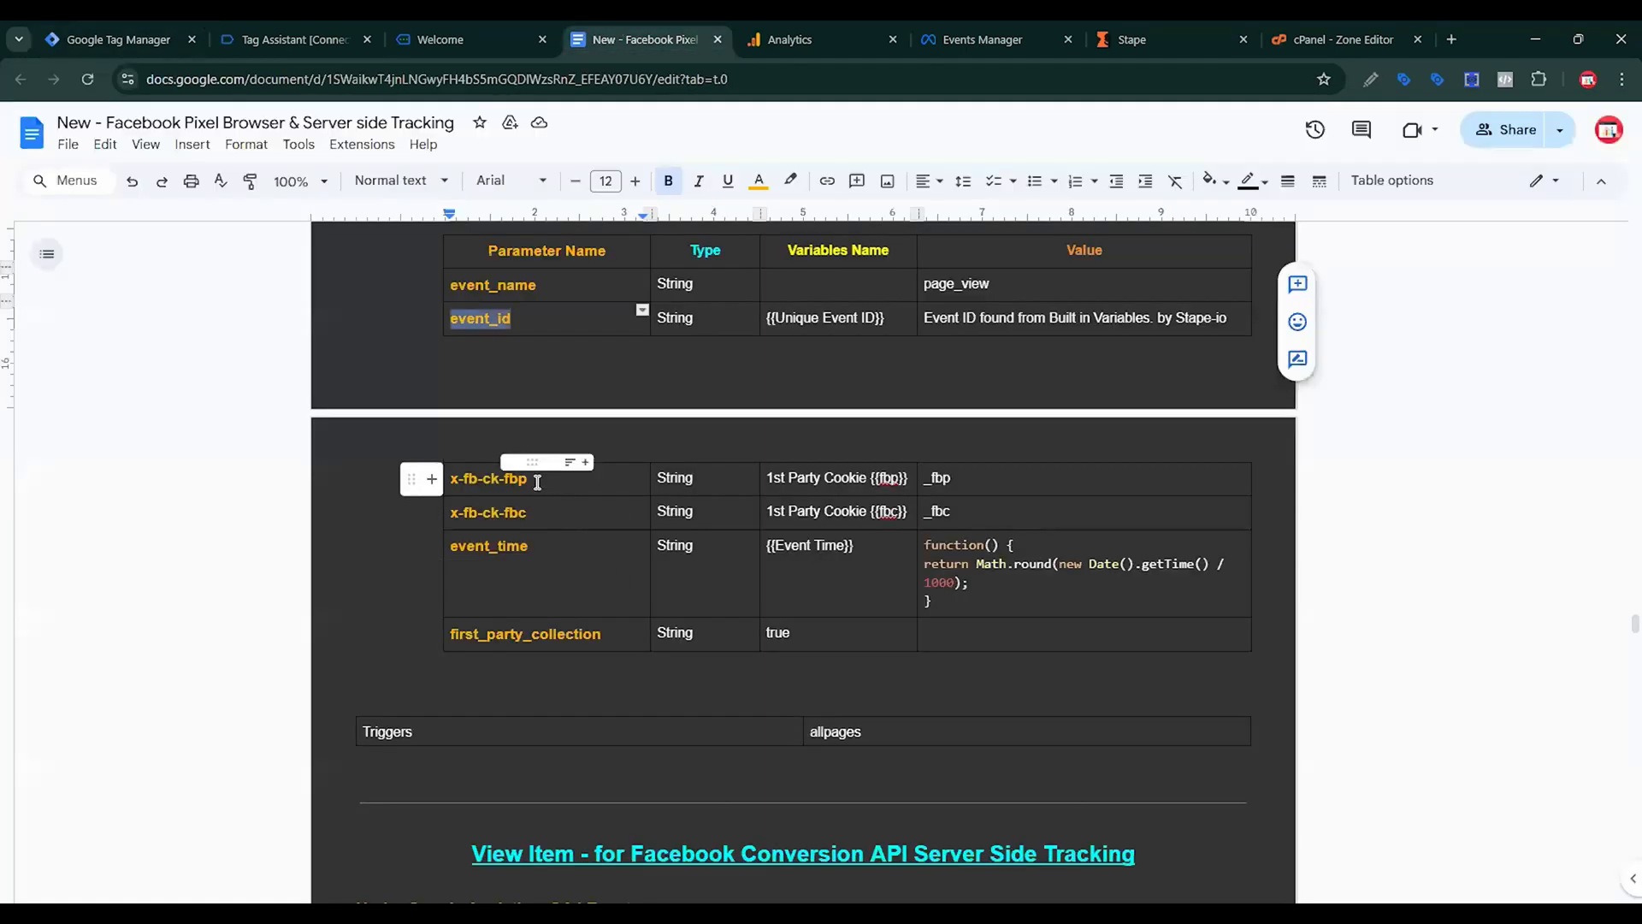
pyautogui.moveTo(531, 478); pyautogui.dragTo(445, 478)
pyautogui.hotkey('ctrl', 'c')
pyautogui.click(118, 39)
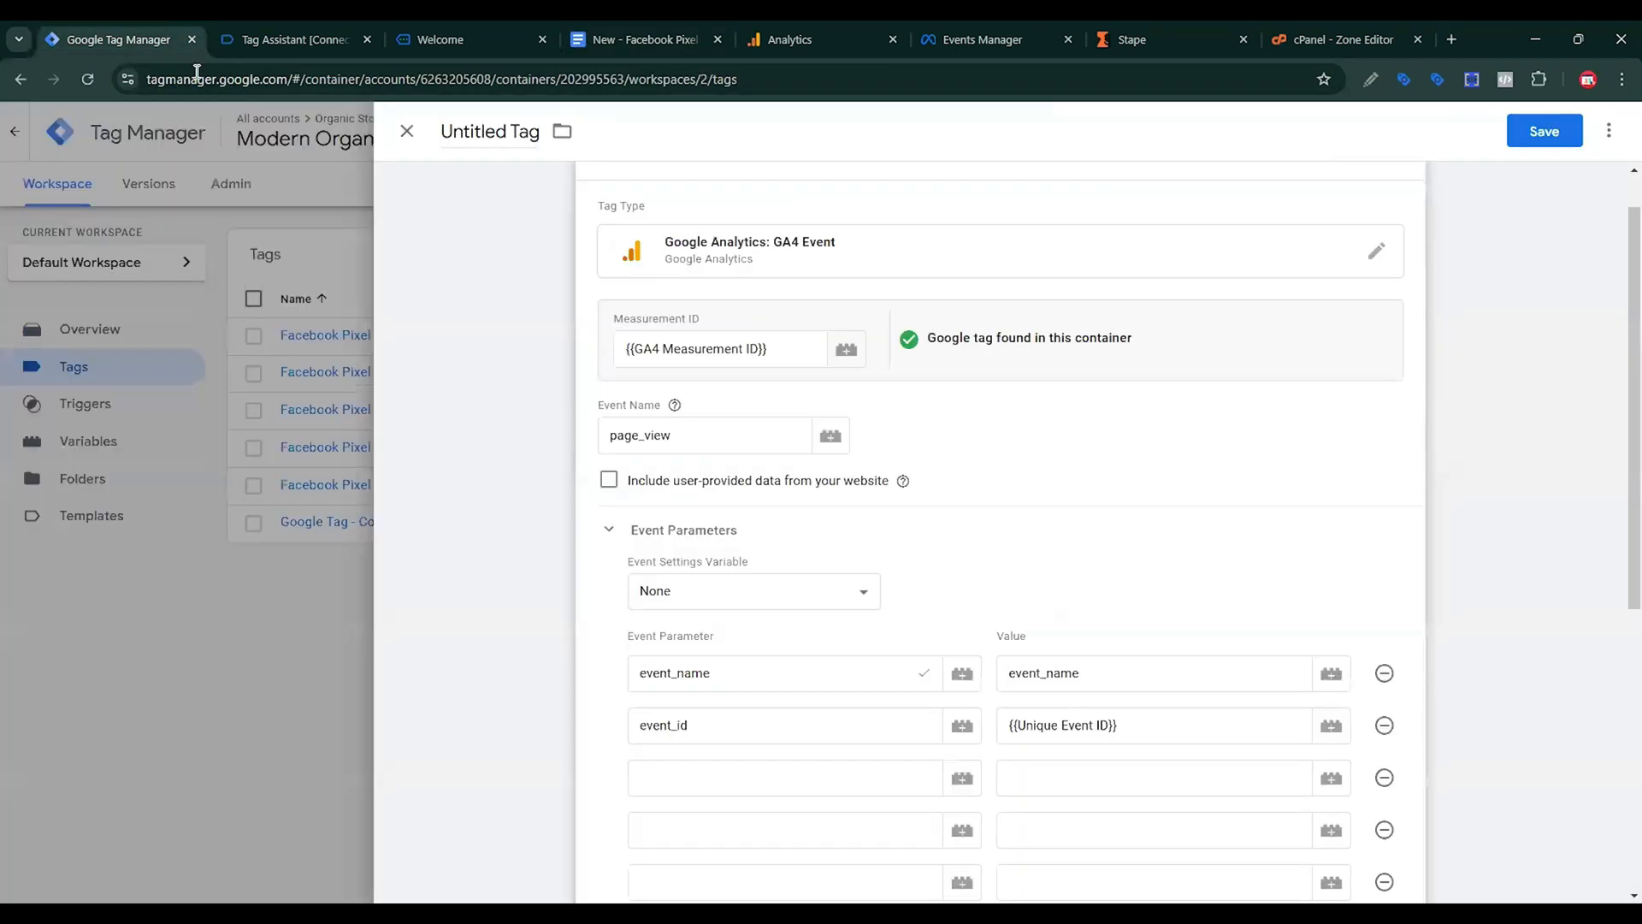
pyautogui.click(676, 770)
pyautogui.hotkey('ctrl', 'v')
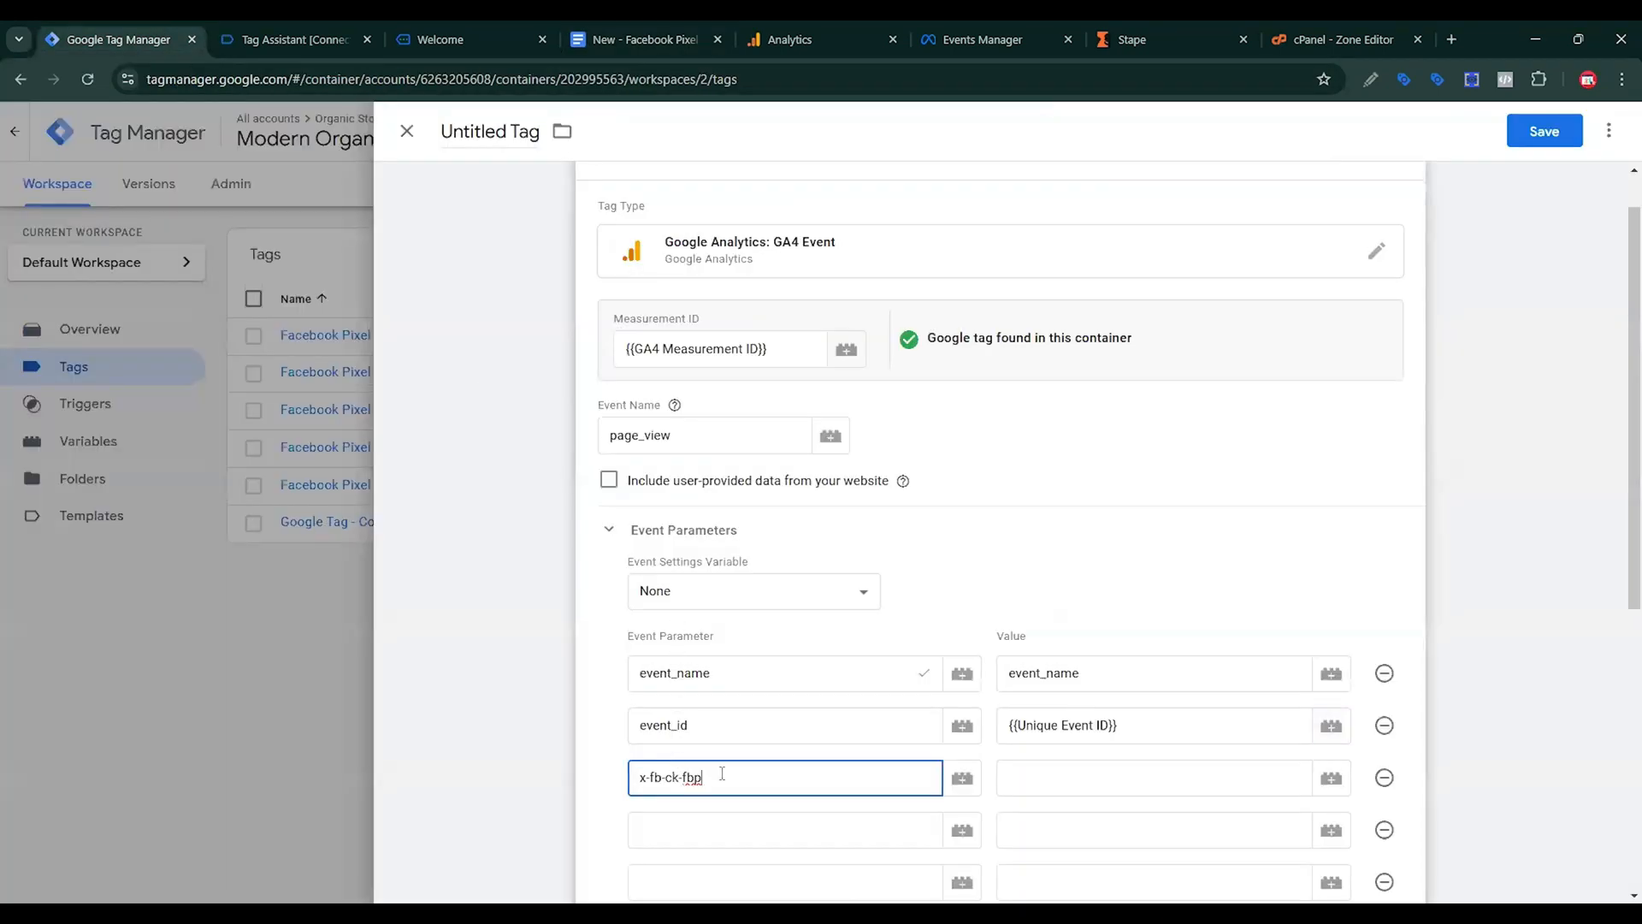
pyautogui.scroll(-1, 701, 769)
pyautogui.click(703, 736)
pyautogui.hotkey('ctrl', 'v')
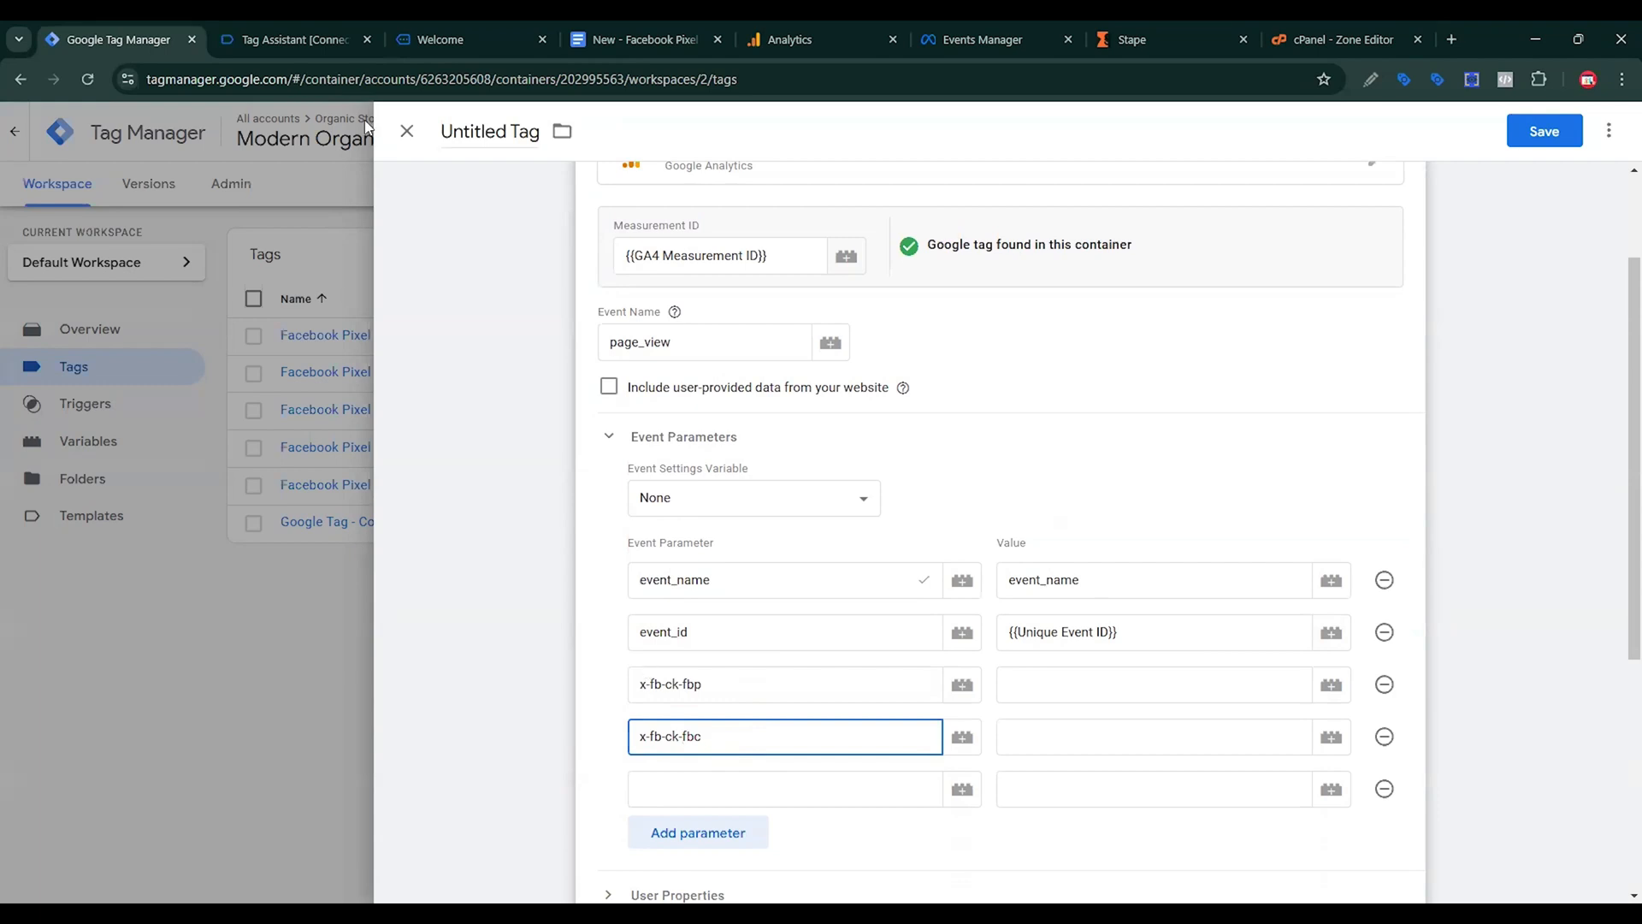
# Copy event_time from the Google Docs guide into the empty parameter row below x-fb-ck-fbc.
pyautogui.click(619, 26)
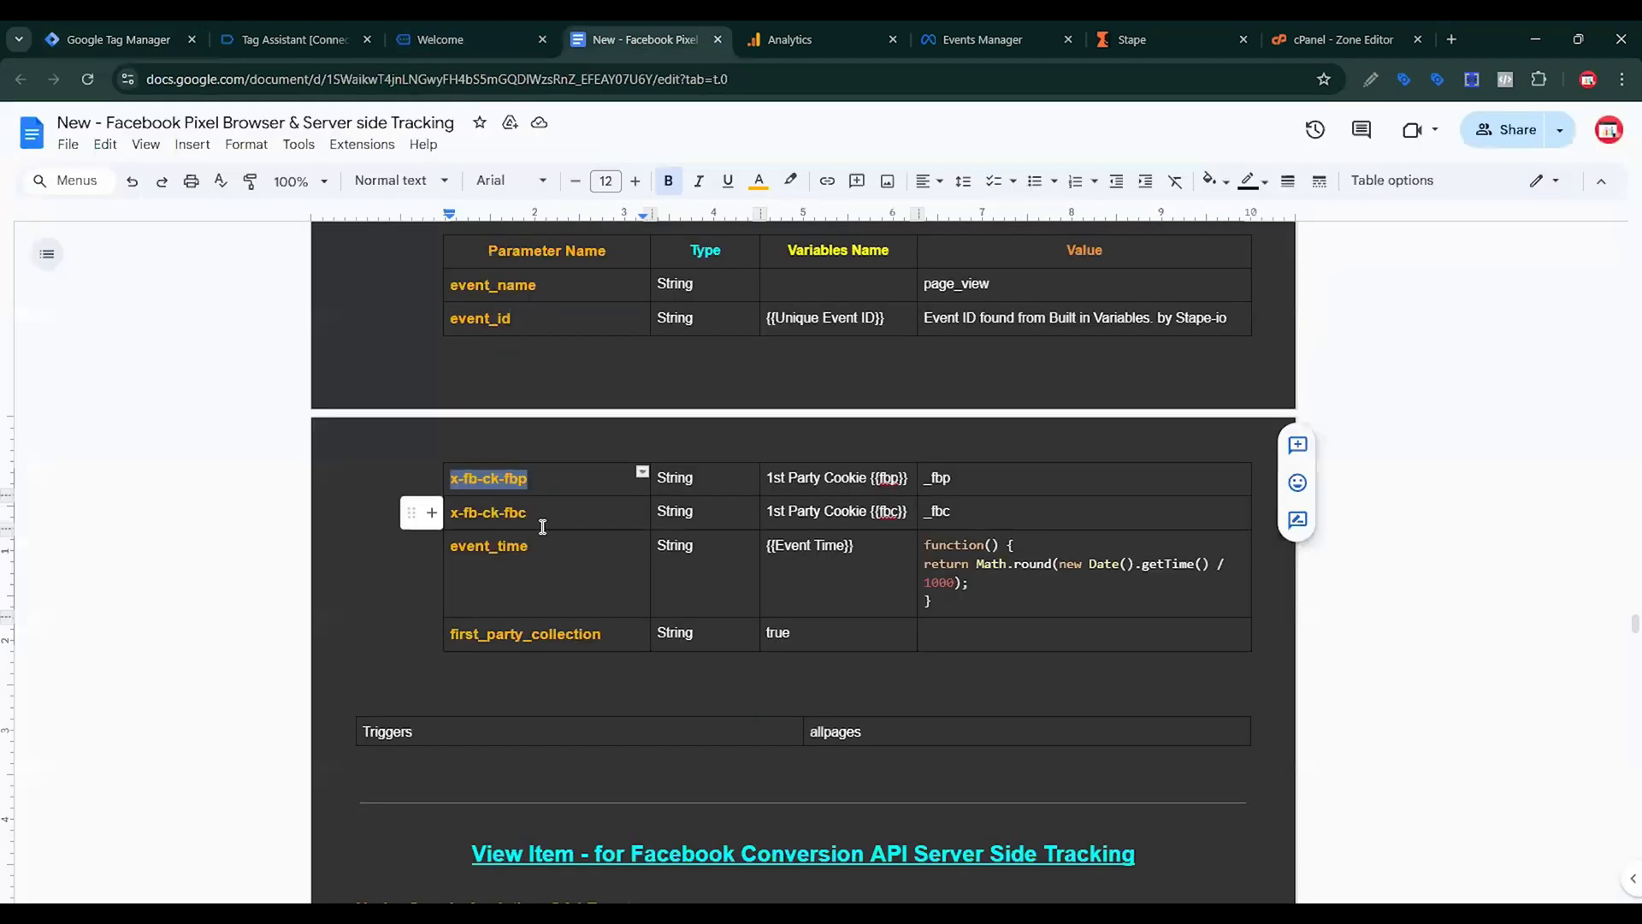
pyautogui.moveTo(539, 547); pyautogui.dragTo(435, 548)
pyautogui.hotkey('ctrl', 'c')
pyautogui.click(60, 40)
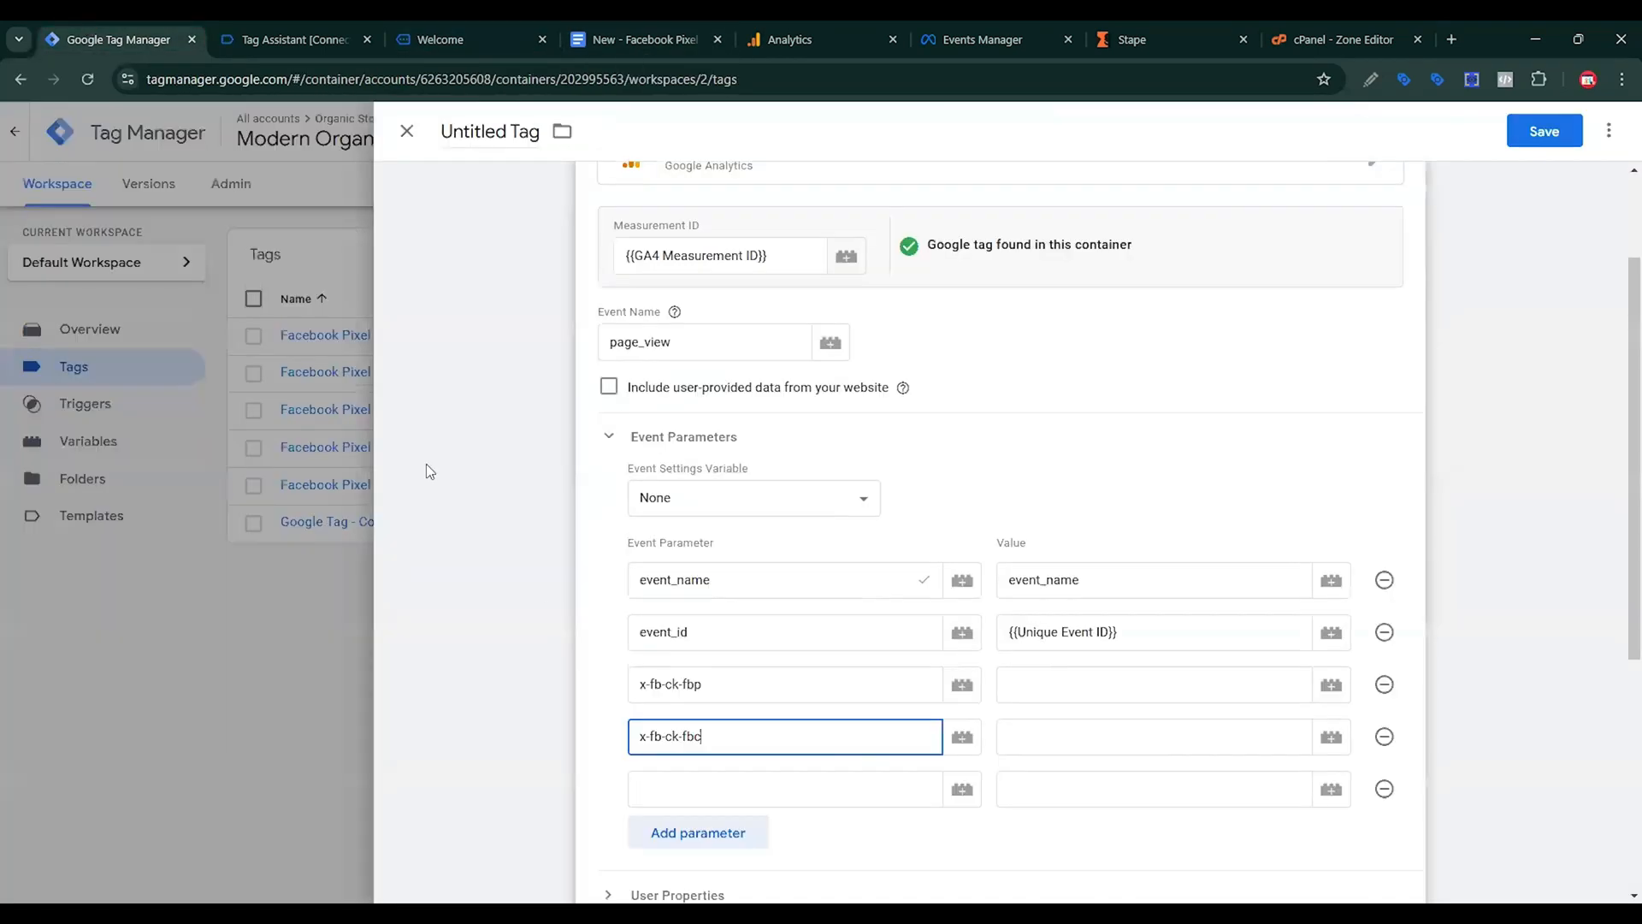
pyautogui.click(677, 792)
pyautogui.hotkey('ctrl', 'v')
# Add another parameter row and name it first_party_collection, copied from the Google Docs guide.
pyautogui.click(697, 835)
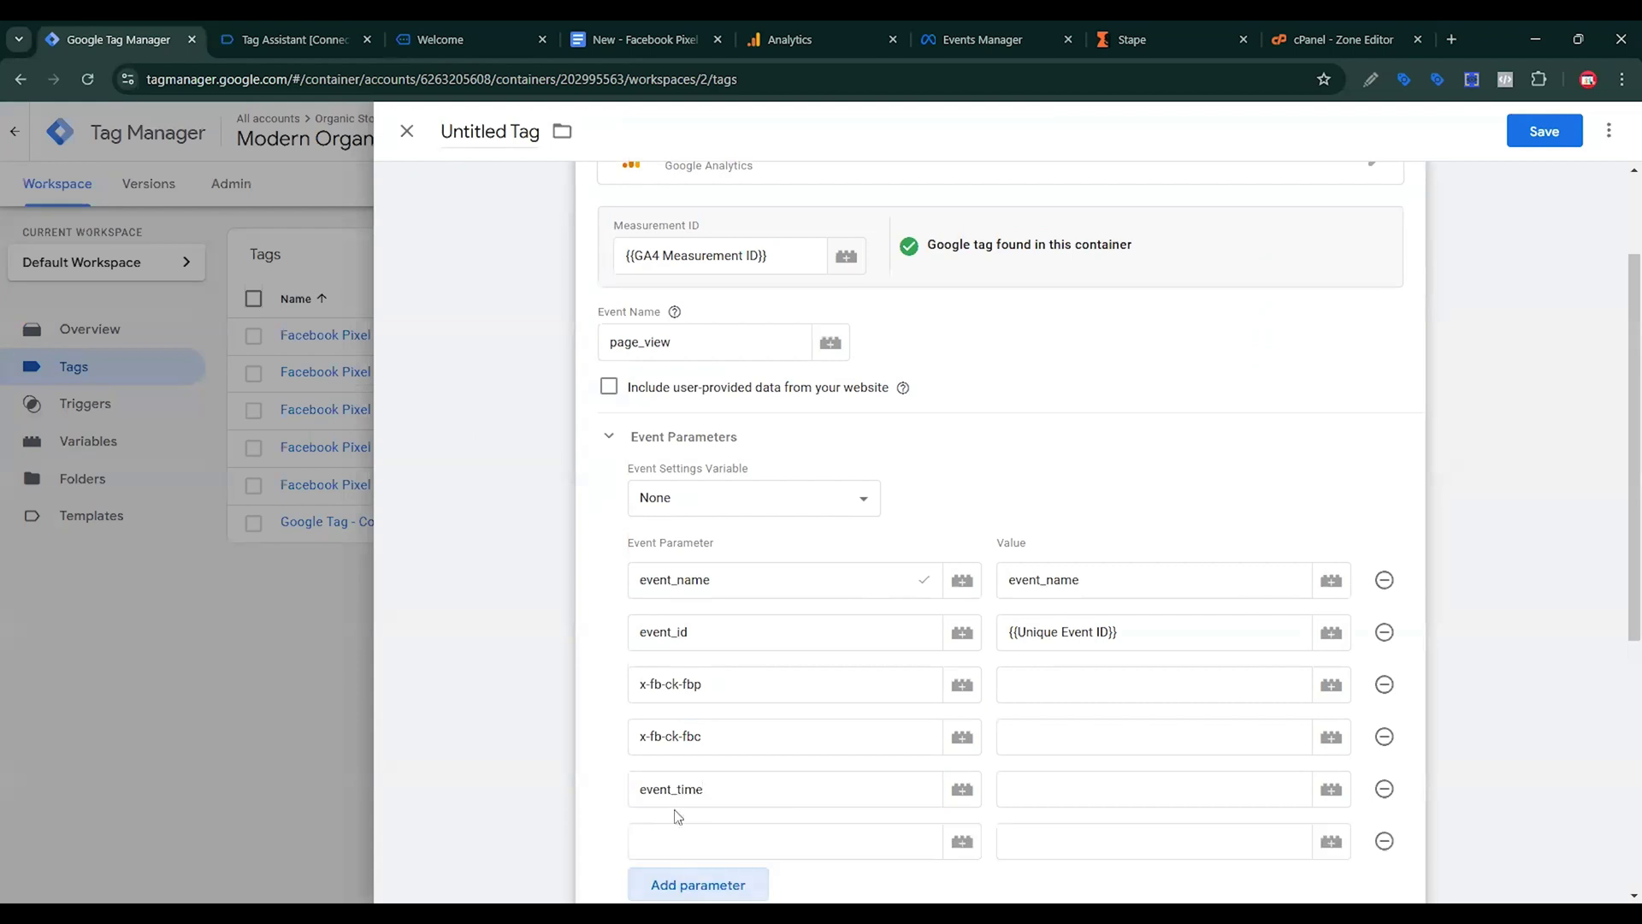
pyautogui.click(645, 39)
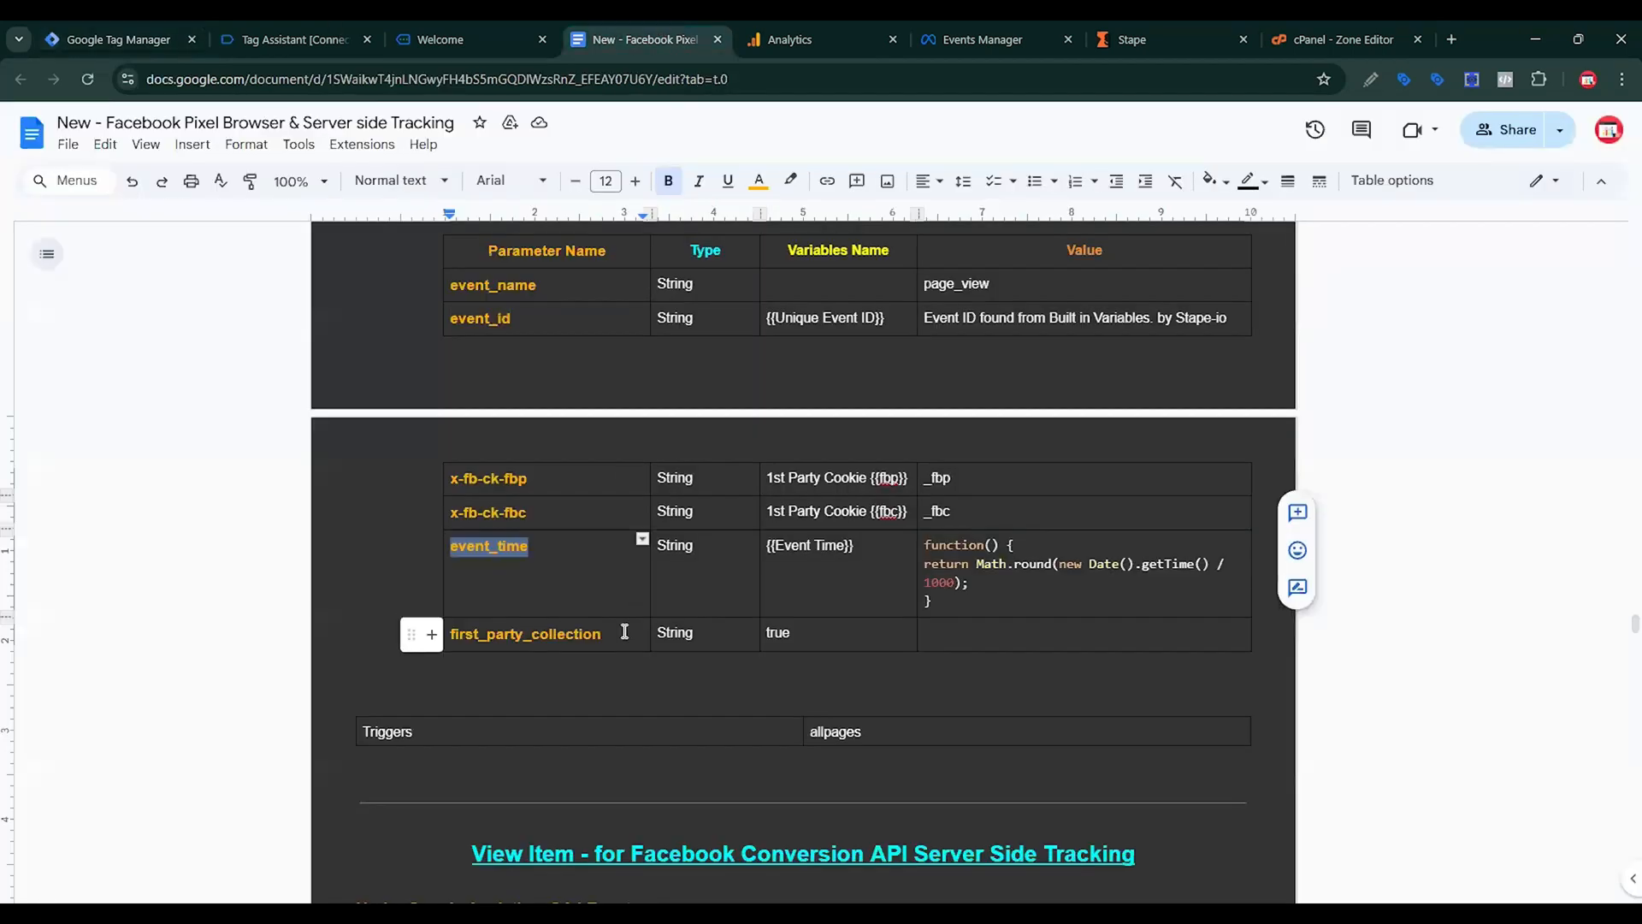
pyautogui.moveTo(624, 632); pyautogui.dragTo(419, 631)
pyautogui.hotkey('ctrl', 'c')
pyautogui.click(111, 39)
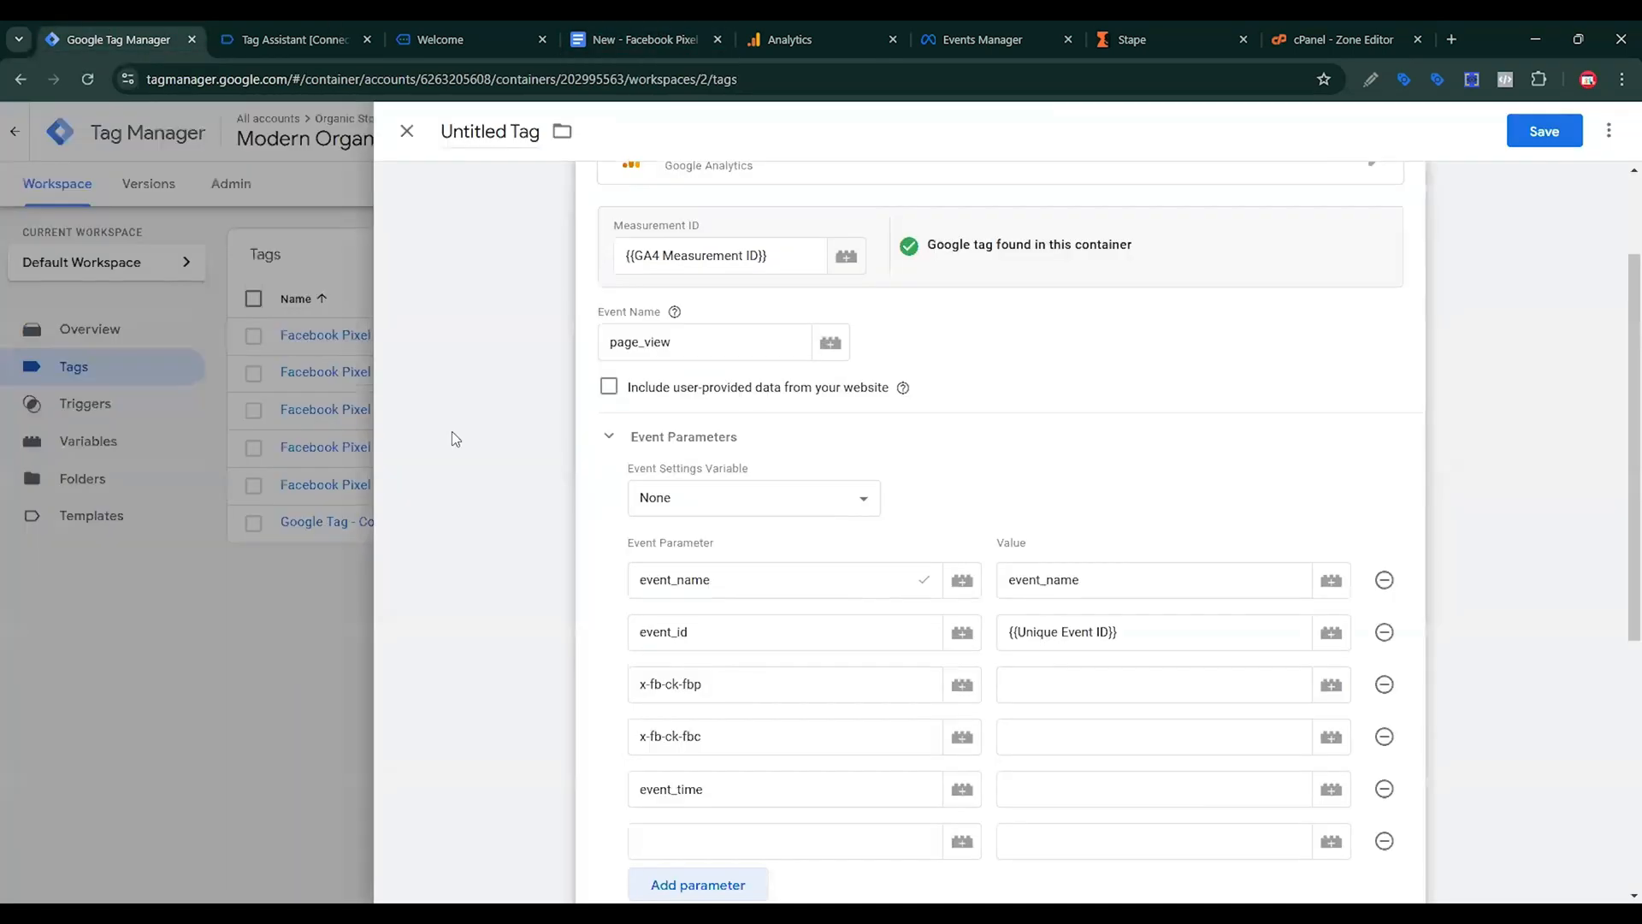
pyautogui.click(750, 856)
pyautogui.hotkey('ctrl', 'v')
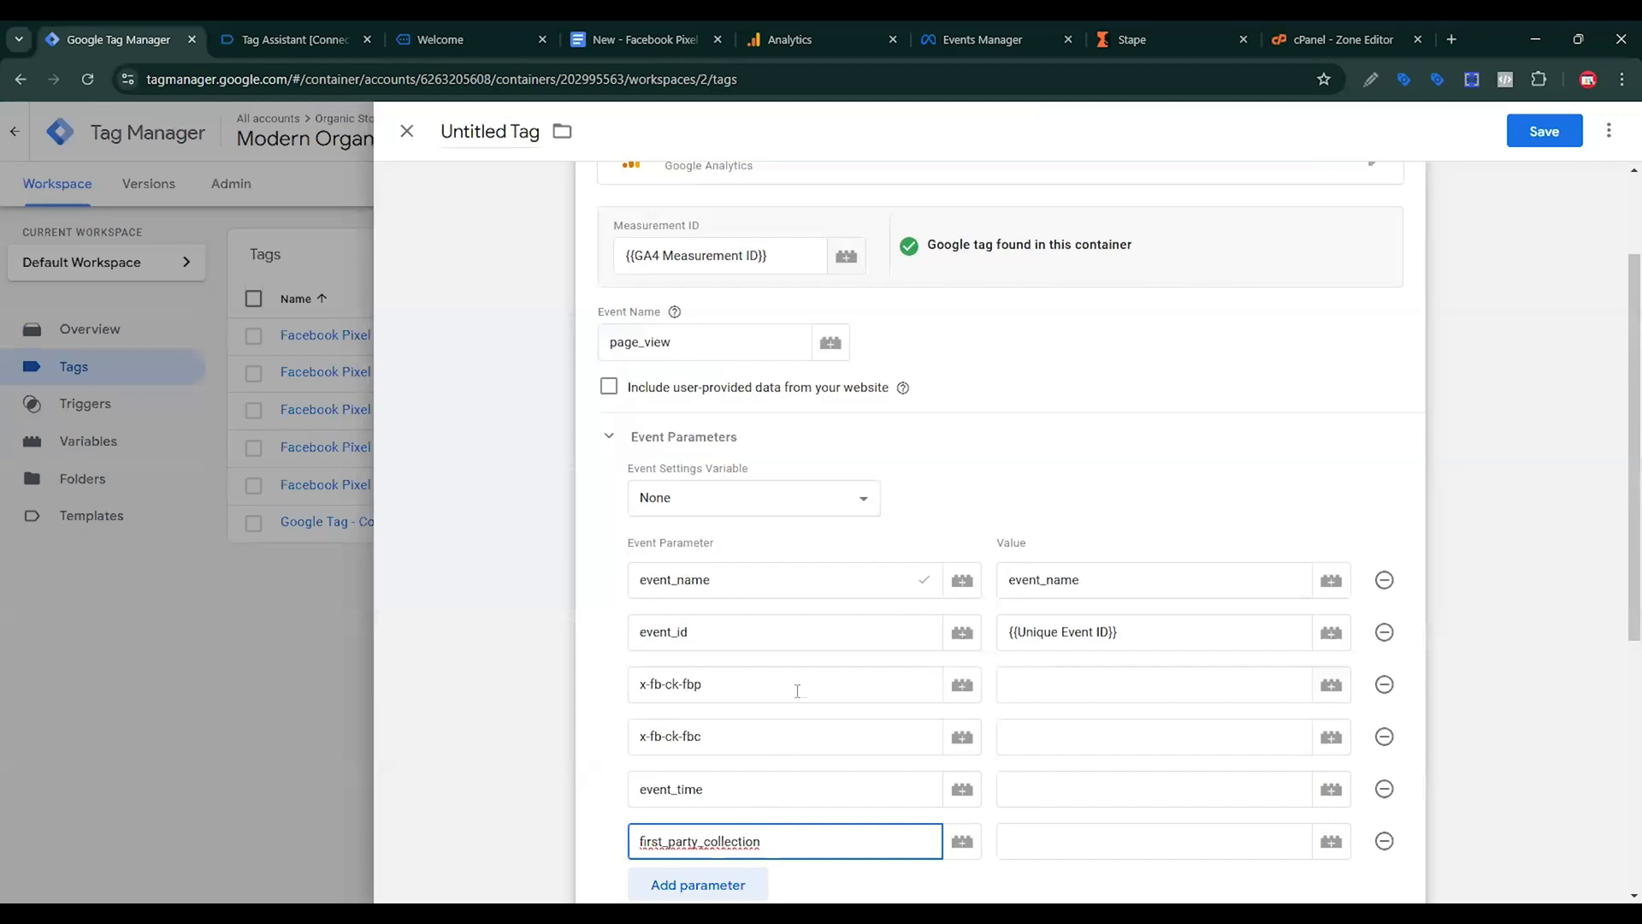
# Start a new 1st Party Cookie variable for the x-fb-ck-fbp value and set its cookie name to _fbp from the guide.
pyautogui.click(744, 691)
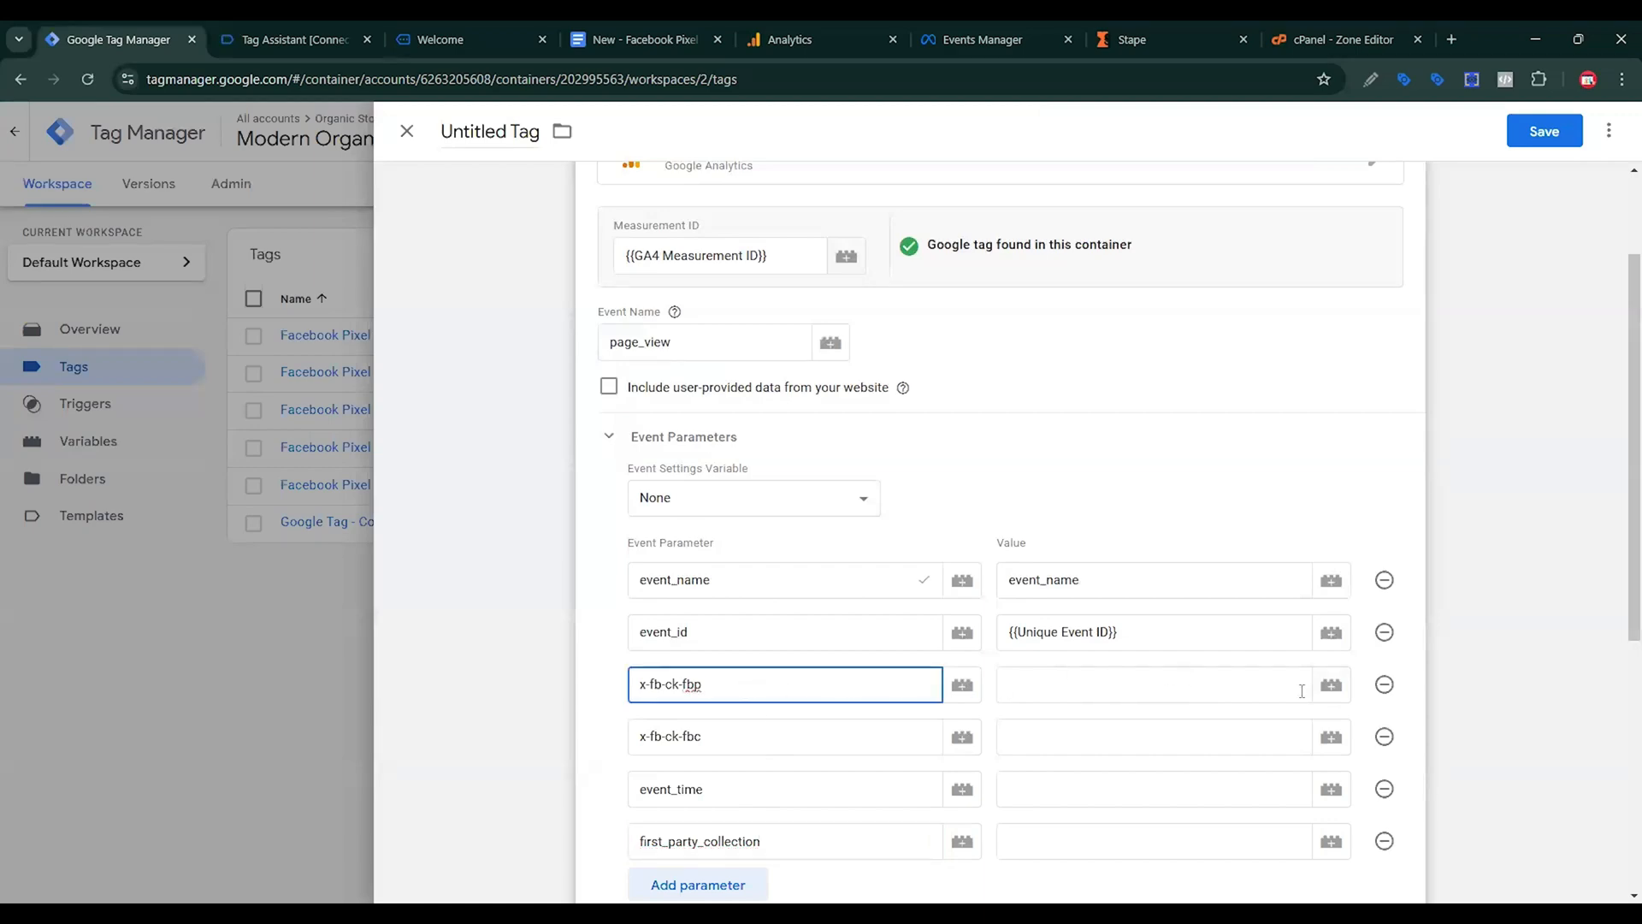
pyautogui.click(1337, 695)
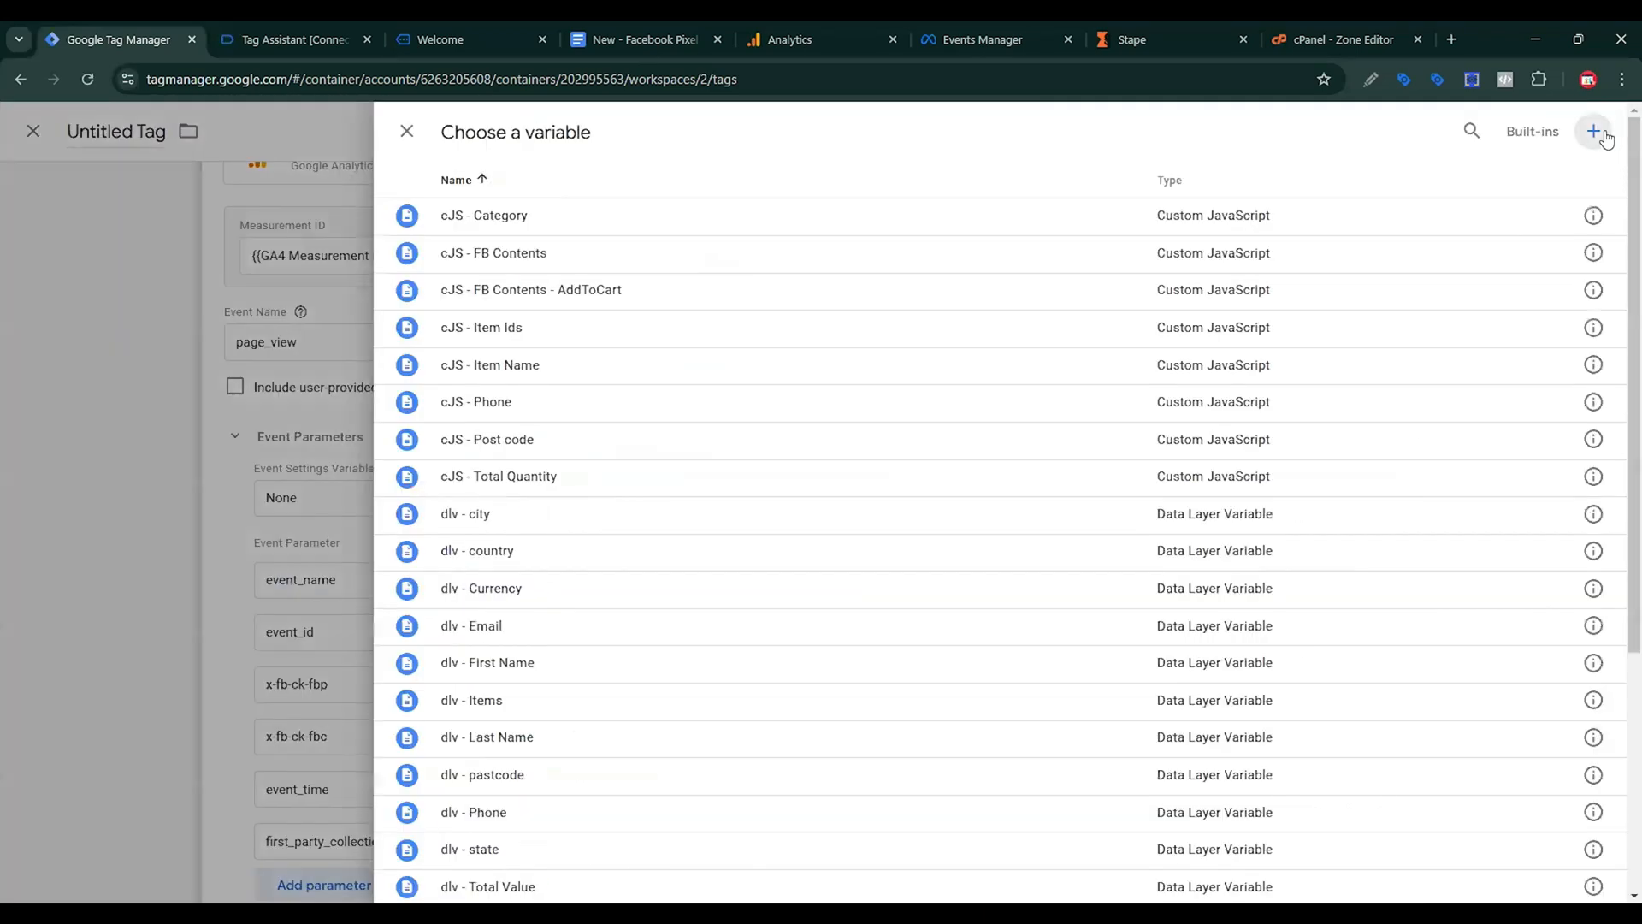
pyautogui.click(1596, 133)
pyautogui.click(1317, 359)
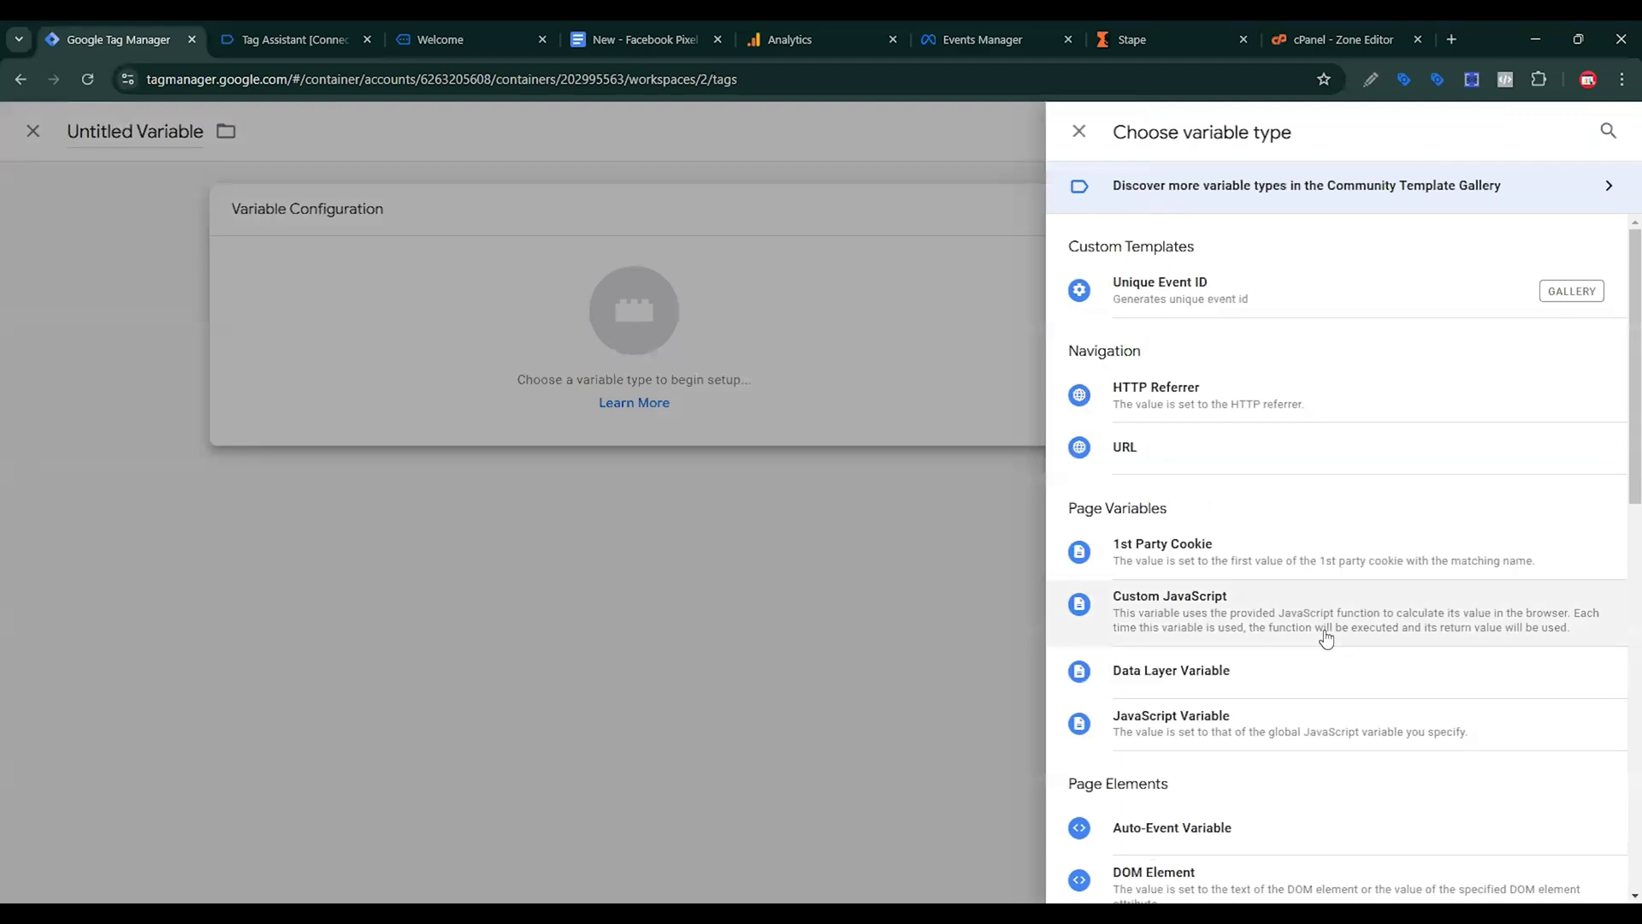
pyautogui.click(1266, 552)
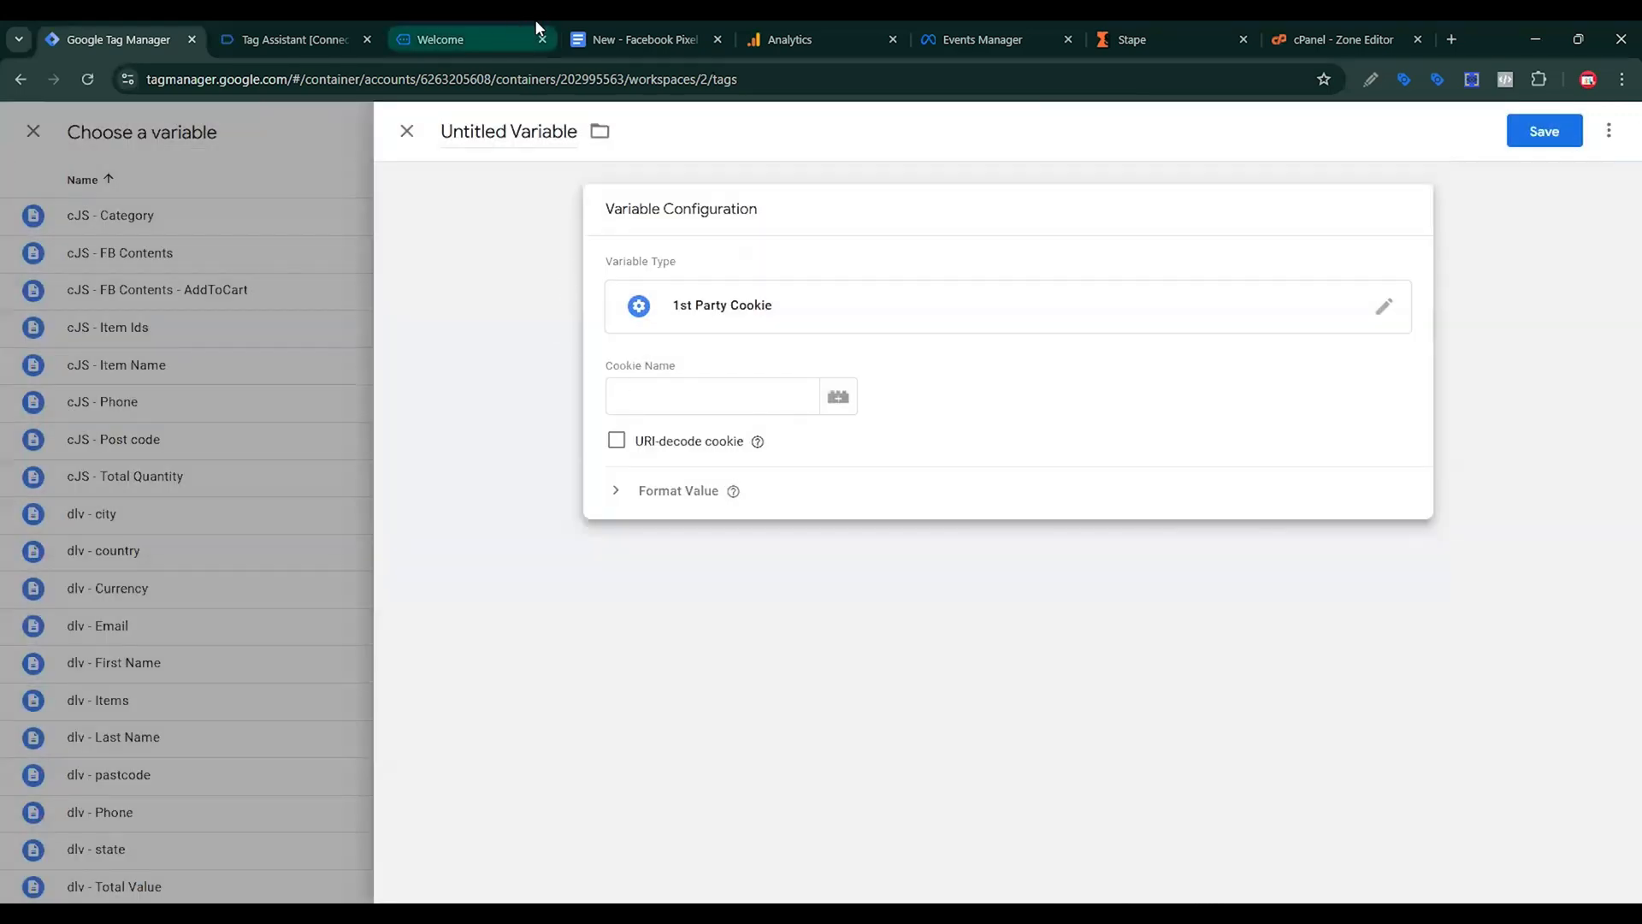
pyautogui.click(643, 32)
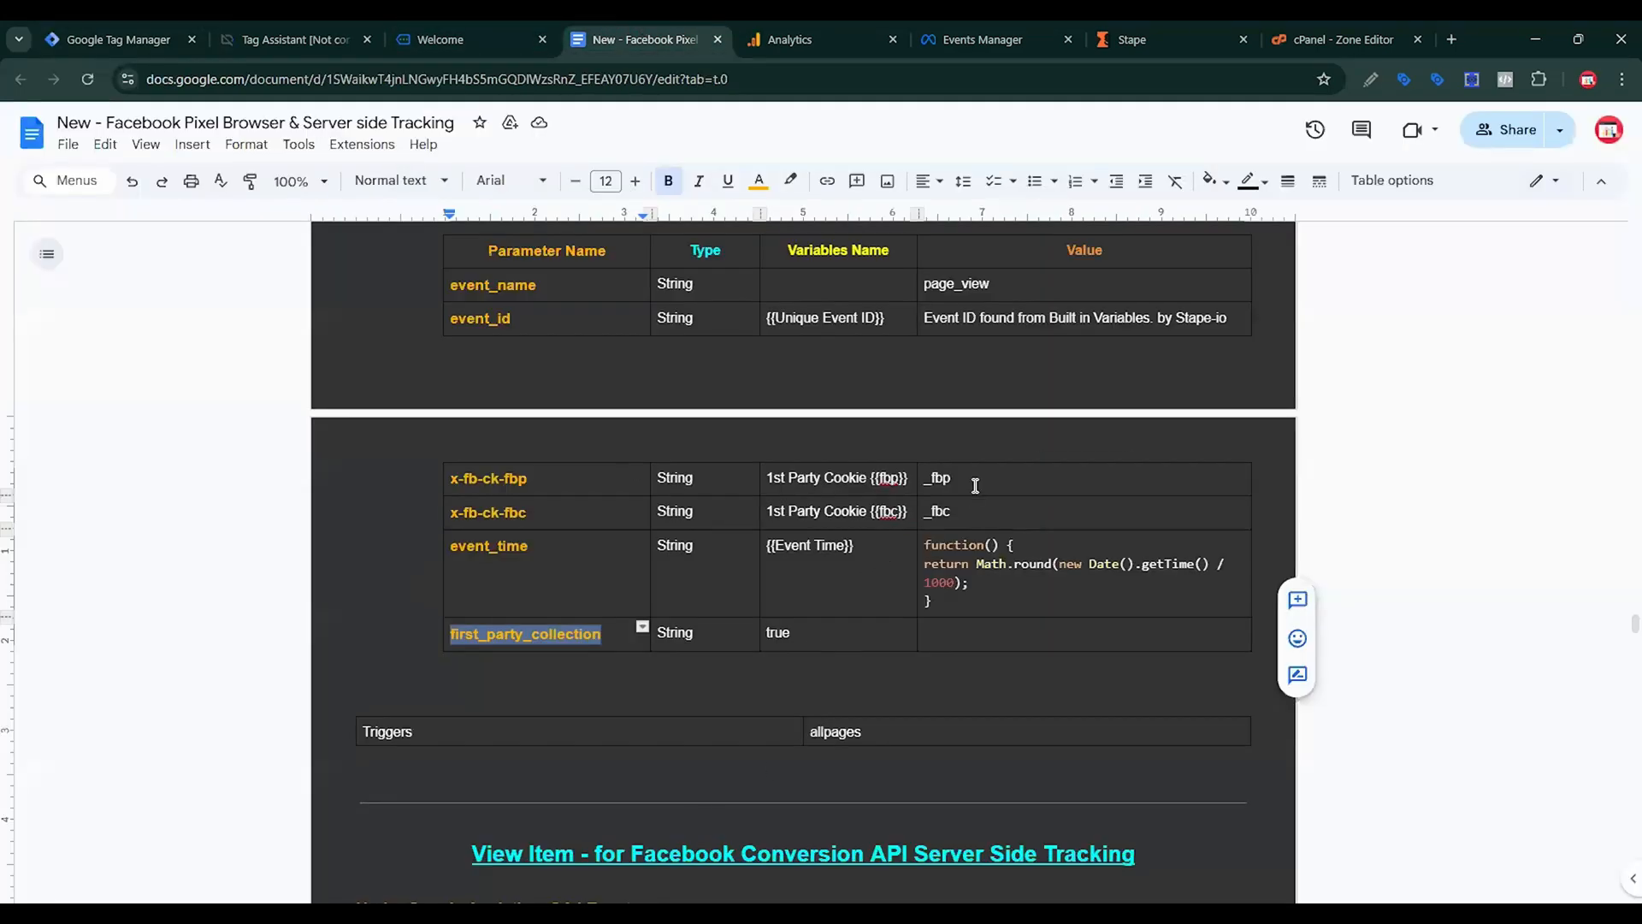
pyautogui.moveTo(975, 485); pyautogui.dragTo(936, 486)
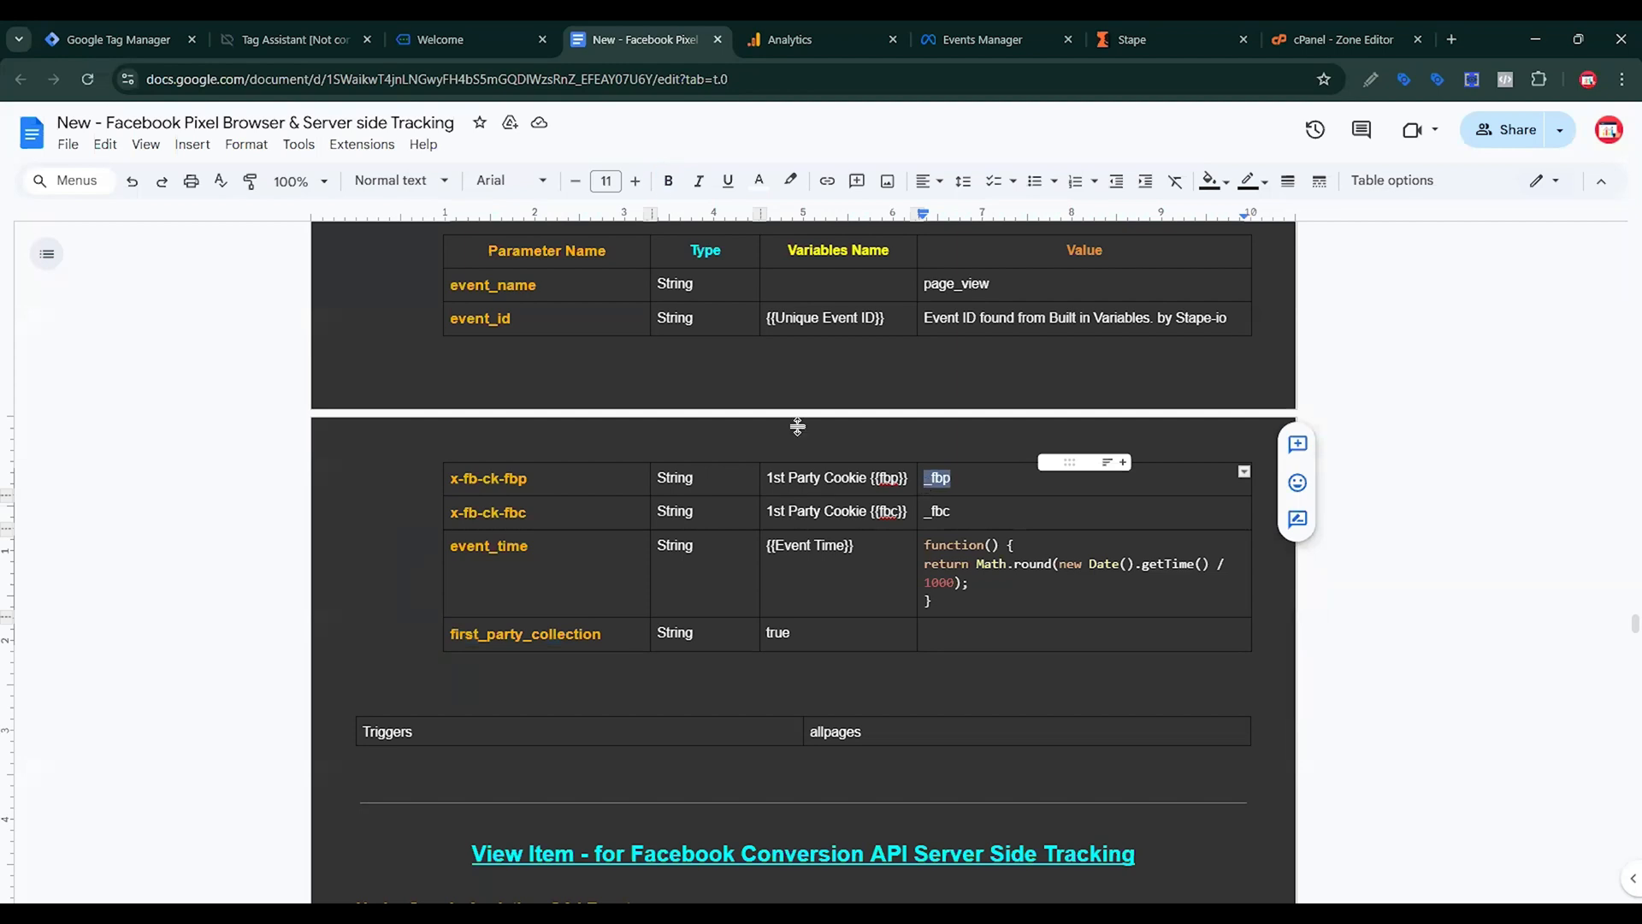
pyautogui.click(111, 39)
pyautogui.click(653, 396)
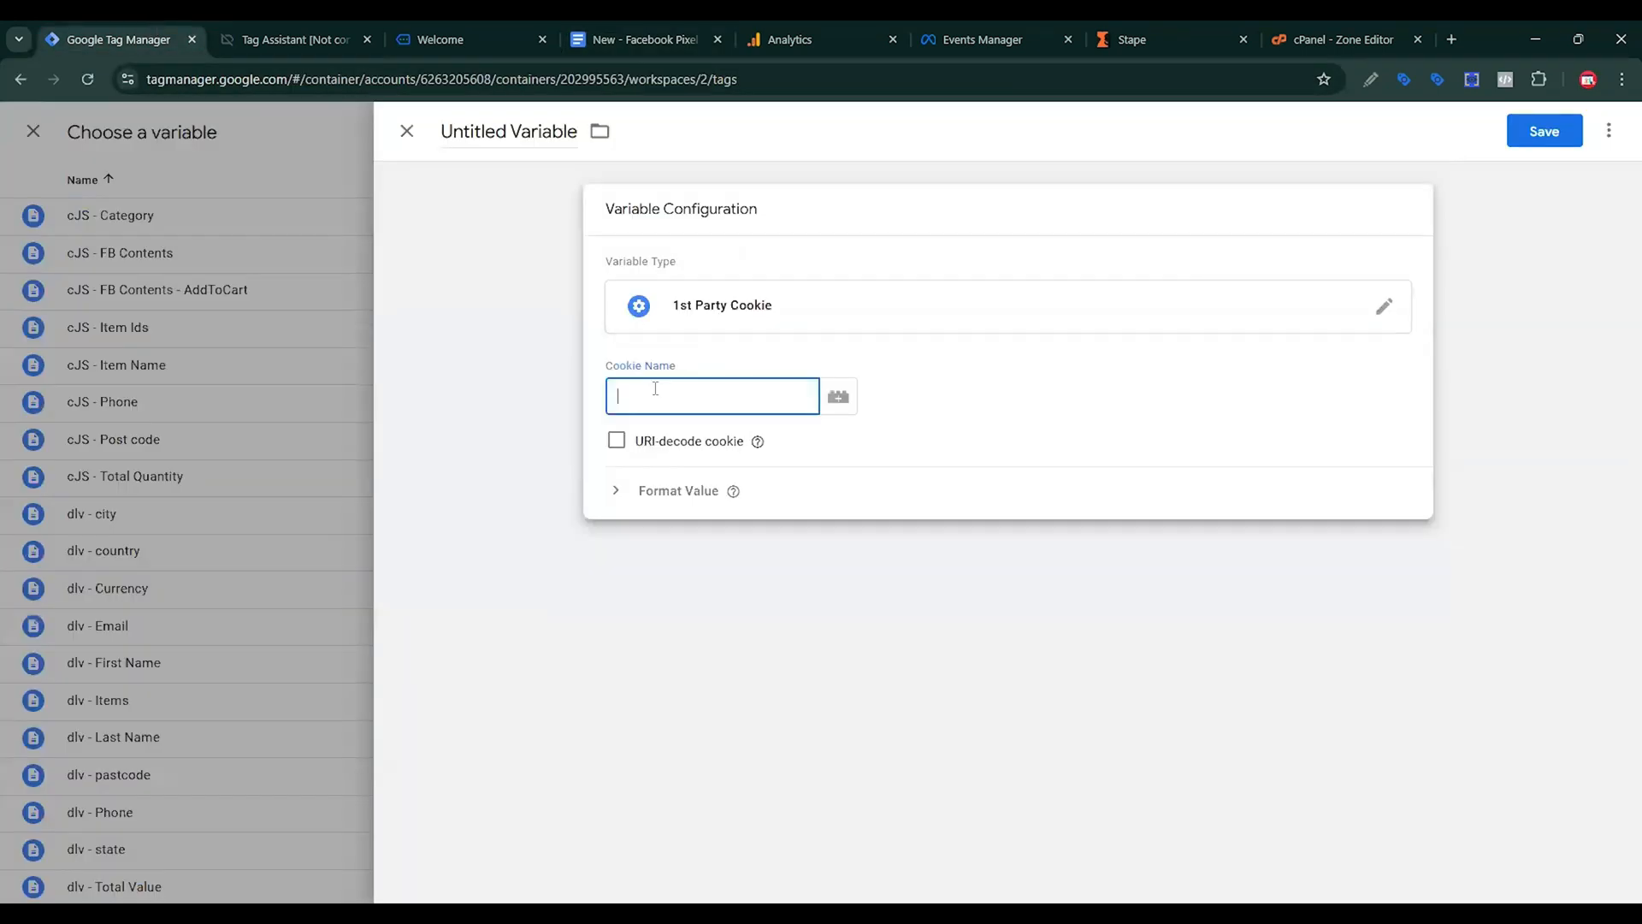
pyautogui.write('_fbp')
# Name the new 1st Party Cookie variable fbp, without the leading underscore.
pyautogui.click(520, 131)
pyautogui.hotkey('ctrl', 'a')
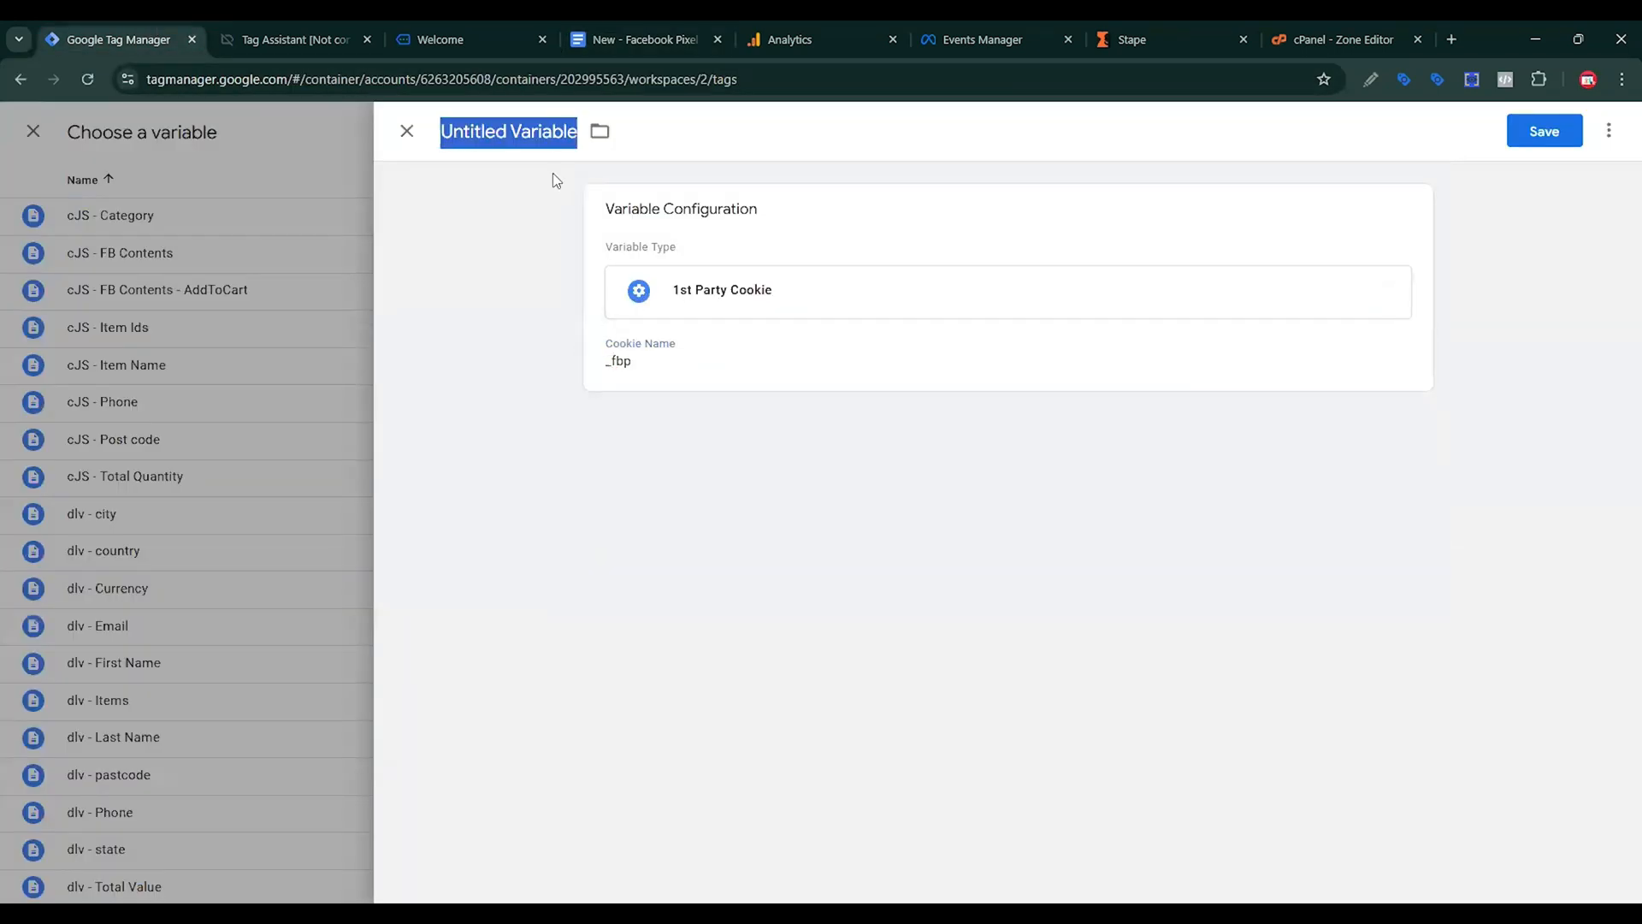
pyautogui.write('_fbp')
pyautogui.click(450, 131)
pyautogui.press('BackSpace')
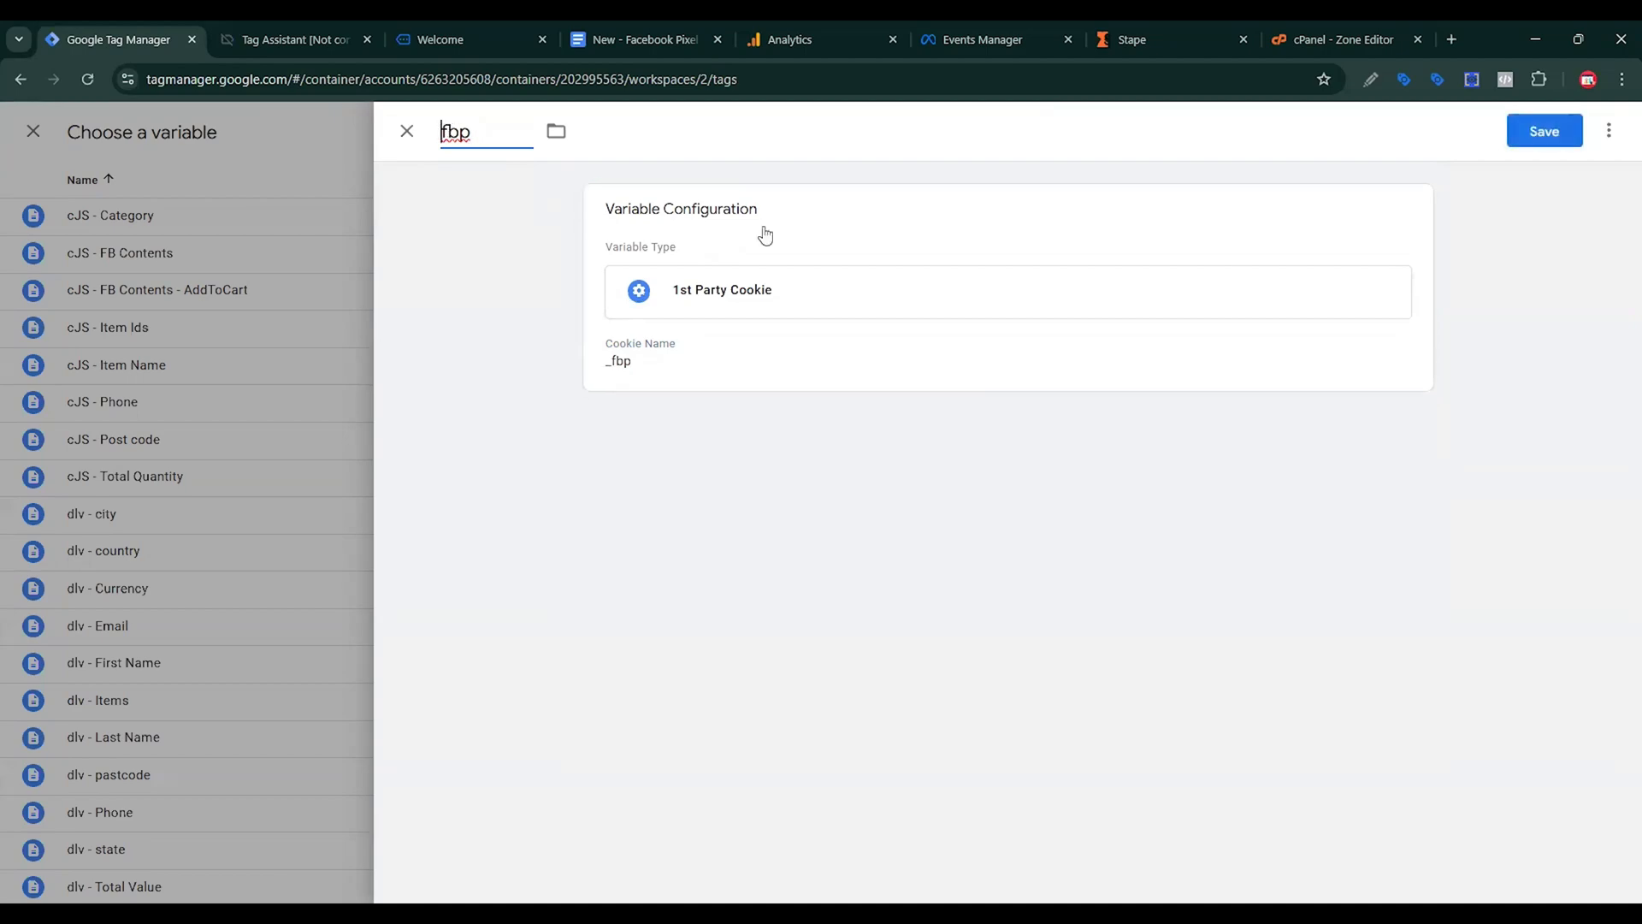
# Save the fbp variable and start a new 1st Party Cookie variable for the x-fb-ck-fbc value.
pyautogui.click(1558, 119)
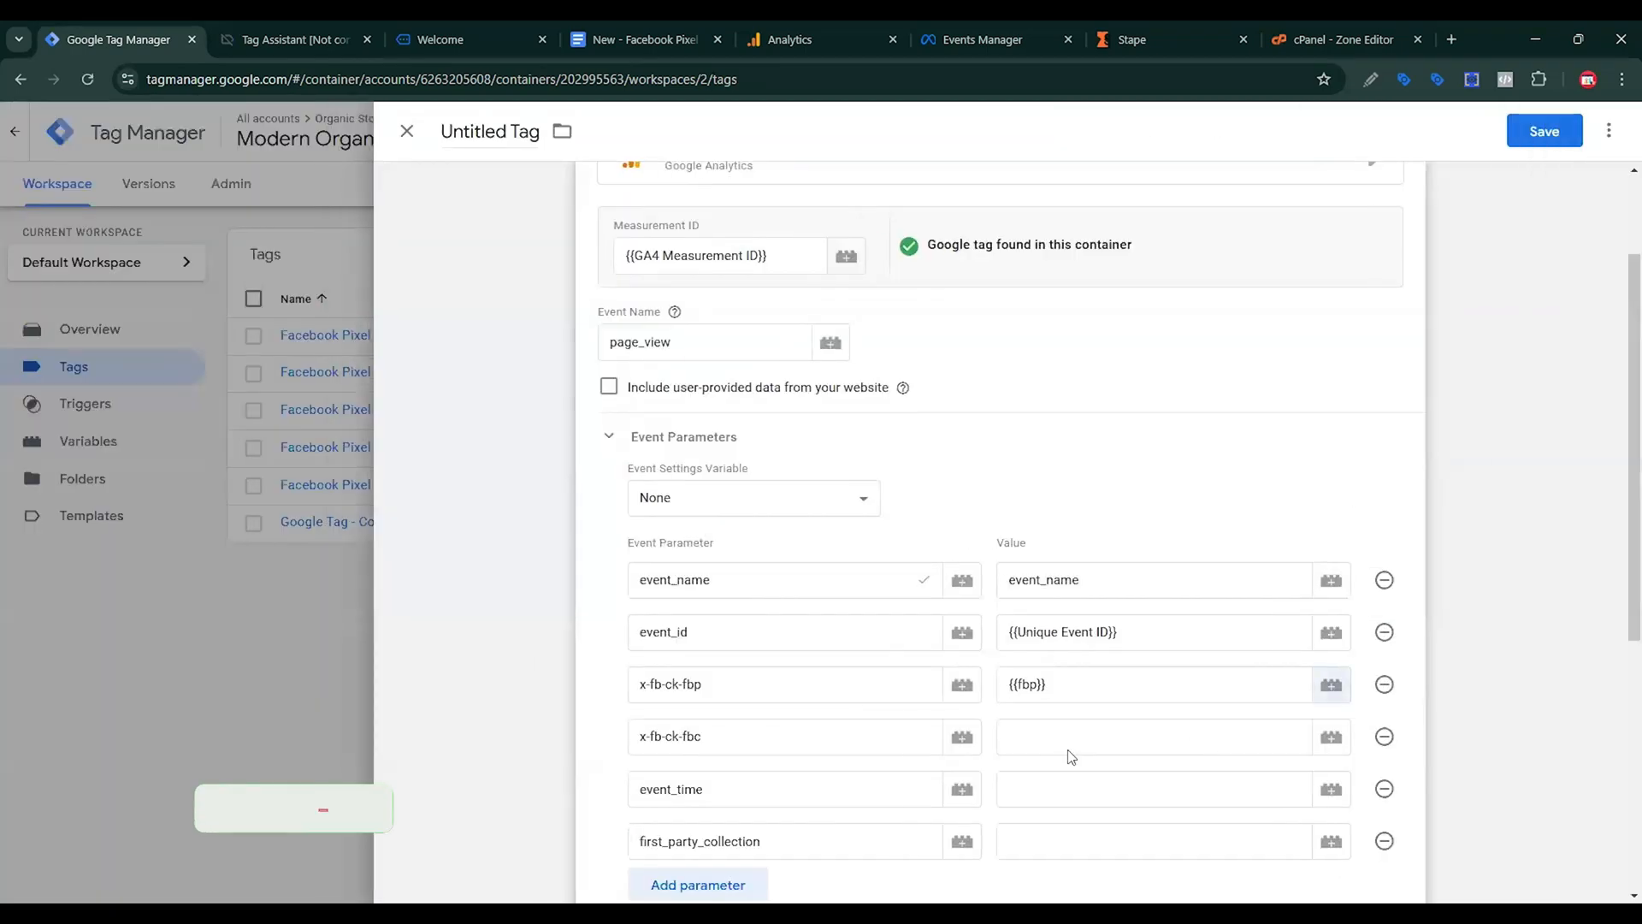
pyautogui.click(1038, 729)
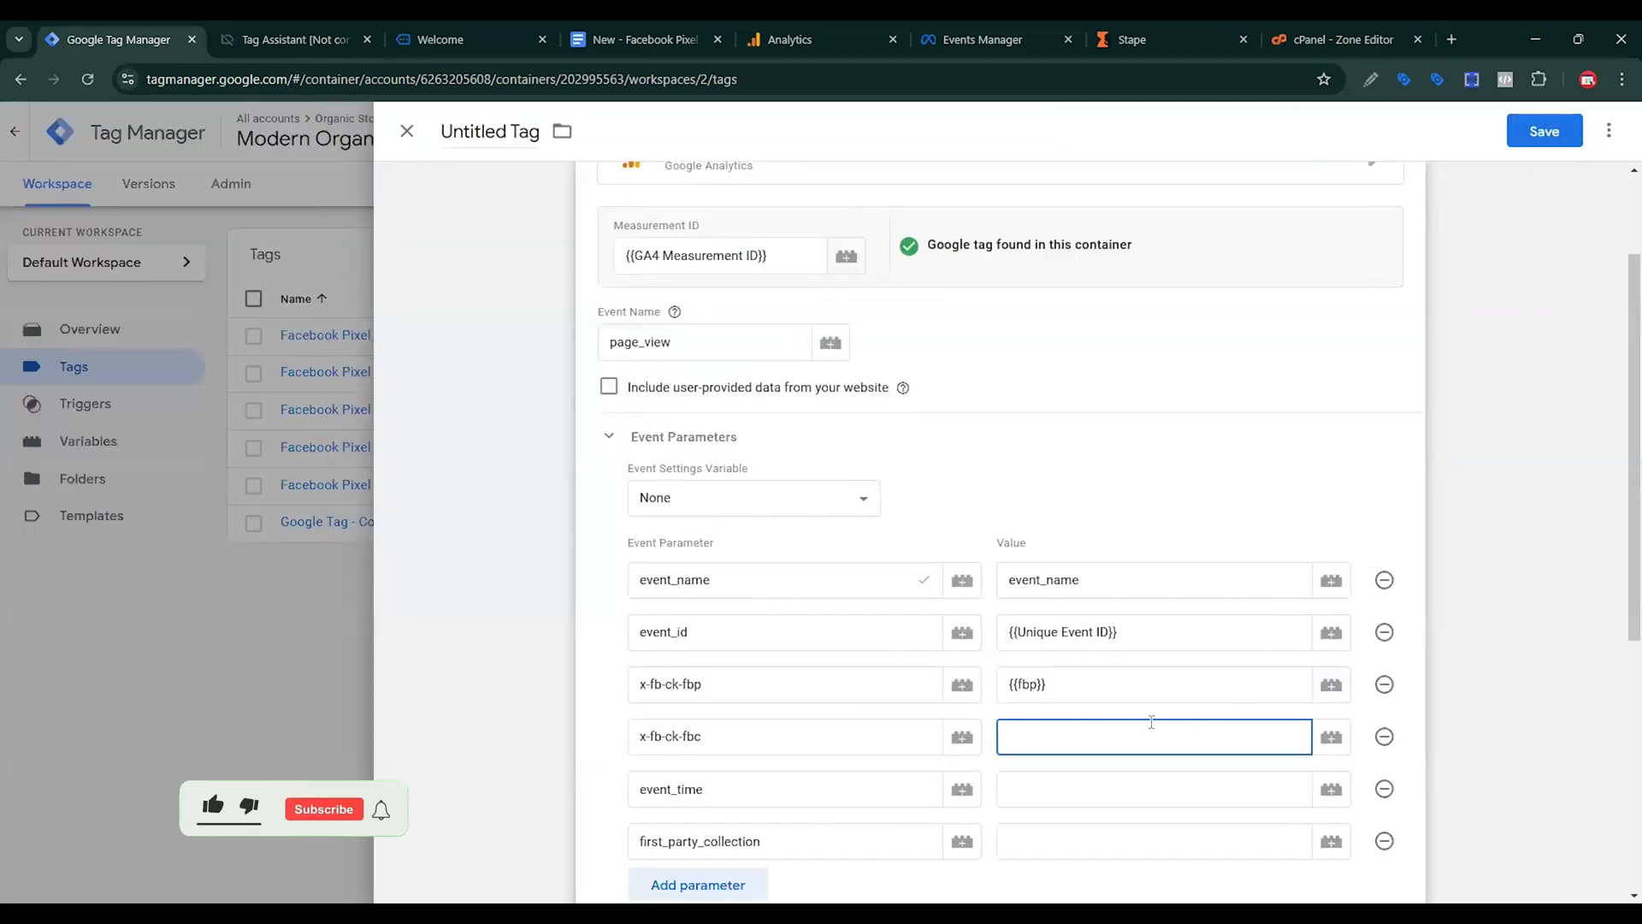
pyautogui.click(1343, 747)
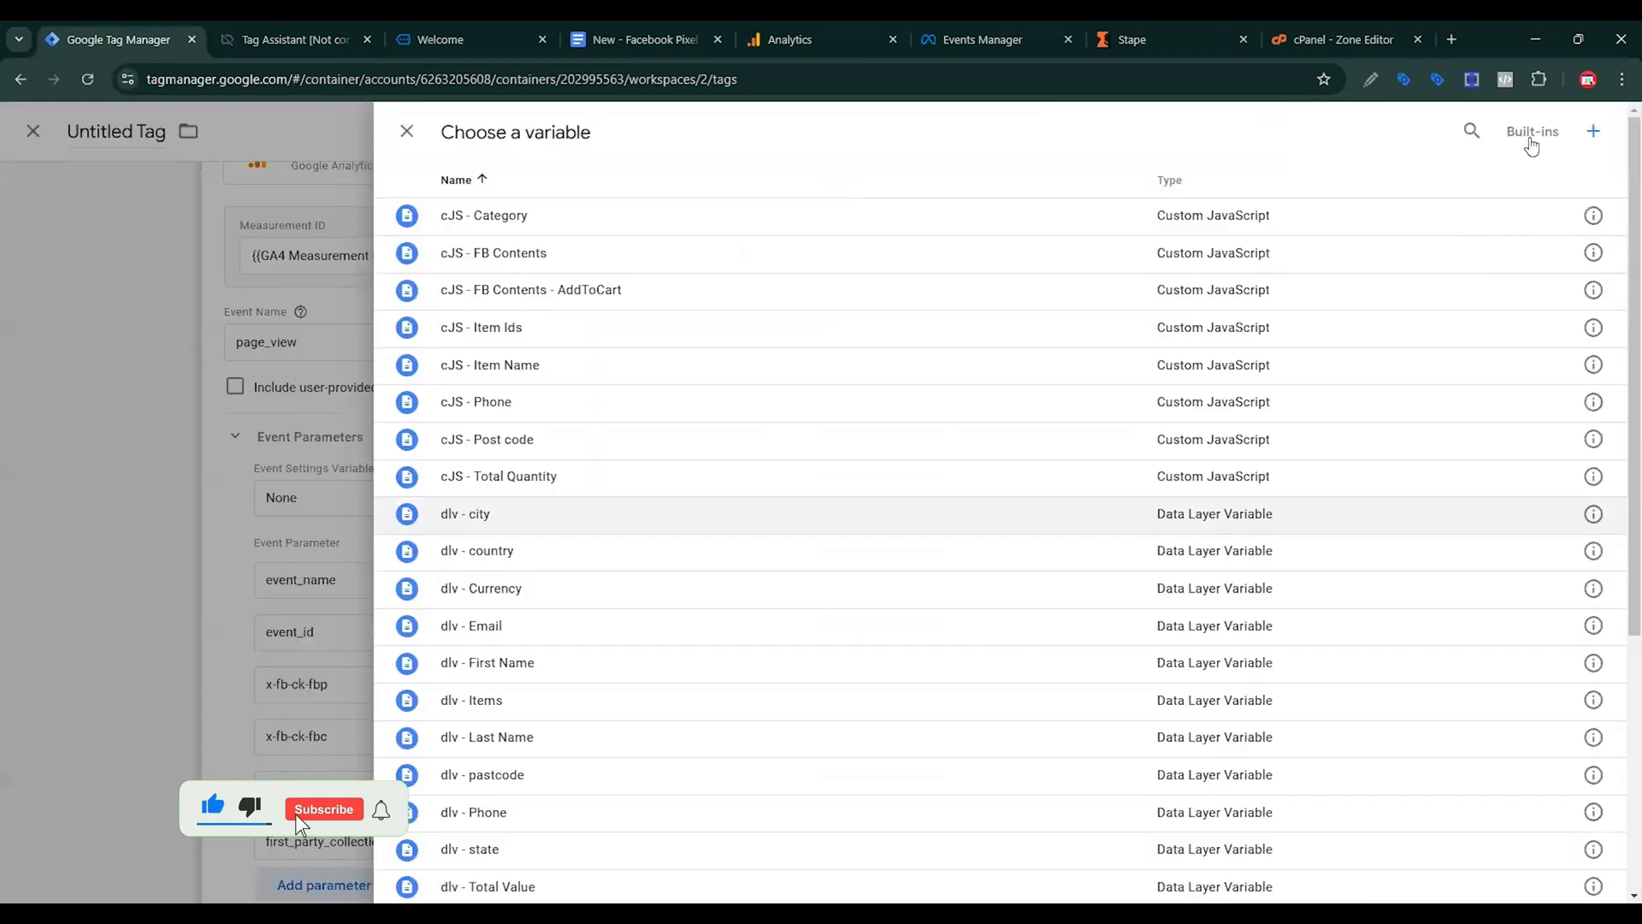
pyautogui.click(1591, 130)
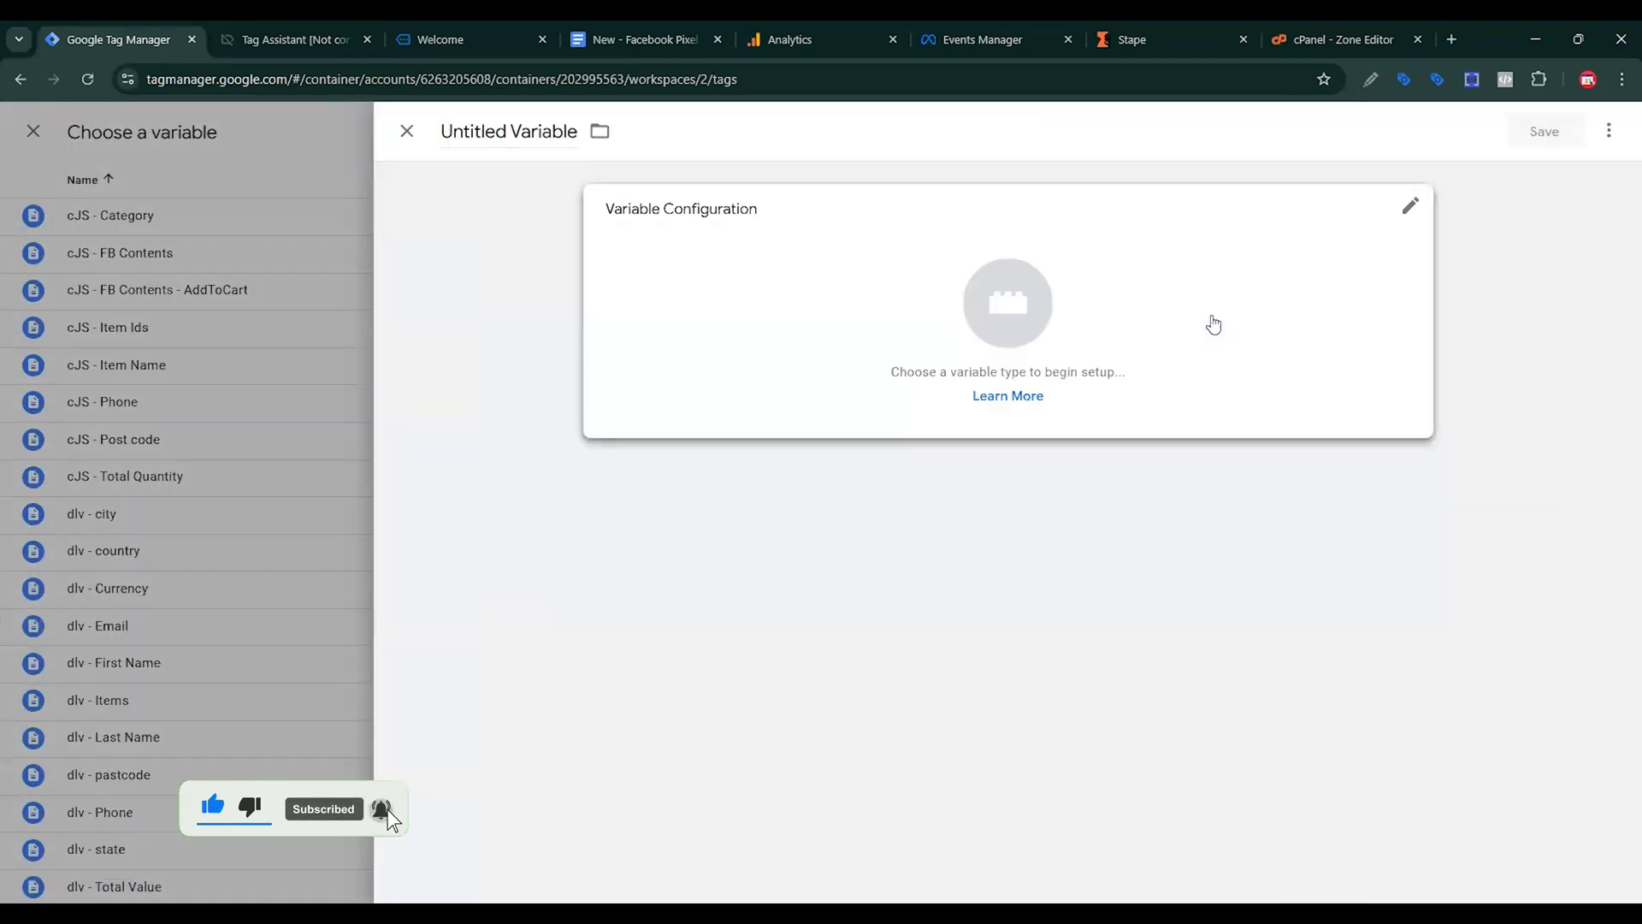
pyautogui.click(1210, 330)
pyautogui.click(1099, 549)
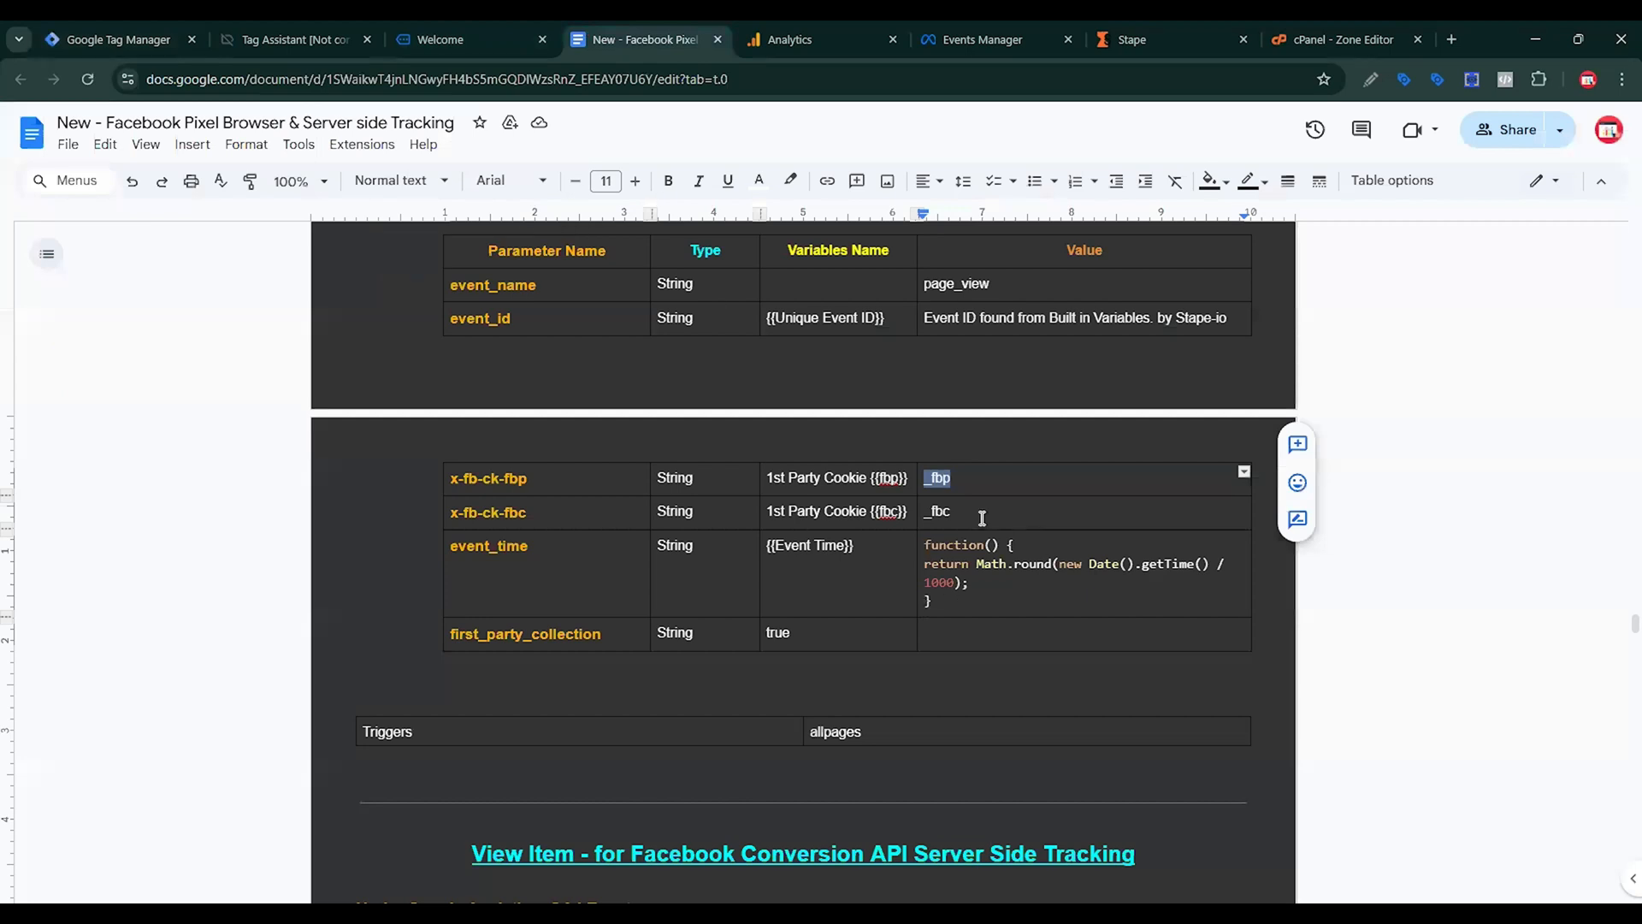
# Copy _fbc from the Google Docs guide and use it as the new variable's cookie name in Google Tag Manager.
pyautogui.moveTo(979, 517); pyautogui.dragTo(929, 513)
pyautogui.hotkey('ctrl', 'c')
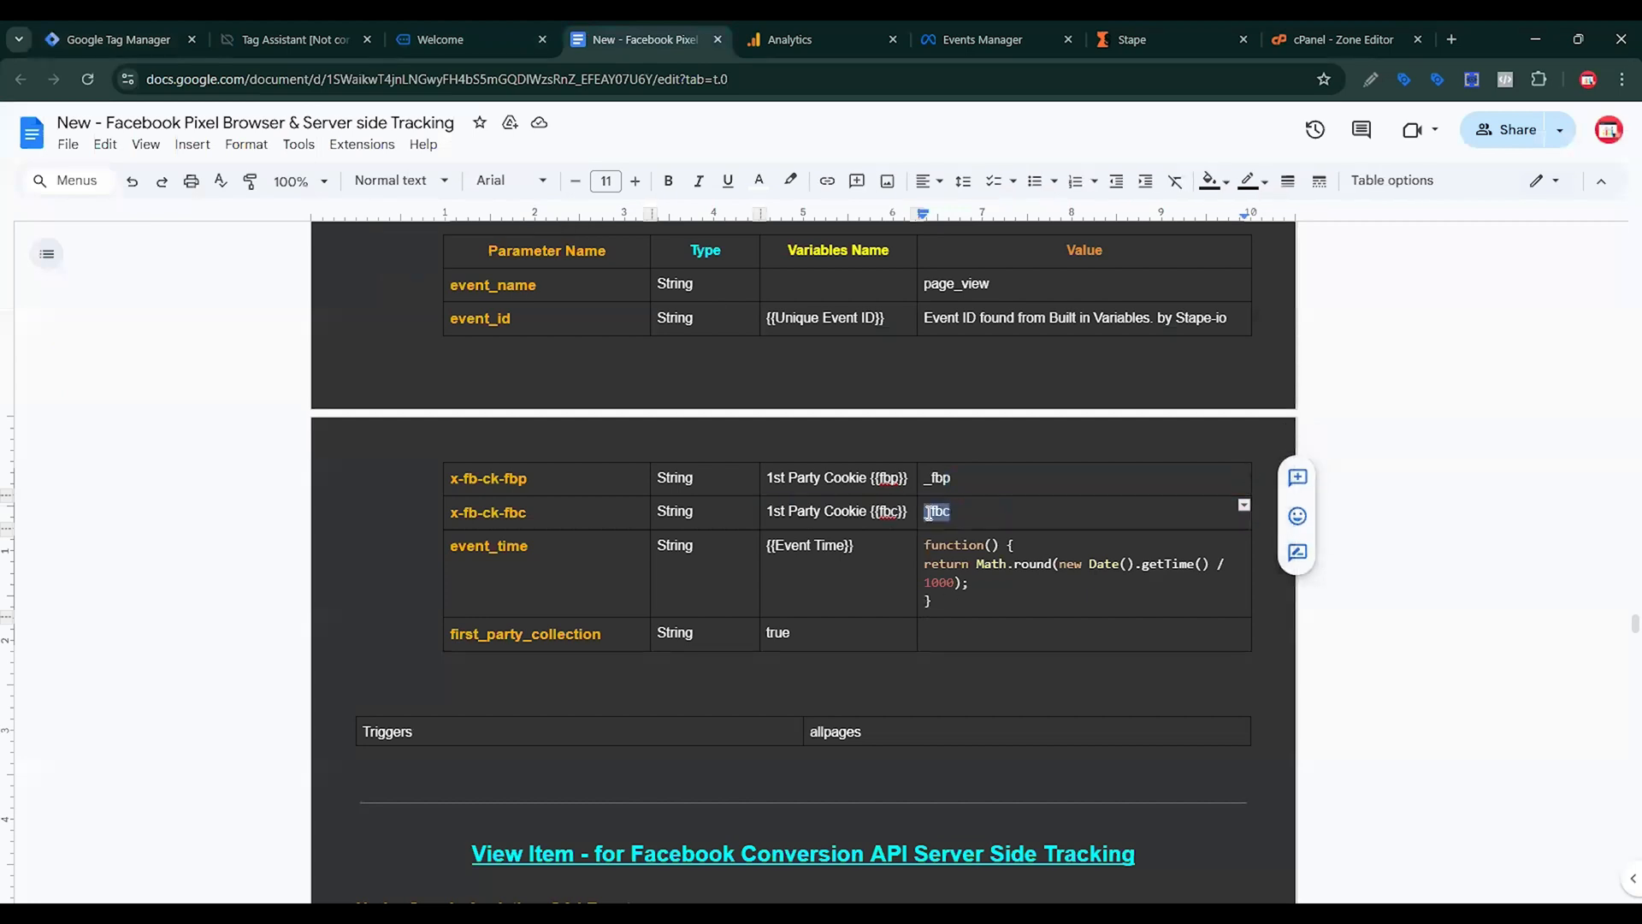
pyautogui.click(129, 40)
pyautogui.click(688, 407)
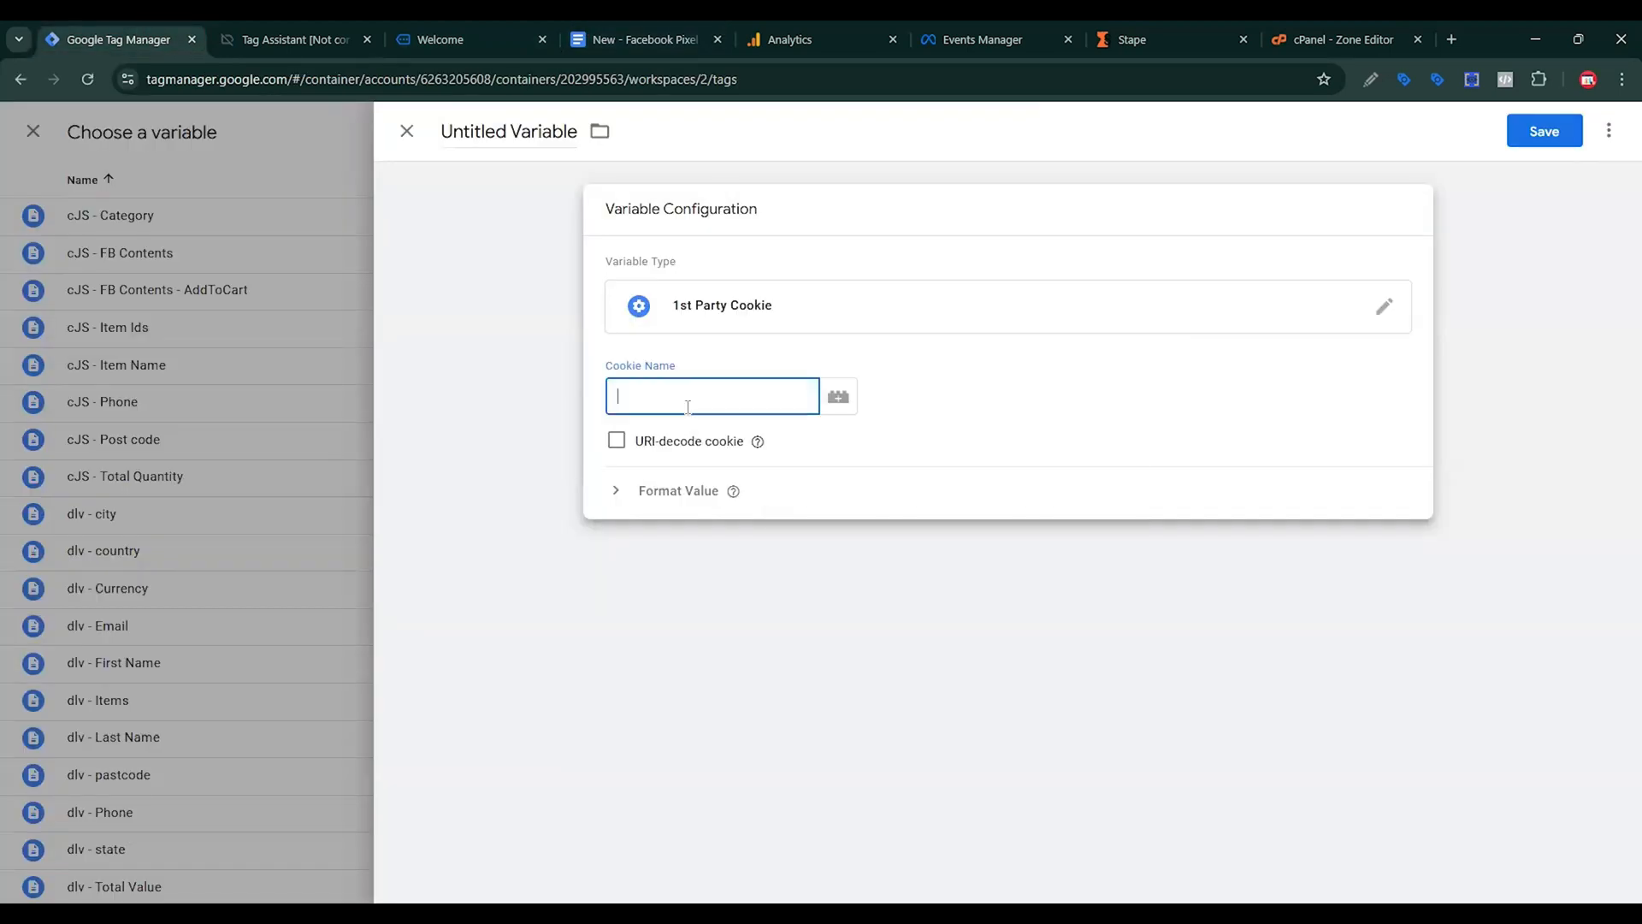
# Name the cookie variable fbc, without the leading underscore, and save it.
pyautogui.click(530, 175)
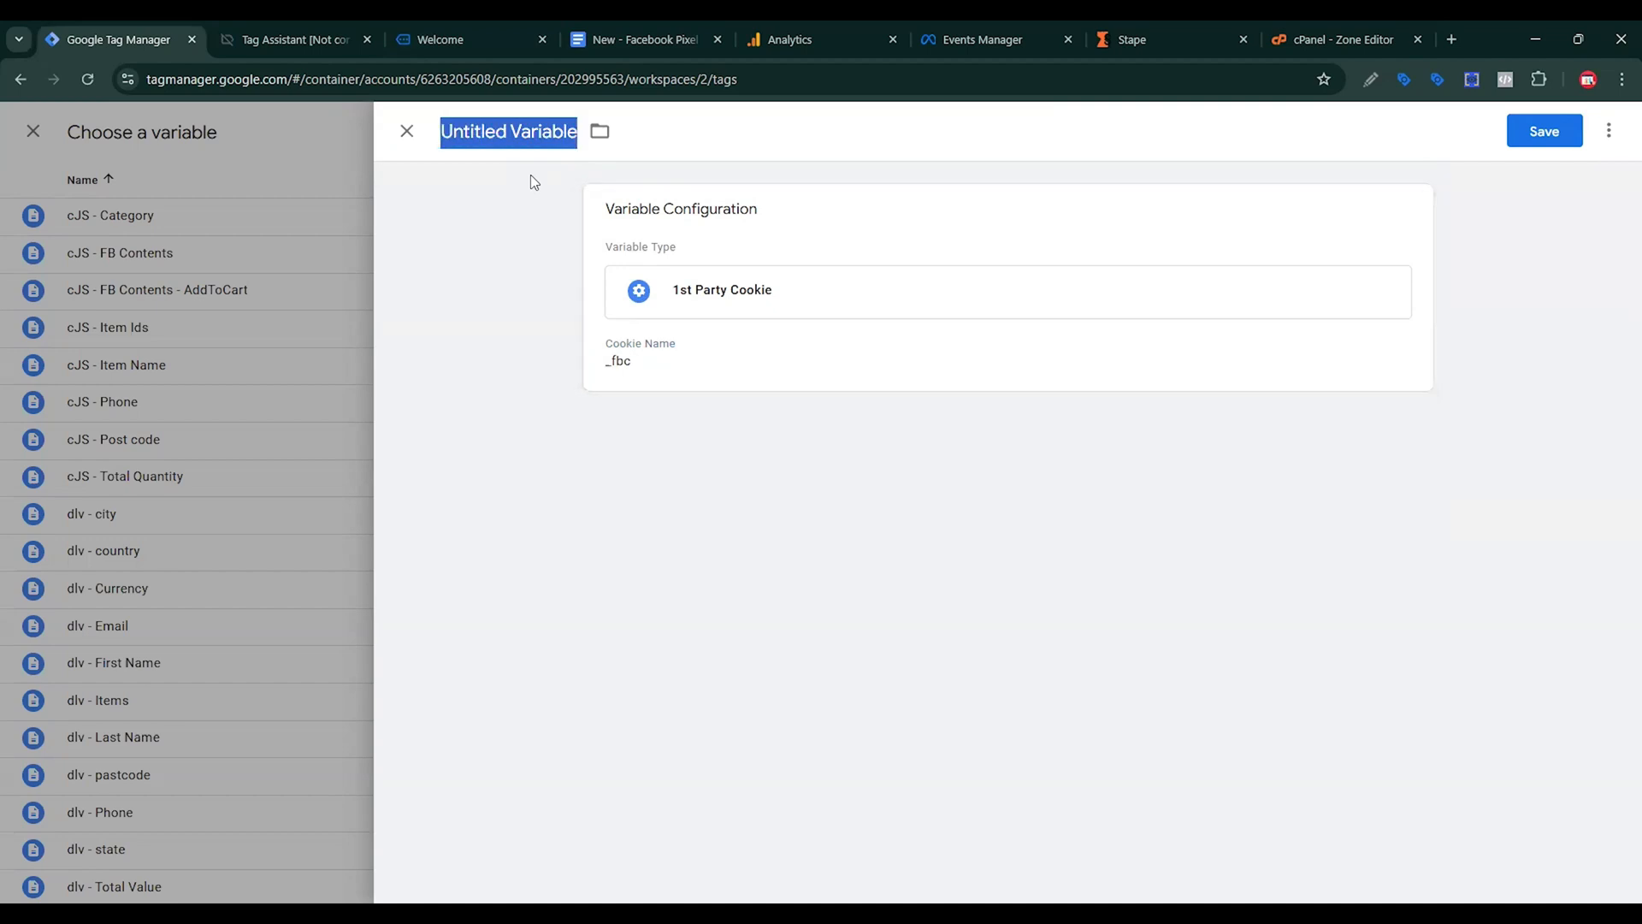
pyautogui.hotkey('ctrl', 'v')
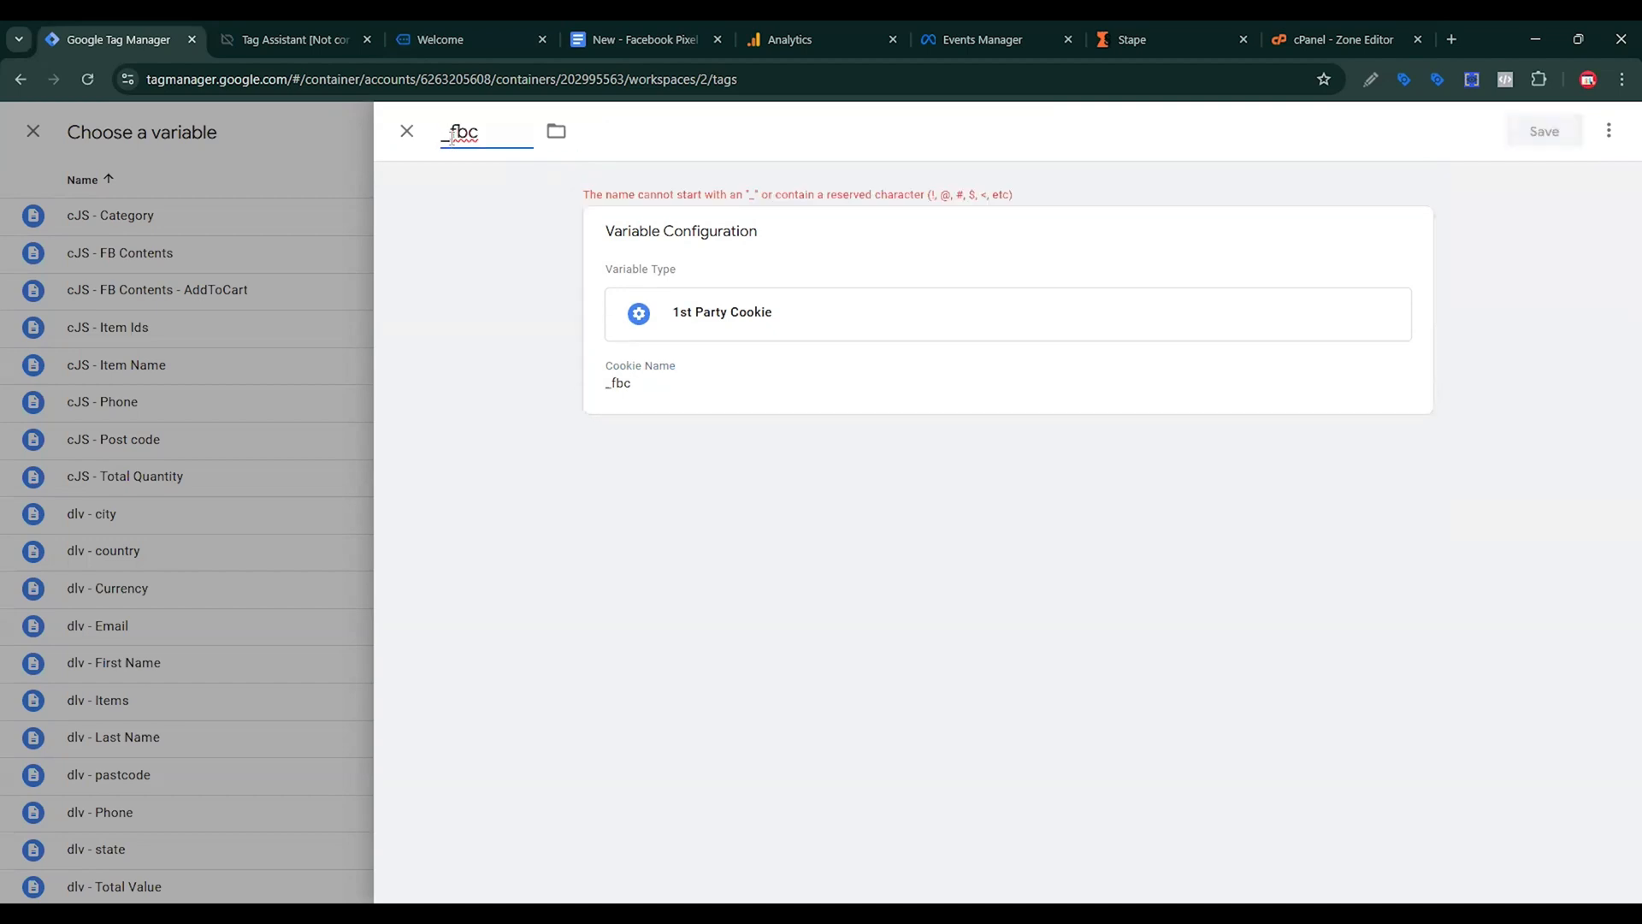
pyautogui.click(1540, 144)
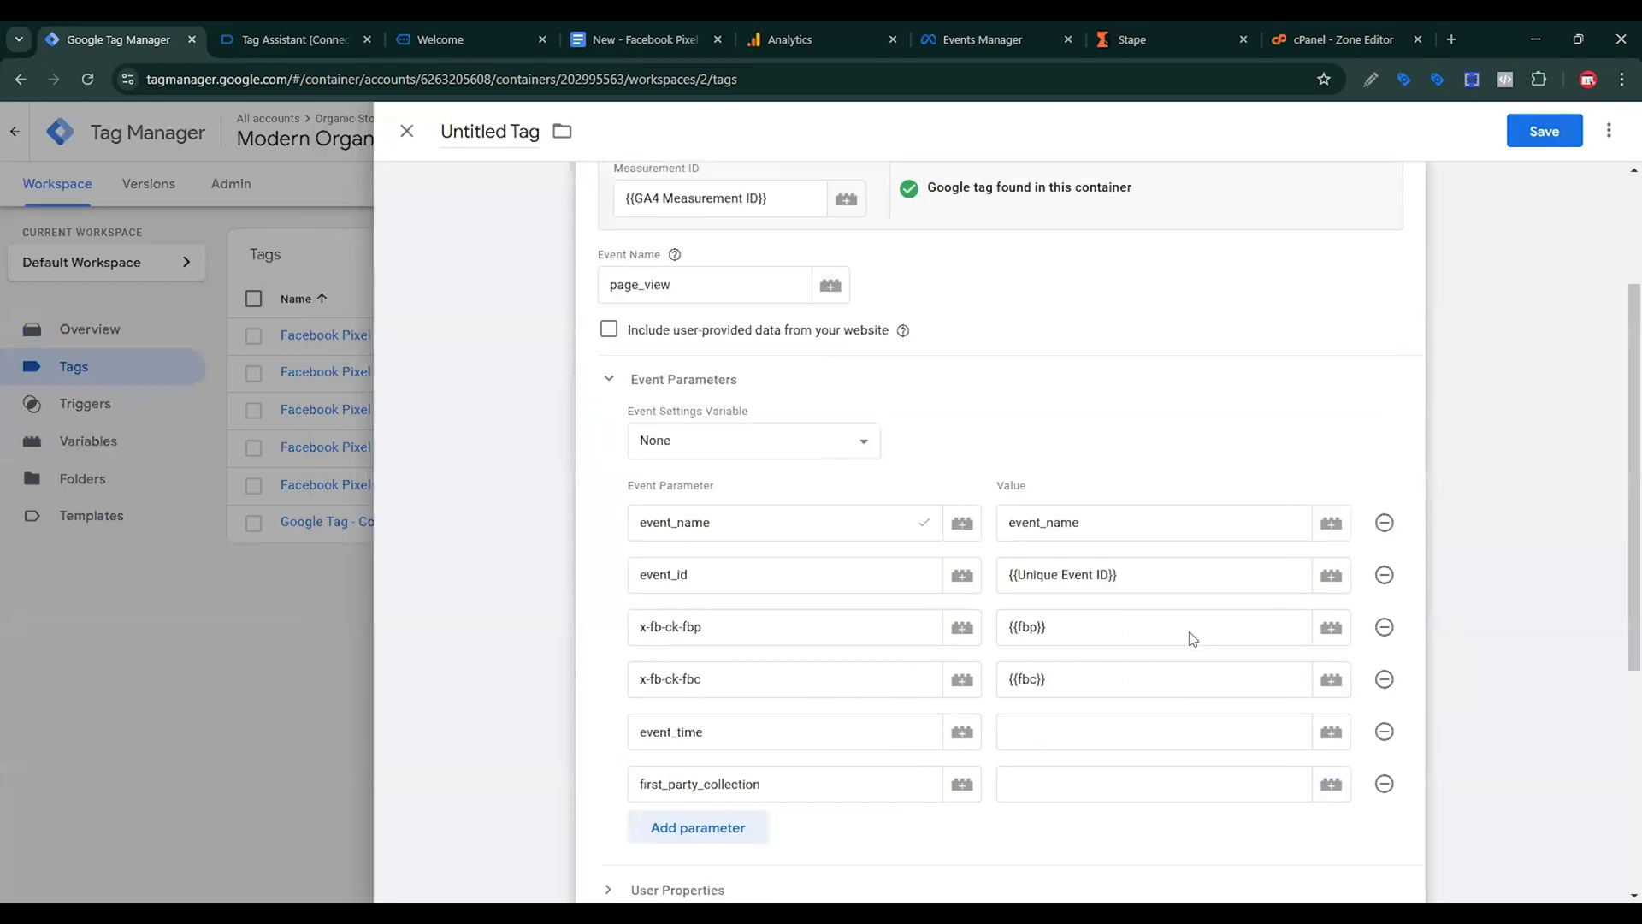
# Start a new Custom JavaScript variable for the value of the event_time parameter.
pyautogui.scroll(-2, 1192, 638)
pyautogui.click(1171, 613)
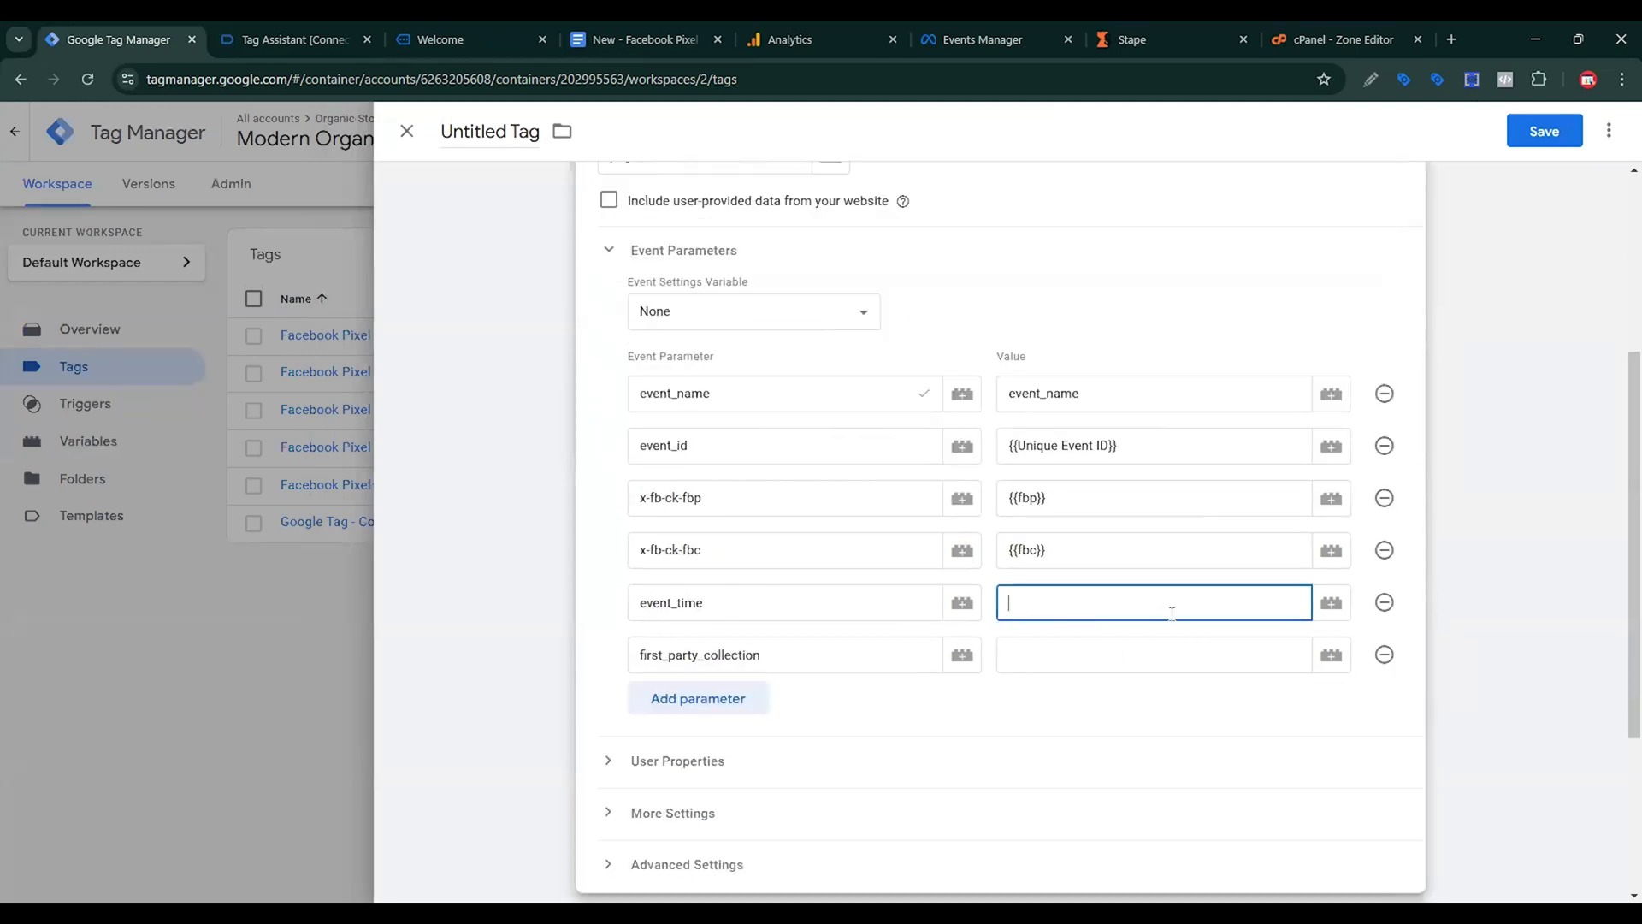
pyautogui.click(1331, 602)
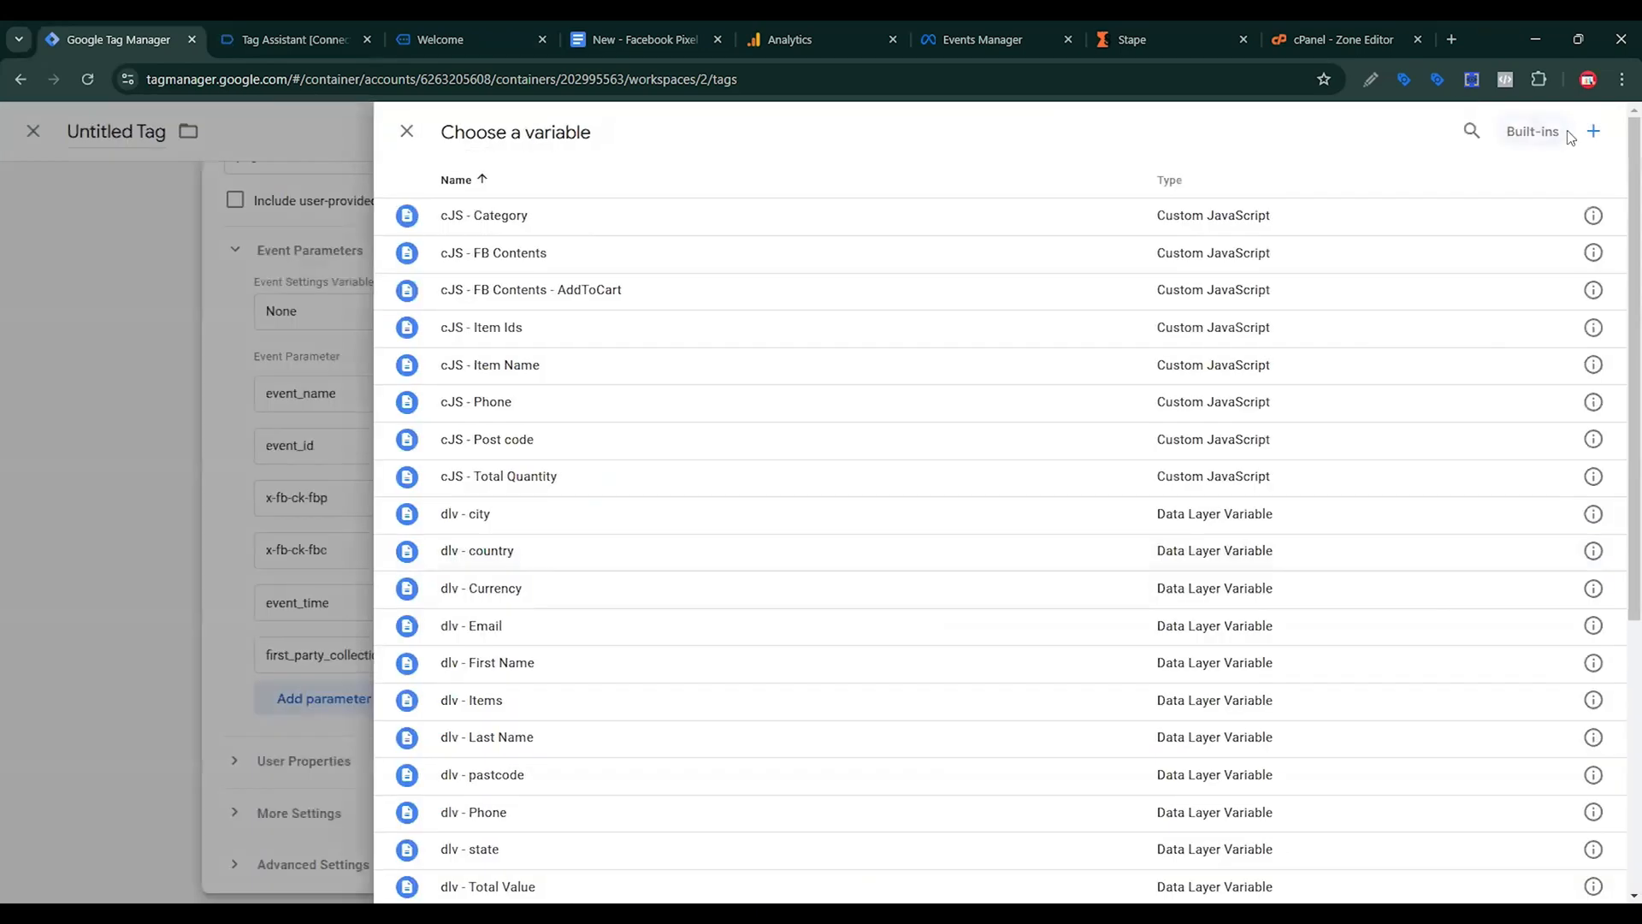
pyautogui.click(1588, 132)
pyautogui.click(1268, 296)
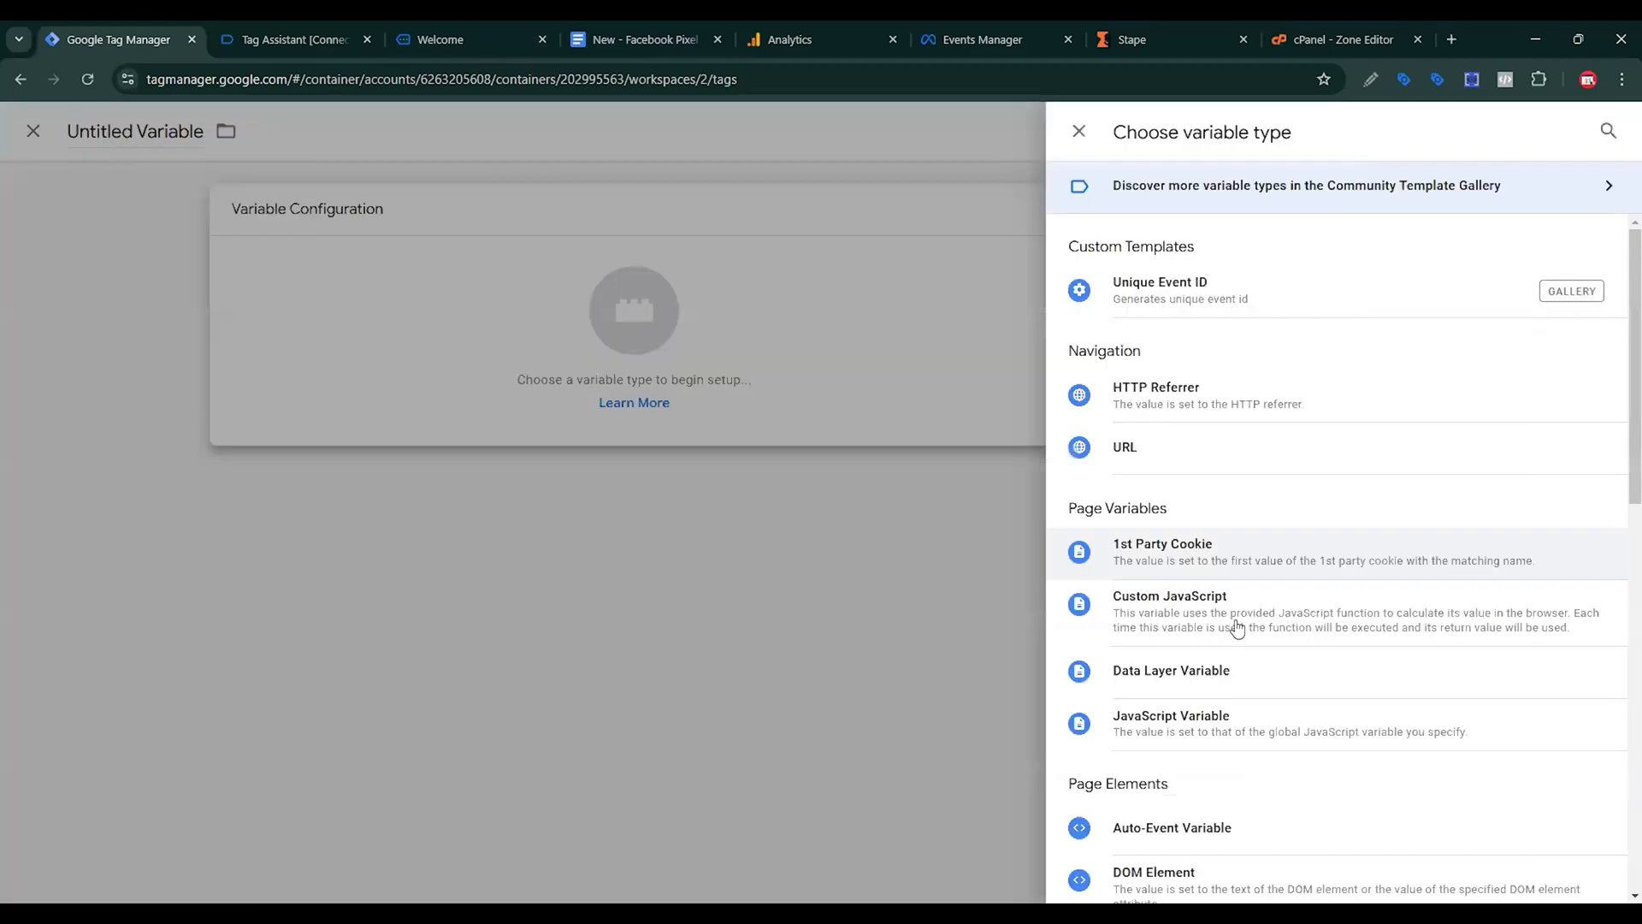
pyautogui.click(1232, 623)
# Copy the event_time function from the Google Docs guide into the Custom JavaScript code of the new Tag Manager variable.
pyautogui.click(637, 35)
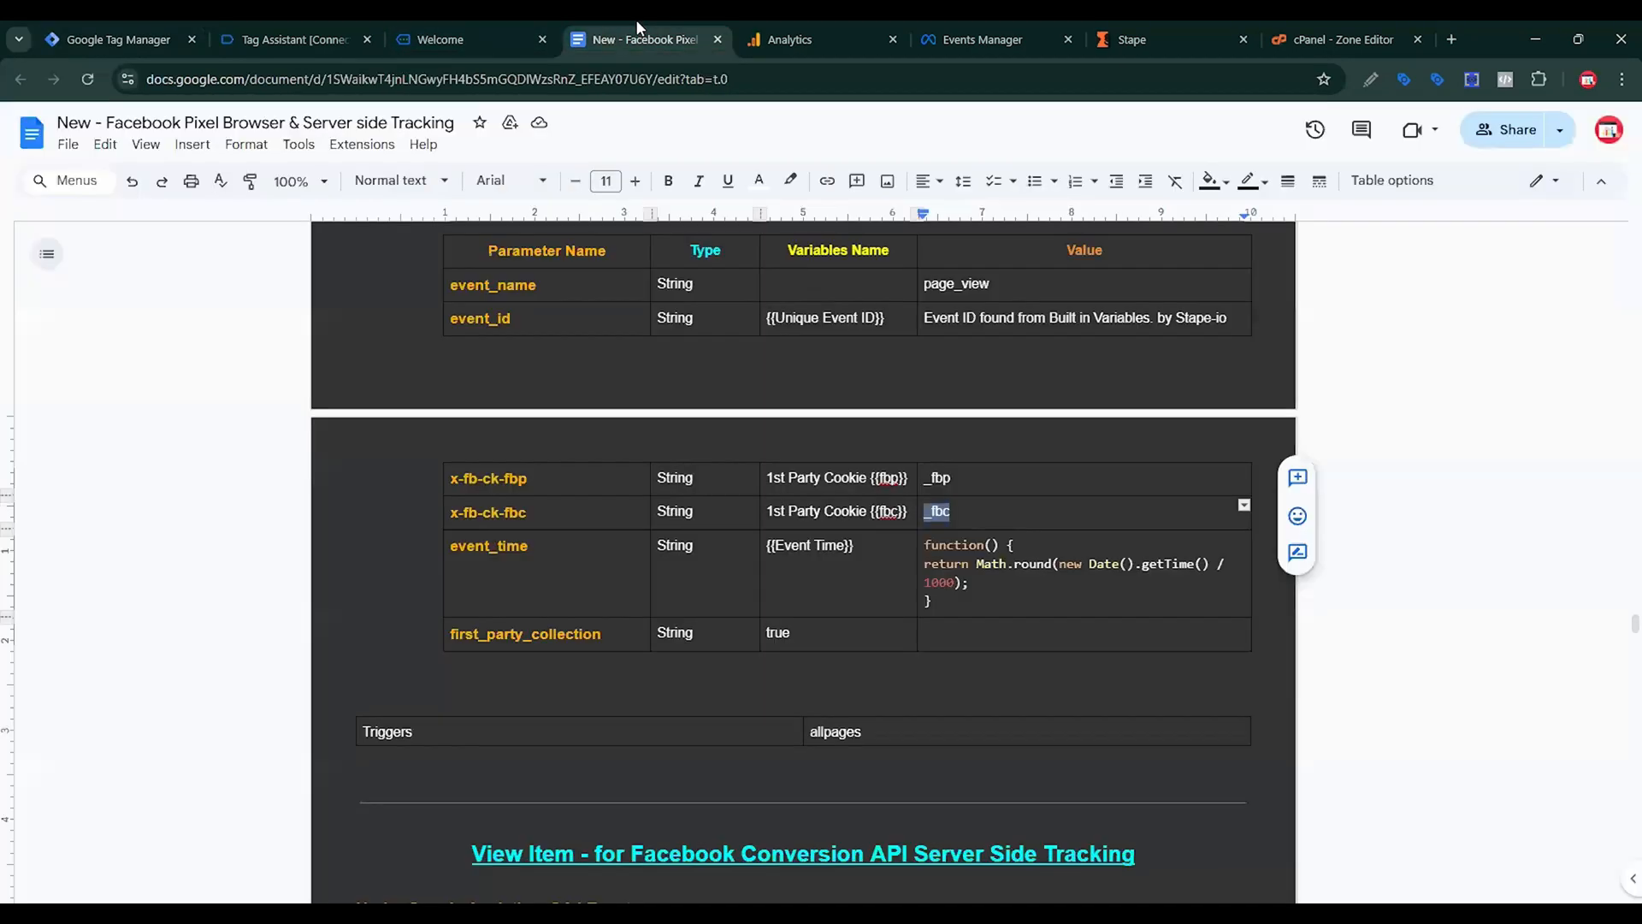
pyautogui.click(926, 544)
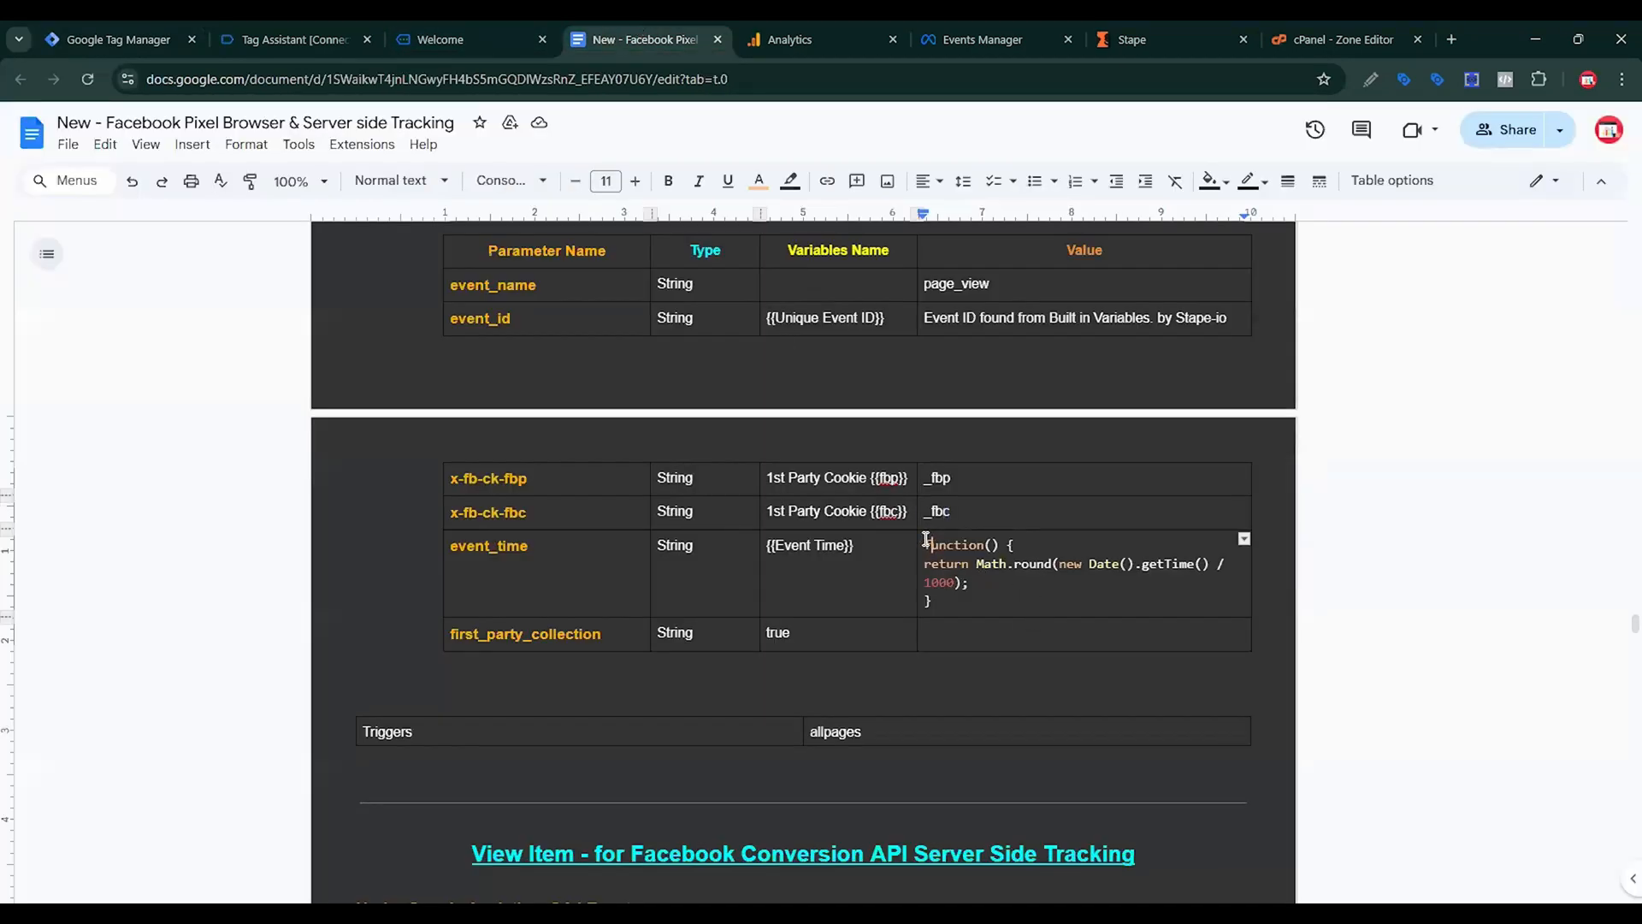
pyautogui.moveTo(926, 544); pyautogui.dragTo(943, 593)
pyautogui.hotkey('ctrl', 'c')
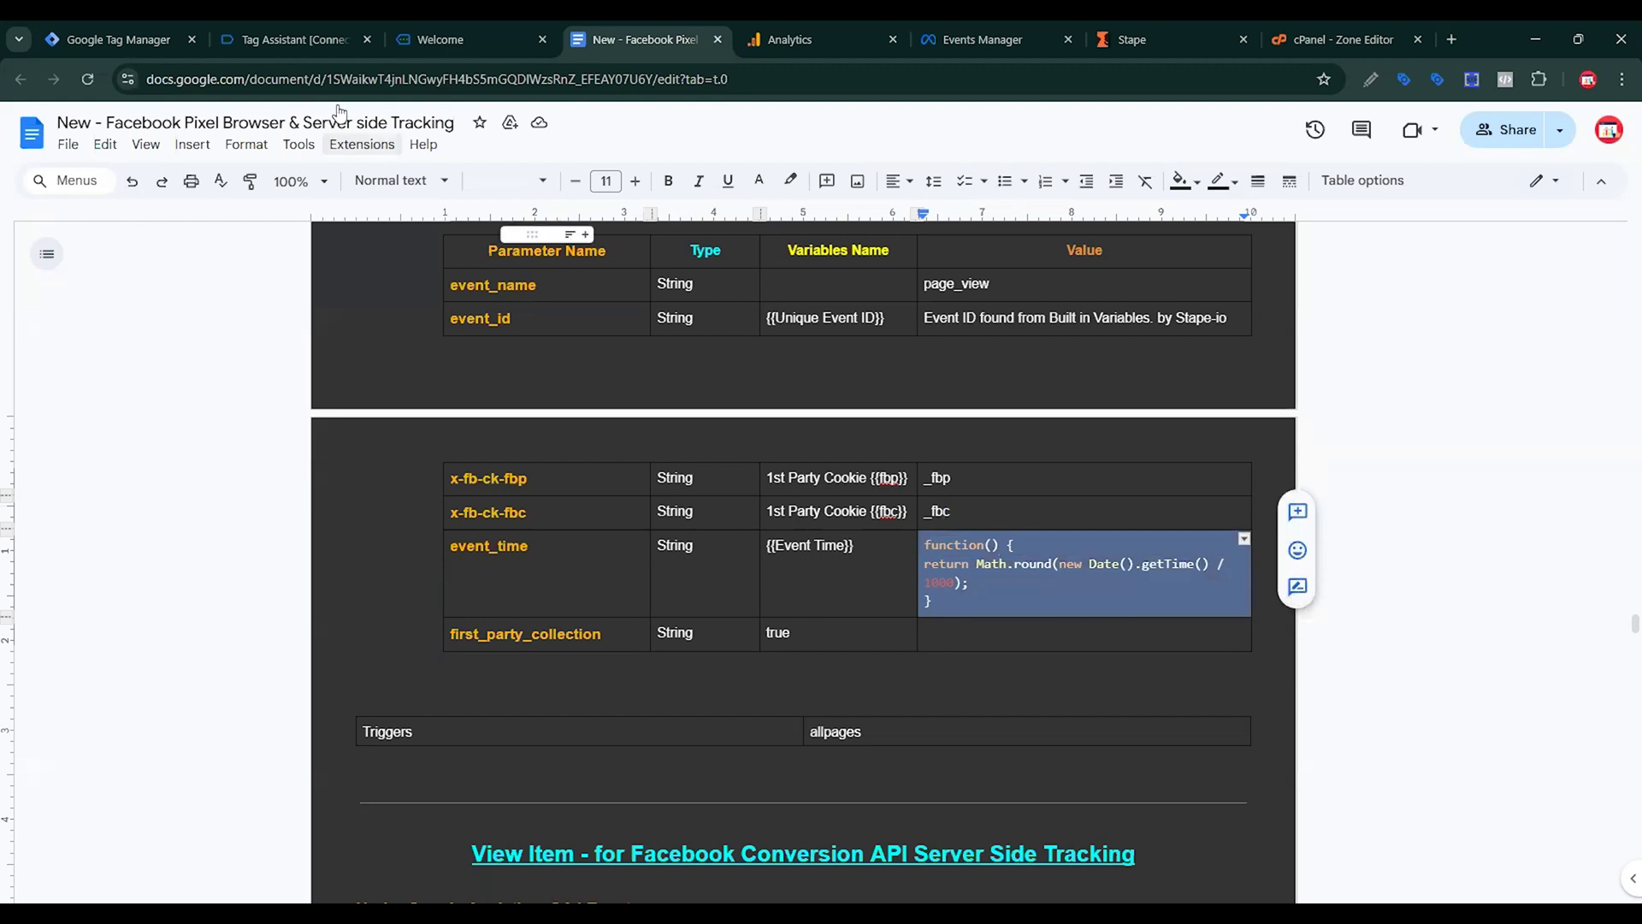
pyautogui.click(123, 41)
pyautogui.click(724, 501)
pyautogui.hotkey('ctrl', 'v')
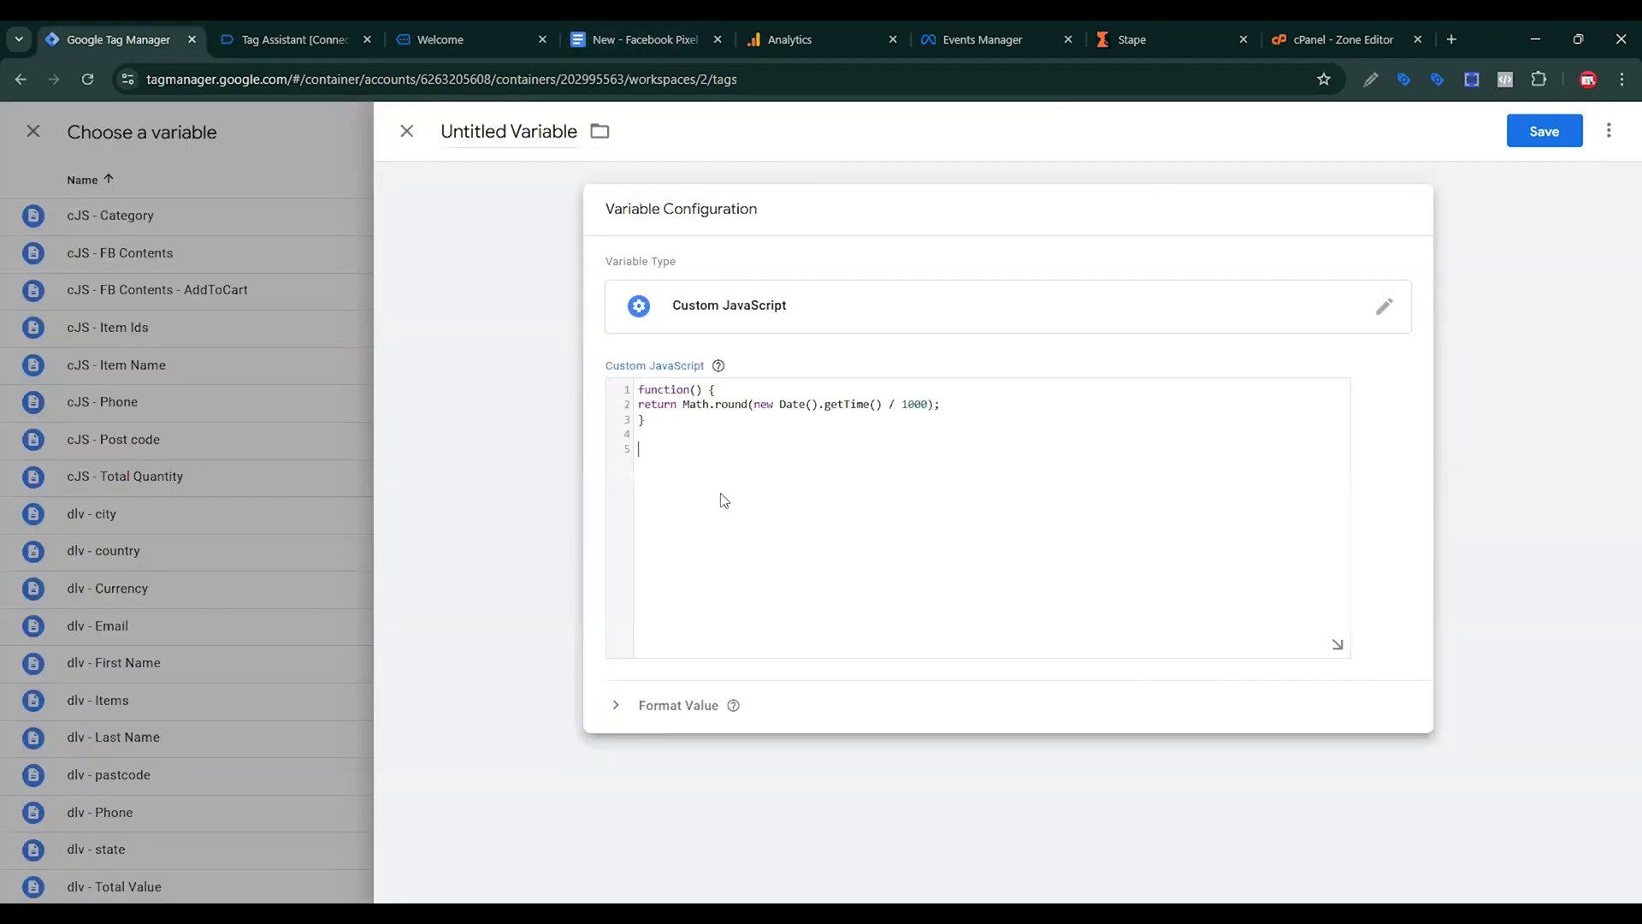
# Name the Custom JavaScript variable Event Time and save it.
pyautogui.click(530, 162)
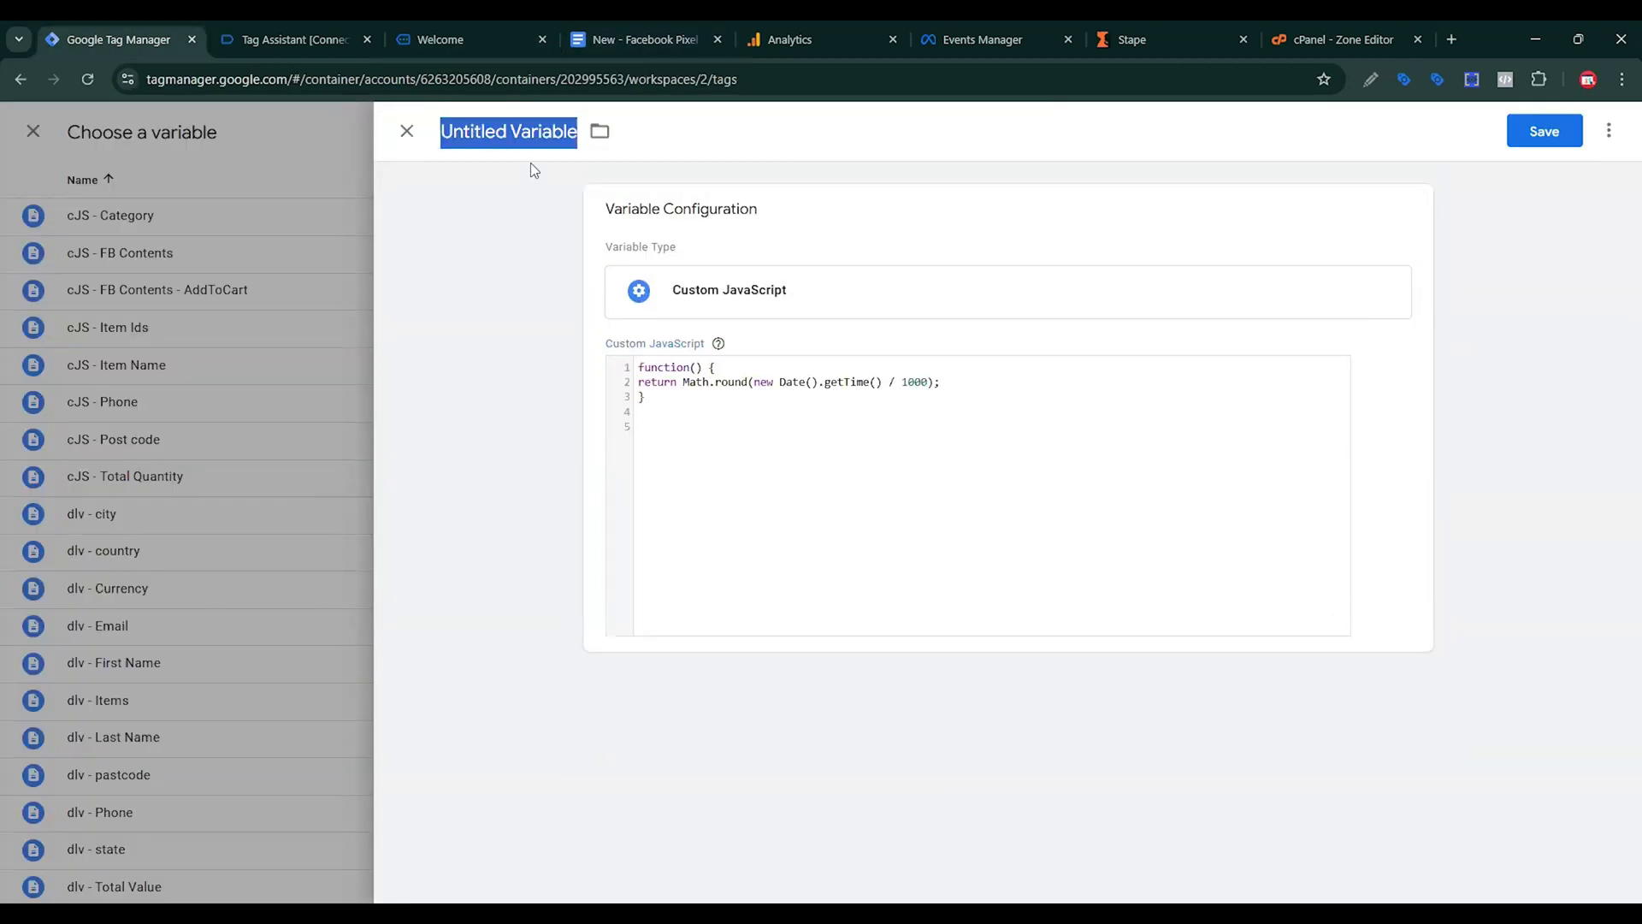
pyautogui.write('Event')
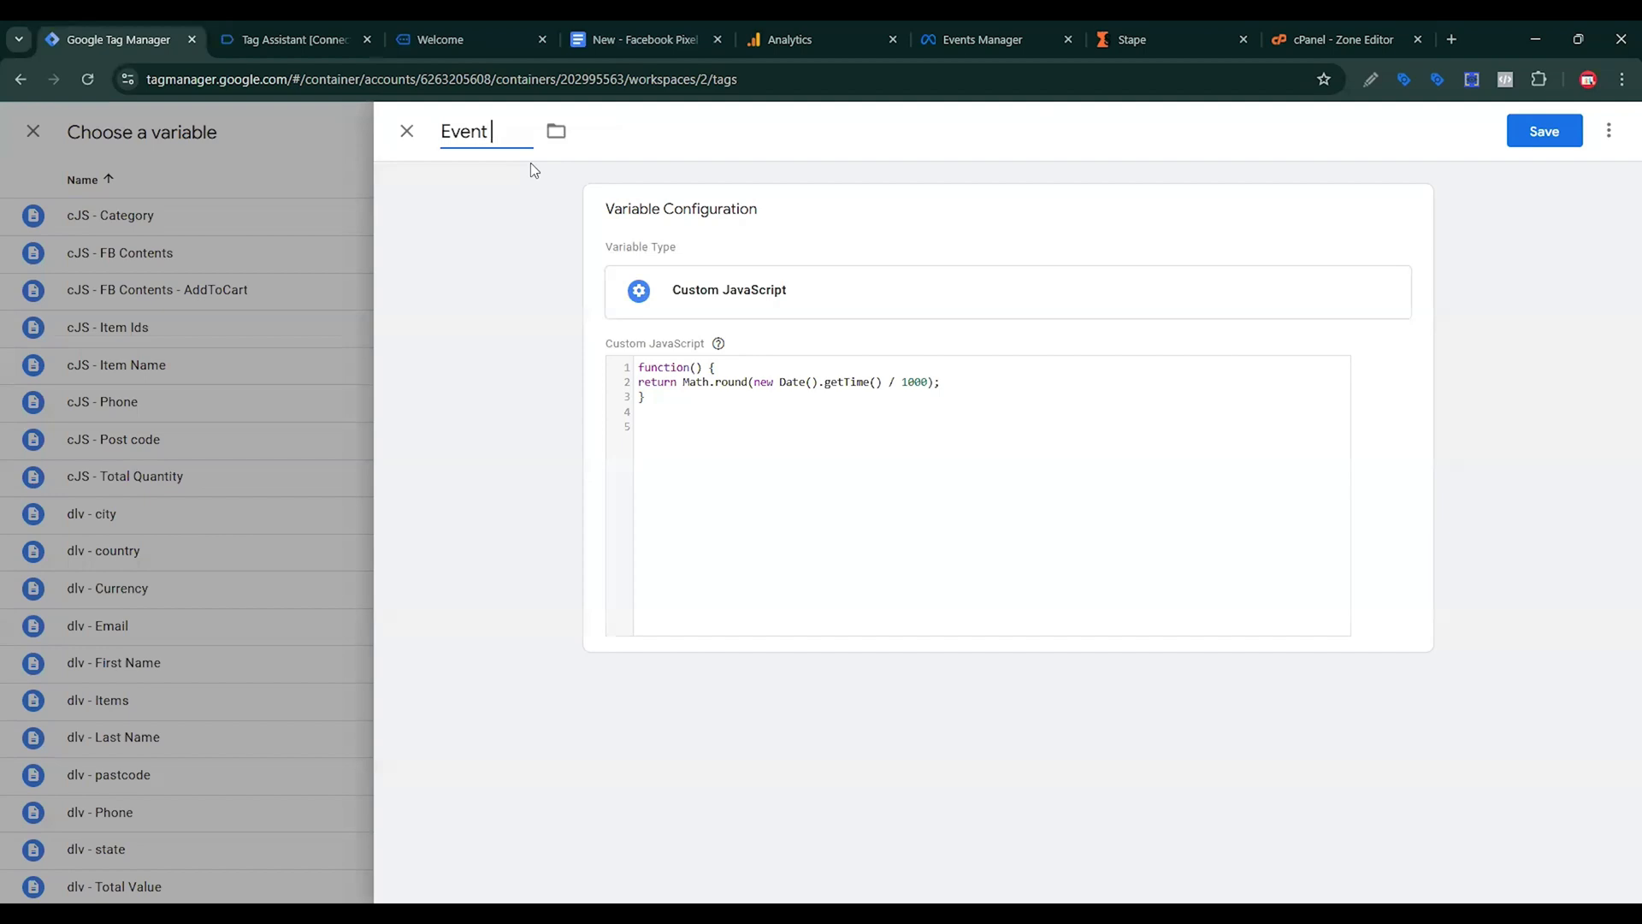
pyautogui.write(' Time')
pyautogui.click(1543, 137)
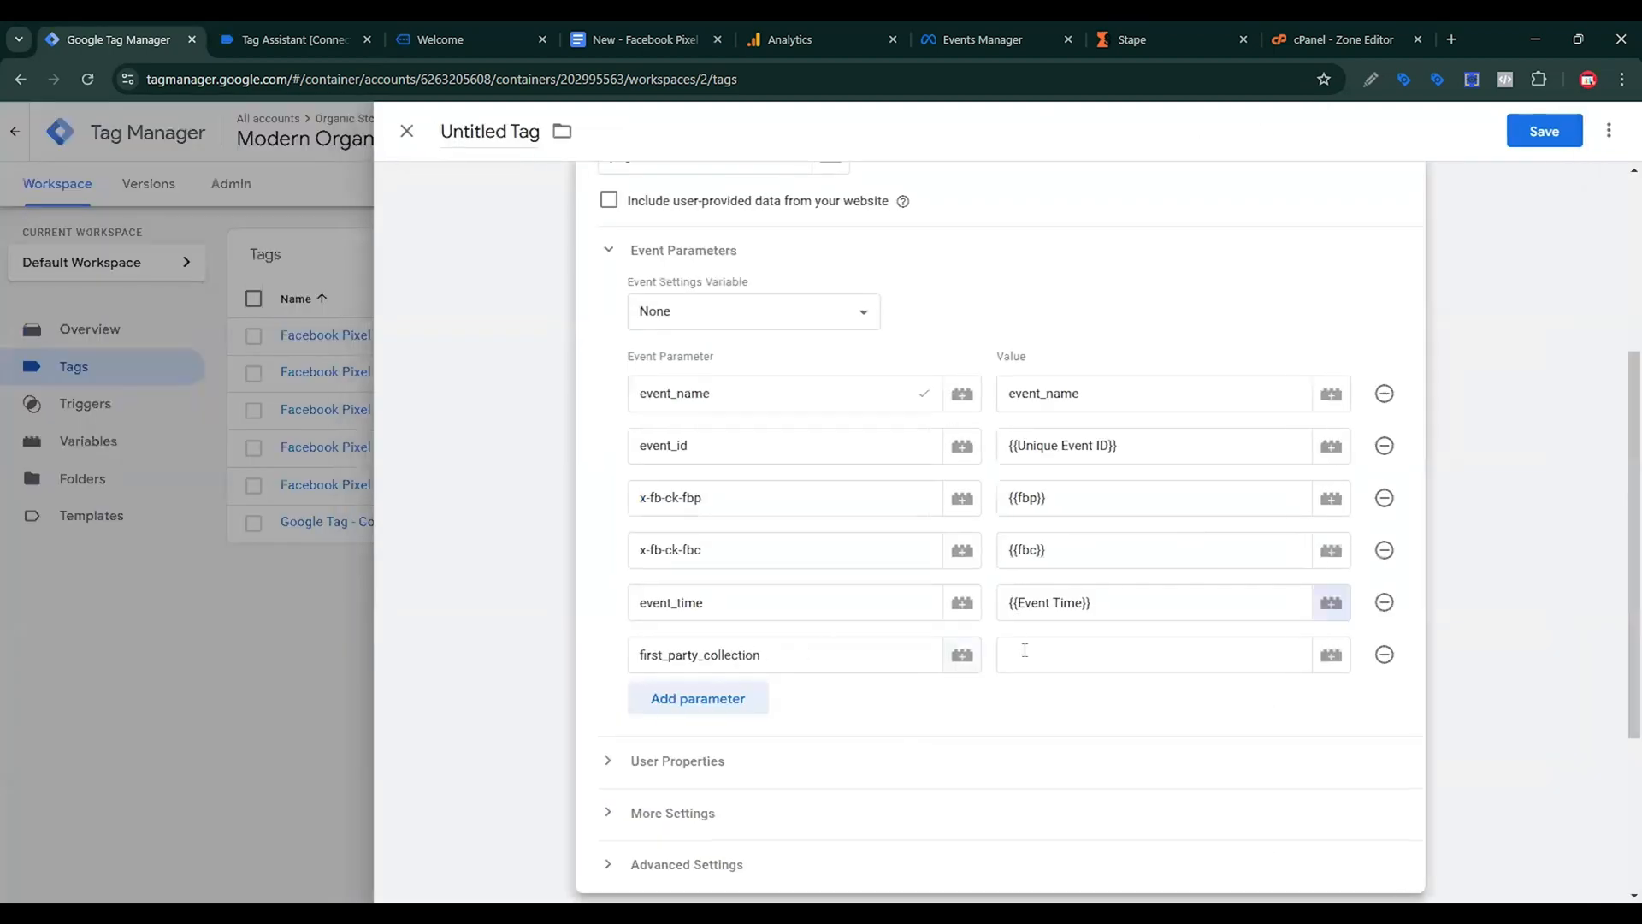
# Set the first_party_collection value to true and make the tag fire on the All Pages trigger.
pyautogui.click(1031, 651)
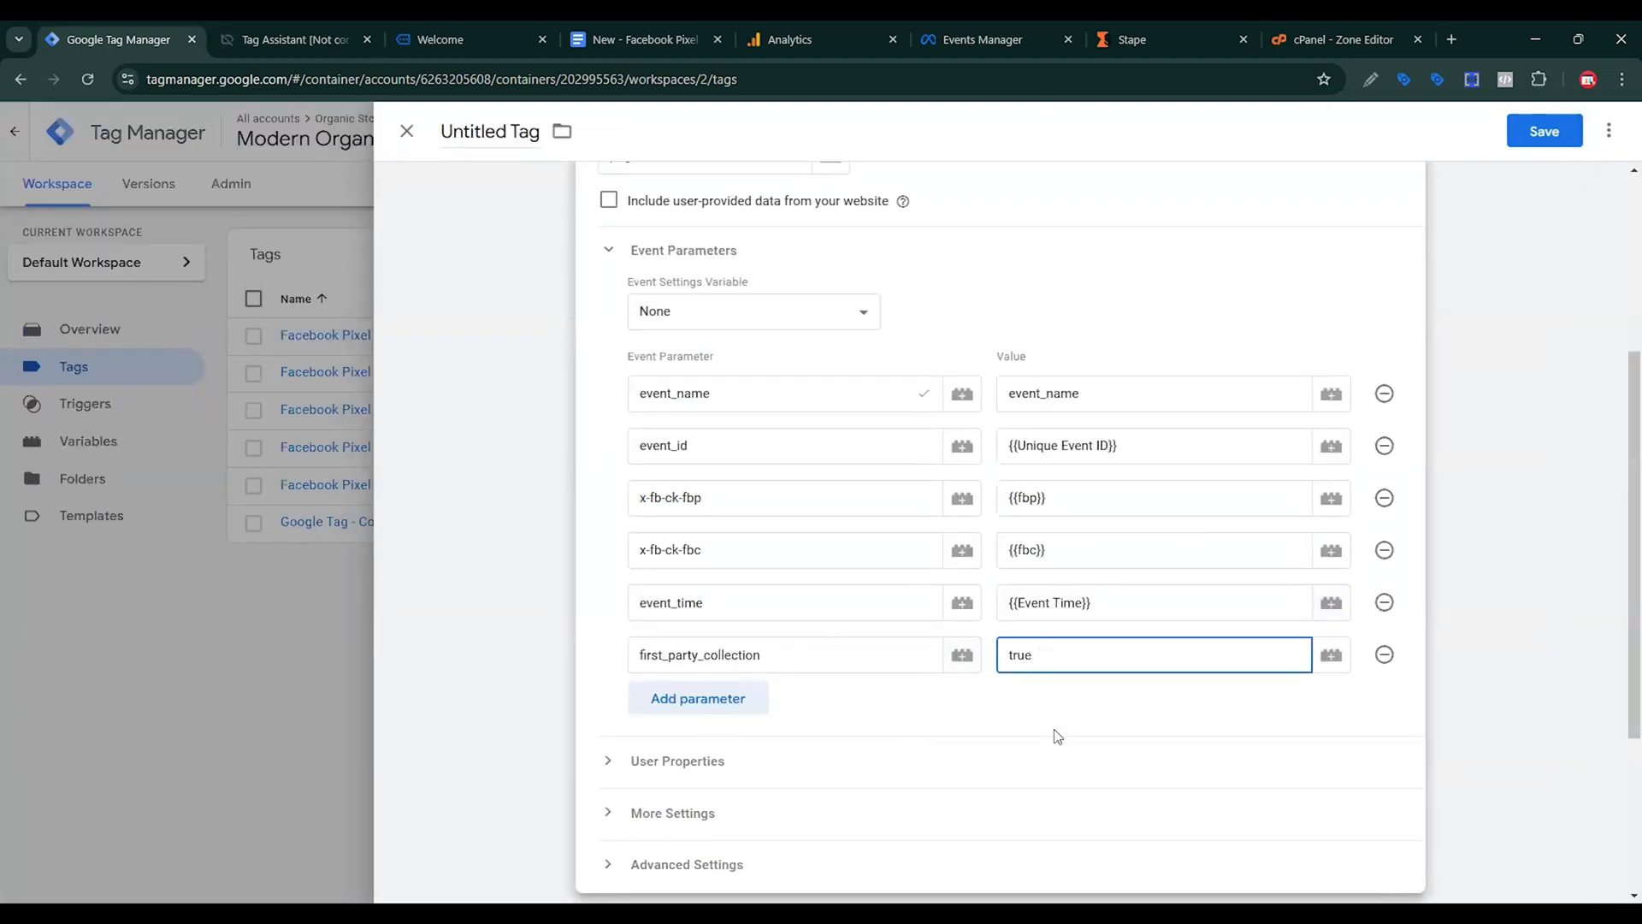
pyautogui.scroll(-3, 1058, 736)
pyautogui.click(1029, 722)
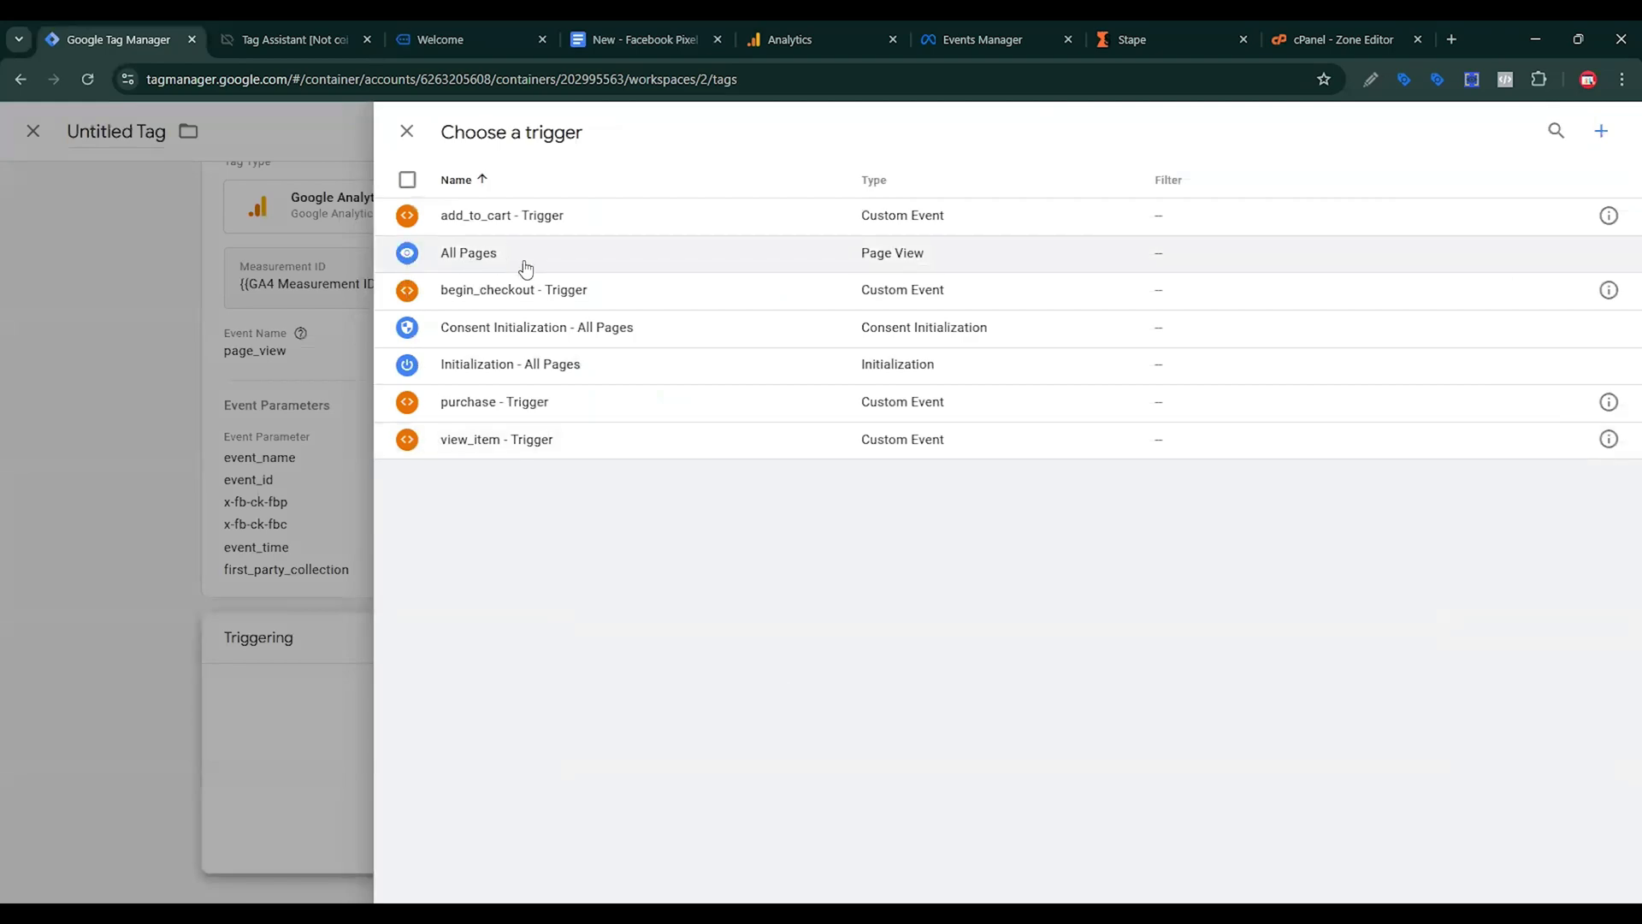
pyautogui.click(526, 254)
# Name the page_view tag FB Server - Page View and save it.
pyautogui.click(1544, 131)
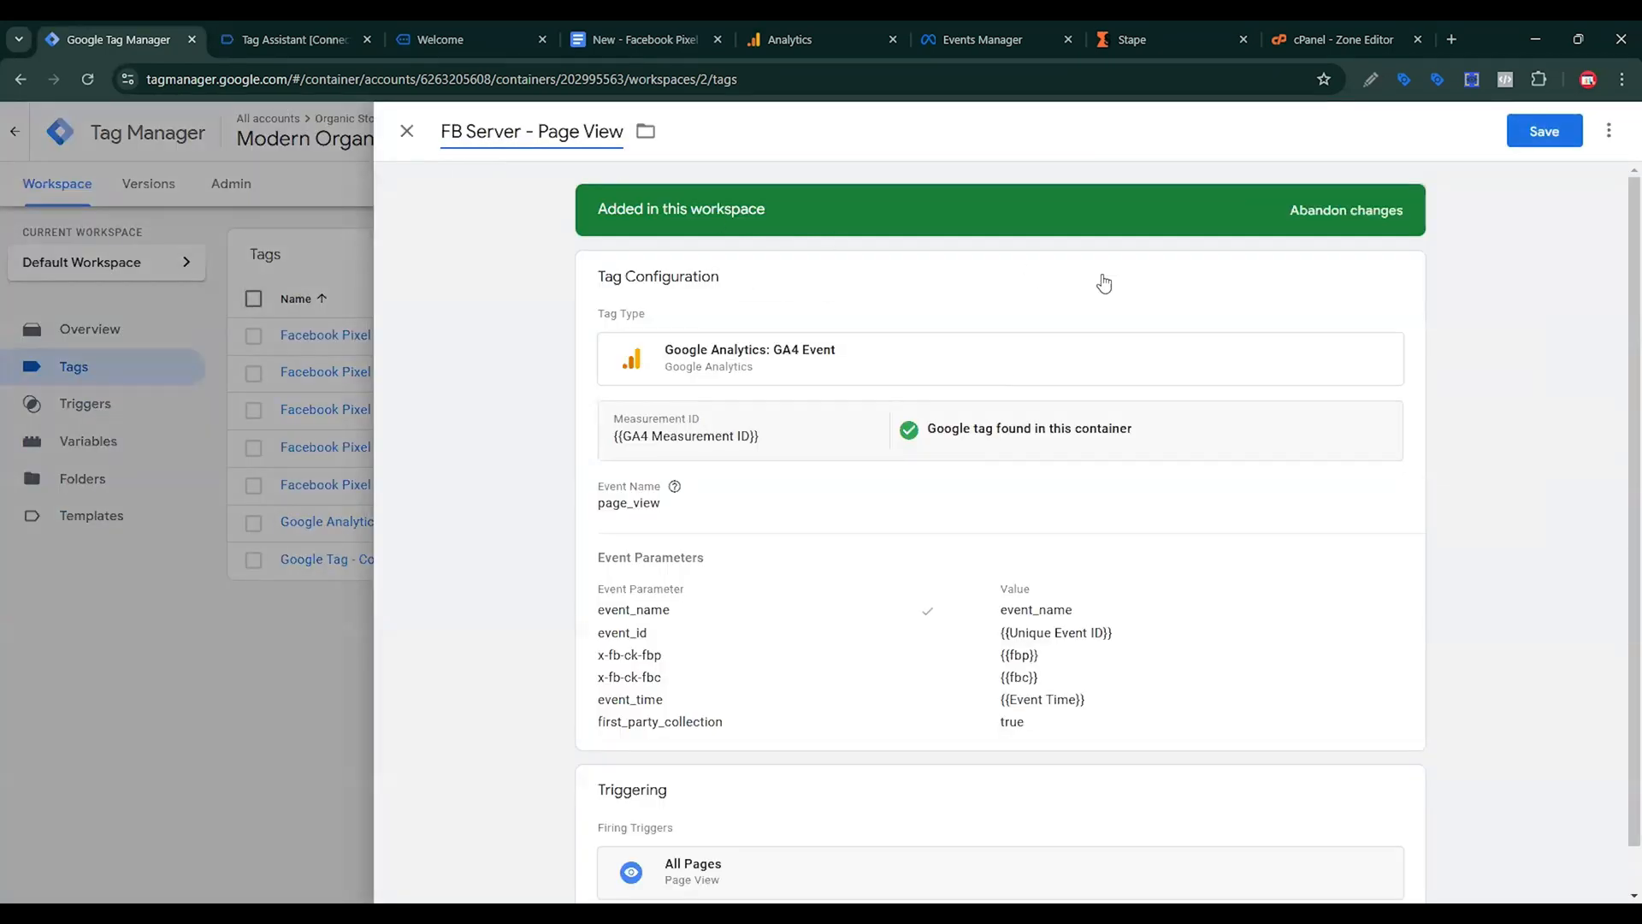
pyautogui.click(1543, 132)
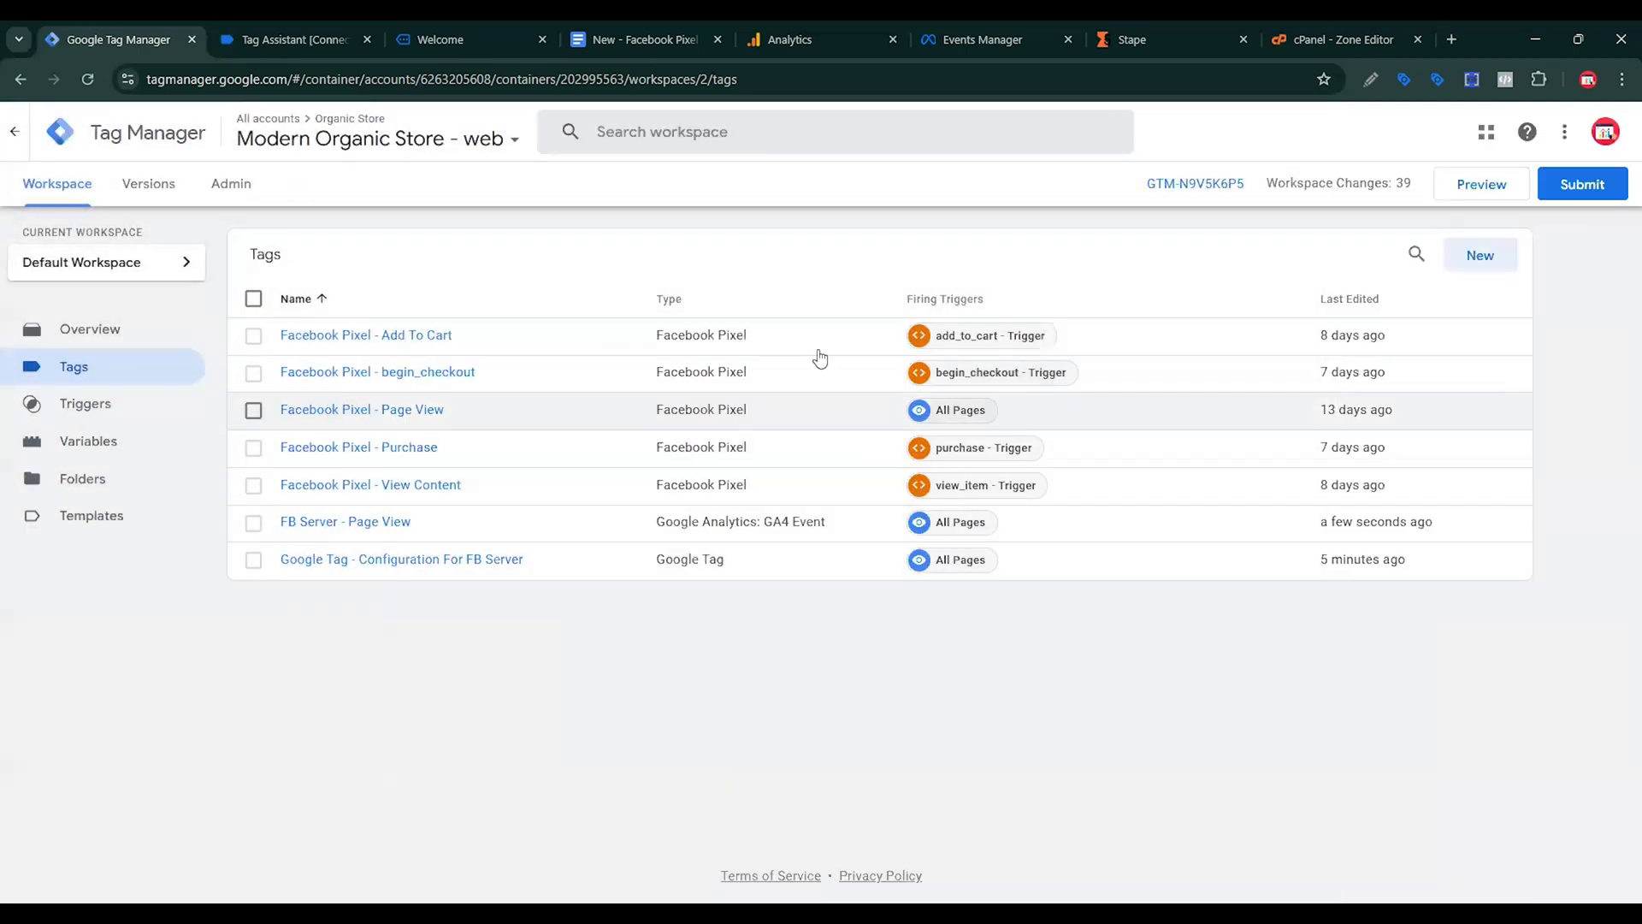
# Check the View Item section of the Google Docs guide and start a new Google Analytics: GA4 Event tag in Tag Manager.
pyautogui.click(645, 39)
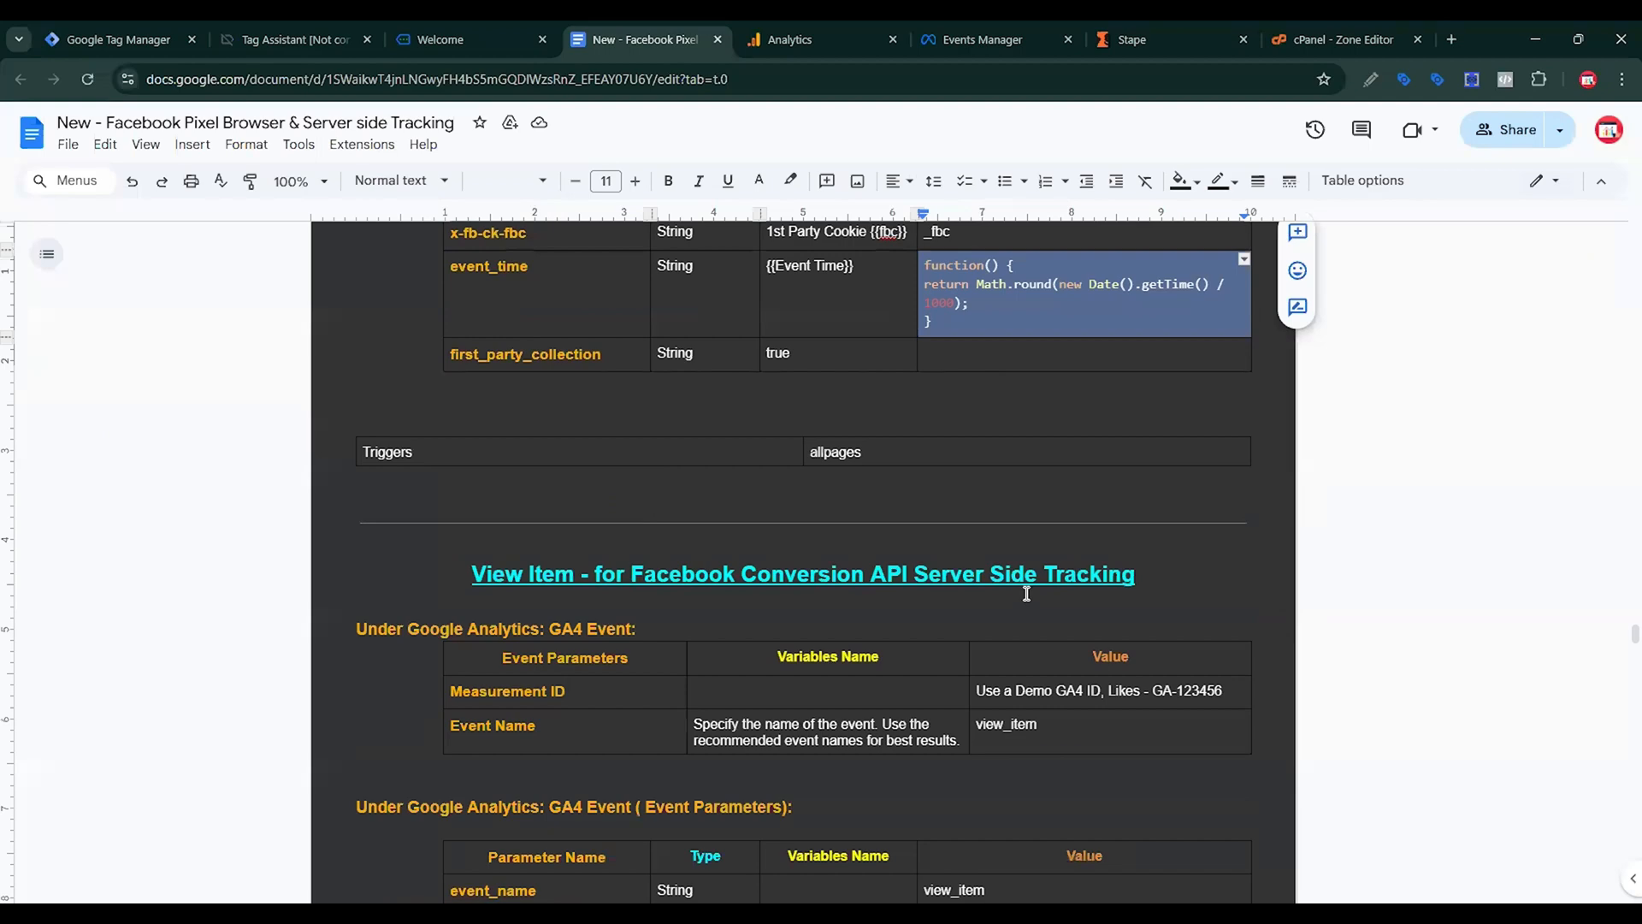
pyautogui.click(89, 24)
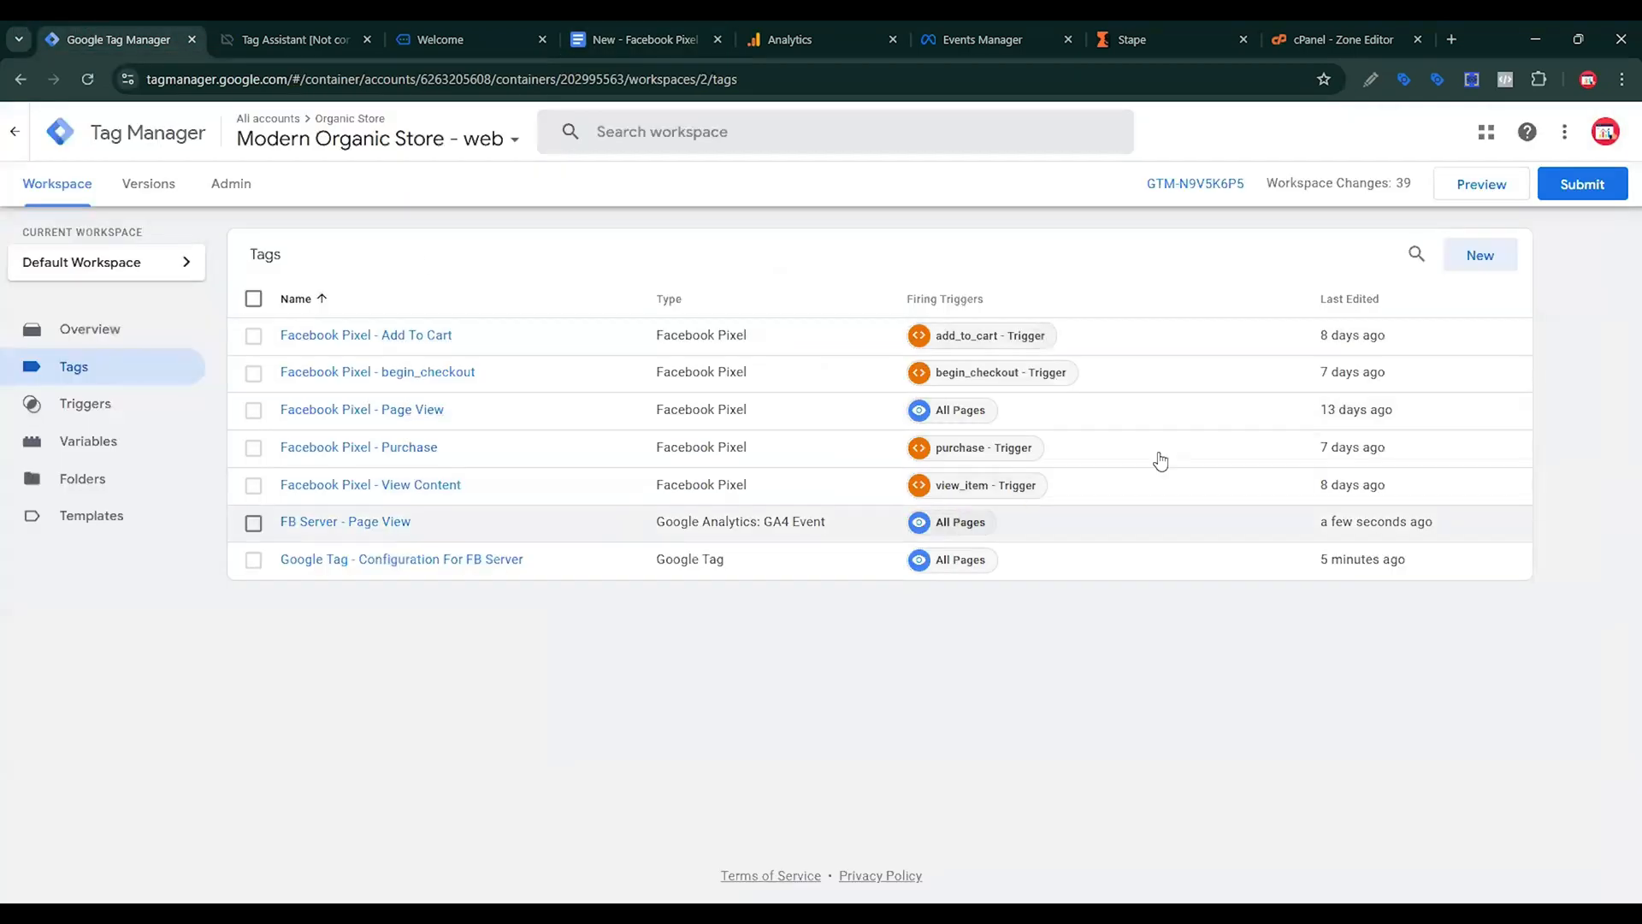
pyautogui.click(1498, 260)
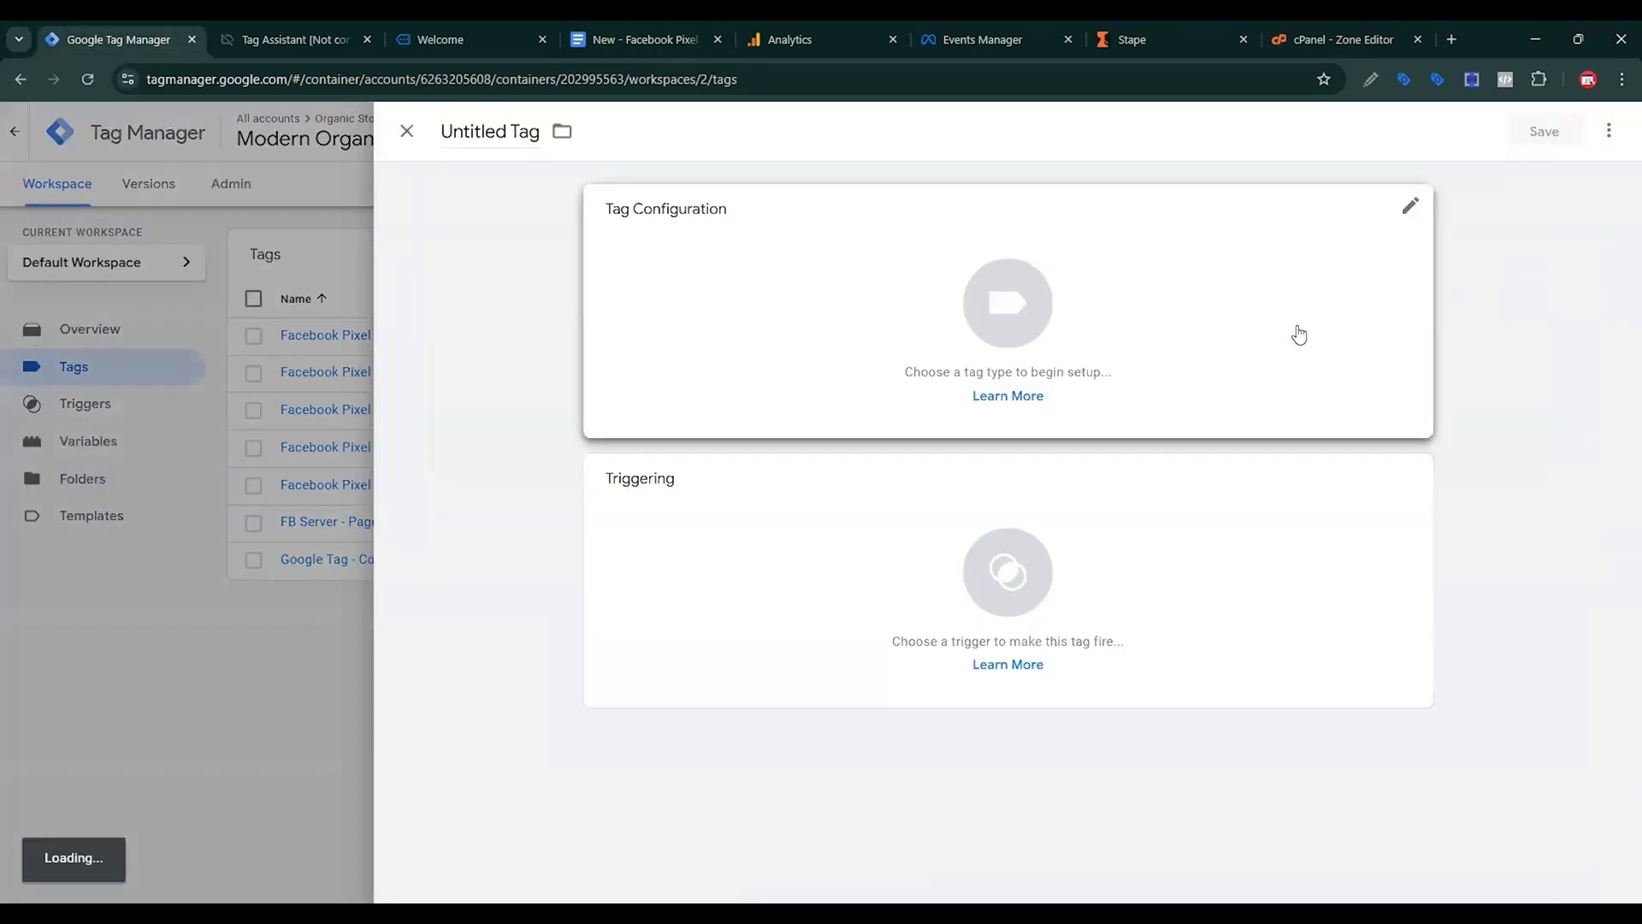
pyautogui.click(1299, 335)
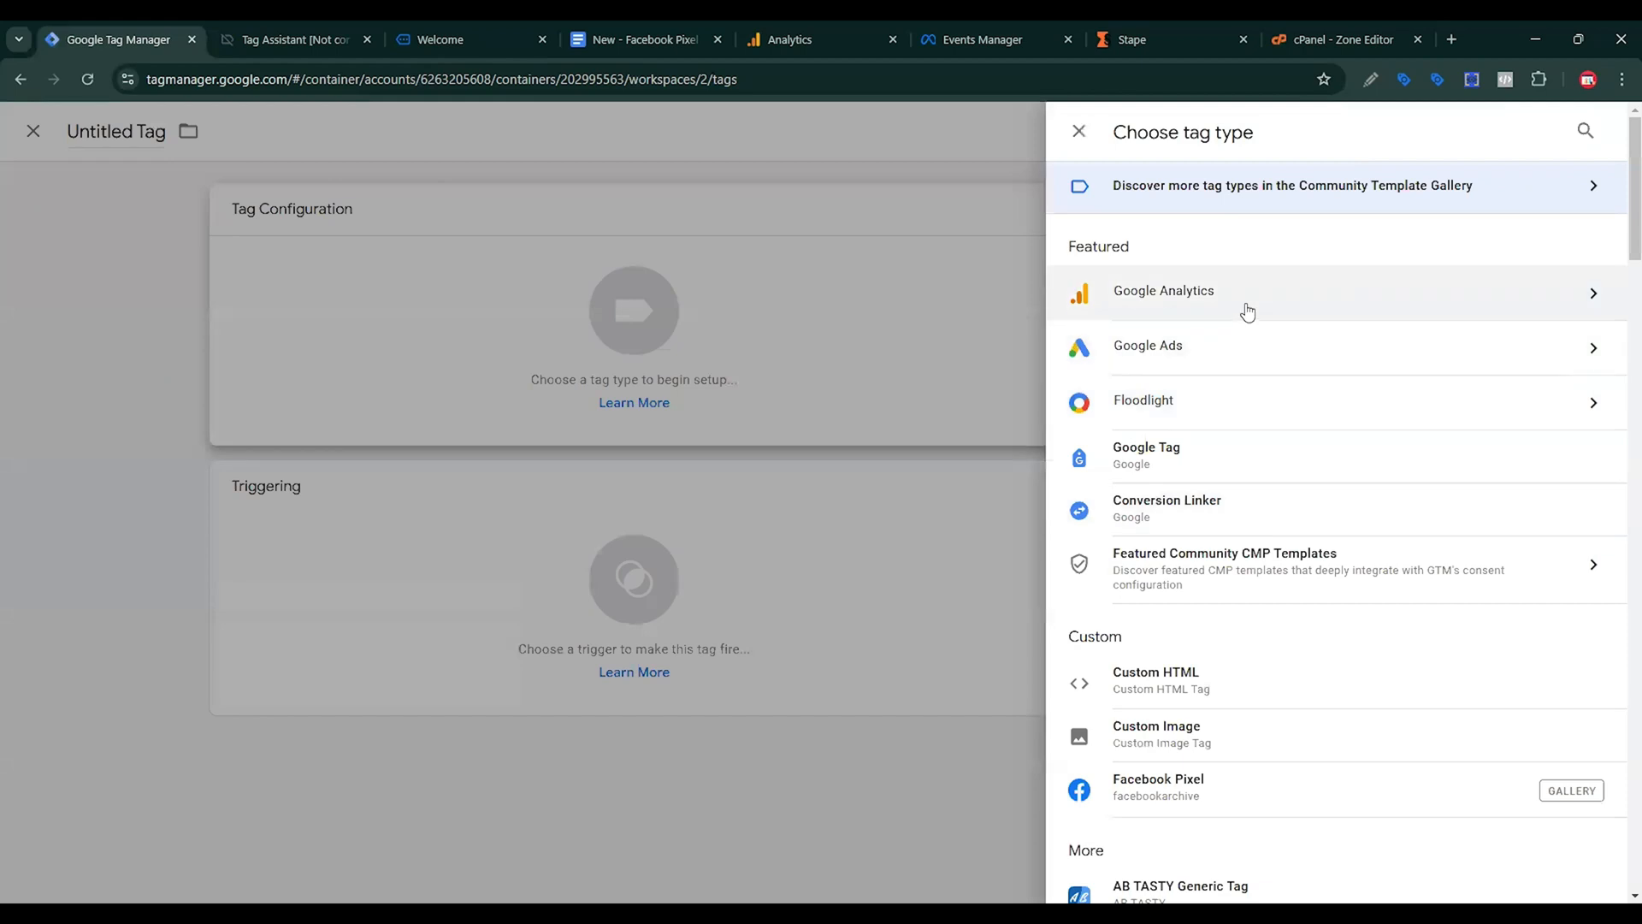
pyautogui.click(1242, 307)
pyautogui.click(1247, 327)
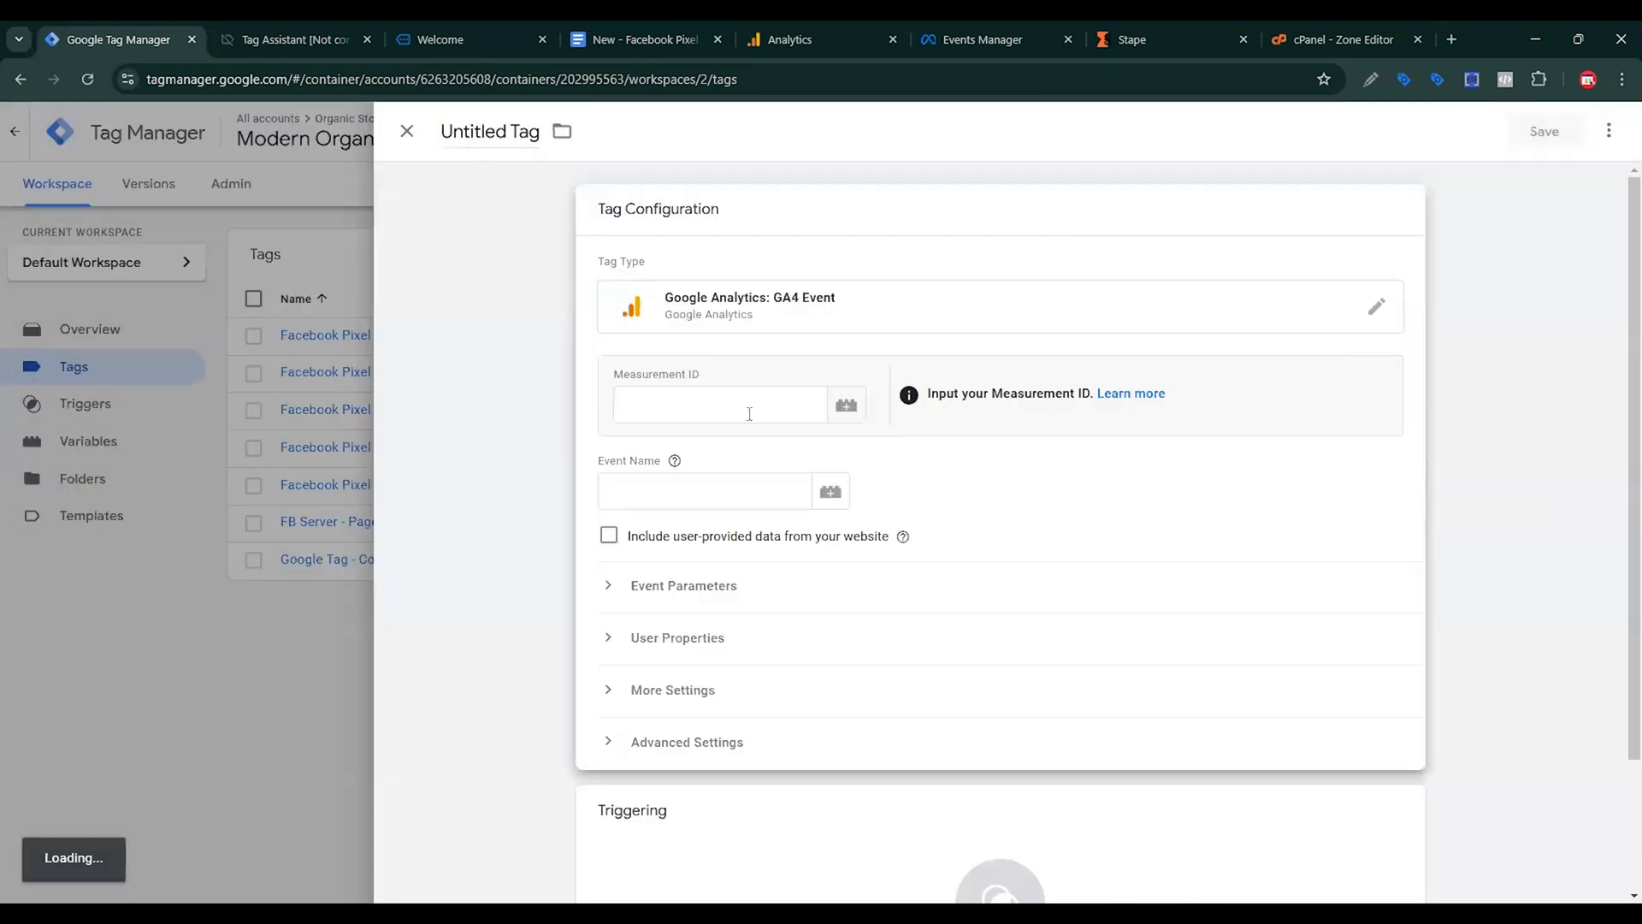
# Set the new tag's measurement ID to the {{GA4 Measurement ID}} variable.
pyautogui.click(741, 400)
pyautogui.write('{{')
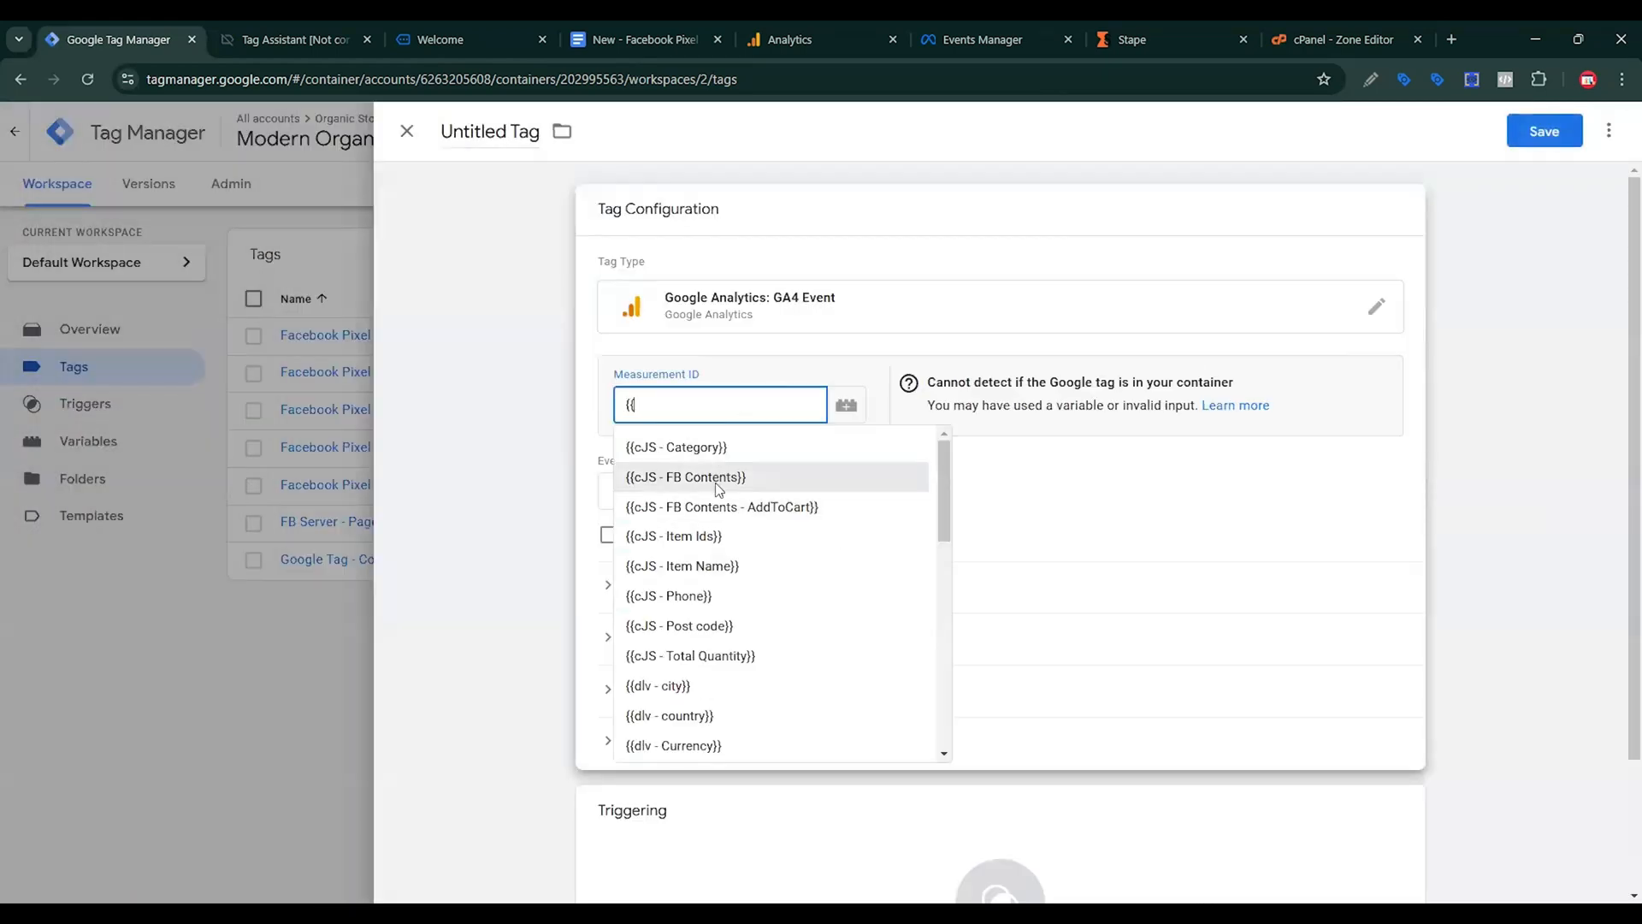
pyautogui.scroll(-4, 719, 547)
pyautogui.scroll(-3, 723, 667)
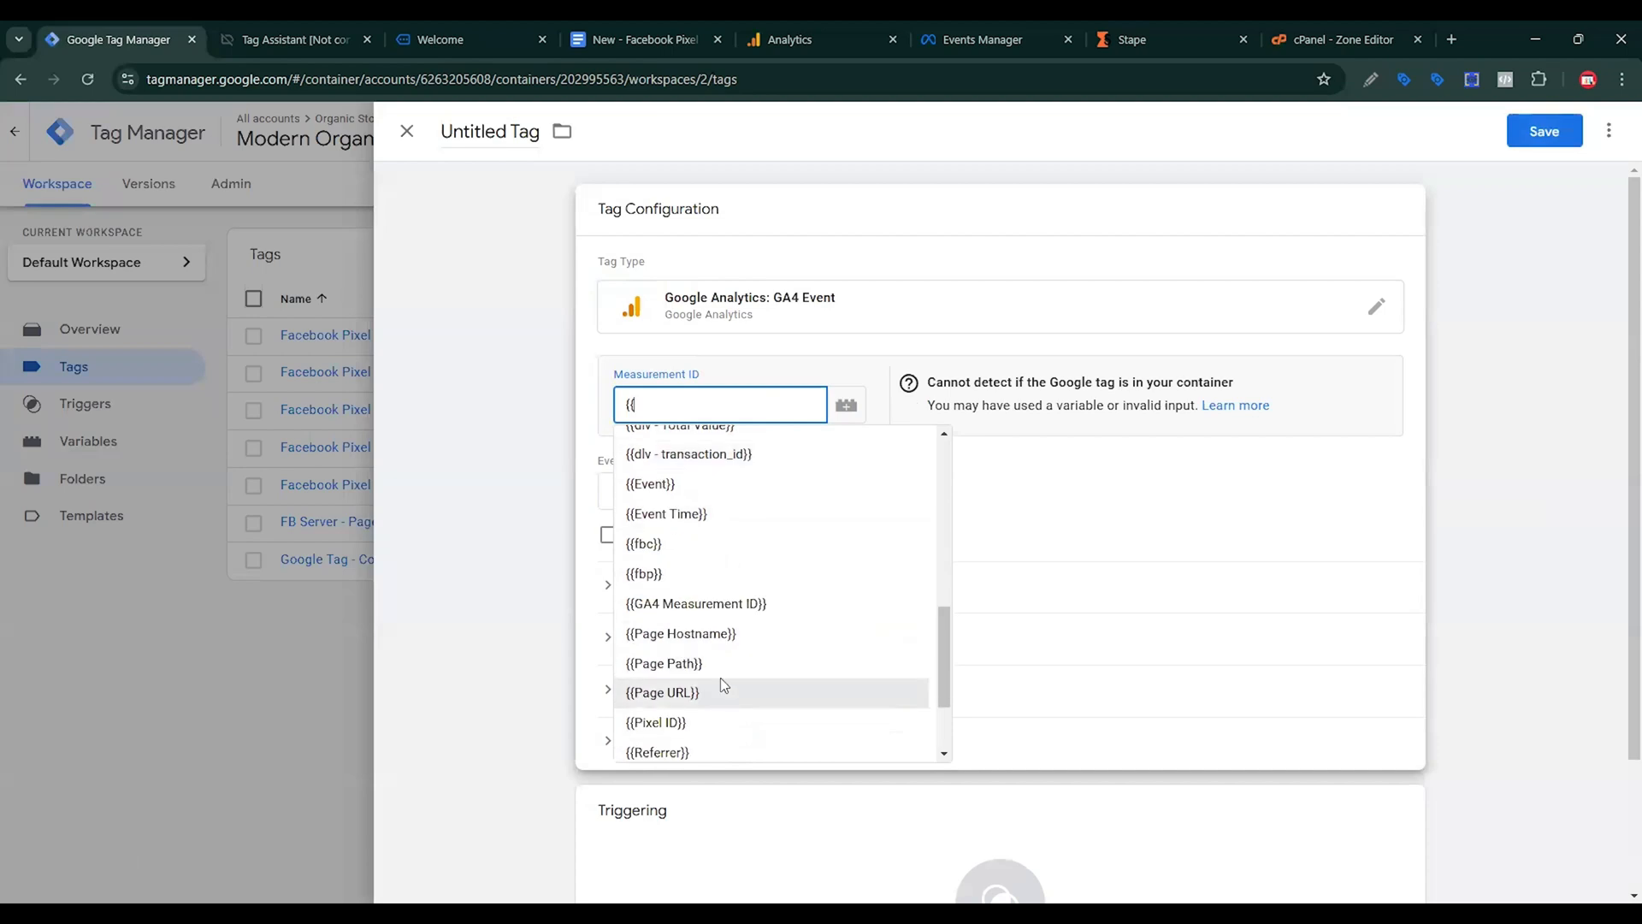
pyautogui.click(685, 601)
# Set the event name to view_item, copied from the Google Docs guide, and expand the tag's event parameters.
pyautogui.click(678, 492)
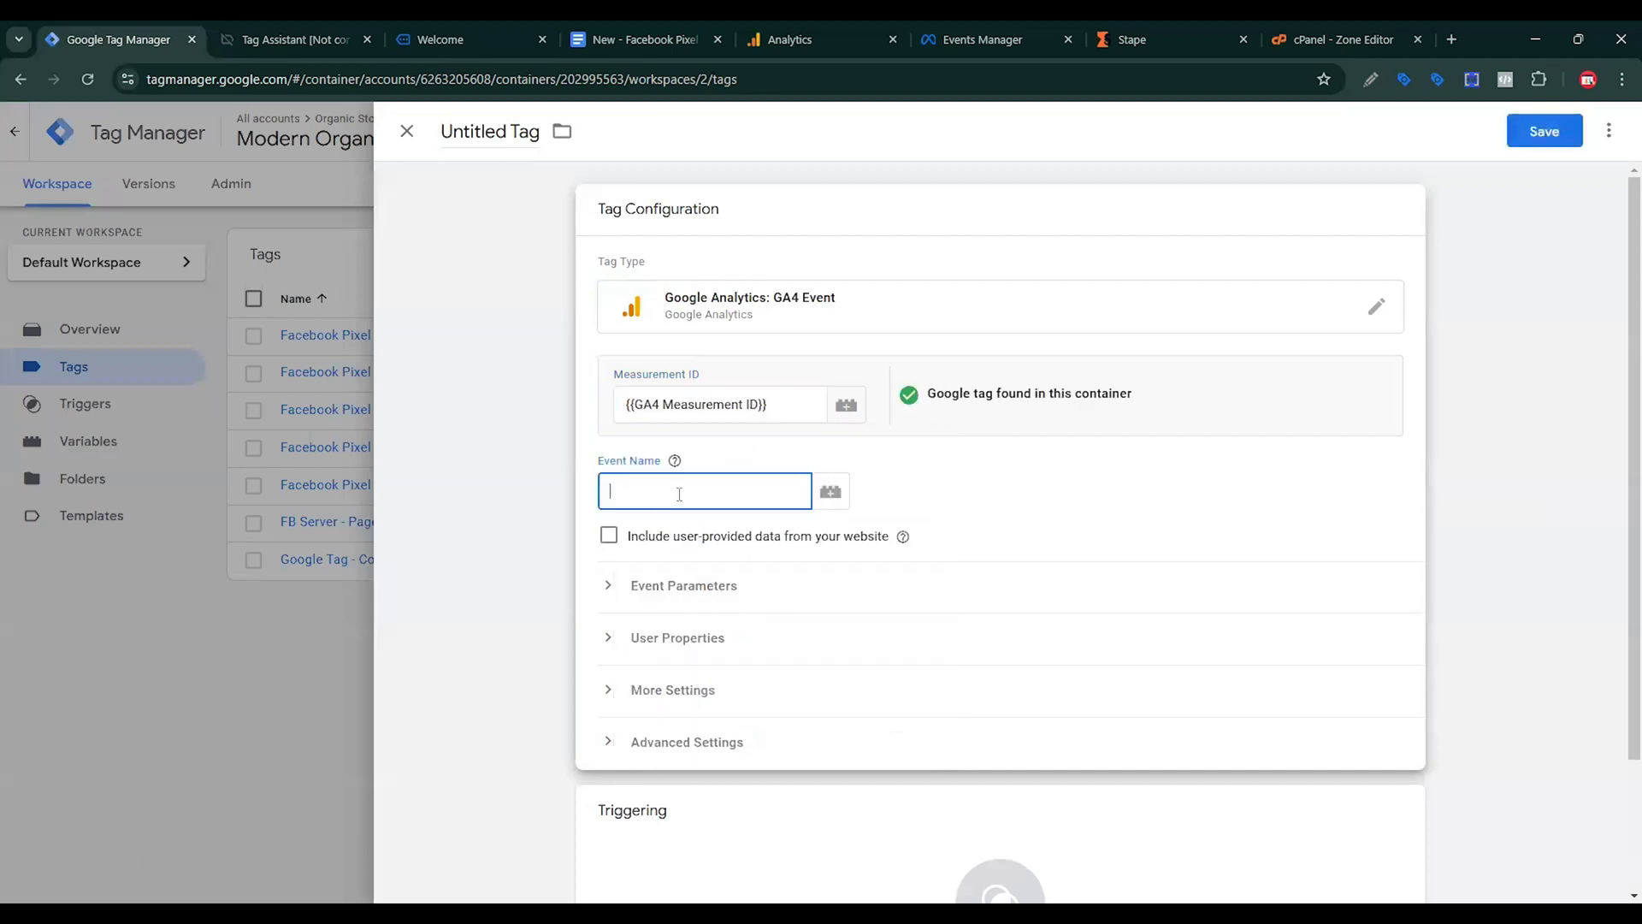
pyautogui.click(601, 428)
pyautogui.click(633, 40)
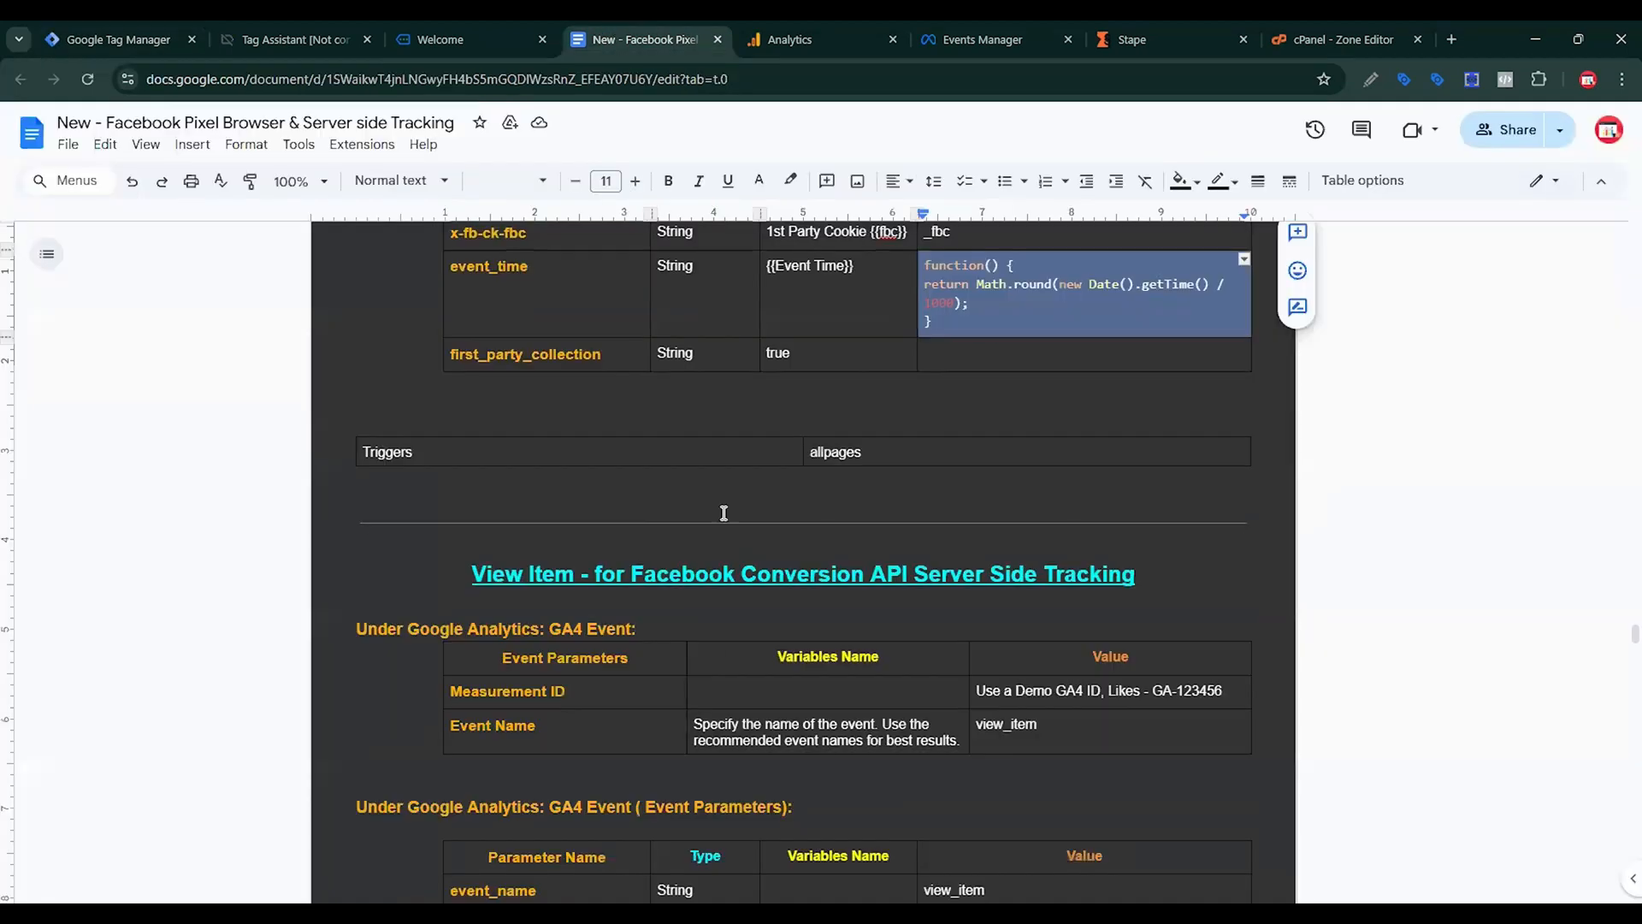
pyautogui.moveTo(1052, 732); pyautogui.dragTo(987, 733)
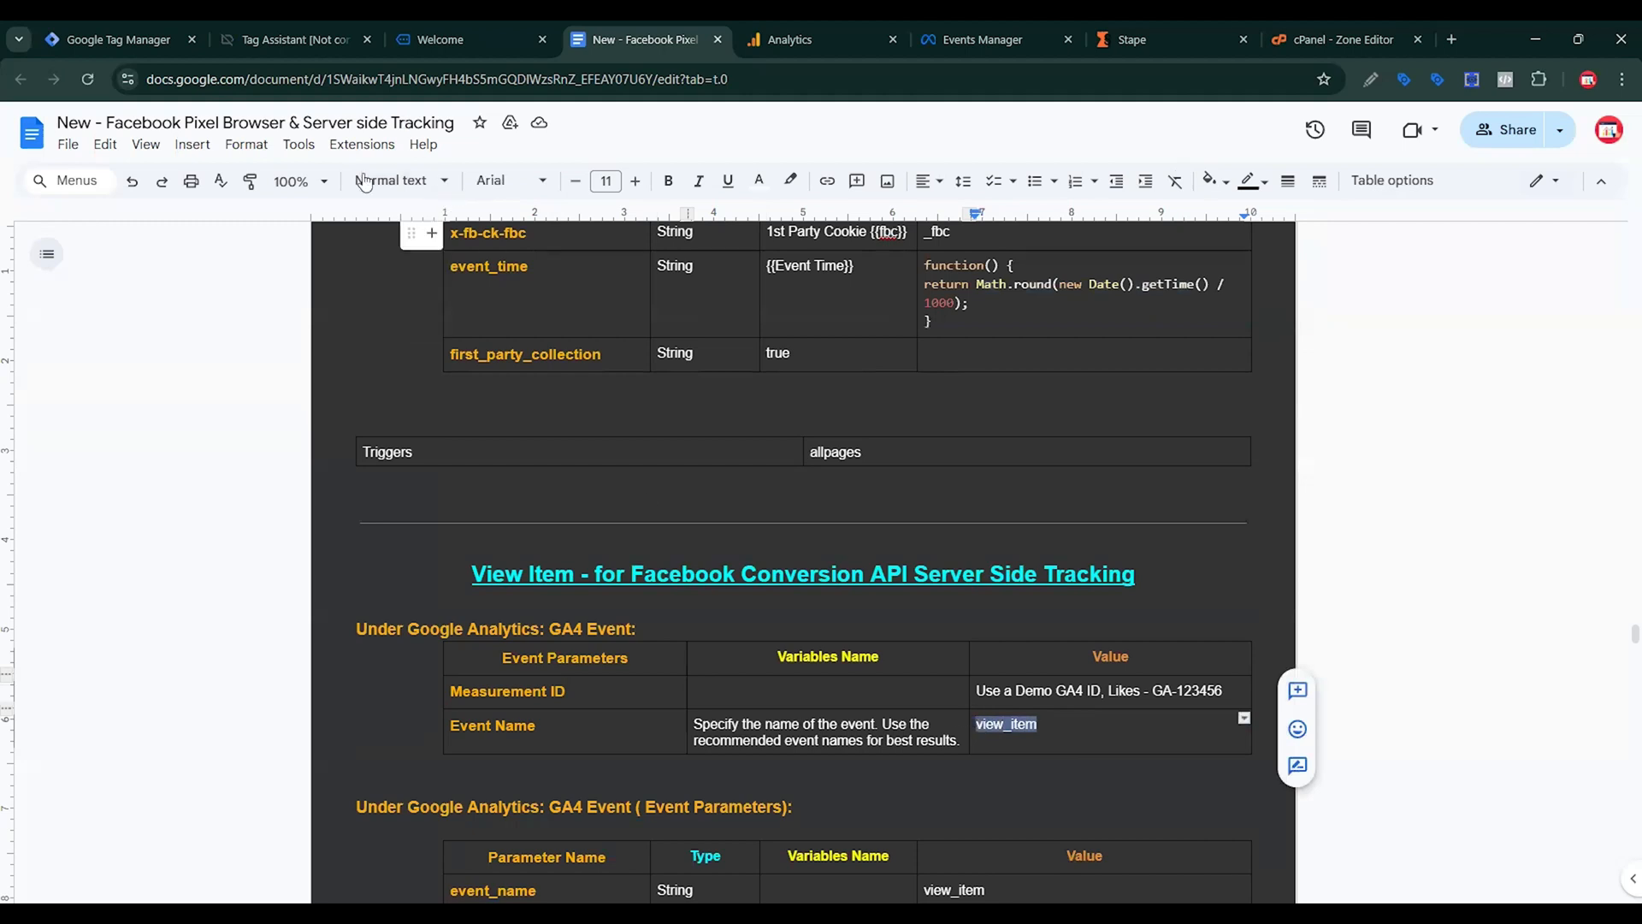
pyautogui.click(107, 40)
pyautogui.click(684, 487)
pyautogui.write('view_item')
pyautogui.click(675, 582)
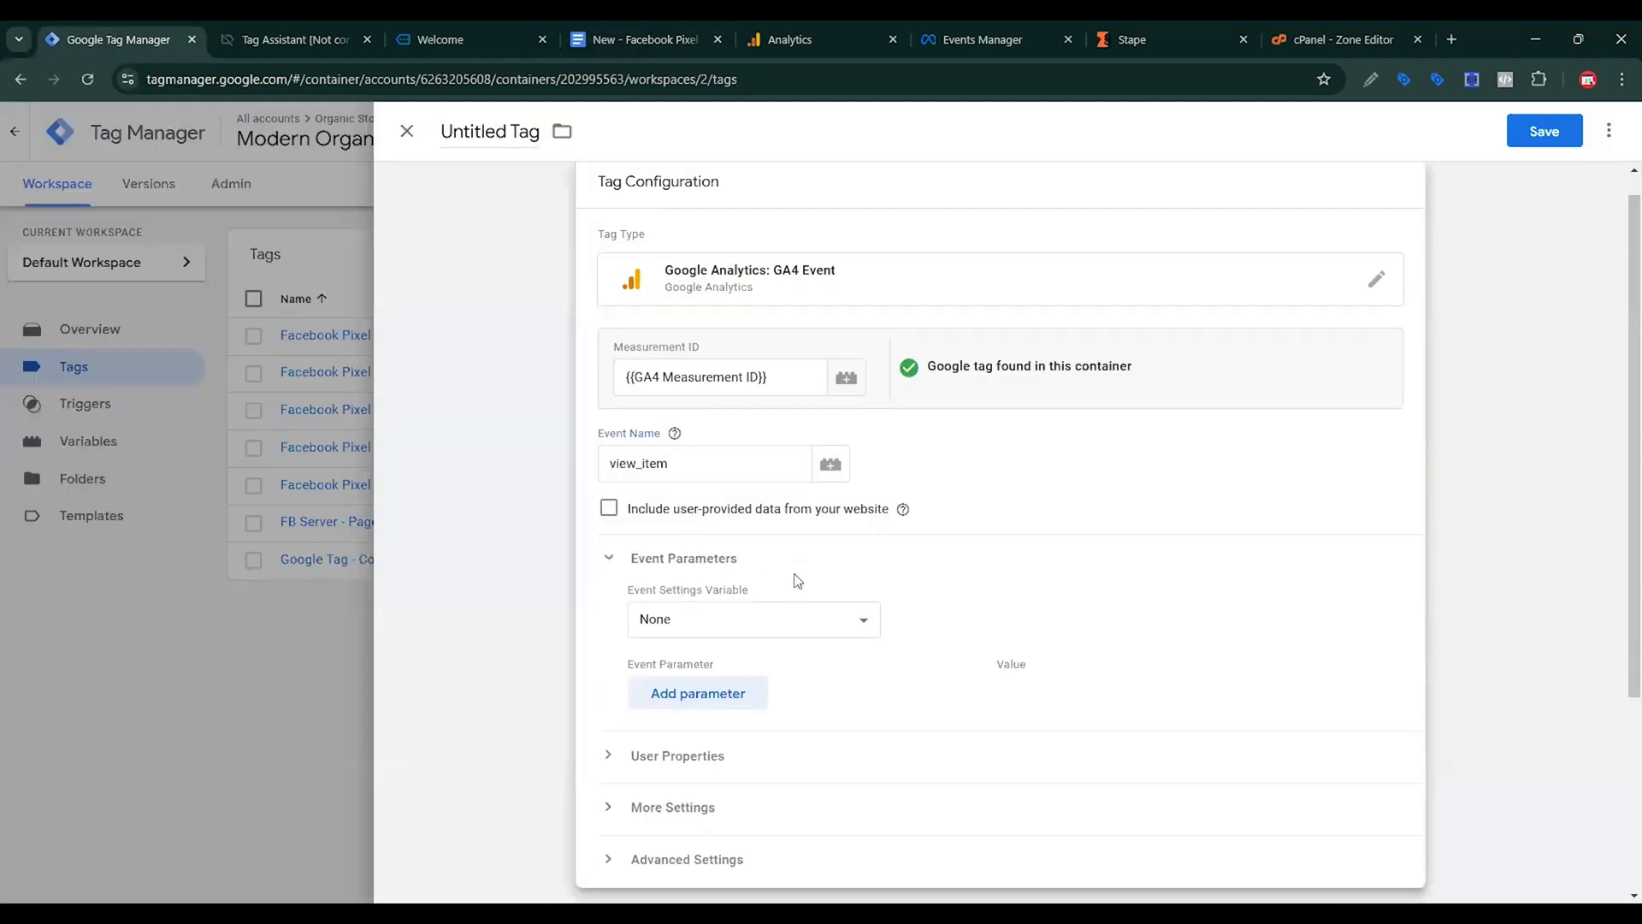
# Add six empty event parameter rows to the view_item tag.
pyautogui.scroll(-3, 797, 581)
pyautogui.click(720, 444)
pyautogui.click(727, 501)
pyautogui.click(718, 552)
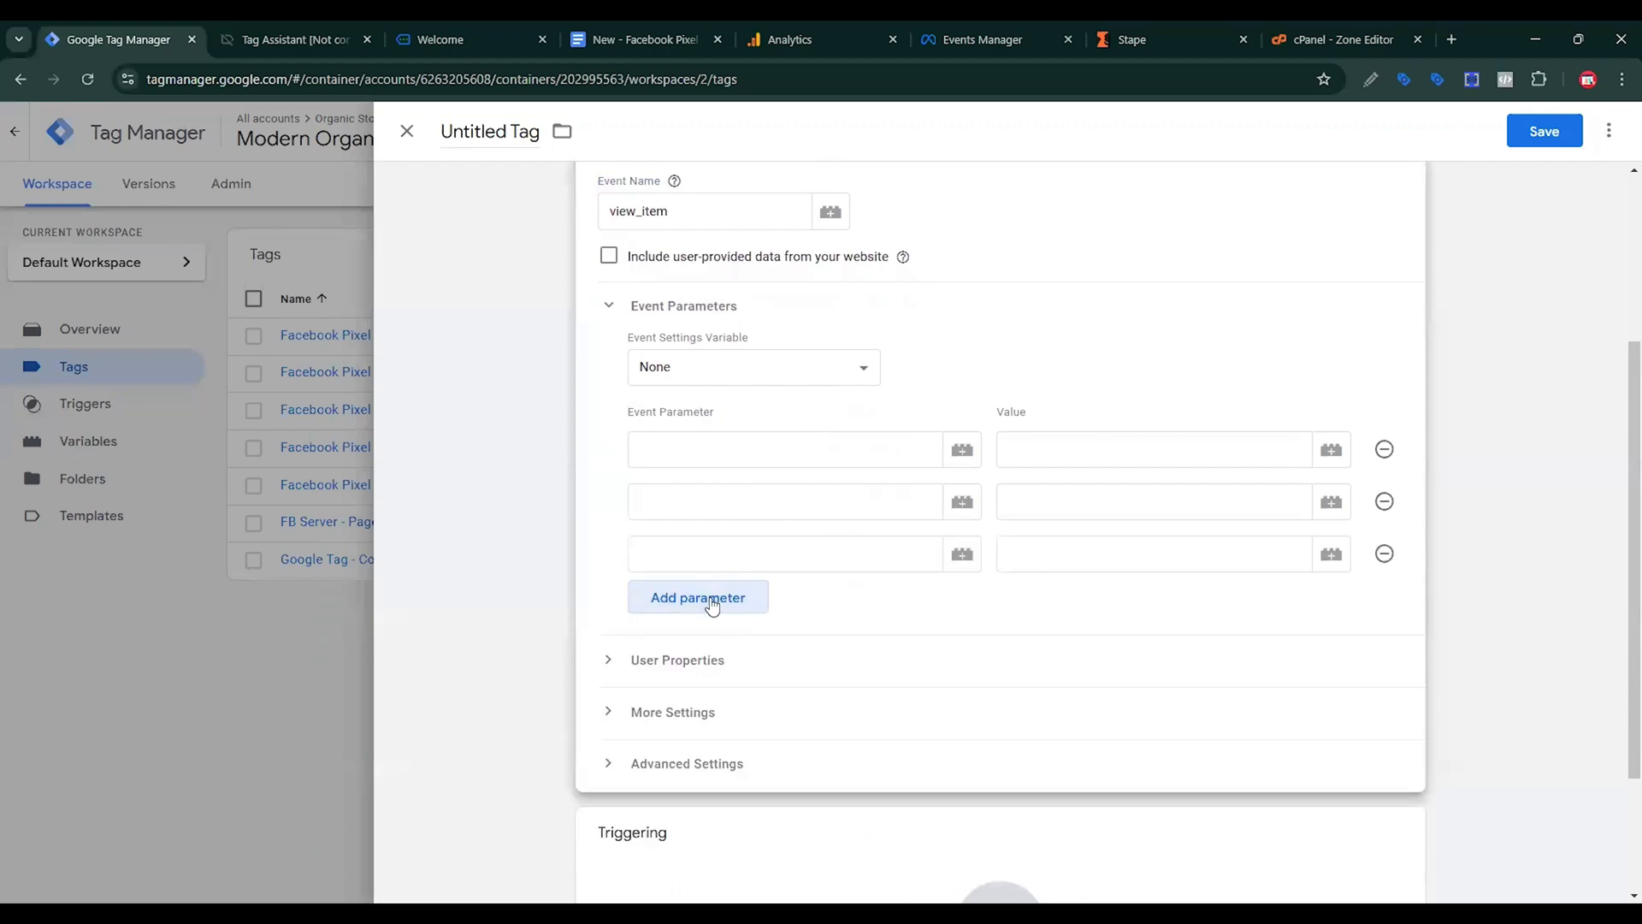
pyautogui.click(712, 604)
pyautogui.click(720, 647)
pyautogui.click(719, 698)
# Fill the first event parameter with the name event_name, copied from the Google Docs guide, and the value view_item.
pyautogui.click(647, 40)
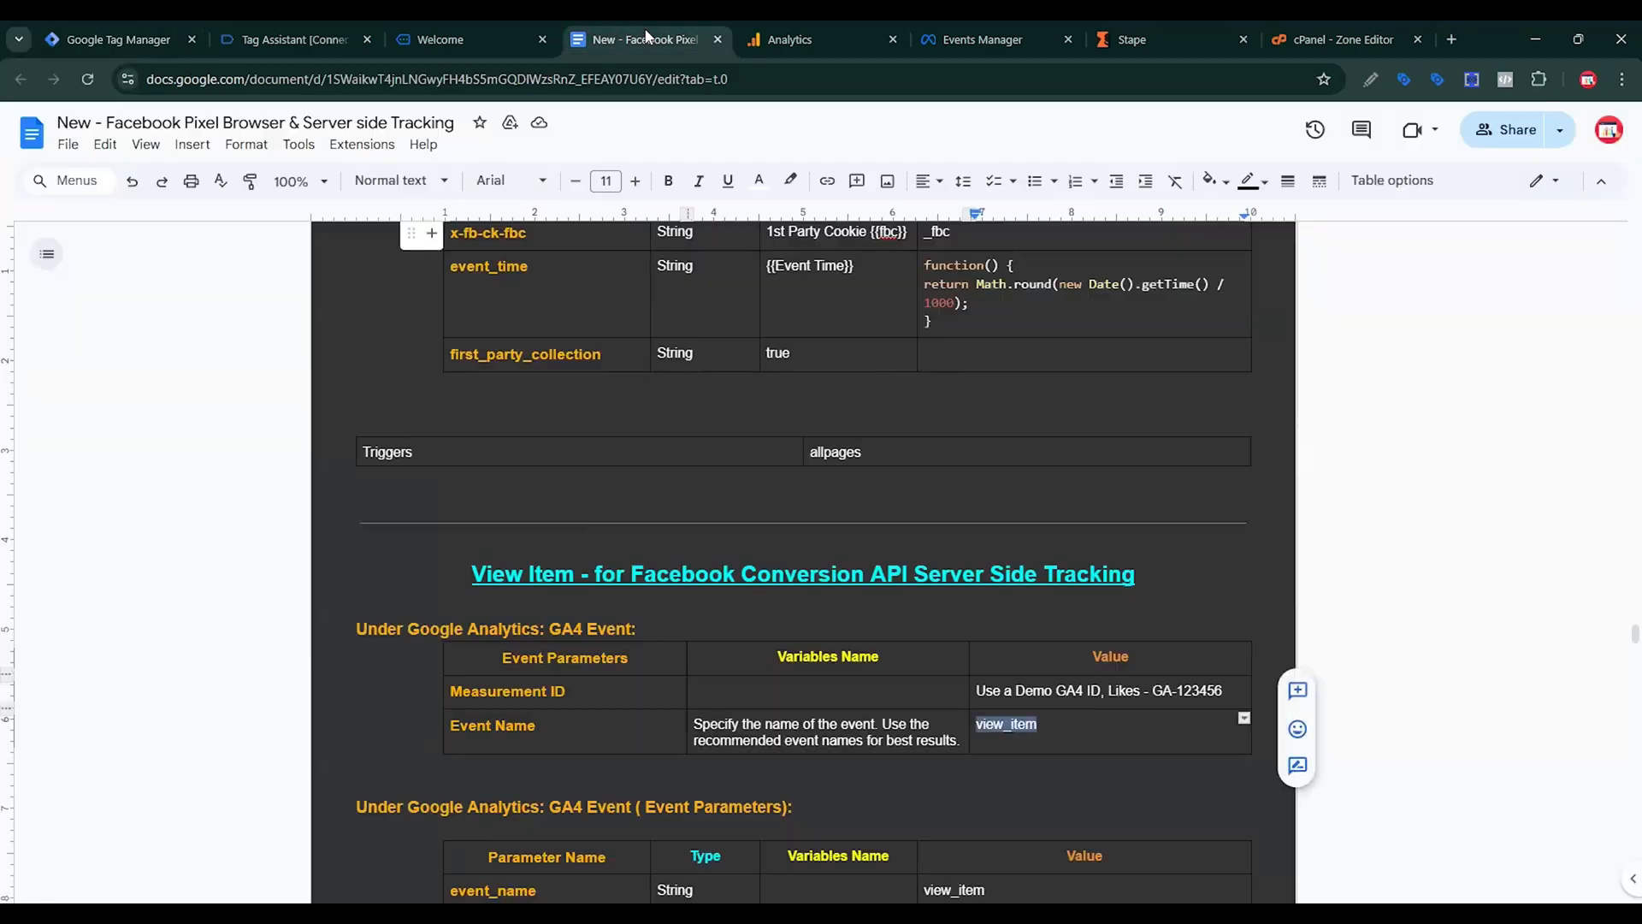
pyautogui.scroll(-5, 770, 333)
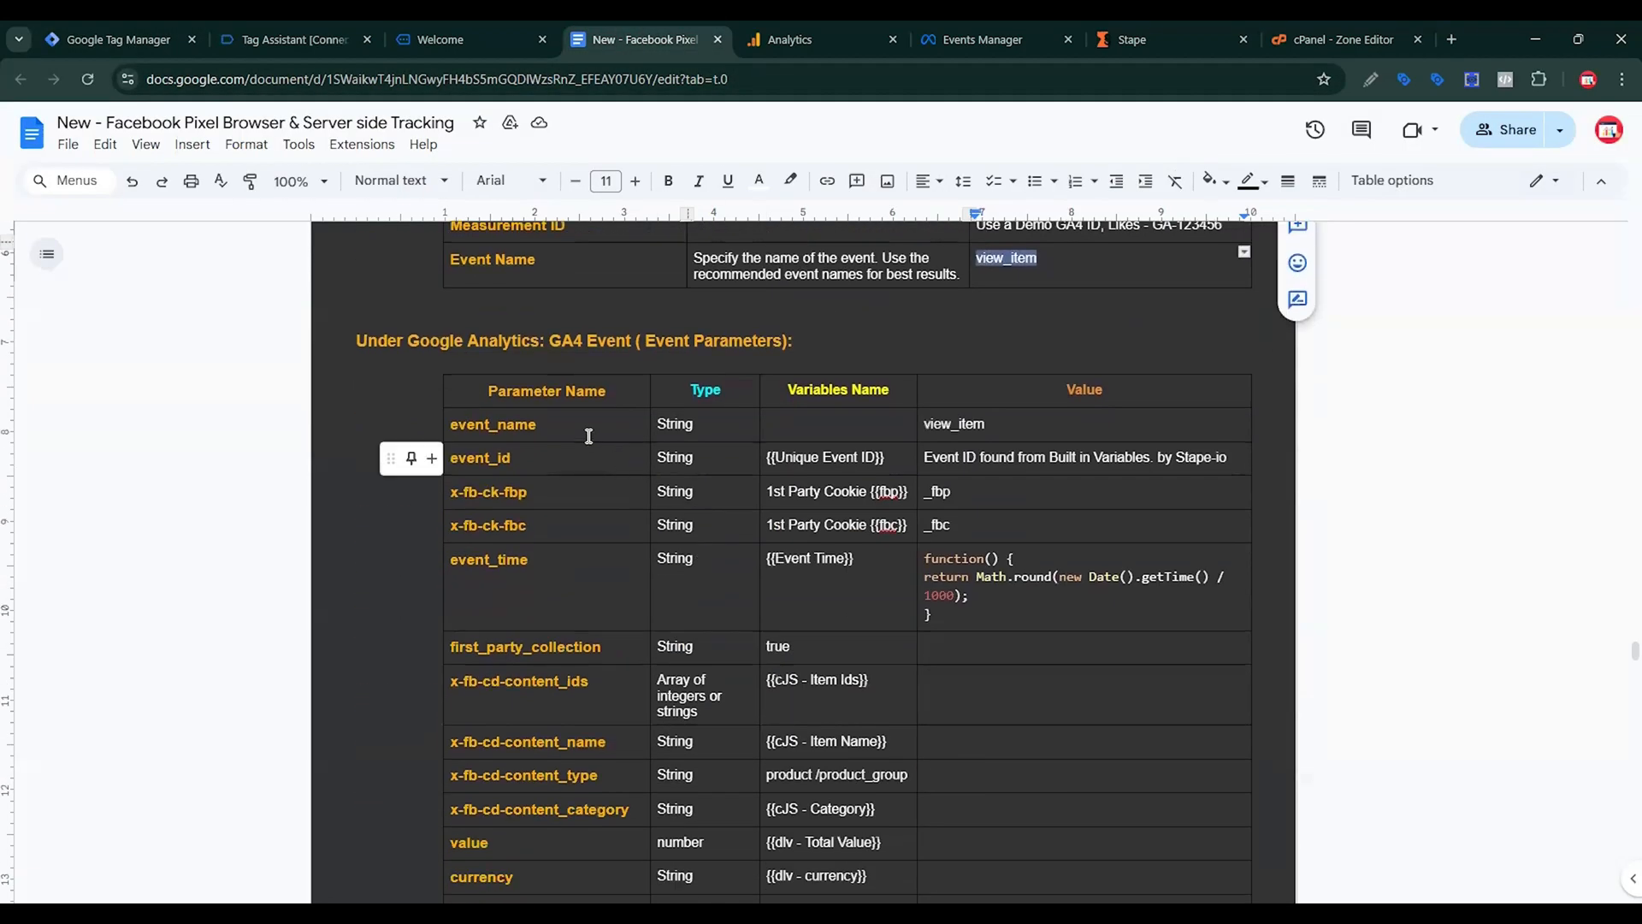
pyautogui.moveTo(588, 432); pyautogui.dragTo(442, 418)
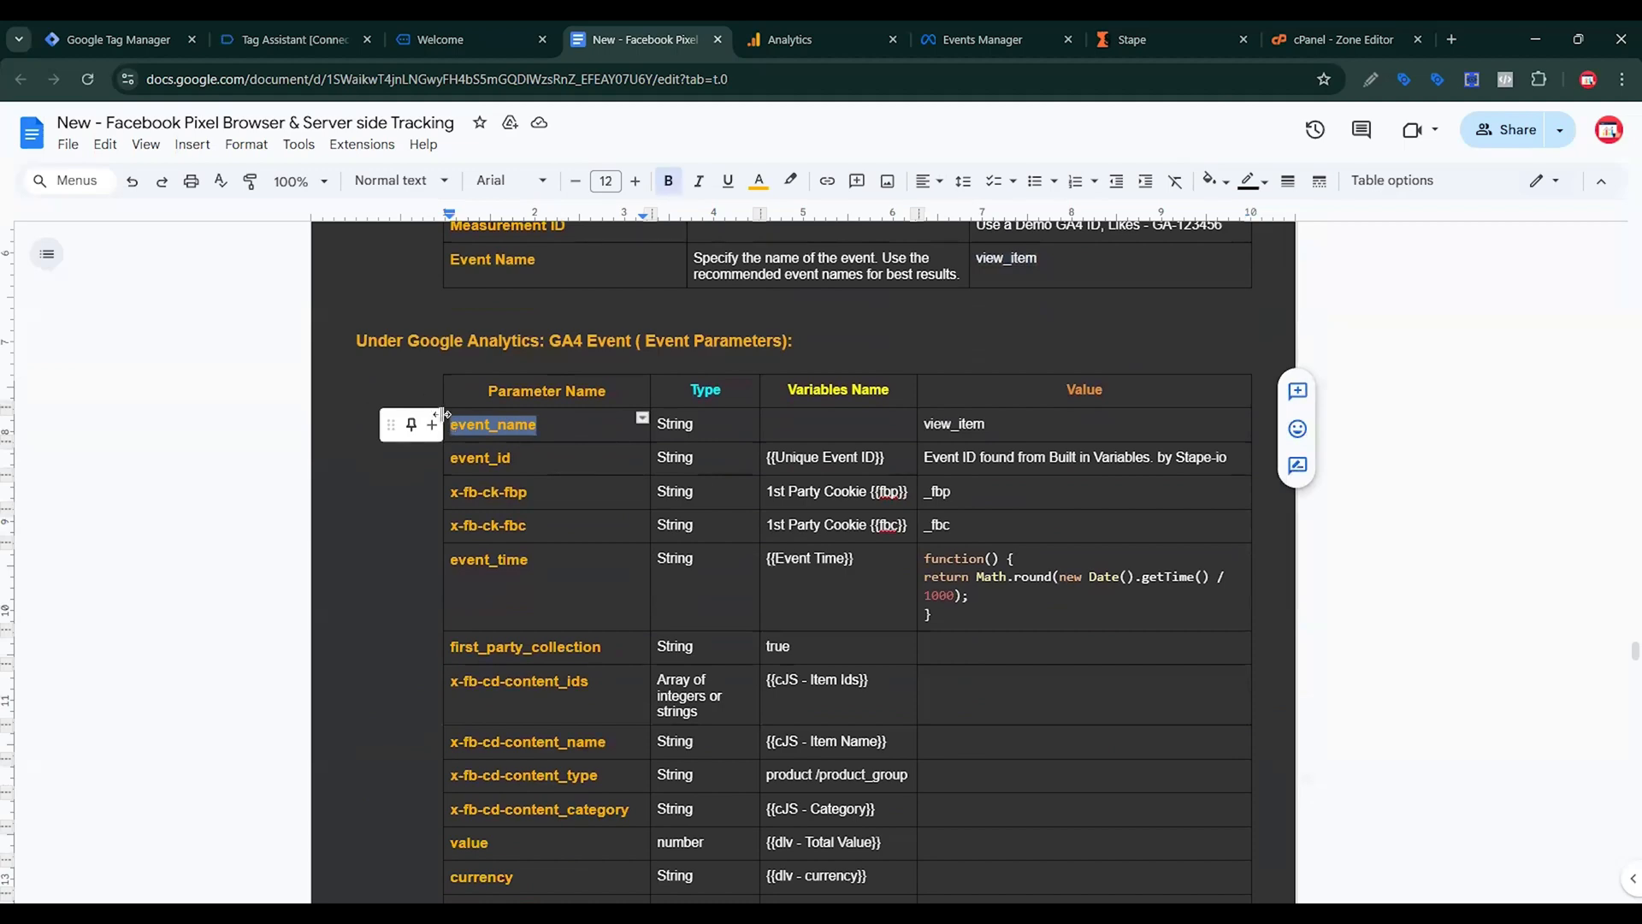
pyautogui.click(118, 39)
pyautogui.doubleClick(597, 221)
pyautogui.hotkey('ctrl', 'c')
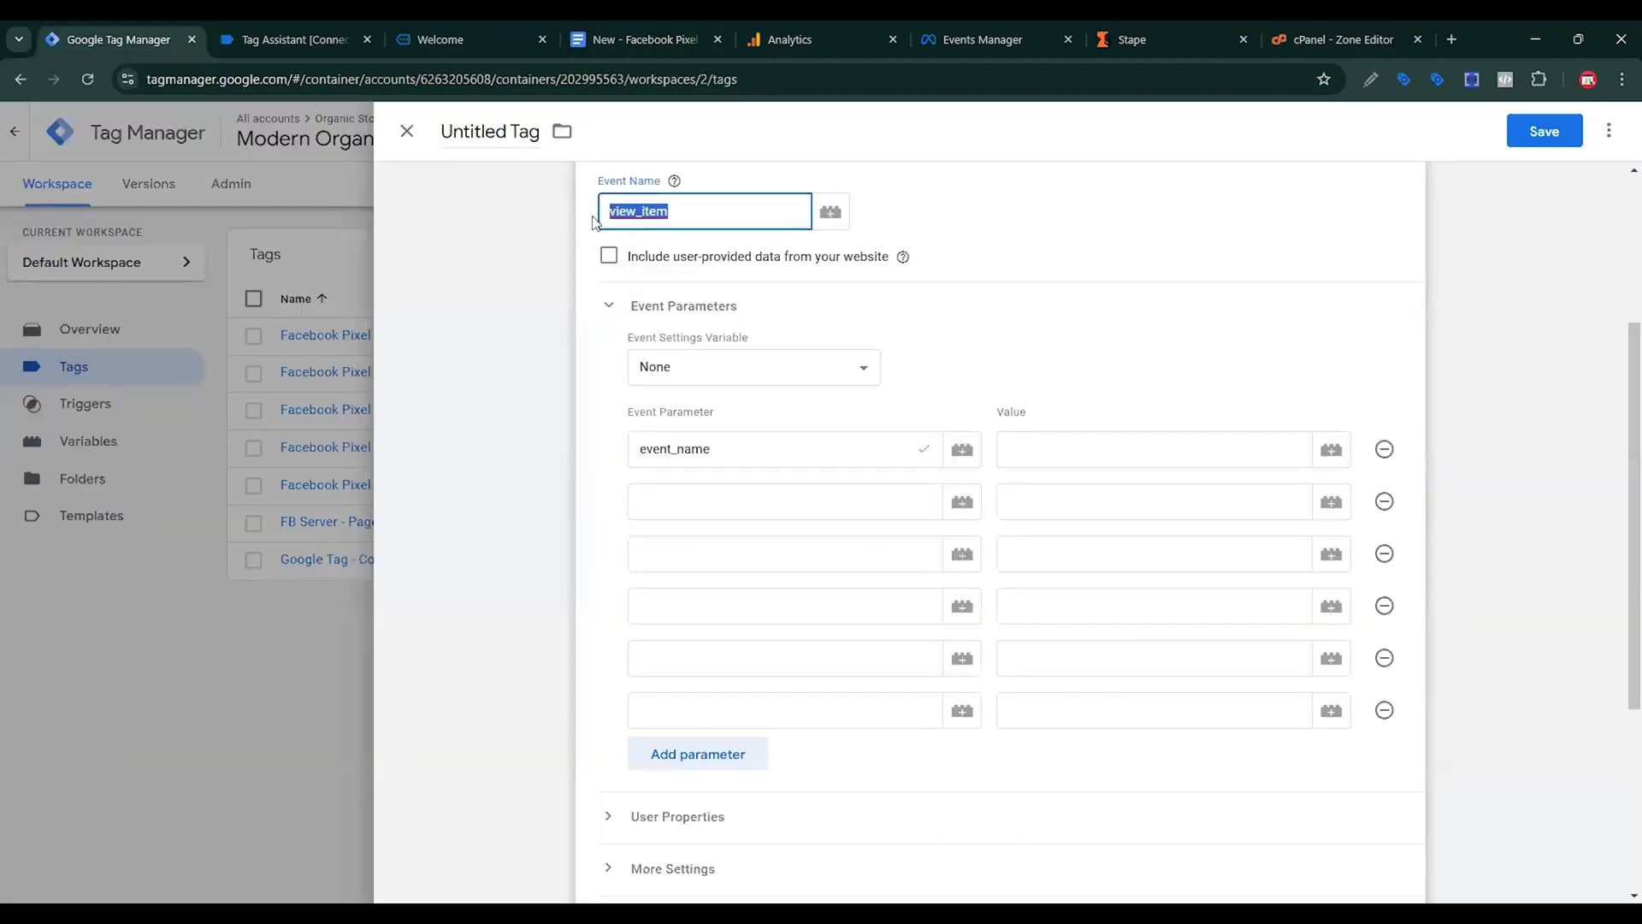
pyautogui.click(1049, 438)
pyautogui.hotkey('ctrl', 'v')
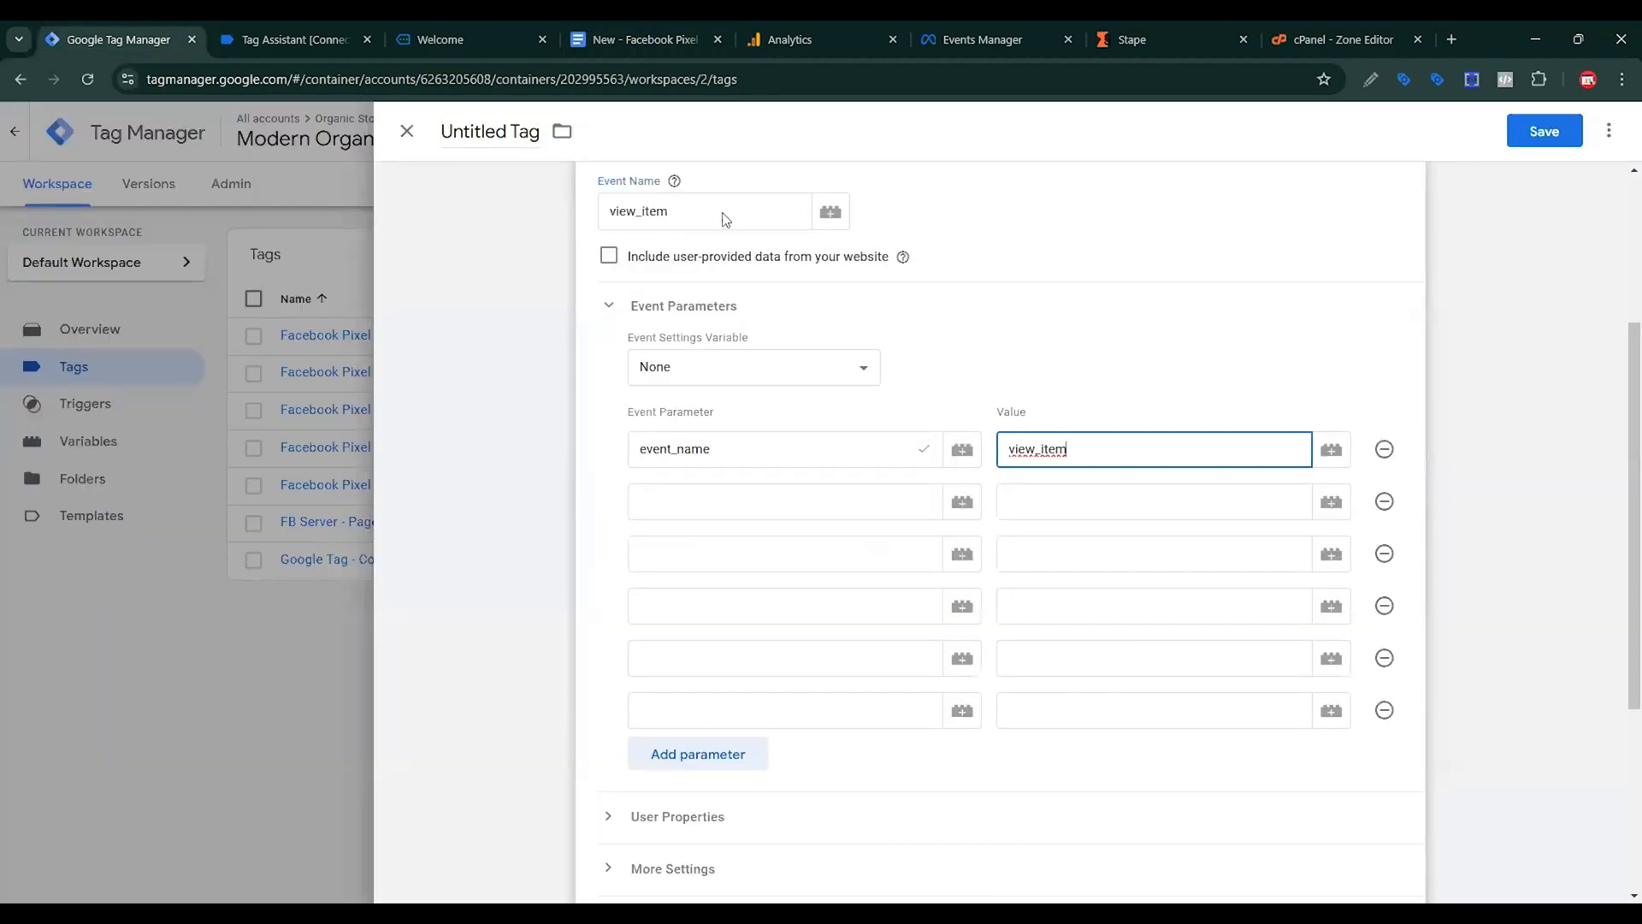
# Add the event_id parameter from the Google Docs guide and set its value to the {{Unique Event ID}} variable.
pyautogui.click(643, 39)
pyautogui.doubleClick(480, 458)
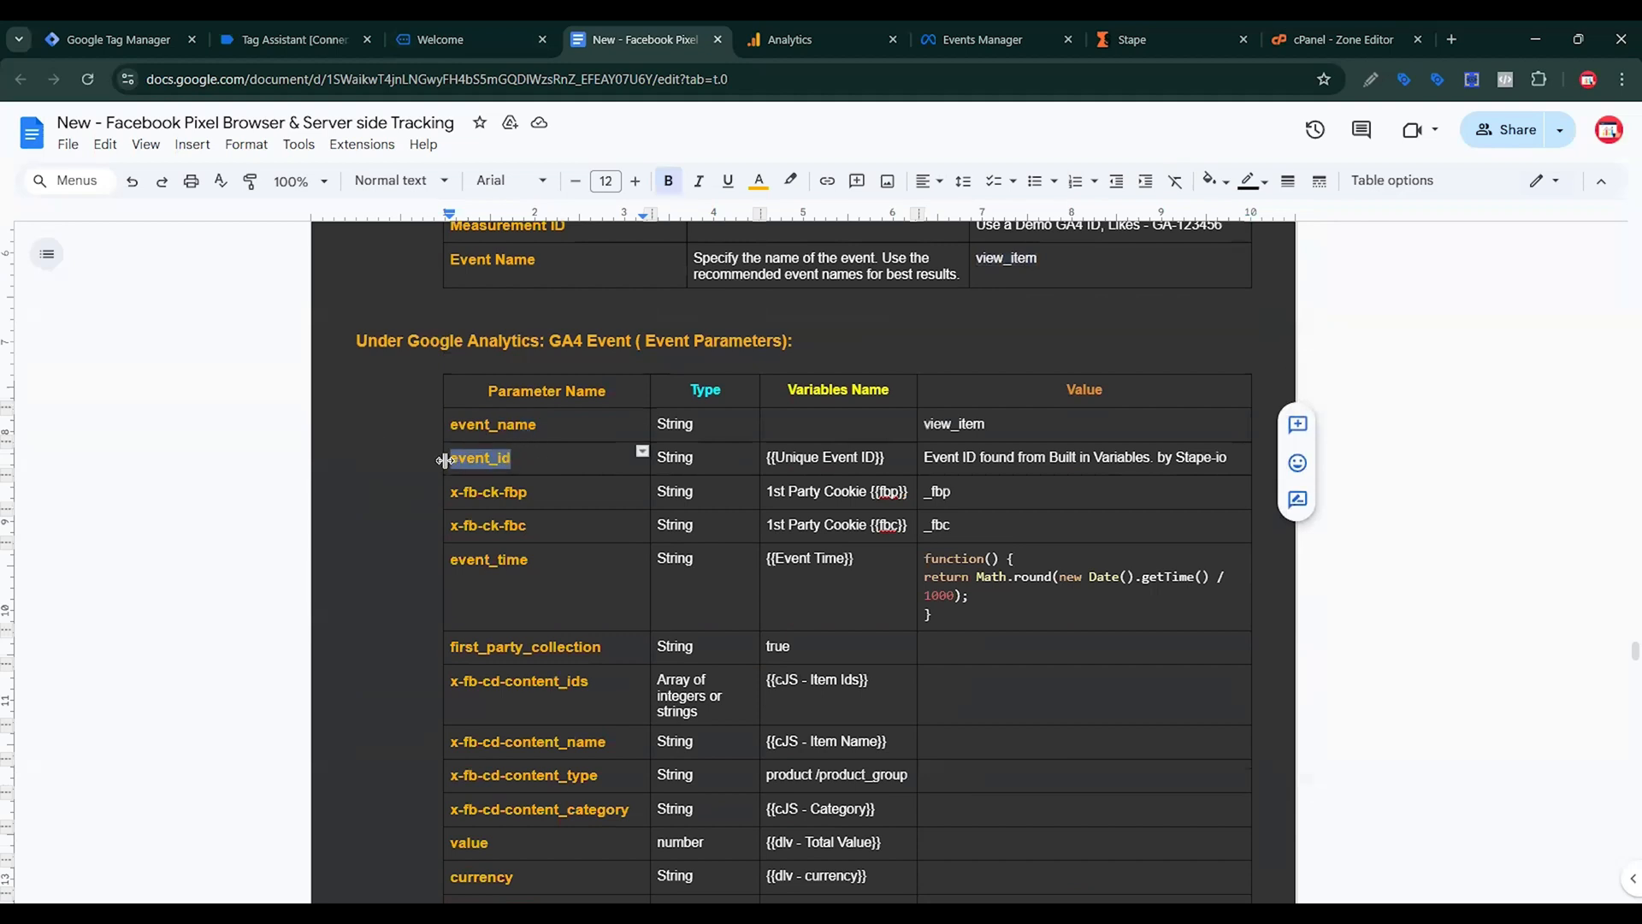
pyautogui.click(99, 36)
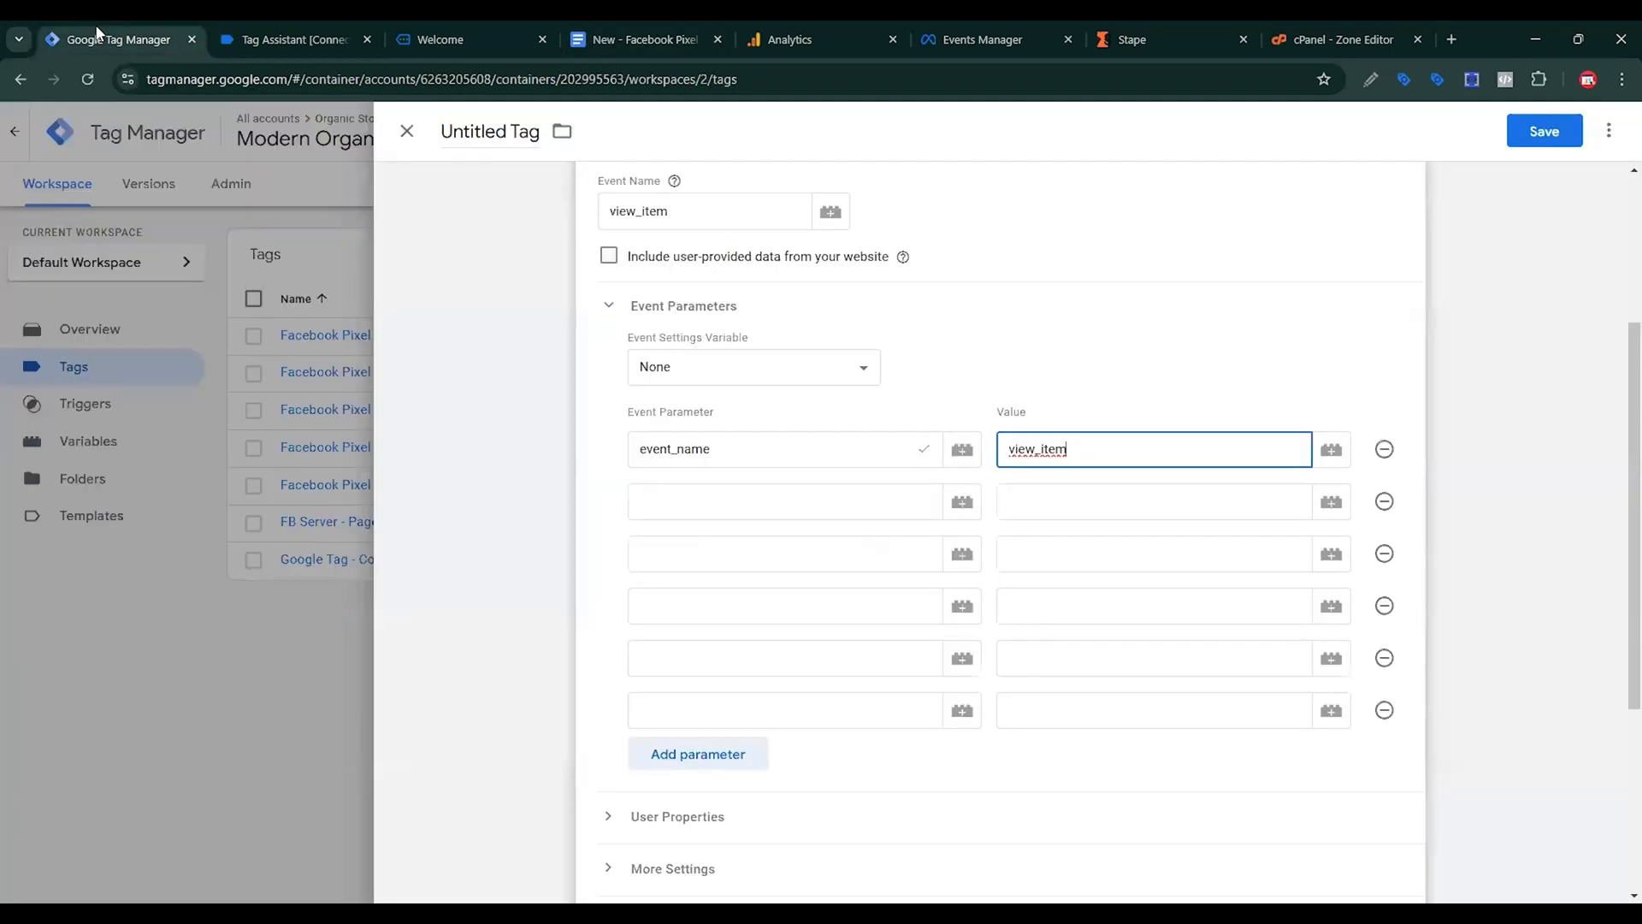
pyautogui.click(679, 486)
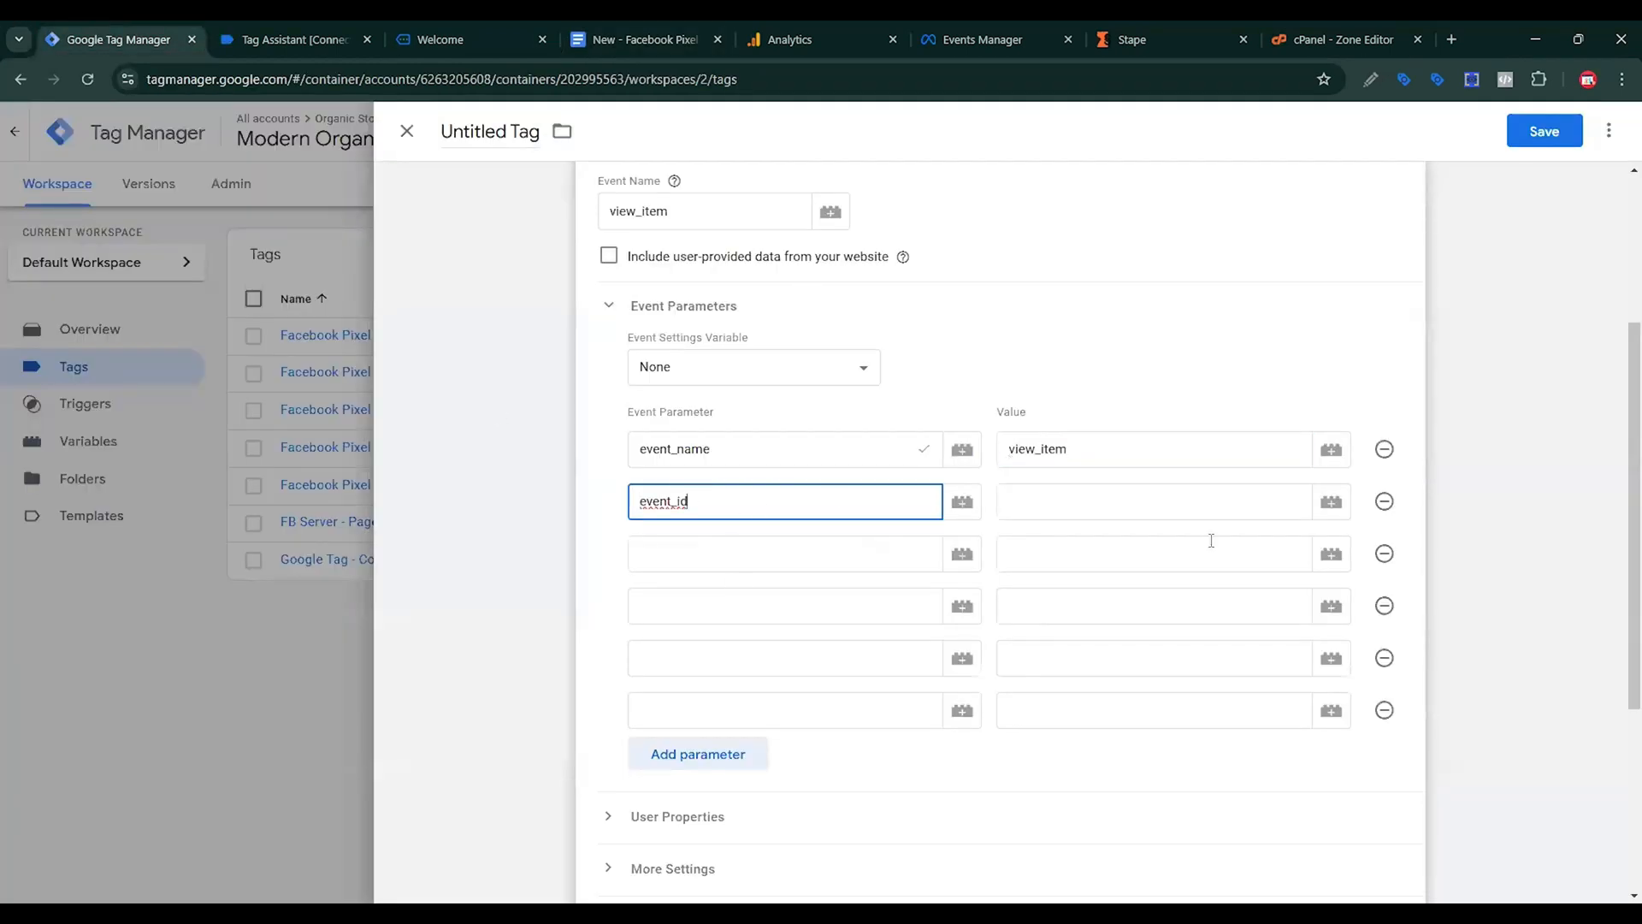
pyautogui.click(1288, 501)
pyautogui.click(1331, 501)
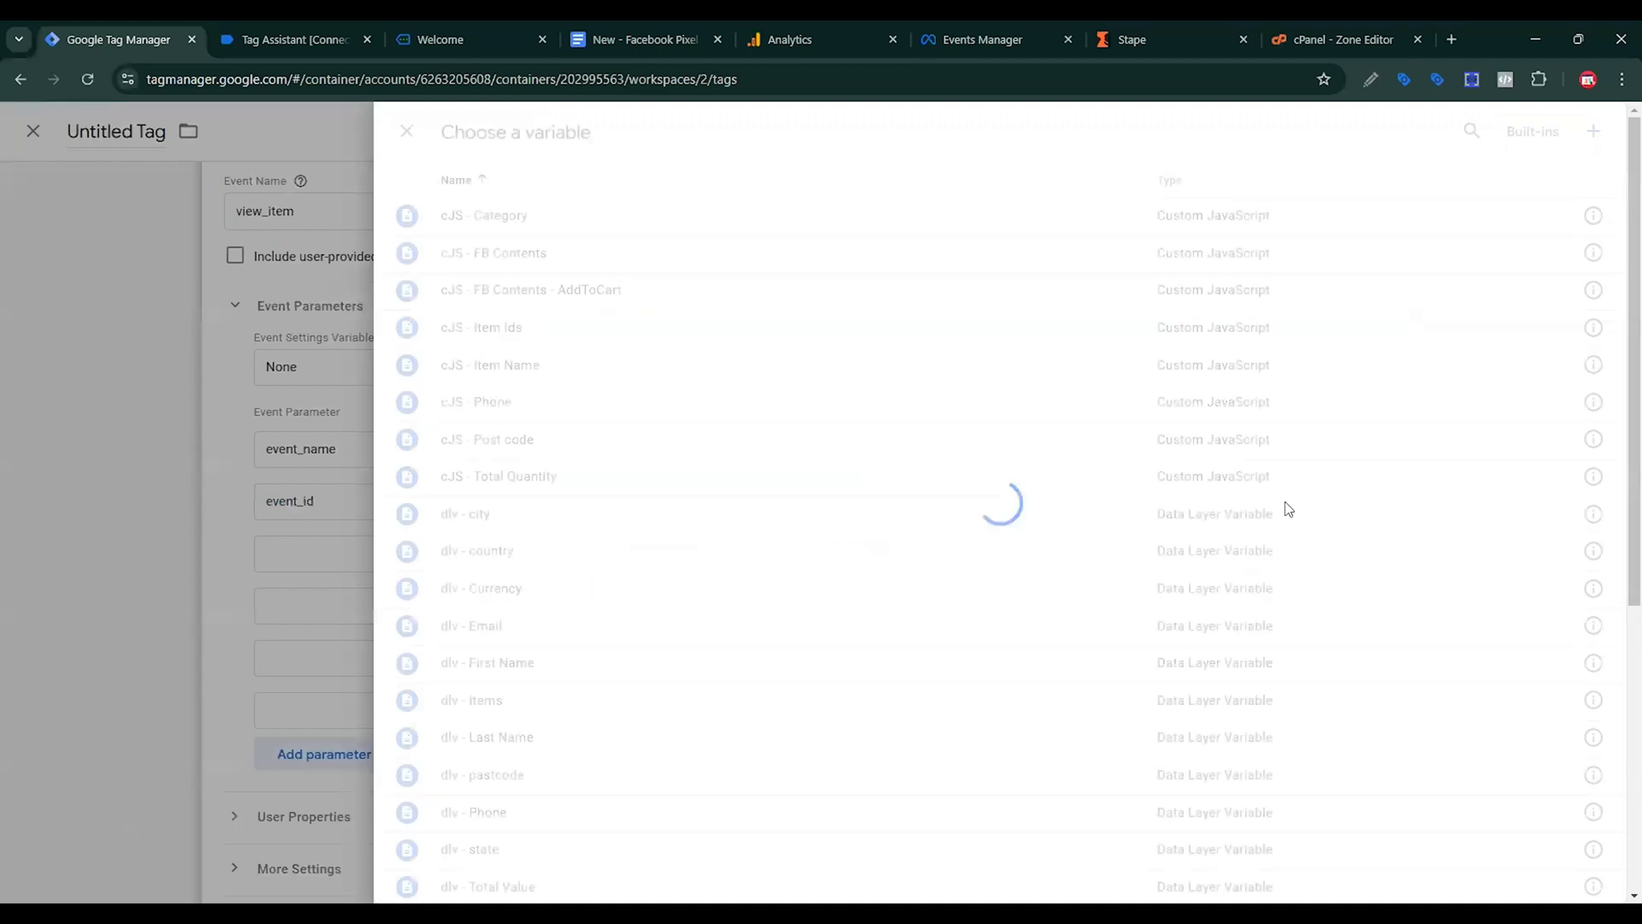
pyautogui.scroll(-5, 924, 526)
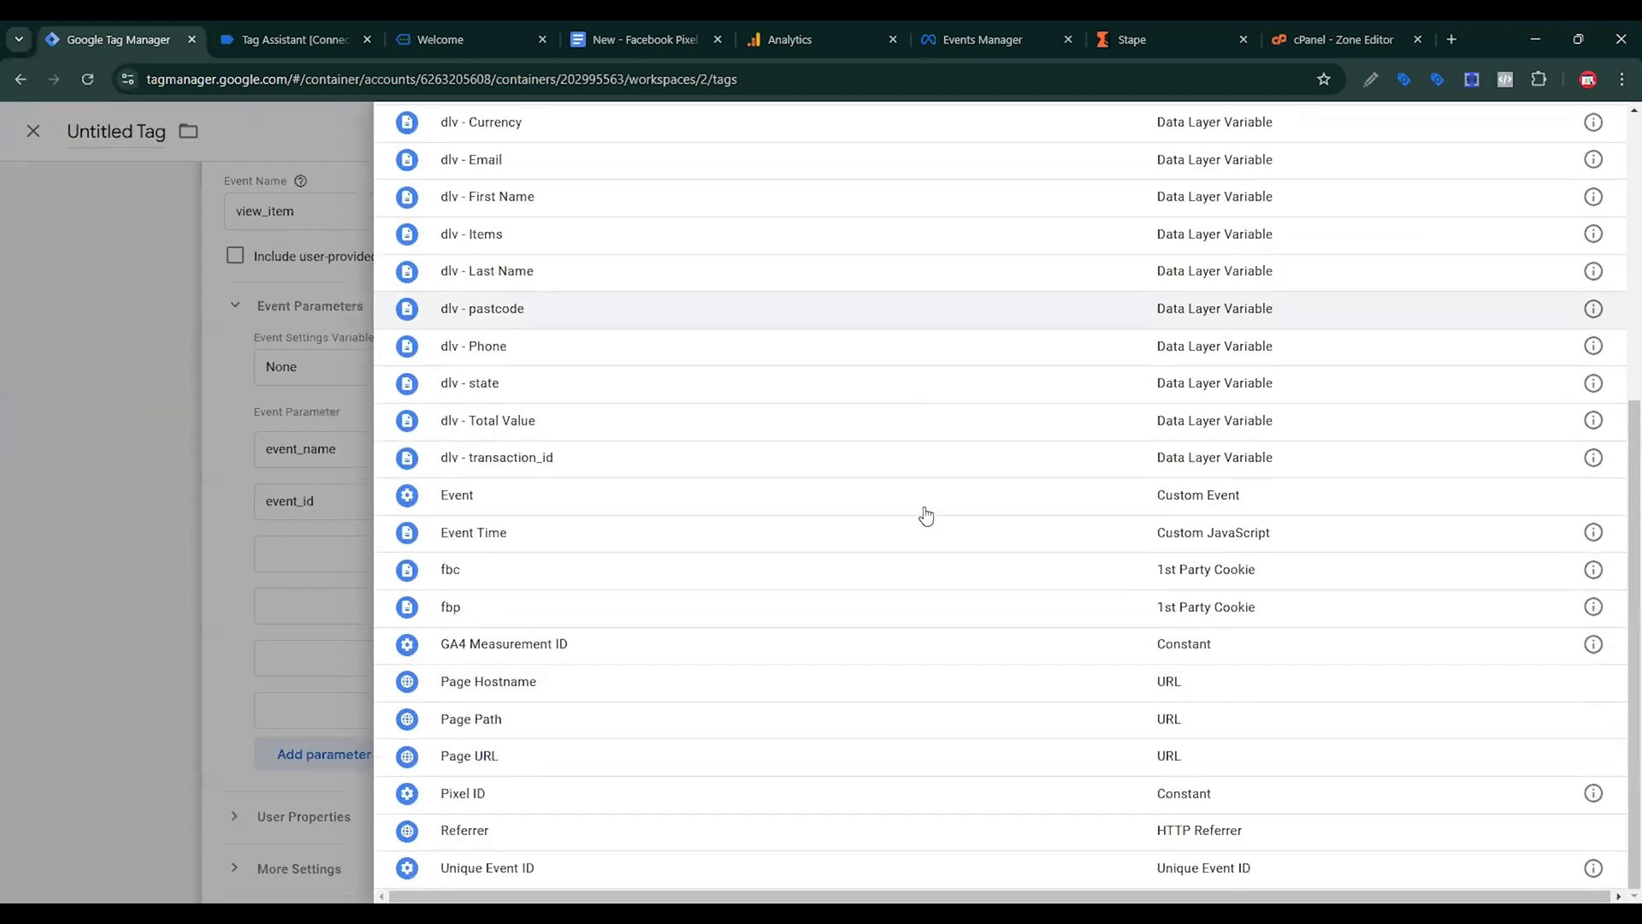
pyautogui.click(487, 867)
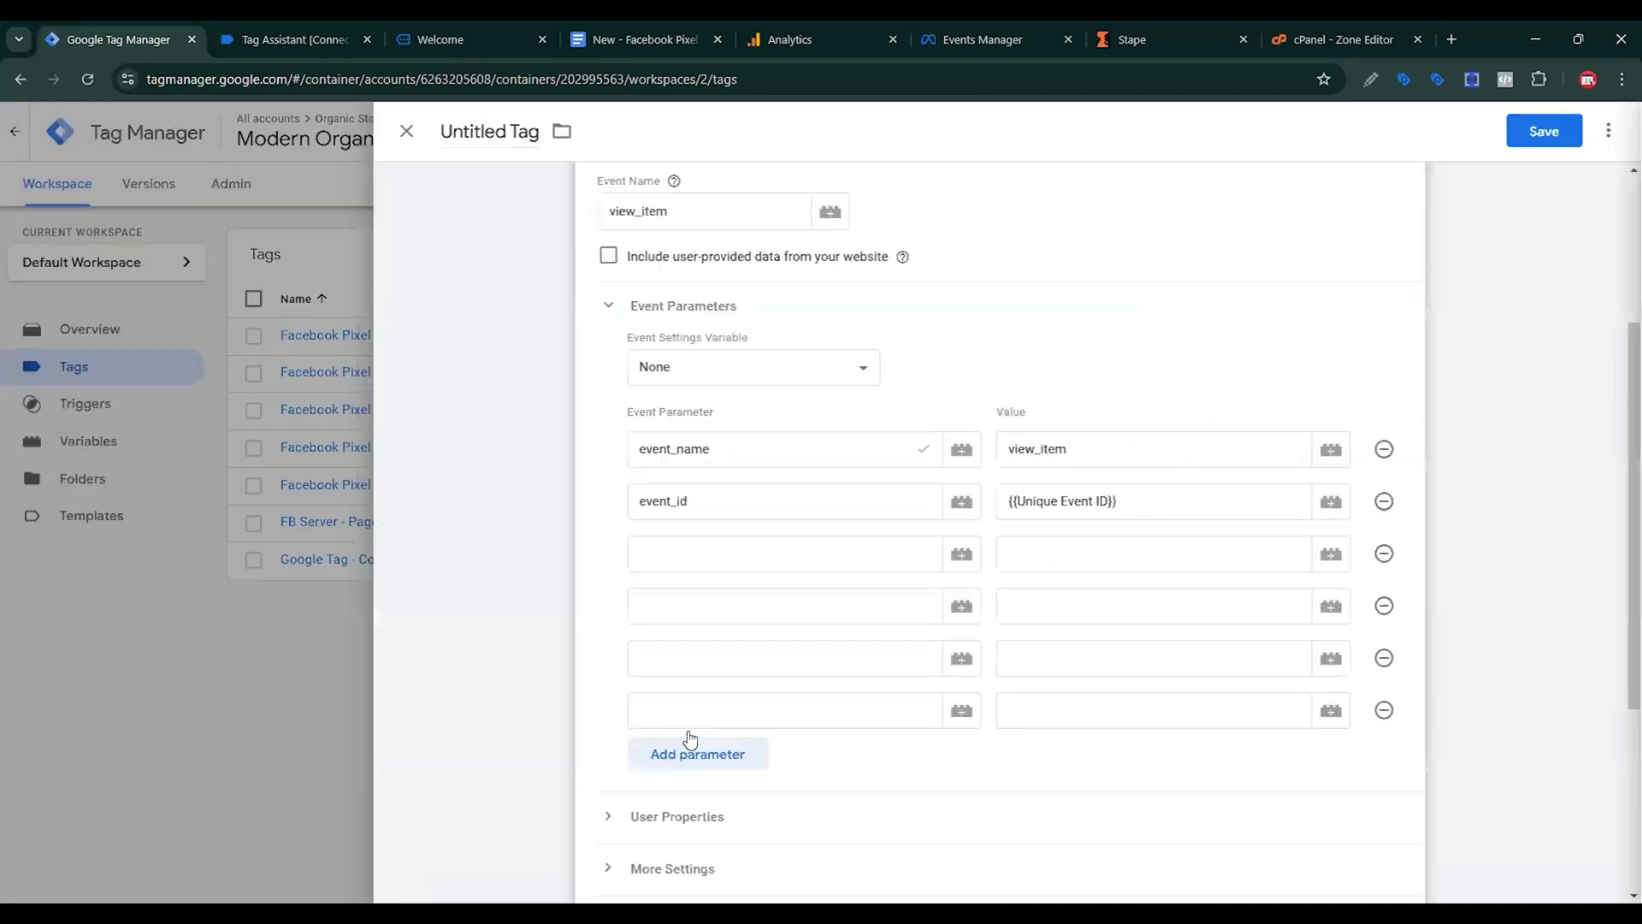
# Copy the parameter name x-fb-ck-fbp from the Google Docs guide into the third event parameter row.
pyautogui.click(704, 556)
pyautogui.click(637, 34)
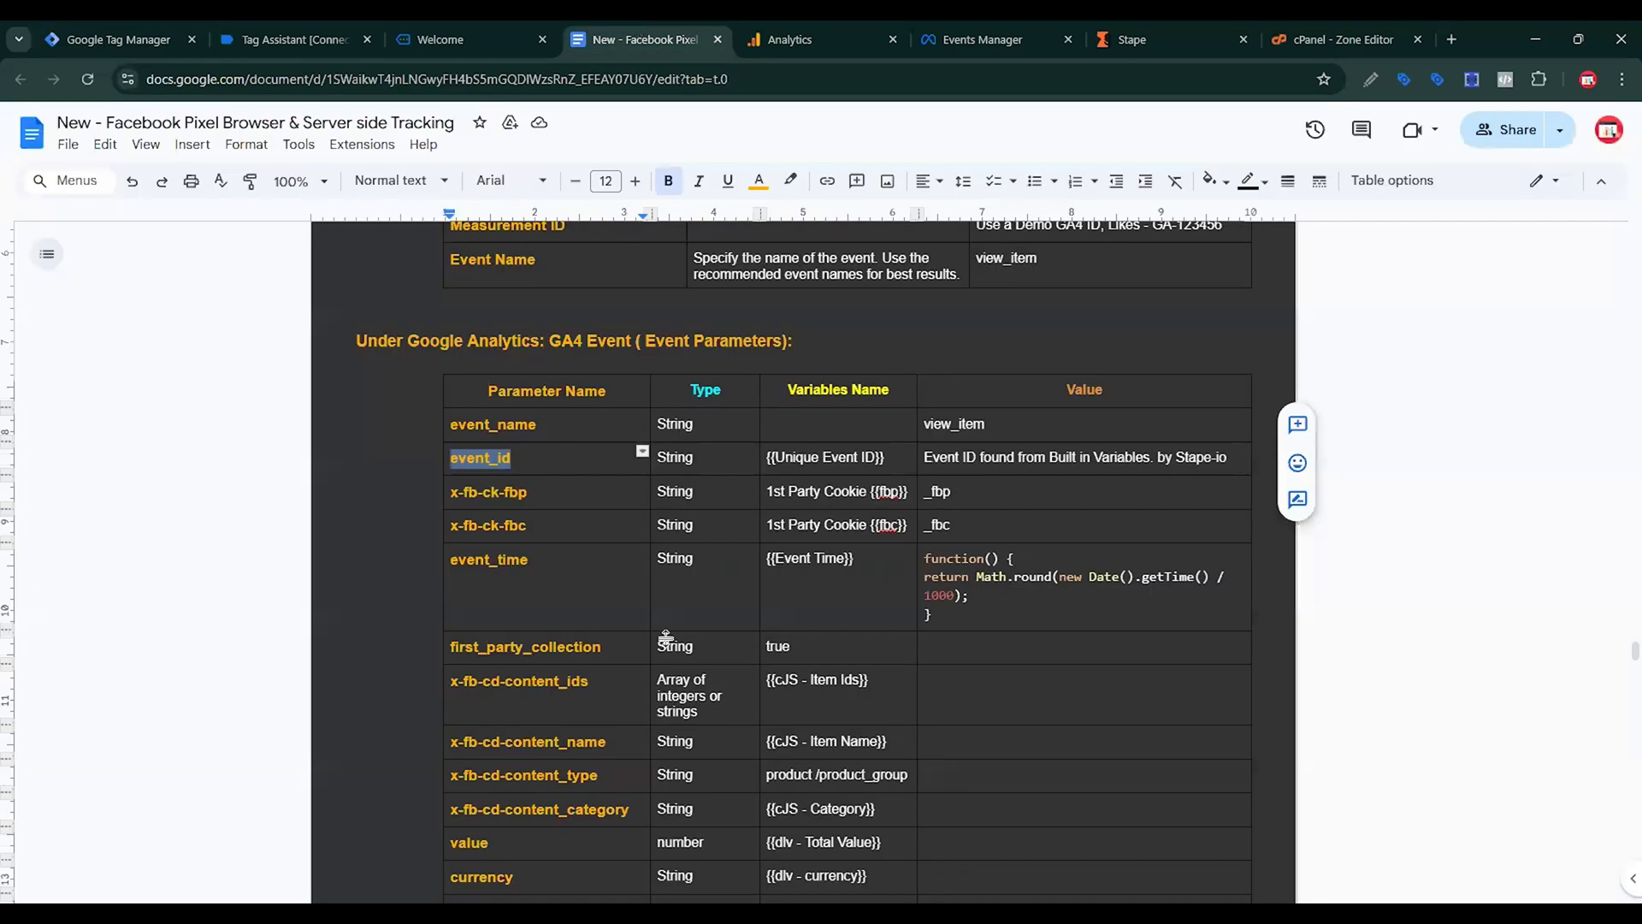
pyautogui.moveTo(529, 493); pyautogui.dragTo(452, 504)
pyautogui.hotkey('ctrl', 'c')
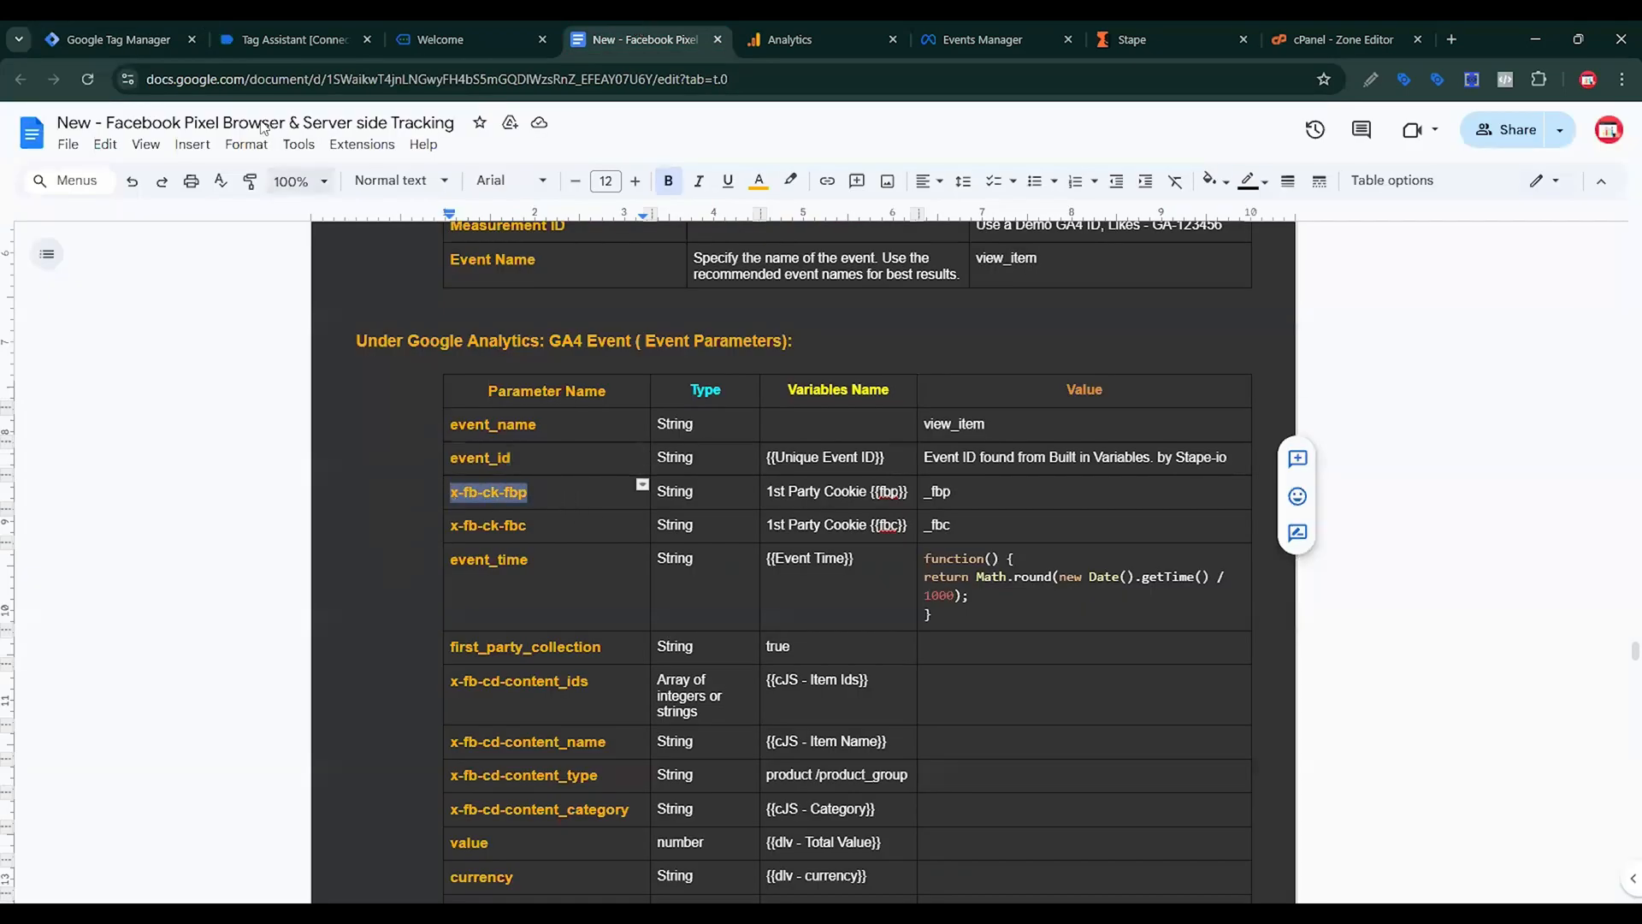
pyautogui.click(155, 34)
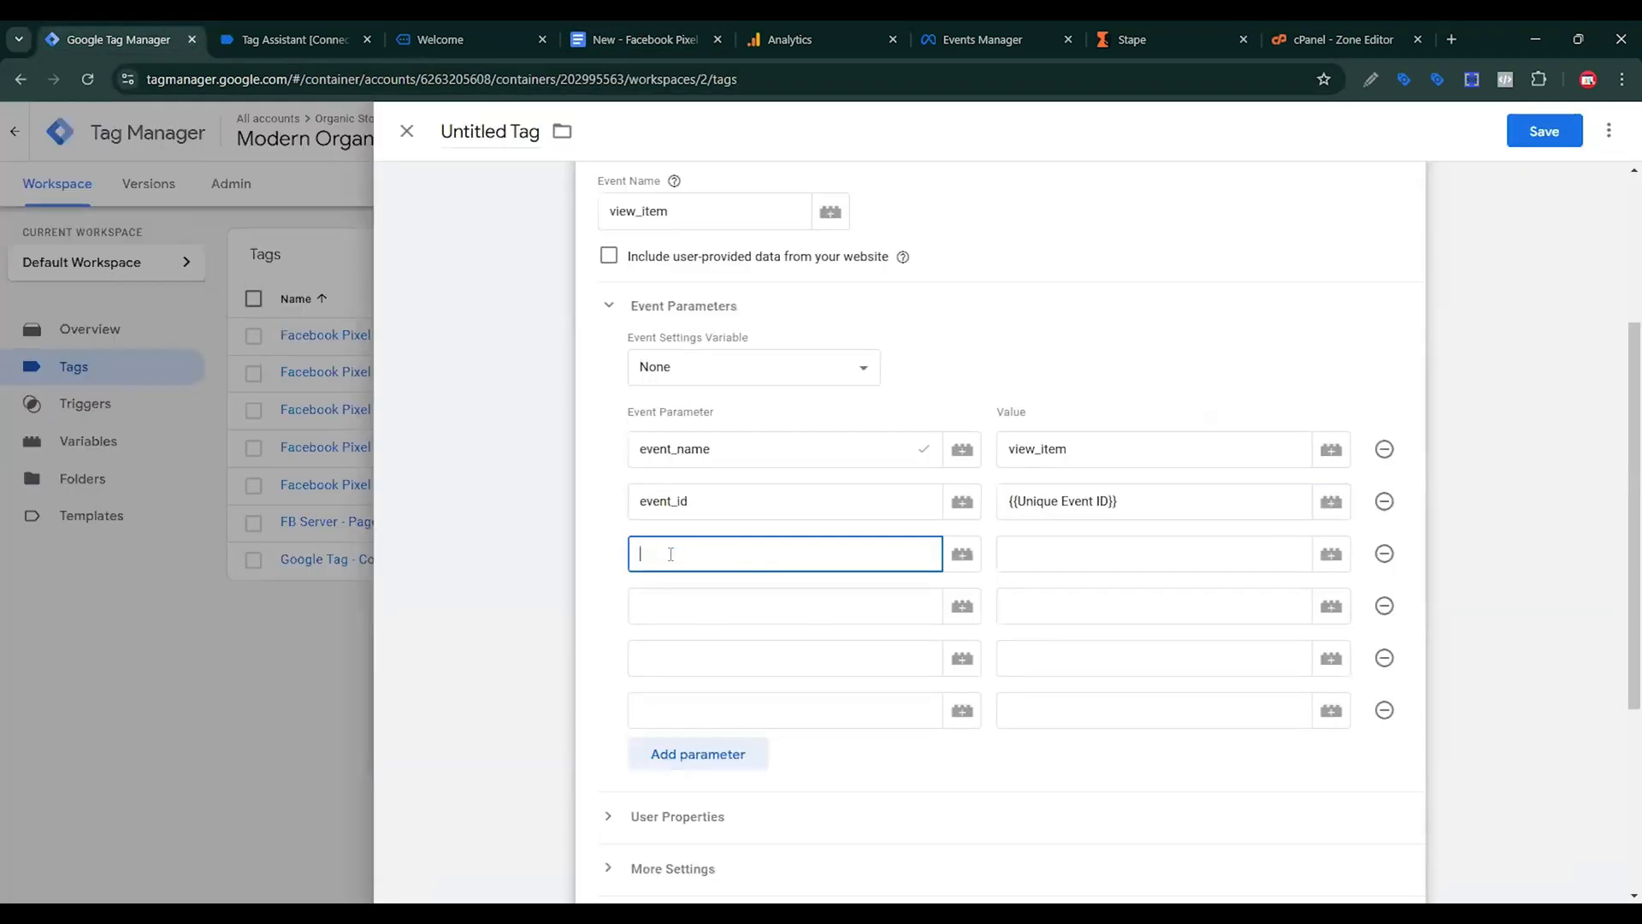
pyautogui.hotkey('ctrl', 'v')
# Copy the parameter name x-fb-ck-fbc from the Google Docs guide into the fourth event parameter row.
pyautogui.click(675, 606)
pyautogui.click(641, 39)
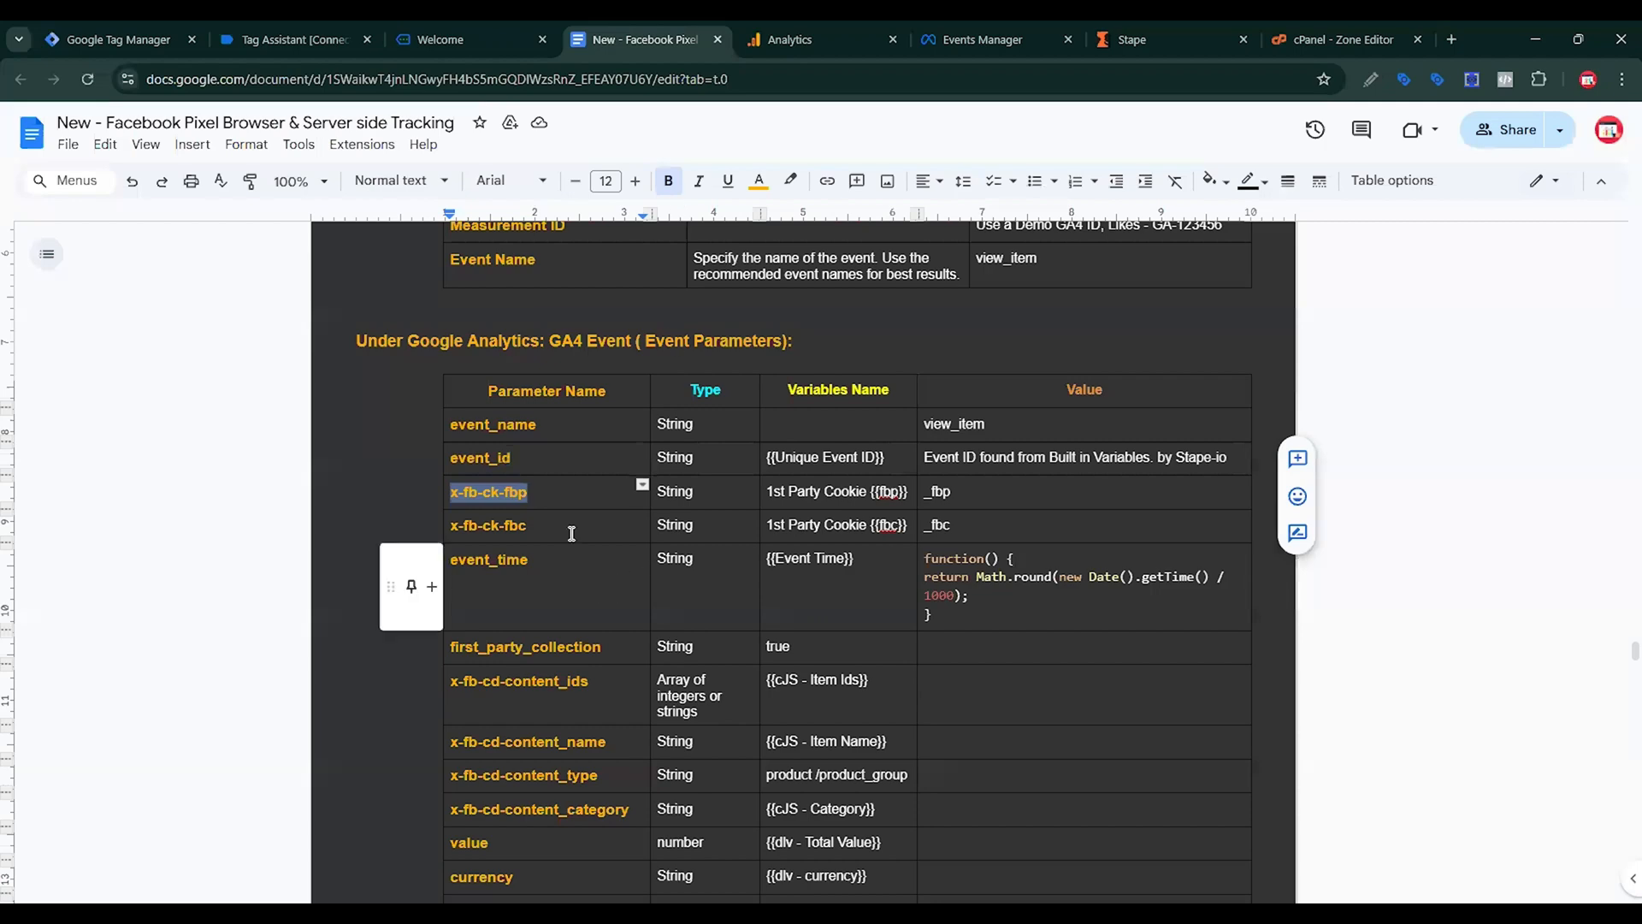
pyautogui.moveTo(527, 525); pyautogui.dragTo(451, 525)
pyautogui.hotkey('ctrl', 'c')
pyautogui.click(115, 39)
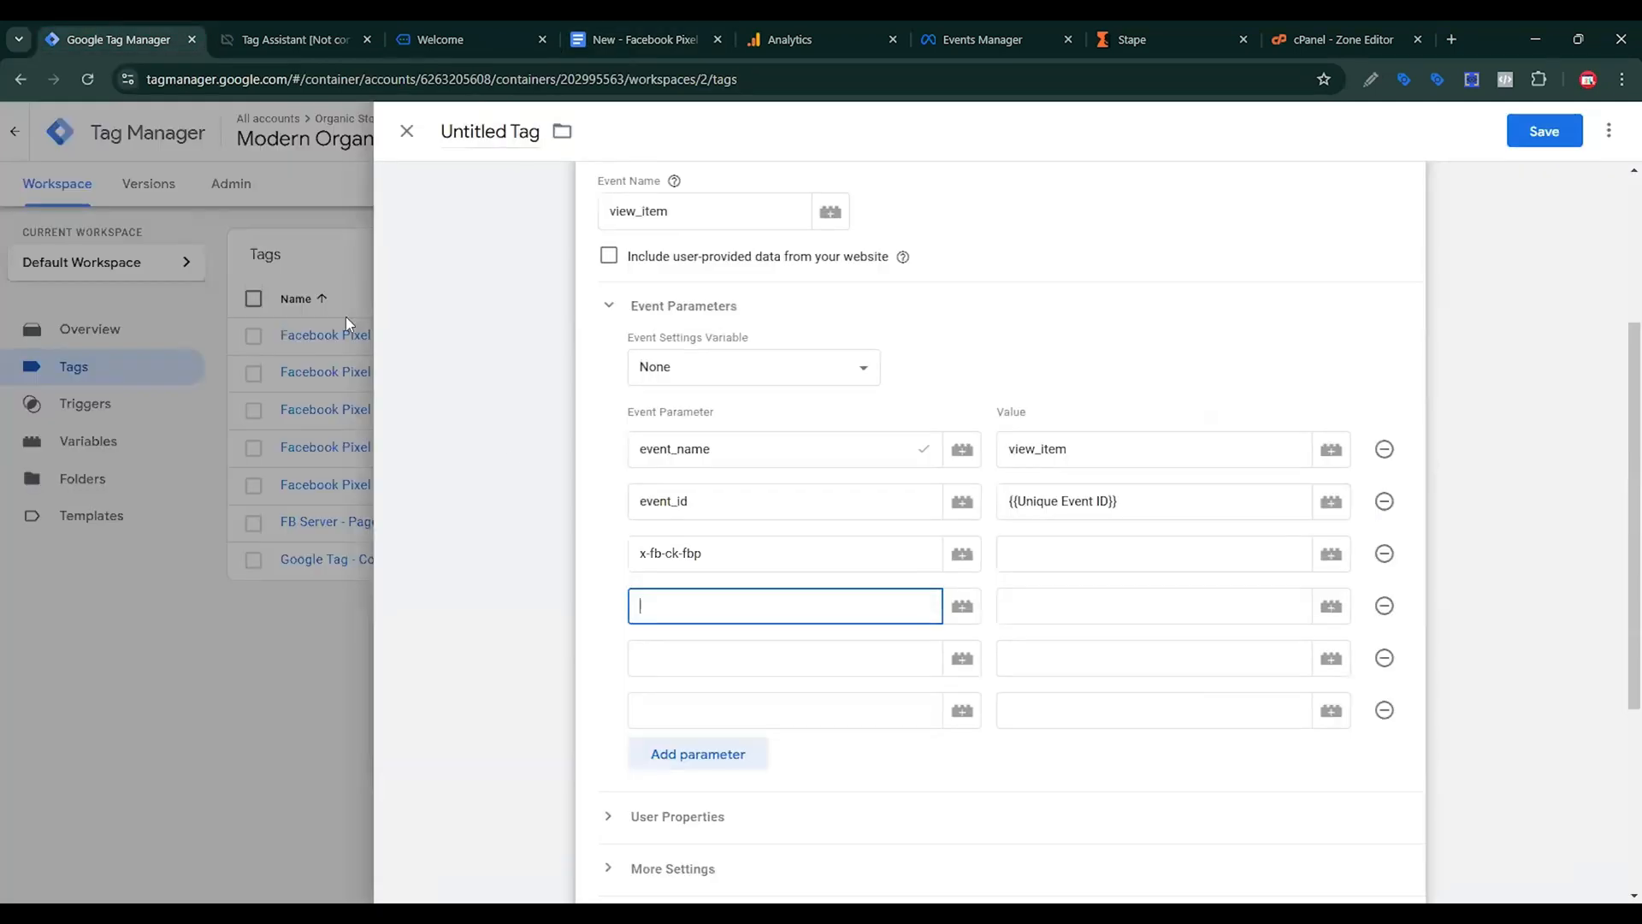
pyautogui.hotkey('ctrl', 'v')
# Copy the parameter name event_time from the Google Docs guide into the fifth event parameter row.
pyautogui.click(696, 658)
pyautogui.click(642, 39)
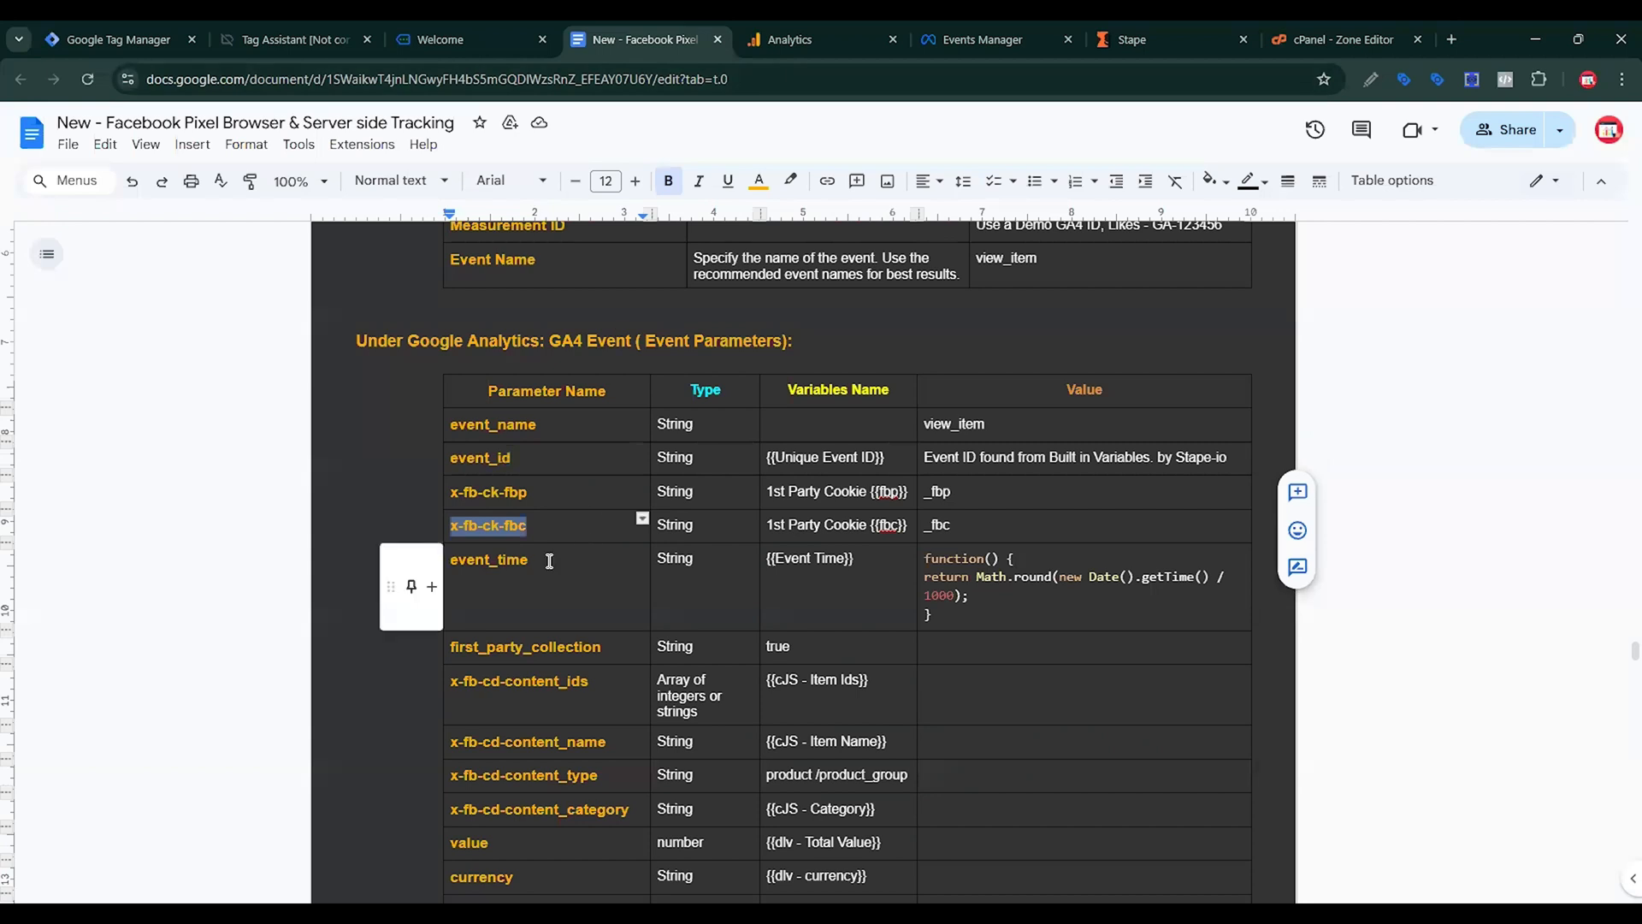
pyautogui.moveTo(530, 559); pyautogui.dragTo(451, 559)
pyautogui.hotkey('ctrl', 'c')
pyautogui.click(91, 29)
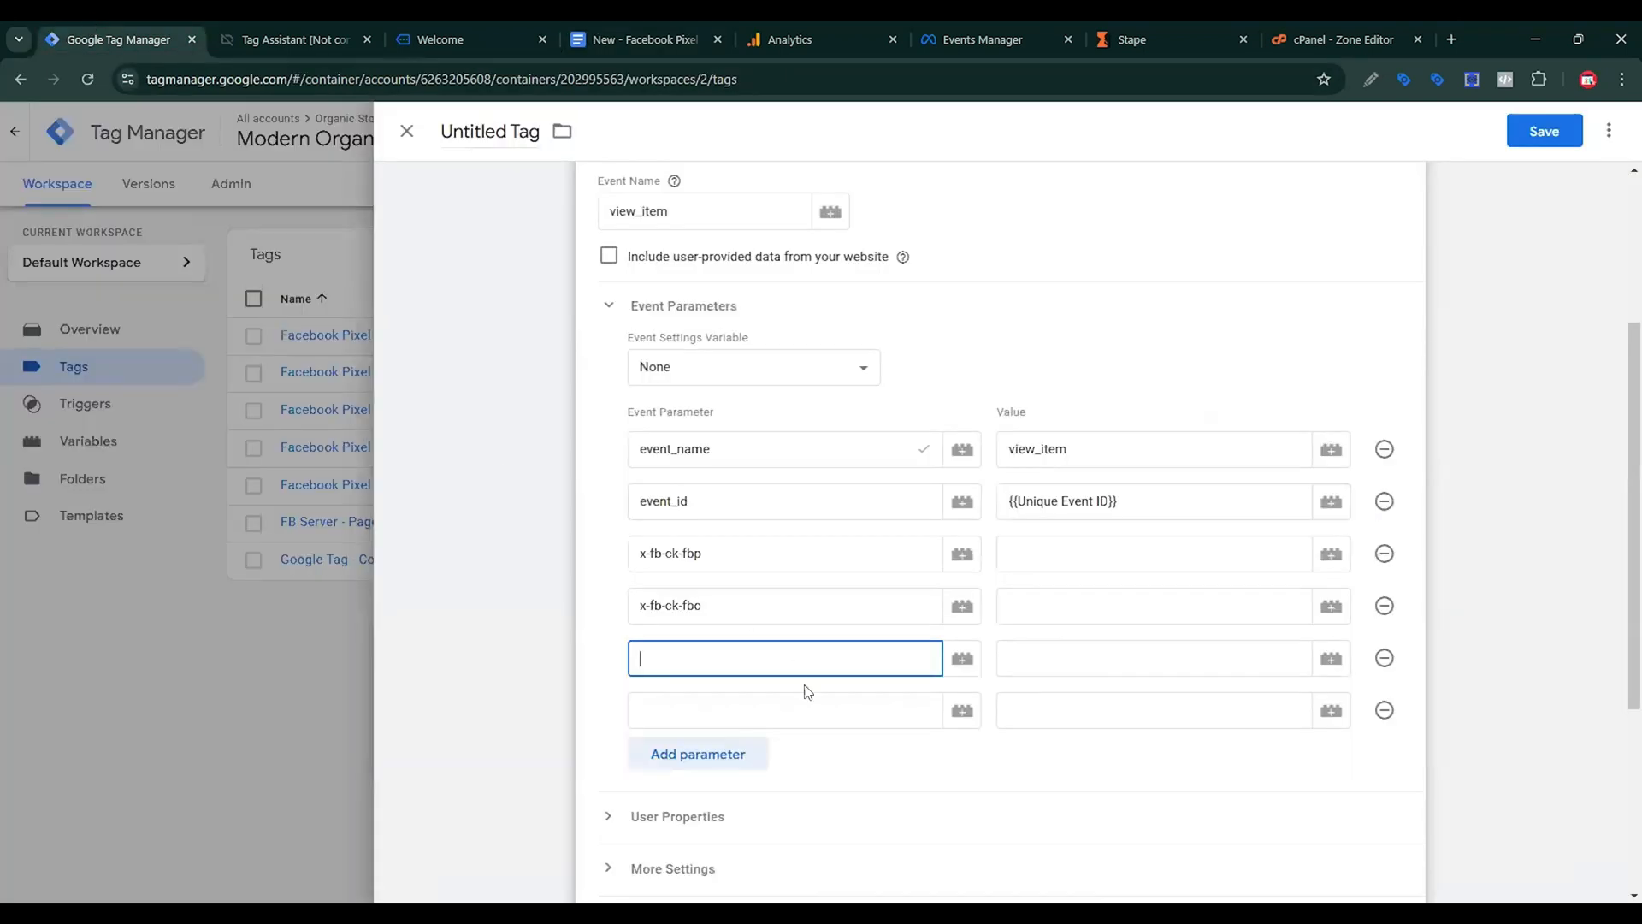
pyautogui.hotkey('ctrl', 'v')
# Set the value of the x-fb-ck-fbp parameter to the {{fbp}} first-party cookie variable.
pyautogui.click(1040, 556)
pyautogui.click(1328, 556)
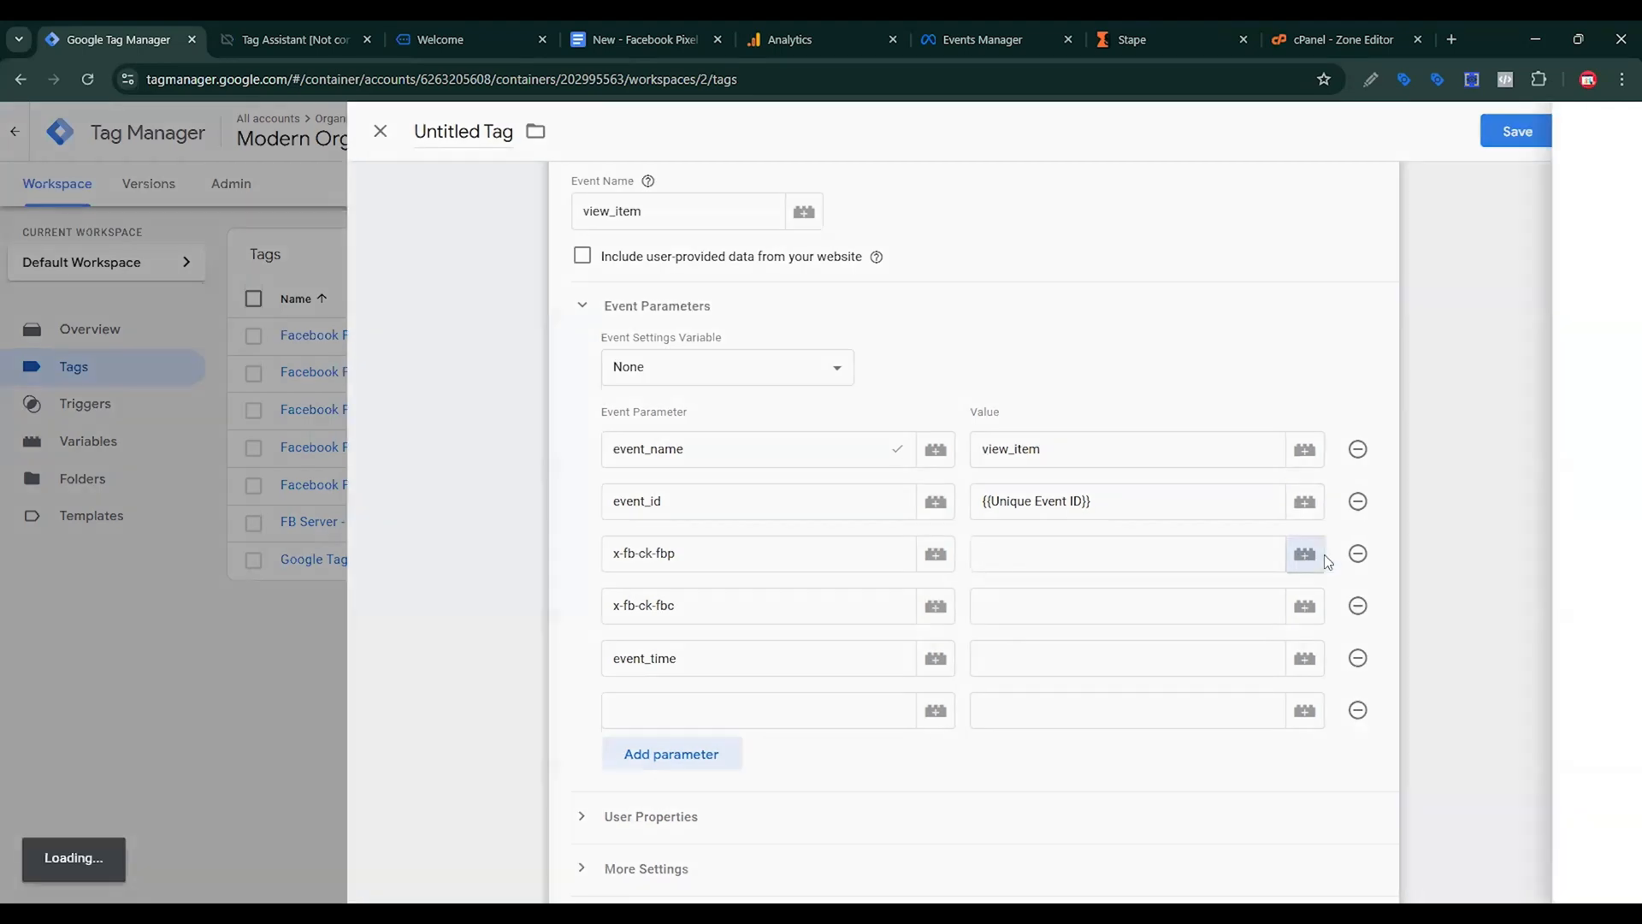
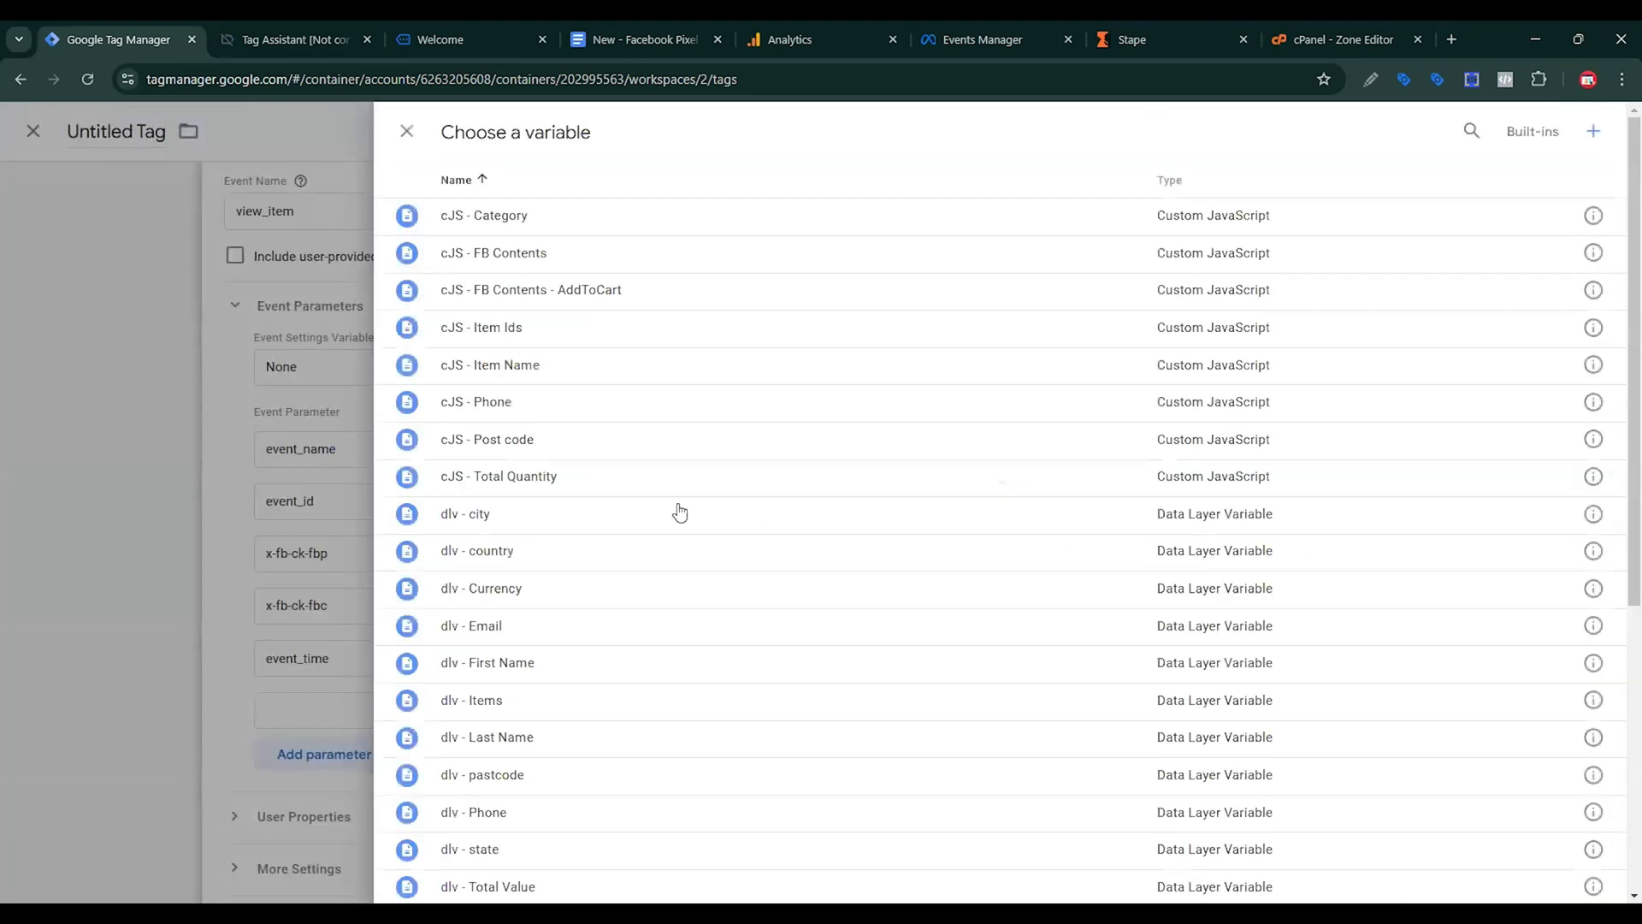
pyautogui.scroll(-5, 678, 542)
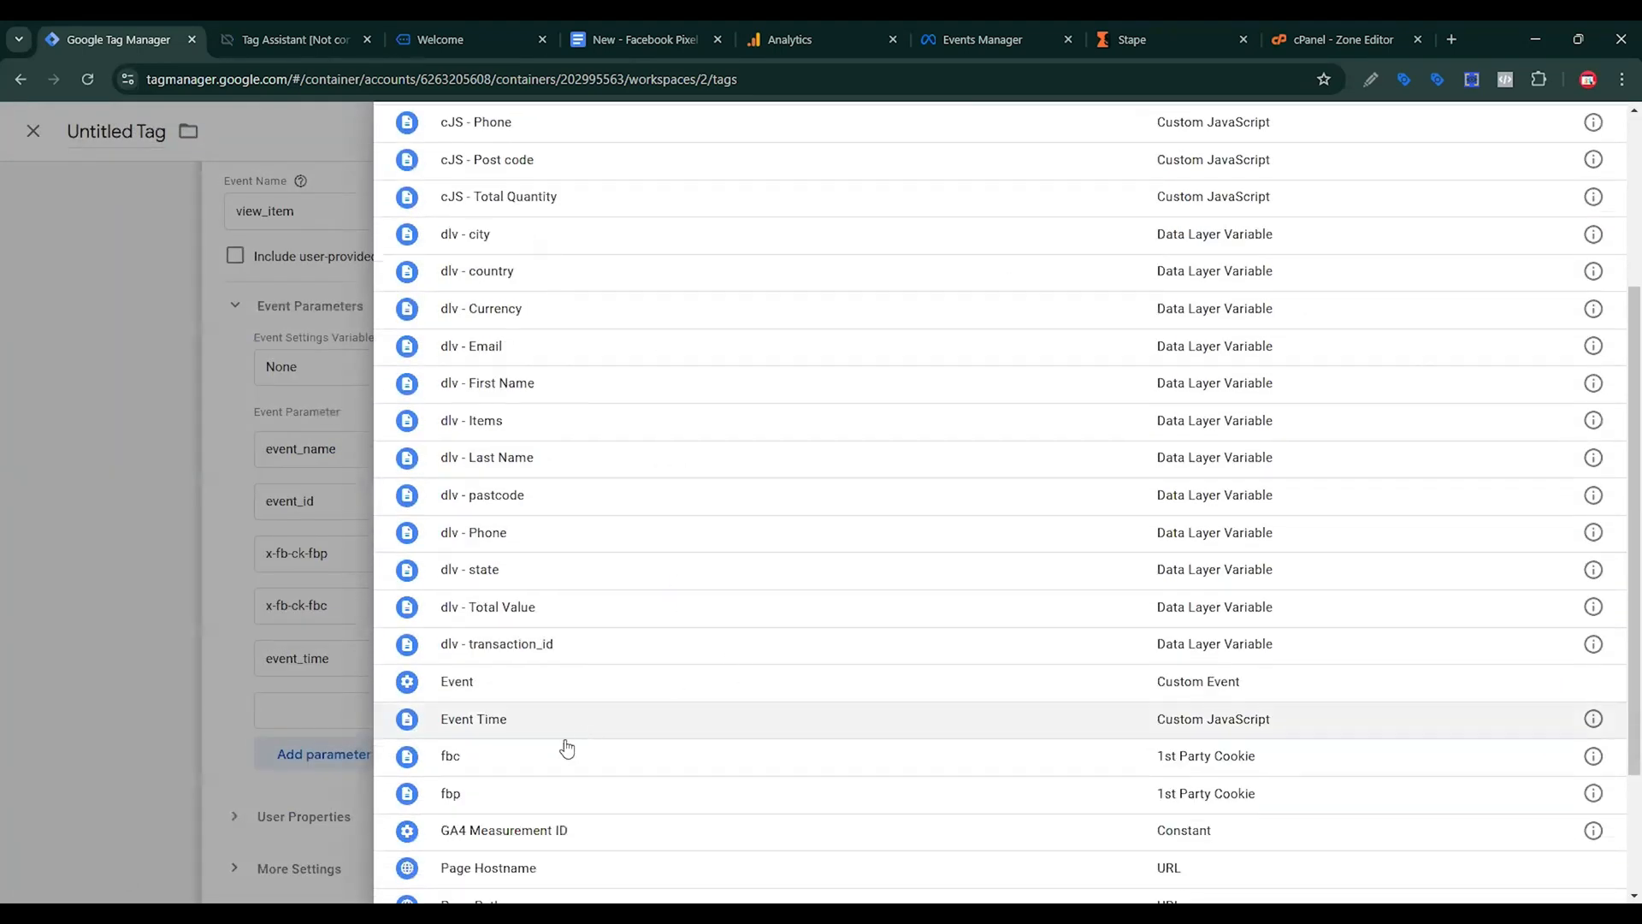
pyautogui.click(495, 794)
pyautogui.click(1299, 601)
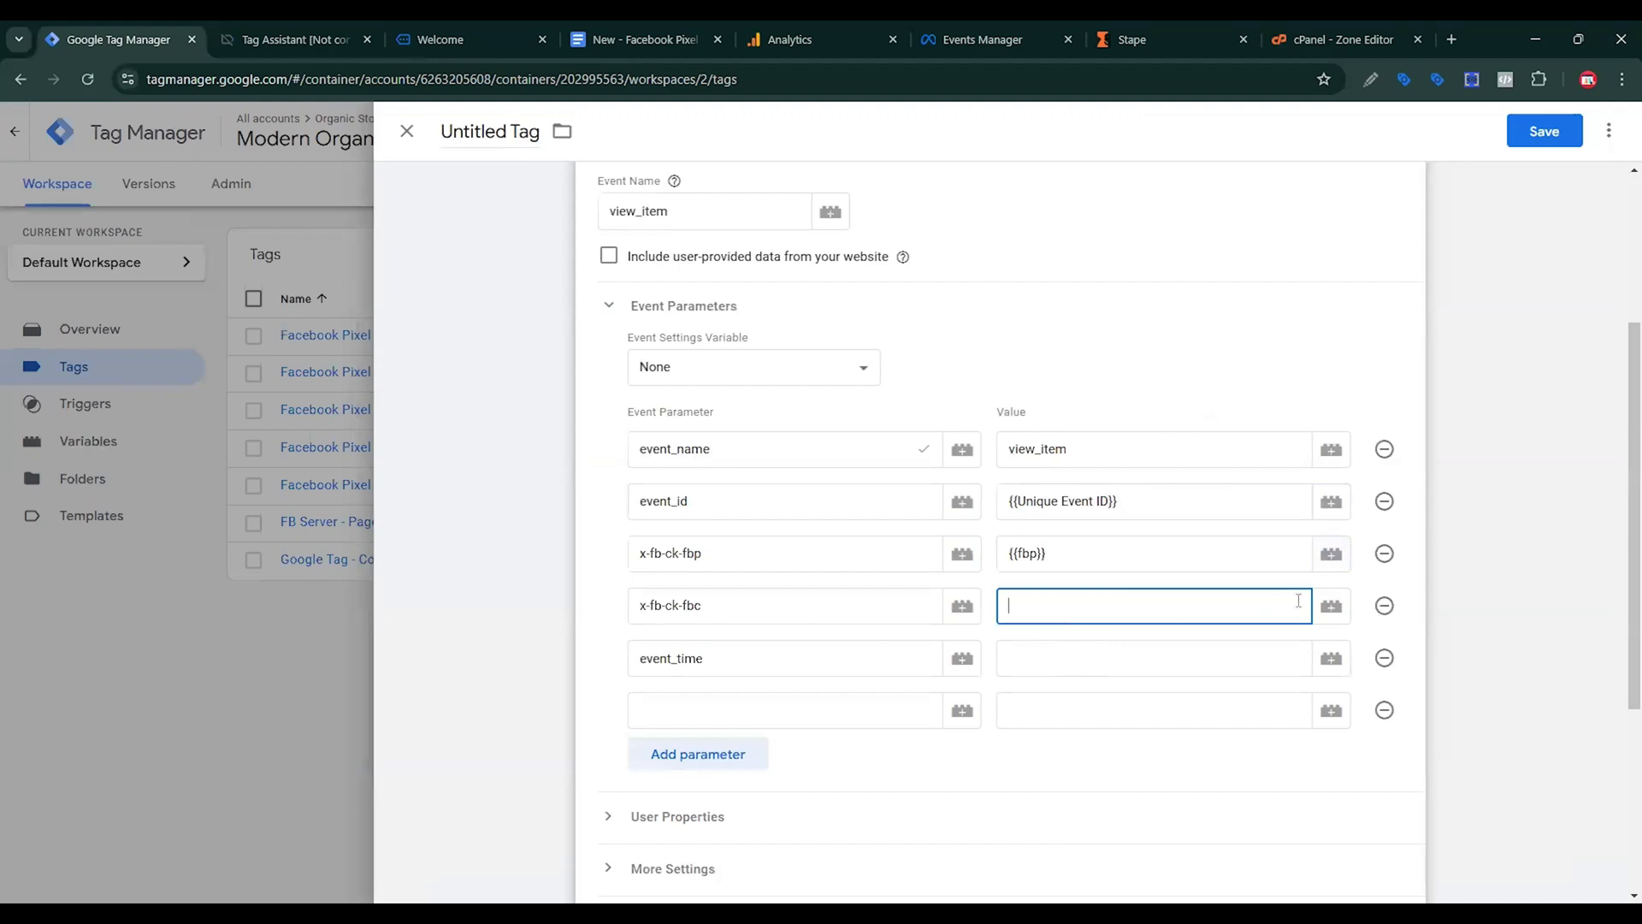
pyautogui.click(1333, 608)
pyautogui.scroll(-5, 634, 660)
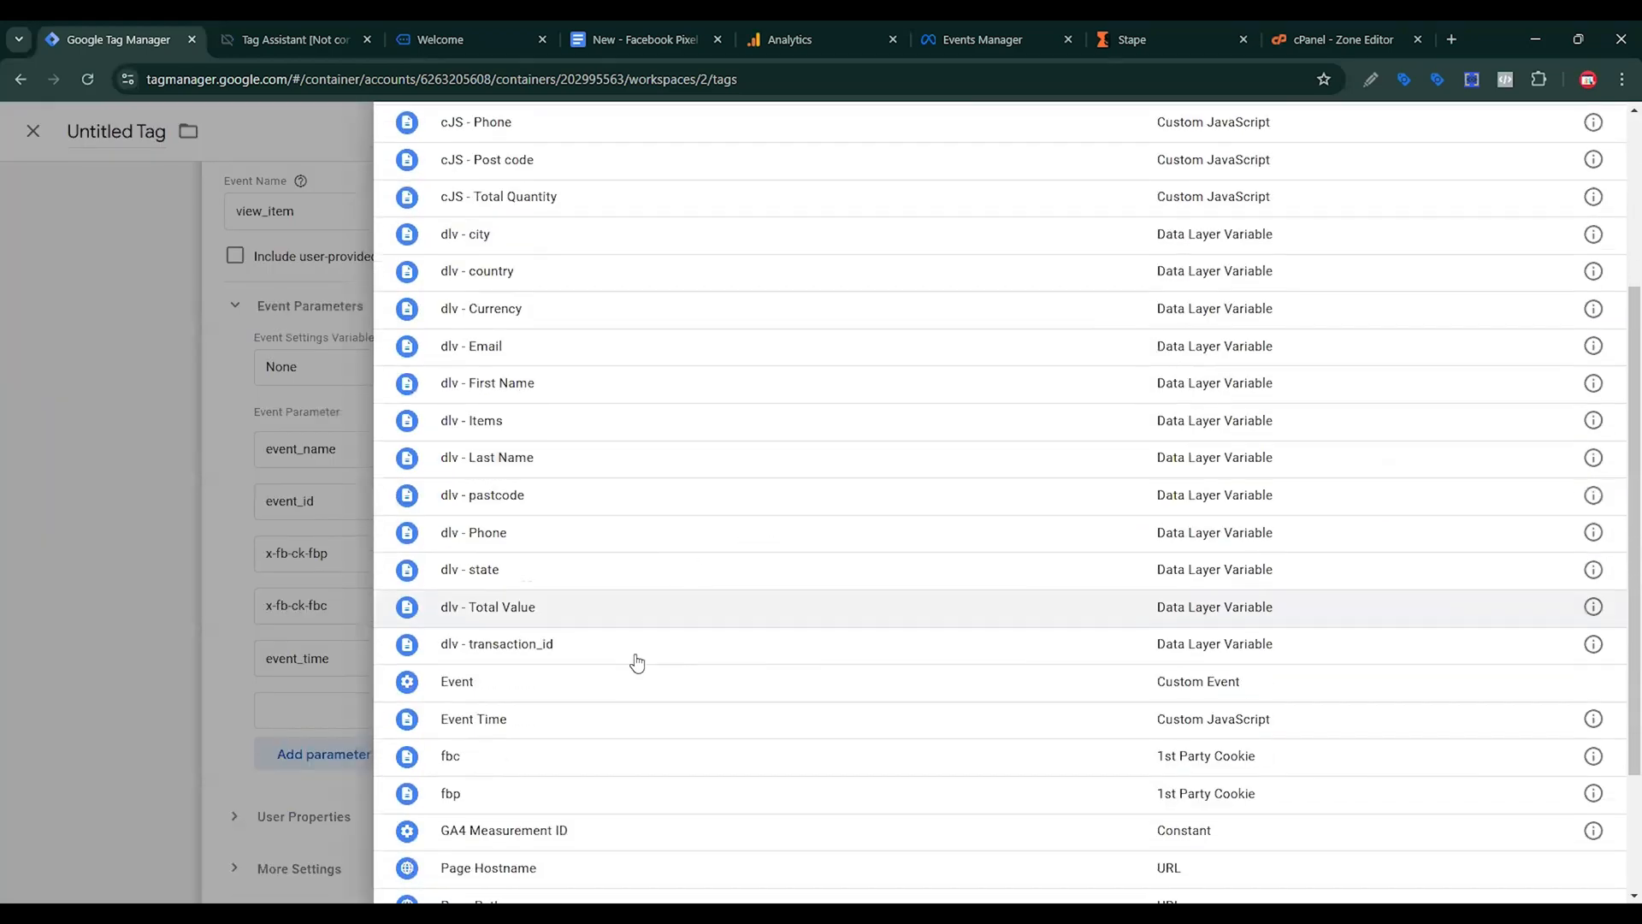
pyautogui.click(504, 793)
pyautogui.tripleClick(1092, 609)
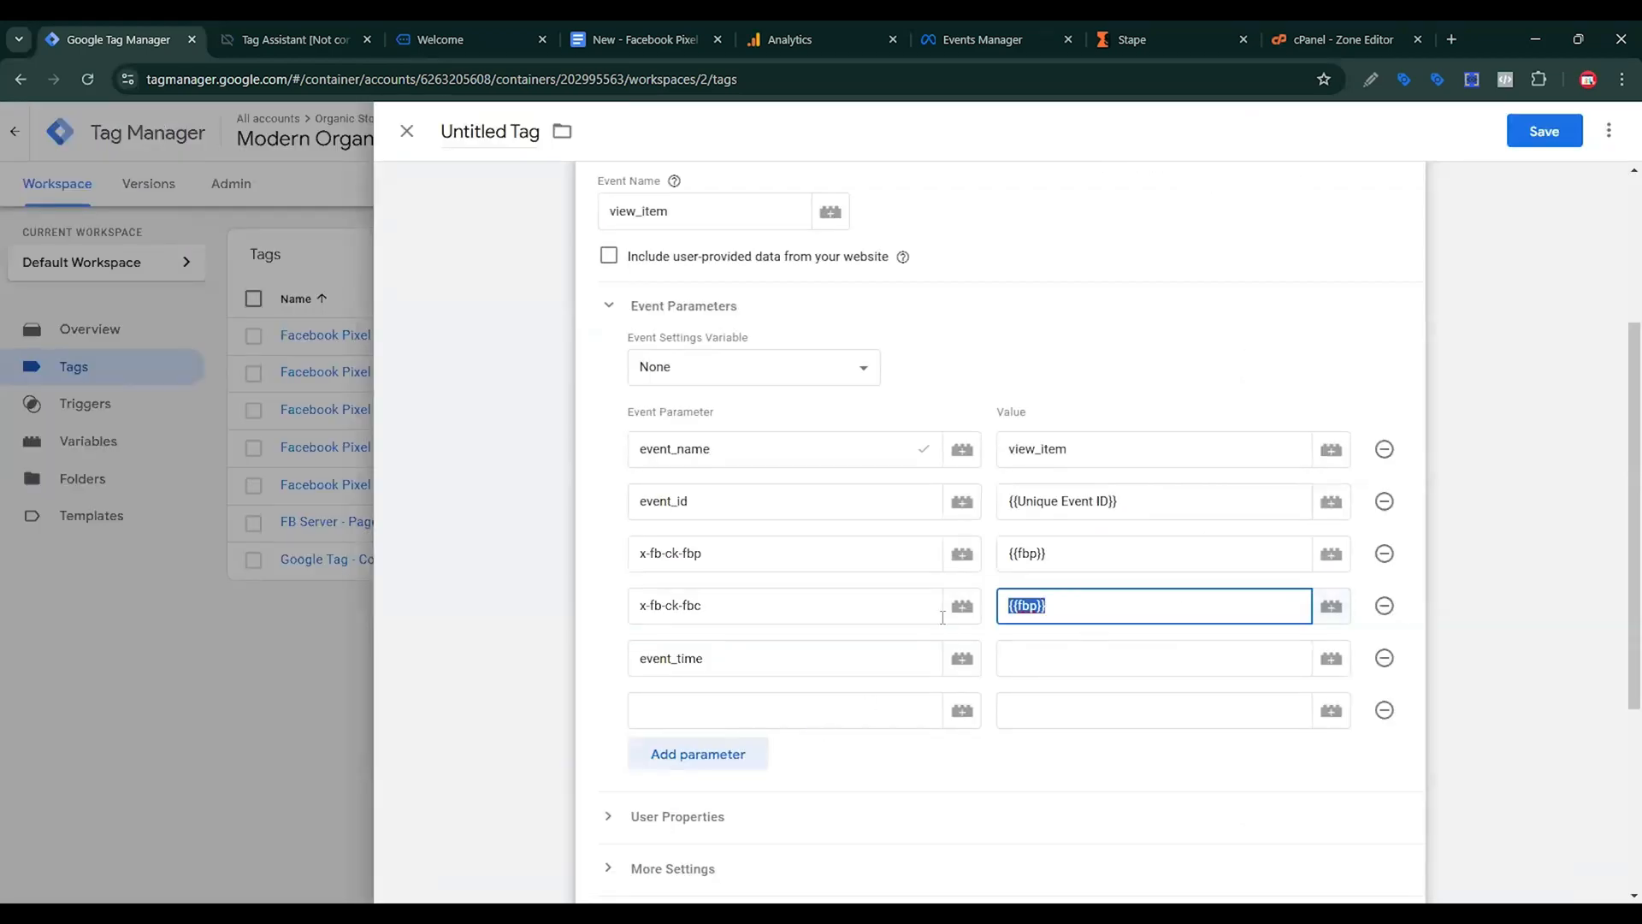
pyautogui.press('BackSpace')
# Set the value of the x-fb-ck-fbc parameter to the {{fbc}} first-party cookie variable.
pyautogui.click(1327, 608)
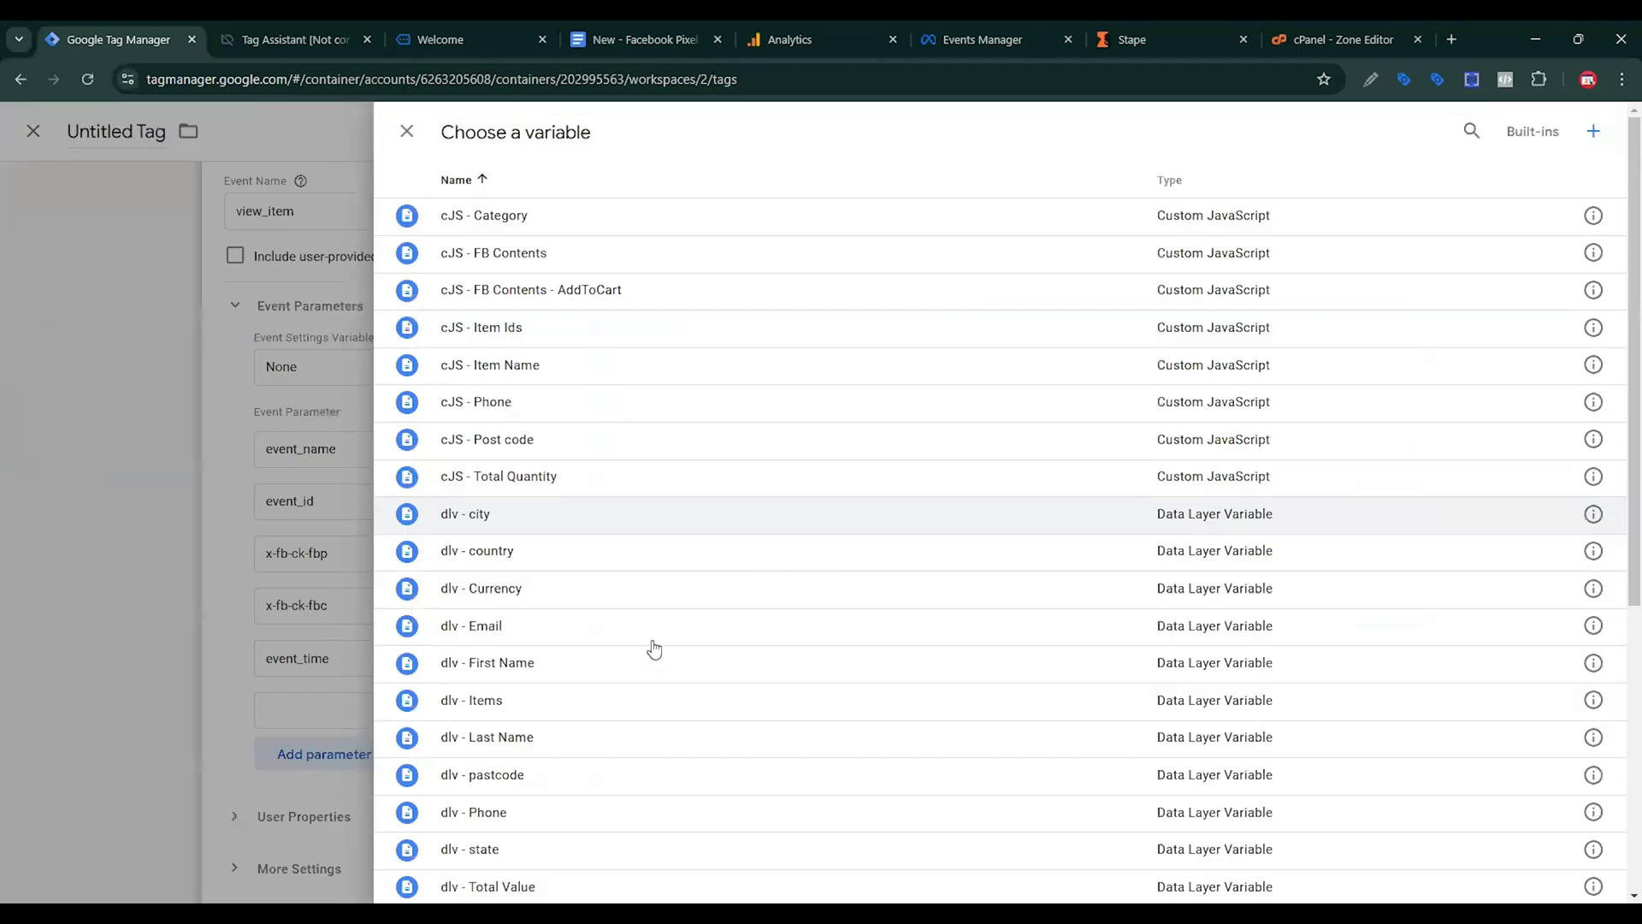
pyautogui.scroll(-3, 651, 648)
pyautogui.click(697, 751)
# Set the value of the event_time parameter to the {{Event Time}} variable.
pyautogui.click(1211, 657)
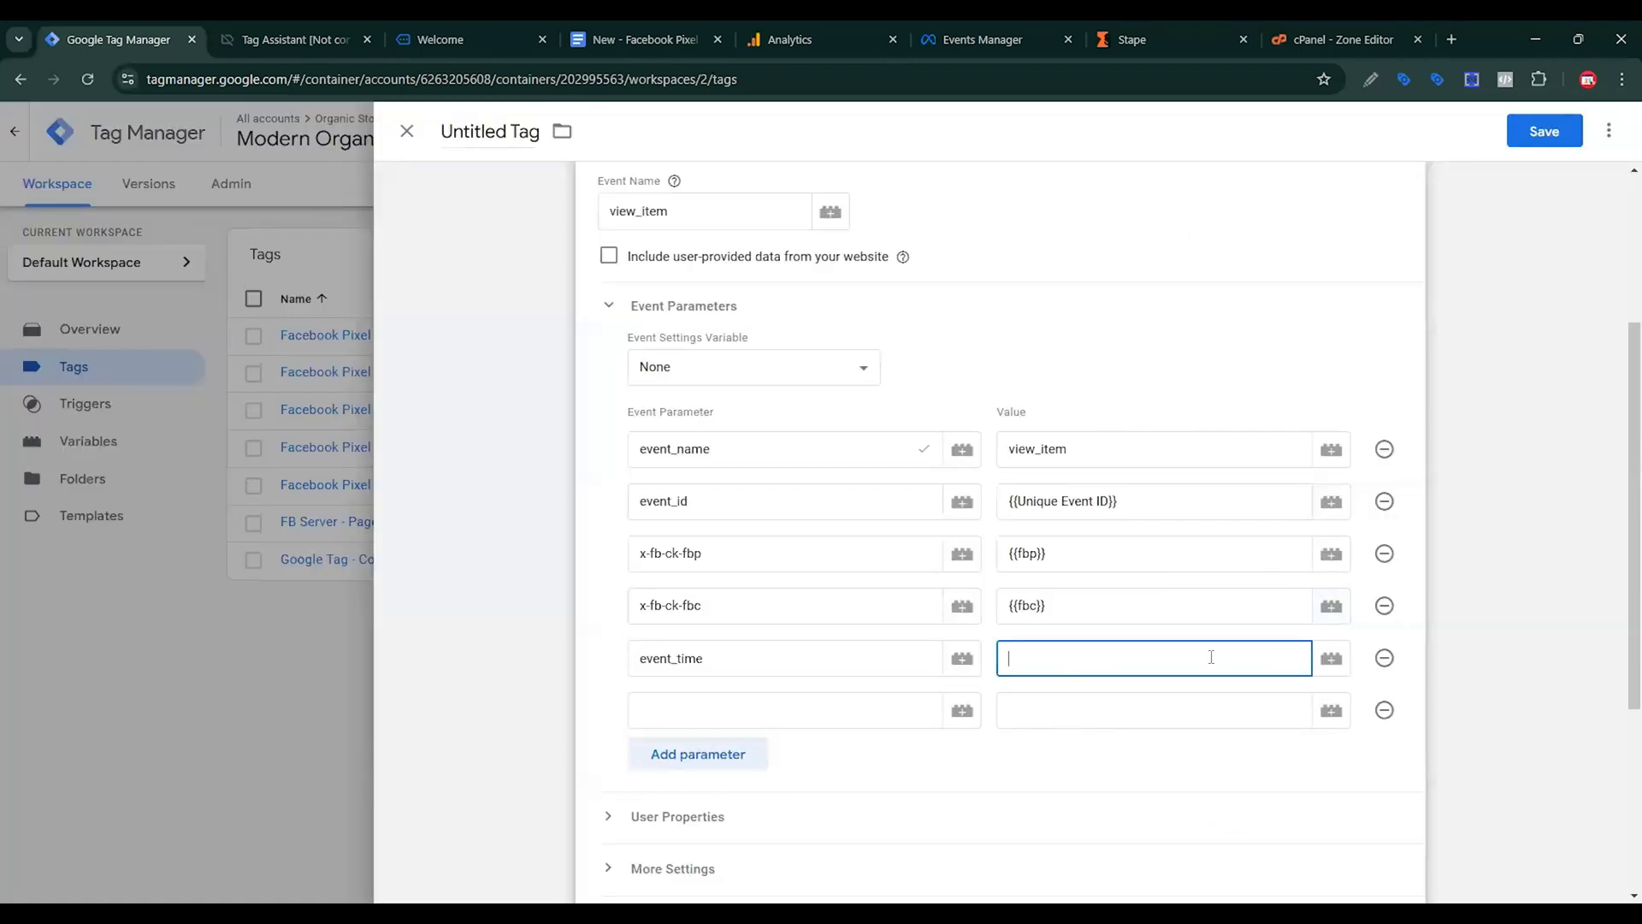
pyautogui.click(1331, 660)
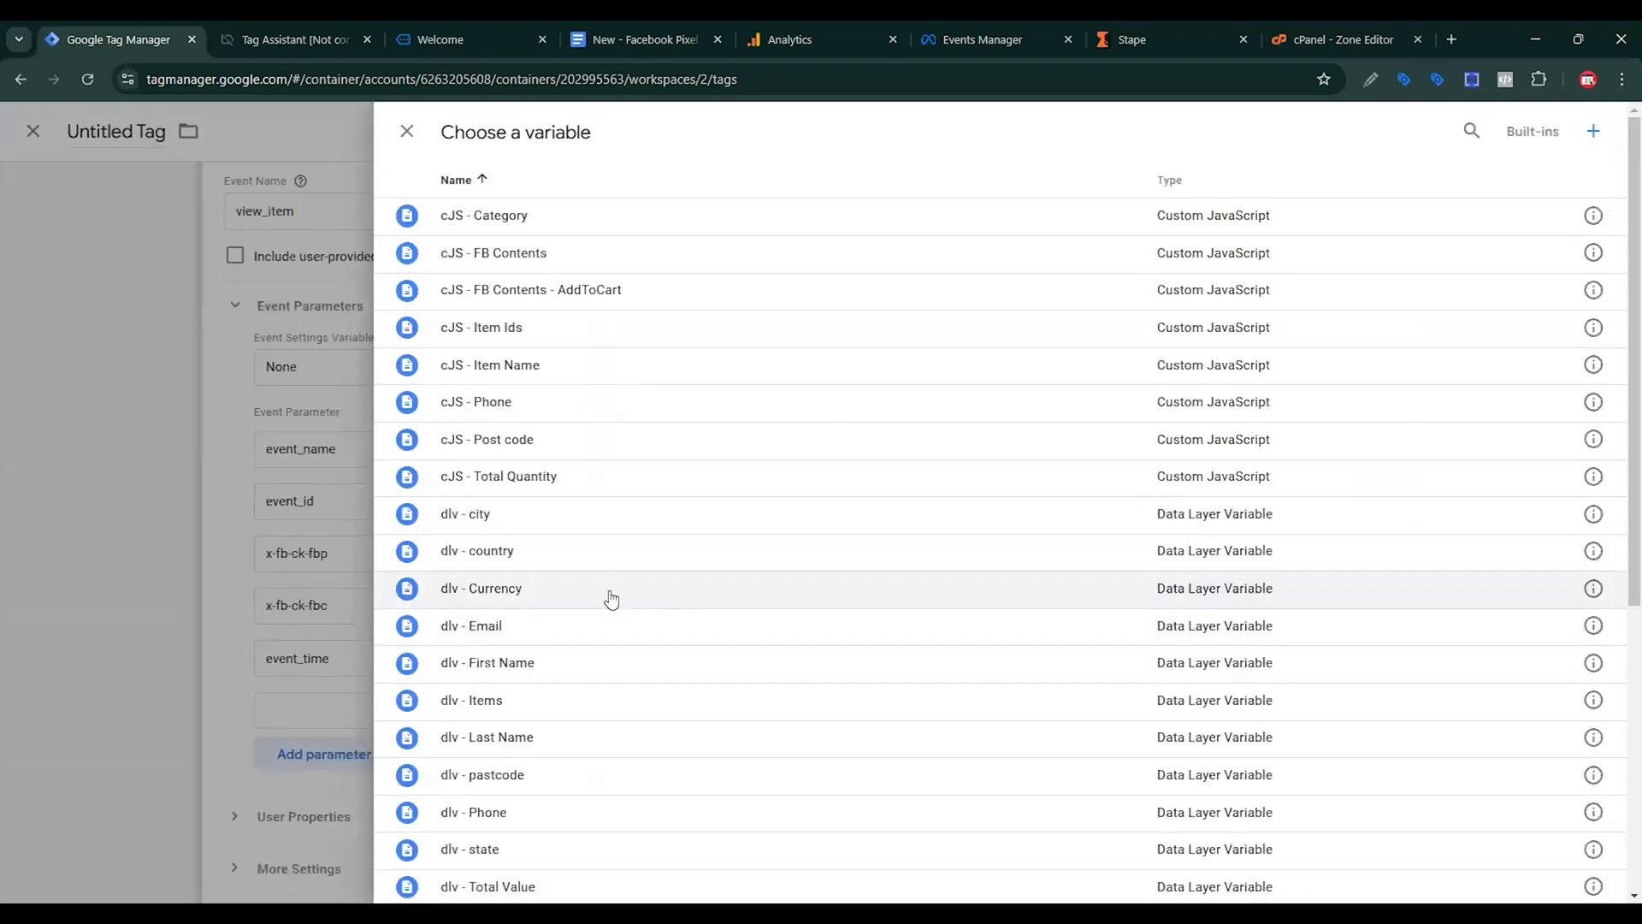
pyautogui.scroll(-3, 644, 613)
pyautogui.scroll(-2, 598, 641)
pyautogui.click(531, 631)
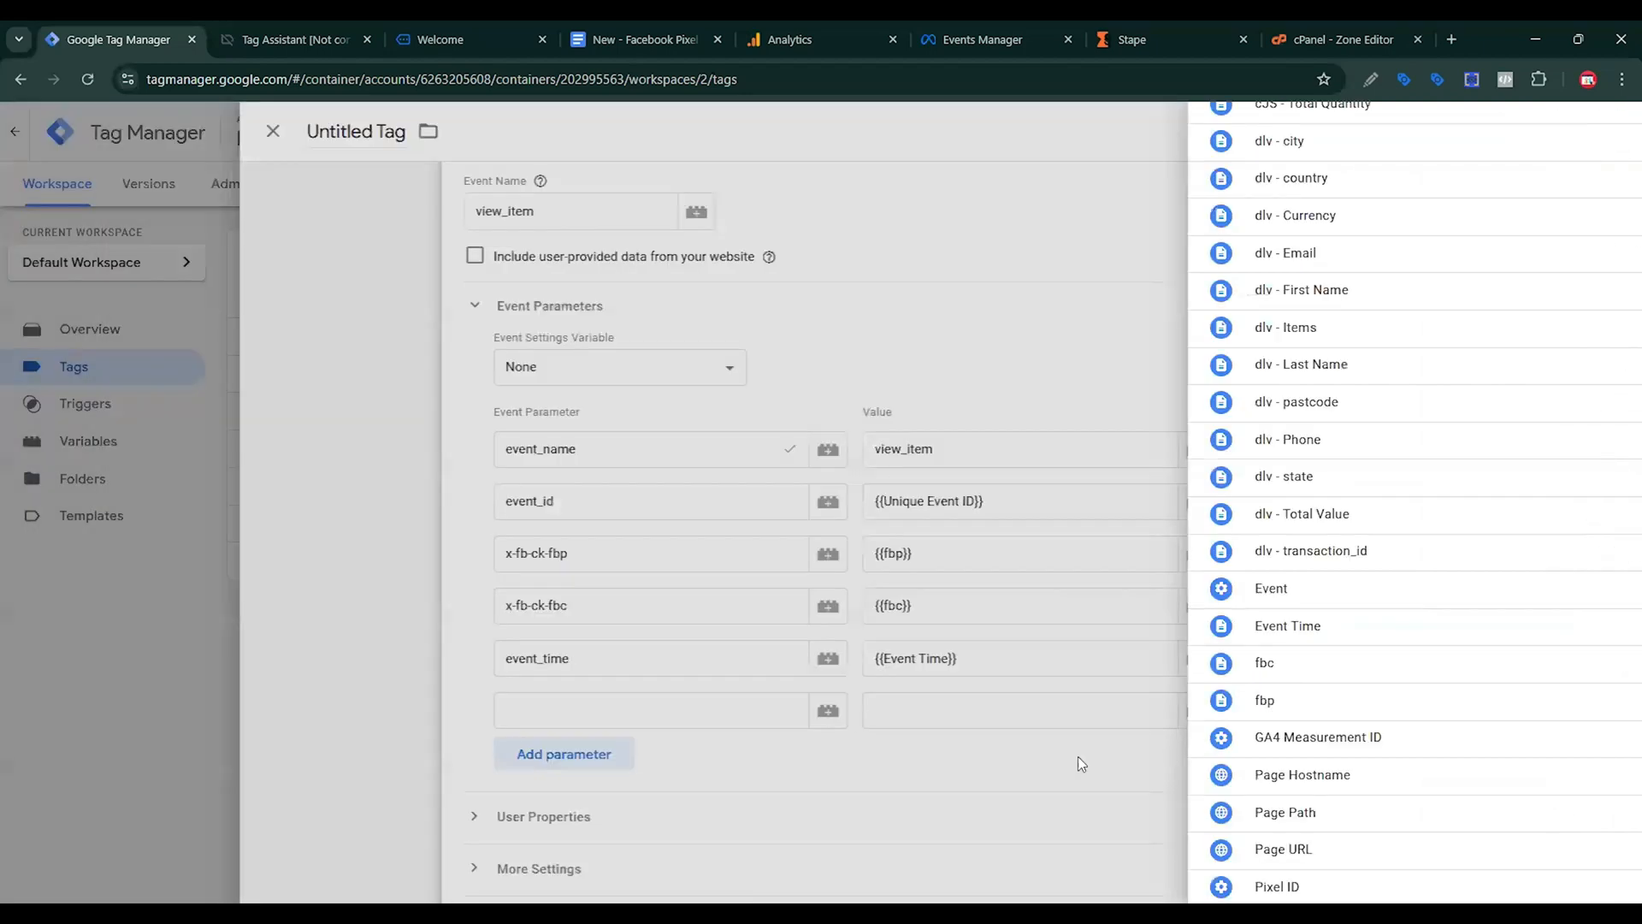
# Add the first_party_collection parameter from the Google Docs guide in the sixth row and set its value to true.
pyautogui.click(776, 701)
pyautogui.click(646, 28)
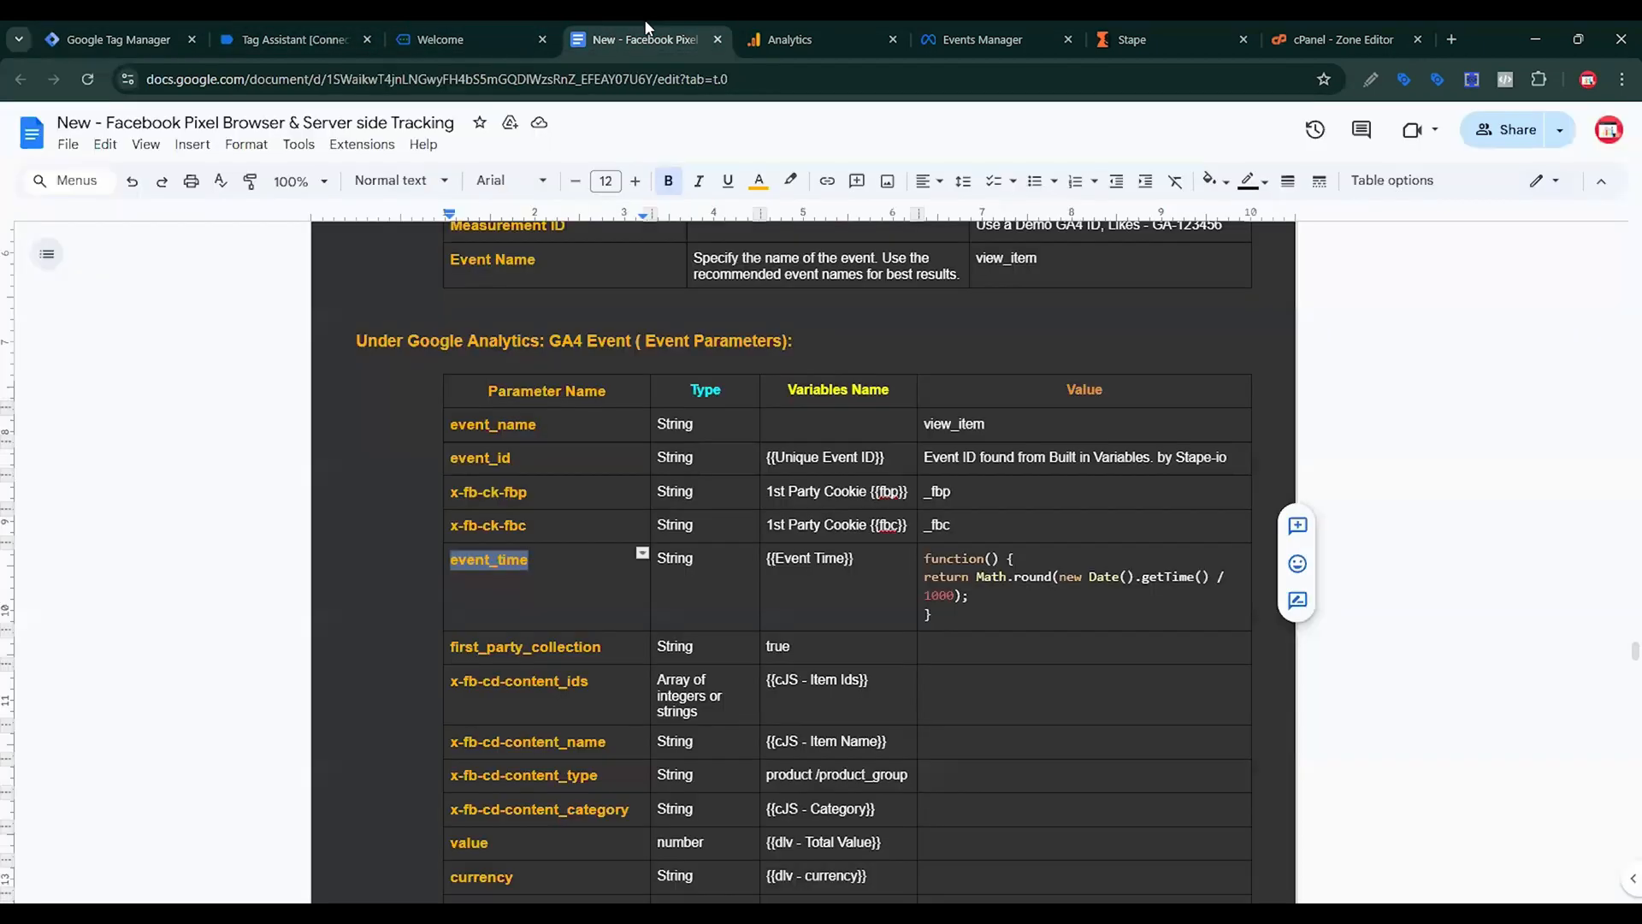
pyautogui.moveTo(601, 647); pyautogui.dragTo(437, 647)
pyautogui.hotkey('ctrl', 'c')
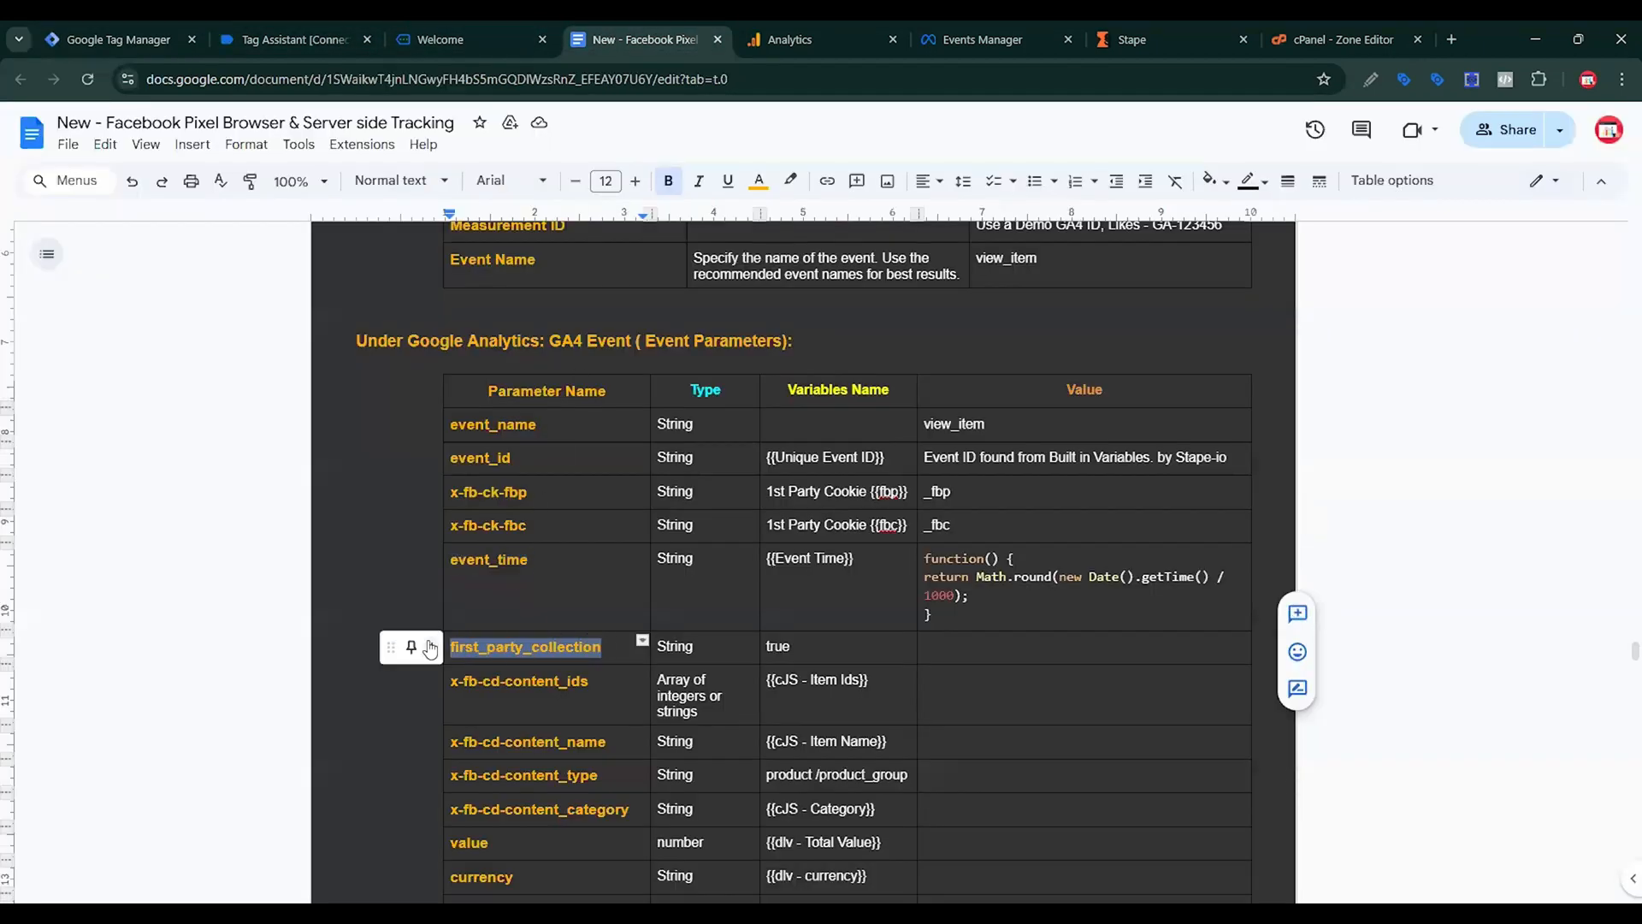
pyautogui.click(179, 26)
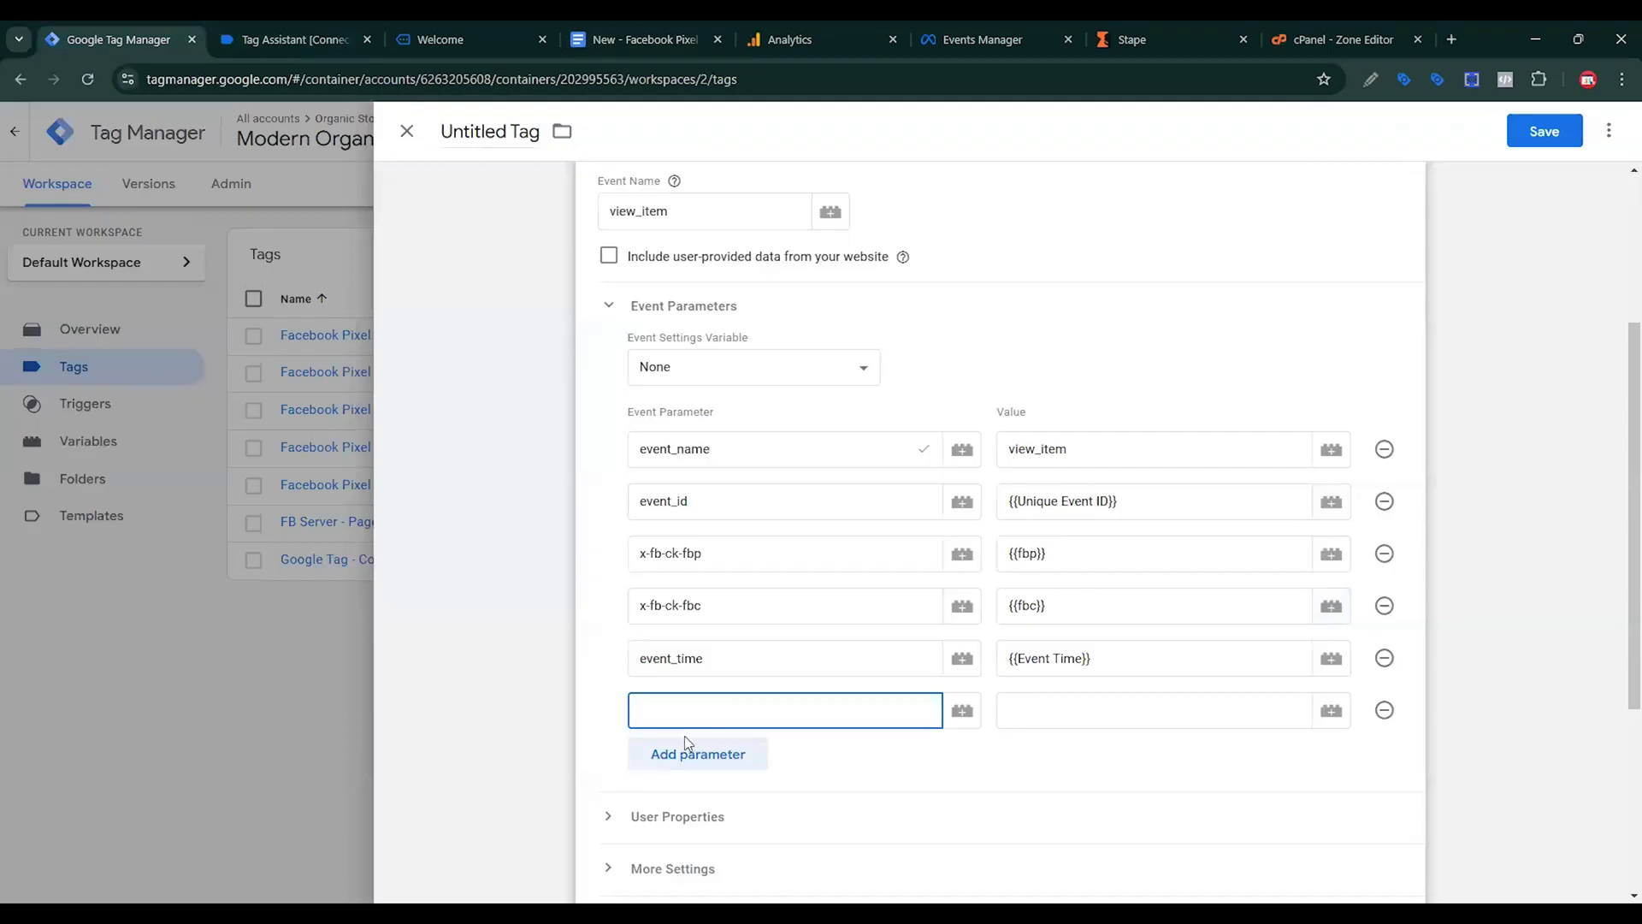
pyautogui.hotkey('ctrl', 'v')
pyautogui.click(1018, 713)
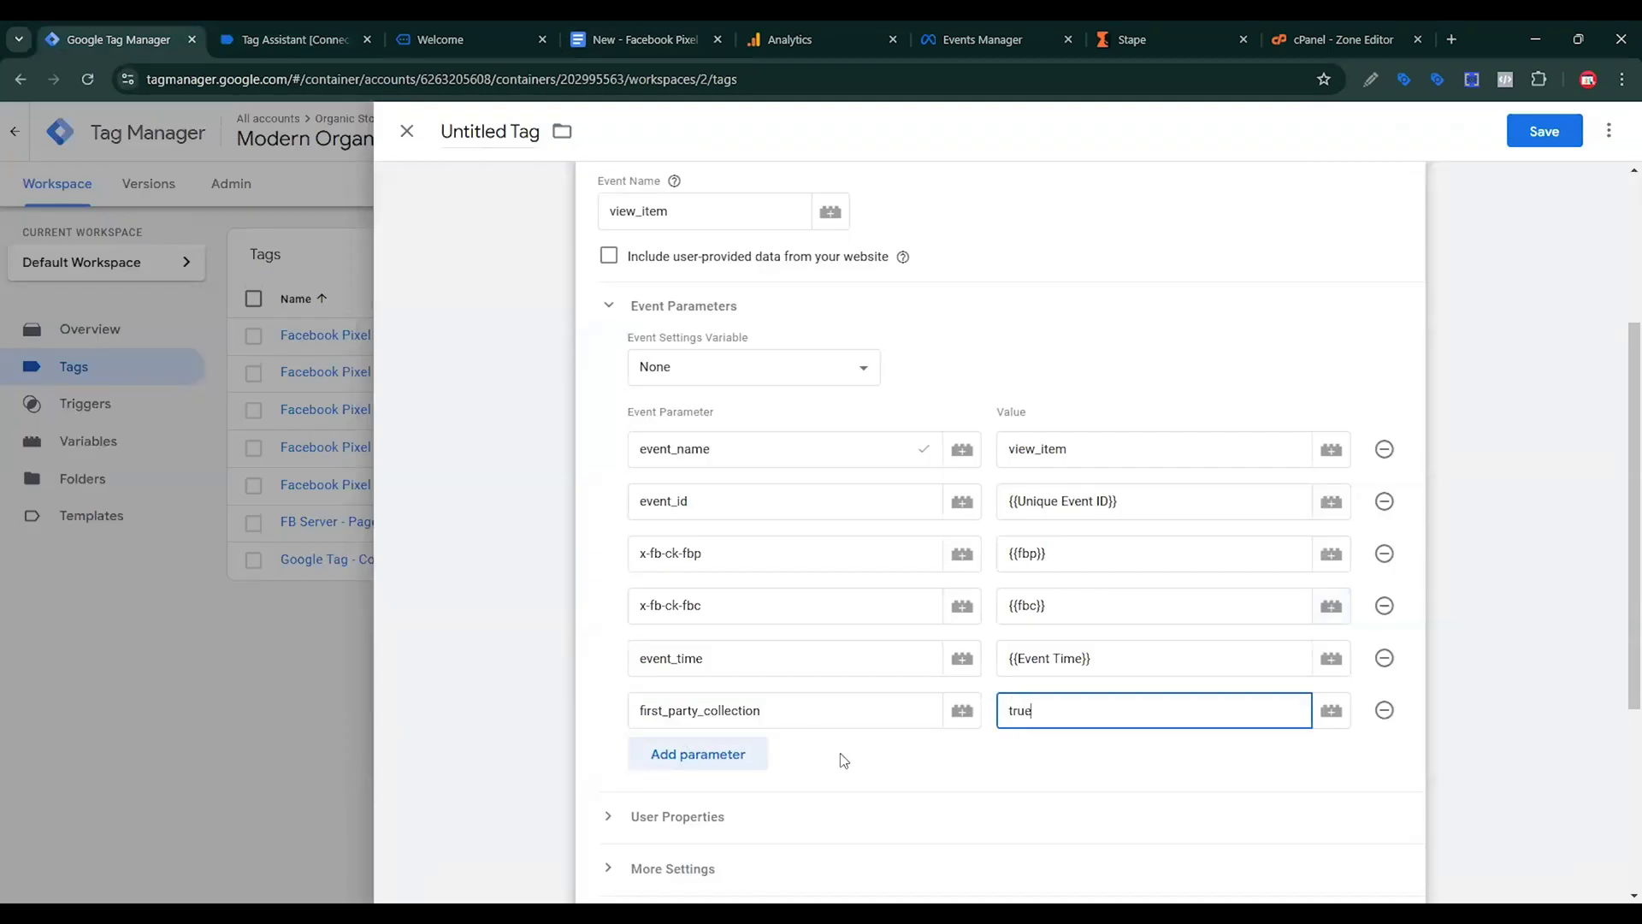
# Add five more empty event parameter rows below first_party_collection.
pyautogui.click(736, 754)
pyautogui.click(710, 806)
pyautogui.click(701, 860)
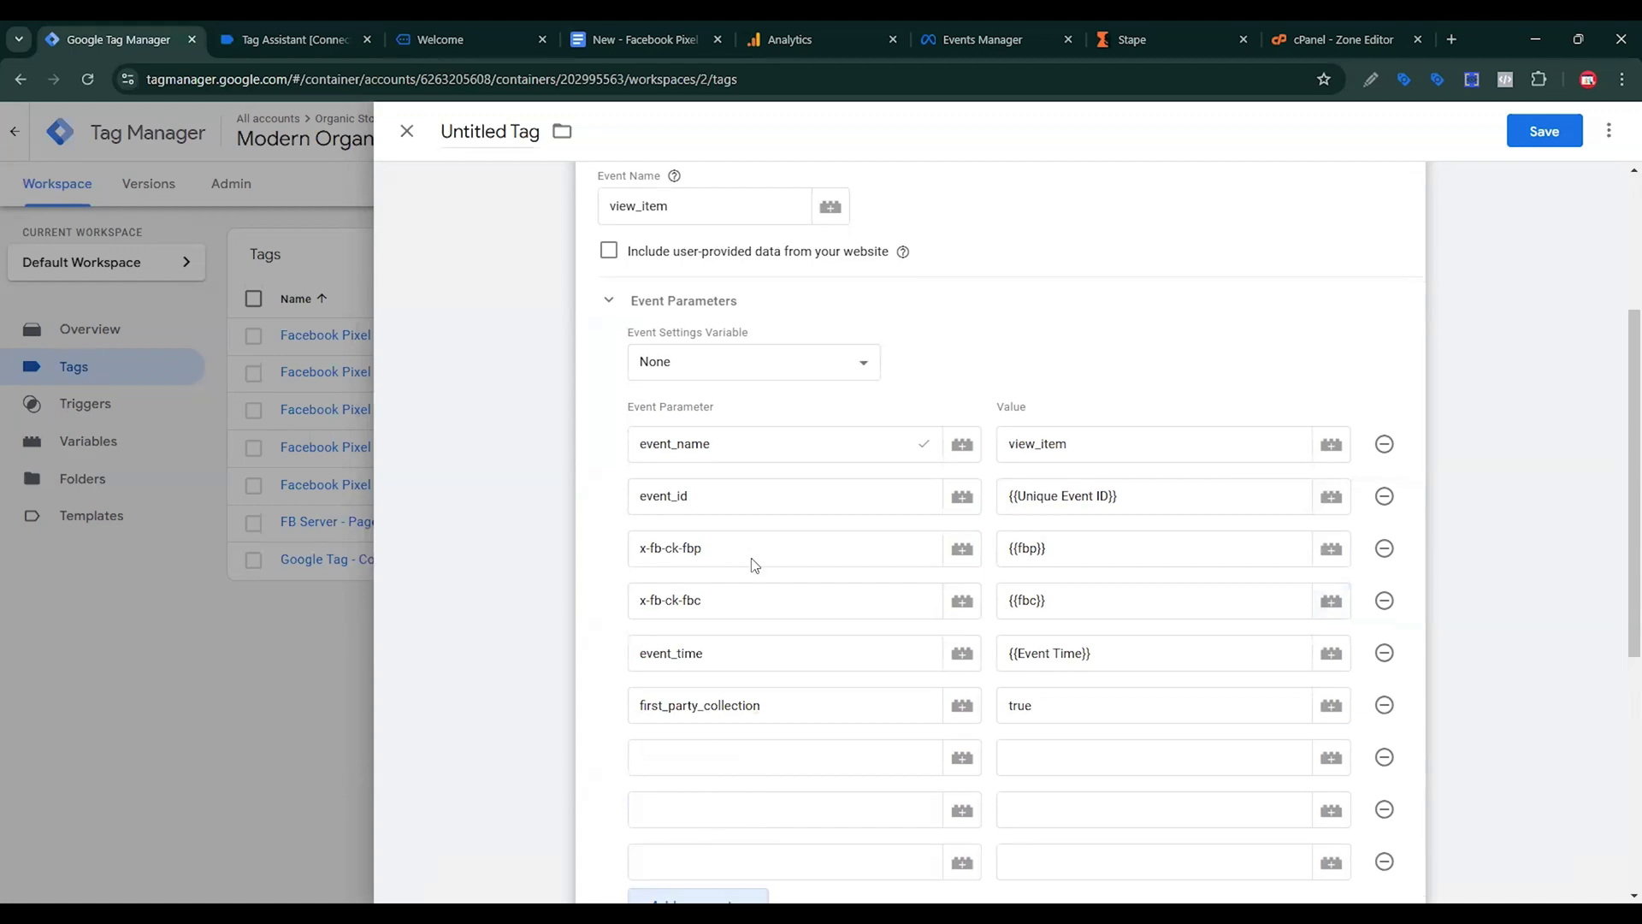
pyautogui.scroll(-3, 710, 642)
pyautogui.click(708, 633)
pyautogui.click(710, 684)
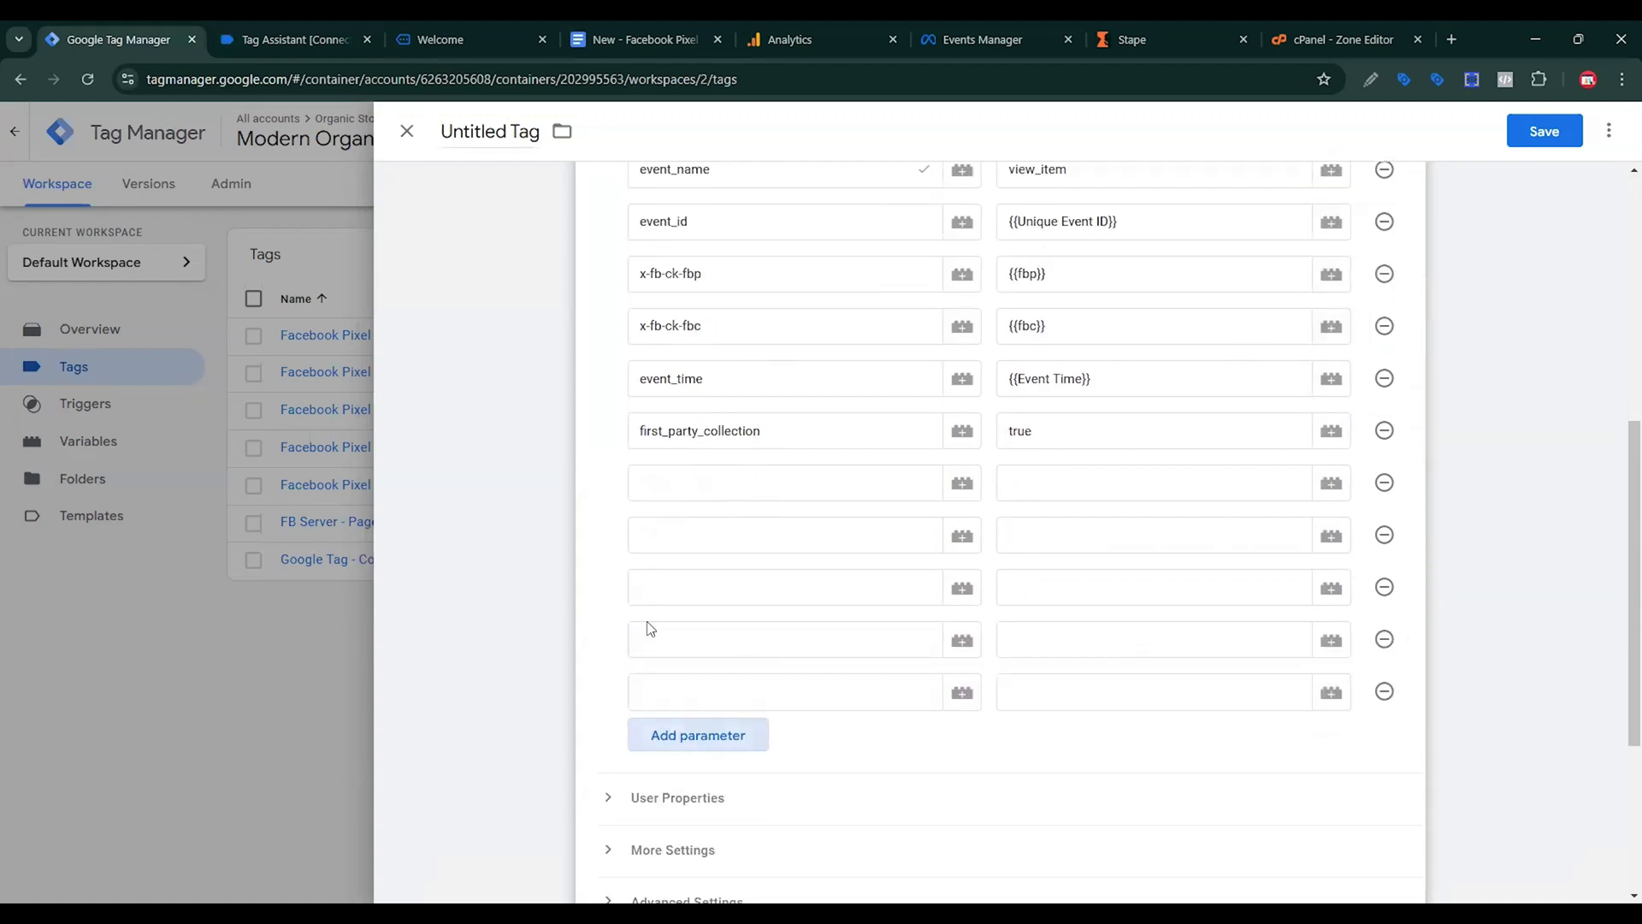
# Add one more event parameter row and enter the name x-fb-cd-content_ids from the Google Docs guide below first_party_collection.
pyautogui.click(709, 736)
pyautogui.click(629, 38)
pyautogui.scroll(-2, 585, 508)
pyautogui.moveTo(585, 508); pyautogui.dragTo(447, 508)
pyautogui.hotkey('ctrl', 'c')
pyautogui.click(151, 34)
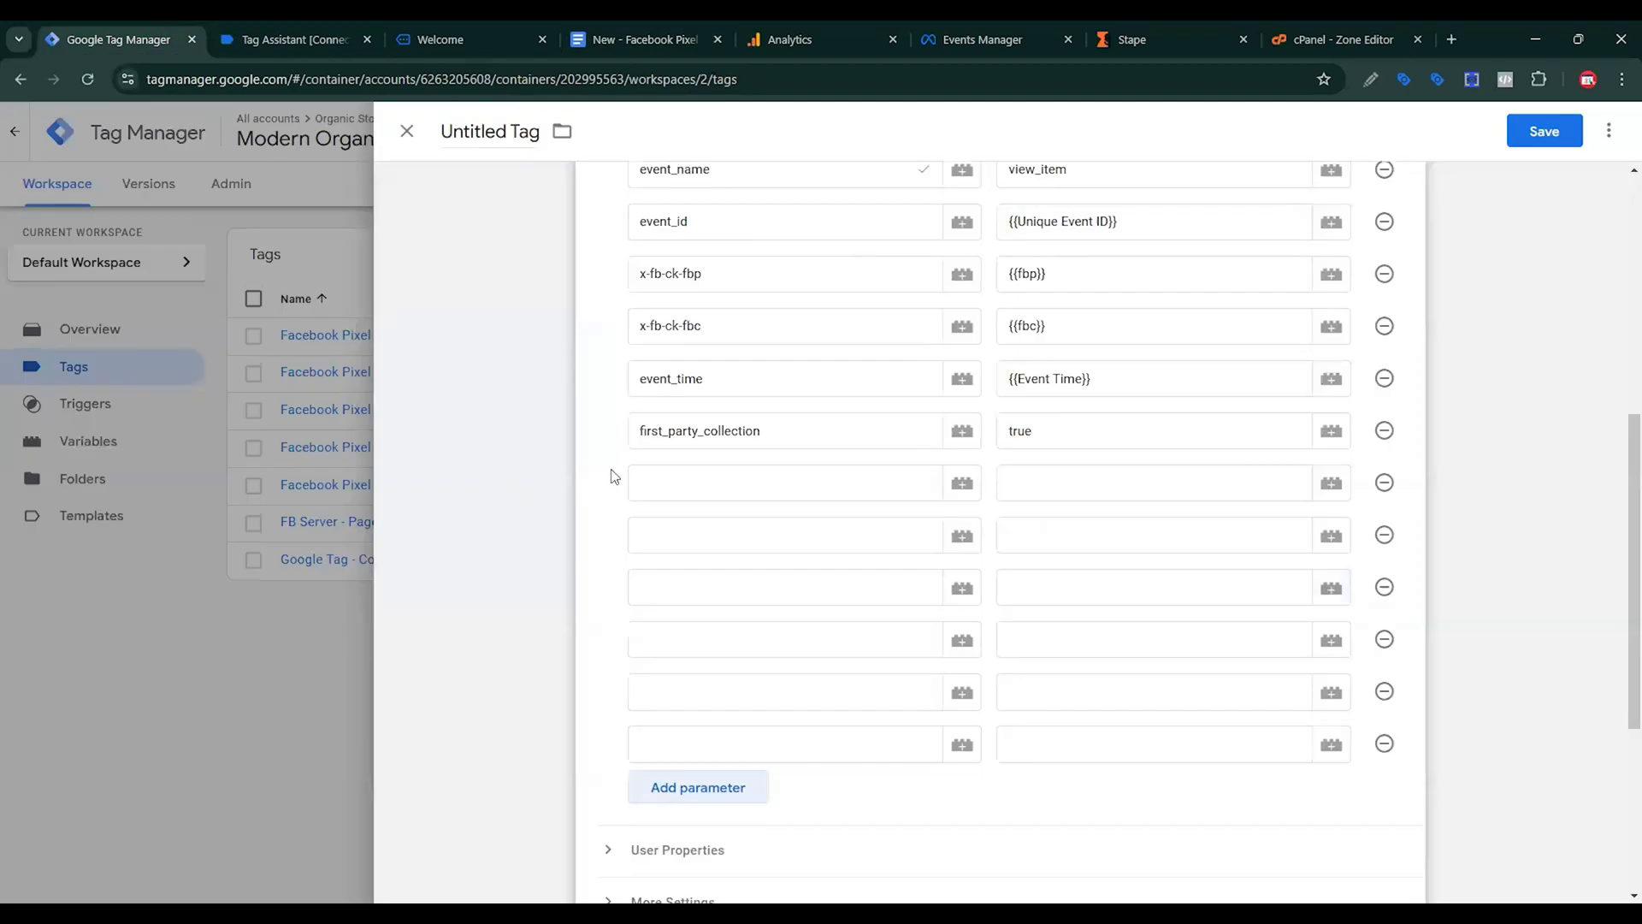
pyautogui.click(637, 483)
pyautogui.hotkey('ctrl', 'v')
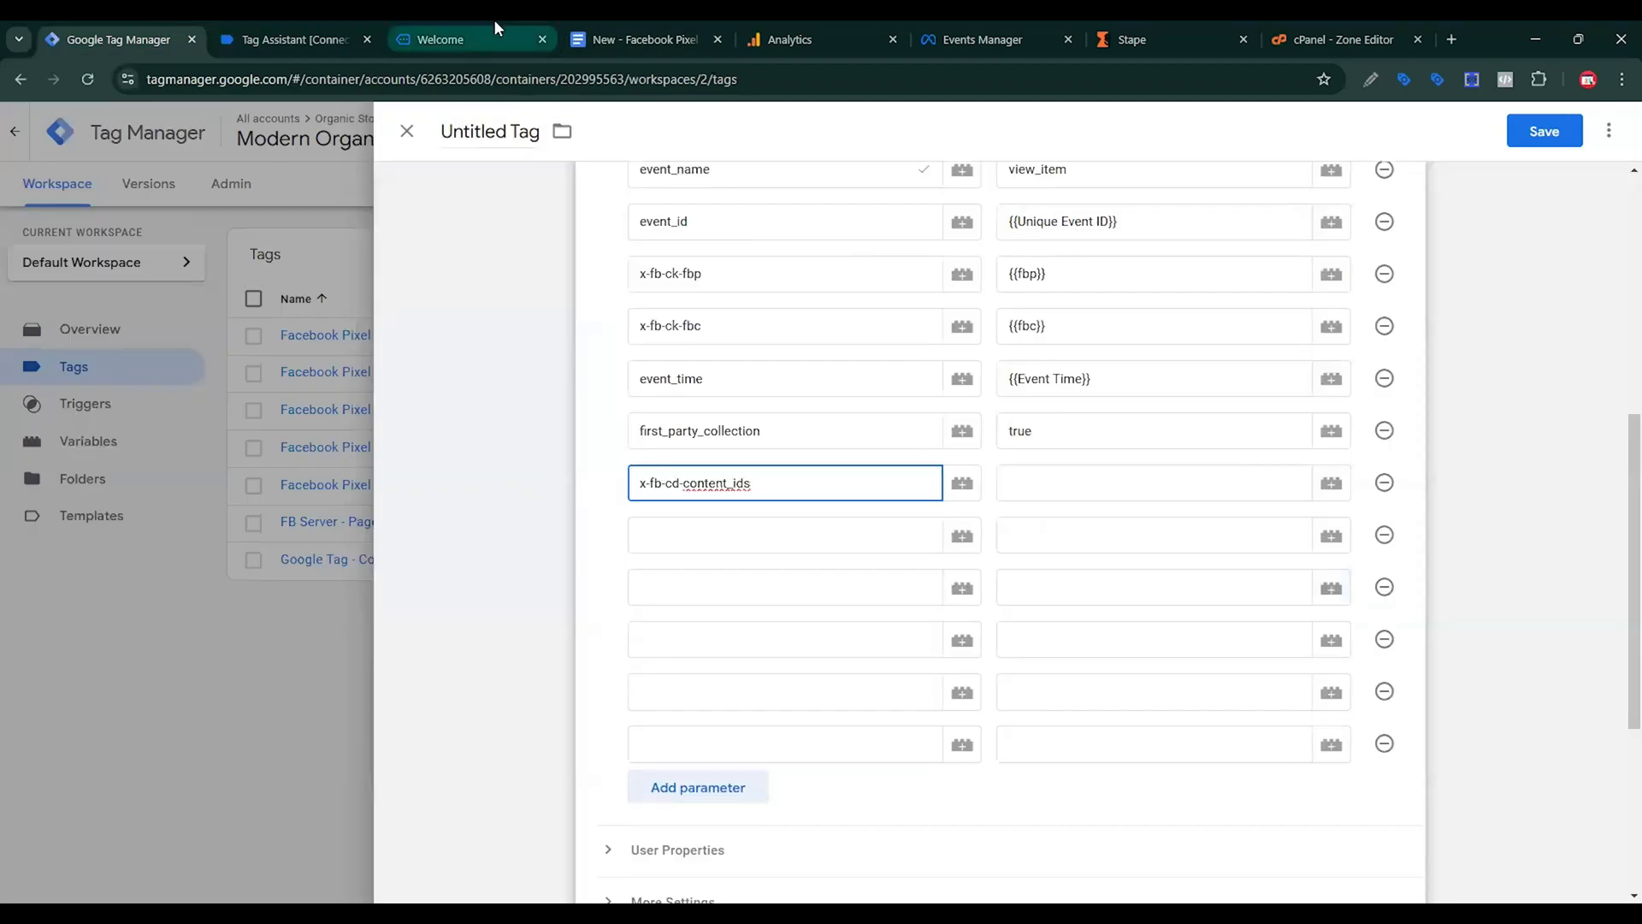
# Copy the name x-fb-cd-content_name from the Google Docs guide into the parameter row below x-fb-cd-content_ids.
pyautogui.click(620, 39)
pyautogui.moveTo(611, 556); pyautogui.dragTo(437, 558)
pyautogui.hotkey('ctrl', 'c')
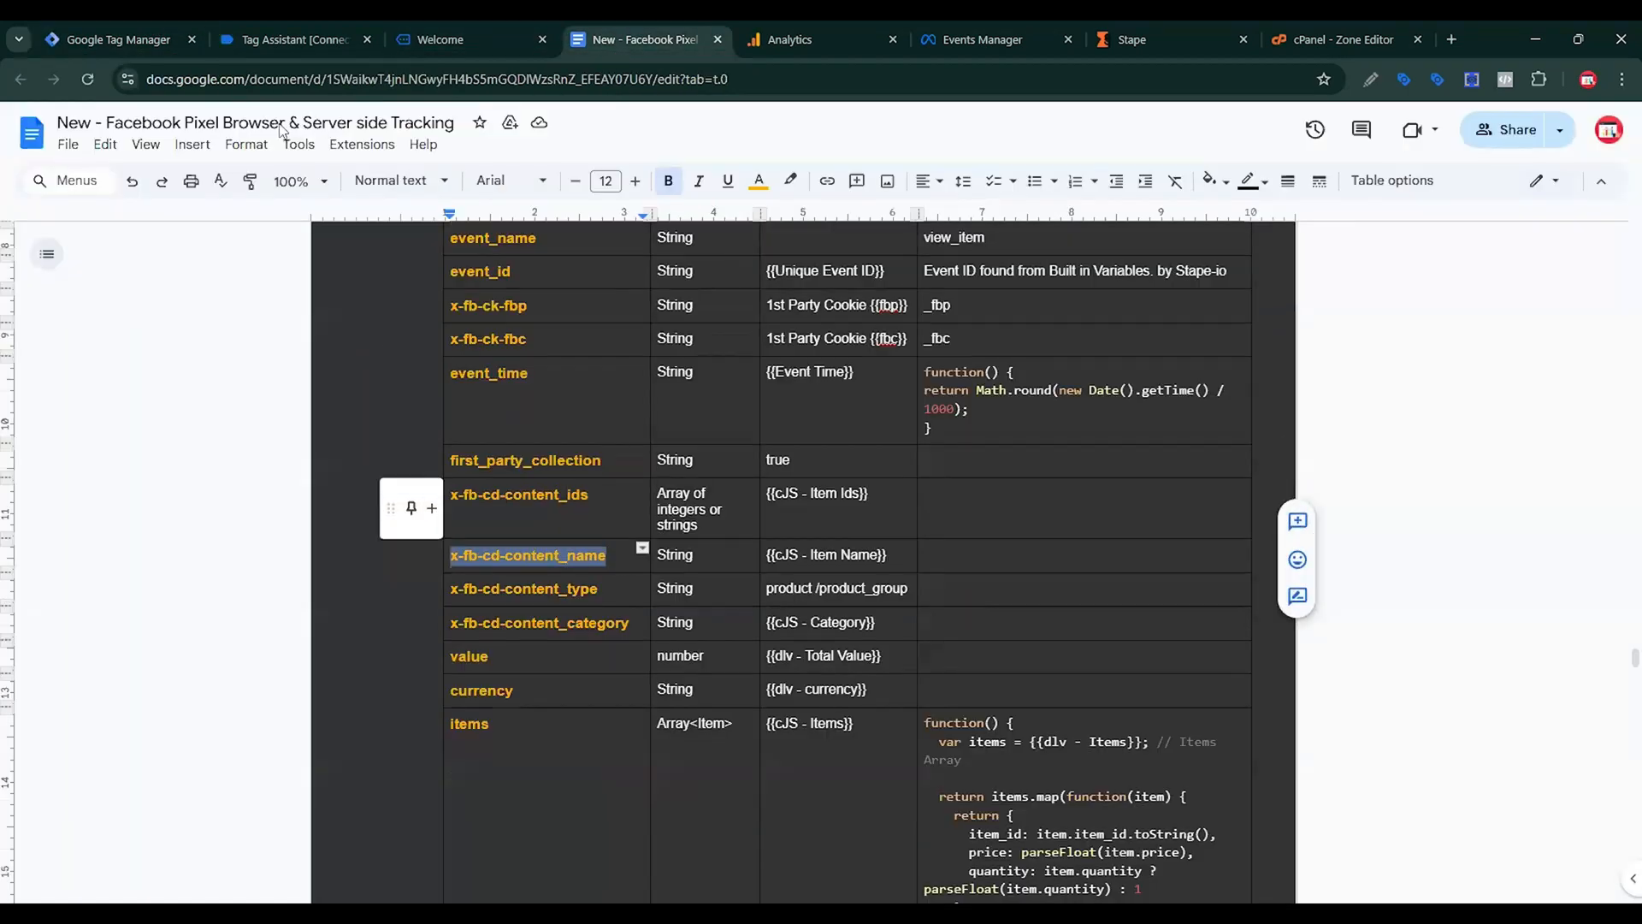
pyautogui.click(145, 38)
pyautogui.click(699, 535)
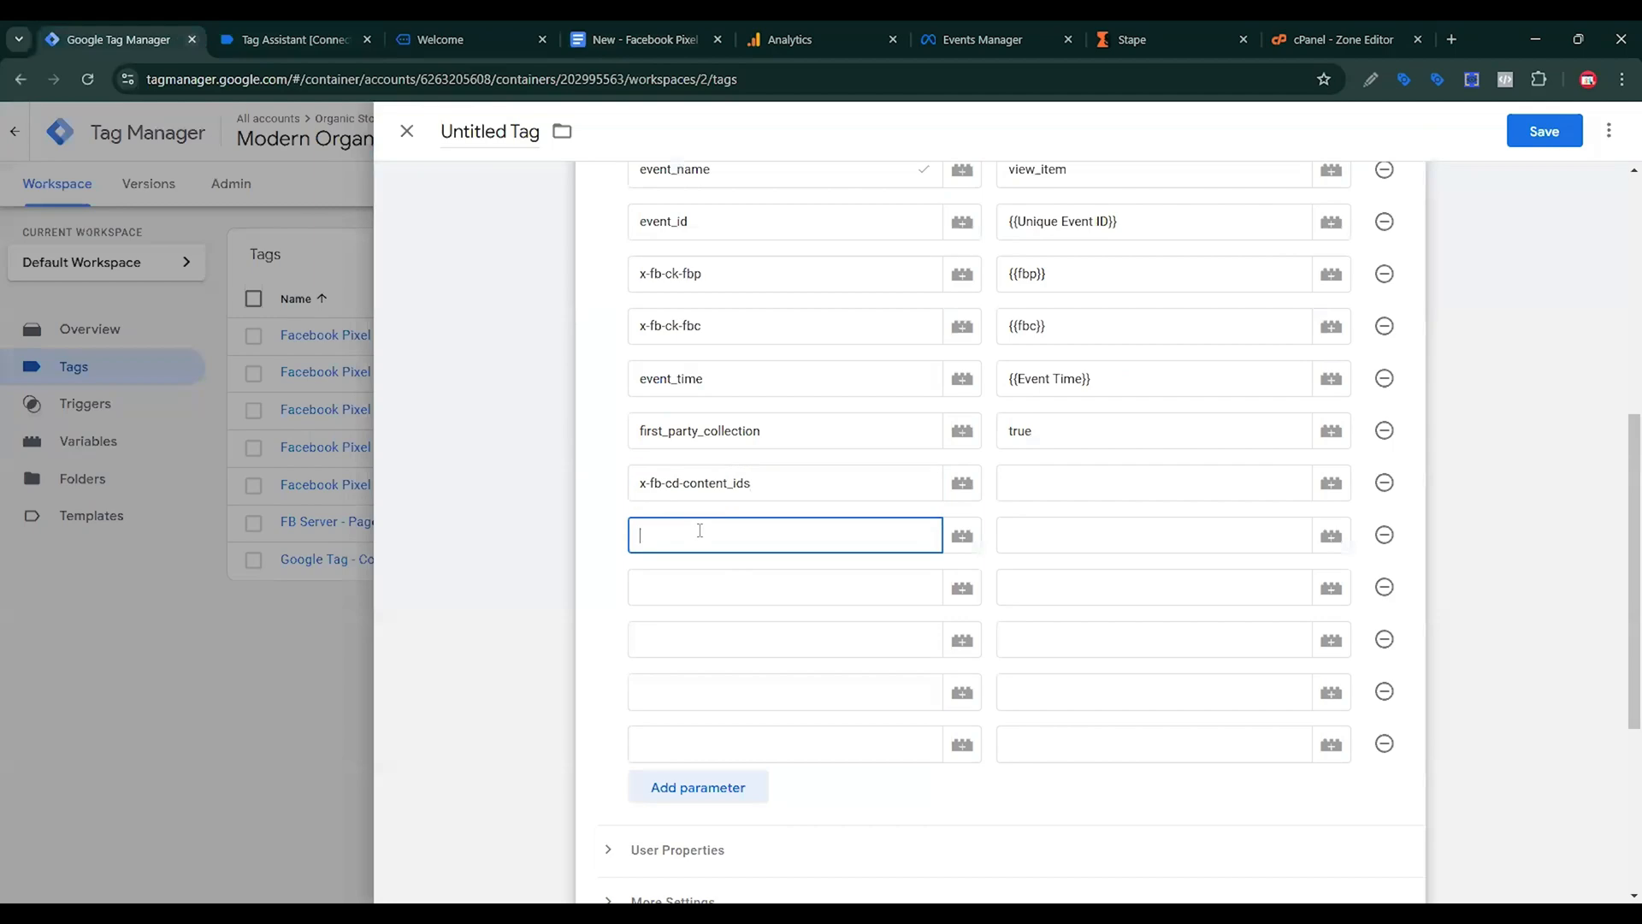
pyautogui.hotkey('ctrl', 'v')
# Copy the name x-fb-cd-content_type from the Google Docs guide into the parameter row below x-fb-cd-content_name.
pyautogui.click(466, 39)
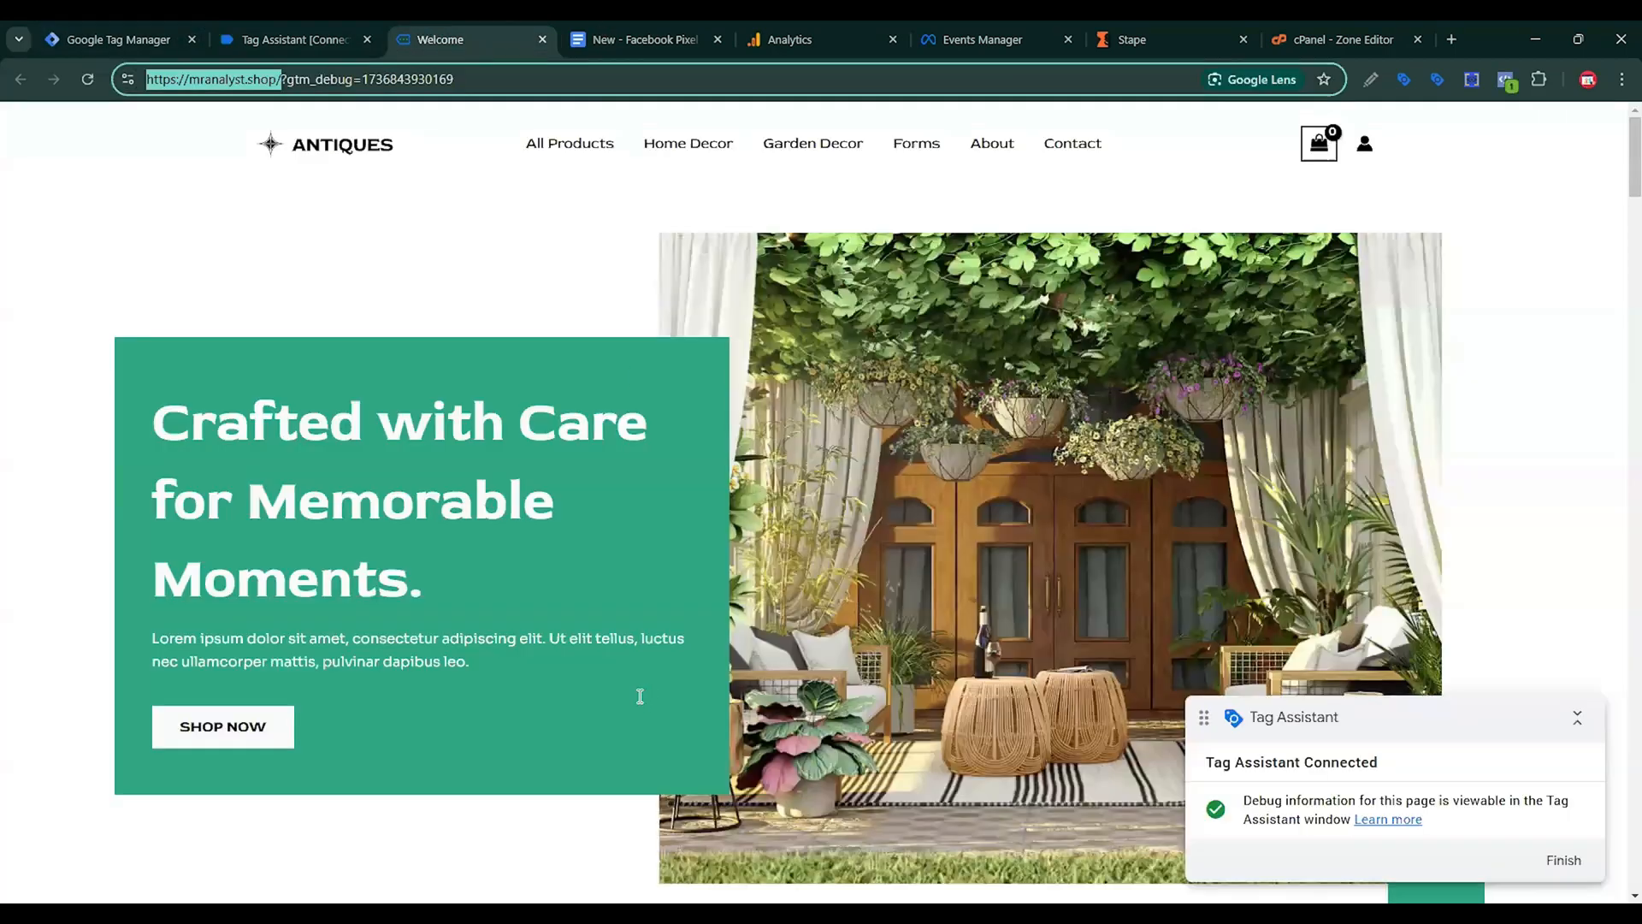
pyautogui.hotkey('ctrl', 'Tab')
pyautogui.moveTo(603, 588); pyautogui.dragTo(447, 590)
pyautogui.hotkey('ctrl', 'c')
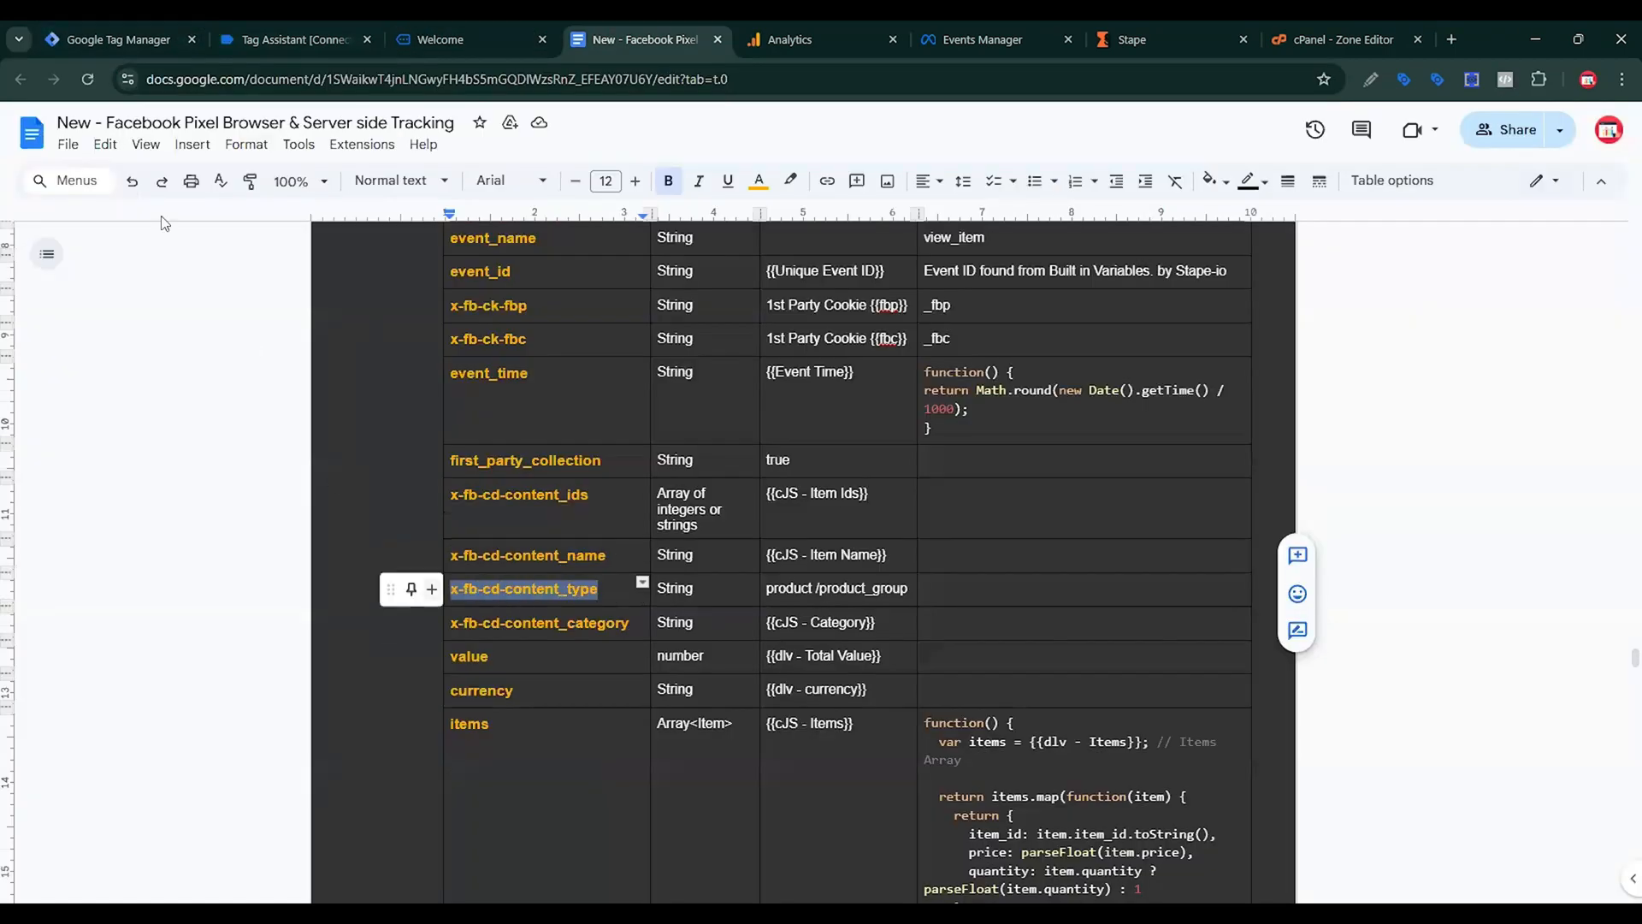
pyautogui.click(115, 38)
pyautogui.click(698, 587)
pyautogui.hotkey('ctrl', 'v')
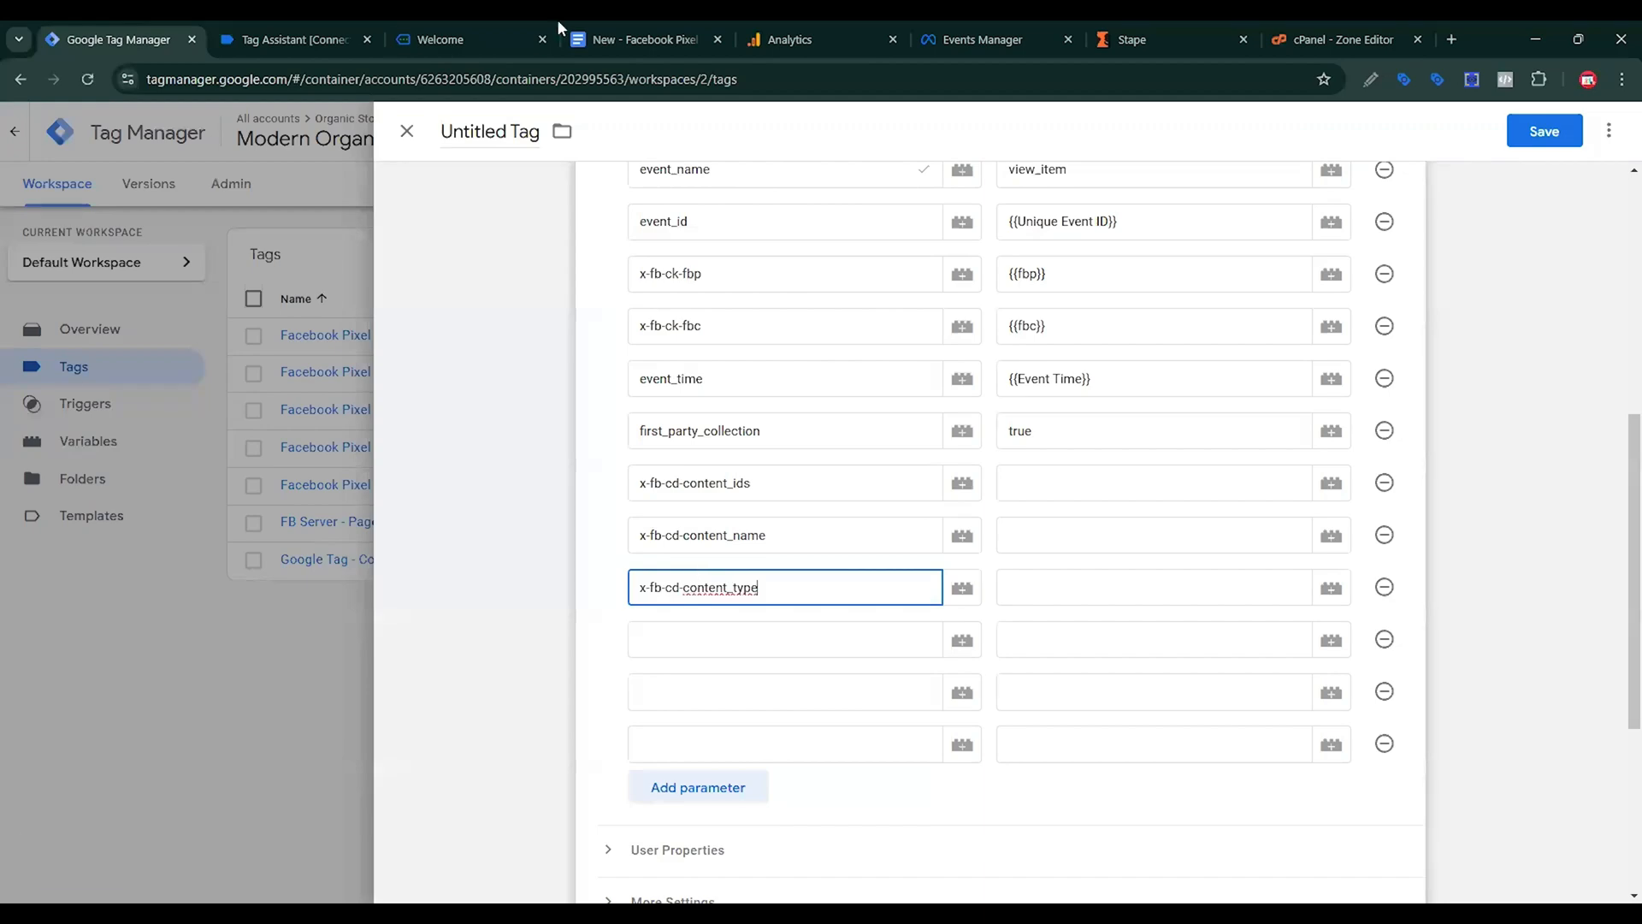
# Copy the name x-fb-cd-content_category from the Google Docs guide into the parameter row below x-fb-cd-content_type.
pyautogui.click(628, 35)
pyautogui.moveTo(641, 622); pyautogui.dragTo(452, 623)
pyautogui.hotkey('ctrl', 'c')
pyautogui.click(115, 38)
pyautogui.click(707, 655)
pyautogui.hotkey('ctrl', 'v')
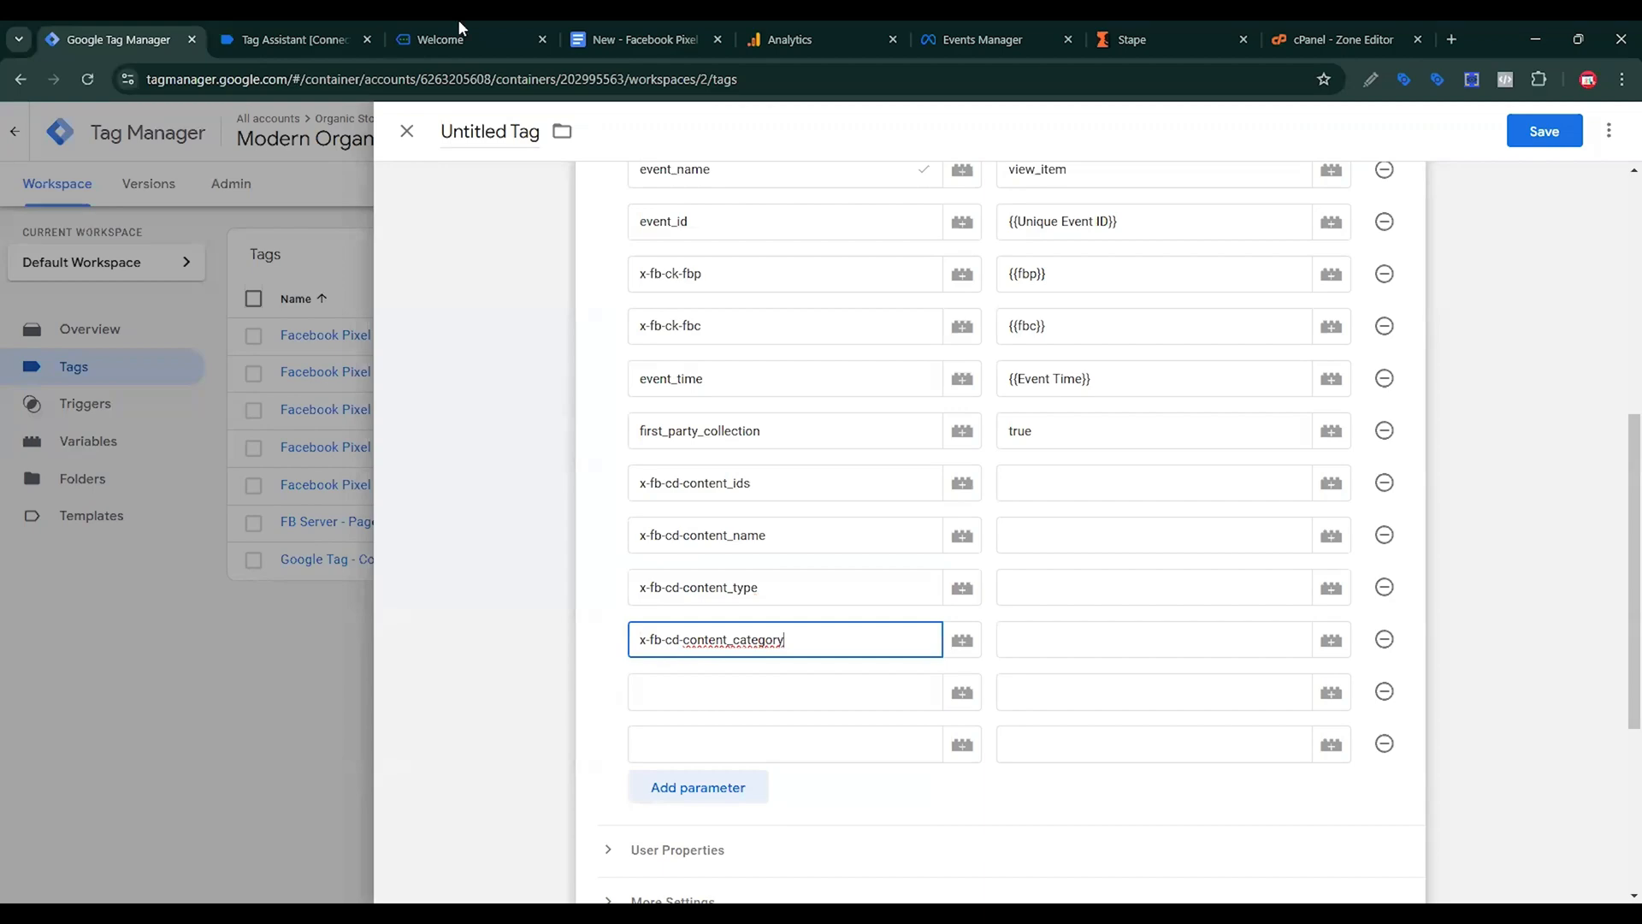
# Copy the parameter name value from the Google Docs guide into the row below x-fb-cd-content_category.
pyautogui.click(629, 35)
pyautogui.scroll(-2, 403, 623)
pyautogui.moveTo(511, 468); pyautogui.dragTo(443, 469)
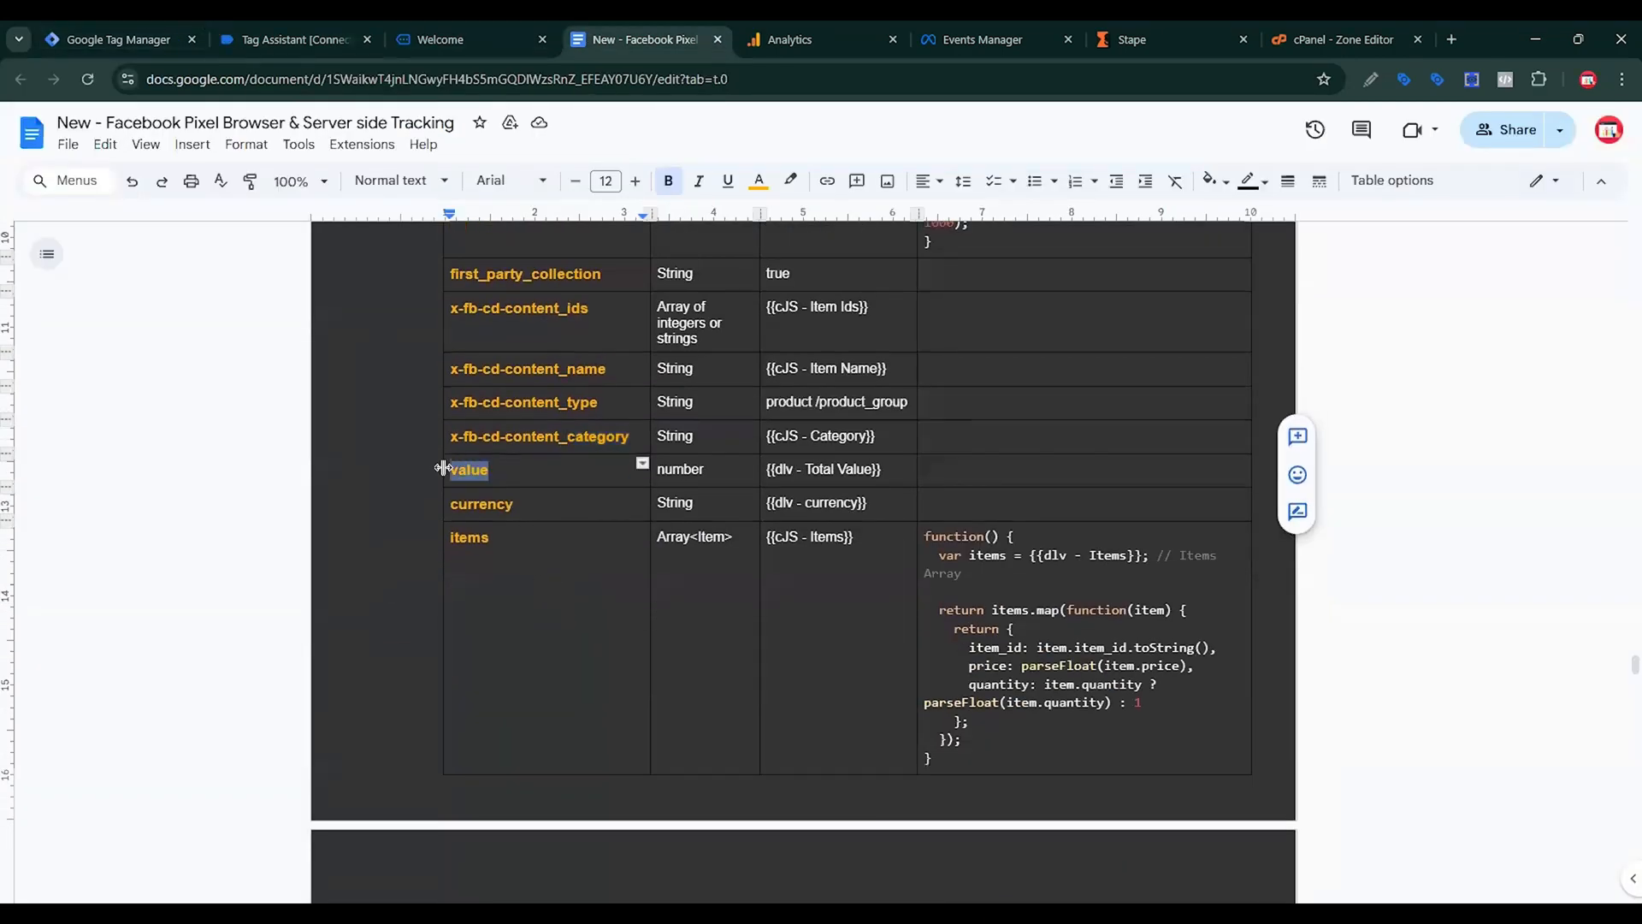
pyautogui.hotkey('ctrl', 'c')
pyautogui.click(115, 38)
pyautogui.click(682, 691)
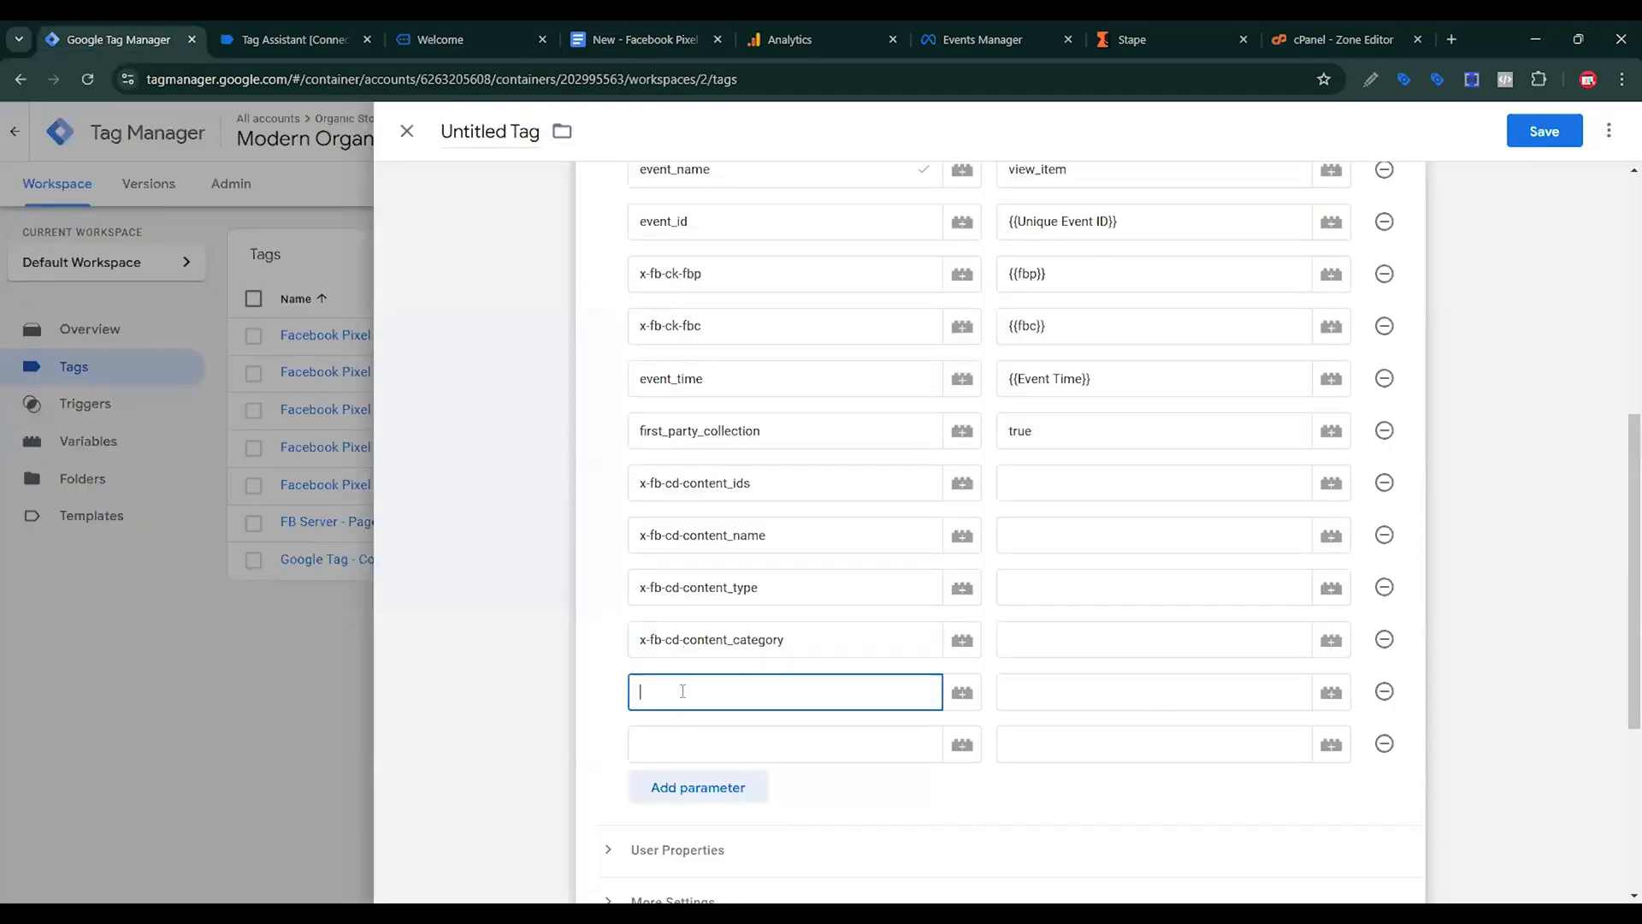
# Copy the parameter name currency from the Google Docs guide into the row below value.
pyautogui.click(508, 27)
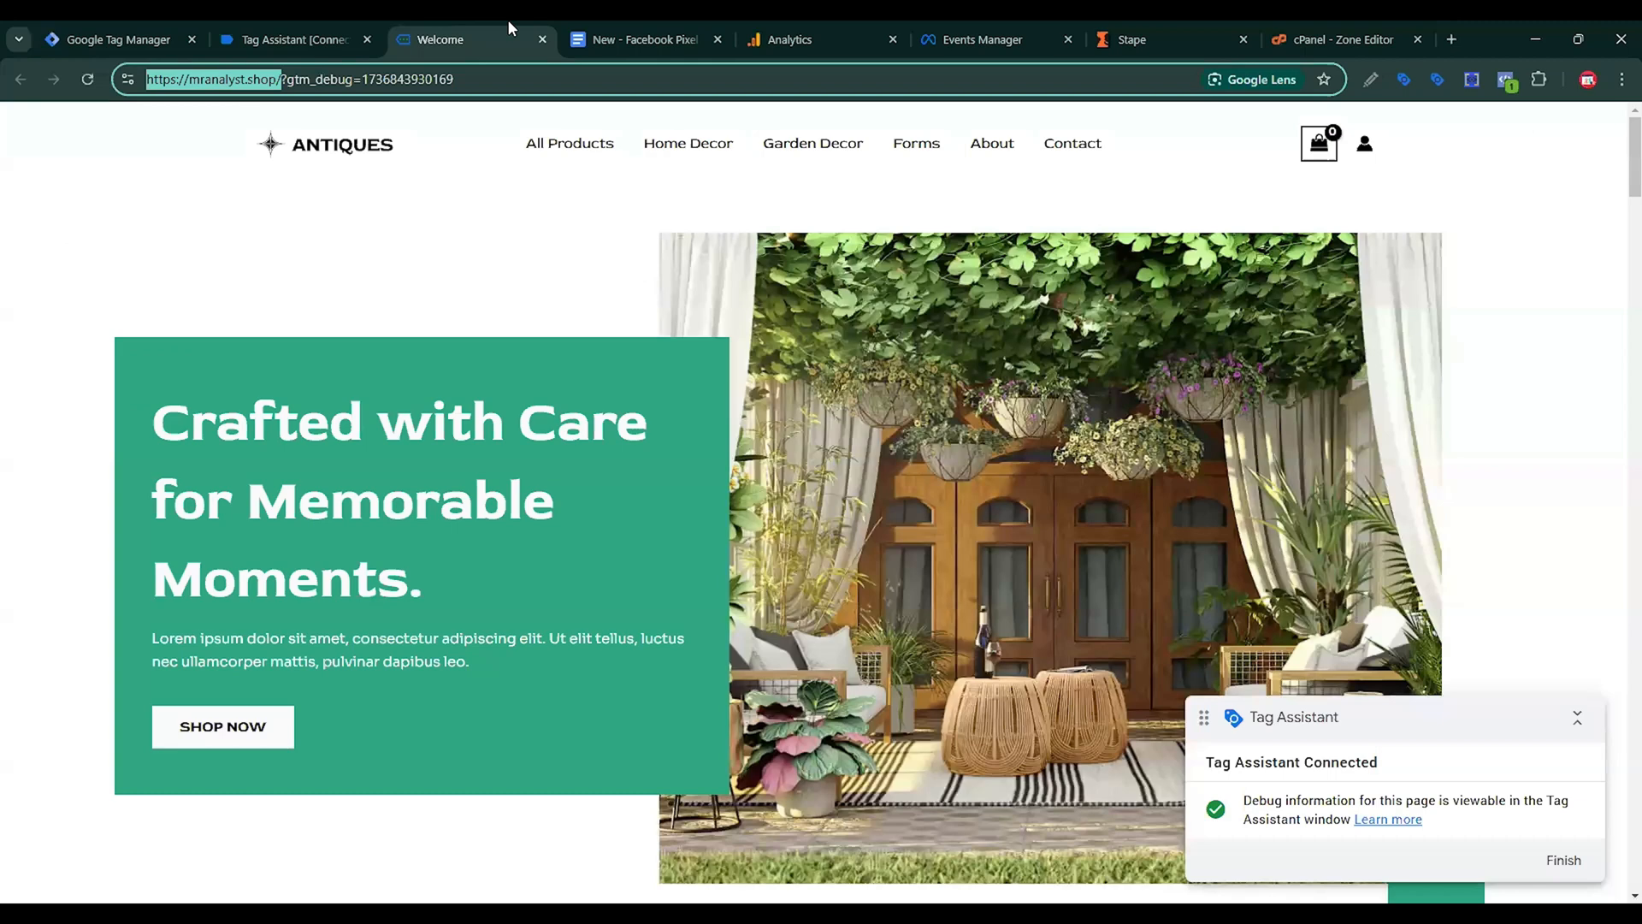
pyautogui.click(621, 29)
pyautogui.scroll(-1, 616, 476)
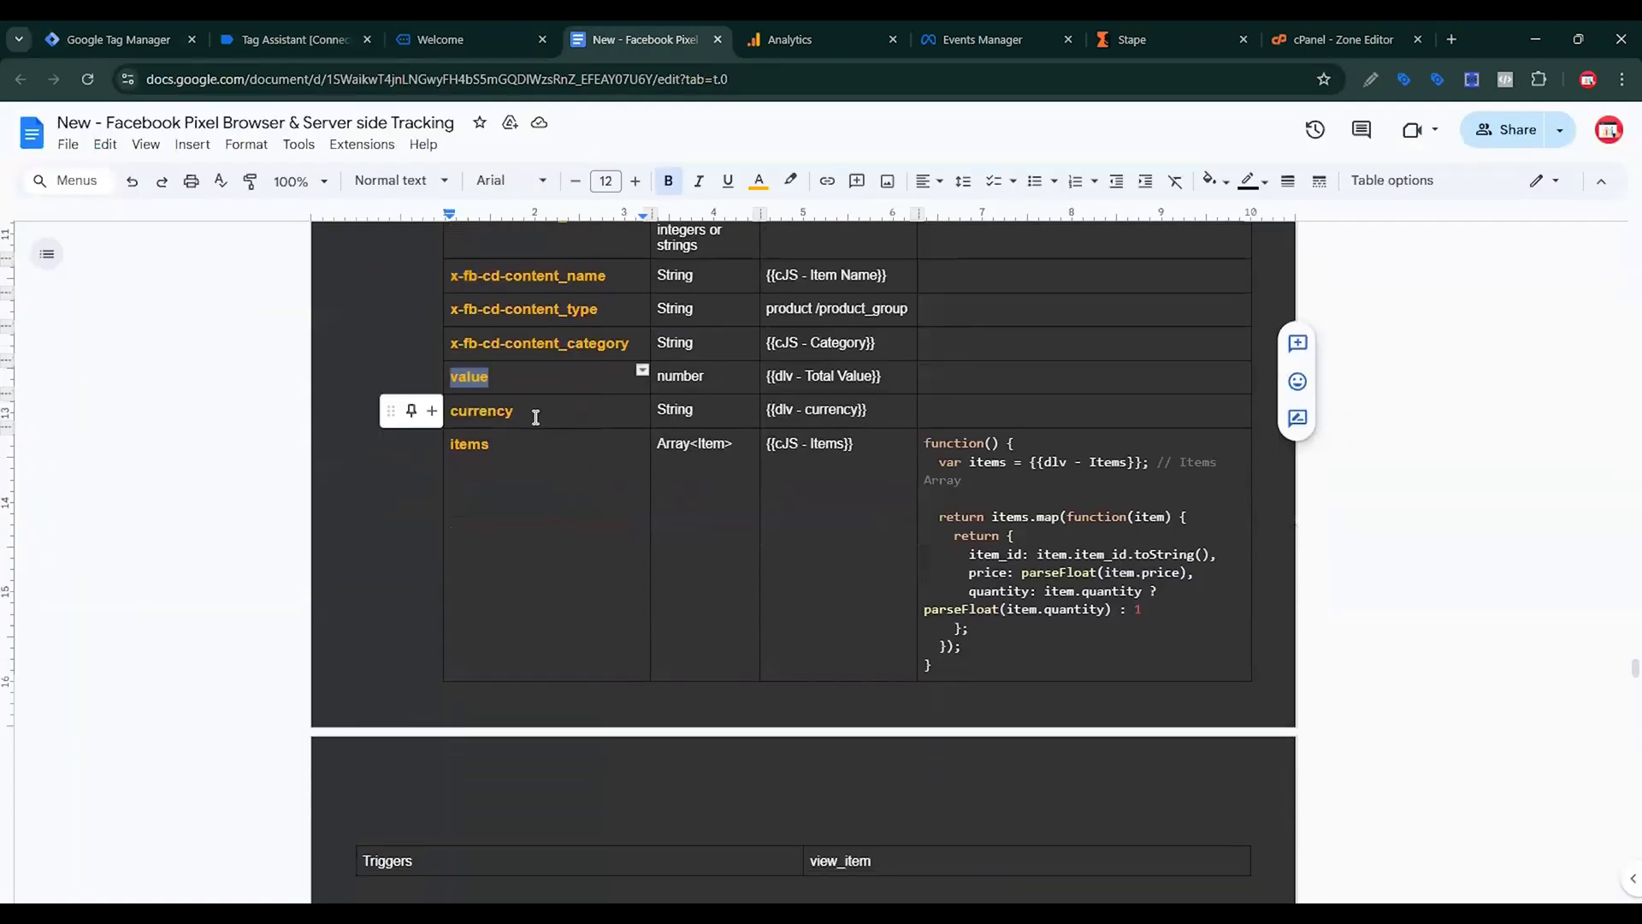
pyautogui.moveTo(535, 414); pyautogui.dragTo(444, 410)
pyautogui.click(162, 39)
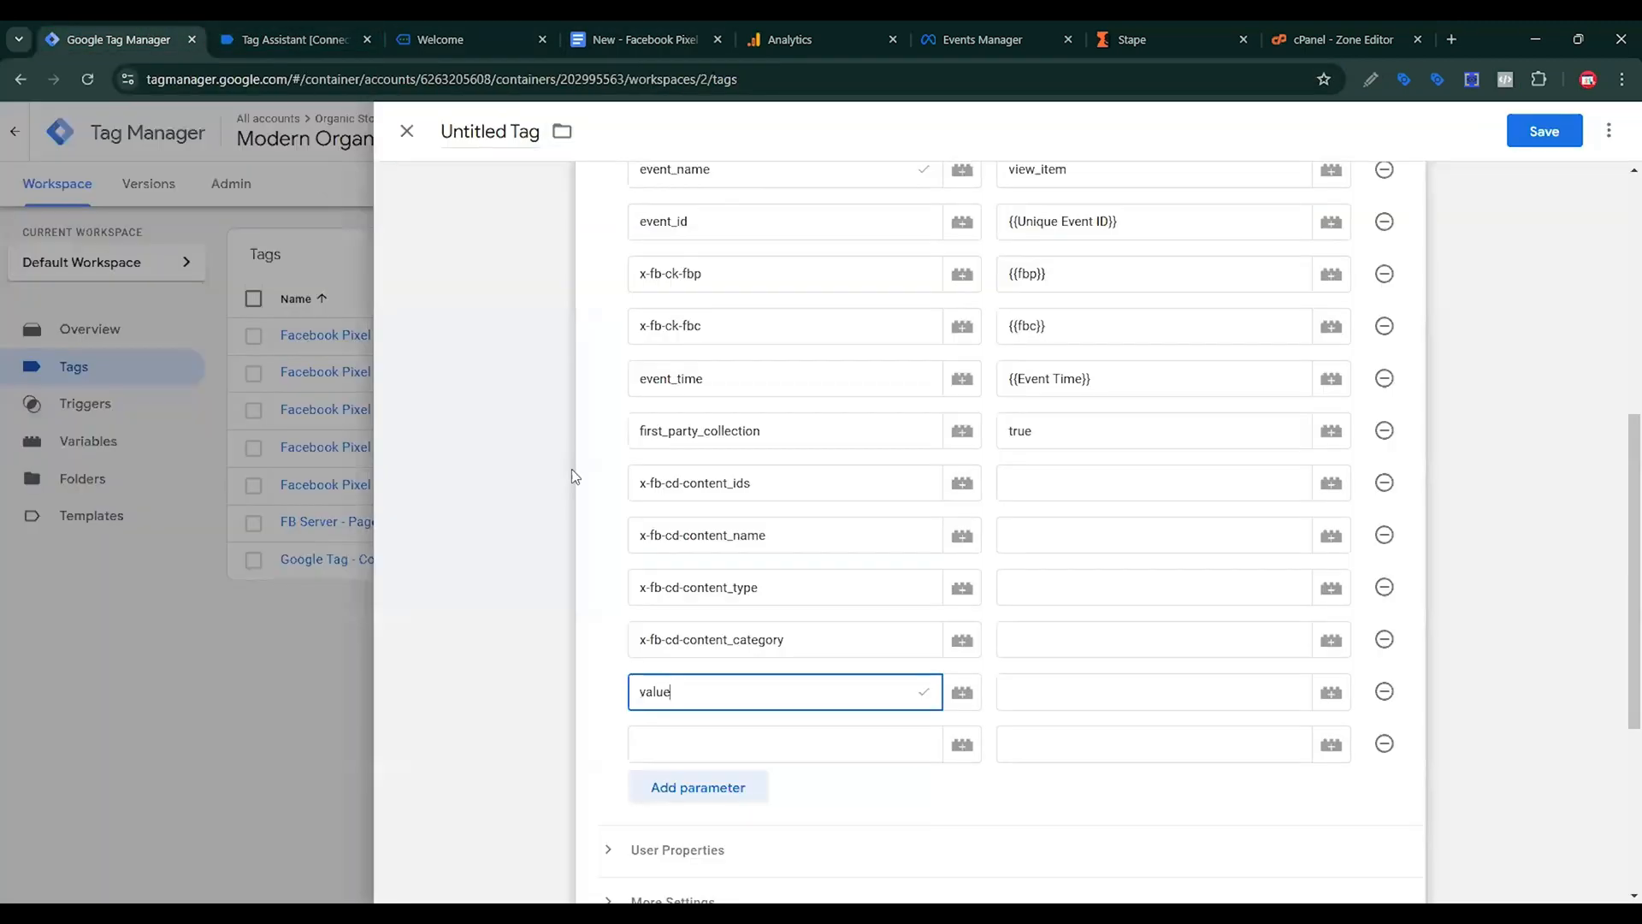
pyautogui.click(678, 734)
pyautogui.hotkey('ctrl', 'v')
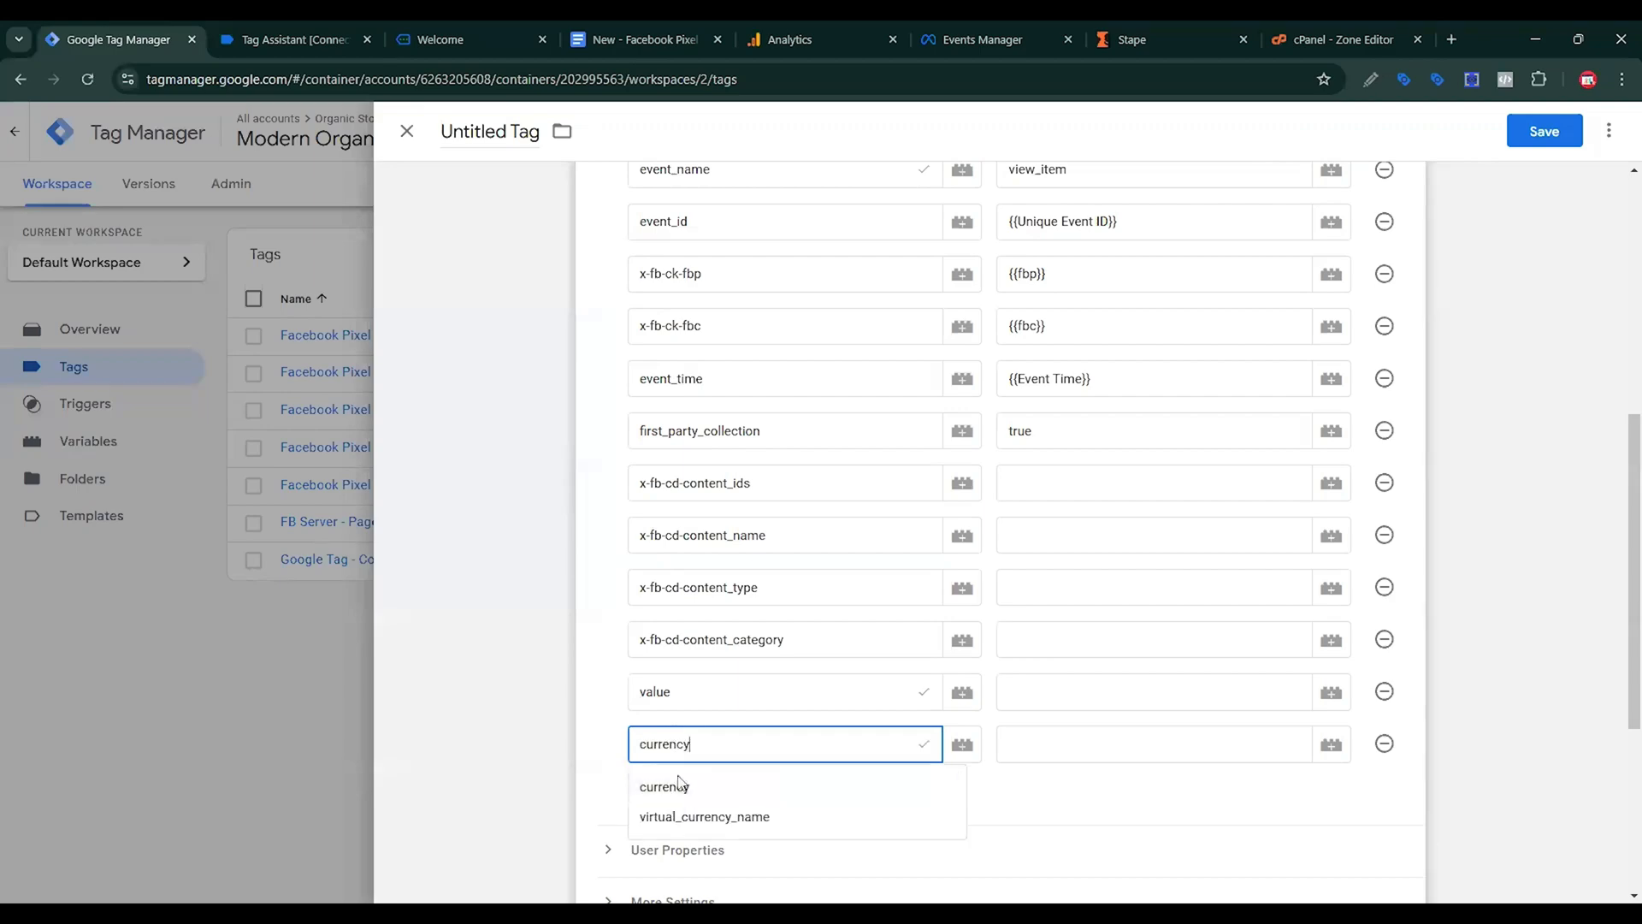
# Add another event parameter row below currency and name it items, copied from the Google Docs guide.
pyautogui.click(469, 34)
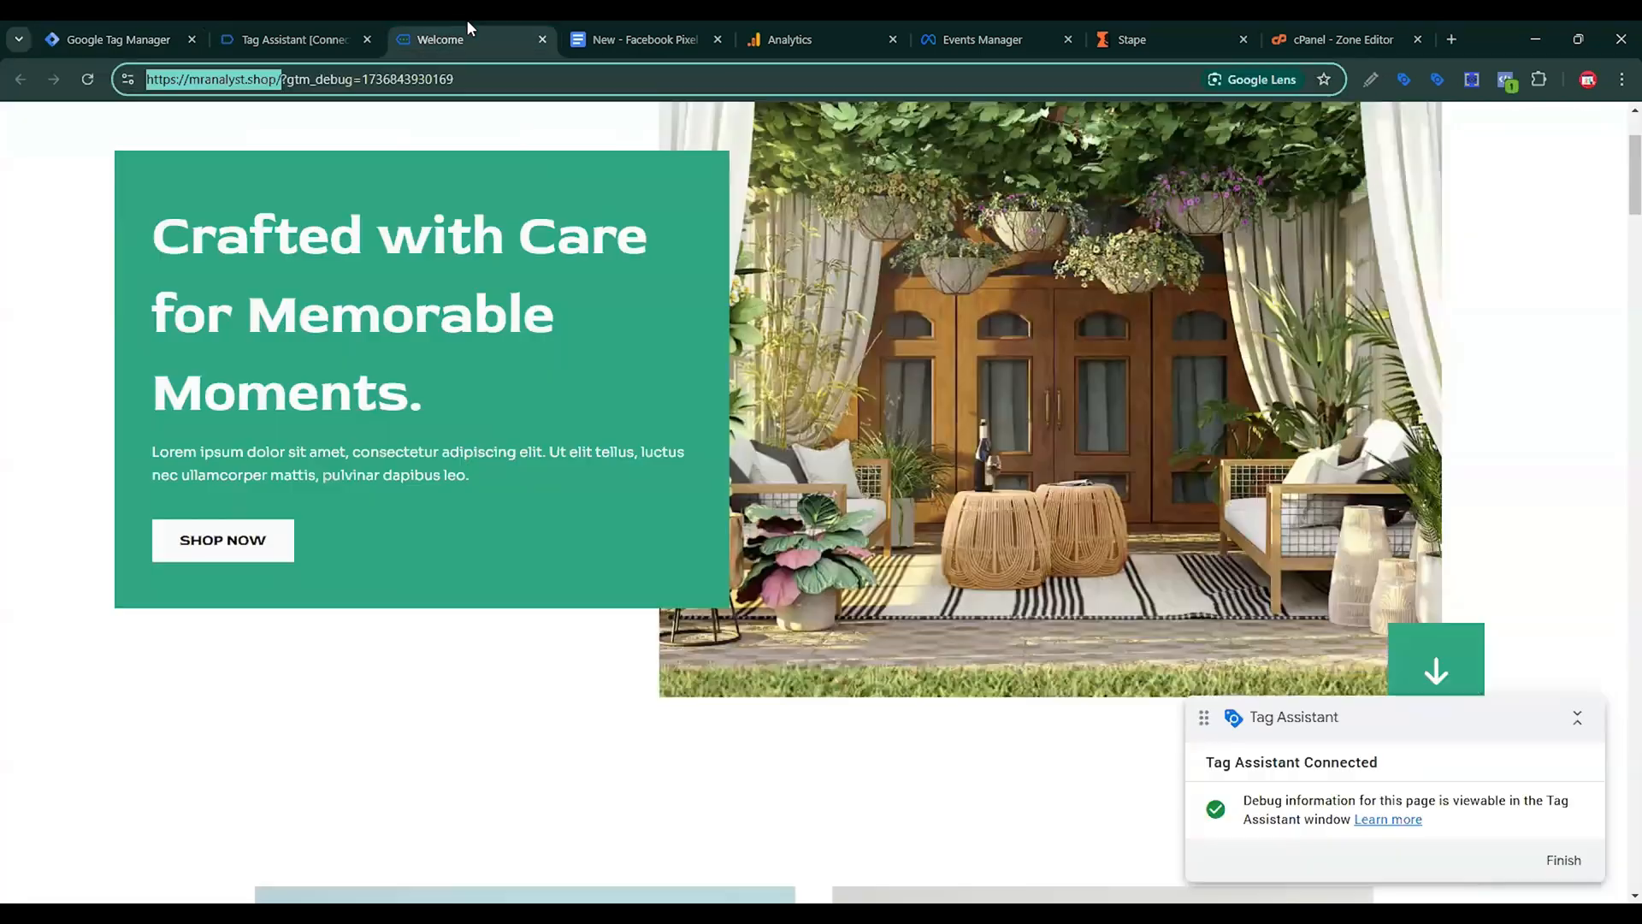
pyautogui.click(695, 35)
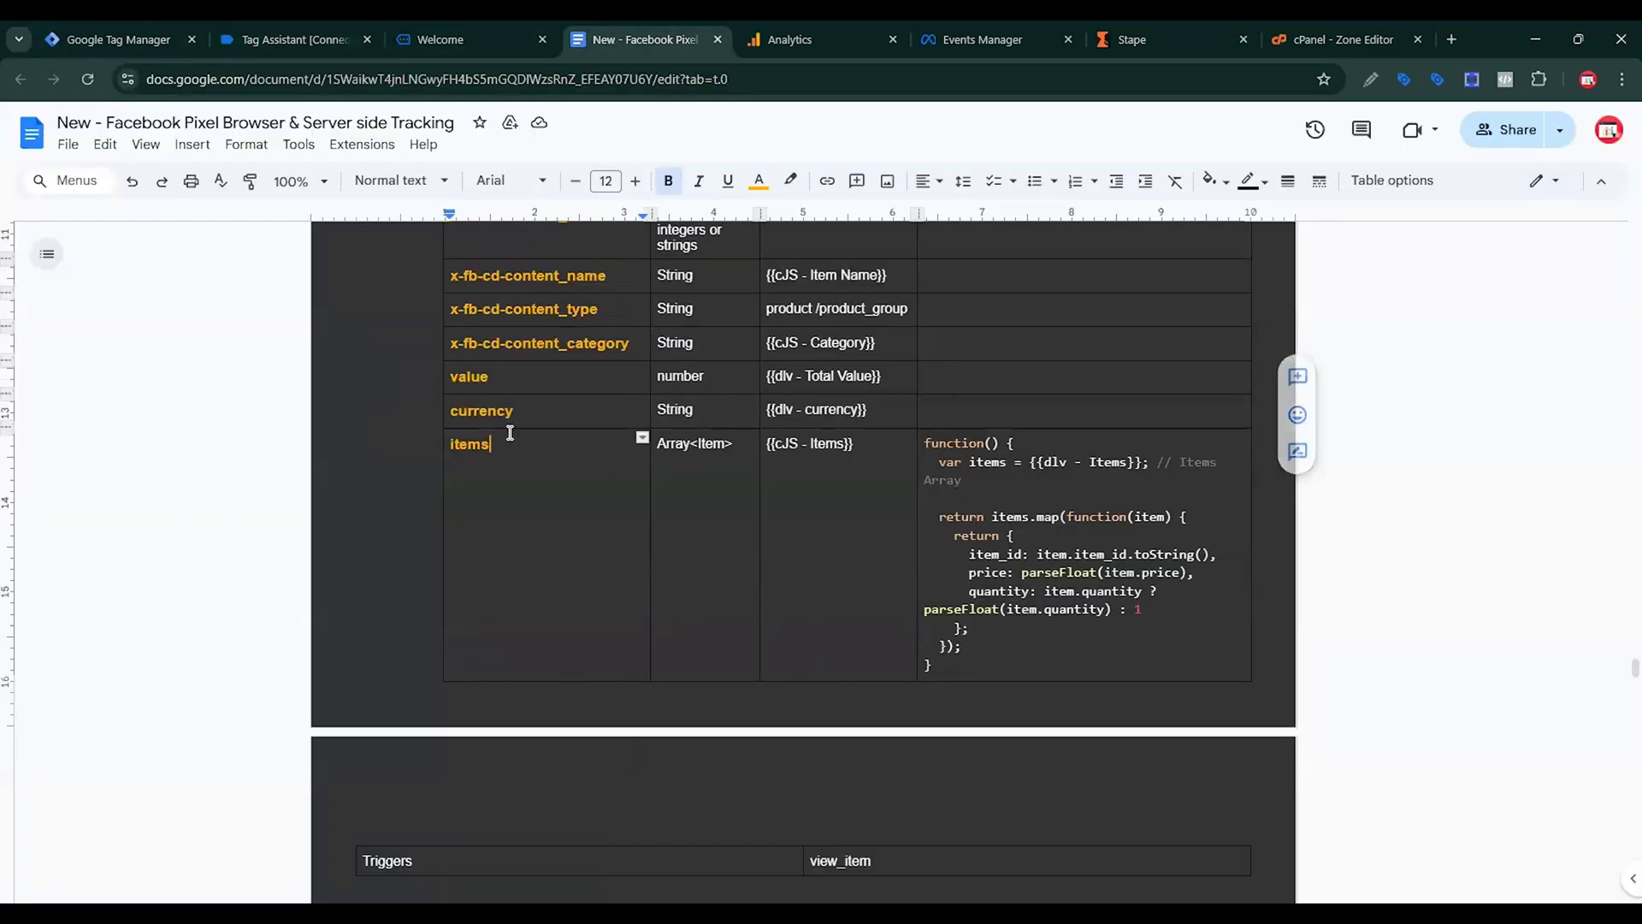
pyautogui.moveTo(495, 445); pyautogui.dragTo(446, 447)
pyautogui.moveTo(445, 447)
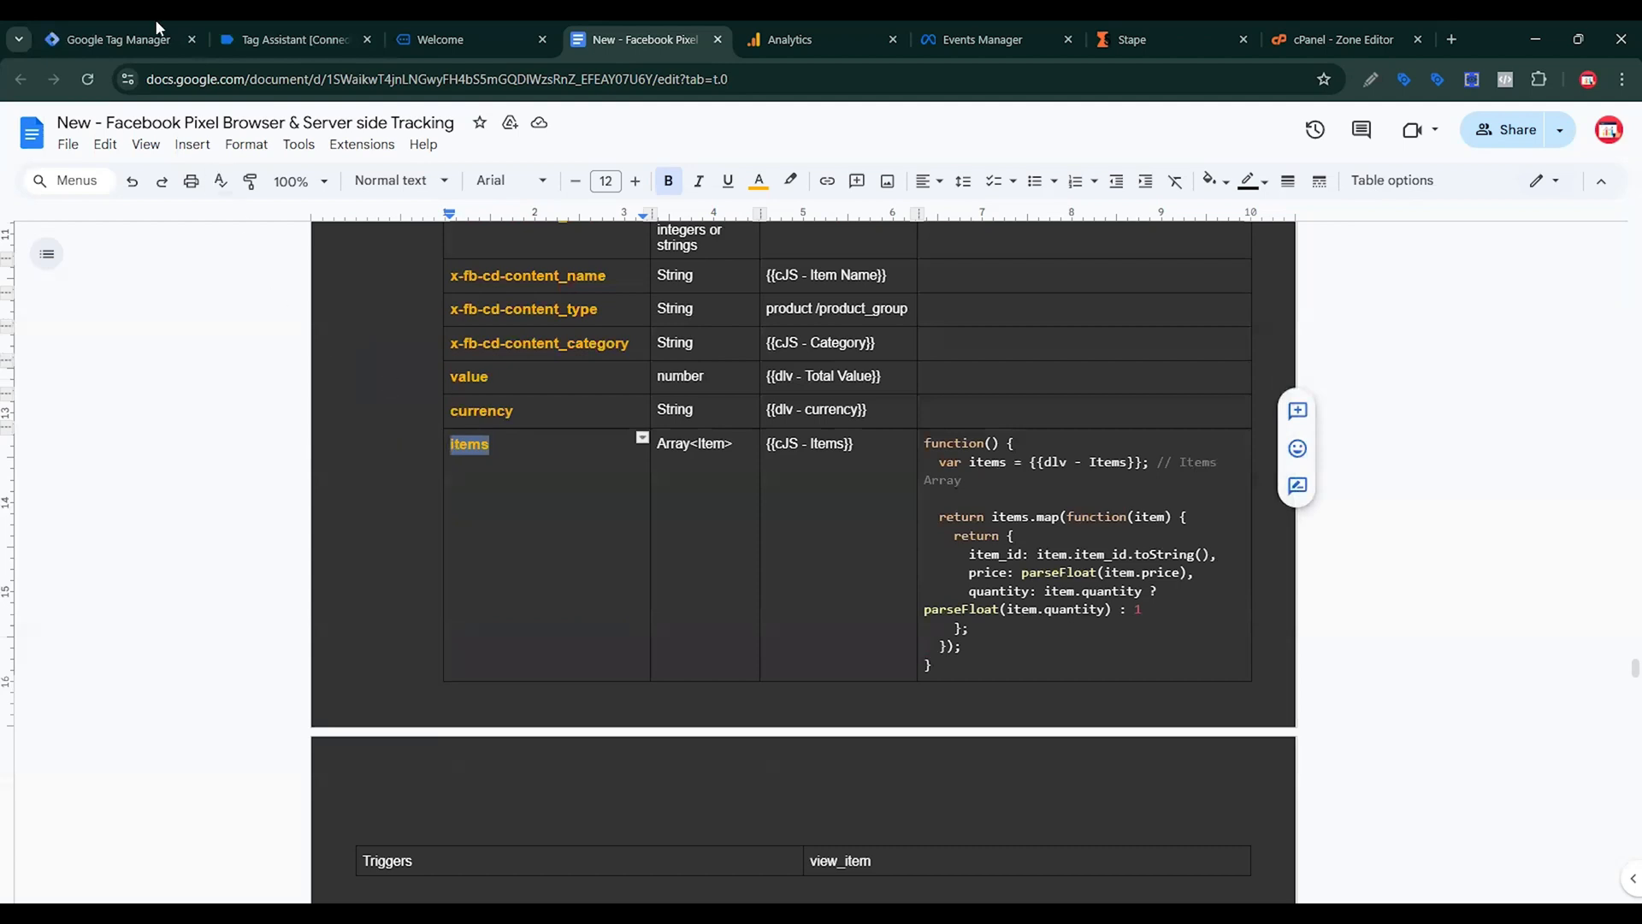
pyautogui.click(129, 38)
pyautogui.click(692, 789)
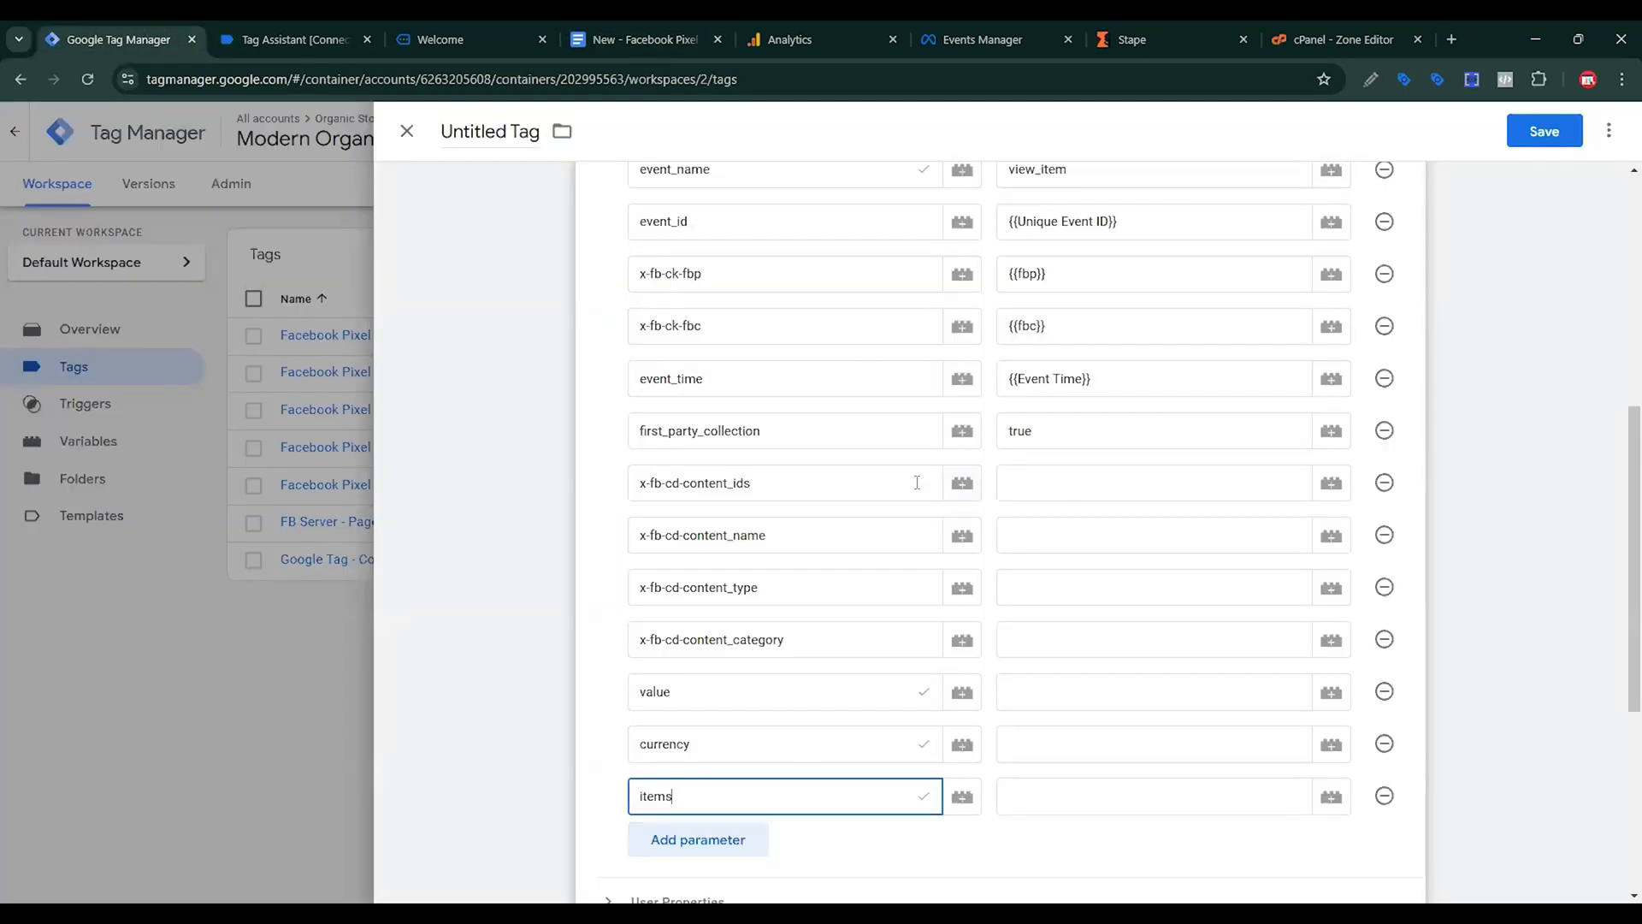
# Set the value of the x-fb-cd-content_ids parameter to the {{cJS - Item Ids}} variable.
pyautogui.click(1331, 483)
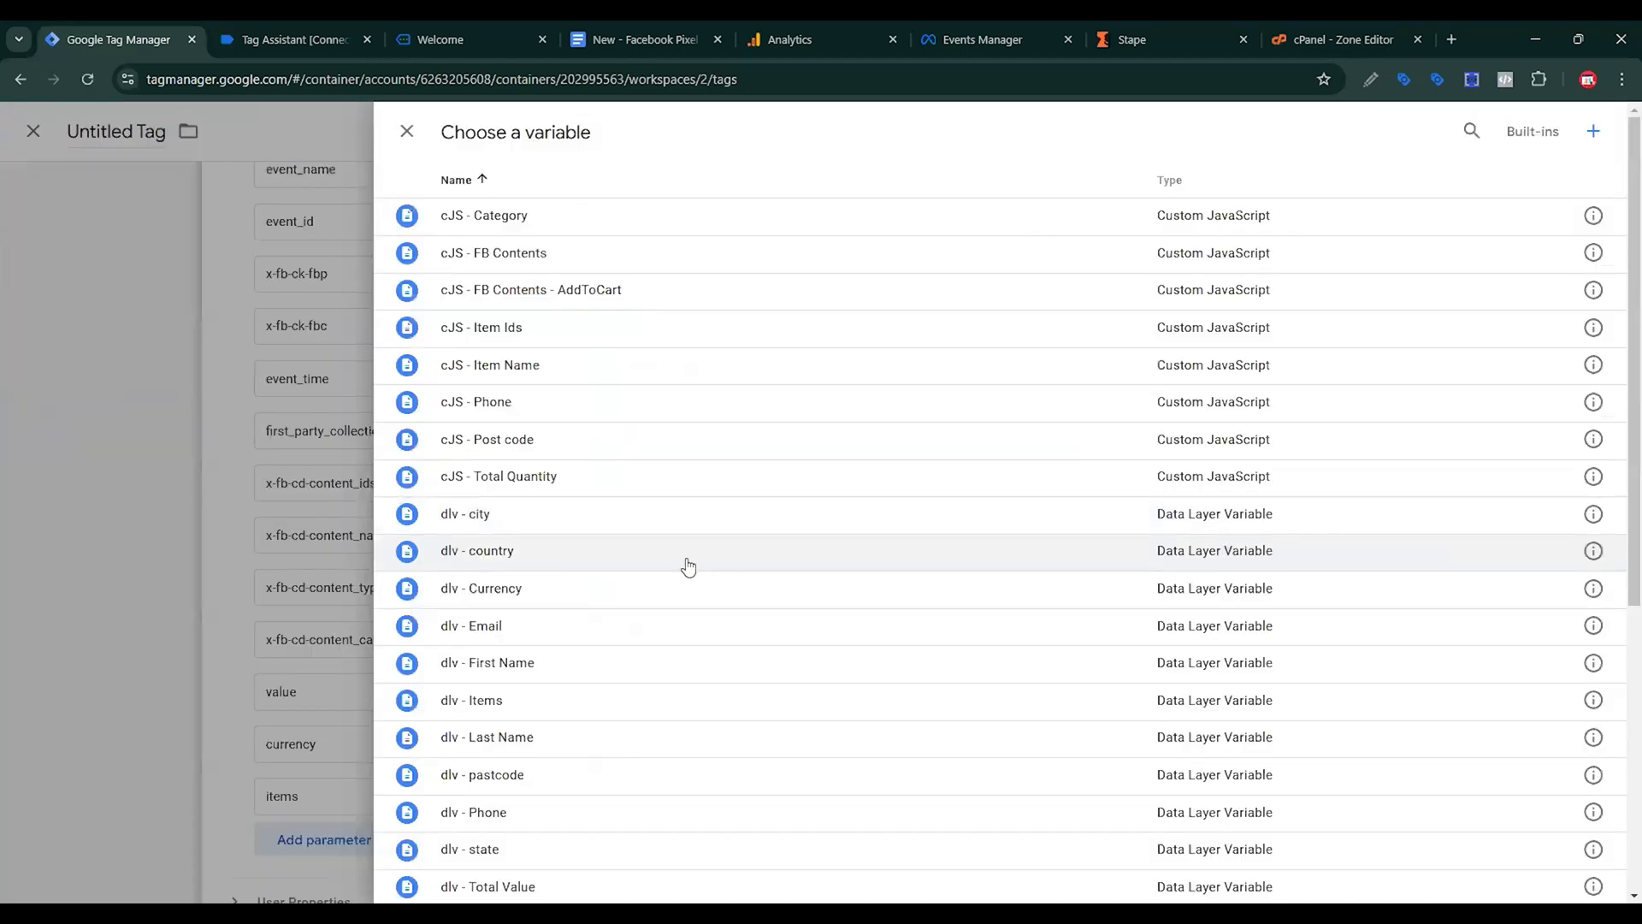
pyautogui.scroll(-2, 693, 560)
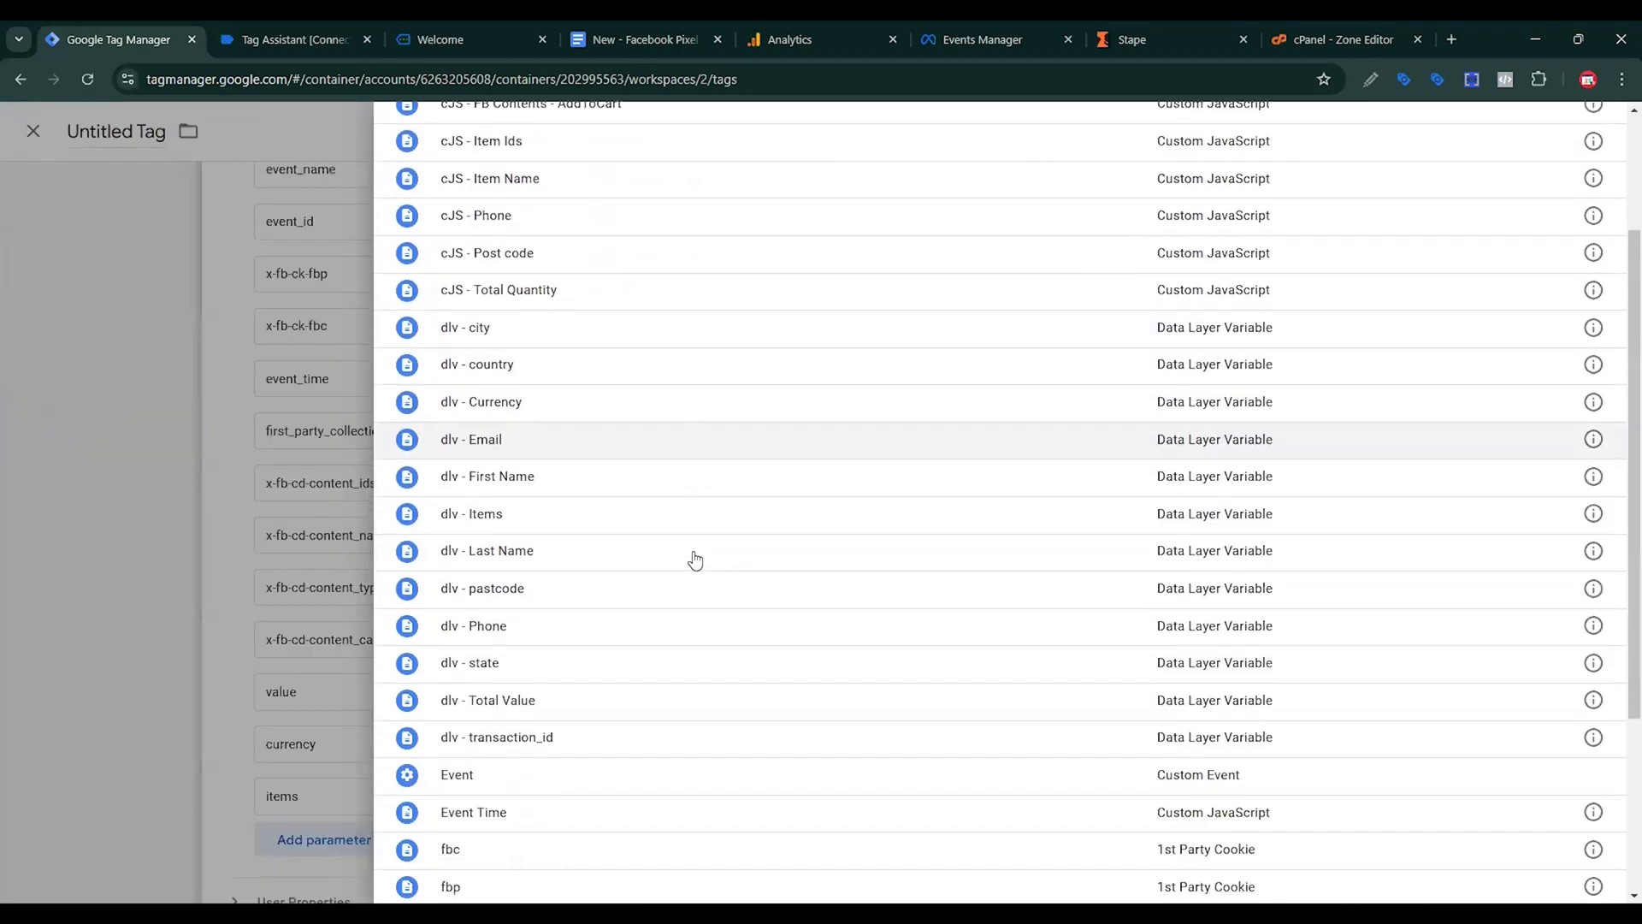
pyautogui.scroll(-2, 697, 564)
pyautogui.scroll(-1, 696, 564)
pyautogui.scroll(5, 689, 564)
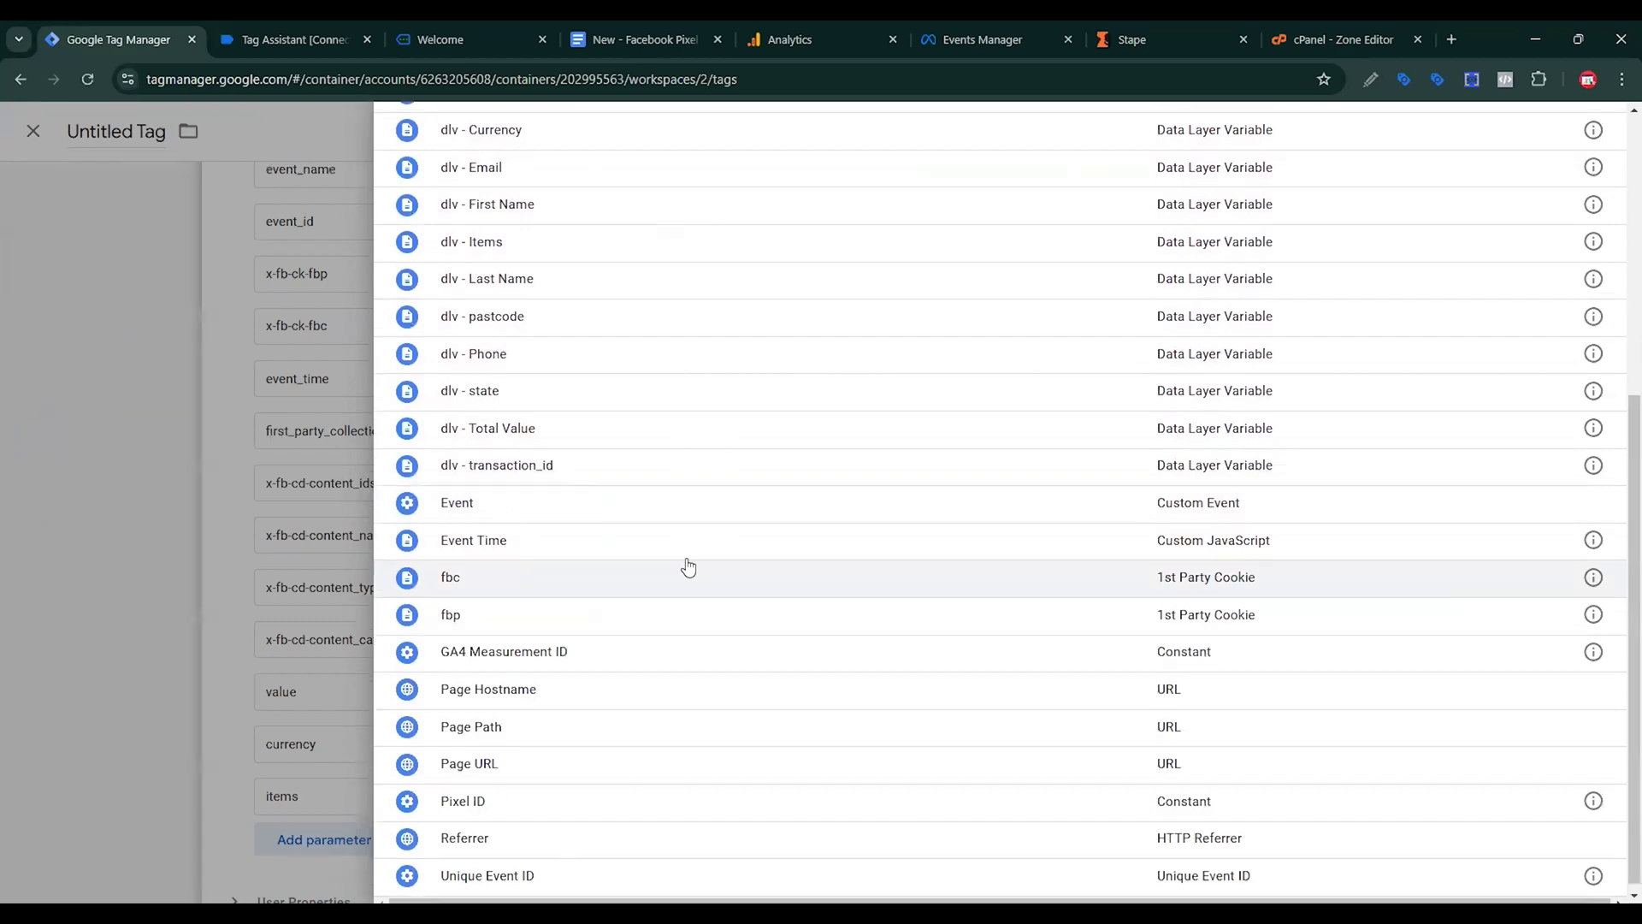
pyautogui.click(516, 330)
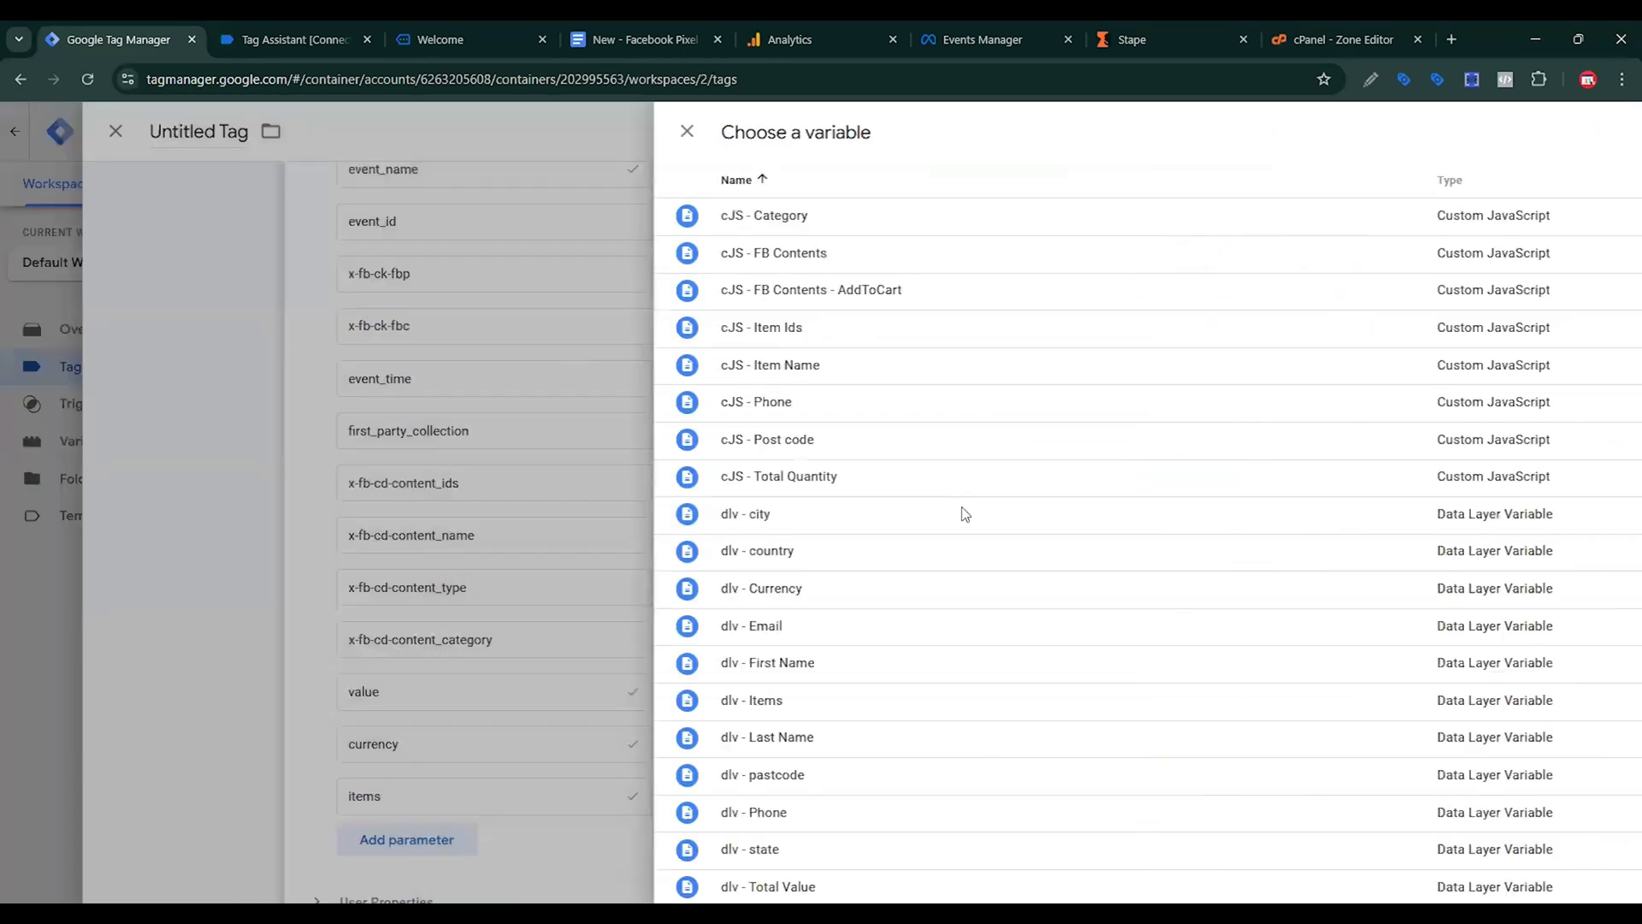
# Set the value of the x-fb-cd-content_name parameter to the {{cJS - Item Name}} variable.
pyautogui.click(1304, 536)
pyautogui.click(1328, 536)
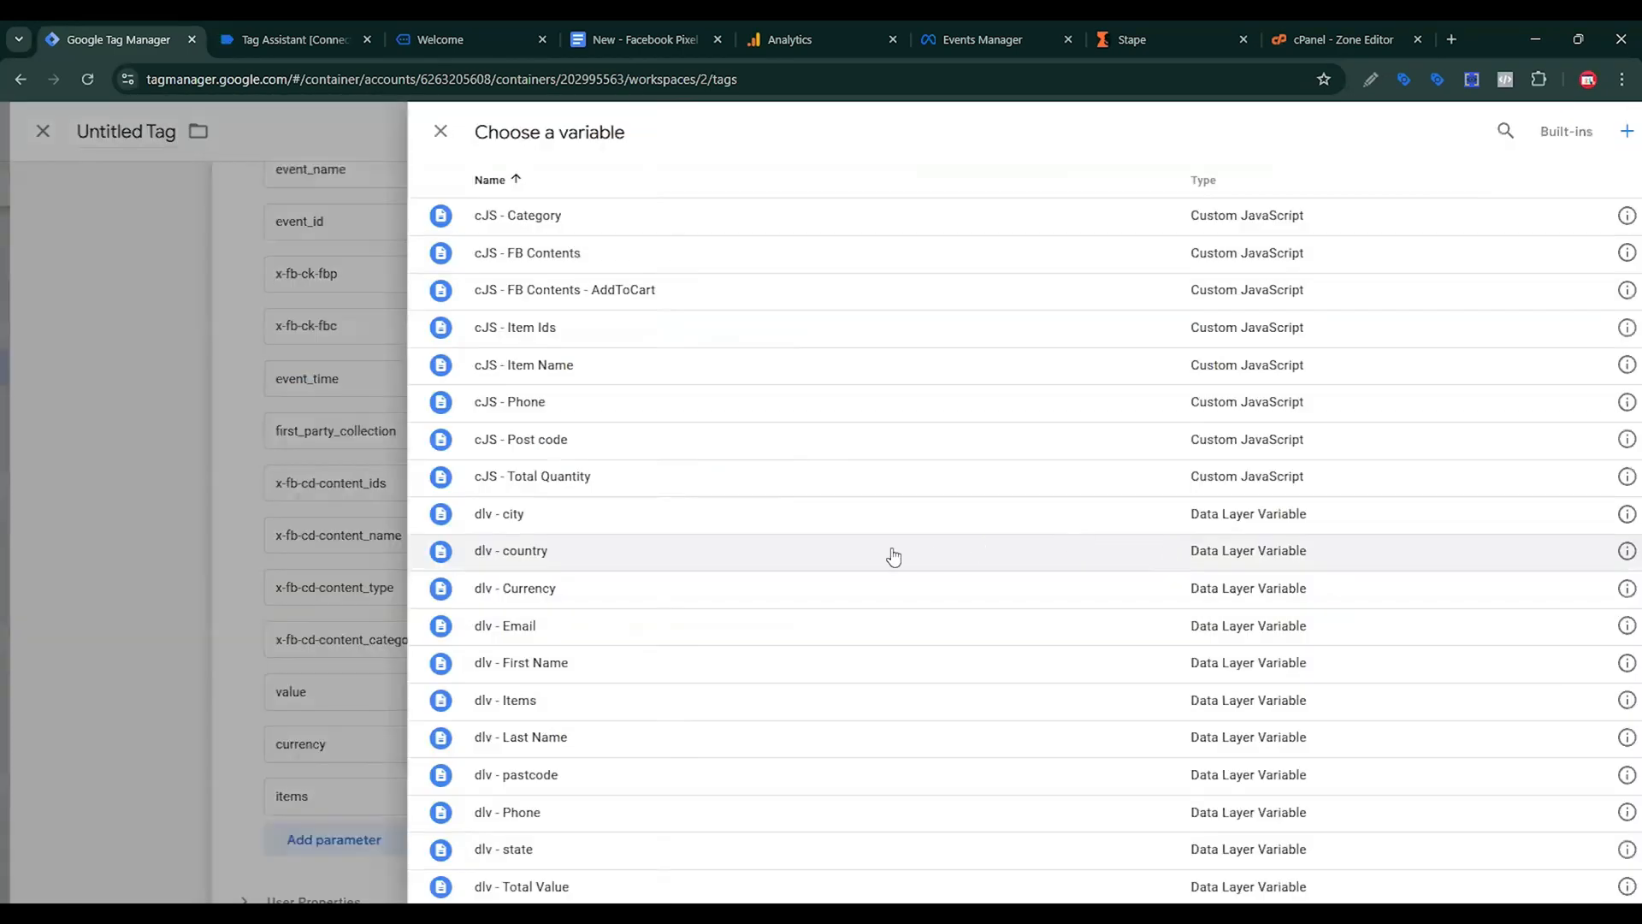
pyautogui.click(573, 383)
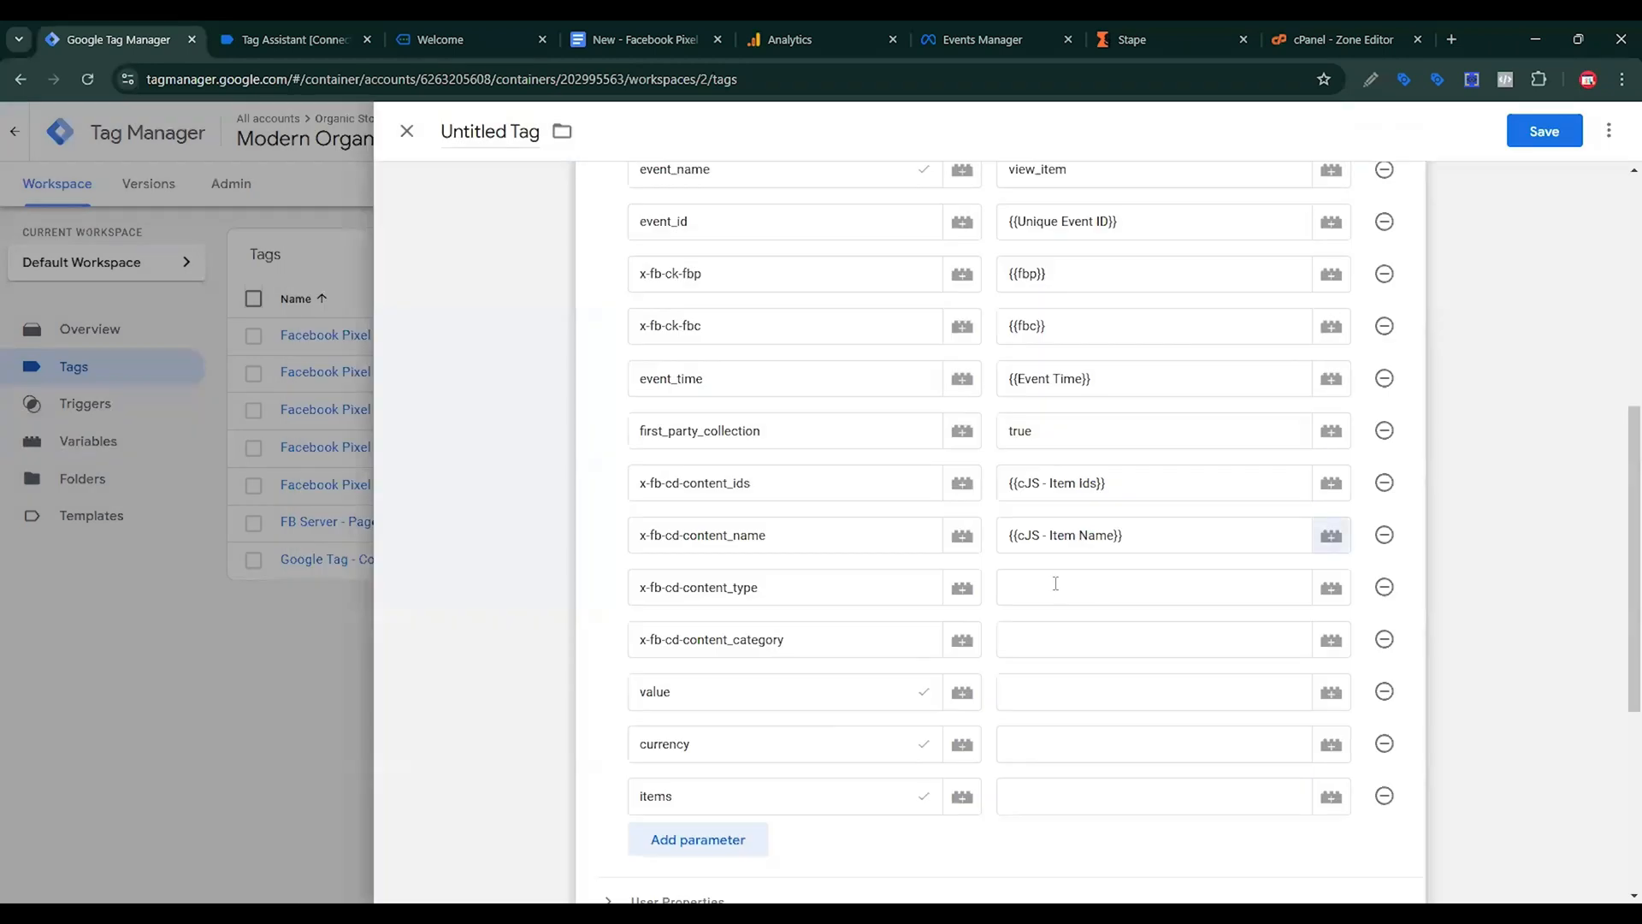
# Set x-fb-cd-content_type to product and x-fb-cd-content_category to the {{cJS - Category}} variable.
pyautogui.click(1056, 583)
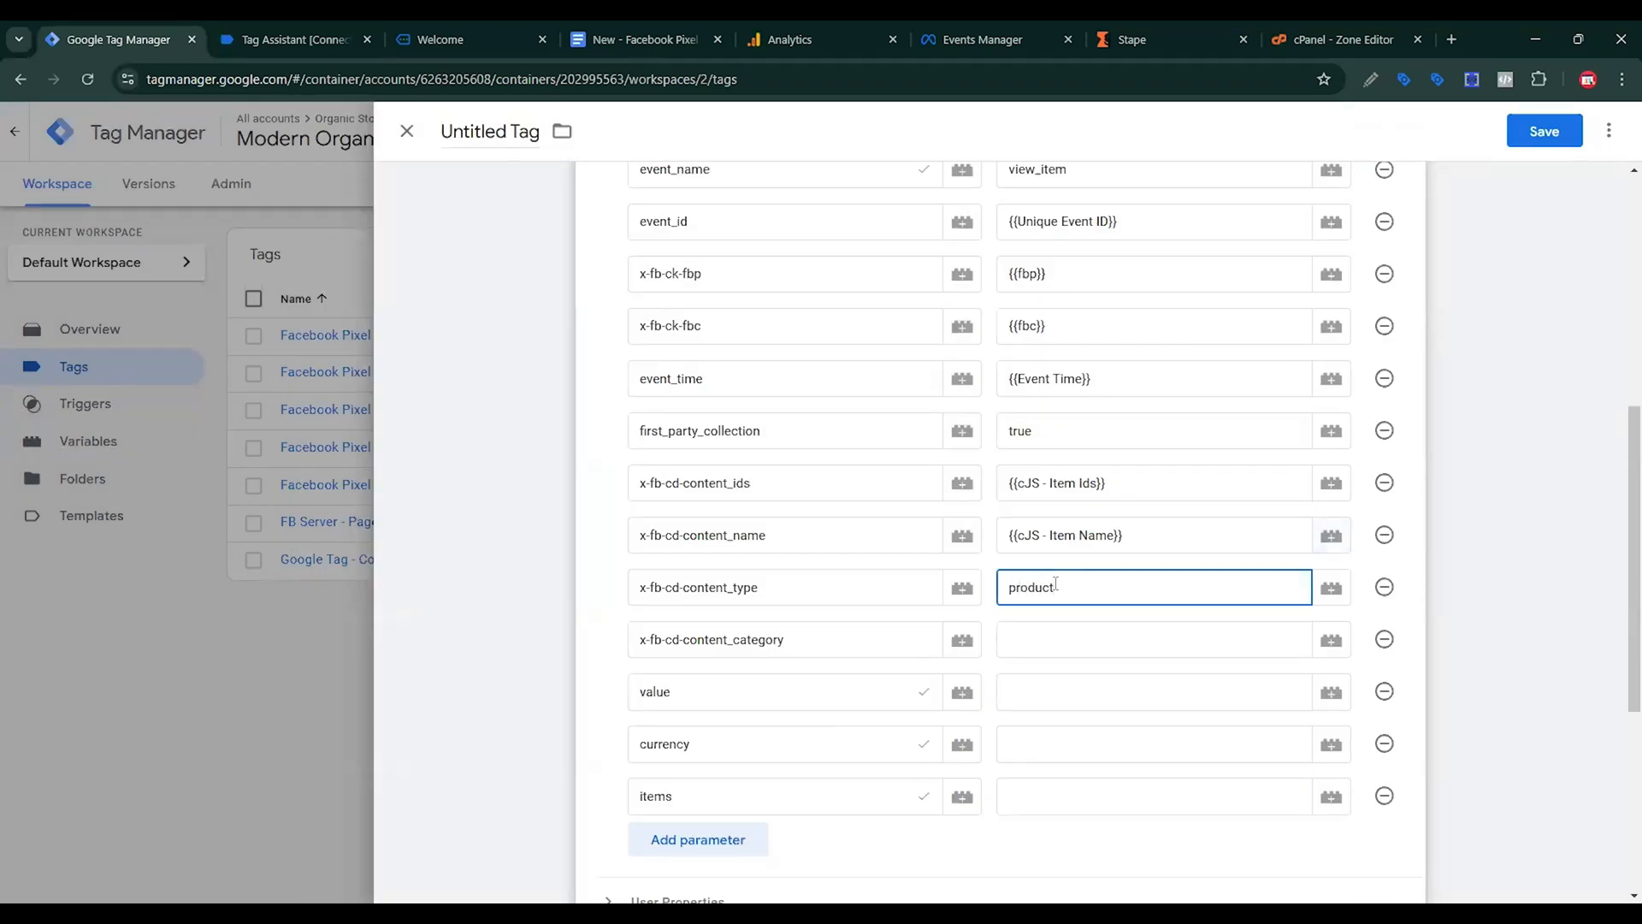
pyautogui.click(1055, 627)
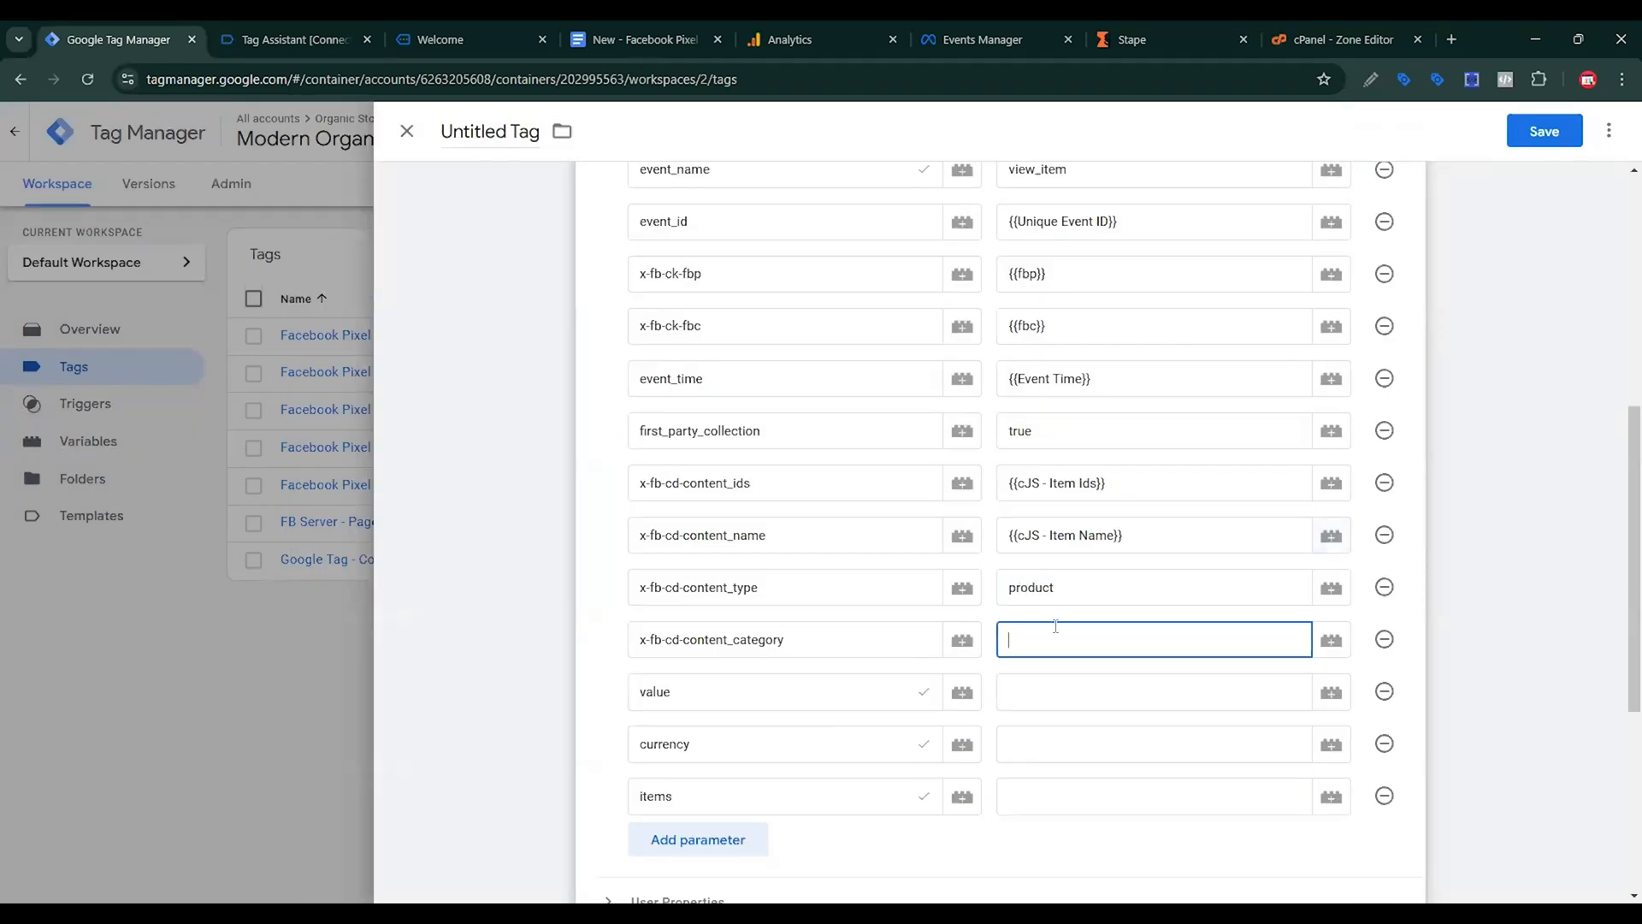
pyautogui.click(1332, 645)
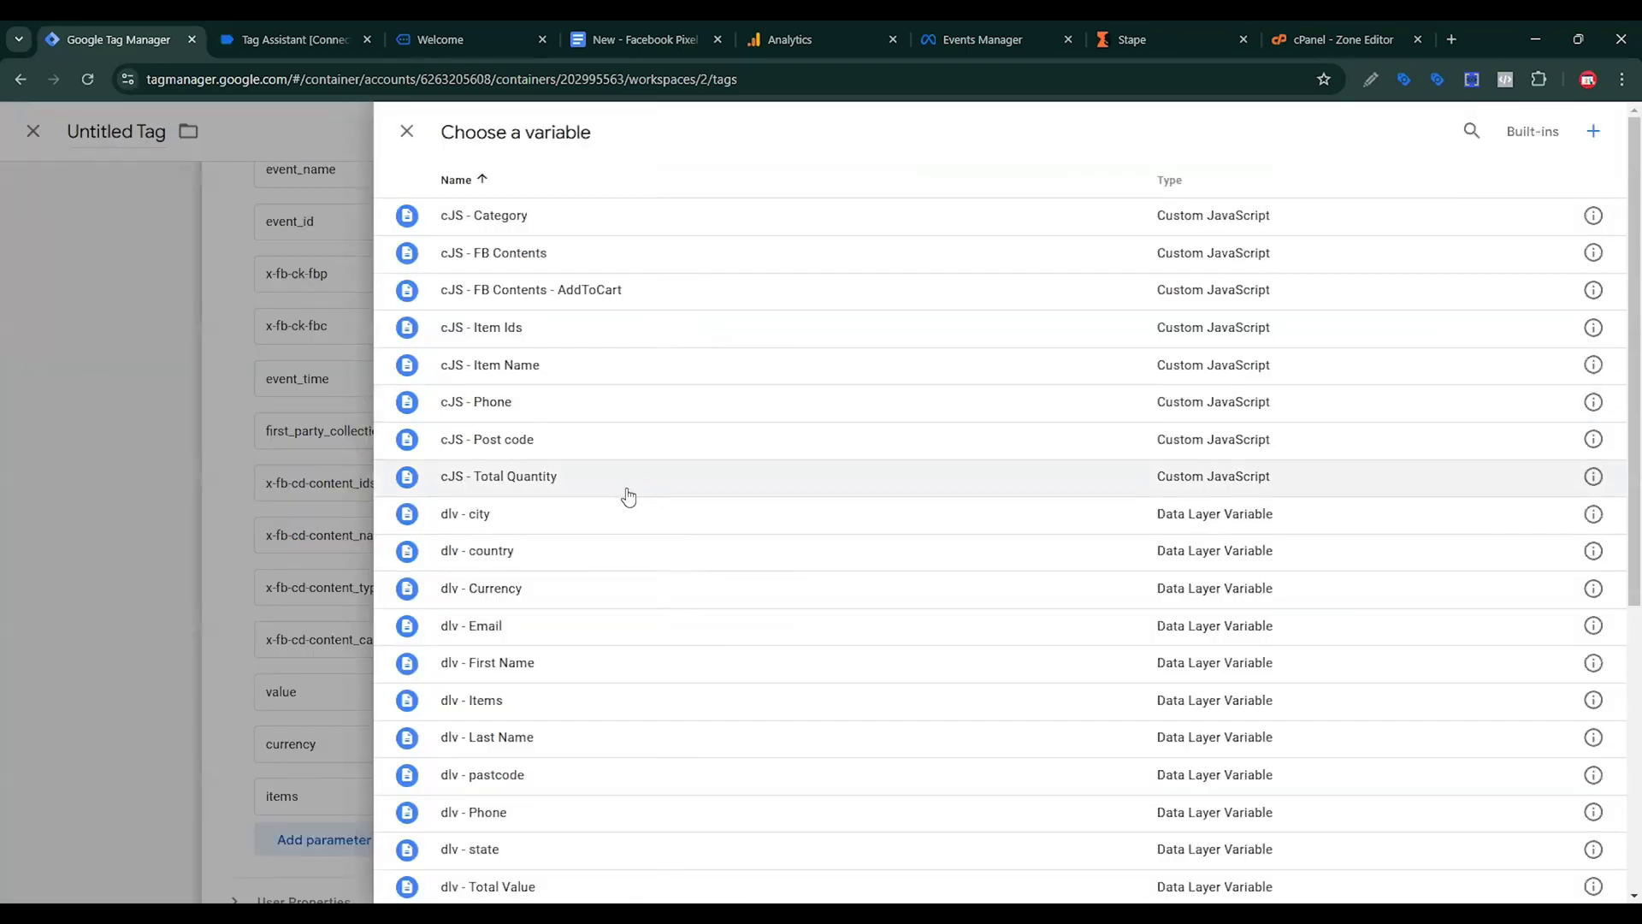
pyautogui.click(599, 215)
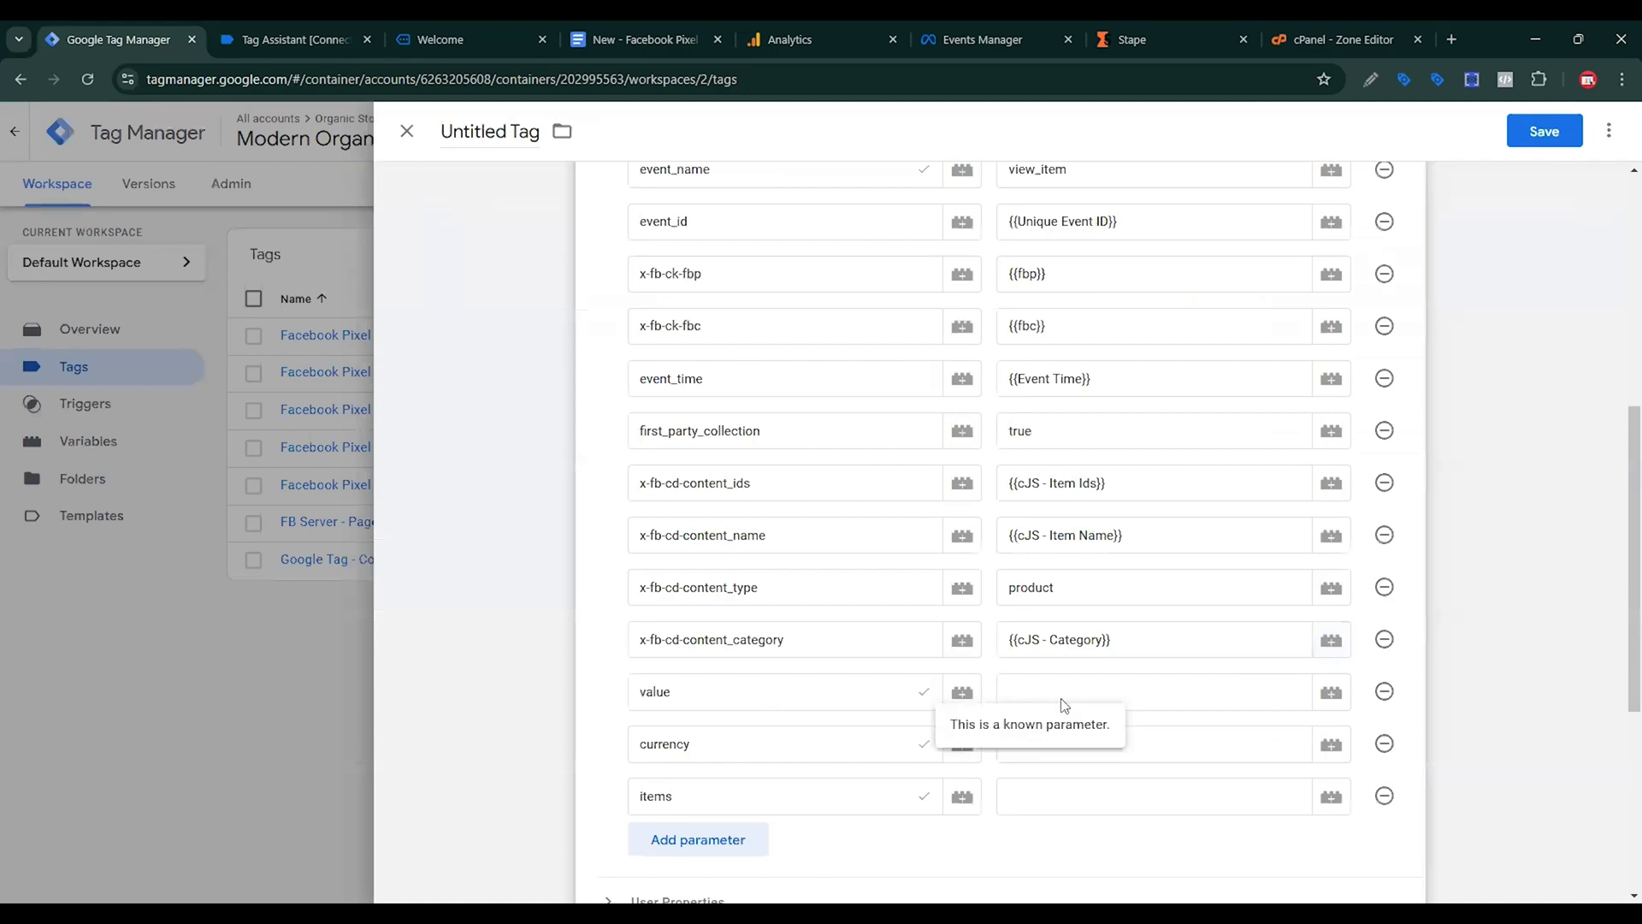
# Fill the value parameter with the {{dlv - Total Value}} data layer variable.
pyautogui.click(1116, 691)
pyautogui.click(1330, 692)
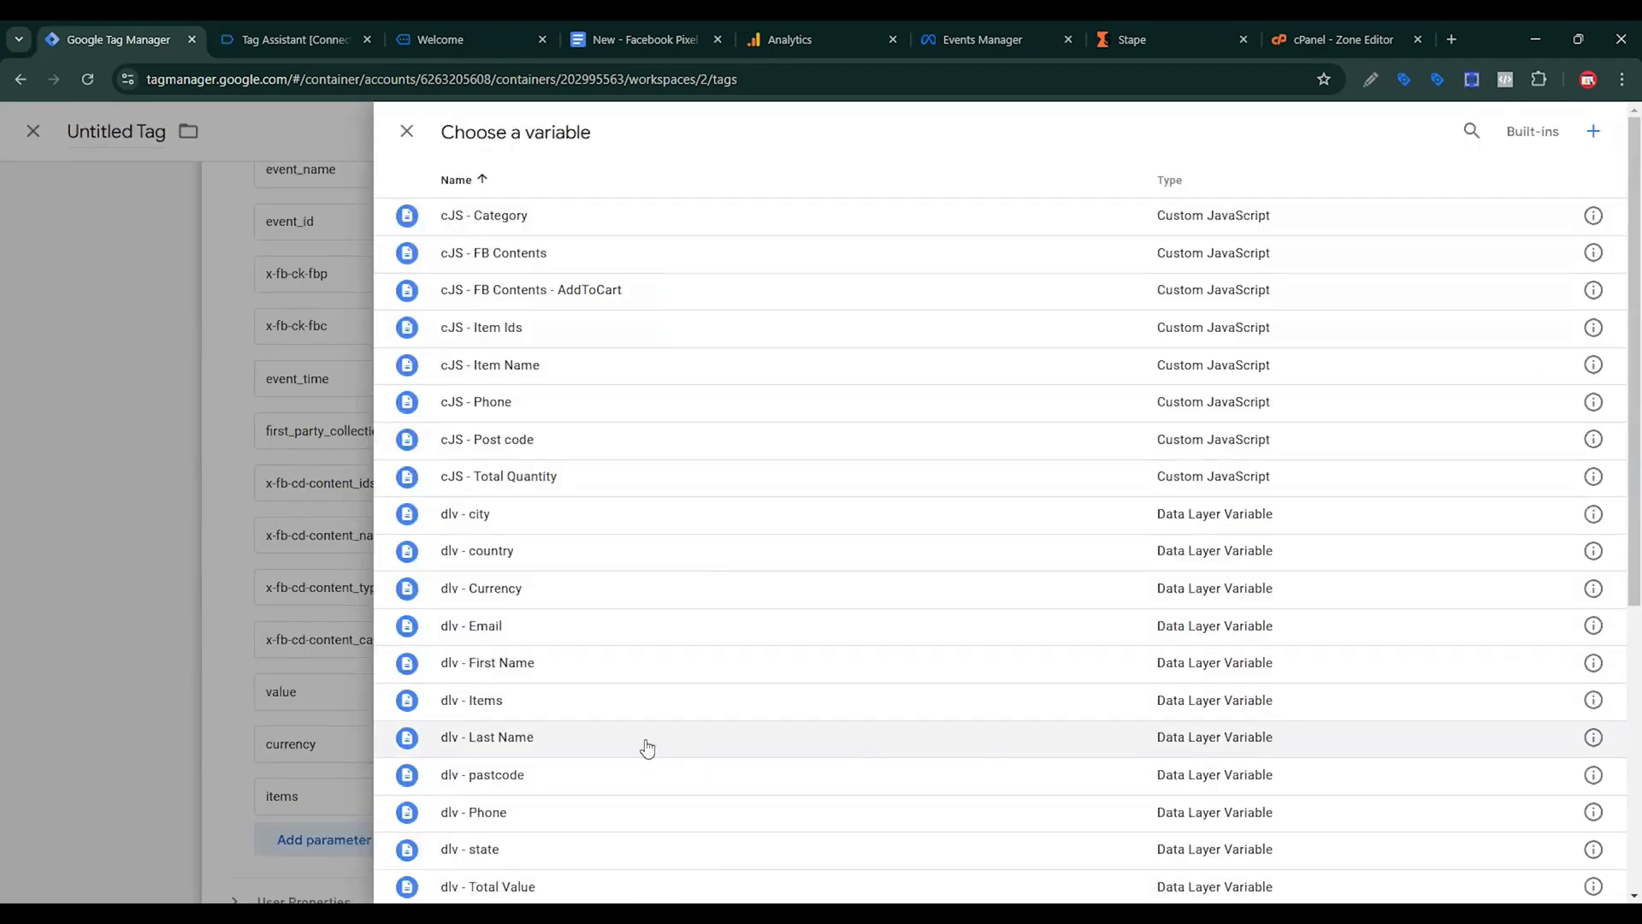
pyautogui.scroll(-2, 647, 749)
pyautogui.click(535, 788)
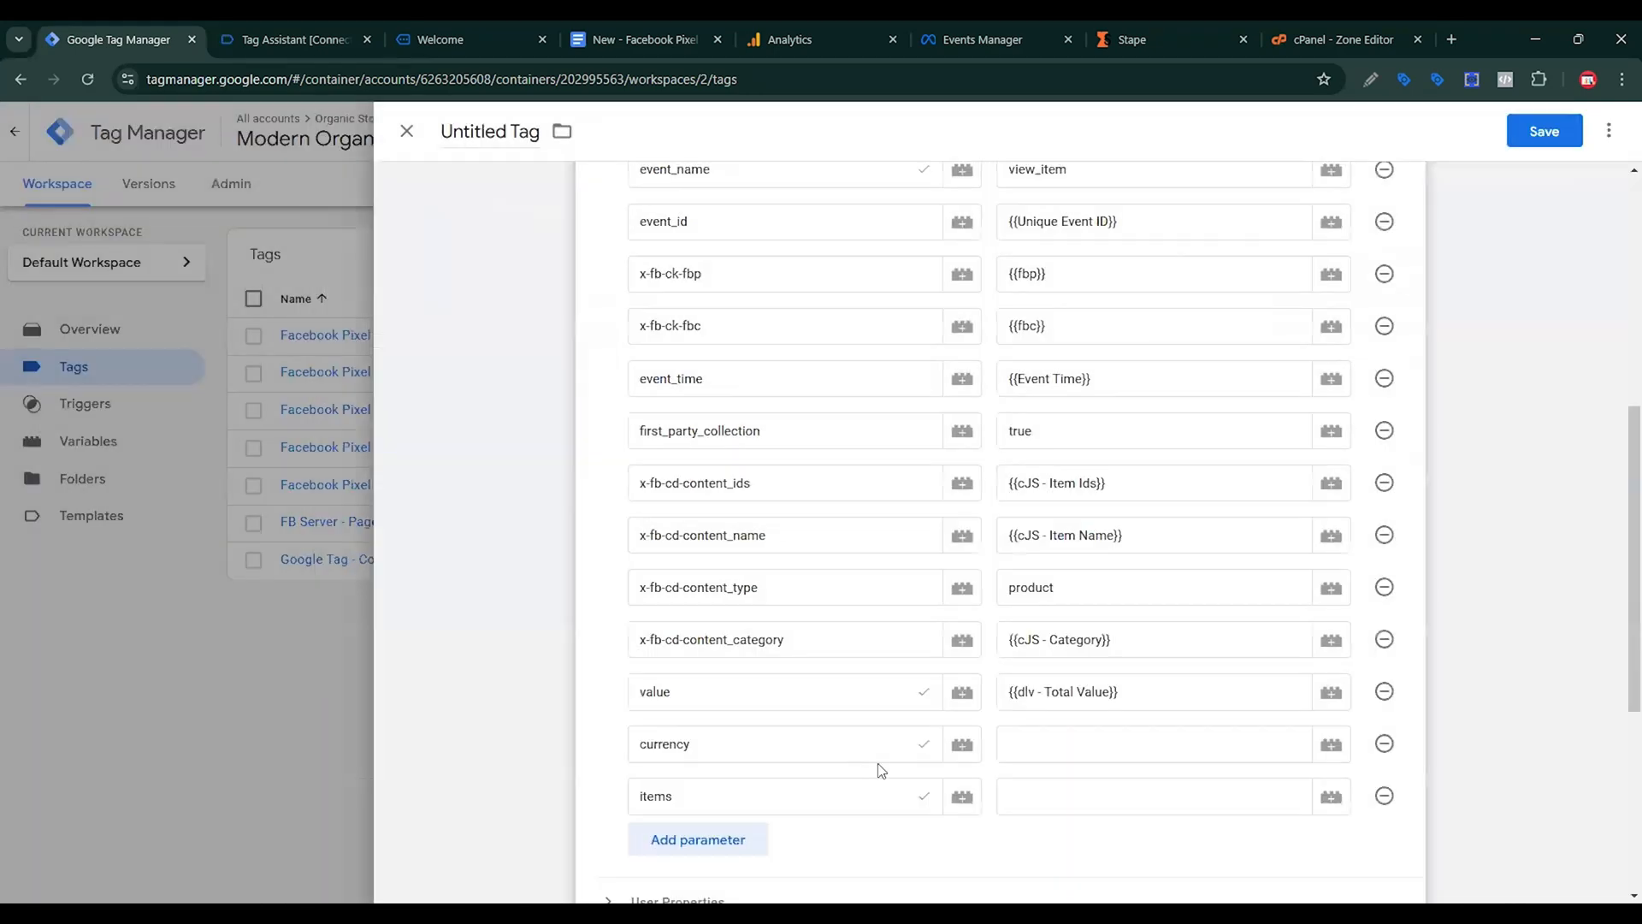
# Fill the currency parameter with the {{dlv - Currency}} data layer variable.
pyautogui.click(1112, 744)
pyautogui.click(1330, 744)
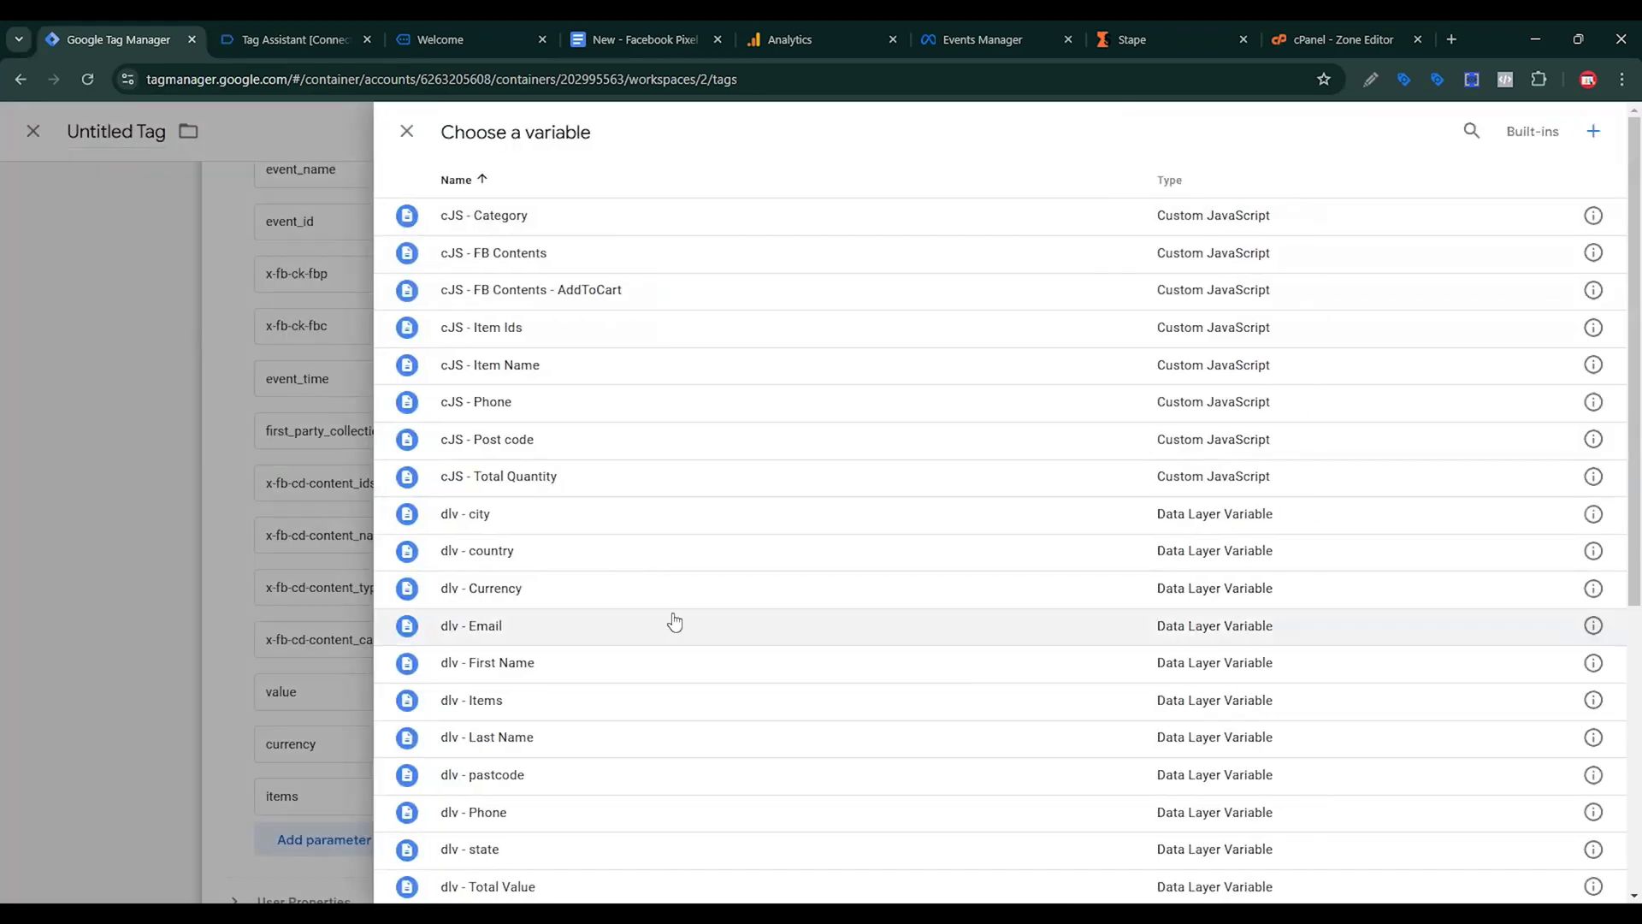
pyautogui.click(544, 593)
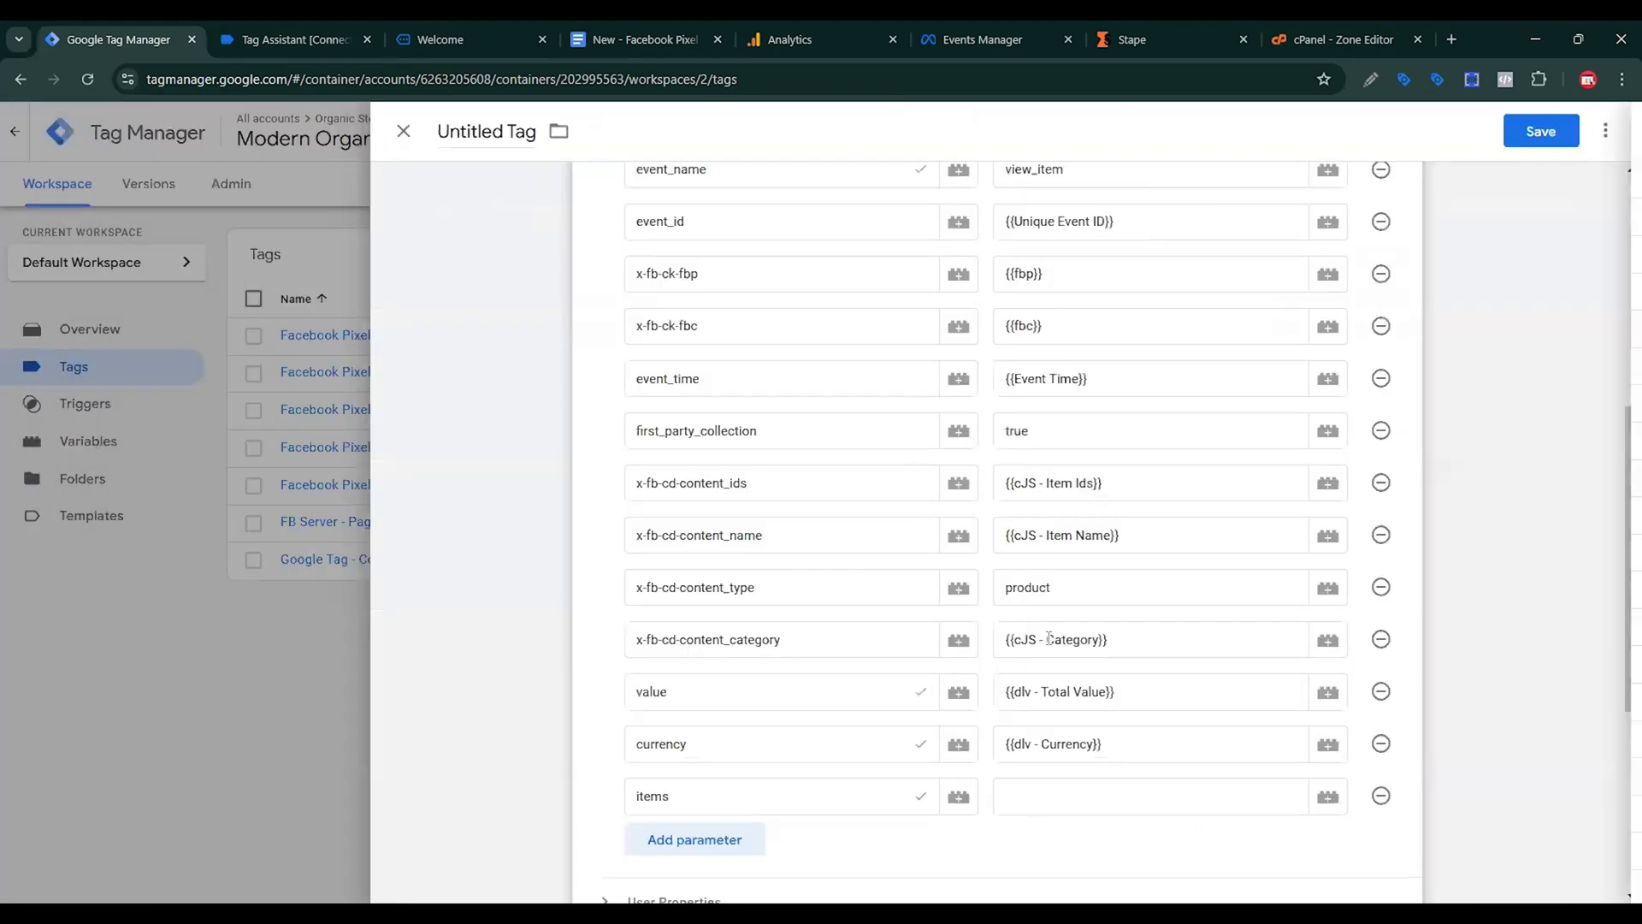
# Copy the JavaScript function for the items parameter from the Google Docs guide.
pyautogui.scroll(-2, 1049, 639)
pyautogui.click(1043, 606)
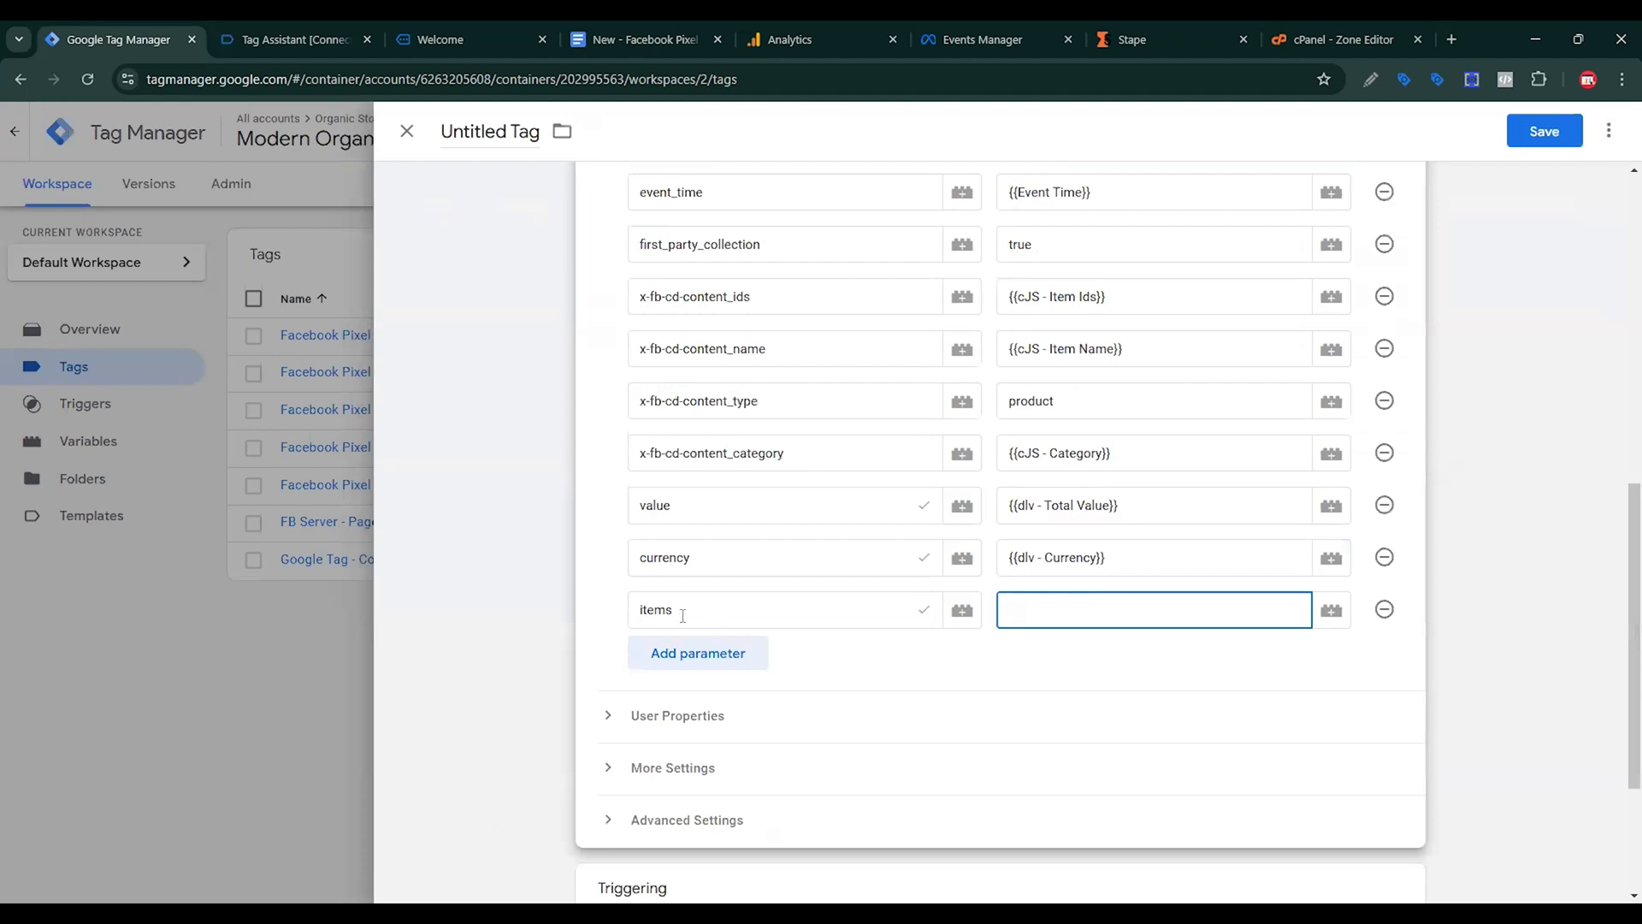
pyautogui.click(660, 42)
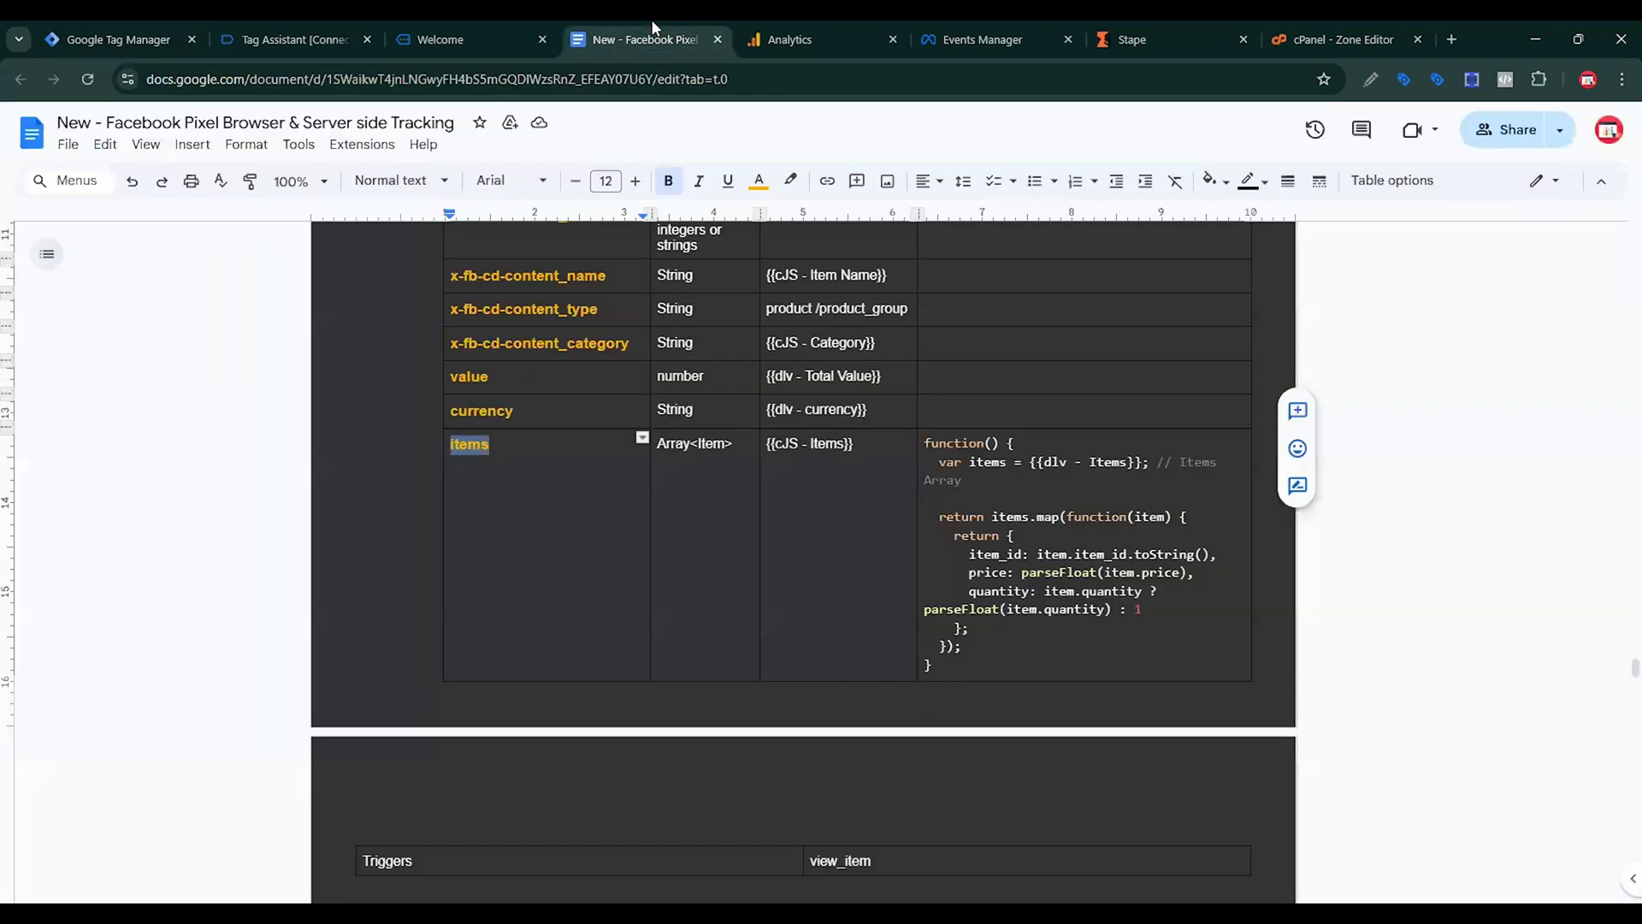
pyautogui.moveTo(925, 444); pyautogui.dragTo(955, 666)
pyautogui.hotkey('ctrl', 'c')
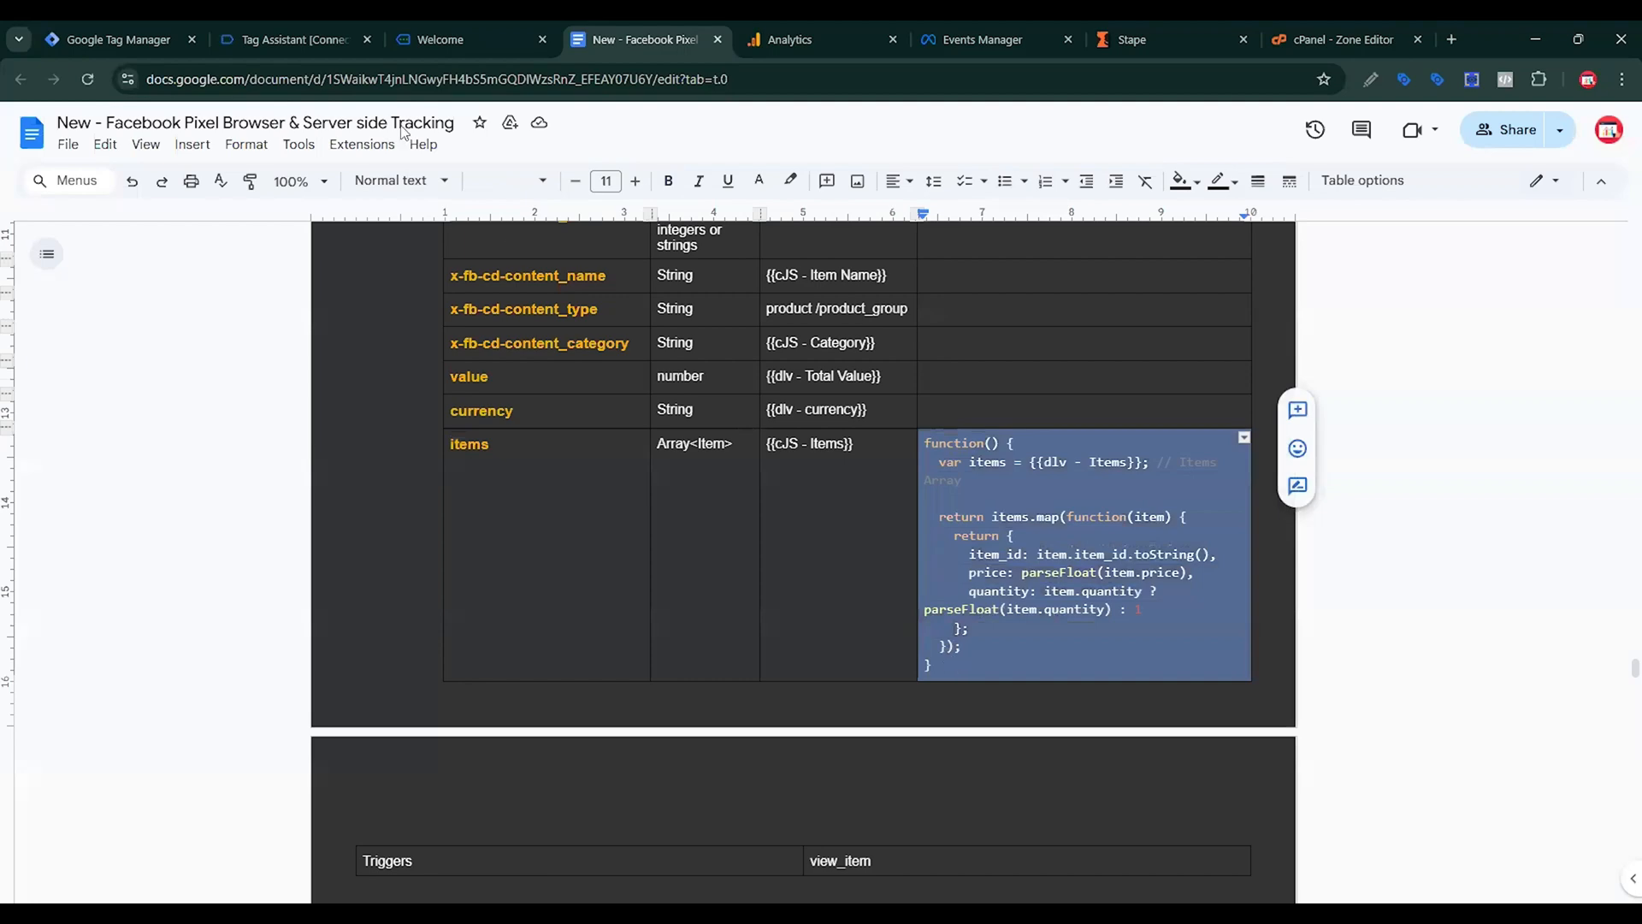
# In Google Tag Manager, create a Custom JavaScript variable for the items parameter and paste the copied function into it.
pyautogui.click(169, 30)
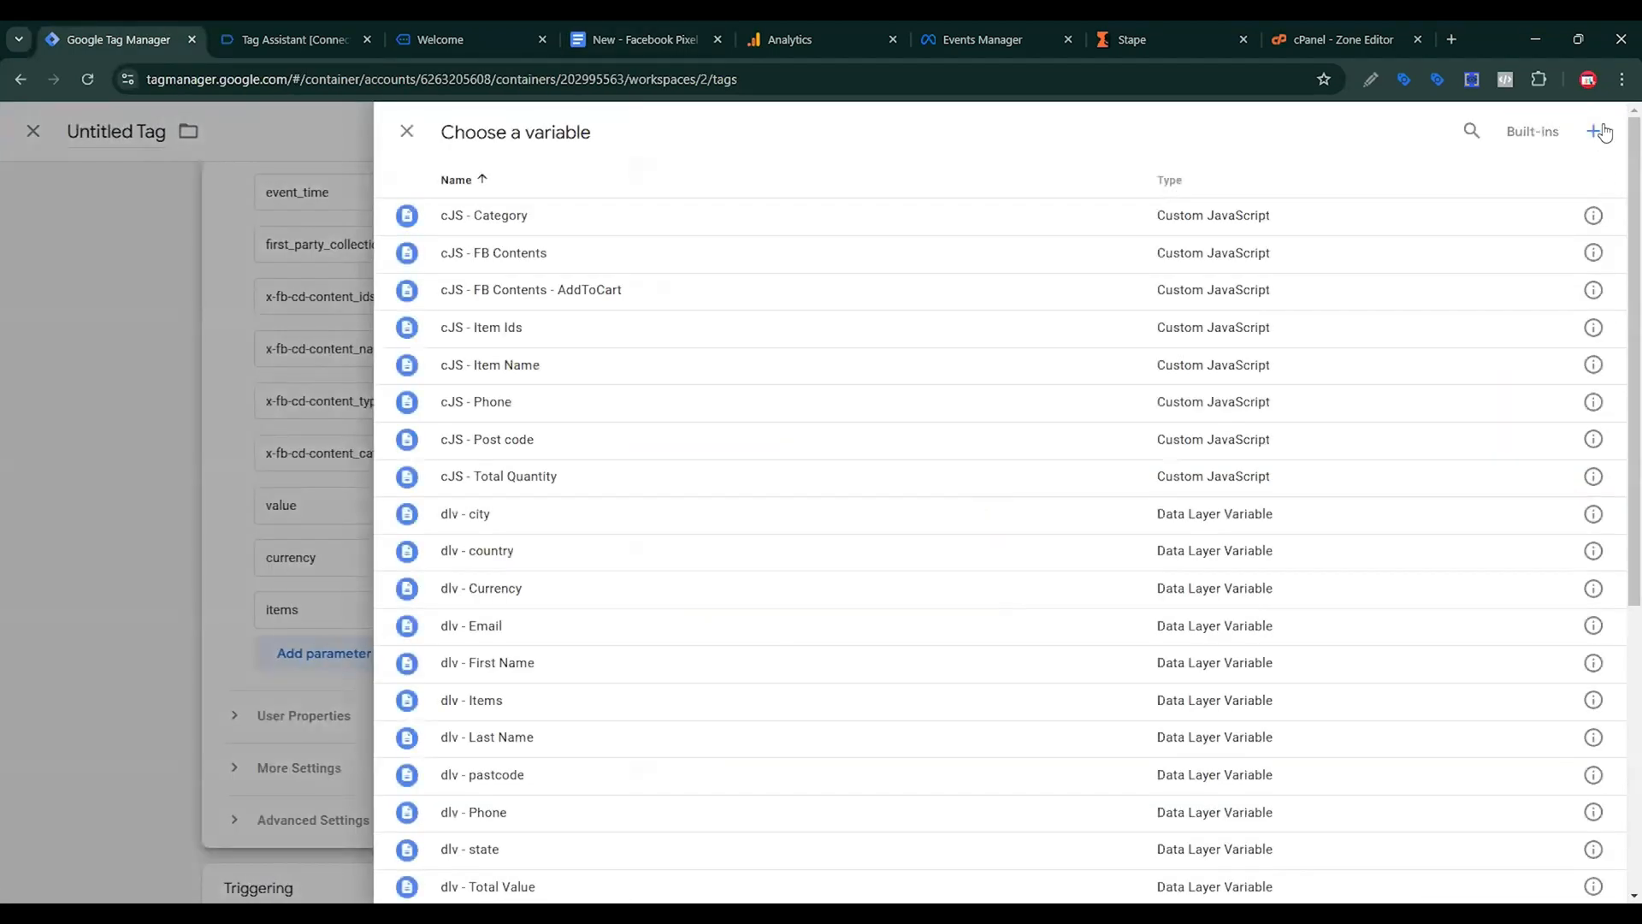
pyautogui.click(1596, 132)
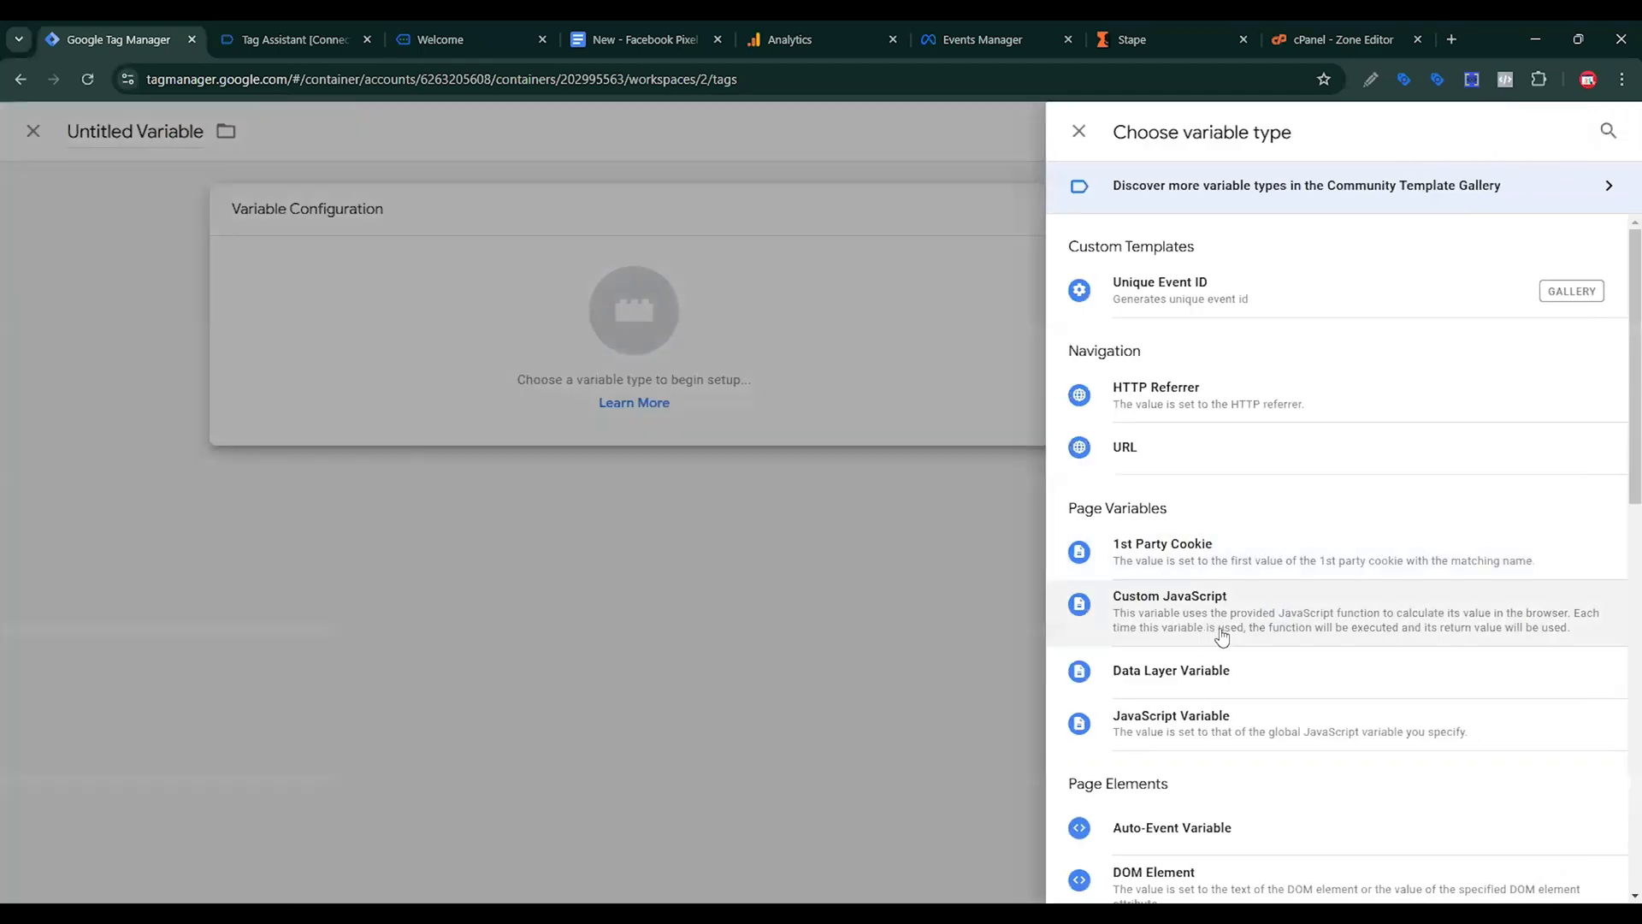
pyautogui.click(1219, 631)
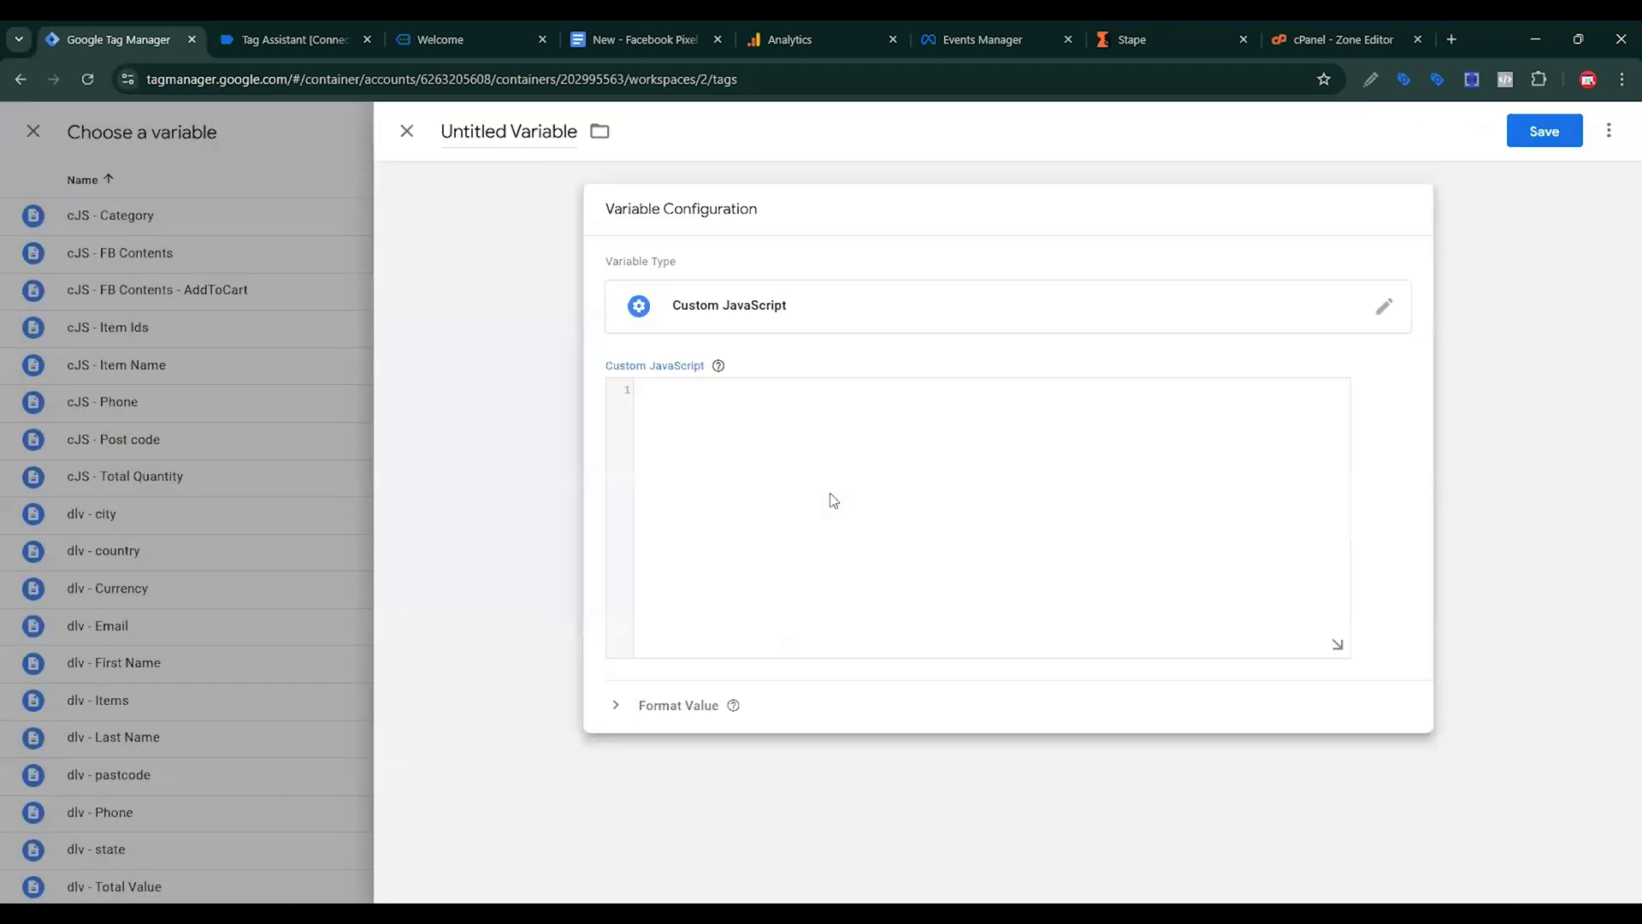
pyautogui.click(829, 499)
pyautogui.hotkey('ctrl', 'v')
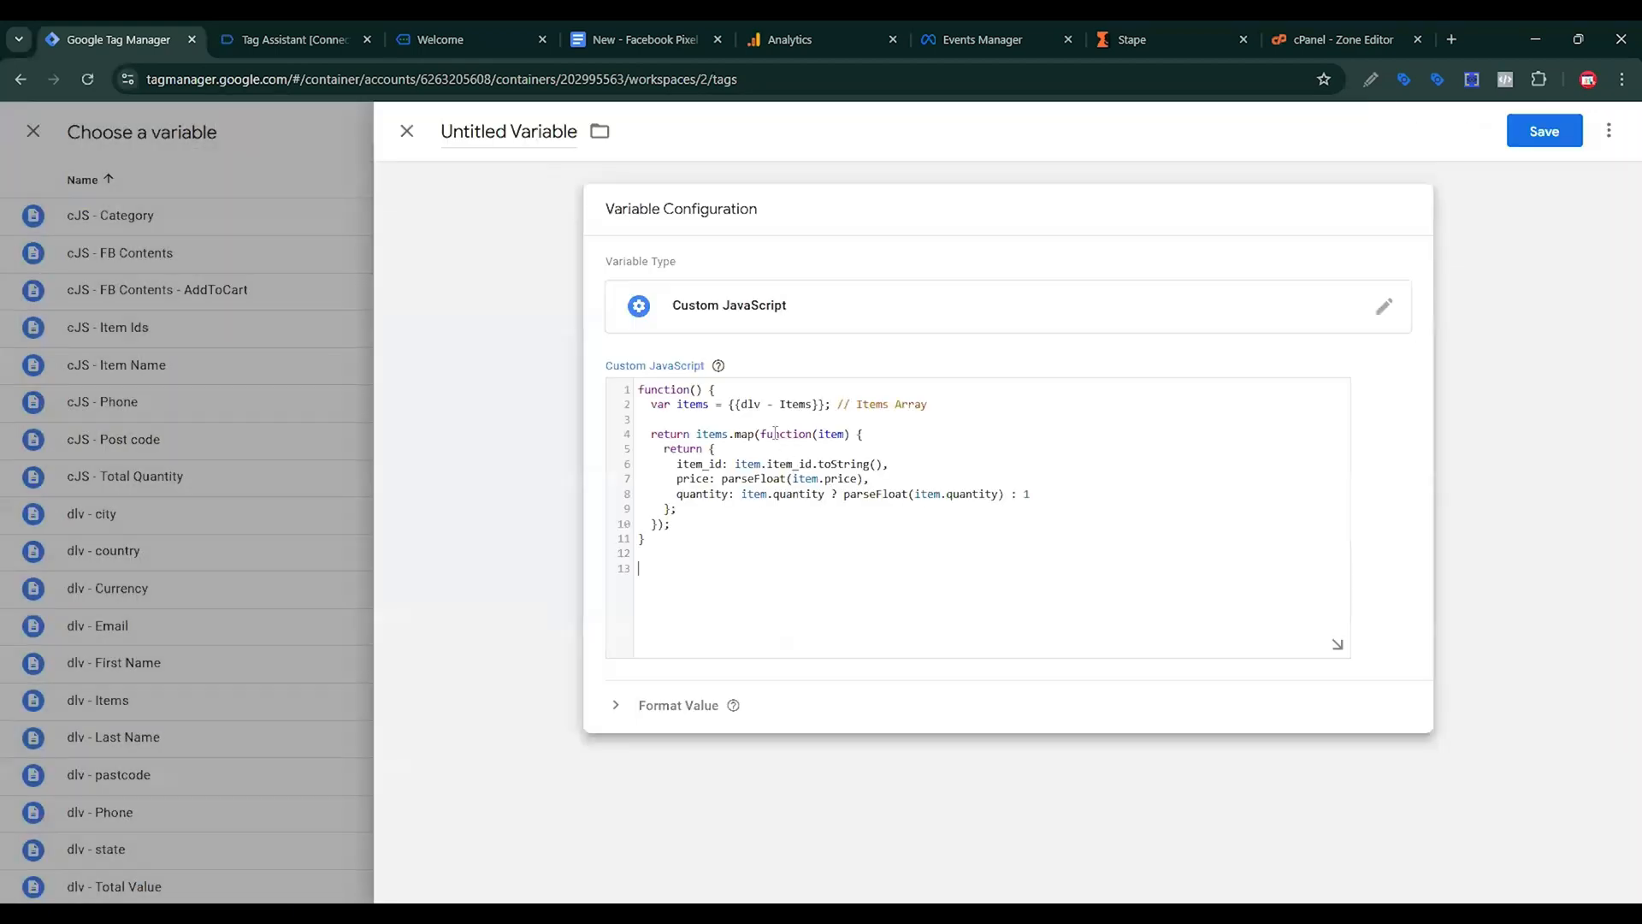
# Replace the items array reference in the function with the container's own {{dlv - Items}} variable.
pyautogui.moveTo(731, 401); pyautogui.dragTo(823, 402)
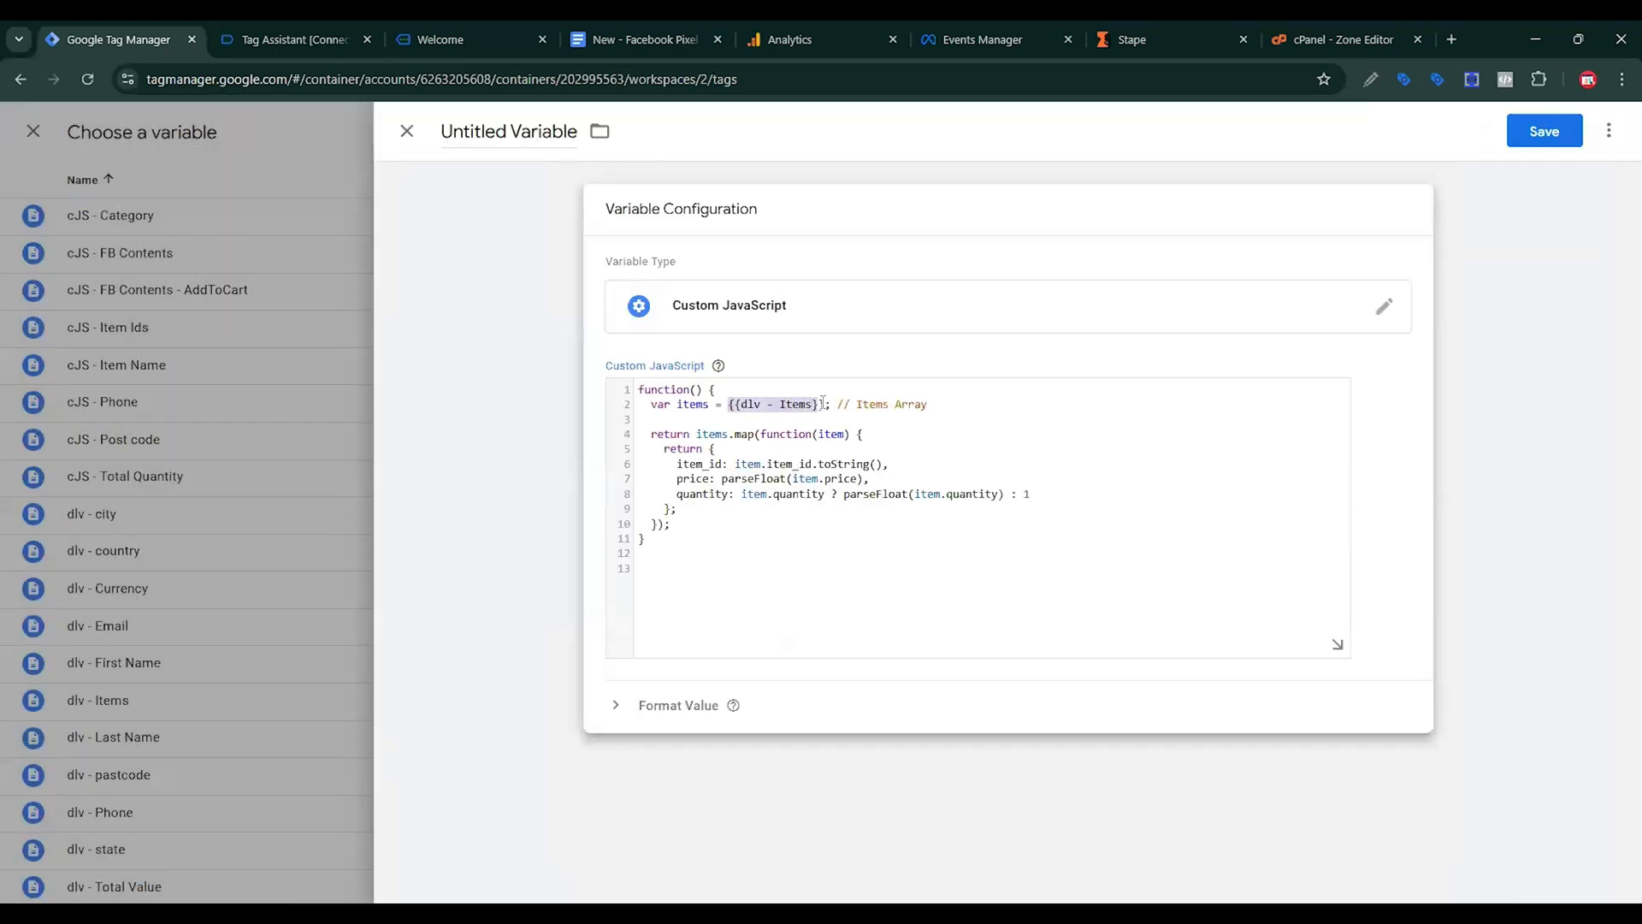
pyautogui.write('{{')
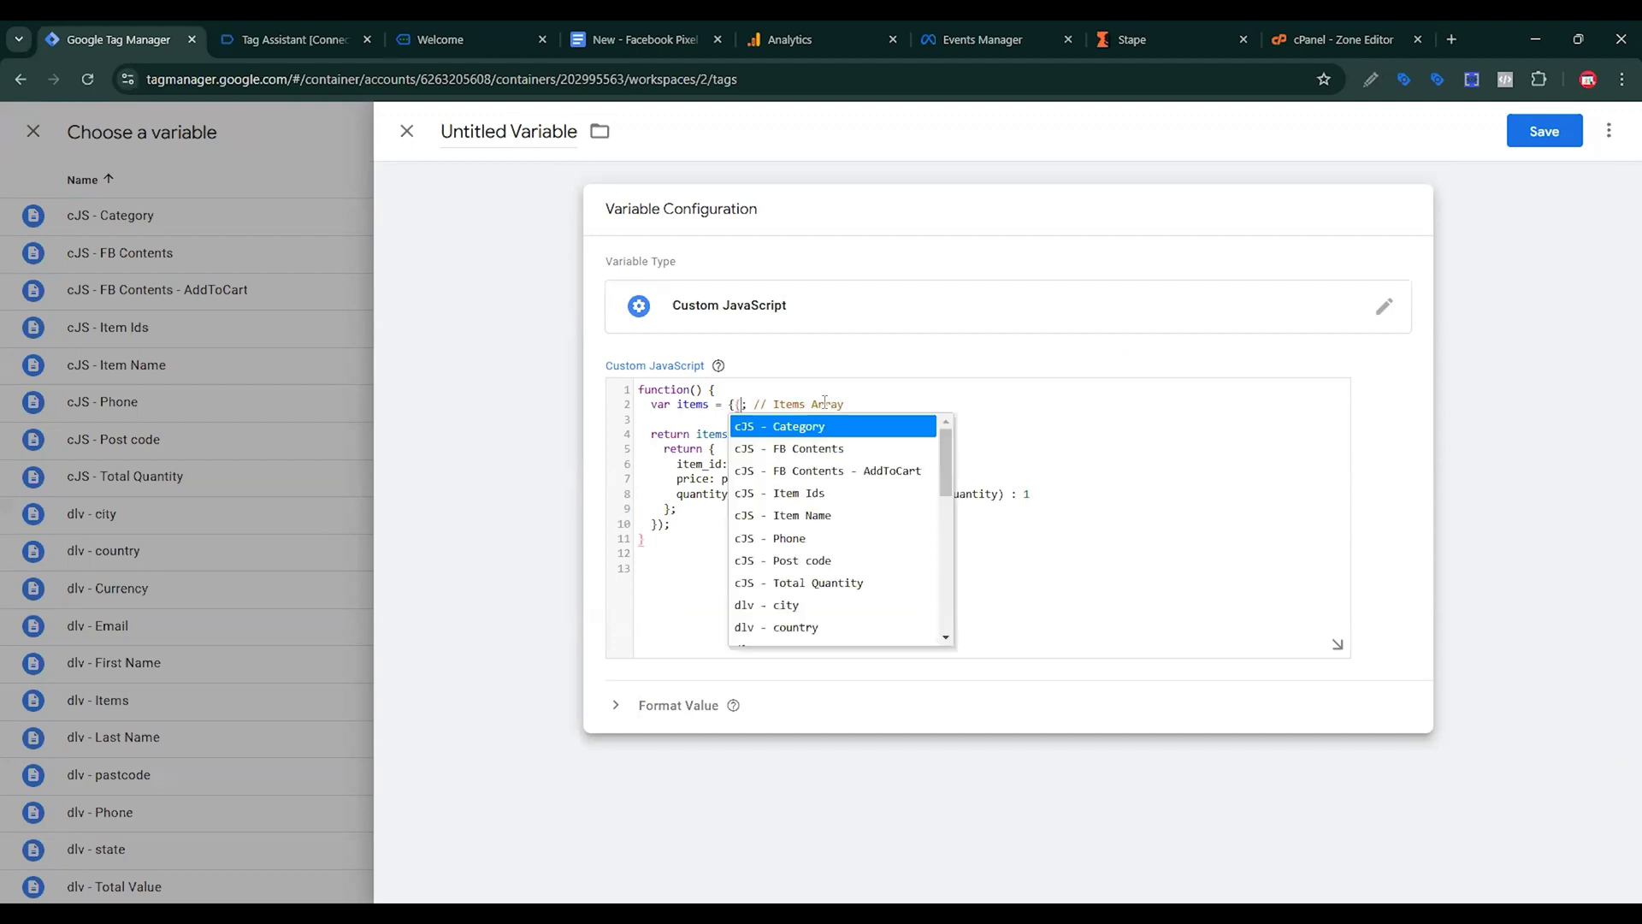
pyautogui.scroll(-5, 835, 514)
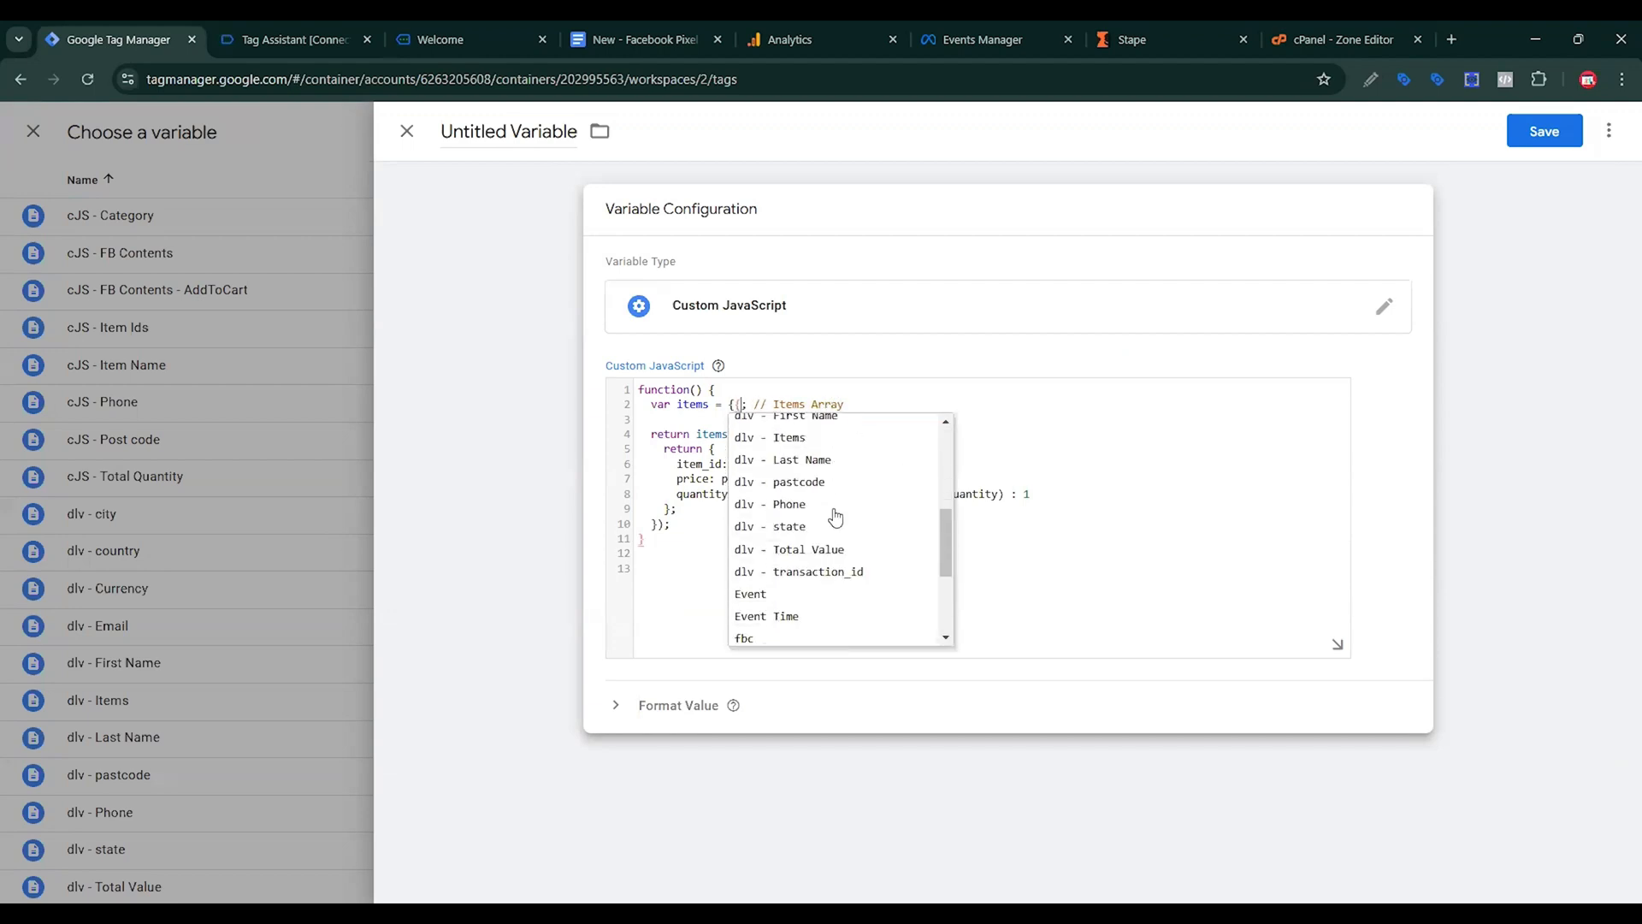
pyautogui.scroll(4, 836, 523)
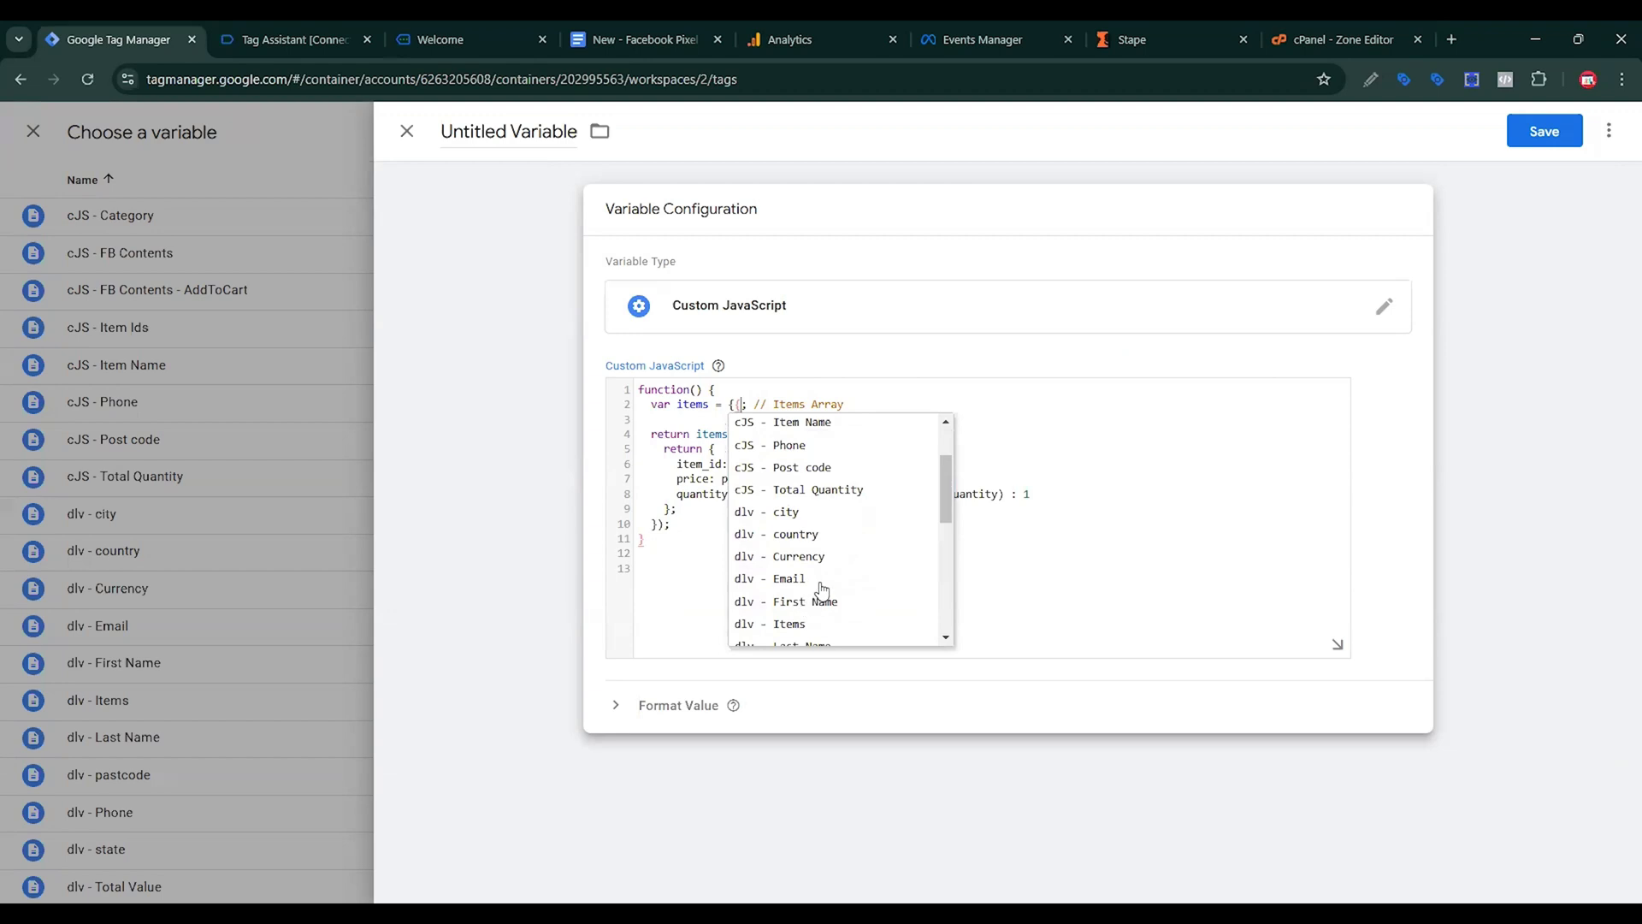
pyautogui.scroll(-1, 811, 590)
pyautogui.click(796, 534)
# Name the variable FB Server - Items and save it as the items parameter's value.
pyautogui.click(526, 166)
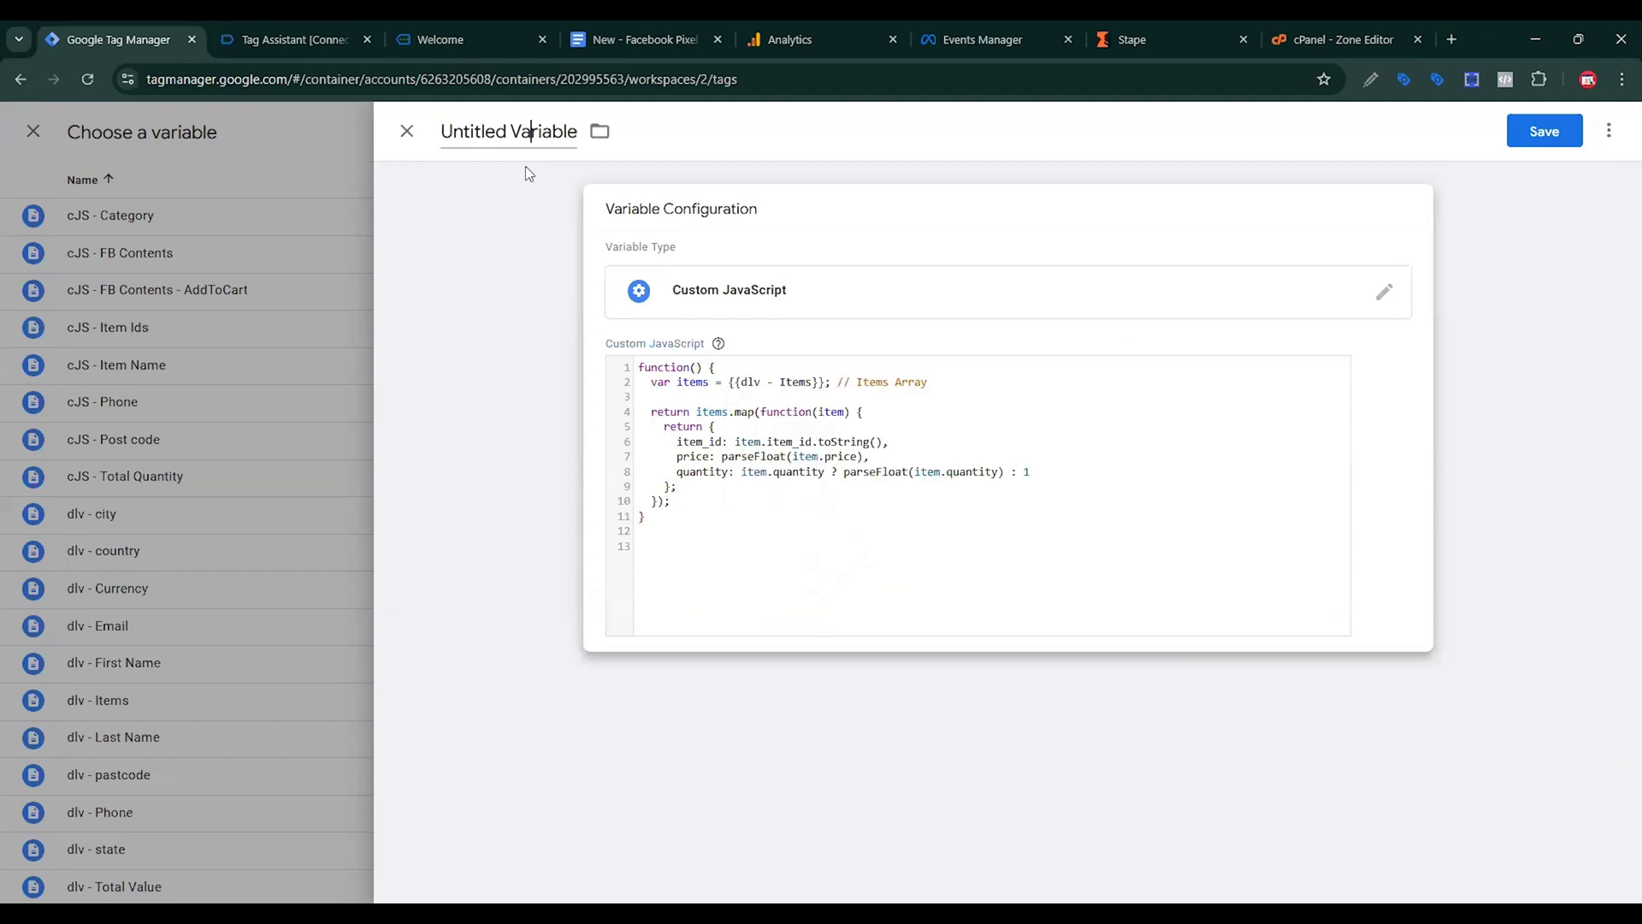
pyautogui.write('FB')
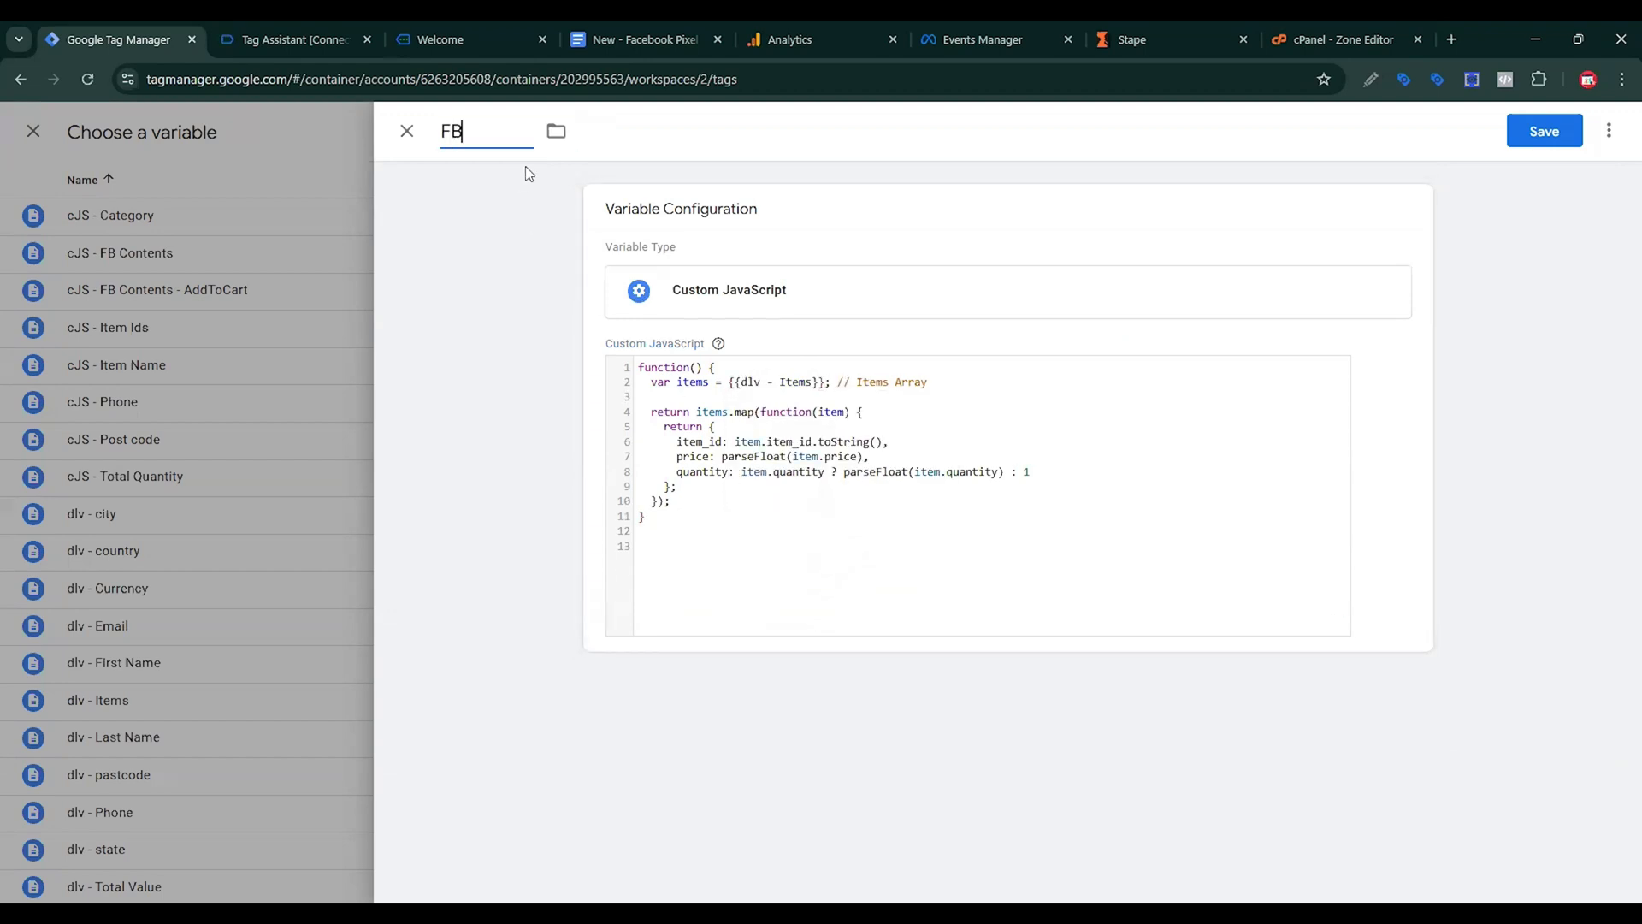
pyautogui.write(' Server - Items')
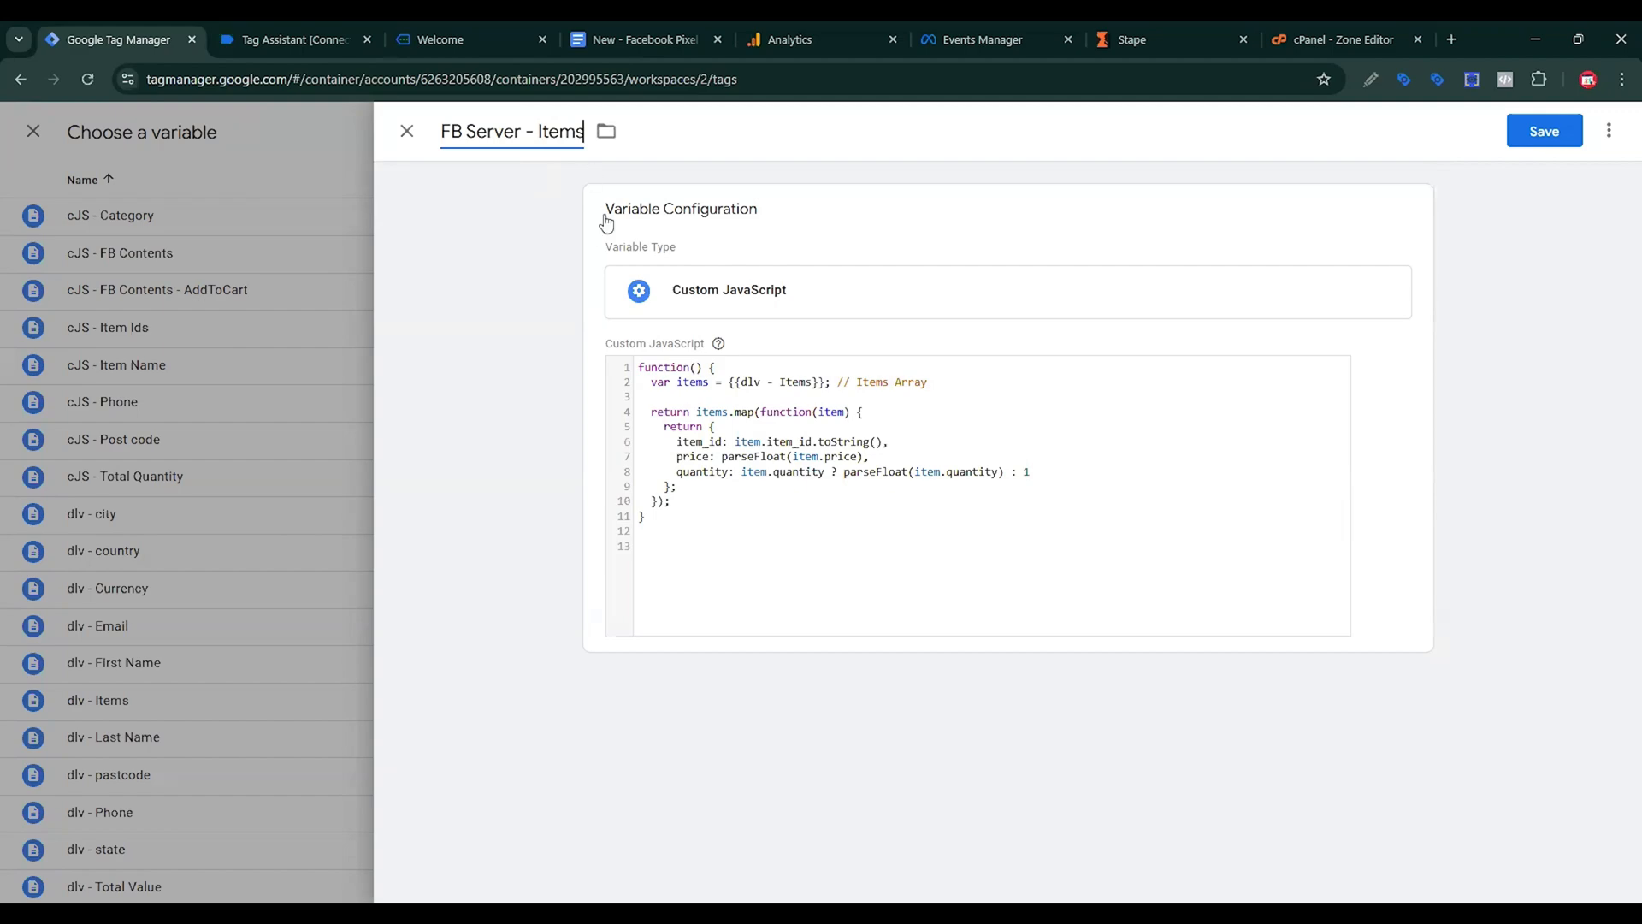
pyautogui.click(1555, 136)
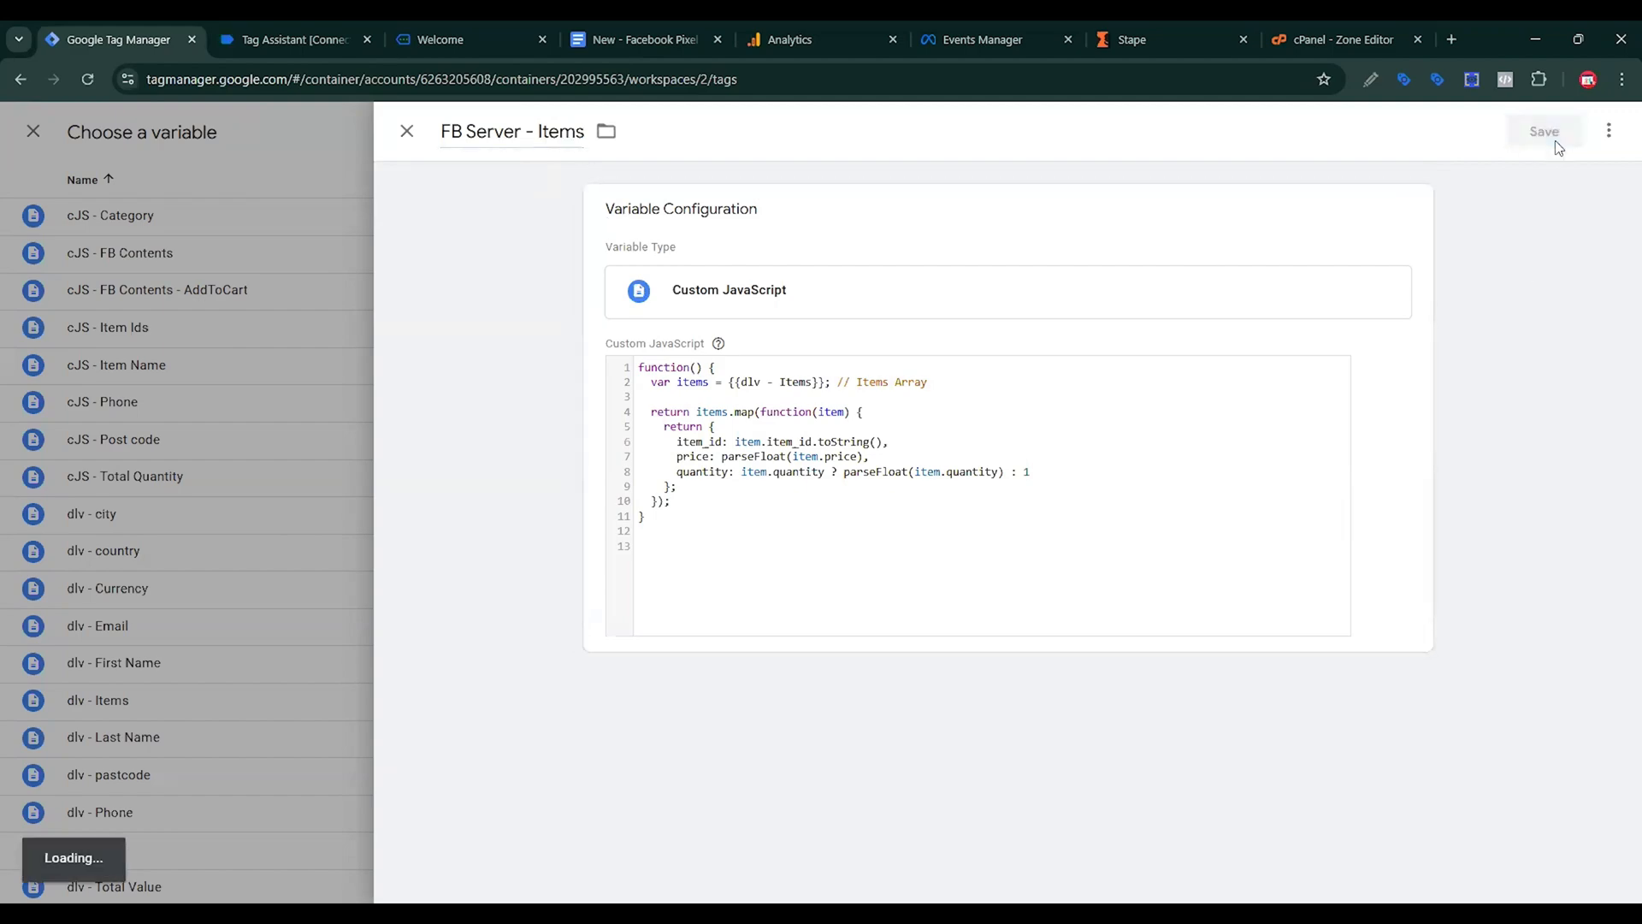
# Assign view_item - Trigger as the firing trigger of the new GA4 event tag.
pyautogui.scroll(-3, 1100, 531)
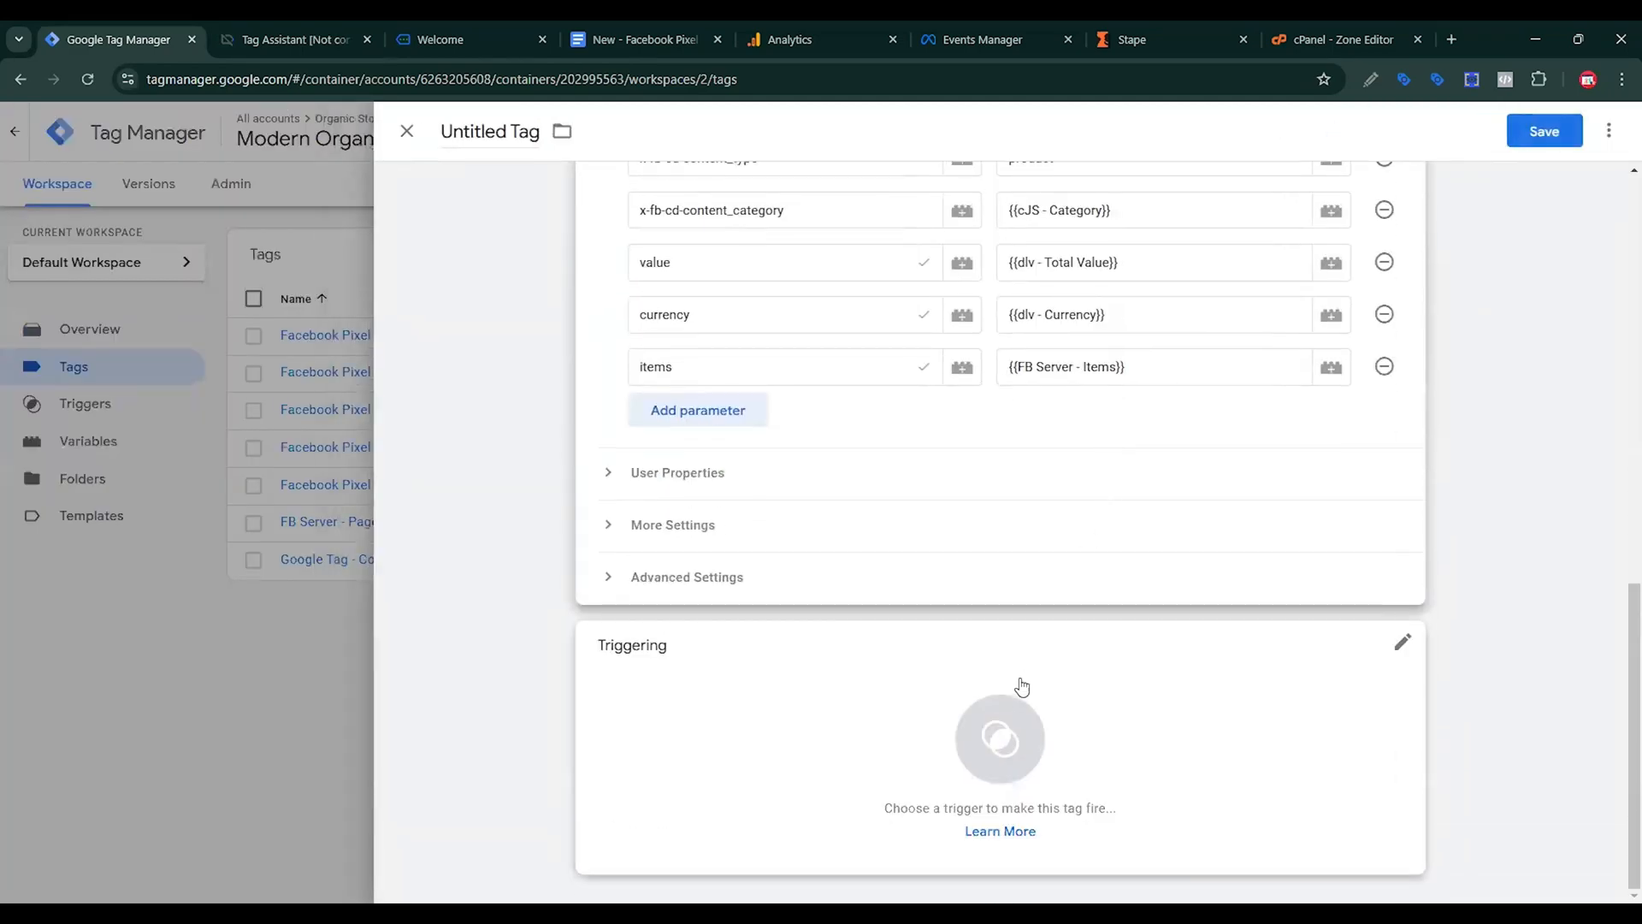
pyautogui.click(1021, 687)
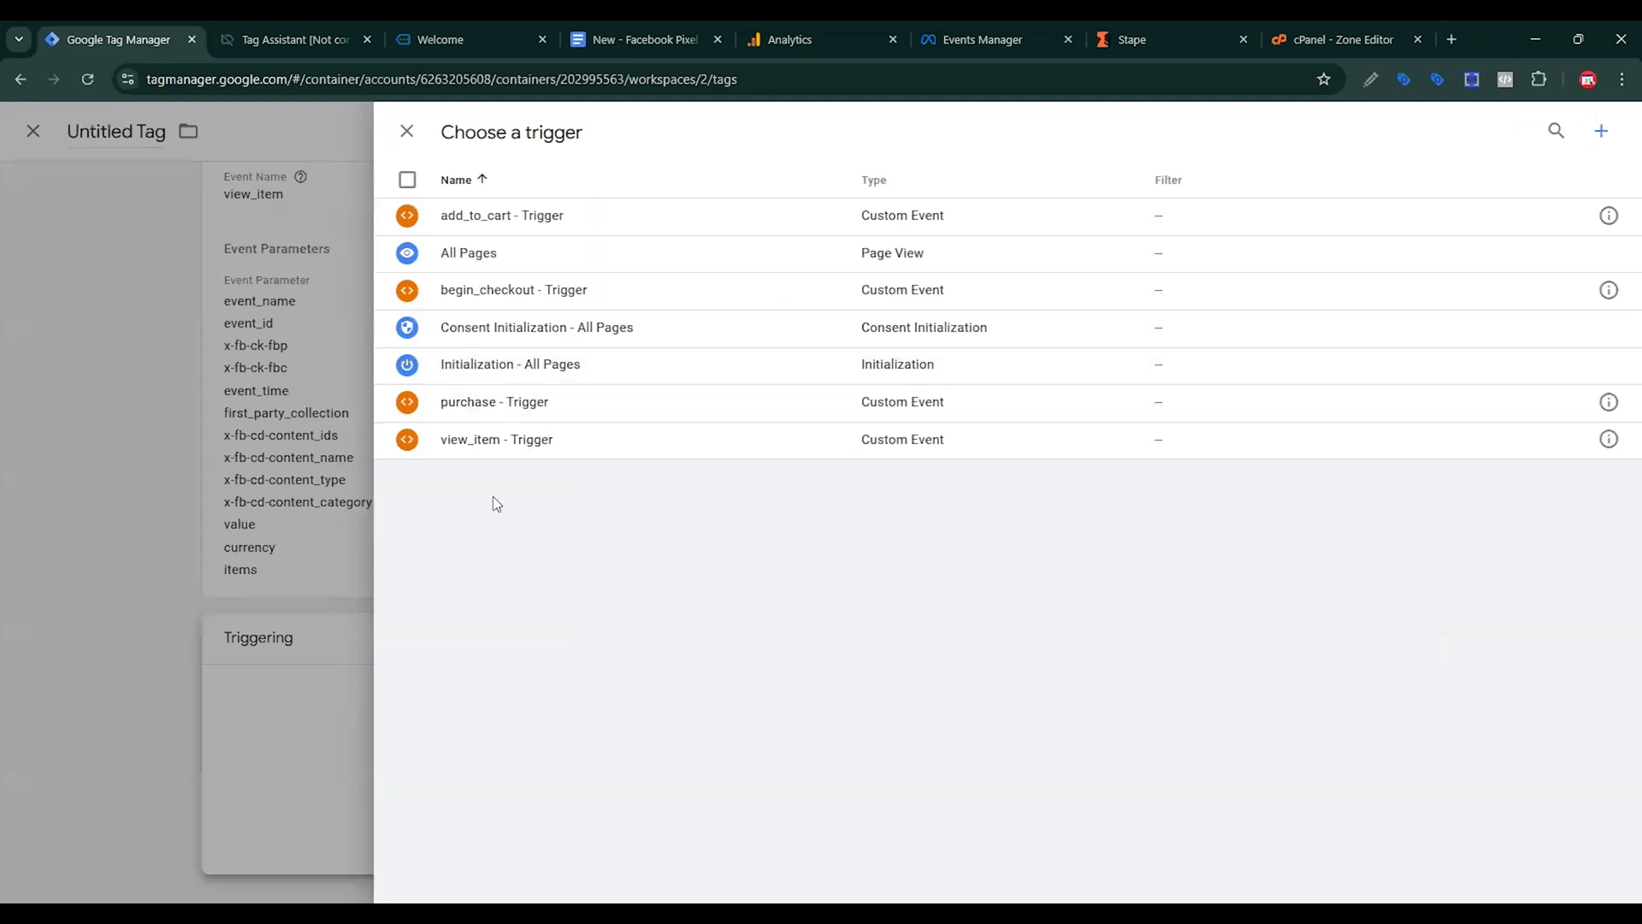
pyautogui.click(487, 441)
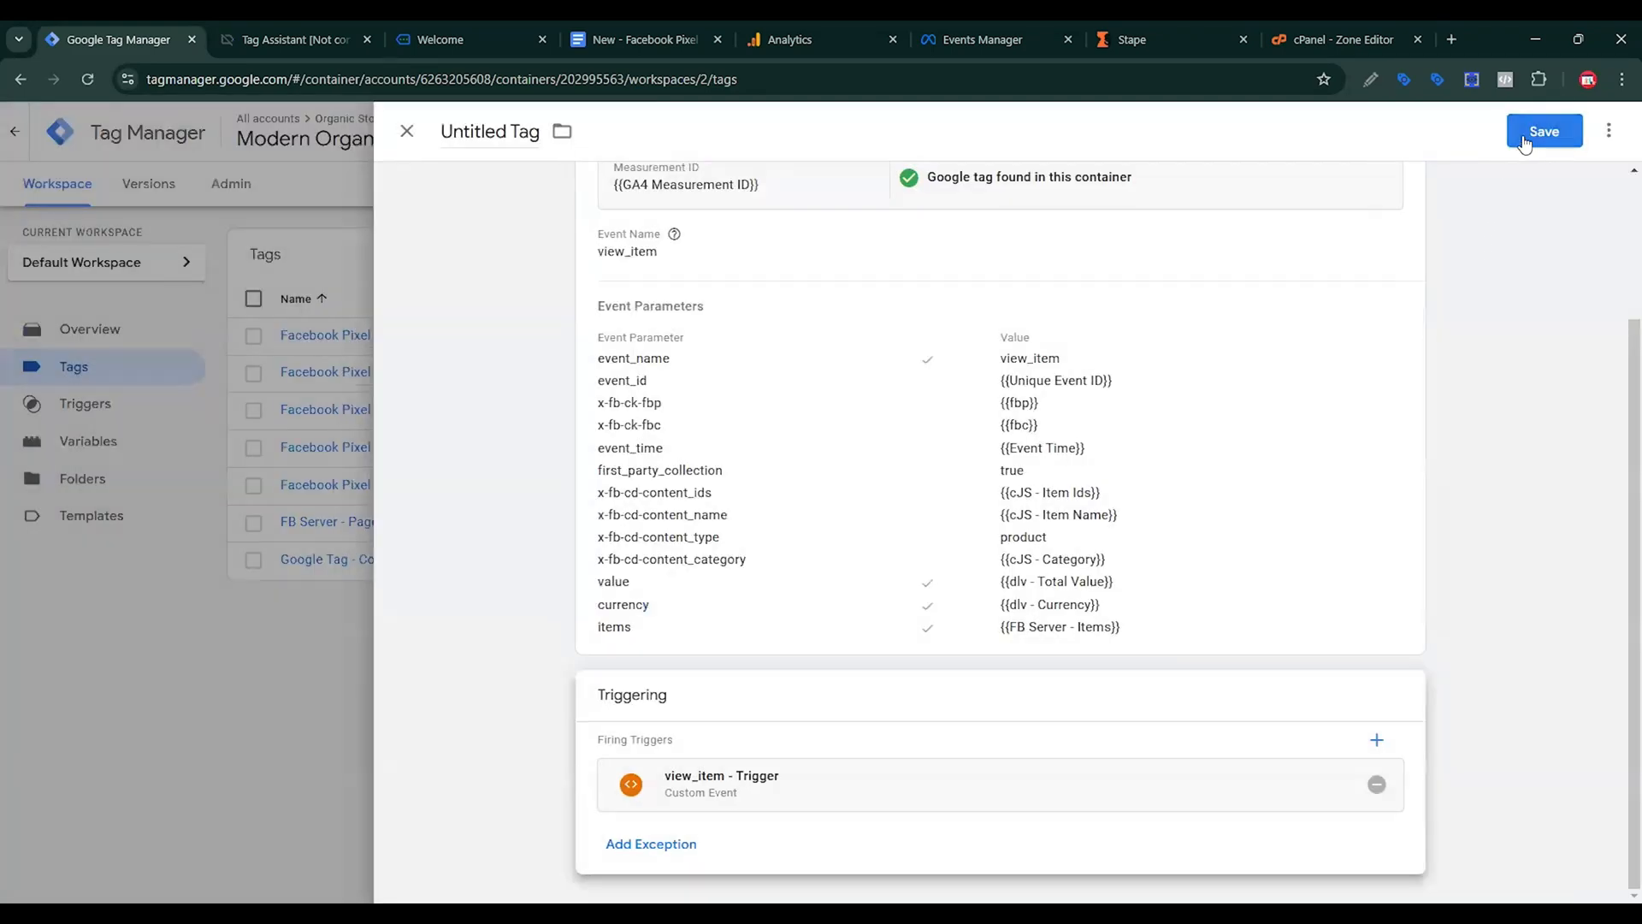
# Save the tag under the name FB Server - View Item.
pyautogui.click(1544, 131)
pyautogui.press('BackSpace')
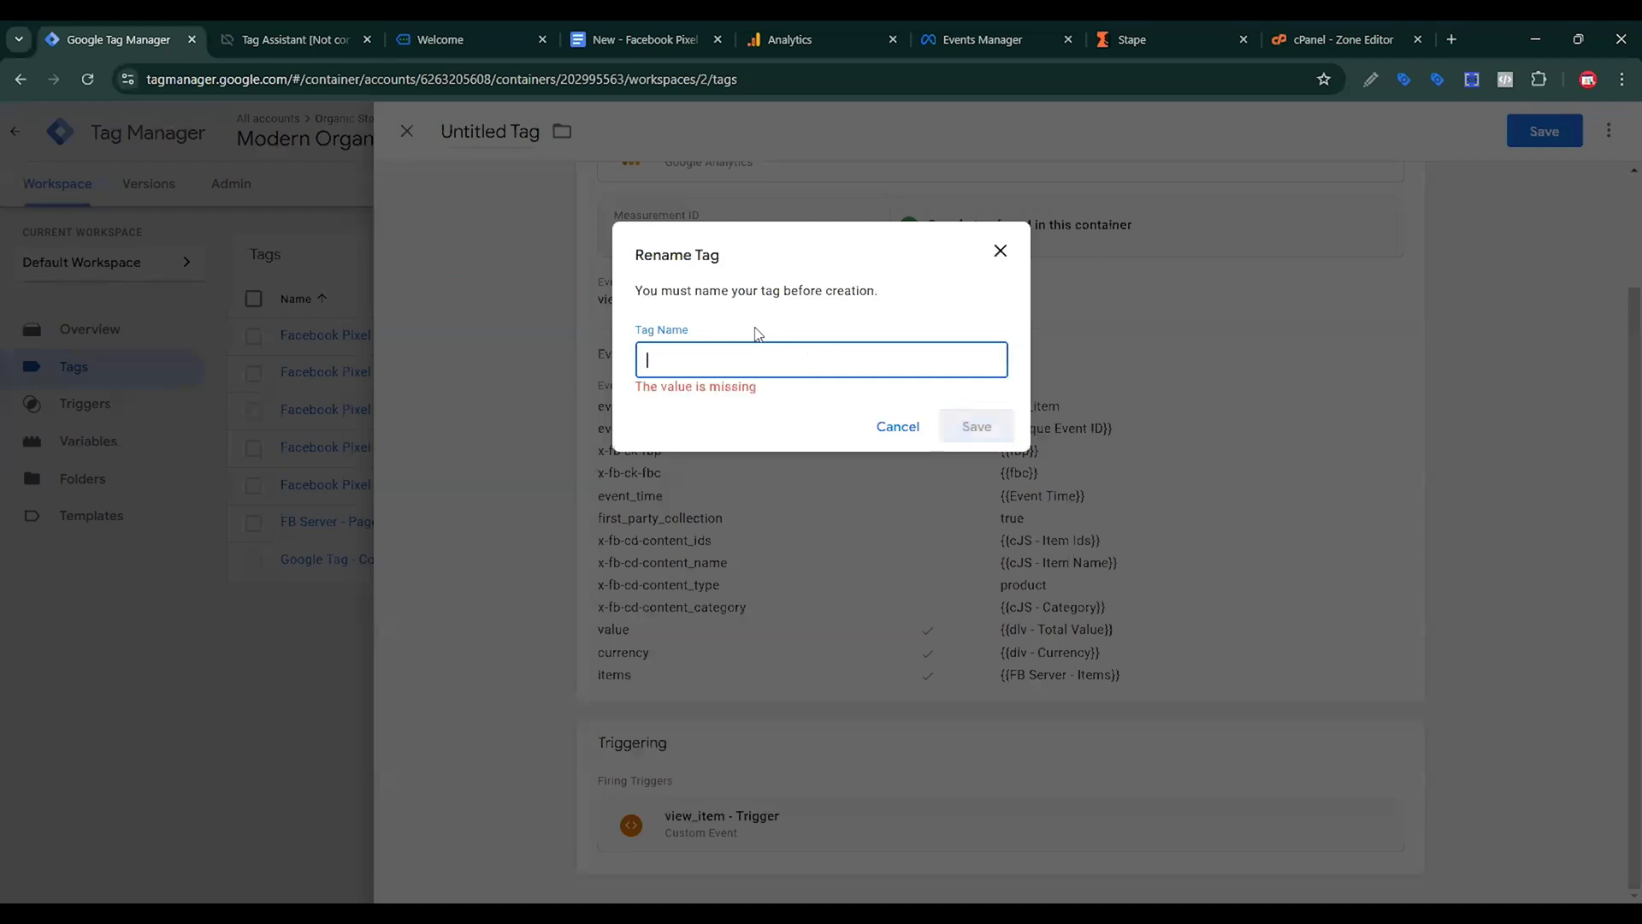
pyautogui.write('F')
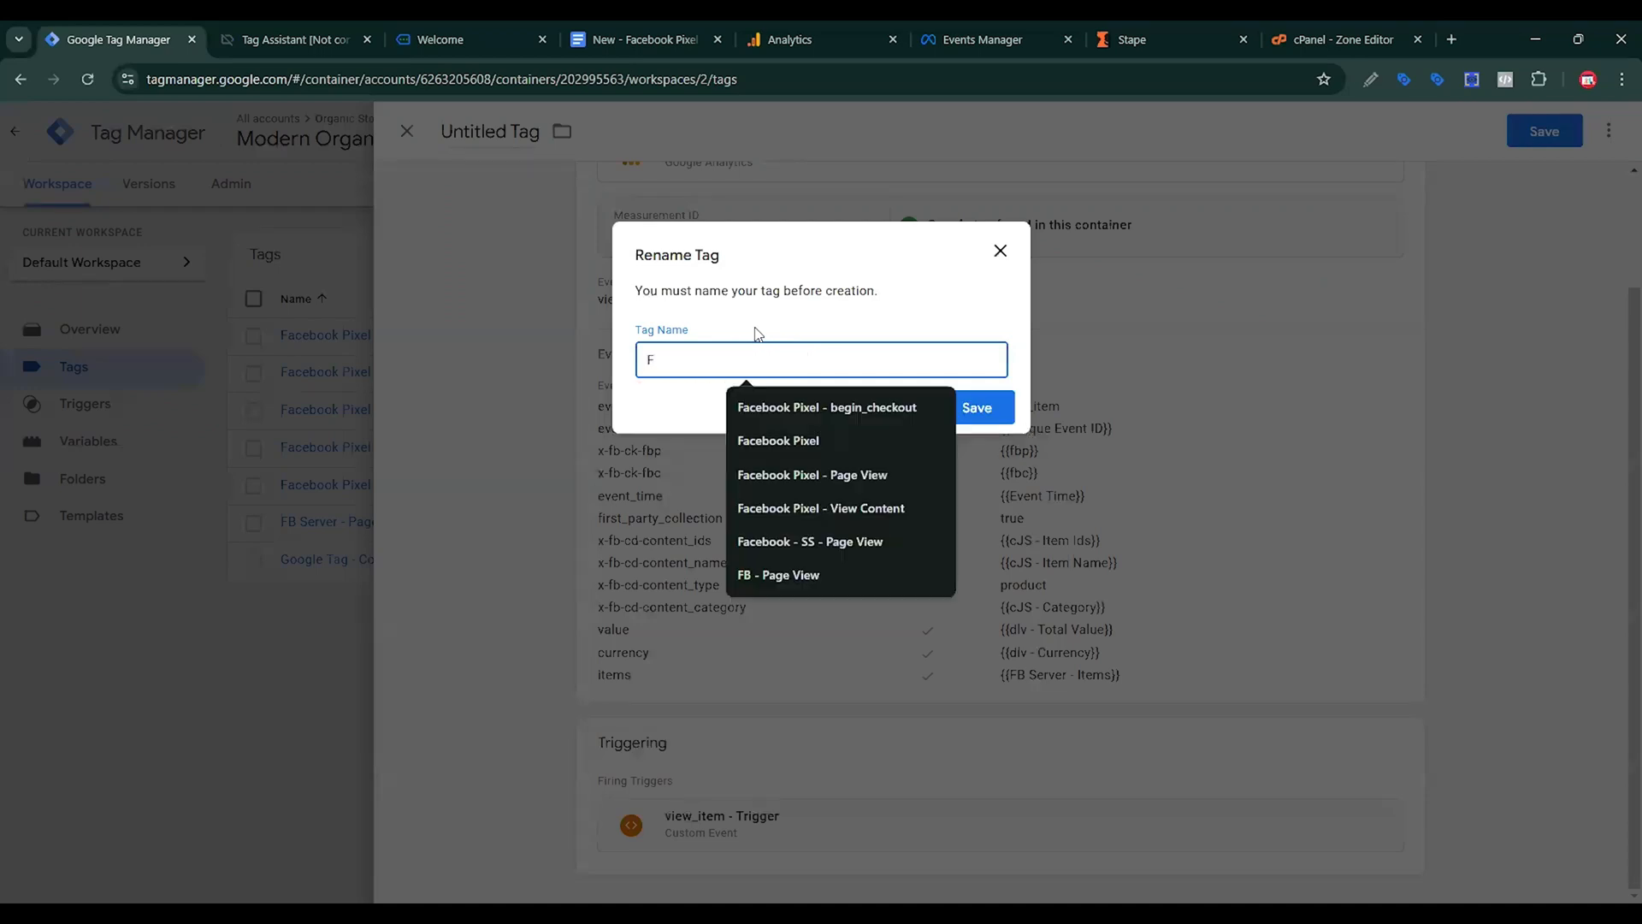
pyautogui.write('B Server - View Item')
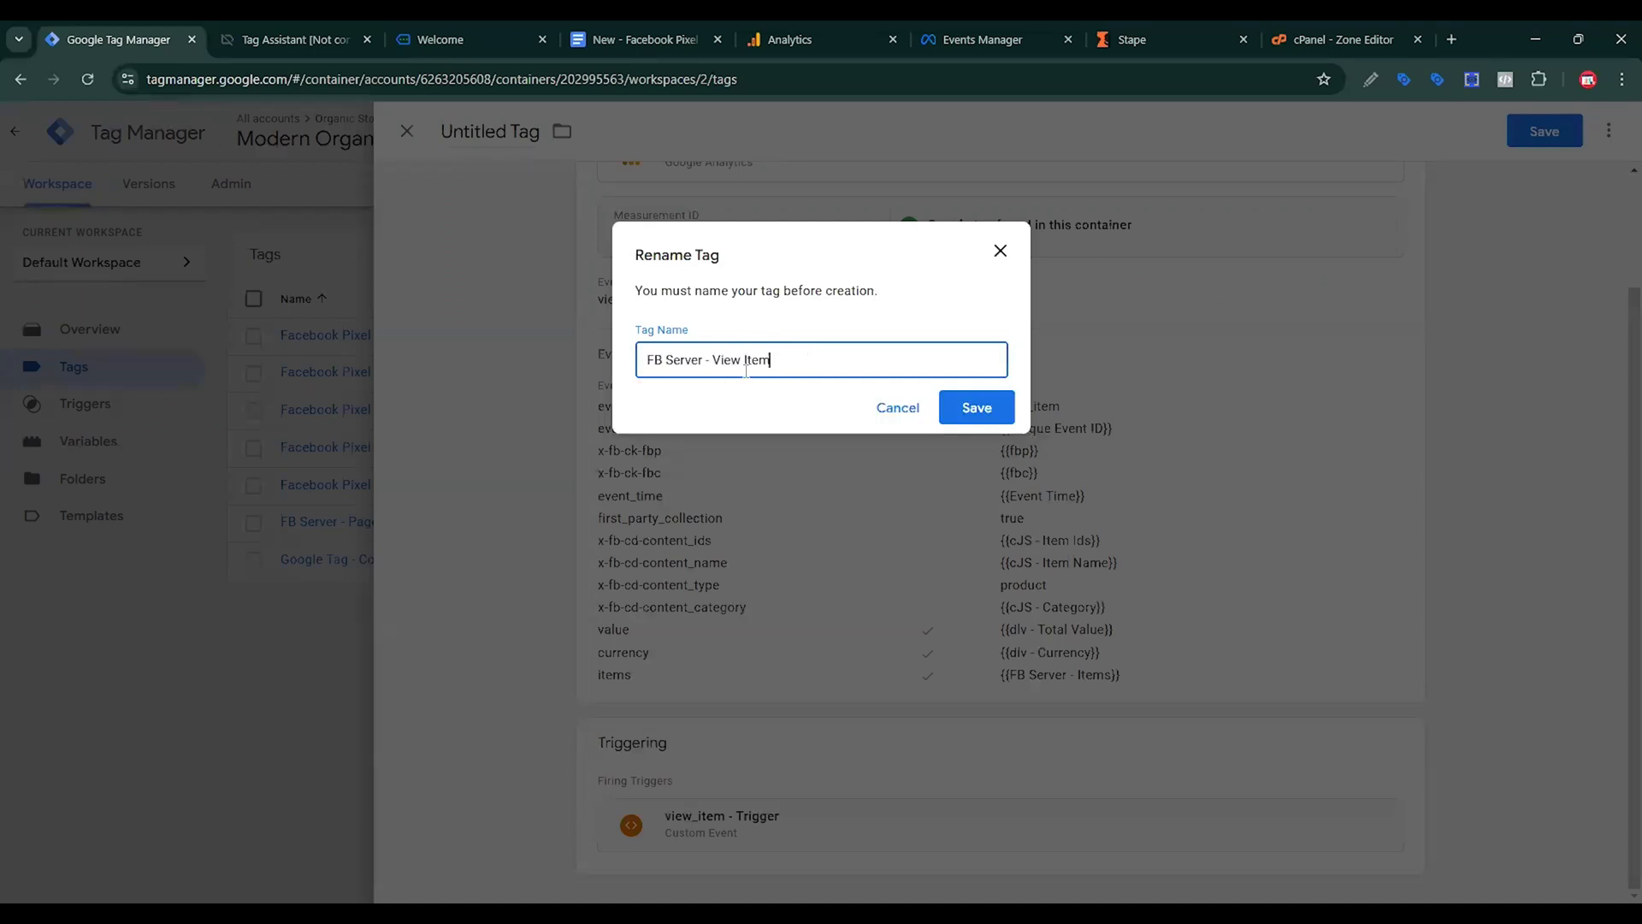
pyautogui.click(981, 408)
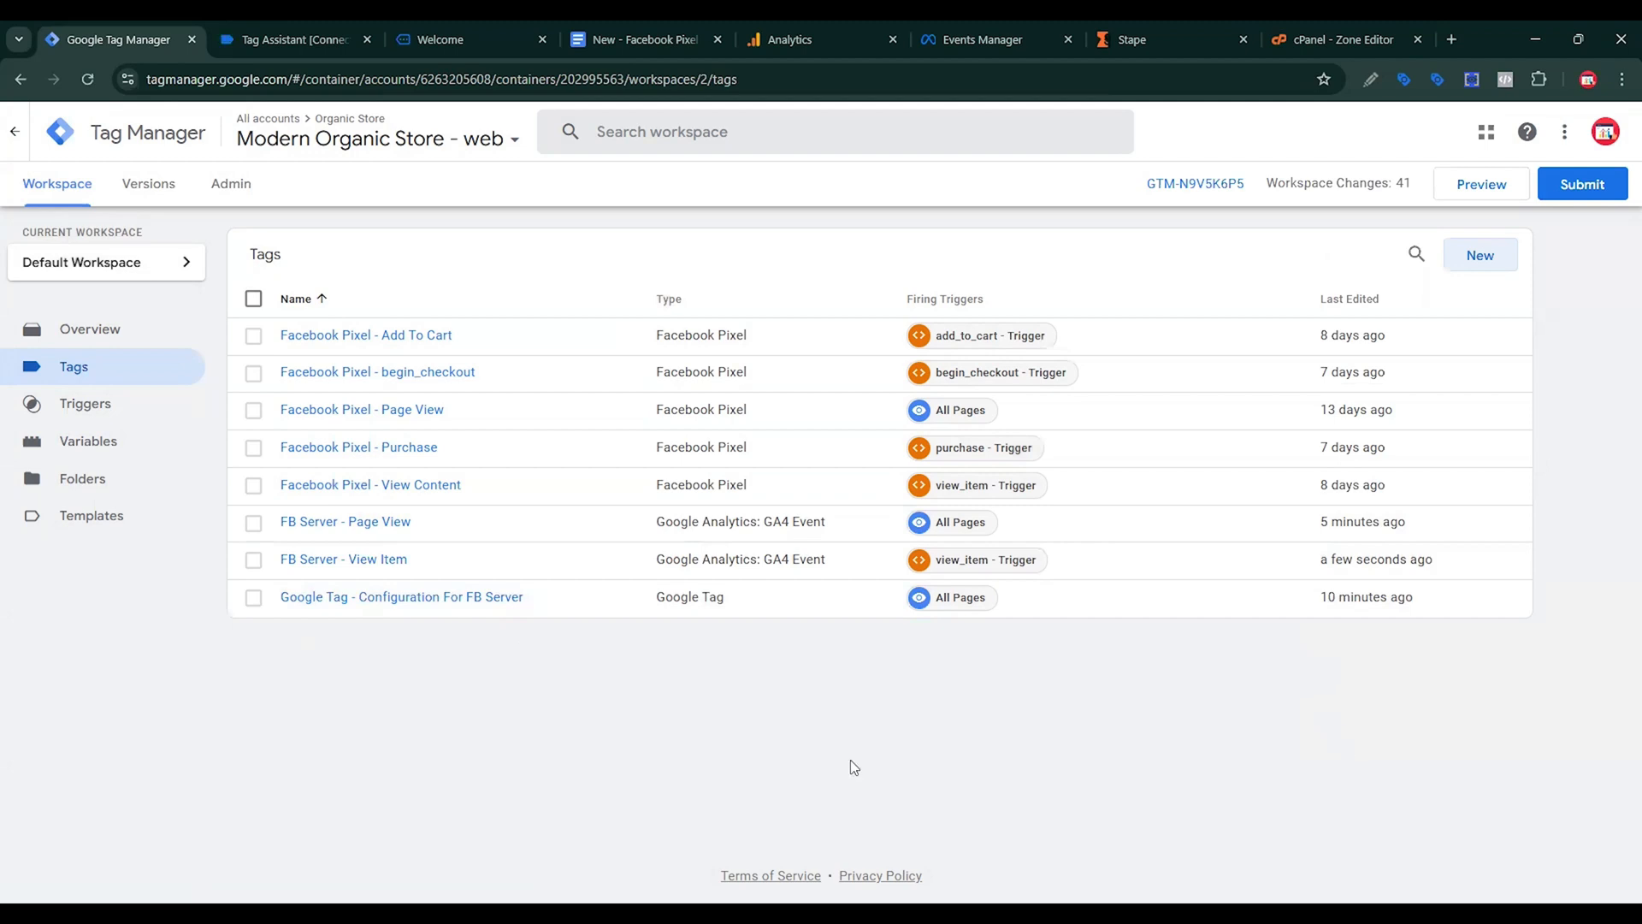
# Duplicate the FB Server - View Item tag and name the copy FB Server - Add To Cart.
pyautogui.click(401, 560)
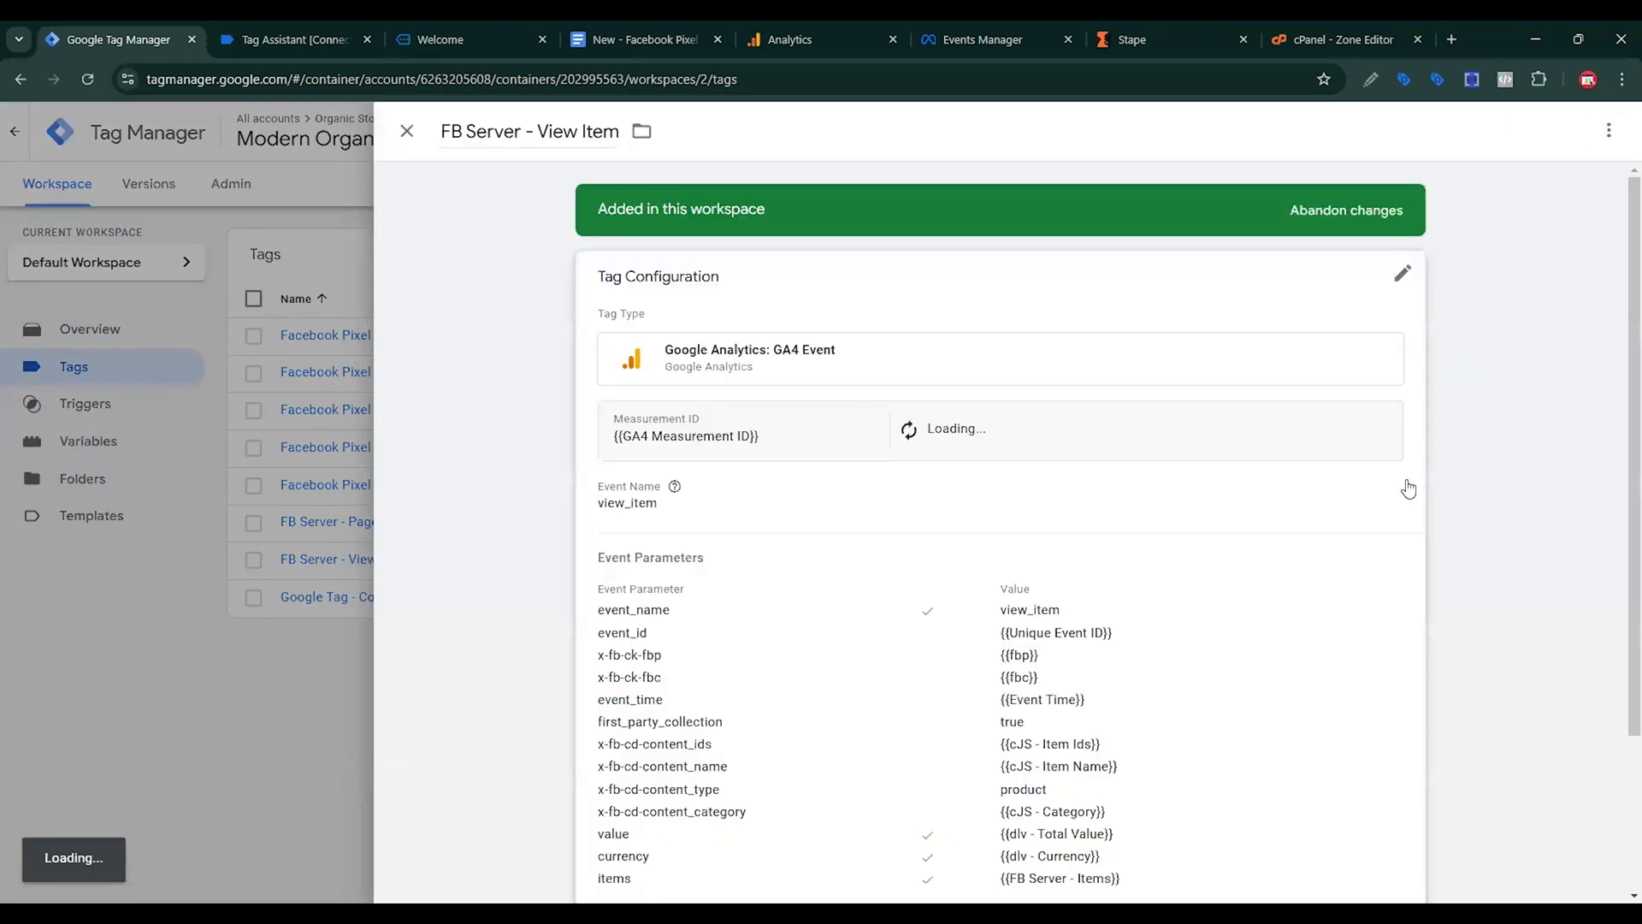
pyautogui.click(1611, 131)
pyautogui.click(1540, 171)
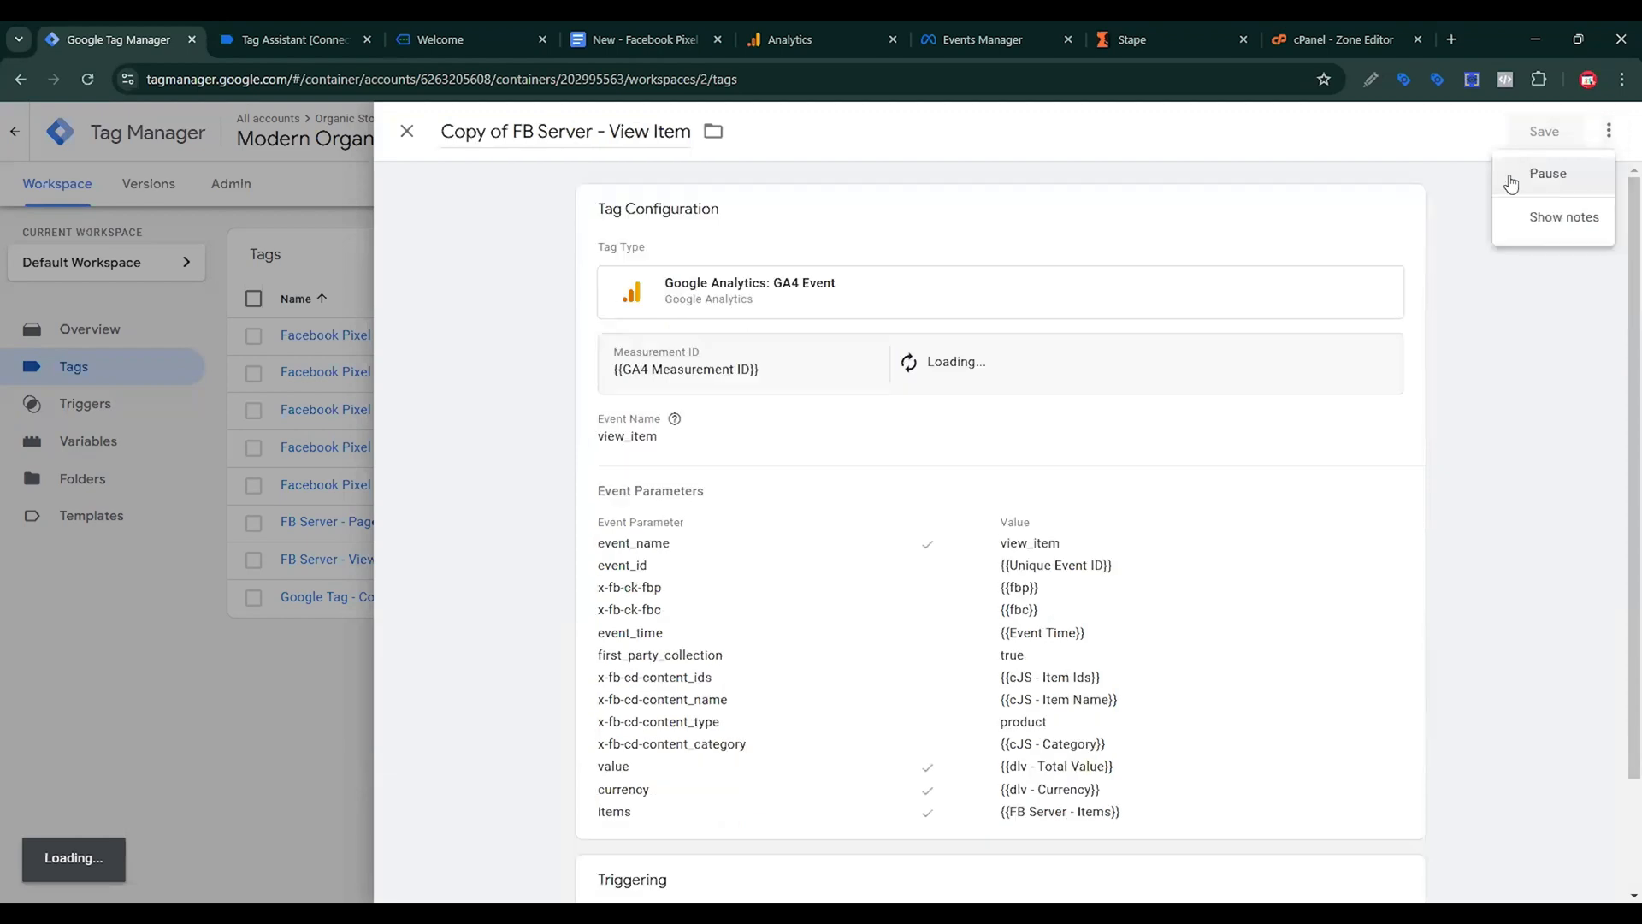
pyautogui.moveTo(512, 131); pyautogui.dragTo(394, 131)
pyautogui.press('BackSpace')
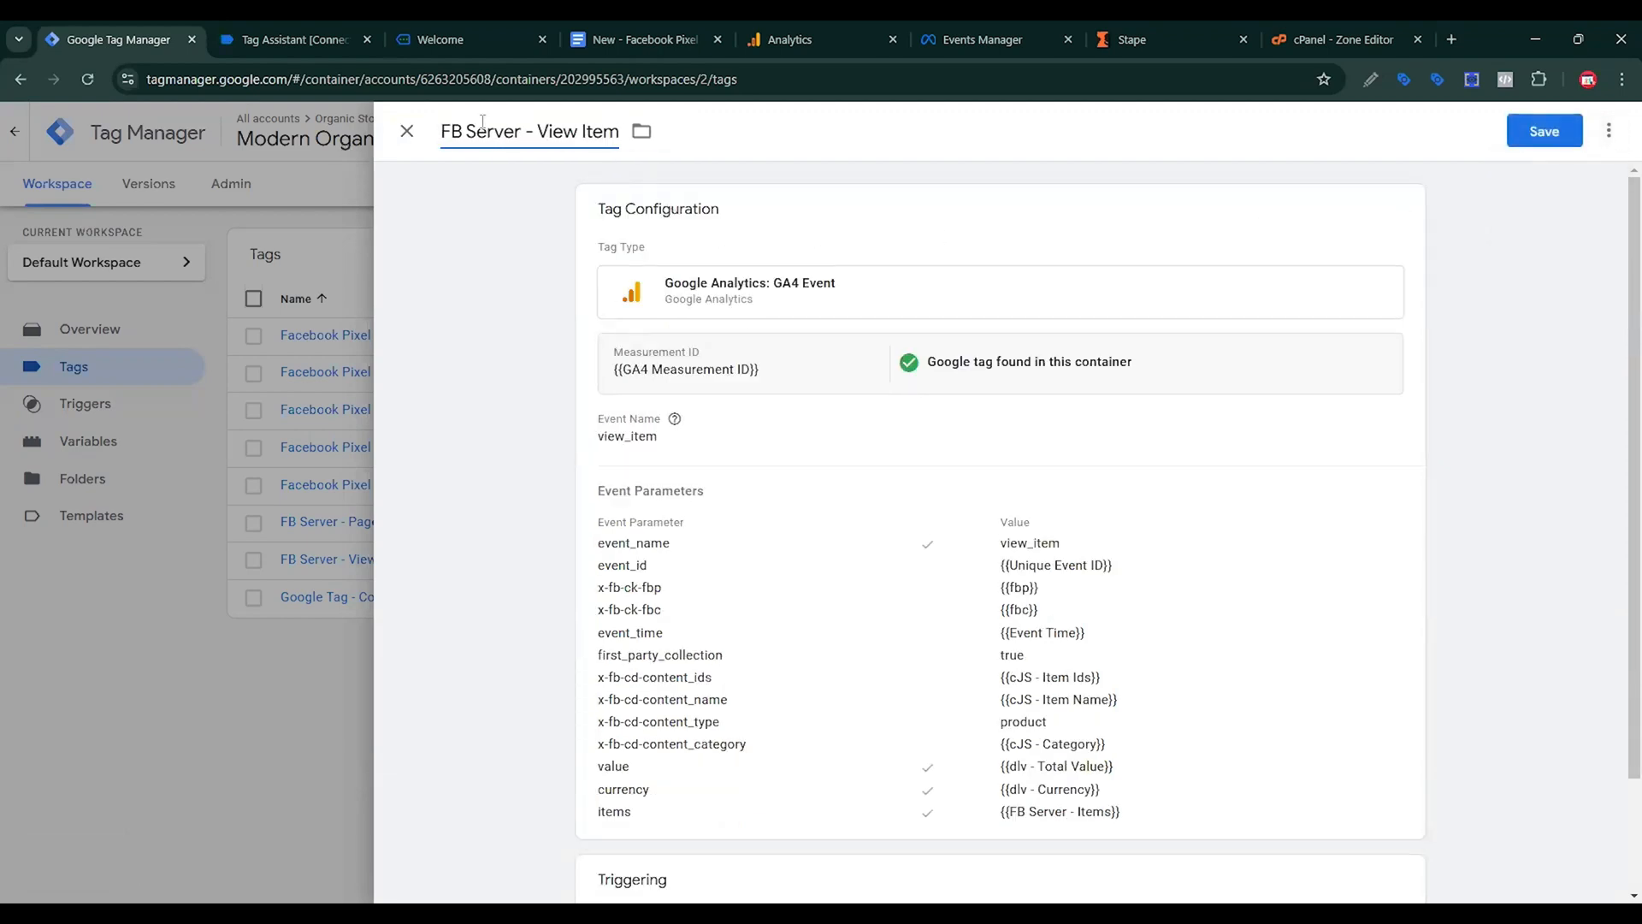
pyautogui.hotkey('ctrl', 'Right')
pyautogui.hotkey('ctrl', 'Right')
pyautogui.hotkey('ctrl', 'Right')
pyautogui.hotkey('ctrl', 'shift', 'Right')
pyautogui.hotkey('ctrl', 'shift', 'Right')
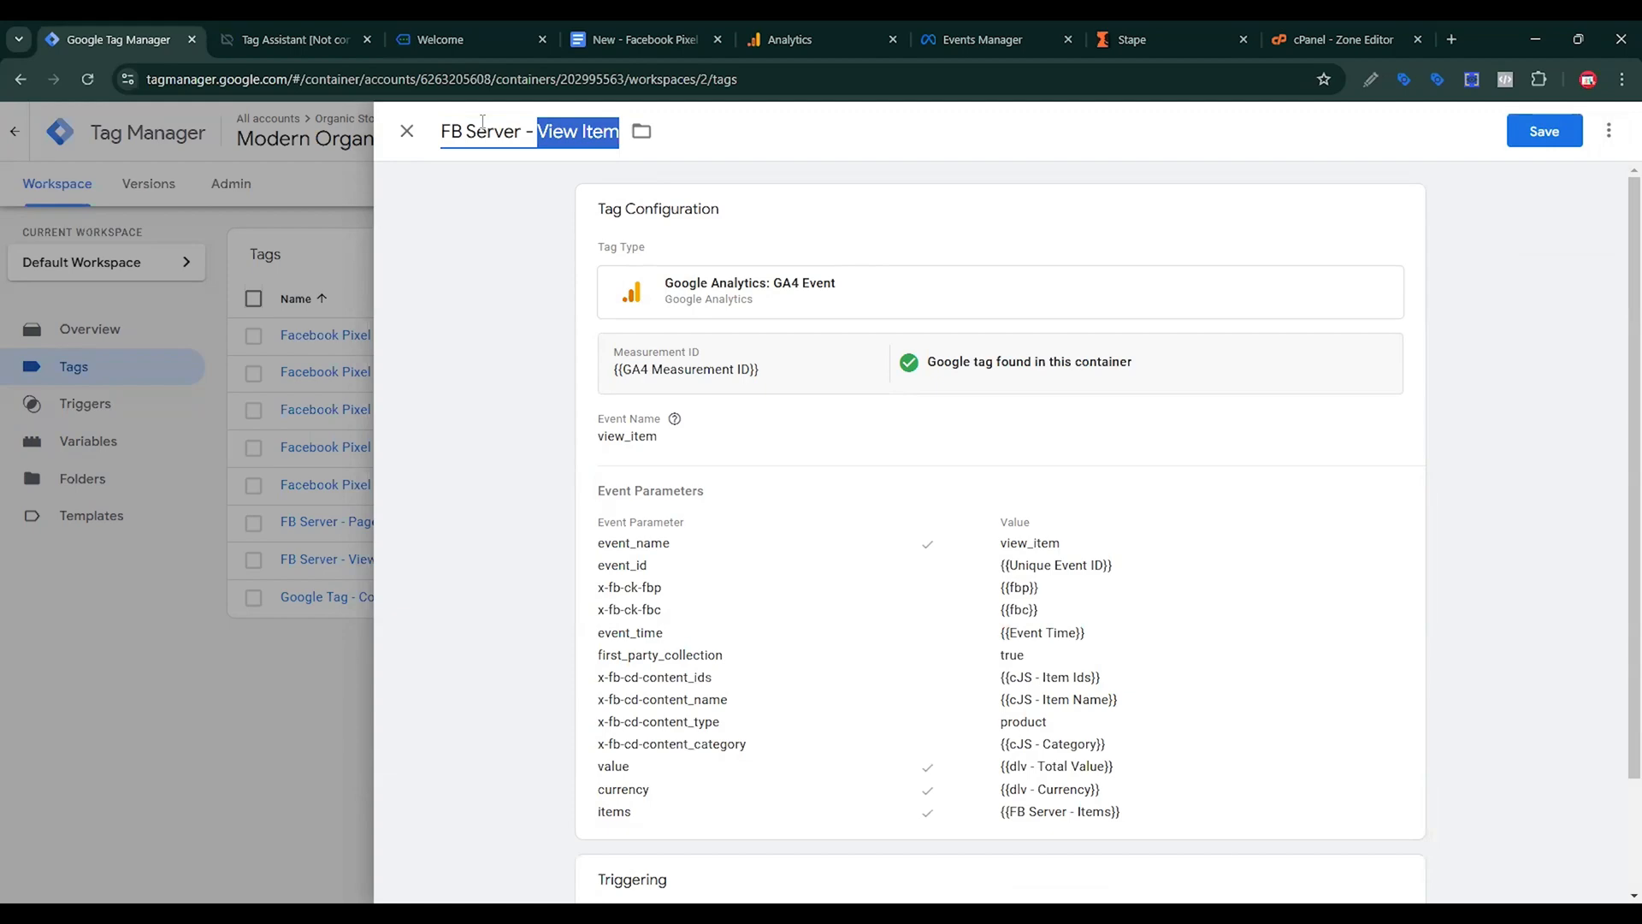
pyautogui.write('Add To Cart')
# Set the tag's event name and its event_name parameter to add_to_cart, copied from the Add To Cart section of the Google Docs guide.
pyautogui.click(650, 436)
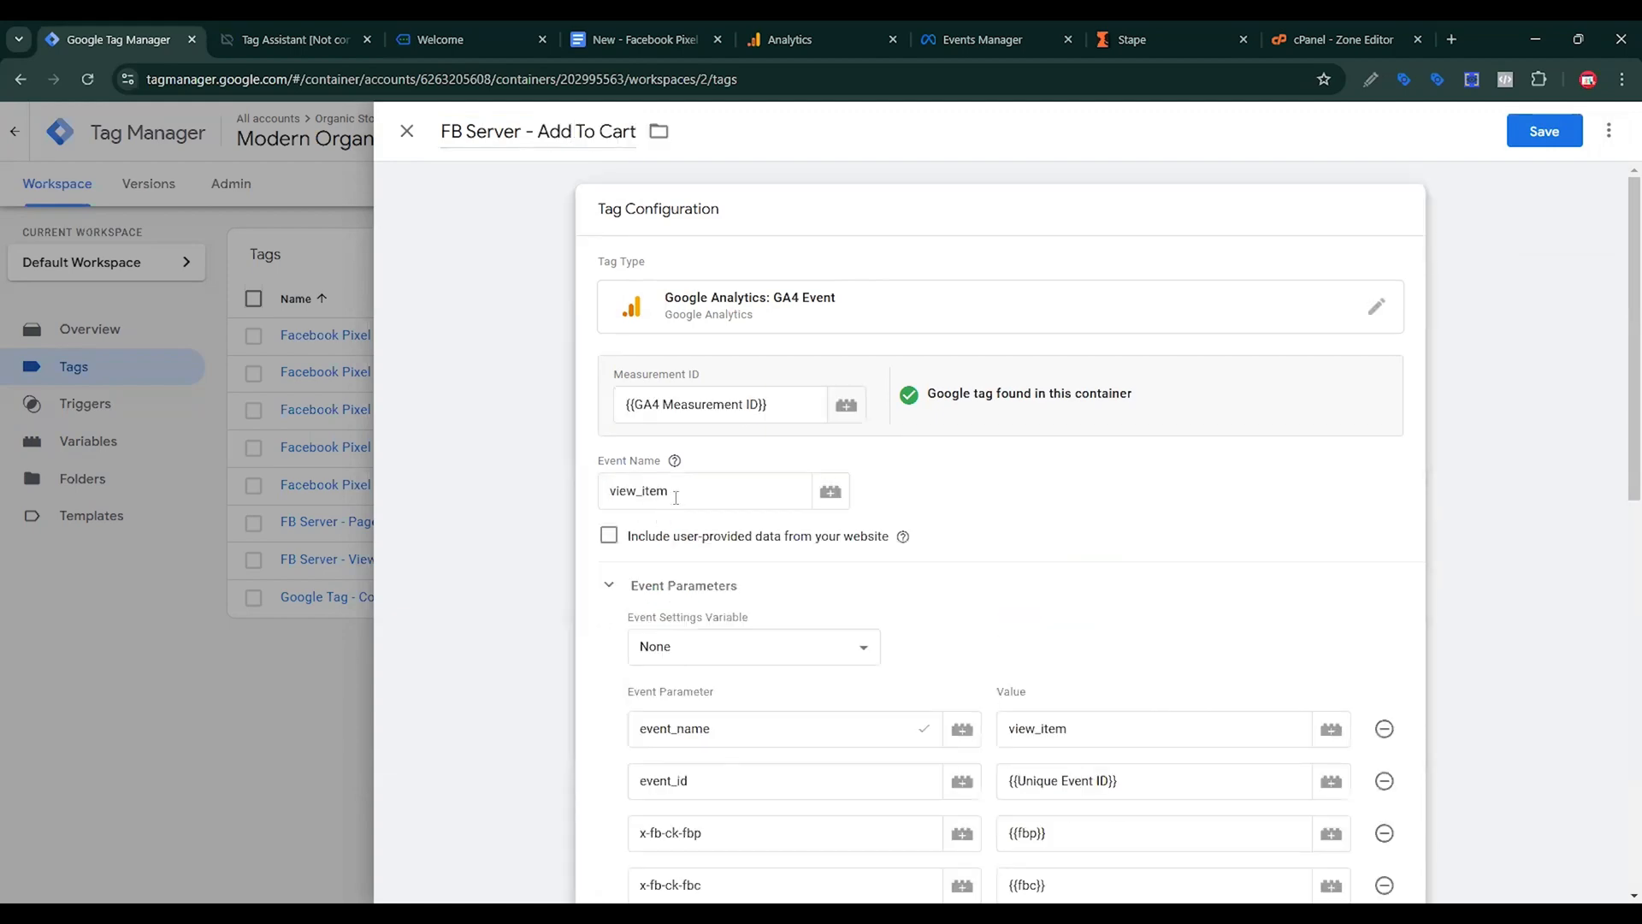
pyautogui.doubleClick(676, 495)
pyautogui.press('BackSpace')
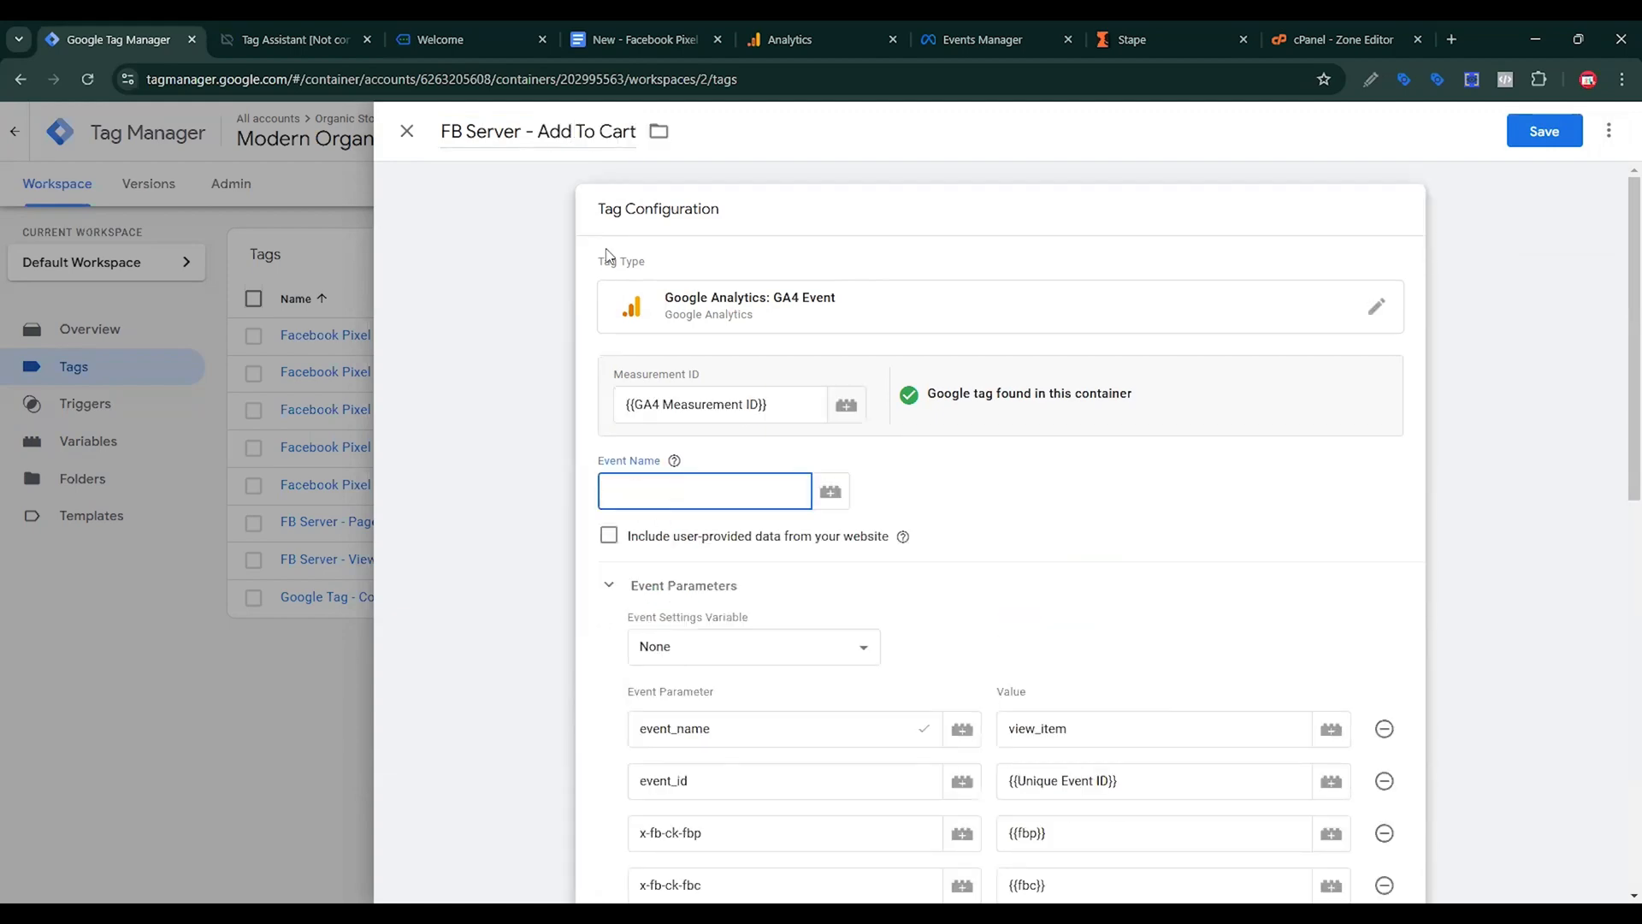
pyautogui.click(646, 40)
pyautogui.scroll(-5, 802, 664)
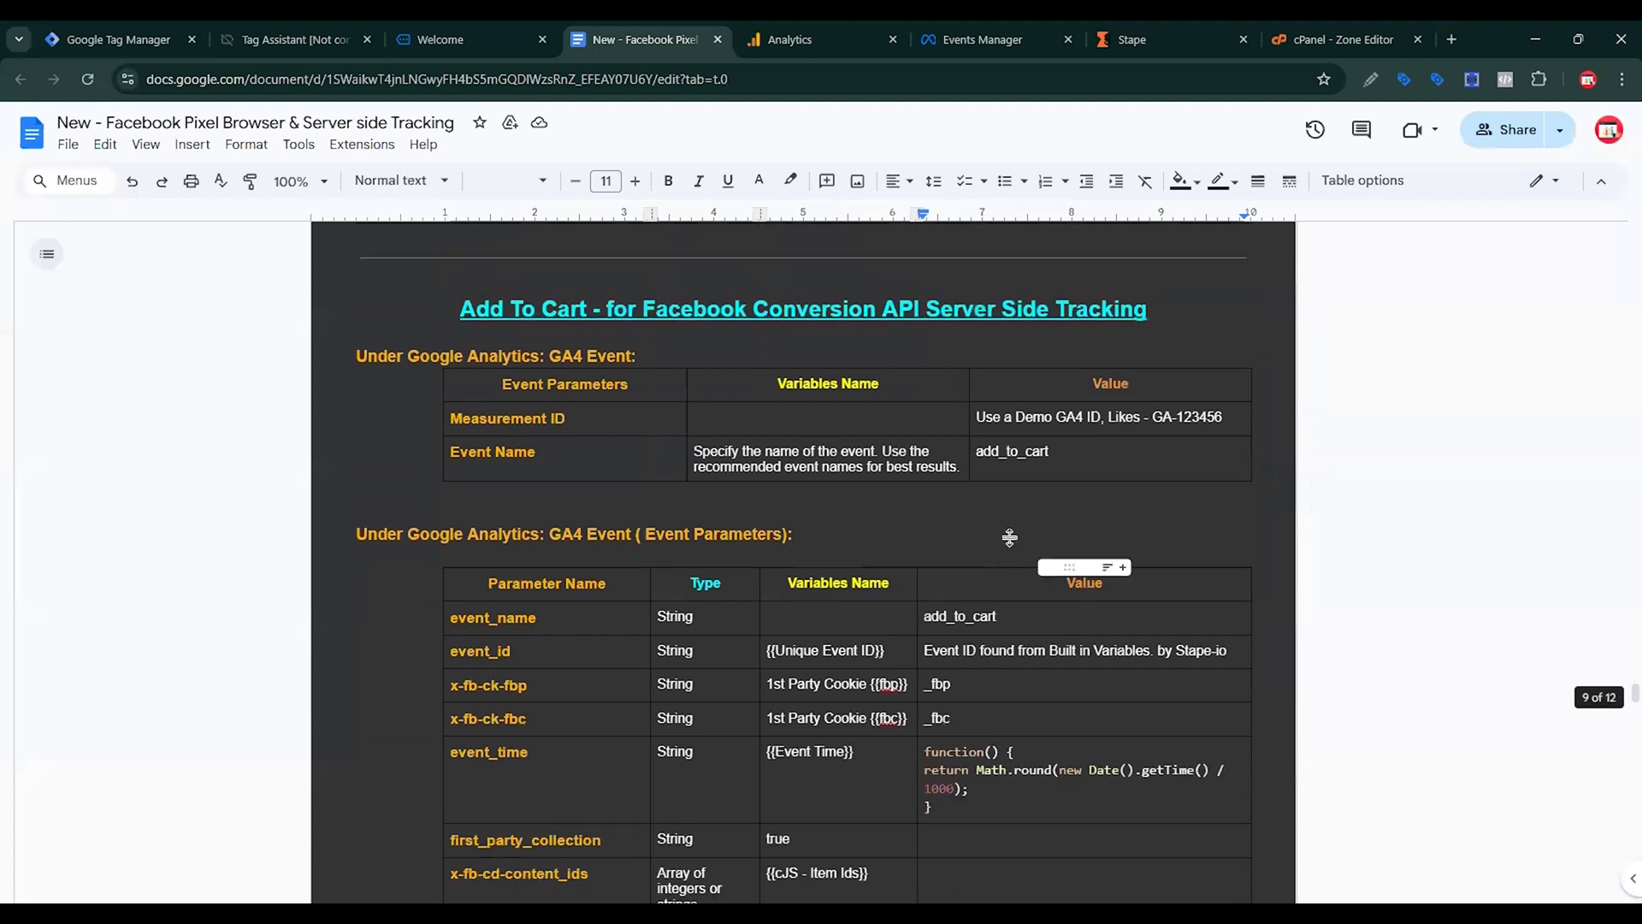
pyautogui.moveTo(1069, 453); pyautogui.dragTo(980, 457)
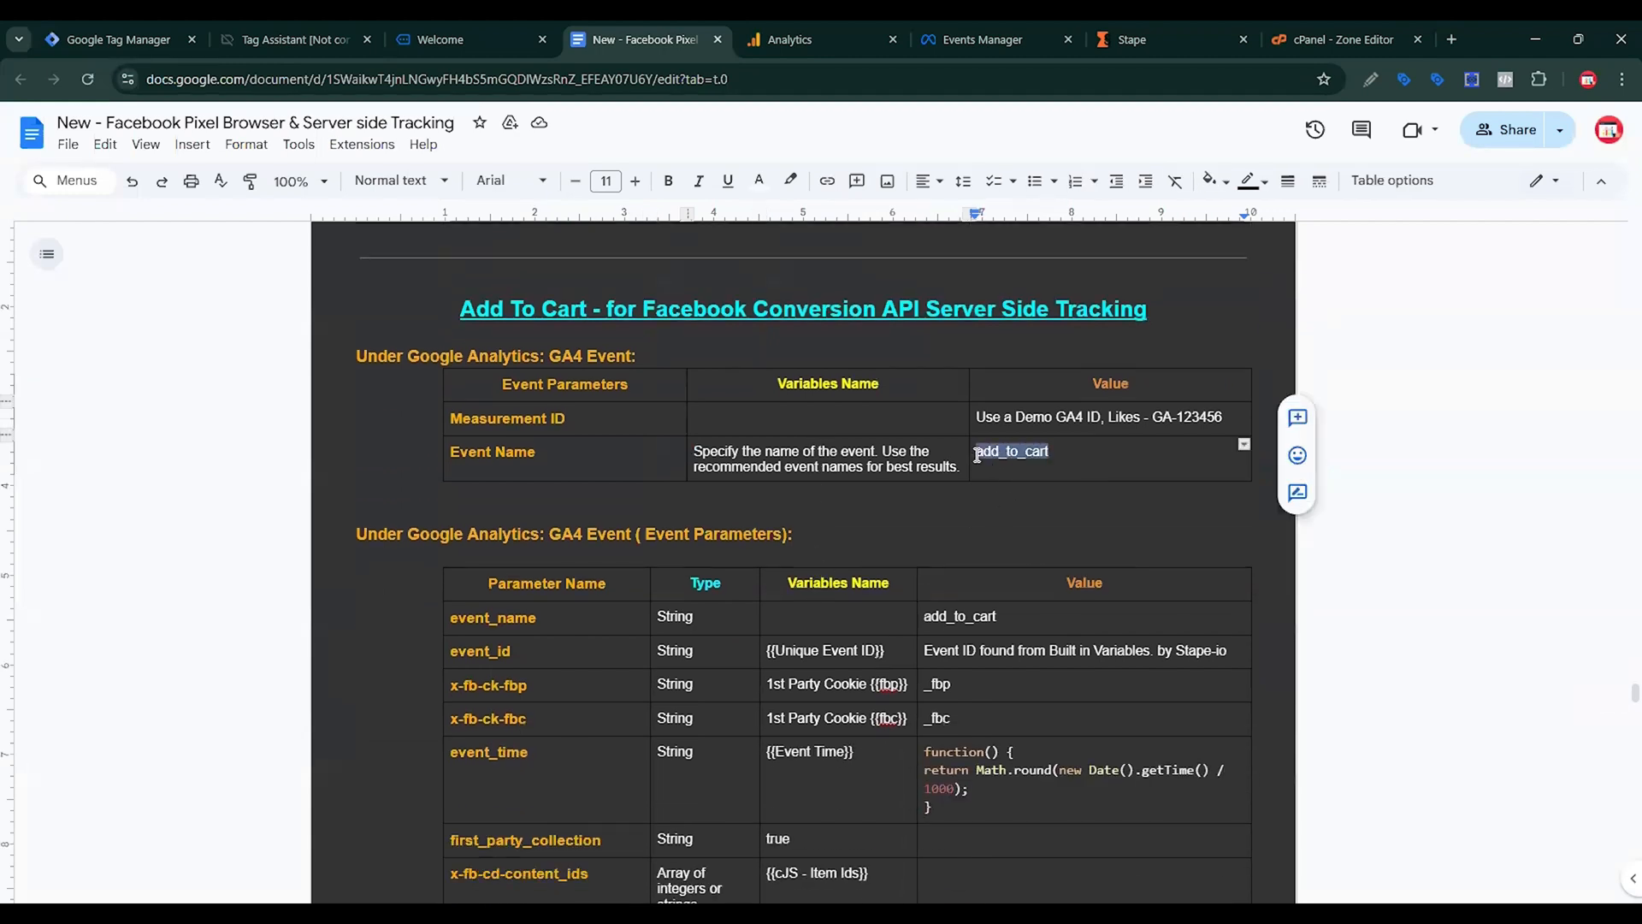
pyautogui.click(141, 30)
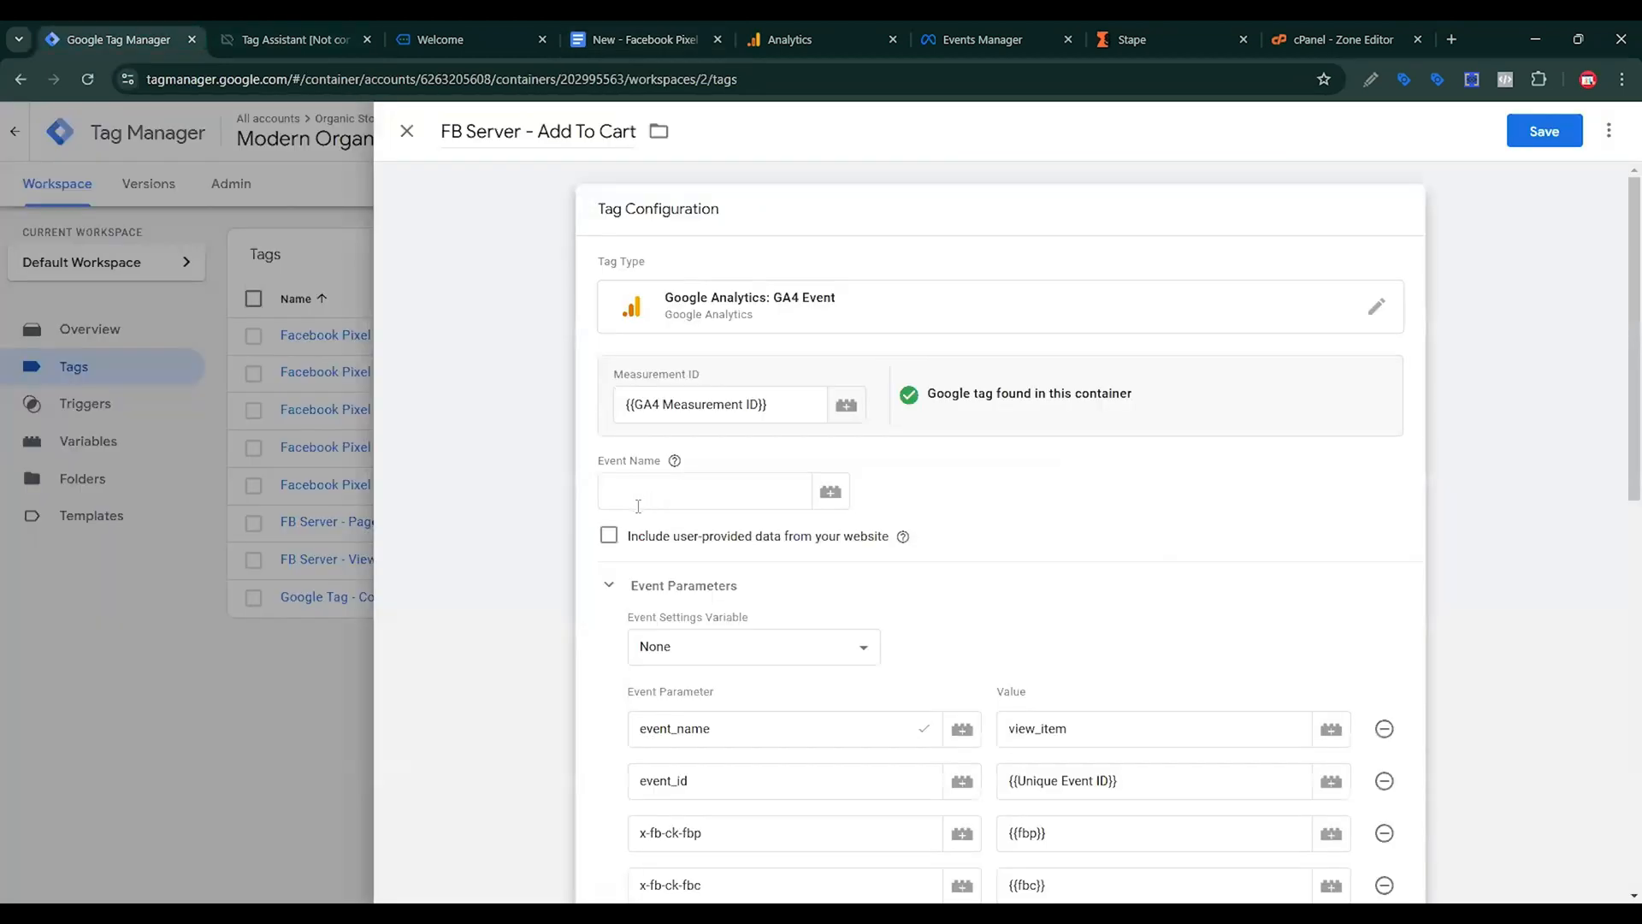
pyautogui.click(638, 500)
pyautogui.hotkey('ctrl', 'v')
pyautogui.moveTo(1155, 744); pyautogui.dragTo(967, 746)
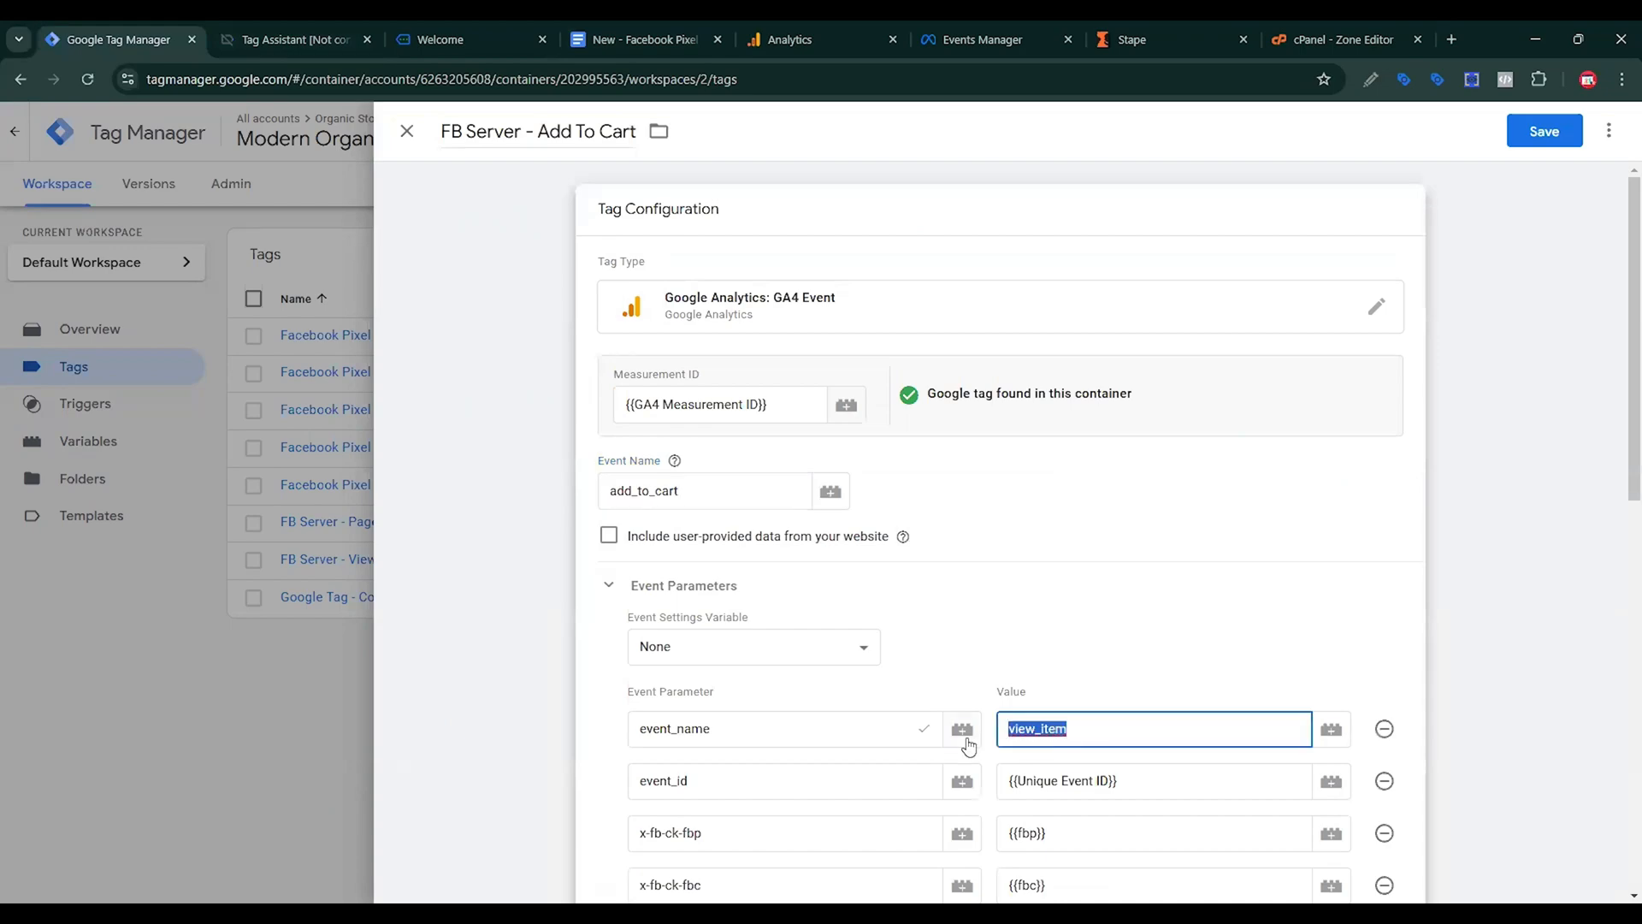
pyautogui.hotkey('ctrl', 'v')
# Replace the copied tag's firing trigger with add_to_cart - Trigger, as listed in the Google Docs guide, and save the tag.
pyautogui.hotkey('ctrl', '4')
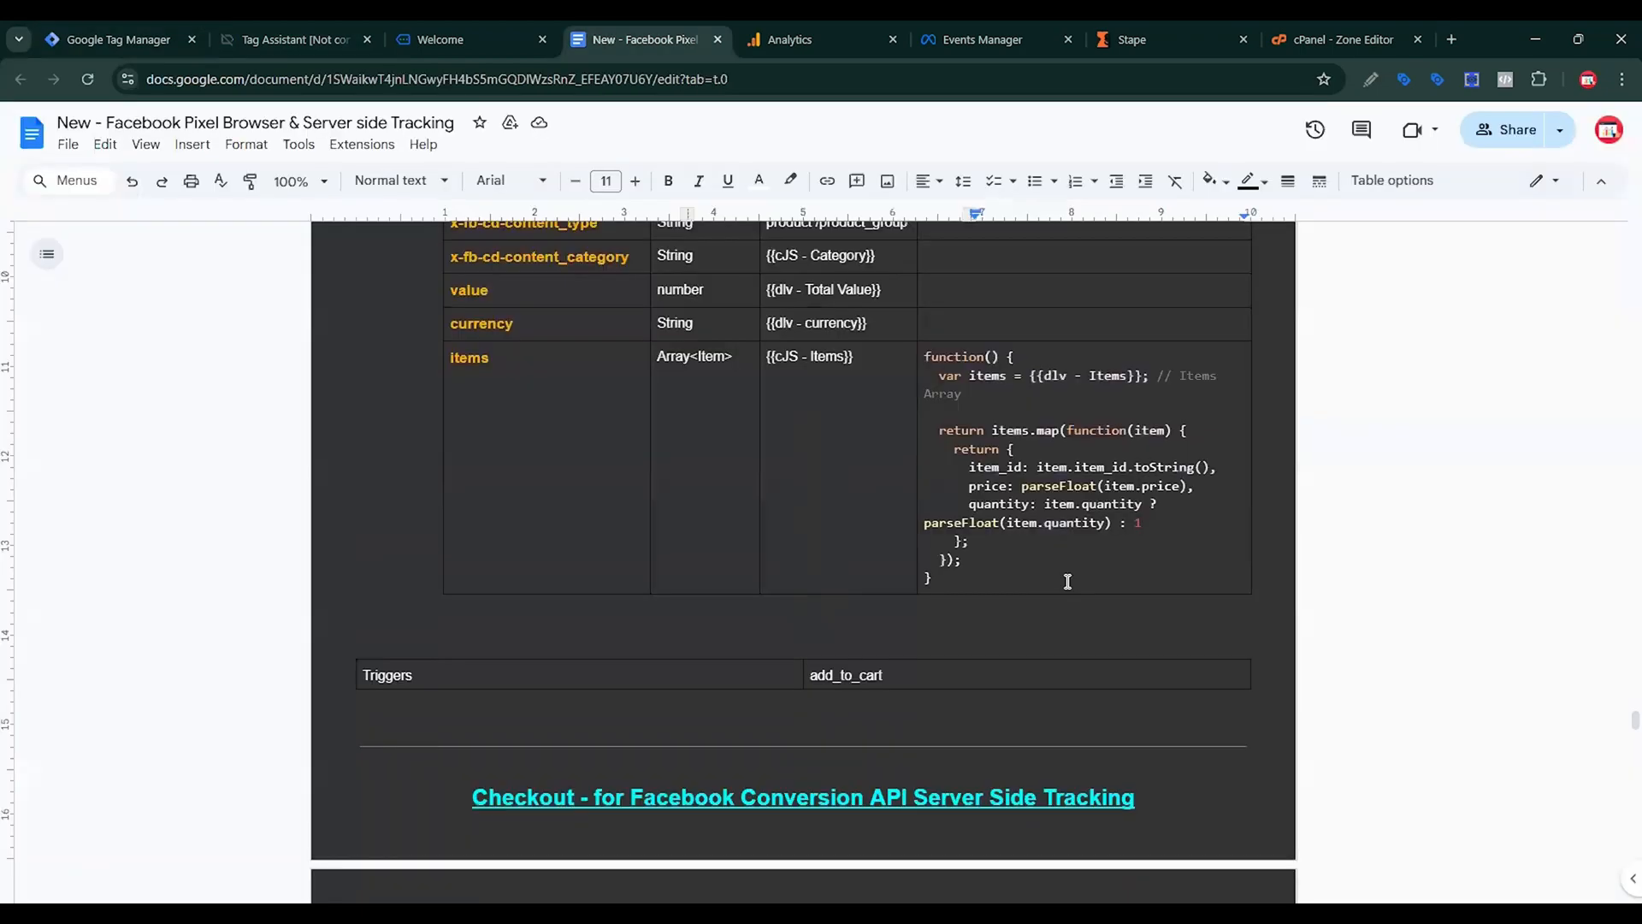
pyautogui.click(83, 30)
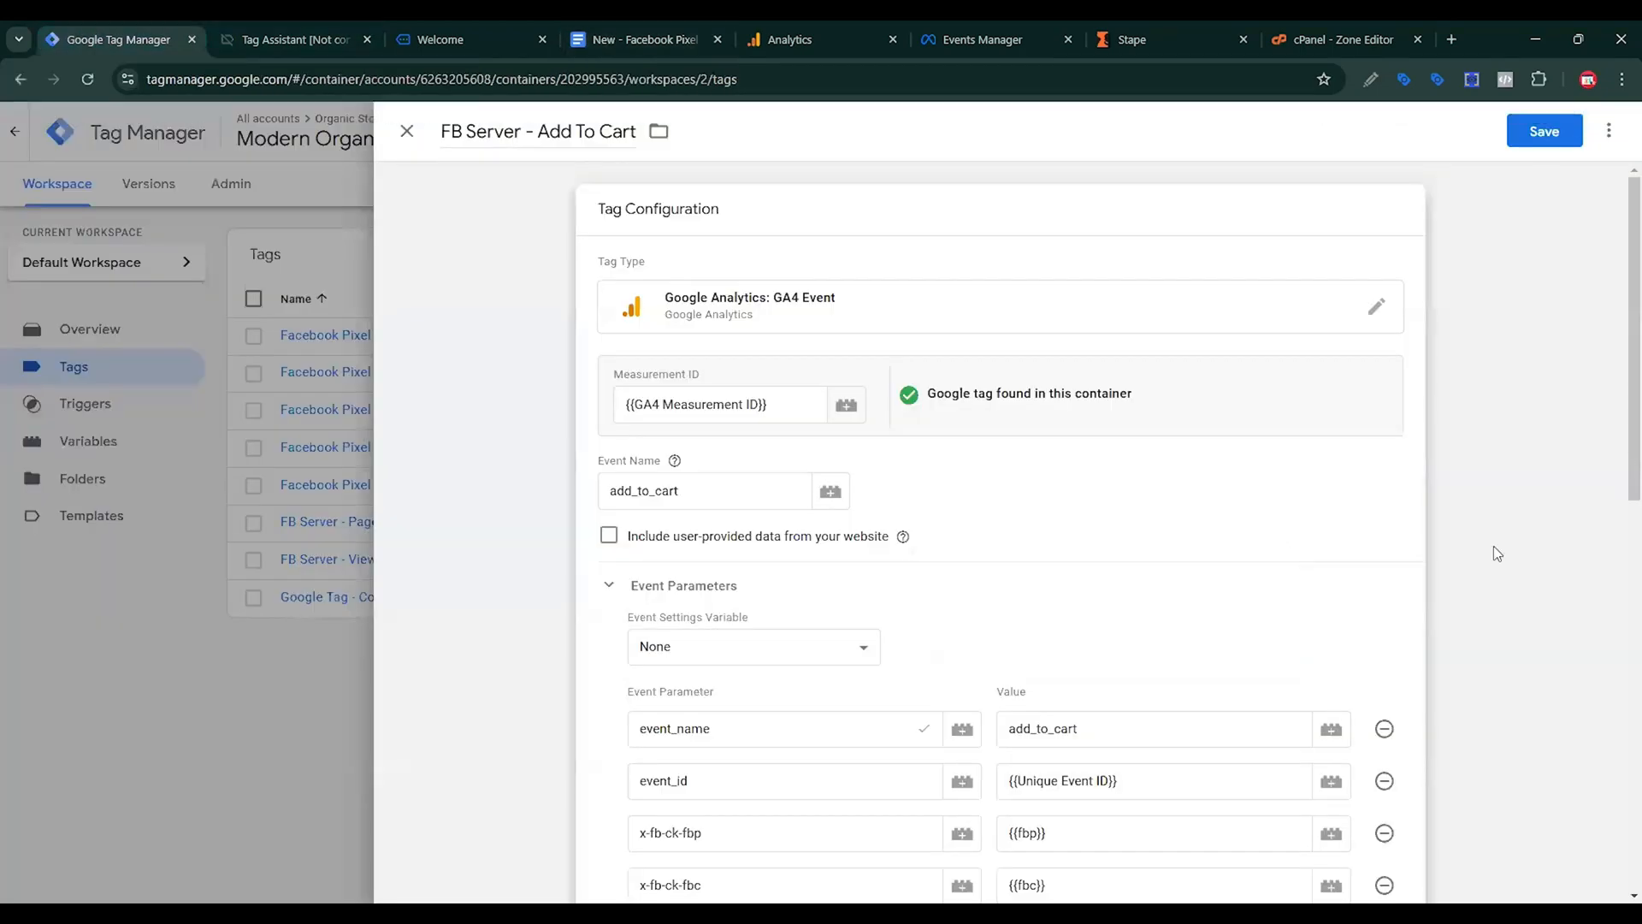
pyautogui.scroll(-5, 1493, 546)
pyautogui.doubleClick(1044, 363)
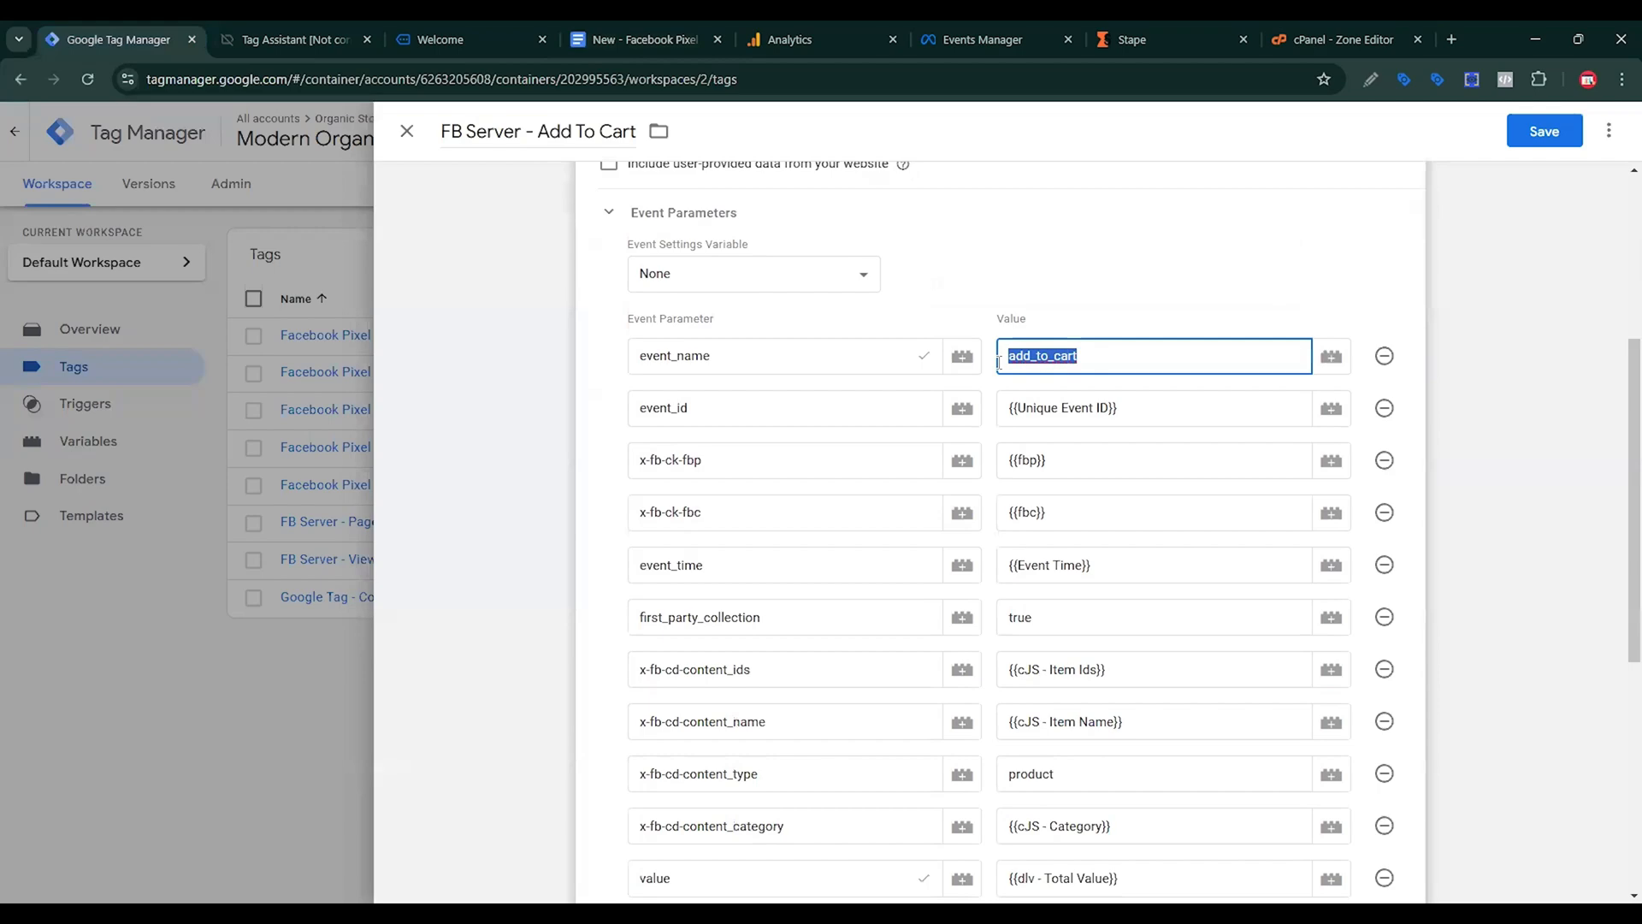
pyautogui.scroll(-7, 1199, 506)
pyautogui.click(1406, 742)
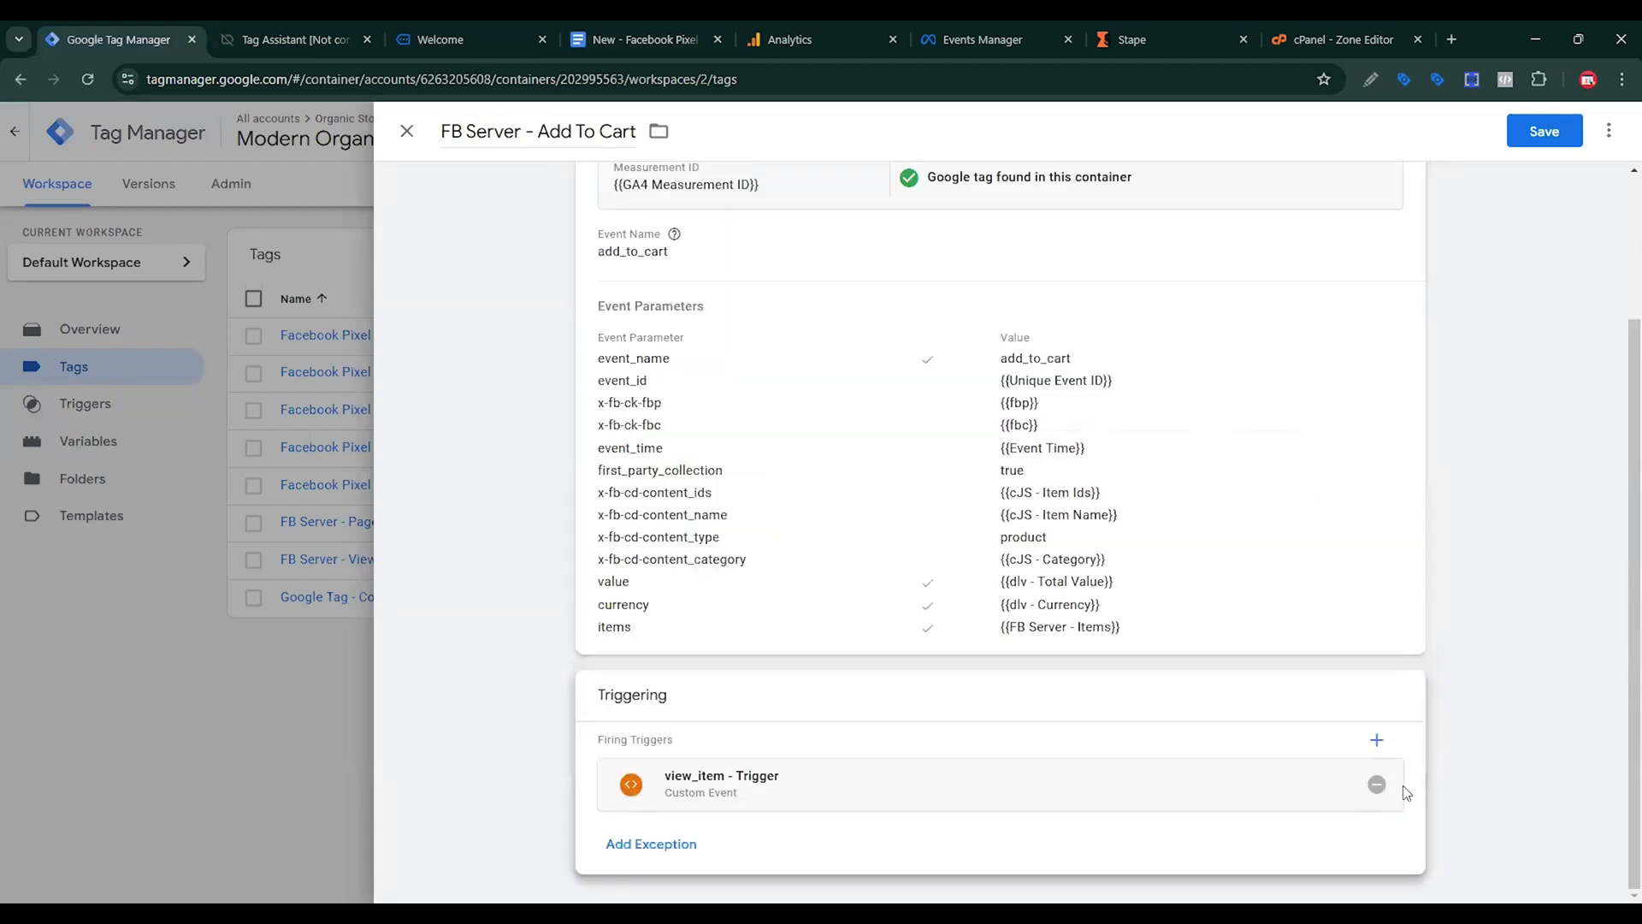
pyautogui.click(1376, 784)
pyautogui.click(1232, 777)
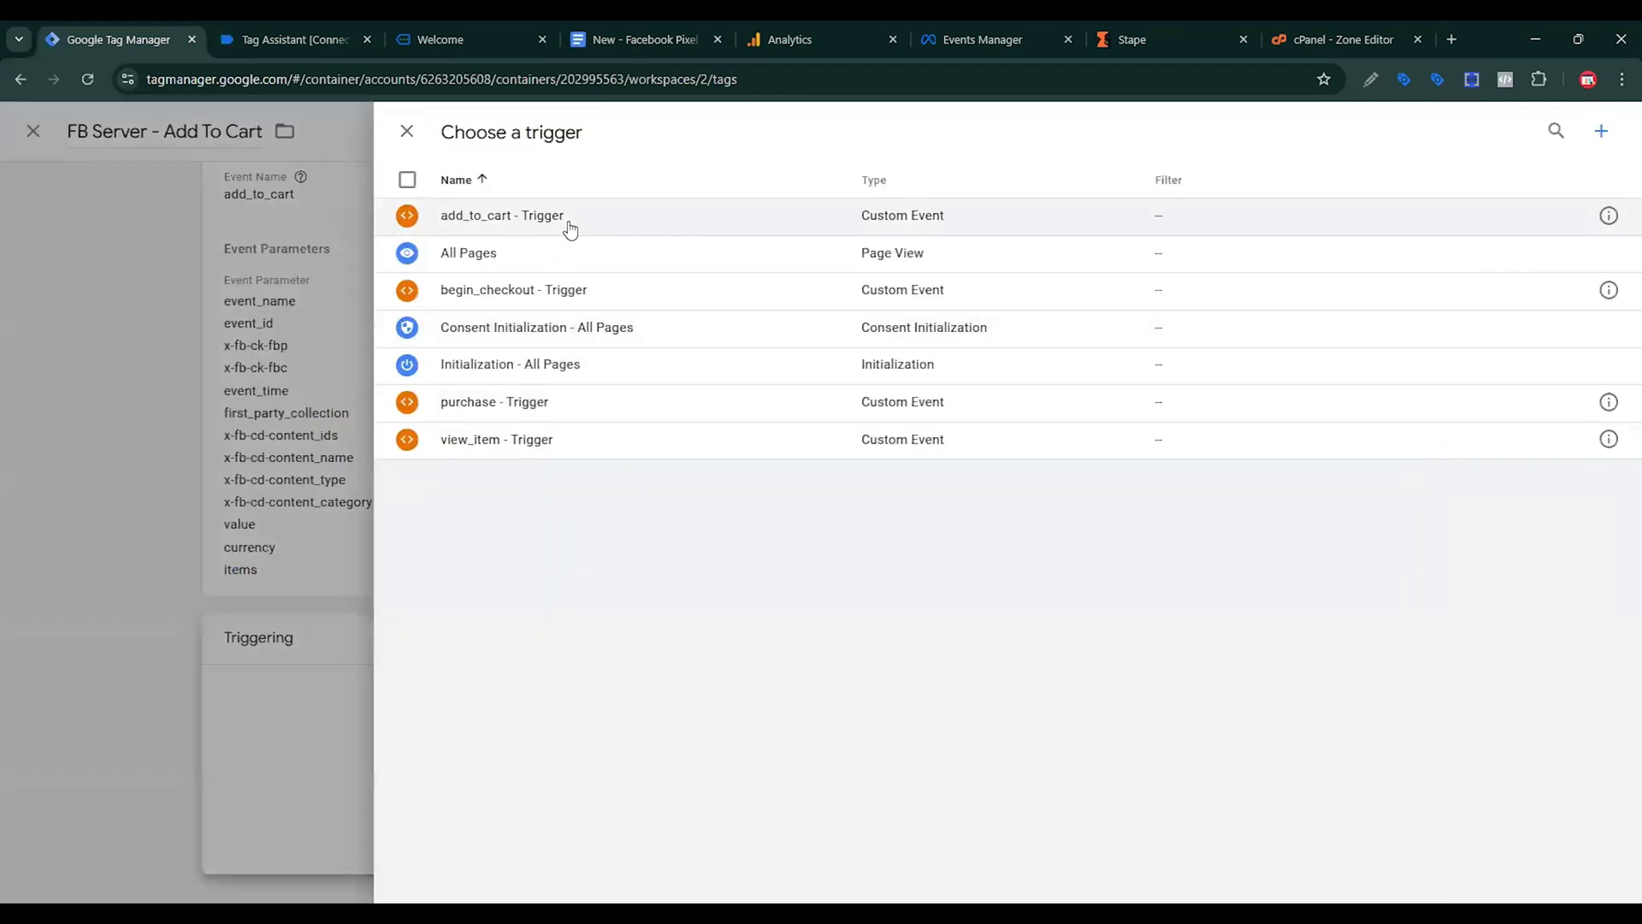
pyautogui.click(570, 222)
pyautogui.click(1544, 131)
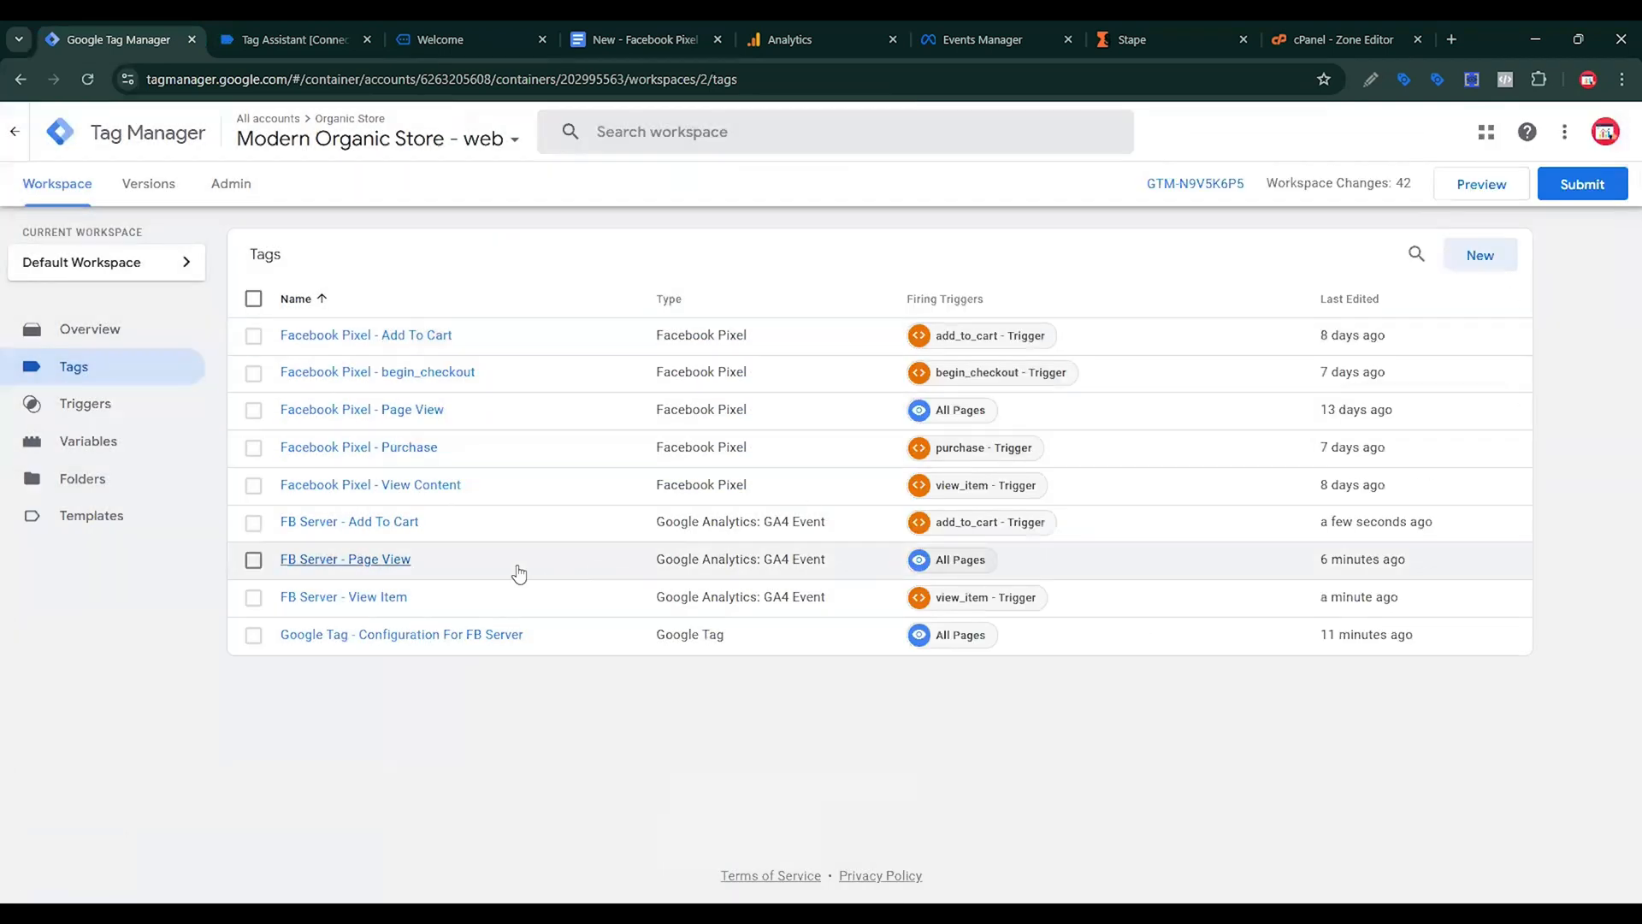
# Duplicate the FB Server - Add To Cart tag and name the copy FB Server - Checkout.
pyautogui.click(387, 520)
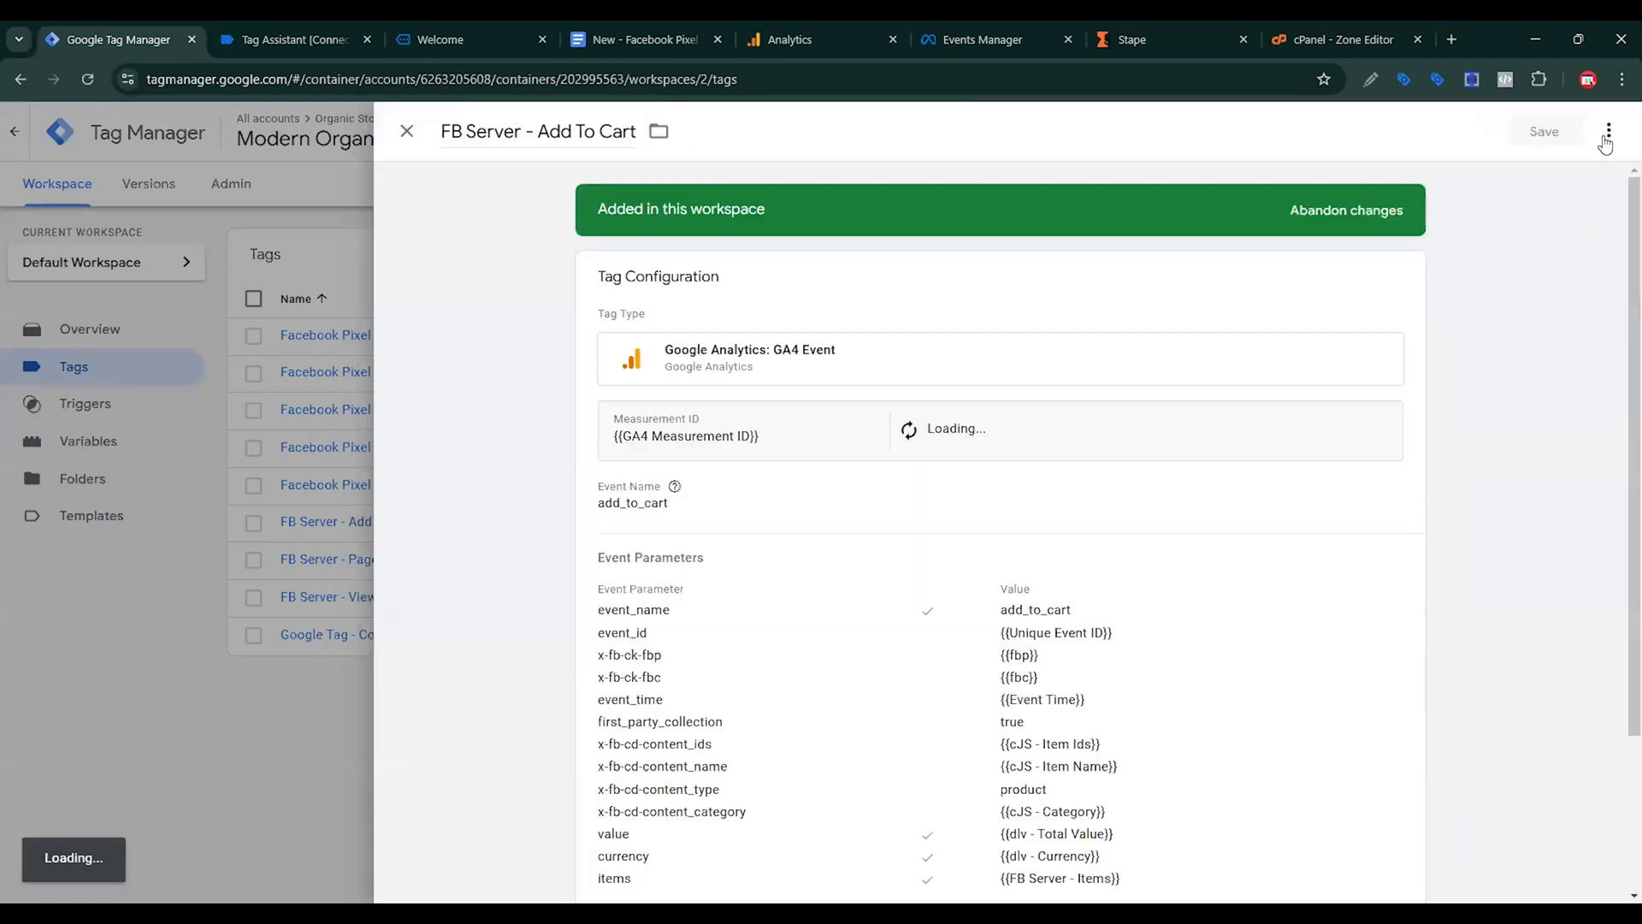
pyautogui.click(1608, 133)
pyautogui.click(1545, 173)
pyautogui.moveTo(709, 131); pyautogui.dragTo(442, 130)
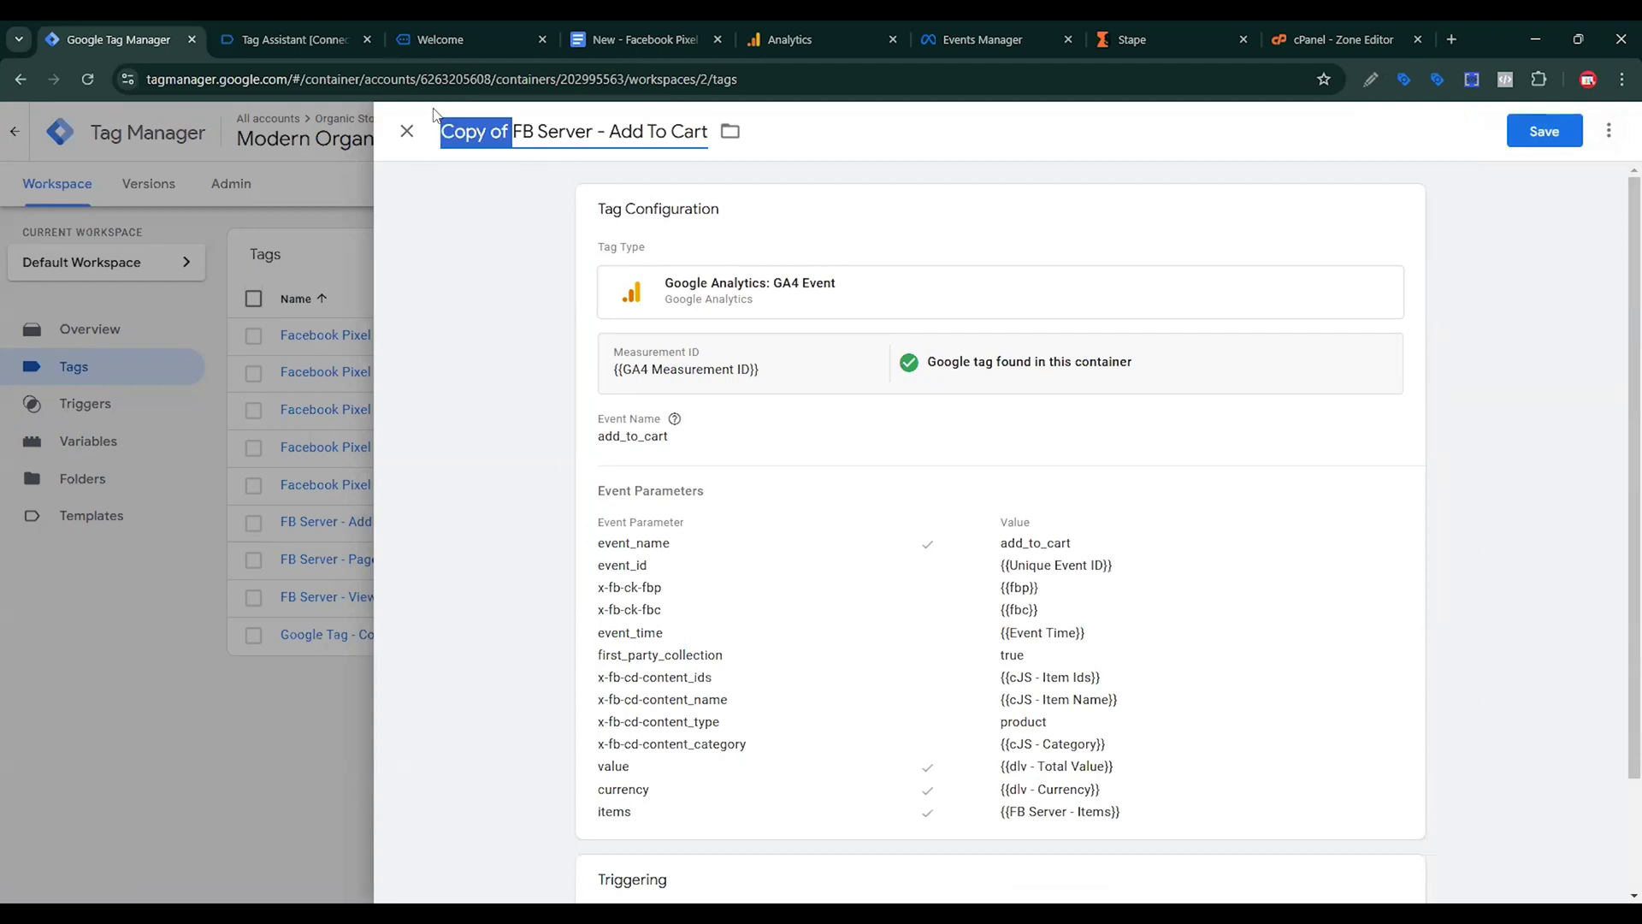
pyautogui.press('BackSpace')
pyautogui.hotkey('shift', 'End')
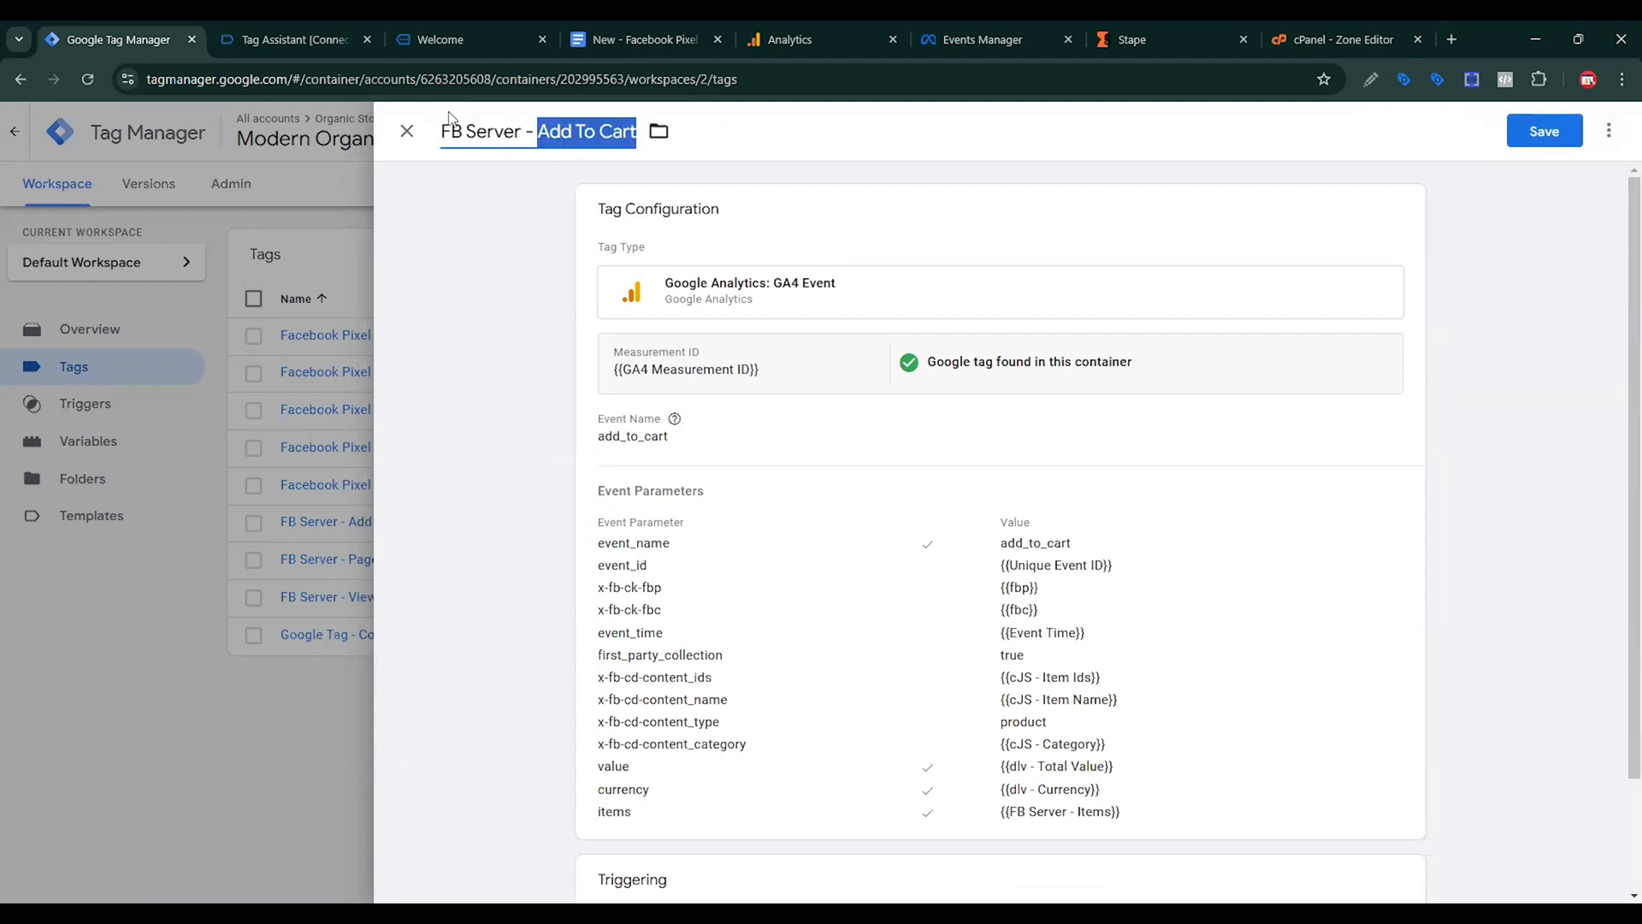
pyautogui.write('Checkou')
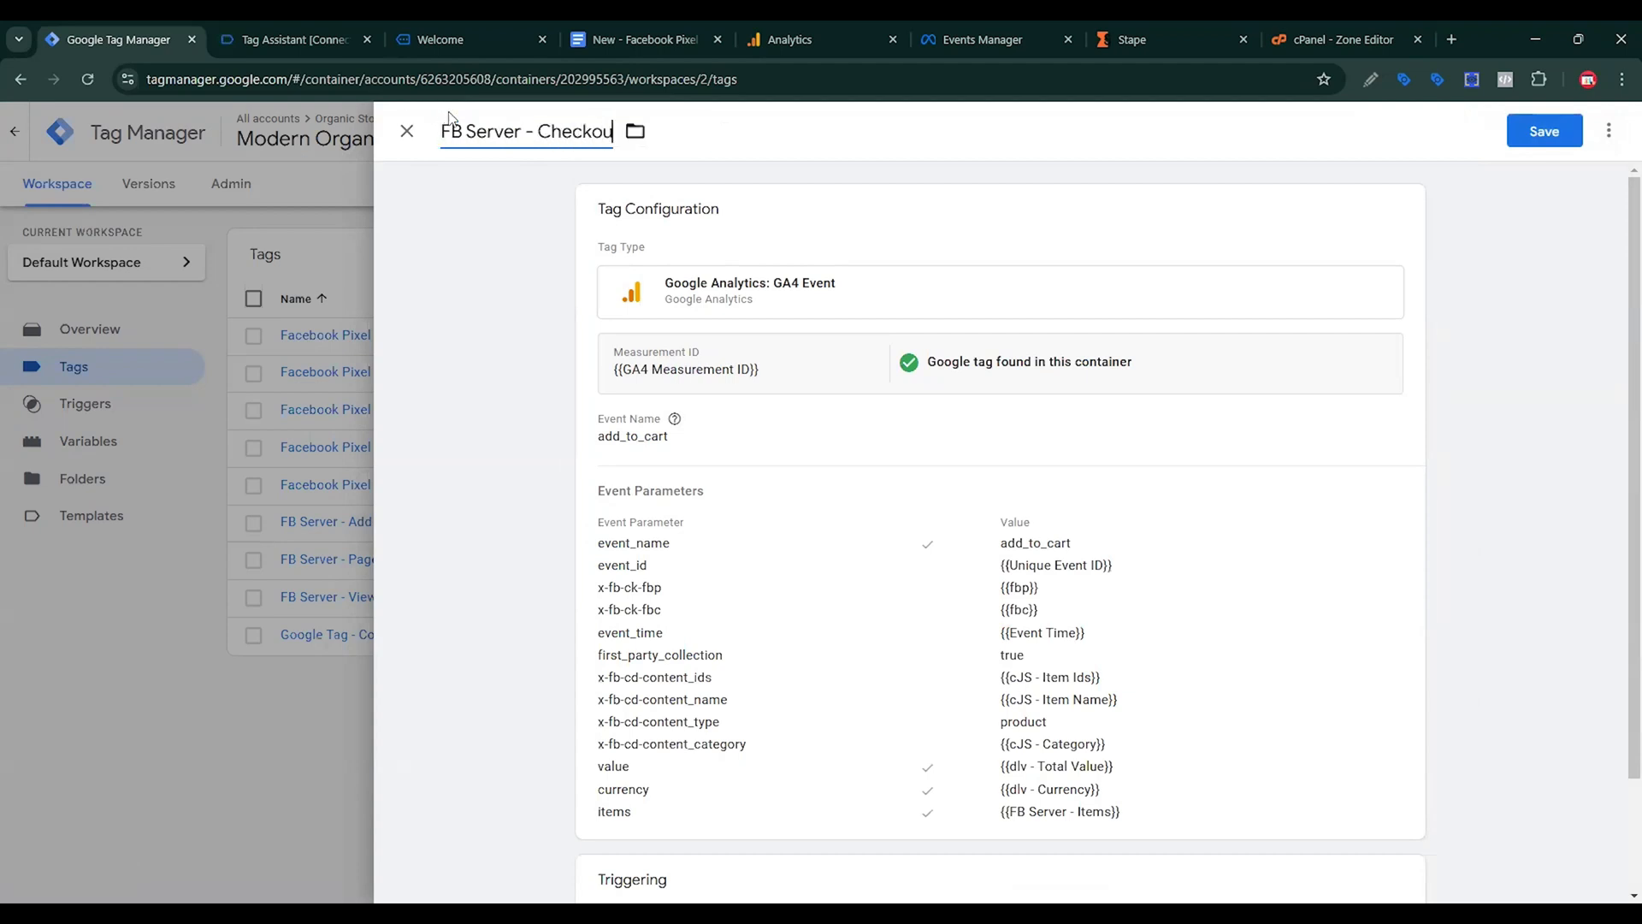
pyautogui.write('t')
# Set the tag's event name and its event_name parameter to begin_checkout, copied from the checkout section of the Google Docs guide.
pyautogui.click(730, 496)
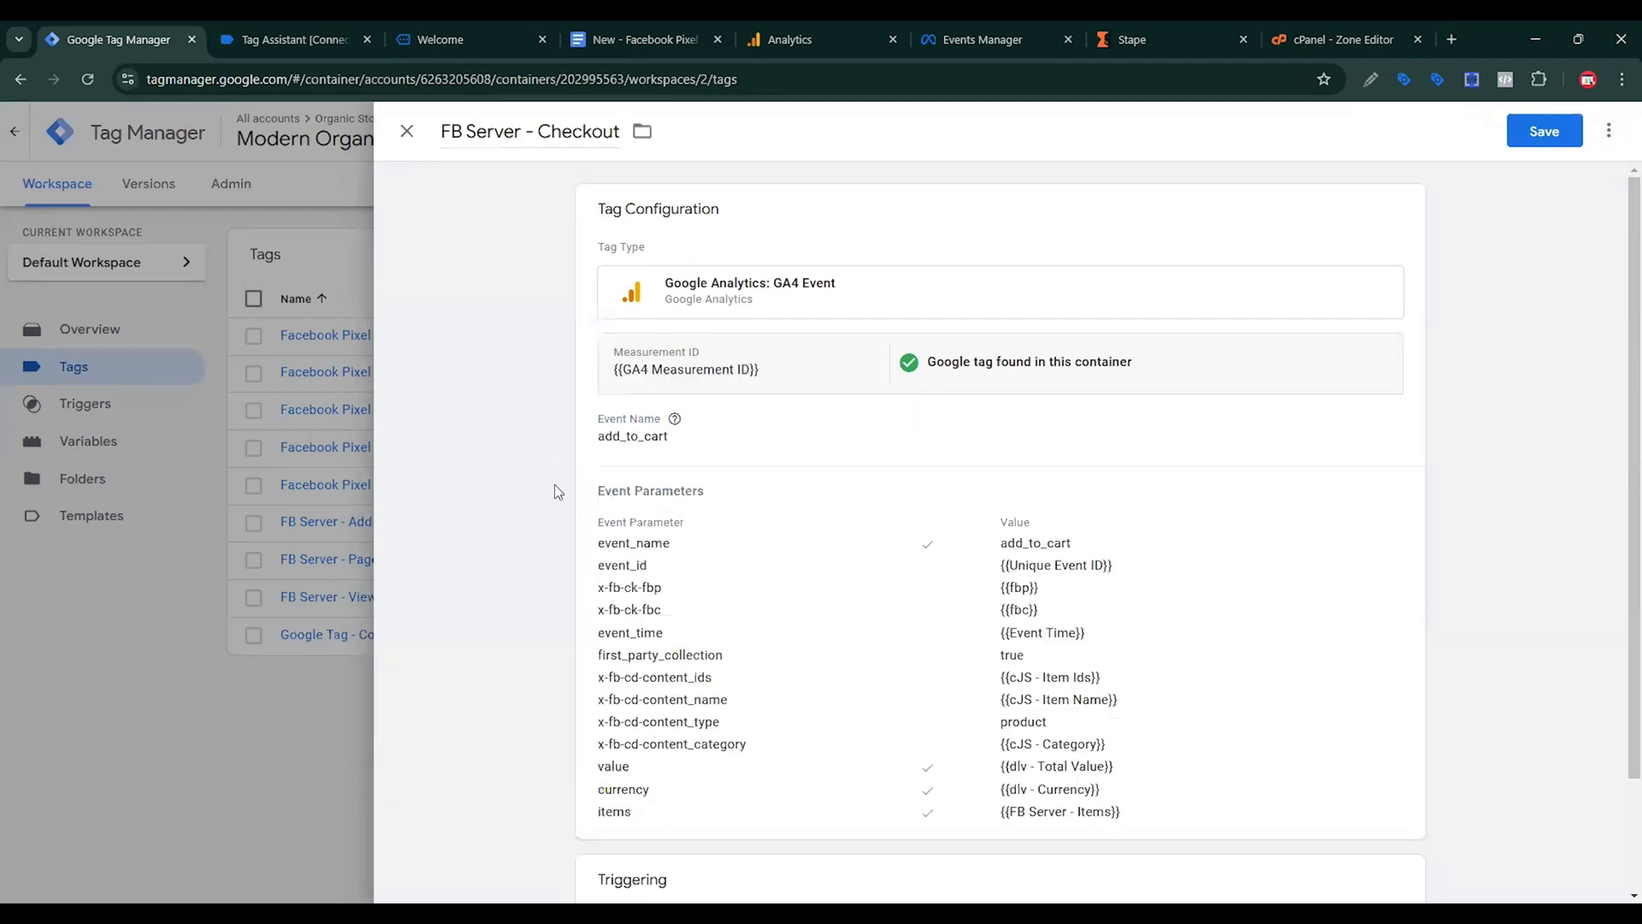
pyautogui.click(674, 480)
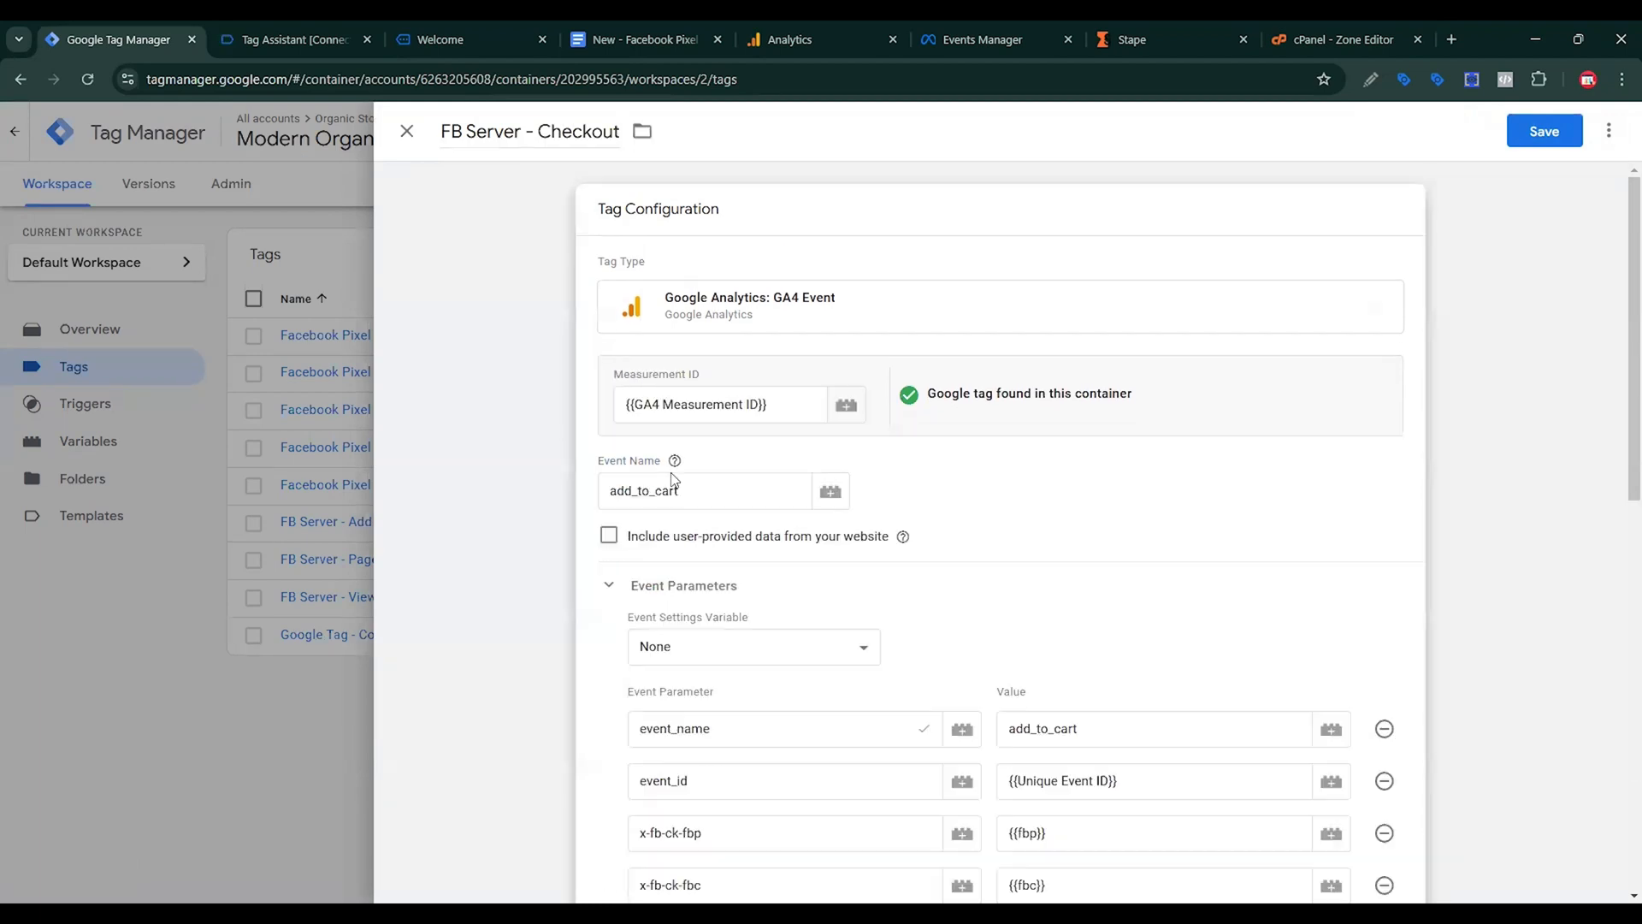
pyautogui.click(674, 480)
pyautogui.hotkey('ctrl', 'a')
pyautogui.press('BackSpace')
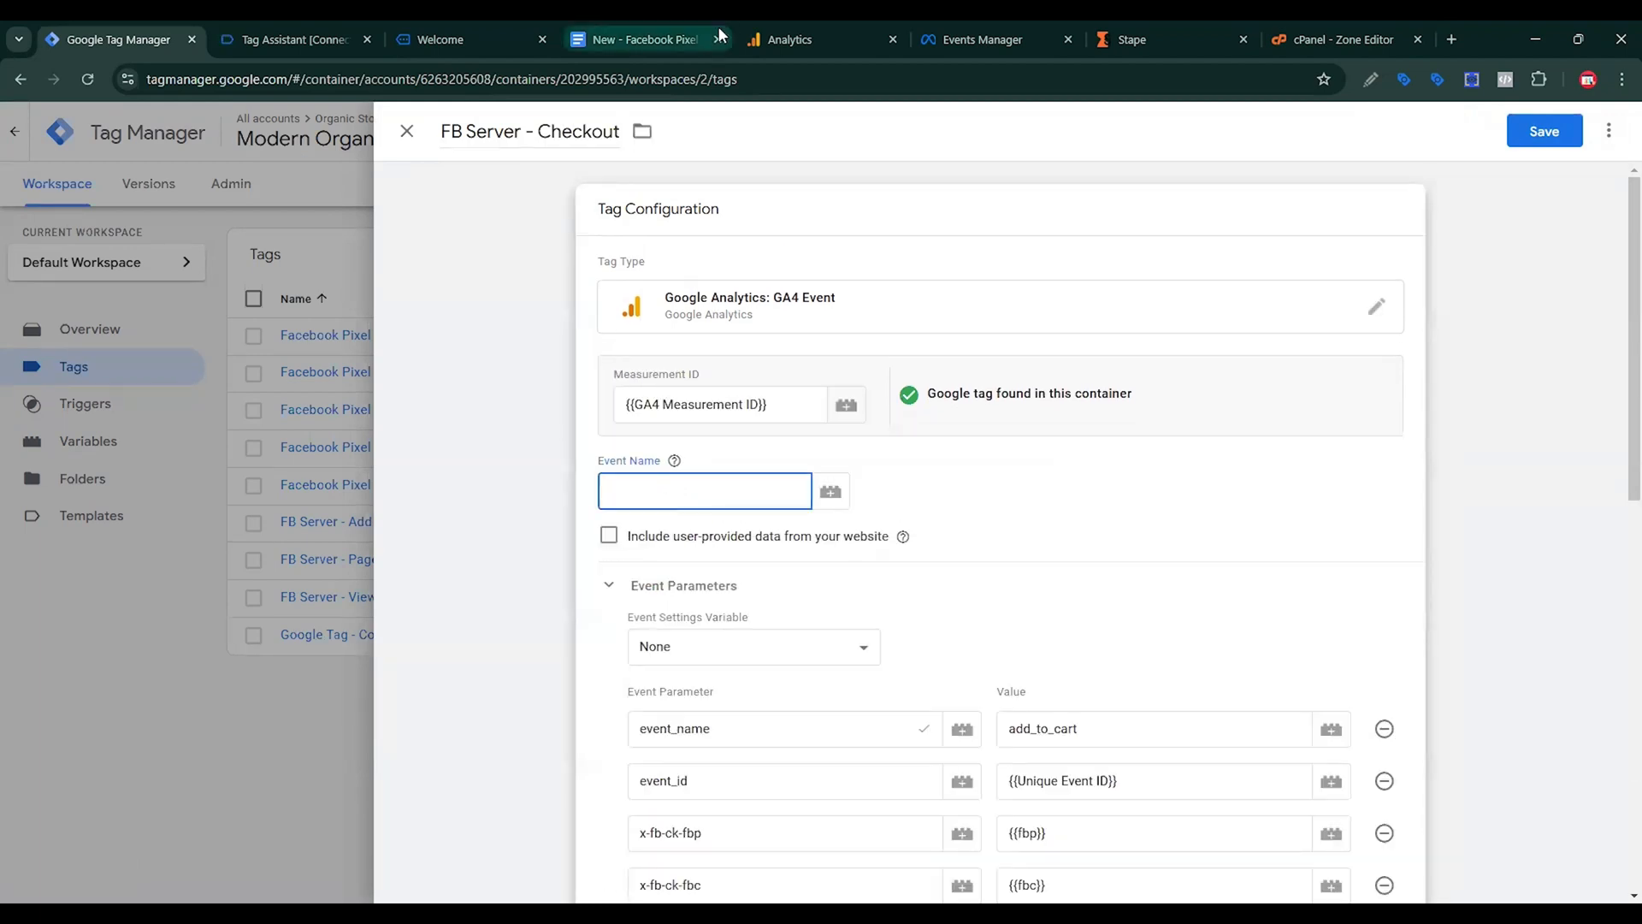
pyautogui.click(653, 34)
pyautogui.scroll(-10, 874, 504)
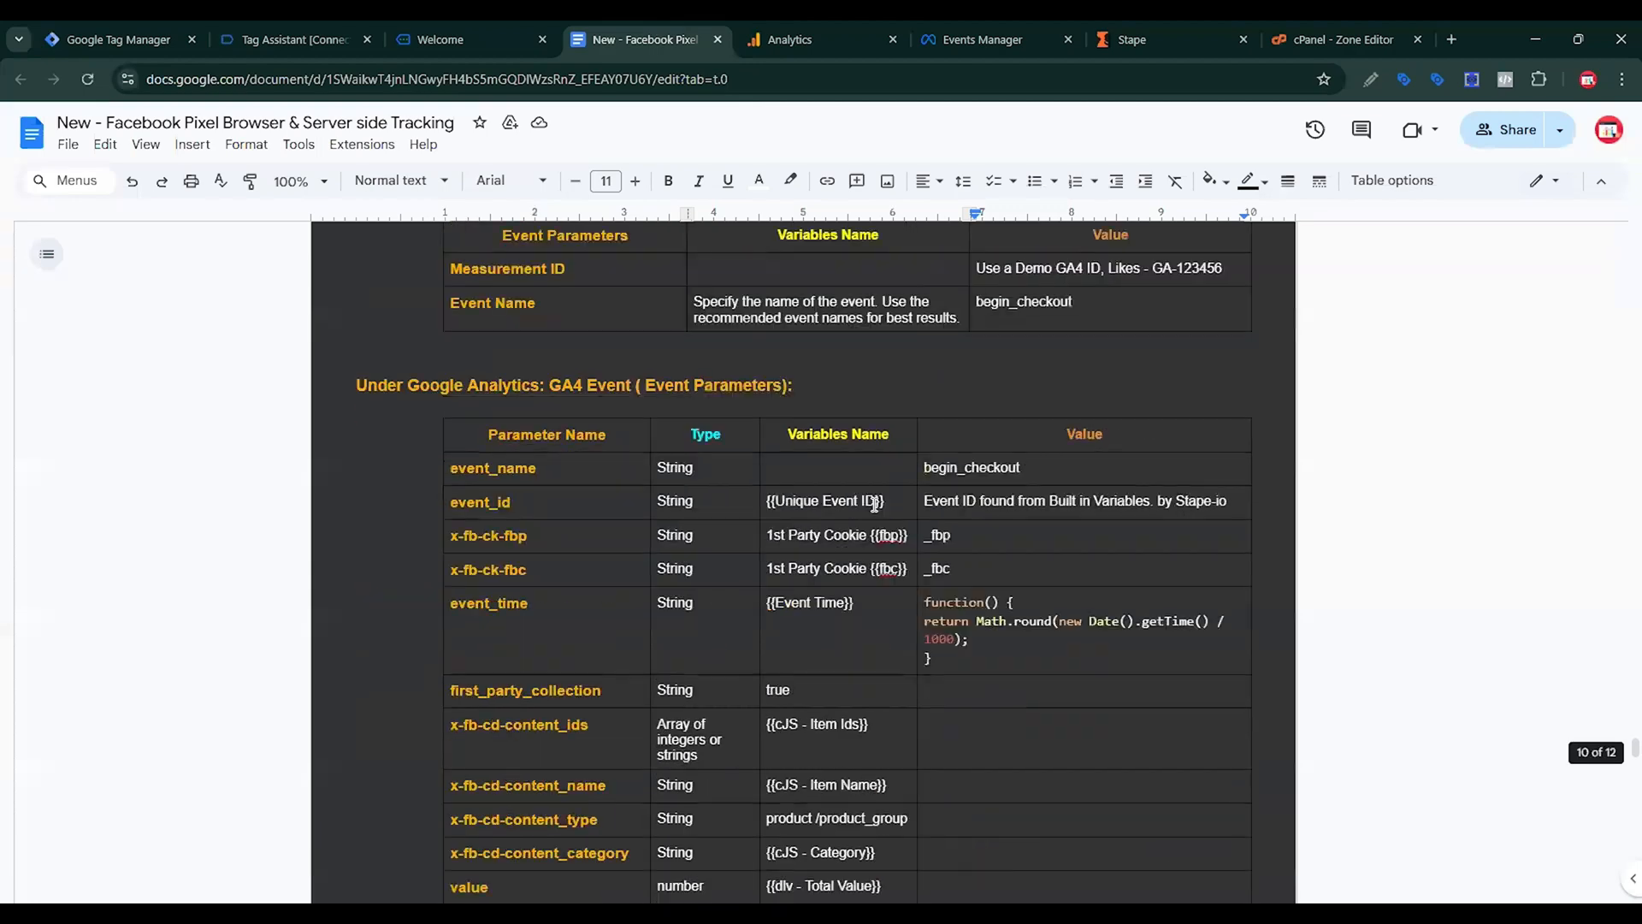
pyautogui.doubleClick(926, 469)
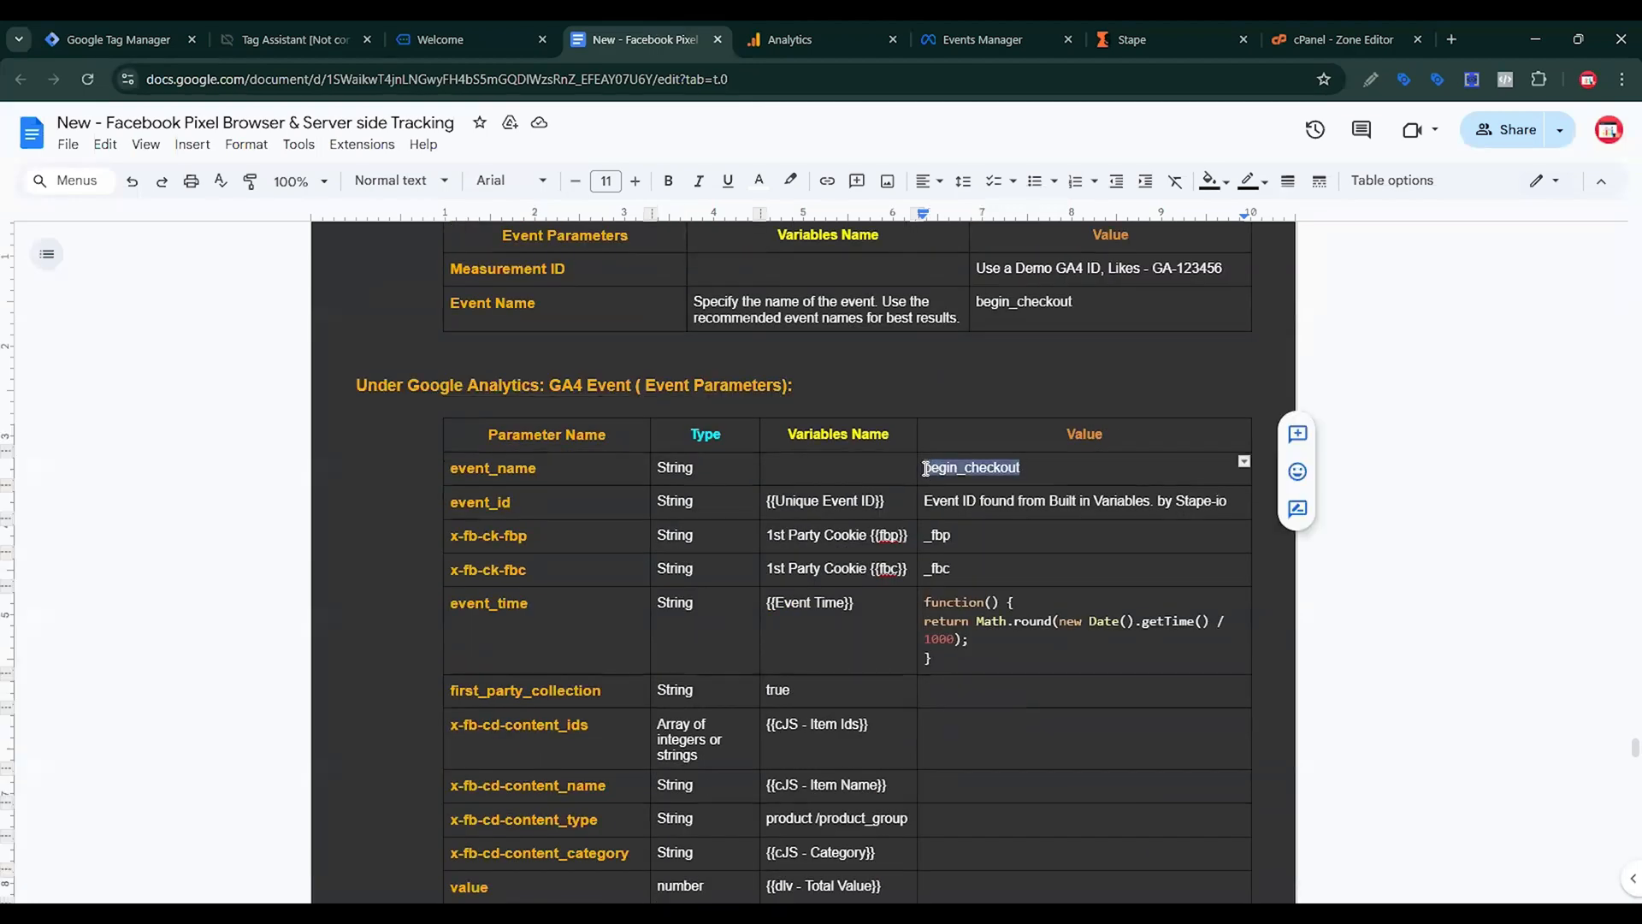
pyautogui.hotkey('ctrl', 'c')
pyautogui.click(146, 28)
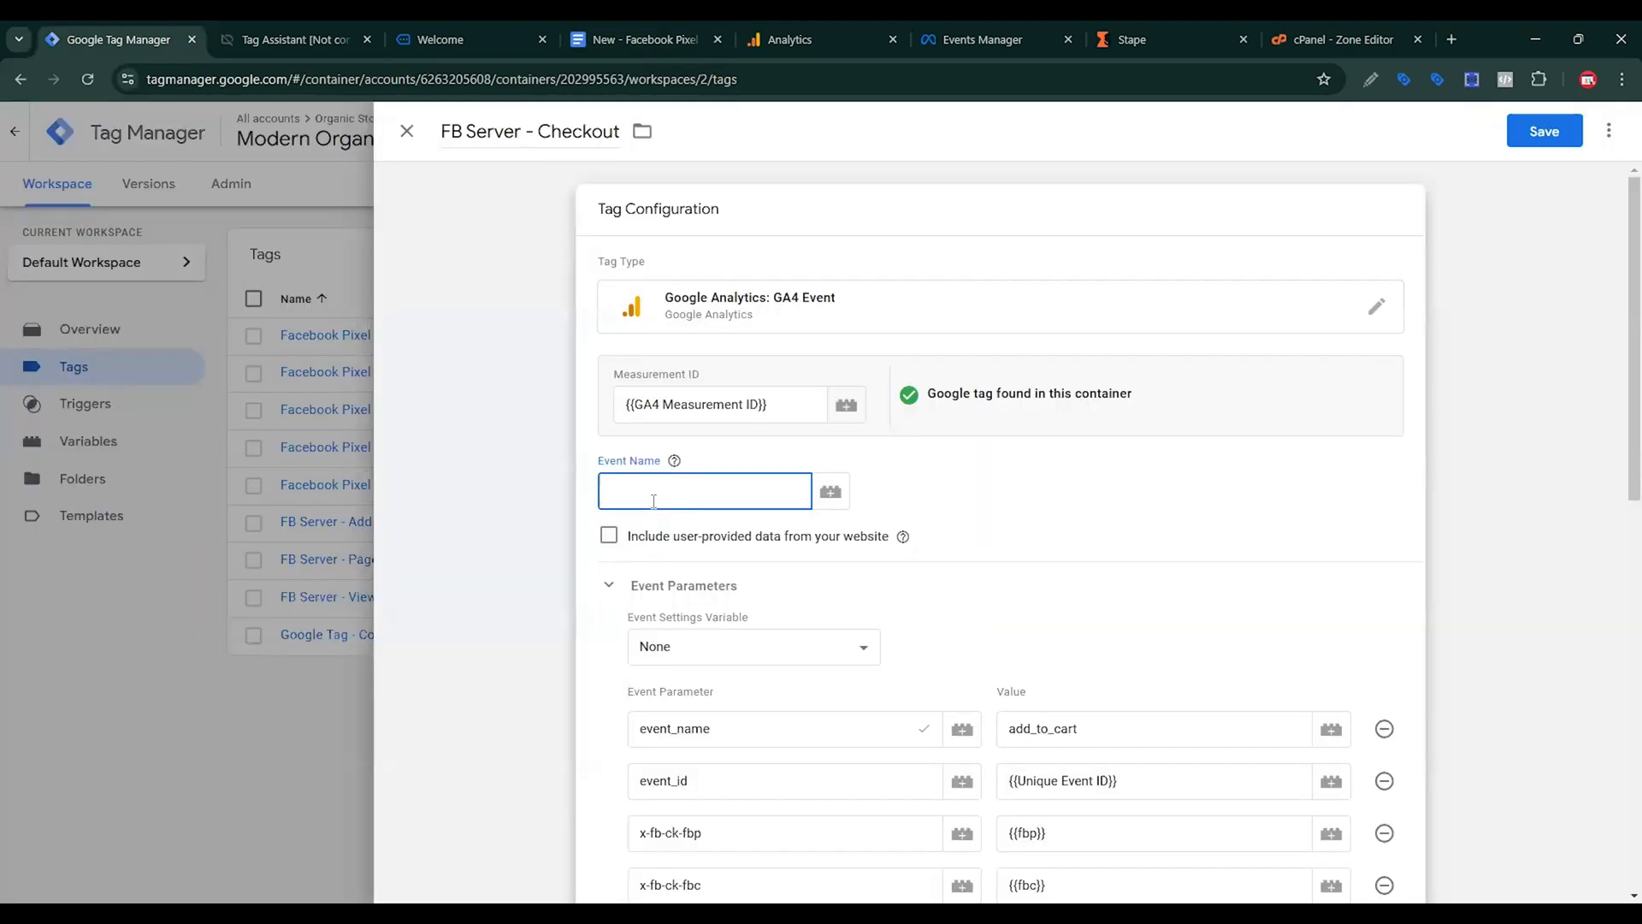
pyautogui.hotkey('ctrl', 'v')
pyautogui.doubleClick(1017, 732)
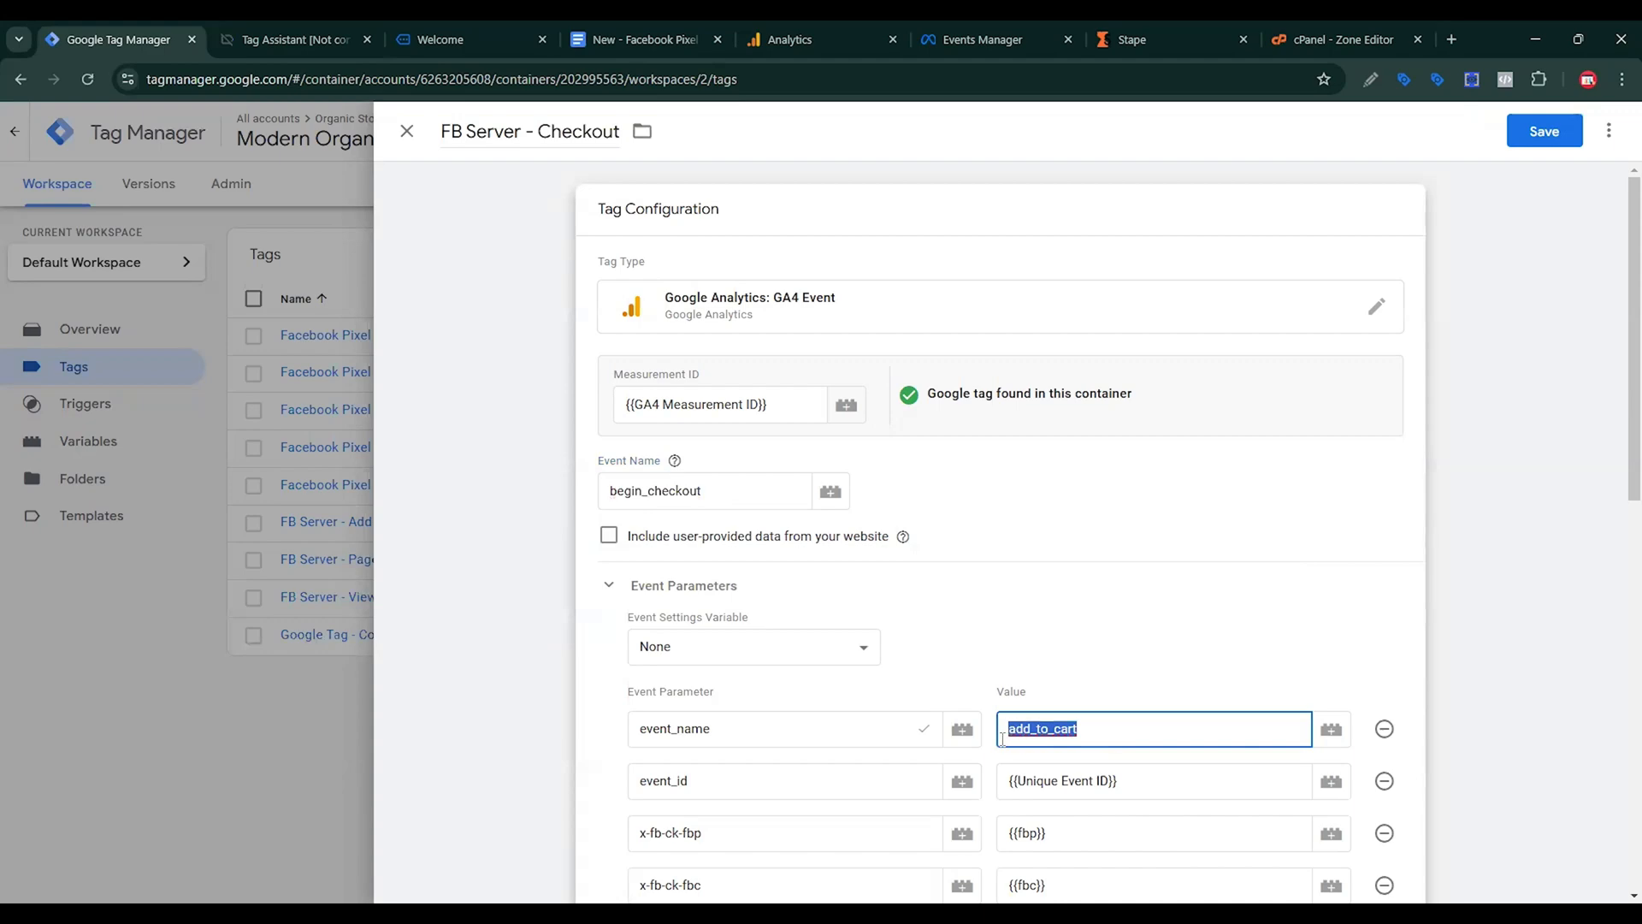
pyautogui.hotkey('ctrl', 'v')
# Add an event parameter named x-fb-cd-num_items to the tag, copying the name from the Google Docs guide.
pyautogui.click(608, 39)
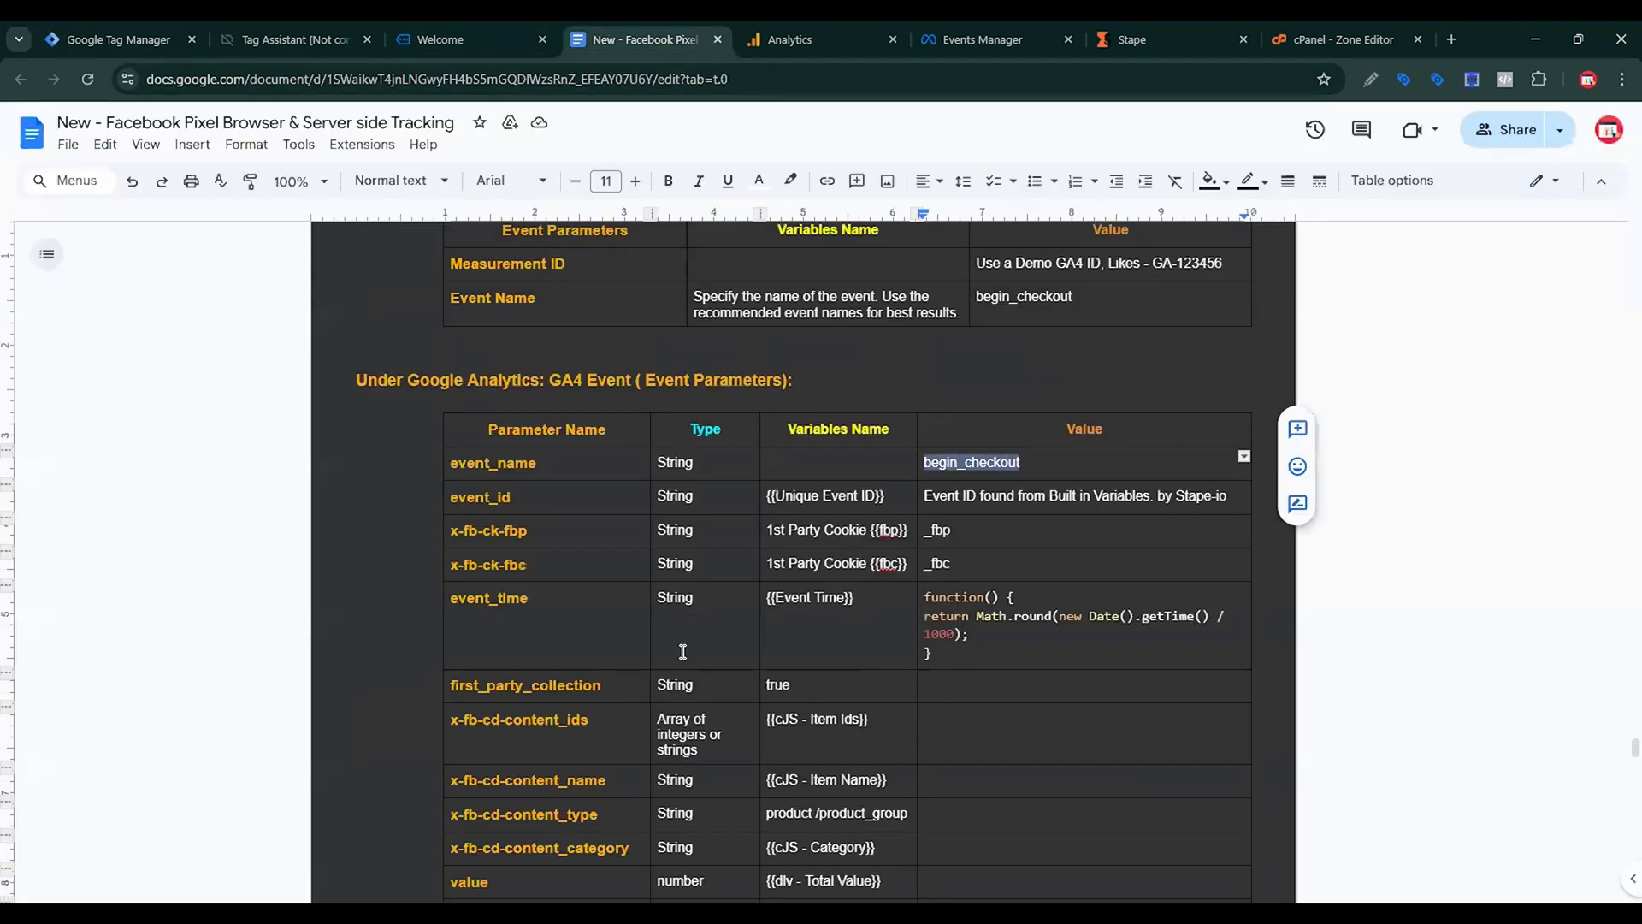
pyautogui.scroll(-5, 686, 639)
pyautogui.scroll(-3, 686, 634)
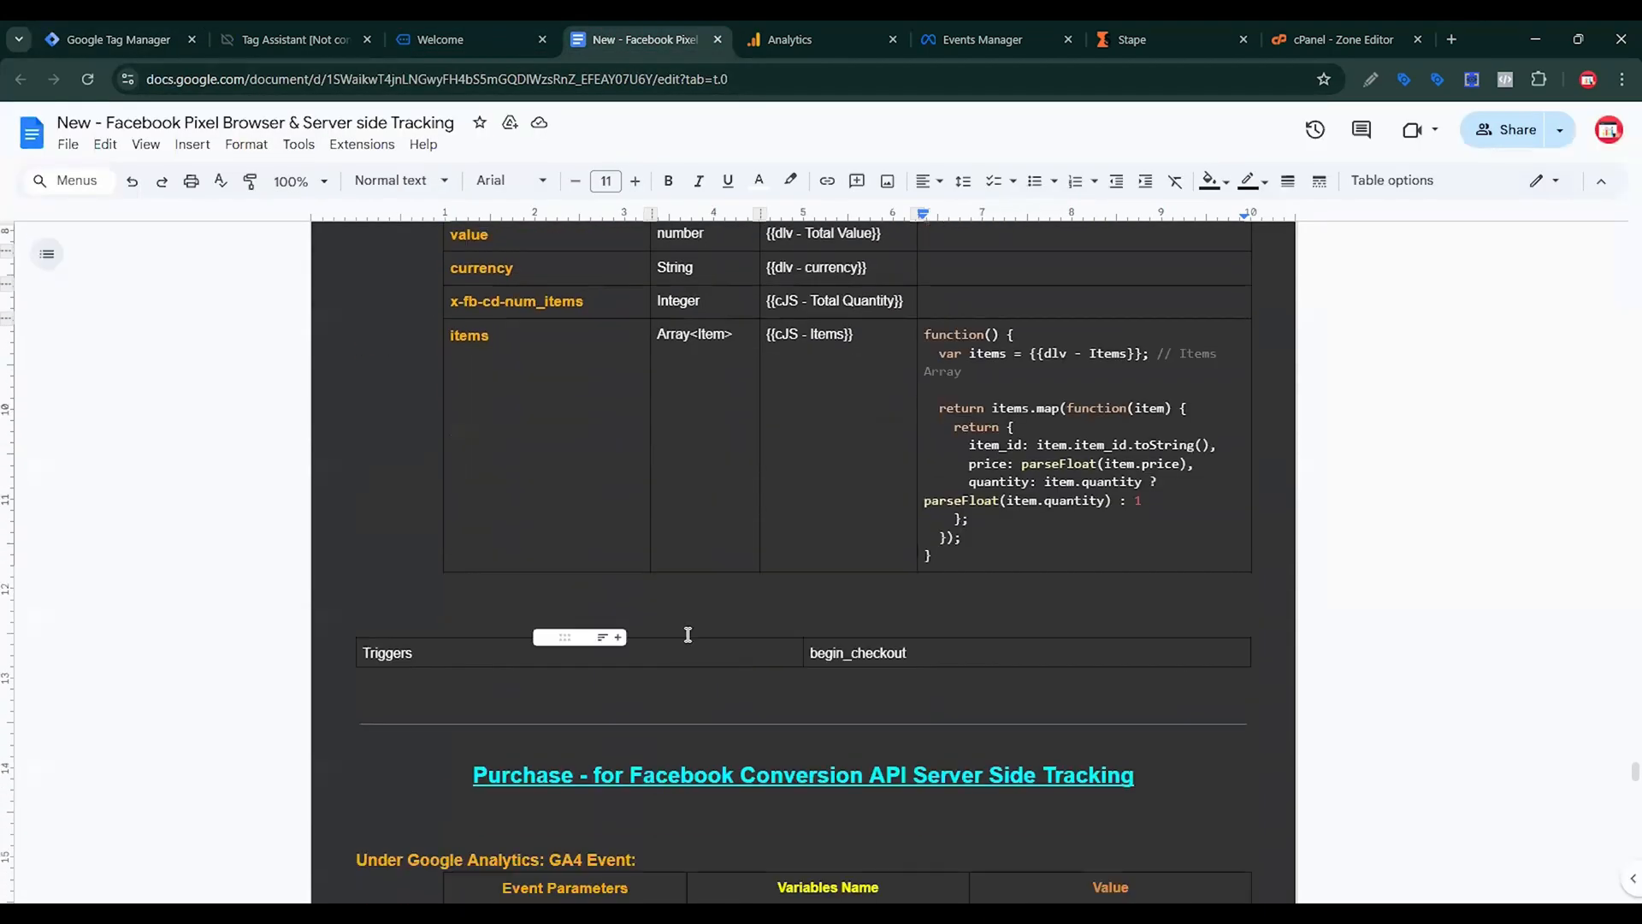
pyautogui.scroll(2, 670, 619)
pyautogui.moveTo(600, 396); pyautogui.dragTo(449, 395)
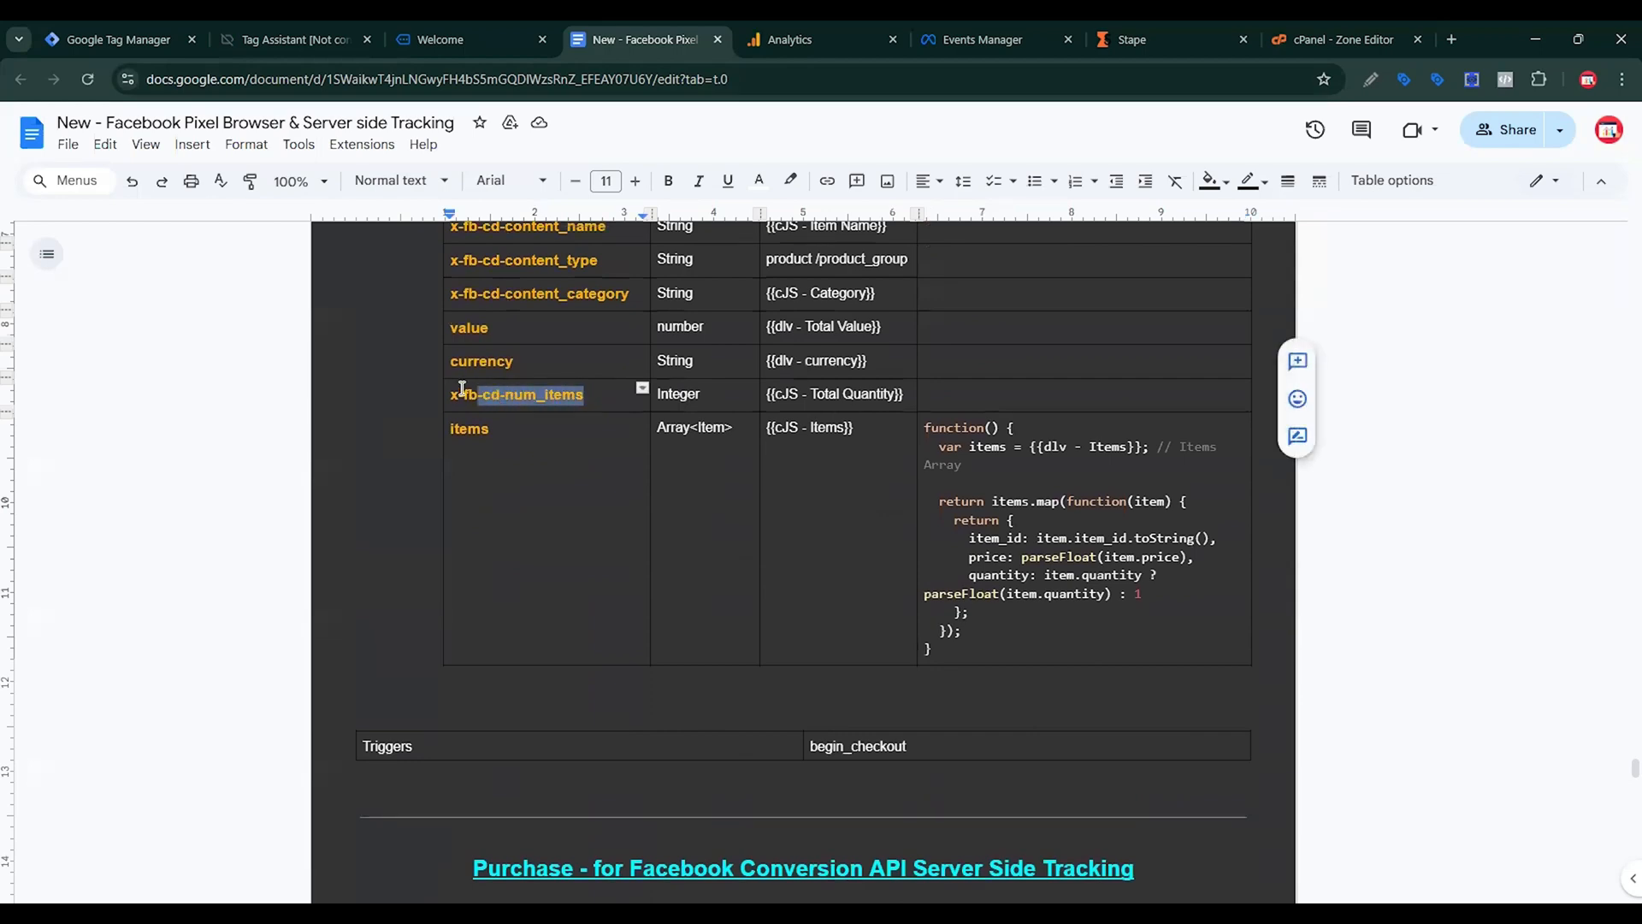
pyautogui.click(112, 39)
pyautogui.scroll(-4, 785, 661)
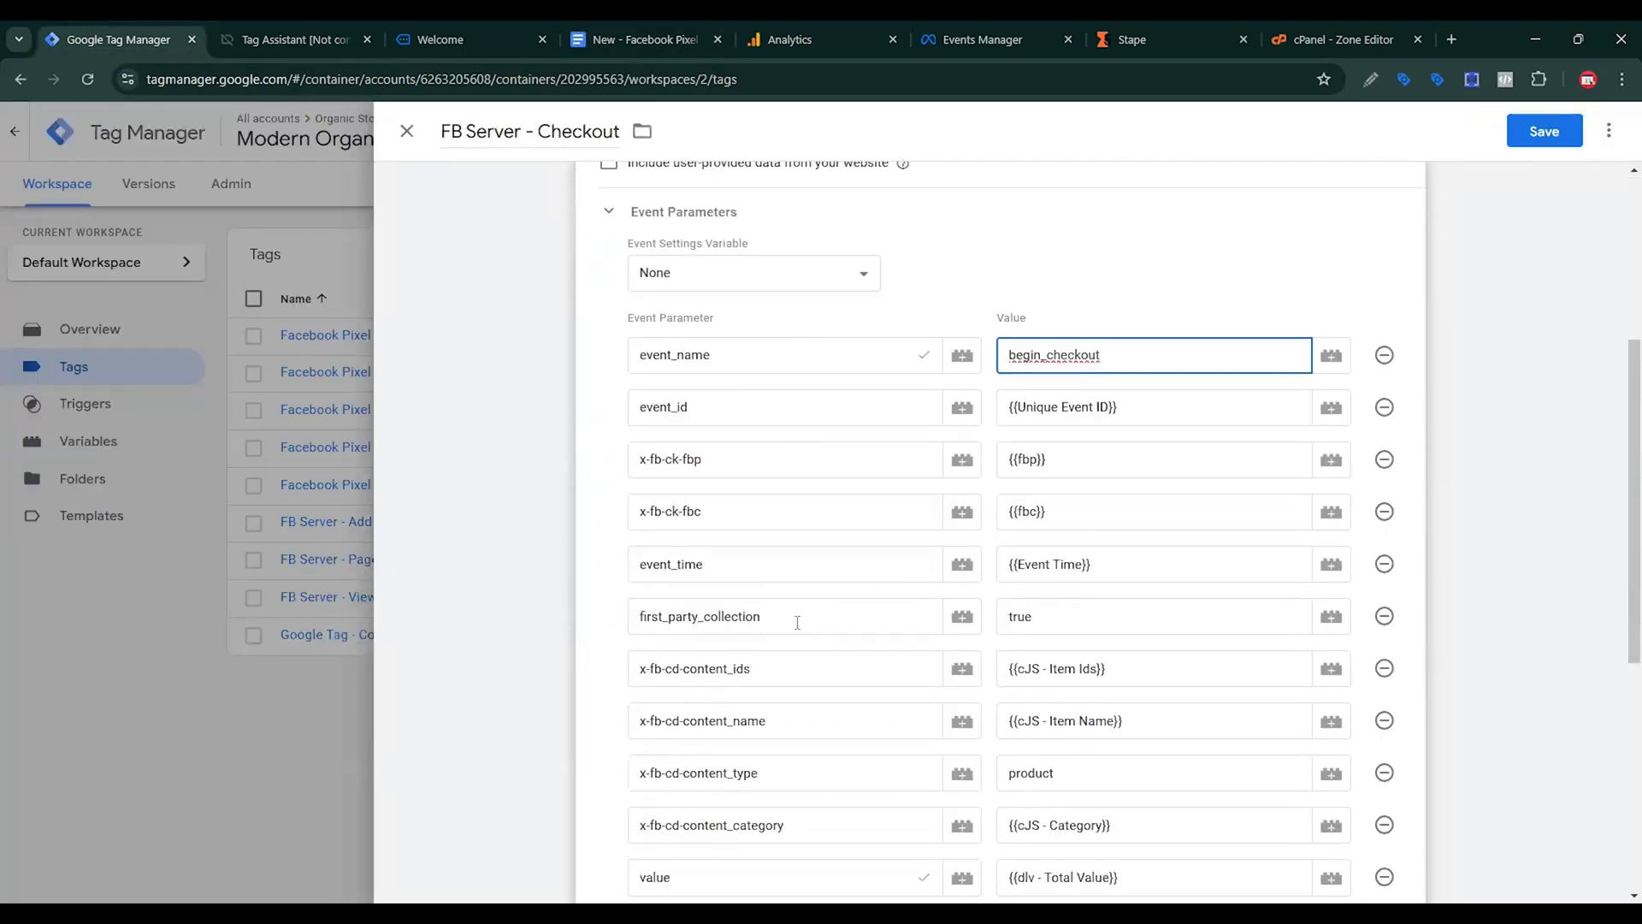
pyautogui.scroll(-3, 727, 667)
pyautogui.click(695, 749)
pyautogui.click(803, 766)
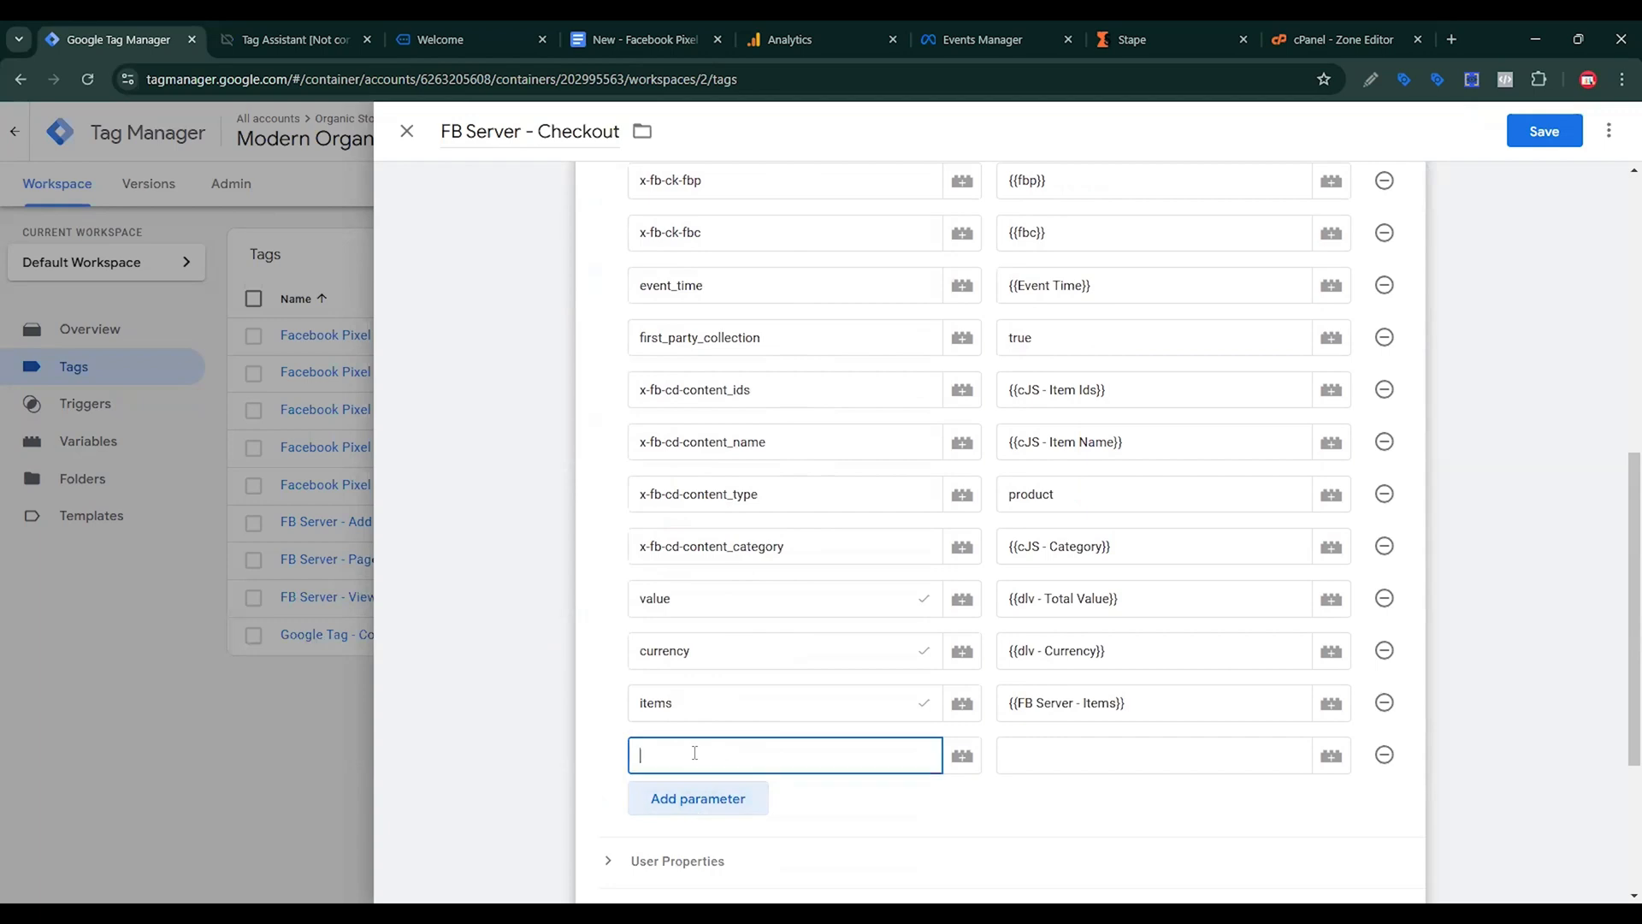
pyautogui.hotkey('ctrl', 'v')
# Assign the cJS - Total Quantity variable as the value of the x-fb-cd-num_items parameter.
pyautogui.click(1290, 749)
pyautogui.click(1330, 755)
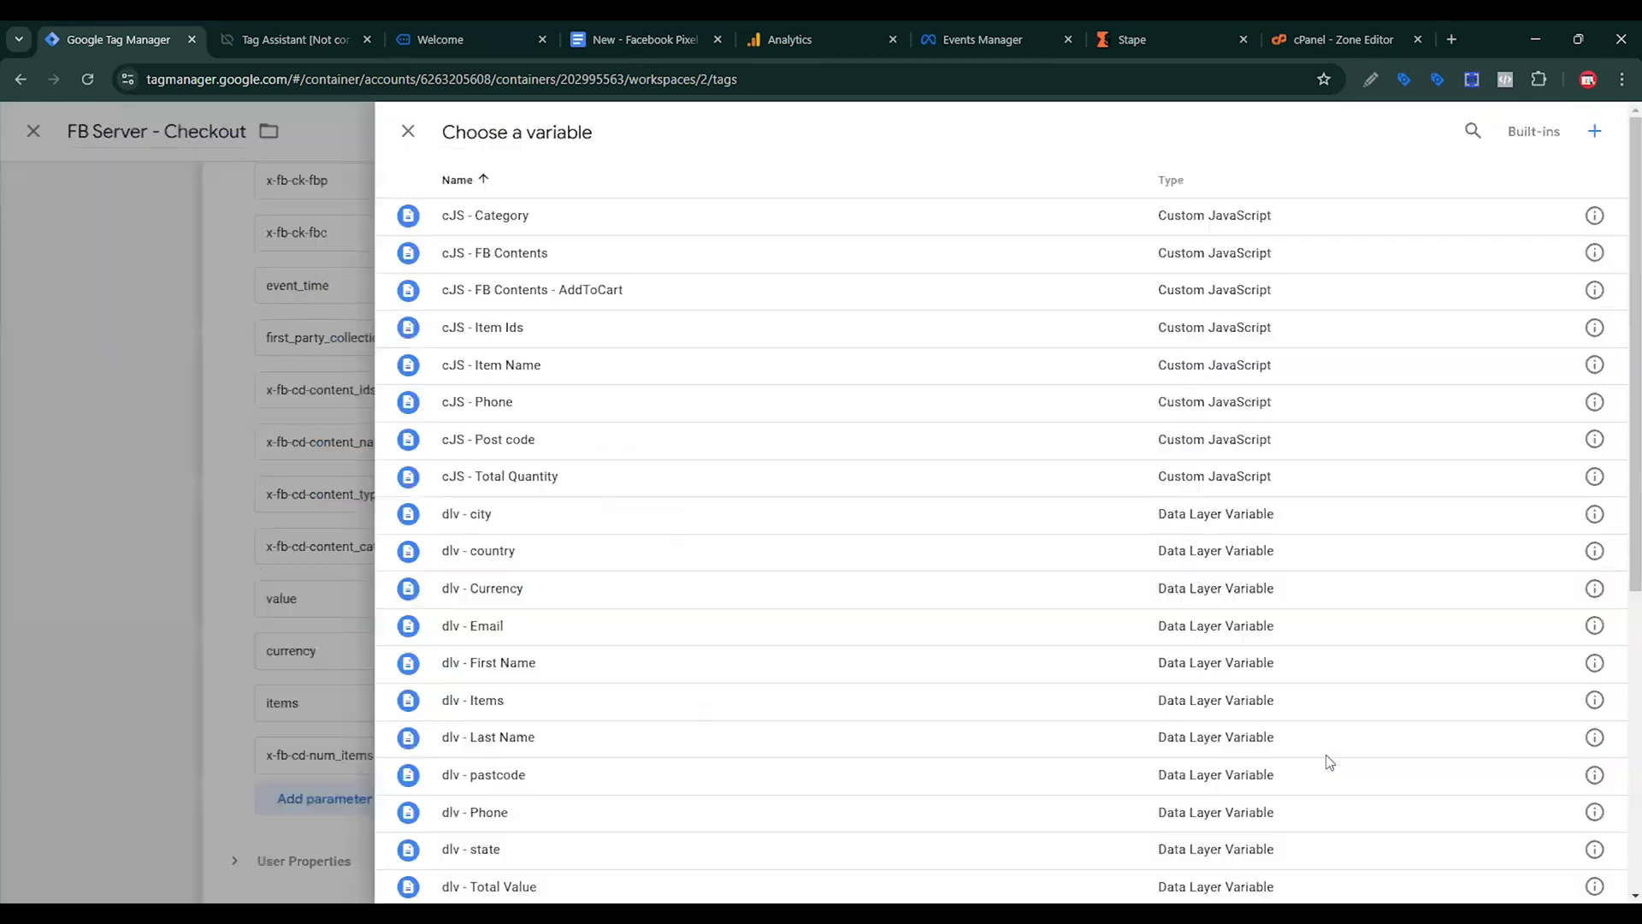
pyautogui.scroll(-2, 1028, 689)
pyautogui.scroll(-4, 1028, 689)
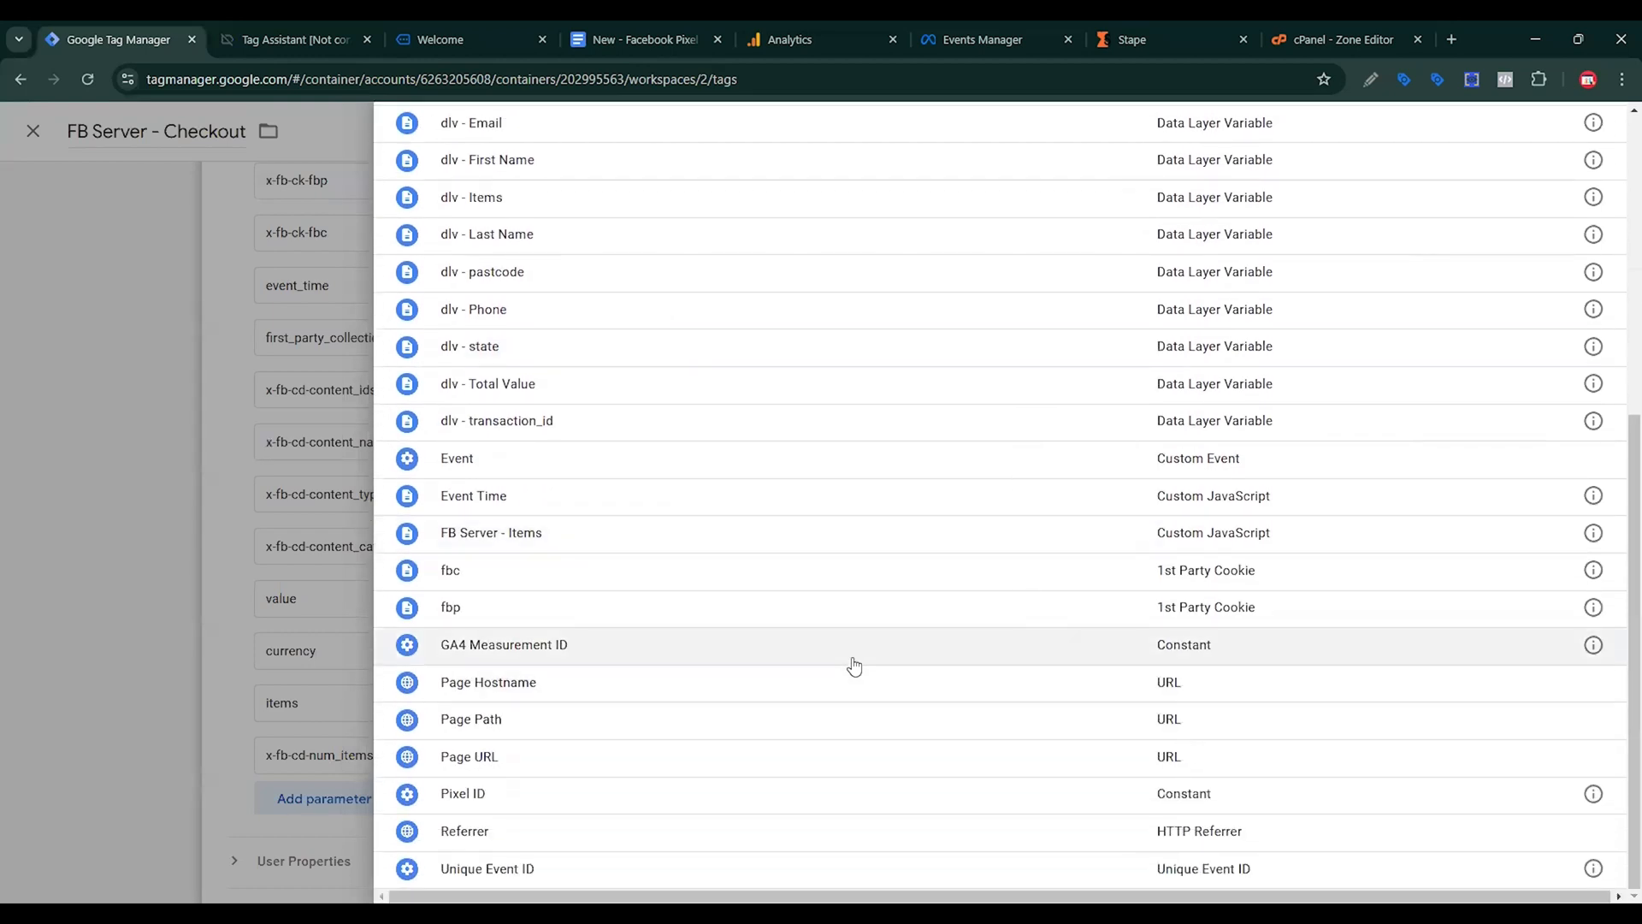
pyautogui.scroll(3, 791, 682)
pyautogui.scroll(1, 794, 680)
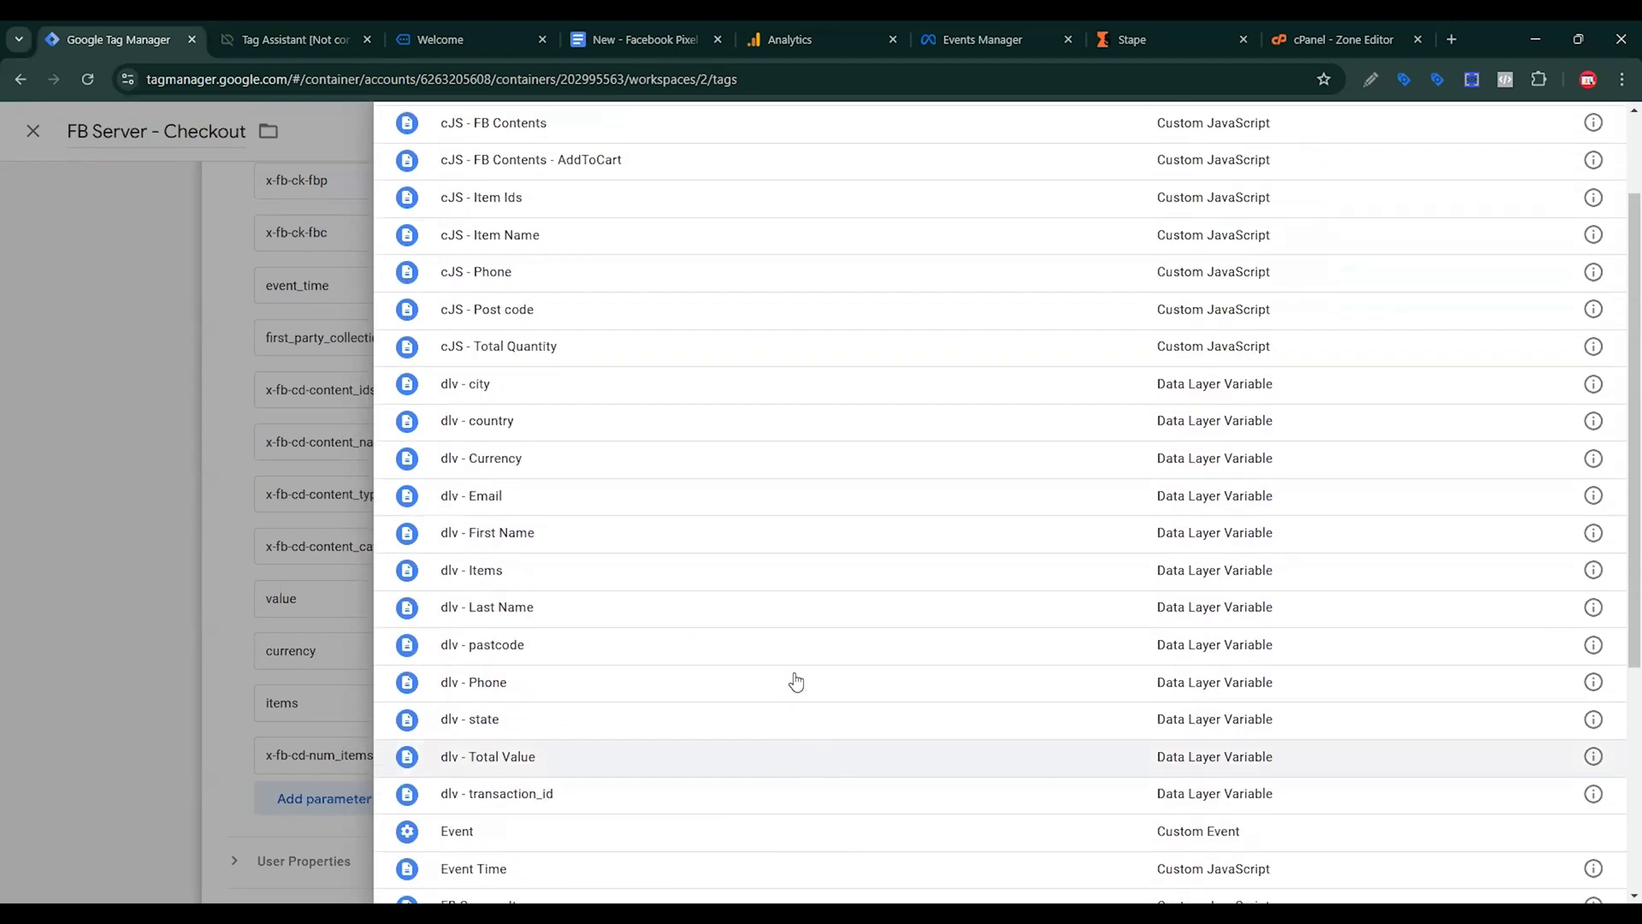
pyautogui.click(557, 353)
# Replace the copied tag's firing trigger with begin_checkout - Trigger and save the tag.
pyautogui.scroll(-3, 1018, 771)
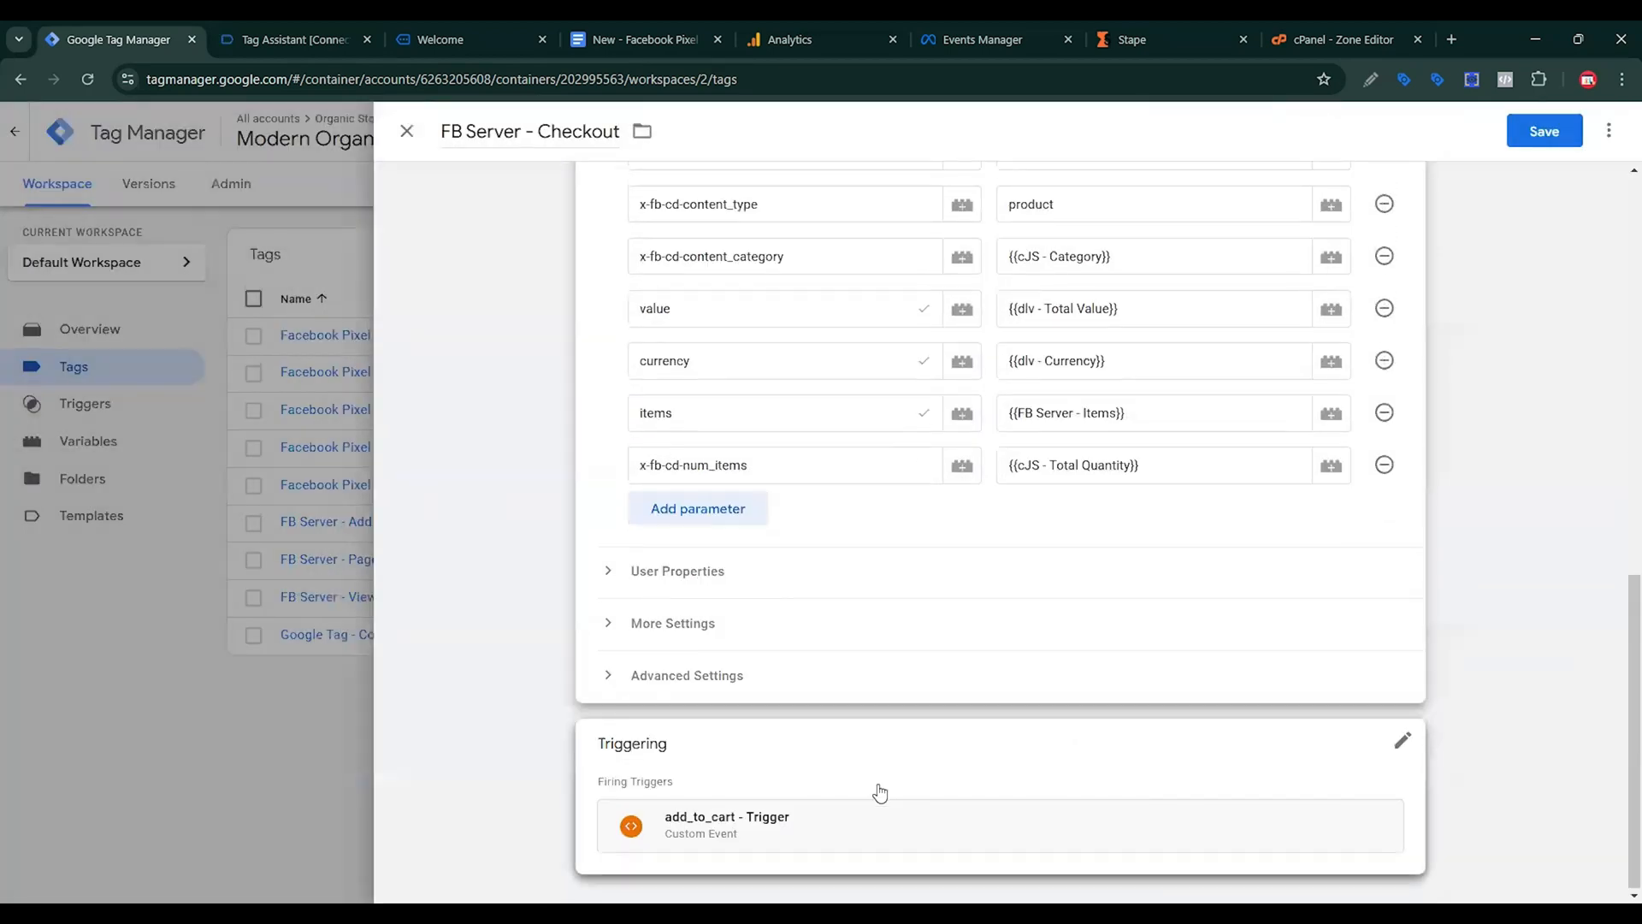
pyautogui.click(1401, 750)
pyautogui.click(1376, 785)
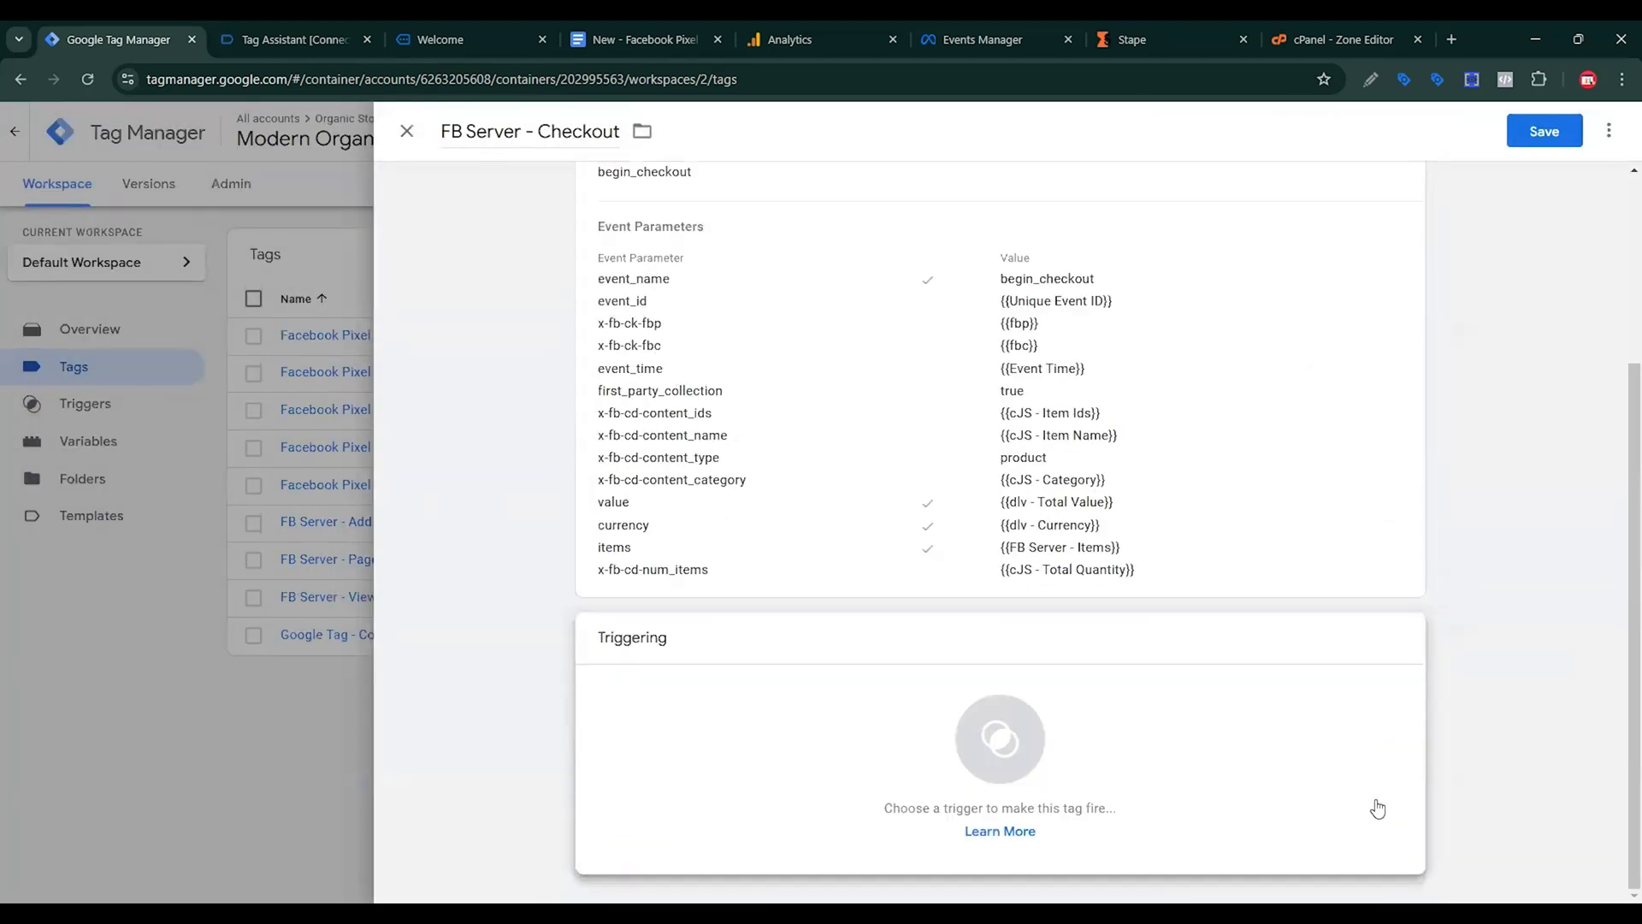
pyautogui.click(1249, 817)
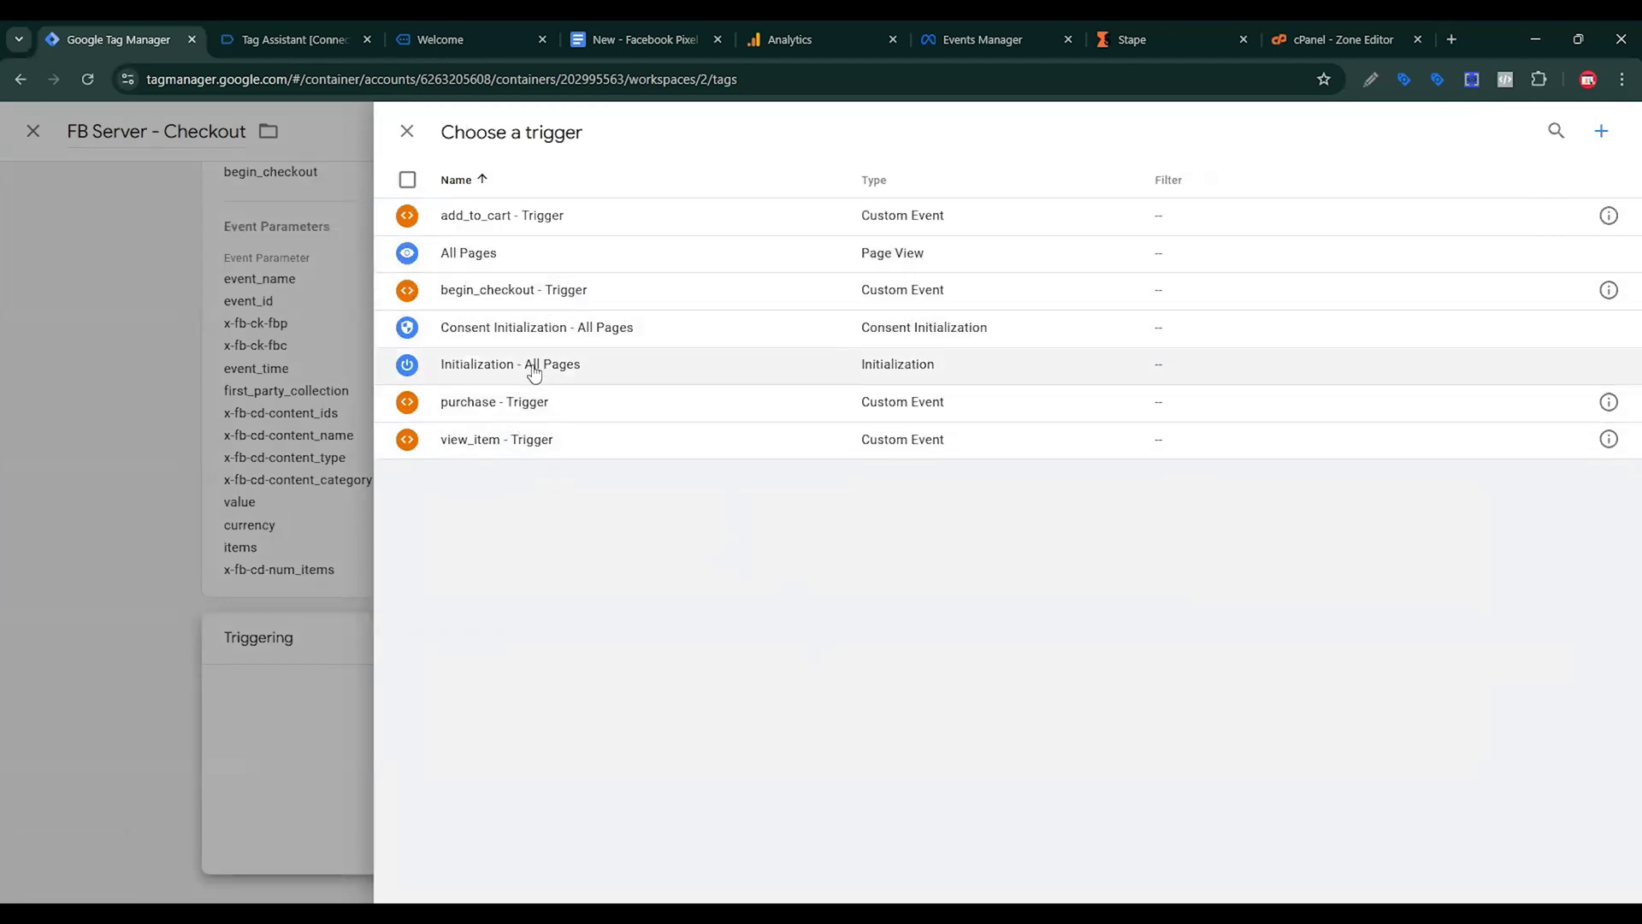
pyautogui.click(531, 297)
pyautogui.click(1531, 135)
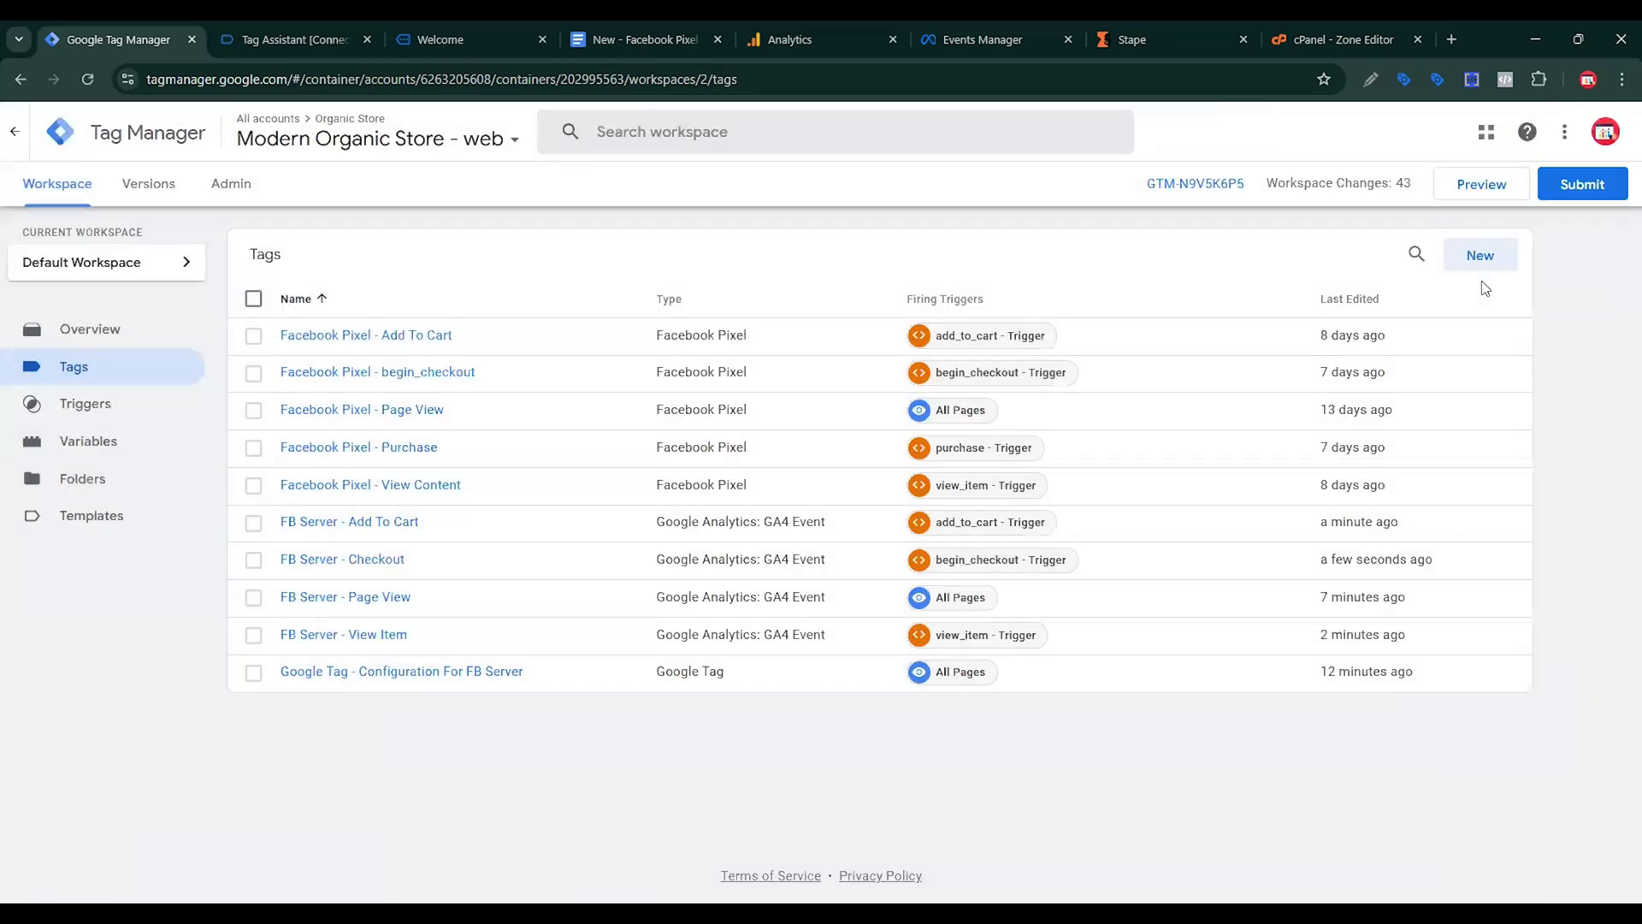
# Duplicate the FB Server - Checkout tag and name the copy FB Server - Purchase.
pyautogui.click(393, 561)
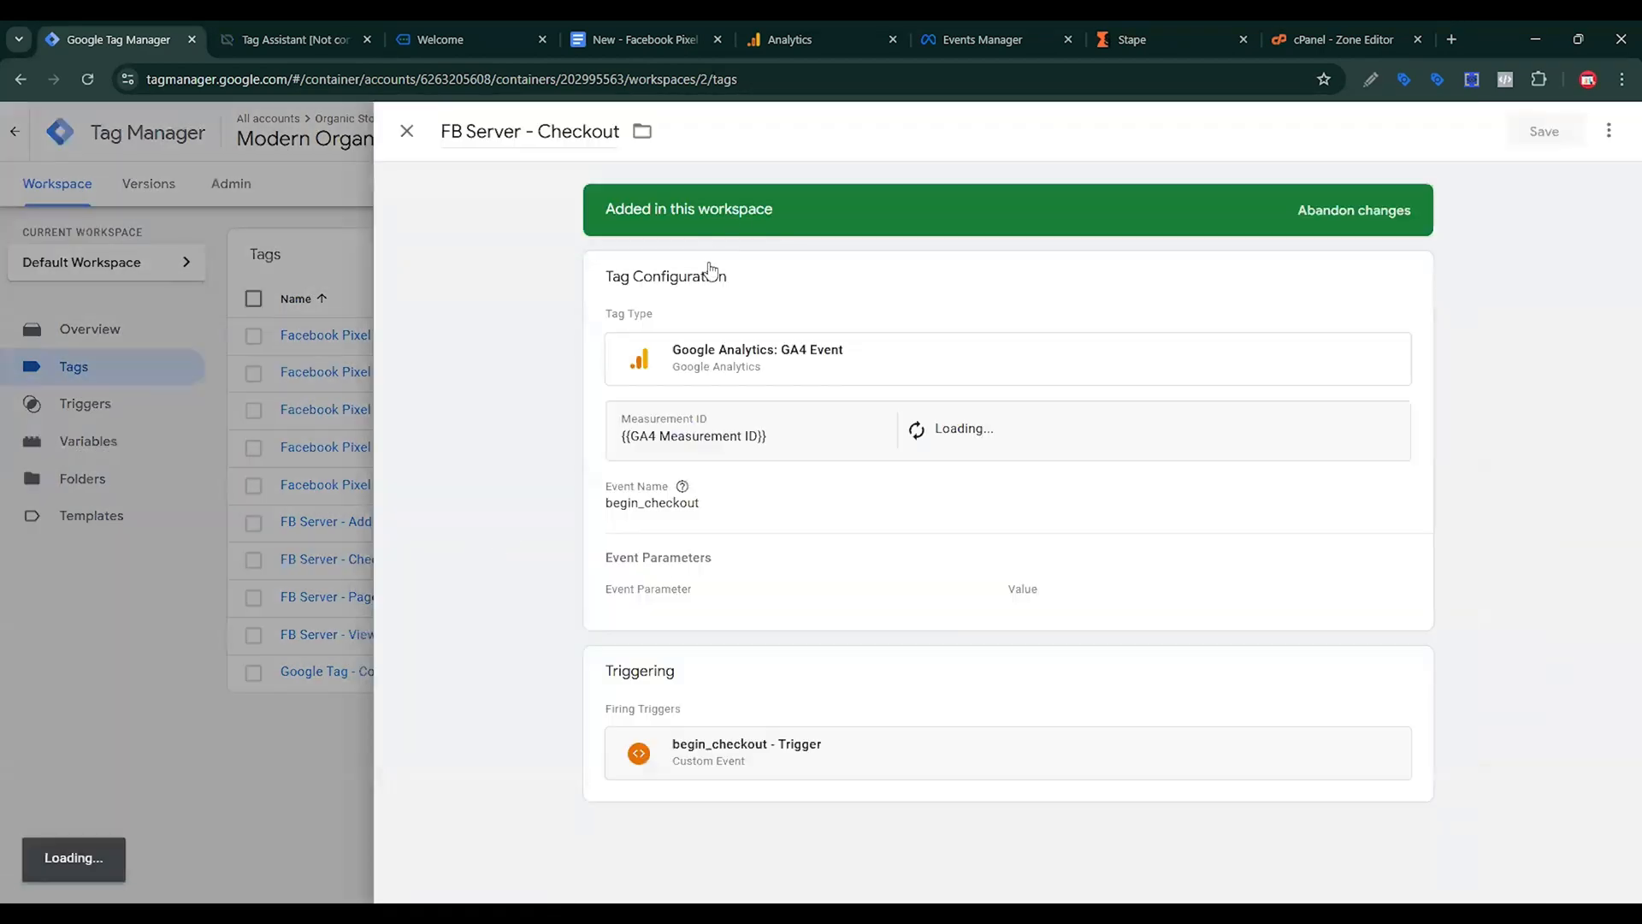
pyautogui.click(1609, 130)
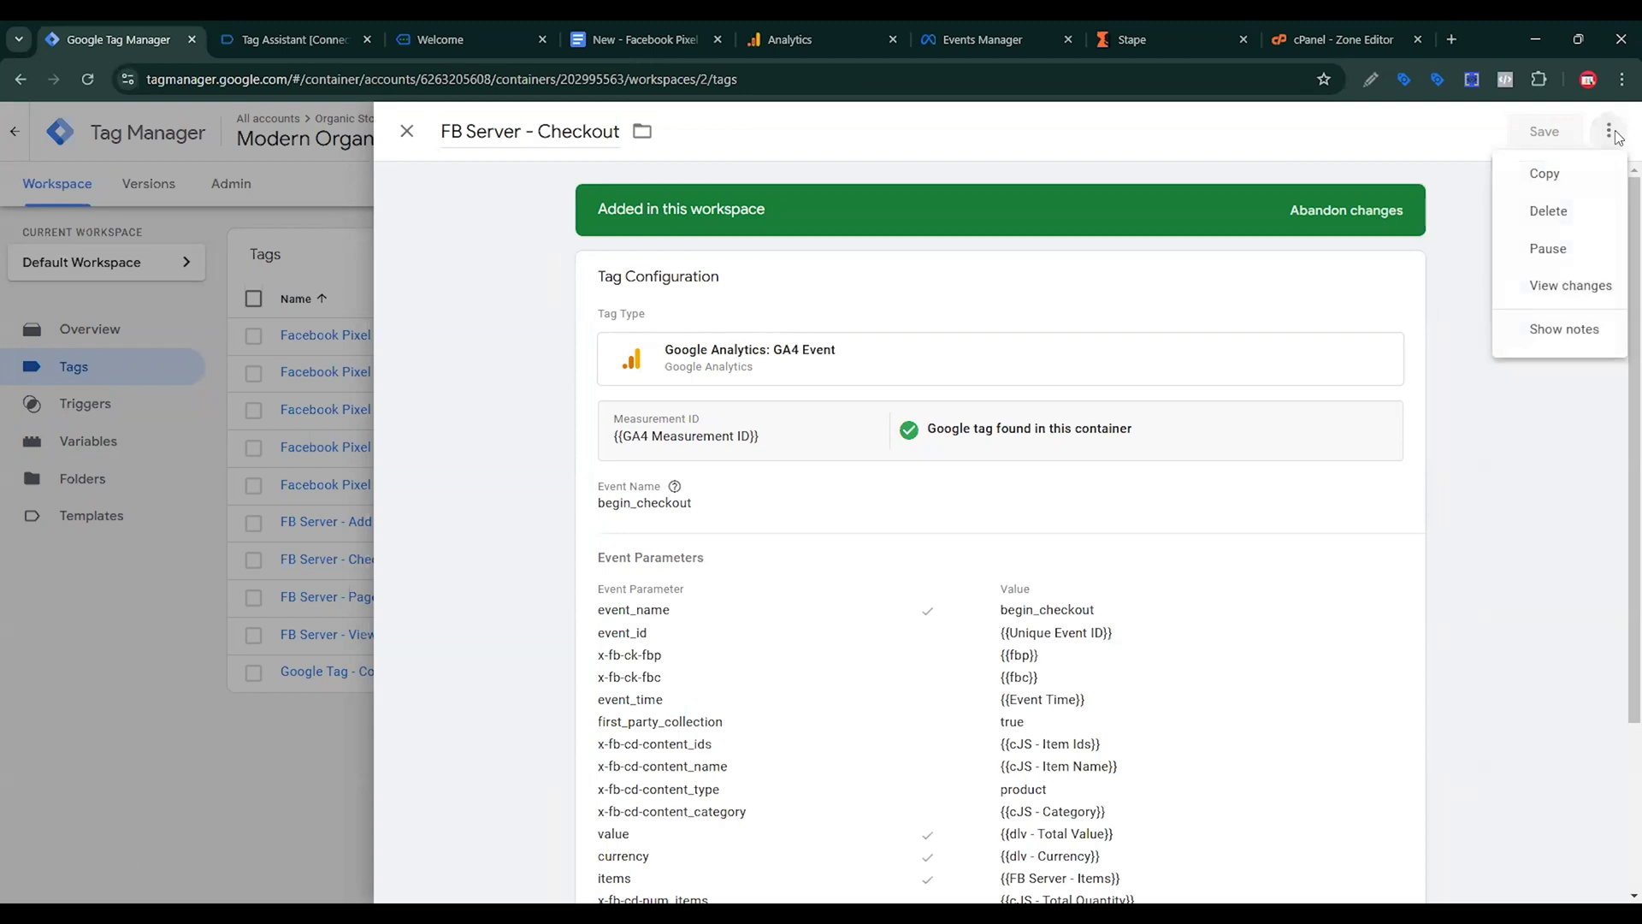
pyautogui.click(1561, 190)
pyautogui.moveTo(482, 156); pyautogui.dragTo(422, 154)
pyautogui.press('BackSpace')
pyautogui.moveTo(537, 132); pyautogui.dragTo(634, 132)
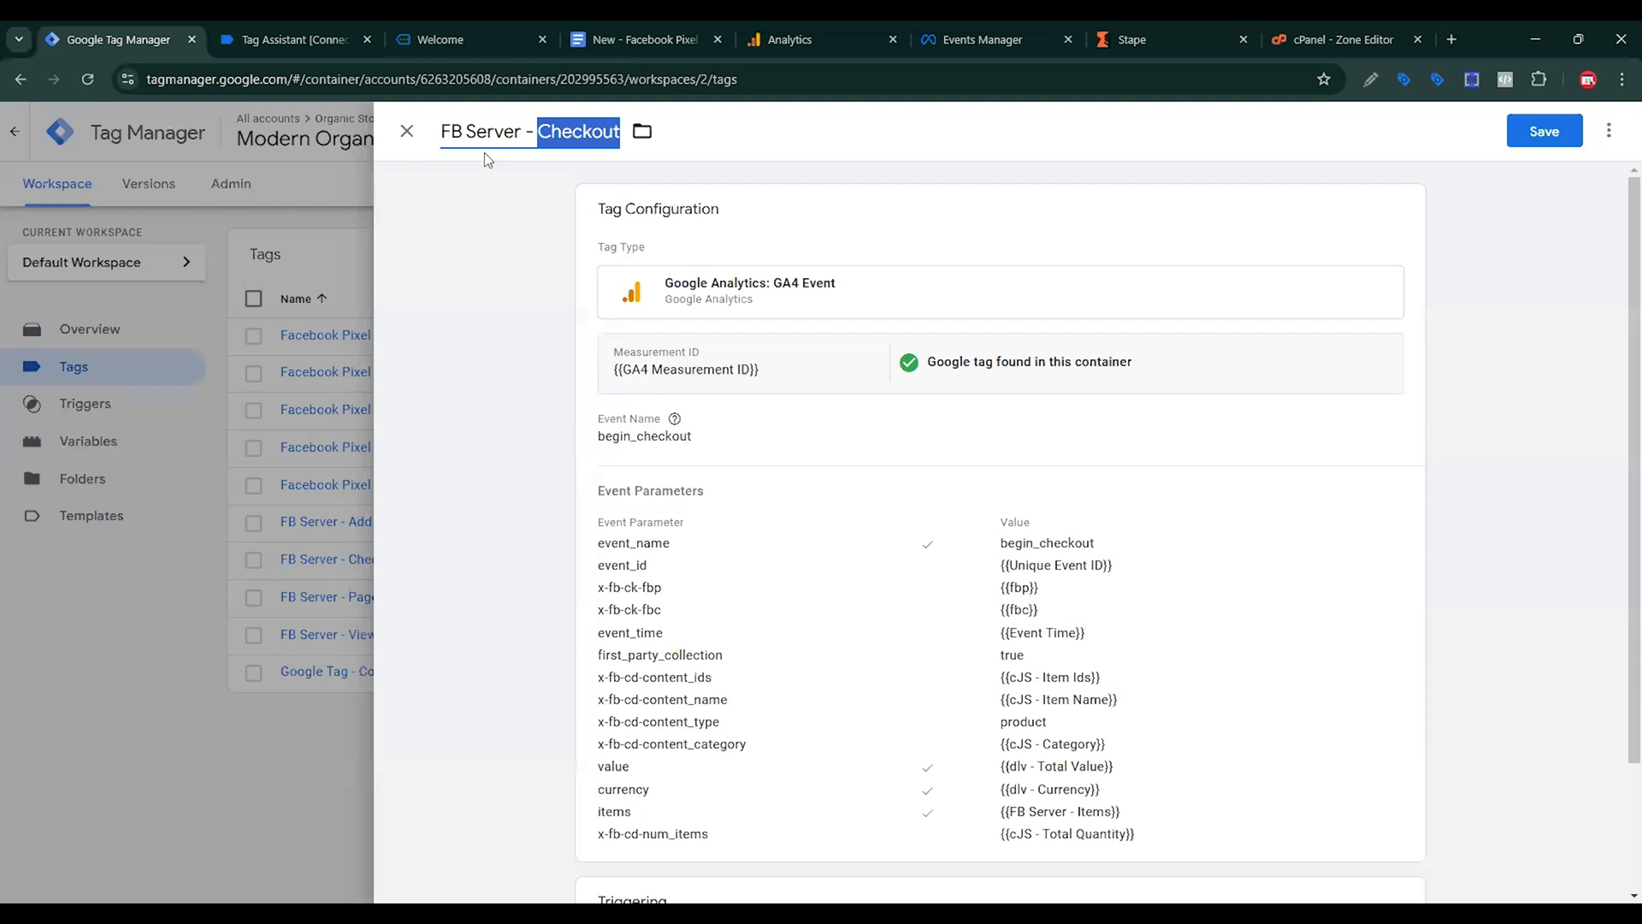
pyautogui.write('Purchase')
# Set the tag's event name and its event_name parameter to purchase, as listed in the Google Docs guide.
pyautogui.click(647, 480)
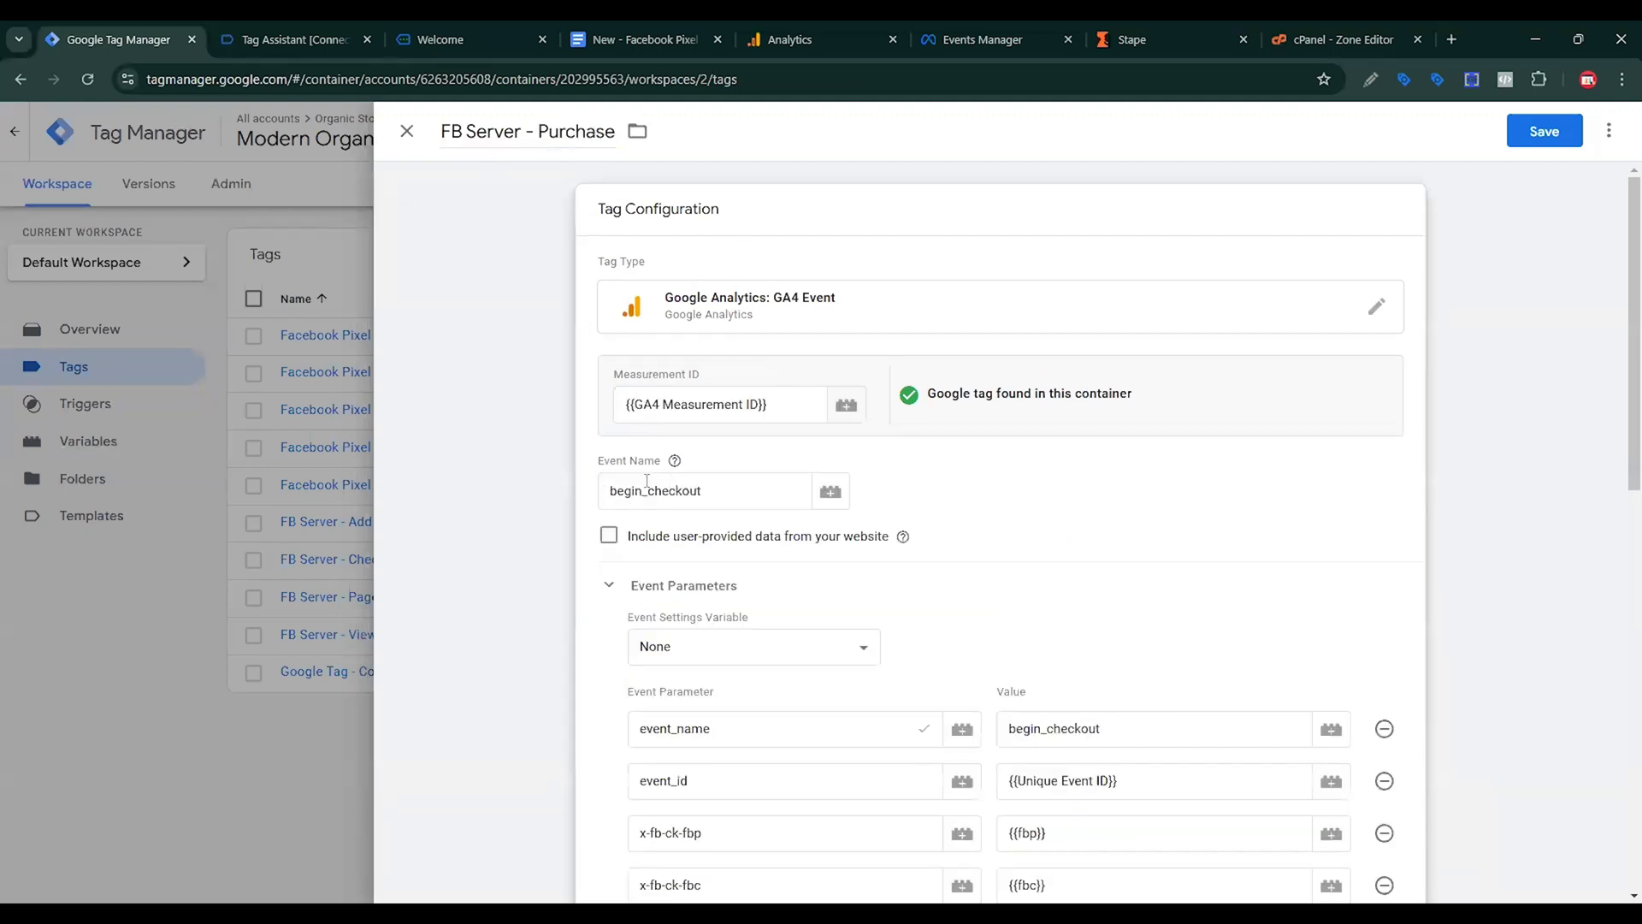
pyautogui.click(658, 34)
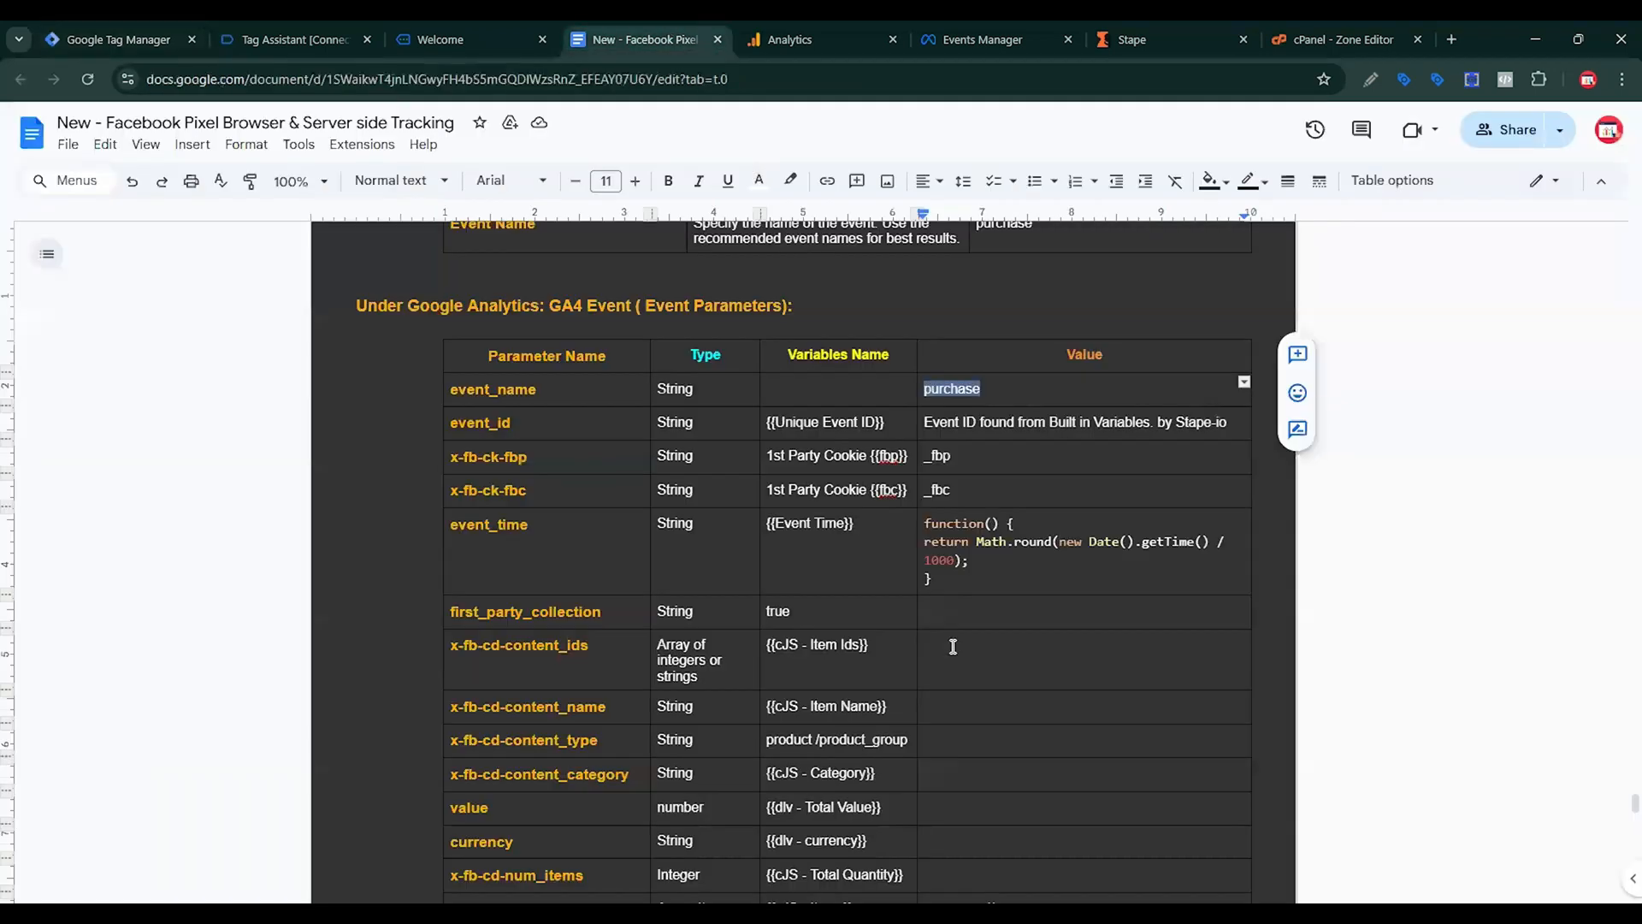
pyautogui.click(111, 39)
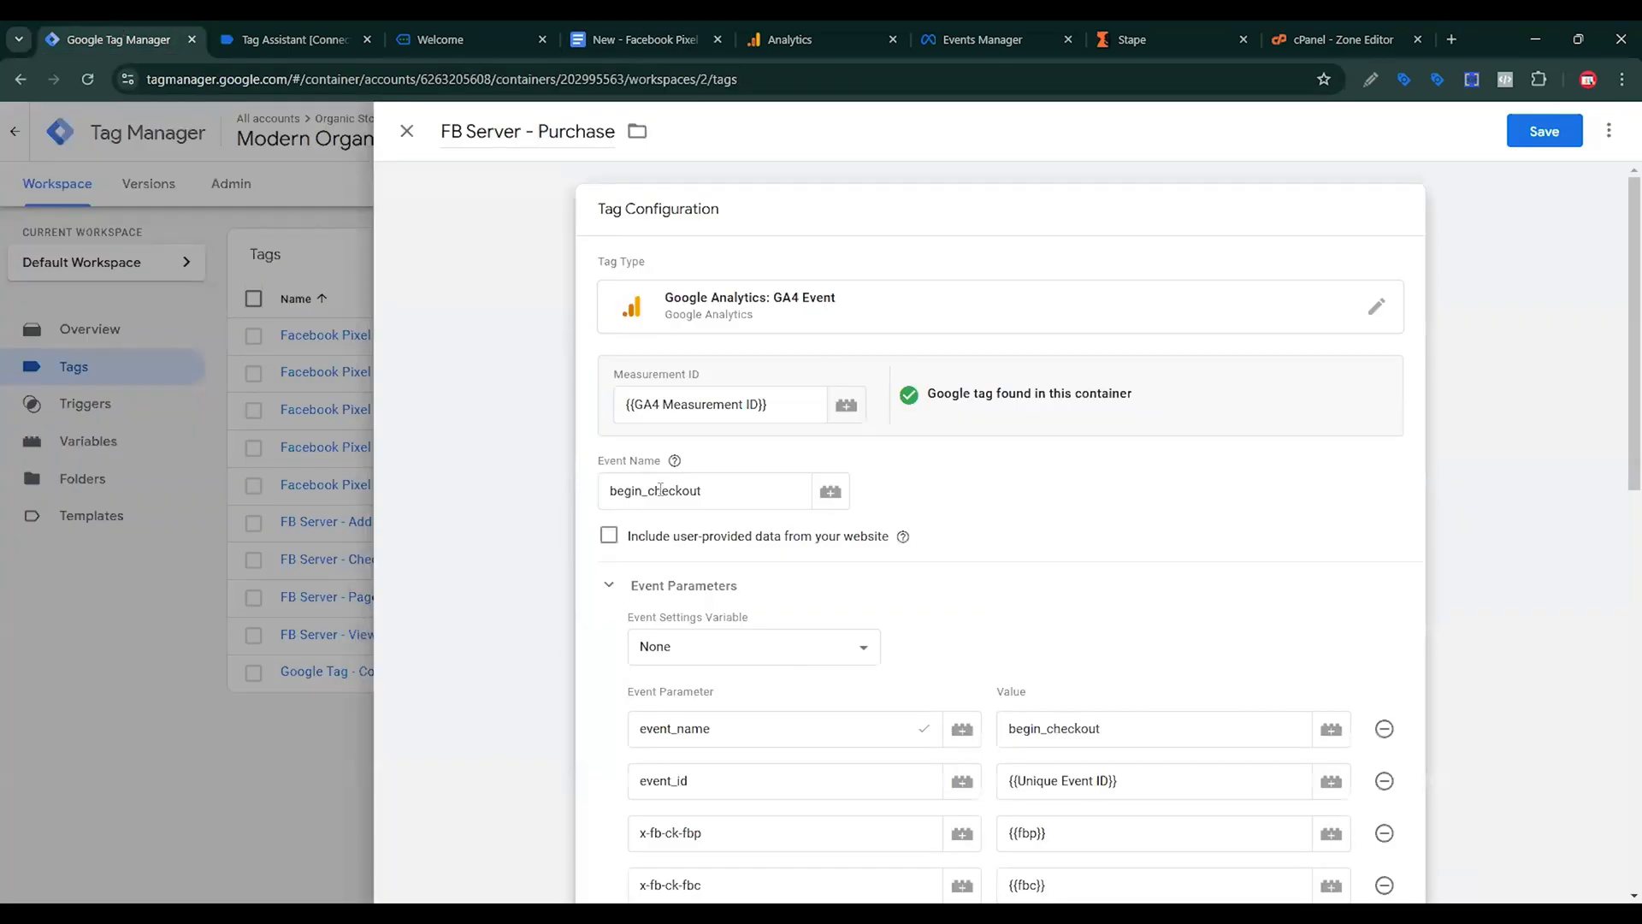
pyautogui.doubleClick(661, 490)
pyautogui.write('purchase')
pyautogui.scroll(-1, 1043, 694)
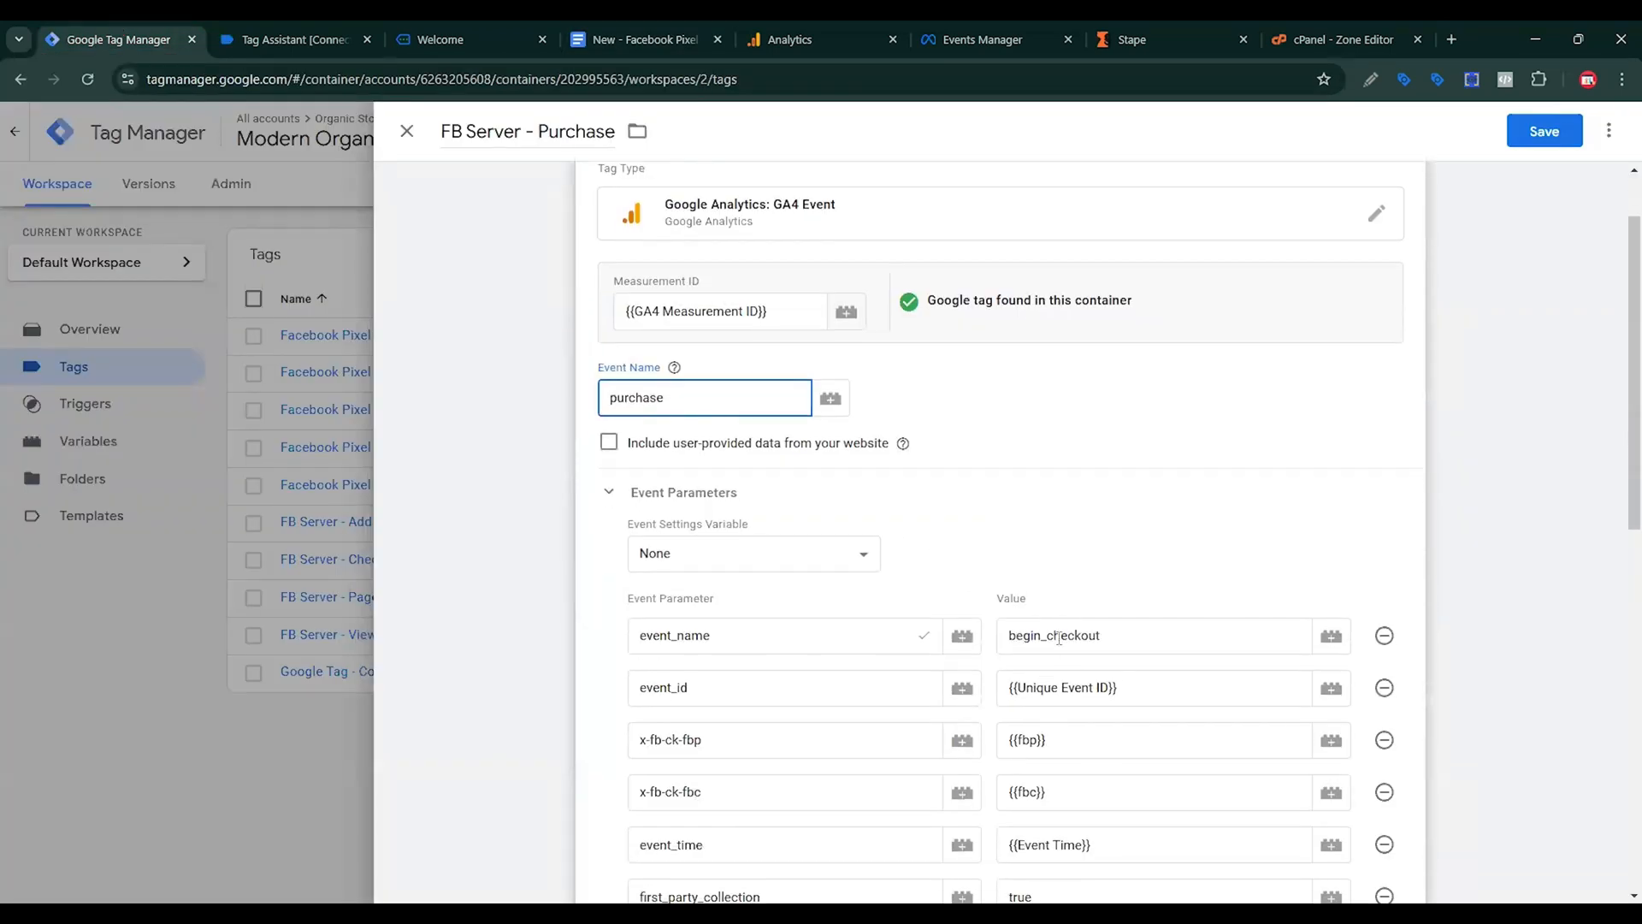
pyautogui.doubleClick(1059, 636)
pyautogui.write('purchase')
# Add five empty event parameter rows below x-fb-cd-num_items in the FB Server - Purchase tag.
pyautogui.scroll(-10, 853, 641)
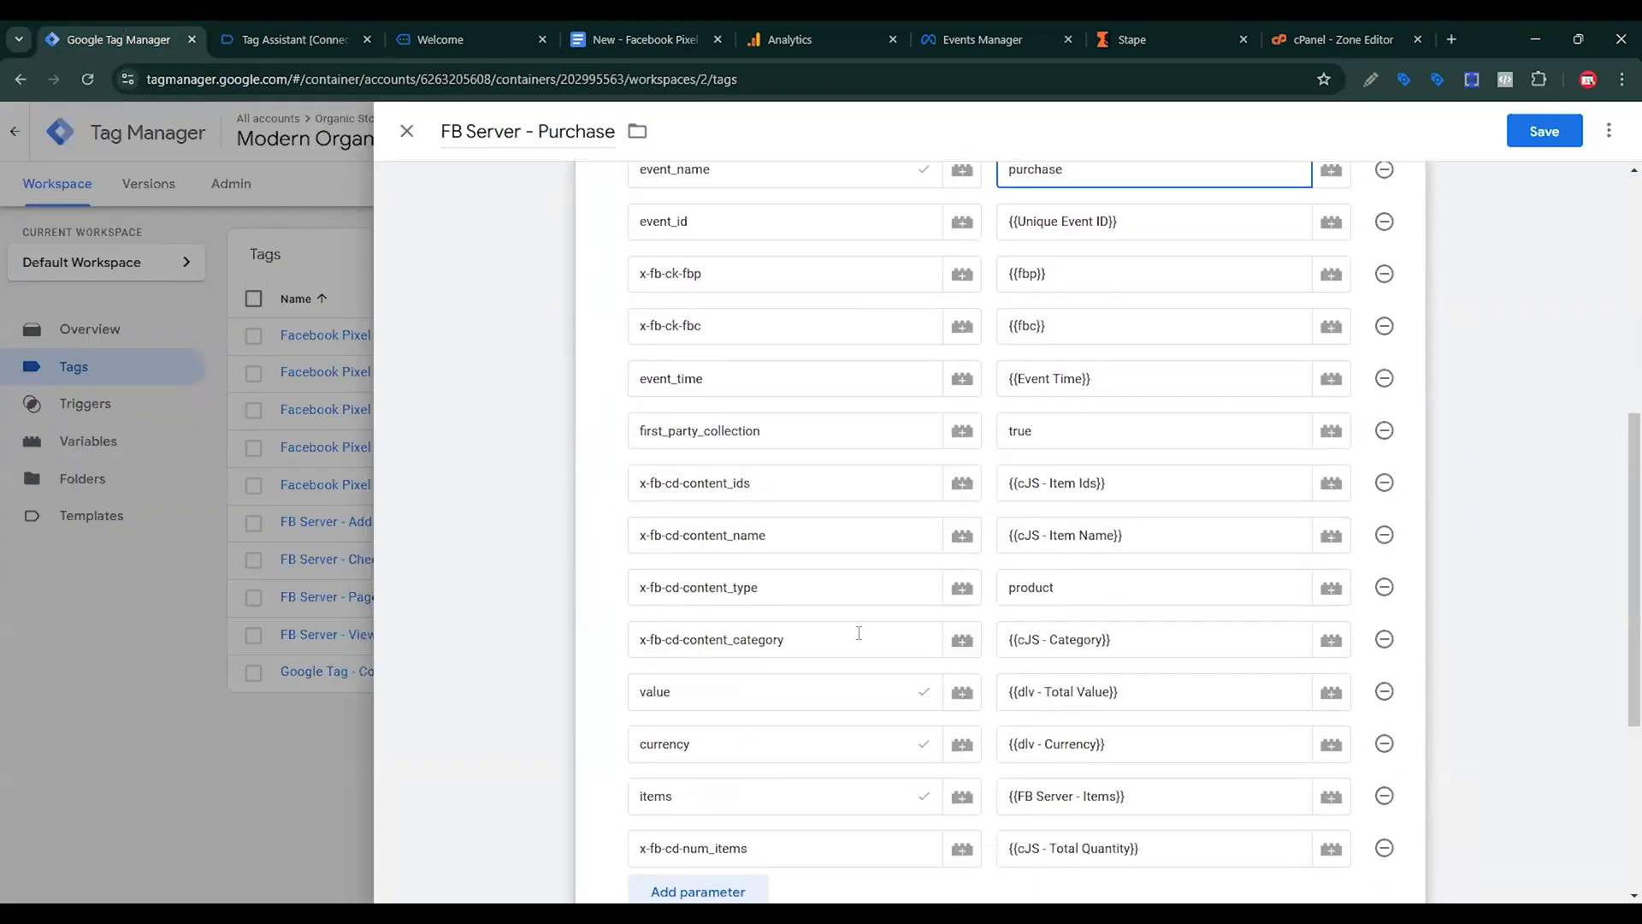
pyautogui.click(742, 517)
pyautogui.click(721, 571)
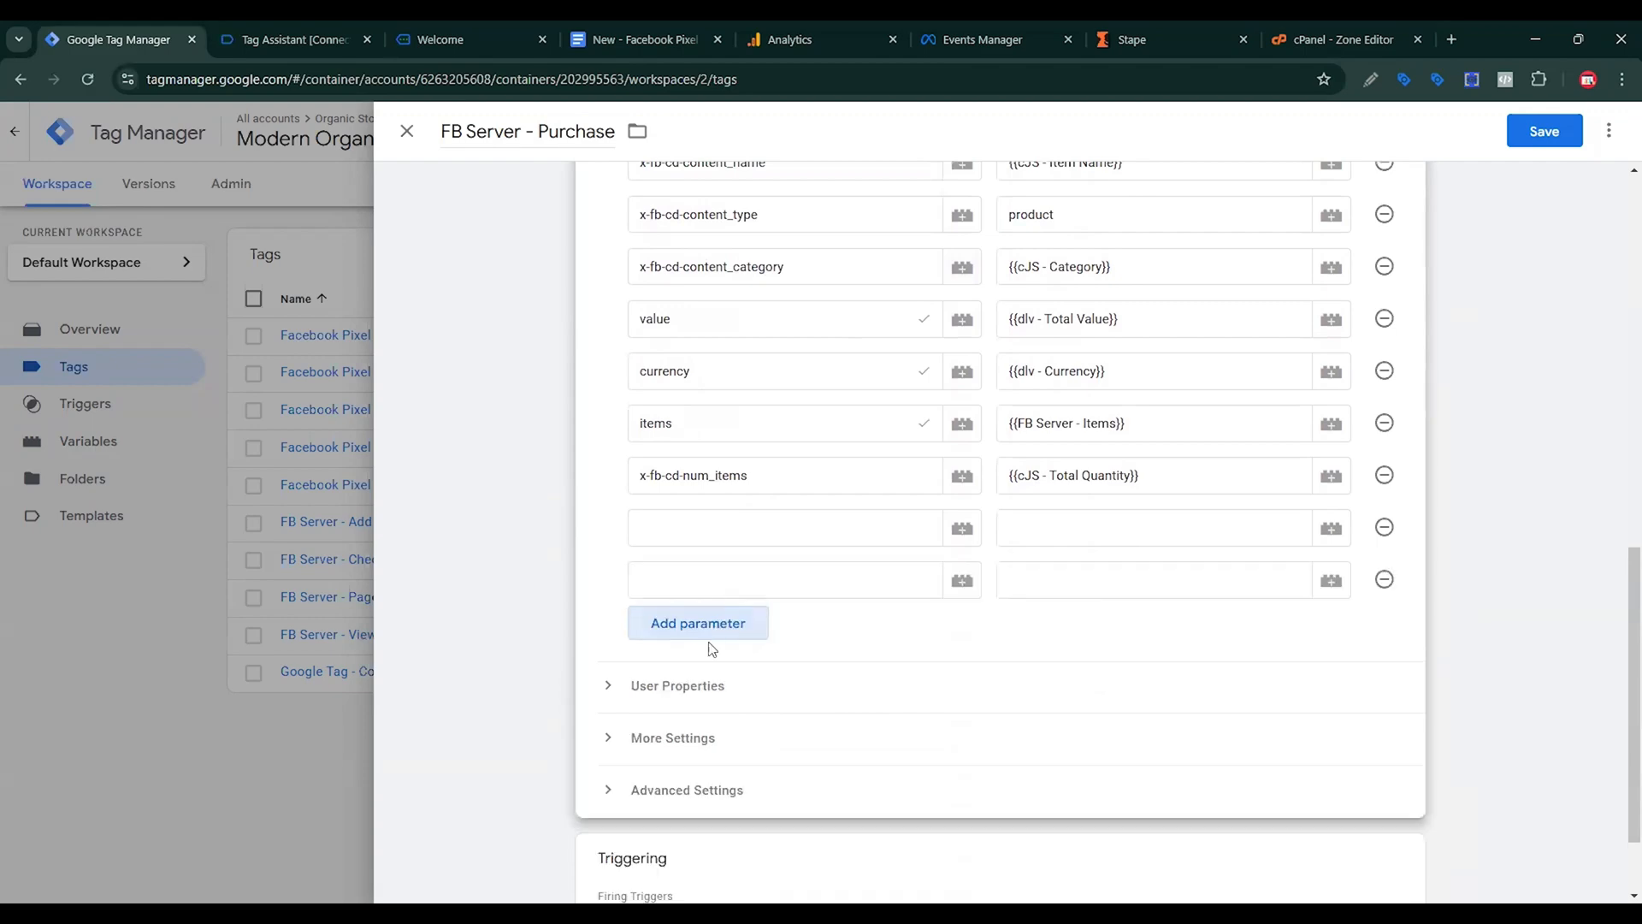
pyautogui.click(712, 631)
pyautogui.click(722, 677)
pyautogui.click(727, 727)
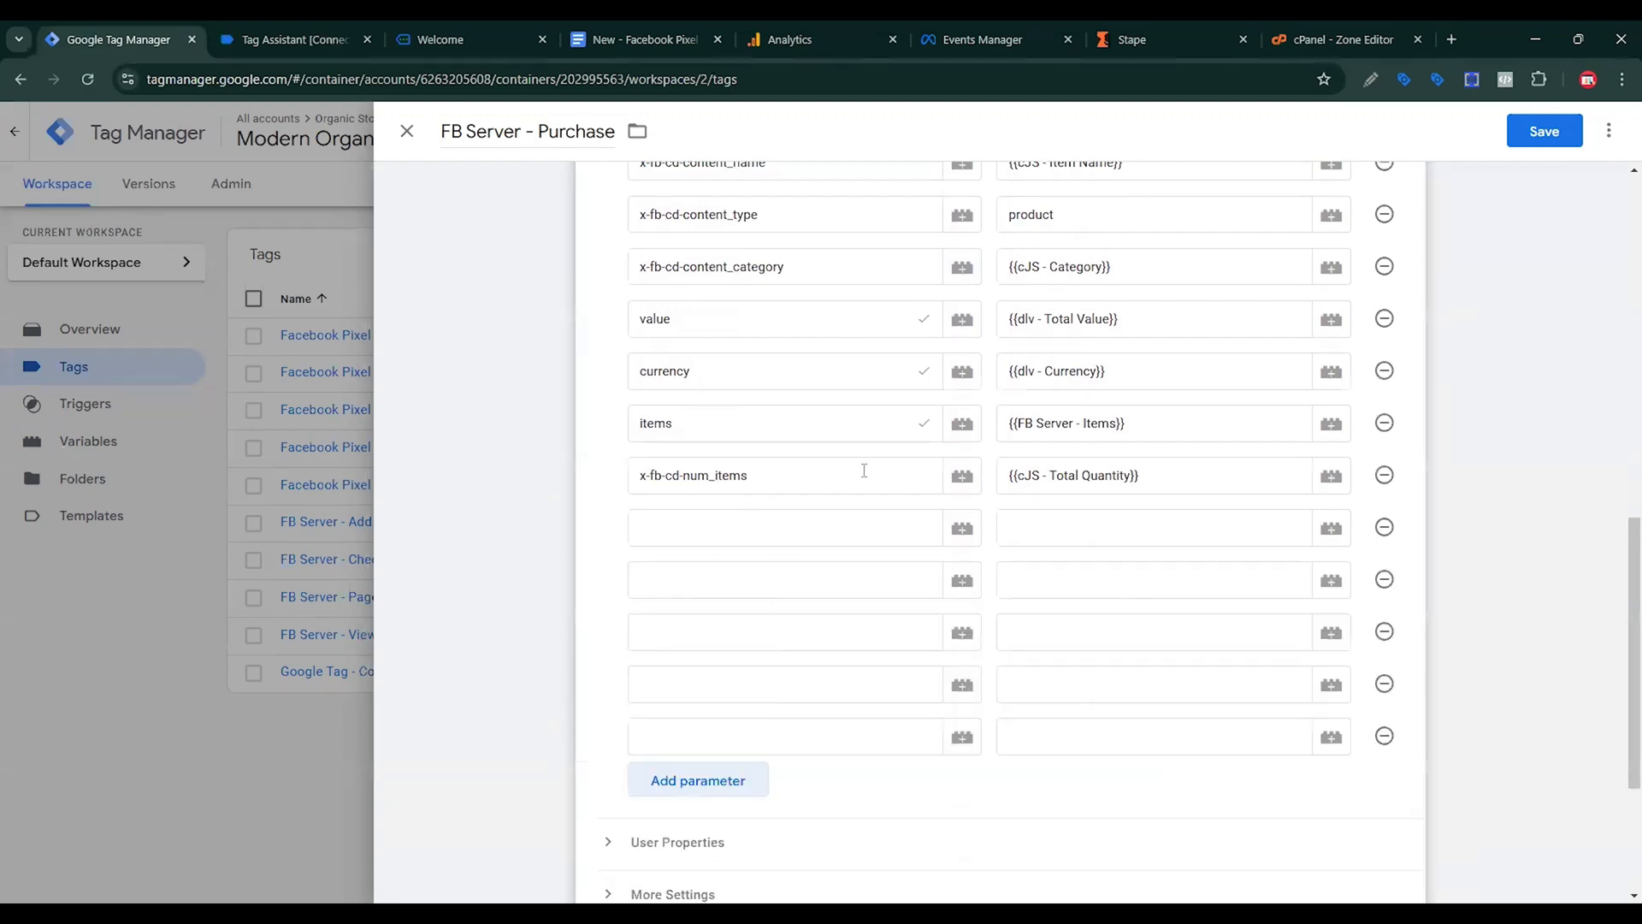
# Switch to the store website, open the Wooden Vases product and add one to the cart.
pyautogui.click(454, 39)
pyautogui.scroll(-5, 824, 511)
pyautogui.click(691, 554)
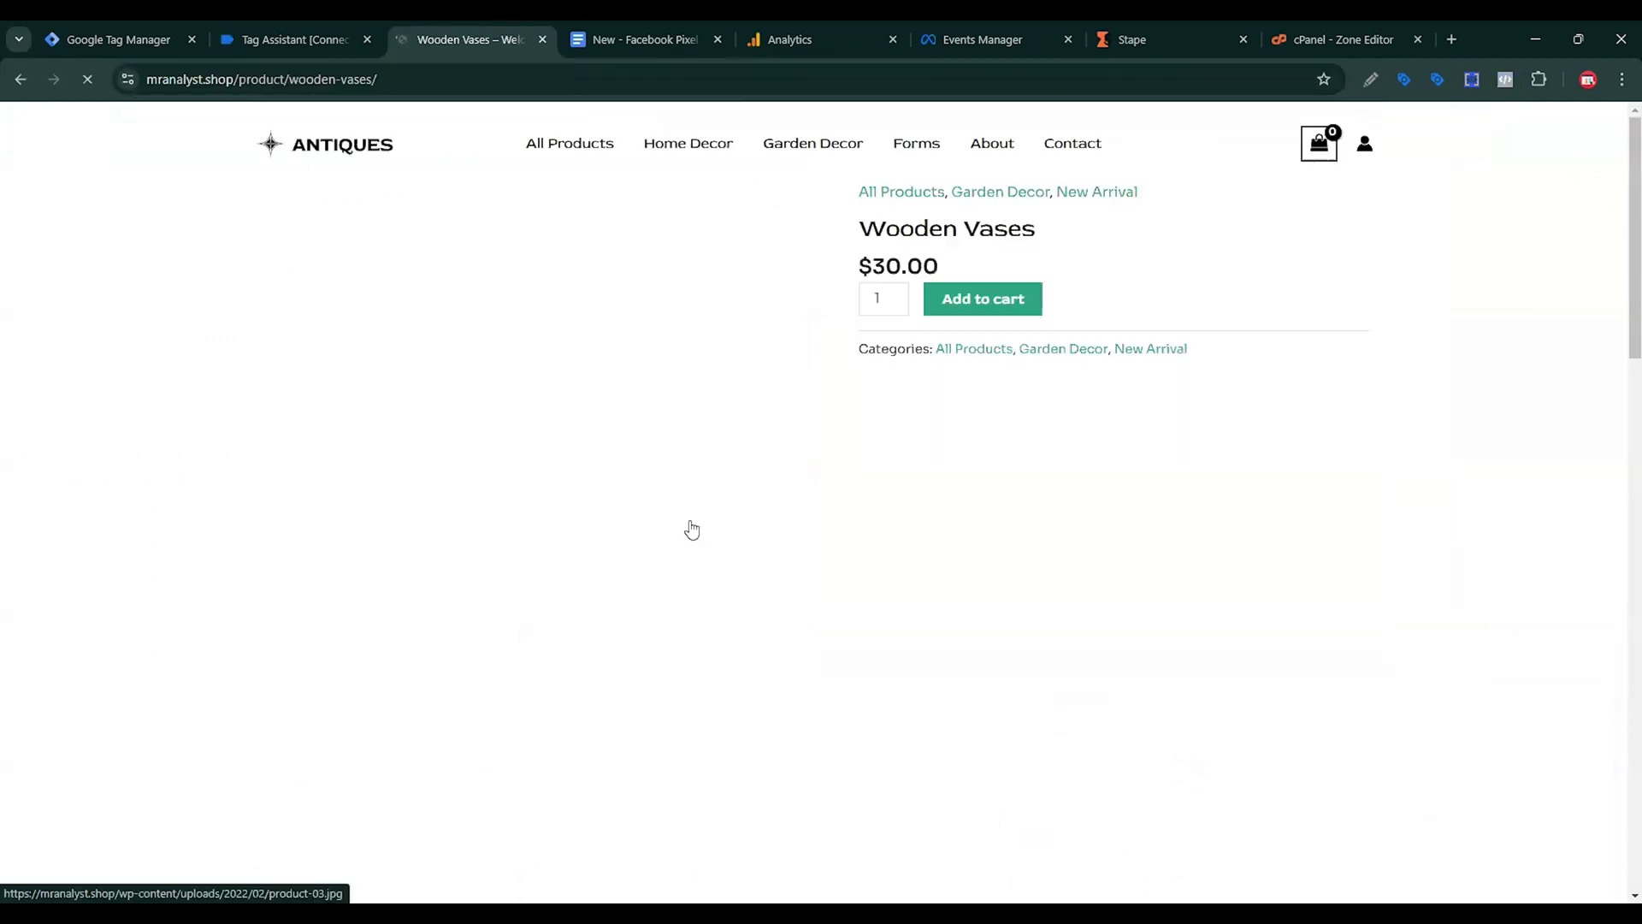
pyautogui.click(980, 299)
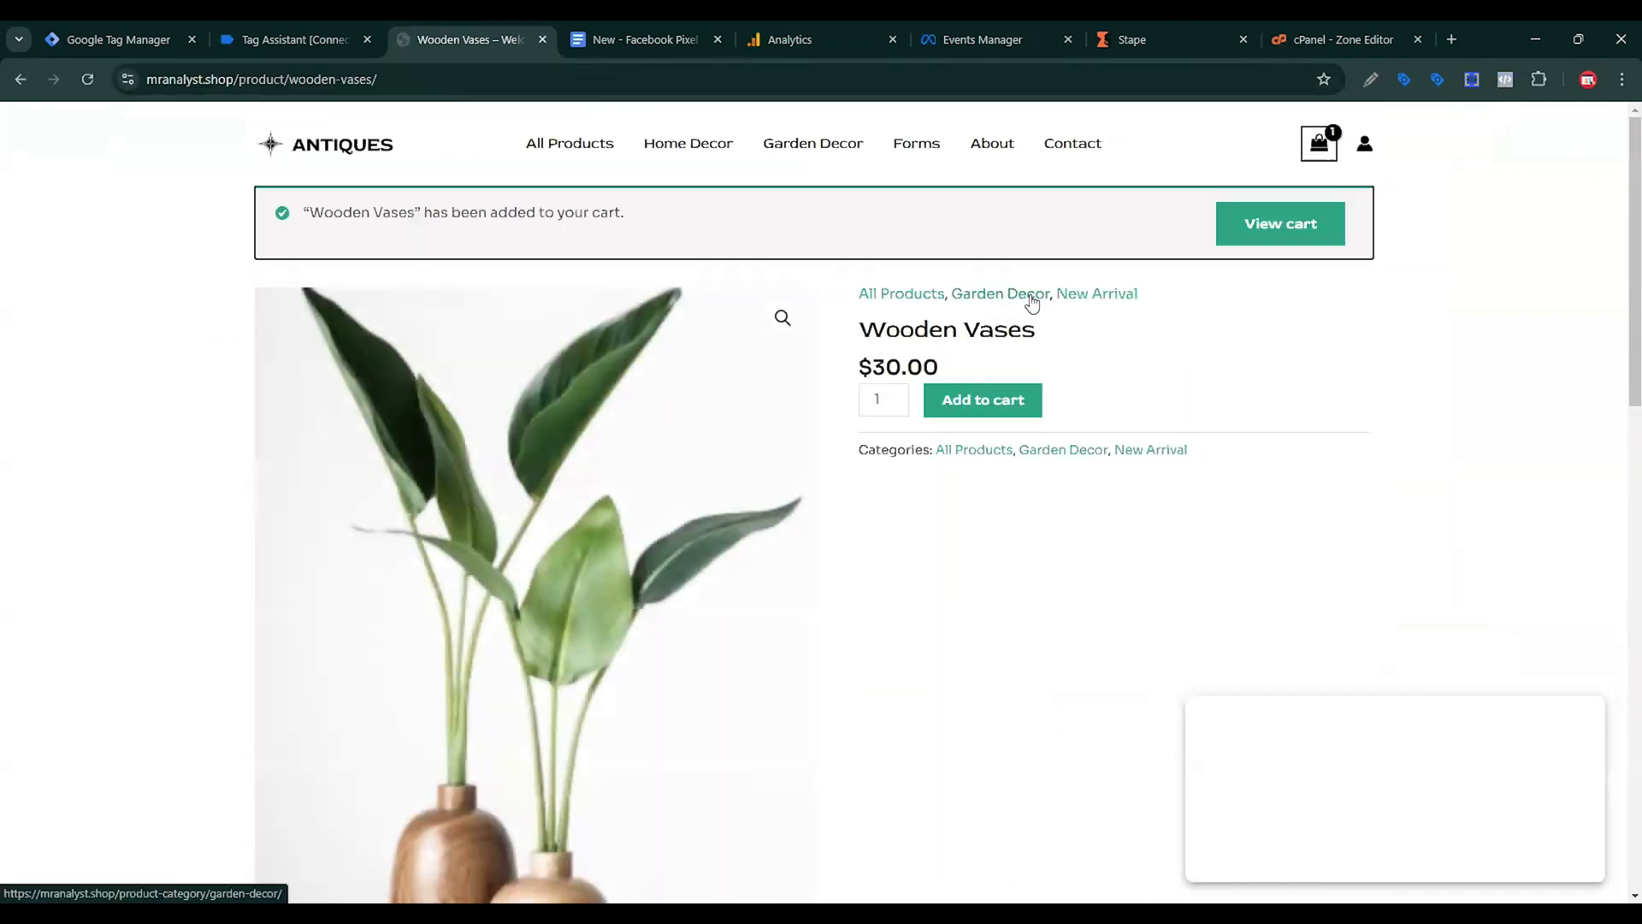
# Proceed from the cart to checkout and fill in the billing details with the saved customer data.
pyautogui.click(1311, 238)
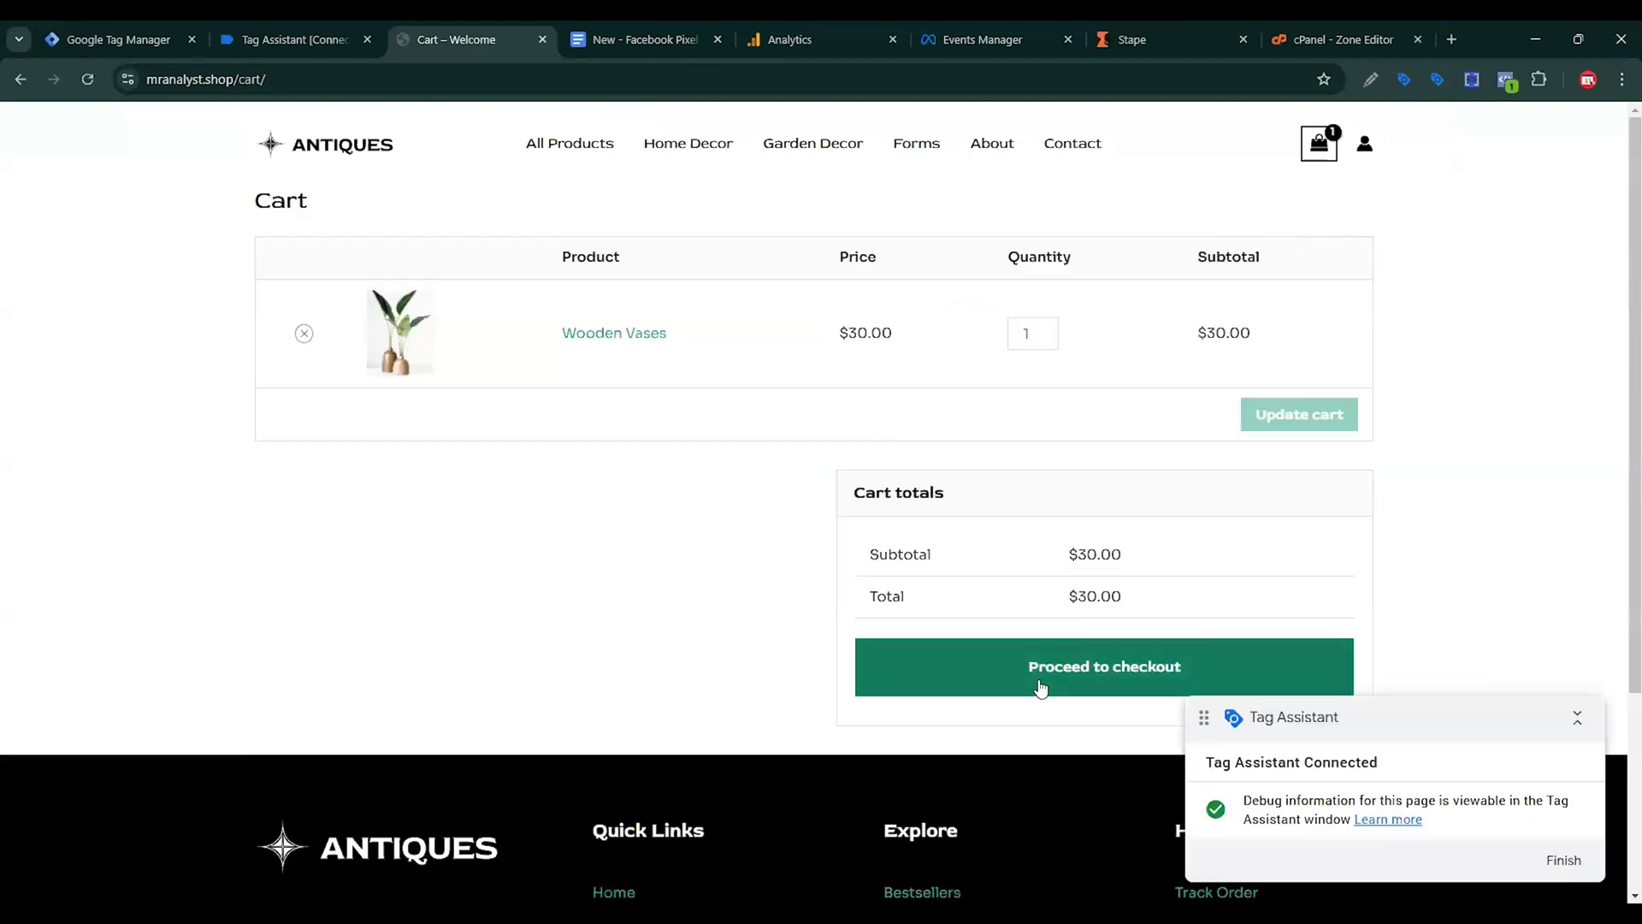
pyautogui.click(1043, 684)
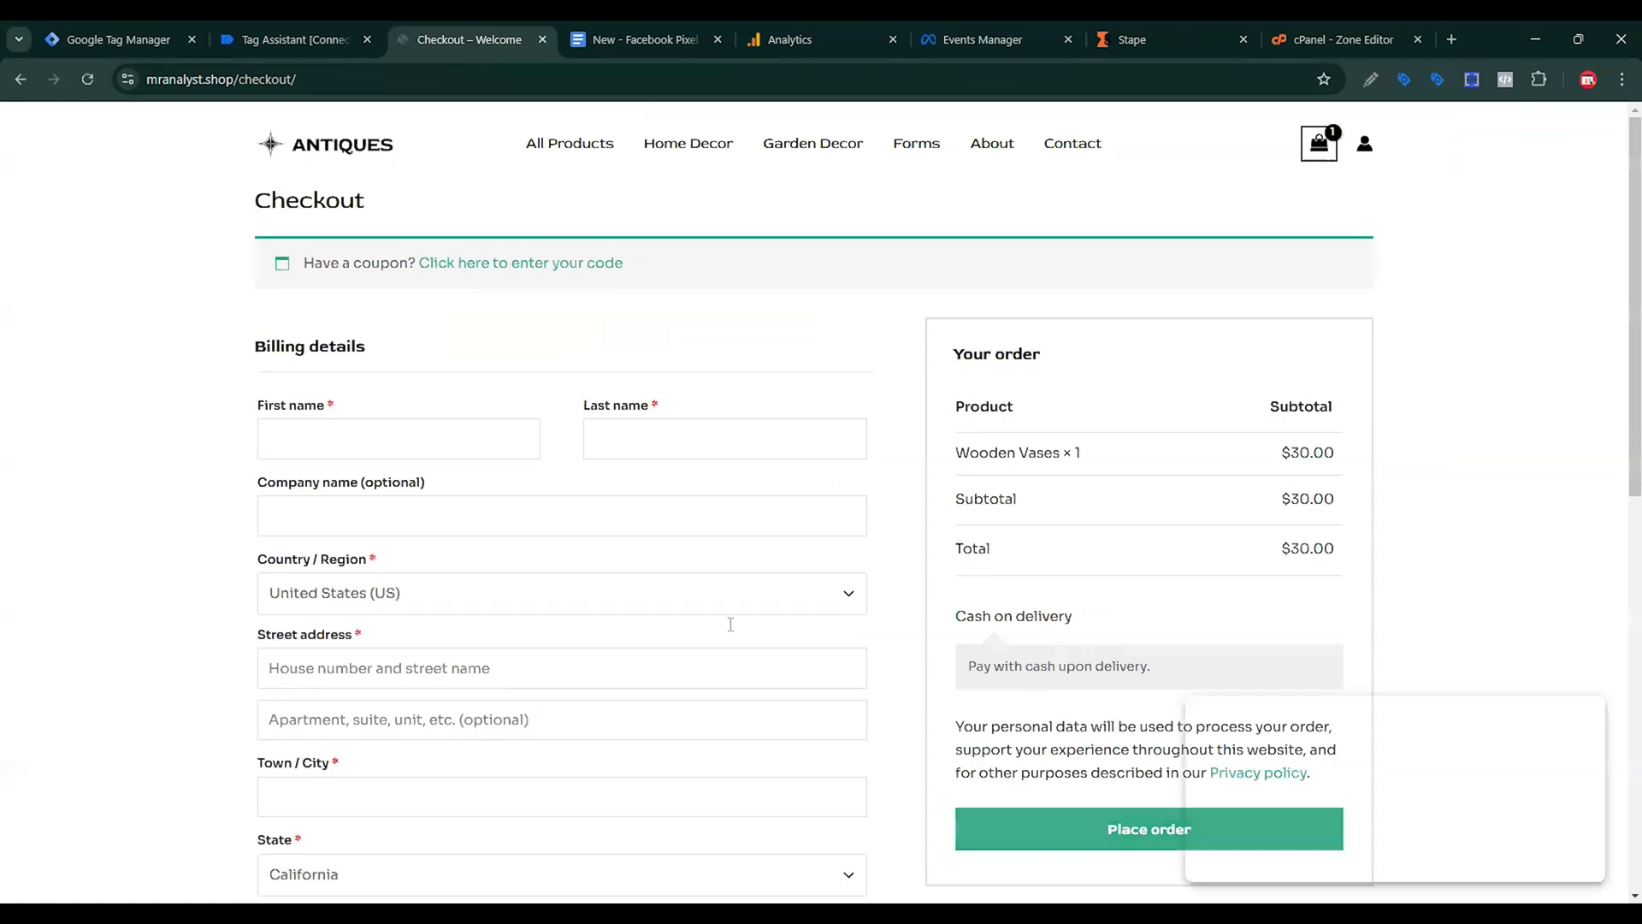
pyautogui.click(411, 439)
pyautogui.click(431, 485)
pyautogui.scroll(-3, 518, 593)
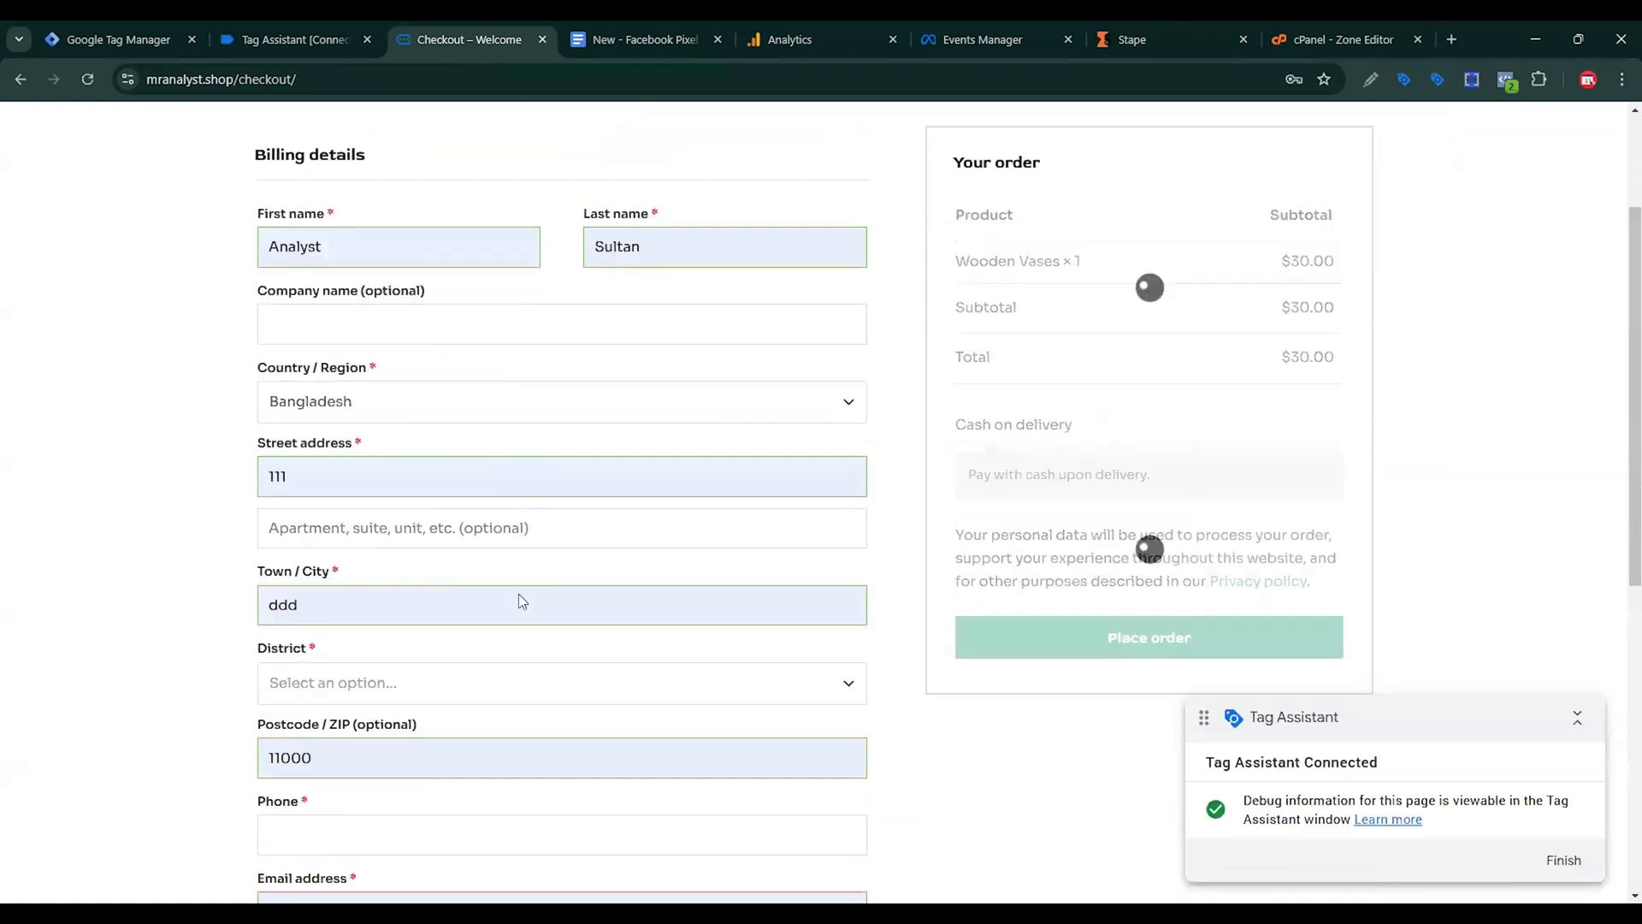
# Select the billing district, enter the customer's phone number and place the order.
pyautogui.click(364, 594)
pyautogui.click(356, 706)
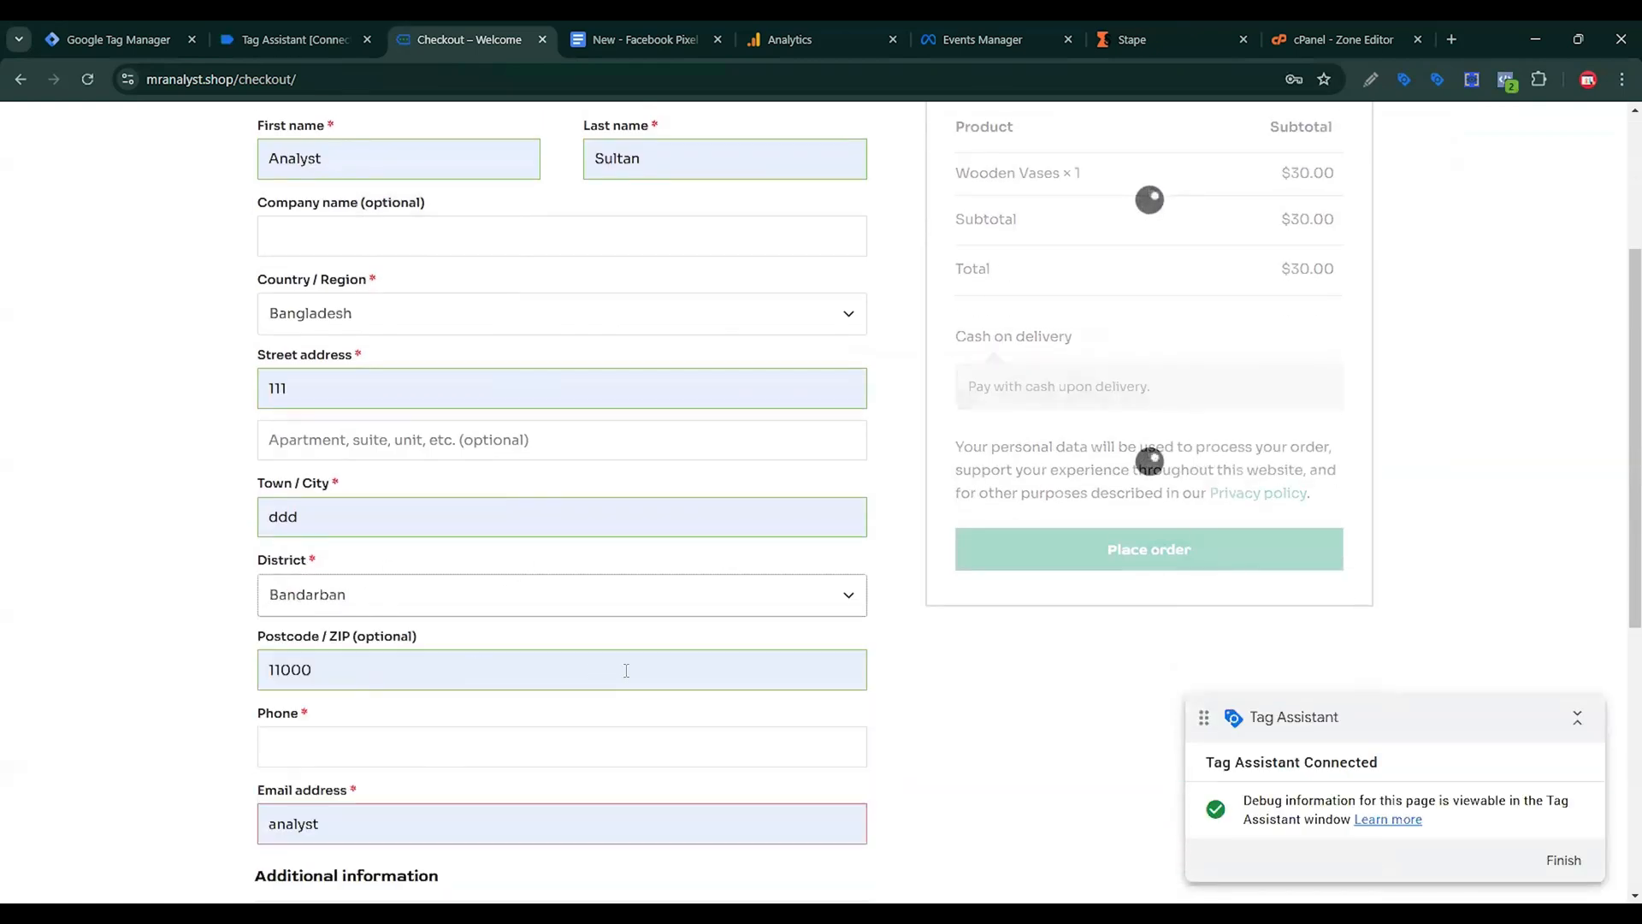
pyautogui.scroll(-2, 462, 586)
pyautogui.click(454, 571)
pyautogui.click(433, 609)
pyautogui.scroll(4, 1120, 739)
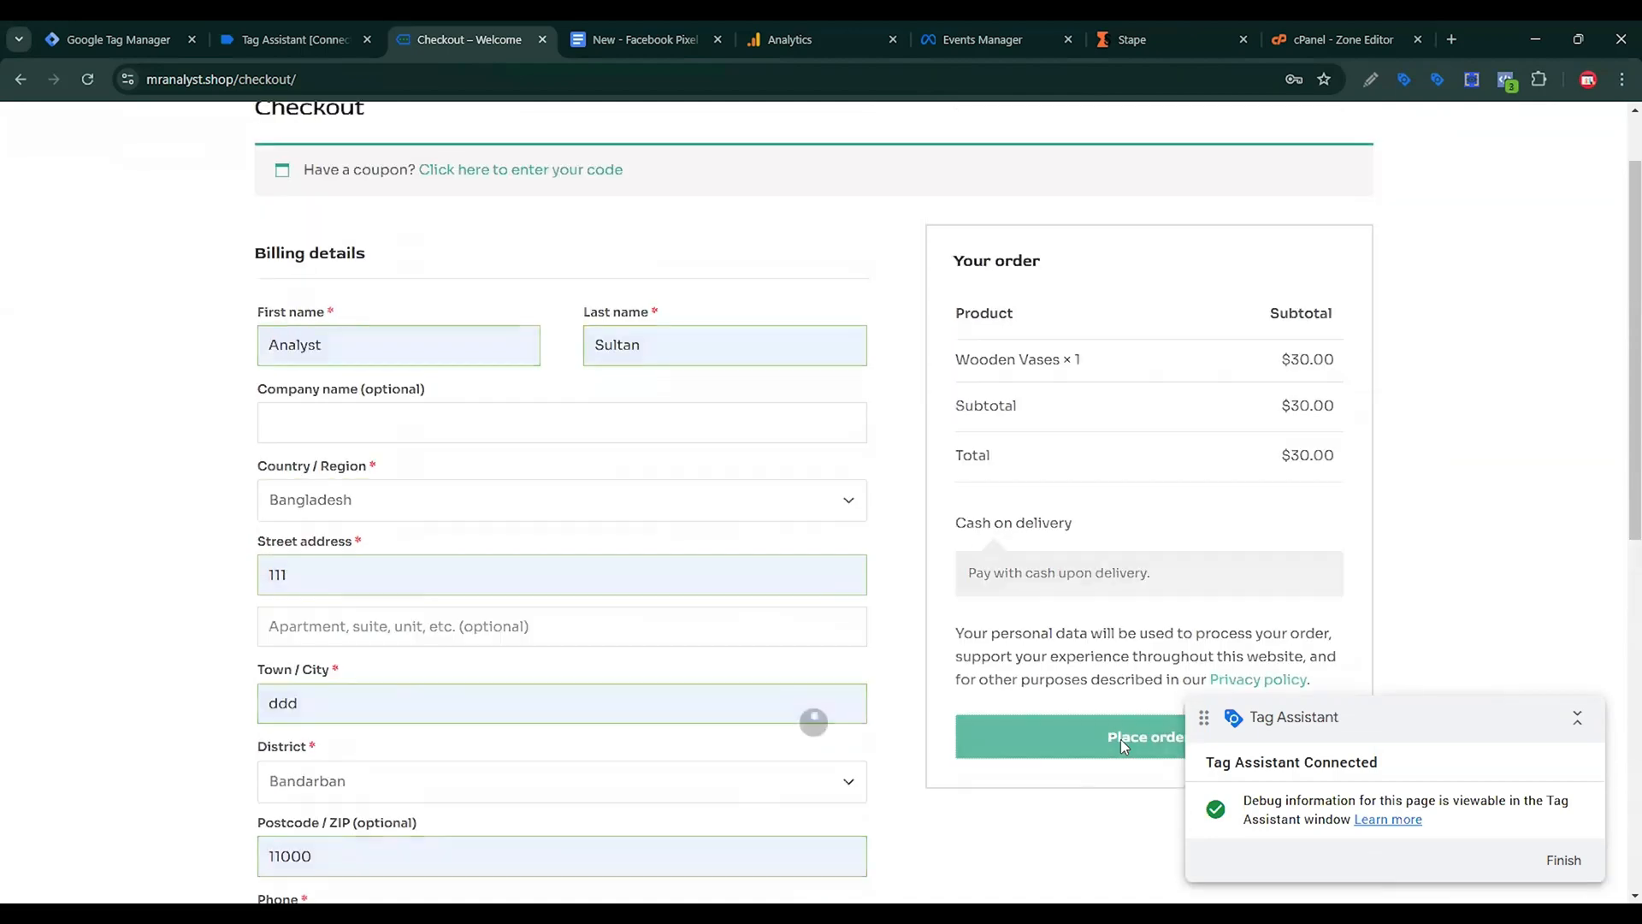
pyautogui.click(1120, 739)
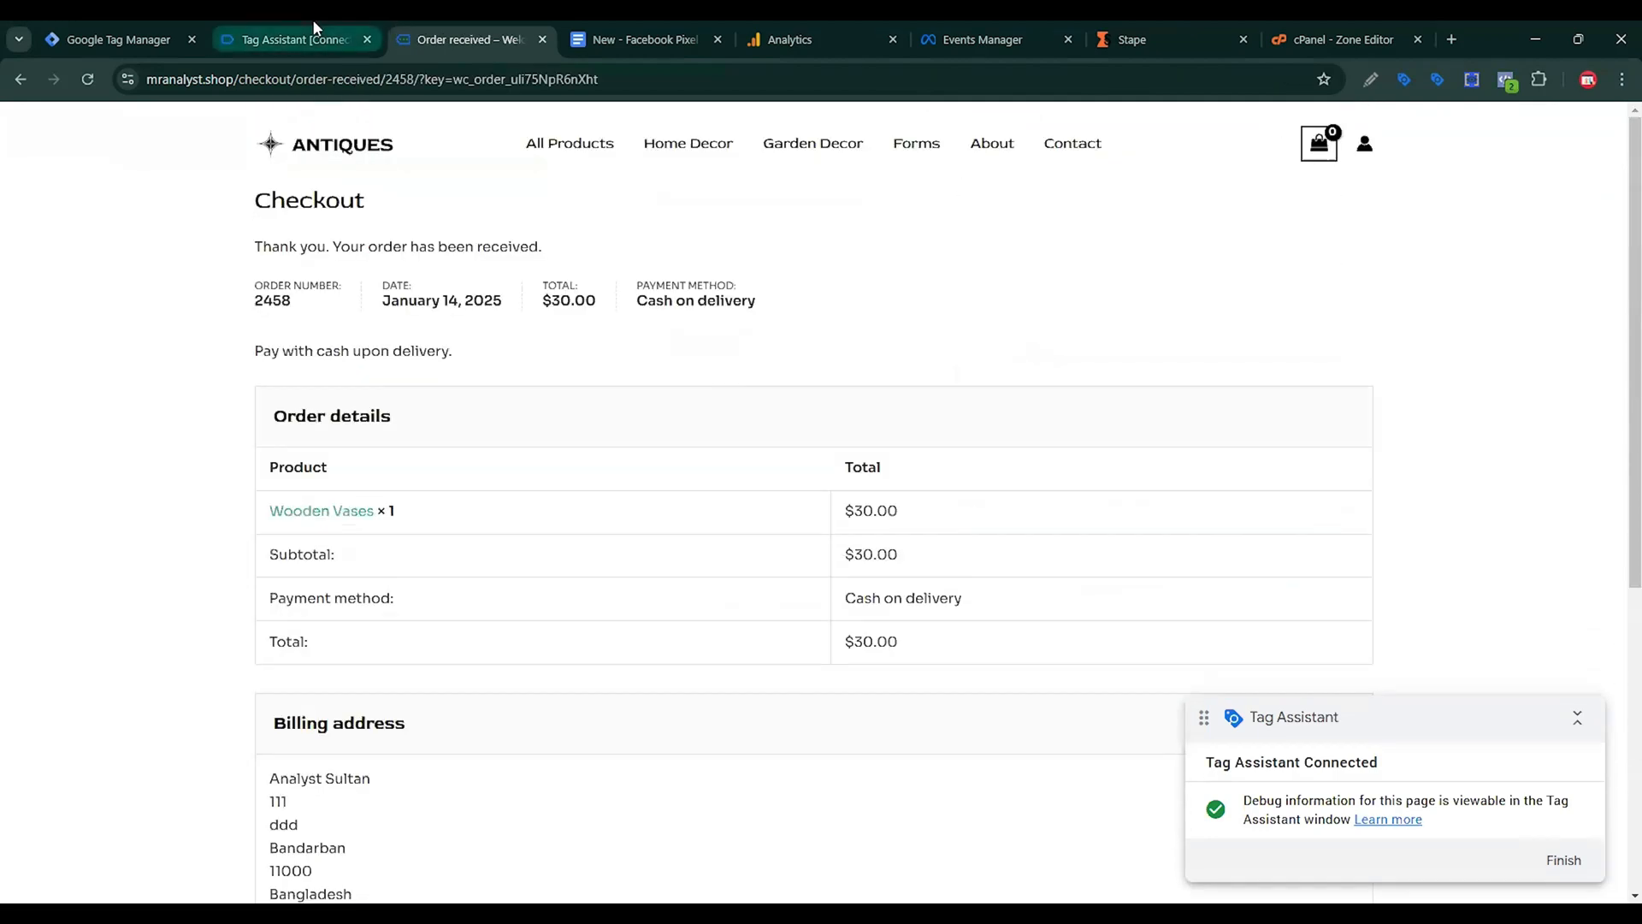
# Switch to Tag Assistant and examine the purchase event's data layer, including the customer and order data.
pyautogui.click(314, 30)
pyautogui.click(138, 400)
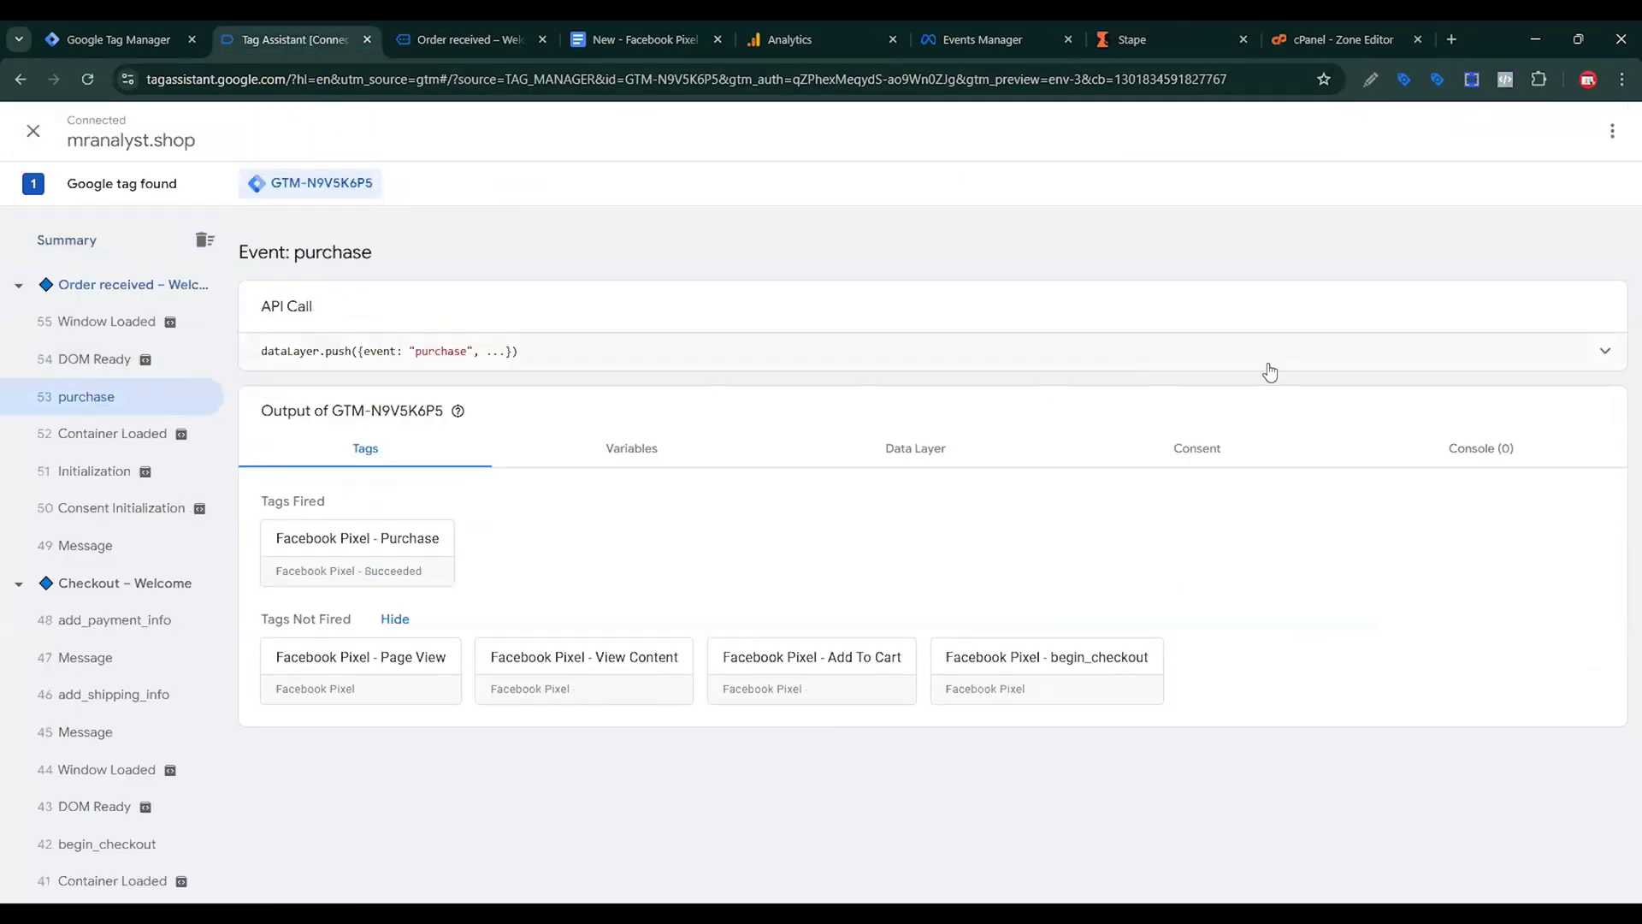
pyautogui.click(932, 454)
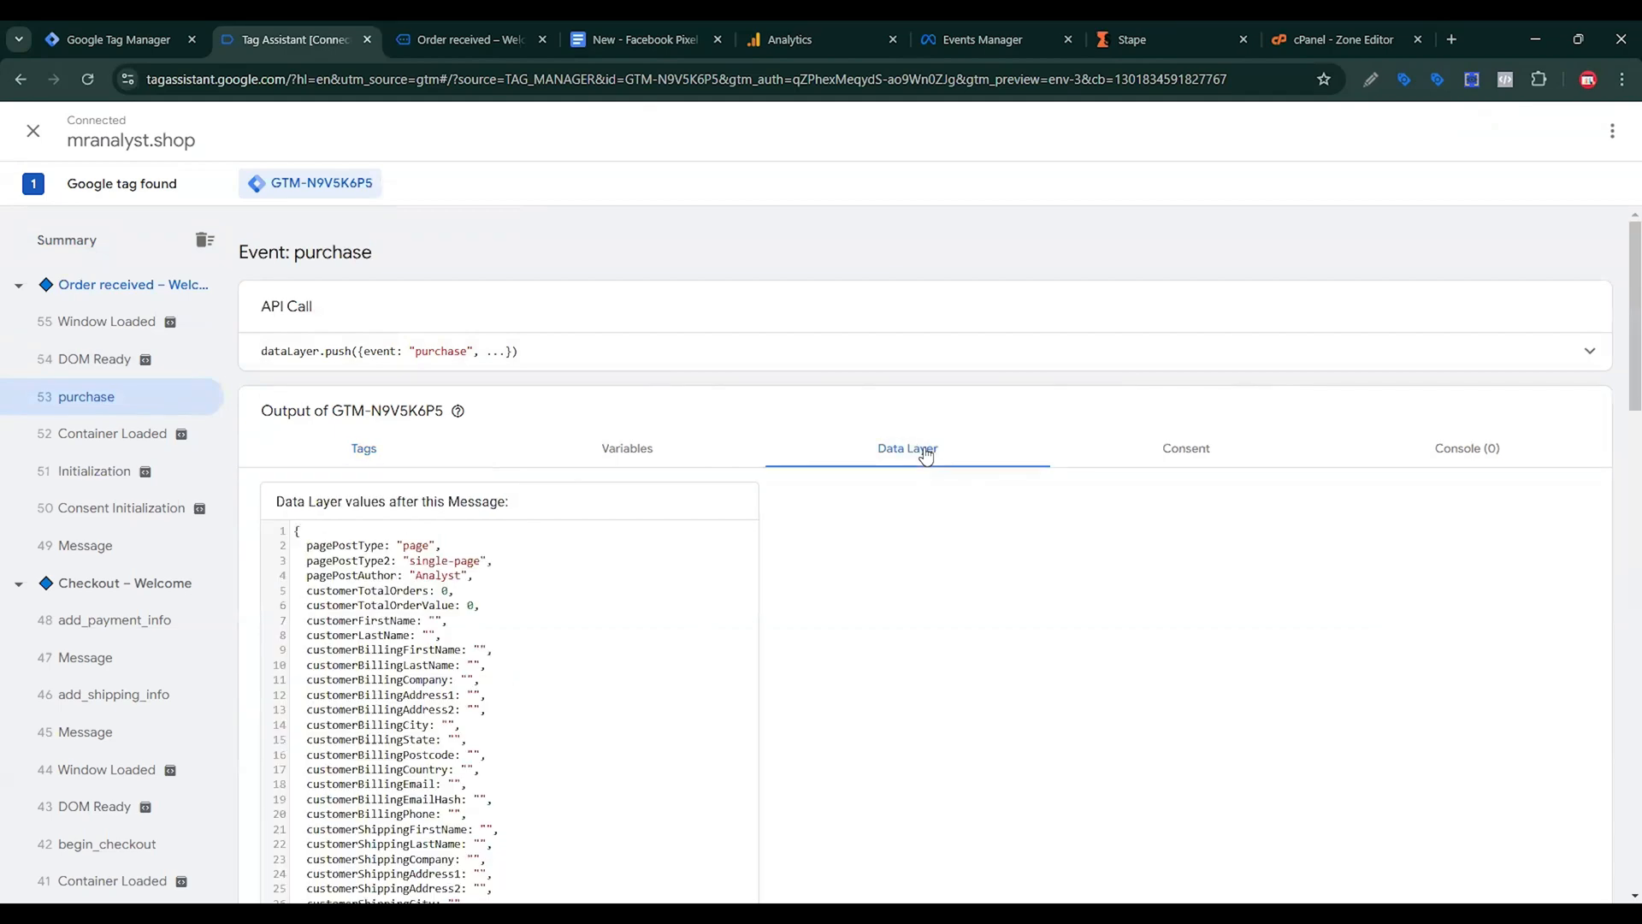
pyautogui.scroll(-9, 659, 556)
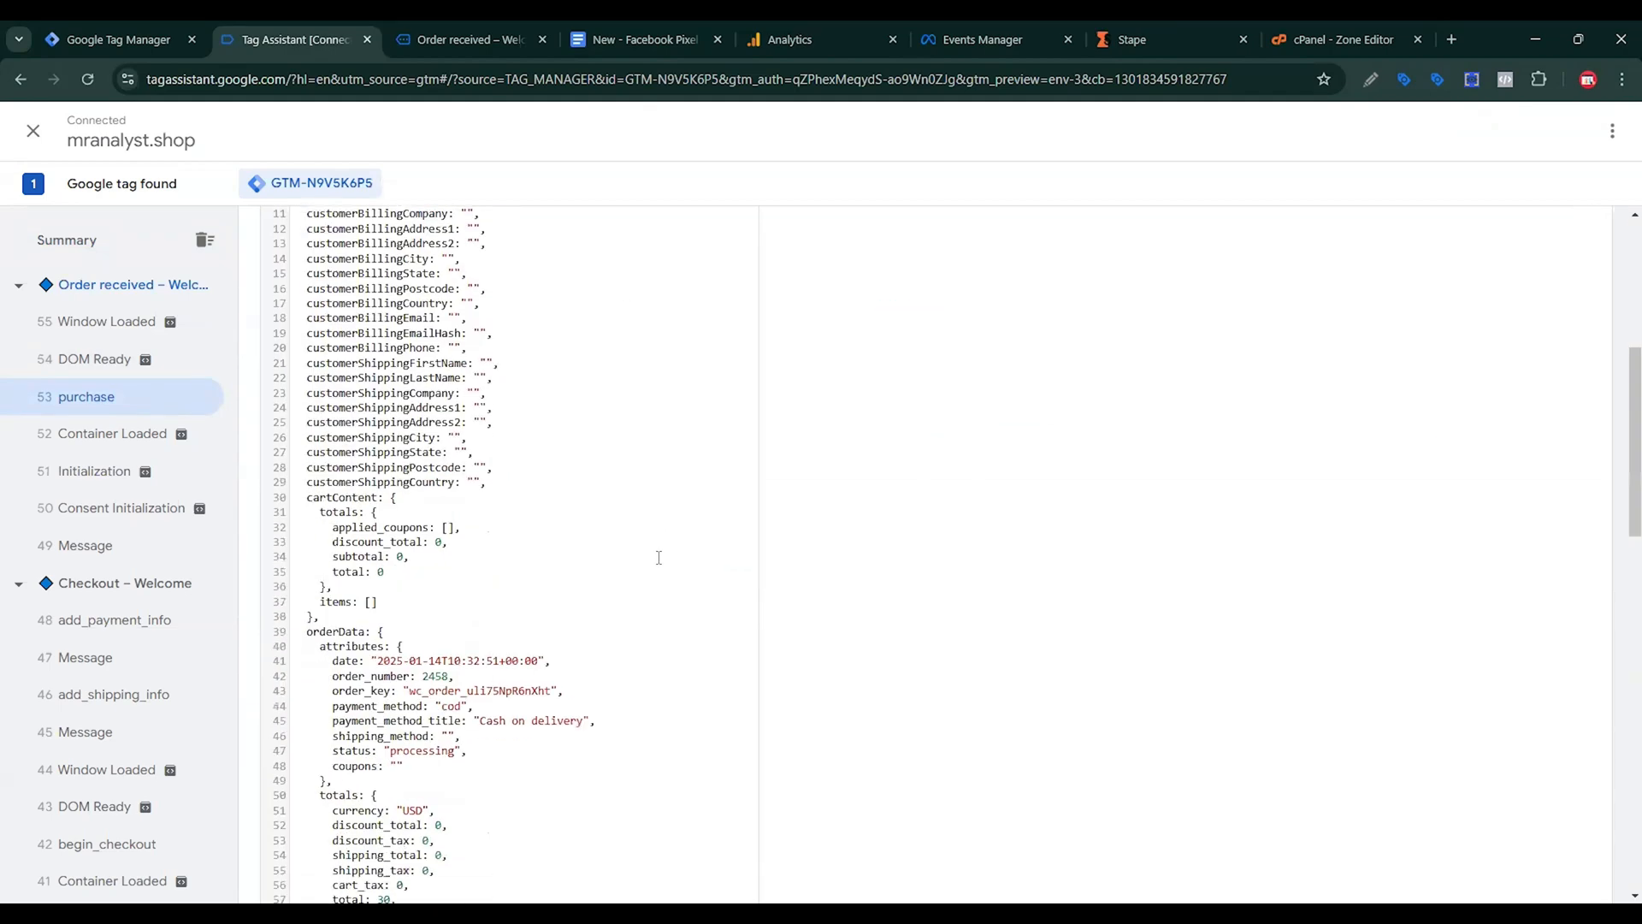
pyautogui.scroll(5, 652, 511)
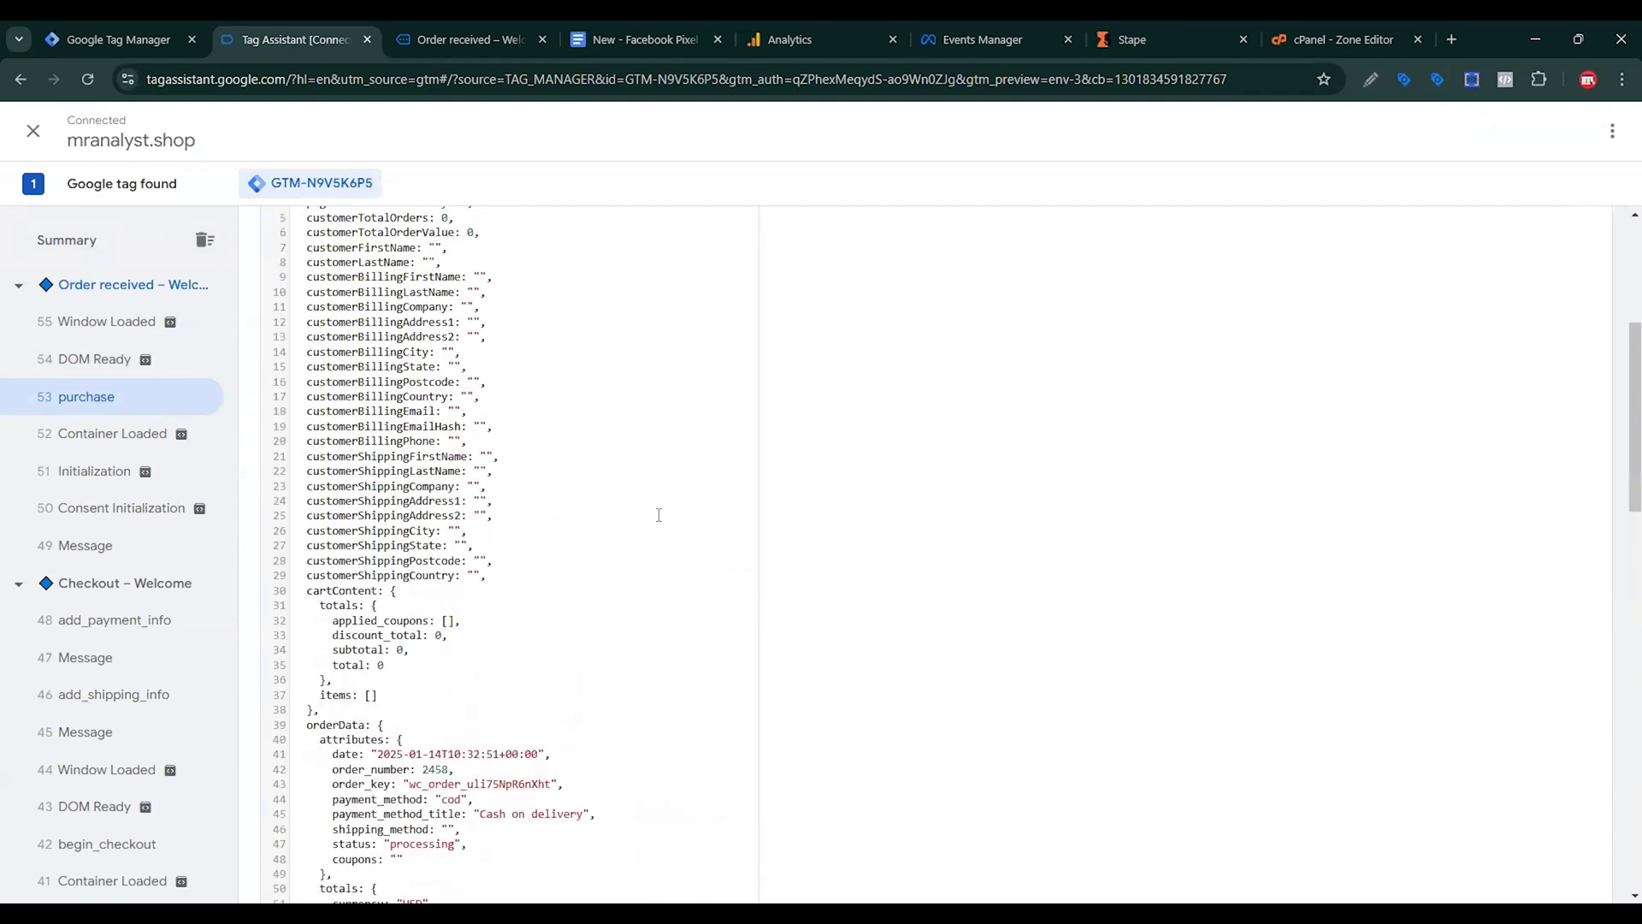
pyautogui.scroll(3, 658, 514)
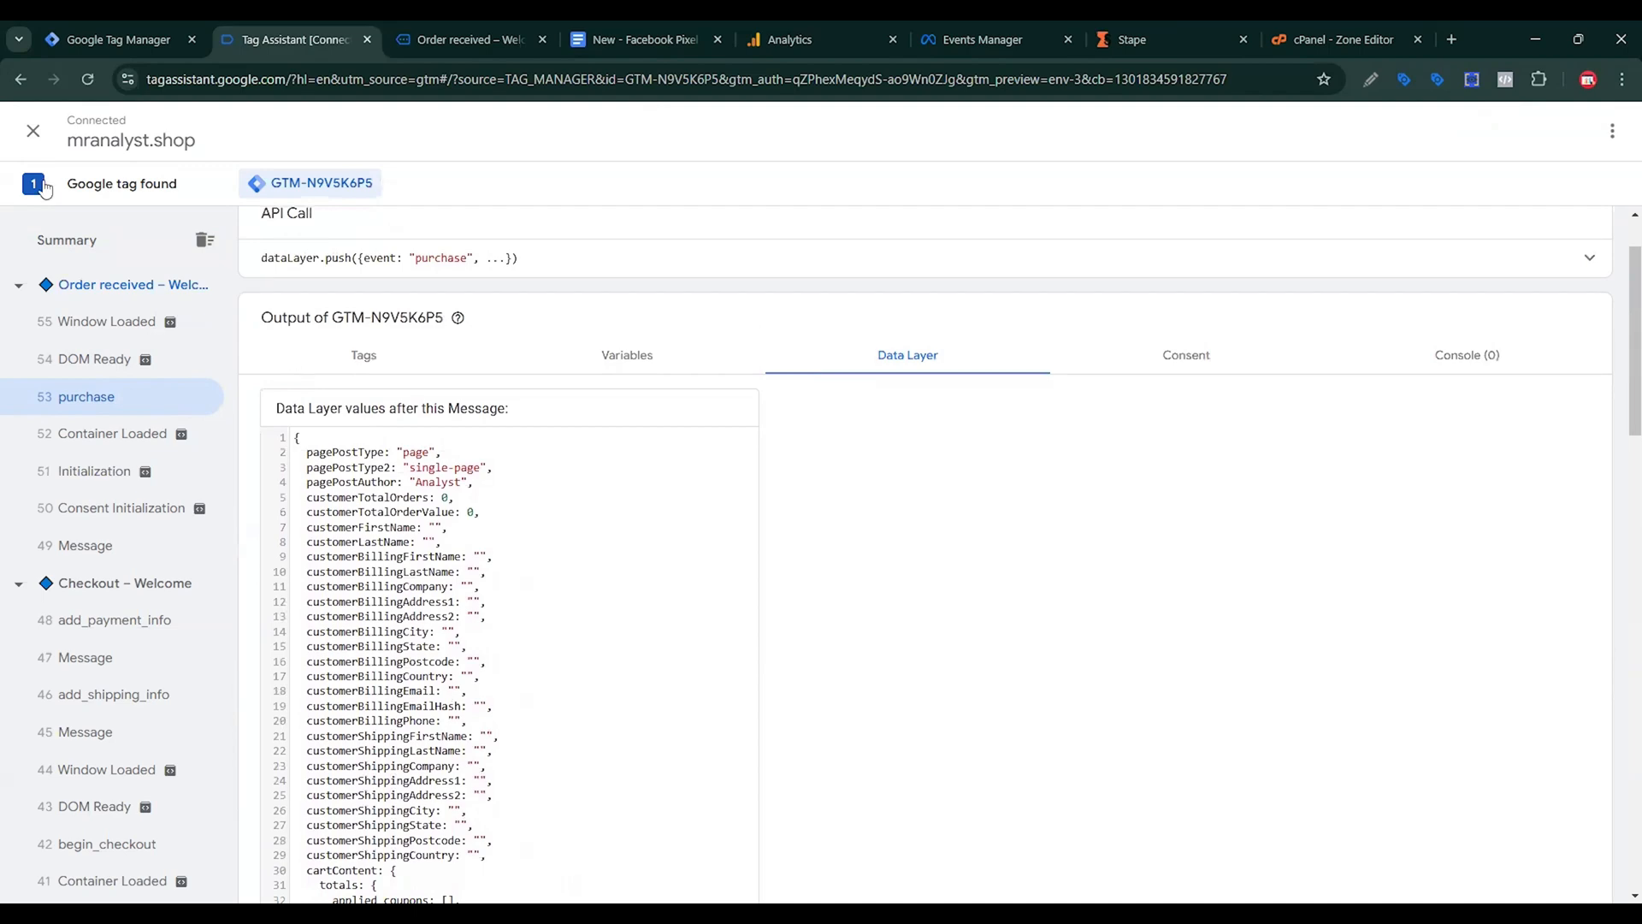
# Copy user_data.email_address from the Google Docs guide into the first empty parameter name of the FB Server - Purchase tag.
pyautogui.click(86, 38)
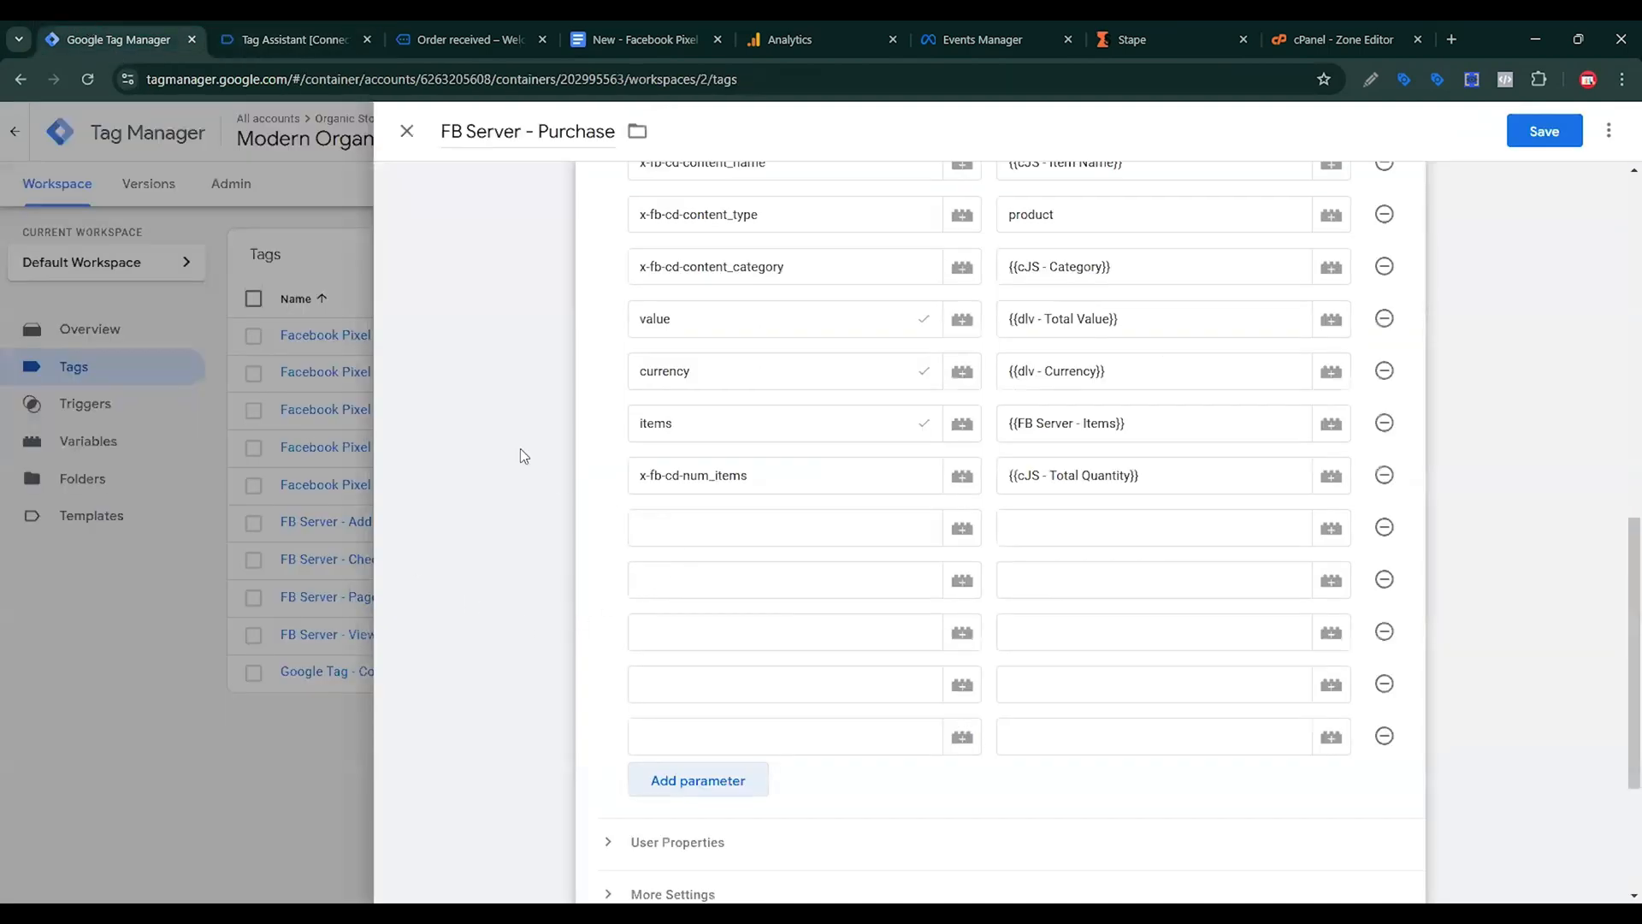
pyautogui.click(686, 37)
pyautogui.scroll(-3, 709, 739)
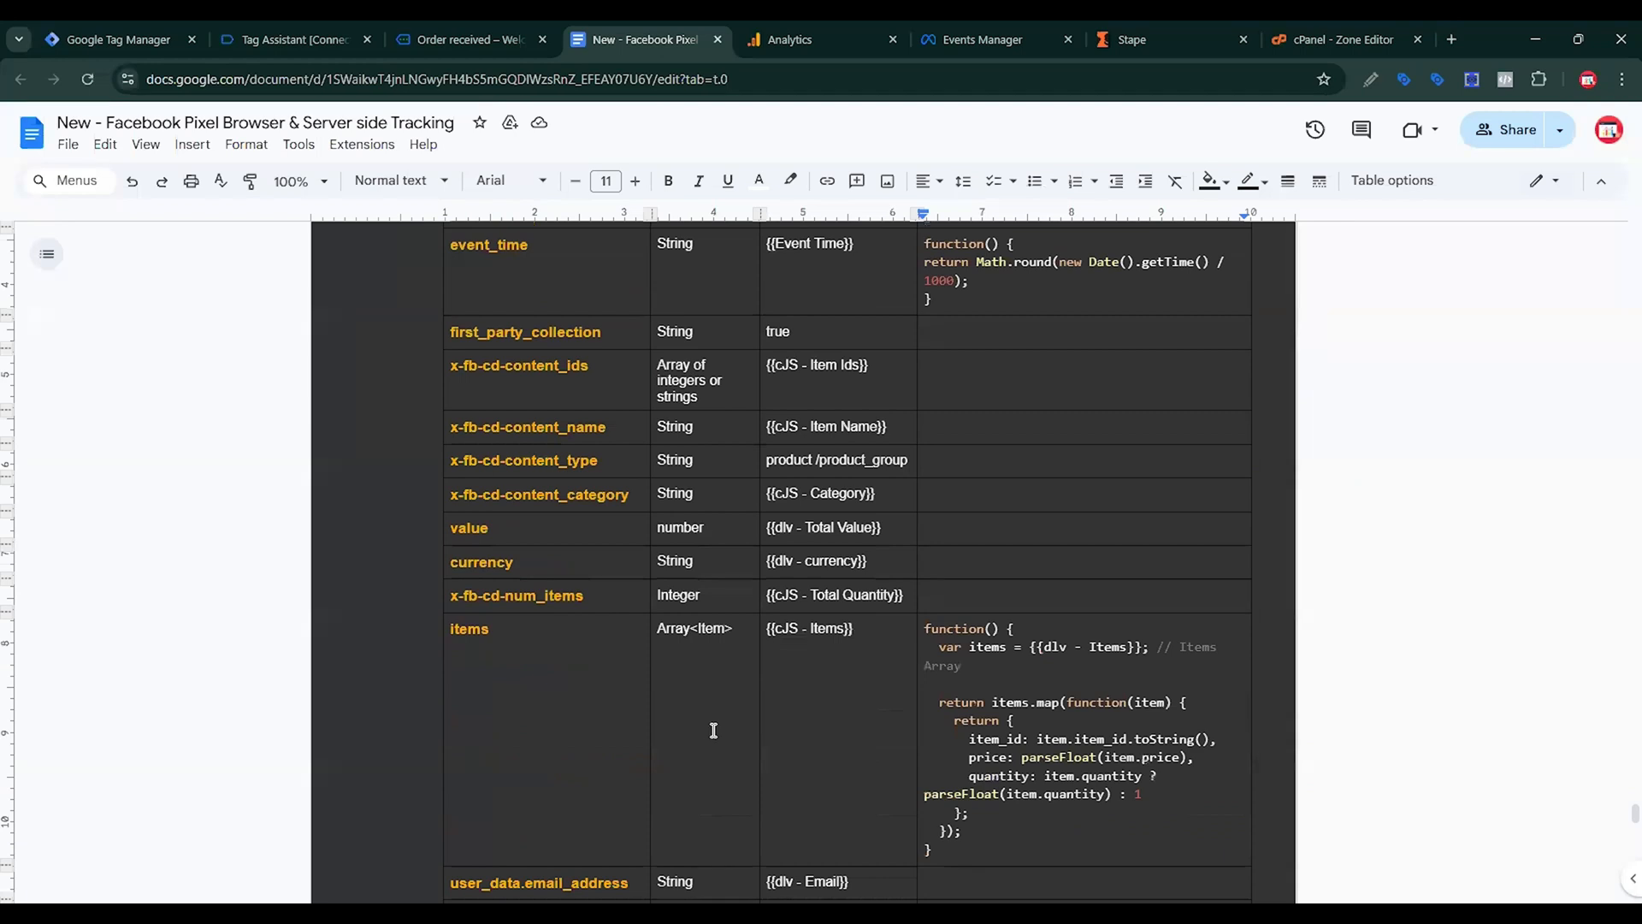
pyautogui.scroll(-2, 714, 729)
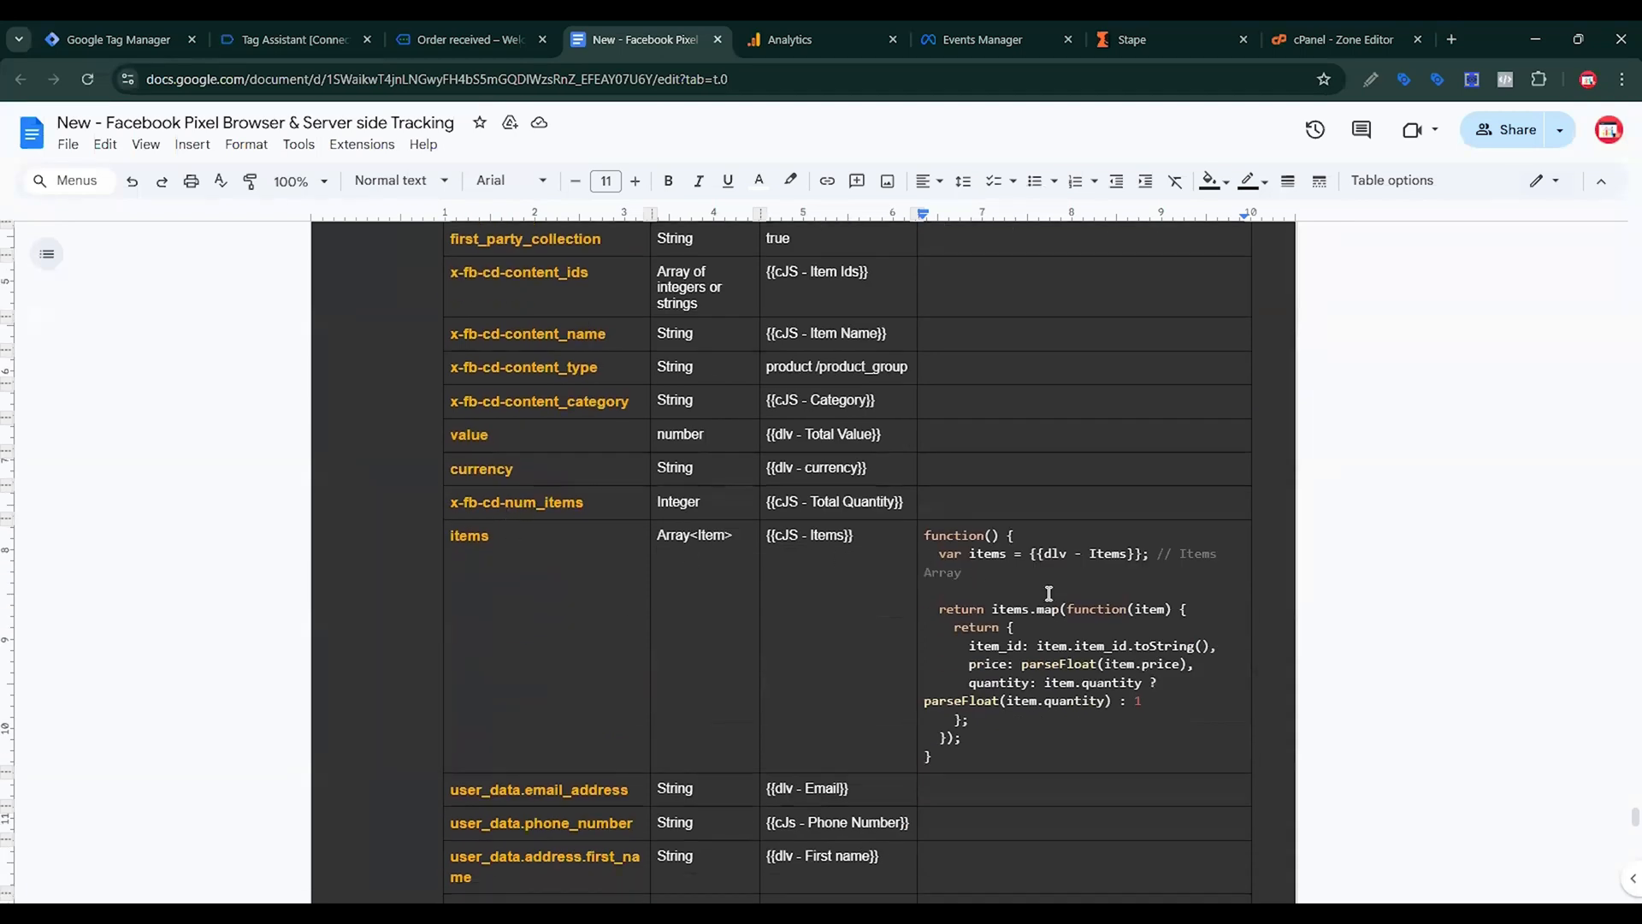
pyautogui.scroll(-2, 906, 612)
pyautogui.tripleClick(536, 599)
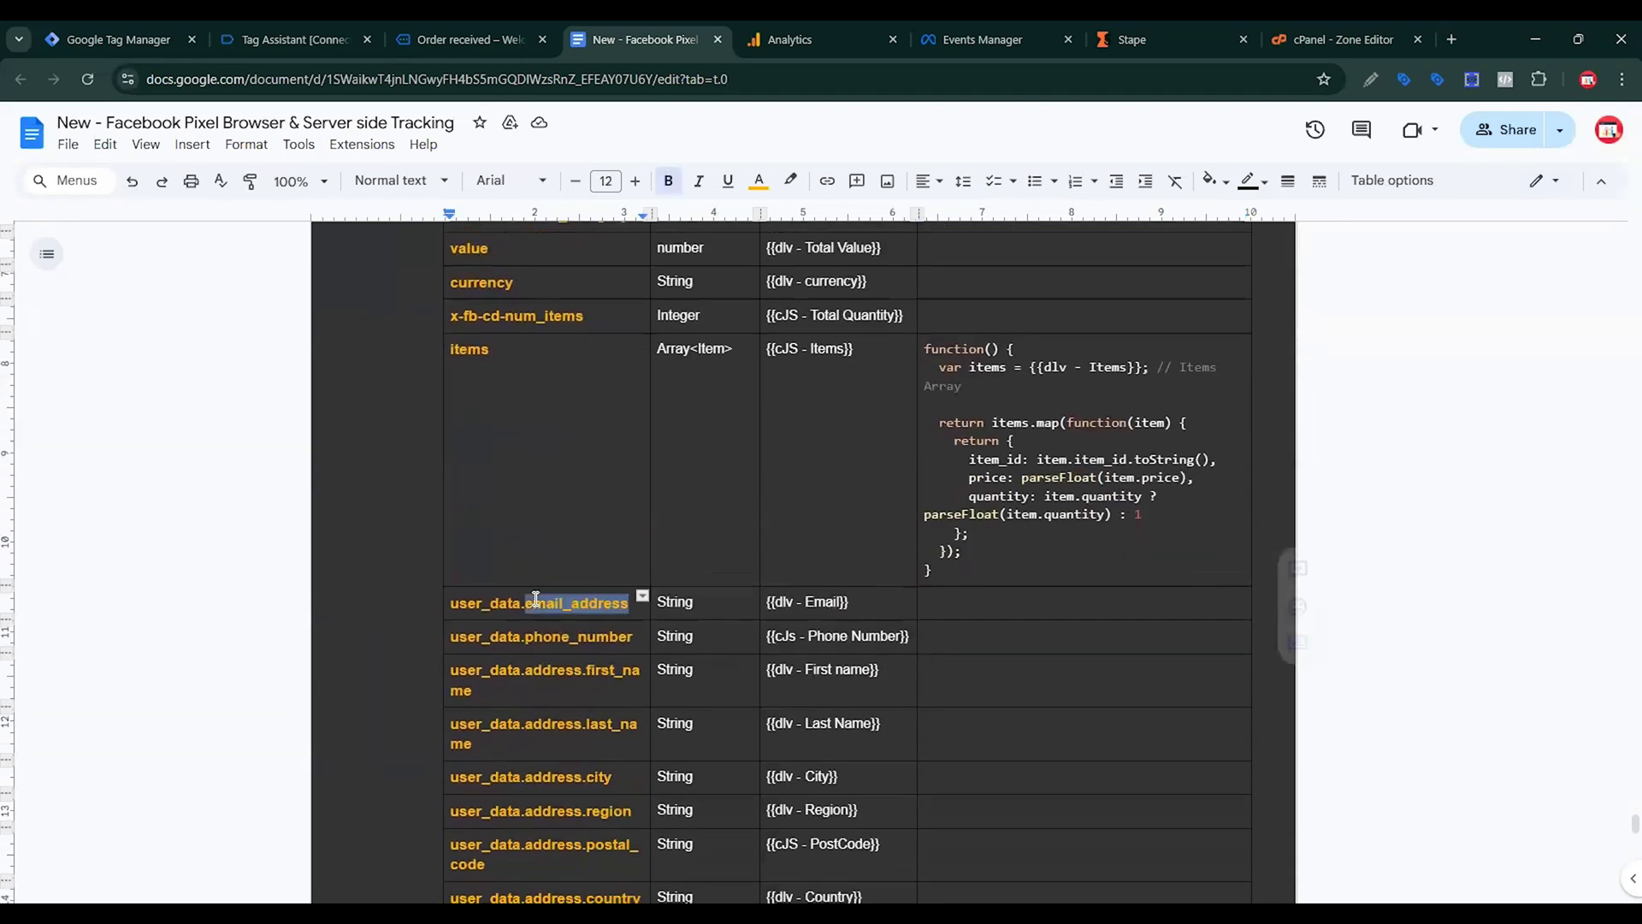
pyautogui.click(97, 21)
pyautogui.click(254, 22)
pyautogui.click(407, 21)
# Copy user_data.phone_number from the guide into the parameter name below user_data.email_address.
pyautogui.scroll(-3, 607, 511)
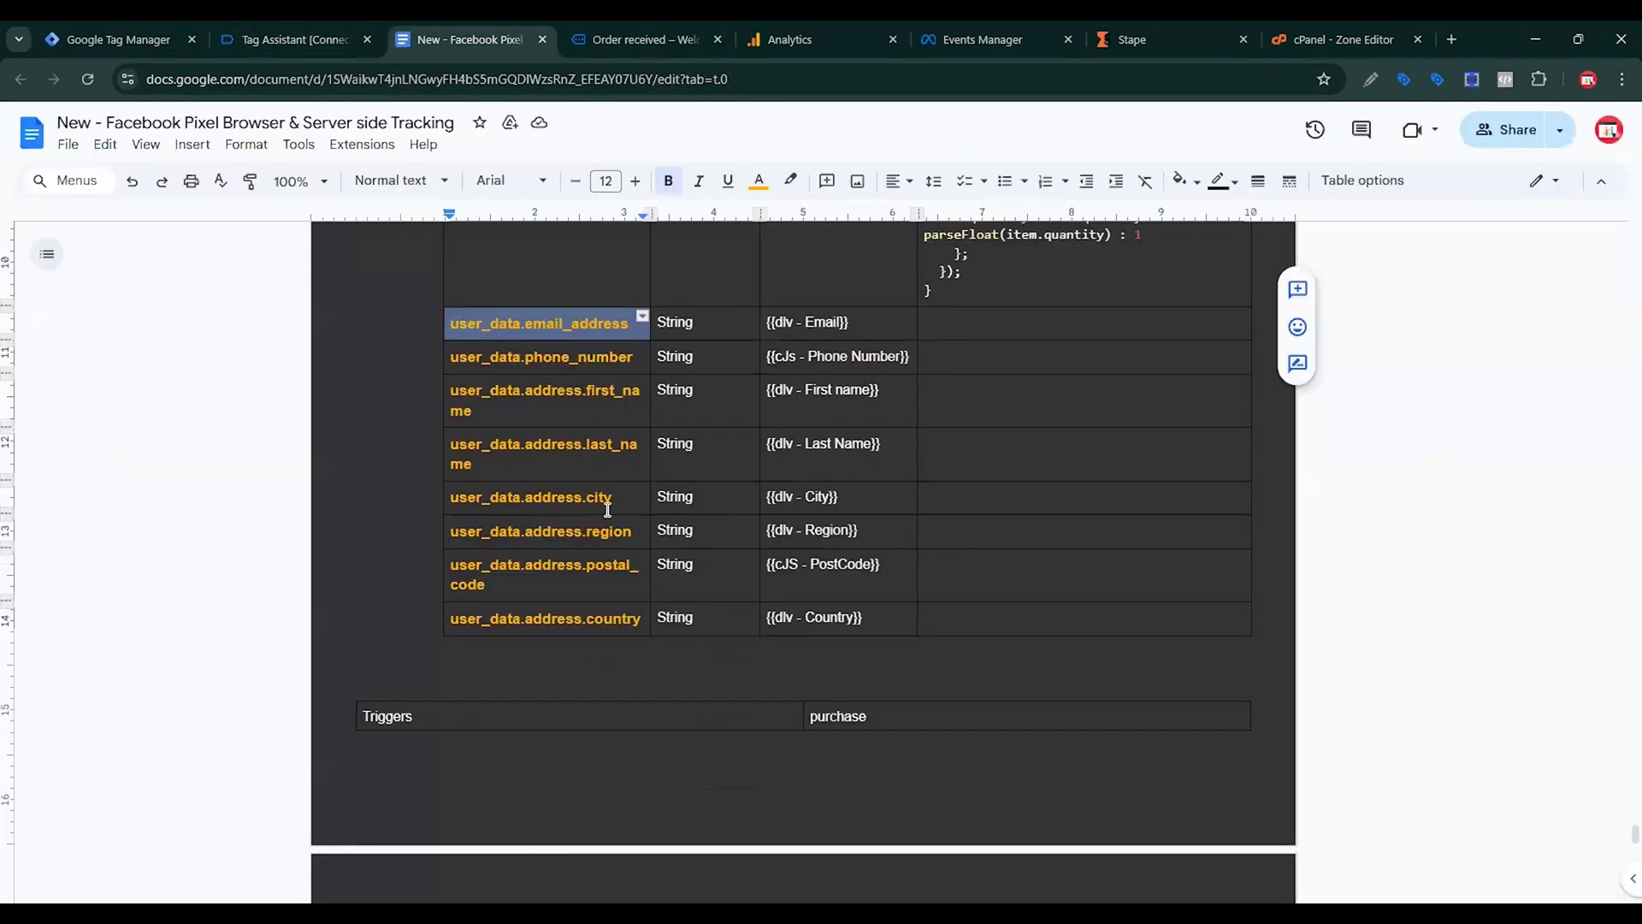
pyautogui.tripleClick(589, 359)
pyautogui.hotkey('ctrl', 'c')
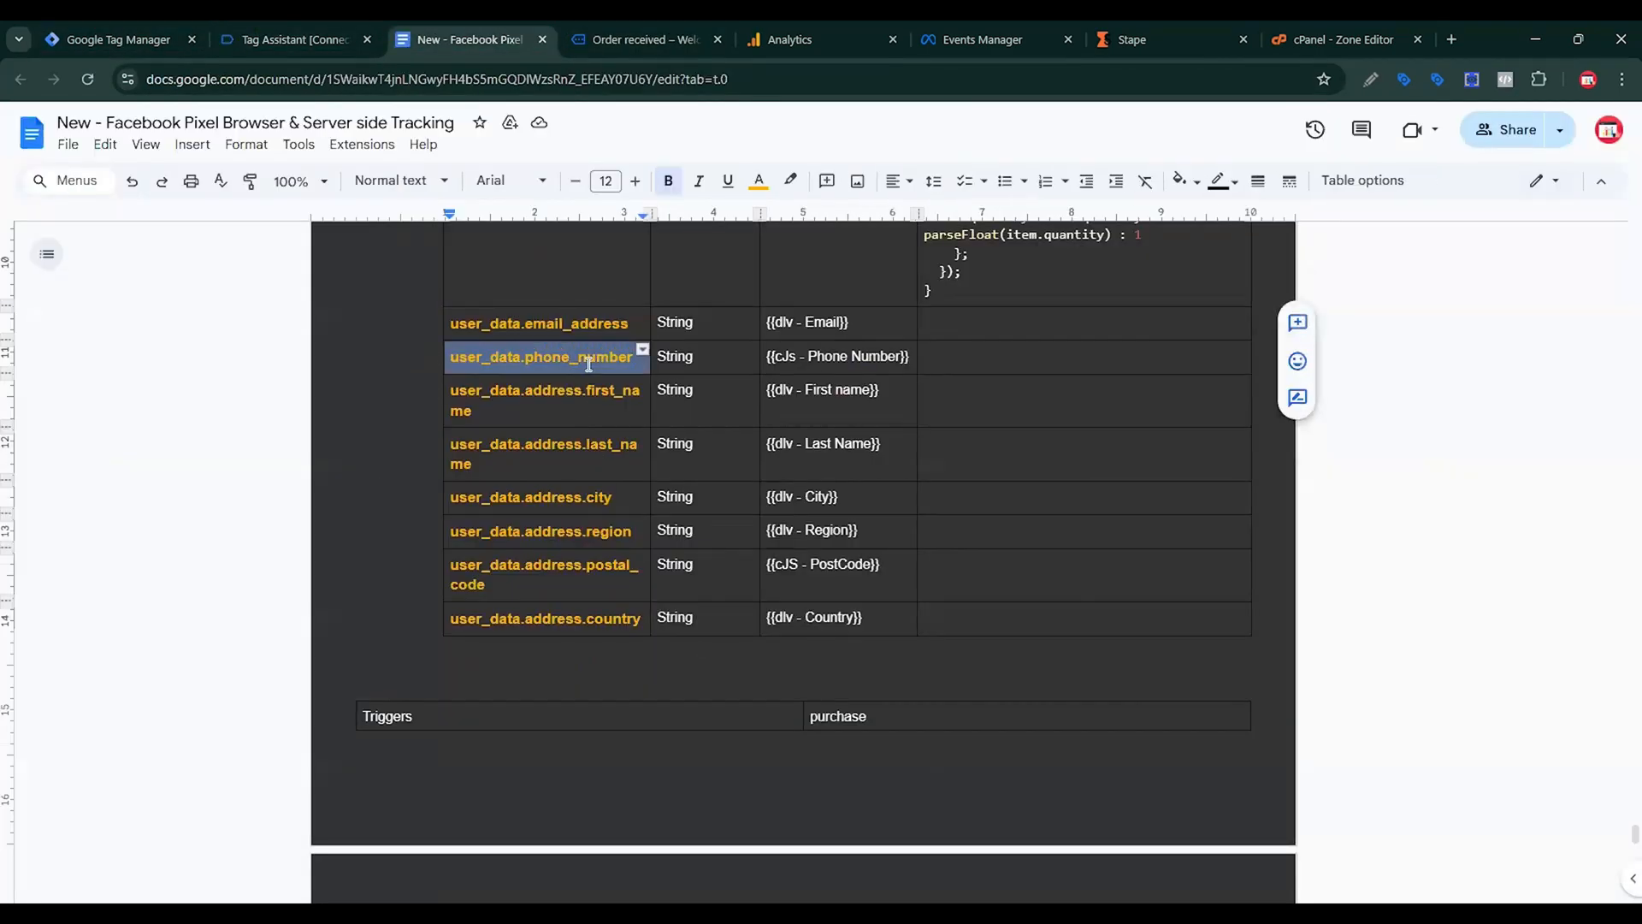
pyautogui.click(99, 39)
pyautogui.click(718, 581)
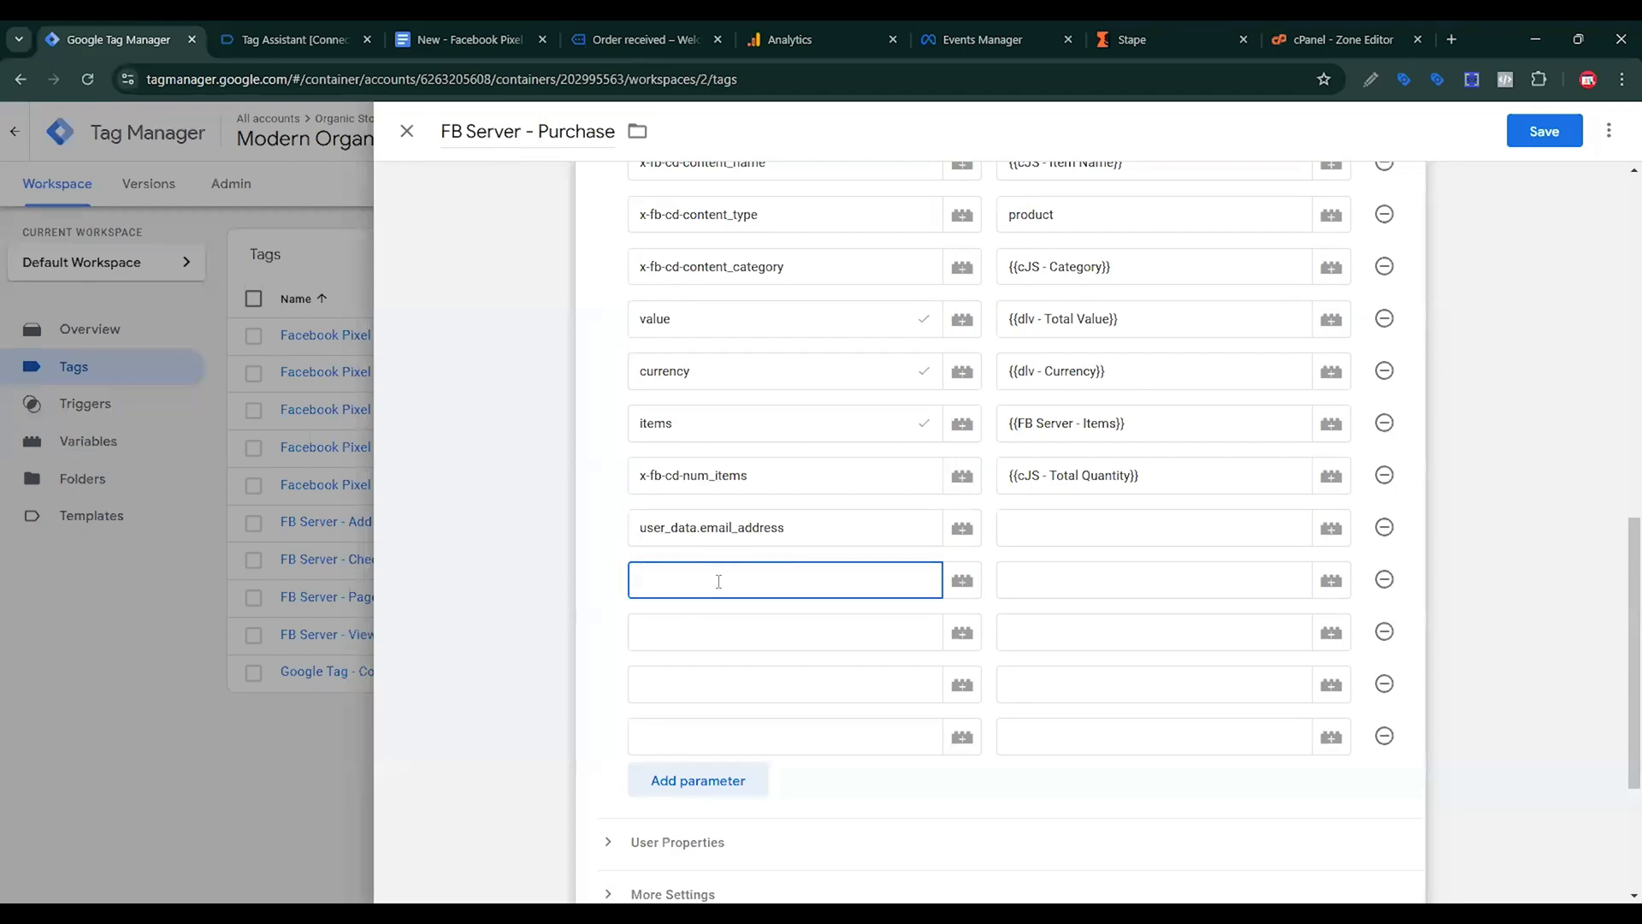
pyautogui.hotkey('ctrl', 'v')
# Copy user_data.address.first_name from the guide into the parameter name below user_data.phone_number.
pyautogui.click(470, 39)
pyautogui.click(506, 406)
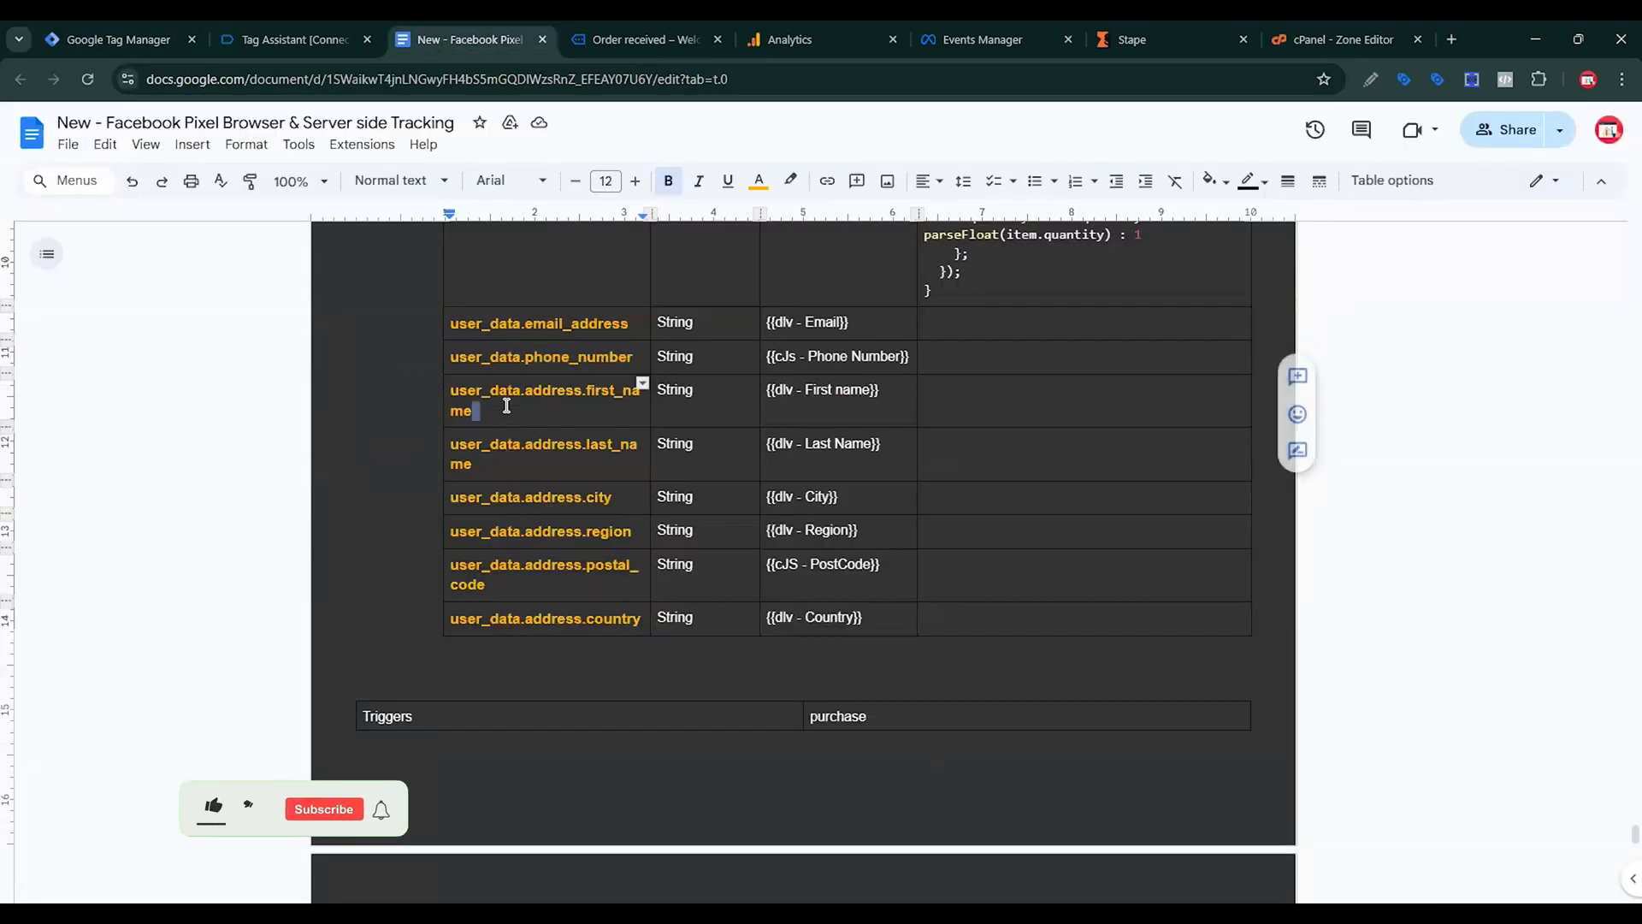
pyautogui.tripleClick(506, 406)
pyautogui.hotkey('ctrl', 'c')
pyautogui.click(175, 35)
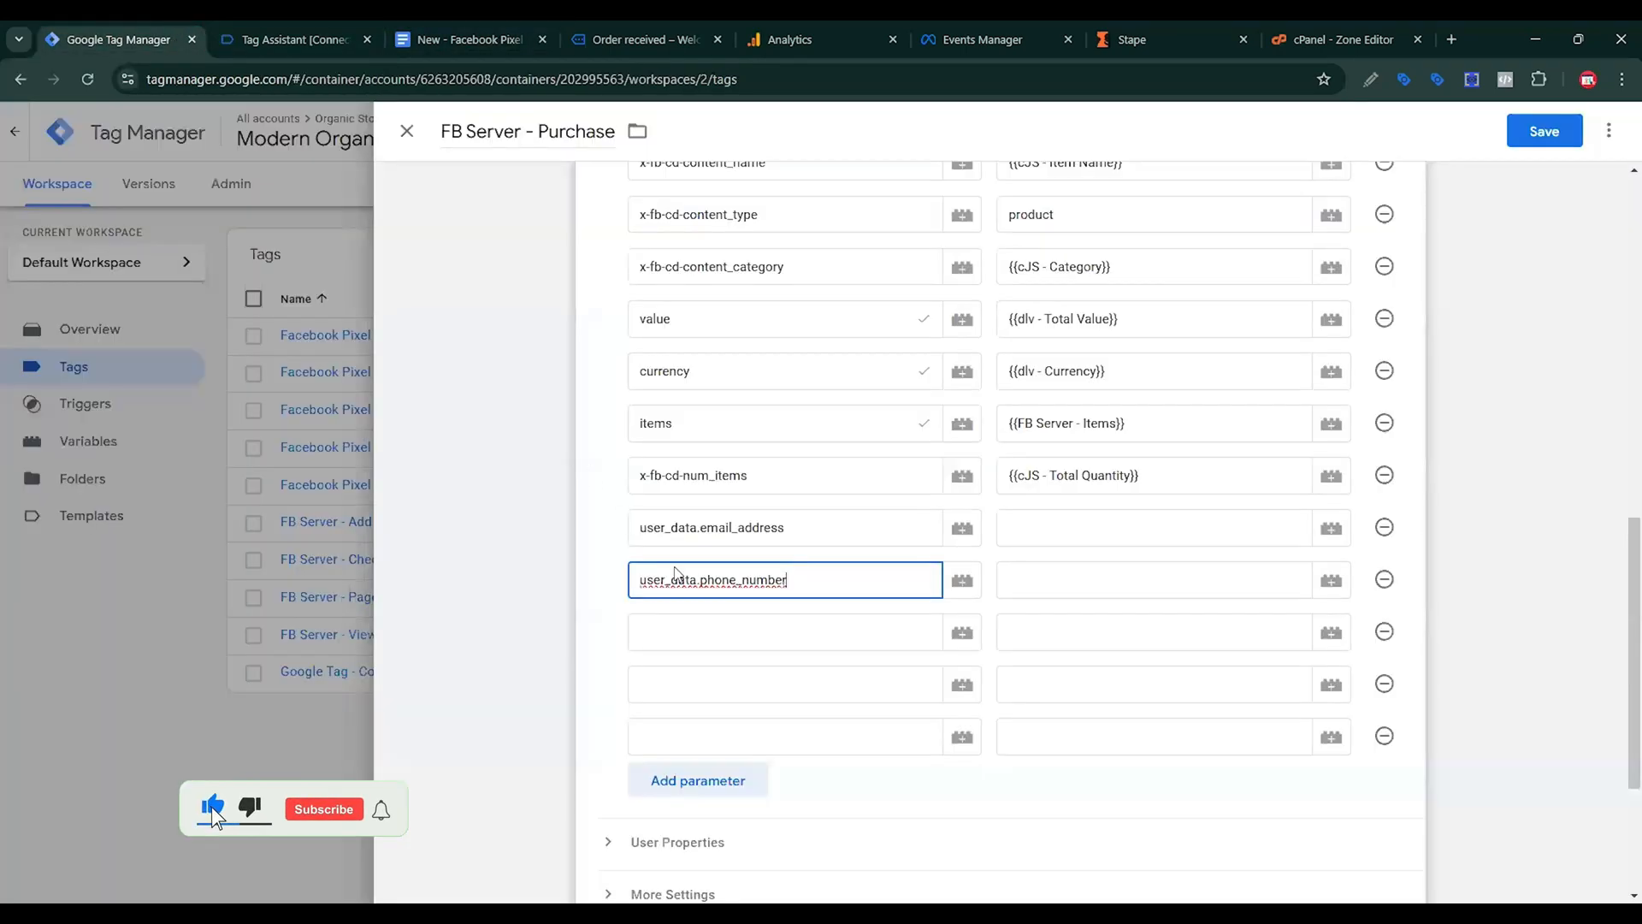
pyautogui.click(740, 644)
pyautogui.hotkey('ctrl', 'v')
# Copy user_data.address.last_name from the guide into the parameter name below user_data.address.first_name.
pyautogui.click(471, 39)
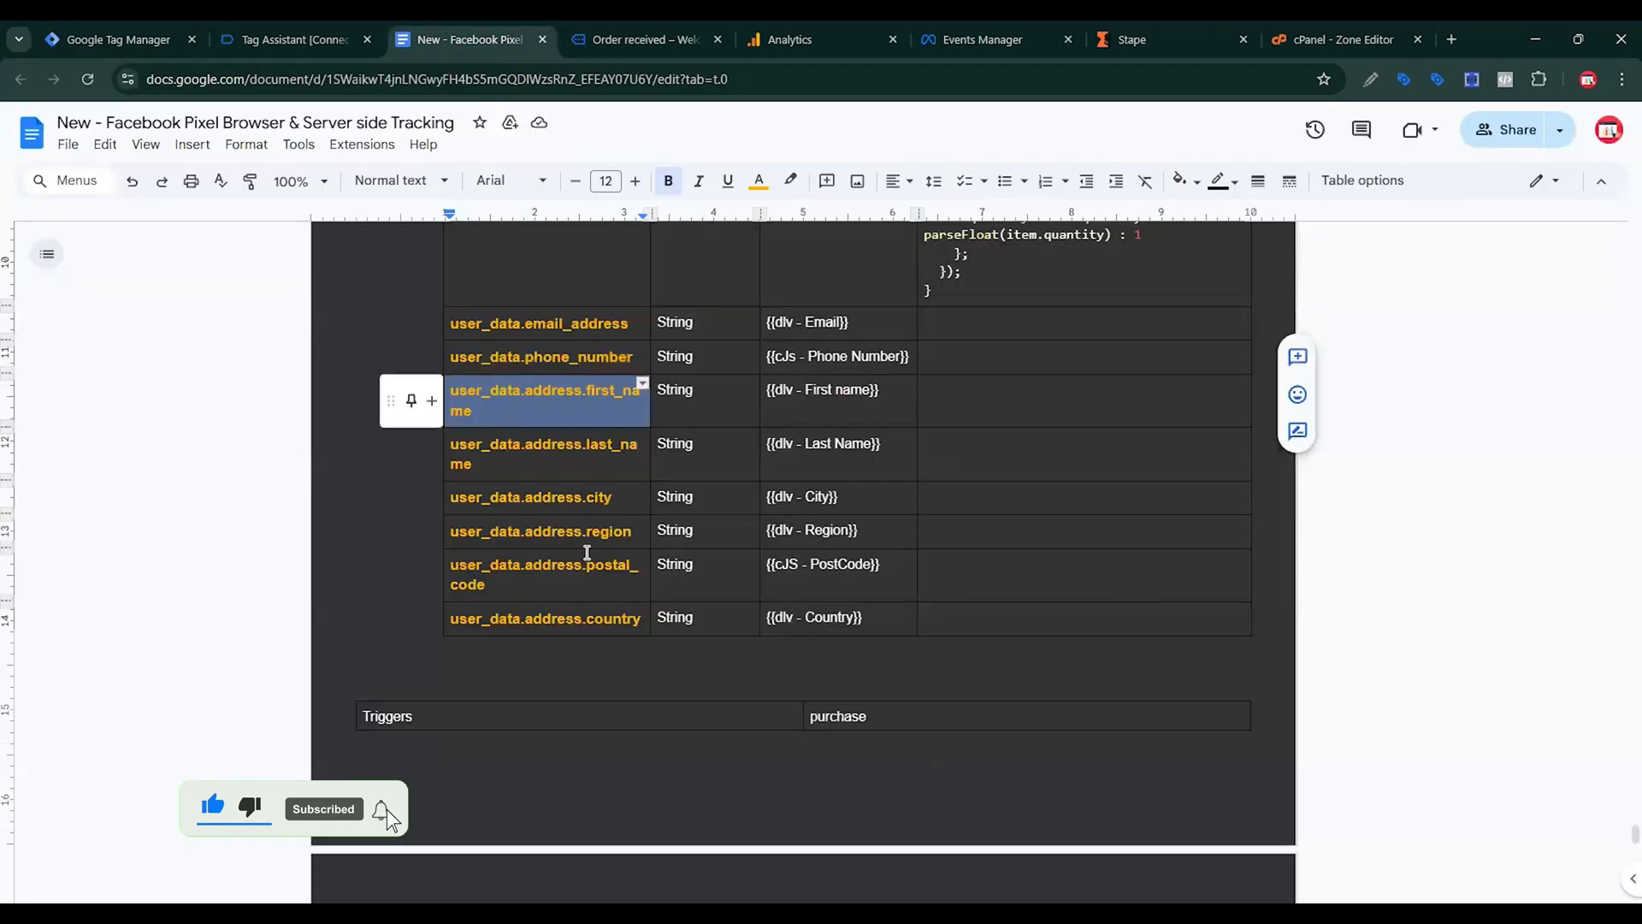
pyautogui.click(568, 465)
pyautogui.tripleClick(568, 465)
pyautogui.hotkey('ctrl', 'c')
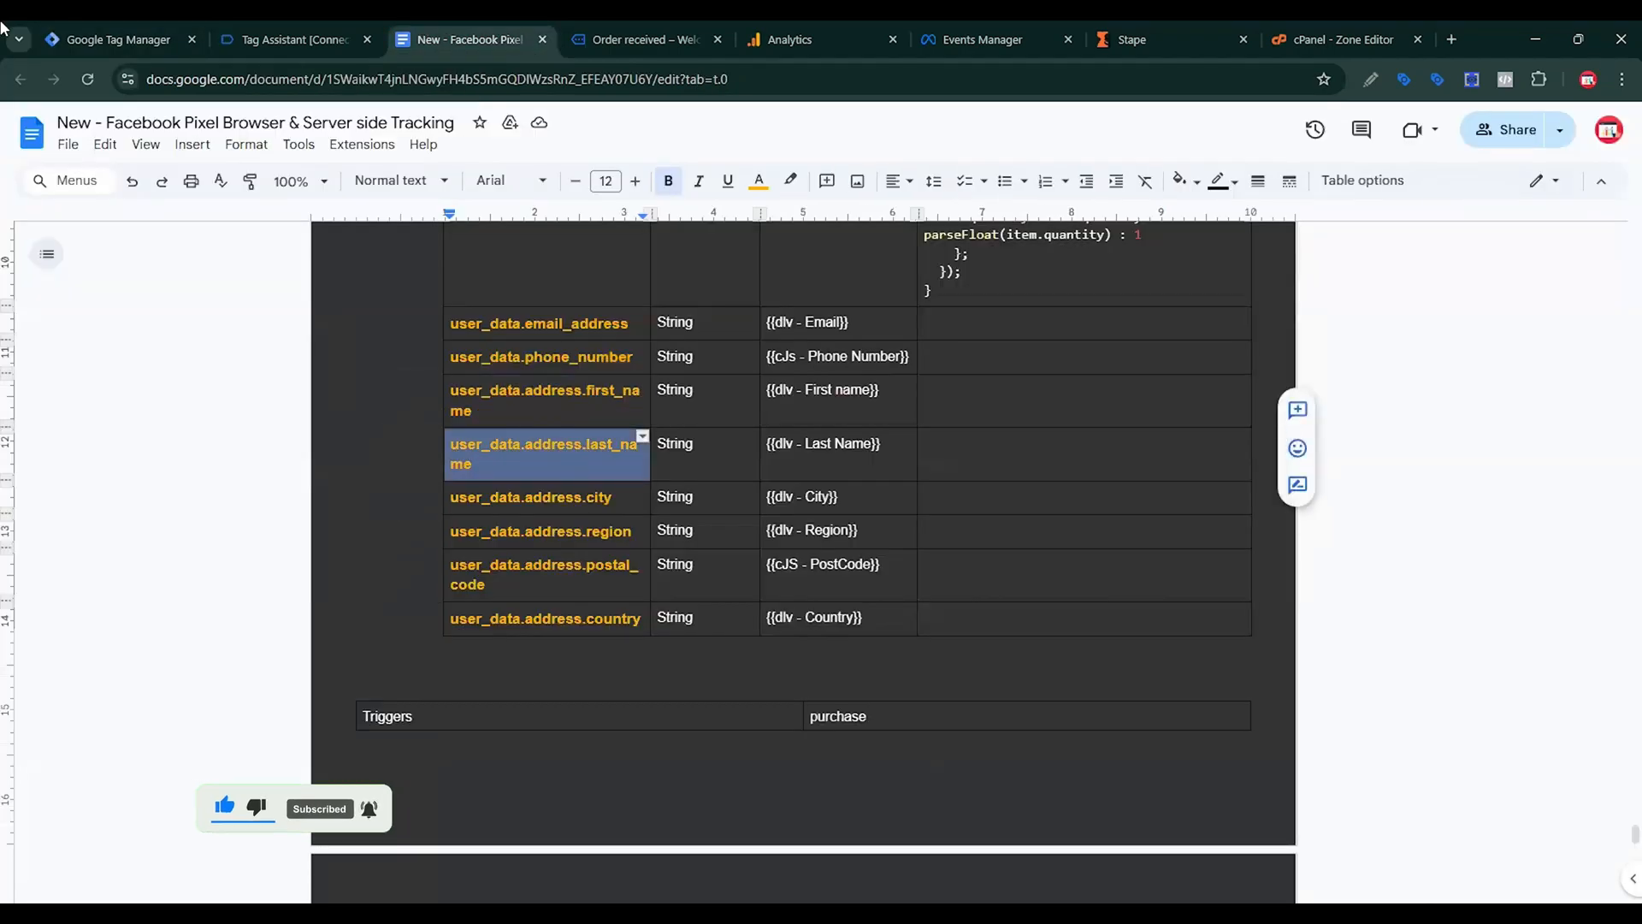
pyautogui.click(120, 40)
pyautogui.click(695, 680)
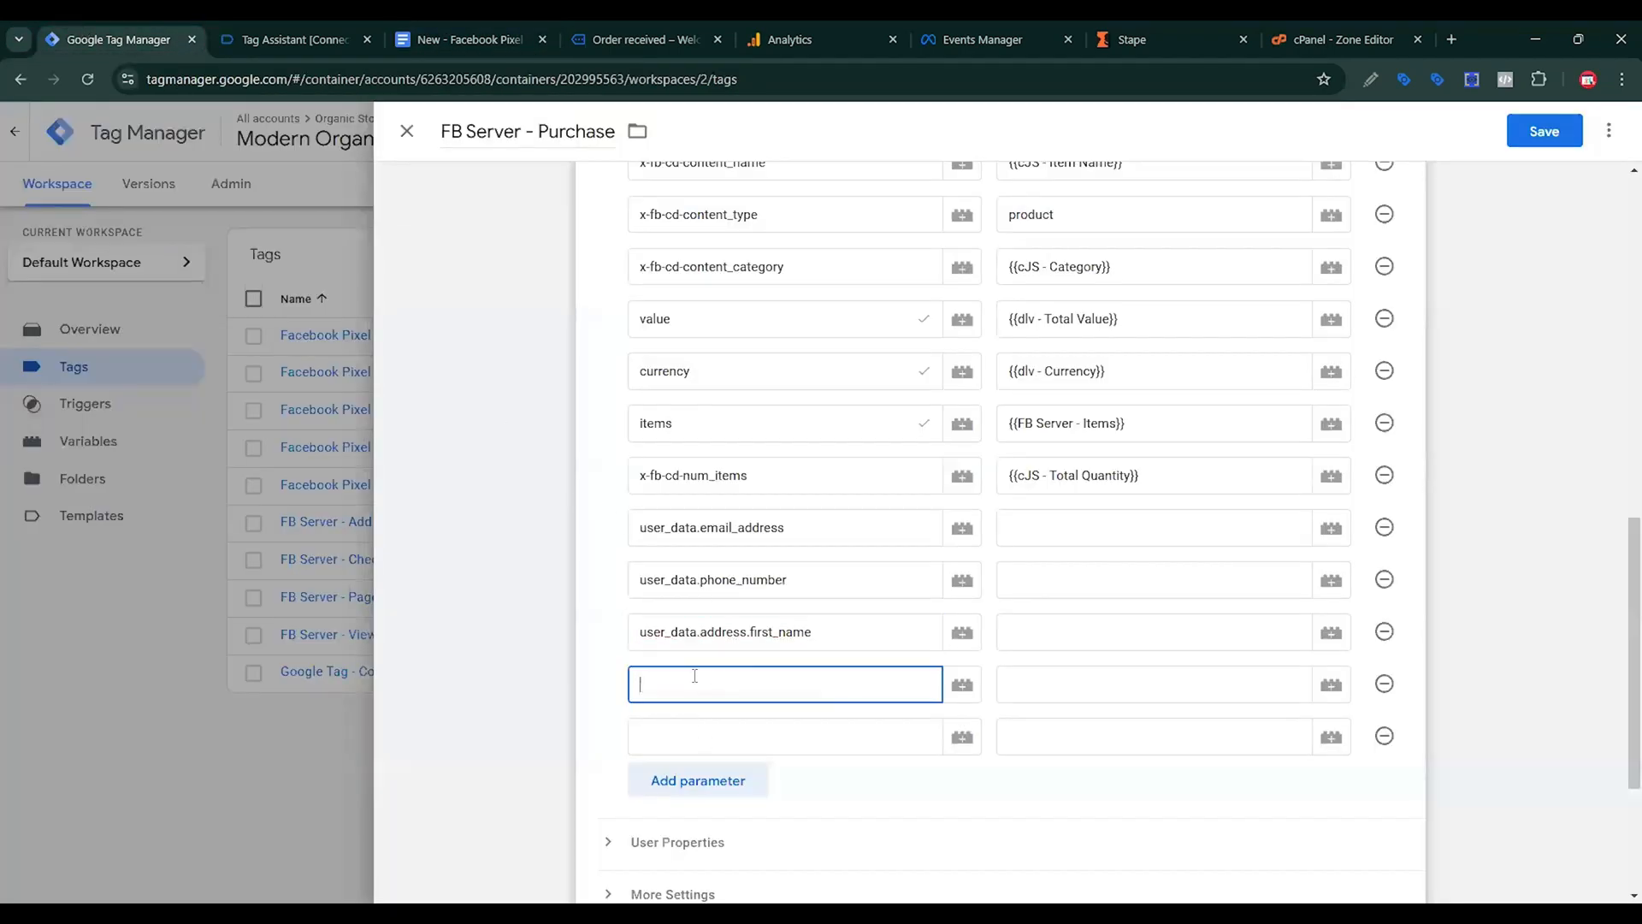
pyautogui.hotkey('ctrl', 'v')
# Copy user_data.address.city from the guide into the last empty parameter name of the tag.
pyautogui.click(478, 40)
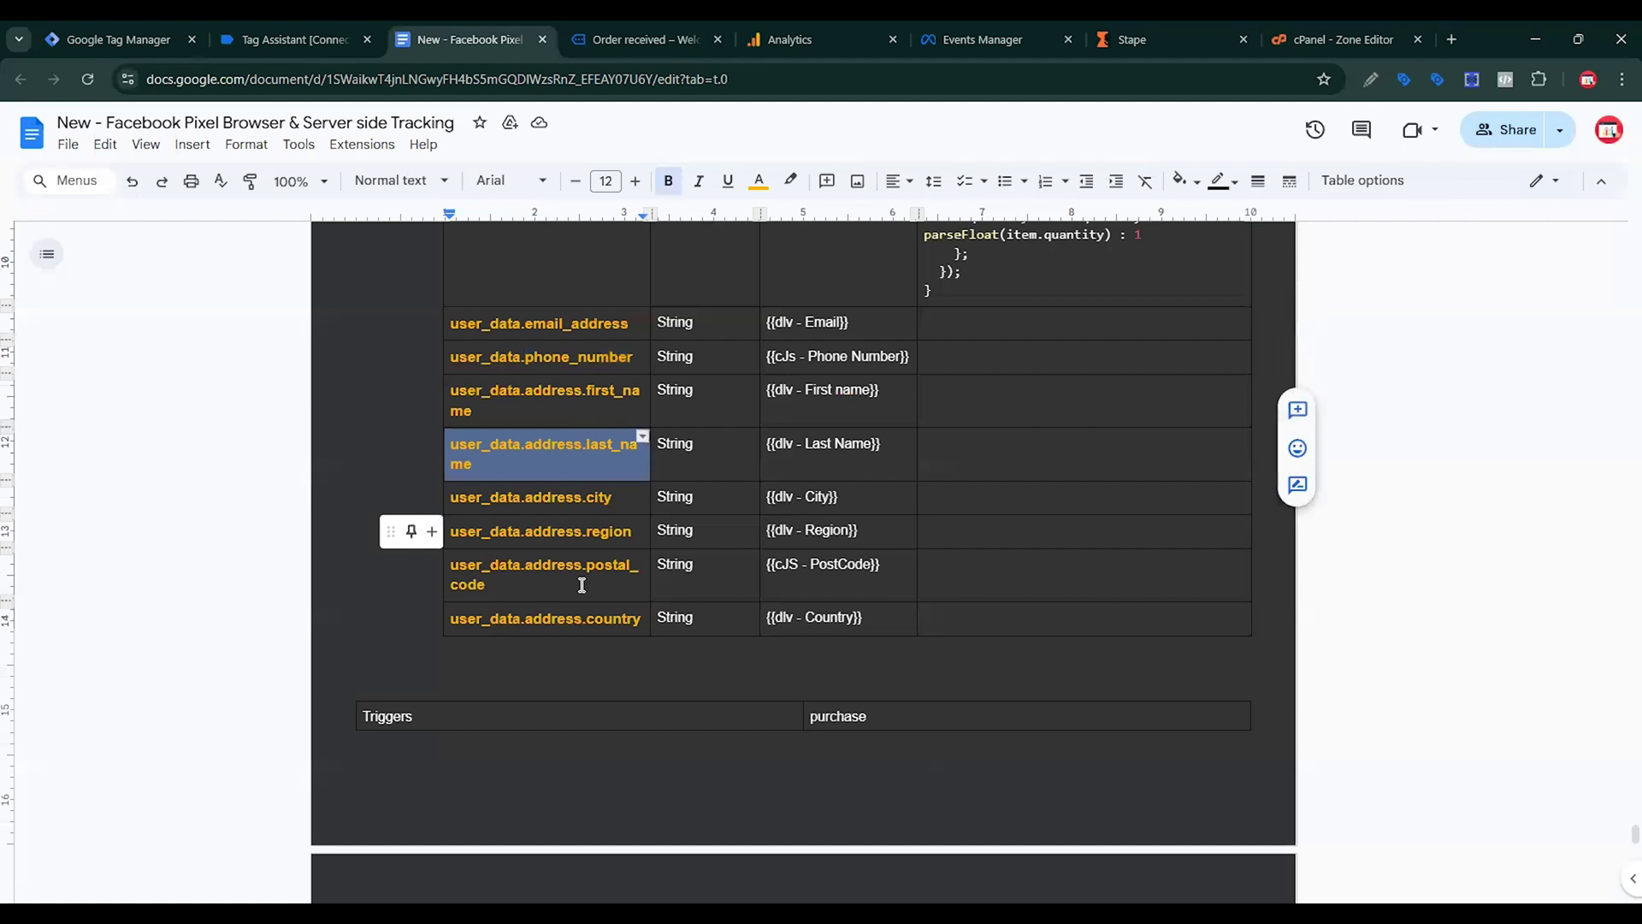
pyautogui.doubleClick(551, 500)
pyautogui.tripleClick(552, 503)
pyautogui.hotkey('ctrl', 'c')
pyautogui.click(75, 34)
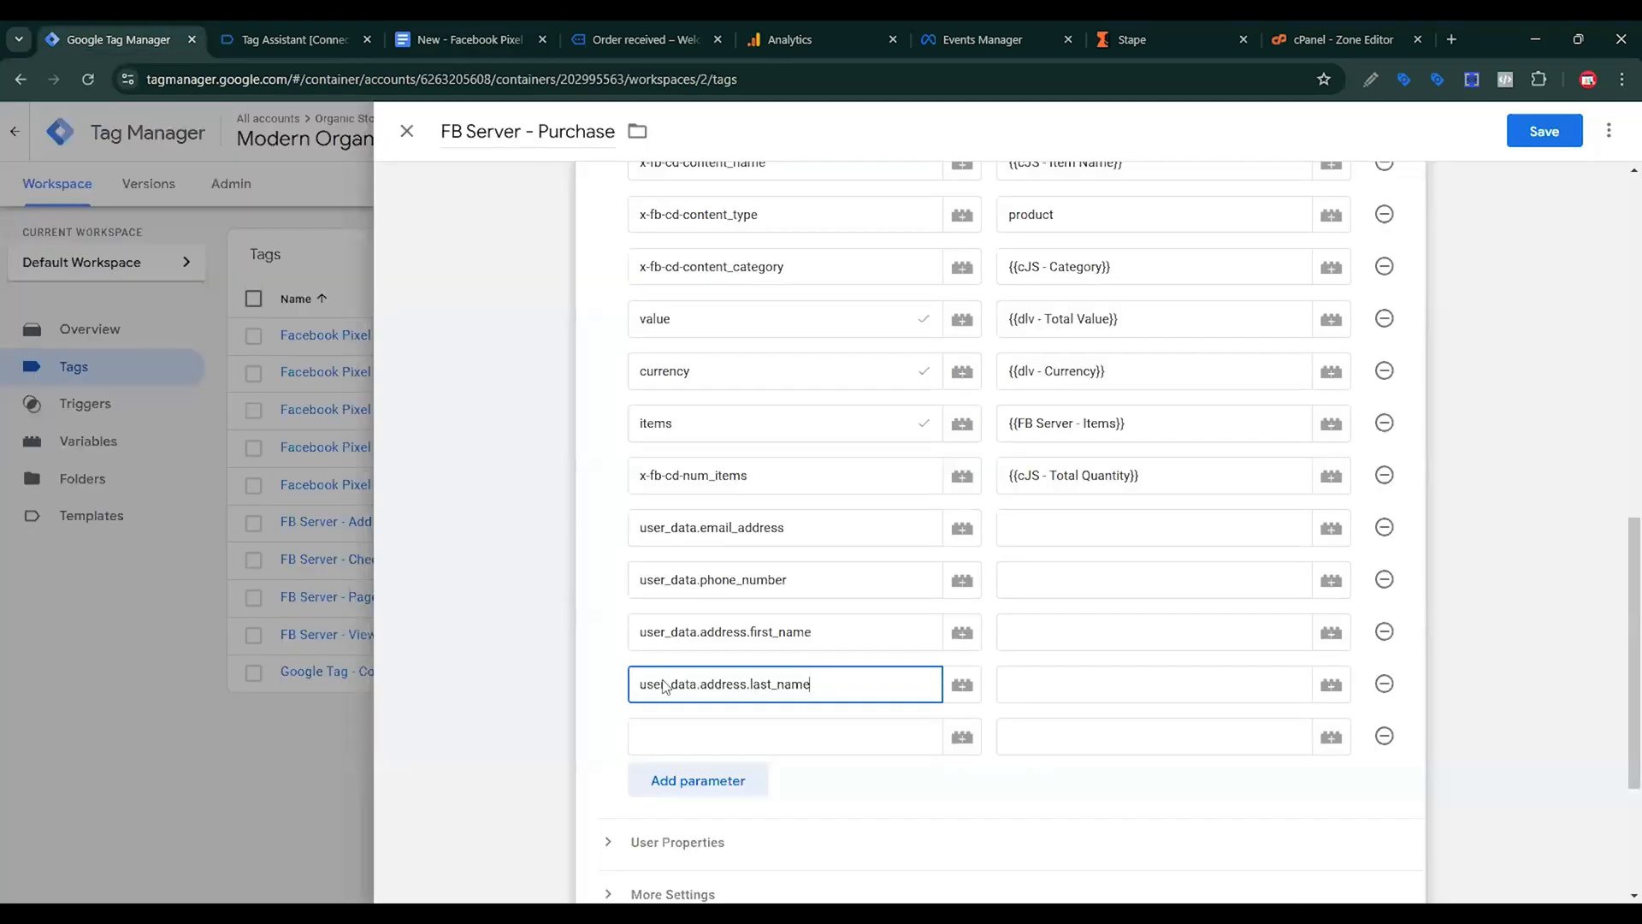
pyautogui.click(722, 735)
pyautogui.hotkey('ctrl', 'v')
# Add three empty event parameter rows below user_data.address.city in the FB Server - Purchase tag.
pyautogui.click(733, 780)
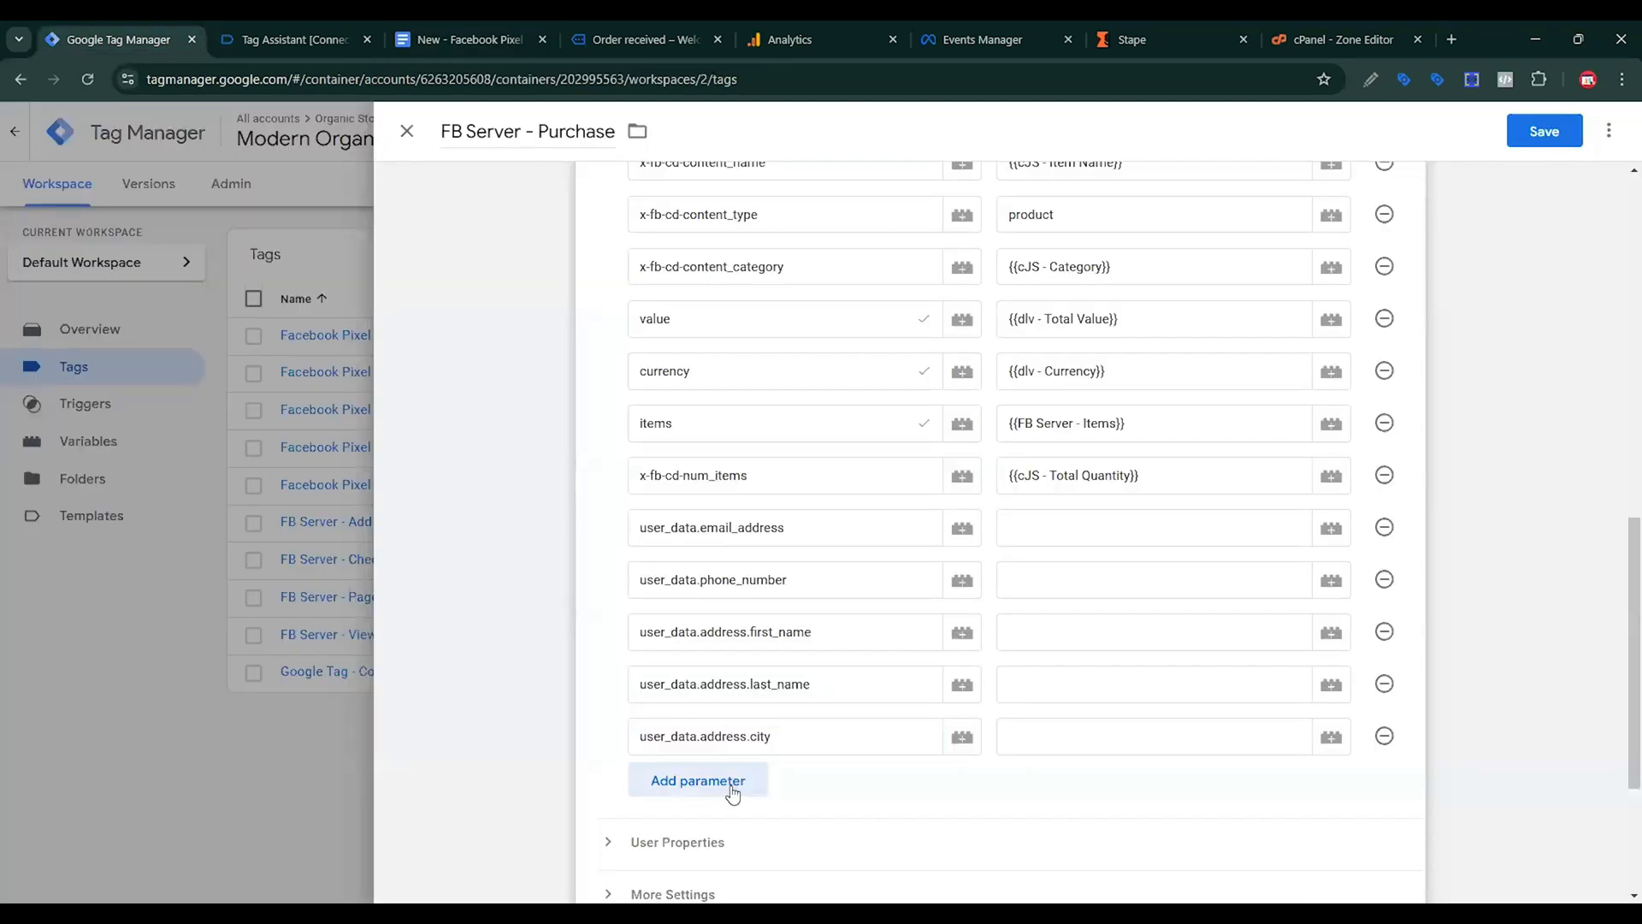
pyautogui.click(722, 832)
pyautogui.click(710, 883)
# Copy user_data.address.region from the guide into the parameter name below user_data.address.city.
pyautogui.click(715, 788)
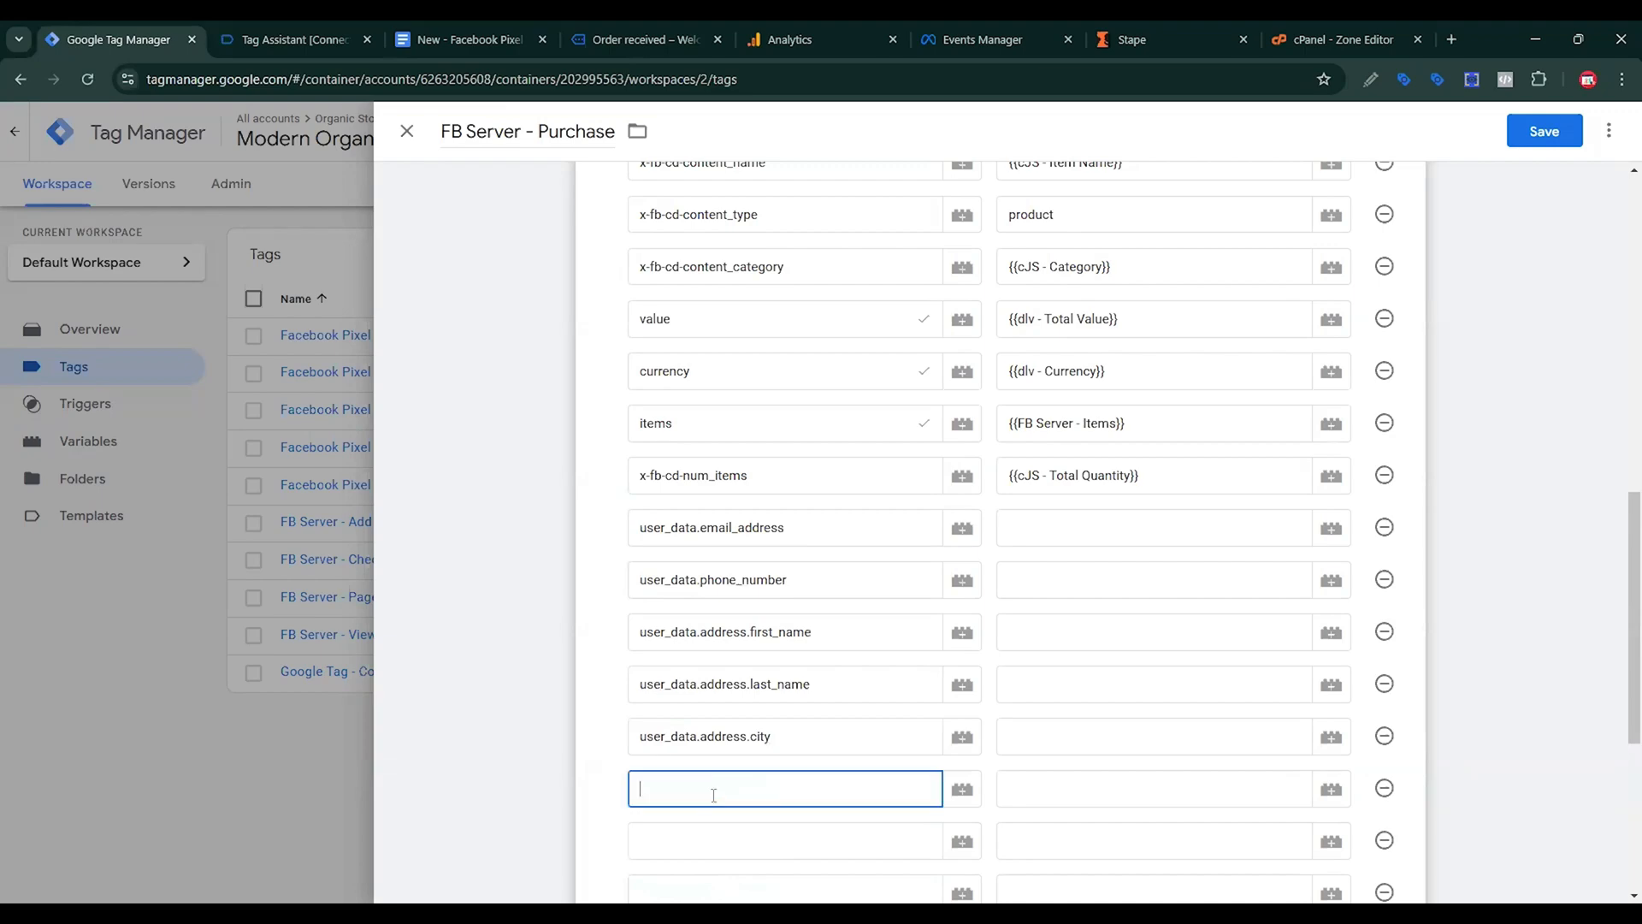
pyautogui.click(293, 40)
pyautogui.click(498, 34)
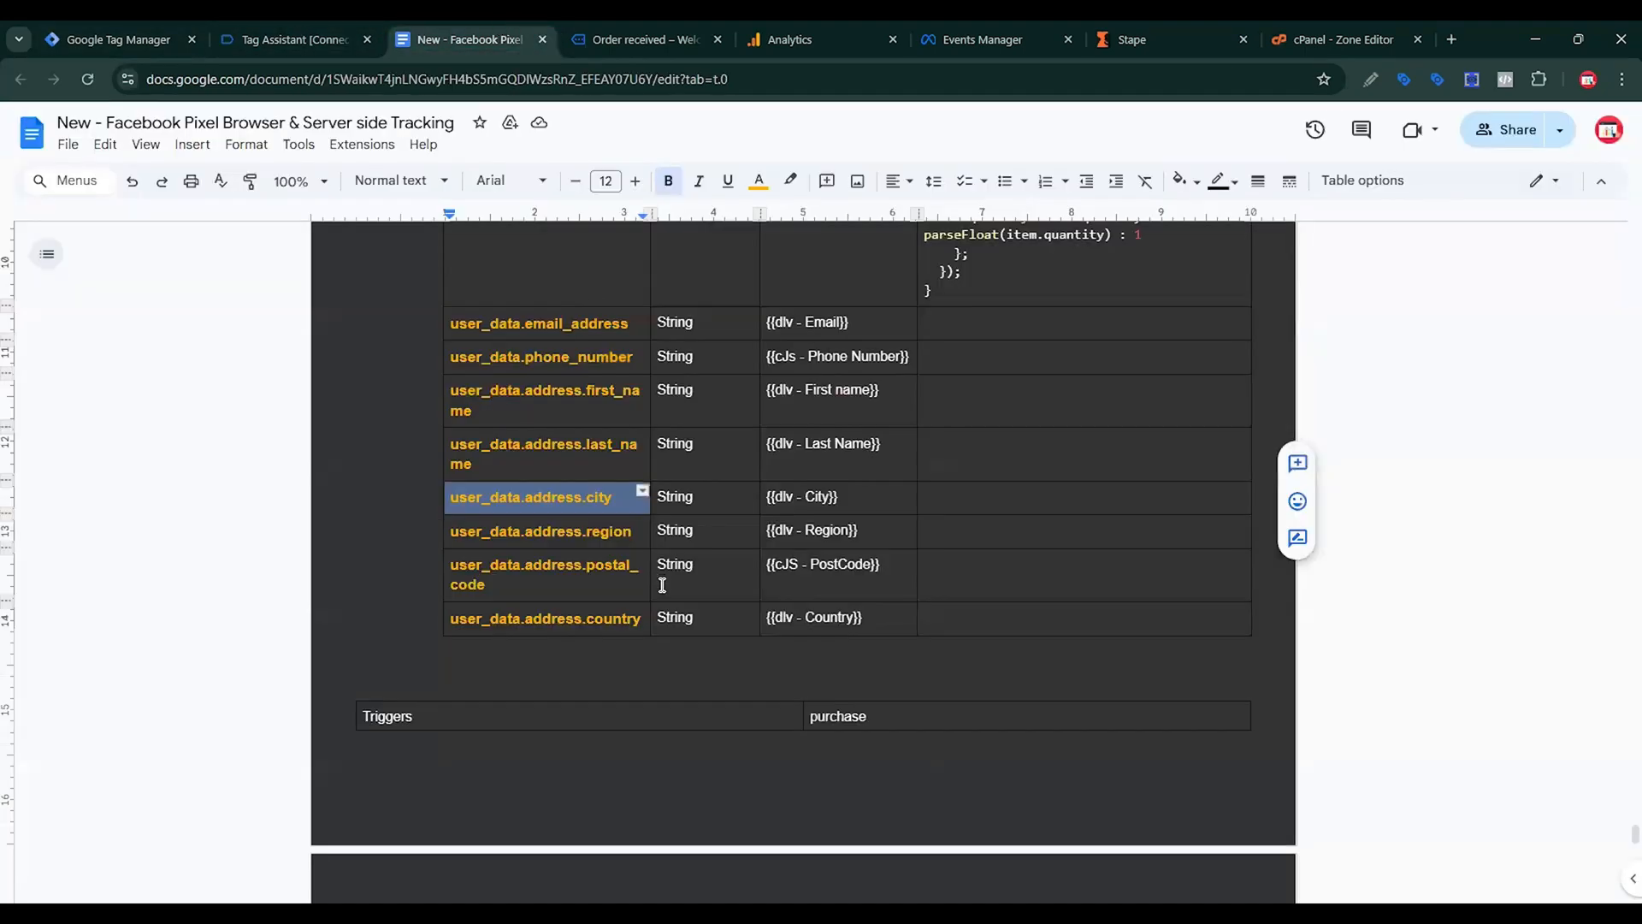
pyautogui.tripleClick(577, 532)
pyautogui.click(179, 41)
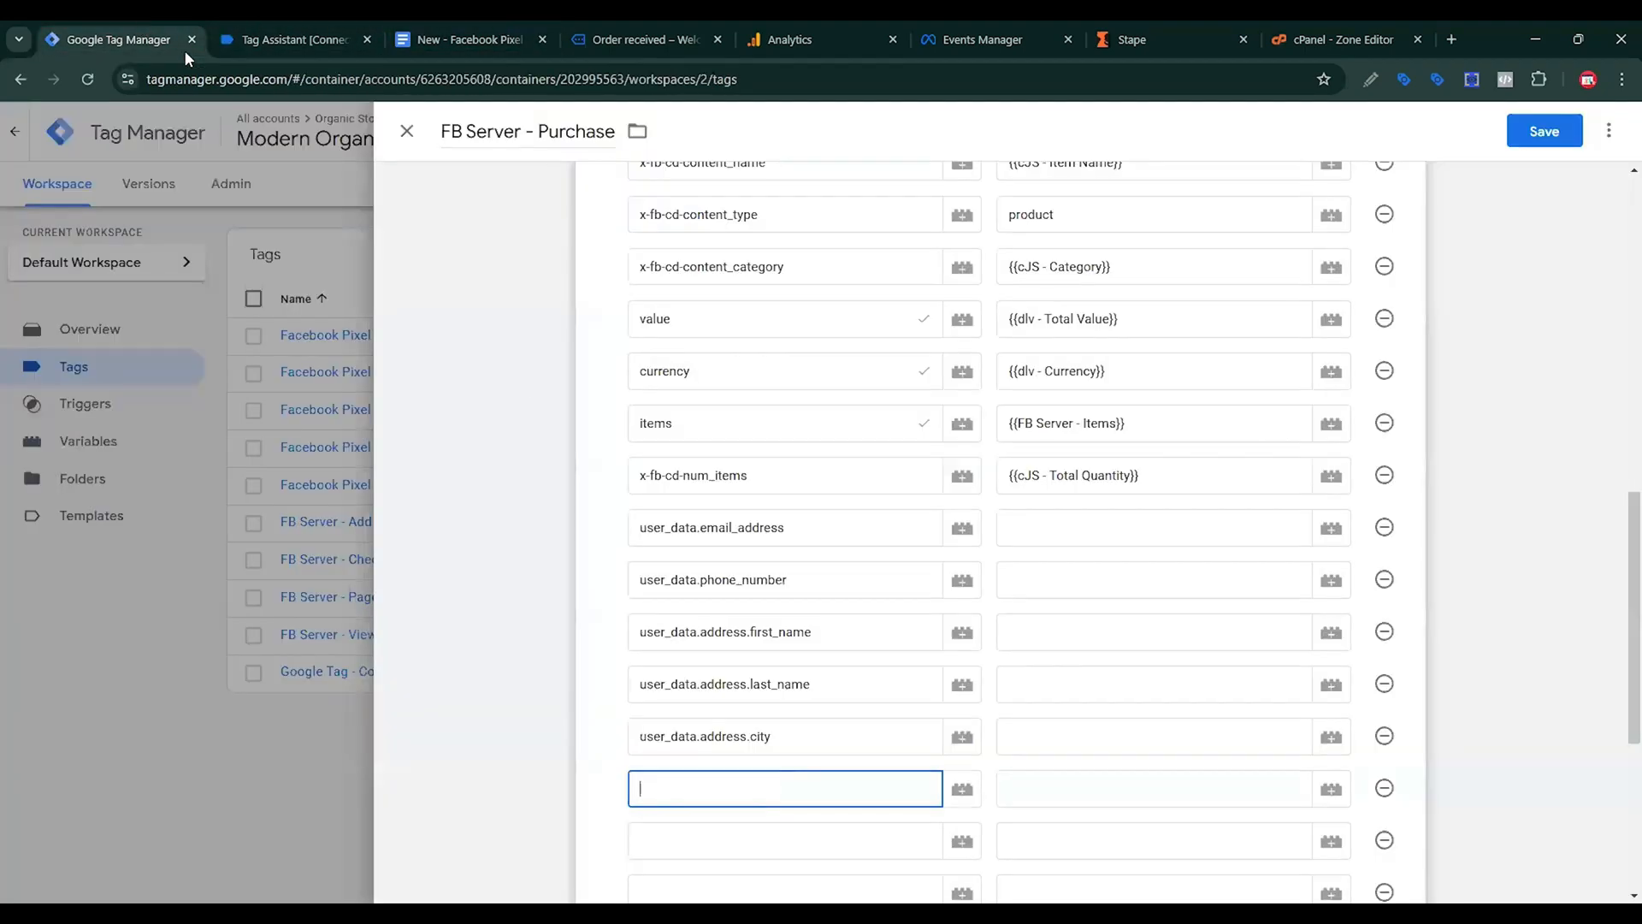
pyautogui.hotkey('ctrl', 'v')
# Copy user_data.address.postal_code from the guide into the parameter name below user_data.address.region.
pyautogui.click(359, 36)
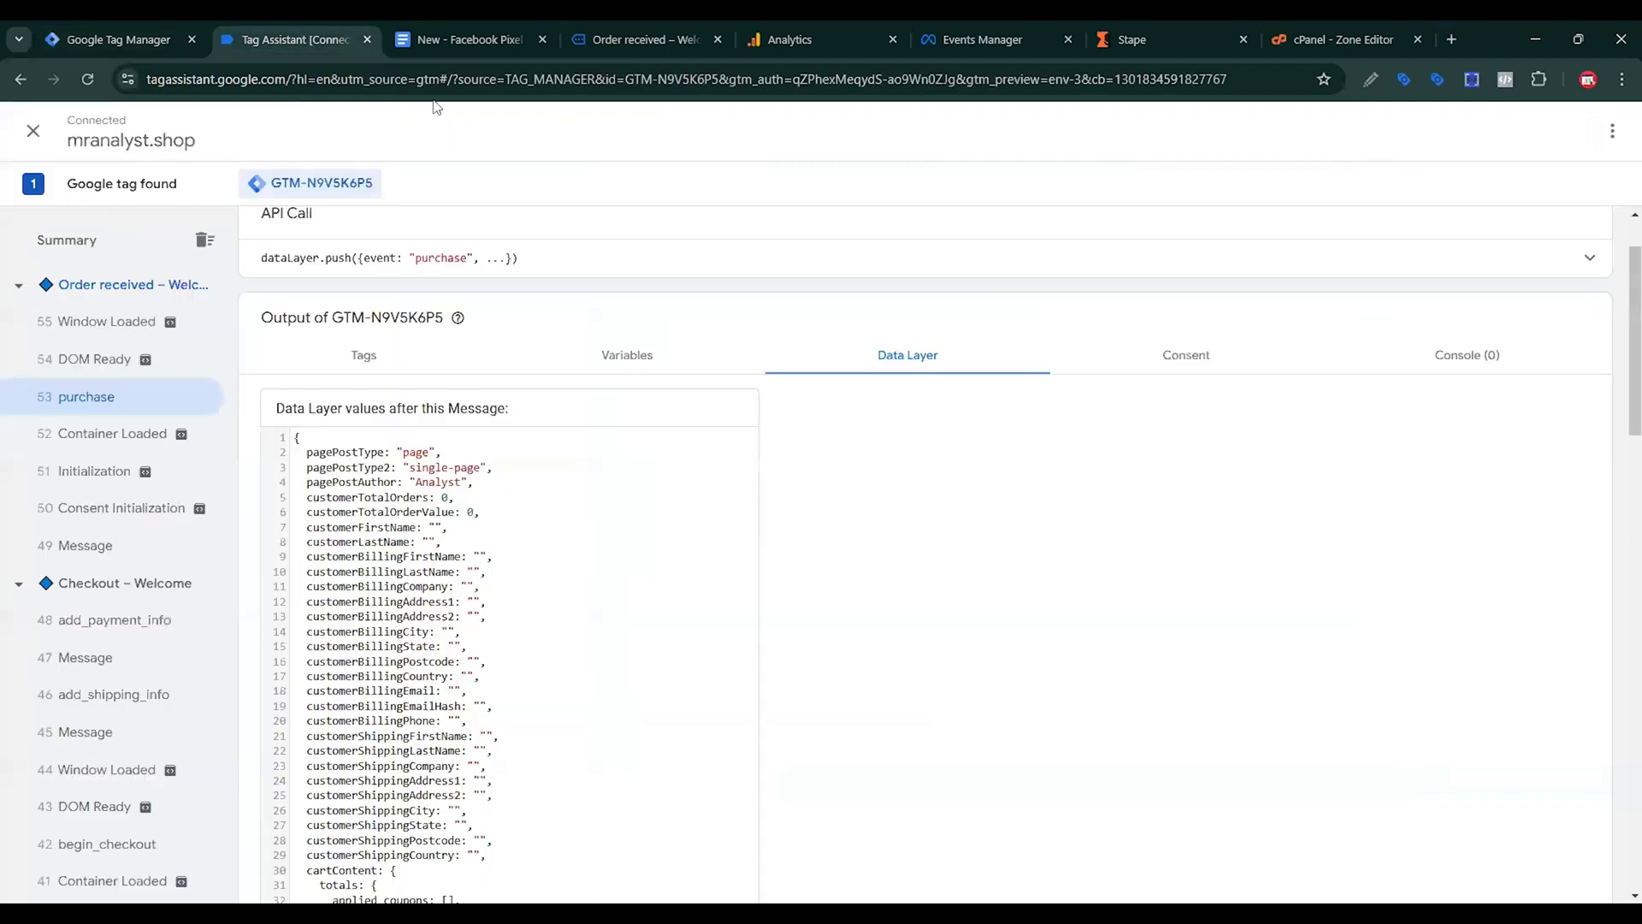
pyautogui.click(469, 36)
pyautogui.scroll(-1, 584, 399)
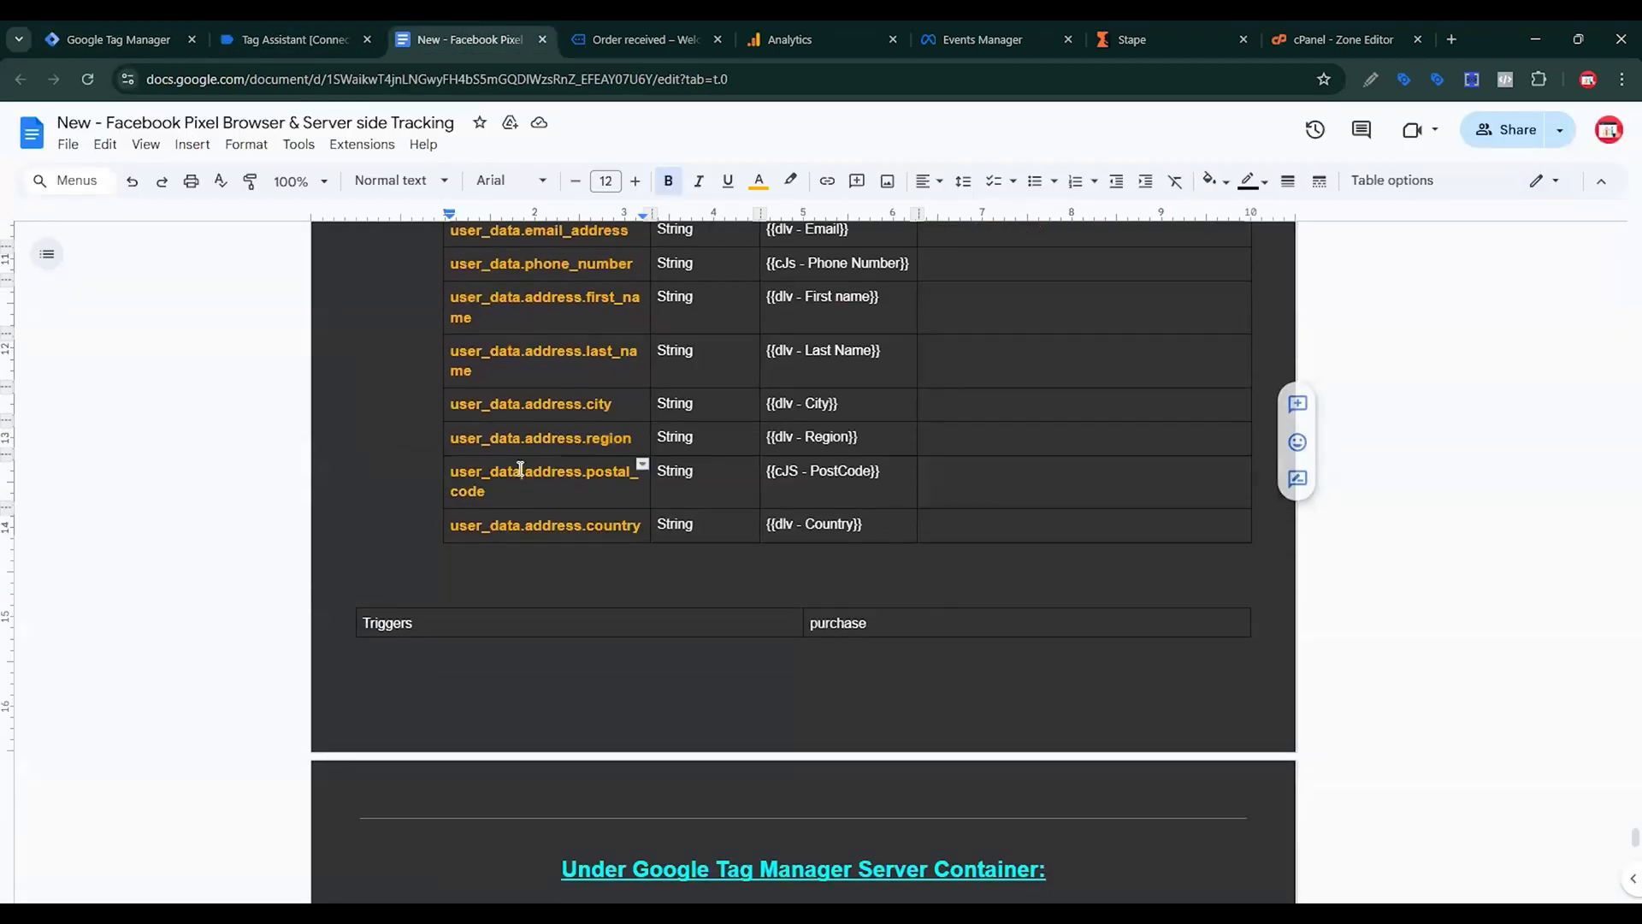
pyautogui.tripleClick(518, 470)
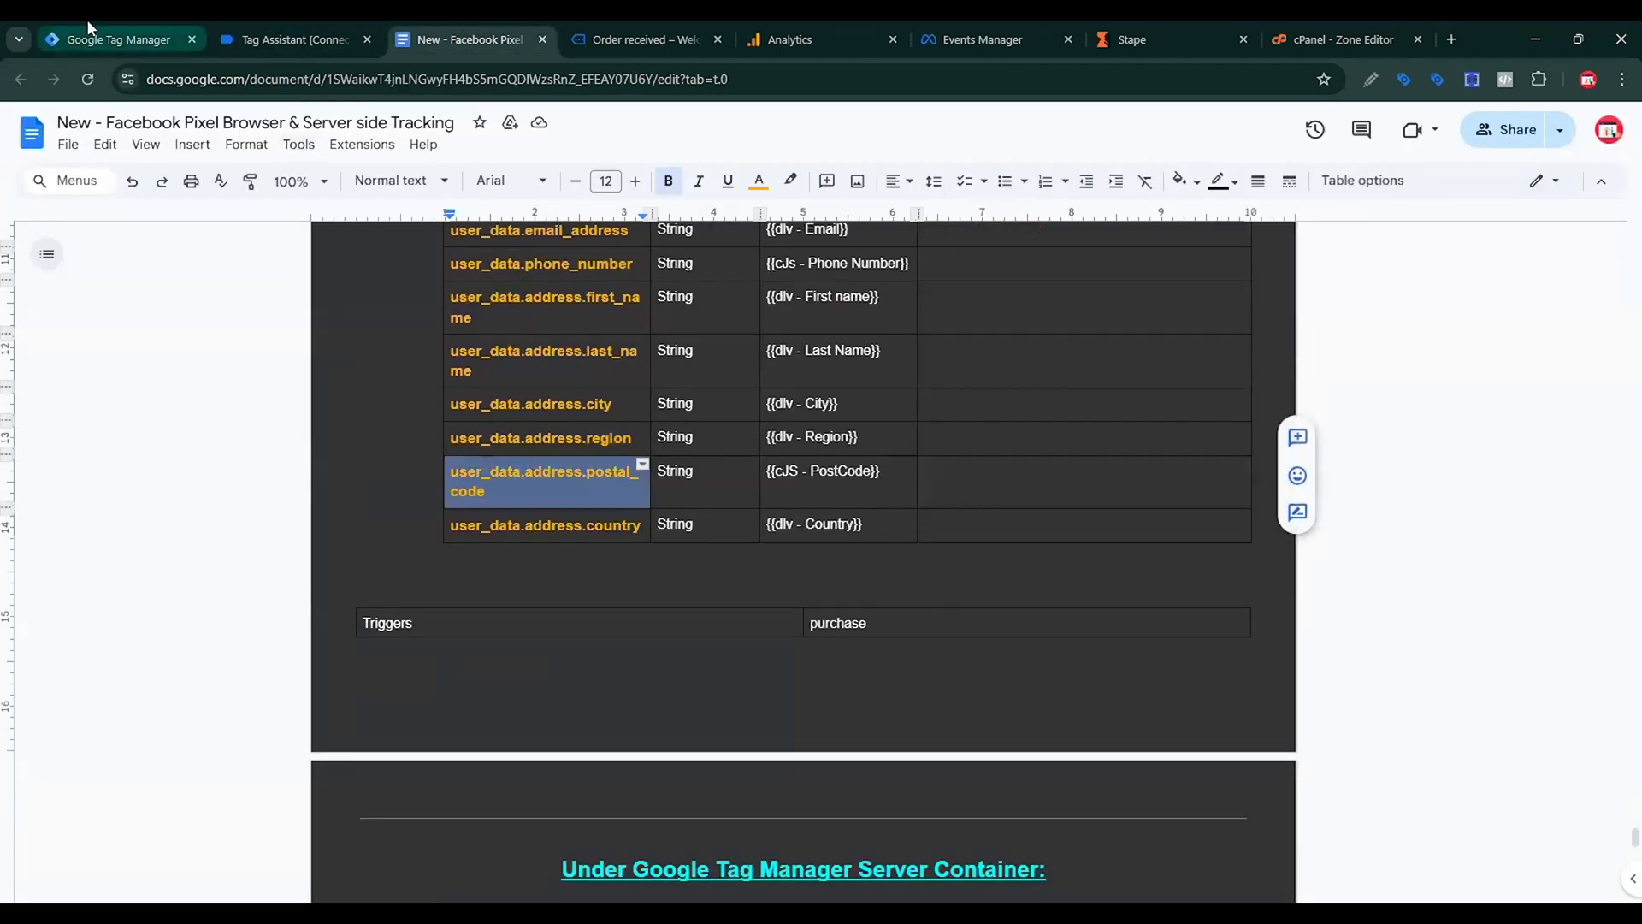
pyautogui.click(137, 39)
pyautogui.click(689, 841)
pyautogui.hotkey('ctrl', 'v')
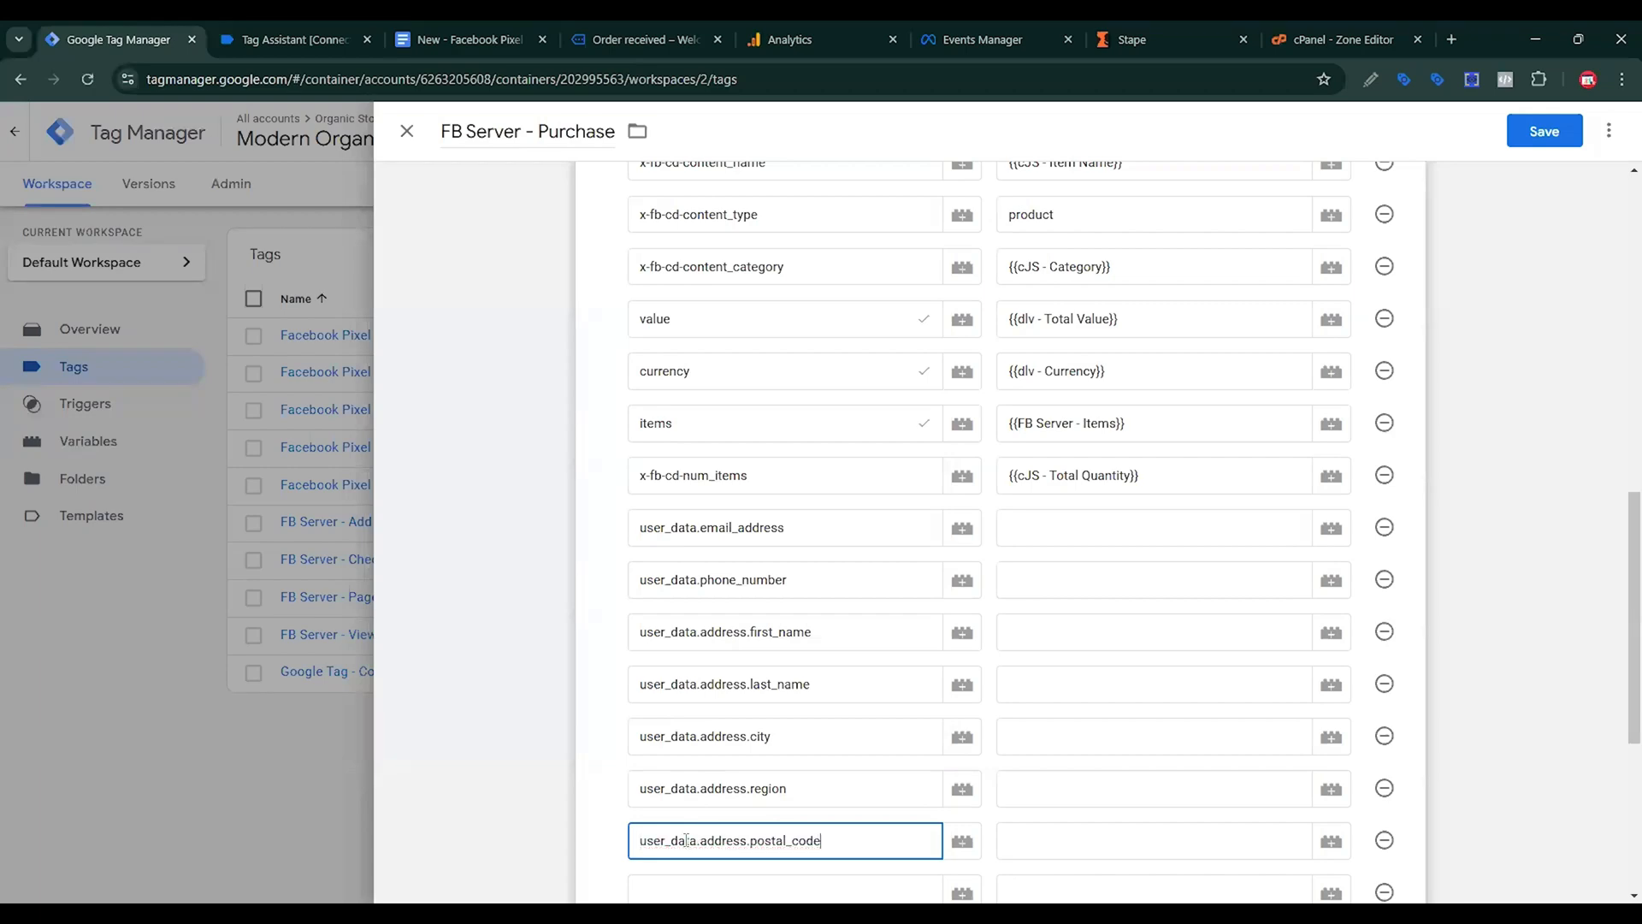
# Copy user_data.address.country from the guide into the last empty parameter name of the FB Server - Purchase tag.
pyautogui.click(411, 27)
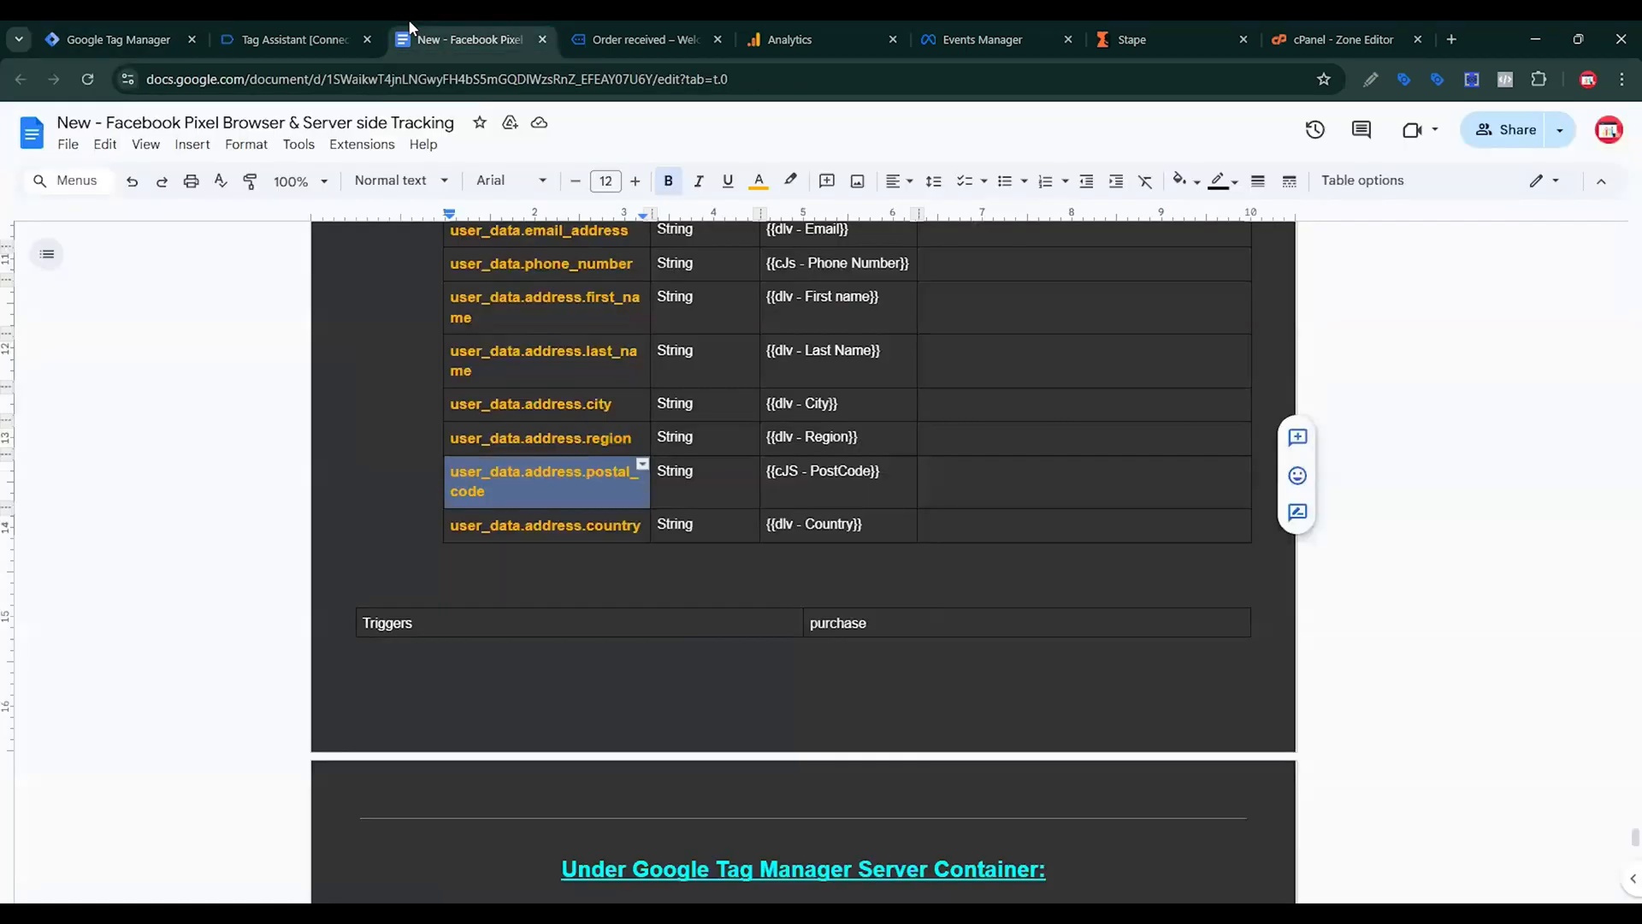
pyautogui.click(604, 528)
pyautogui.tripleClick(604, 528)
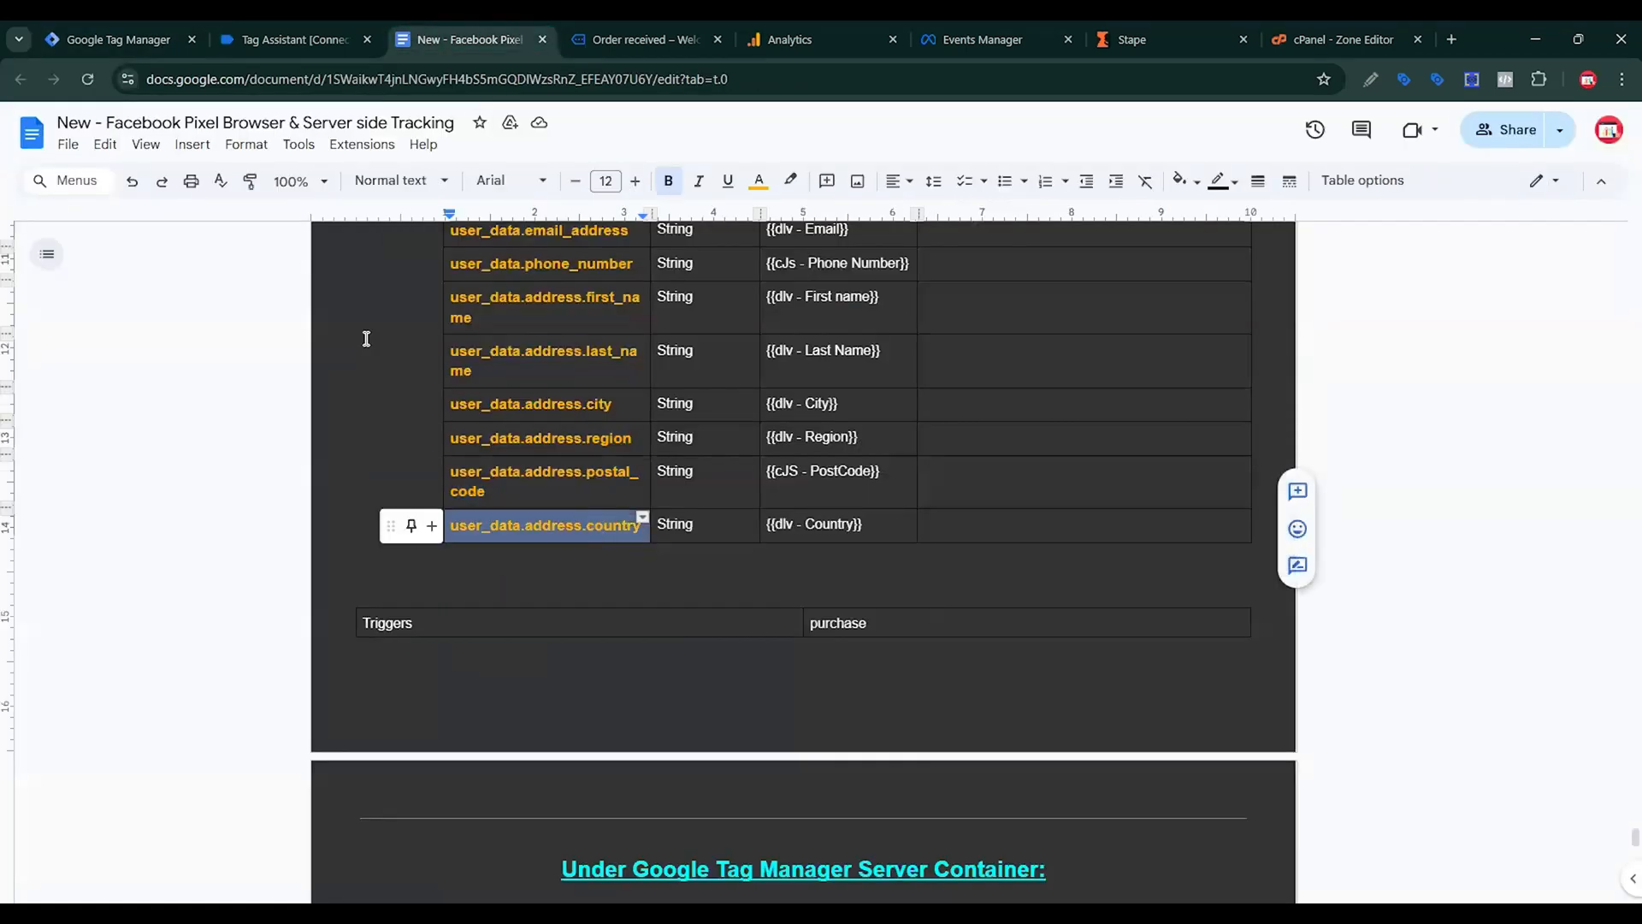
pyautogui.click(141, 30)
pyautogui.scroll(-3, 694, 687)
pyautogui.click(743, 611)
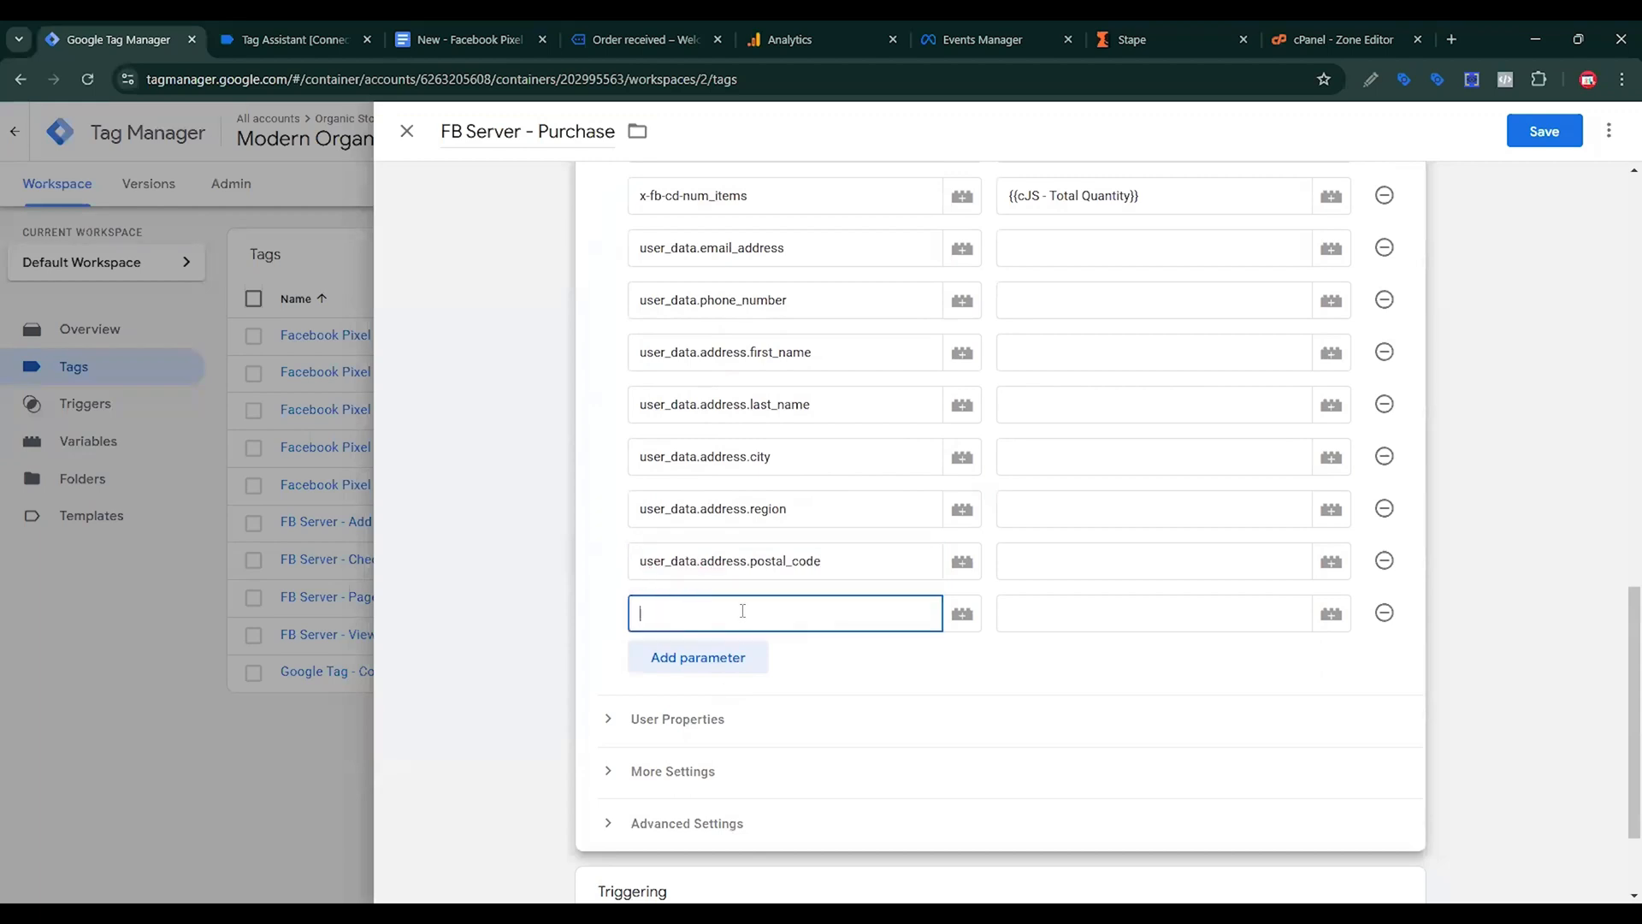
pyautogui.hotkey('ctrl', 'v')
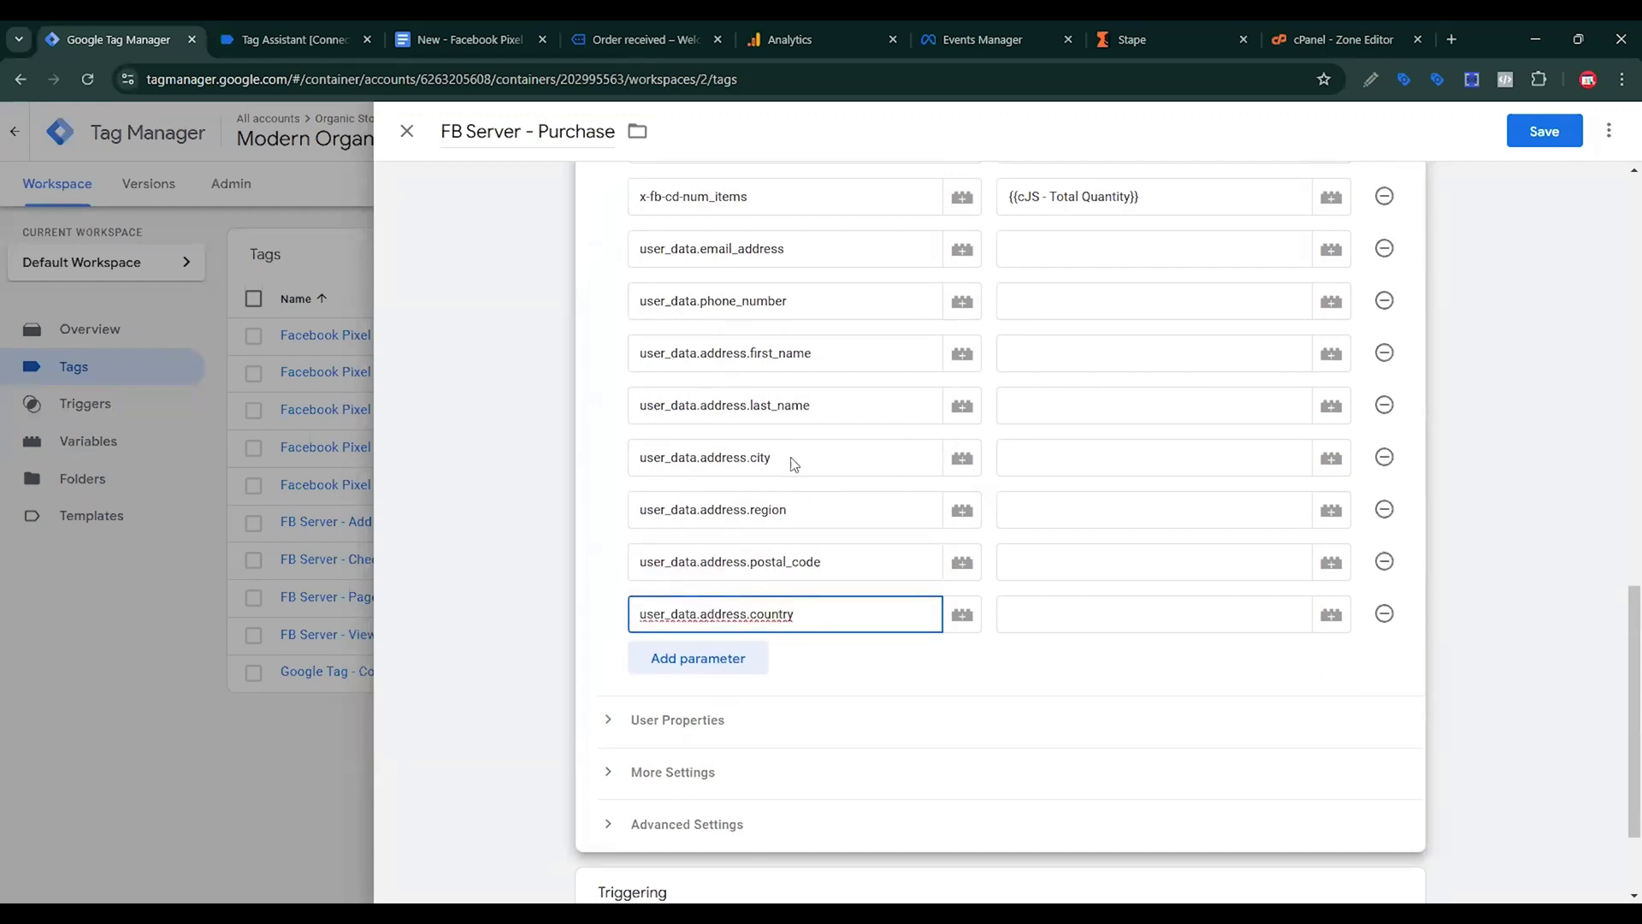
# Assign the variable dlv - Email to user_data.email_address and cJS - Phone to user_data.phone_number.
pyautogui.scroll(2, 804, 470)
pyautogui.click(999, 432)
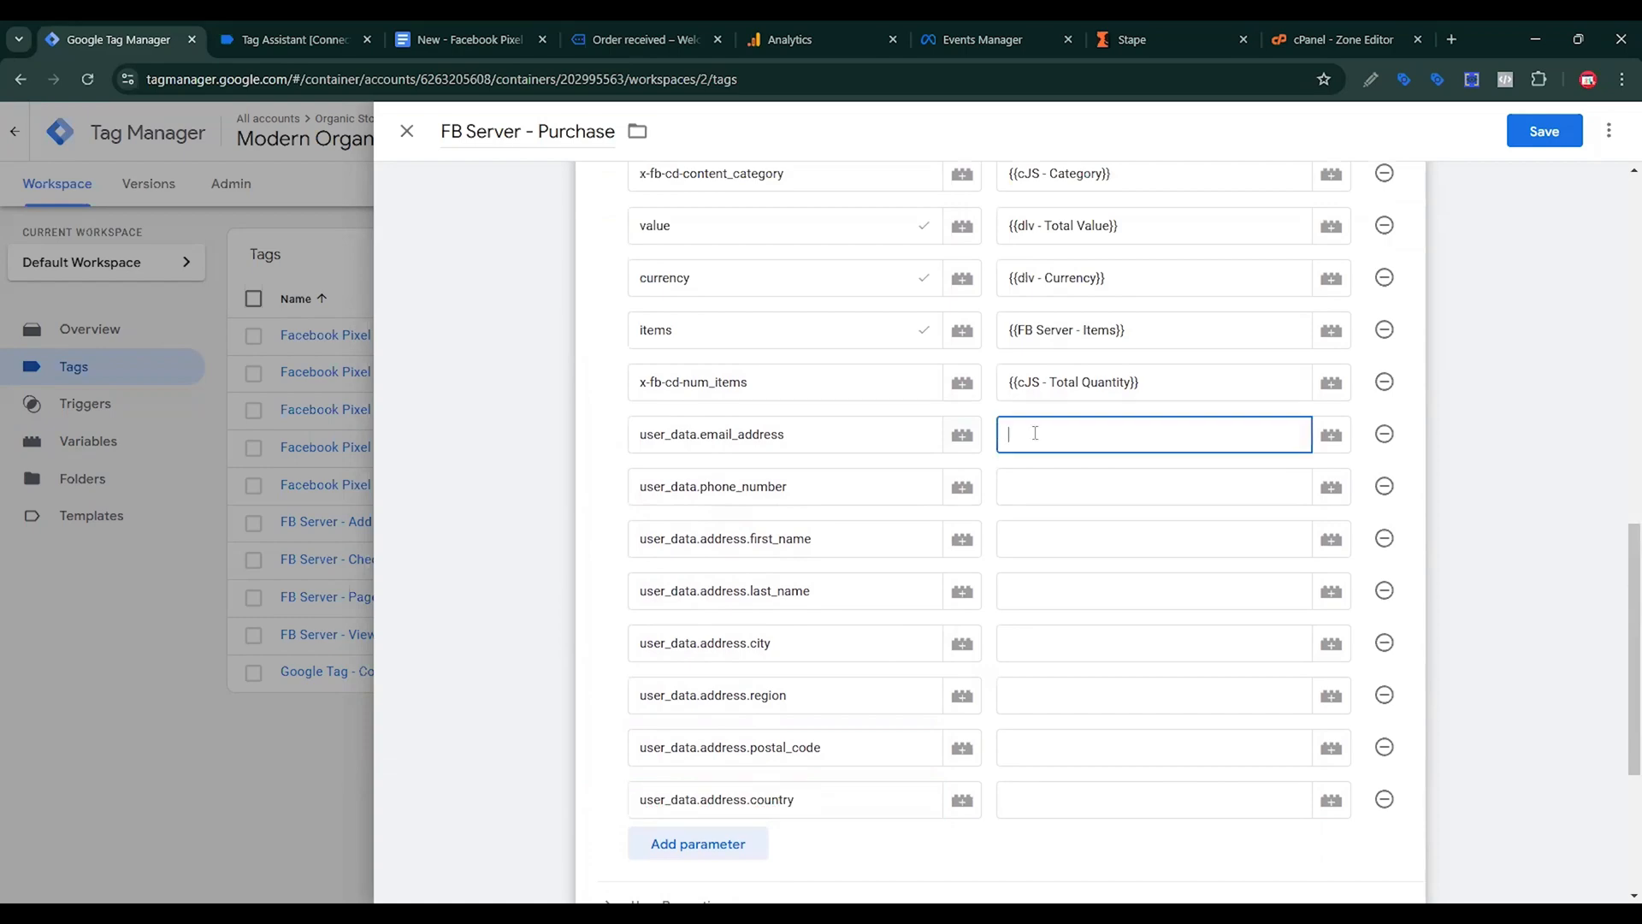
pyautogui.click(1331, 434)
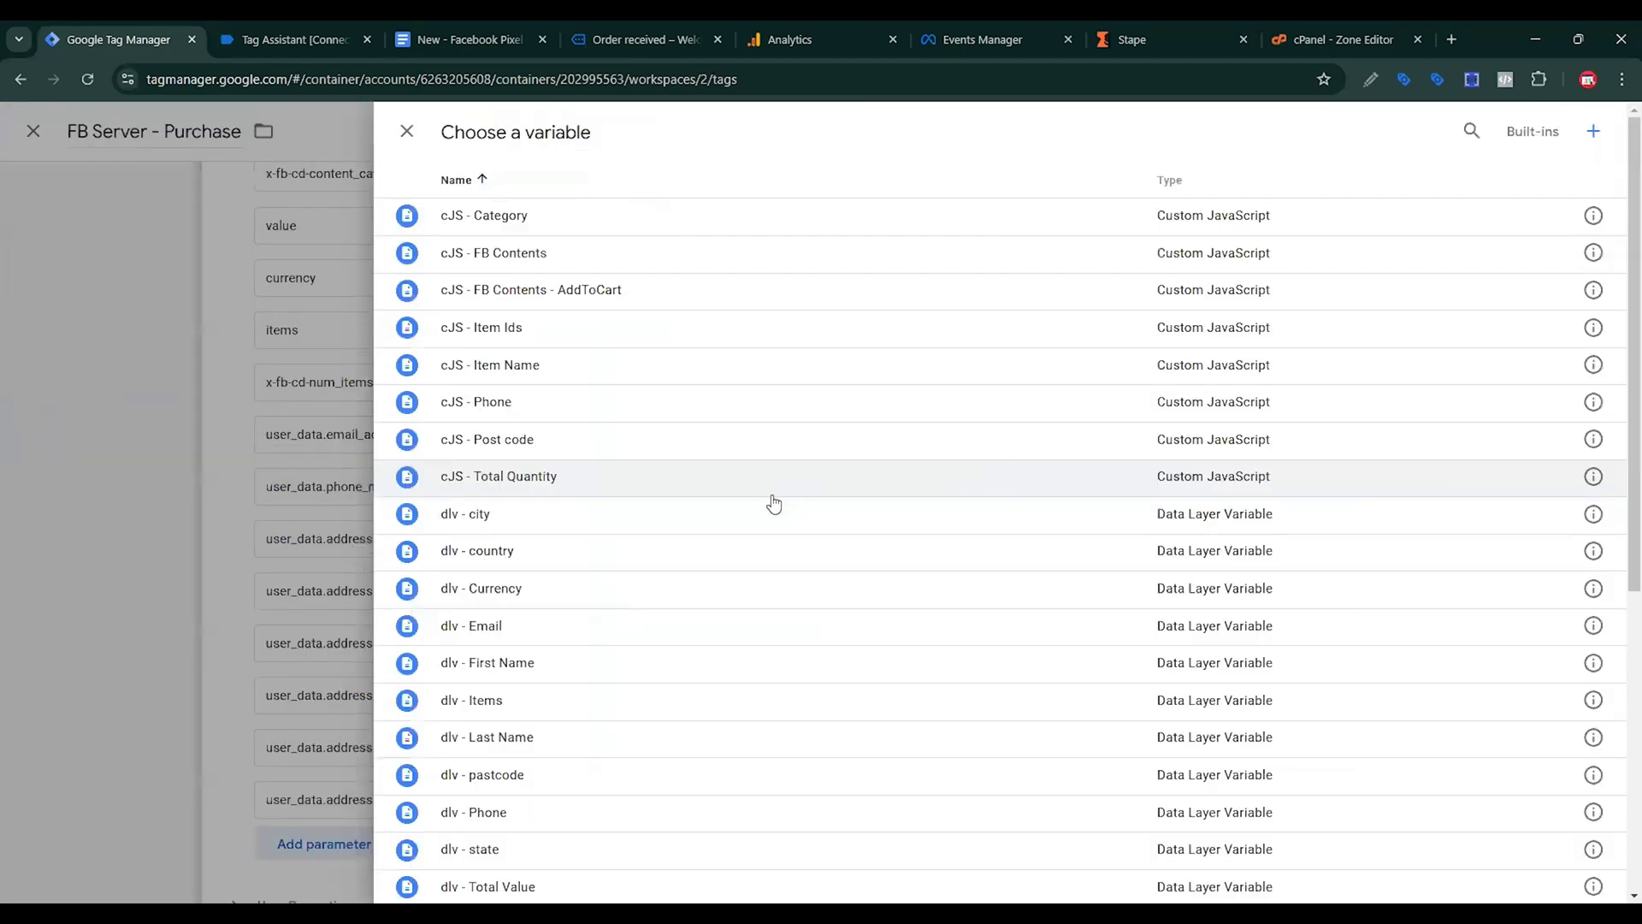
pyautogui.click(524, 626)
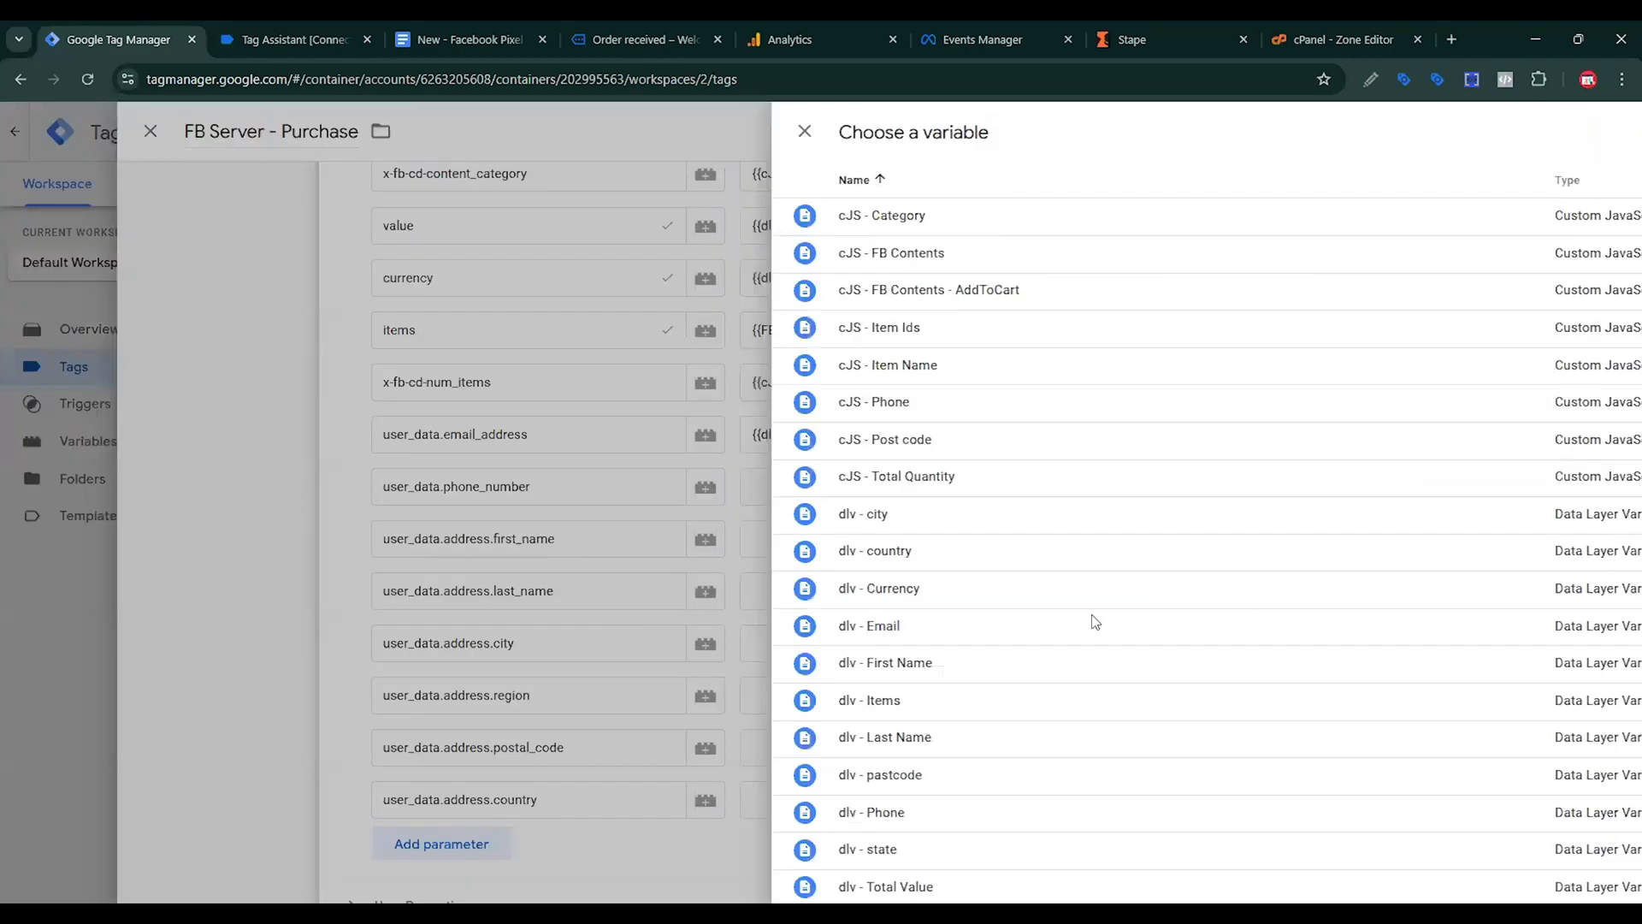
pyautogui.click(1120, 492)
pyautogui.click(1332, 487)
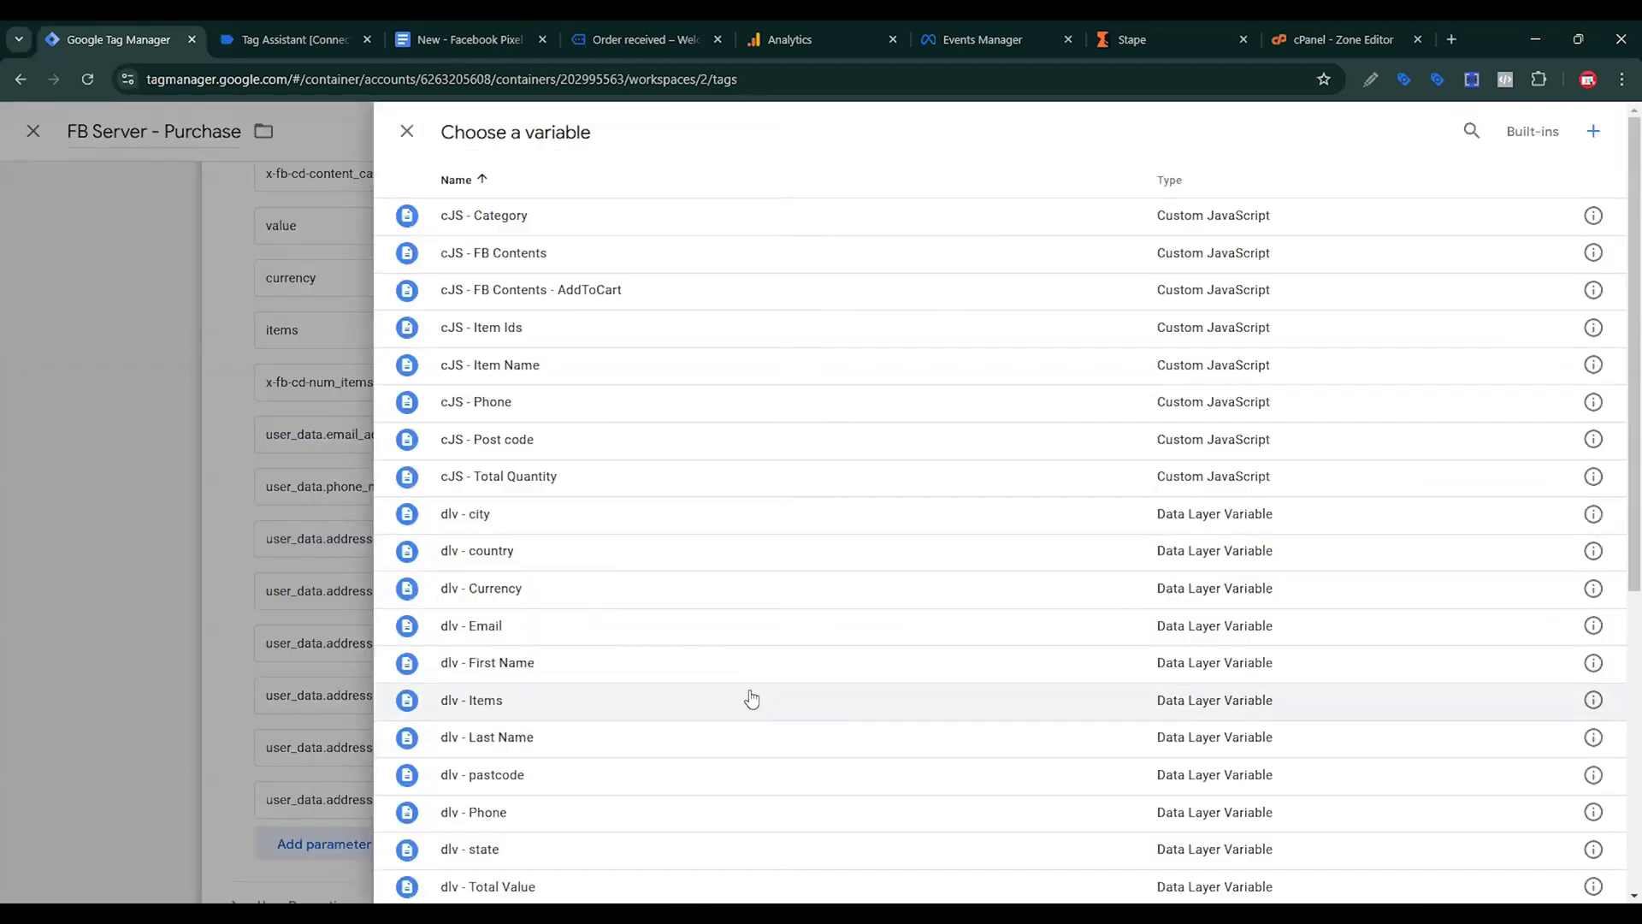
pyautogui.click(1472, 131)
pyautogui.write('phone')
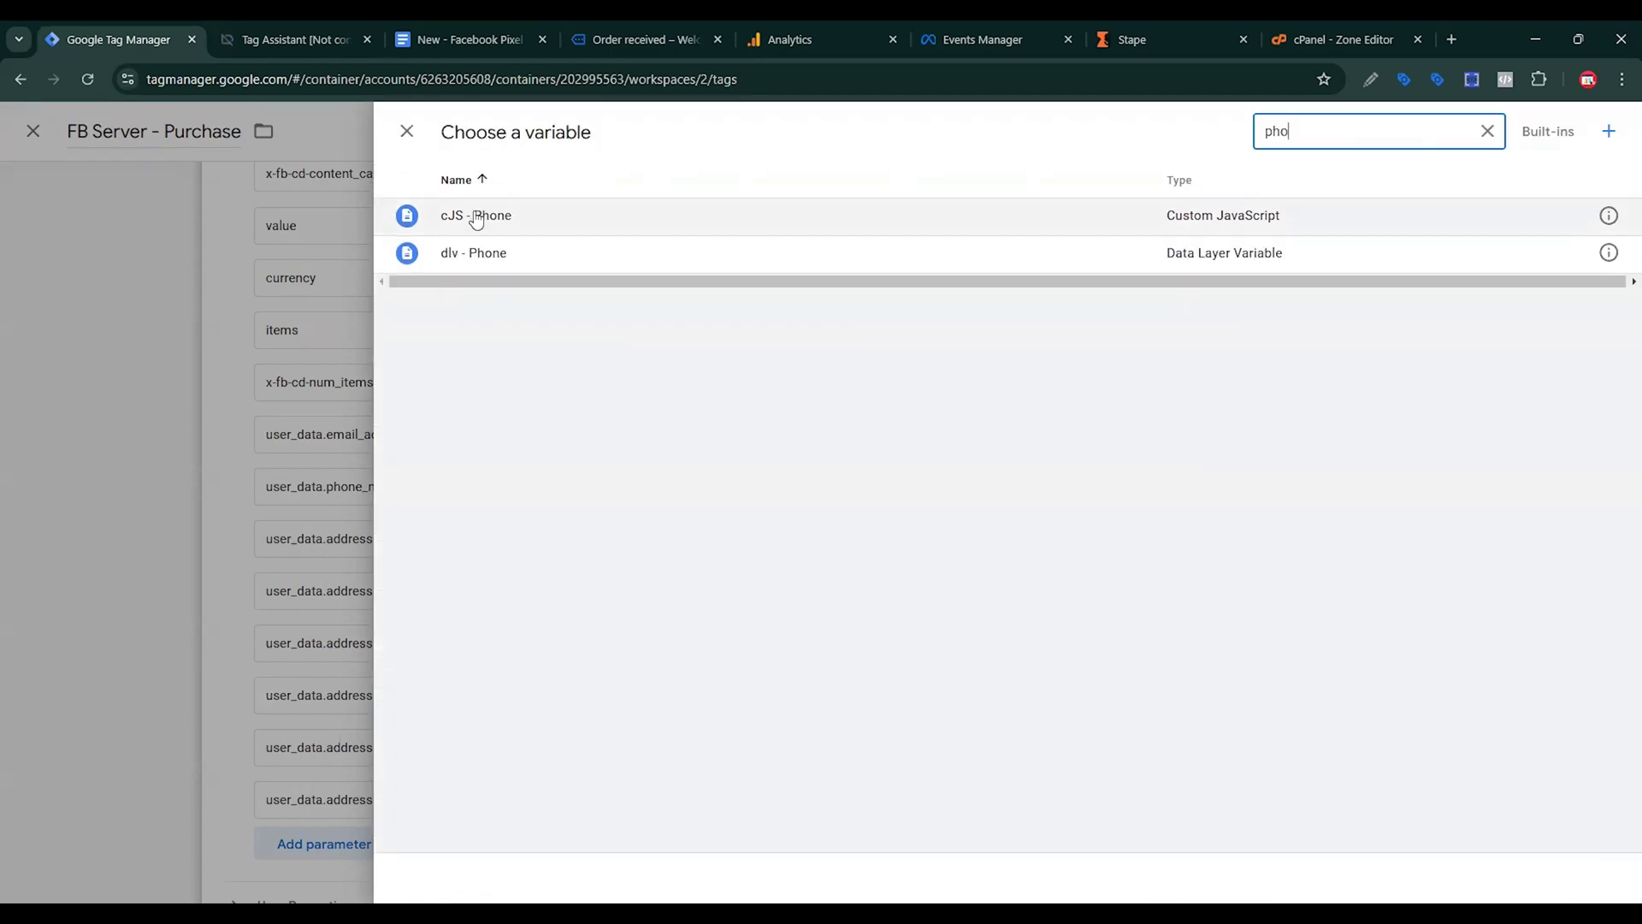
pyautogui.click(475, 213)
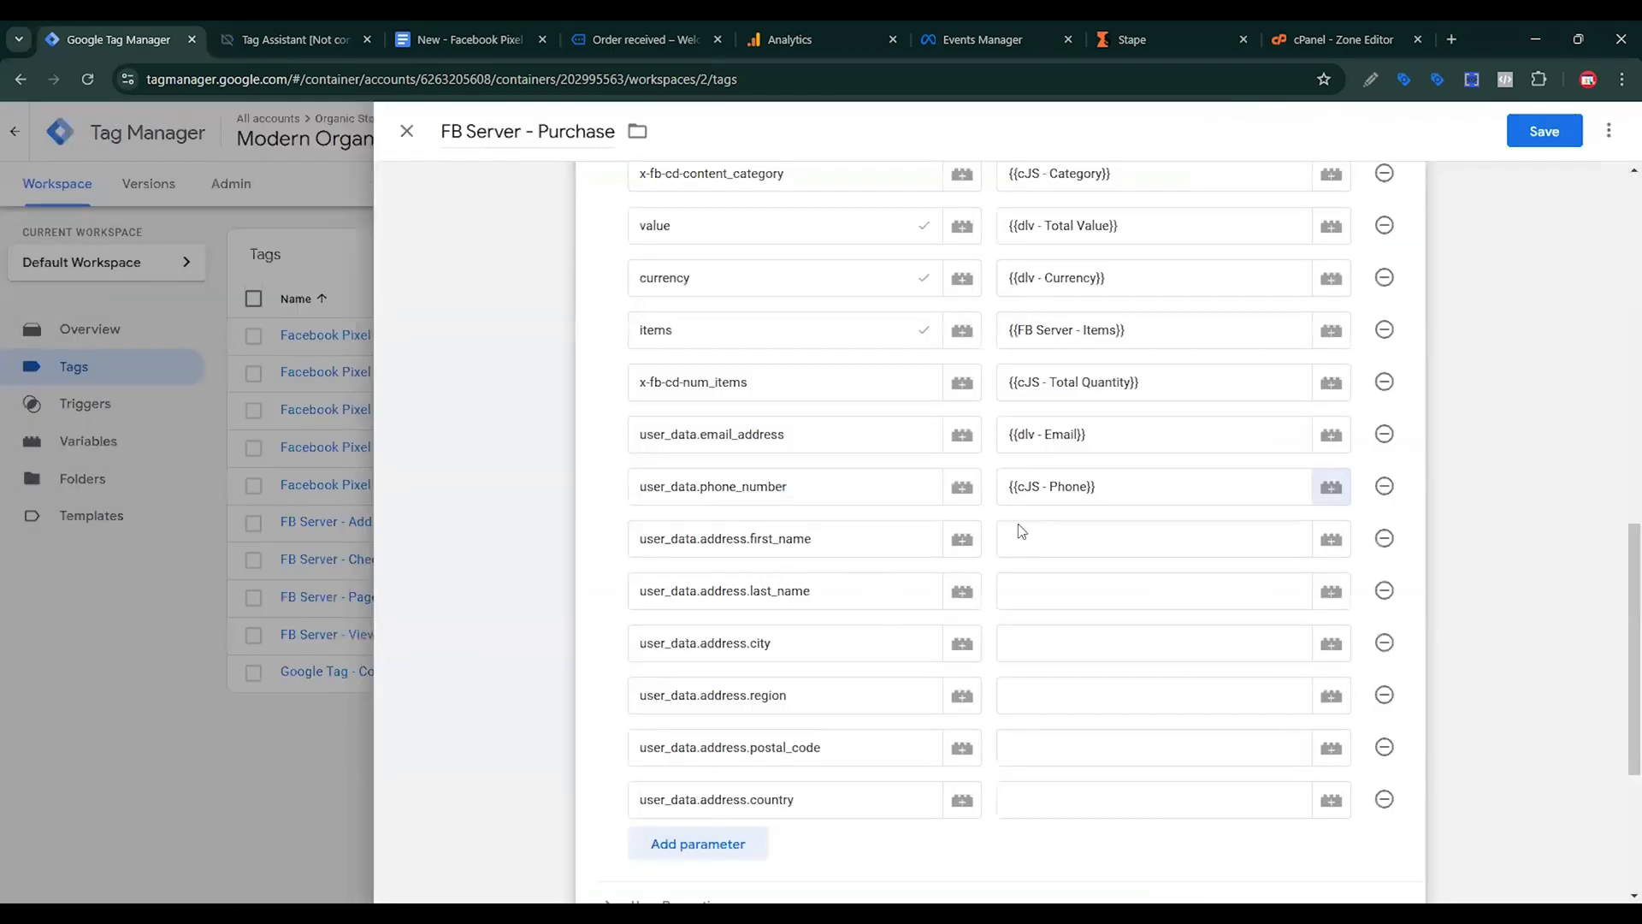
# Assign dlv - First Name to user_data.address.first_name and dlv - Last Name to user_data.address.last_name.
pyautogui.click(1020, 532)
pyautogui.click(1330, 538)
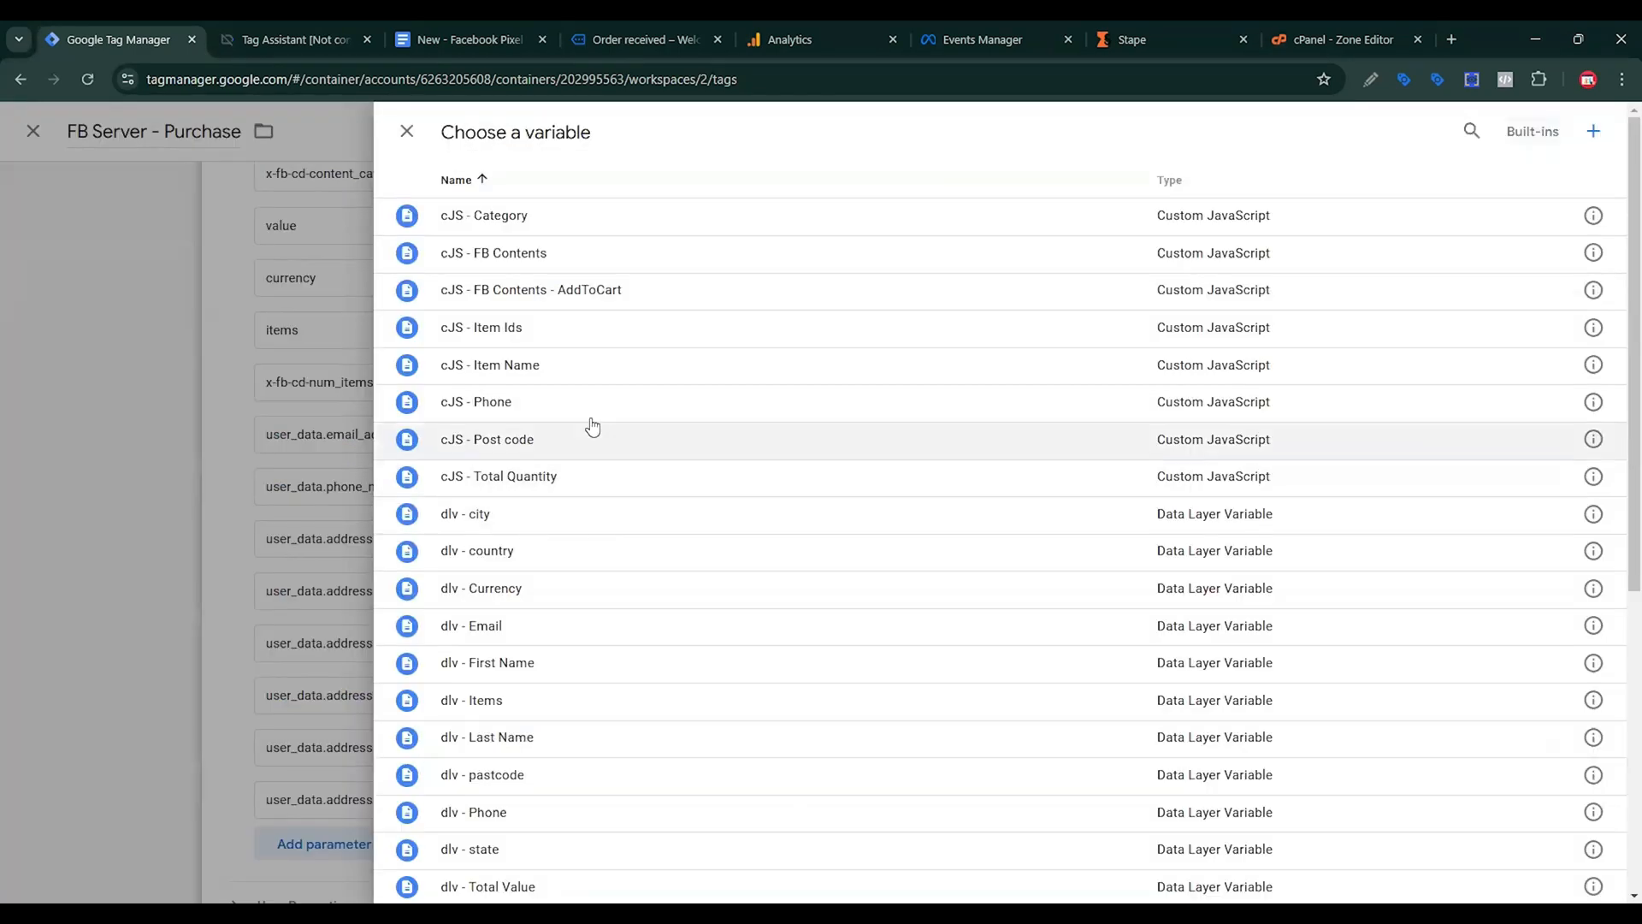
pyautogui.scroll(-2, 579, 576)
pyautogui.click(466, 476)
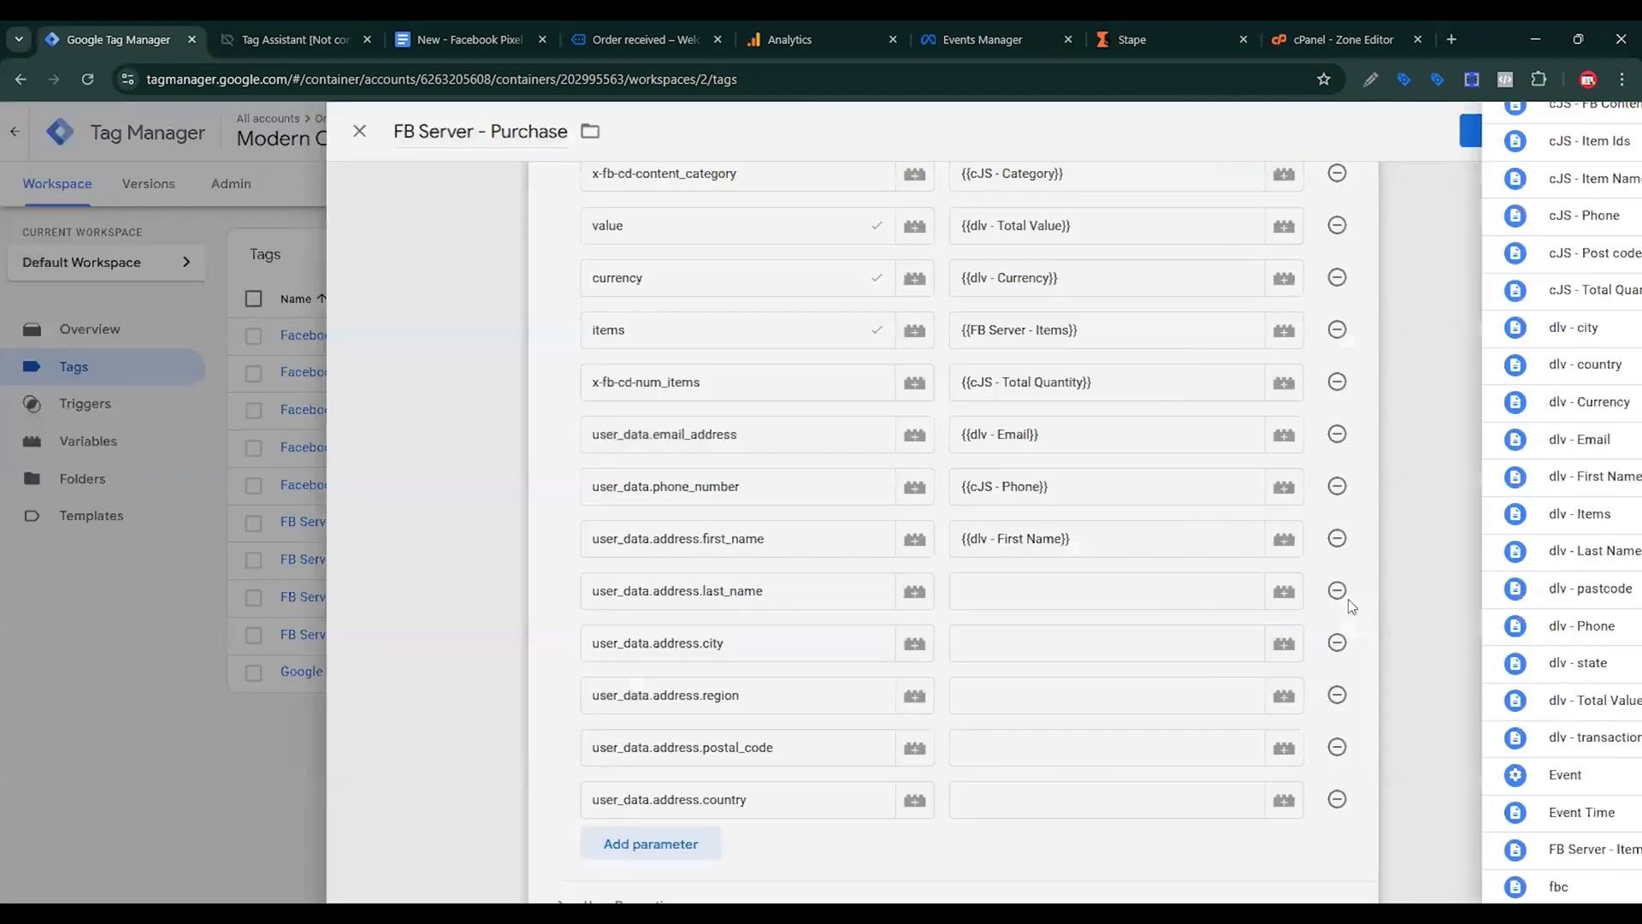
pyautogui.click(1203, 587)
pyautogui.click(1332, 590)
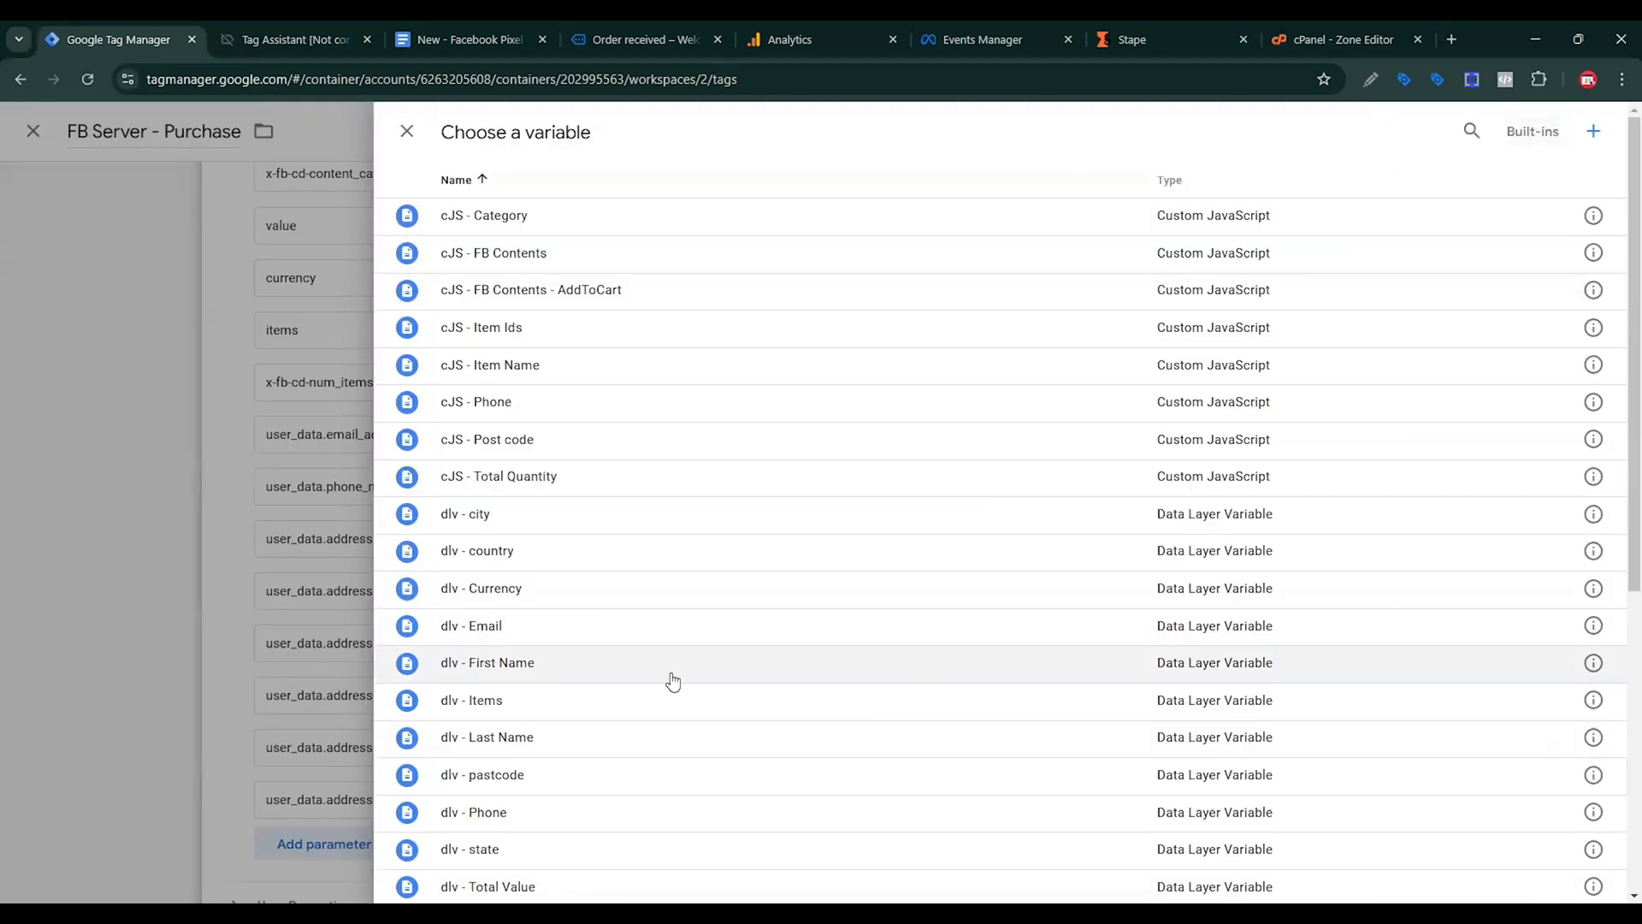
pyautogui.click(520, 744)
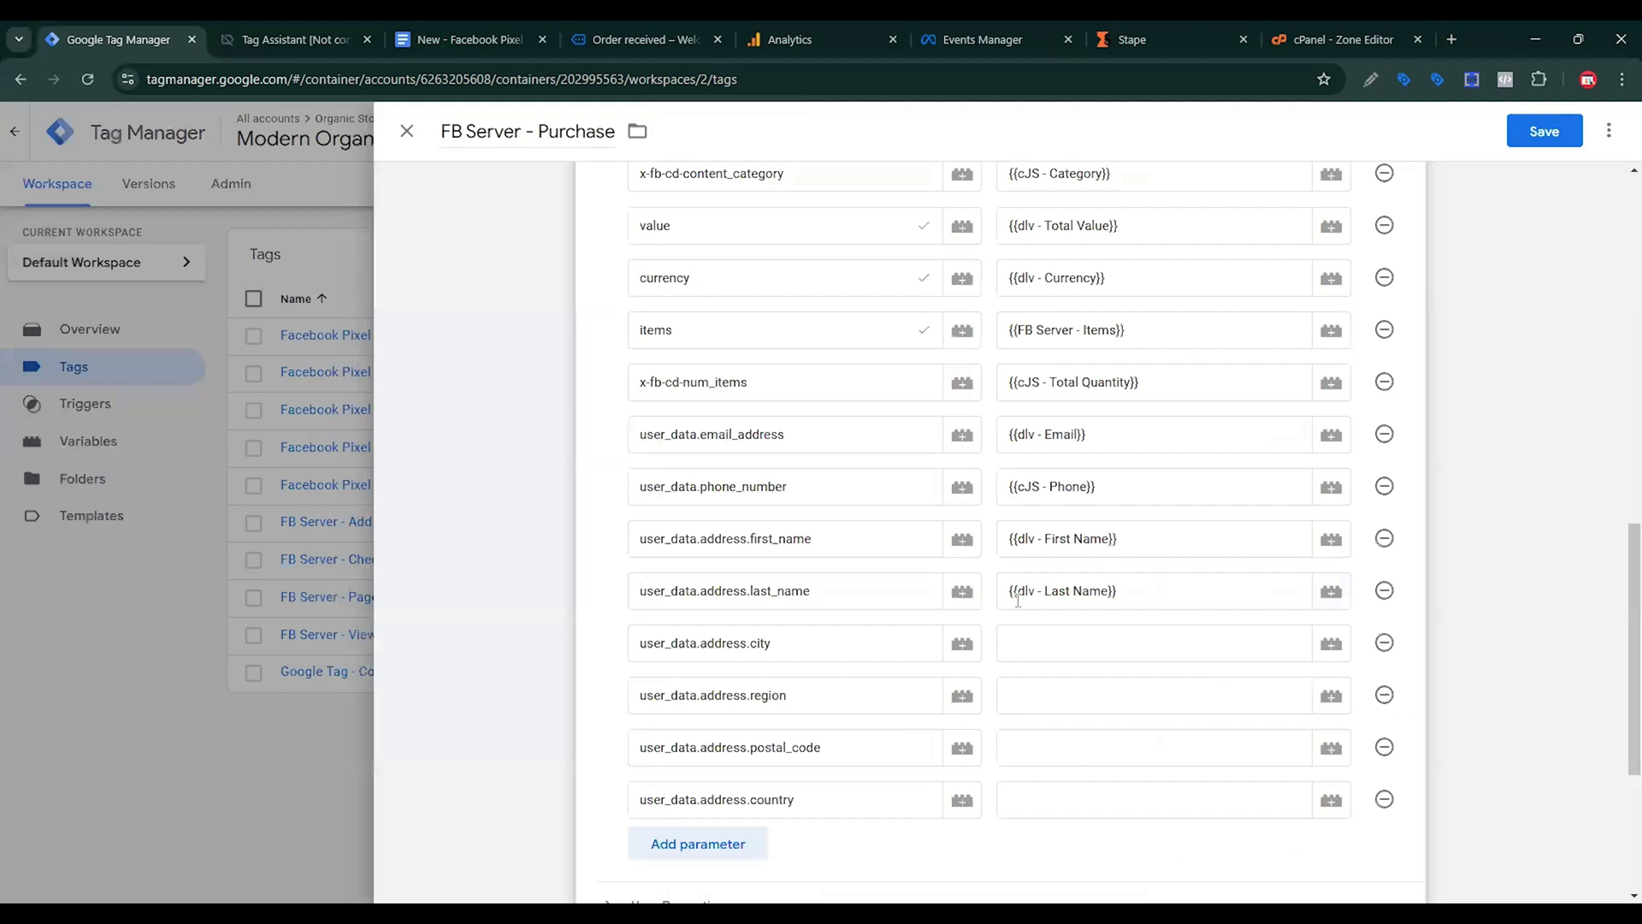
# Assign the variable dlv - city to user_data.address.city and dlv - state to user_data.address.region.
pyautogui.click(1121, 643)
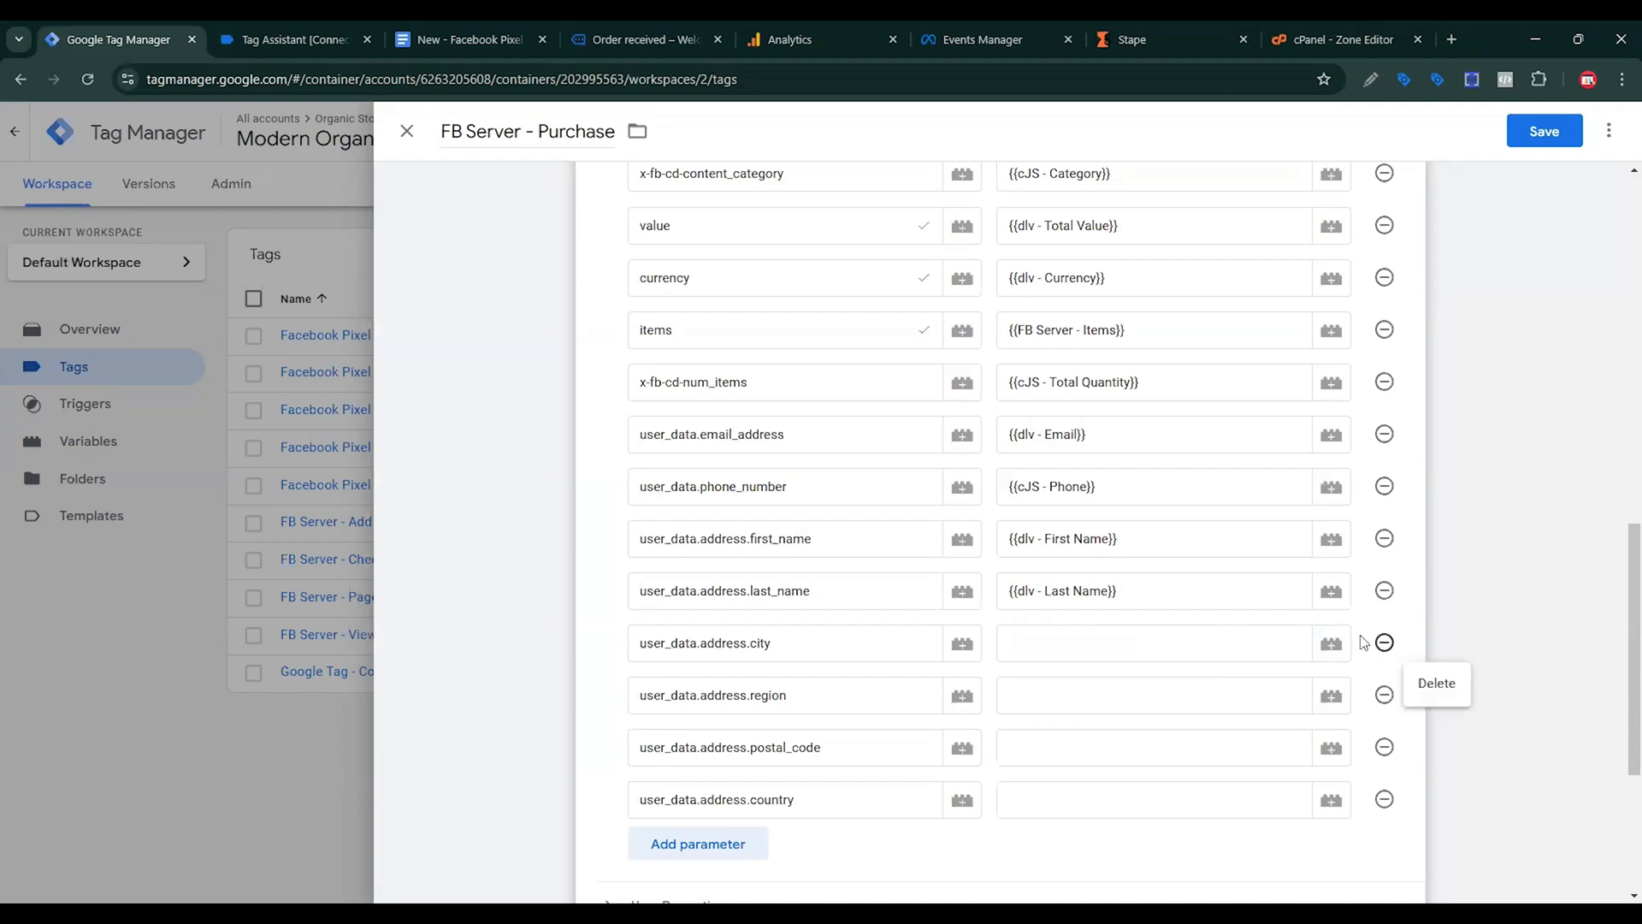
pyautogui.click(1331, 643)
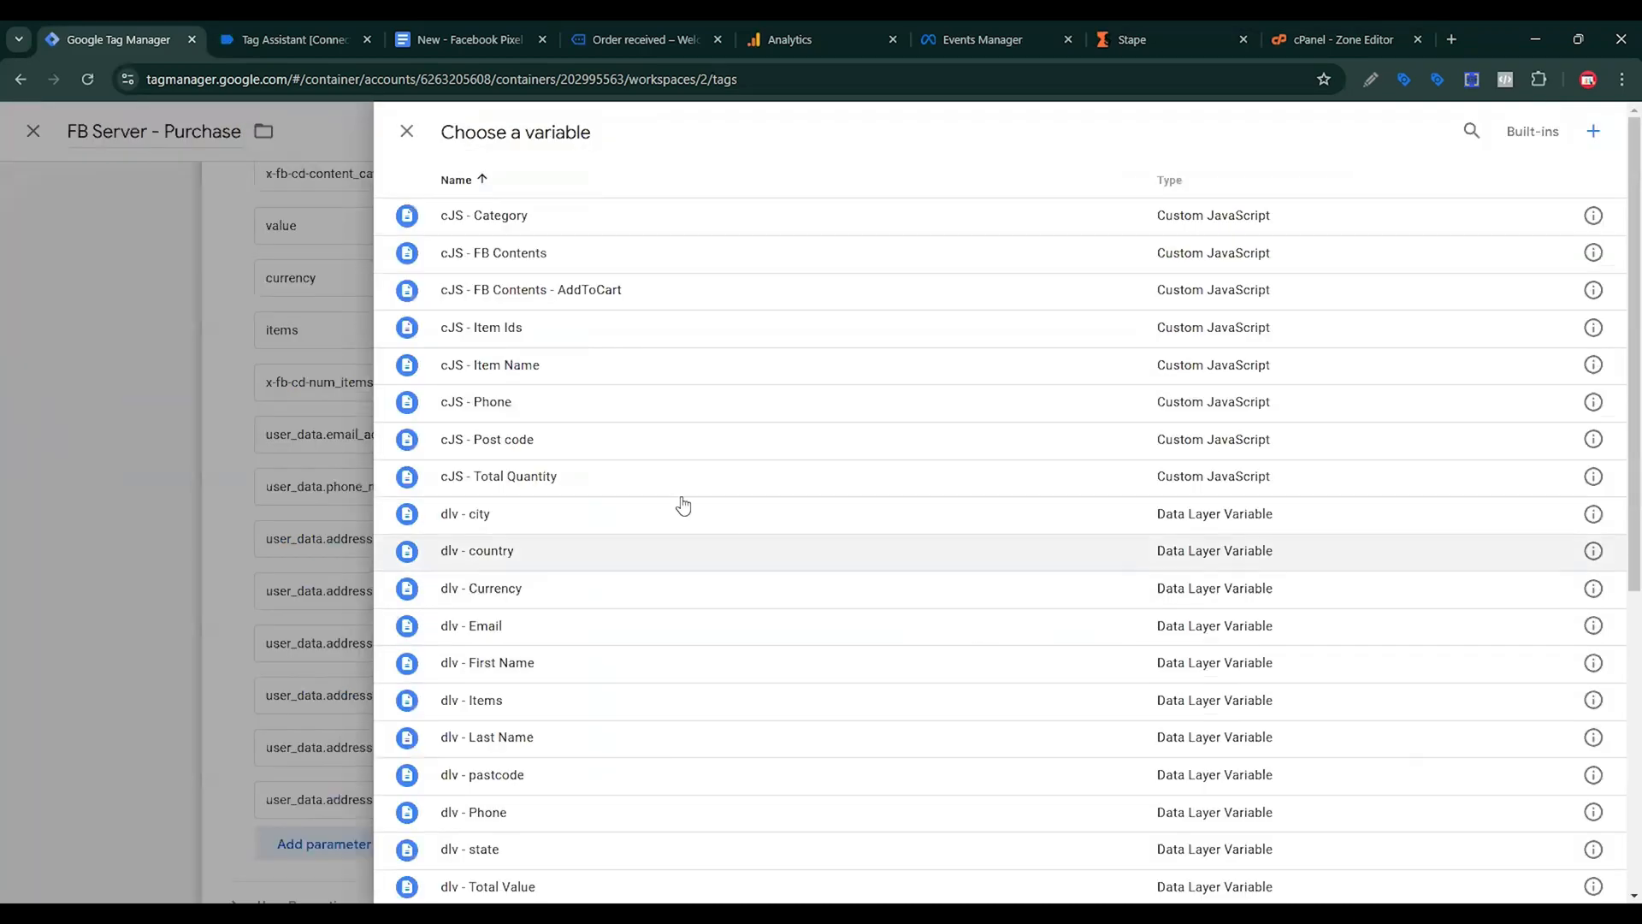
pyautogui.click(590, 513)
pyautogui.click(1110, 698)
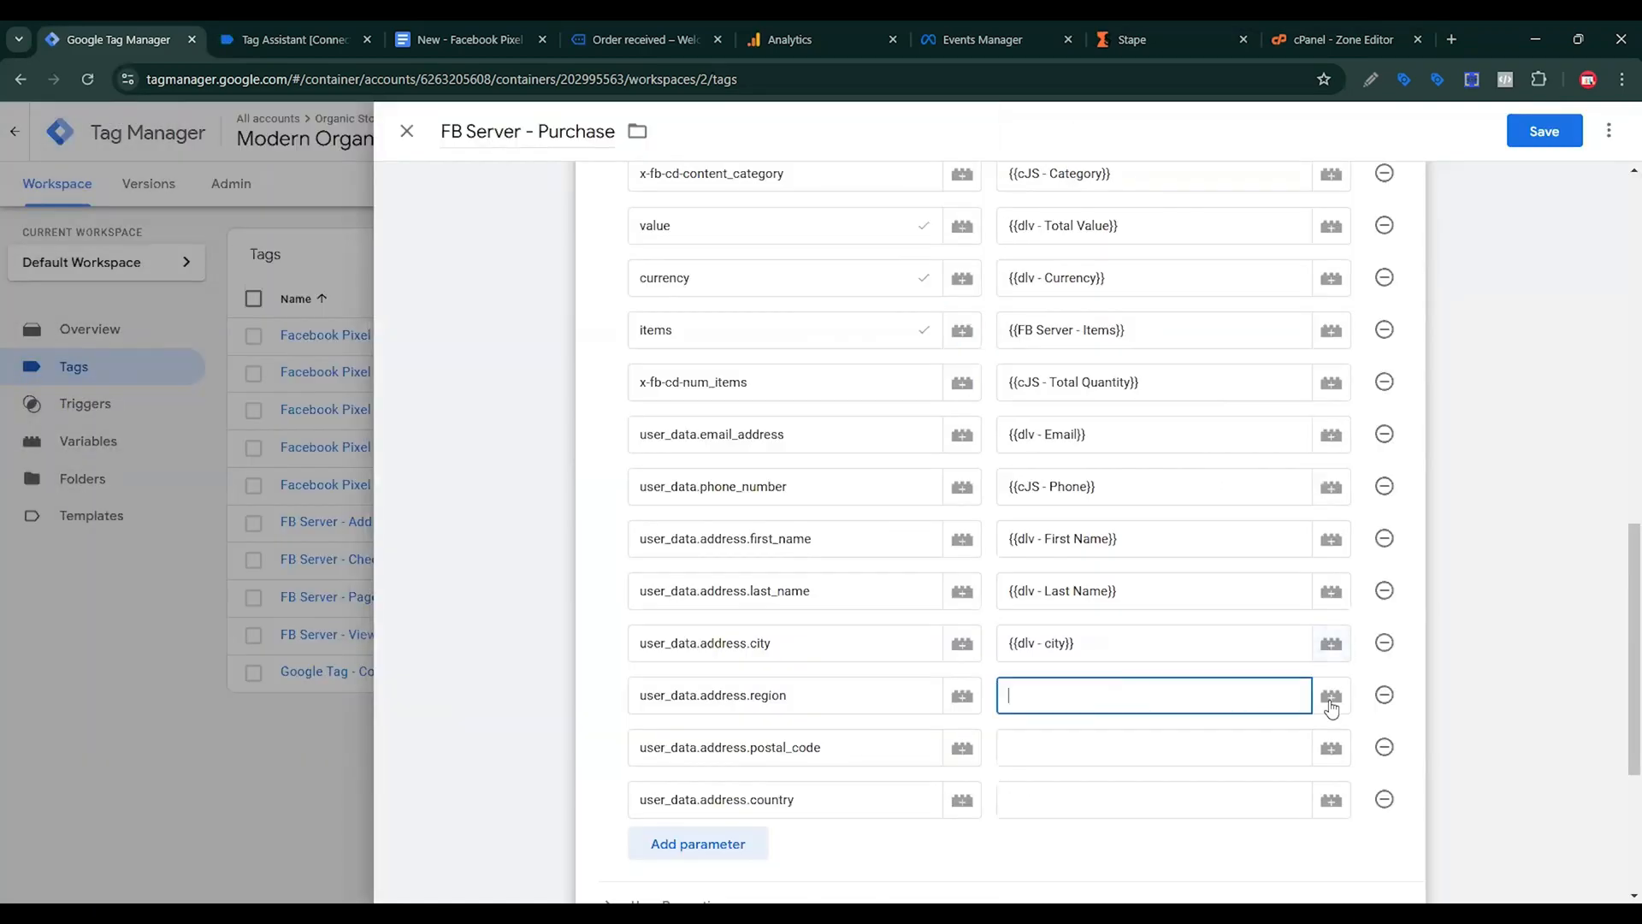
pyautogui.click(1331, 695)
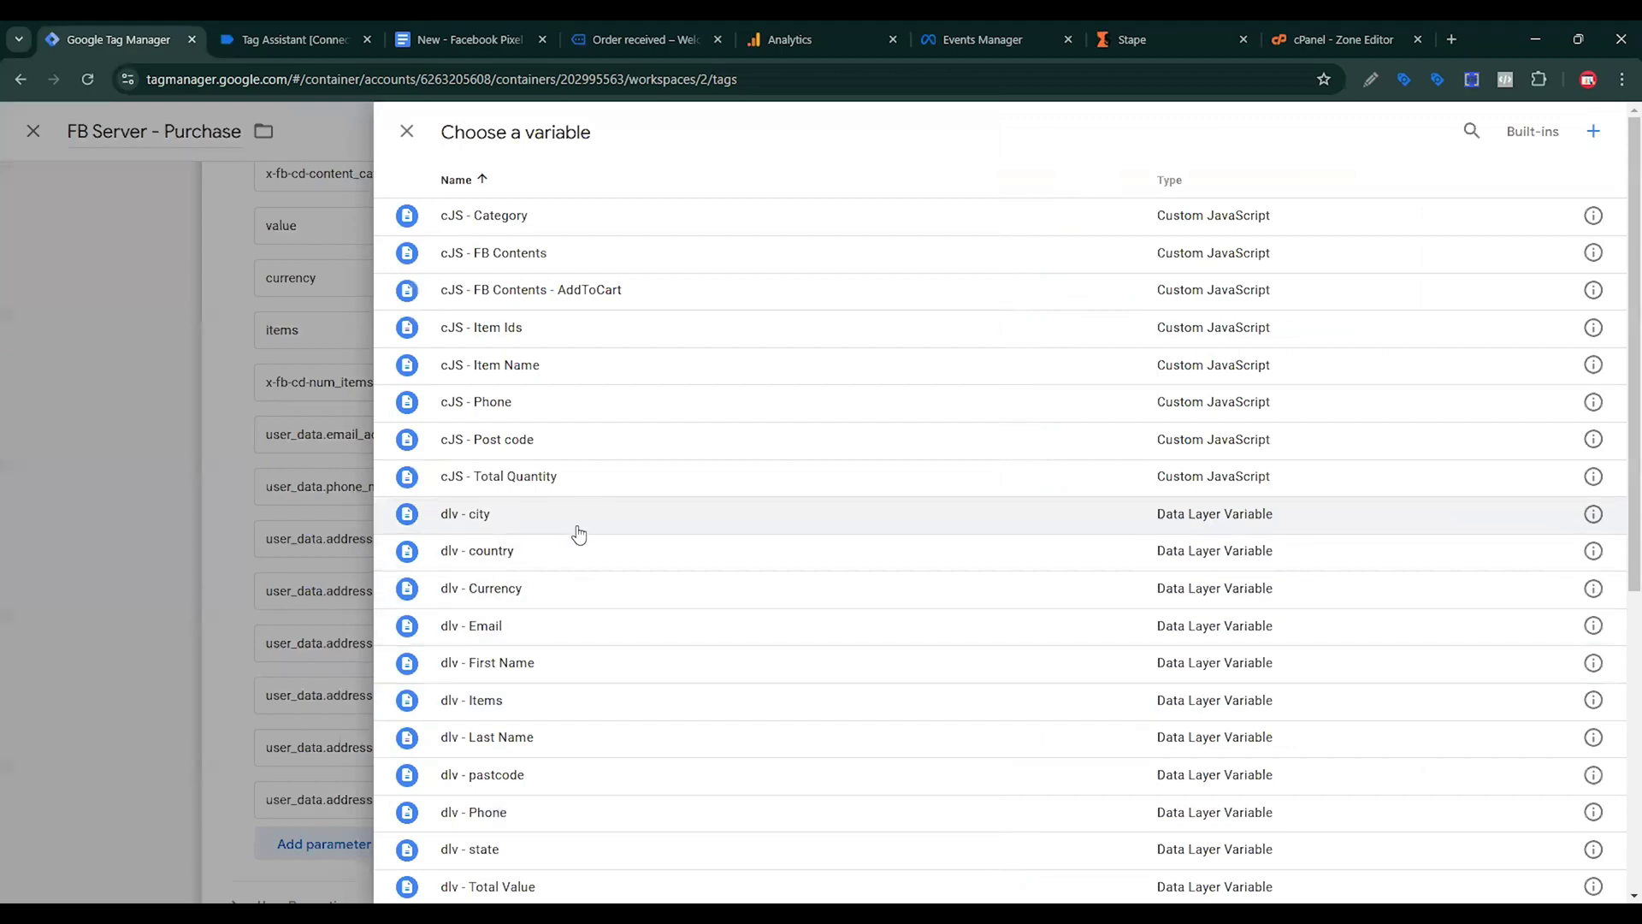
pyautogui.click(510, 851)
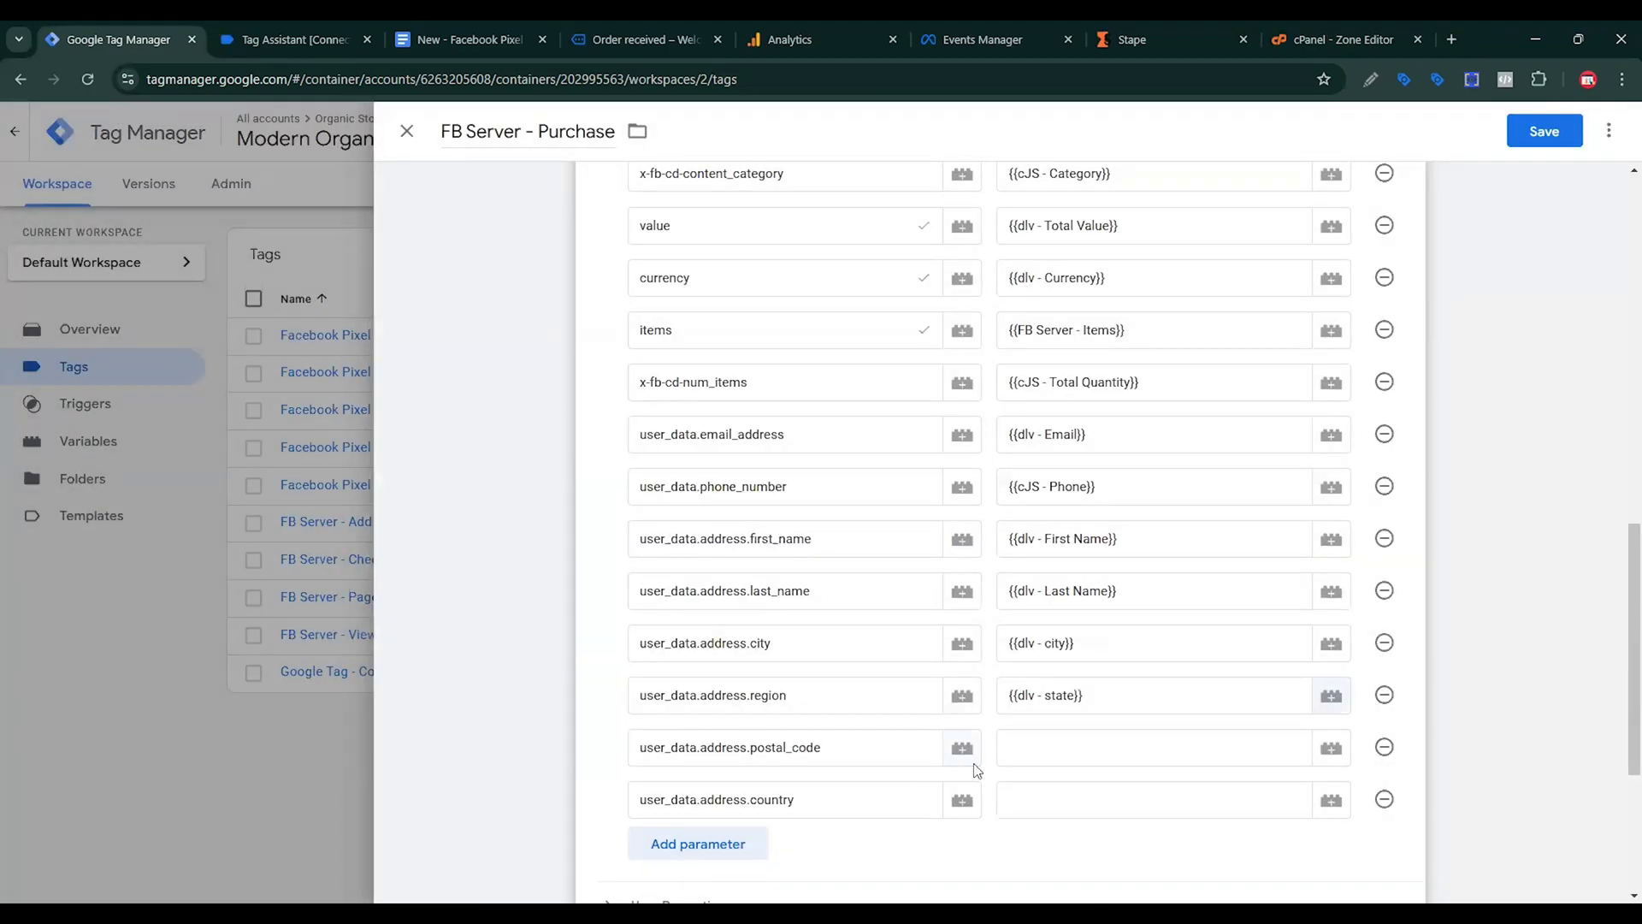
# Assign cJS - Post code to user_data.address.postal_code and dlv - country to user_data.address.country.
pyautogui.click(1054, 746)
pyautogui.click(1345, 752)
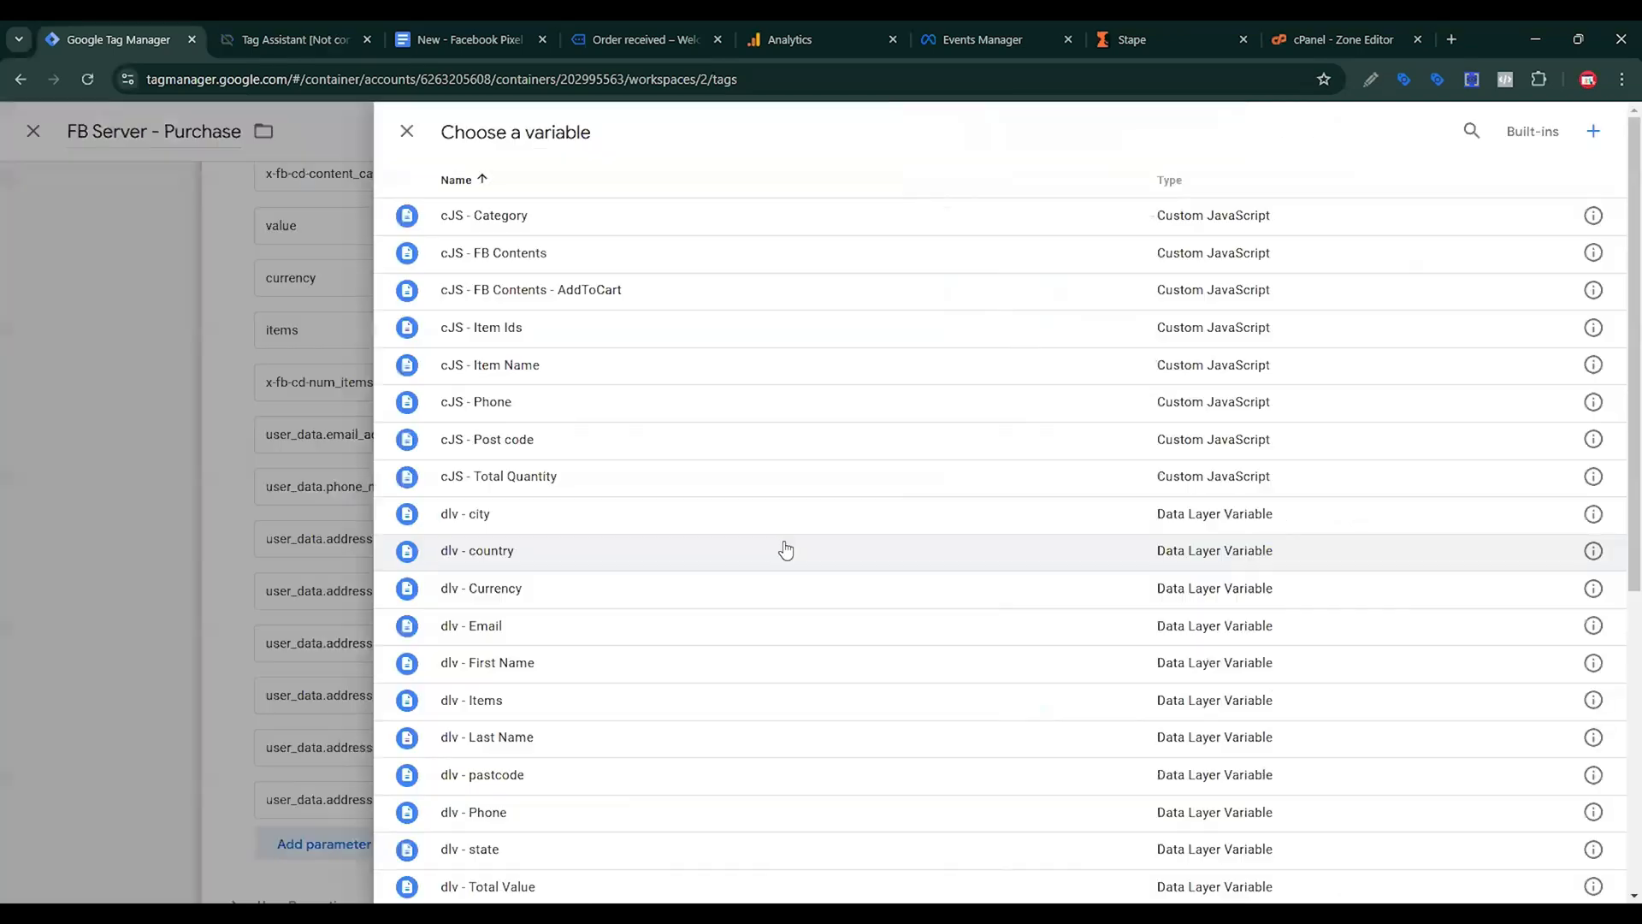
pyautogui.click(579, 442)
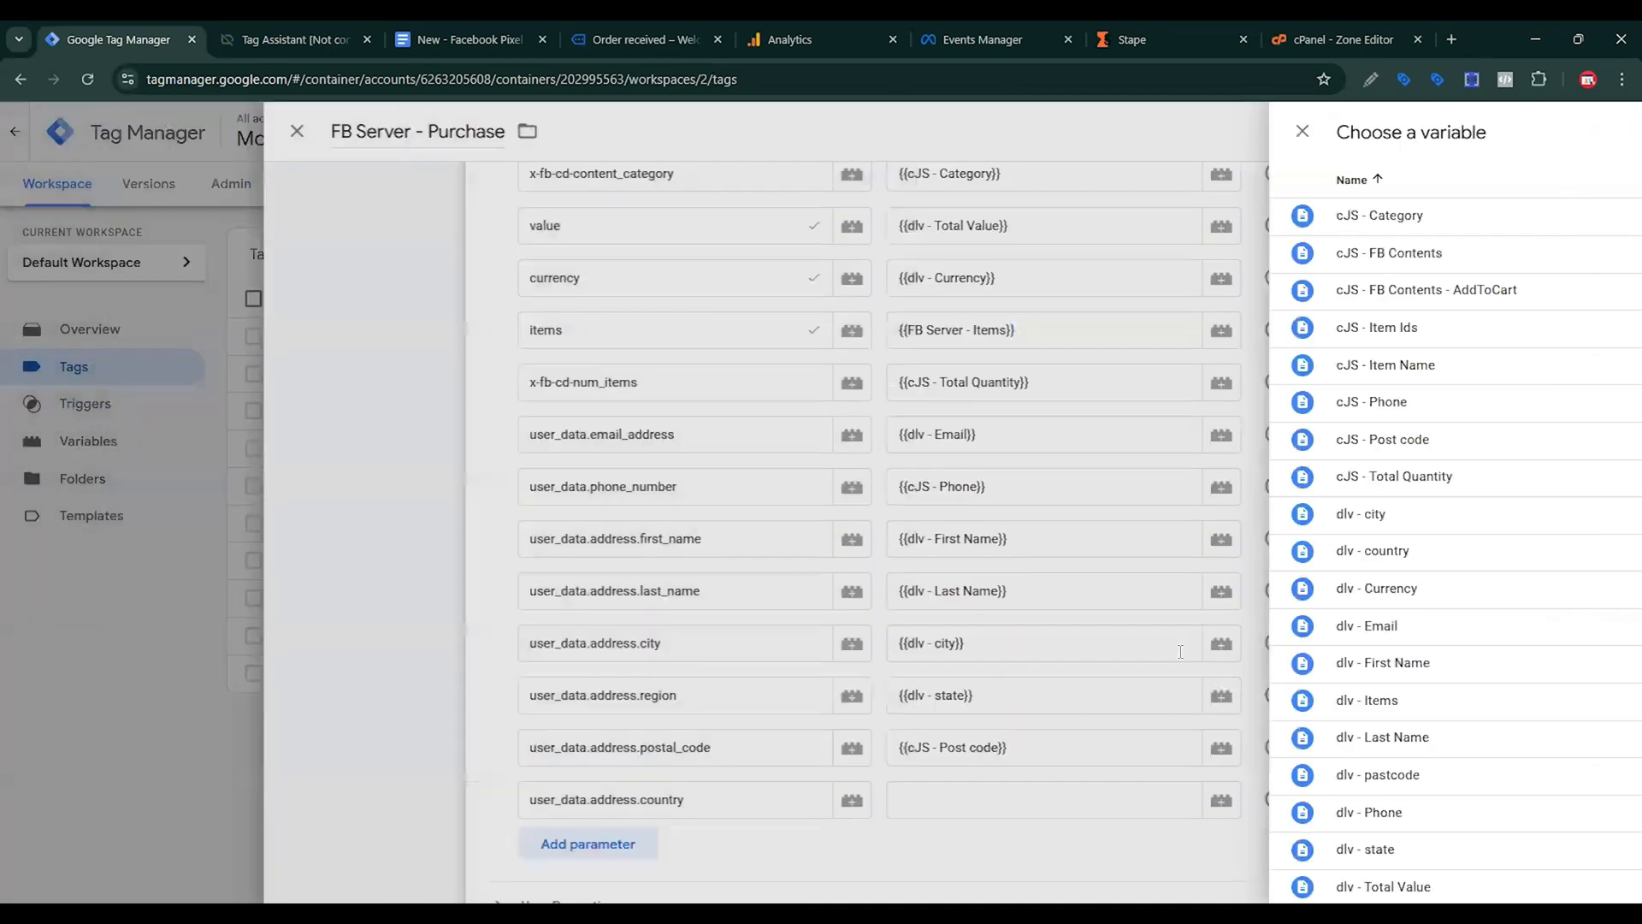
pyautogui.click(1113, 616)
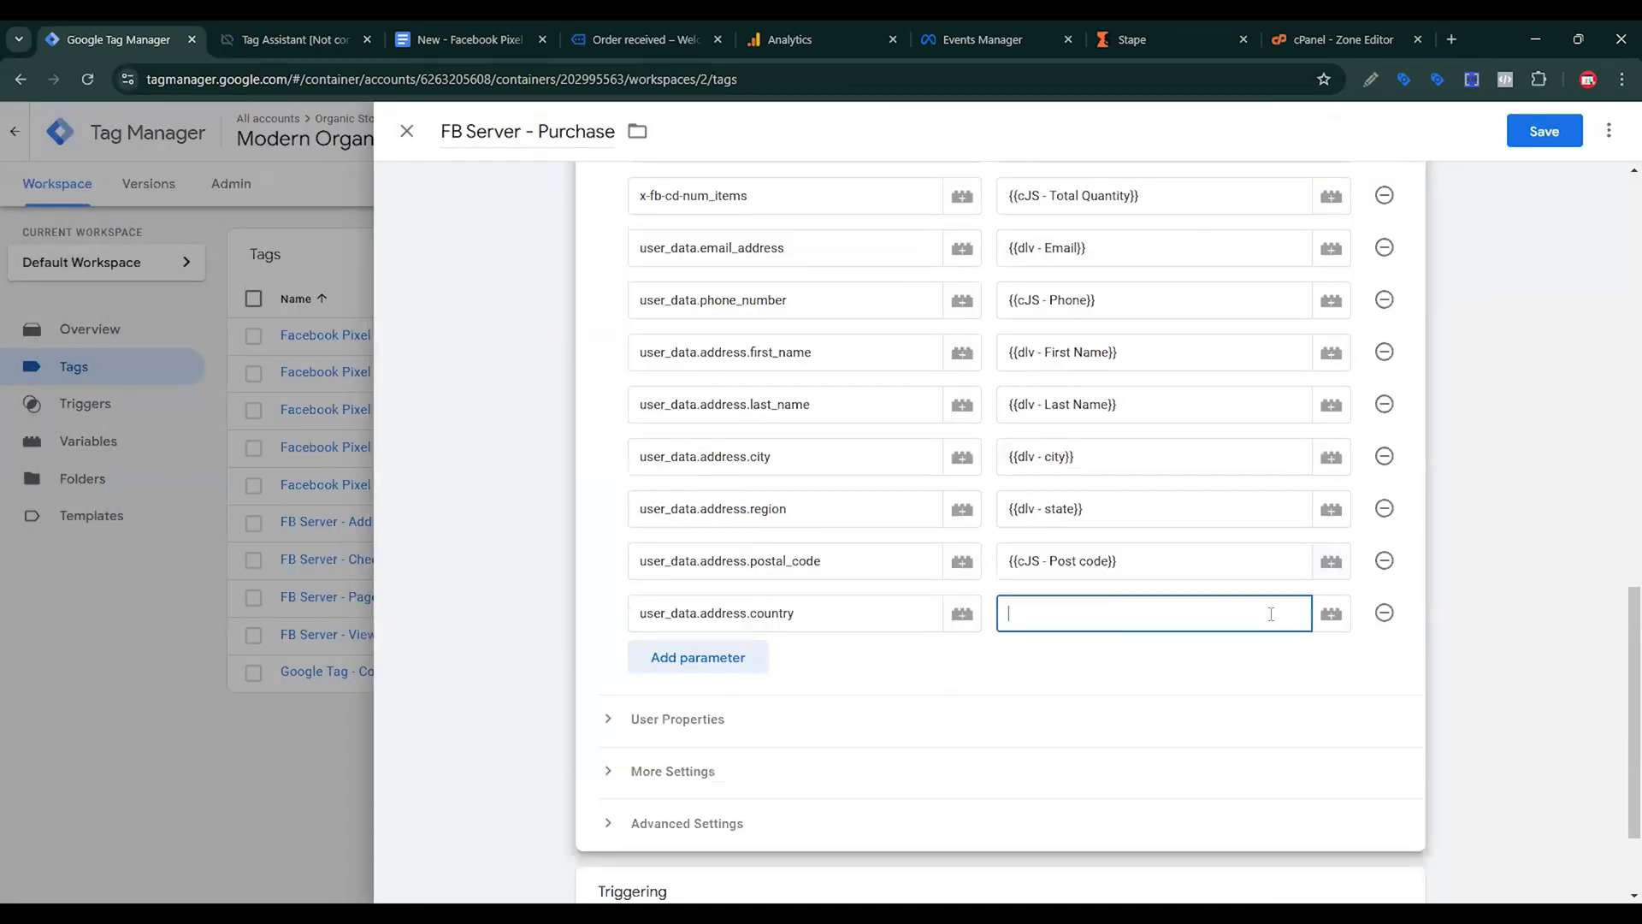
pyautogui.click(1331, 613)
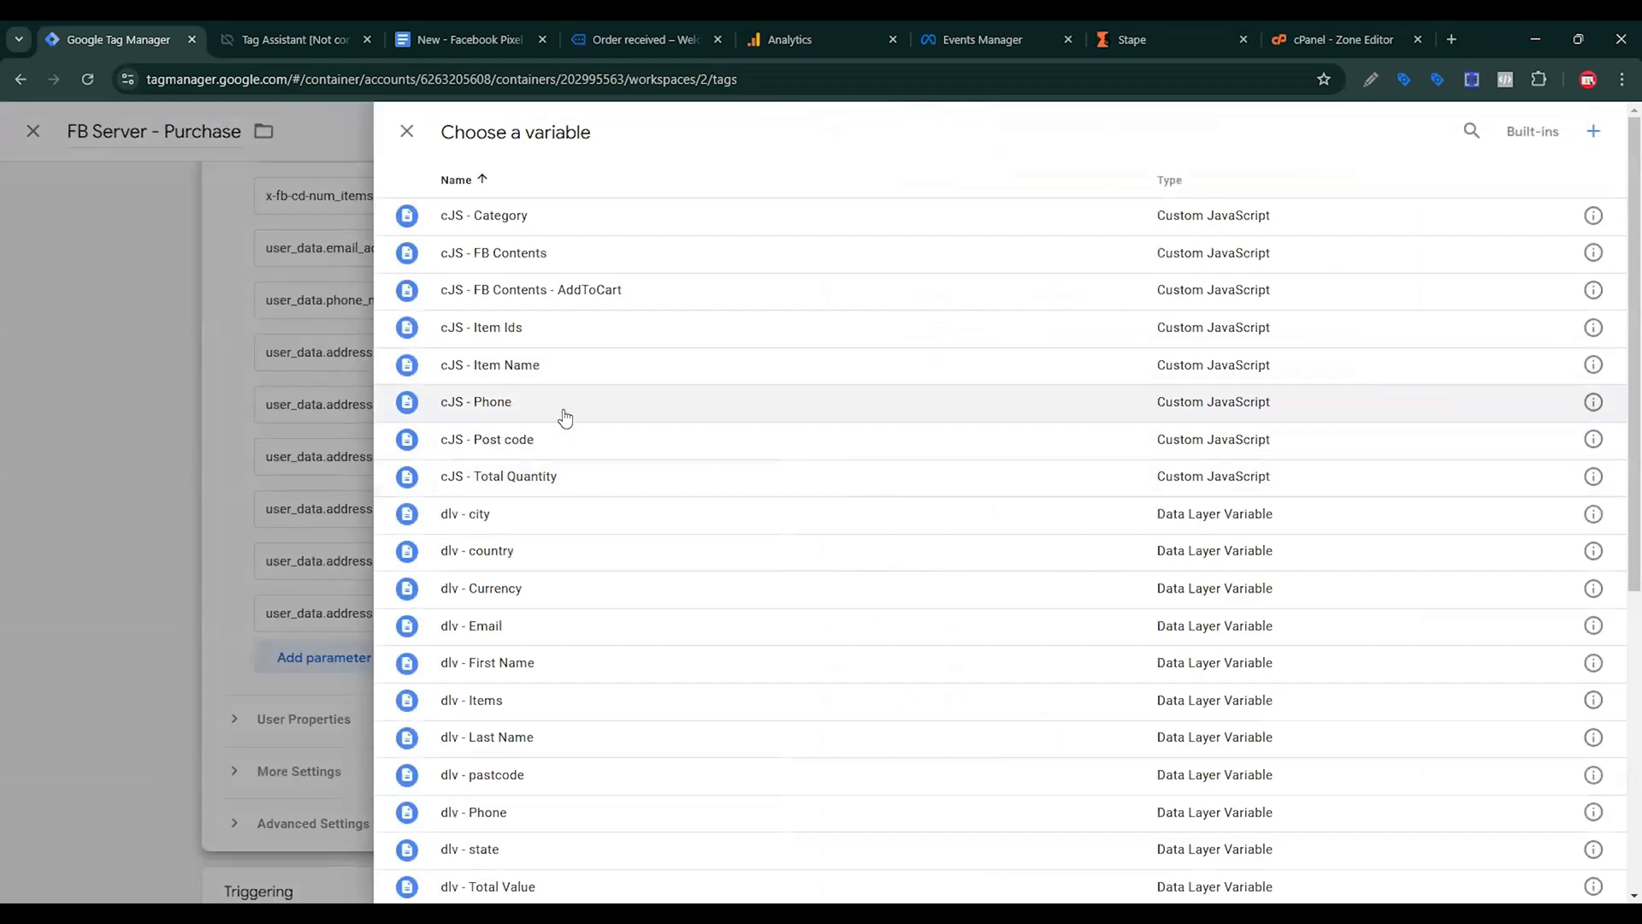
pyautogui.click(556, 552)
# Replace the begin_checkout - Trigger of the FB Server - Purchase tag with purchase - Trigger and save the tag.
pyautogui.scroll(-2, 941, 710)
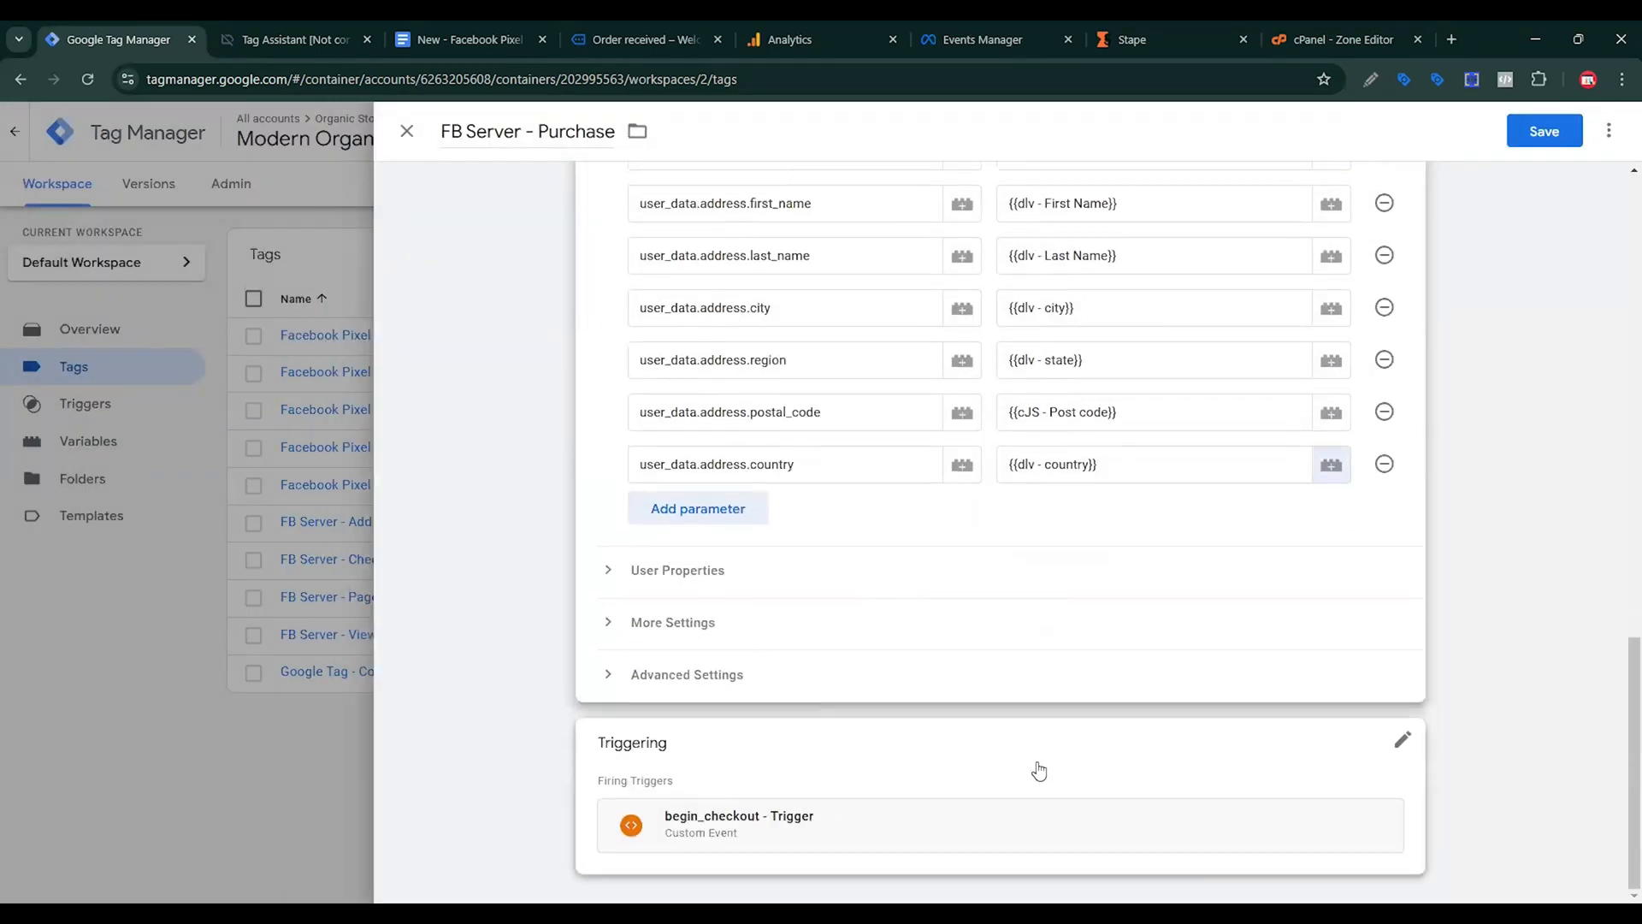
pyautogui.click(1392, 743)
pyautogui.click(1398, 785)
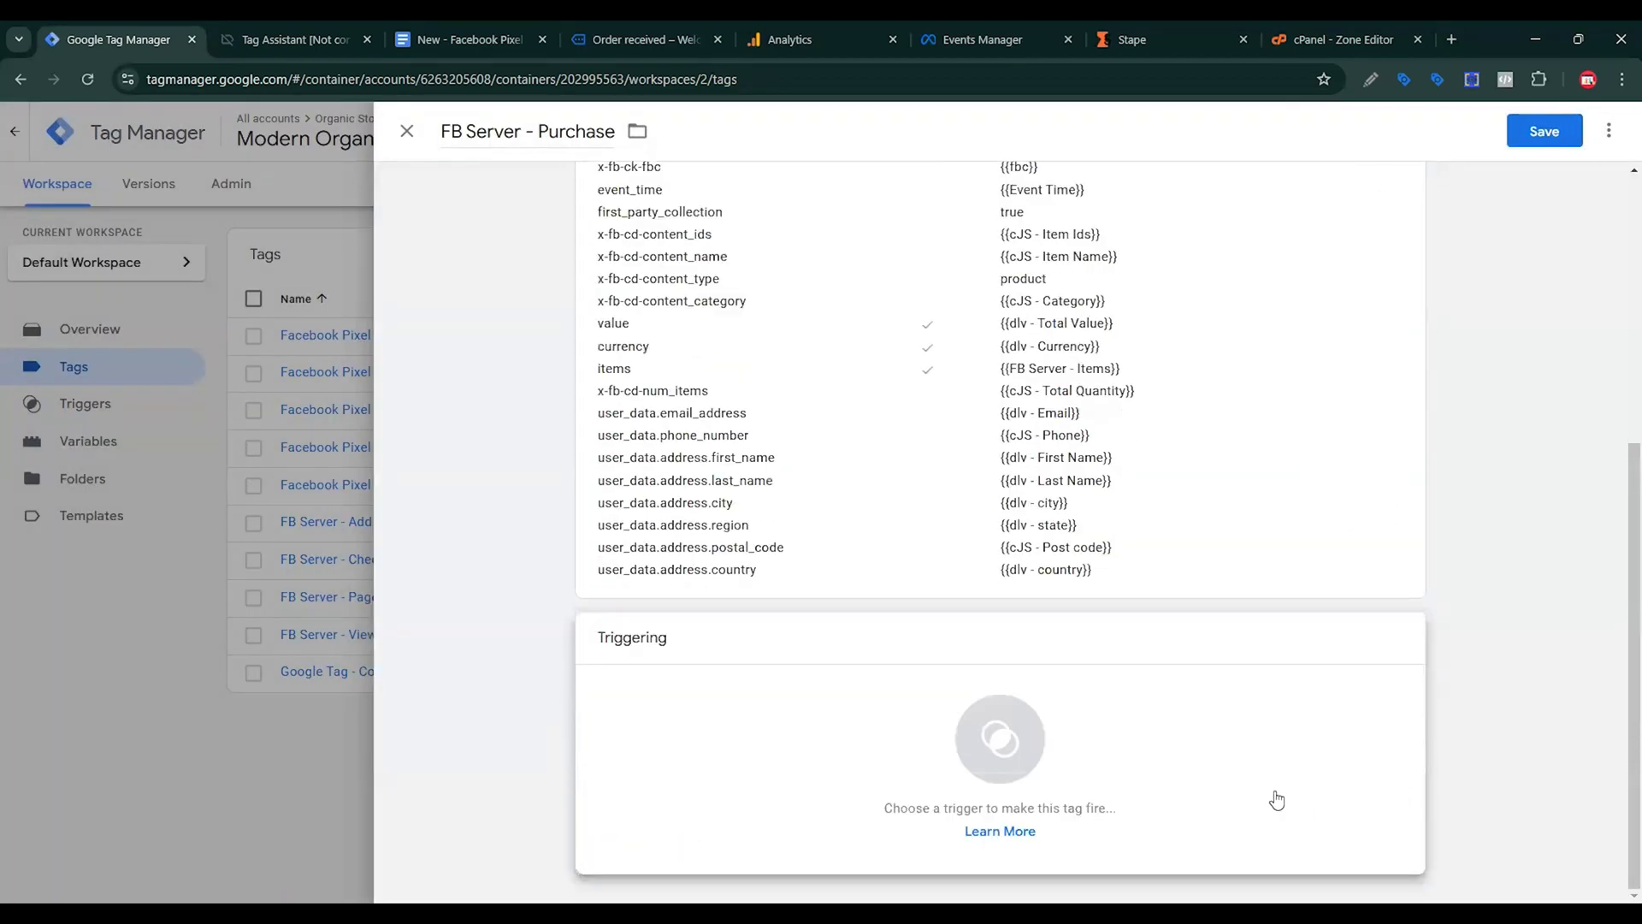
pyautogui.click(1074, 733)
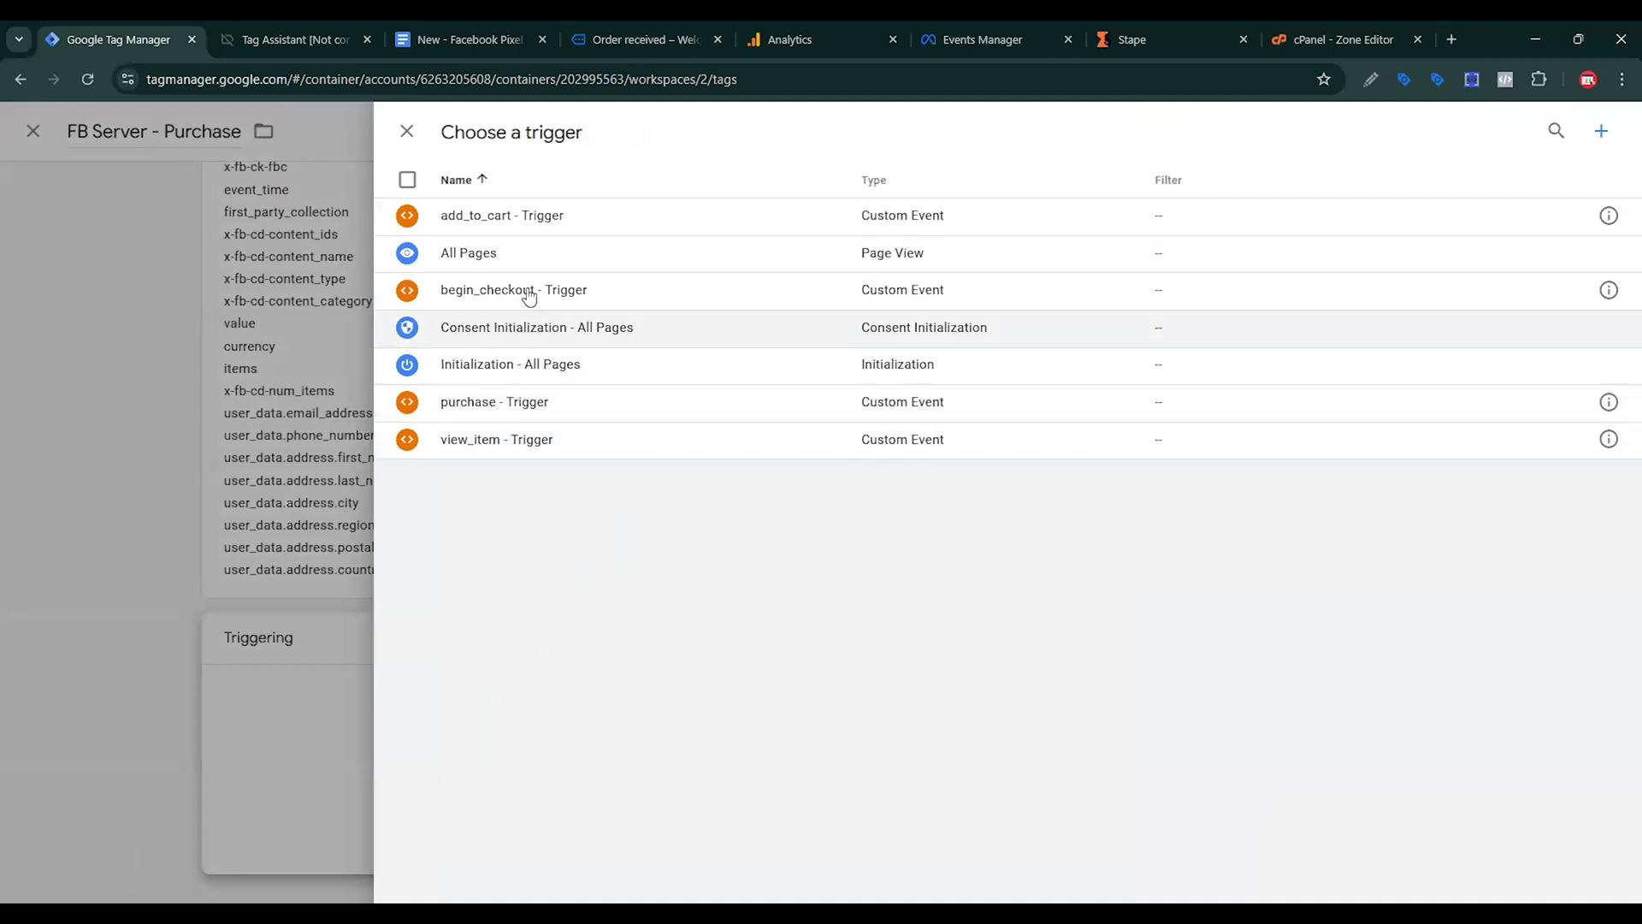
pyautogui.click(545, 402)
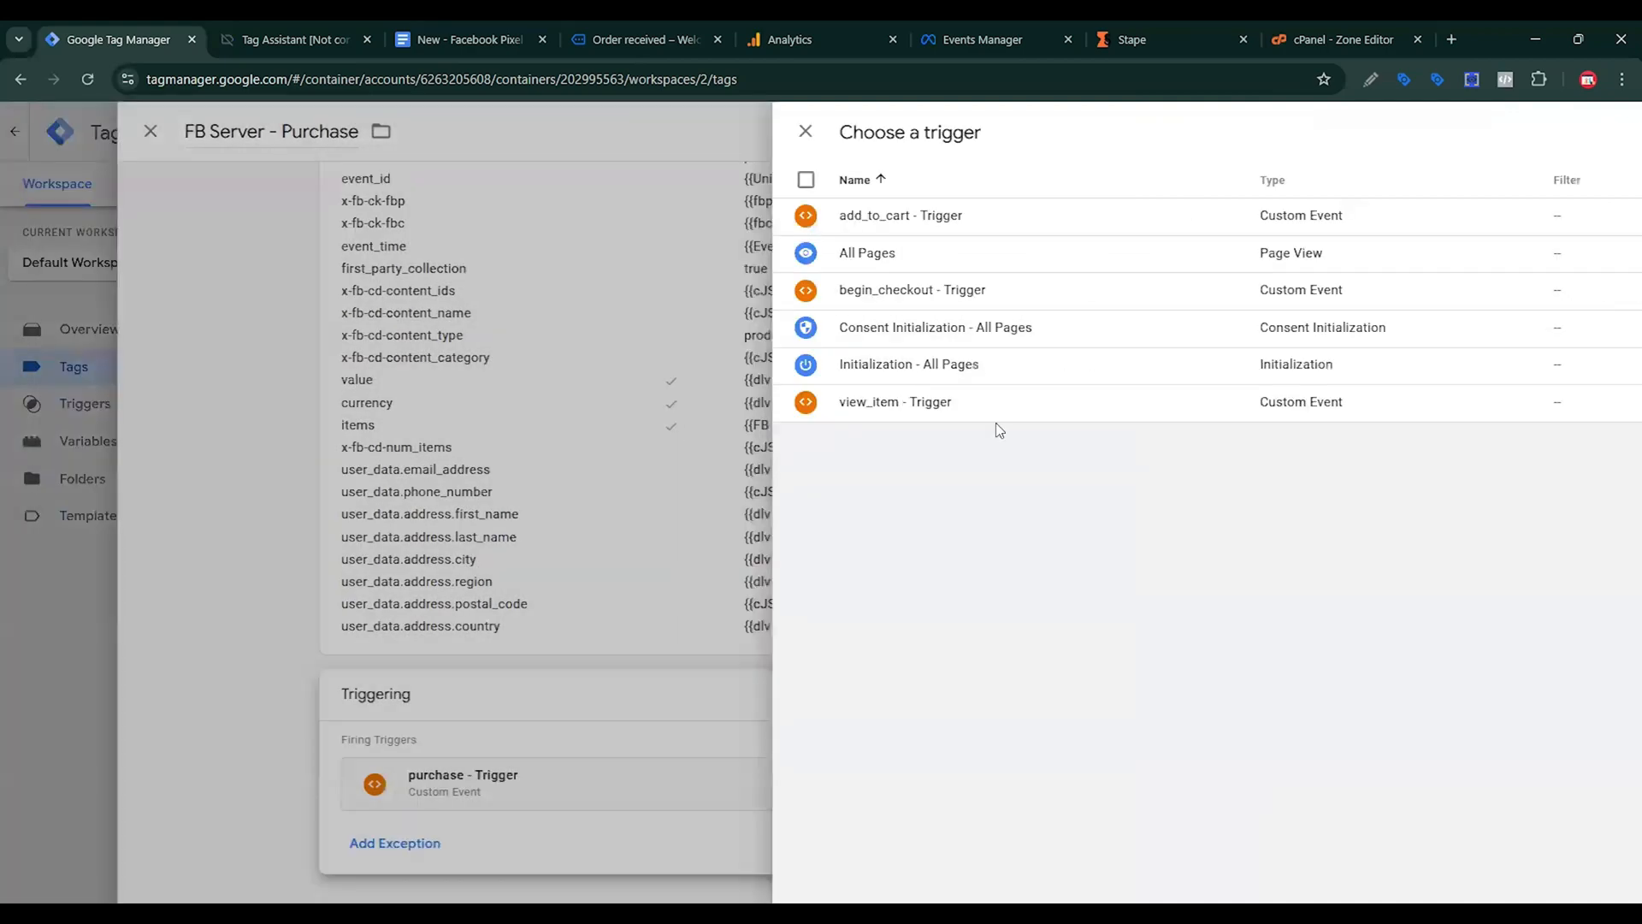
pyautogui.click(1550, 131)
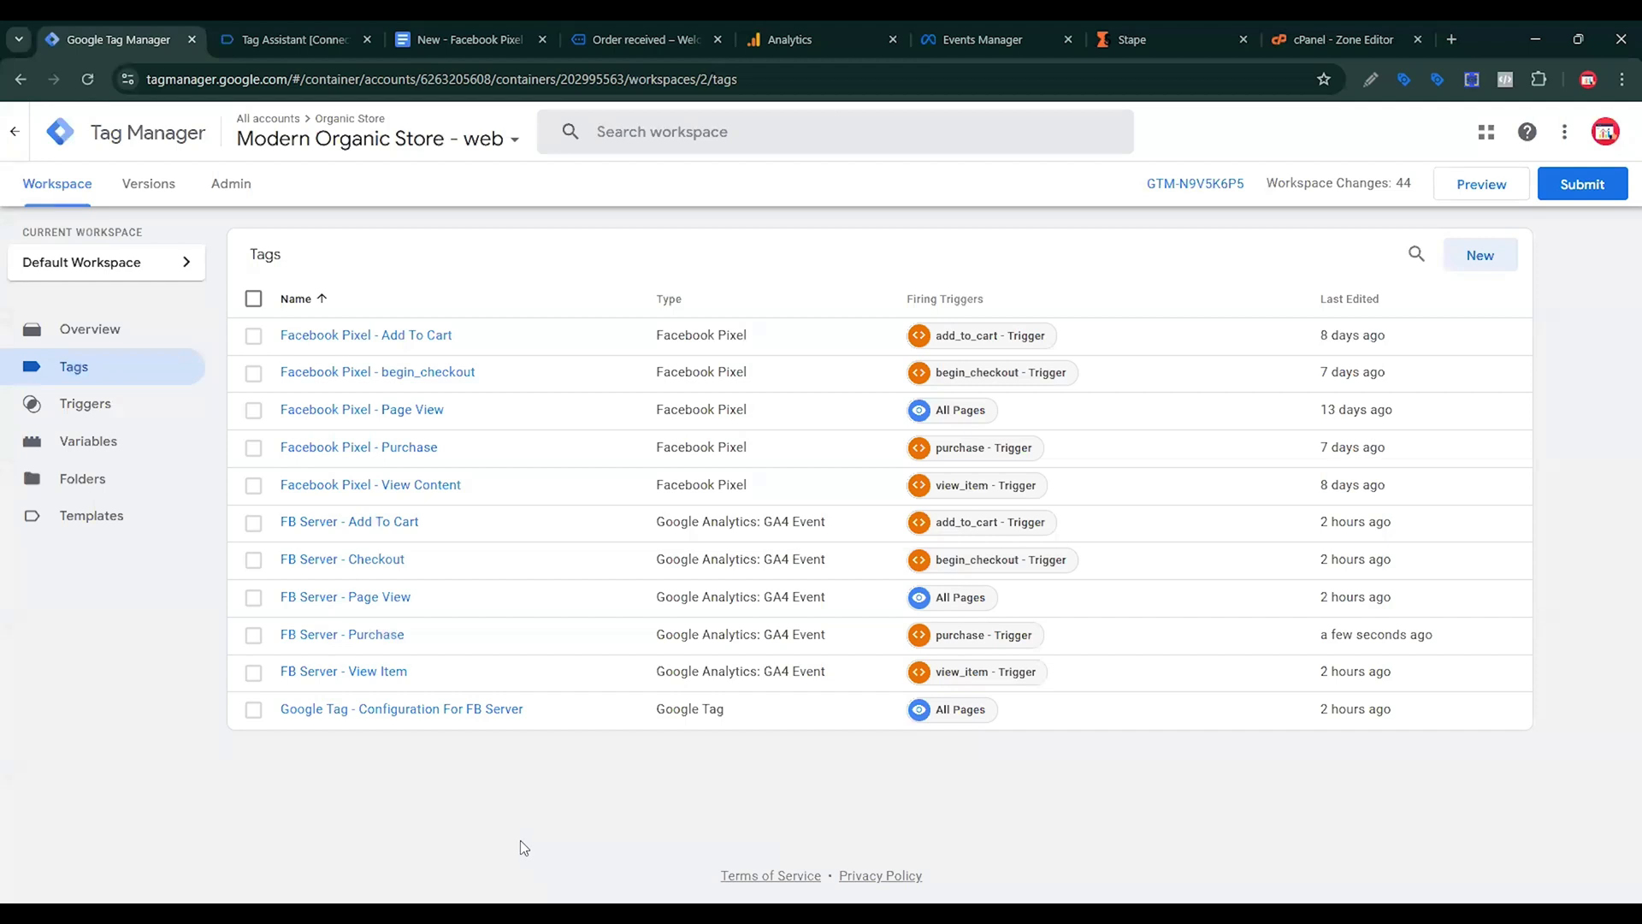
# Set the Event ID of the Facebook Pixel - Page View tag to the Unique Event ID variable and save the tag.
pyautogui.click(421, 410)
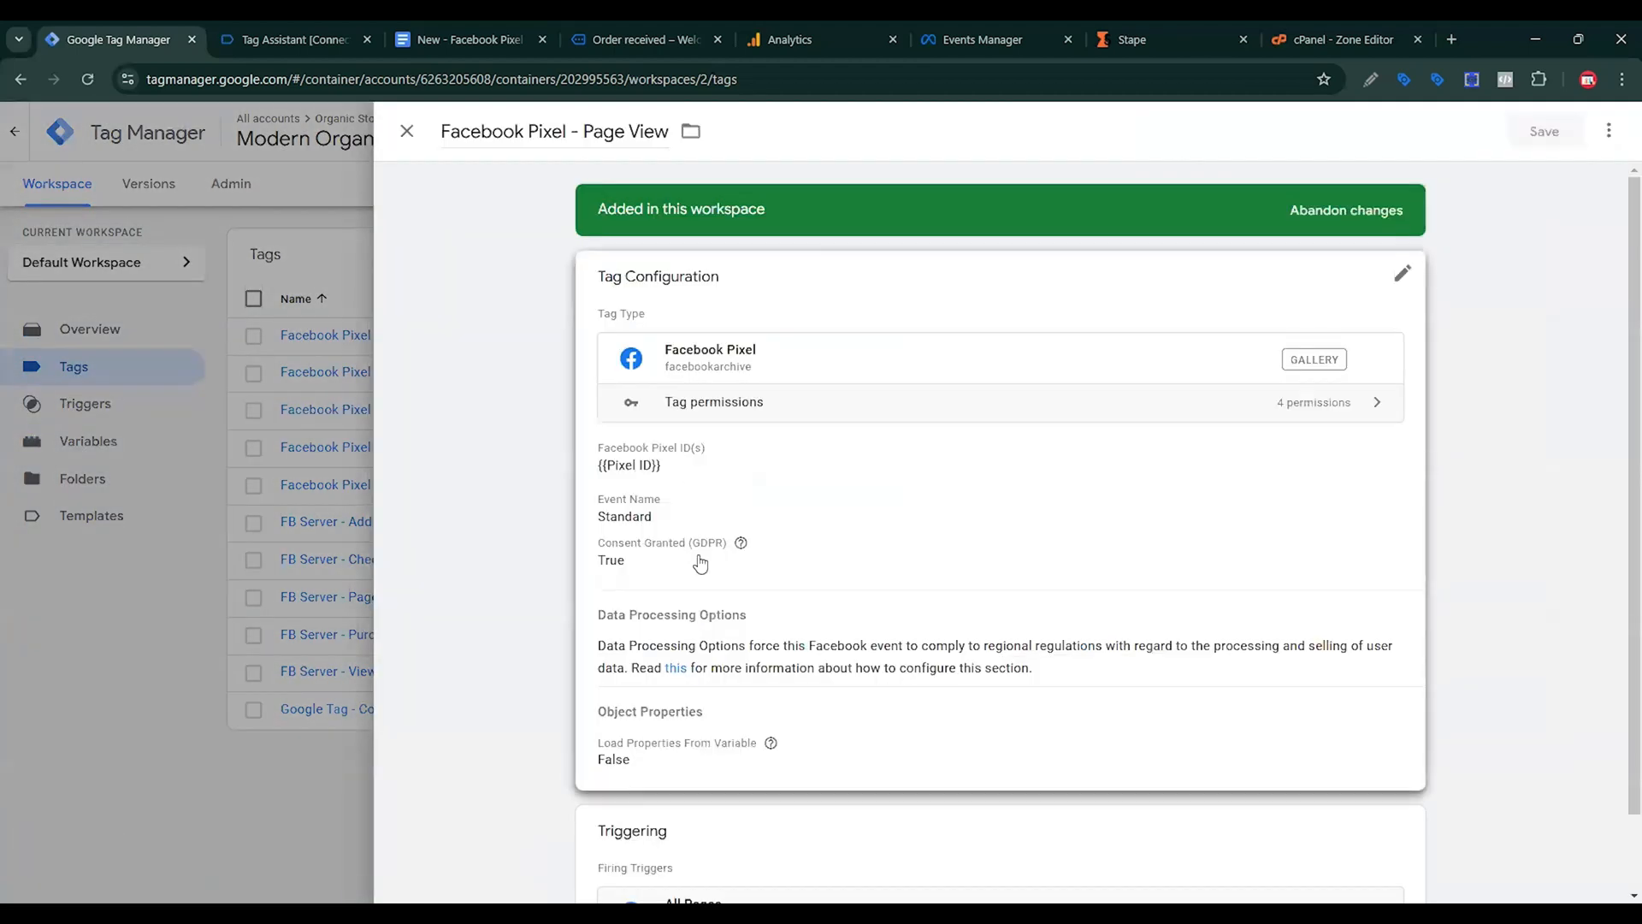
pyautogui.scroll(-5, 842, 574)
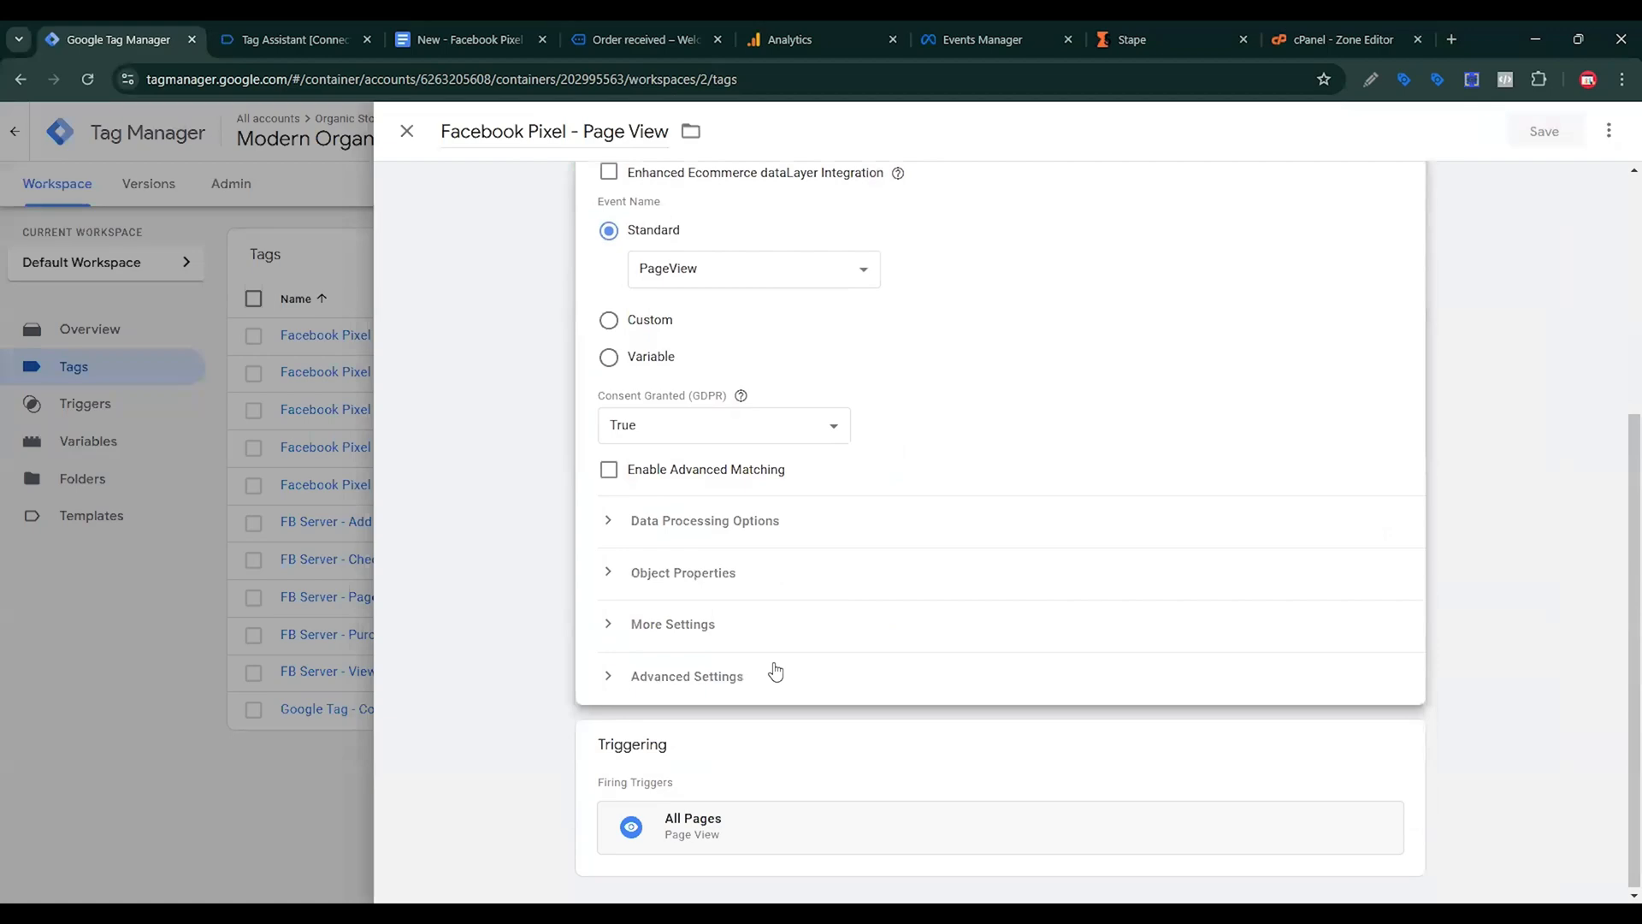
pyautogui.click(707, 582)
pyautogui.scroll(-2, 736, 598)
pyautogui.click(698, 624)
pyautogui.scroll(-2, 860, 628)
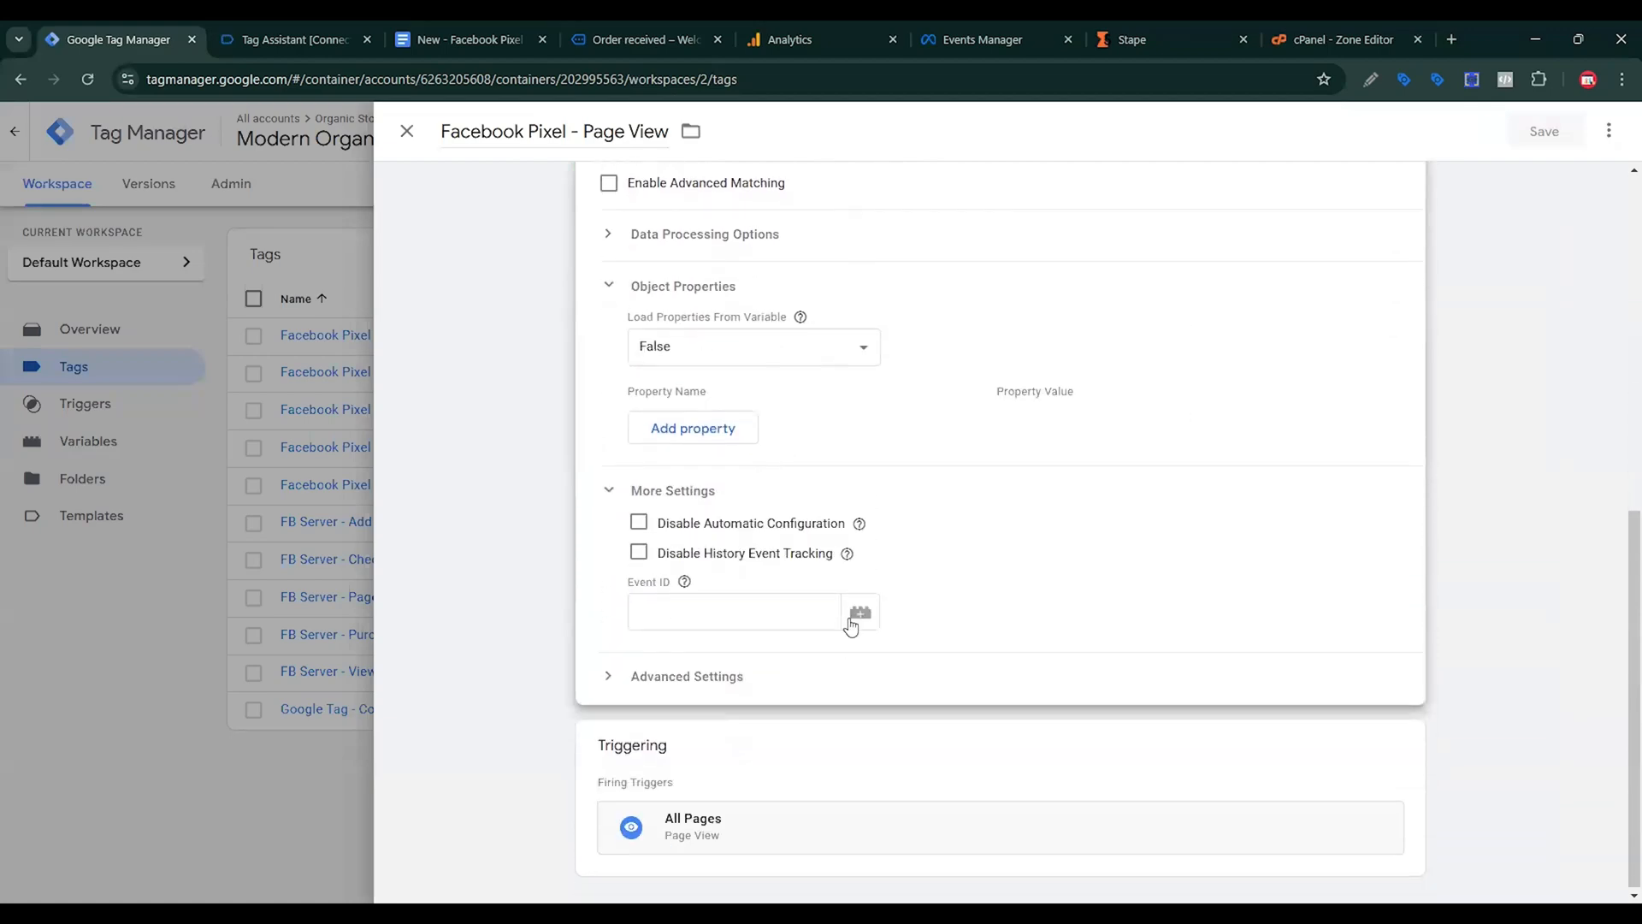
pyautogui.click(839, 612)
pyautogui.click(858, 612)
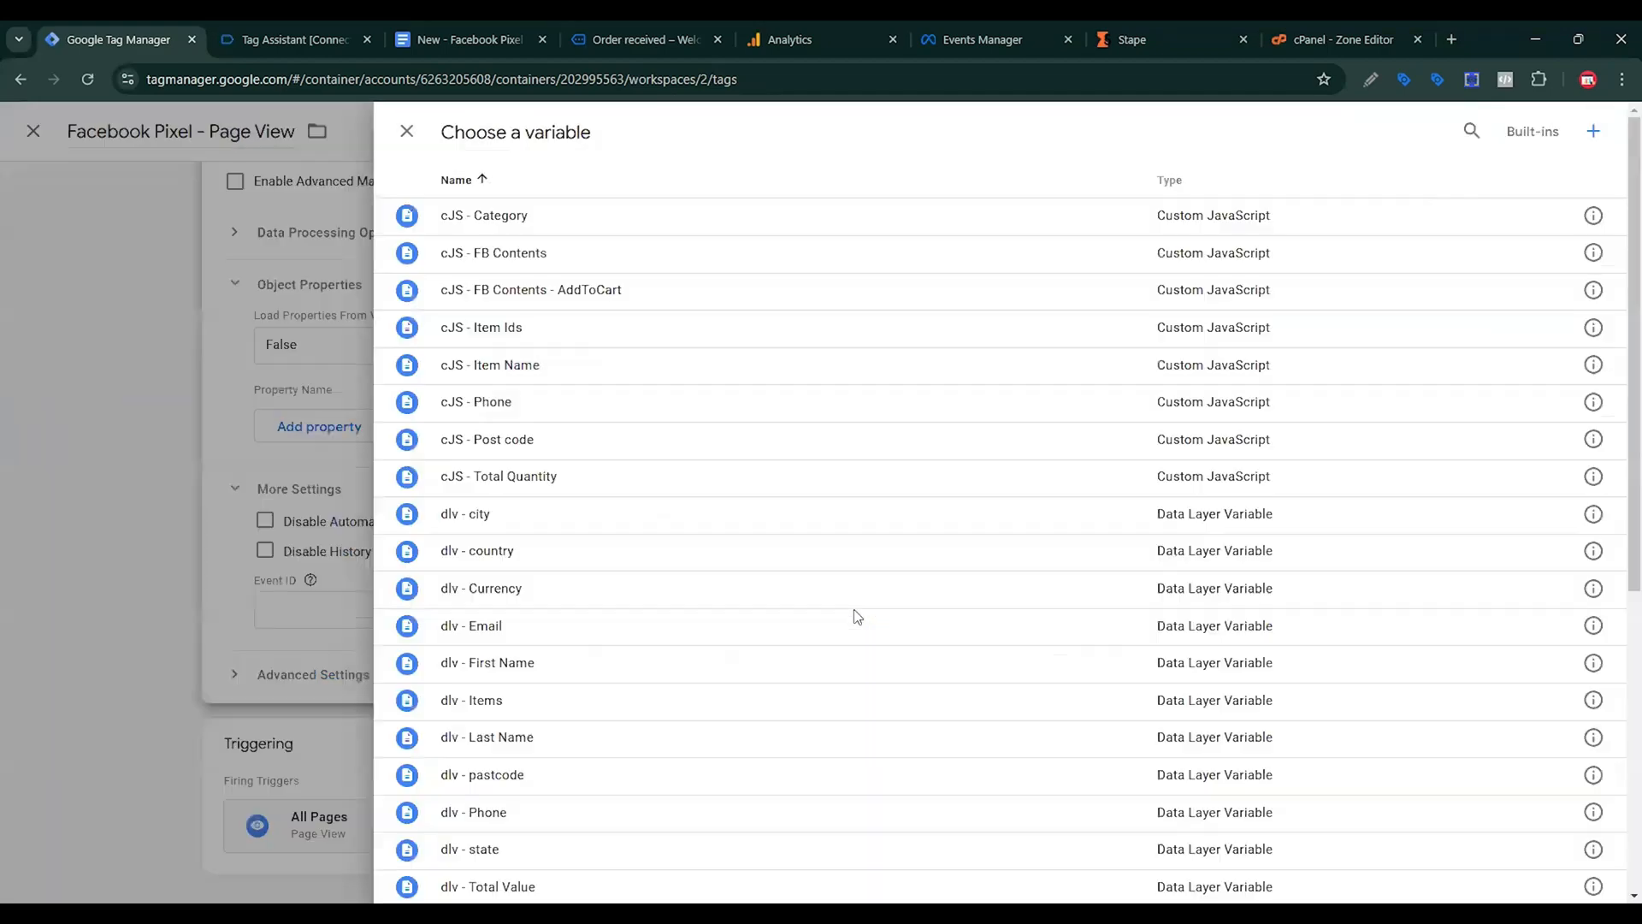
pyautogui.scroll(-5, 692, 603)
pyautogui.scroll(-1, 605, 781)
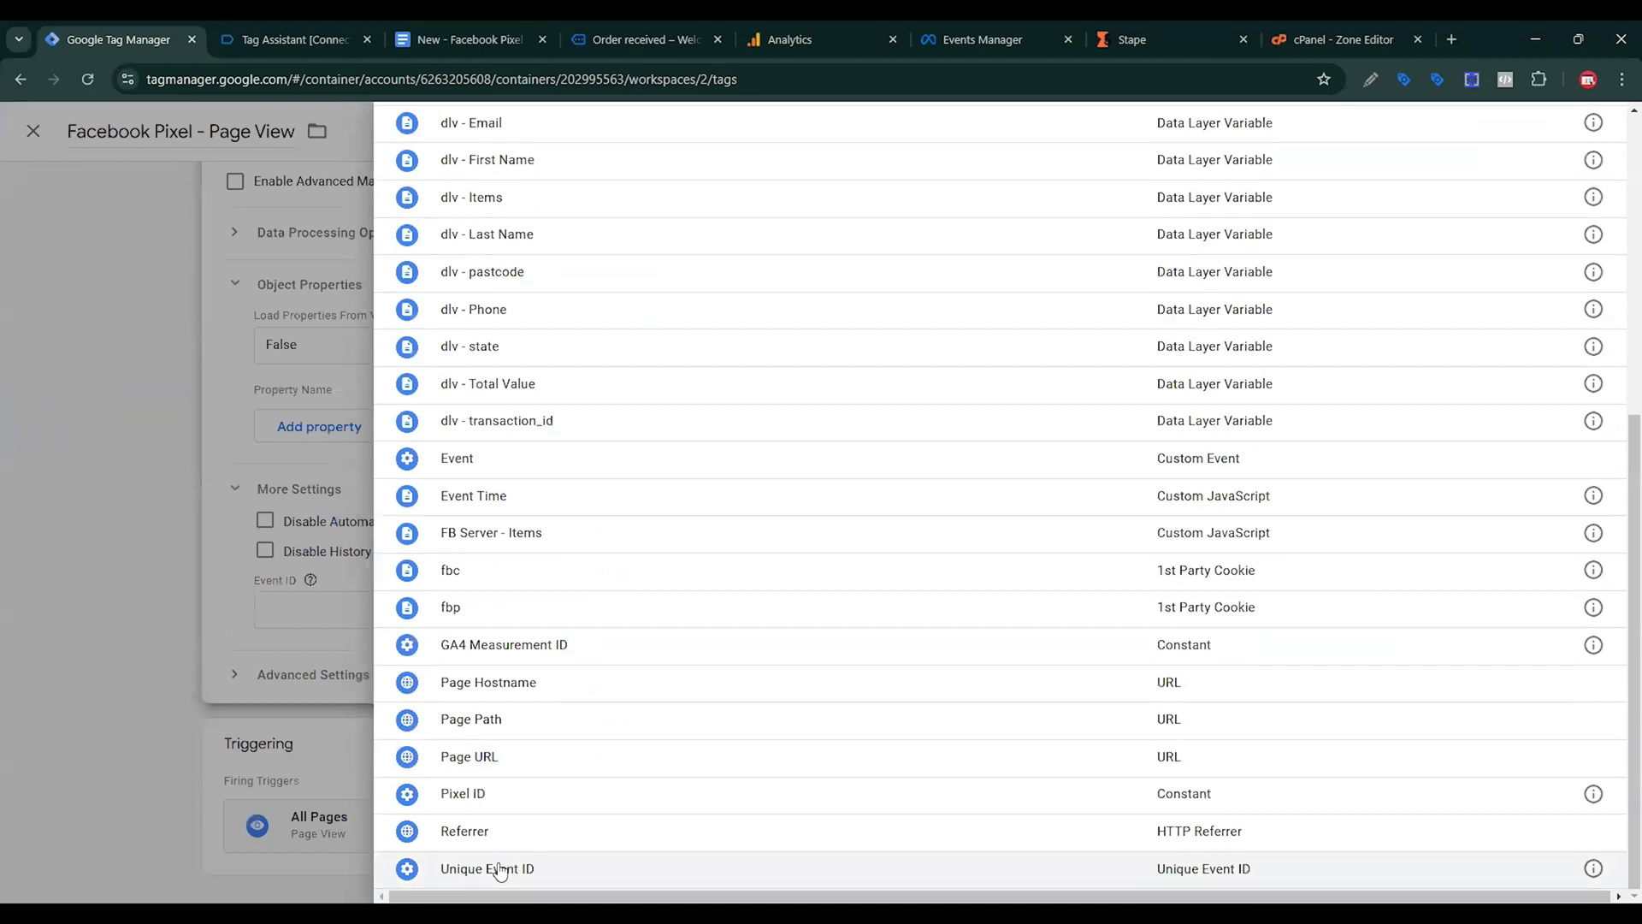
pyautogui.click(503, 871)
pyautogui.click(1549, 130)
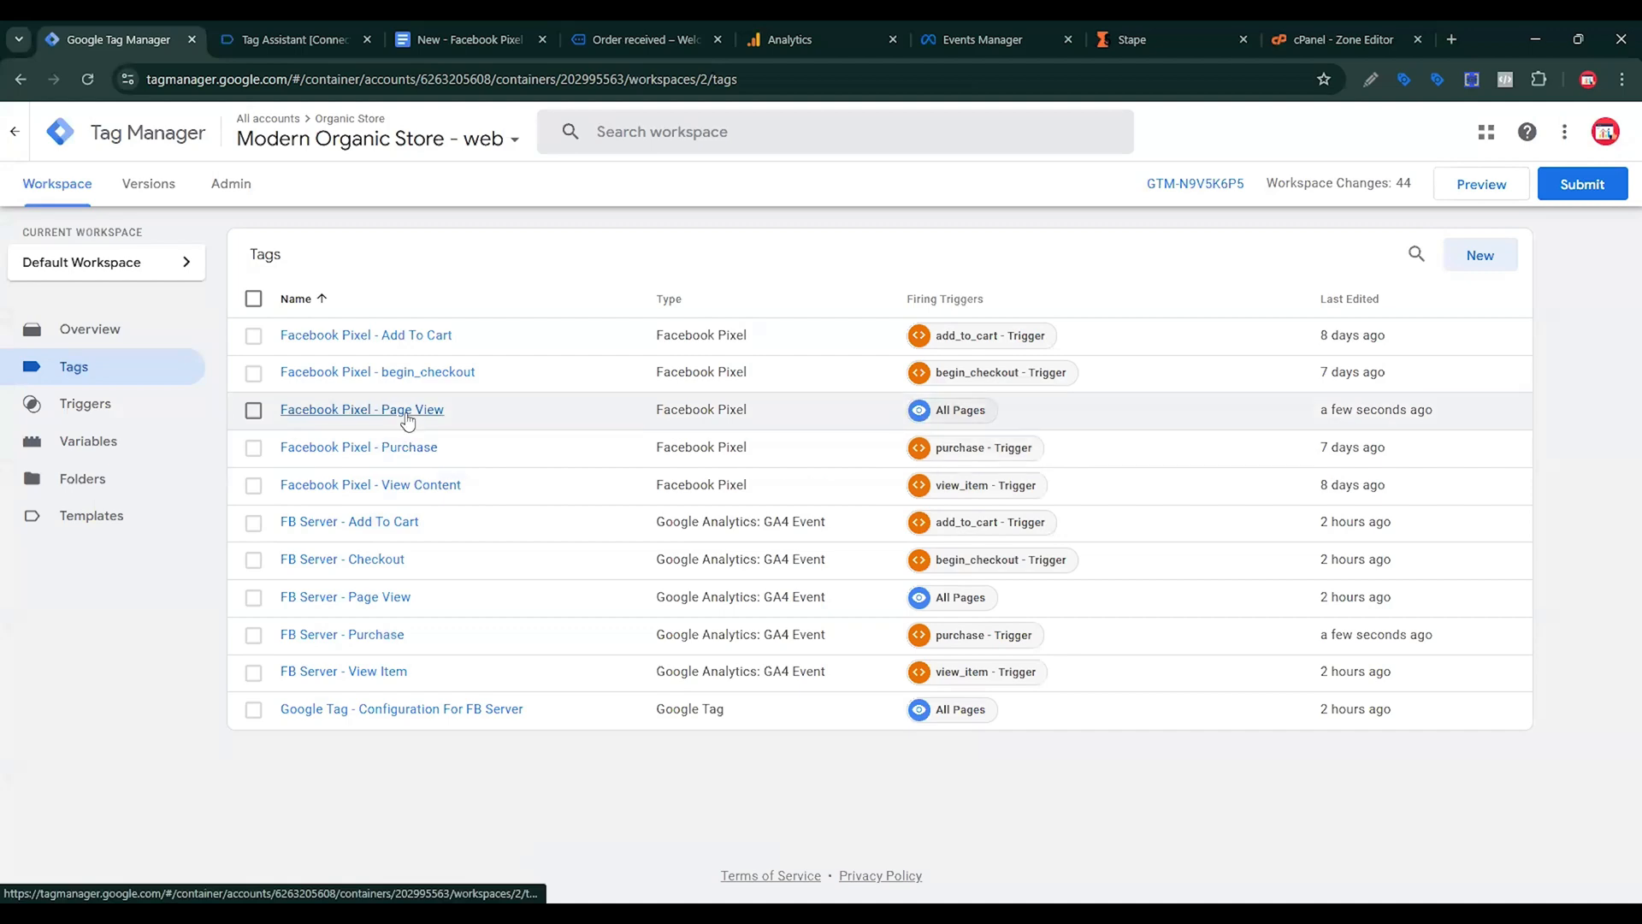
# Set the Event ID of the Facebook Pixel - View Content tag to the Unique Event ID variable and save the tag.
pyautogui.click(411, 485)
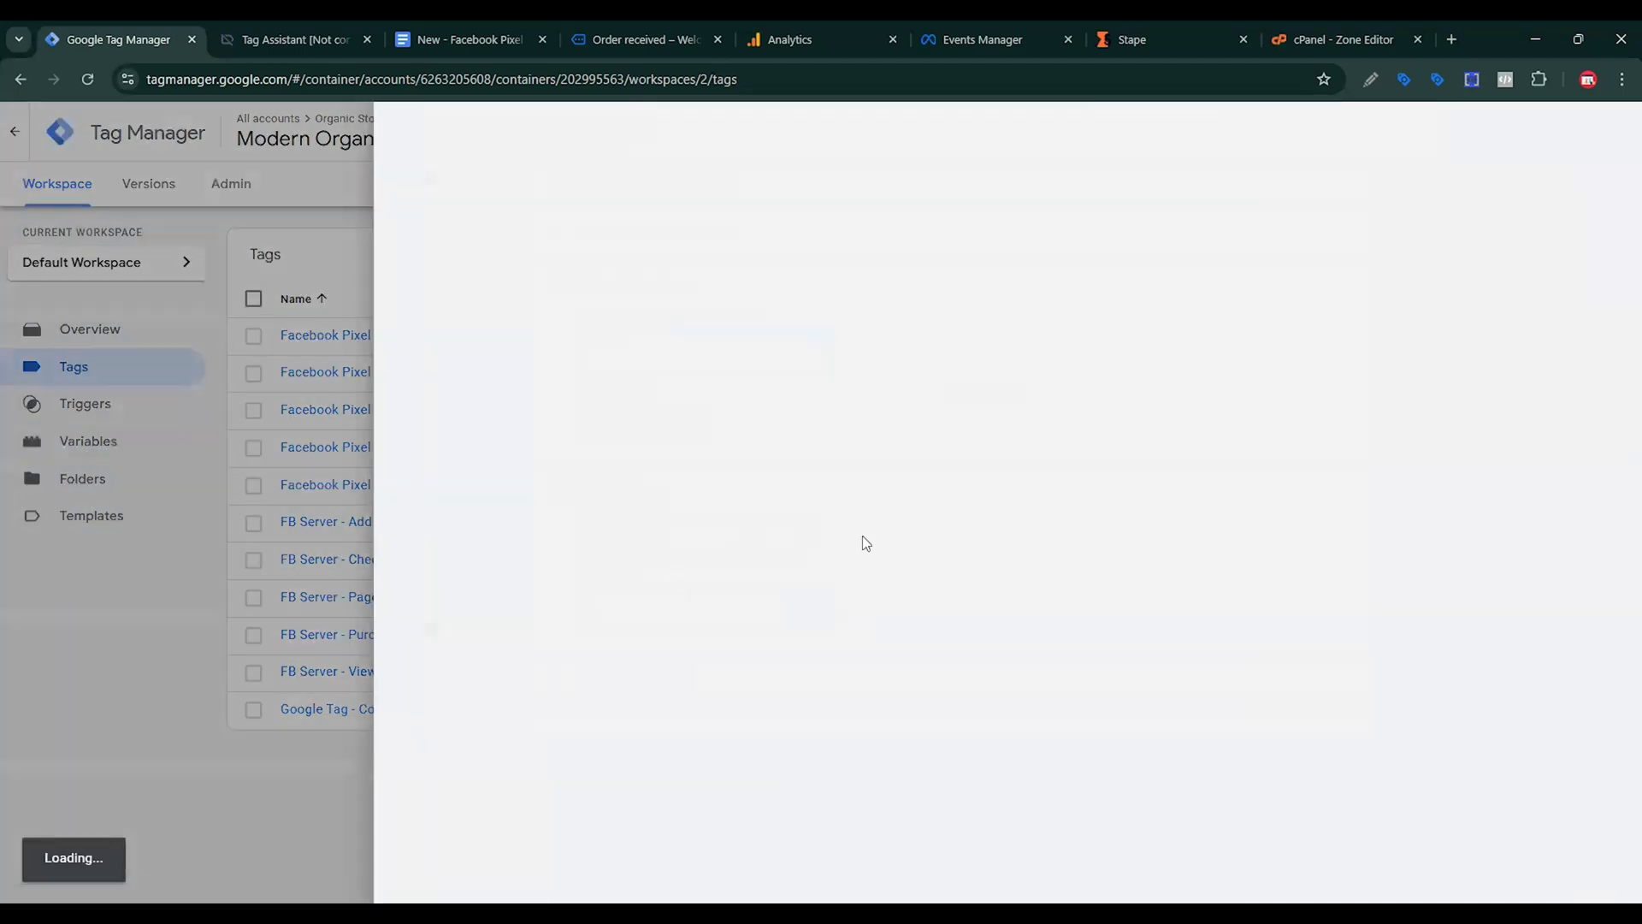
pyautogui.scroll(-5, 864, 538)
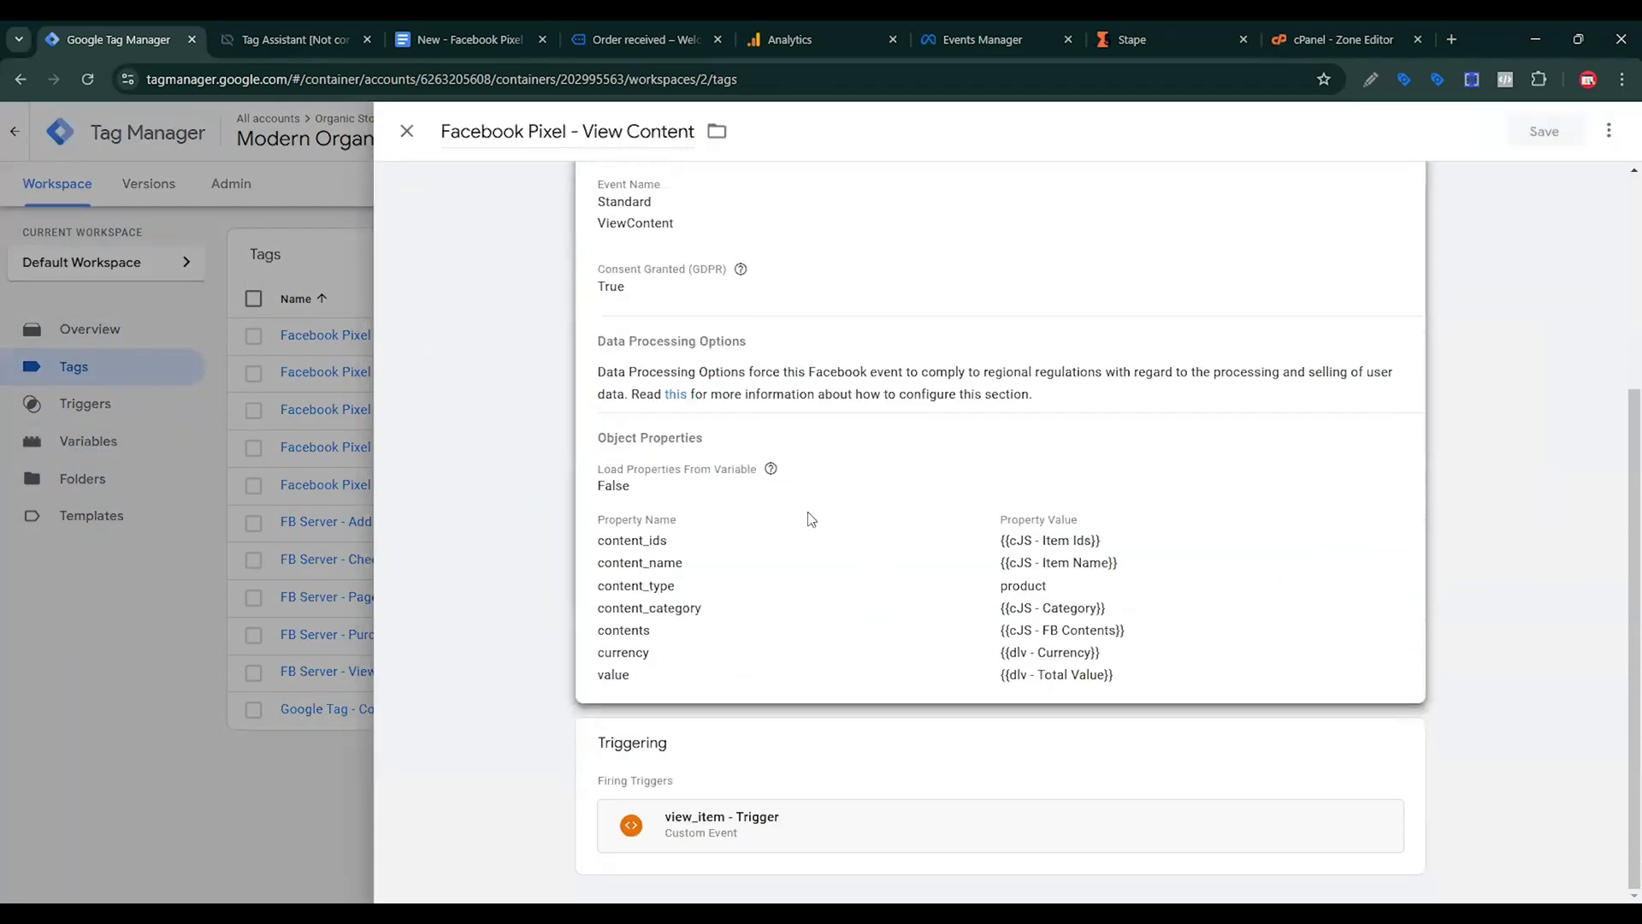
pyautogui.click(869, 509)
pyautogui.click(706, 682)
pyautogui.scroll(-2, 744, 624)
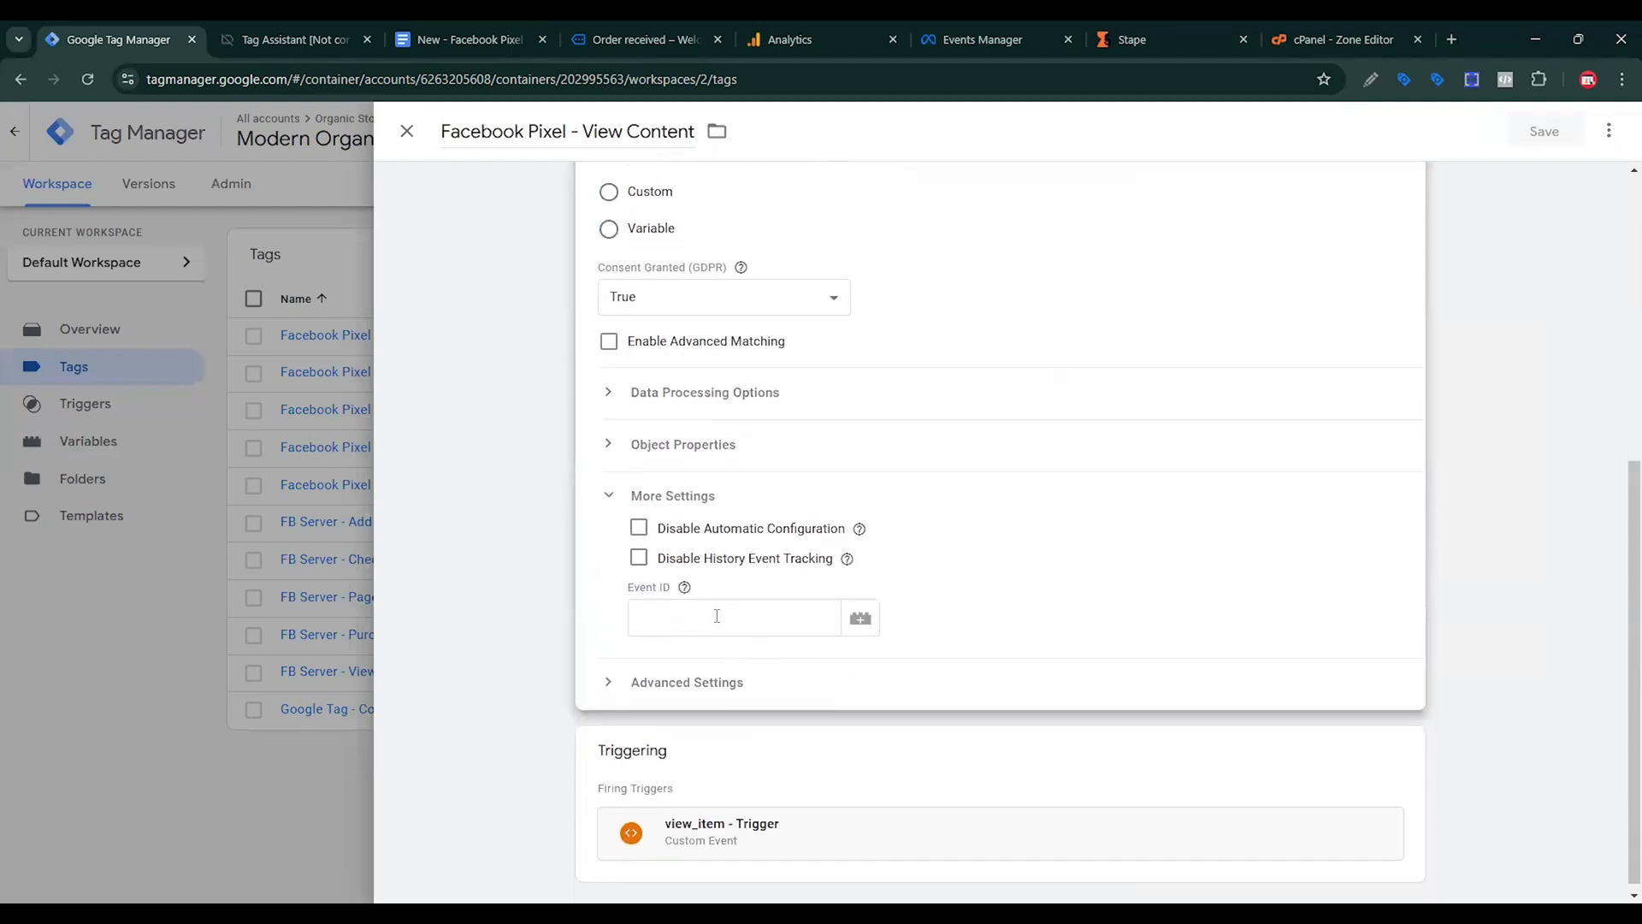
pyautogui.click(718, 602)
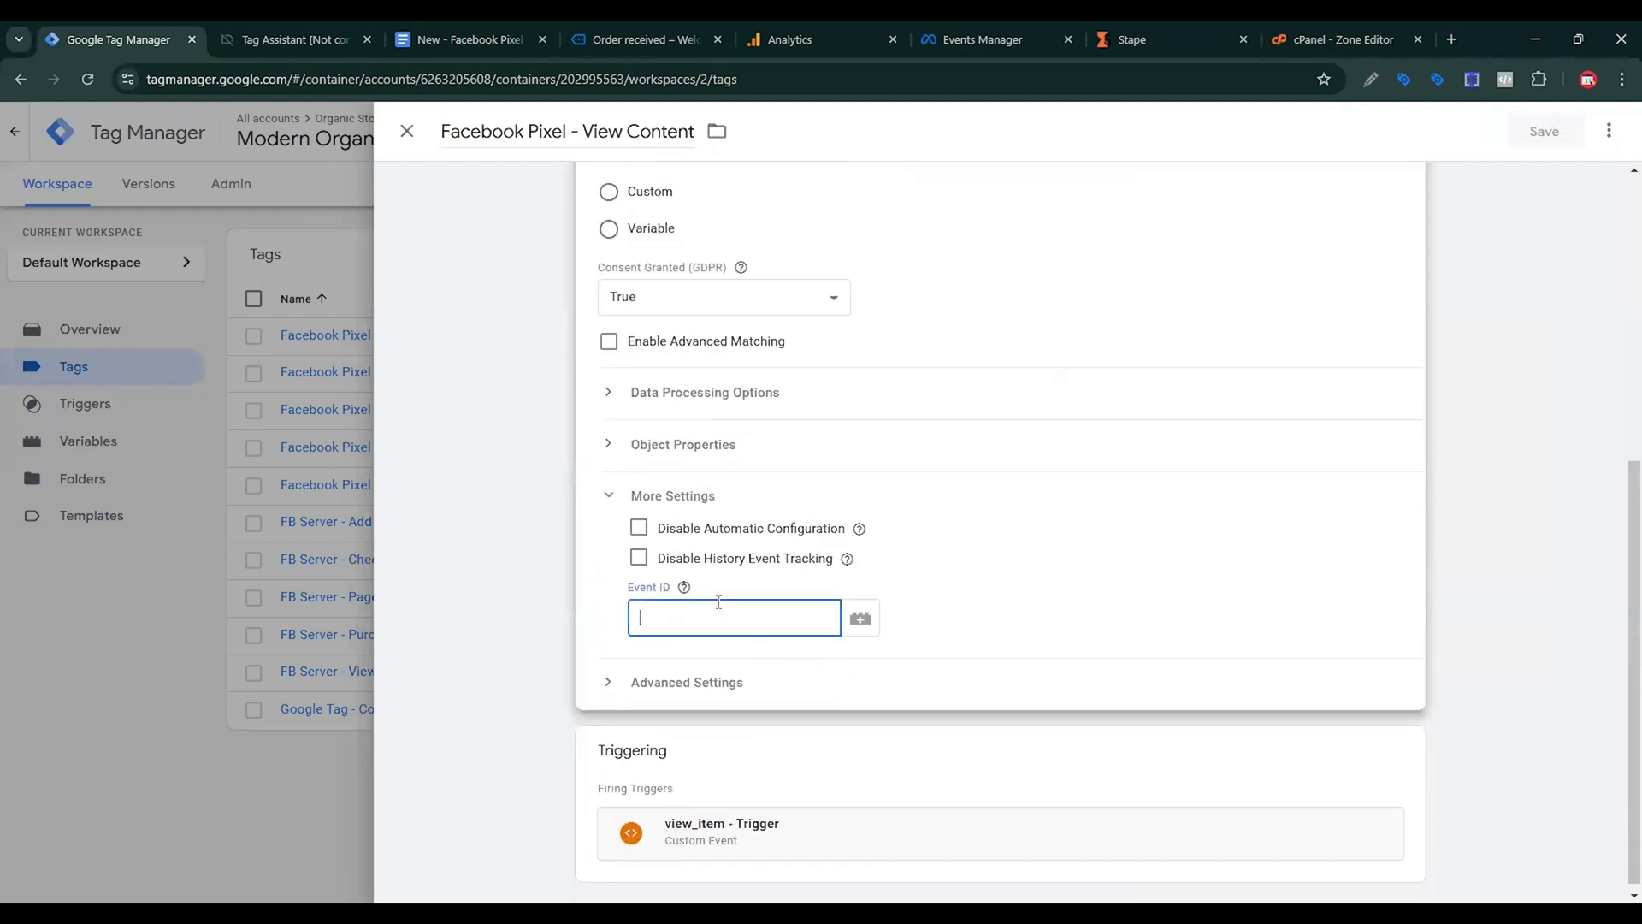
pyautogui.click(869, 619)
pyautogui.scroll(-4, 582, 773)
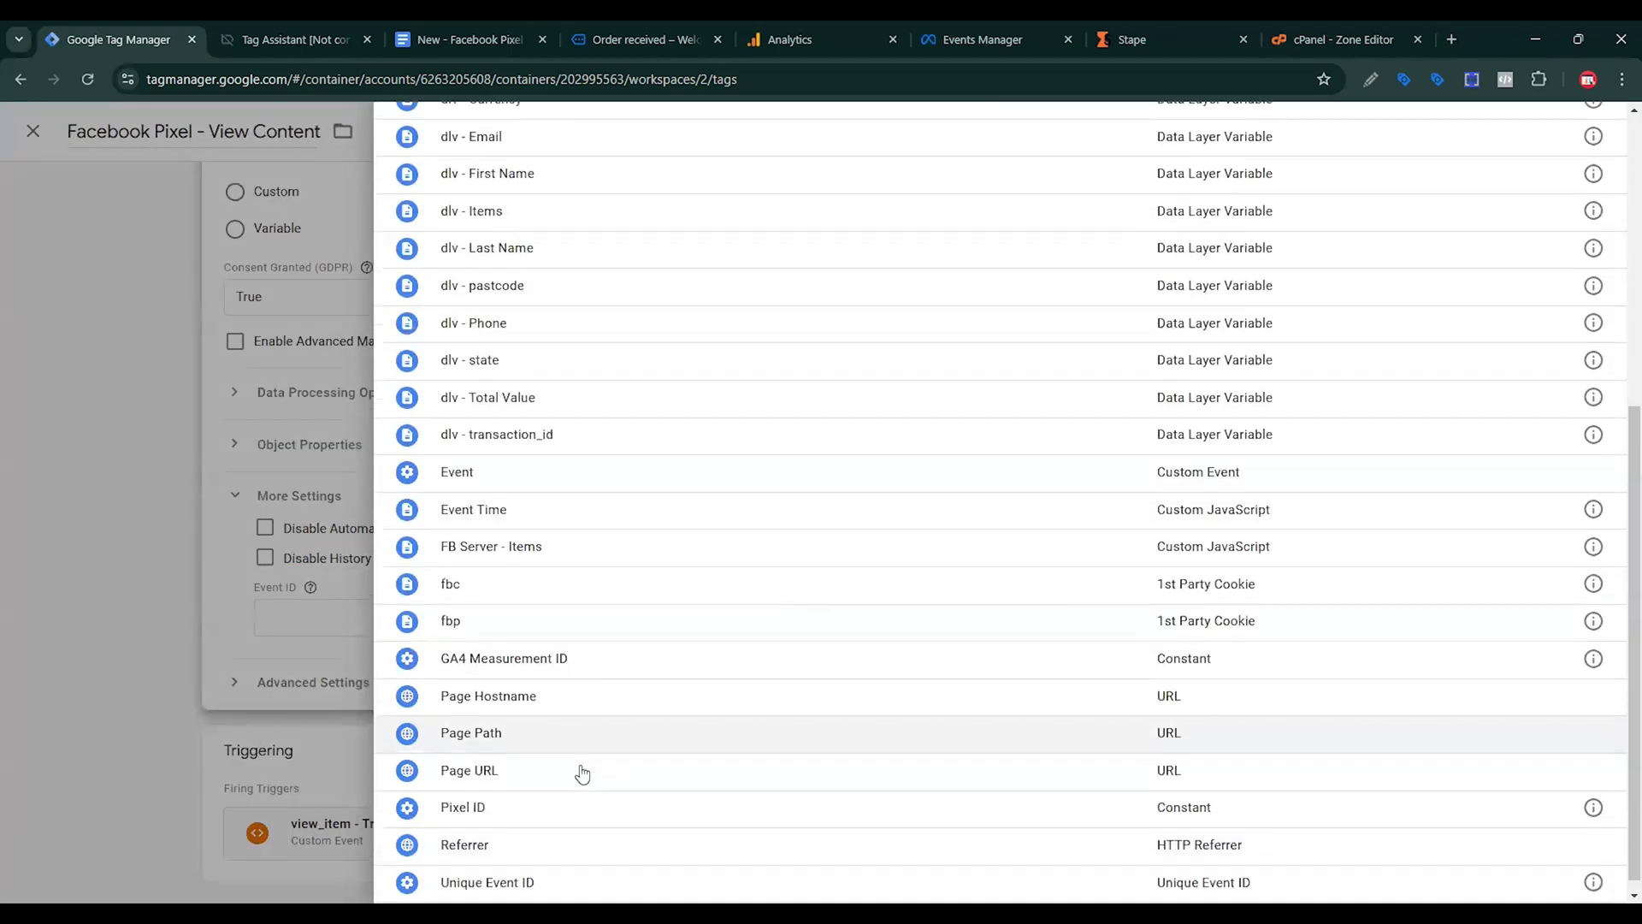
pyautogui.click(541, 871)
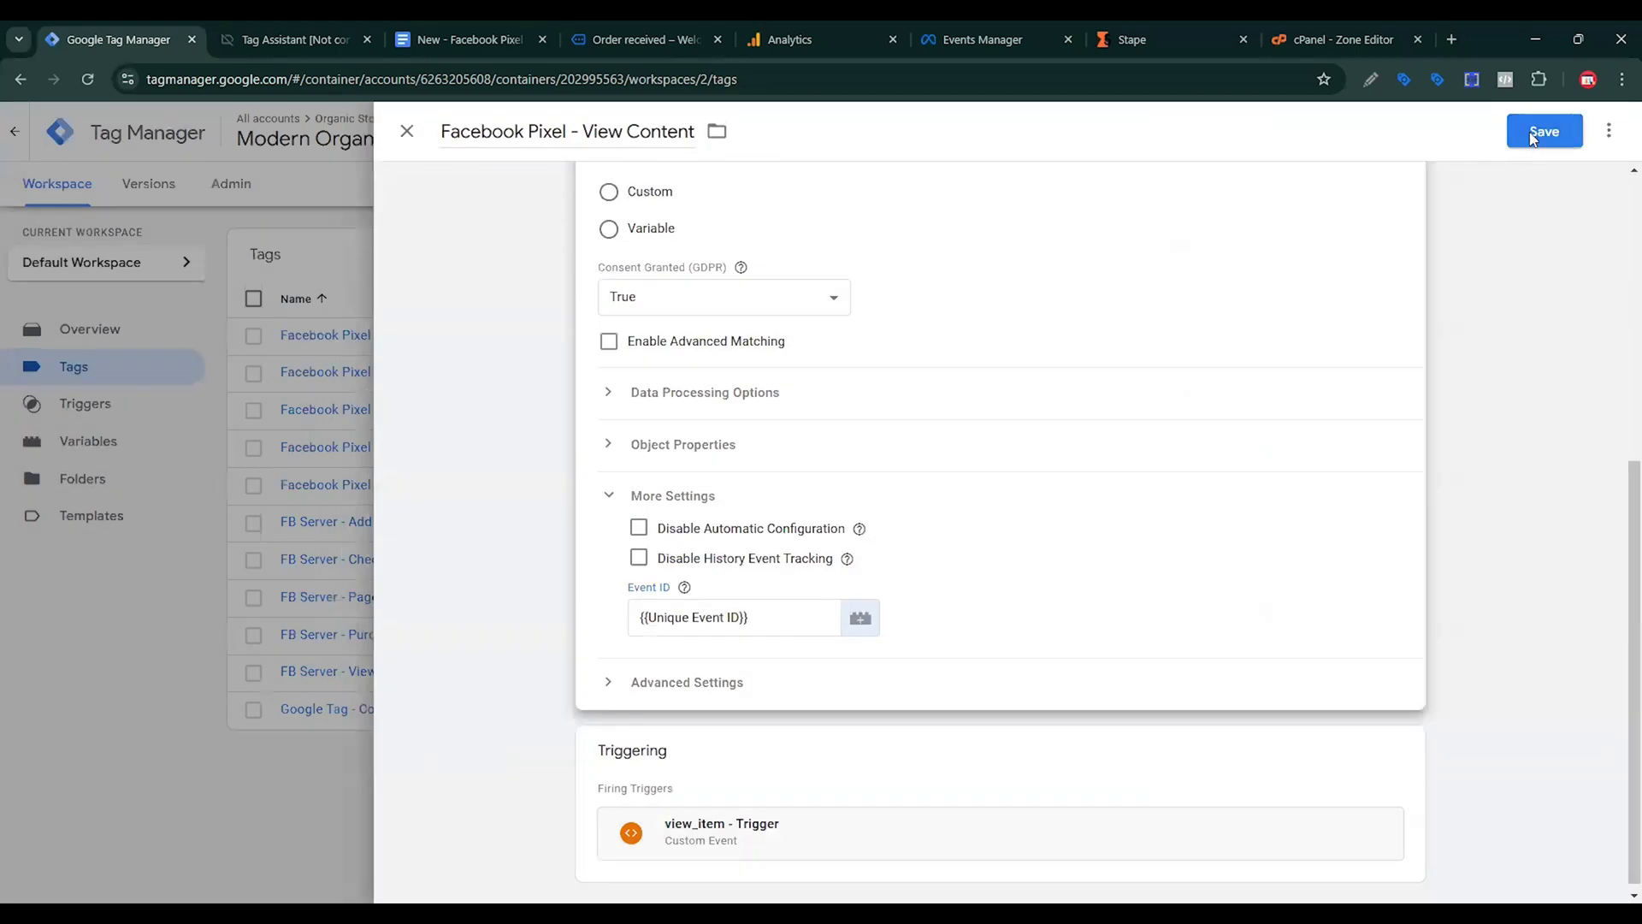
pyautogui.click(1539, 133)
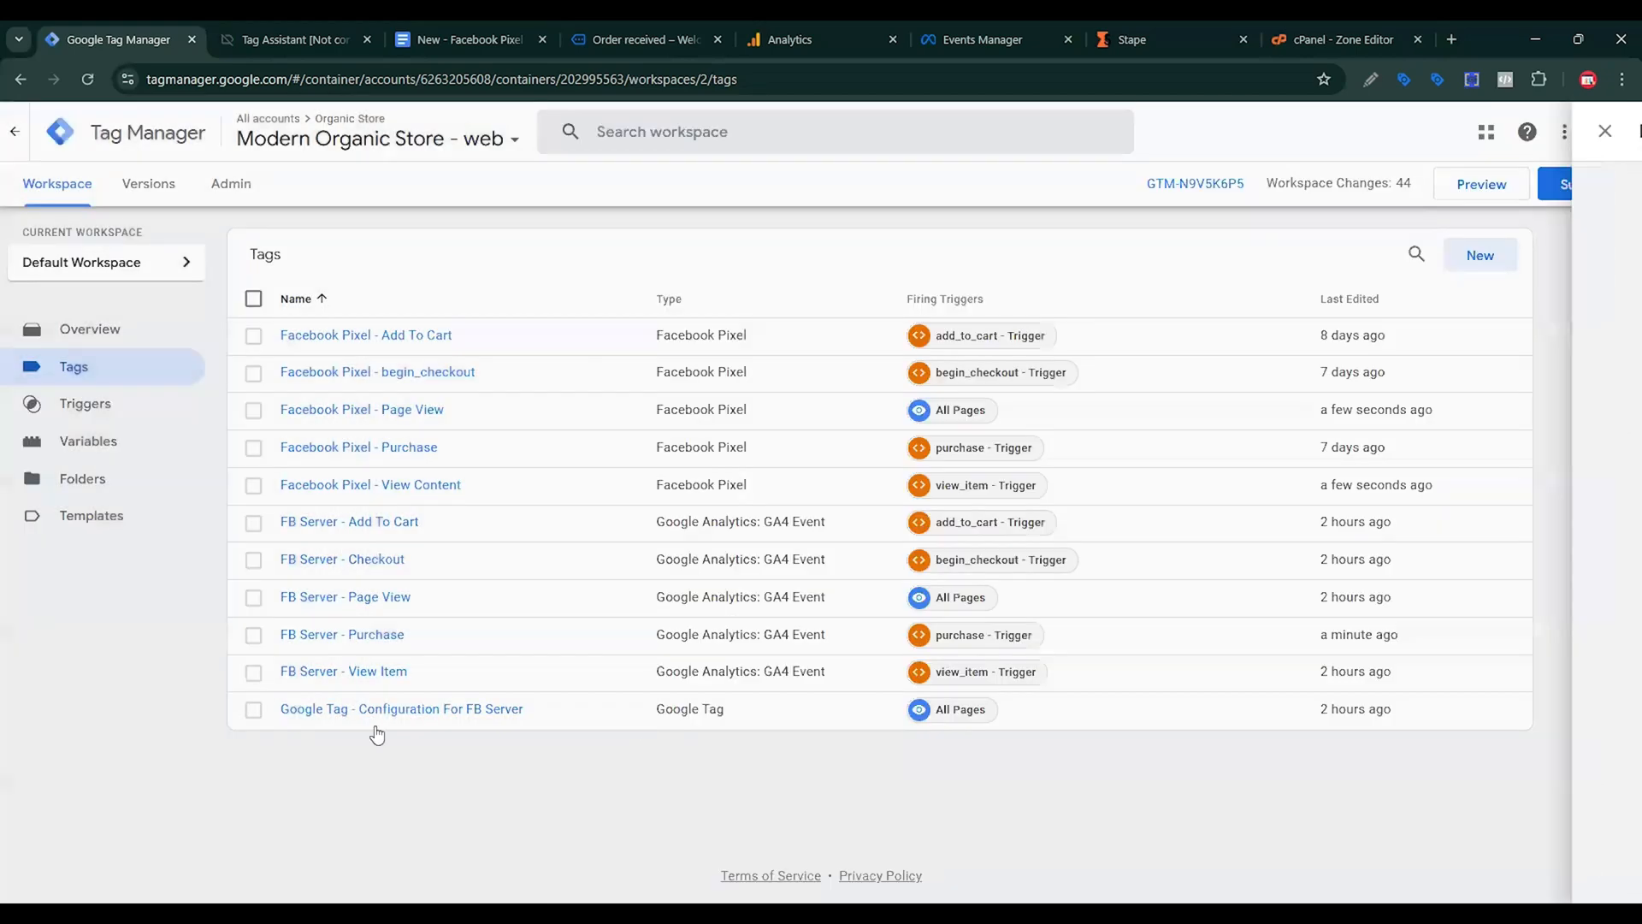
# Set the Event ID of the Facebook Pixel - Add To Cart tag to the Unique Event ID variable and save the tag.
pyautogui.click(433, 337)
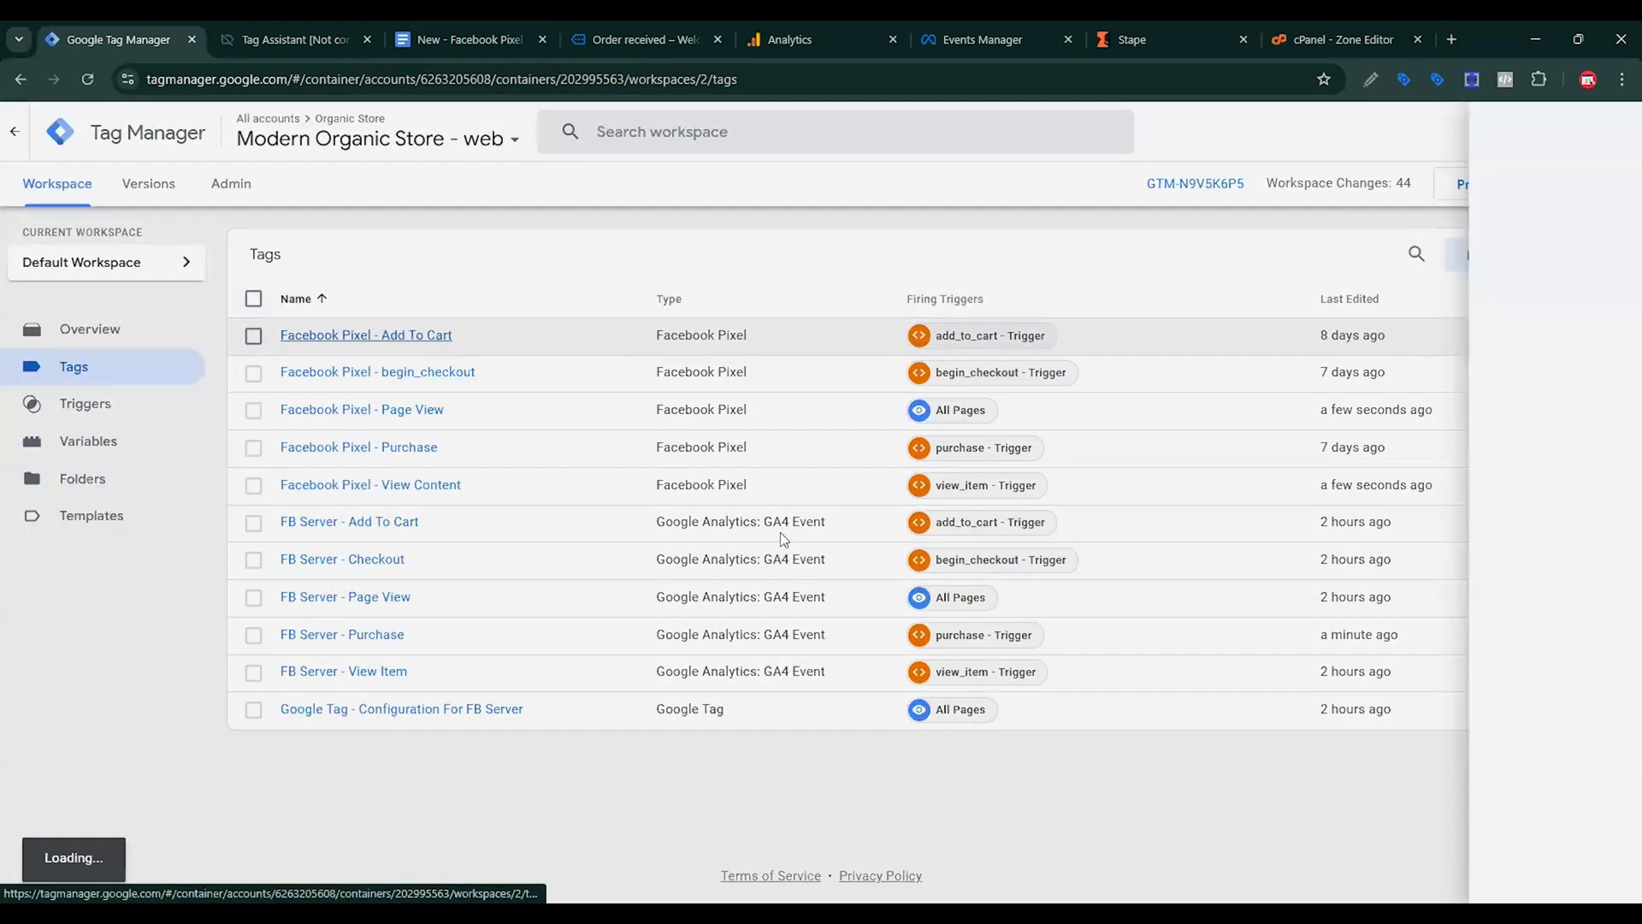
pyautogui.scroll(-3, 812, 618)
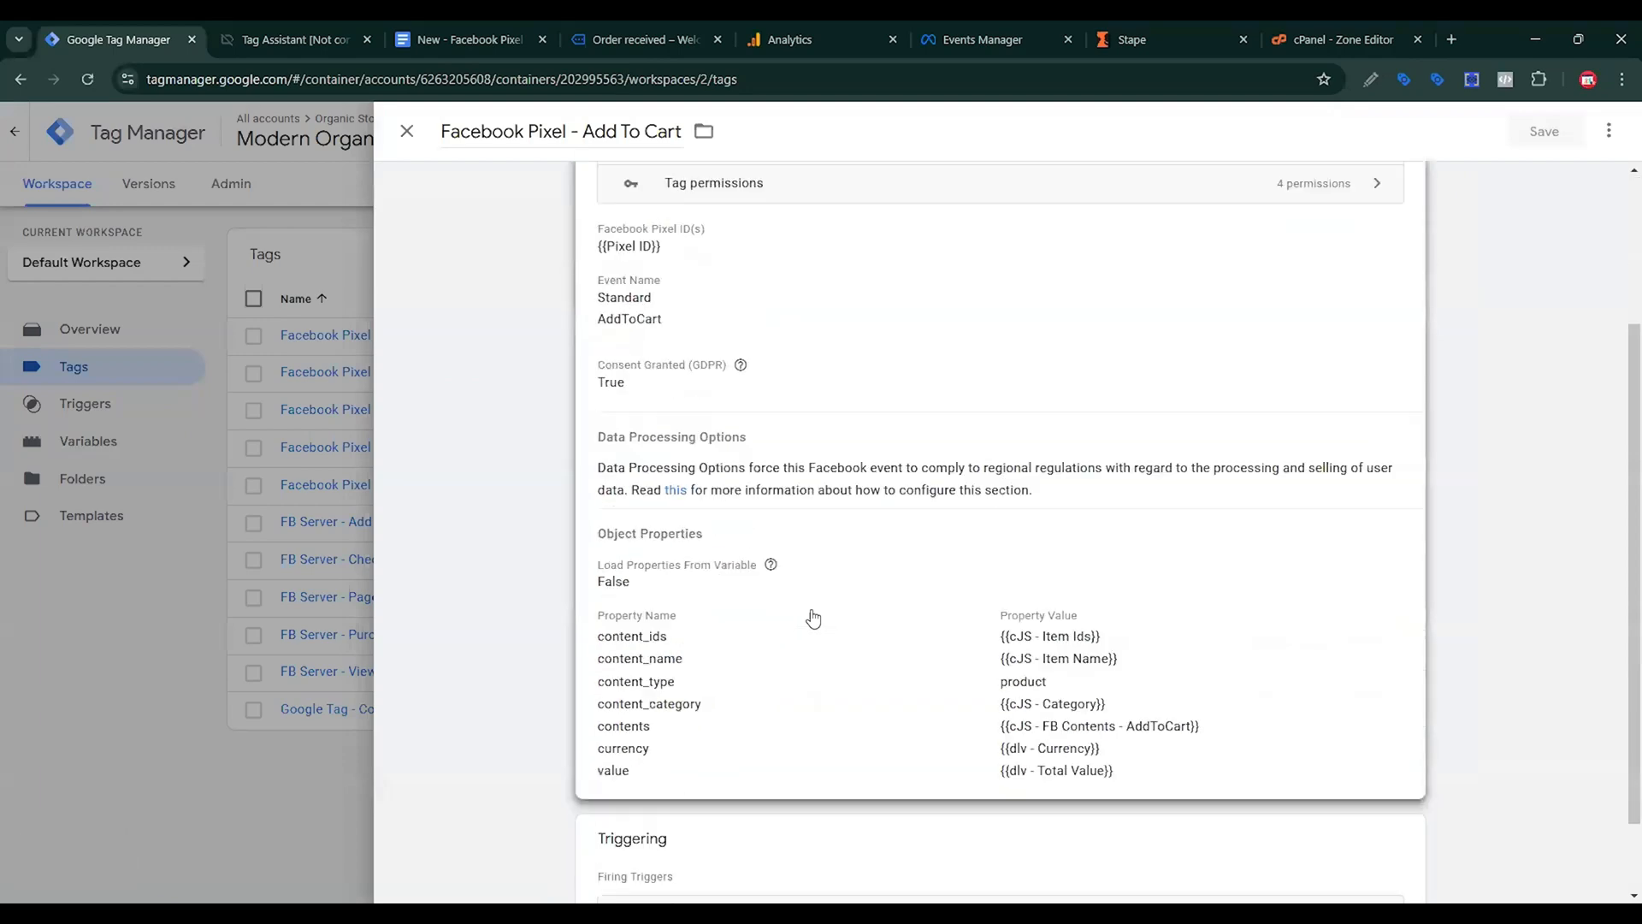
pyautogui.click(842, 547)
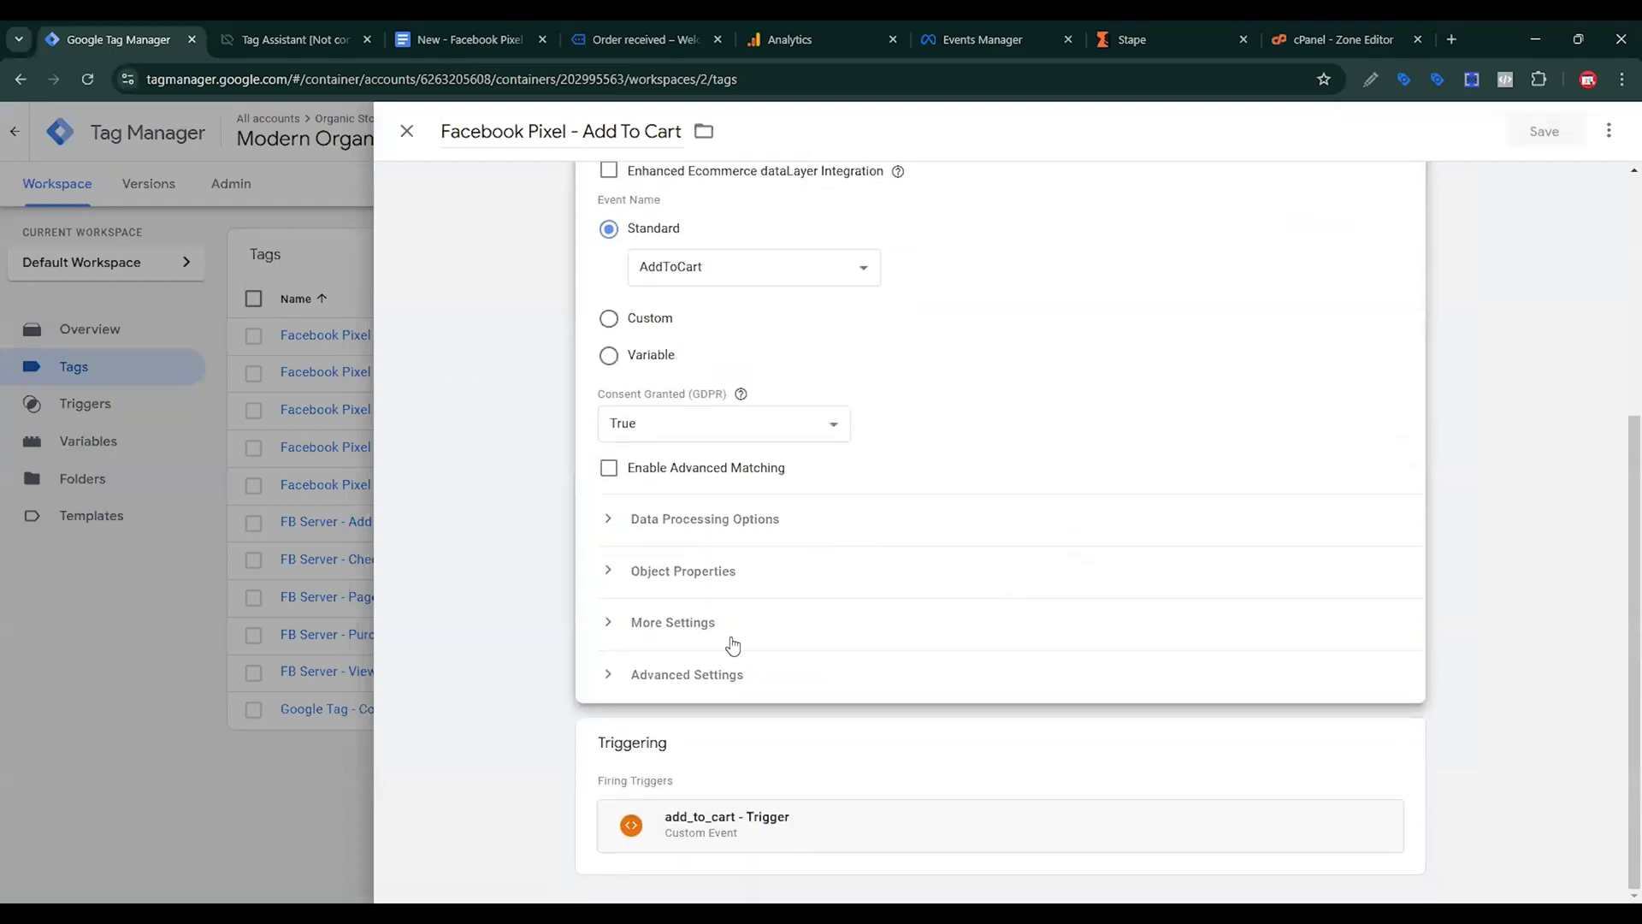
pyautogui.click(732, 631)
pyautogui.scroll(-2, 839, 612)
pyautogui.moveTo(691, 585)
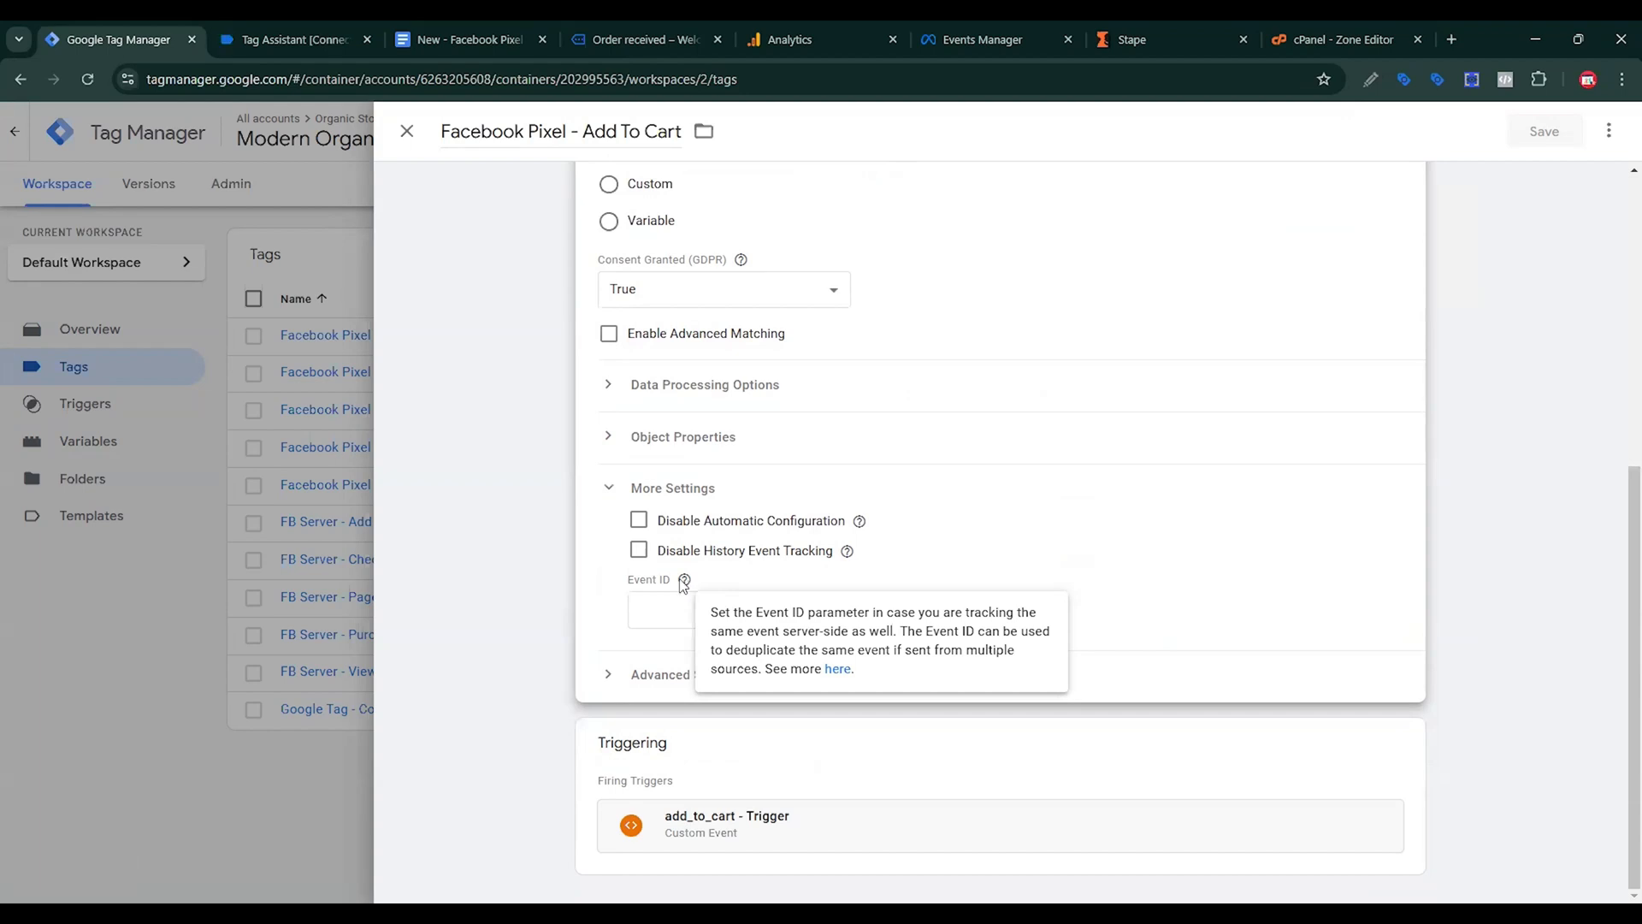
pyautogui.click(667, 607)
pyautogui.click(850, 612)
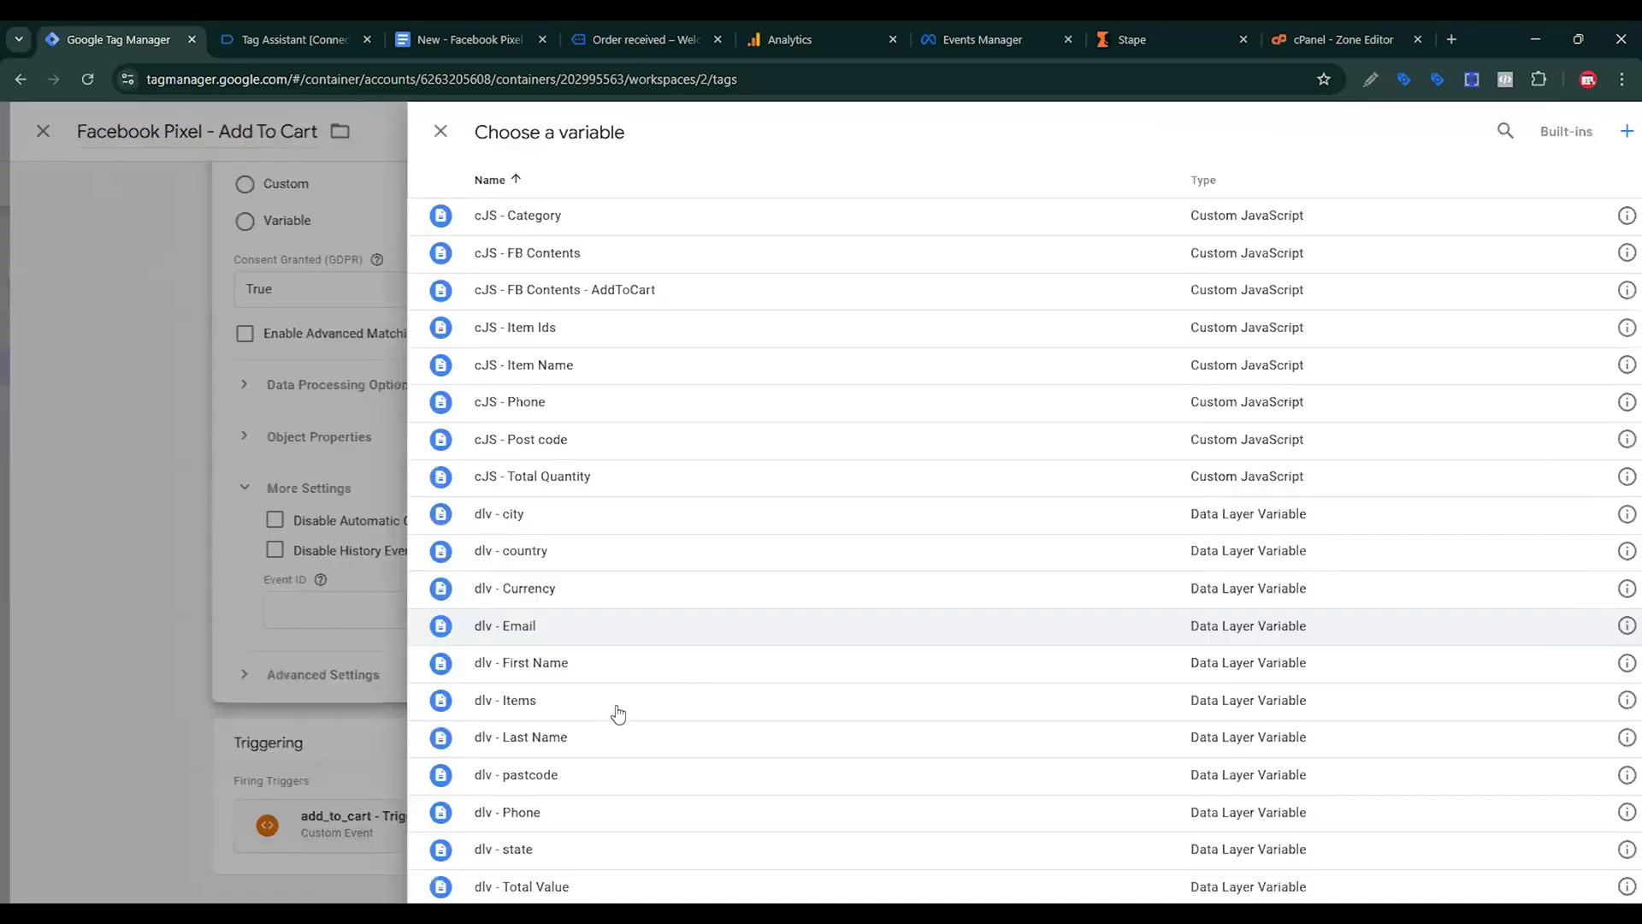
pyautogui.scroll(-5, 636, 765)
pyautogui.click(532, 870)
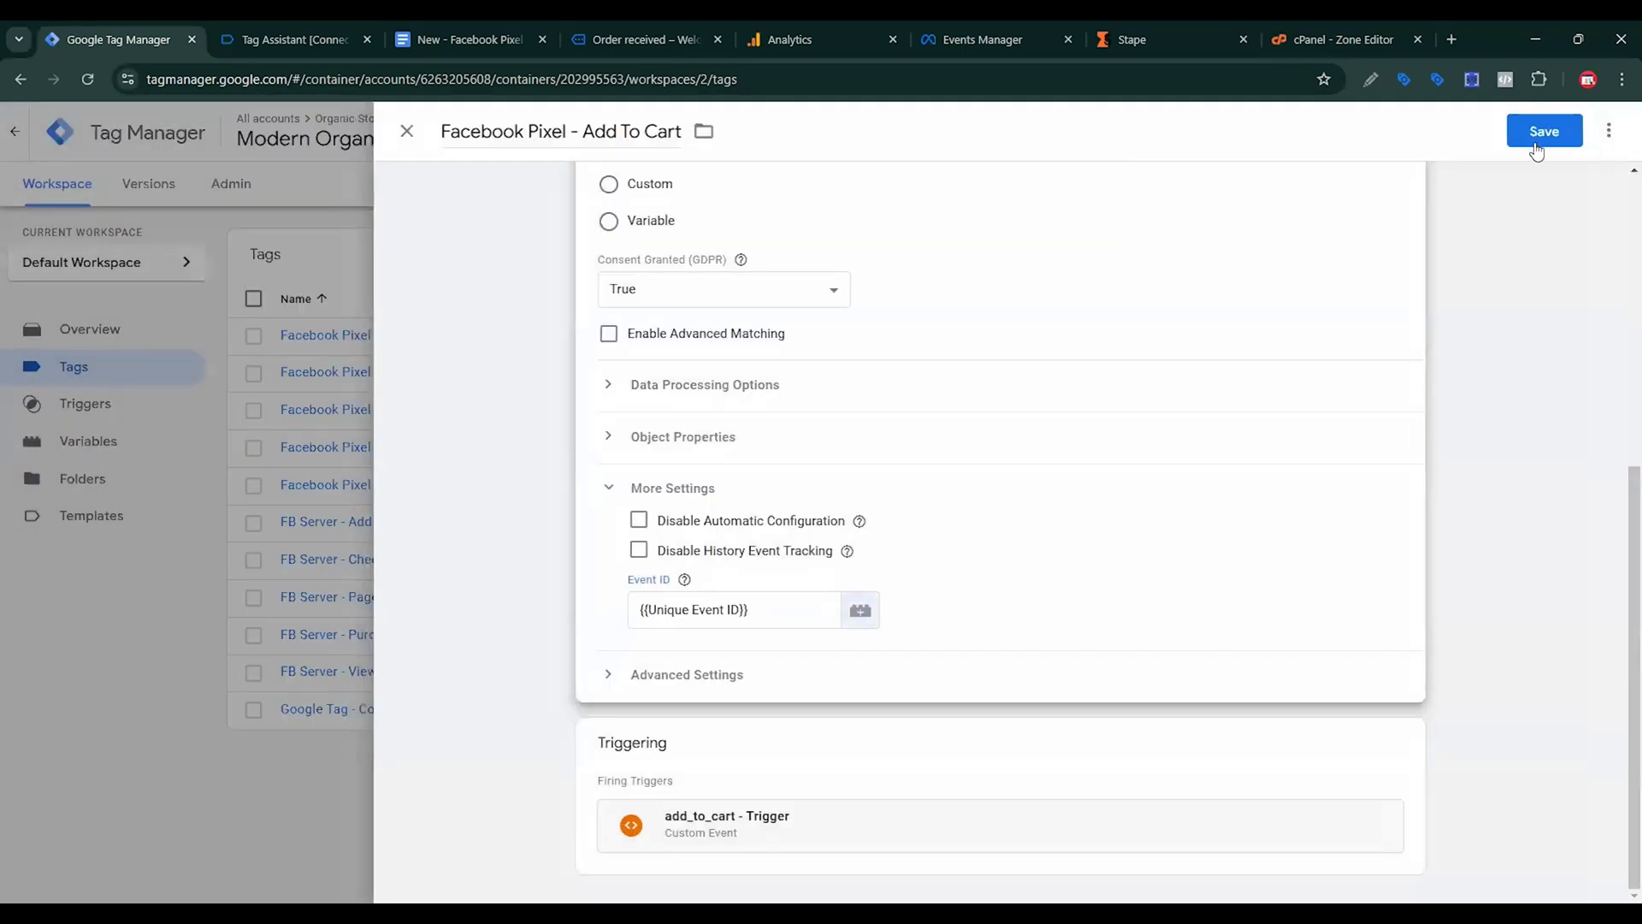
pyautogui.click(1537, 142)
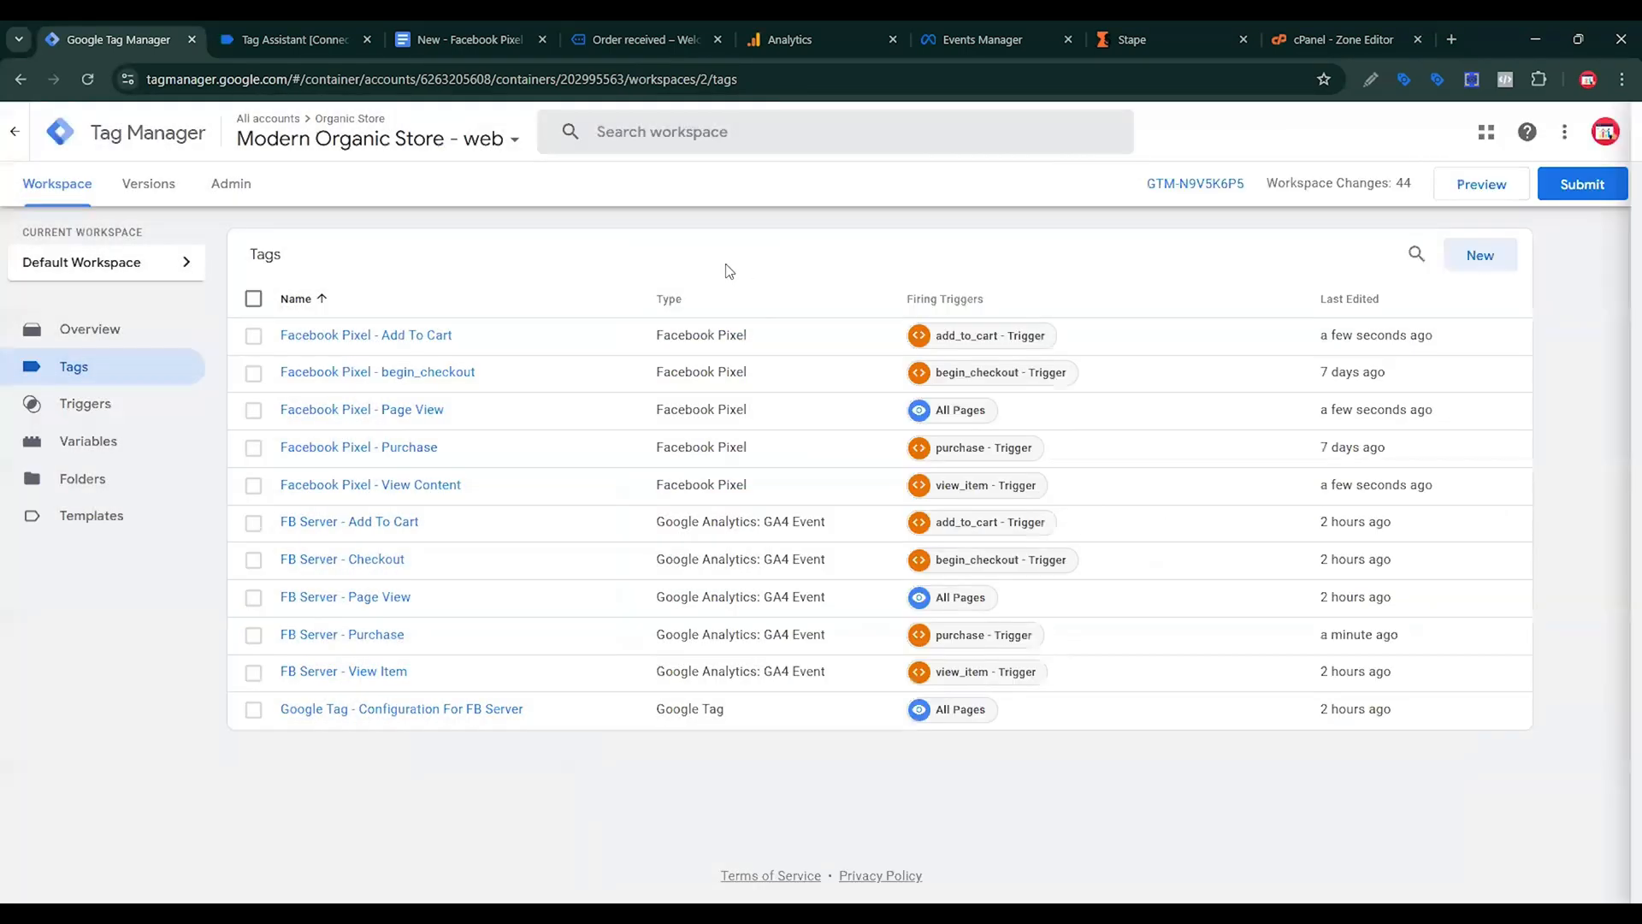
# Set the Event ID of the Facebook Pixel - begin_checkout tag to the Unique Event ID variable and save the tag.
pyautogui.click(397, 373)
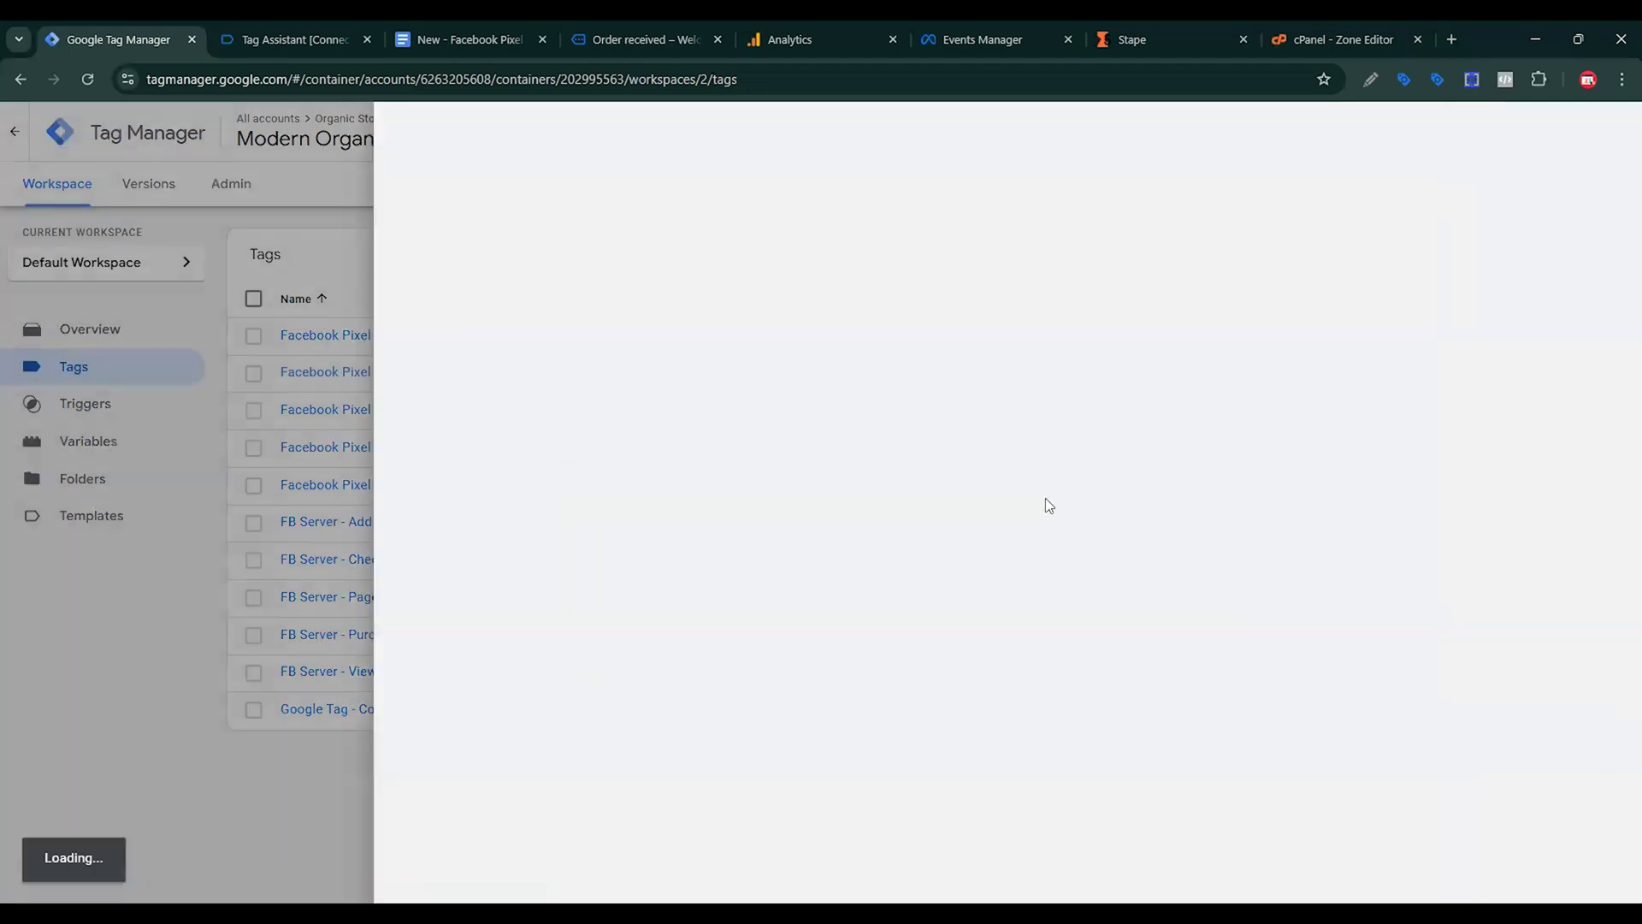
pyautogui.scroll(-4, 881, 603)
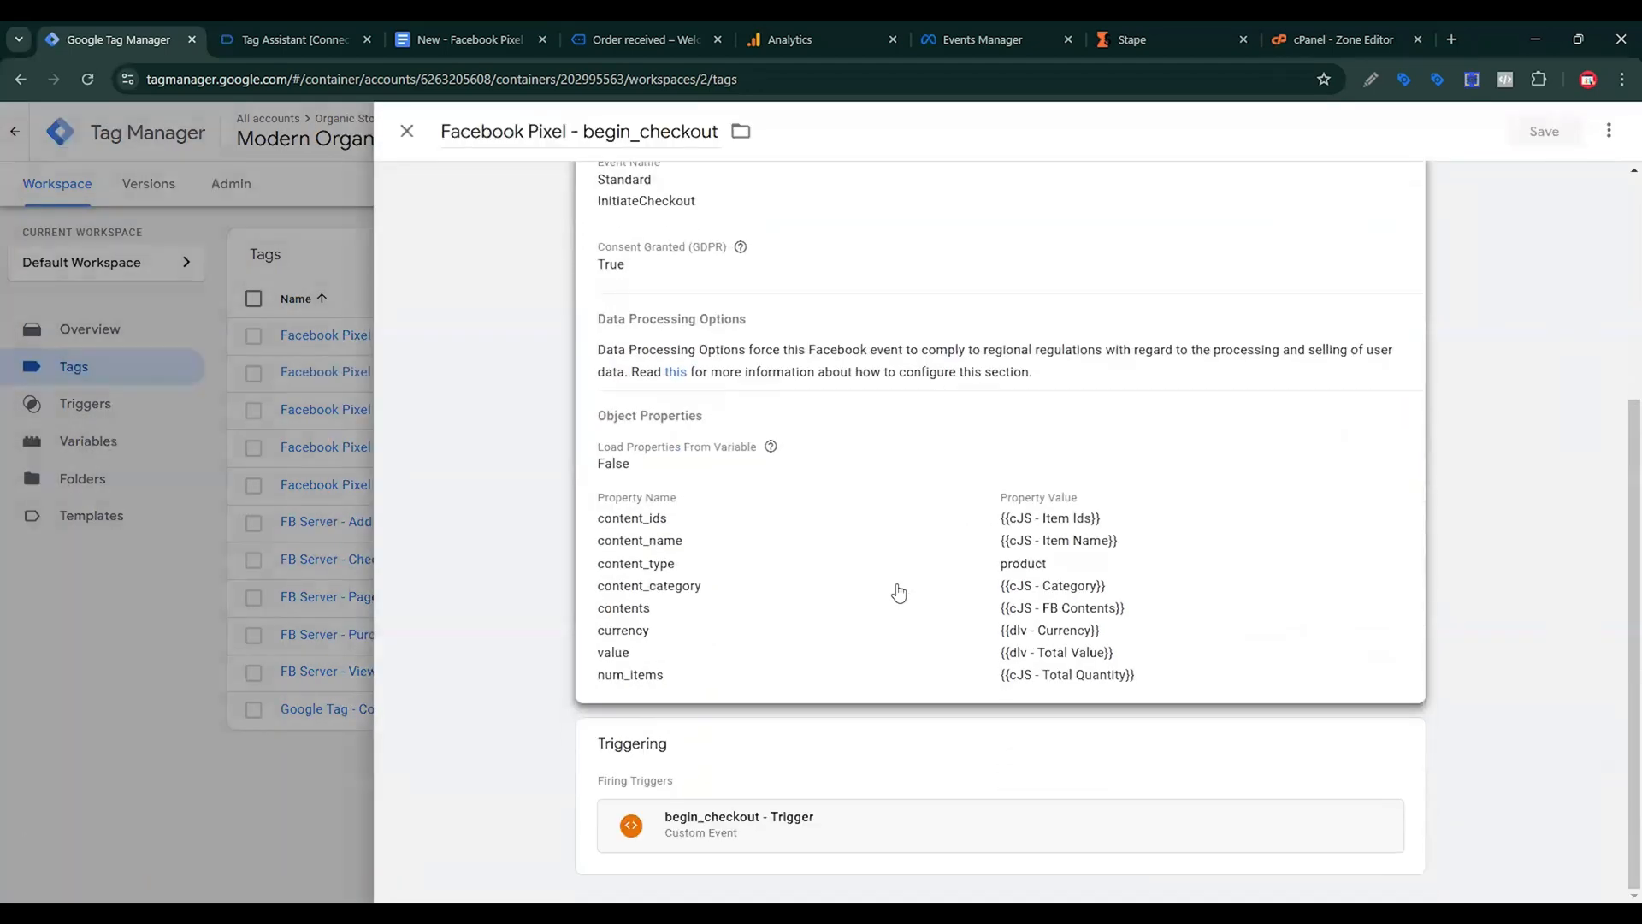
pyautogui.click(890, 517)
pyautogui.click(740, 622)
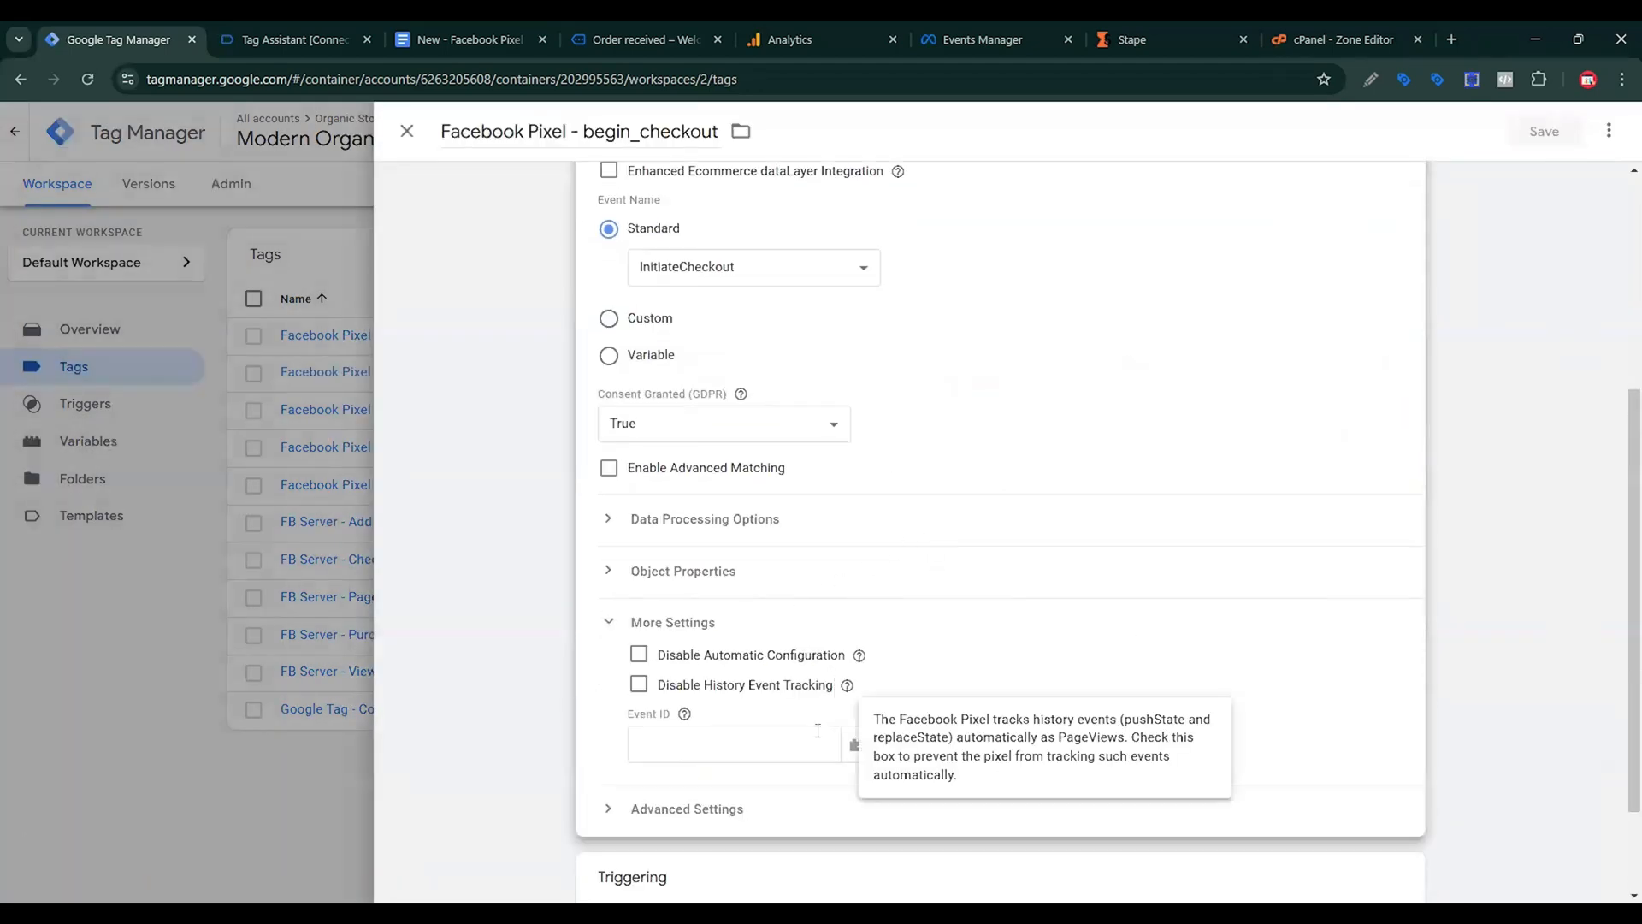
pyautogui.click(764, 736)
pyautogui.click(876, 746)
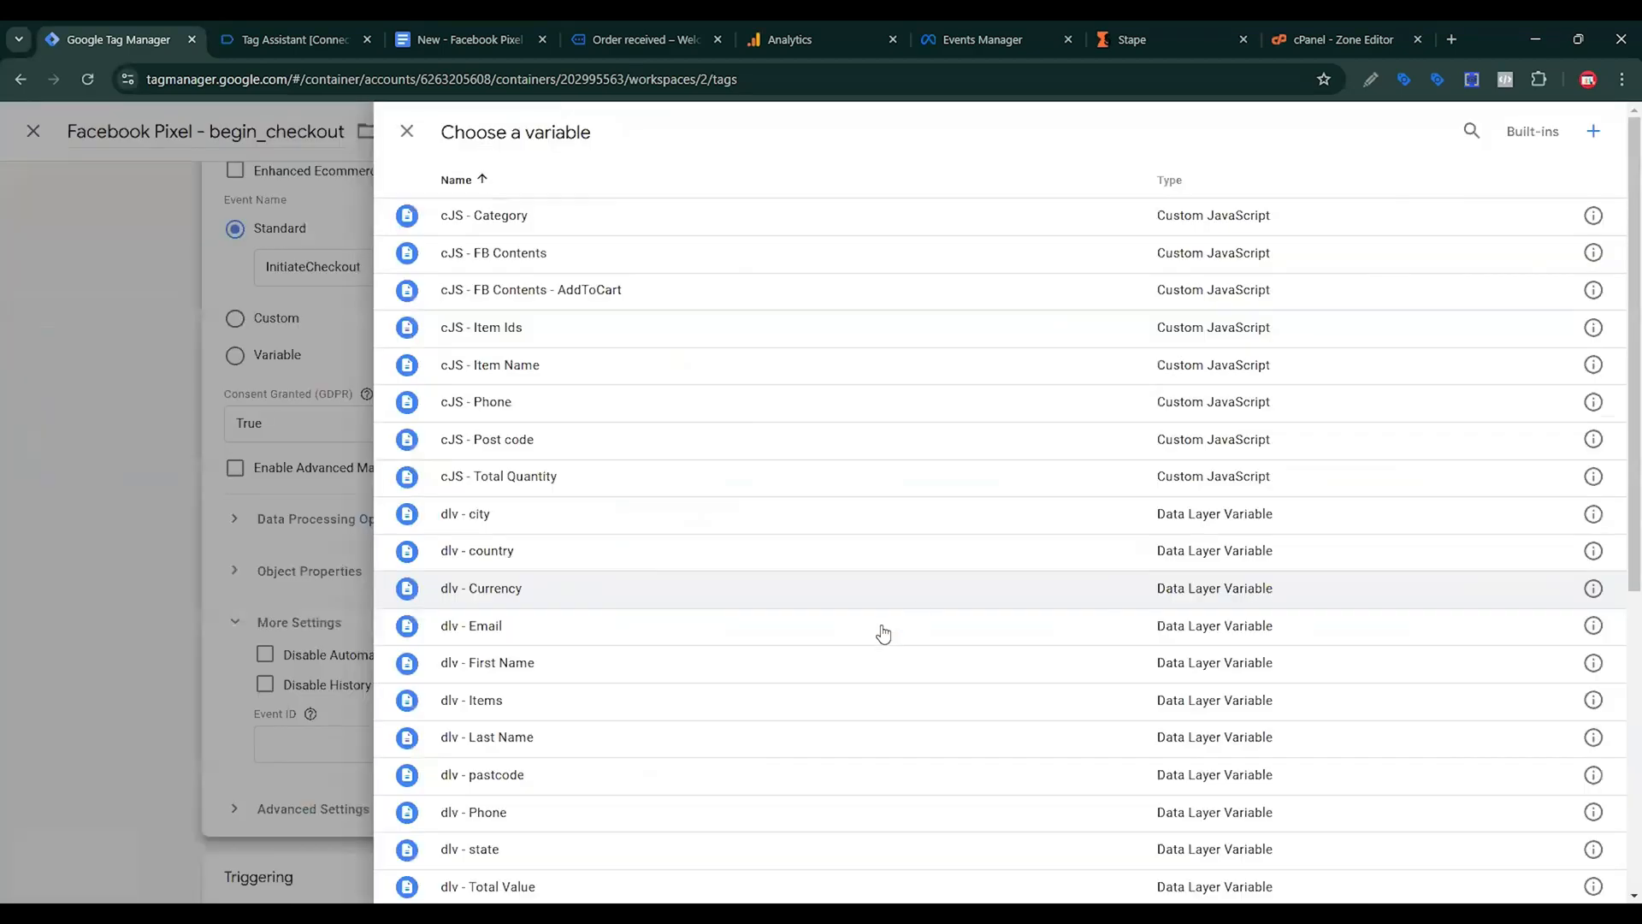
pyautogui.scroll(-5, 879, 631)
pyautogui.click(487, 868)
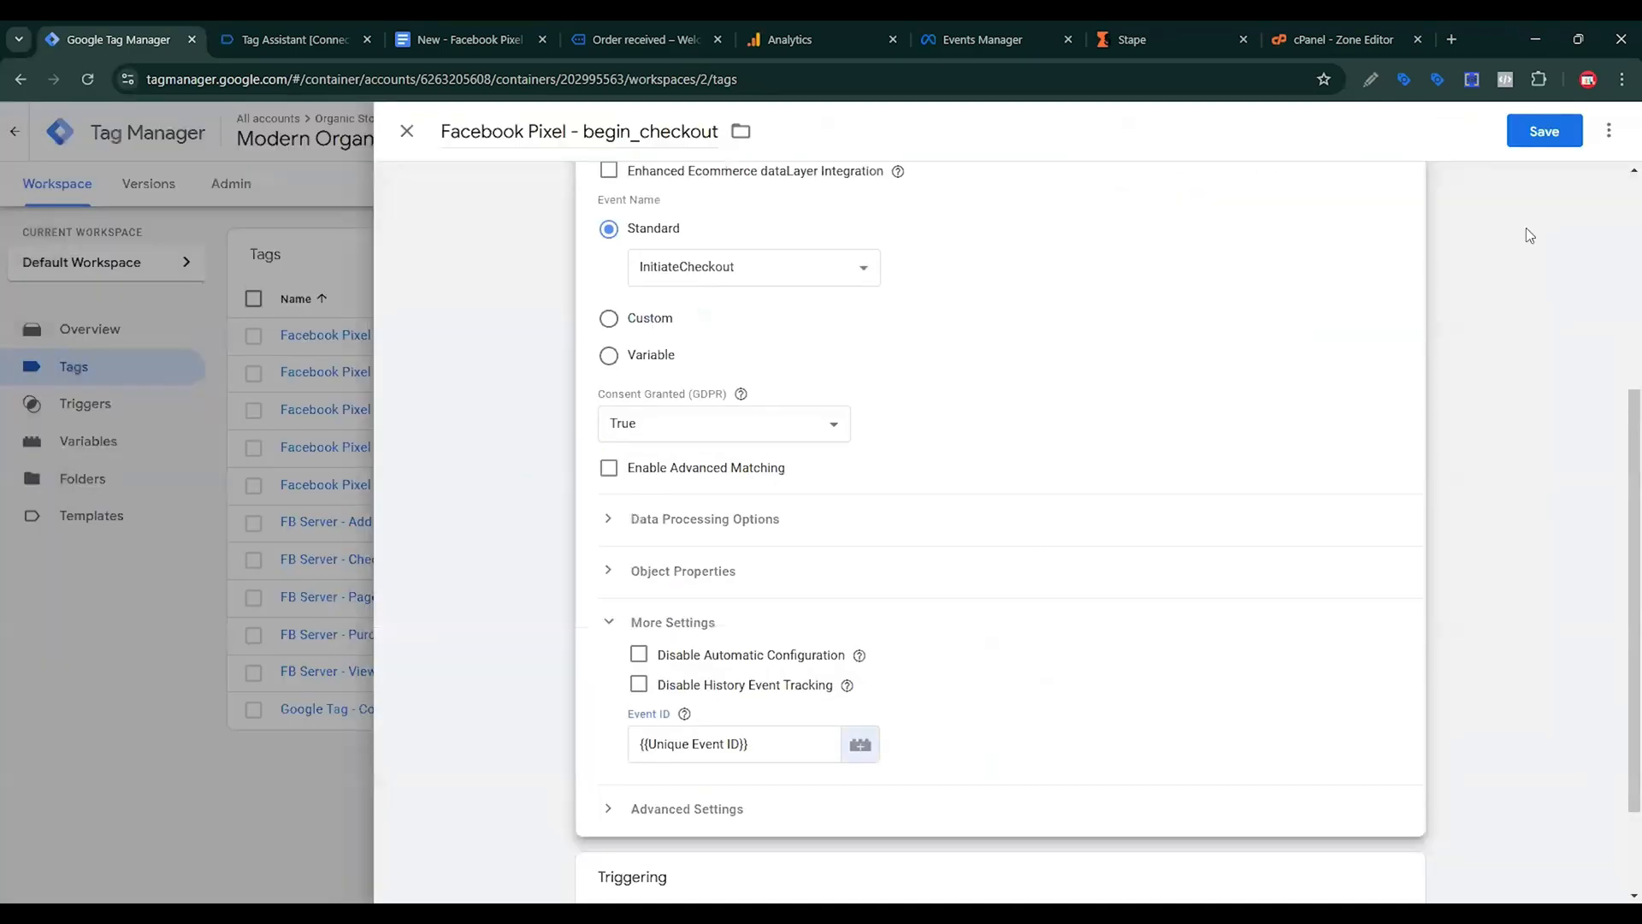
pyautogui.click(1540, 131)
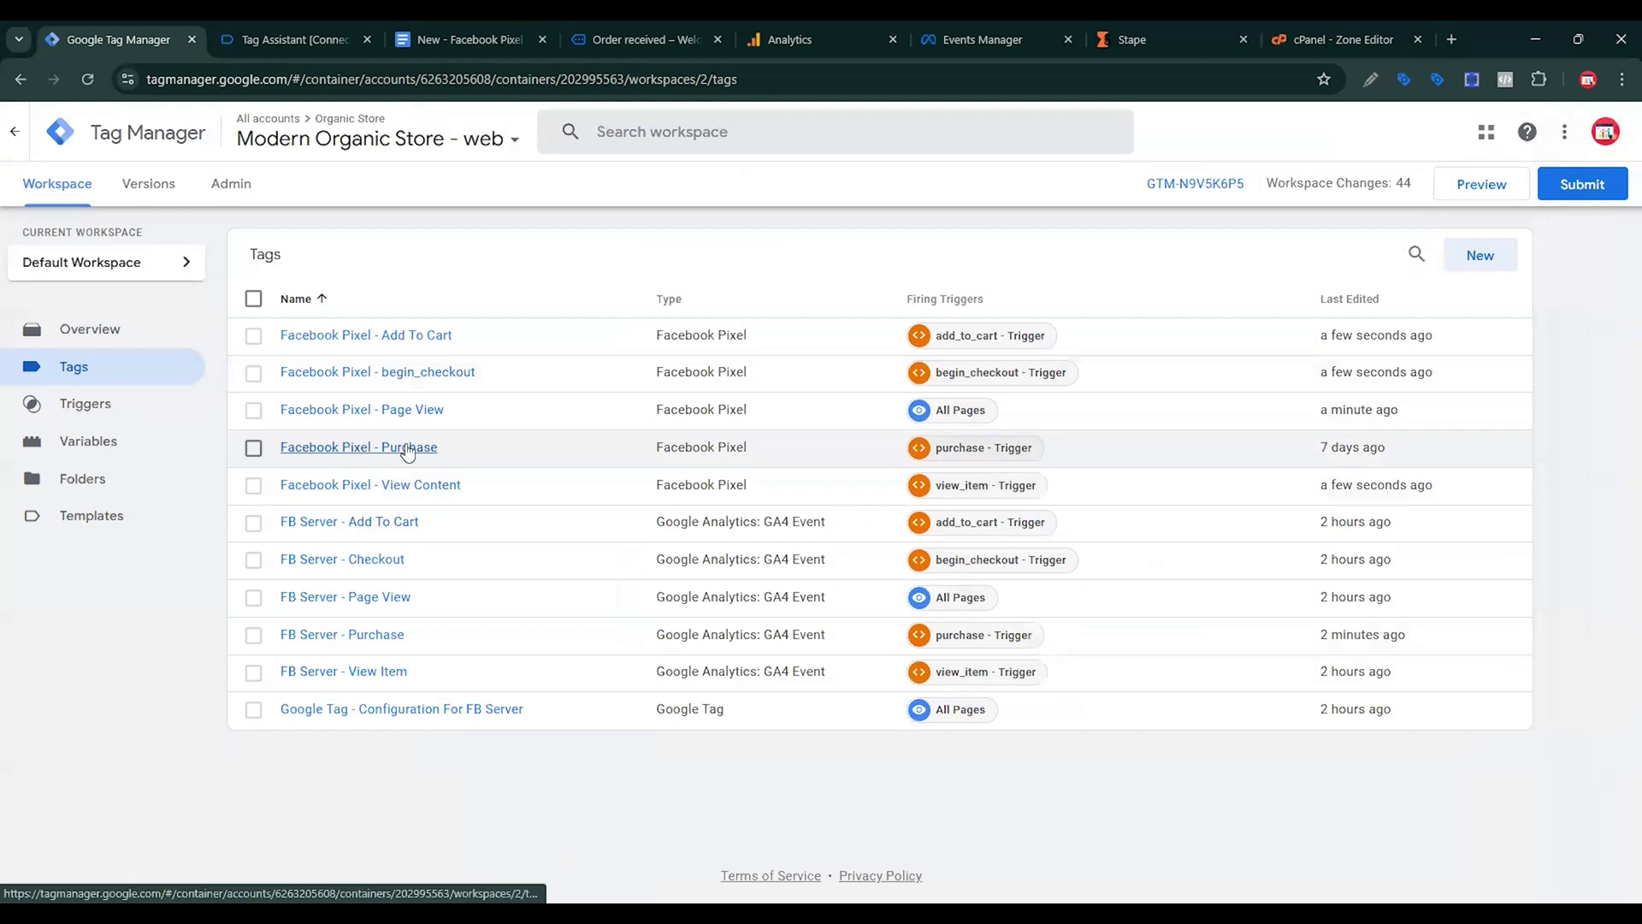
# Set the Event ID of the Facebook Pixel - Purchase tag to the Unique Event ID variable and save the tag.
pyautogui.click(408, 449)
pyautogui.scroll(-1, 1026, 579)
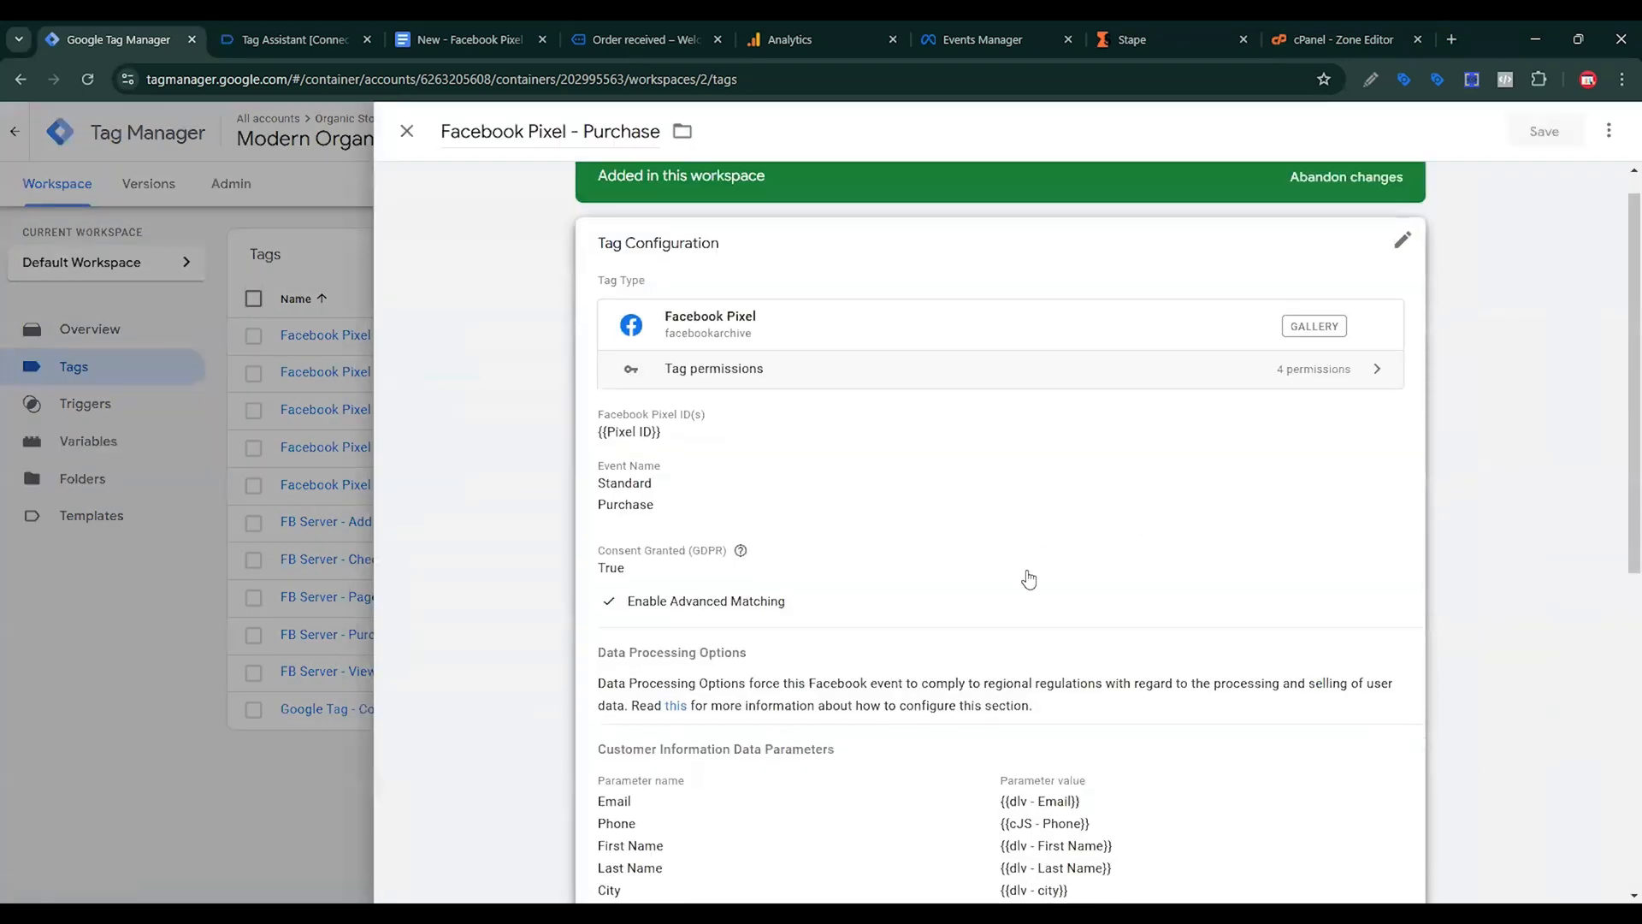
pyautogui.click(1024, 569)
pyautogui.scroll(-4, 947, 583)
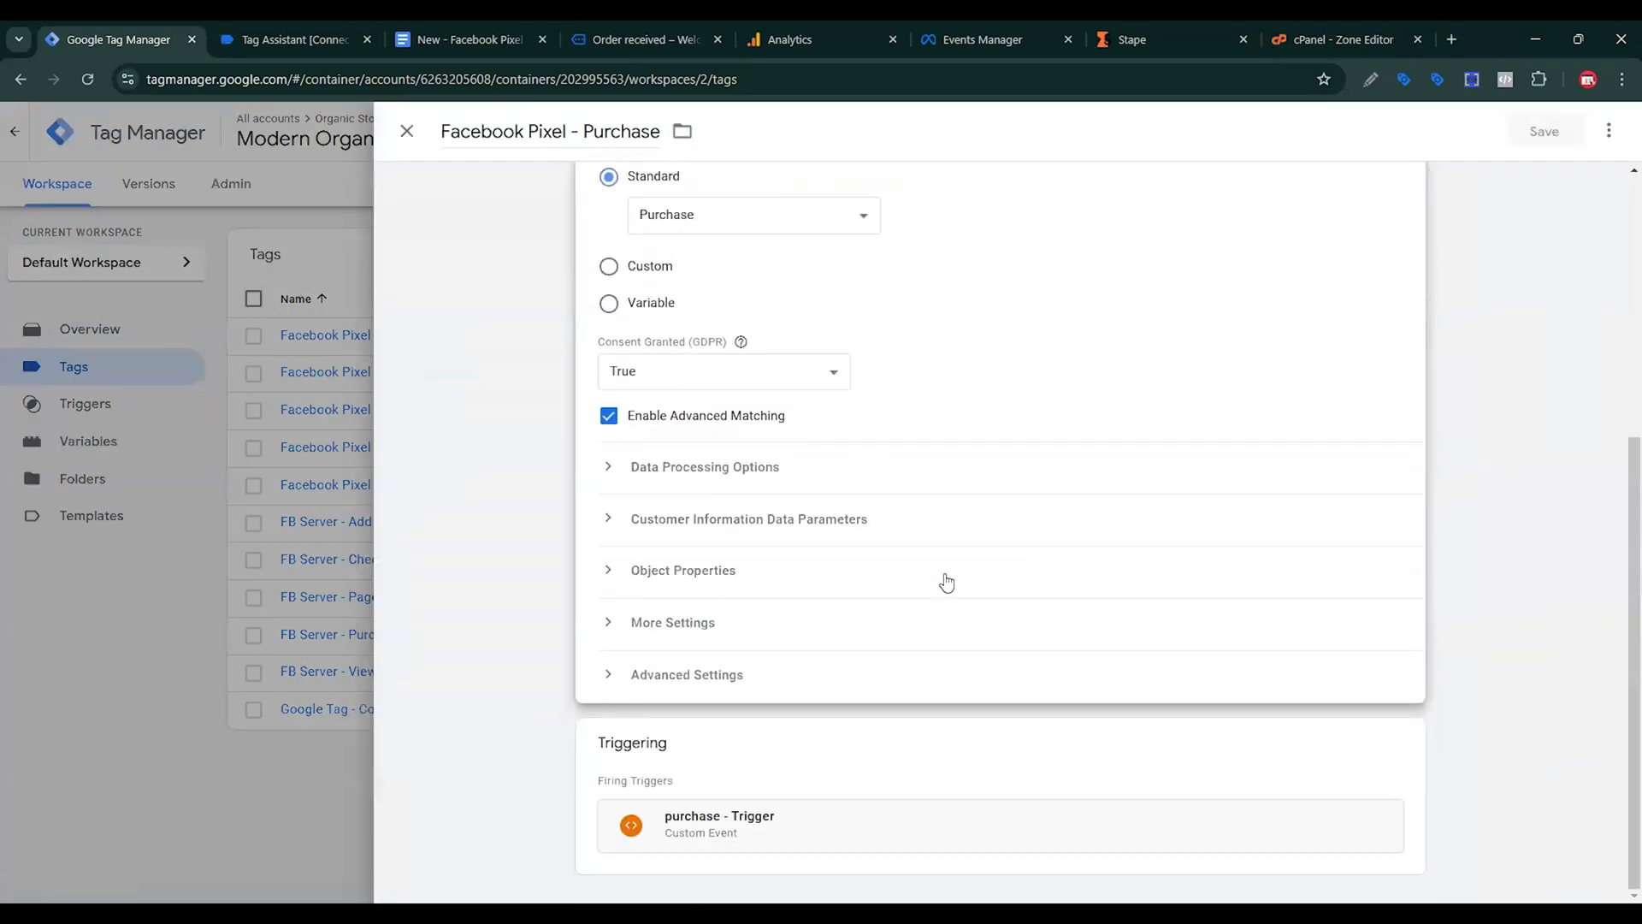
pyautogui.click(774, 632)
pyautogui.scroll(-1, 806, 630)
pyautogui.click(804, 616)
pyautogui.click(861, 624)
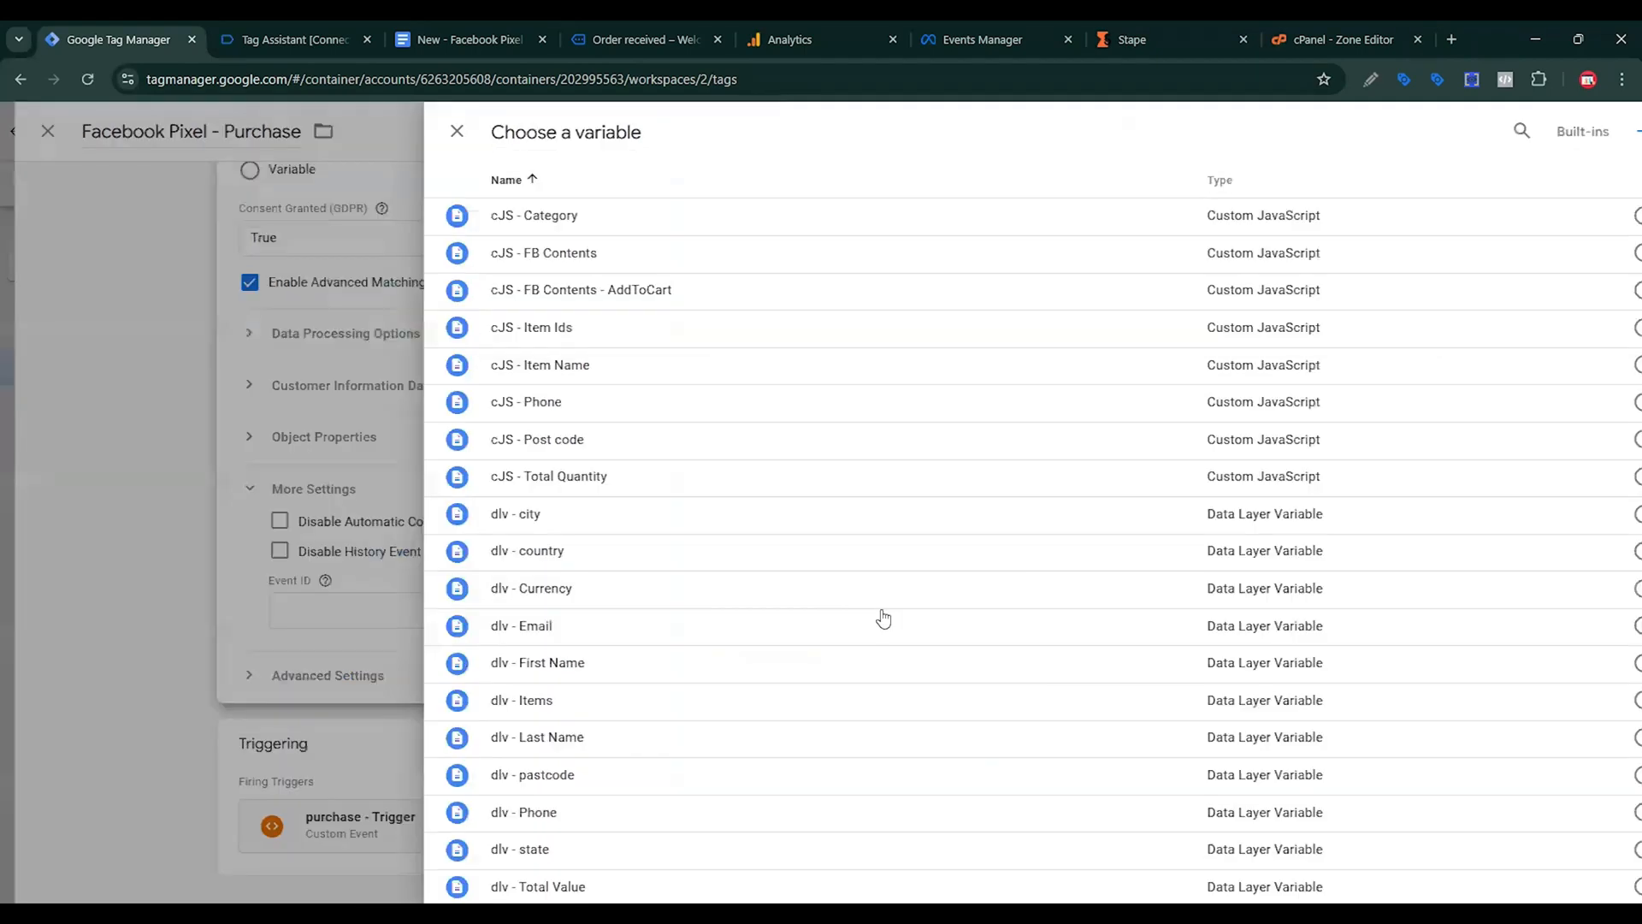
pyautogui.scroll(-5, 670, 579)
pyautogui.click(479, 869)
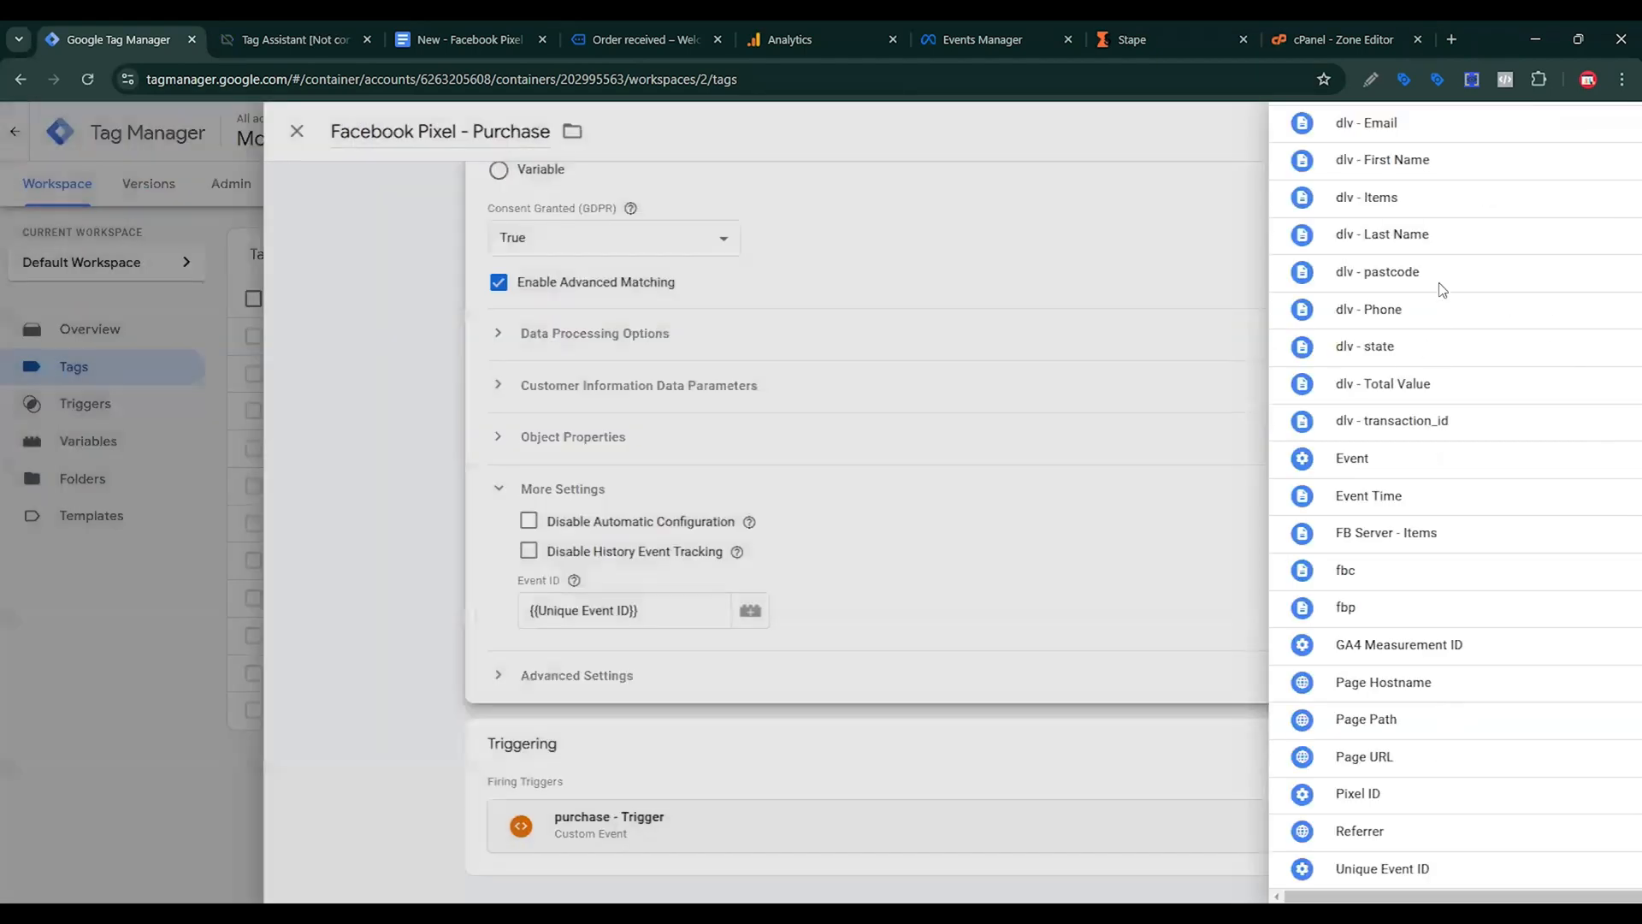
pyautogui.click(1530, 133)
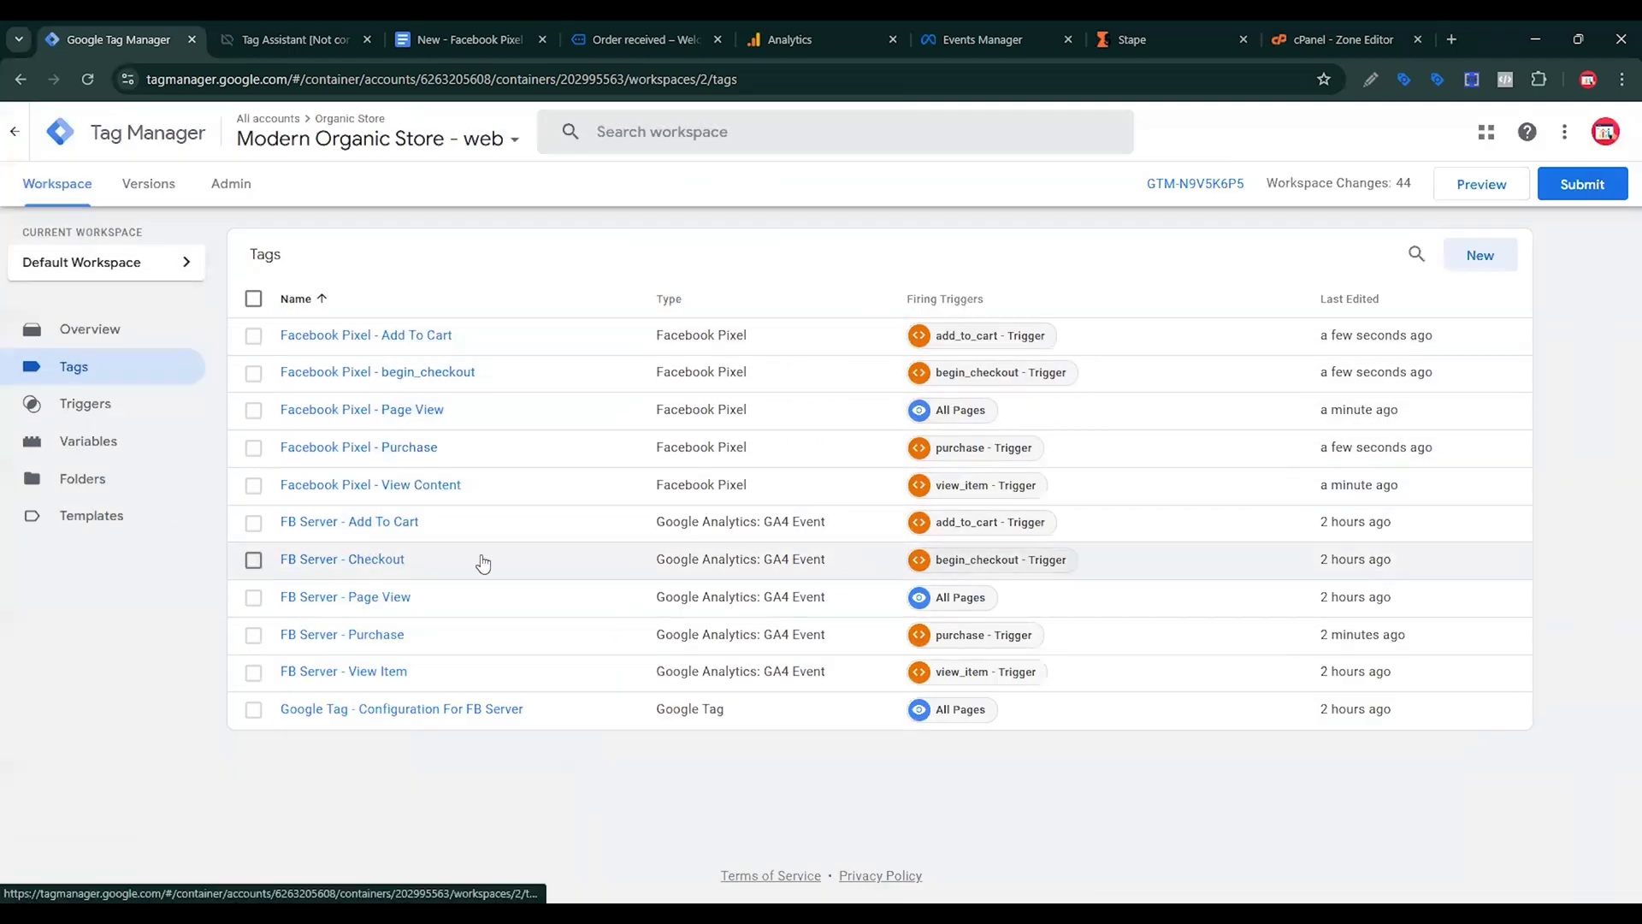
# Switch to the Modern Organic Store - Server container and start a new tag, bringing up its choice of tag types.
pyautogui.click(459, 142)
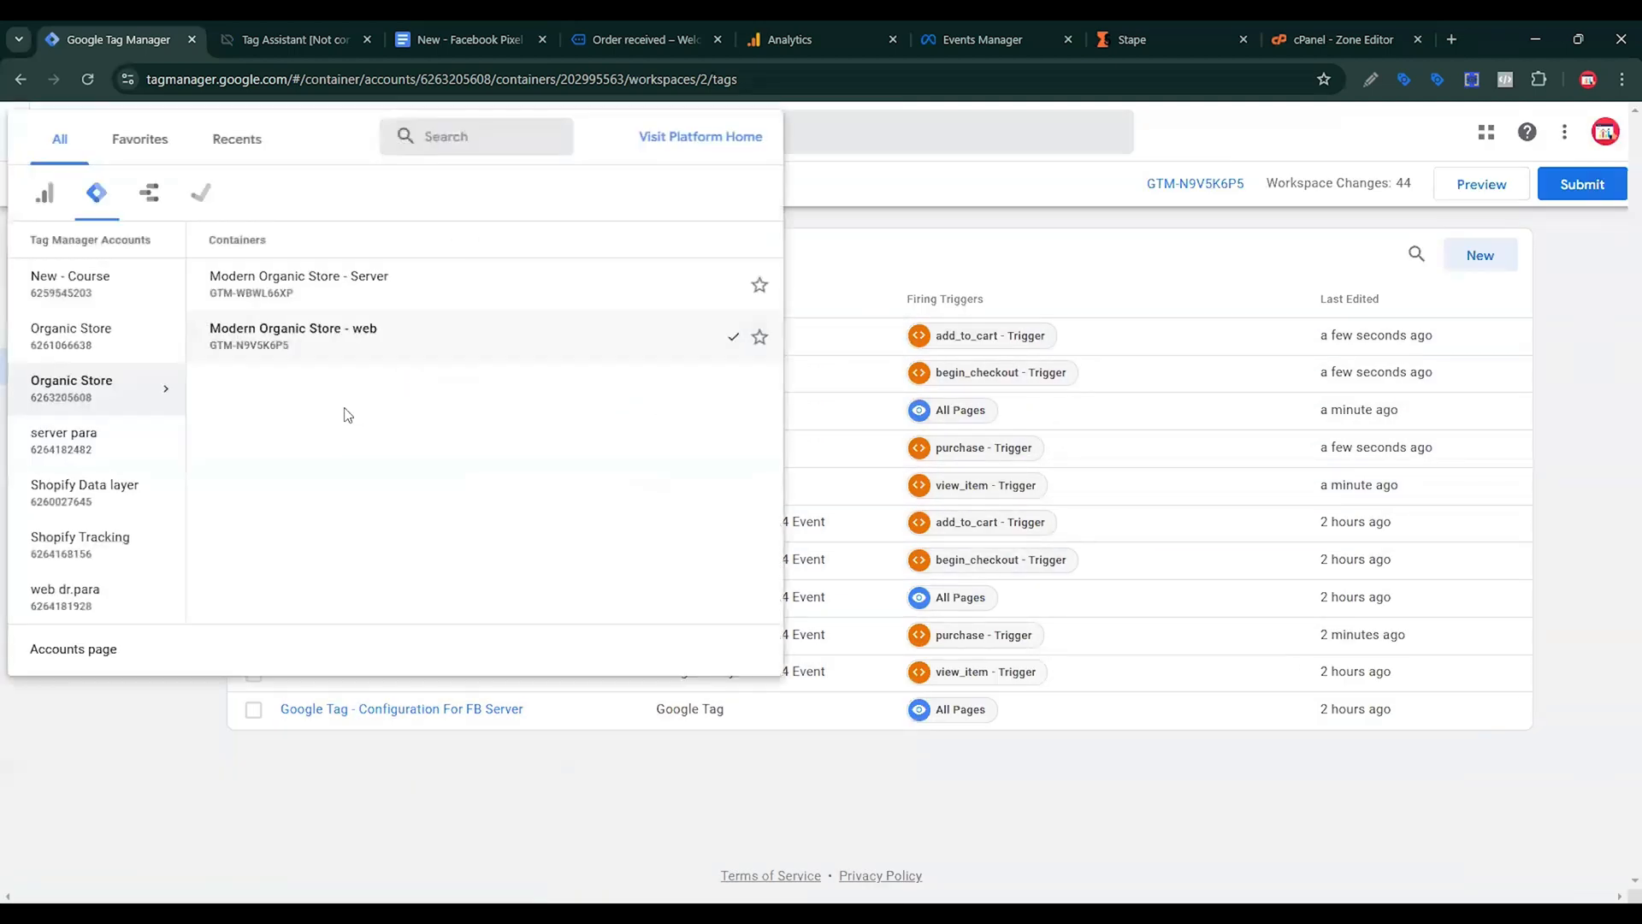
pyautogui.click(382, 275)
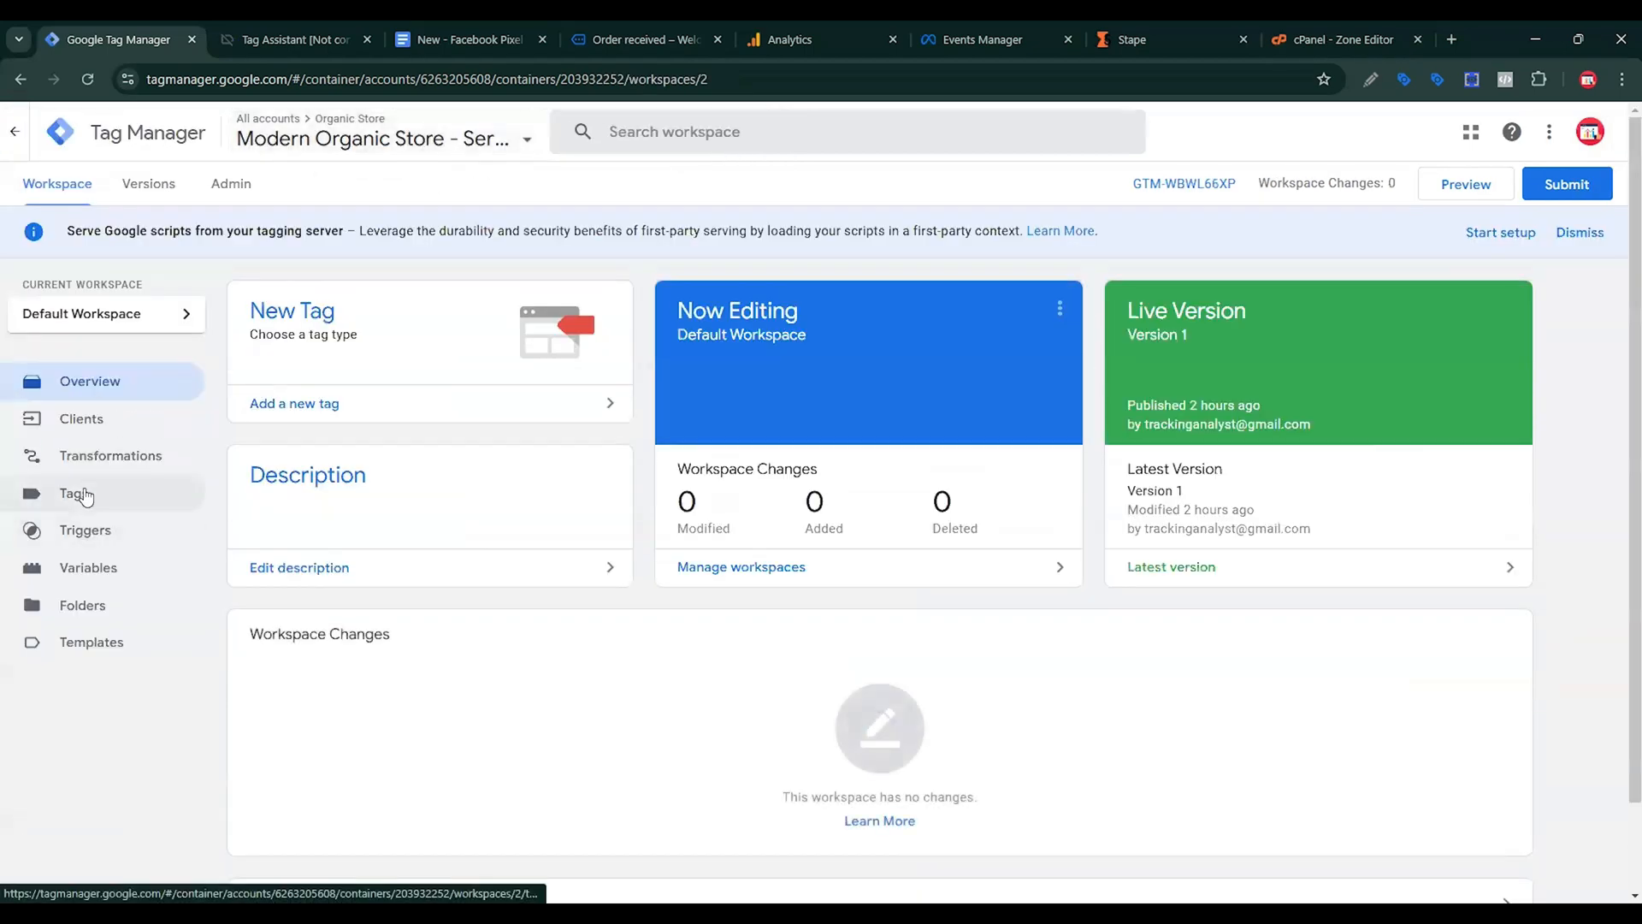
pyautogui.click(85, 495)
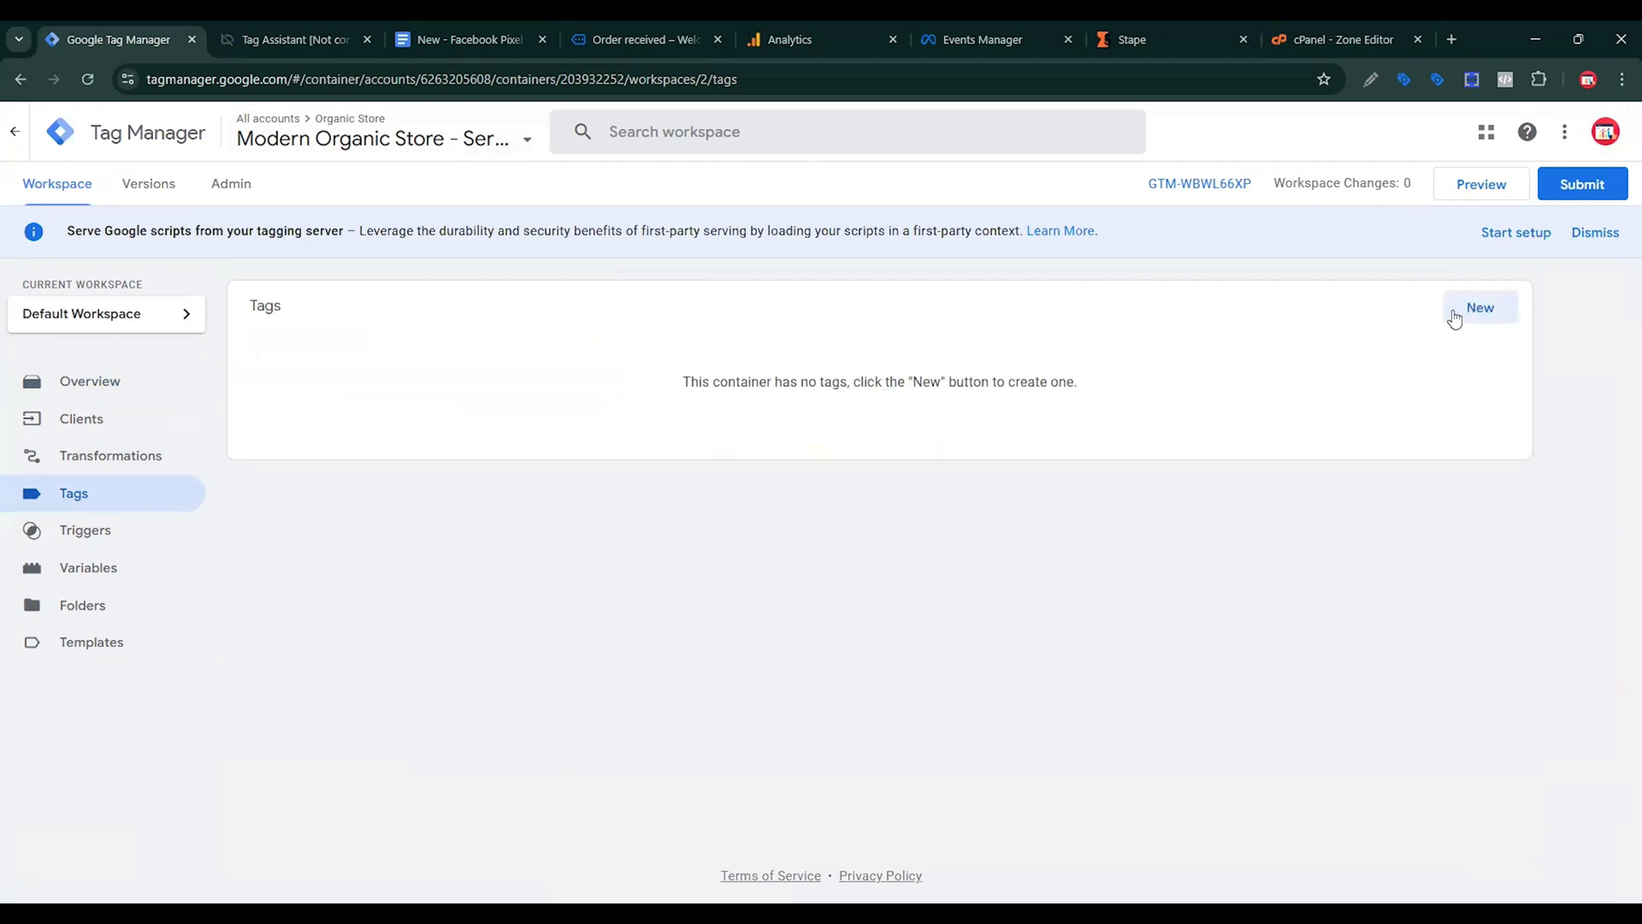
pyautogui.click(1457, 315)
pyautogui.click(1257, 330)
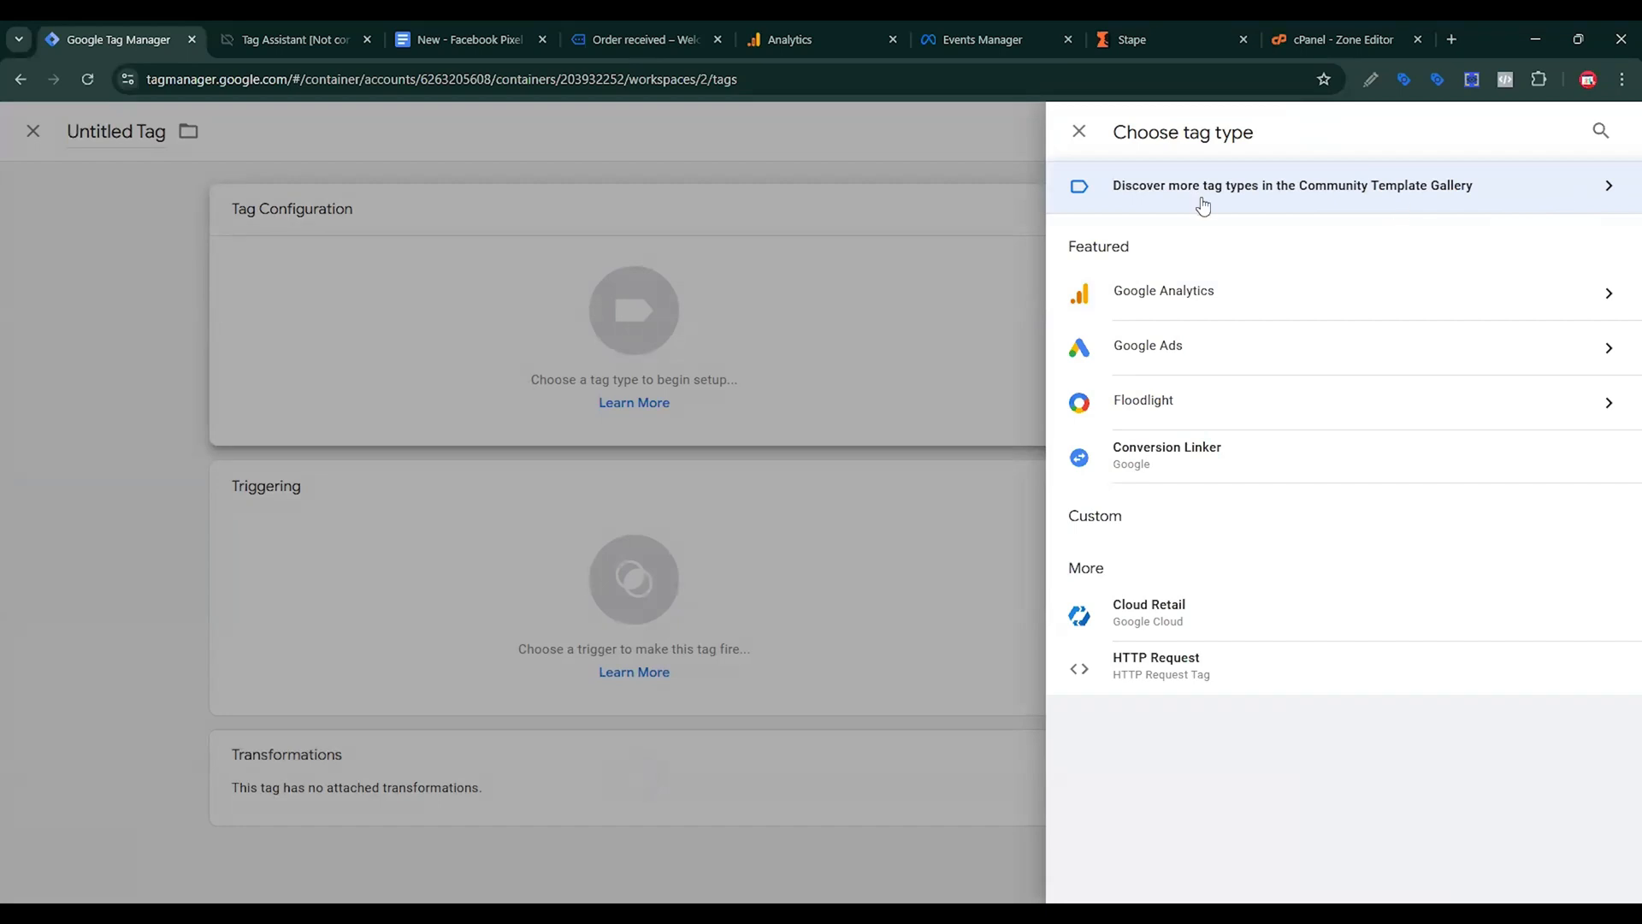
# Find facebookincubator's Conversions API Tag in the Community Template Gallery and add it to the workspace as the new tag's type.
pyautogui.click(1507, 195)
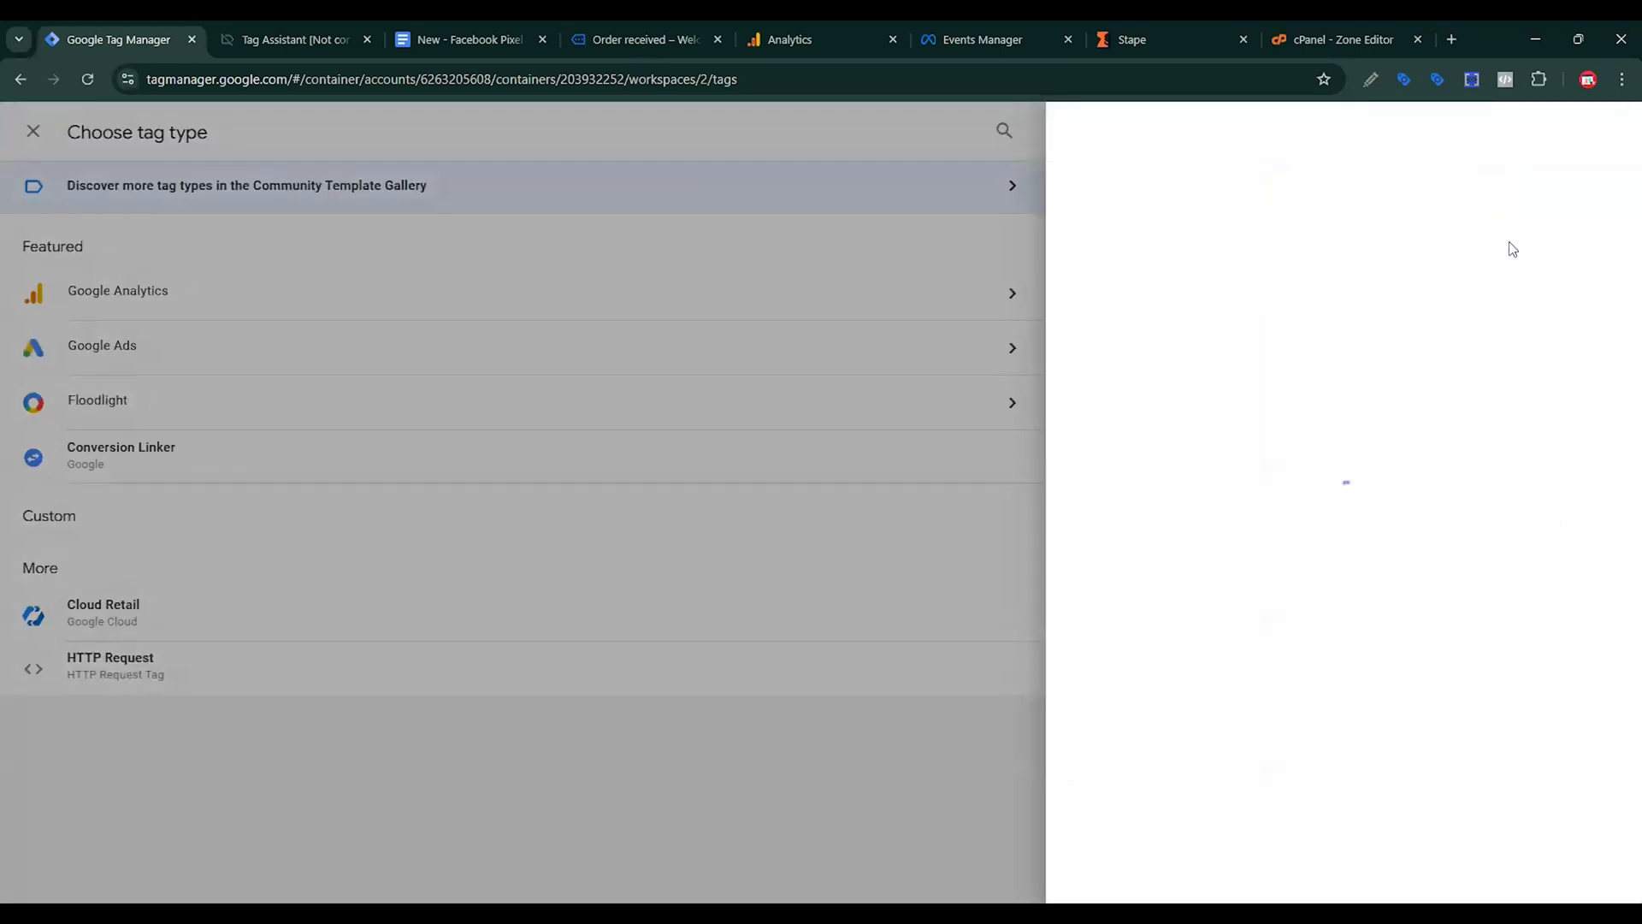
pyautogui.write('face')
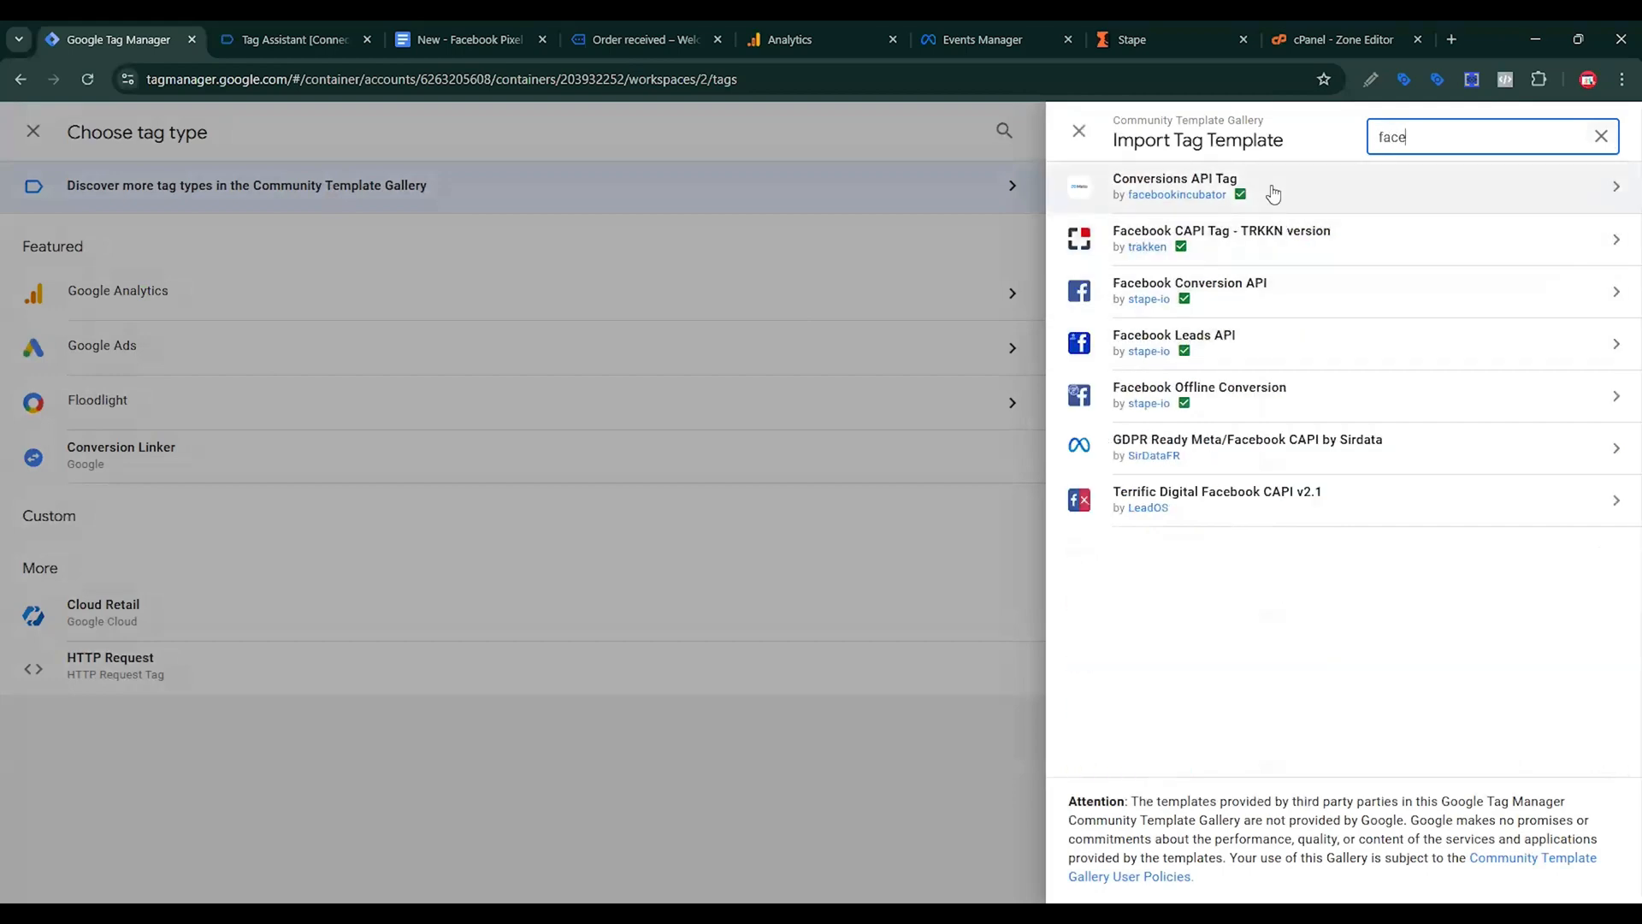
pyautogui.click(1335, 188)
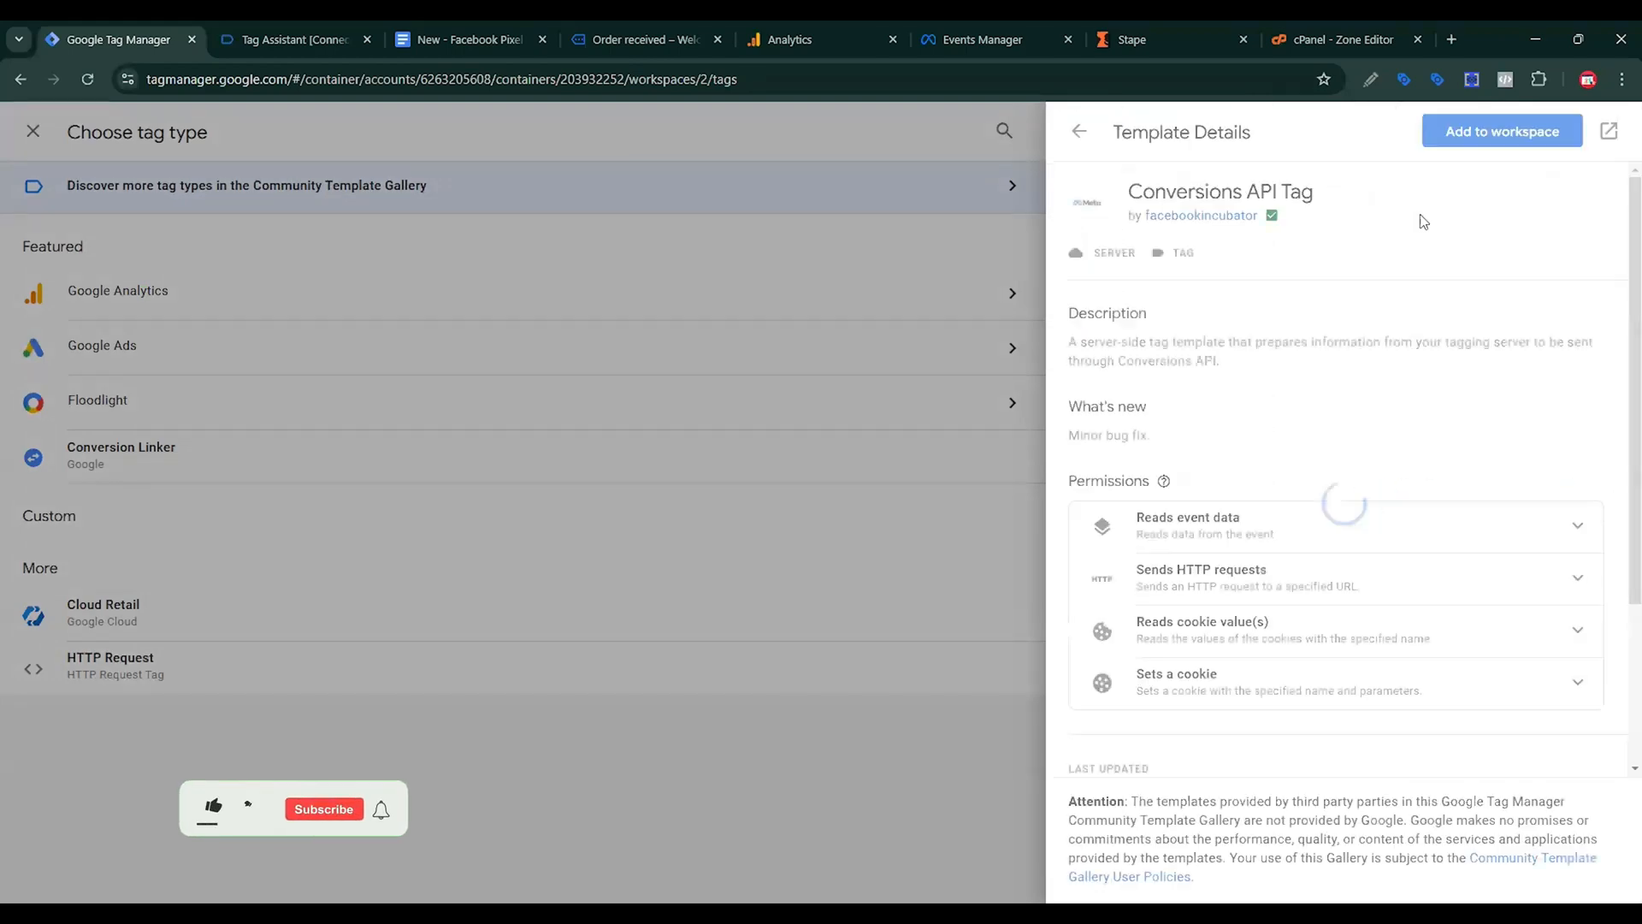
pyautogui.click(1477, 149)
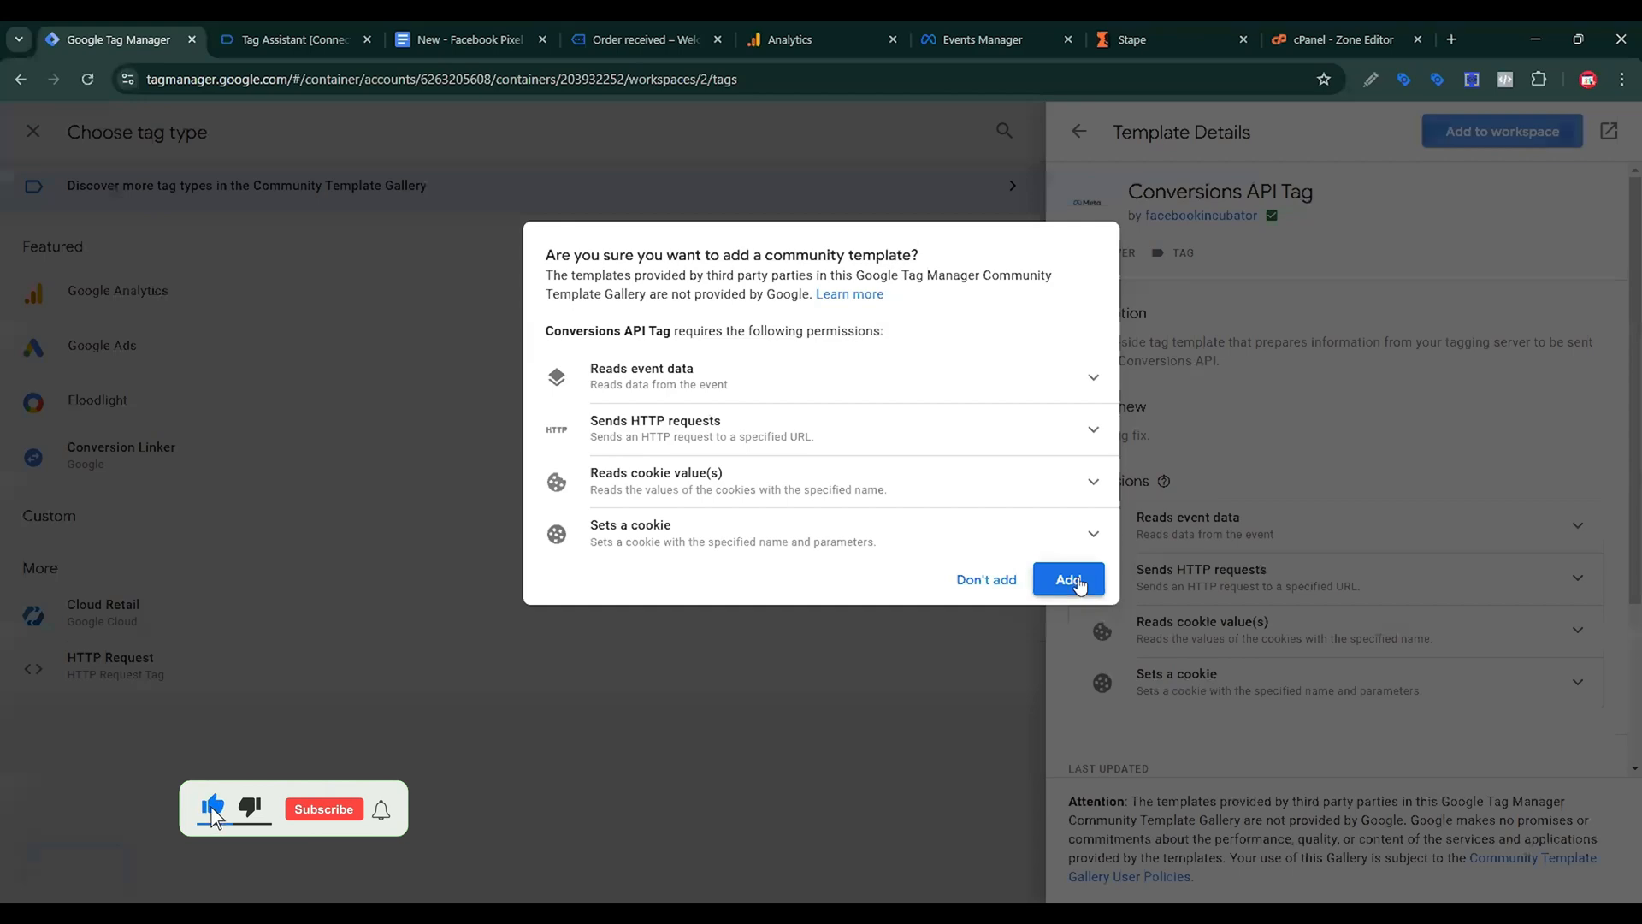
pyautogui.click(1076, 582)
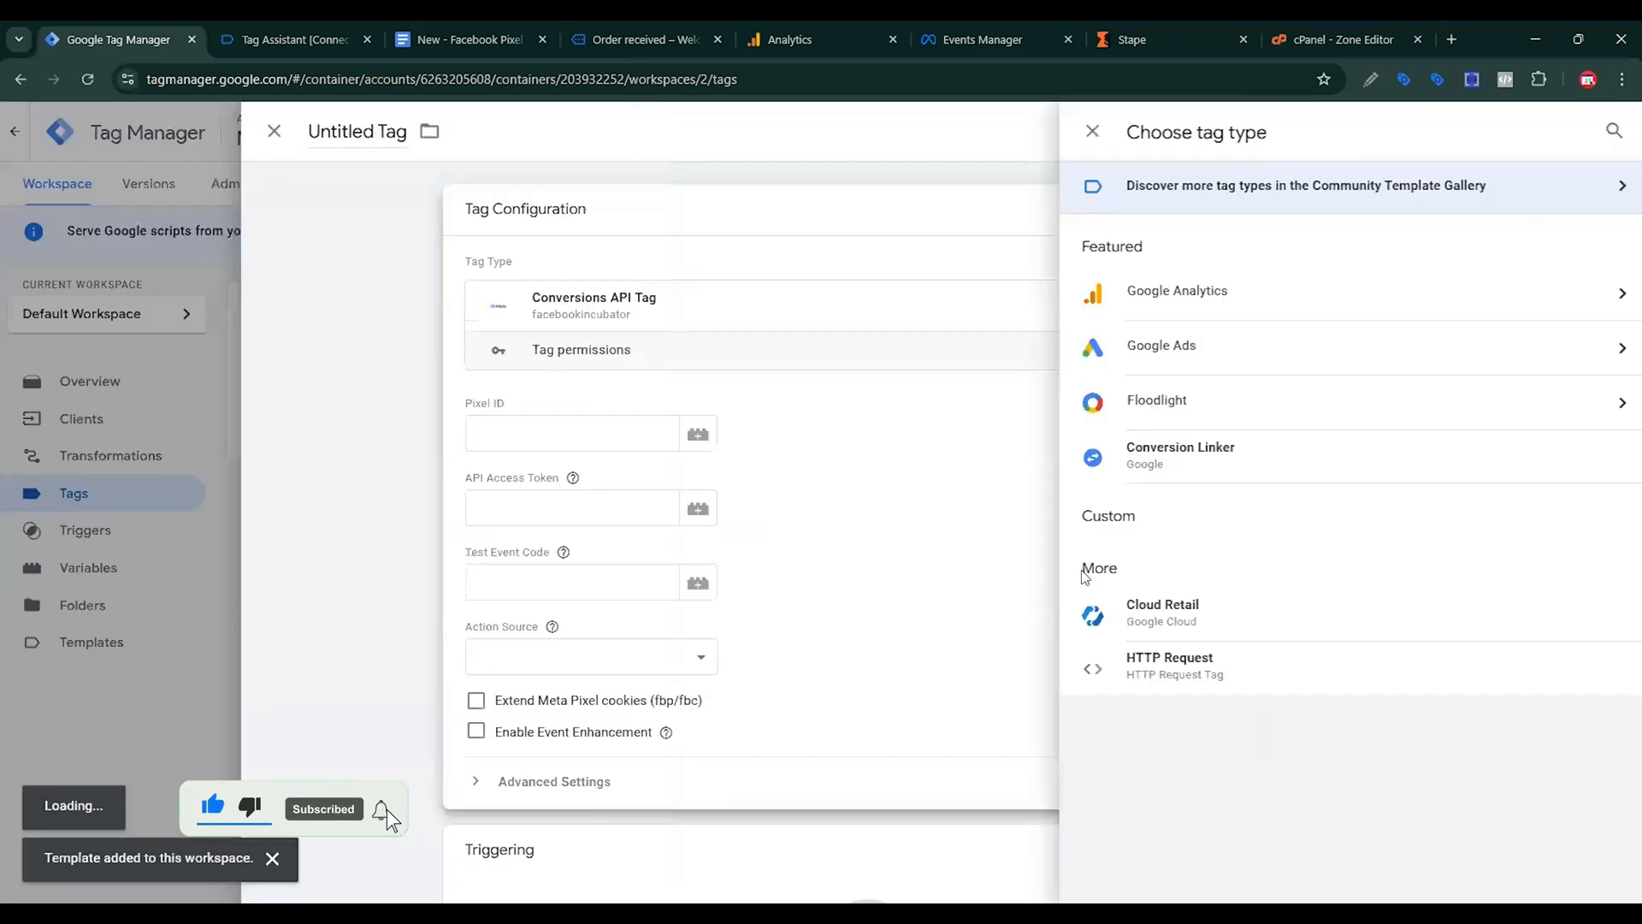
# Copy the Modern Organic Store dataset ID from the Events Manager settings and paste it as the Conversions API tag's Pixel ID.
pyautogui.click(641, 446)
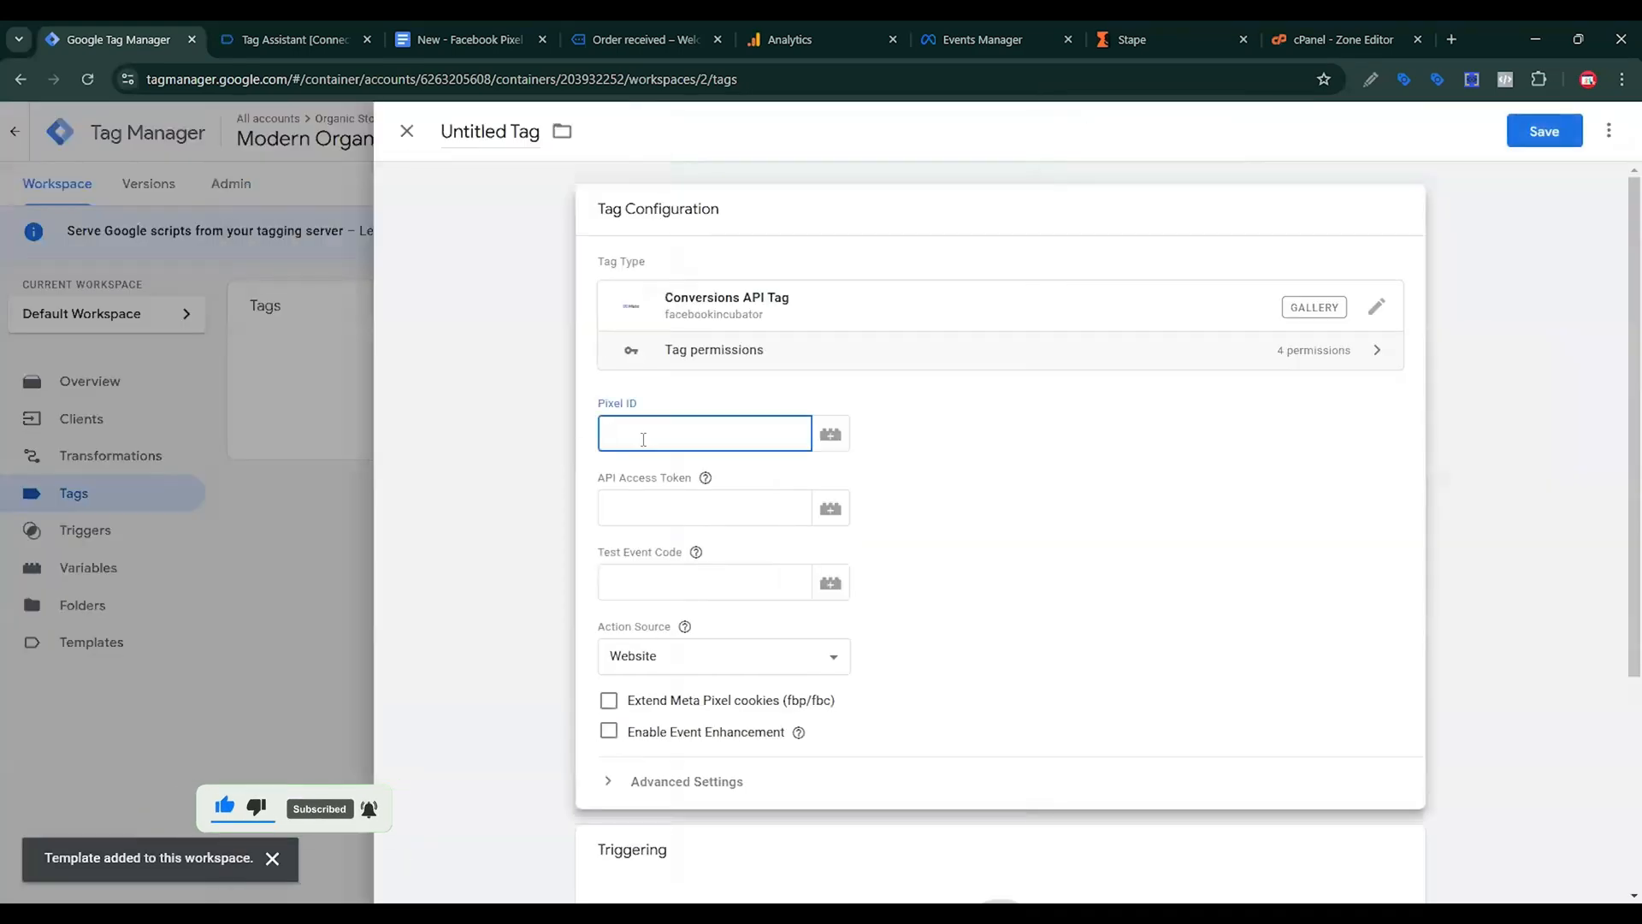
pyautogui.click(962, 35)
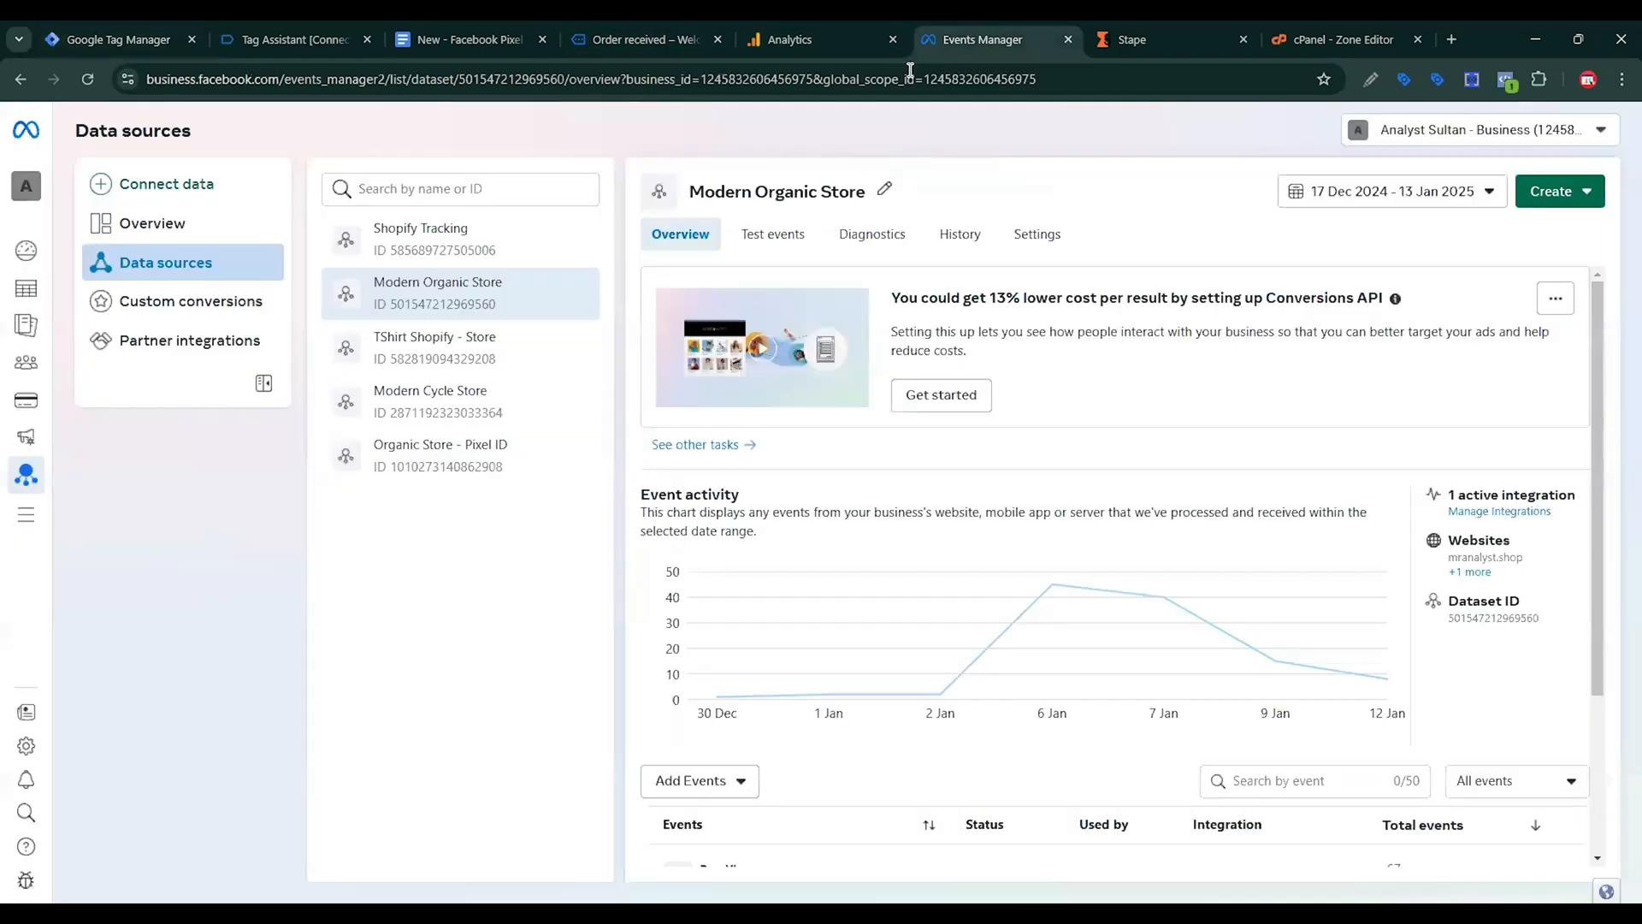
pyautogui.click(1037, 233)
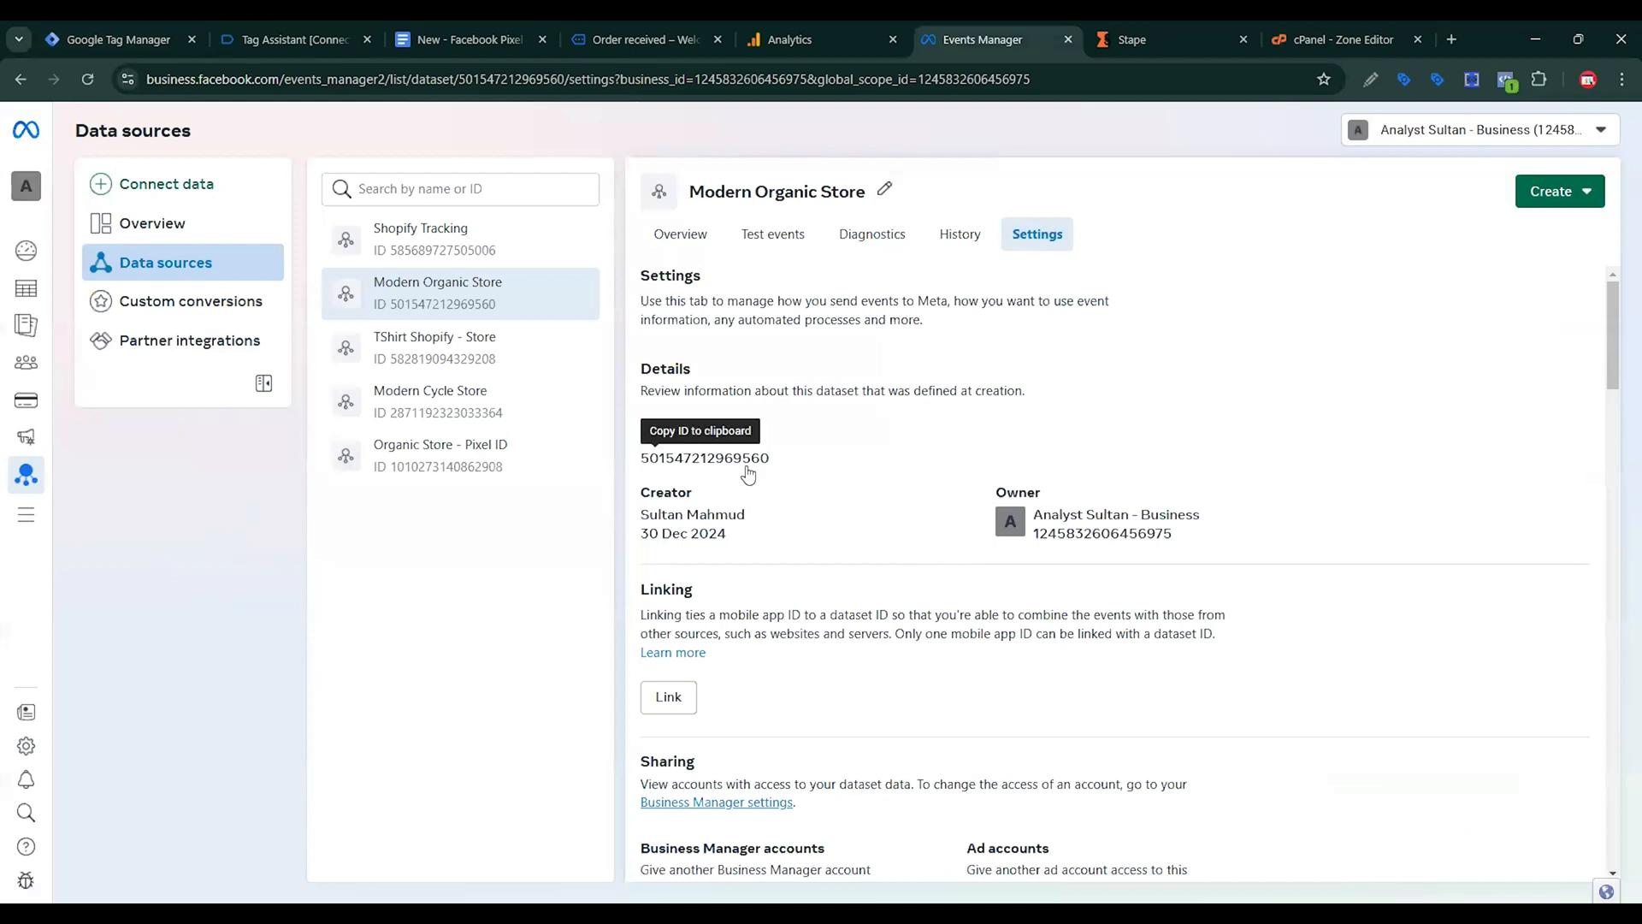
pyautogui.click(747, 466)
pyautogui.click(121, 34)
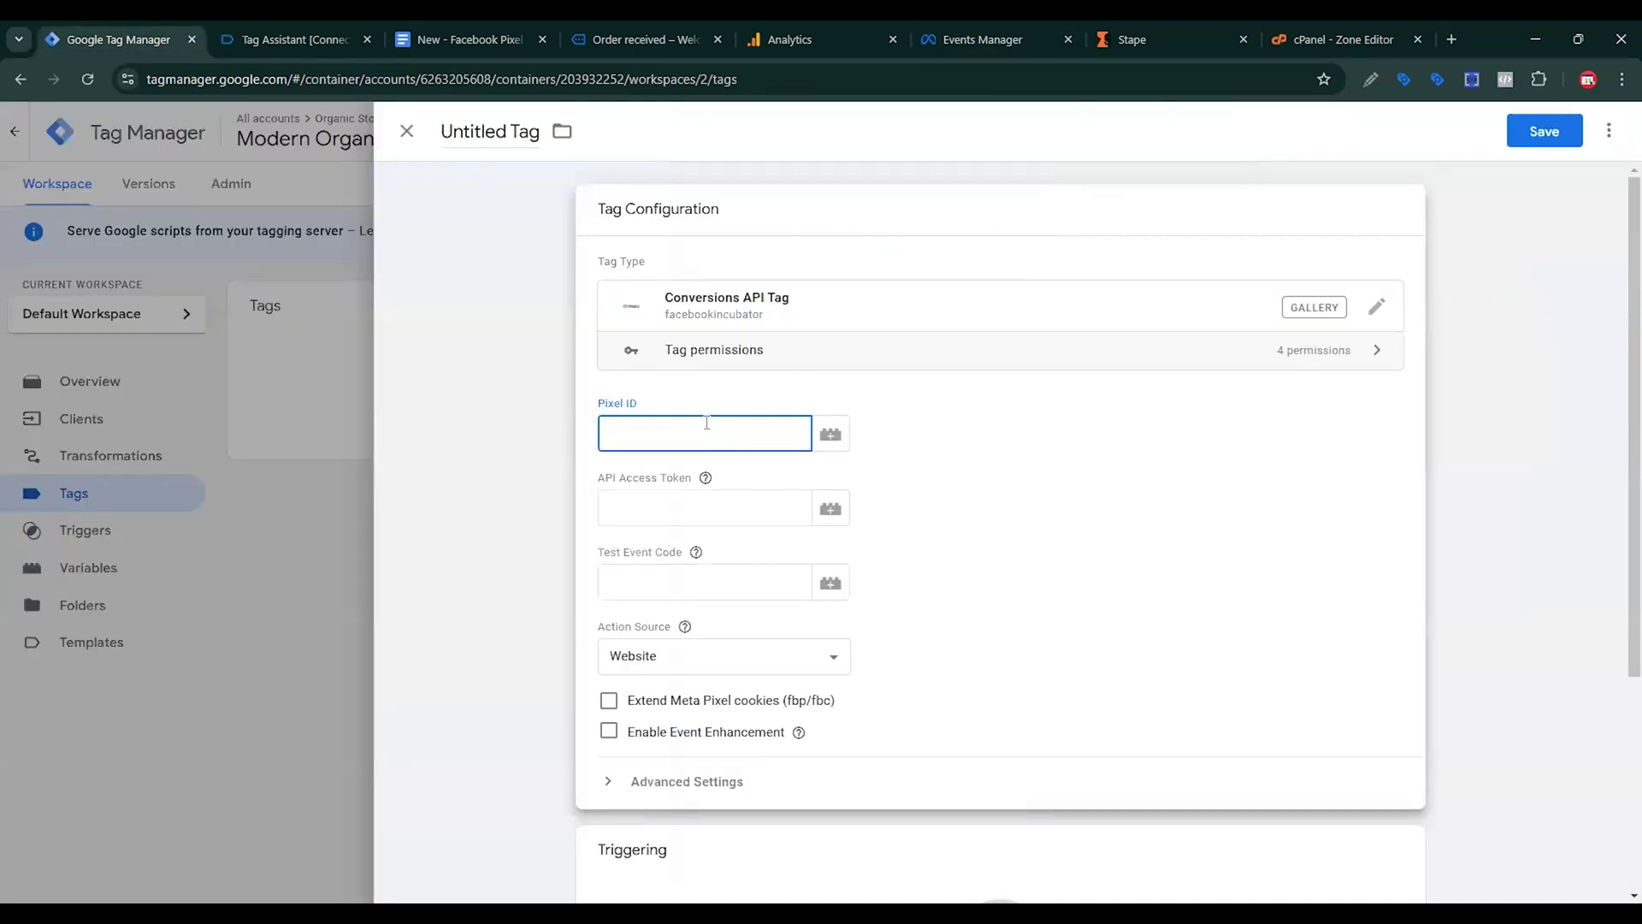
pyautogui.hotkey('ctrl', 'v')
# Generate a Conversions API access token in the dataset's Events Manager settings and paste it into the tag's API Access Token field.
pyautogui.click(982, 39)
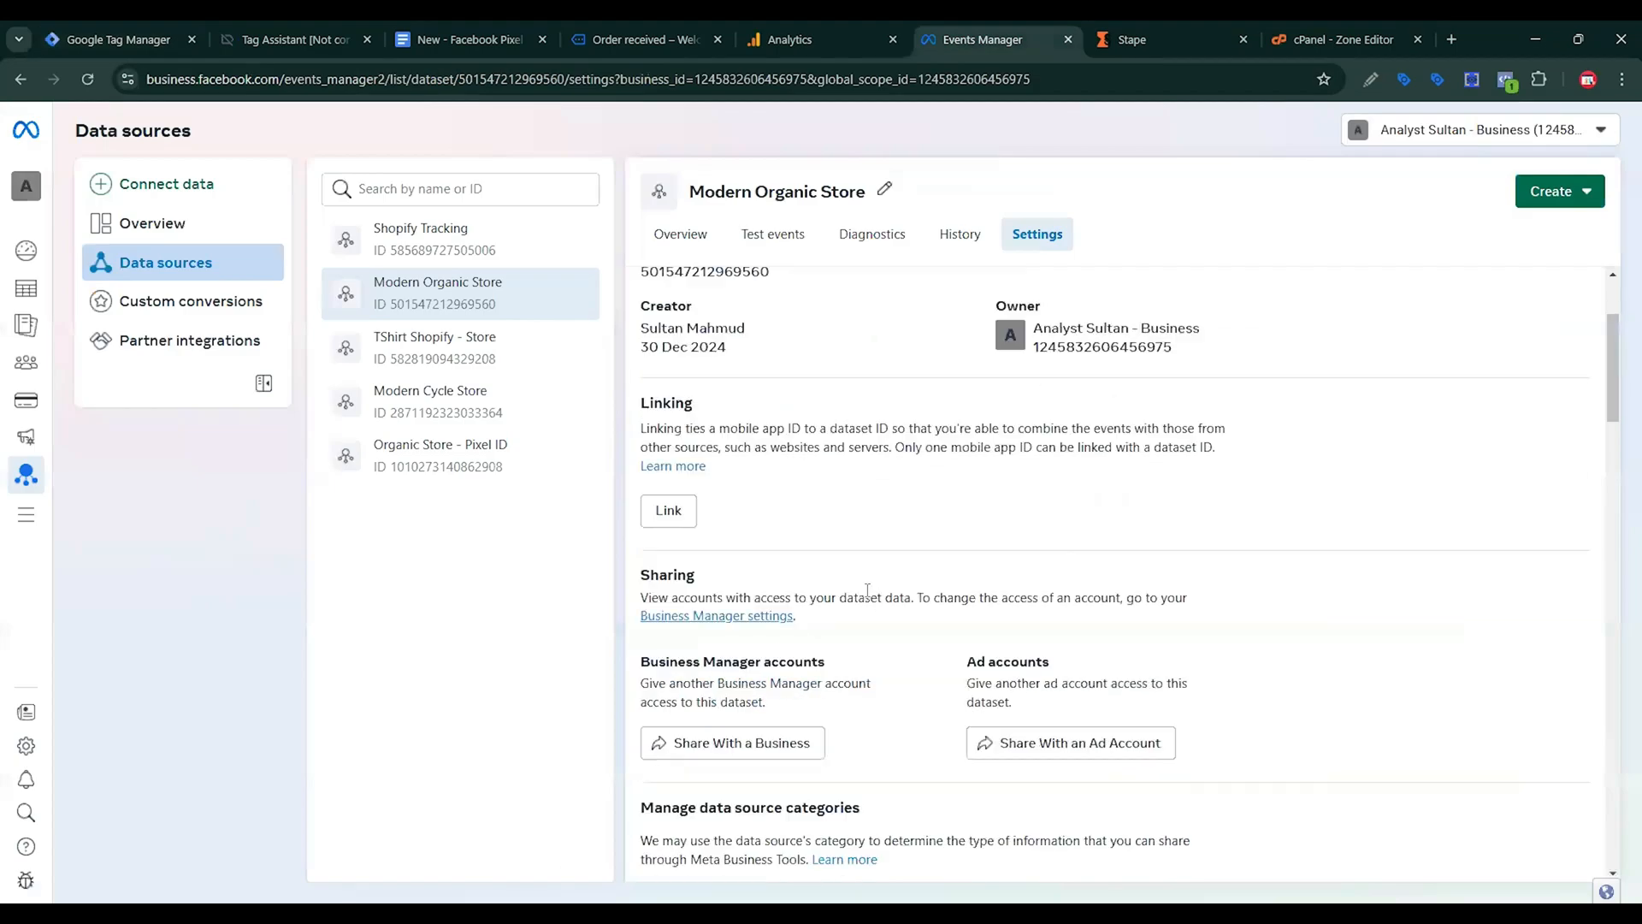
pyautogui.scroll(-10, 864, 591)
pyautogui.scroll(-7, 847, 620)
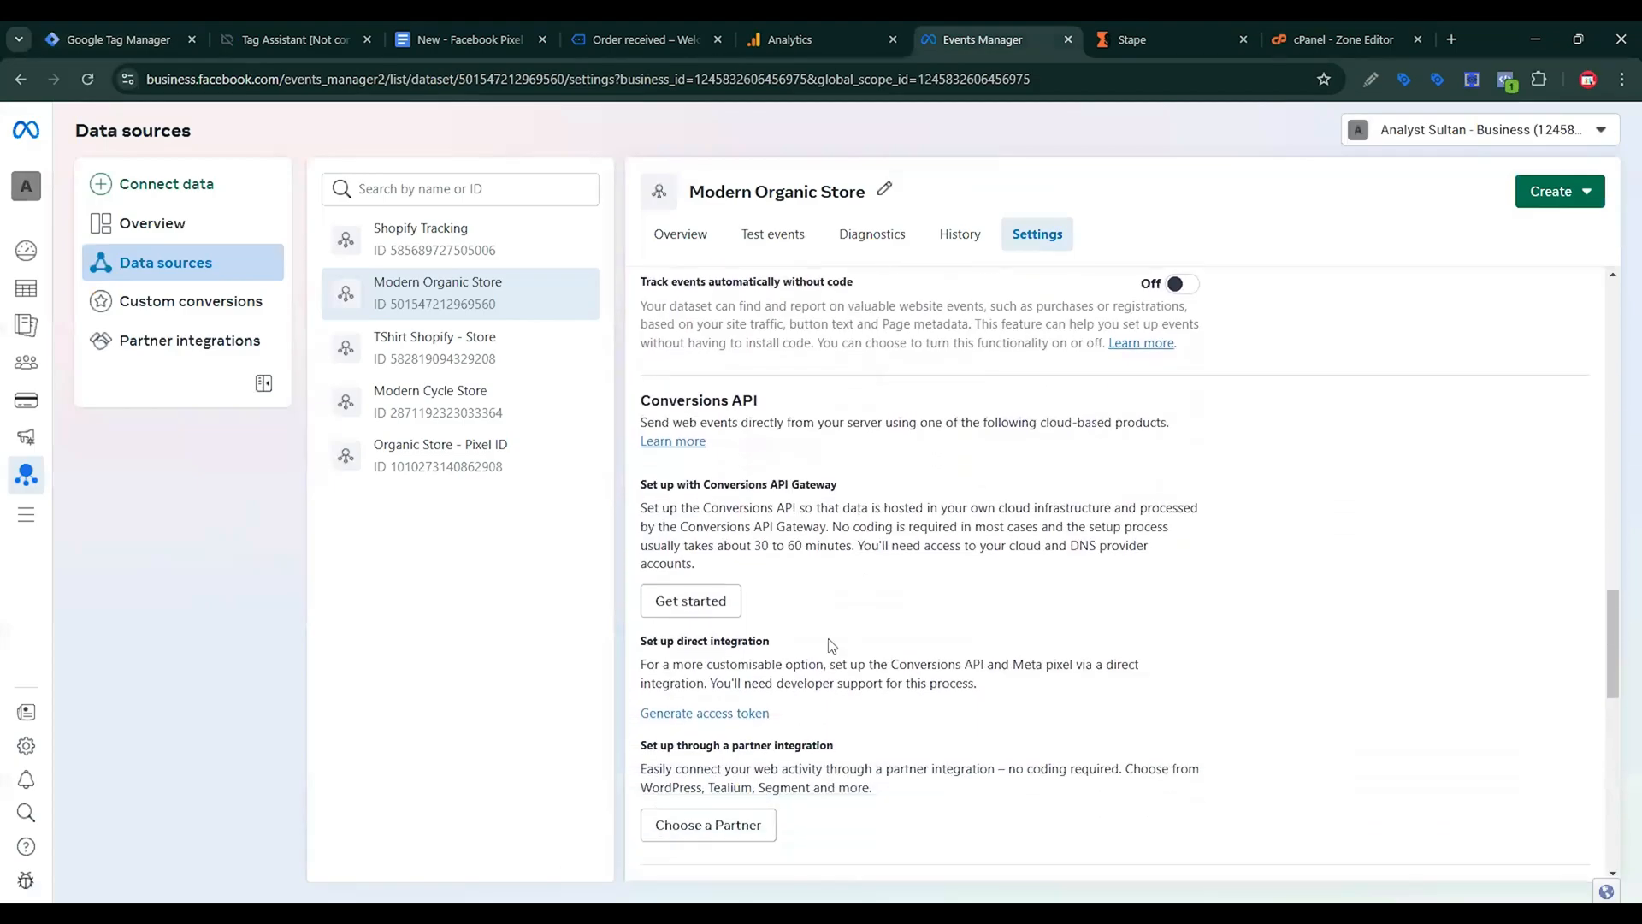
pyautogui.click(707, 714)
pyautogui.scroll(-3, 829, 708)
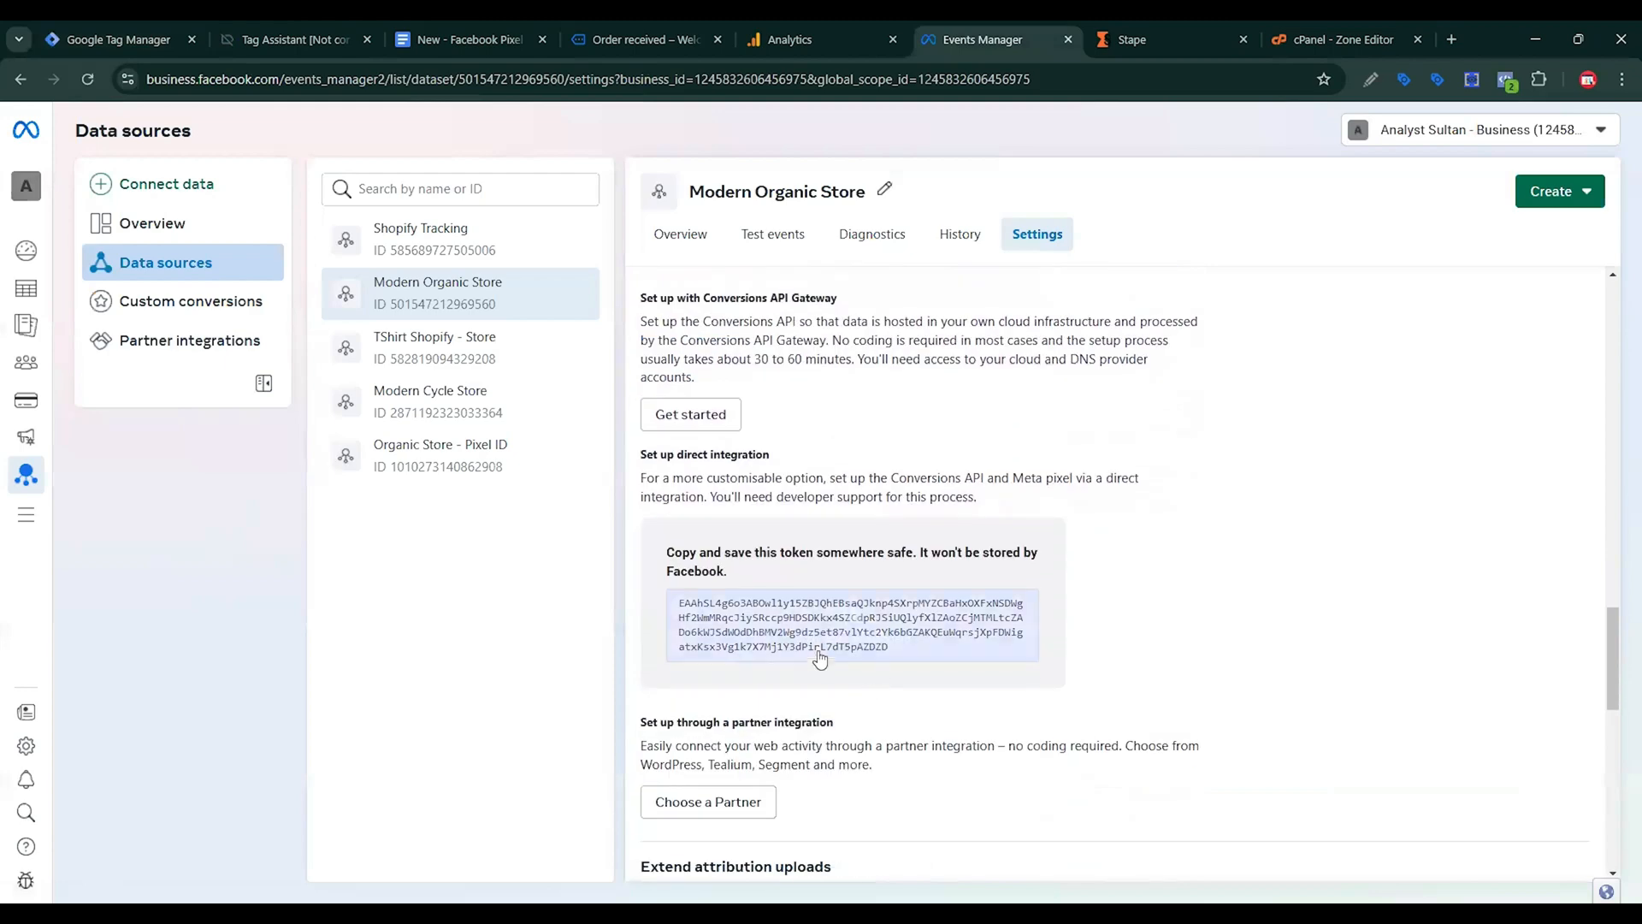
pyautogui.click(834, 637)
pyautogui.click(128, 38)
pyautogui.click(672, 503)
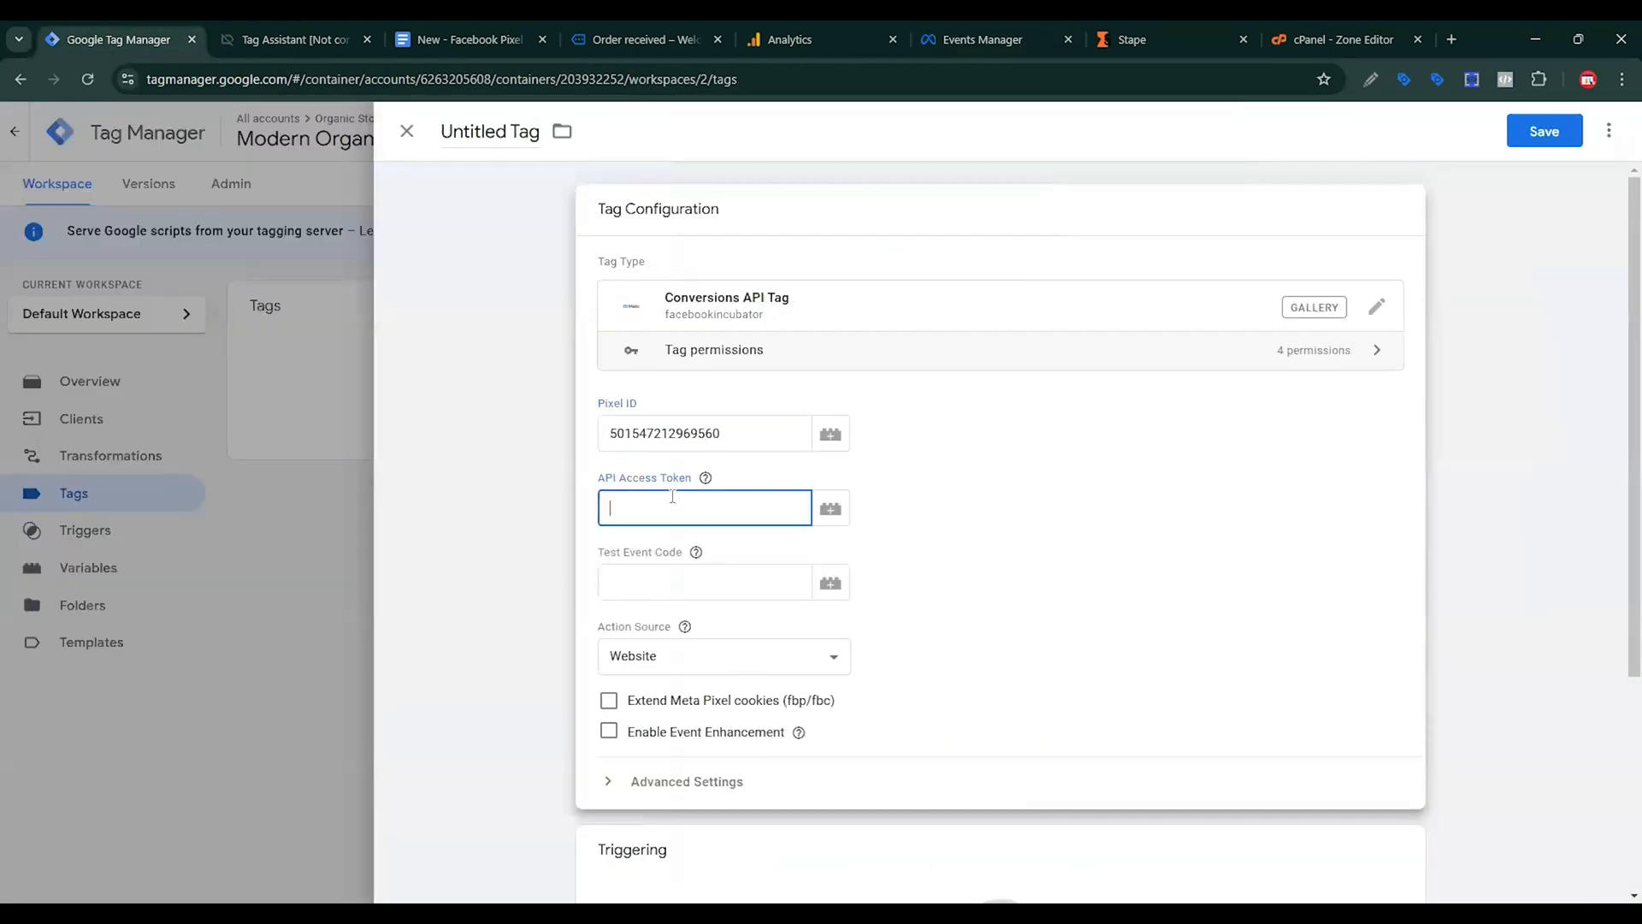
pyautogui.hotkey('ctrl', 'v')
# Copy the server test event code TEST49910 from Events Manager into the tag, and enable Extend Meta Pixel cookies and Event Enhancement.
pyautogui.click(660, 565)
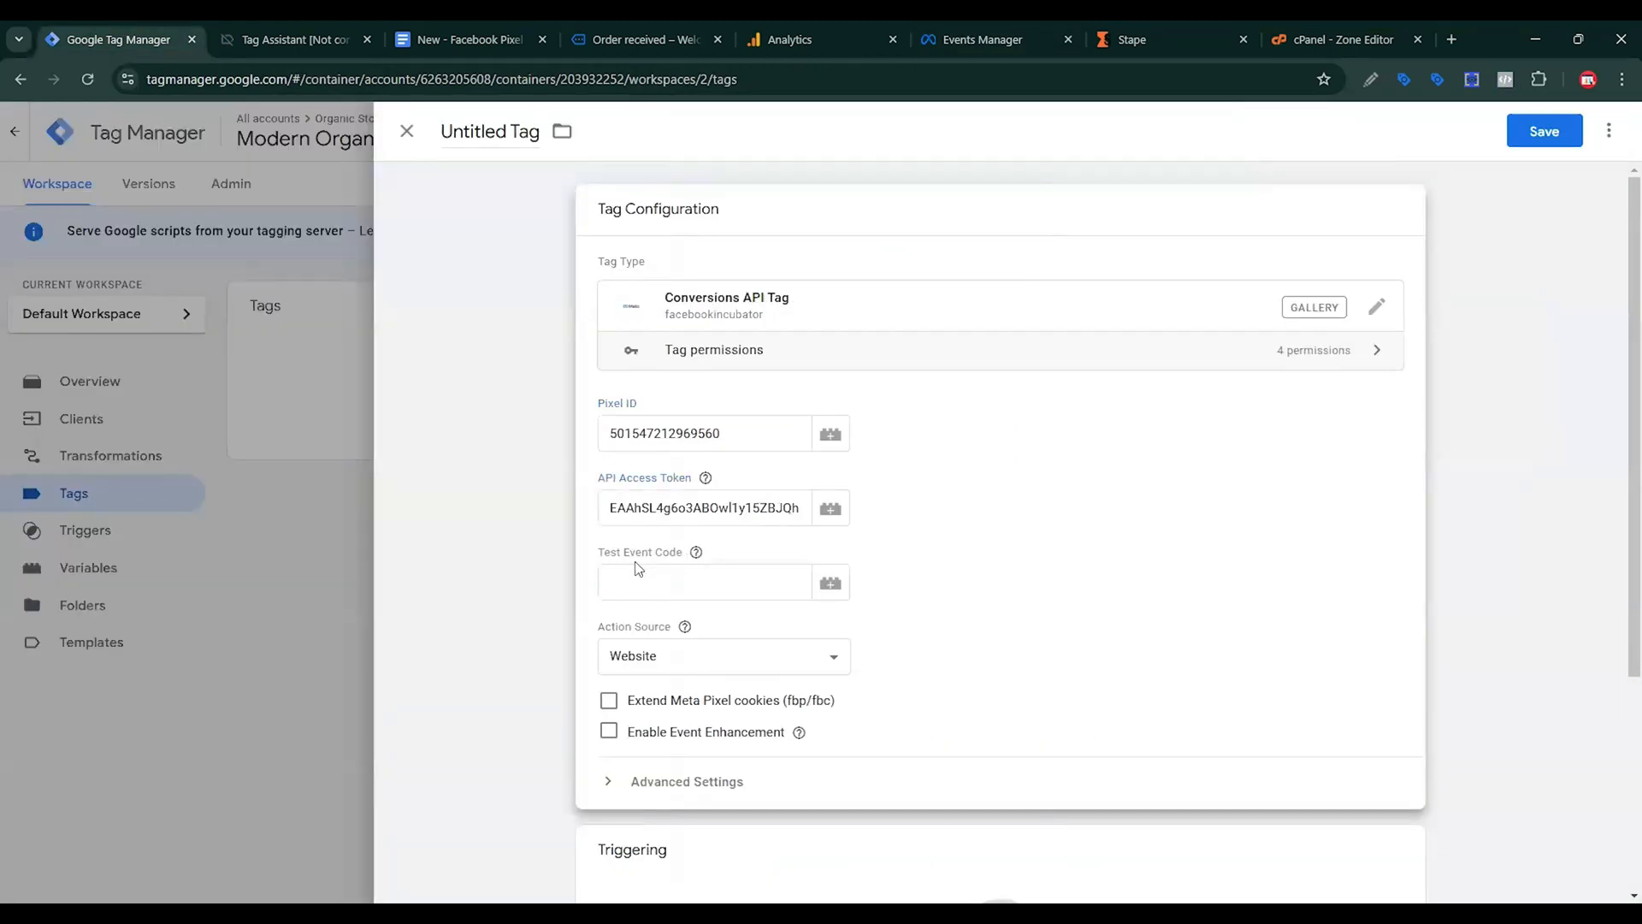
pyautogui.click(969, 43)
pyautogui.click(790, 245)
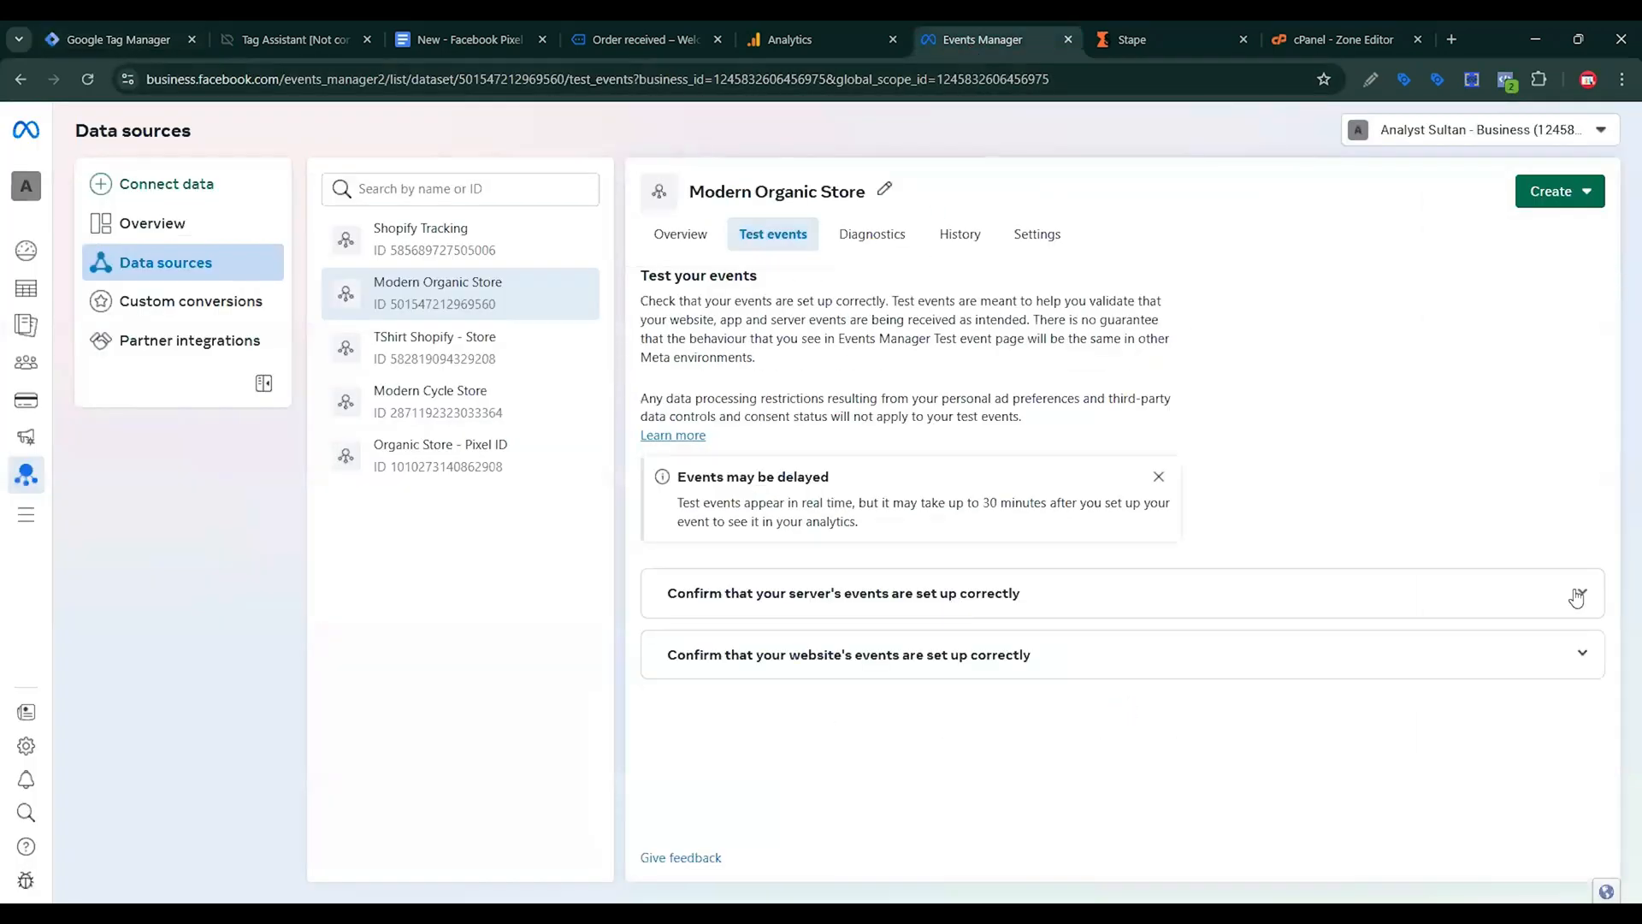
pyautogui.click(1576, 597)
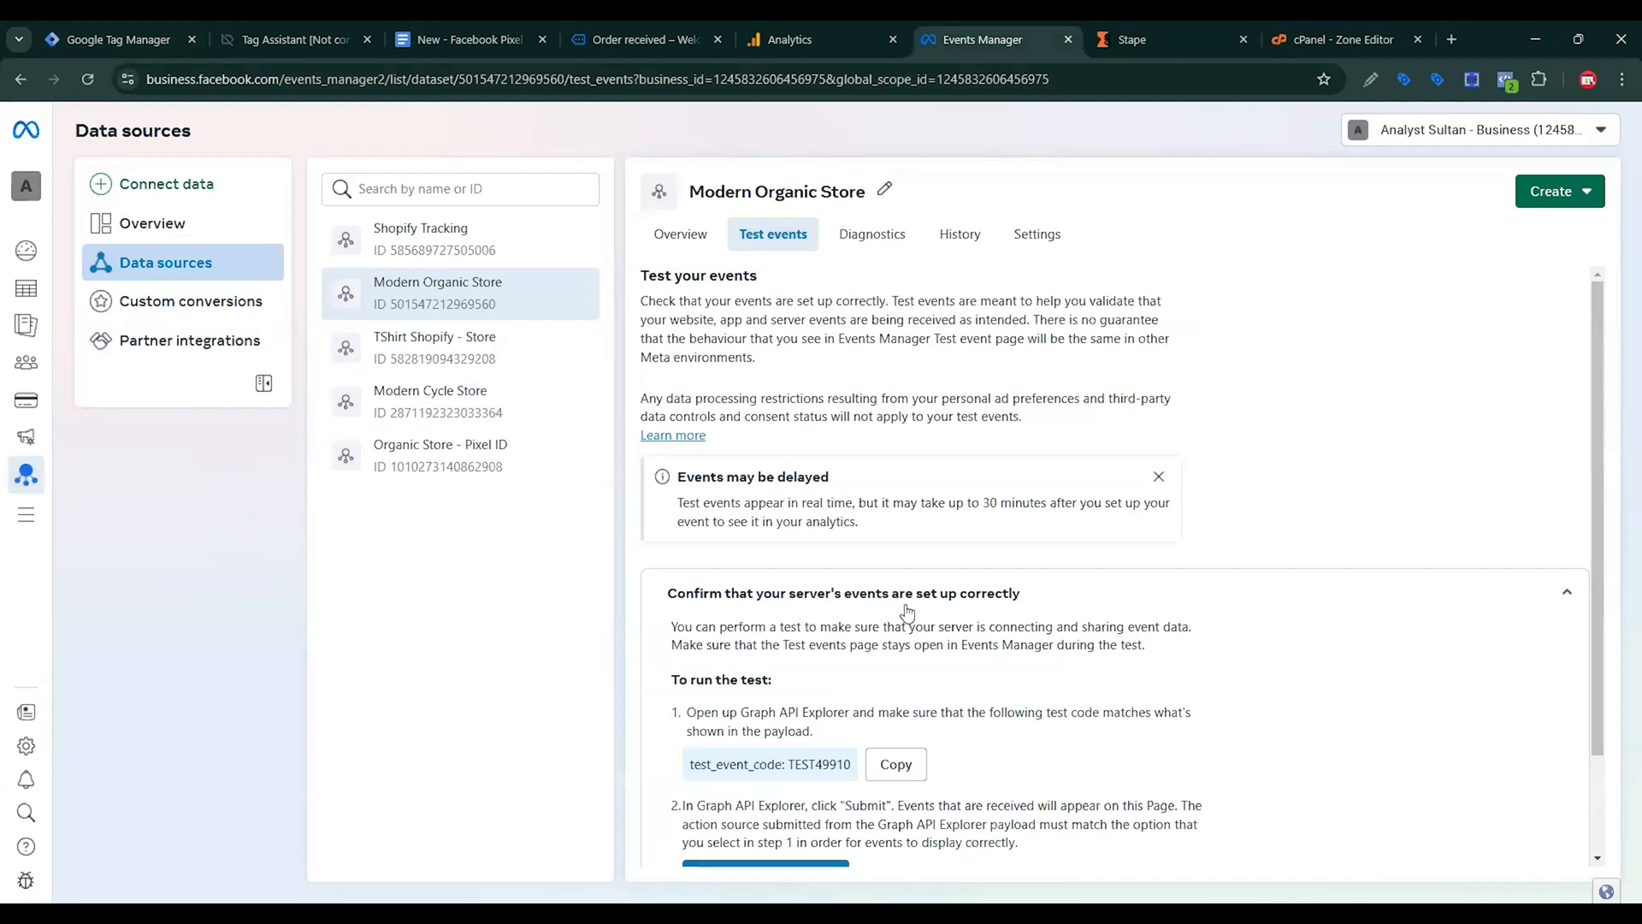
pyautogui.click(897, 765)
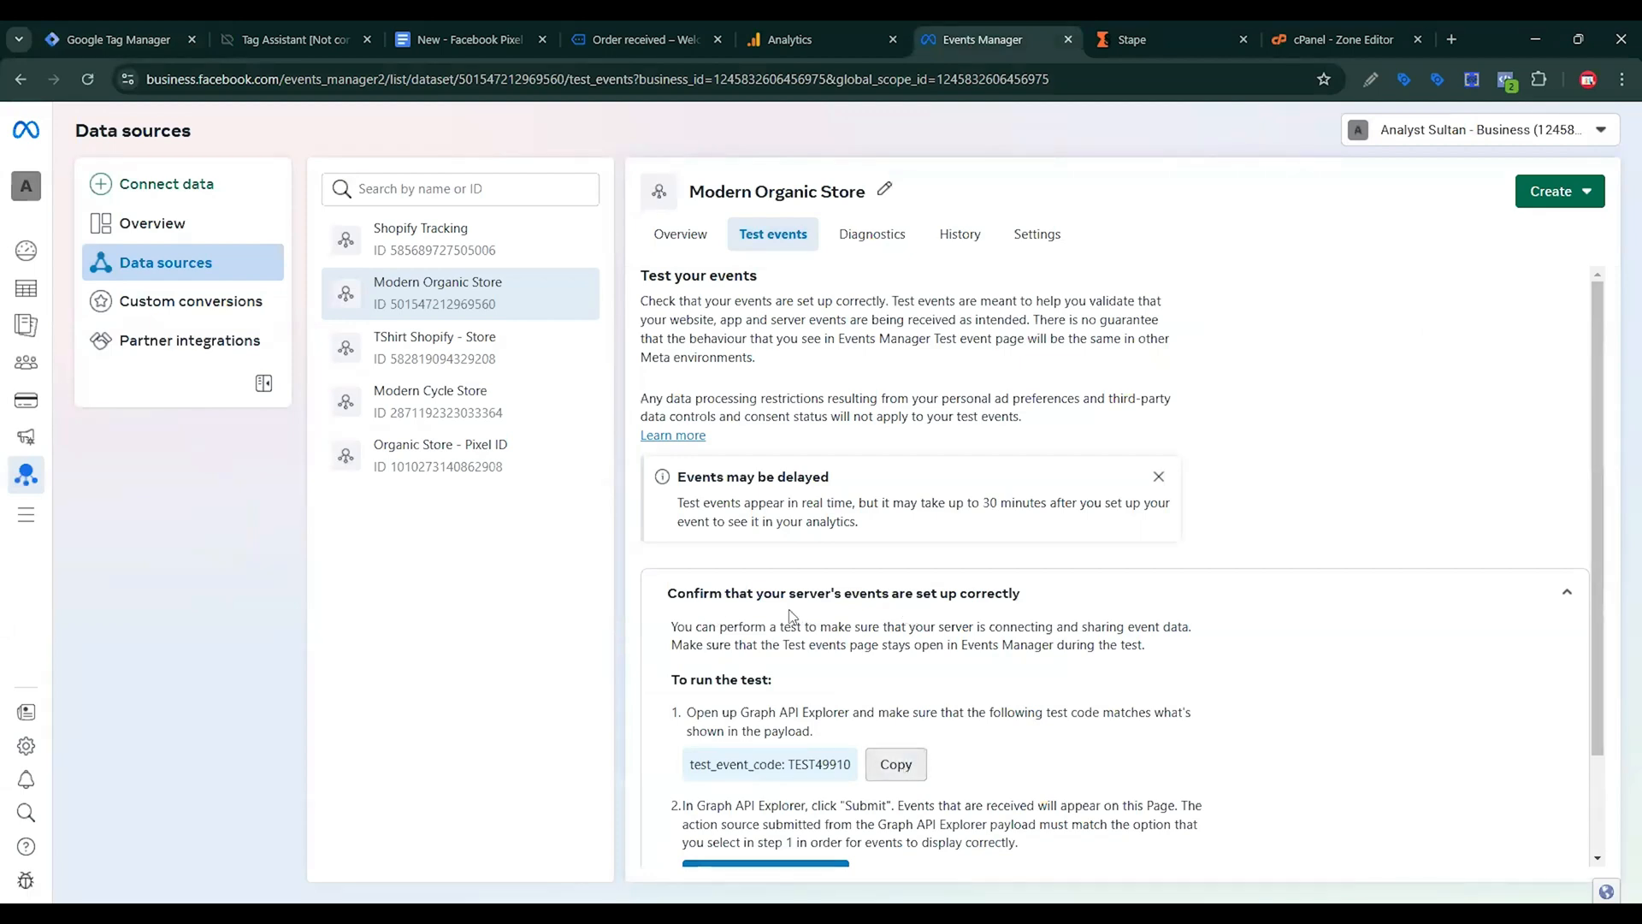
pyautogui.click(94, 39)
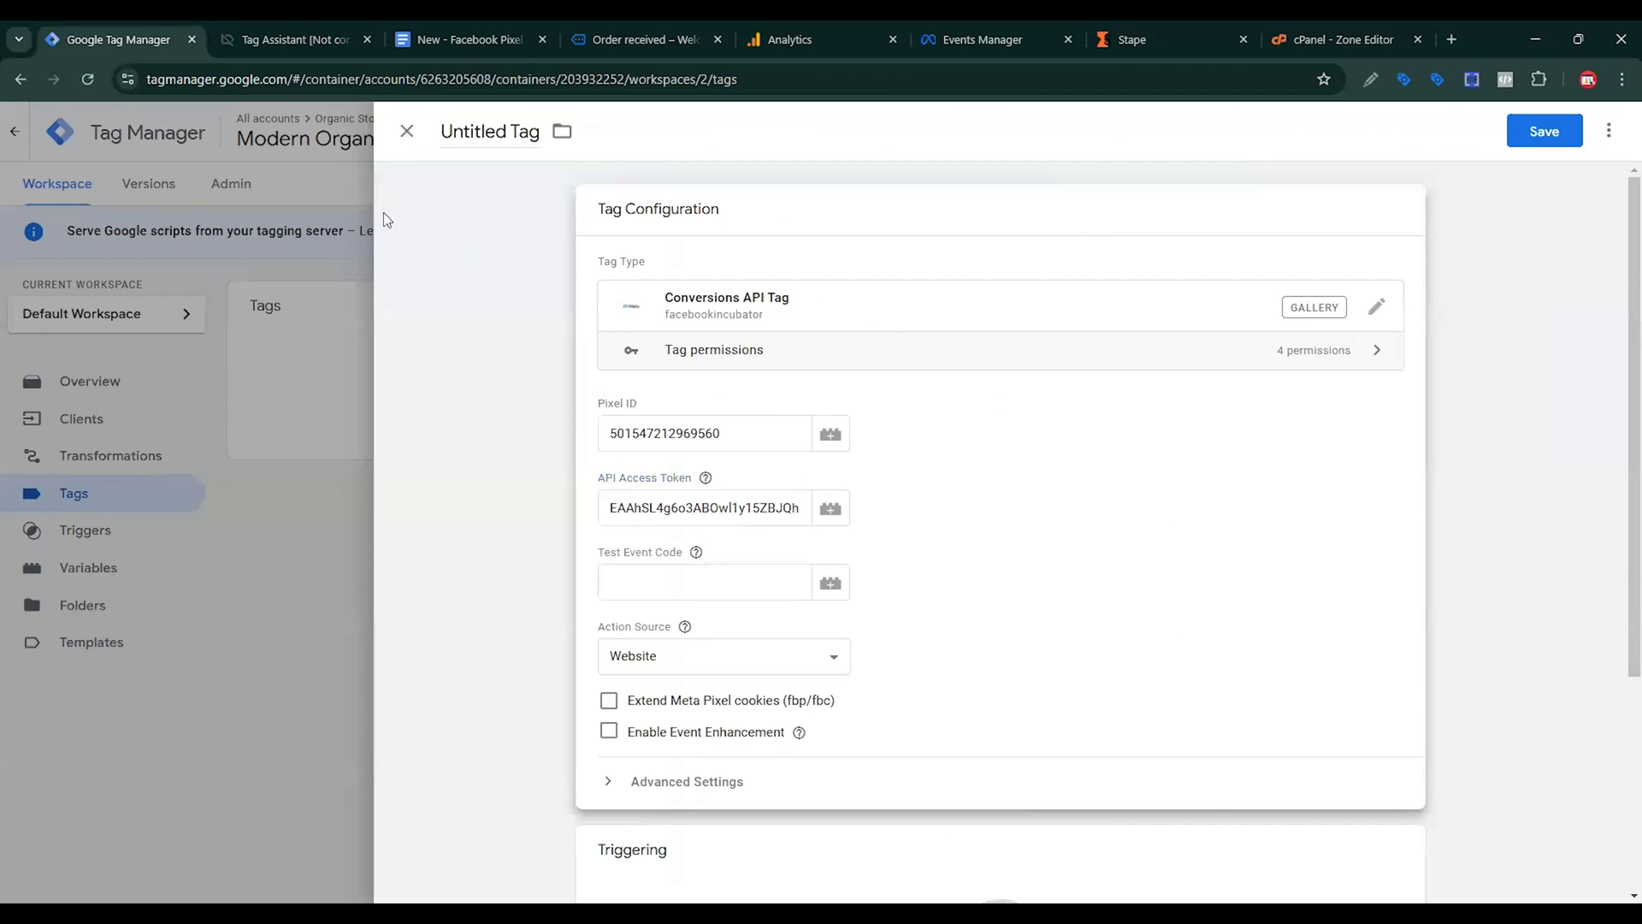
pyautogui.click(643, 585)
pyautogui.hotkey('ctrl', 'v')
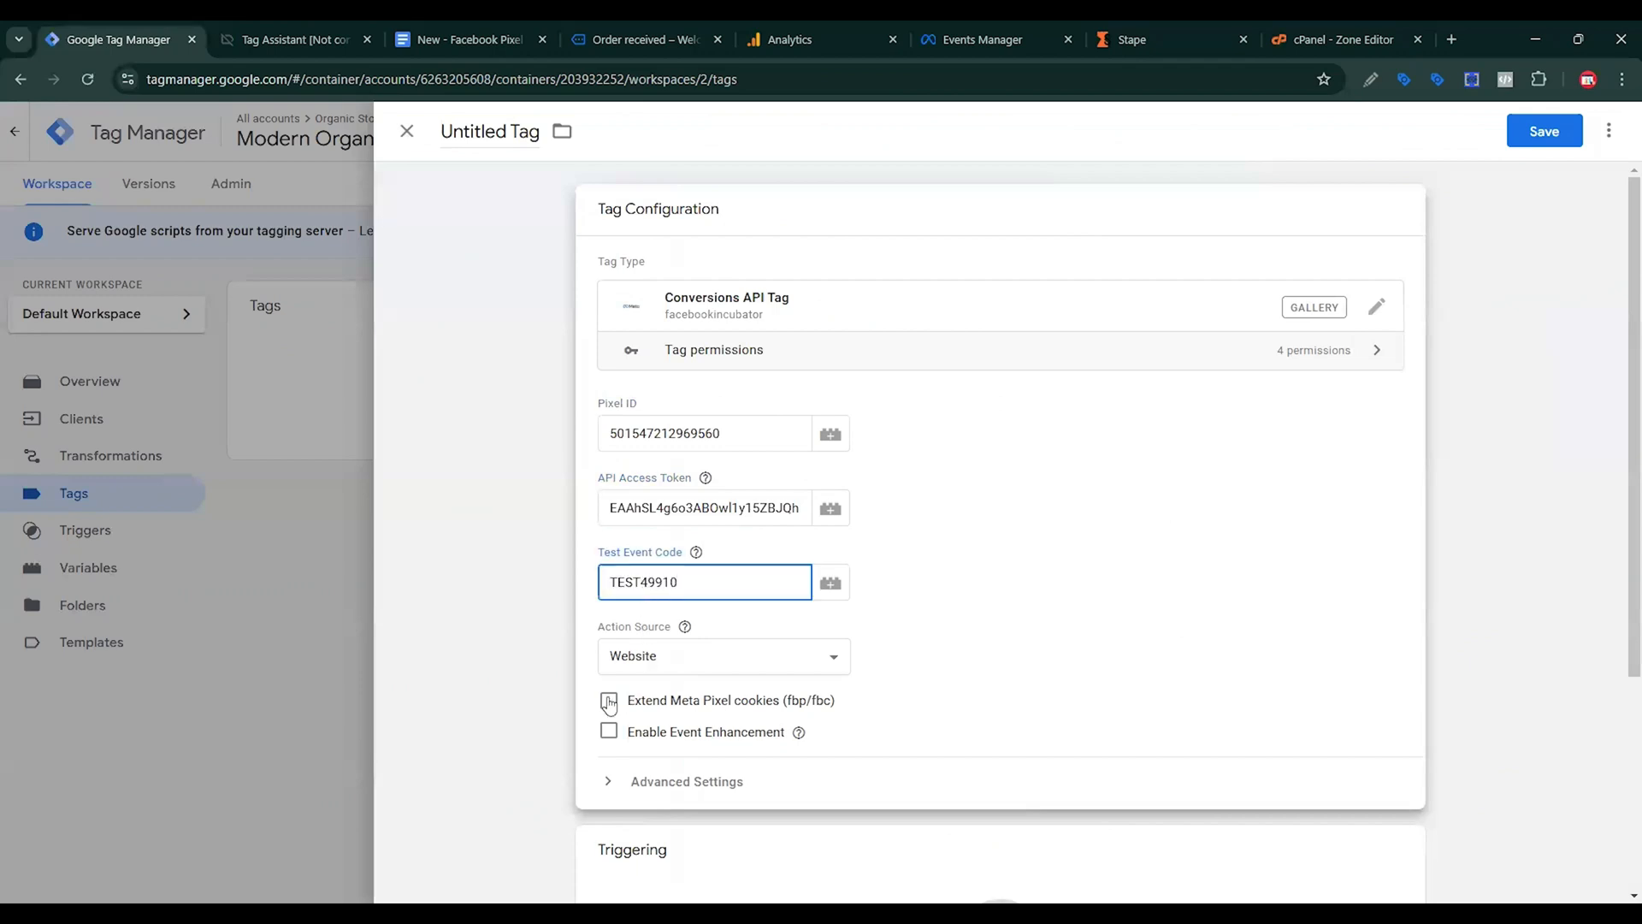
pyautogui.click(609, 701)
pyautogui.click(609, 732)
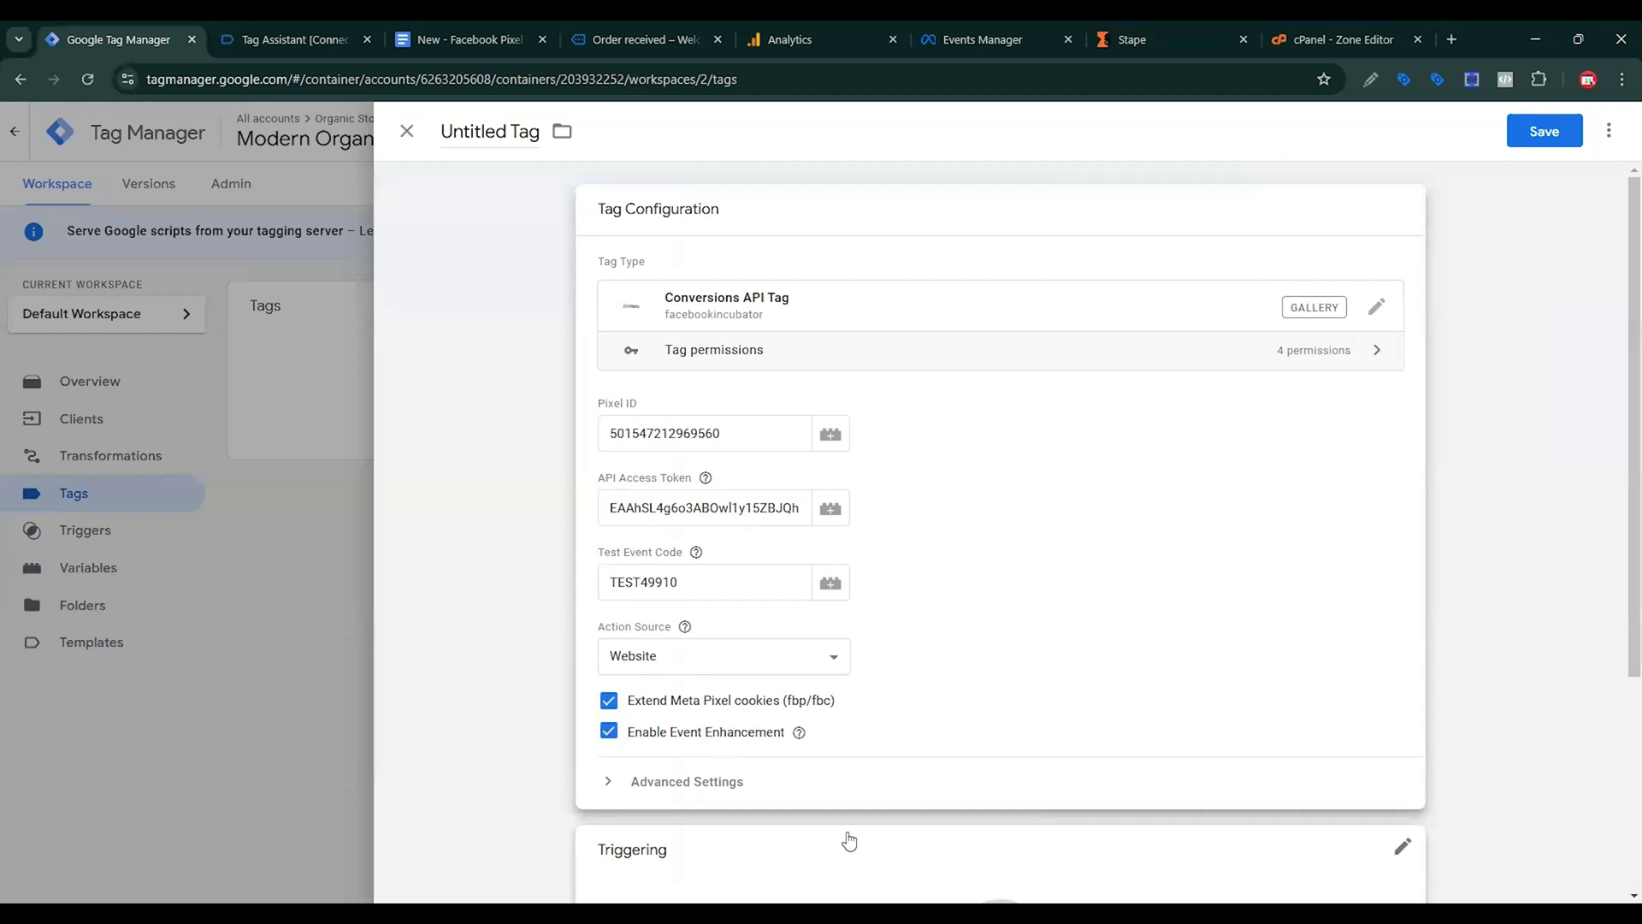
# Start a new Custom trigger for the tag that fires on some events, with the Event Name condition using matches RegEx.
pyautogui.click(843, 874)
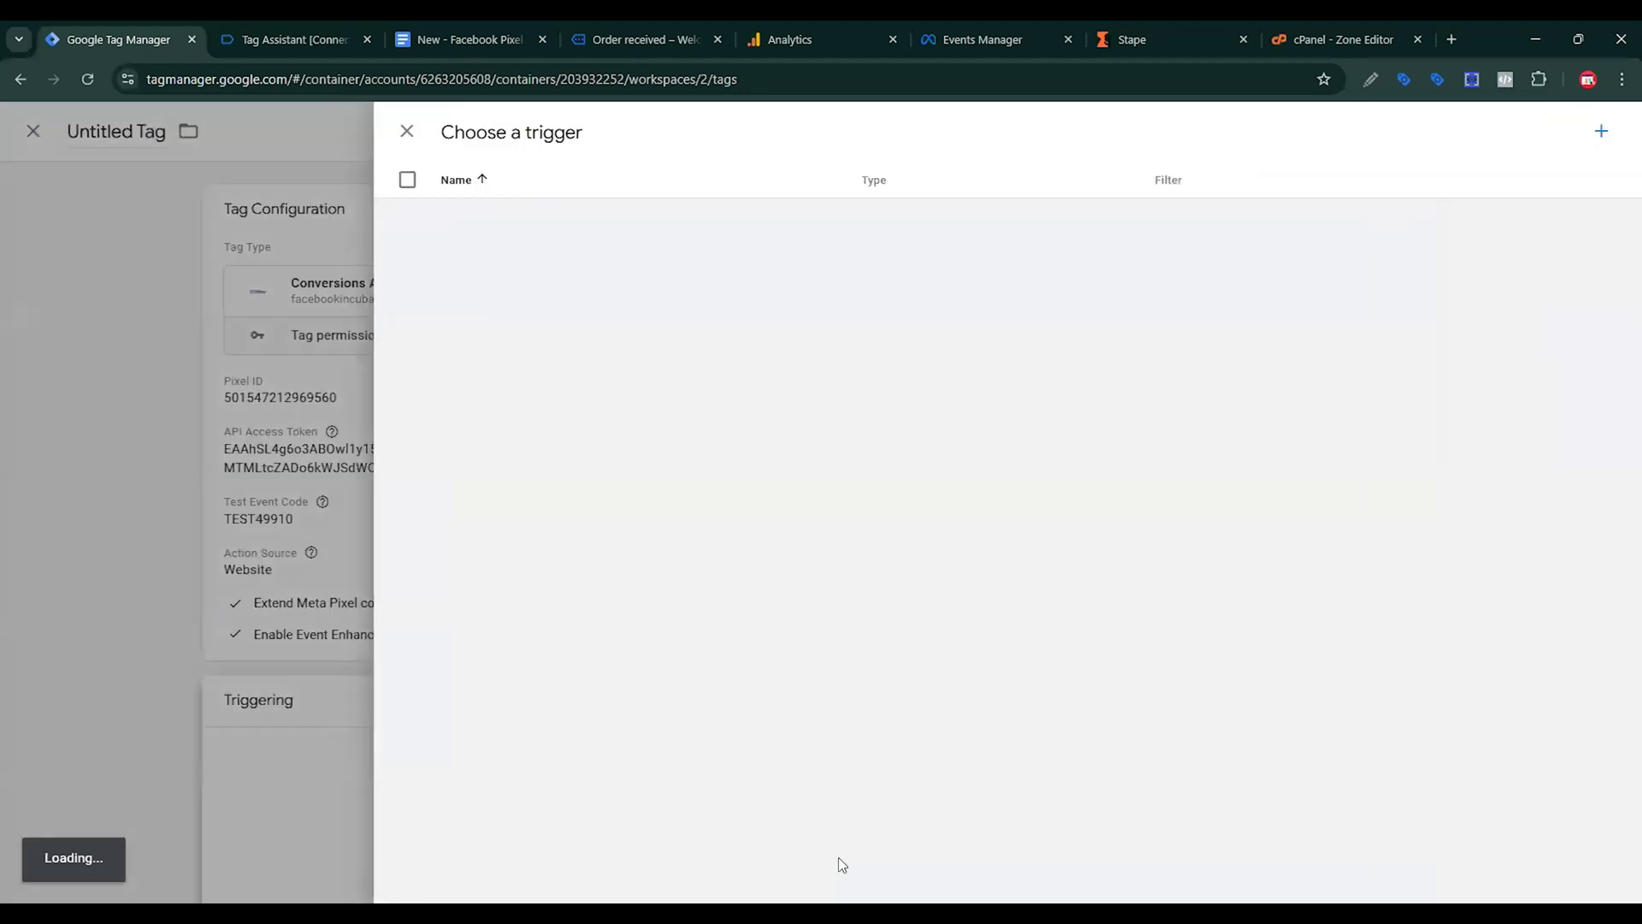
pyautogui.click(1601, 131)
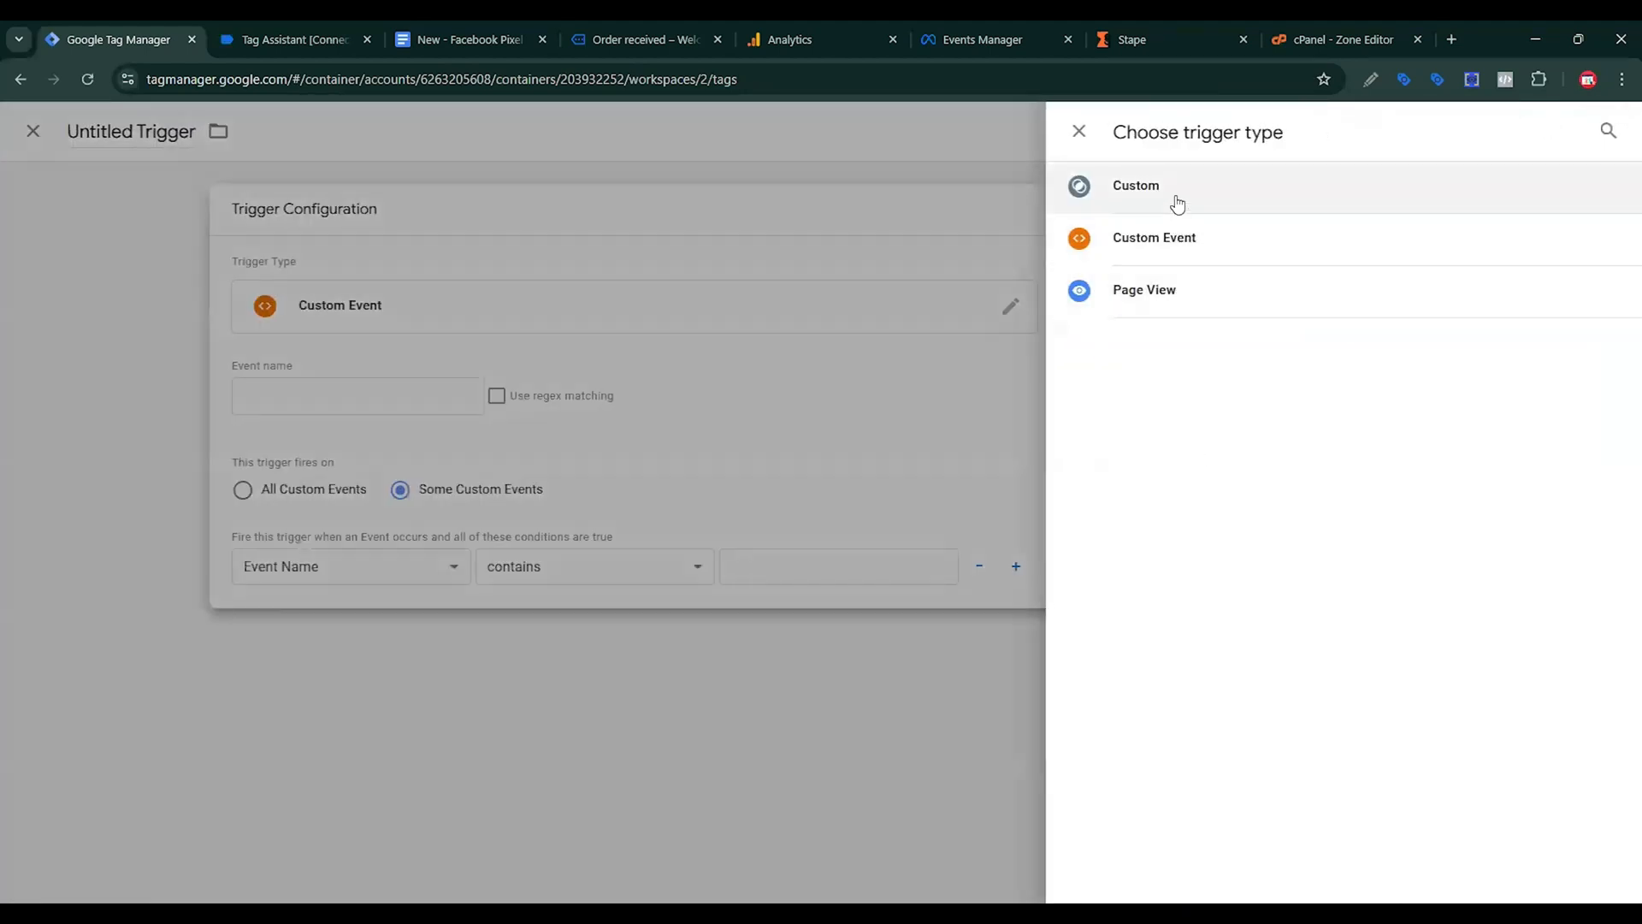
pyautogui.click(1177, 197)
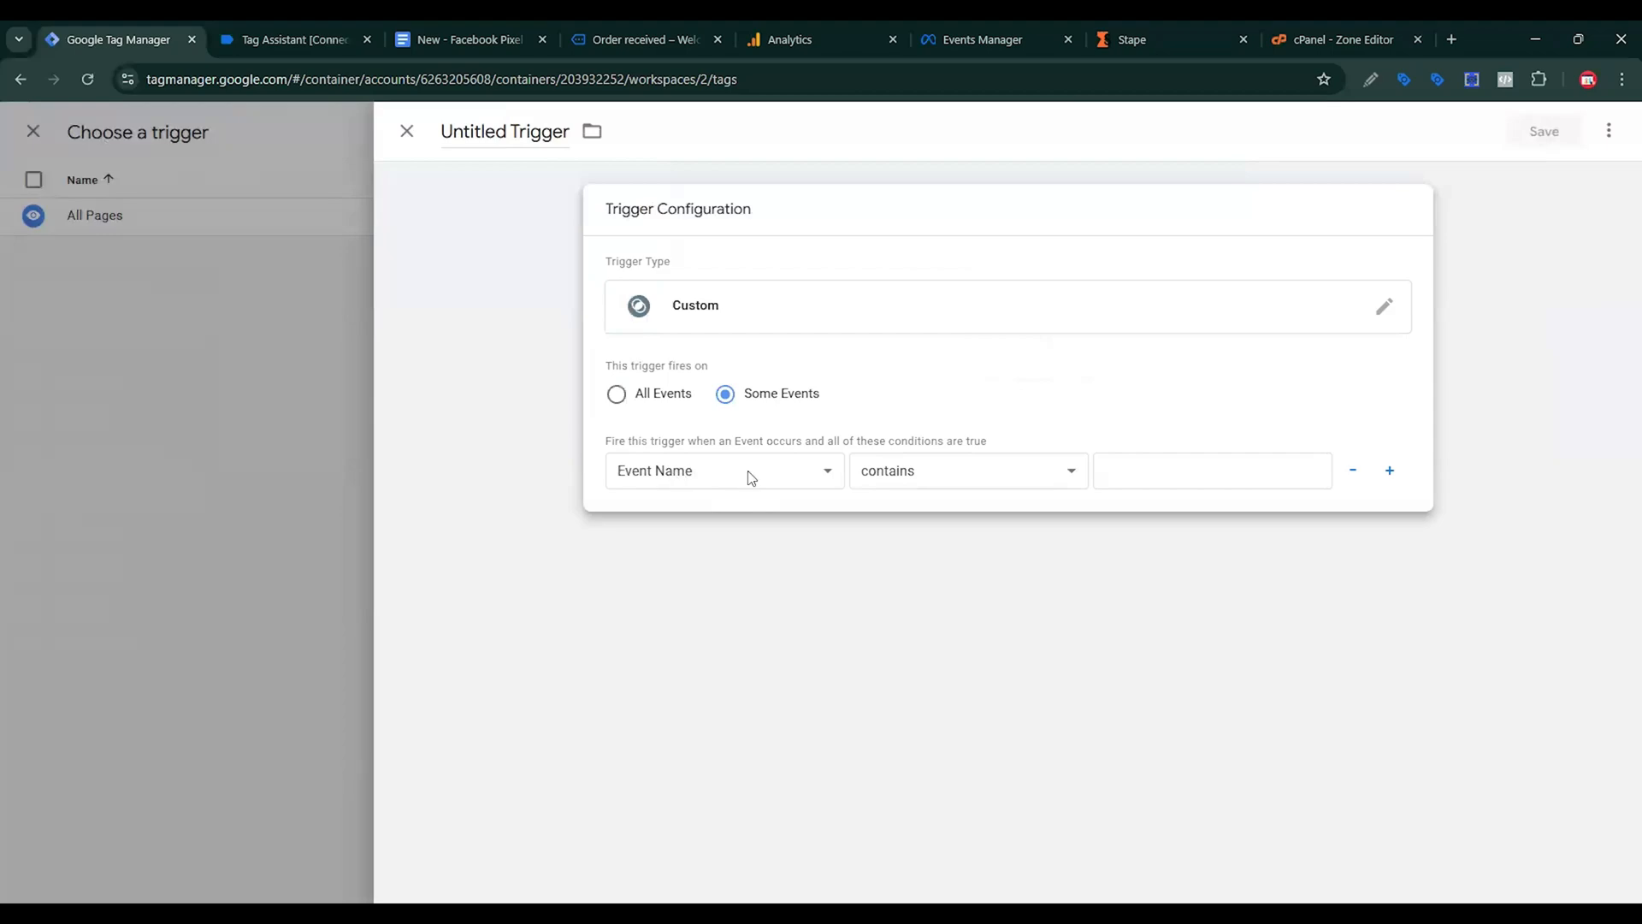
pyautogui.click(955, 486)
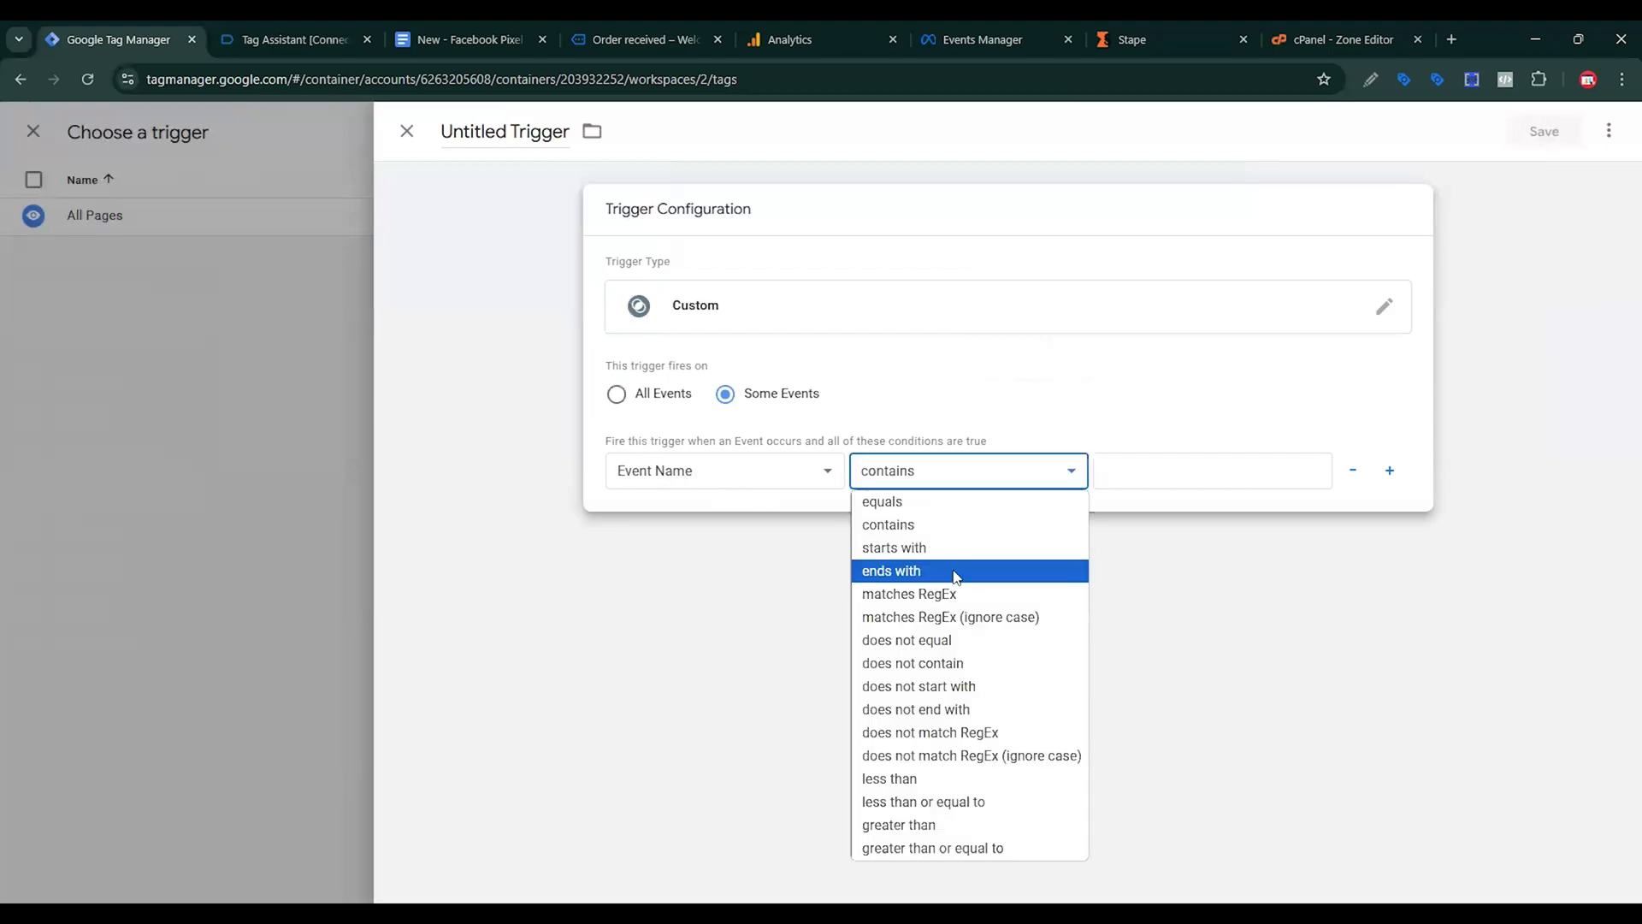
pyautogui.click(909, 593)
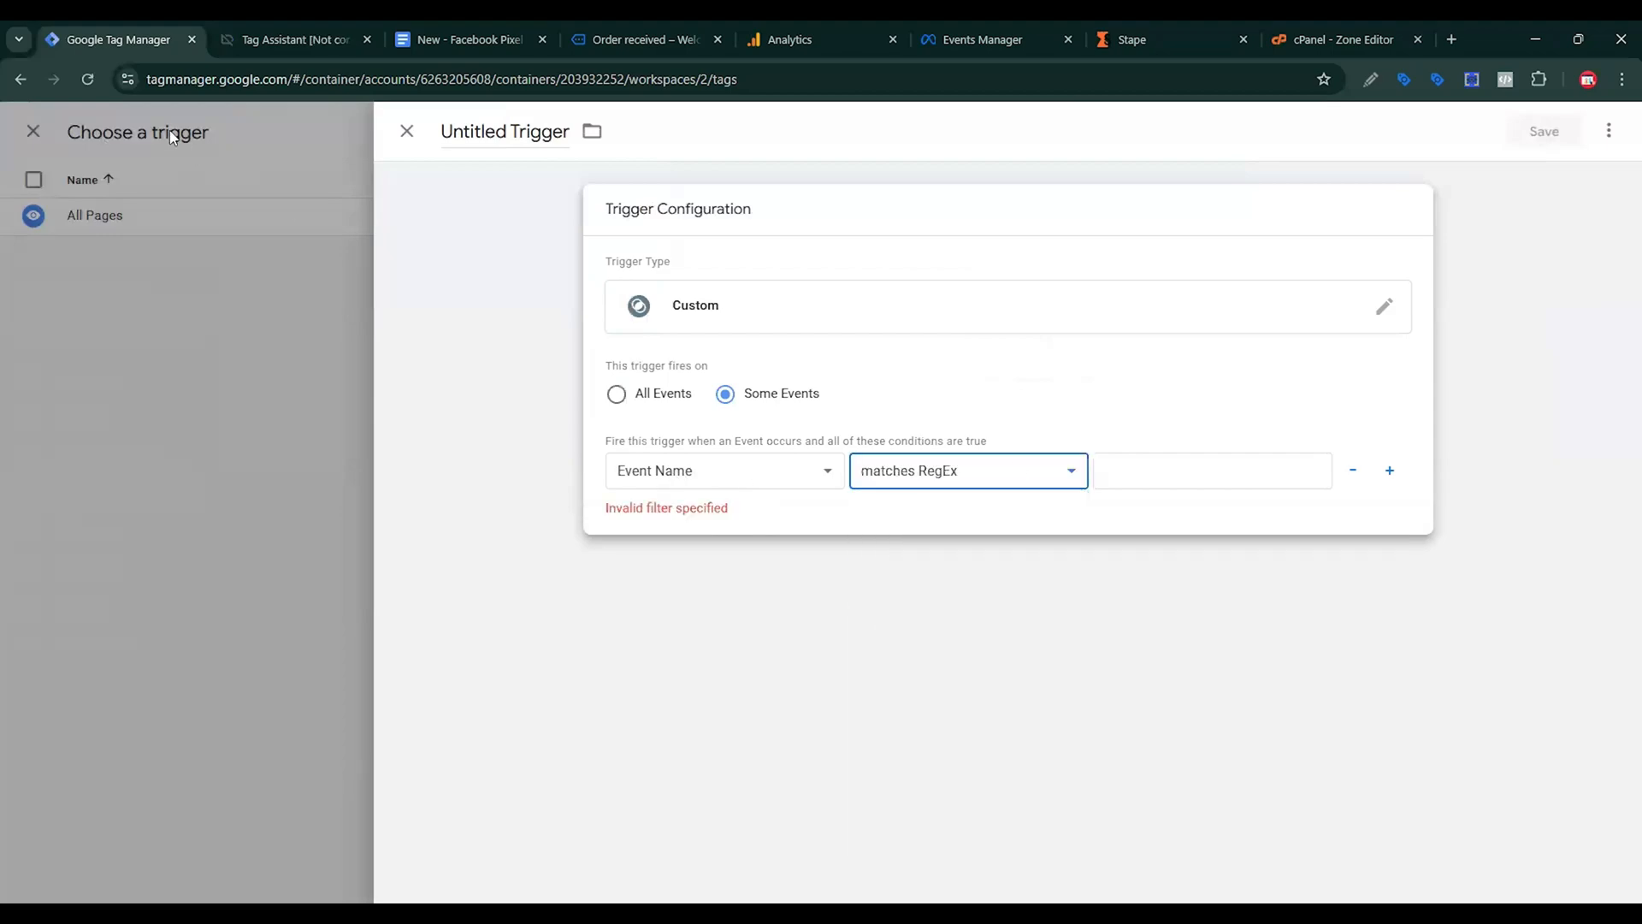
# Copy the pattern page_view|view_item|add_to_cart|begin_checkout|purchase from the tracking Google Doc into the trigger's Event Name condition.
pyautogui.click(448, 37)
pyautogui.scroll(-10, 864, 663)
pyautogui.scroll(4, 869, 659)
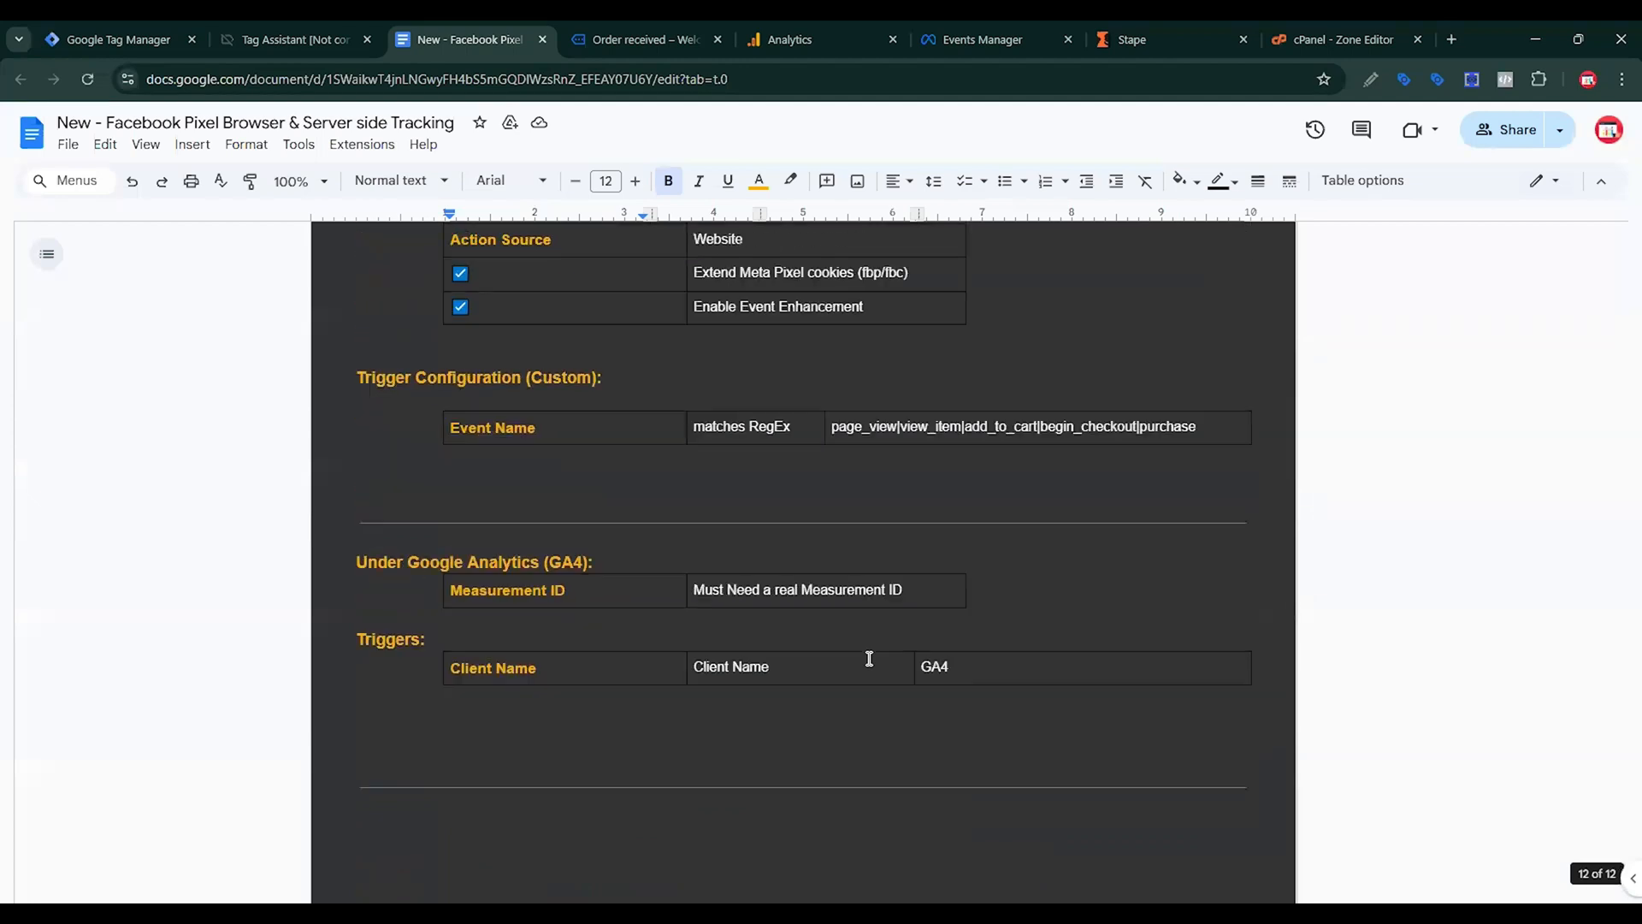
pyautogui.moveTo(833, 498); pyautogui.dragTo(1199, 493)
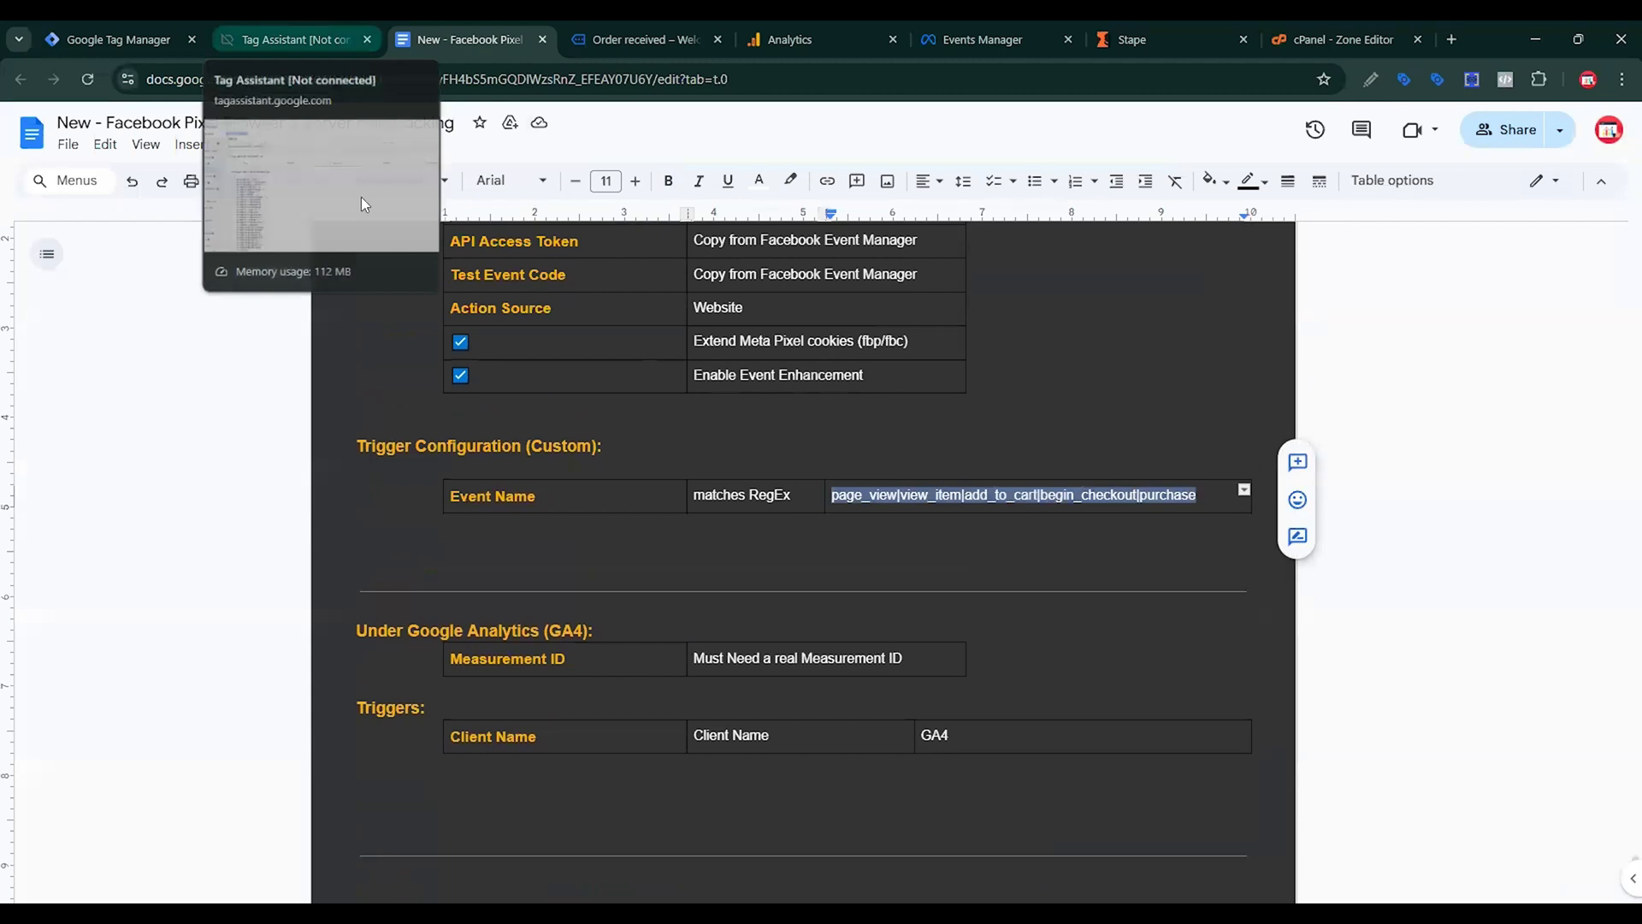
pyautogui.click(119, 39)
pyautogui.click(1127, 475)
pyautogui.hotkey('ctrl', 'v')
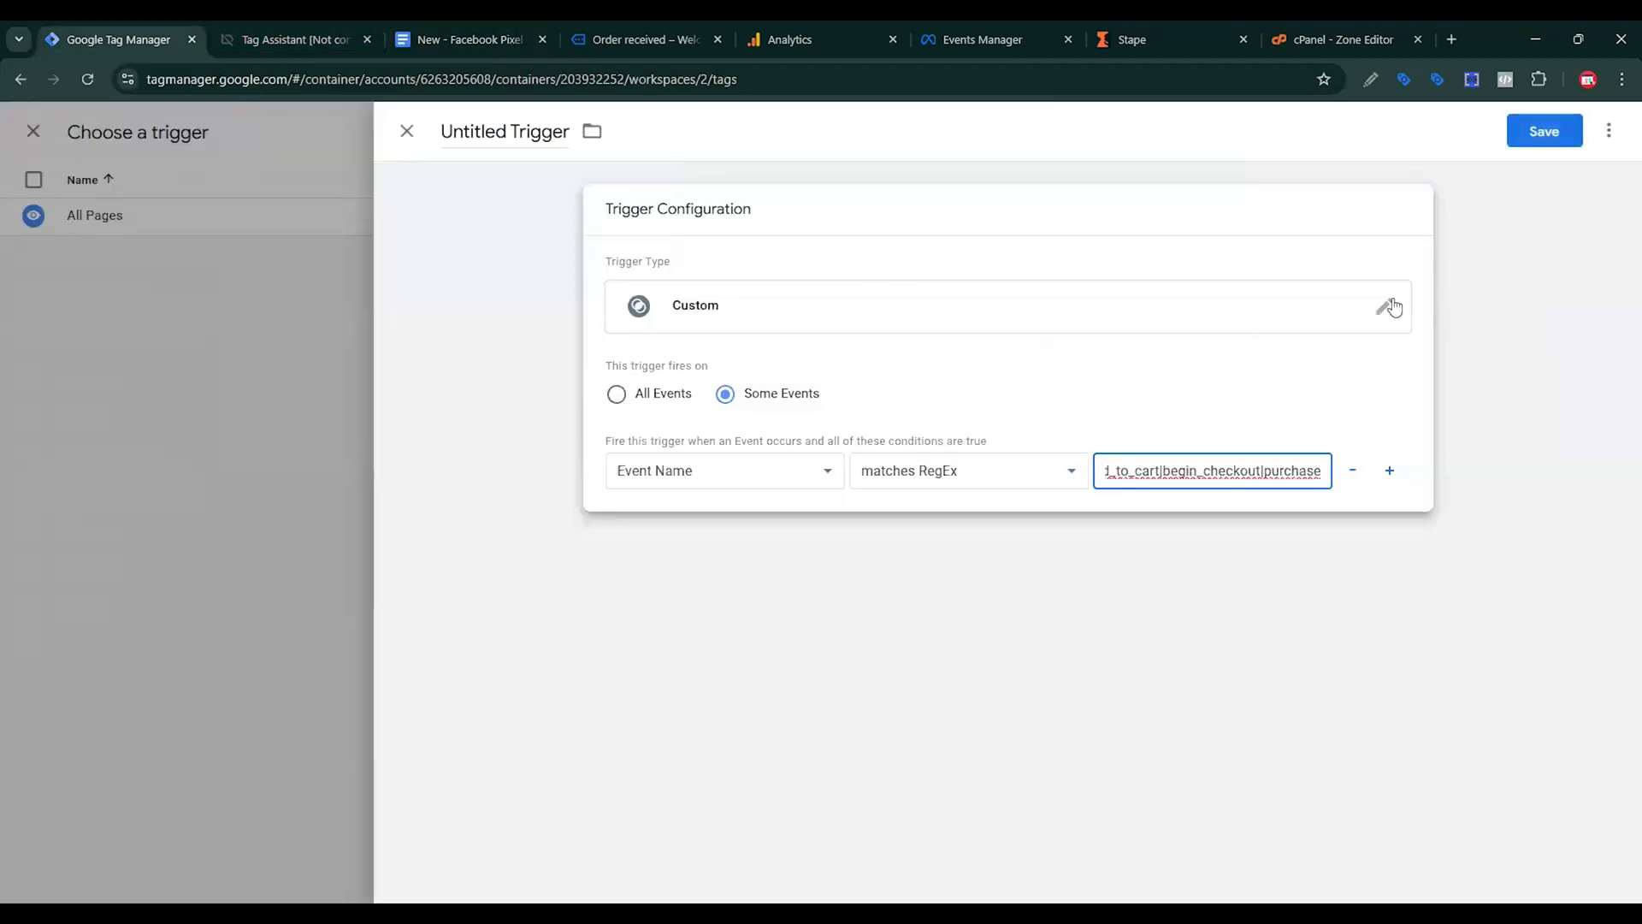
pyautogui.click(836, 387)
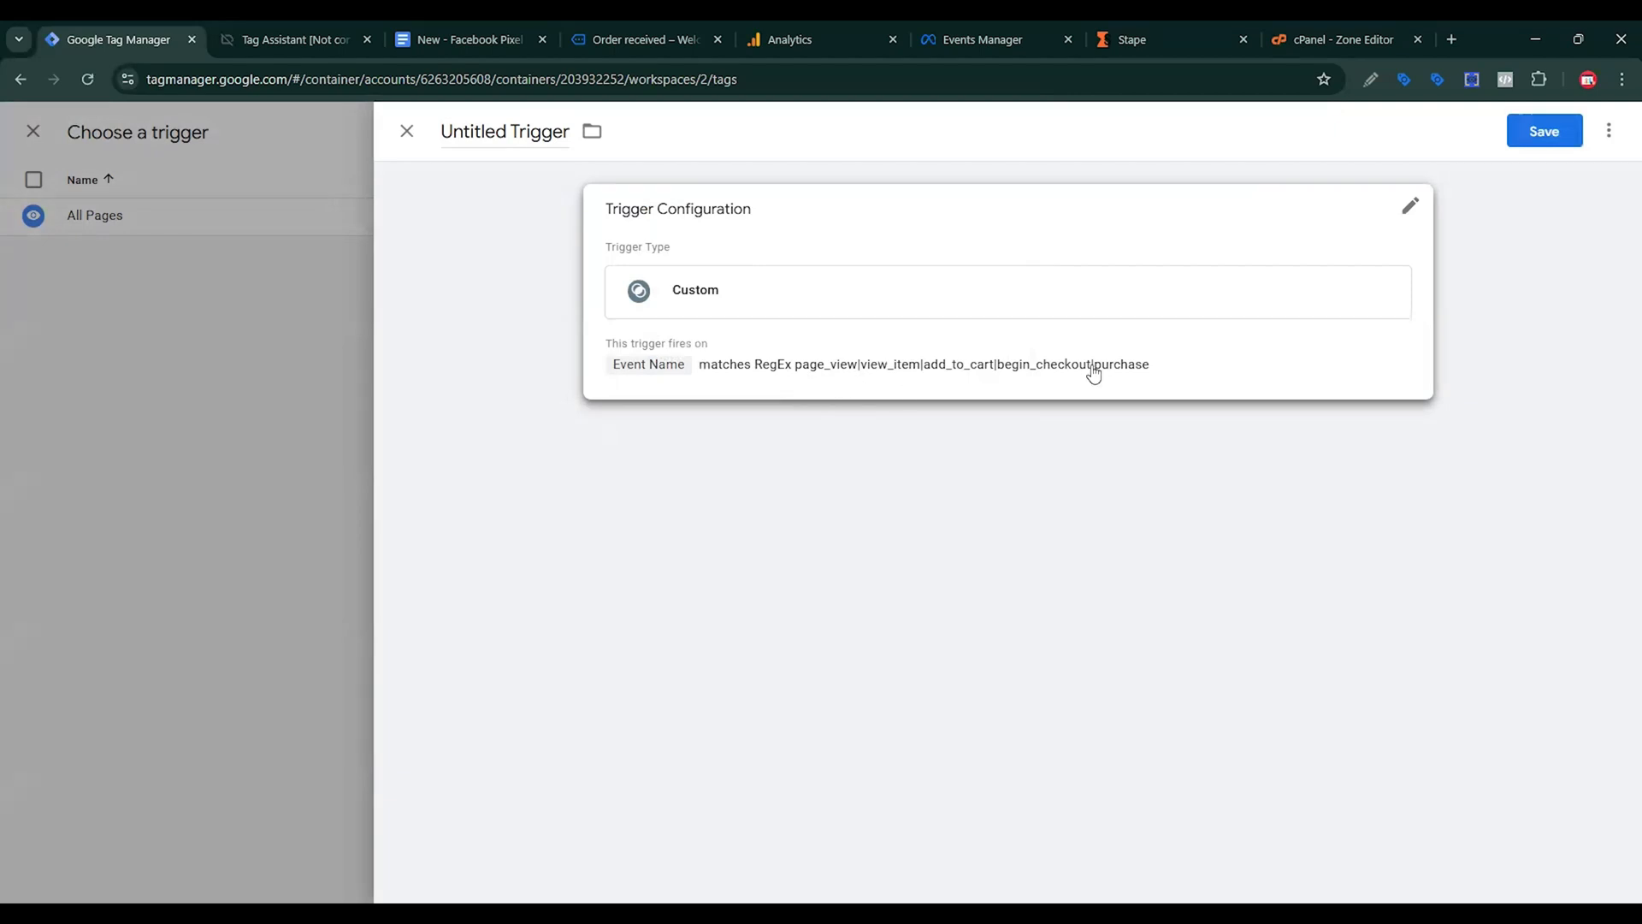
# Name the trigger FB Server - Trigger.
pyautogui.doubleClick(486, 139)
pyautogui.write('Server')
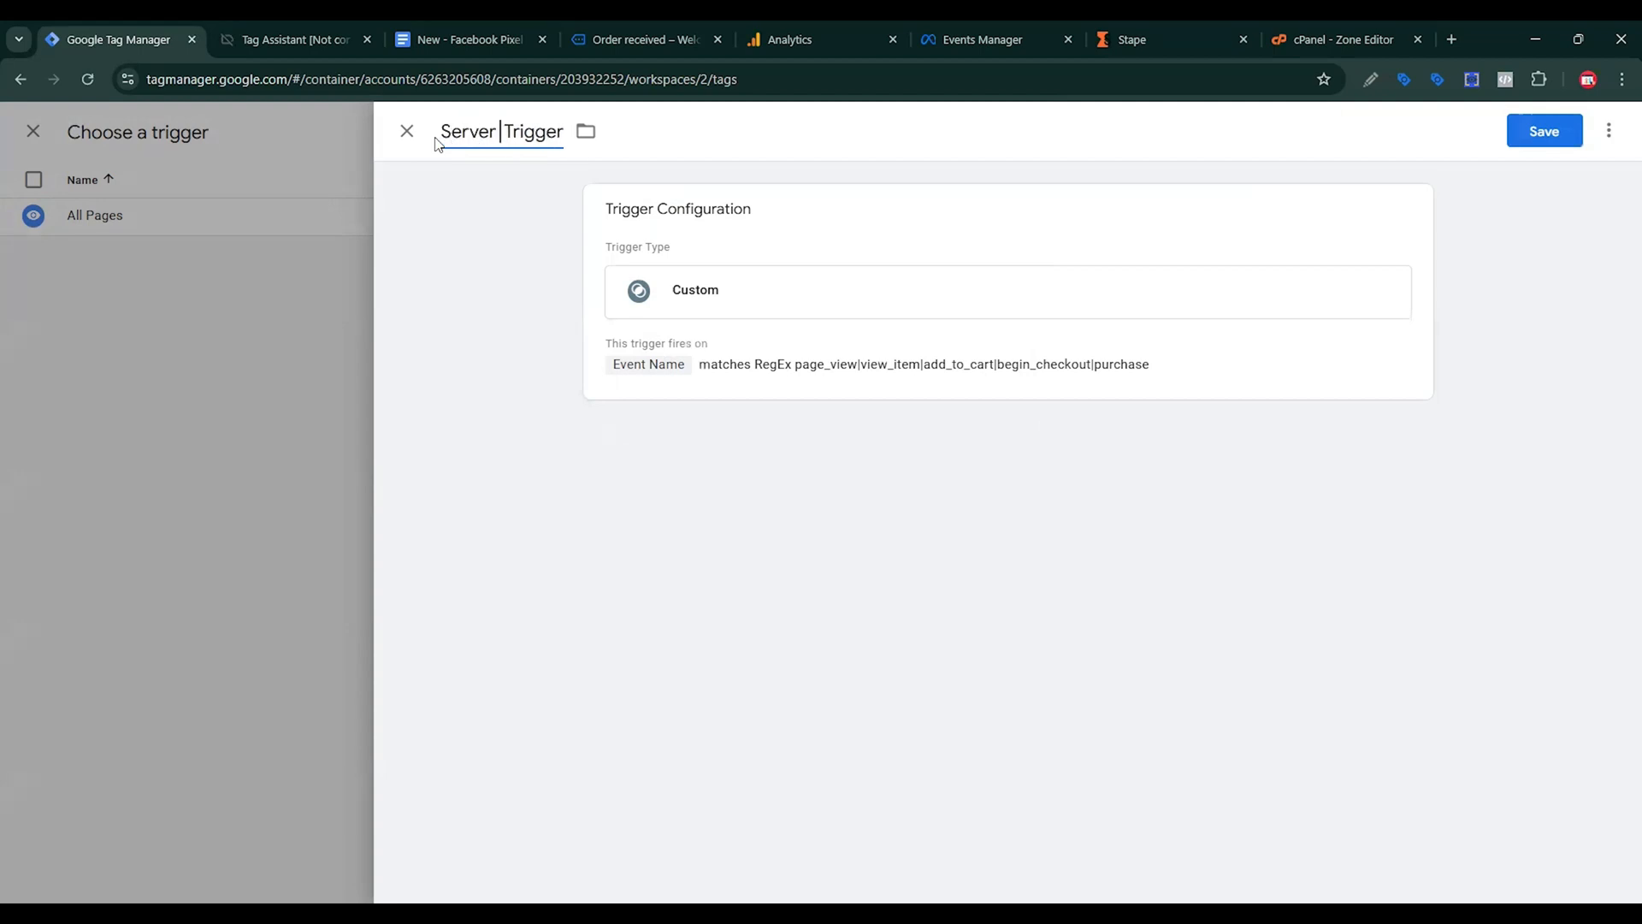
pyautogui.write('-')
pyautogui.press('BackSpace')
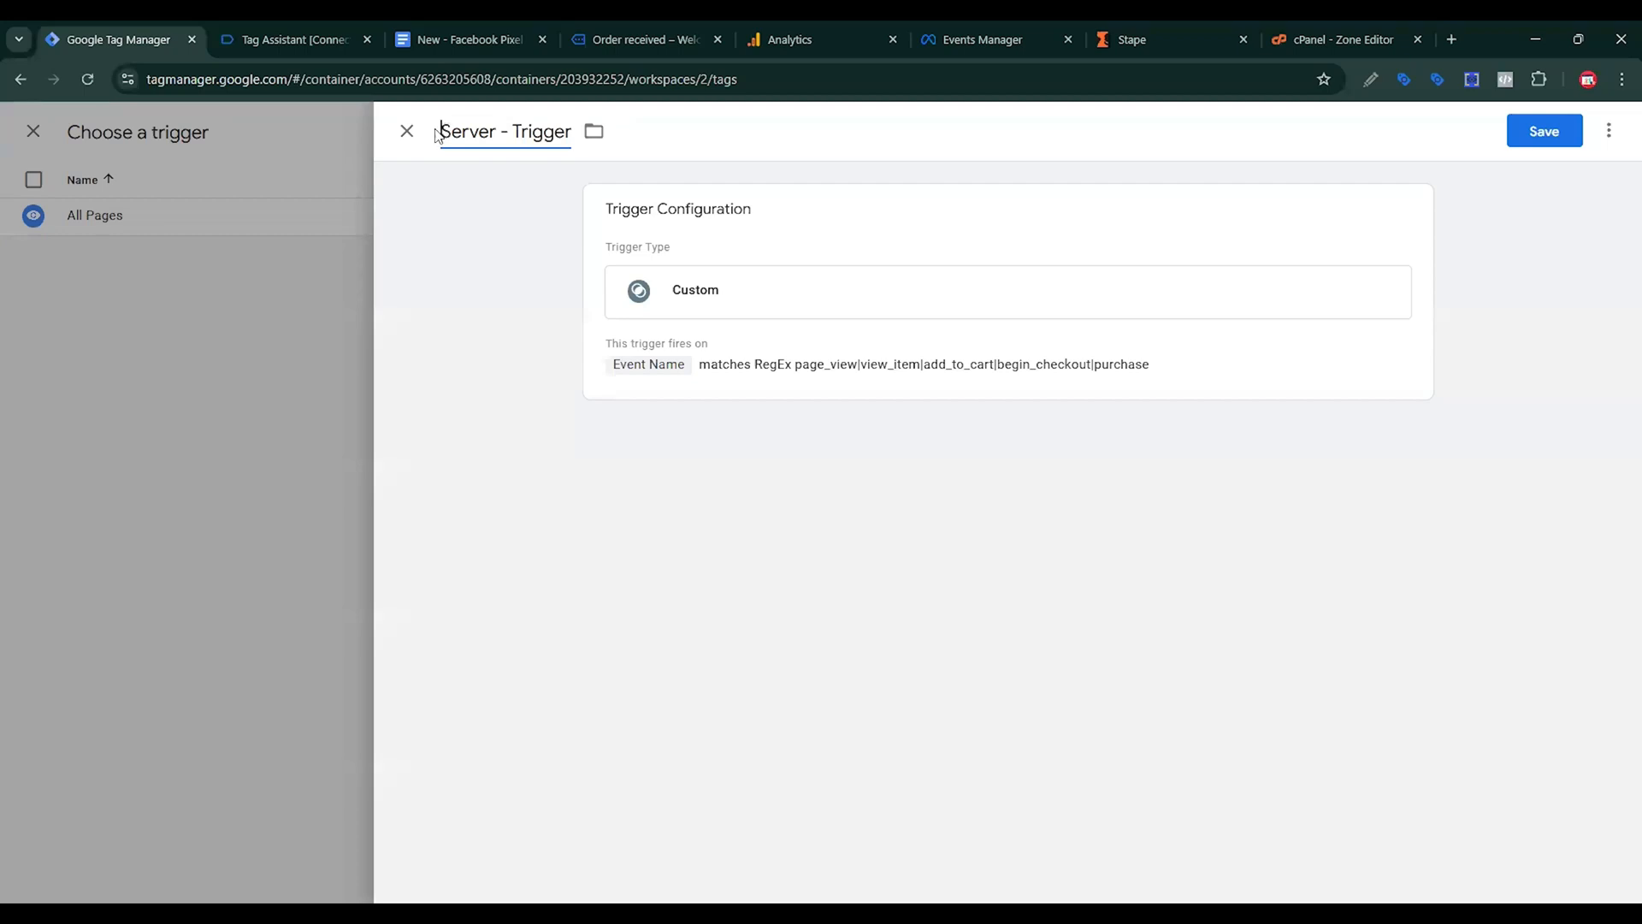
pyautogui.click(438, 133)
pyautogui.write('FB')
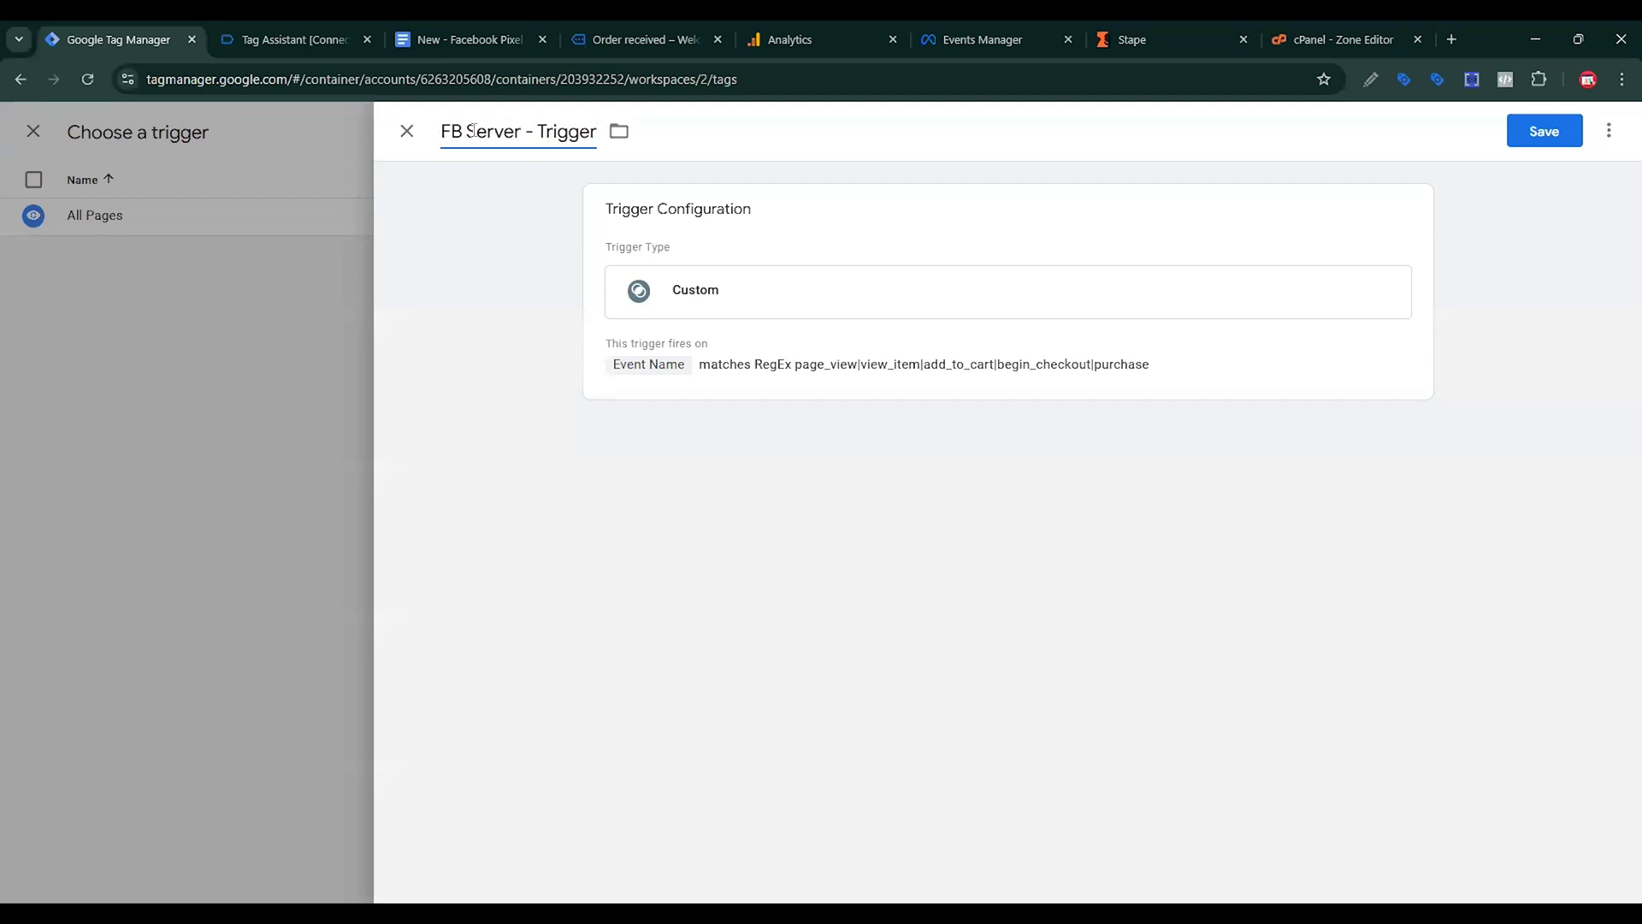
# Save the trigger and save the tag under the name Conversions API Tag.
pyautogui.click(1555, 136)
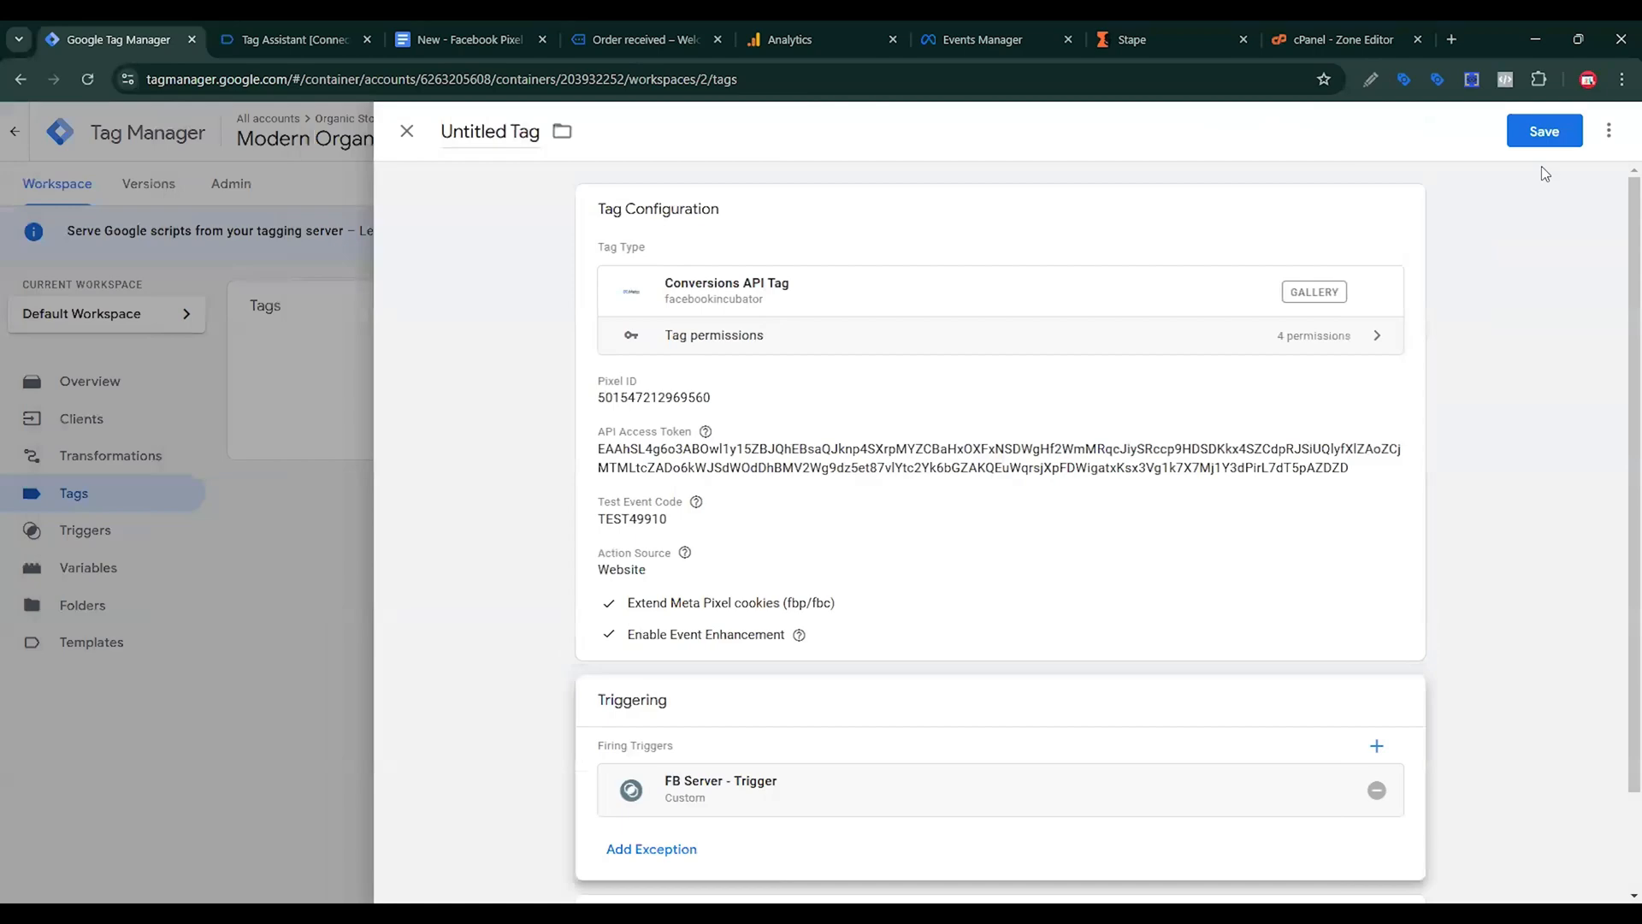
pyautogui.click(1544, 133)
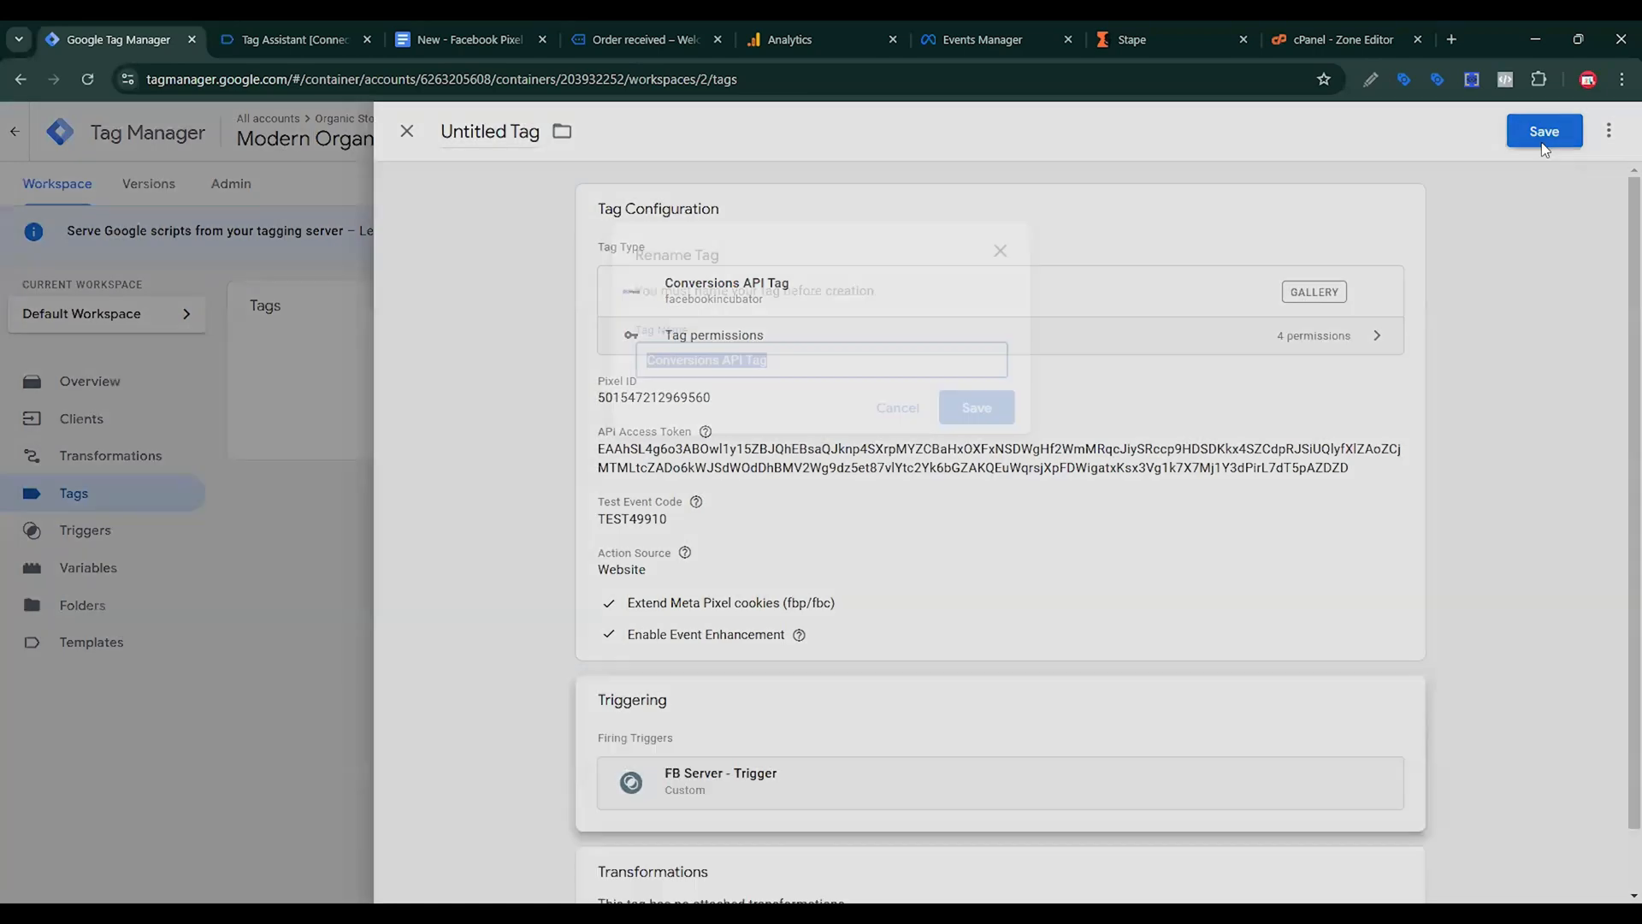
pyautogui.click(976, 407)
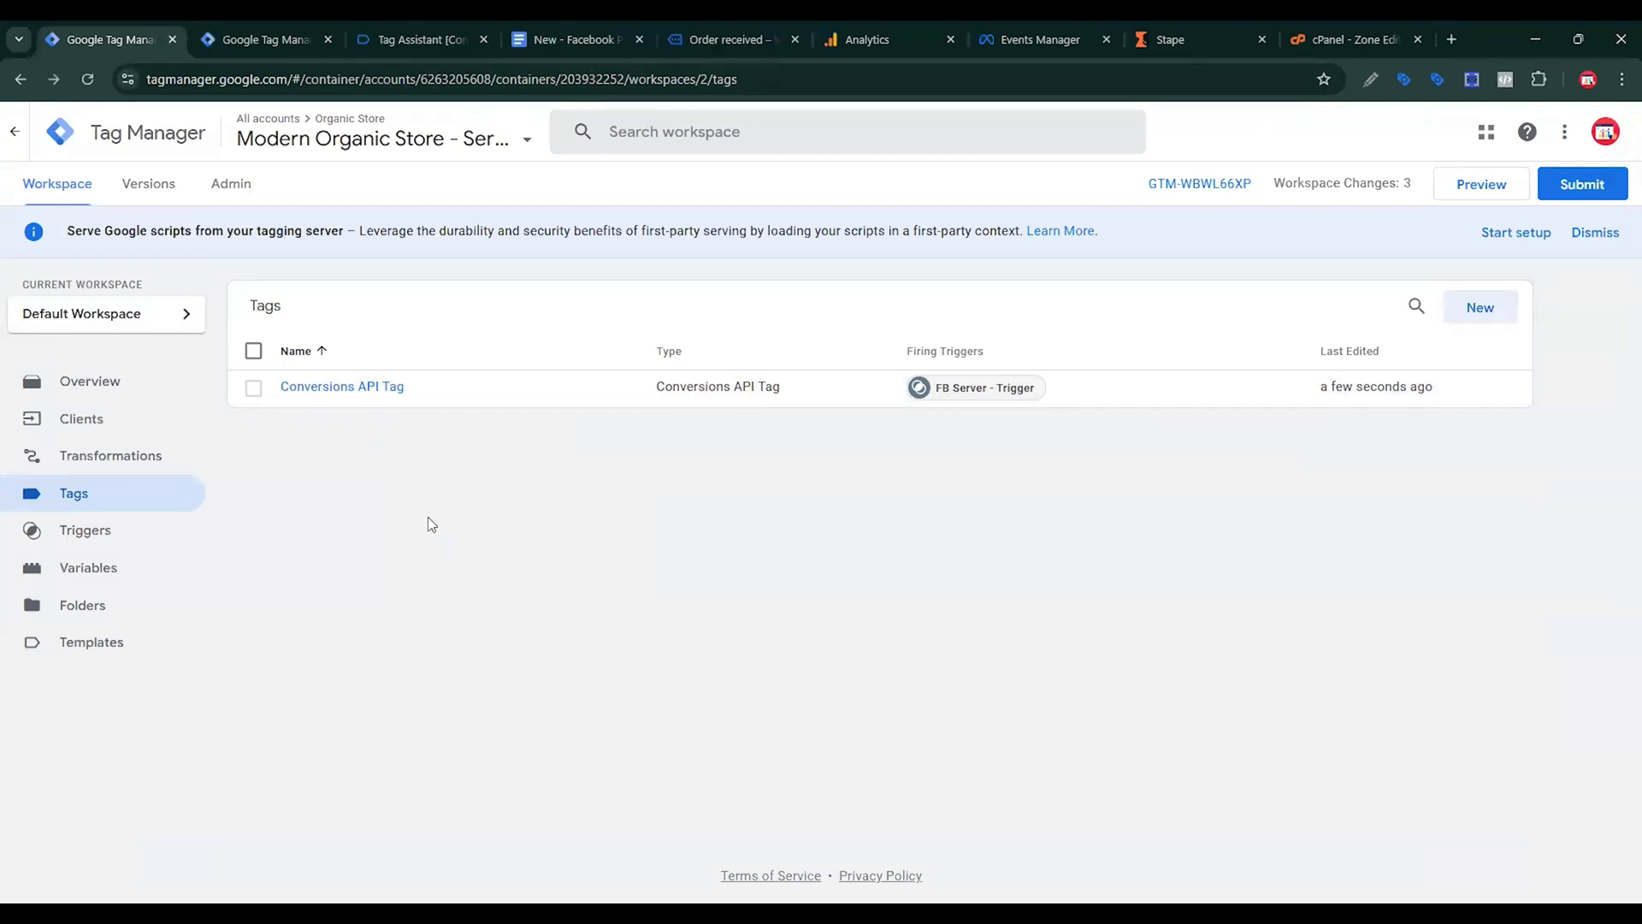
# Start preview mode for the web container and for the Modern Organic Store server container.
pyautogui.click(265, 39)
pyautogui.click(1458, 201)
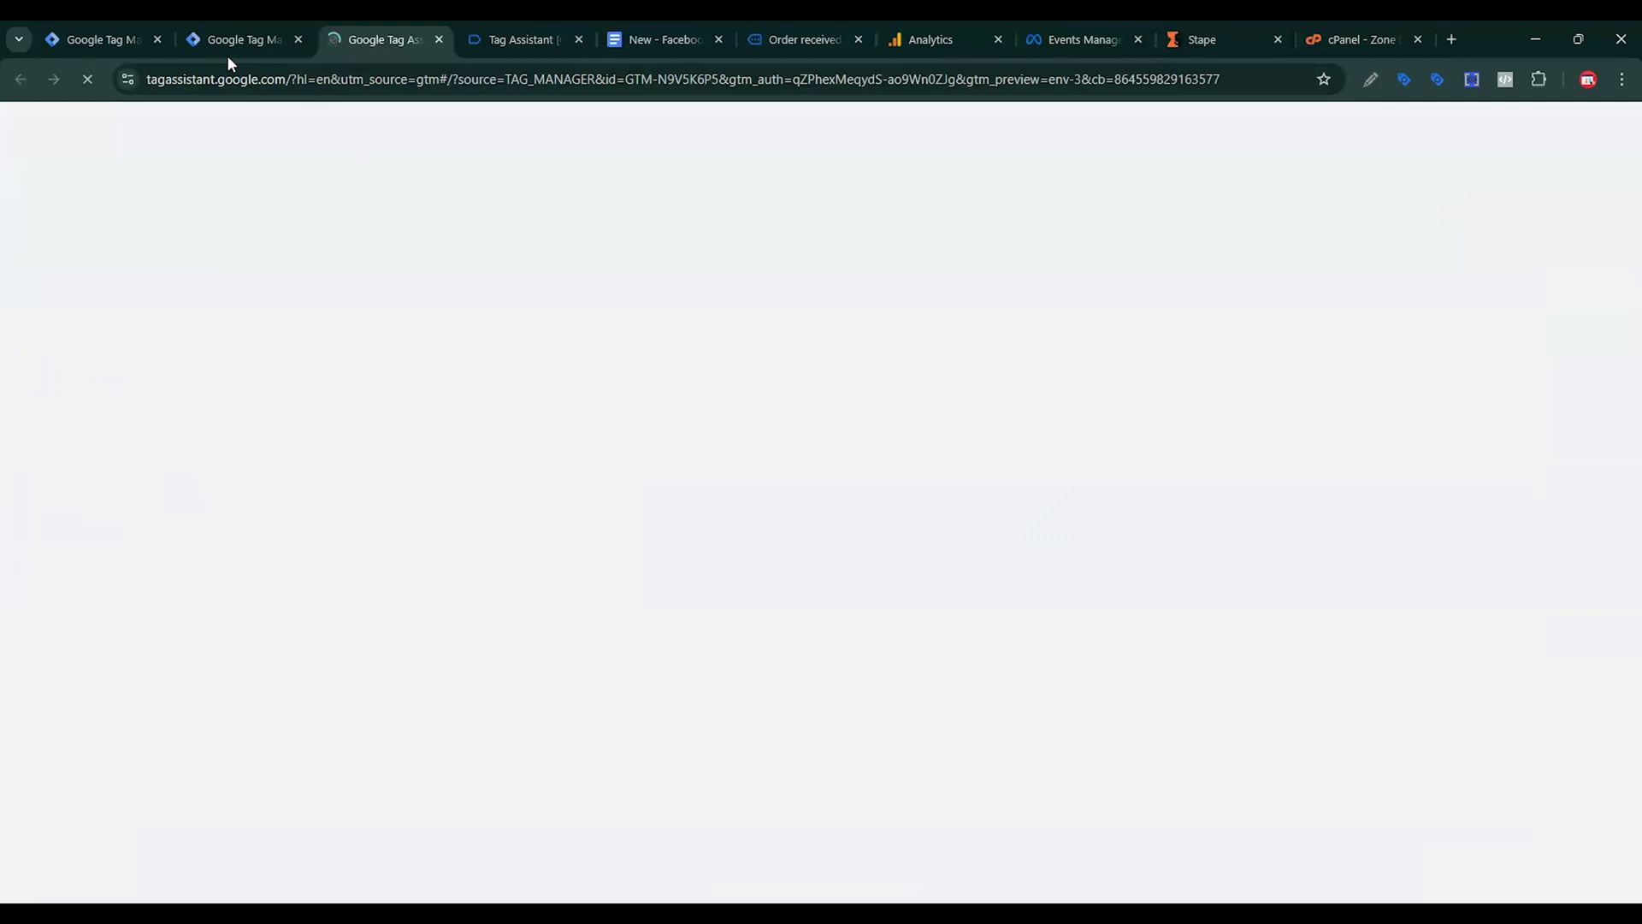
pyautogui.click(88, 27)
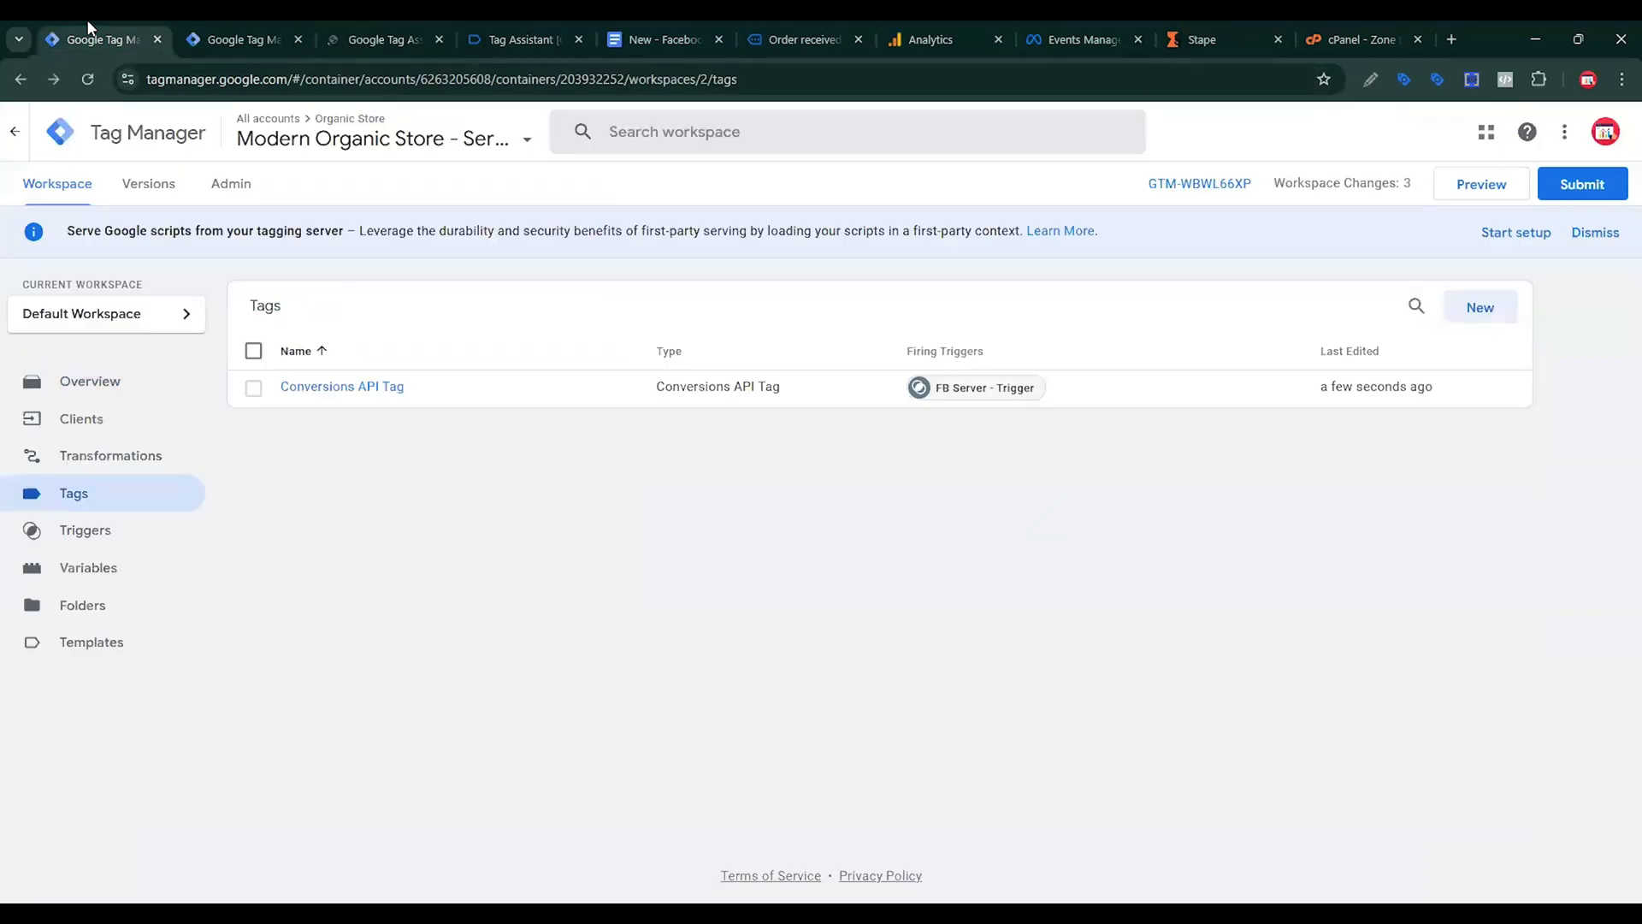
pyautogui.click(1478, 195)
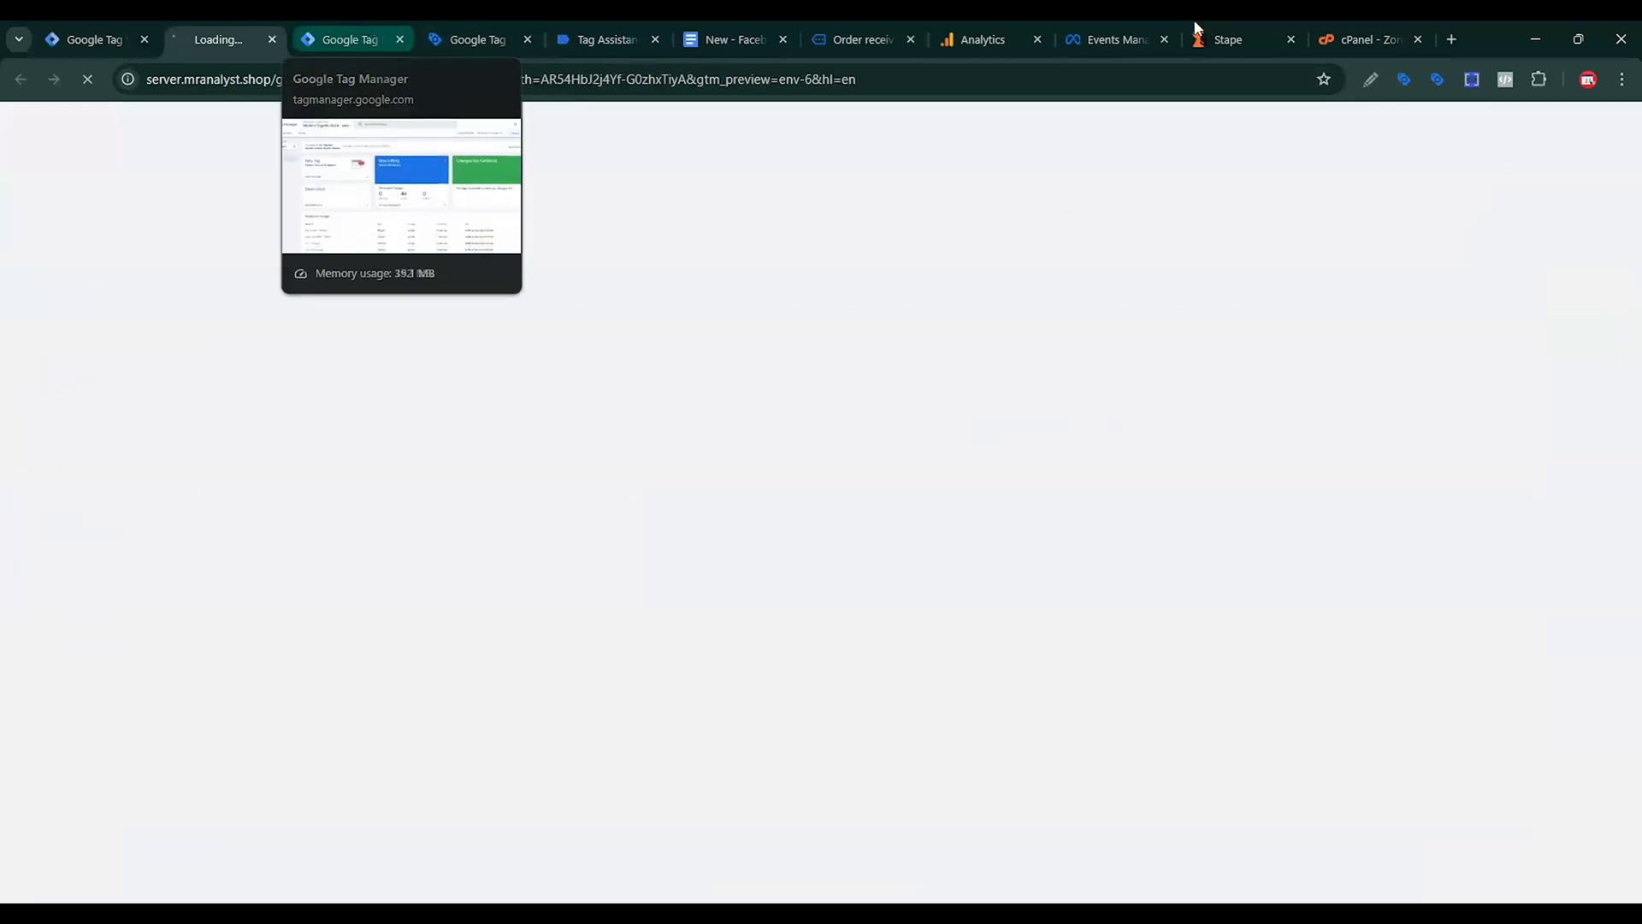
pyautogui.click(1112, 40)
pyautogui.scroll(-2, 898, 450)
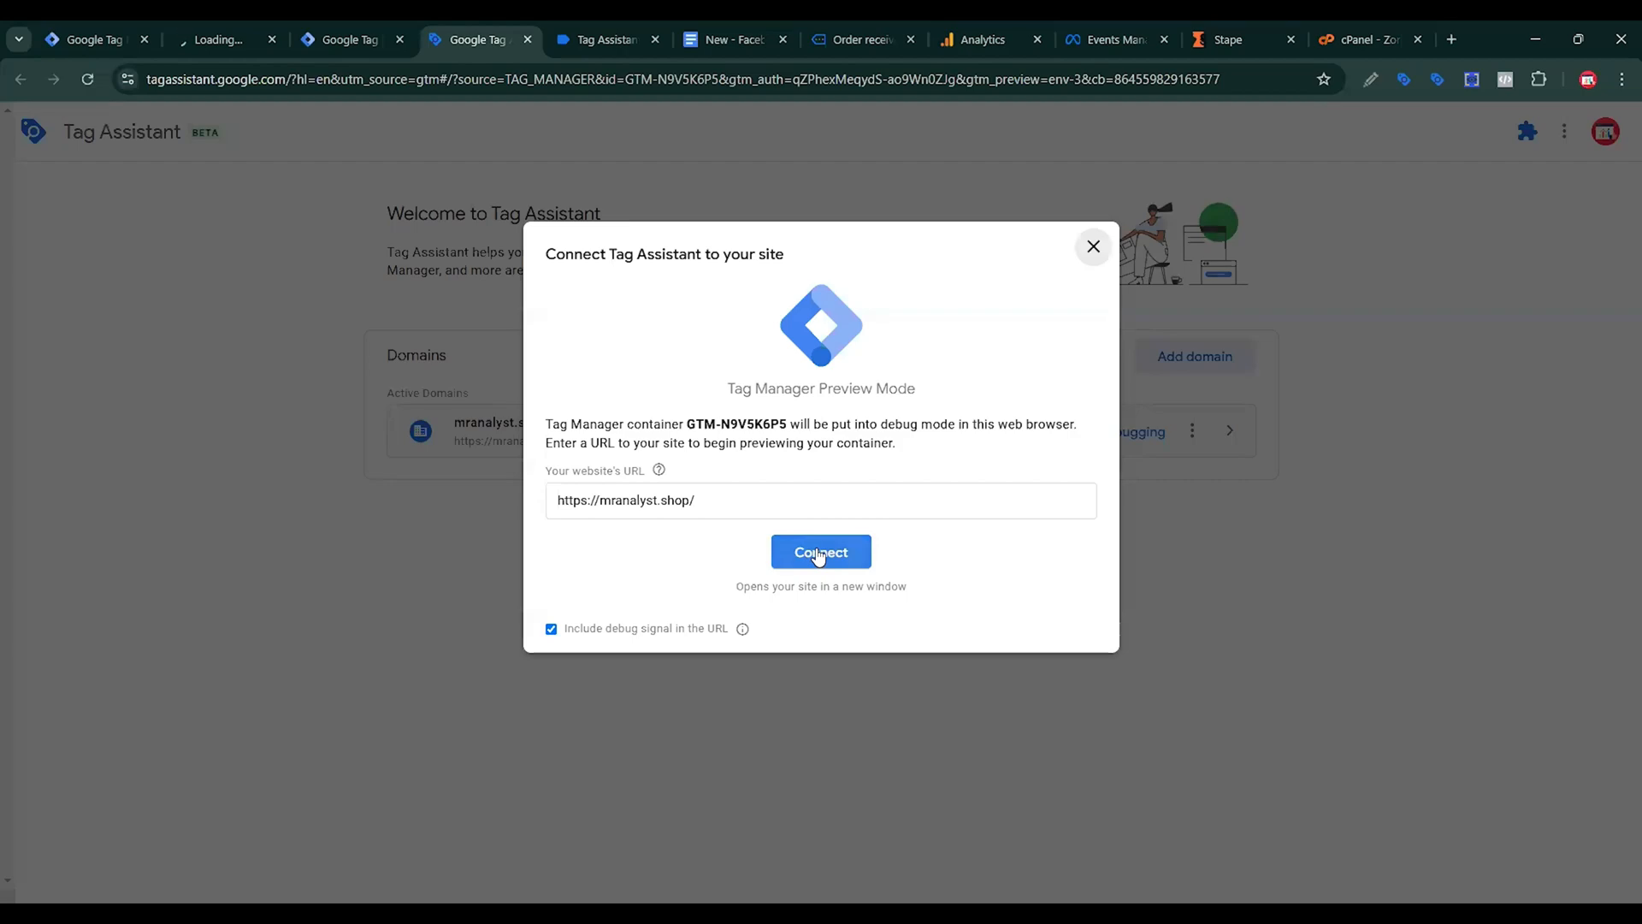
pyautogui.click(819, 554)
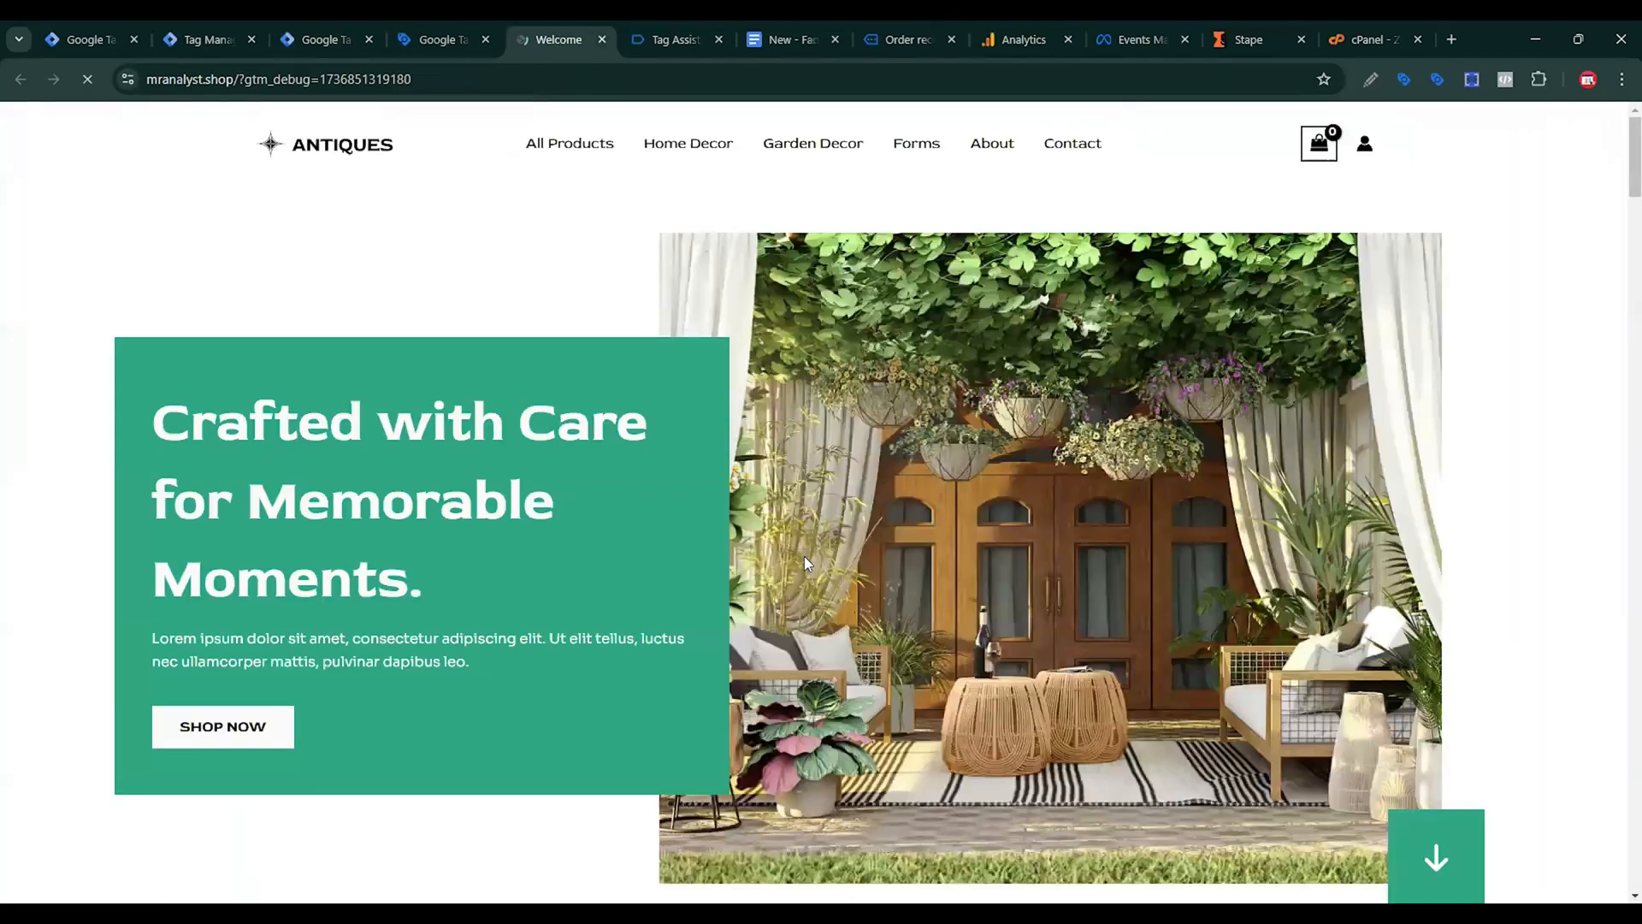
# Open the Wooden Vases product in the store, add it to the cart, and view the cart.
pyautogui.scroll(-12, 770, 530)
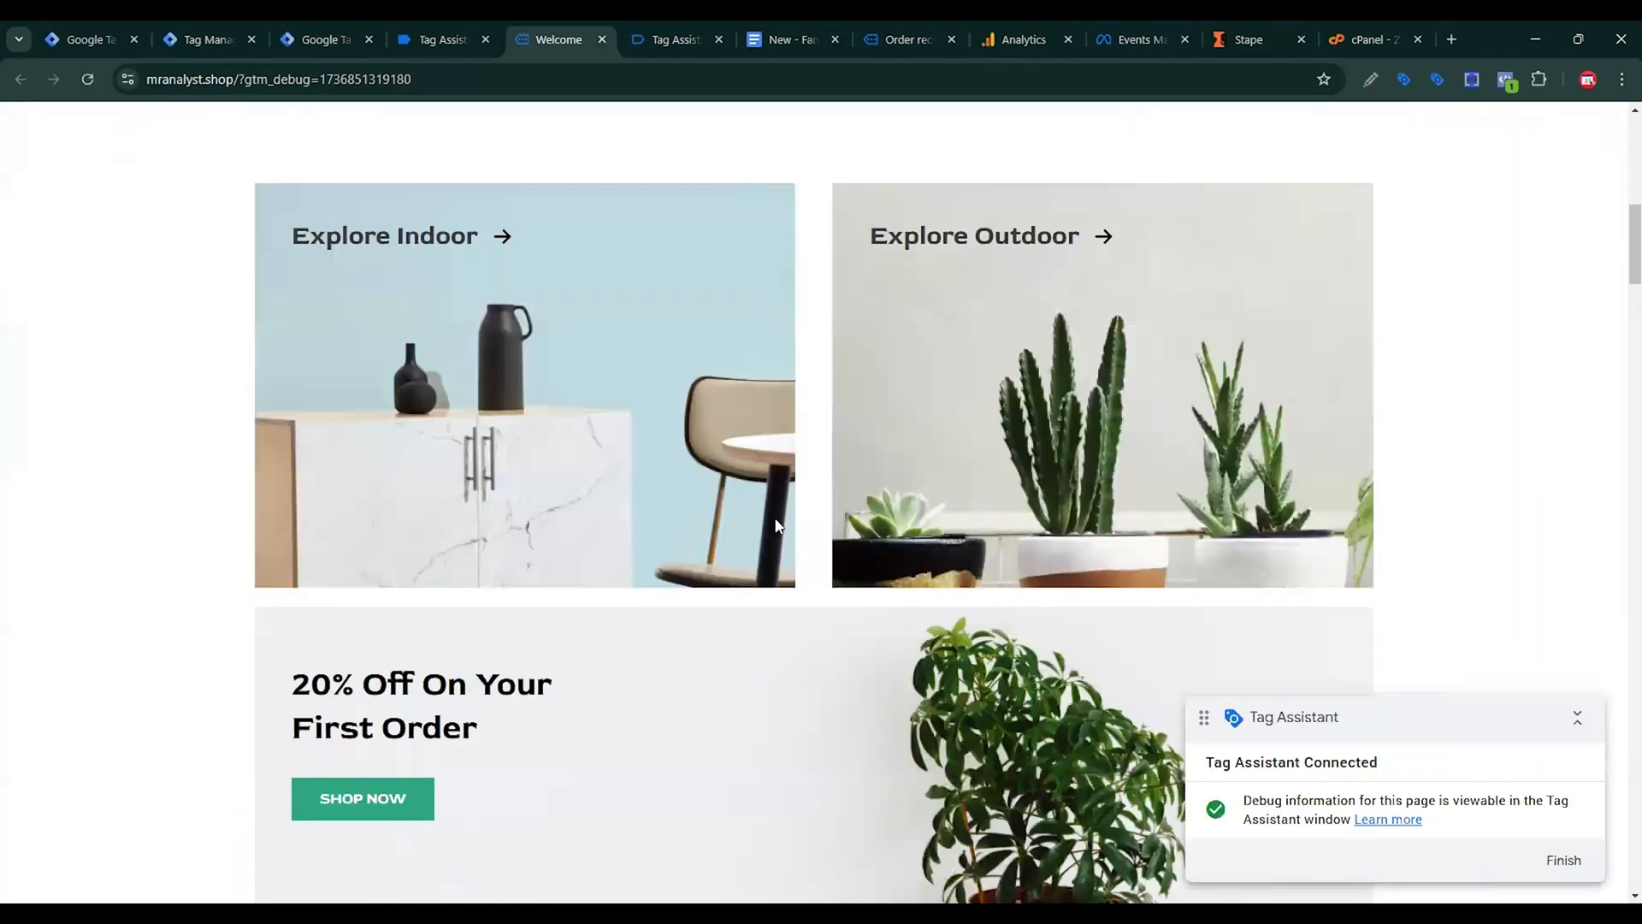
pyautogui.scroll(-5, 795, 554)
pyautogui.click(682, 430)
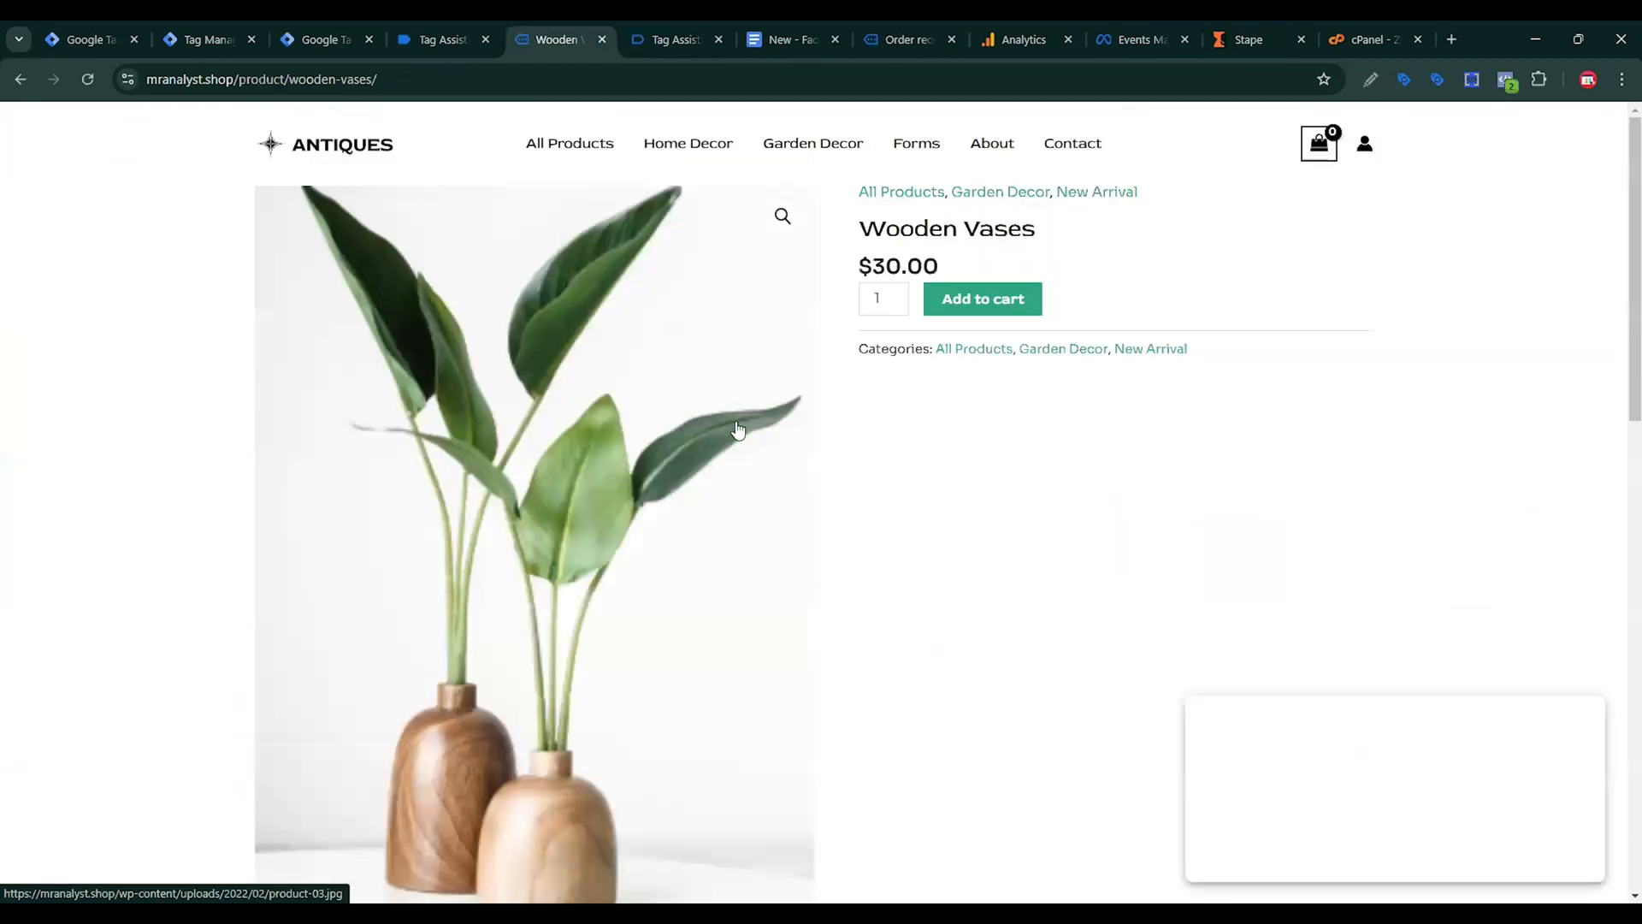
pyautogui.click(1014, 313)
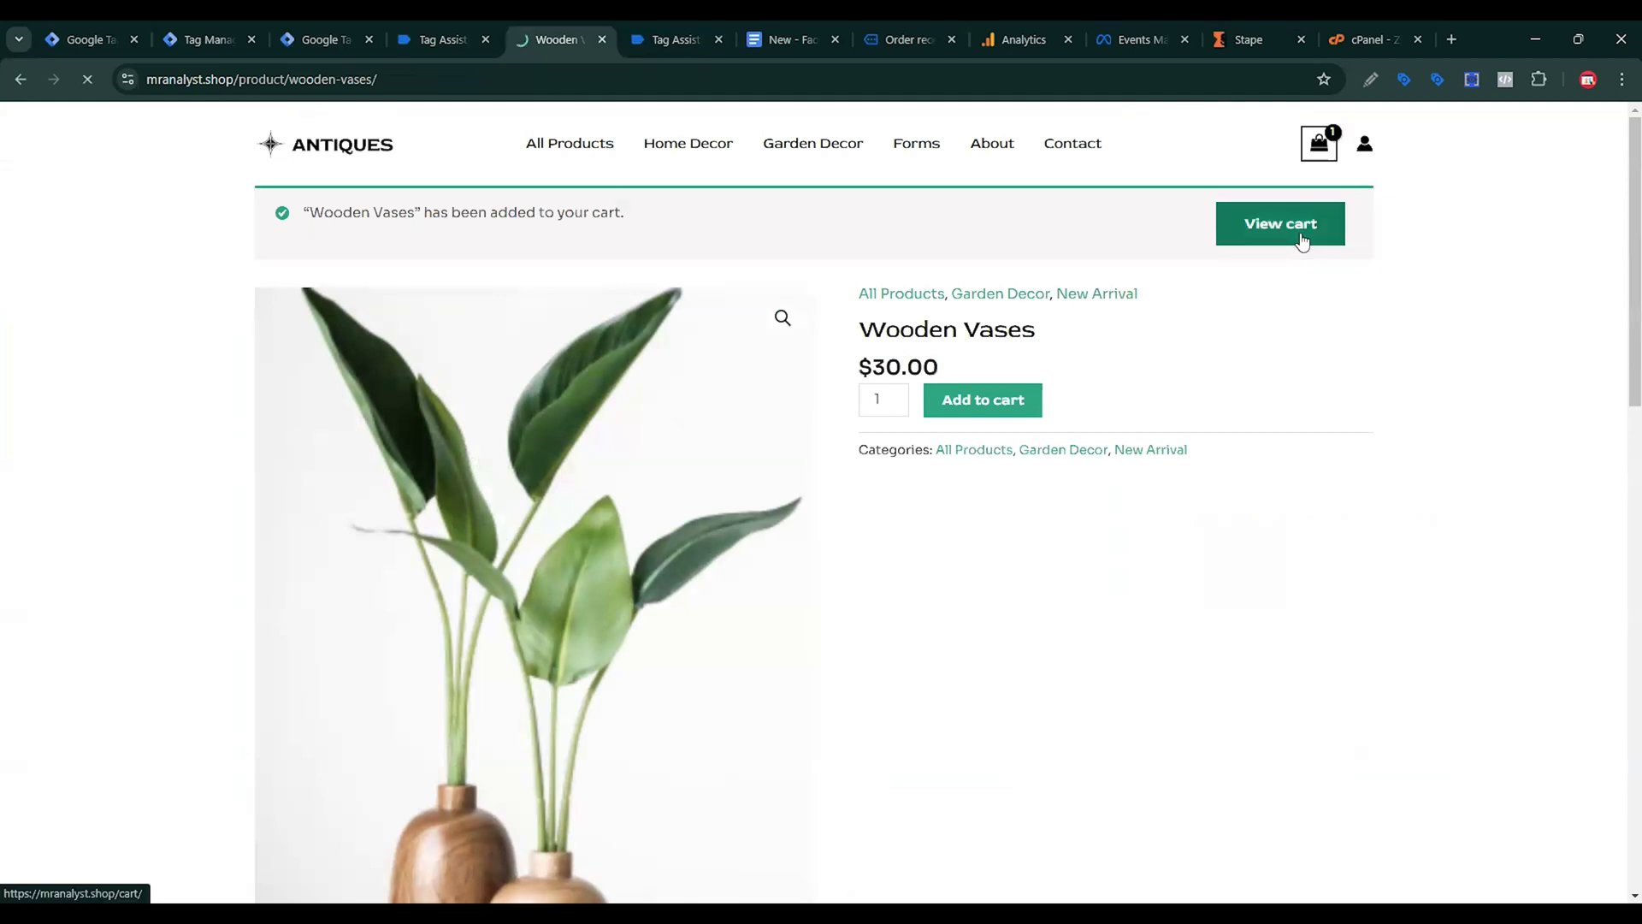
pyautogui.click(1301, 238)
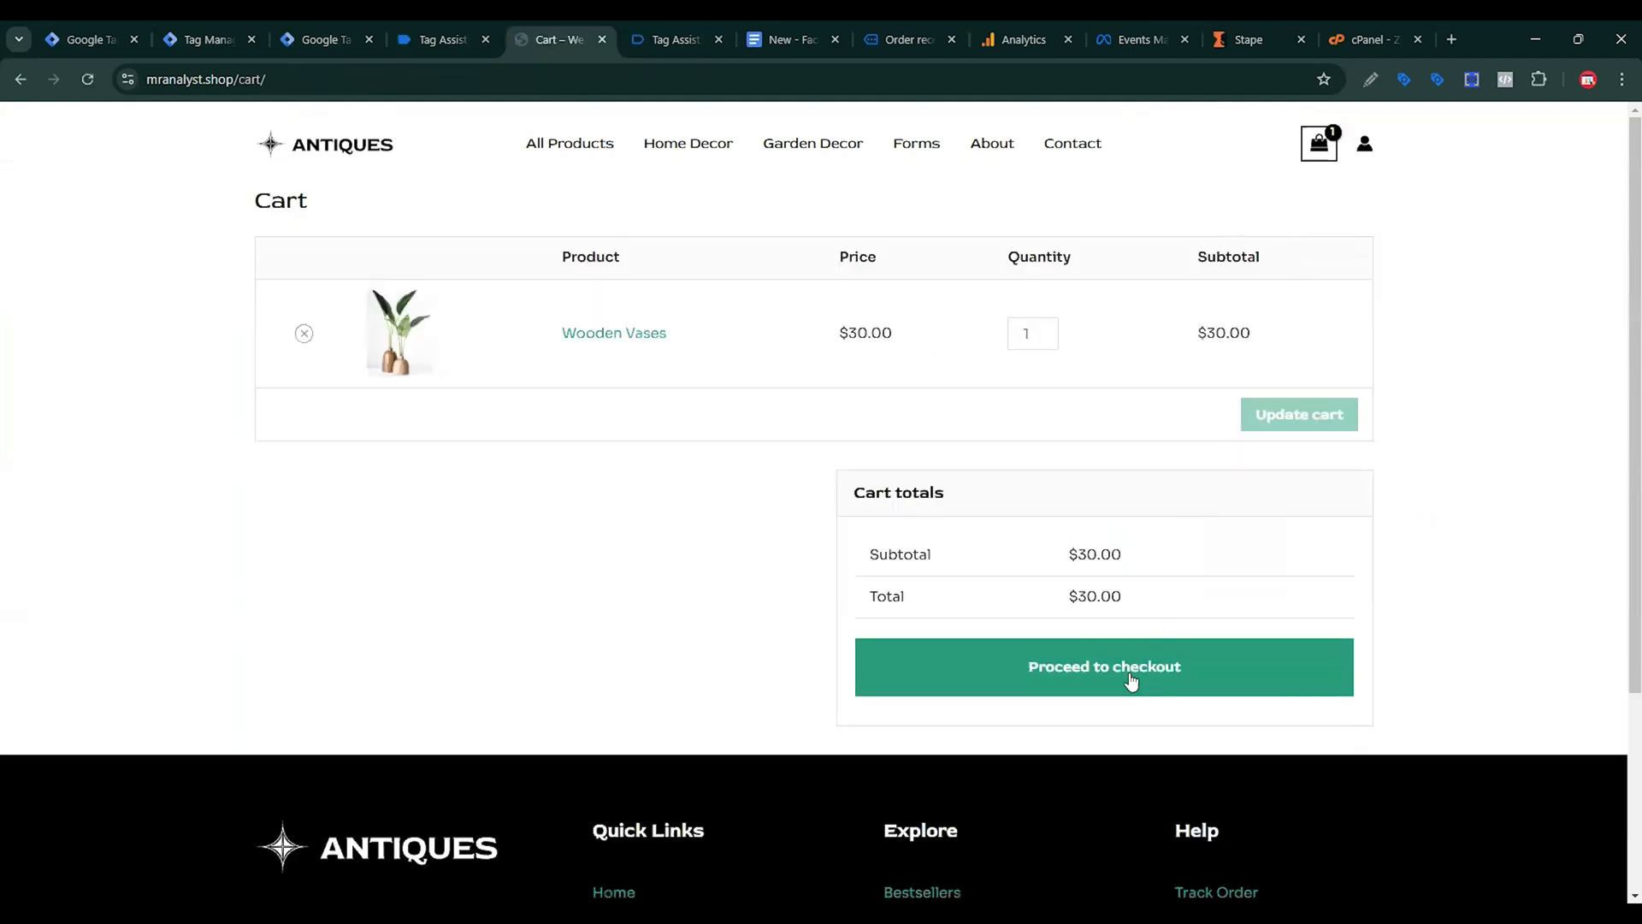
# Proceed to checkout and place the order using the prefilled billing details and cash on delivery.
pyautogui.click(1125, 675)
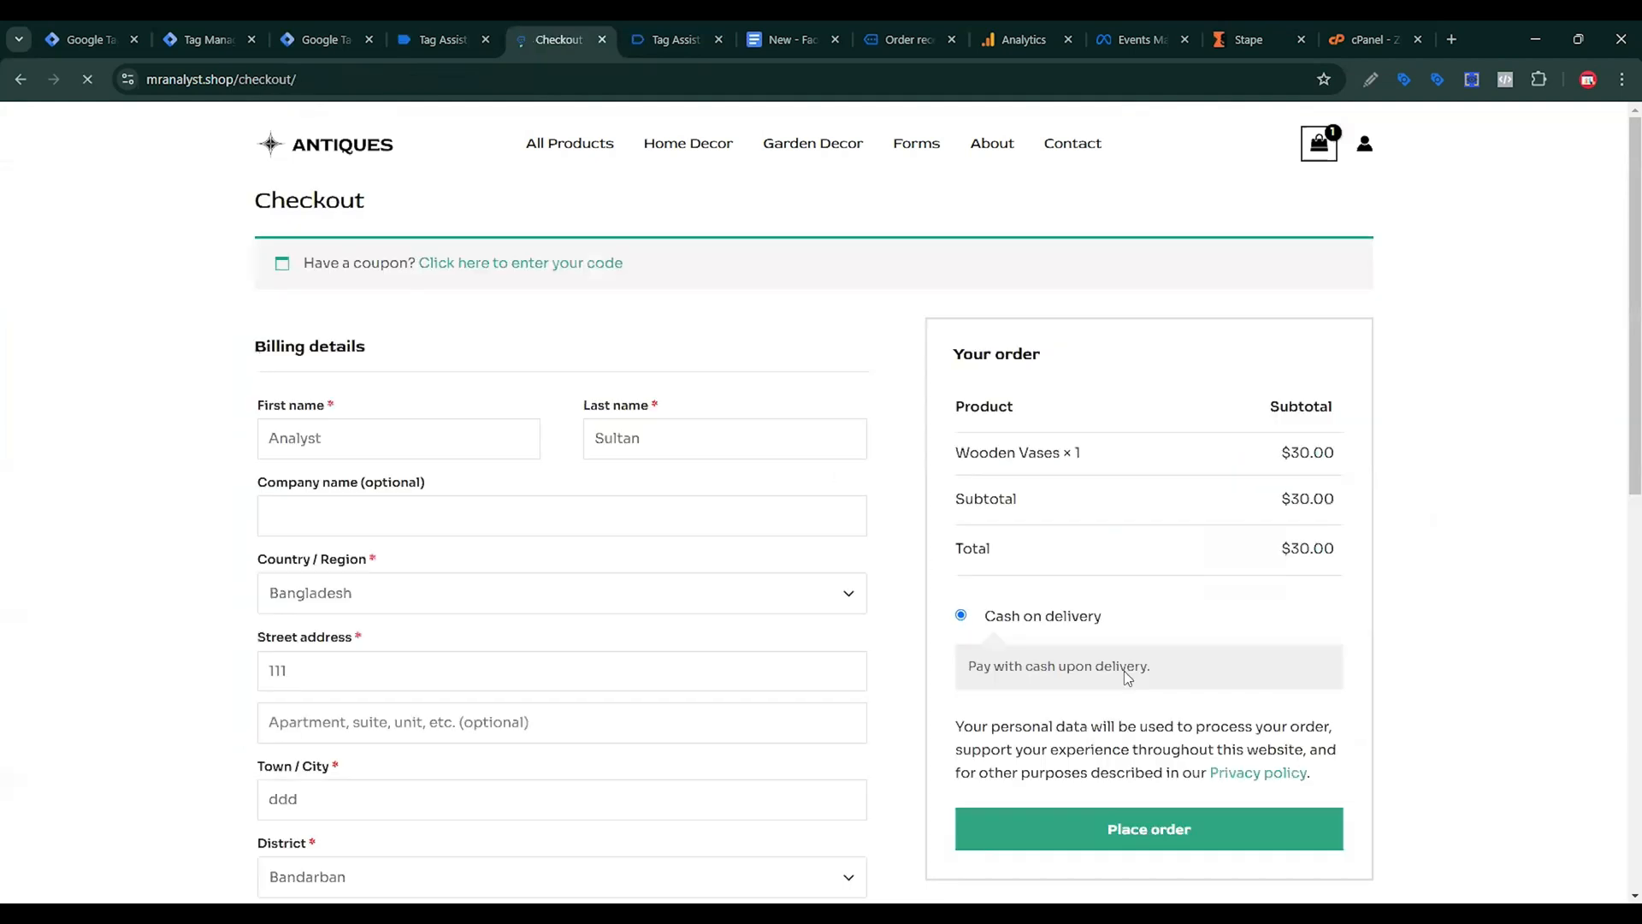
pyautogui.scroll(-2, 580, 590)
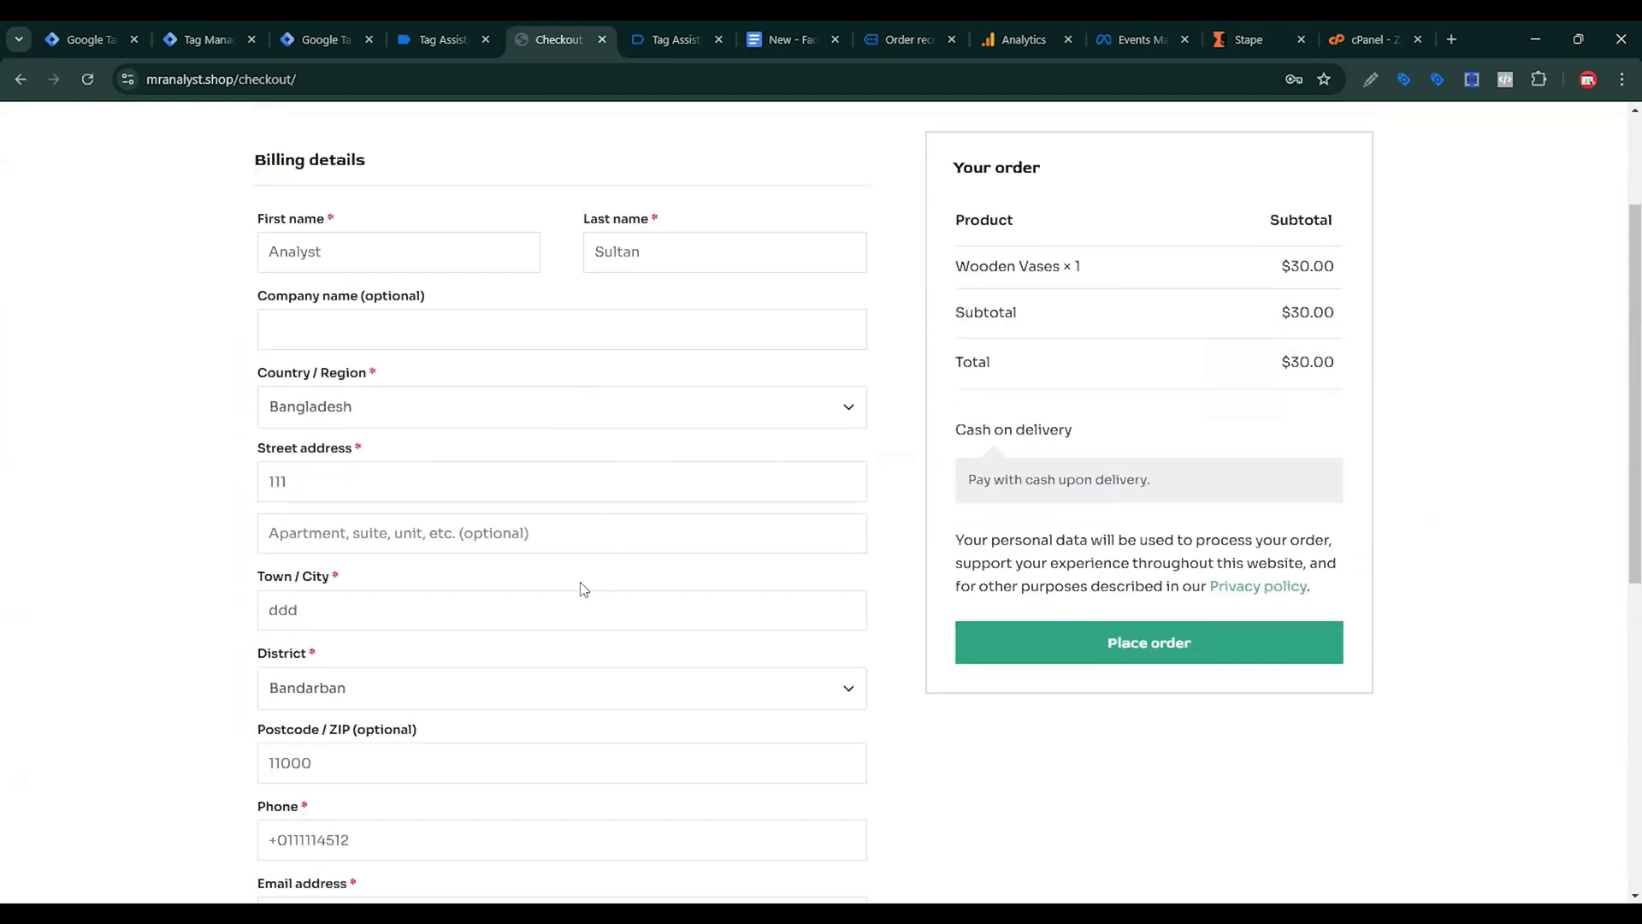
pyautogui.scroll(-2, 565, 598)
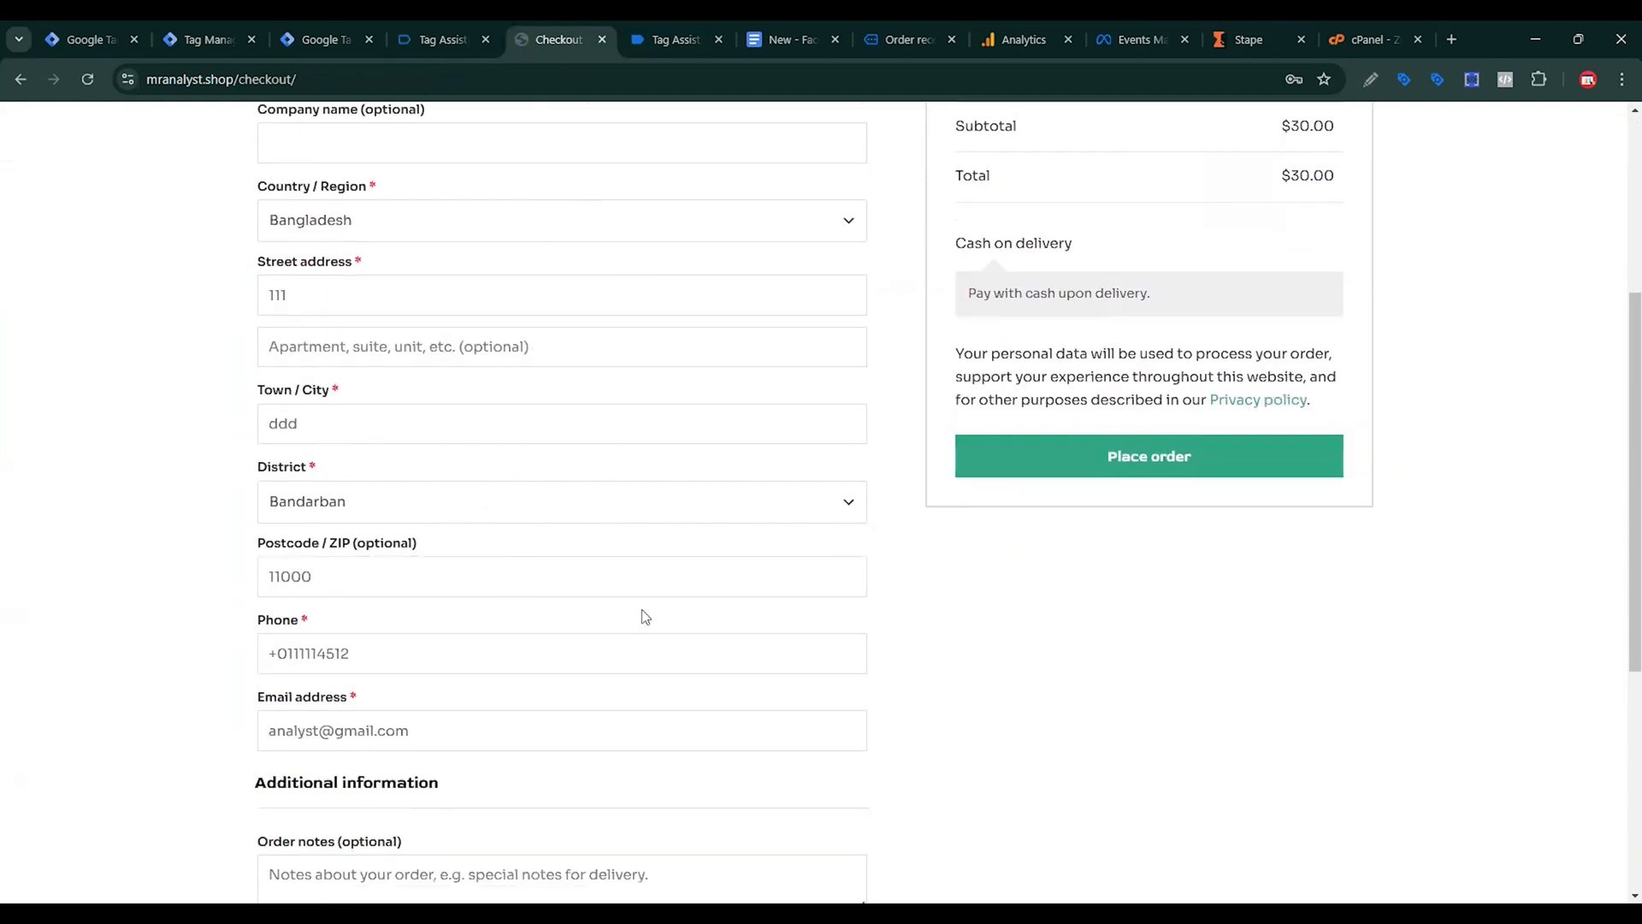
pyautogui.click(1182, 469)
# Check the fired tags in Tag Assistant, then review the browser and server test events received in Events Manager for Modern Organic Store.
pyautogui.click(548, 37)
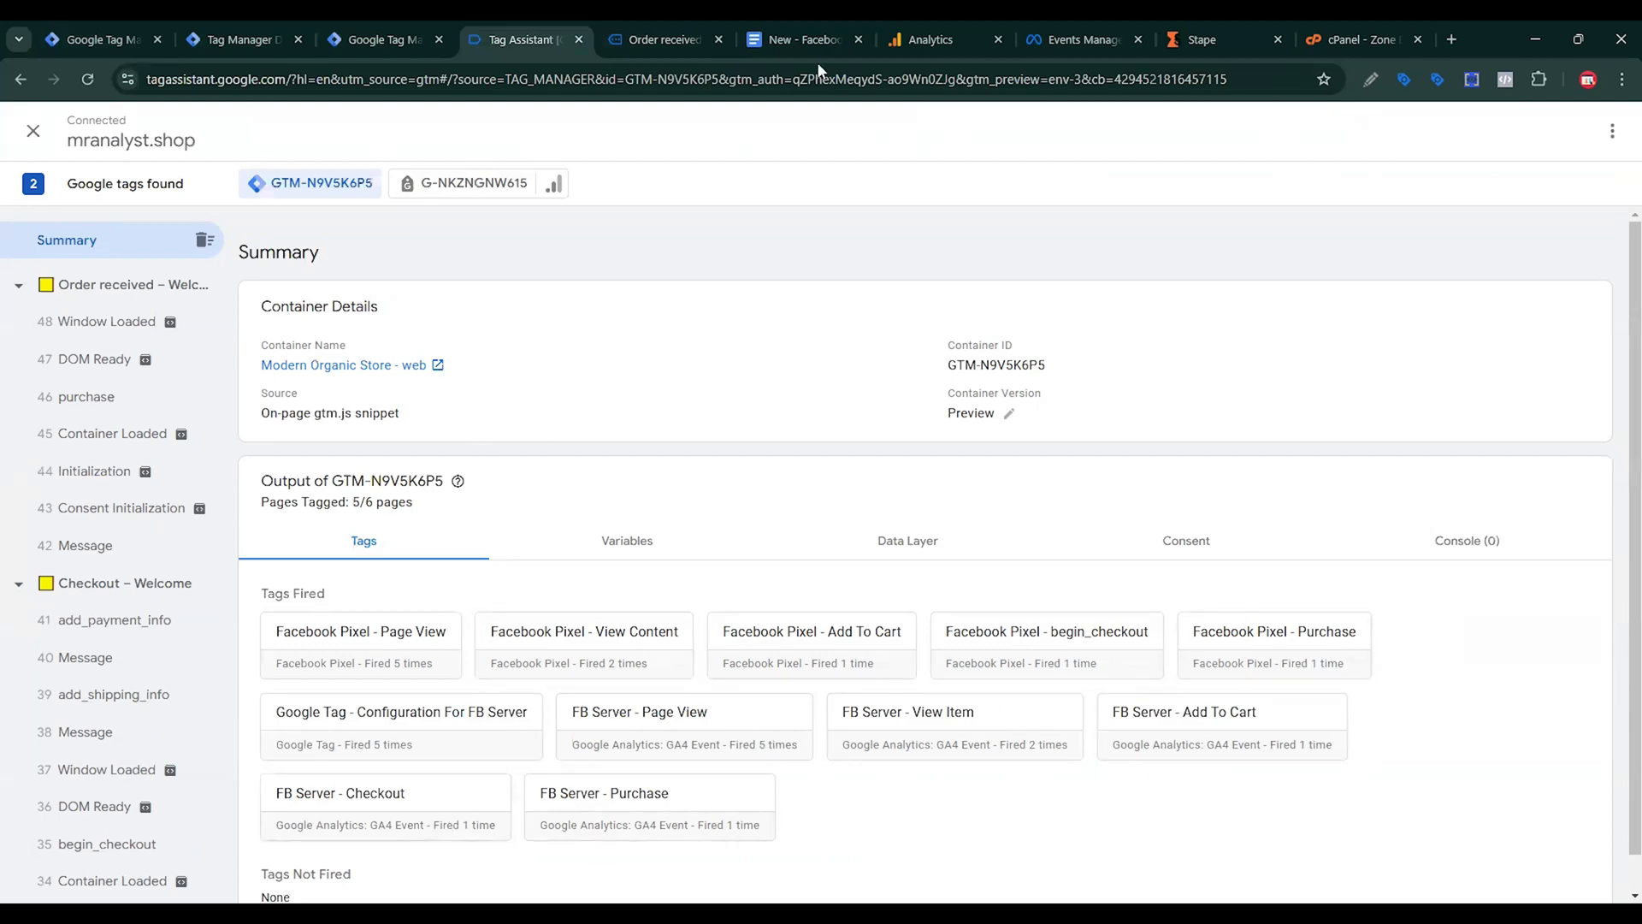
pyautogui.click(1066, 29)
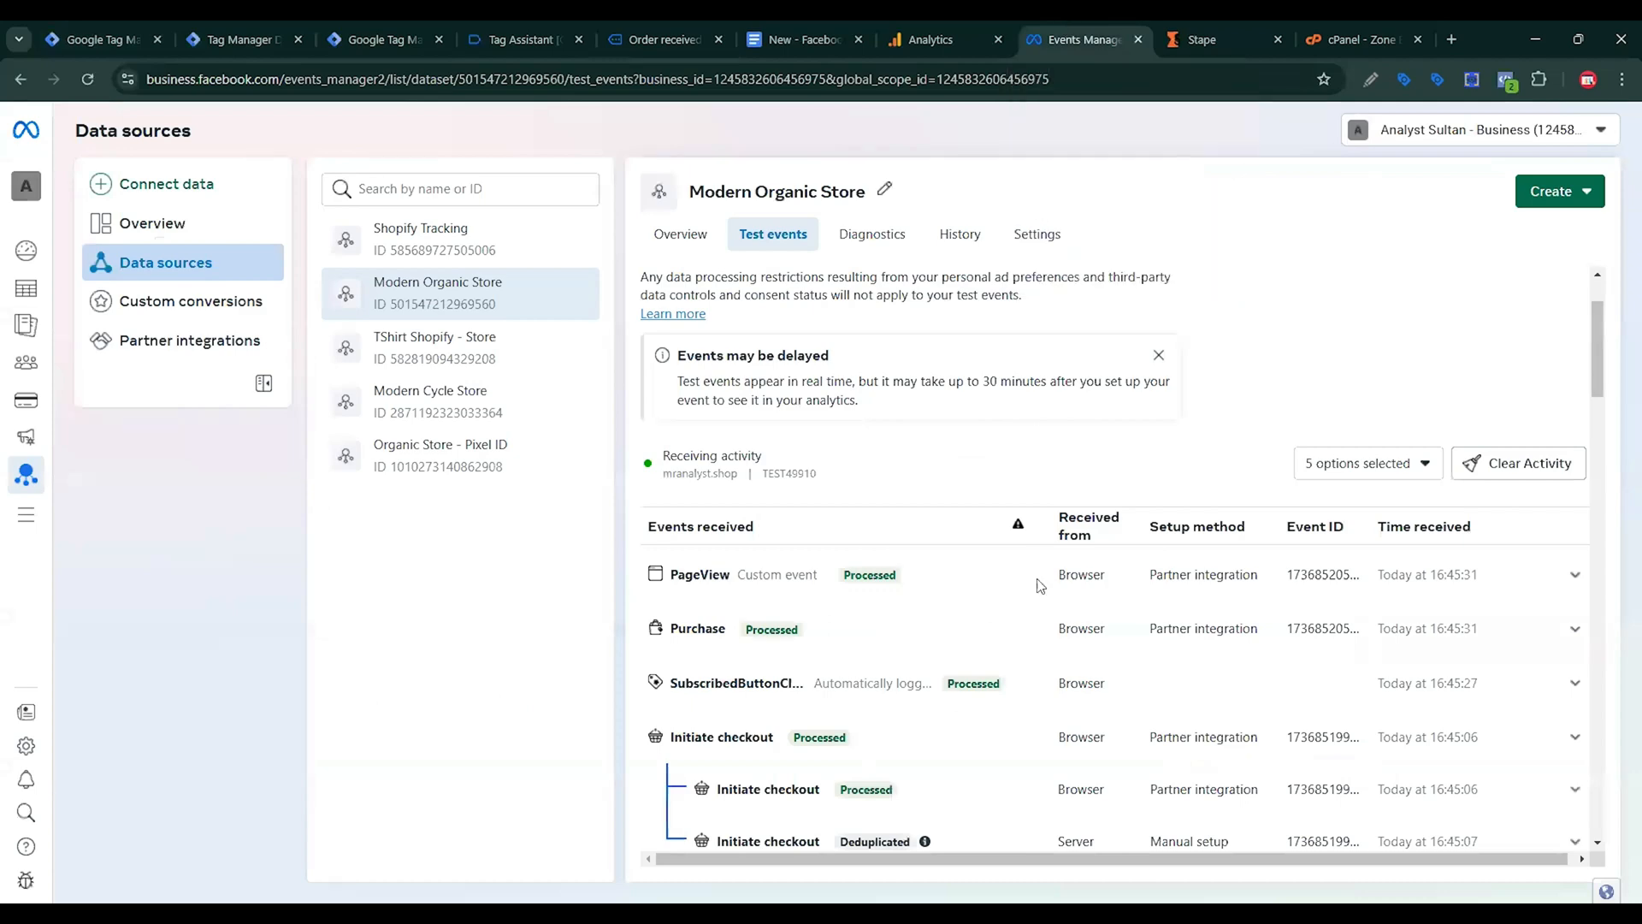
pyautogui.scroll(-3, 996, 599)
pyautogui.scroll(-10, 996, 607)
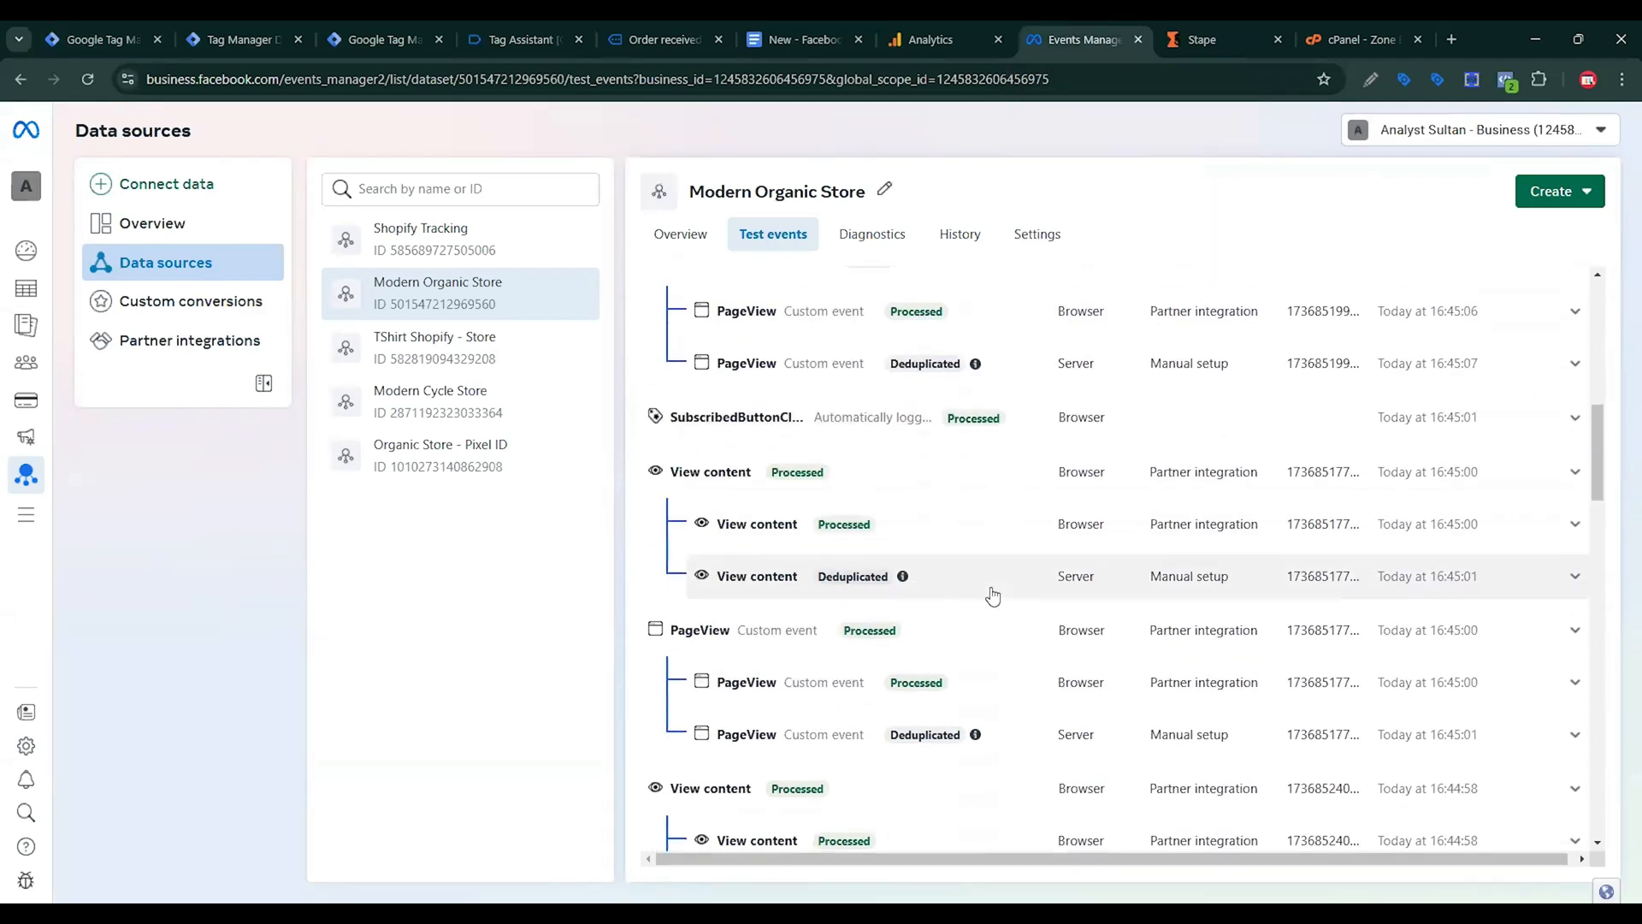
pyautogui.scroll(-2, 987, 600)
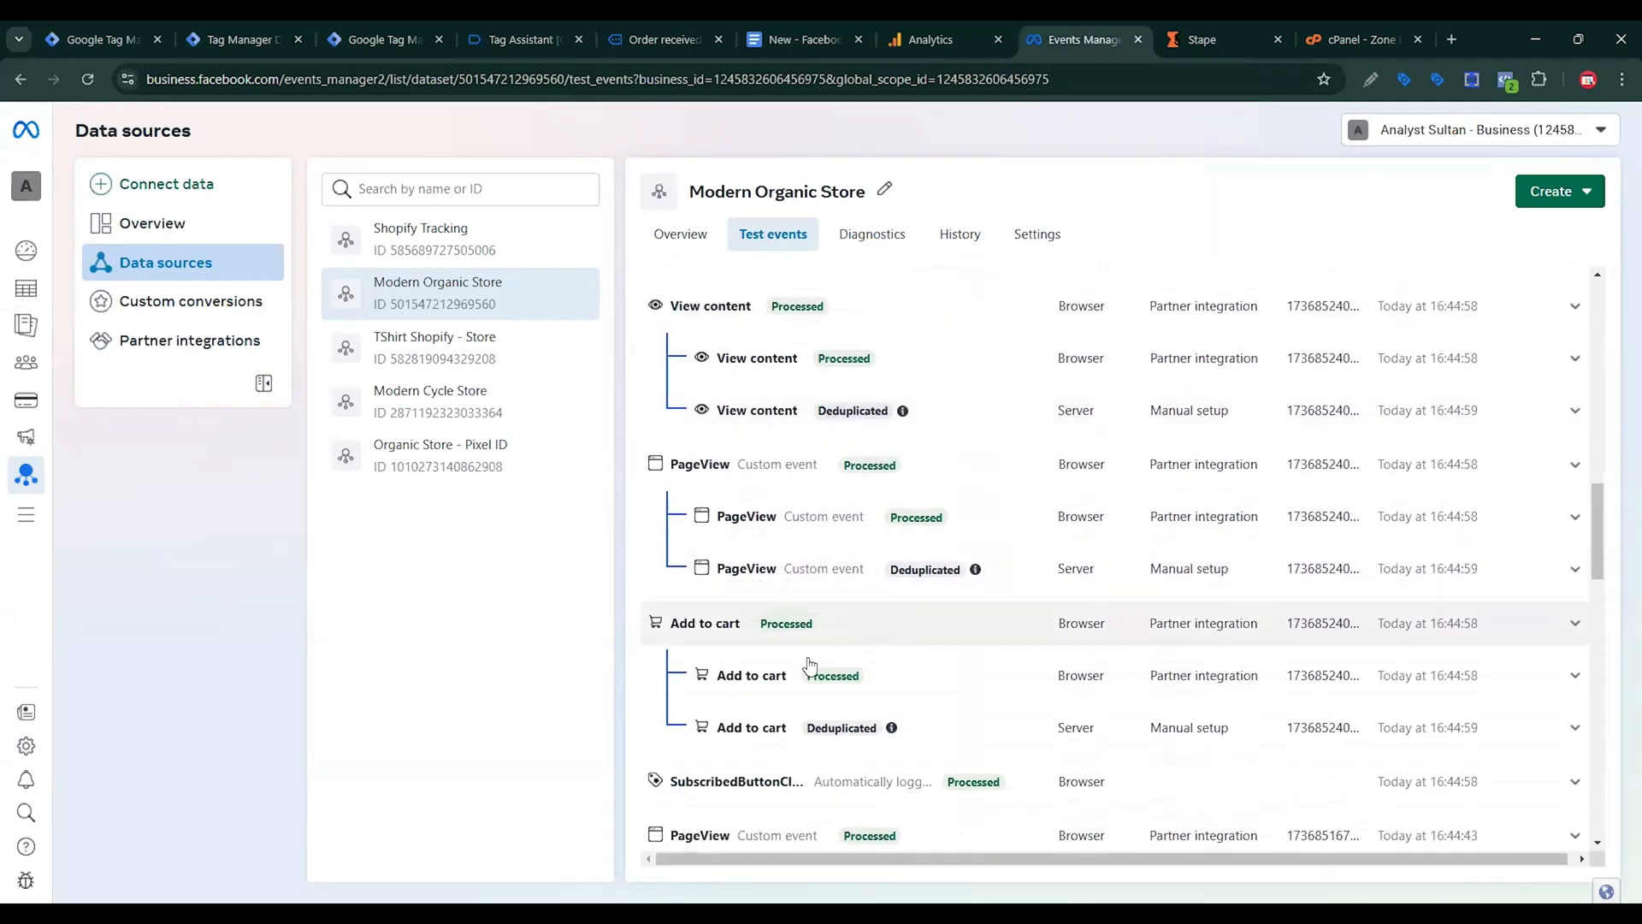
pyautogui.scroll(2, 843, 705)
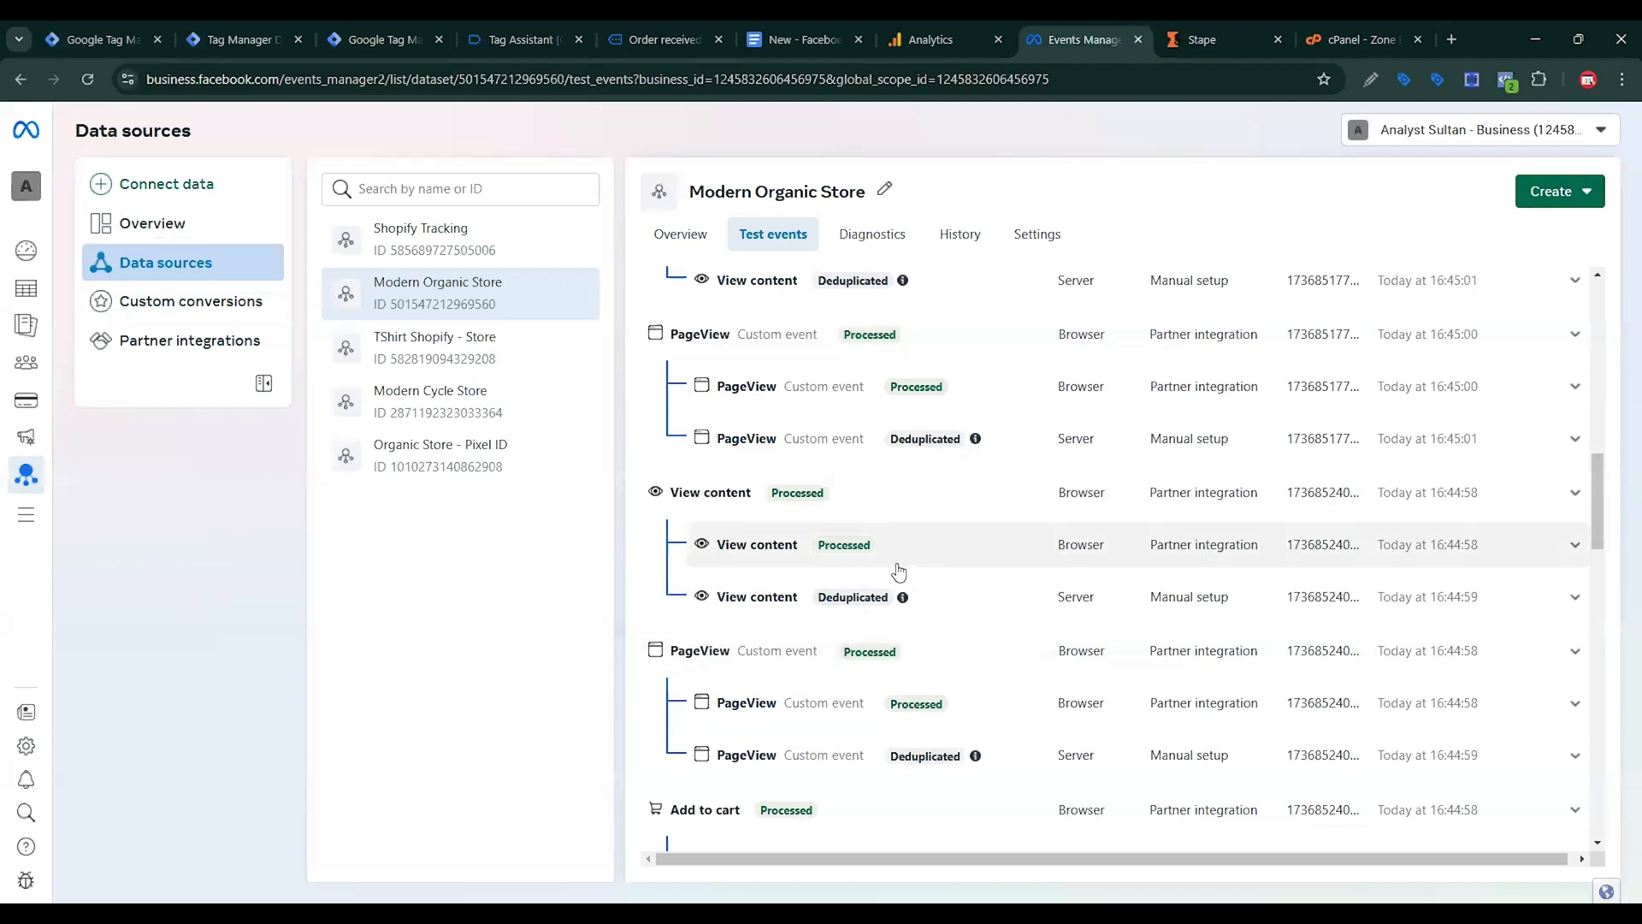
pyautogui.scroll(2, 822, 568)
pyautogui.scroll(5, 794, 484)
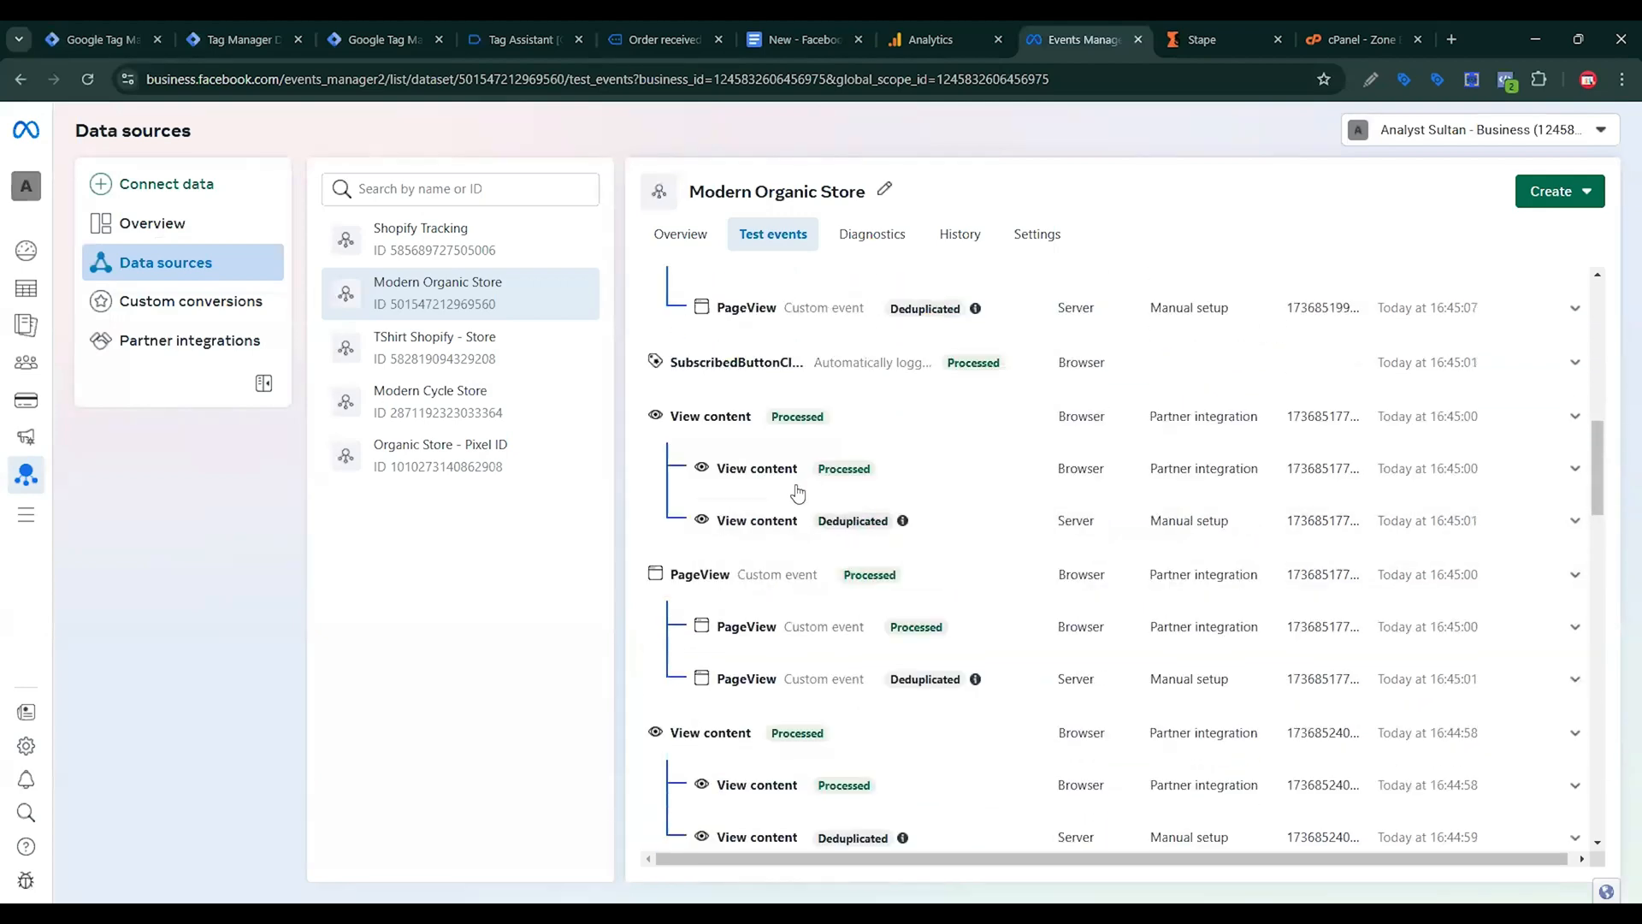
pyautogui.scroll(2, 826, 556)
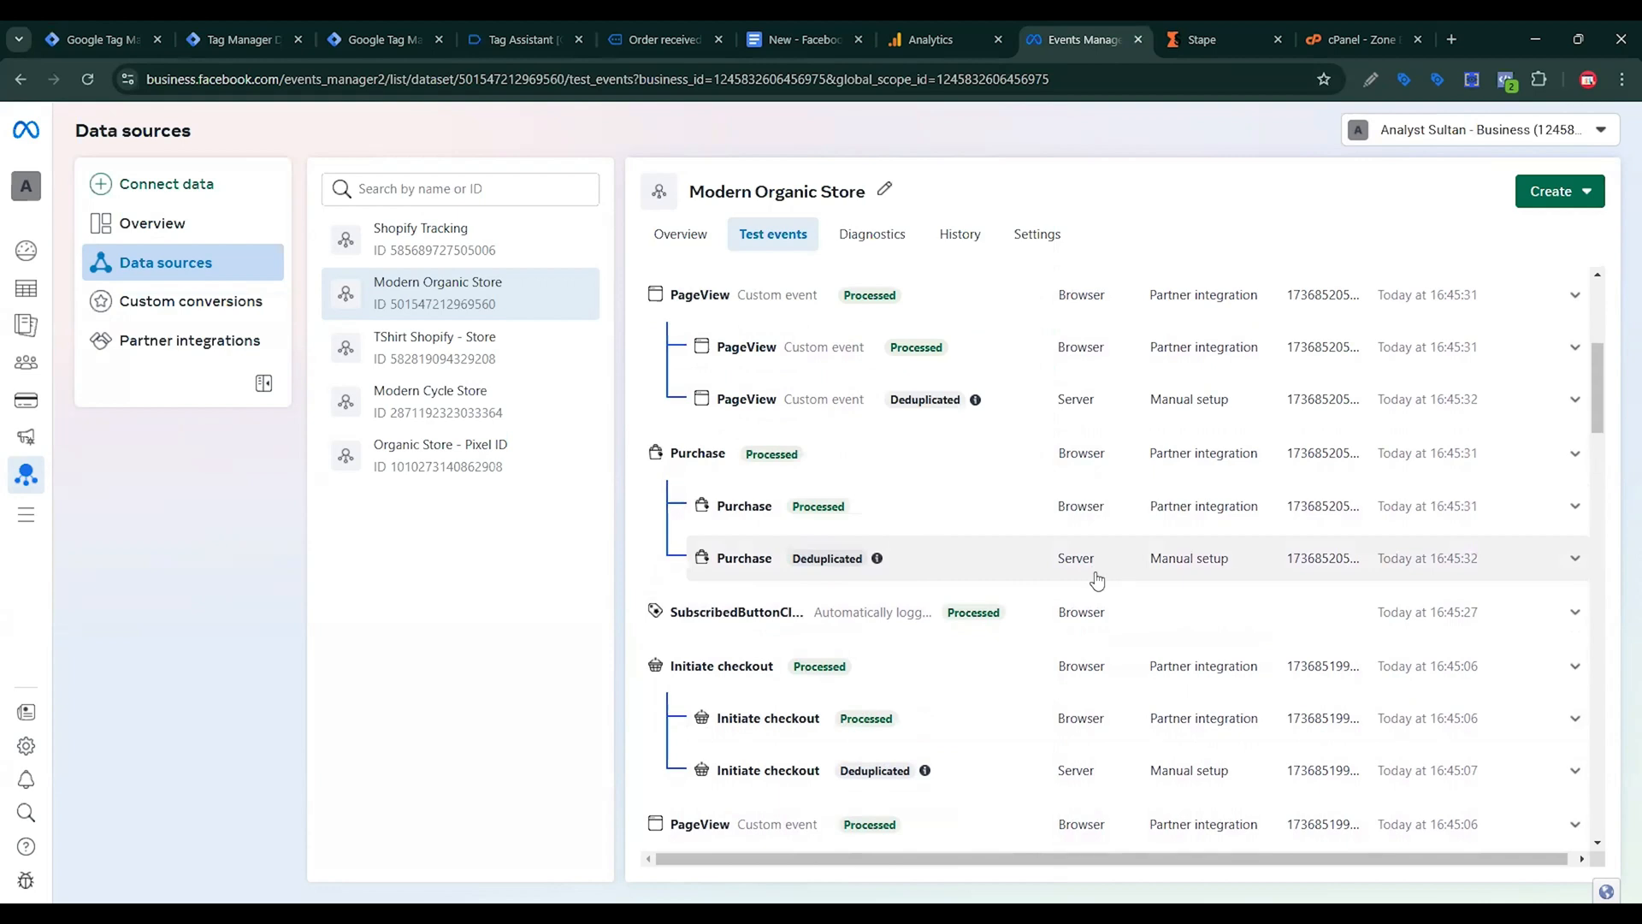
# Expand the browser and server Purchase events and show their full parameter lists for comparison.
pyautogui.scroll(-1, 1097, 580)
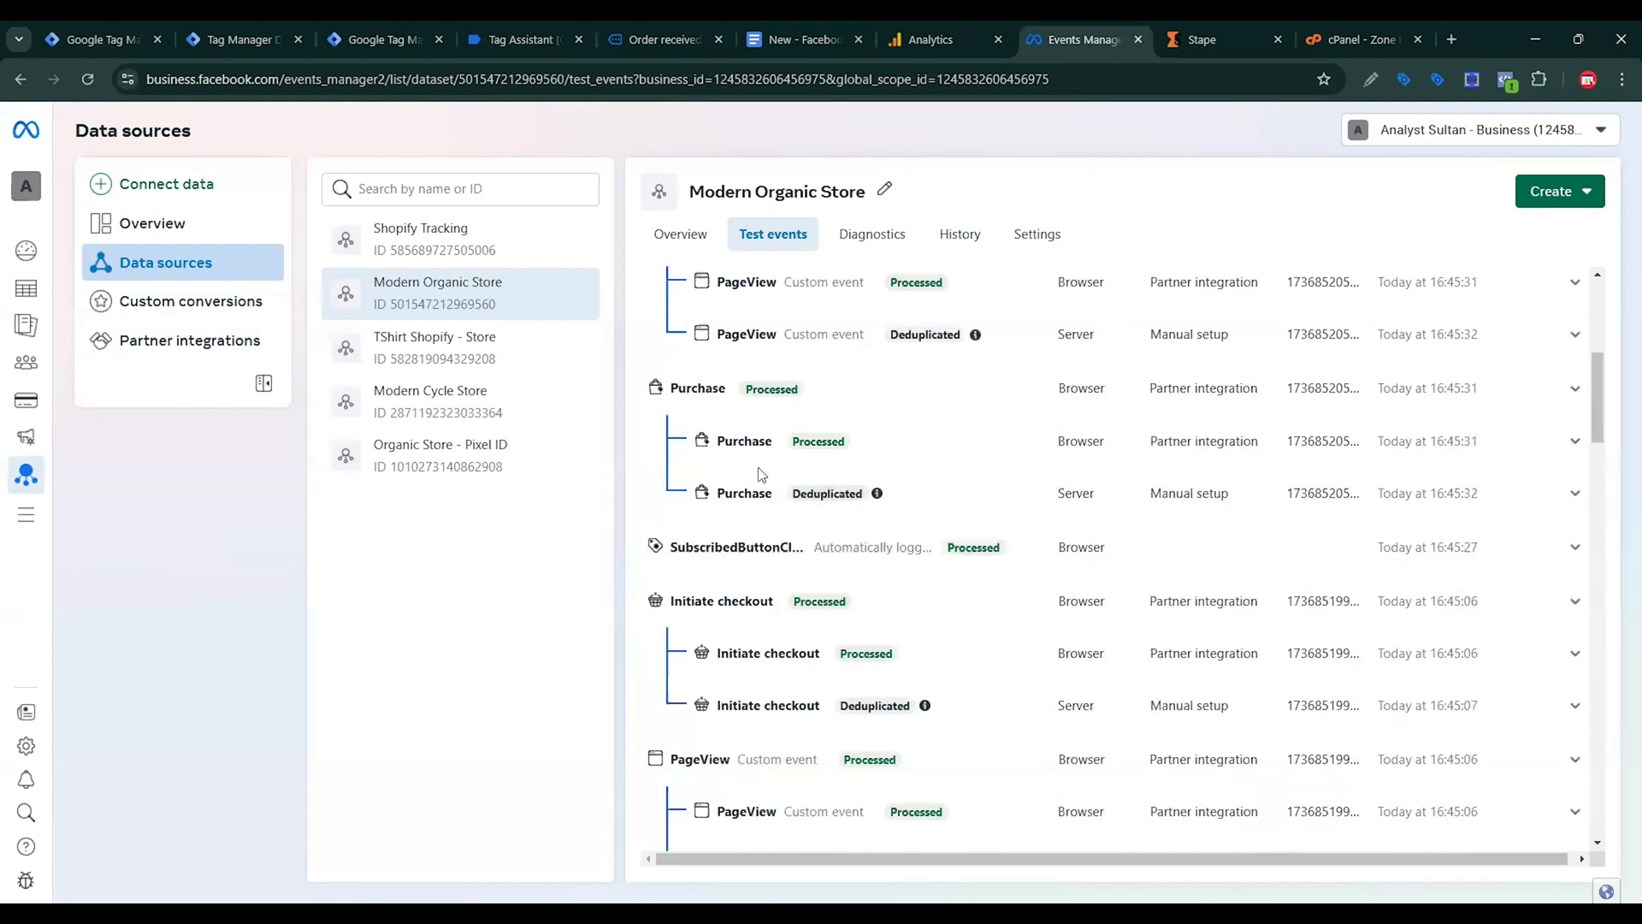
pyautogui.click(772, 445)
pyautogui.click(741, 625)
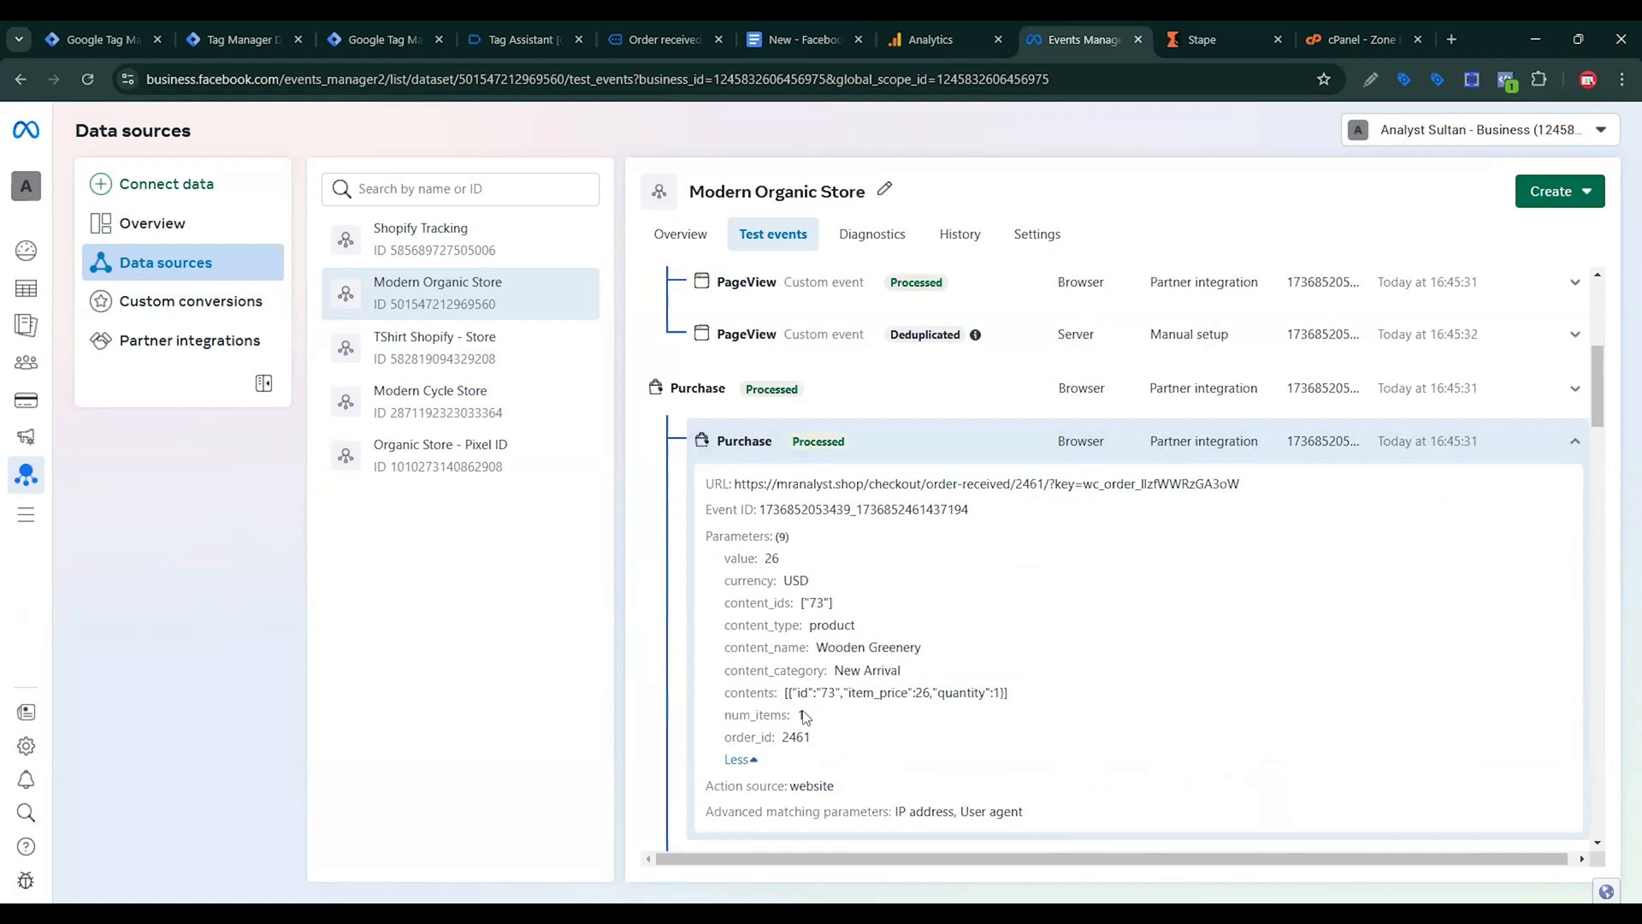
pyautogui.scroll(-4, 863, 744)
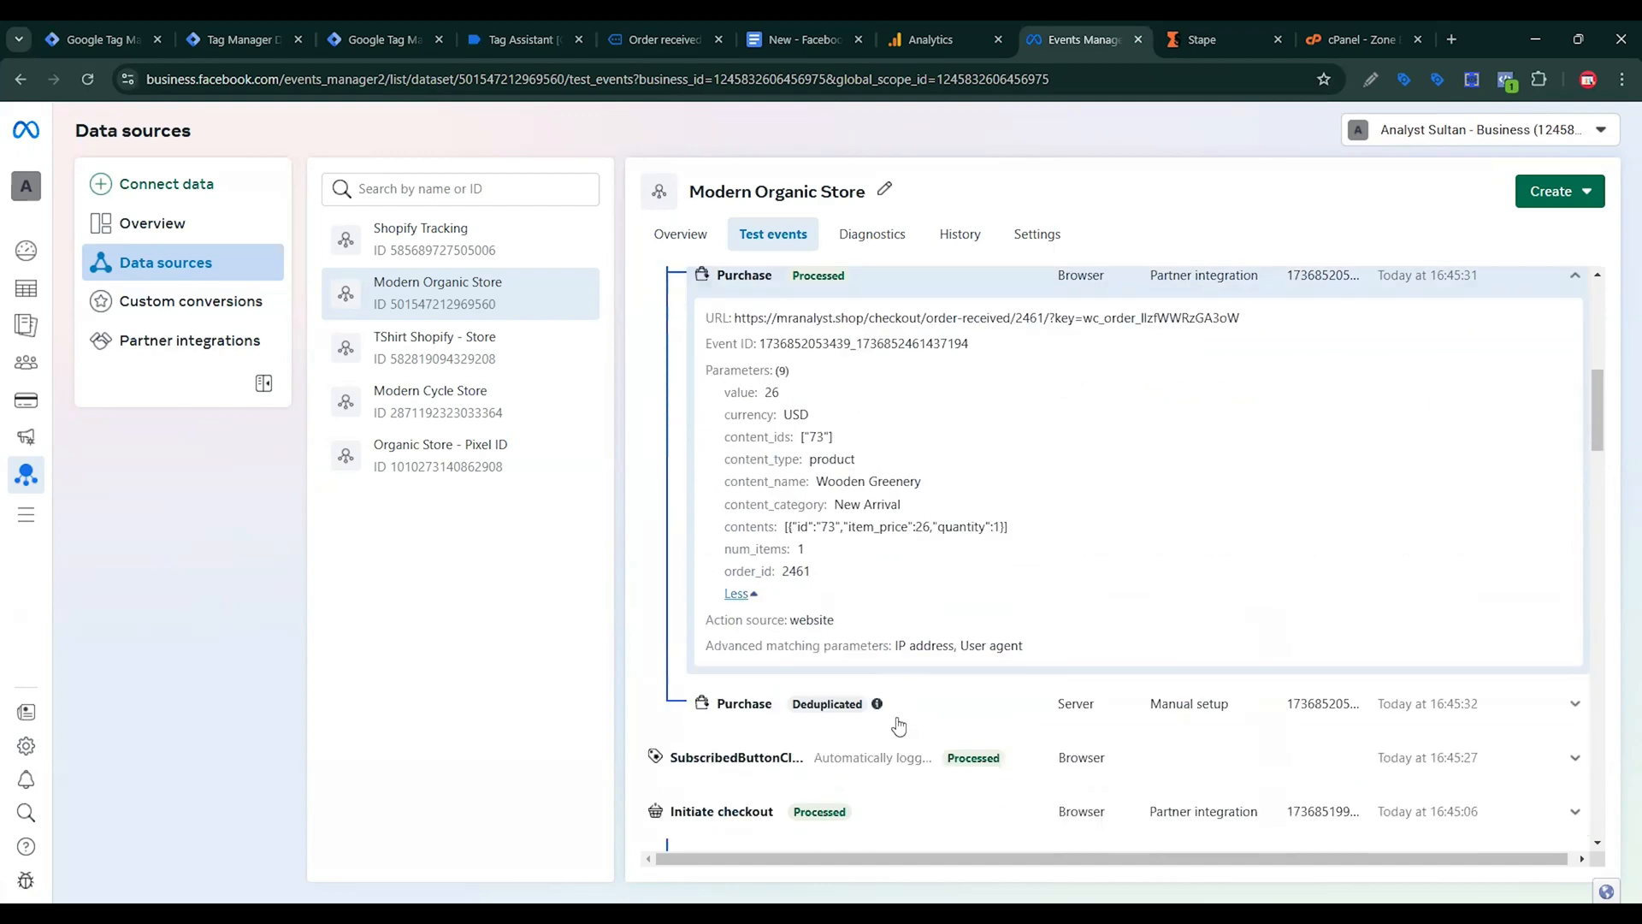
pyautogui.click(874, 515)
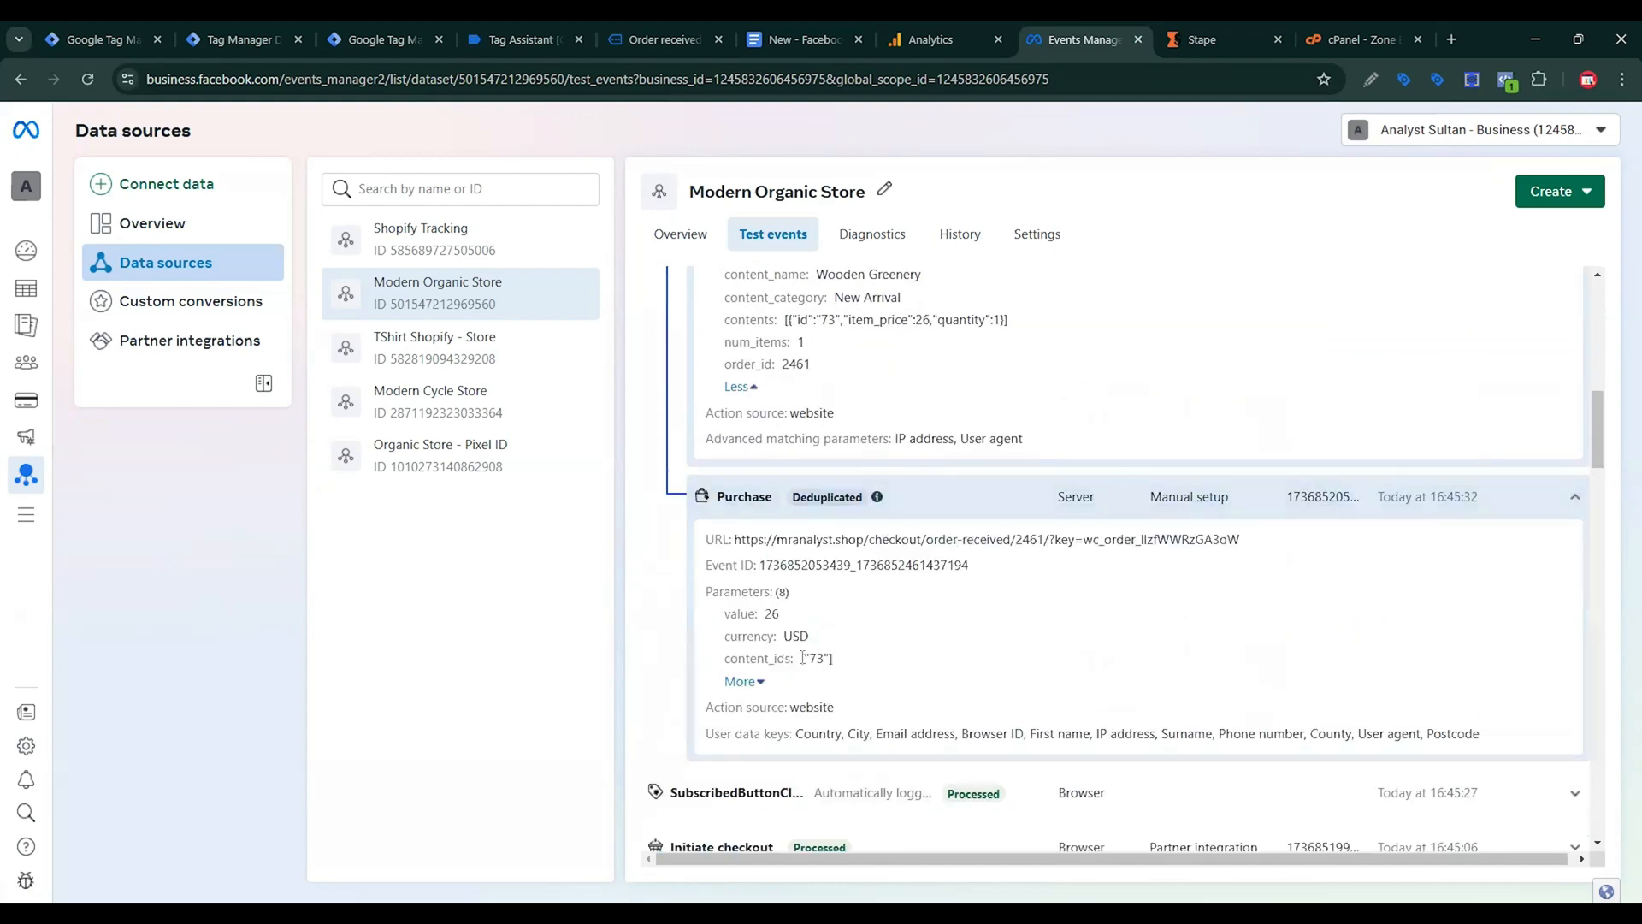
pyautogui.click(741, 681)
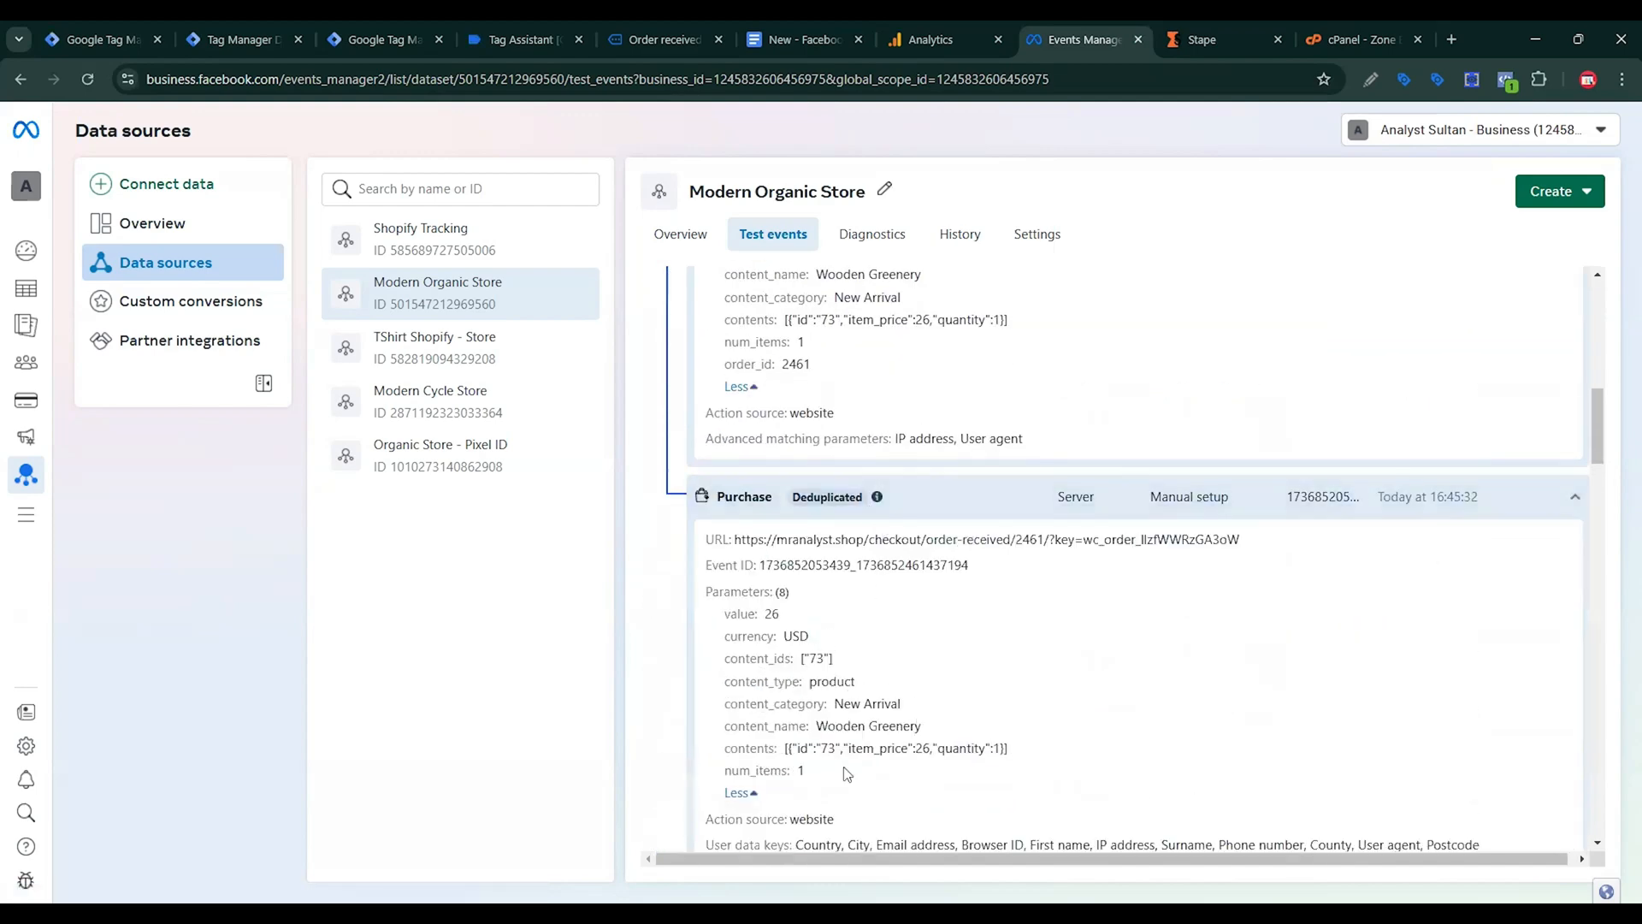